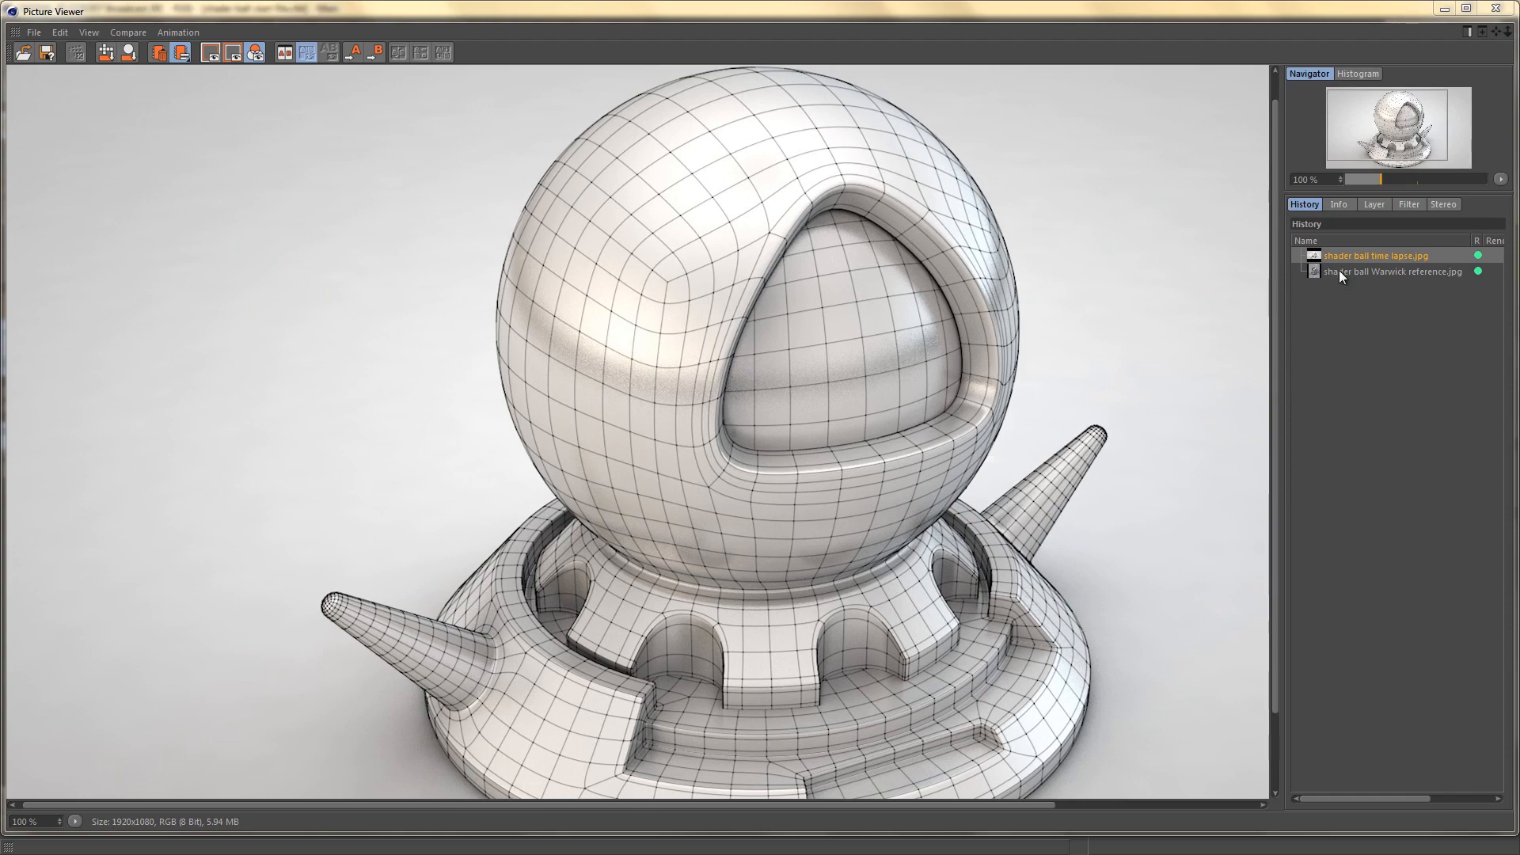
Step: Compare the Warwick shader ball reference photo with the wireframe render, then minimize the Picture Viewer
left_click(1337, 271)
scroll(838, 475, "down", 3)
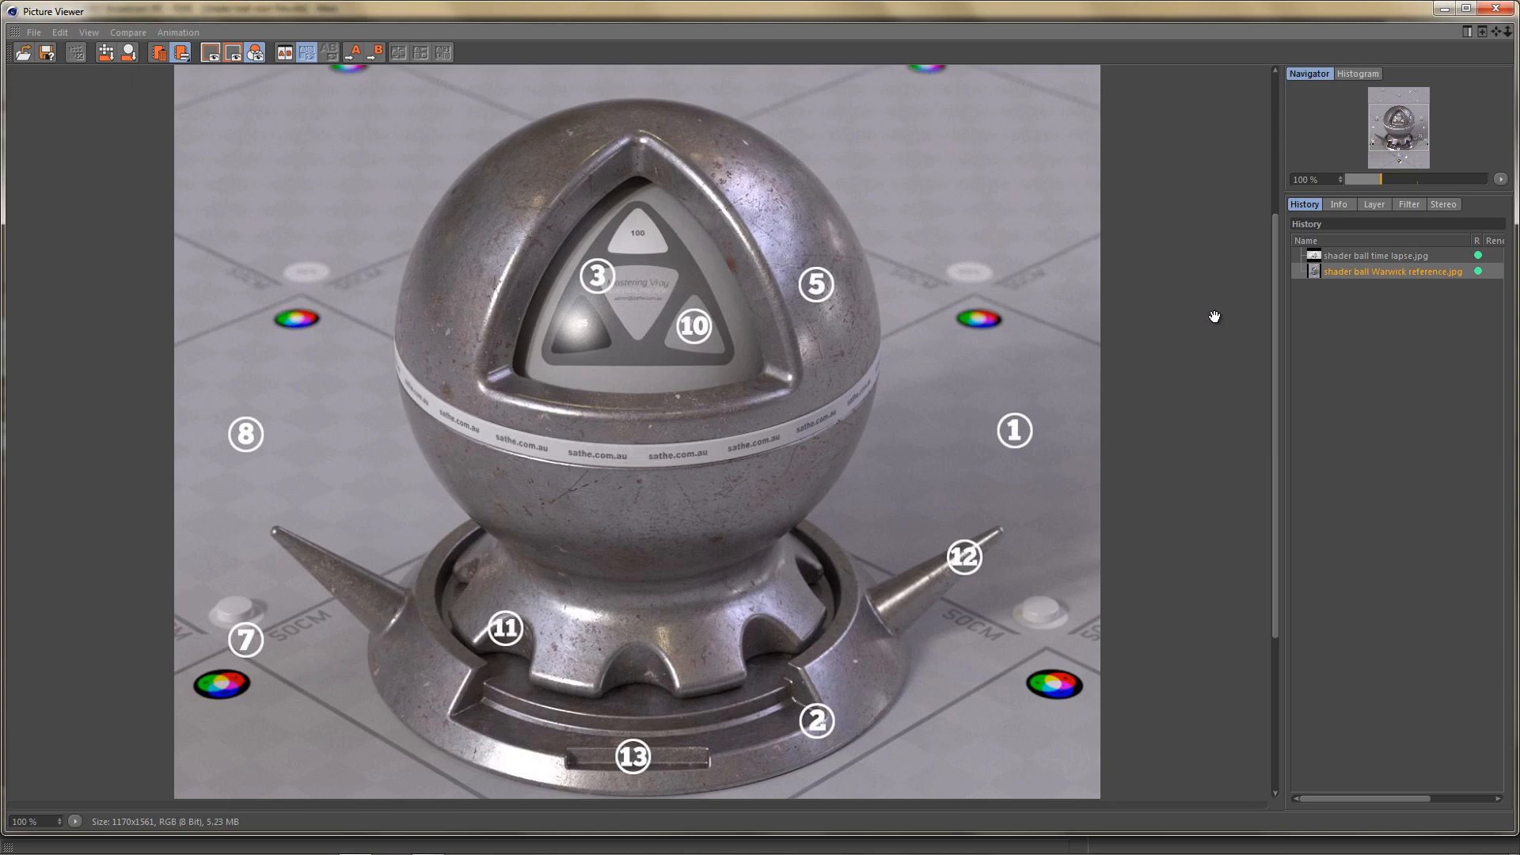
left_click(1351, 254)
left_click_drag(921, 268, 907, 342)
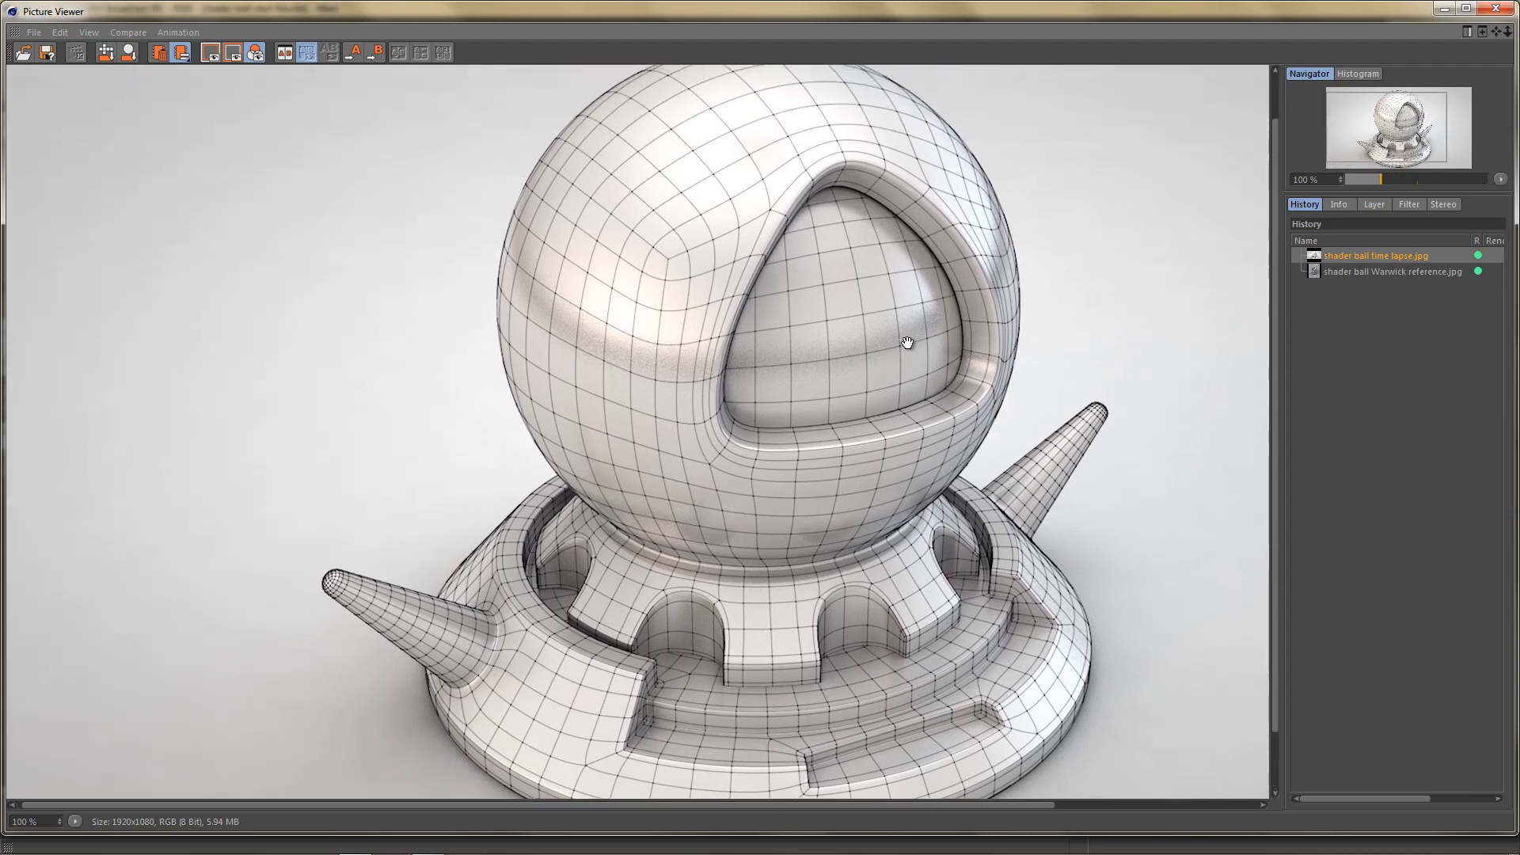
left_click(1444, 9)
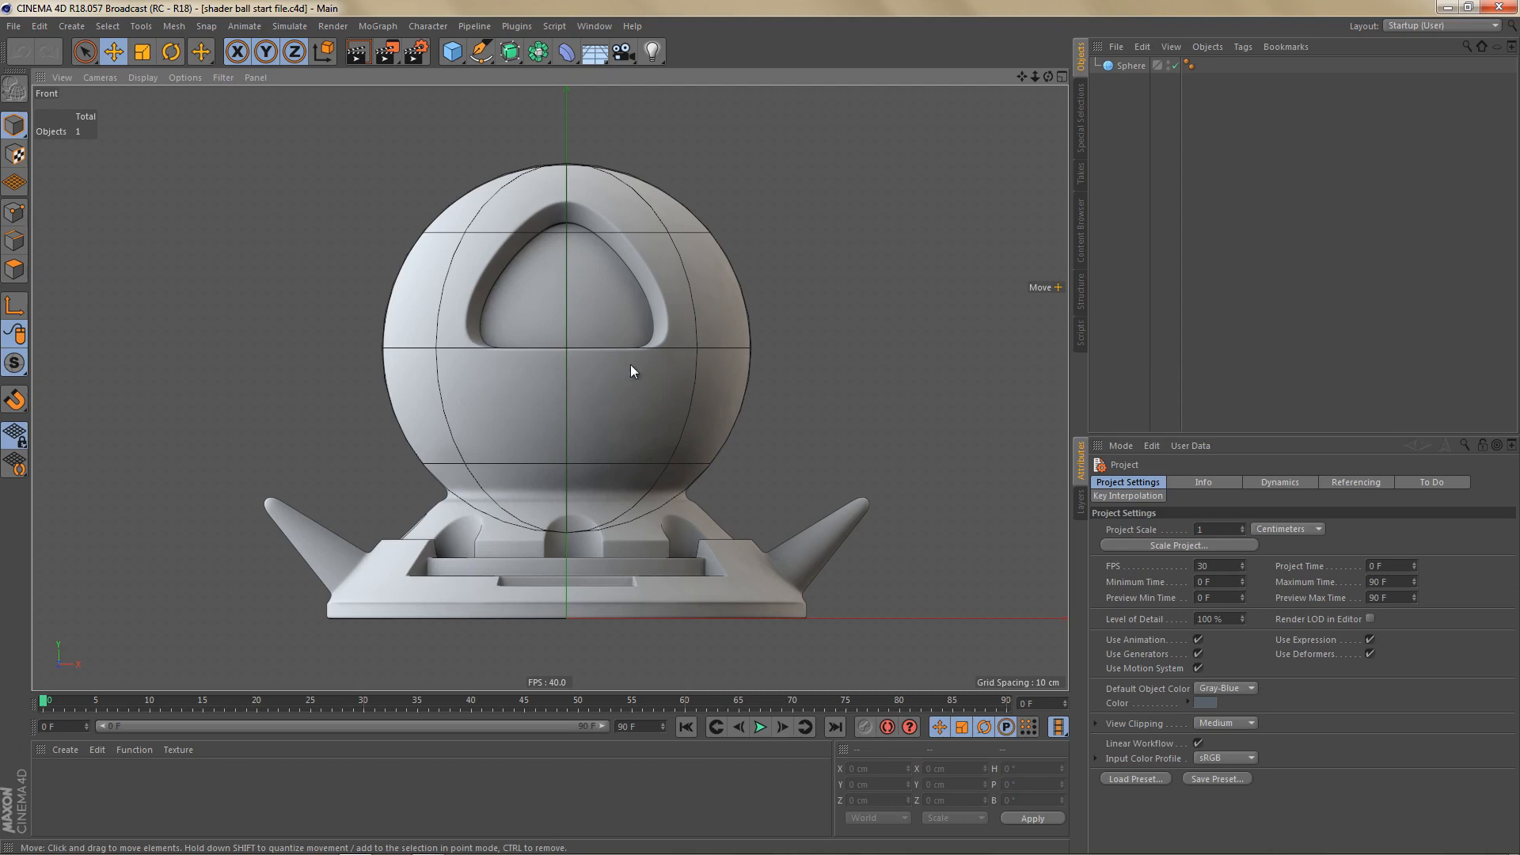
Step: Hide the shader ball background picture in the Front viewport
left_click(1131, 66)
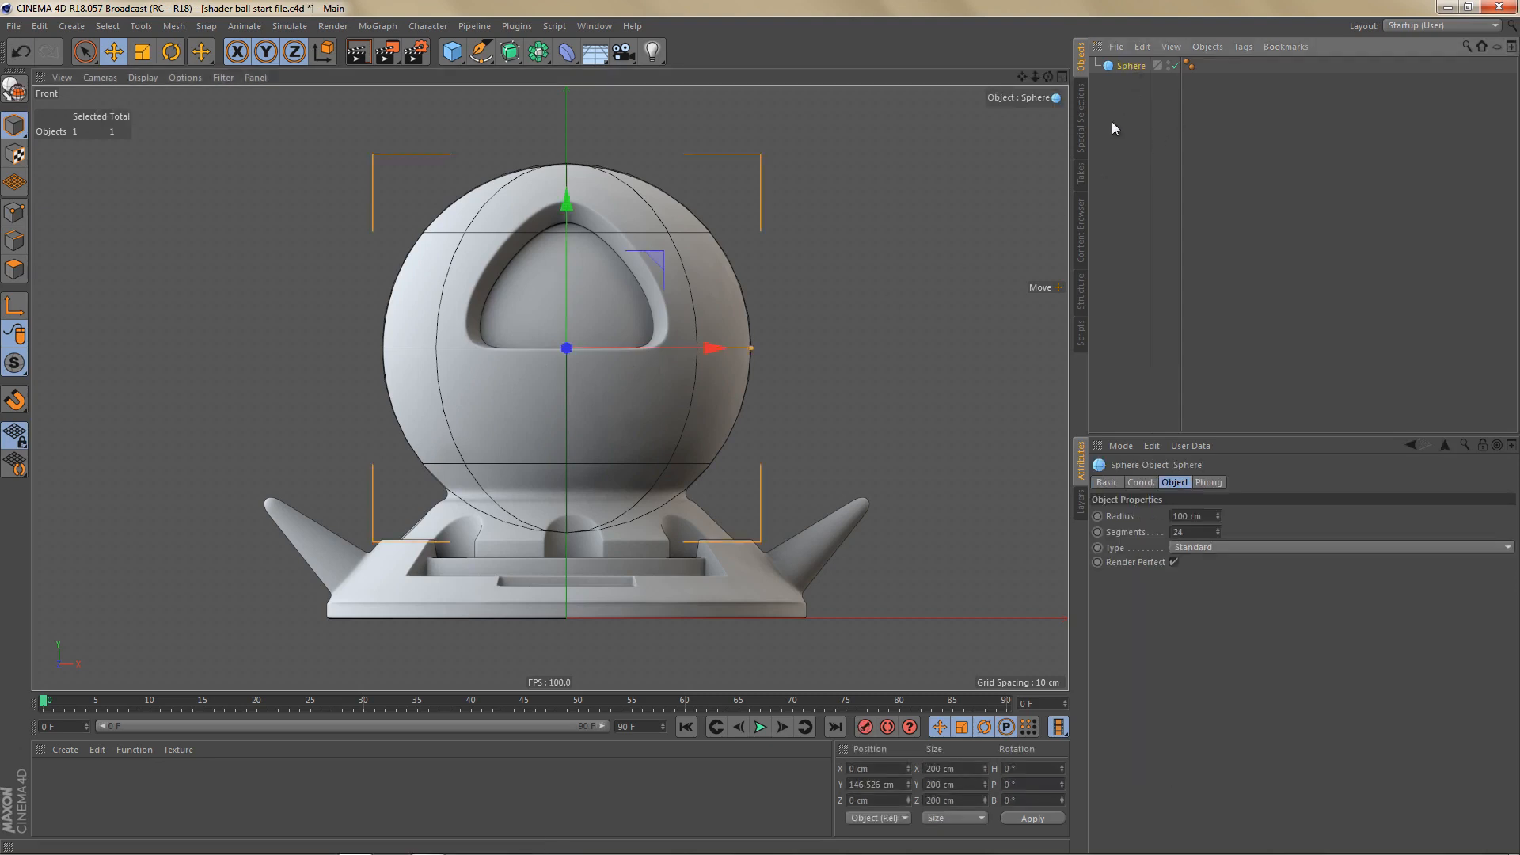
left_click(1118, 516)
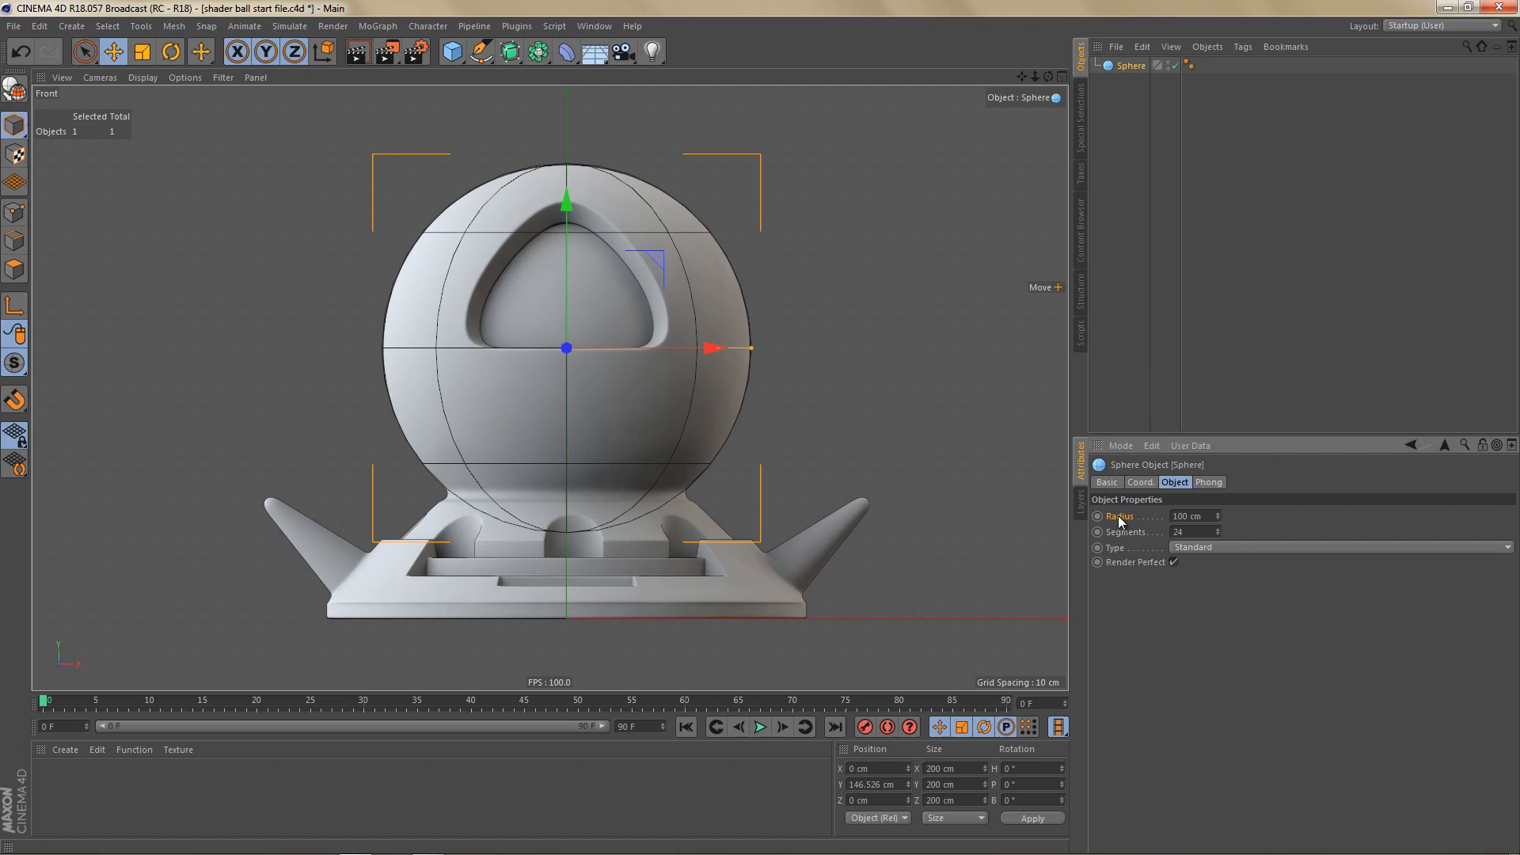
key("shift+v")
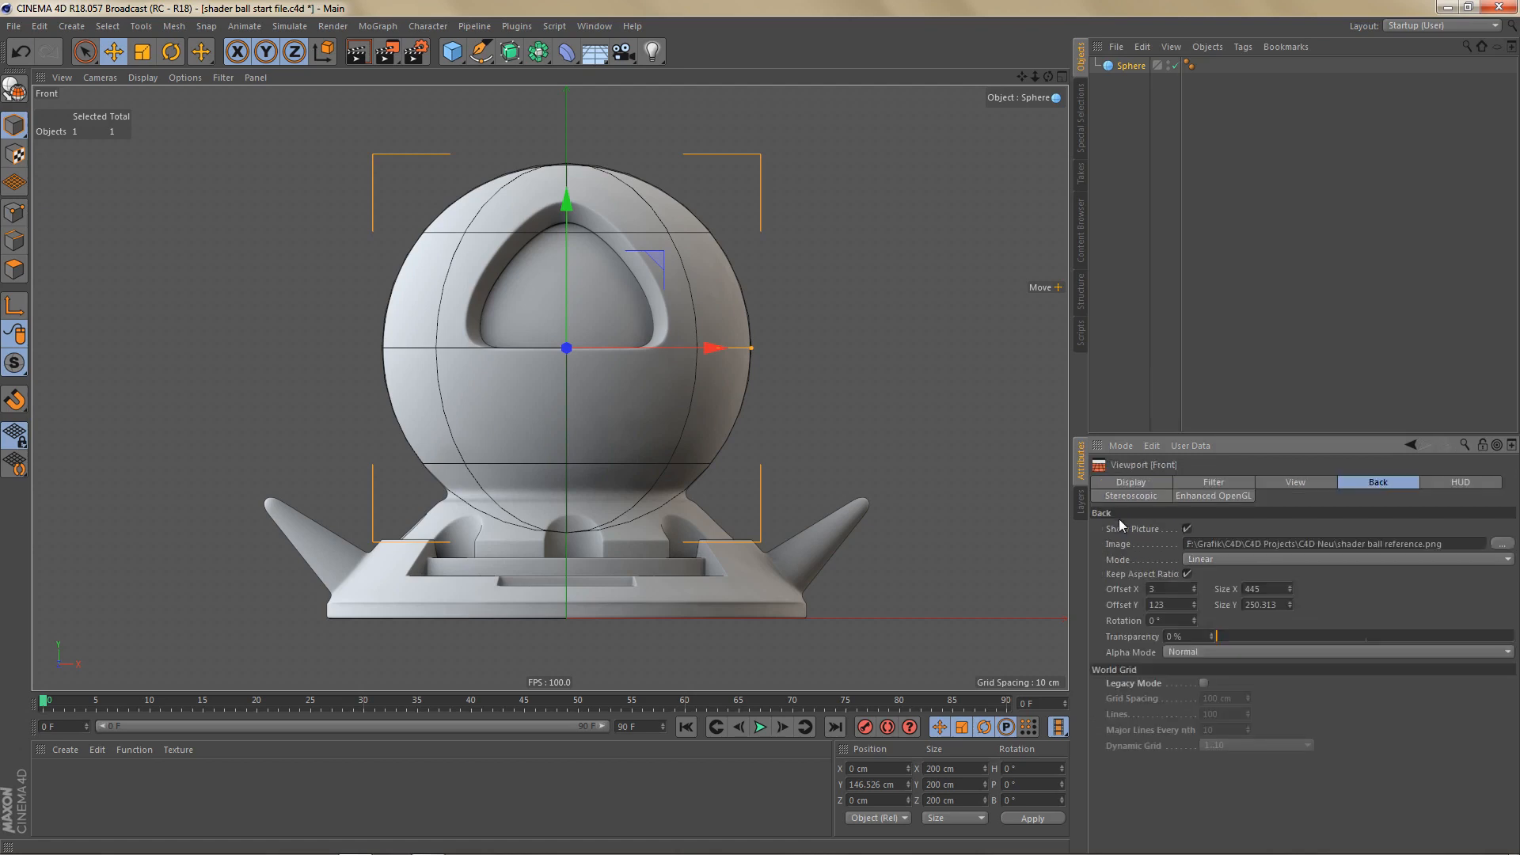
left_click(1185, 529)
Step: Set the sphere's type to Hexahedron and work in the Perspective view
middle_click(832, 456)
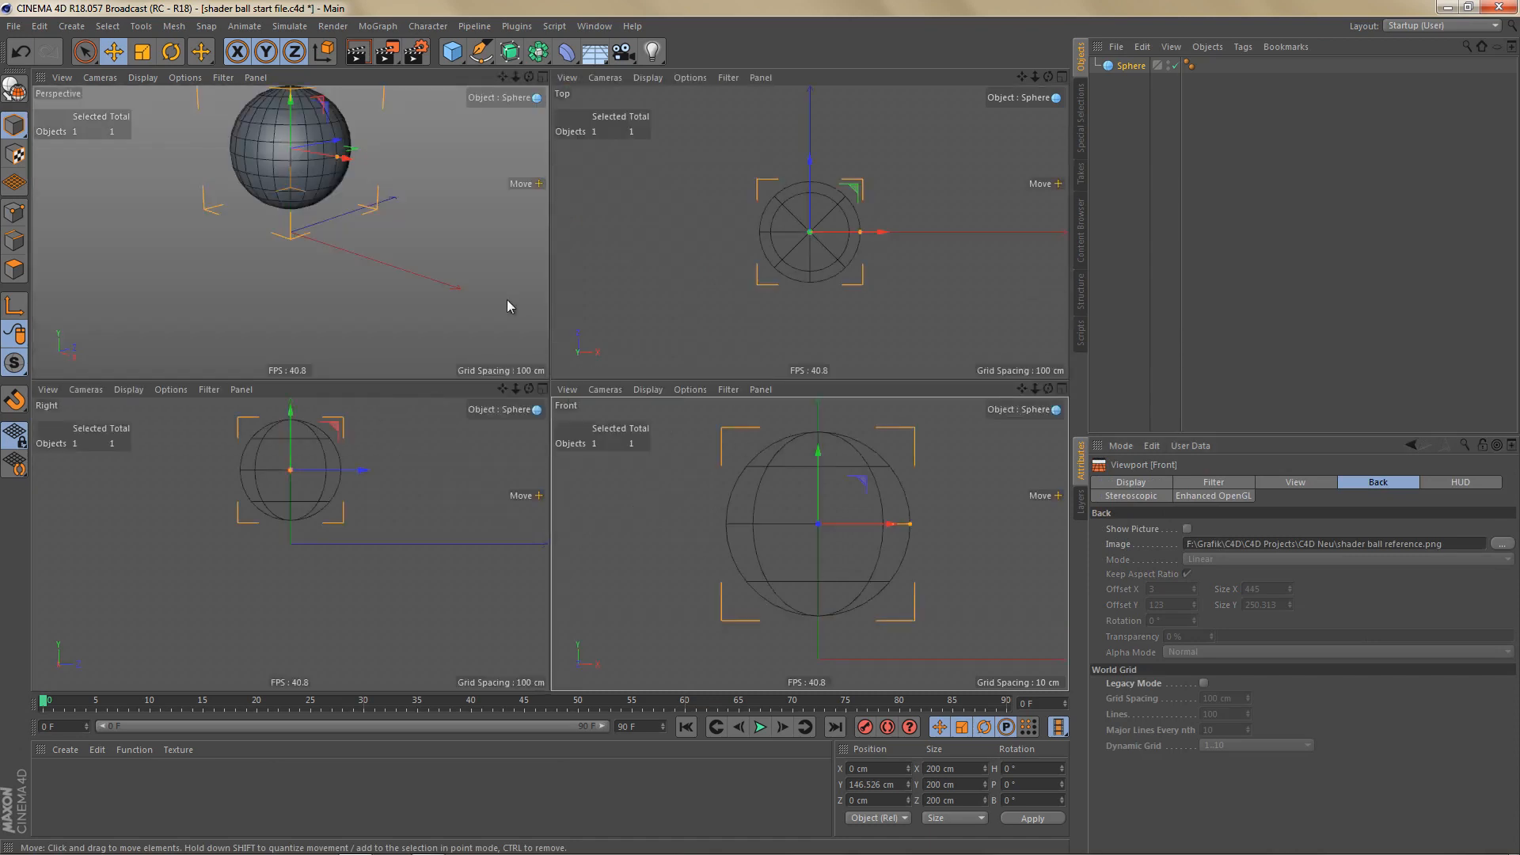
middle_click(509, 306)
key("h")
scroll(598, 346, "up", 3)
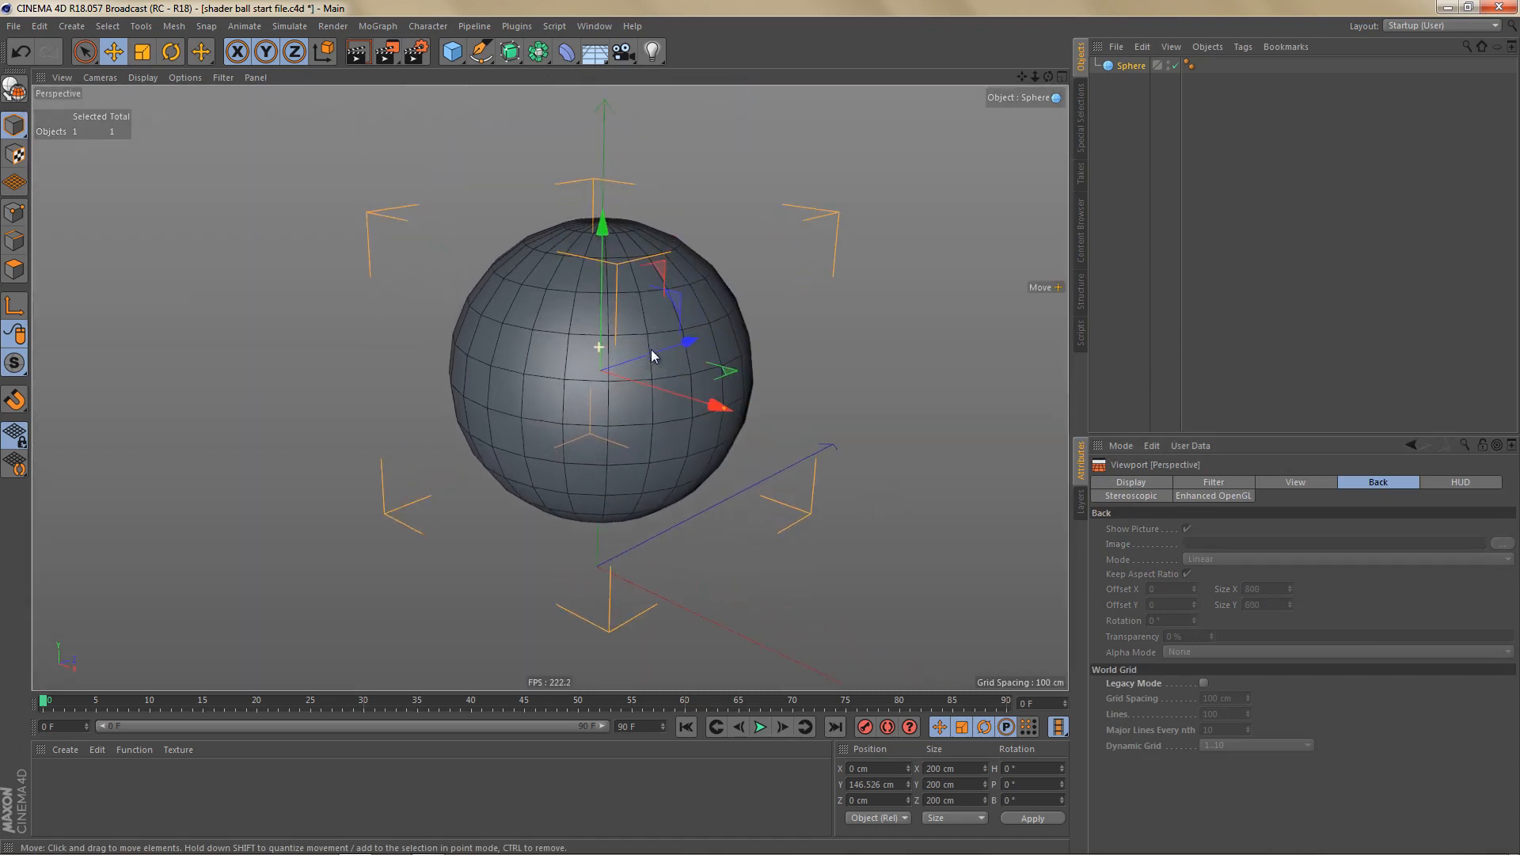
left_click_drag(652, 355, 614, 368, "alt")
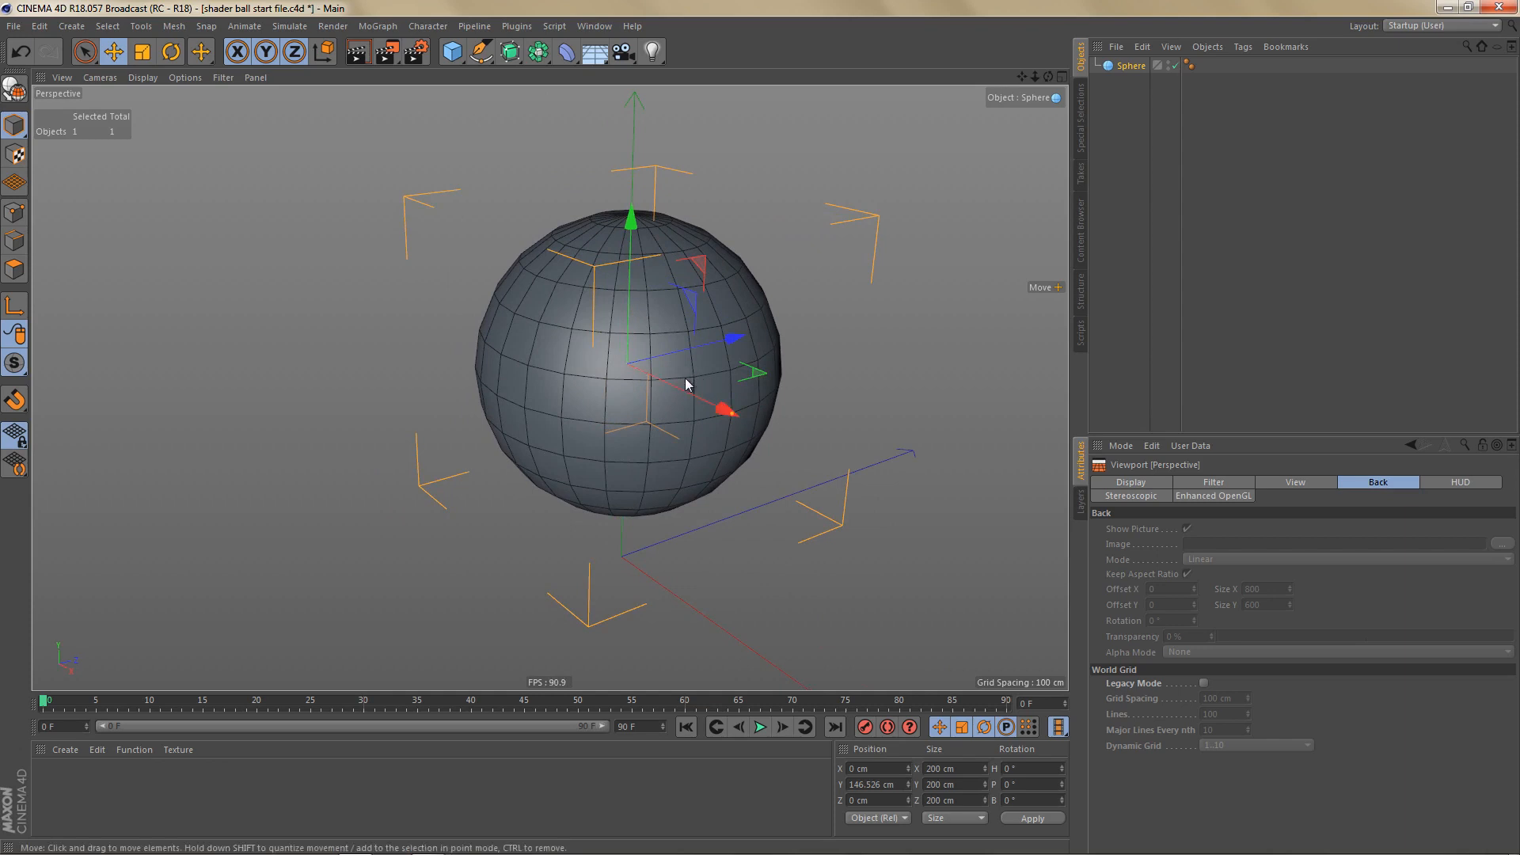
left_click(1130, 66)
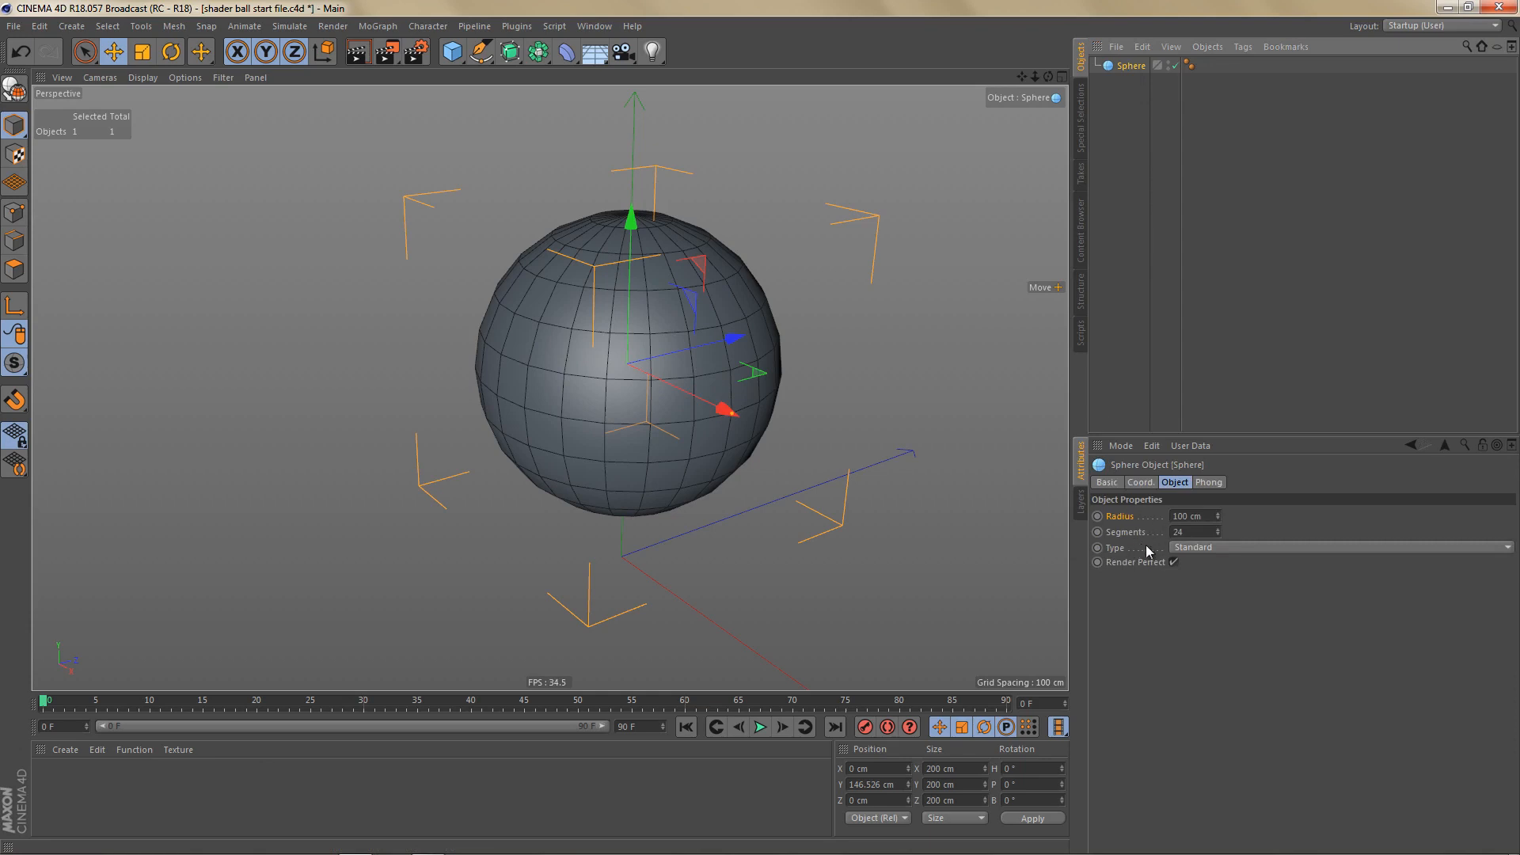
left_click(1189, 547)
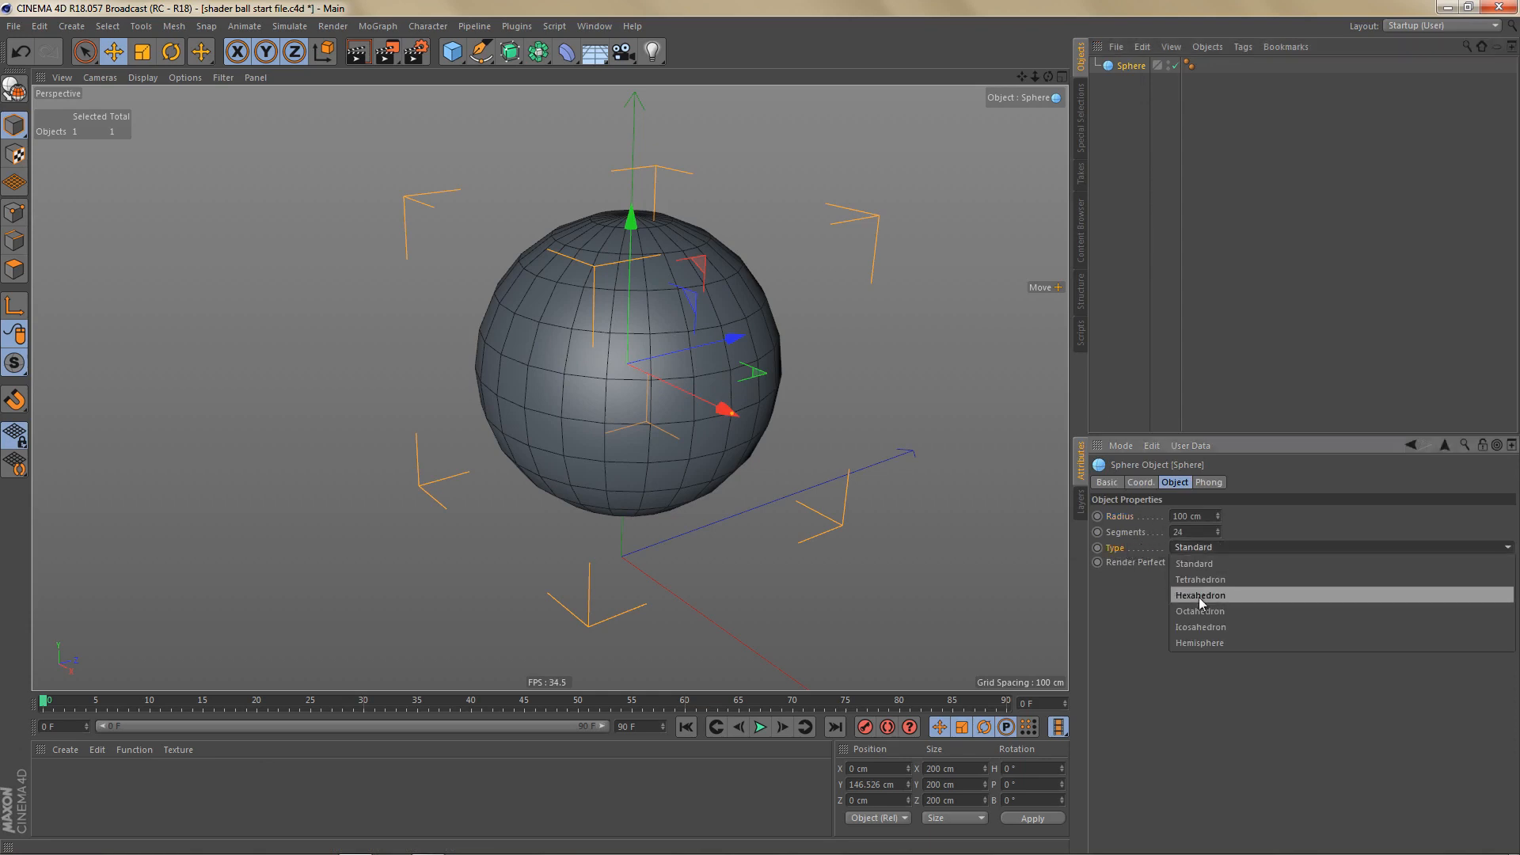
left_click(1199, 597)
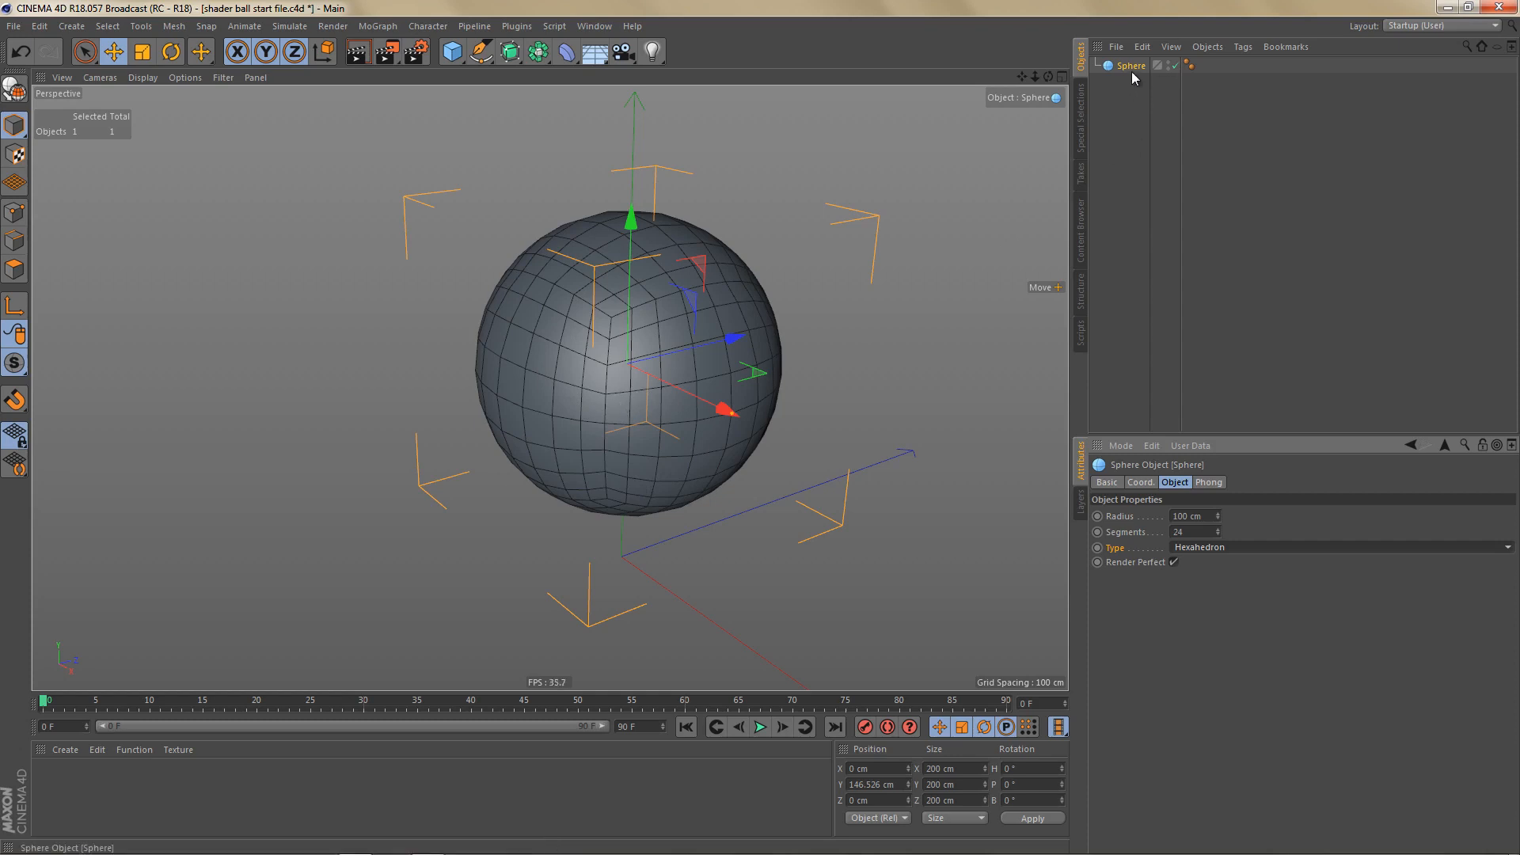
Step: Delete the sphere and add a cube primitive in its place
key("Delete")
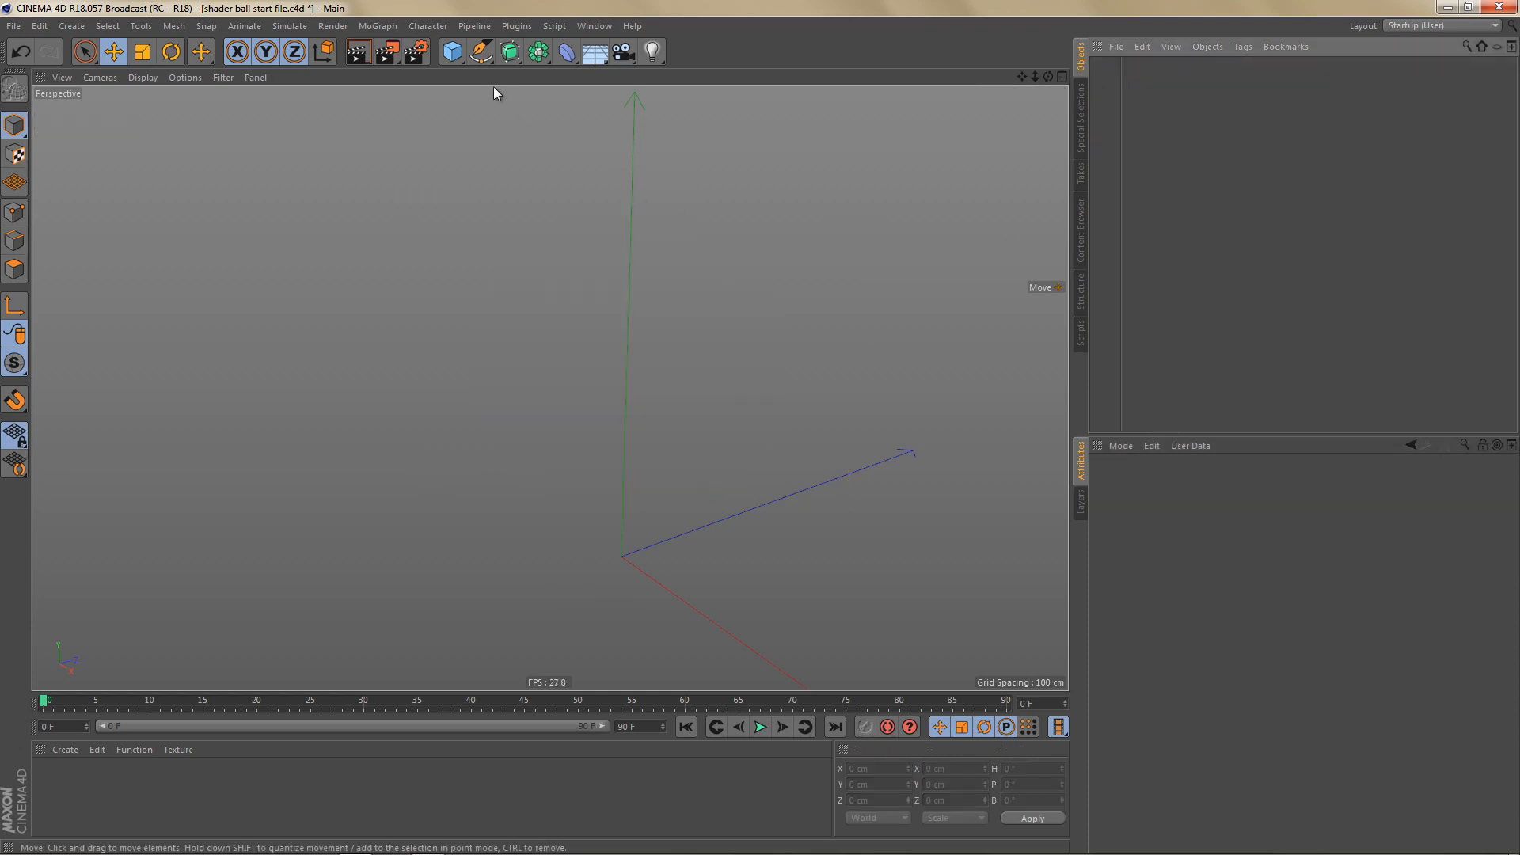
left_click(459, 61)
key("h")
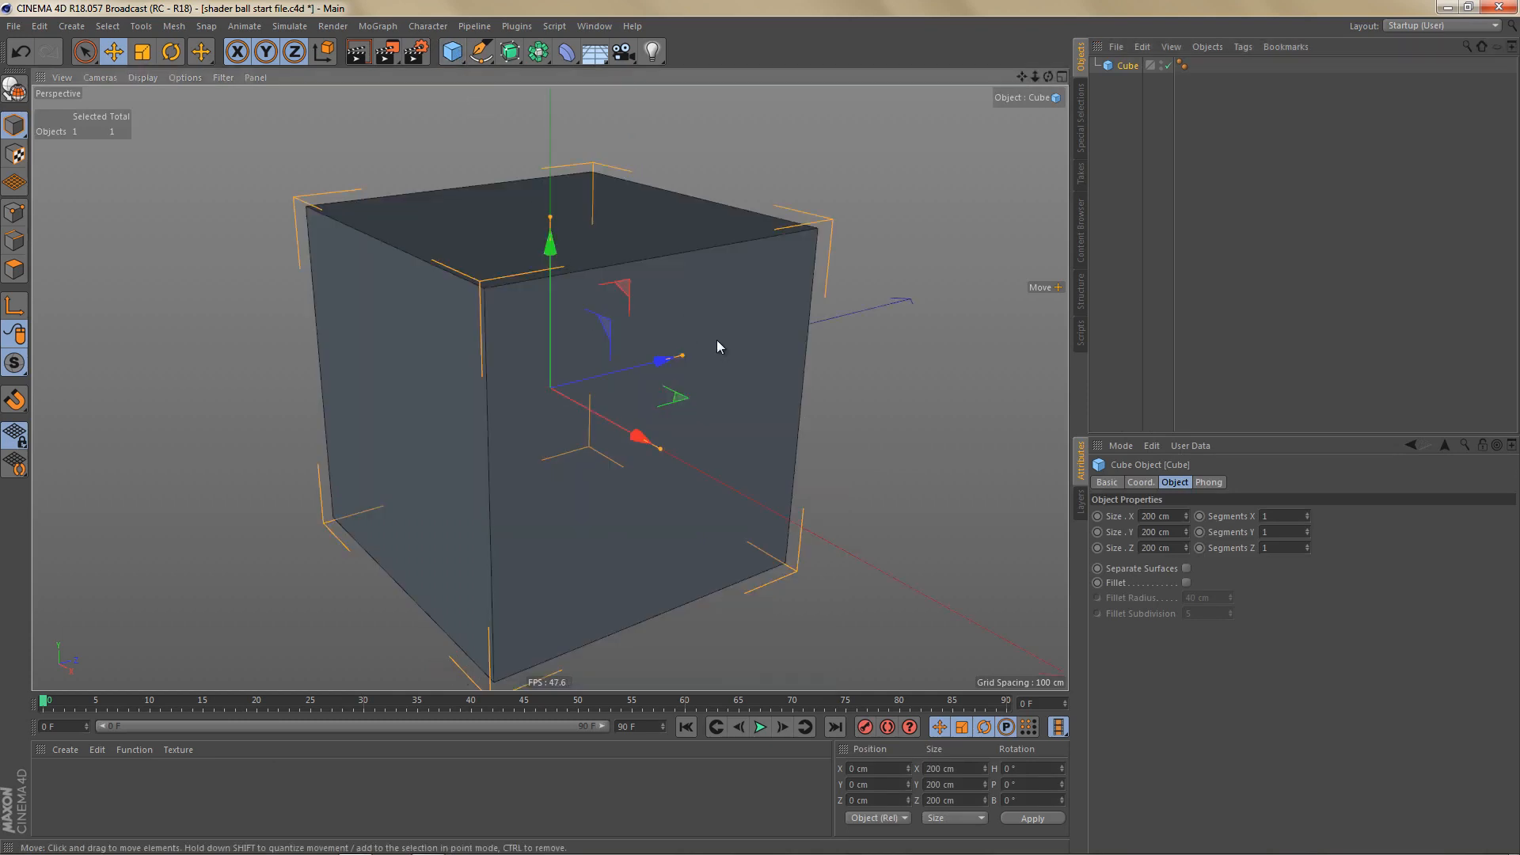
right_click_drag(715, 340, 701, 357, "alt")
middle_click_drag(675, 362, 694, 364, "alt")
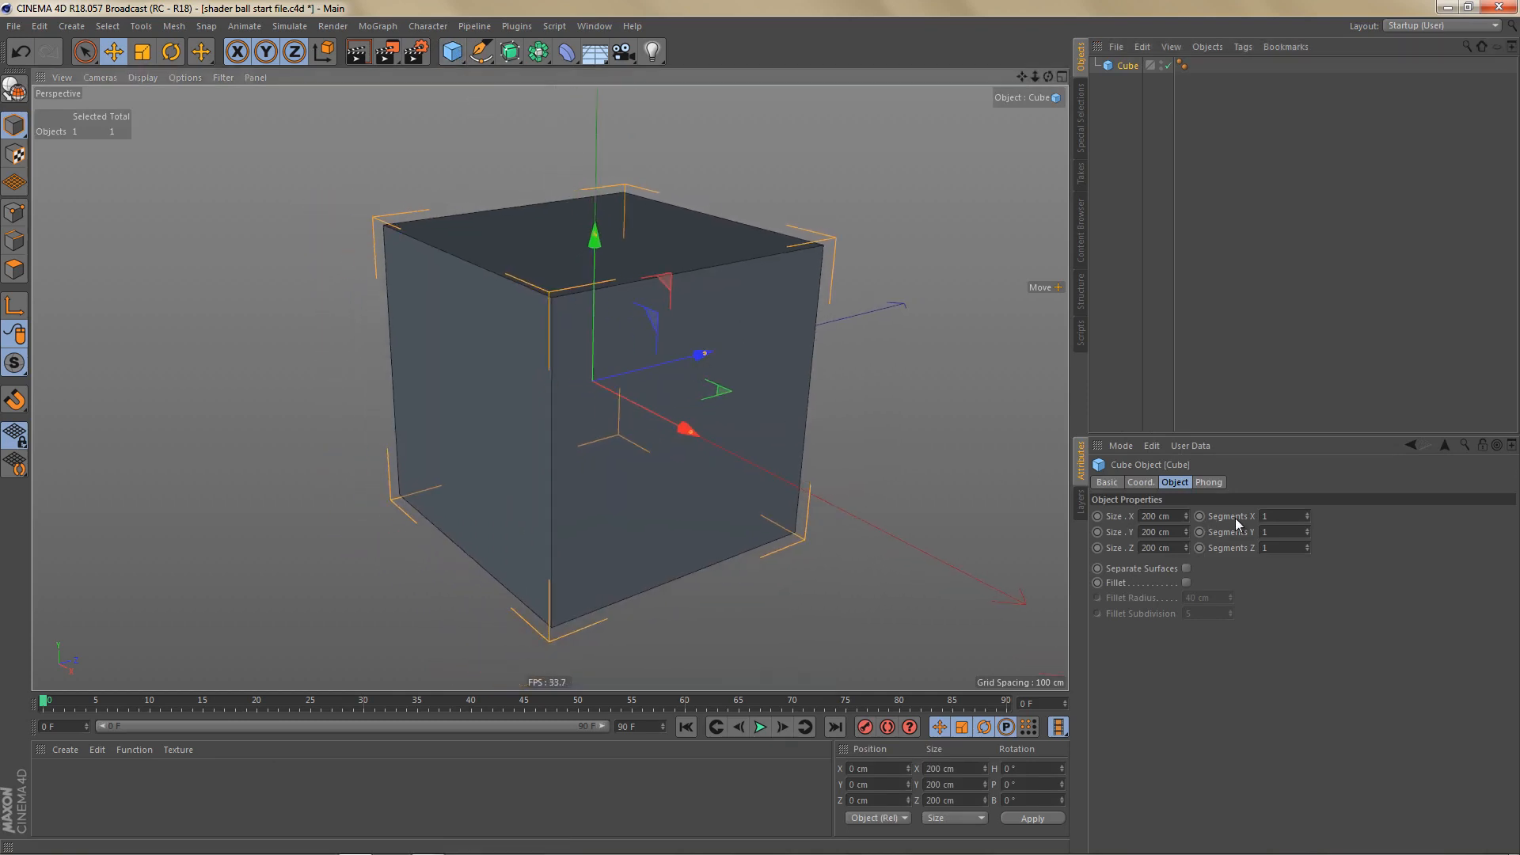
Step: Set the cube's X, Y and Z segments to 4 together
left_click_drag(1235, 518, 1236, 549)
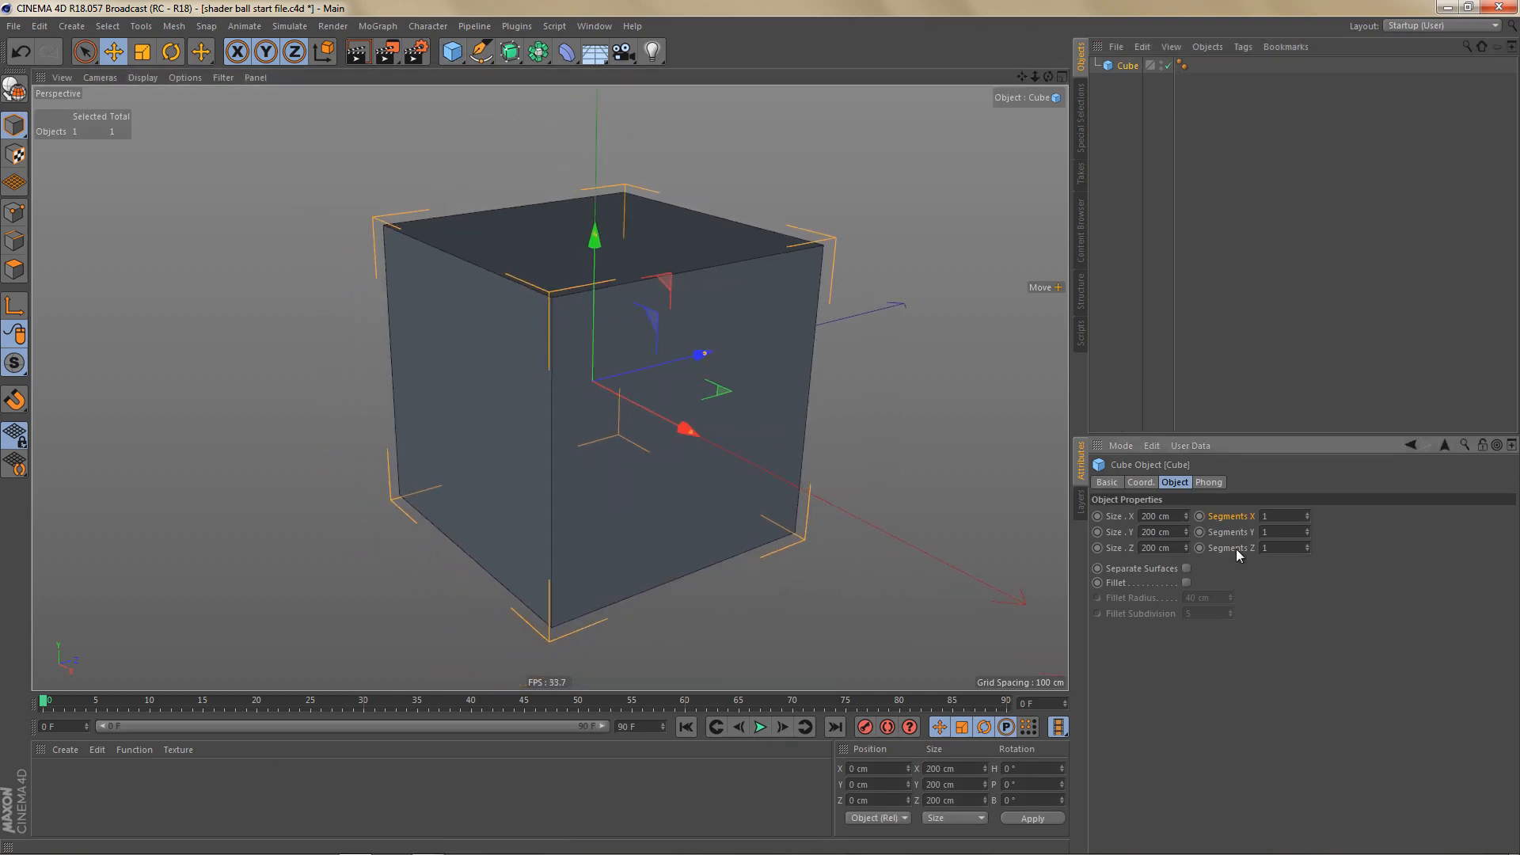
left_click(1306, 515)
left_click(1306, 514)
left_click(1305, 514)
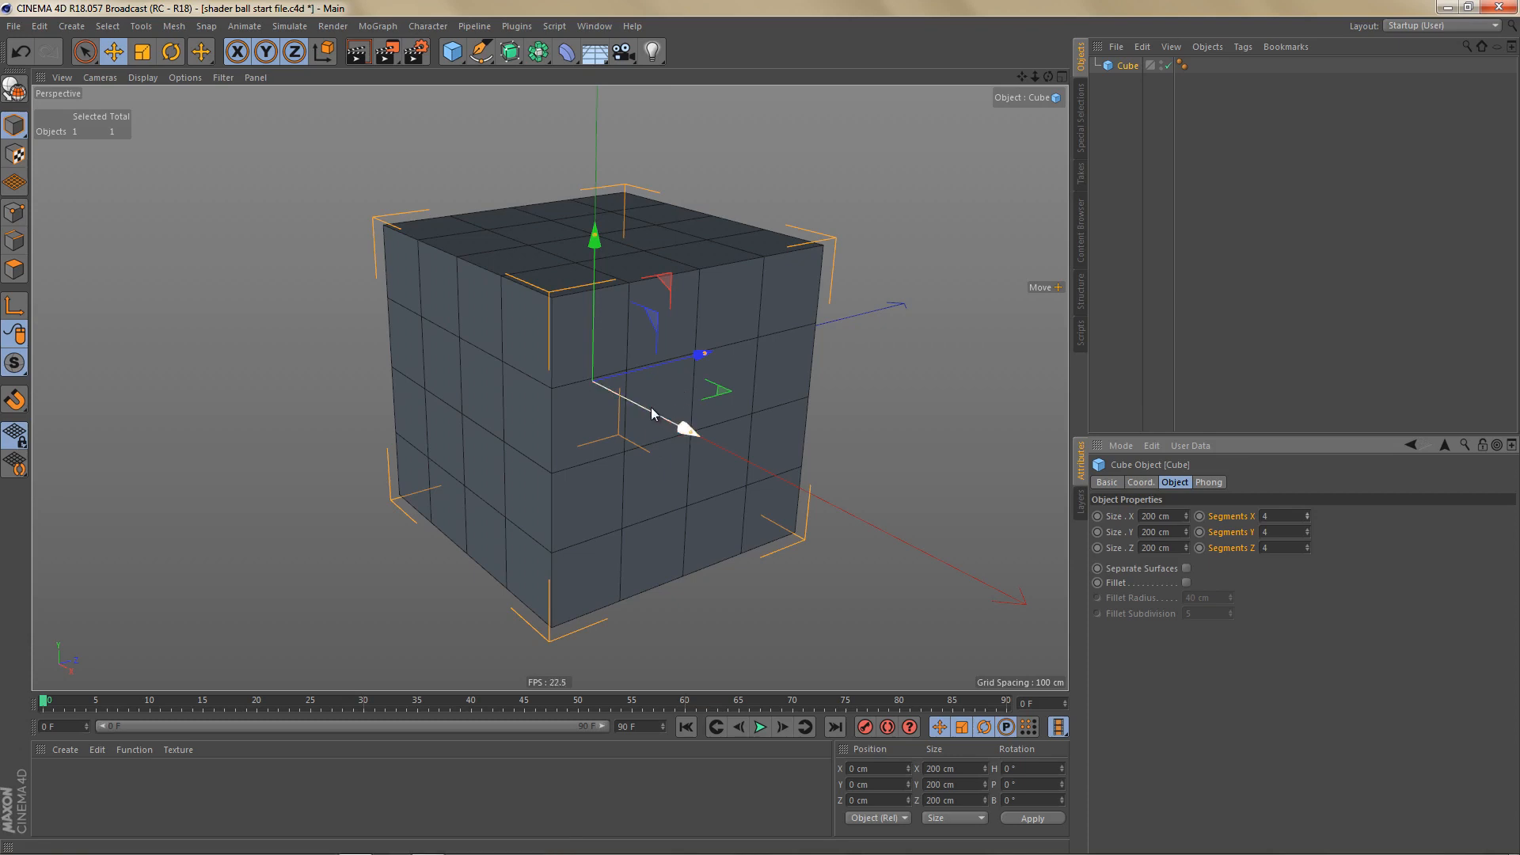
left_click_drag(673, 410, 662, 398, "alt")
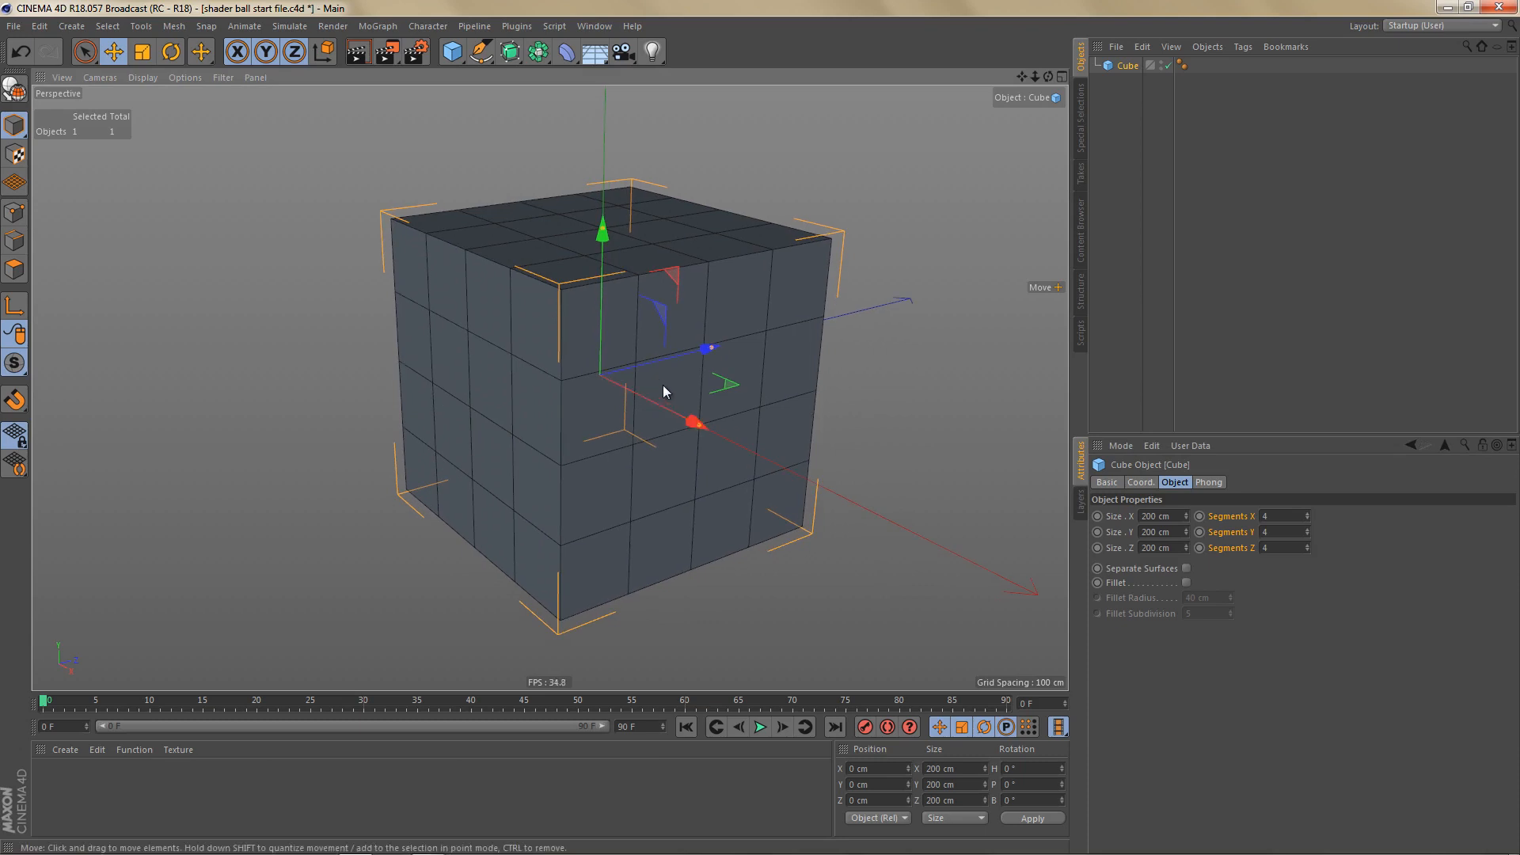
Step: Examine the ball's triangular opening in the reference photo and the wireframe render, then close the Picture Viewer
key("alt+Tab")
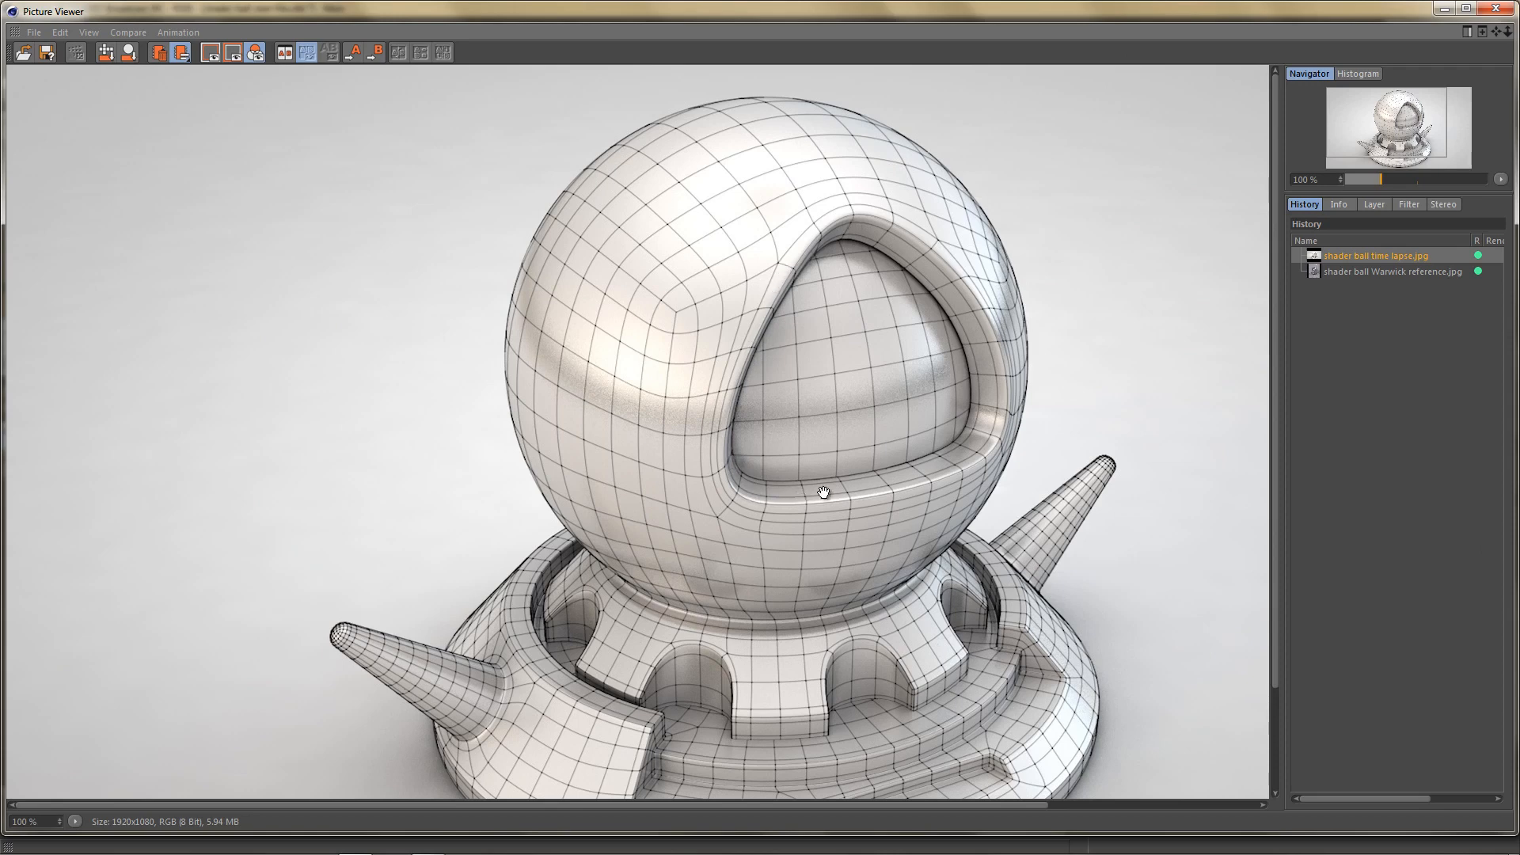
left_click(1346, 271)
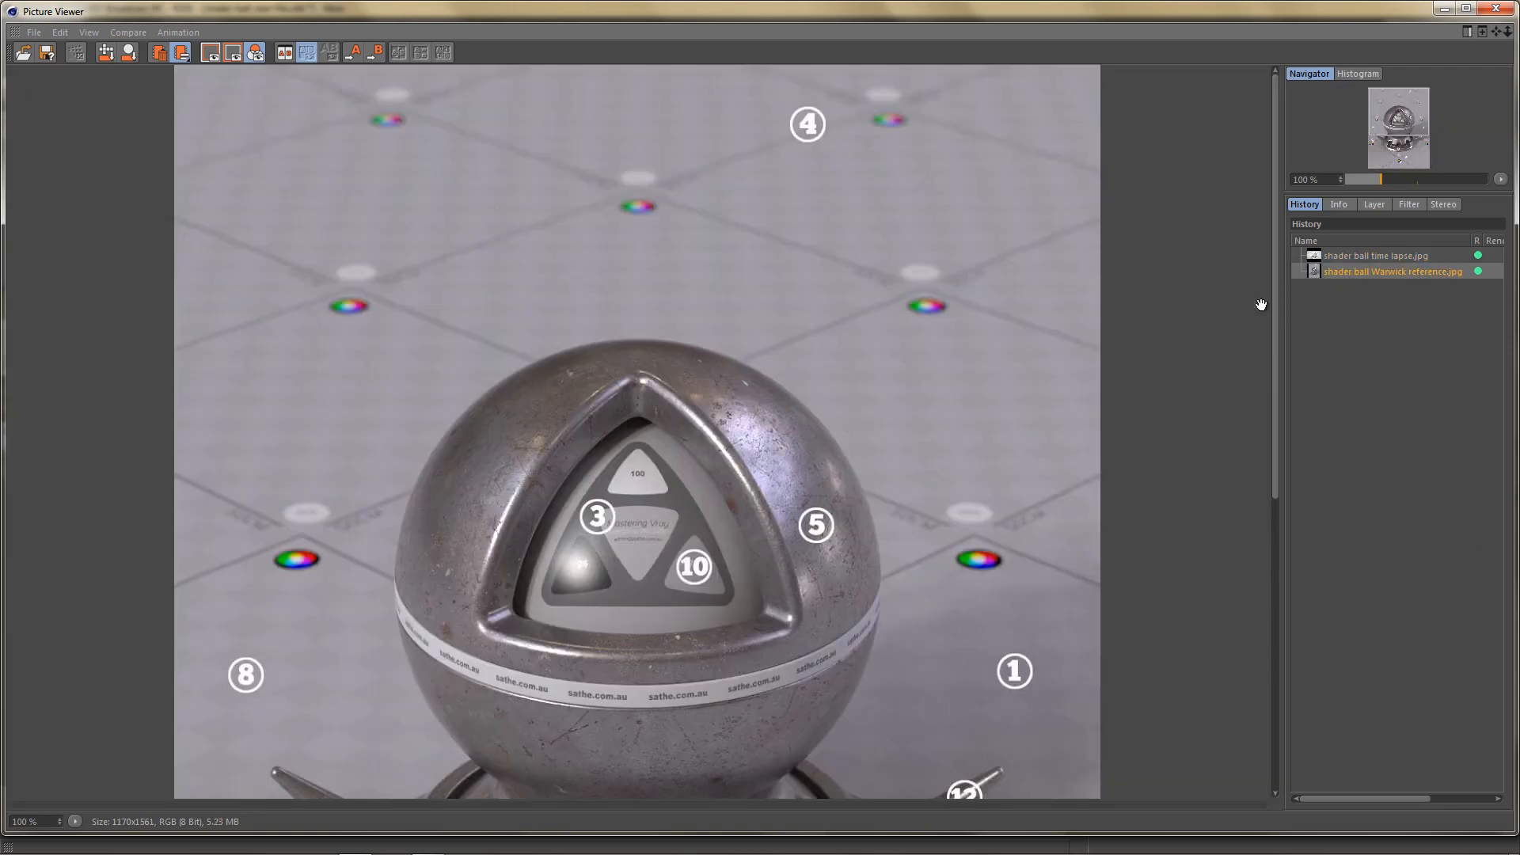
left_click_drag(712, 528, 739, 342)
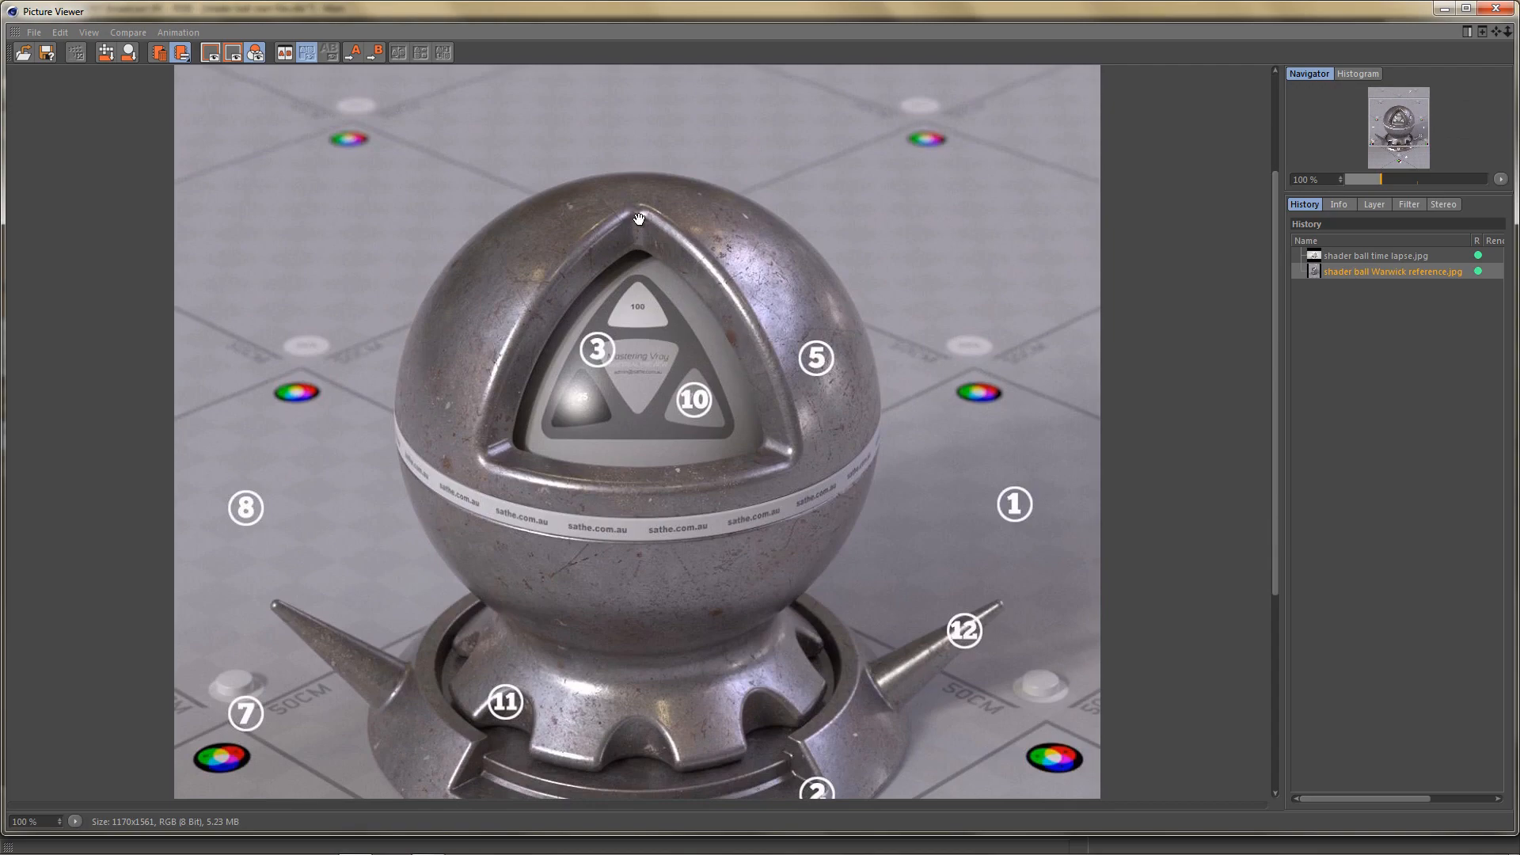
left_click(1352, 255)
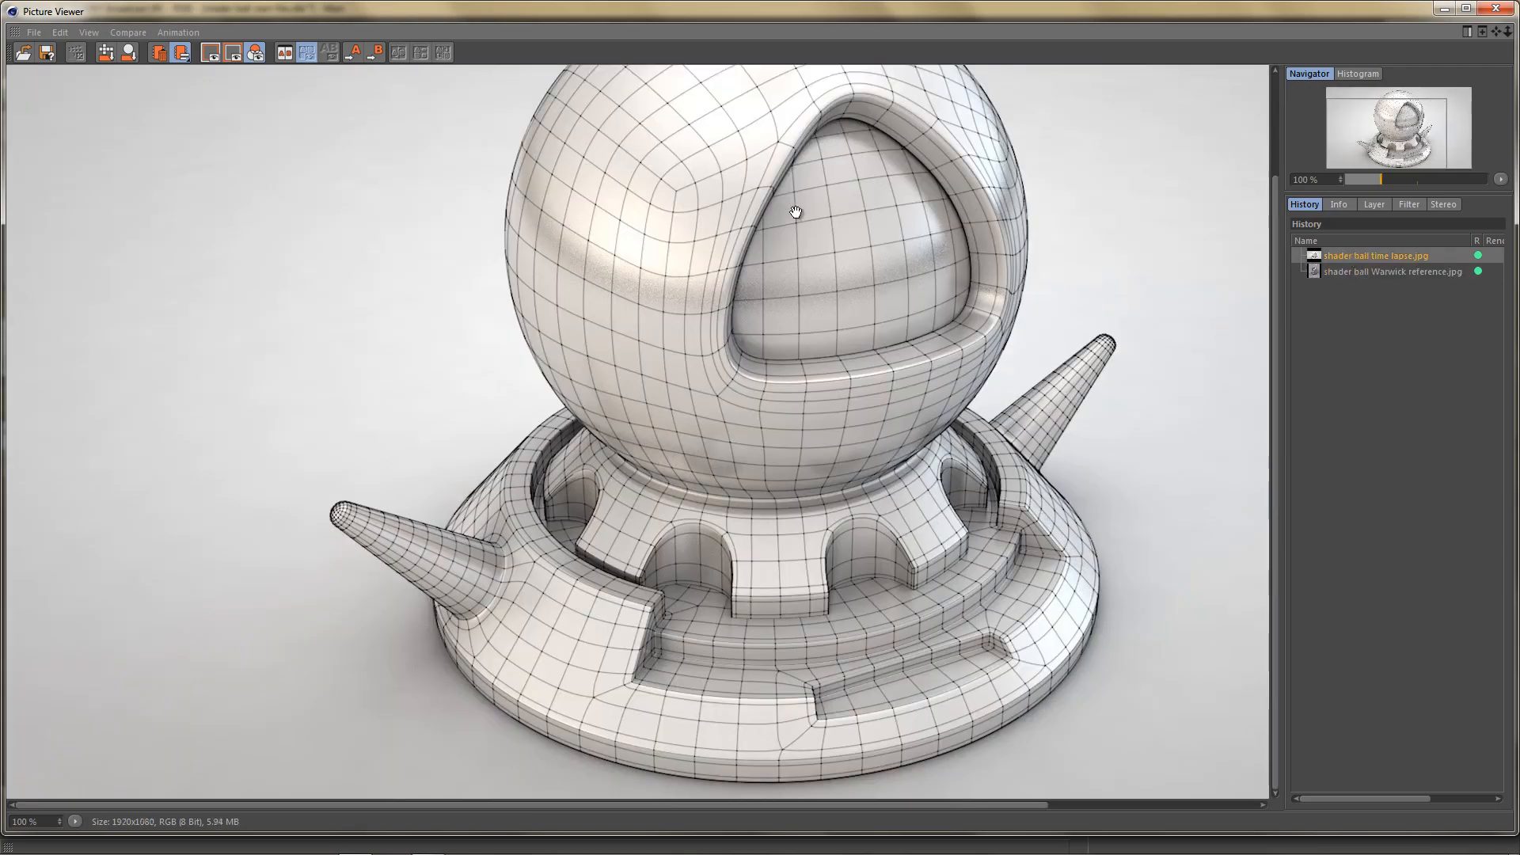
left_click_drag(795, 198, 713, 329)
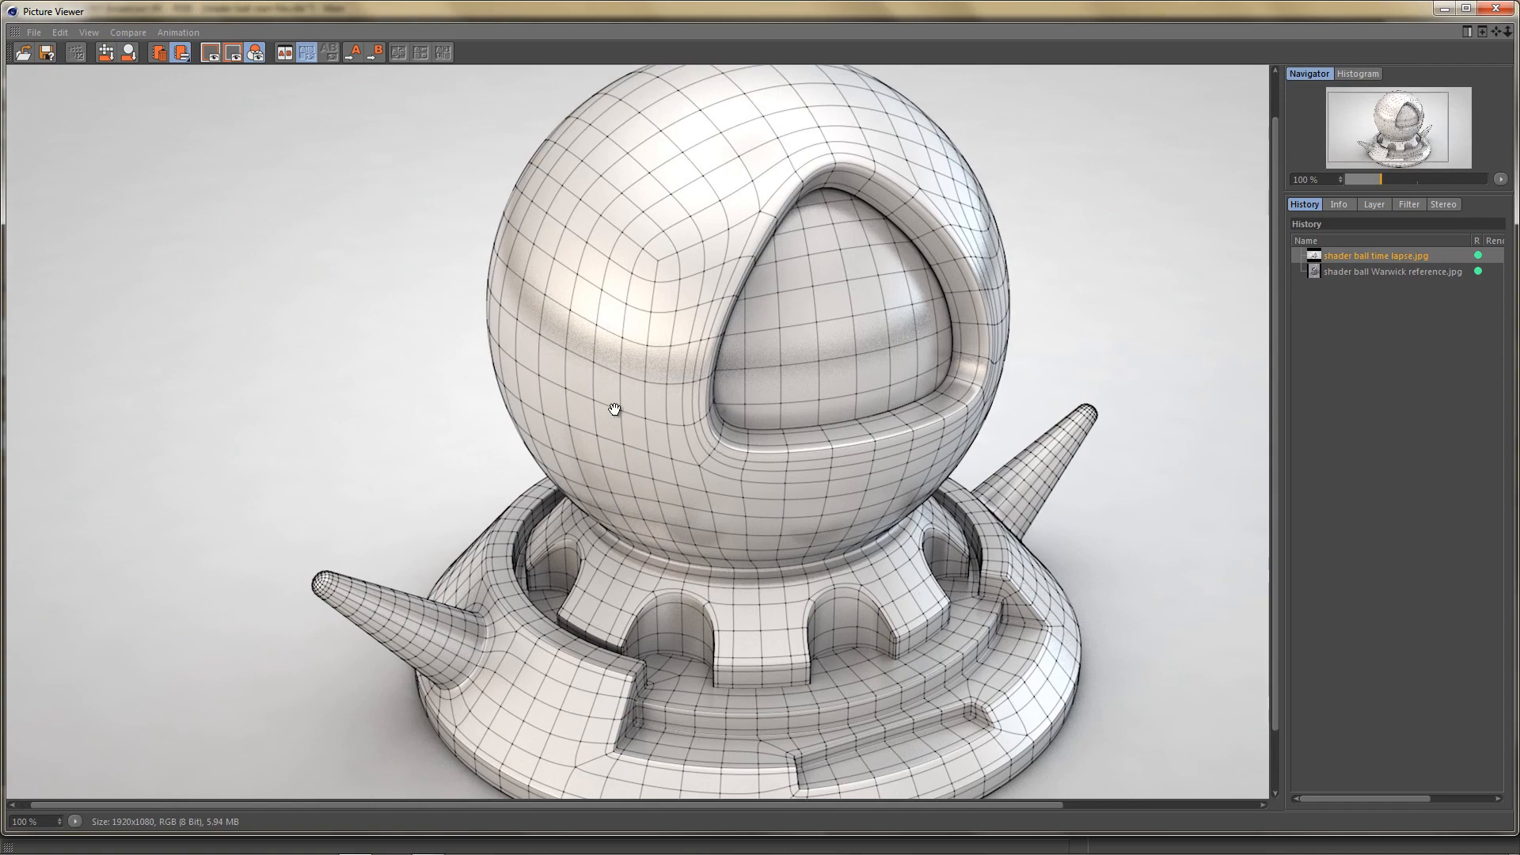
key("alt+Tab")
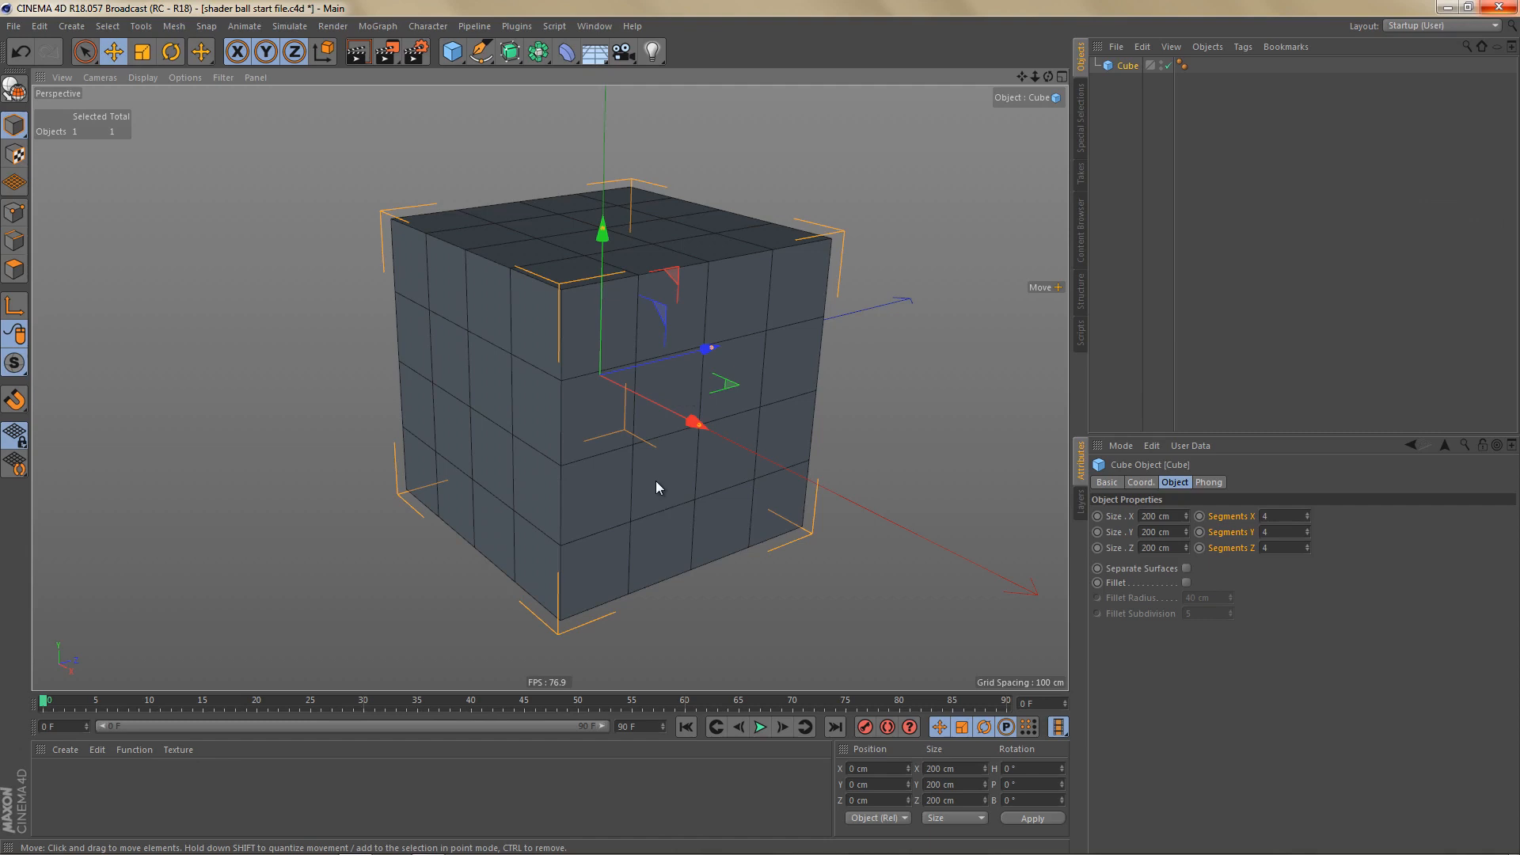
key("shift+F6")
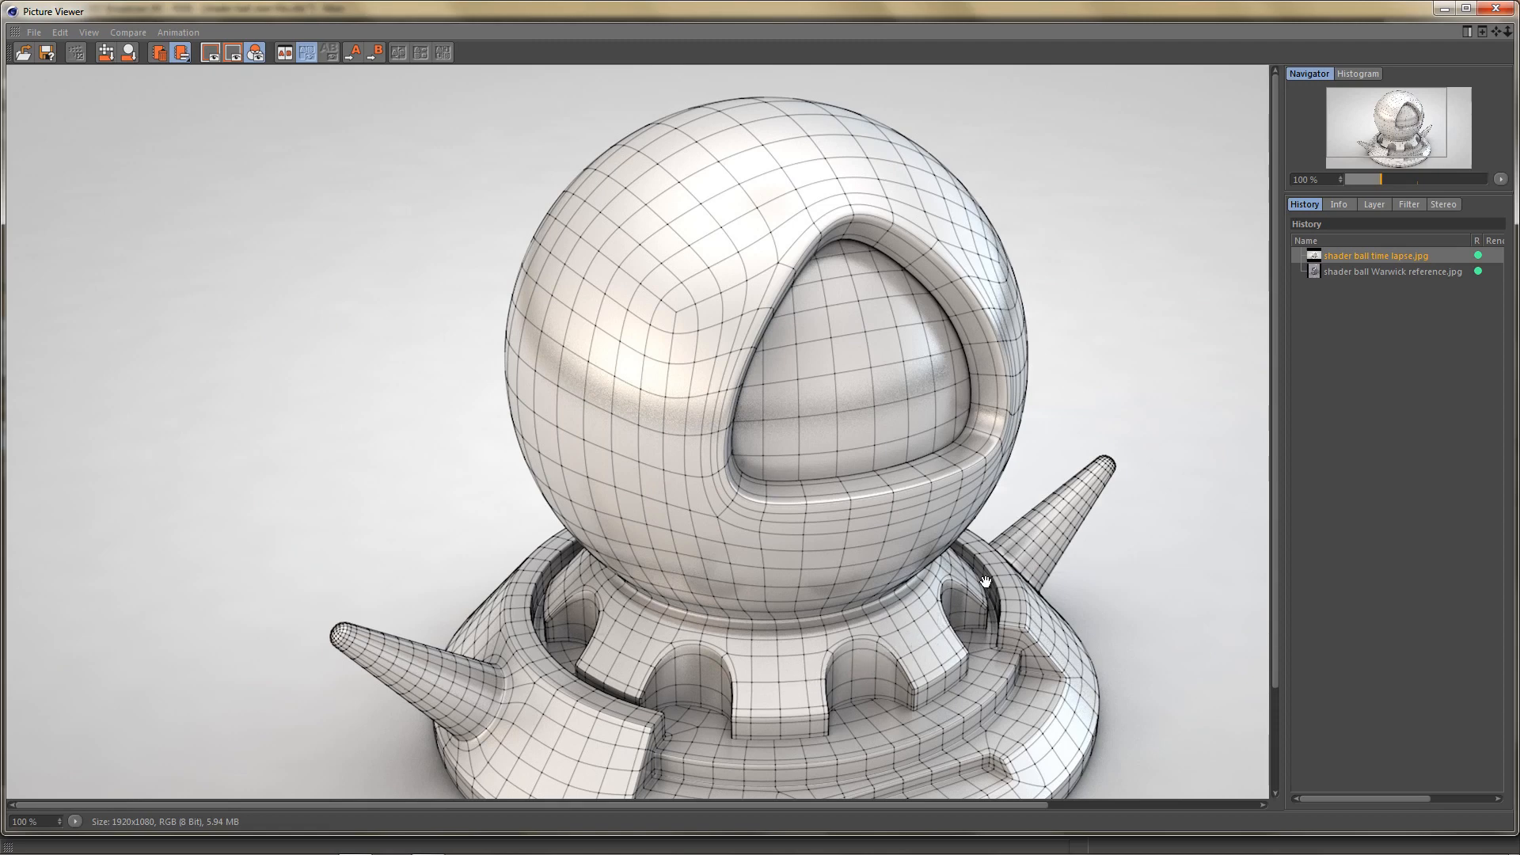
left_click(1496, 8)
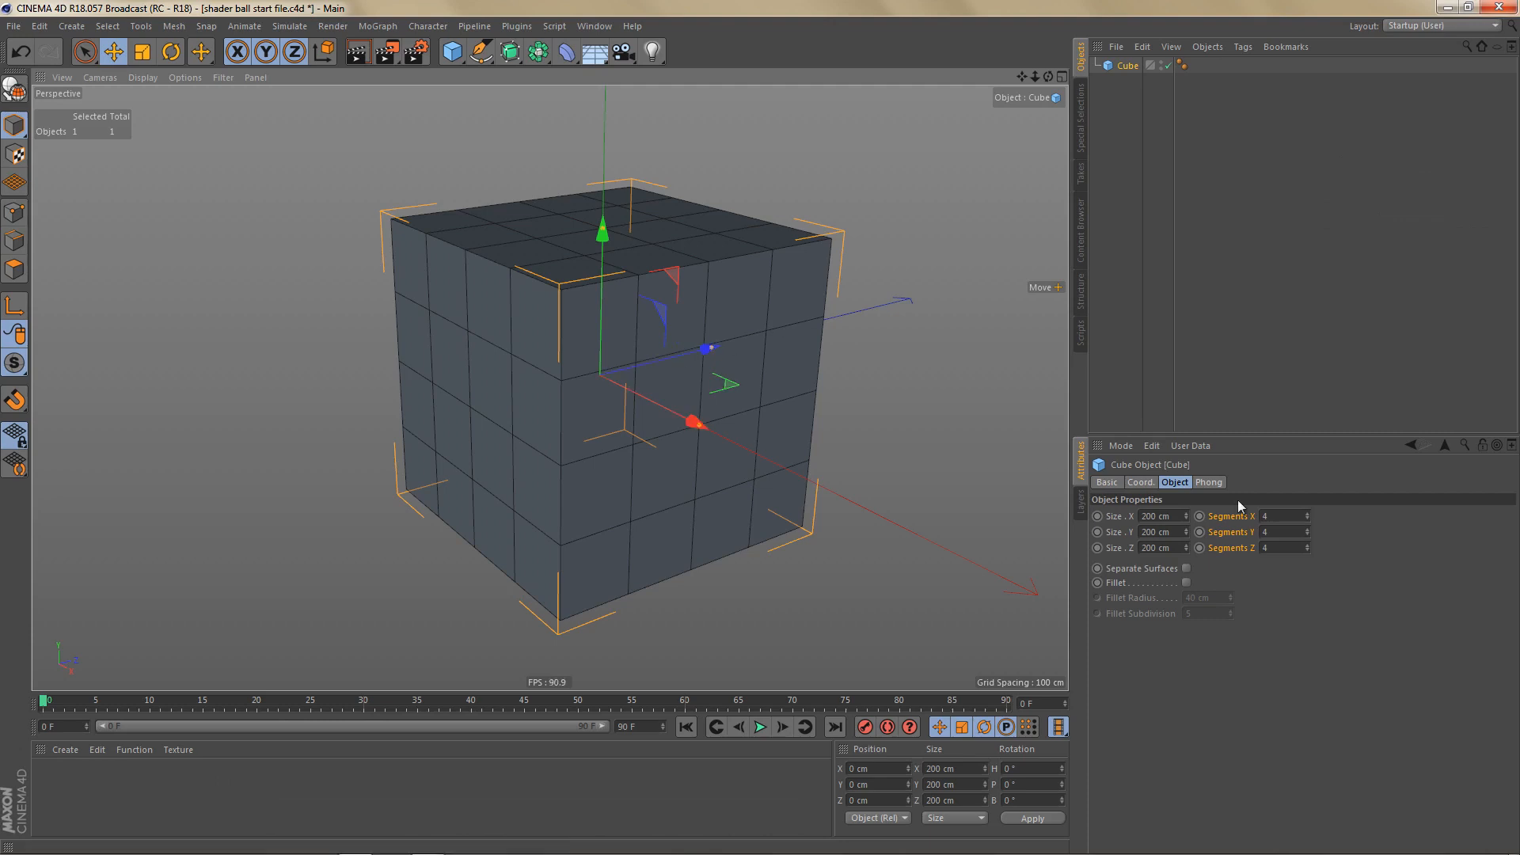
Step: Set the cube's X, Y and Z segments to 6 and make it an editable polygon object in point mode
left_click_drag(1307, 515, 1305, 513)
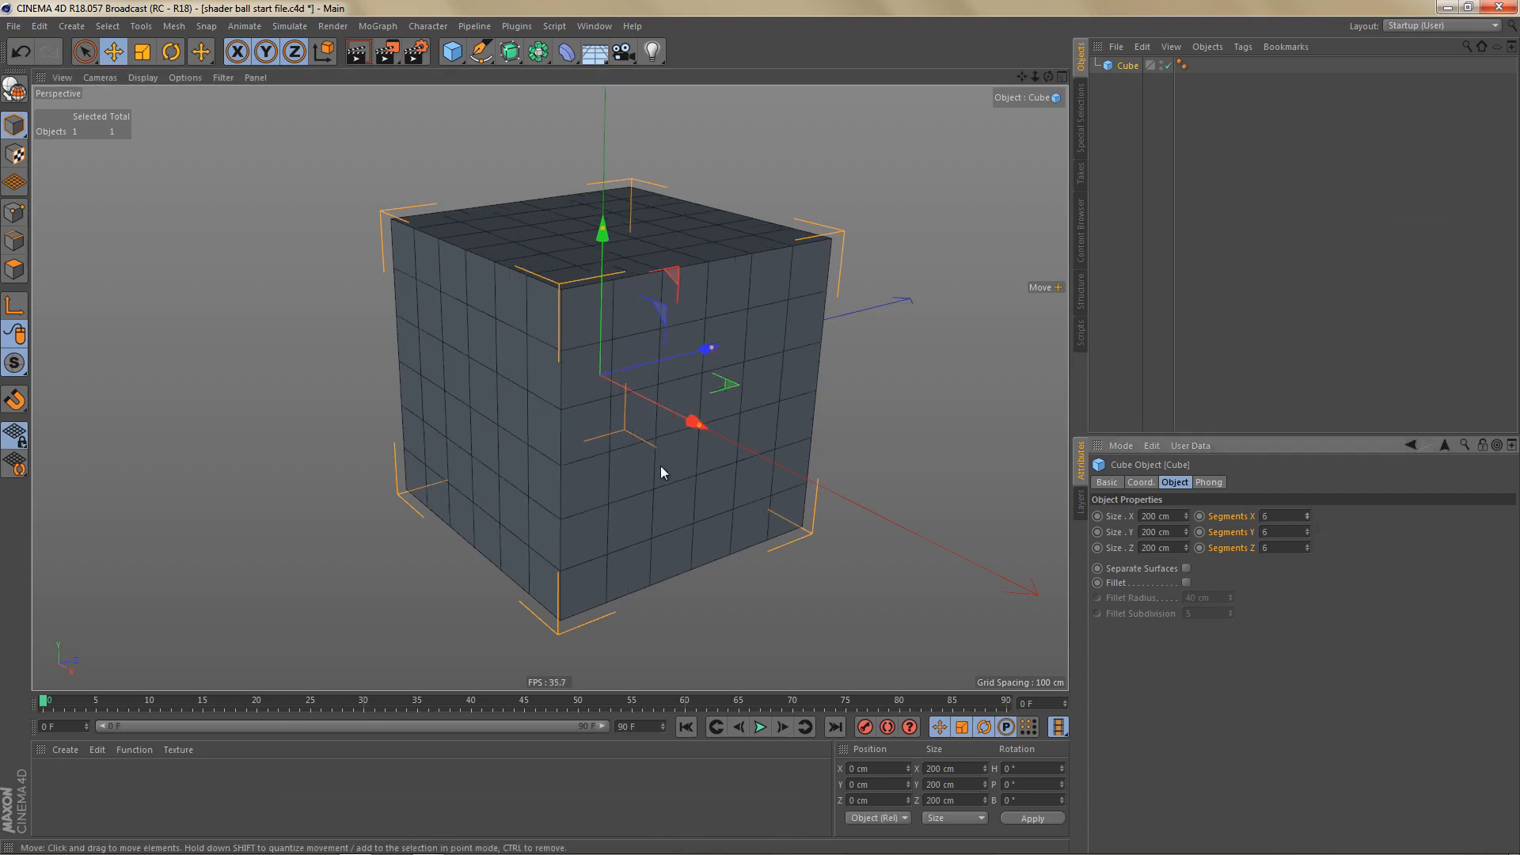
left_click_drag(665, 473, 655, 415, "alt")
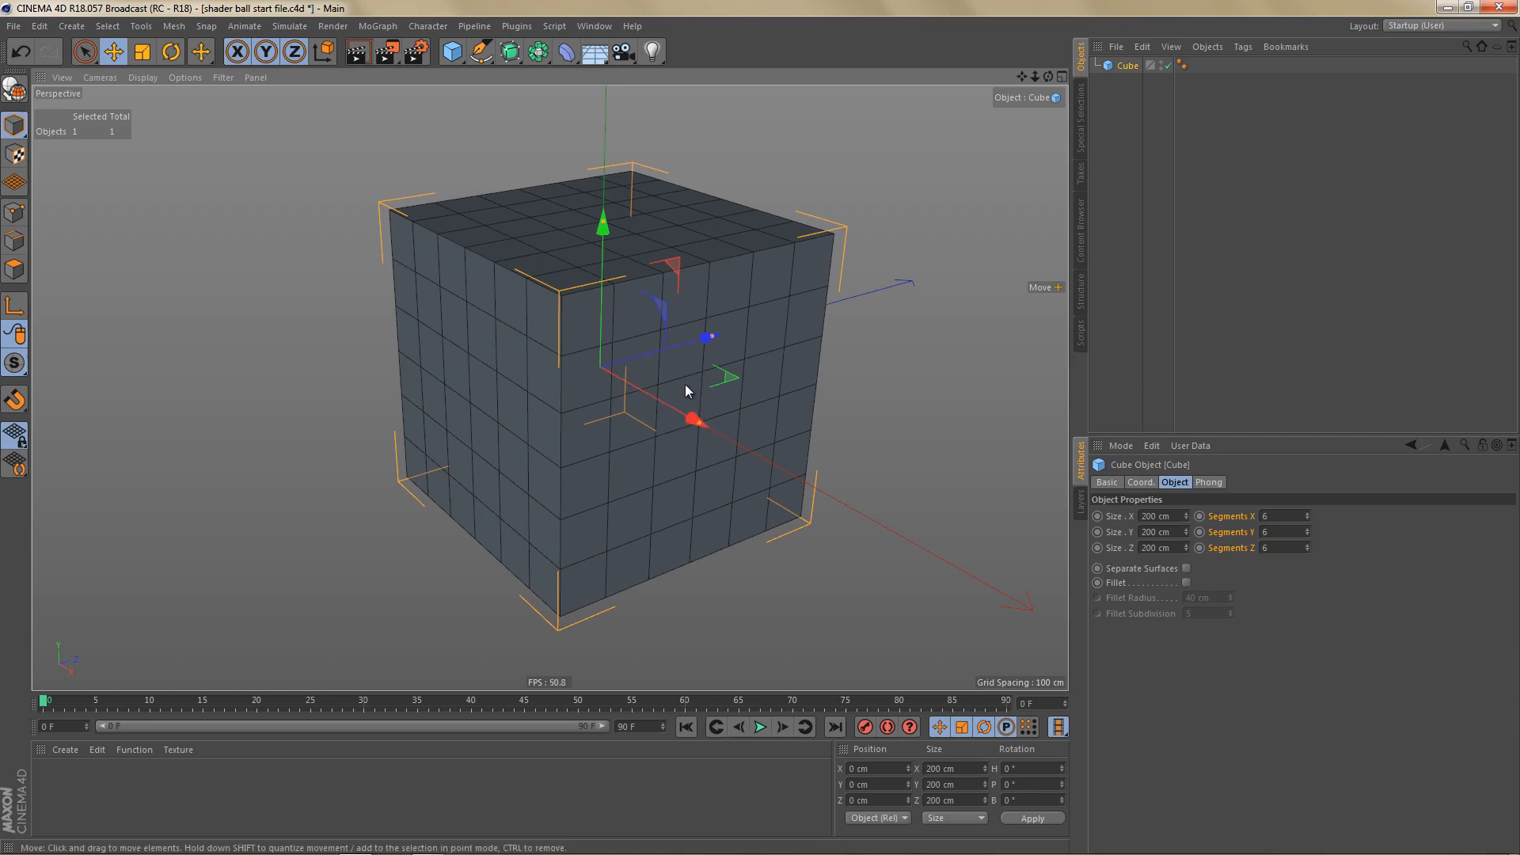
key("c")
key("m")
key("p")
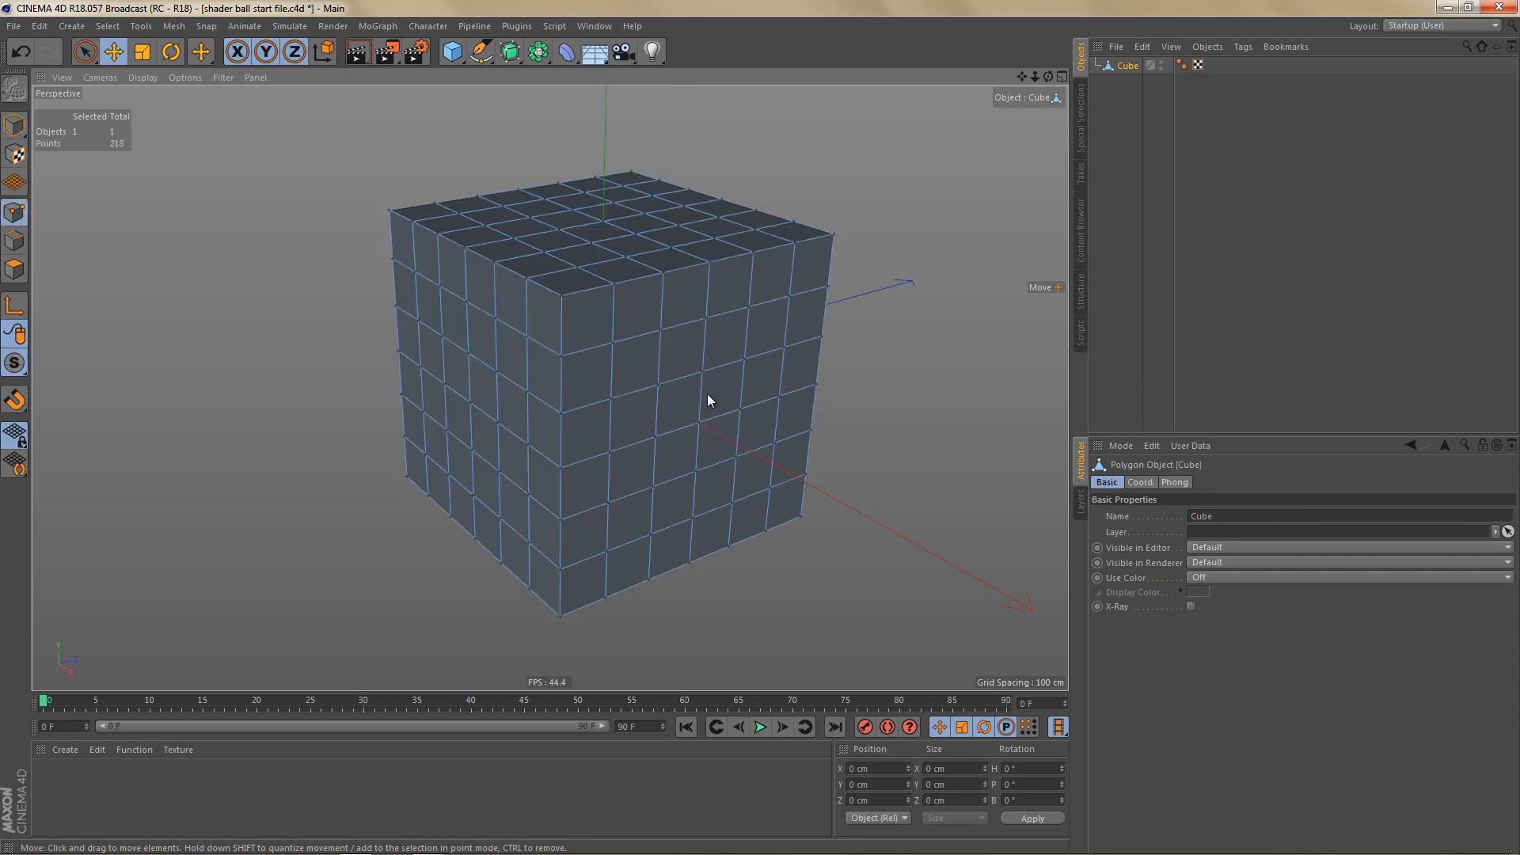
Step: In the Front view, rectangle-select all cube points on the positive X side of the centre line and delete them
middle_click(707, 395)
middle_click(801, 510)
middle_click_drag(767, 515, 821, 295, "alt")
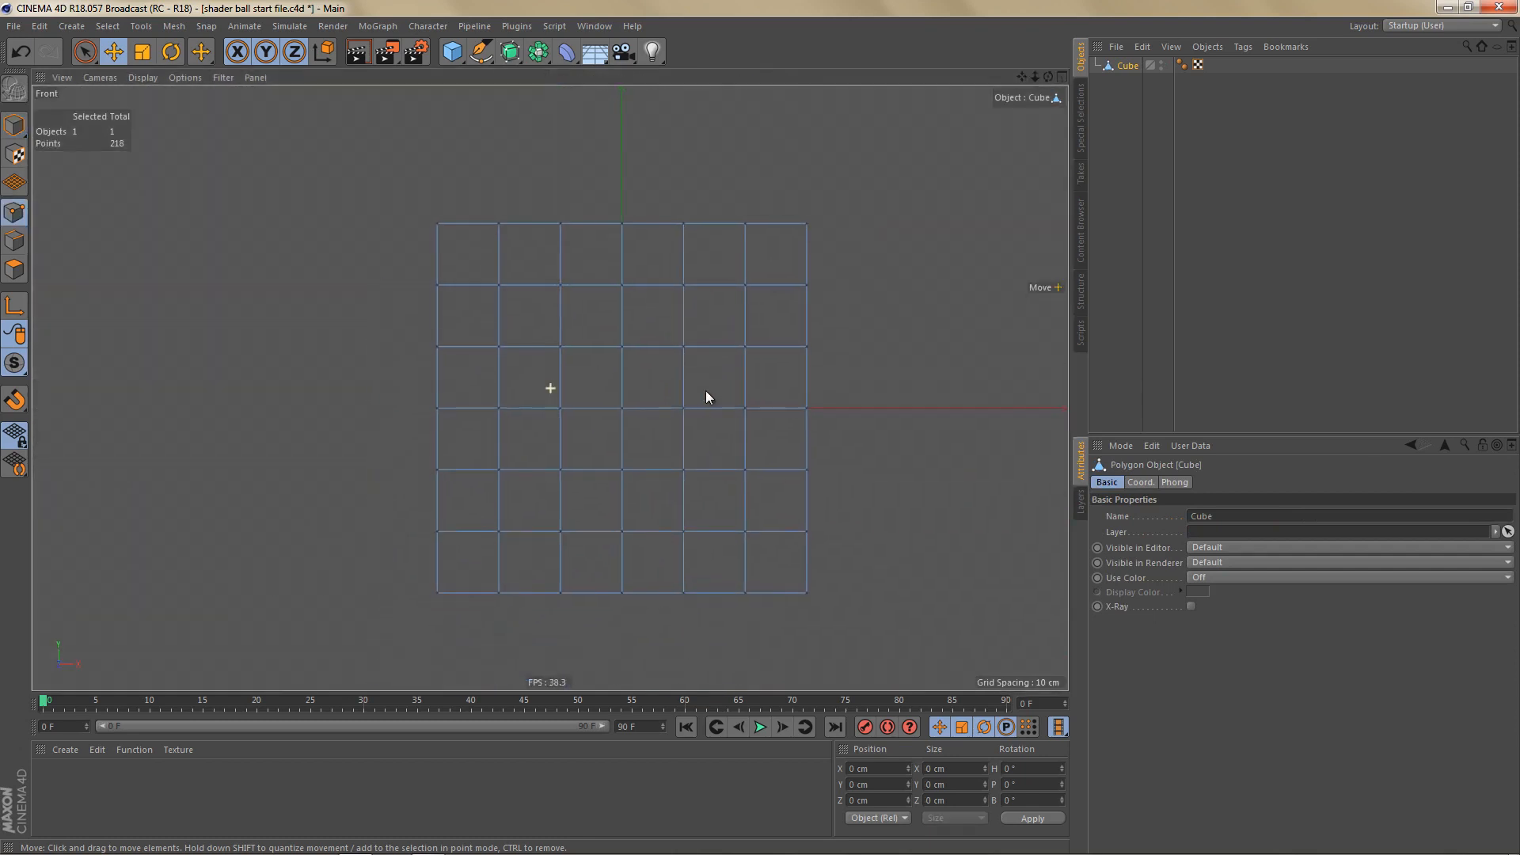
key("0")
left_click_drag(639, 204, 833, 629)
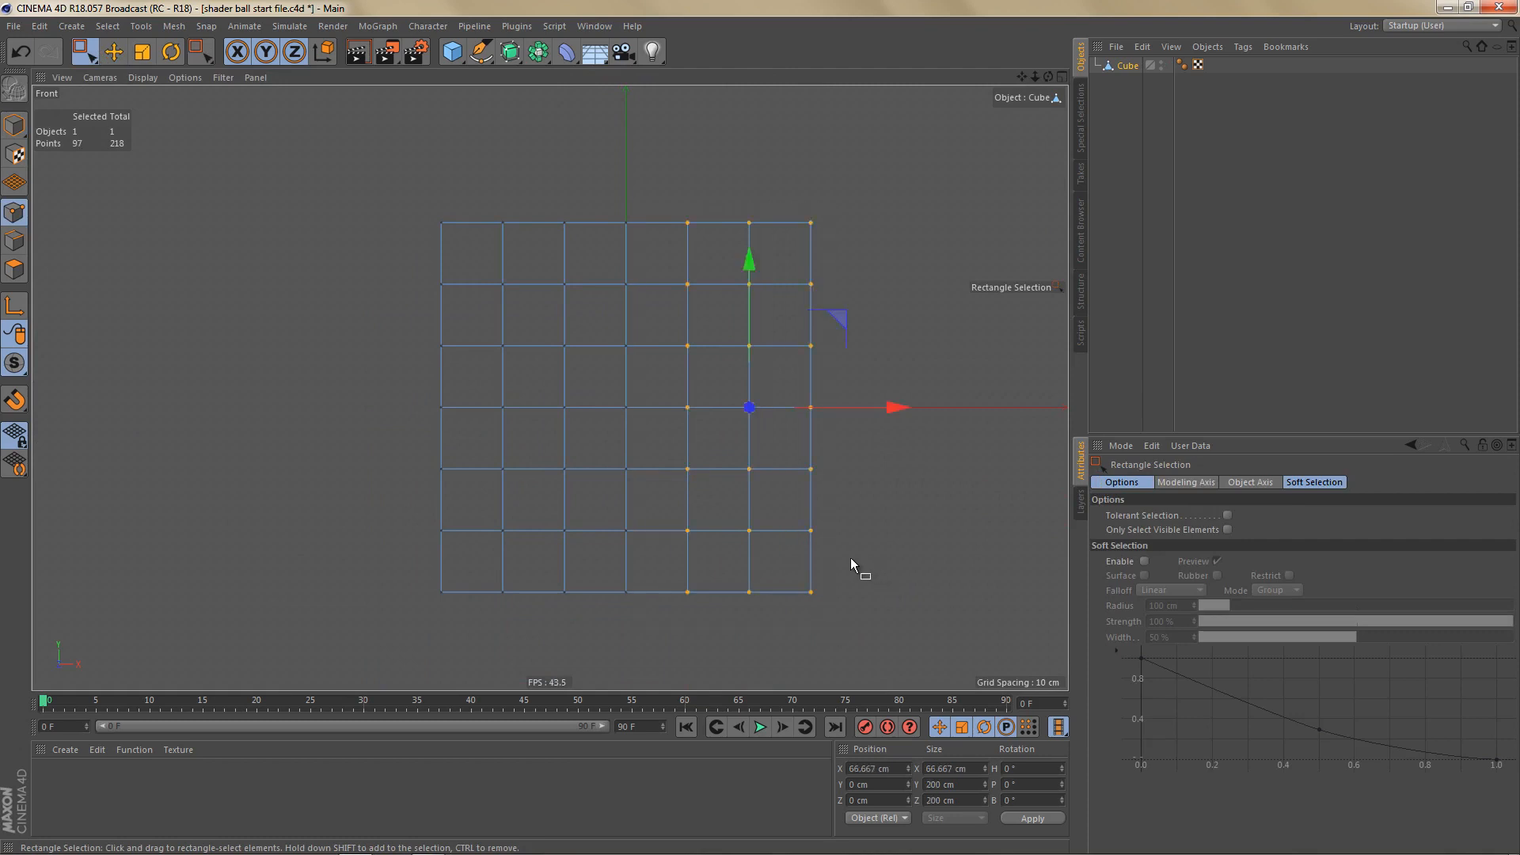
key("Delete")
Step: Line-cut the half cube's front face from two rows below the top edge diagonally to the adjacent column's top vertex, then across the top to the open edge
middle_click(541, 298)
middle_click(455, 323)
right_click_drag(438, 276, 598, 311, "alt")
left_click_drag(599, 311, 620, 459, "alt")
key("k")
key("k")
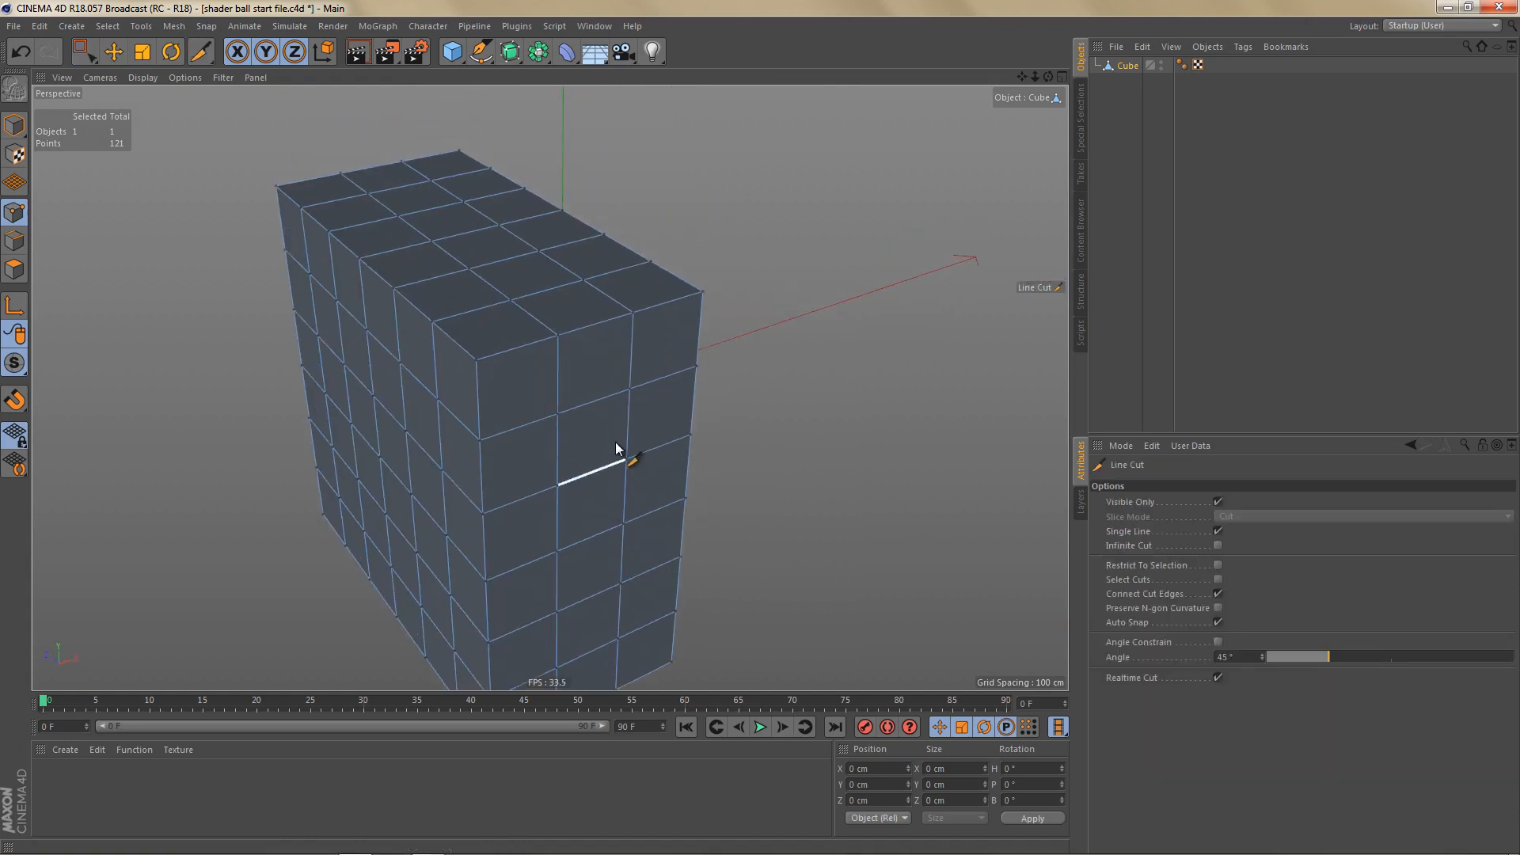
left_click_drag(558, 486, 581, 419)
left_click_drag(605, 370, 635, 314)
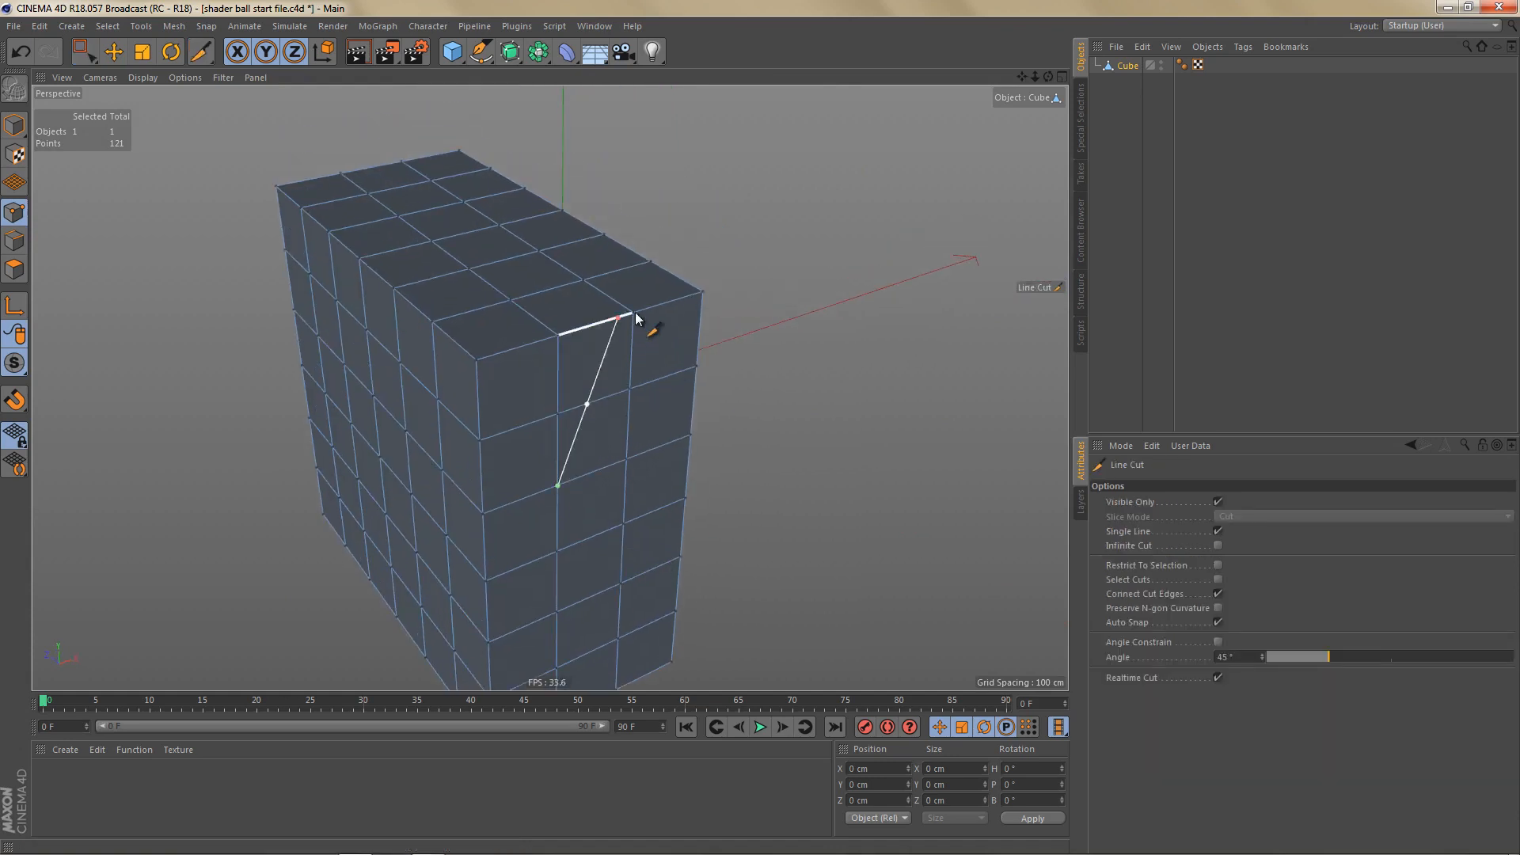
left_click_drag(650, 262, 631, 318)
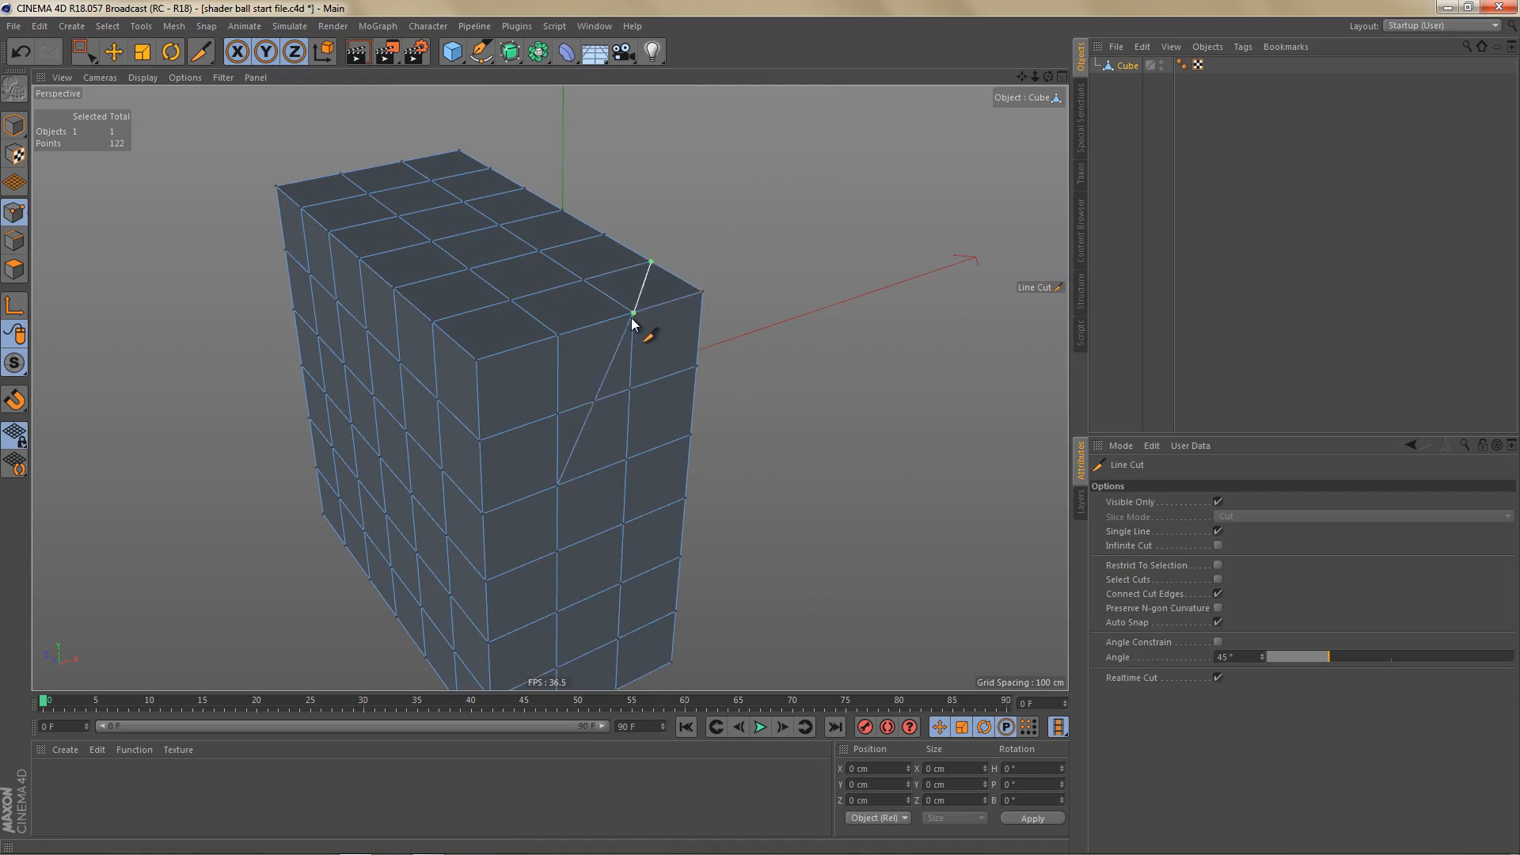
left_click_drag(644, 389, 643, 393, "alt")
key("9")
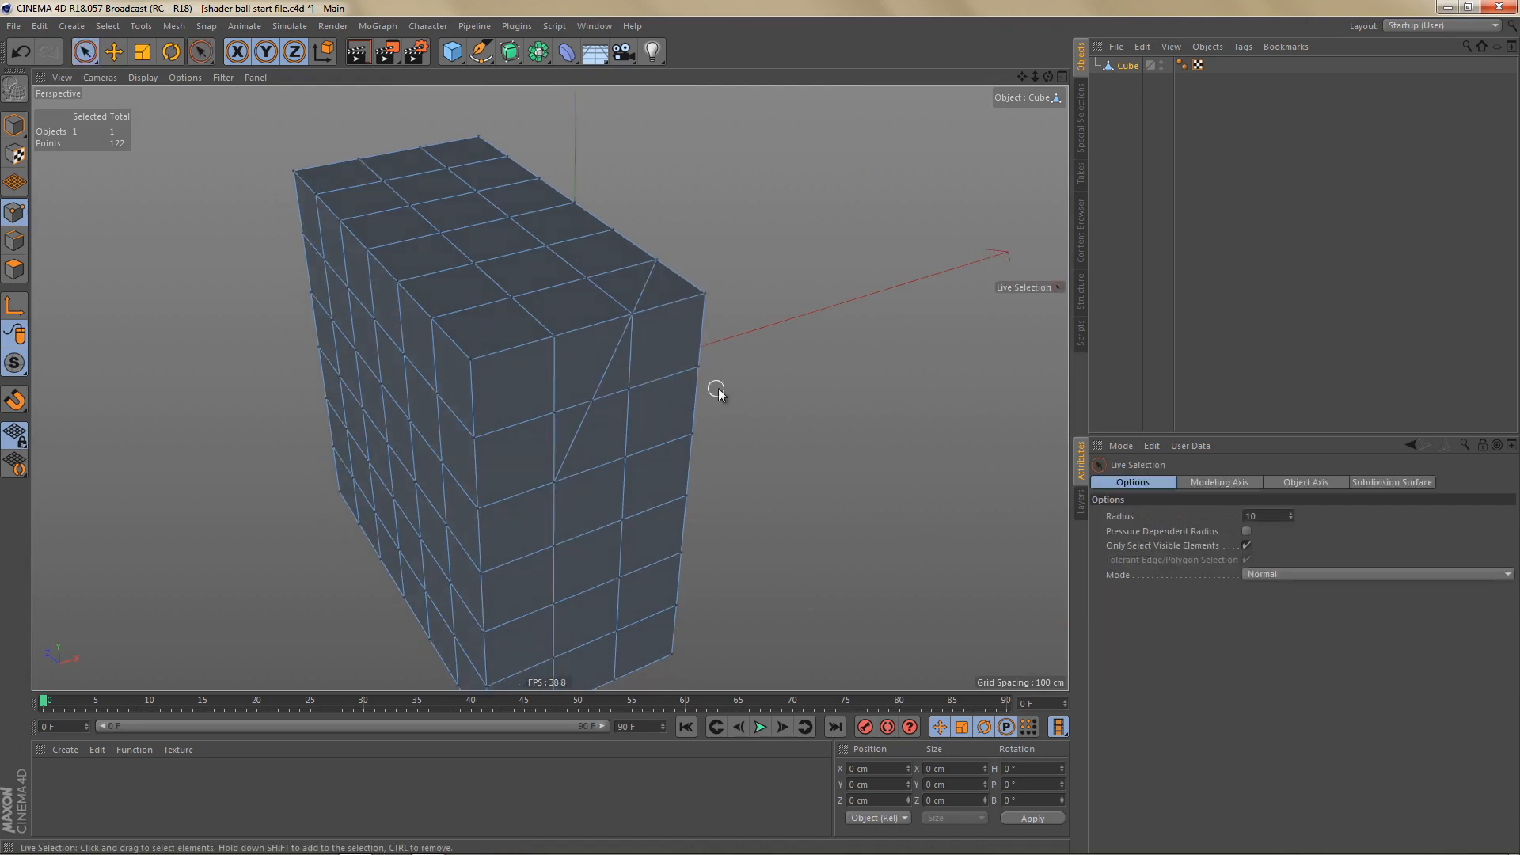
Step: Delete the five front-face points between the diagonal cut and the half cube's open centre edge to create the opening
mouse_move(707, 296)
left_mouse_down()
mouse_move(631, 444)
mouse_move(726, 428)
mouse_move(750, 444)
left_mouse_up()
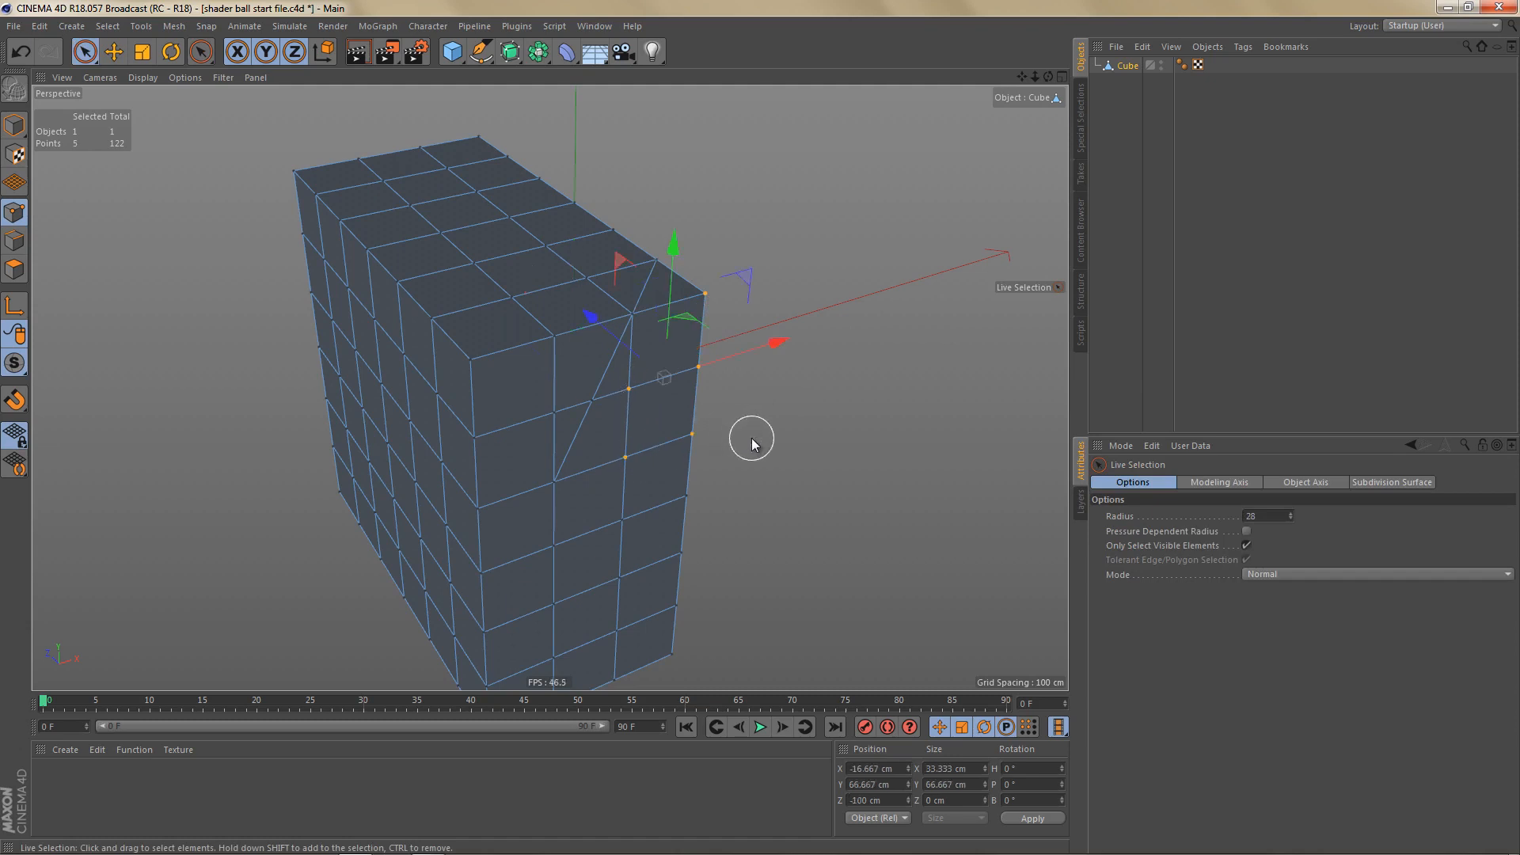
key("Delete")
left_click_drag(648, 445, 628, 404, "alt")
mouse_move(532, 386)
left_mouse_down("alt")
mouse_move(476, 359)
mouse_move(583, 409)
mouse_move(544, 398)
left_mouse_up("alt")
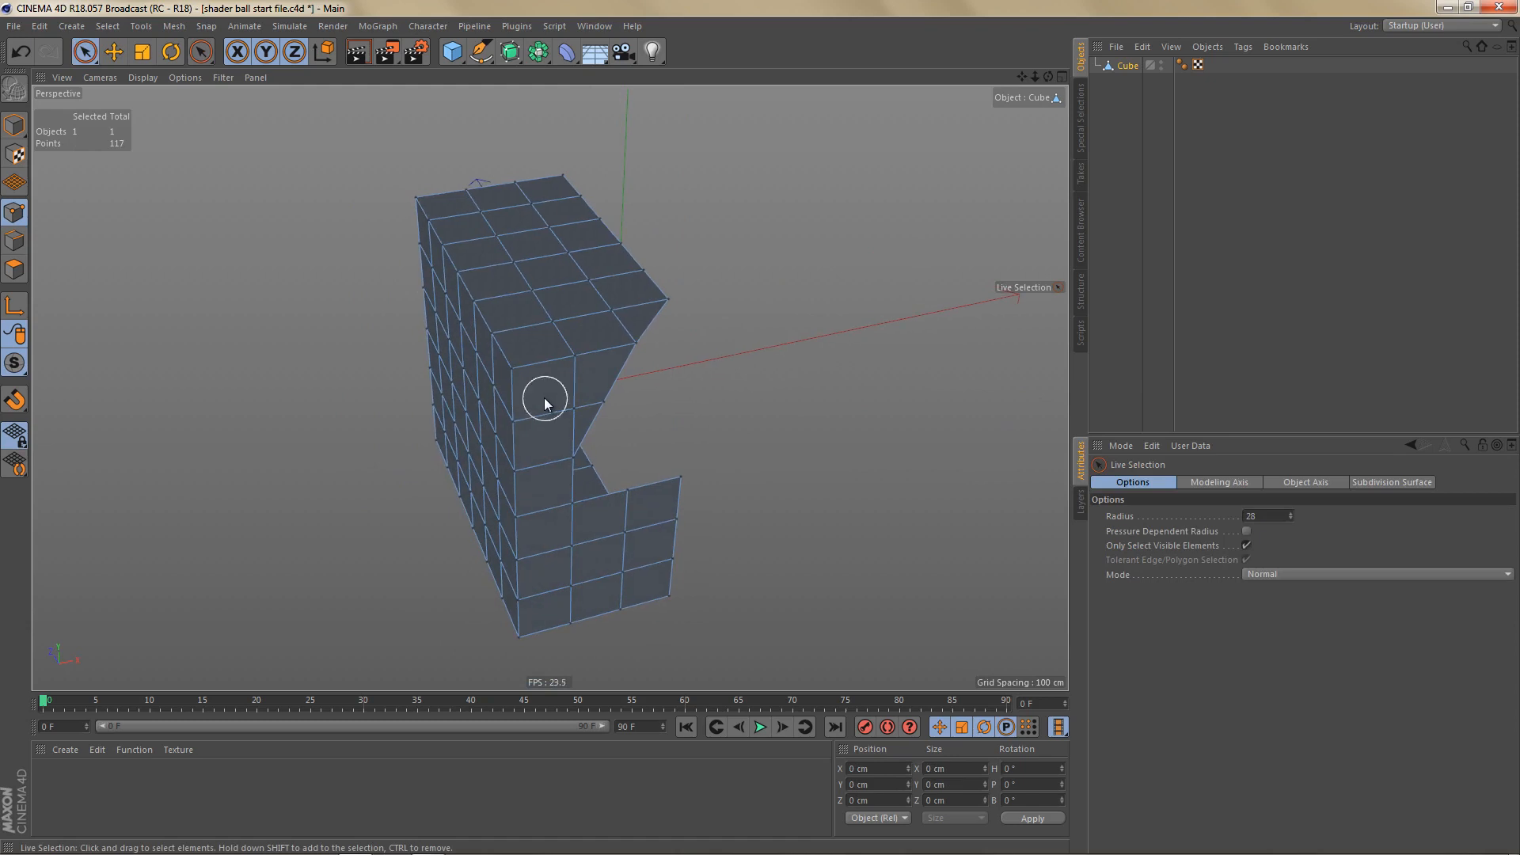
Step: Place the half cube under a new Symmetry object and add a Spherify deformer as a child of the Symmetry
left_click_drag(538, 51, 698, 136)
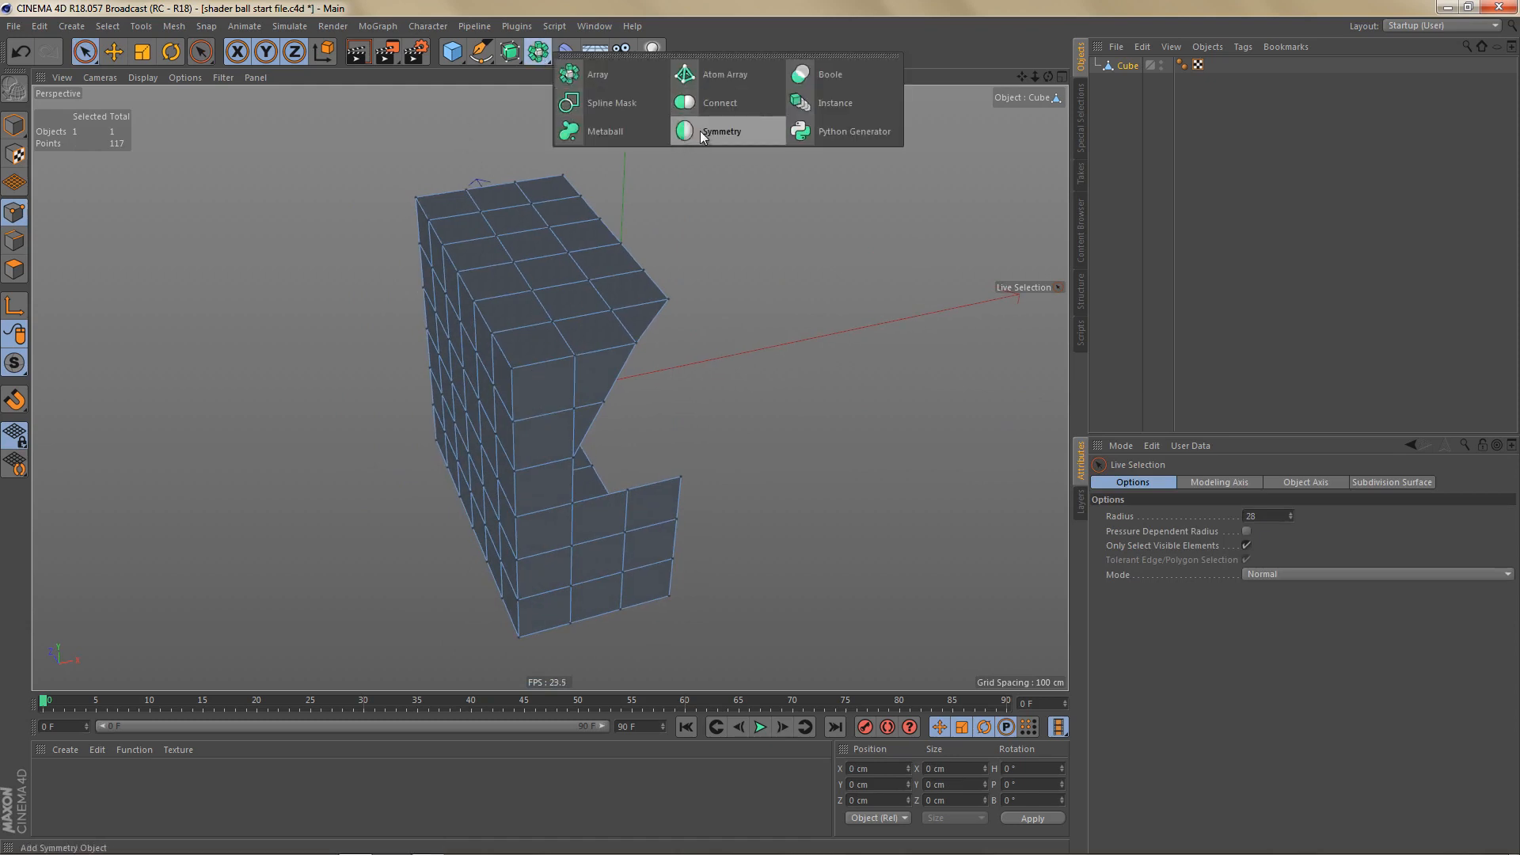
left_click(698, 136, "alt")
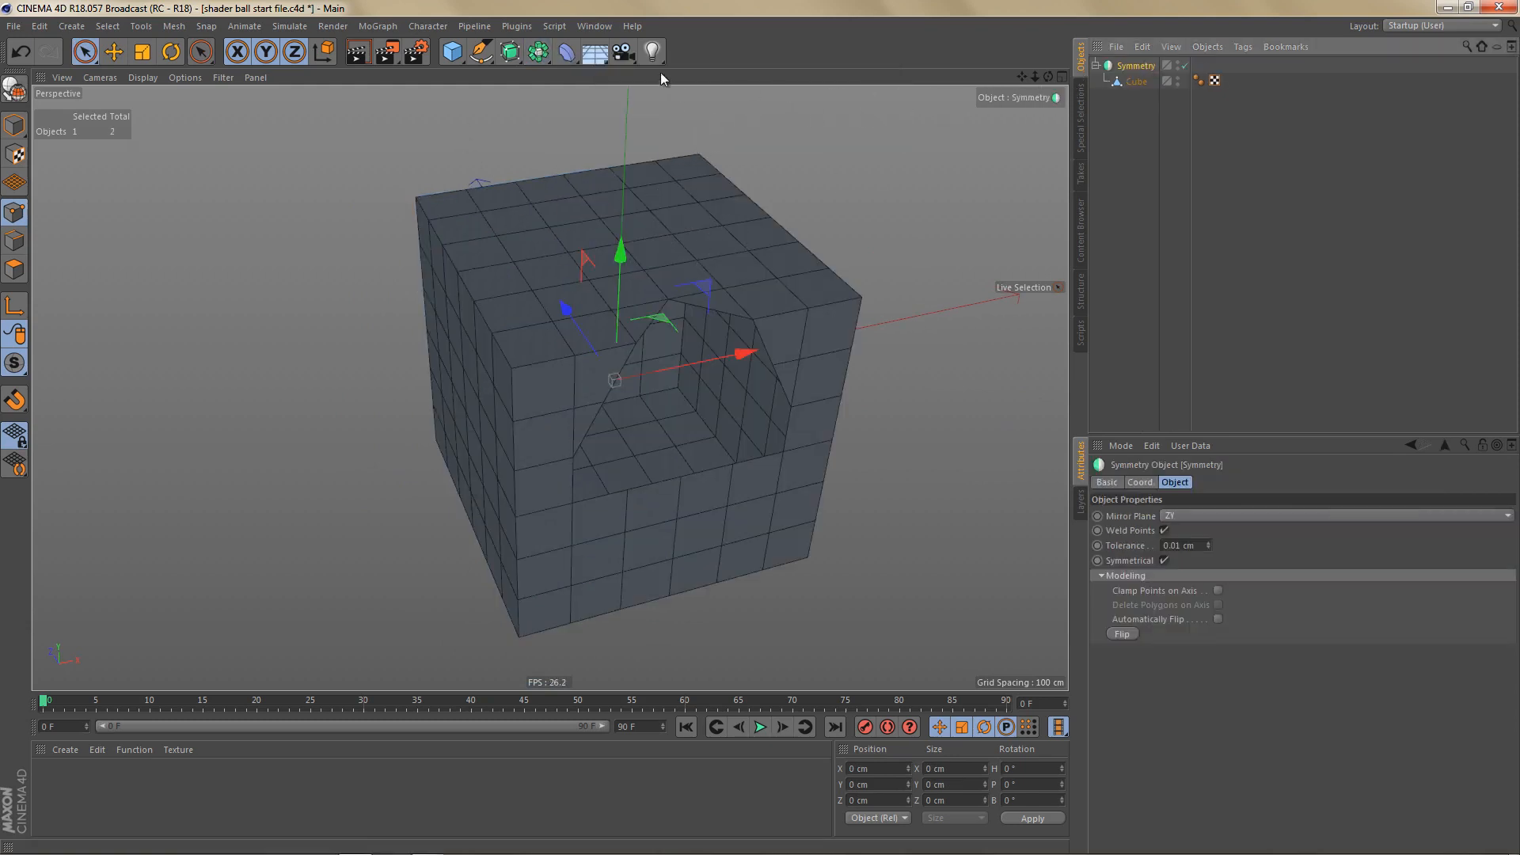
left_click_drag(566, 51, 787, 105)
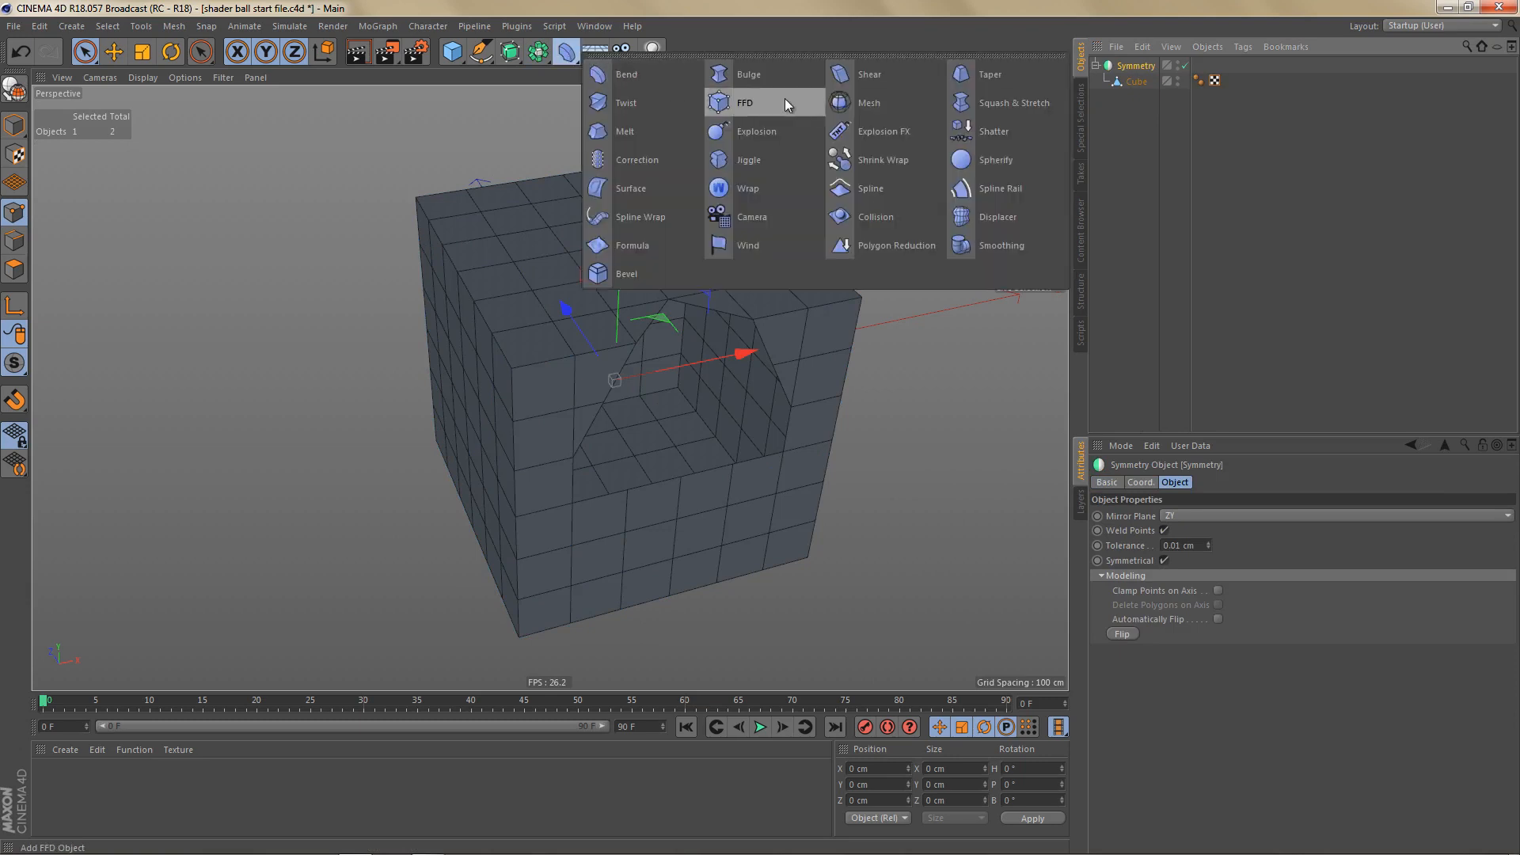
left_click(1016, 161, "shift")
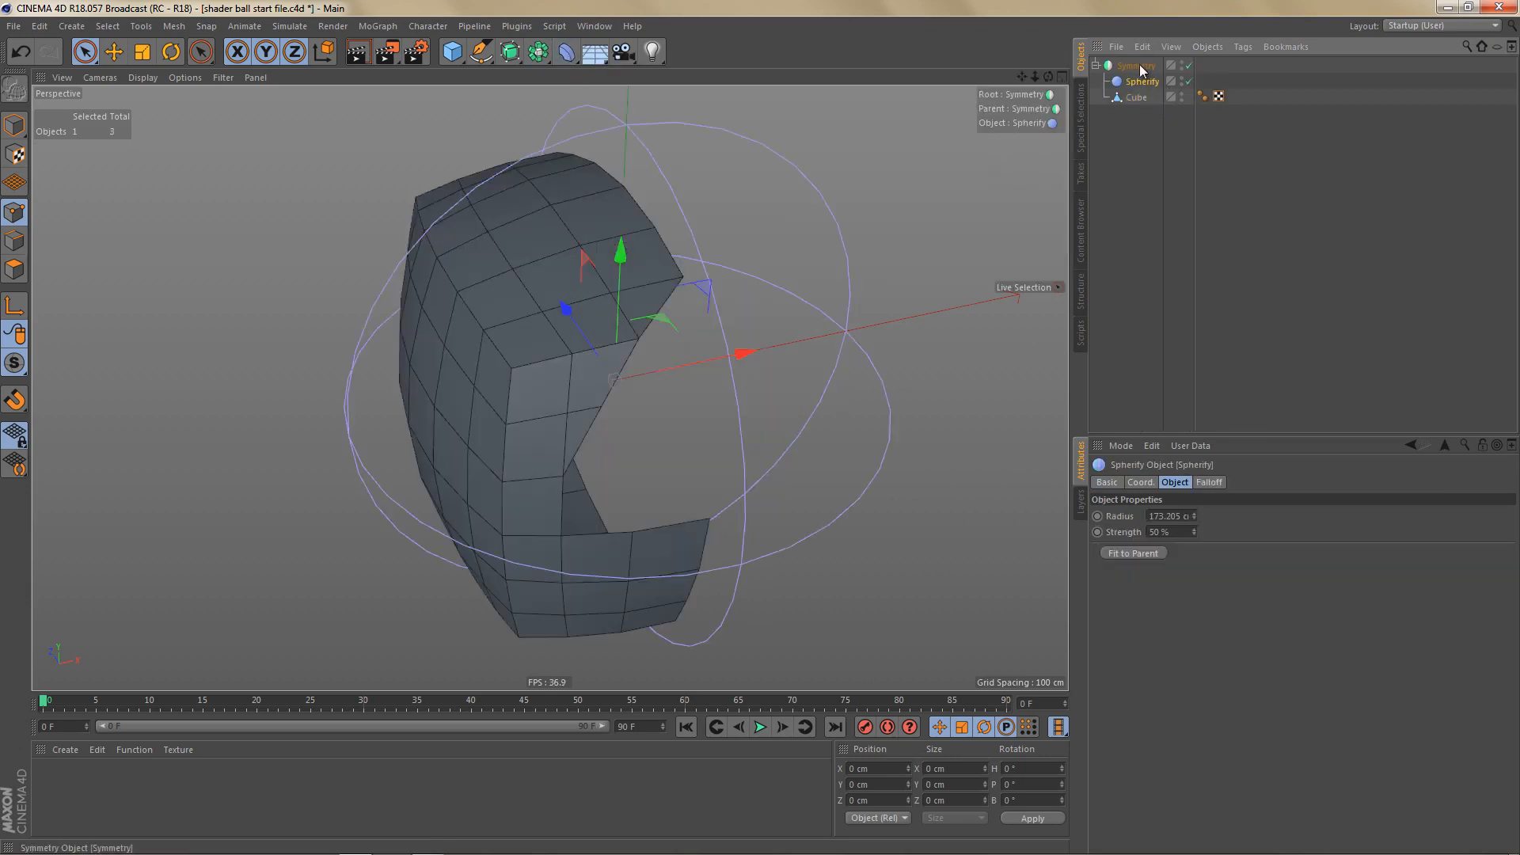
Step: Set the Spherify deformer's radius to 100 cm and its strength to 100%
middle_click_drag(667, 370, 717, 338, "alt")
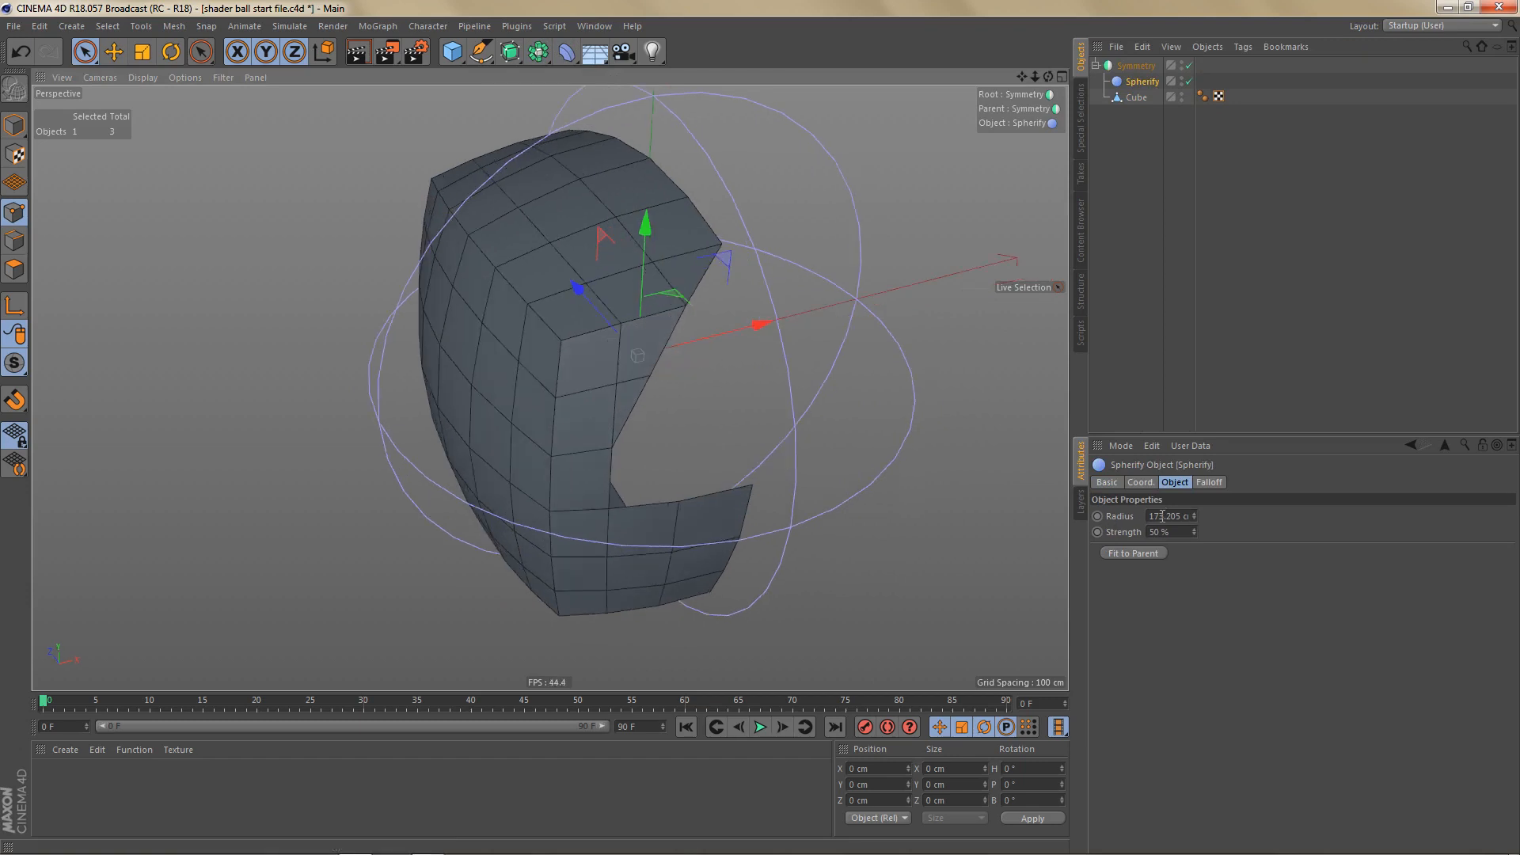
left_click(1161, 515)
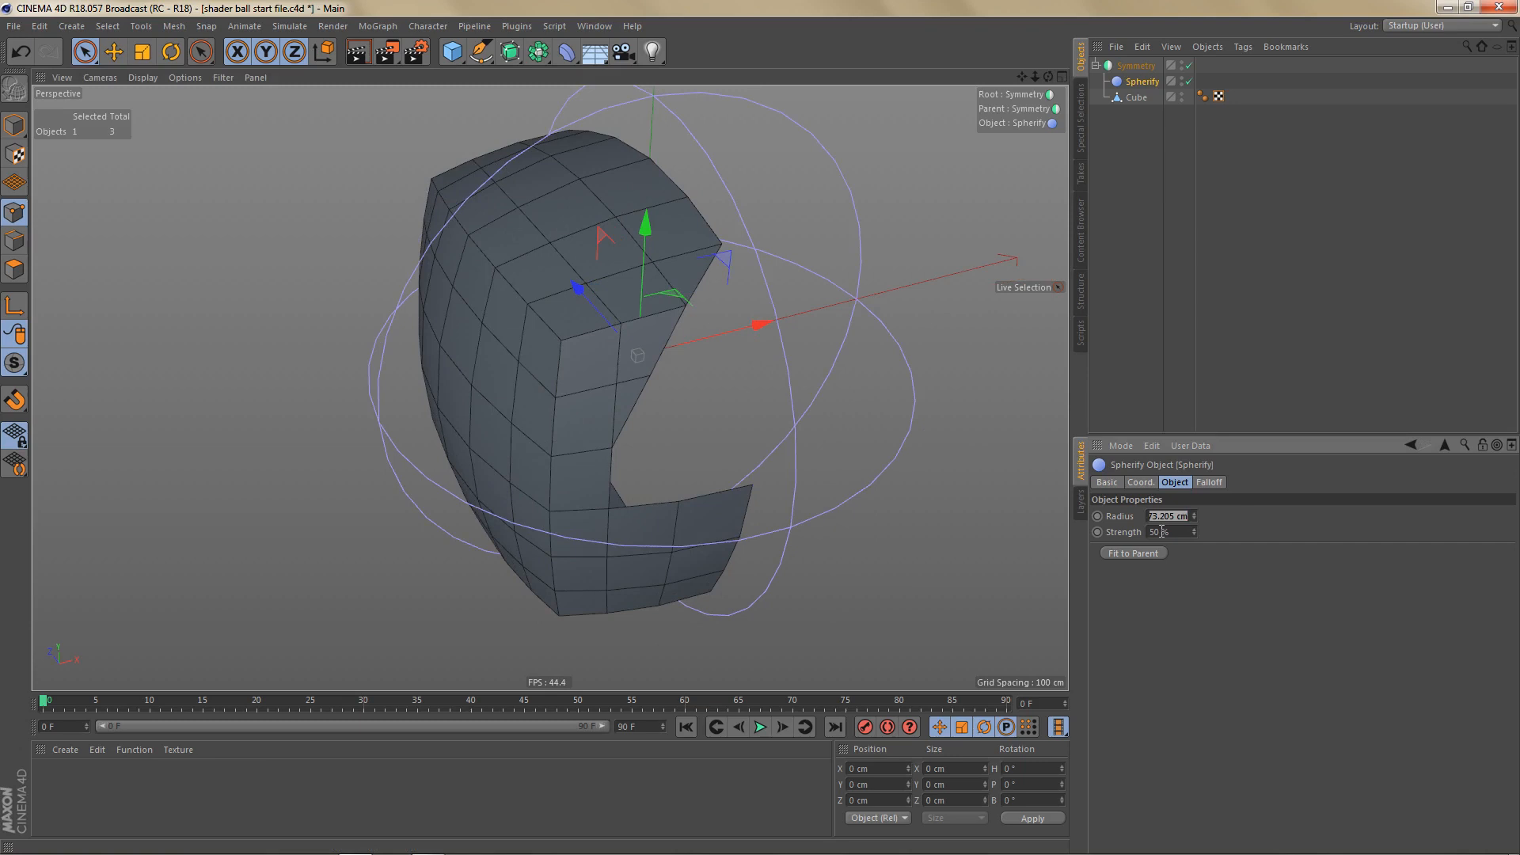
type("100")
left_click(1158, 532)
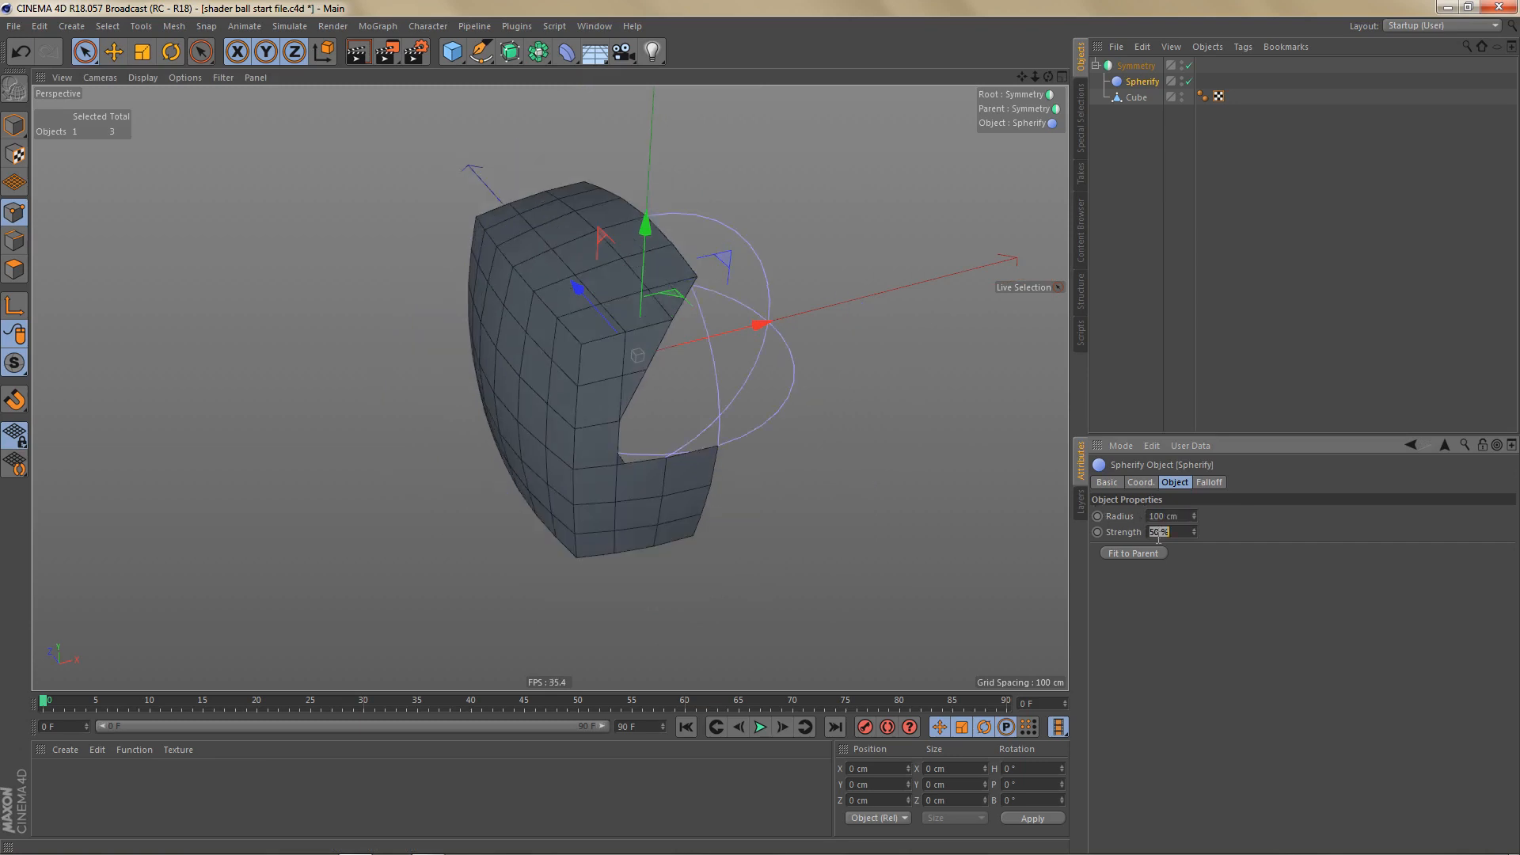
type("100")
key("Return")
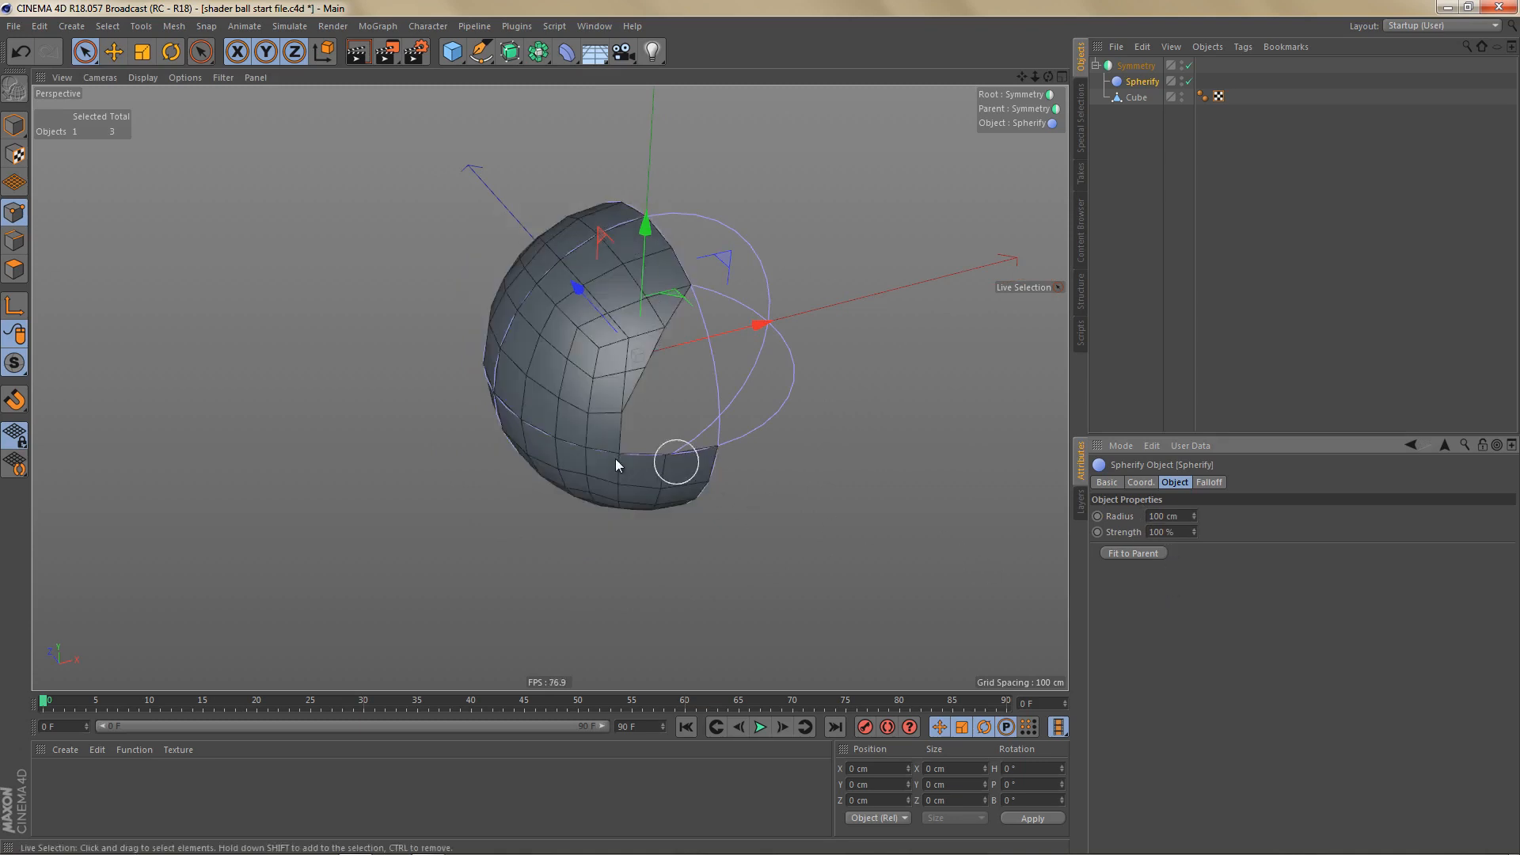
Step: Put the Symmetry object under a new Subdivision Surface and render the view to preview the smoothed opening
scroll(662, 442, "up", 5)
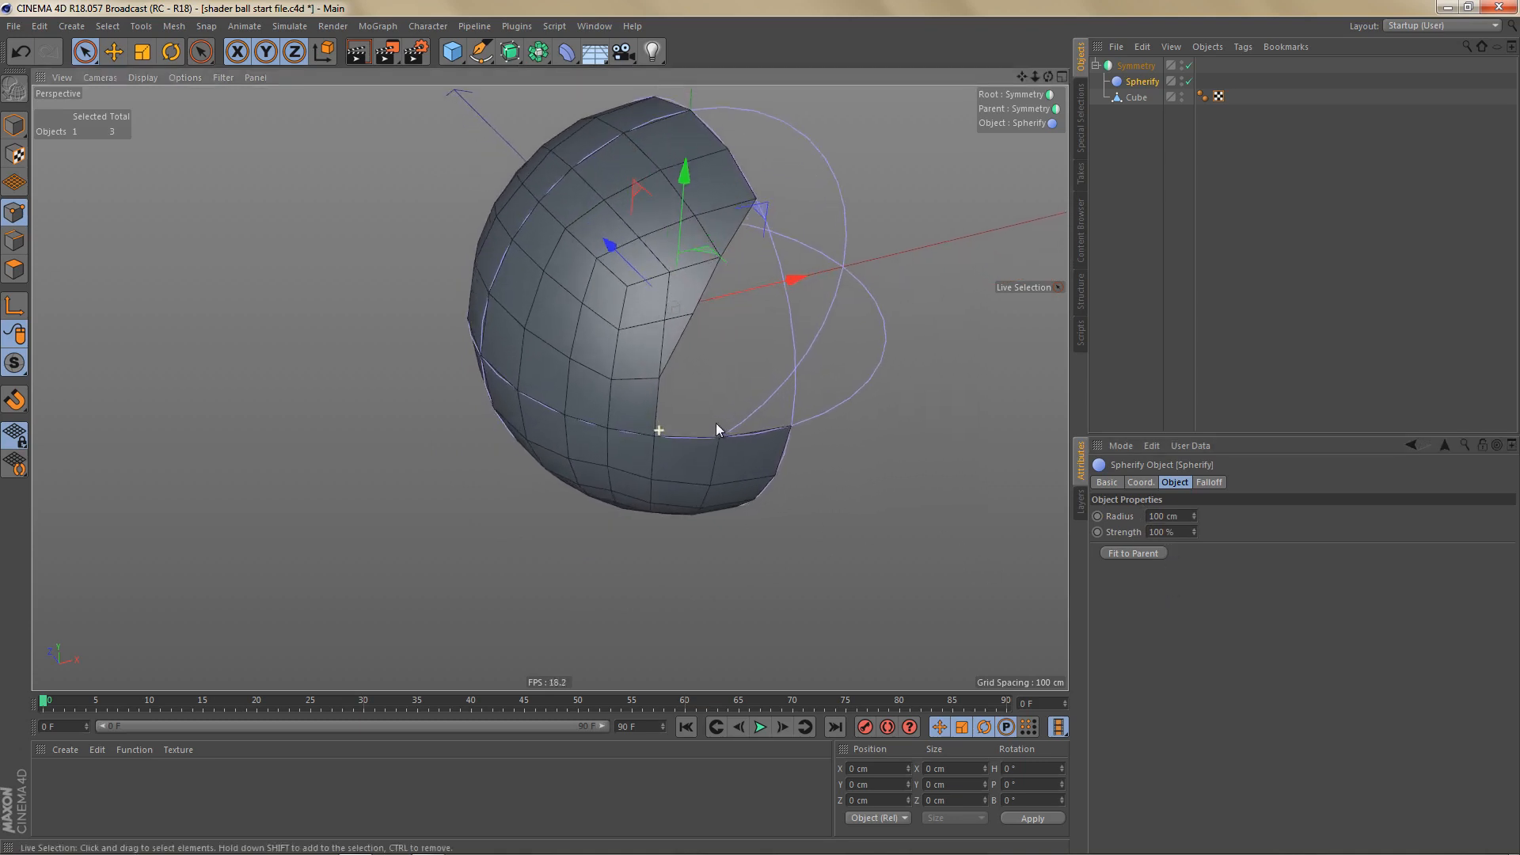
left_click(1136, 65)
left_click(510, 52, "alt")
left_click_drag(622, 251, 629, 214, "alt")
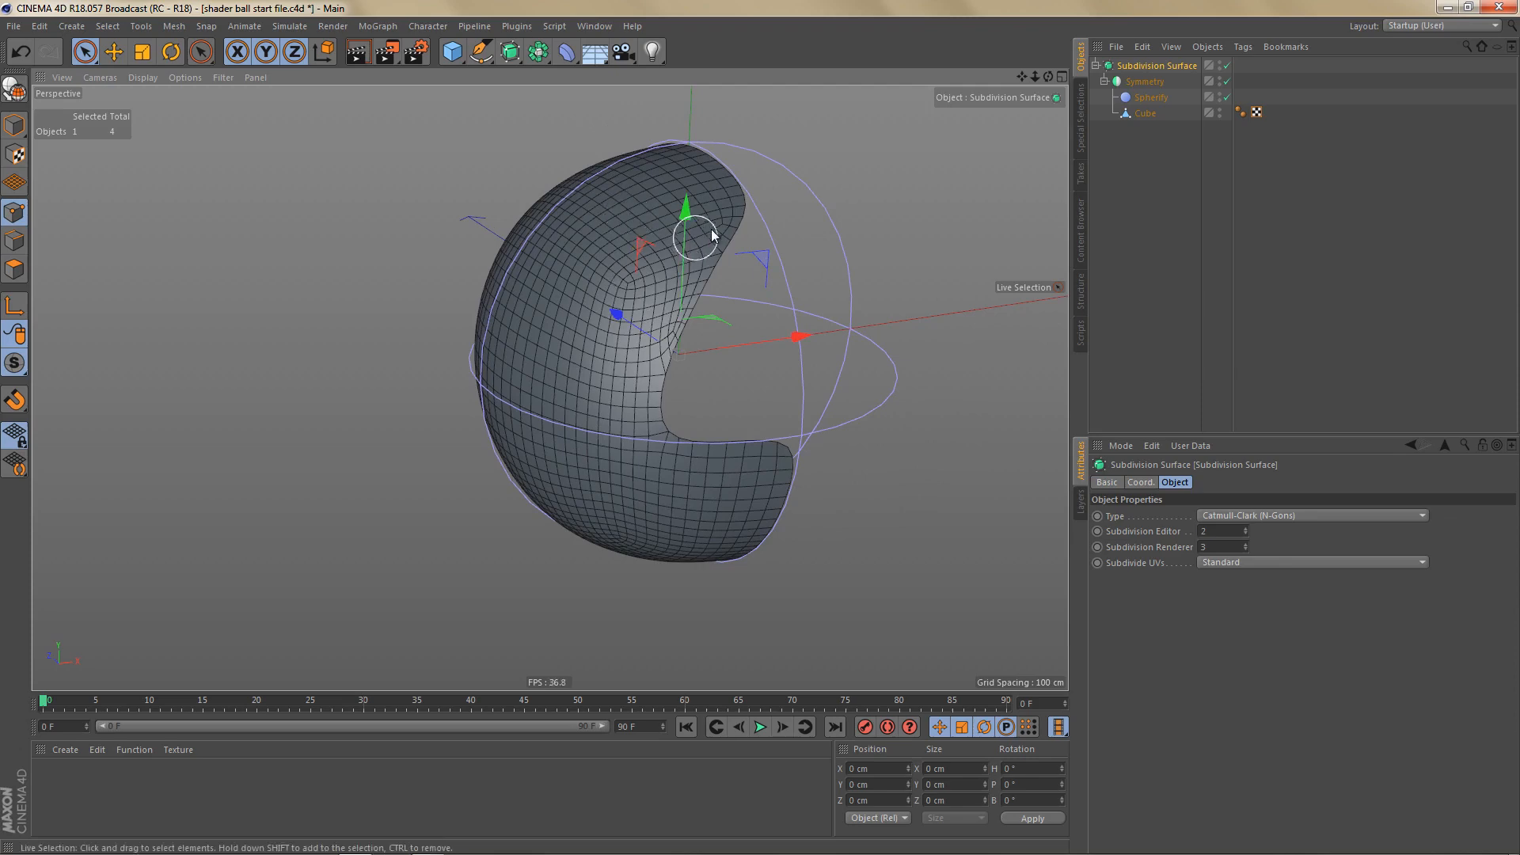
key("ctrl+r")
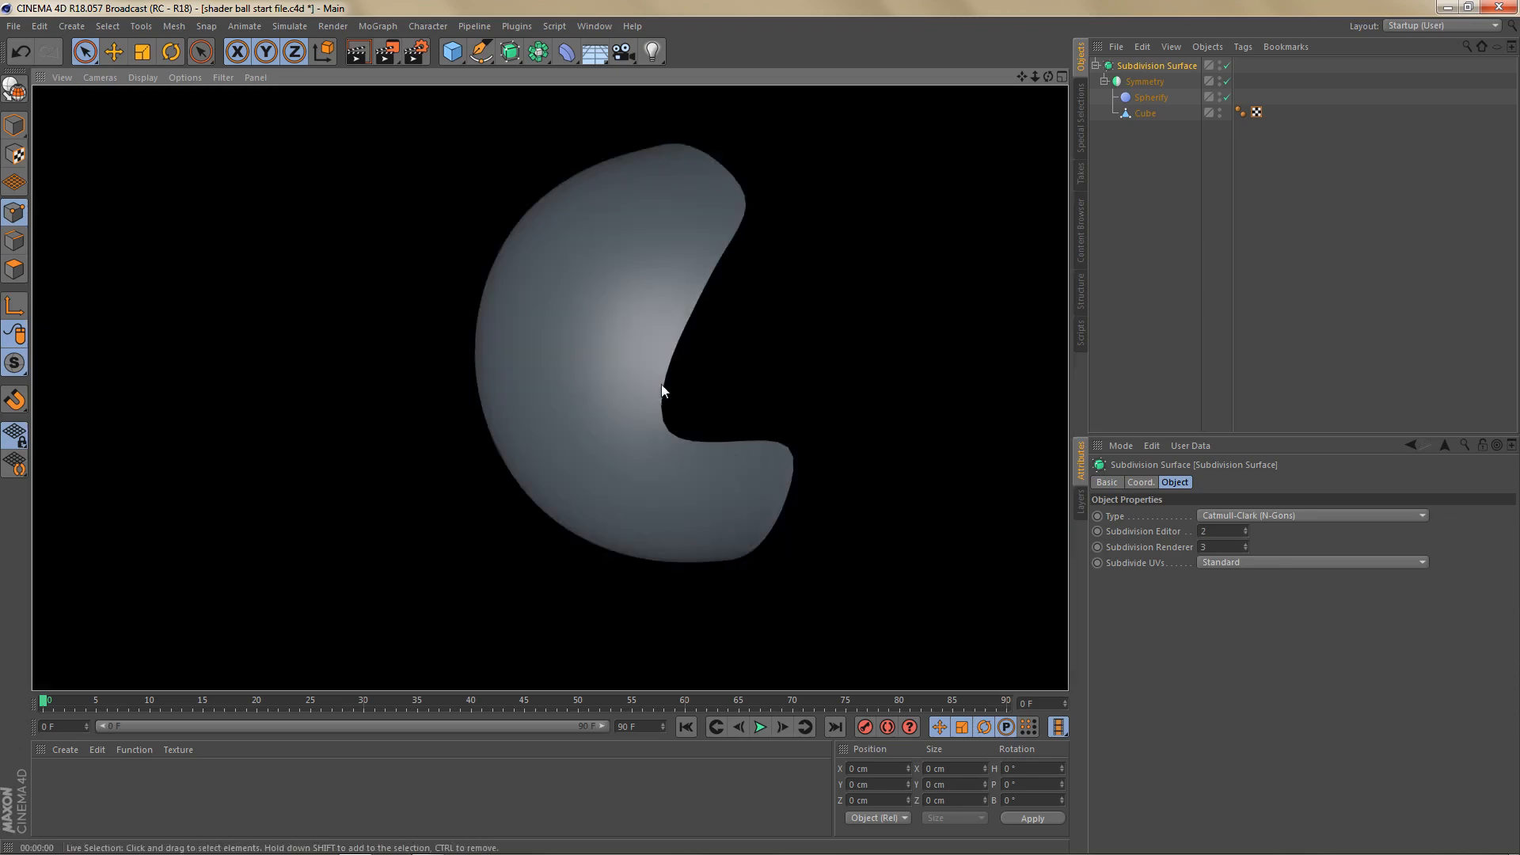
Step: Examine the opening's diagonal edge in the Top view with subdivision smoothing switched off and on
key("q")
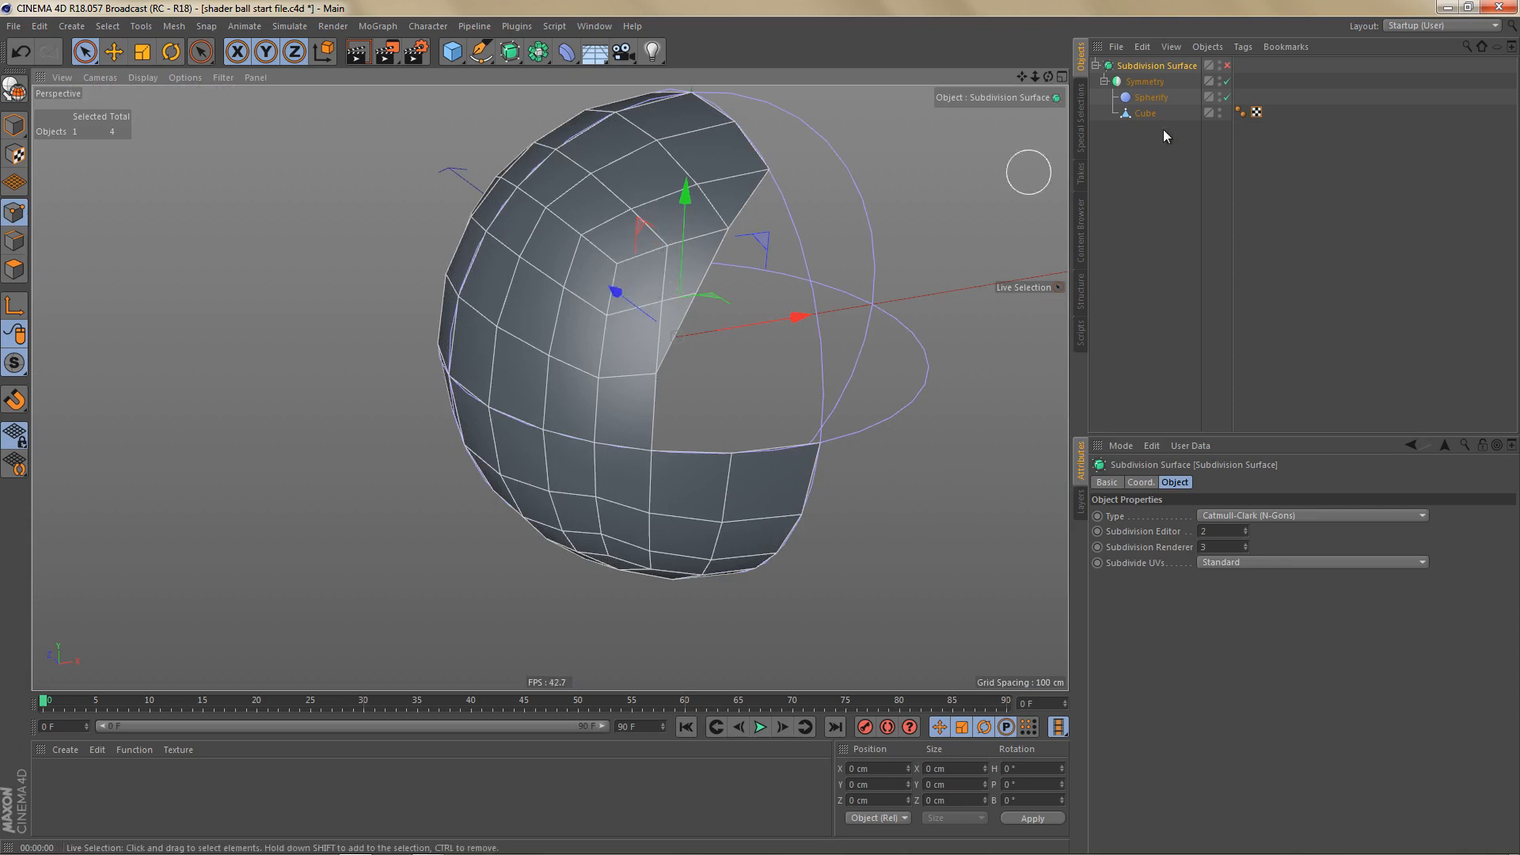
left_click(1146, 114)
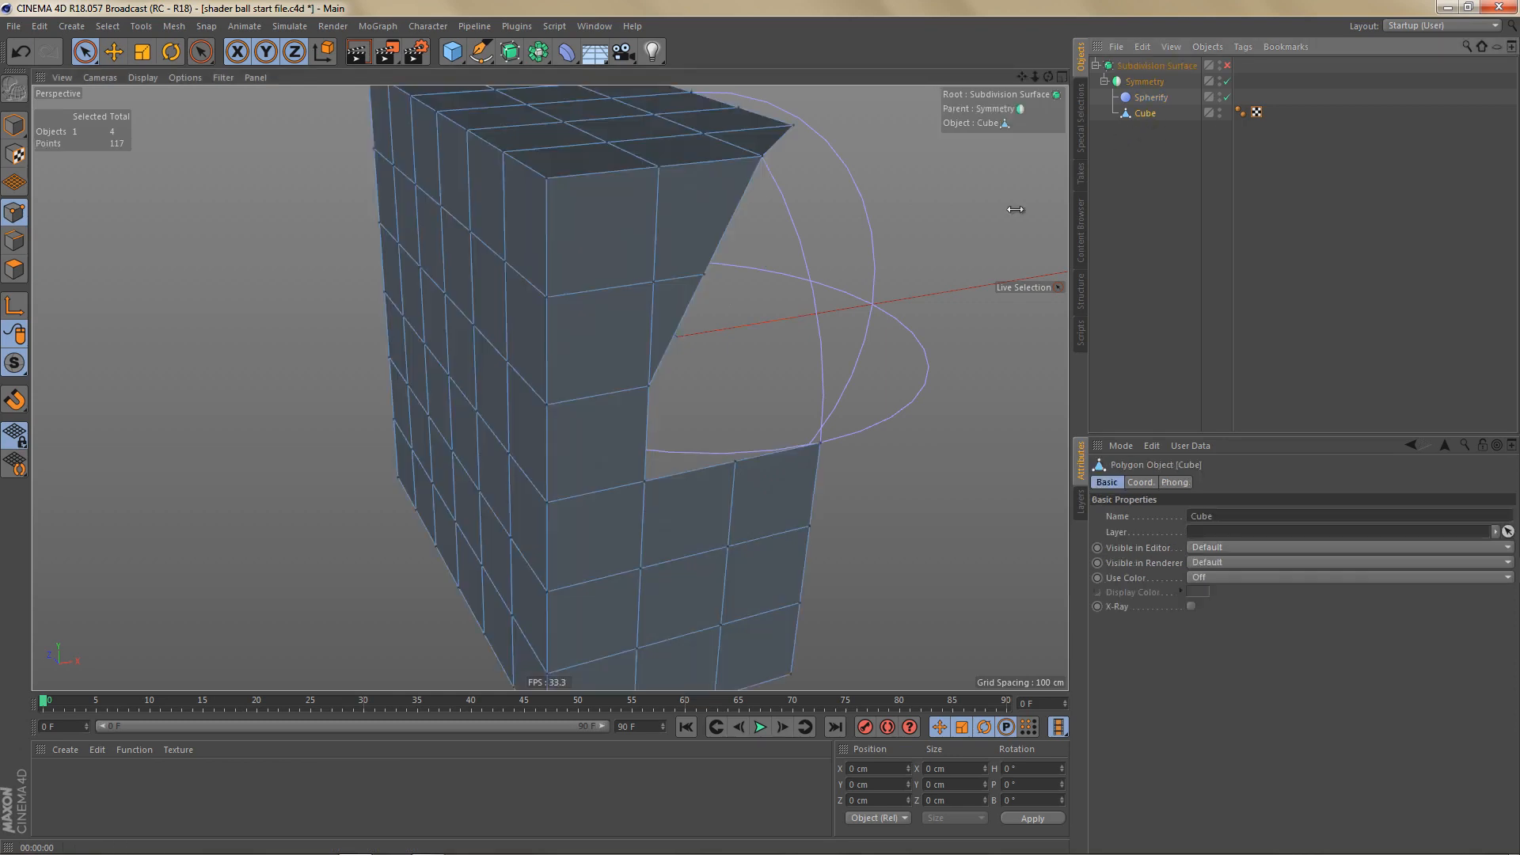
middle_click(841, 316)
middle_click(794, 343)
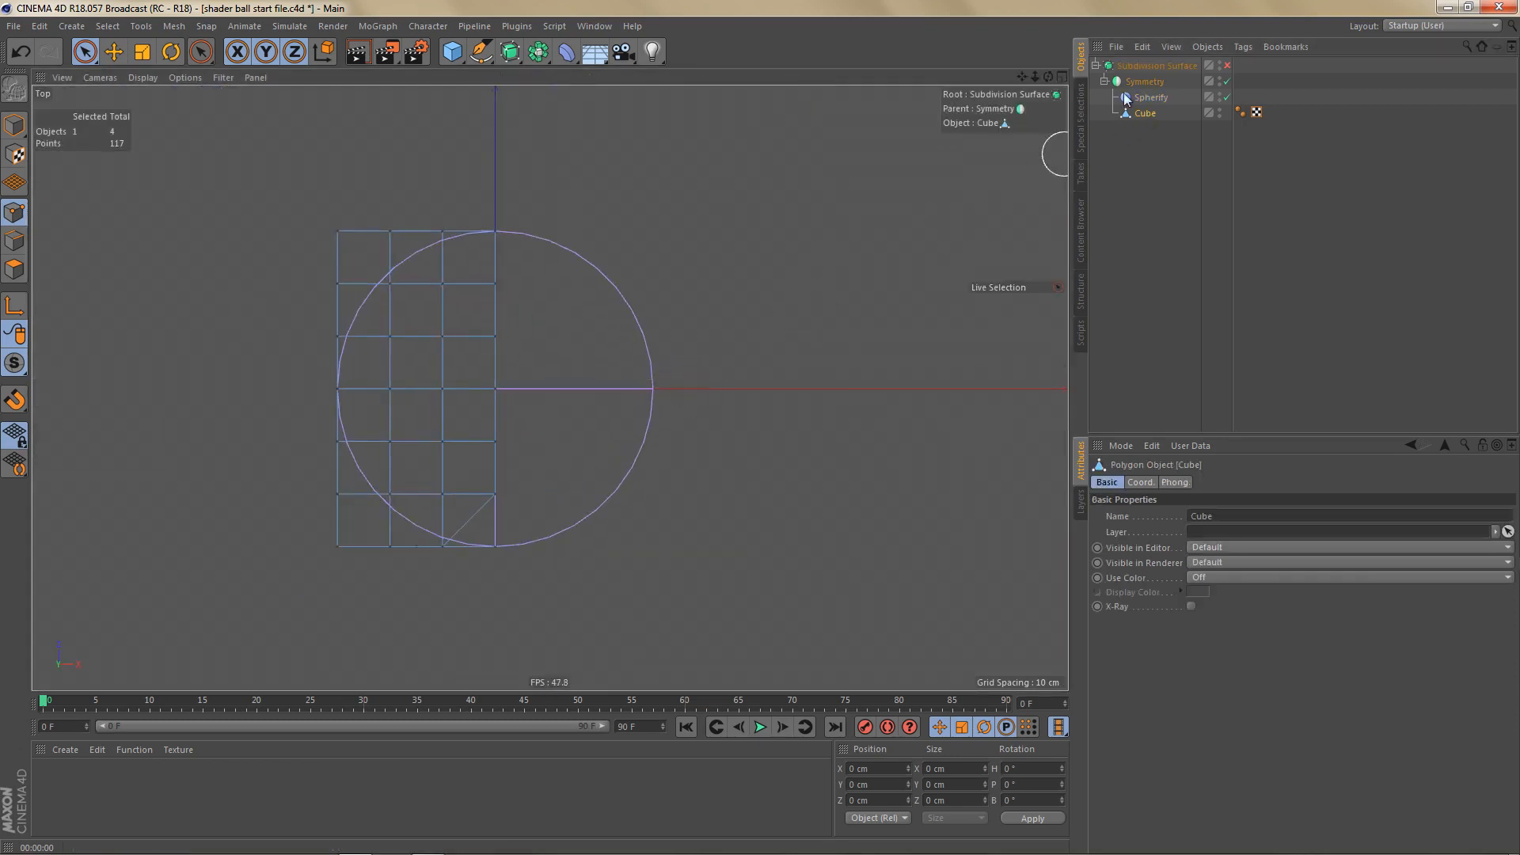
left_click(1156, 65)
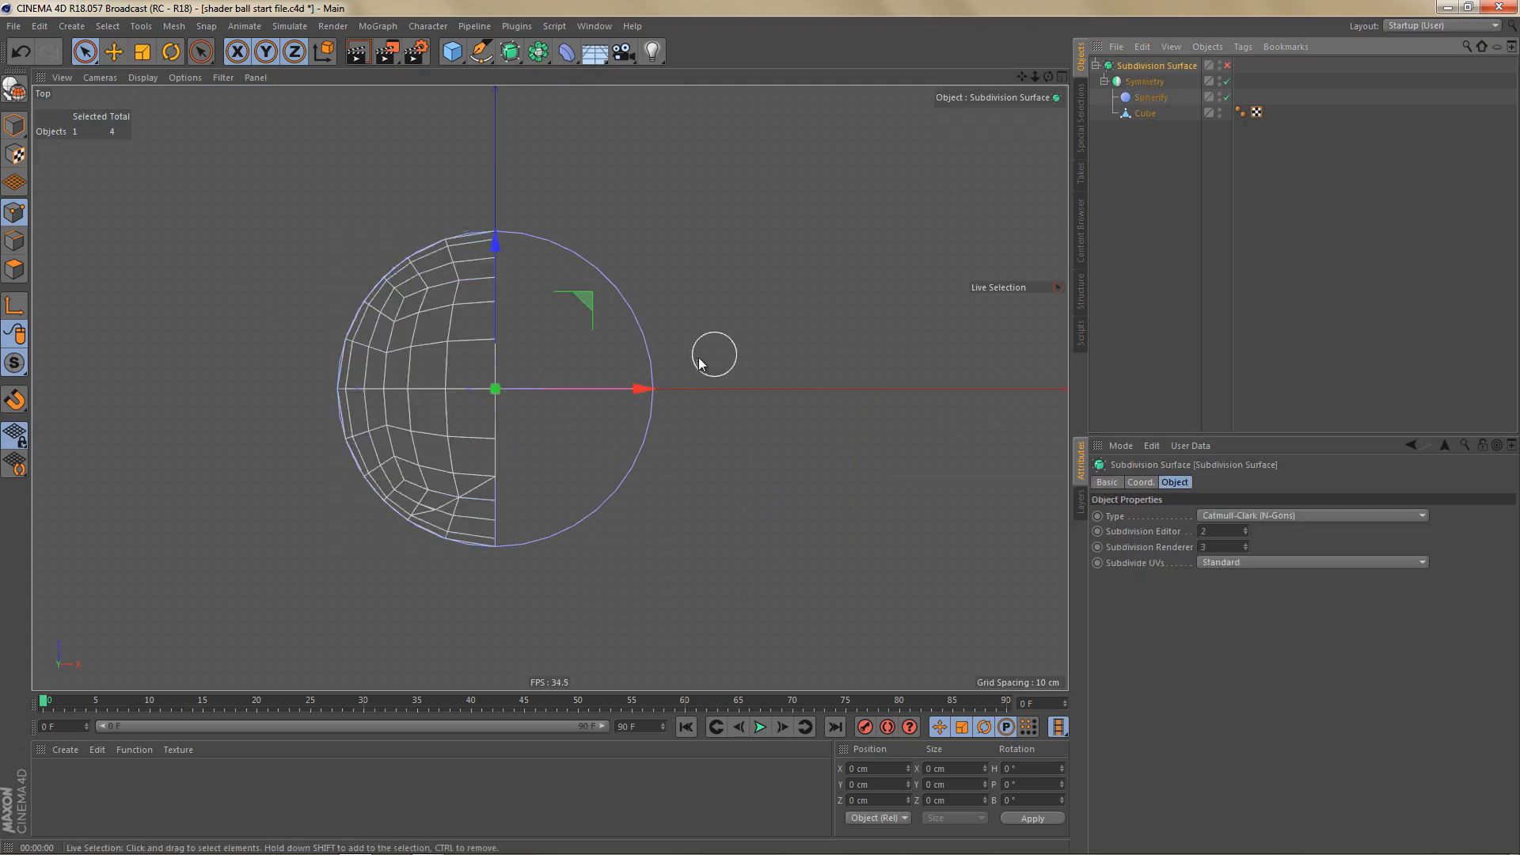
scroll(525, 501, "up", 6)
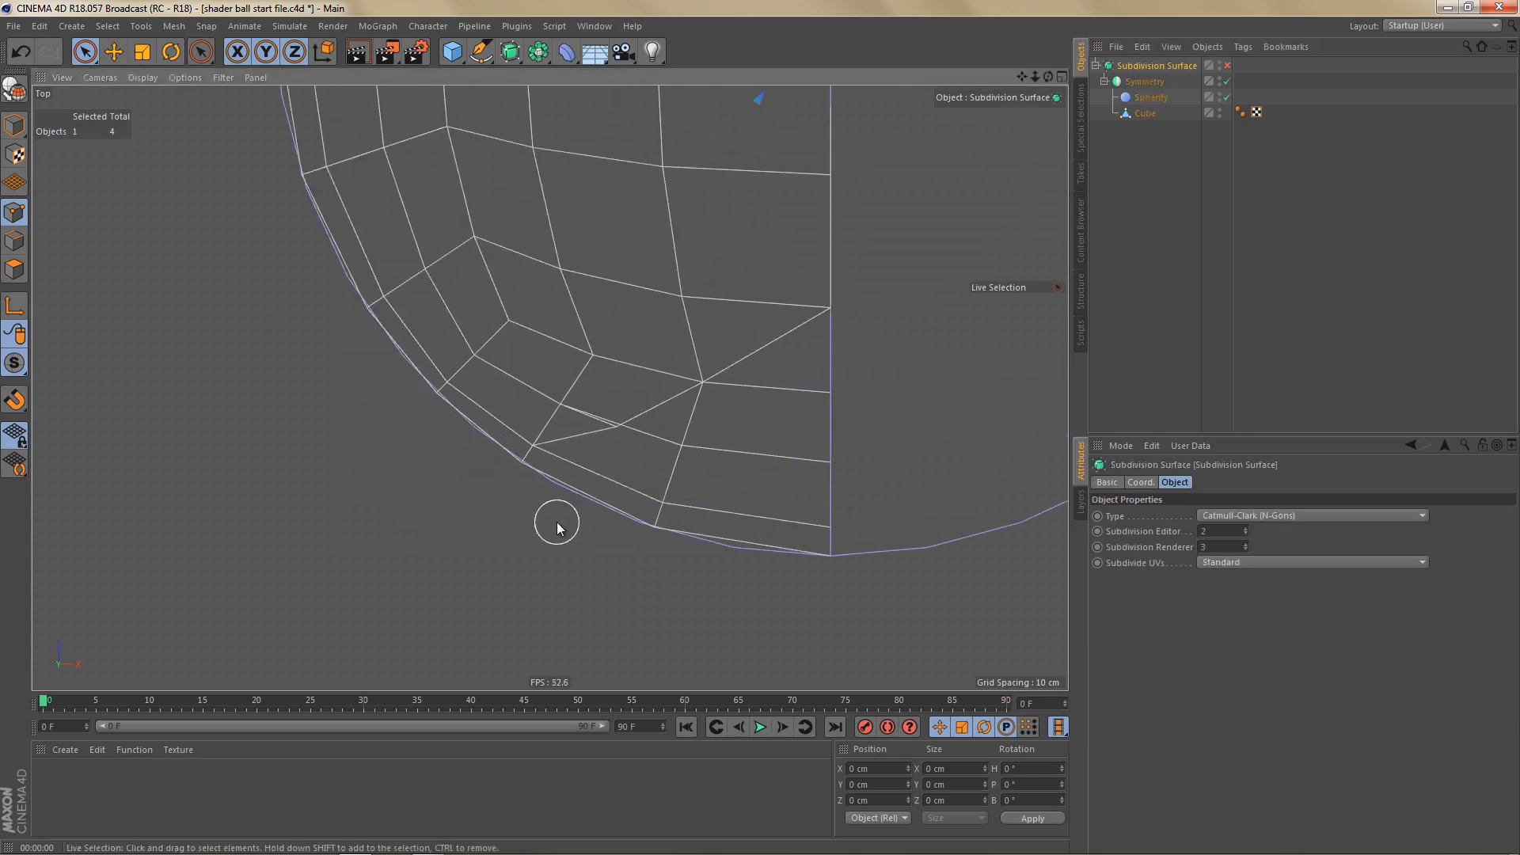
key("ctrl+r")
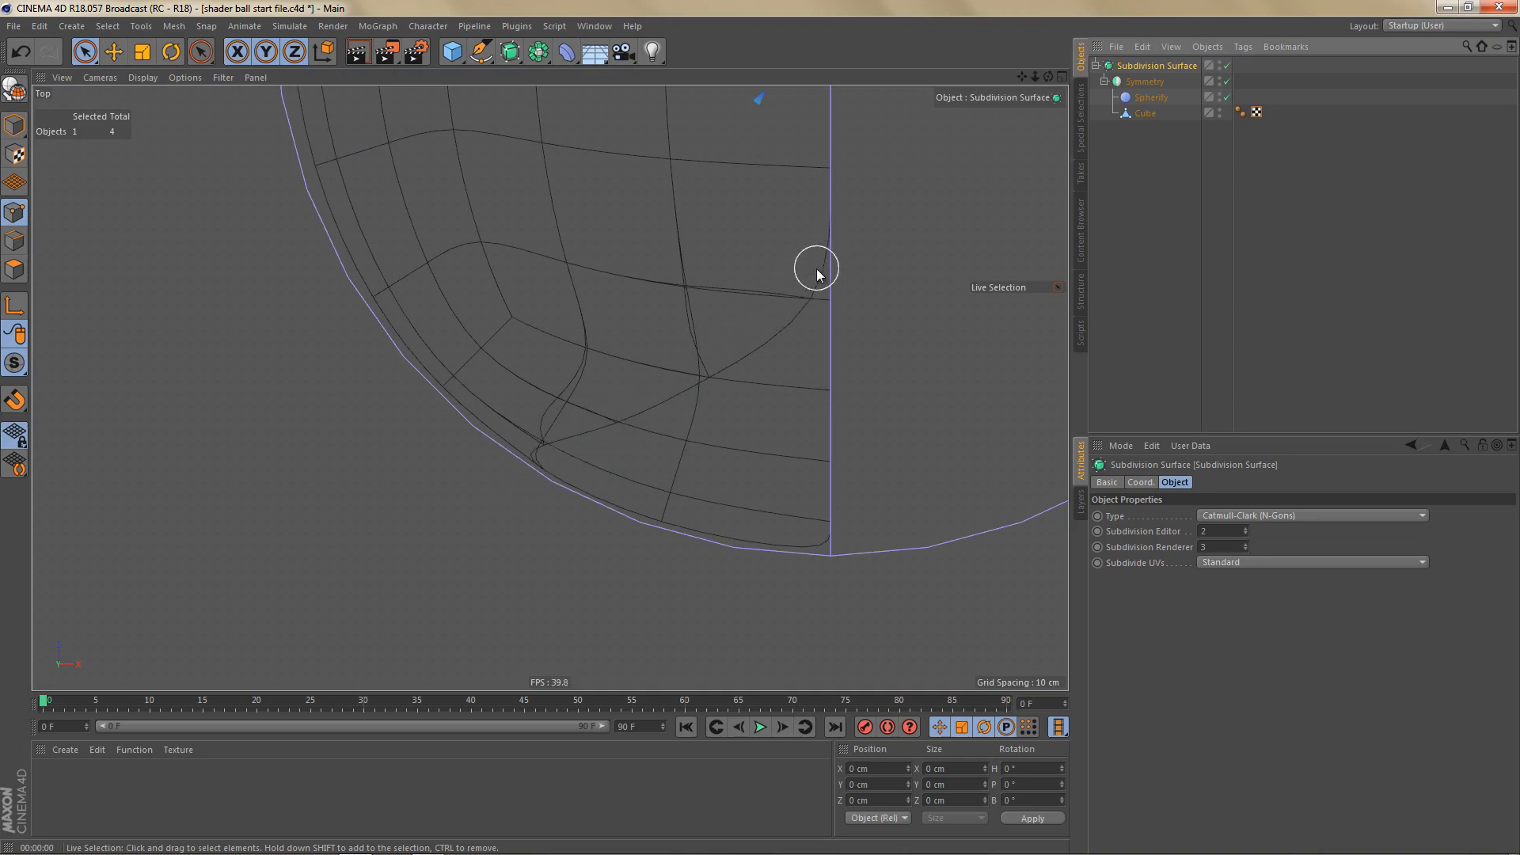
key("ctrl+r")
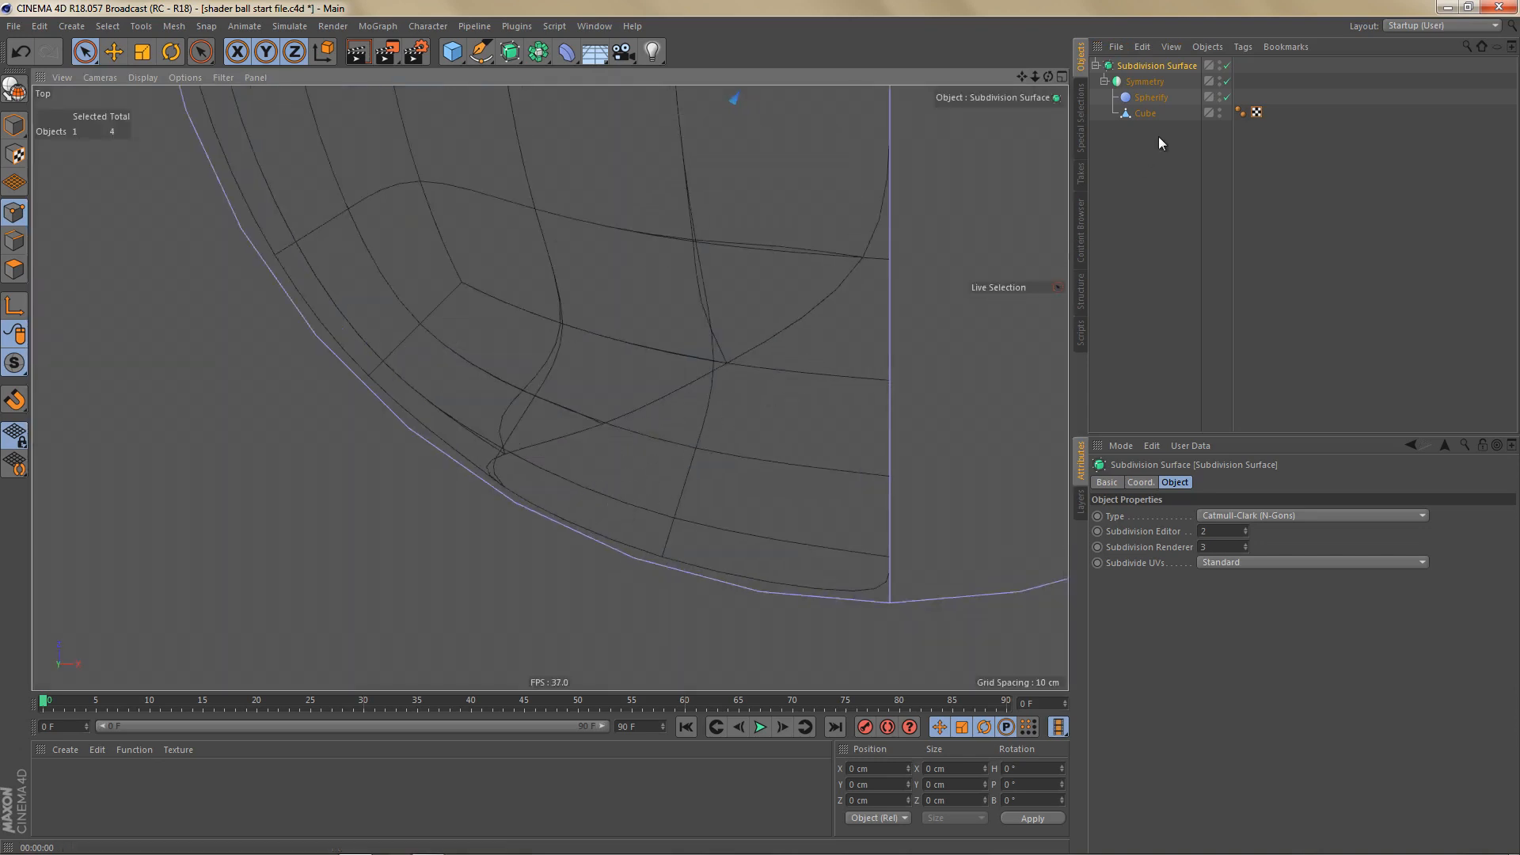
Step: In the Top view, shift the cube's two points along the opening's slanted edge outward to about X -40 cm and X -23 cm
left_click(890, 299)
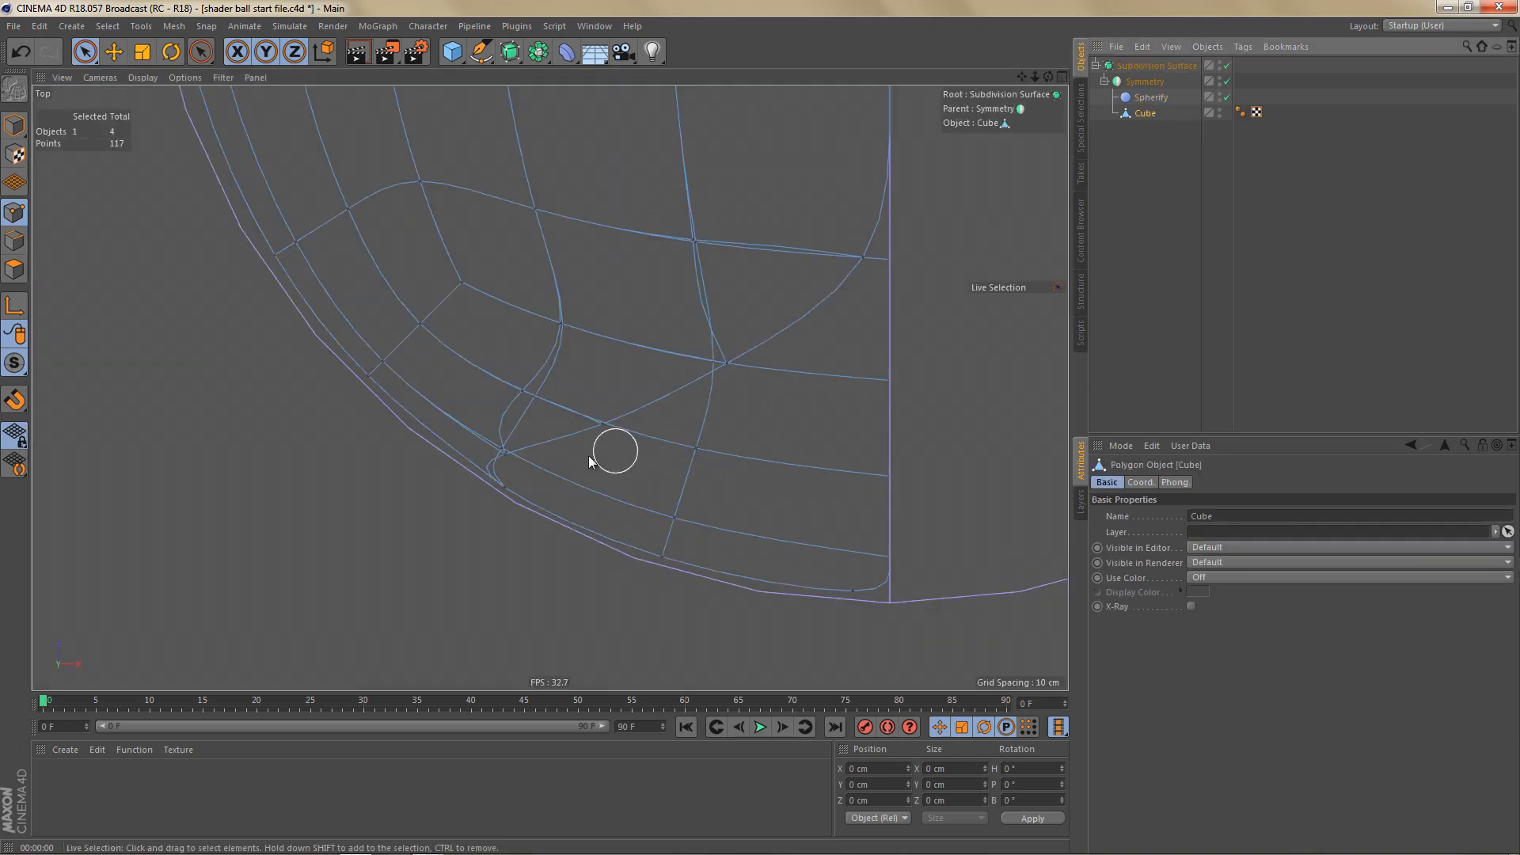
left_click(596, 432)
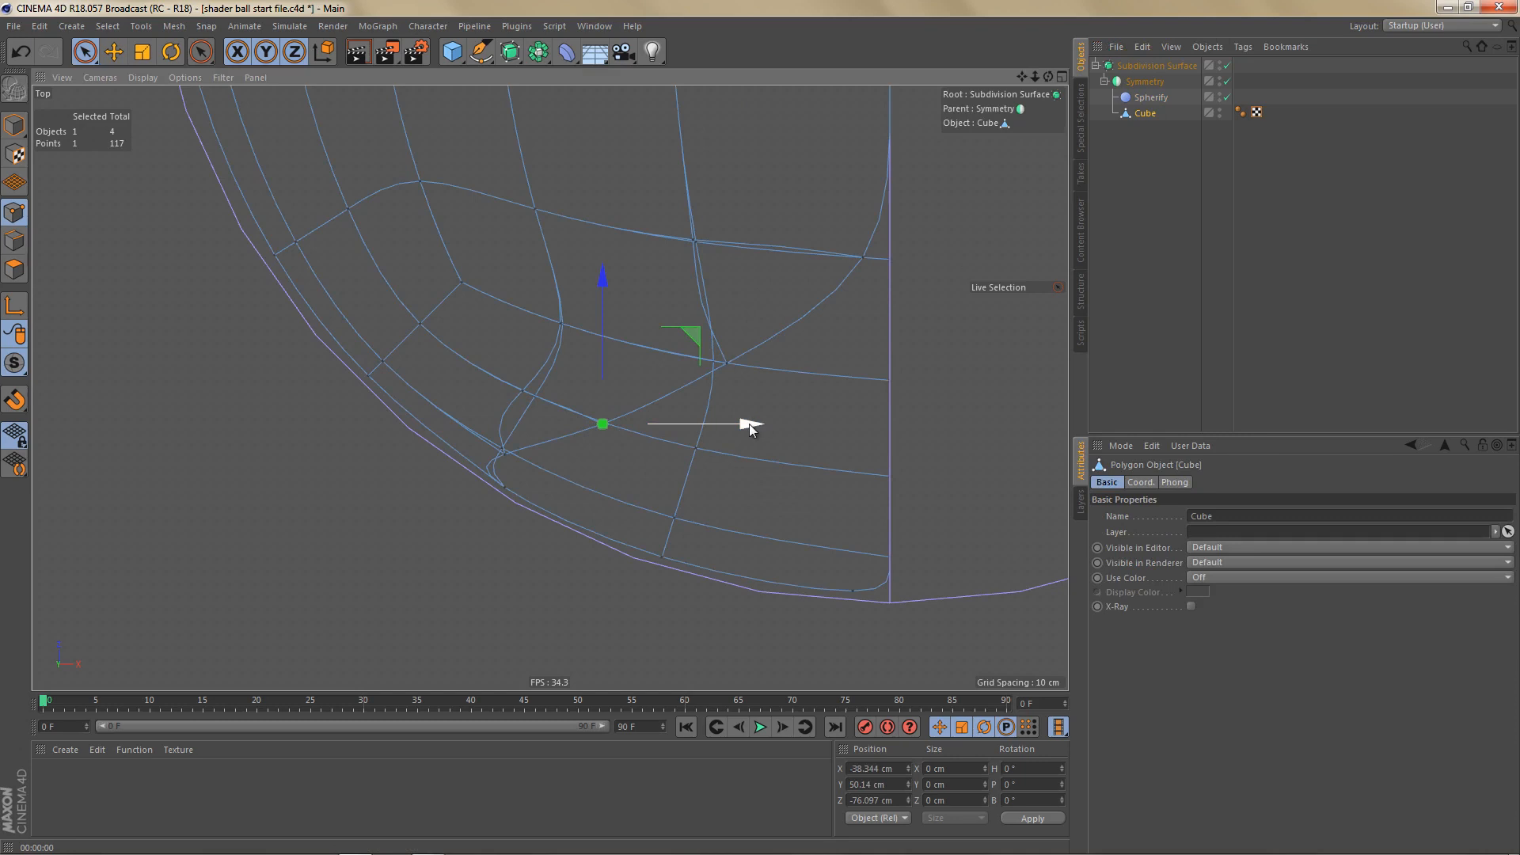
mouse_move(749, 425)
left_mouse_down()
mouse_move(723, 425)
mouse_move(737, 420)
left_mouse_up()
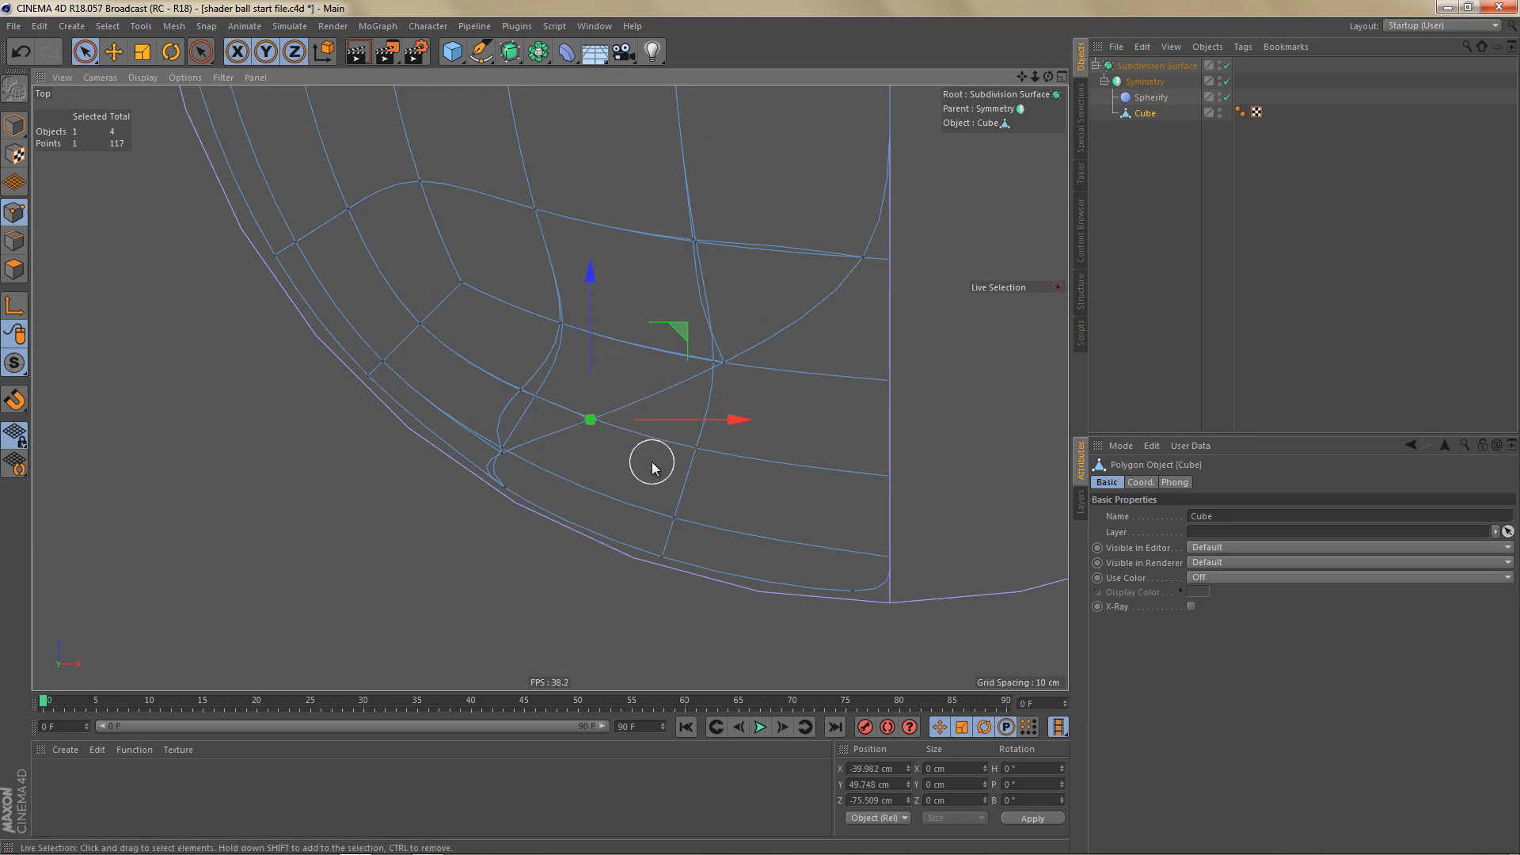
left_click(735, 368)
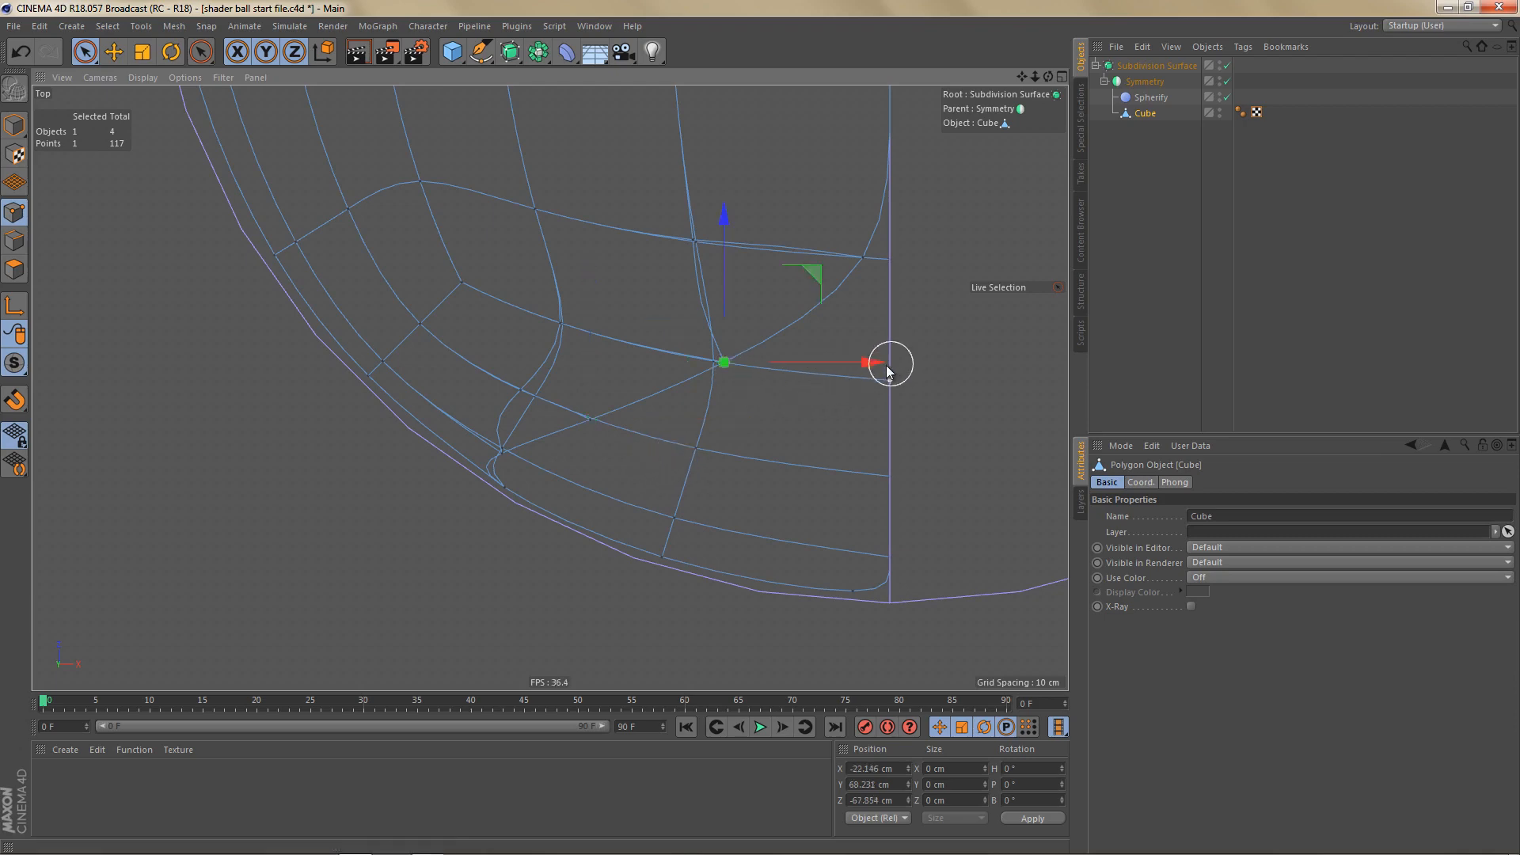
left_click_drag(887, 367, 879, 368)
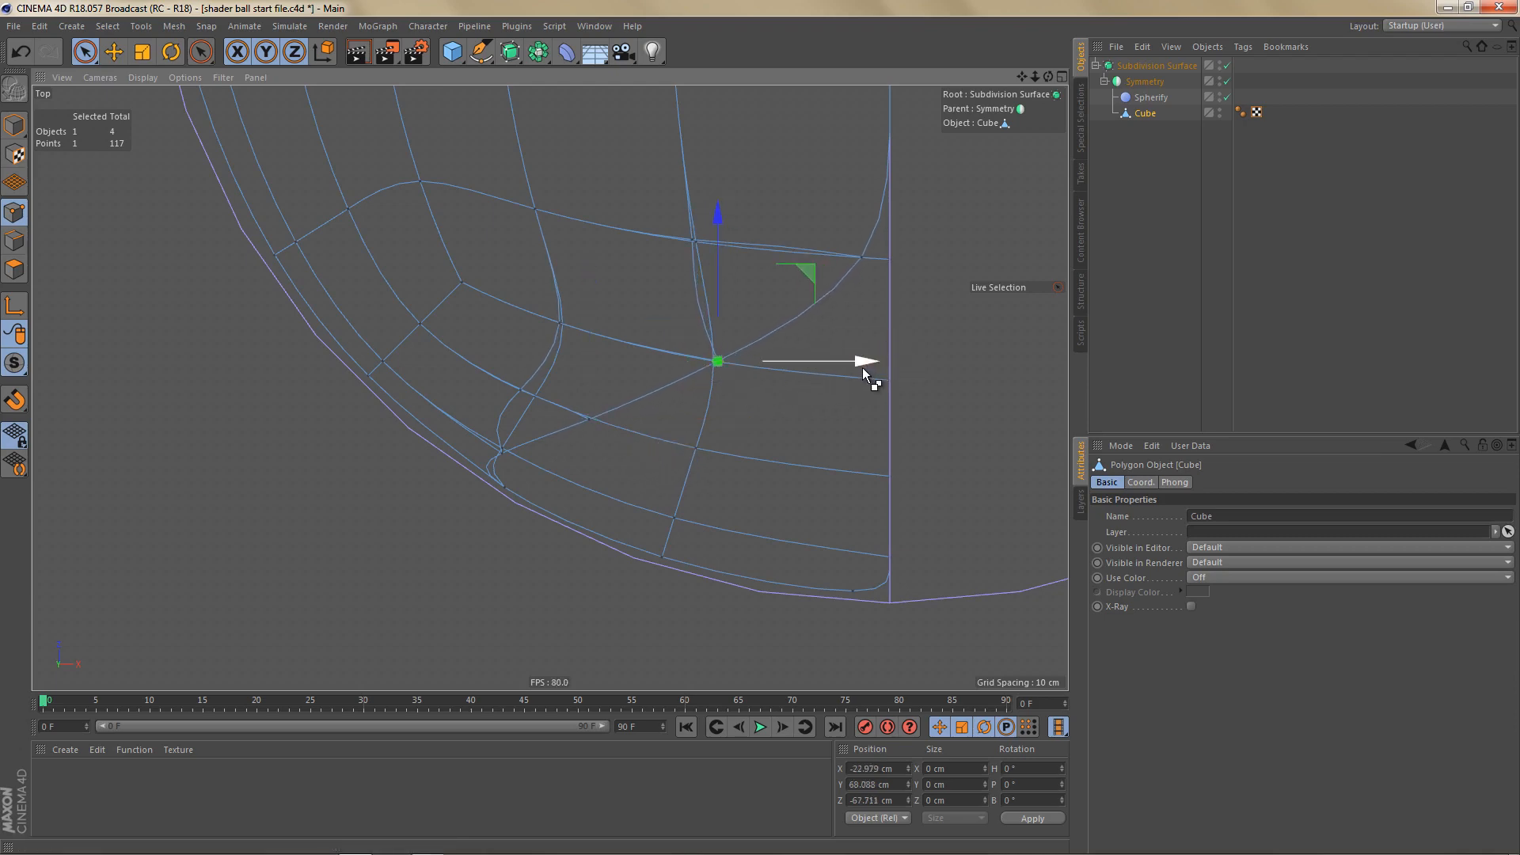
key("ctrl+r")
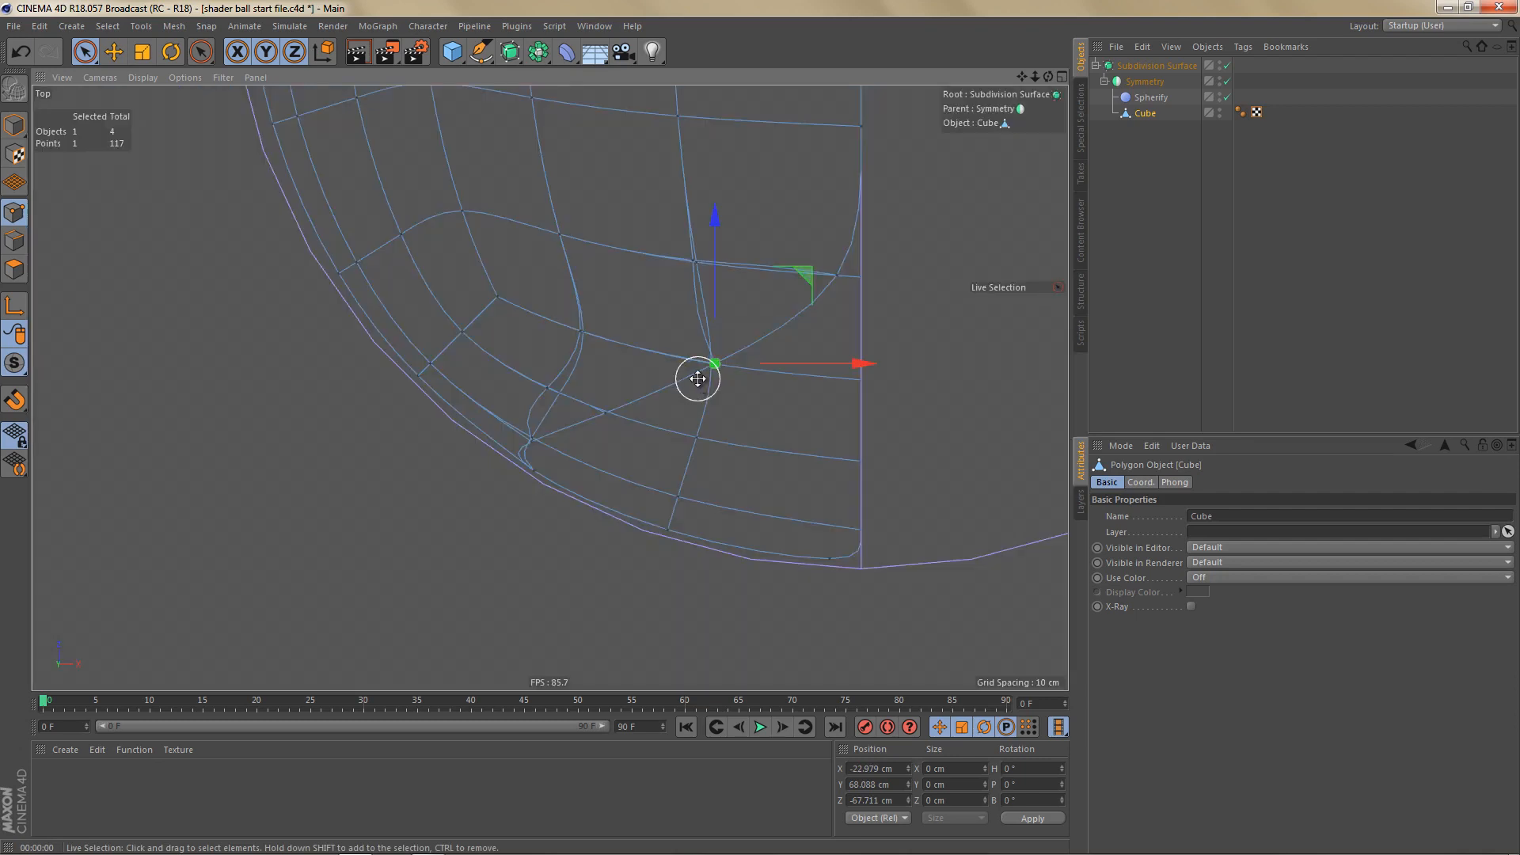
Step: Return to the Perspective view, turn off subdivision smoothing and convert the Symmetry with Current State to Object
middle_click(697, 374)
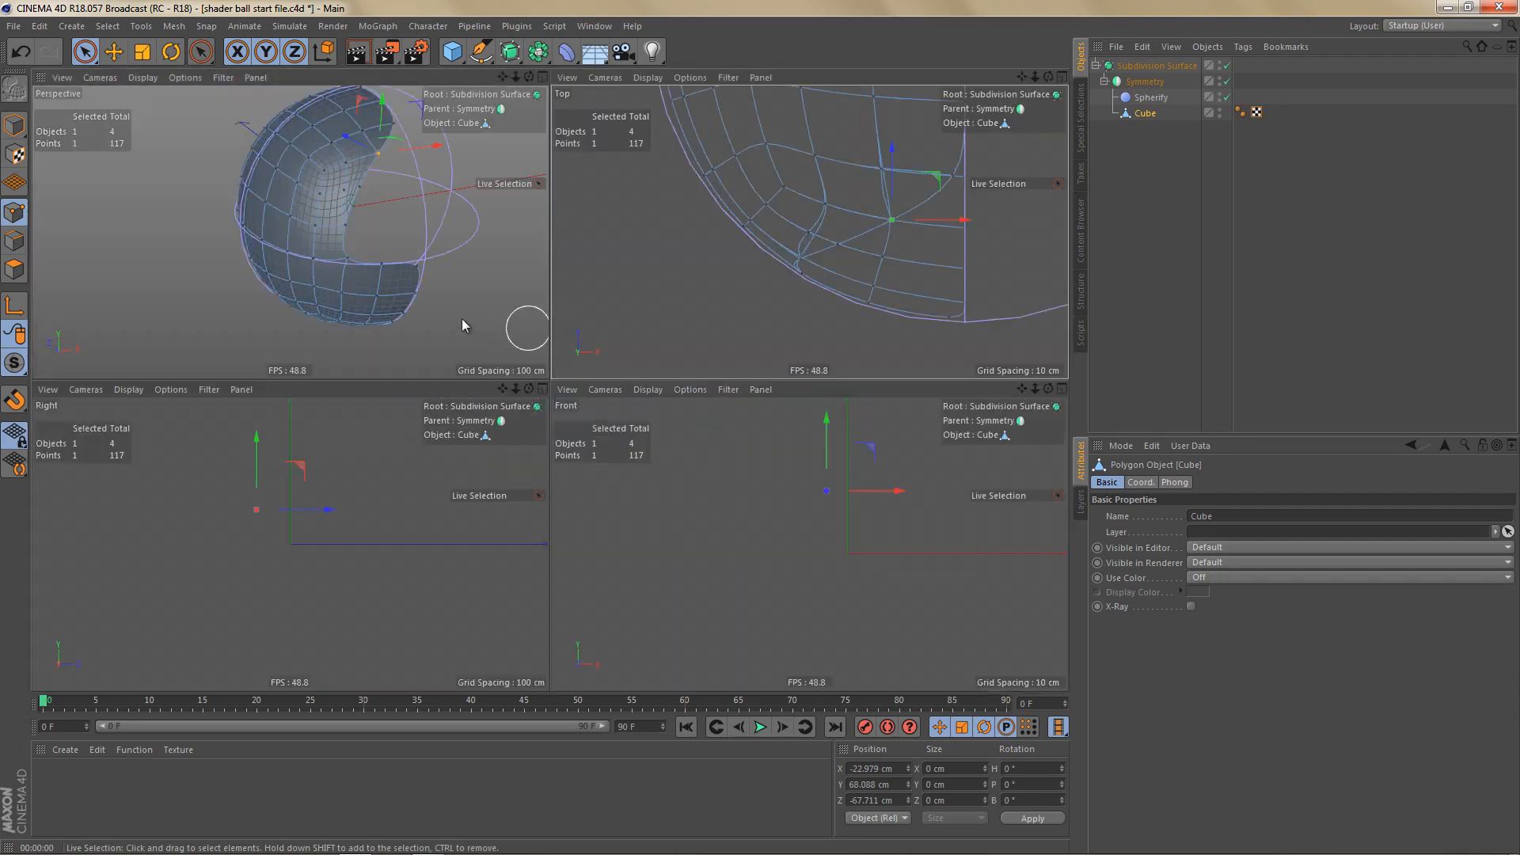
middle_click(462, 318)
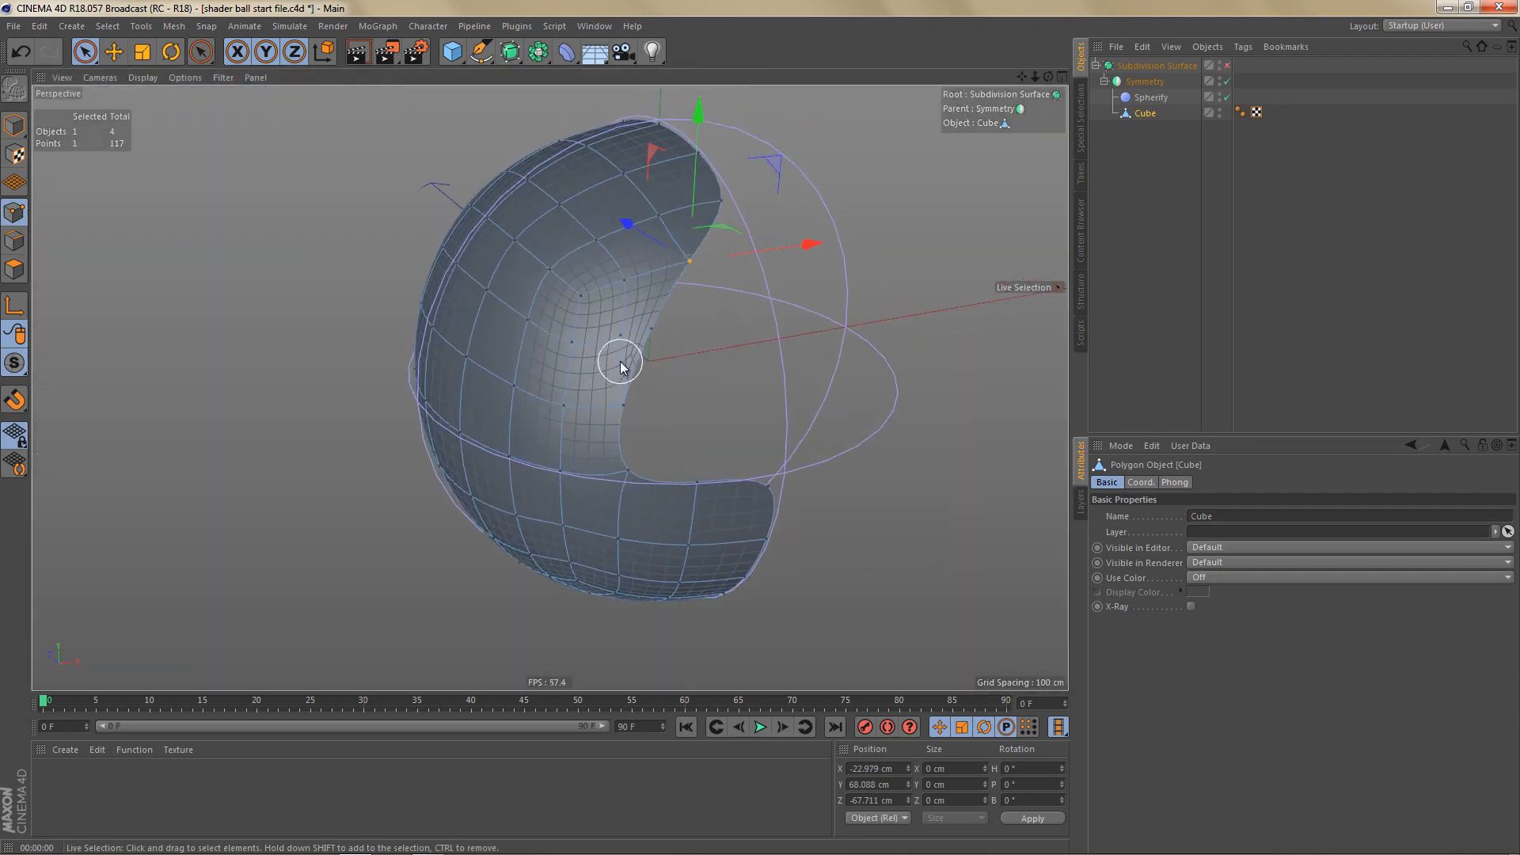
key("q")
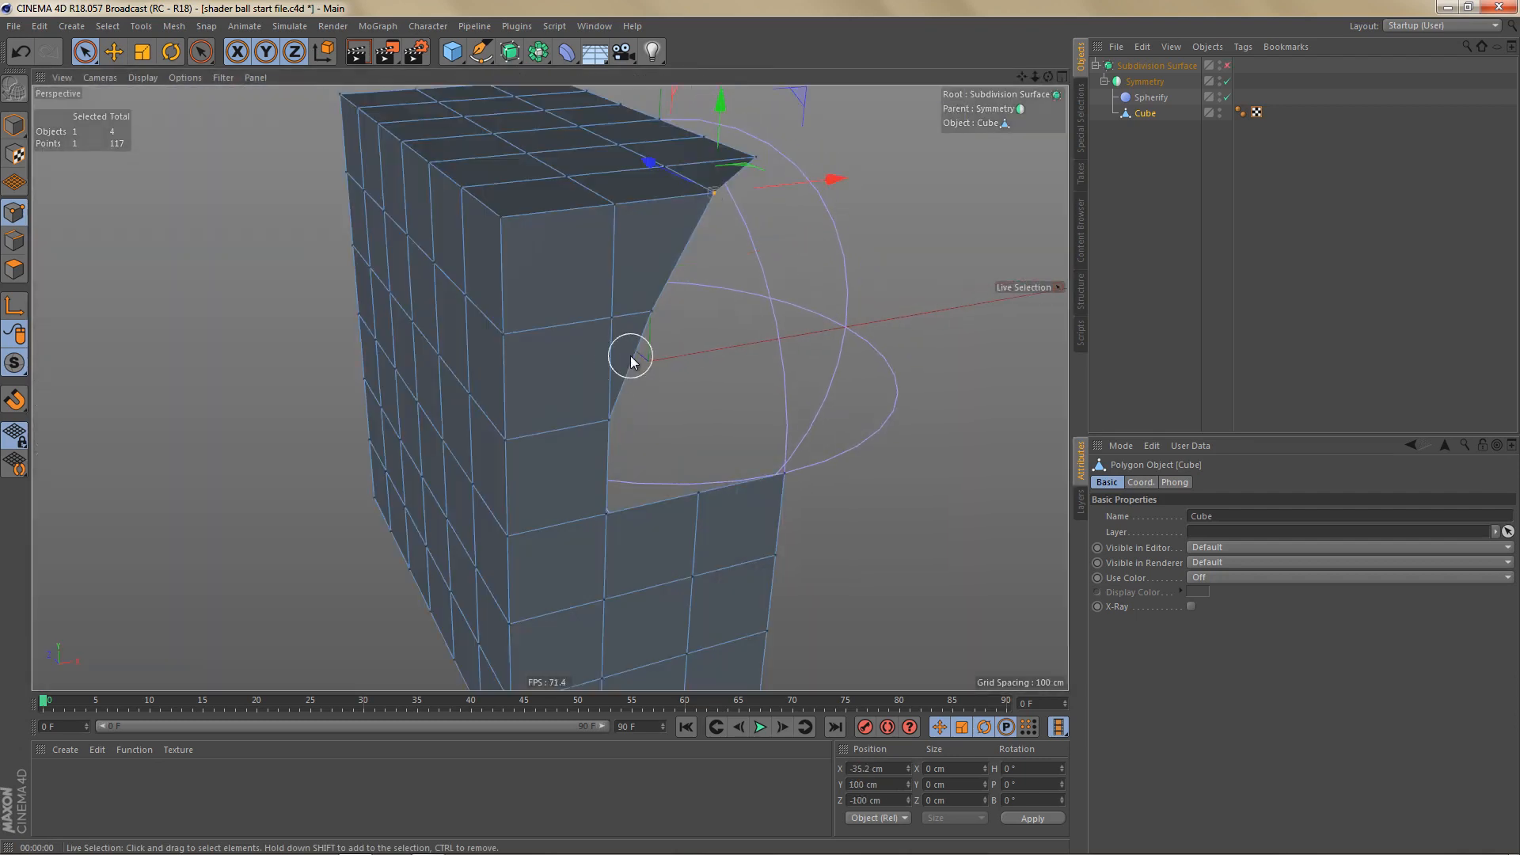
left_click(1159, 81)
right_click(1160, 81)
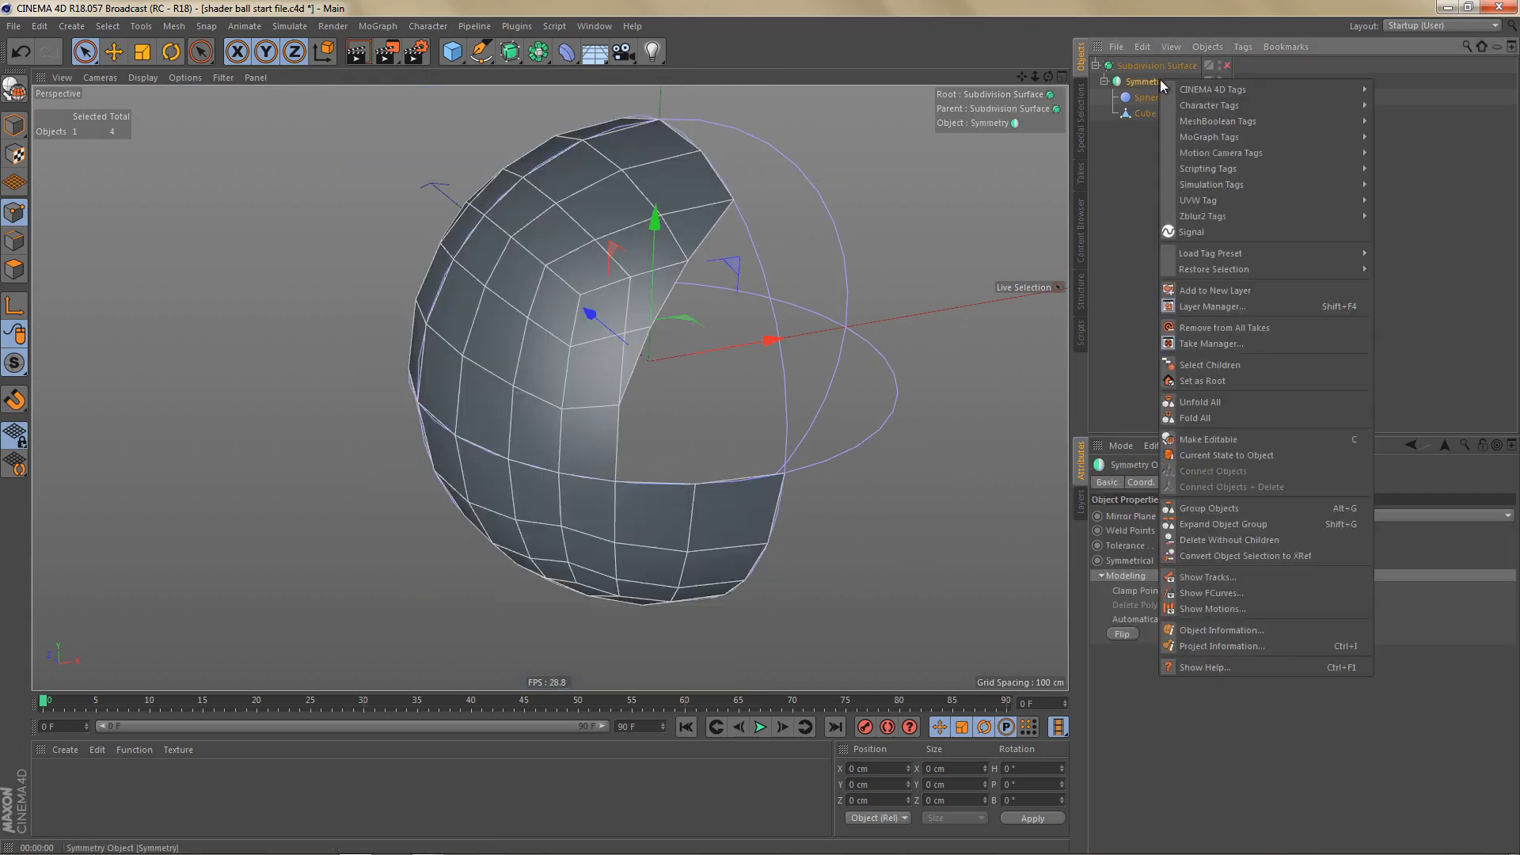
left_click(1231, 452)
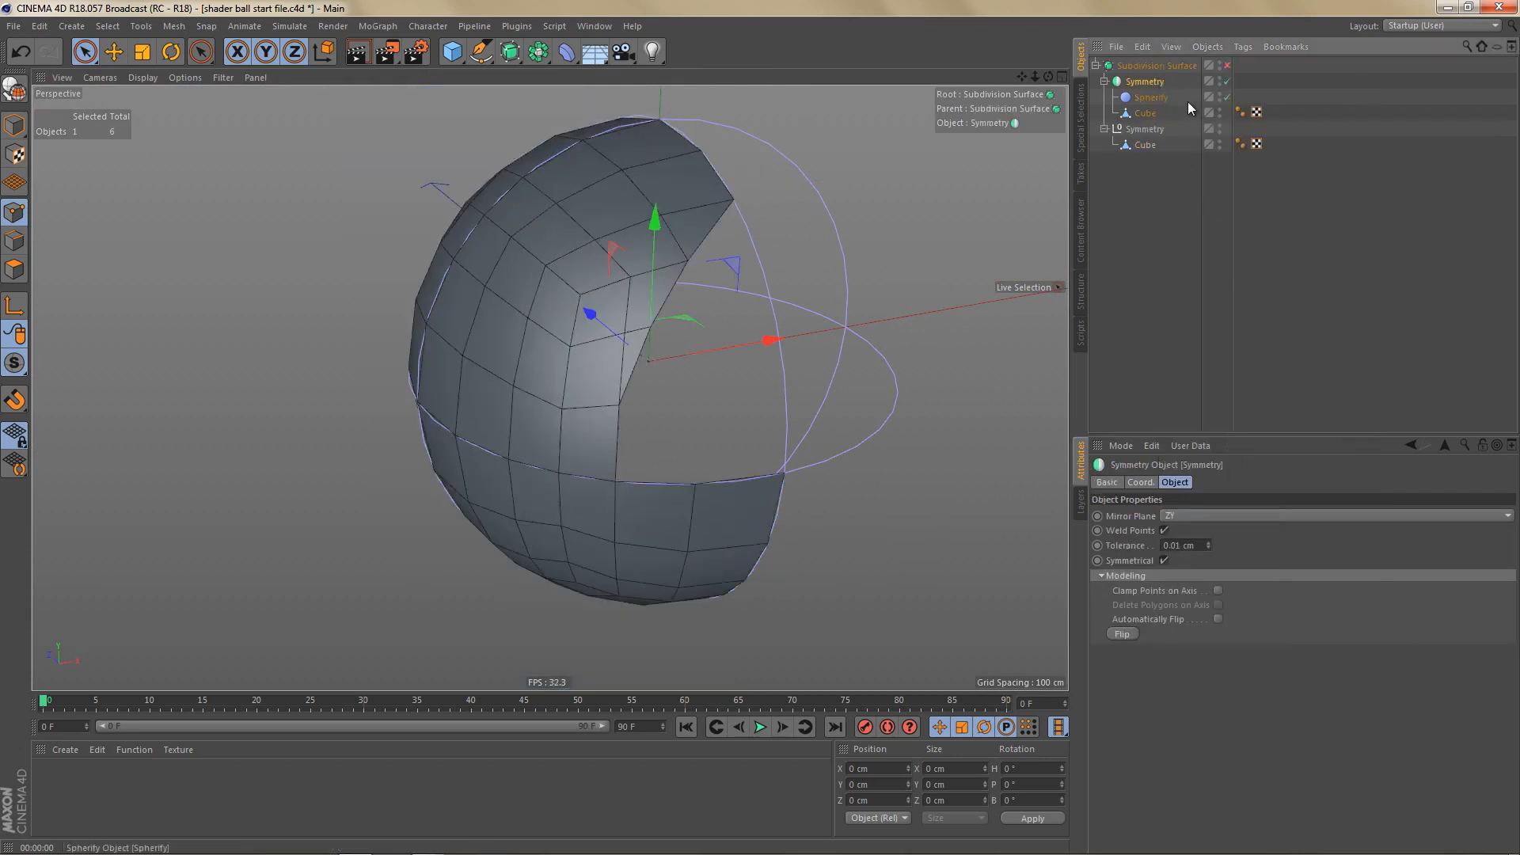
Step: Replace the original Symmetry group with the baked Cube directly under the Subdivision Surface, and delete the leftover Symmetry null
left_click(1145, 97)
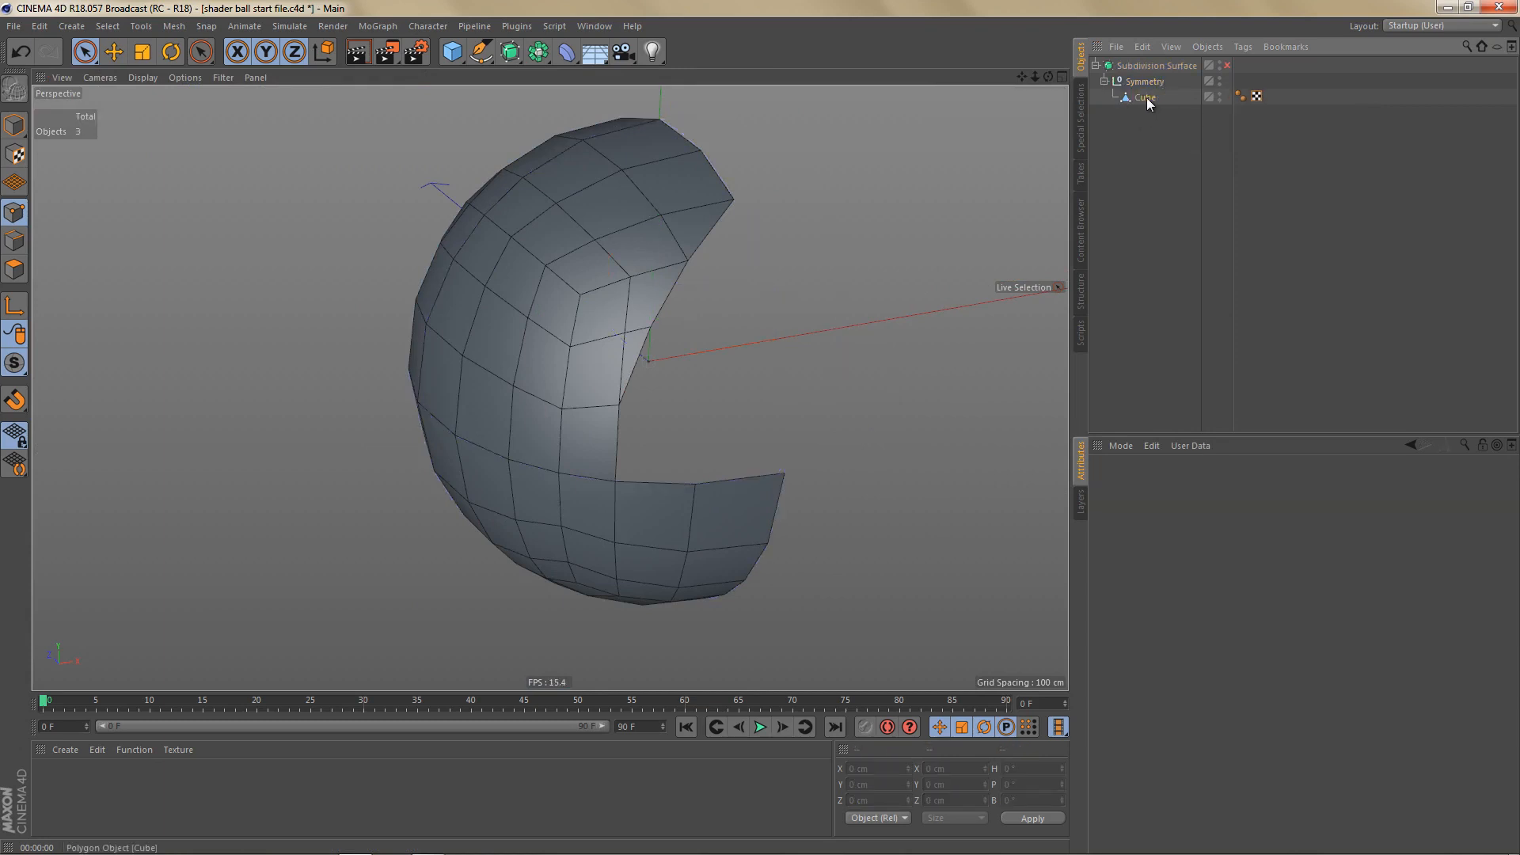
left_click_drag(1137, 76, 1138, 76)
left_click(1147, 96)
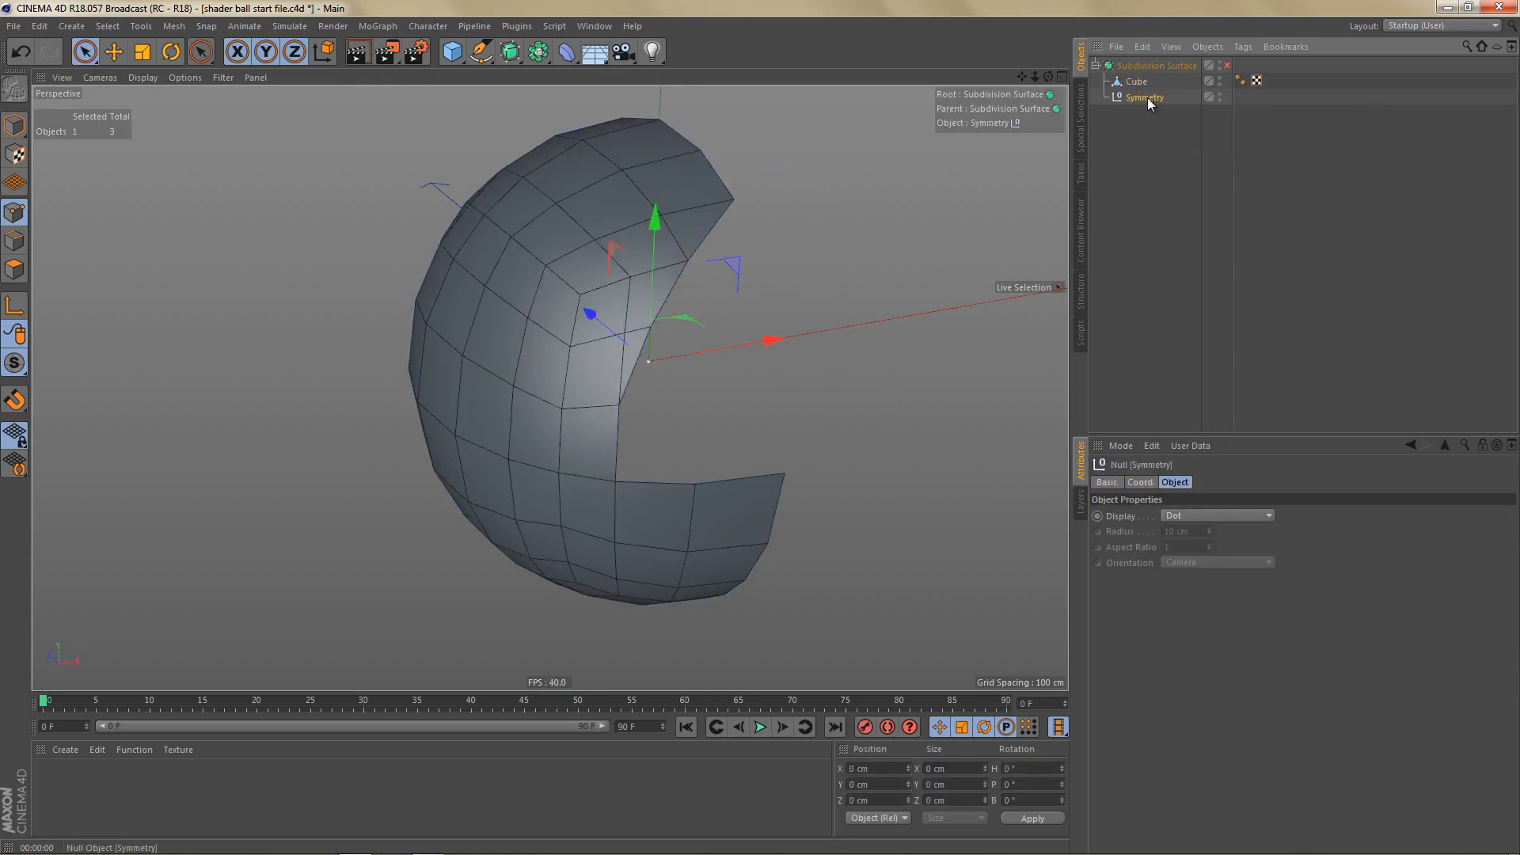
key("Delete")
mouse_move(676, 280)
left_mouse_down("alt")
mouse_move(644, 254)
mouse_move(667, 282)
left_mouse_up("alt")
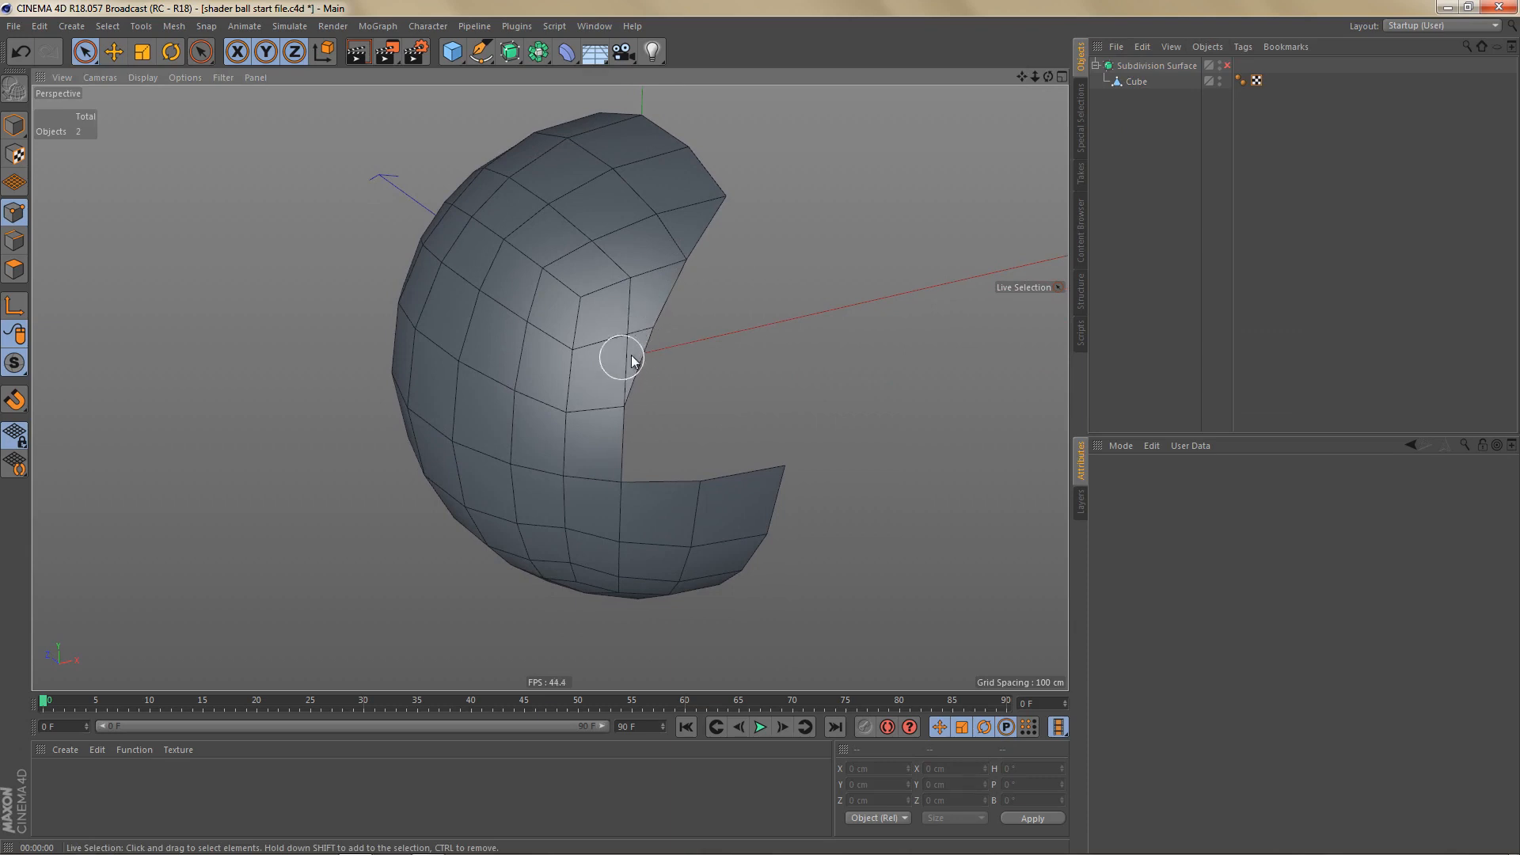
left_click_drag(632, 361, 639, 340, "alt")
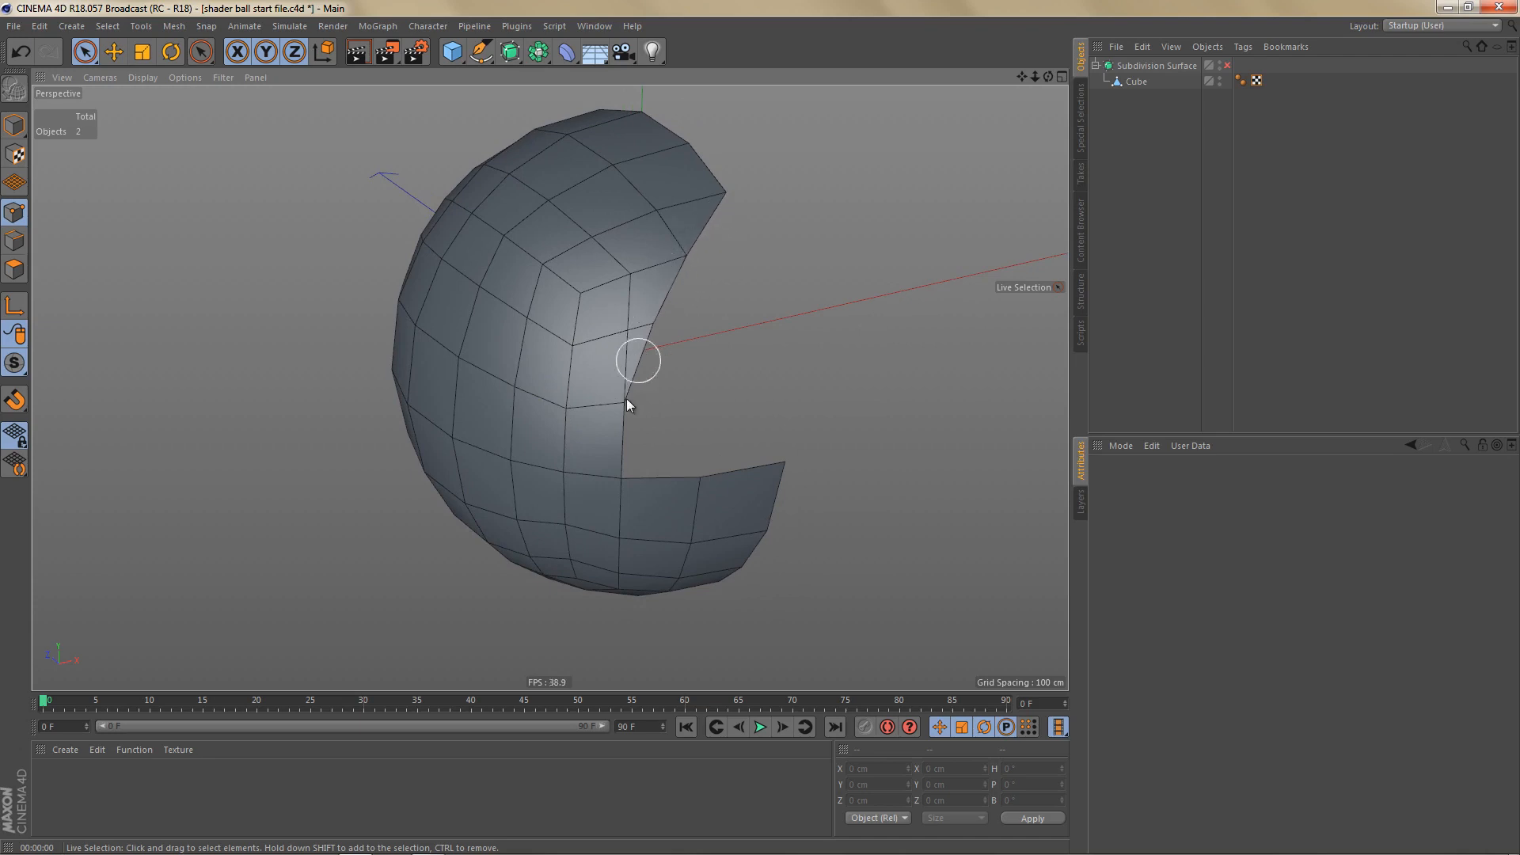
Step: Select the six border edges along the Cube's opening, from the slanted side down to the lower horizontal side
left_click(1136, 82)
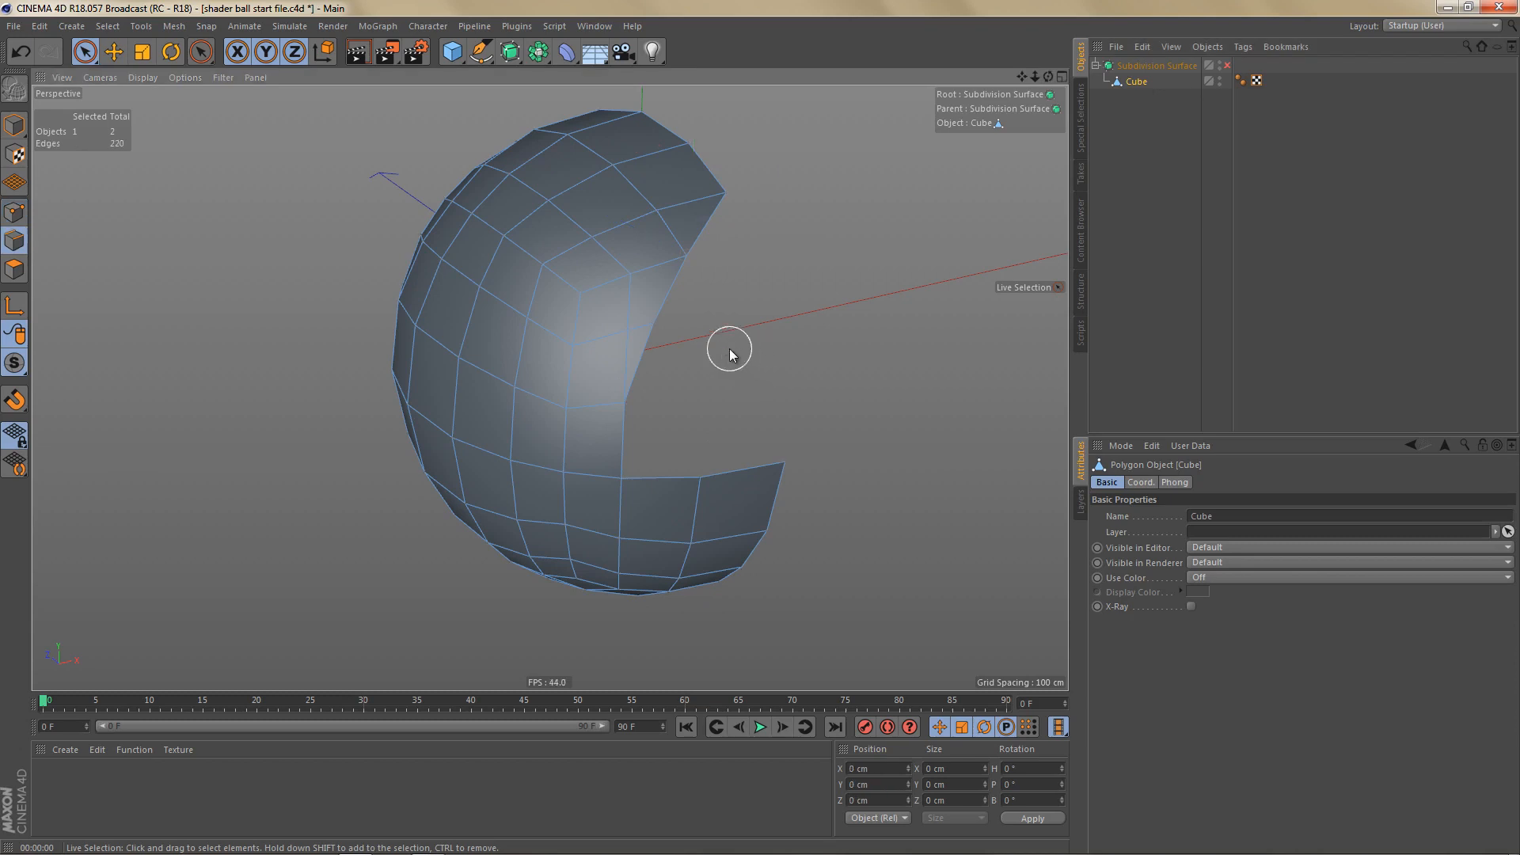
key("e")
left_click(696, 240)
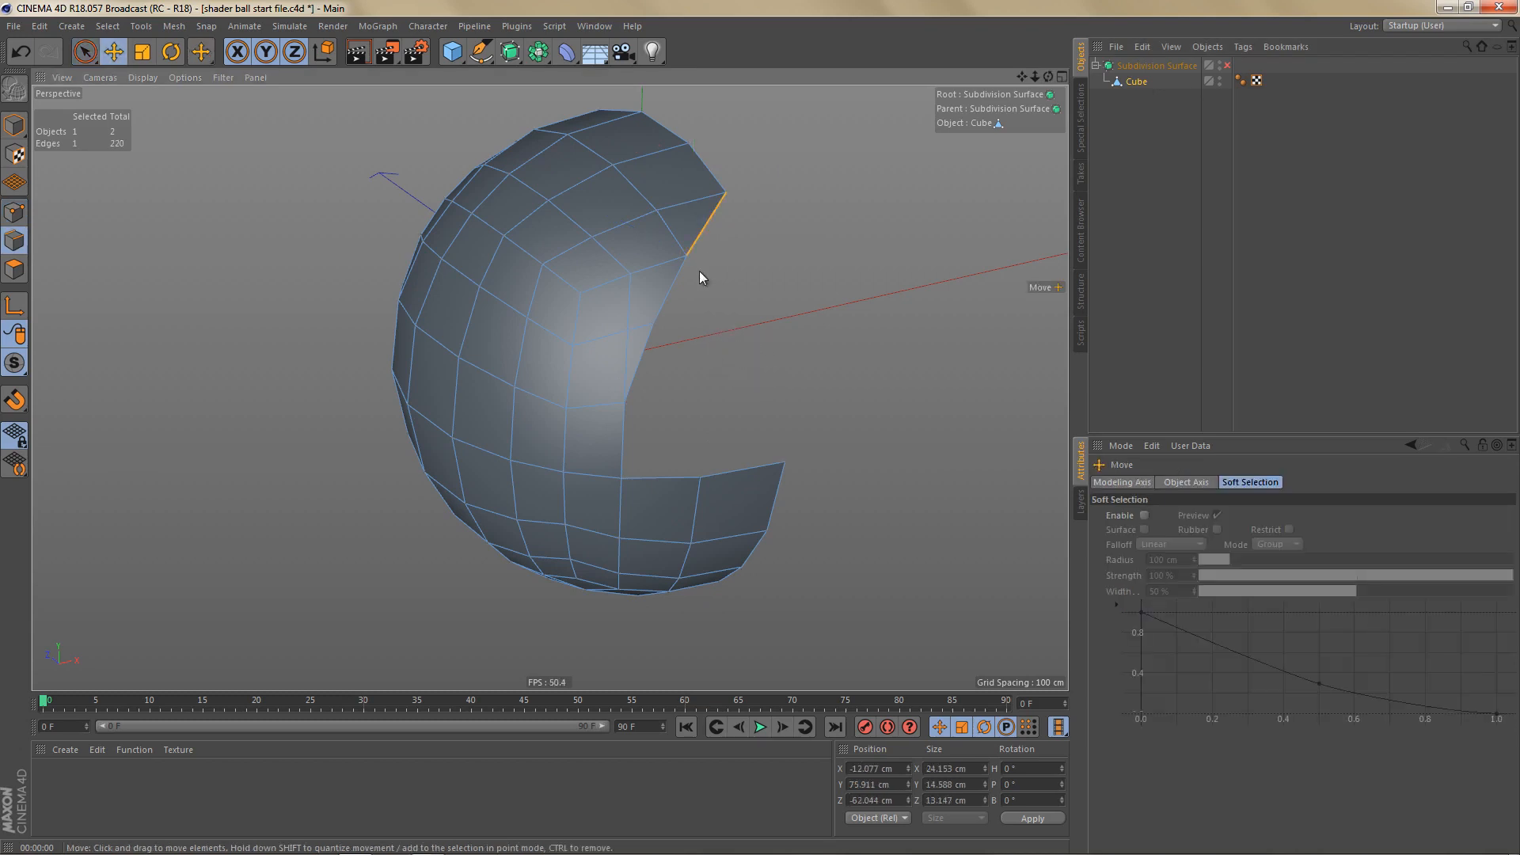
left_click(646, 352, "shift")
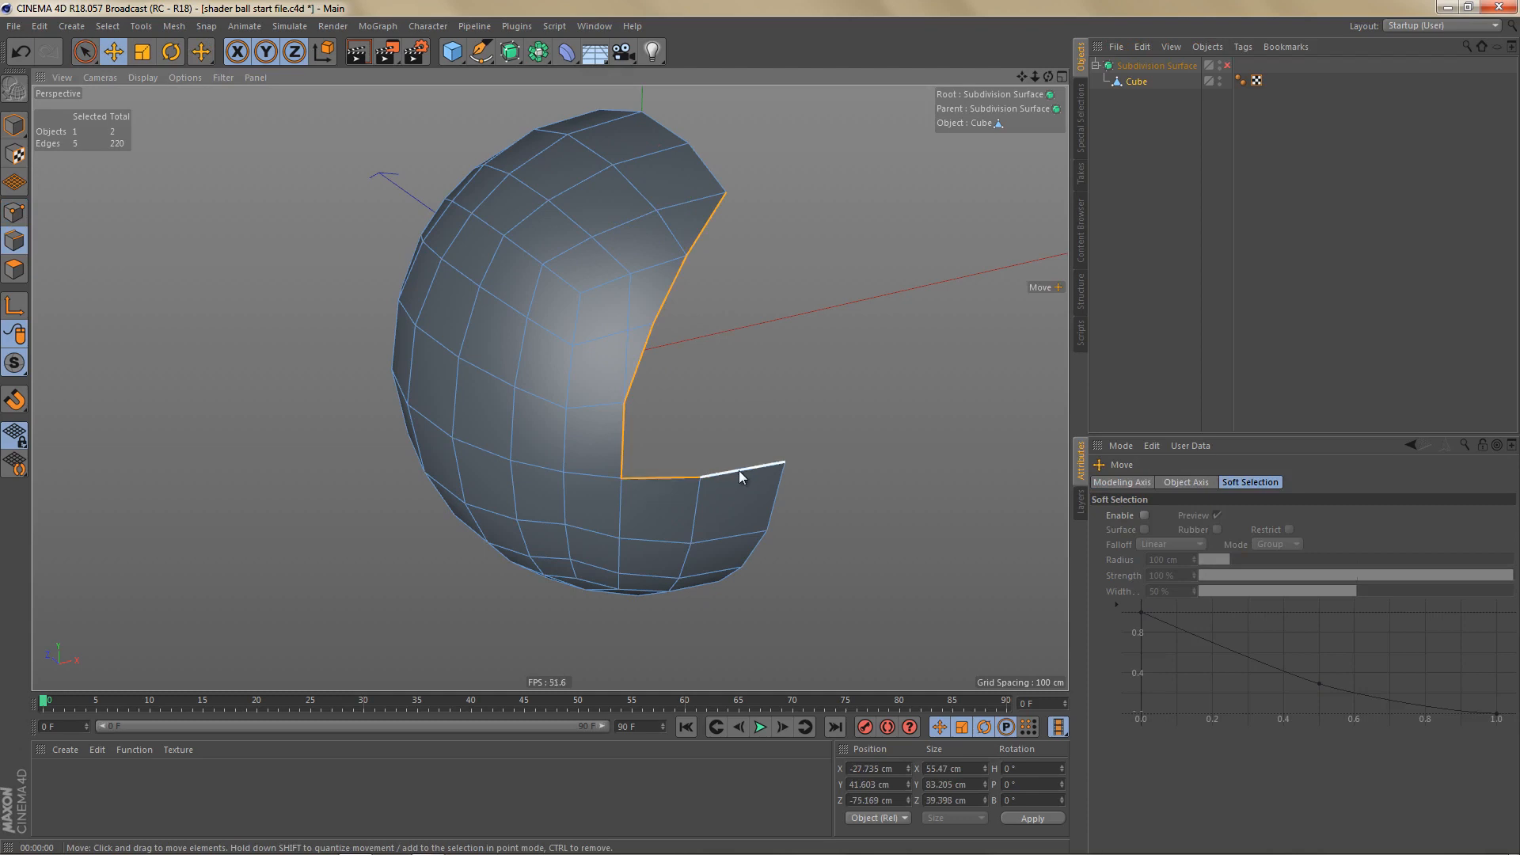
Step: Create a dark grey material with Reflectance off and colour value V 39%, and apply it to the Subdivision Surface
double_click(78, 788)
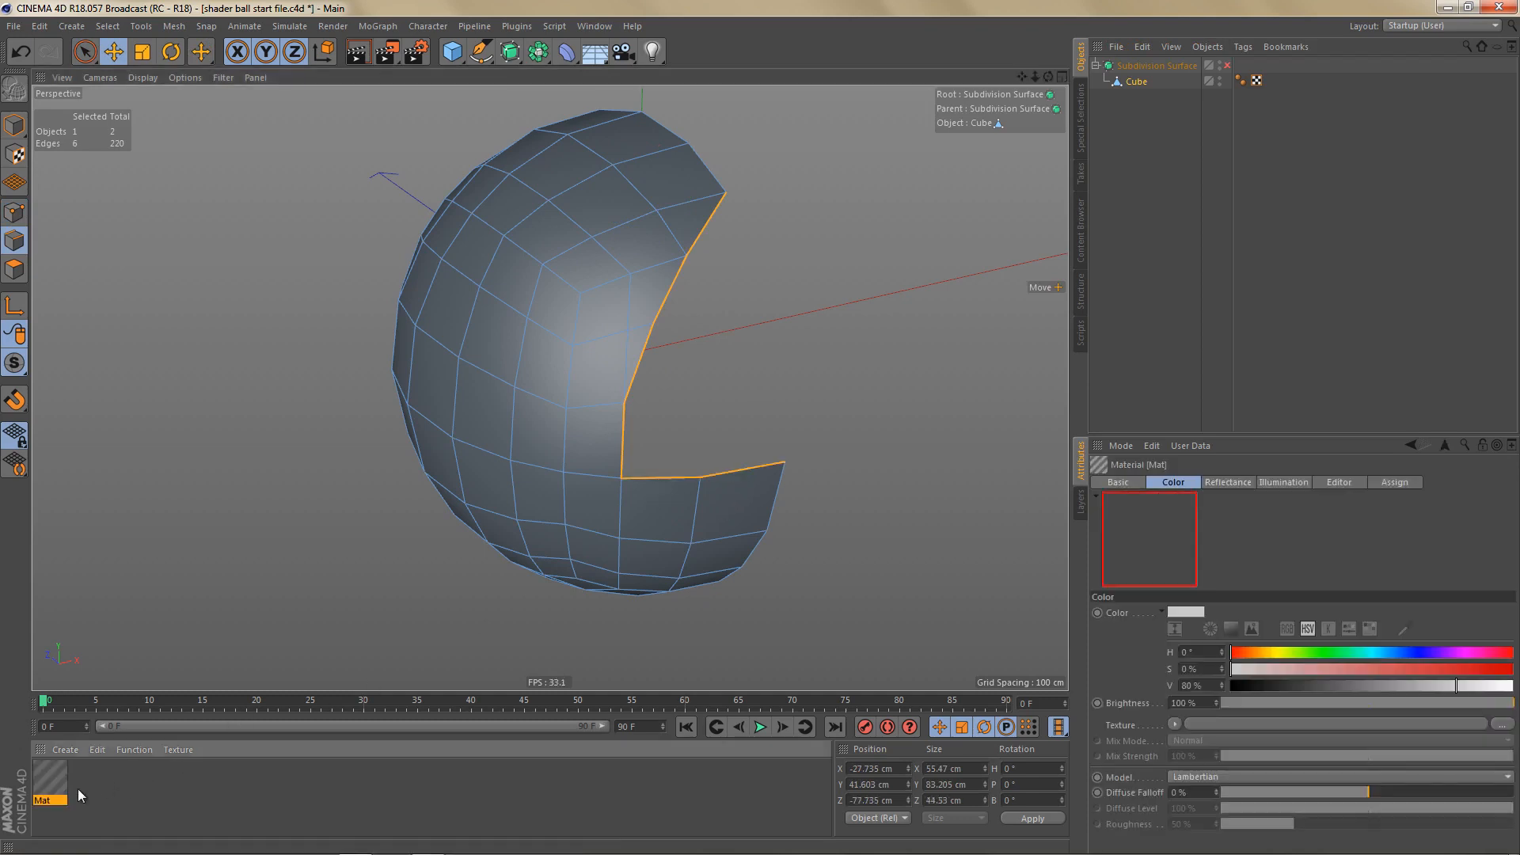
double_click(46, 778)
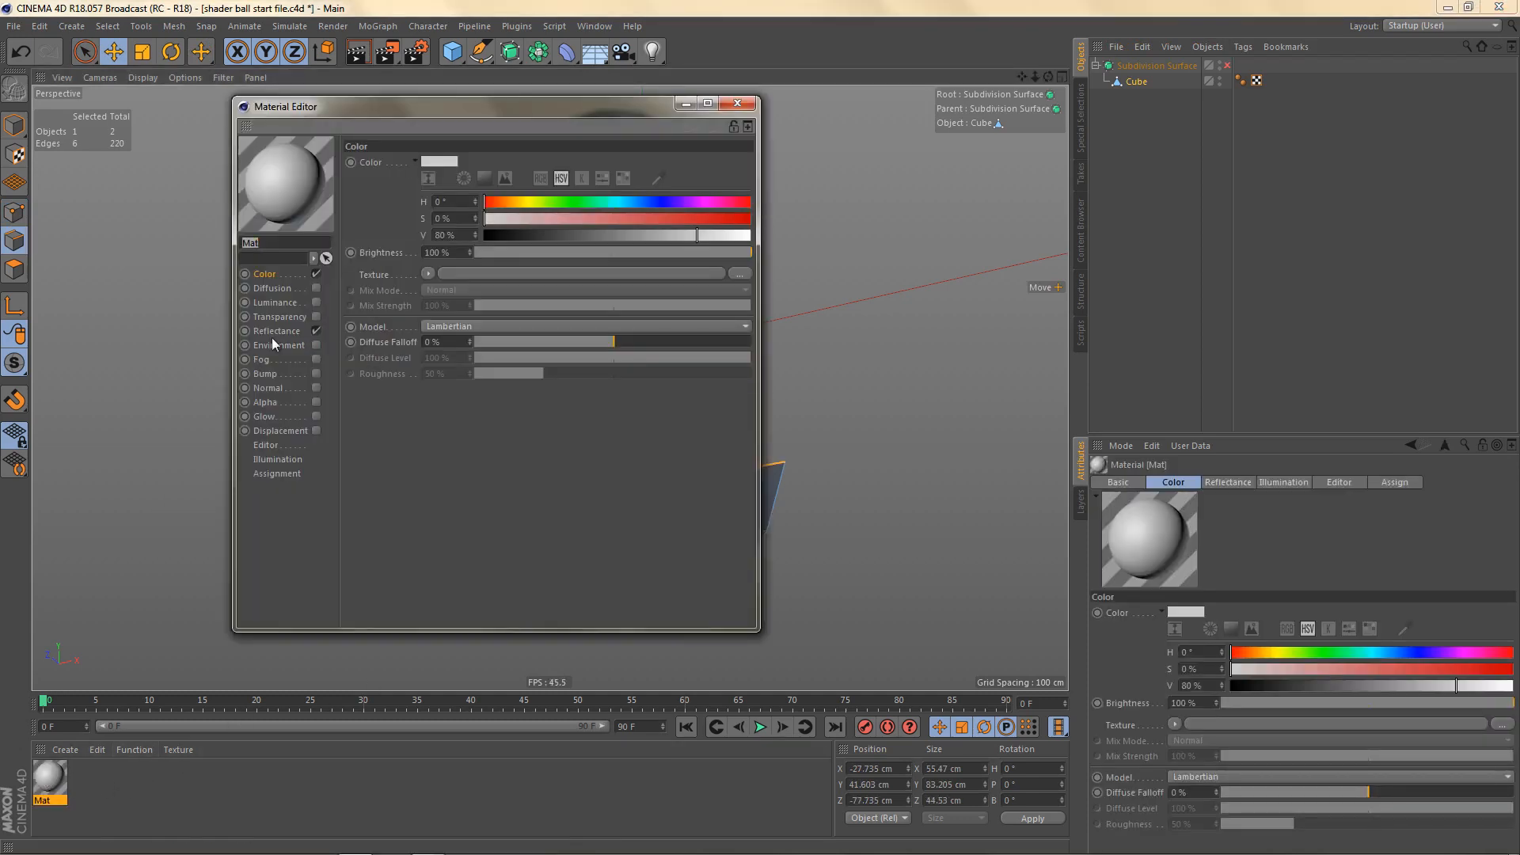
left_click(316, 332)
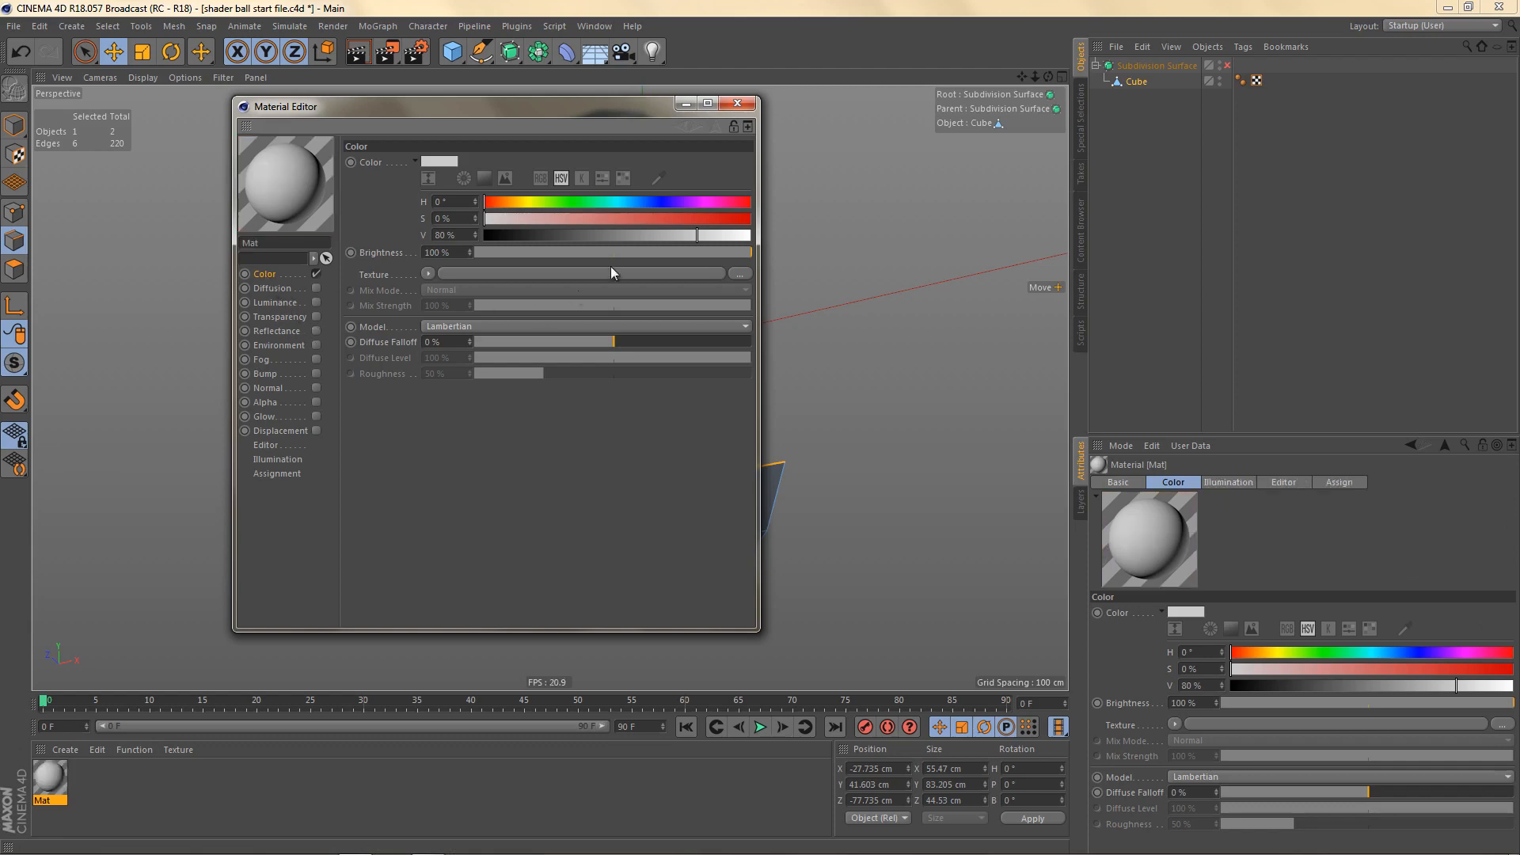
left_click_drag(591, 237, 588, 237)
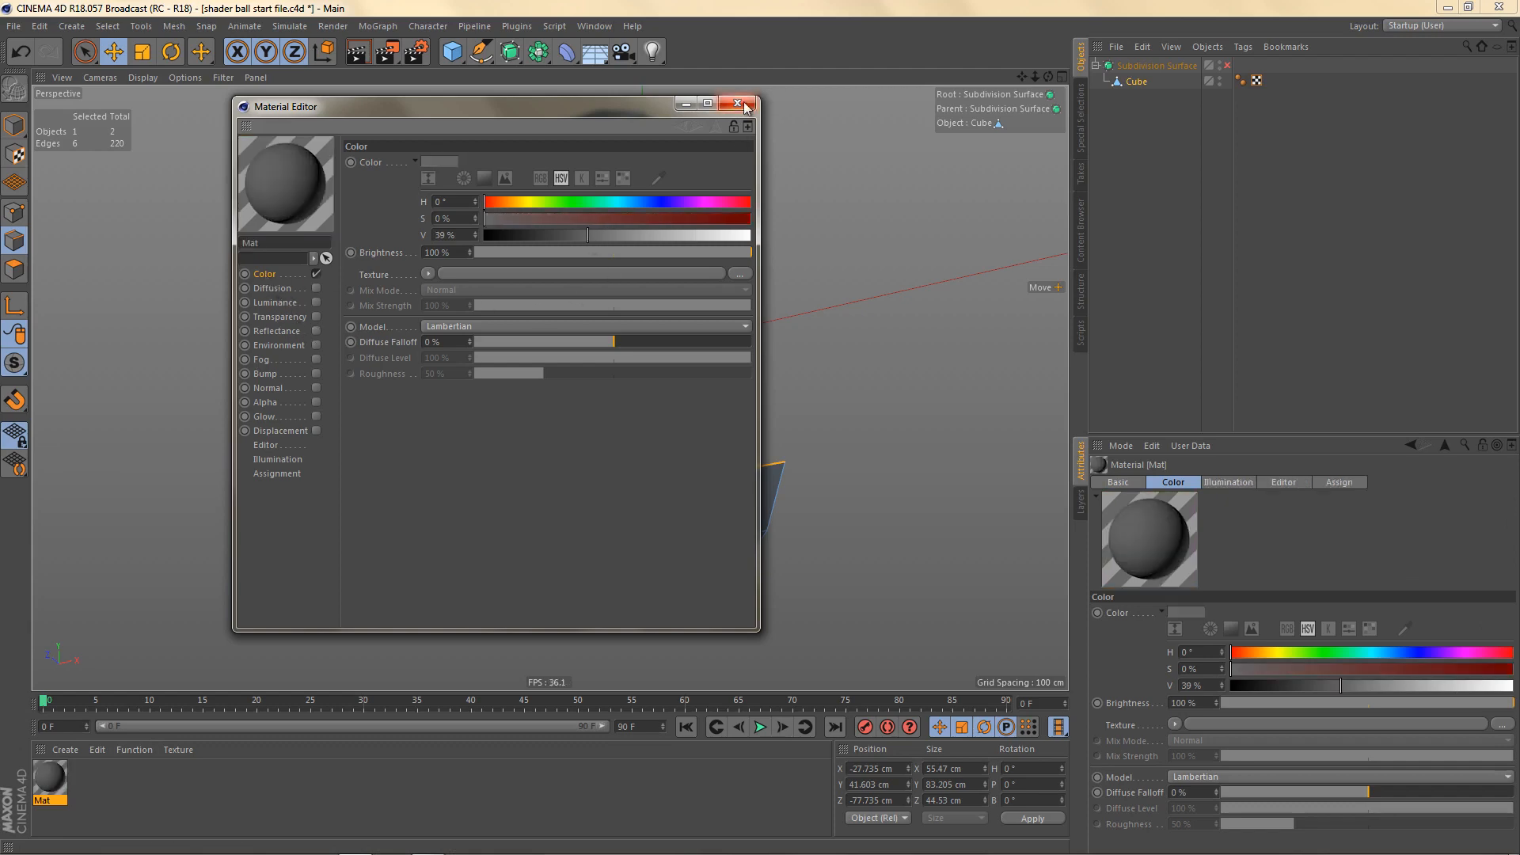
left_click(737, 103)
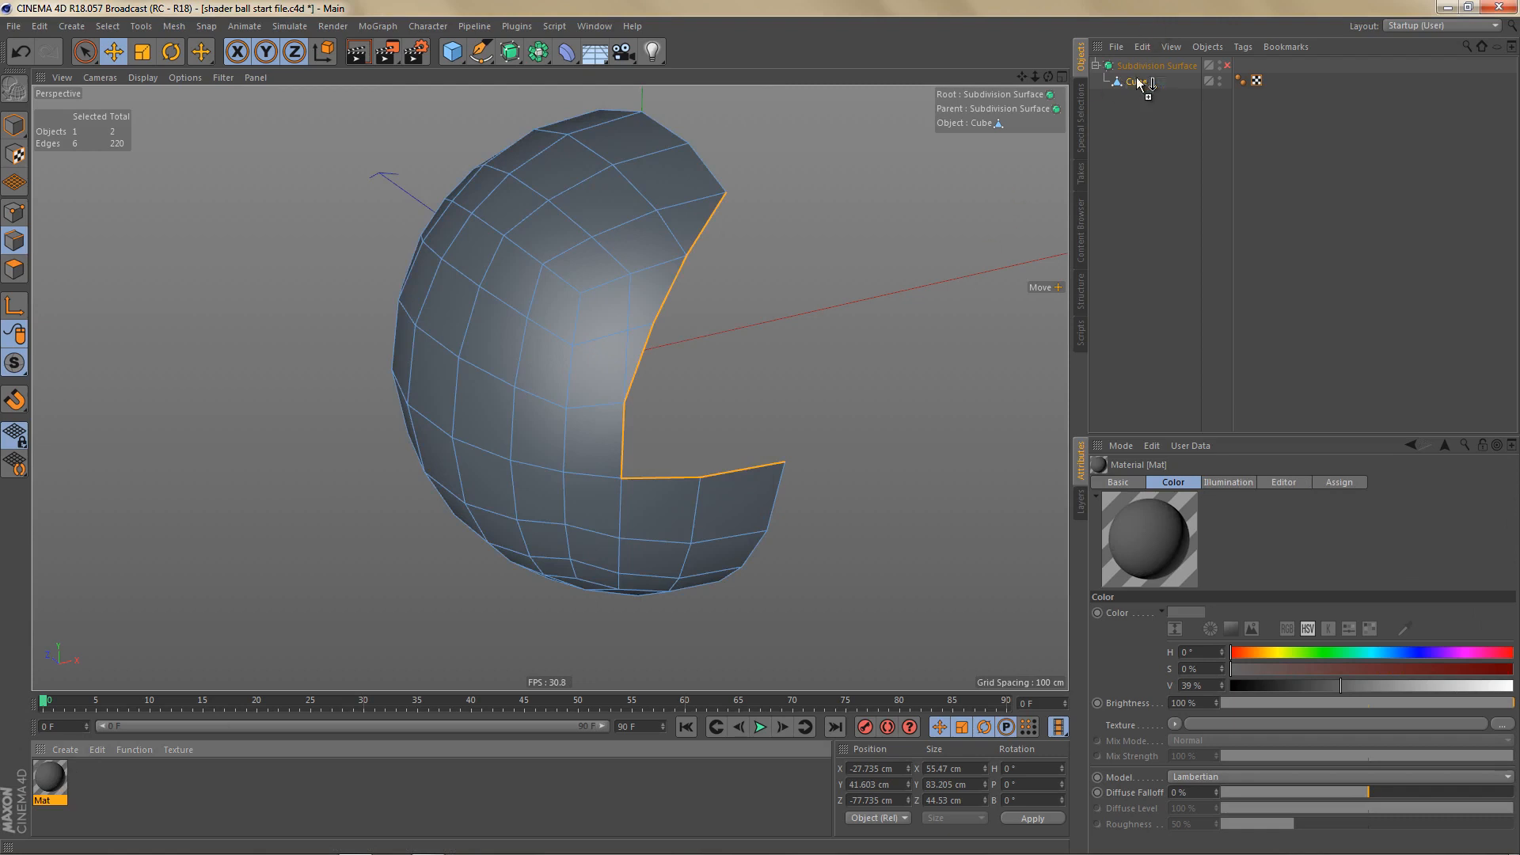
left_click_drag(1140, 84, 1160, 67)
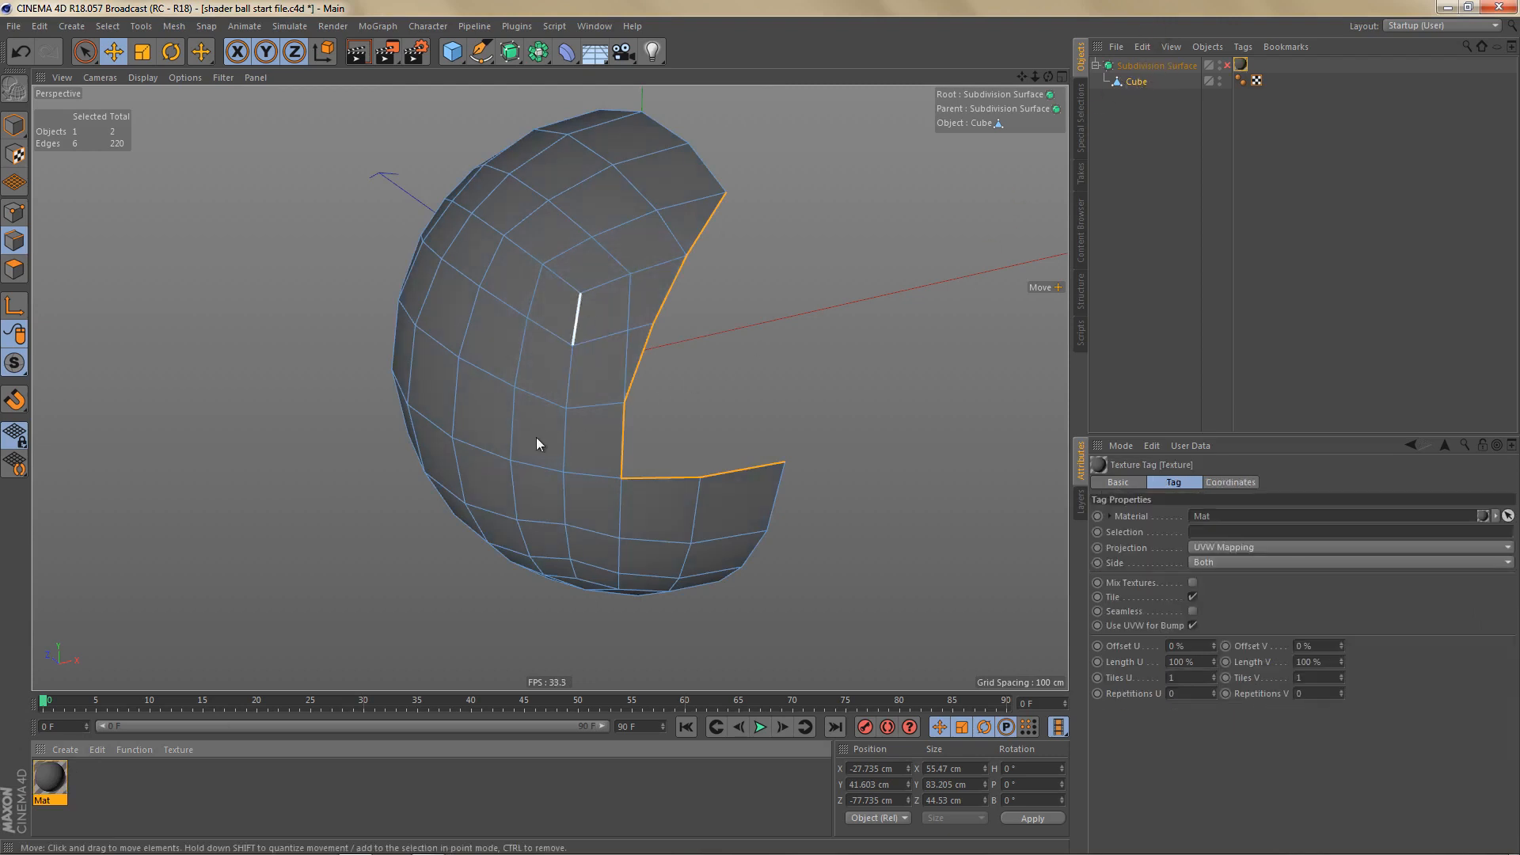
Step: Slide a cloned copy of the selected opening edges inward with the Slide tool, setting the Offset to 3.5 cm
left_click_drag(594, 359, 585, 400, "alt")
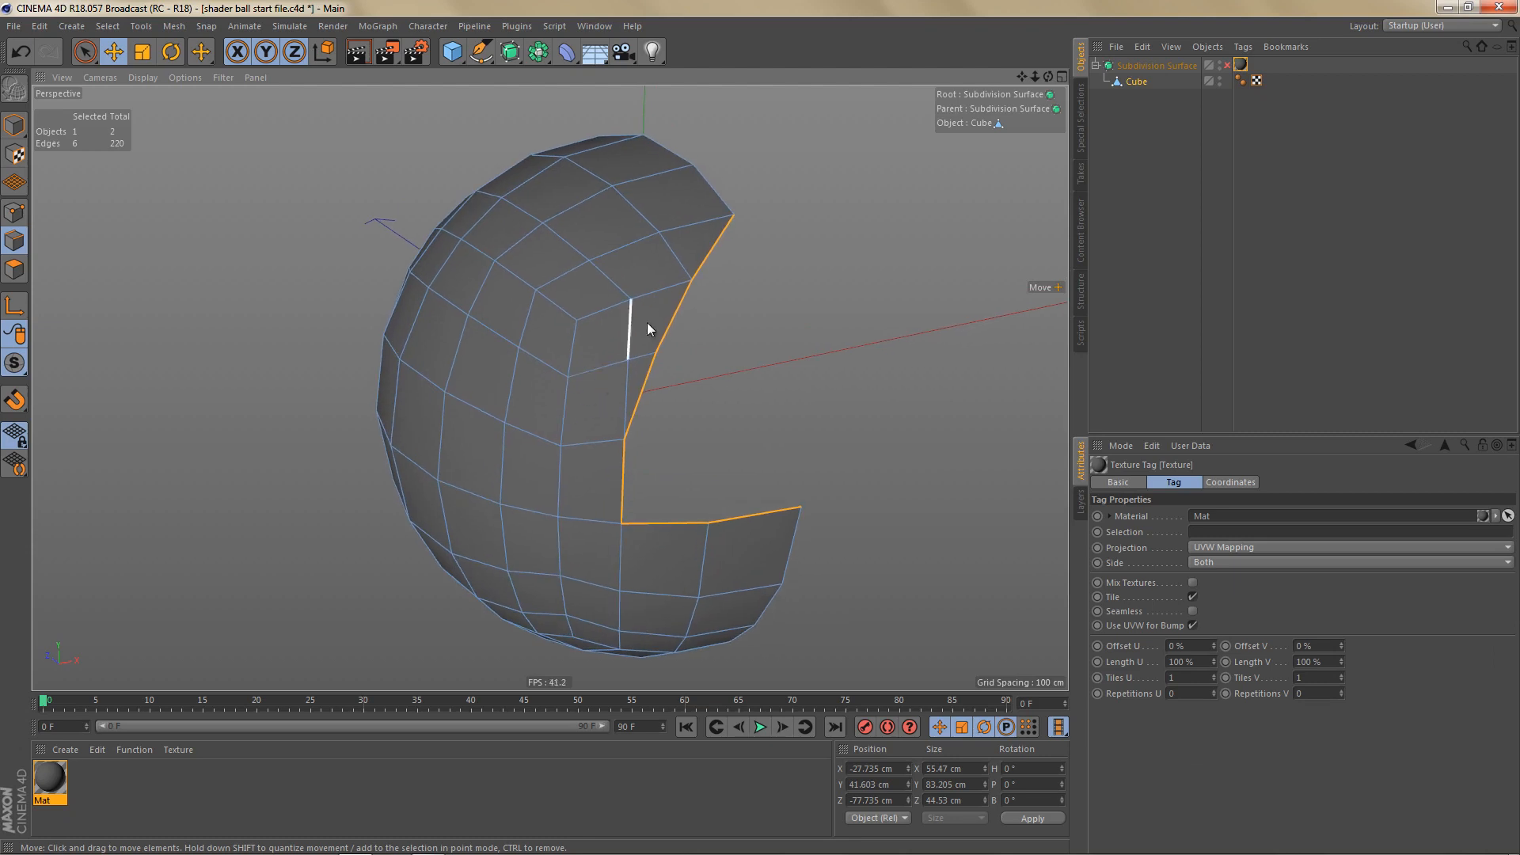
right_click(770, 326)
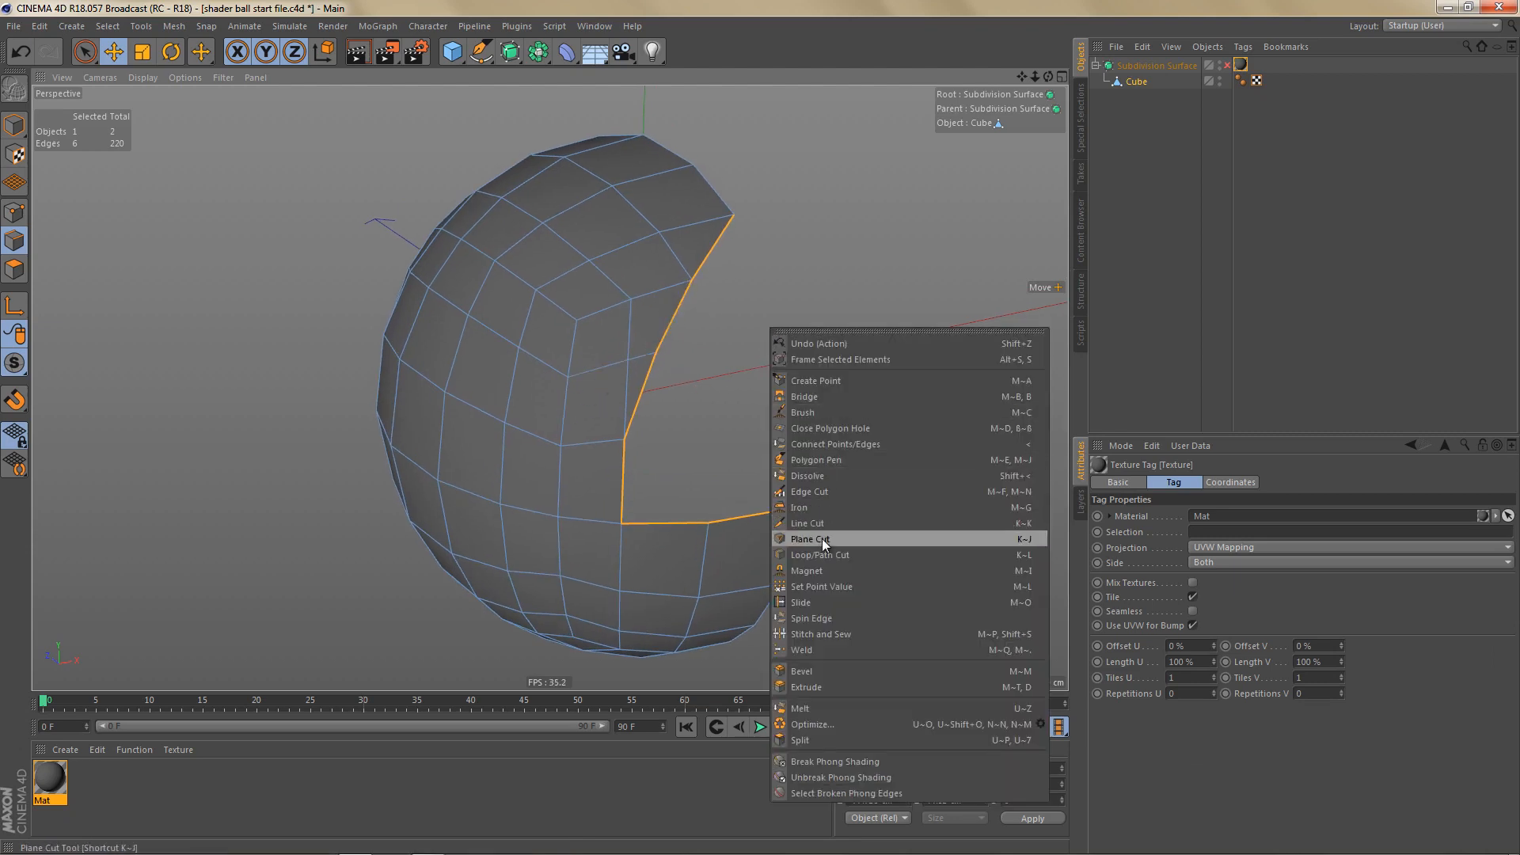
left_click(819, 602)
scroll(608, 326, "up", 2)
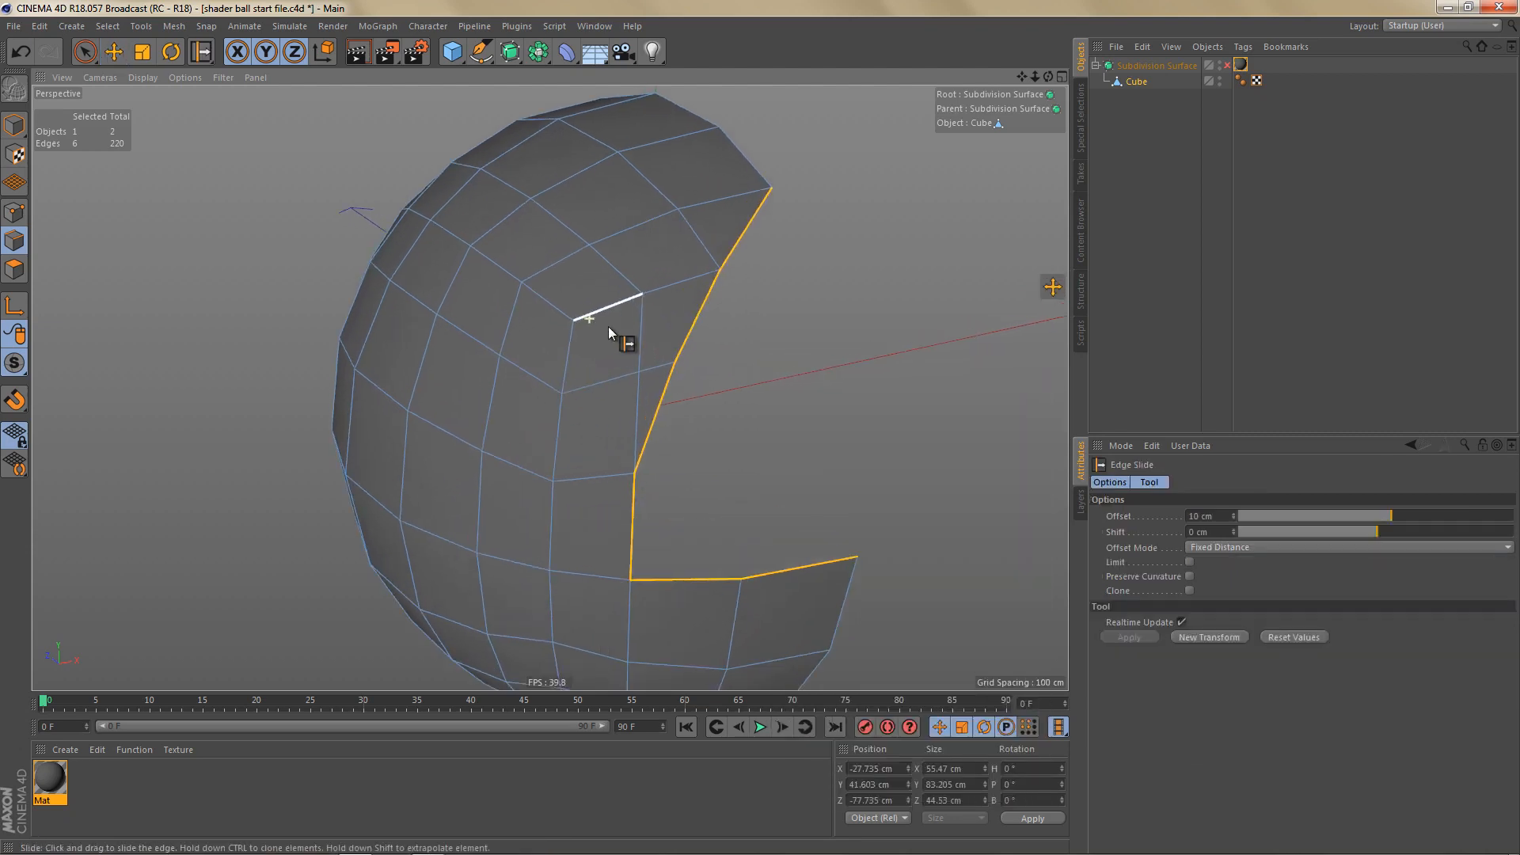
left_click_drag(687, 338, 679, 342)
double_click(1199, 516)
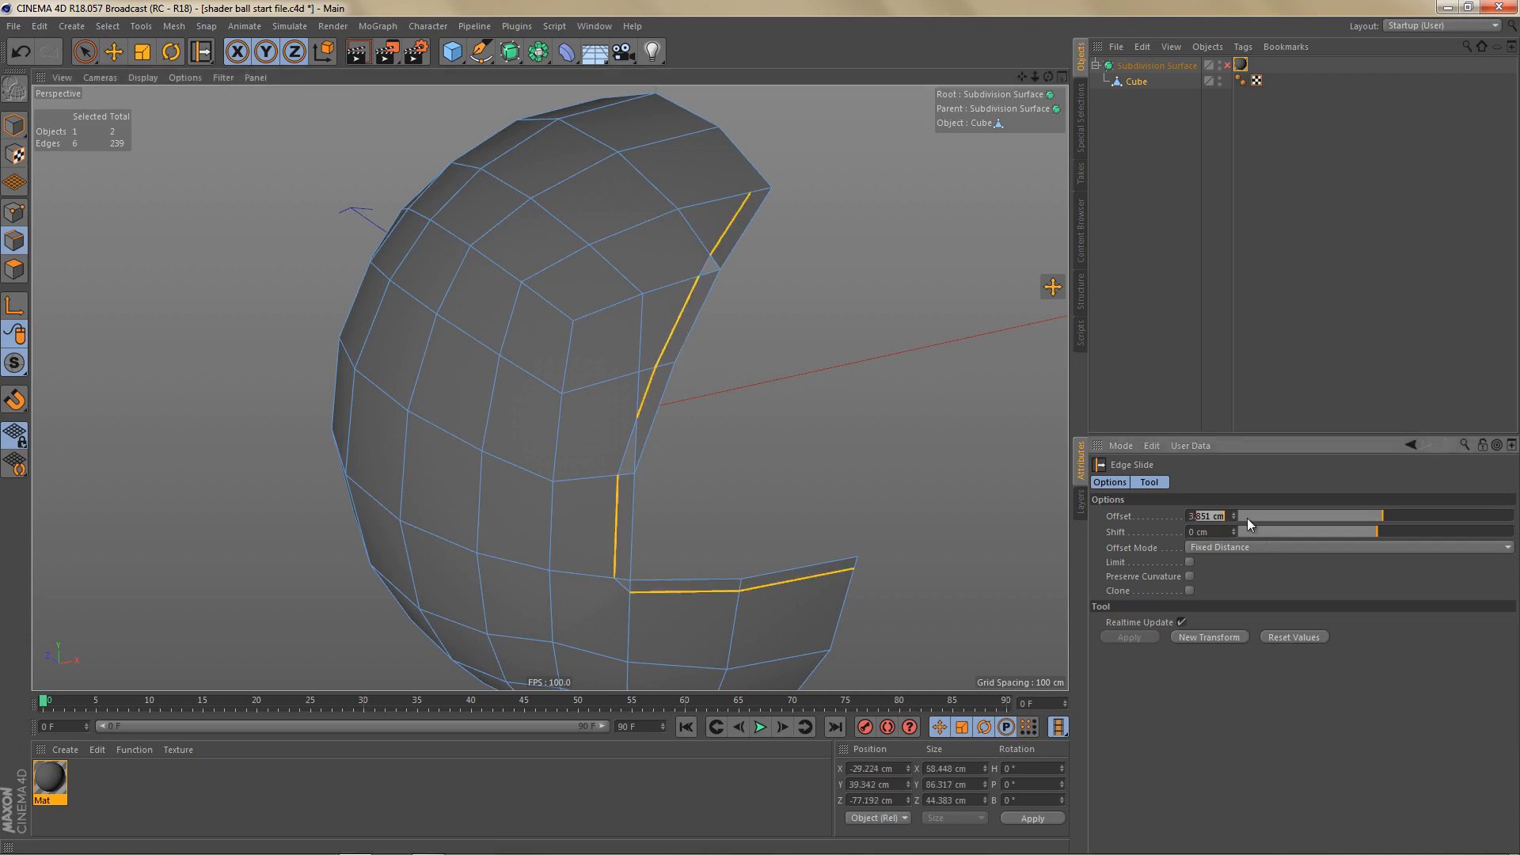
type("3.5")
key("Return")
Step: Weld the two separate inset points beside the opening's upper slanted edge together at their midpoint
middle_click_drag(652, 345, 645, 380, "alt")
scroll(662, 363, "up", 1)
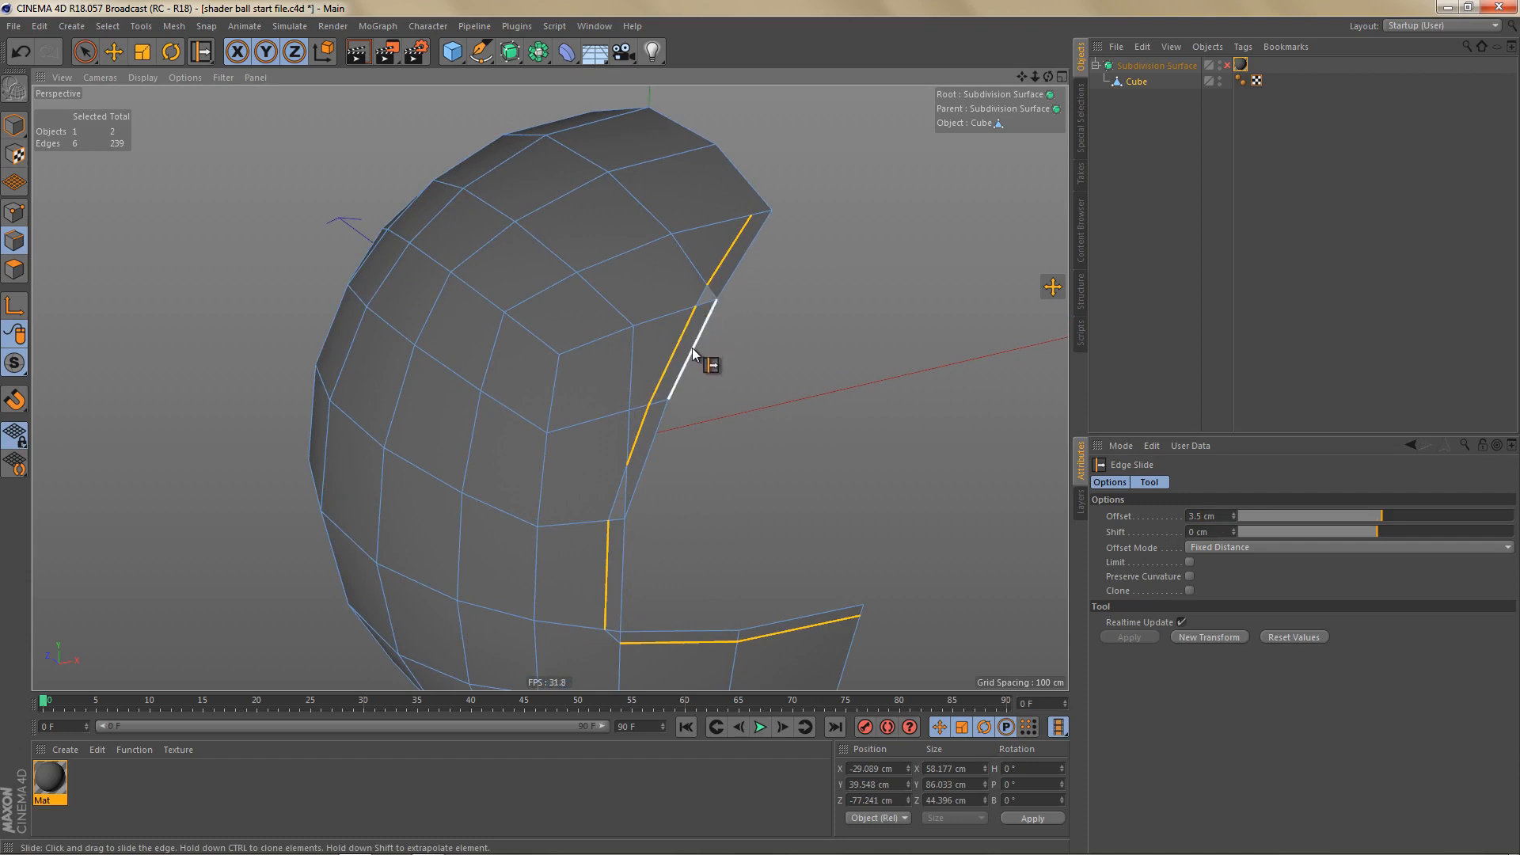
key("m")
key("q")
key("Return")
key("Return")
key("space")
right_click_drag(700, 347, 695, 306, "alt")
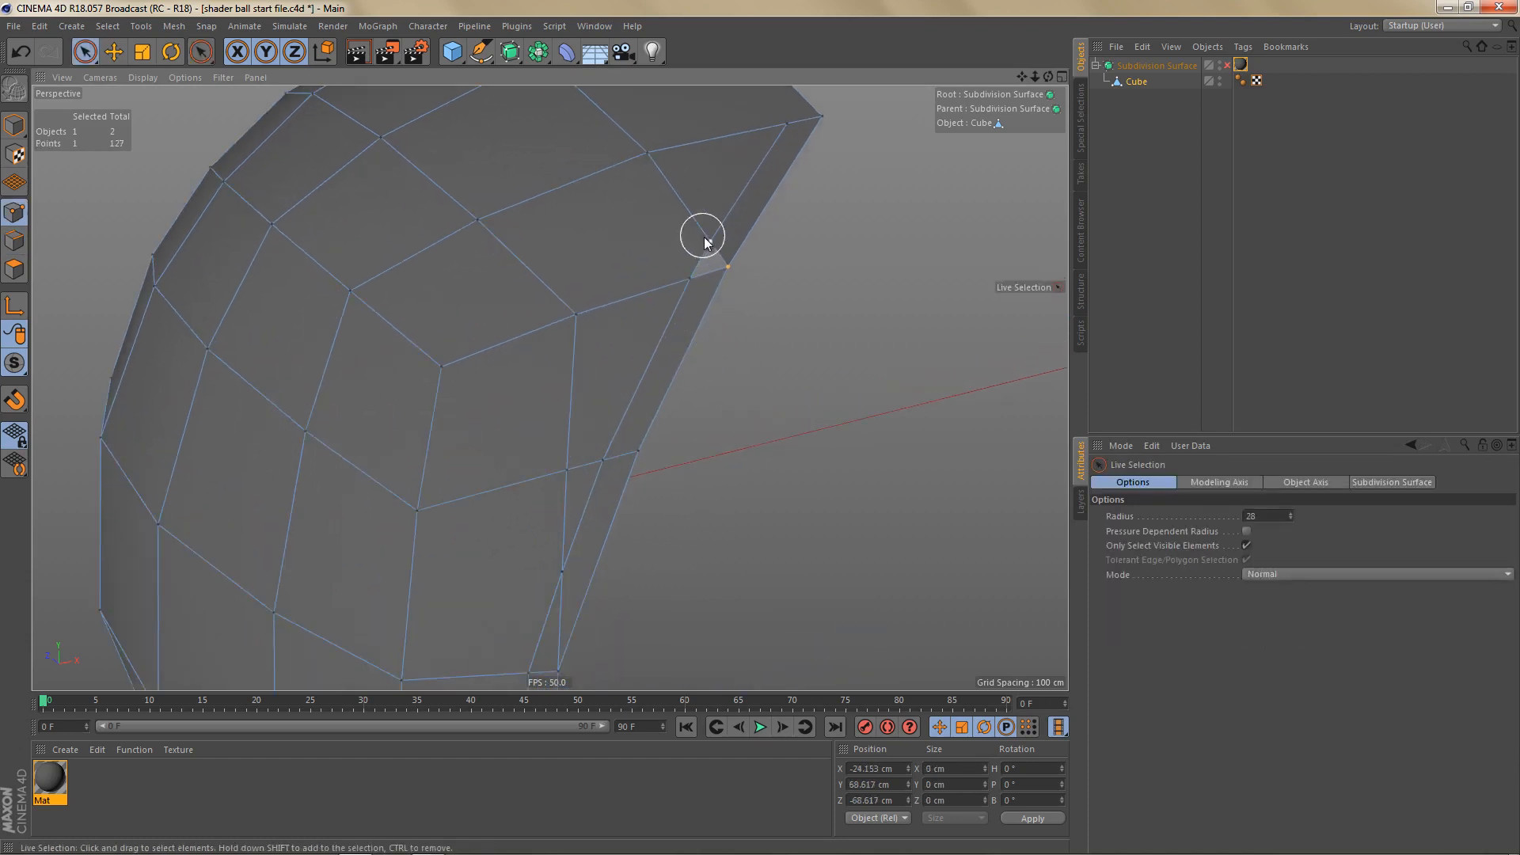
left_click(708, 239)
left_click(687, 282, "shift")
right_click(876, 351)
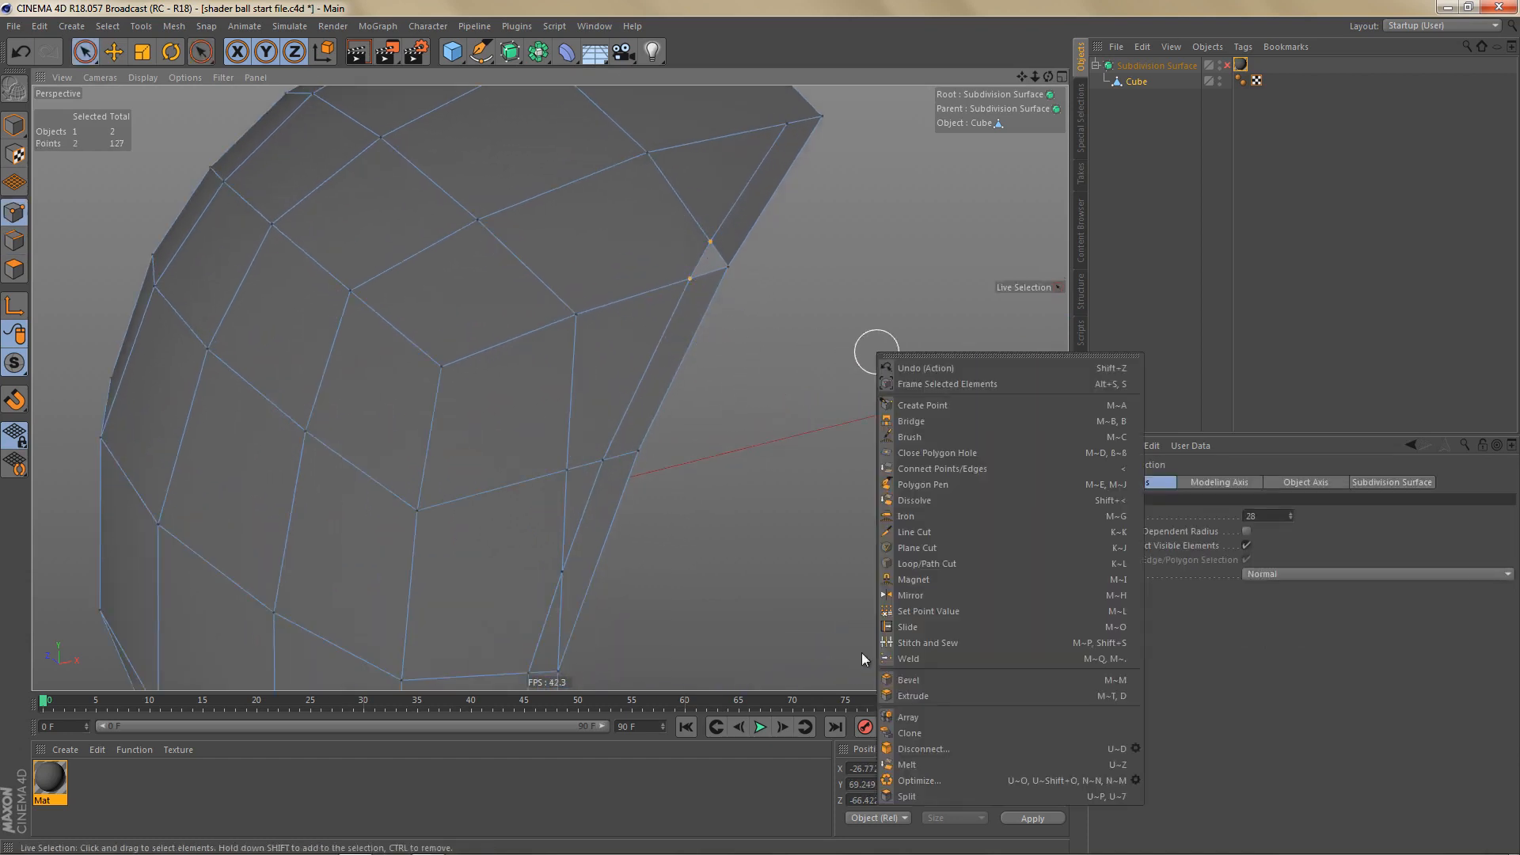
left_click(925, 659)
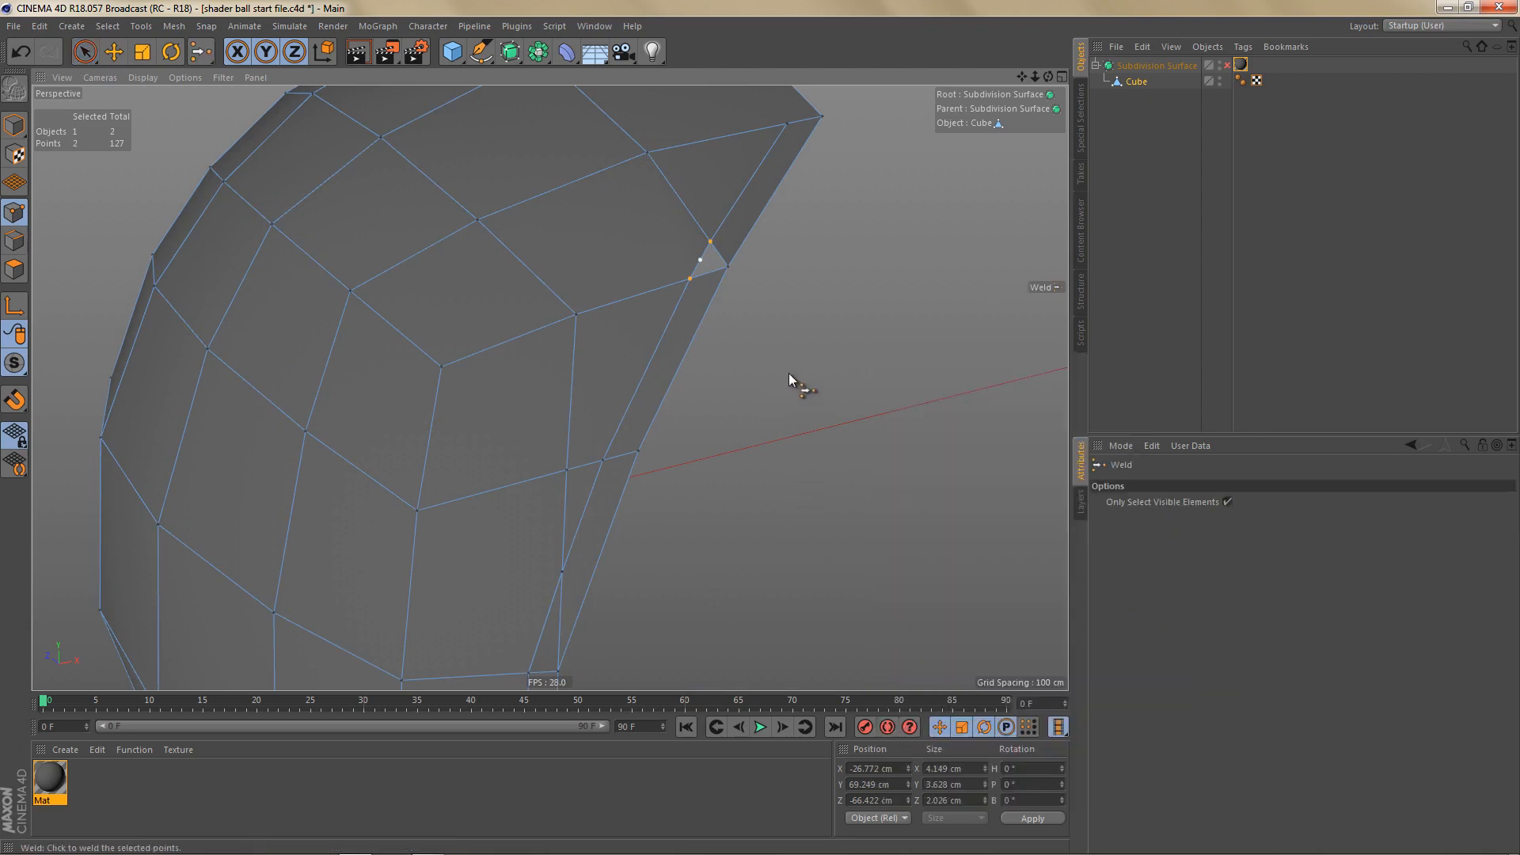
left_click(783, 374)
Step: Weld the two inset points at the lower end of the slanted edge onto the lower point
middle_click_drag(705, 513, 773, 394, "alt")
middle_click_drag(704, 483, 767, 473, "alt")
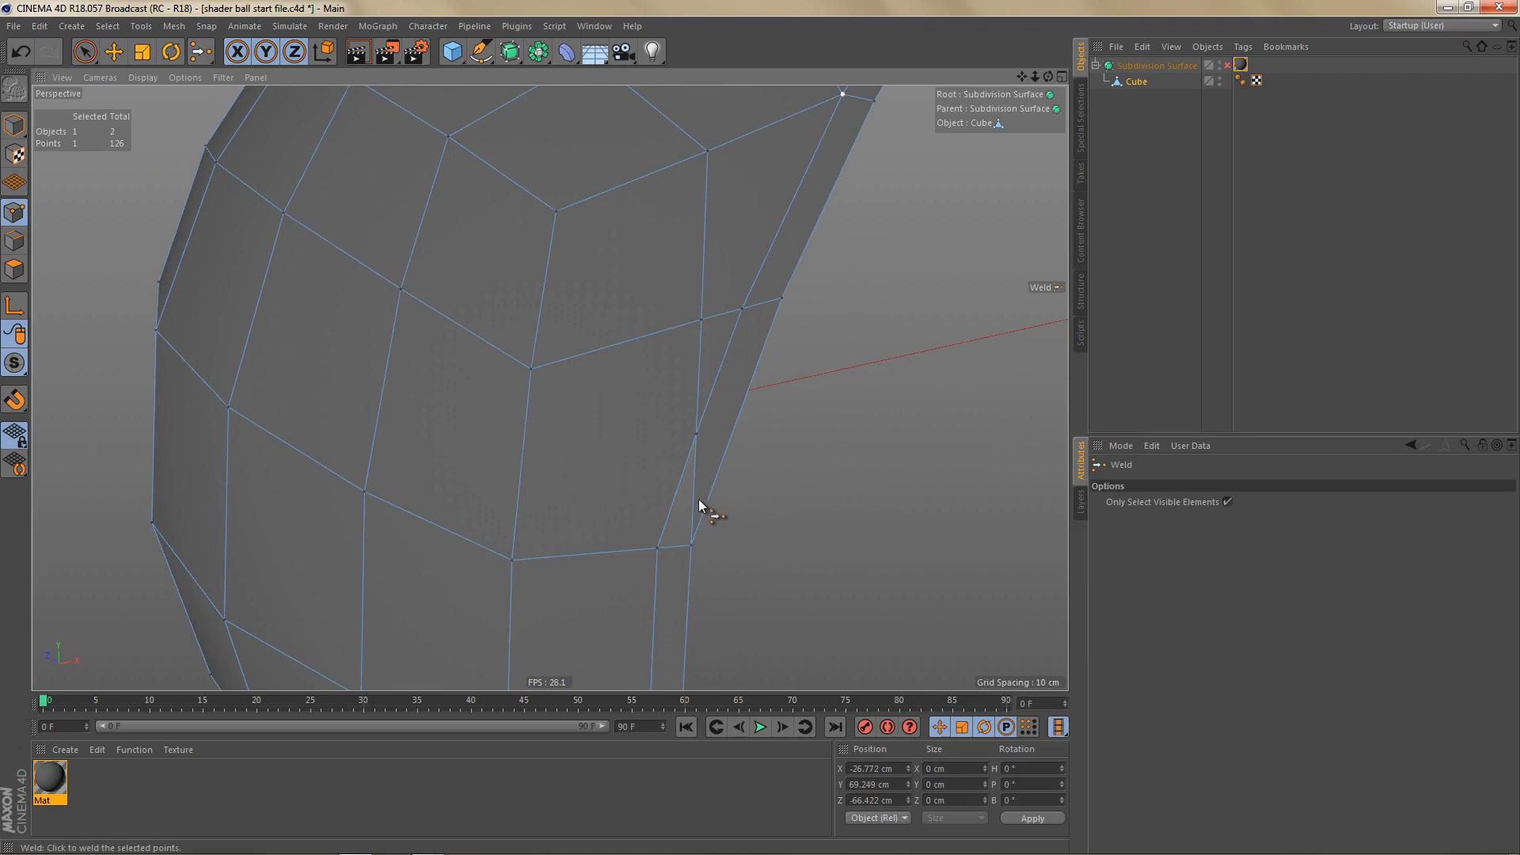
key("space")
left_click(656, 551, "shift")
key("space")
left_click(658, 551)
right_click_drag(723, 426, 677, 530, "alt")
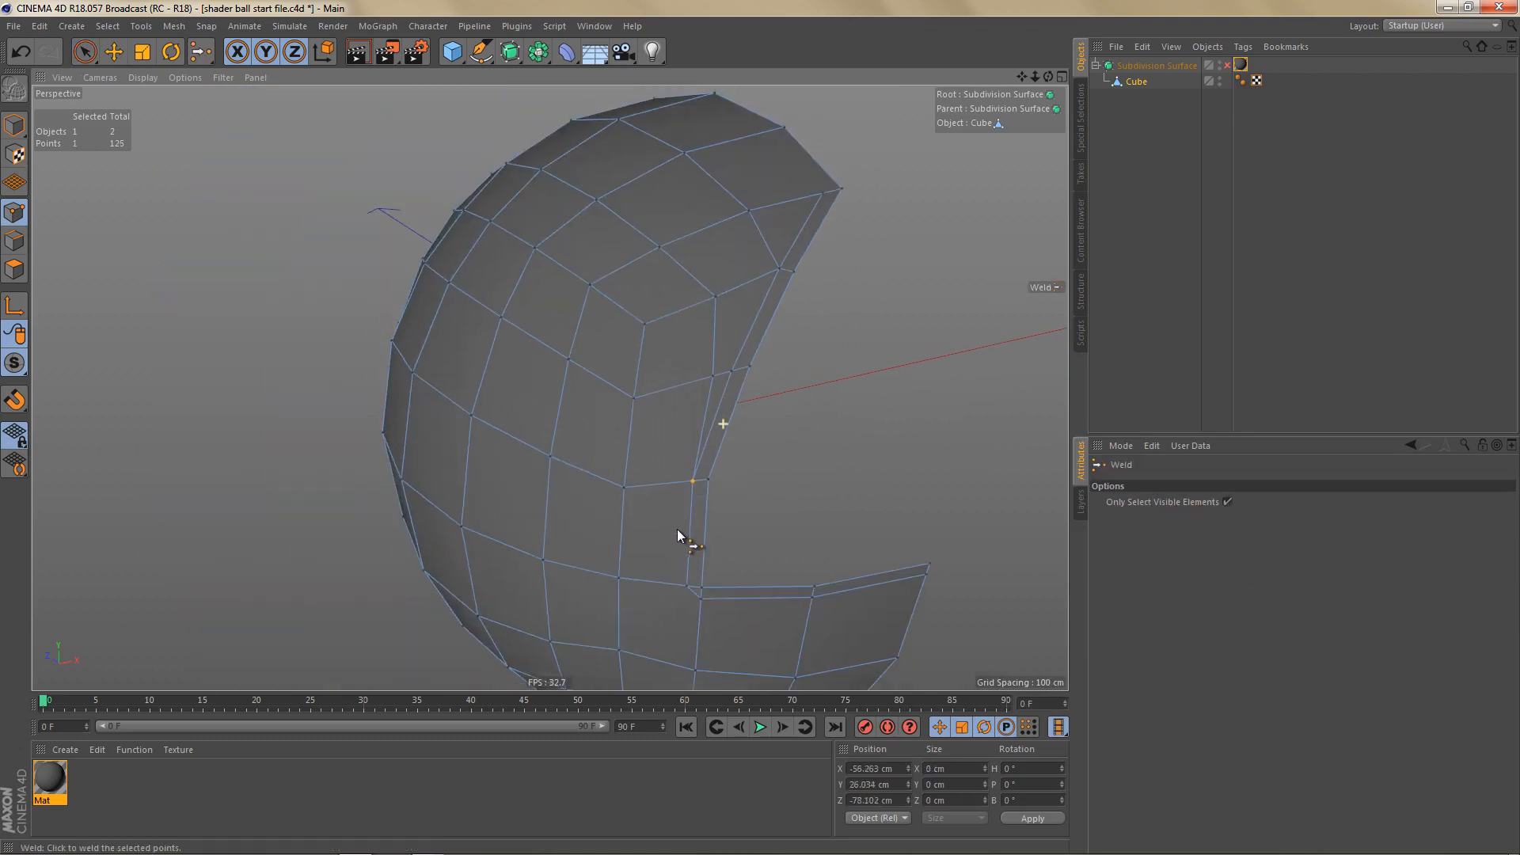
Step: Weld the two inset points at the opening's inner corner together at their midpoint
middle_click_drag(679, 561, 682, 502, "alt")
right_click_drag(700, 575, 809, 542, "alt")
key("space")
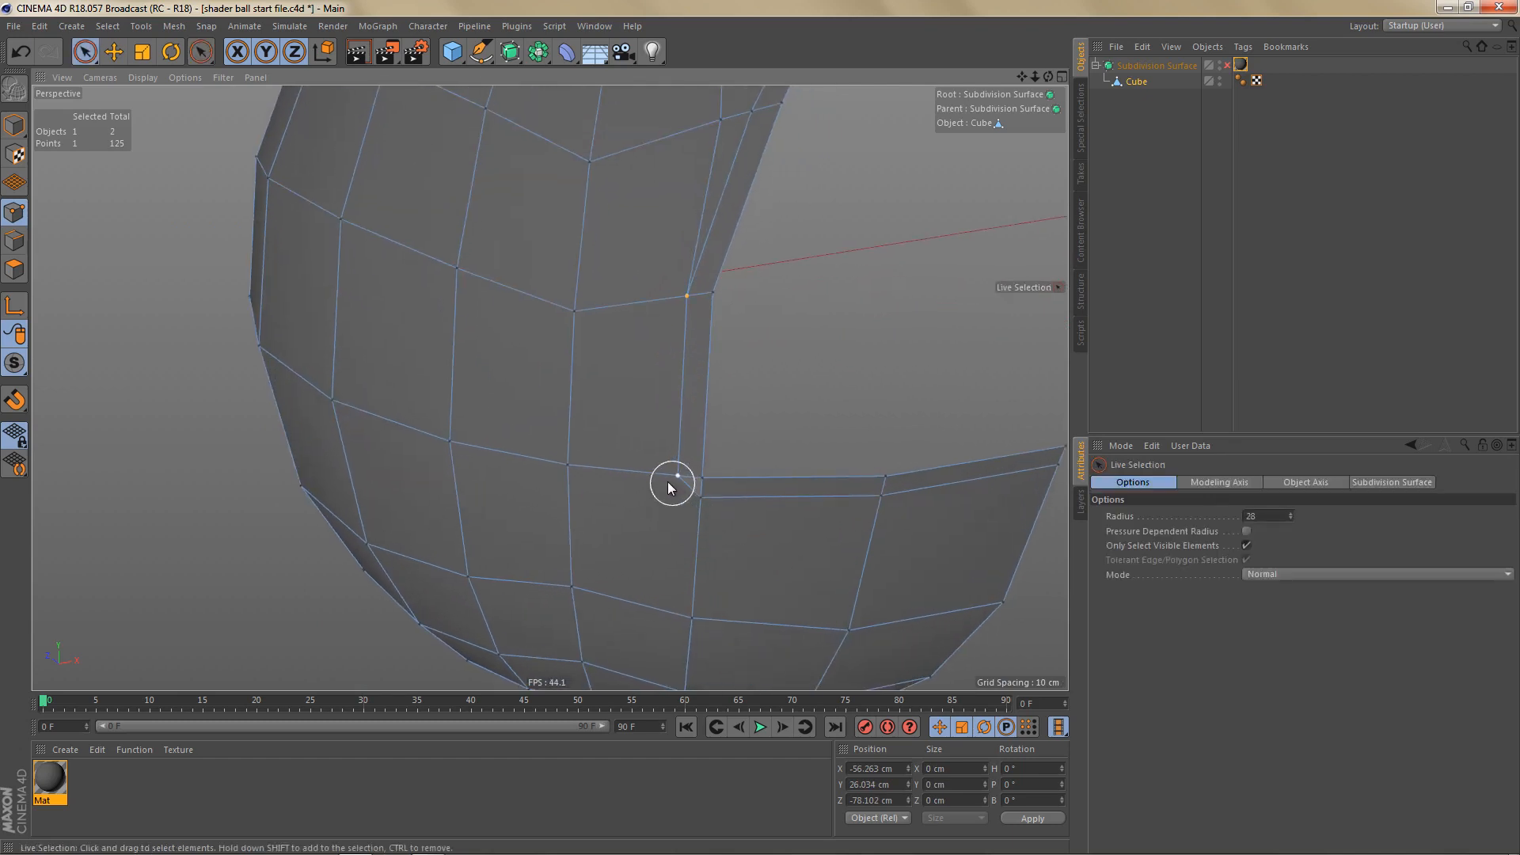
key("space")
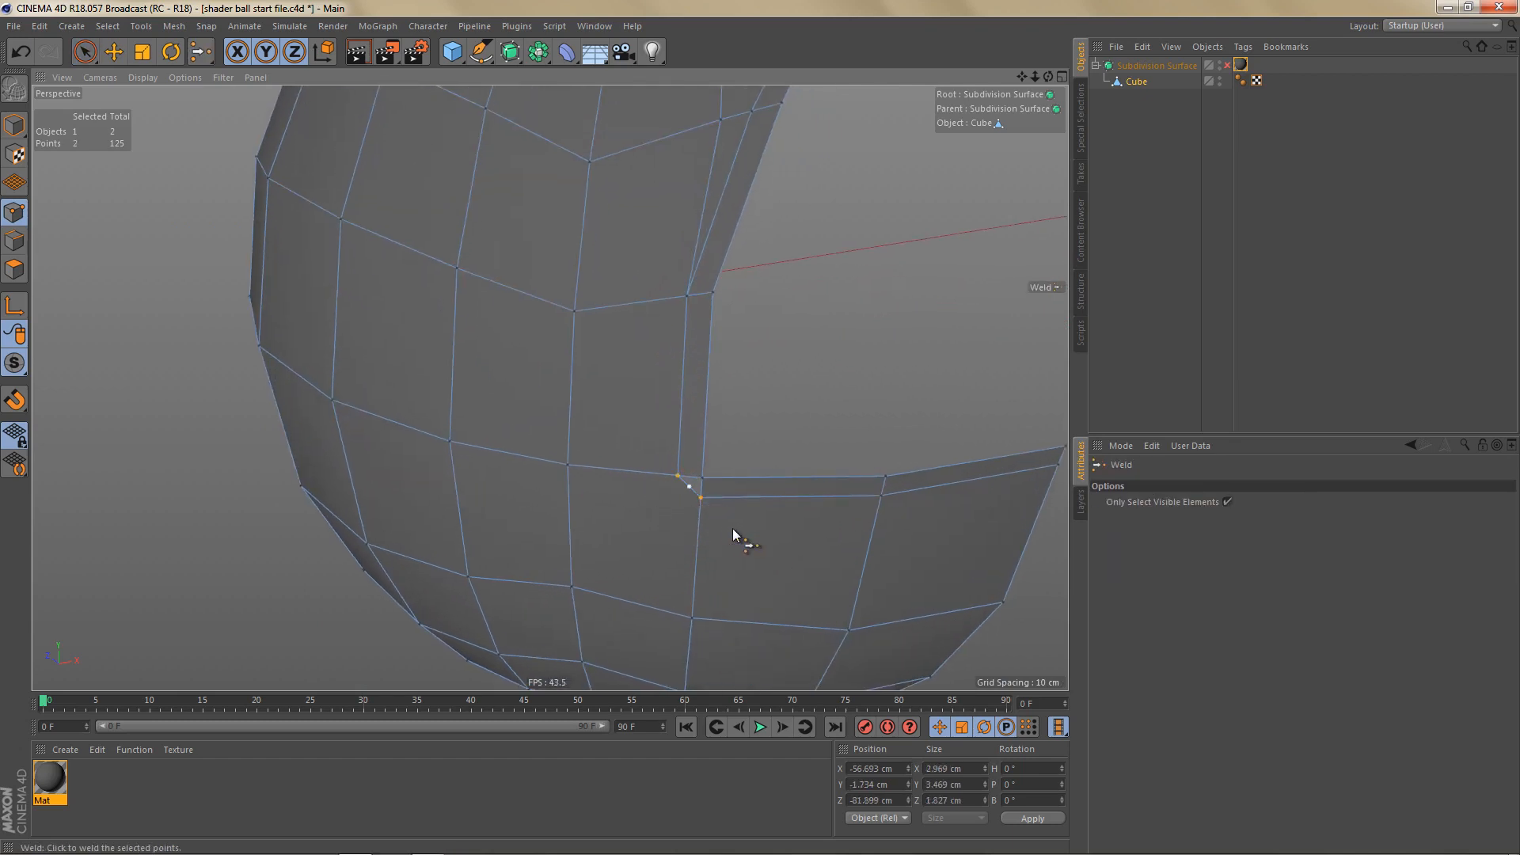
left_click(829, 392)
Step: Slide the welded corner point slightly away from the opening, to about X -57.2 cm and Y -2.7 cm
right_click_drag(758, 563, 744, 510, "alt")
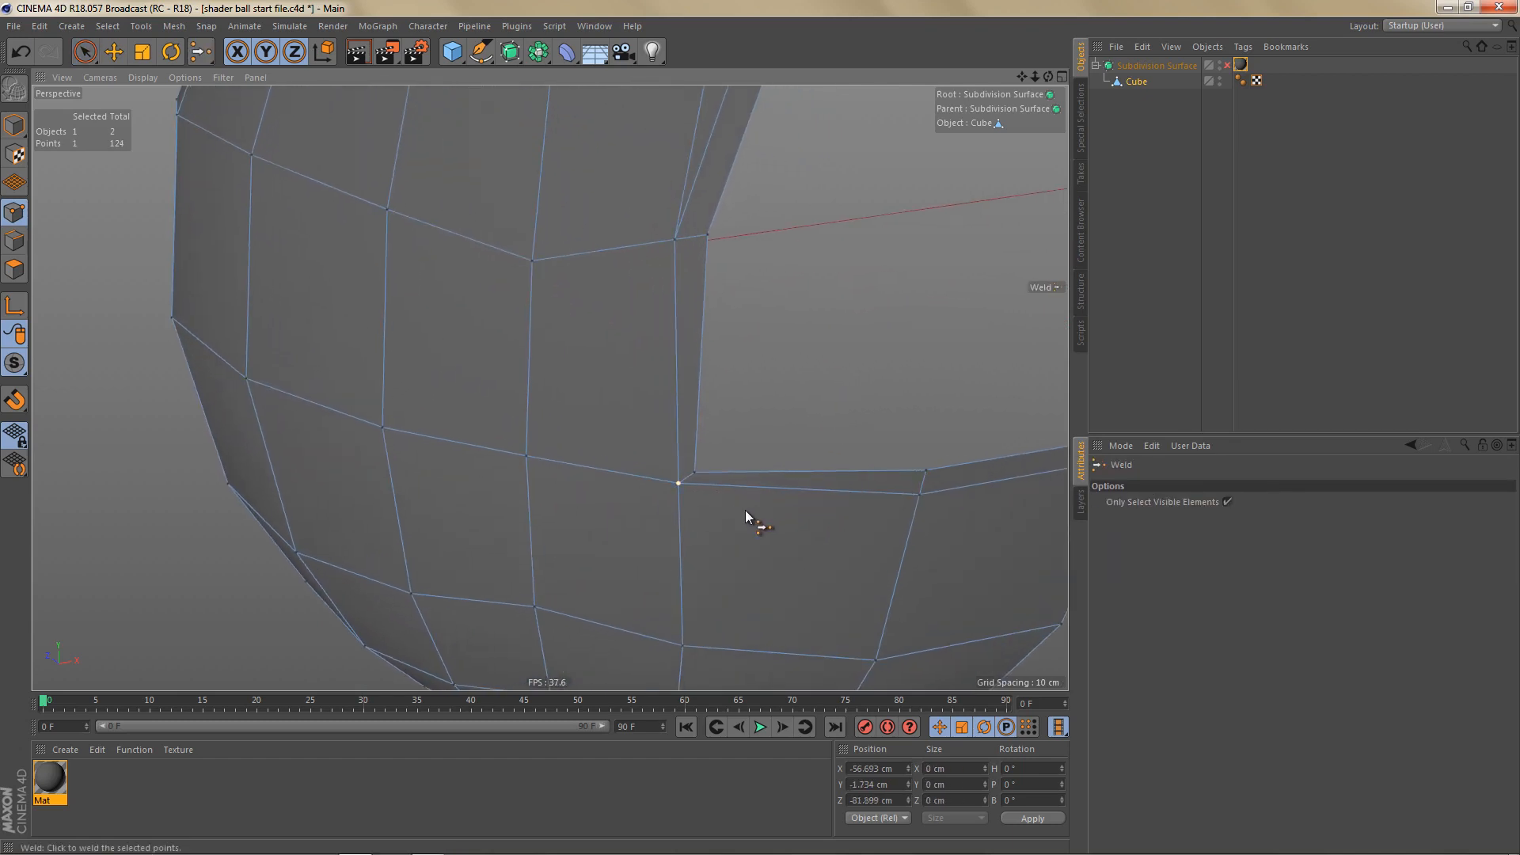
key("m")
key("o")
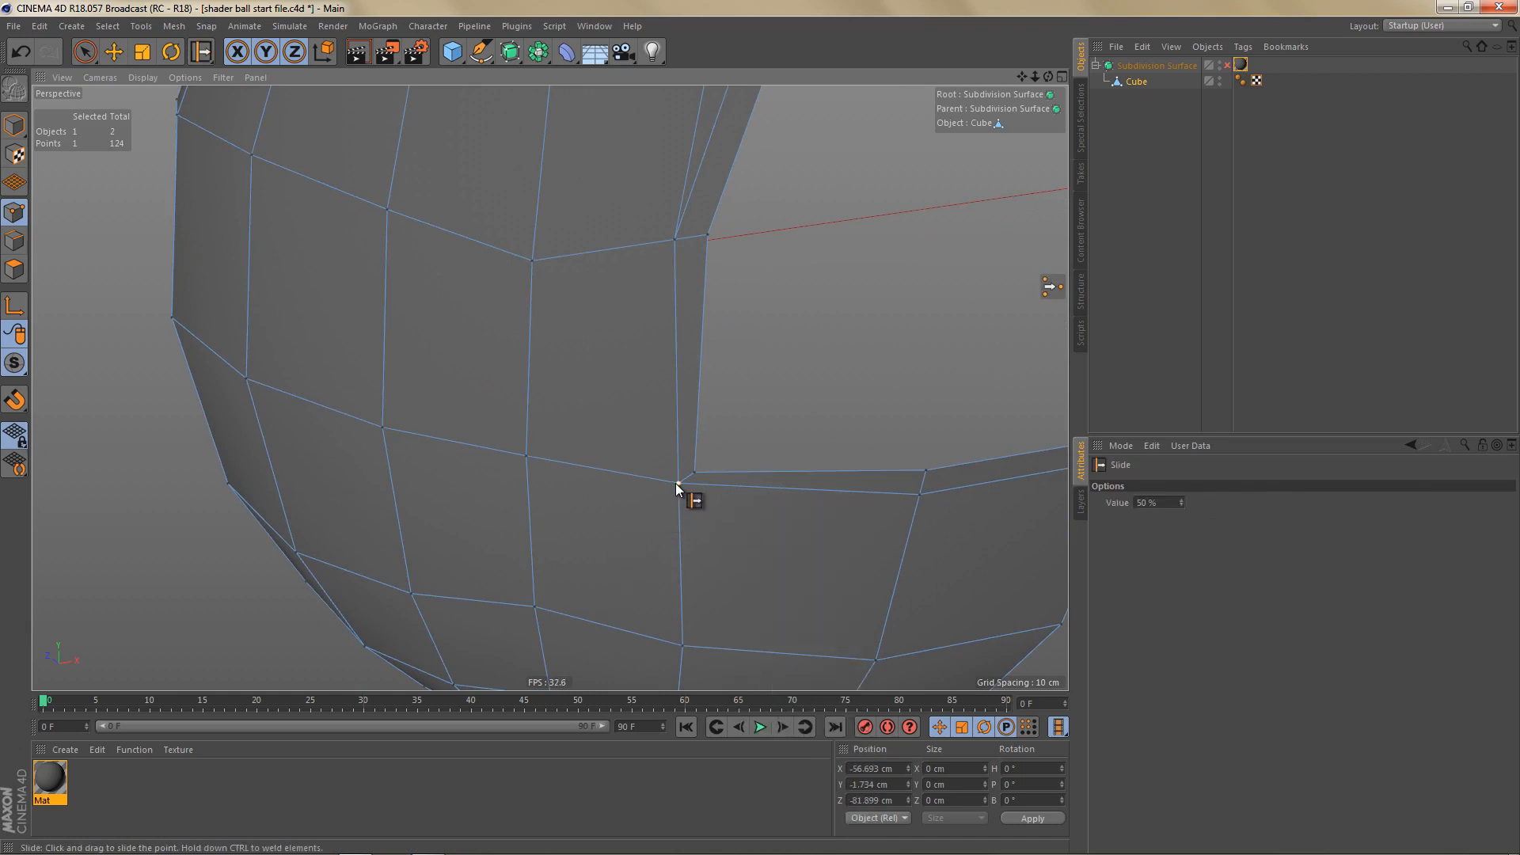
left_click_drag(678, 493, 668, 507)
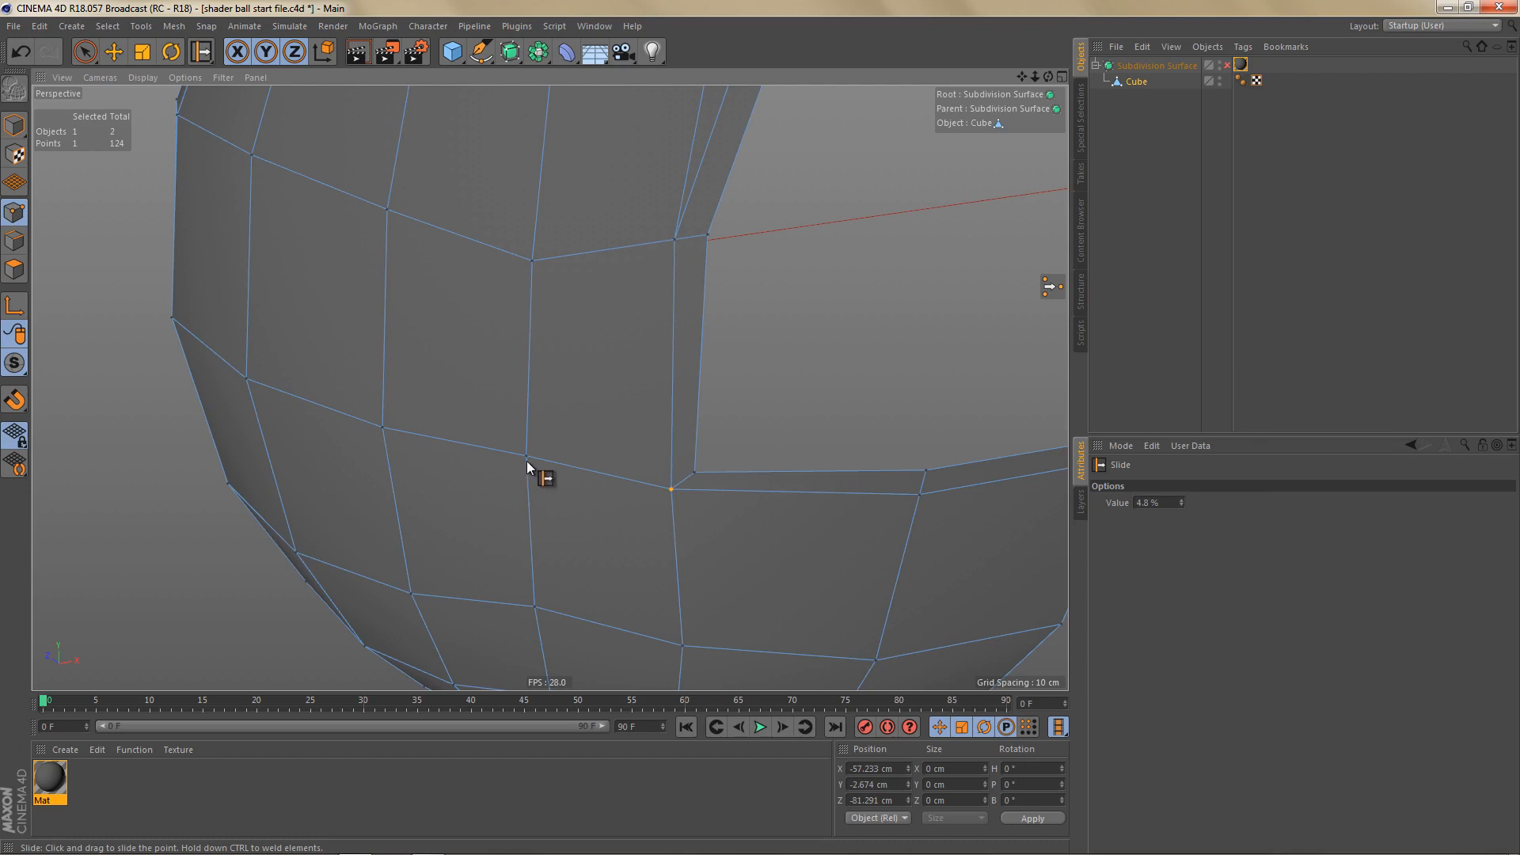
left_click_drag(528, 461, 592, 451)
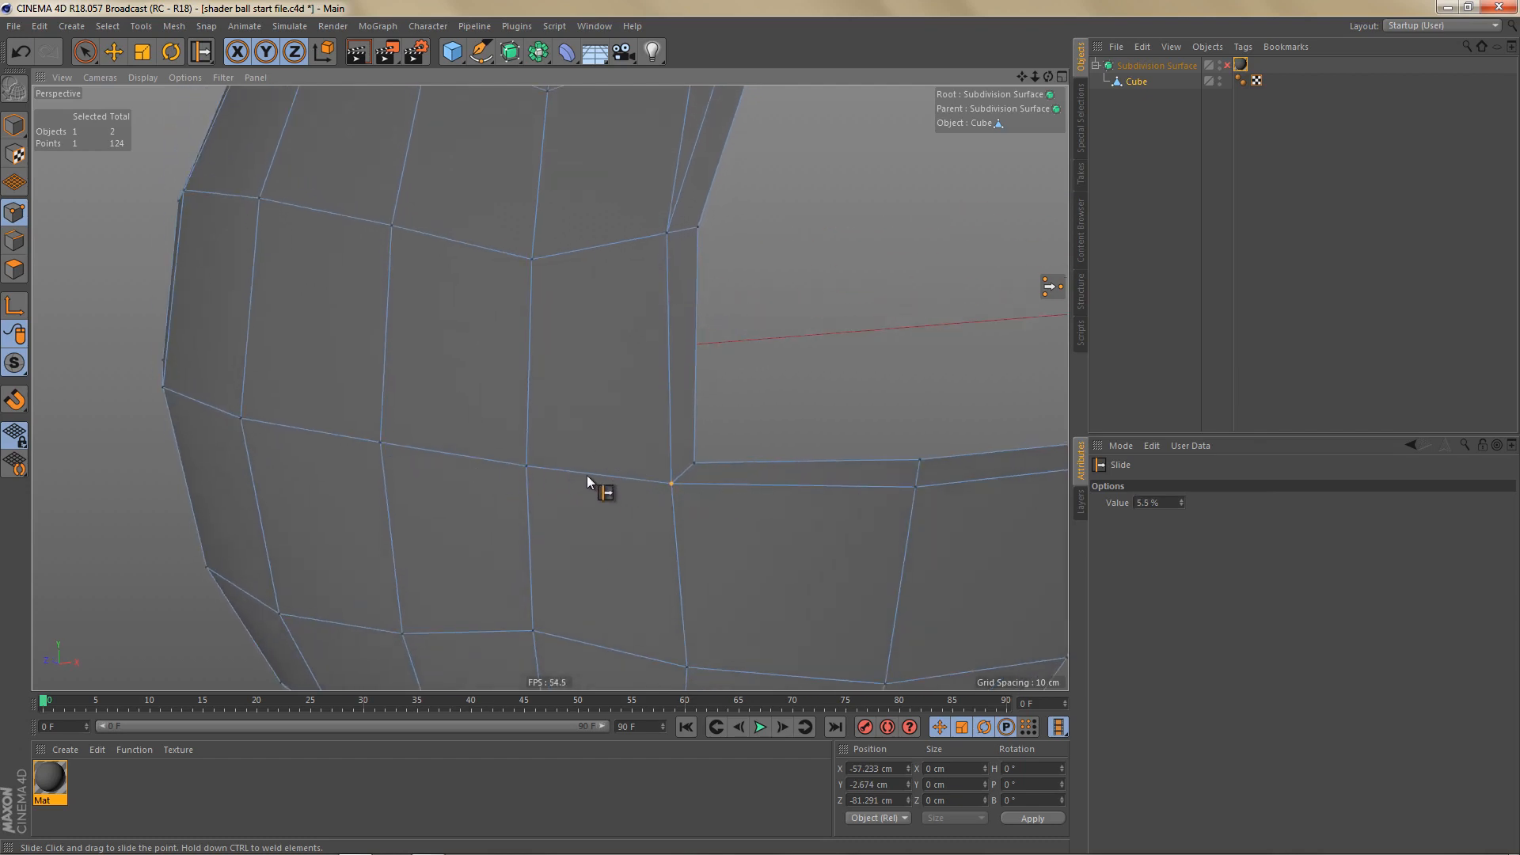
Step: Line-cut from the inset loop's upper end point across the neighbouring polygon to the shell's open border, continuing the slanted line
right_click_drag(701, 504, 686, 534, "alt")
middle_click_drag(684, 528, 695, 565, "alt")
right_click_drag(686, 560, 712, 586, "alt")
left_click_drag(713, 586, 614, 484, "alt")
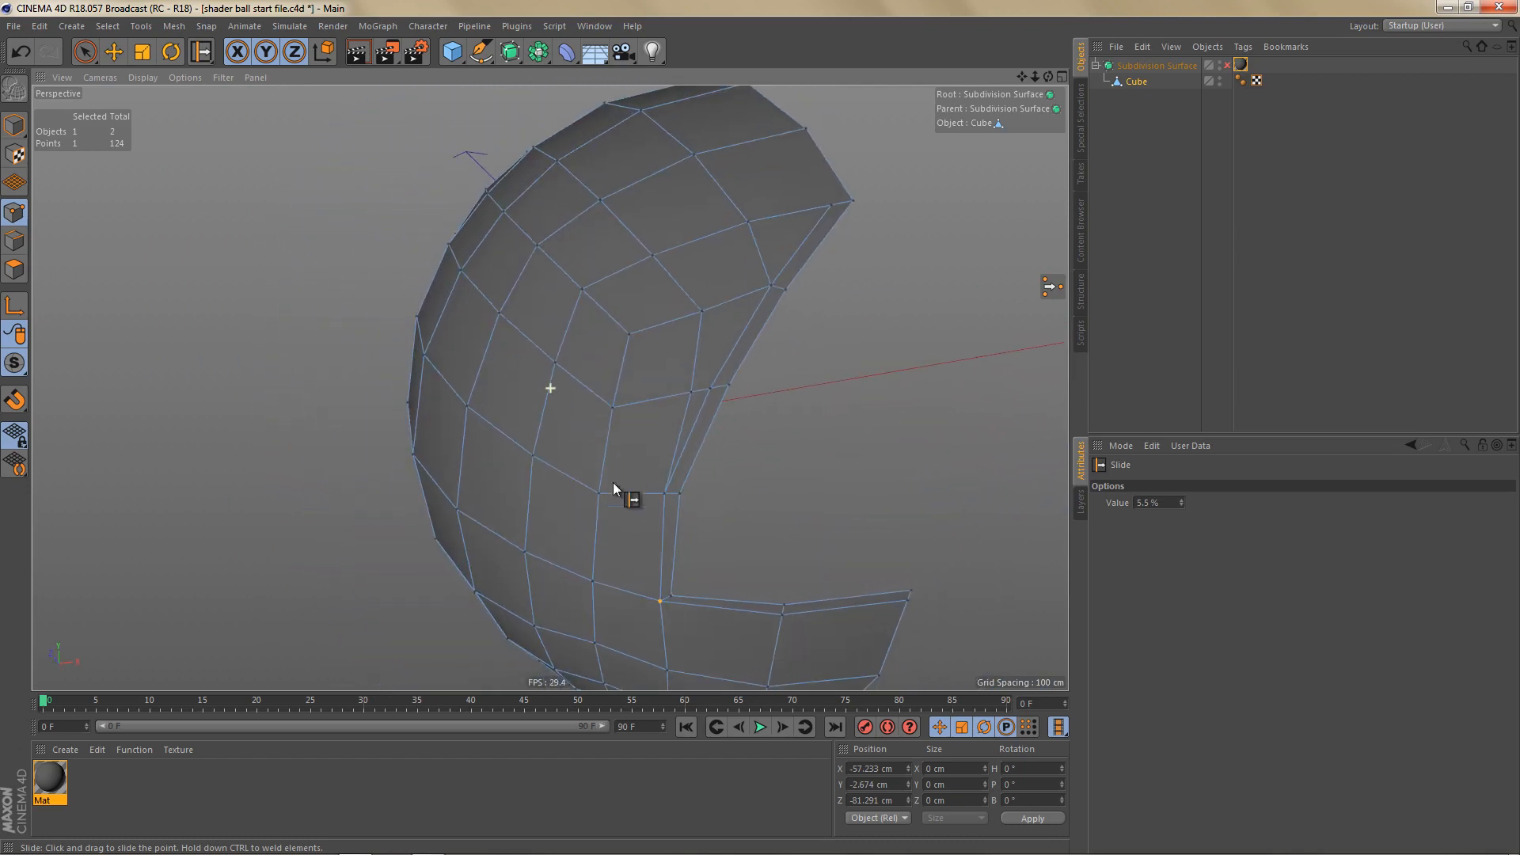
middle_click_drag(613, 484, 598, 556, "alt")
right_click_drag(809, 249, 934, 241, "alt")
middle_click_drag(837, 313, 835, 329, "alt")
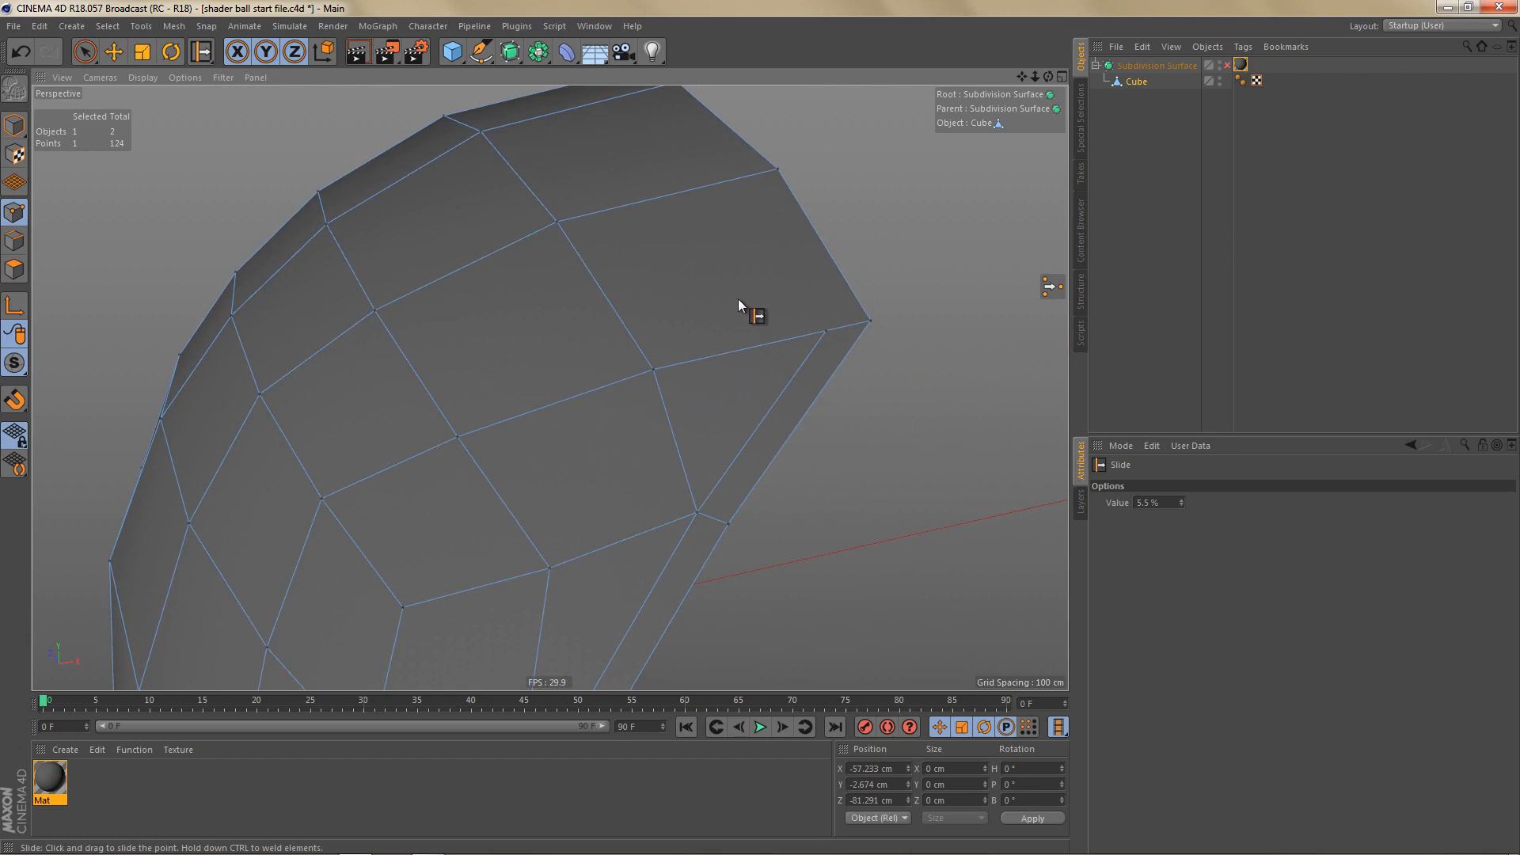
key("k")
key("k")
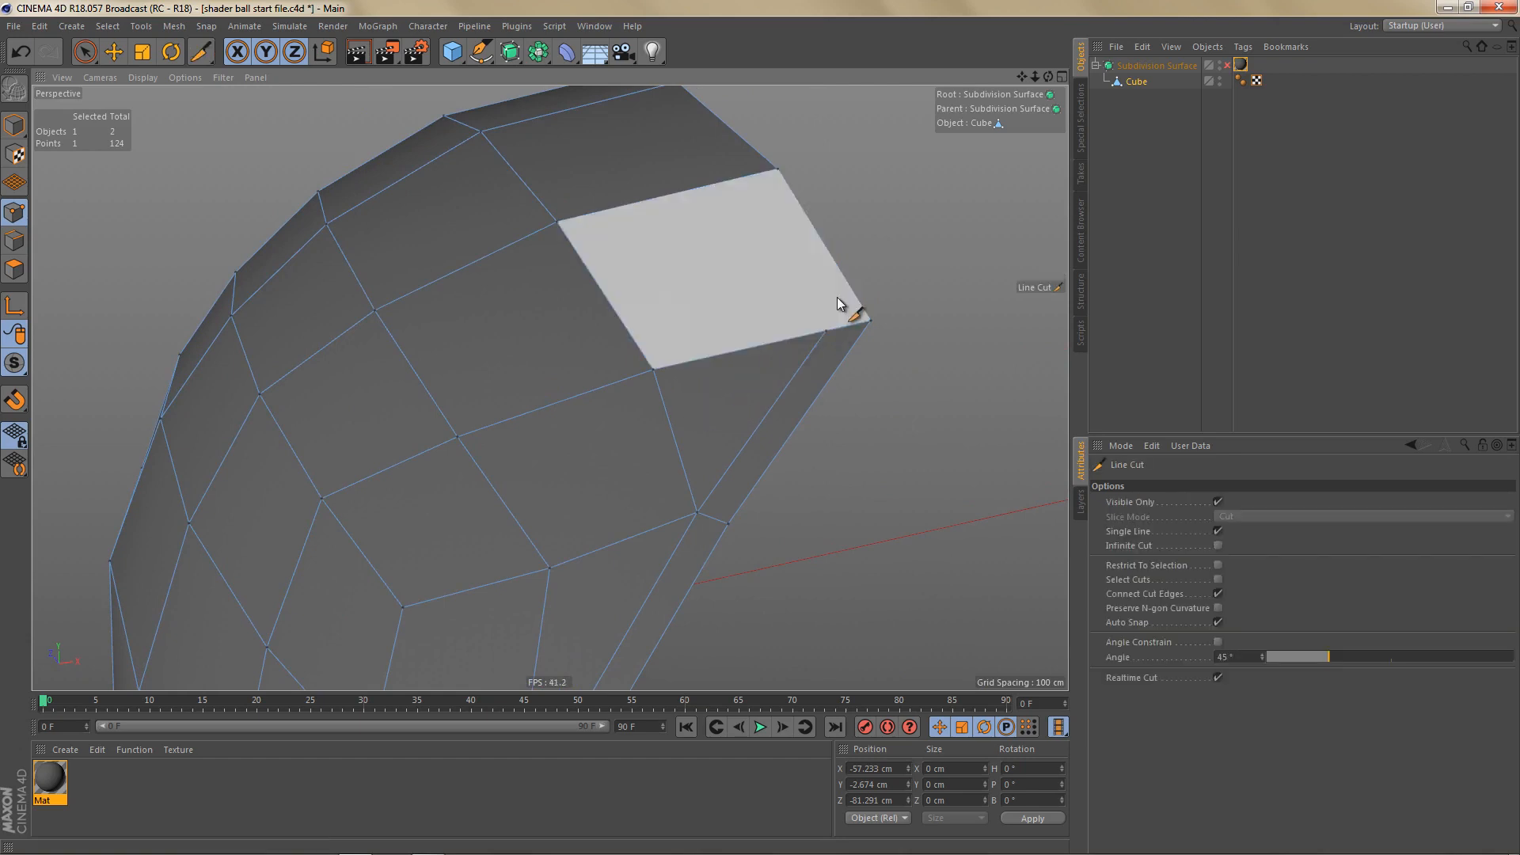
left_click(825, 333)
left_click(697, 511)
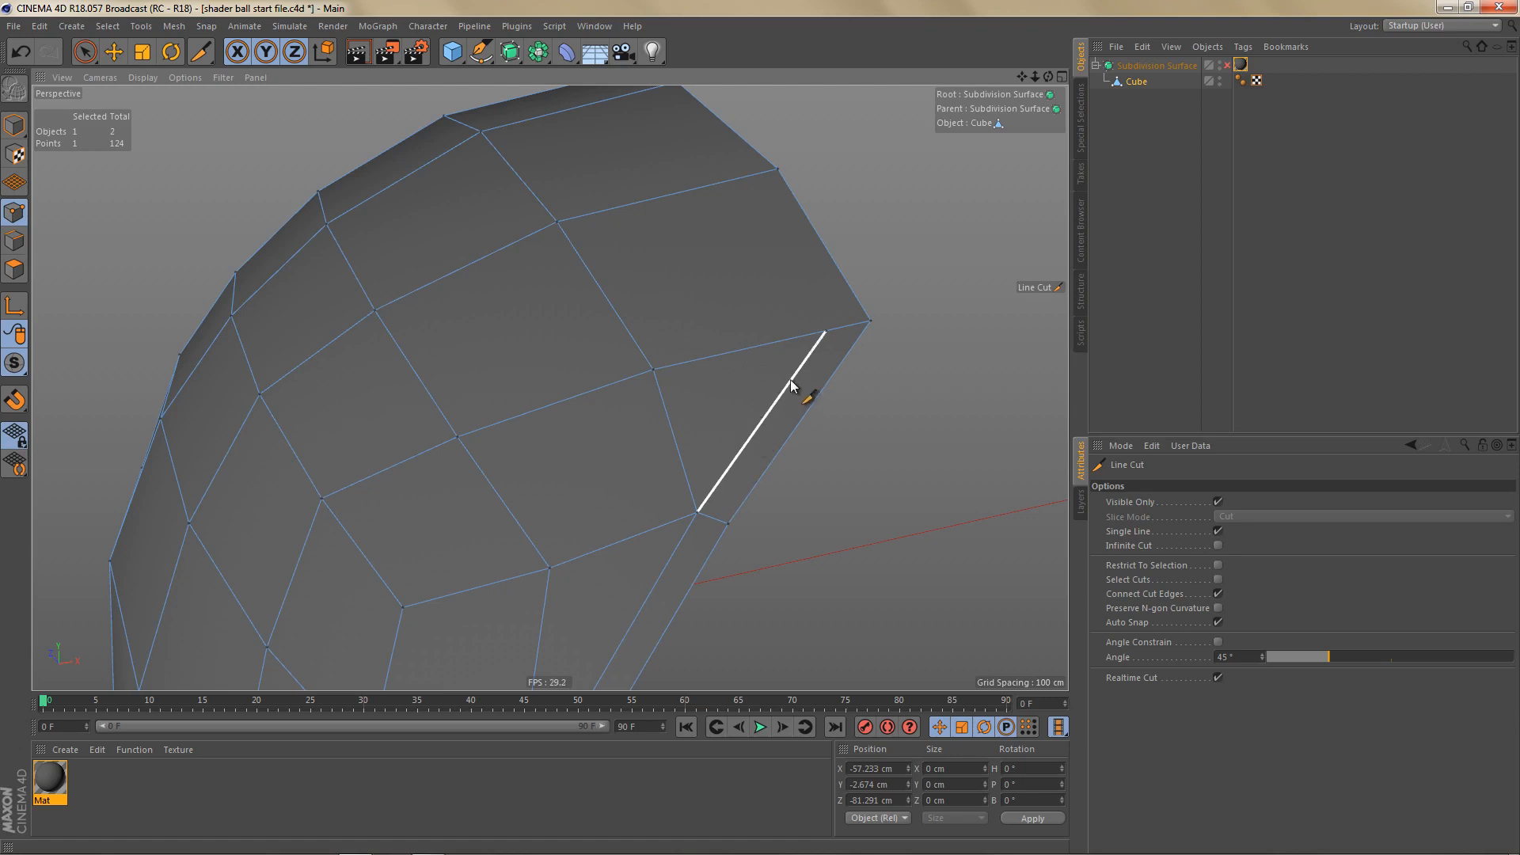
left_click(829, 326)
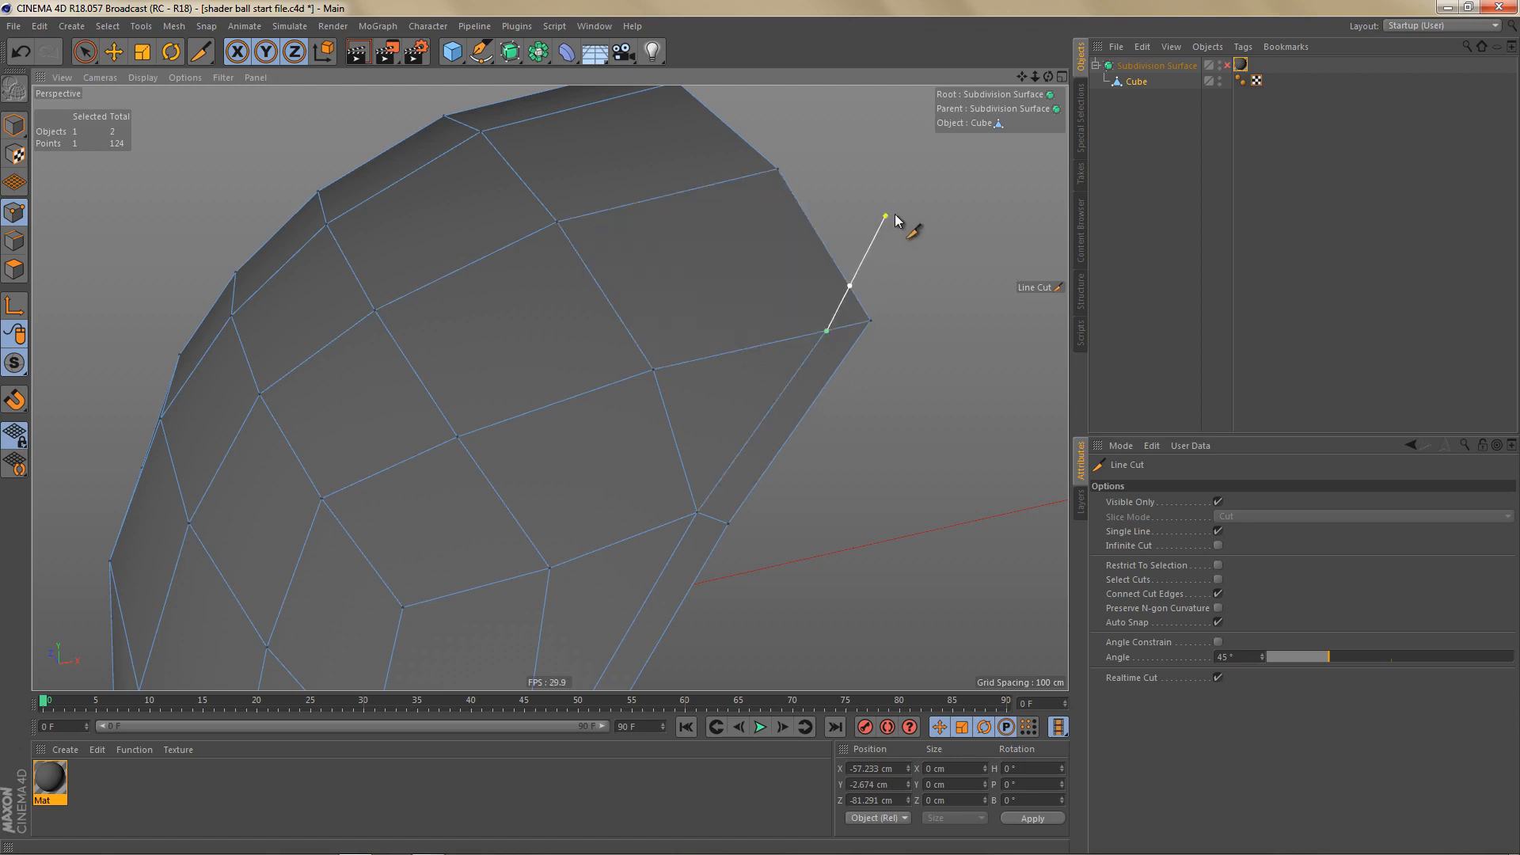
key("Return")
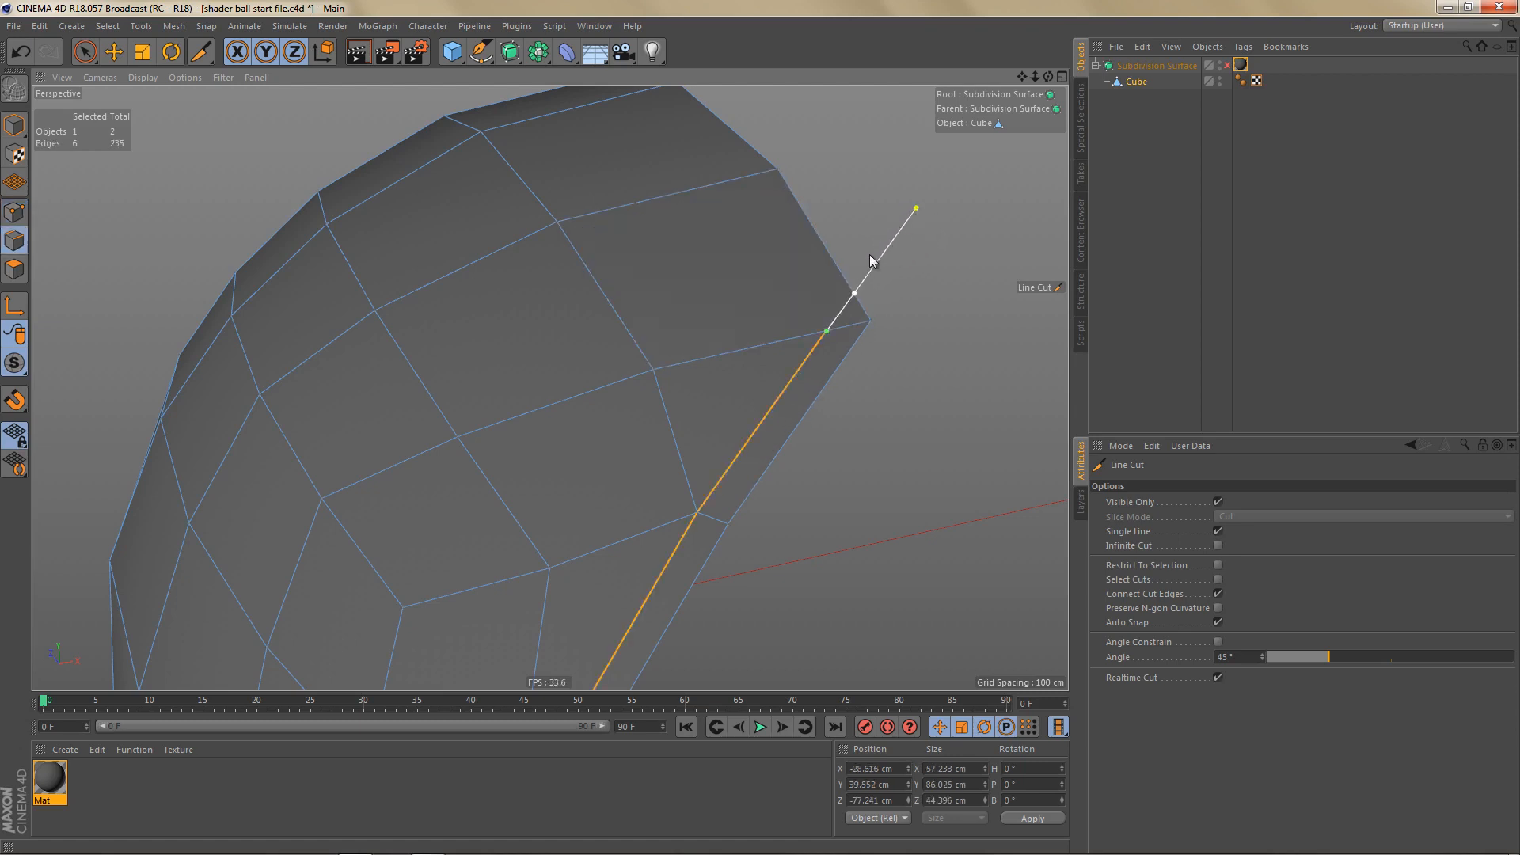
Step: Melt the short edge between the inset loop's upper end point and the opening's tip
key("e")
left_click(847, 329)
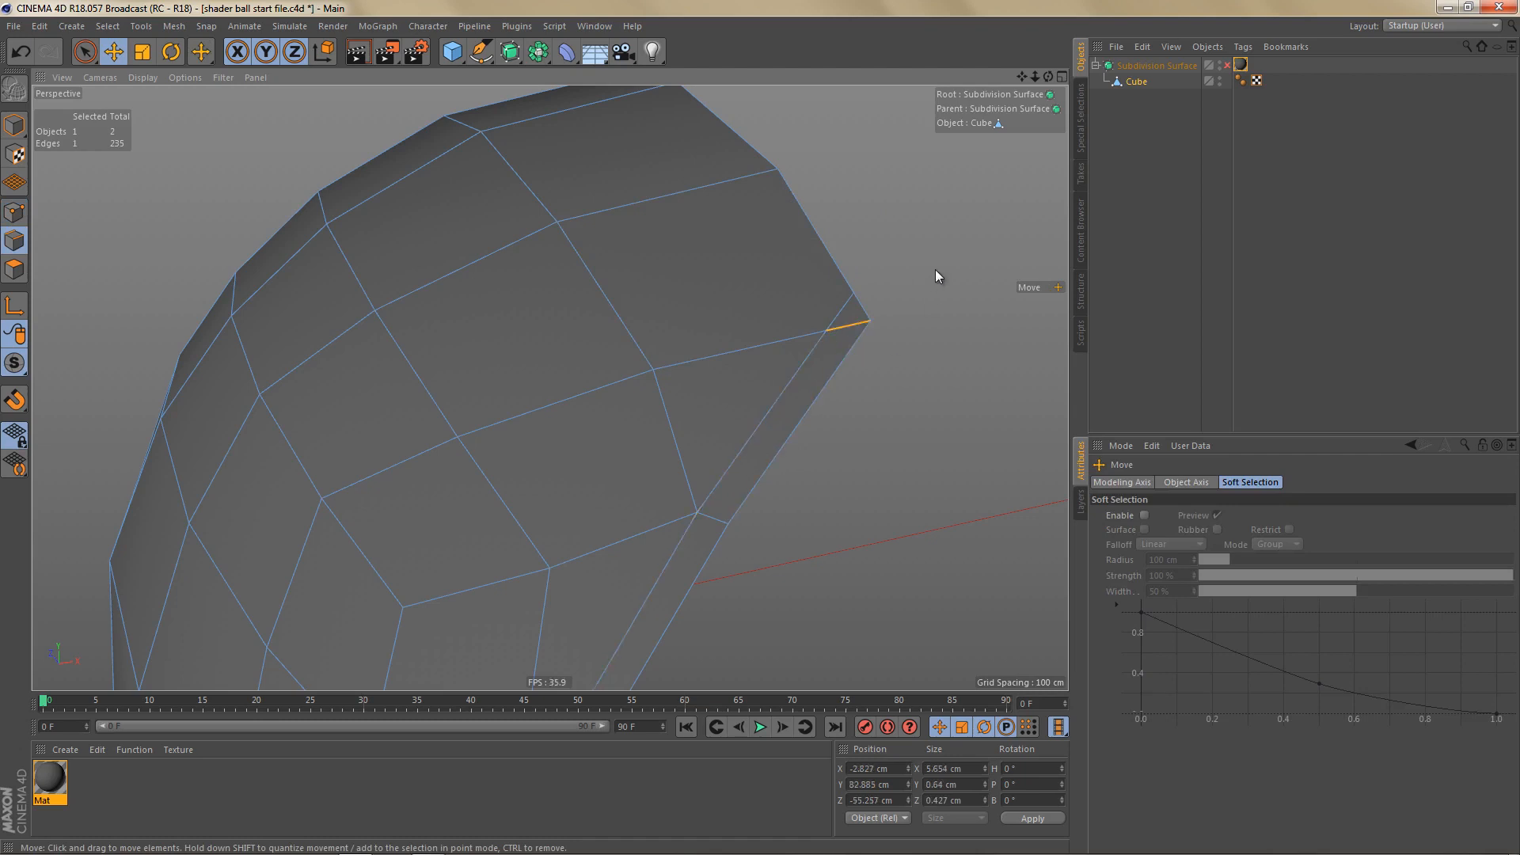
right_click(934, 270)
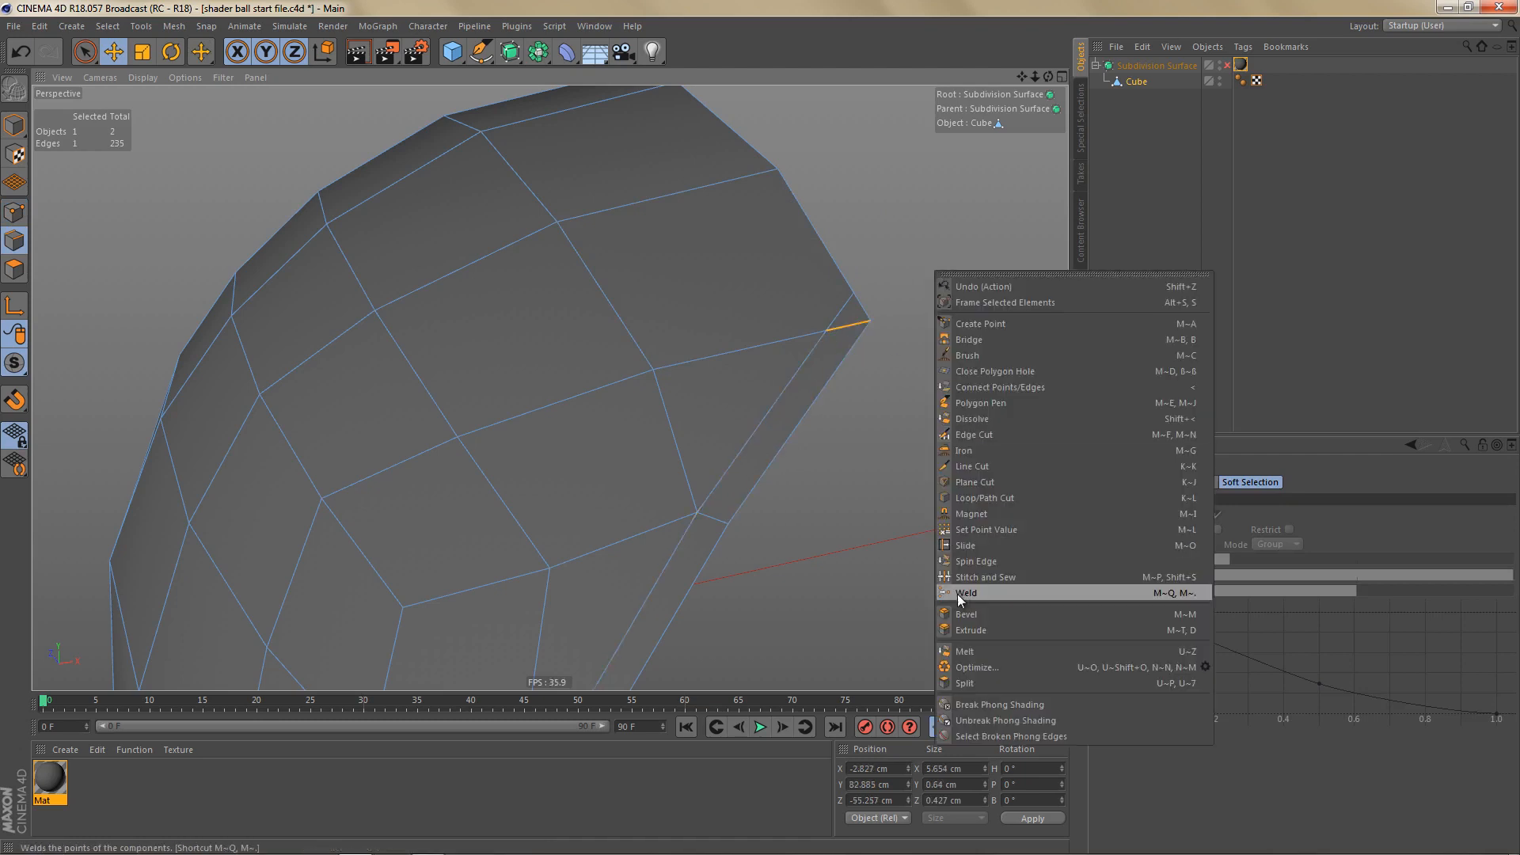
left_click(985, 648)
Step: Line-cut from the vertex inside the upper slanted edge to the shell's open border above the opening's tip
middle_click_drag(799, 405, 806, 354, "alt")
left_click_drag(764, 364, 785, 358, "alt")
key("k")
key("k")
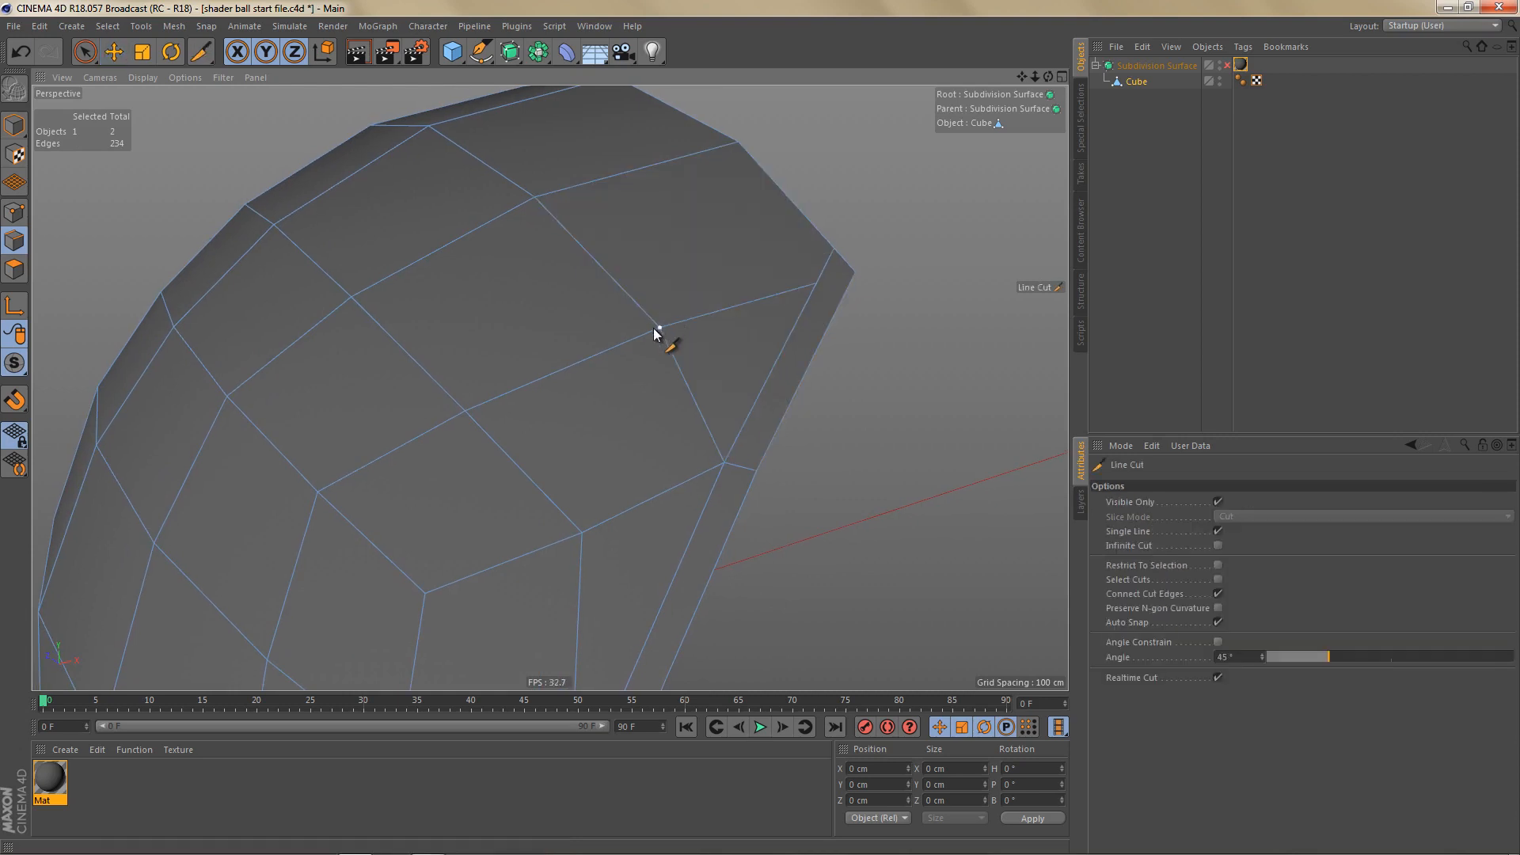
left_click(658, 327)
left_click(869, 199)
Step: Dissolve the redundant edge between the vertex inside the upper slanted edge and the inset loop near the opening's tip
key("e")
left_click(763, 294)
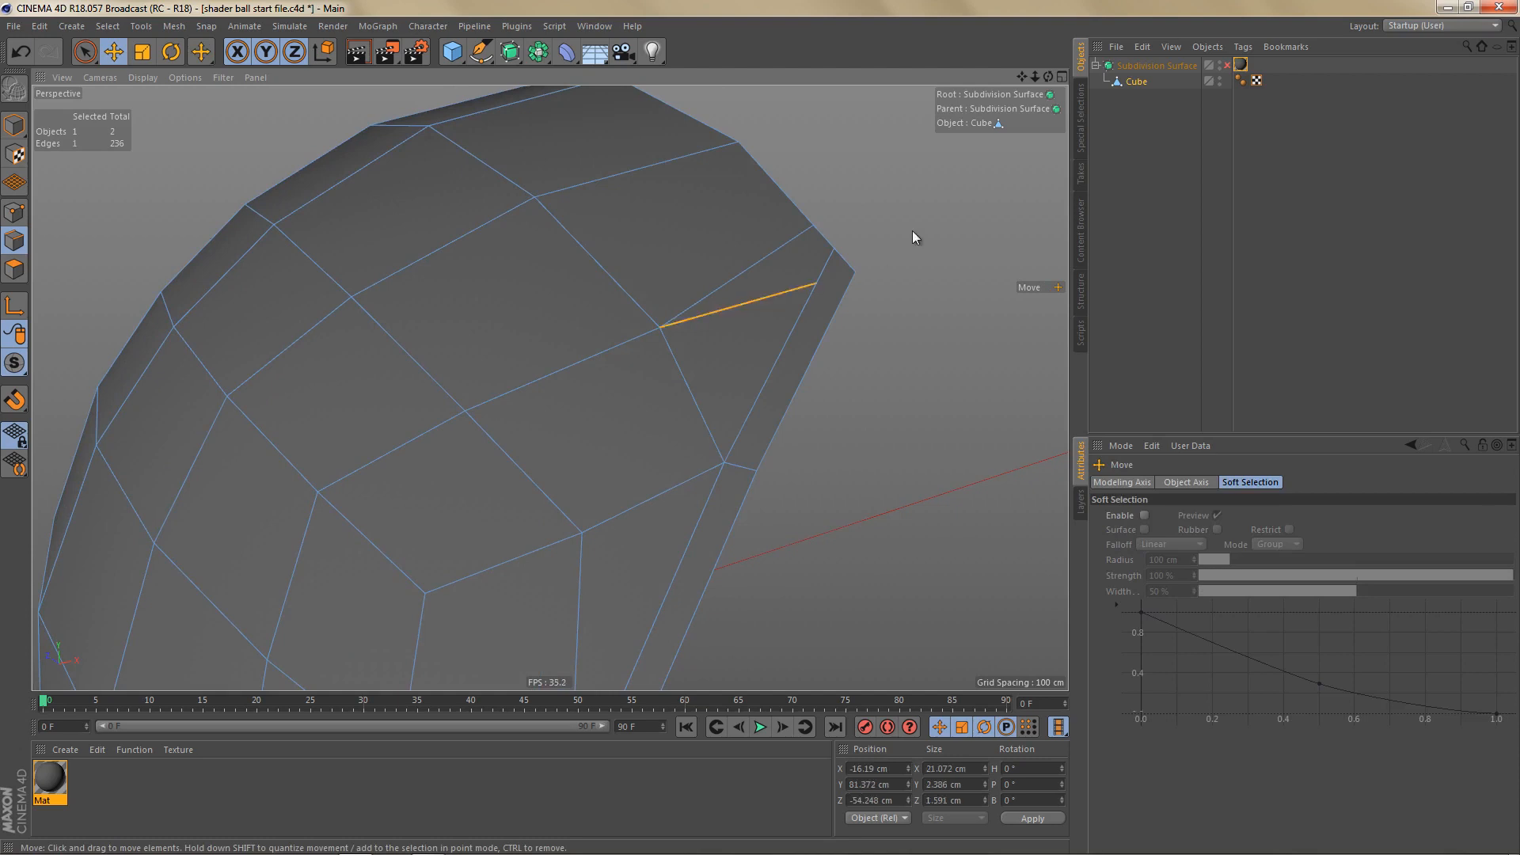
right_click(912, 230)
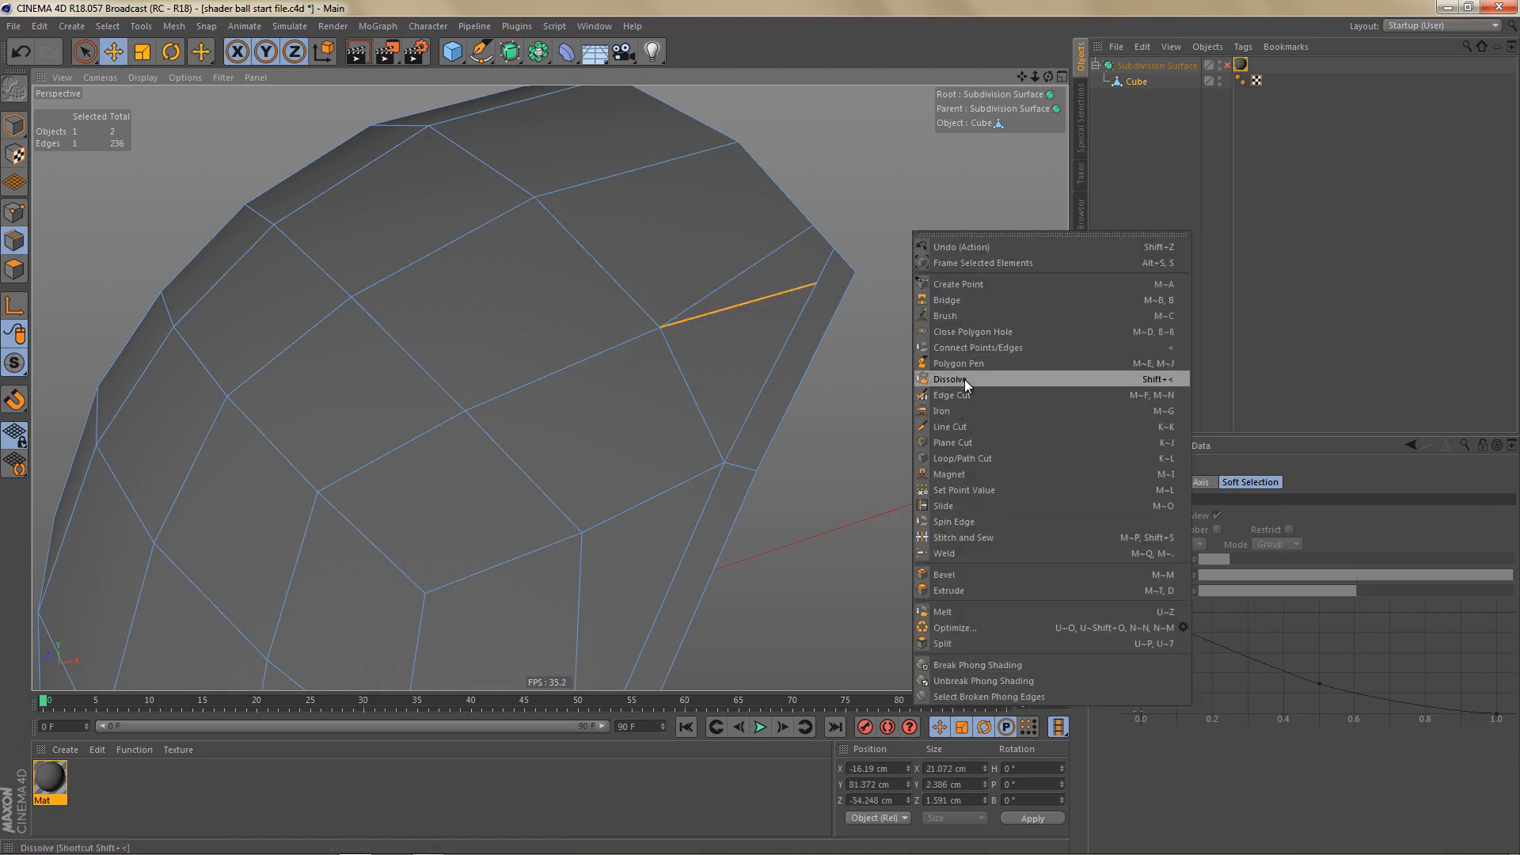
left_click(964, 379)
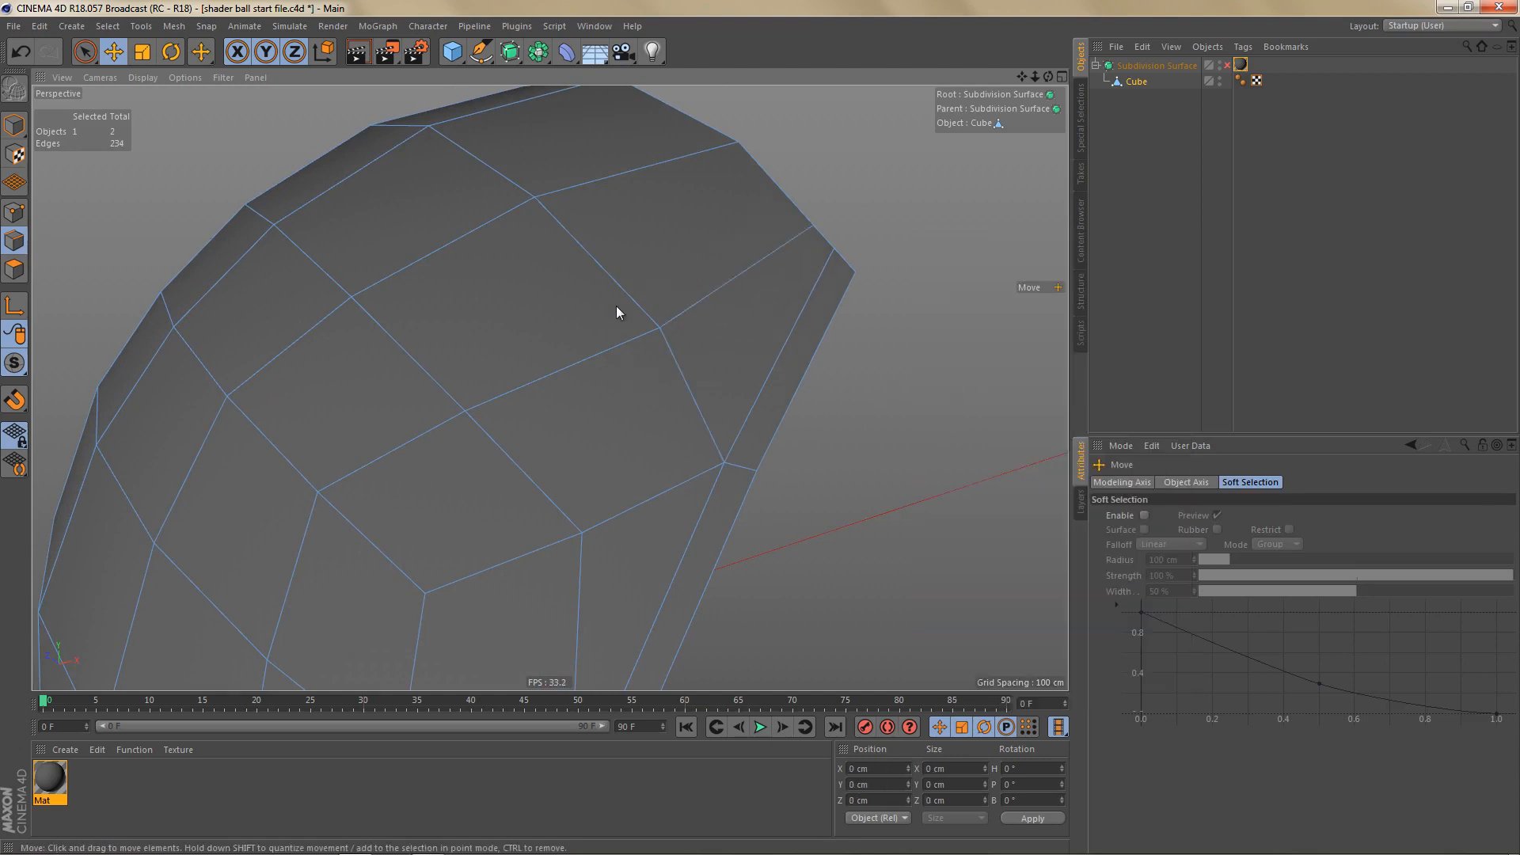
Step: Slide the vertex inside the upper slanted edge slightly along its edge to even out the surrounding polygons
middle_click_drag(719, 414, 746, 421, "alt")
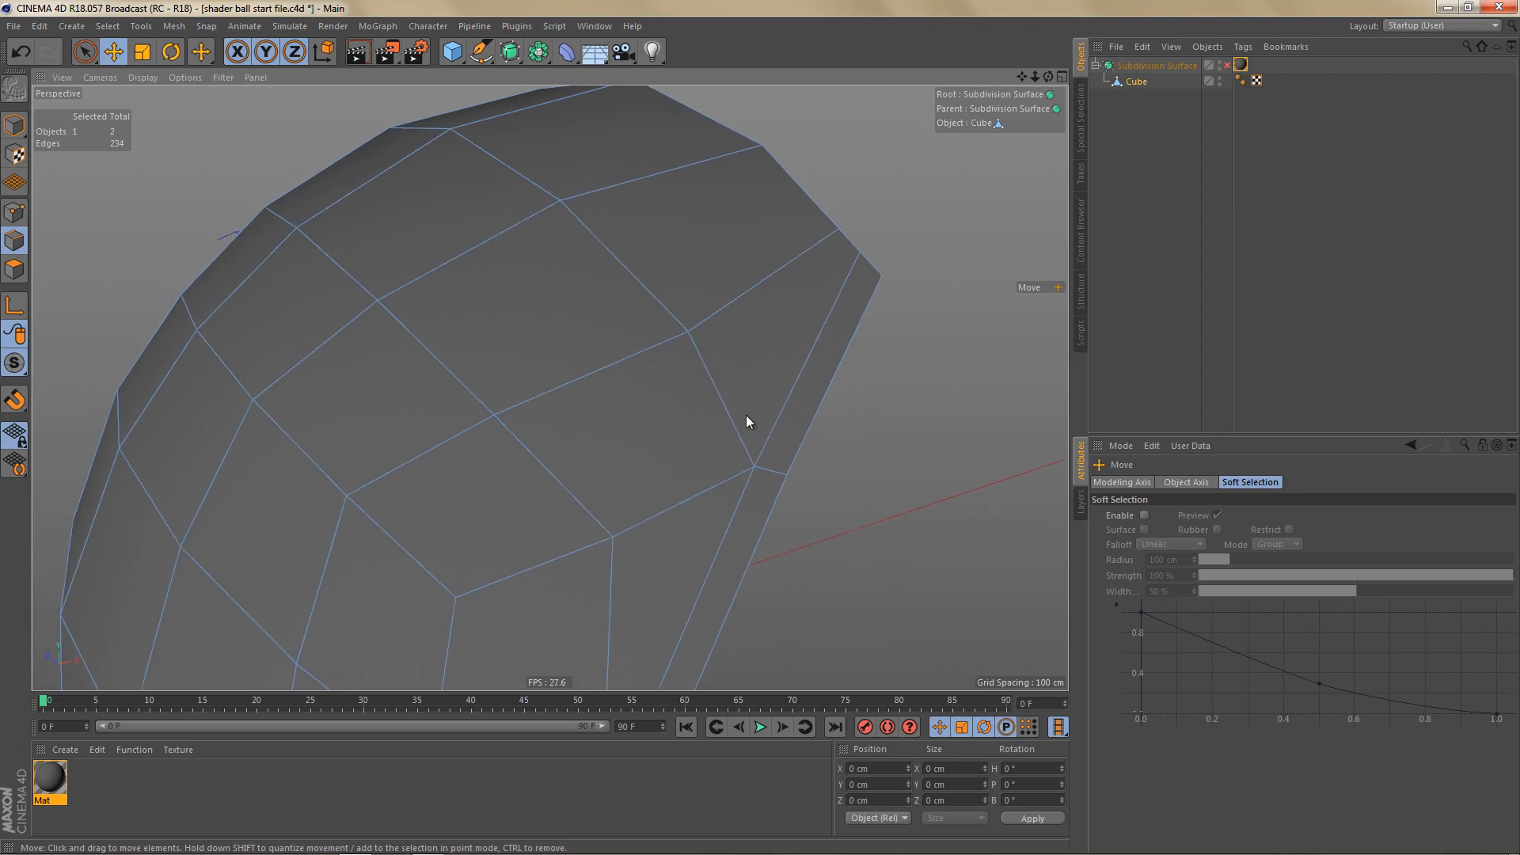
key("Tab")
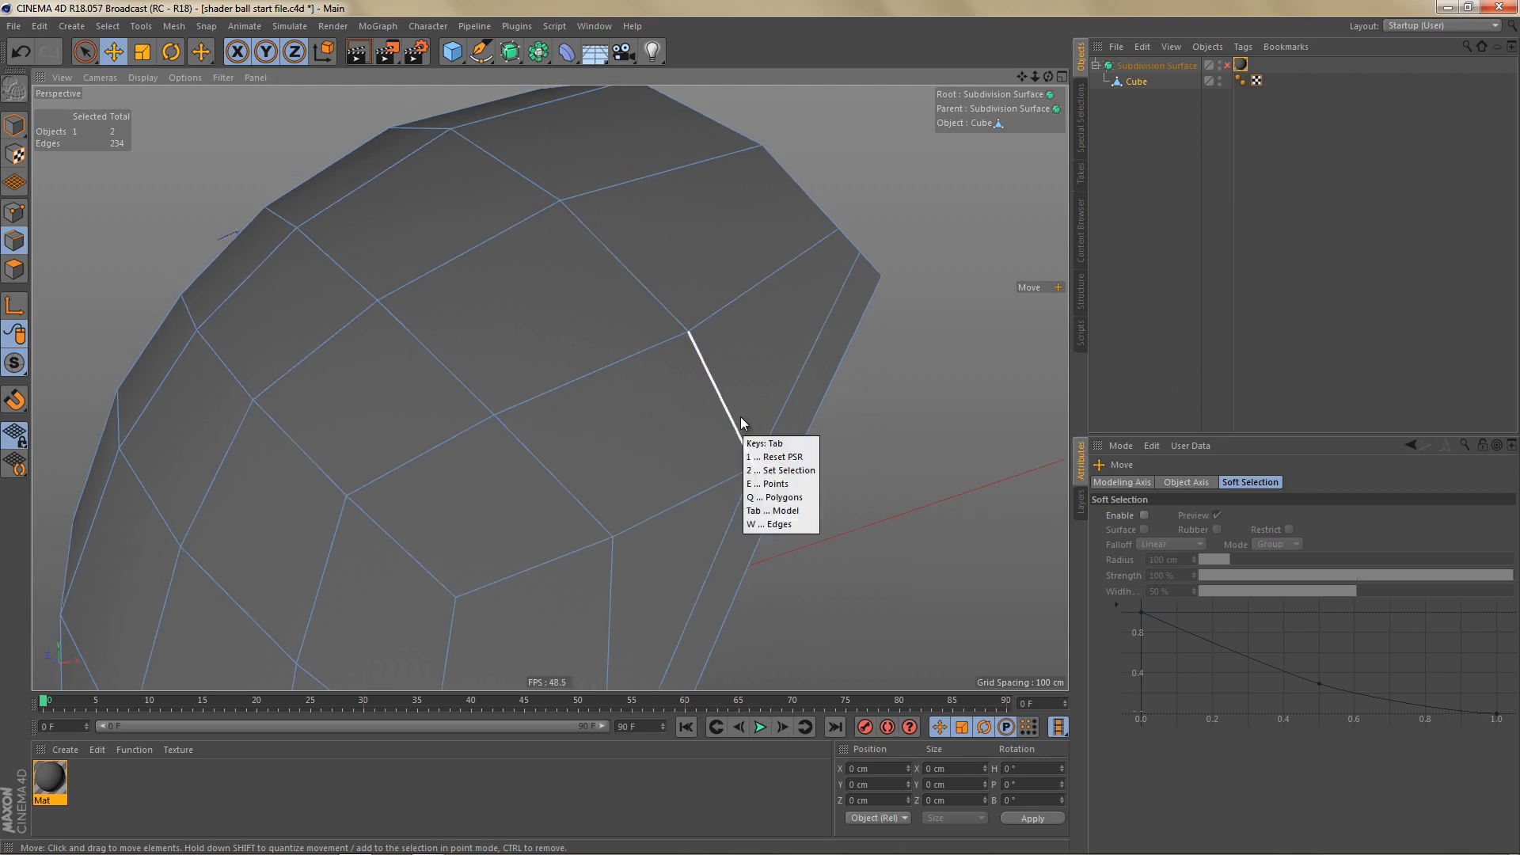
key("p")
key("m")
key("o")
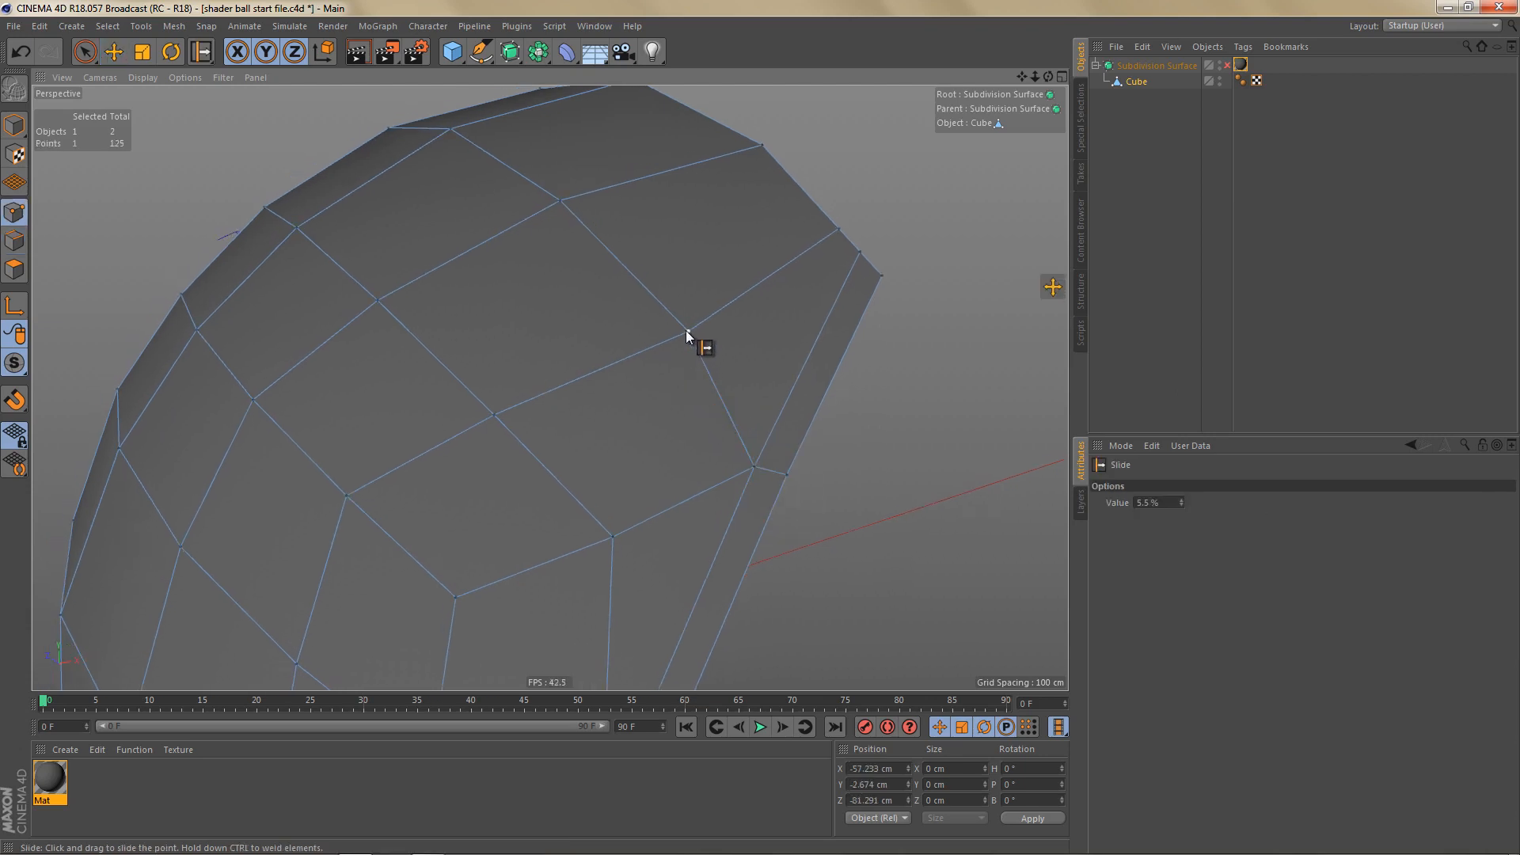
left_click_drag(677, 325, 694, 343)
right_click_drag(692, 334, 678, 369, "alt")
left_click_drag(678, 370, 699, 343, "alt")
right_click_drag(699, 343, 641, 418, "alt")
middle_click_drag(638, 375, 614, 282, "alt")
right_click_drag(638, 475, 679, 472, "alt")
middle_click_drag(650, 494, 642, 452, "alt")
left_click_drag(671, 293, 637, 365)
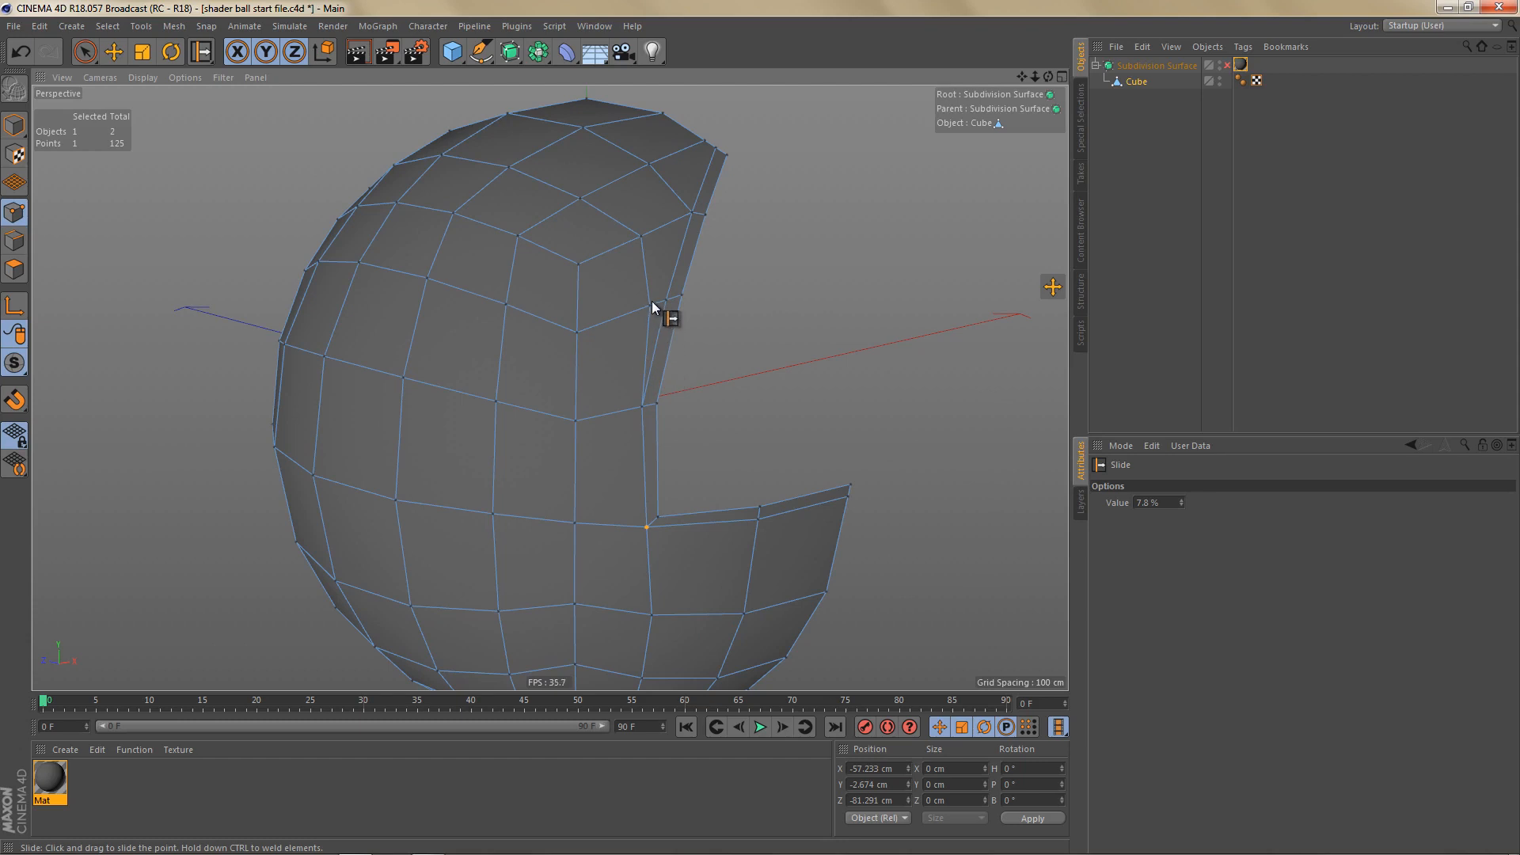
Step: With Single Line off, line-cut a second loop outside the inset loop from the upper slanted edge around the lower corner to the open border
key("k")
key("k")
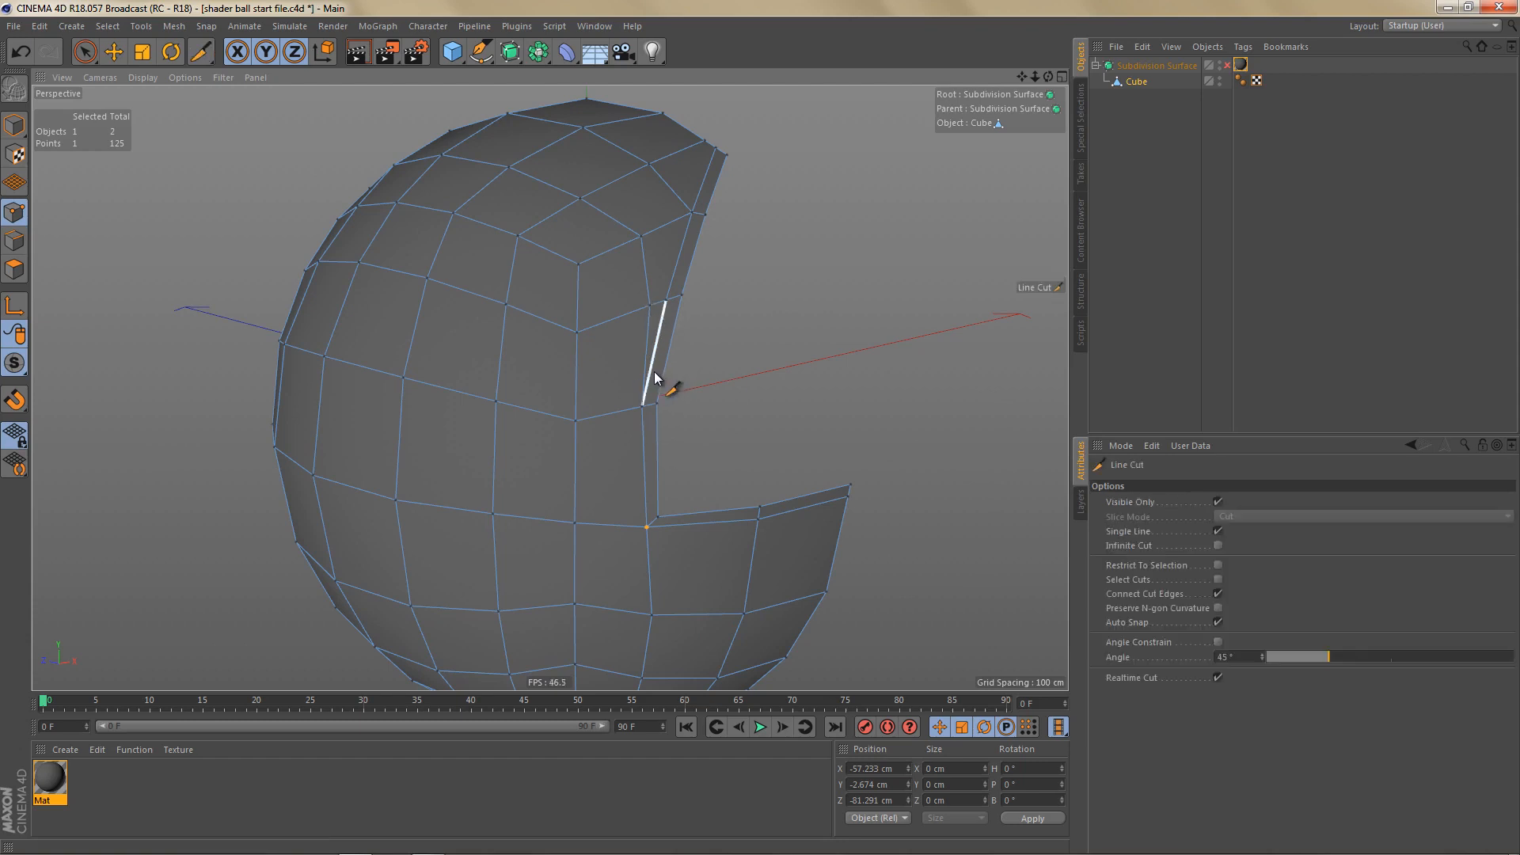
middle_click_drag(707, 429, 760, 402, "alt")
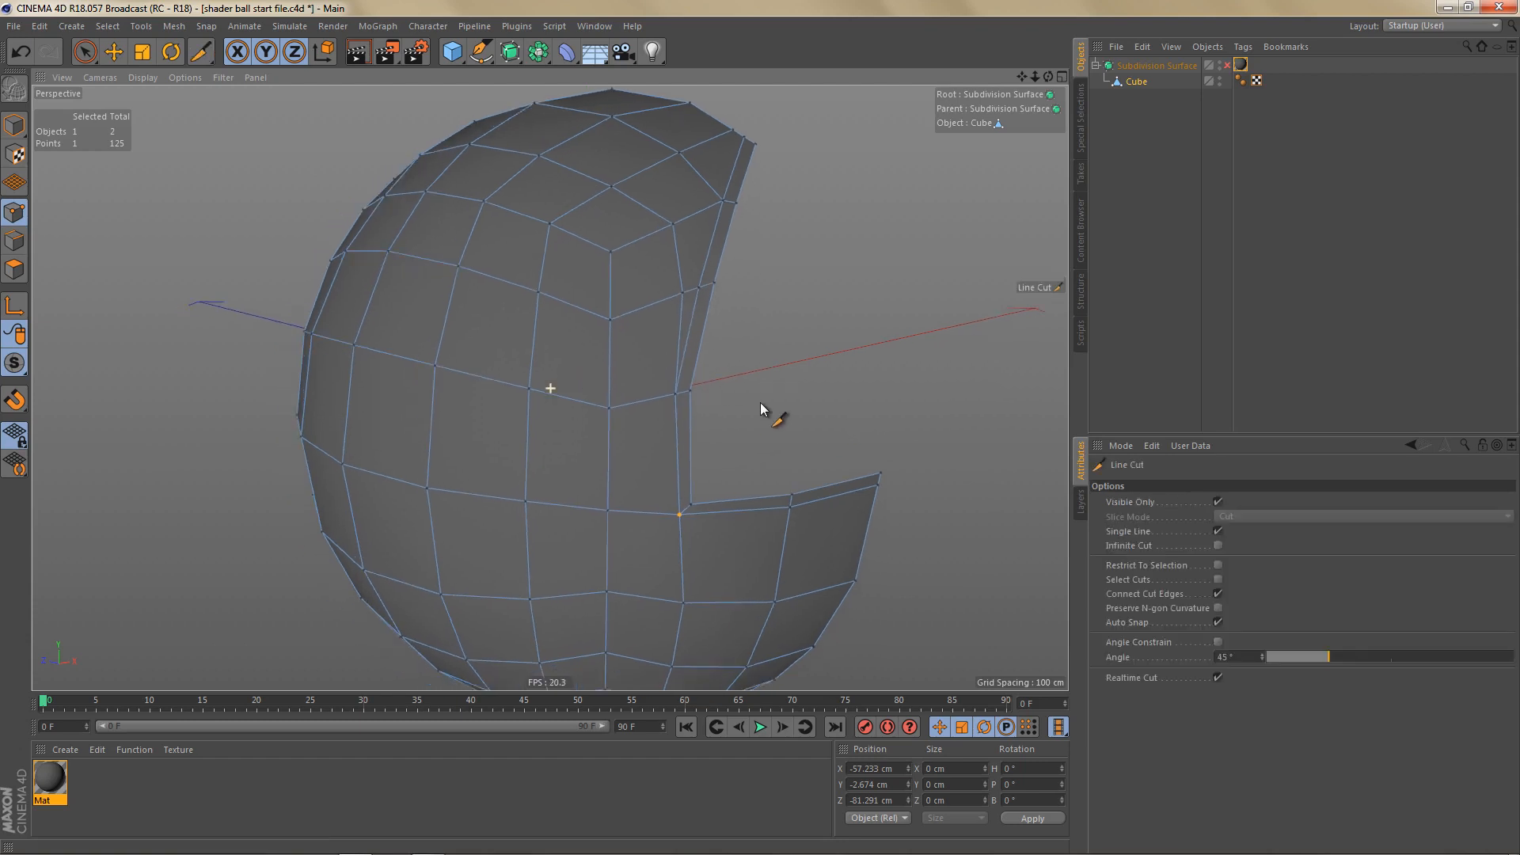
left_click(1217, 530)
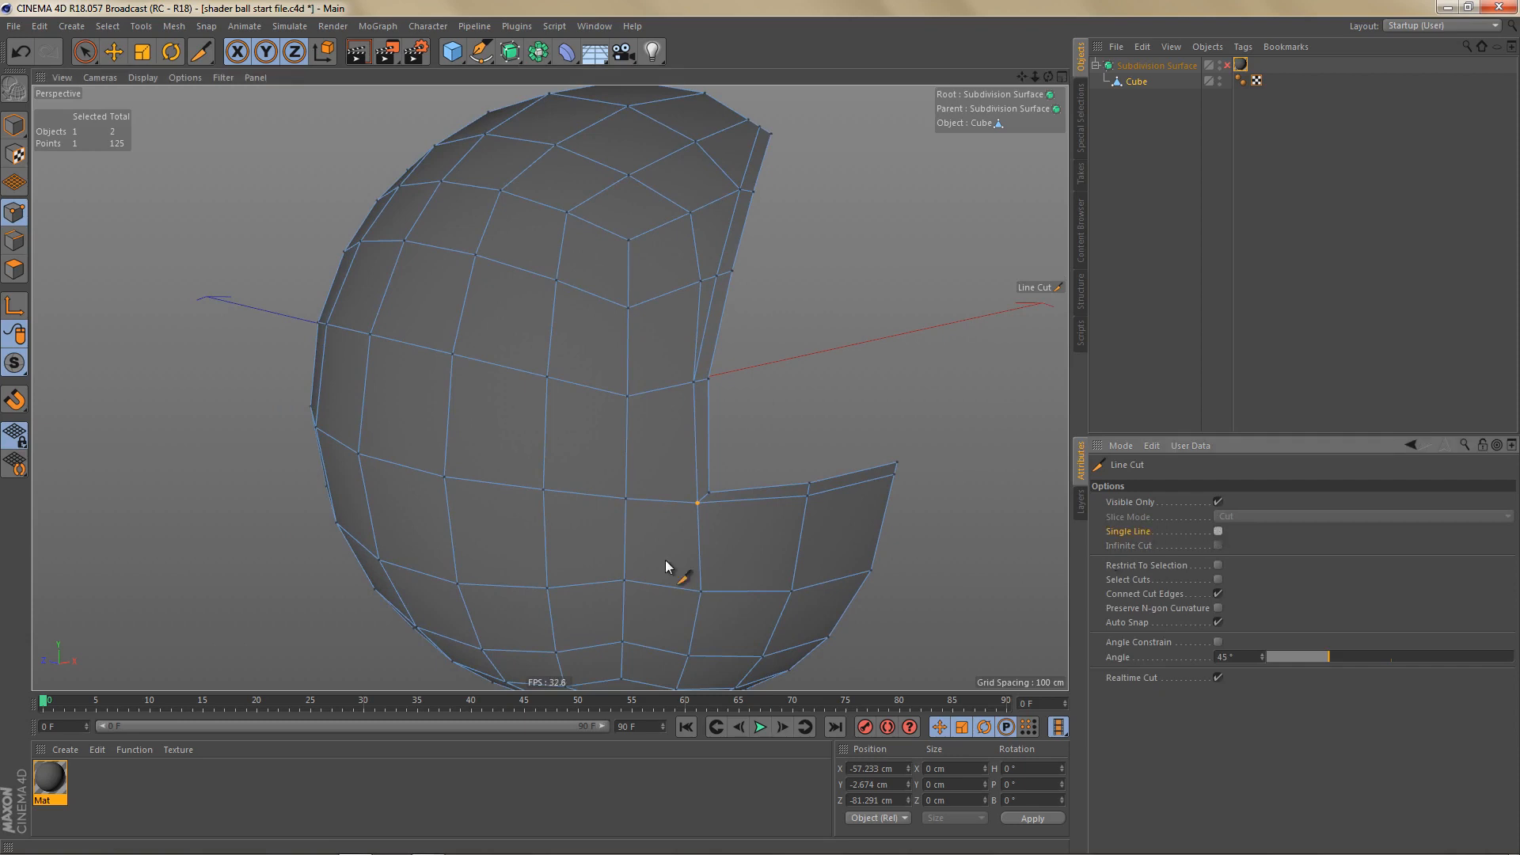
left_click_drag(665, 559, 688, 423, "alt")
left_click(712, 245)
left_click(688, 353)
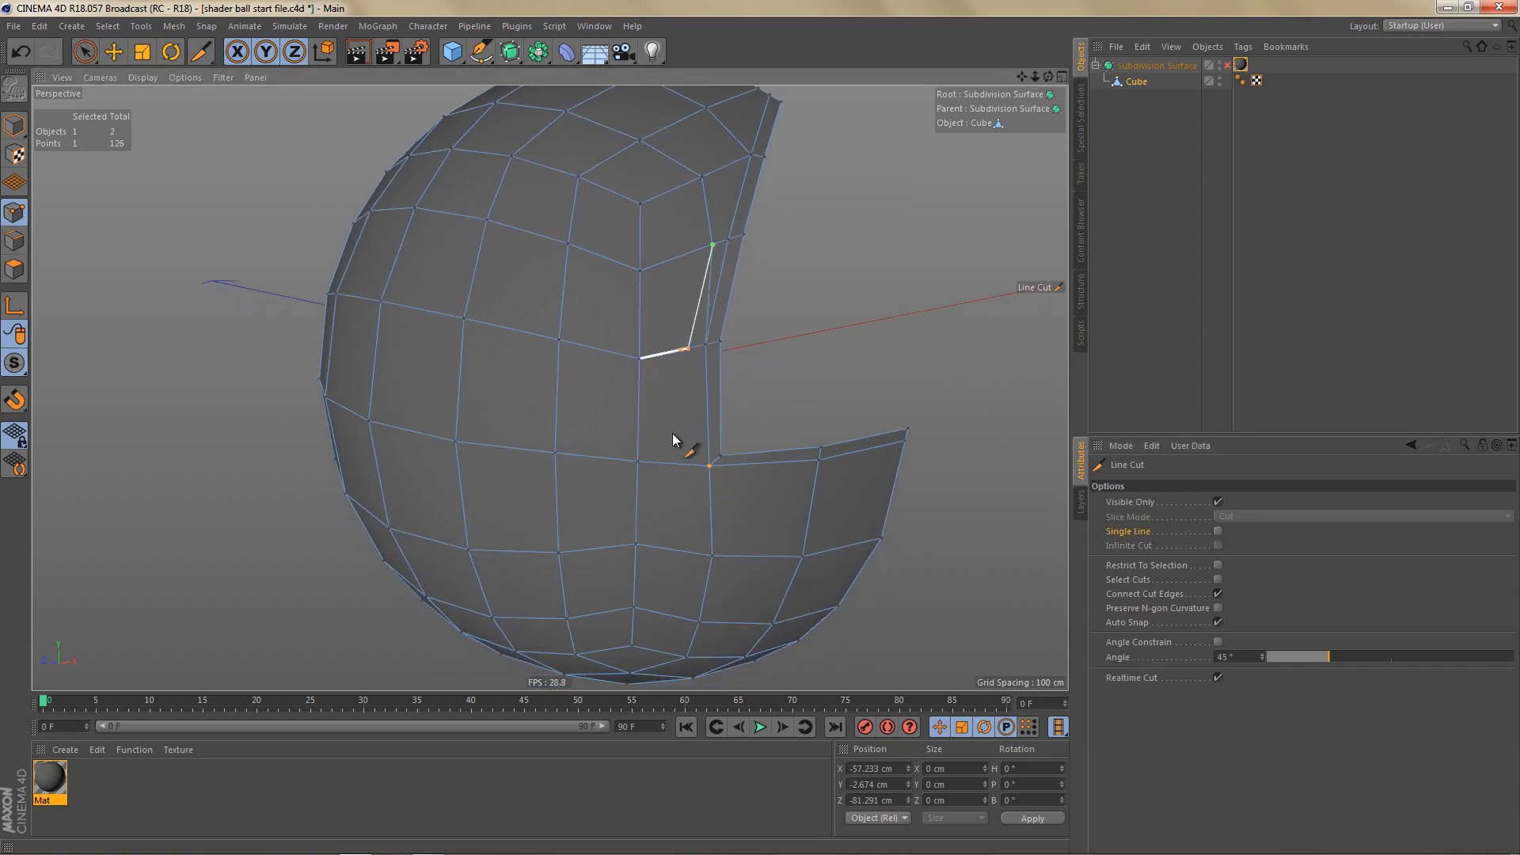
left_click(695, 476)
left_click(710, 495)
left_click_drag(791, 505, 871, 506, "alt")
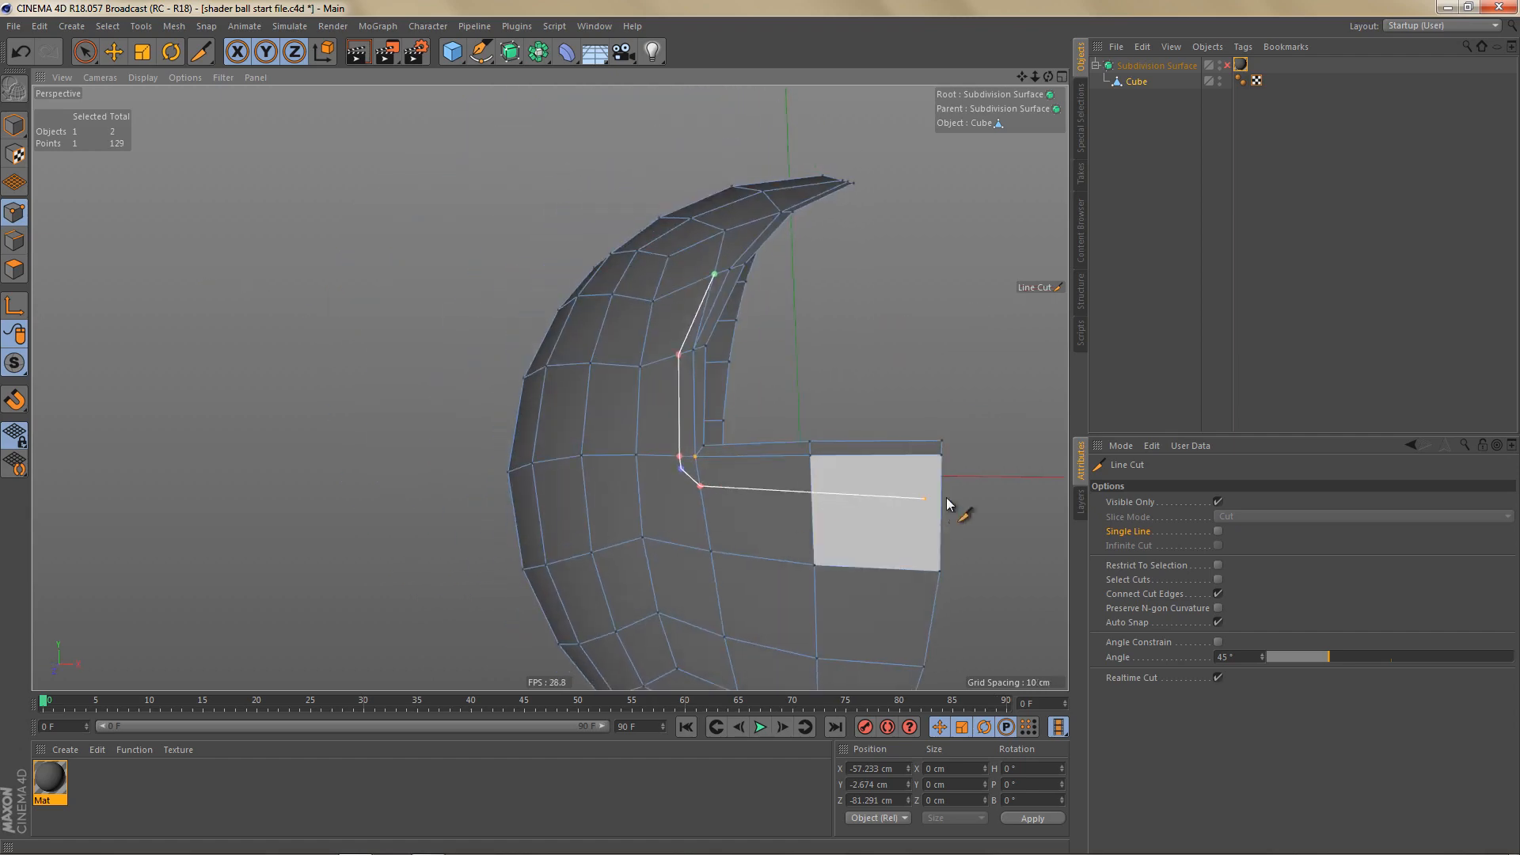
left_click(972, 487)
key("e")
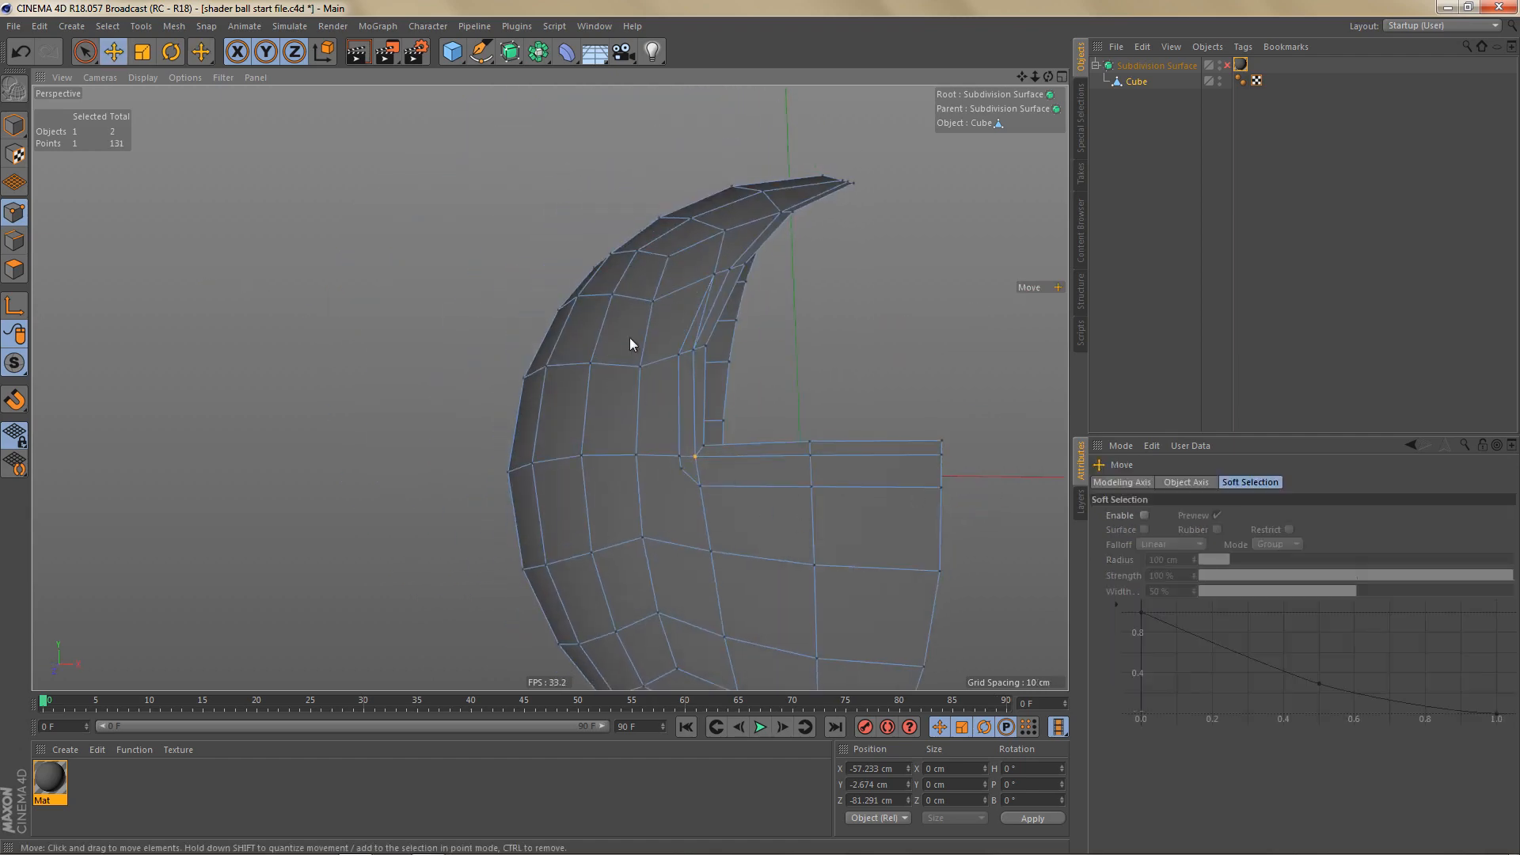
Step: Dissolve the diagonal edge between the two loops beside the upper slanted side of the opening
left_click_drag(629, 338, 751, 384, "alt")
scroll(697, 305, "up", 3)
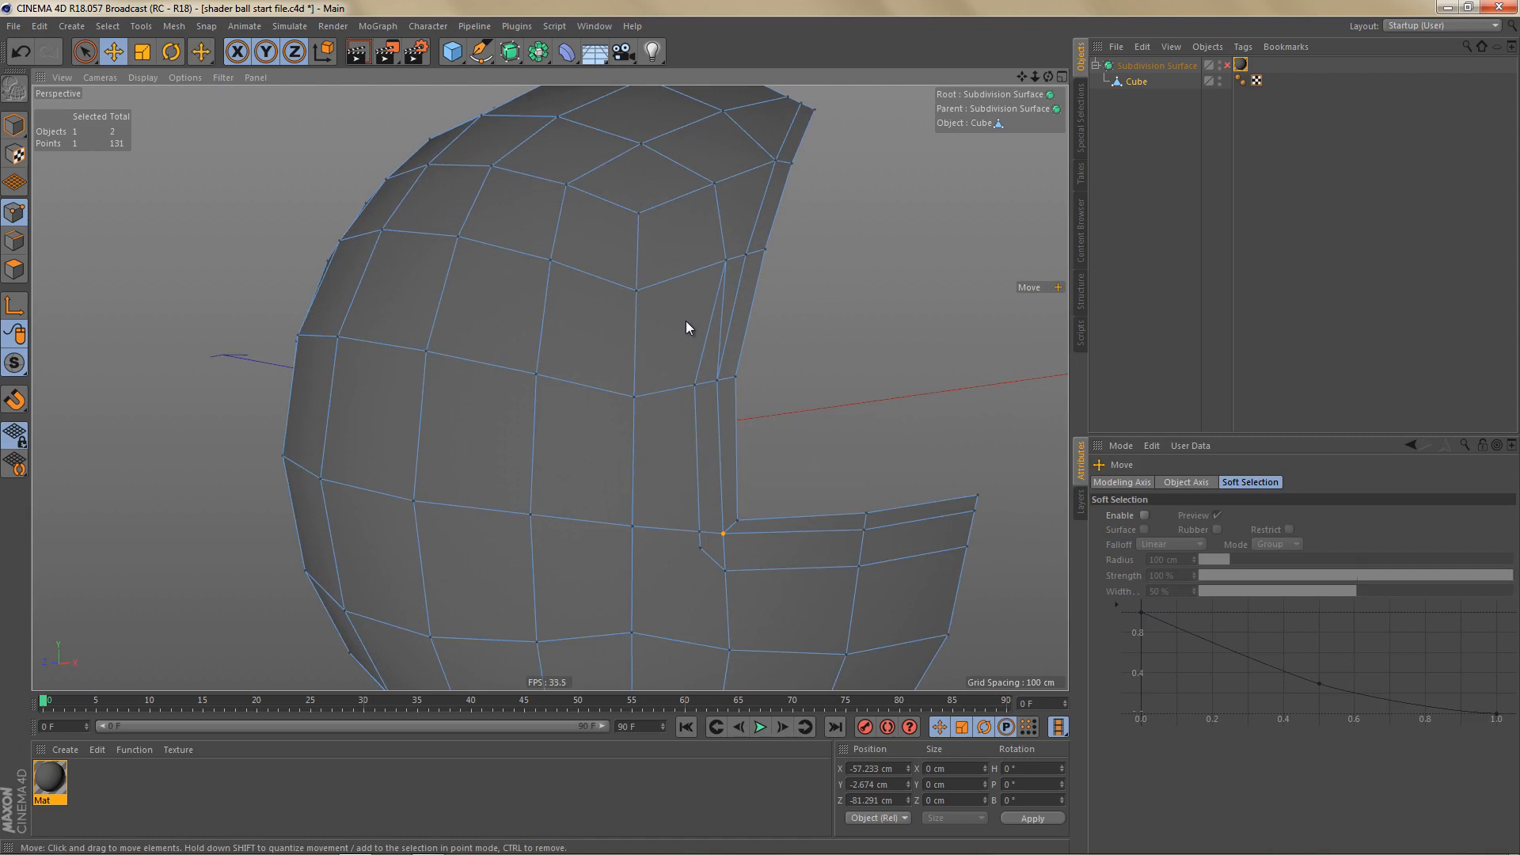
key("v")
key("e")
left_click(722, 307)
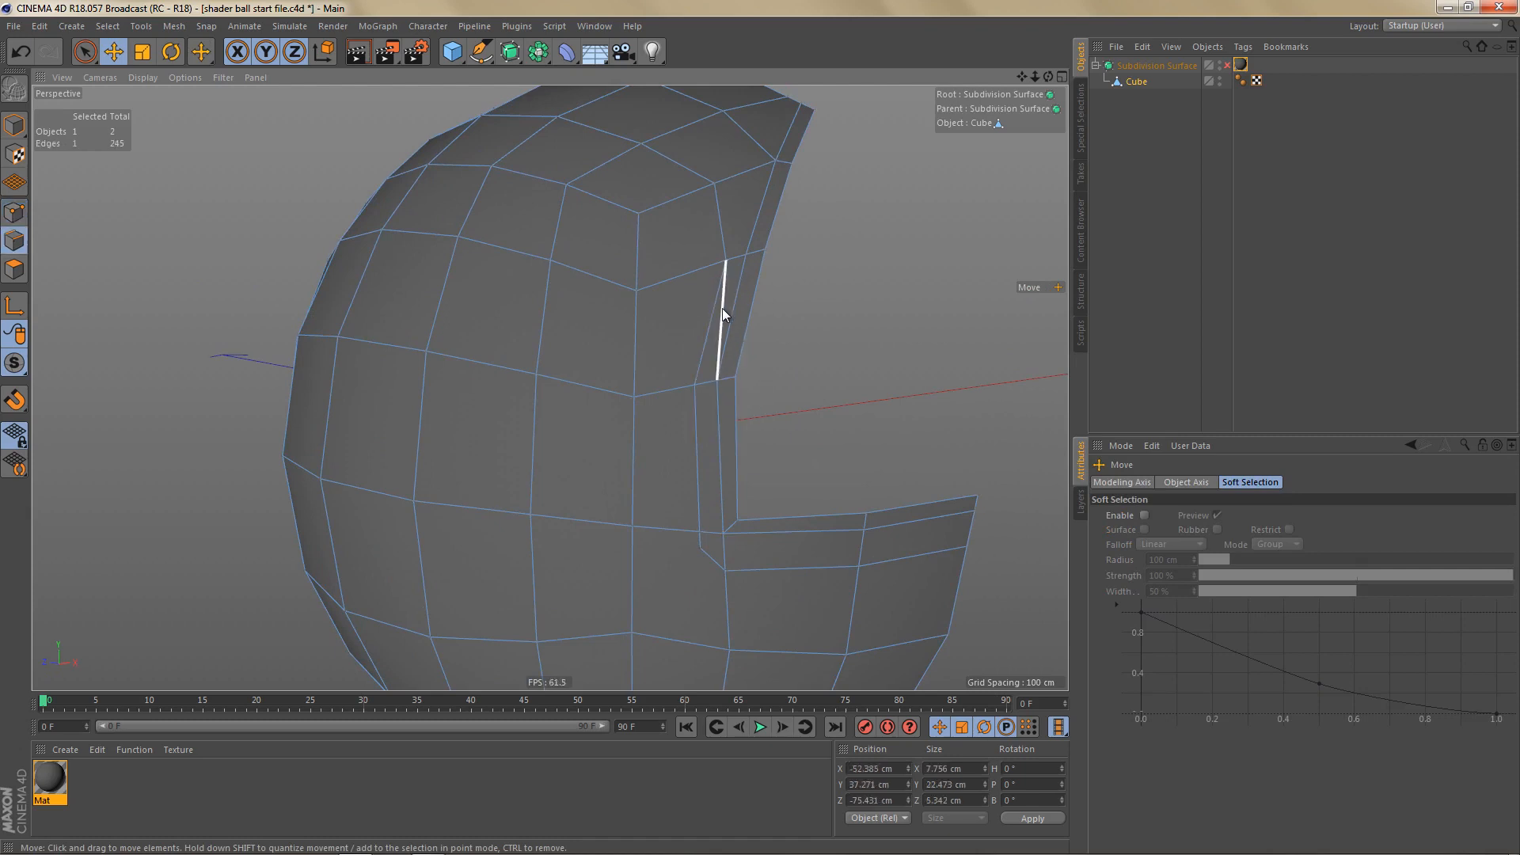
key("ctrl+BackSpace")
key("Return")
key("Return")
Step: Slide the outer loop's upper junction point away from the opening along the crossing edge
key("m")
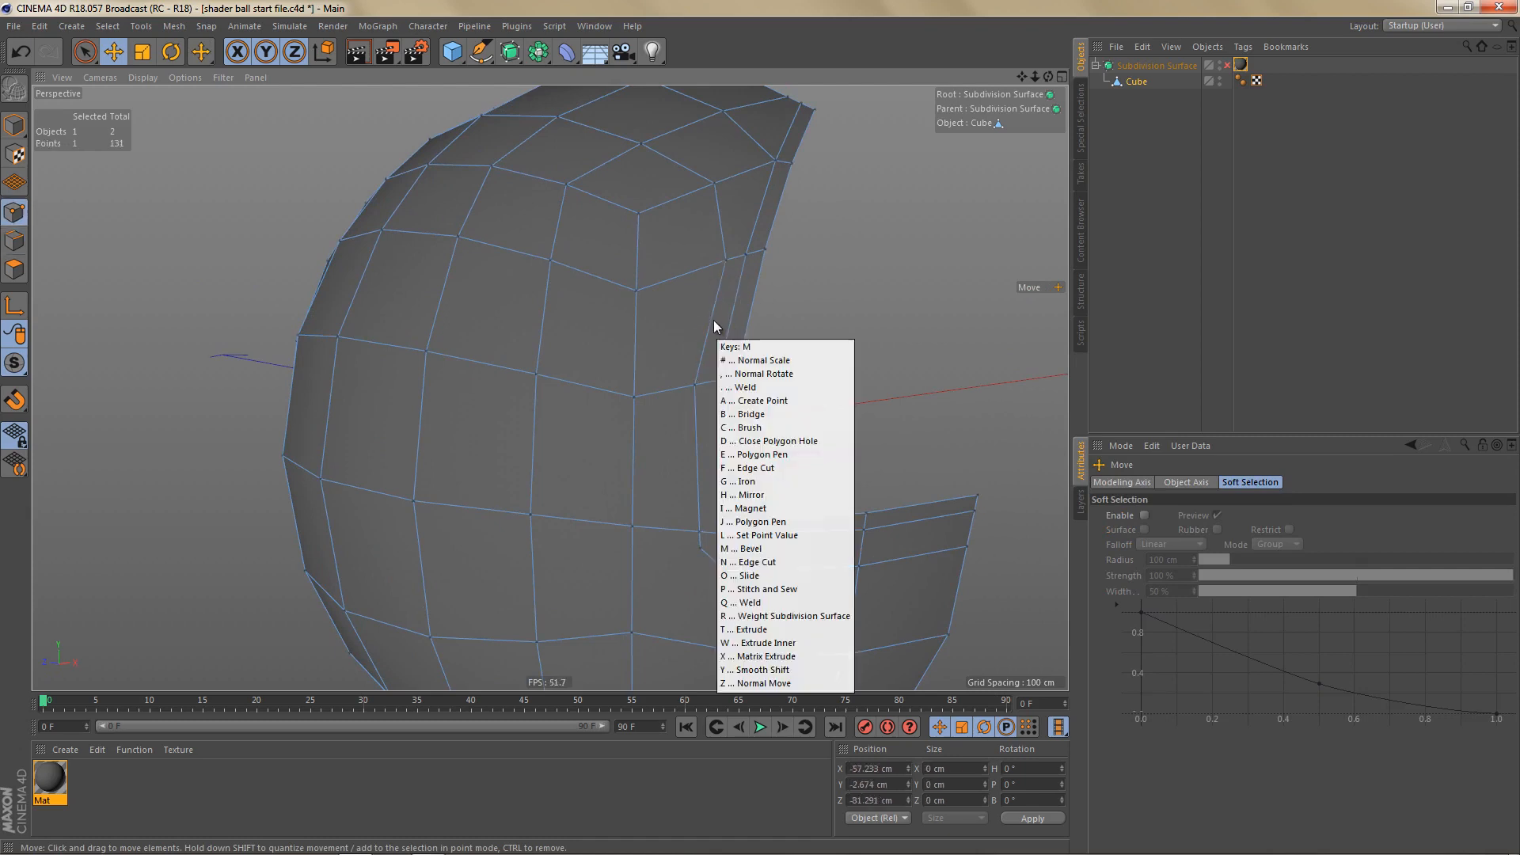
key("o")
left_click_drag(716, 264, 667, 350)
Step: Delete the middle point at the outer loop's lower corner and weld the two neighbouring corner points together
right_click_drag(691, 478, 754, 477, "alt")
key("space")
left_click(688, 461)
key("Delete")
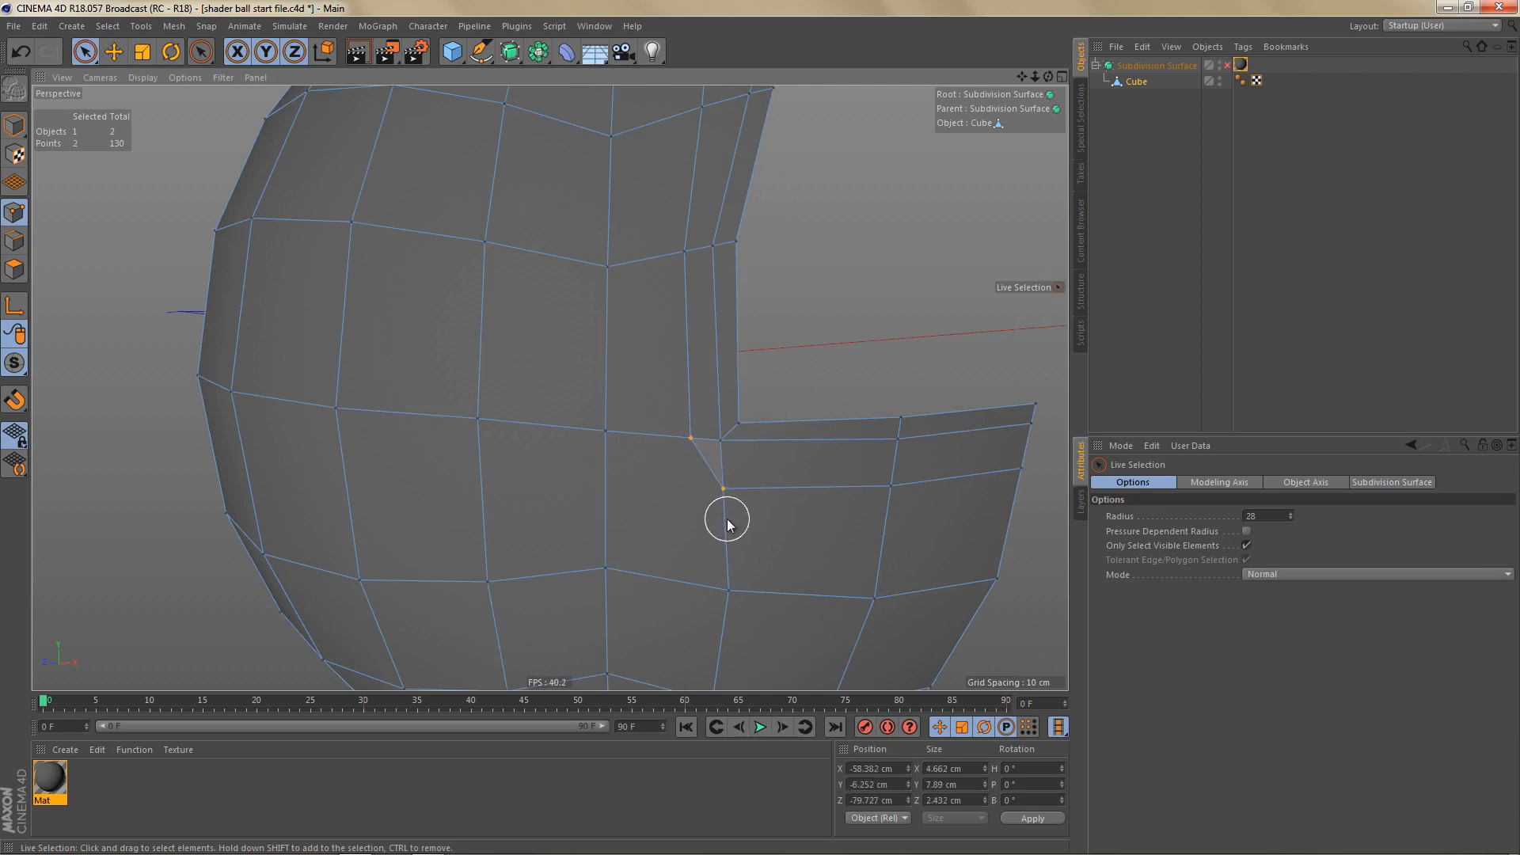
key("m")
key("q")
left_click(698, 505)
Step: Slide the welded outer corner point away from the opening, to about X -59.5 cm and Y -6.8 cm
right_click_drag(700, 491, 715, 487, "alt")
key("m")
key("o")
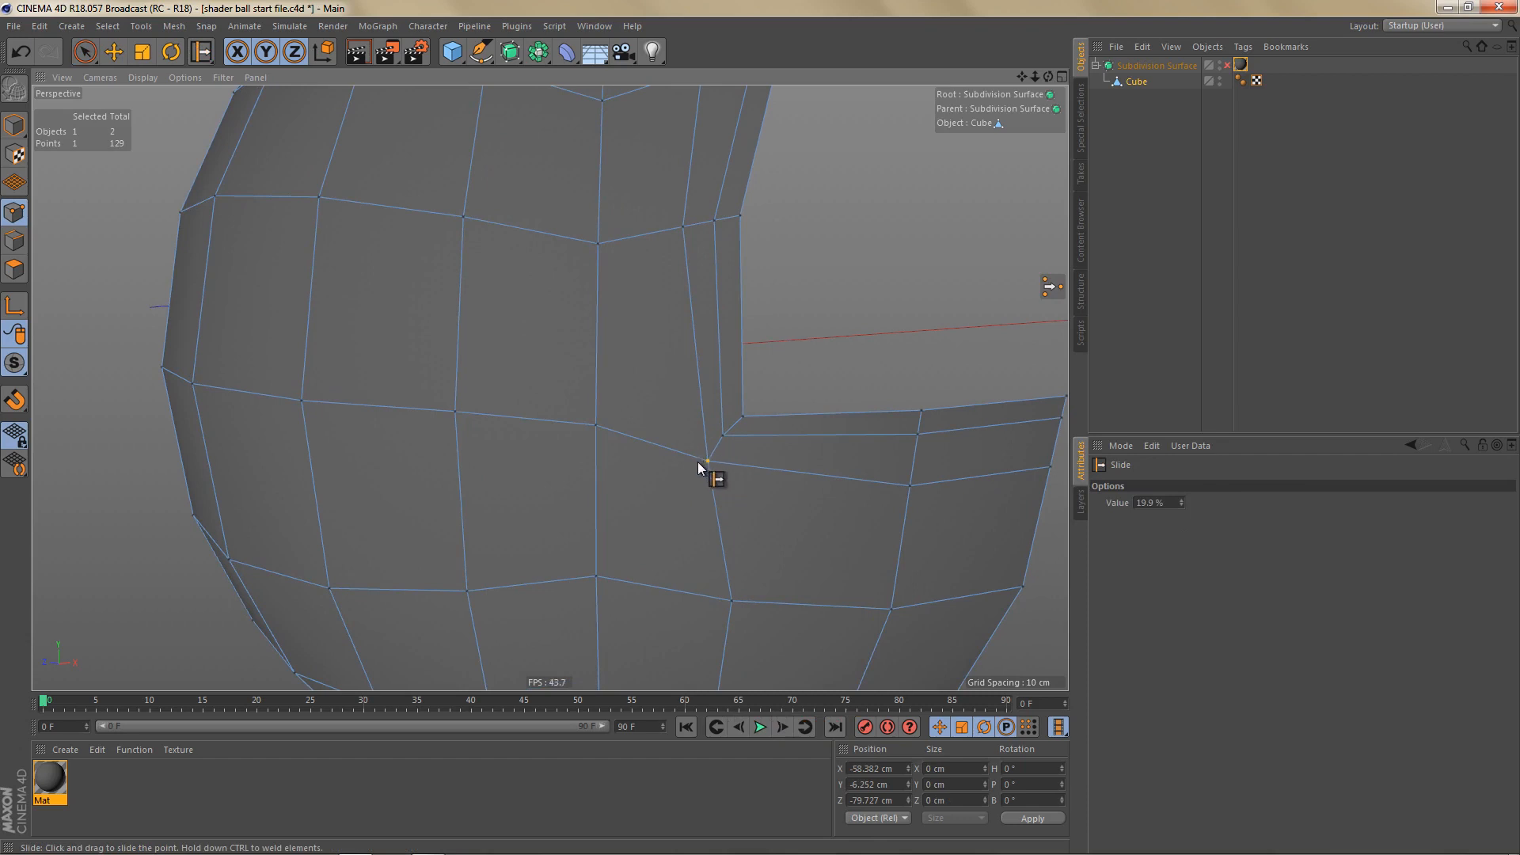
left_click_drag(708, 472, 852, 474)
Step: Mirror the half shell by placing the Cube inside a Symmetry object
right_click_drag(852, 474, 601, 428, "alt")
left_click_drag(600, 427, 605, 383, "alt")
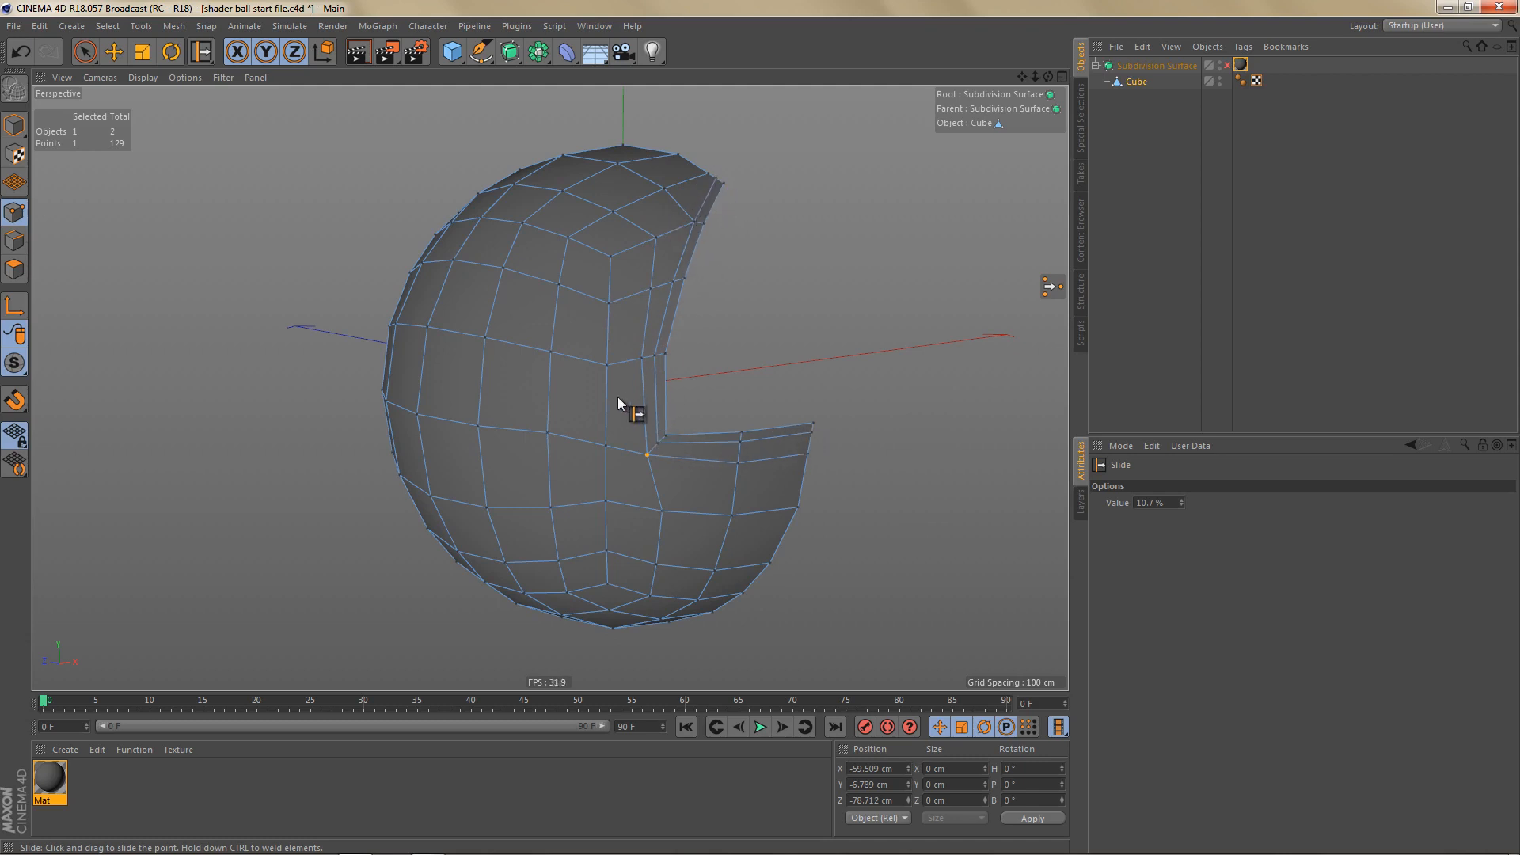
left_click_drag(489, 421, 615, 412, "alt")
left_click_drag(543, 54, 735, 135, "alt")
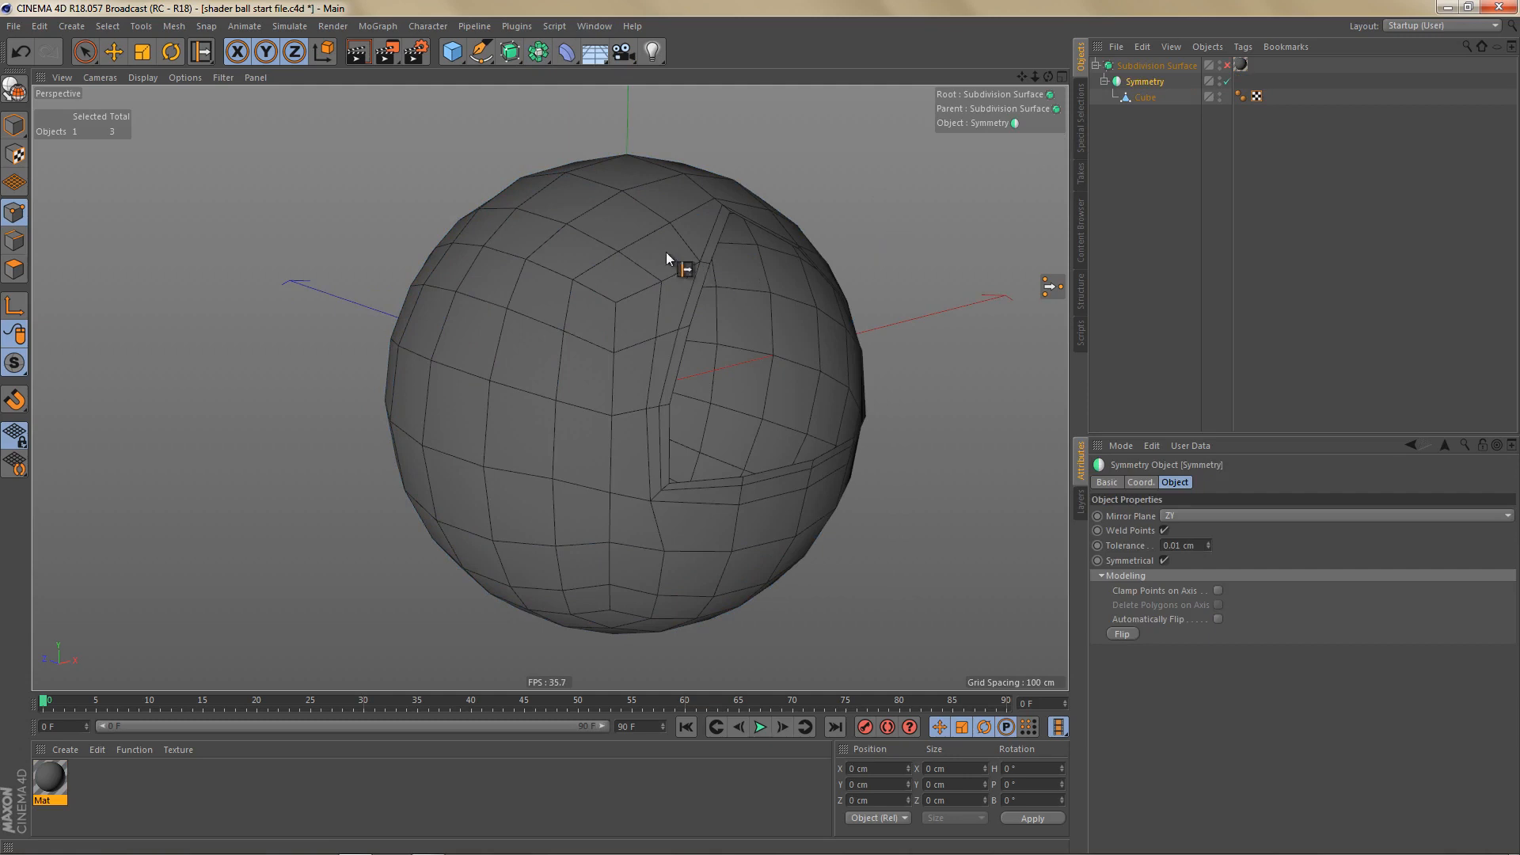
Step: Add a Spherify deformer inside the Symmetry object and set its radius to 100 cm and strength to 100%
left_click_drag(666, 253, 648, 248, "alt")
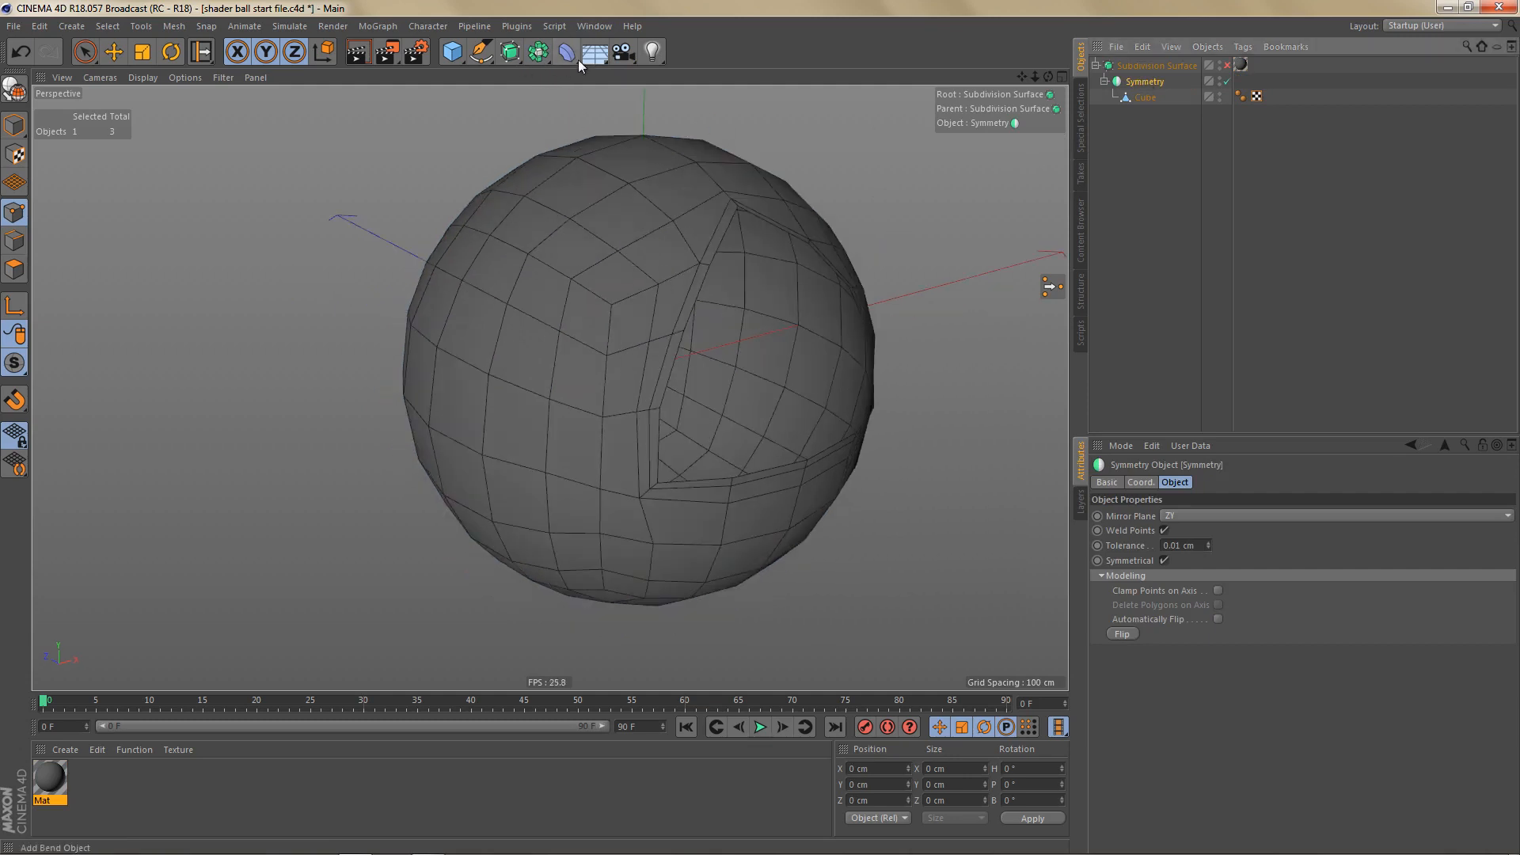
left_click_drag(580, 65, 980, 163)
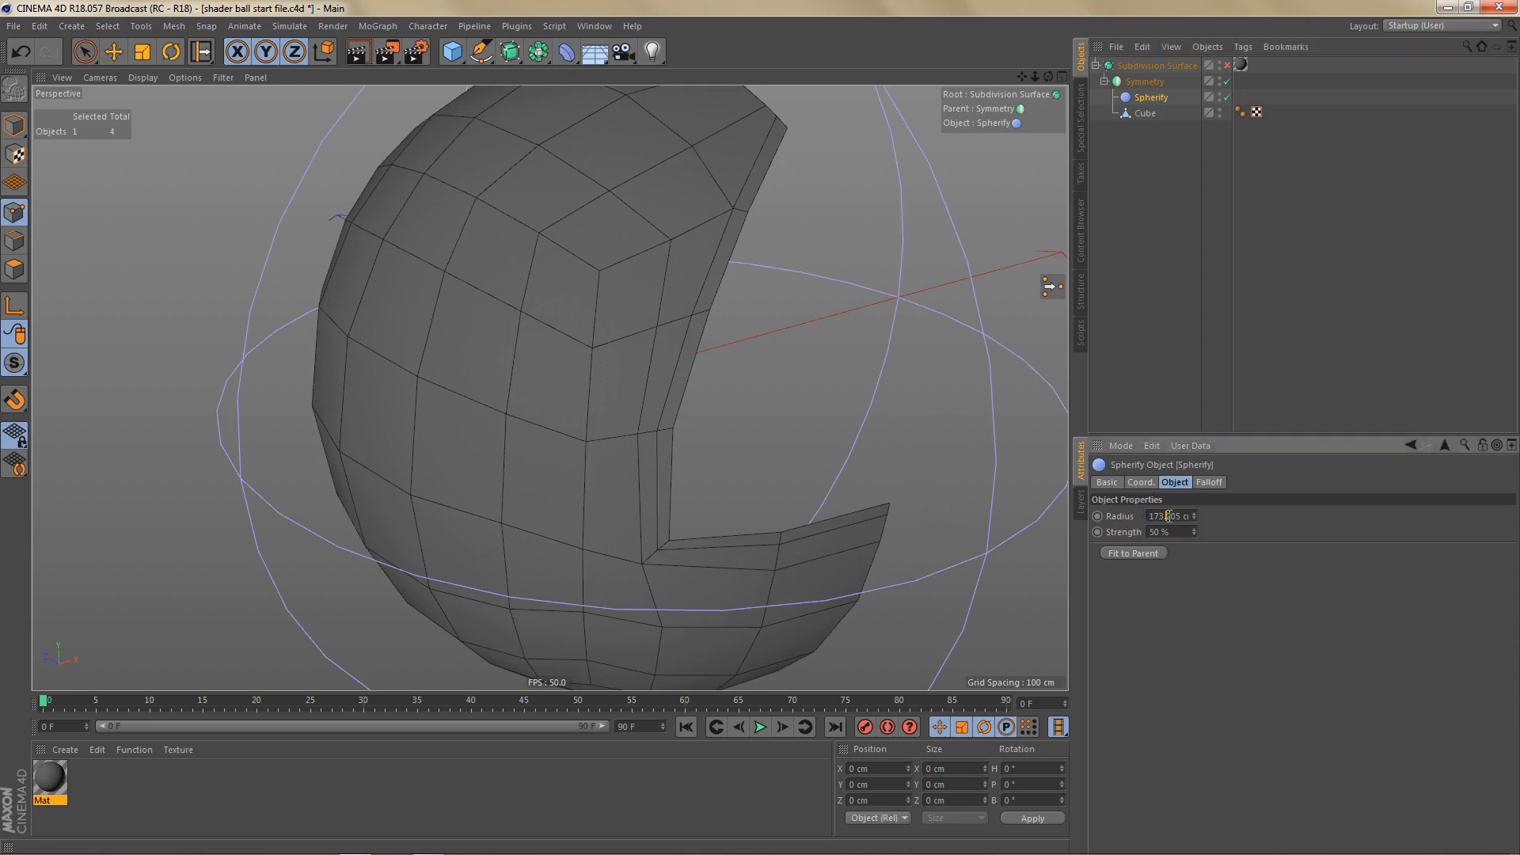
double_click(1166, 516)
type("100")
key("Tab")
type("100")
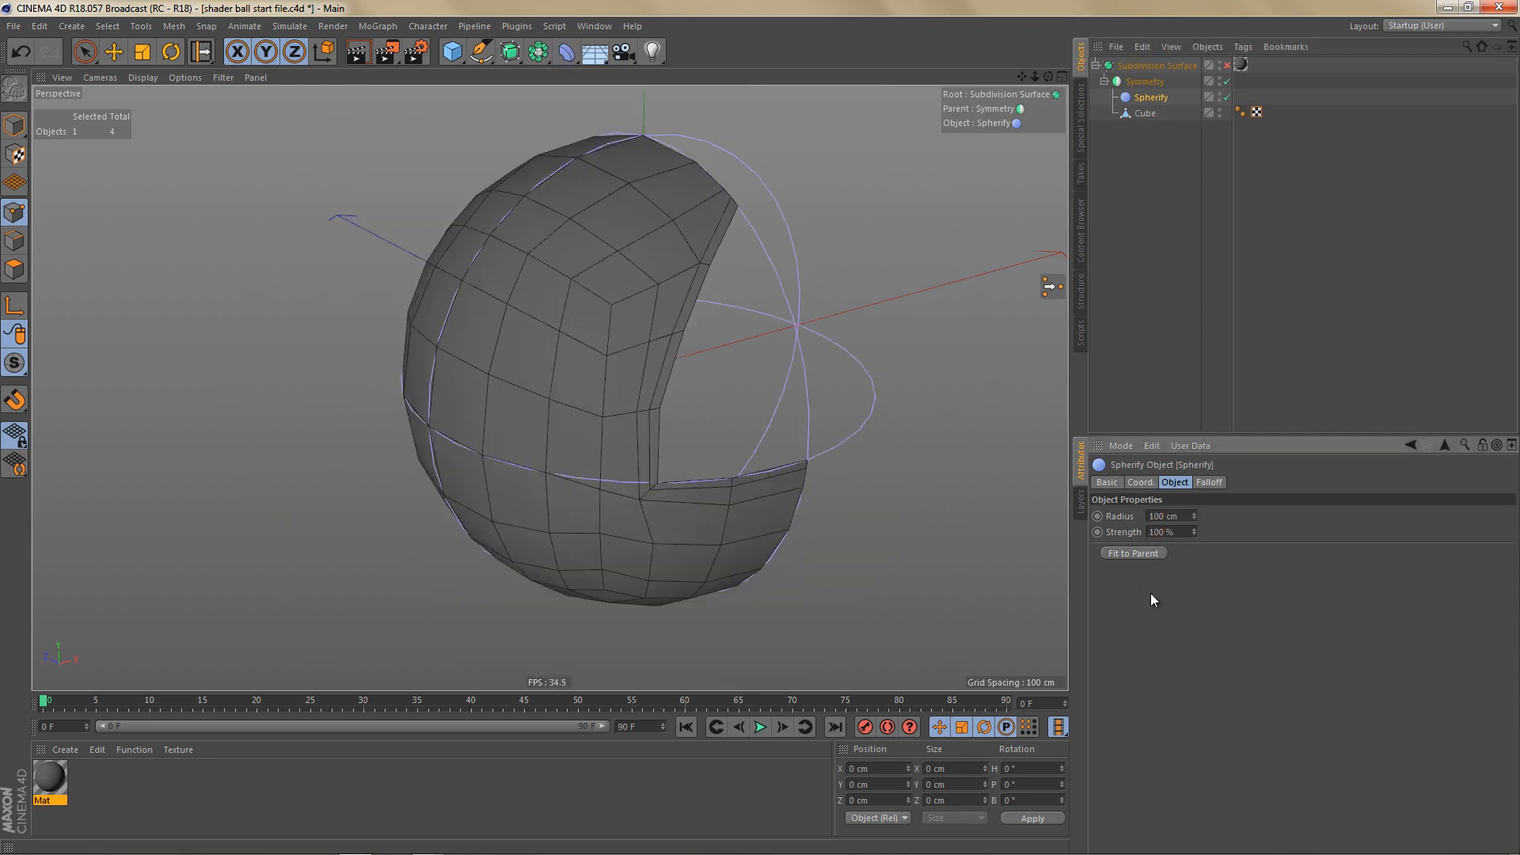
Step: Convert the Symmetry object's current state to an object, keeping only the baked Cube under the Subdivision Surface and deleting the old hierarchy
right_click(1134, 87)
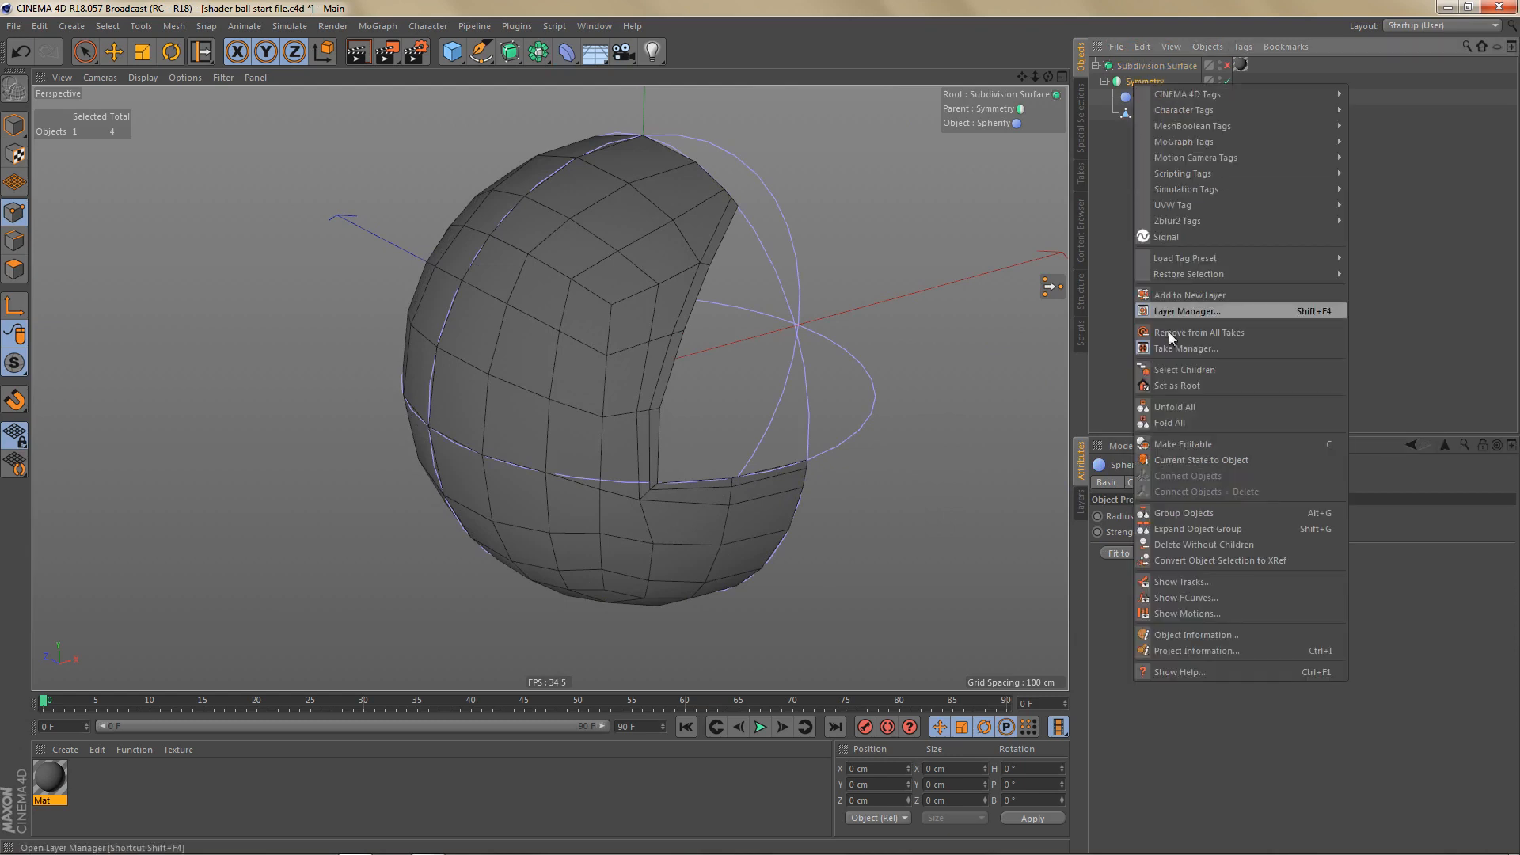
left_click(1203, 464)
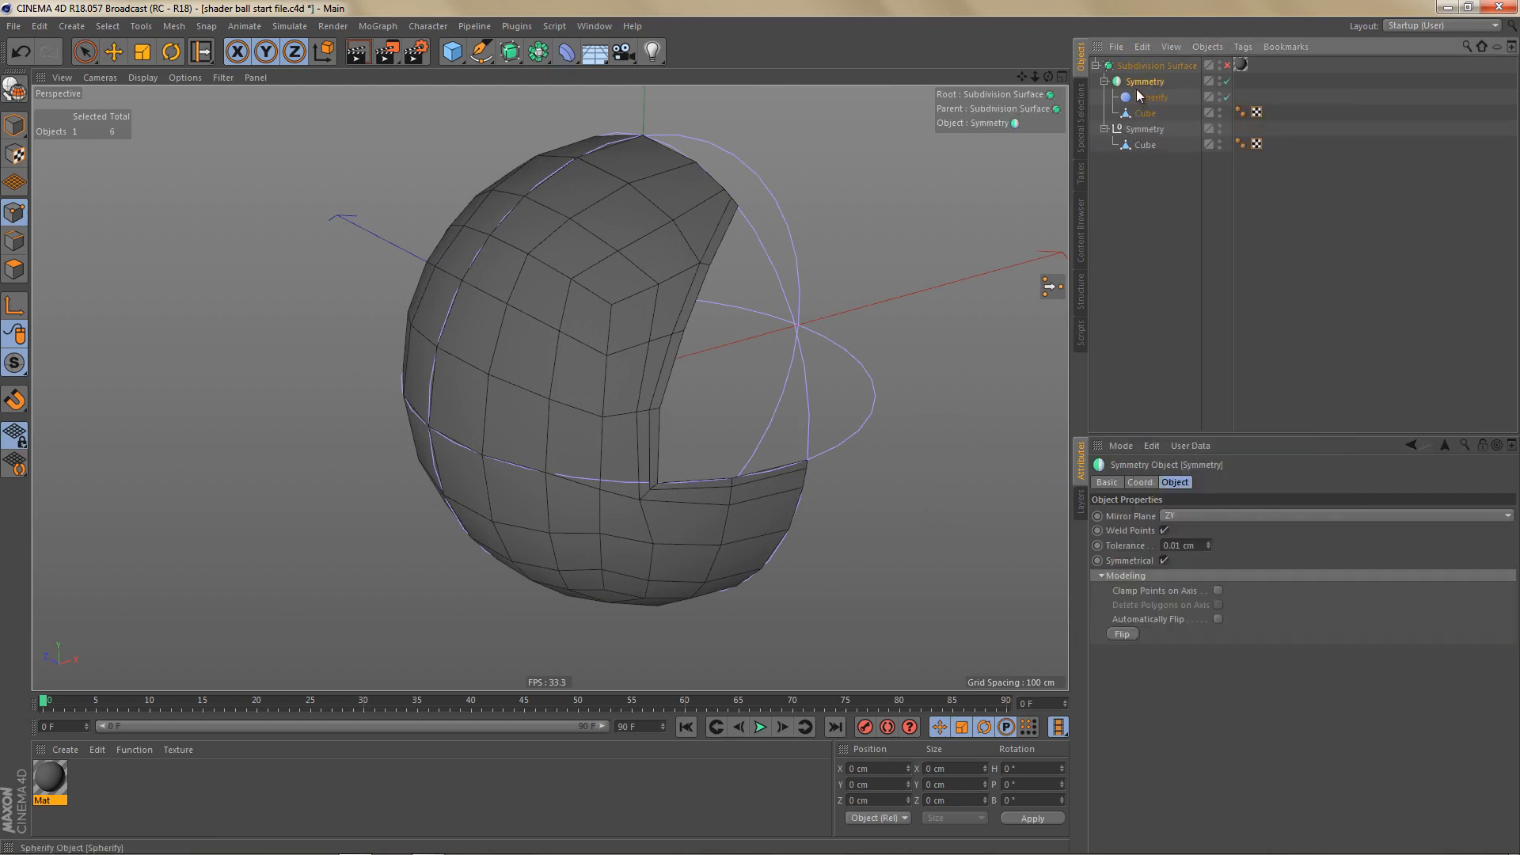
key("Delete")
left_click_drag(1140, 98, 1144, 101)
left_click(1144, 99)
key("Delete")
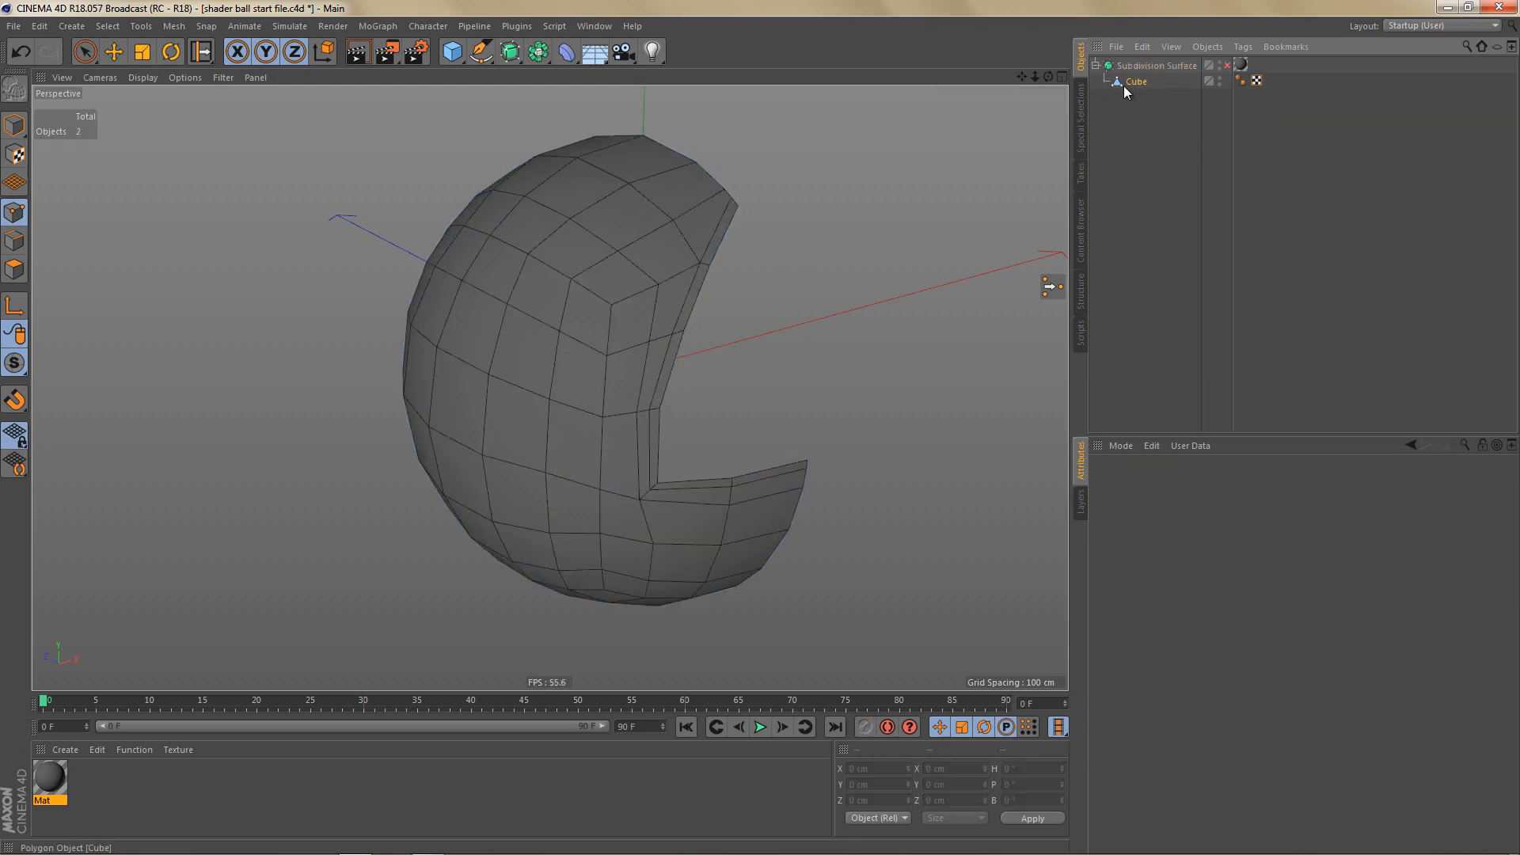
Step: Mirror the baked Cube with a new Symmetry object and enable the Subdivision Surface
left_click(1136, 82)
left_click_drag(510, 51, 748, 140, "alt")
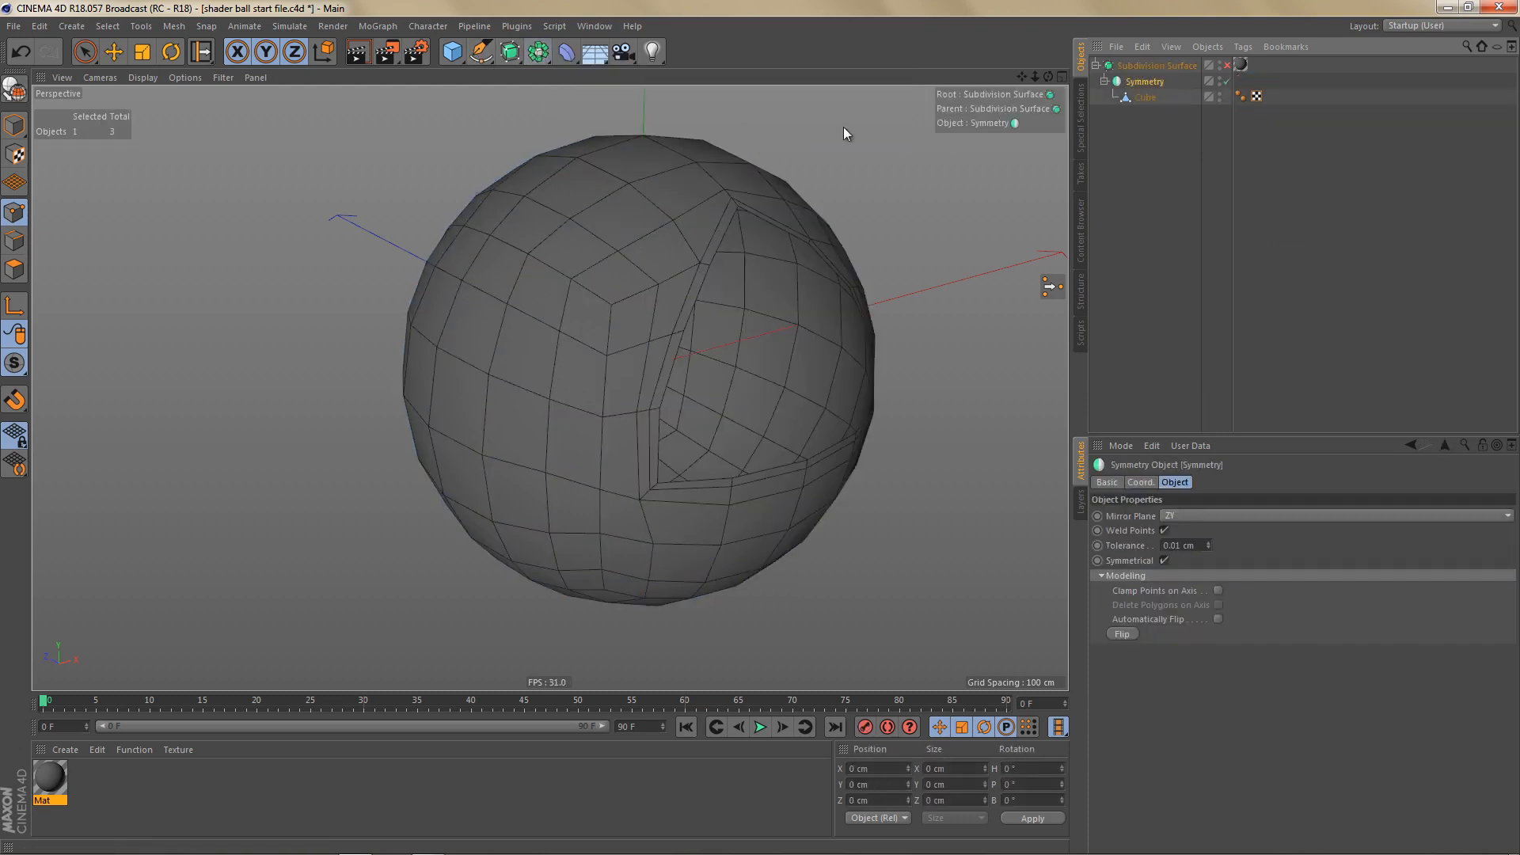
left_click(1227, 65)
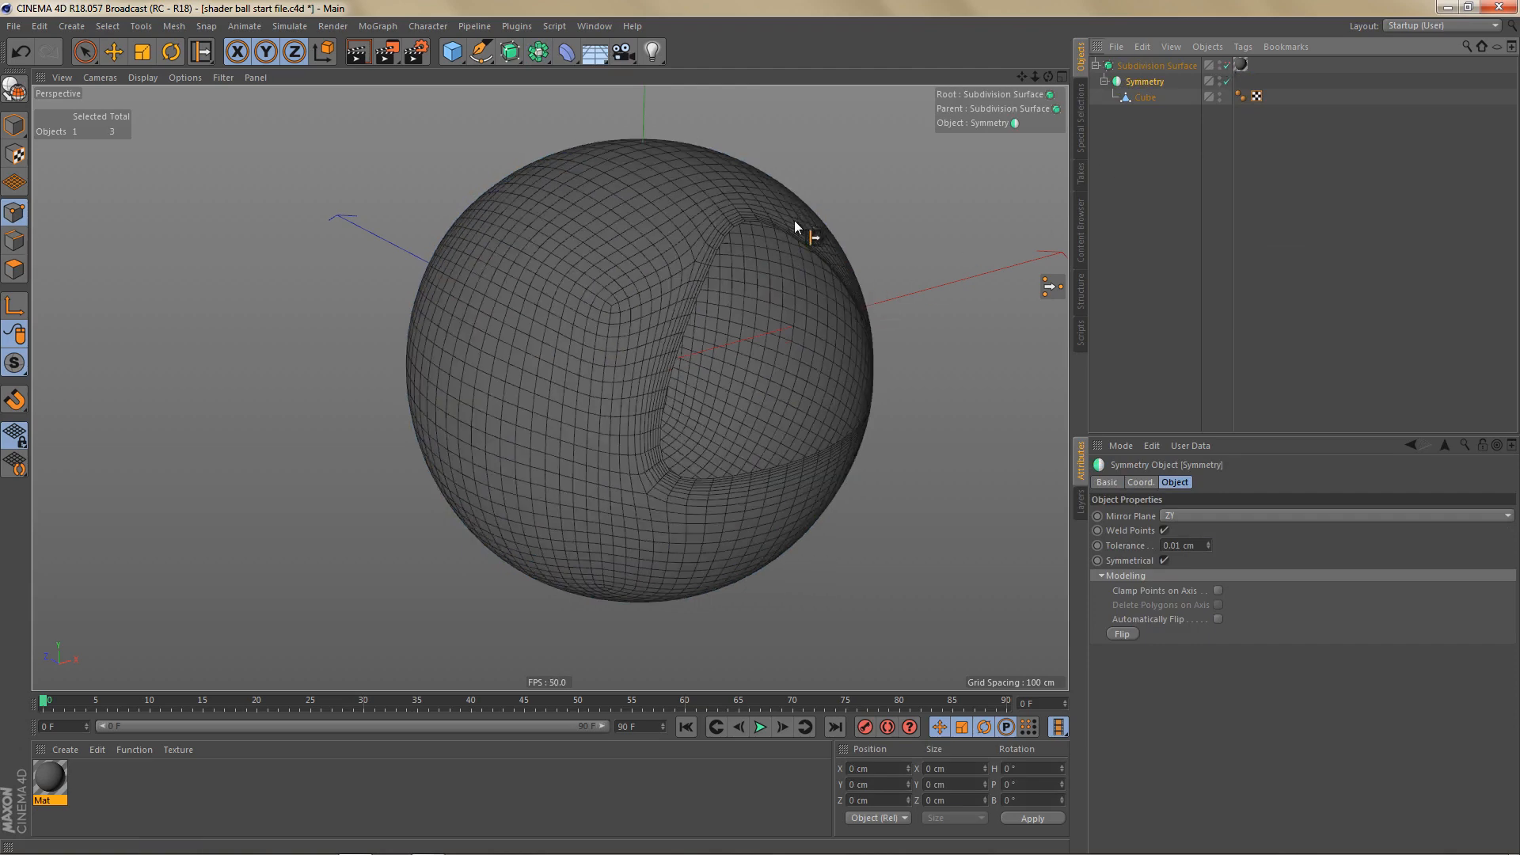
Step: Remove the material tag from the Subdivision Surface and render the current view of the opening
mouse_move(800, 227)
left_mouse_down("alt")
mouse_move(765, 270)
mouse_move(740, 198)
mouse_move(714, 315)
left_mouse_up("alt")
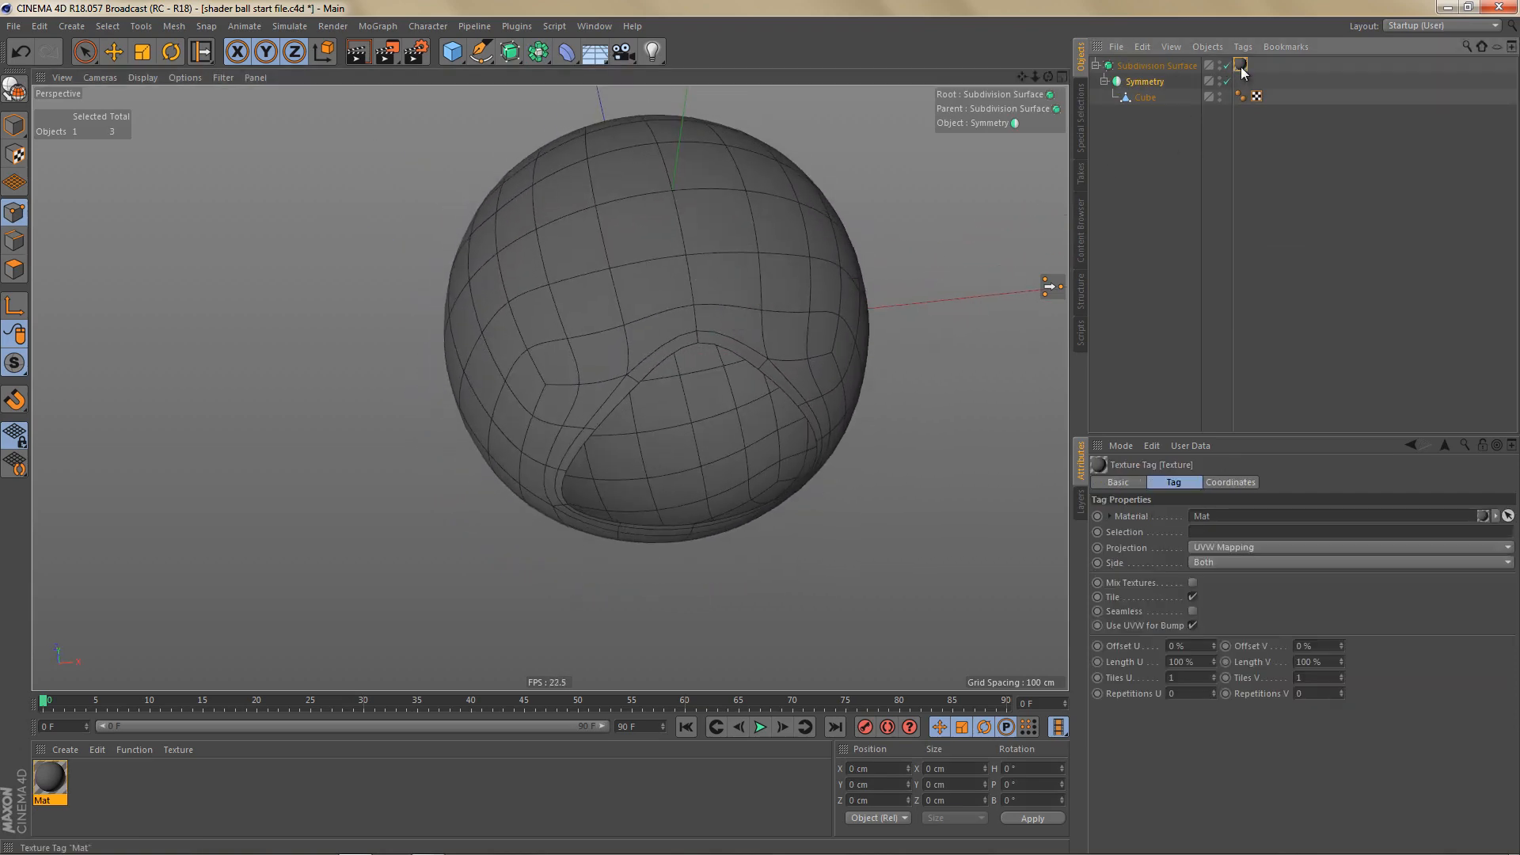
left_click_drag(792, 343, 749, 346, "alt")
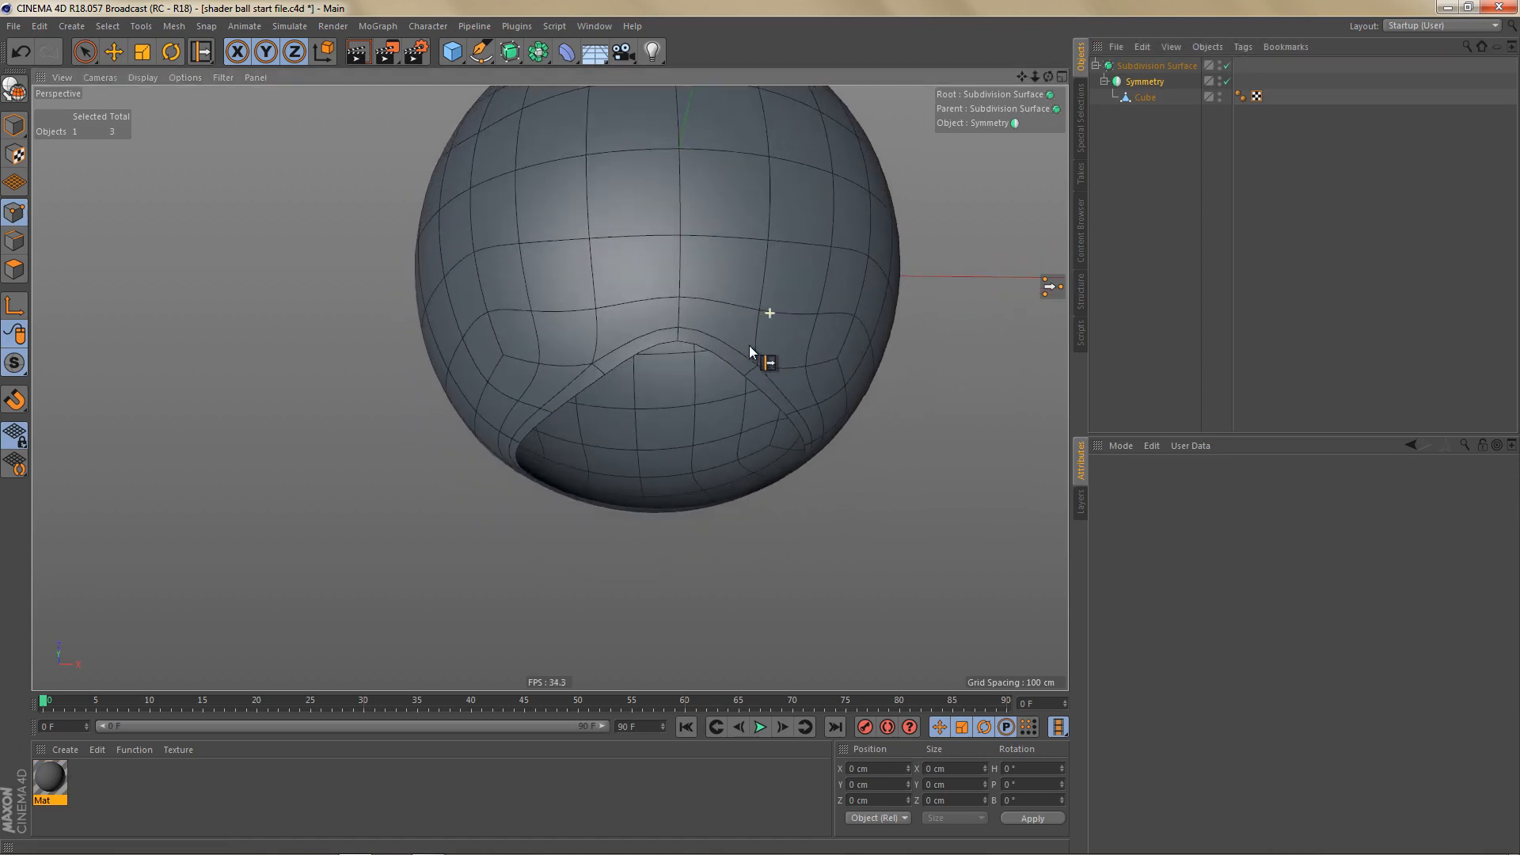
key("ctrl+r")
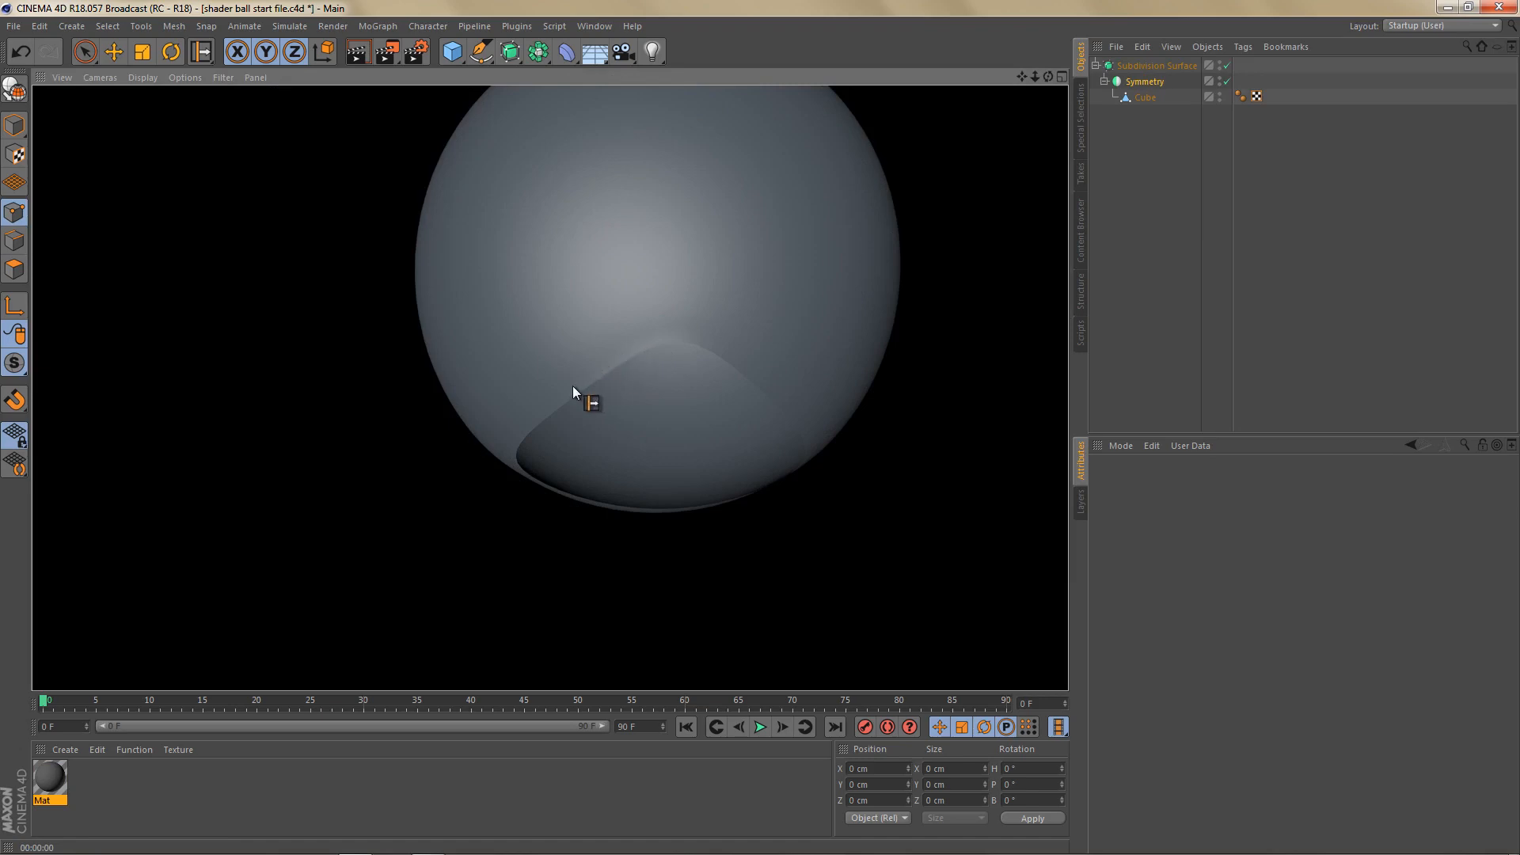
Step: Disable the Subdivision Surface and select the Cube inside the Symmetry object for point editing
mouse_move(627, 350)
left_mouse_down("alt")
mouse_move(634, 377)
mouse_move(675, 304)
mouse_move(644, 507)
left_mouse_up("alt")
middle_click_drag(643, 507, 641, 520, "alt")
right_click_drag(627, 468, 578, 493, "alt")
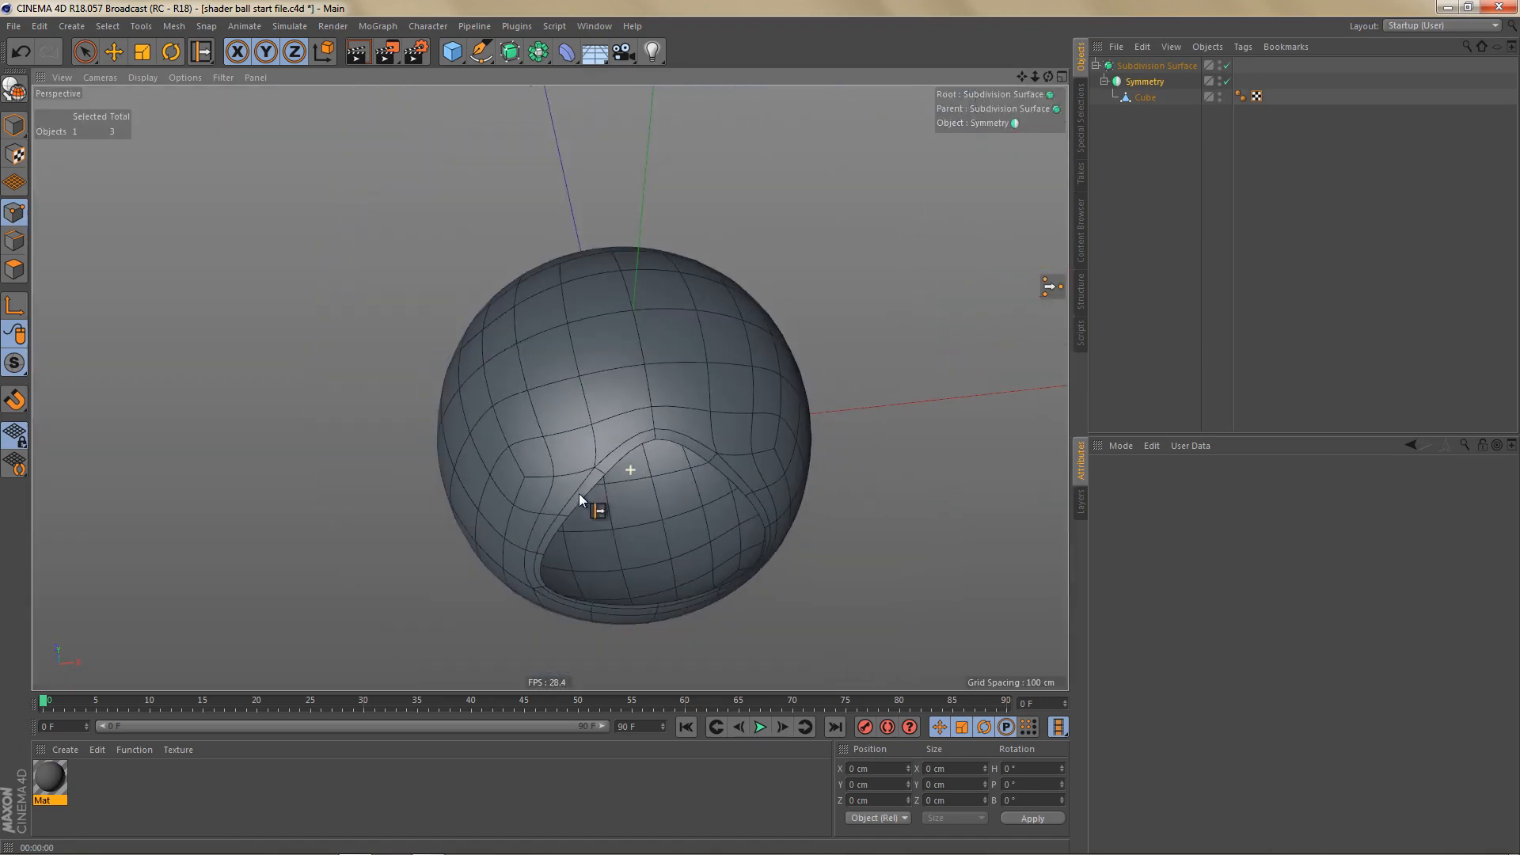
left_click_drag(604, 482, 631, 442, "alt")
middle_click_drag(654, 444, 678, 440, "alt")
key("q")
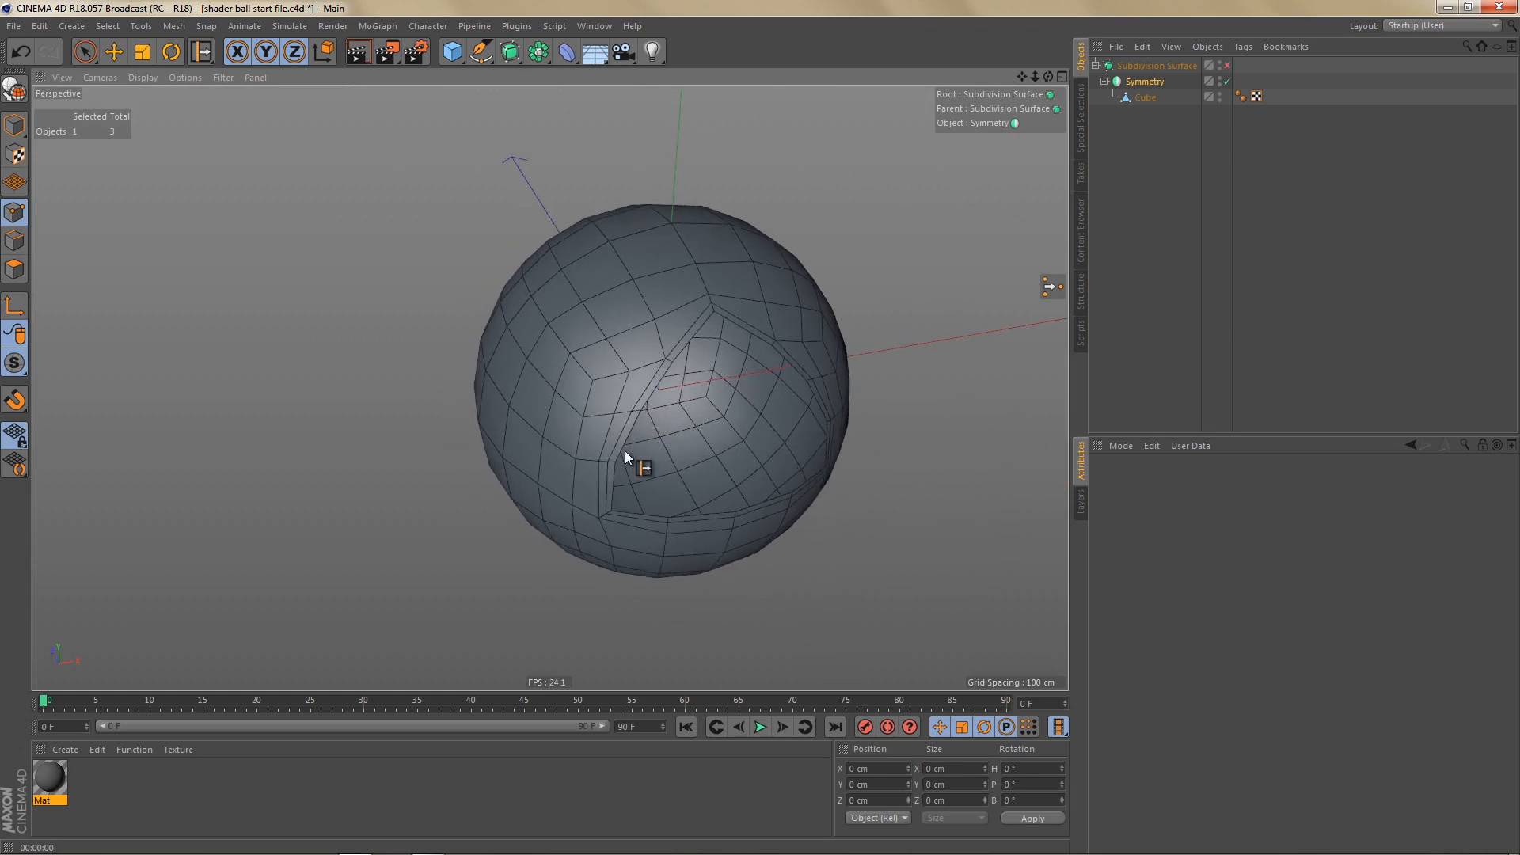
left_click_drag(638, 414, 1008, 195, "alt")
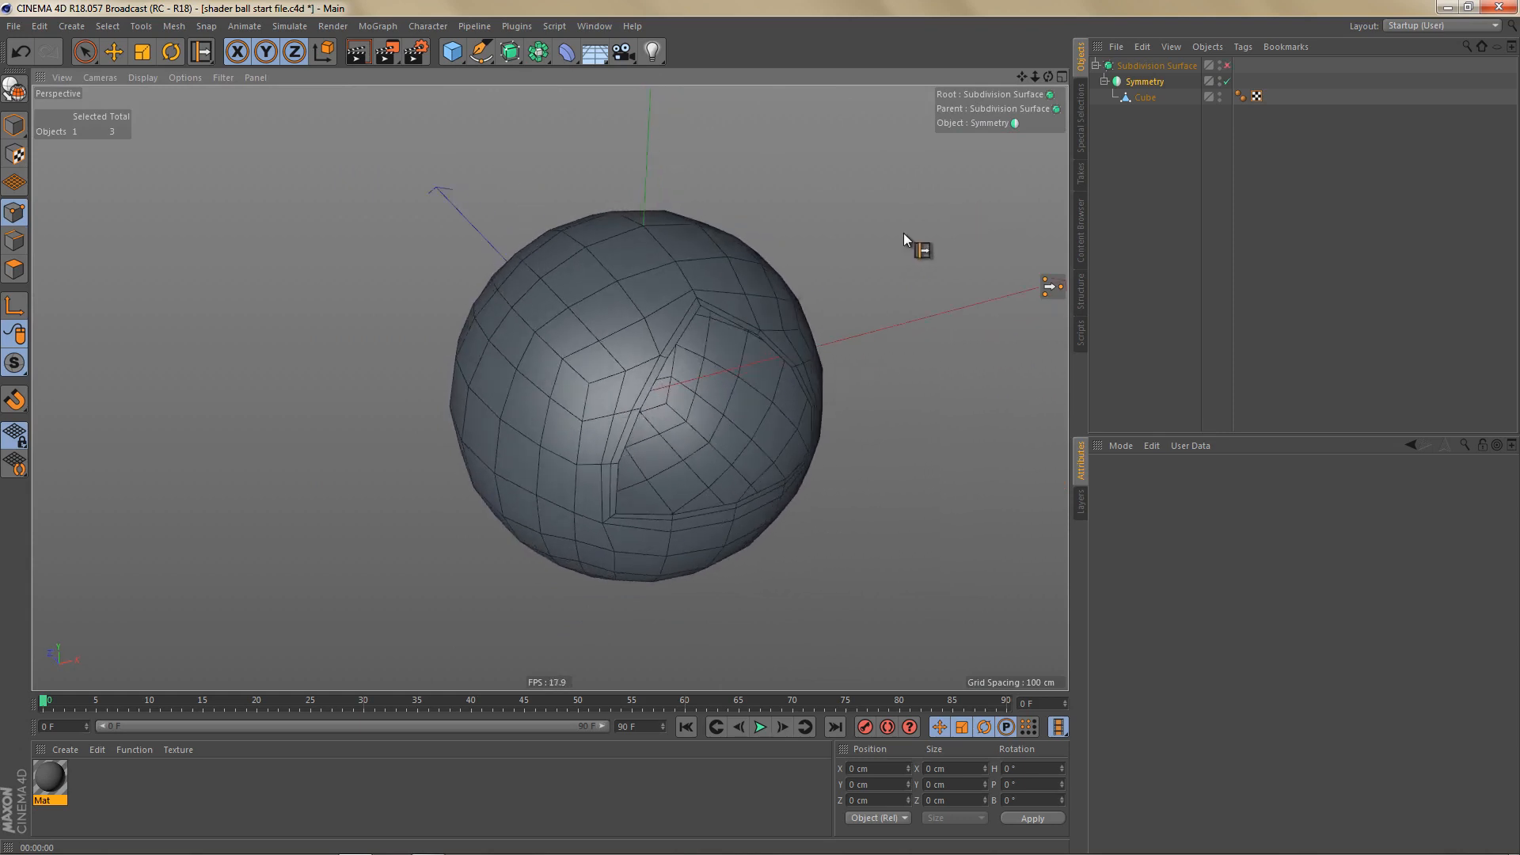
left_click(1144, 97)
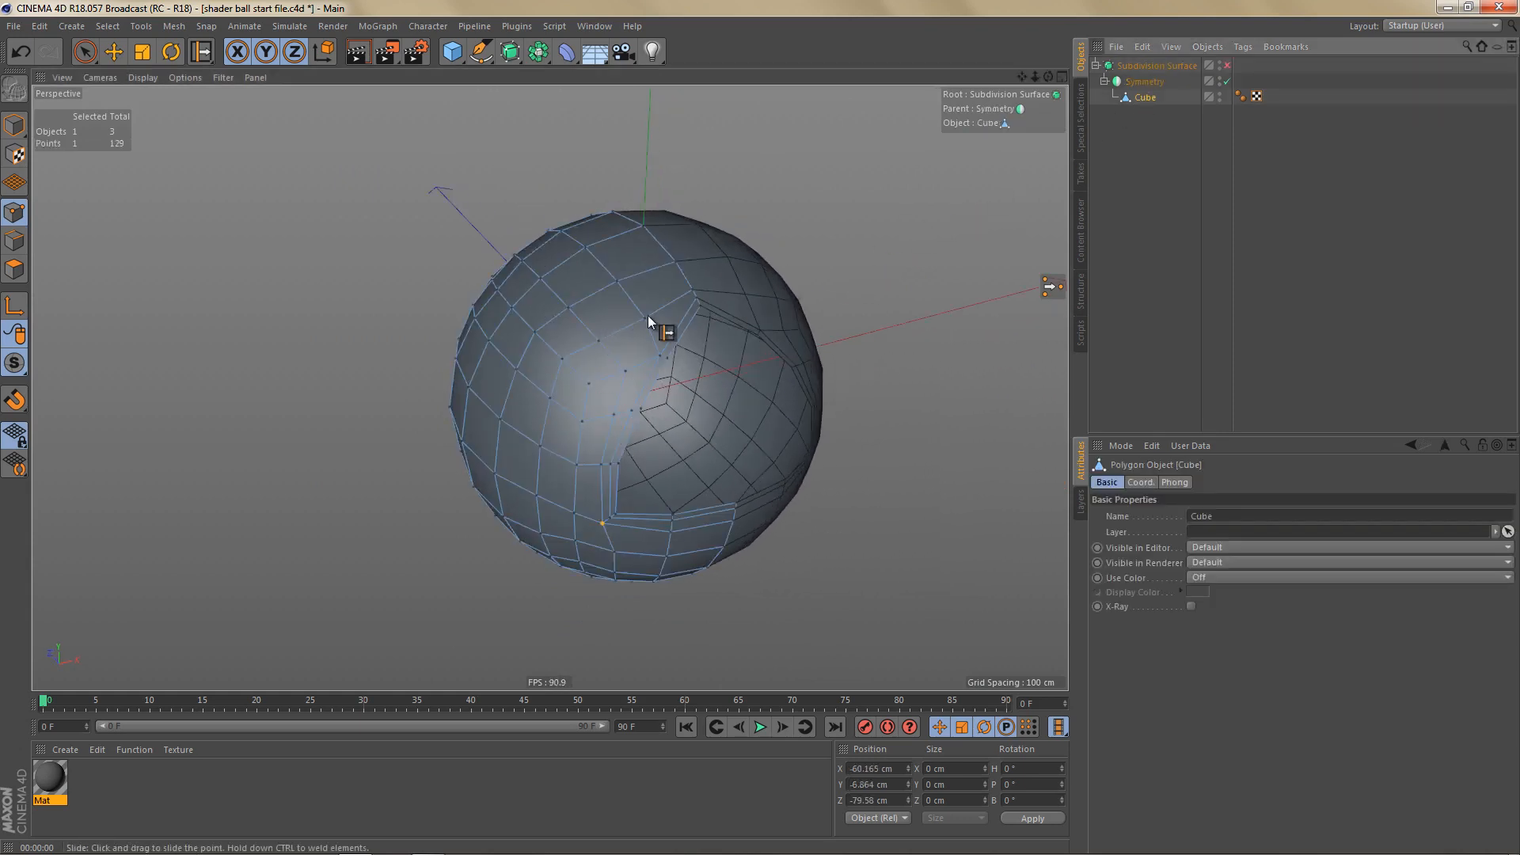
Step: Enable the Subdivision Surface and set both its editor and renderer subdivision levels to 1
scroll(665, 325, "up", 3)
scroll(628, 339, "up", 1)
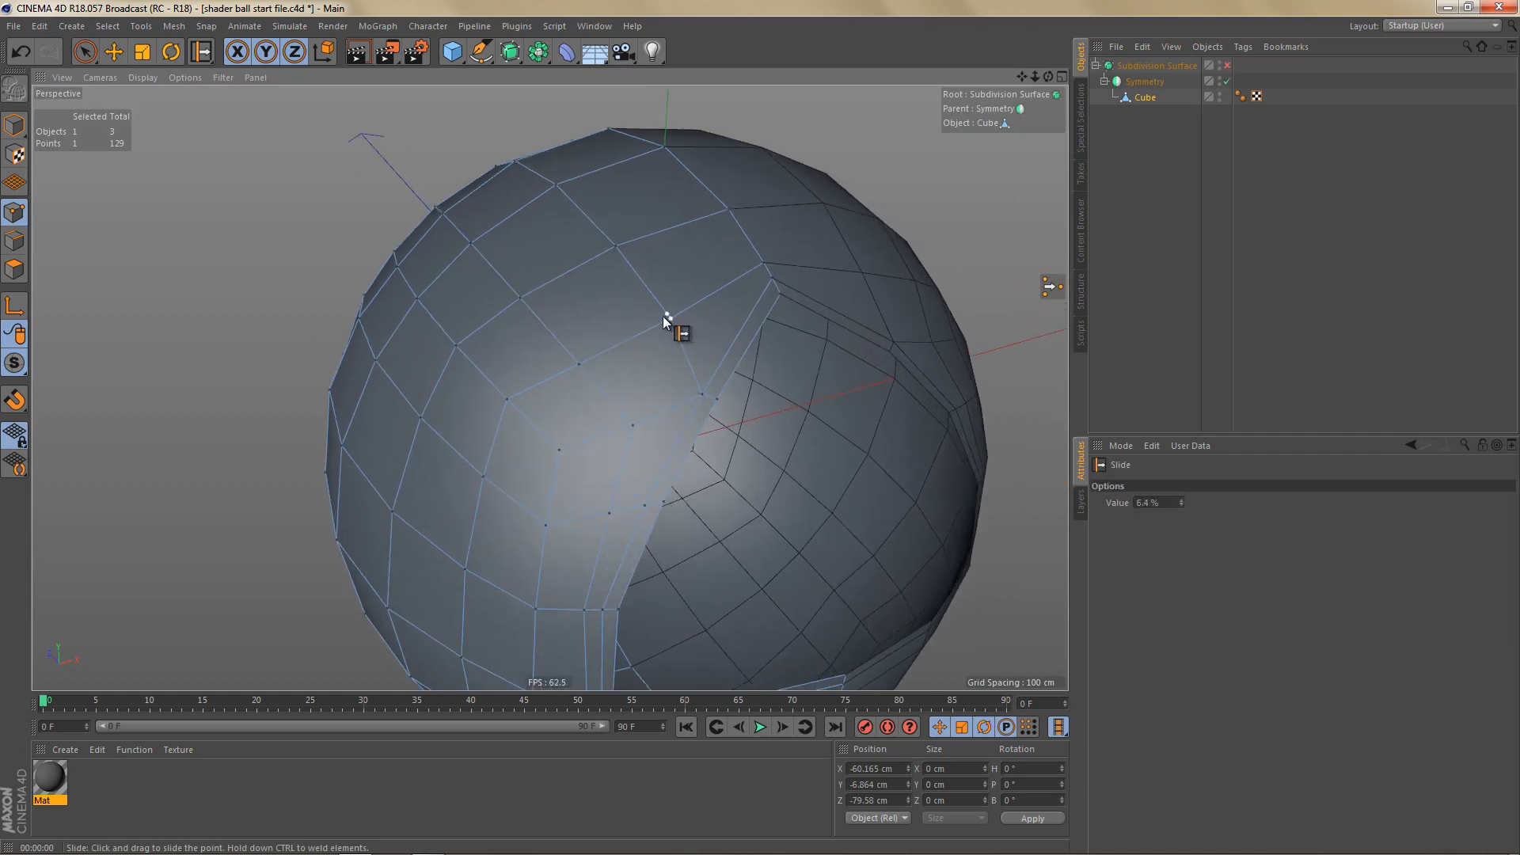
scroll(648, 359, "down", 3)
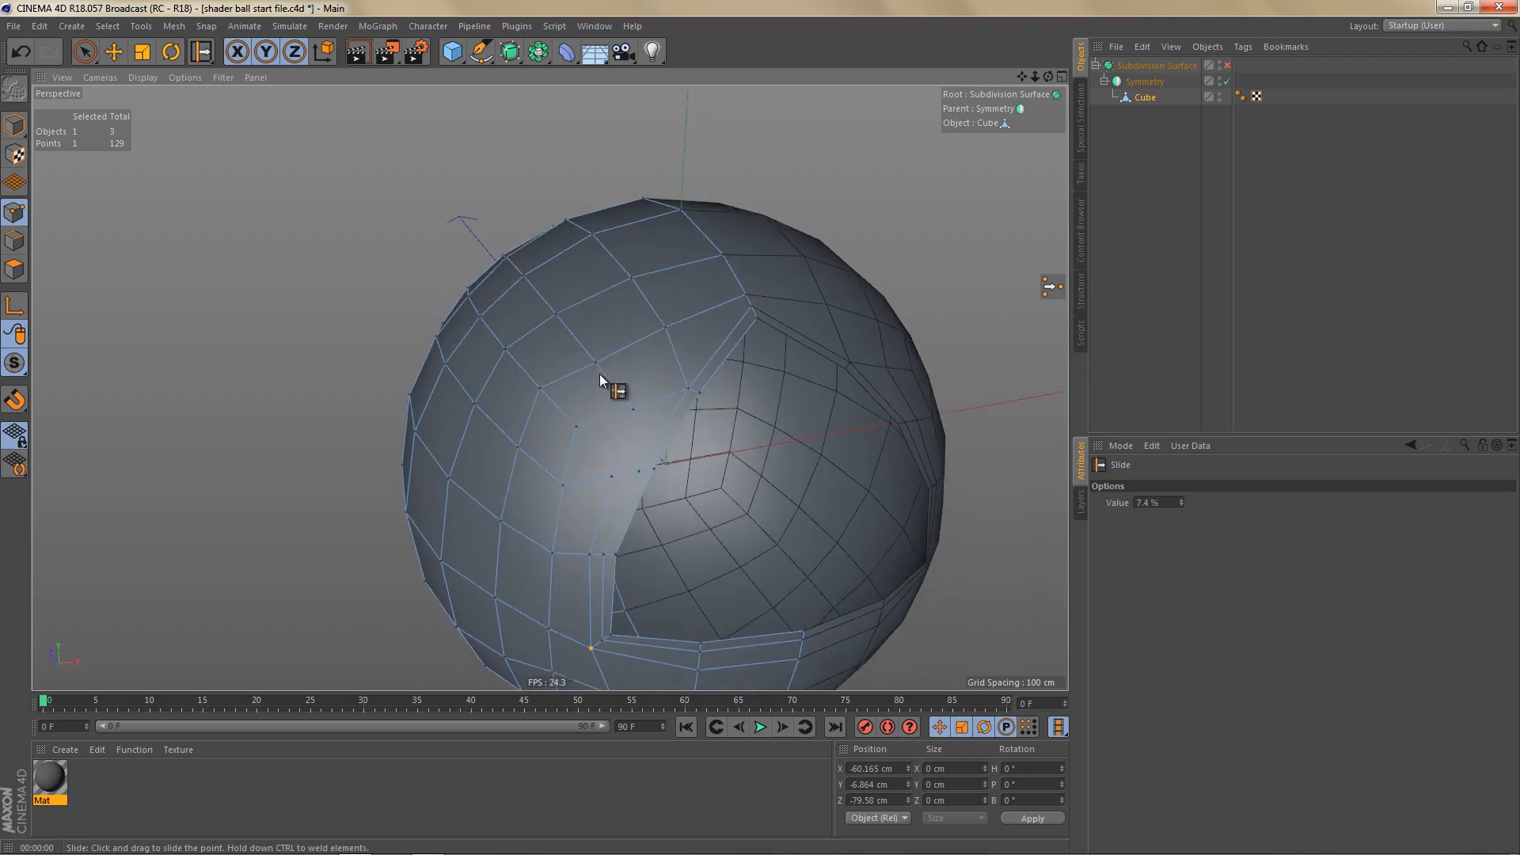
scroll(604, 400, "down", 2)
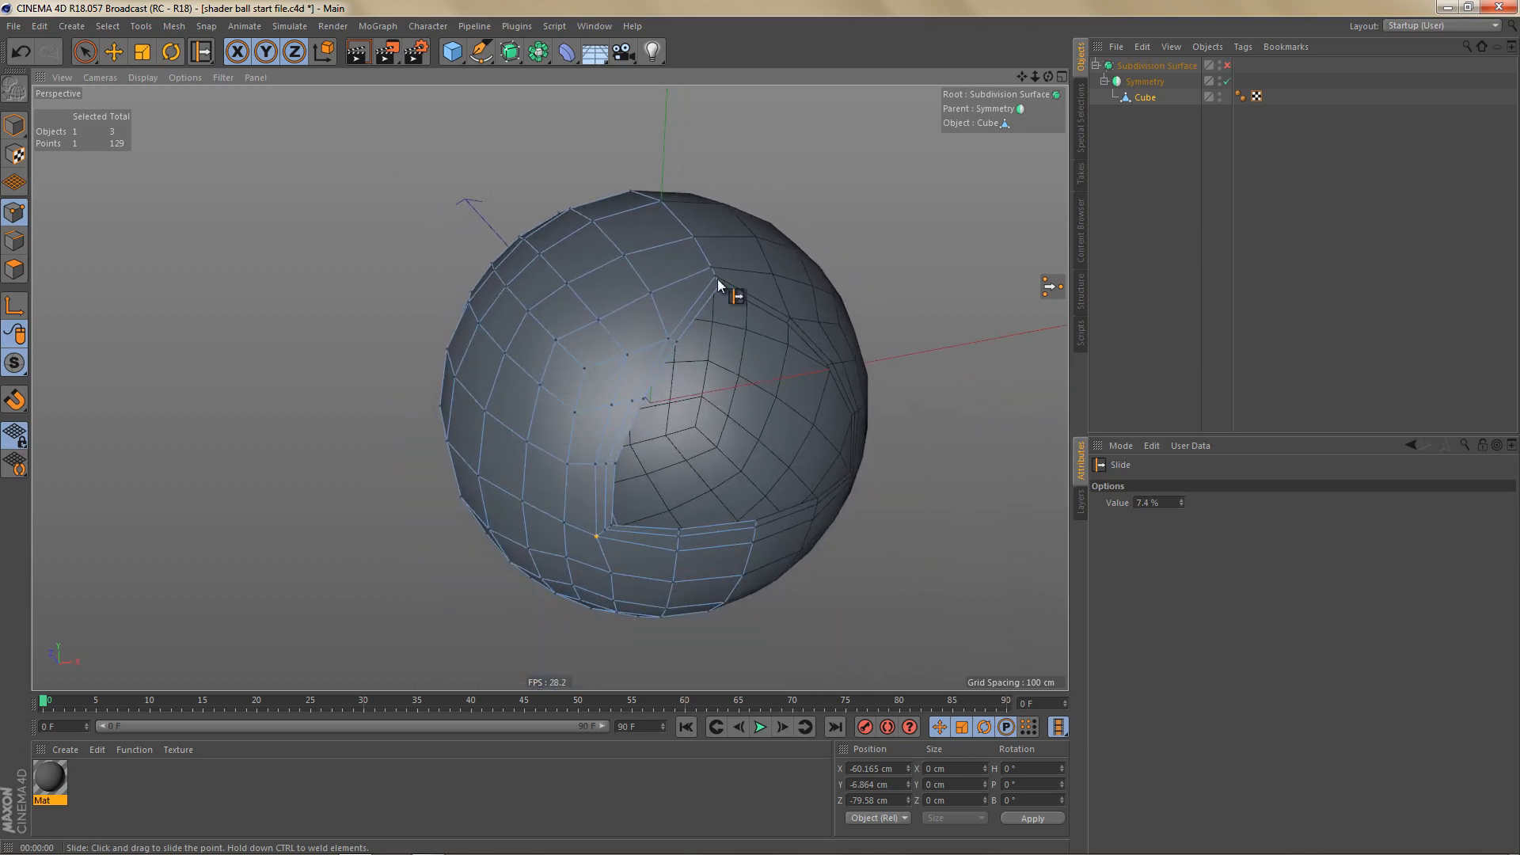
left_click(1154, 66)
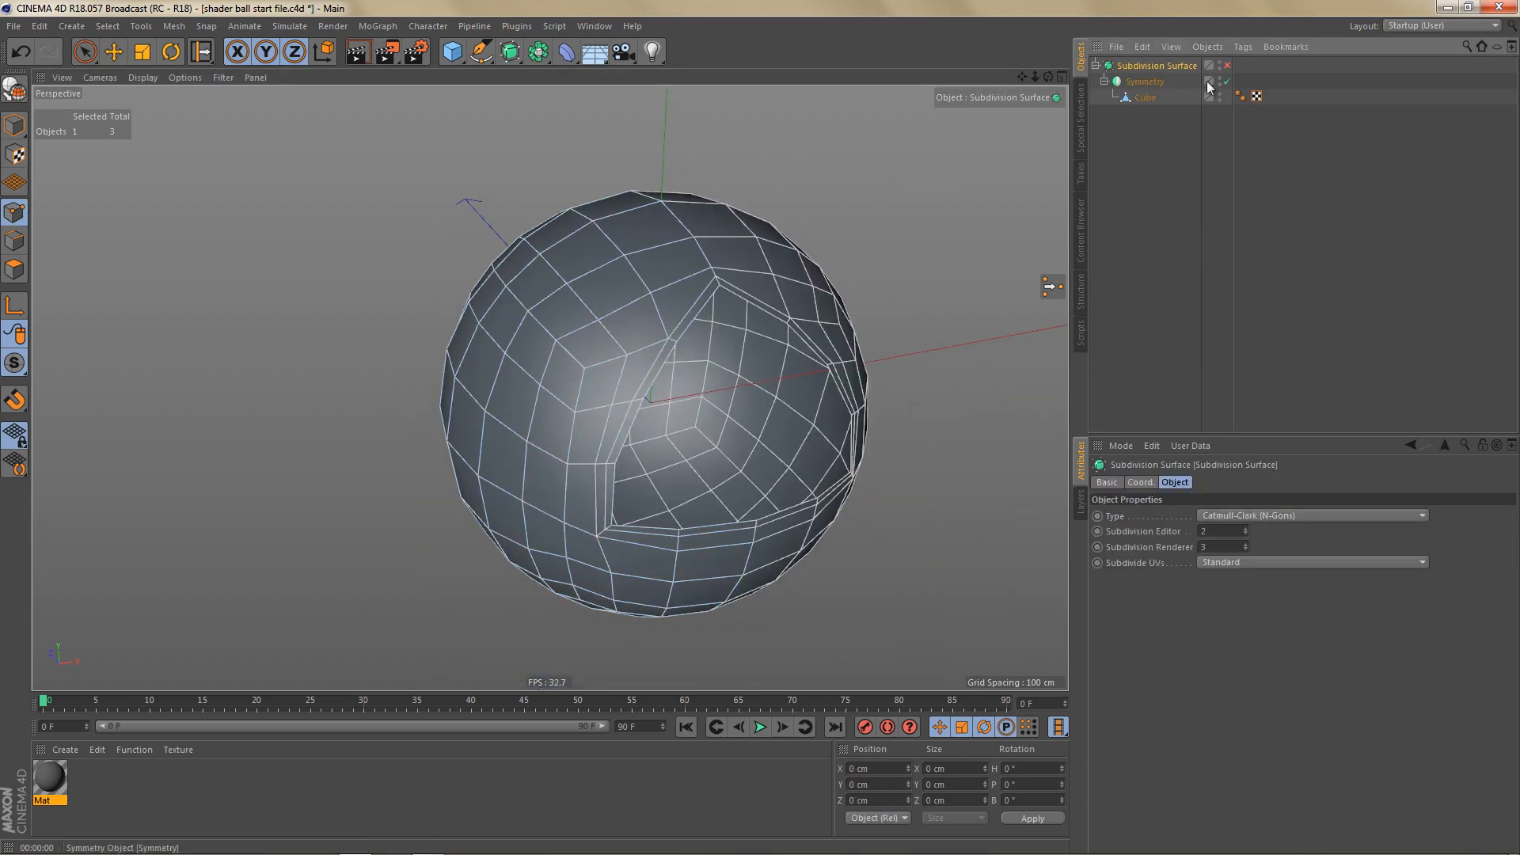
left_click(1227, 65)
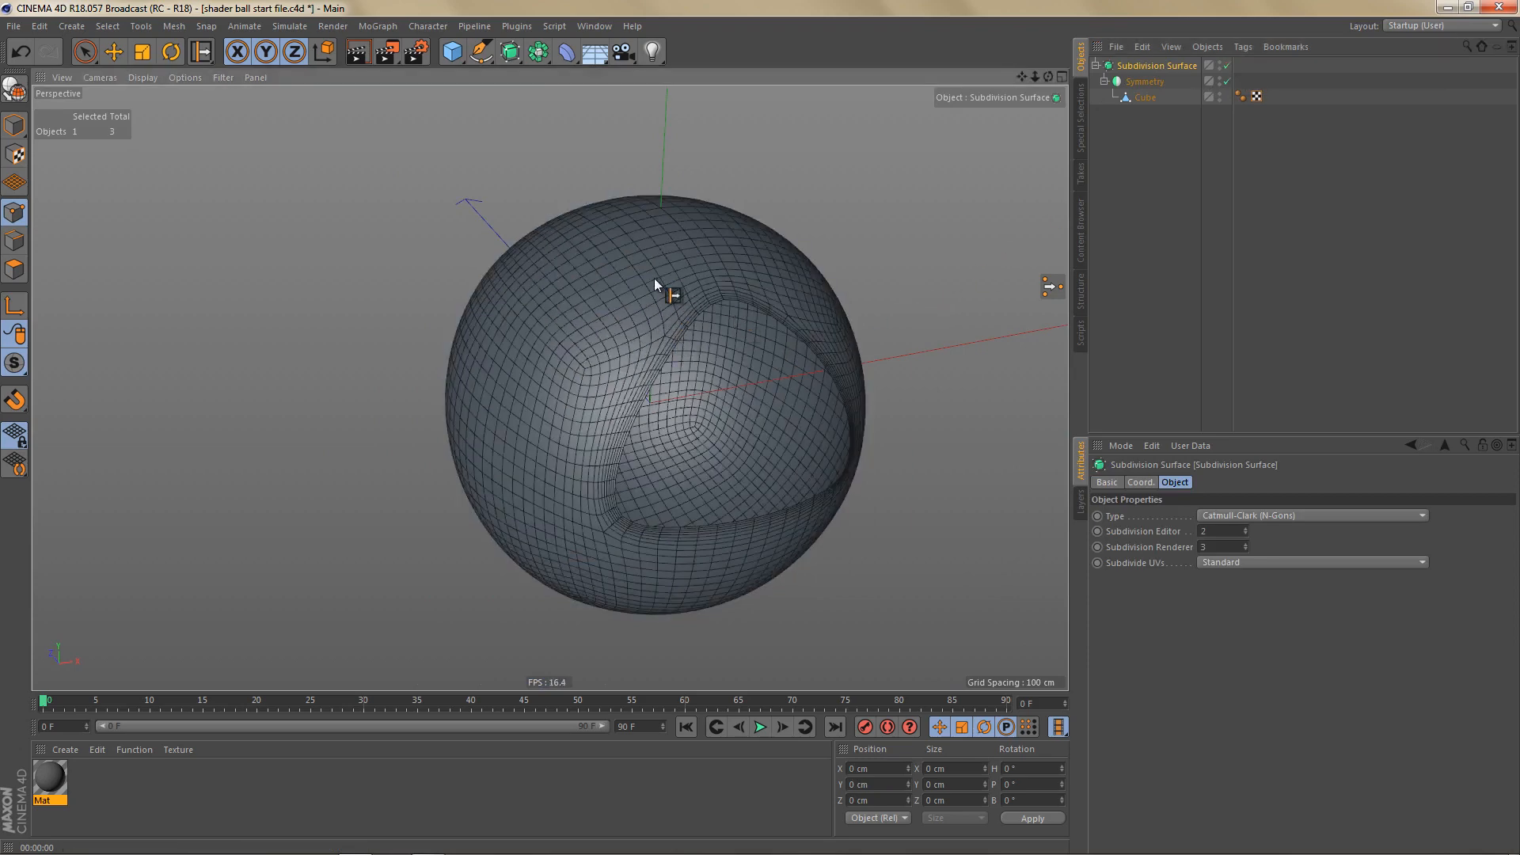
left_click_drag(672, 292, 678, 298, "alt")
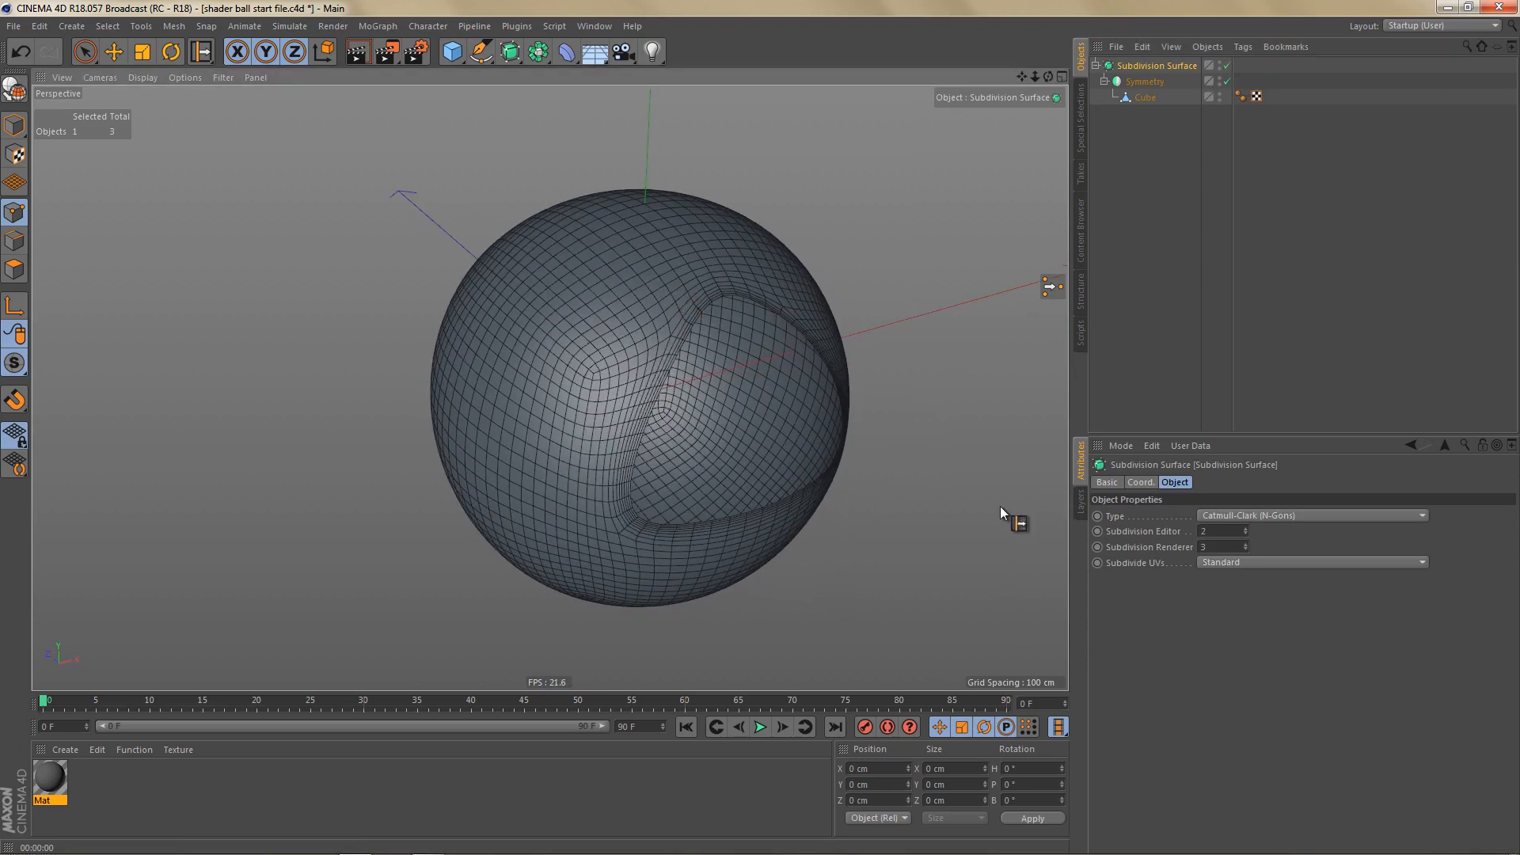
left_click(1245, 534)
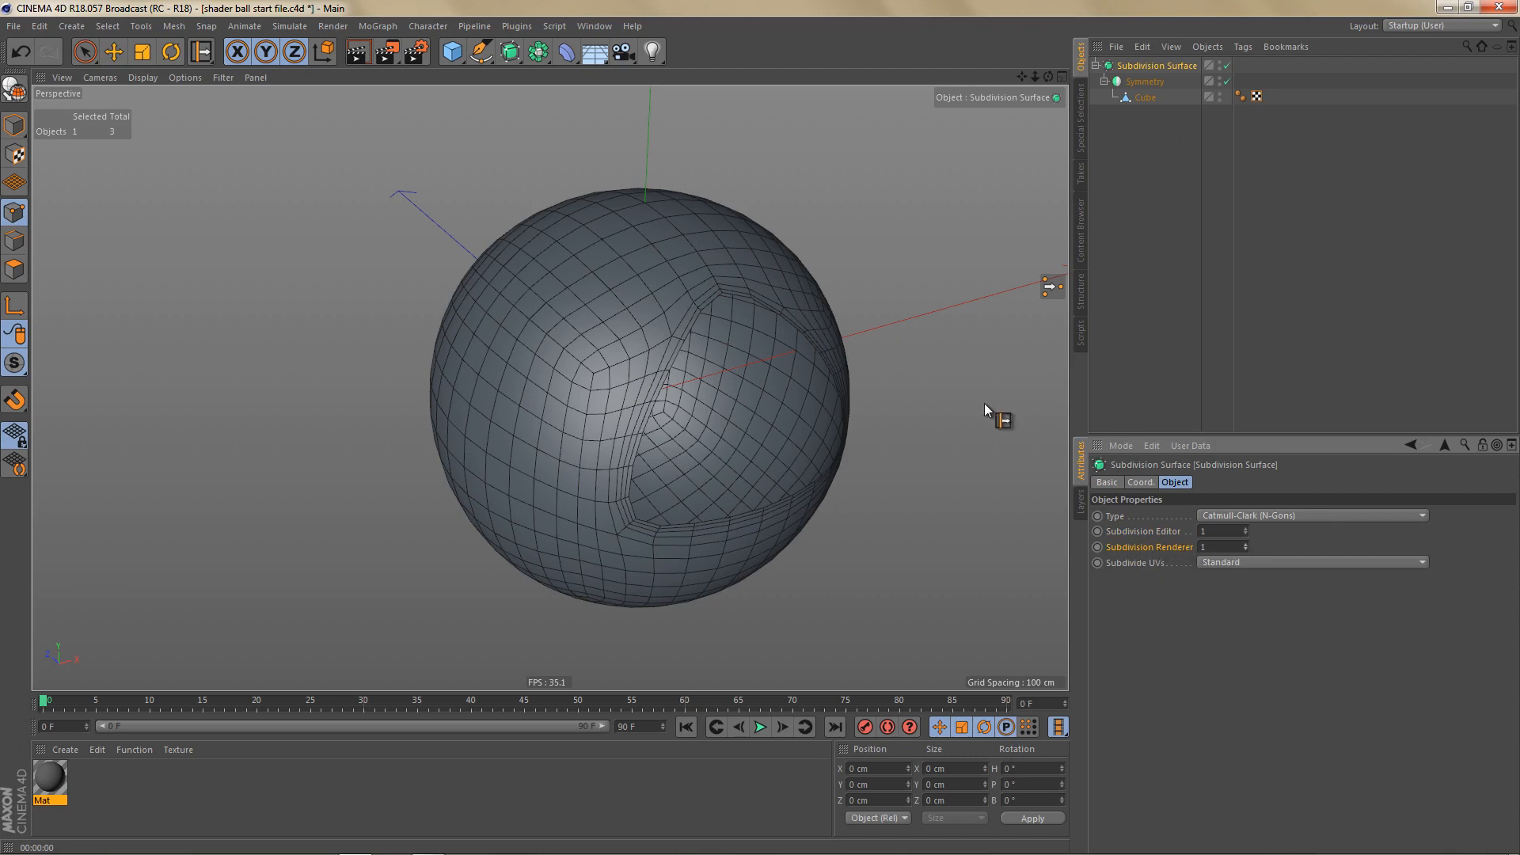
middle_click_drag(753, 336, 766, 307, "alt")
right_click_drag(699, 339, 996, 266, "alt")
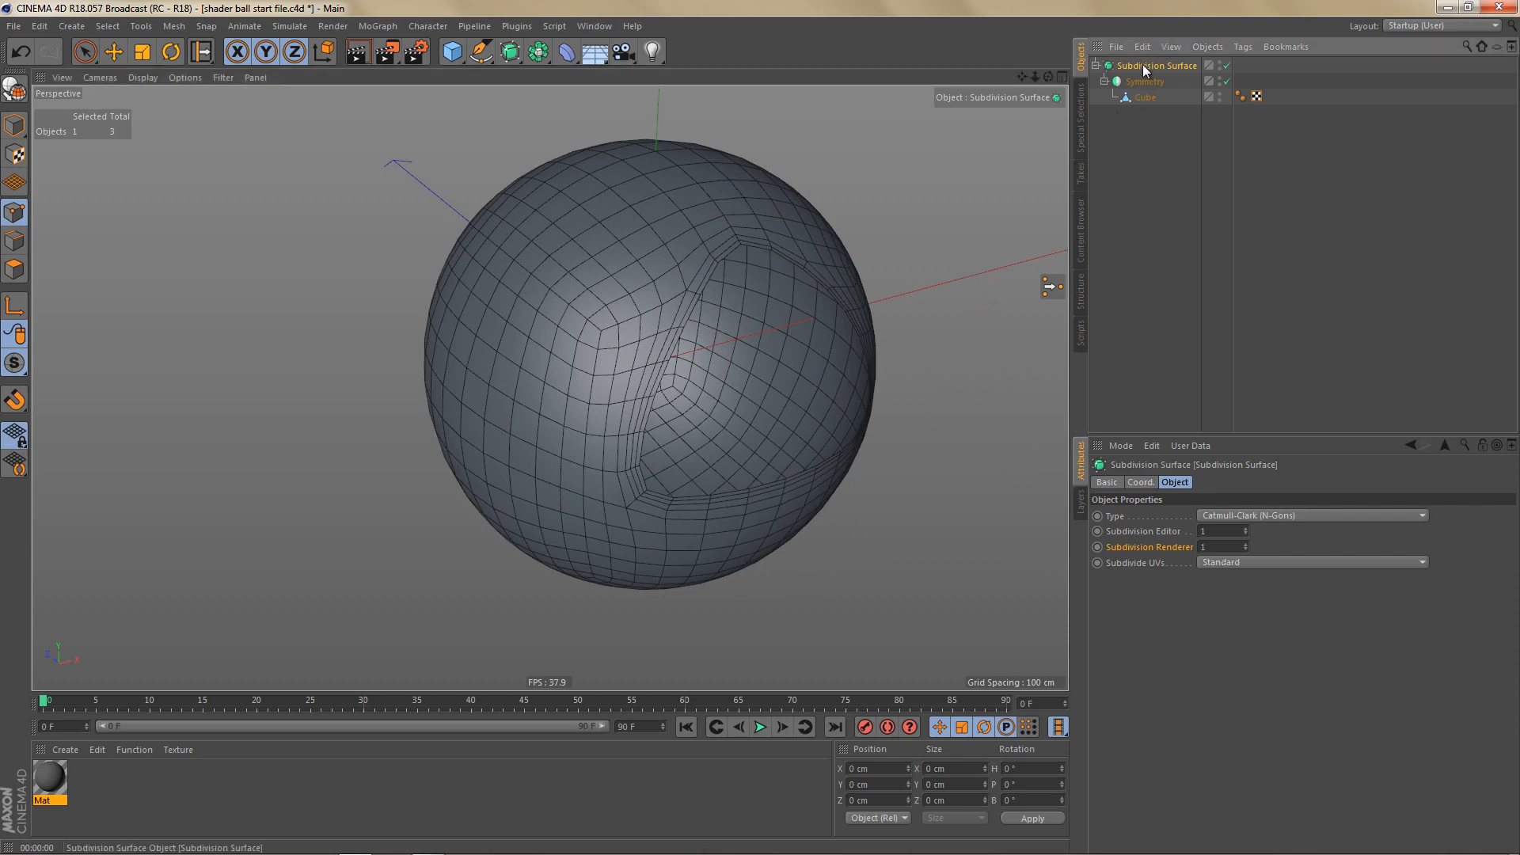
Step: Make the Subdivision Surface editable, move the resulting Cube out of the hierarchy and delete the empty null
key("c")
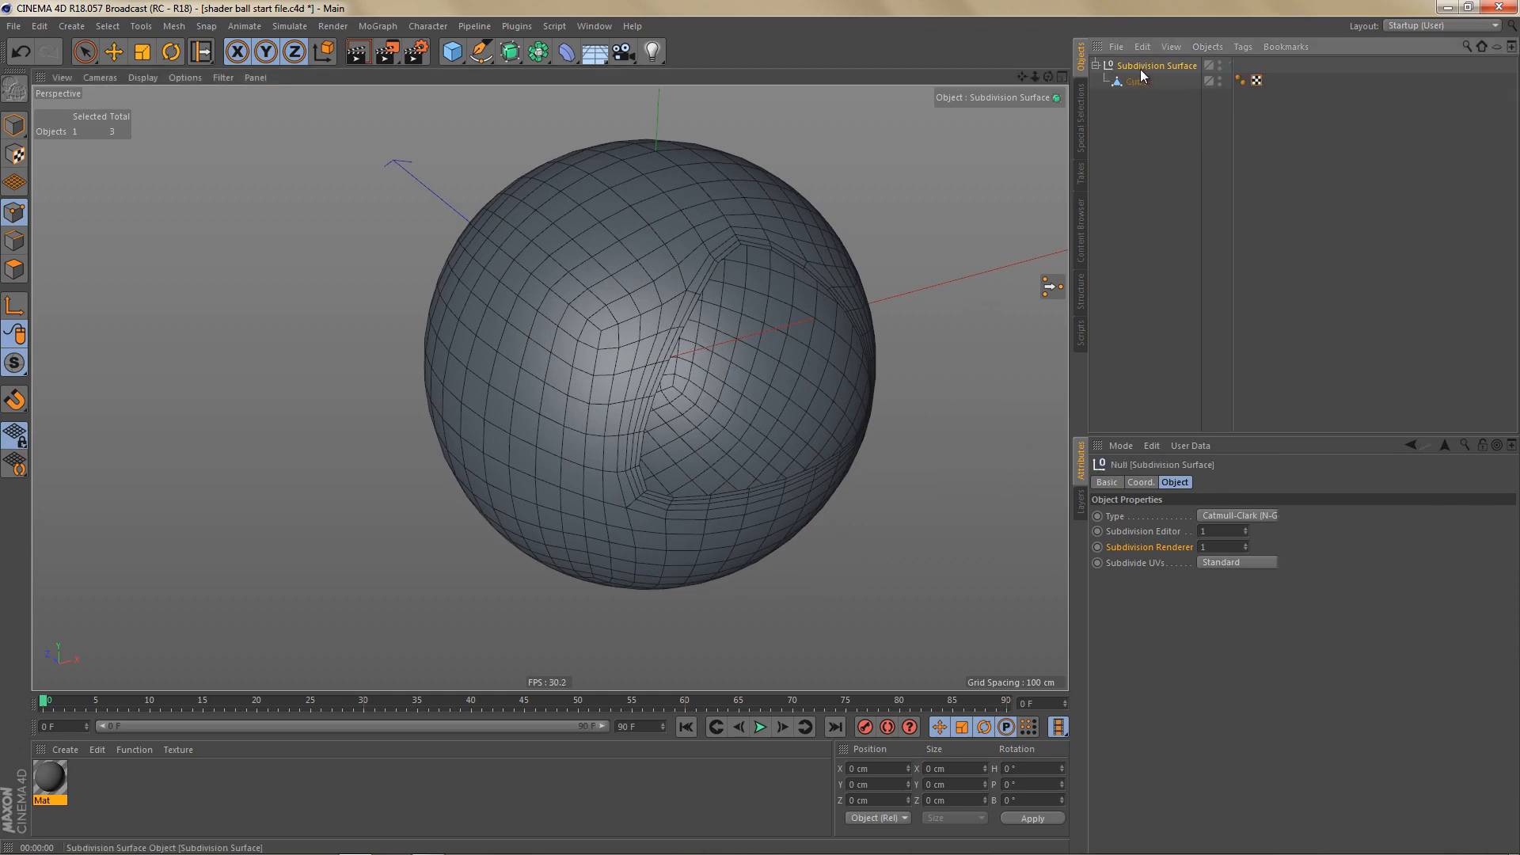
left_click_drag(1134, 82, 1128, 126)
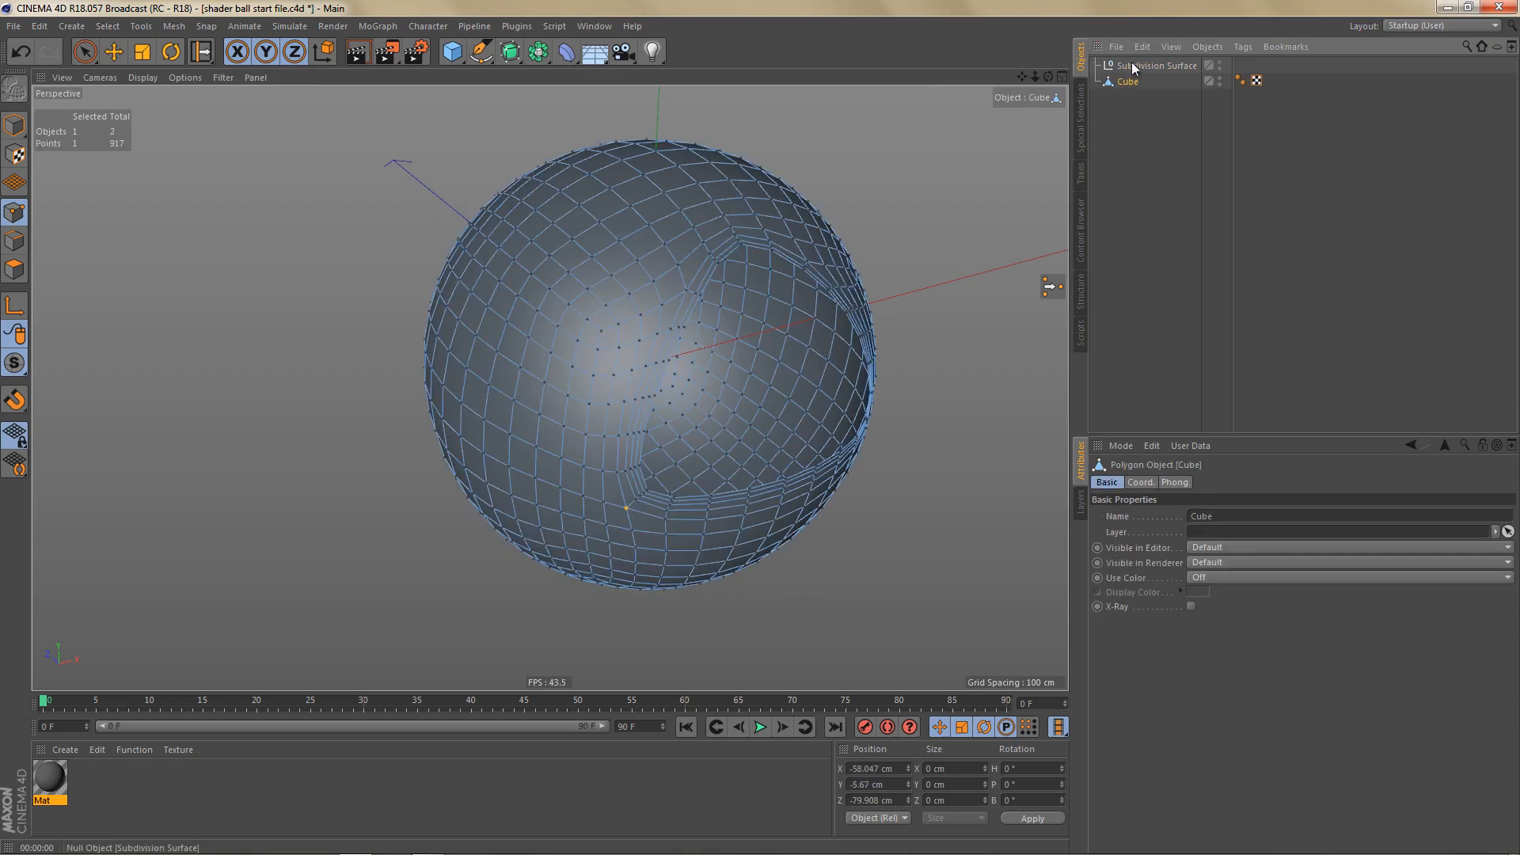
left_click(1133, 64)
key("Delete")
left_click(1127, 66)
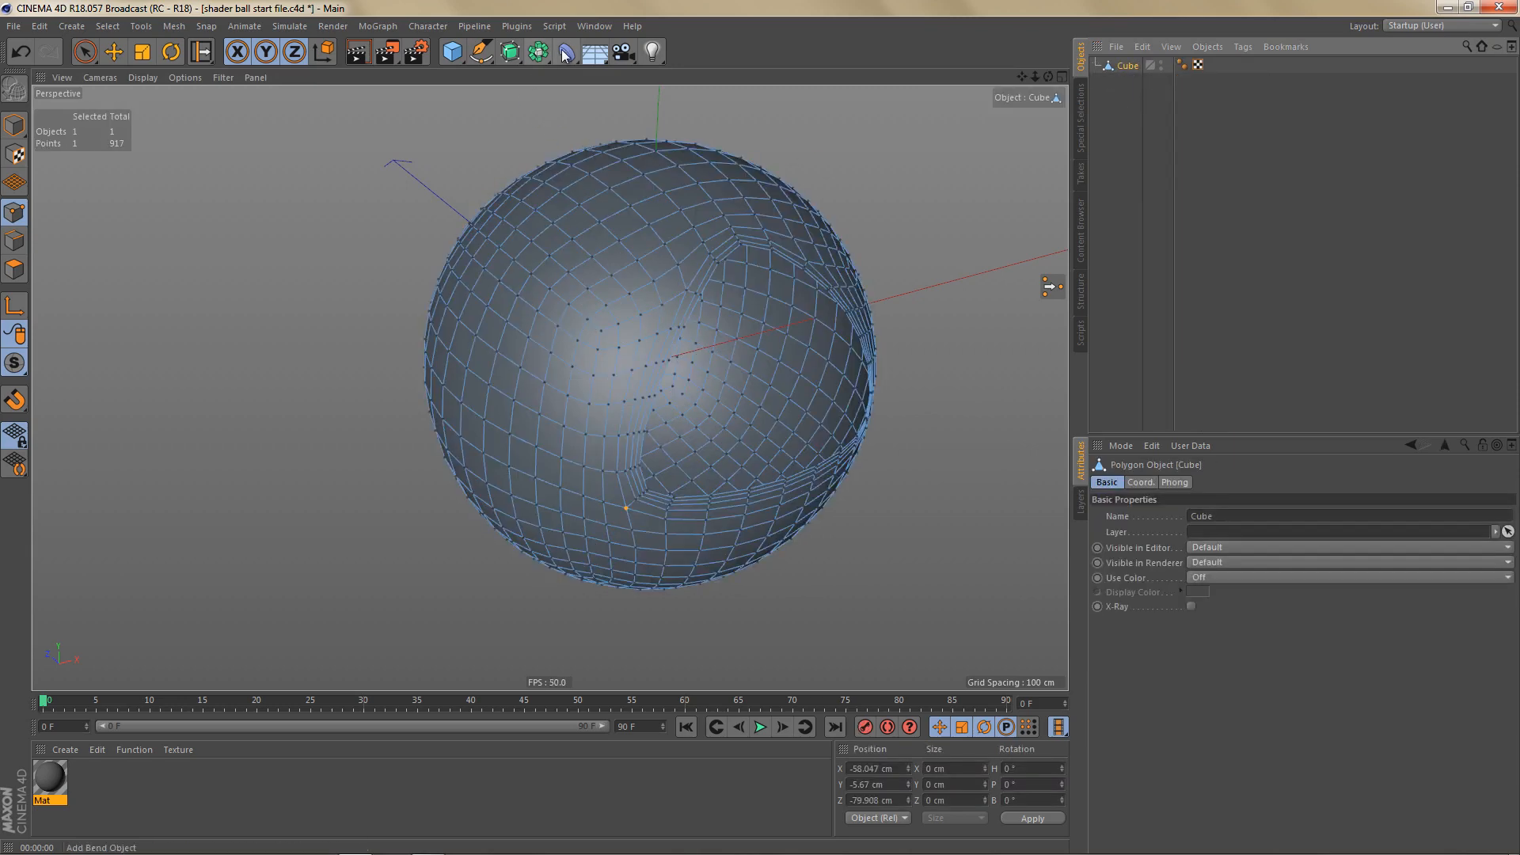
Step: Add a Spherify deformer to the Cube with a radius of 100 cm and a strength of 100%
left_click_drag(567, 52, 961, 159)
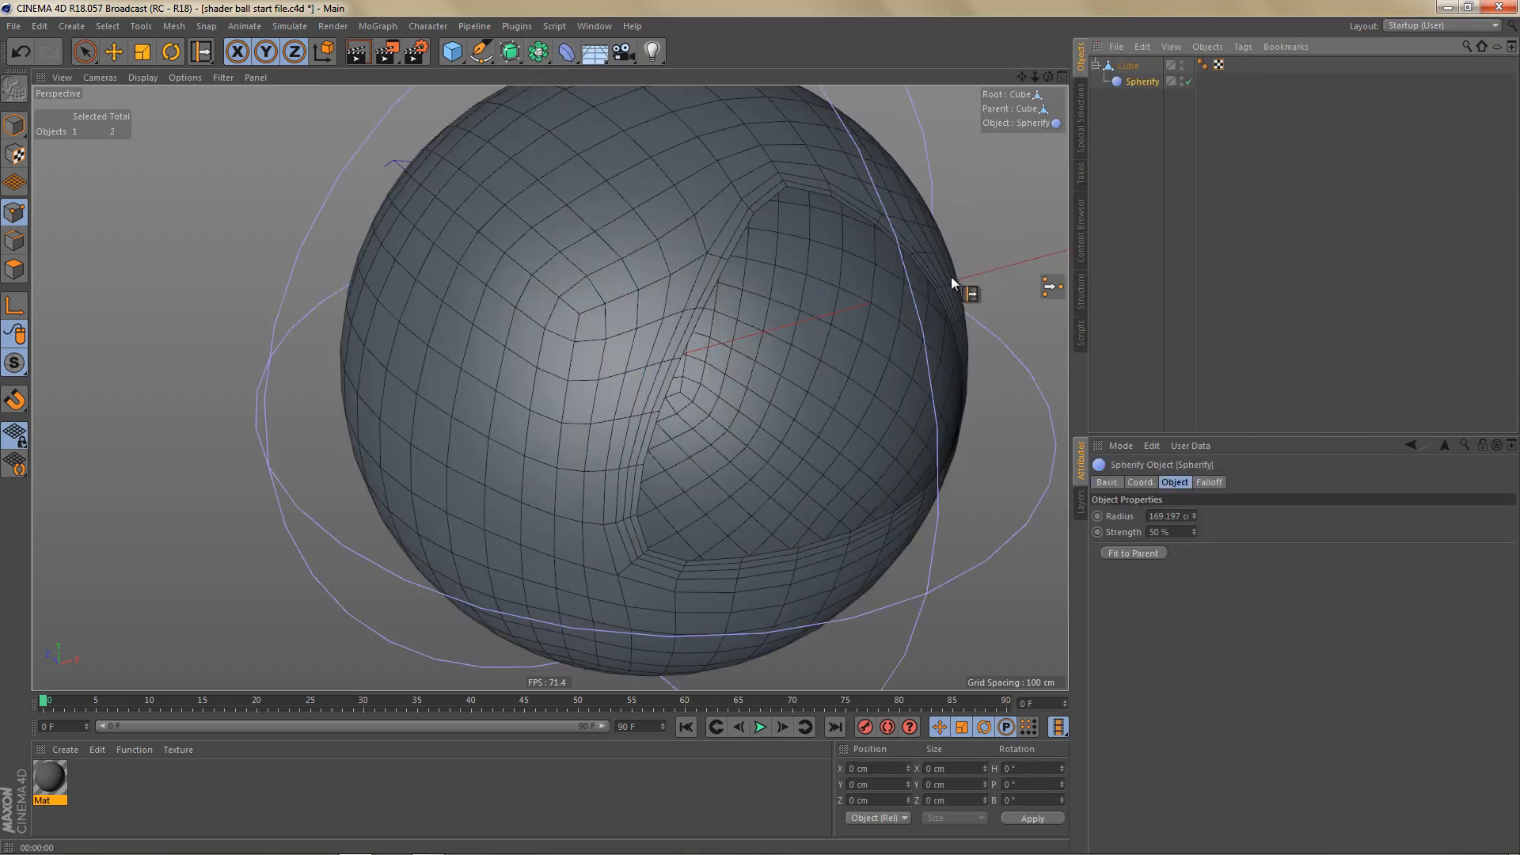
left_click(1151, 517)
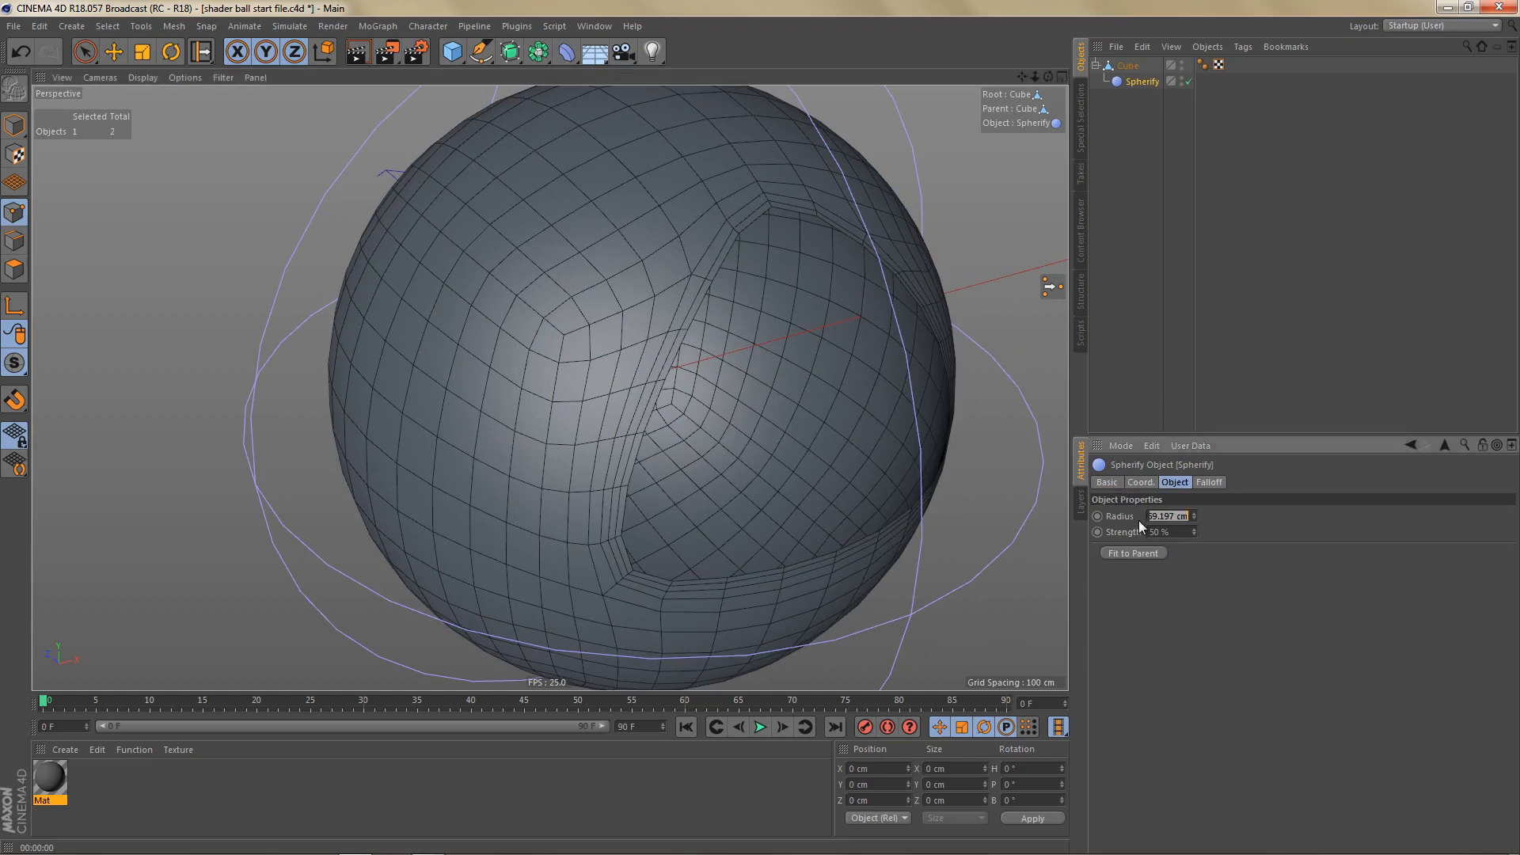
type("100")
key("Tab")
type("100")
key("Return")
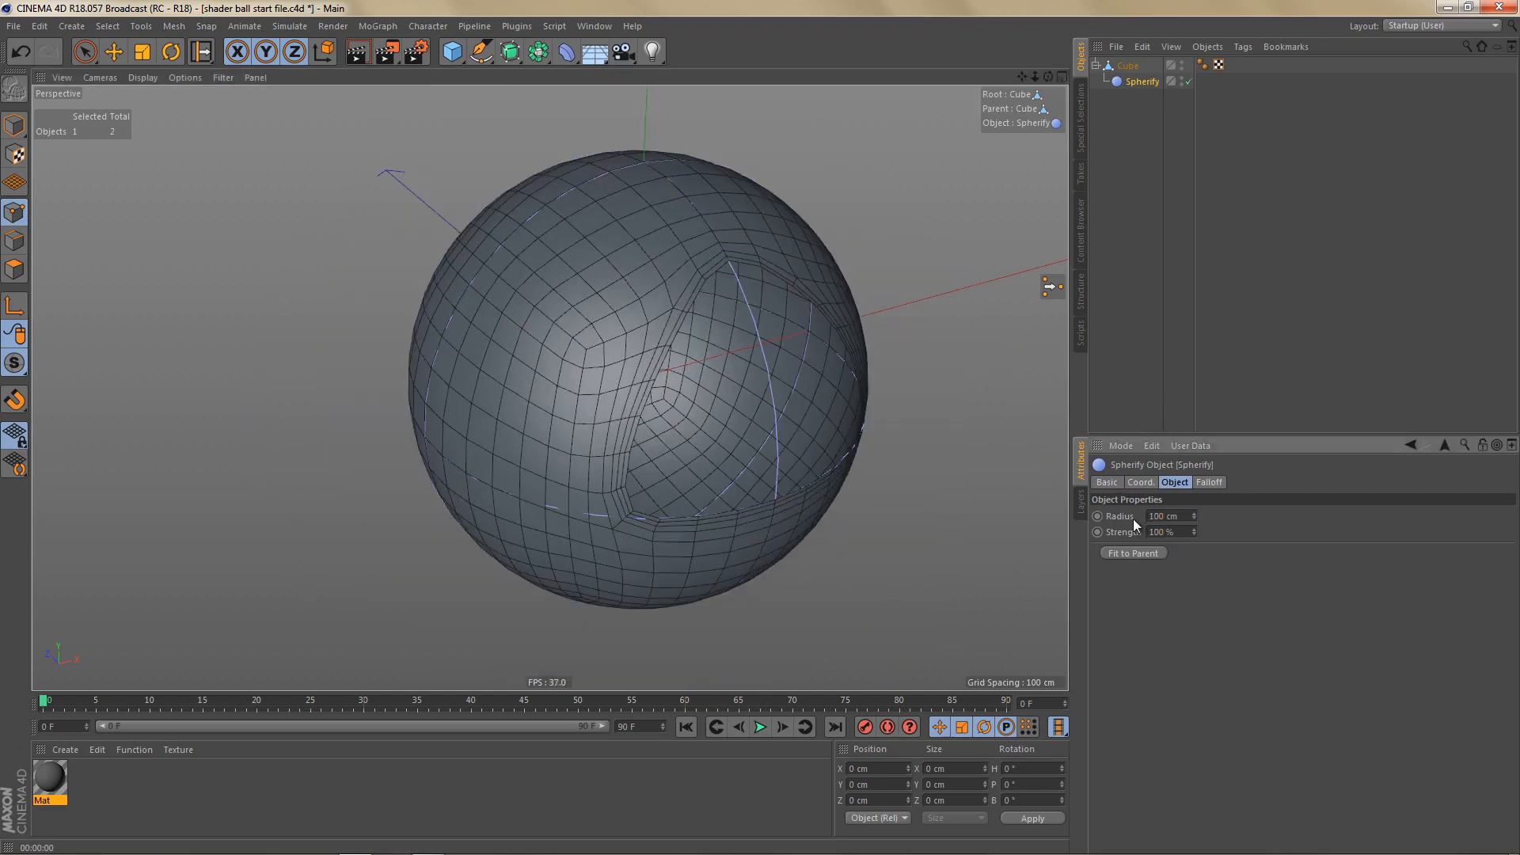
Step: Bake the spherified Cube with Current State to Object and delete the original Cube with its deformer
right_click(1132, 65)
left_click(1225, 439)
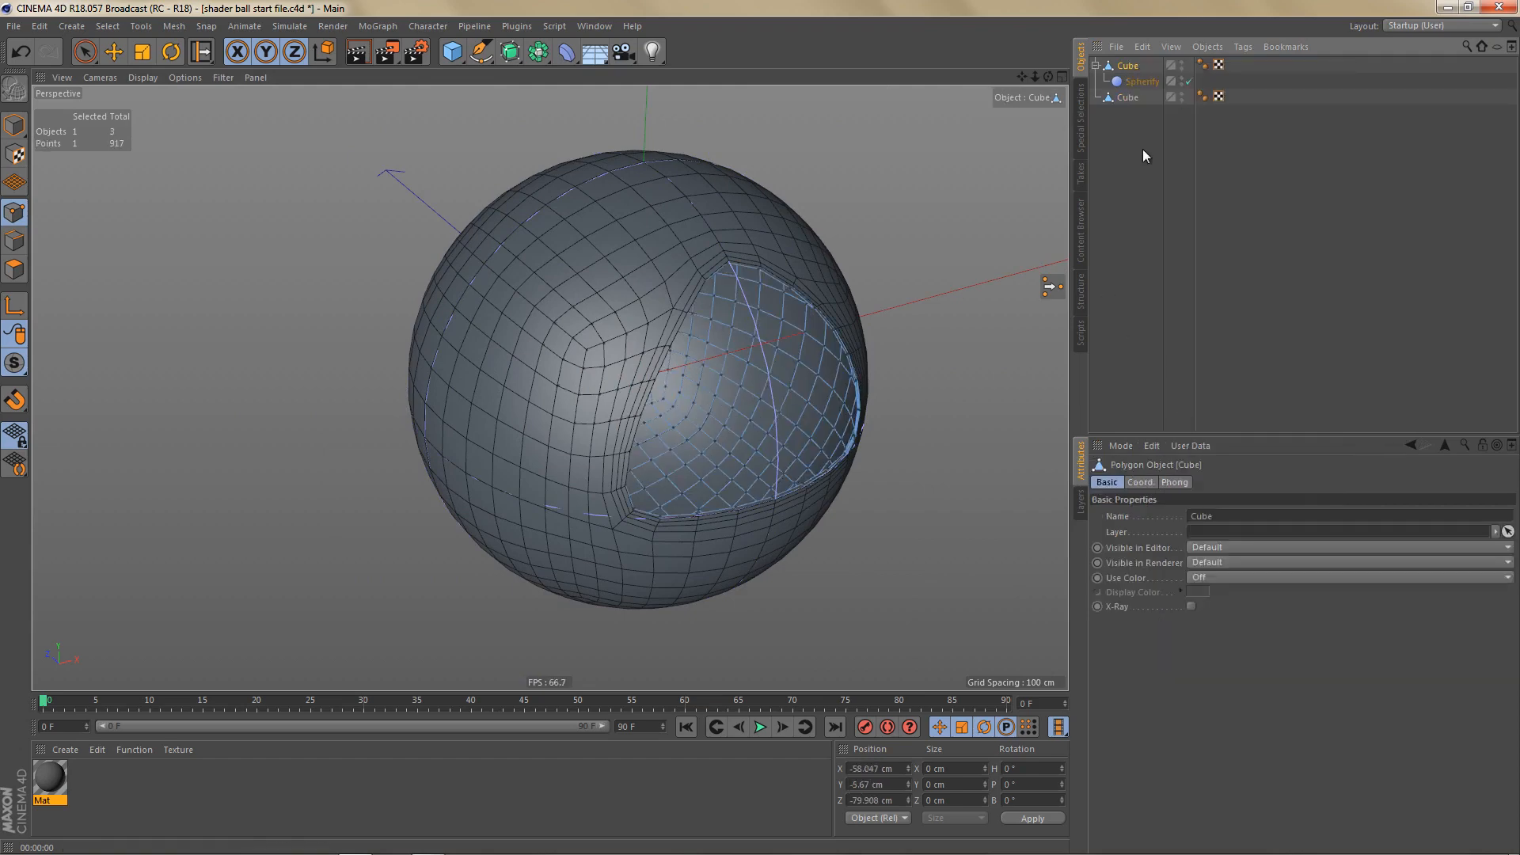
key("Delete")
left_click(1128, 68)
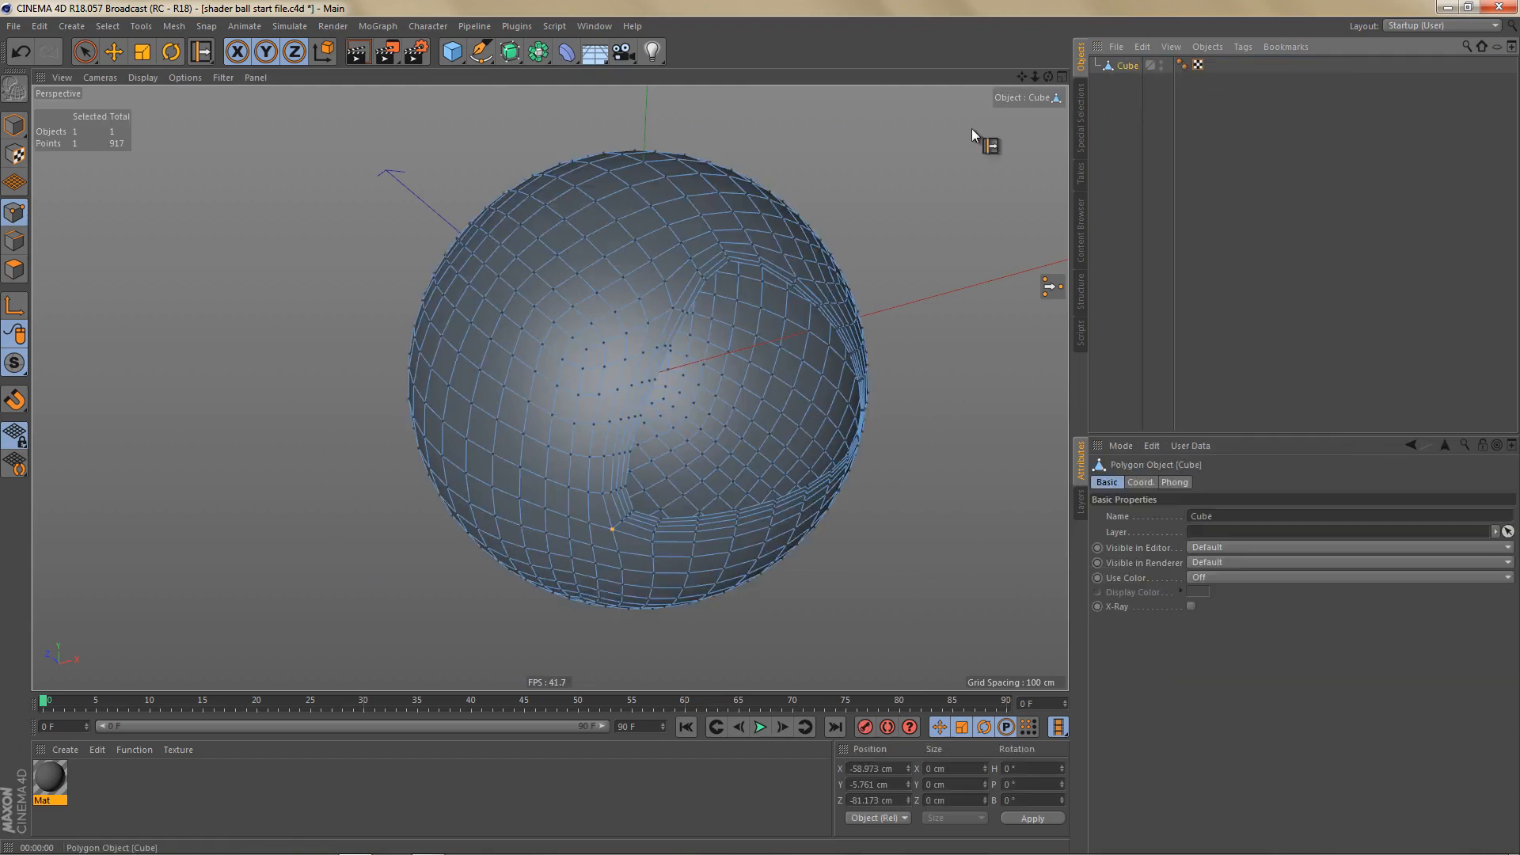
Step: Put the Cube under a new Subdivision Surface and render the view of the opening from above
left_click(510, 52, "alt")
mouse_move(750, 272)
left_mouse_down("alt")
mouse_move(713, 301)
mouse_move(721, 267)
mouse_move(653, 408)
mouse_move(638, 400)
left_mouse_up("alt")
key("ctrl+r")
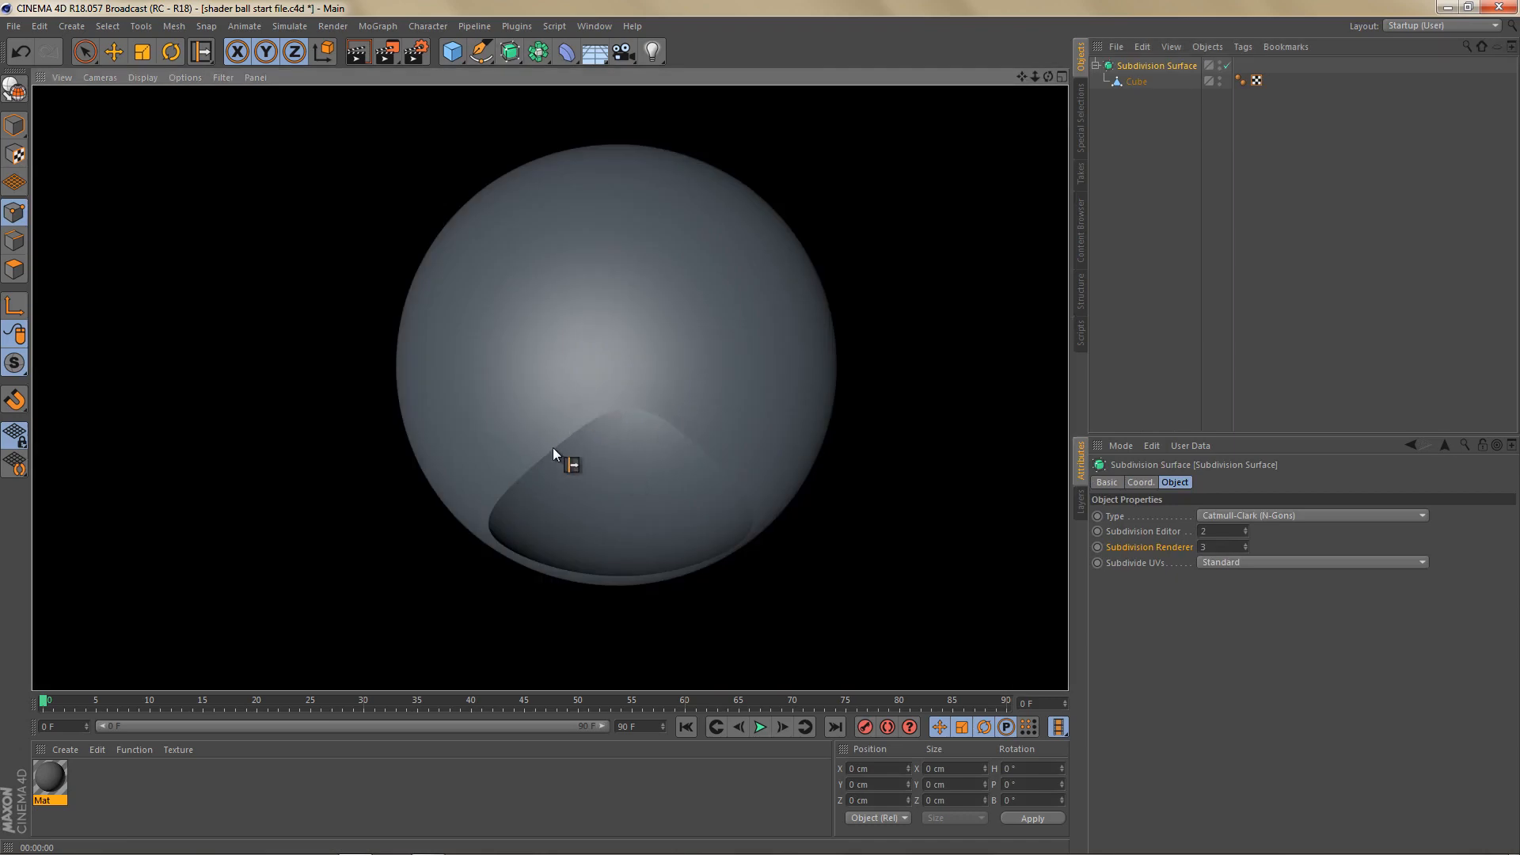
Step: Switch the viewport to isoparm display and view the smoothed ball with its opening
left_click_drag(600, 443, 692, 367, "alt")
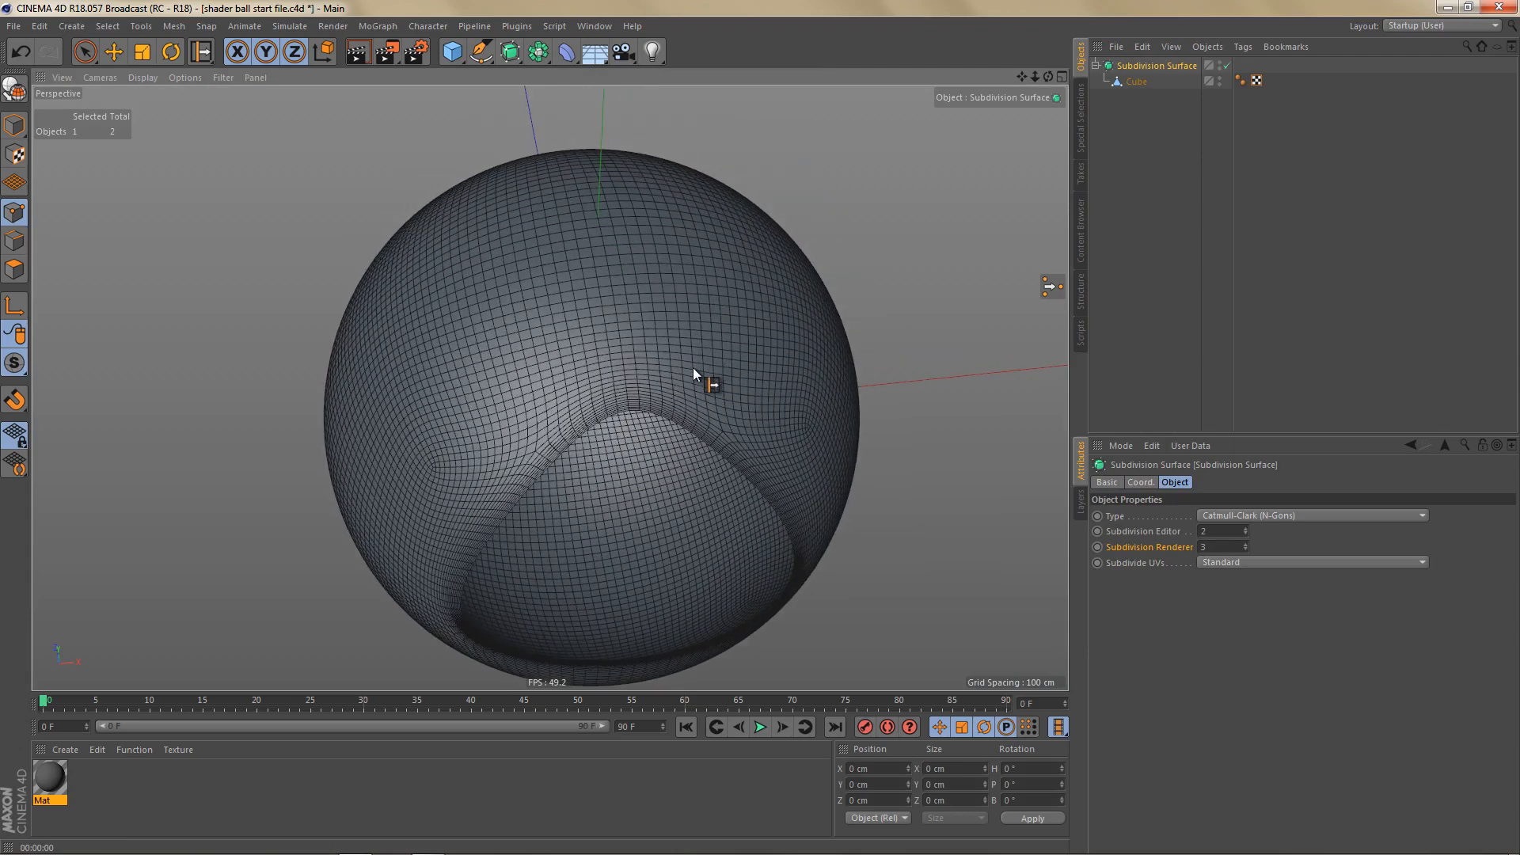
key("i")
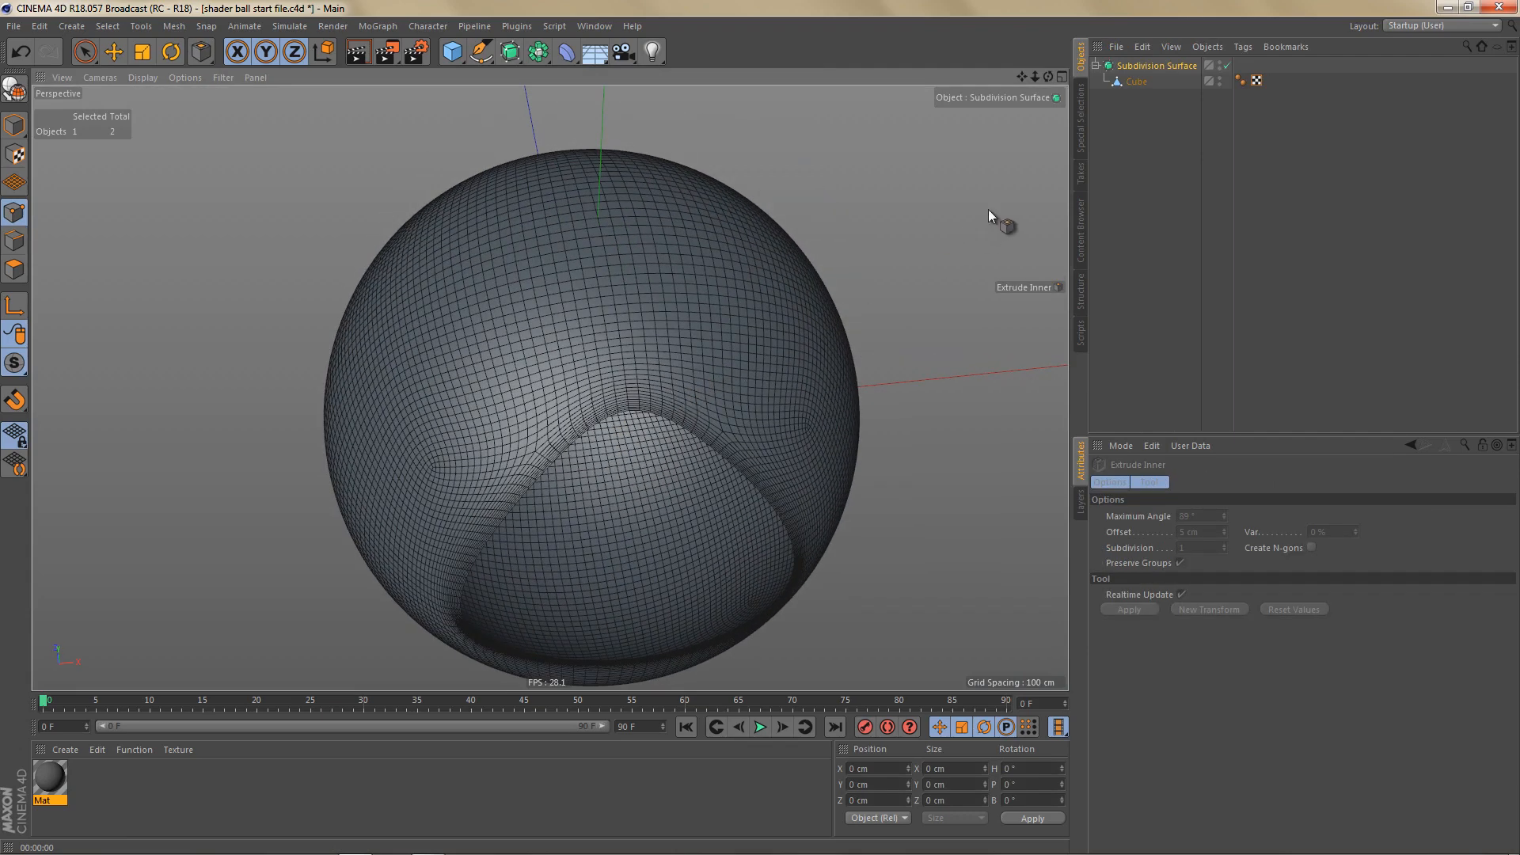
key("n")
key("h")
left_click_drag(691, 329, 720, 282, "alt")
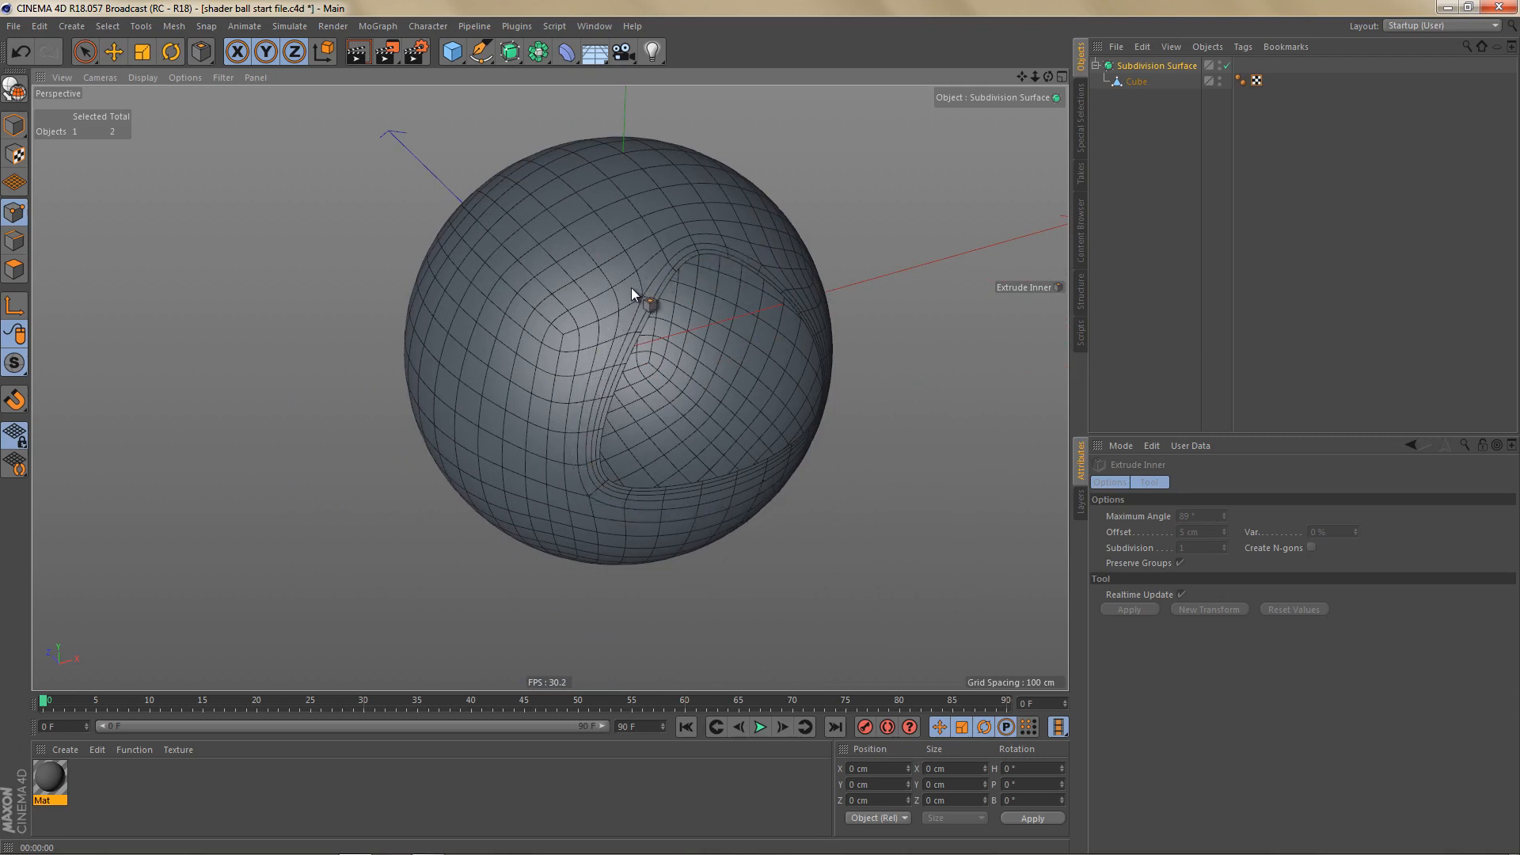
Step: Disable the Subdivision Surface and dissolve the Cube's edge loop running just outside the opening's rim
key("q")
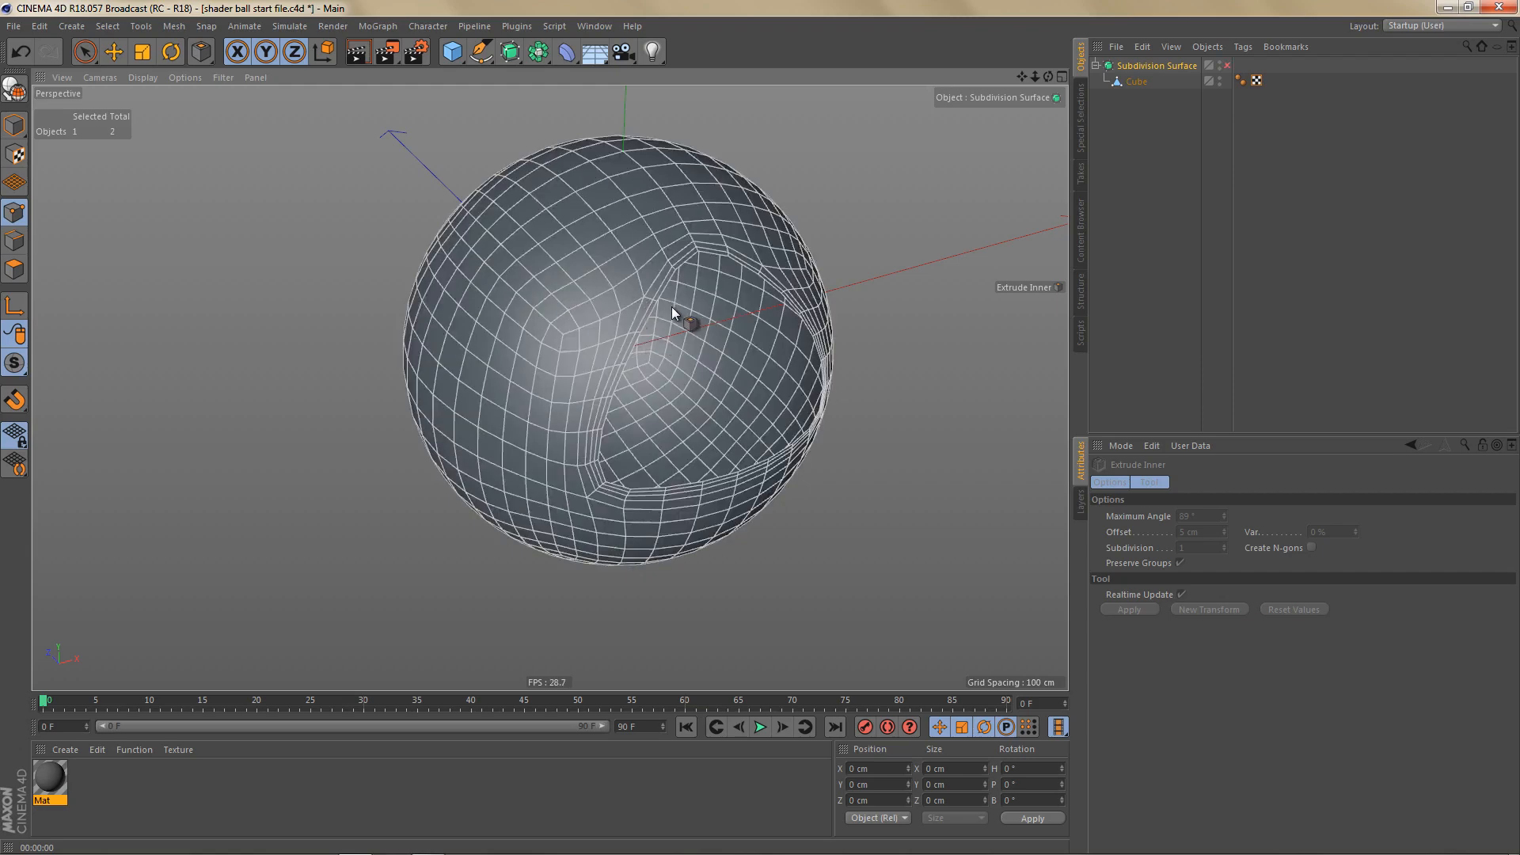
scroll(652, 286, "up", 3)
scroll(653, 282, "up", 2)
scroll(658, 254, "up", 2)
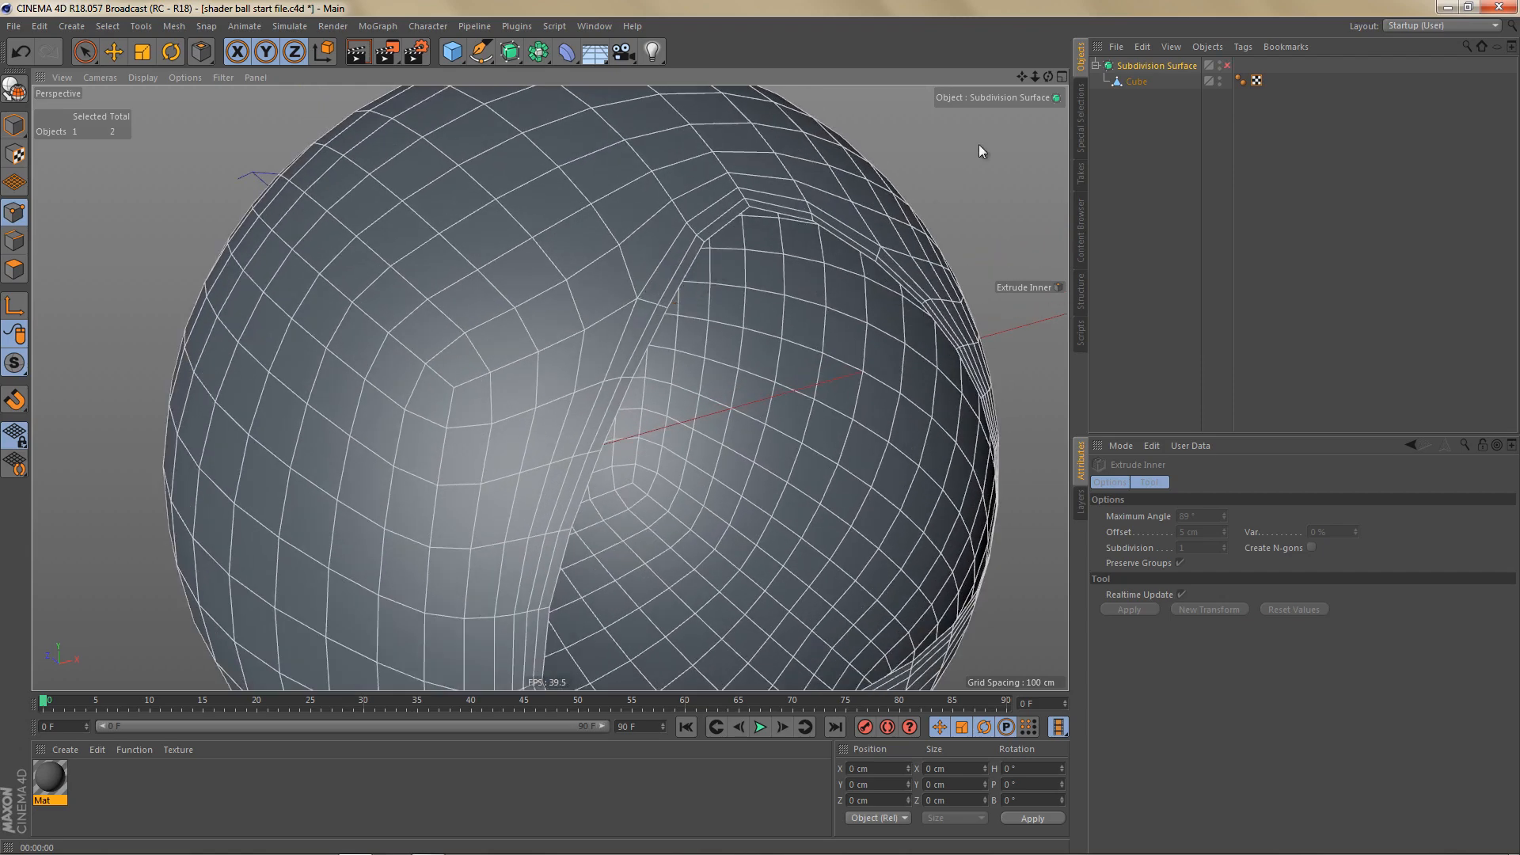
left_click(1136, 81)
scroll(715, 236, "up", 1)
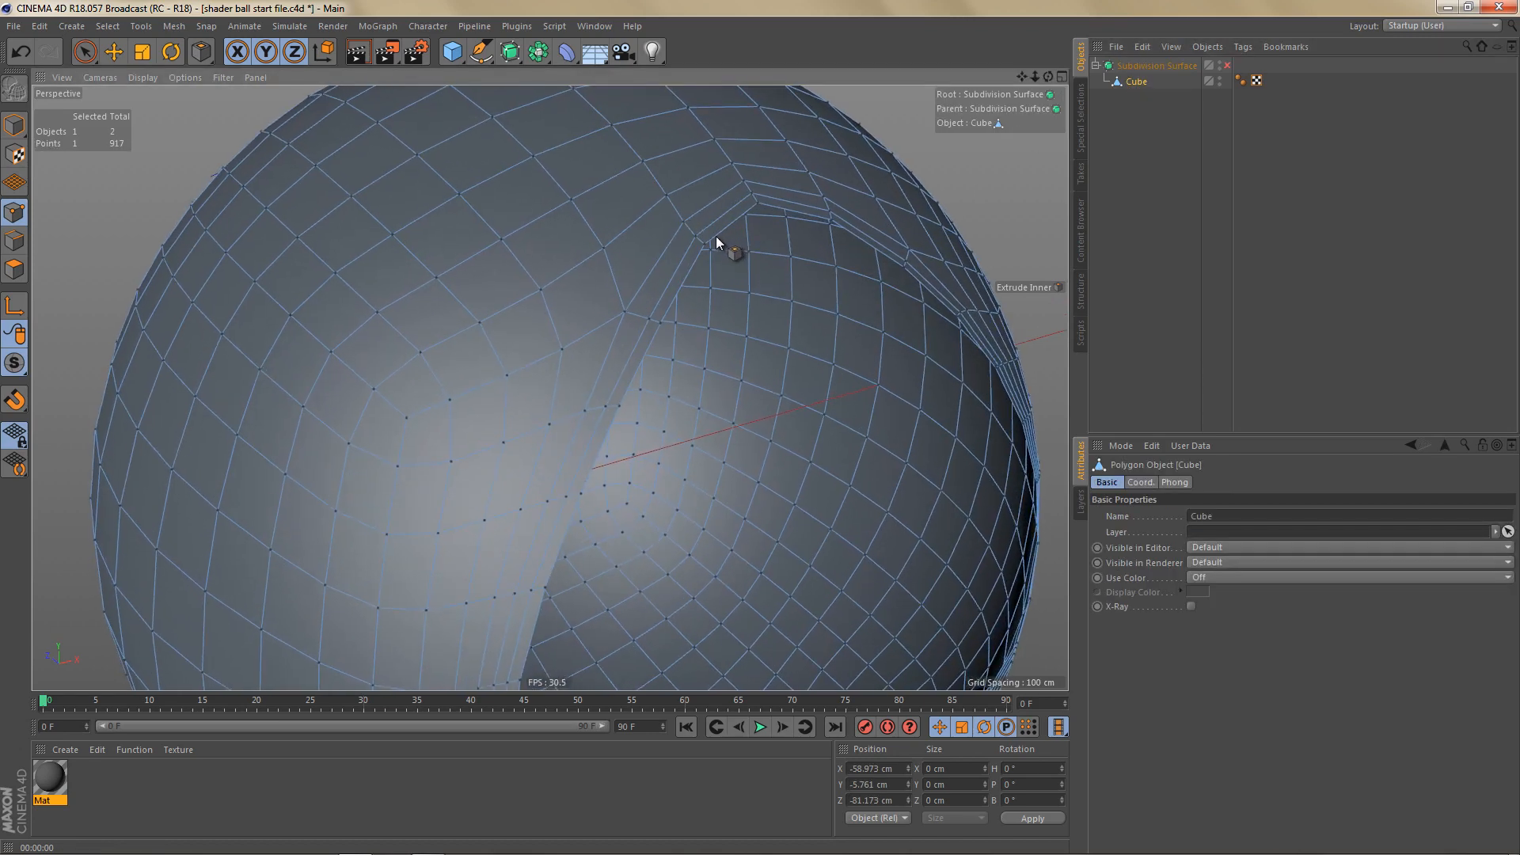
key("Return")
key("e")
double_click(687, 254)
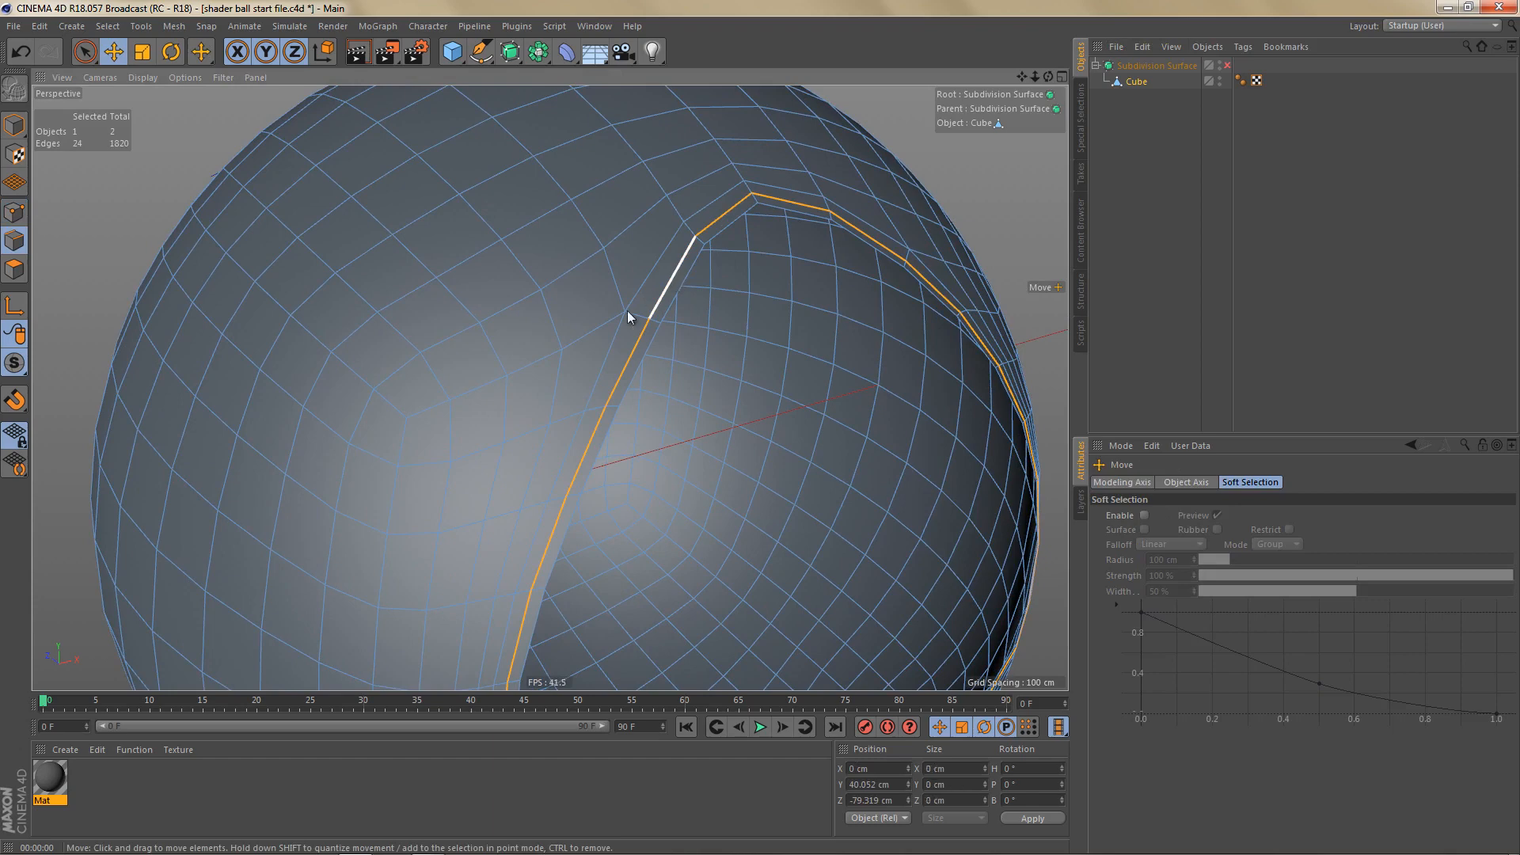
key("Delete")
scroll(652, 269, "down", 5)
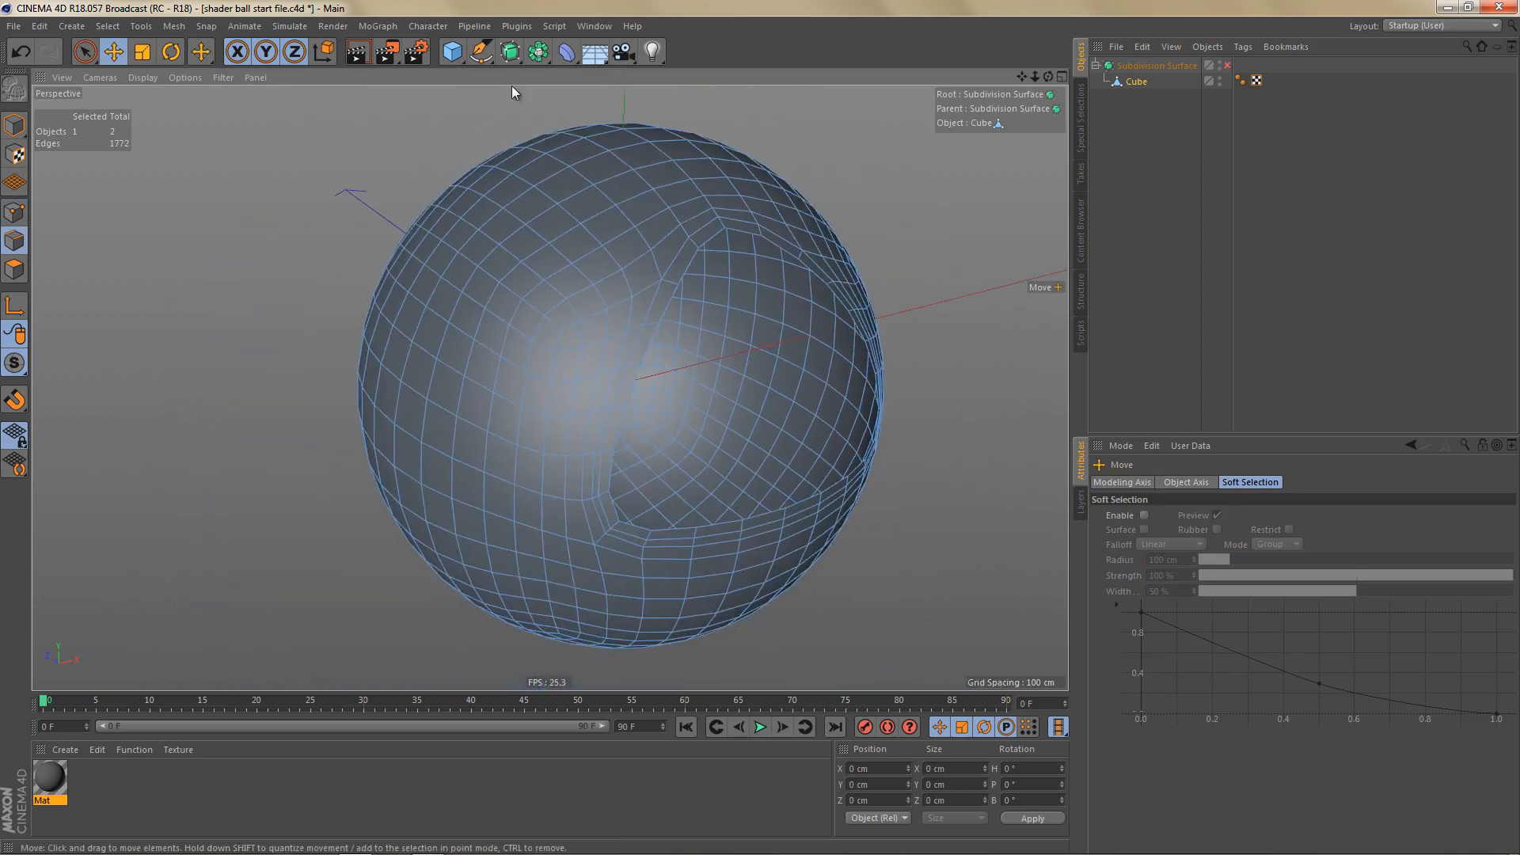
Step: Spherify the Cube again under the Subdivision Surface, using a radius of 100 cm and a strength of 100%
left_click_drag(566, 52, 986, 160)
double_click(1142, 515)
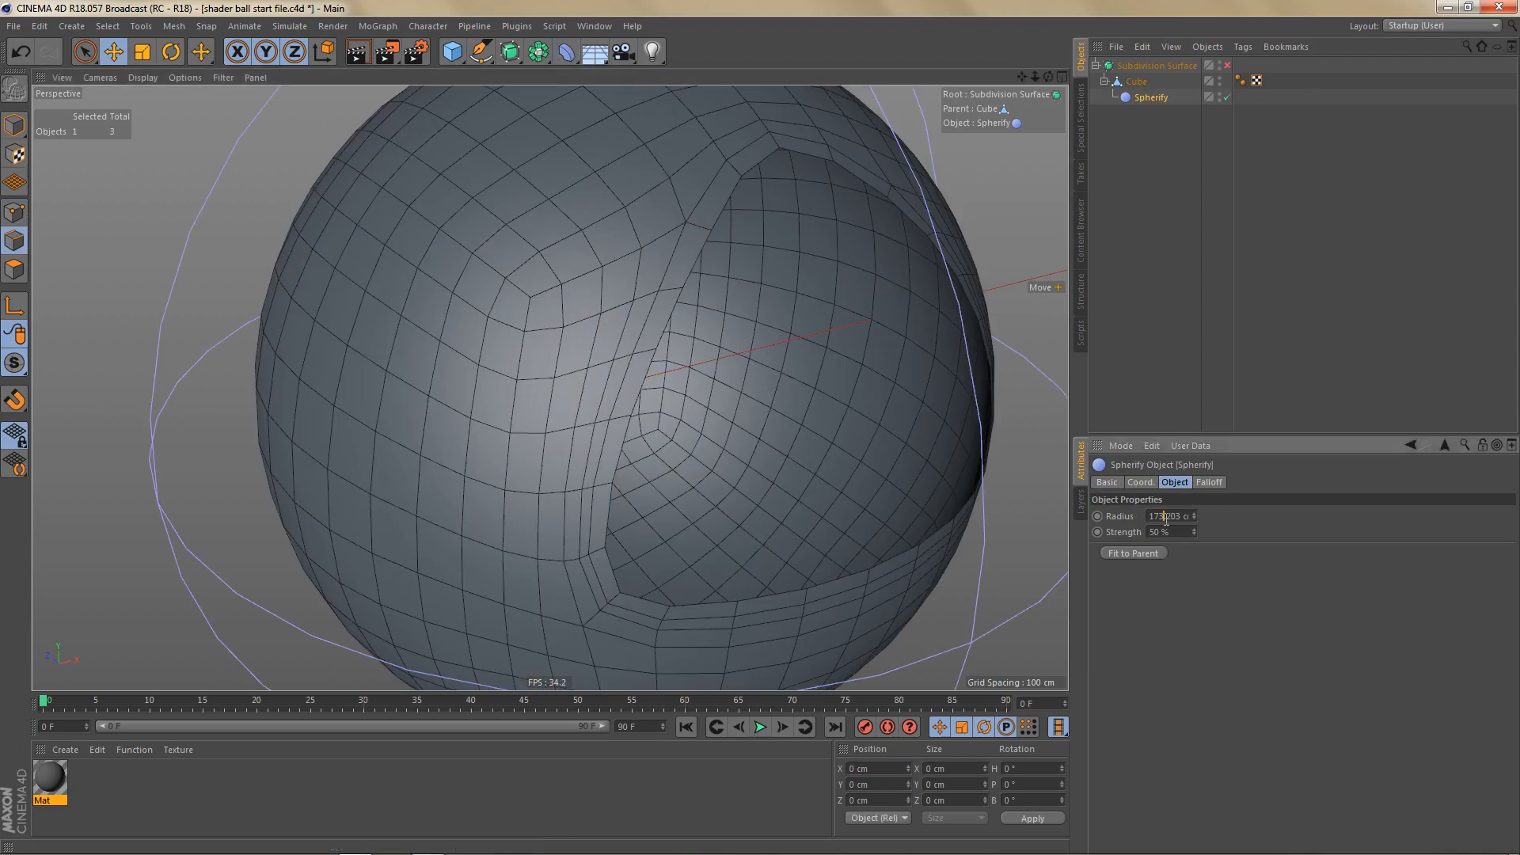
type("100")
key("Tab")
type("100")
key("Return")
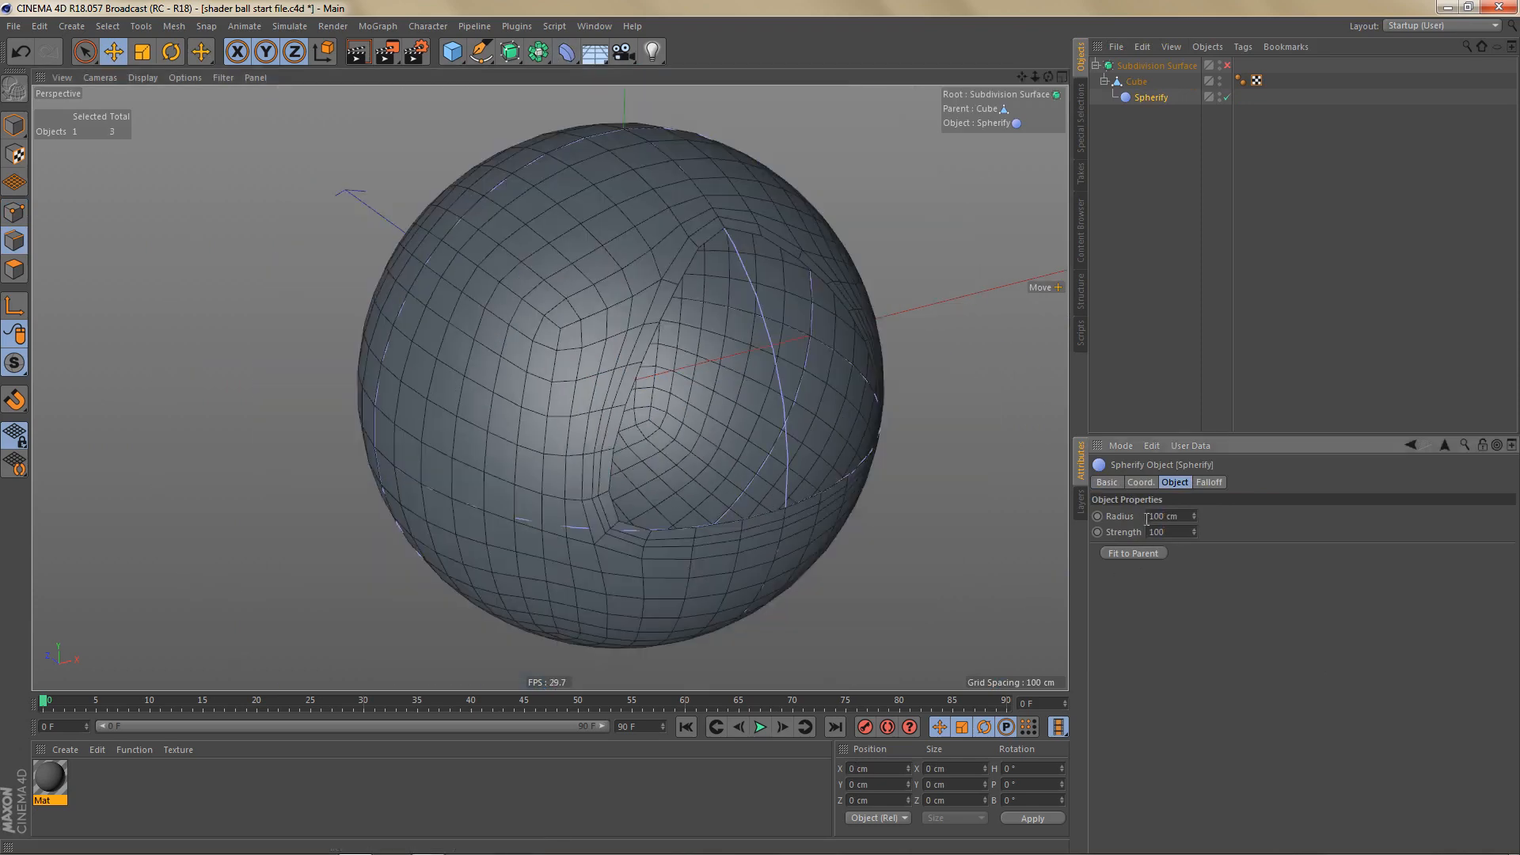
Step: Convert the Cube's deformed state to an object and delete the source Cube and Spherify under the Subdivision Surface
right_click(1136, 82)
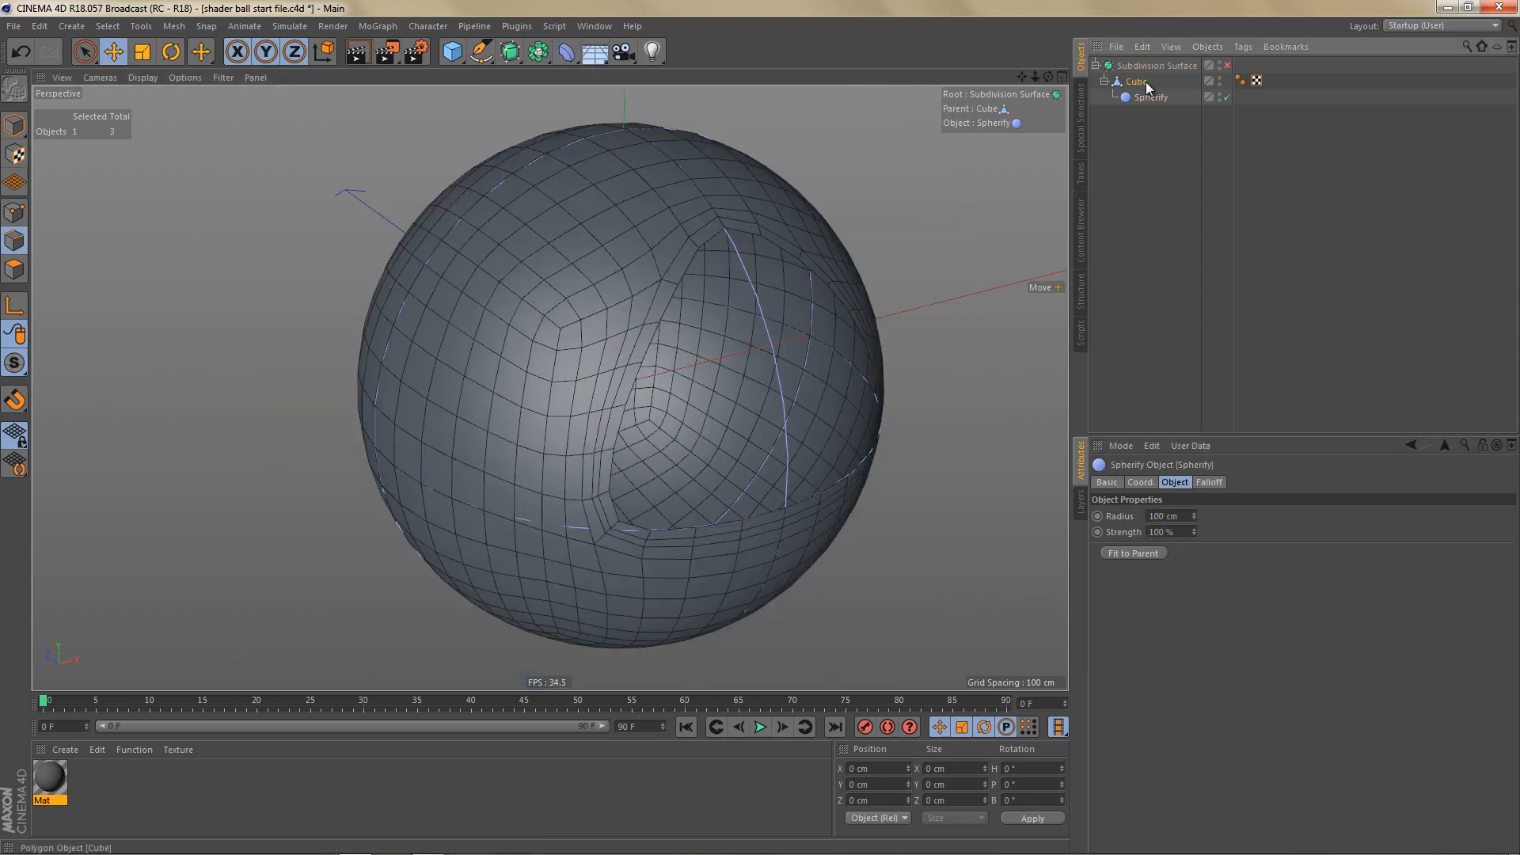
left_click(1200, 458)
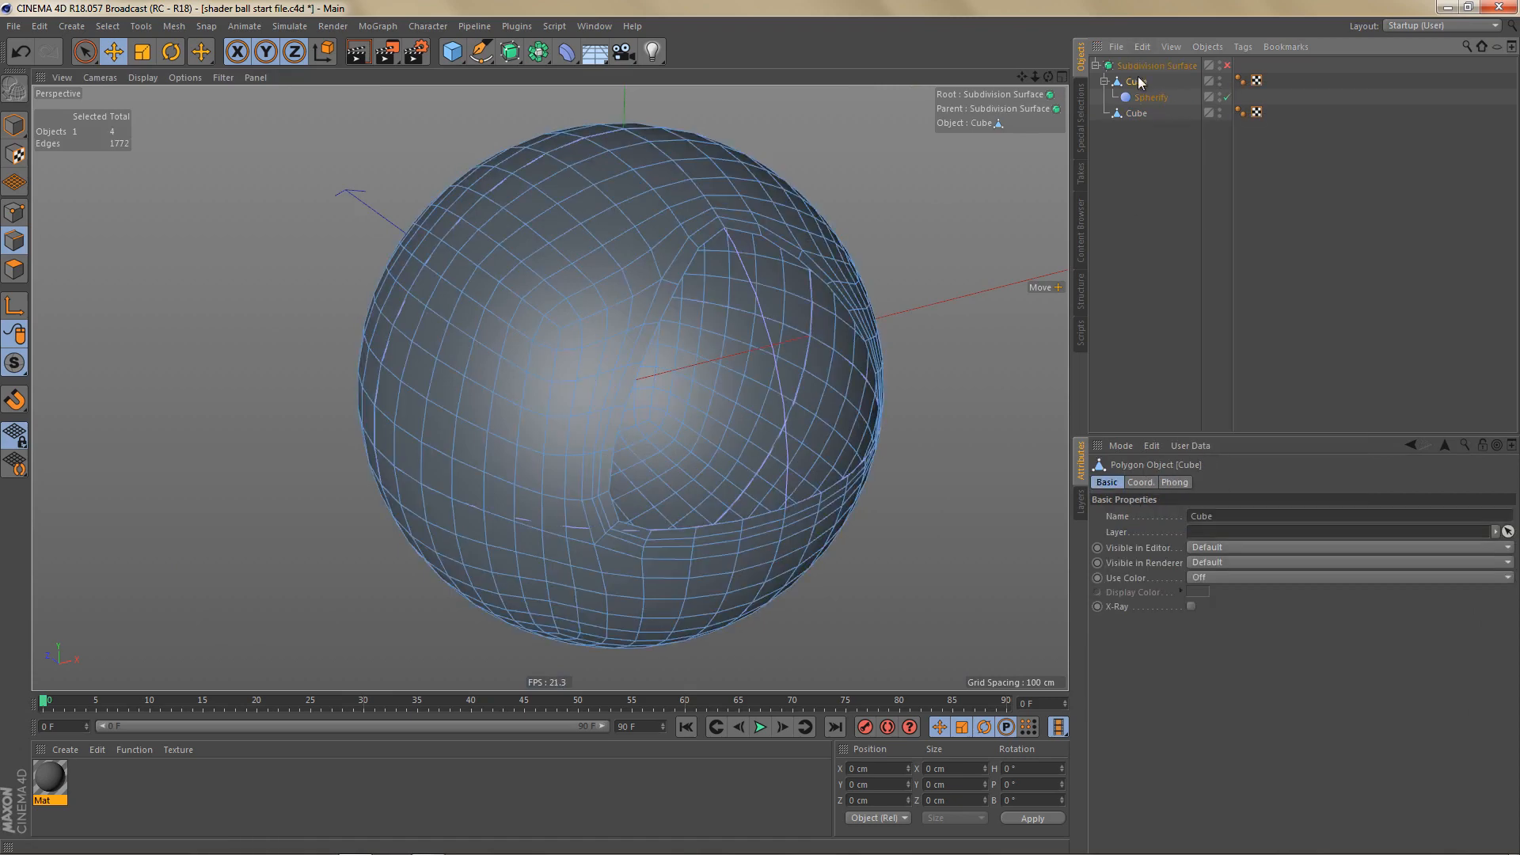
key("Delete")
right_click_drag(704, 306, 702, 335, "alt")
middle_click_drag(699, 330, 666, 335, "alt")
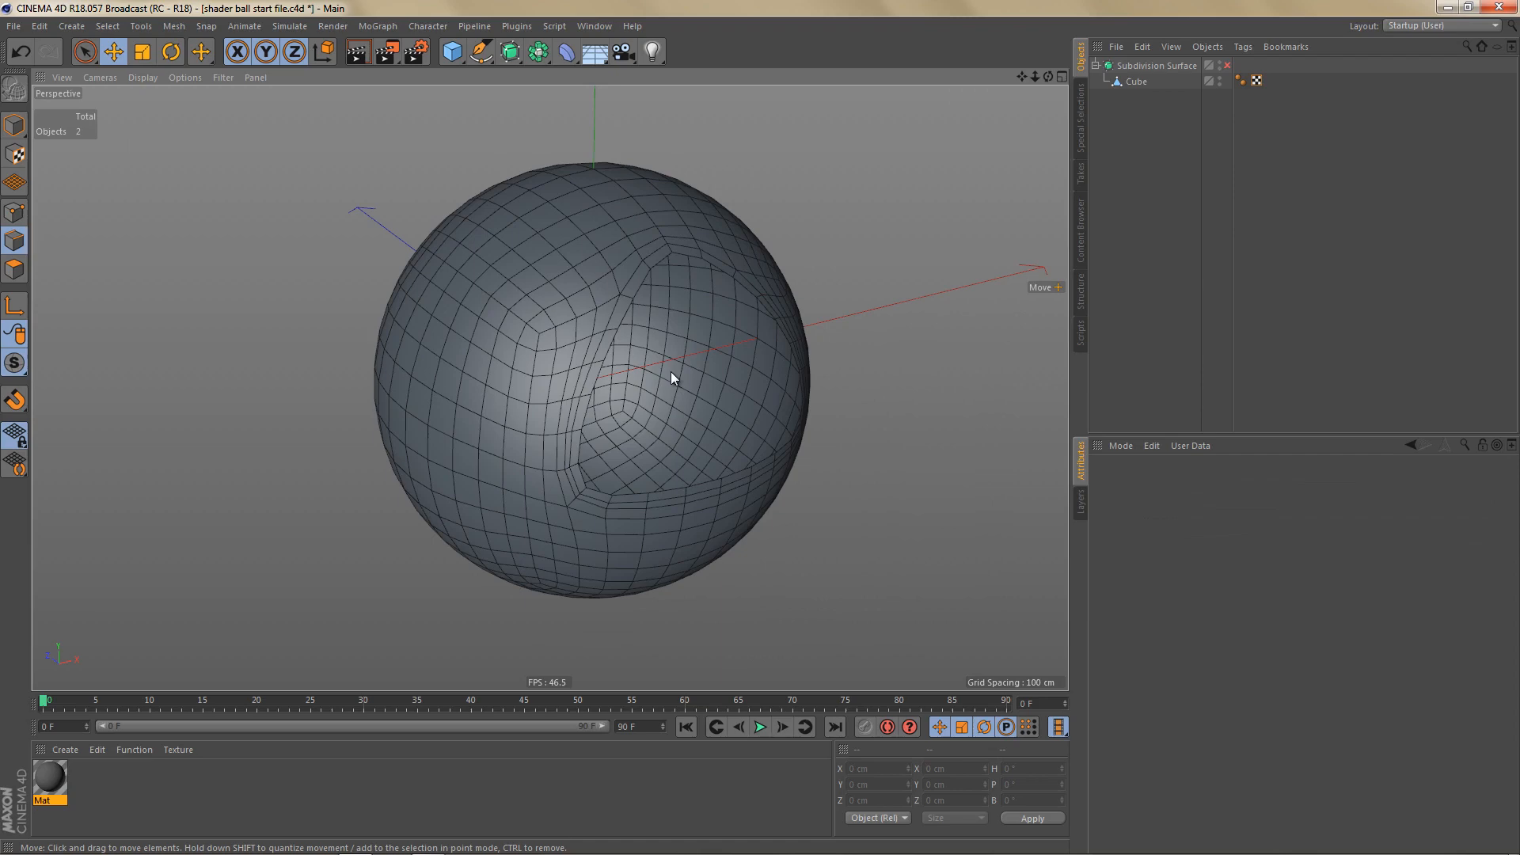
Step: Examine the reference render of the finished shader ball's wireframe in the Picture Viewer
key("shift+F6")
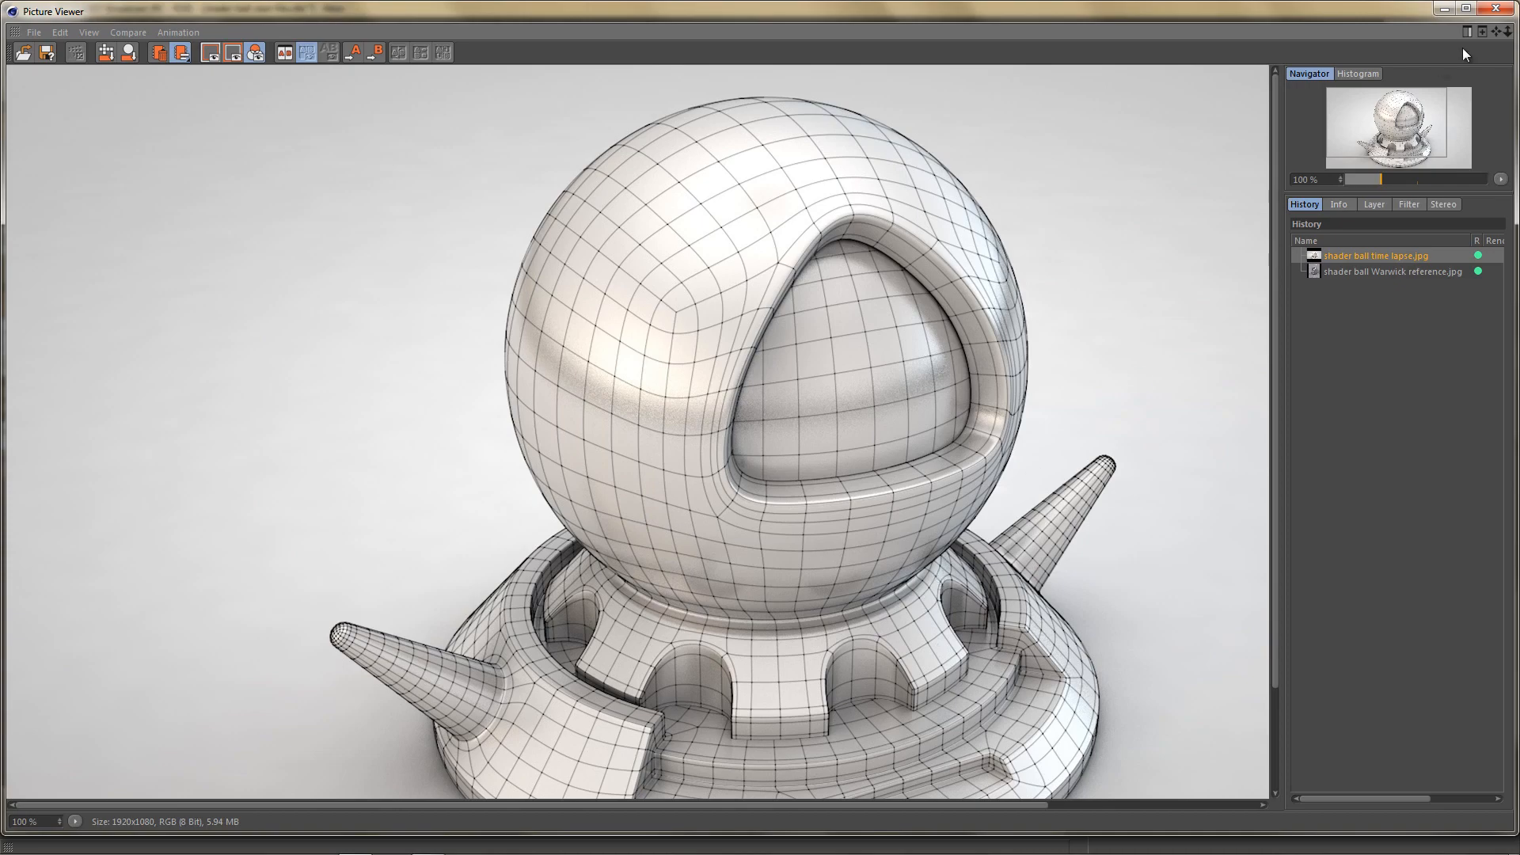
left_click(1496, 8)
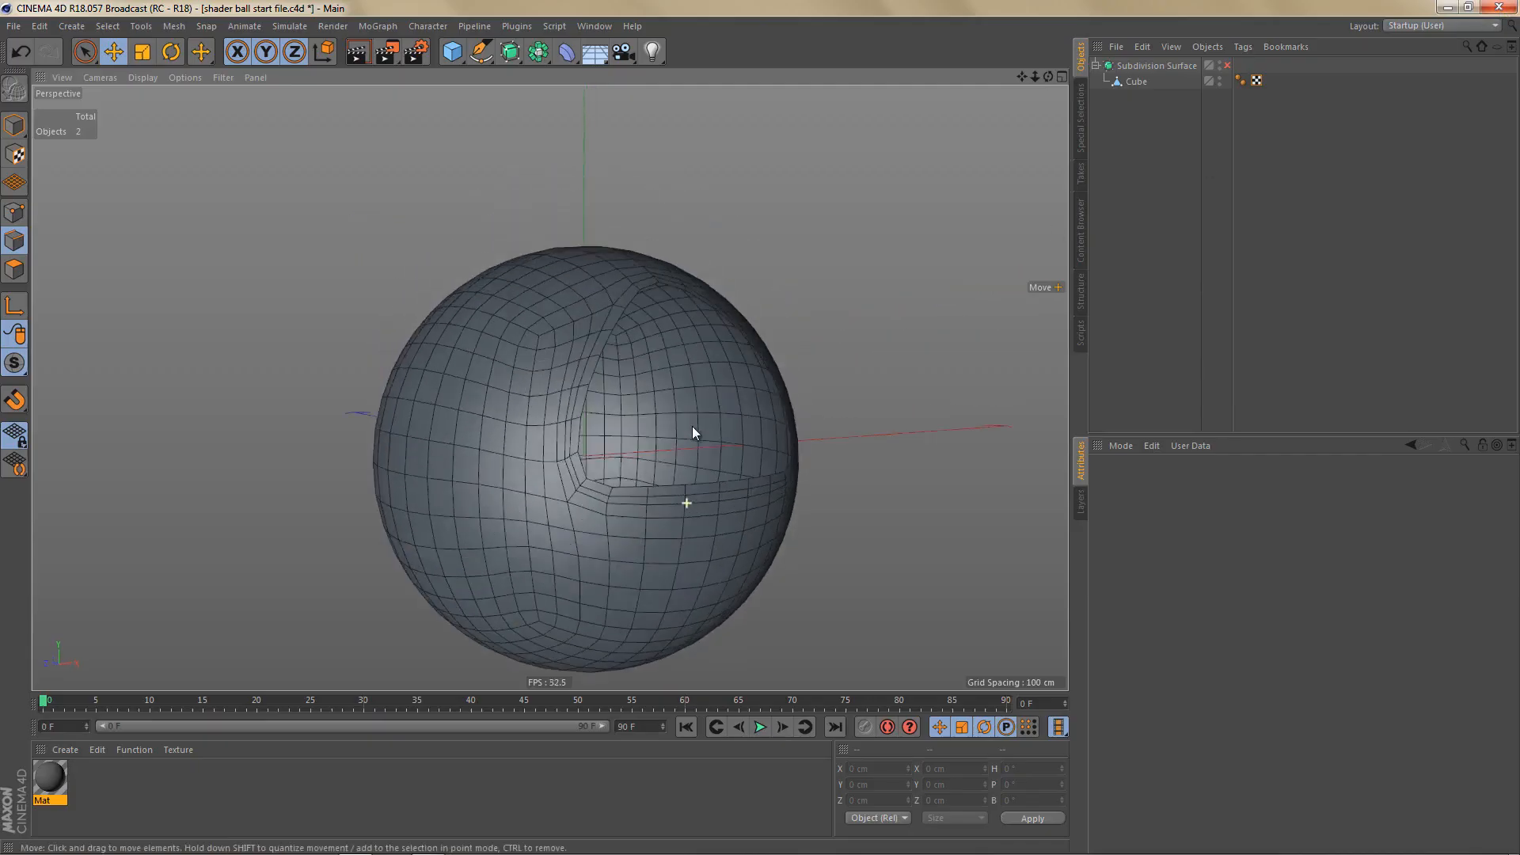
Step: View the ball from below and apply the Mat material to the Cube
left_click_drag(693, 431, 608, 454, "alt")
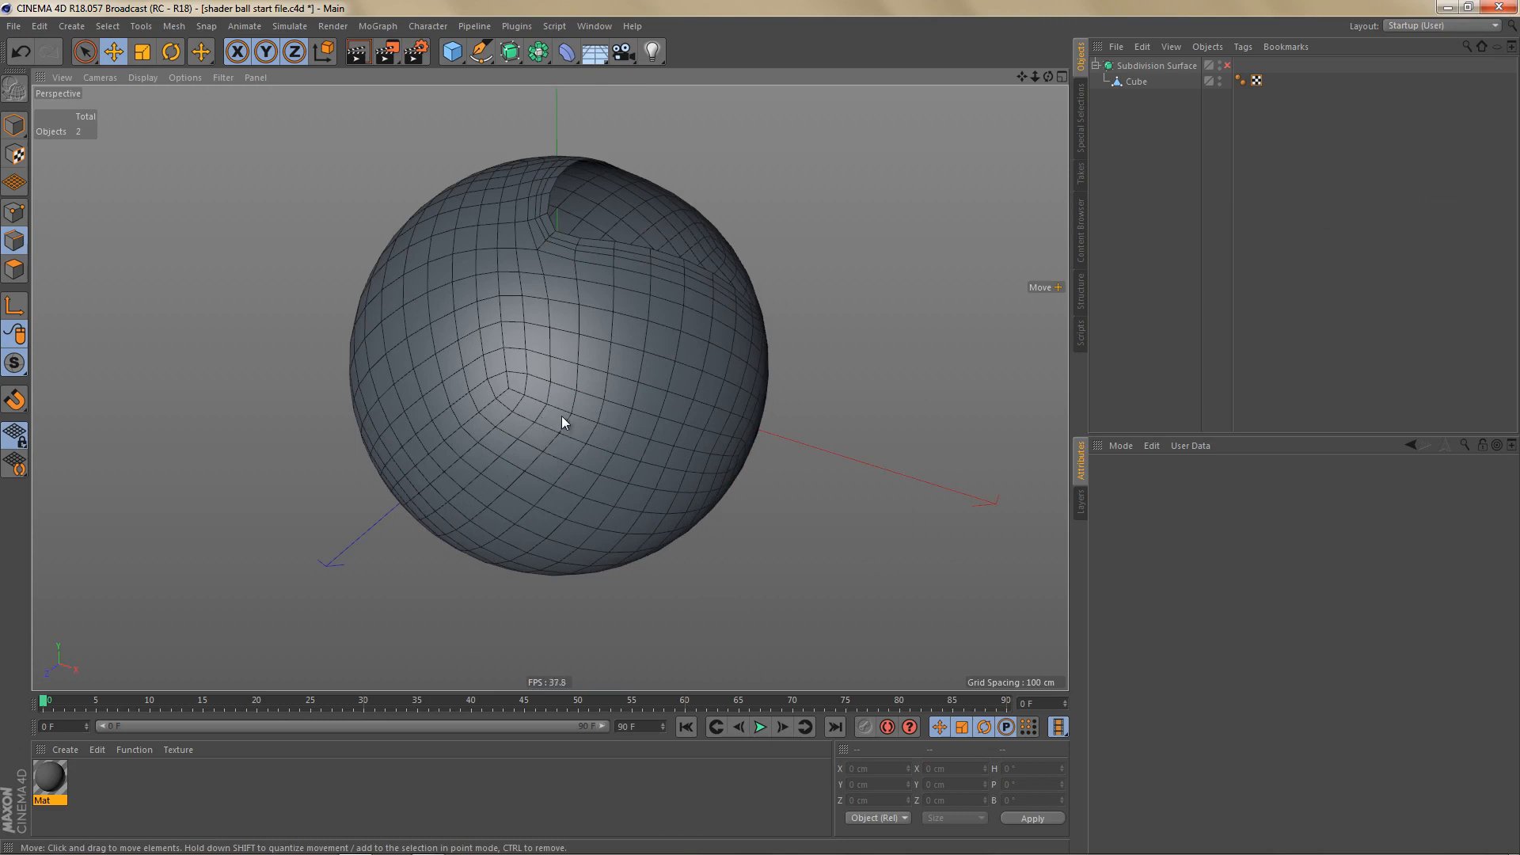
left_click_drag(602, 425, 687, 397, "alt")
left_click(1137, 81)
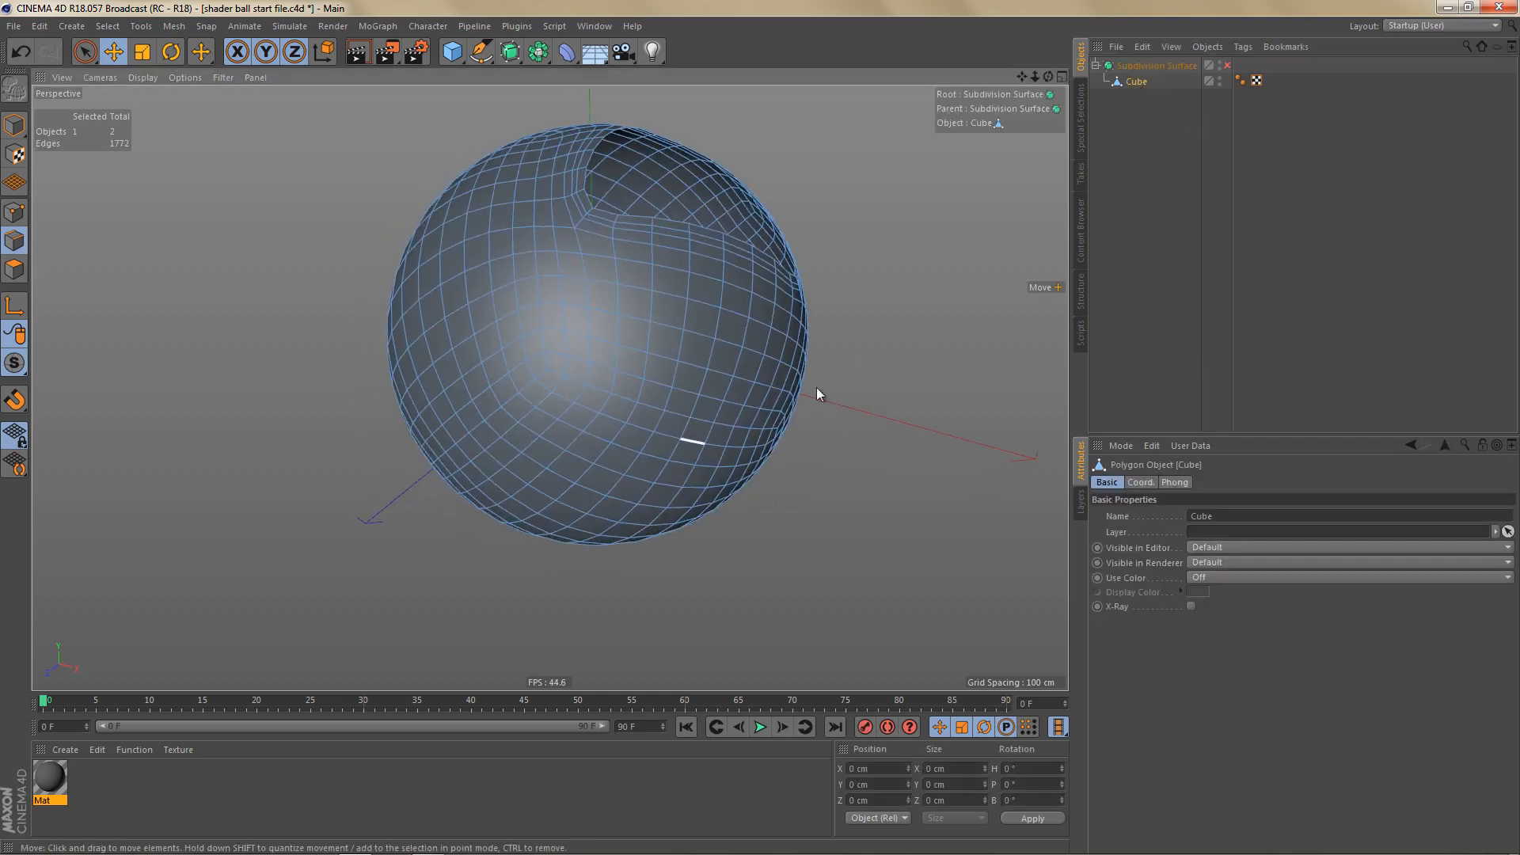
mouse_move(43, 772)
left_mouse_down()
mouse_move(1164, 204)
mouse_move(1170, 94)
mouse_move(1140, 83)
left_mouse_up()
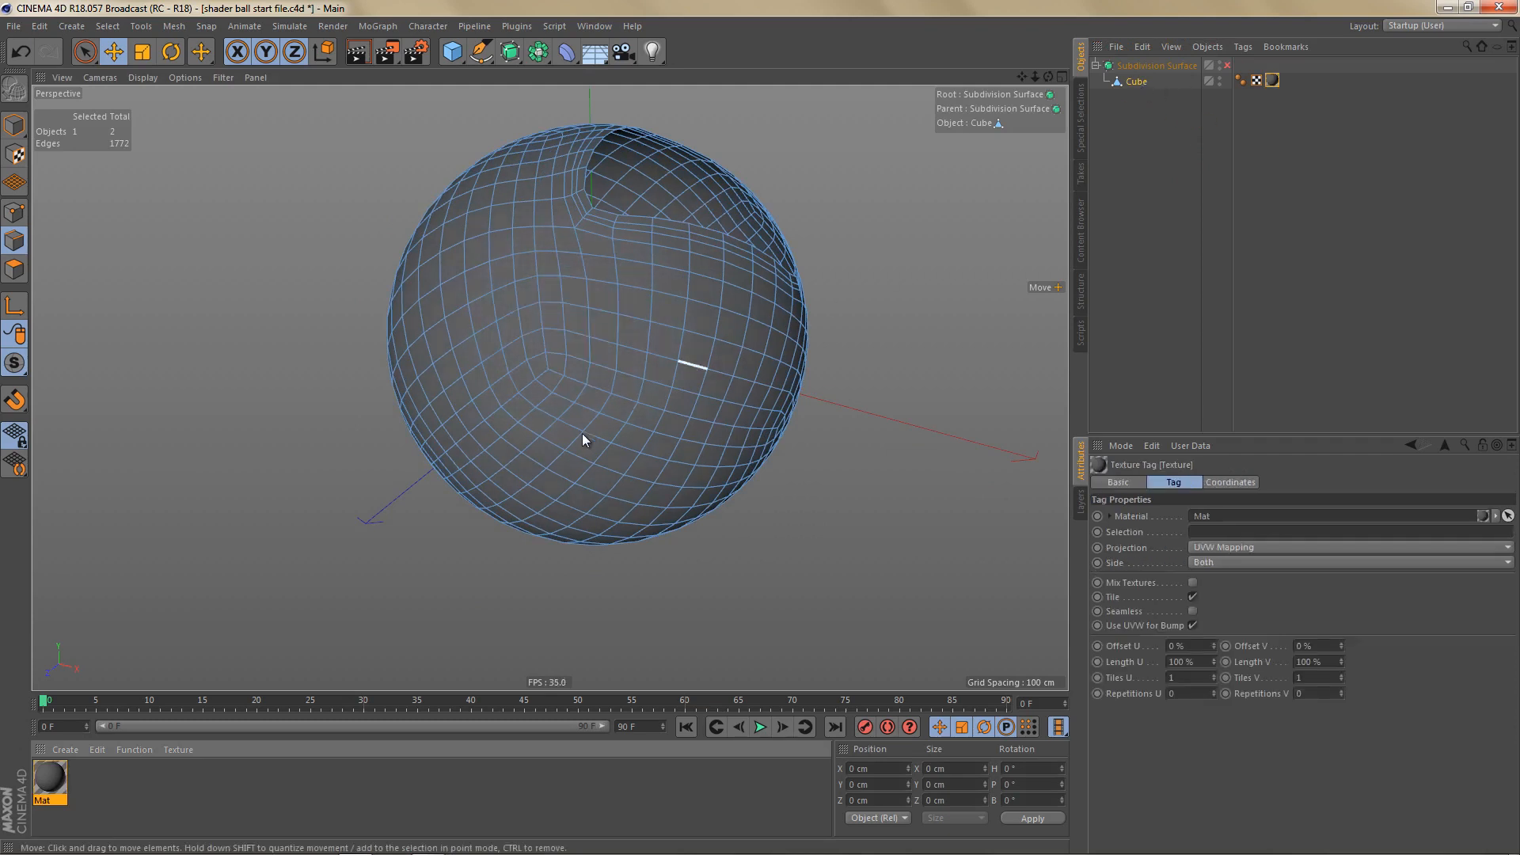
Step: Select the four edge rows that border the square patch on the ball's underside
right_click_drag(608, 407, 614, 448, "alt")
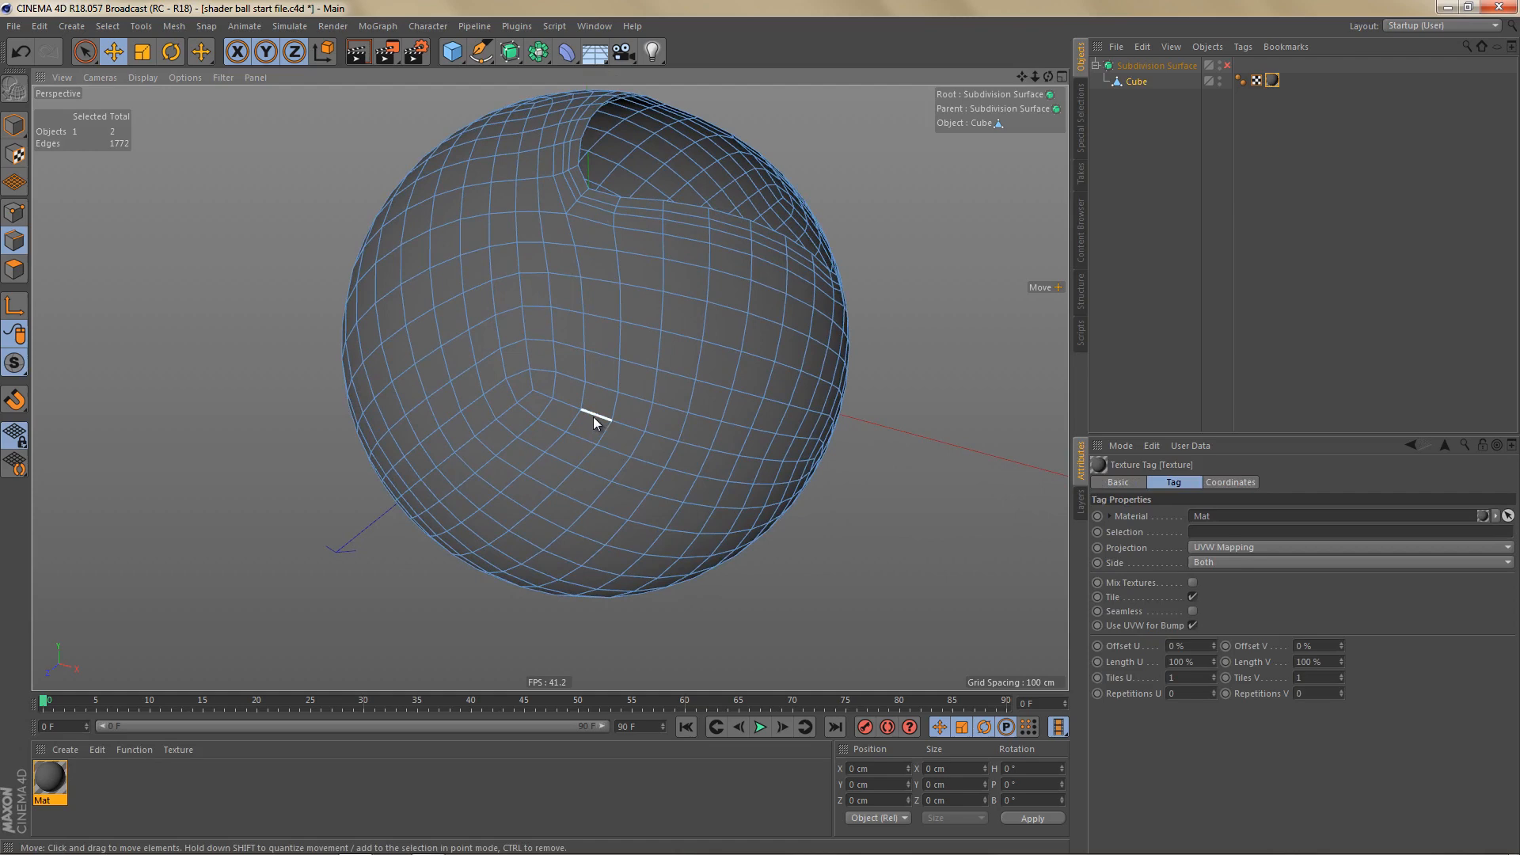
double_click(594, 417)
double_click(503, 413, "shift")
scroll(529, 423, "up", 5)
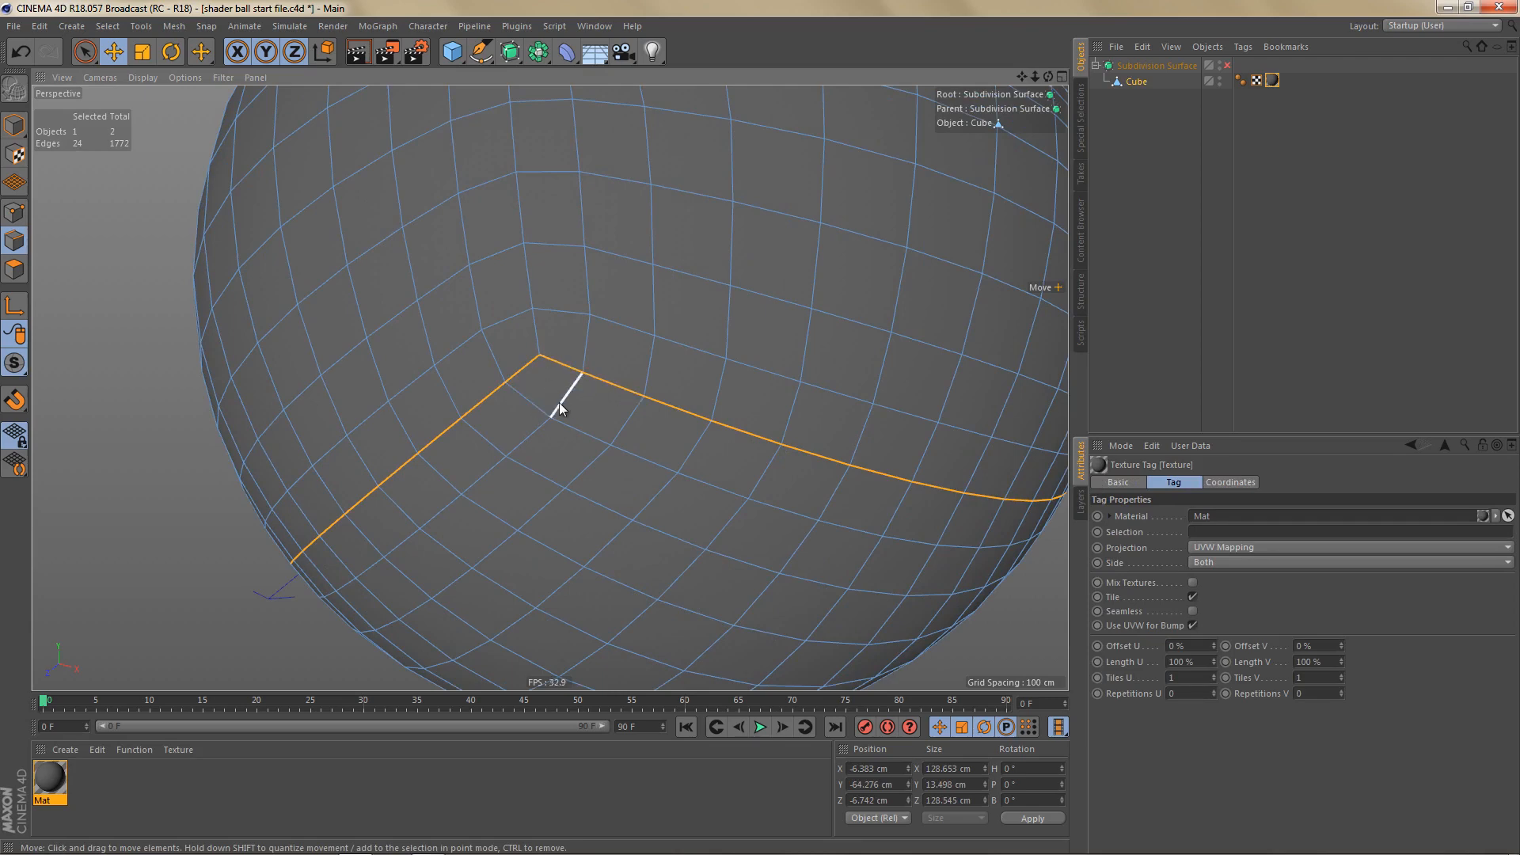
scroll(559, 402, "down", 3)
left_click_drag(791, 429, 681, 435, "alt")
middle_click_drag(707, 446, 545, 464, "alt")
mouse_move(864, 454)
left_mouse_down("alt")
mouse_move(807, 448)
mouse_move(844, 475)
left_mouse_up("alt")
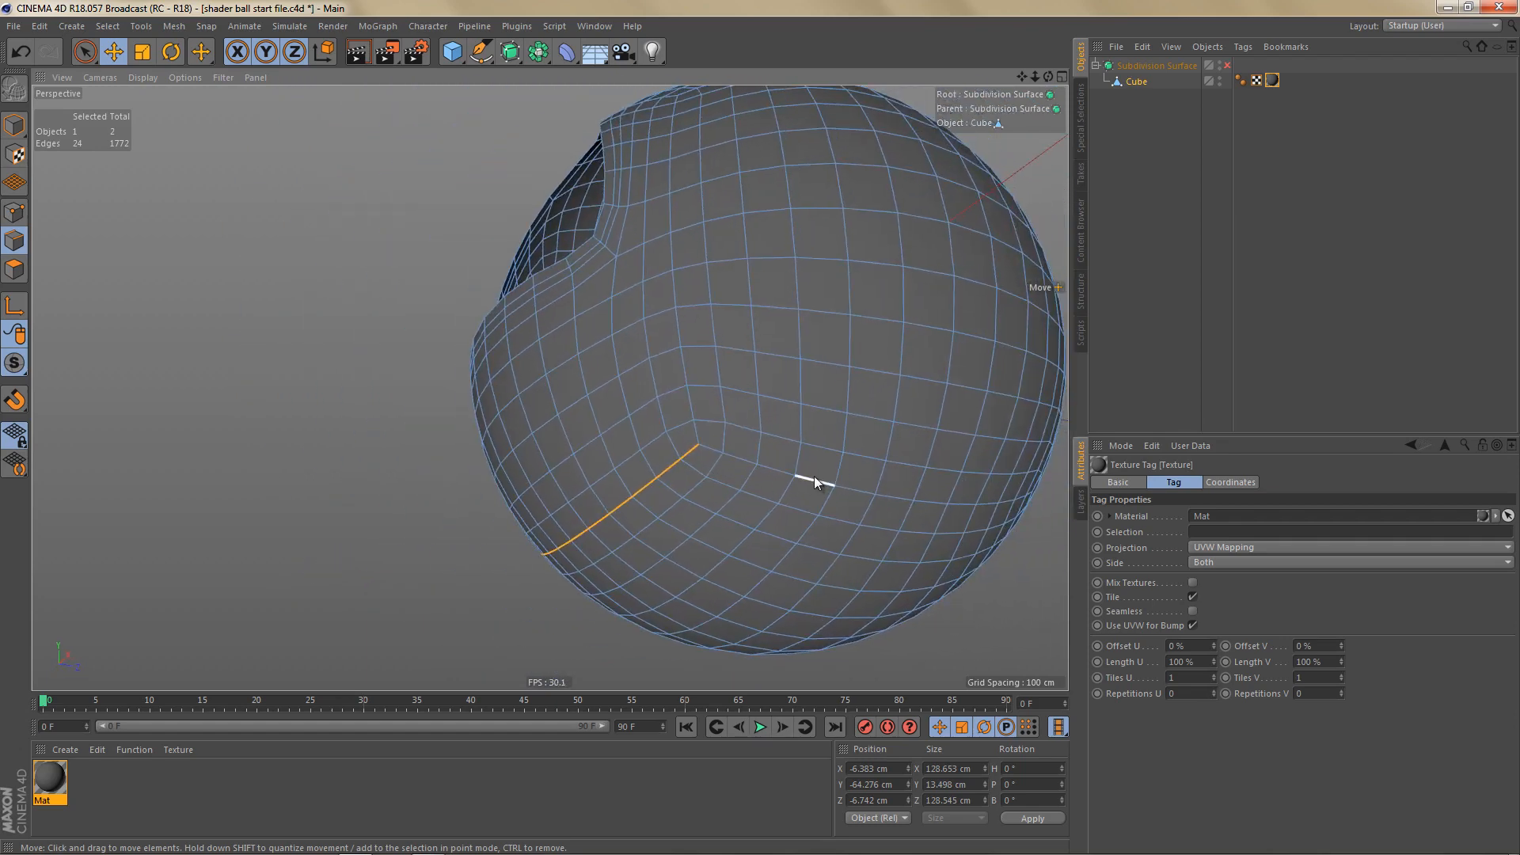
double_click(814, 477, "shift")
left_click_drag(950, 491, 843, 537, "alt")
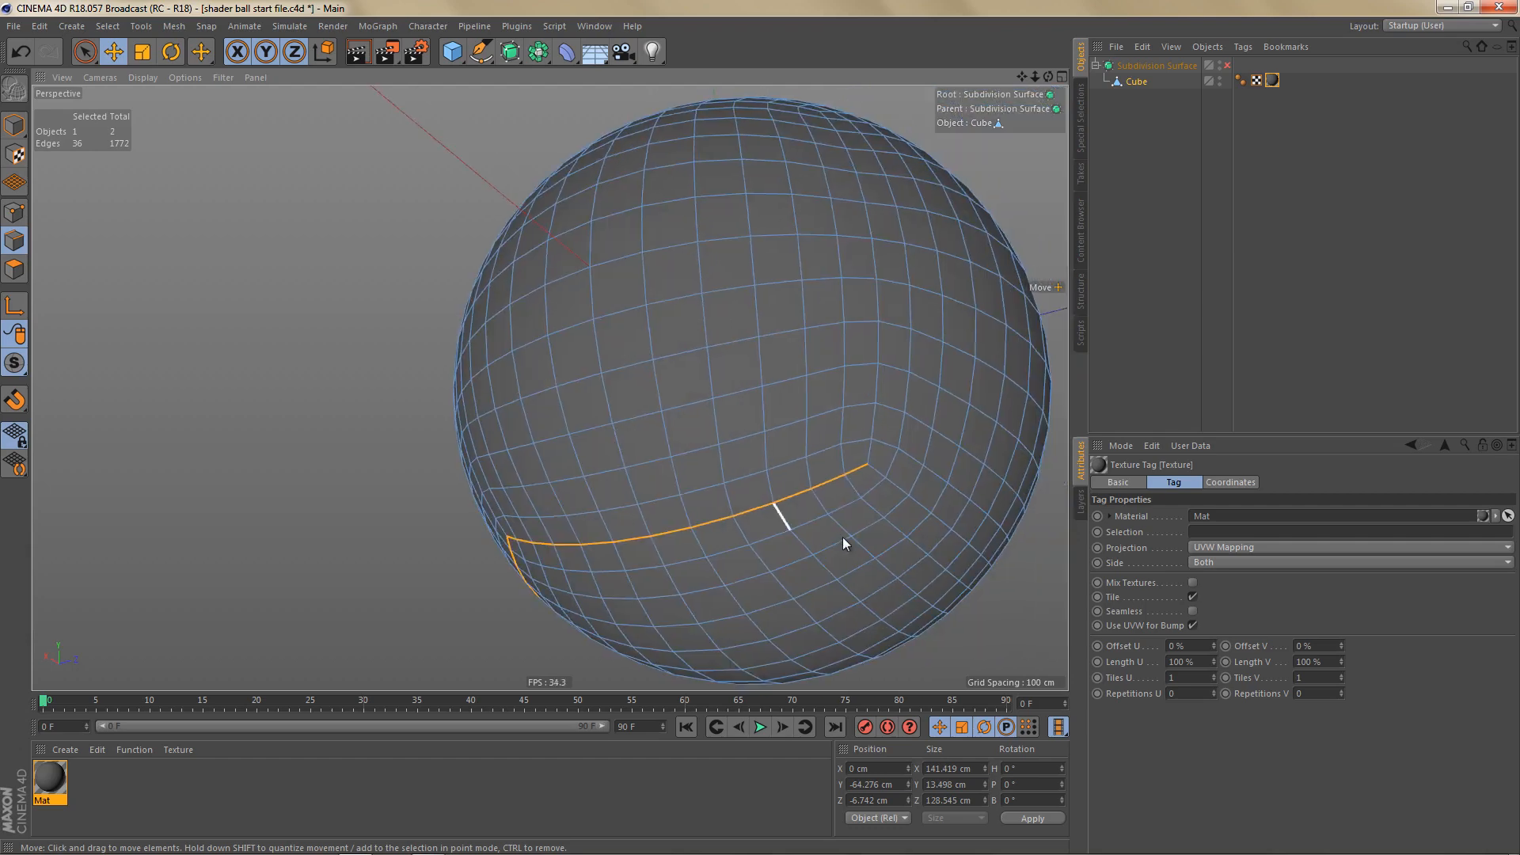
double_click(892, 489, "shift")
Step: Fill-select the polygons enclosed by the selected edges on the underside and delete them
key("u")
key("f")
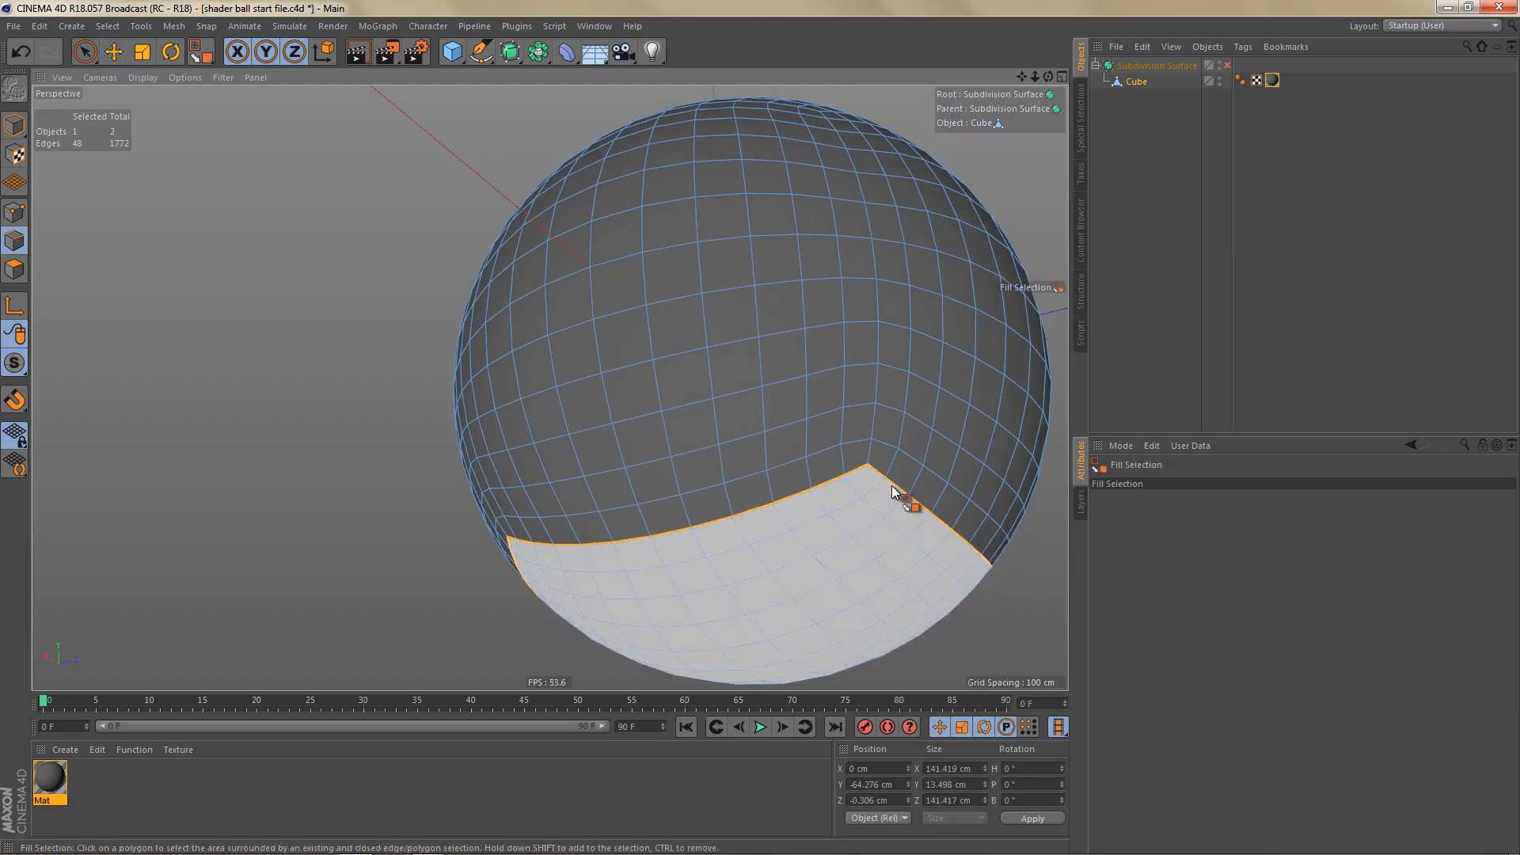
left_click(845, 546)
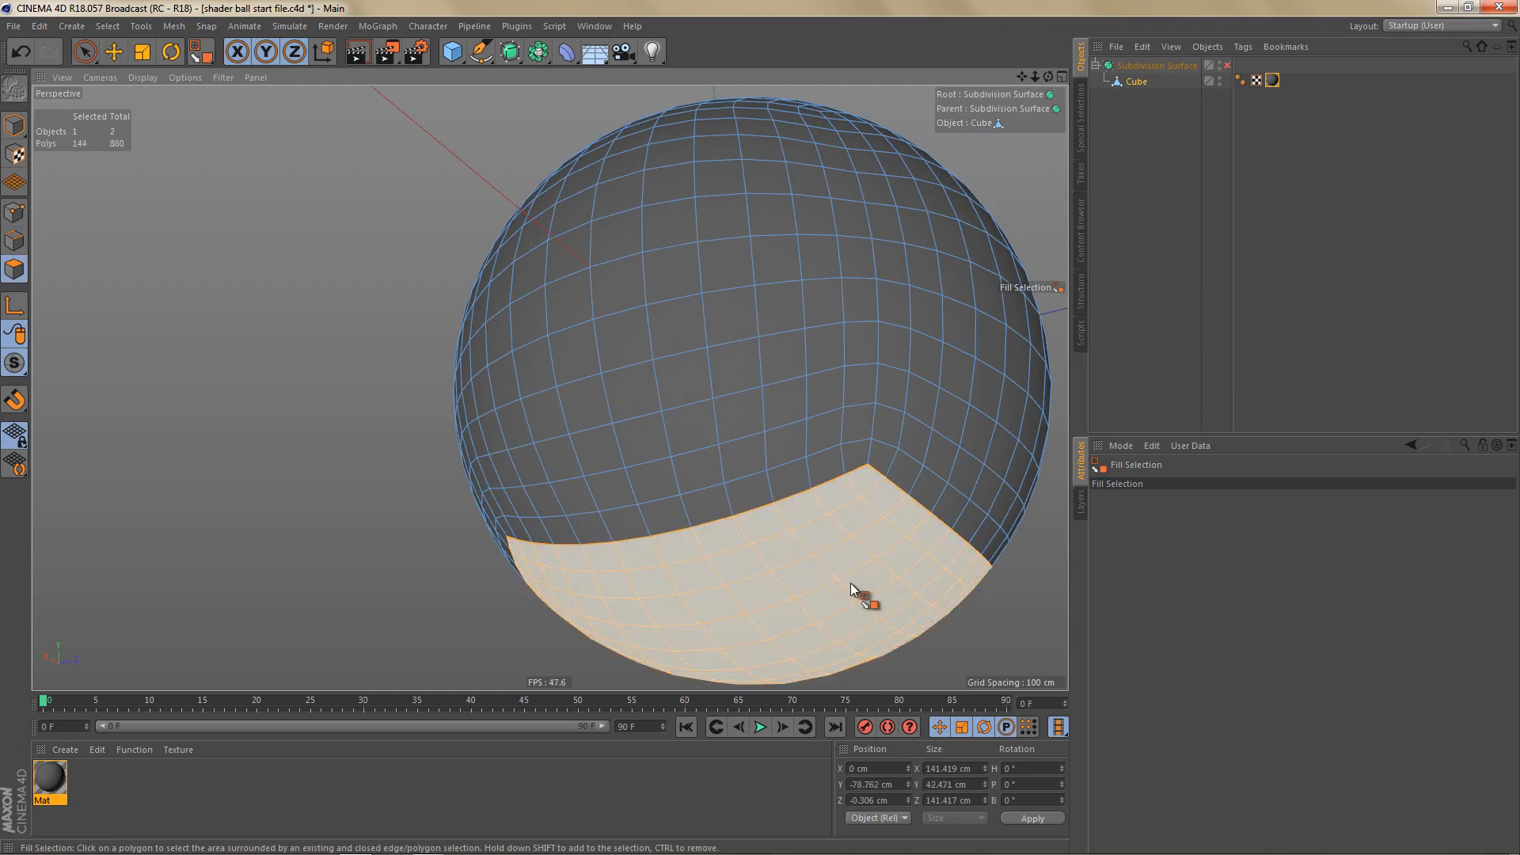
middle_click_drag(907, 534, 898, 521, "alt")
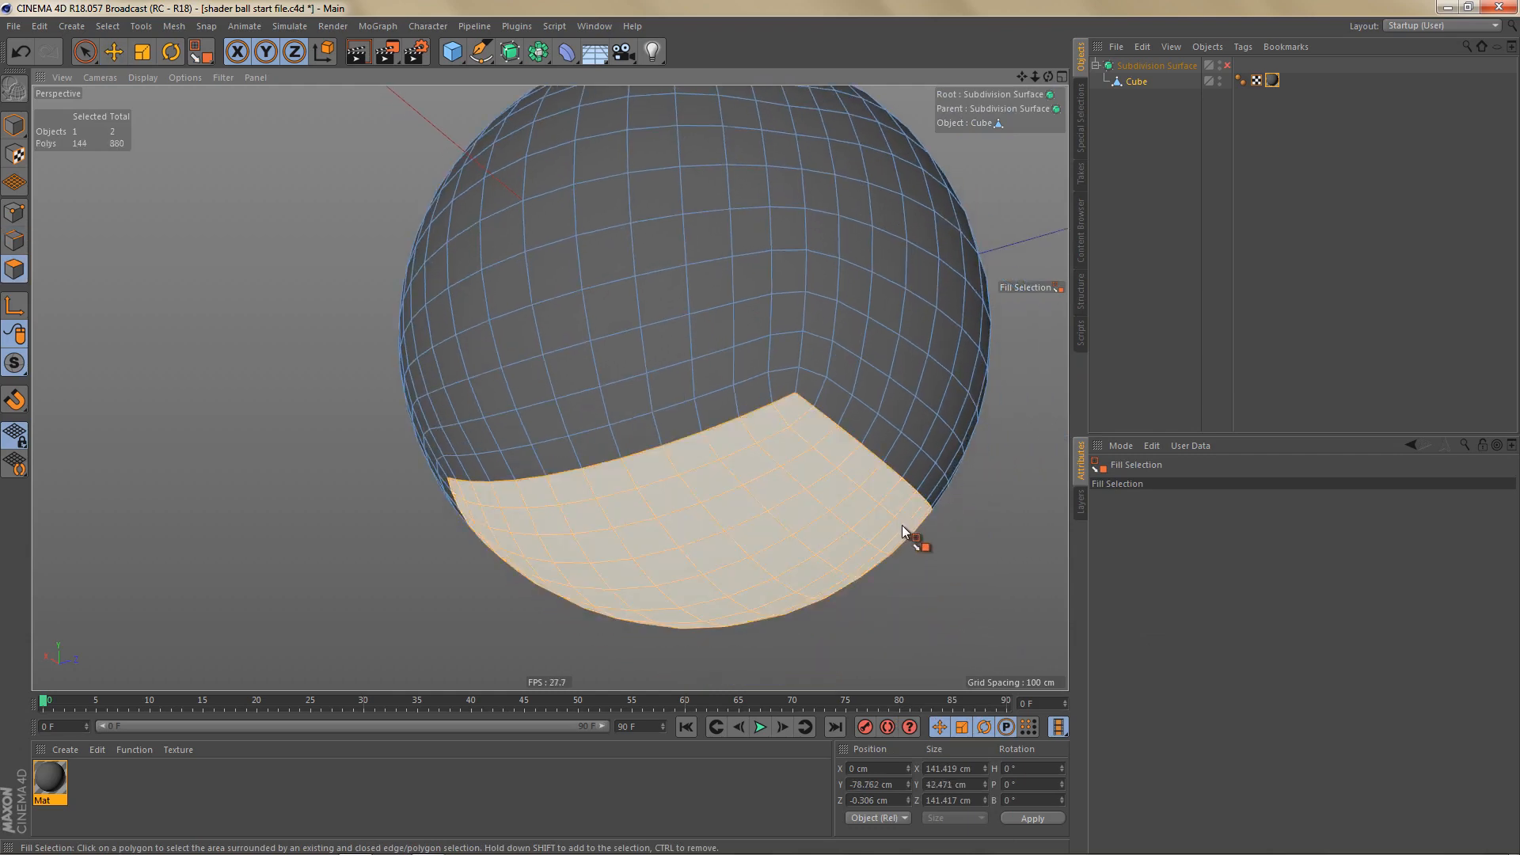
key("Delete")
Step: Switch to point editing and remove the stray points beneath the ball with Optimize
key("Return")
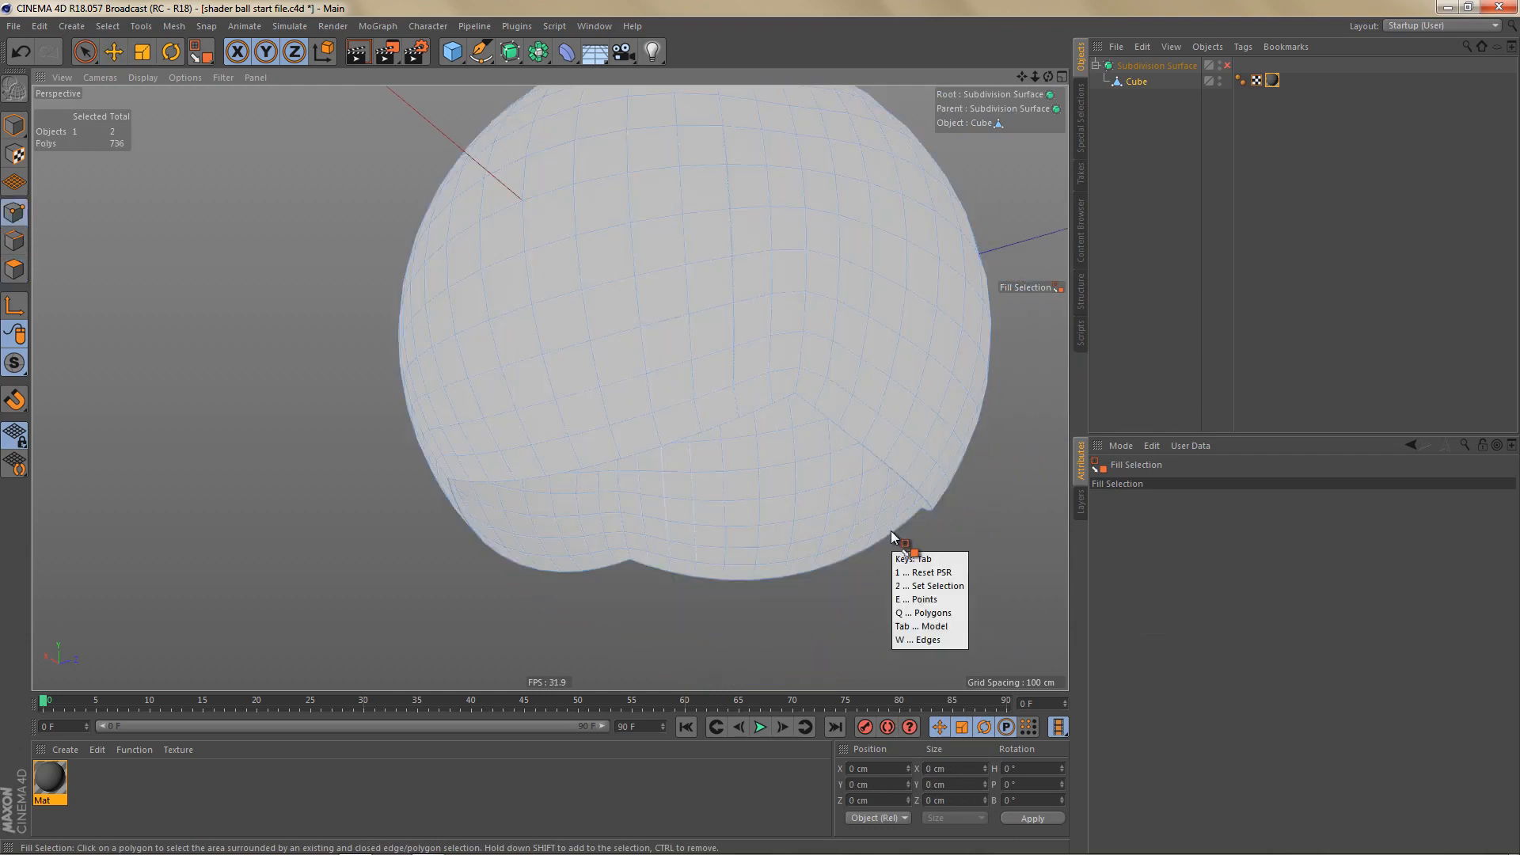
left_click_drag(807, 393, 660, 502, "alt")
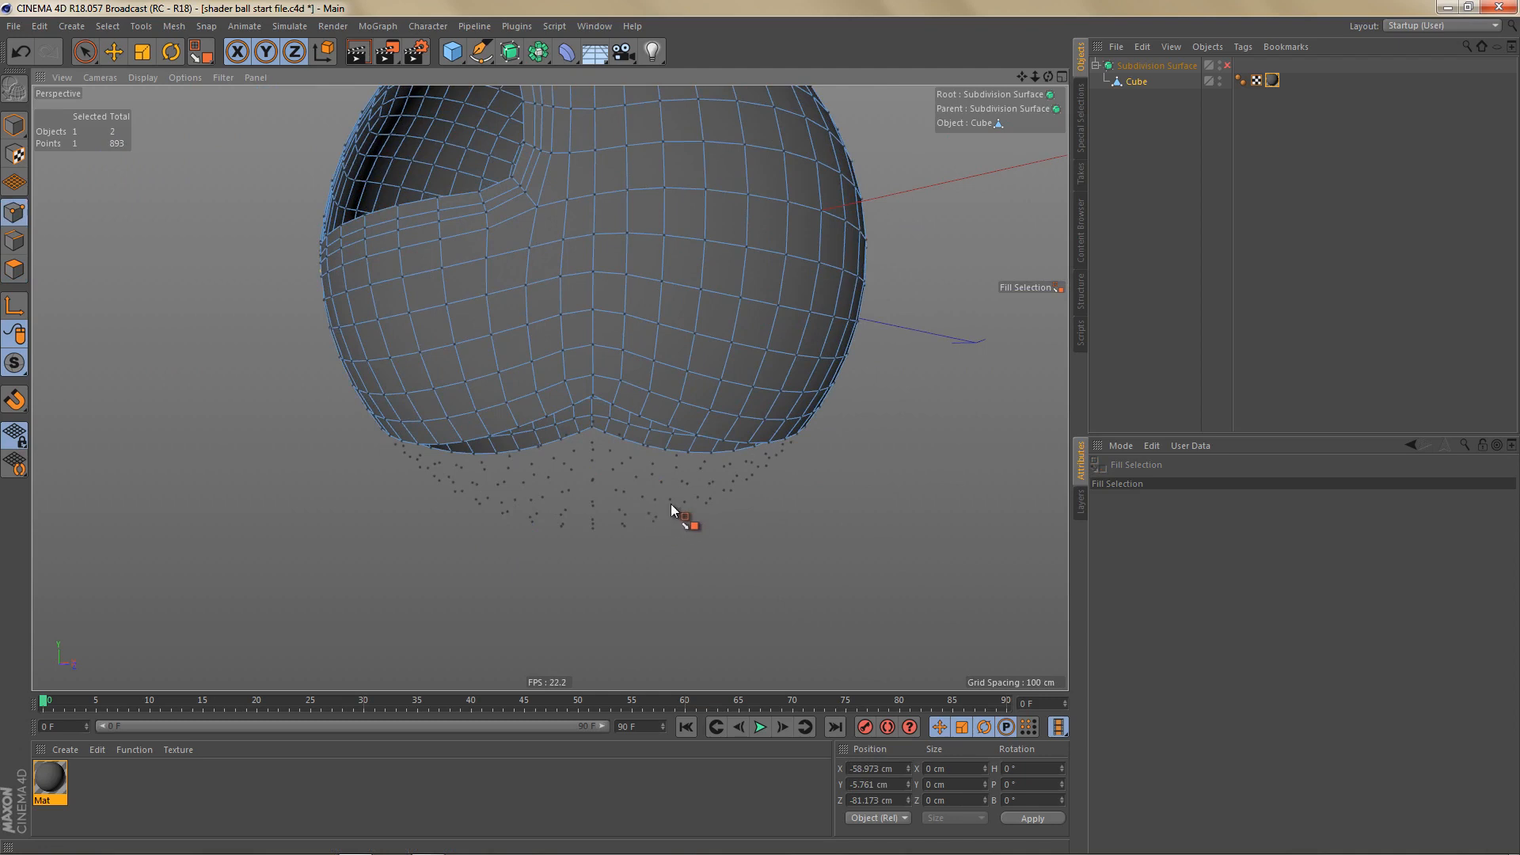
right_click(823, 502)
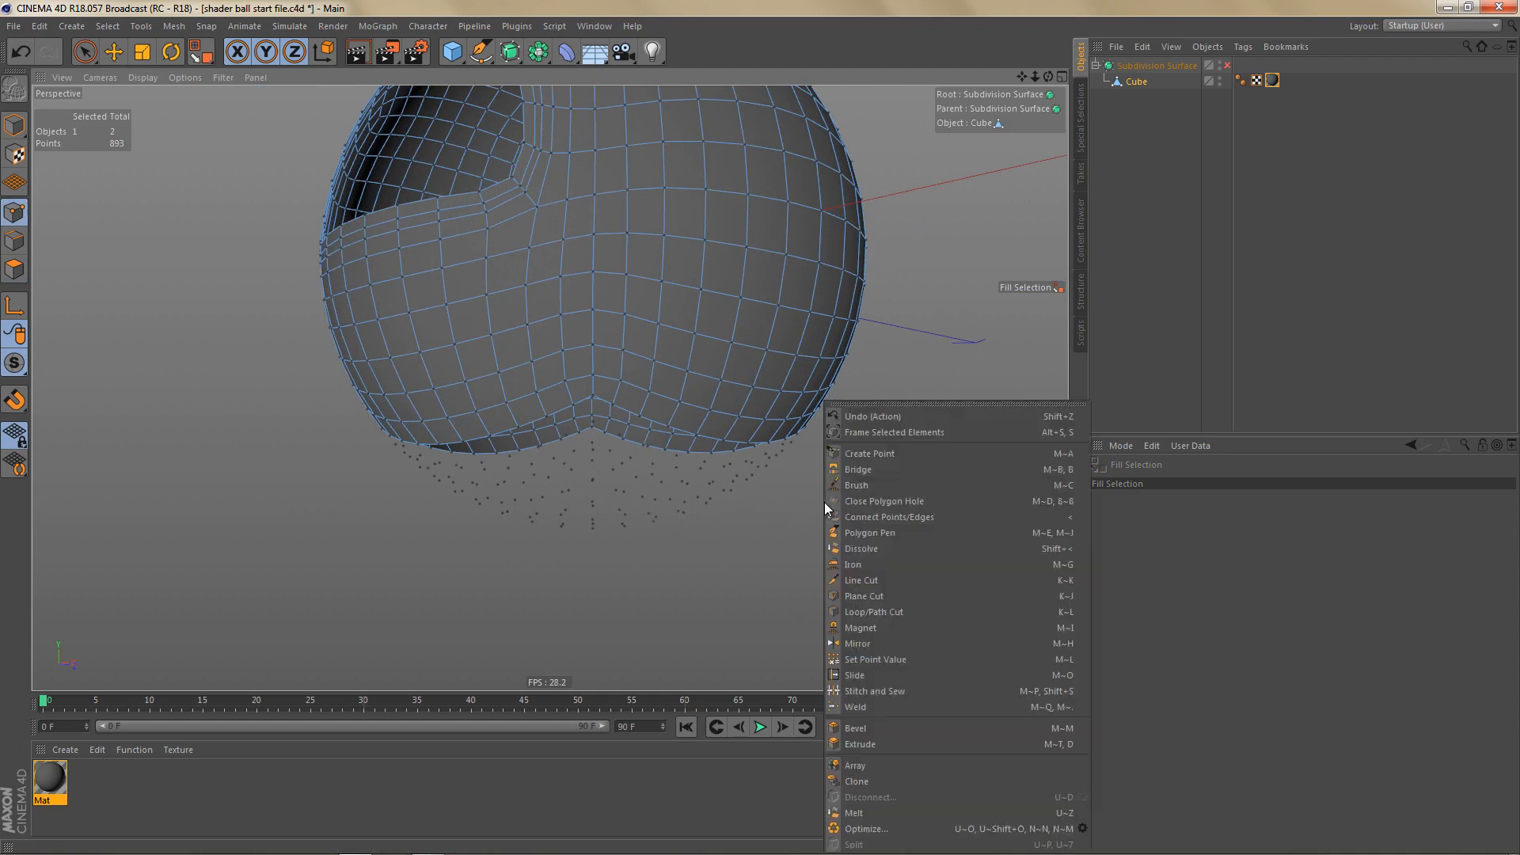
left_click(866, 812)
left_click_drag(805, 686, 729, 441, "alt")
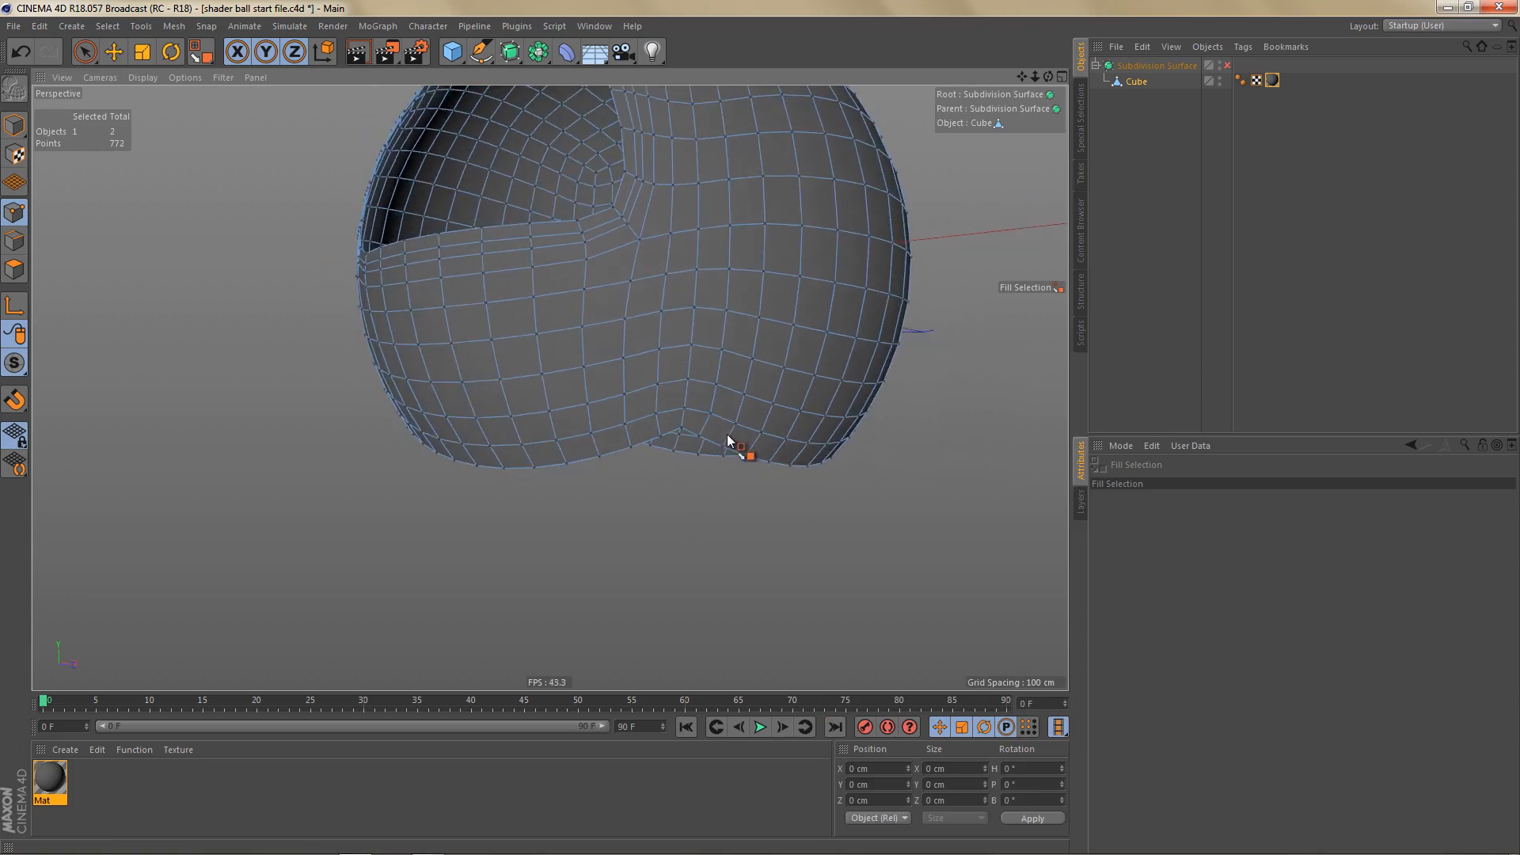
Step: Flatten the selected border edges of the bottom opening in the front view by scaling their Y size to 0 cm
key("Return")
middle_click(770, 491)
middle_click(809, 536)
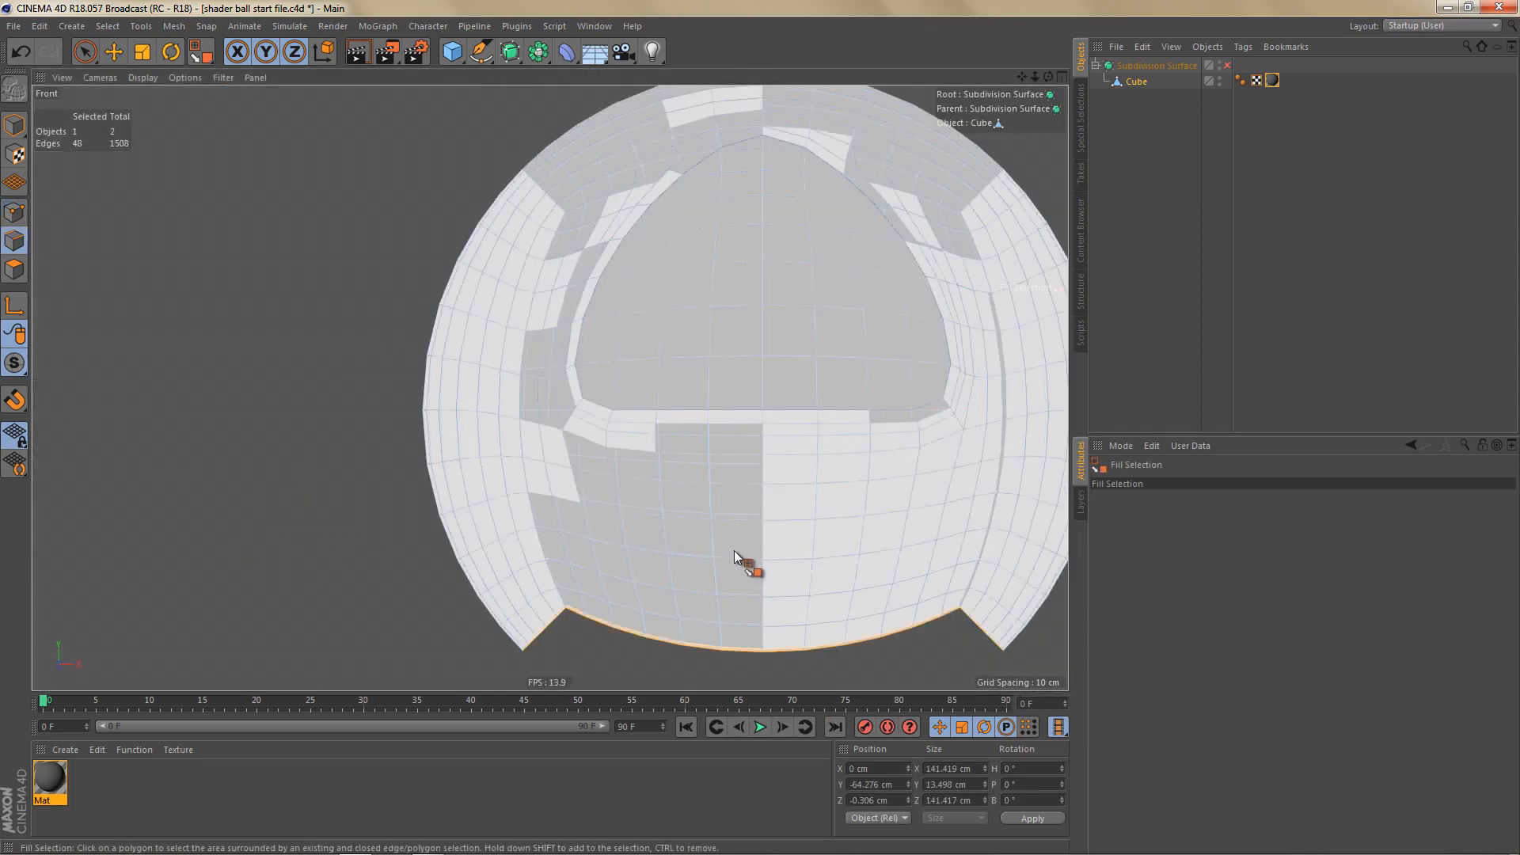
middle_click_drag(734, 549, 701, 444, "alt")
key("e")
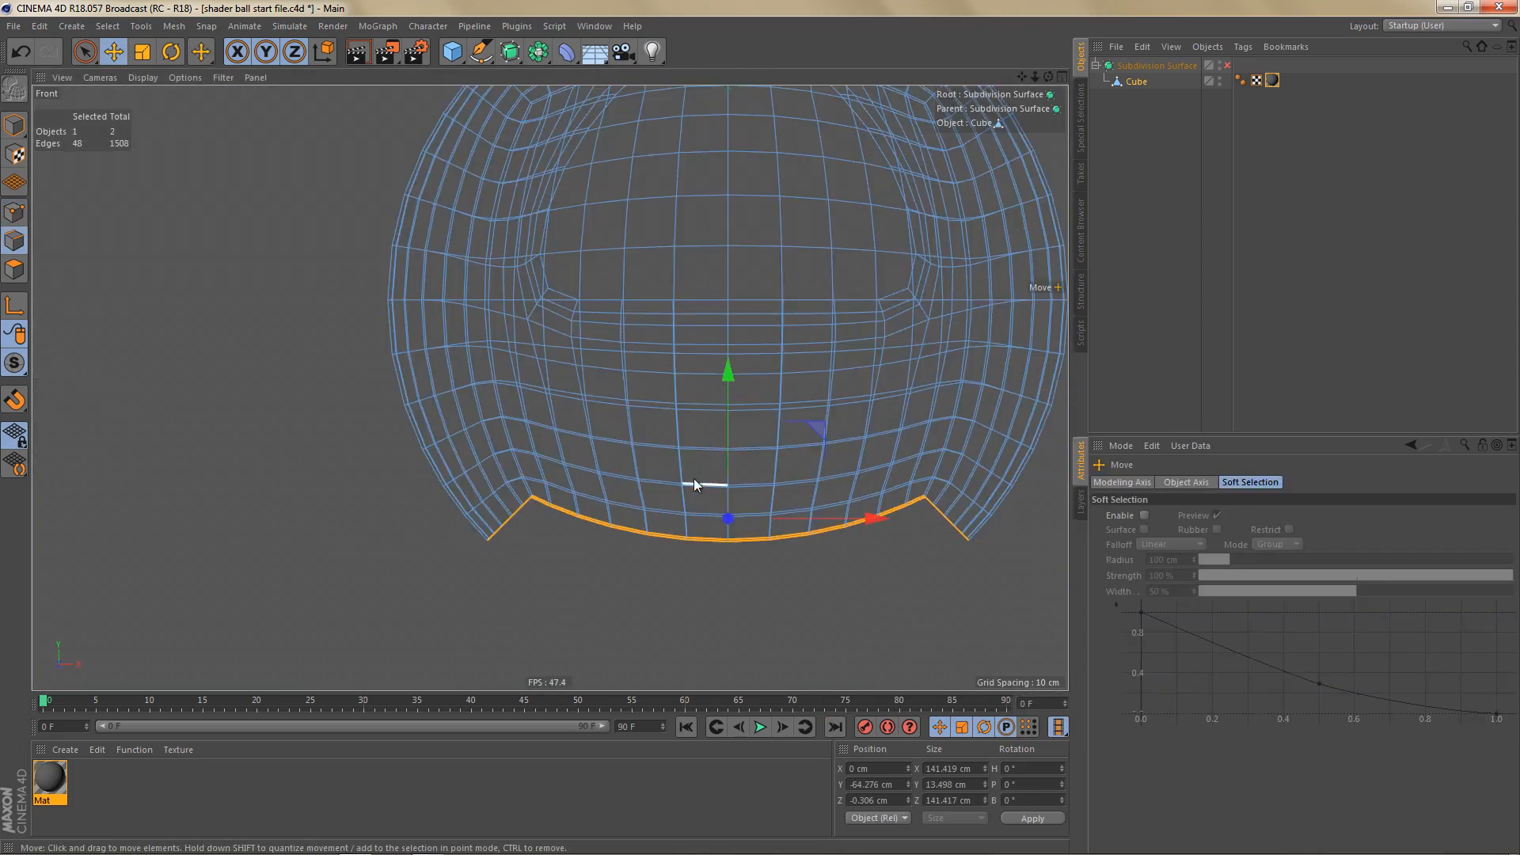
key("t")
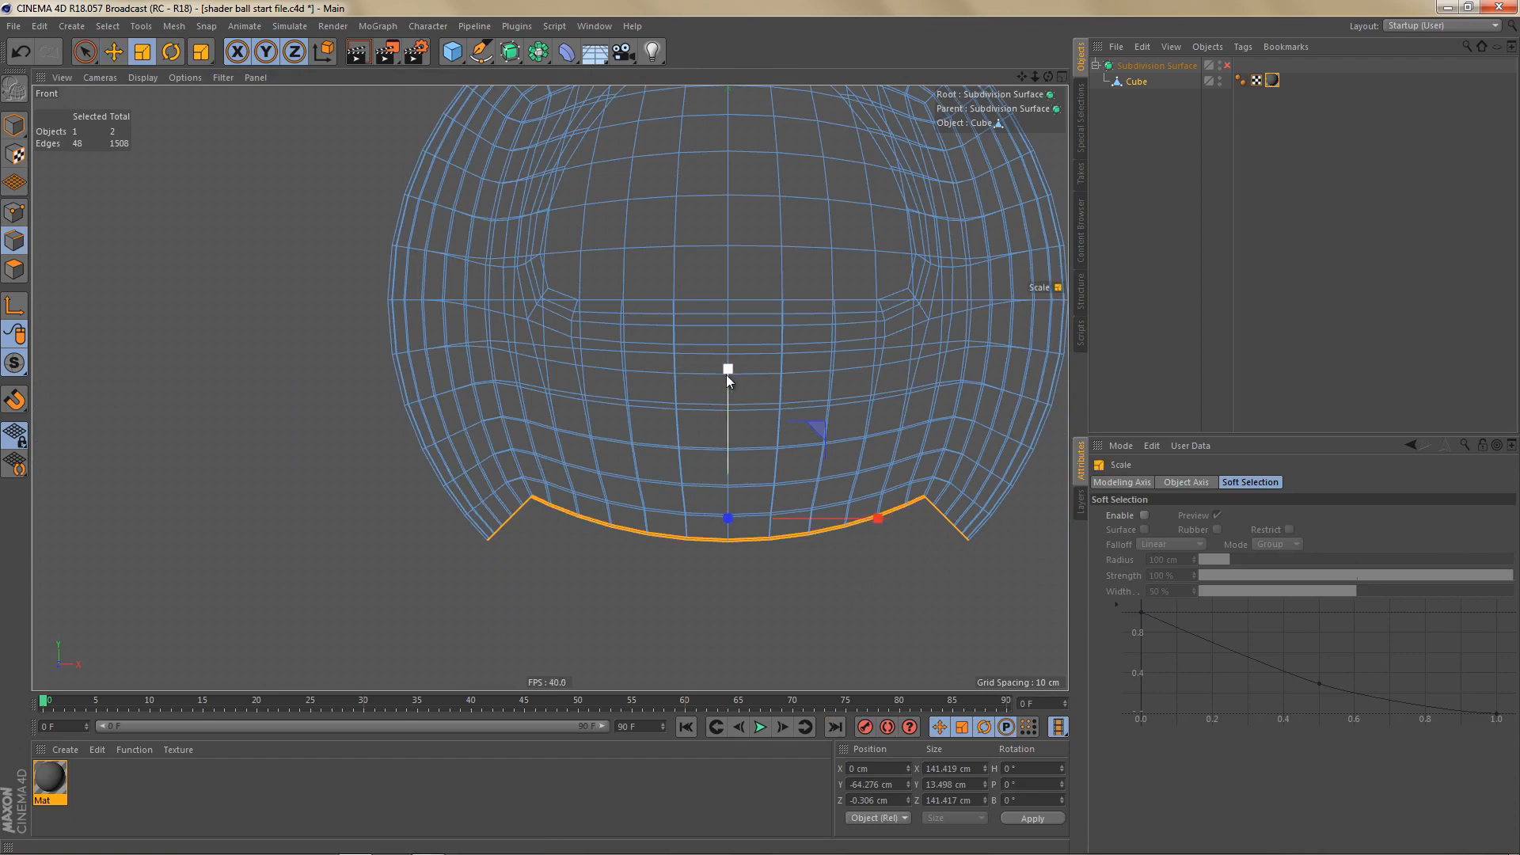
left_click_drag(726, 374, 725, 521)
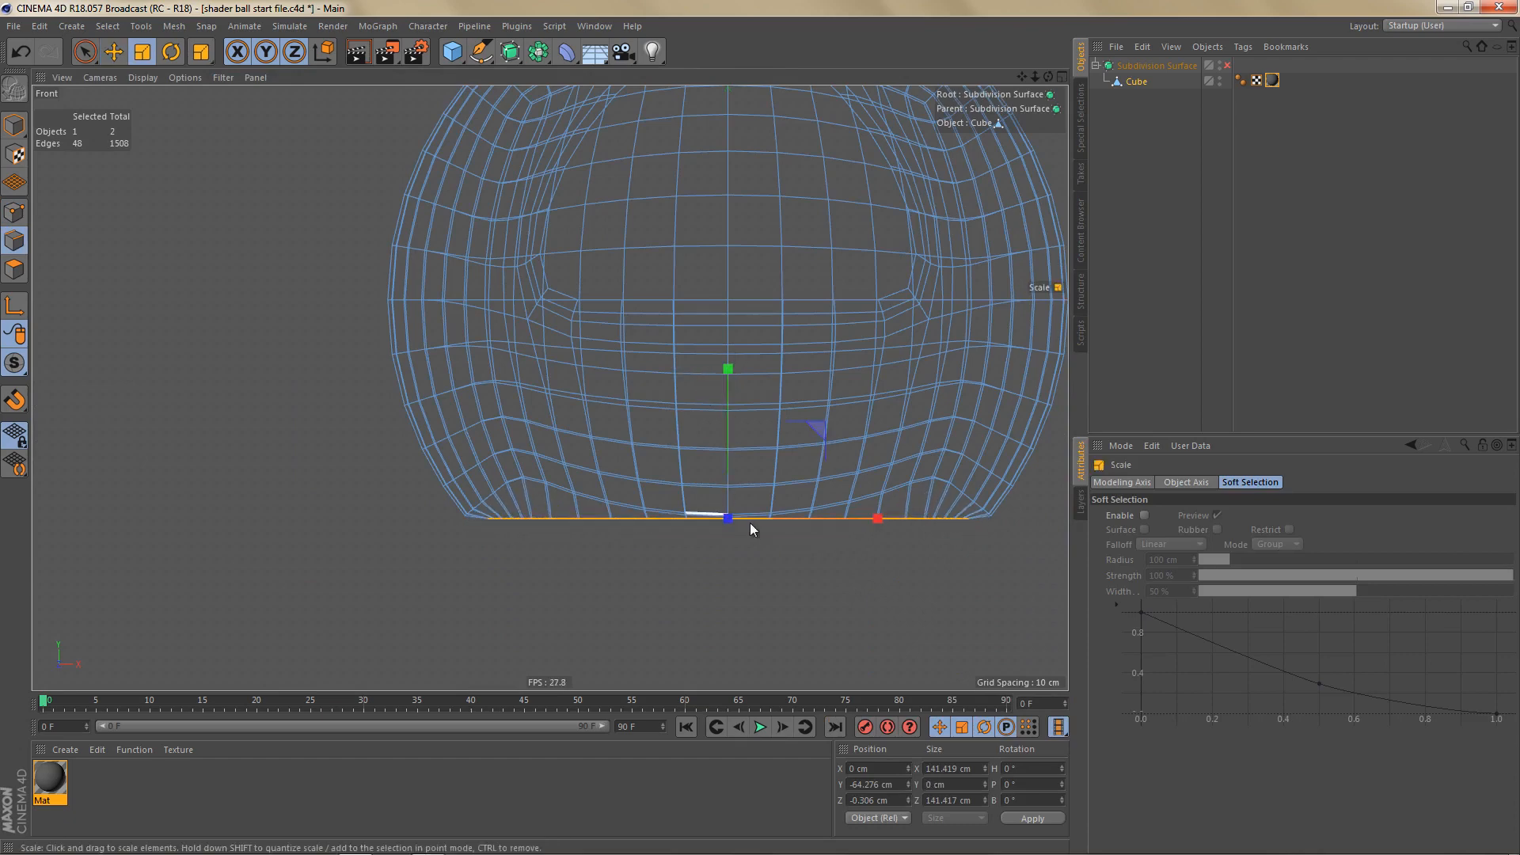
Step: Move the flattened bottom rim down to about Y -70.4 cm
middle_click_drag(749, 522, 683, 488, "alt")
scroll(689, 495, "up", 1)
scroll(703, 502, "up", 2)
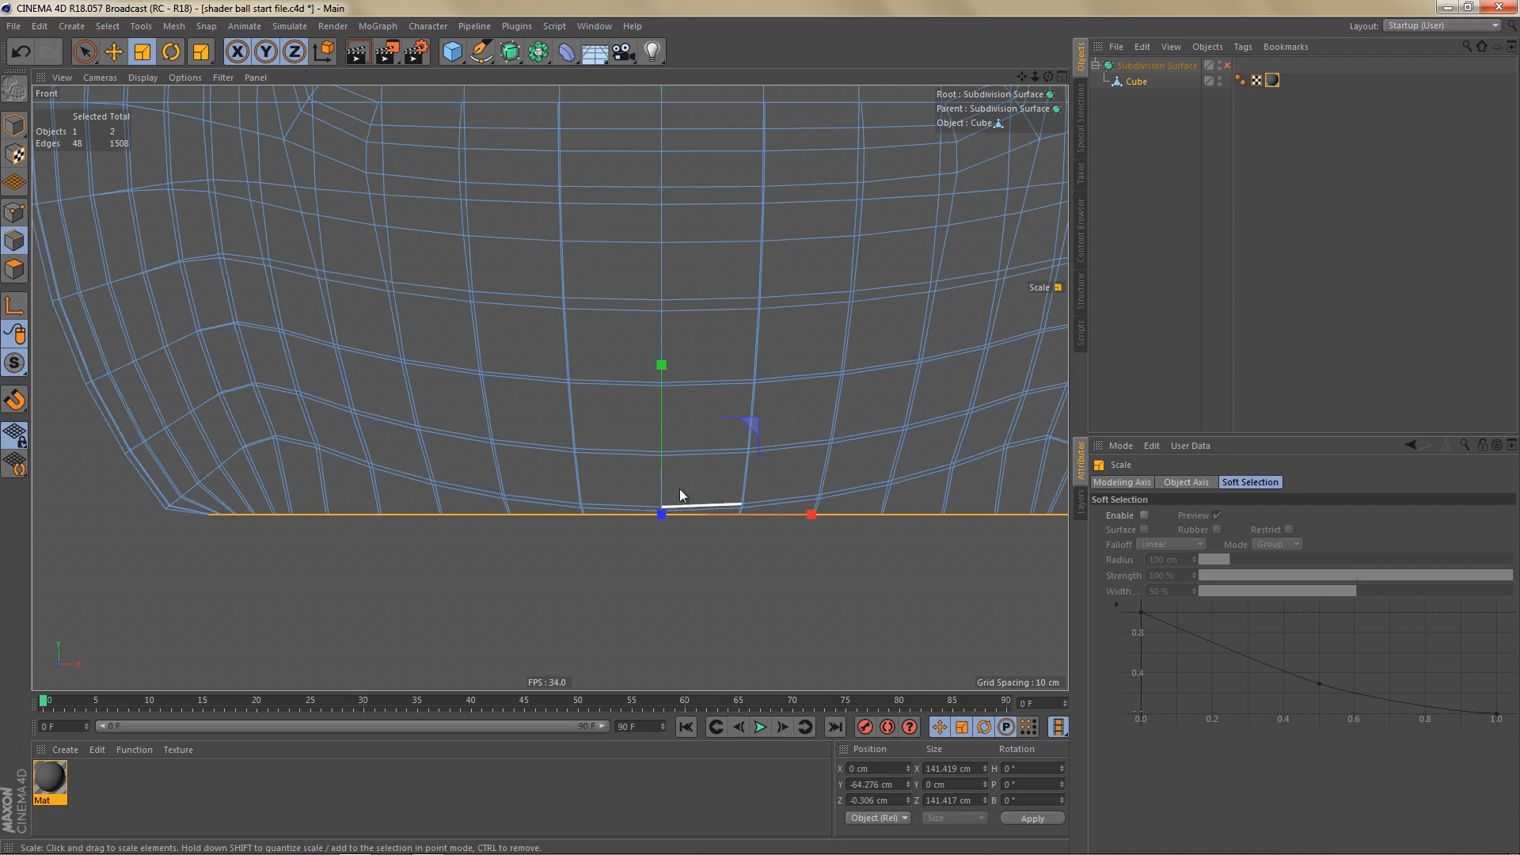
key("e")
left_click_drag(660, 368, 677, 409)
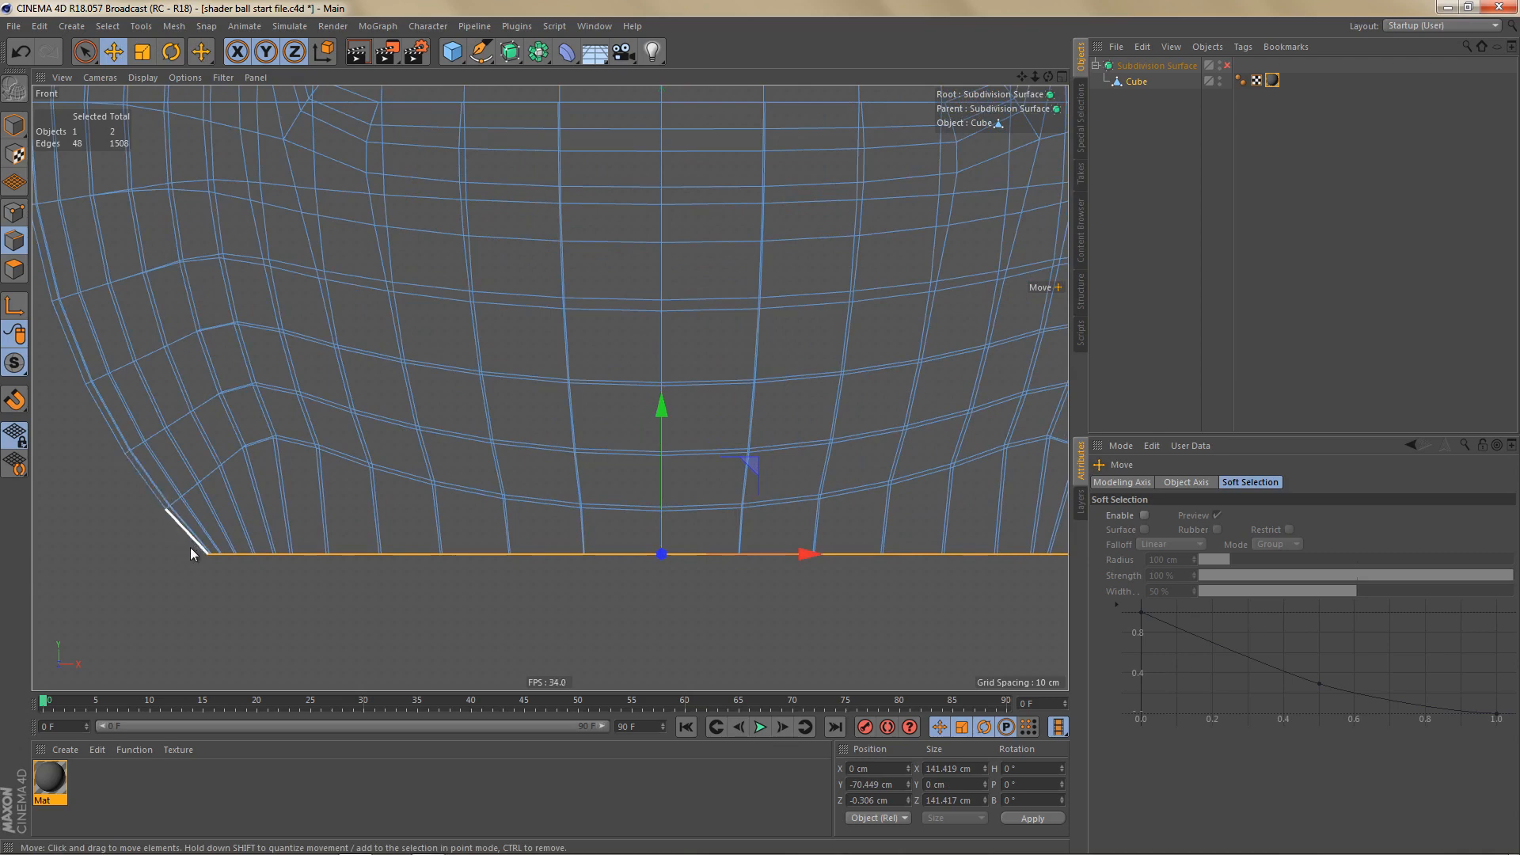
Step: Render the front view as a preview and examine the flattened base in the perspective view
scroll(501, 406, "down", 4)
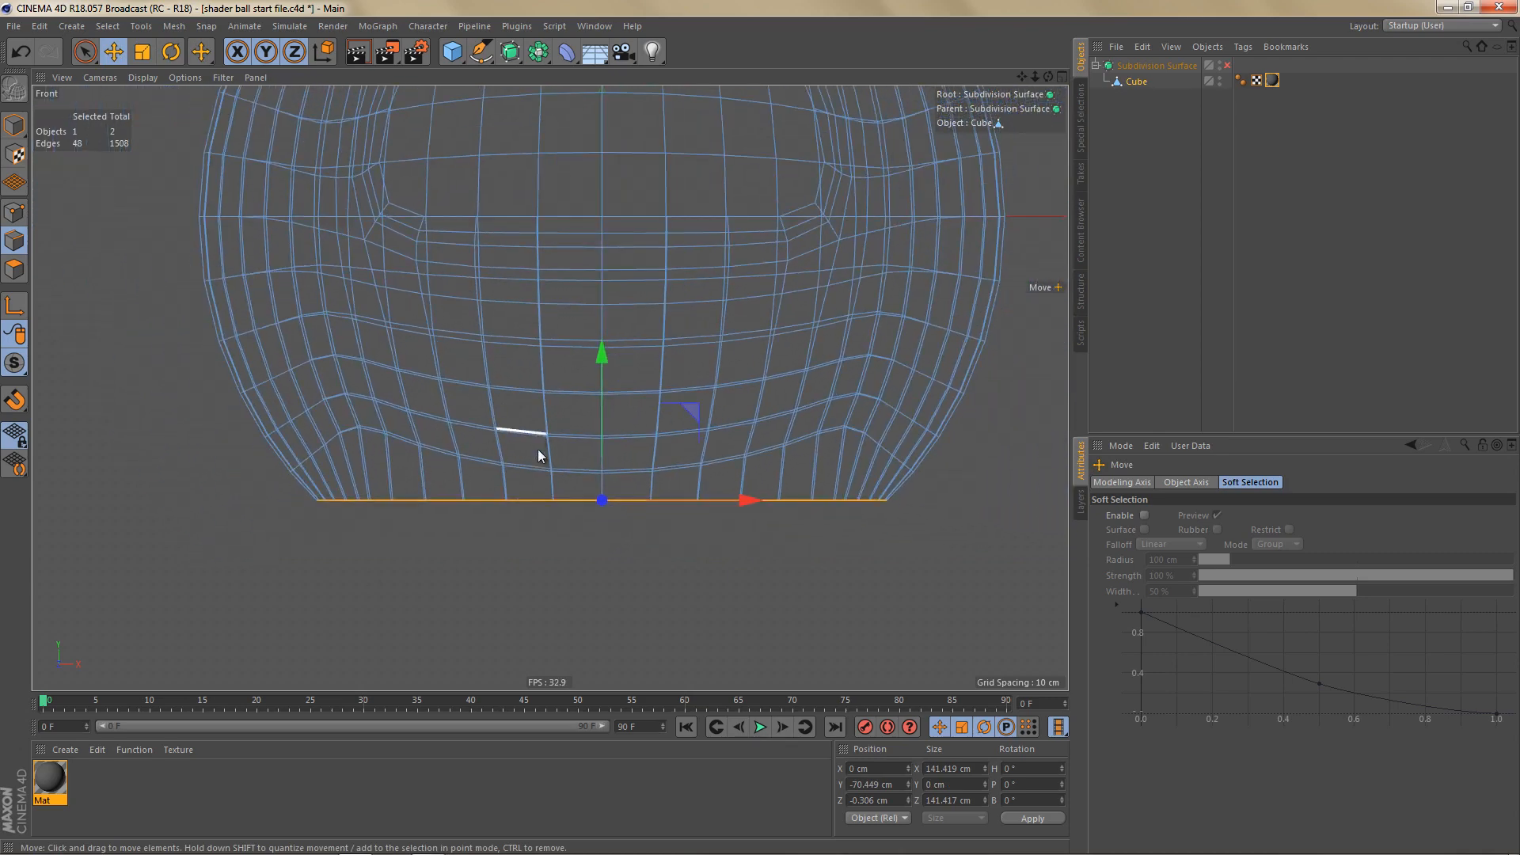
scroll(530, 463, "down", 1)
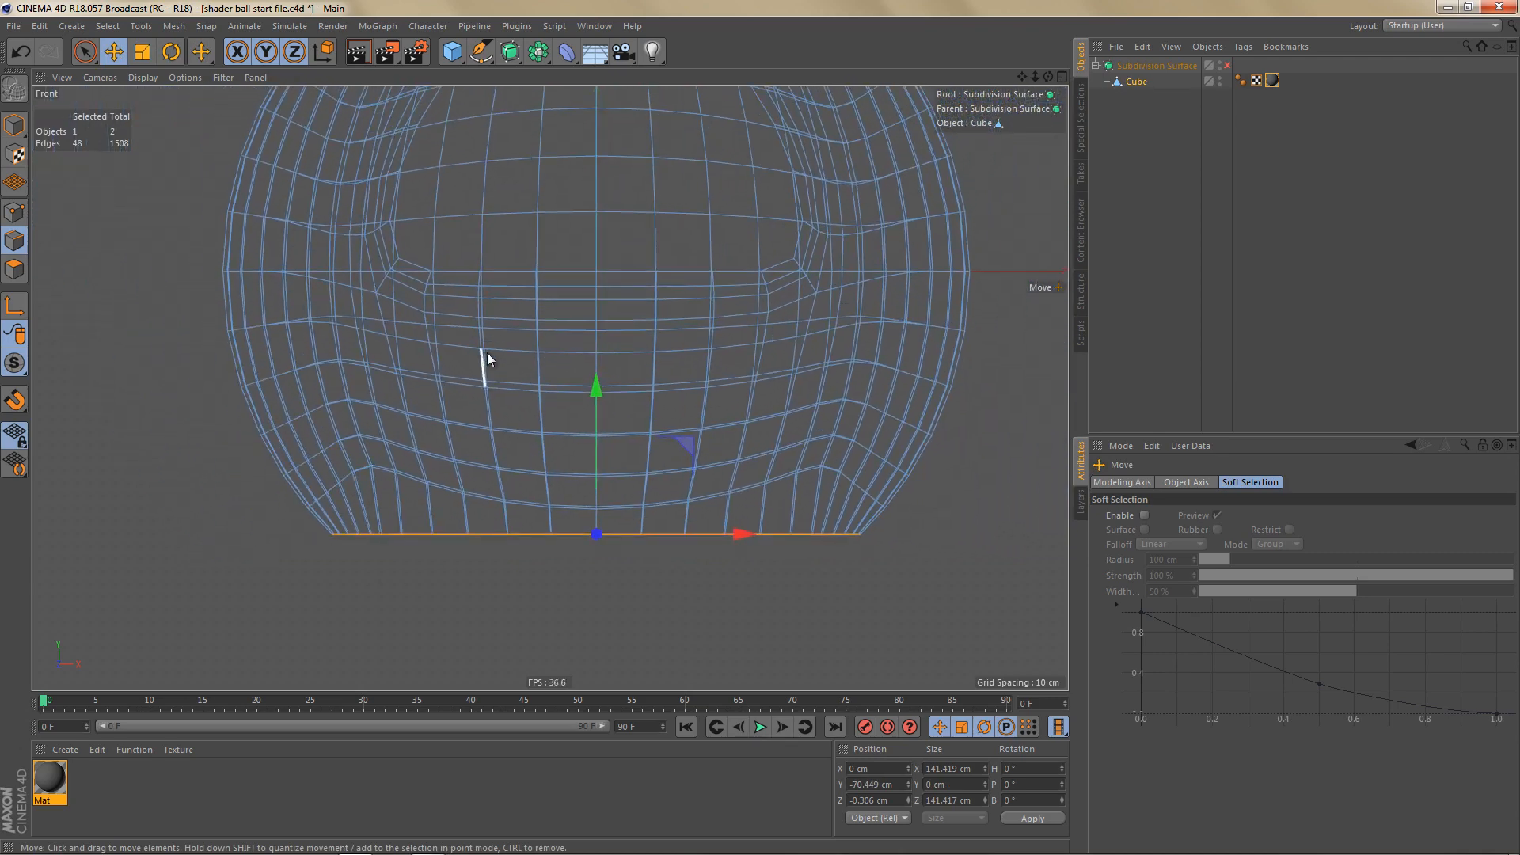
key("ctrl+r")
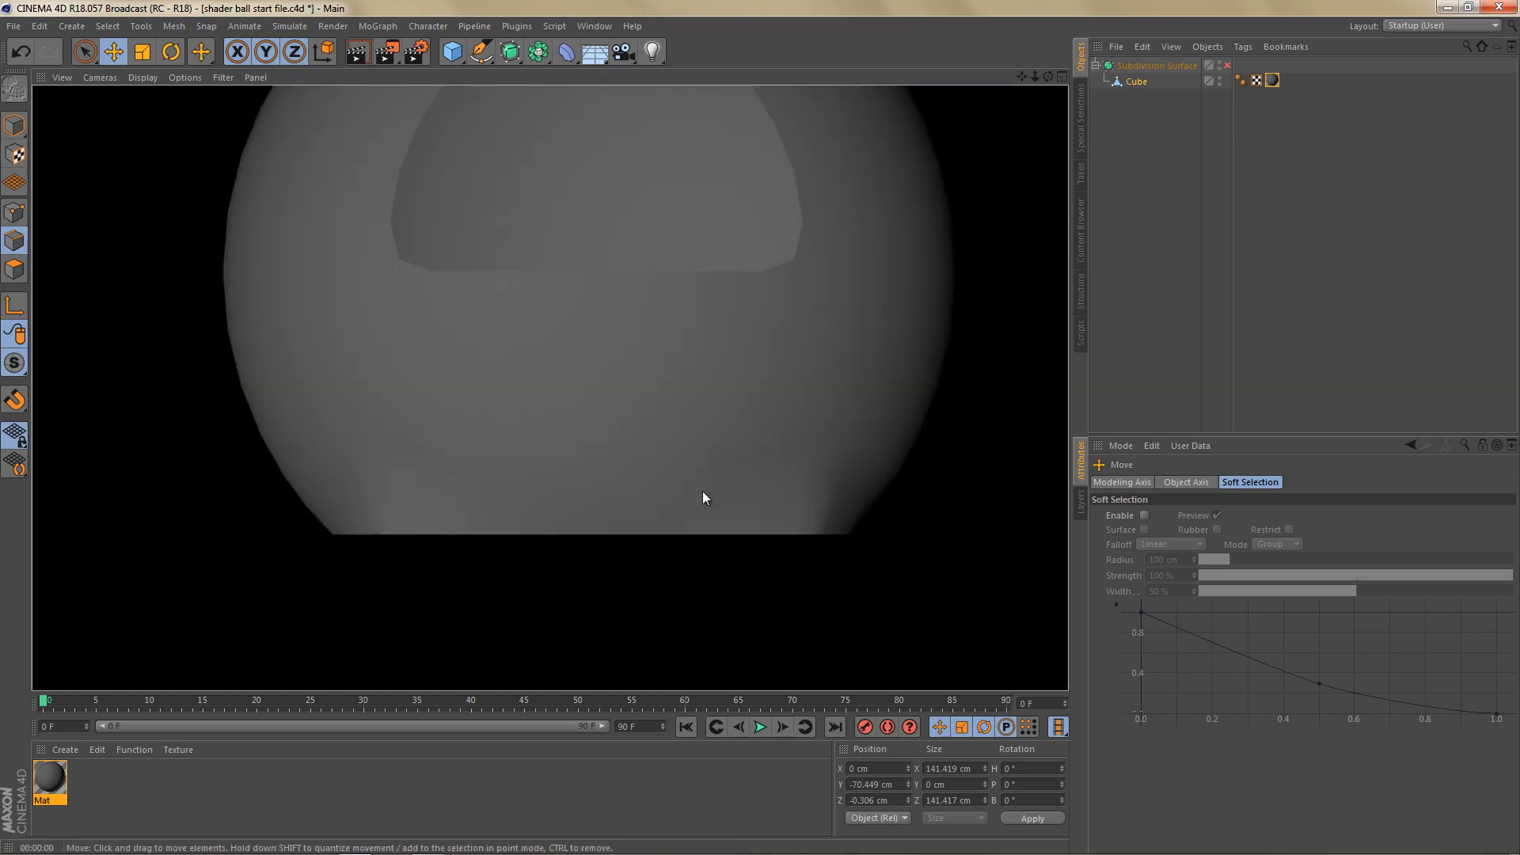
middle_click(749, 445)
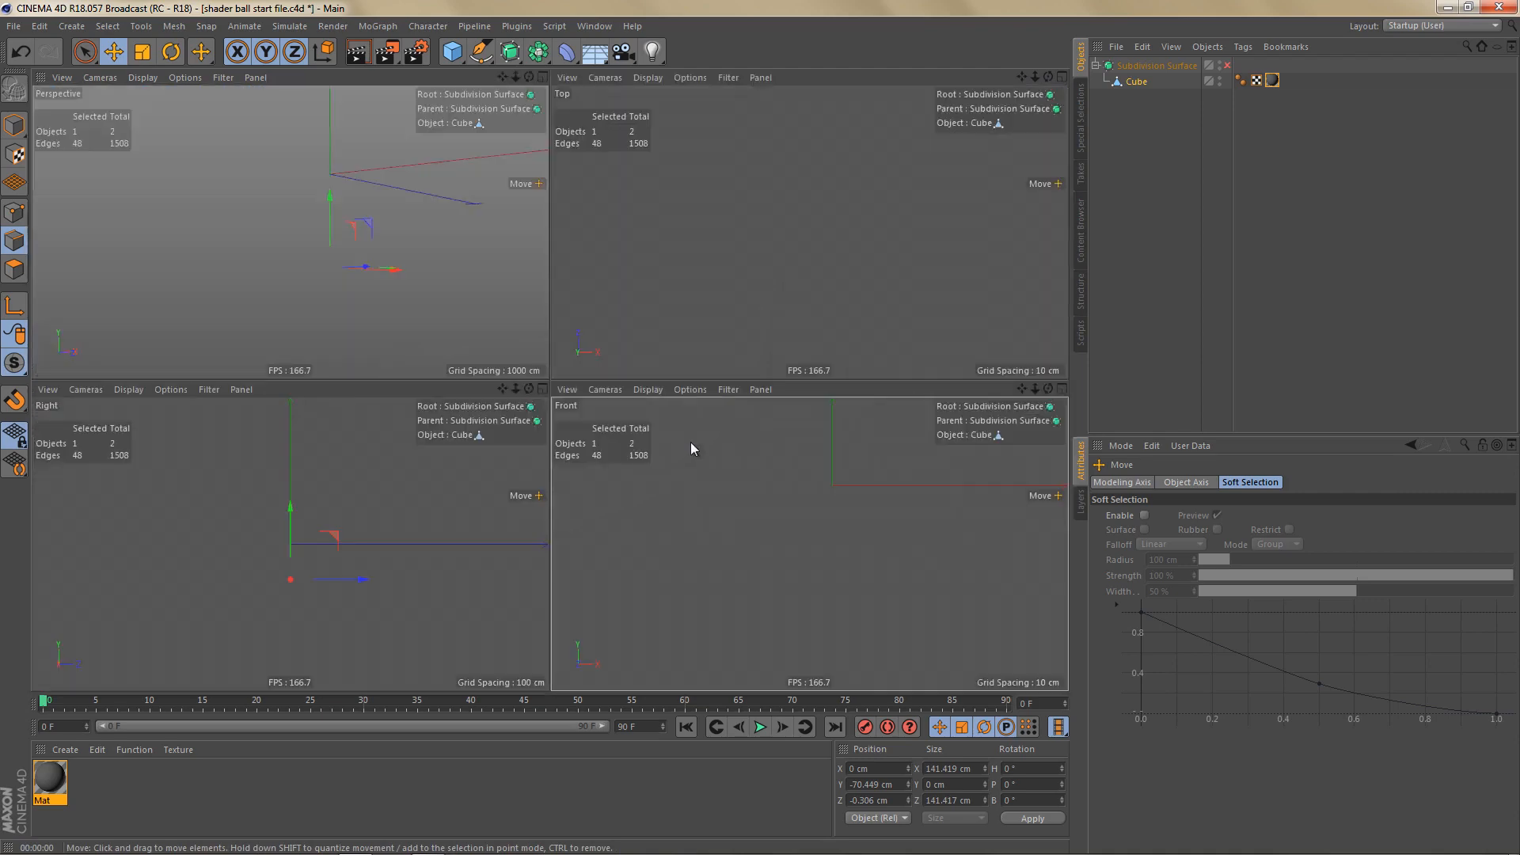
middle_click(398, 331)
left_click_drag(581, 390, 603, 319, "alt")
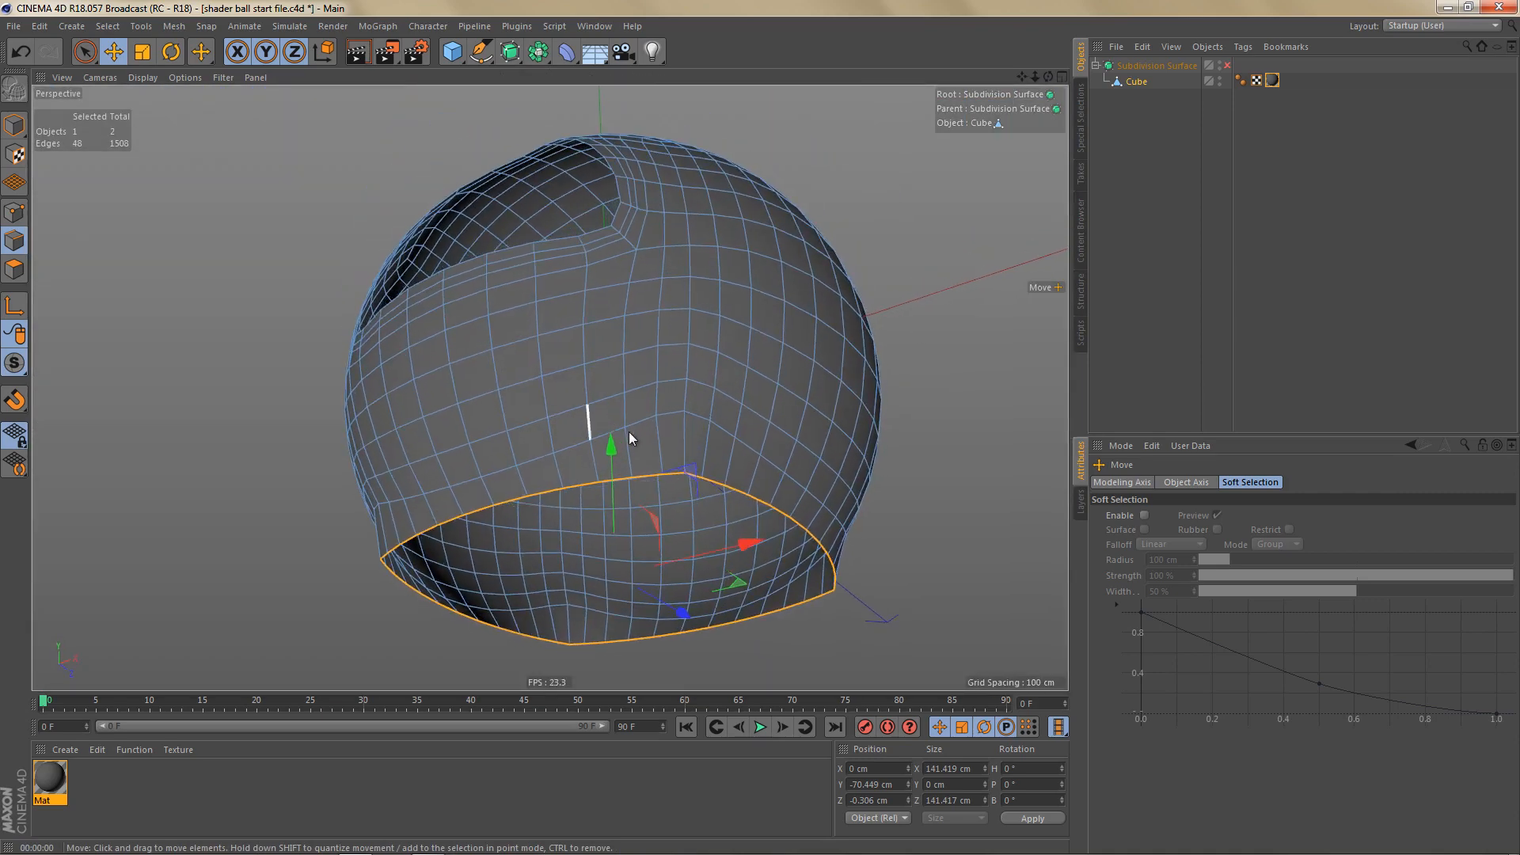
mouse_move(573, 454)
left_mouse_down("alt")
mouse_move(624, 518)
mouse_move(604, 516)
mouse_move(626, 431)
mouse_move(610, 464)
mouse_move(548, 459)
mouse_move(594, 475)
left_mouse_up("alt")
Step: Add a Disc, lower it beneath the ball's open base and display the scene with Gouraud shading lines
left_click(454, 53)
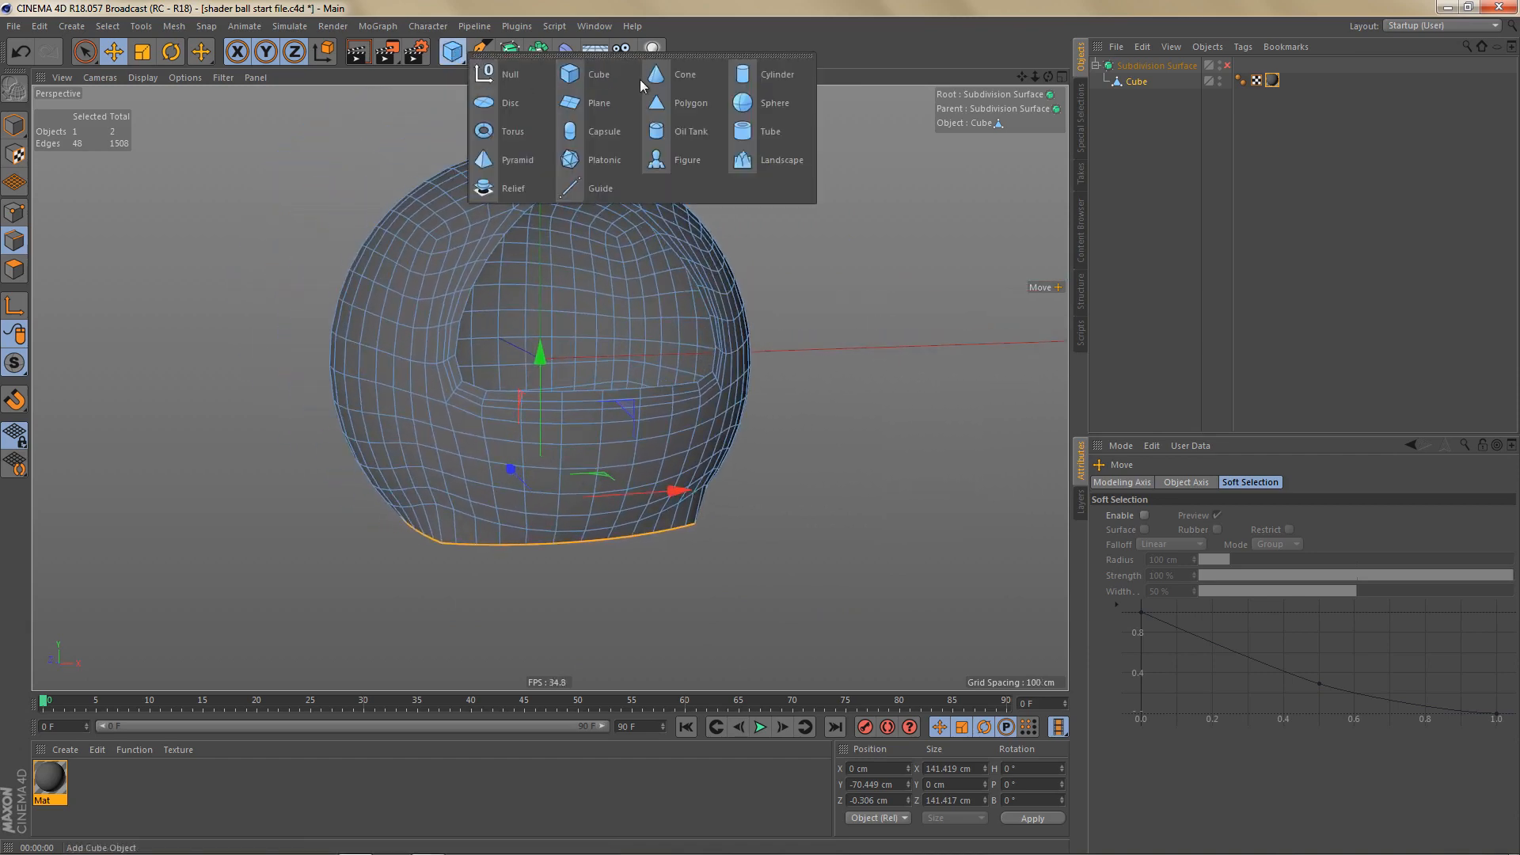
left_click(538, 101)
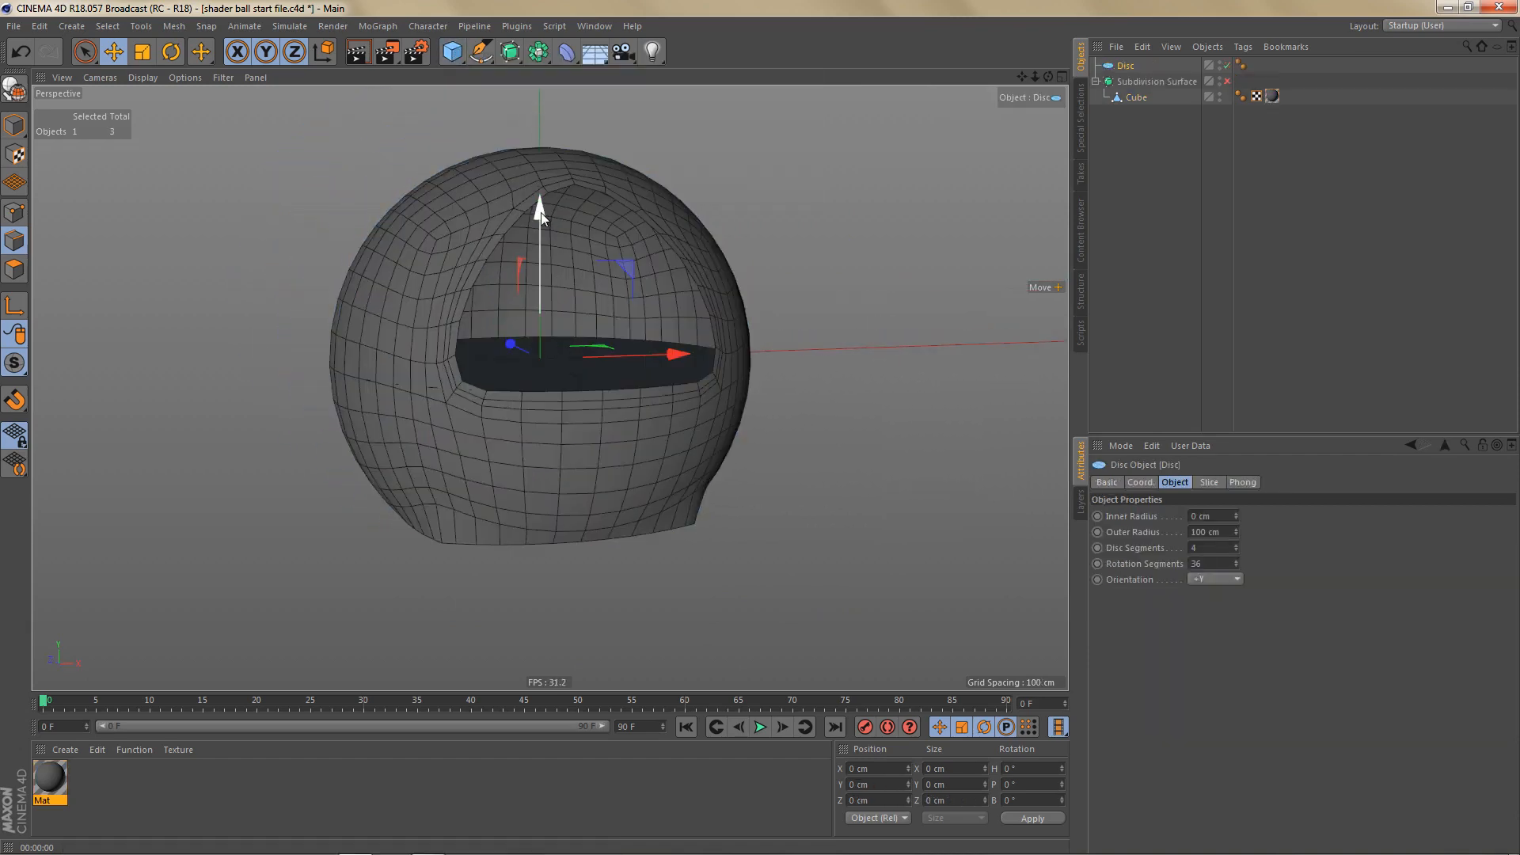
left_click_drag(540, 210, 582, 406)
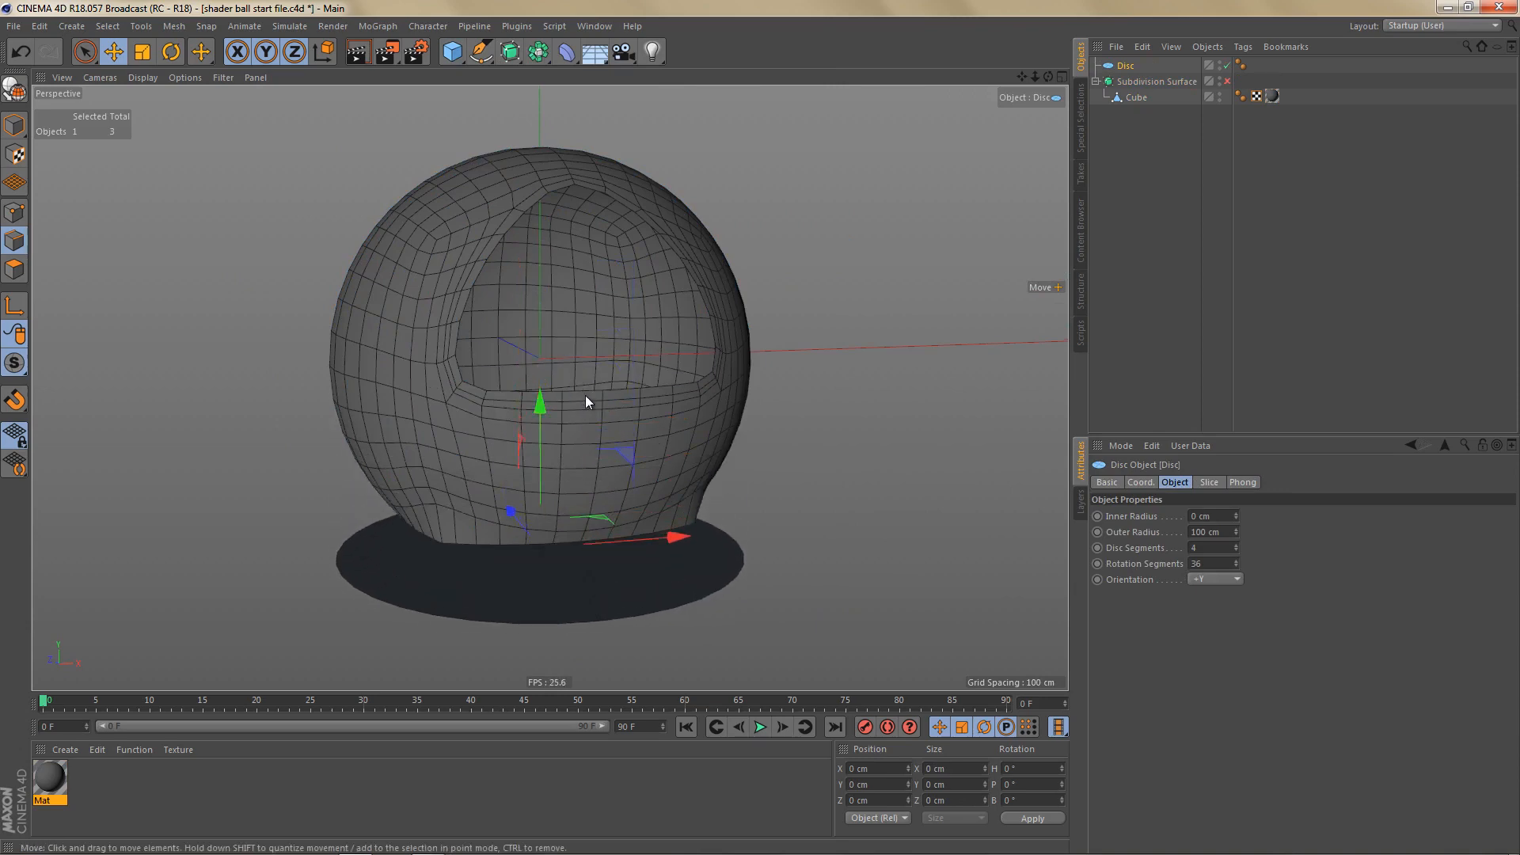
key("n")
key("b")
left_click_drag(618, 354, 624, 443, "alt")
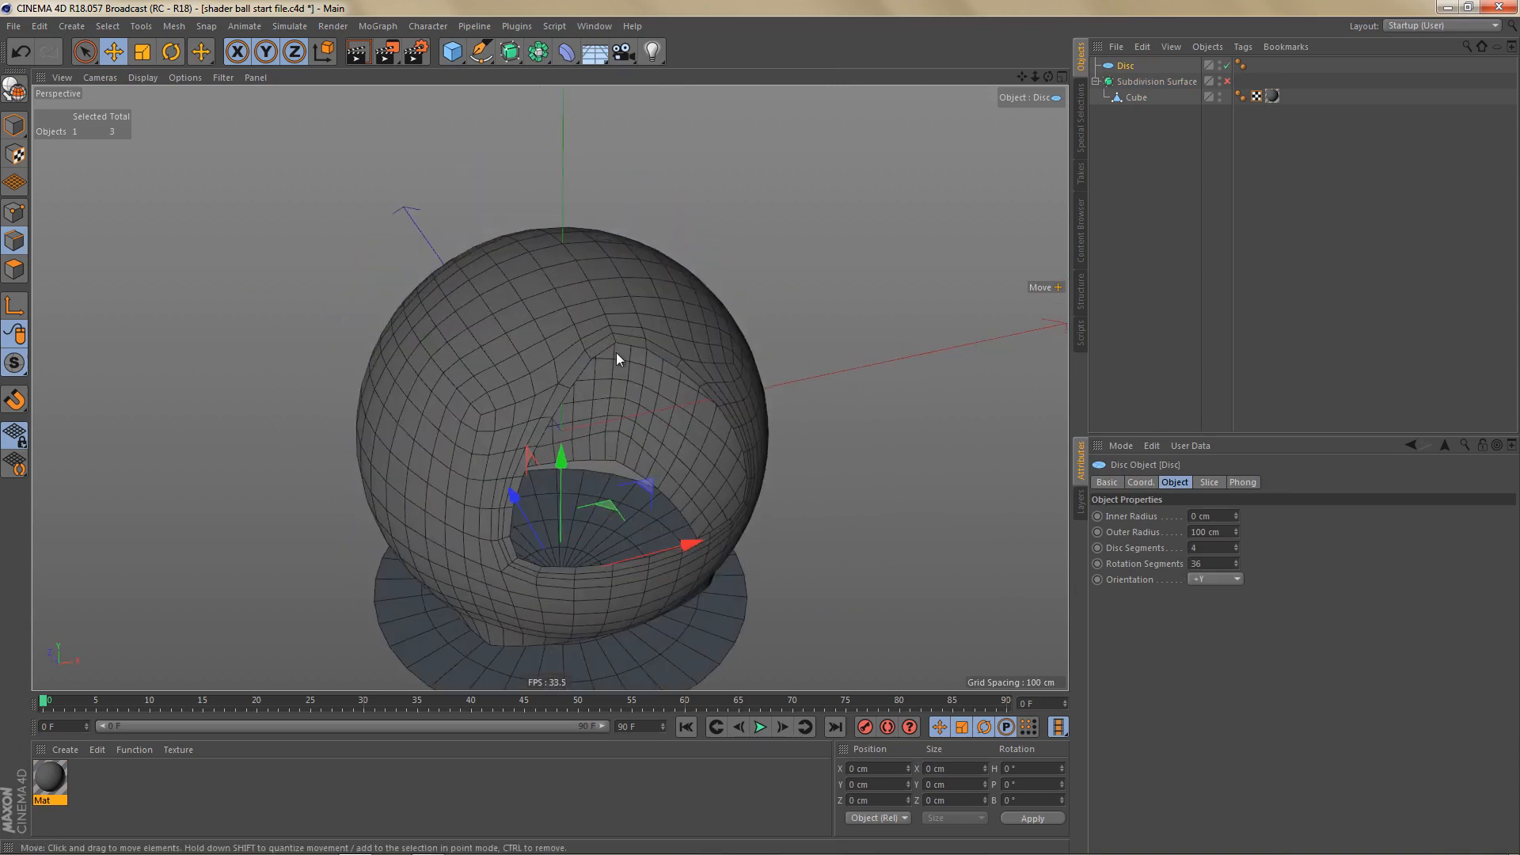
Step: Set the Disc's outer radius to 90 cm, disc segments to 1 and rotation segments to 48
middle_click_drag(625, 363, 659, 229, "alt")
scroll(632, 370, "up", 2)
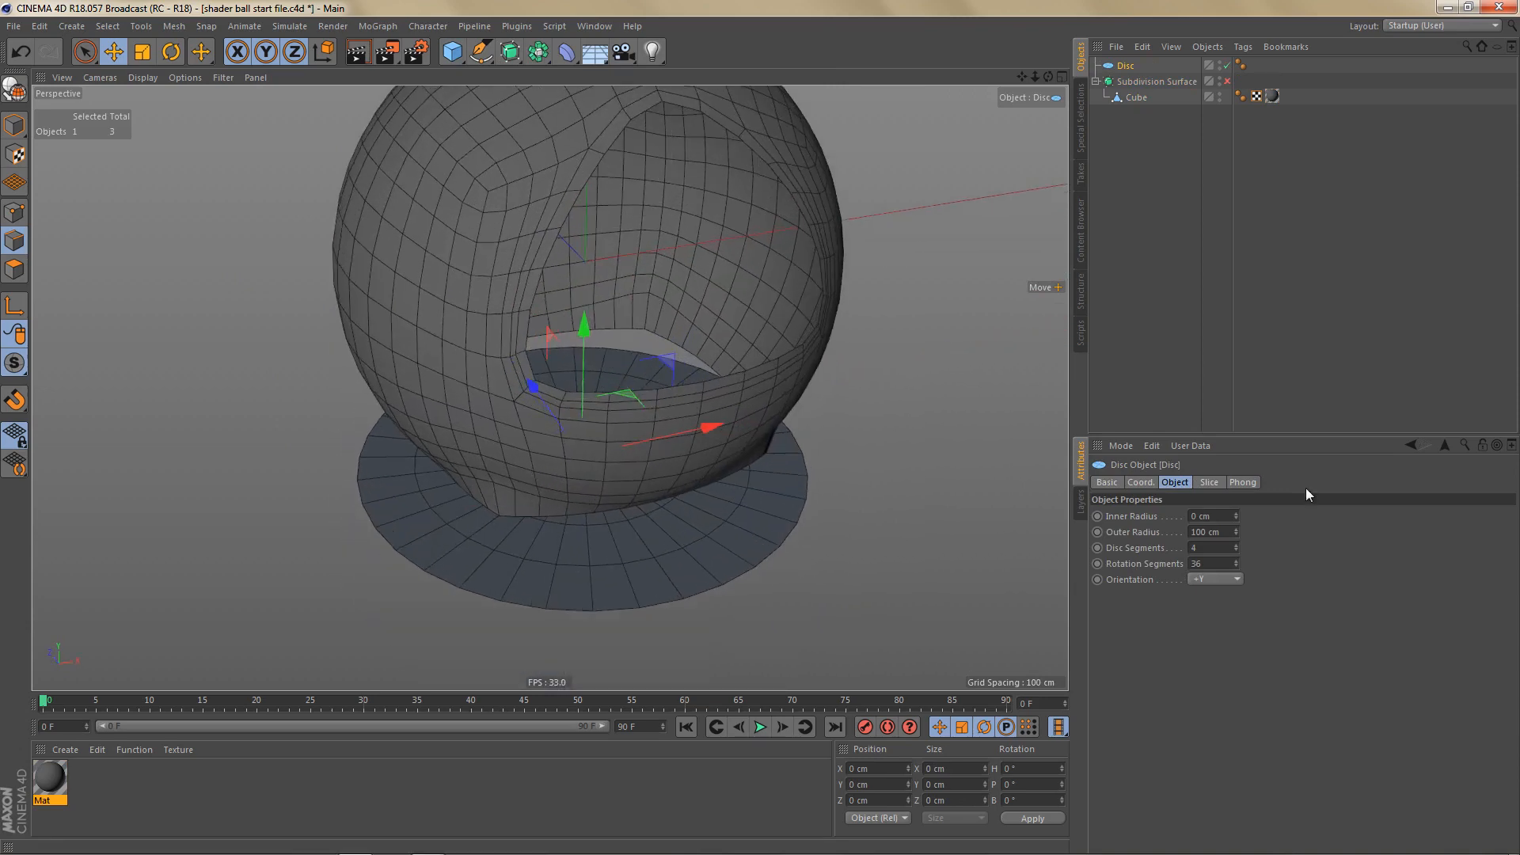
left_click(1229, 535)
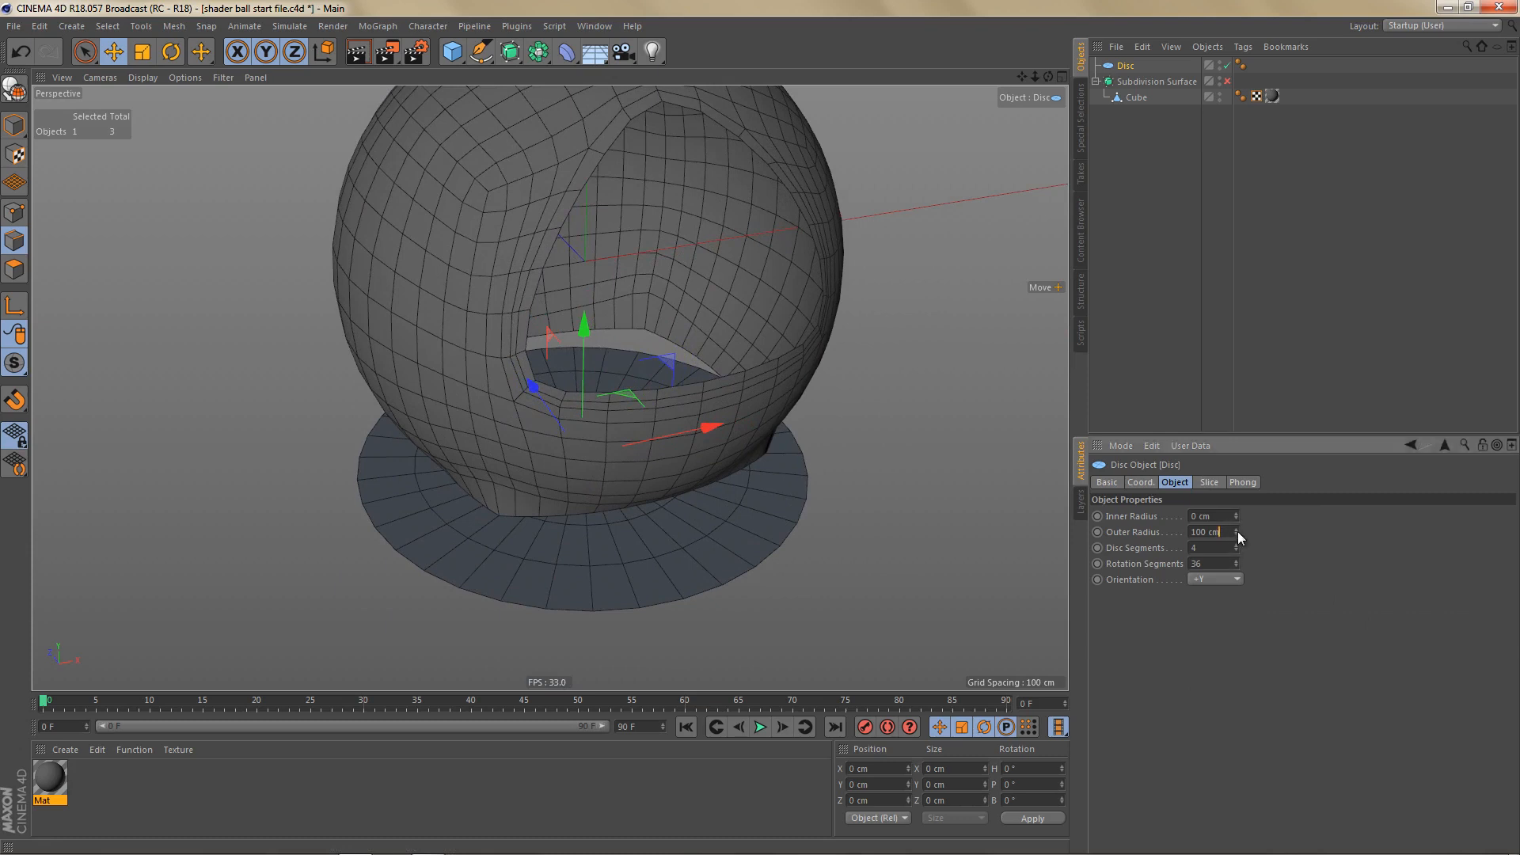
left_click_drag(1237, 530, 1236, 552)
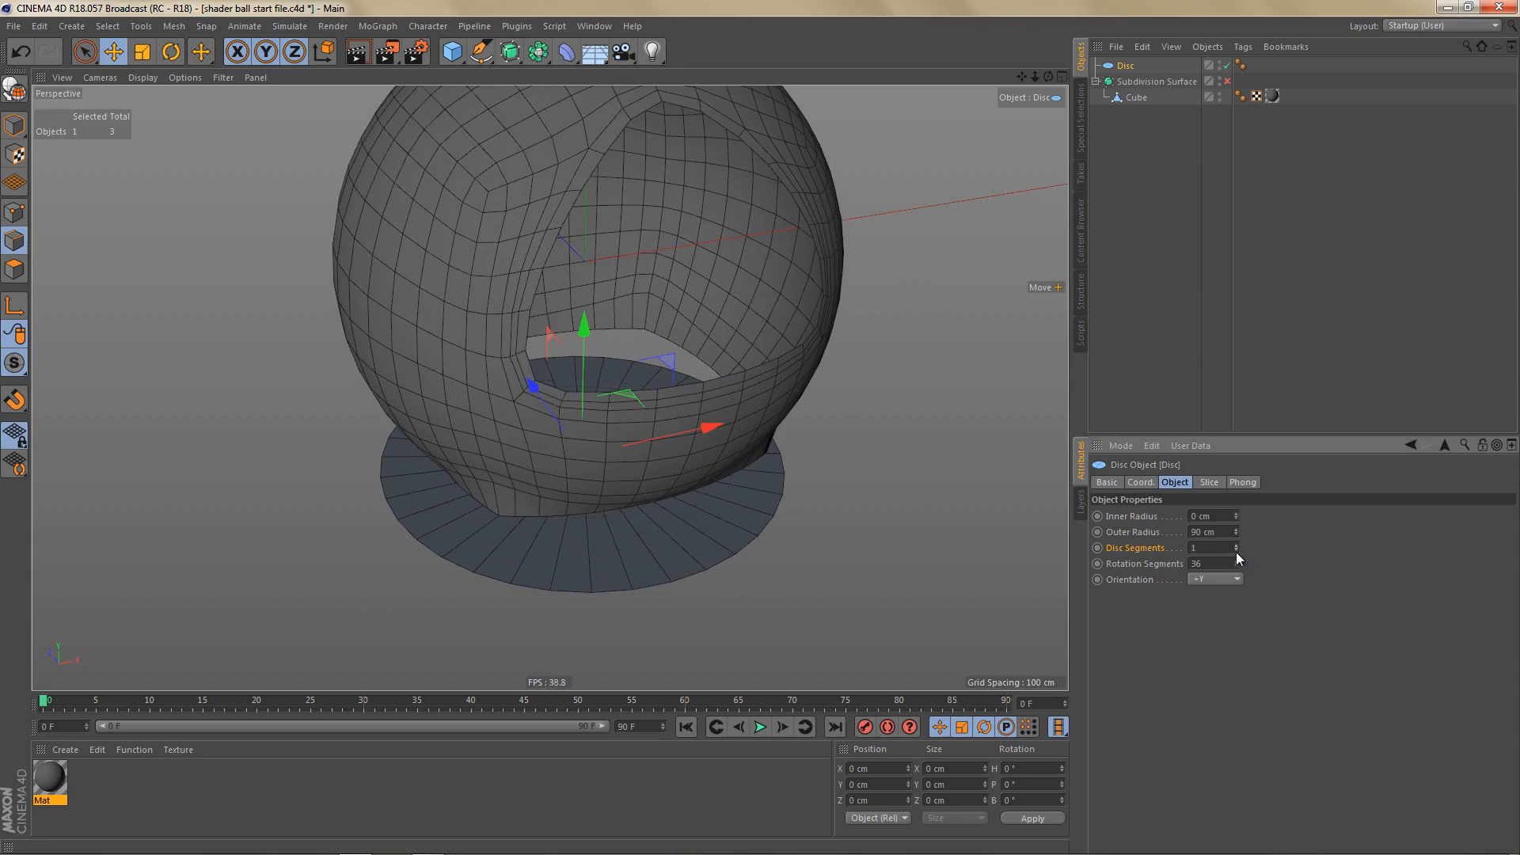
left_click(1137, 97)
middle_click_drag(733, 481, 743, 450, "alt")
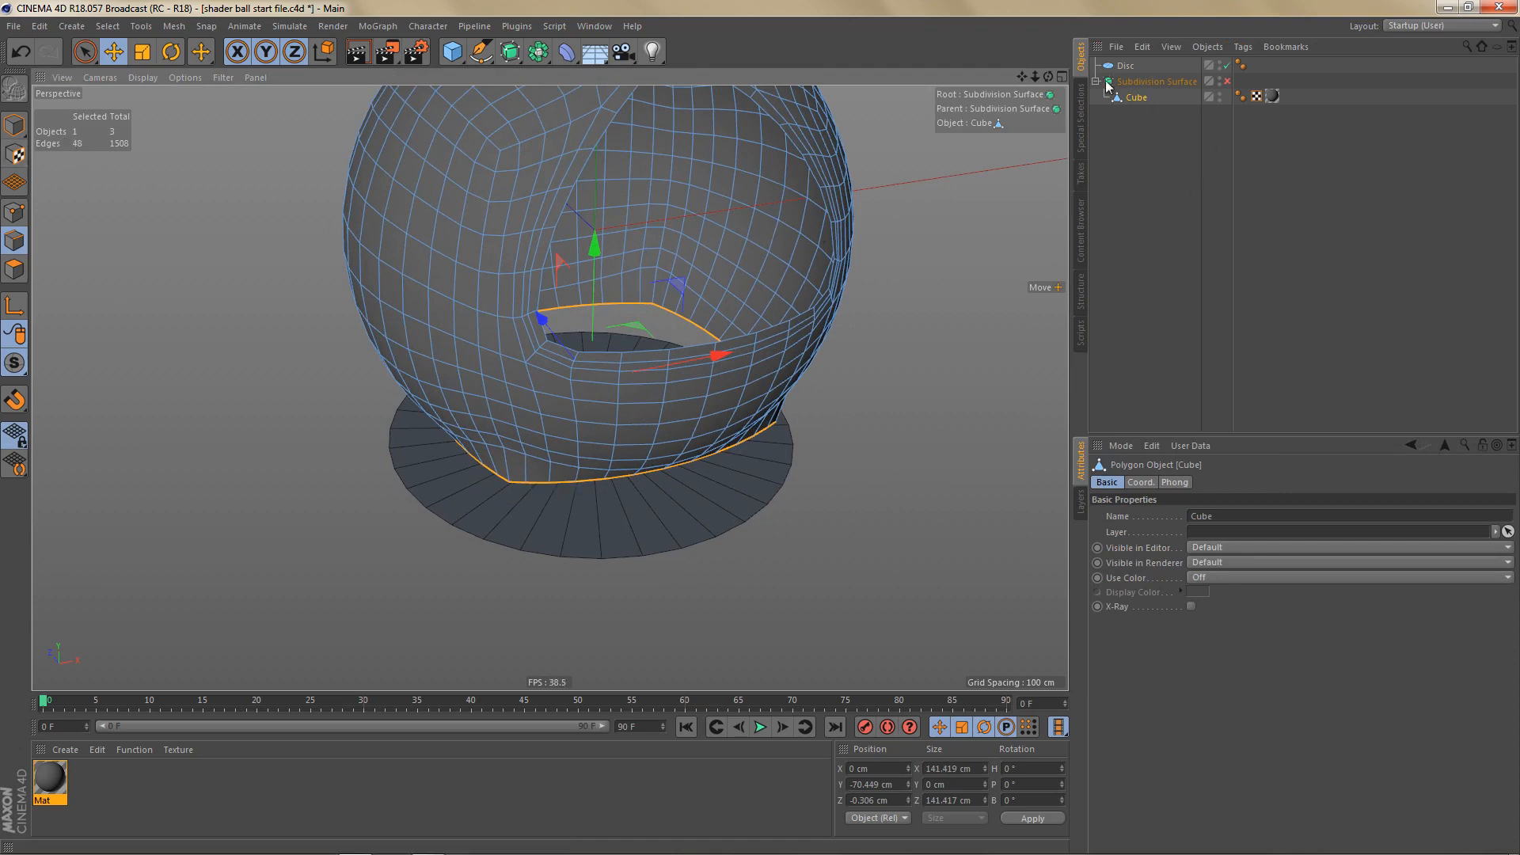
left_click(1127, 66)
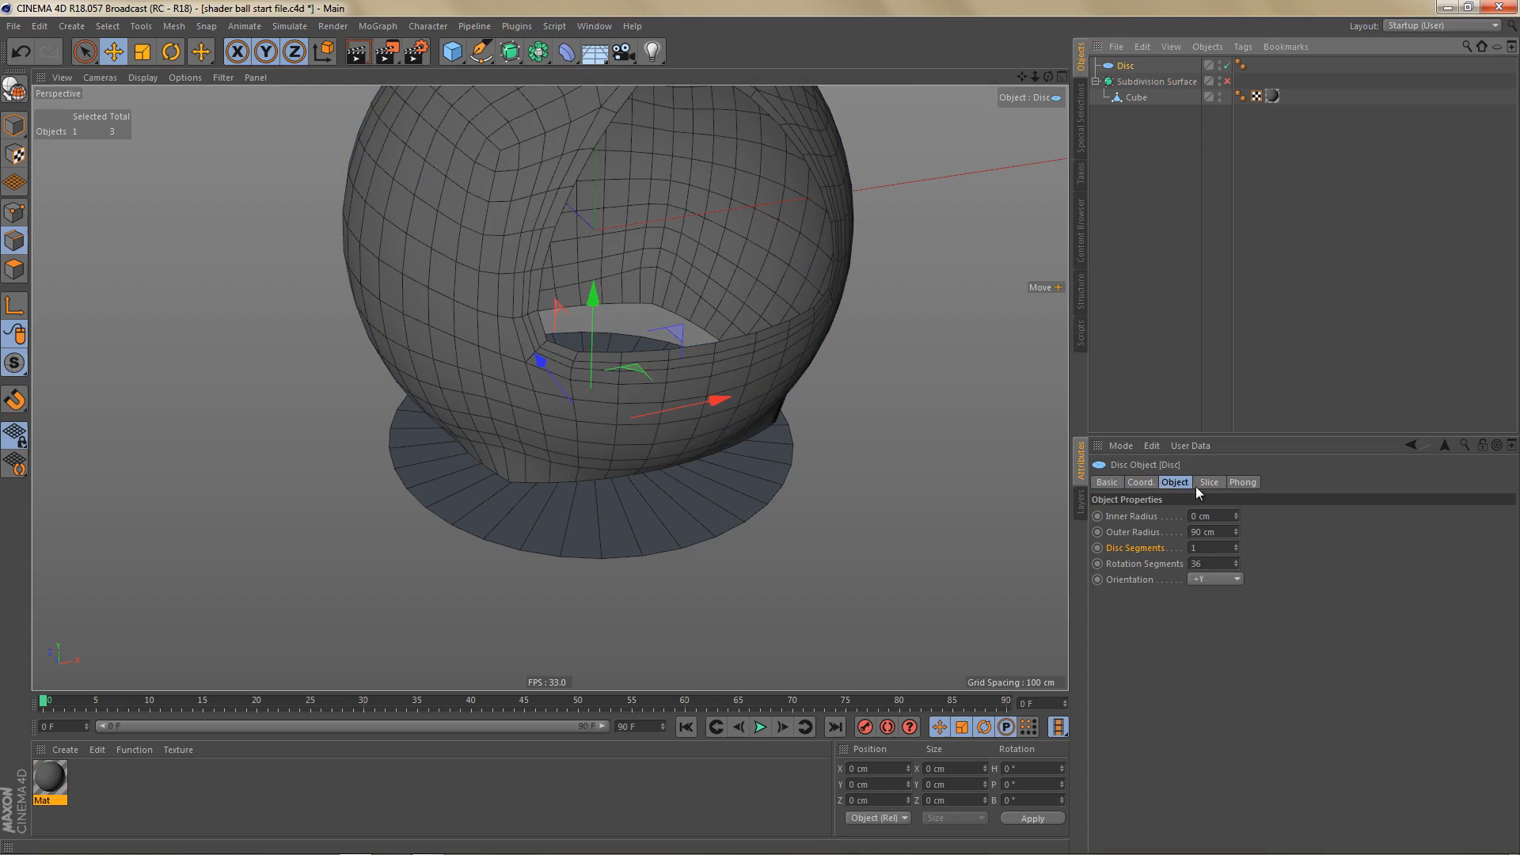
left_click(1161, 560)
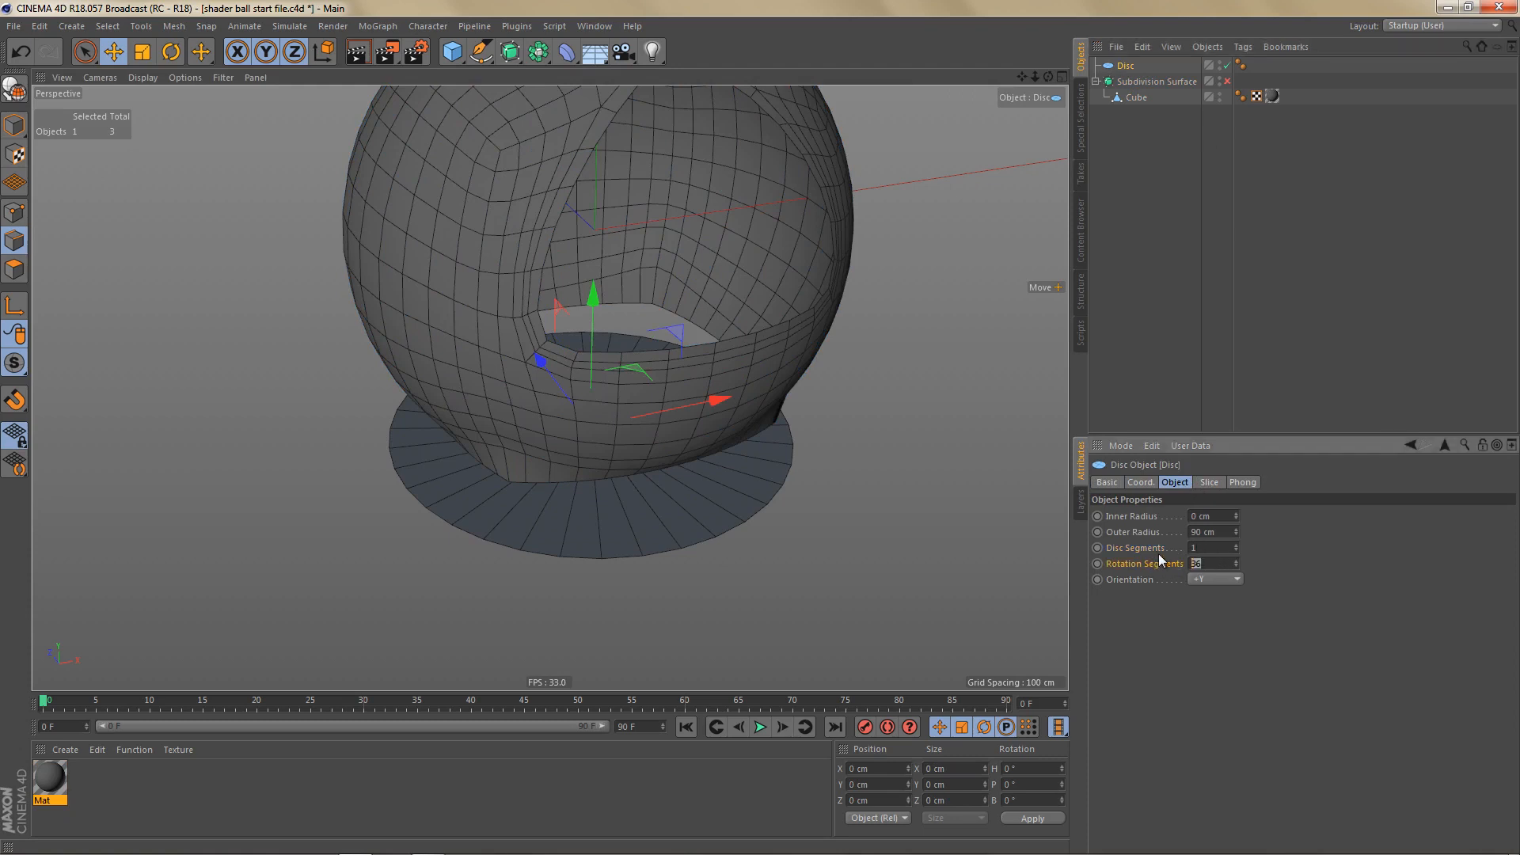
type("48")
key("Return")
Step: Merge the Disc and the Cube into a single object with Connect Objects + Delete
left_click(1135, 96, "ctrl")
right_click(1135, 96)
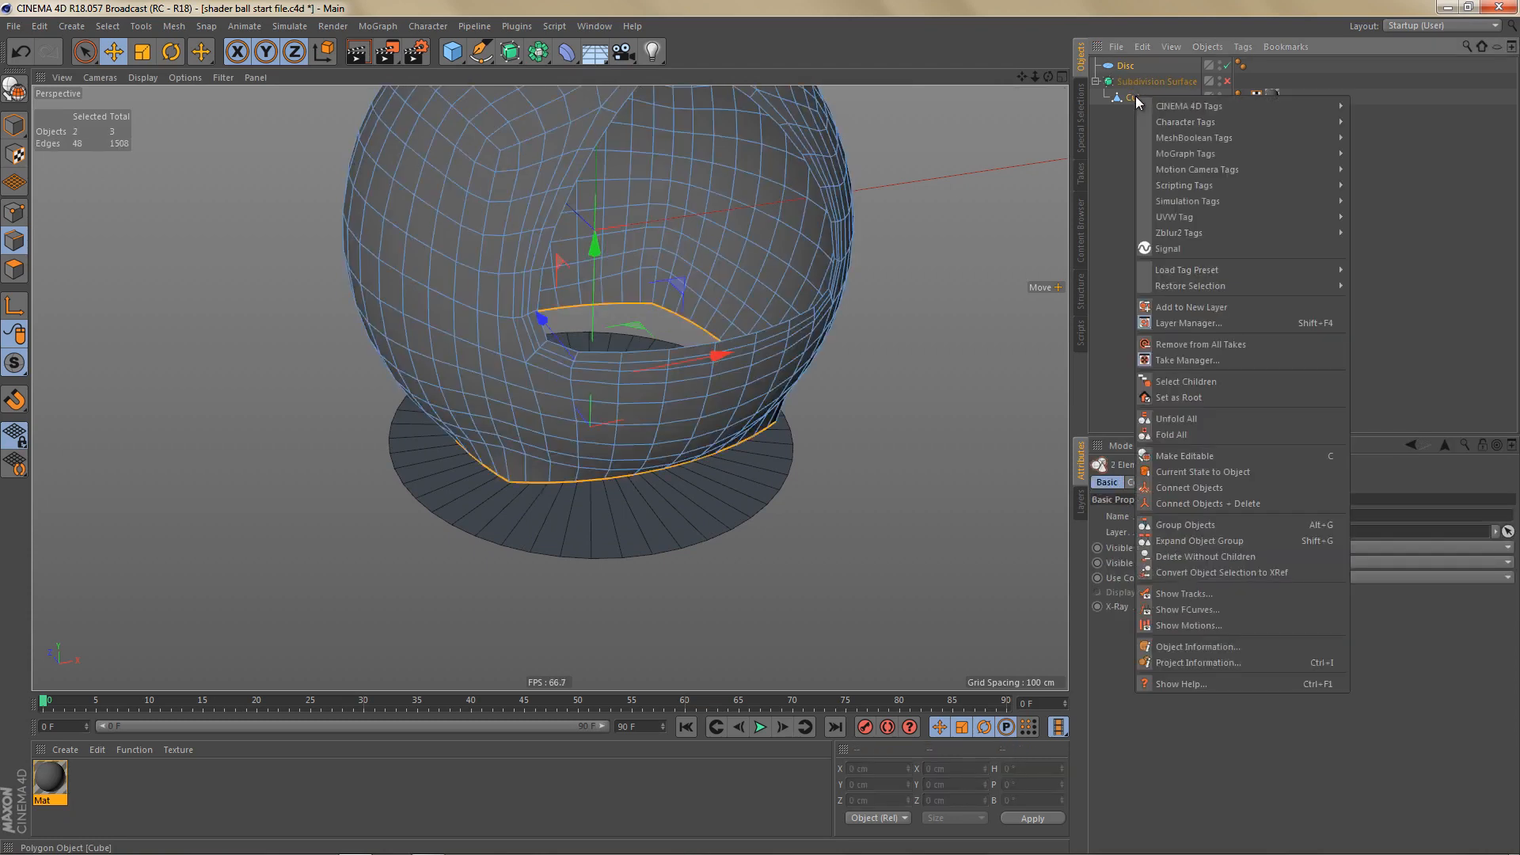
left_click(1260, 504)
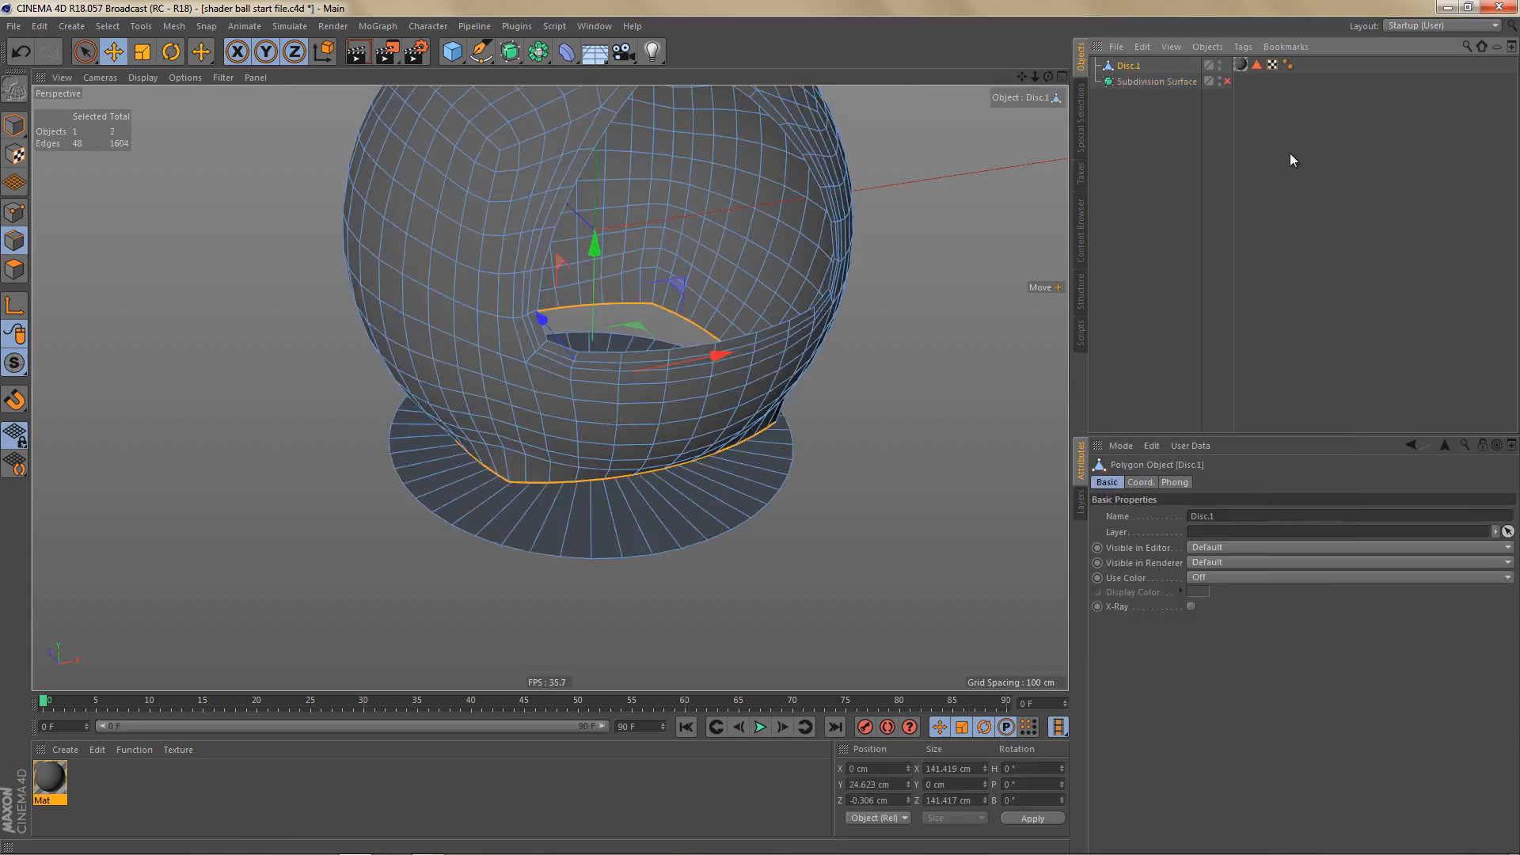
Step: Join the ball's open bottom edge loop to the Disc's outer edge loop with polygons using Stitch and Sew
left_click_drag(742, 539, 664, 586, "alt")
double_click(660, 544, "shift")
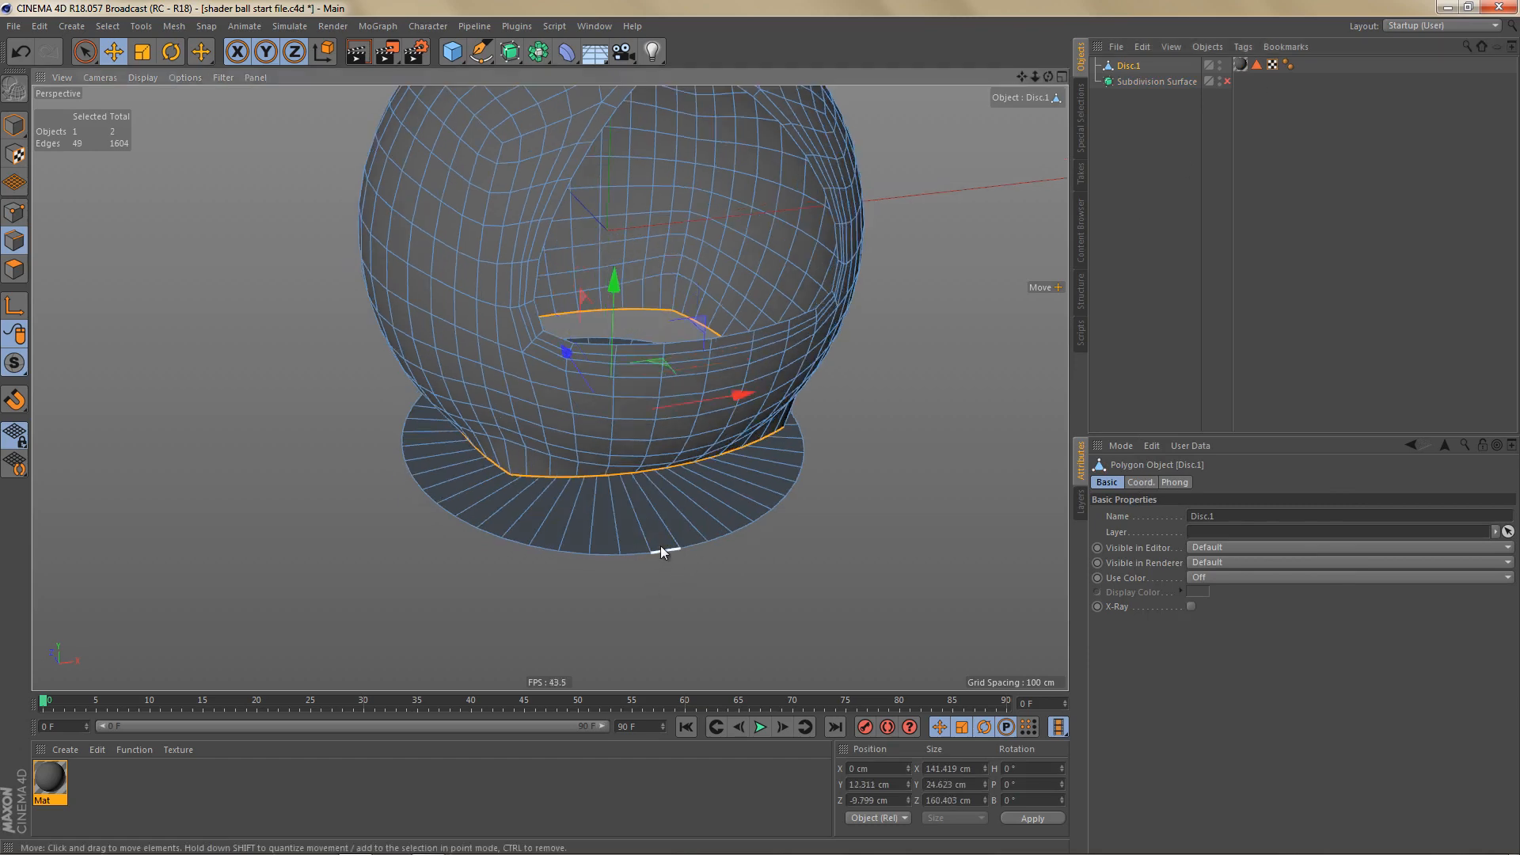
middle_click(720, 589)
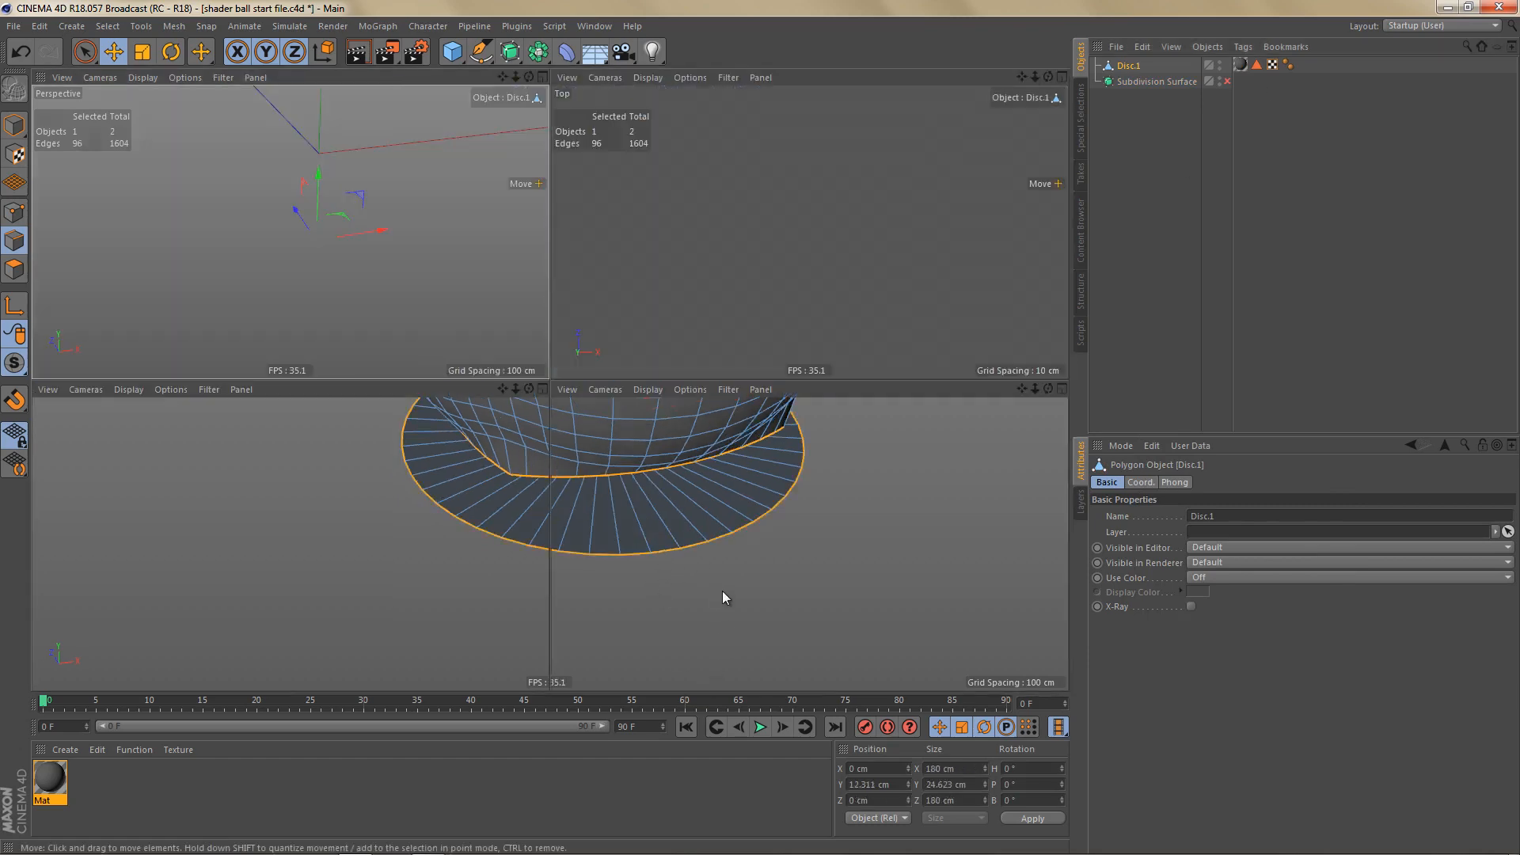
middle_click(782, 627)
right_click(839, 579)
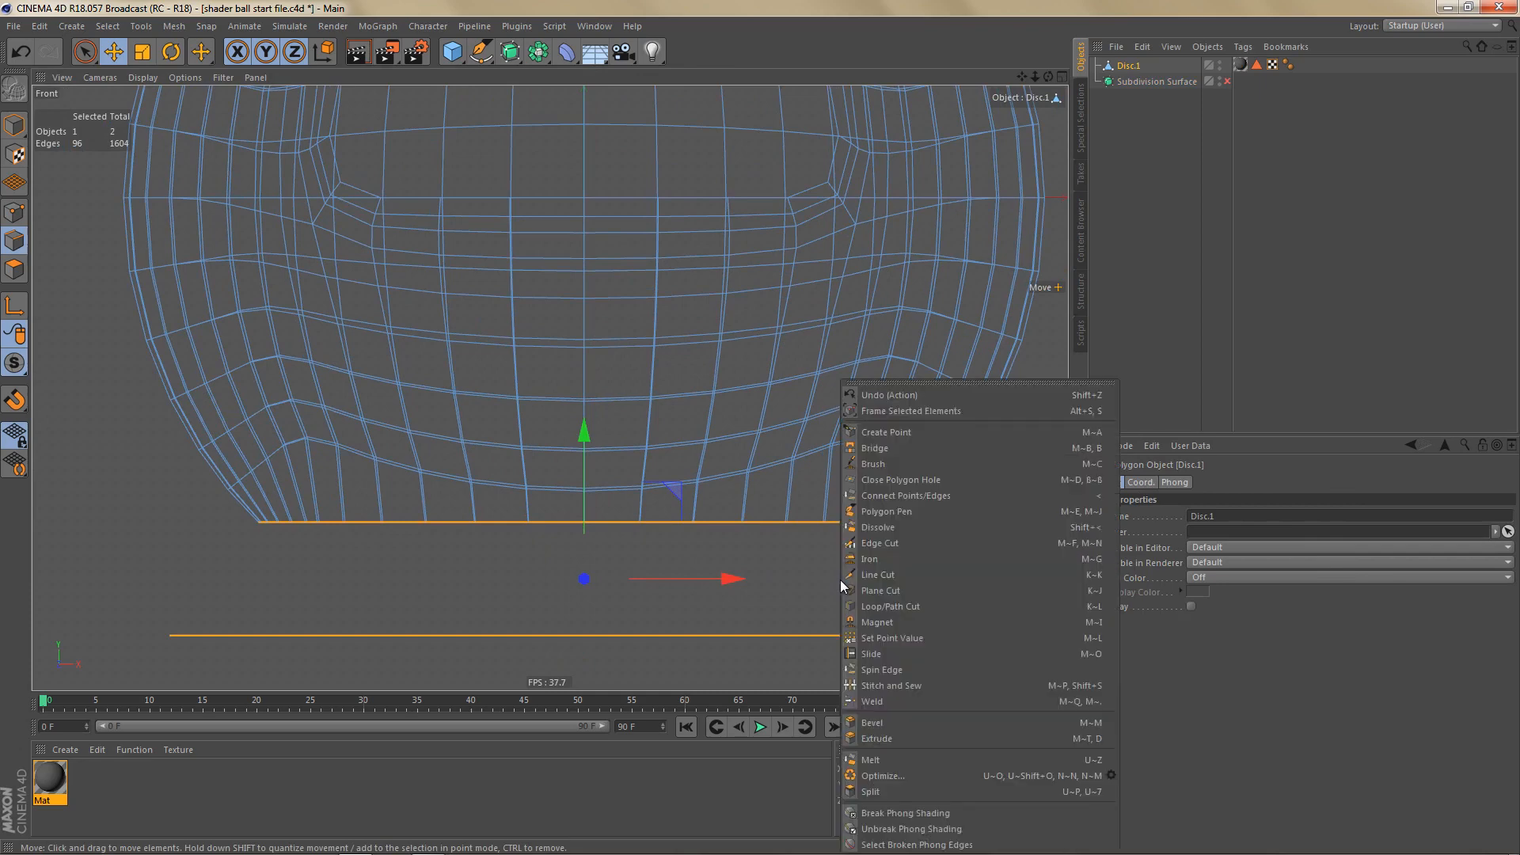
left_click(894, 687)
scroll(594, 589, "up", 2)
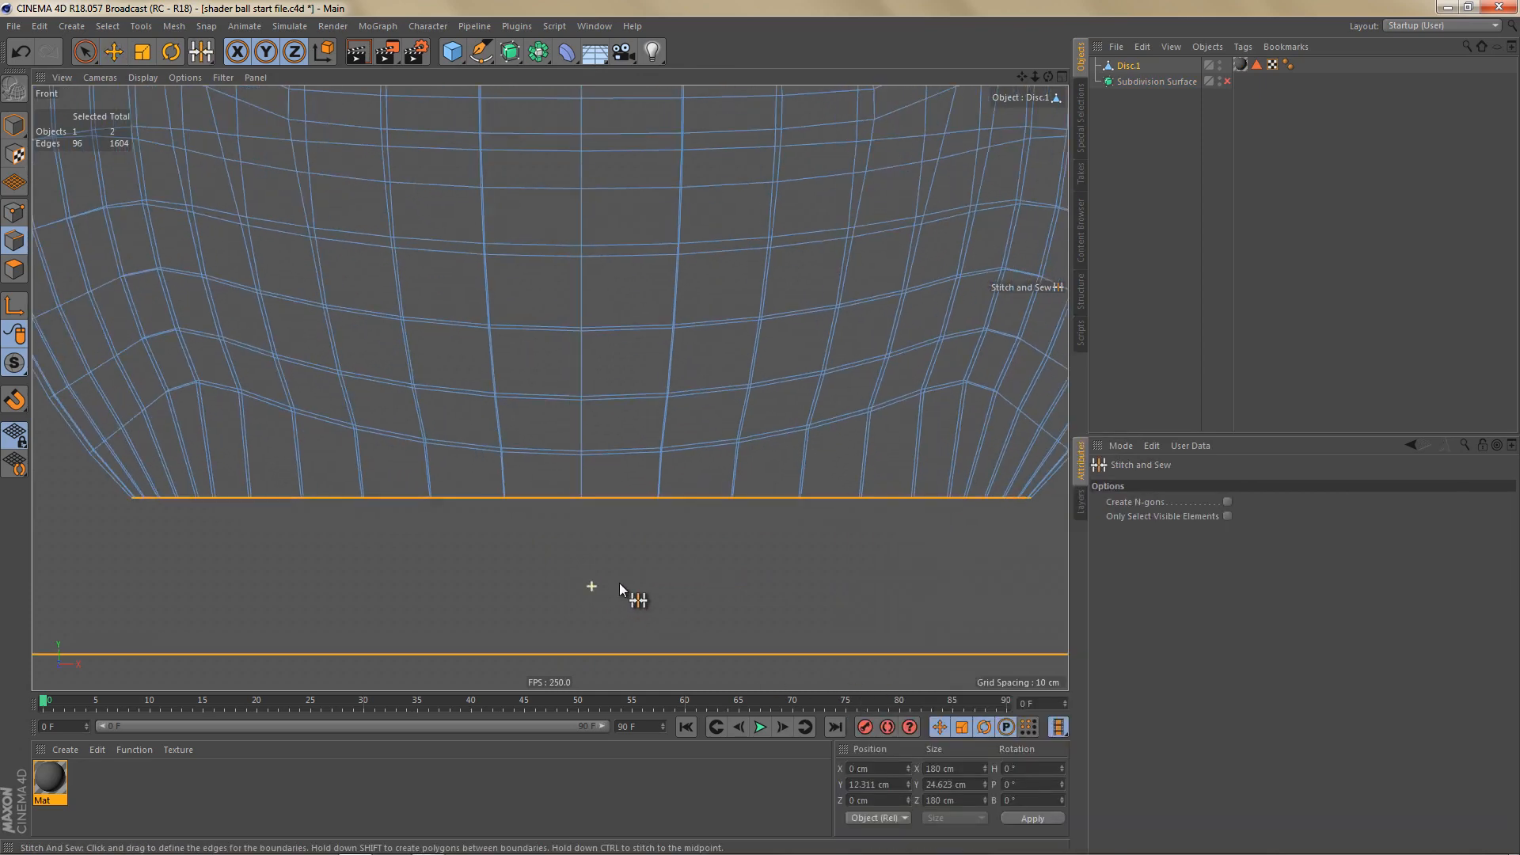
left_click_drag(583, 498, 582, 611)
scroll(625, 562, "down", 3)
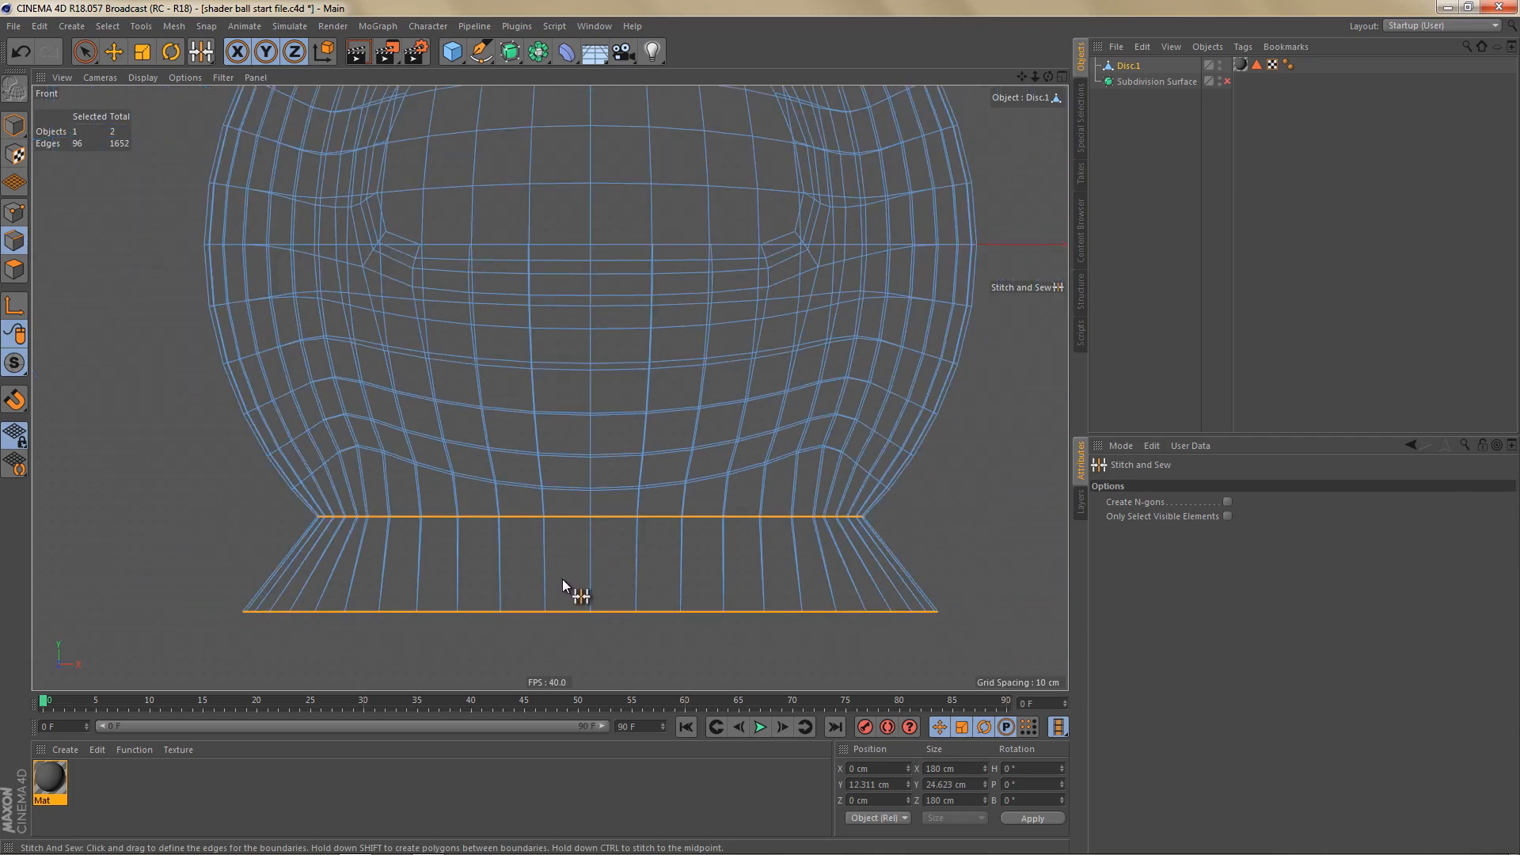
Step: Dissolve the edge loop between the ball's lower end and the new connecting strip
key("e")
double_click(566, 518)
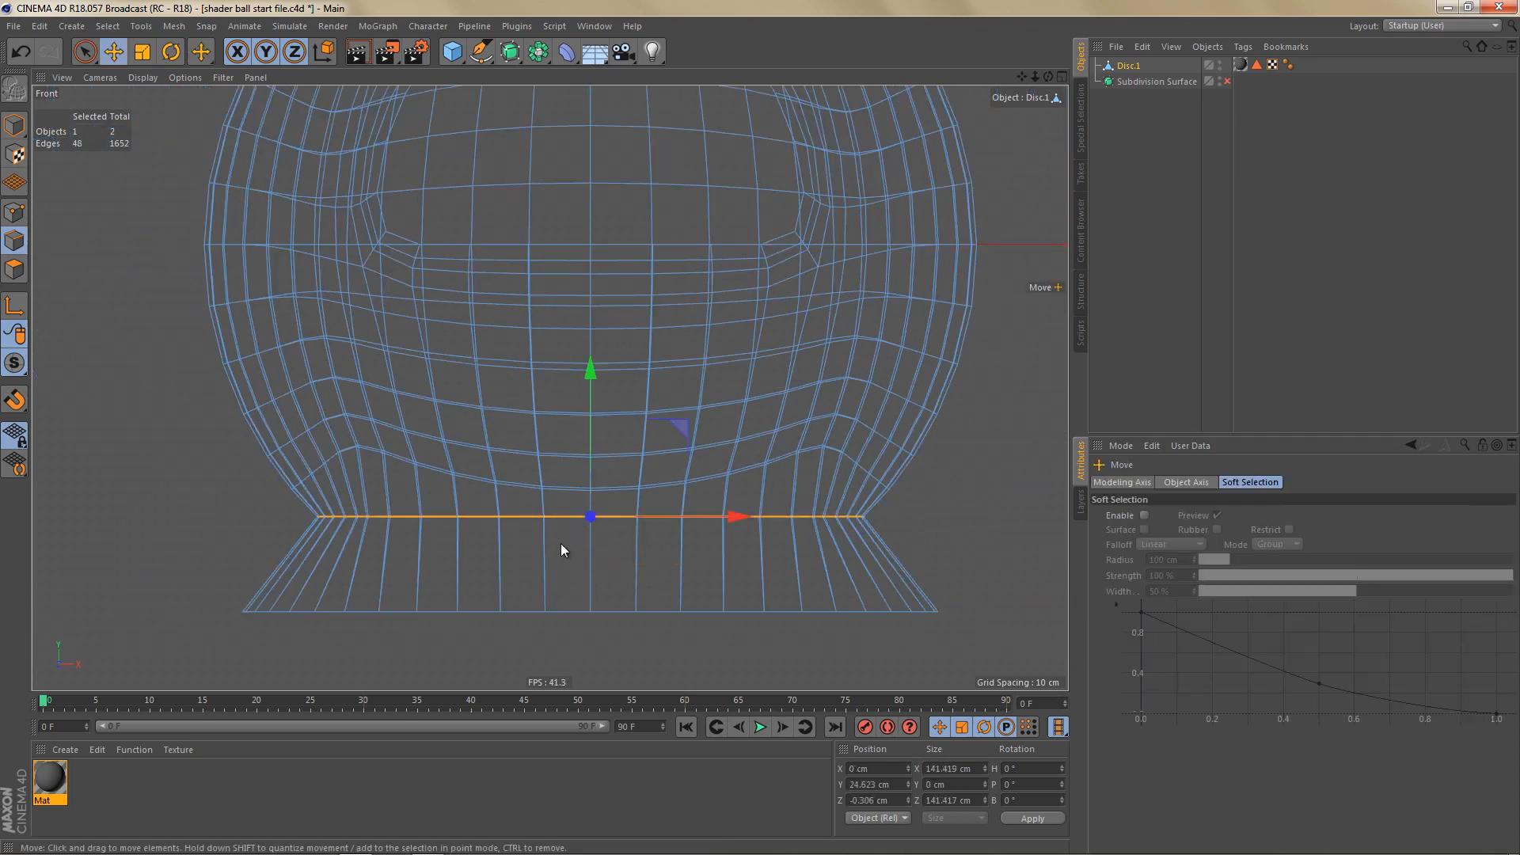
key("Delete")
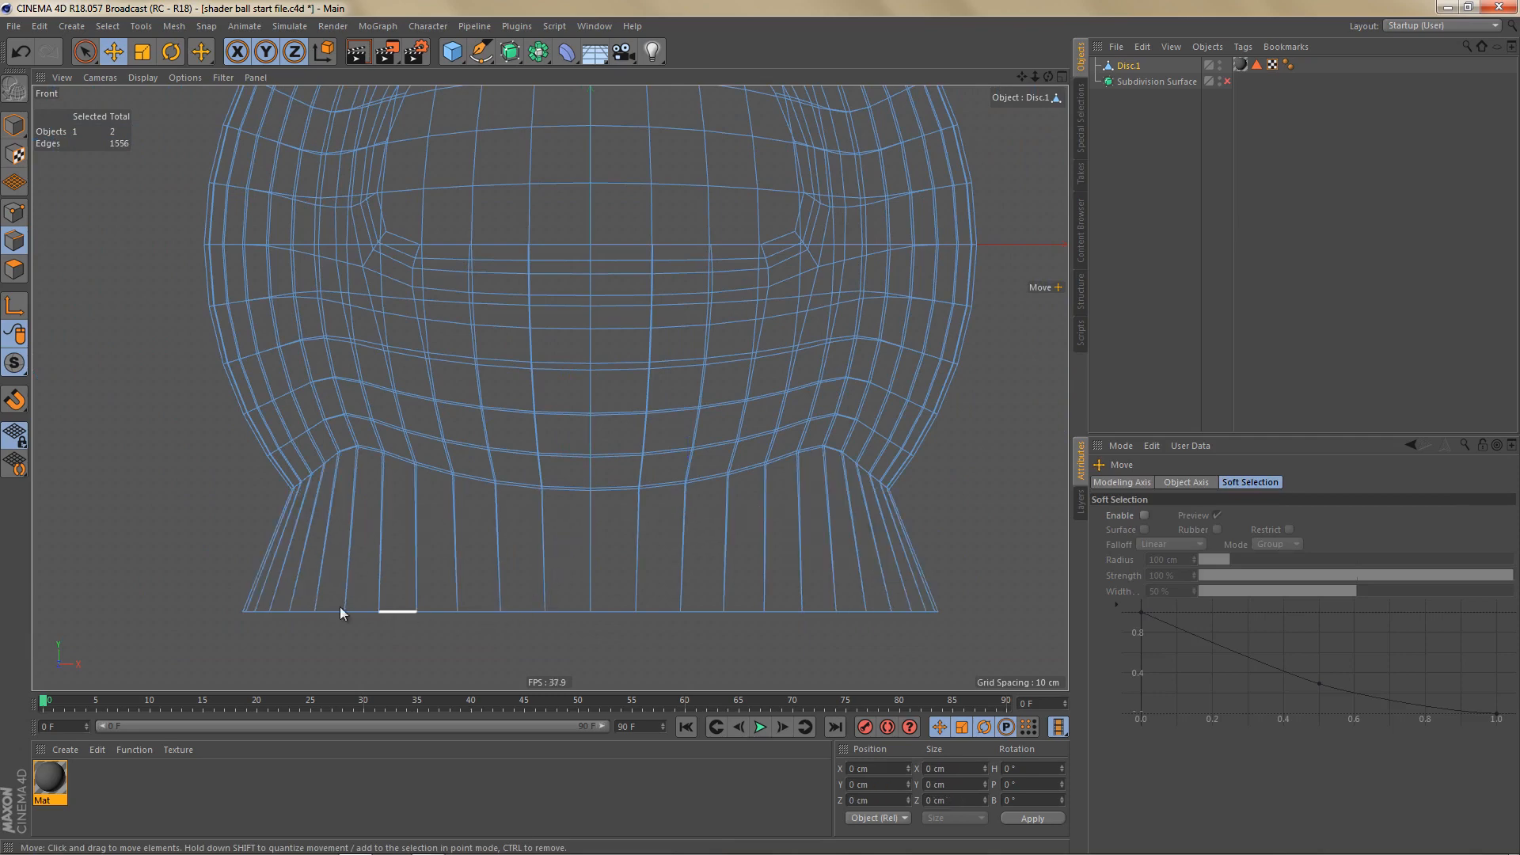
Step: Raise the disc's outer edge loop to a height of about 16.6 cm, leaving its centre point in place
left_click(606, 611)
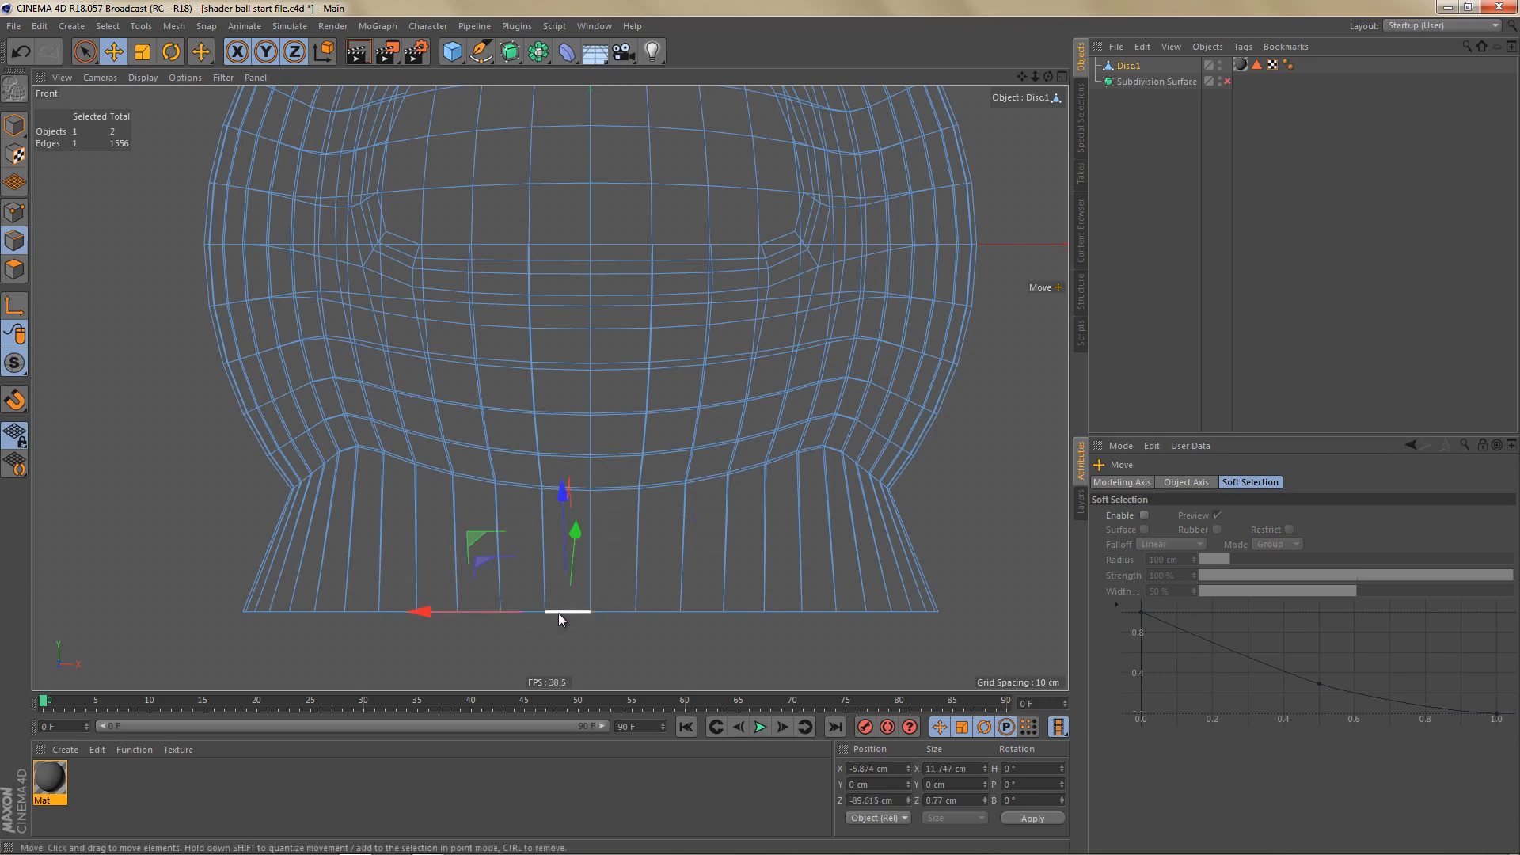
double_click(558, 612)
left_click_drag(592, 468, 600, 398)
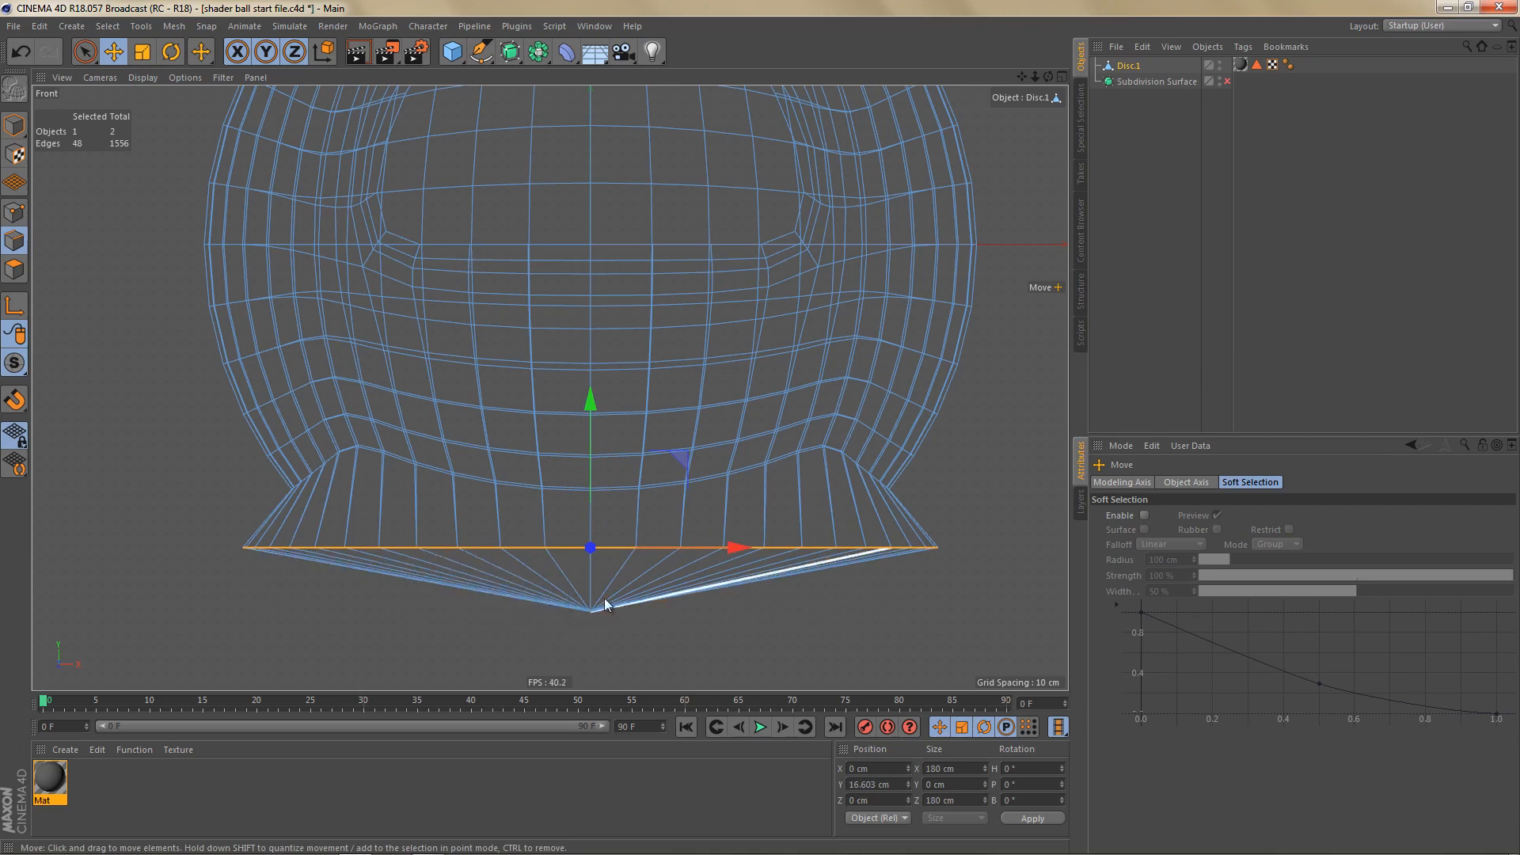
Step: Delete the disc's centre point to remove the cap beneath the base
key("Return")
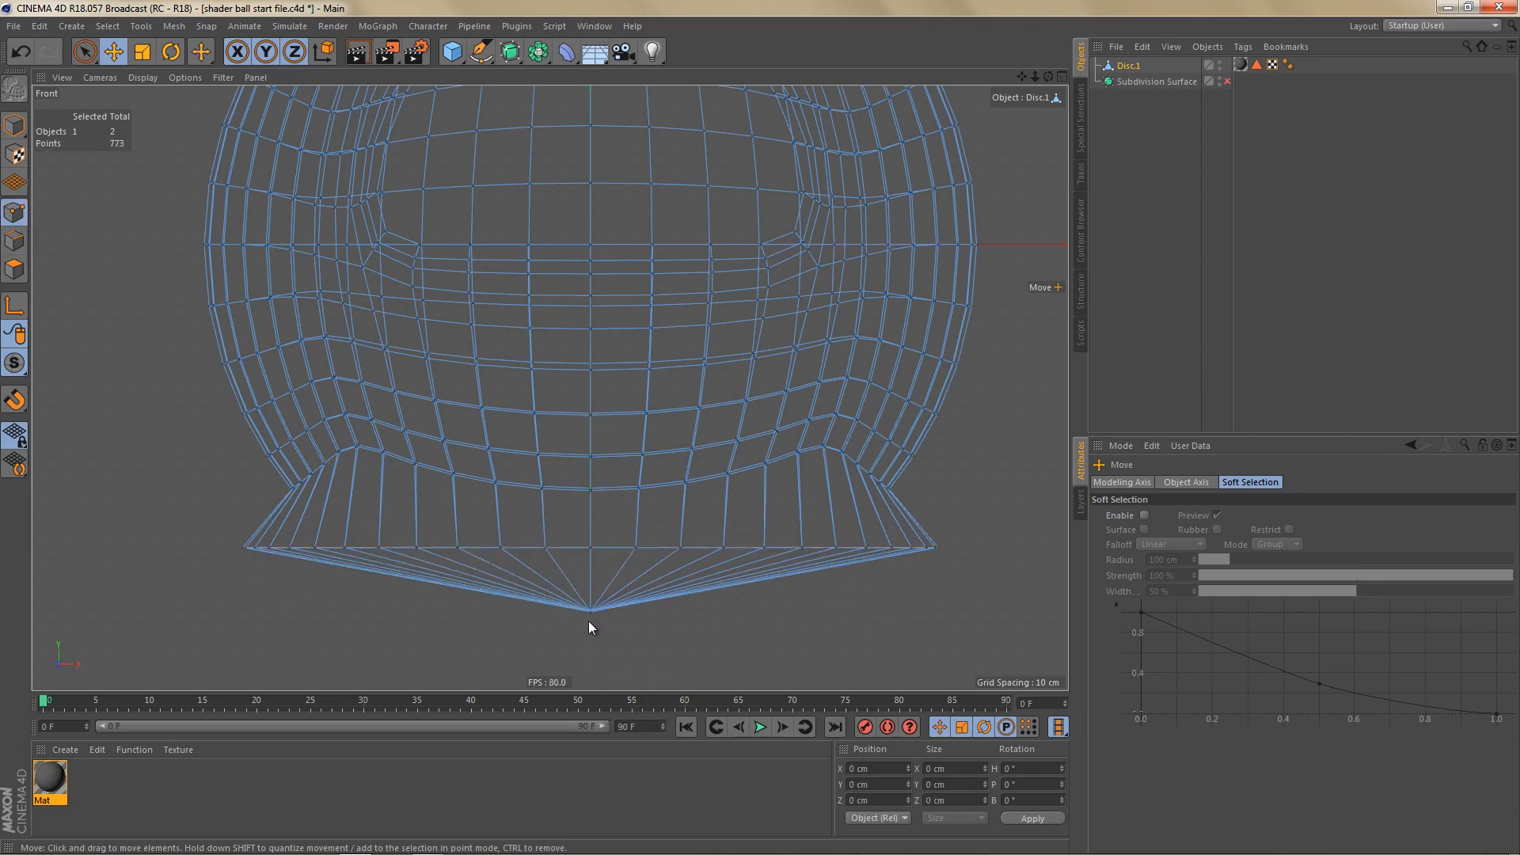
key("0")
left_click_drag(552, 593, 630, 642)
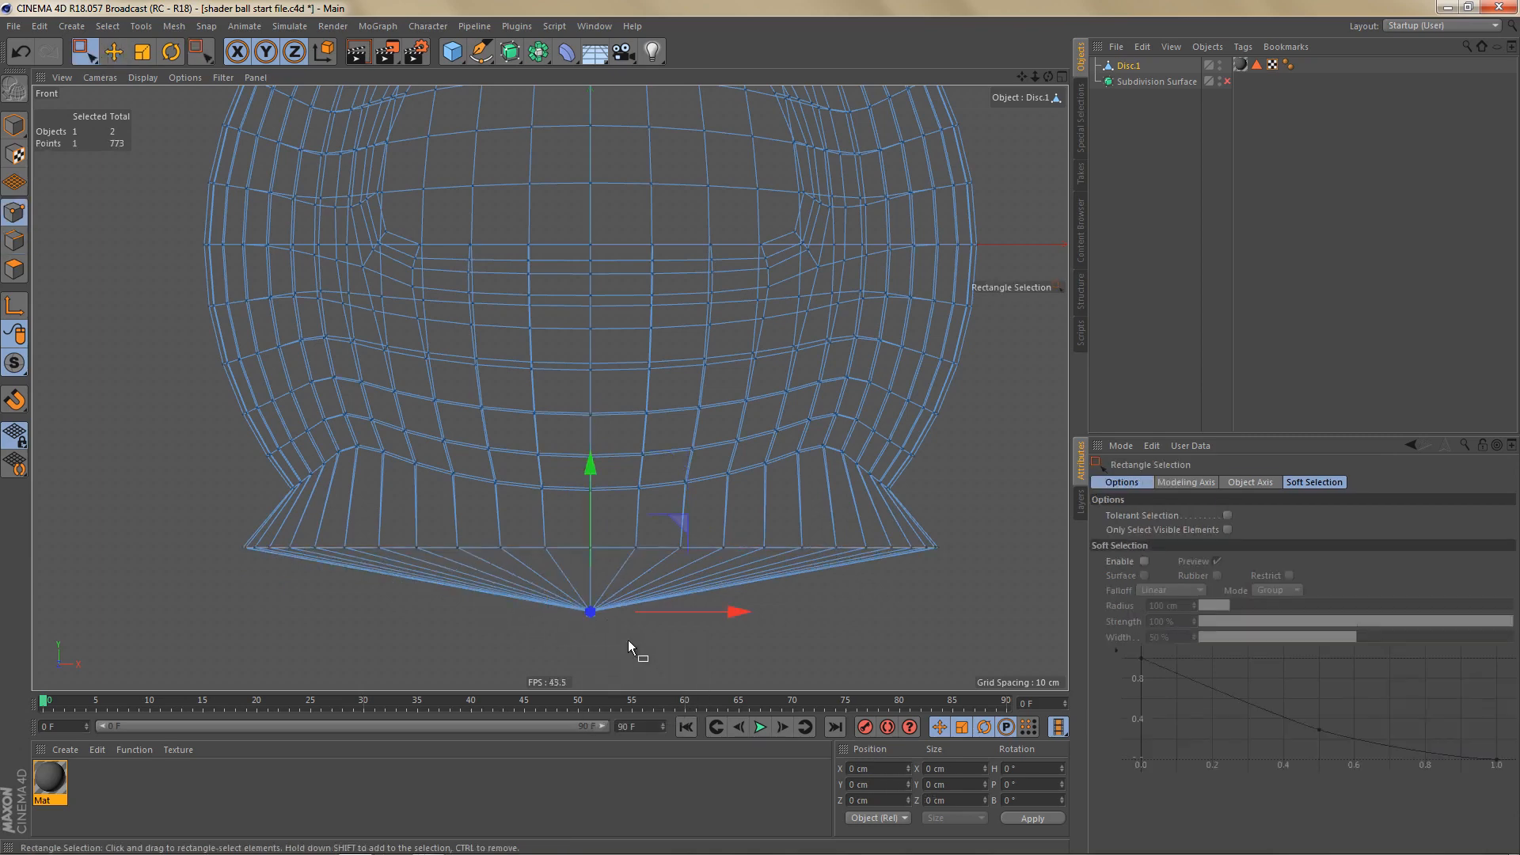
key("Delete")
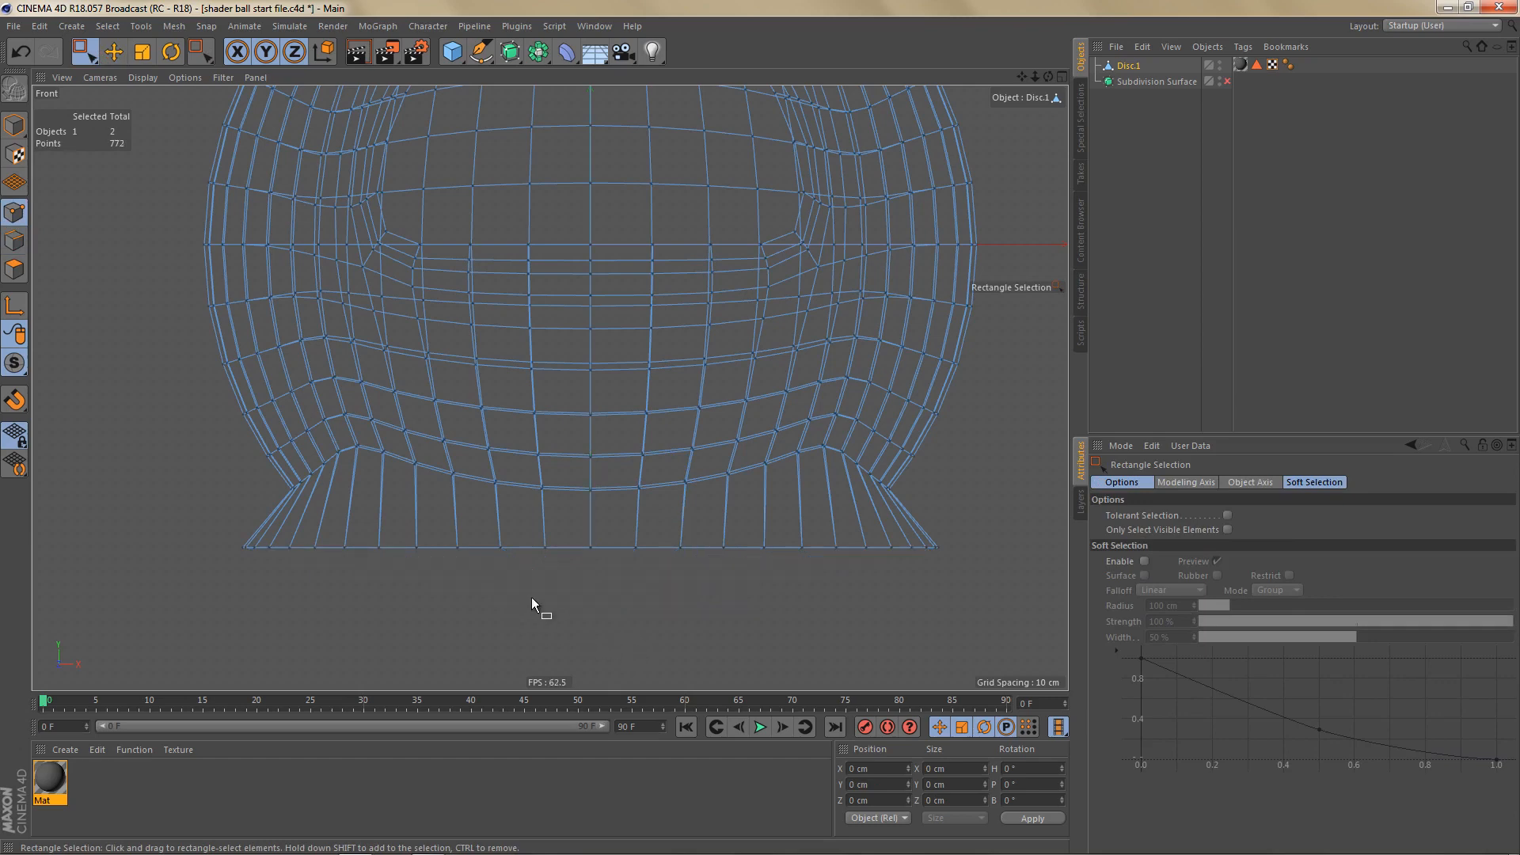
Step: Raise the bottom edge loop to a Y position of about 23.4 cm and scale it down to about 140.4 cm across
key("Return")
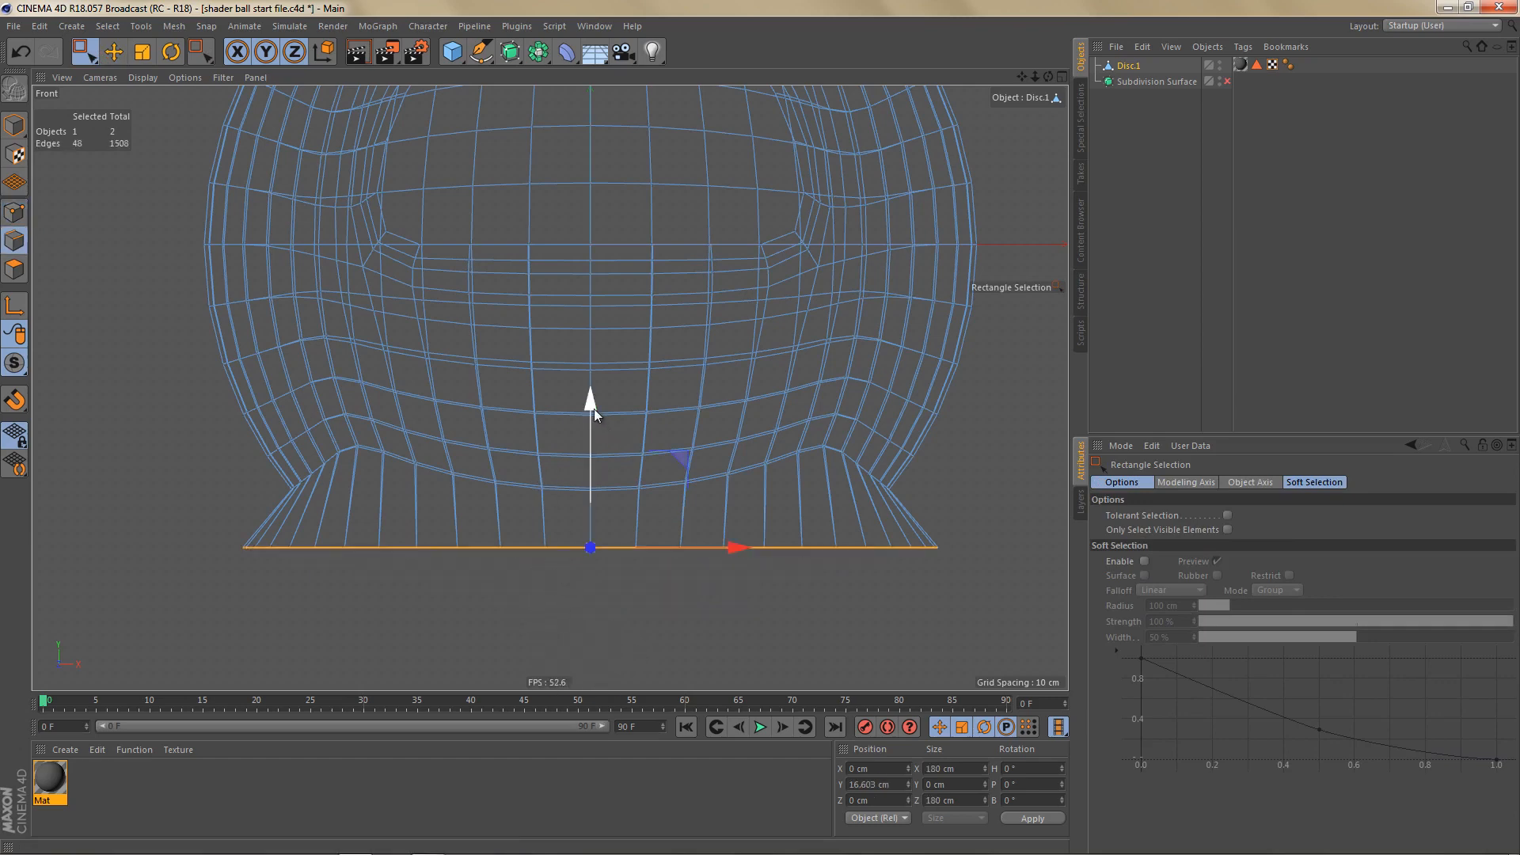
left_click_drag(594, 407, 600, 381)
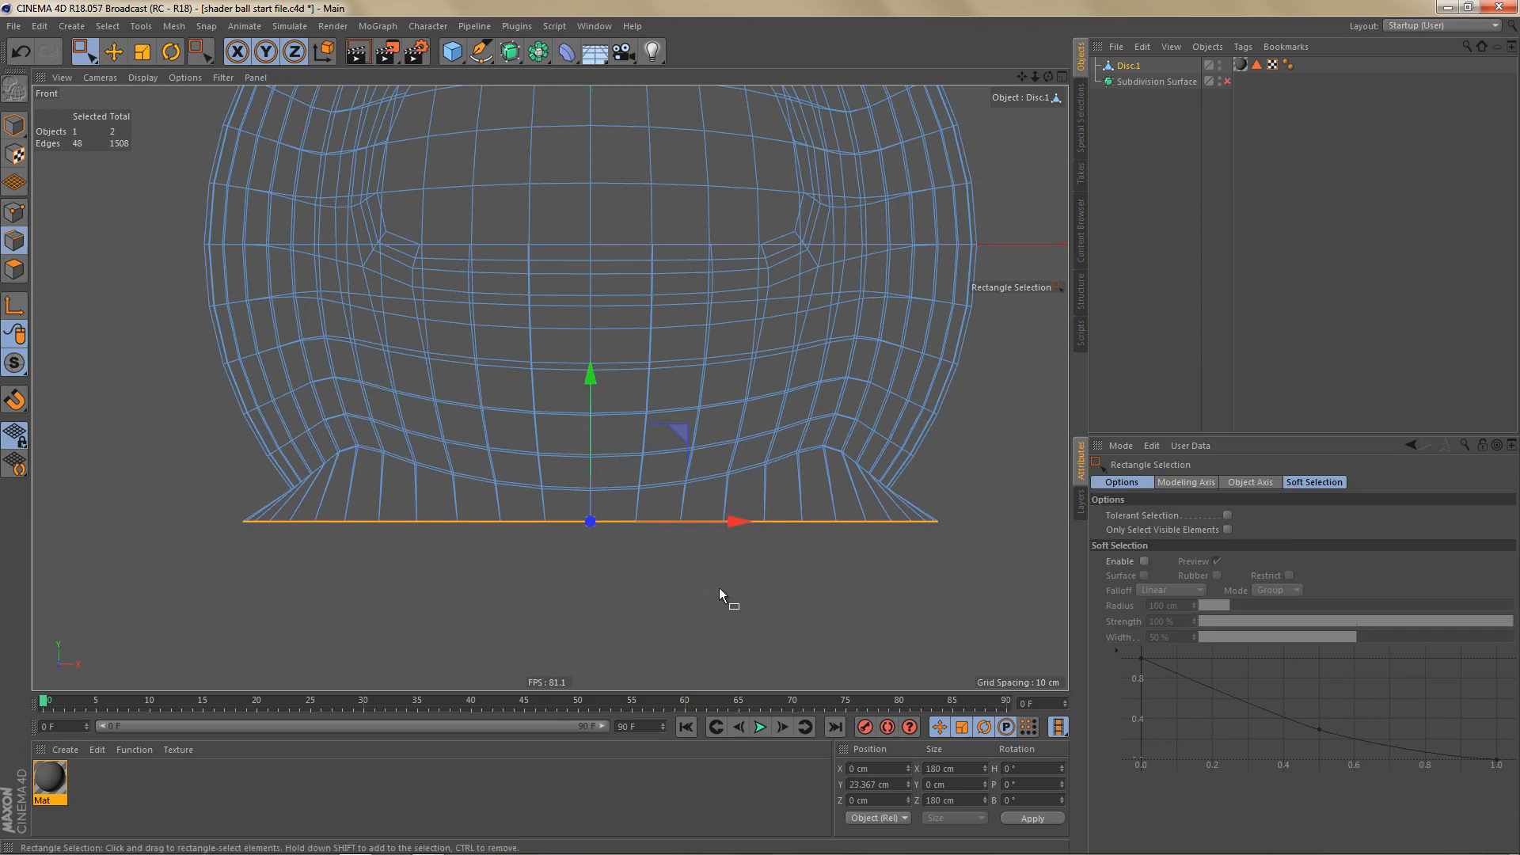
key("t")
left_click_drag(790, 570, 625, 591)
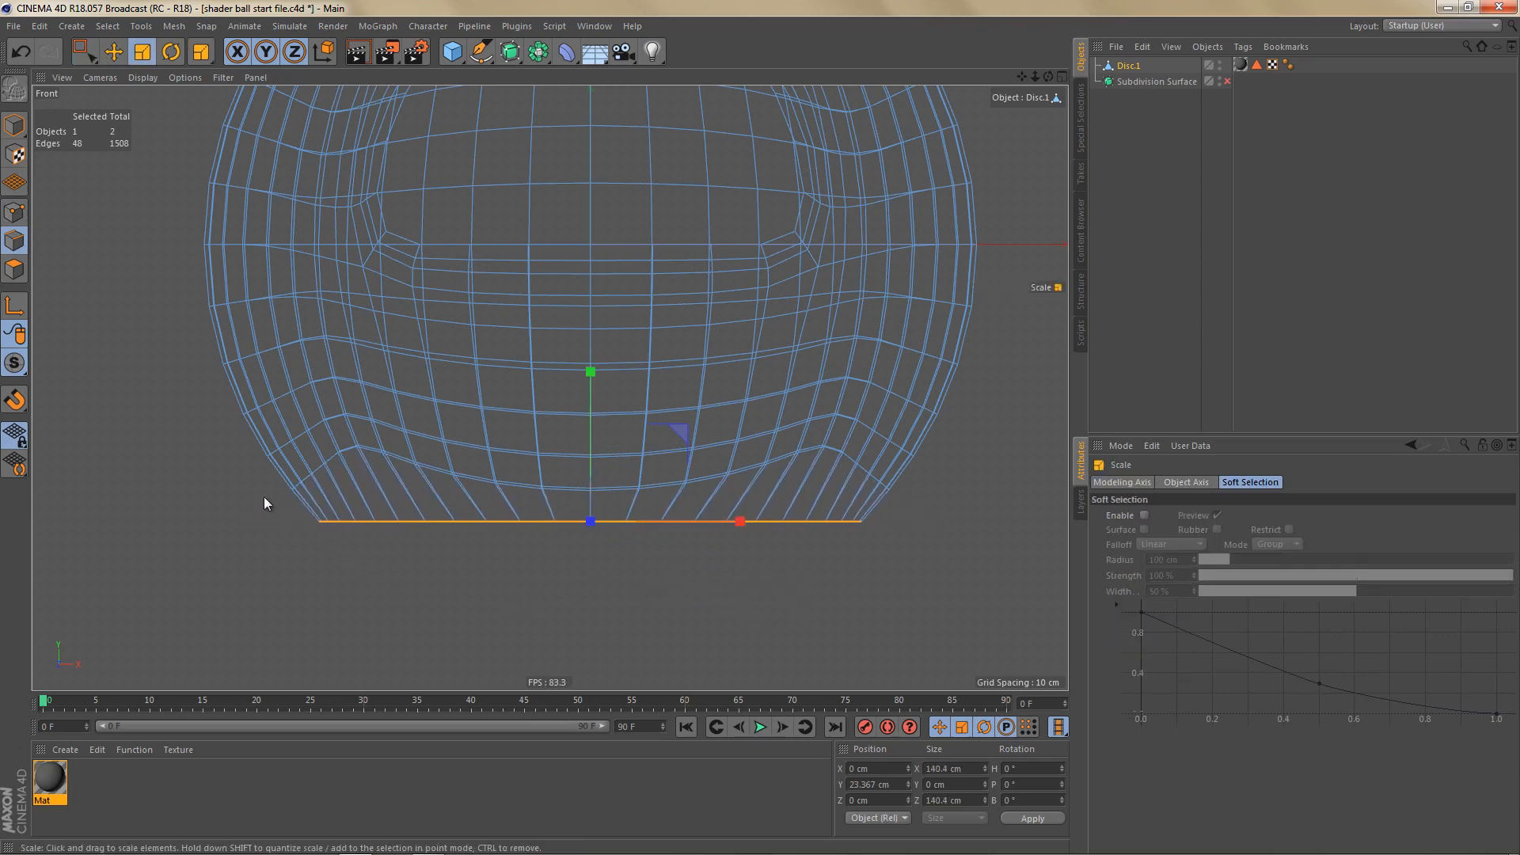
Step: Render the front view as a preview to check the ball's lower silhouette and return to the perspective view
scroll(554, 557, "down", 3)
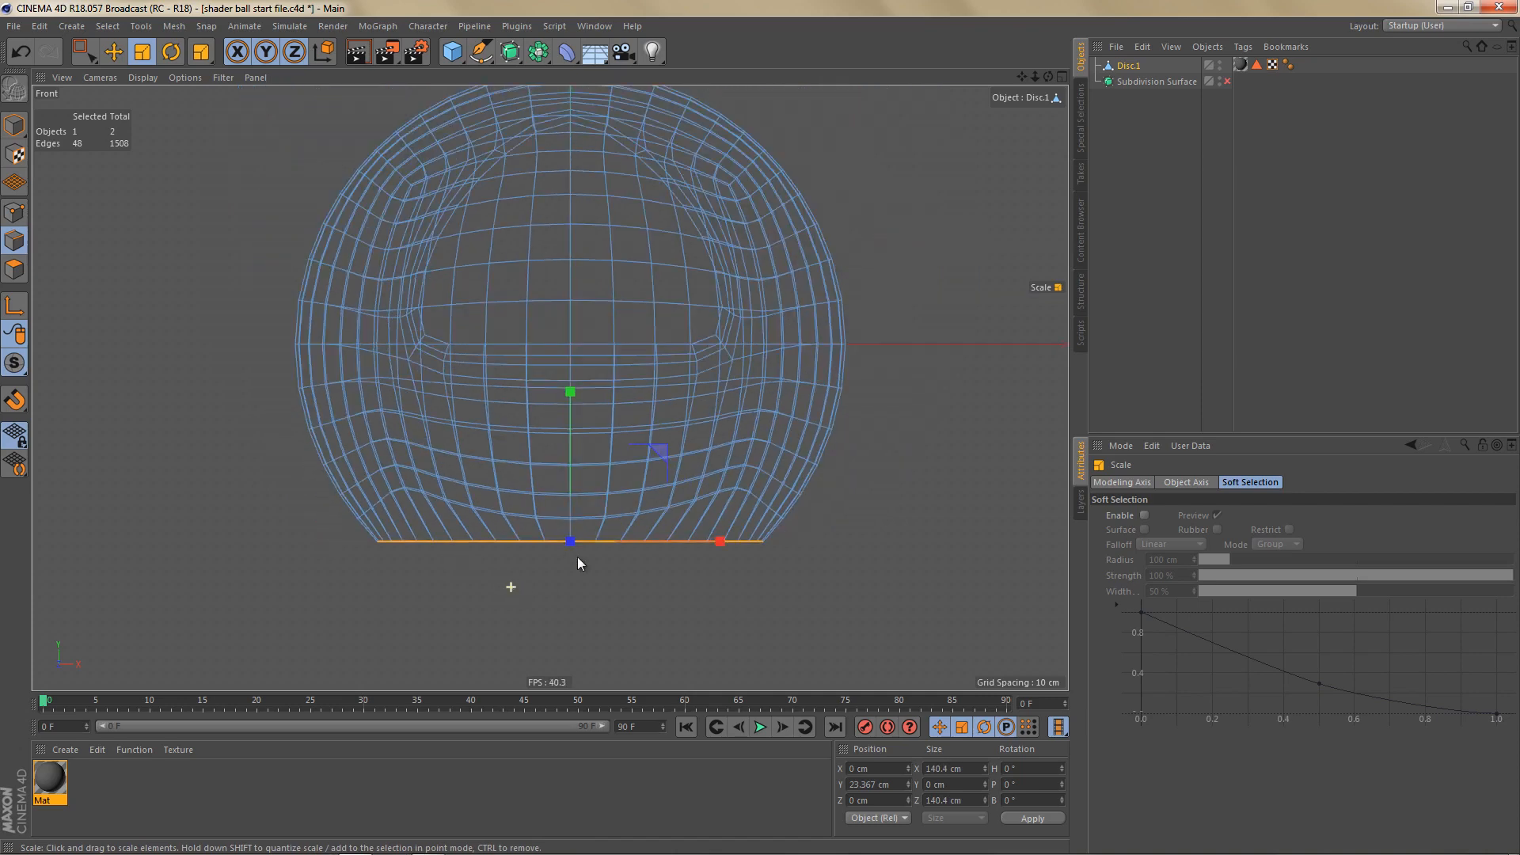
scroll(633, 578, "up", 1)
key("ctrl+r")
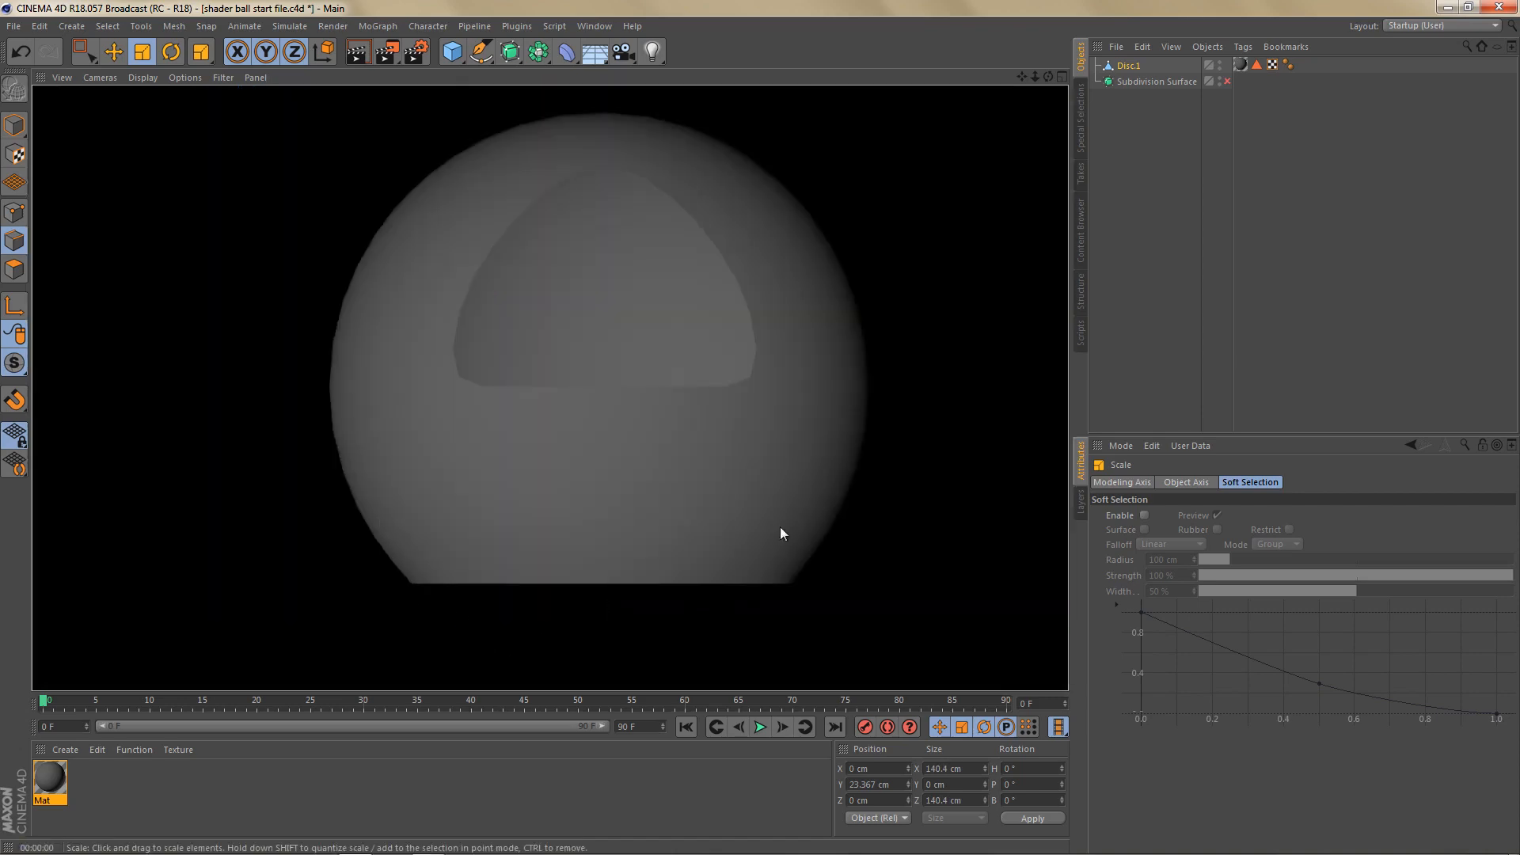
middle_click(753, 527)
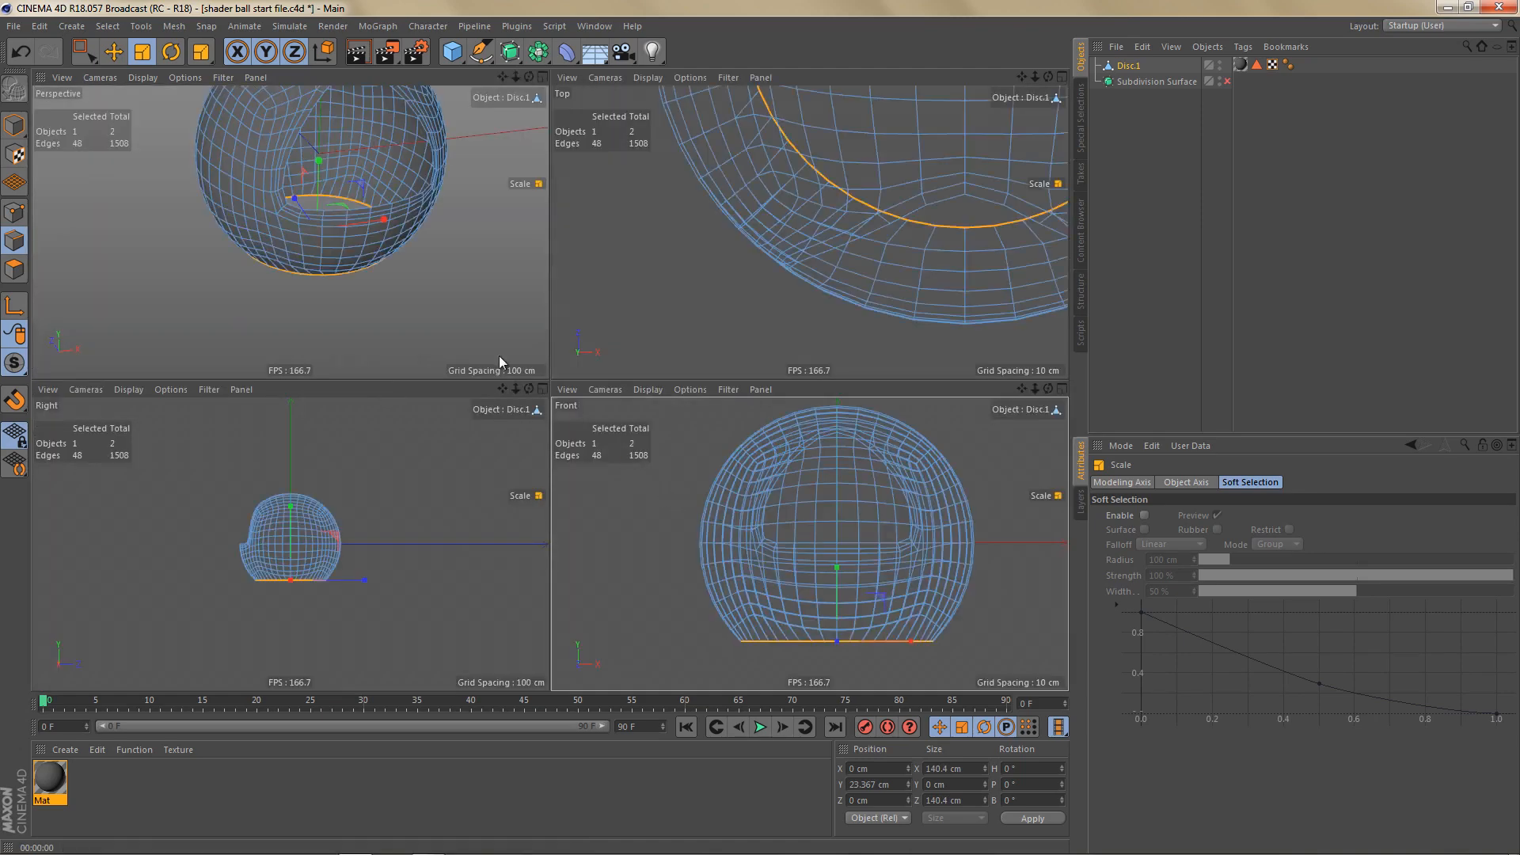
middle_click(499, 354)
Step: Make Disc.1 a child of the Subdivision Surface and render the perspective view as a preview
left_click_drag(586, 503, 710, 486, "alt")
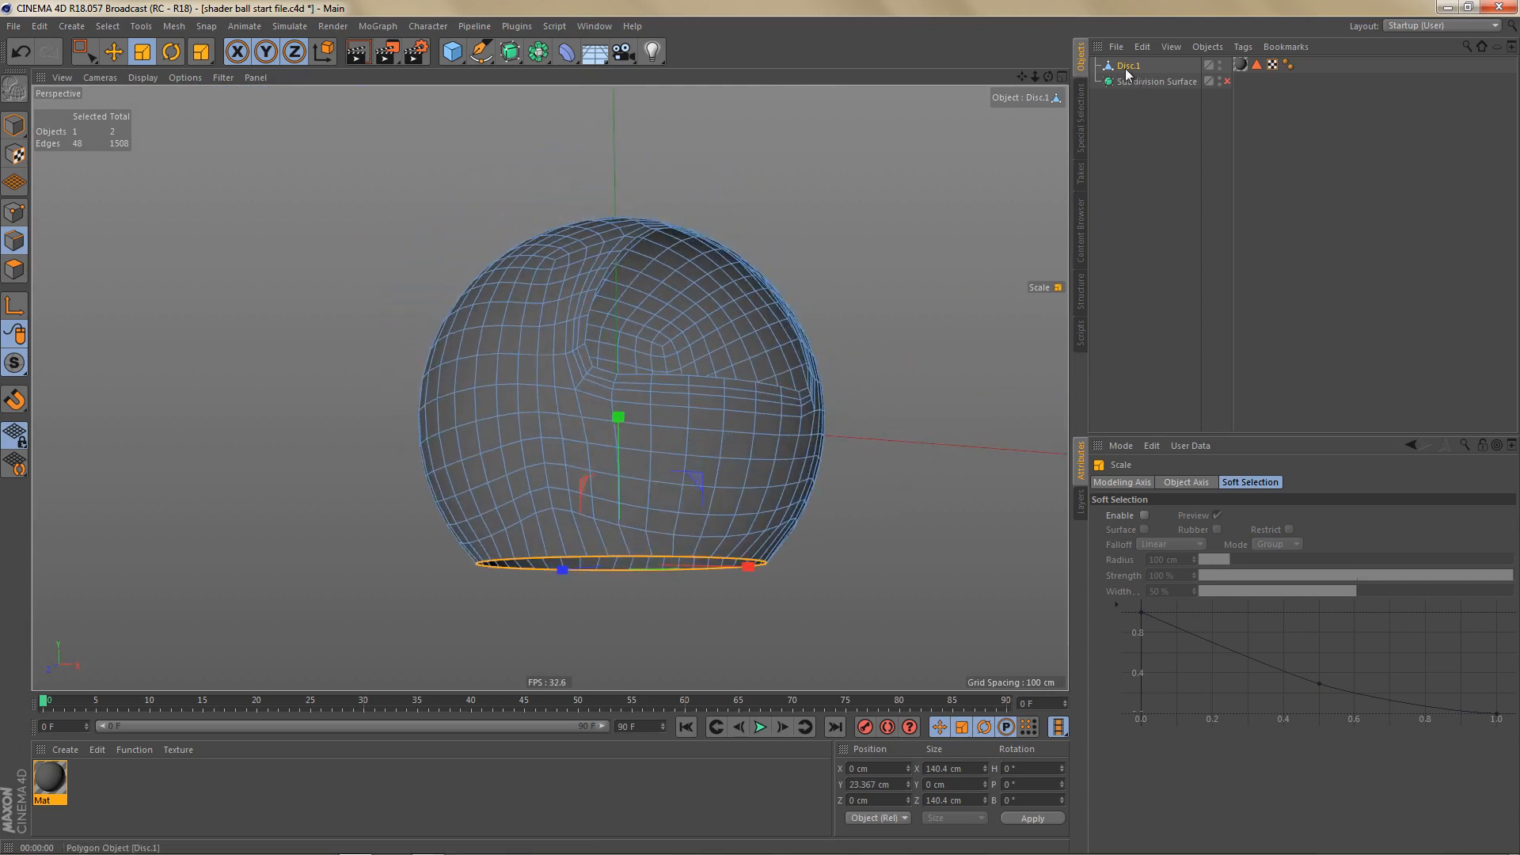
left_click_drag(1137, 80, 1139, 80)
left_click_drag(863, 364, 597, 525, "alt")
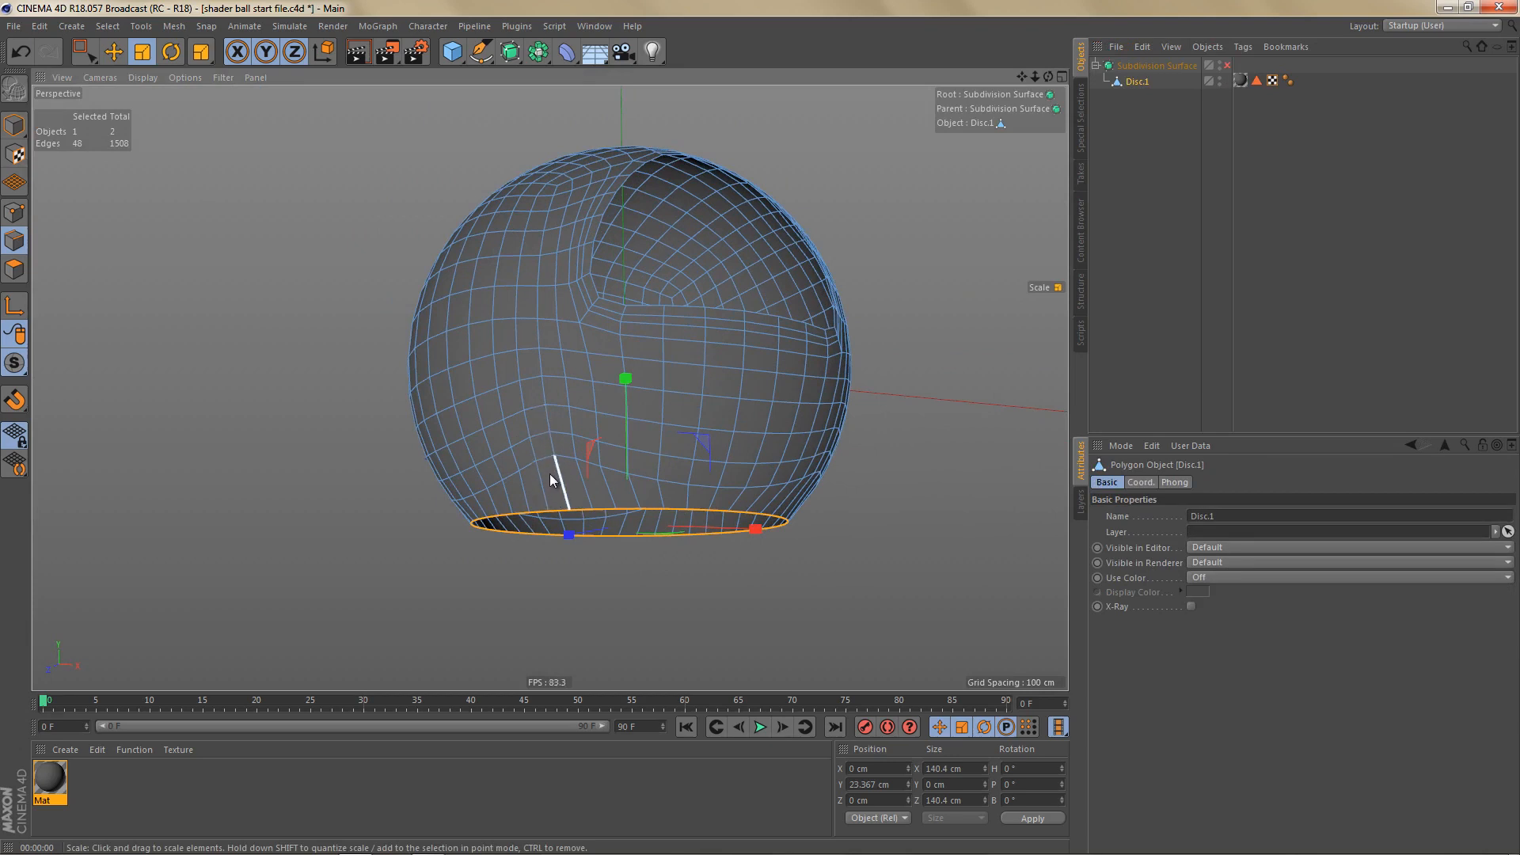
key("ctrl+r")
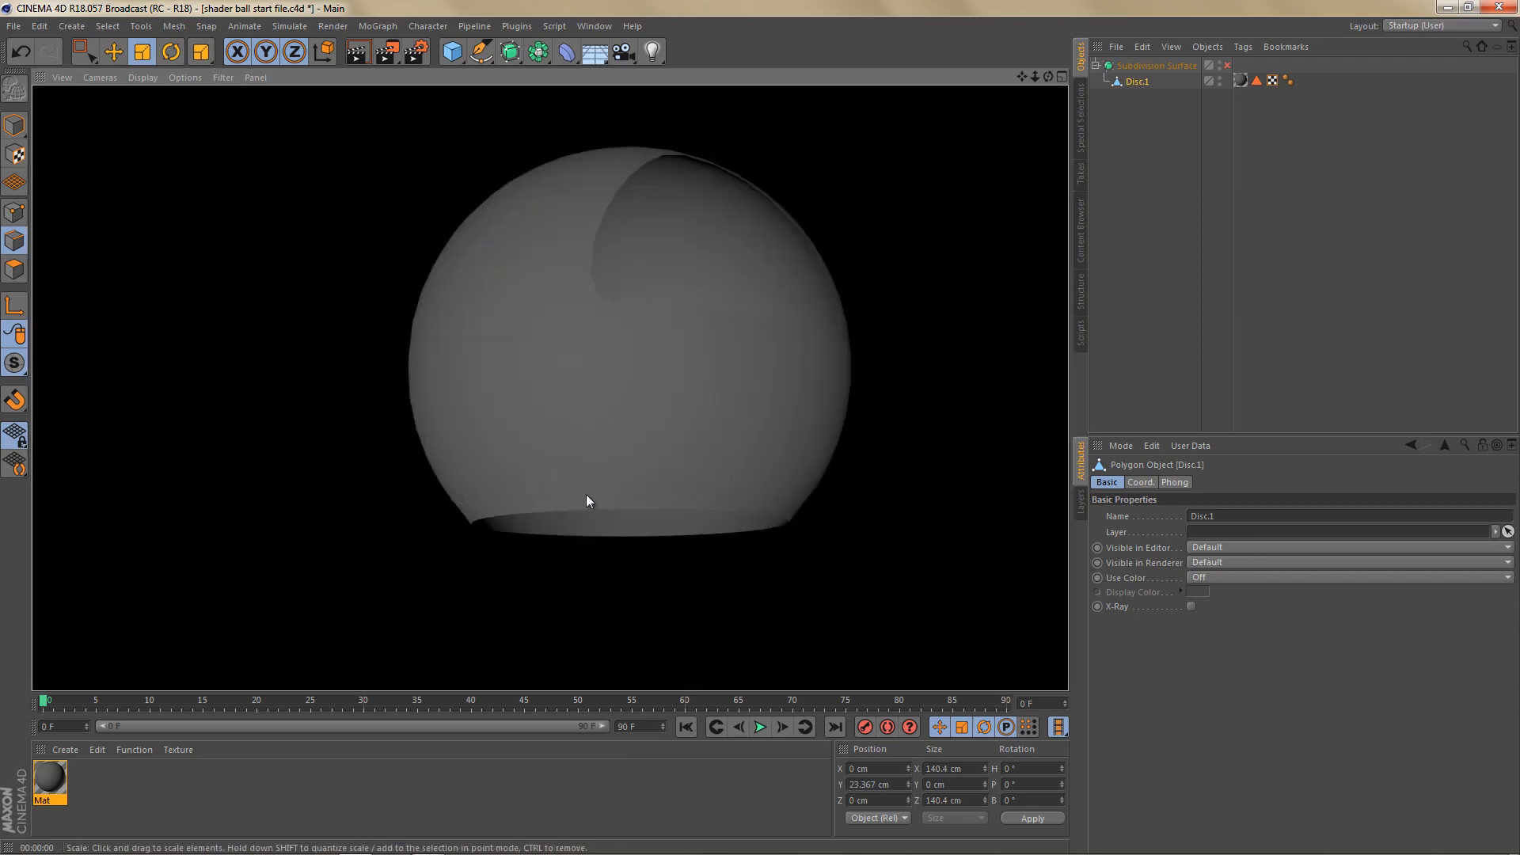
Step: Remove the material tag from Disc.1 and render the perspective view to check its shading
left_click(1240, 80)
key("Delete")
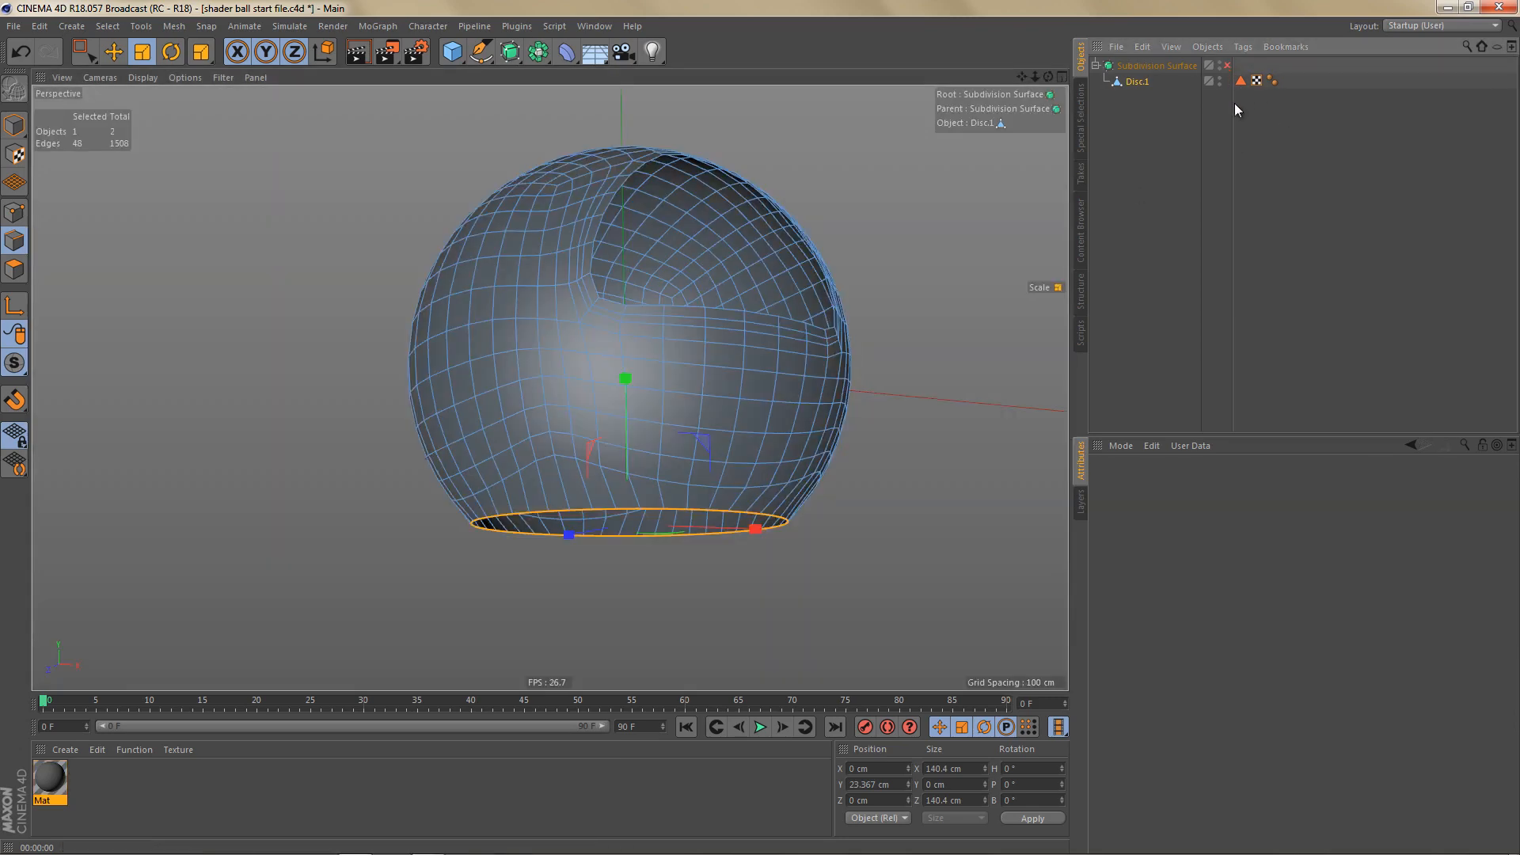
key("ctrl+r")
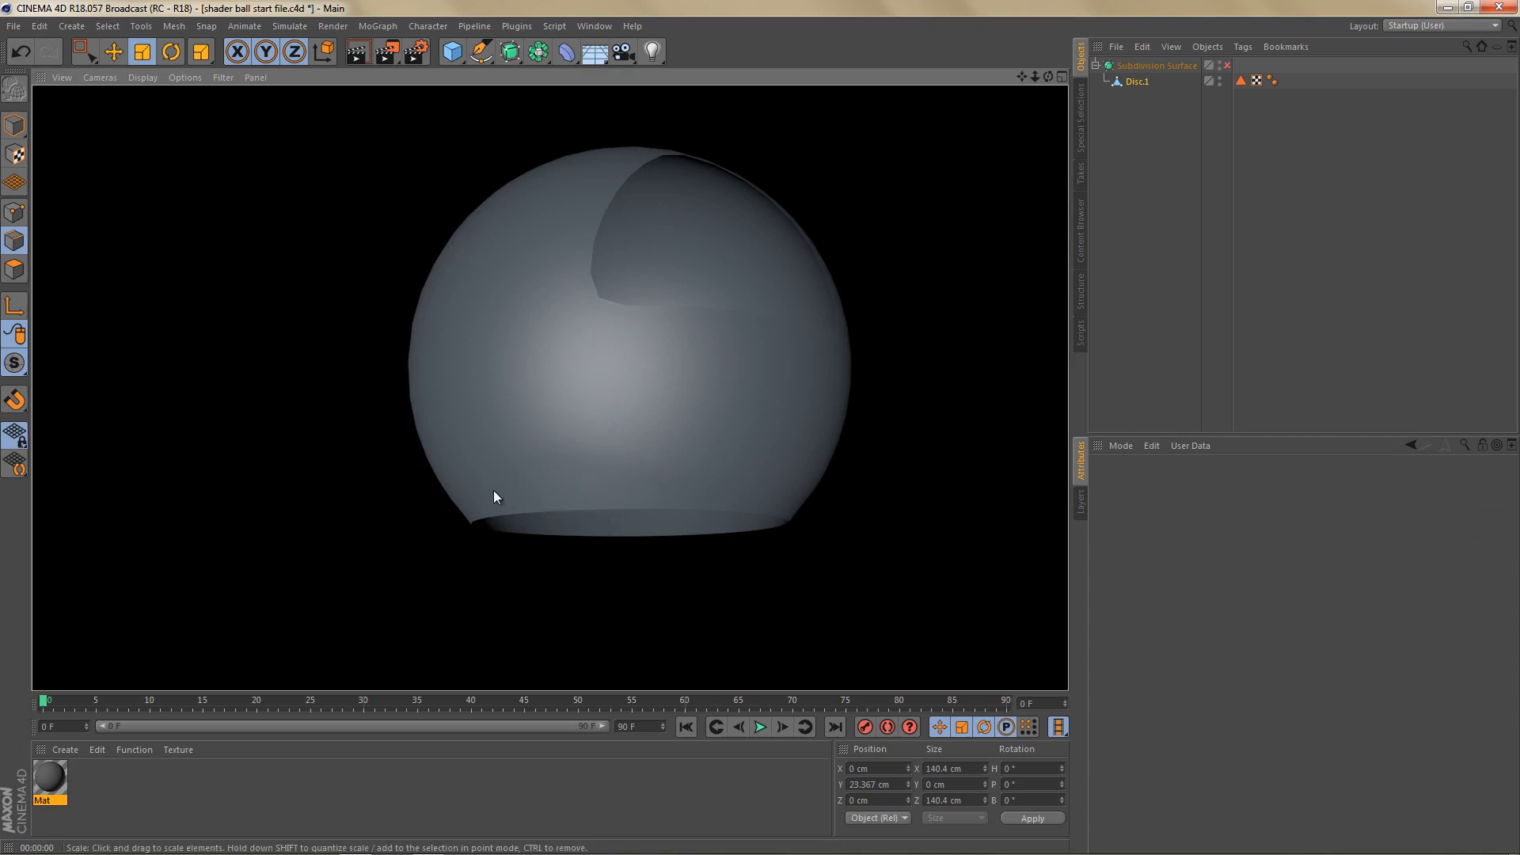
left_click(610, 468)
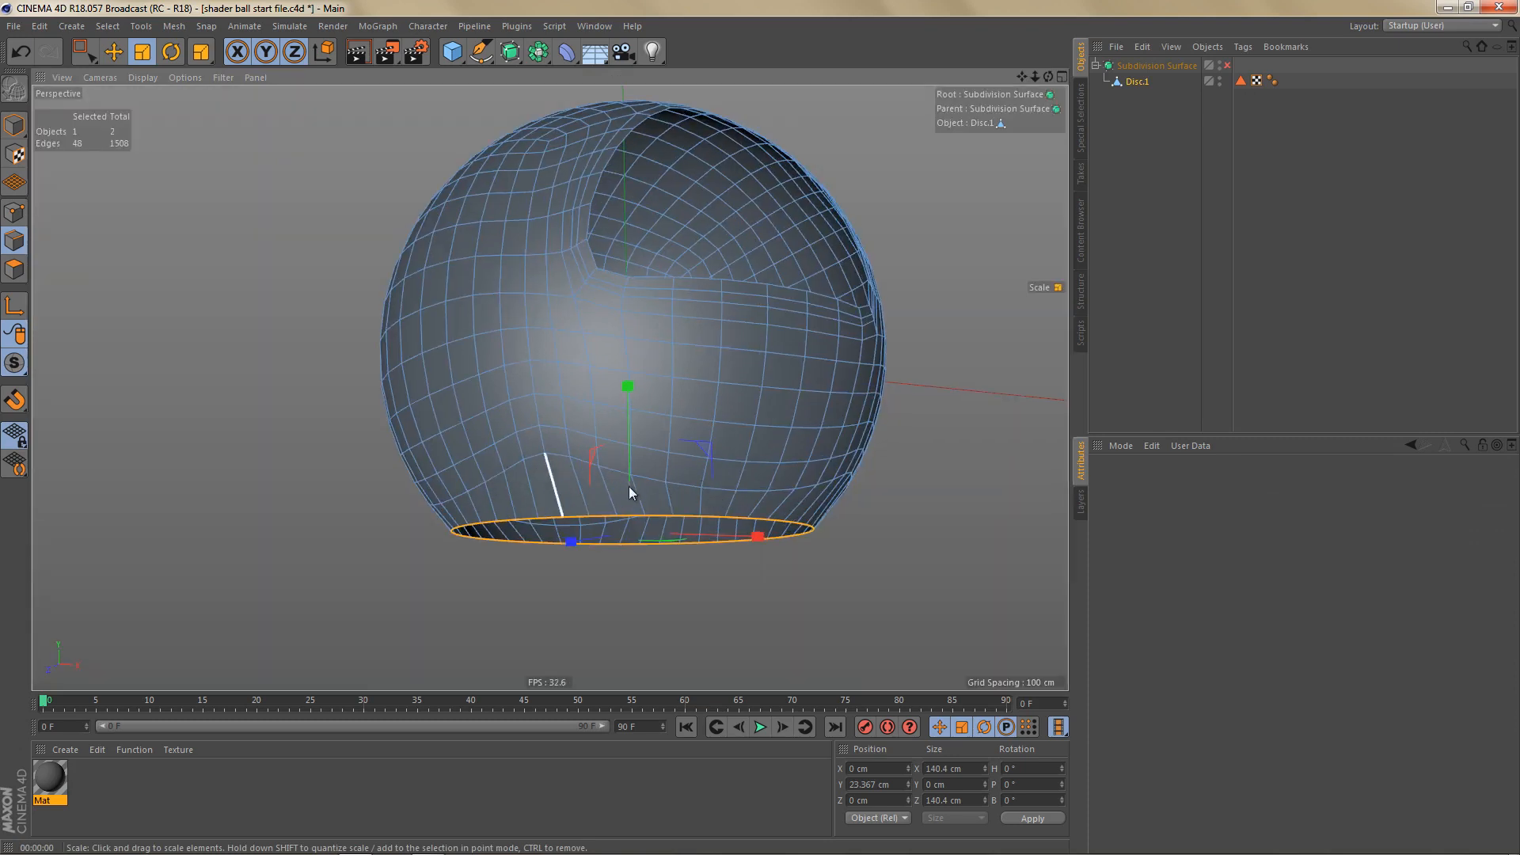
scroll(657, 484, "down", 1)
scroll(680, 503, "down", 1)
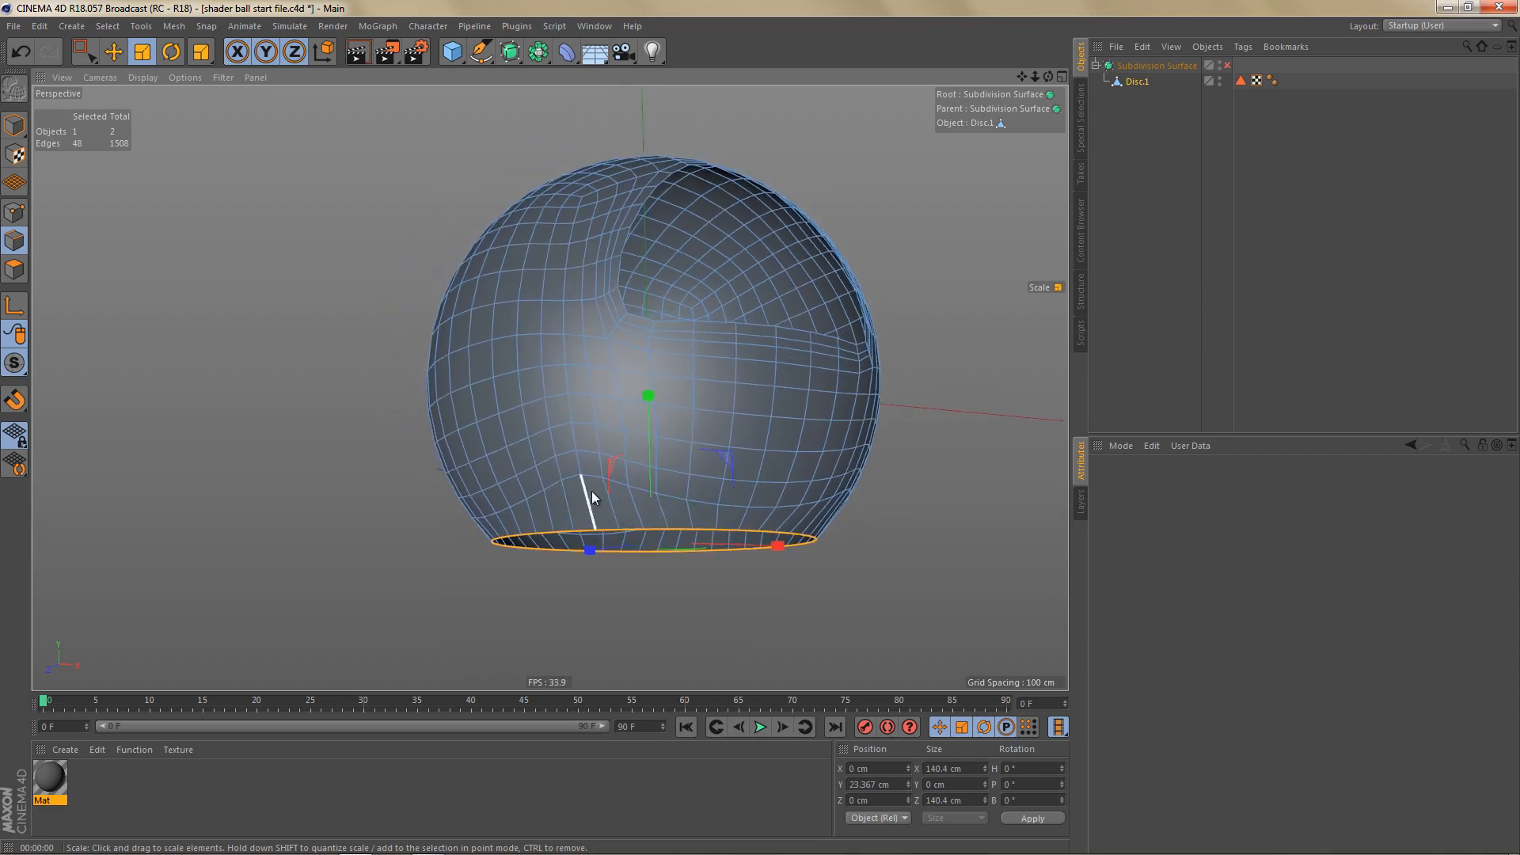
scroll(600, 479, "up", 3)
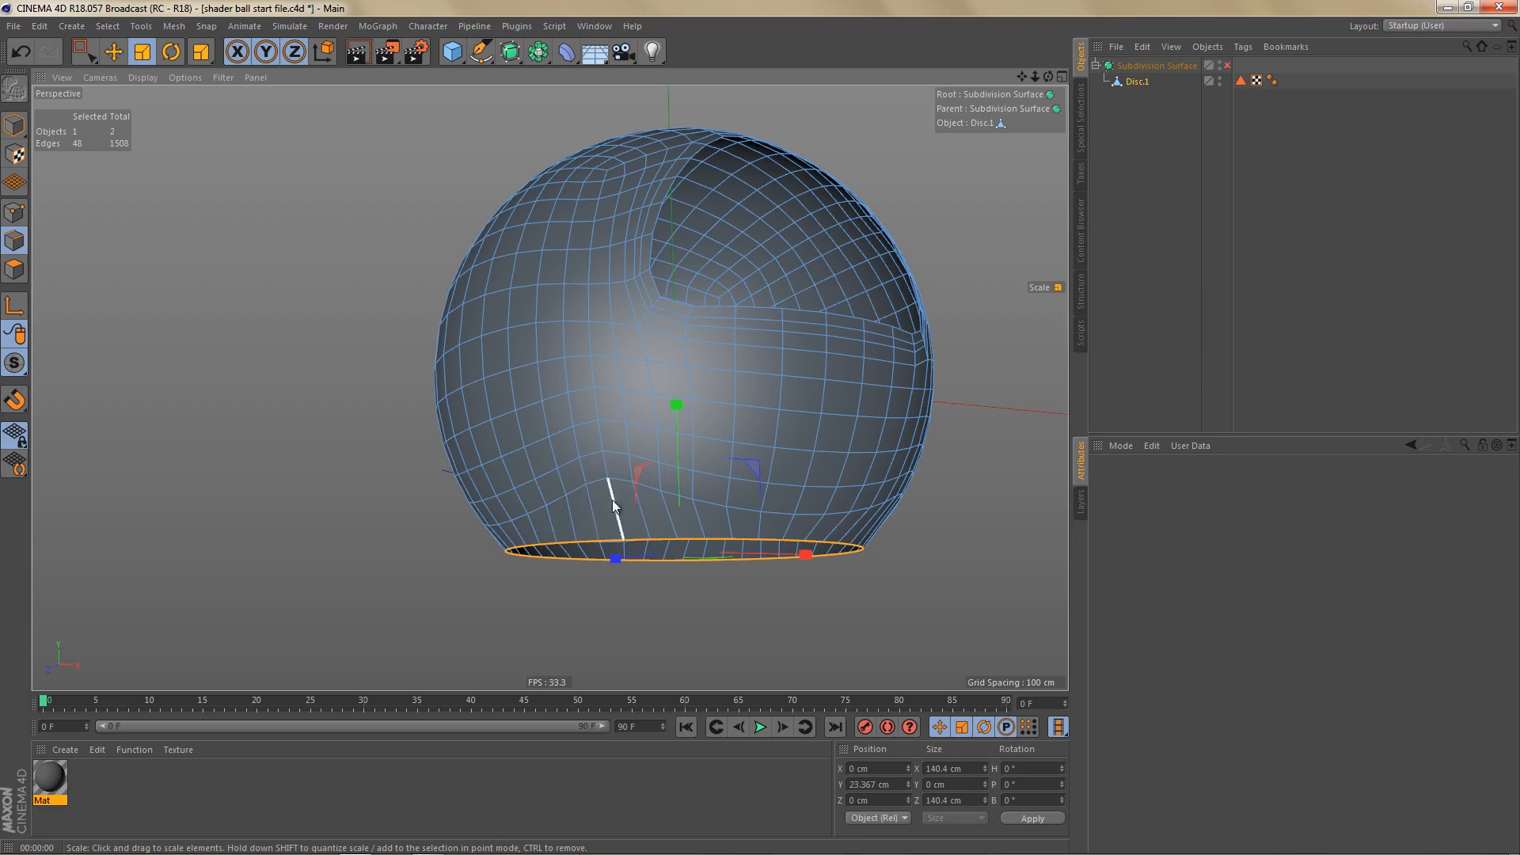
left_click_drag(597, 499, 661, 476, "alt")
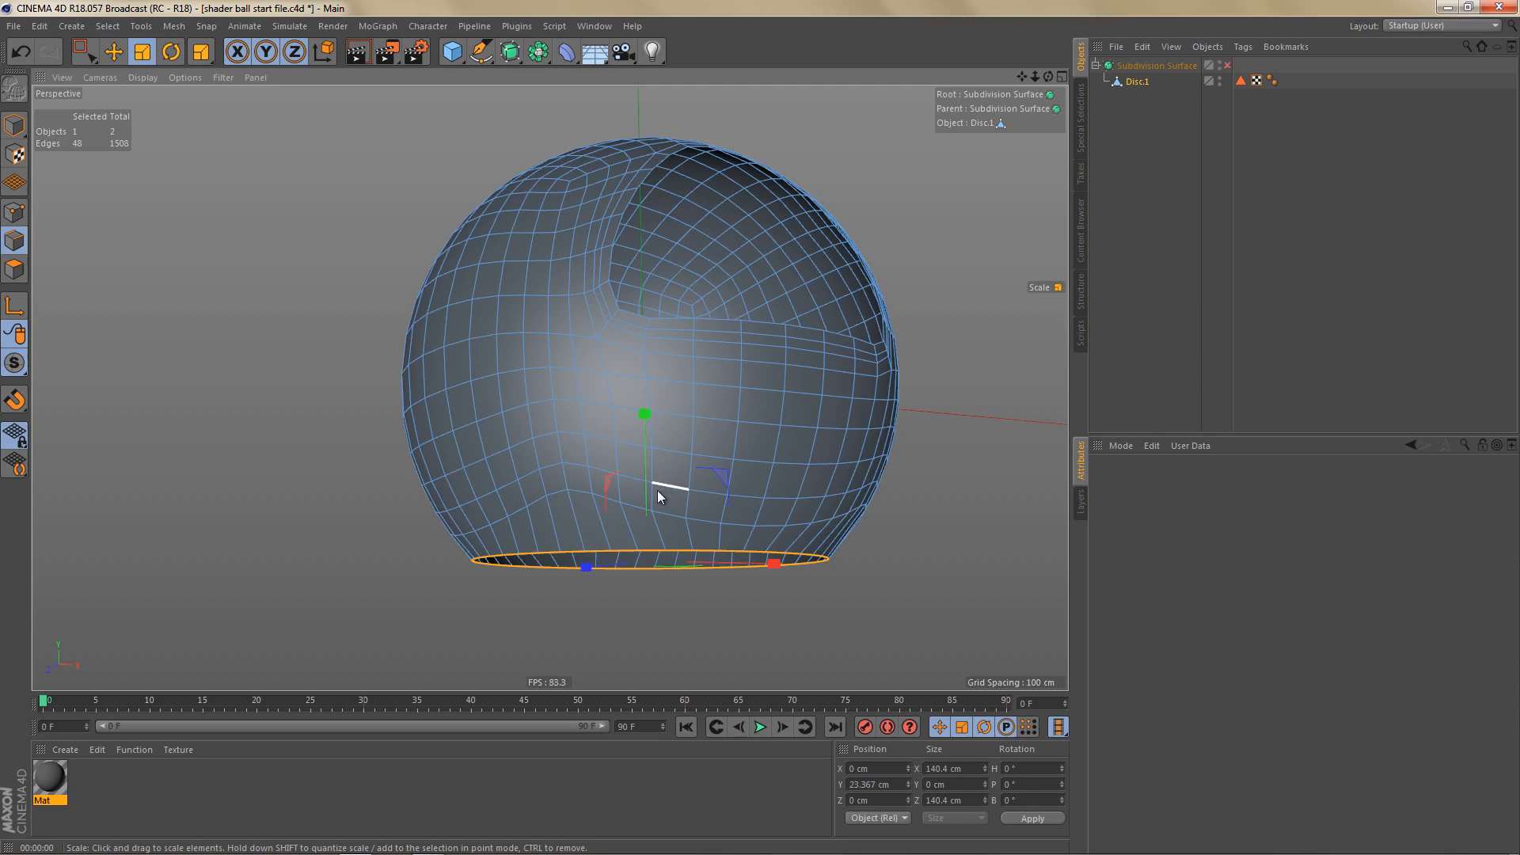
left_click_drag(657, 491, 654, 500, "alt")
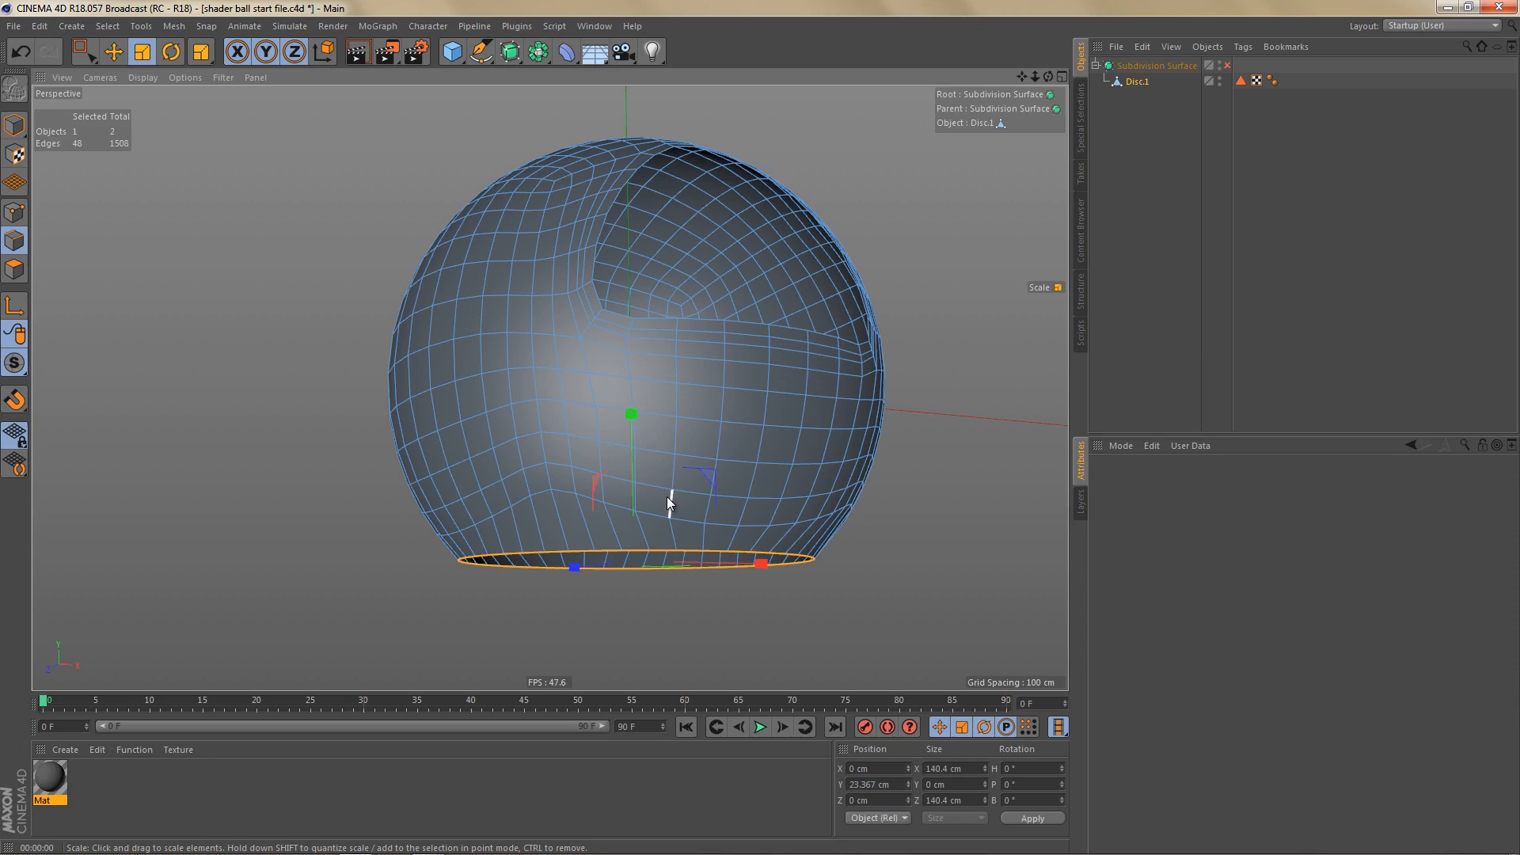
Step: Delete the points on the positive X side of the ball in the front view, keeping the centre line
middle_click(662, 497)
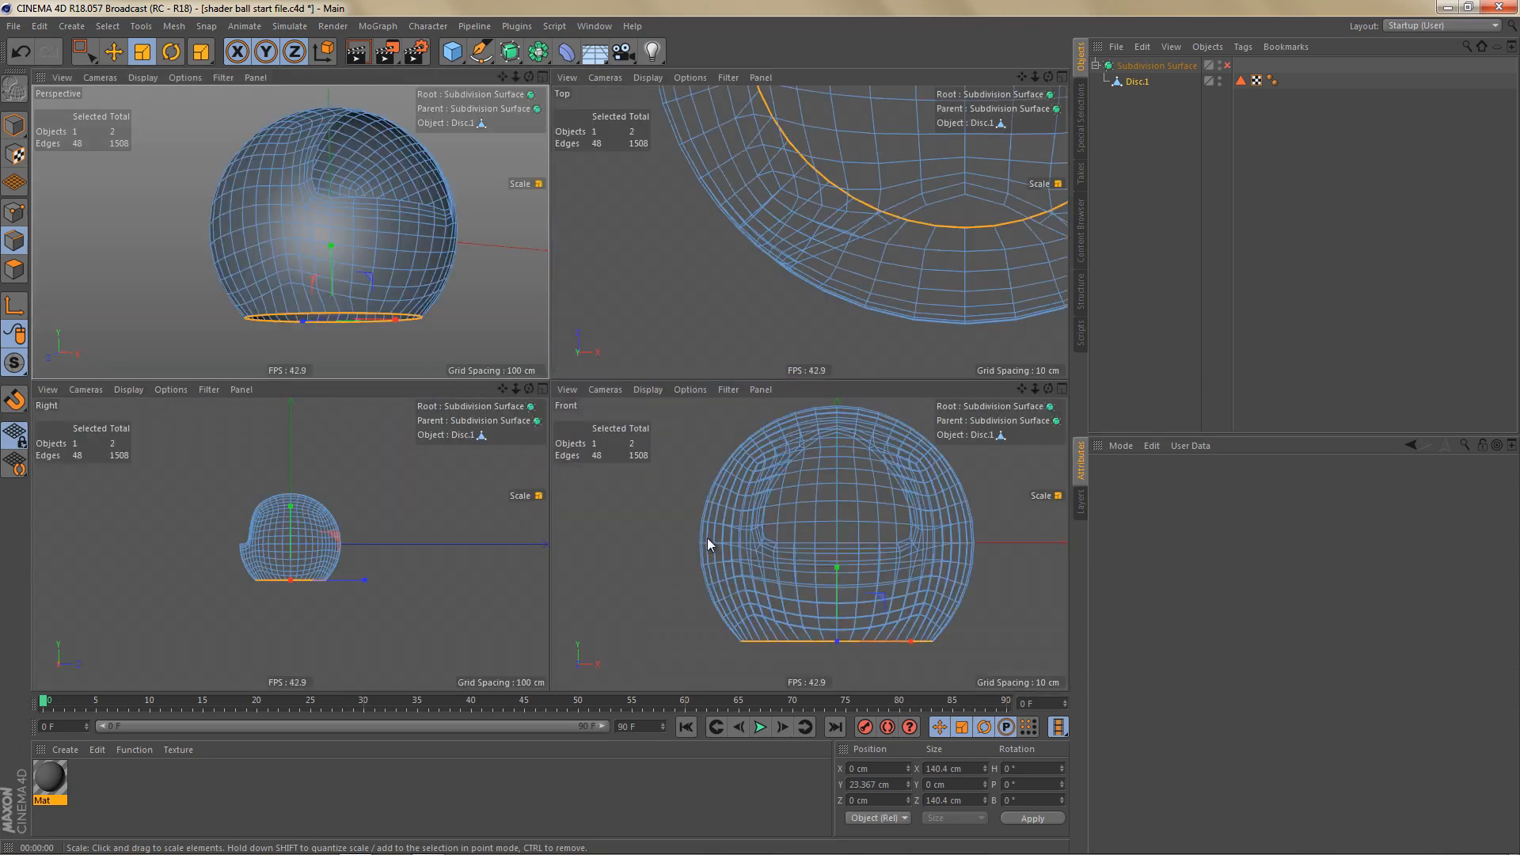
middle_click(706, 539)
key("Return")
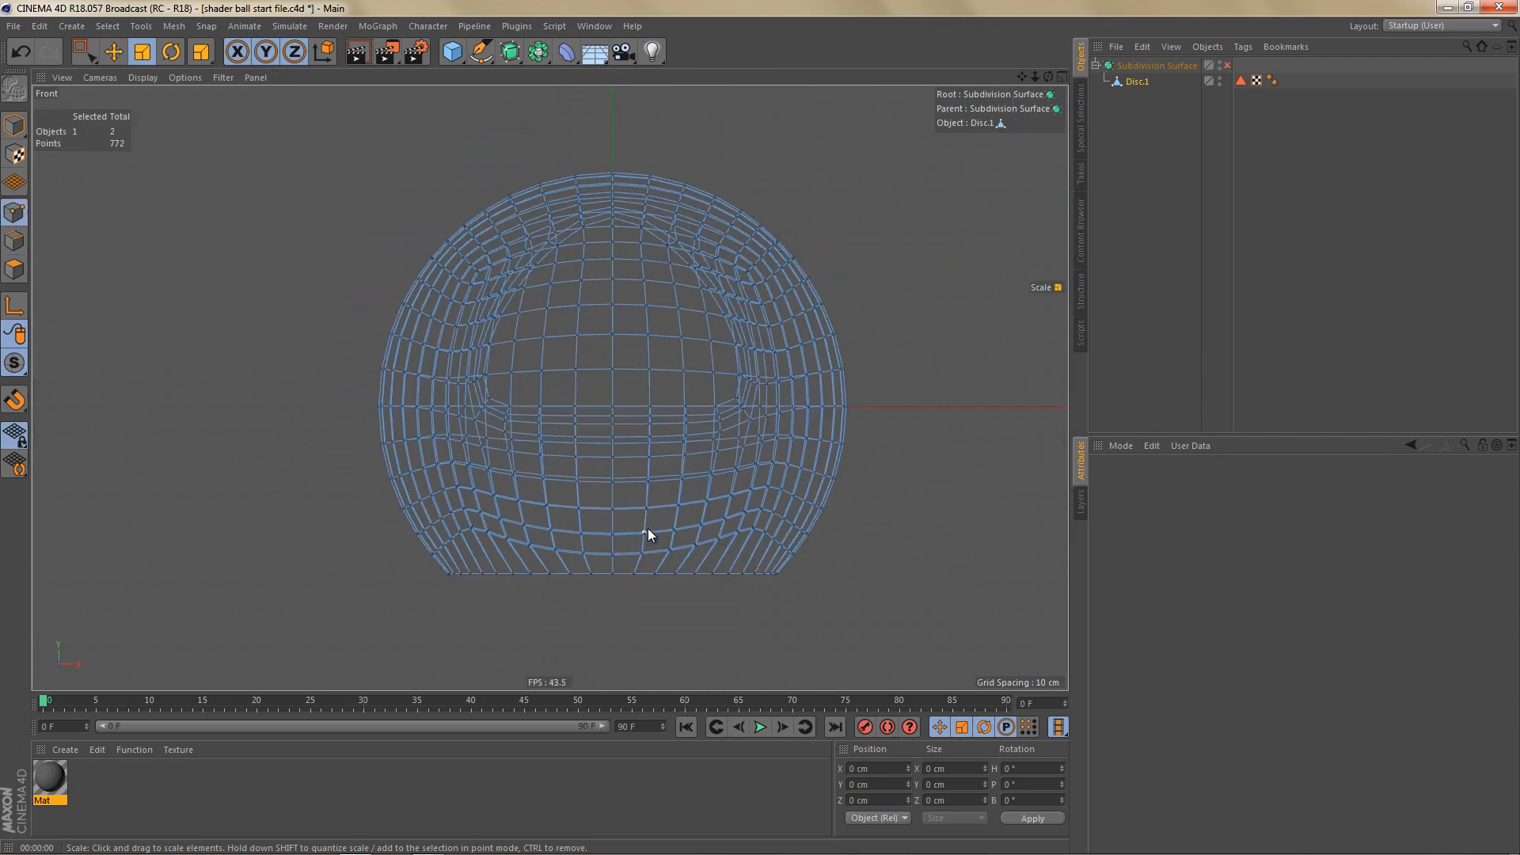
key("0")
left_click_drag(618, 164, 893, 649)
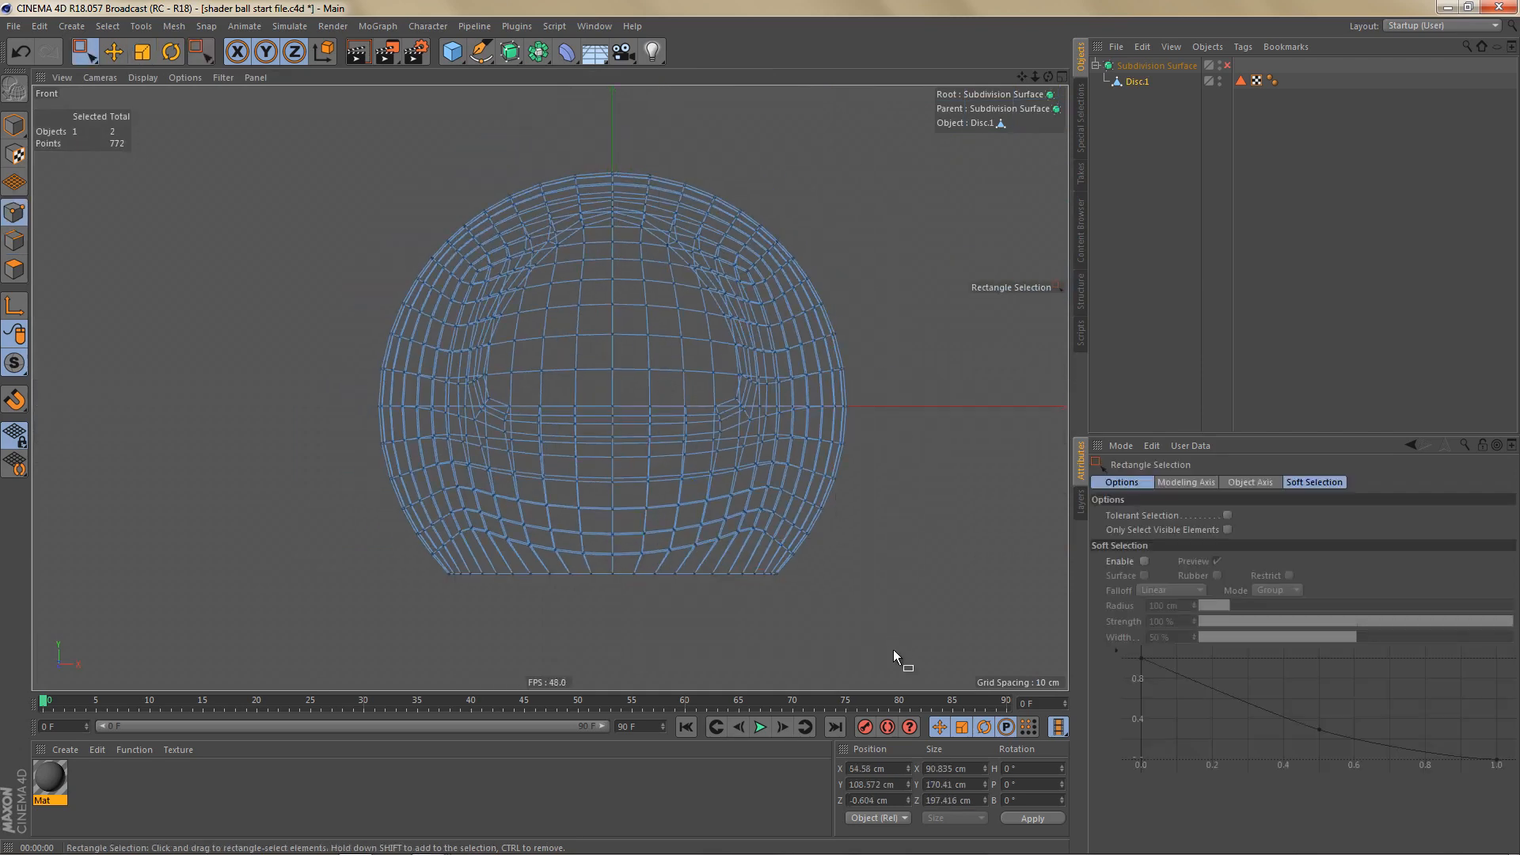
key("Delete")
middle_click(437, 306)
middle_click(437, 307)
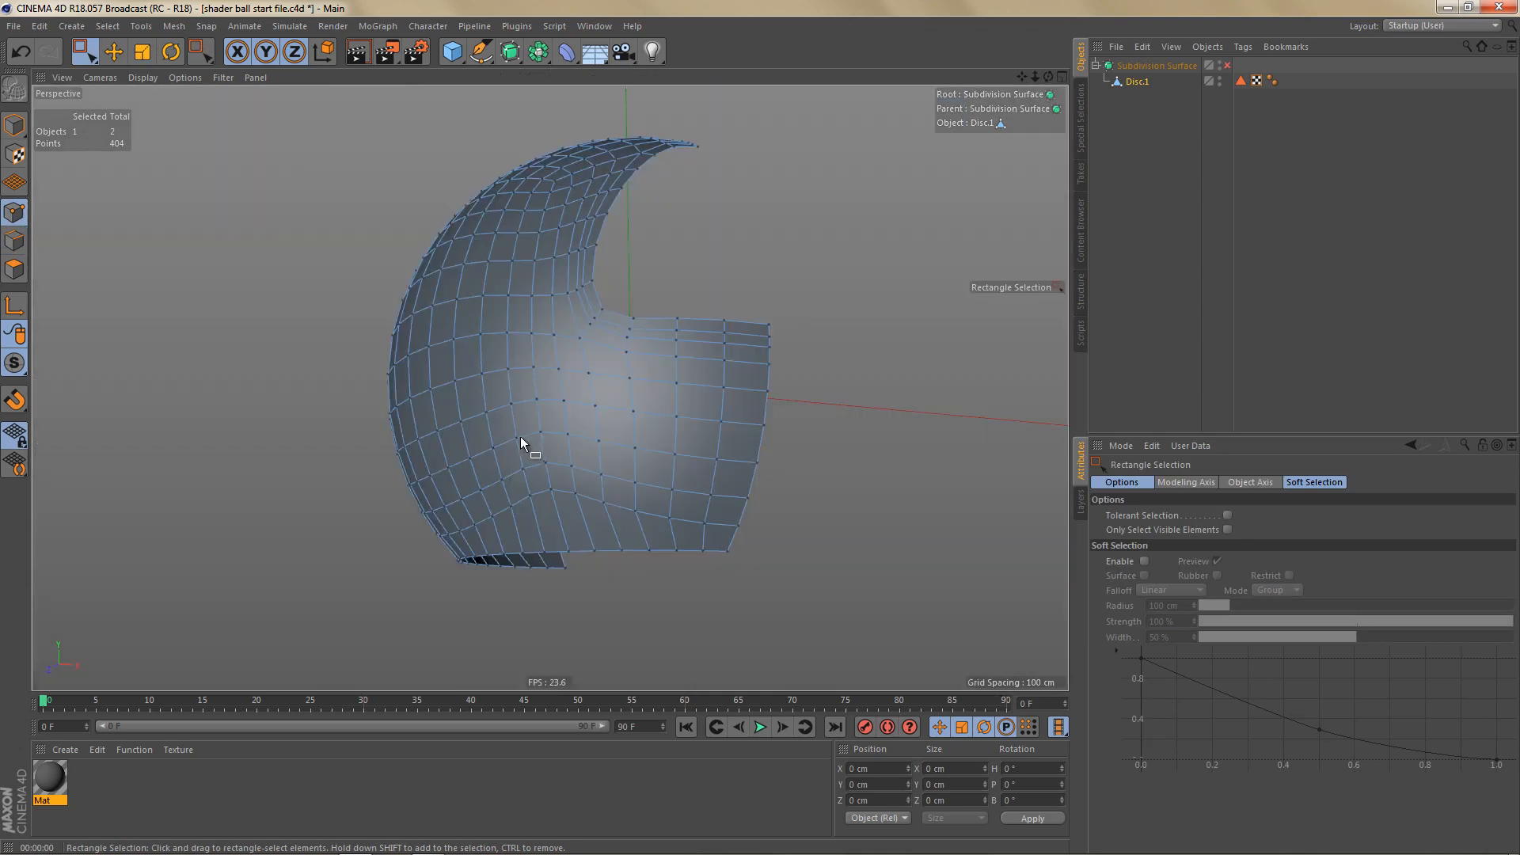
Step: Evenly space the points along the four lowest edges of the front centre line, from the flat base upward
right_click_drag(521, 437, 592, 448, "alt")
key("Tab")
key("w")
key("e")
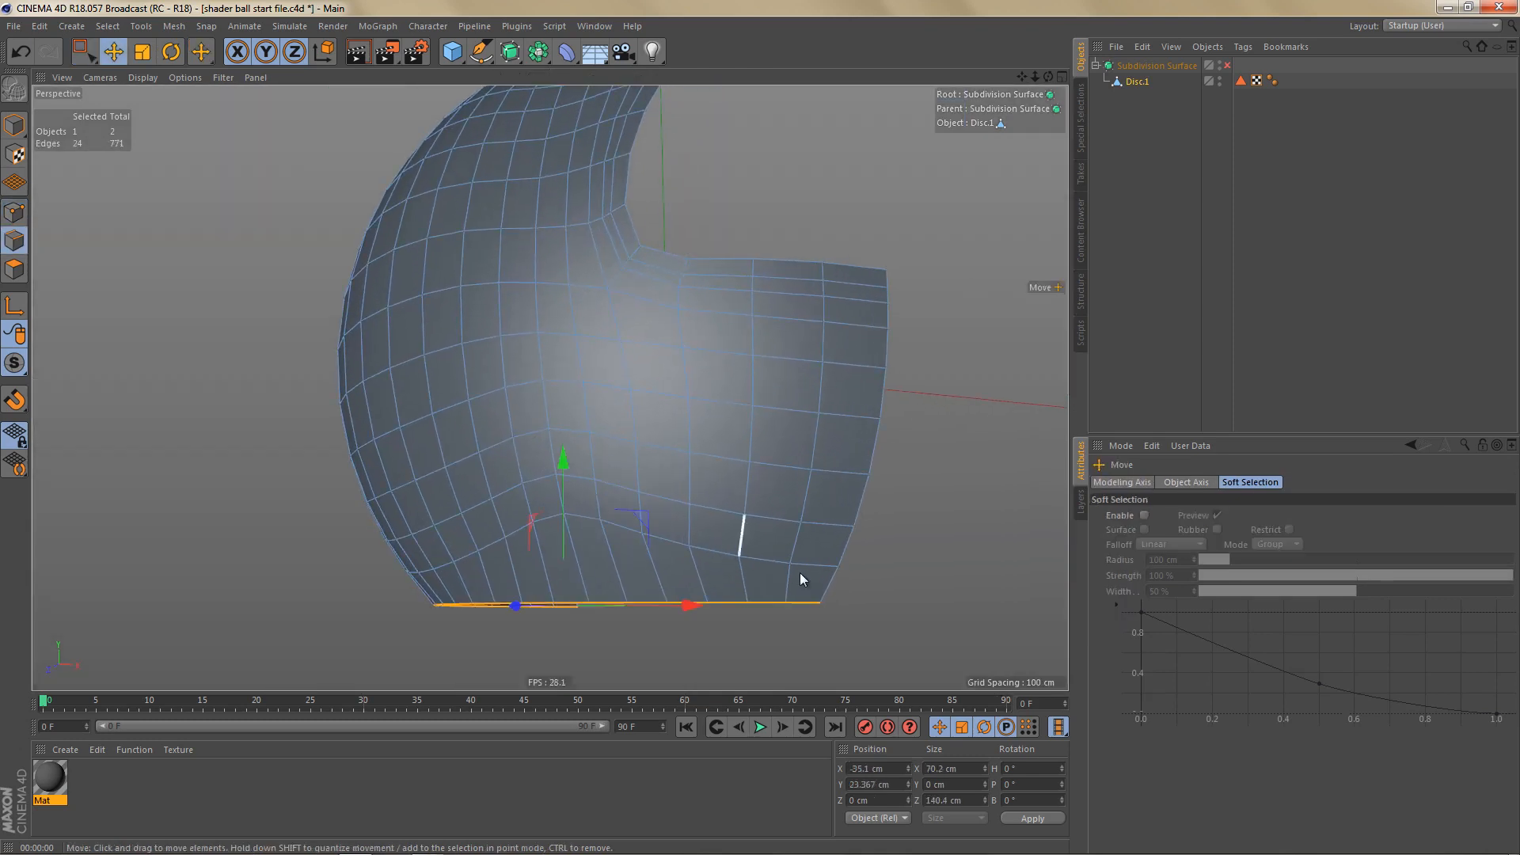
left_click(874, 448)
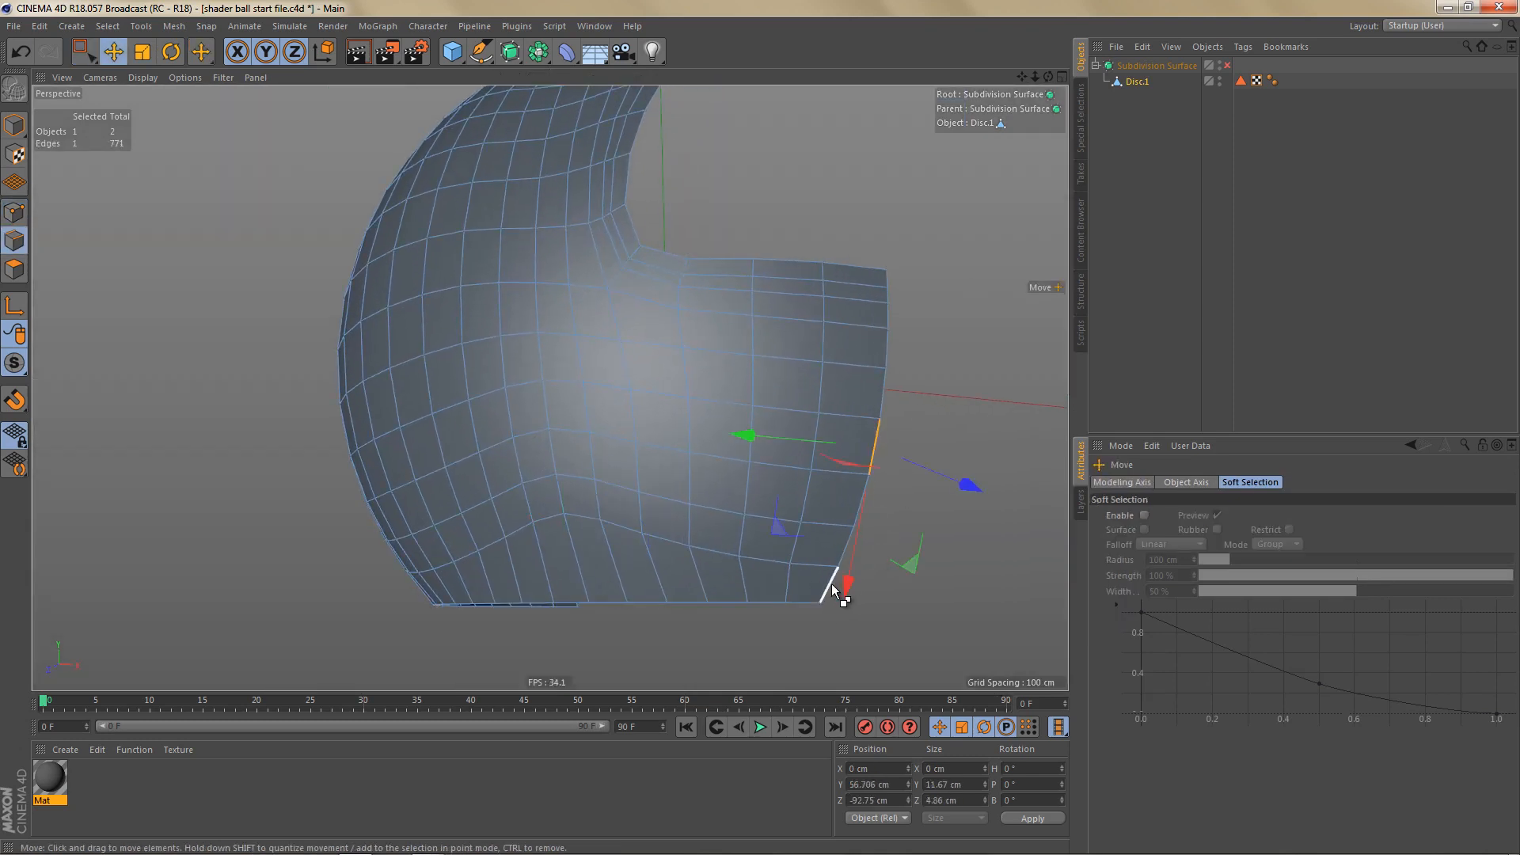
left_click(832, 584, "ctrl+shift")
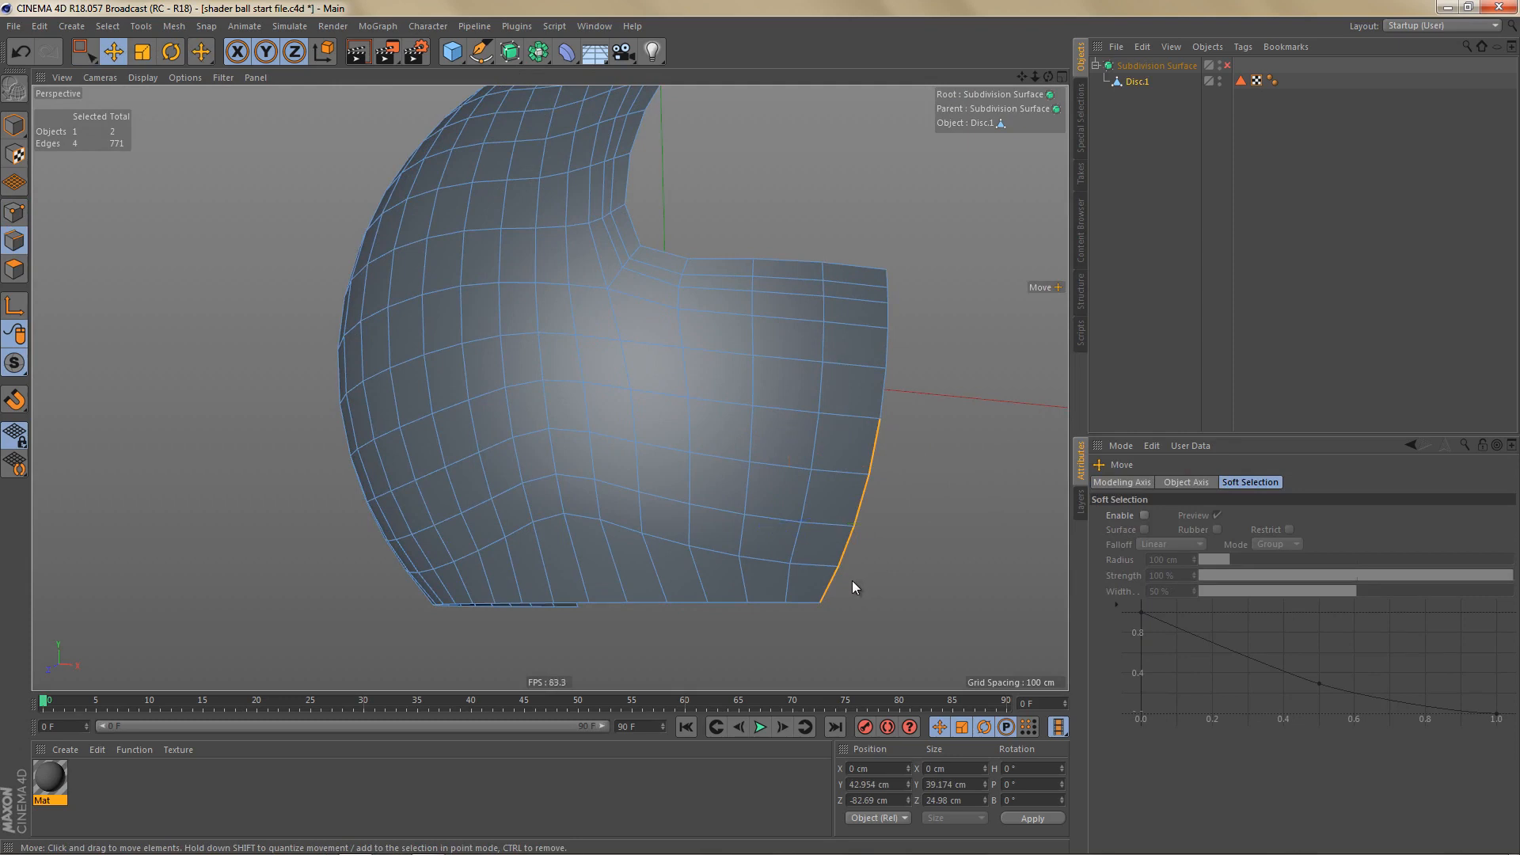
left_click(868, 460, "shift")
Step: Evenly space the four lowest edges of each of the four vertical columns beside the front centre line
left_click(815, 444)
left_click(787, 586, "ctrl+shift")
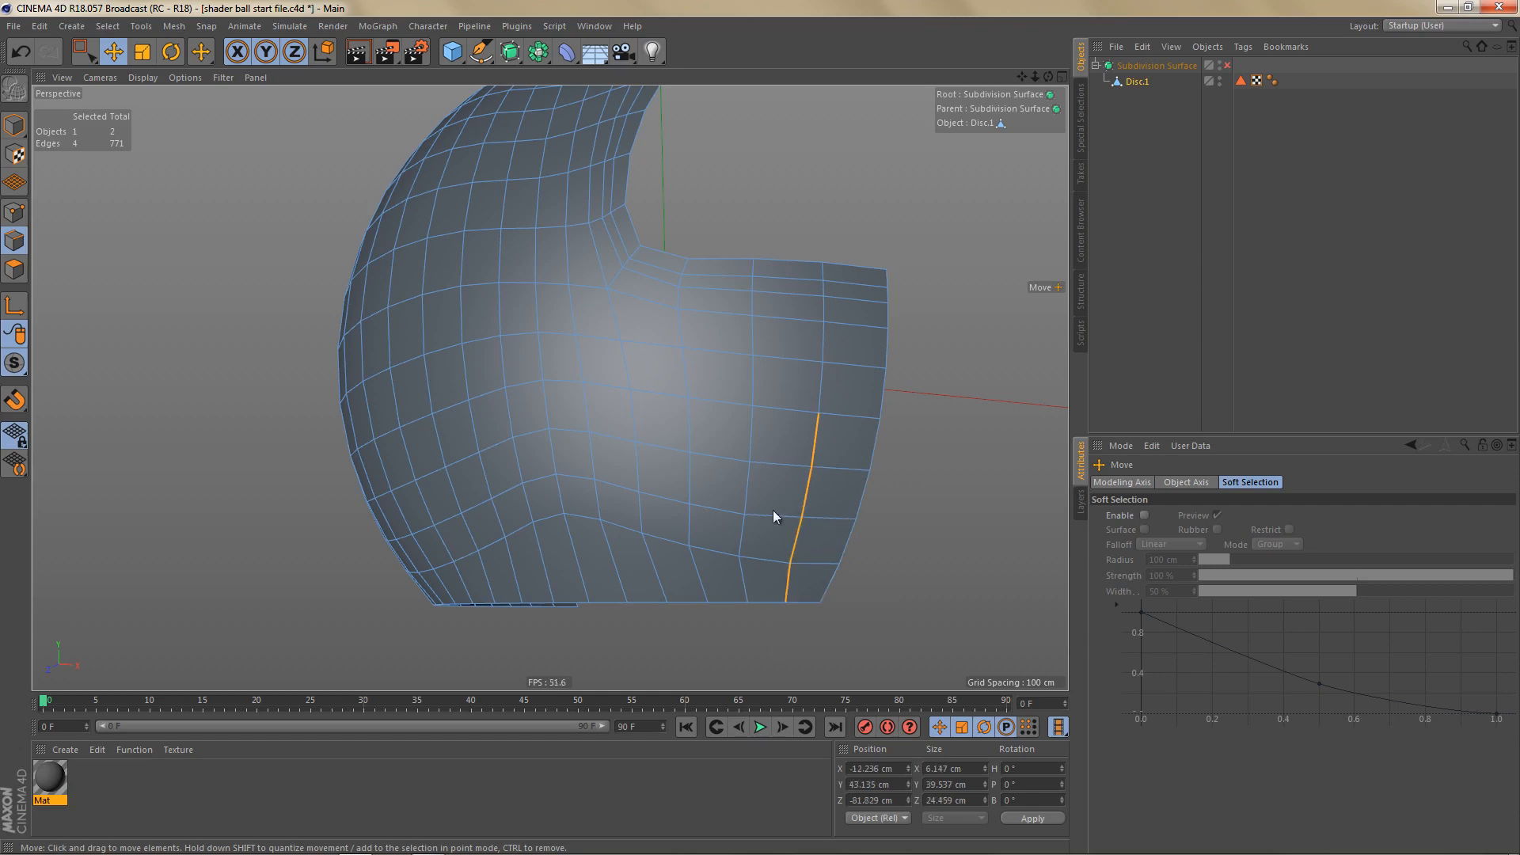
left_click(752, 435)
left_click(749, 583, "ctrl+shift")
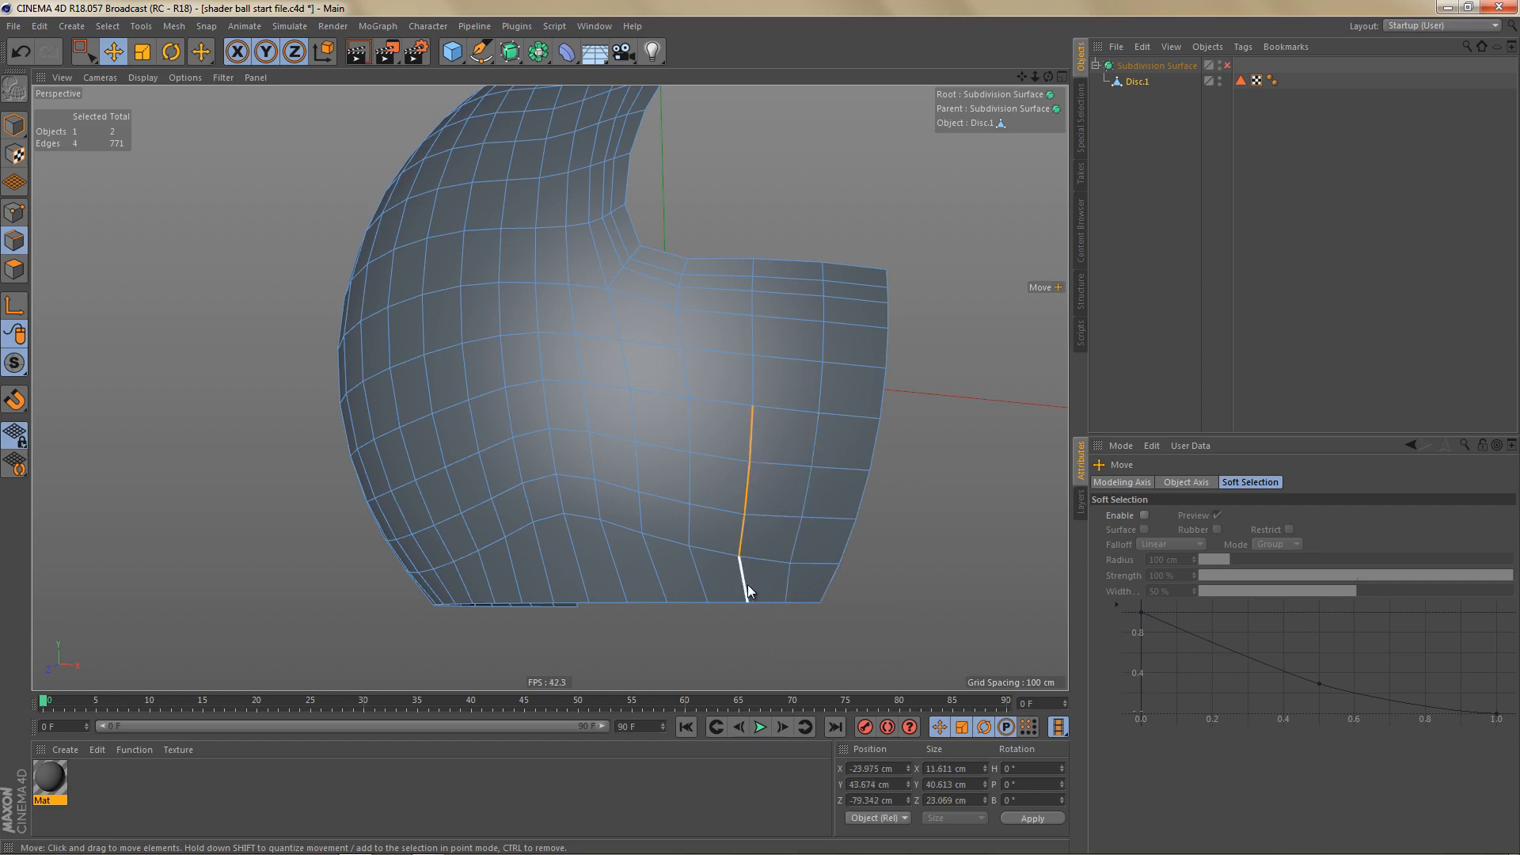
left_click(687, 434)
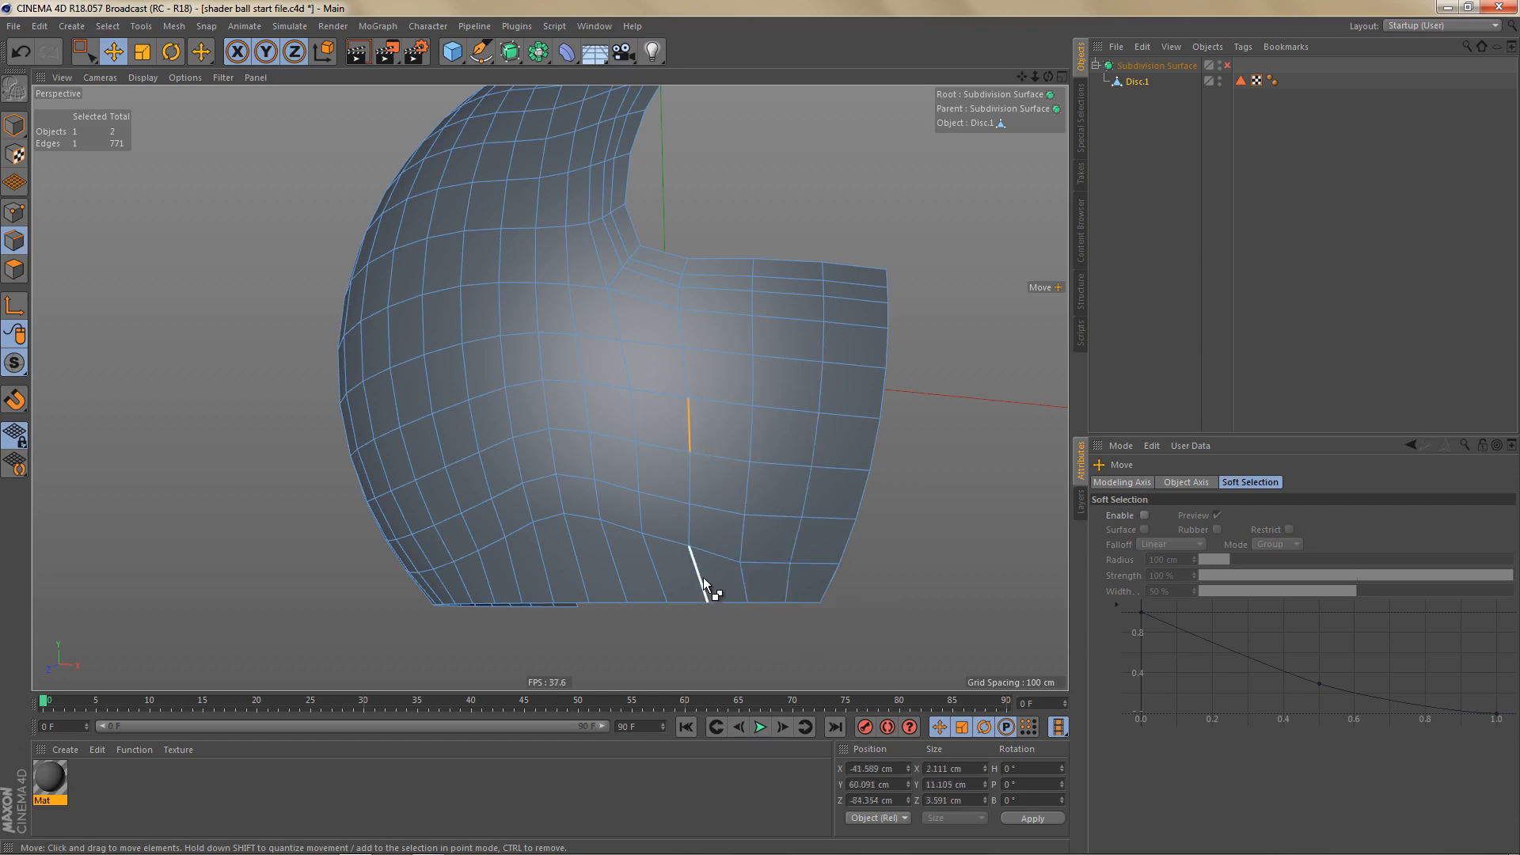
left_click(702, 577, "ctrl+shift")
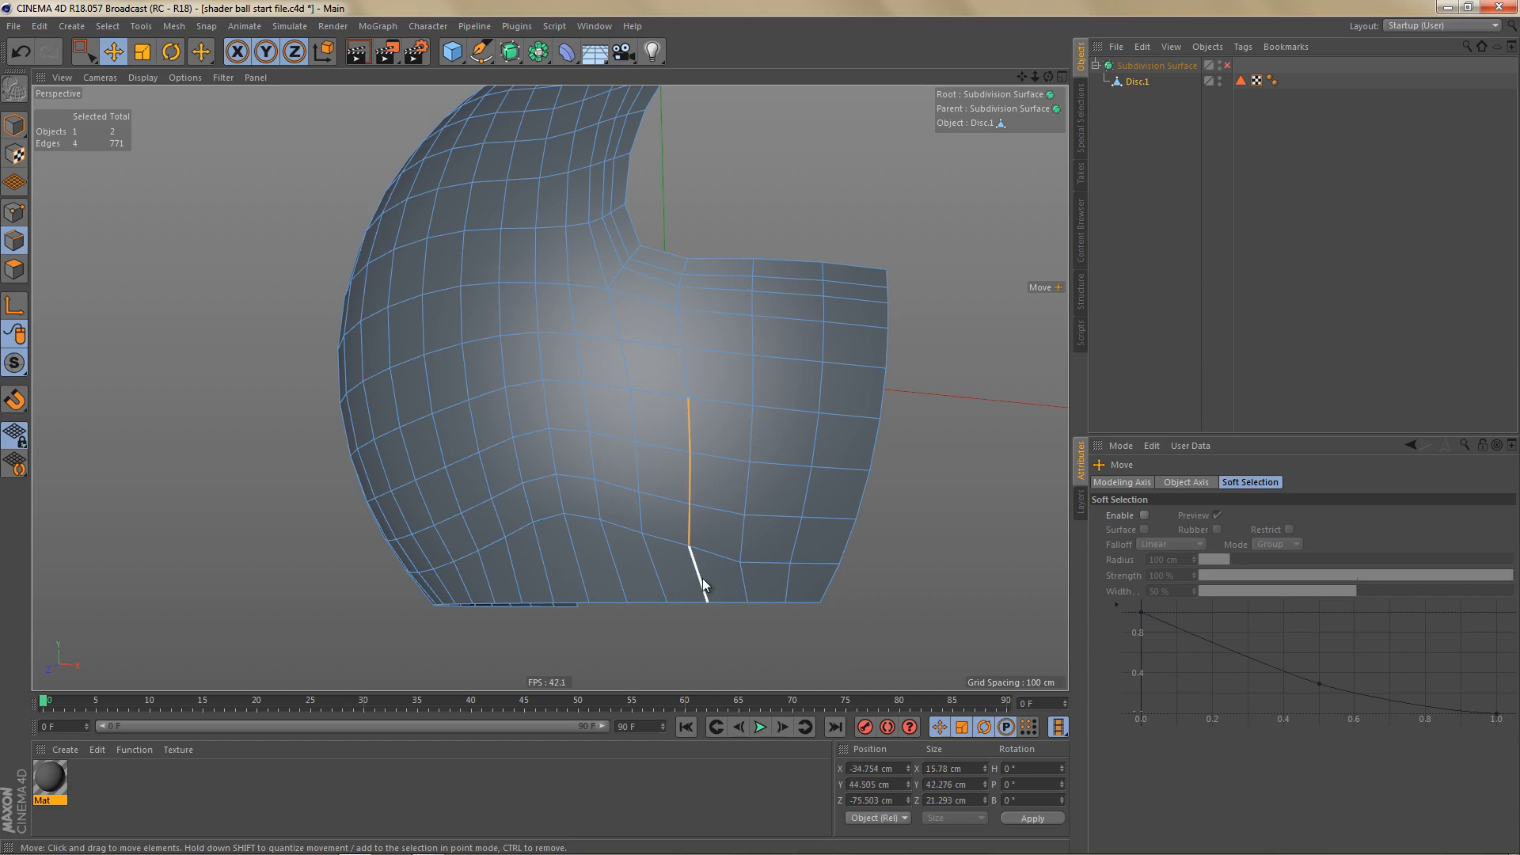
left_click(634, 432)
left_click(658, 578, "ctrl+shift")
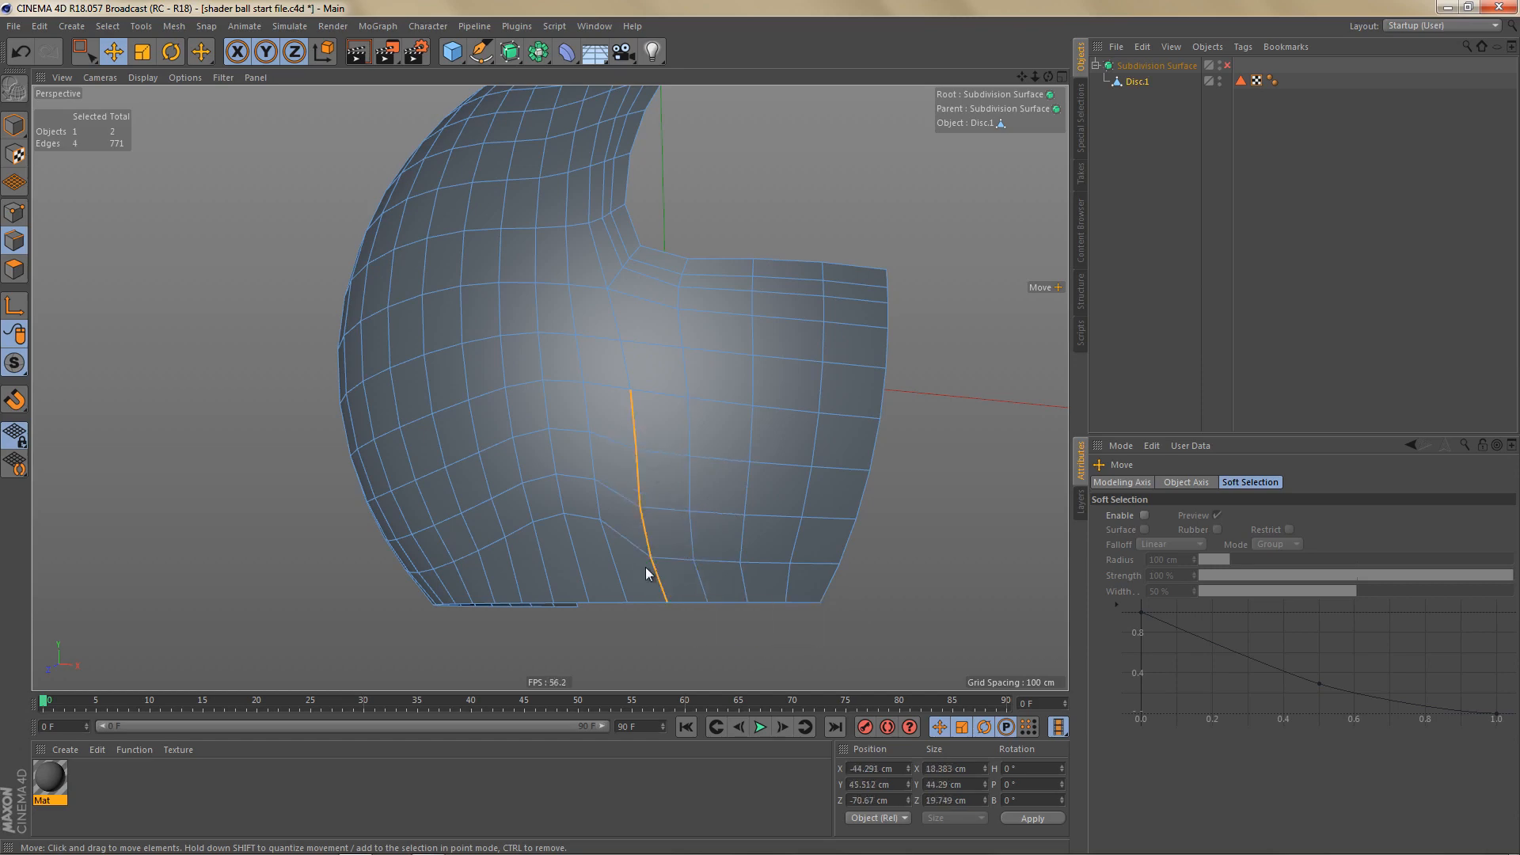
Step: Even out the four lowest edges of the next four vertical columns, continuing from the front around toward the ball's side
left_click_drag(638, 497, 795, 405, "alt")
left_click(779, 405)
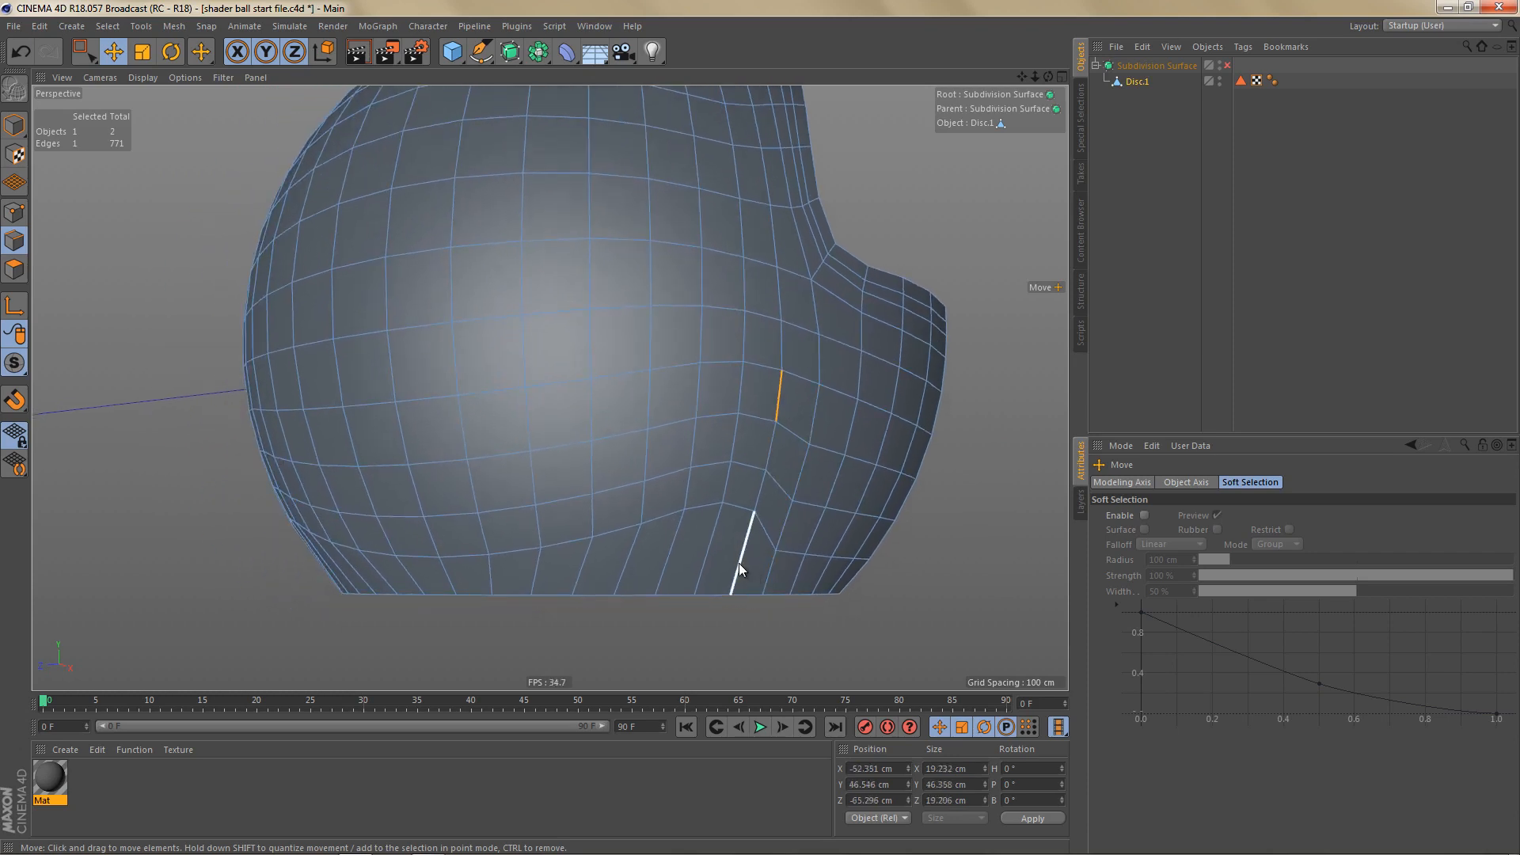
left_click(738, 562, "ctrl+shift")
left_click(740, 384)
left_click(706, 548, "ctrl+shift")
key("udiaeresis")
left_click(698, 396)
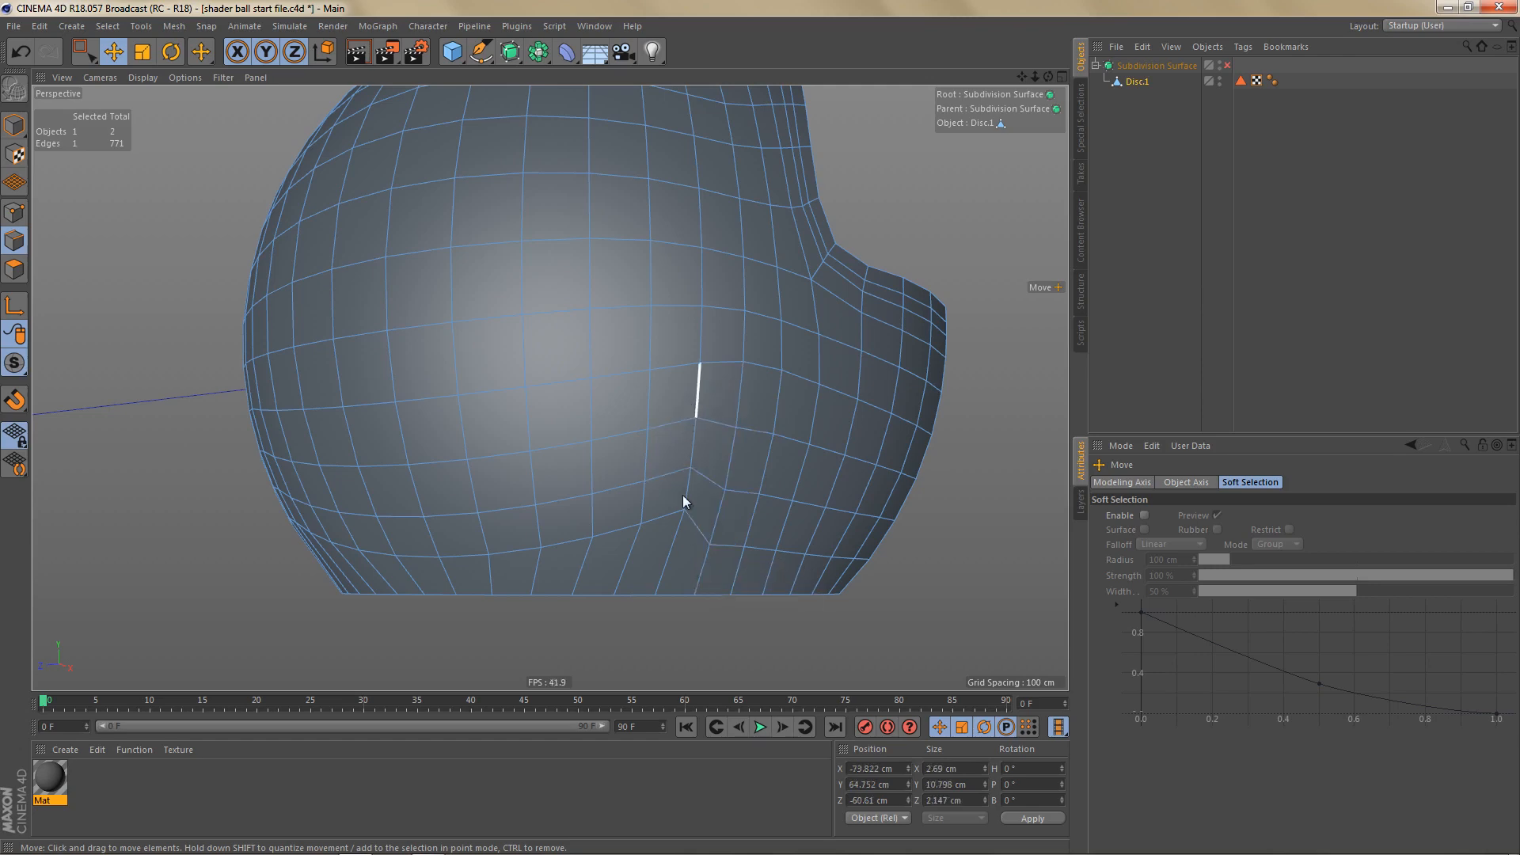
left_click(675, 561, "ctrl+shift")
key("udiaeresis")
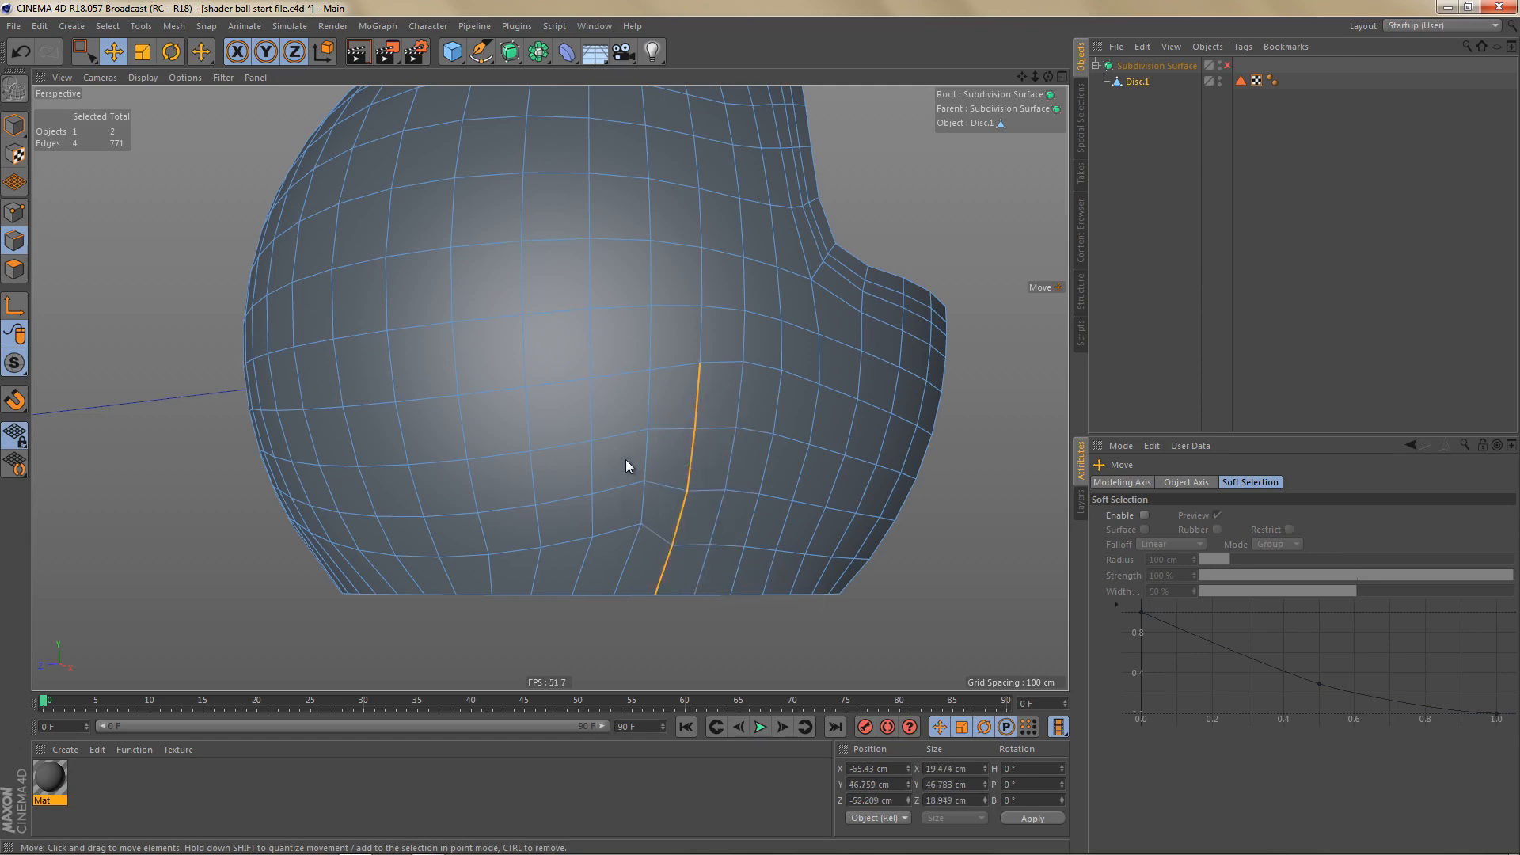
left_click(651, 396)
left_click(635, 562, "ctrl+shift")
key("udiaeresis")
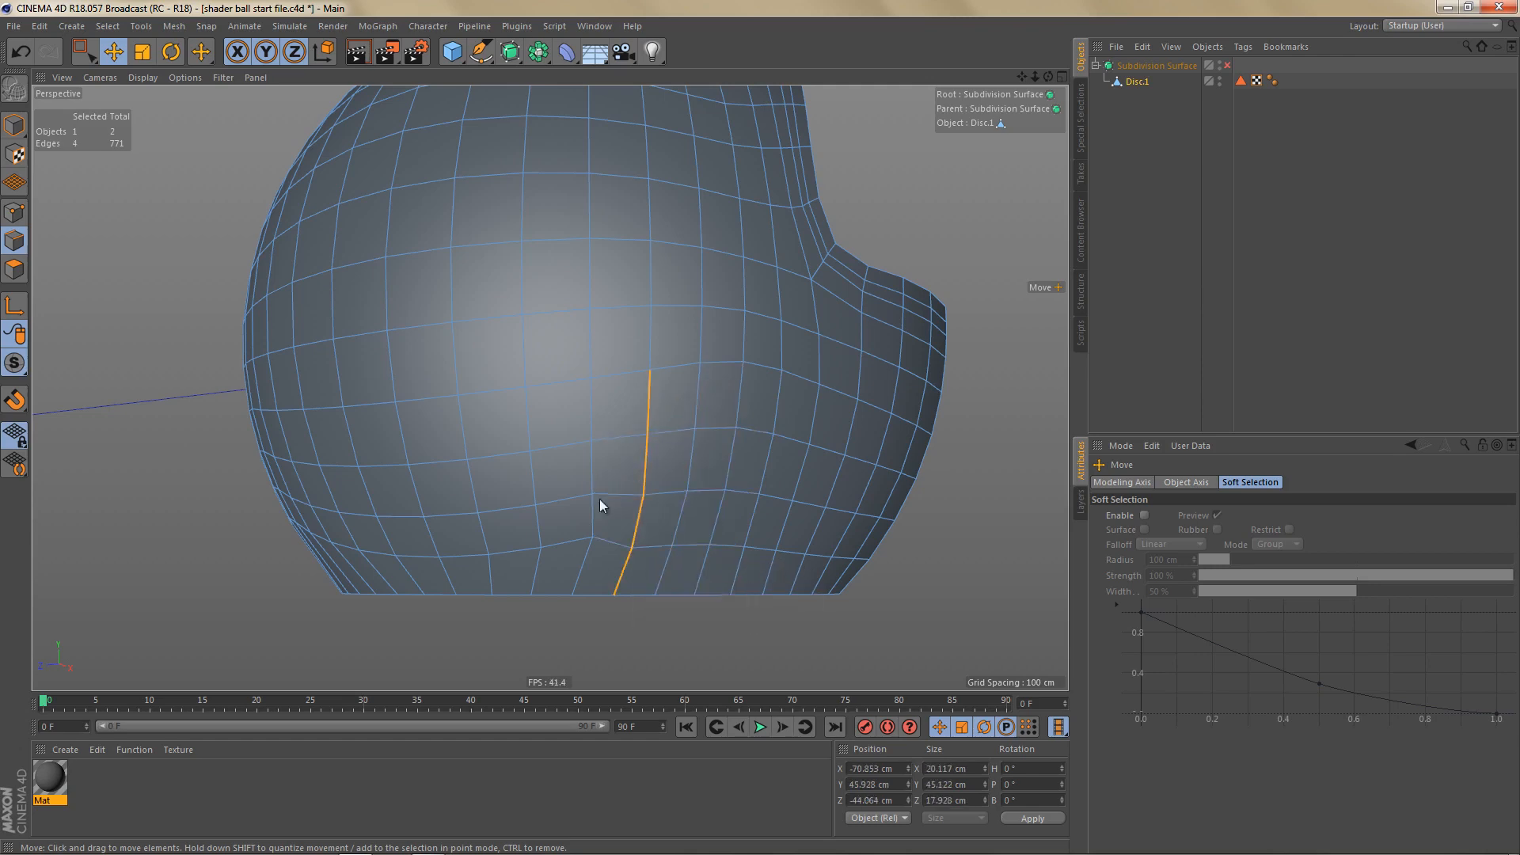
Step: Evenly distribute the points on the four lowest edges of the five columns around the middle of the ball's side
left_click(590, 408)
left_click(585, 560, "ctrl+shift")
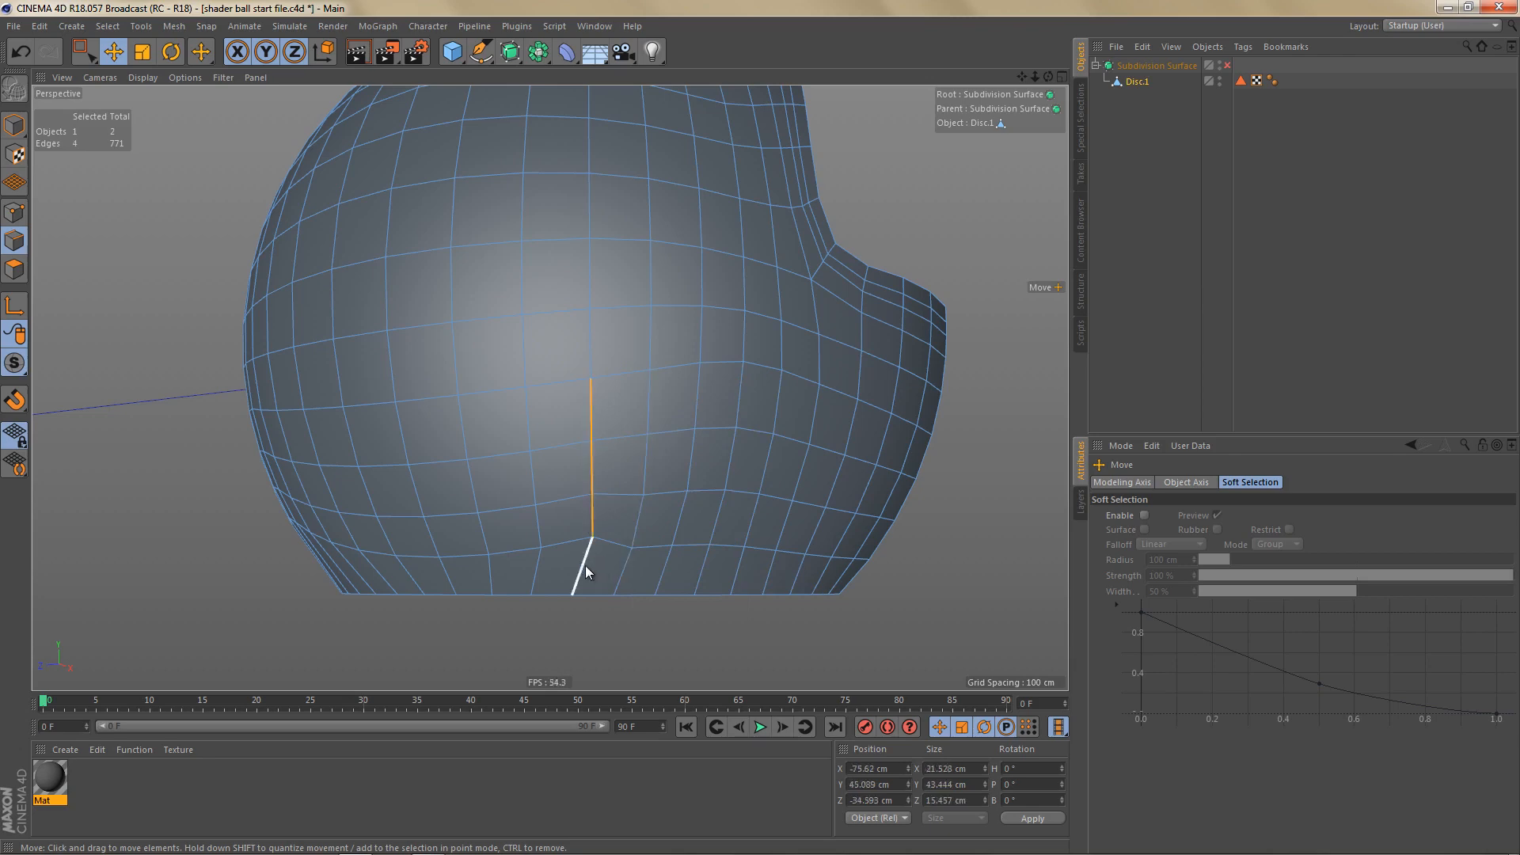
left_click(586, 565, "ctrl+shift")
left_click_drag(671, 489, 720, 411, "alt")
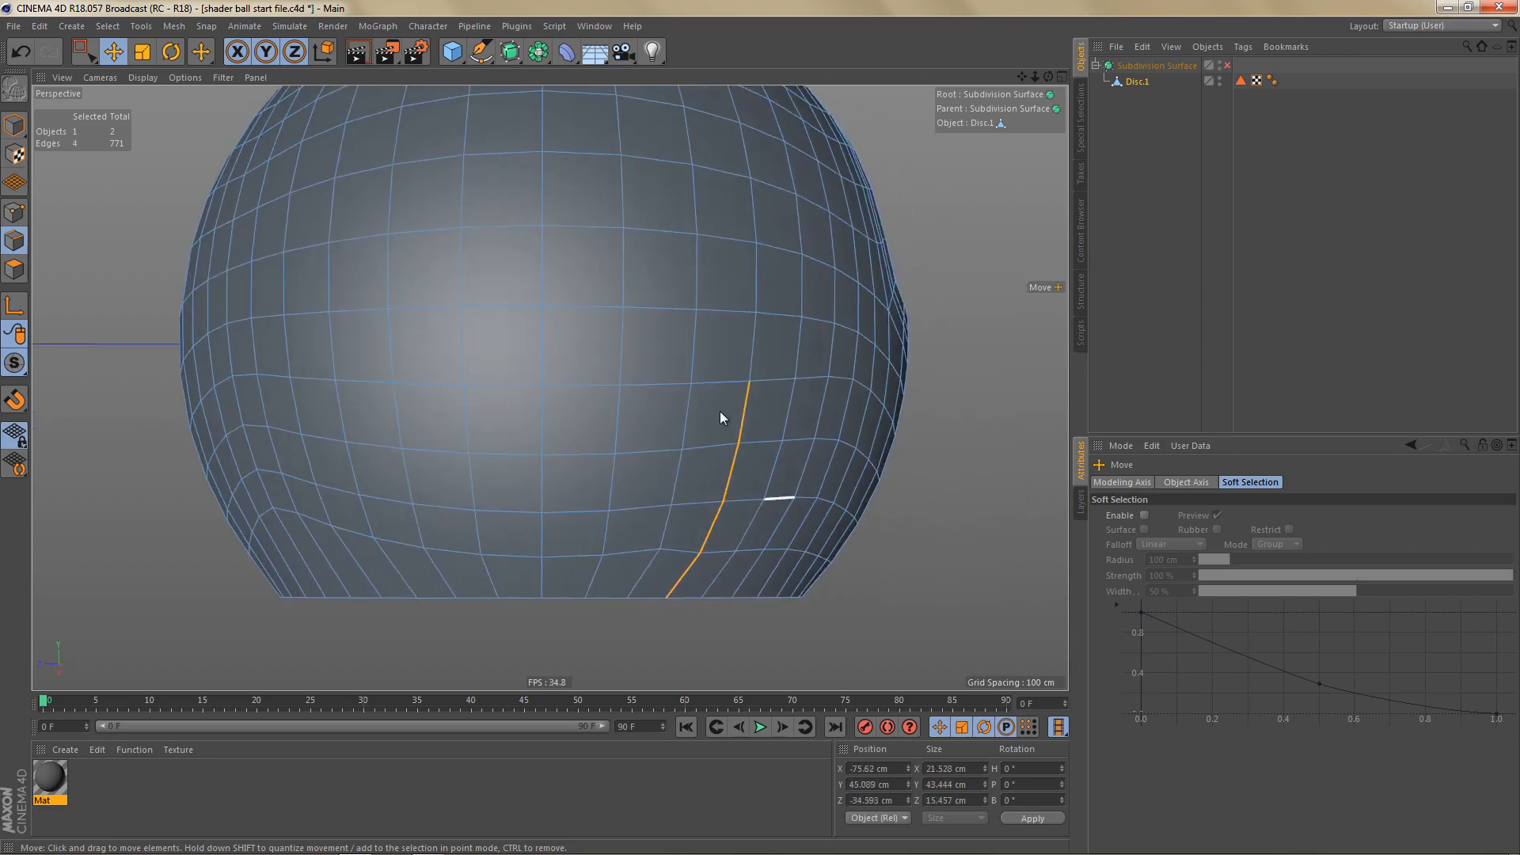
left_click(692, 409)
left_click(647, 563, "ctrl+shift")
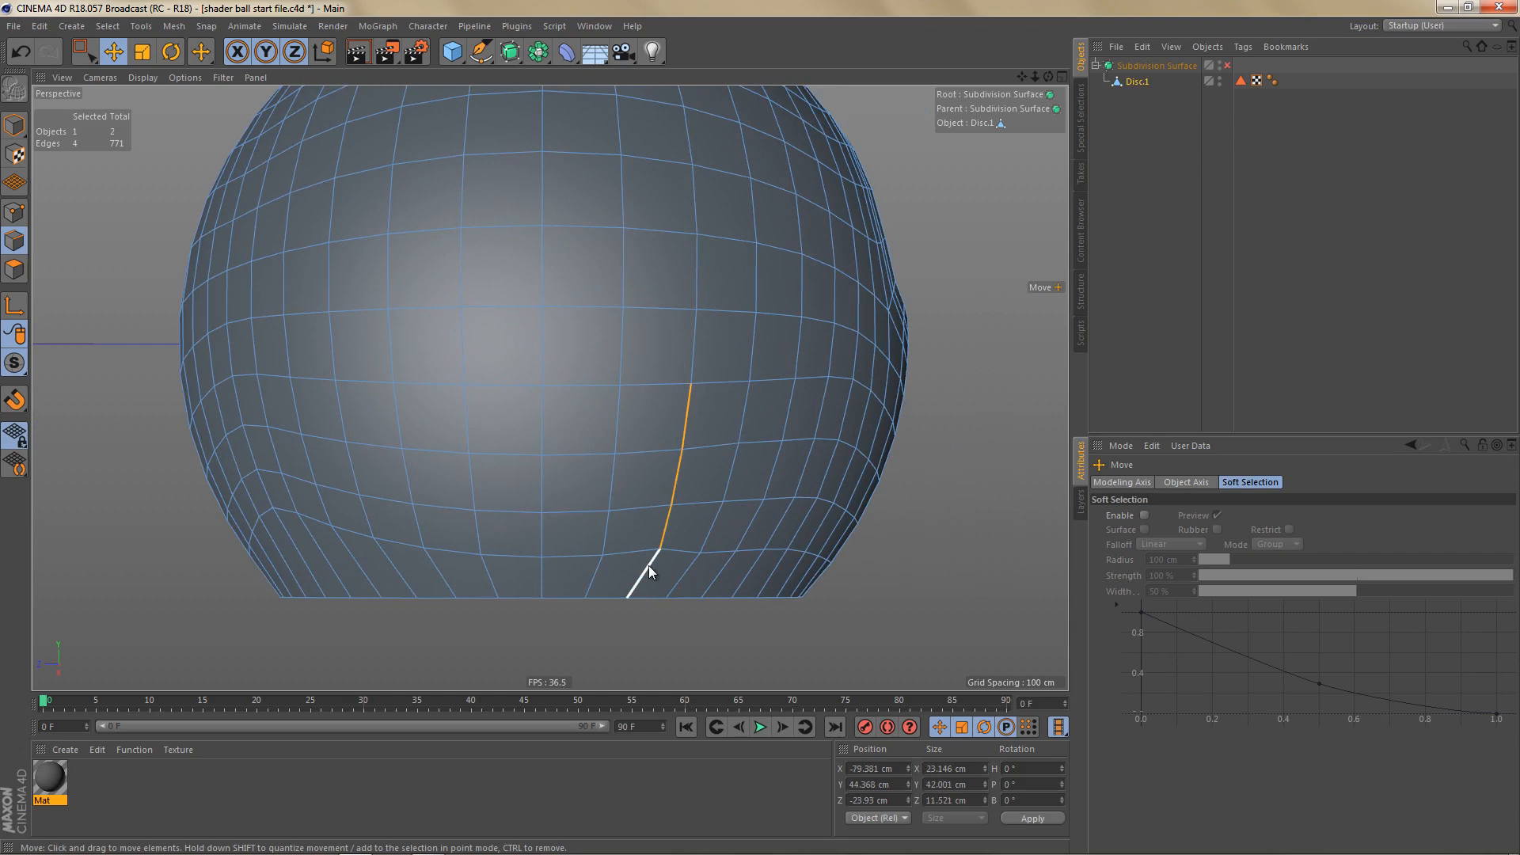
left_click(621, 404)
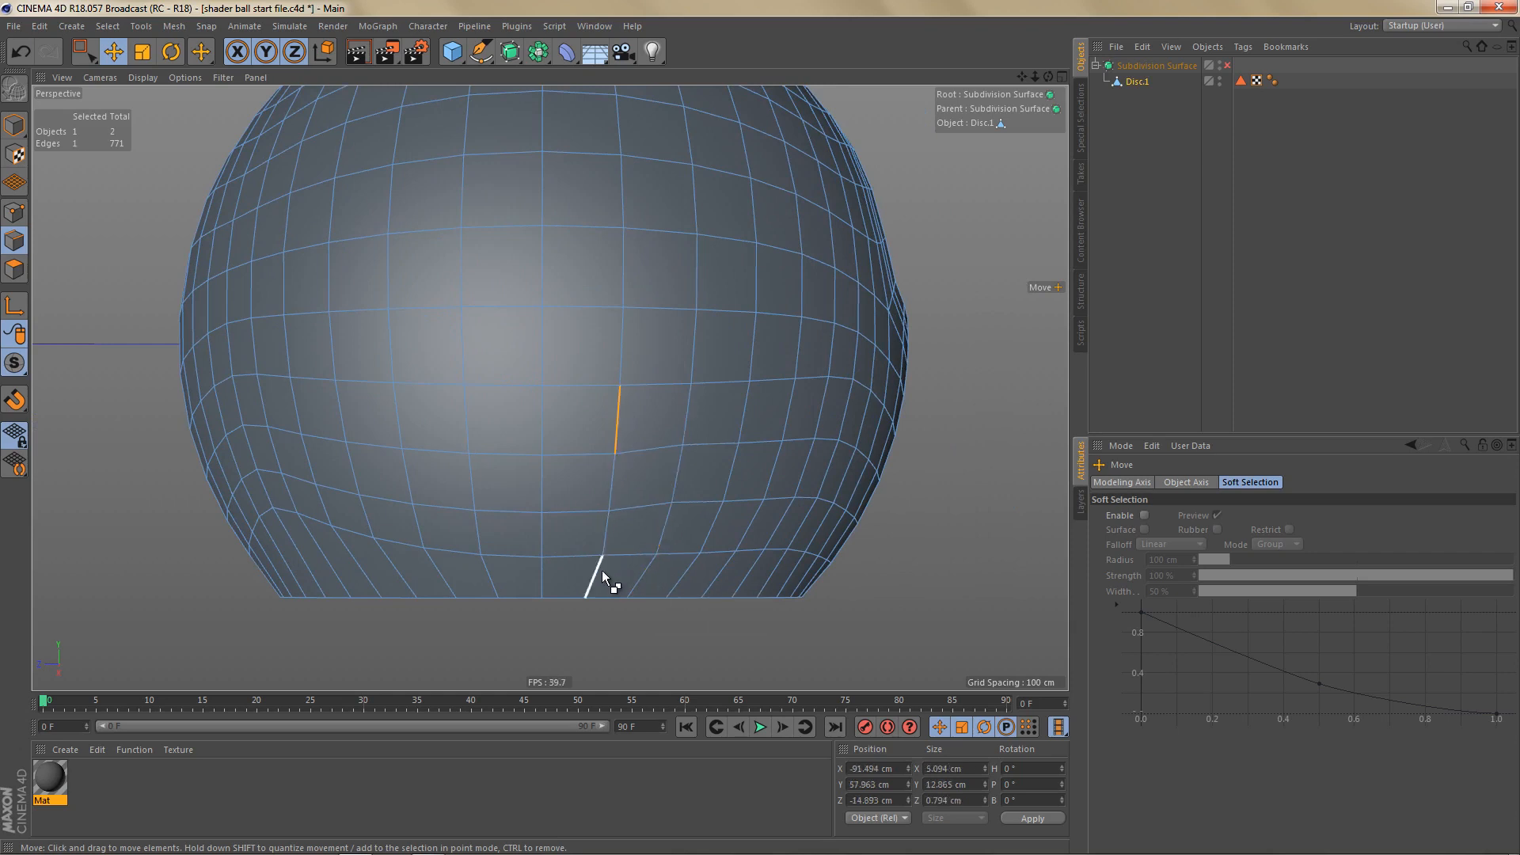
left_click(600, 575, "ctrl+shift")
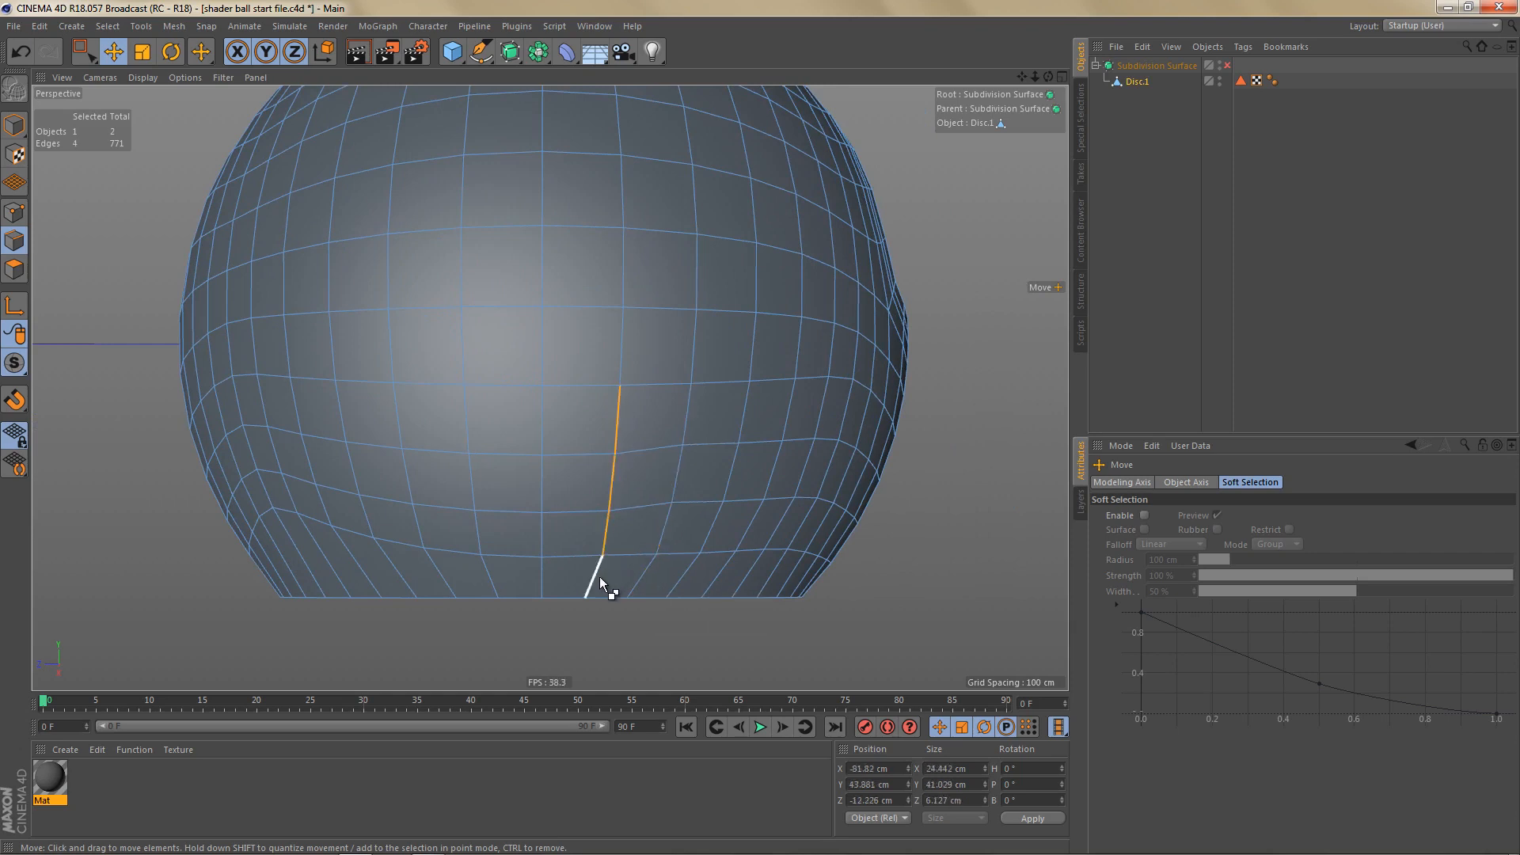
left_click(544, 434)
left_click(545, 579, "ctrl+shift")
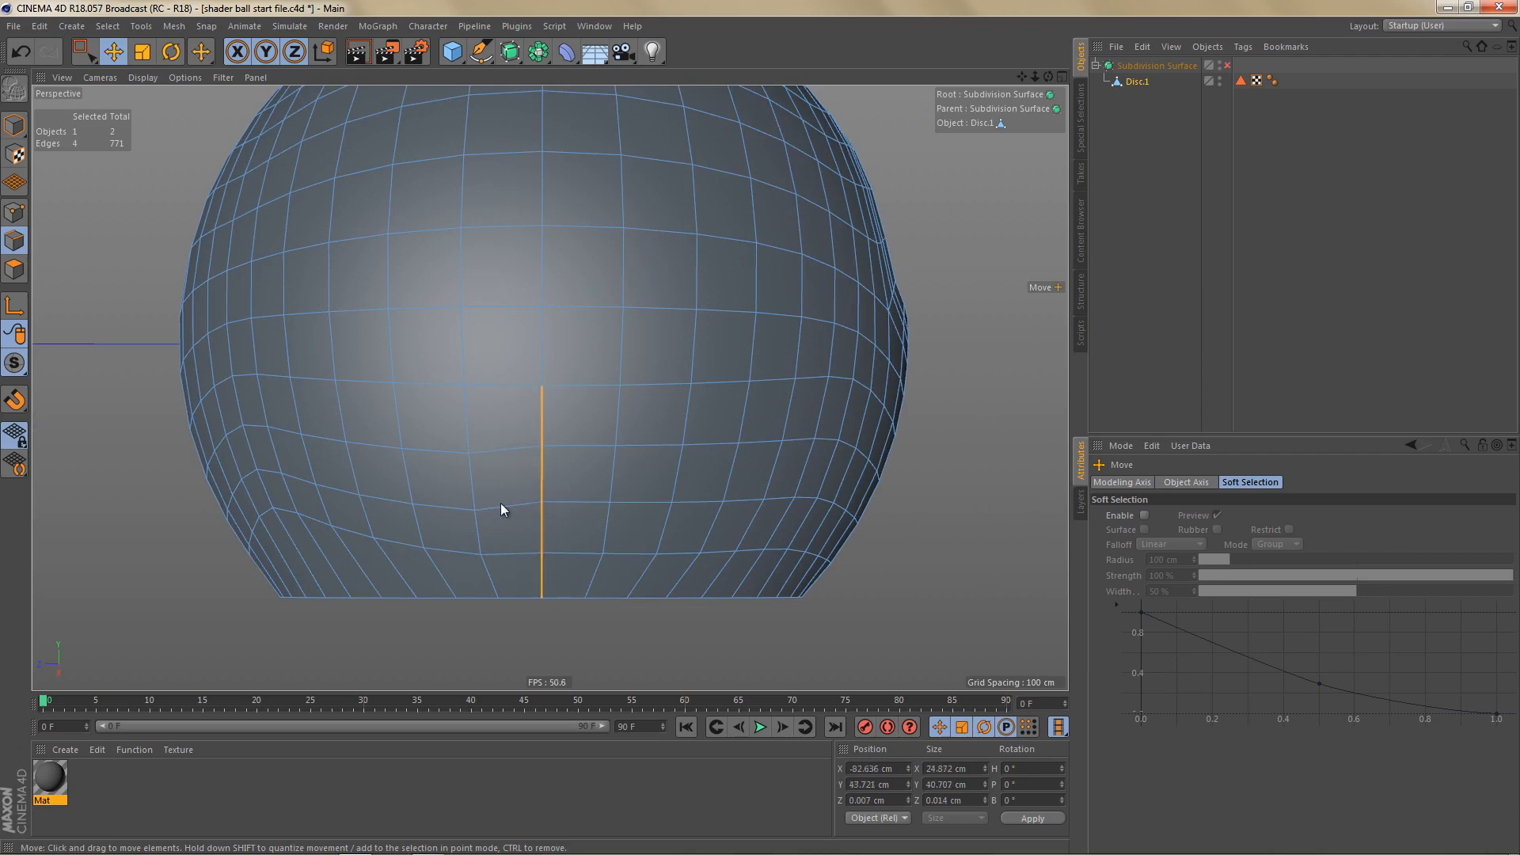
left_click(469, 424)
left_click(486, 582, "ctrl+shift")
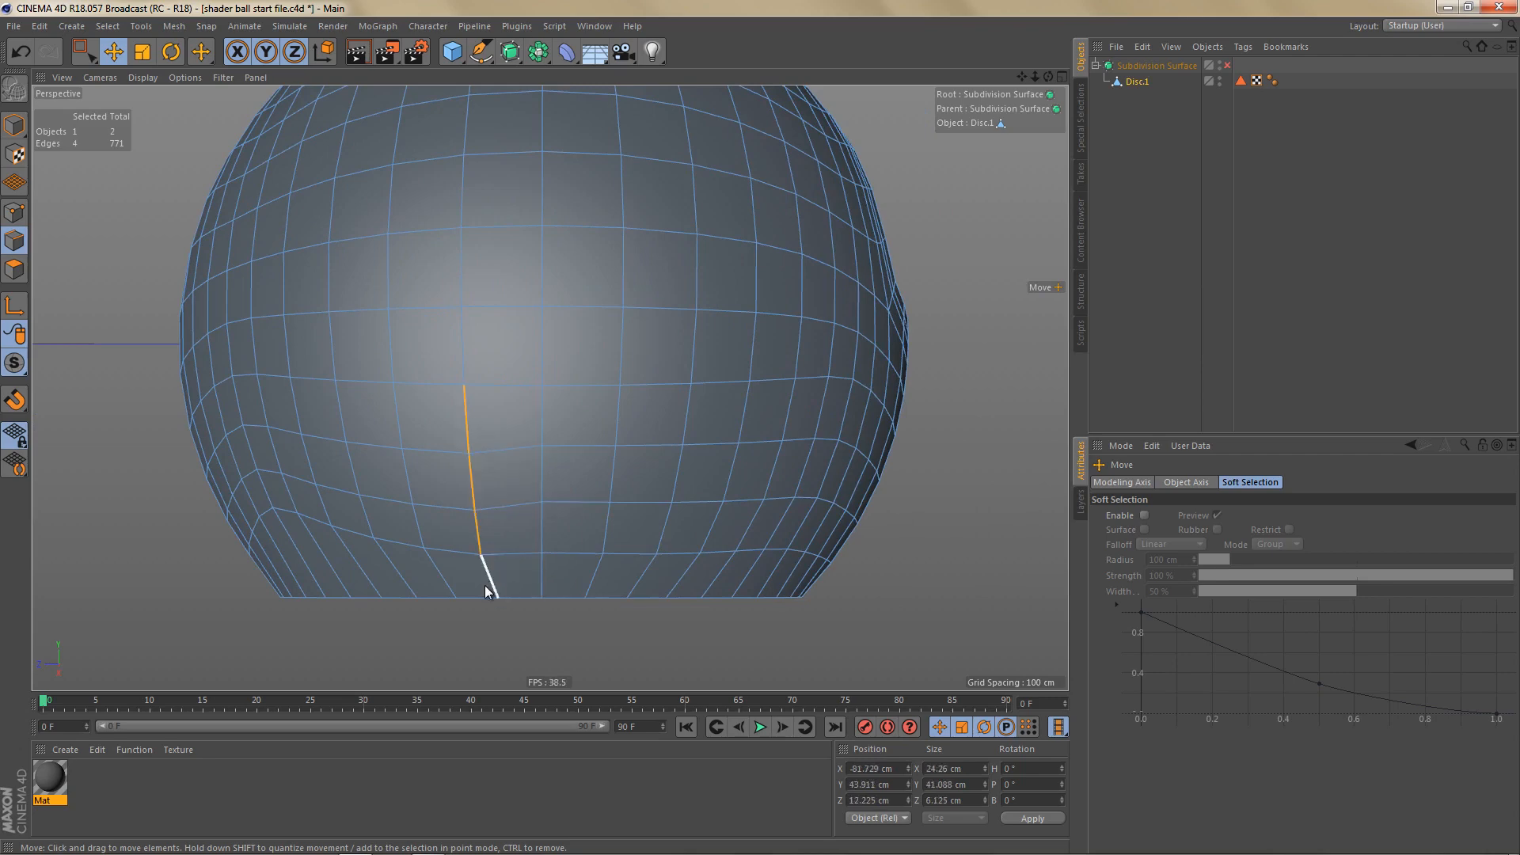
Step: Evenly space the four lowest edges of the first four columns behind the side section, heading toward the ball's back
left_click_drag(543, 448, 684, 403, "alt")
left_click(682, 390)
left_click(654, 562, "ctrl+shift")
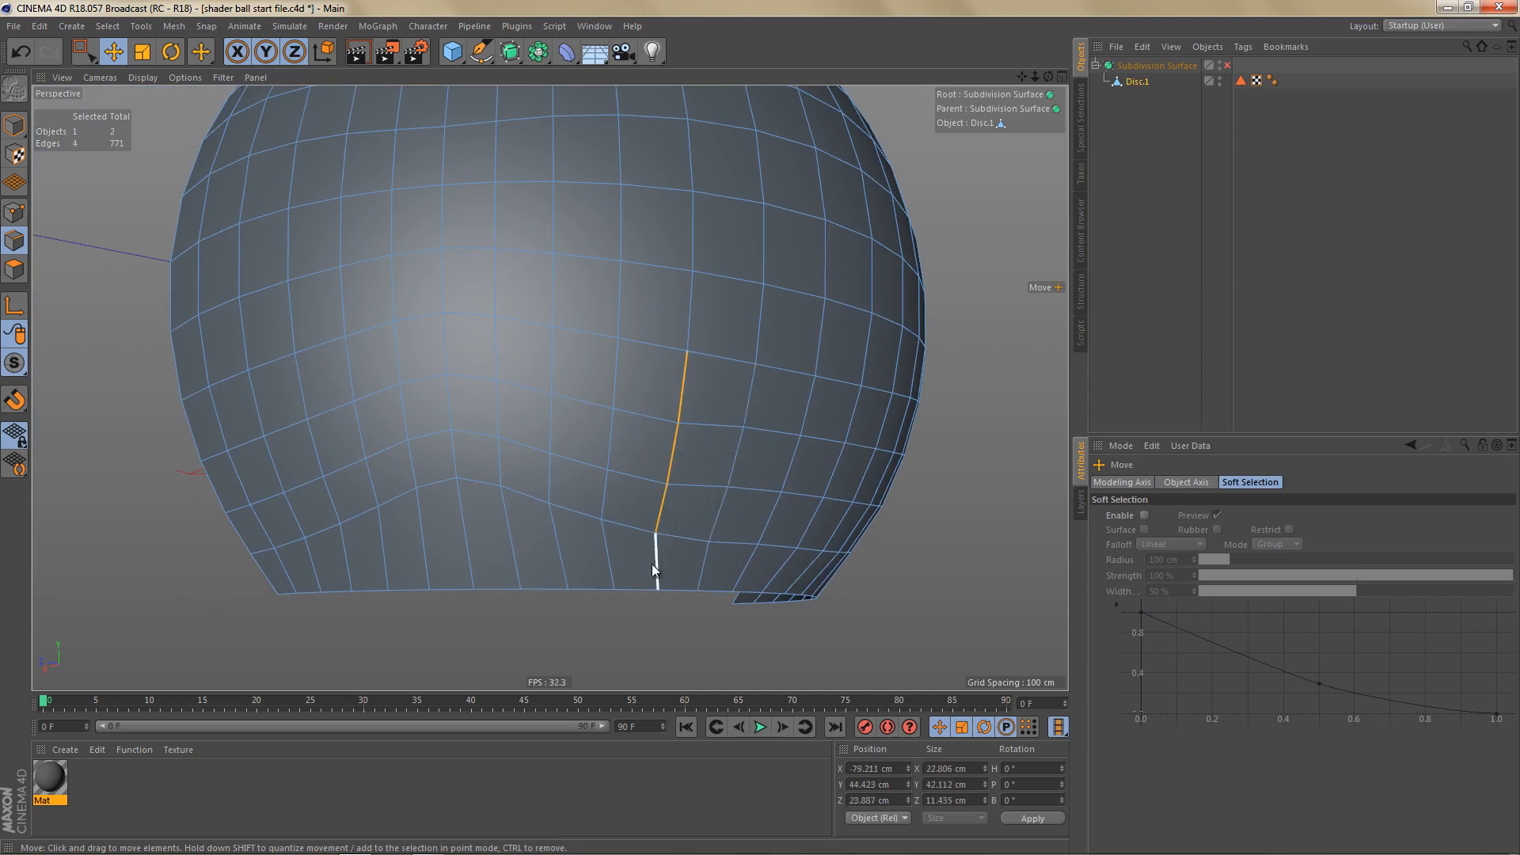
key("shift+e")
left_click(610, 385)
left_click(606, 558, "ctrl+shift")
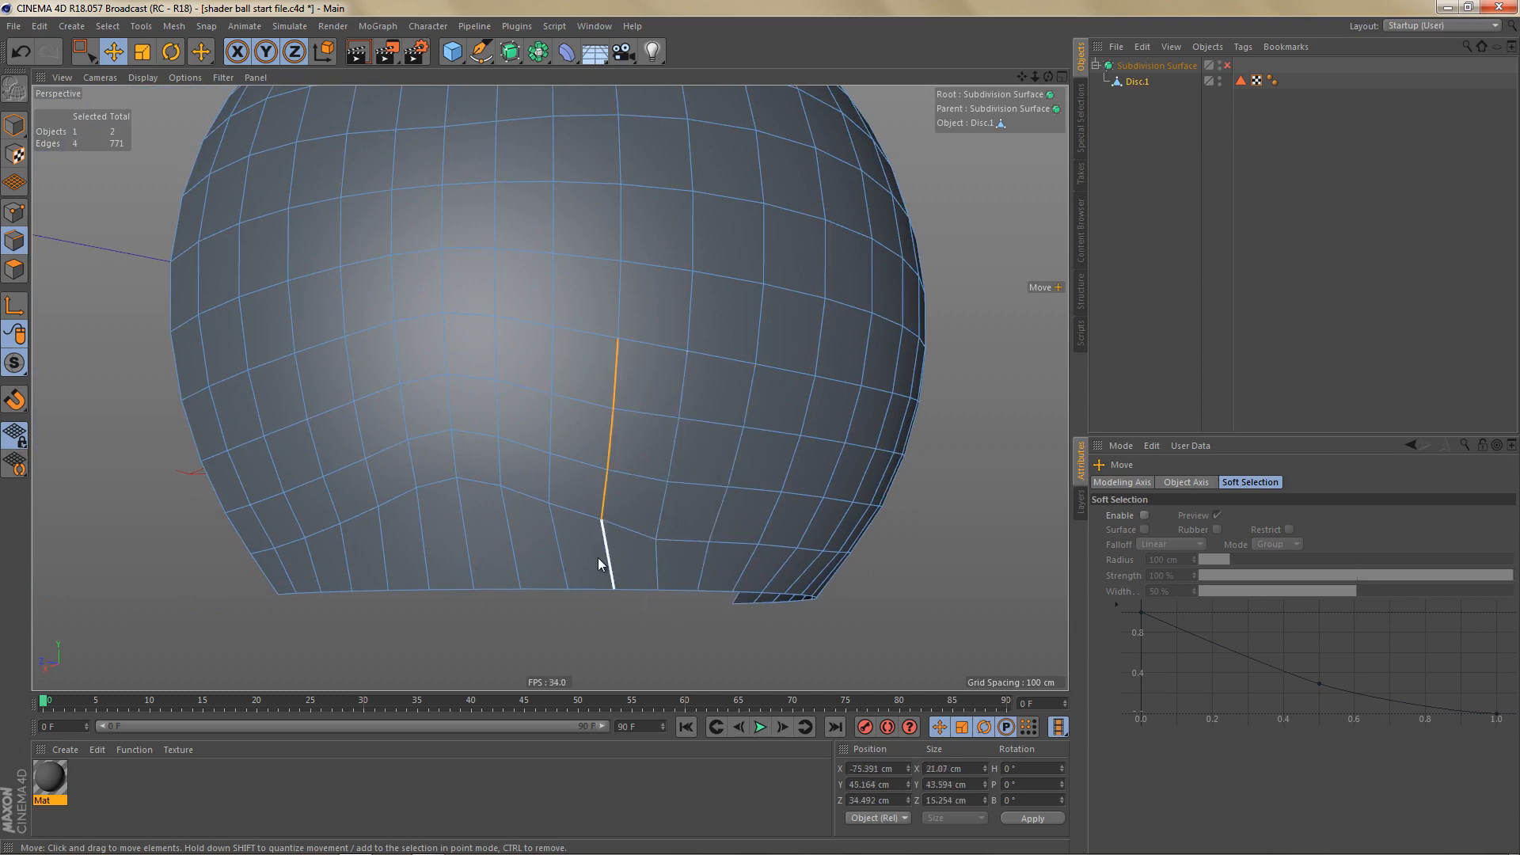
key("shift+e")
left_click(552, 364)
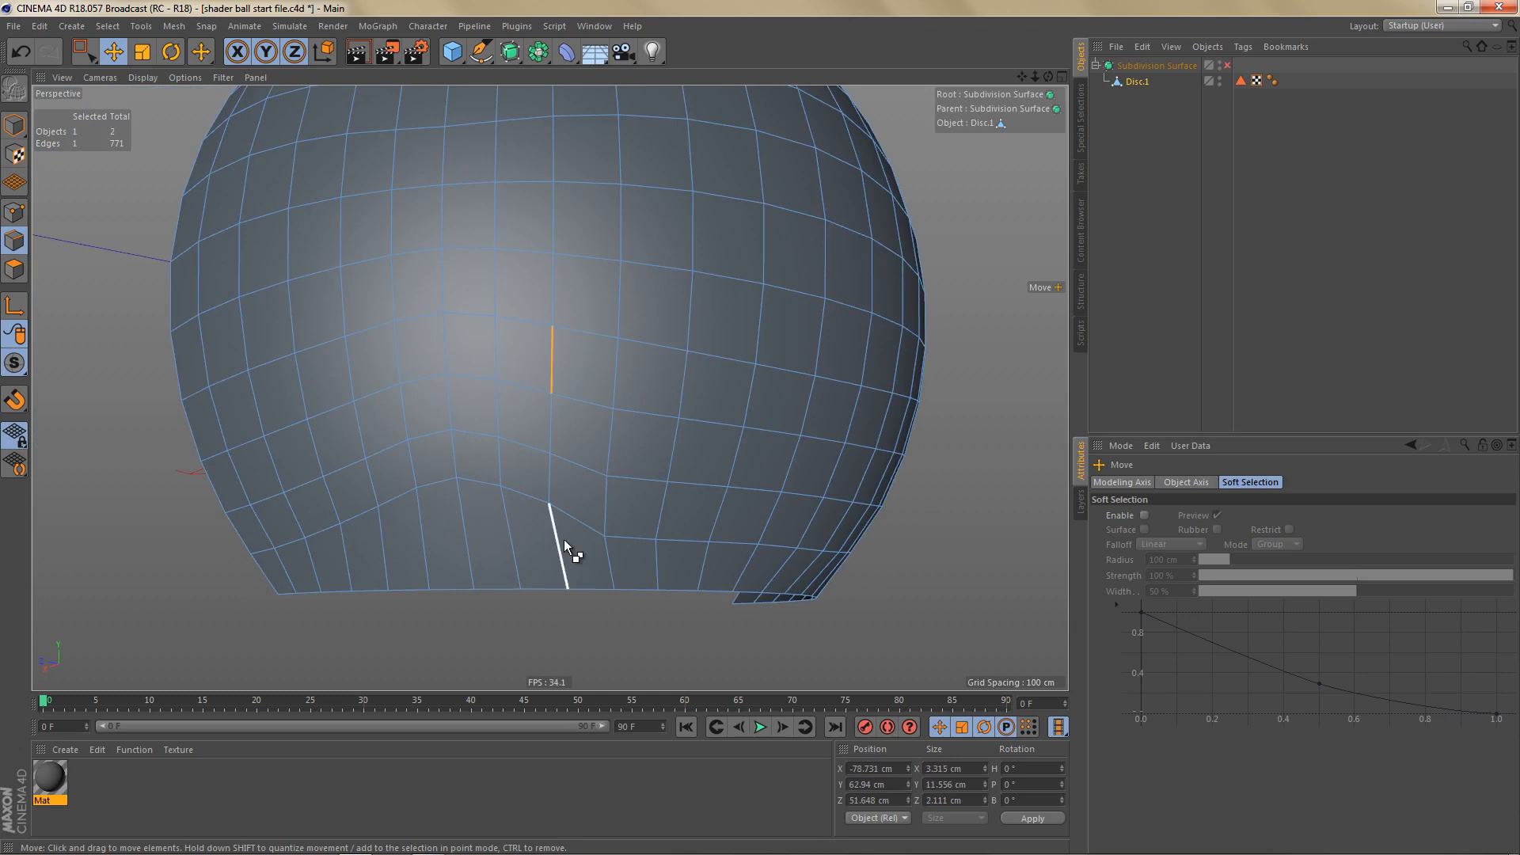
left_click(564, 547, "ctrl+shift")
key("shift+e")
left_click(499, 351)
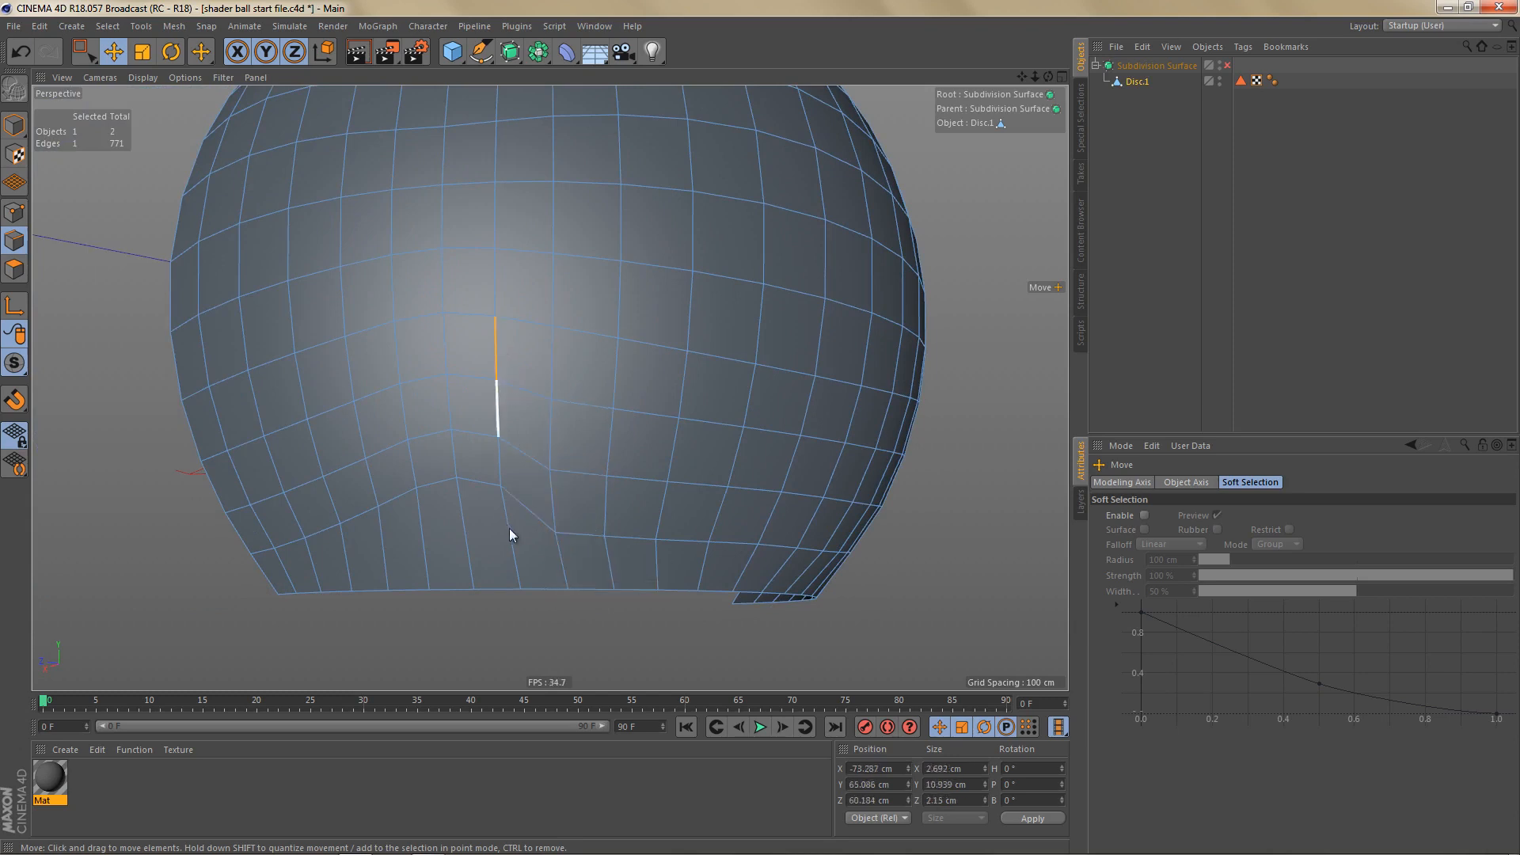
left_click(512, 555, "ctrl+shift")
key("shift+e")
Step: Even out the four lowest edges of the following four columns along the back quarter of the ball
left_click(444, 342)
left_click(461, 543, "ctrl+shift")
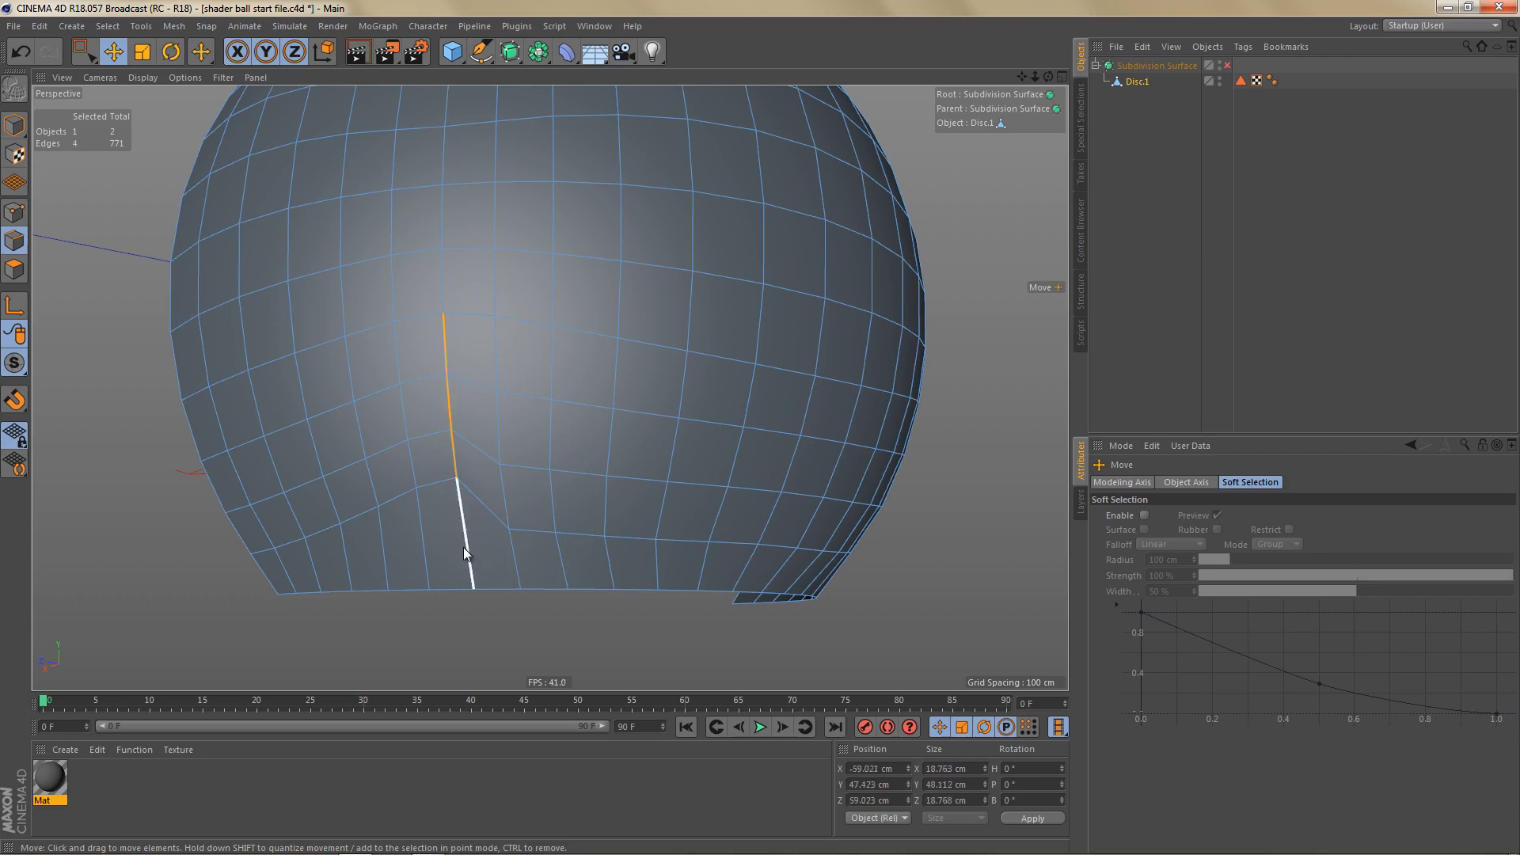
key("shift+e")
left_click(391, 344)
left_click(413, 537, "ctrl+shift")
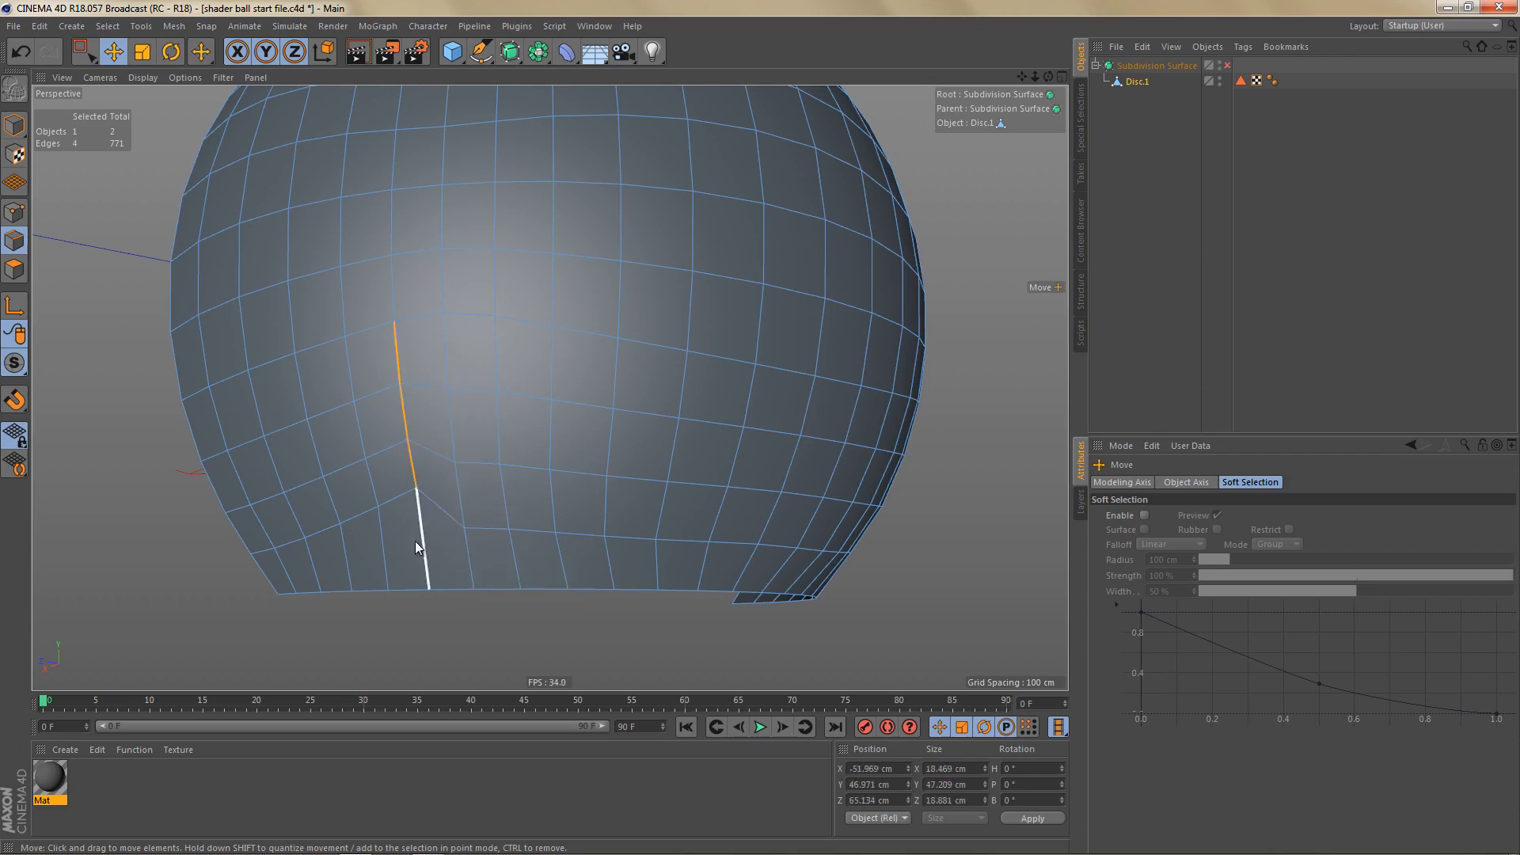
key("shift+e")
left_click(348, 370)
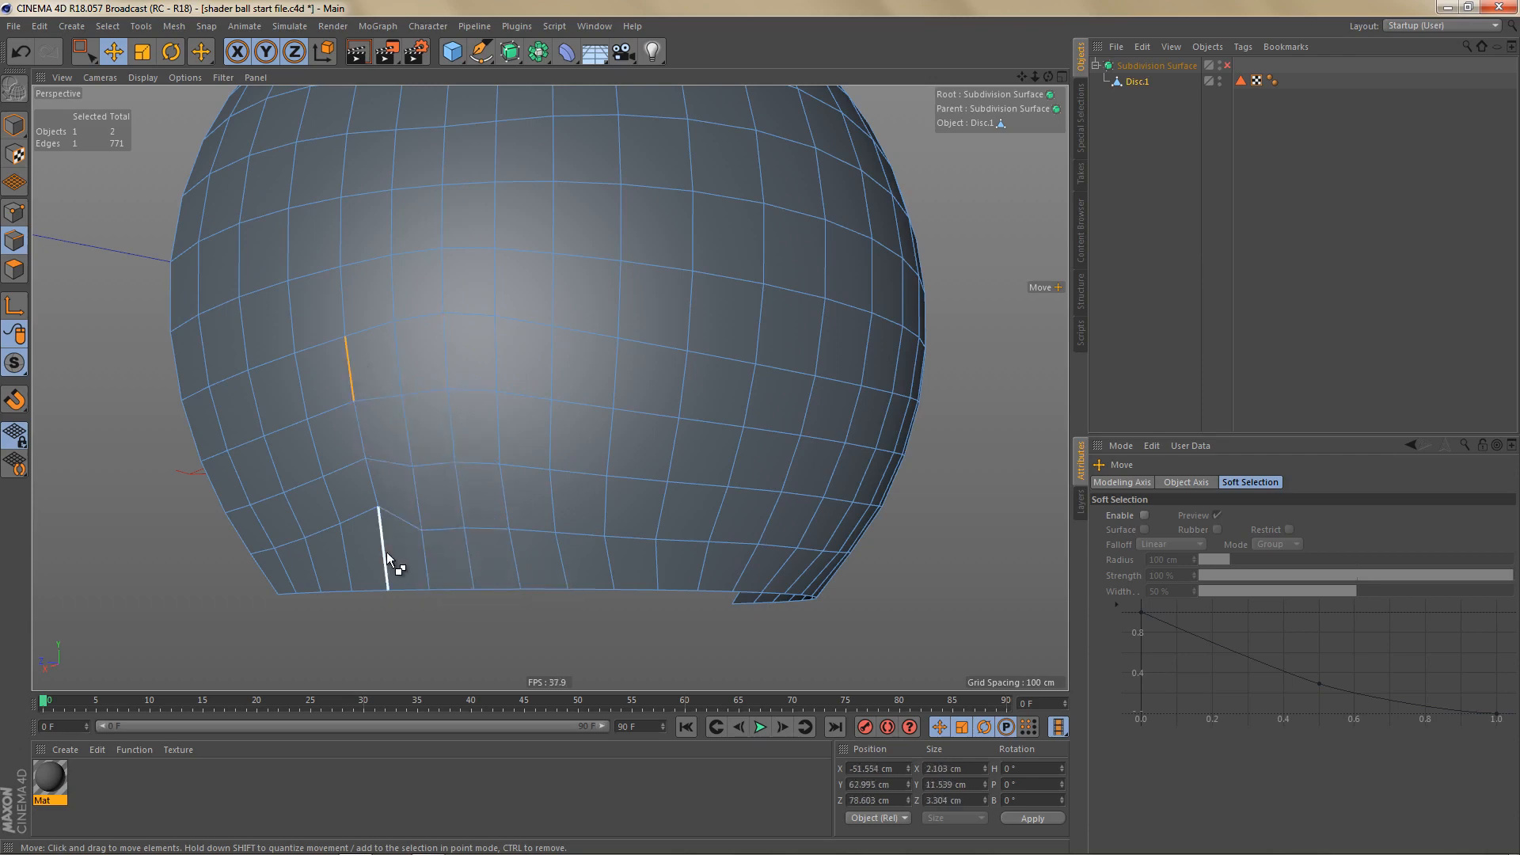
left_click(386, 553, "ctrl+shift")
key("shift+e")
left_click(297, 404)
left_click(354, 568, "ctrl+shift")
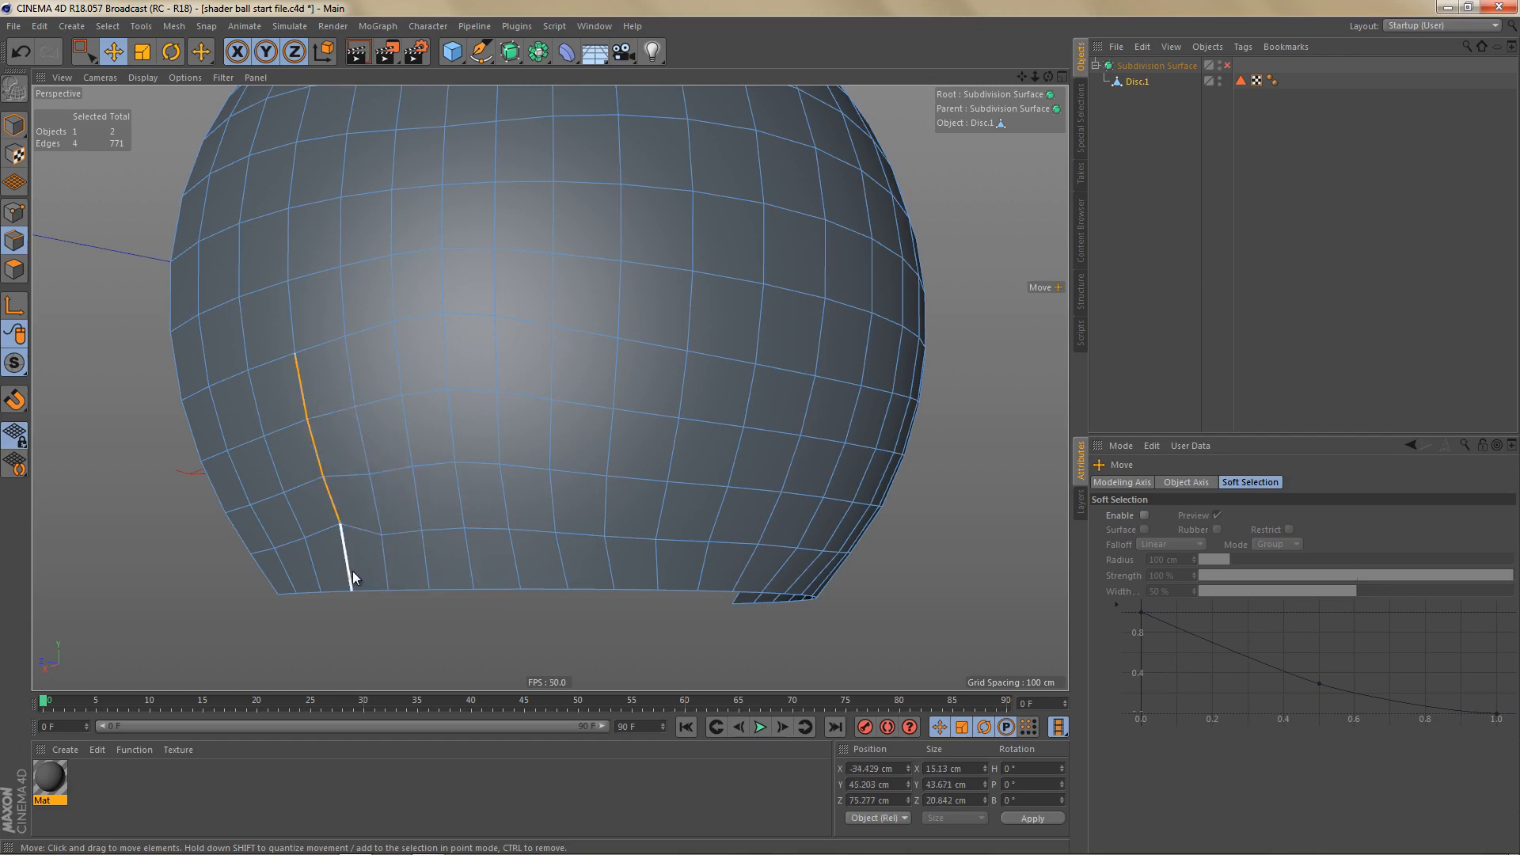
Step: Evenly space the four lowest edges of the last three columns, including the rear centre line
left_click(255, 408)
left_click(305, 561, "ctrl+shift")
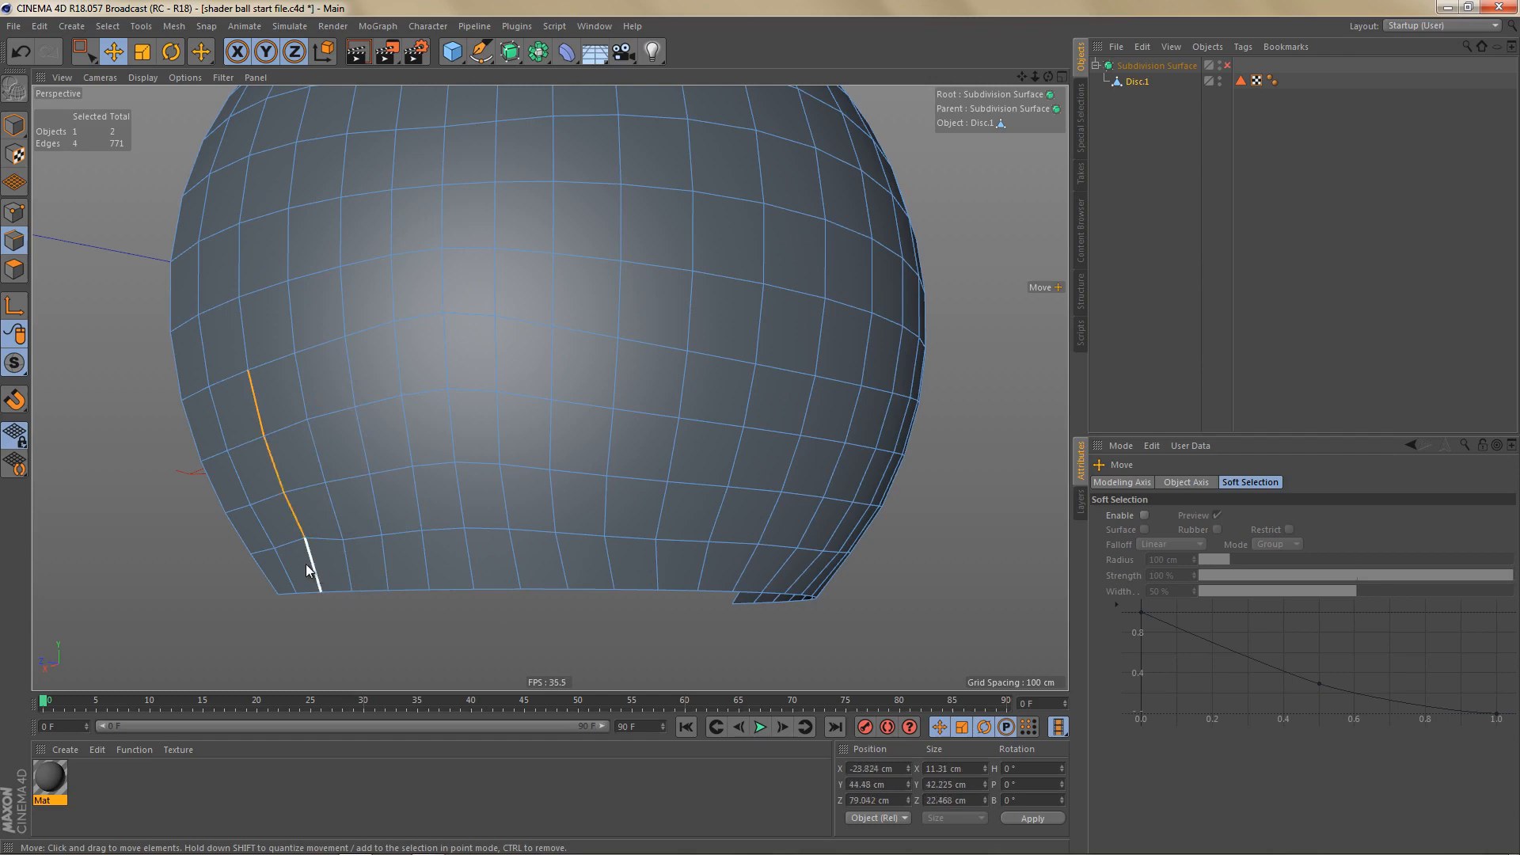
left_click(218, 410)
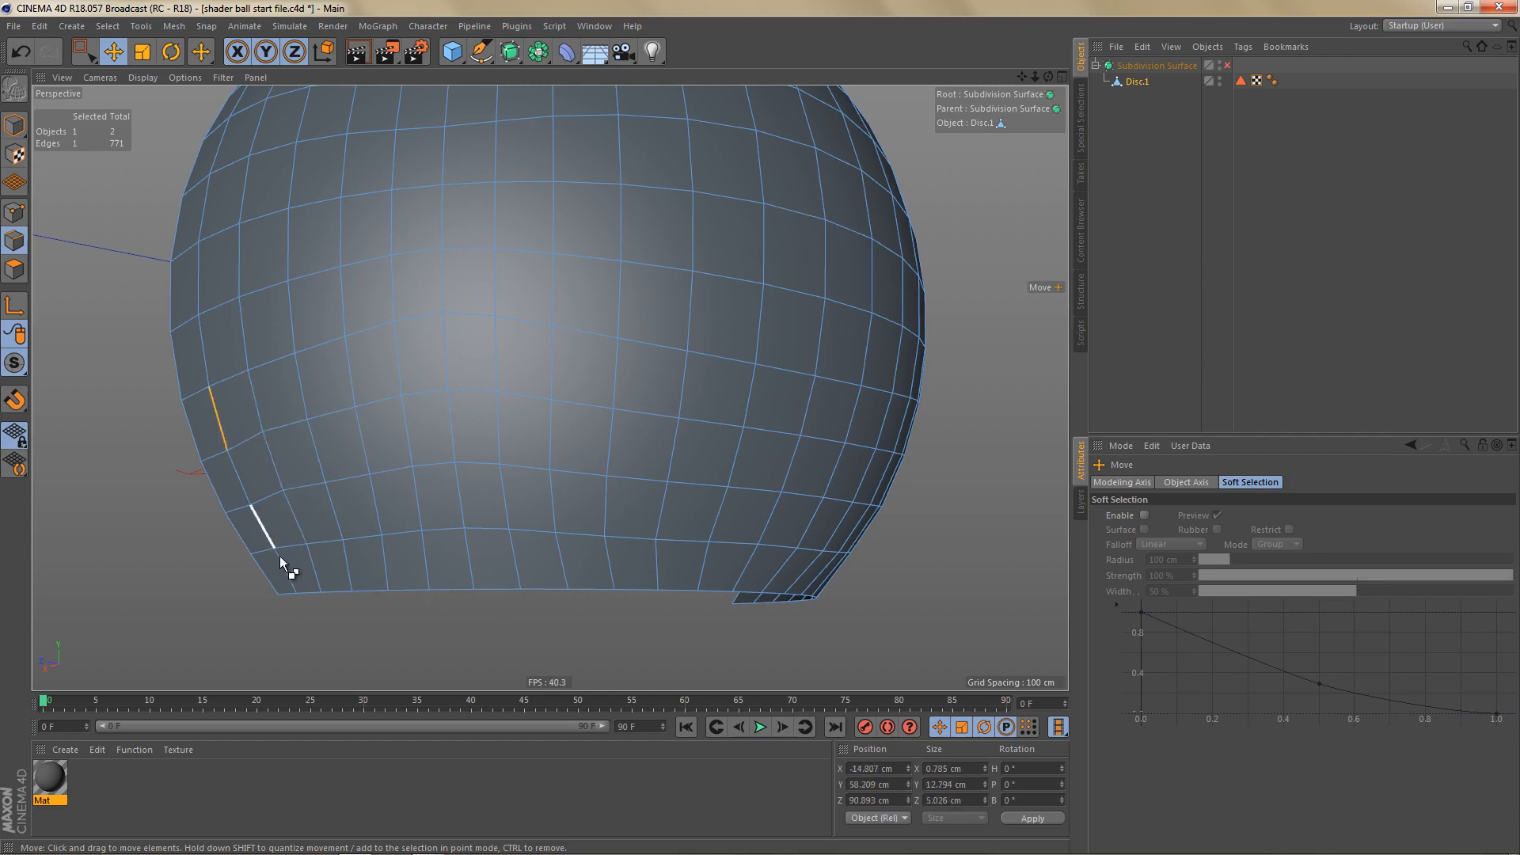
left_click(285, 563, "ctrl+shift")
left_click(187, 410)
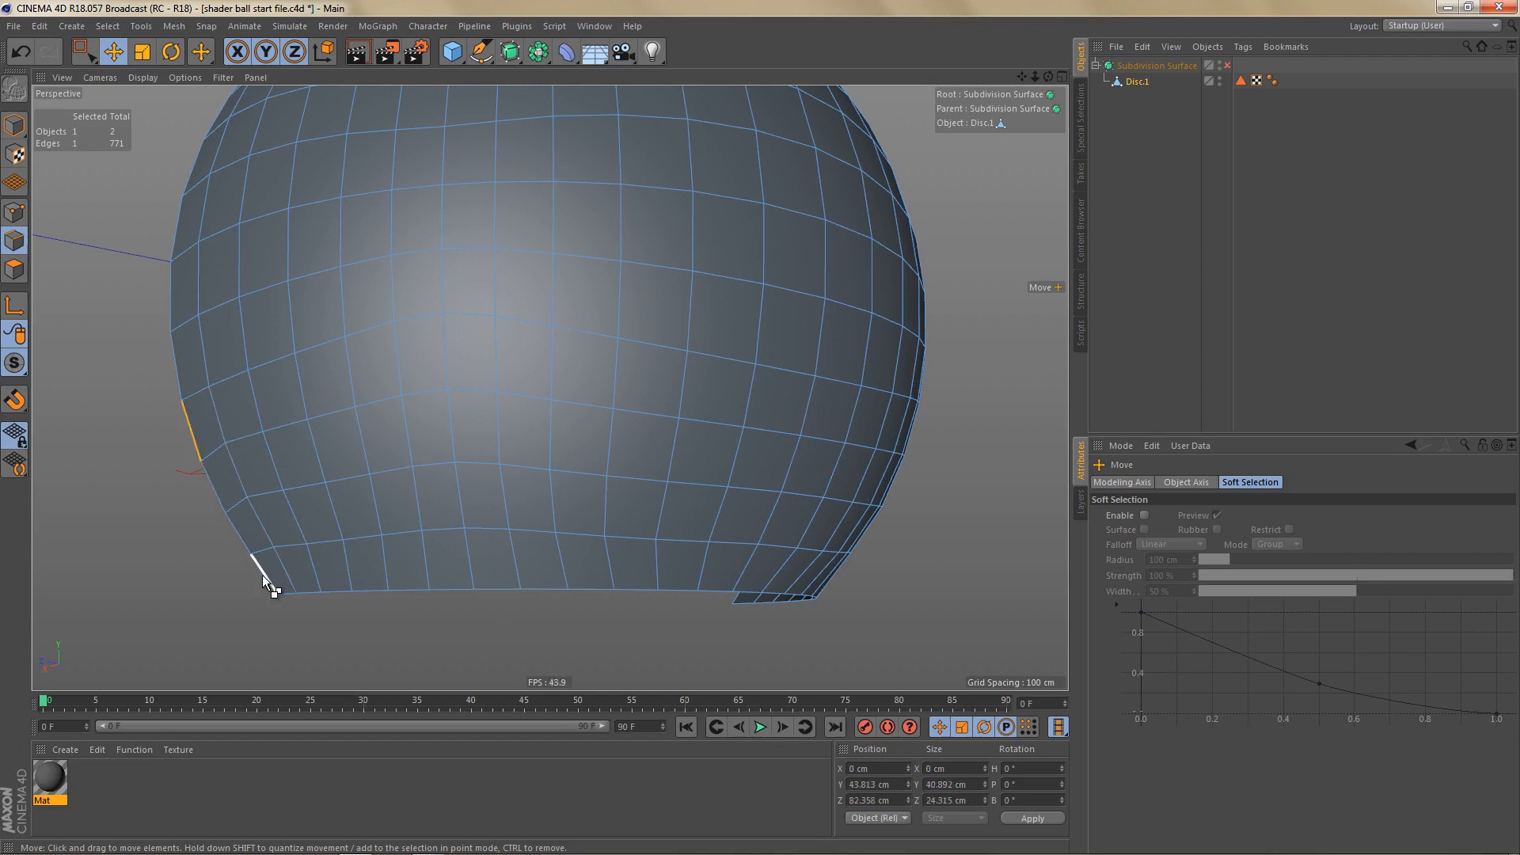
left_click(258, 579, "ctrl+shift")
Step: Mirror the half ball across the ZY plane by placing Disc.1 under a Symmetry object inside the Subdivision Surface
scroll(362, 535, "down", 5)
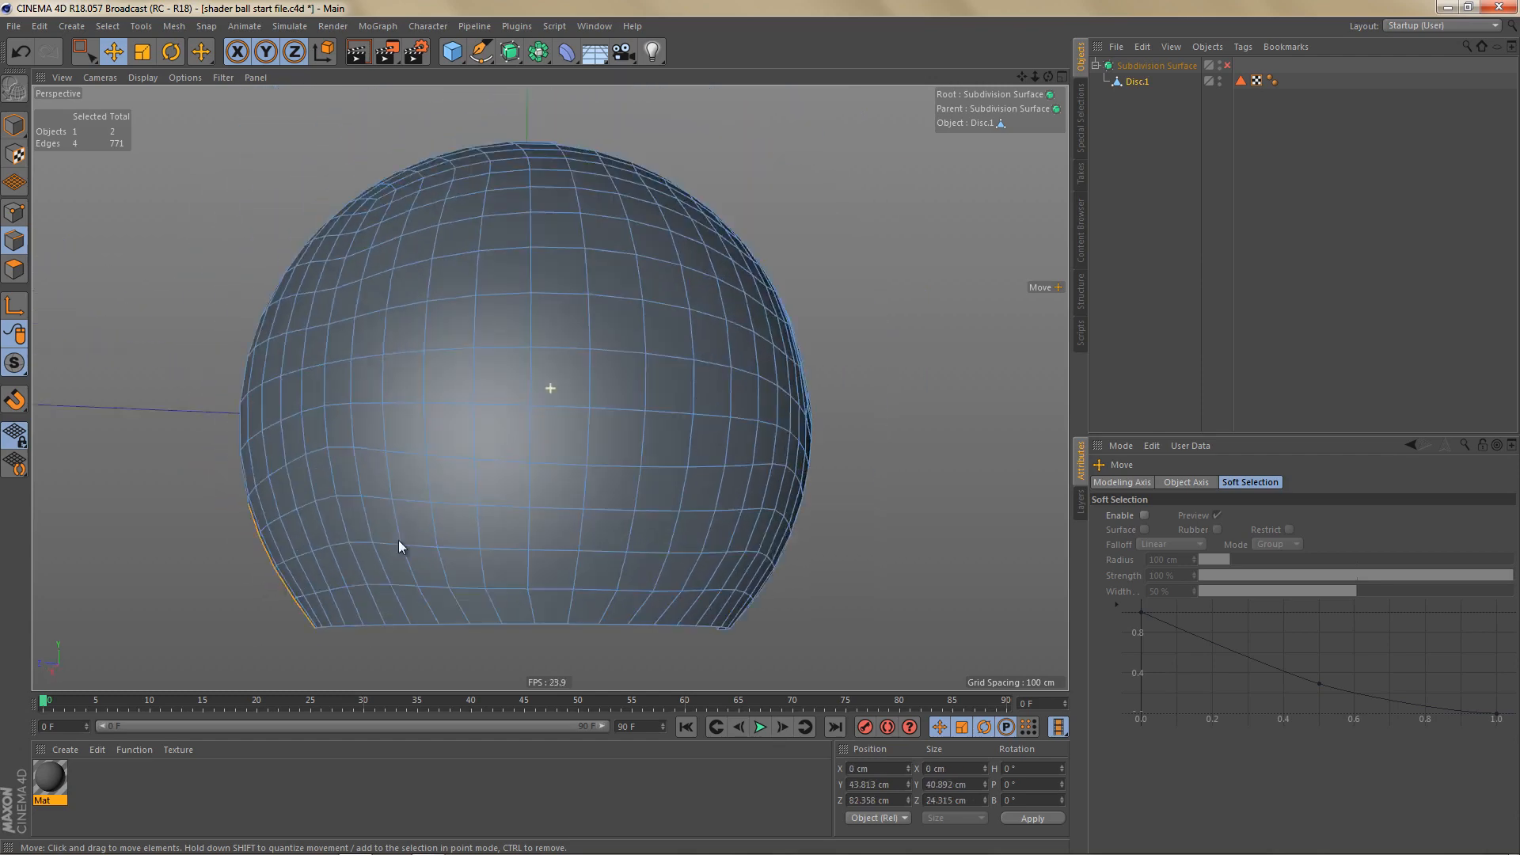
left_click_drag(398, 546, 559, 638, "alt")
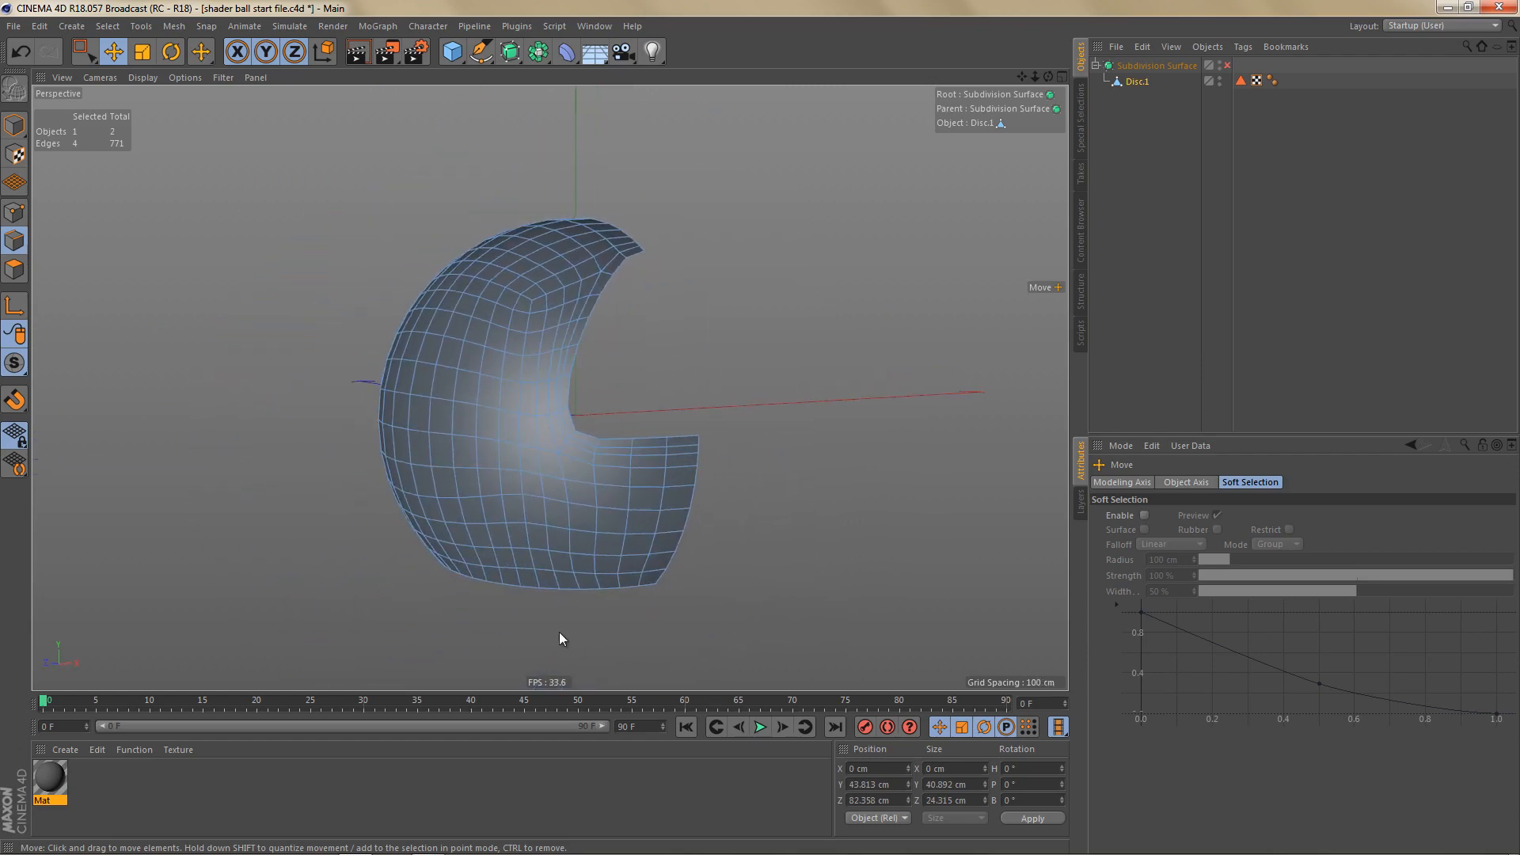
left_click_drag(538, 52, 719, 133)
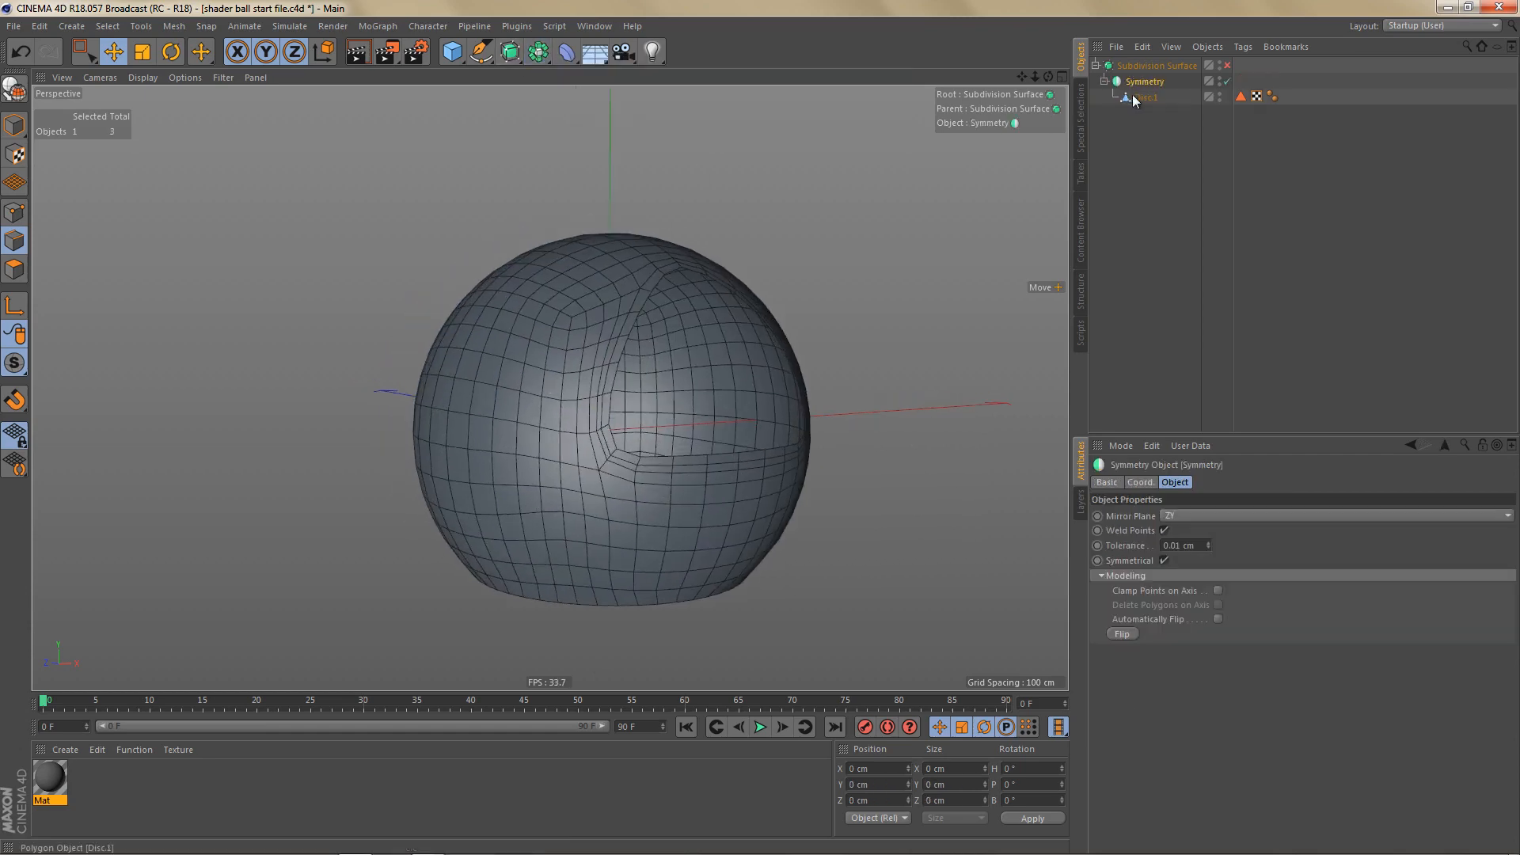
Step: Make the Symmetry object editable, move Disc.1 out of it under the Subdivision Surface, and delete the leftover null
key("c")
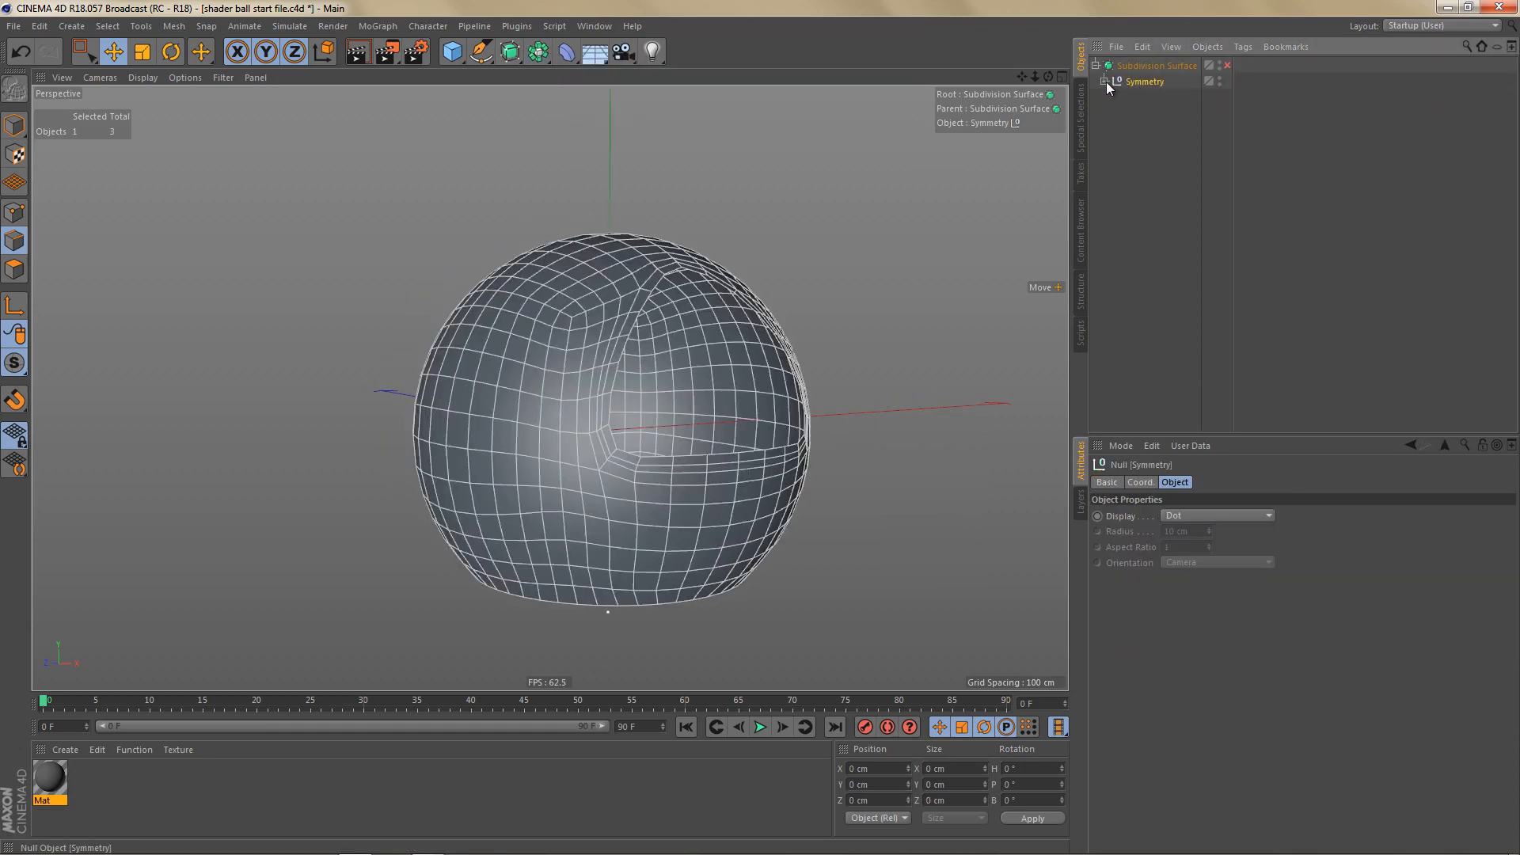
left_click(1105, 82)
left_click_drag(1143, 100, 1152, 73)
left_click(1142, 95)
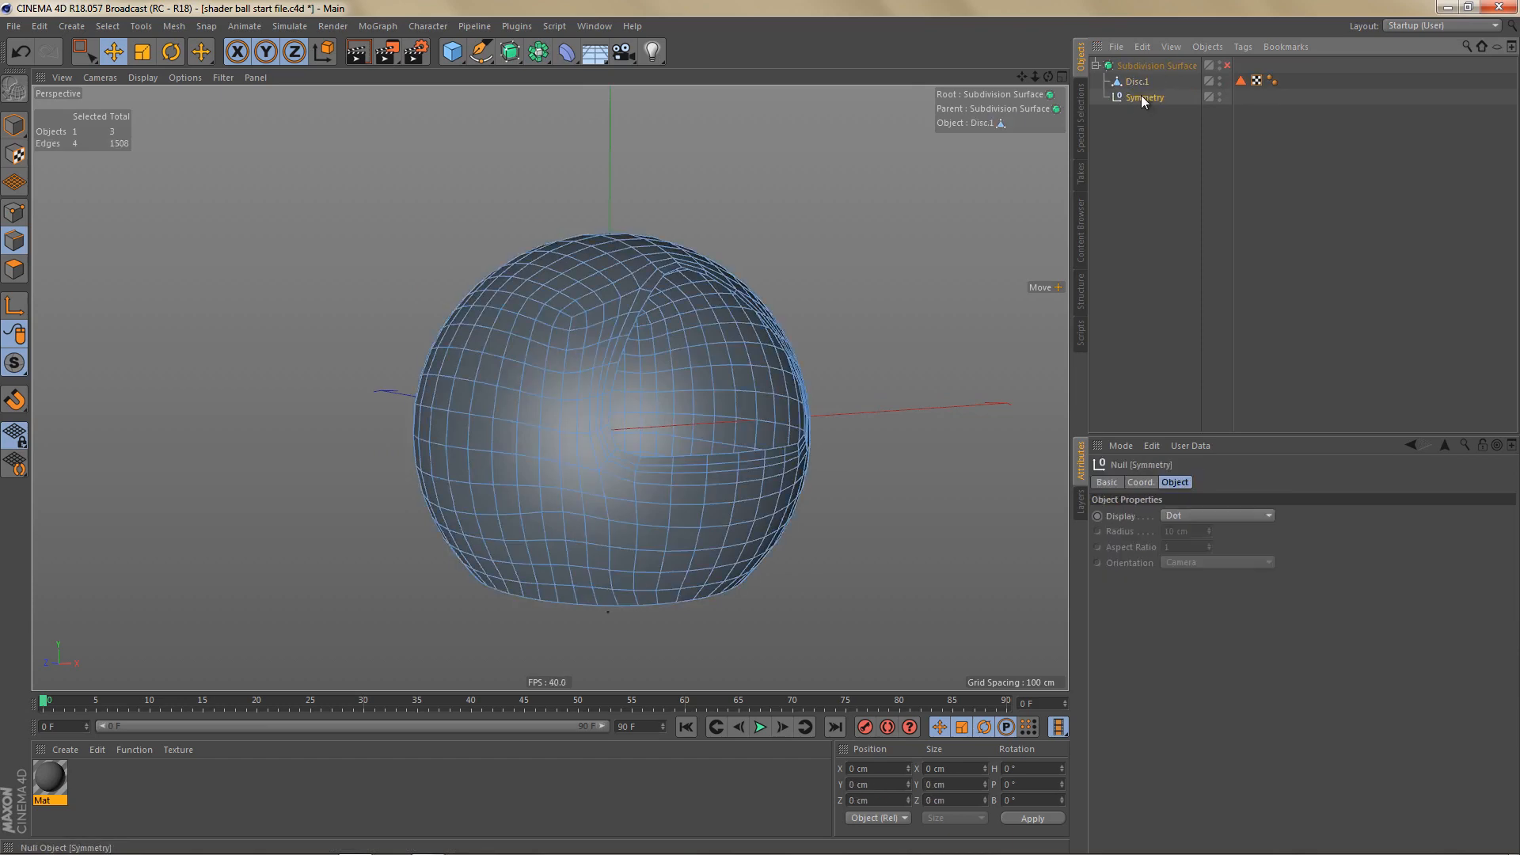
key("Delete")
Step: Add a Spherify deformer to Disc.1 with a radius of 100 cm and a strength of 100 %
left_click(1140, 82)
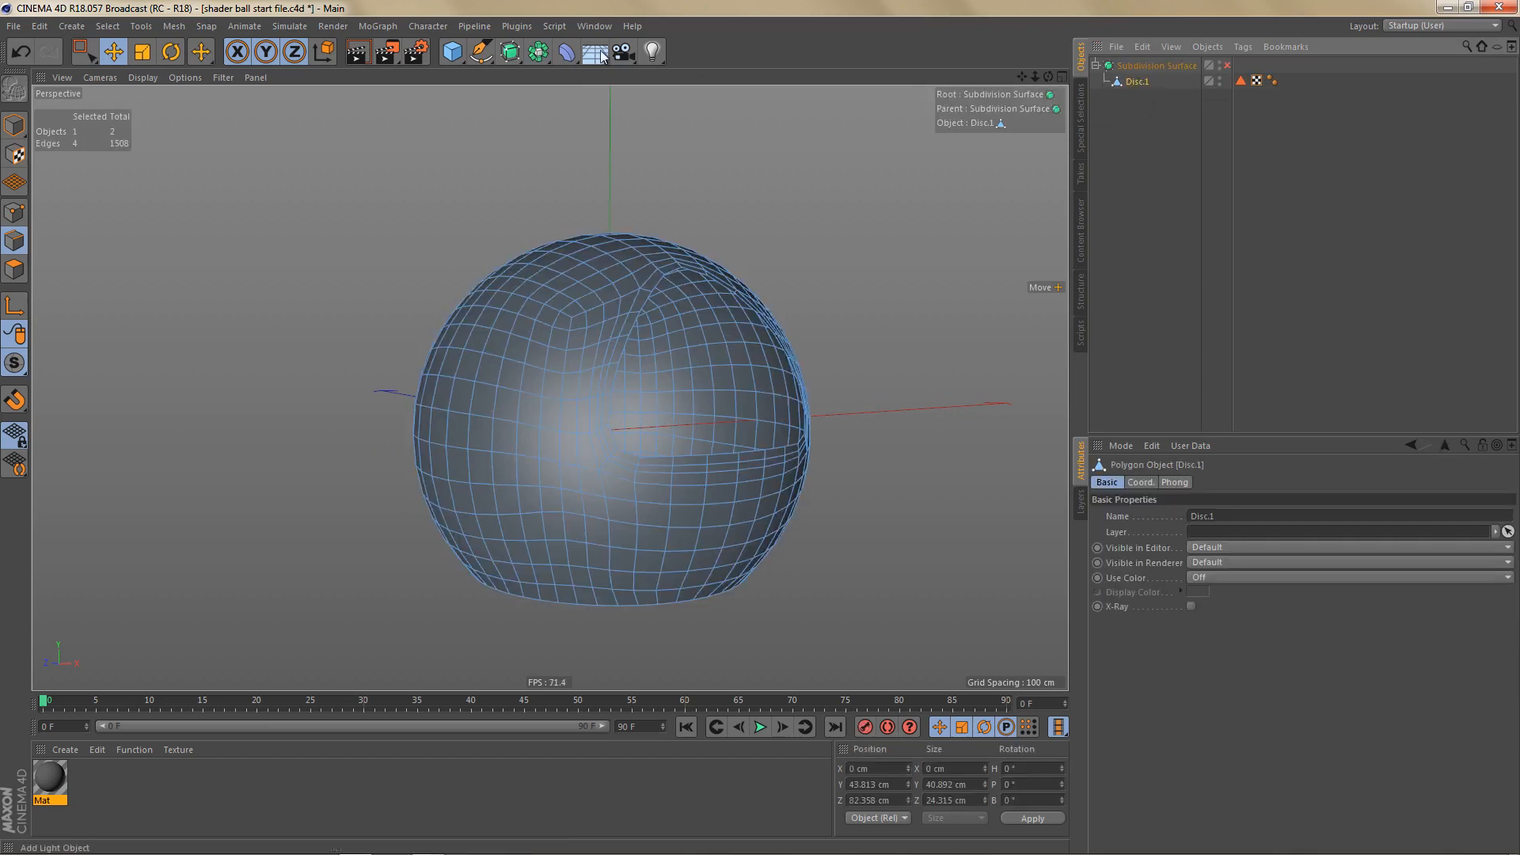
left_click(566, 52)
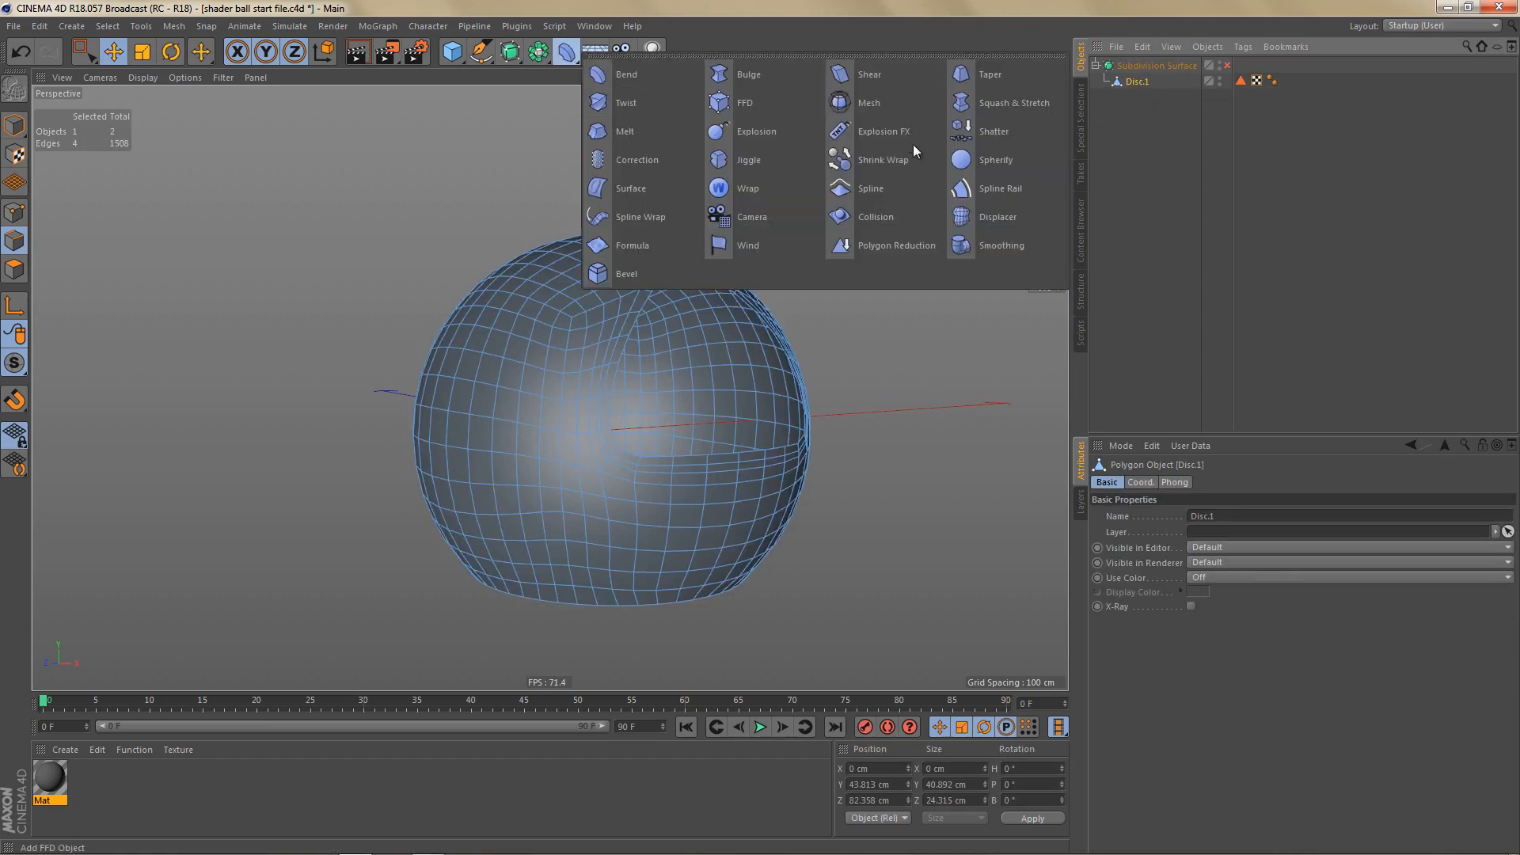
left_click(991, 159)
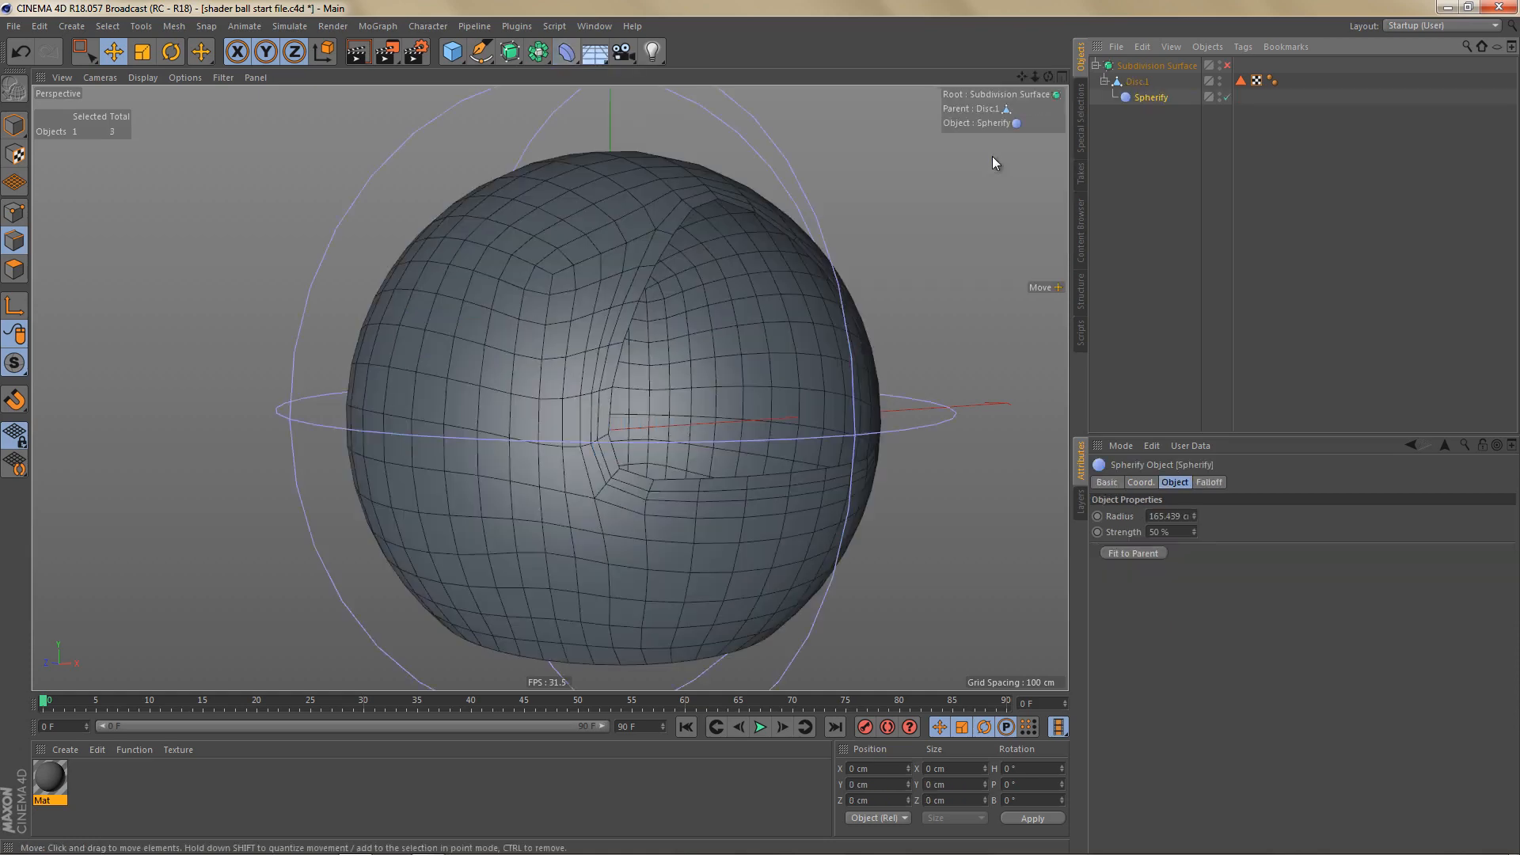
double_click(1164, 517)
type("100")
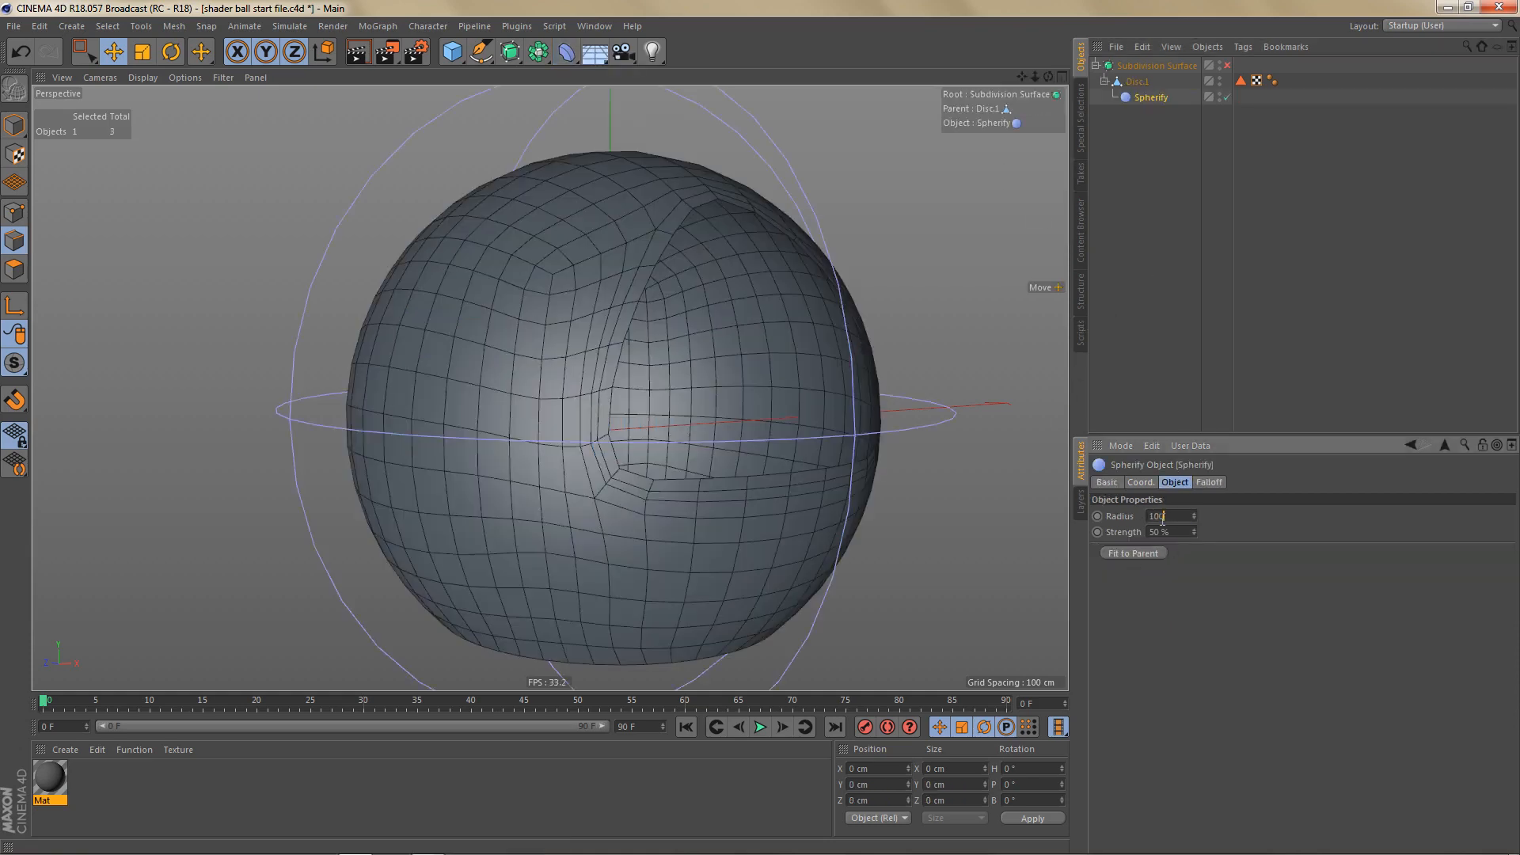
key("Tab")
type("1")
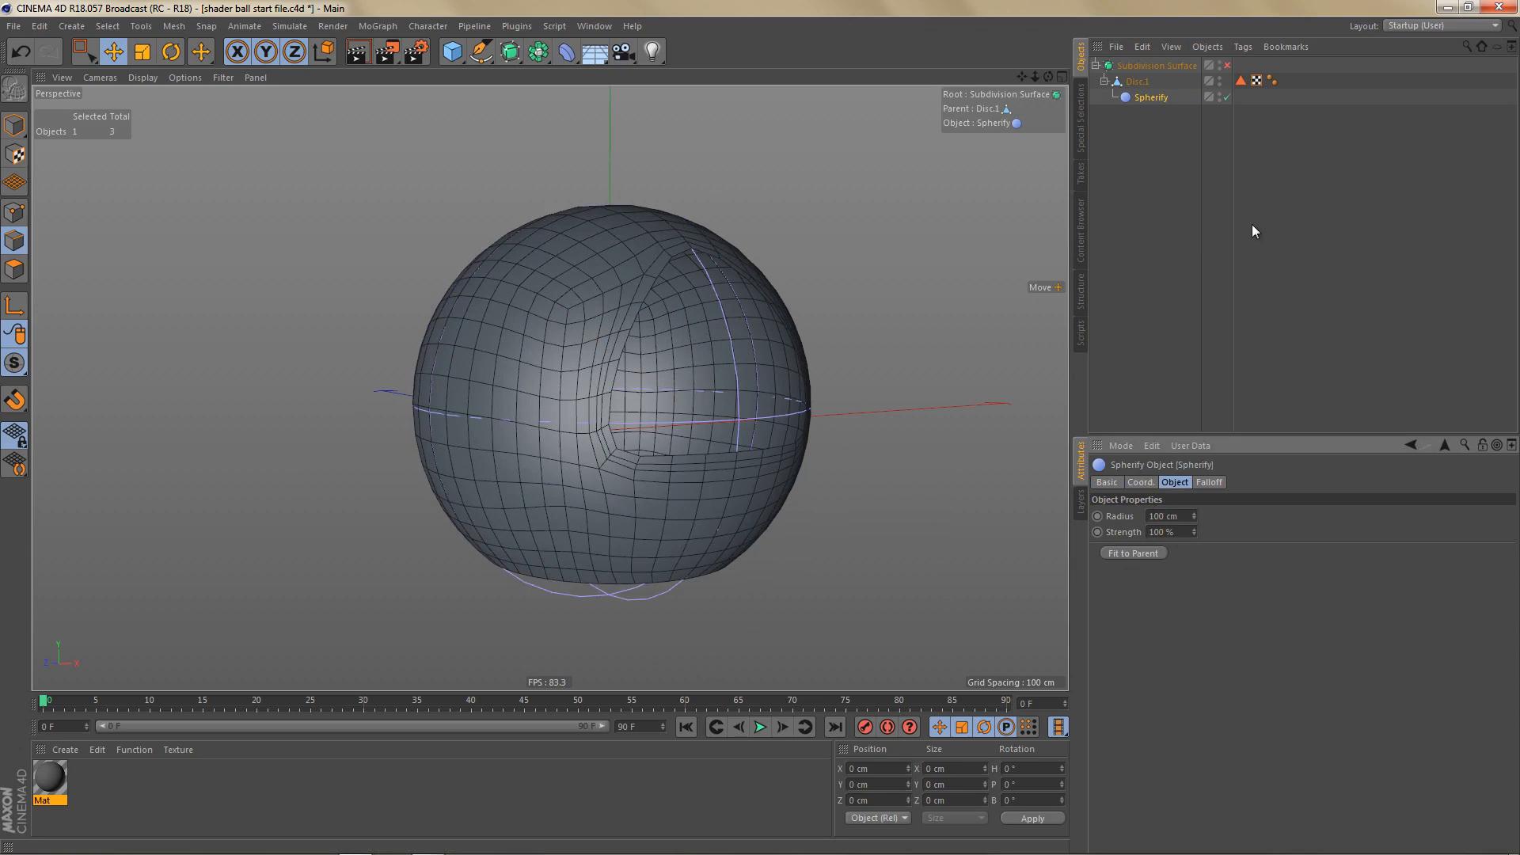
Step: Bake the spherified Disc.1 with Current State to Object and delete the original along with its deformer
right_click(1137, 91)
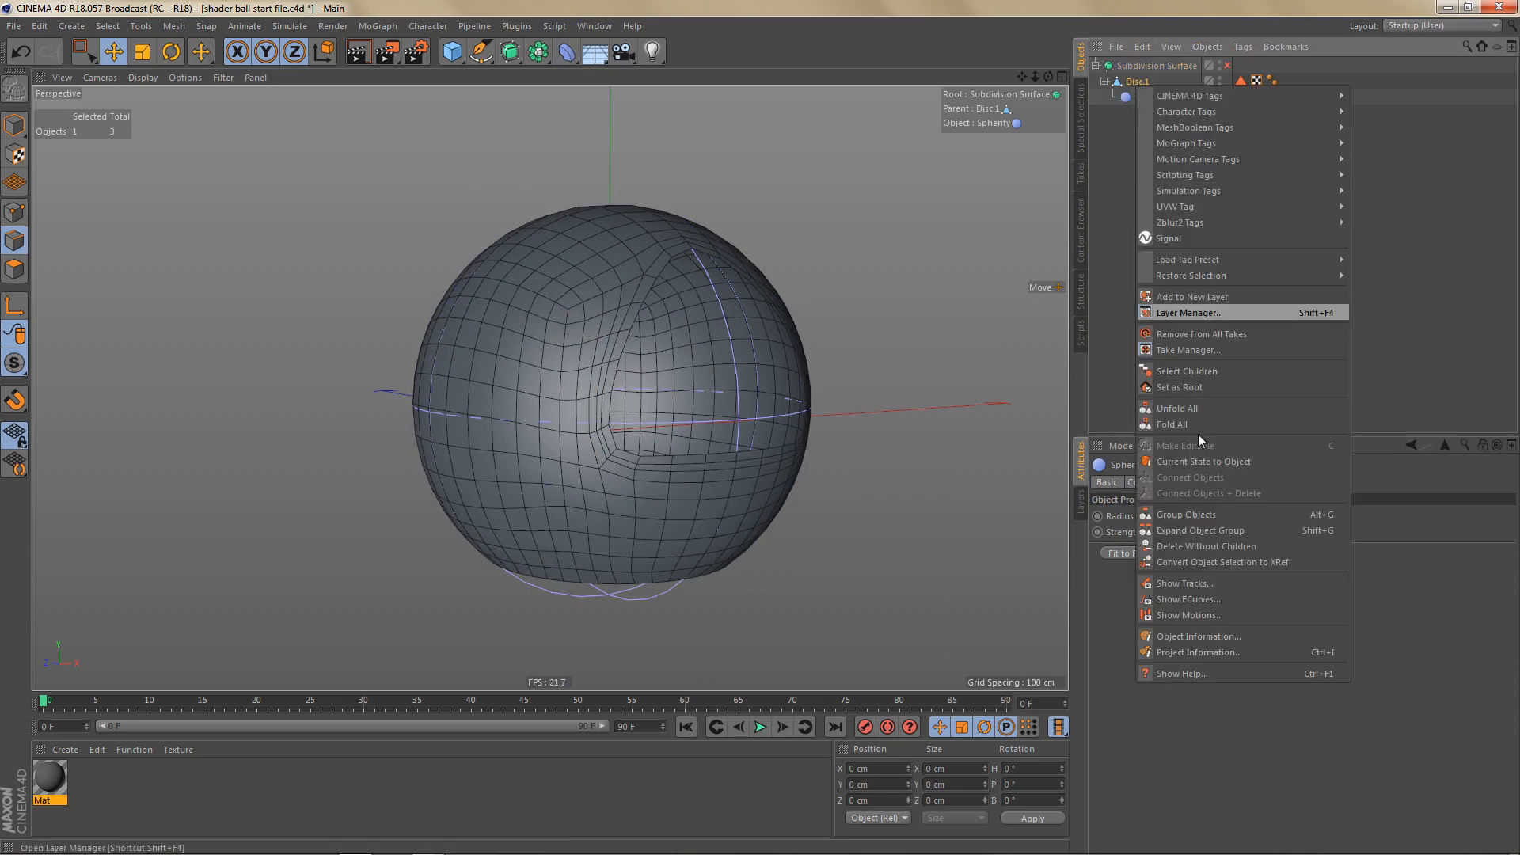
left_click(1214, 461)
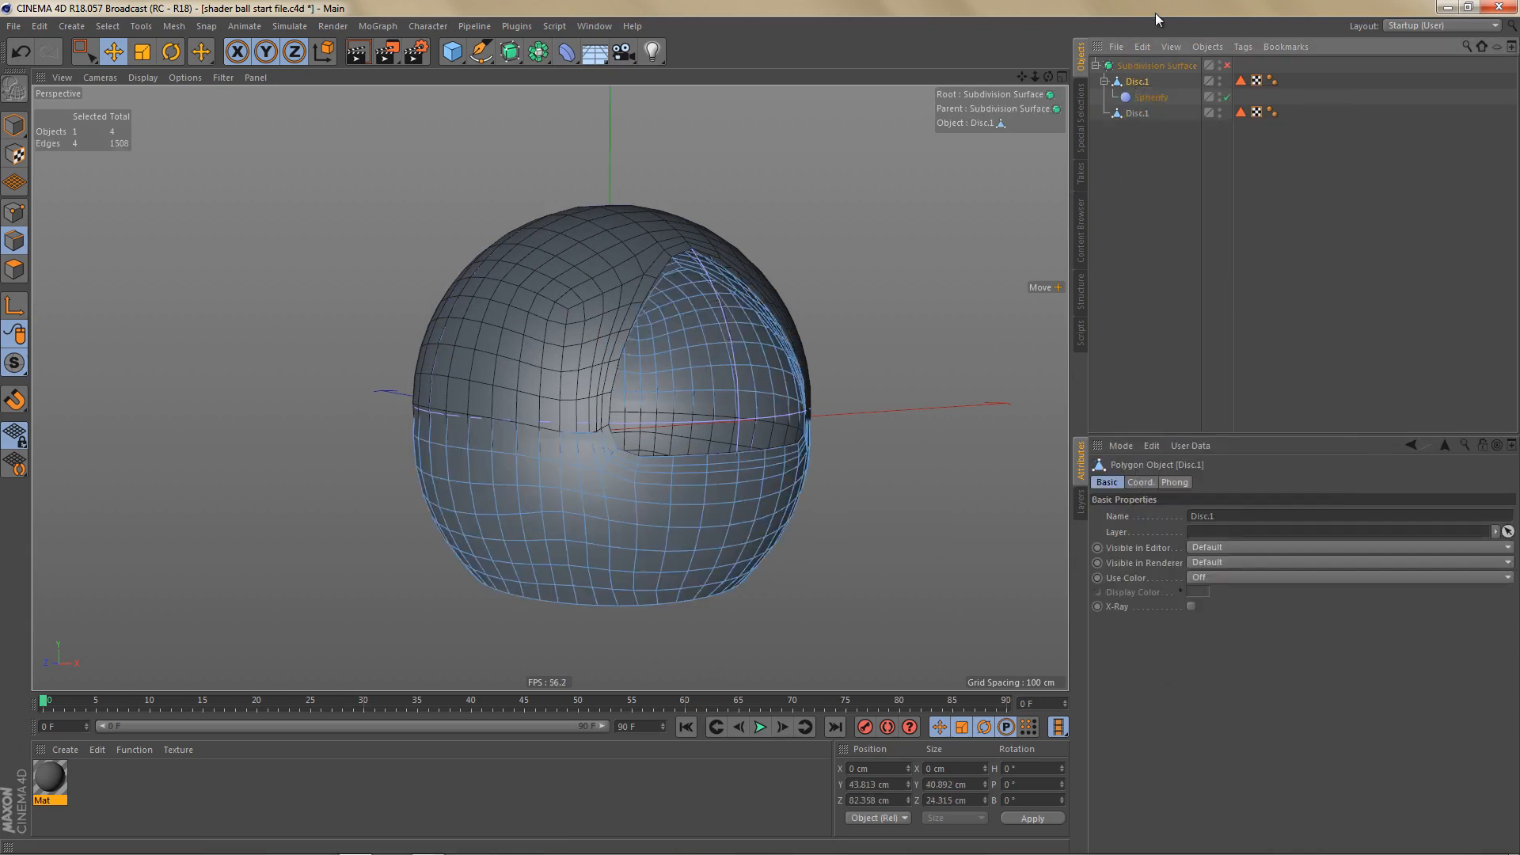
left_click(1140, 81)
key("Delete")
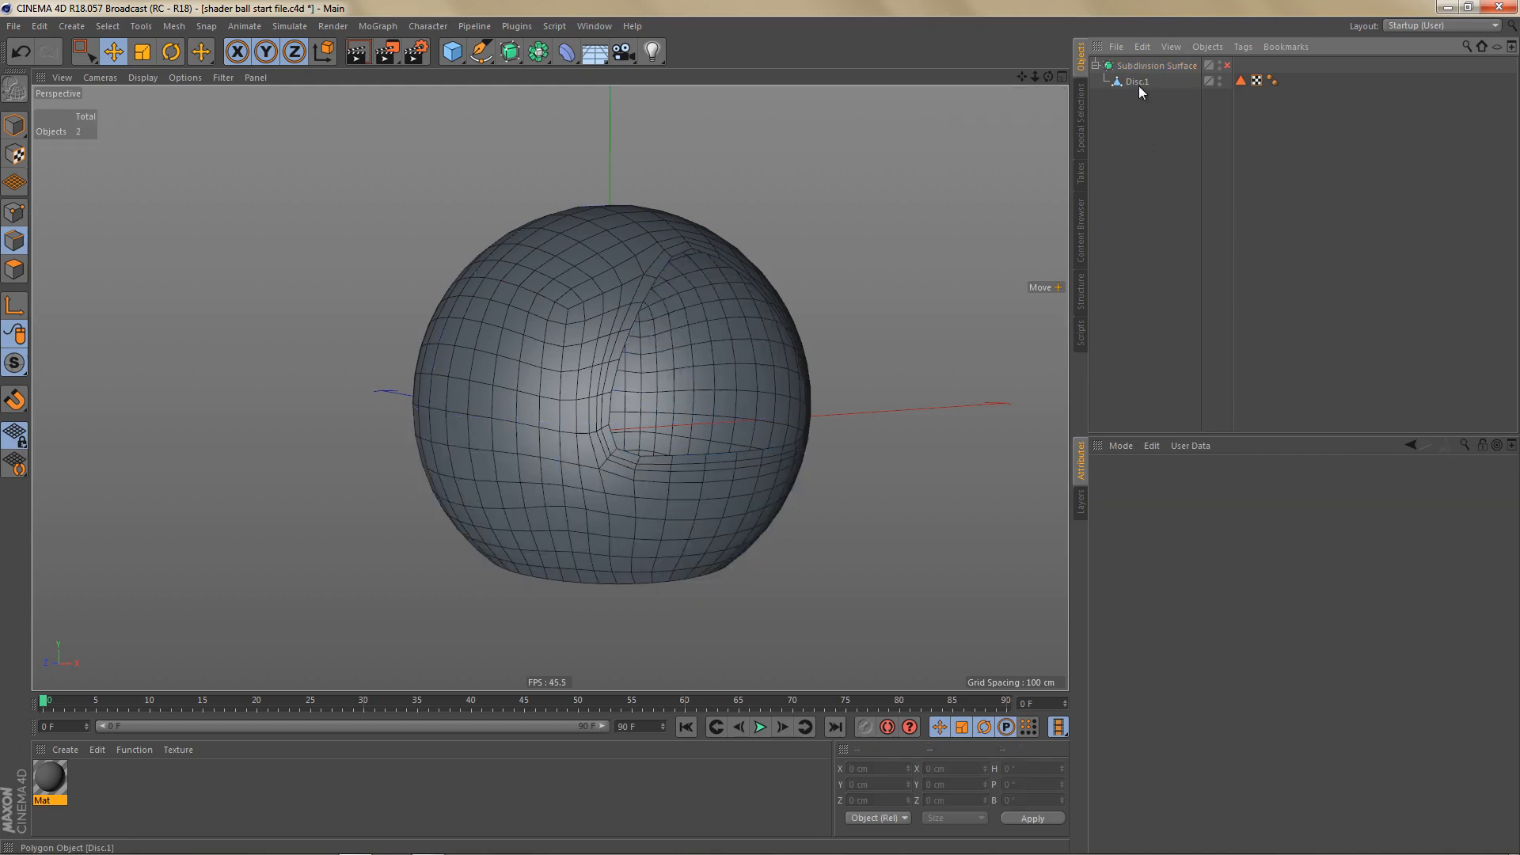
Step: Remove the selection tag and the UVW tag from the baked Disc.1
left_click(1240, 80)
key("Delete")
left_click(1239, 80)
key("Delete")
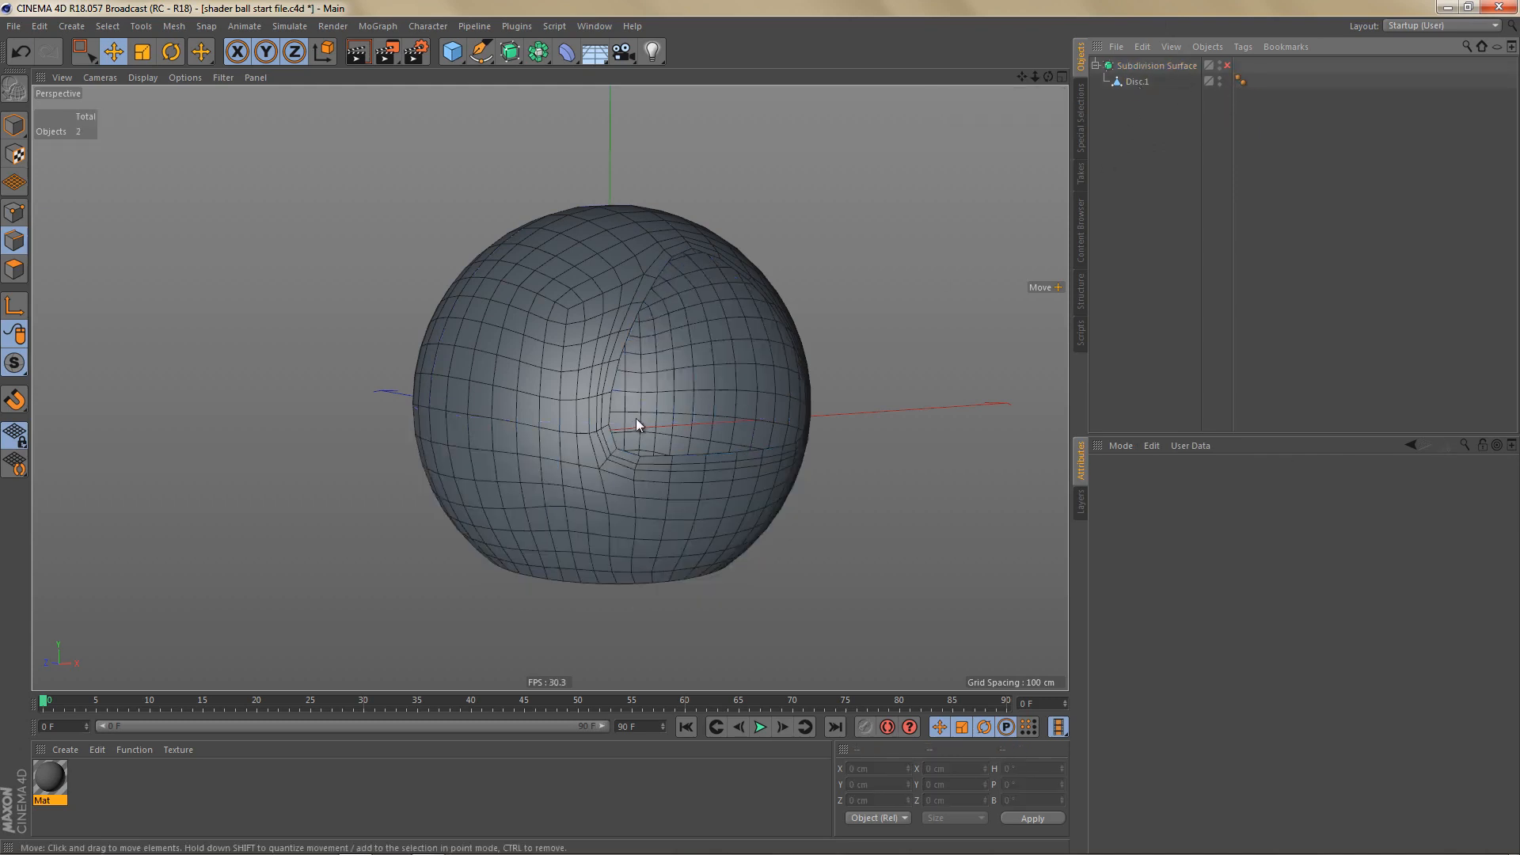
left_click_drag(636, 419, 697, 474, "alt")
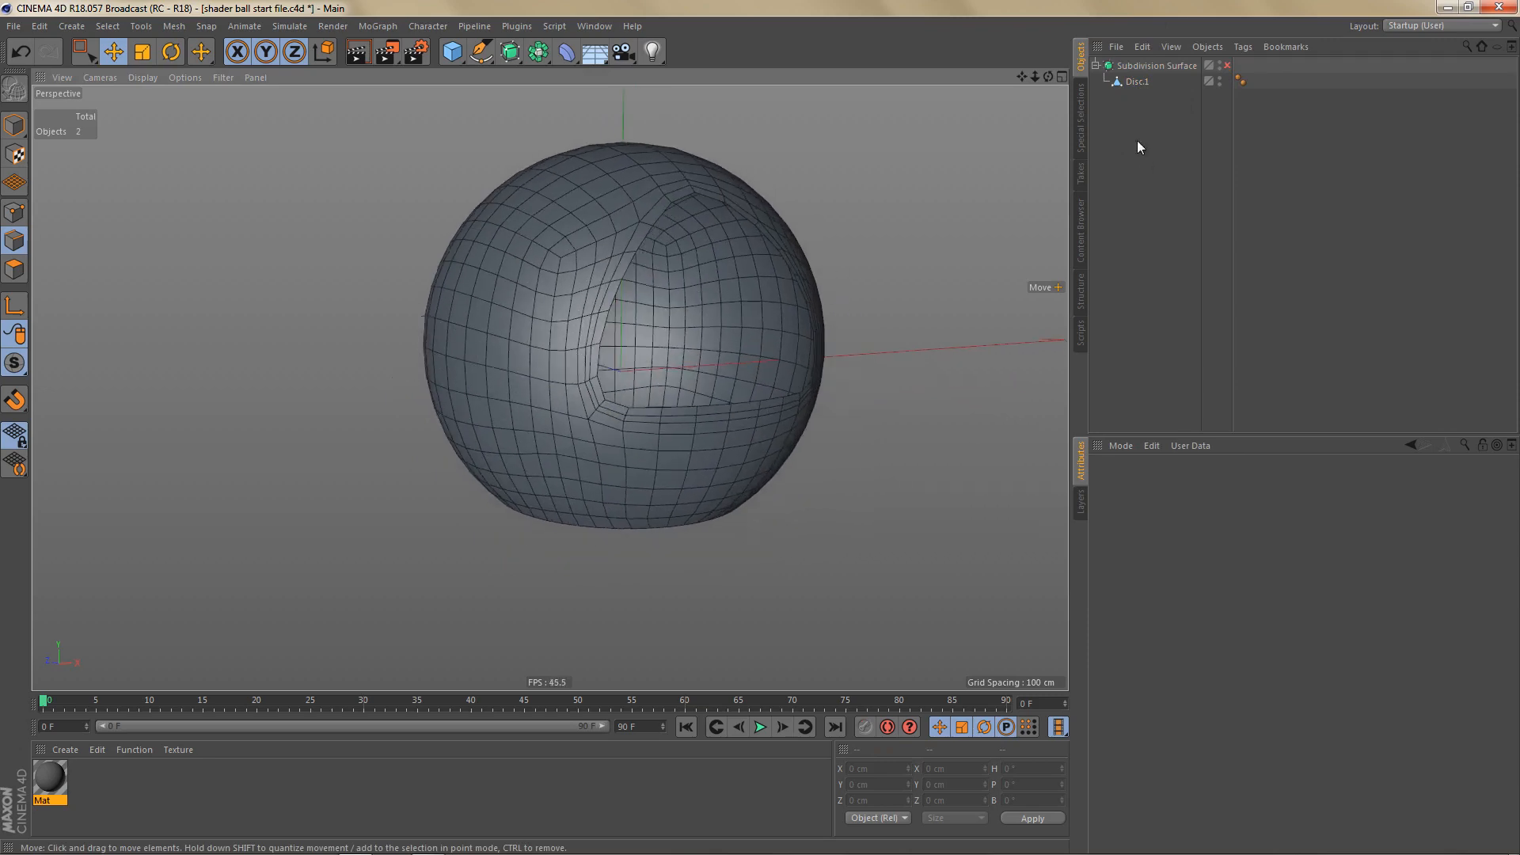
Step: In the front view, select the lowest row of points on Disc.1 and flatten it to 0 cm height with Scale
middle_click(804, 400)
middle_click(792, 526)
scroll(681, 491, "down", 2)
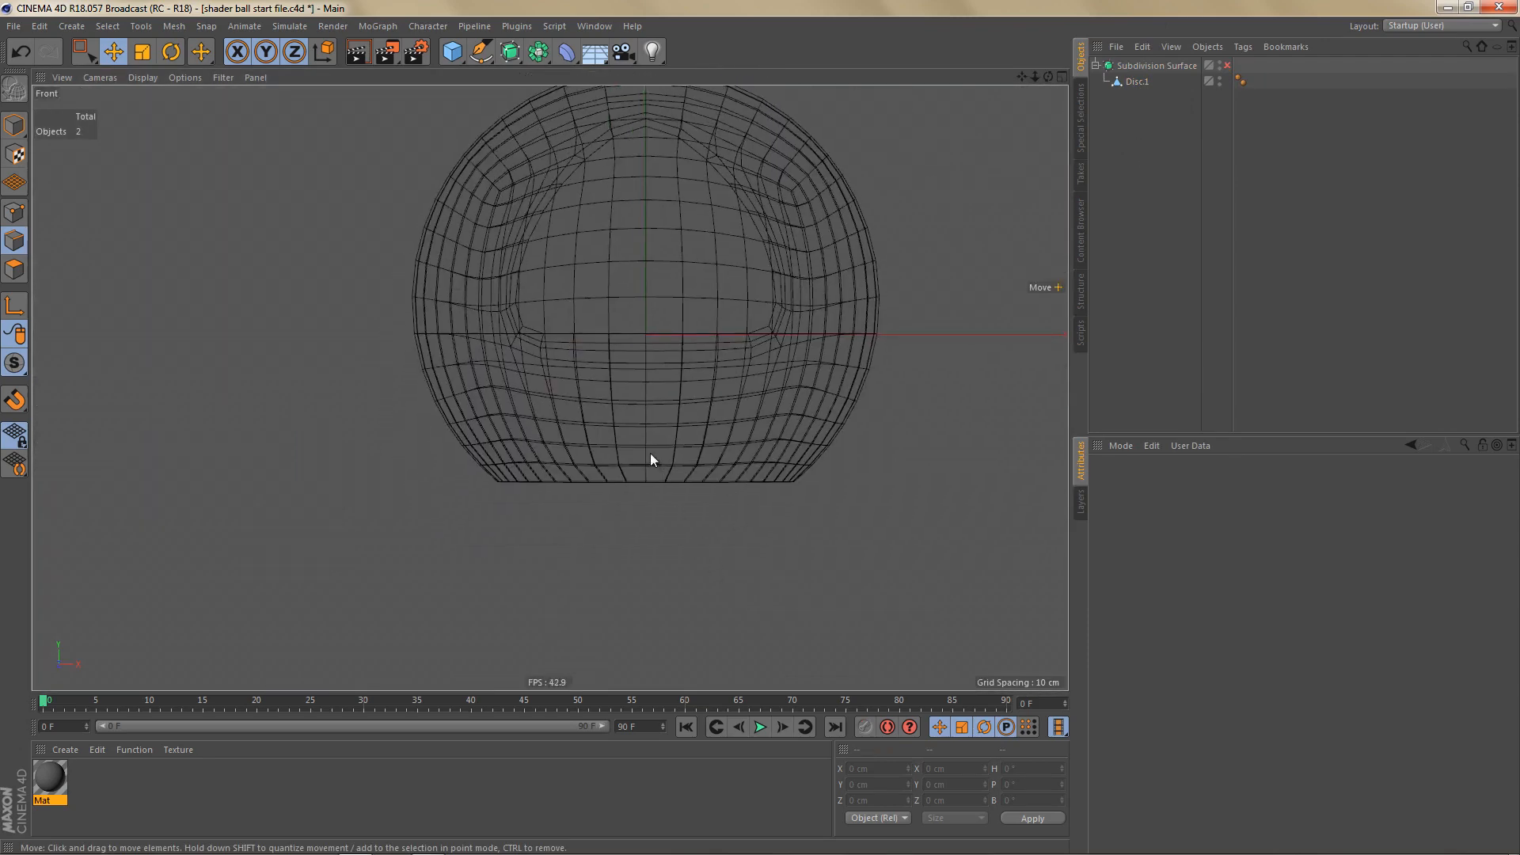
right_click_drag(650, 453, 697, 459, "alt")
key("Tab")
key("e")
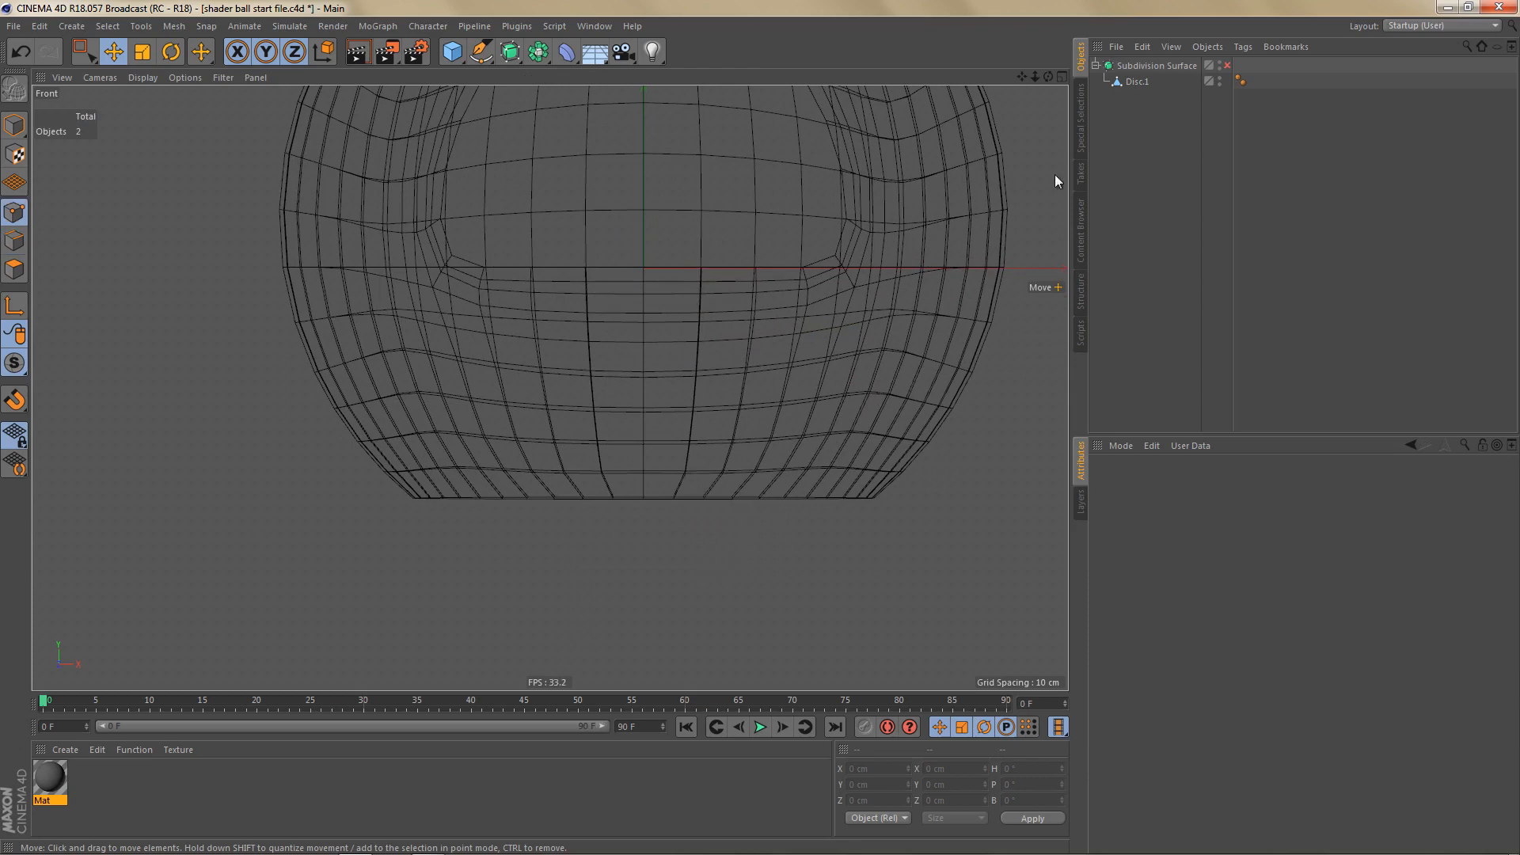
left_click(1138, 82)
middle_click_drag(643, 580, 608, 570)
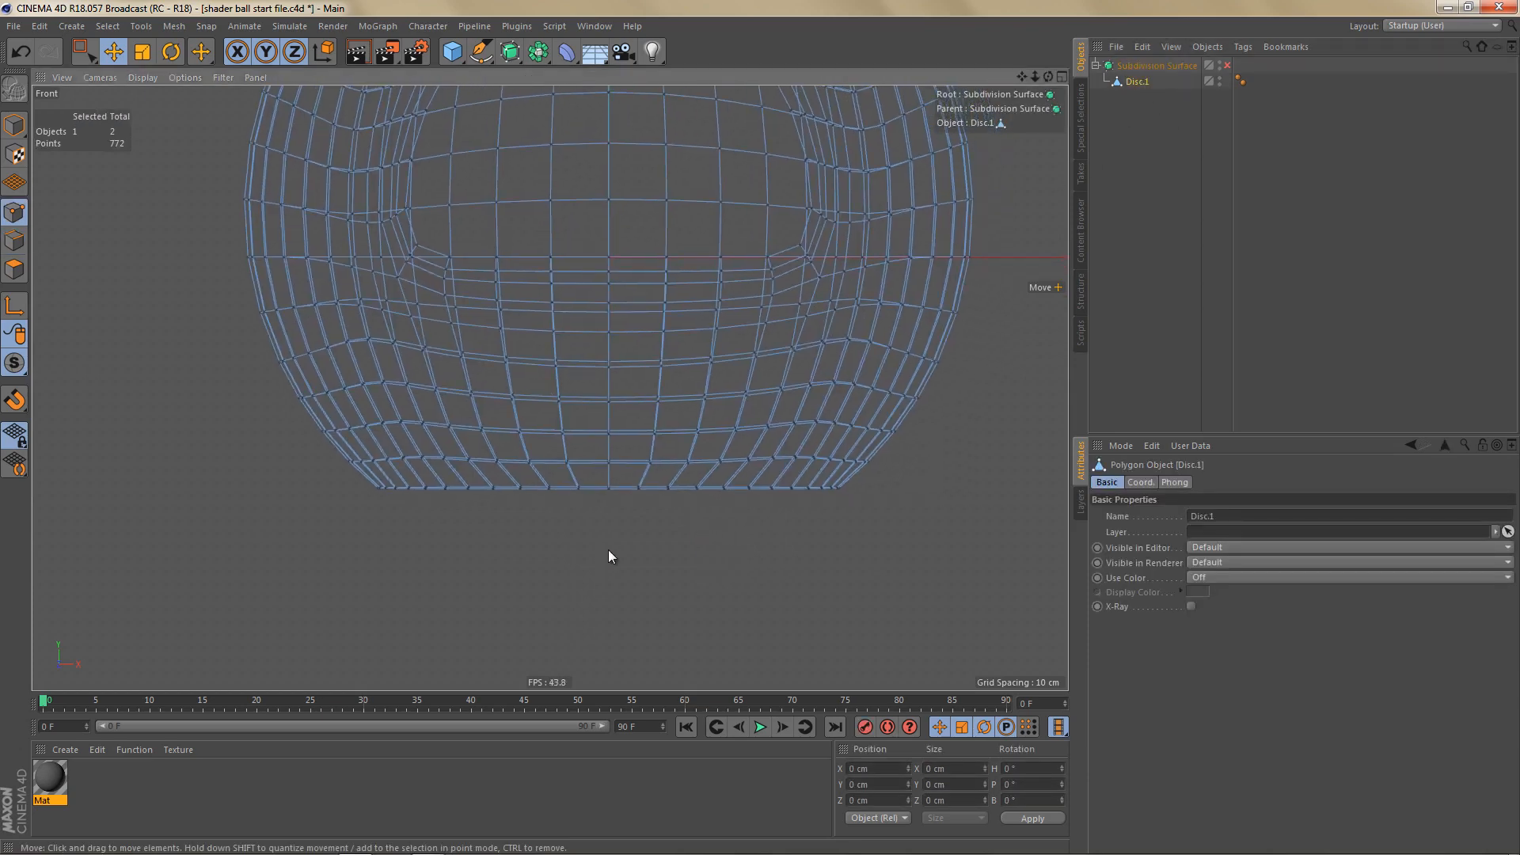
key("0")
left_click_drag(352, 480, 818, 570)
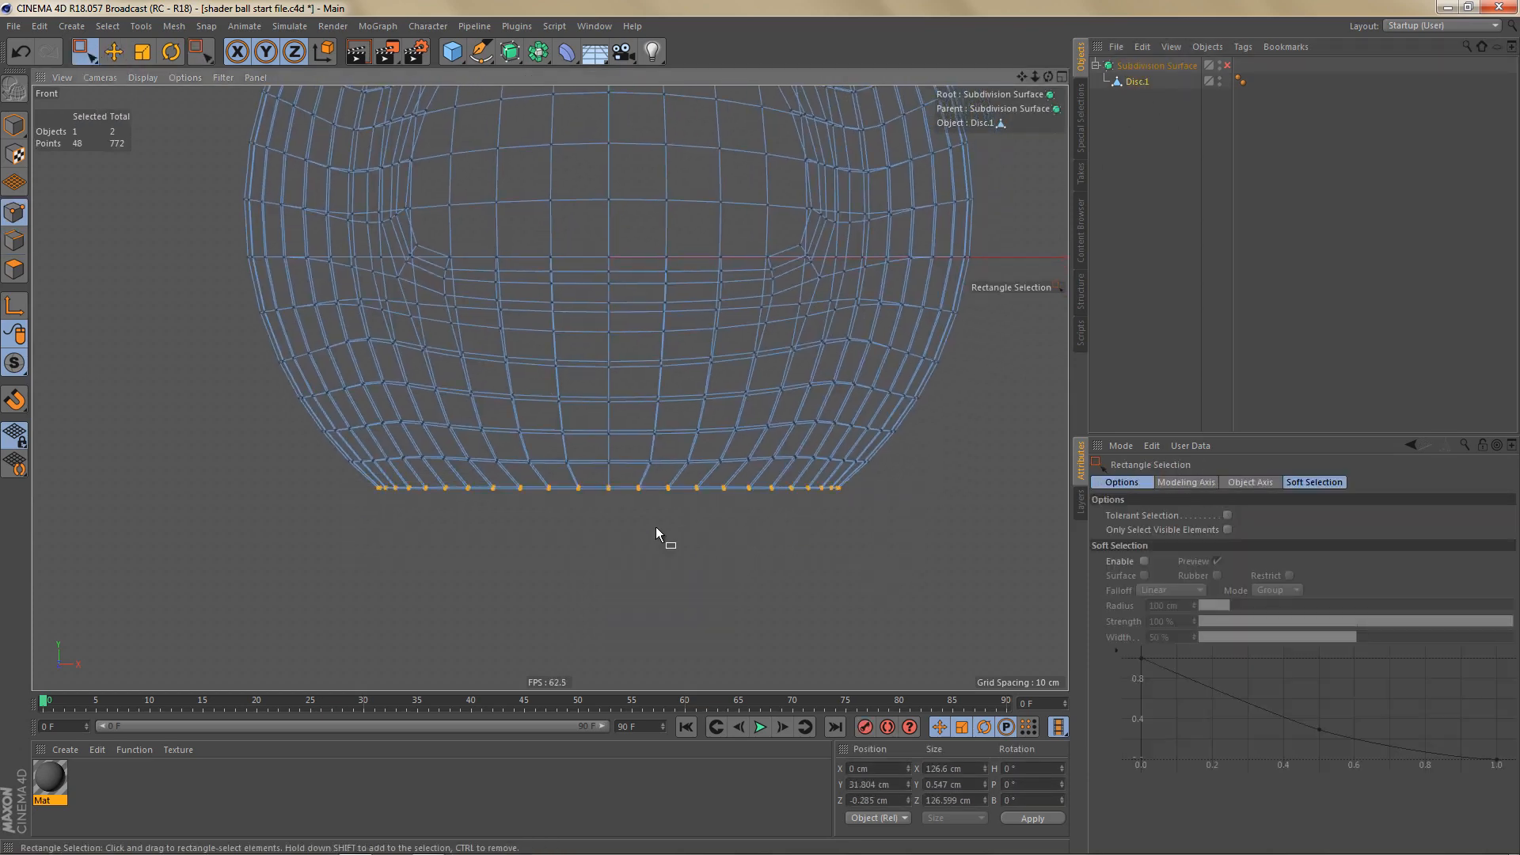
scroll(662, 526, "up", 3)
key("t")
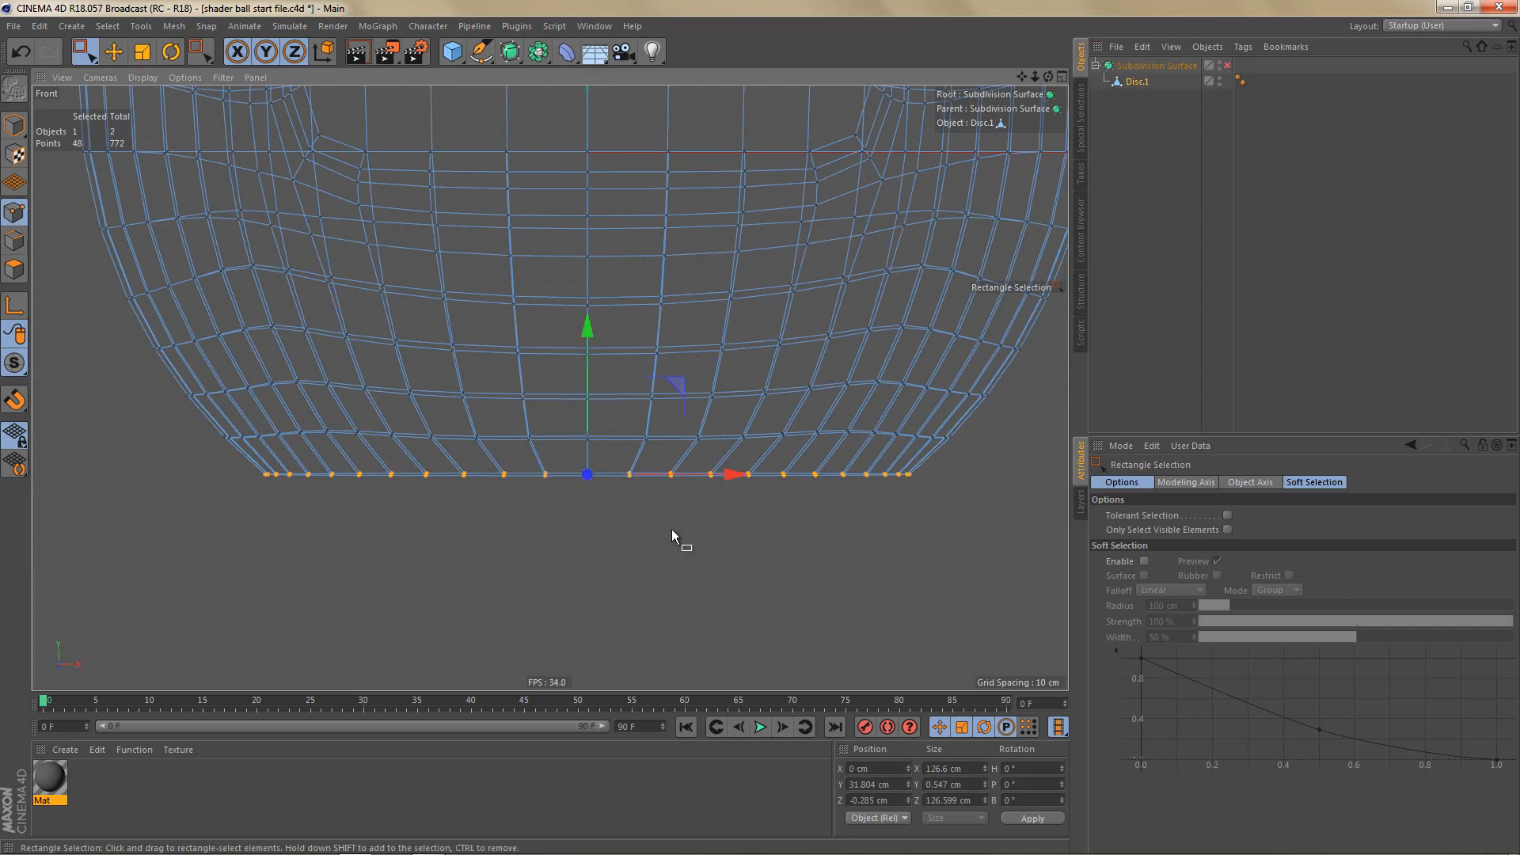
left_click_drag(591, 326, 594, 475)
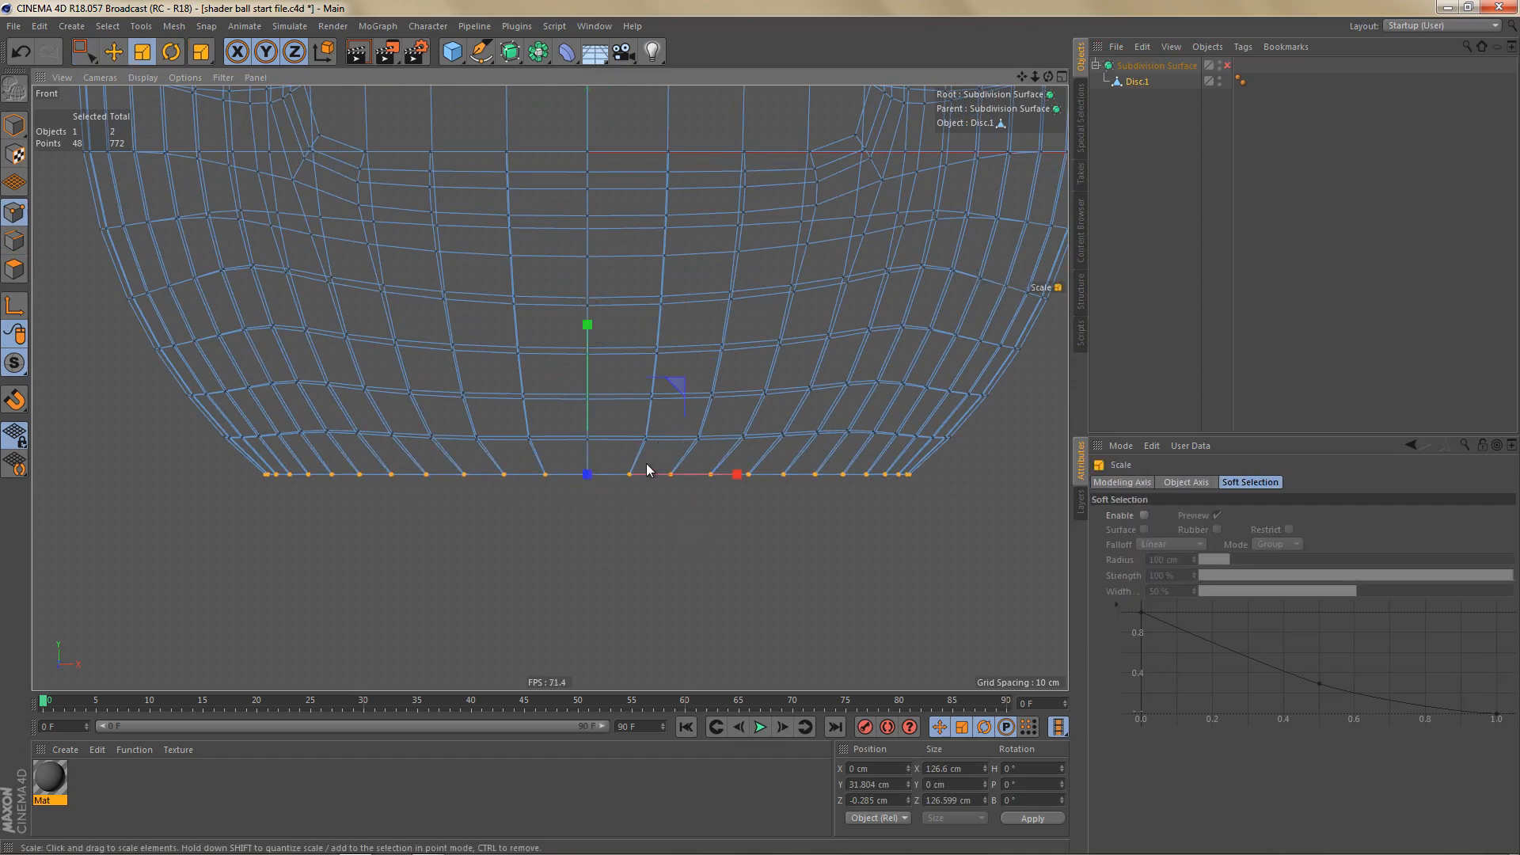
Step: Show the shader ball reference picture in the background of the front view
middle_click_drag(640, 459, 655, 476, "alt")
scroll(659, 480, "down", 5)
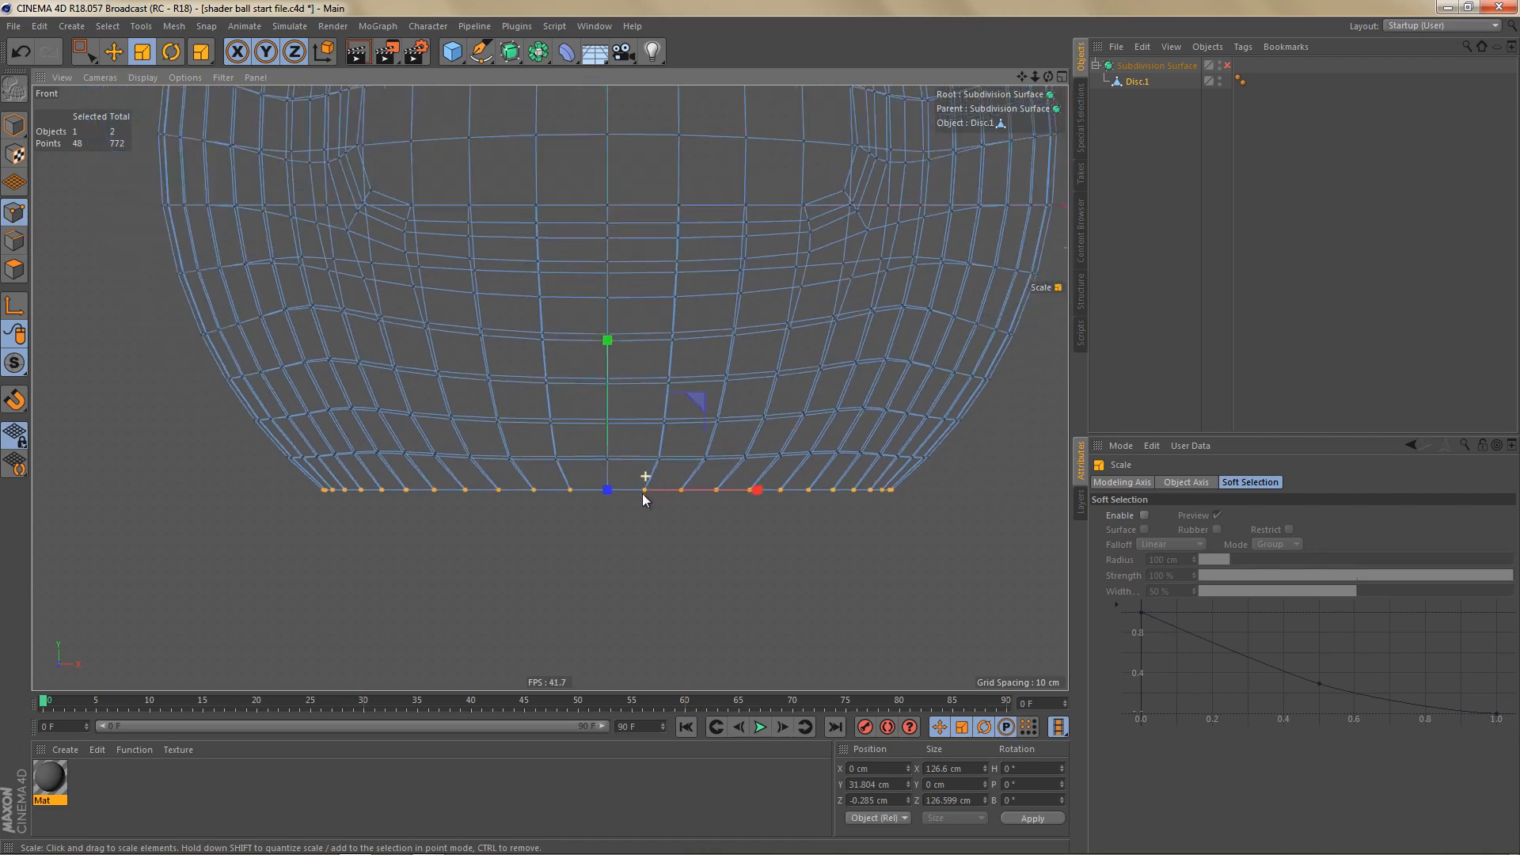
key("shift+v")
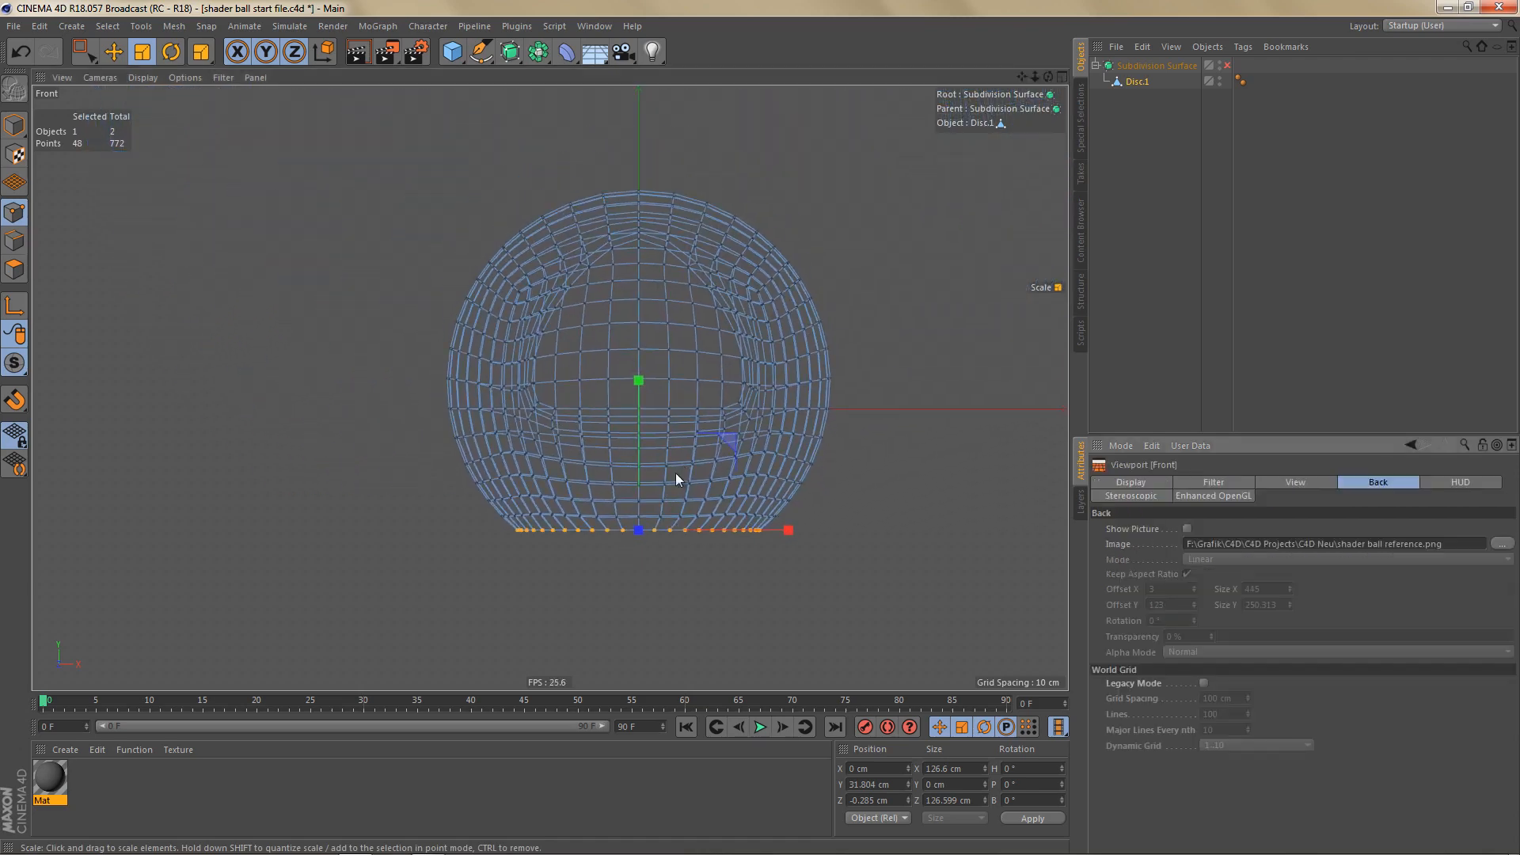
left_click(1186, 528)
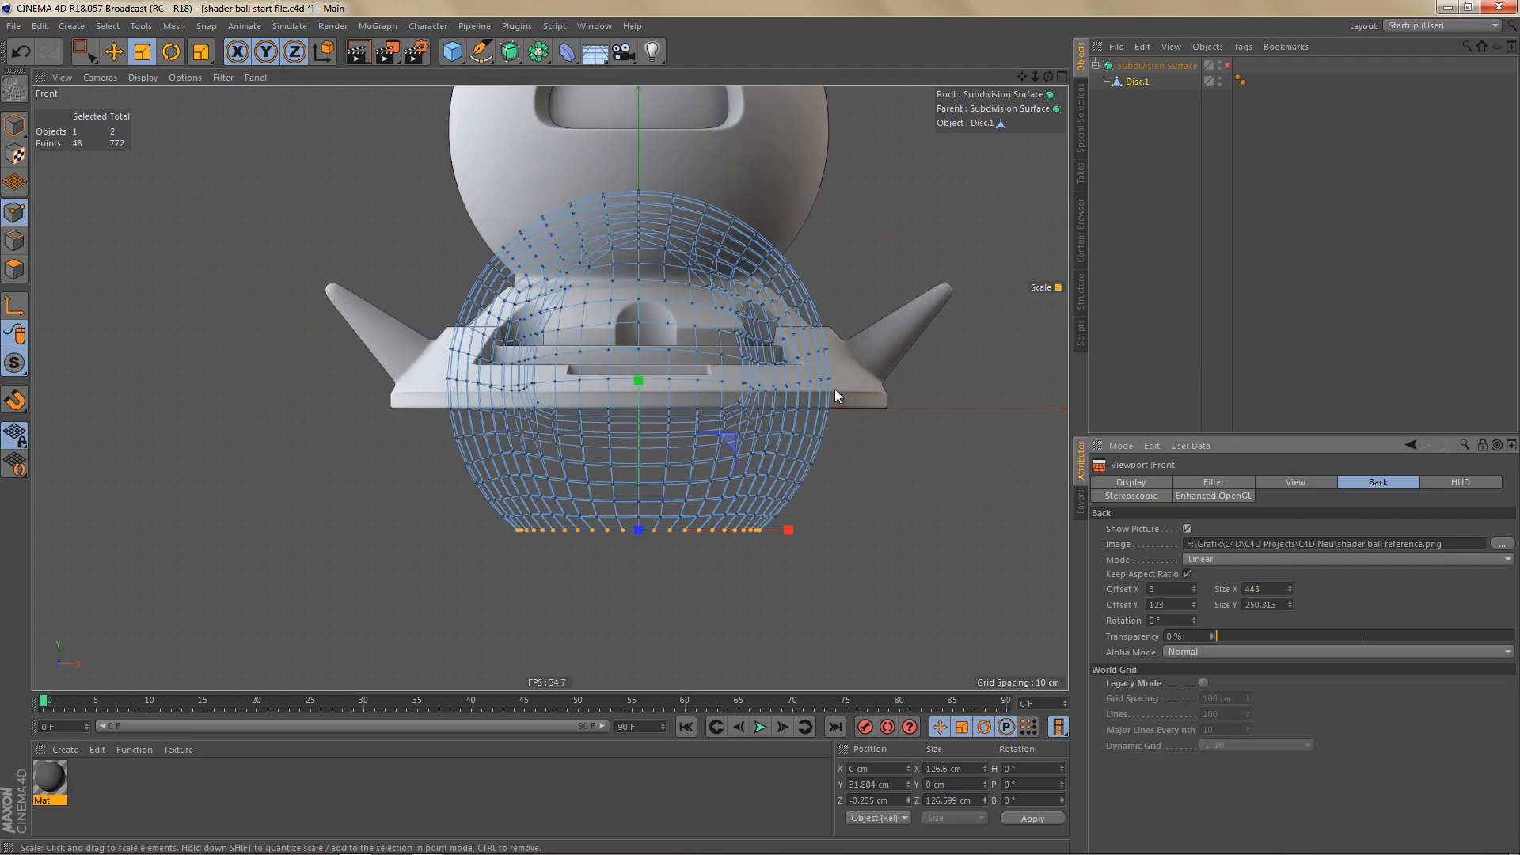
middle_click_drag(835, 388, 829, 452, "alt")
Step: Move the whole Disc.1 object up to about Y 37 cm so it lines up with the reference ball
key("Return")
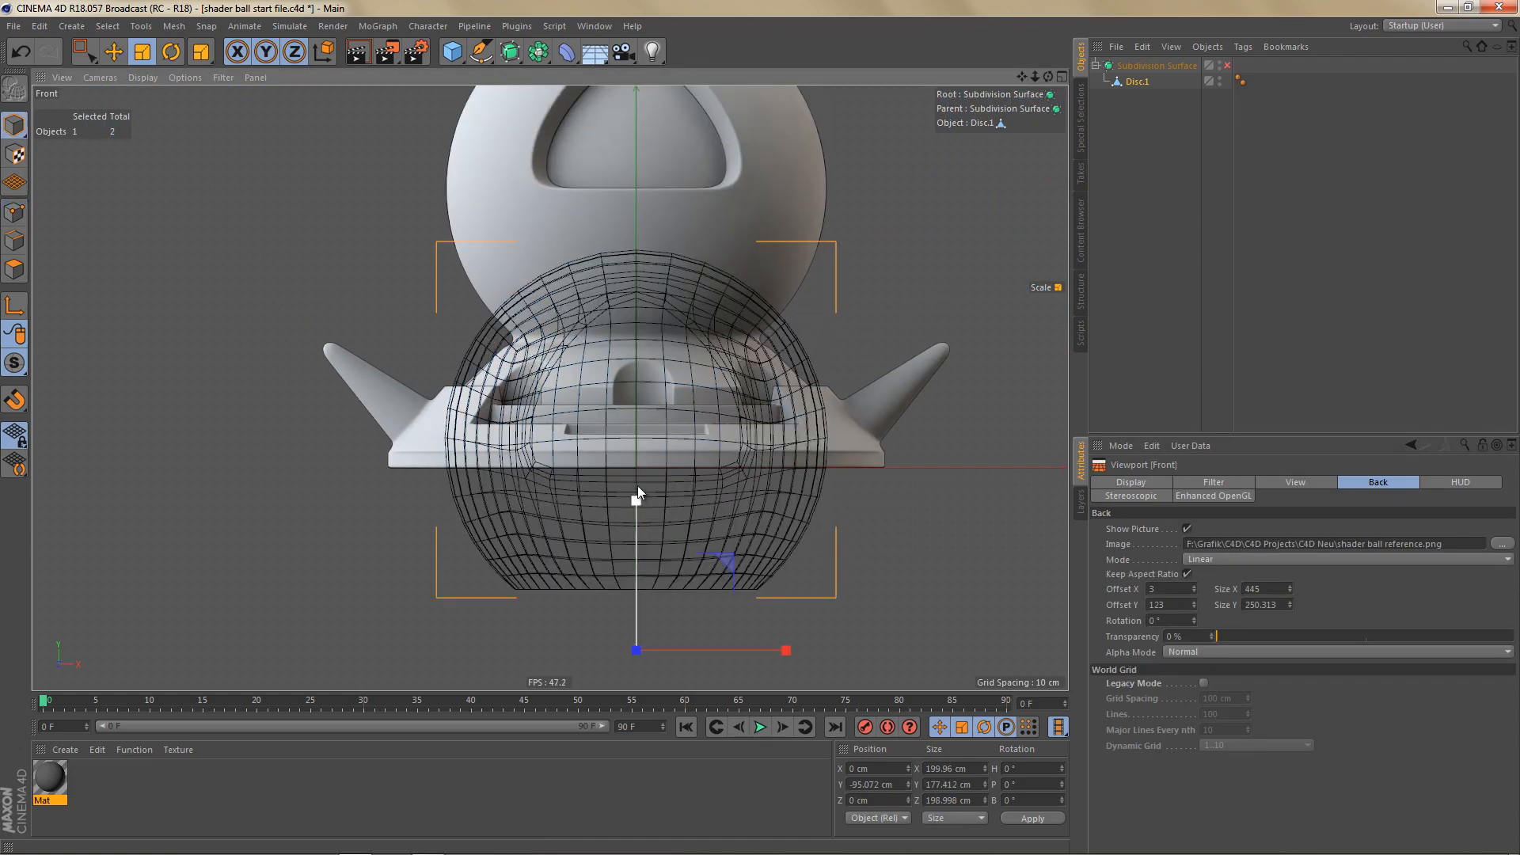
key("e")
left_click_drag(639, 501, 654, 246)
middle_click_drag(681, 323, 706, 499, "alt")
right_click_drag(662, 432, 681, 431, "alt")
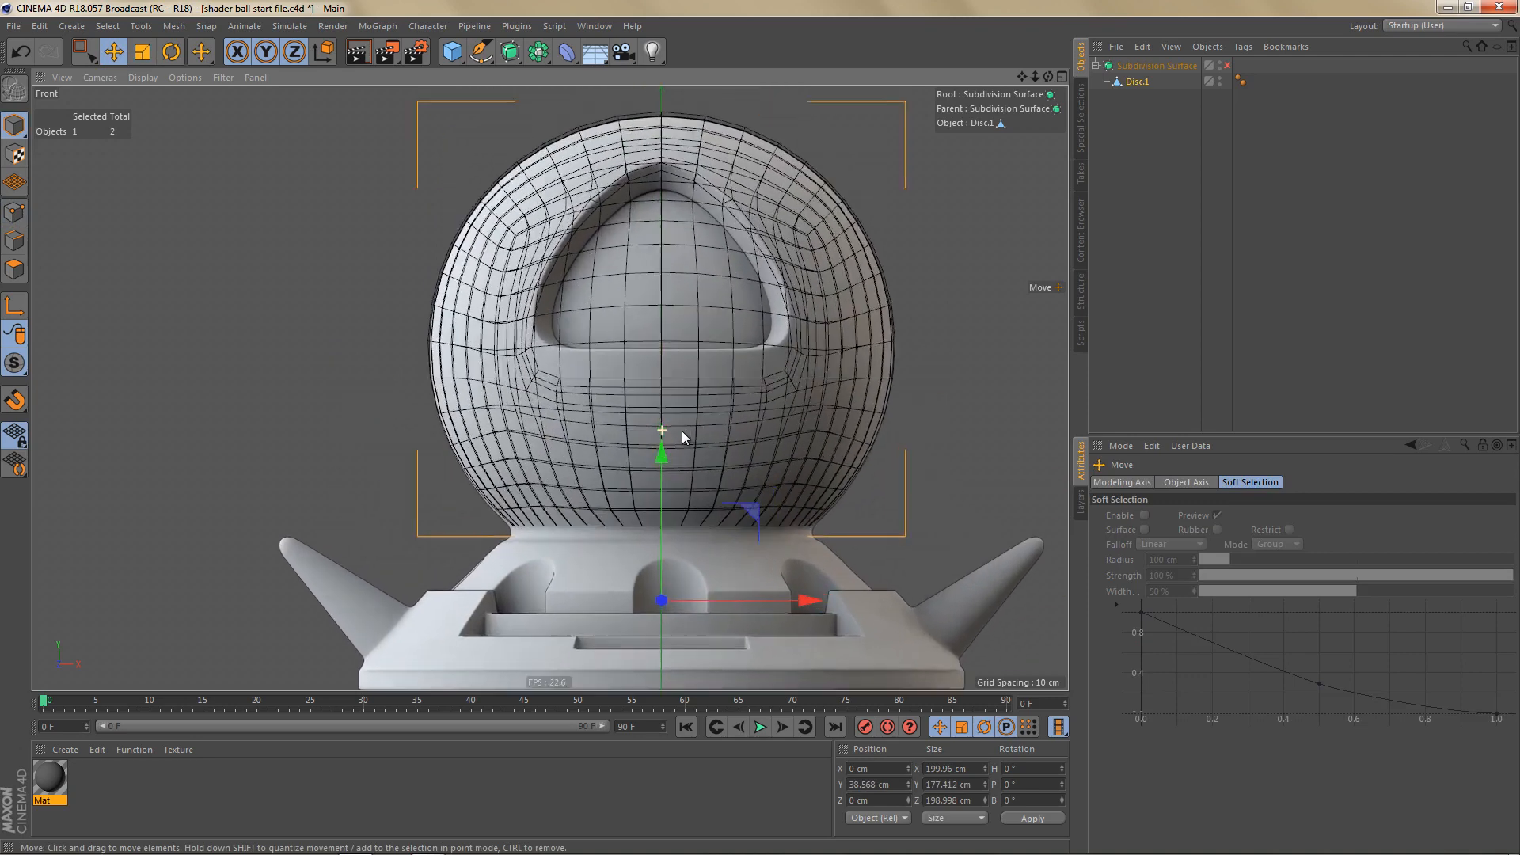
left_click_drag(662, 463, 667, 464)
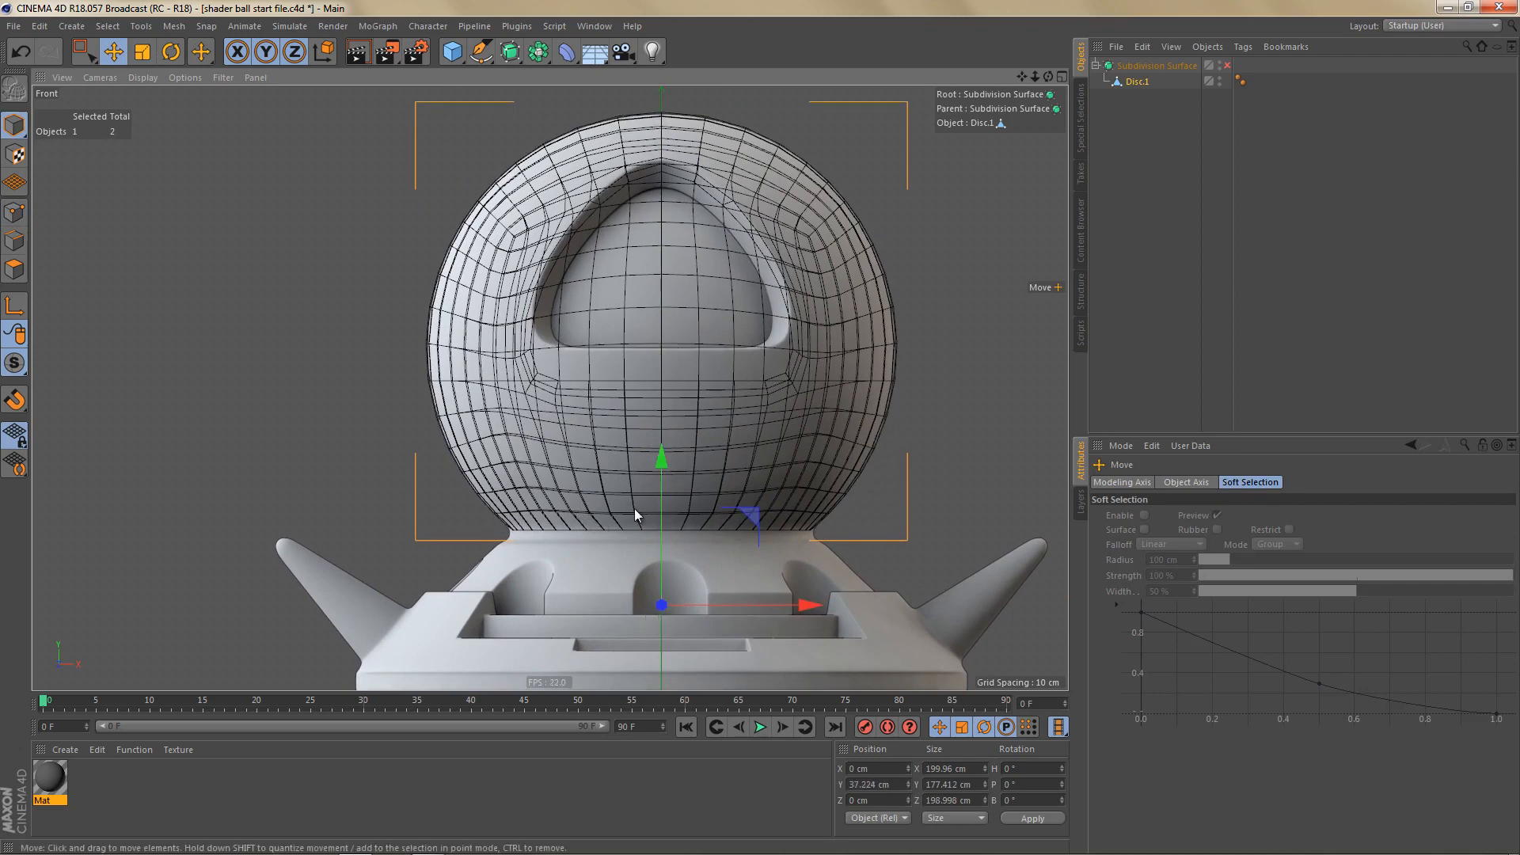
Step: Select the ball's bottom edge loop and extrude it straight down in two segments, about 5 cm in total, along the reference neck
right_click_drag(634, 509, 706, 482, "alt")
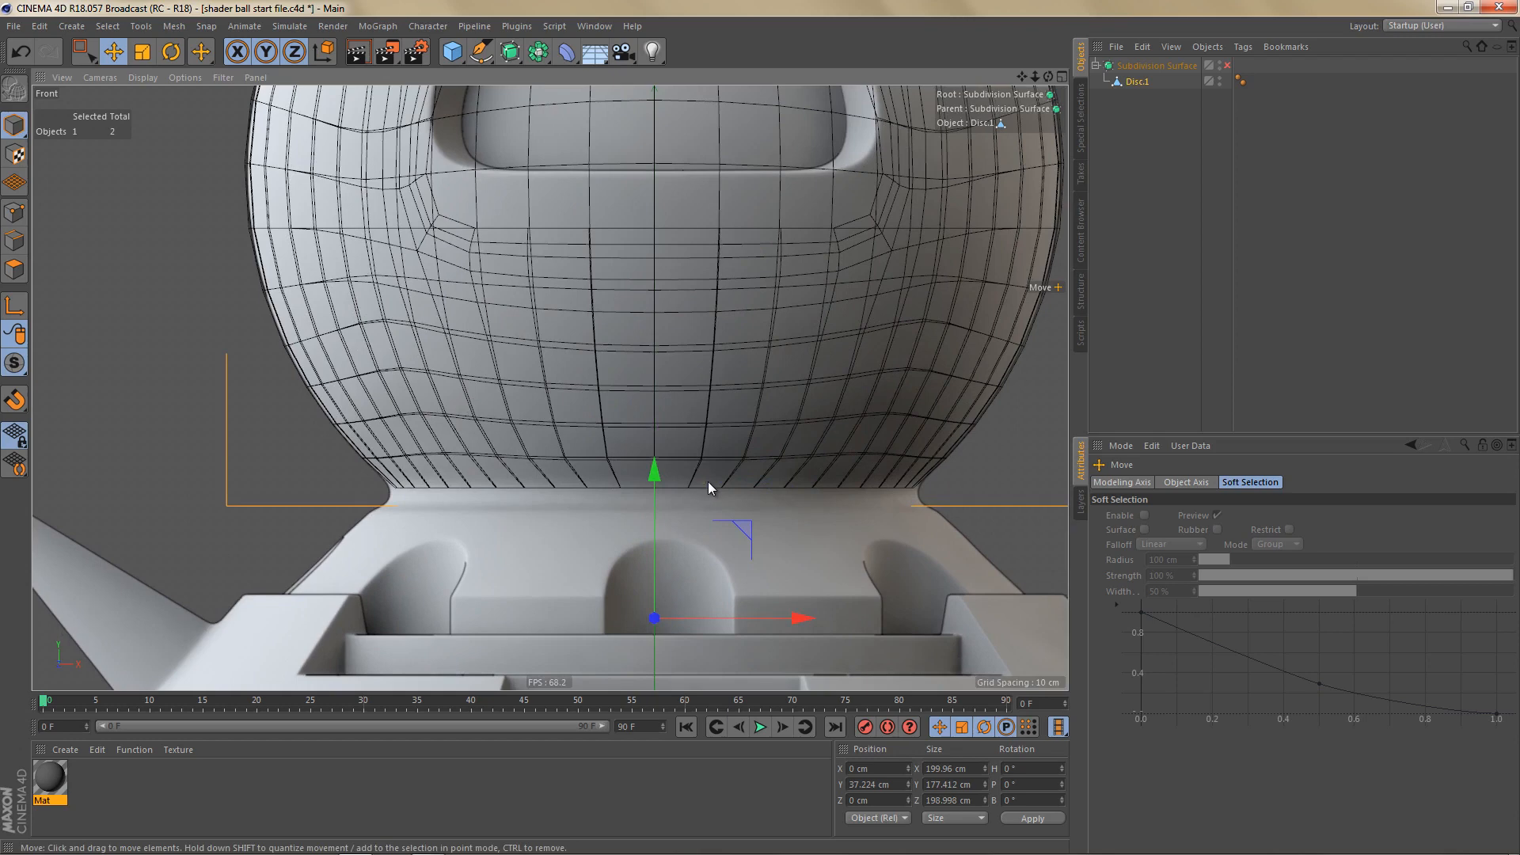
mouse_move(705, 481)
middle_mouse_down("alt")
mouse_move(669, 494)
mouse_move(686, 483)
middle_mouse_up("alt")
key("Return")
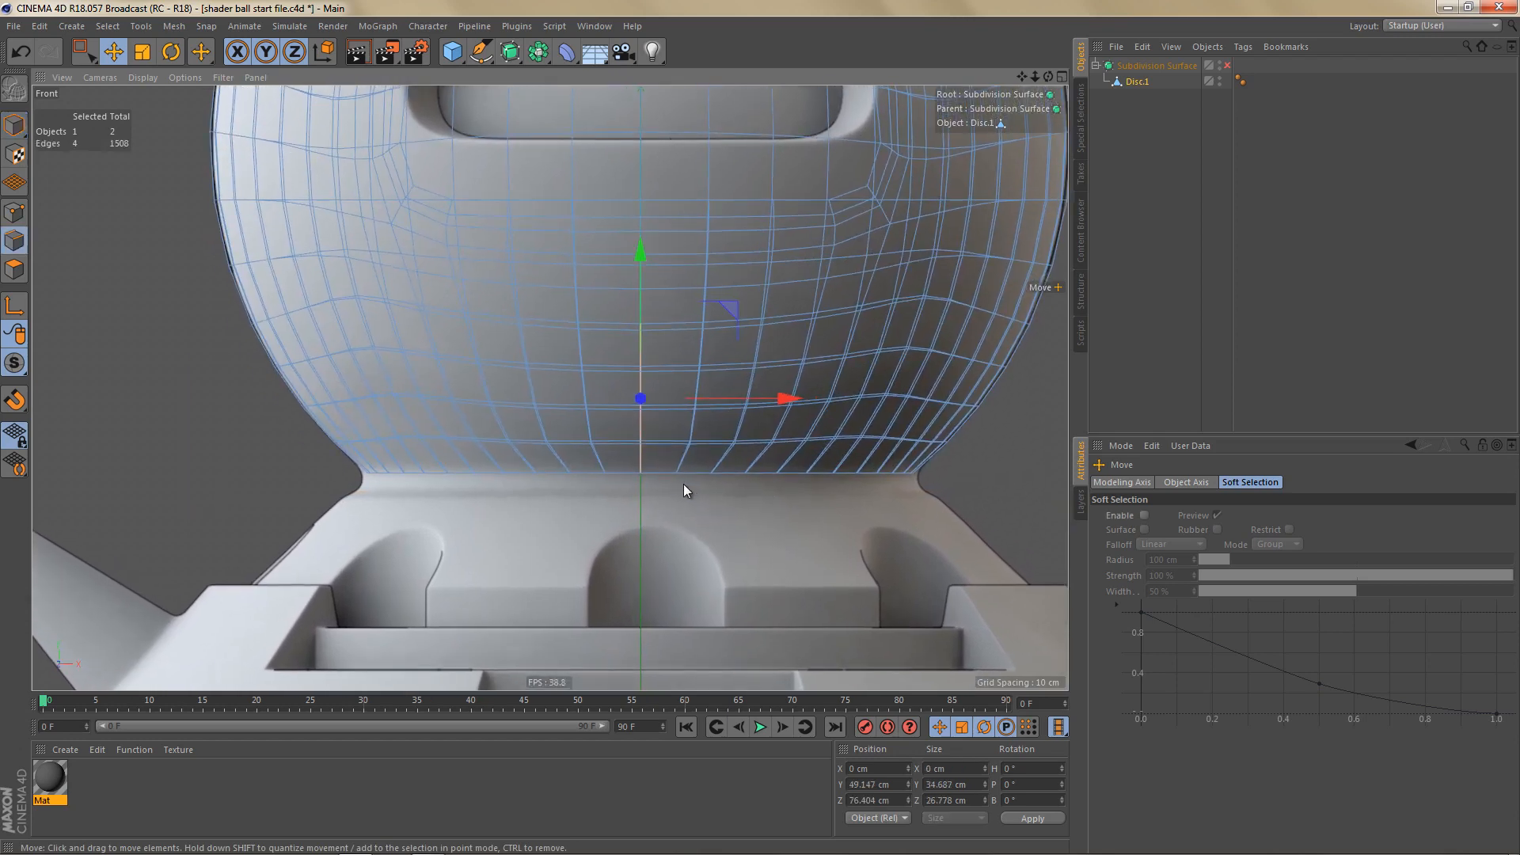
key("0")
left_click_drag(330, 469, 1049, 538)
scroll(625, 475, "up", 3)
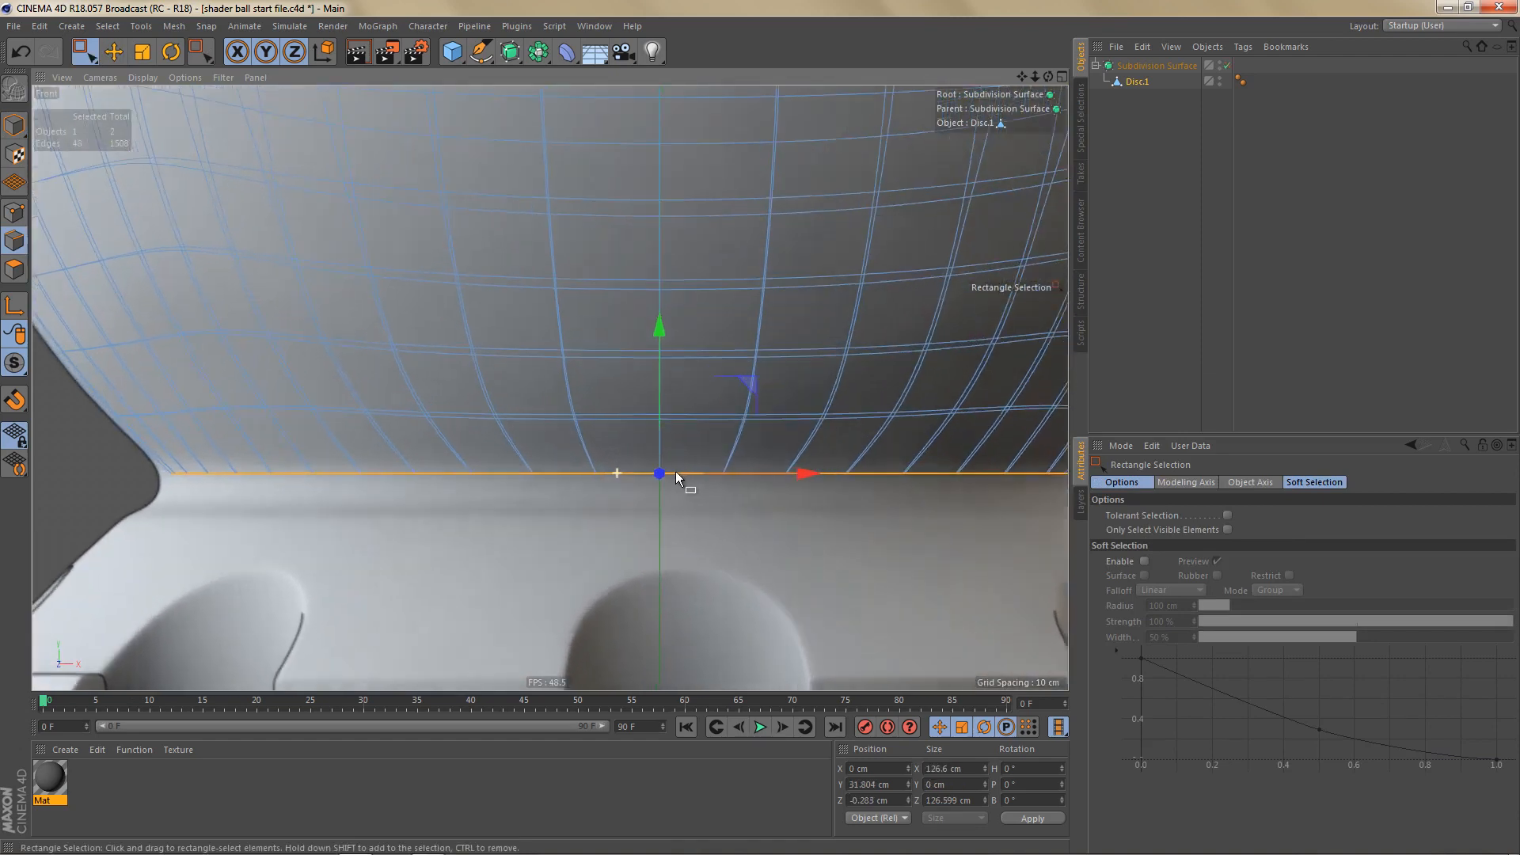
left_click_drag(660, 329, 671, 378)
key("q")
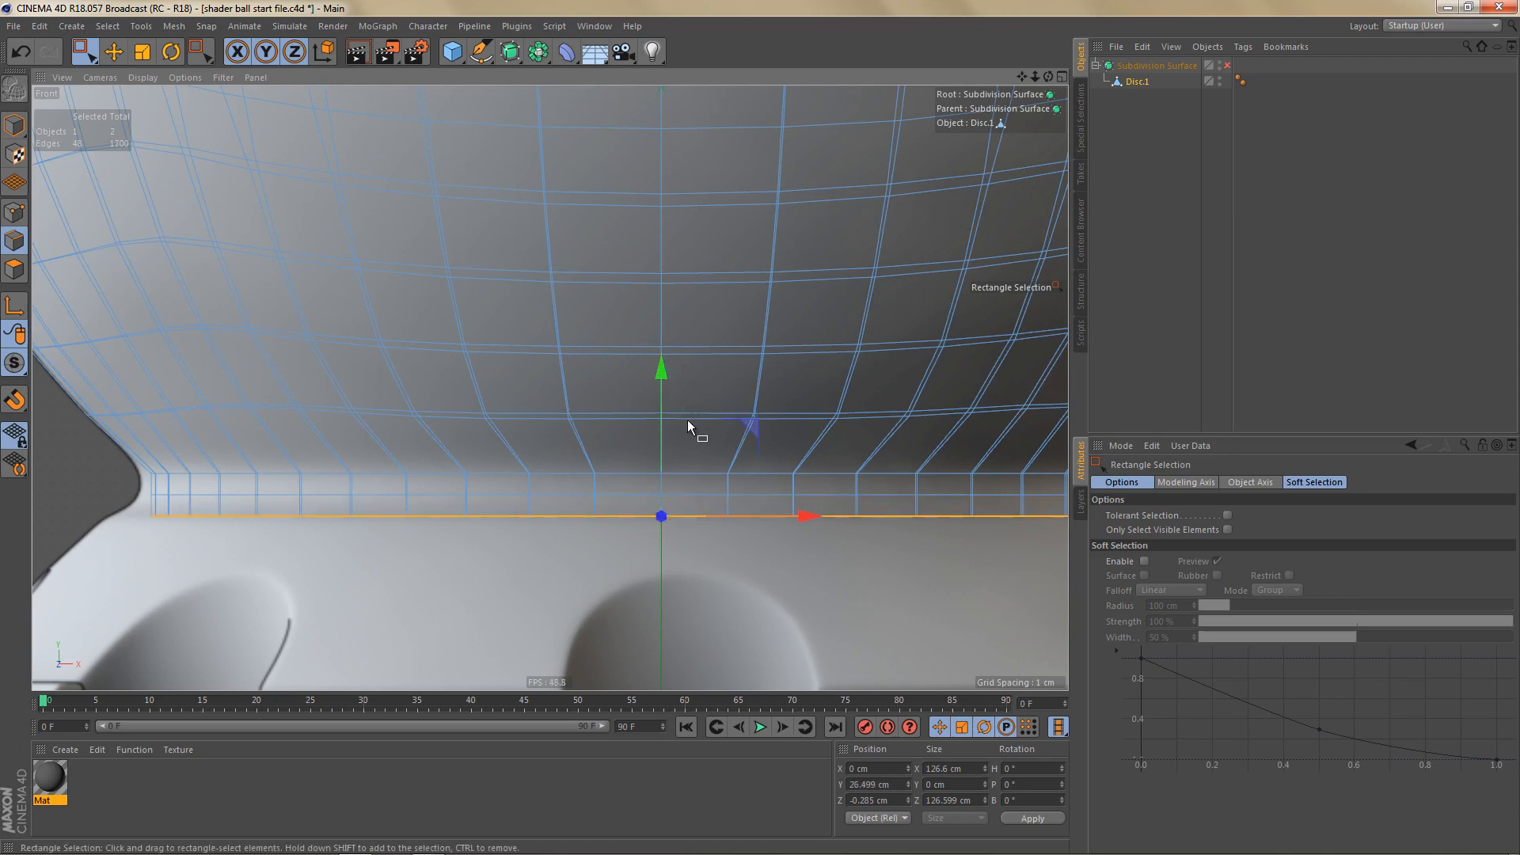
Step: Widen the neck's lowest edge loop to about 138 cm and raise it slightly to about Y 27 cm
key("t")
left_click_drag(696, 557, 766, 556)
key("e")
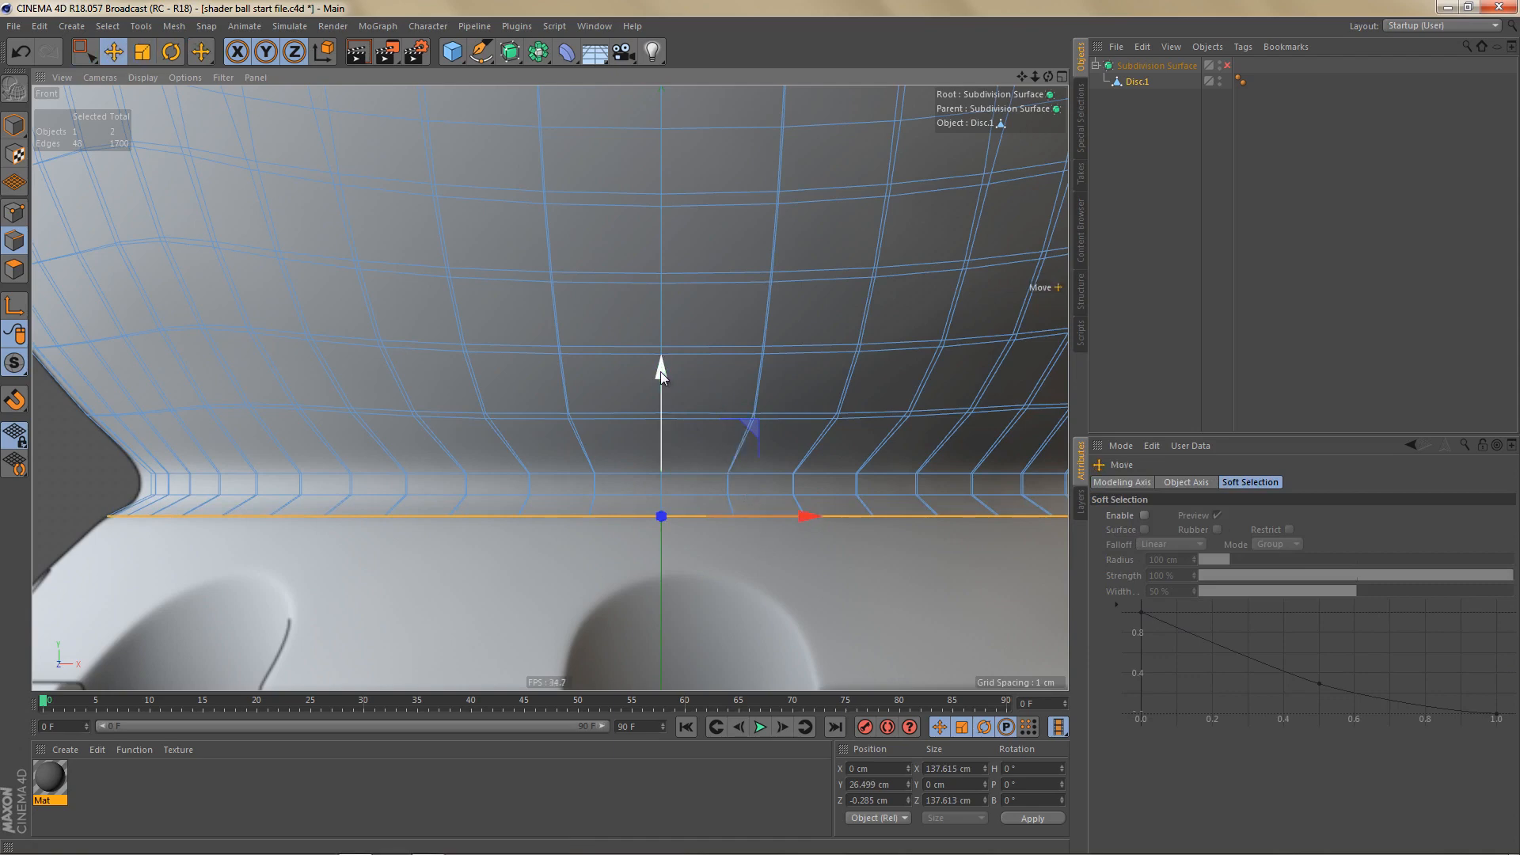
left_click_drag(660, 372, 669, 381)
Step: Extrude the lowest loop down to about Y 6 cm and widen it to about 180 cm to form the sloped base
scroll(673, 403, "down", 5)
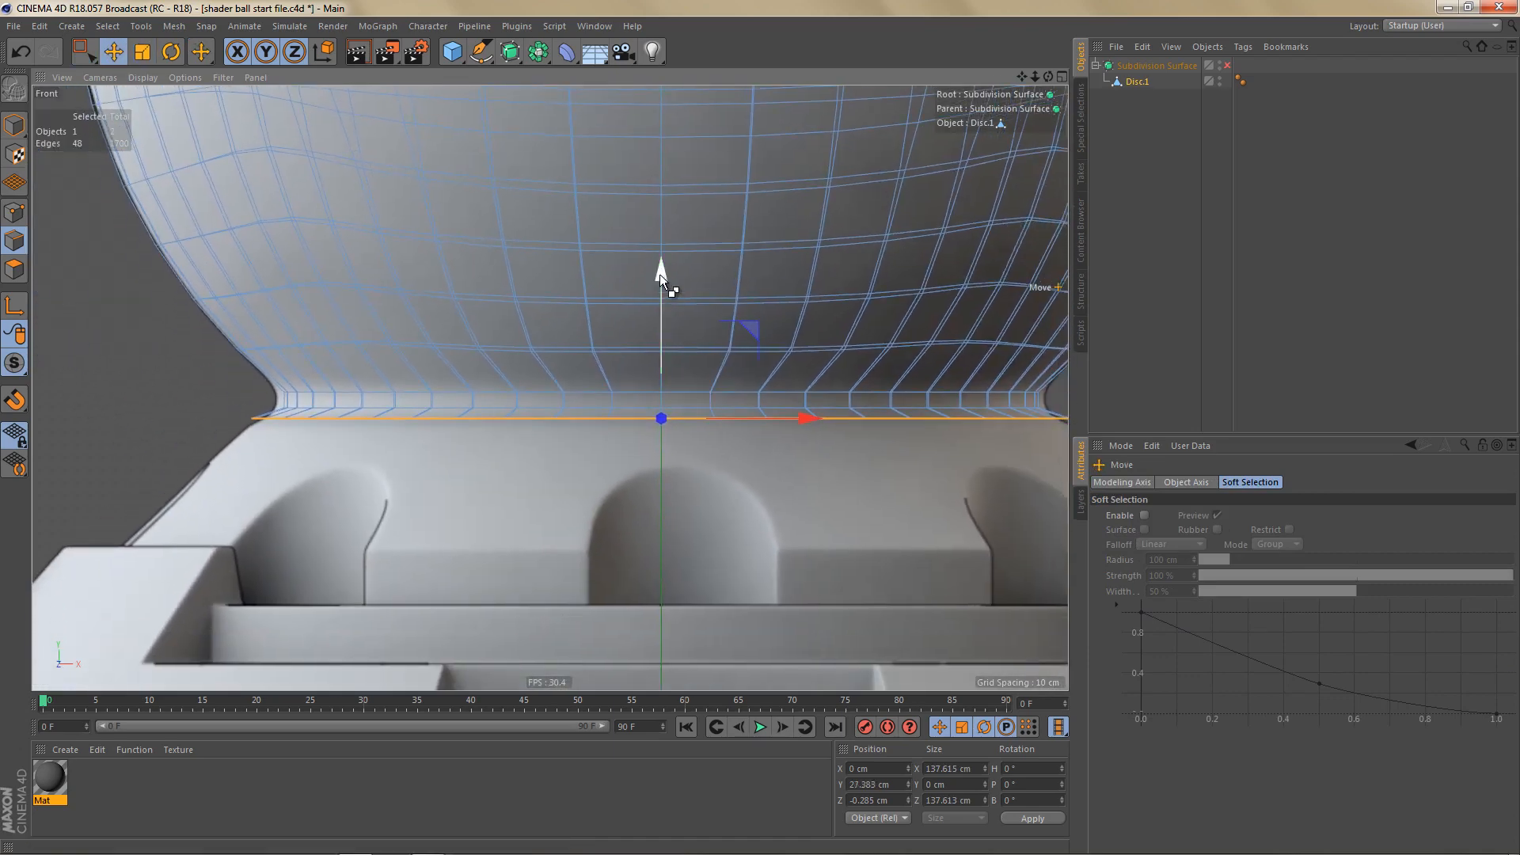
left_click_drag(658, 274, 683, 401)
key("t")
left_click_drag(705, 587, 972, 612)
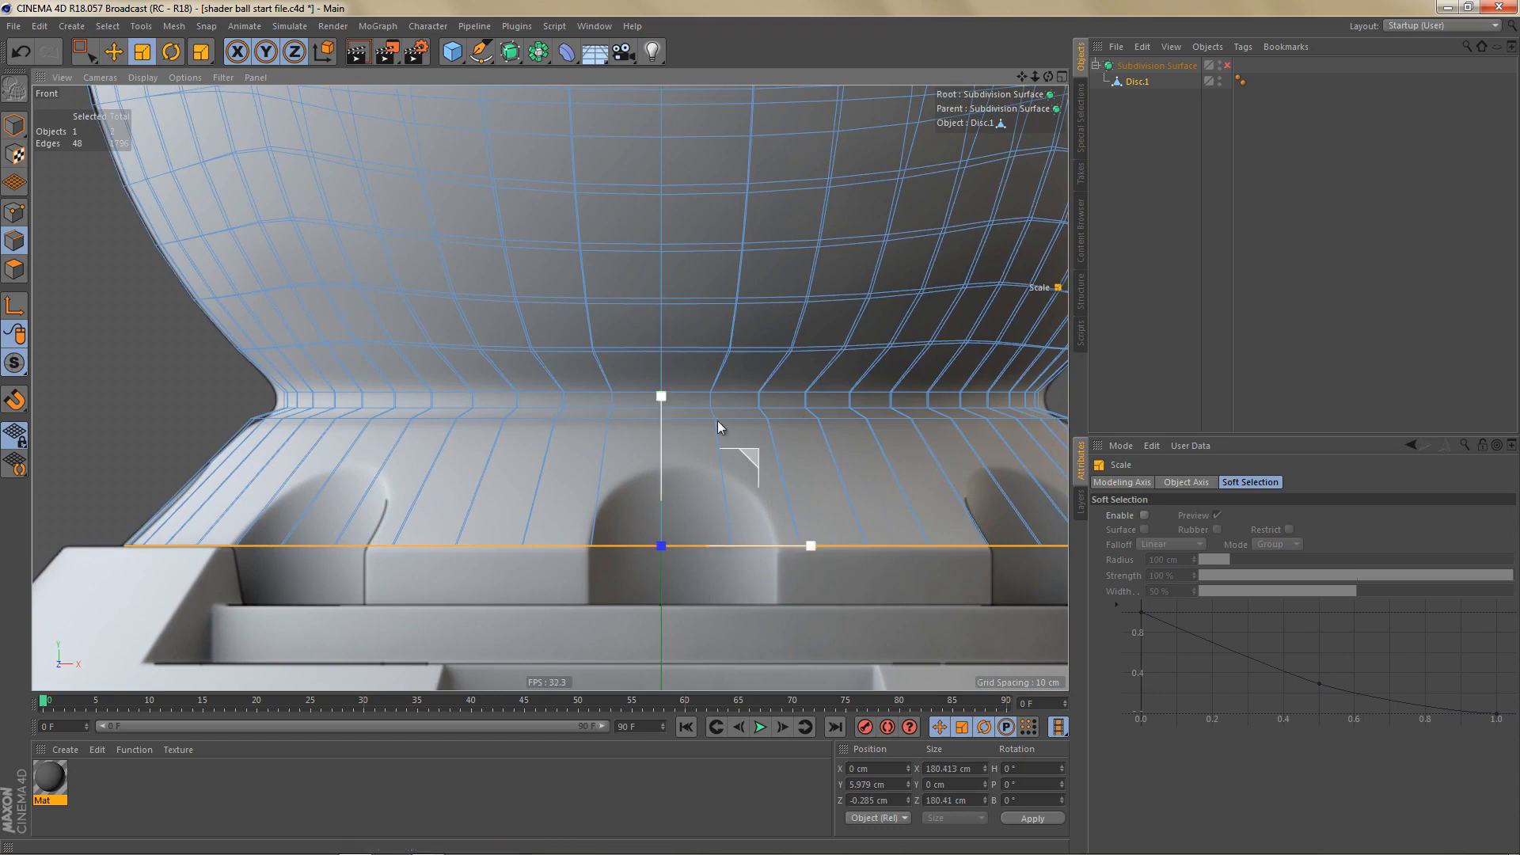
Step: Extrude the sloped base's outer edge loop straight down to about Y -4 cm as a vertical rim
key("e")
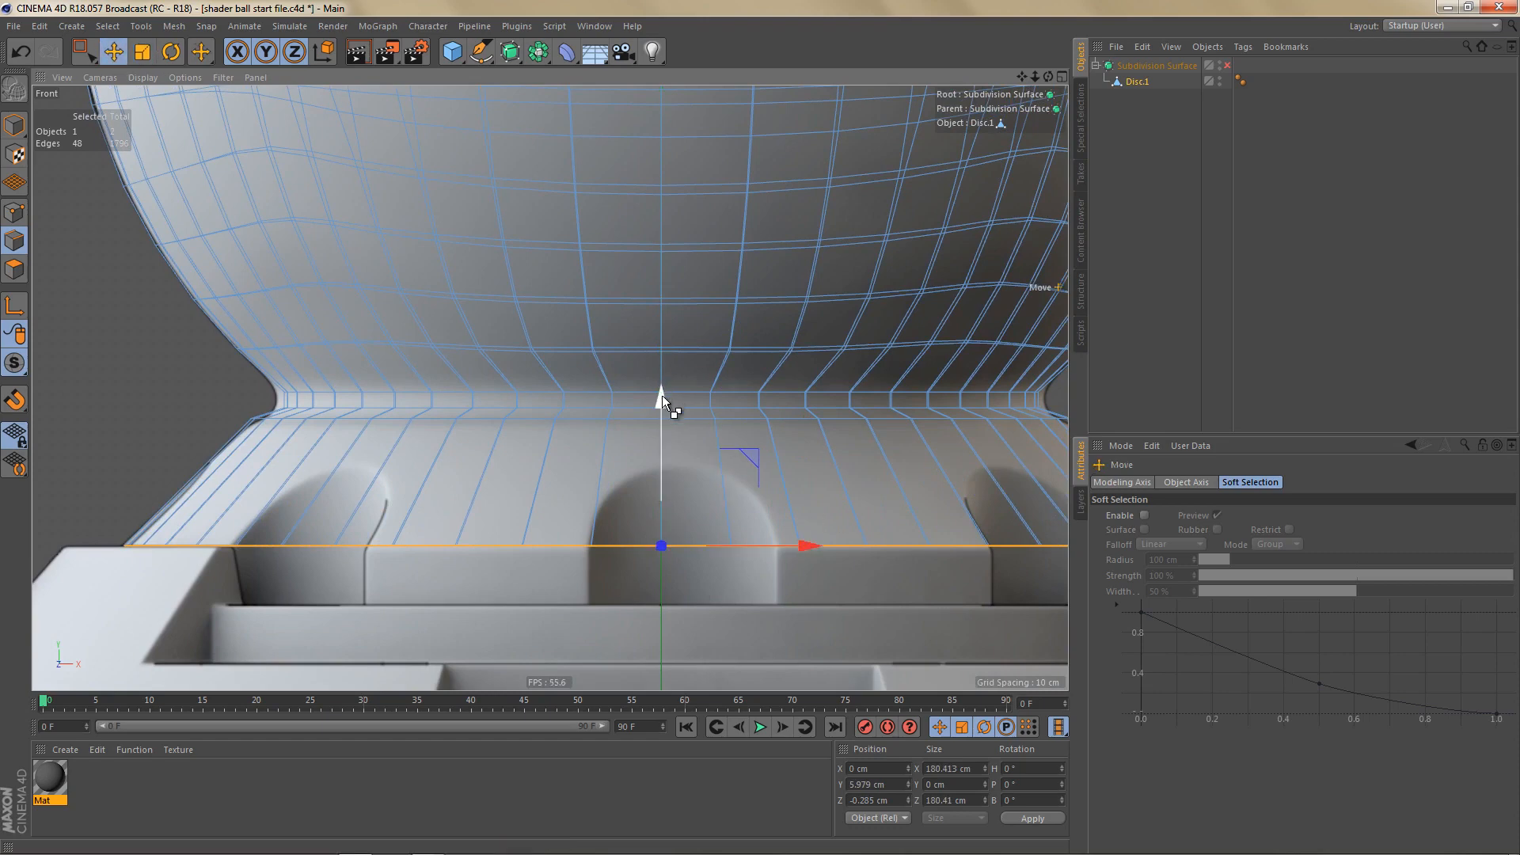
left_click_drag(663, 397, 688, 454)
middle_click(543, 453)
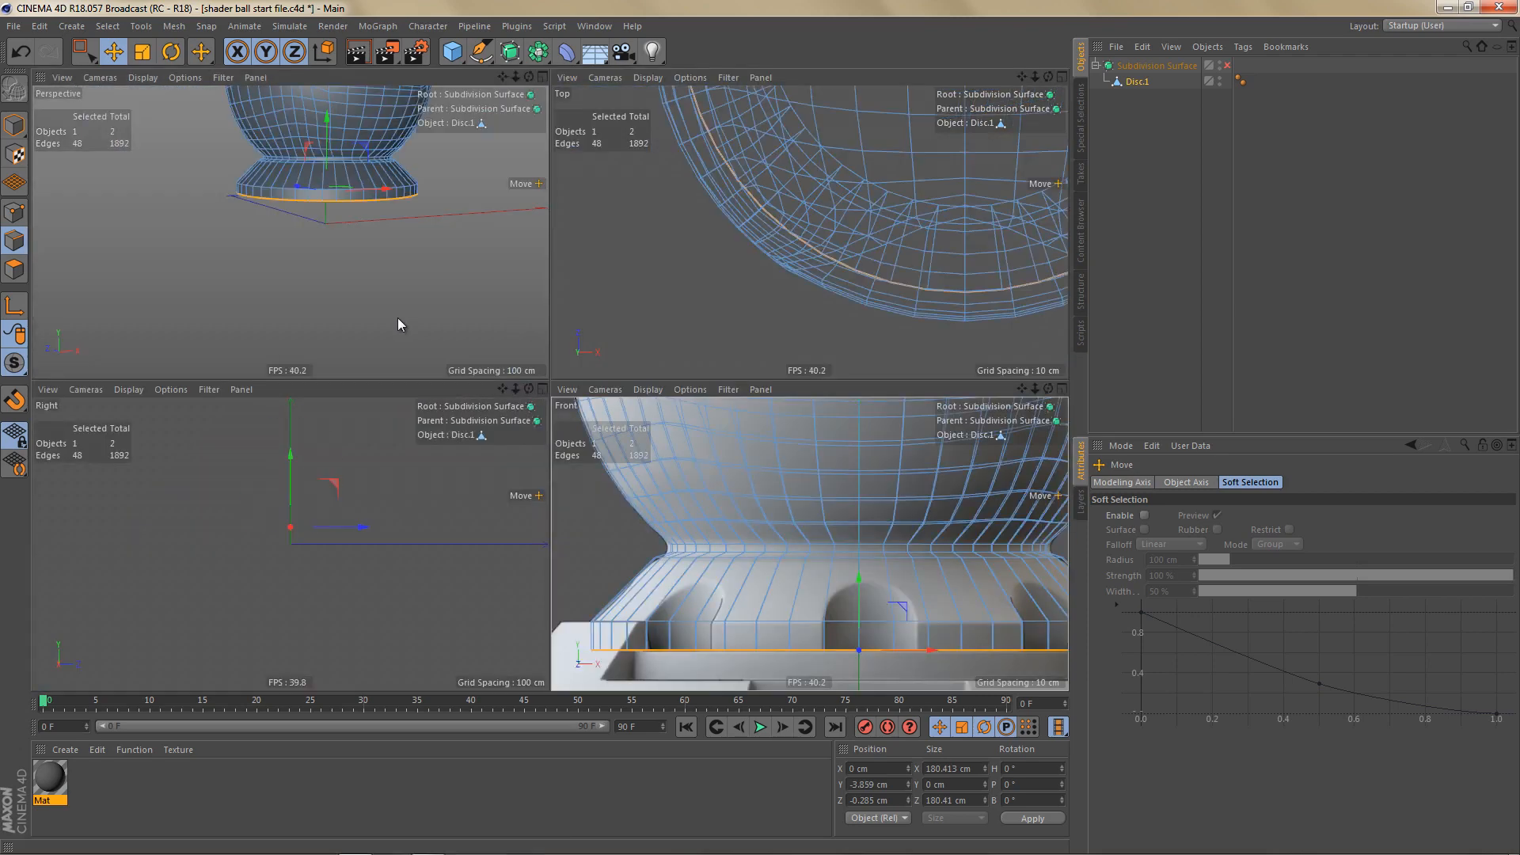
middle_click(398, 324)
middle_click_drag(596, 211, 525, 459, "alt")
scroll(576, 490, "up", 3)
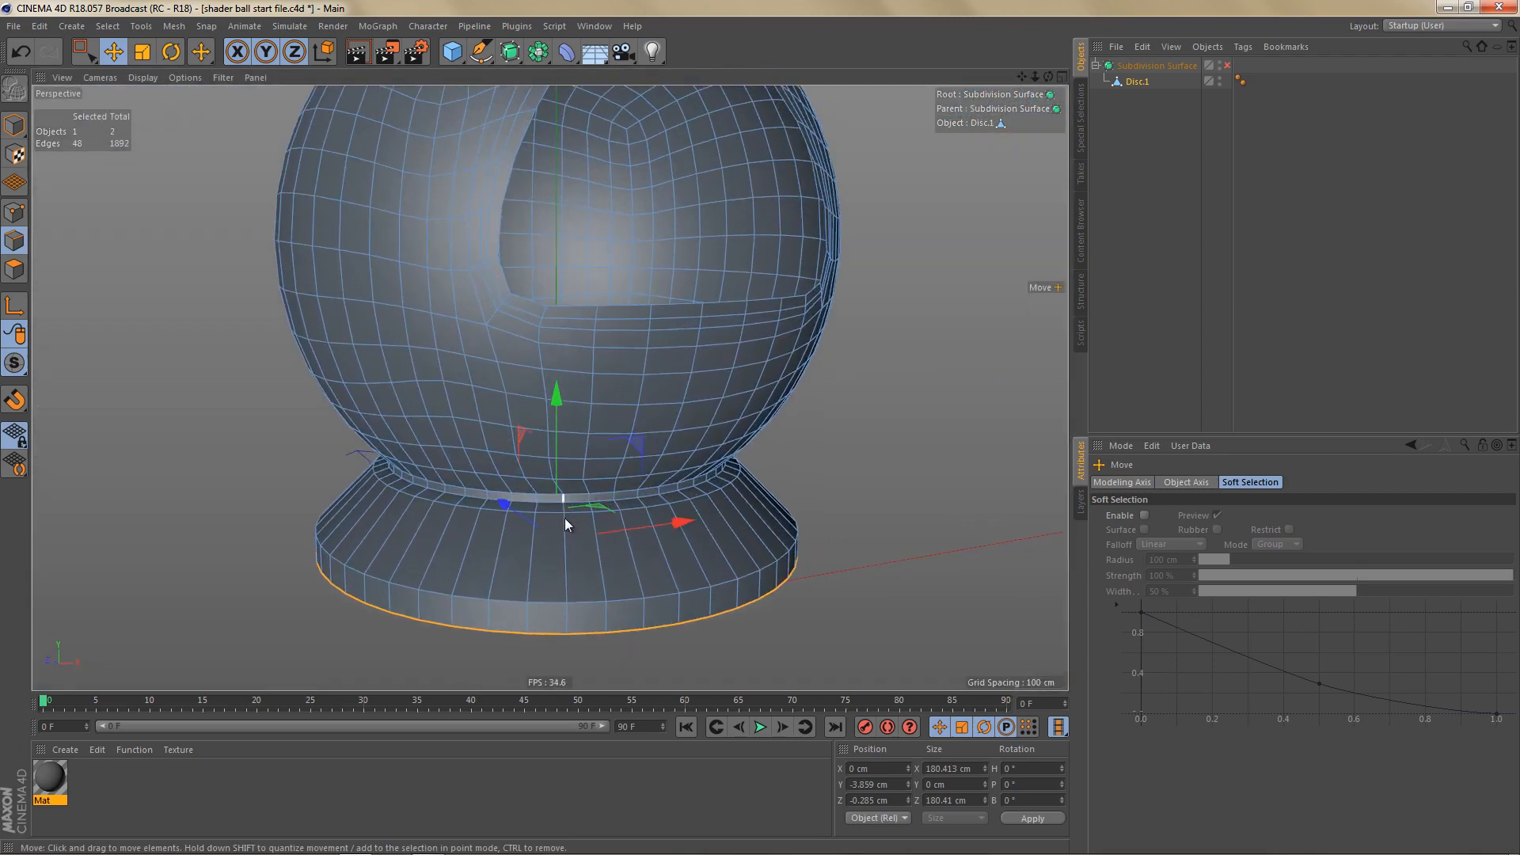
scroll(587, 554, "up", 3)
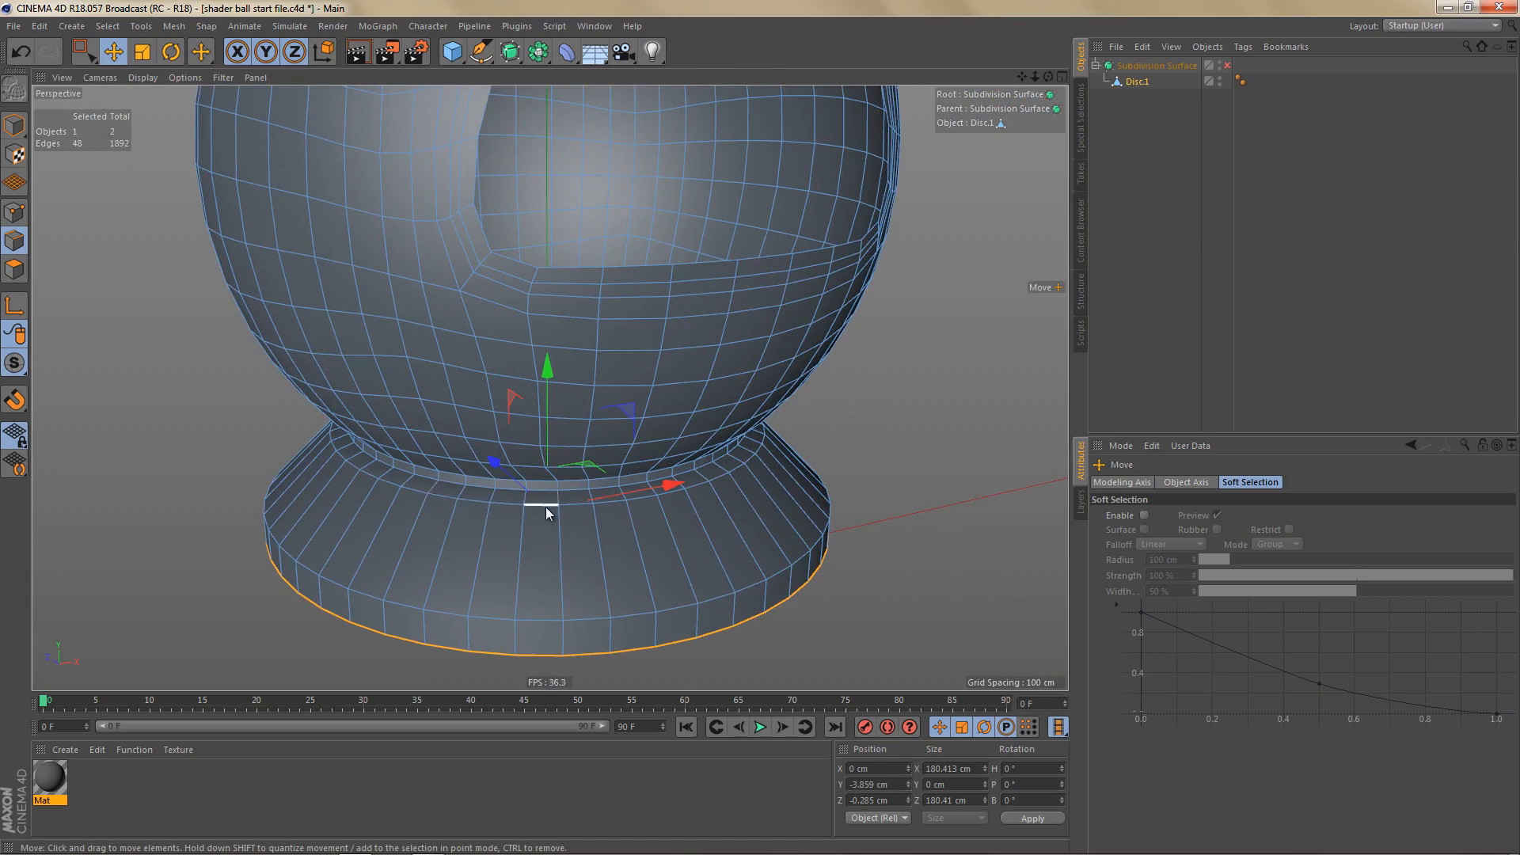
Step: Ring-select the sloped base's edges and cut one new loop around them with Edge Cut at a 90% offset, near the neck
key("u")
key("b")
left_click(538, 544)
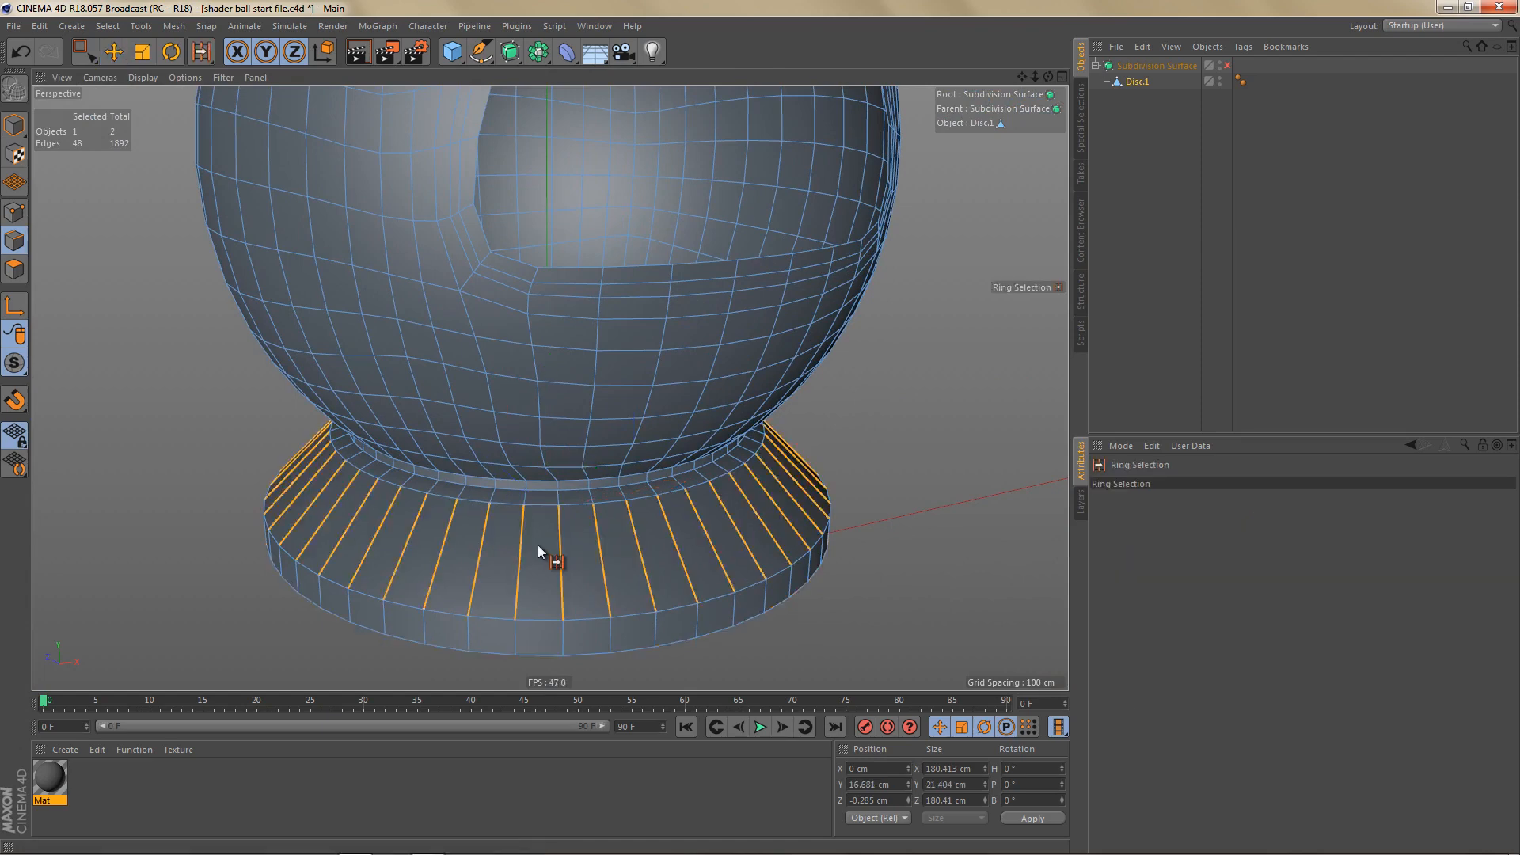
right_click(736, 574)
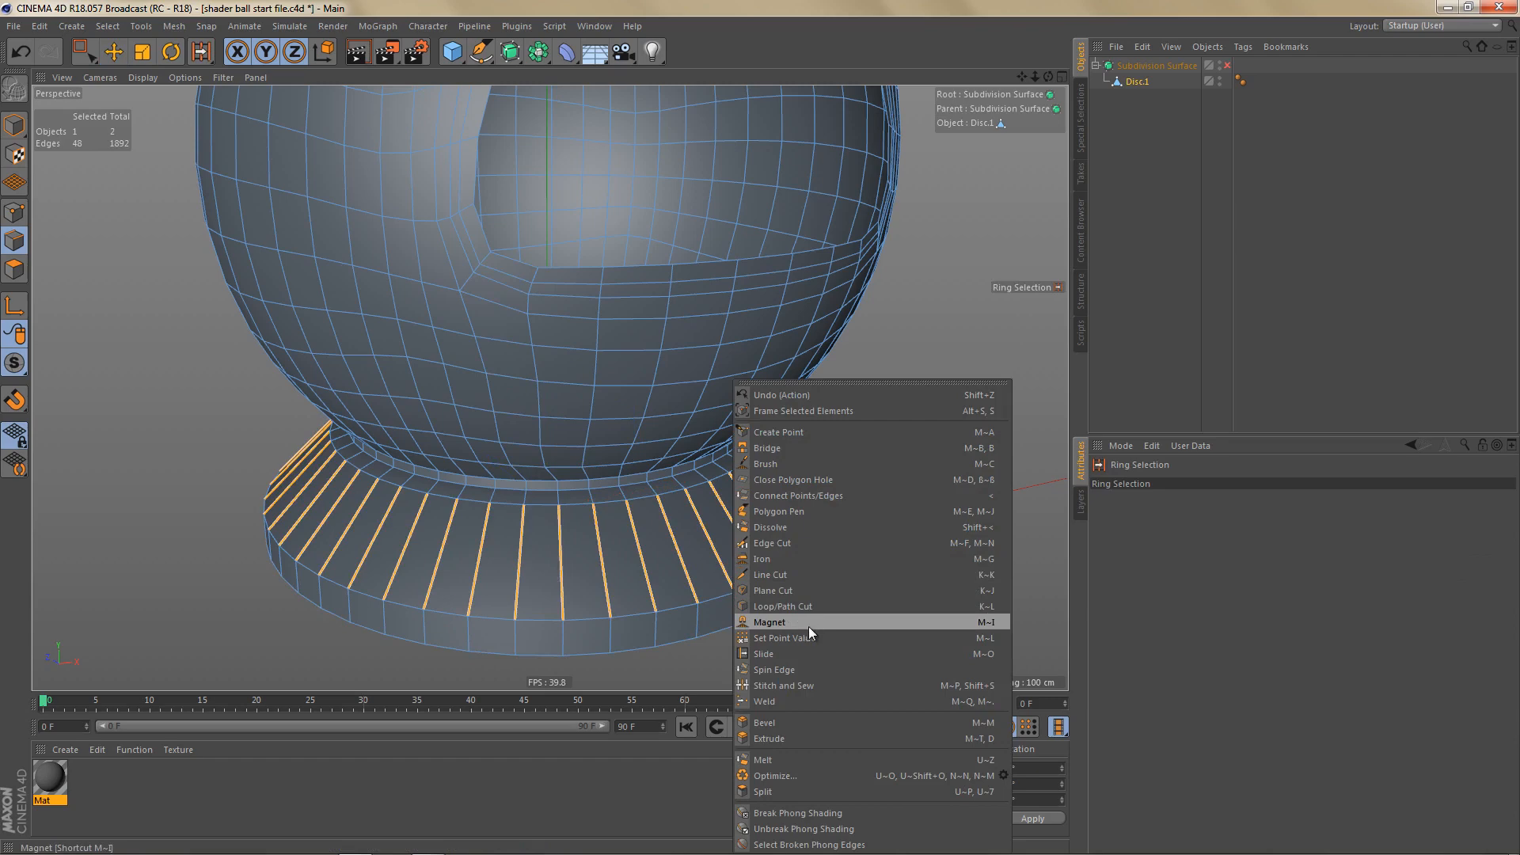
left_click(805, 541)
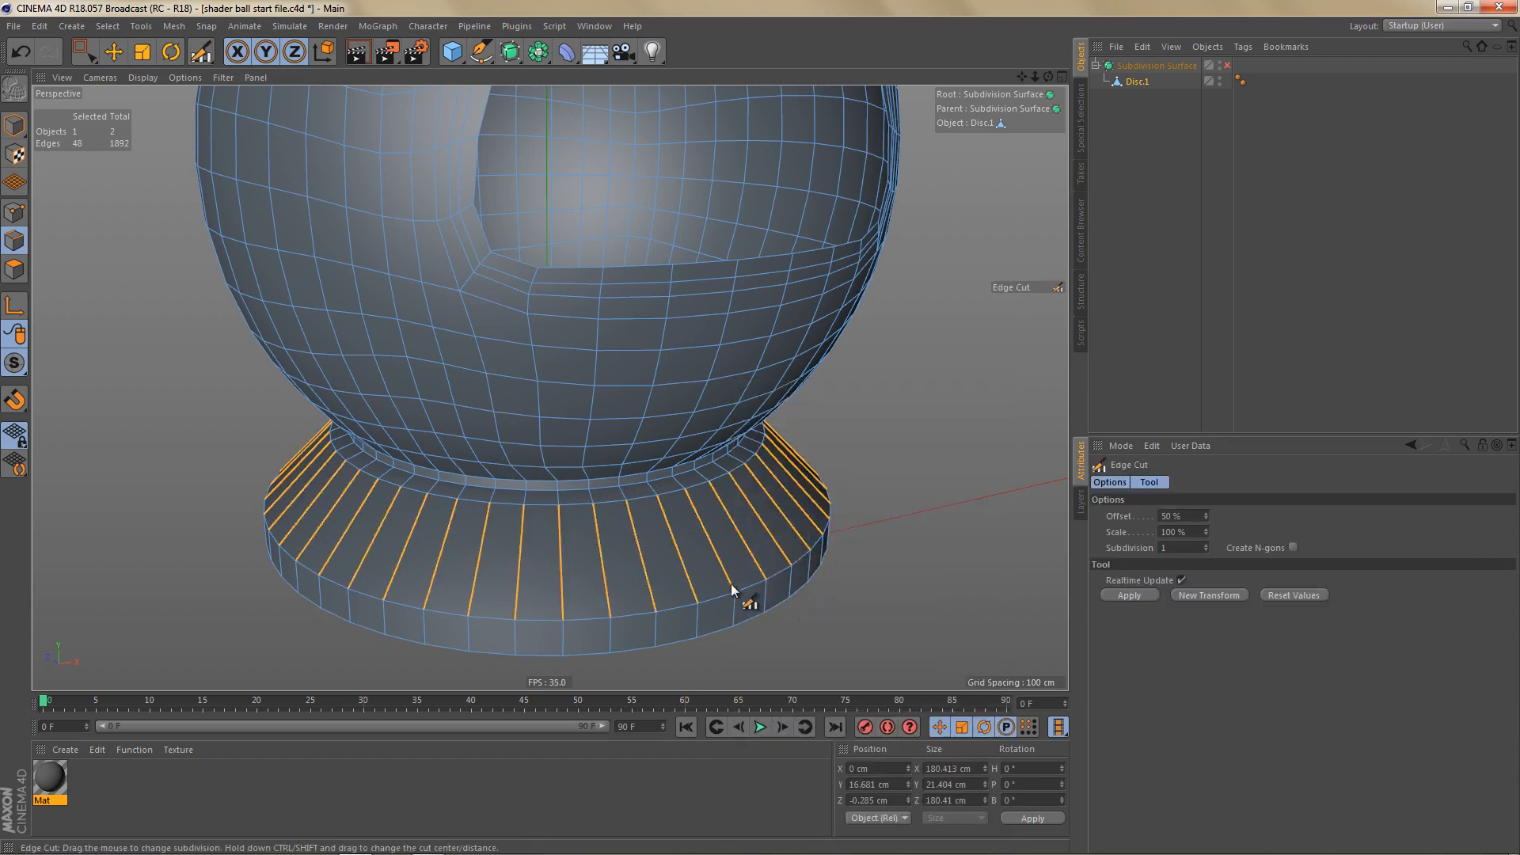
left_click(763, 433)
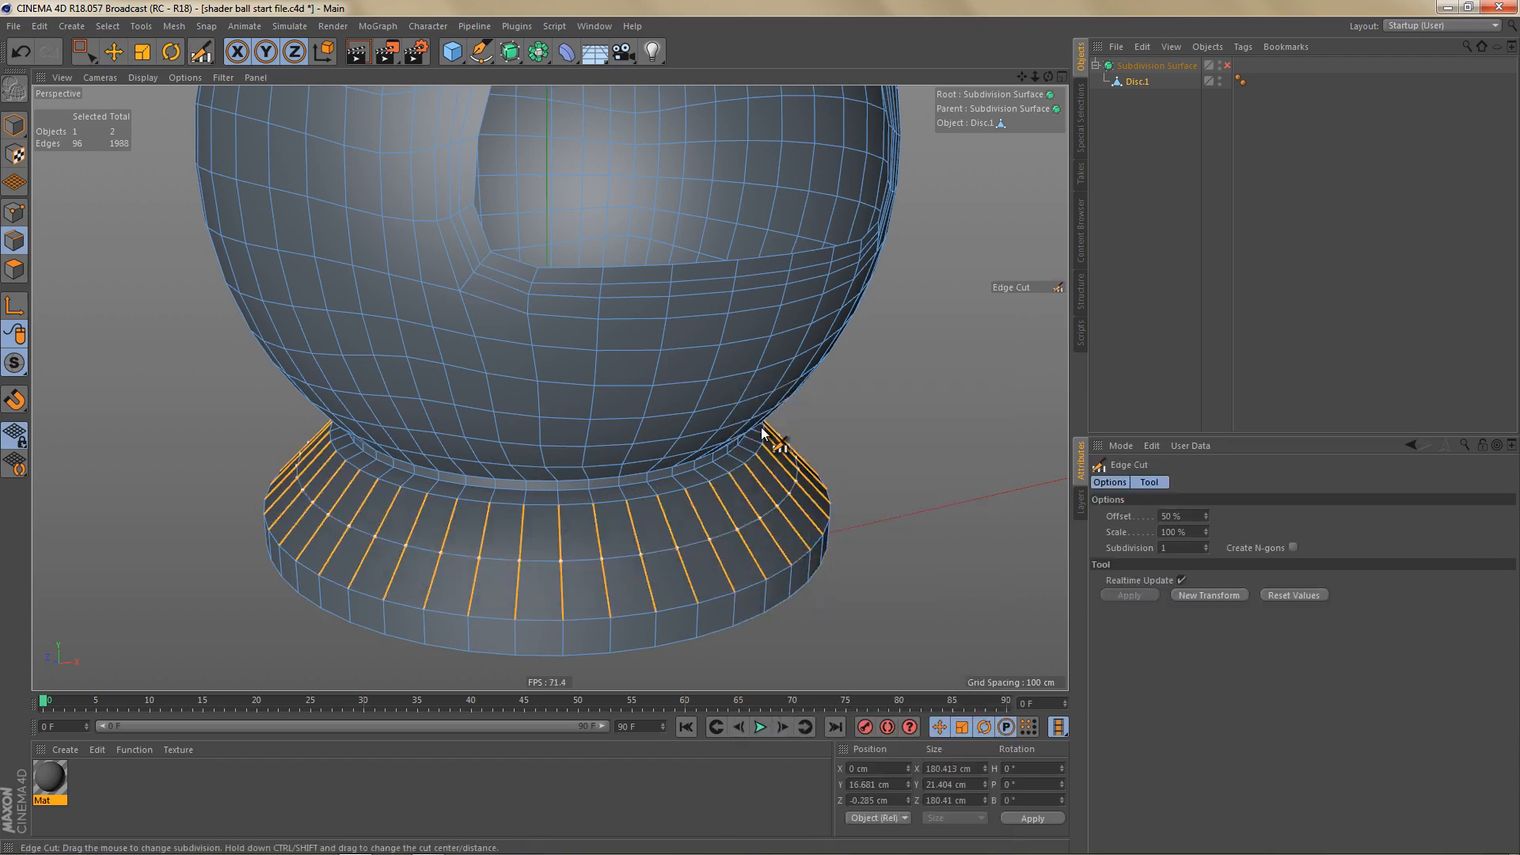
left_click_drag(762, 428, 762, 432, "ctrl")
scroll(756, 533, "down", 4)
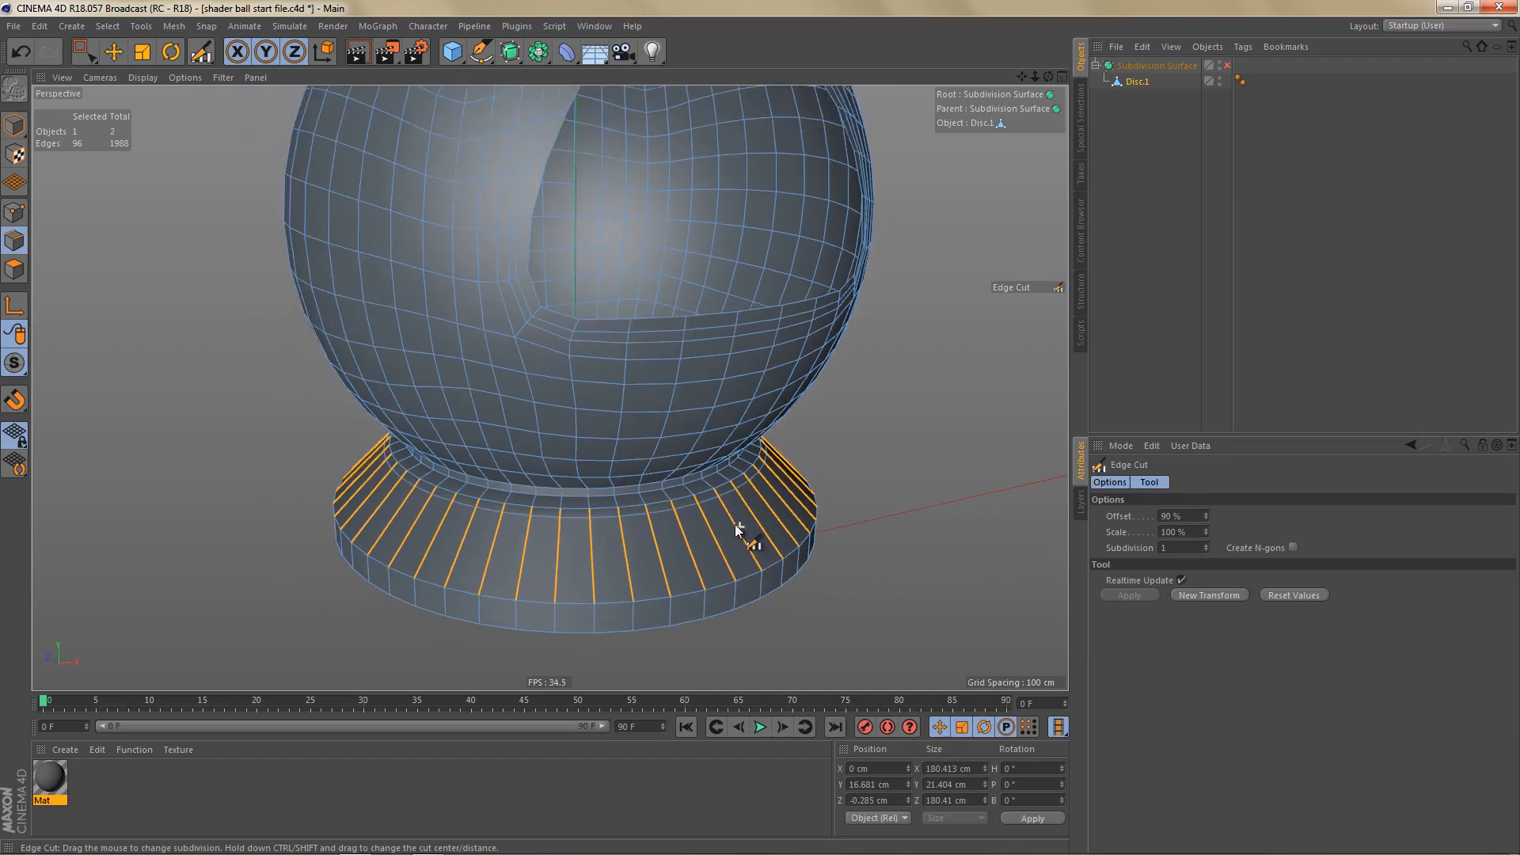
Step: Enable the Subdivision Surface and render the perspective view to check the smoothed ball and base
key("q")
scroll(715, 556, "down", 3)
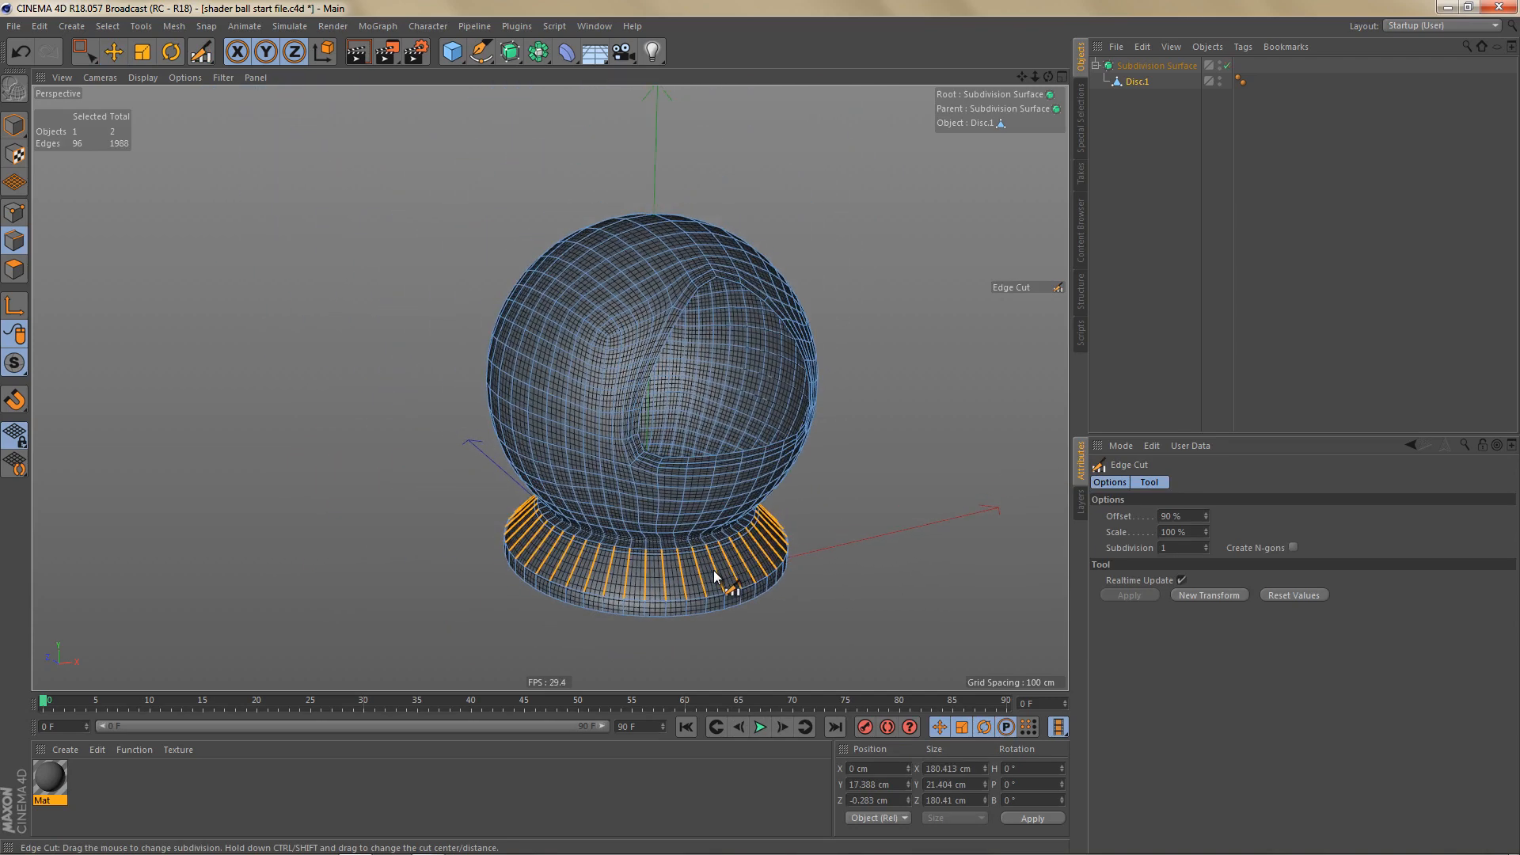
key("ctrl+r")
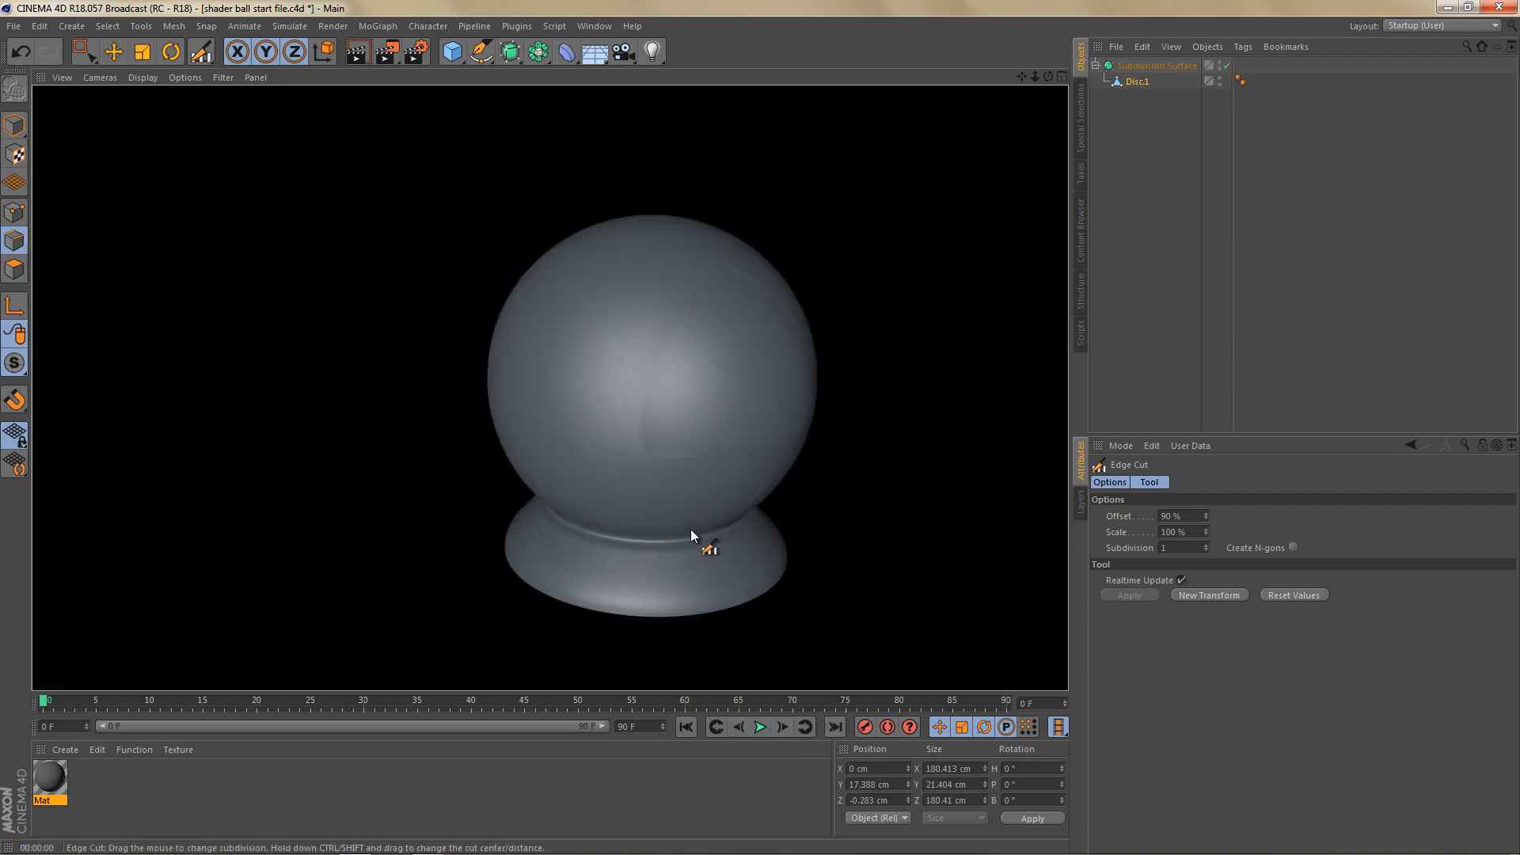
scroll(682, 518, "up", 5)
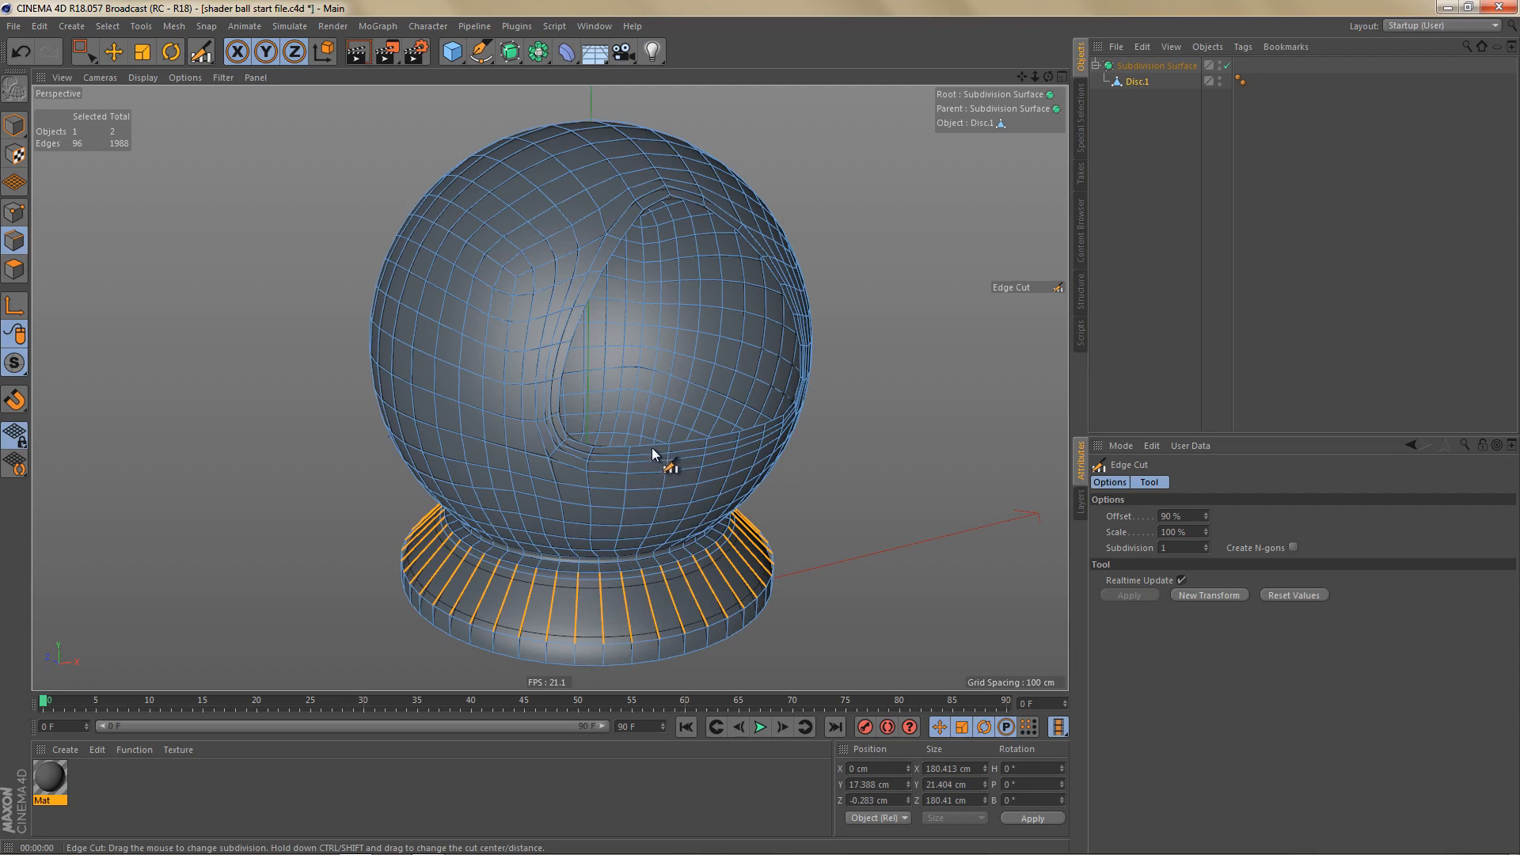
Step: Select the edge loop around the ball's opening and extrude it inward by 5 cm at a -90° edge angle
scroll(668, 475, "up", 2)
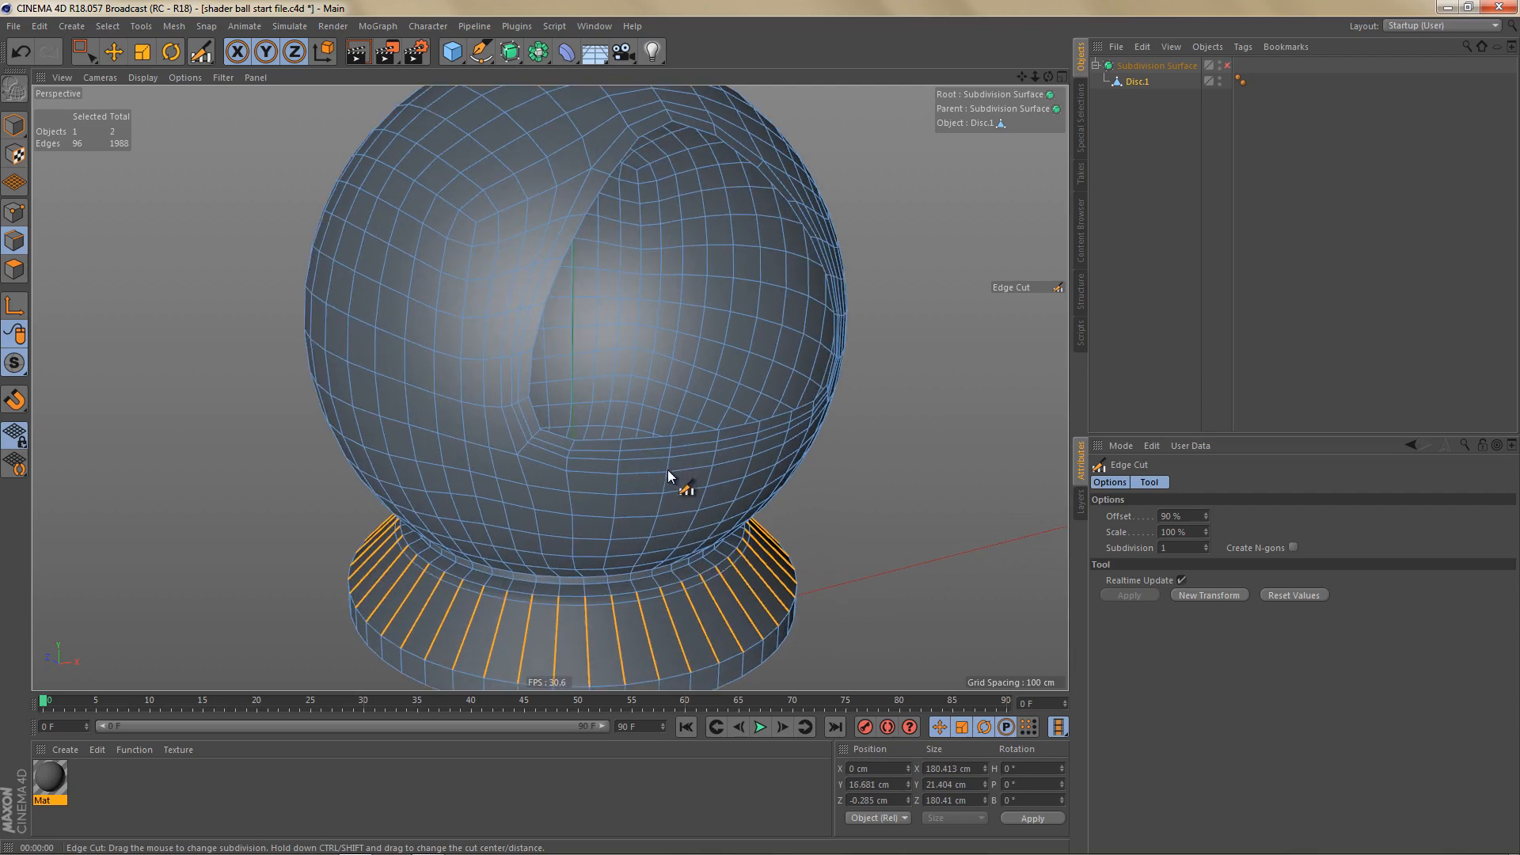
key("e")
scroll(662, 471, "up", 2)
double_click(696, 427)
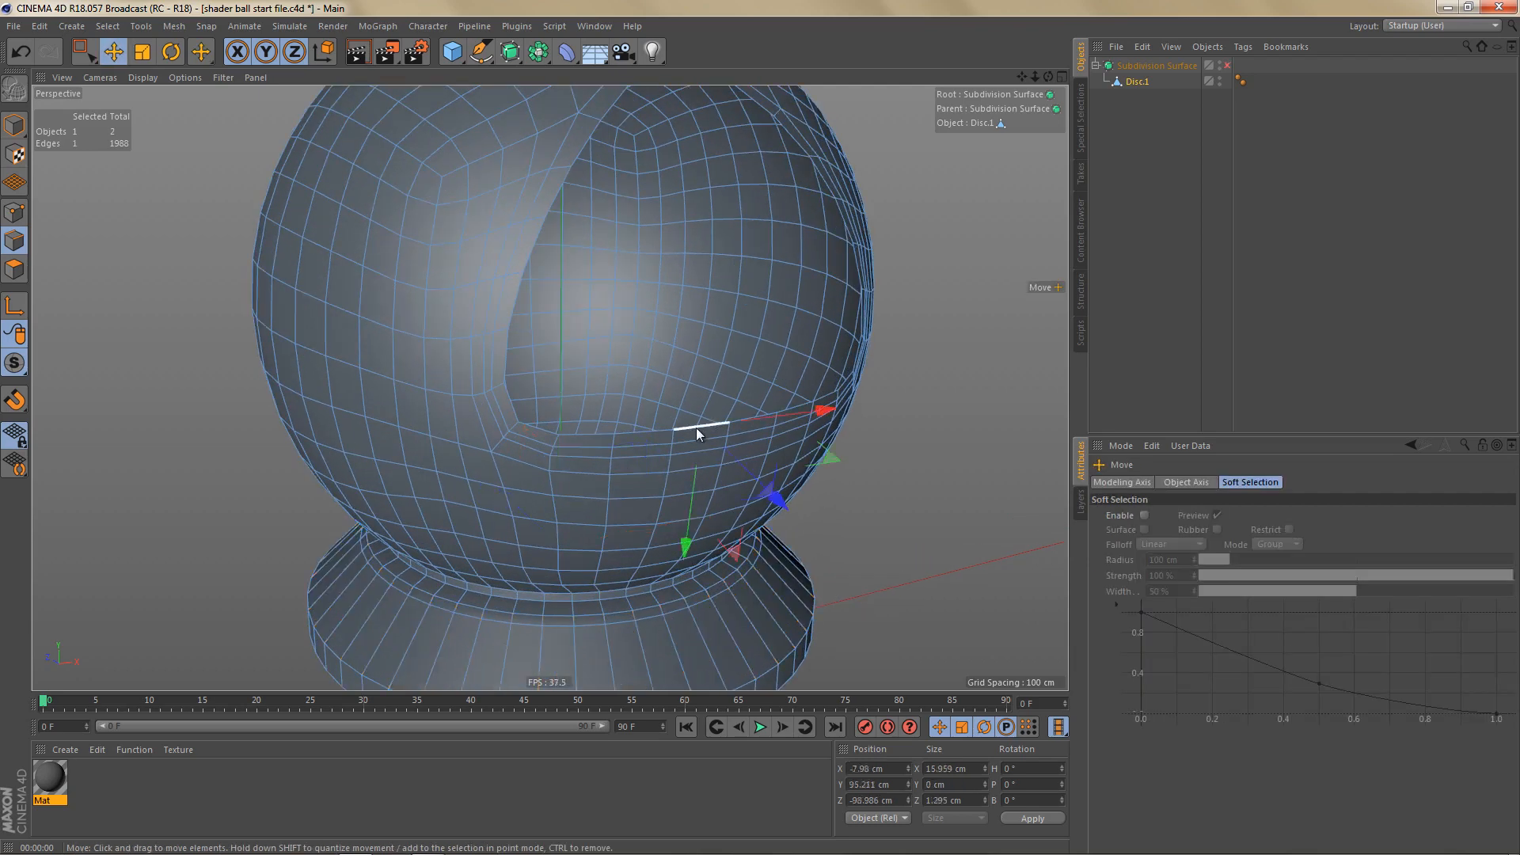
left_click_drag(752, 458, 756, 559, "alt")
key("d")
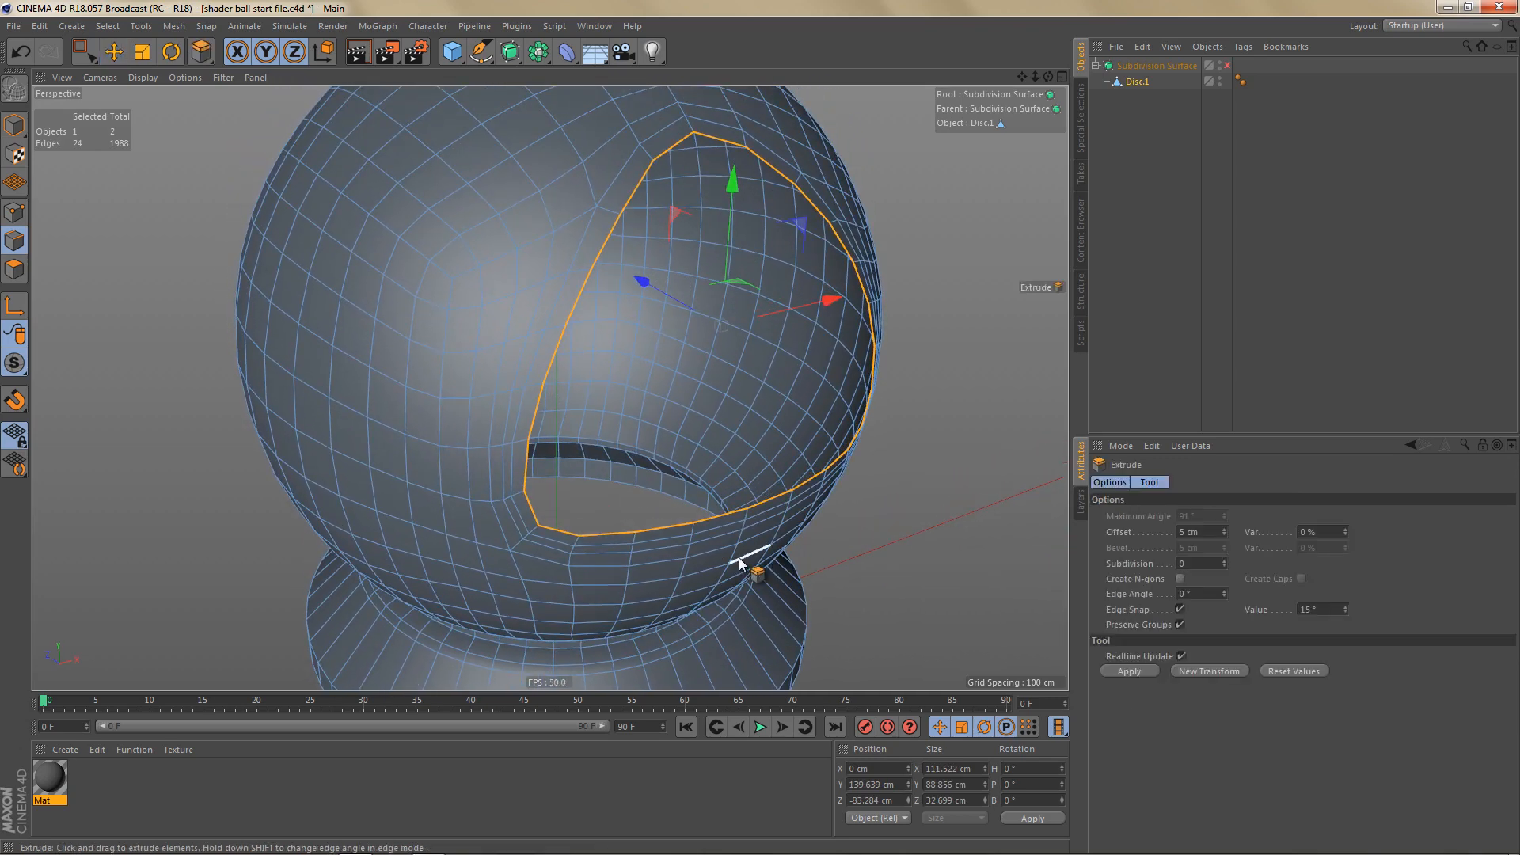
scroll(827, 511, "up", 3)
middle_click_drag(828, 510, 826, 520, "alt")
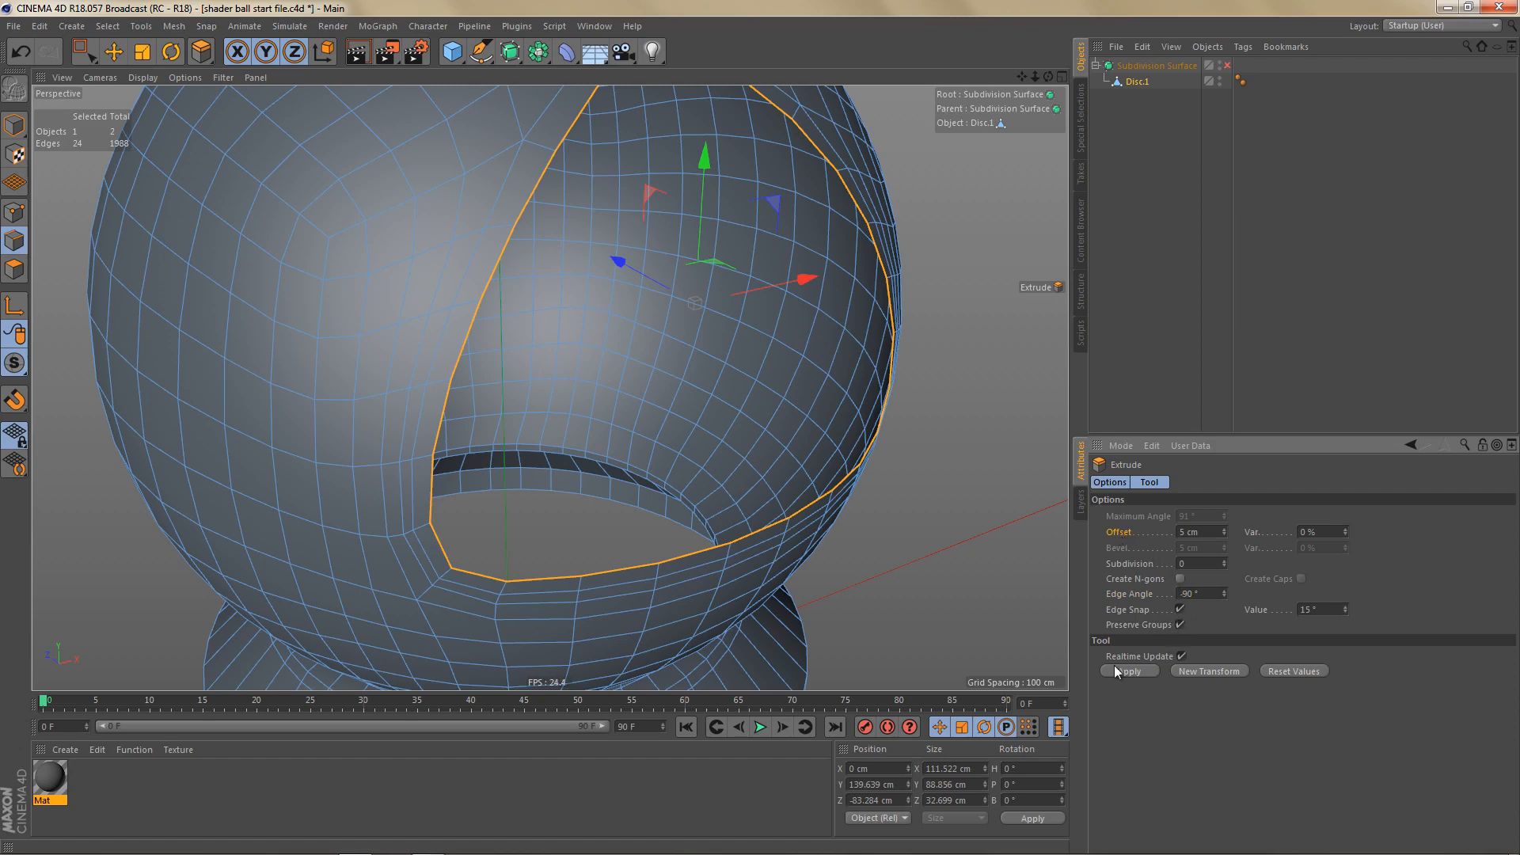
left_click(1134, 669)
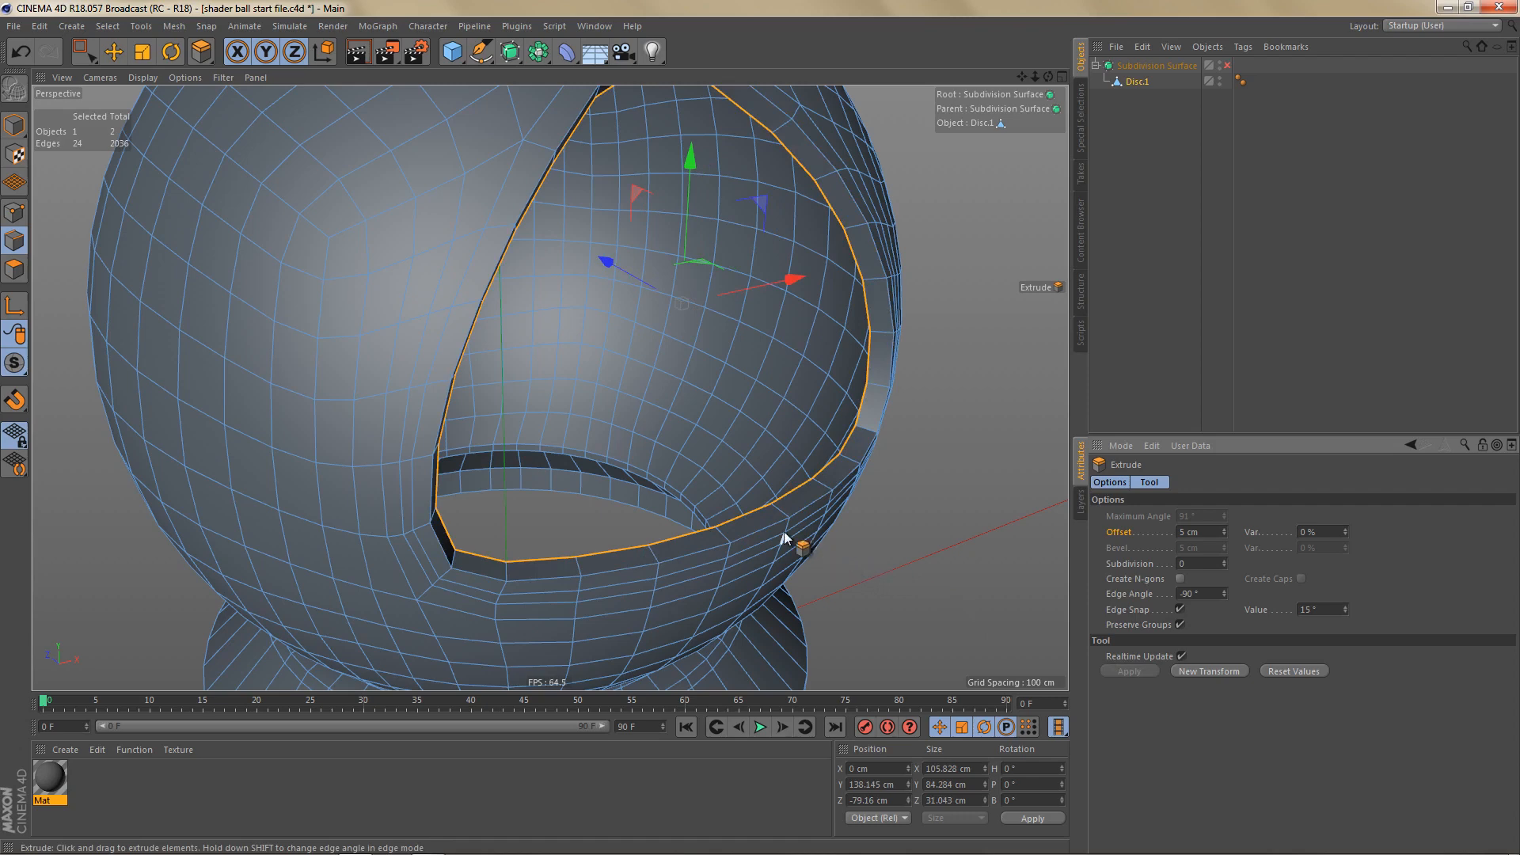
Step: Increase the opening's edge extrusion offset to 11 cm
left_click_drag(782, 532, 823, 548, "alt")
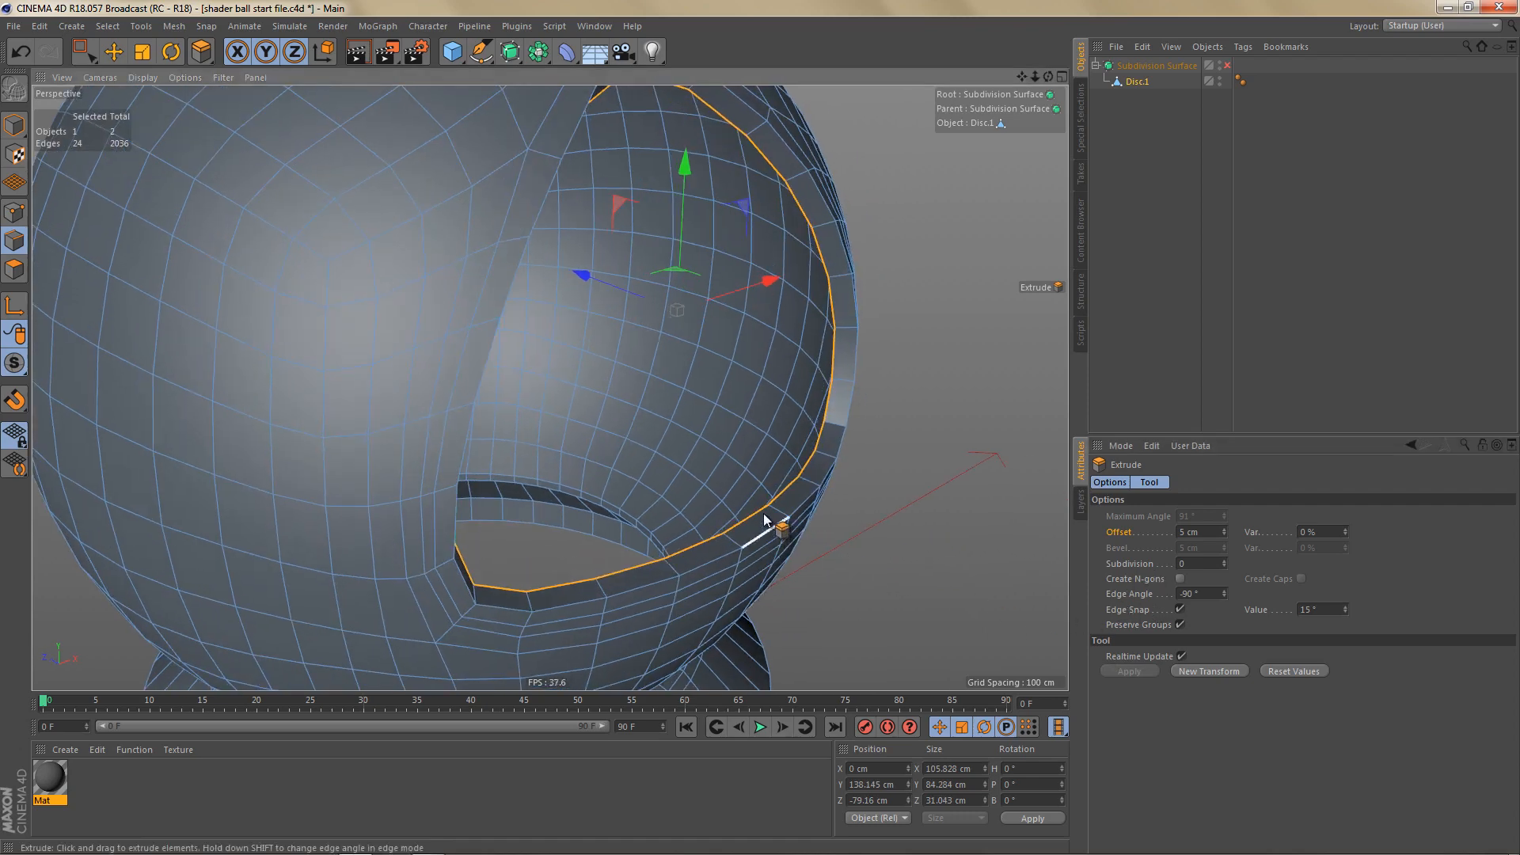
middle_click_drag(825, 469, 839, 486, "alt")
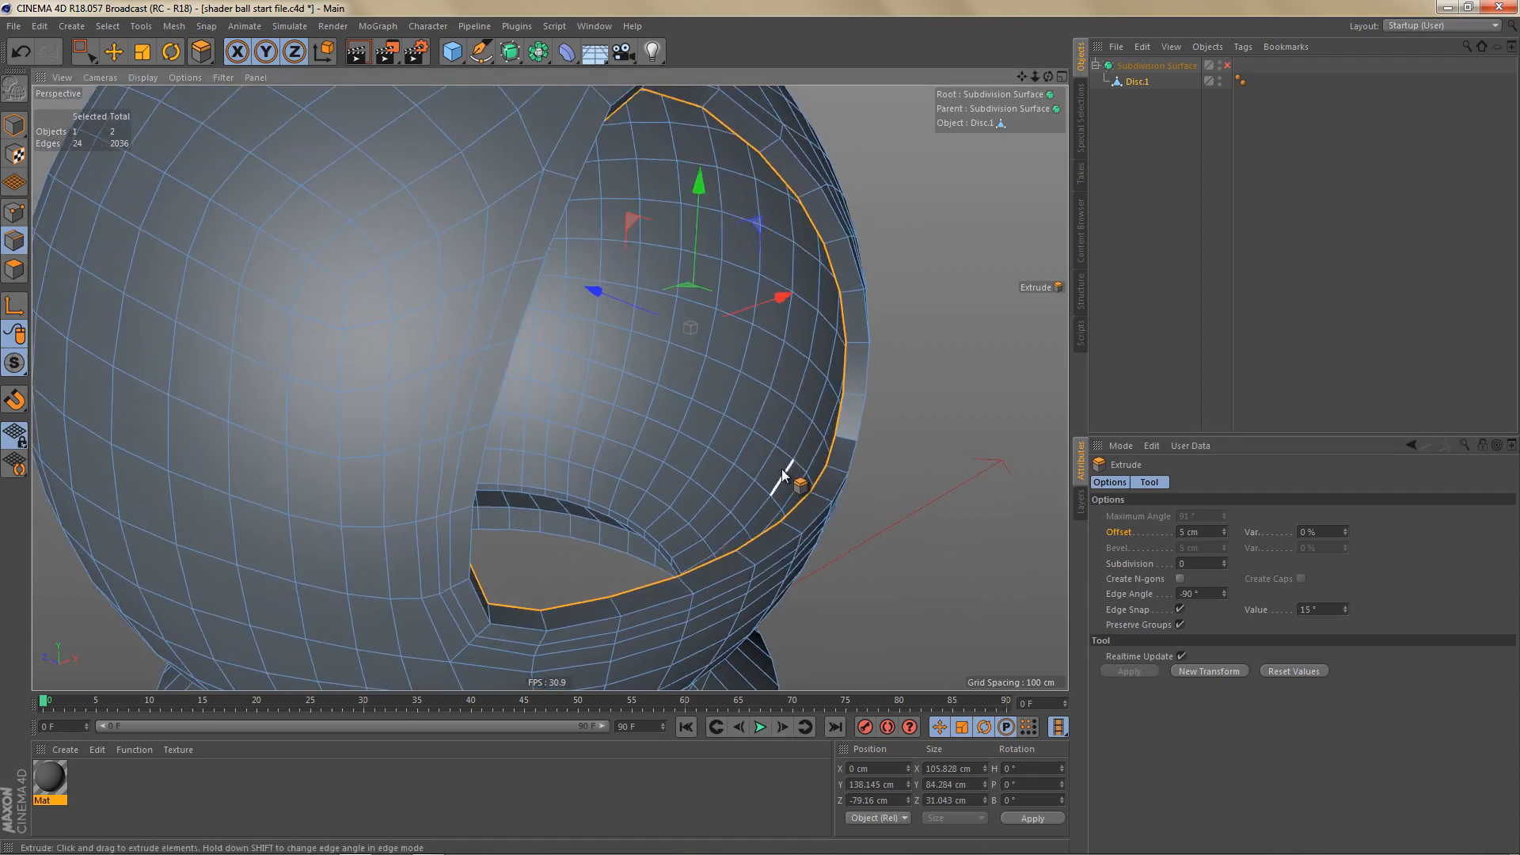
left_click_drag(828, 509, 816, 509, "alt")
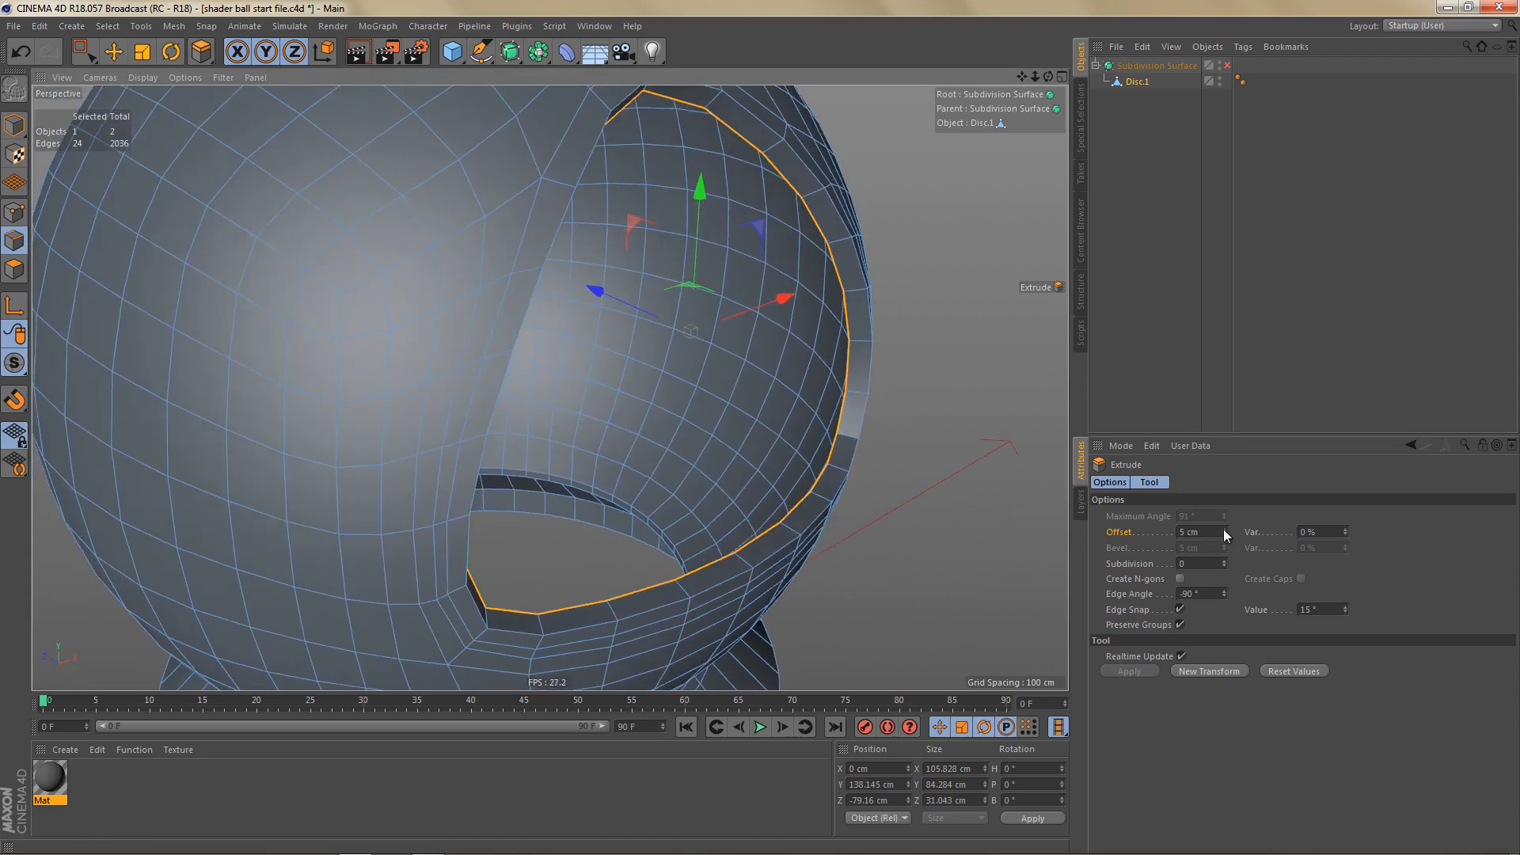
left_click_drag(1223, 529, 1223, 528)
middle_click_drag(794, 549, 805, 566, "alt")
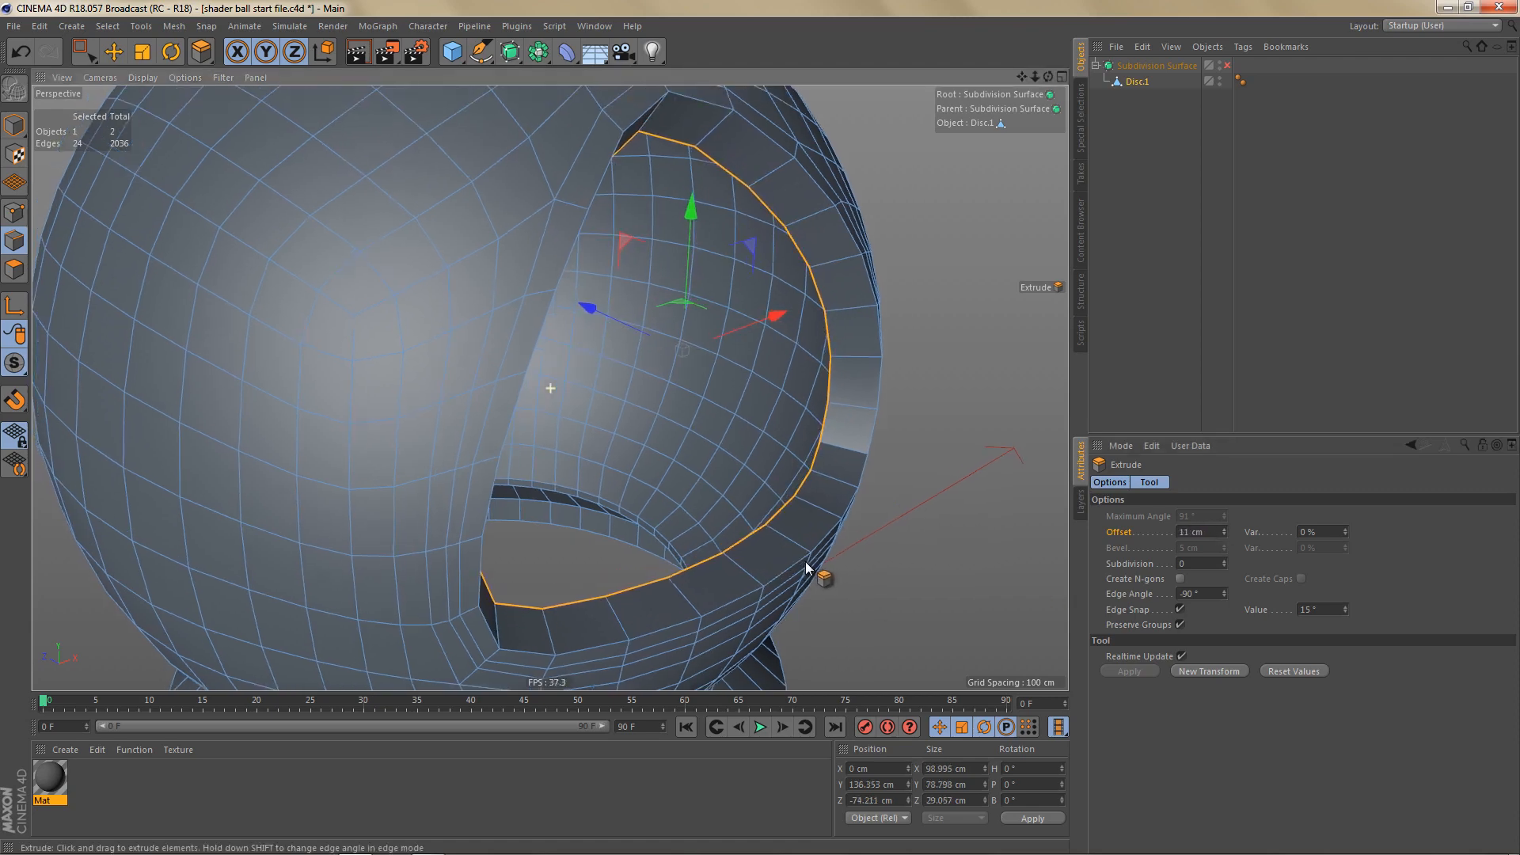
left_click_drag(805, 566, 810, 560, "alt")
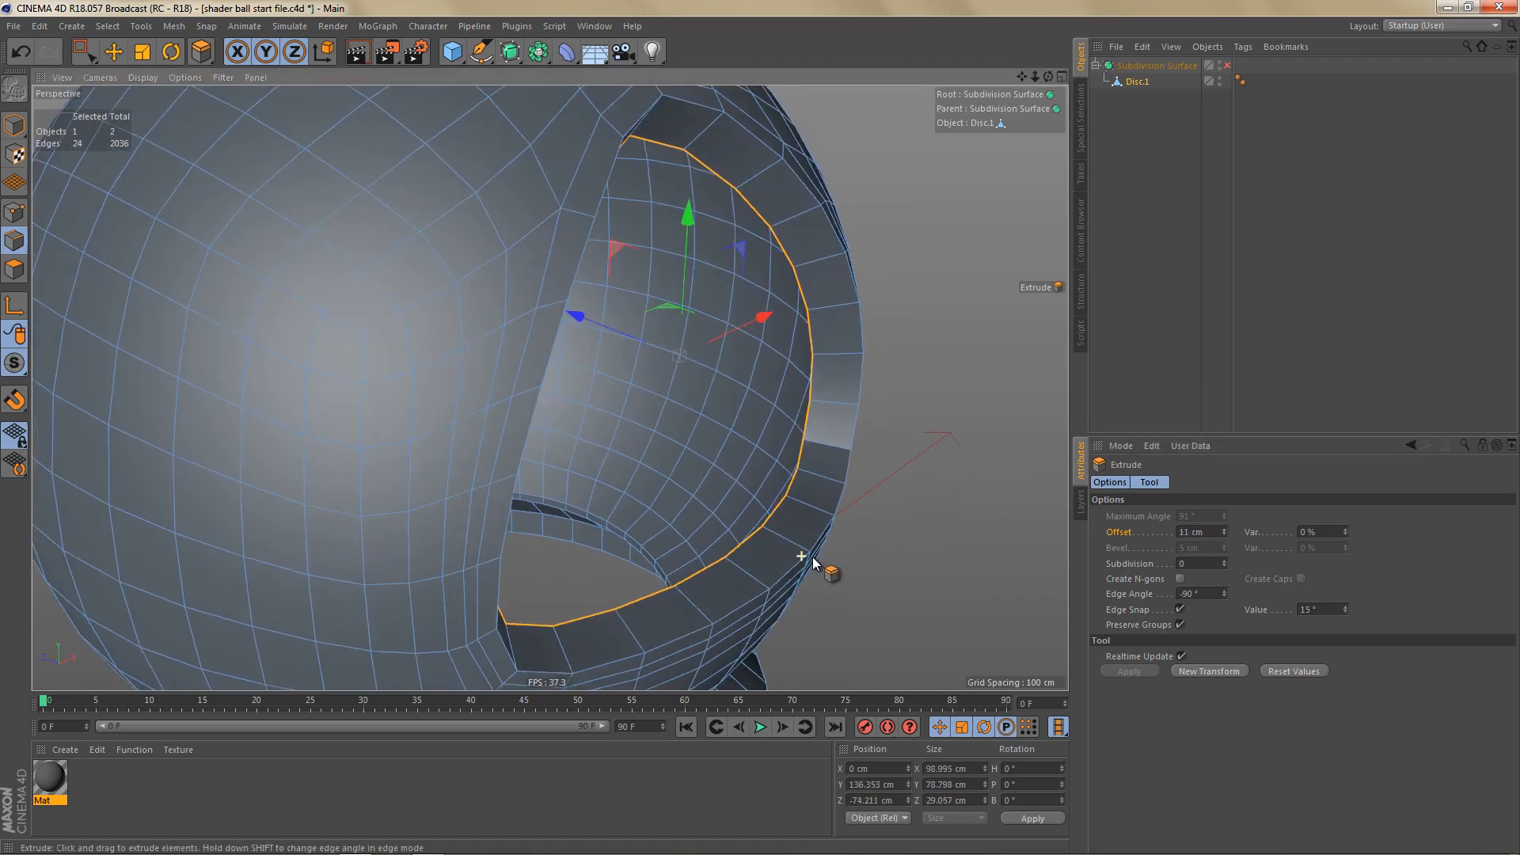
Step: Extrude the opening's inner edge loop a second time with the 11 cm offset and -90° edge angle
left_click(1198, 670)
left_click_drag(780, 536, 769, 494, "alt")
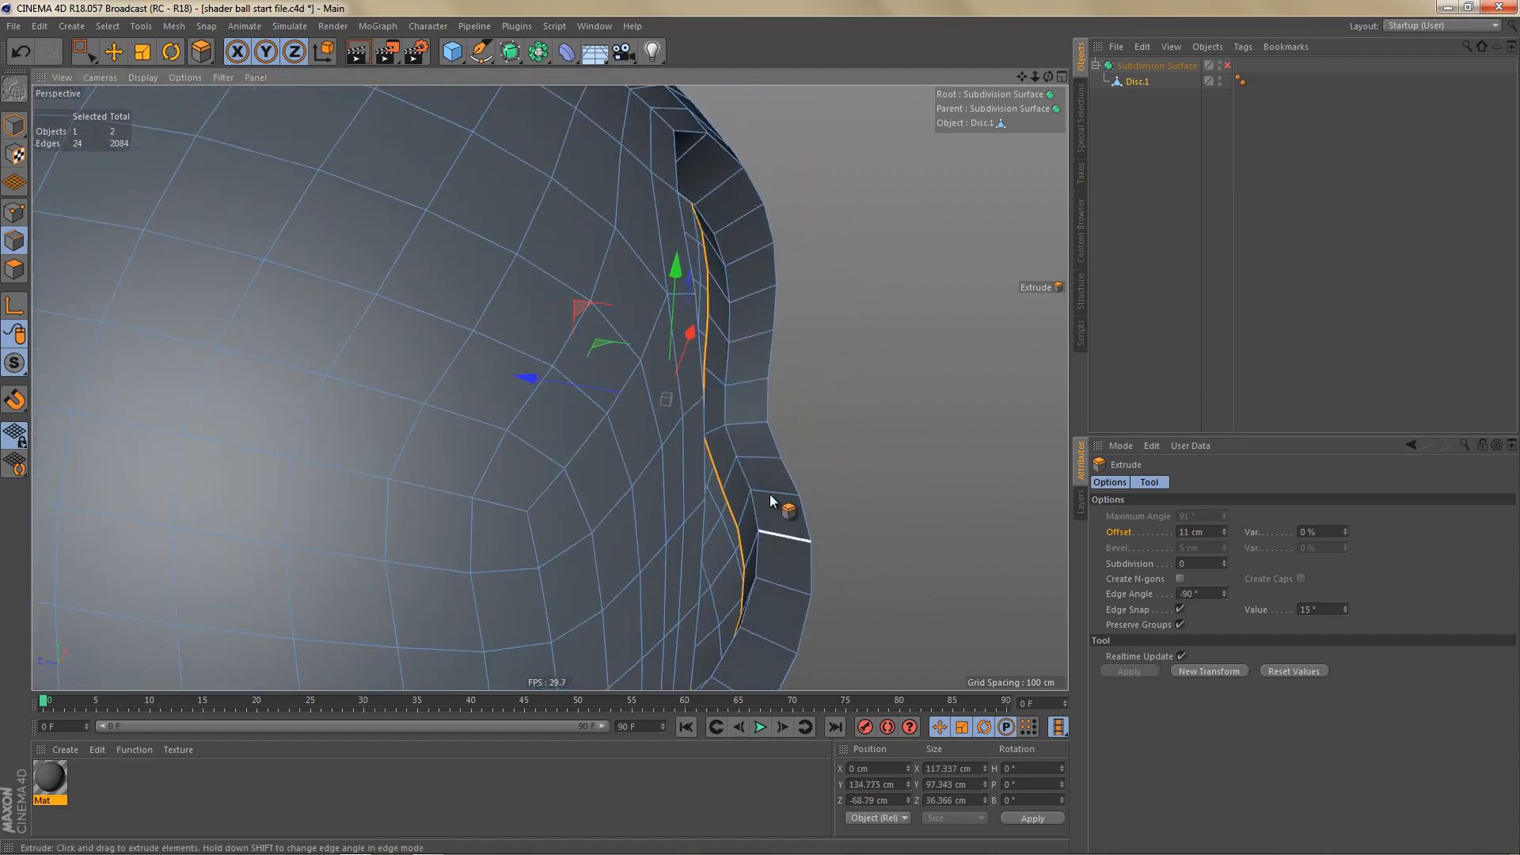
left_click_drag(766, 546, 723, 545, "alt")
right_click_drag(794, 547, 809, 547, "alt")
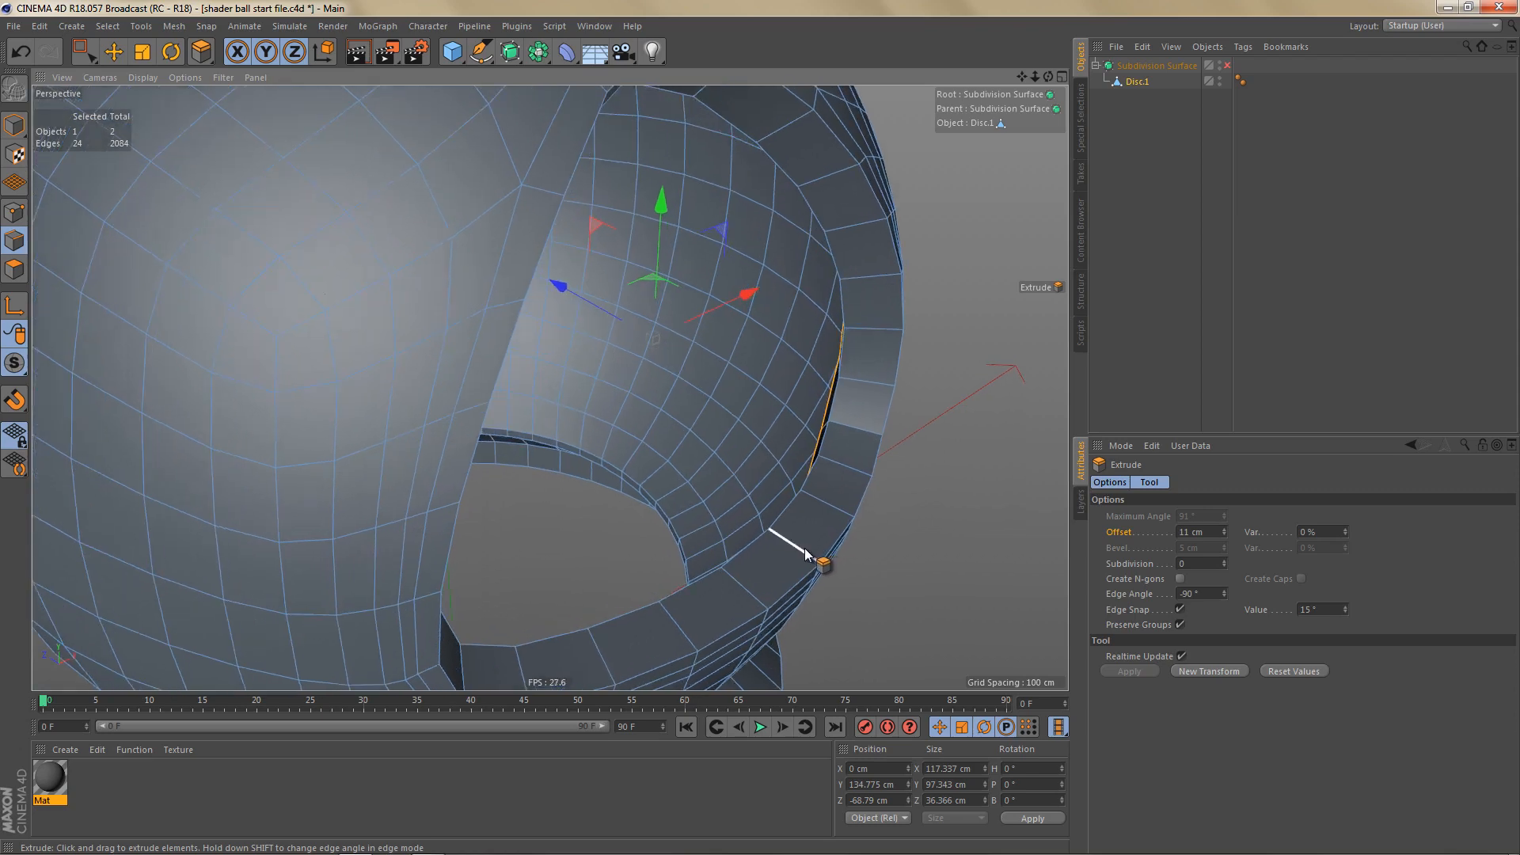
Step: Bevel the inner corner edge loop of the opening's rim in Solid mode with a fixed-distance offset of 2.5 cm
key("e")
left_click_drag(790, 505, 868, 518, "alt")
right_click(869, 518)
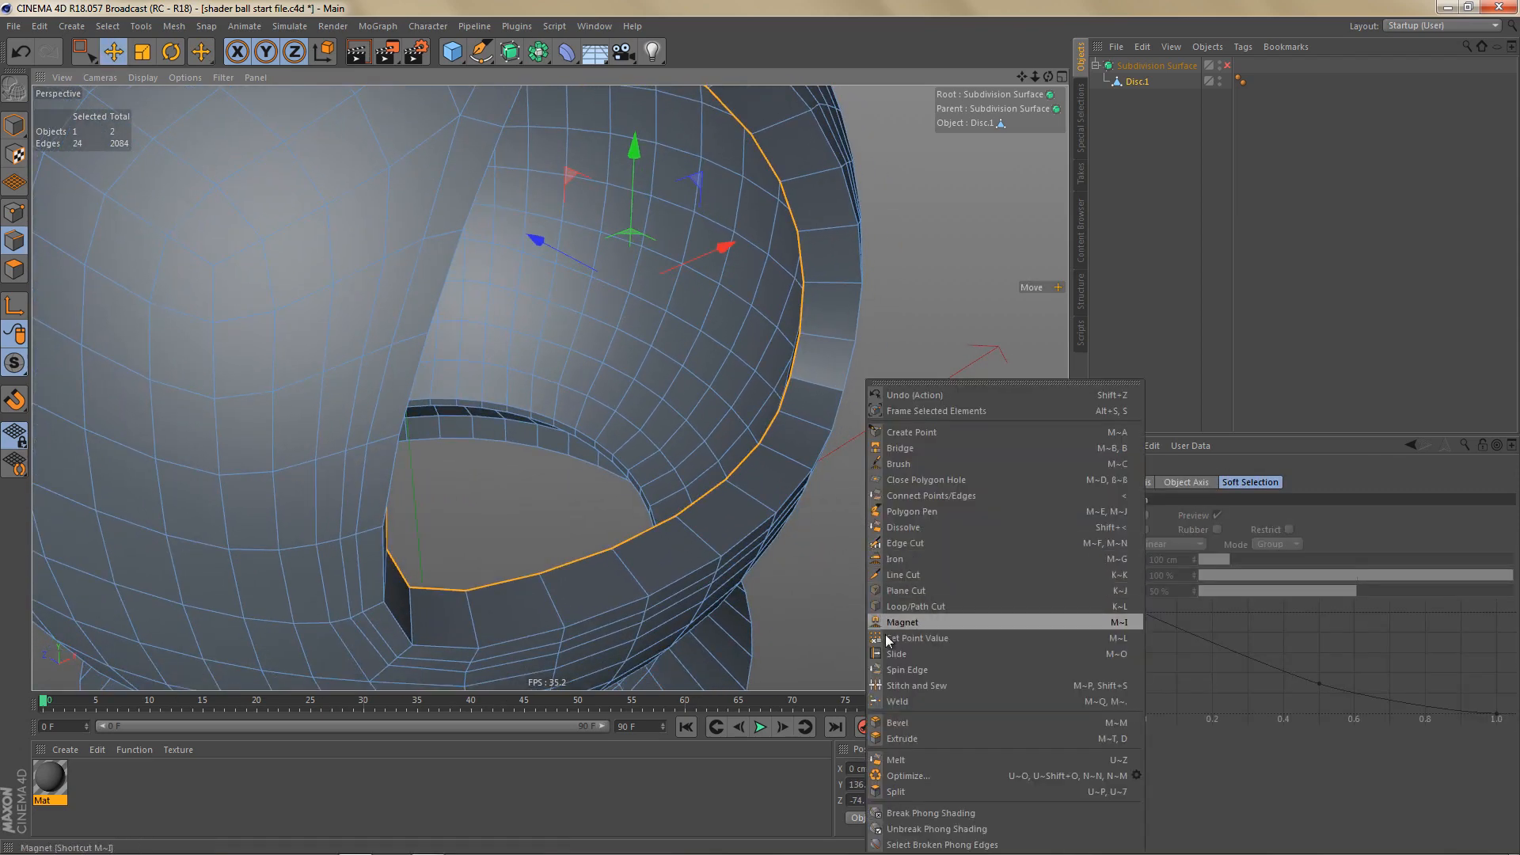
left_click(896, 722)
left_click_drag(904, 510, 963, 506, "alt")
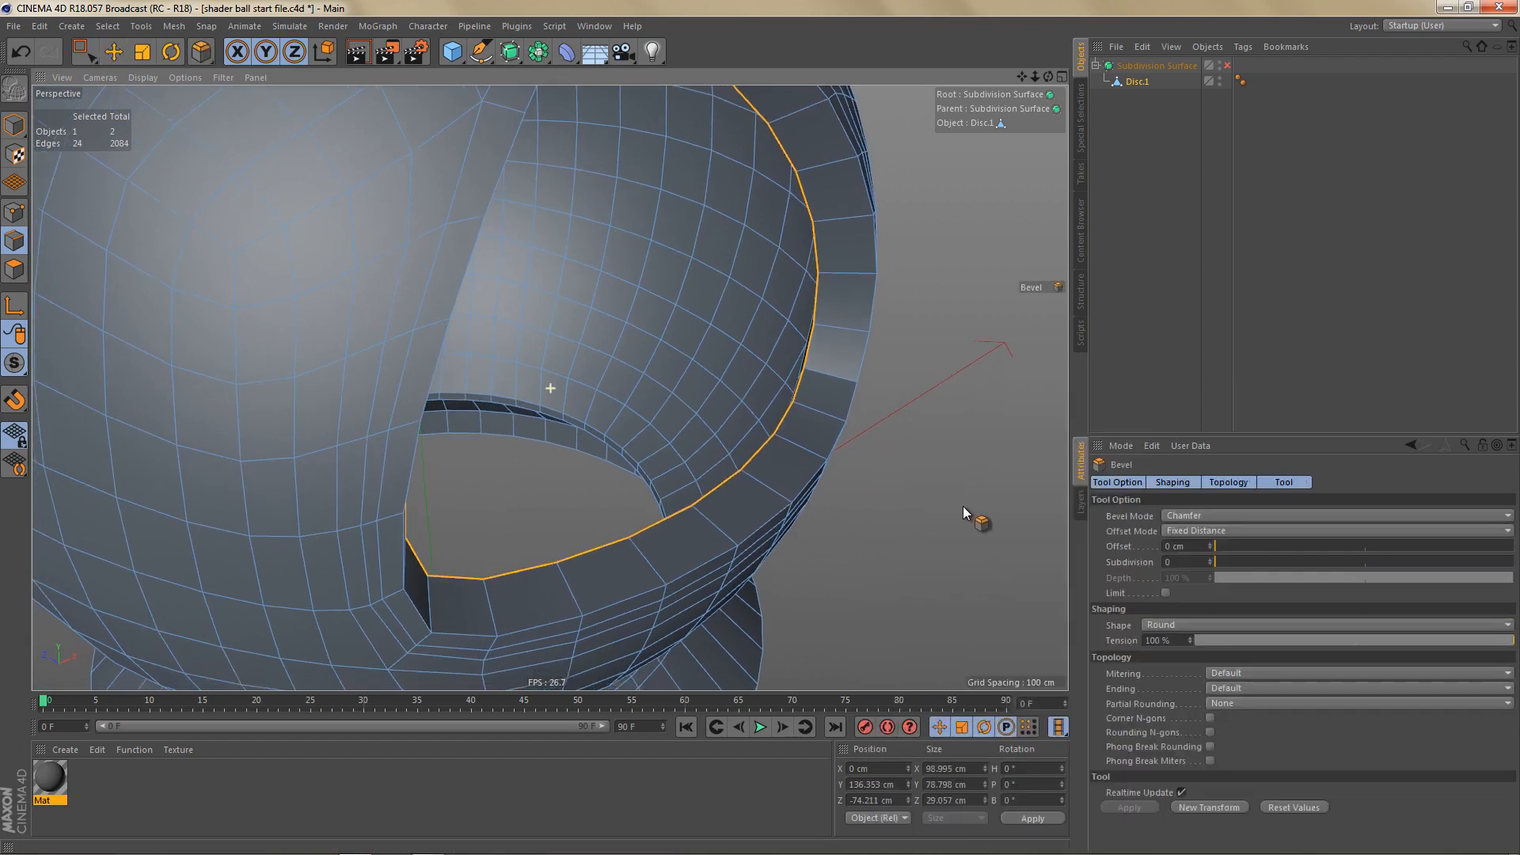
left_click(1192, 515)
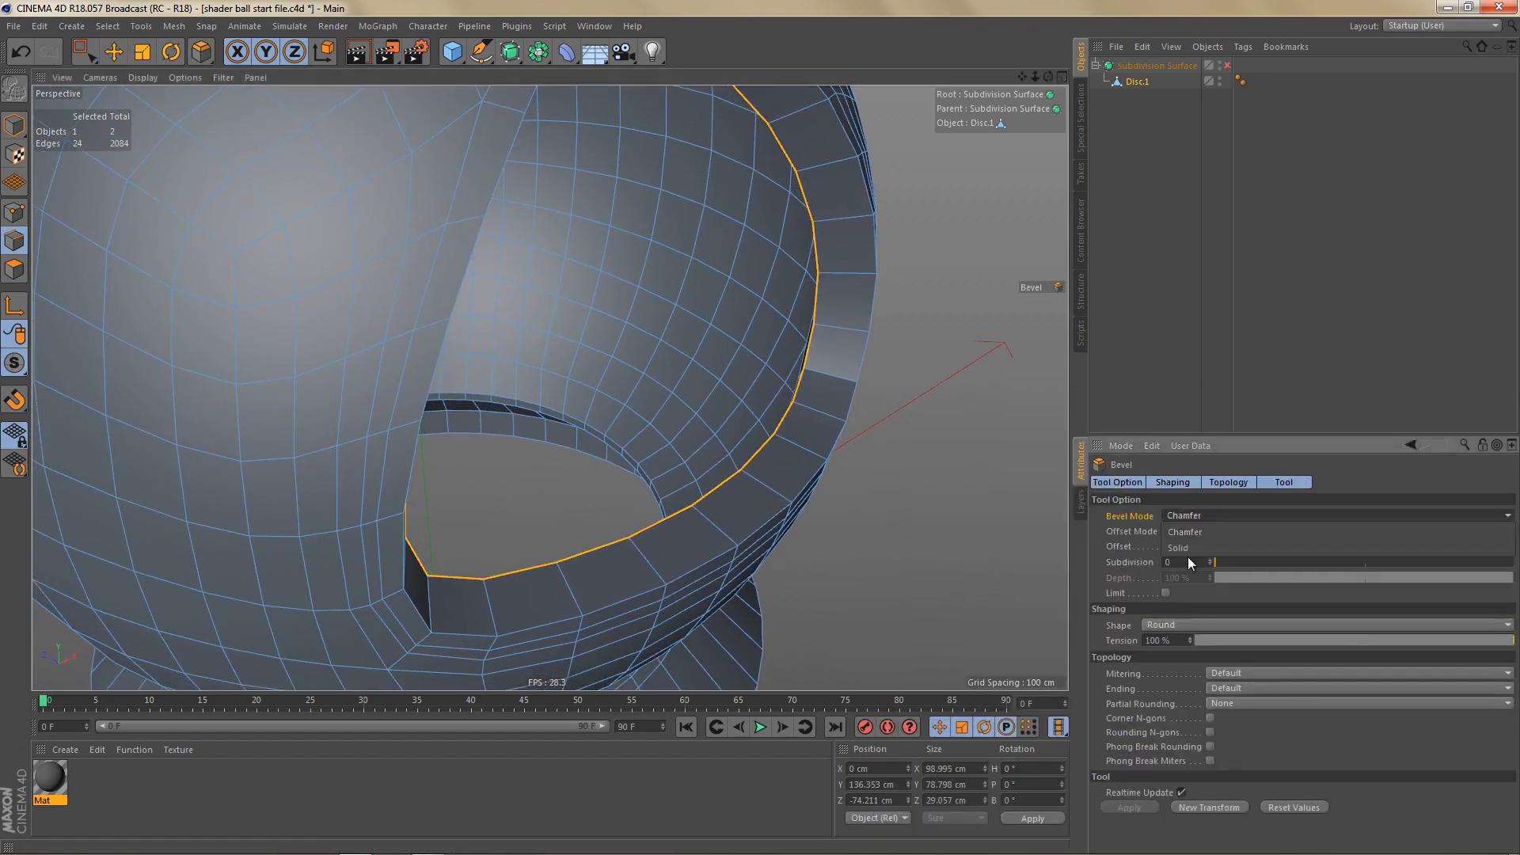
left_click(1197, 548)
left_click_drag(765, 501, 825, 515, "alt")
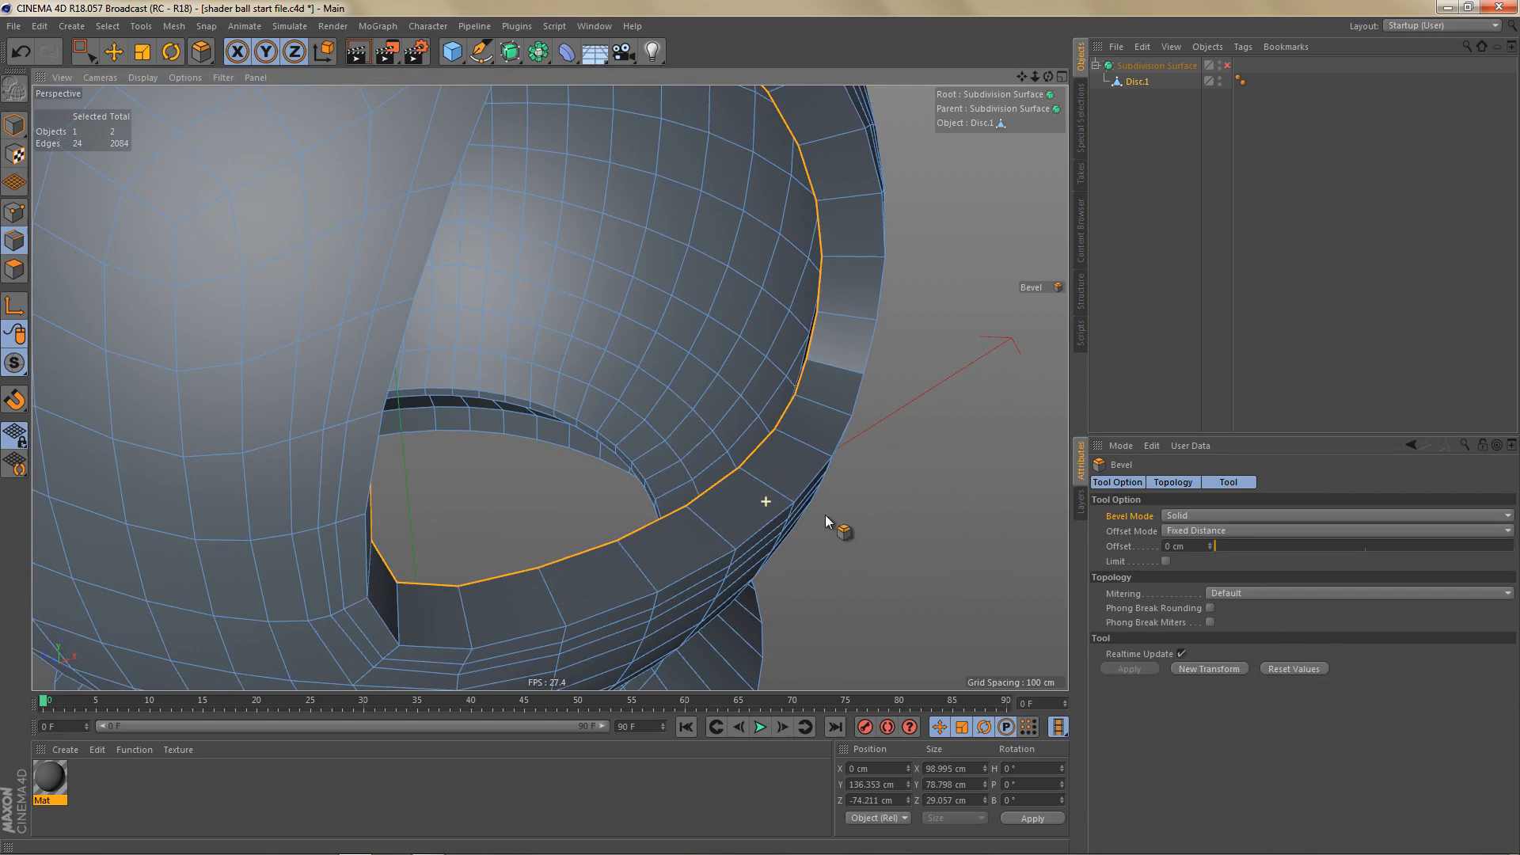
left_click(1210, 544)
left_click(1209, 544)
left_click(1209, 544)
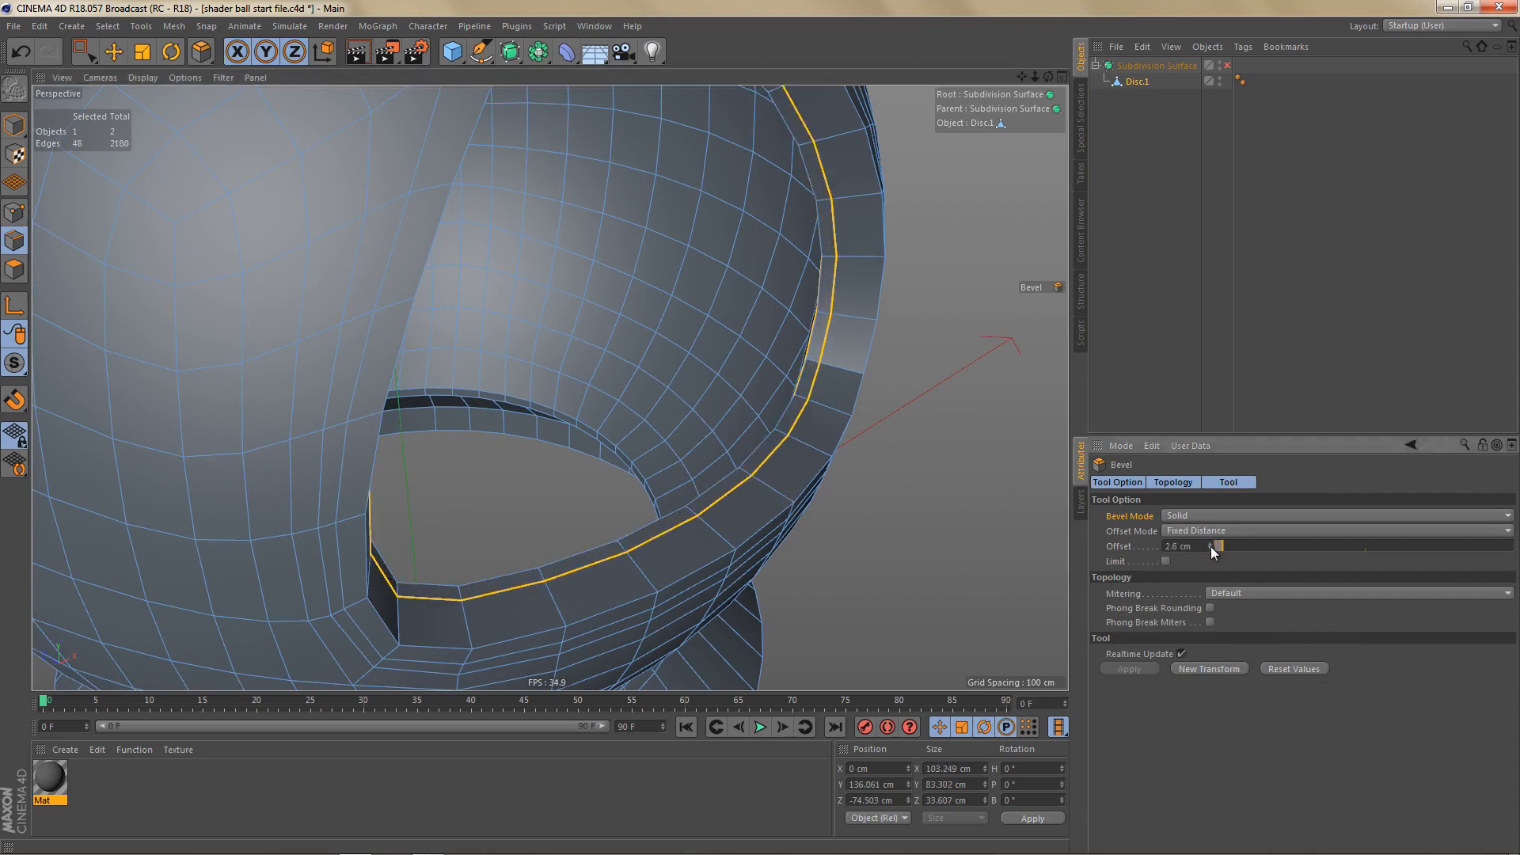
left_click_drag(757, 559, 749, 554, "alt")
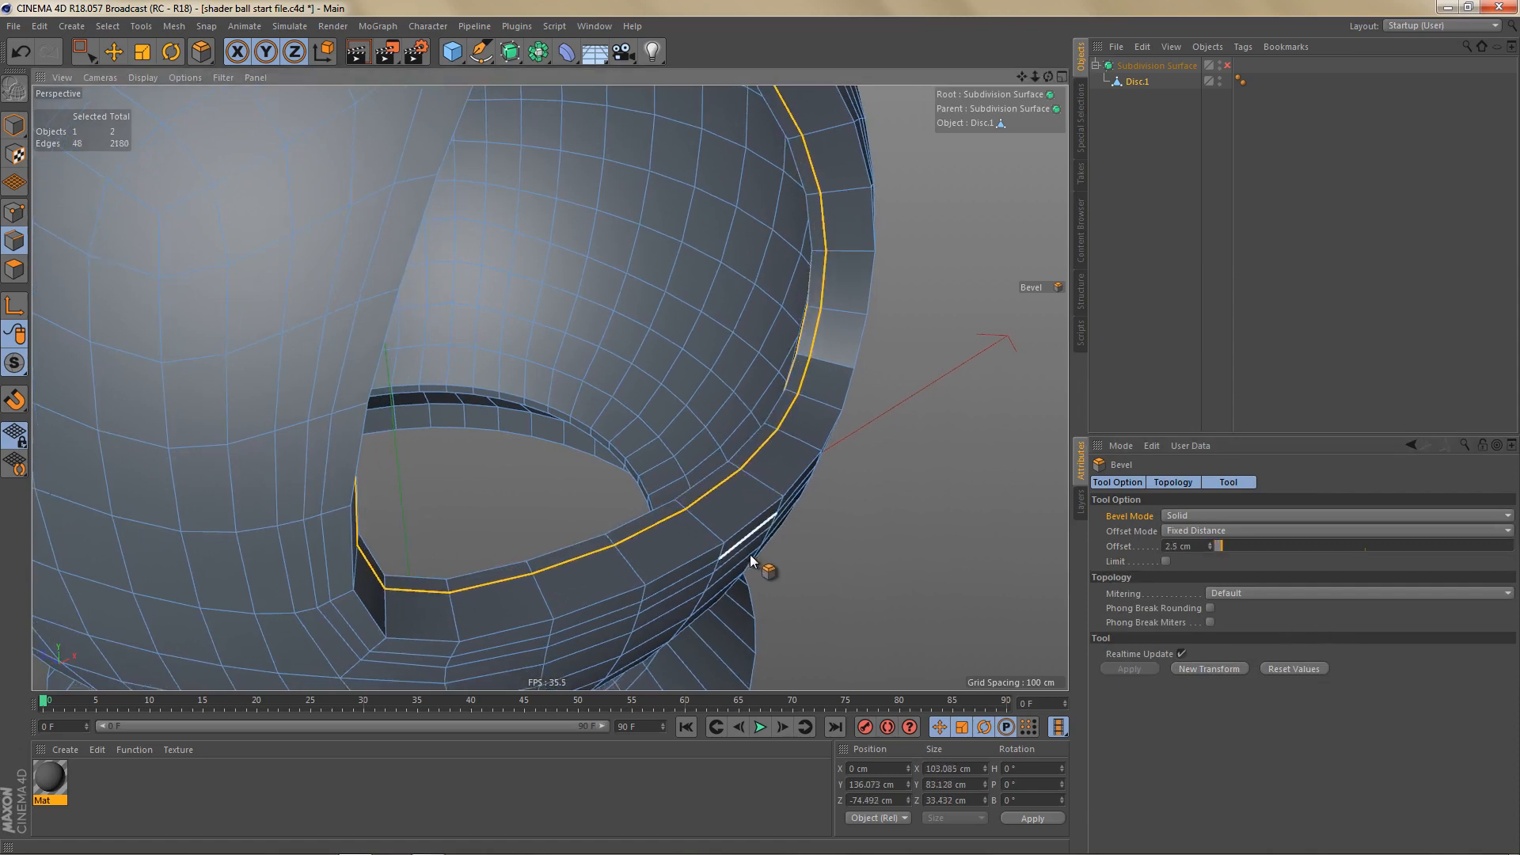
Step: Ring-select the short edges across the opening's rim and cut a new loop near the outer edge at 72% offset
key("u")
key("b")
left_click(762, 478)
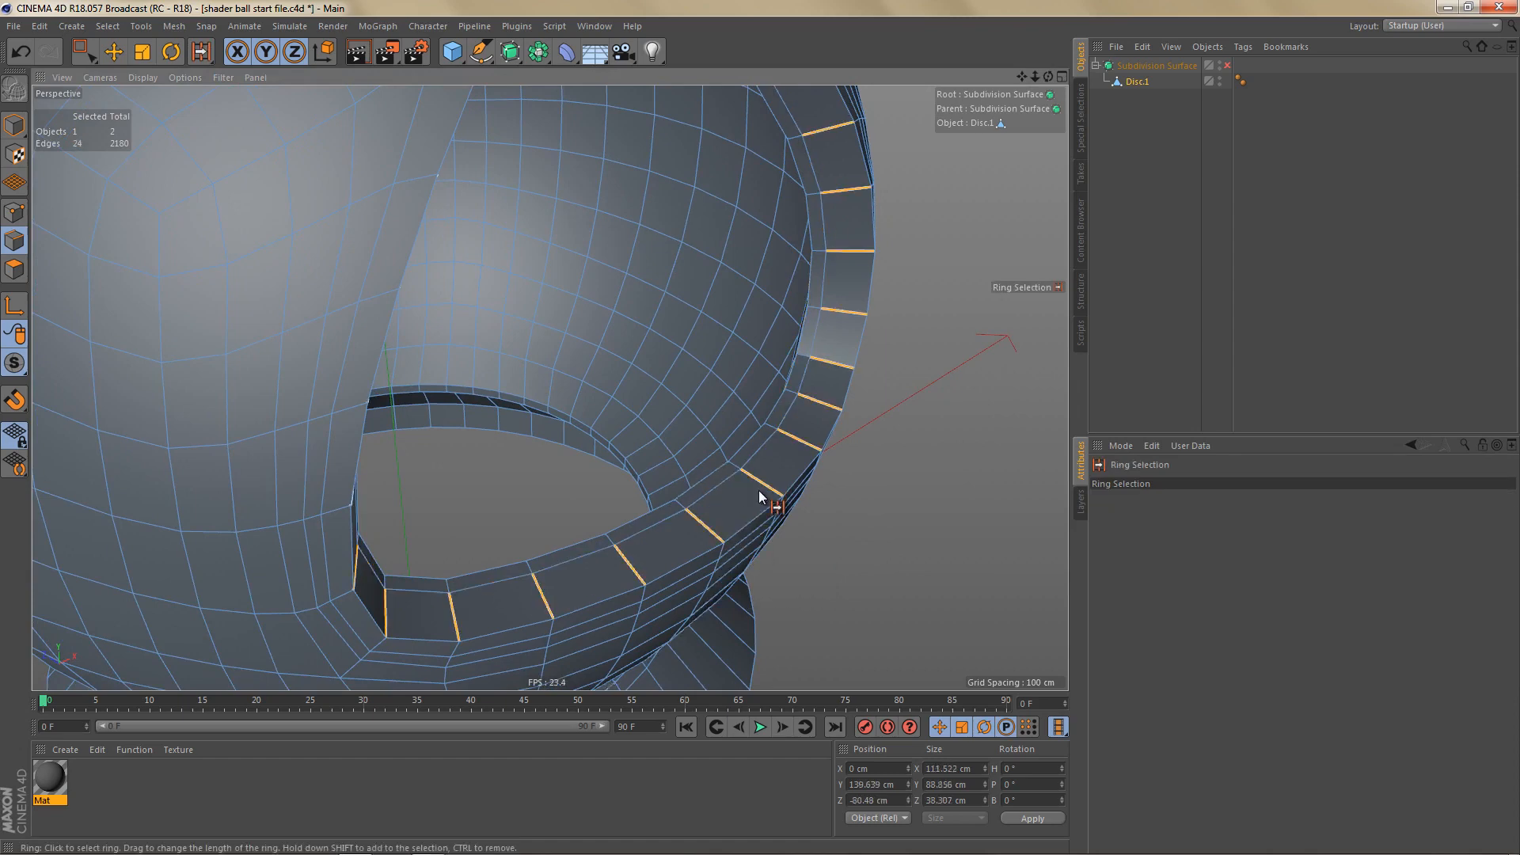
key("m")
key("f")
left_click_drag(756, 489, 762, 427, "ctrl")
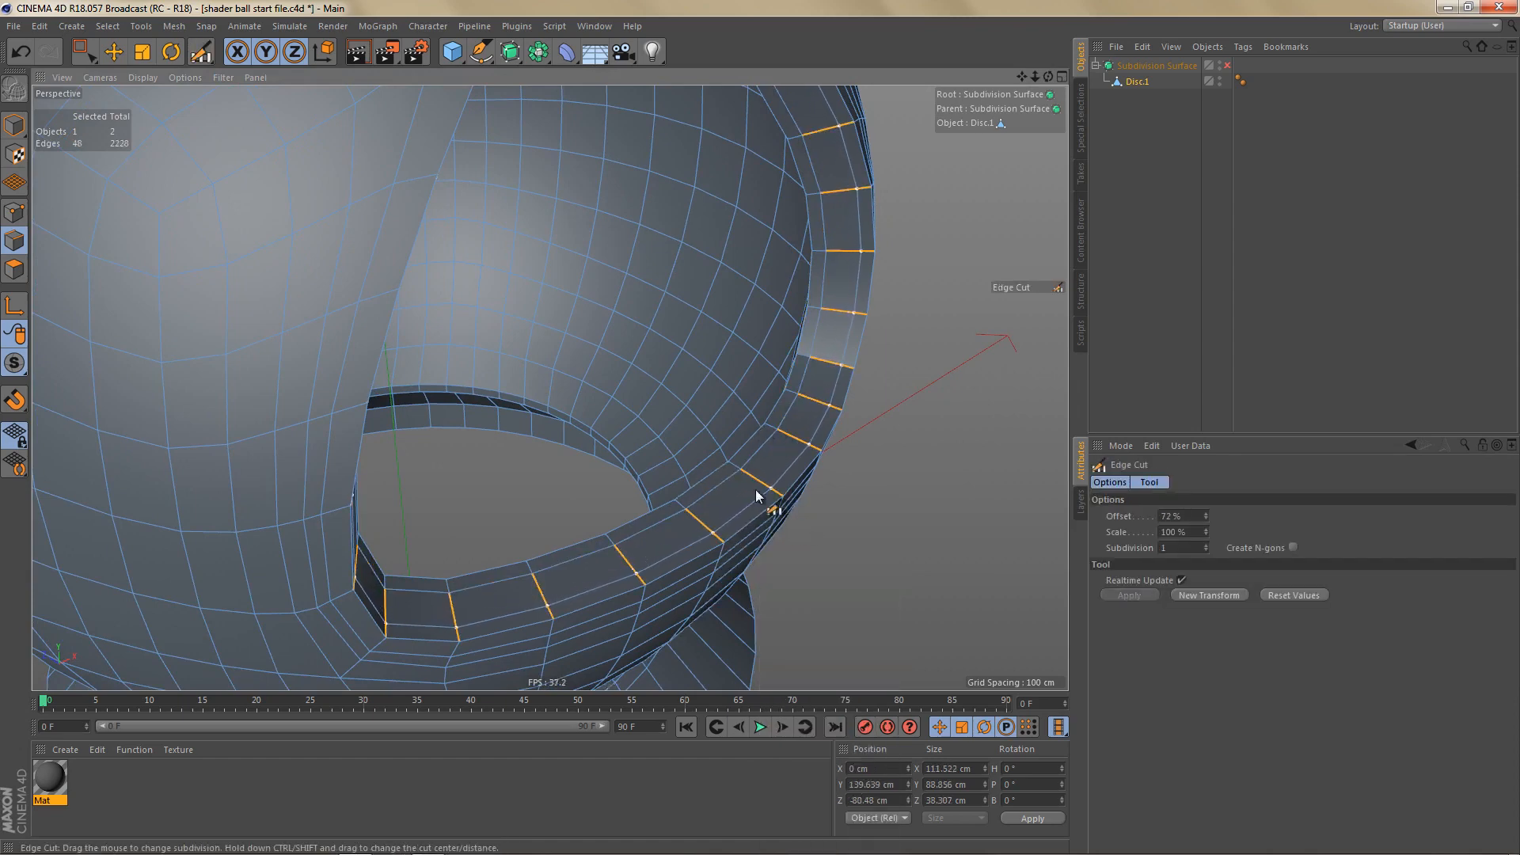
Step: Turn on subdivision smoothing and render the view from above and from another angle to examine the rim's shading
scroll(752, 477, "down", 5)
scroll(736, 500, "down", 4)
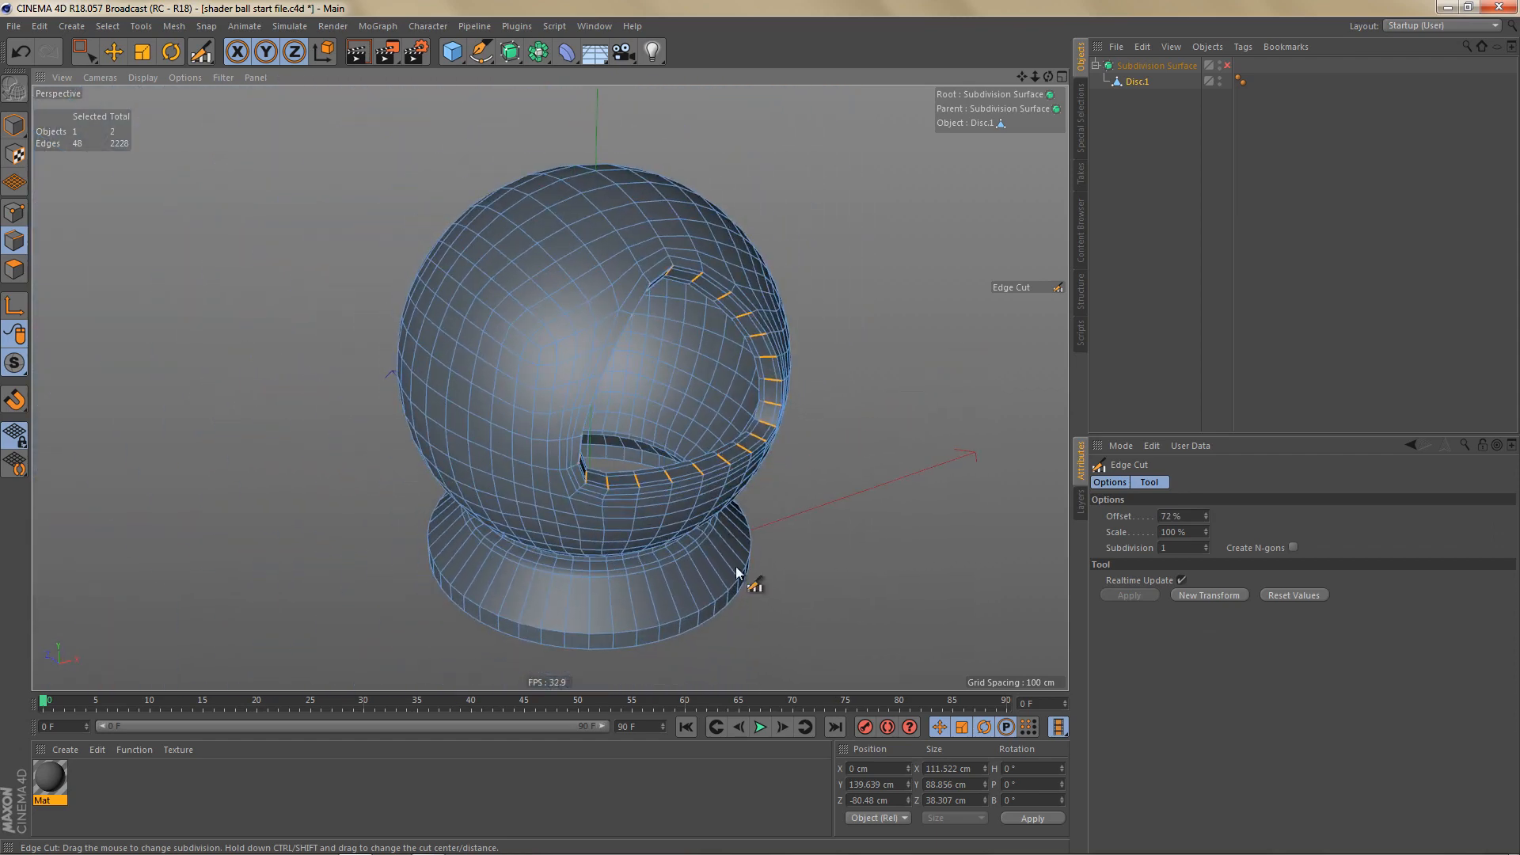
scroll(722, 554, "down", 3)
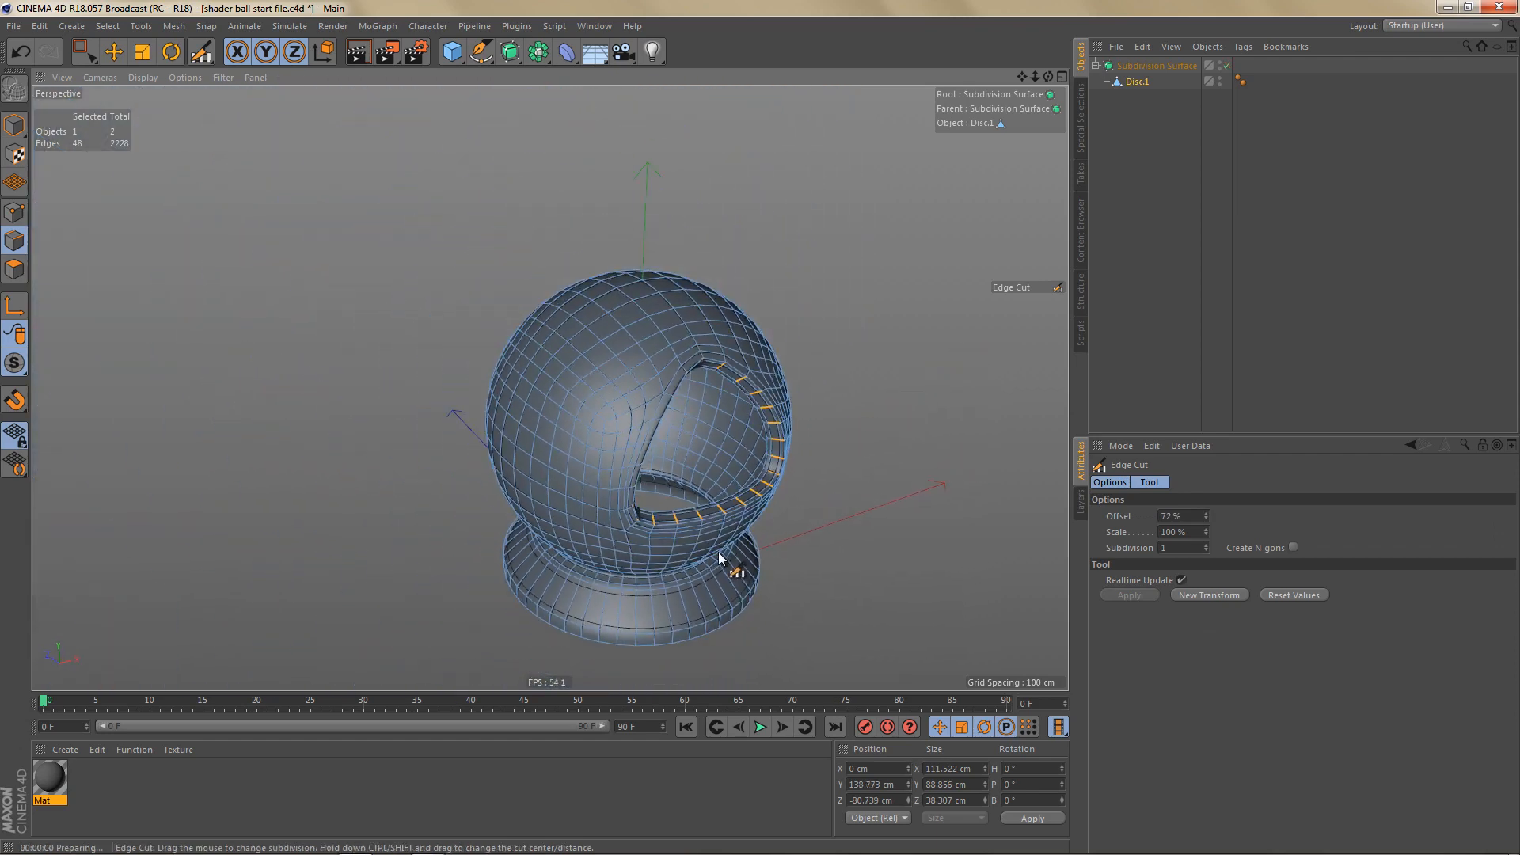
key("q")
scroll(726, 519, "up", 3)
left_click_drag(750, 531, 744, 553, "alt")
left_click_drag(732, 524, 696, 530, "alt")
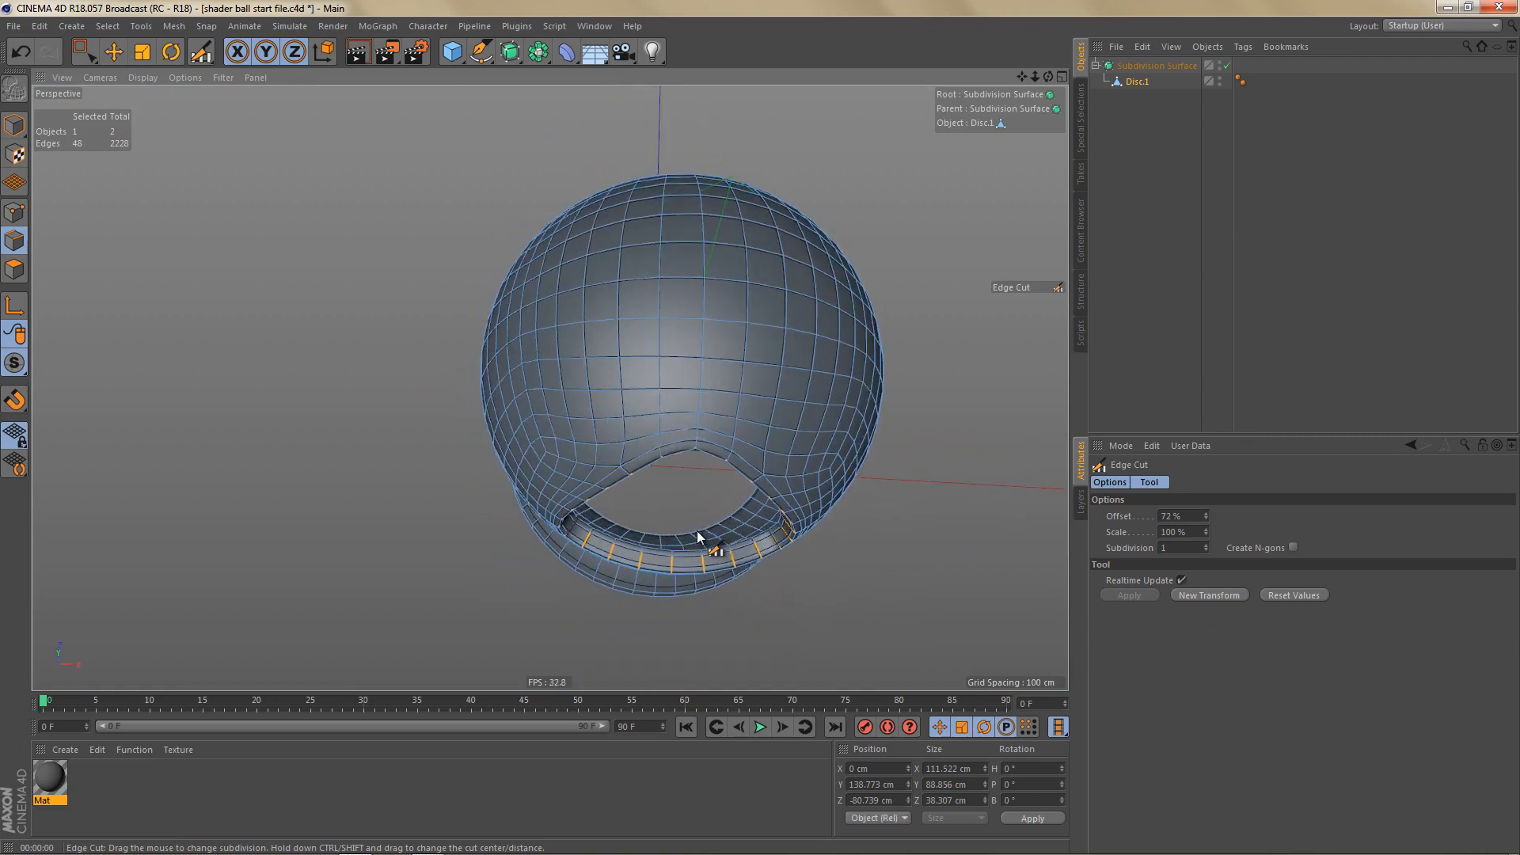
key("ctrl+r")
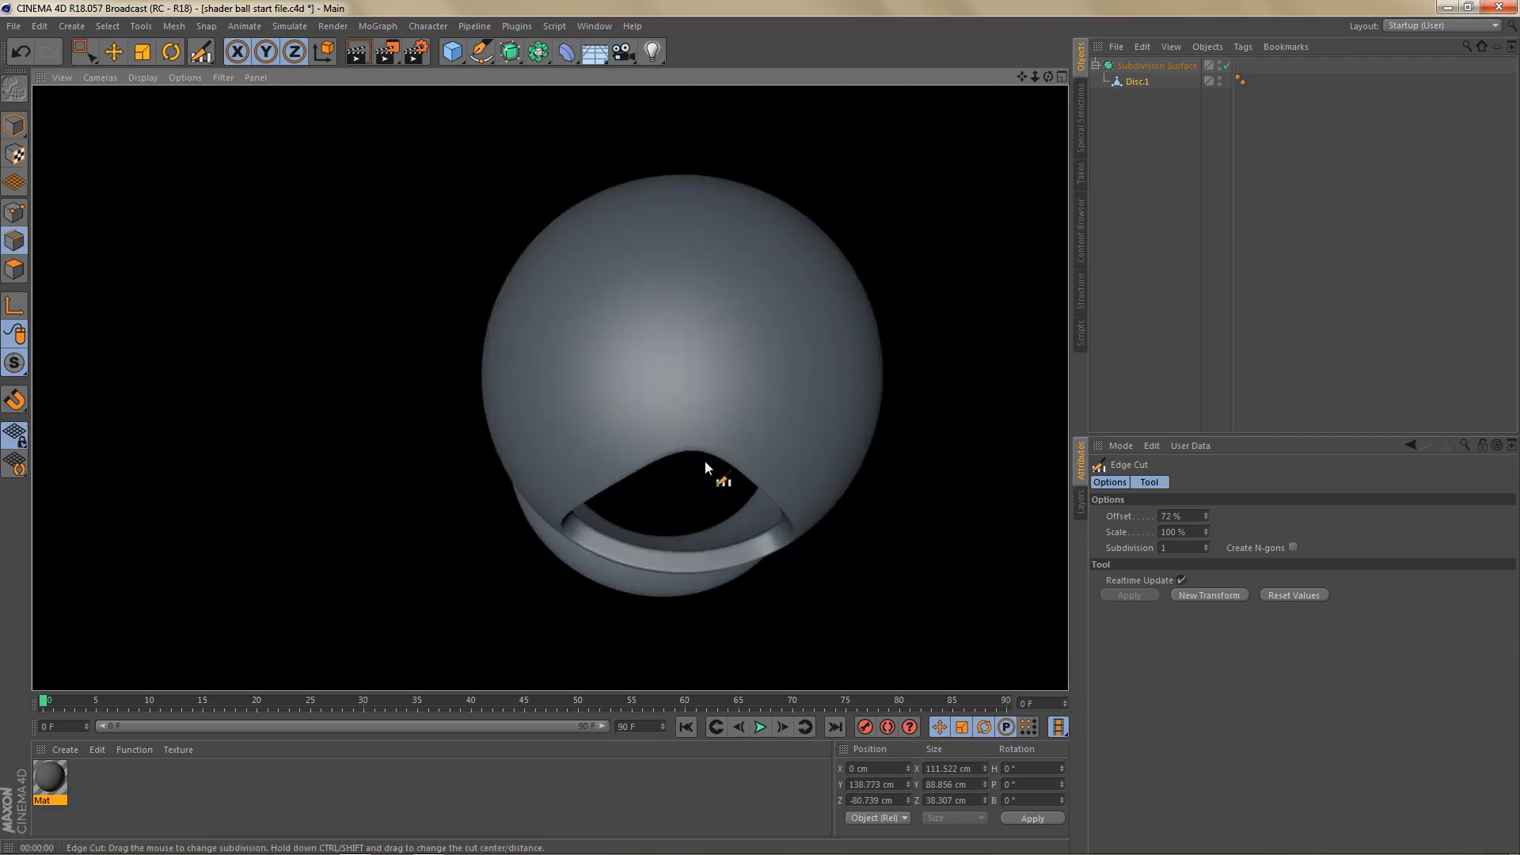
mouse_move(806, 542)
left_mouse_down("alt")
mouse_move(780, 434)
mouse_move(746, 397)
mouse_move(712, 444)
mouse_move(755, 478)
mouse_move(733, 441)
mouse_move(739, 482)
mouse_move(712, 451)
left_mouse_up("alt")
key("ctrl+r")
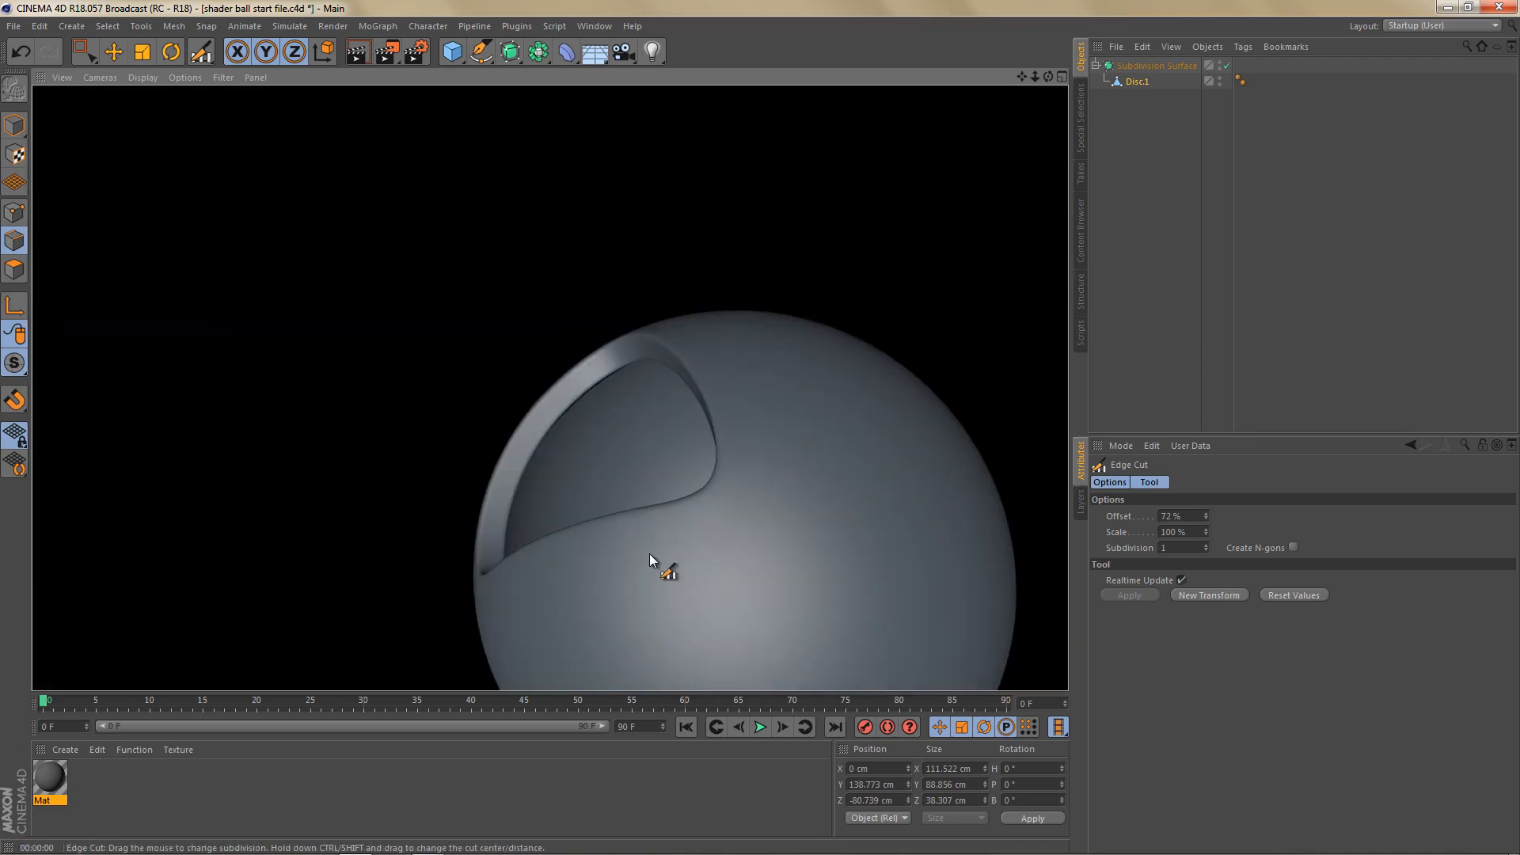
mouse_move(710, 520)
left_mouse_down("alt")
mouse_move(771, 587)
mouse_move(713, 581)
mouse_move(744, 458)
mouse_move(726, 488)
mouse_move(807, 543)
mouse_move(814, 532)
mouse_move(722, 532)
mouse_move(682, 633)
left_mouse_up("alt")
Step: Select the bottom edge loop of the base to check its edge count
key("e")
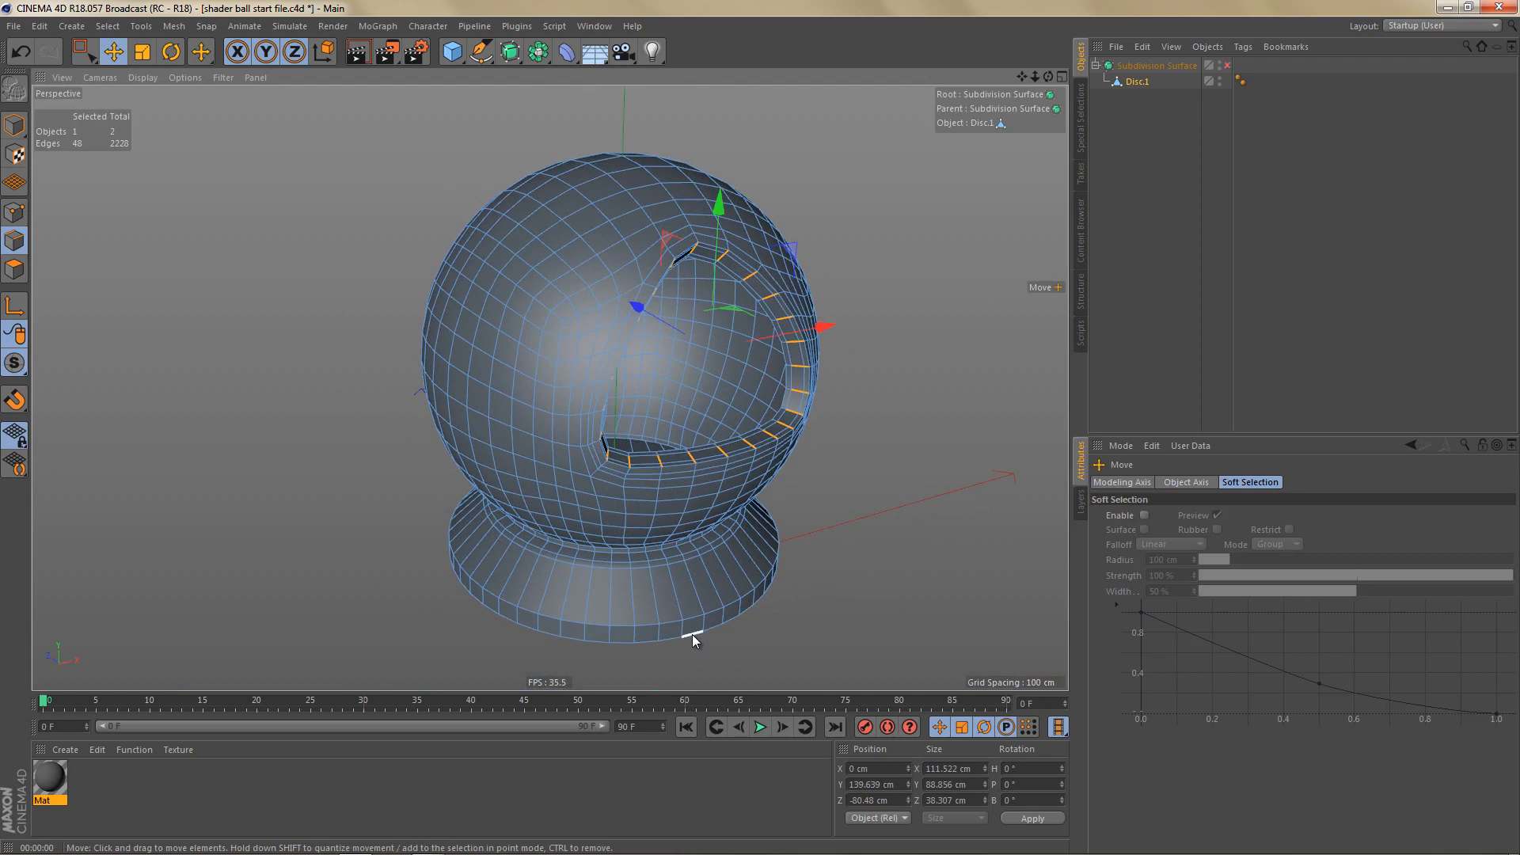
double_click(692, 634)
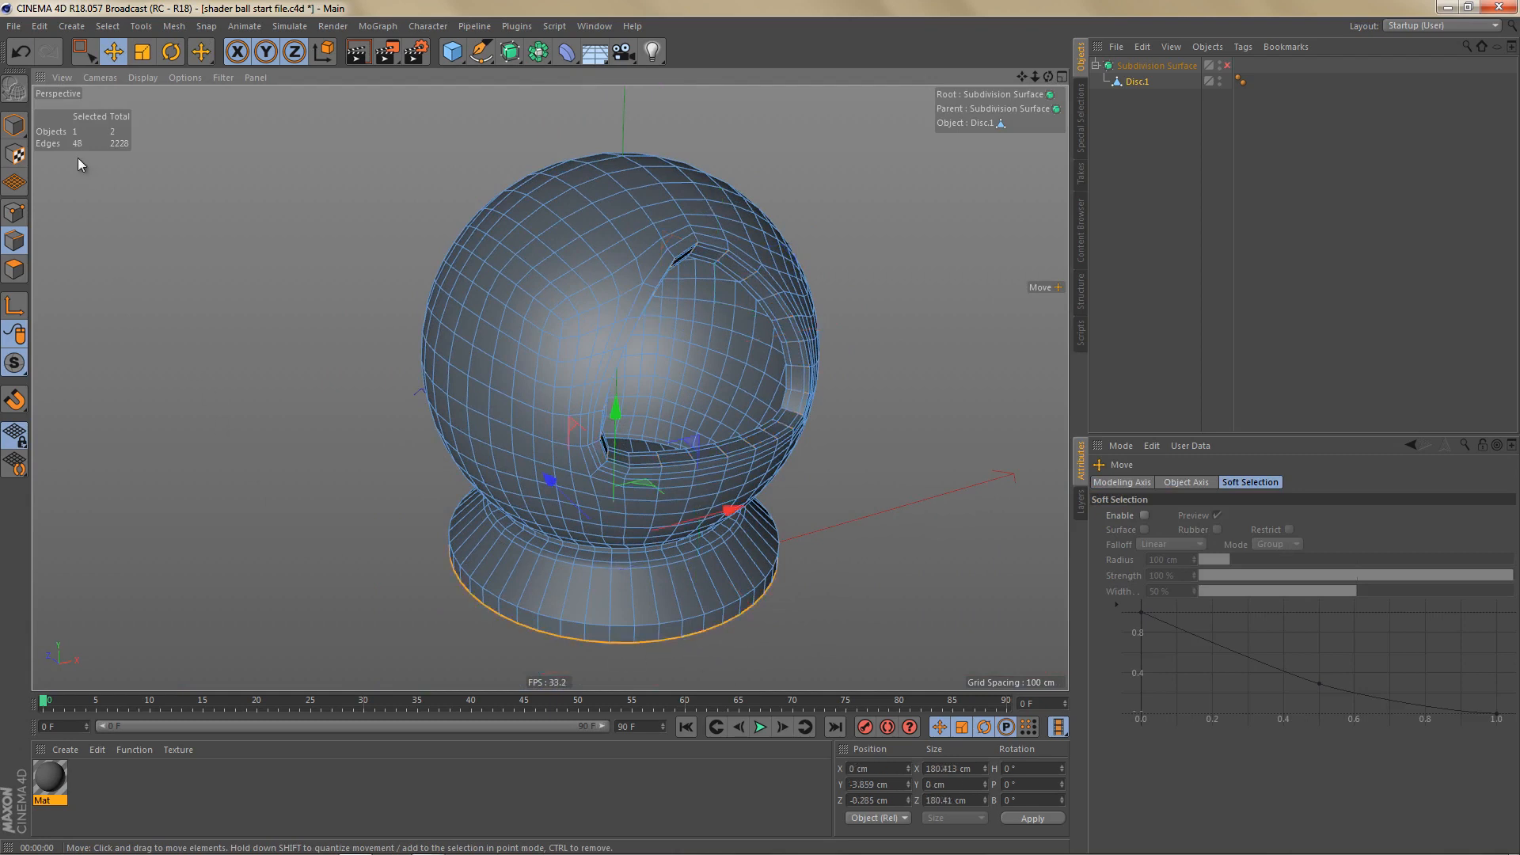
middle_click_drag(638, 565, 620, 544, "alt")
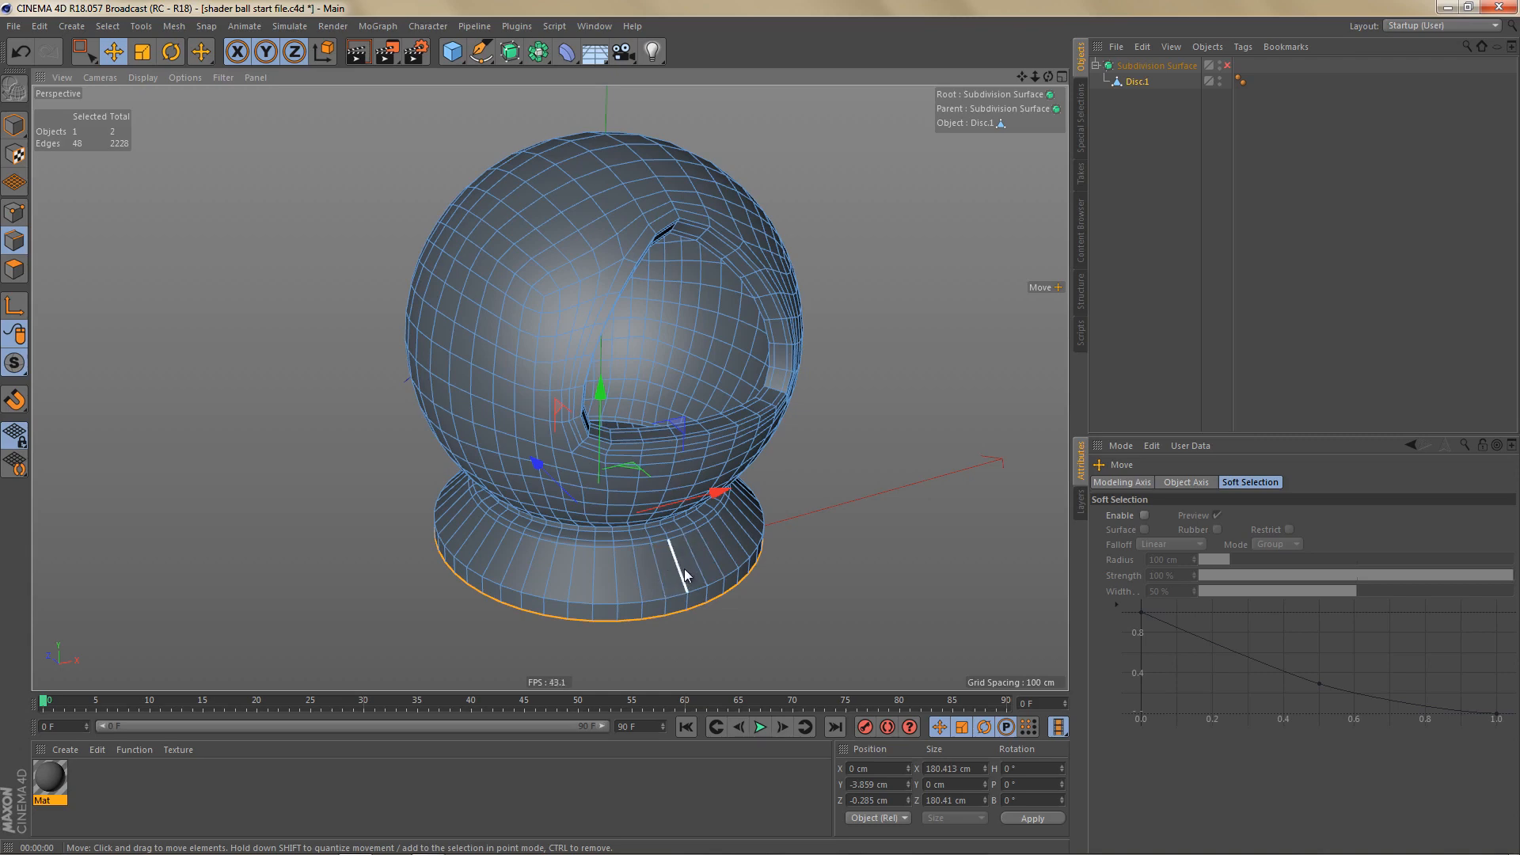
scroll(701, 578, "up", 1)
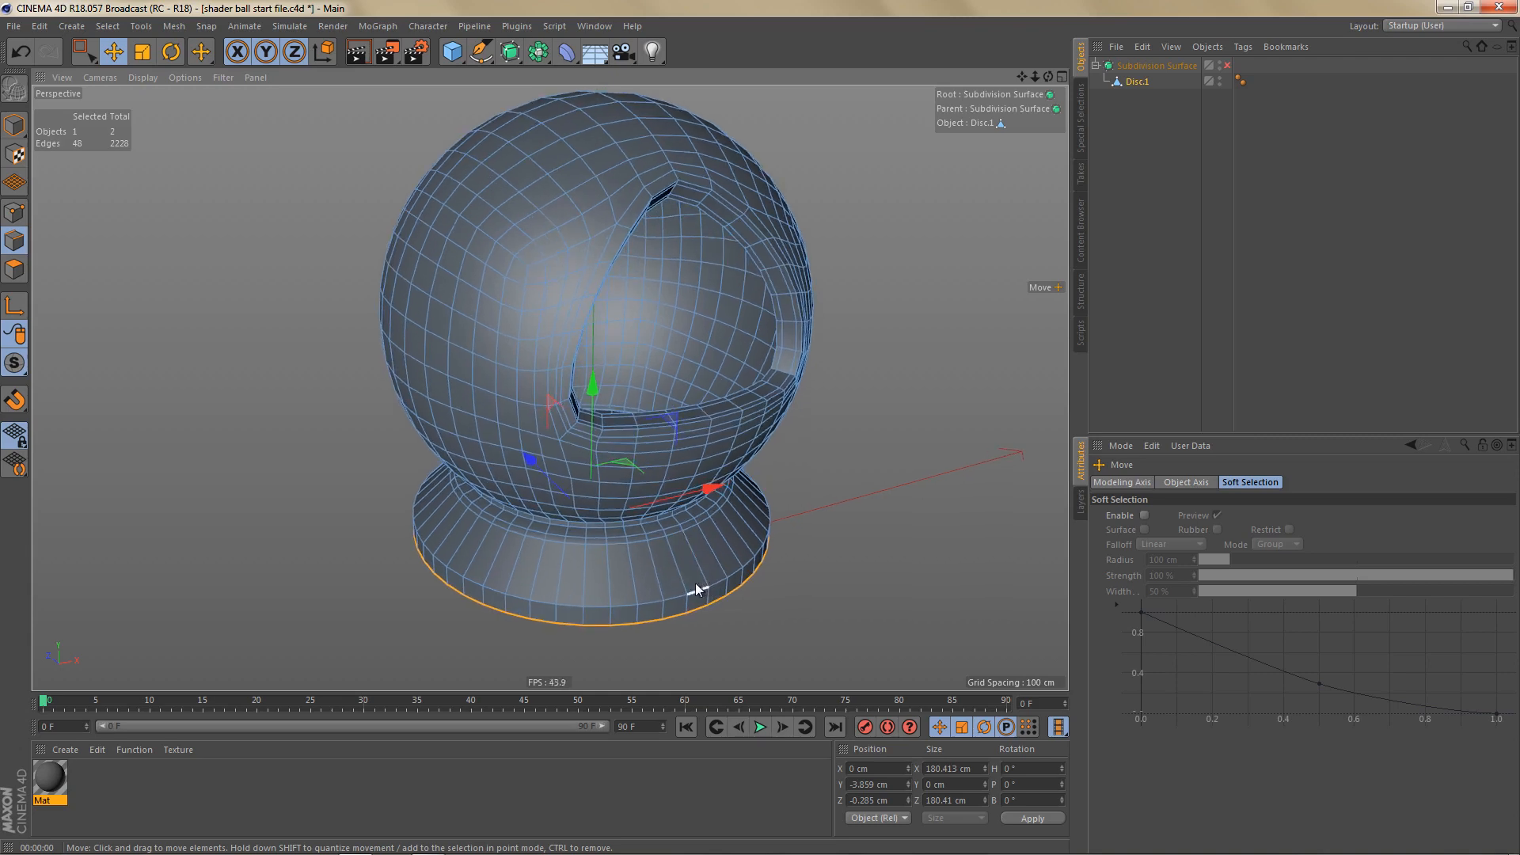
Step: In the front view, live-select six base polygons, three columns by two rows, just left of the centre line by the reference arch
key("Return")
middle_click(725, 591)
middle_click(759, 614)
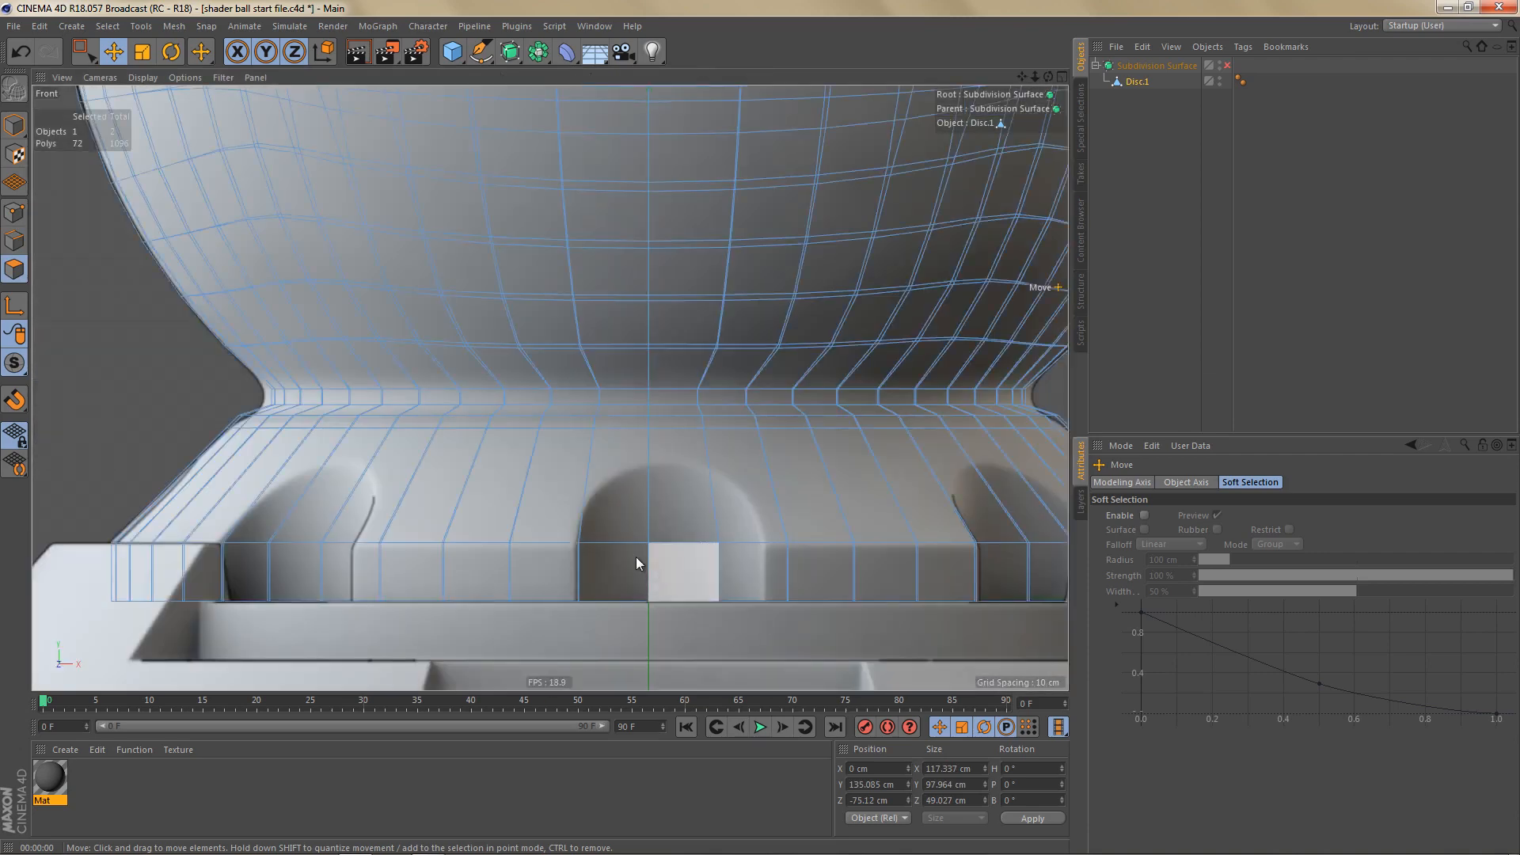
scroll(635, 557, "up", 3)
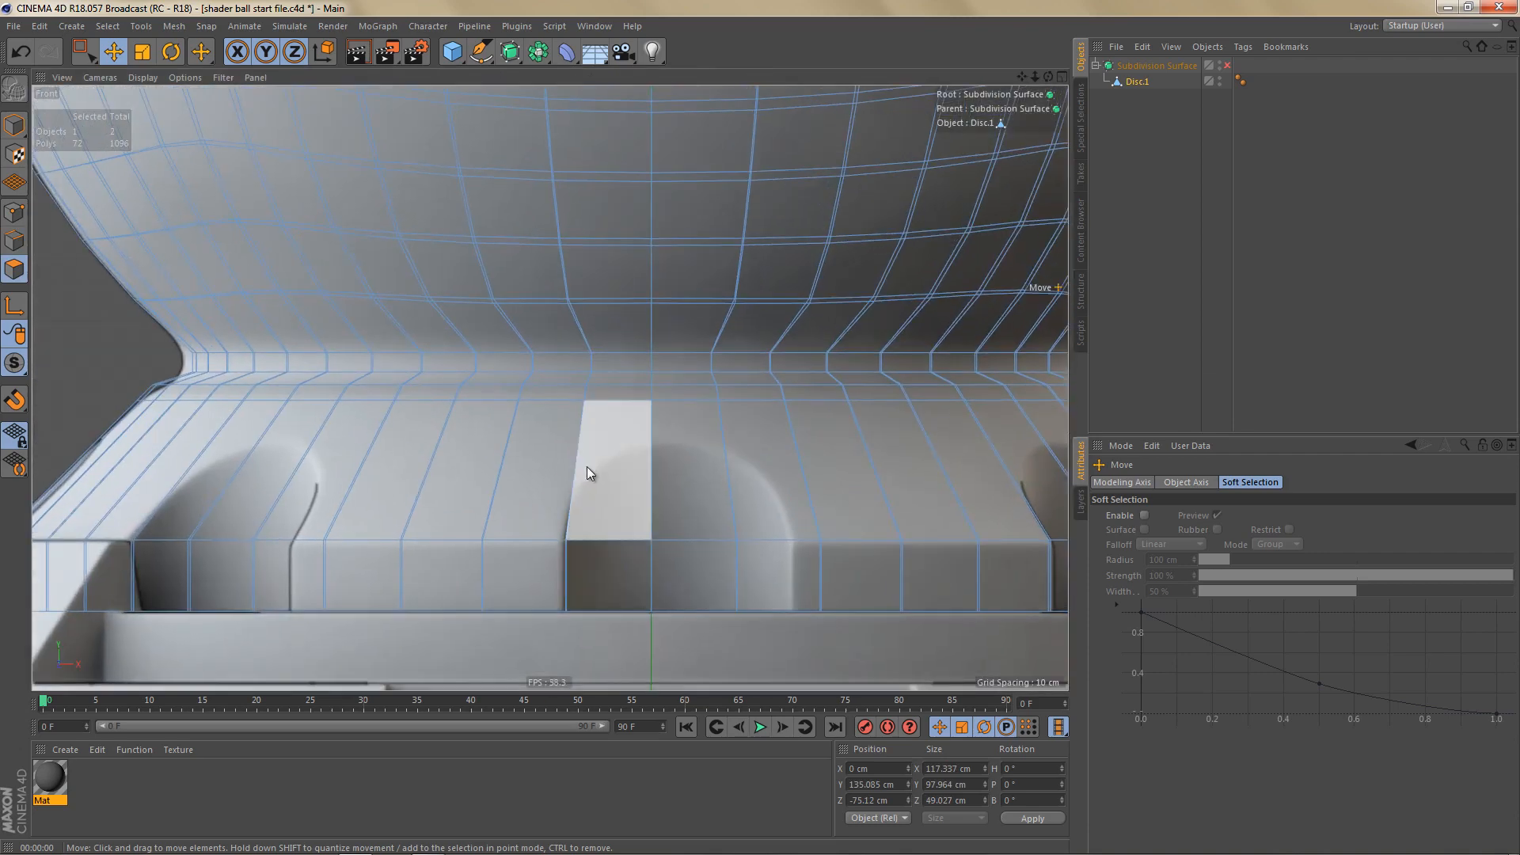
key("s")
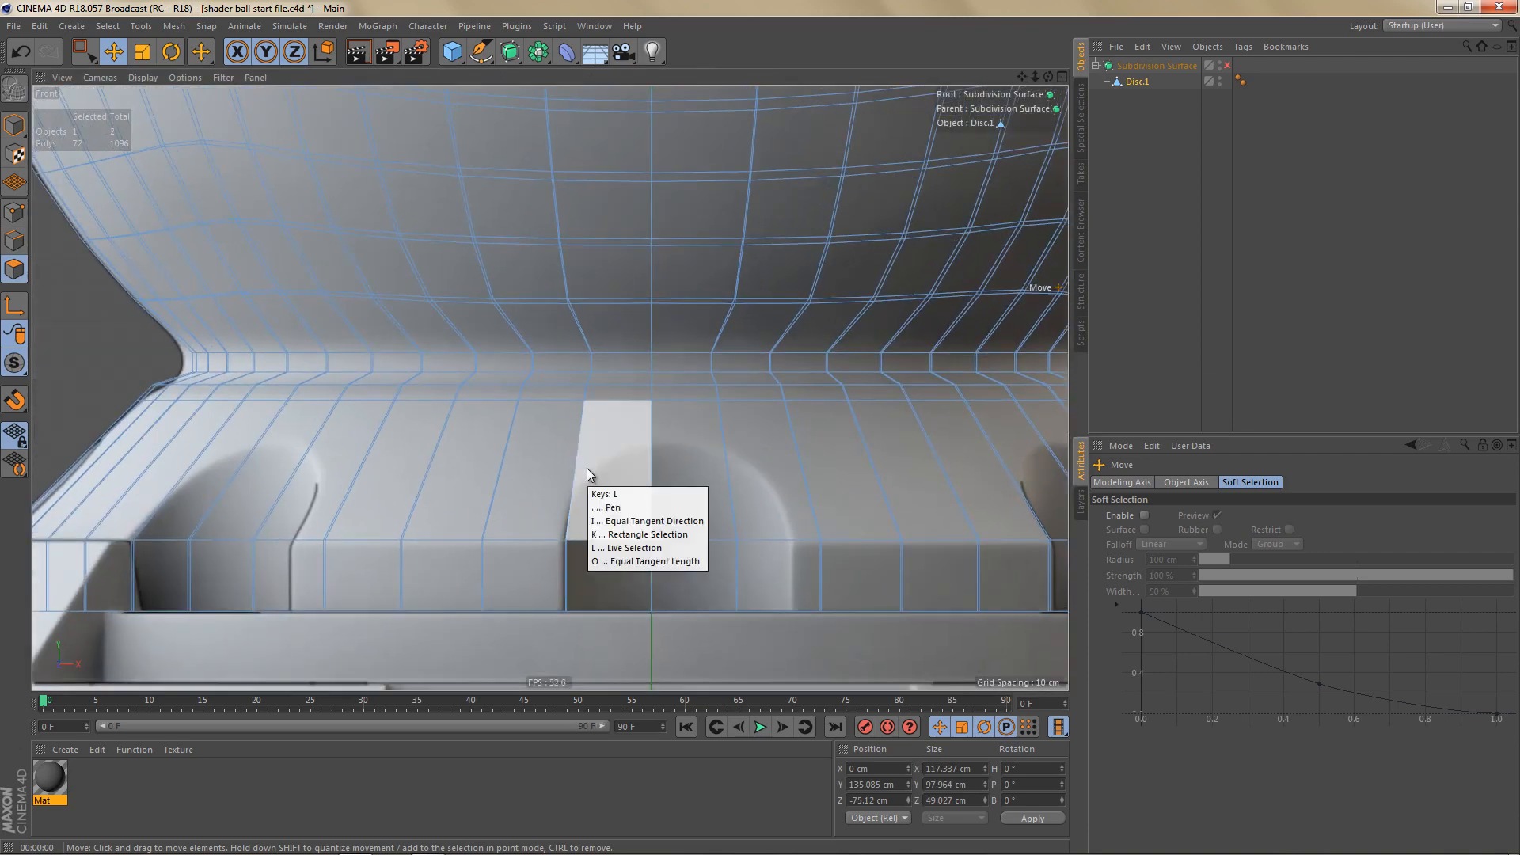
key("l")
left_click_drag(587, 467, 502, 467)
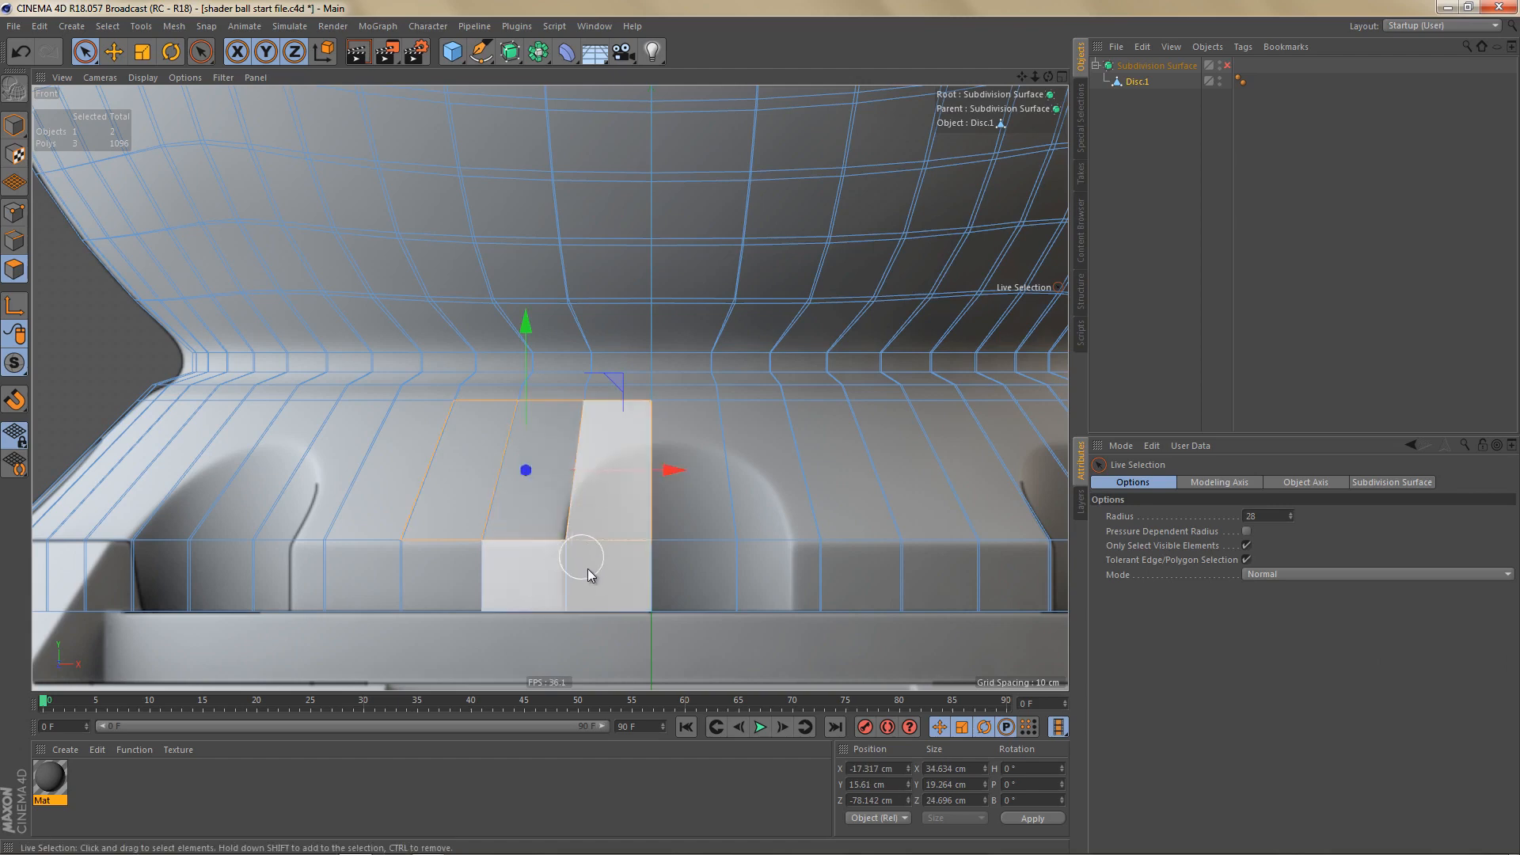
left_click_drag(586, 572, 491, 567, "shift")
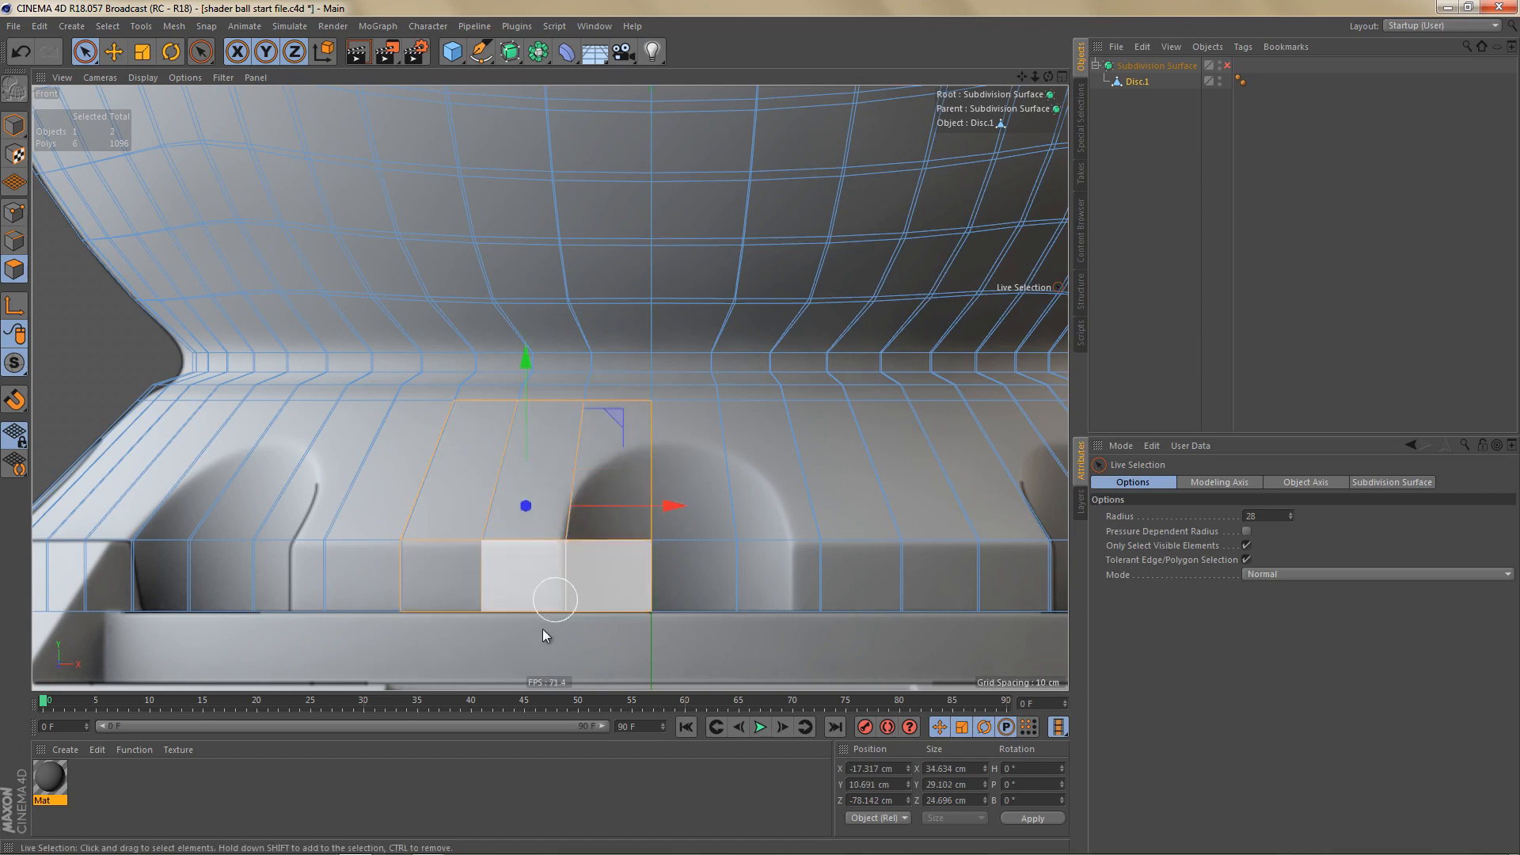
middle_click(547, 517)
middle_click(318, 298)
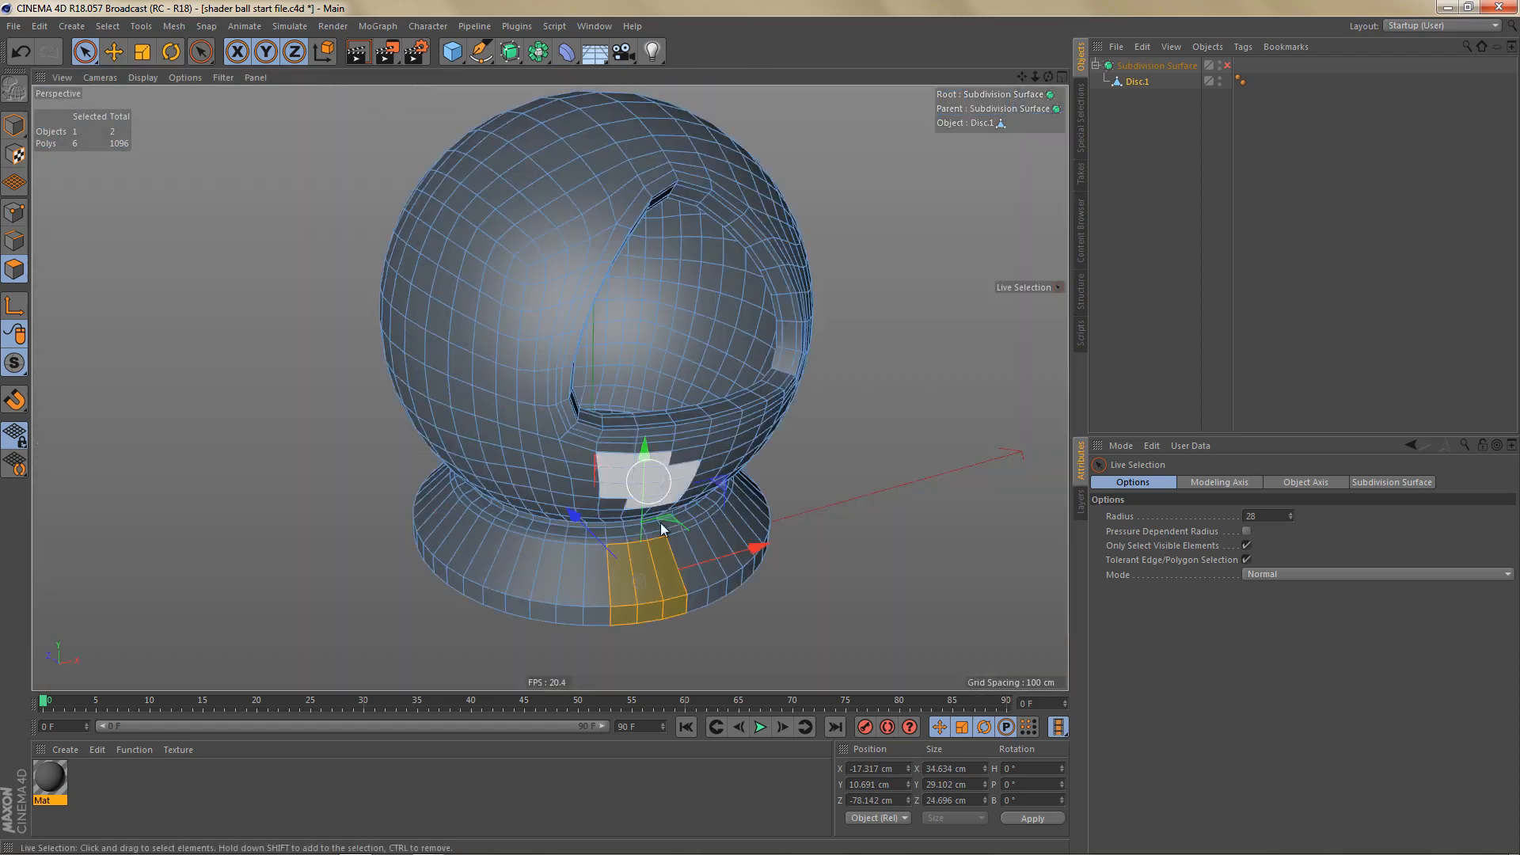
Step: Split the six selected base polygons into a separate object, select that piece, and hide the original subdivided ball
middle_click_drag(638, 505, 598, 477, "alt")
right_click(834, 474)
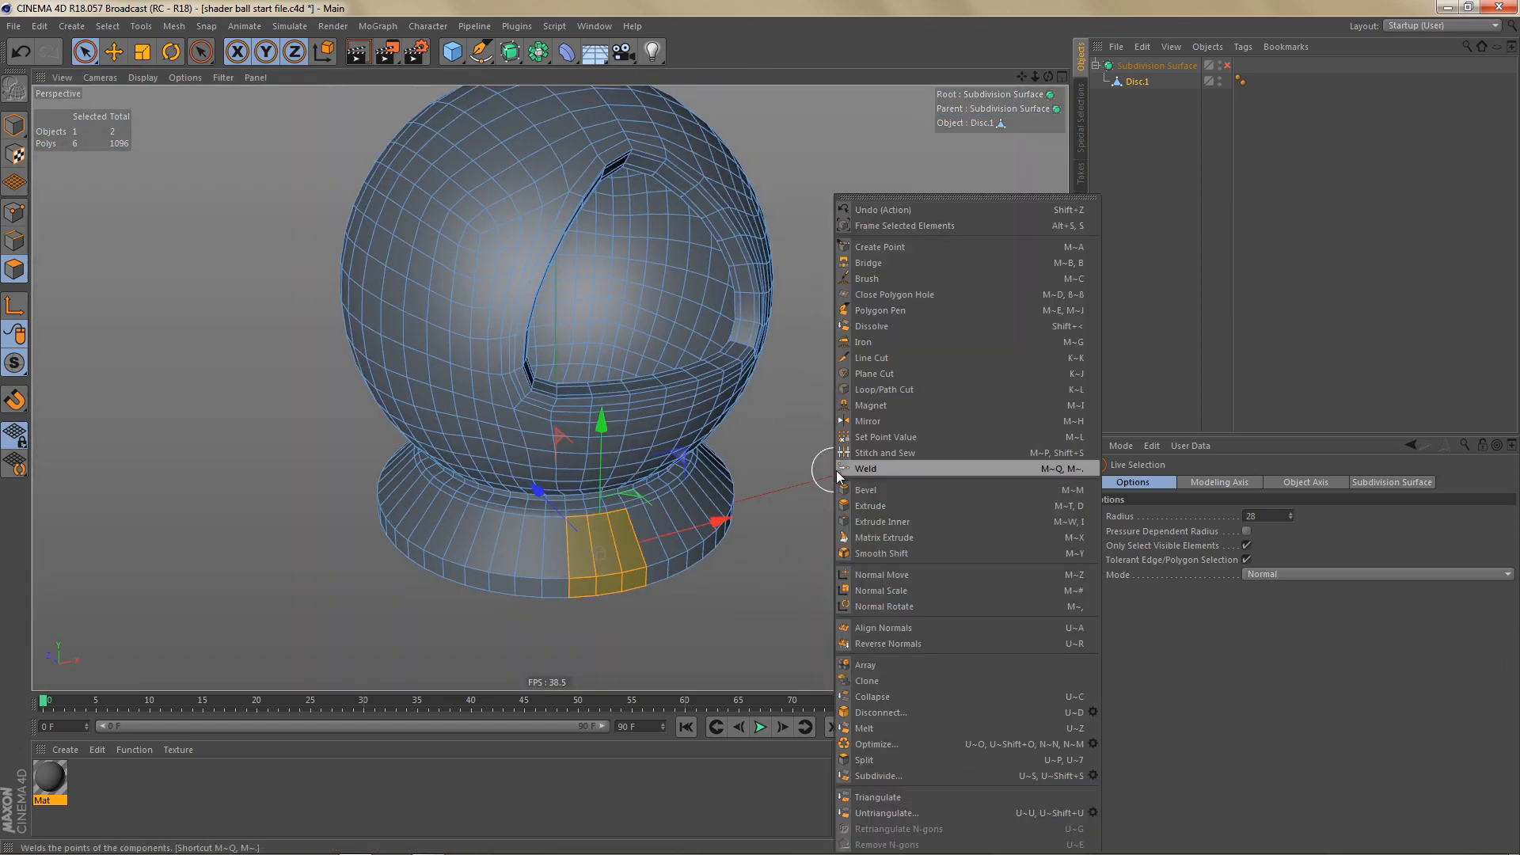
left_click(895, 762)
left_click_drag(770, 434, 748, 425, "alt")
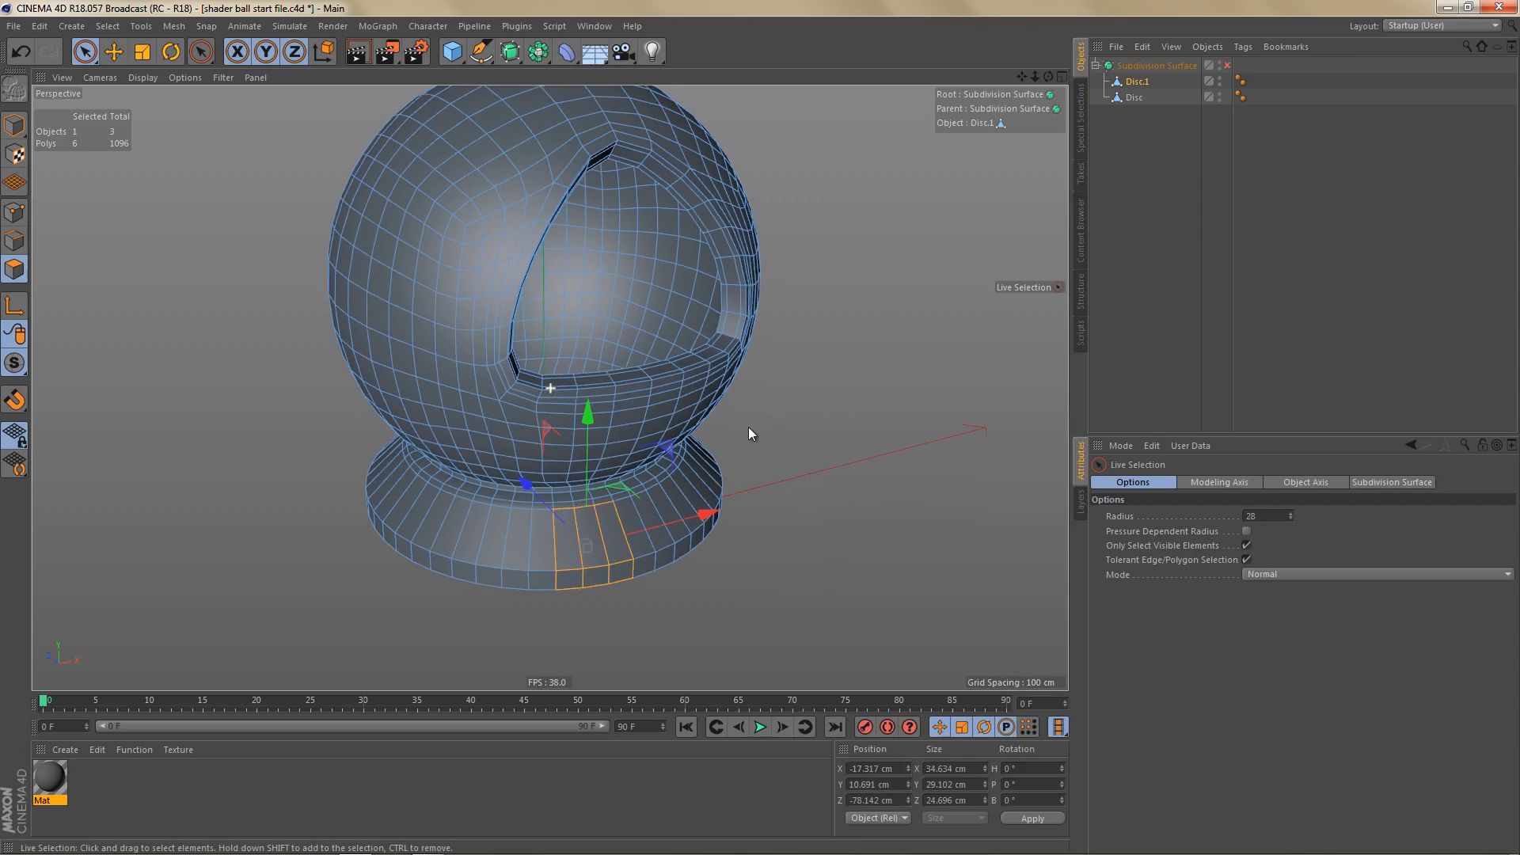
left_click(1128, 97)
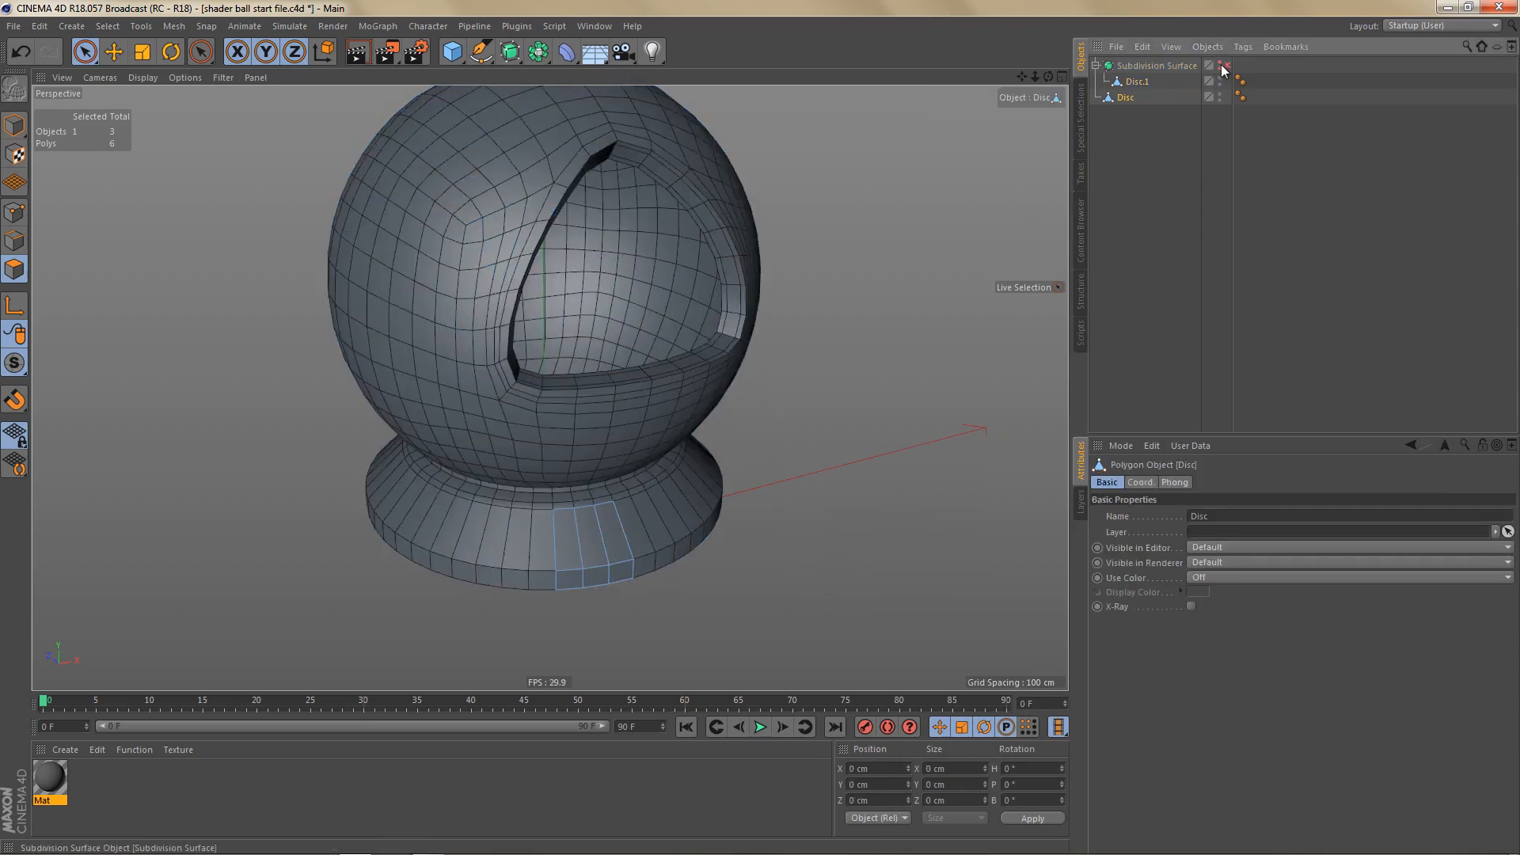
left_click(1220, 63)
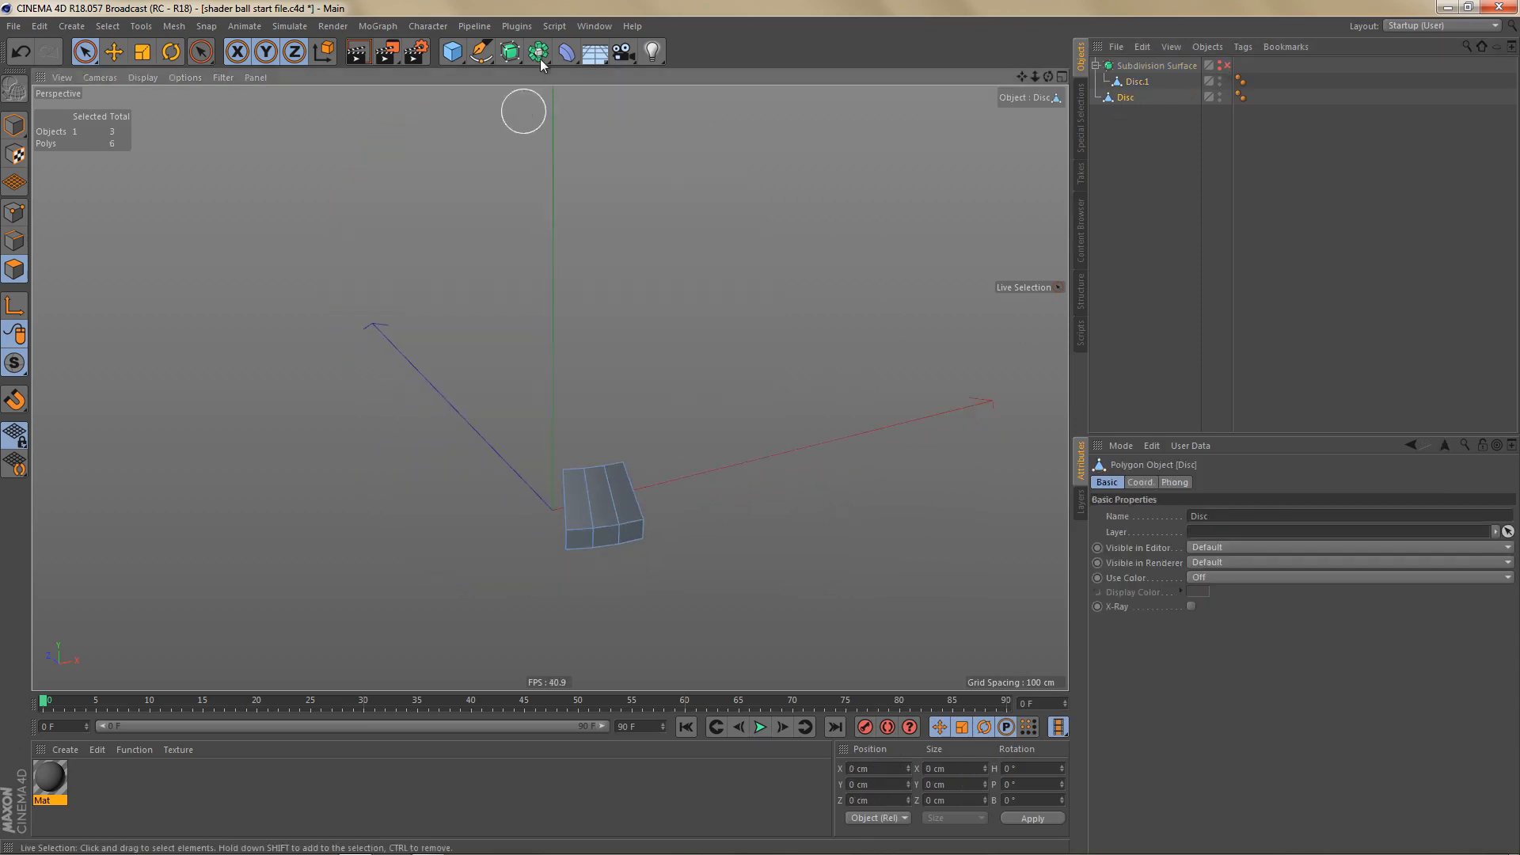
Step: Nest the split piece in a Symmetry object inside a new Subdivision Surface, and switch both generators off
left_click(509, 51)
left_click(711, 131, "alt")
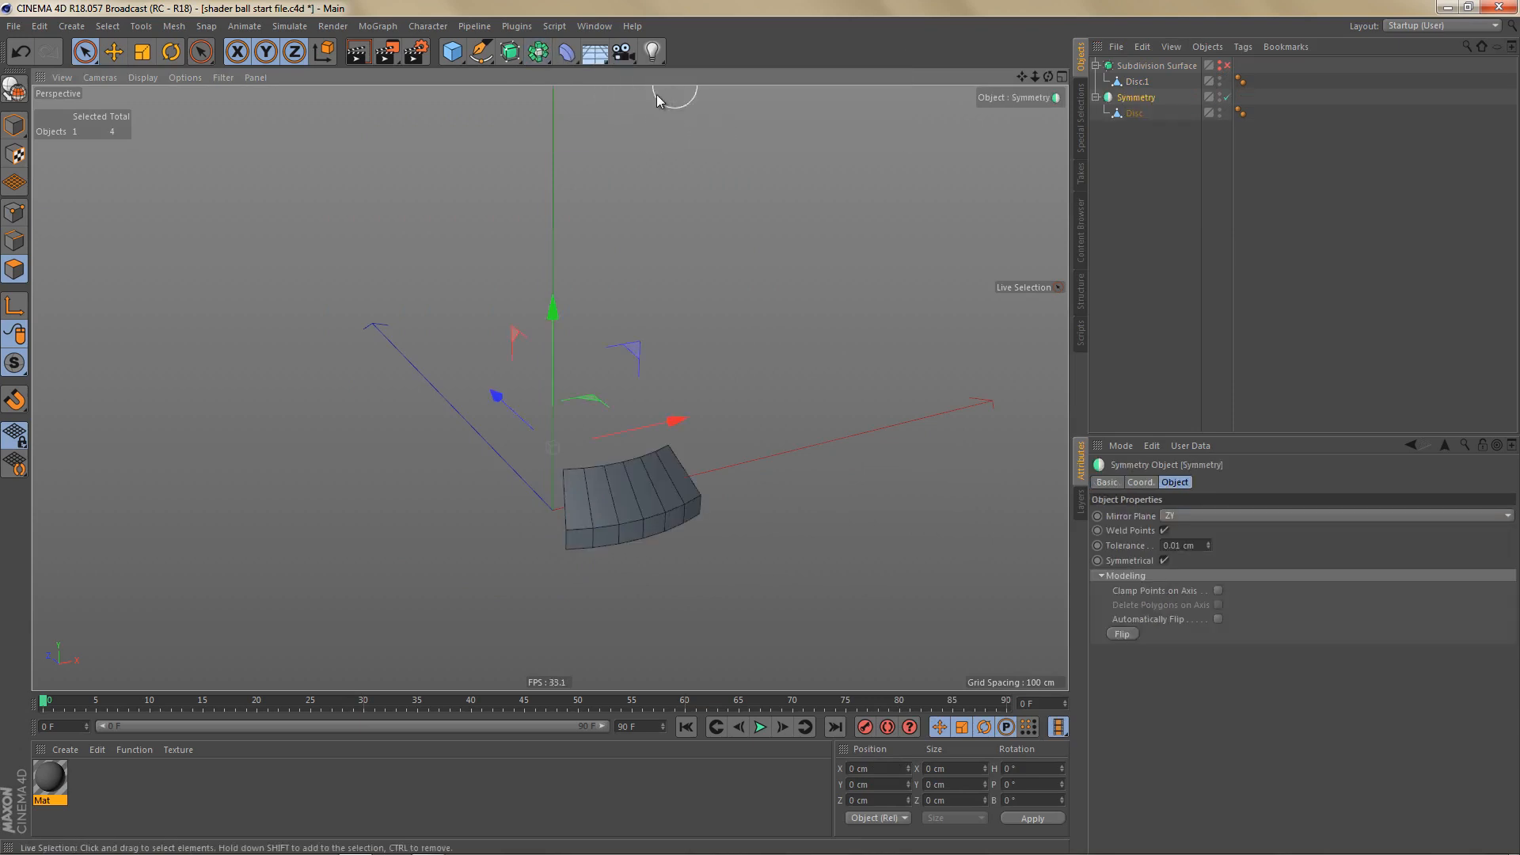
left_click(513, 53, "alt")
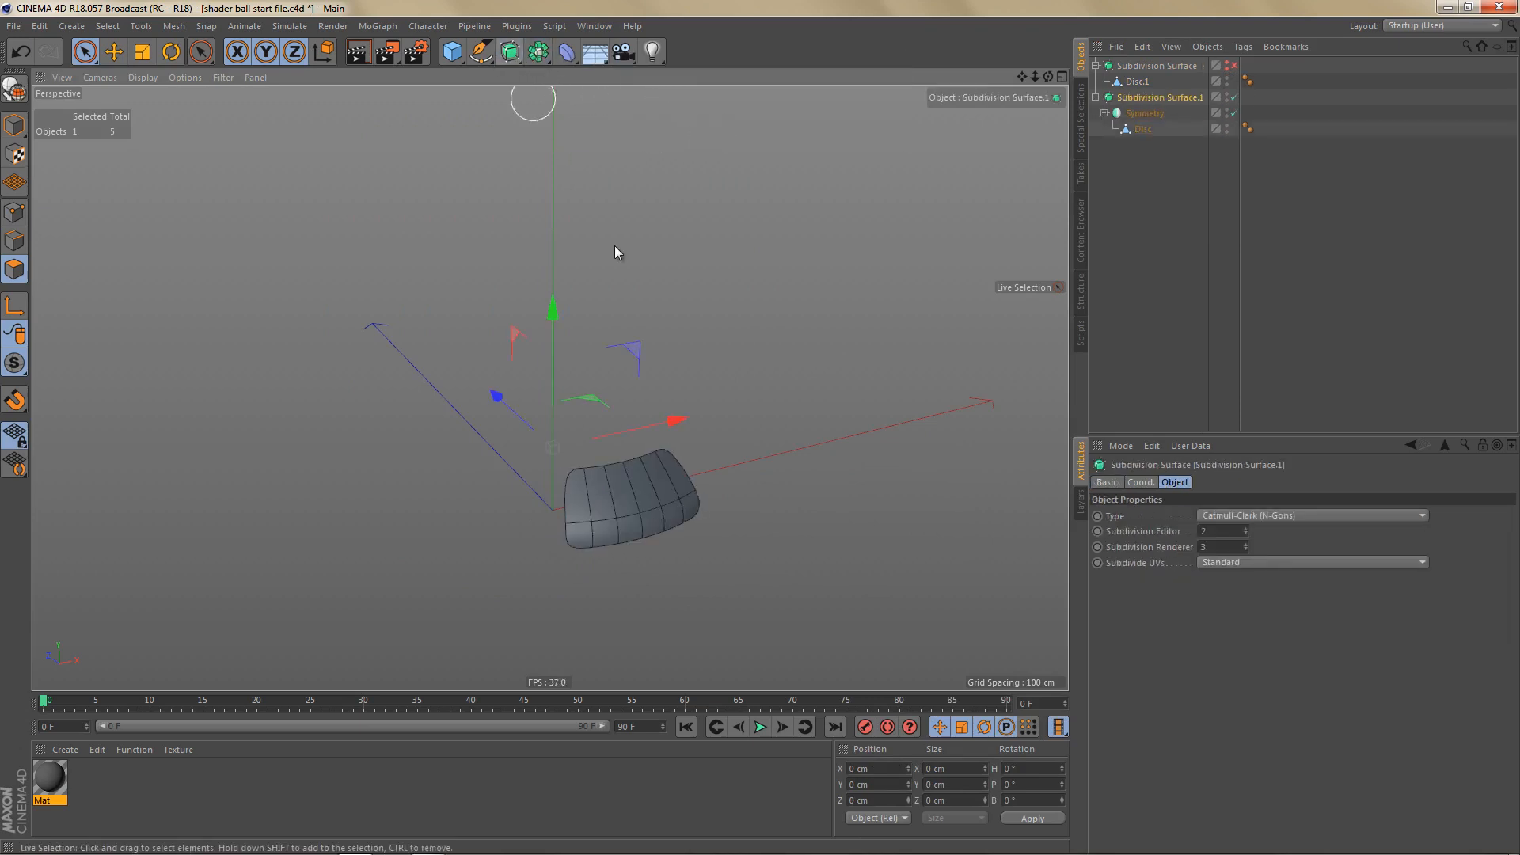
left_click(1233, 96)
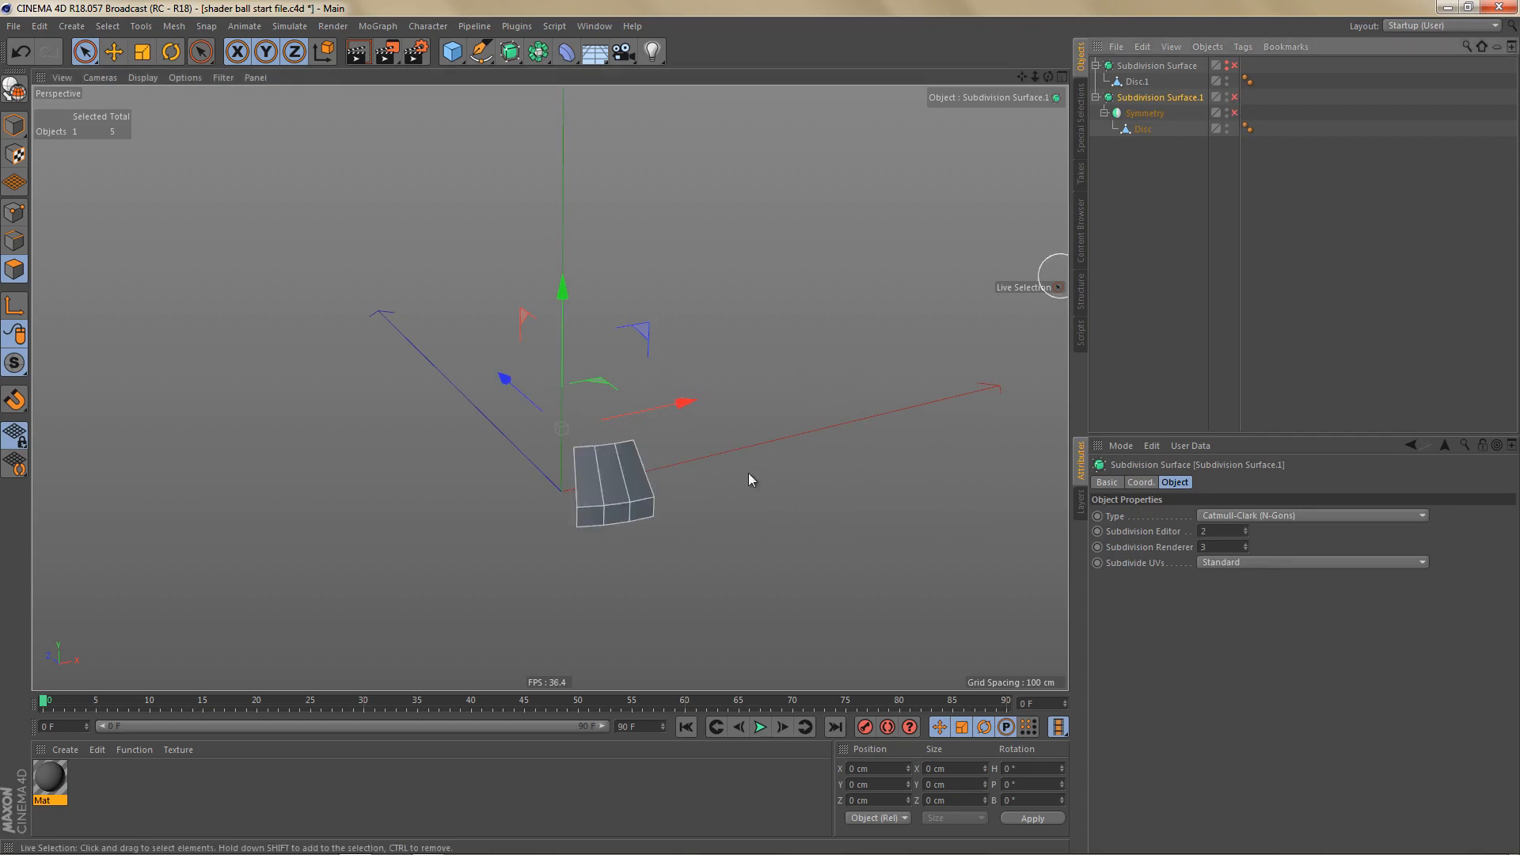
Step: Select the split piece's two upper edges nearest the symmetry plane and the adjoining vertical edge line, and clone them inward with Edge Slide at 5.752 cm offset
left_click_drag(747, 432, 679, 500, "alt")
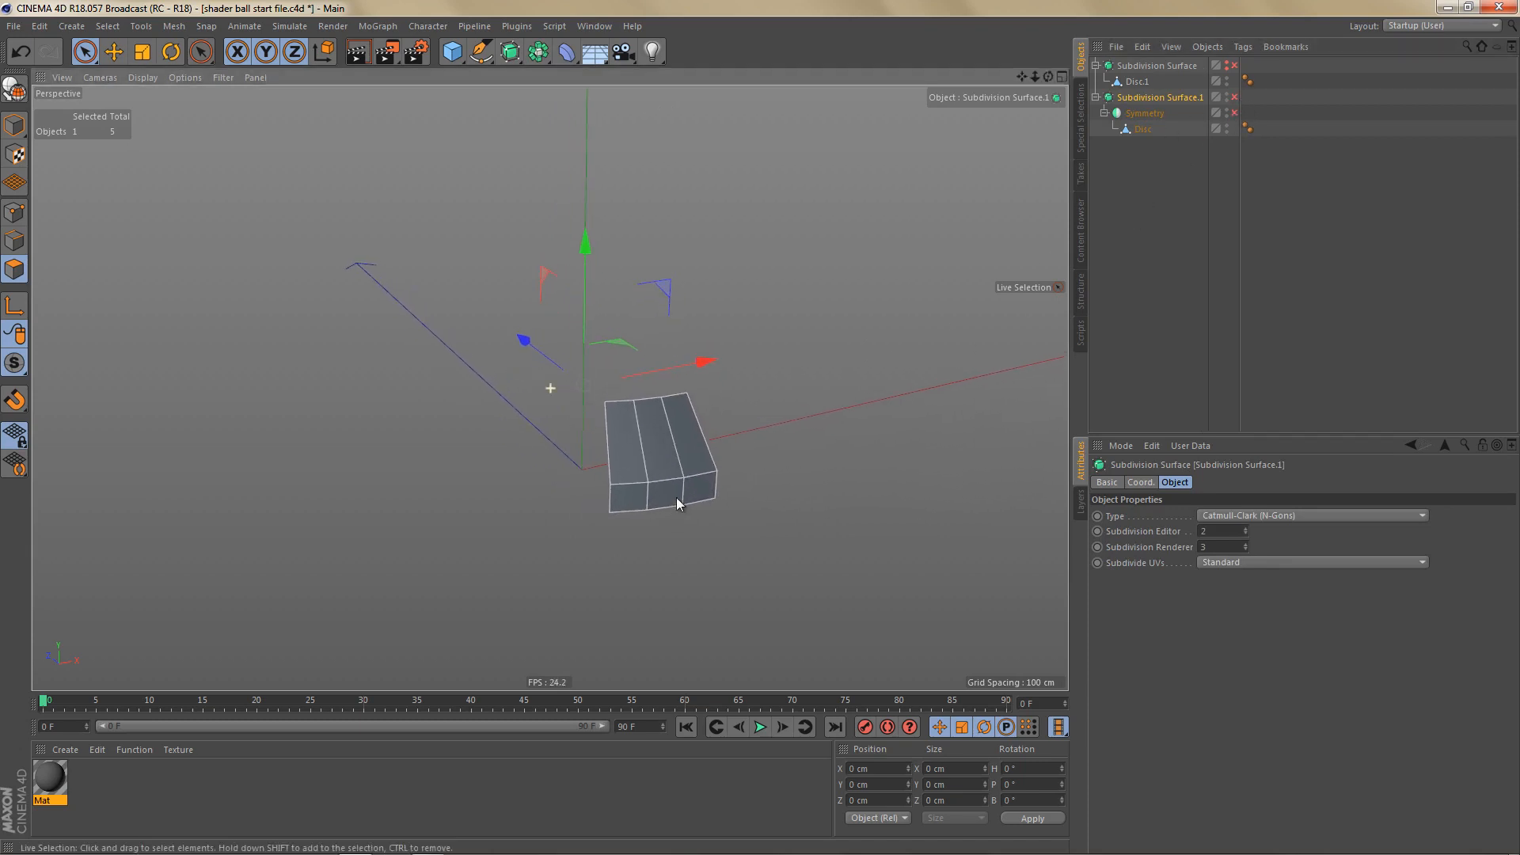
right_click_drag(679, 481, 776, 472, "alt")
left_click(1143, 128)
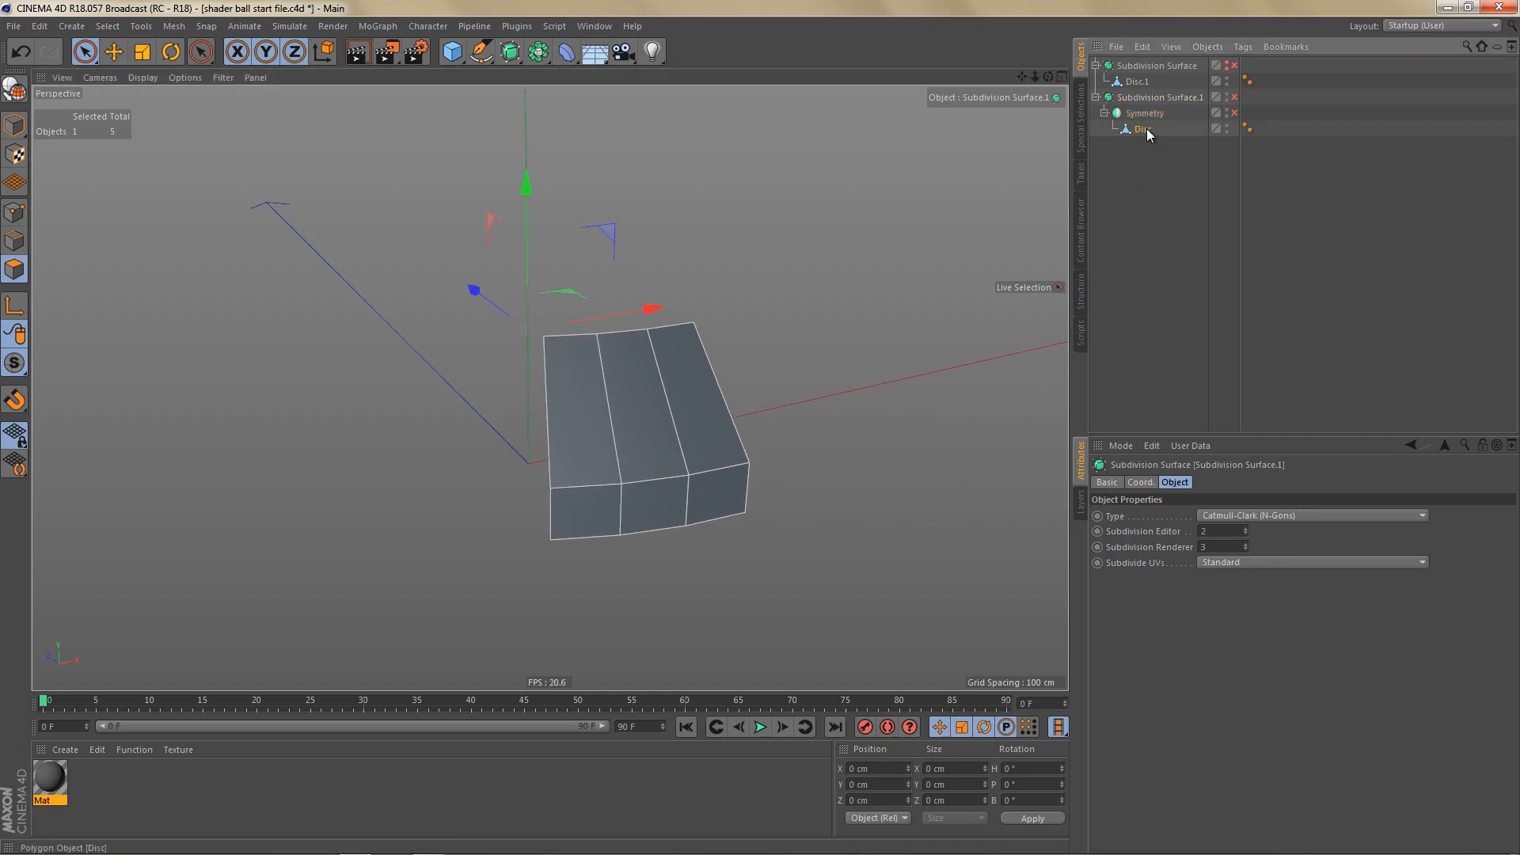
key("Return")
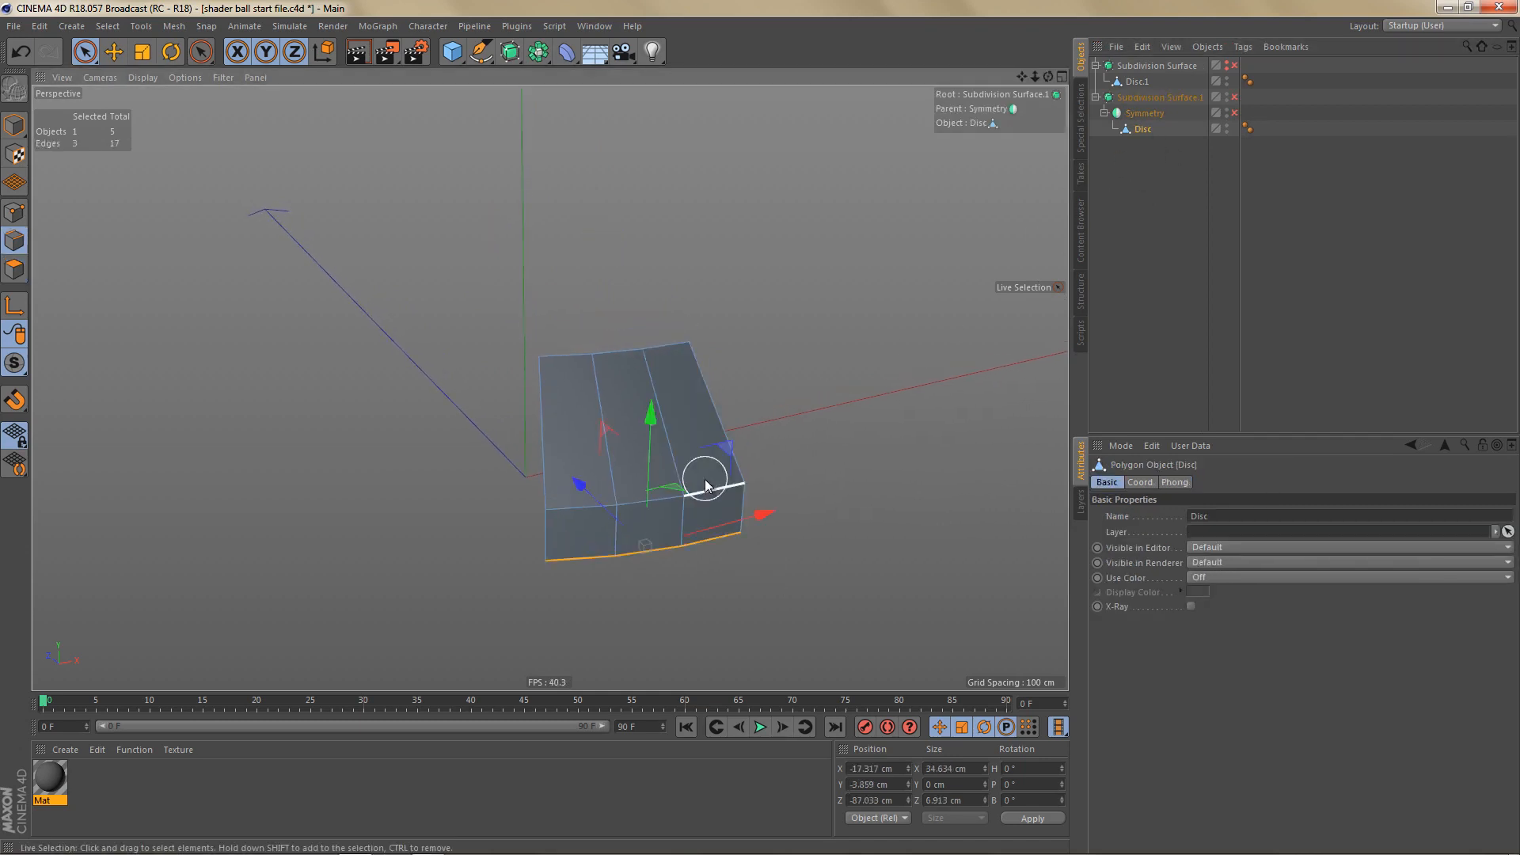
key("e")
left_click(669, 347)
left_click(608, 348, "shift")
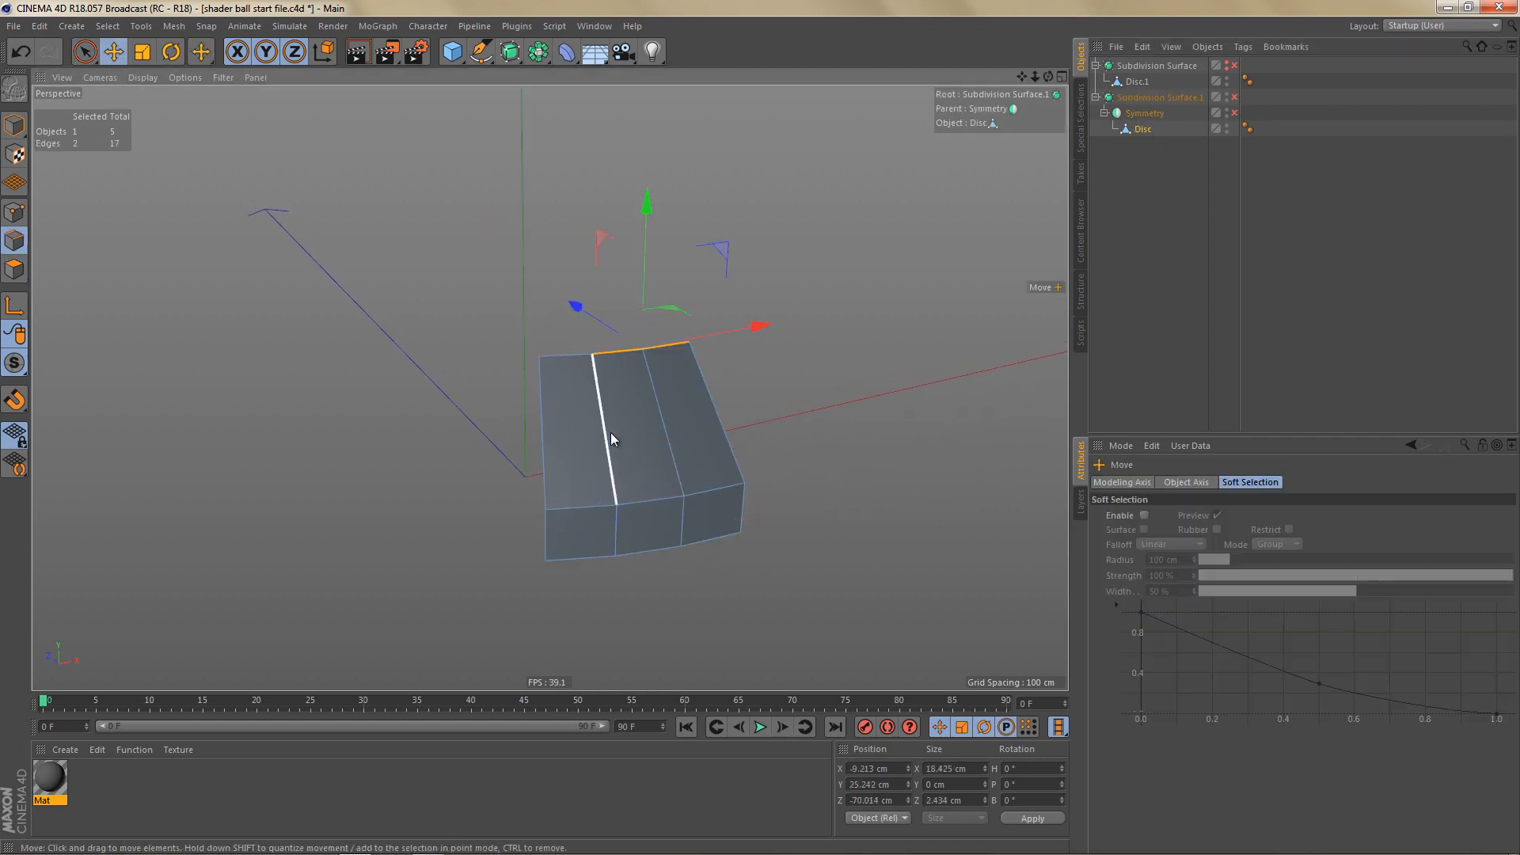
left_click(610, 432, "shift")
left_click(617, 524, "shift")
right_click_drag(636, 411, 700, 407, "alt")
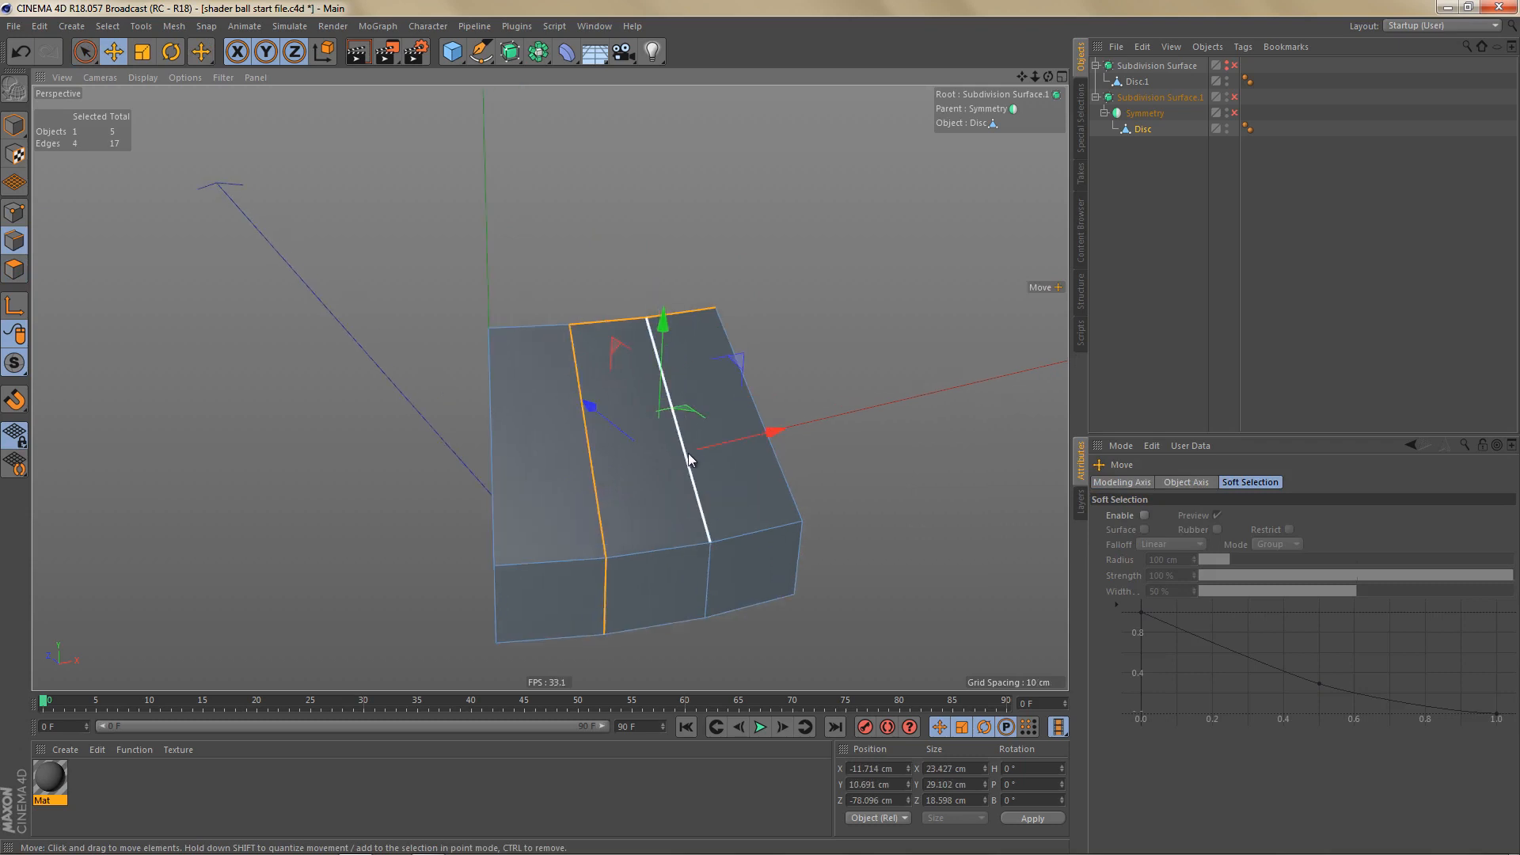
key("m")
key("o")
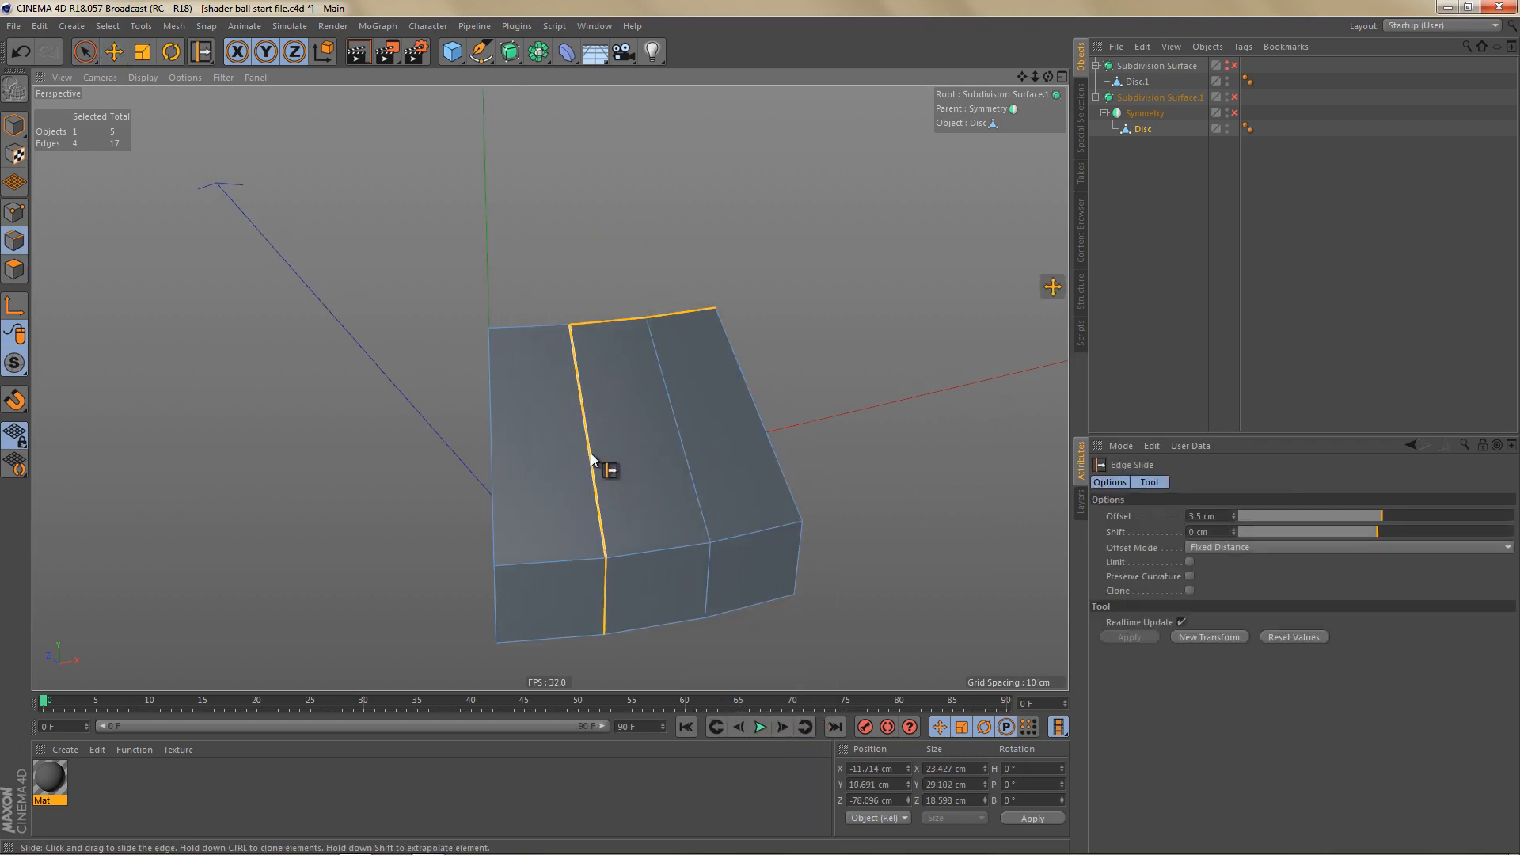
left_click_drag(591, 457, 744, 594)
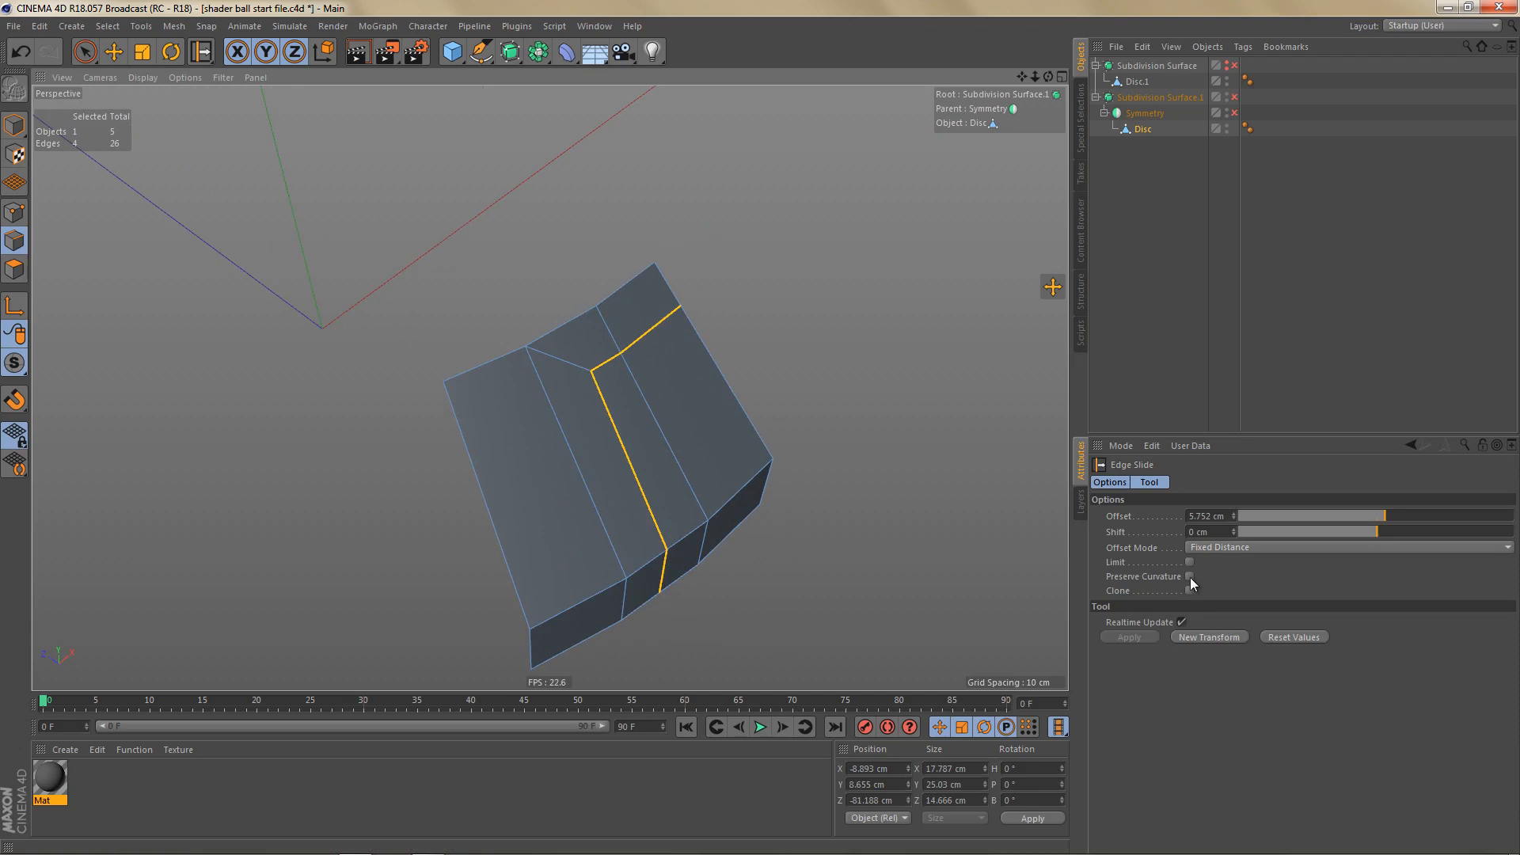
Step: Enable Preserve Curvature for the slid edge clone so it follows the base's roundness
left_click(1189, 576)
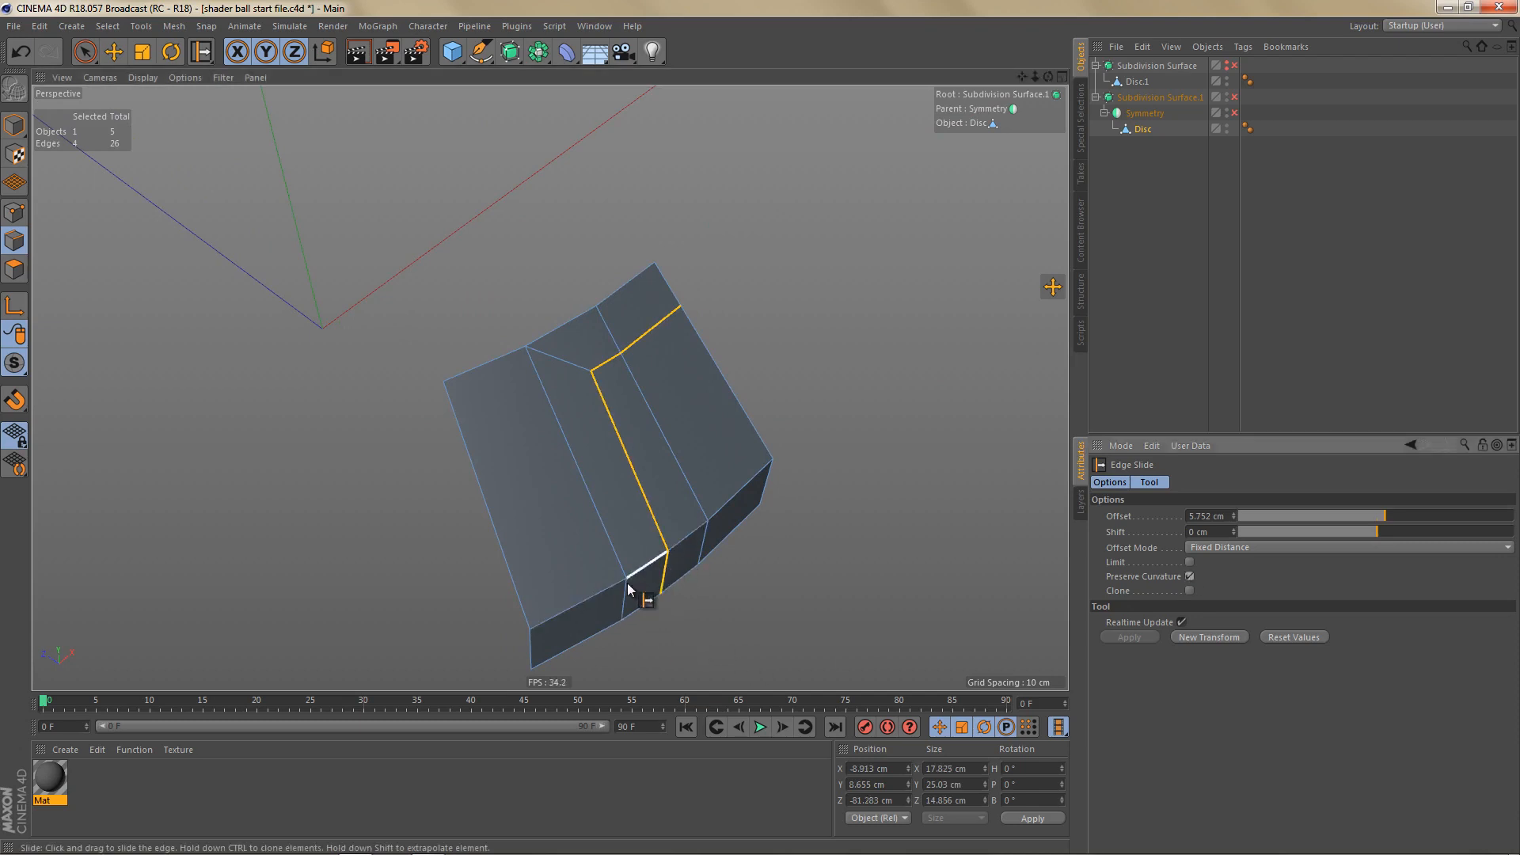
left_click_drag(674, 553, 660, 495, "alt")
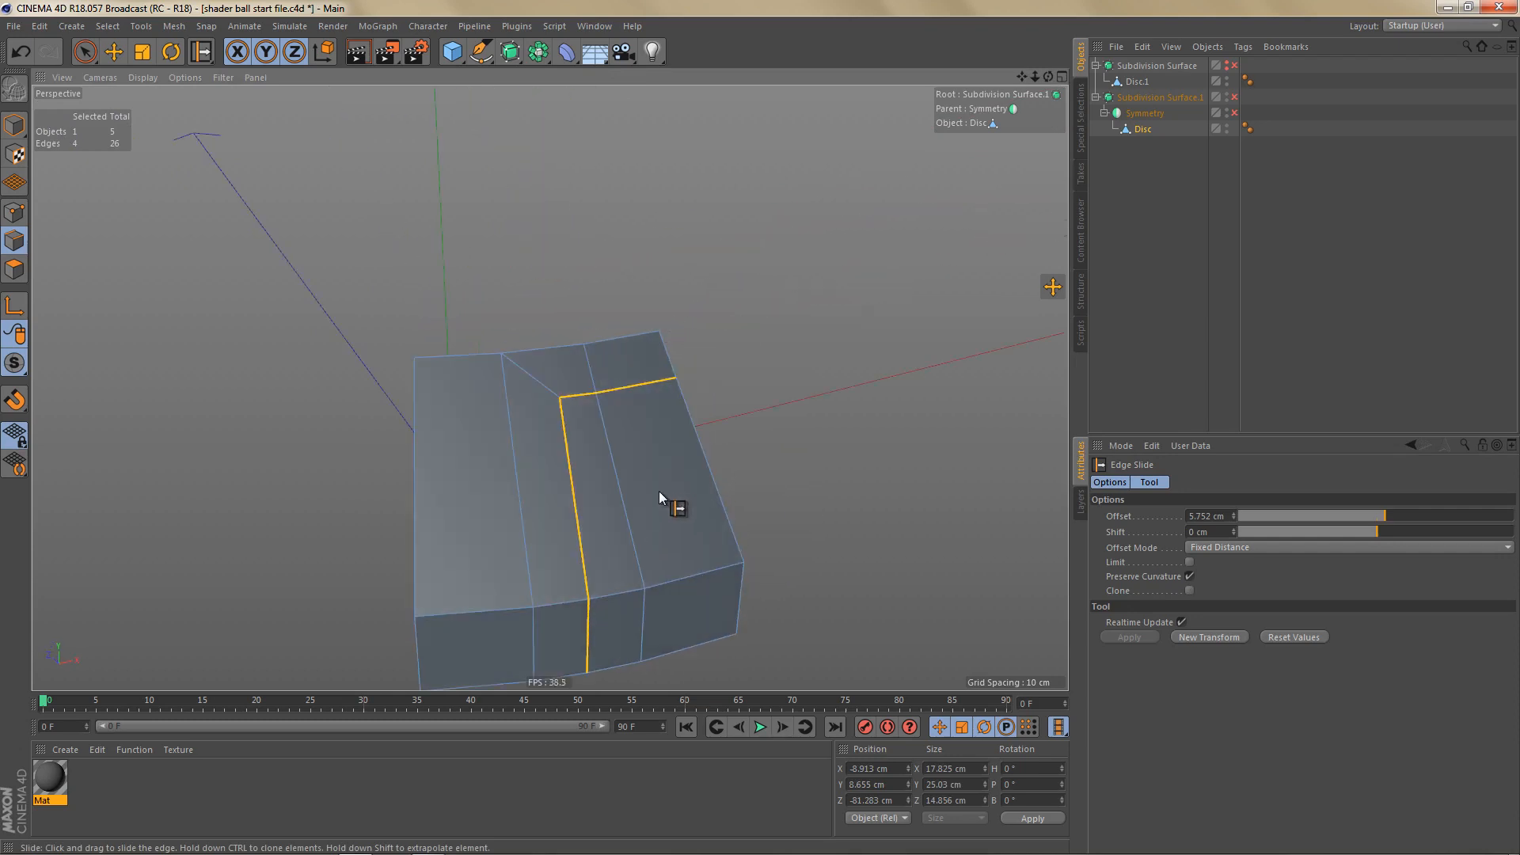
middle_click_drag(659, 491, 700, 530, "alt")
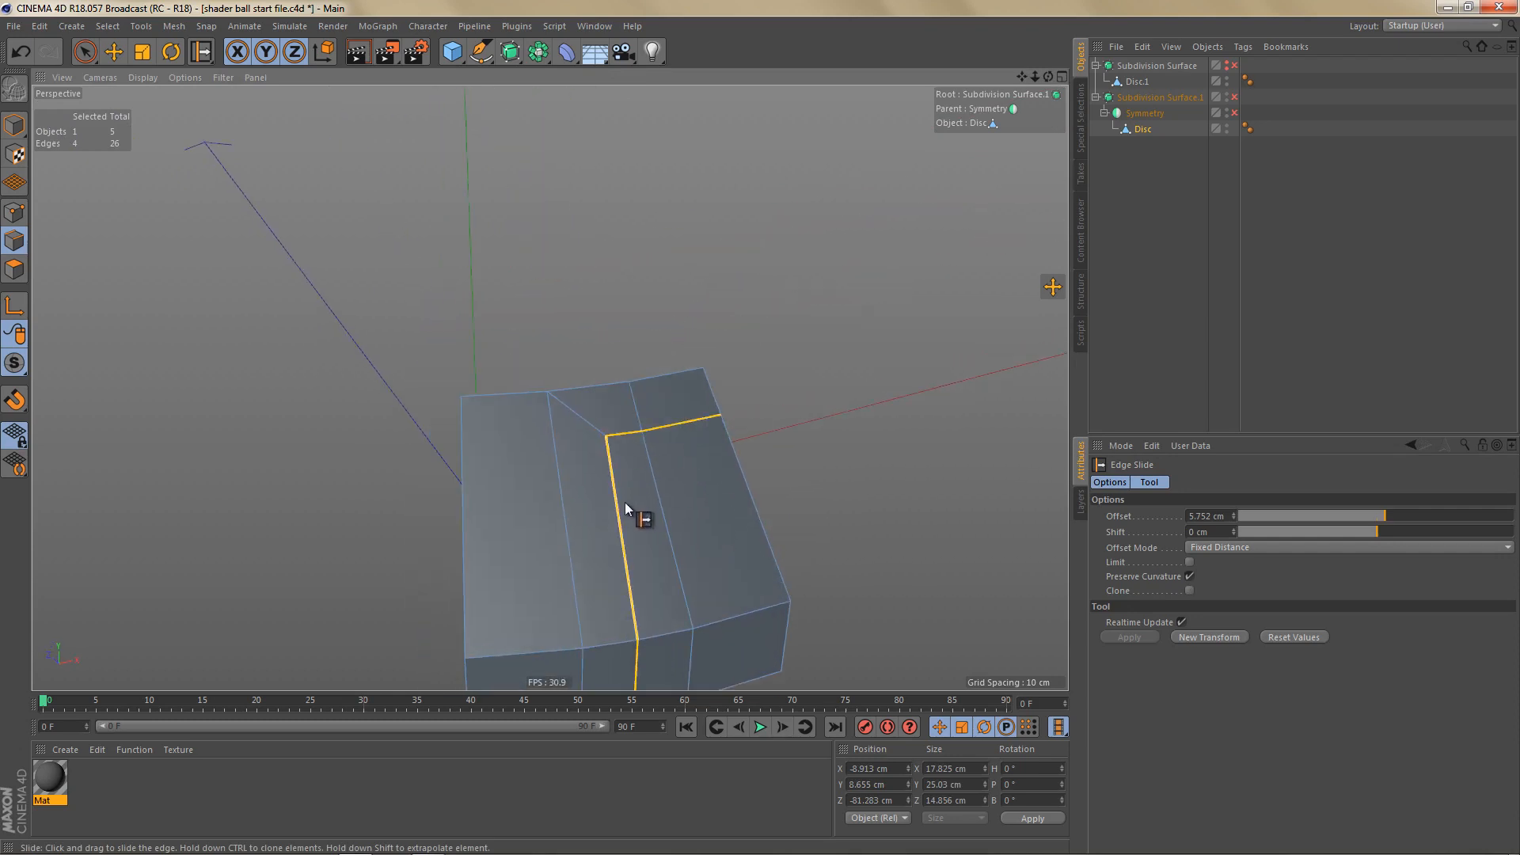
Step: Slide the cloned loop's end point up by 53.7%, its middle point up and its corner point down to shape half an arch
key("Return")
key("m")
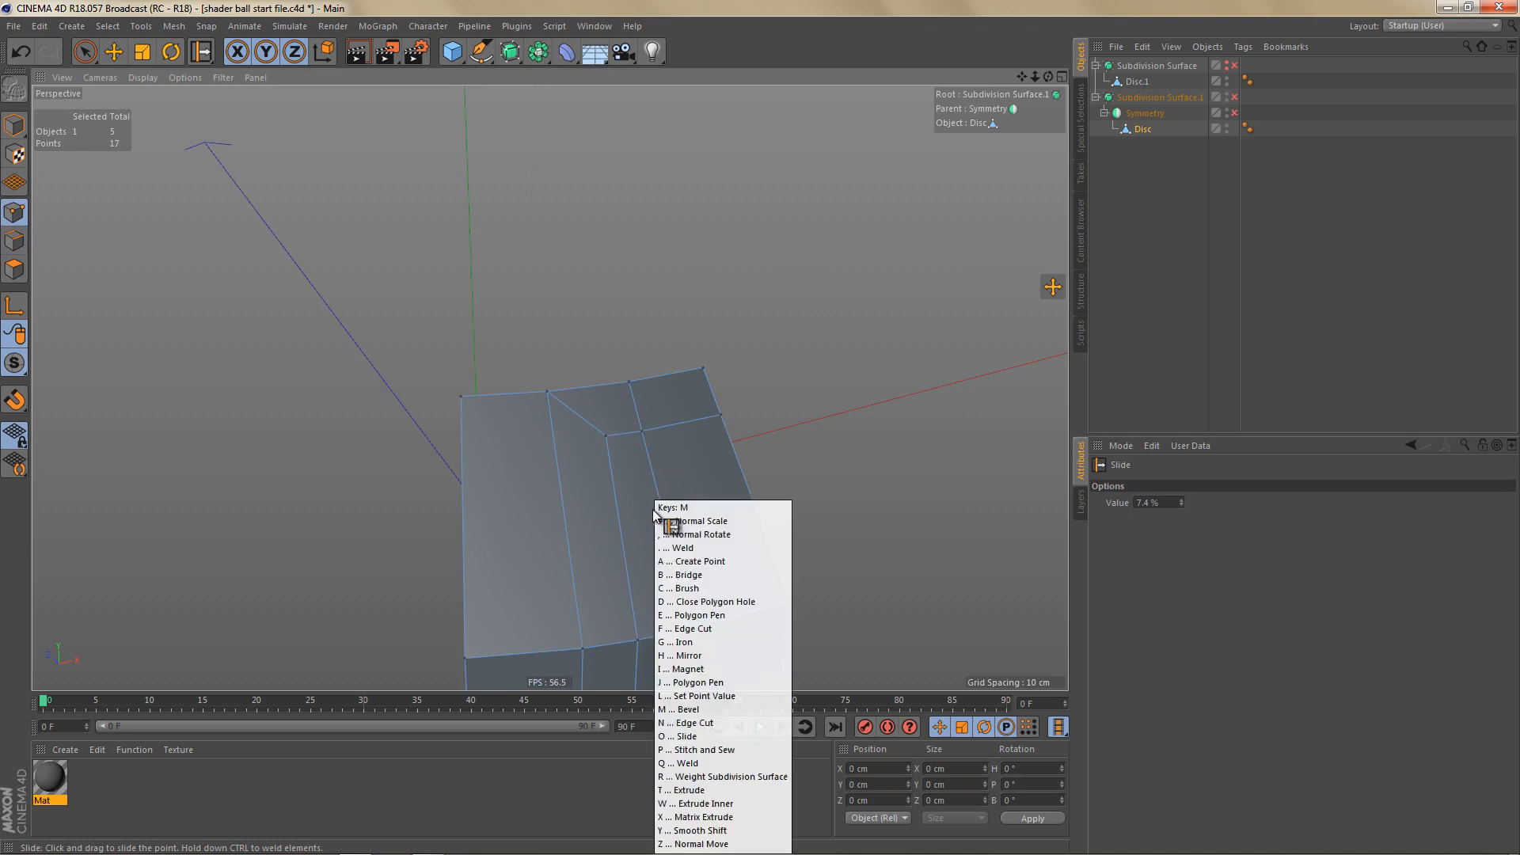
key("o")
left_click_drag(721, 417, 714, 388)
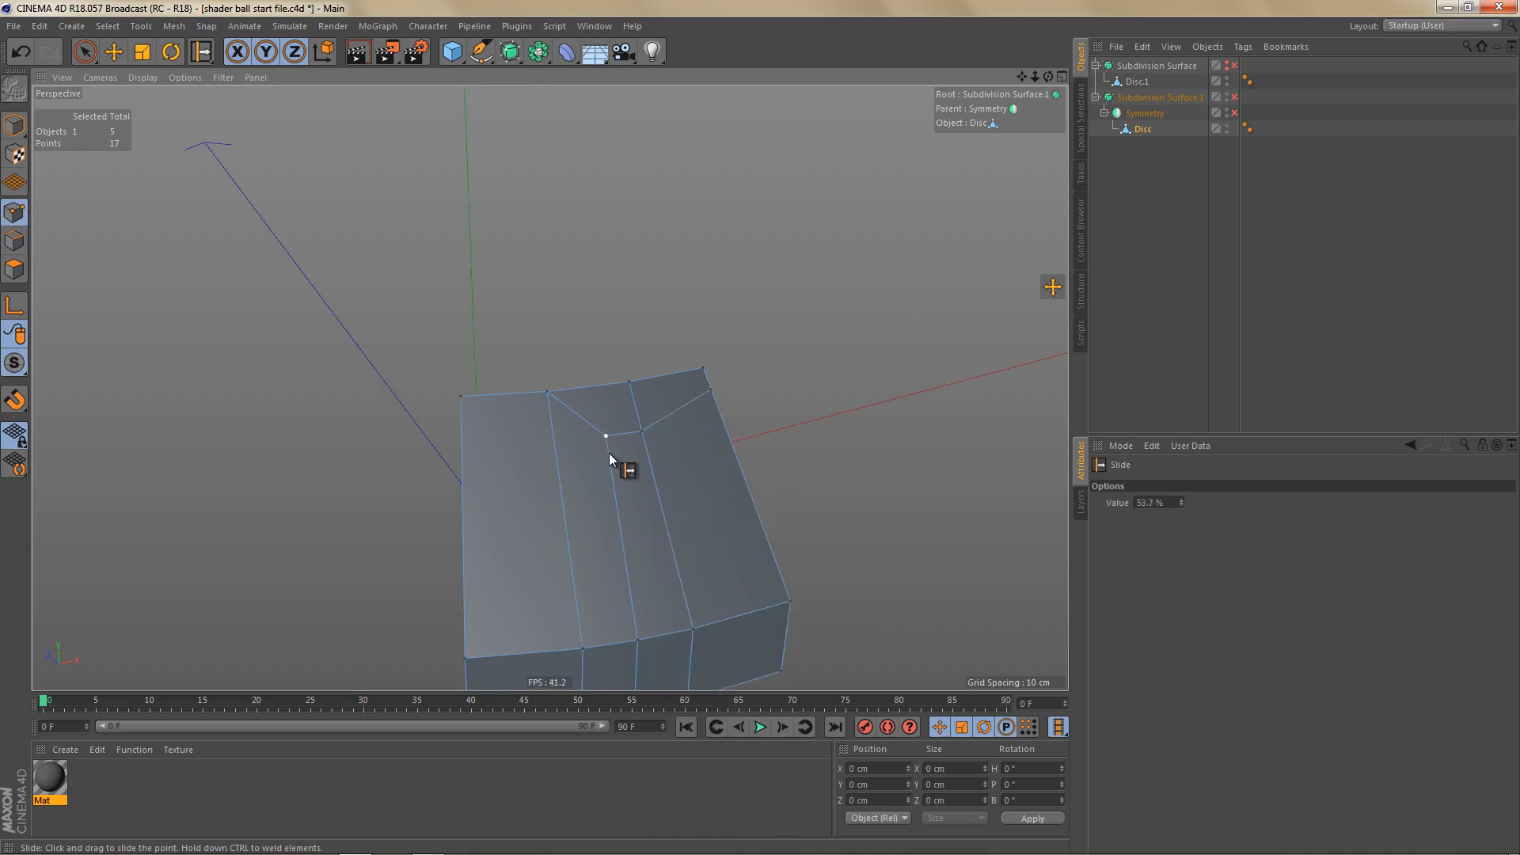
left_click_drag(617, 520, 680, 538)
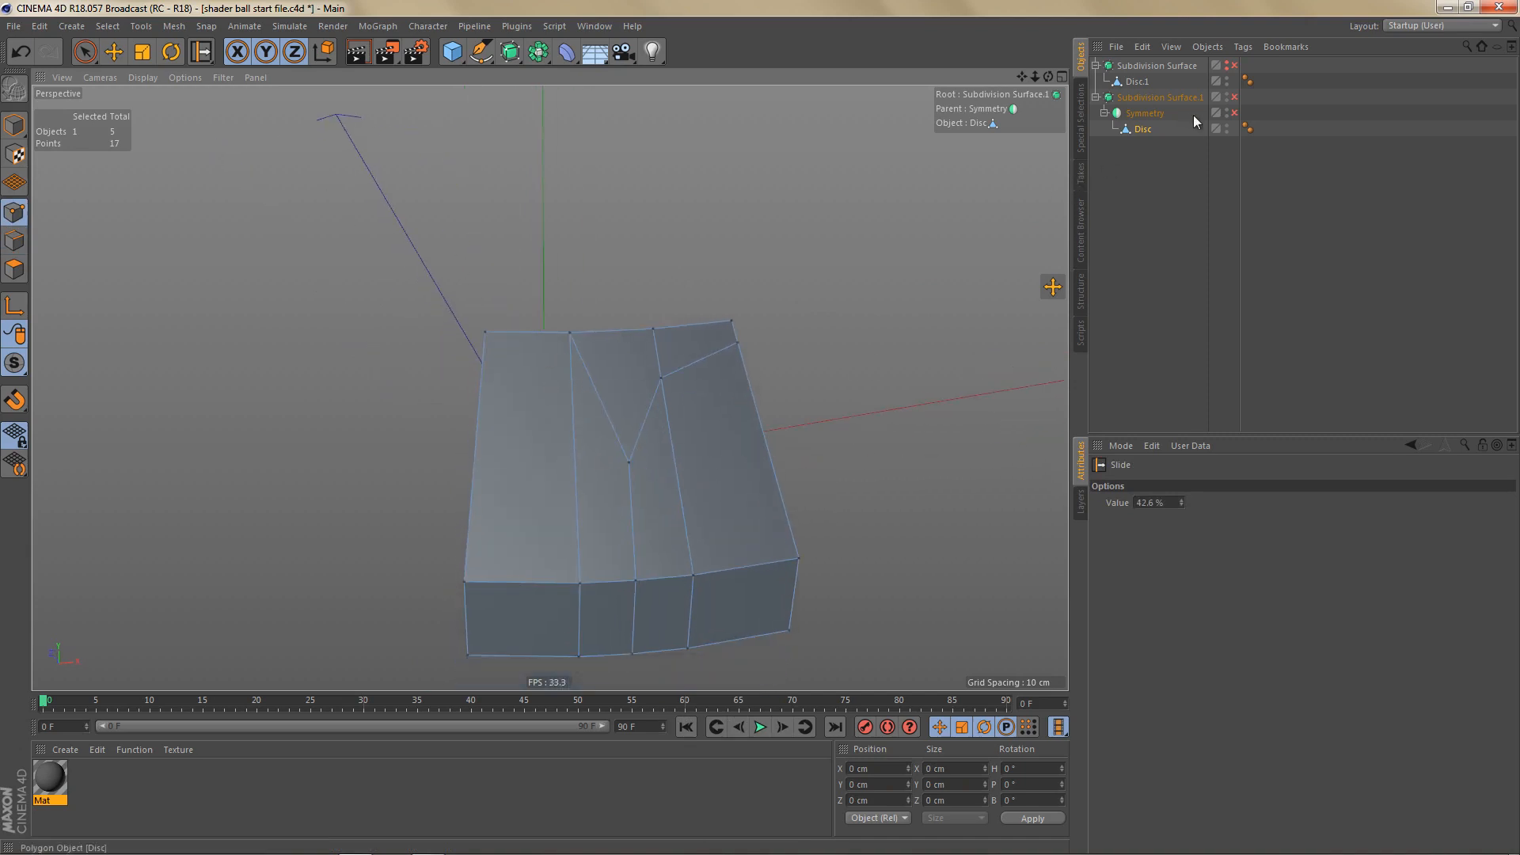
Step: Switch symmetry and subdivision smoothing back on, and delete the four lower points inside the arch to open the cutout
left_click(1234, 113)
left_click(1234, 97)
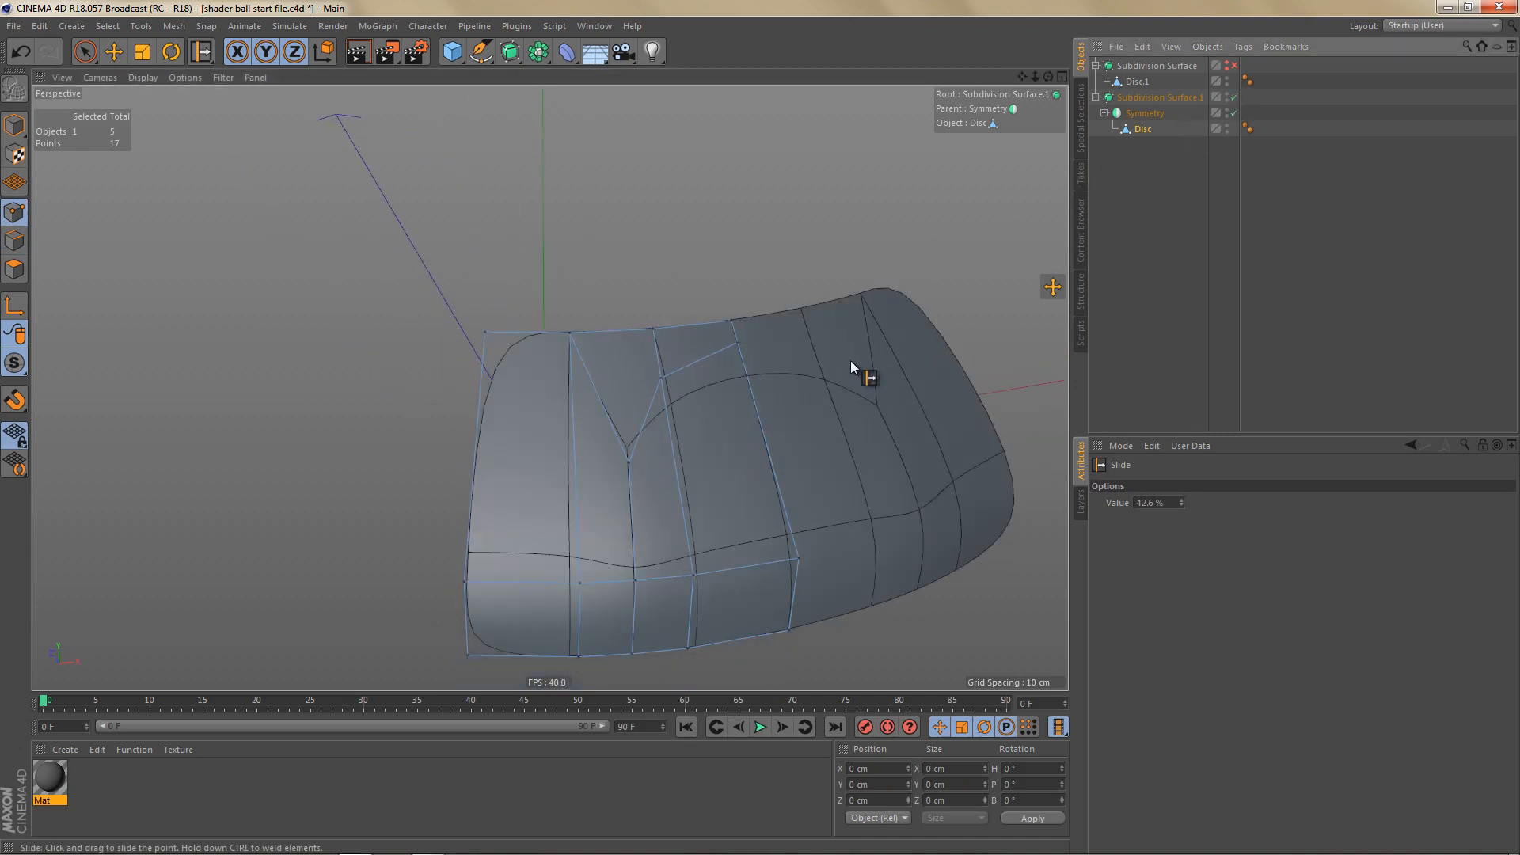
left_click_drag(850, 360, 708, 481, "alt")
key("space")
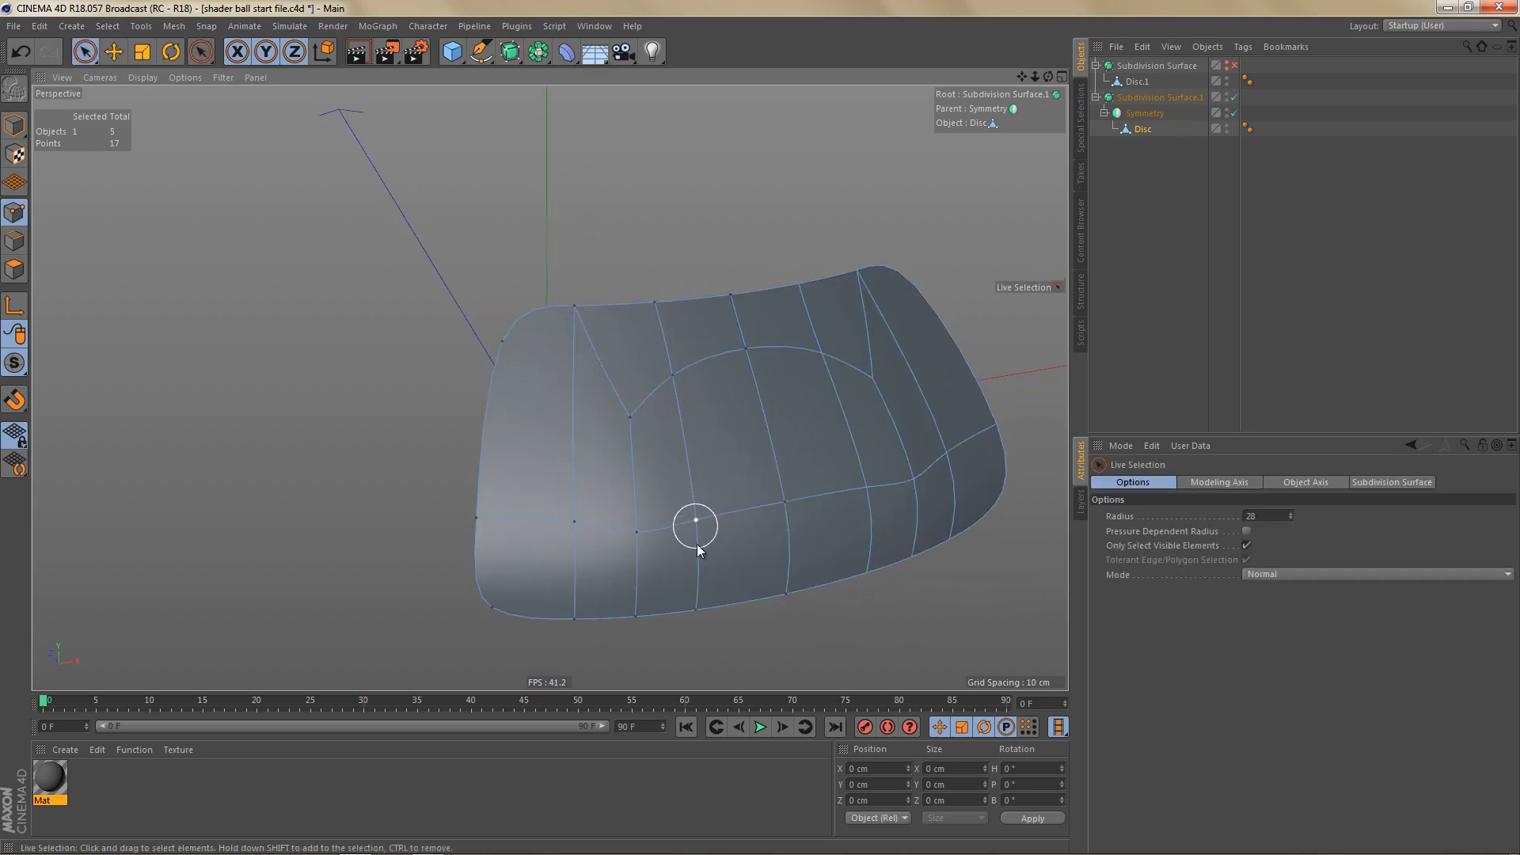
mouse_move(696, 544)
left_mouse_down()
mouse_move(795, 600)
mouse_move(786, 506)
left_mouse_up()
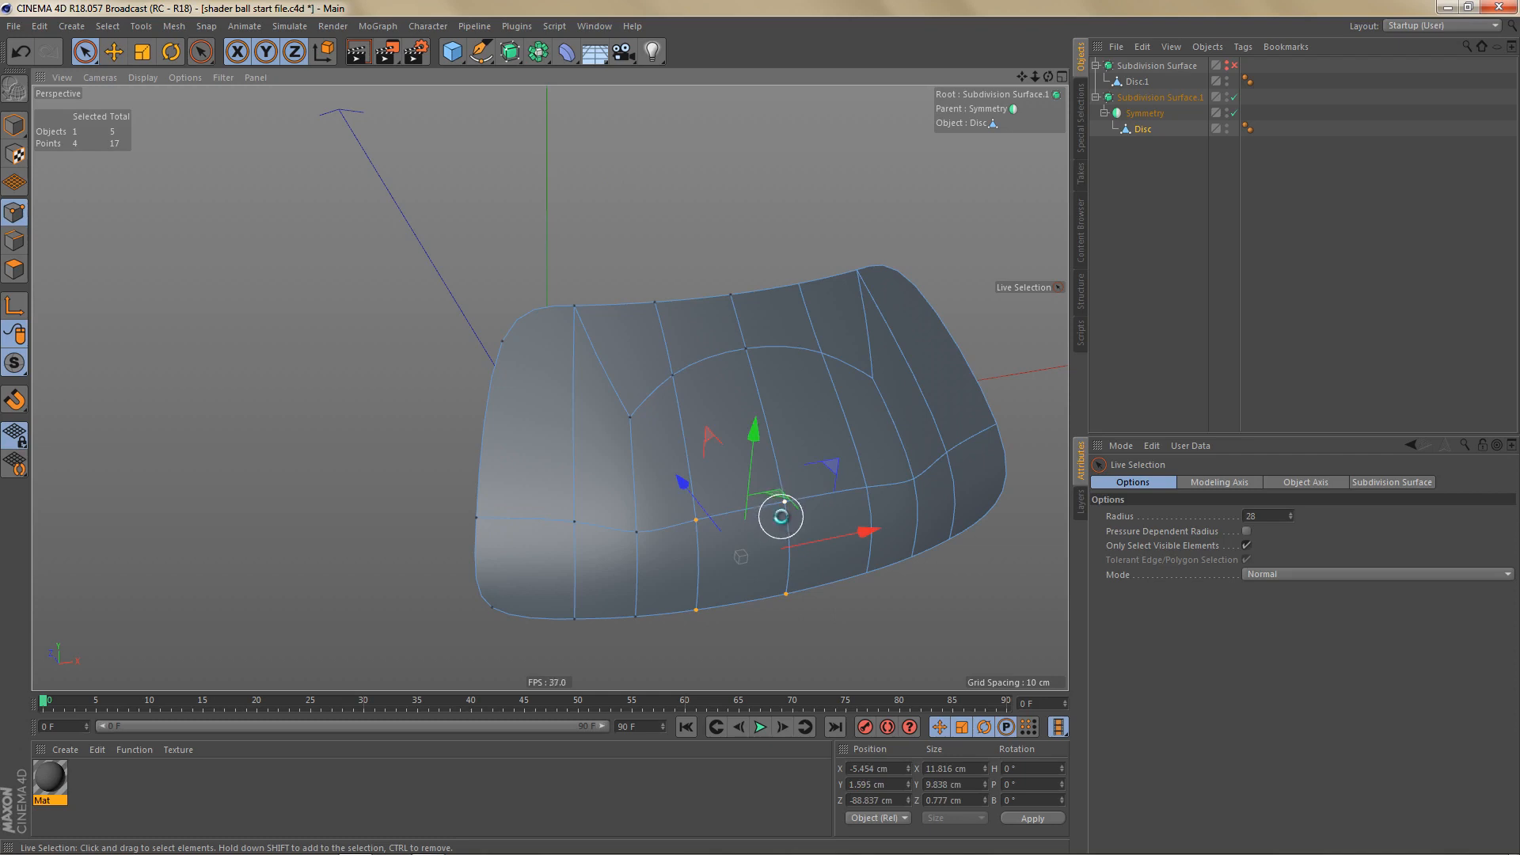
key("Delete")
Step: Render the arched piece in the top view and from an angle in perspective to examine its curvature
key("F5")
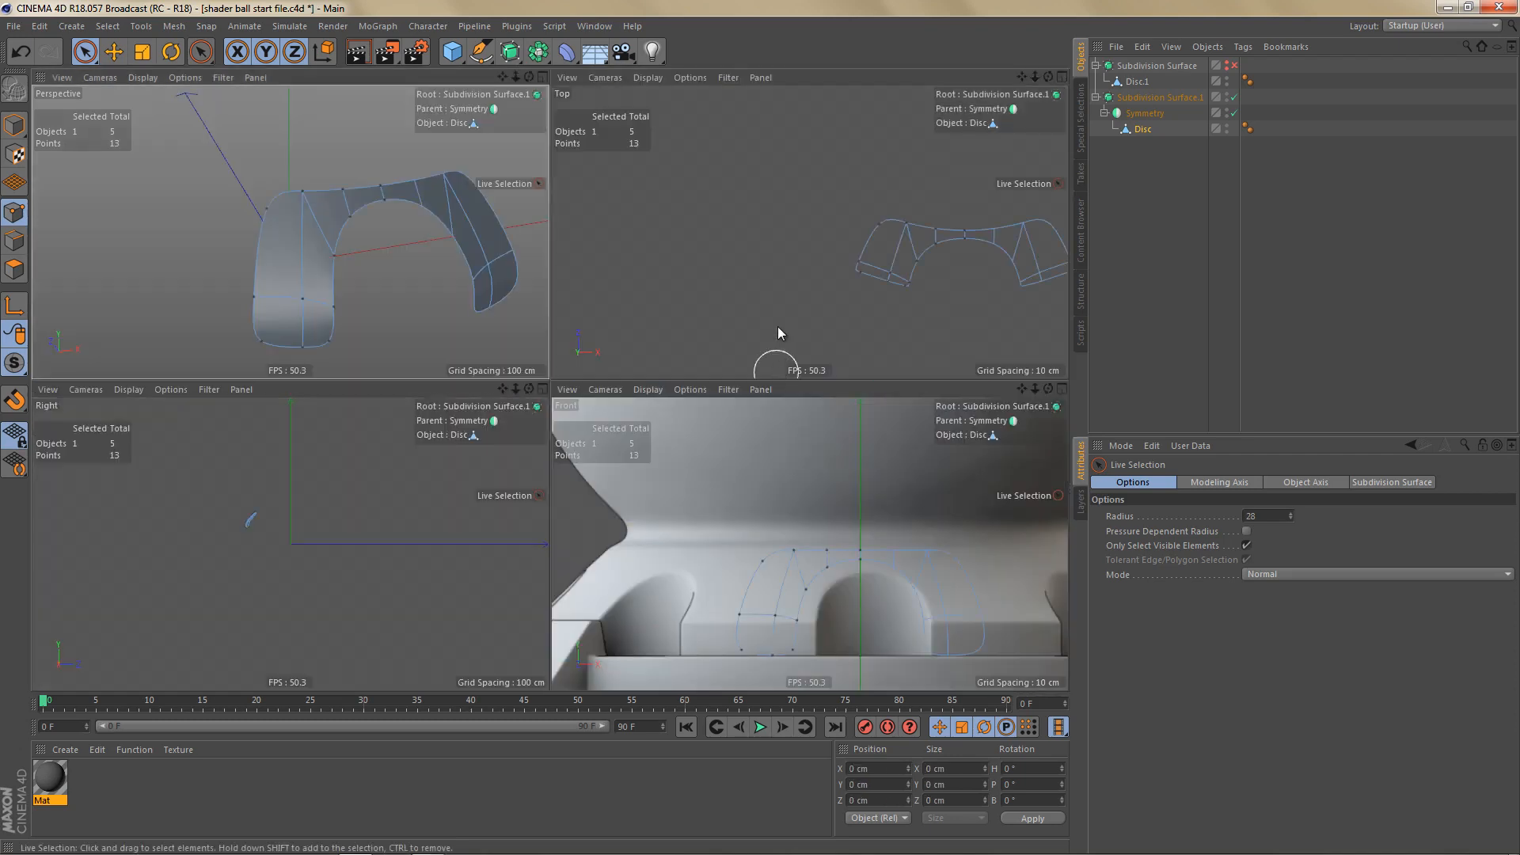
key("F2")
key("ctrl+r")
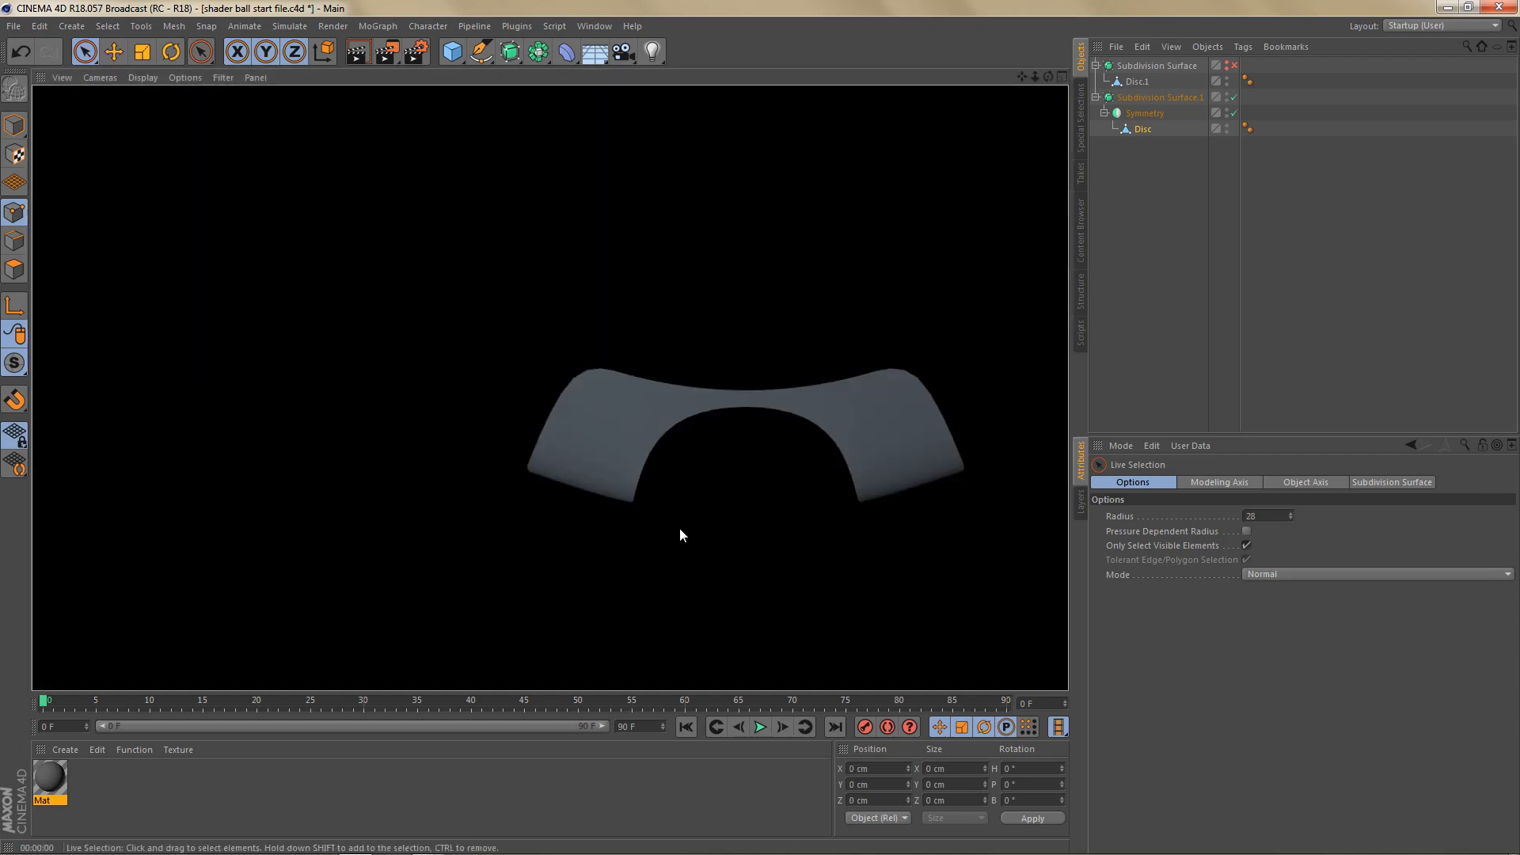
left_click(724, 464)
key("F5")
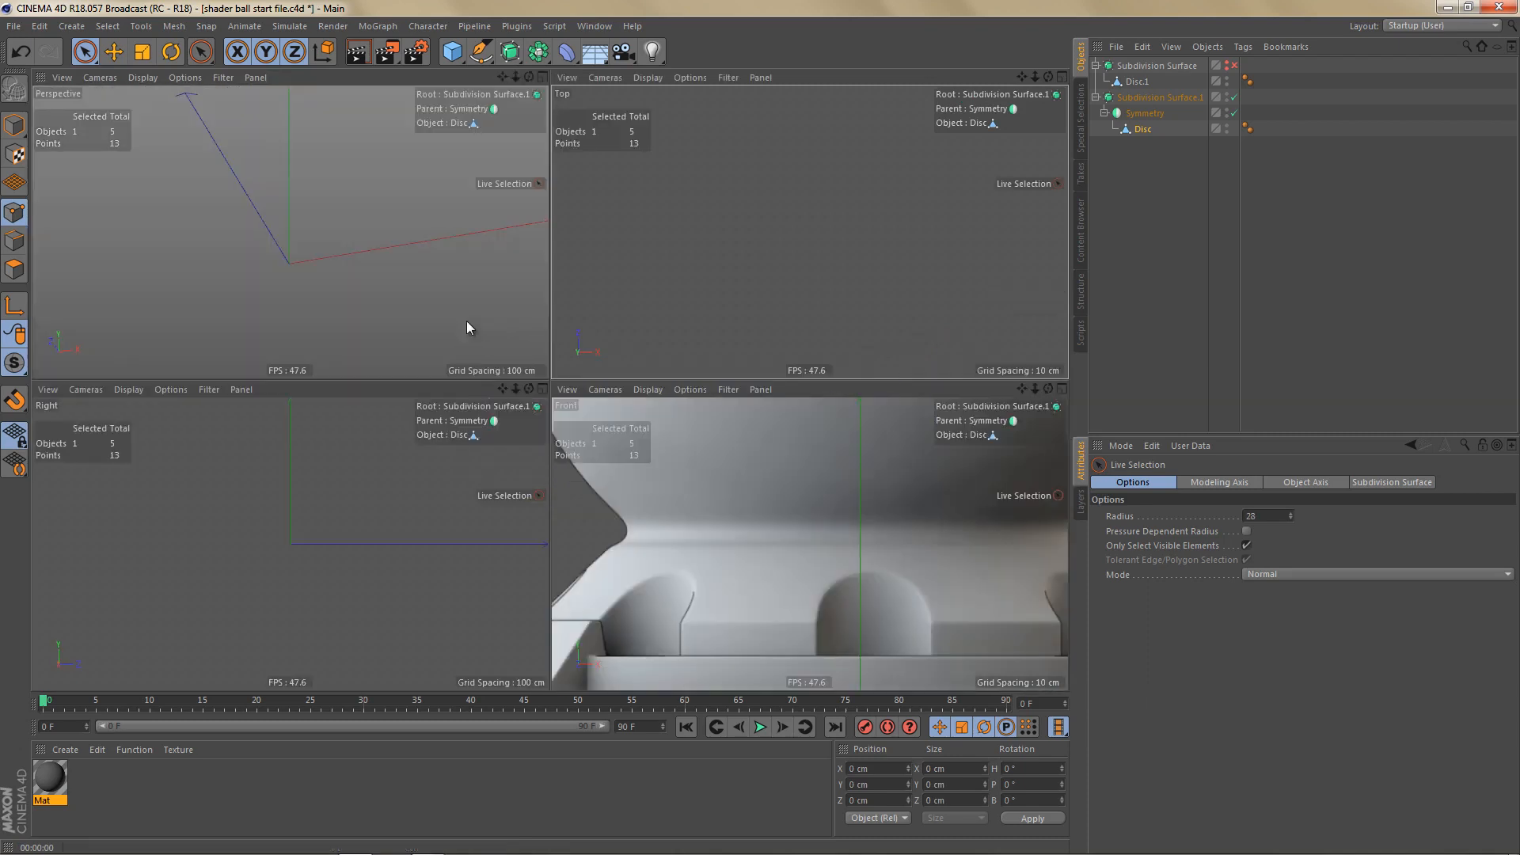
key("F1")
right_click_drag(620, 400, 578, 455, "alt")
left_click_drag(593, 457, 563, 458, "alt")
key("ctrl+r")
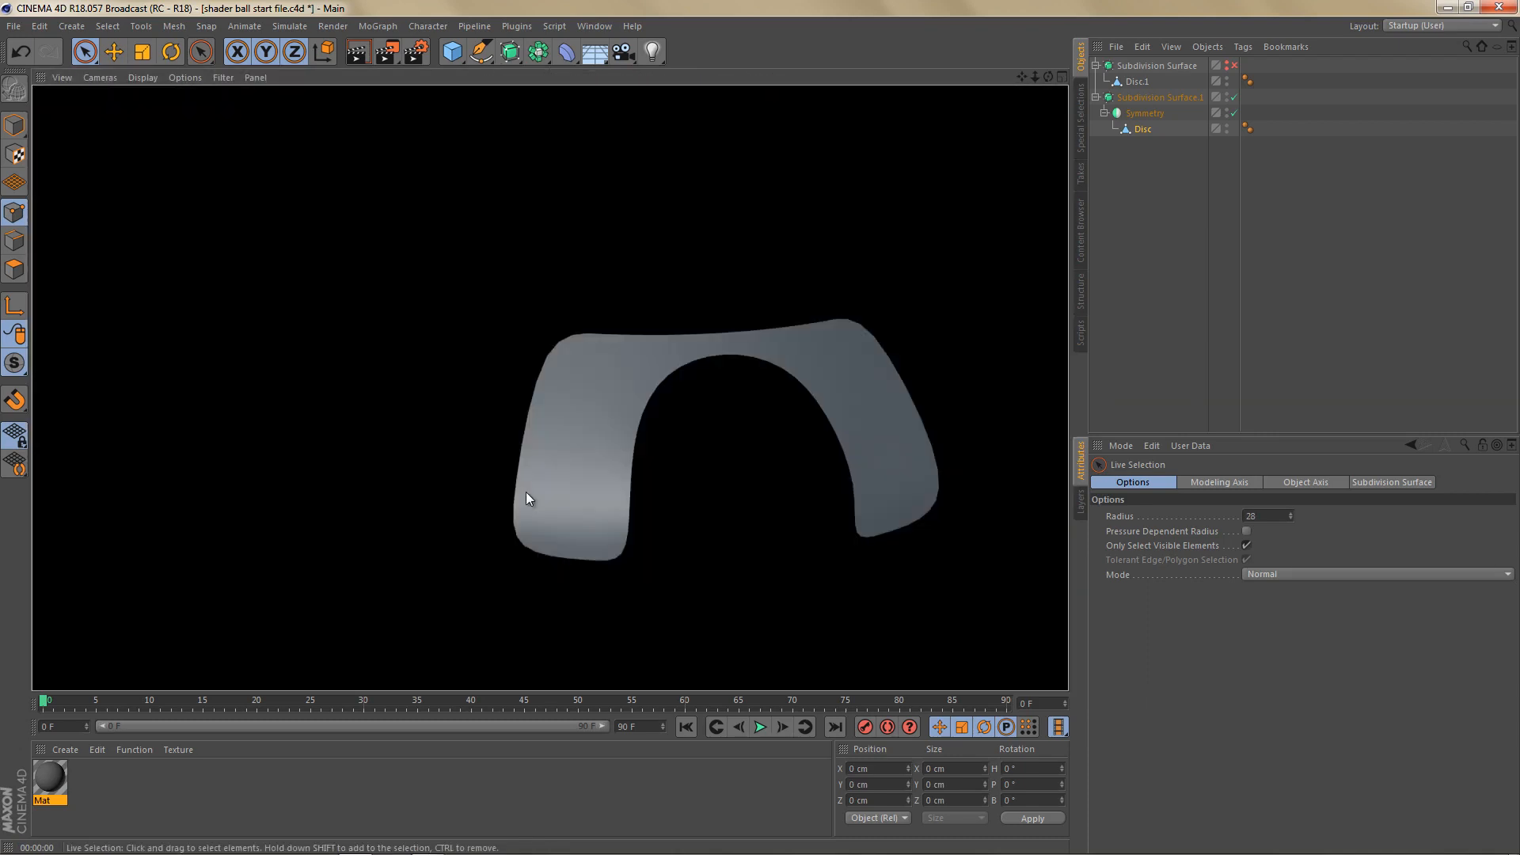
Step: Switch off subdivision smoothing and symmetry to expose the low-poly half of the arch
key("q")
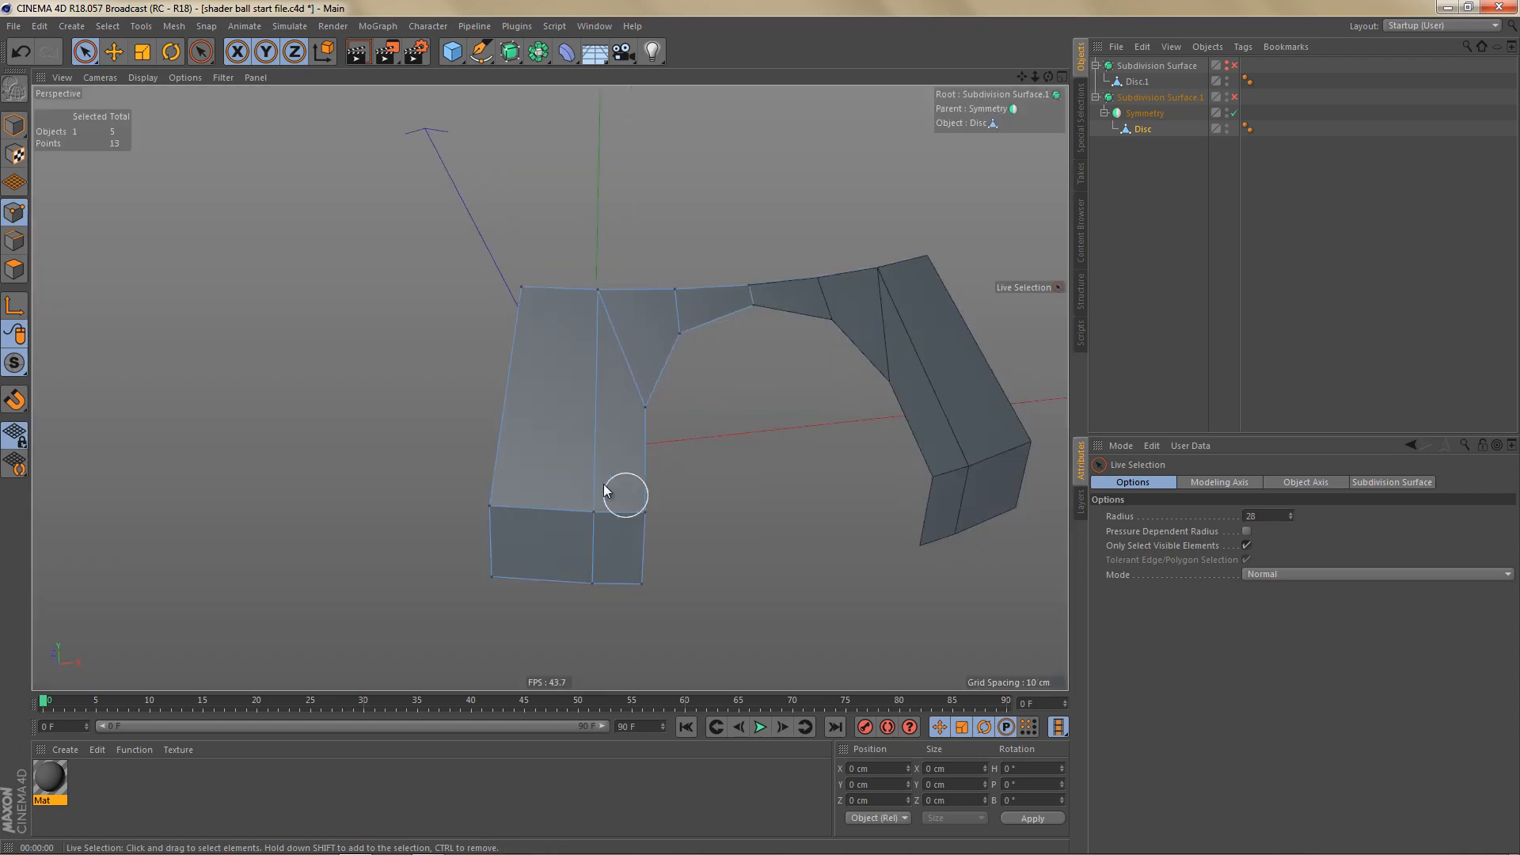
left_click_drag(605, 489, 546, 479, "alt")
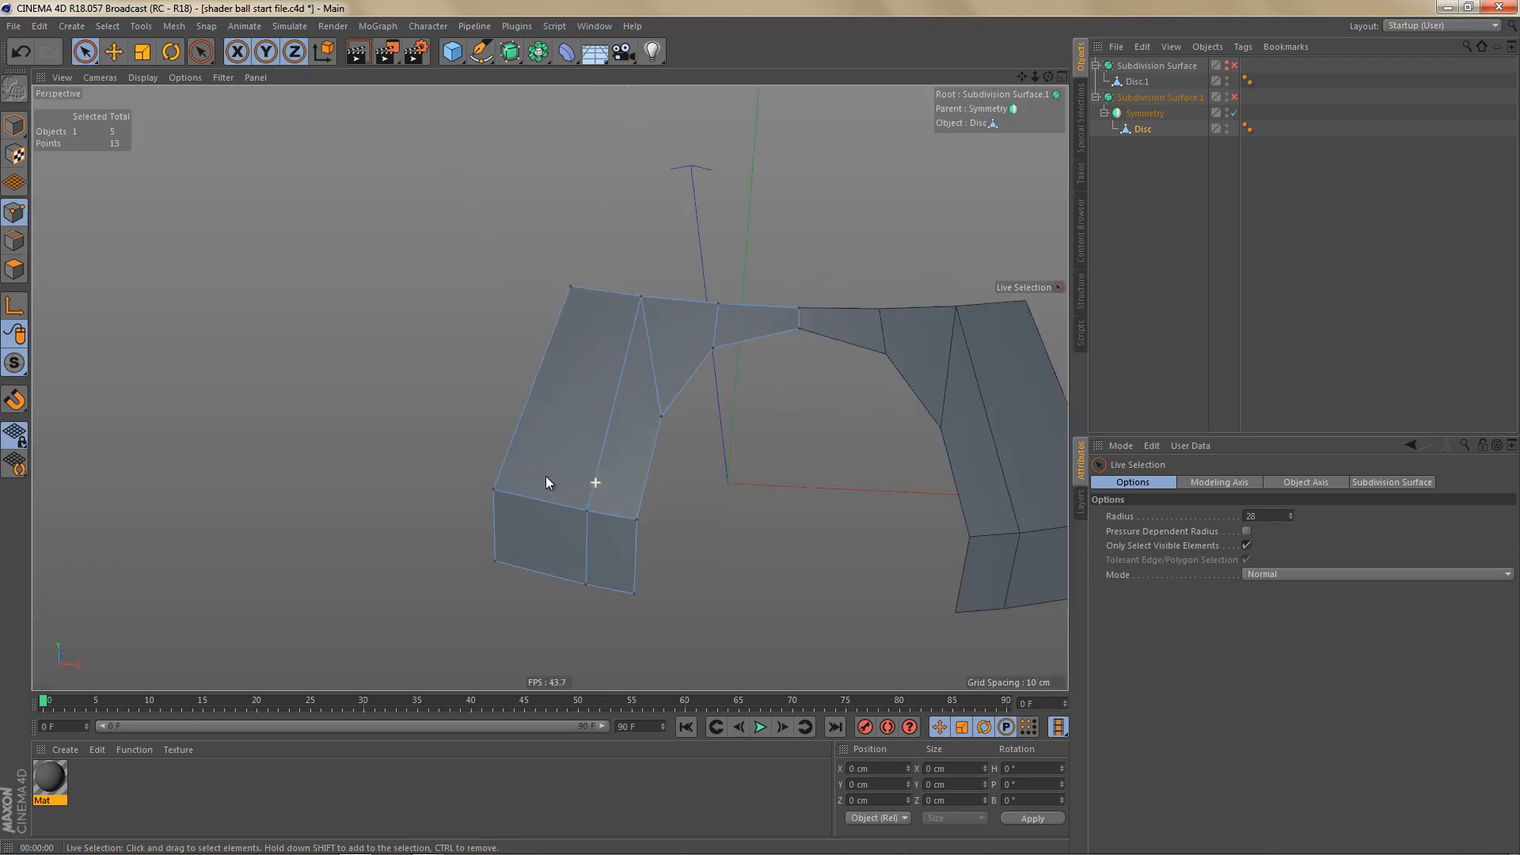
left_click(1234, 114)
left_click_drag(779, 353, 659, 432, "alt")
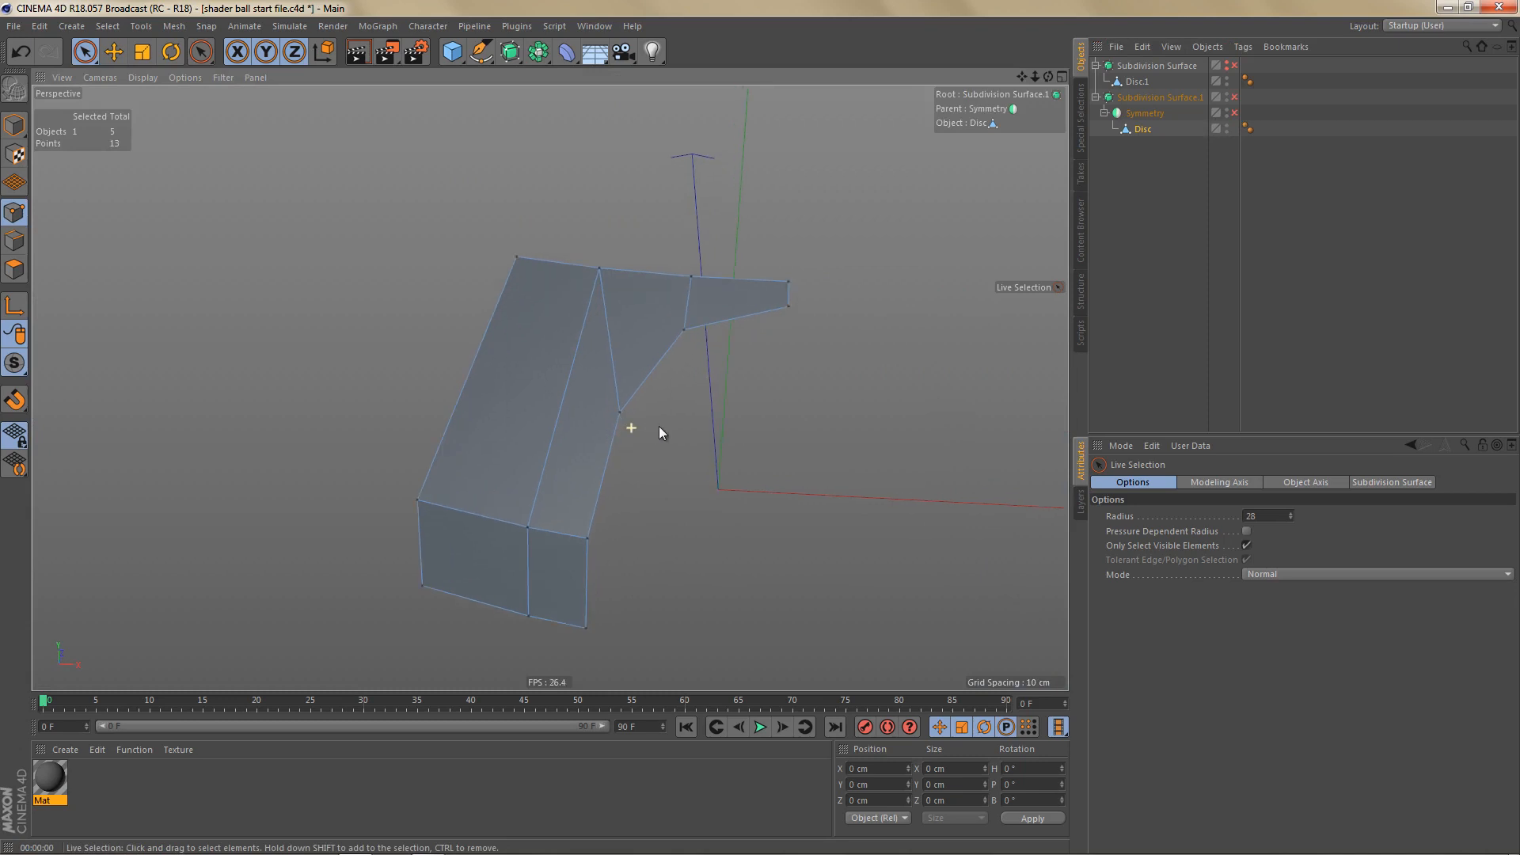
Step: Select the three upper edges along the arch opening, leaving out the lowest one, and extrude them straight down
key("Return")
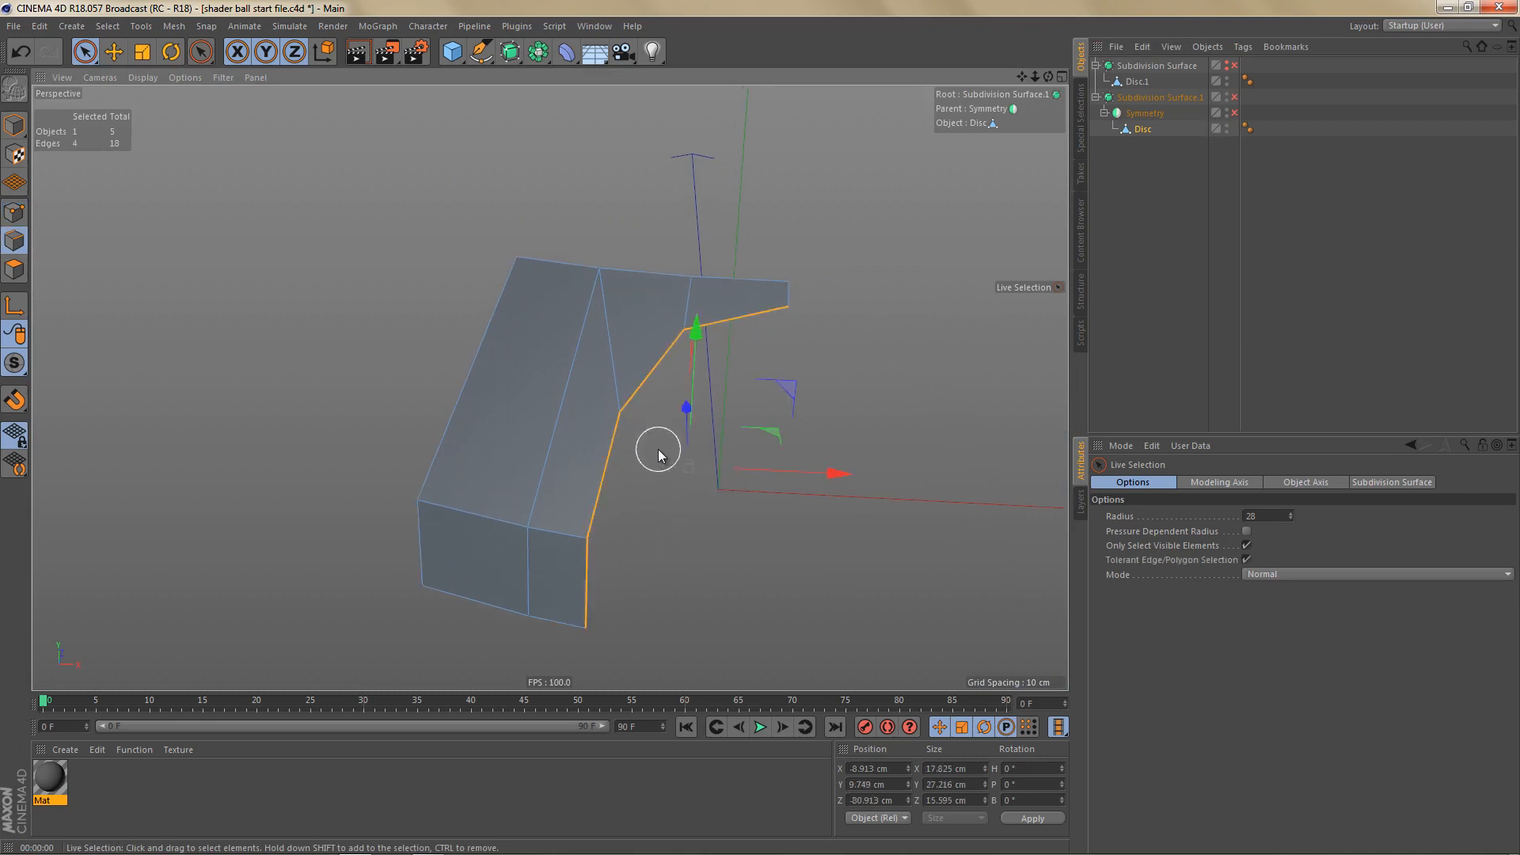
key("e")
left_click(740, 313)
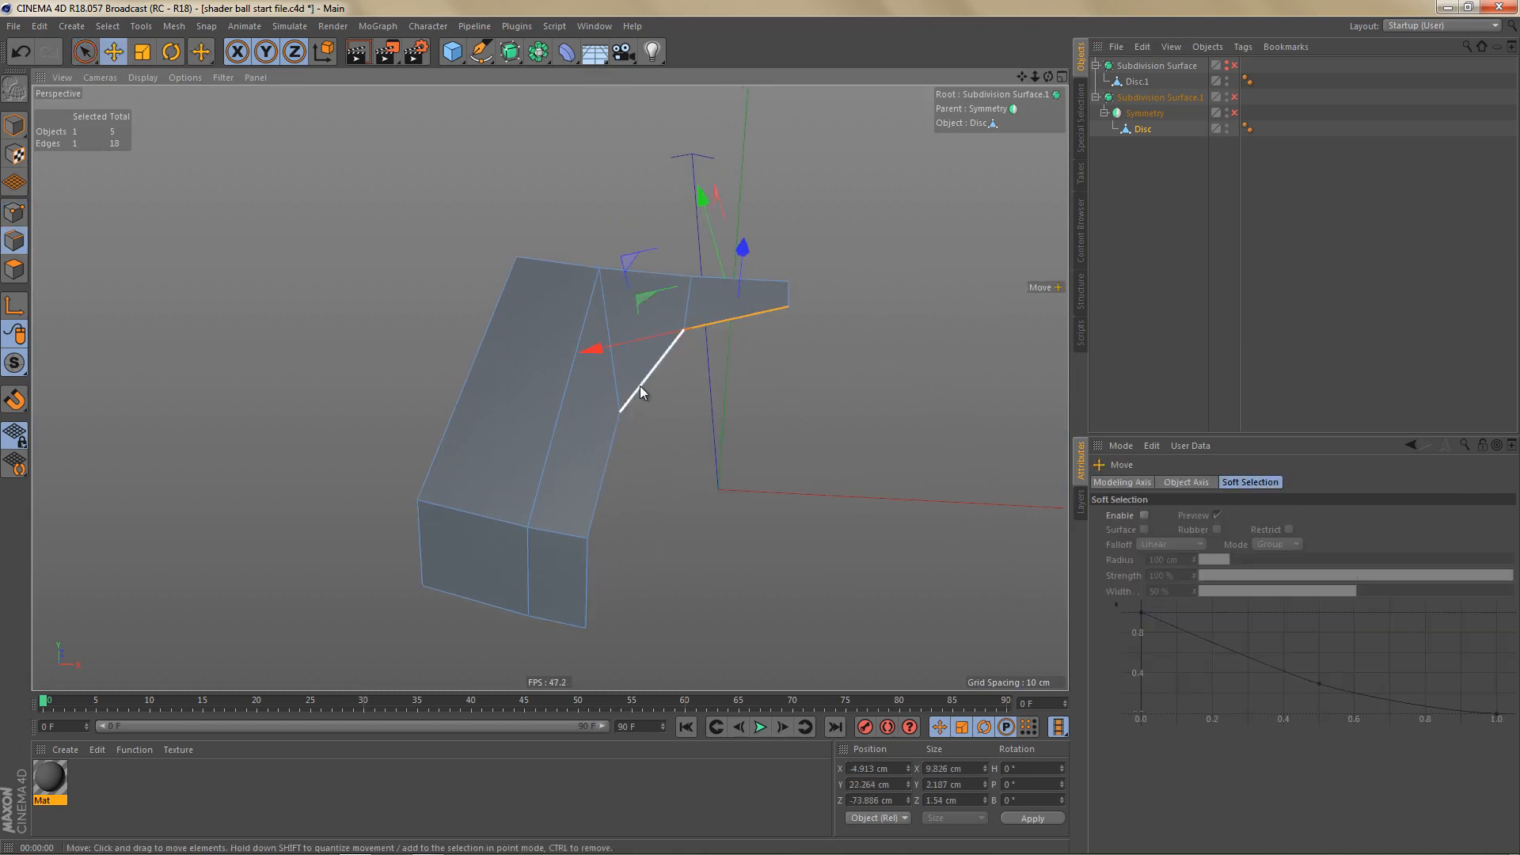
left_click(639, 386, "shift")
left_click(608, 459, "shift")
left_click_drag(701, 286, 733, 448, "ctrl")
middle_click_drag(700, 438, 702, 348, "alt")
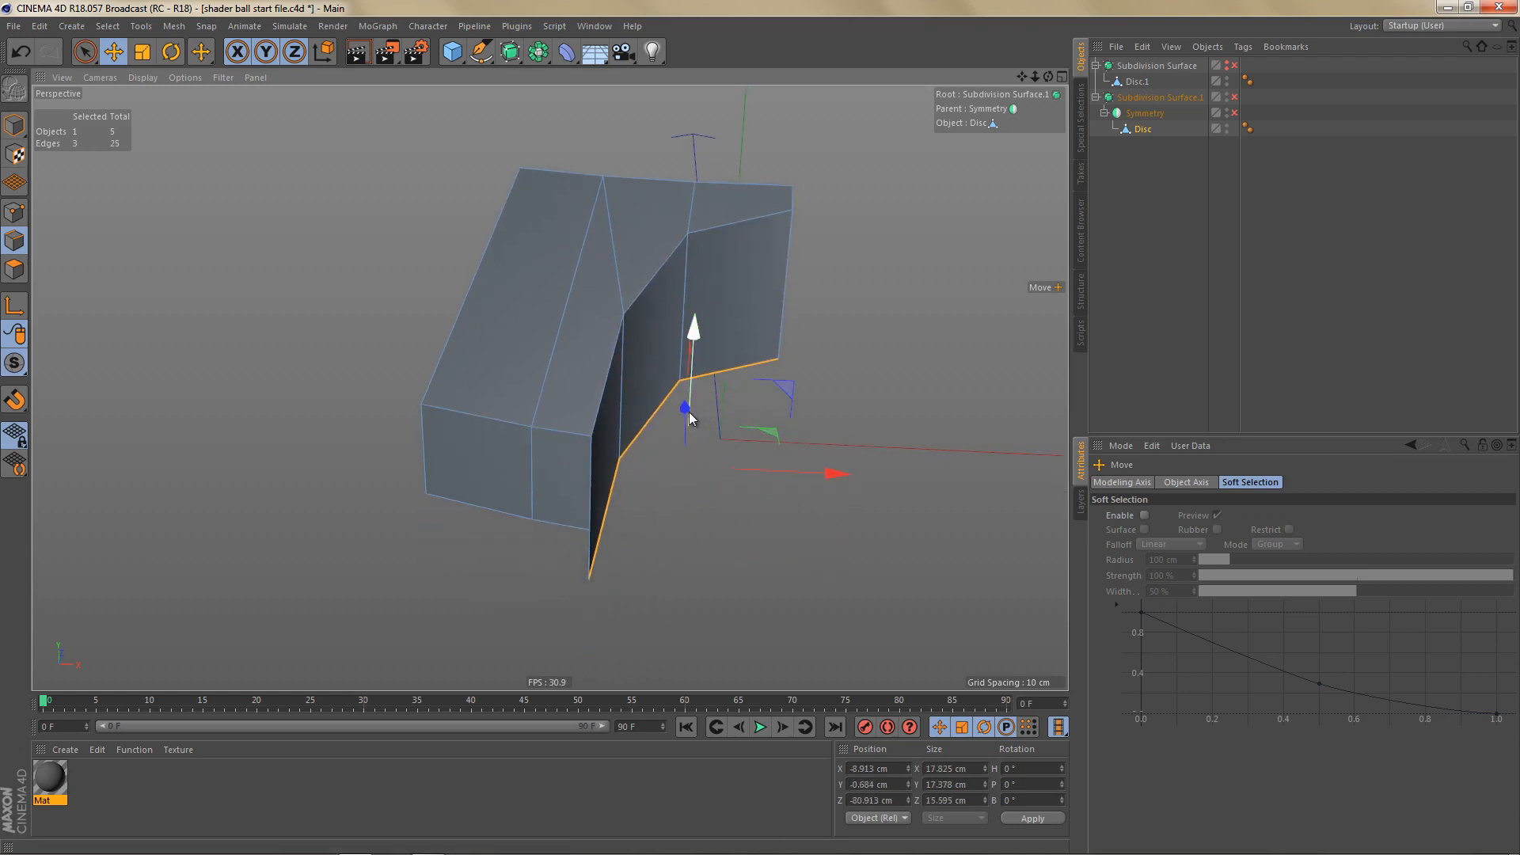
Step: Scale the extruded edges flat along Y, to a Y size of 0 cm
key("t")
left_click_drag(695, 327, 660, 457)
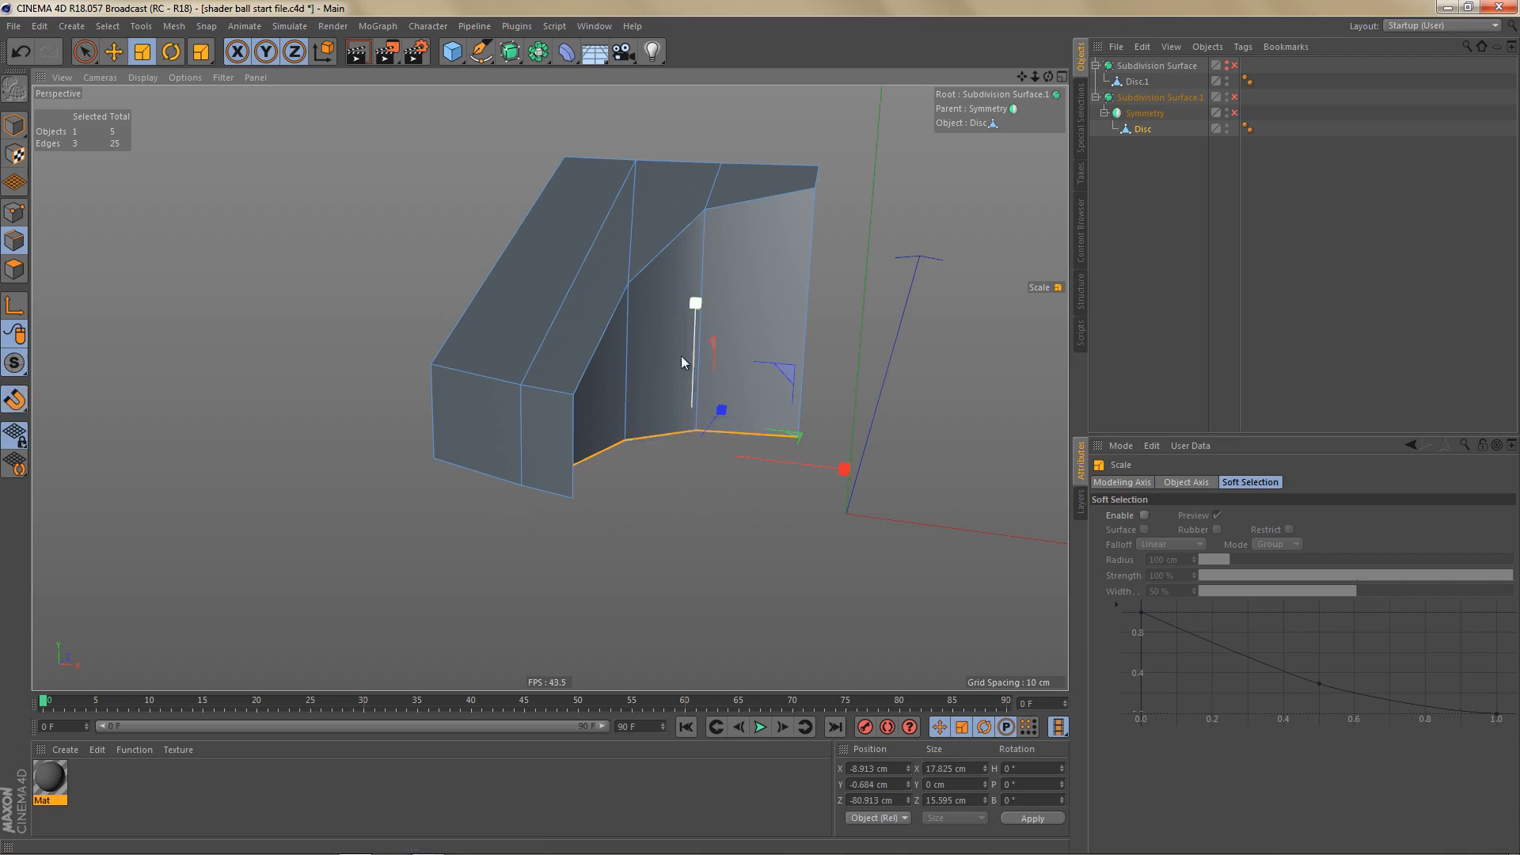
key("e")
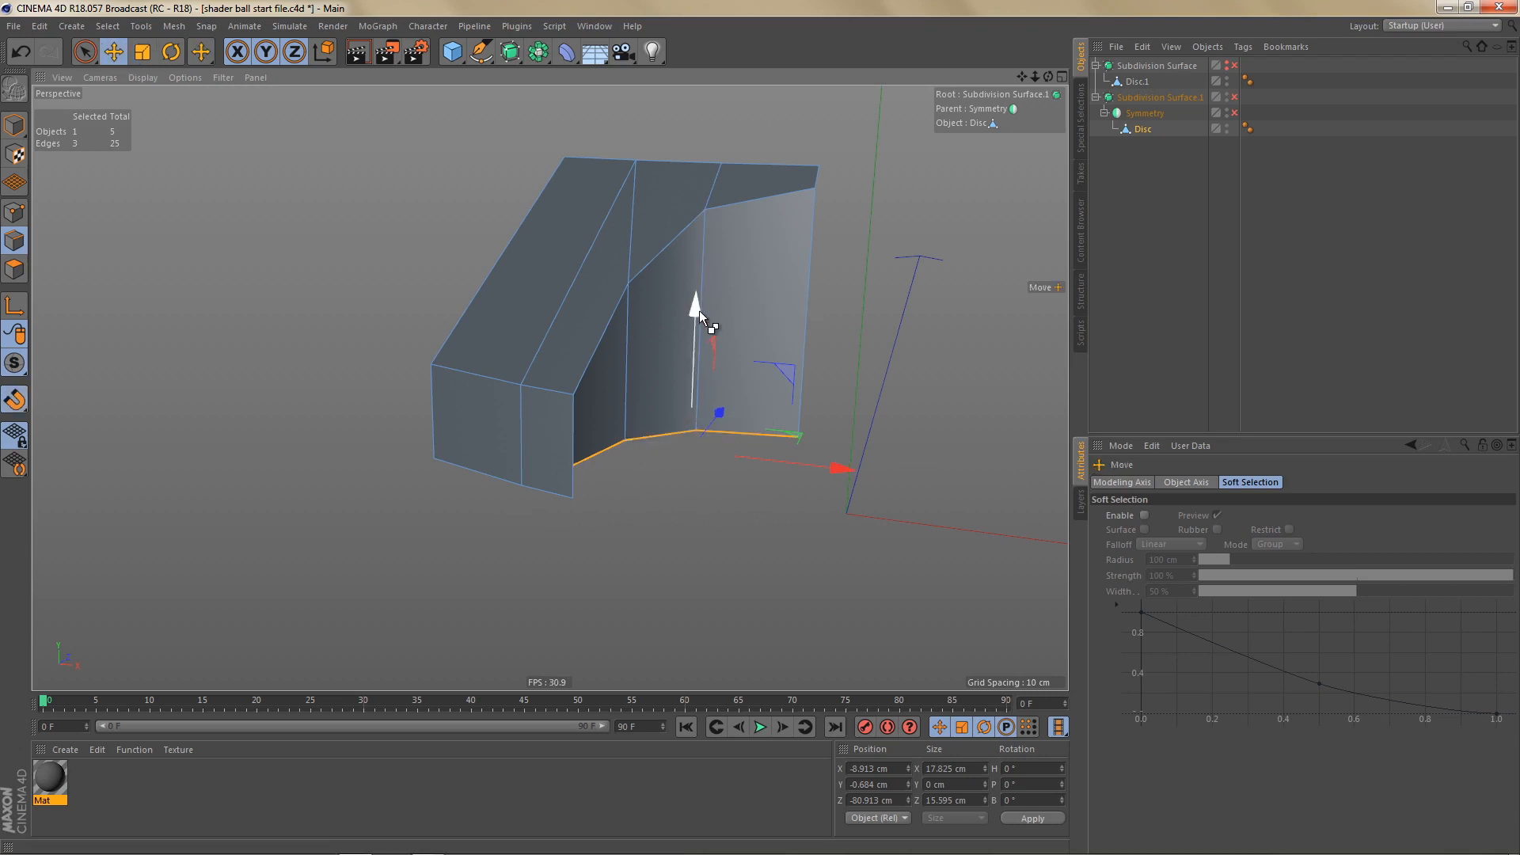
Step: Lower the flattened edges to a Y position of -3.859 cm, level with the front corner, and merge the coincident points with Optimize
right_click_drag(700, 306, 688, 431)
left_click_drag(688, 434, 574, 499)
key("u")
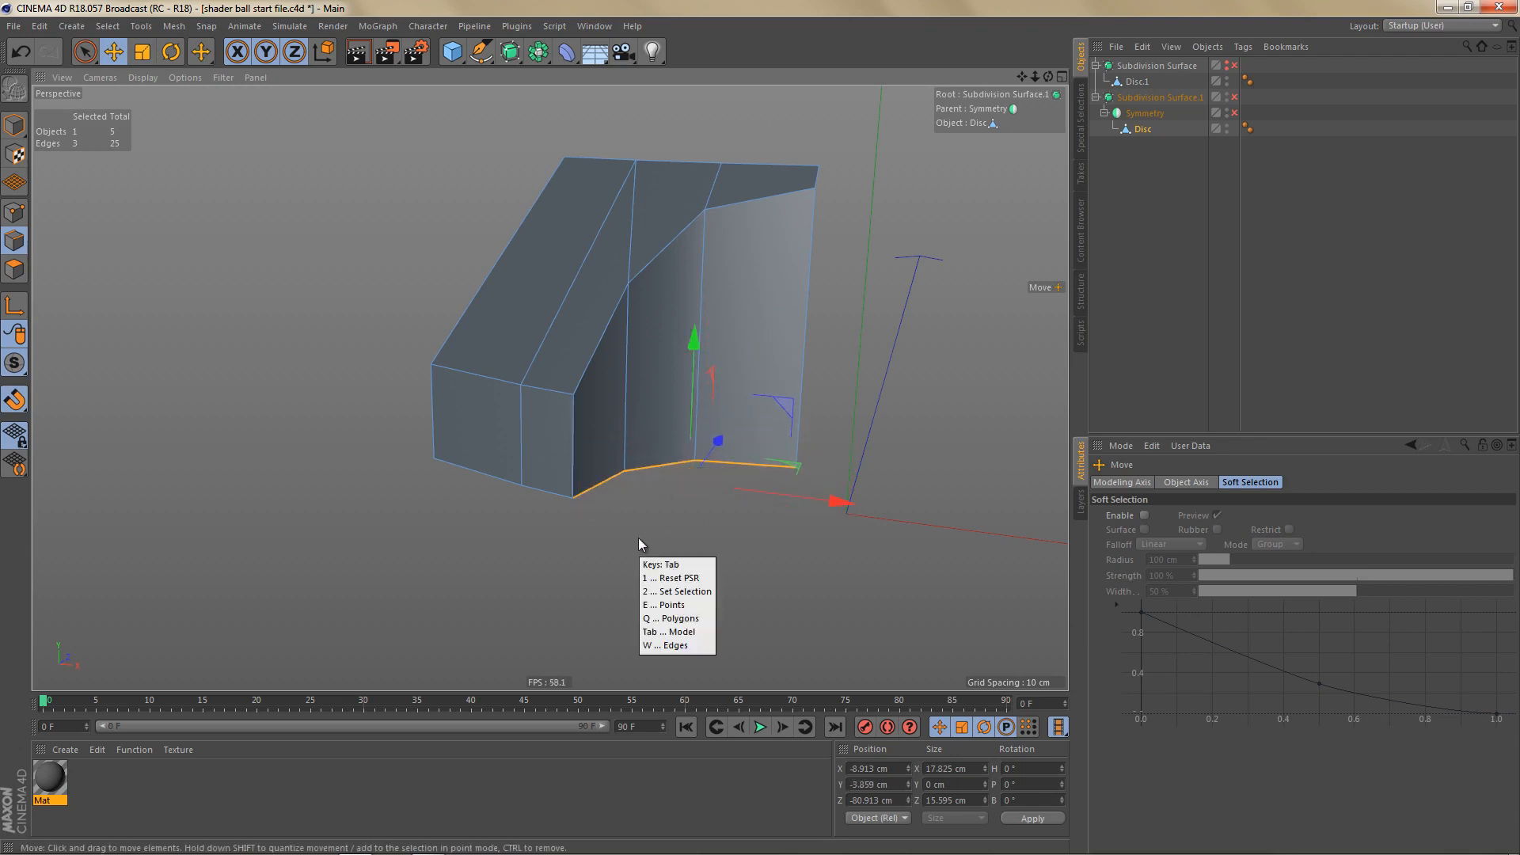
key("p")
scroll(585, 494, "up", 1)
middle_click_drag(636, 519, 648, 546, "alt")
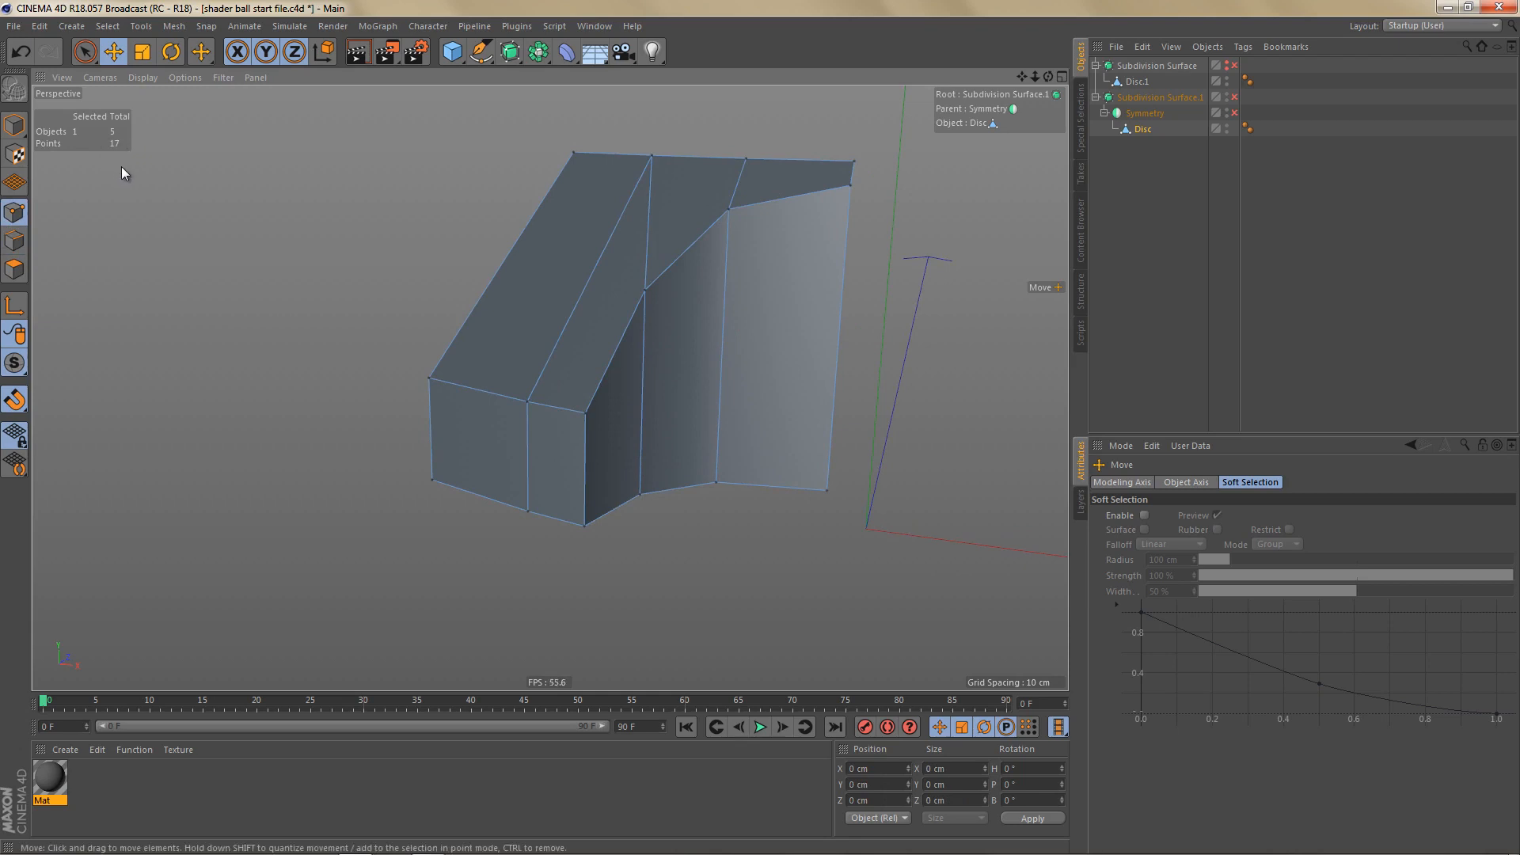
key("u")
key("o")
Step: Turn on subdivision smoothing for the arch half and display it in Gouraud shading with mesh lines
left_click_drag(619, 466, 657, 523, "alt")
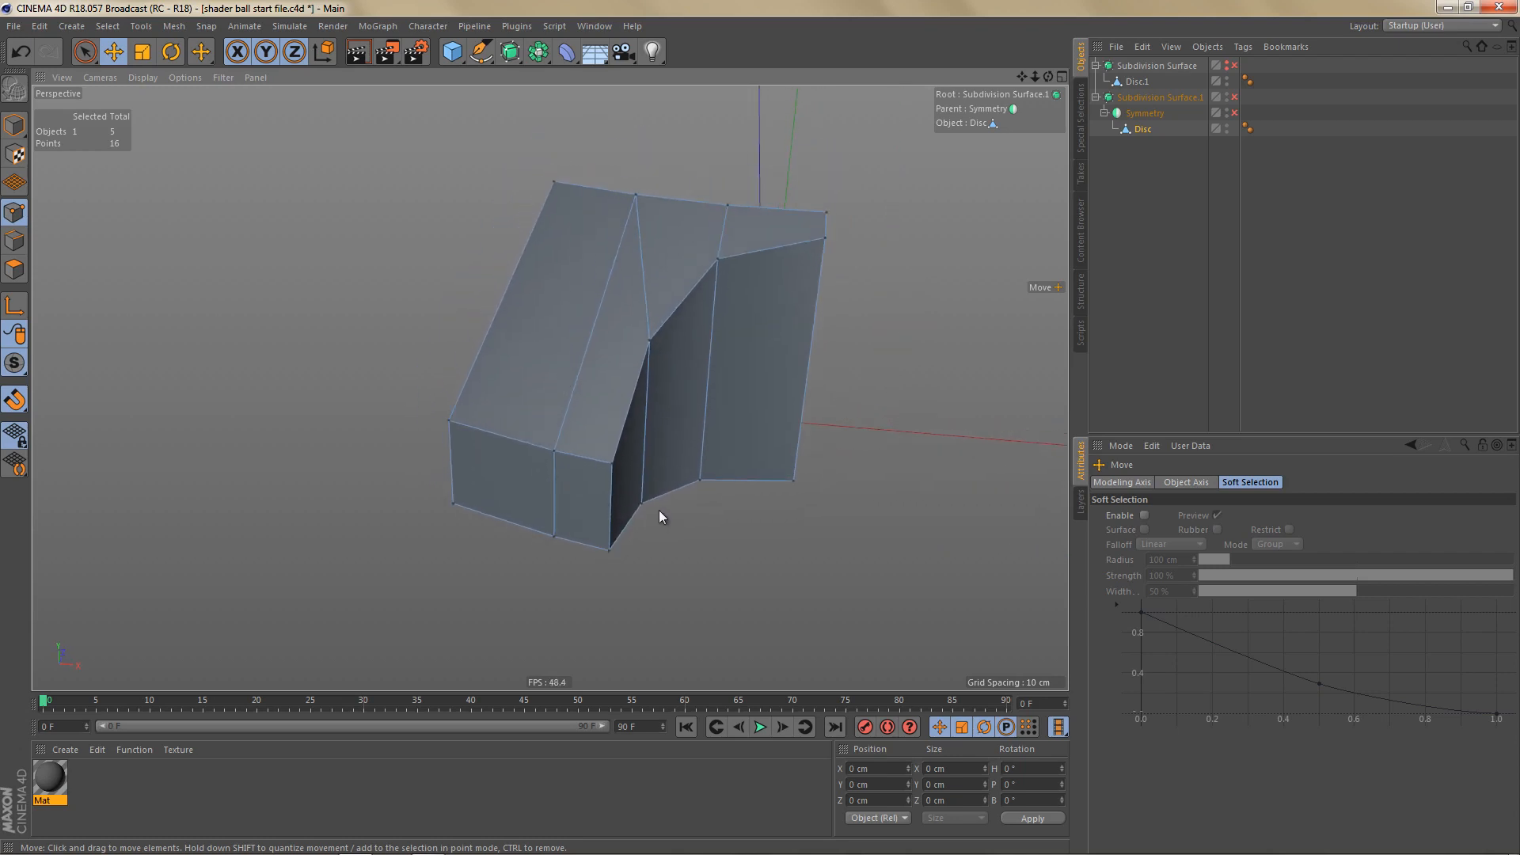
left_click_drag(671, 441, 658, 441, "alt")
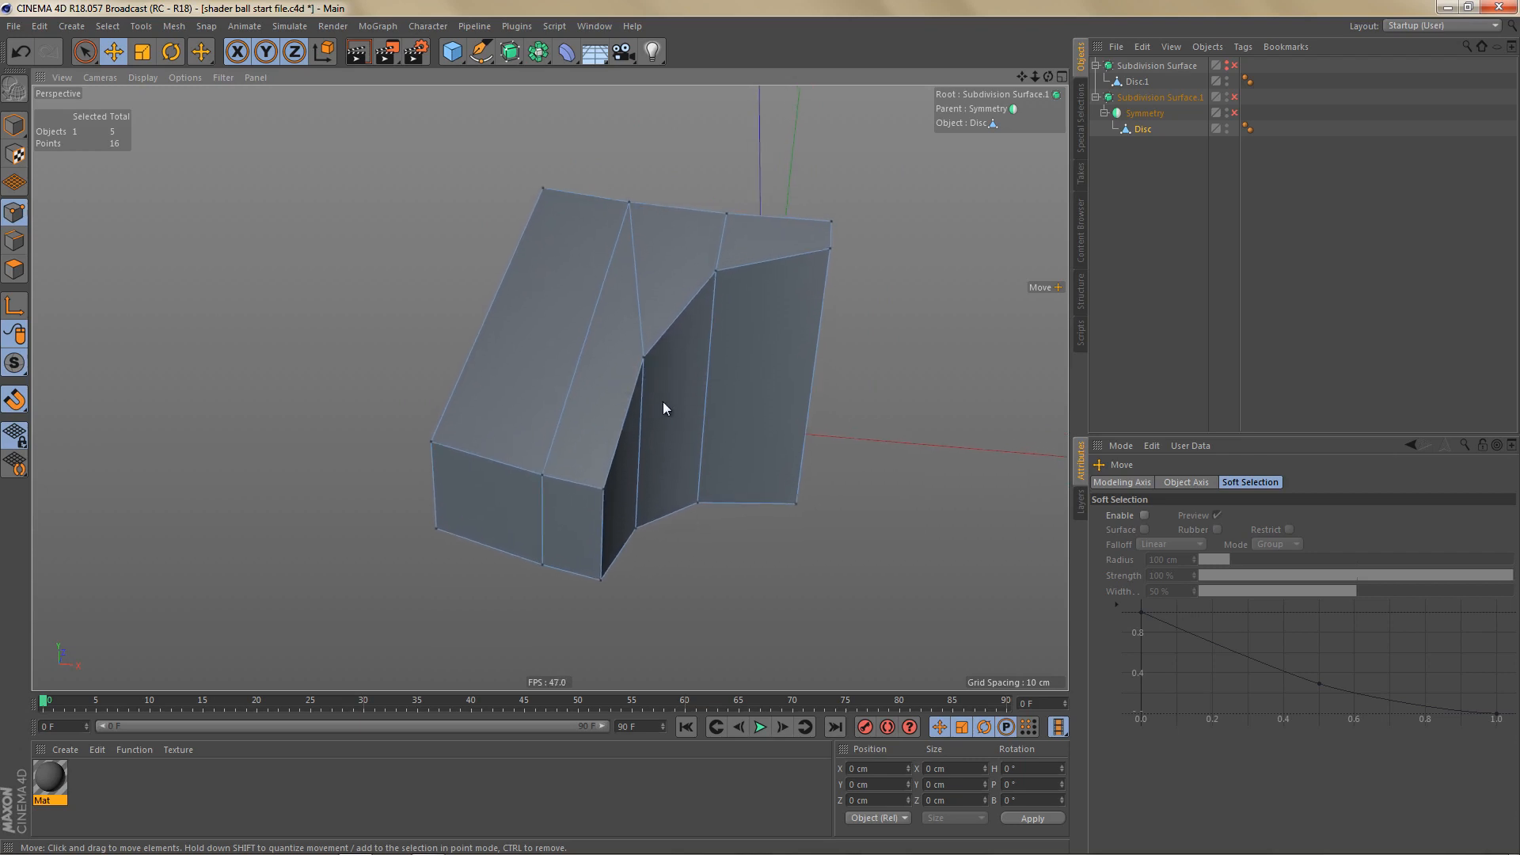
key("shift+s")
scroll(662, 404, "up", 1)
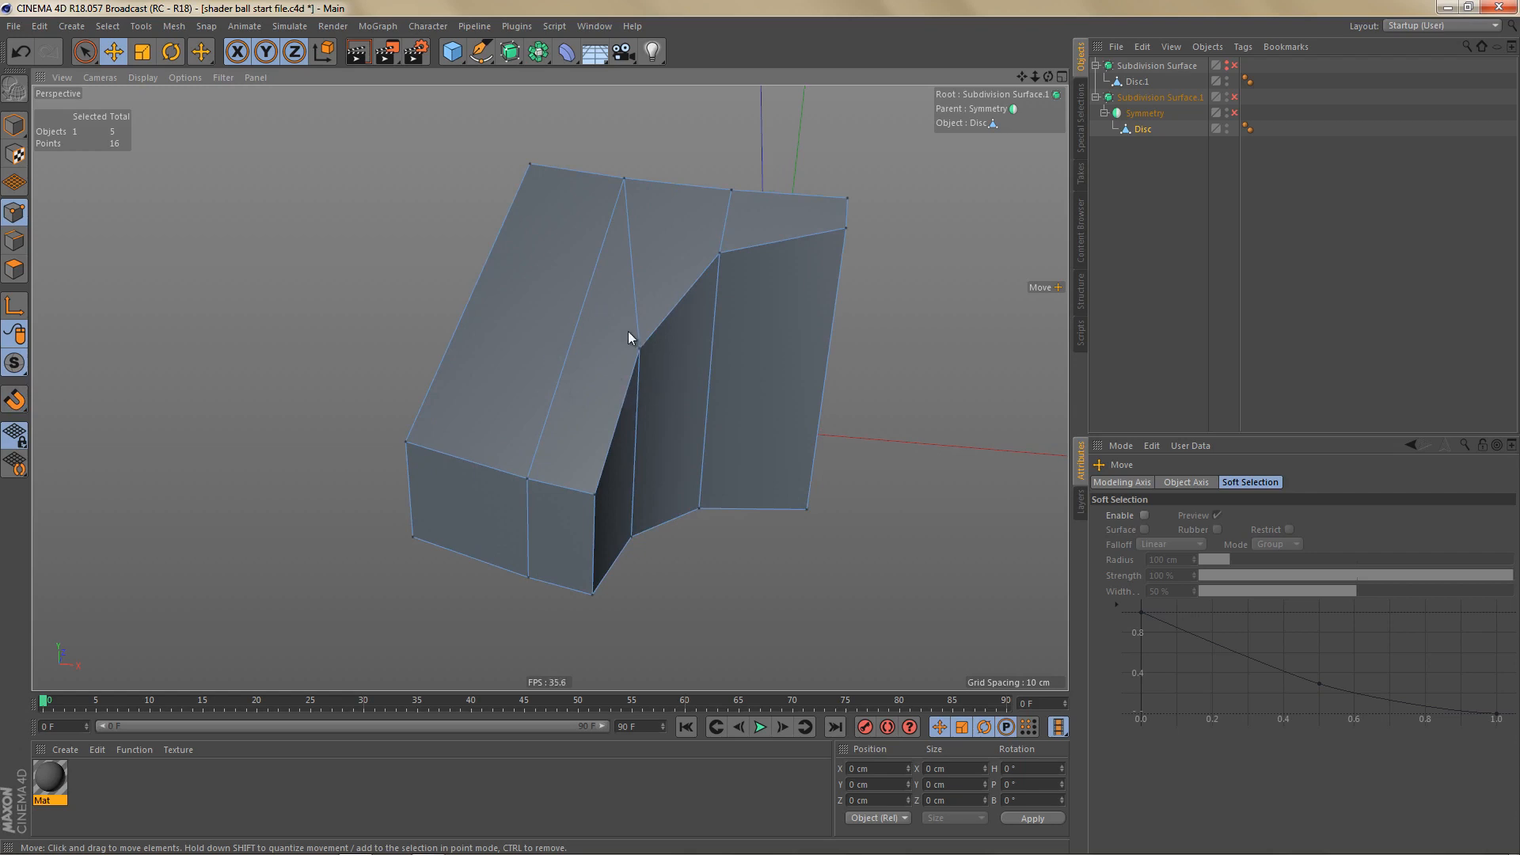
left_click(1233, 97)
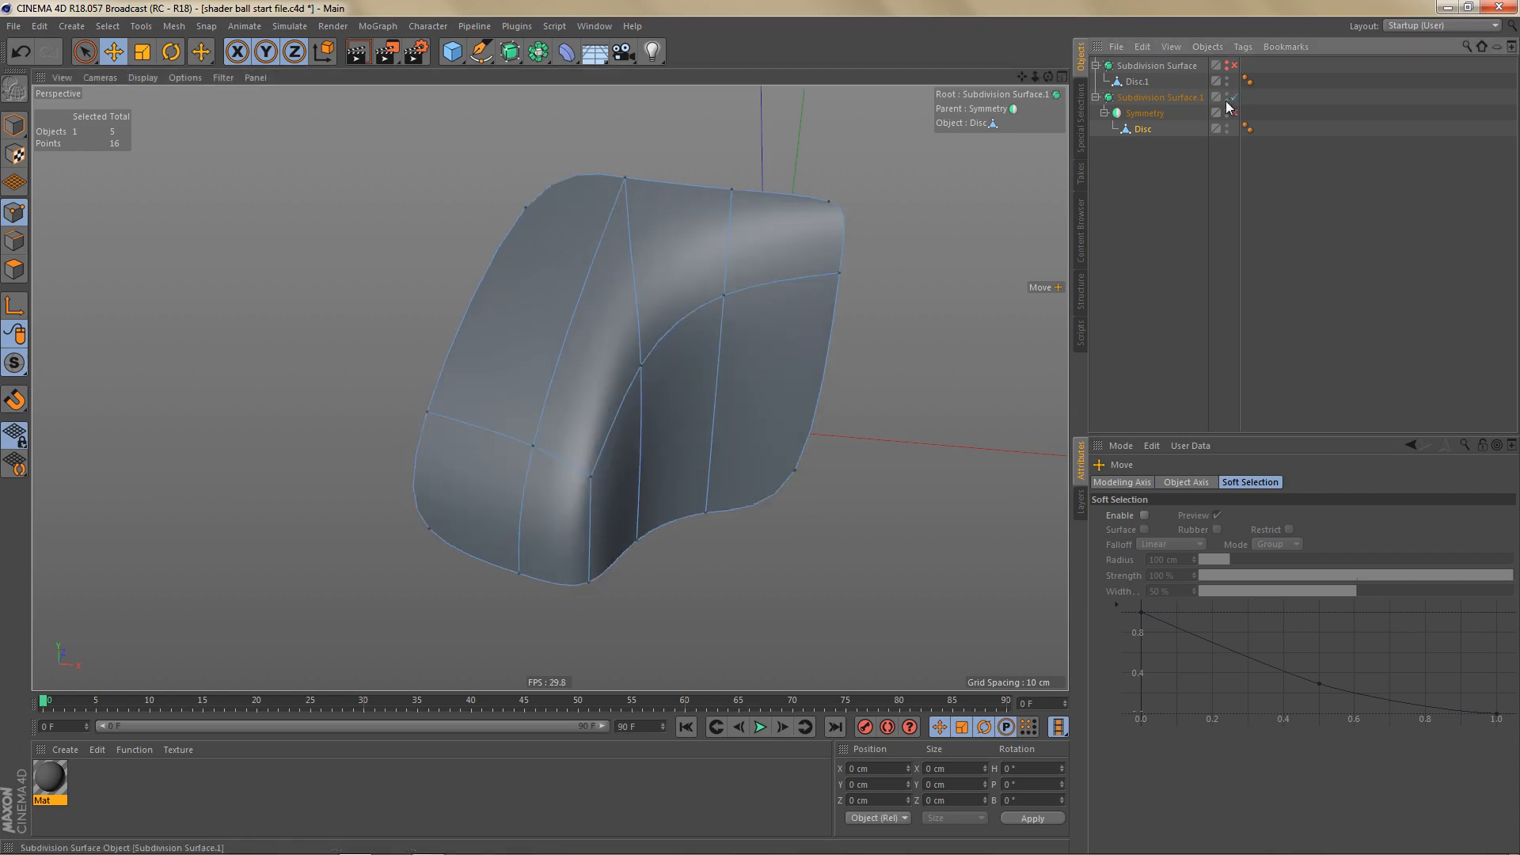
key("n")
key("b")
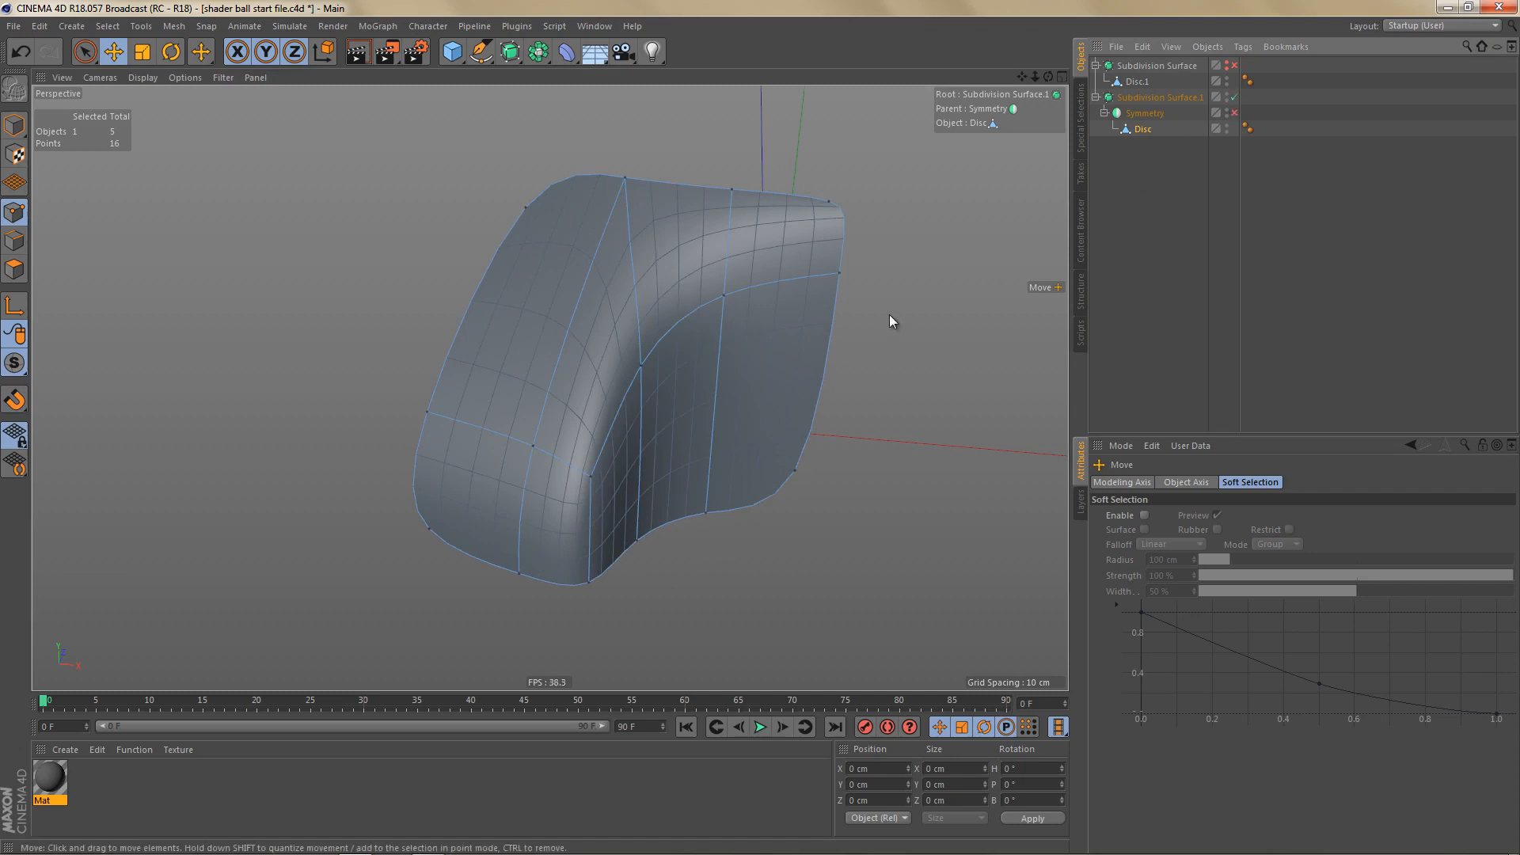
Step: Duplicate the subdivided arch half with its hierarchy and move the copy along X to about -59.3 cm for comparison
key("Return")
scroll(820, 406, "down", 5)
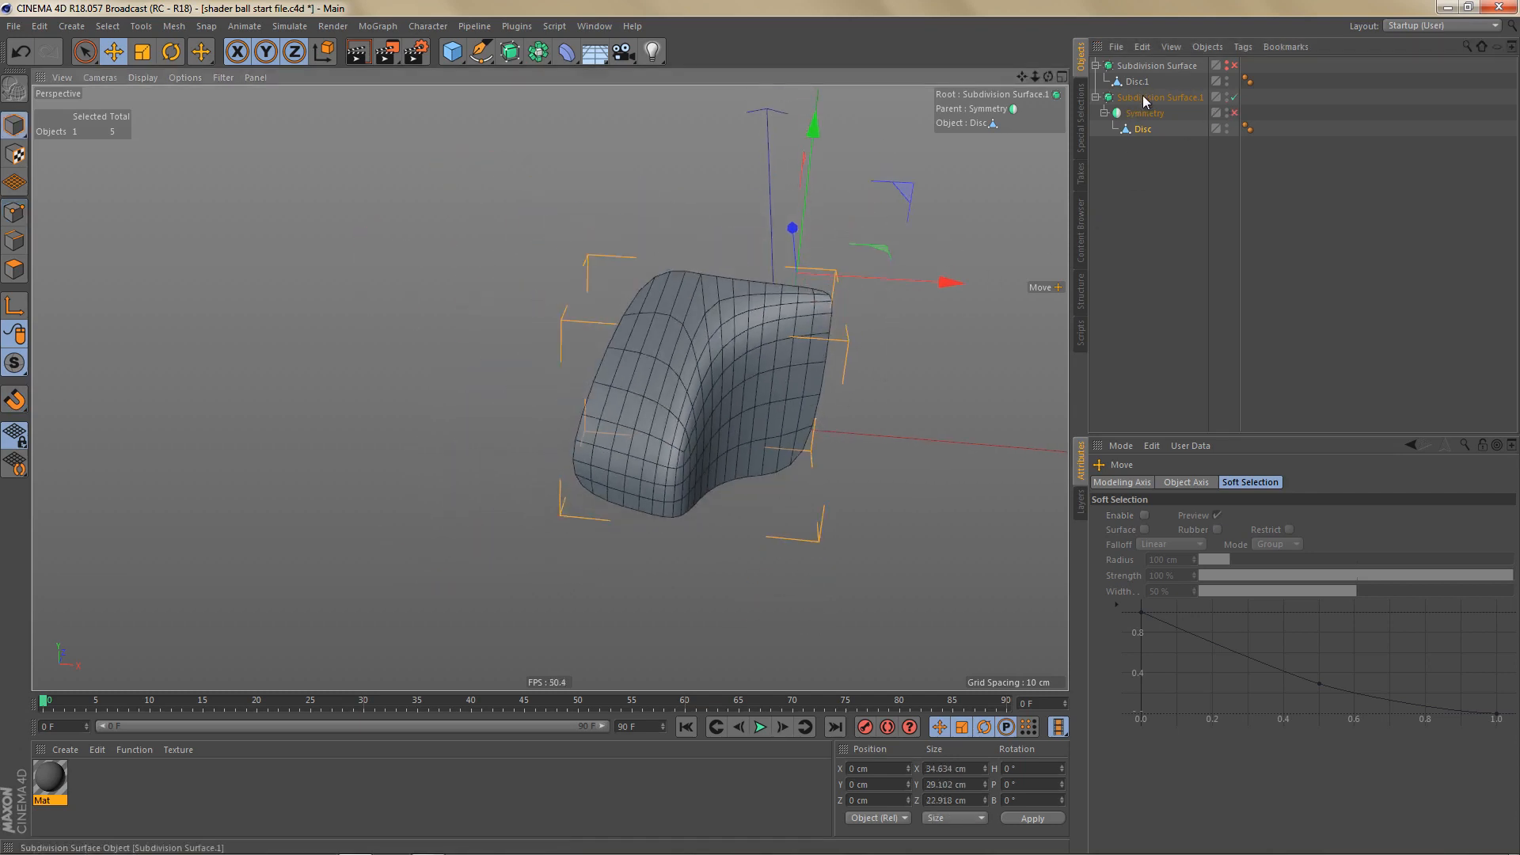
left_click_drag(1143, 96, 1090, 201, "ctrl")
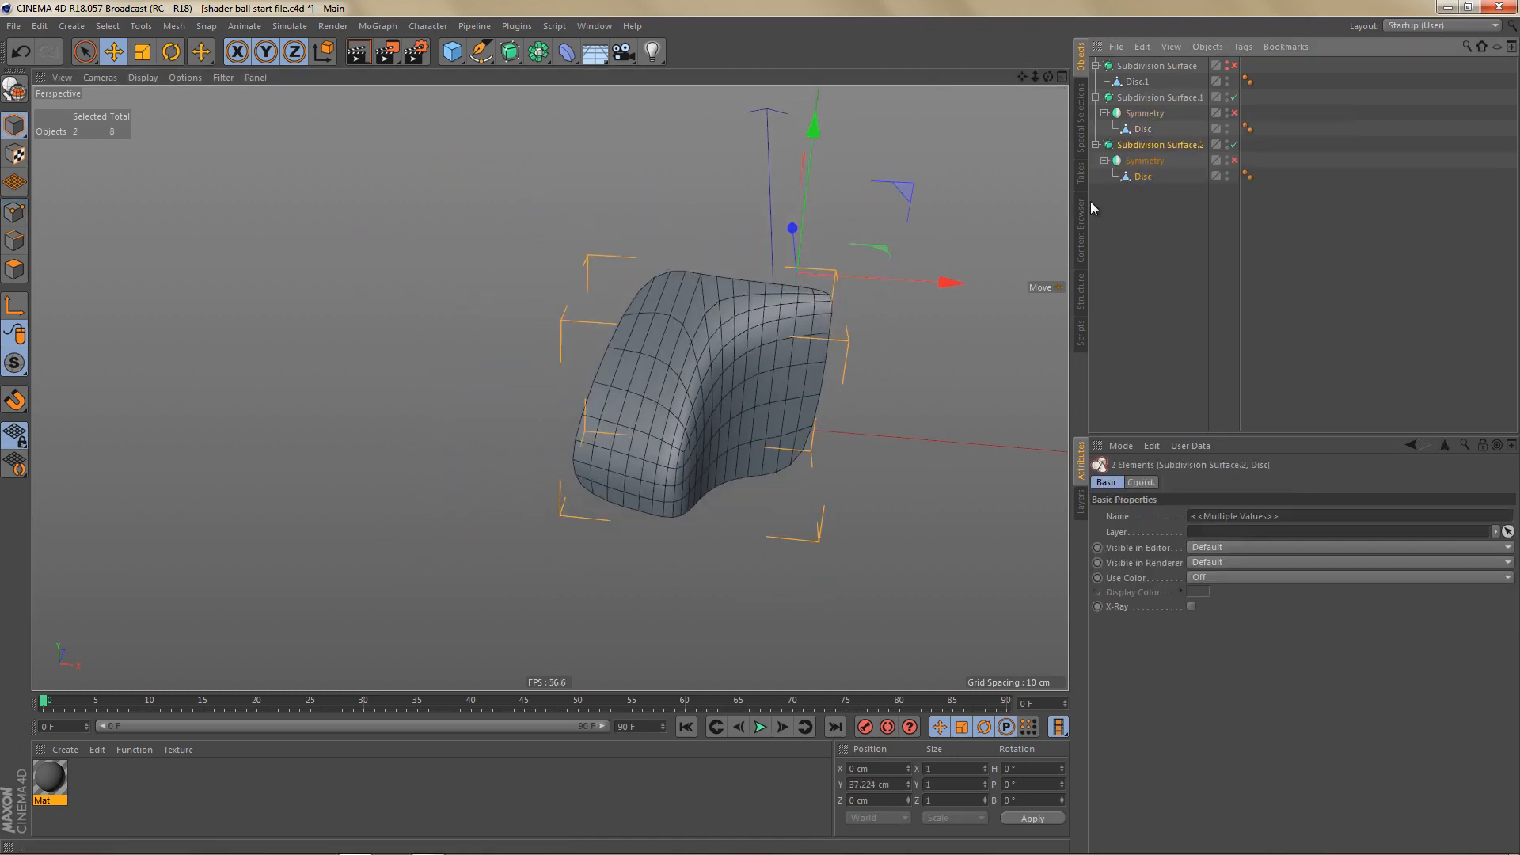
left_click_drag(953, 283, 668, 282)
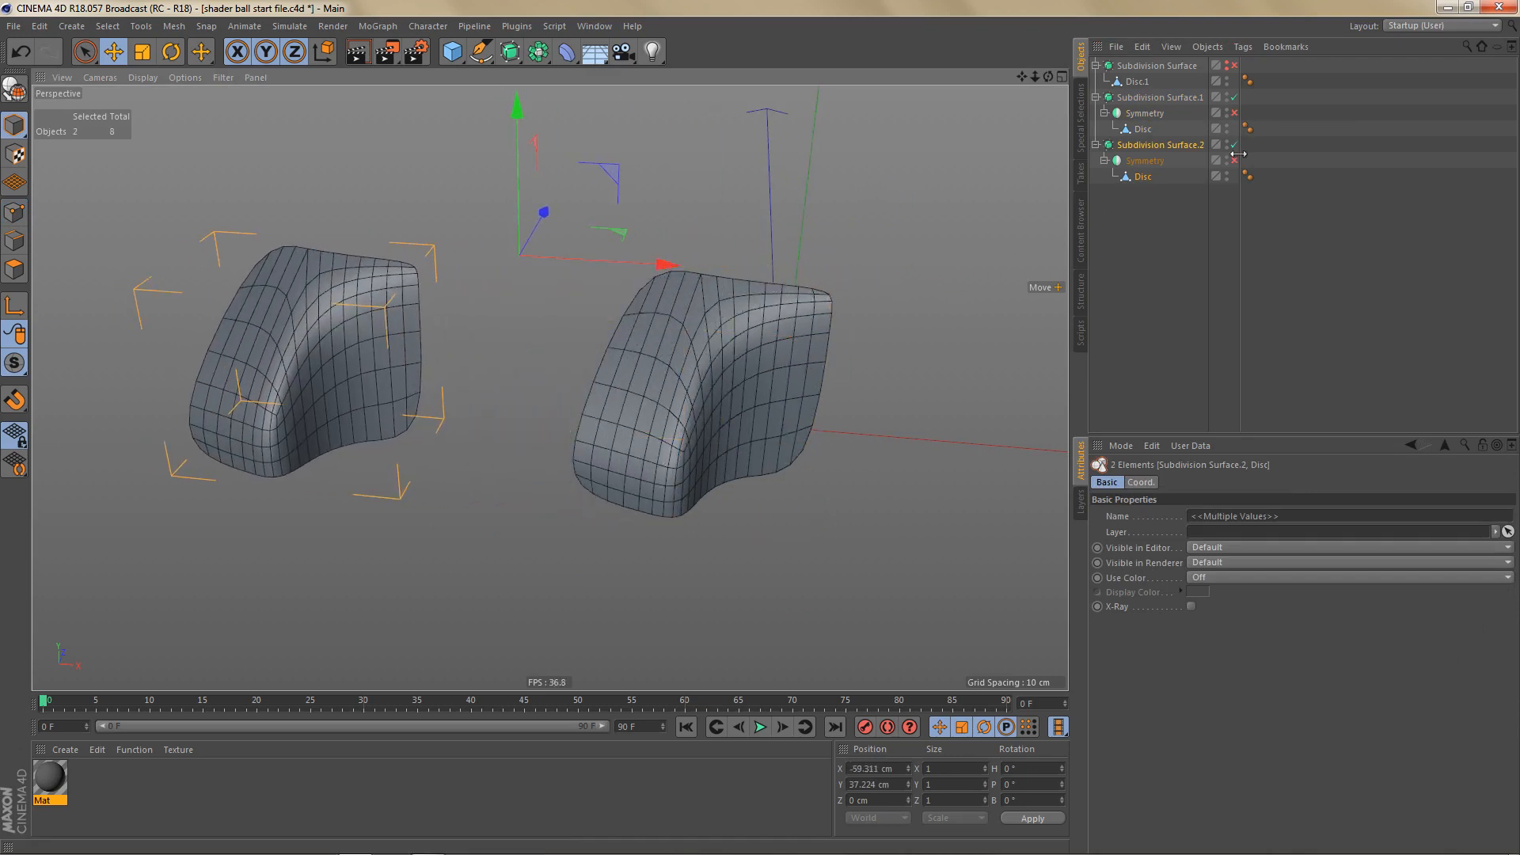
Step: Switch off smoothing on the original arch half and cut the two lengthwise edges of its sloped top with Edge Cut, subdivision 2
left_click(1149, 129)
left_click(1233, 97)
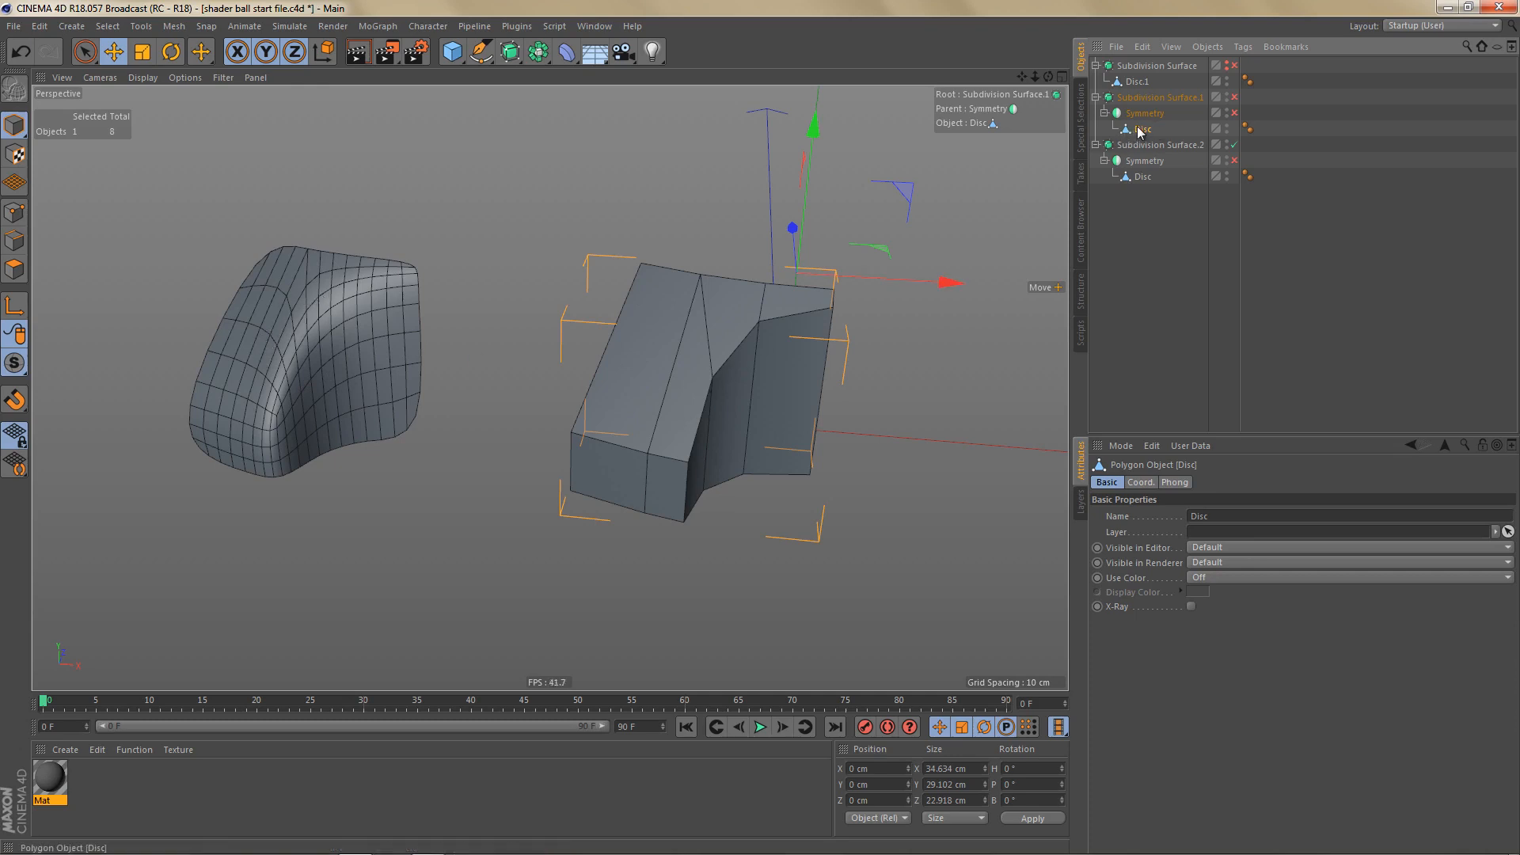
scroll(668, 383, "up", 3)
key("Return")
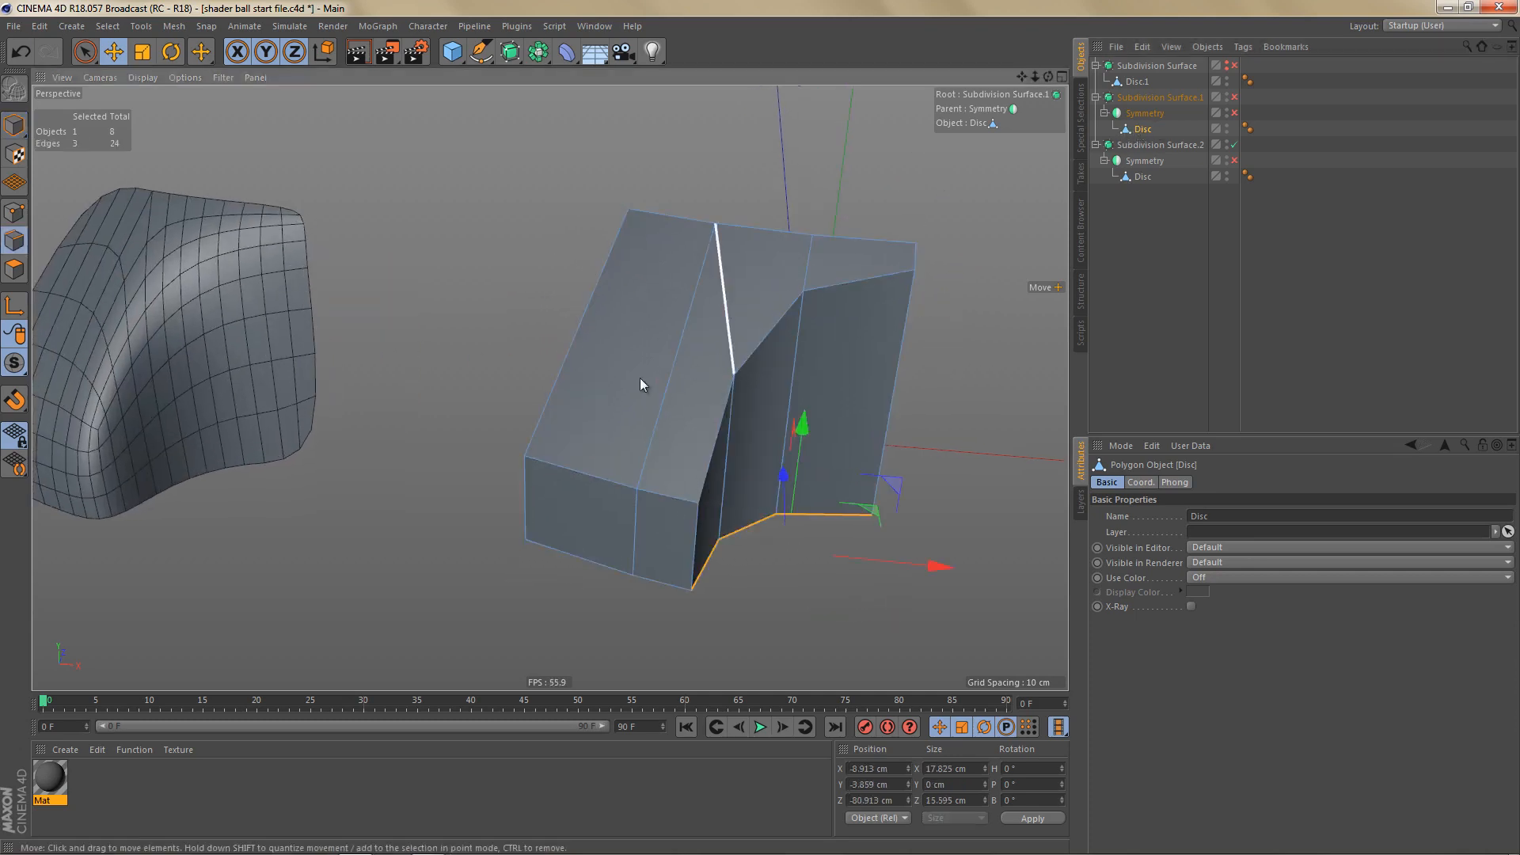
key("l")
key("l")
left_click(668, 380)
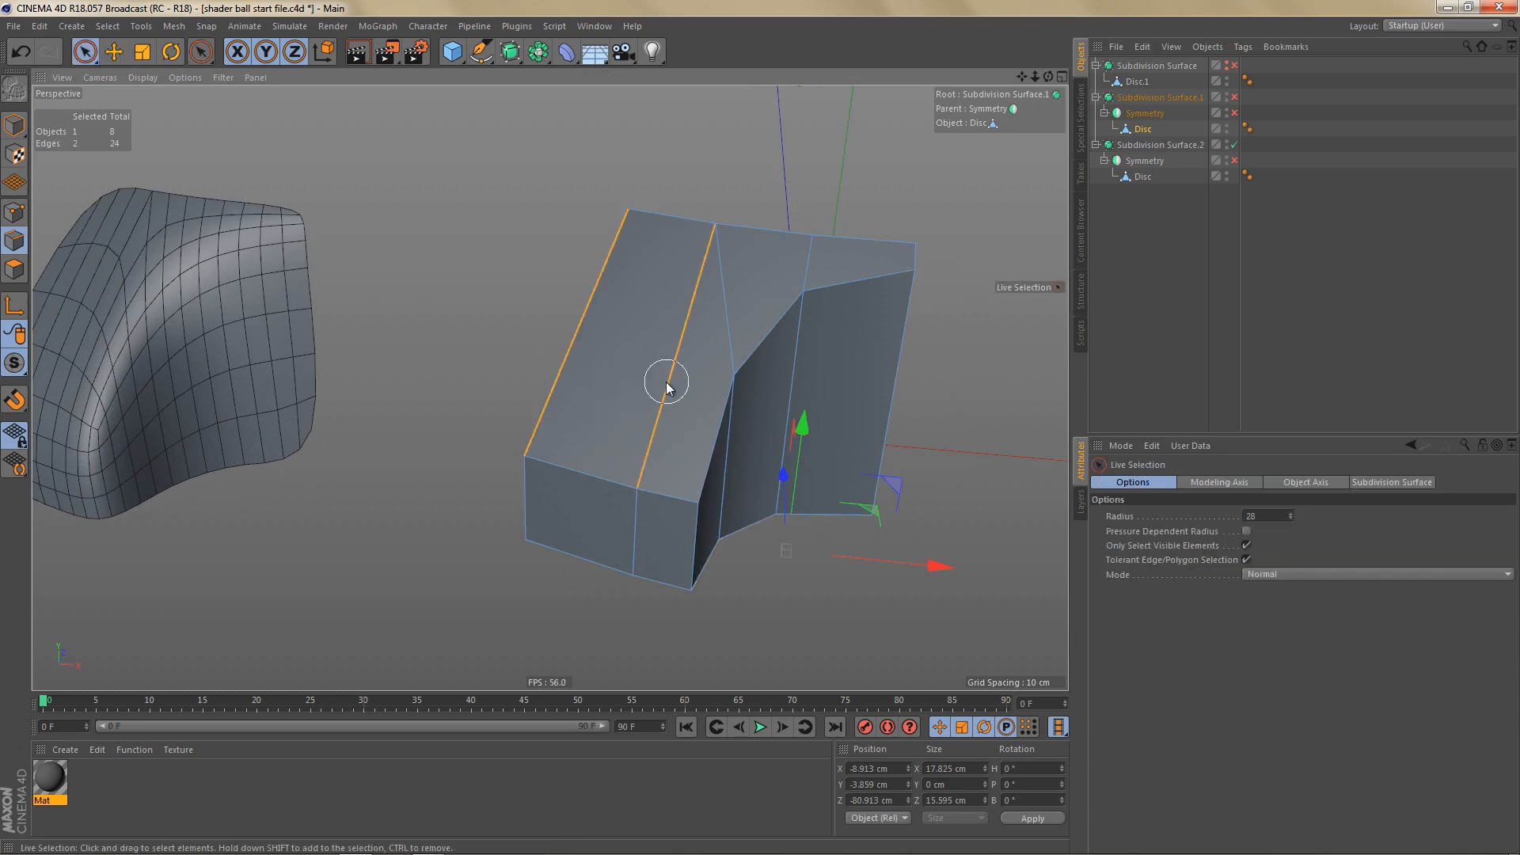
left_click(760, 428)
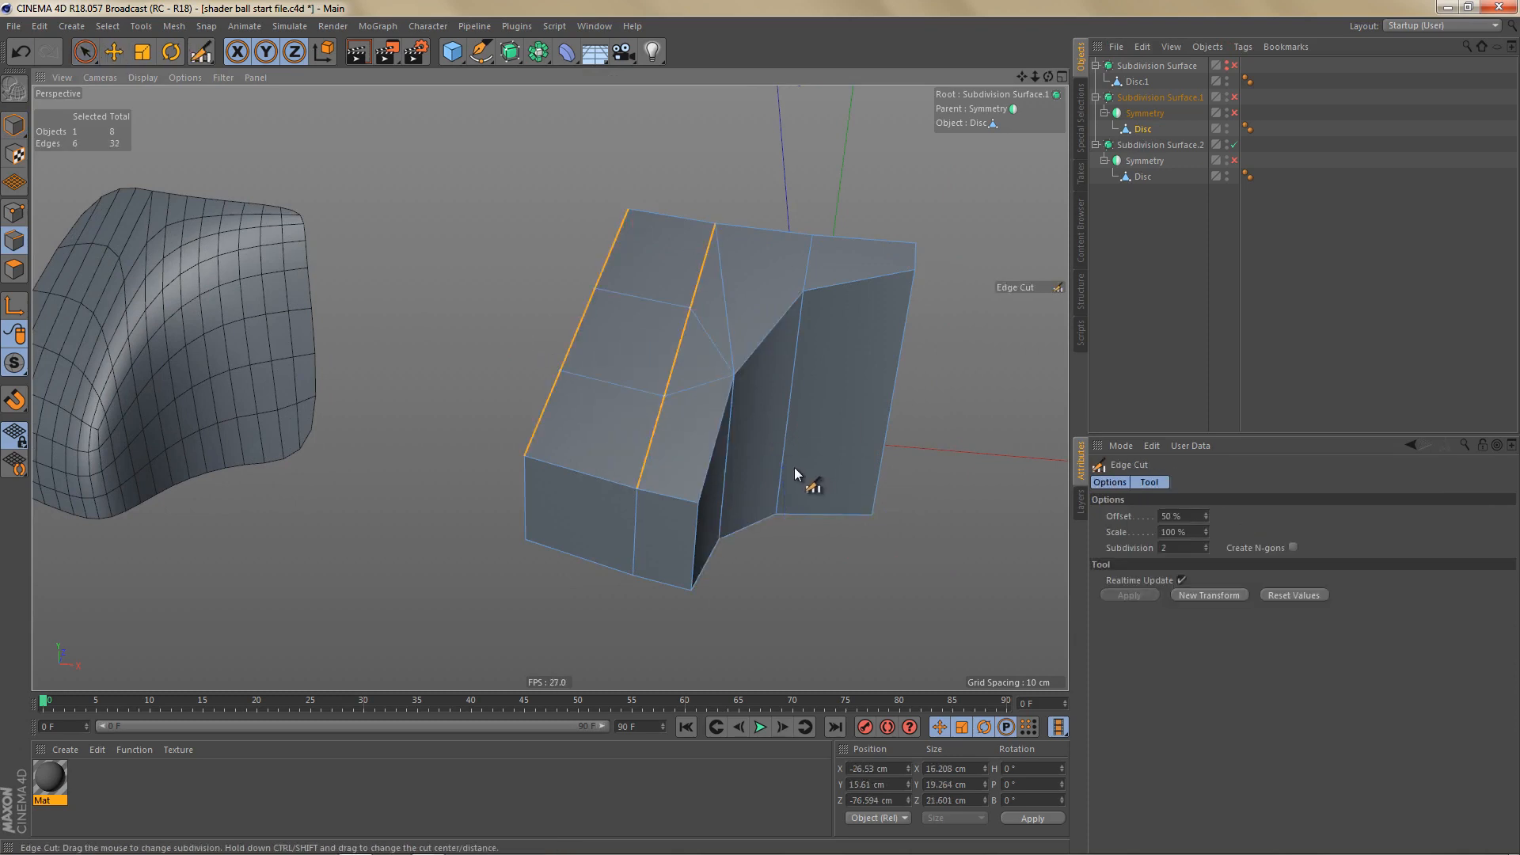
Step: With Line Cut in single-line mode, cut from the upper new point on the inner lengthwise edge to the arch opening's upper corner
key("k")
key("k")
scroll(910, 467, "up", 2)
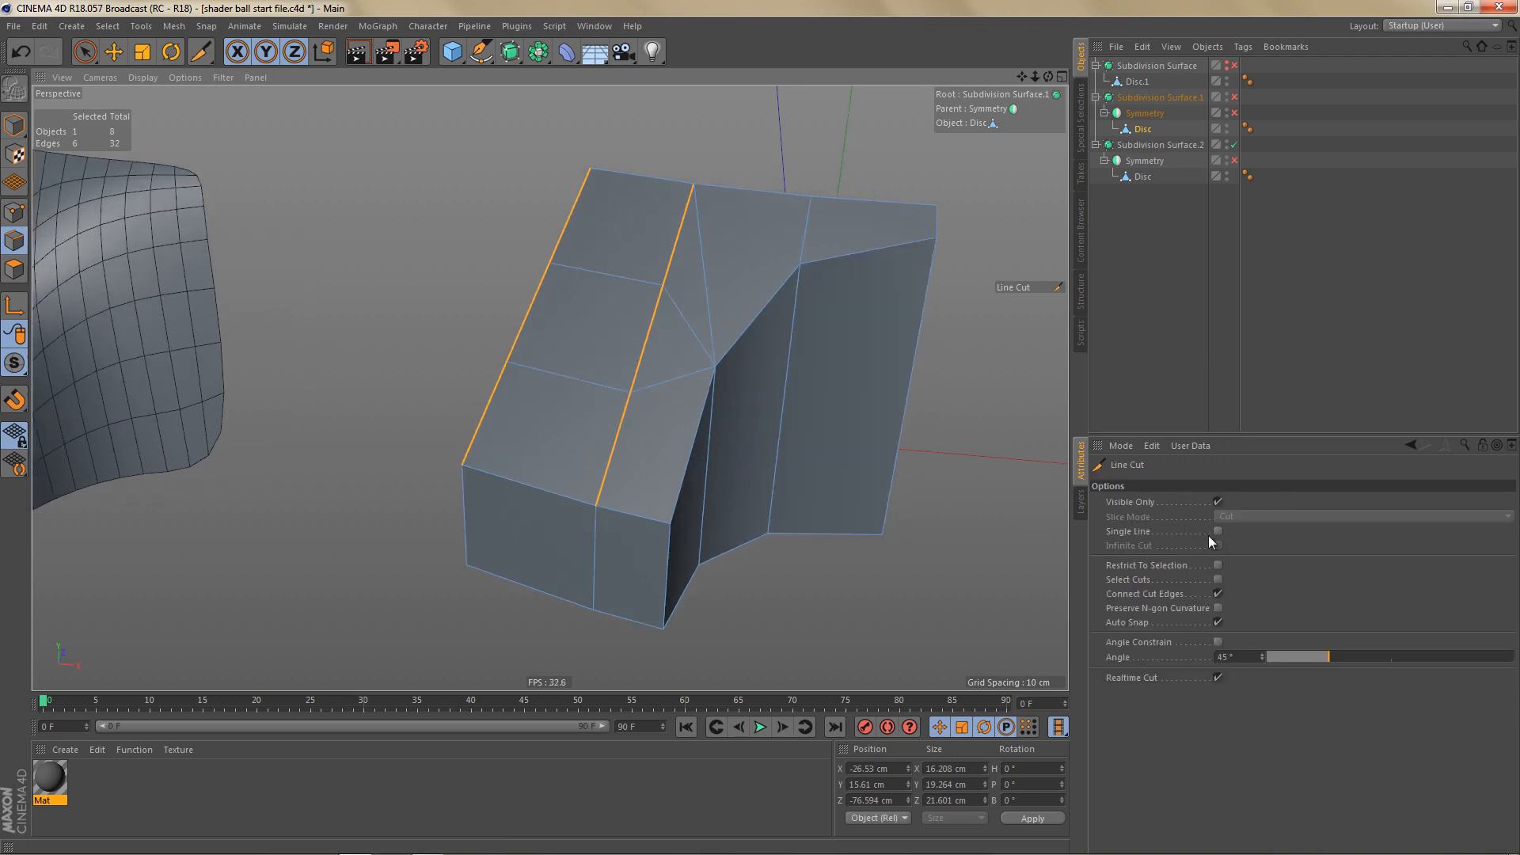
left_click(1220, 532)
middle_click_drag(758, 376, 737, 424, "alt")
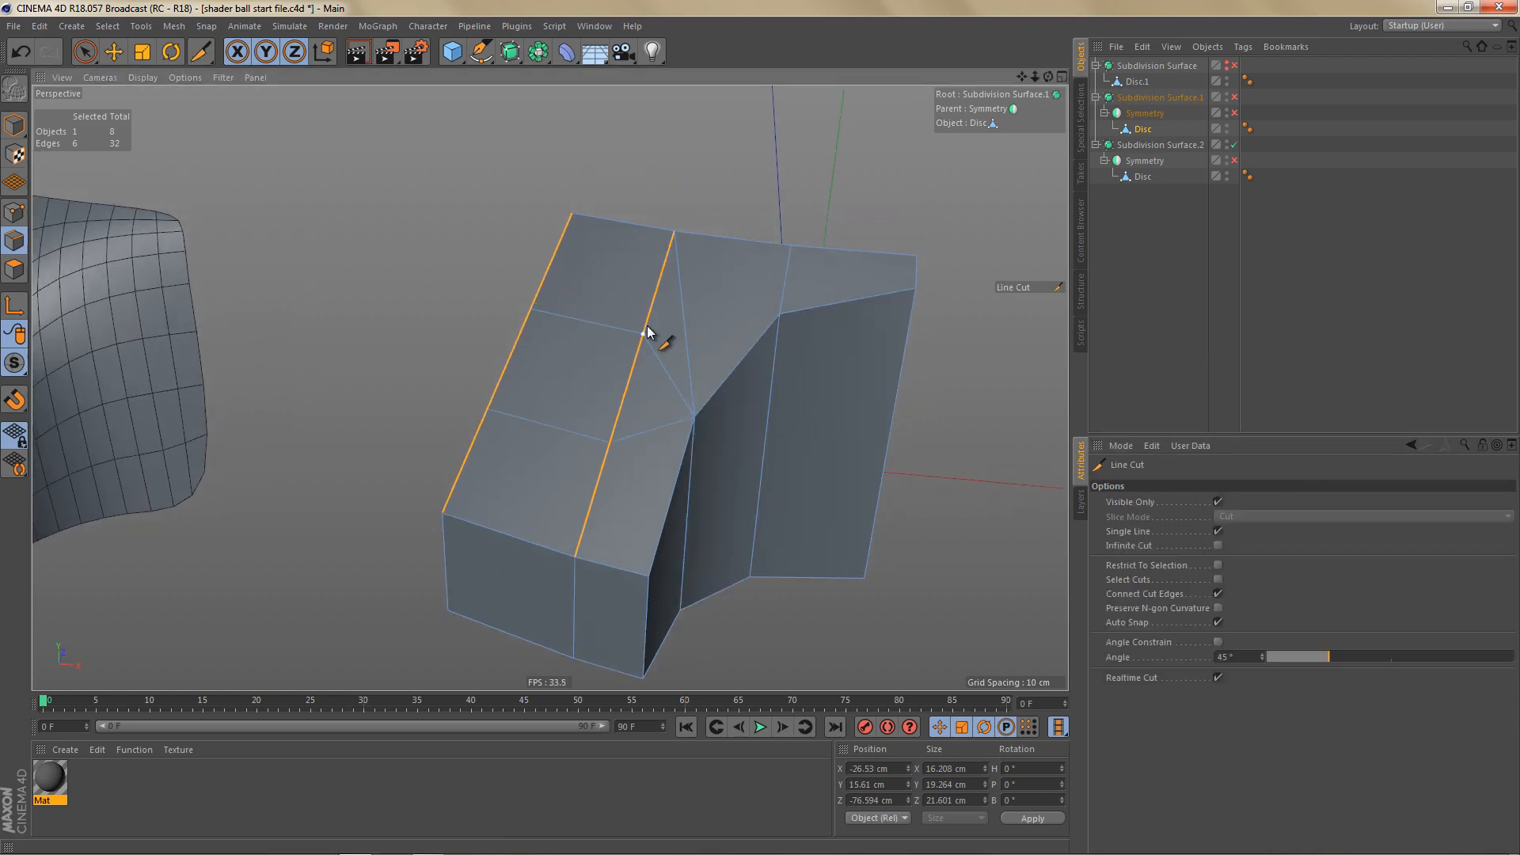
mouse_move(644, 333)
left_mouse_down()
mouse_move(774, 329)
mouse_move(779, 316)
left_mouse_up()
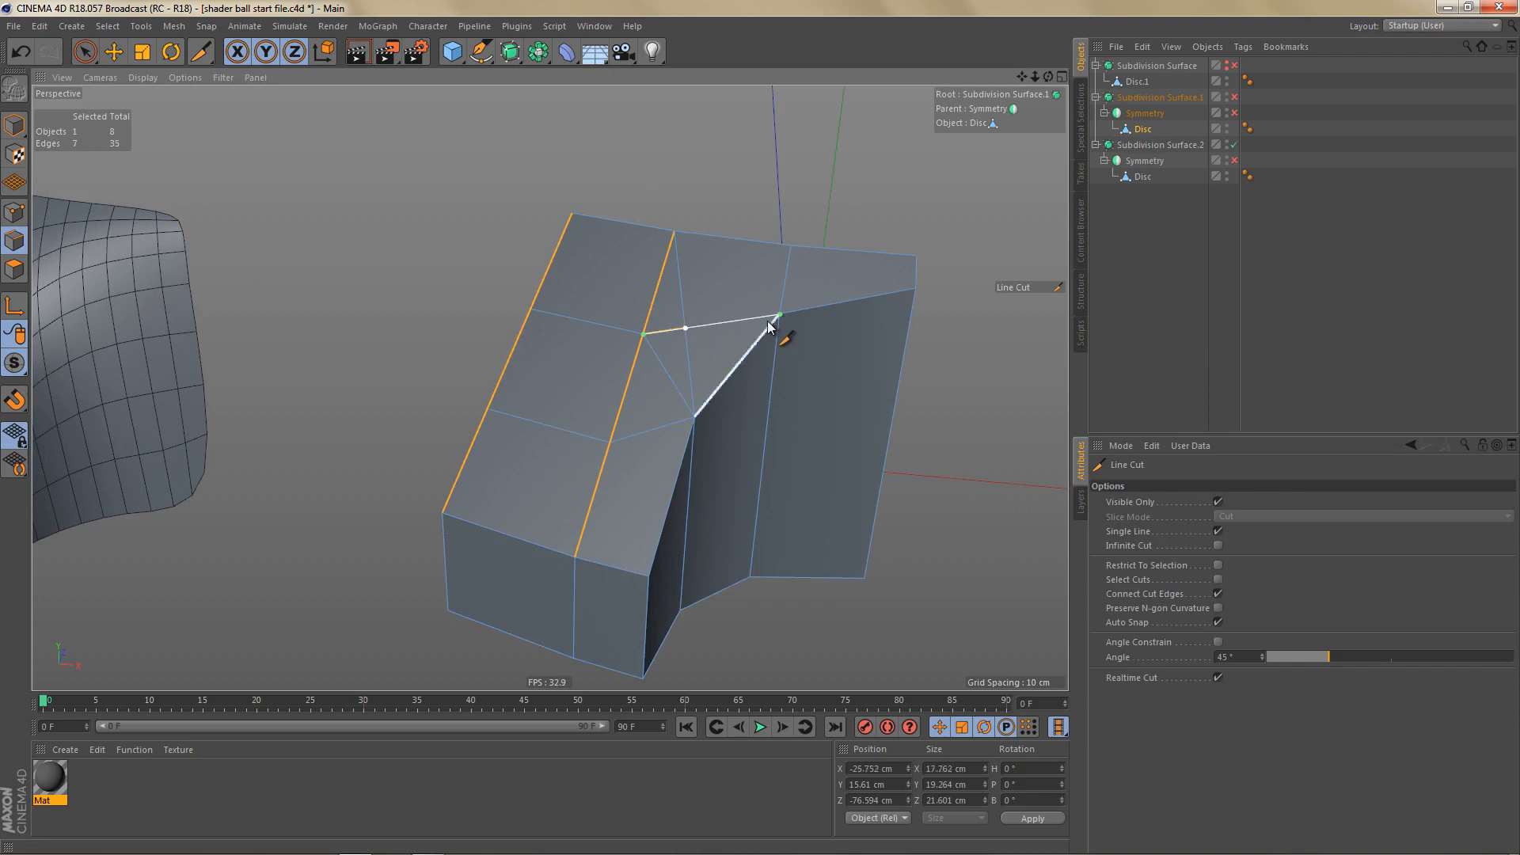
Step: Dissolve the leftover diagonal edges around the new cut so only clean quads remain on the sloped top
key("e")
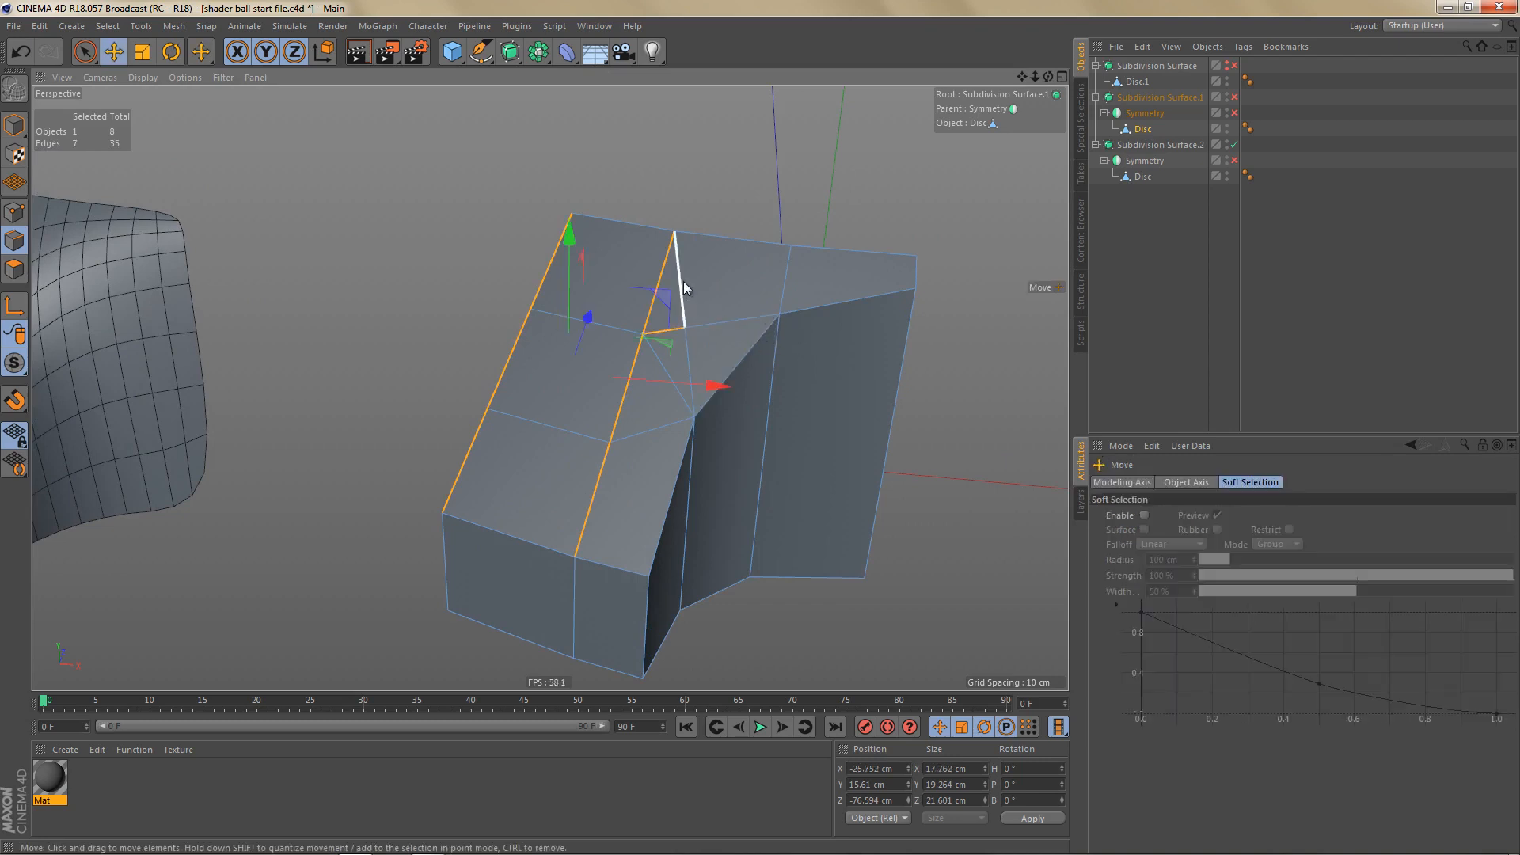
left_click(683, 290)
key("ctrl+BackSpace")
left_click(685, 362)
key("ctrl+BackSpace")
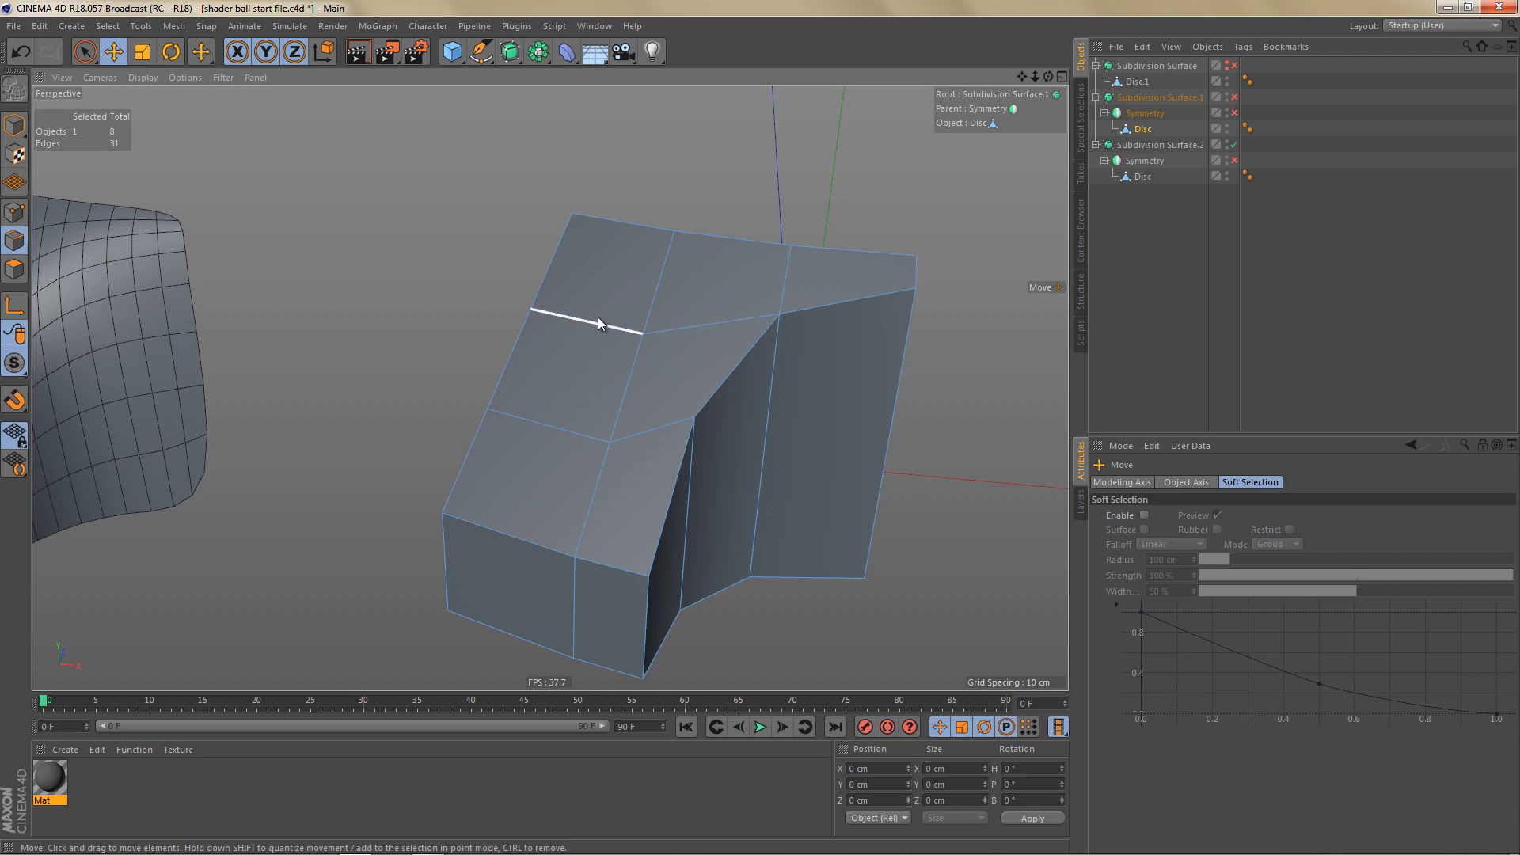
Step: Slide the upper cross edge on the slope up by about 3.1 cm and the lower one up by about 3.3 cm
left_click(597, 316)
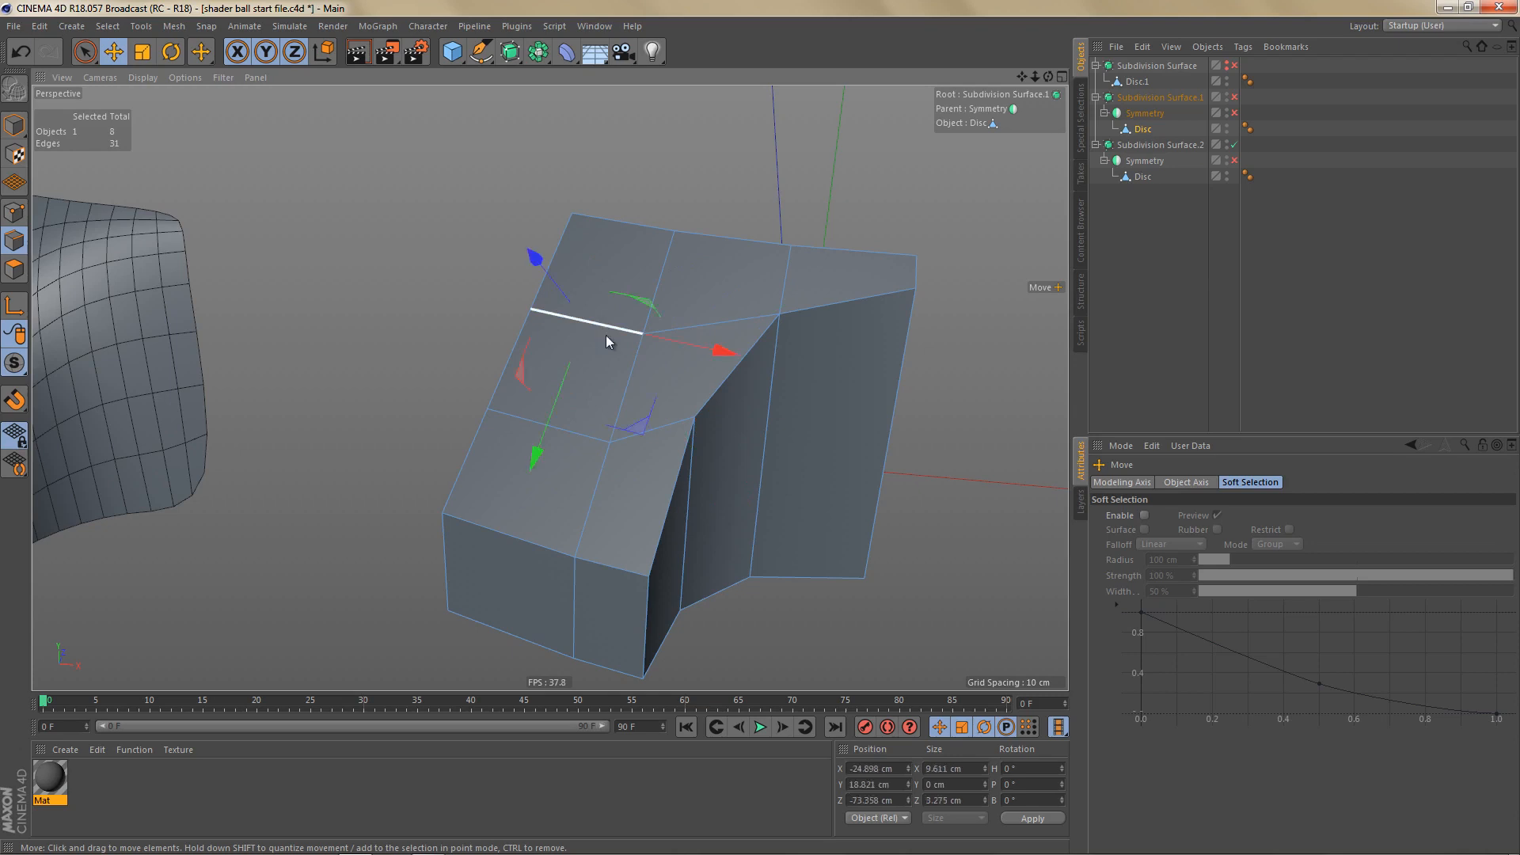
right_click(672, 377)
key("m")
key("o")
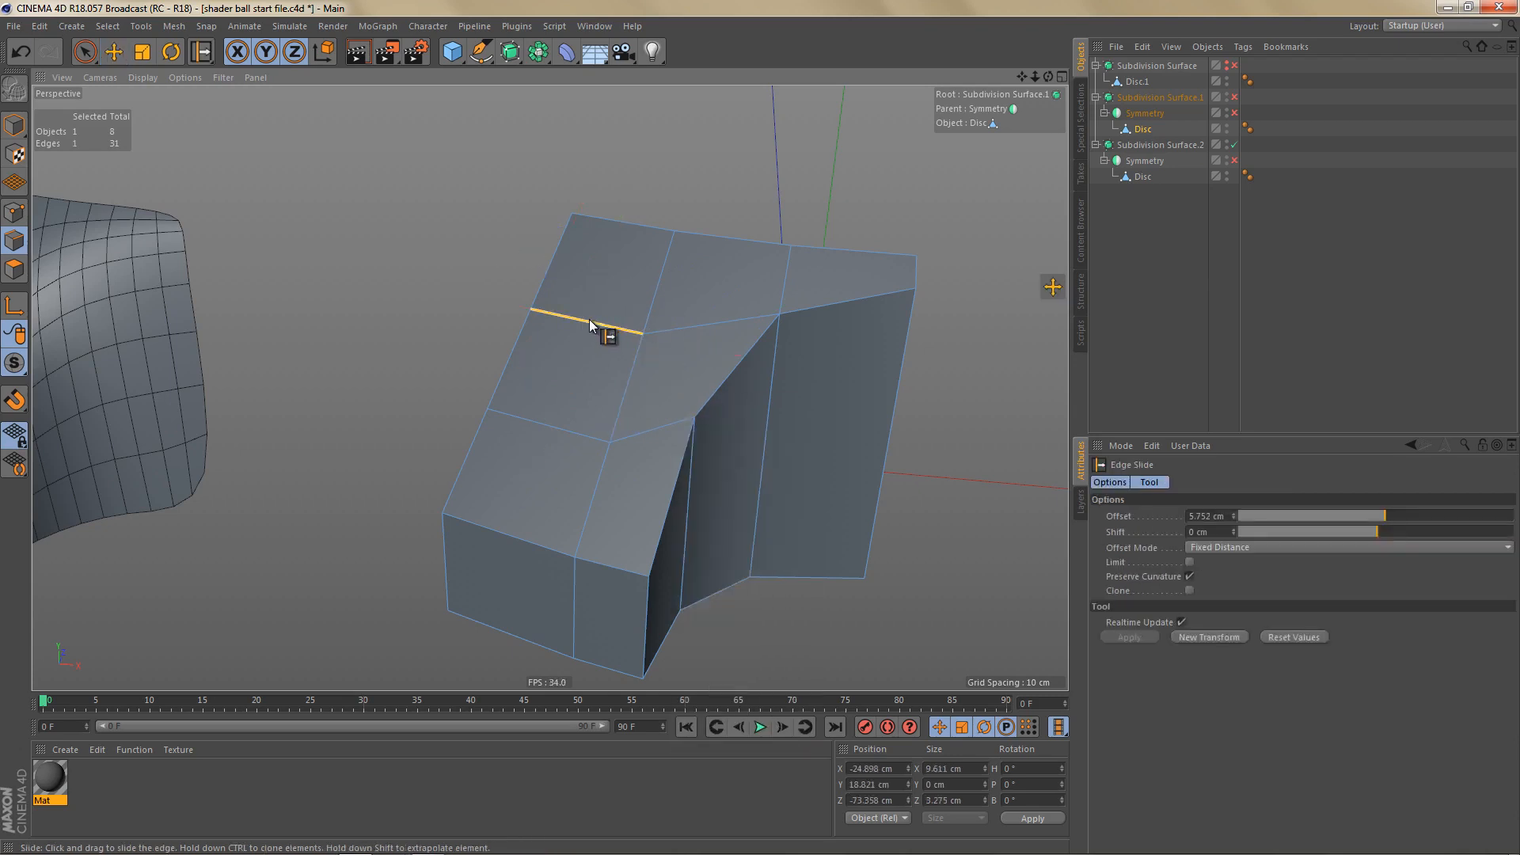
left_click_drag(604, 329, 607, 294)
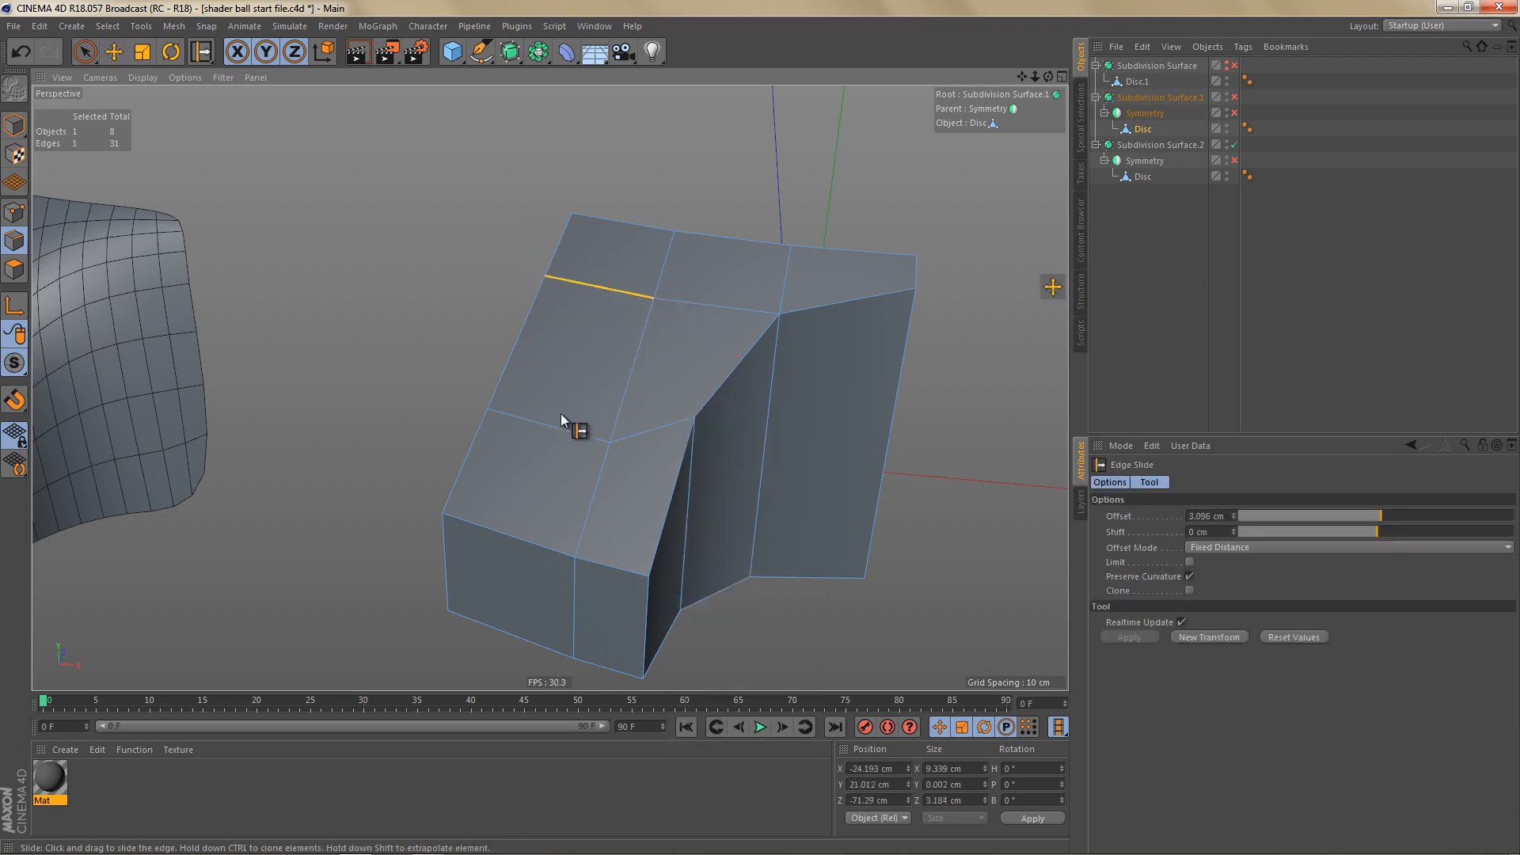
left_click(582, 435)
mouse_move(574, 450)
left_mouse_down("alt")
mouse_move(530, 453)
mouse_move(562, 431)
left_mouse_up("alt")
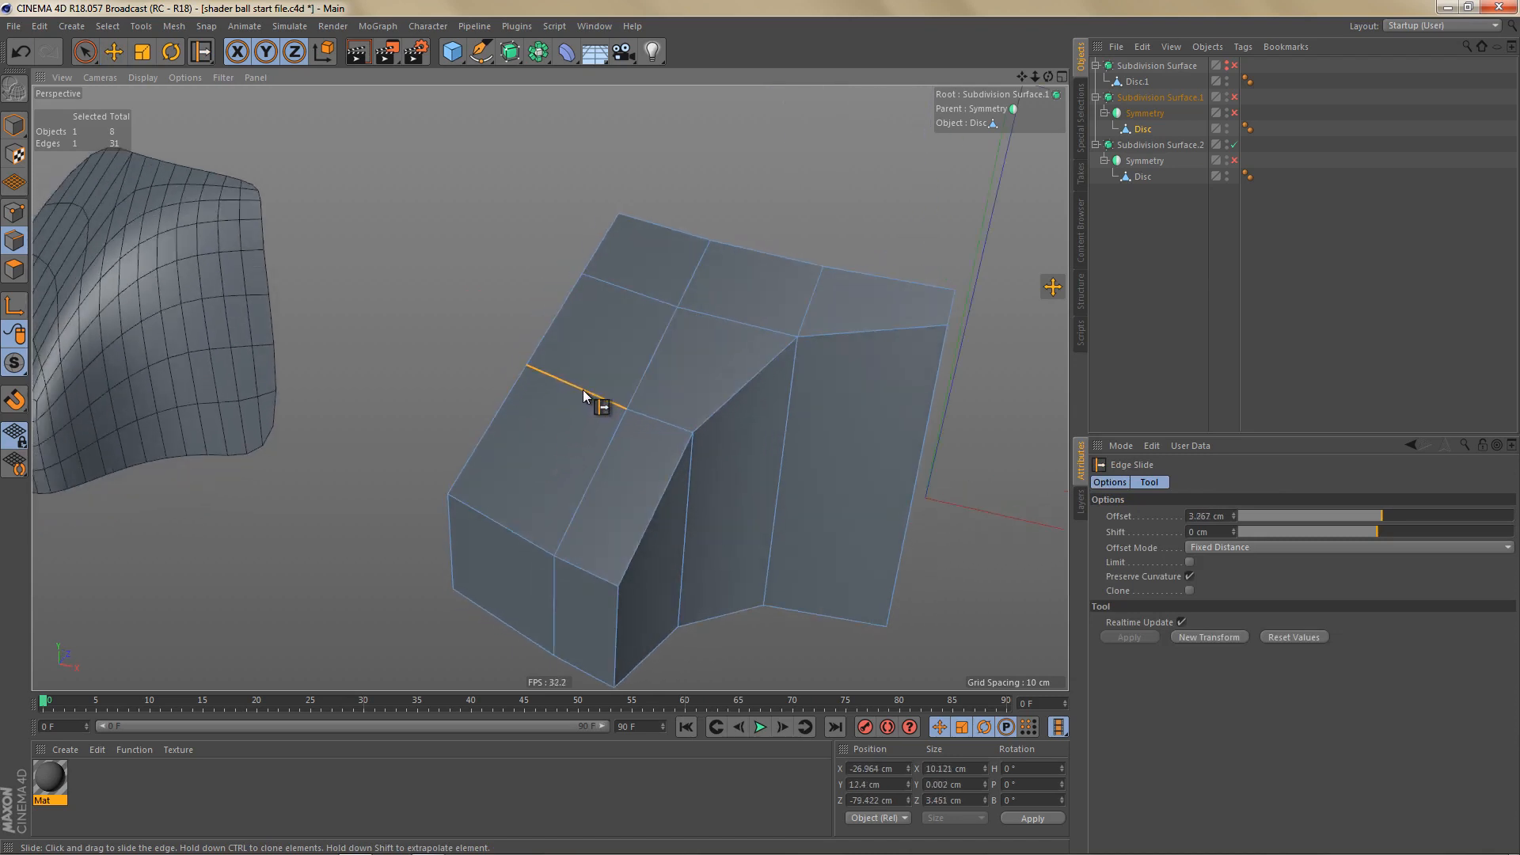
Step: Turn smoothing back on for the reworked arch half and compare its mesh flow with the duplicate beside it
scroll(583, 396, "down", 5)
key("q")
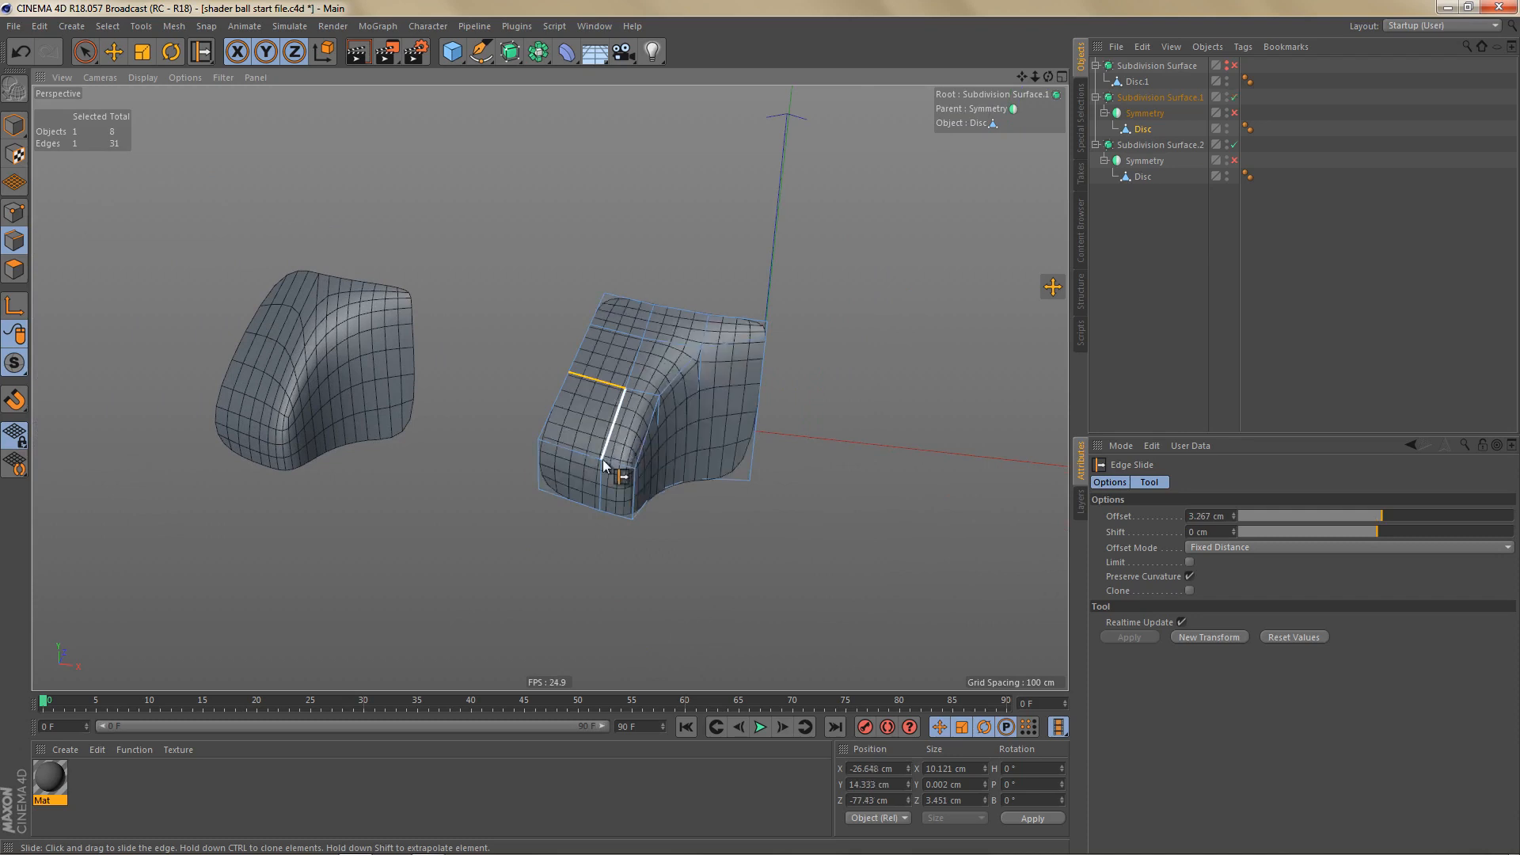
middle_click_drag(683, 449, 723, 435, "alt")
key("Return")
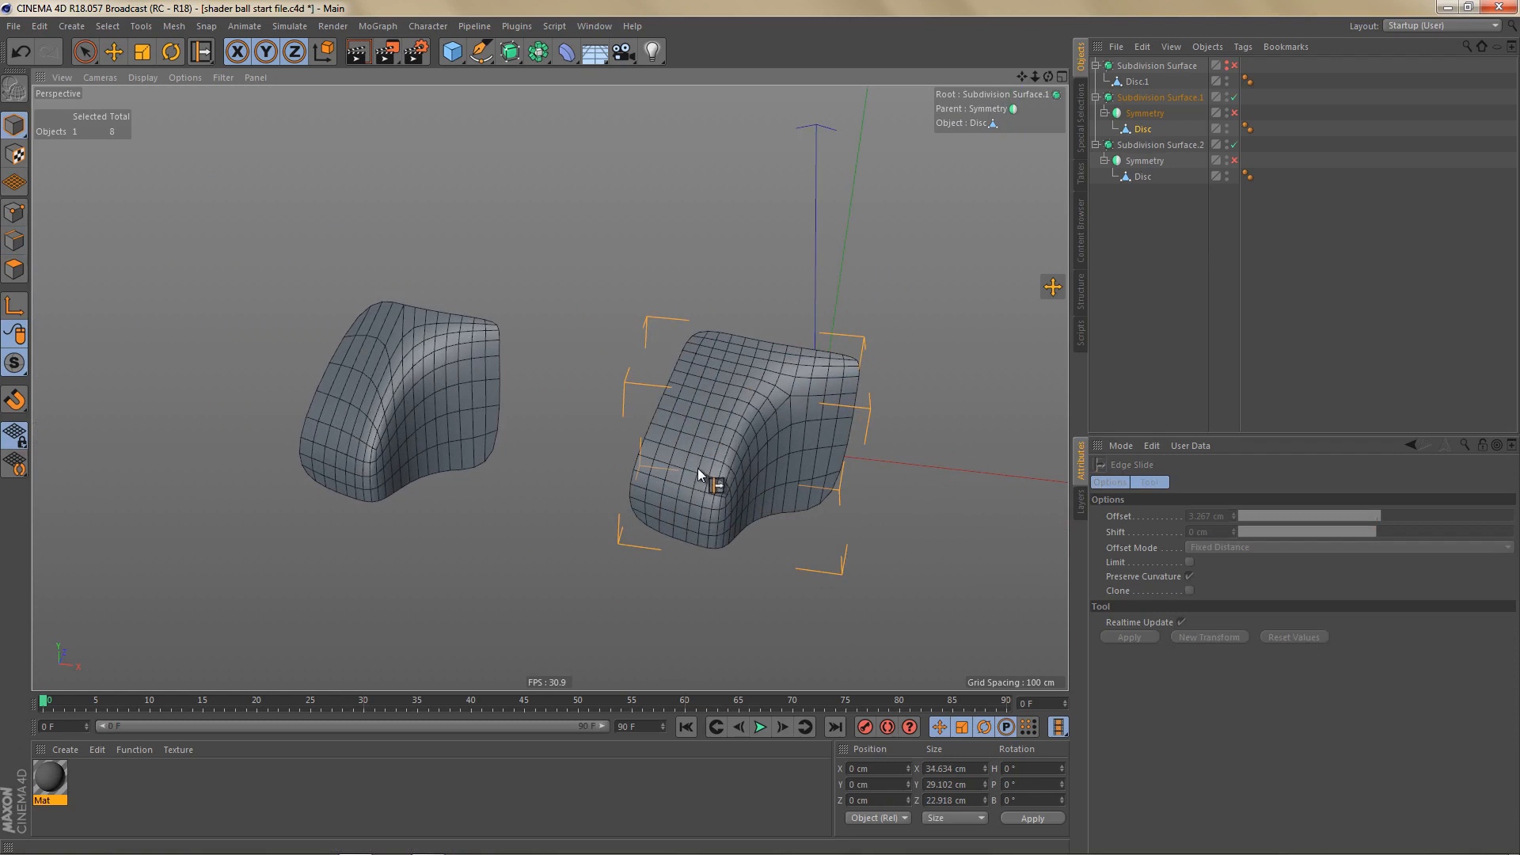
Step: Switch off smoothing on the reworked arch half and delete the comparison duplicate
left_click(1233, 96)
left_click(1139, 148)
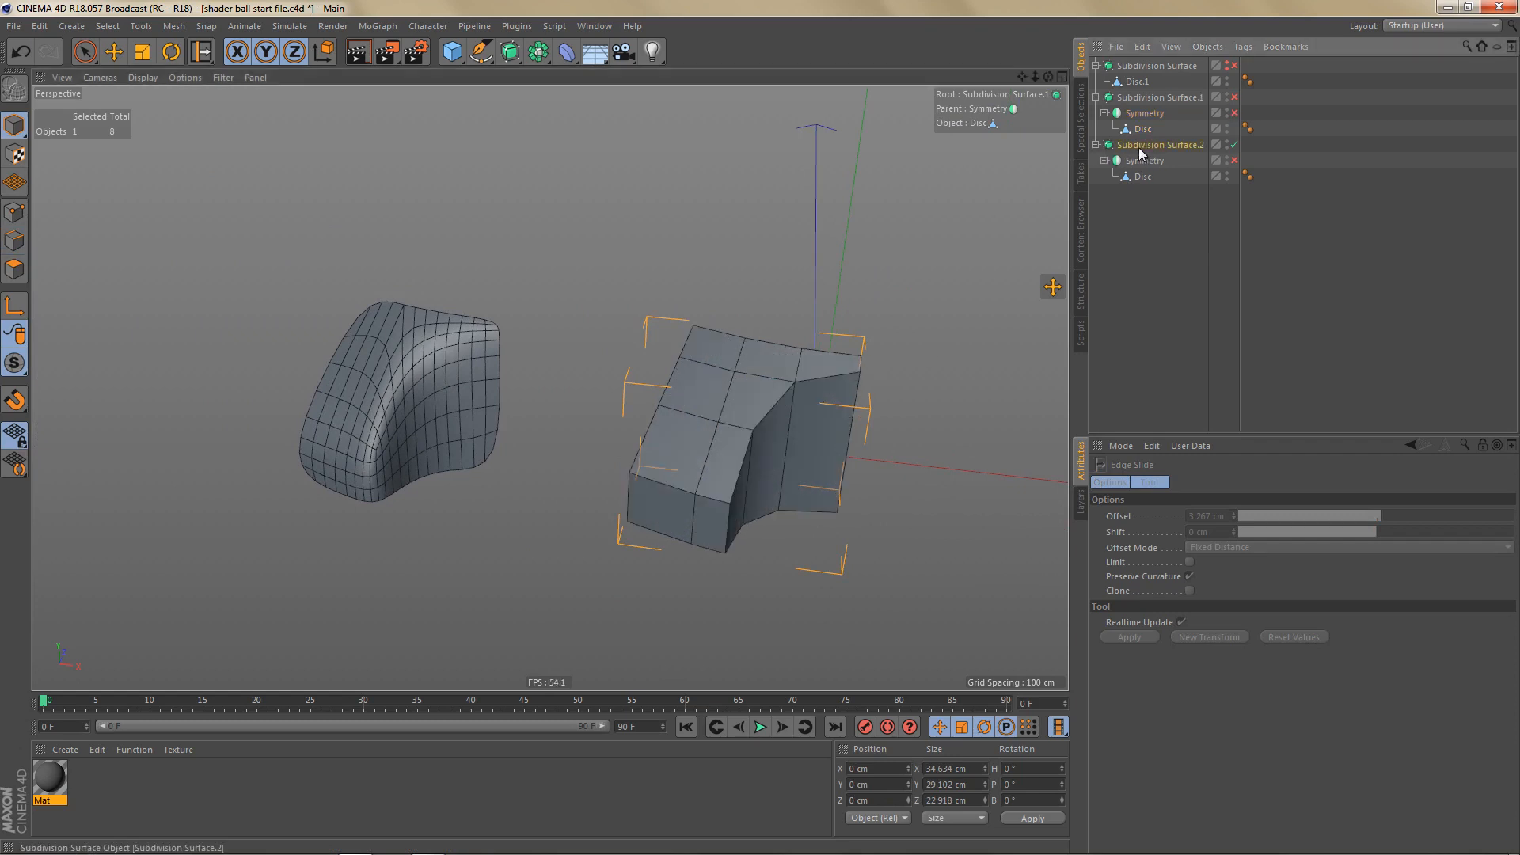
key("Delete")
Step: Select the entire lower border of the arch half's Disc mesh, all five edges along its underside
left_click(1136, 130)
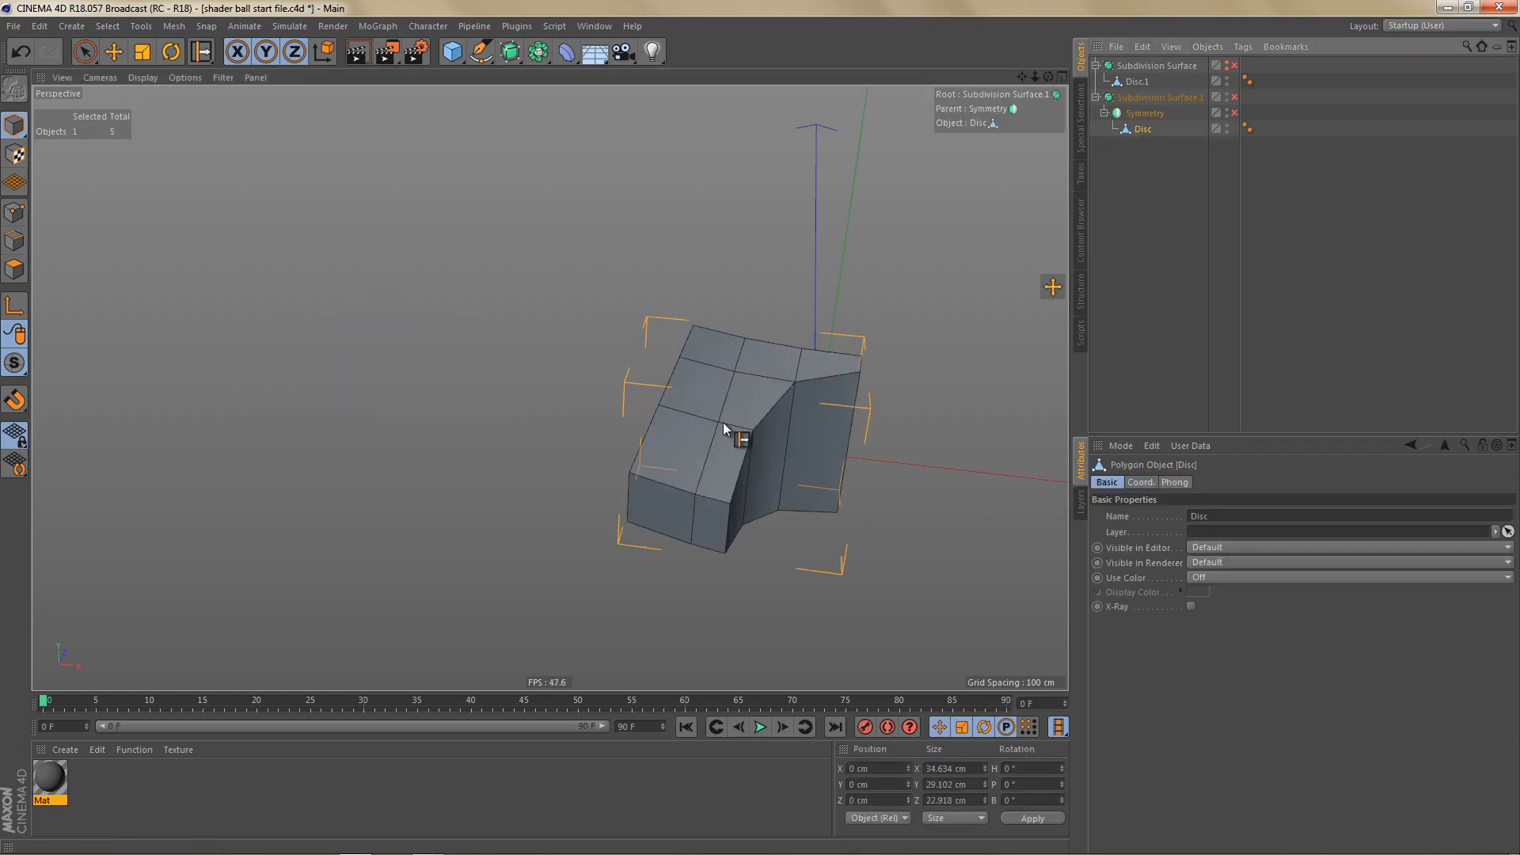
middle_click_drag(724, 430, 662, 410, "alt")
key("Return")
right_click_drag(688, 422, 793, 420, "alt")
left_click_drag(705, 407, 703, 380, "alt")
middle_click_drag(701, 492, 706, 411, "alt")
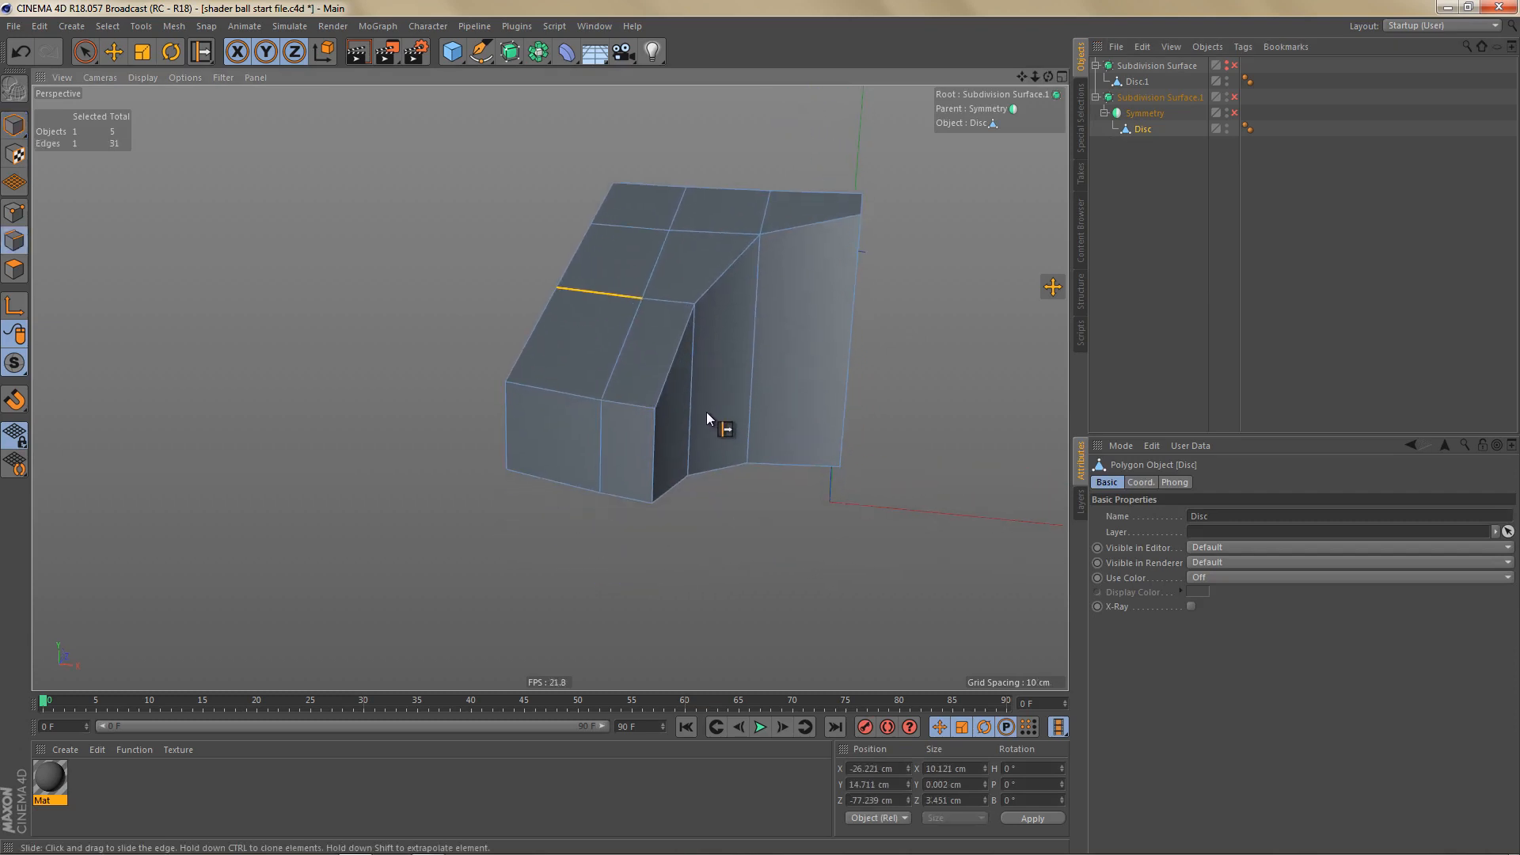
left_click_drag(706, 411, 662, 477, "alt")
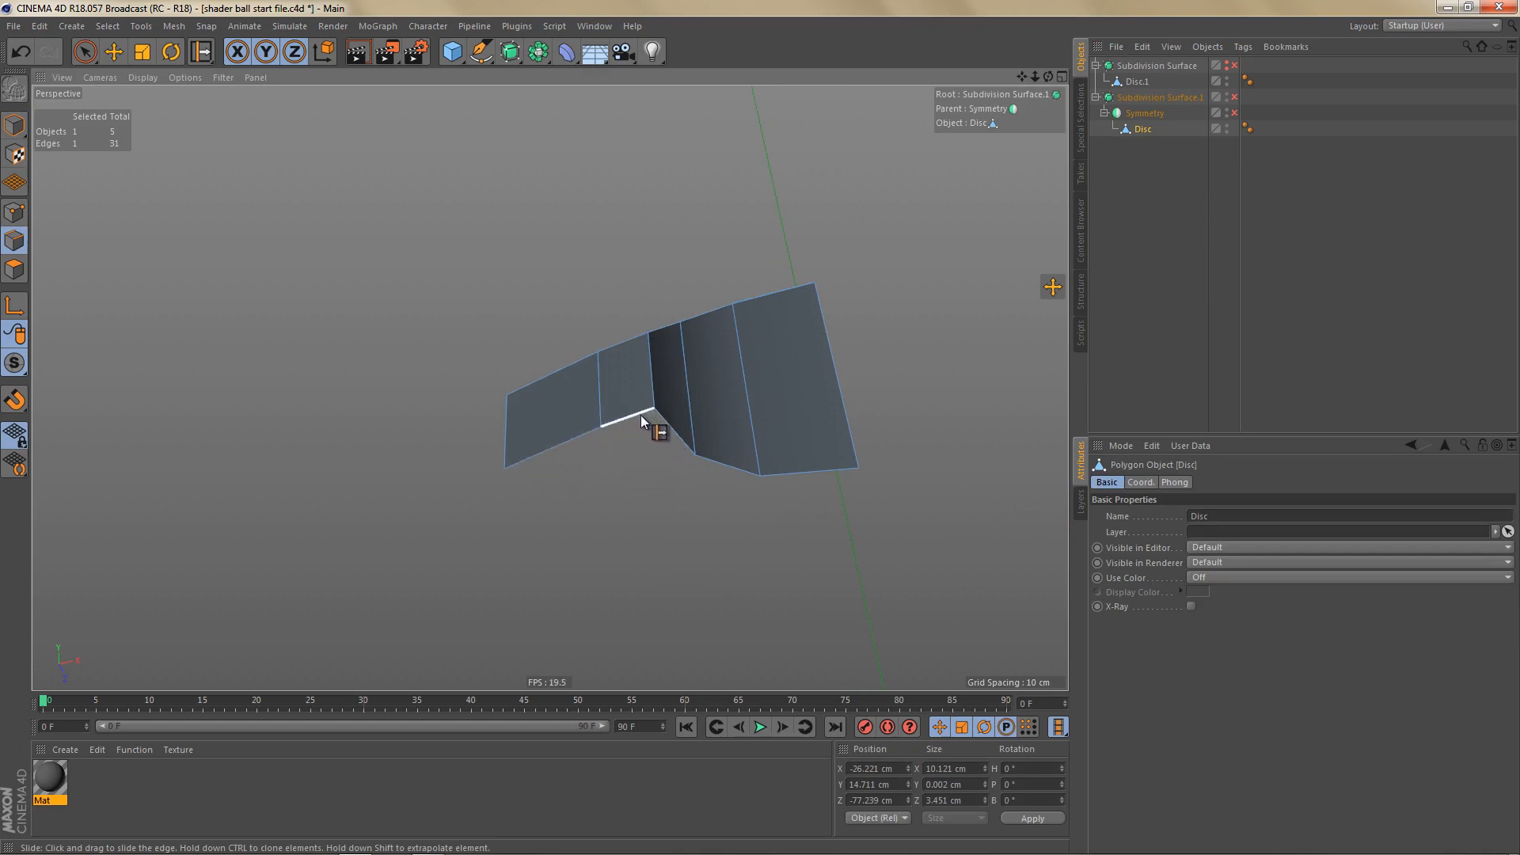
right_click_drag(677, 421, 733, 432, "alt")
middle_click_drag(730, 434, 707, 447, "alt")
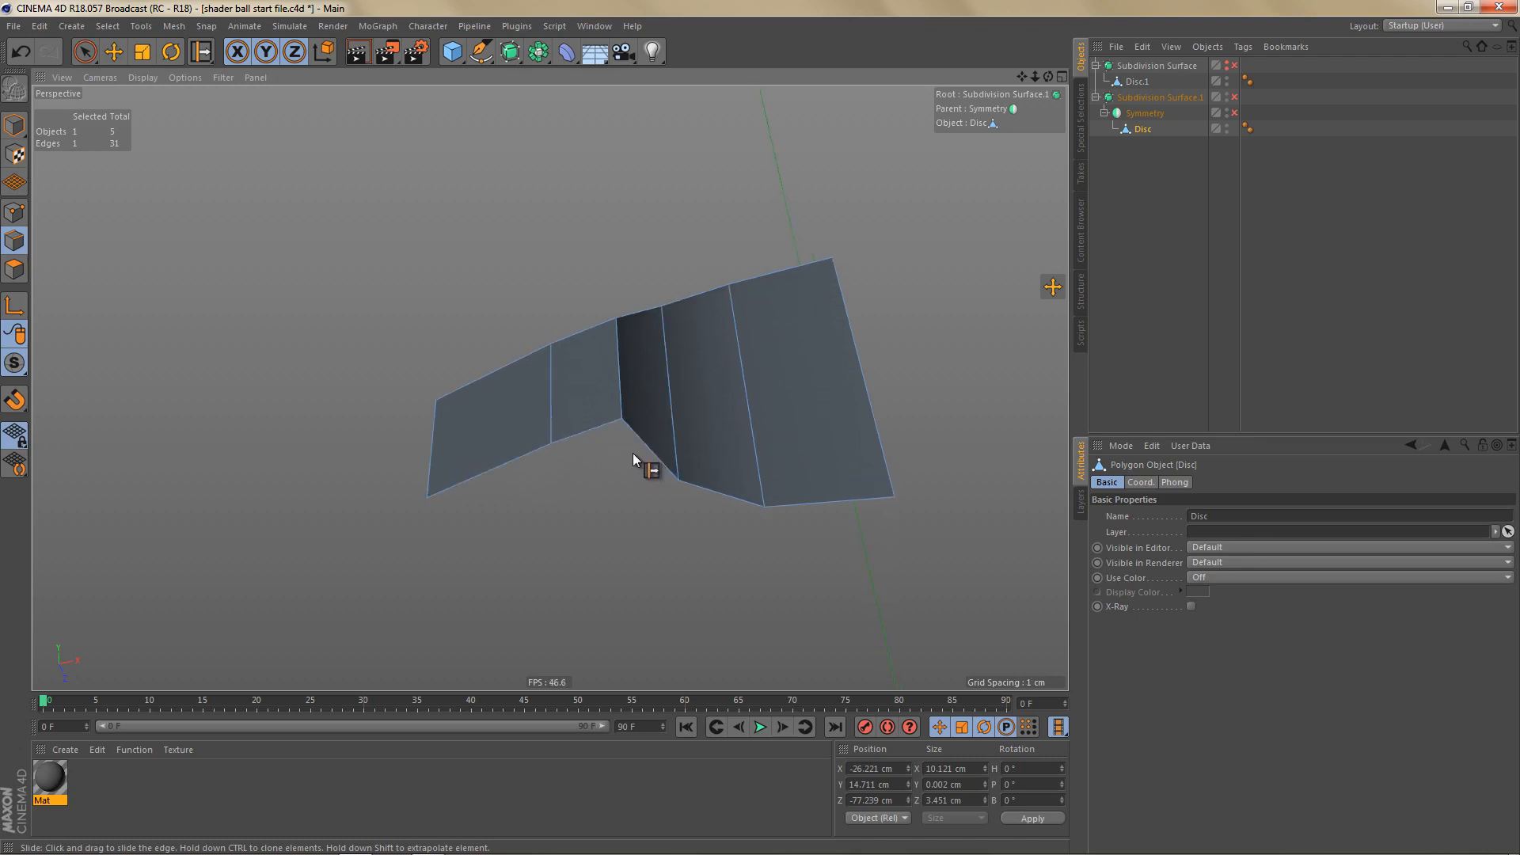
key("e")
double_click(594, 429)
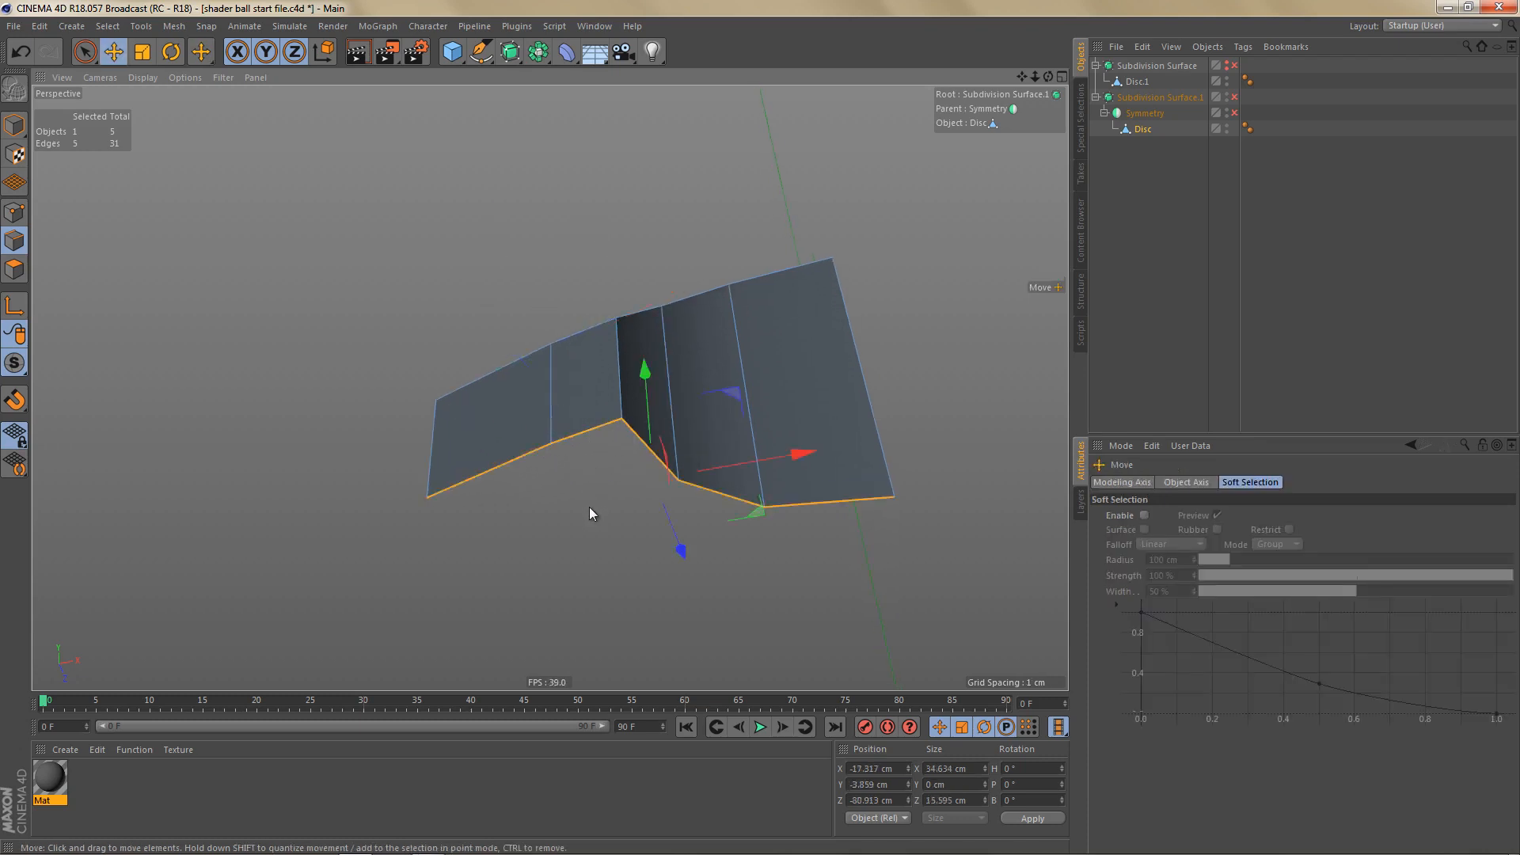
middle_click_drag(720, 473, 701, 478, "alt")
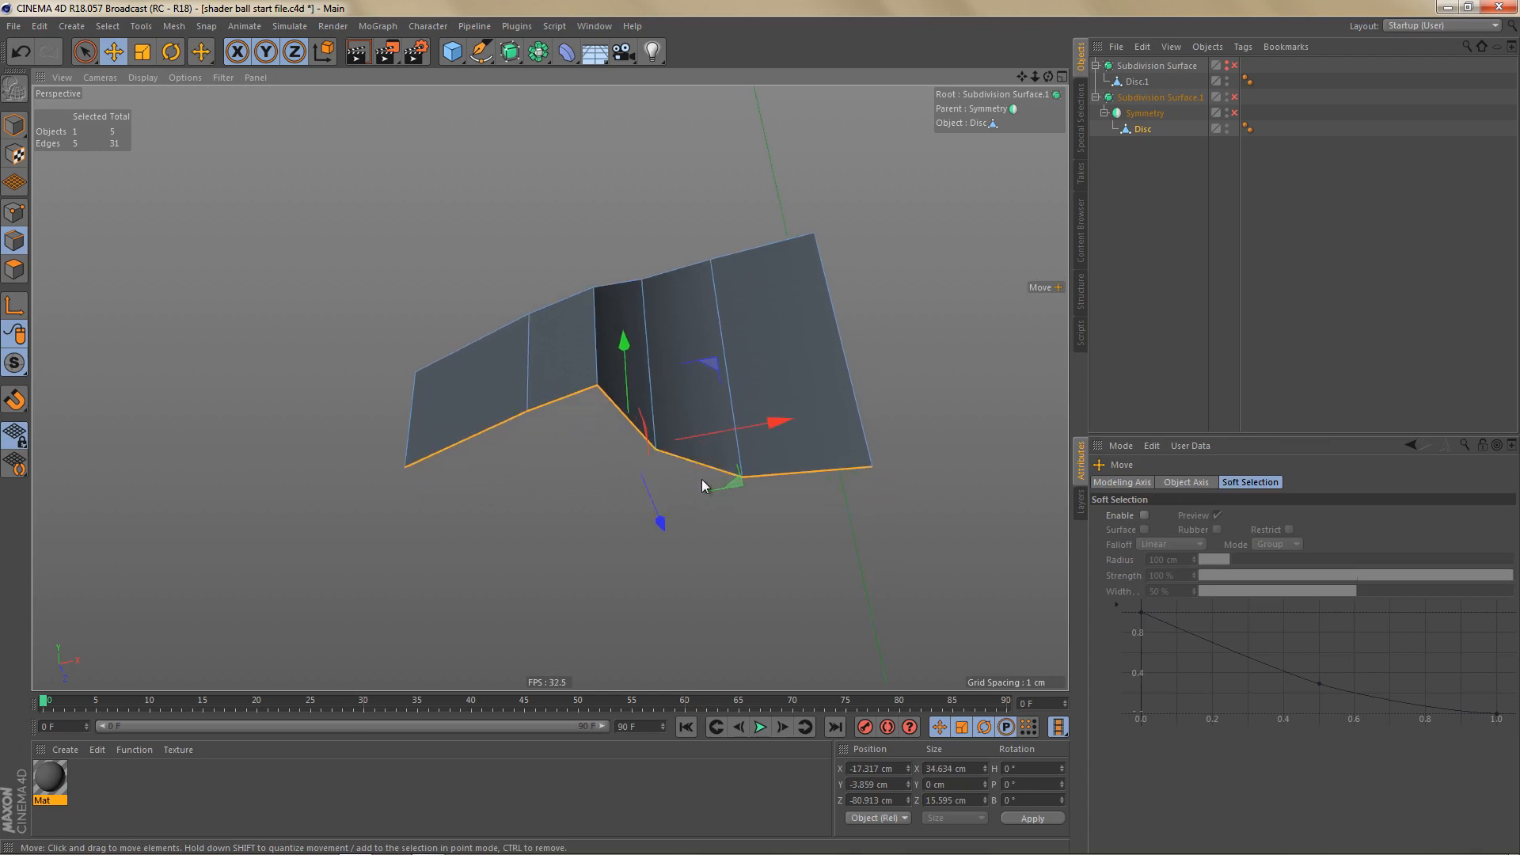
Step: Extrude the selected lower border edges inward at an edge angle of -90° with an offset of 4 cm
key("d")
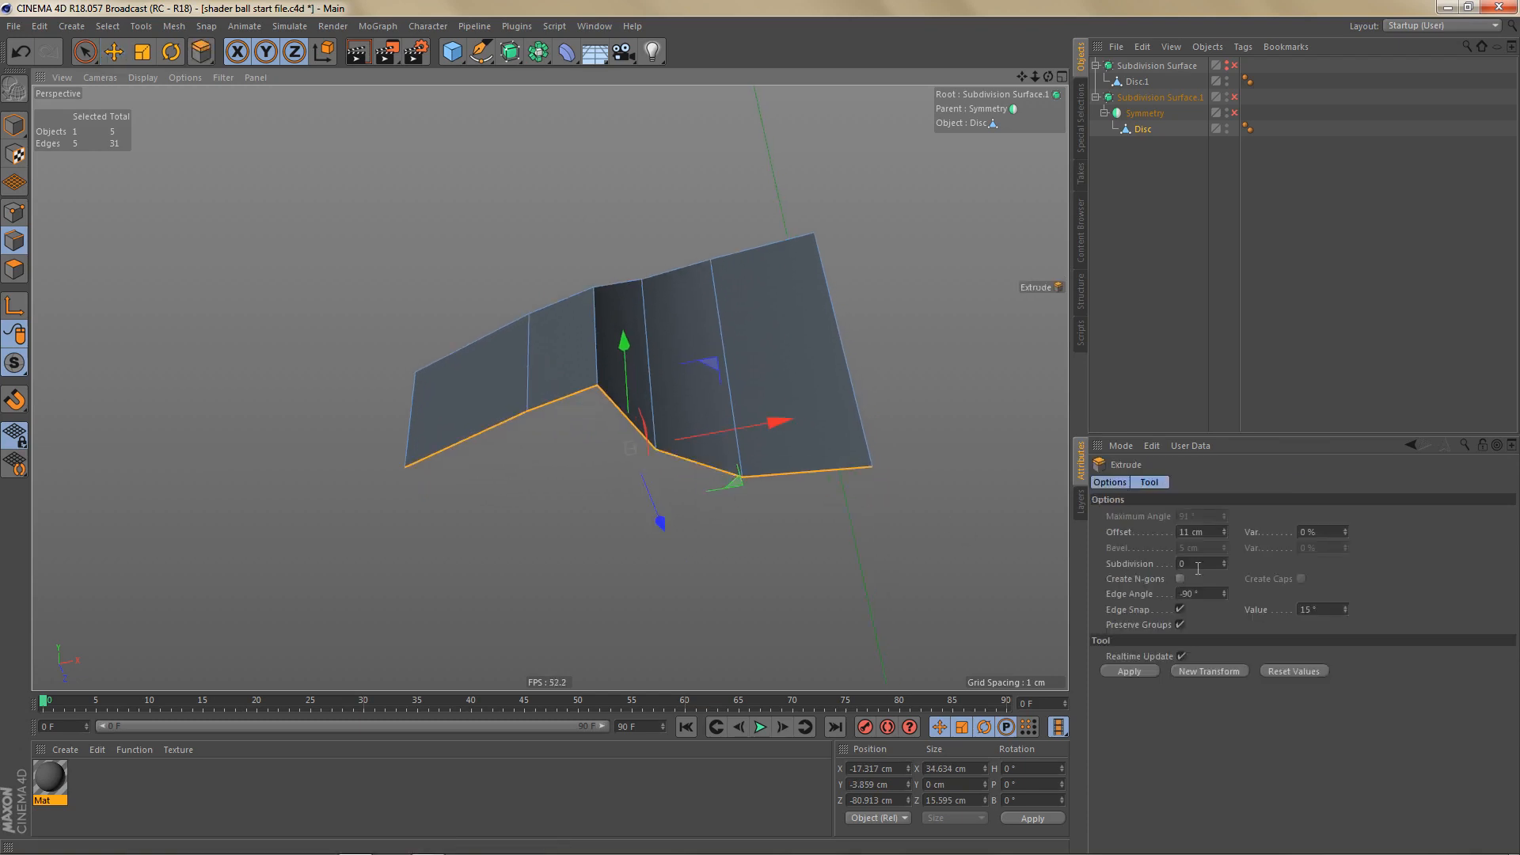
left_click(1128, 673)
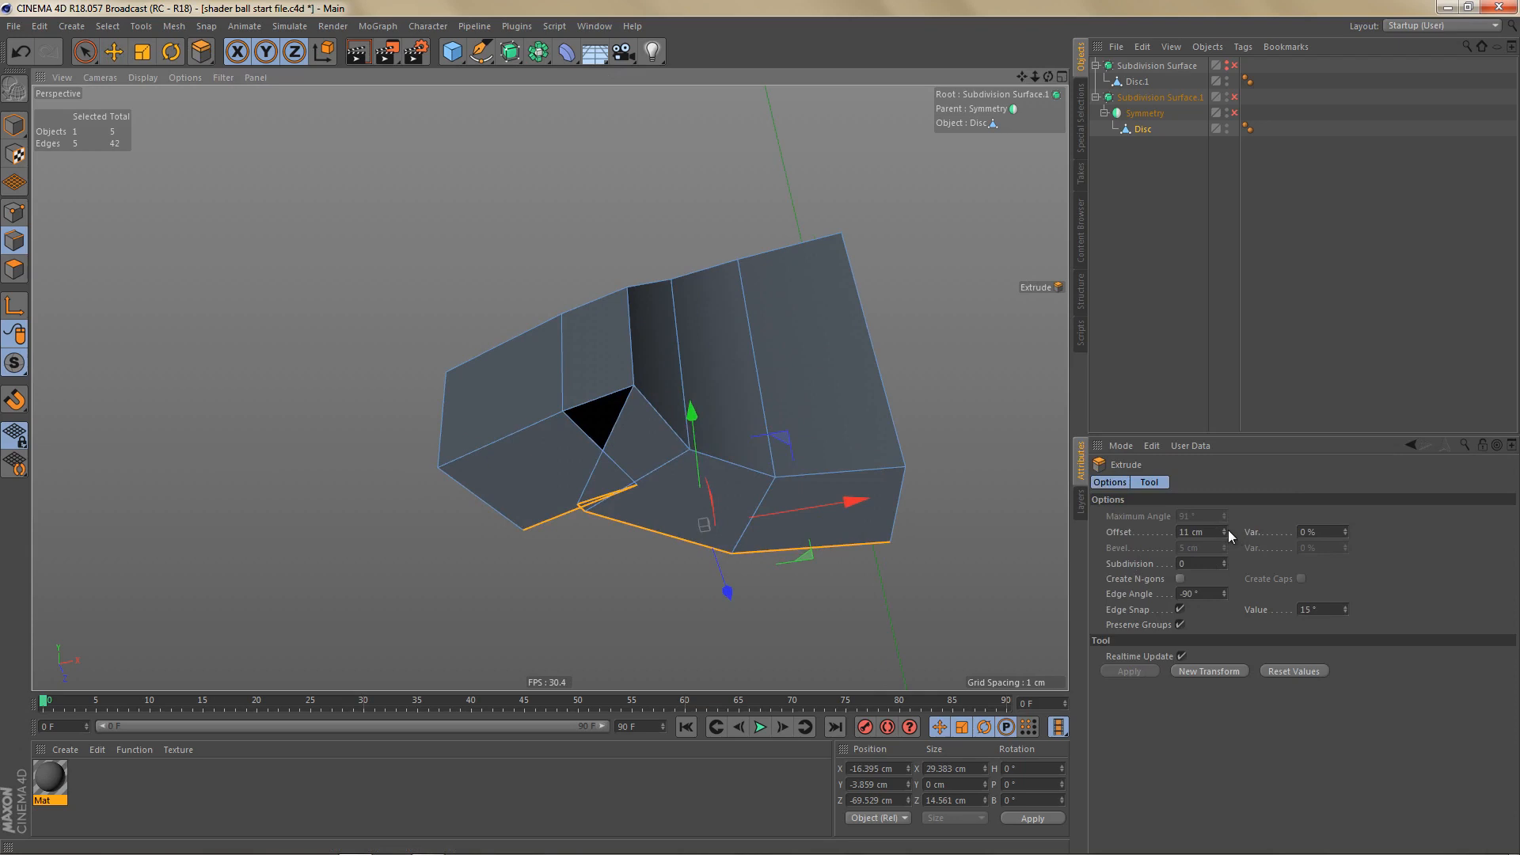
left_click_drag(1227, 534, 1227, 530)
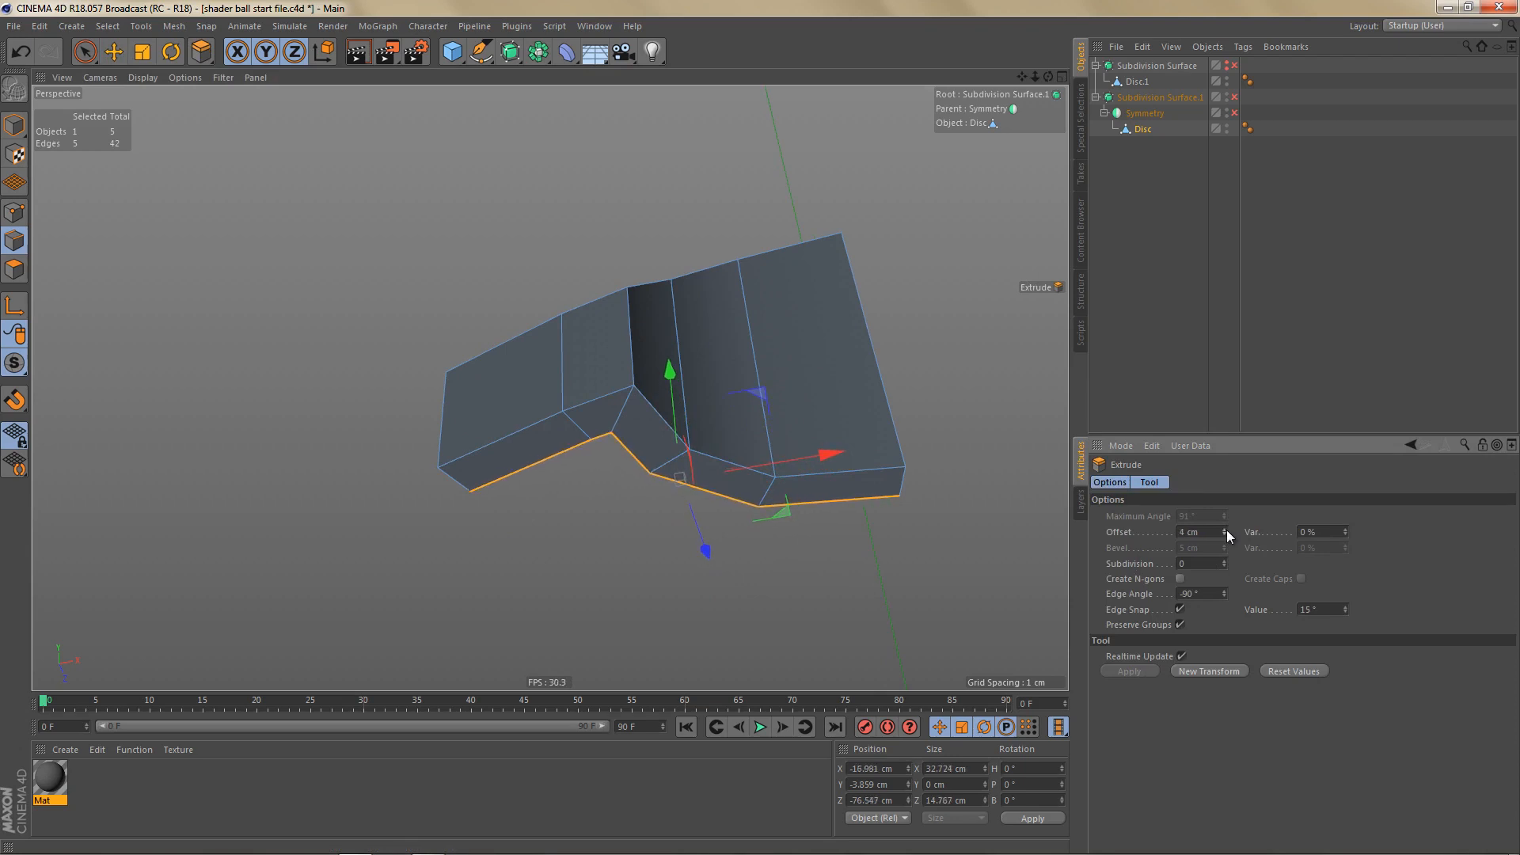
Step: Check the mirrored seam with symmetry on and extrude the underside rim's end edge about 2.8 cm across the centre line
middle_click_drag(695, 447, 688, 479, "alt")
left_click_drag(689, 481, 601, 448, "alt")
left_click(1234, 112)
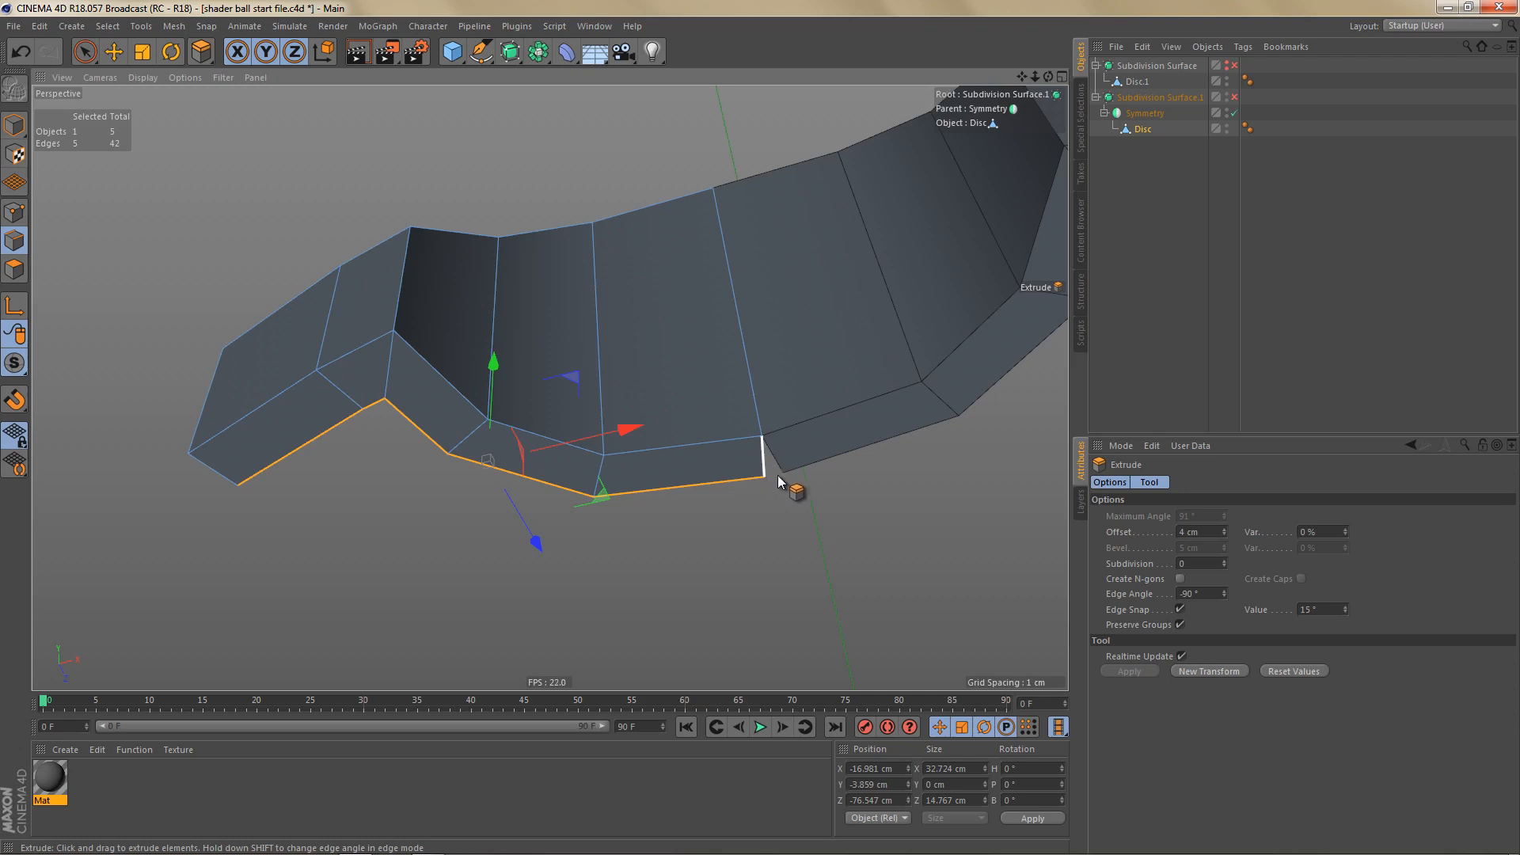
left_click_drag(800, 451, 814, 437, "alt")
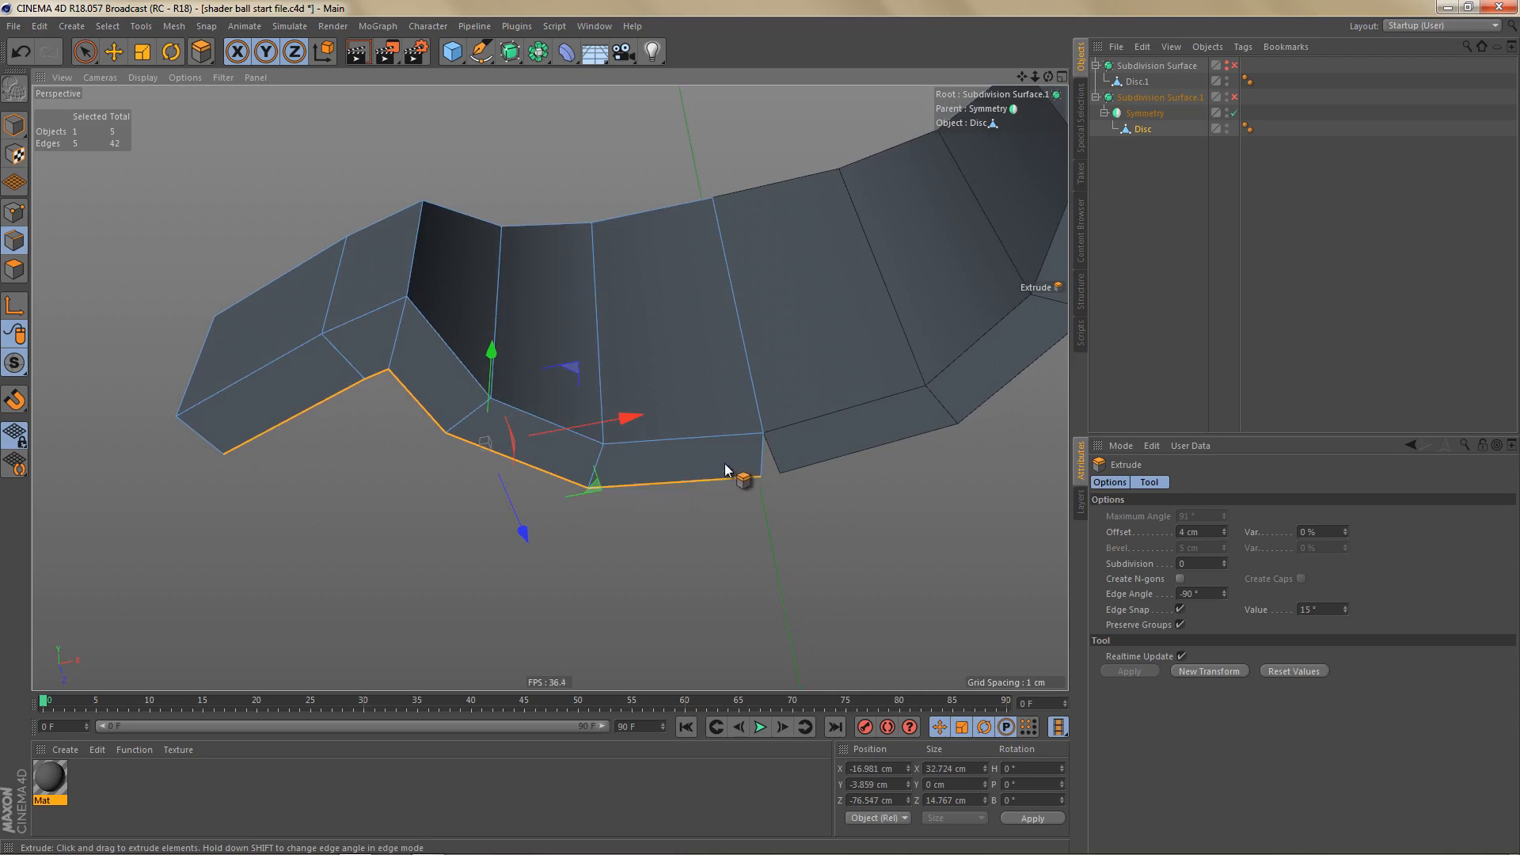
key("e")
left_click(761, 454)
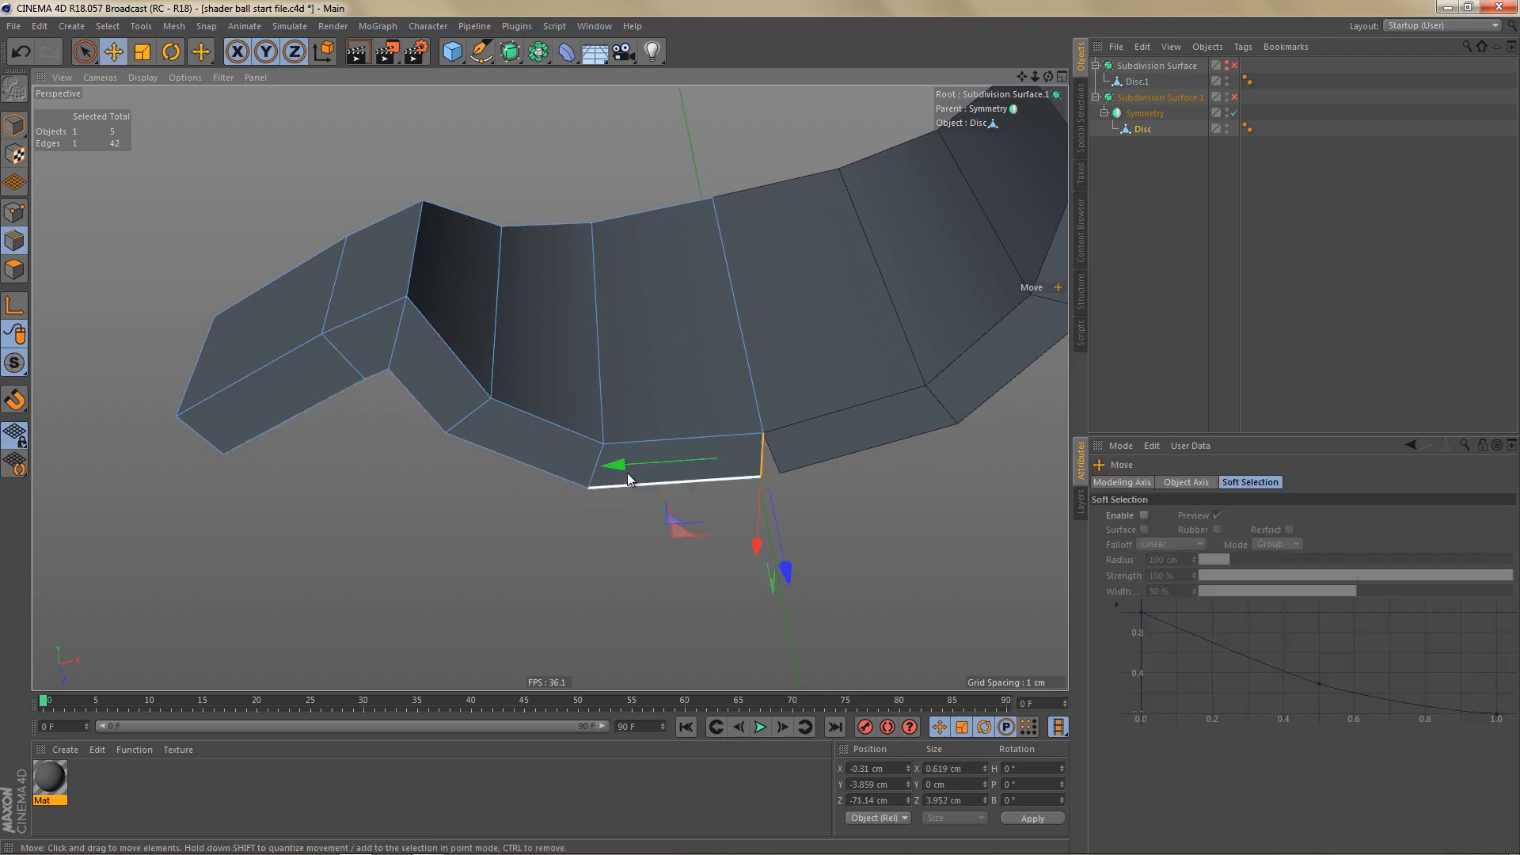
left_click_drag(621, 467, 665, 473, "ctrl")
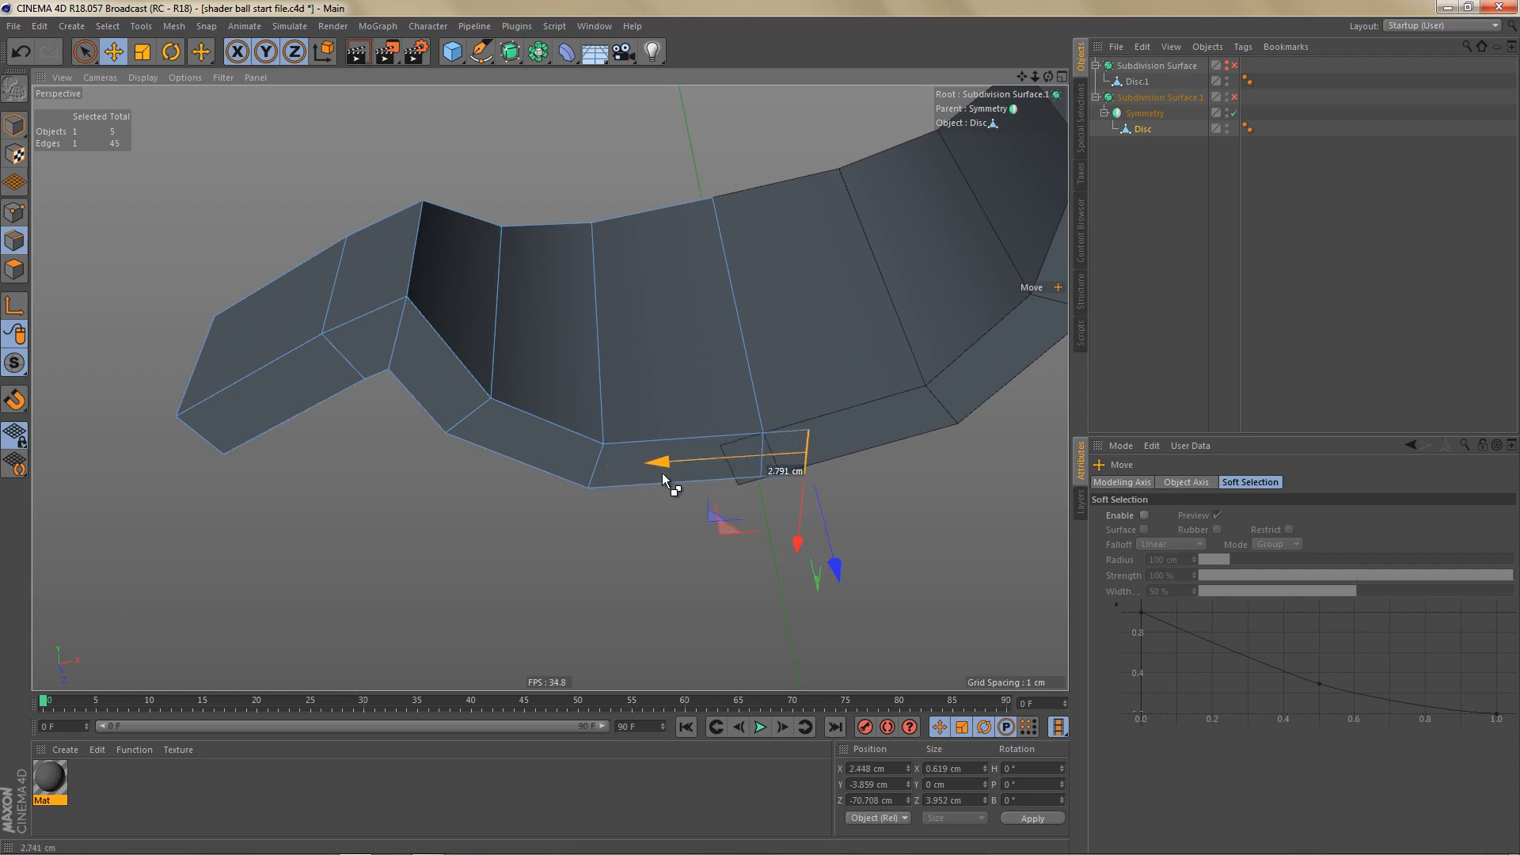
Step: With symmetry off, line-cut straight across the rim extension along the centre line in top view, starting from the arch's corner point
left_click(1234, 113)
middle_click(849, 369)
middle_click(823, 242)
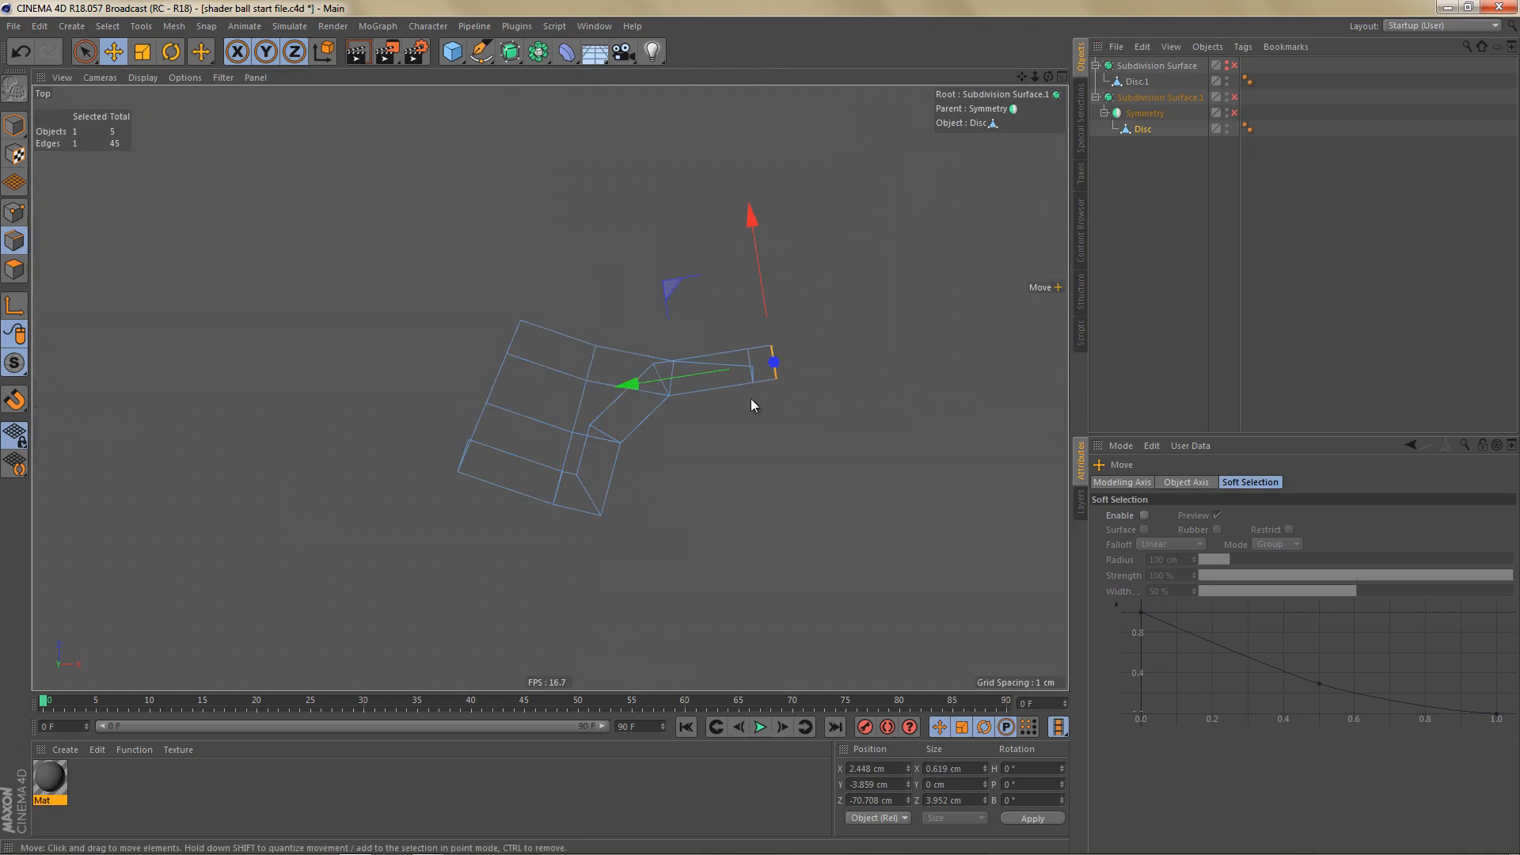
scroll(808, 417, "up", 4)
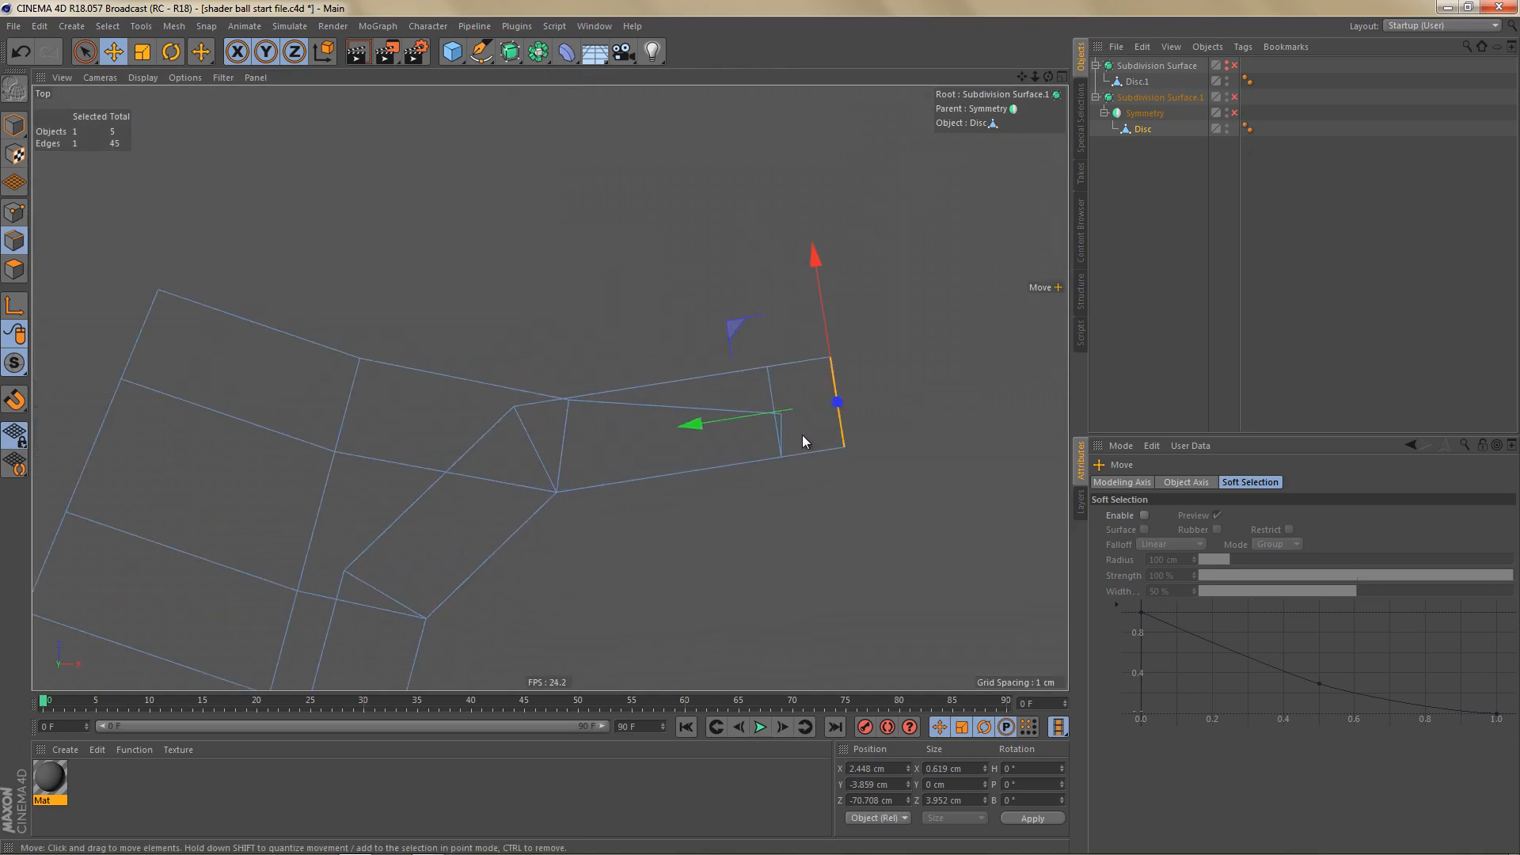
key("k")
key("k")
scroll(803, 445, "up", 1)
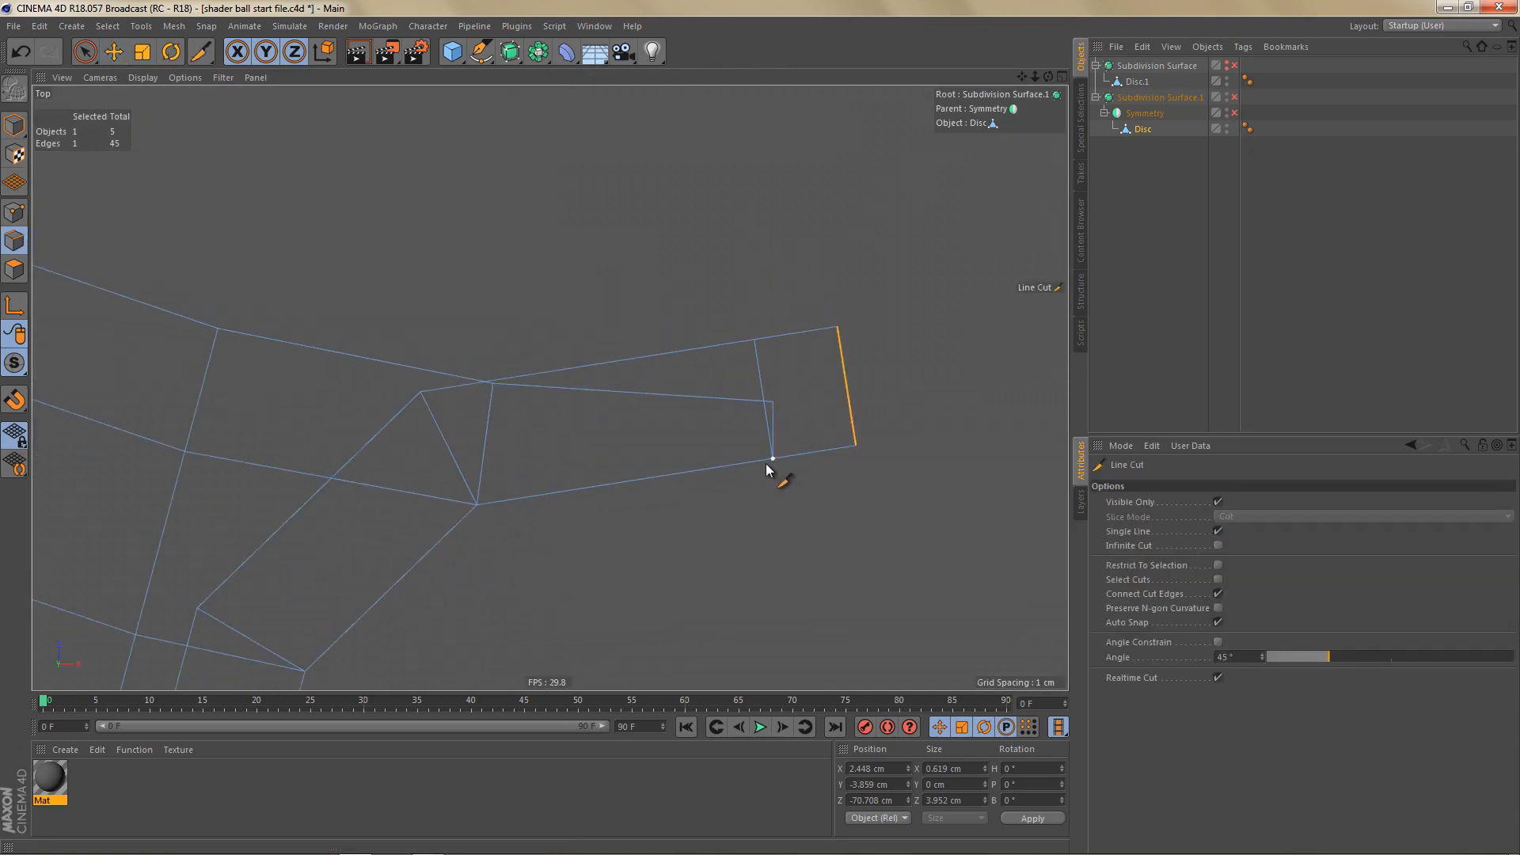
left_click(772, 457)
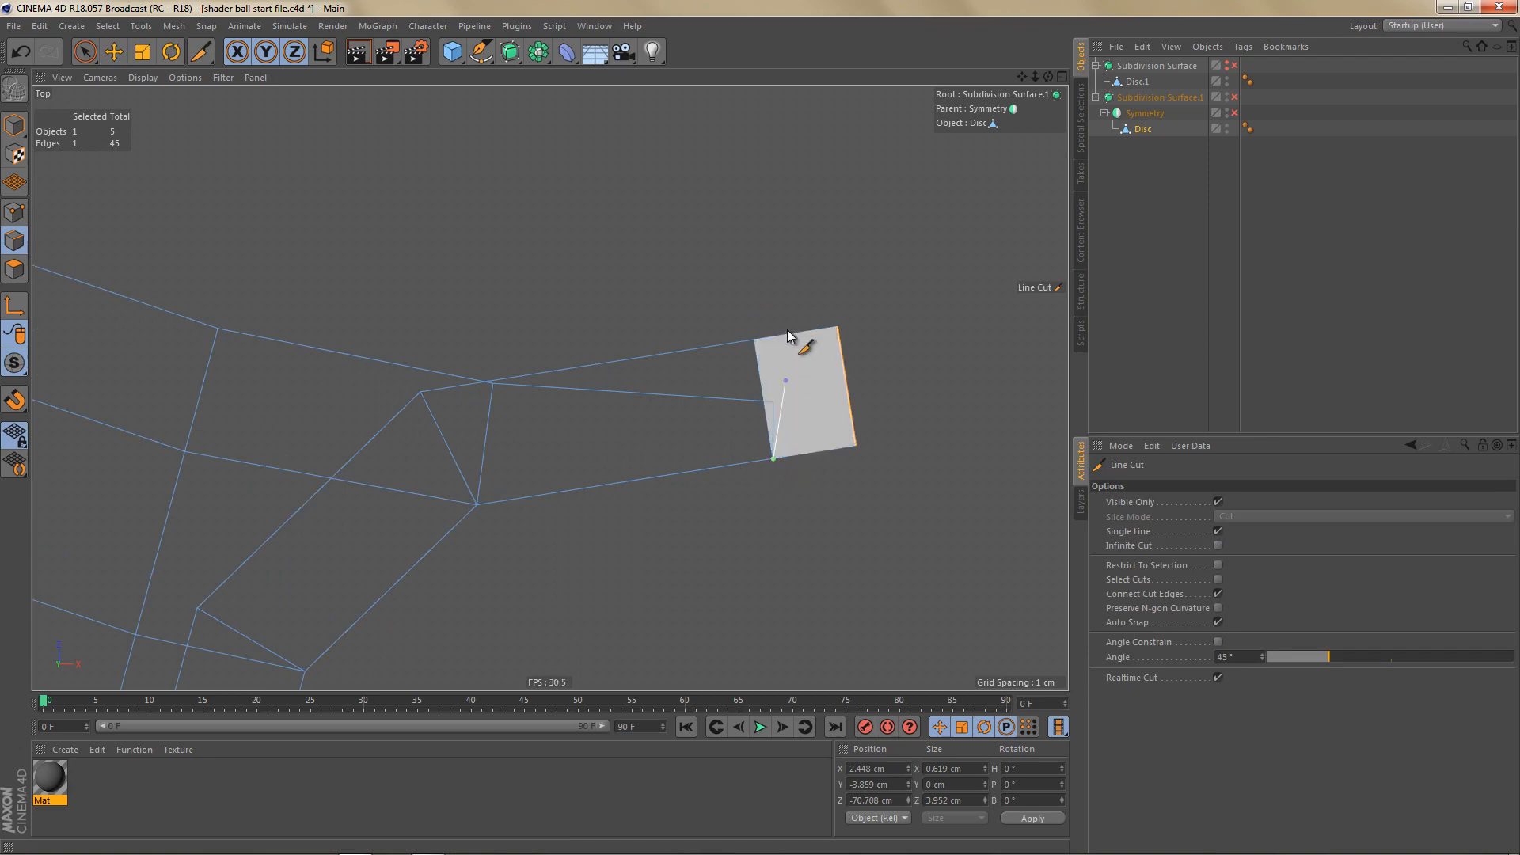
left_click(782, 218)
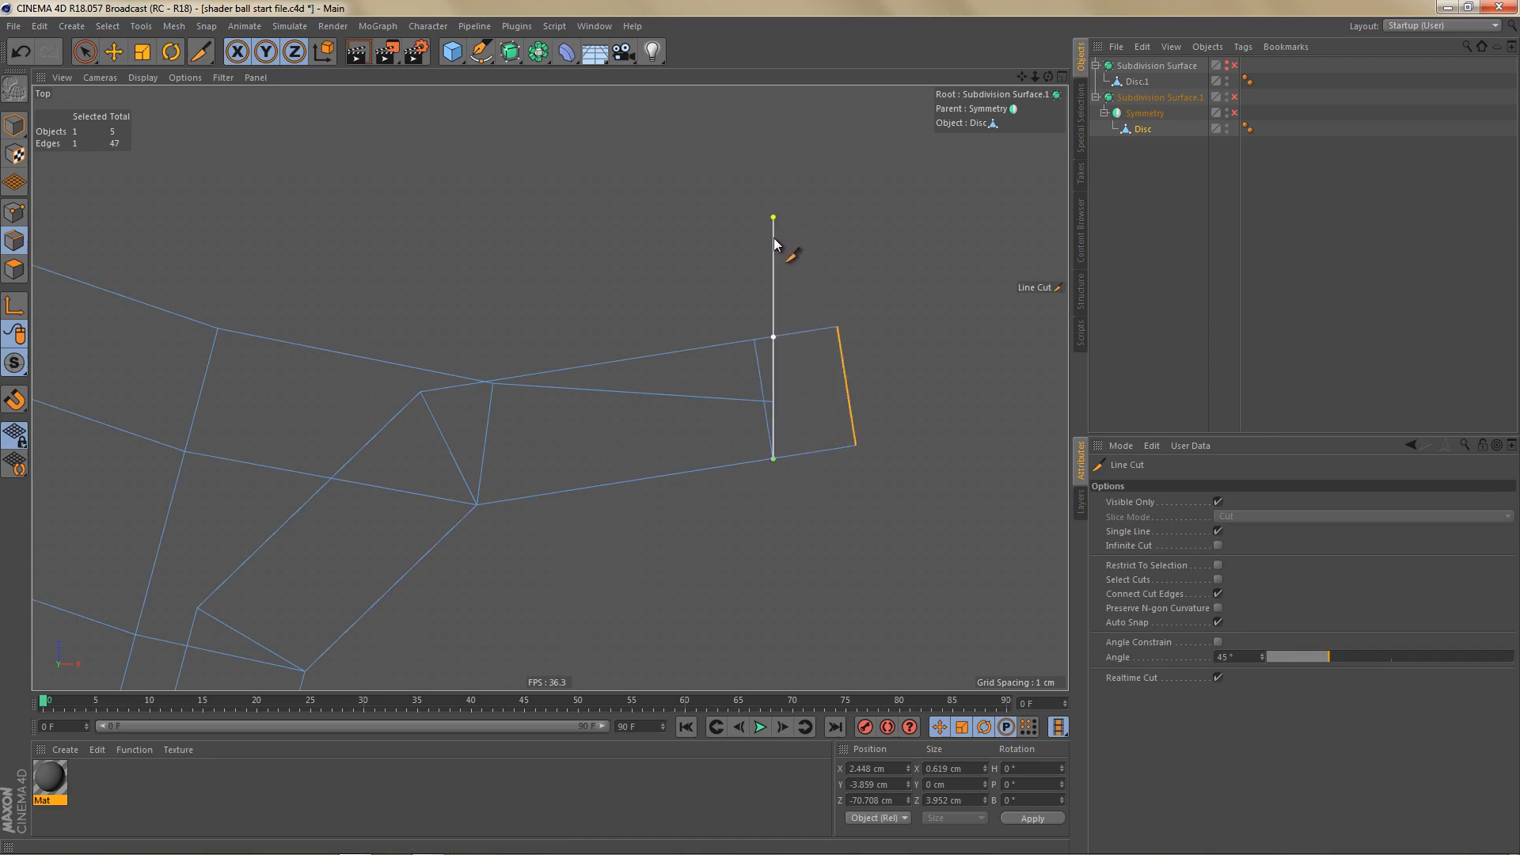
key("Return")
Step: Delete the two rim points beyond the cut and weld the two neighbouring inner rim points together on the centre line
key("0")
left_click_drag(816, 304, 862, 459)
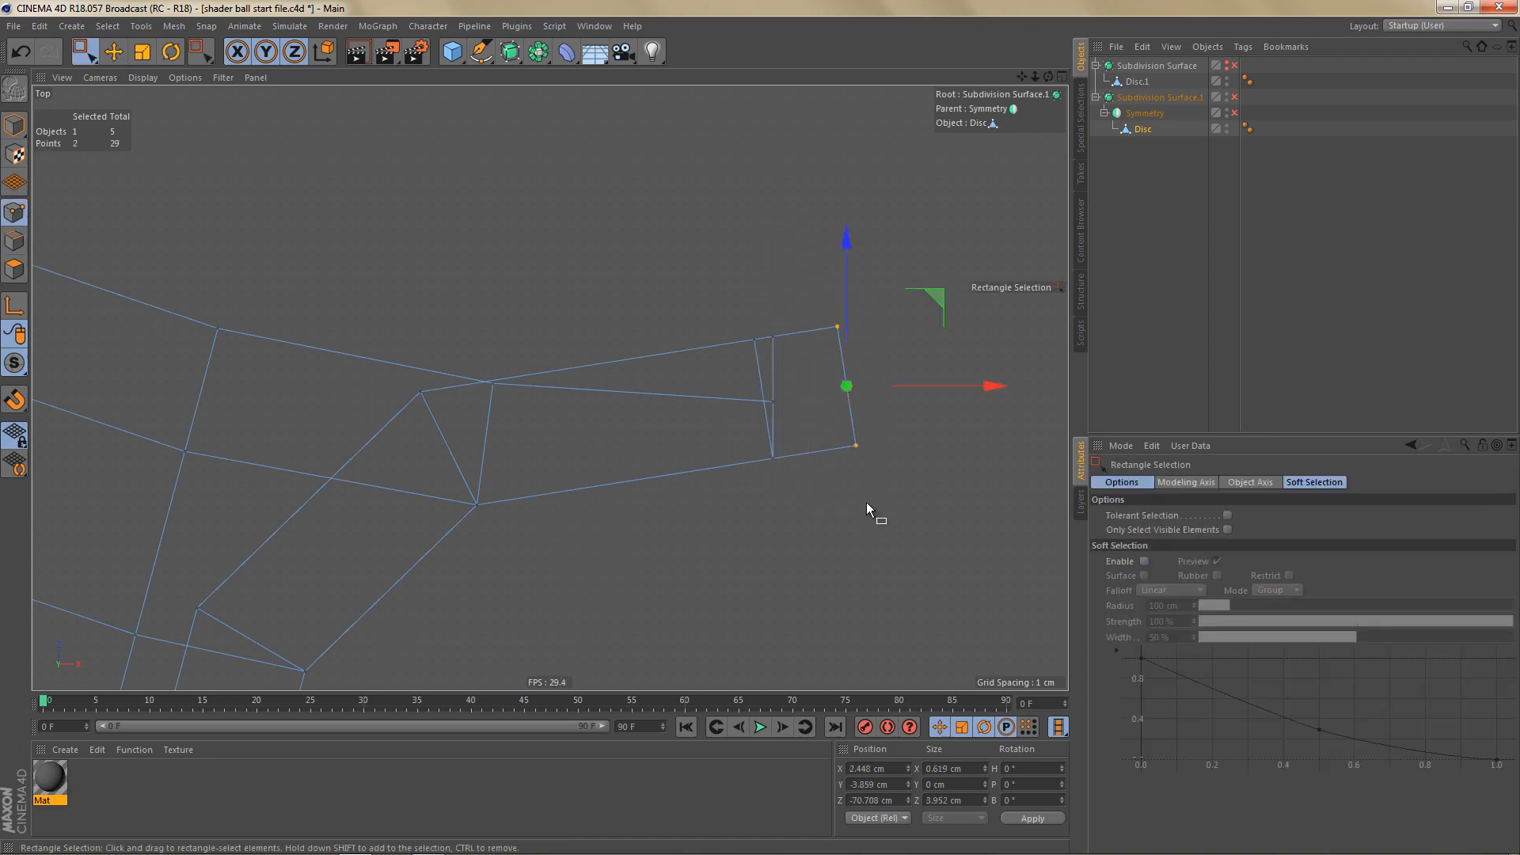
key("Delete")
left_click_drag(722, 323, 828, 376)
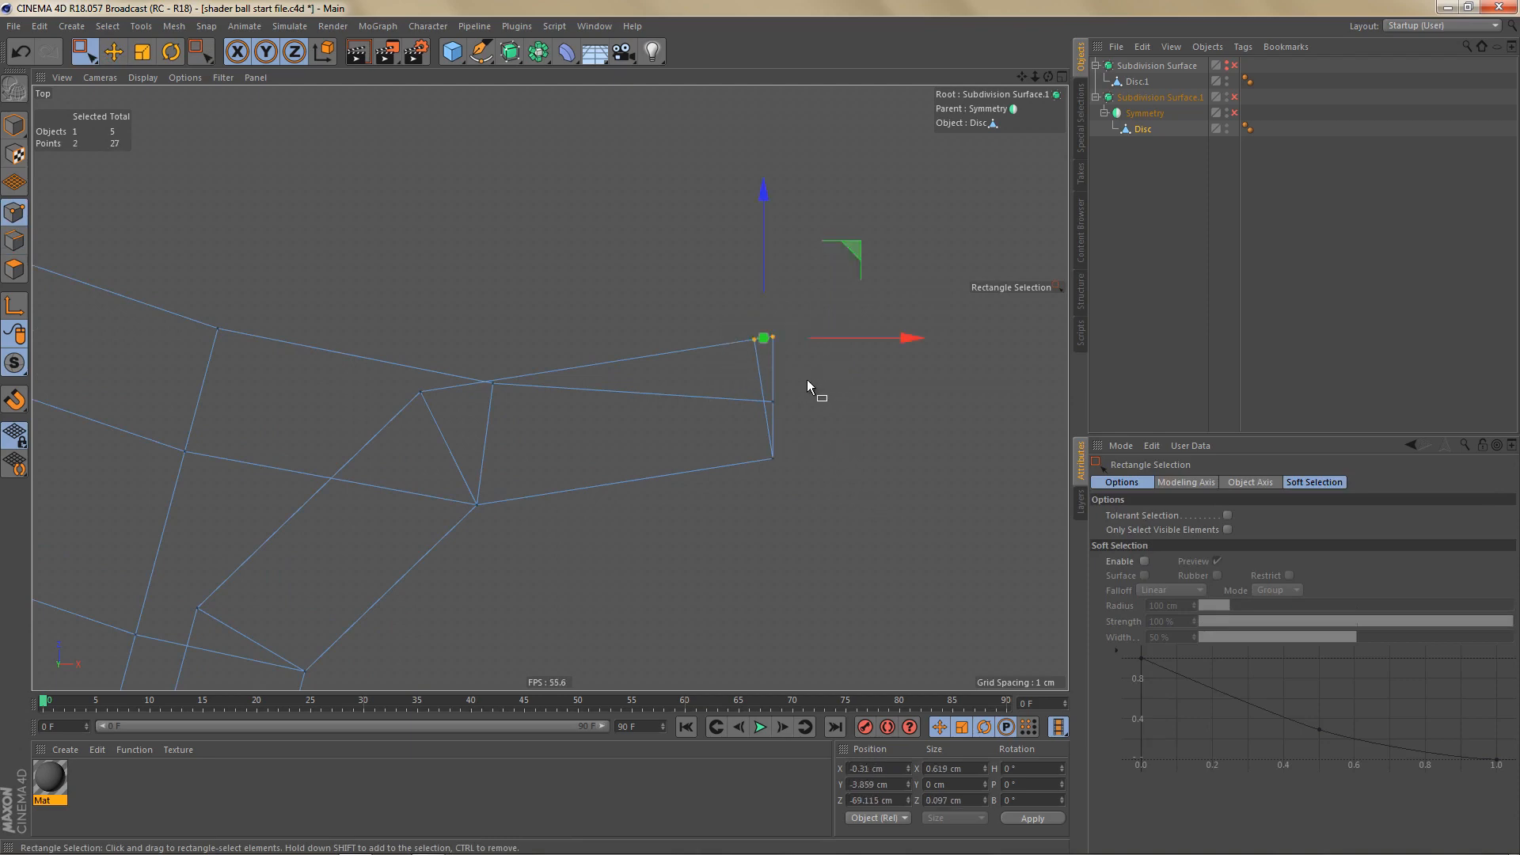
key("m")
key("q")
left_click(773, 337)
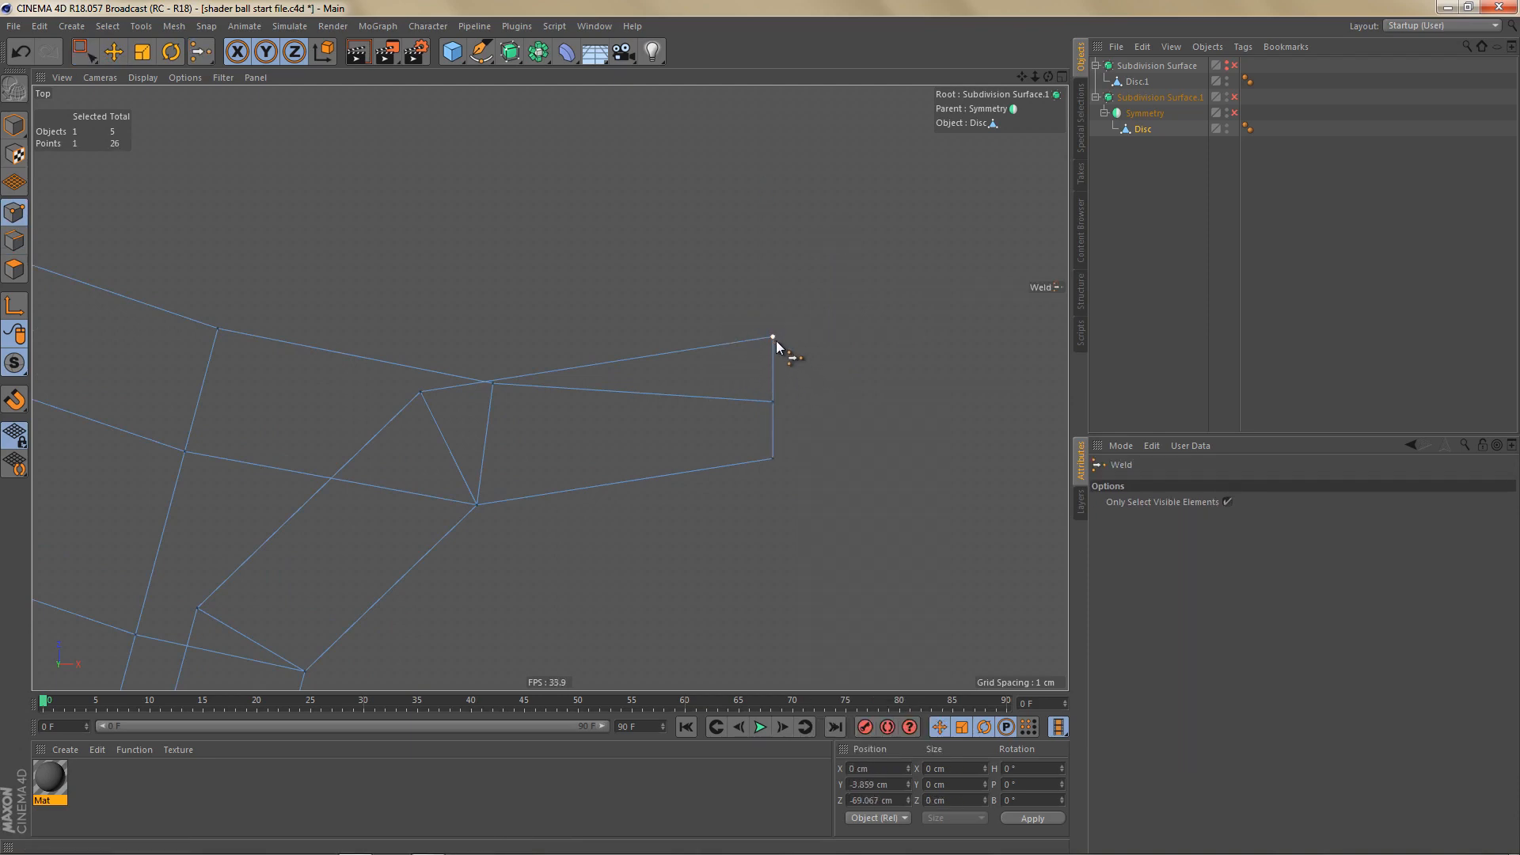
Step: Examine the rim's centre seam in perspective with symmetry temporarily turned on
middle_click(806, 437)
middle_click(458, 299)
left_click(1233, 112)
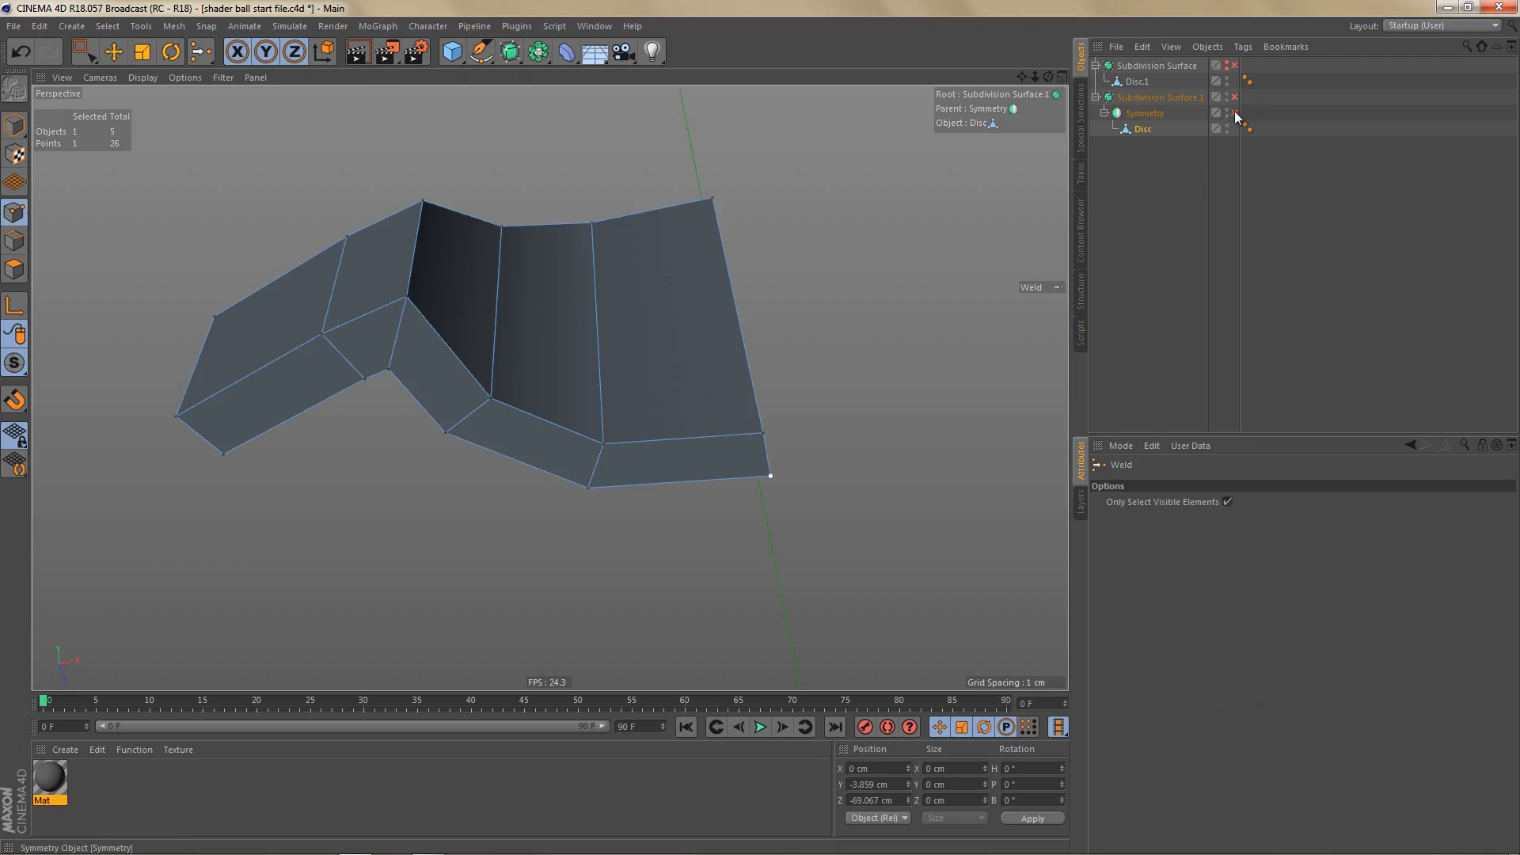
left_click_drag(795, 391, 718, 489, "alt")
scroll(766, 421, "down", 3)
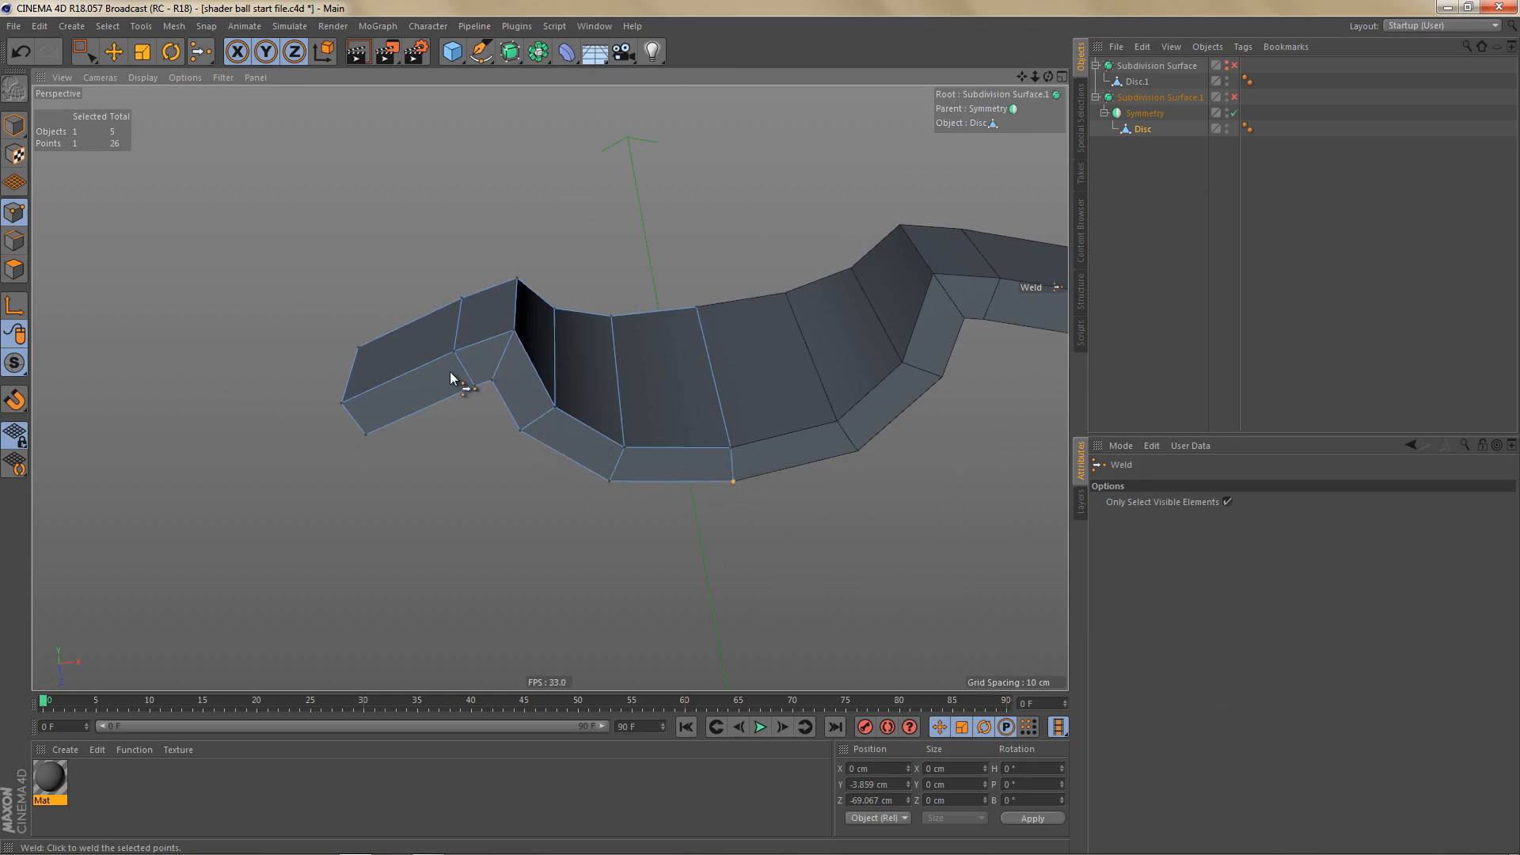
left_click_drag(574, 391, 655, 384, "alt")
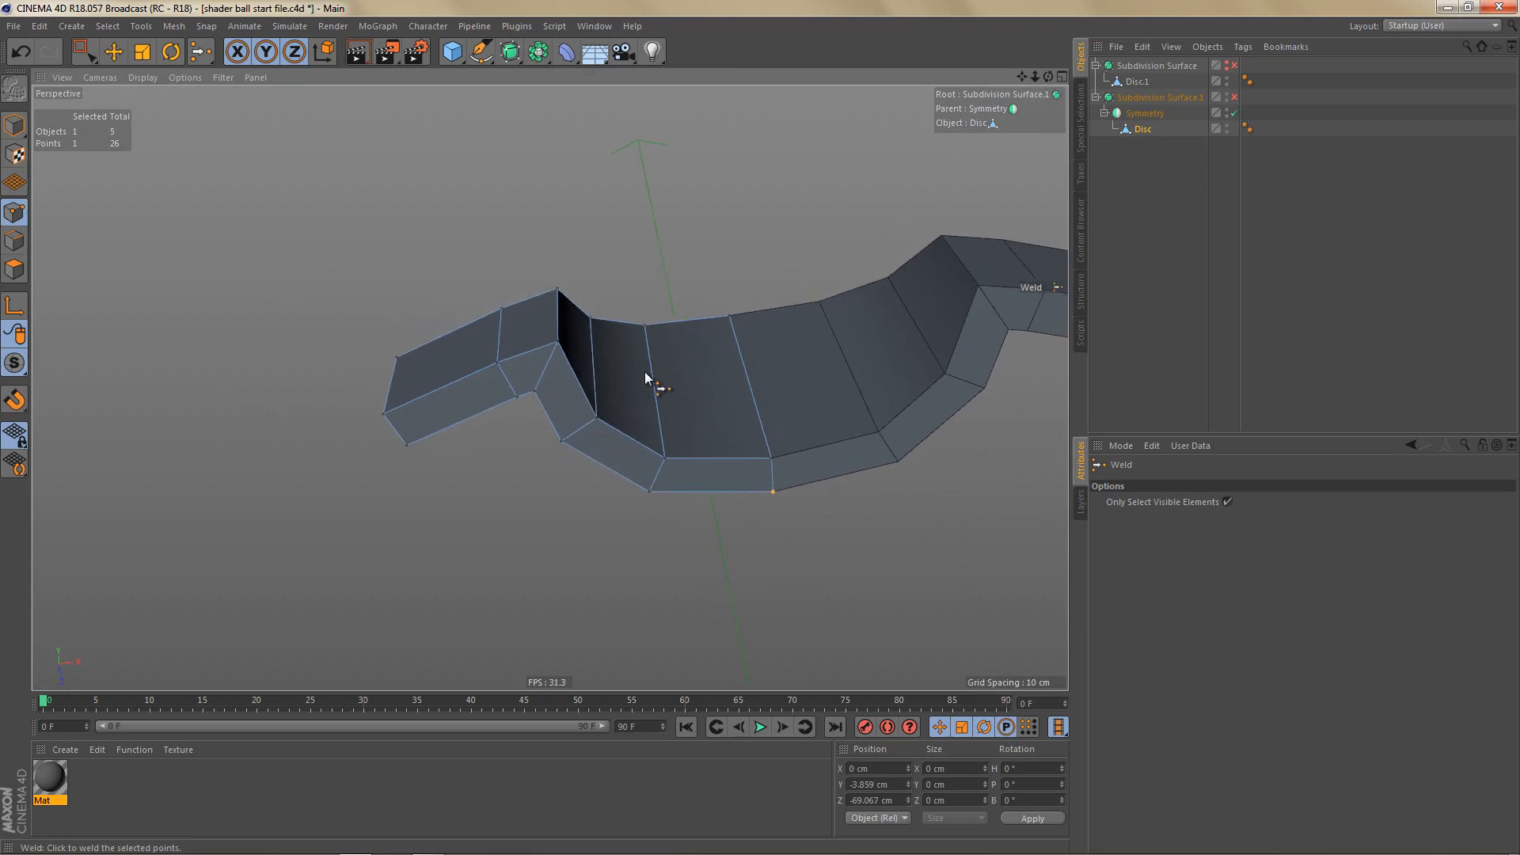
left_click(1235, 115)
Step: Bevel the five-edge loop where the arch wall meets the underside rim, using Solid mode with a 2 cm offset
left_click_drag(551, 387, 692, 350, "alt")
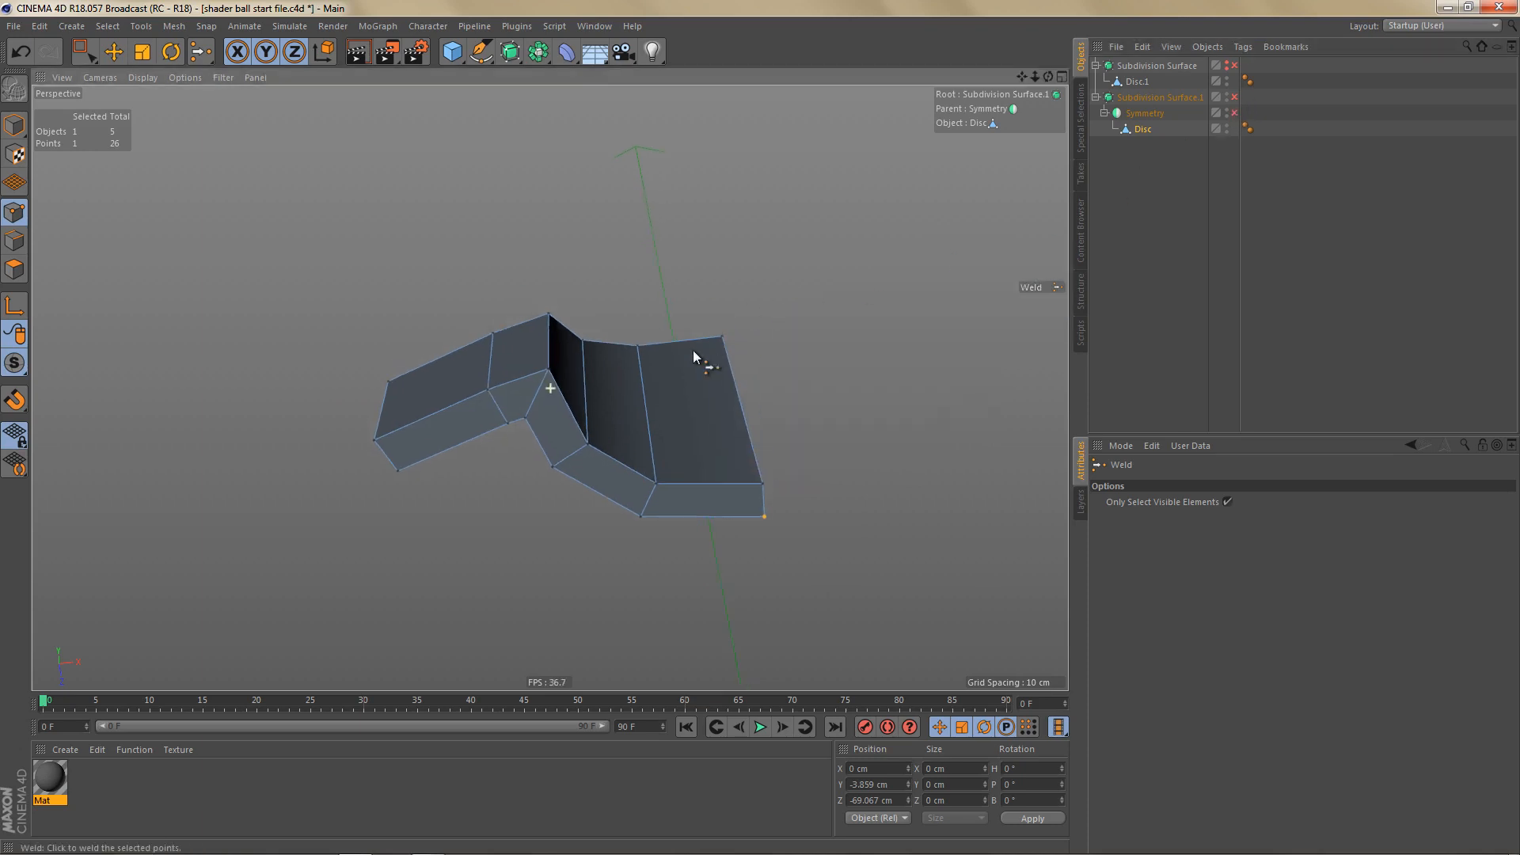
left_click_drag(590, 363, 648, 439, "alt")
scroll(646, 372, "up", 3)
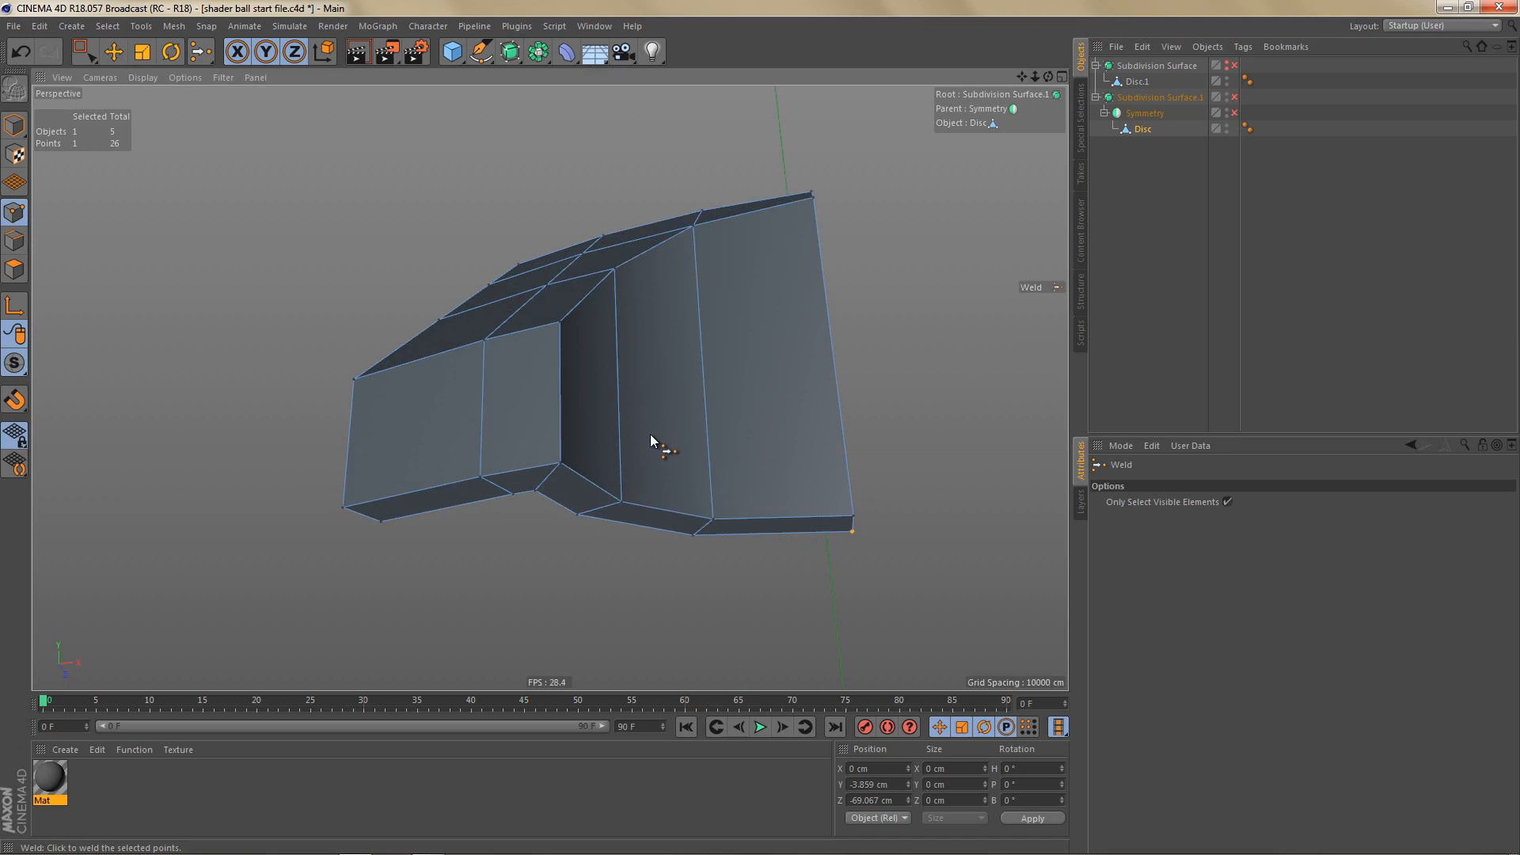
key("Return")
key("e")
left_click(576, 479)
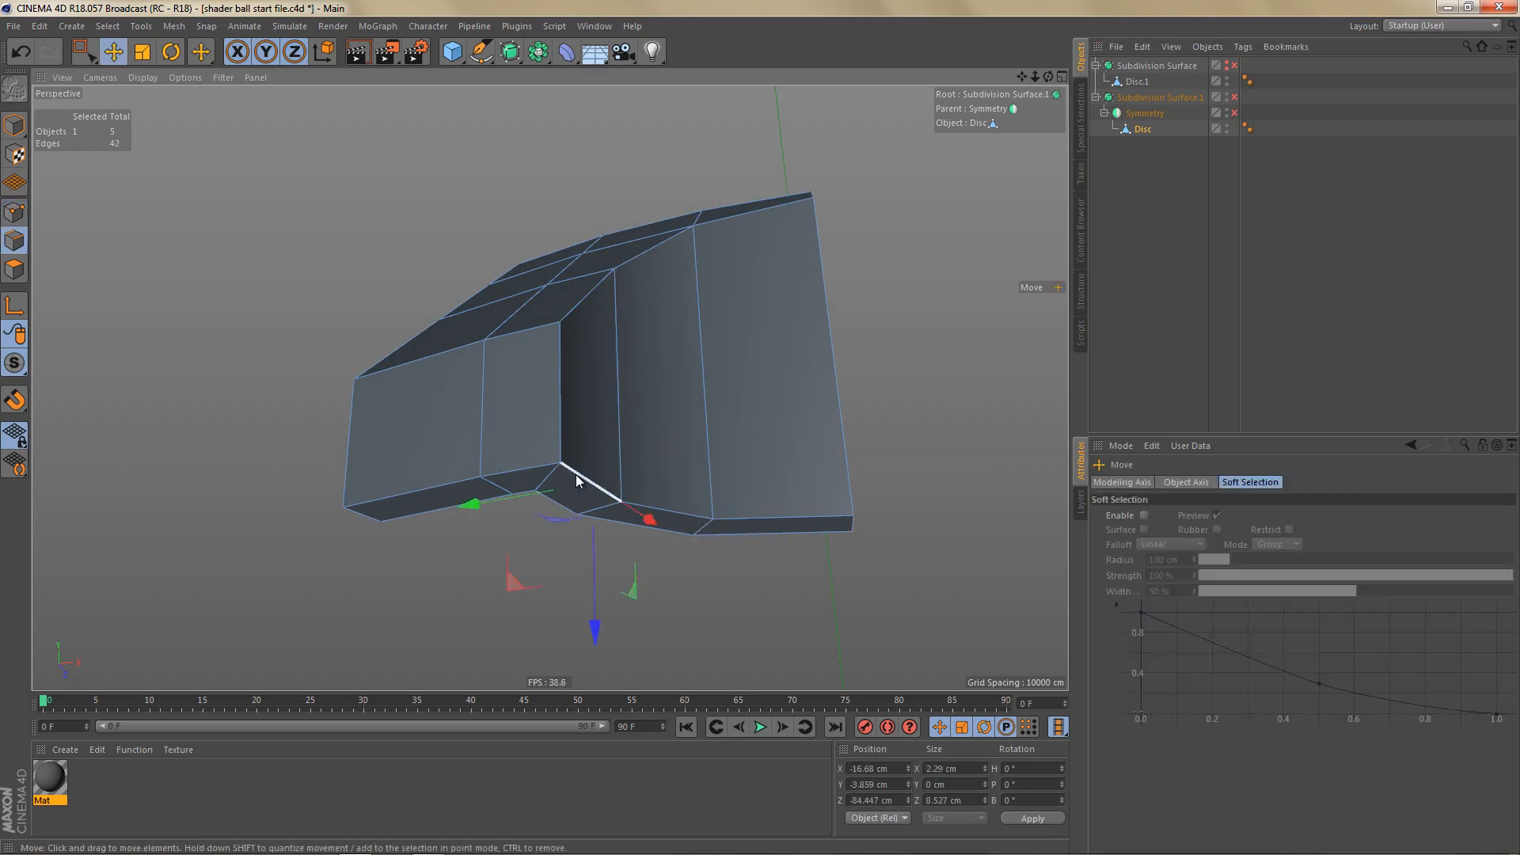
double_click(576, 479)
mouse_move(687, 501)
left_mouse_down("alt")
mouse_move(687, 478)
mouse_move(684, 497)
left_mouse_up("alt")
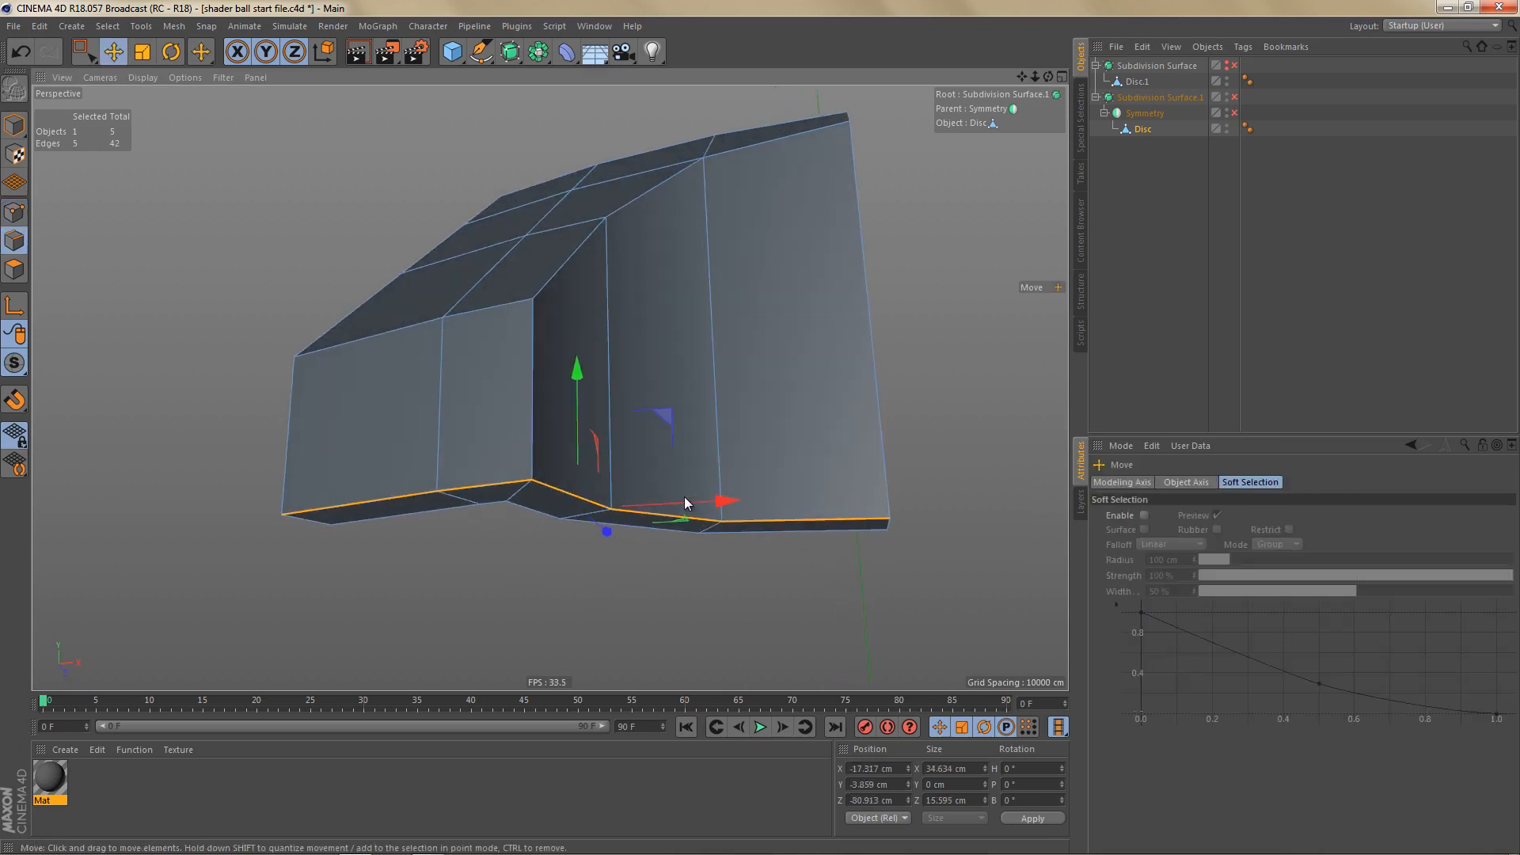
key("m")
key("s")
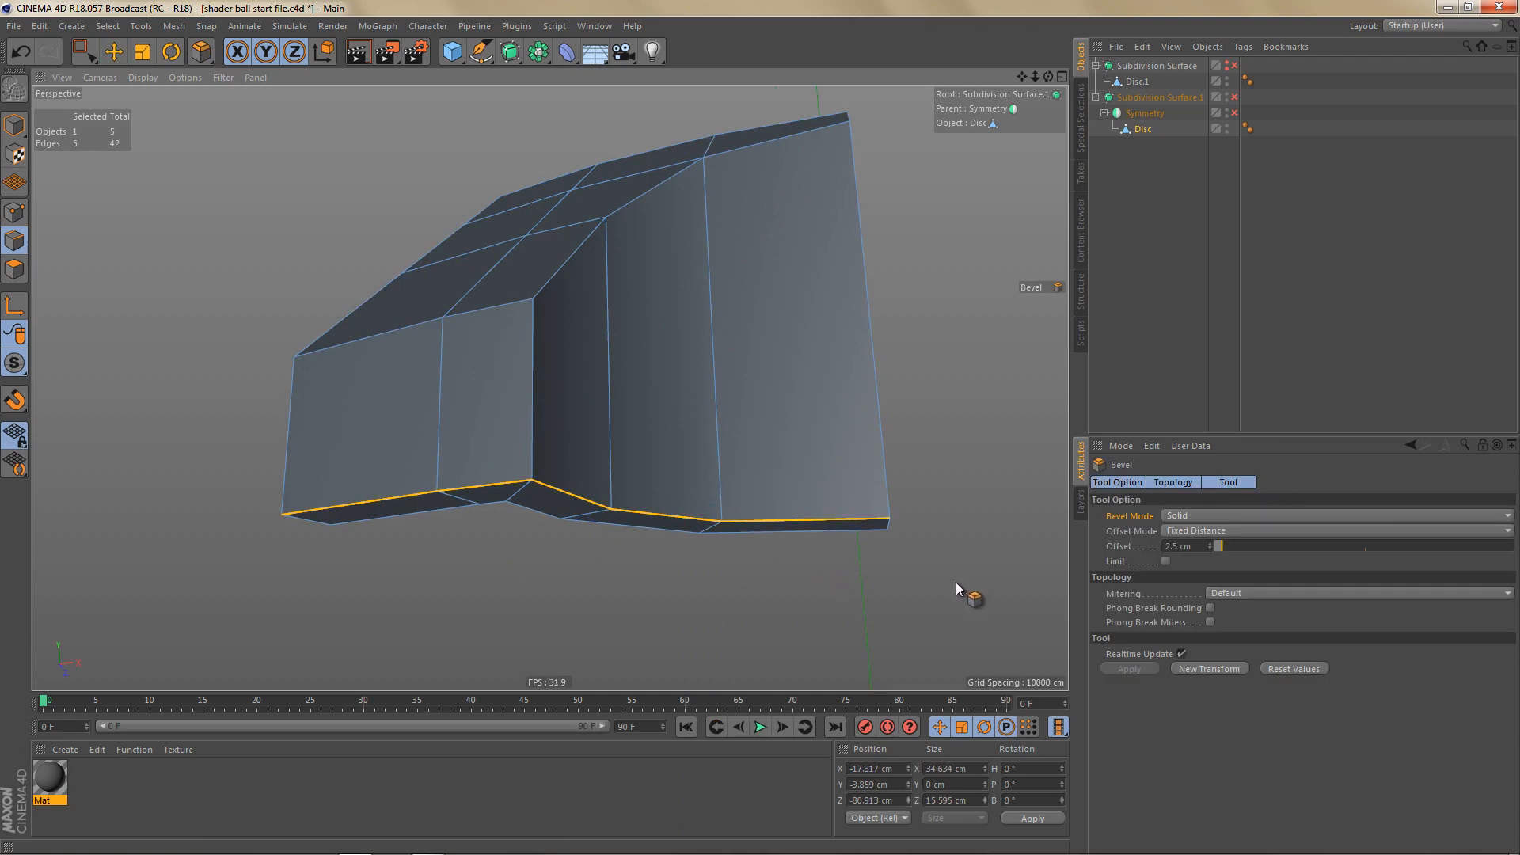
left_click(1198, 546)
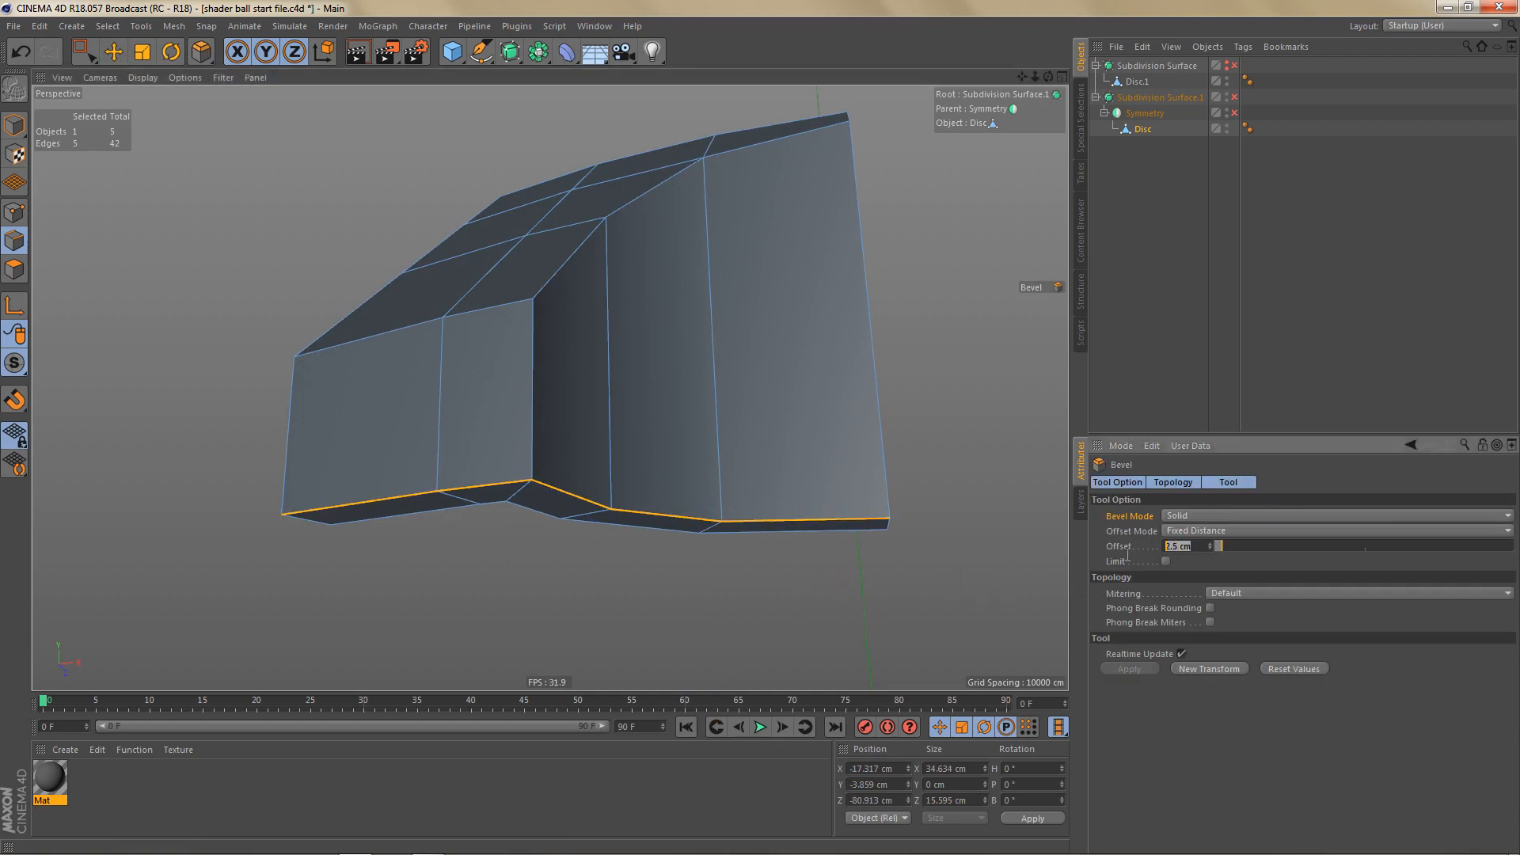
type("2")
key("Return")
Step: Reduce the lower rim bevel's offset to 1 cm
left_click_drag(774, 515, 629, 434, "alt")
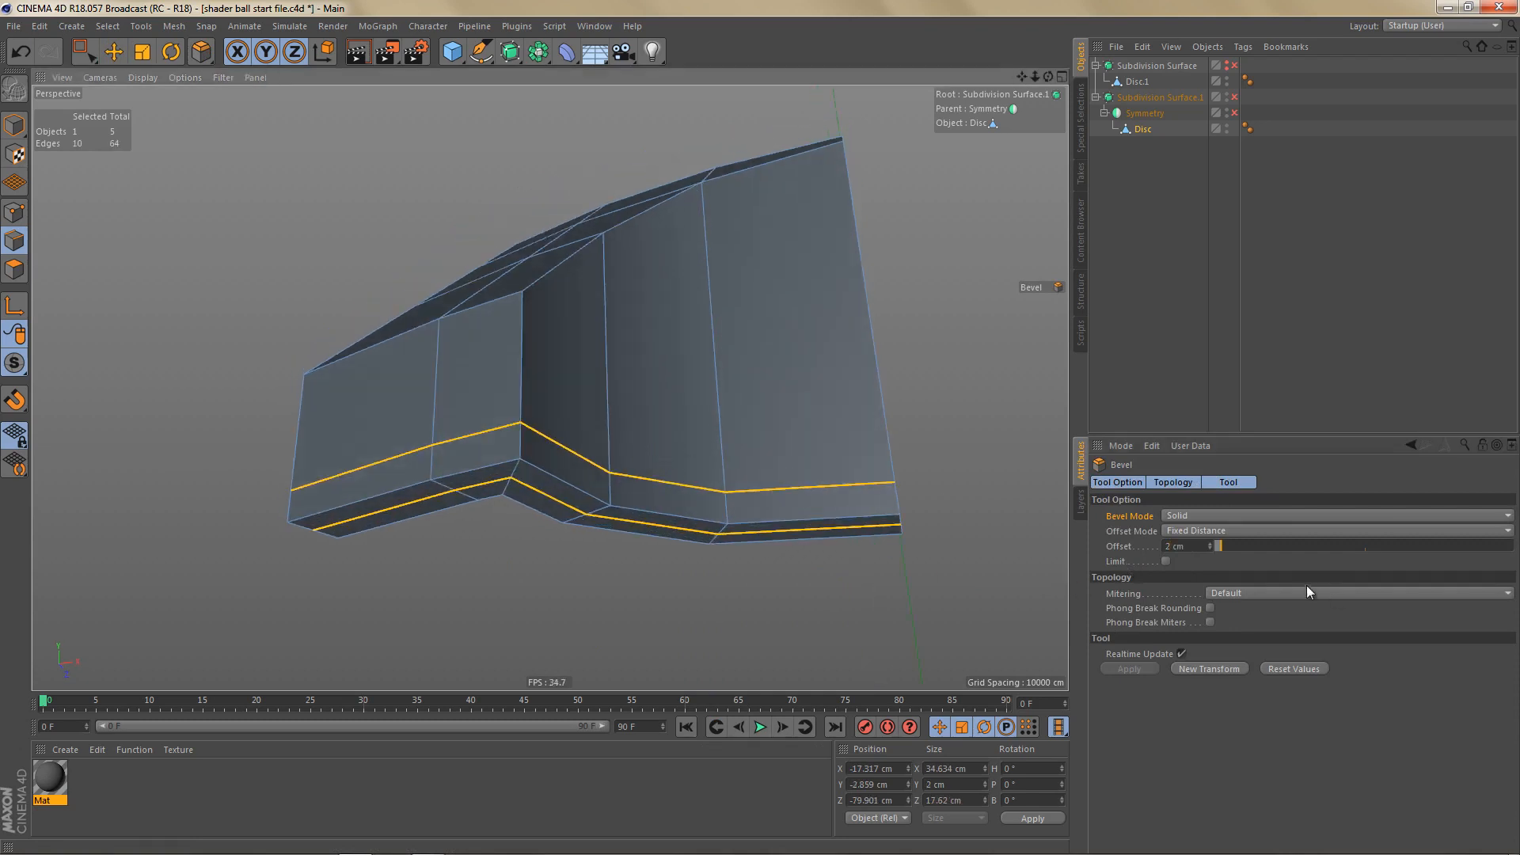
left_click(1211, 549)
left_click_drag(624, 453, 670, 424, "alt")
Step: Select the cutout's upper outline edges together with the vertical corner edges running down and across the rim's underside
key("e")
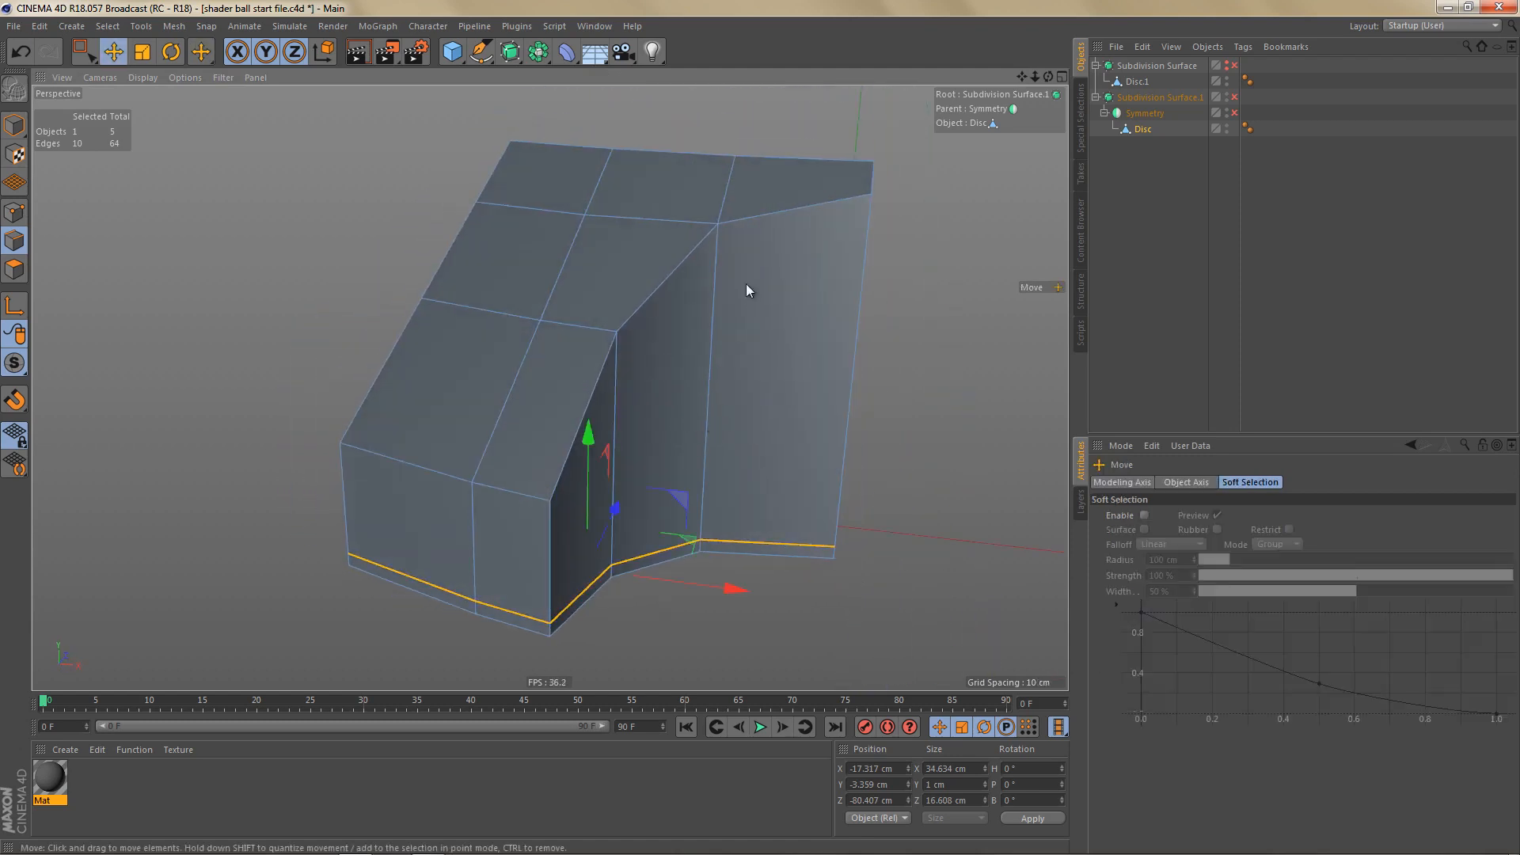
left_click(756, 218)
double_click(658, 283)
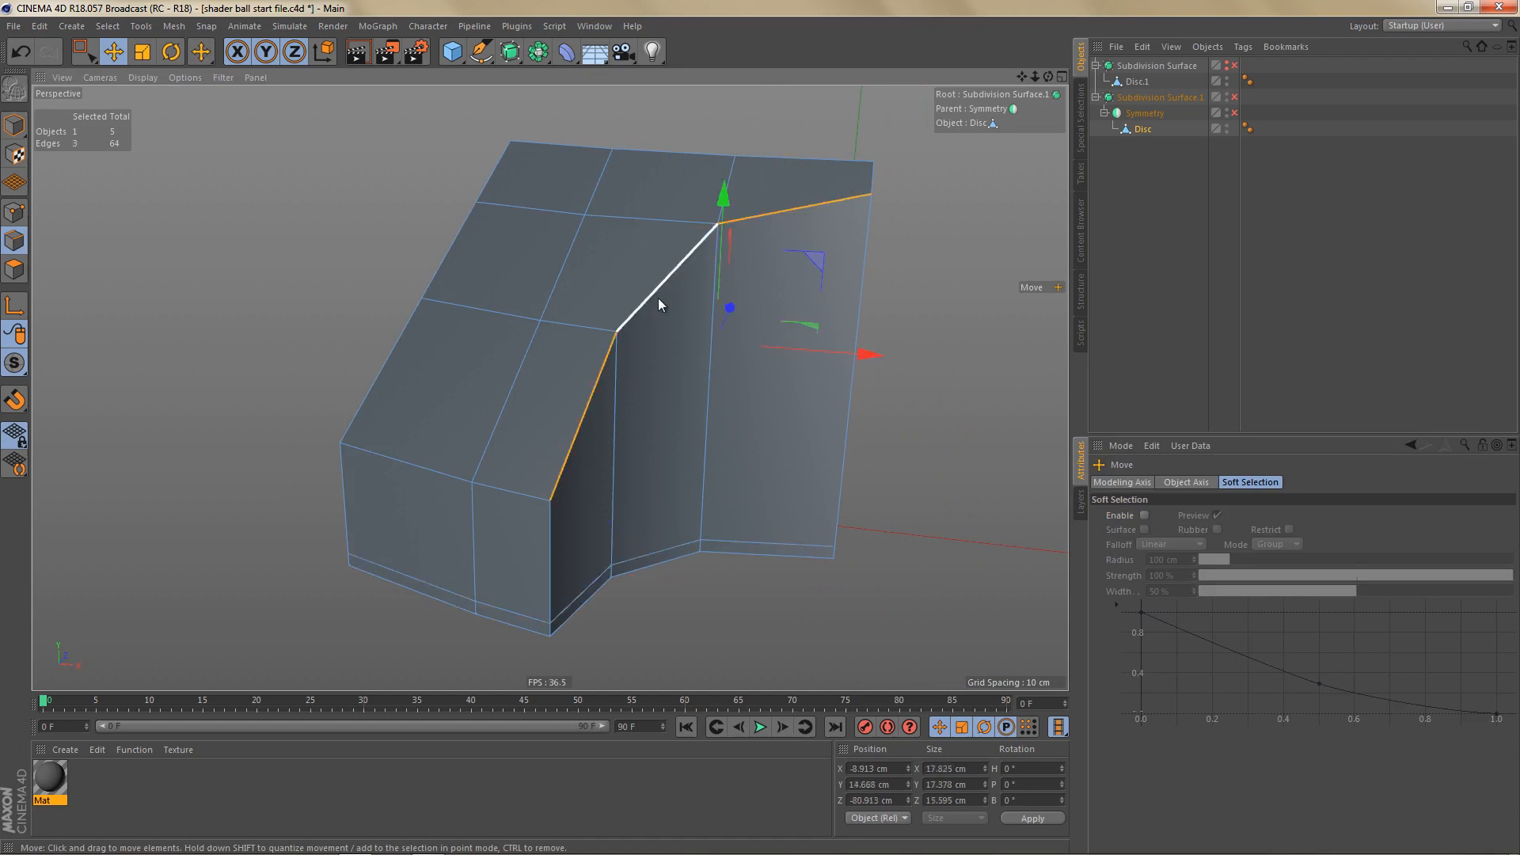
double_click(553, 544, "shift")
left_click_drag(706, 506, 692, 364, "alt")
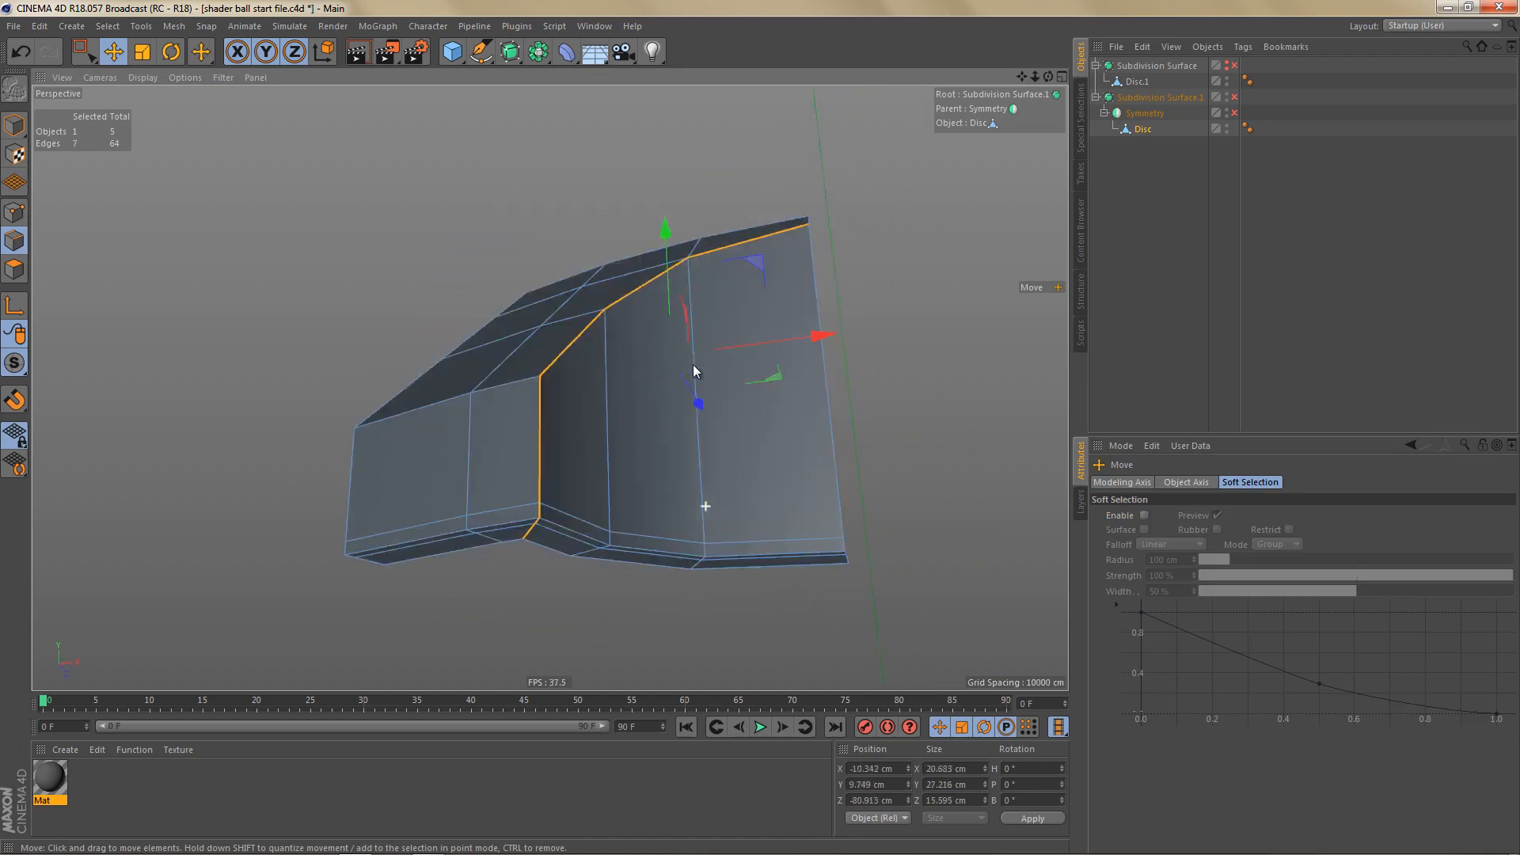
left_click_drag(550, 390, 721, 399, "alt")
left_click_drag(664, 494, 692, 494, "alt")
scroll(692, 493, "up", 2)
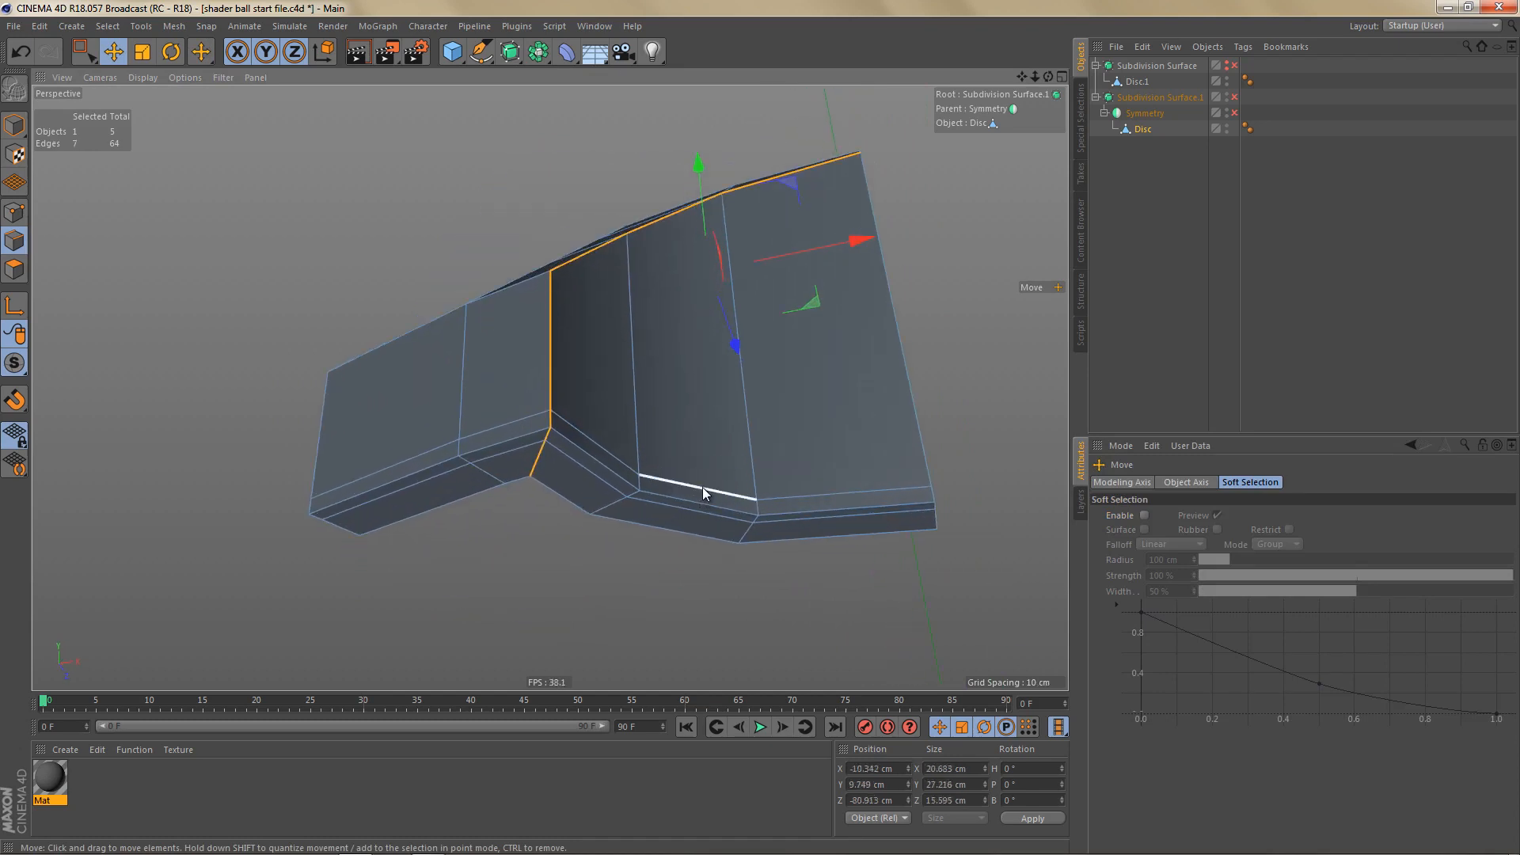
Step: Try a Solid bevel on the whole selected cutout outline, raising the offset from 1 to 1.5 cm, and undo it
key("m")
key("s")
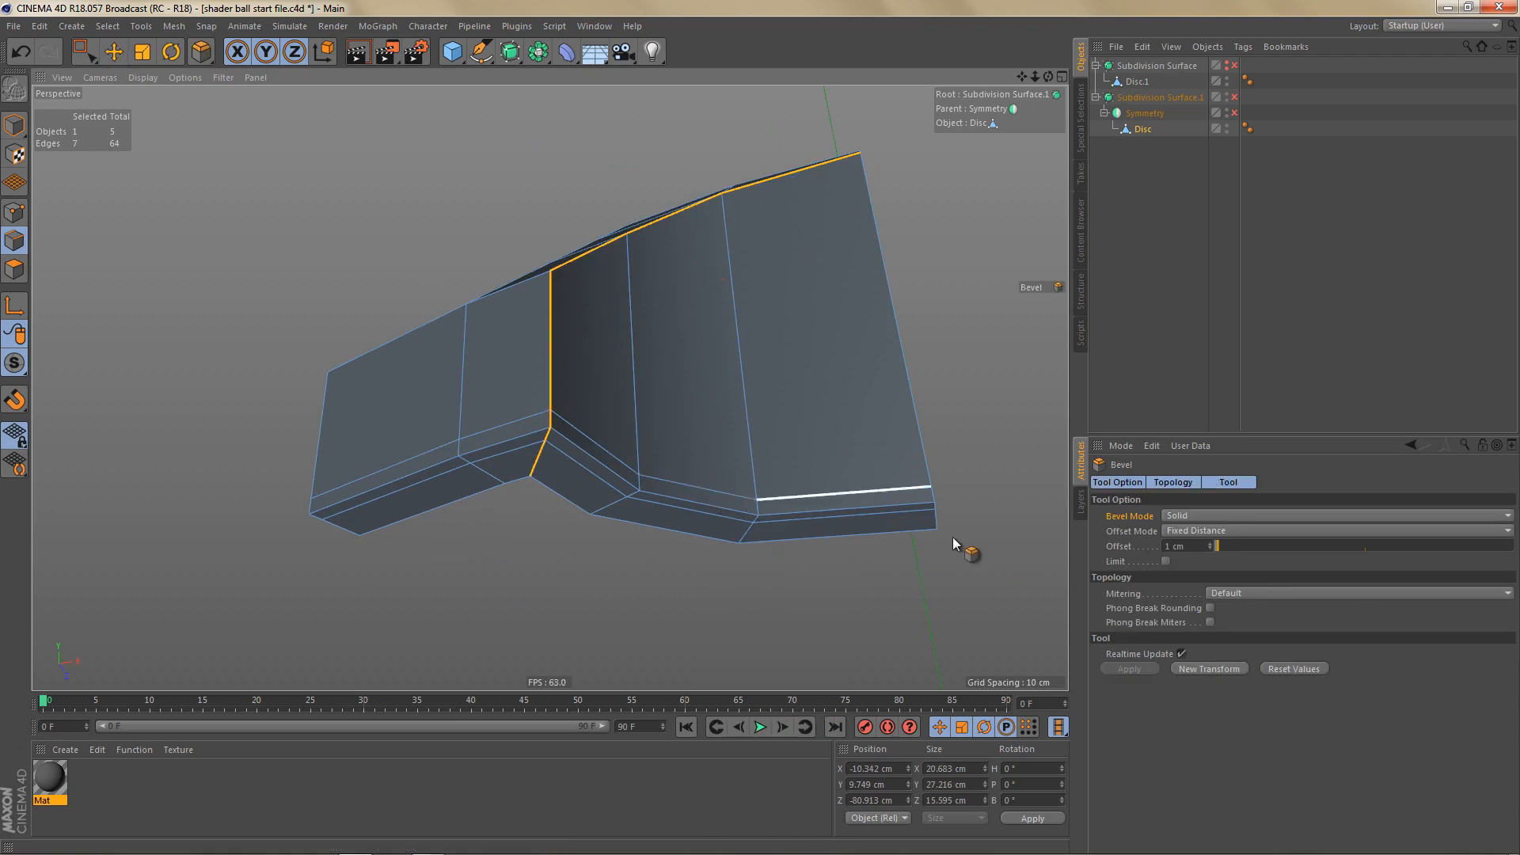
left_click(1190, 667)
scroll(683, 457, "up", 2)
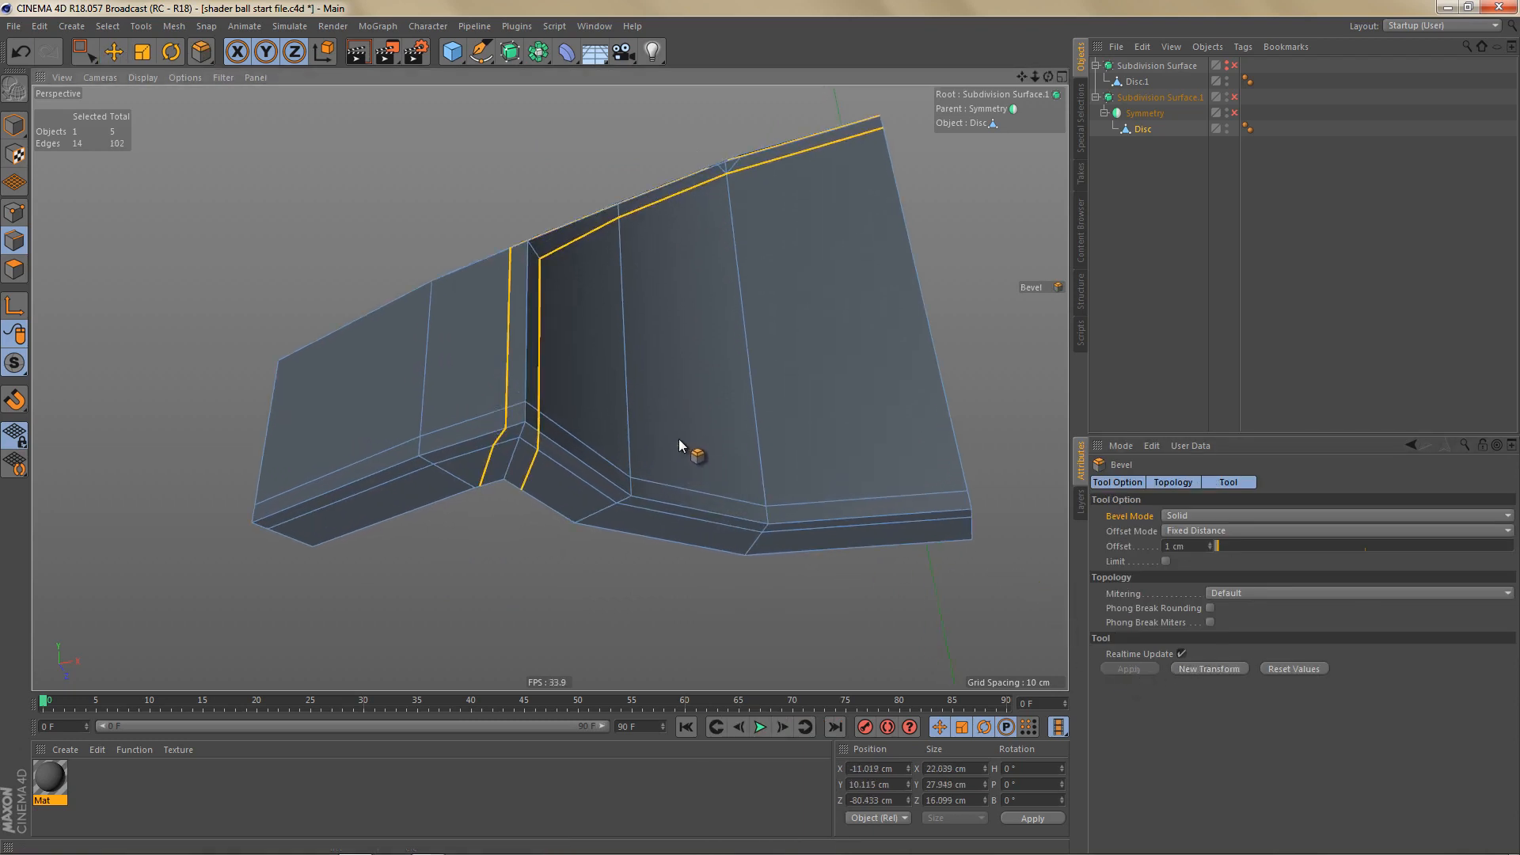
left_click_drag(679, 442, 675, 438, "alt")
left_click_drag(1208, 540, 1209, 540)
left_click_drag(593, 532, 583, 509, "alt")
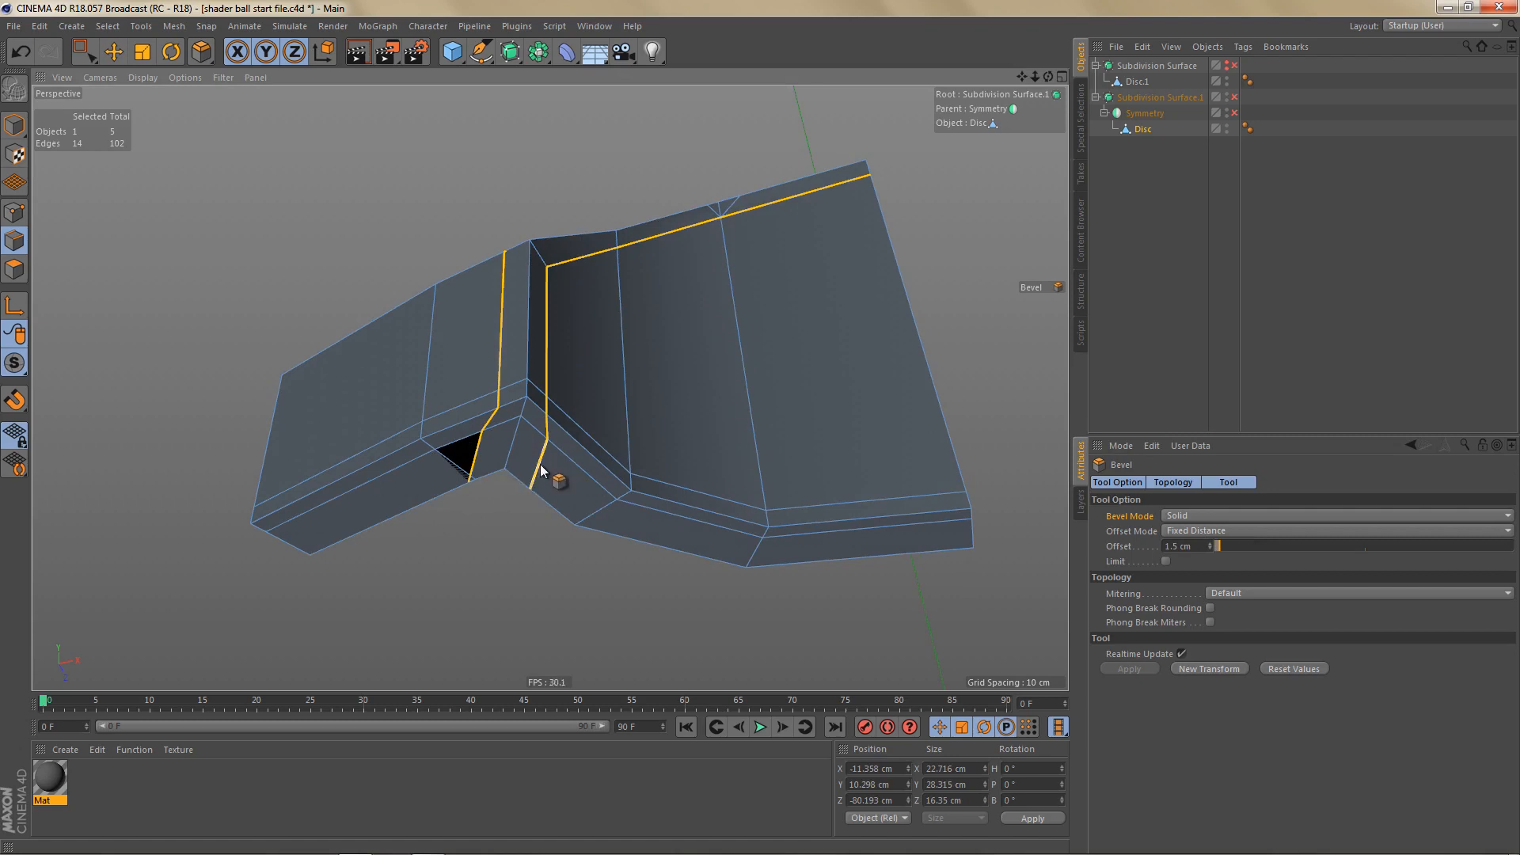
key("ctrl+z")
Step: Deselect the two edges on the rim's underside and bevel the remaining cutout outline edges with a 1.5 cm offset
key("space")
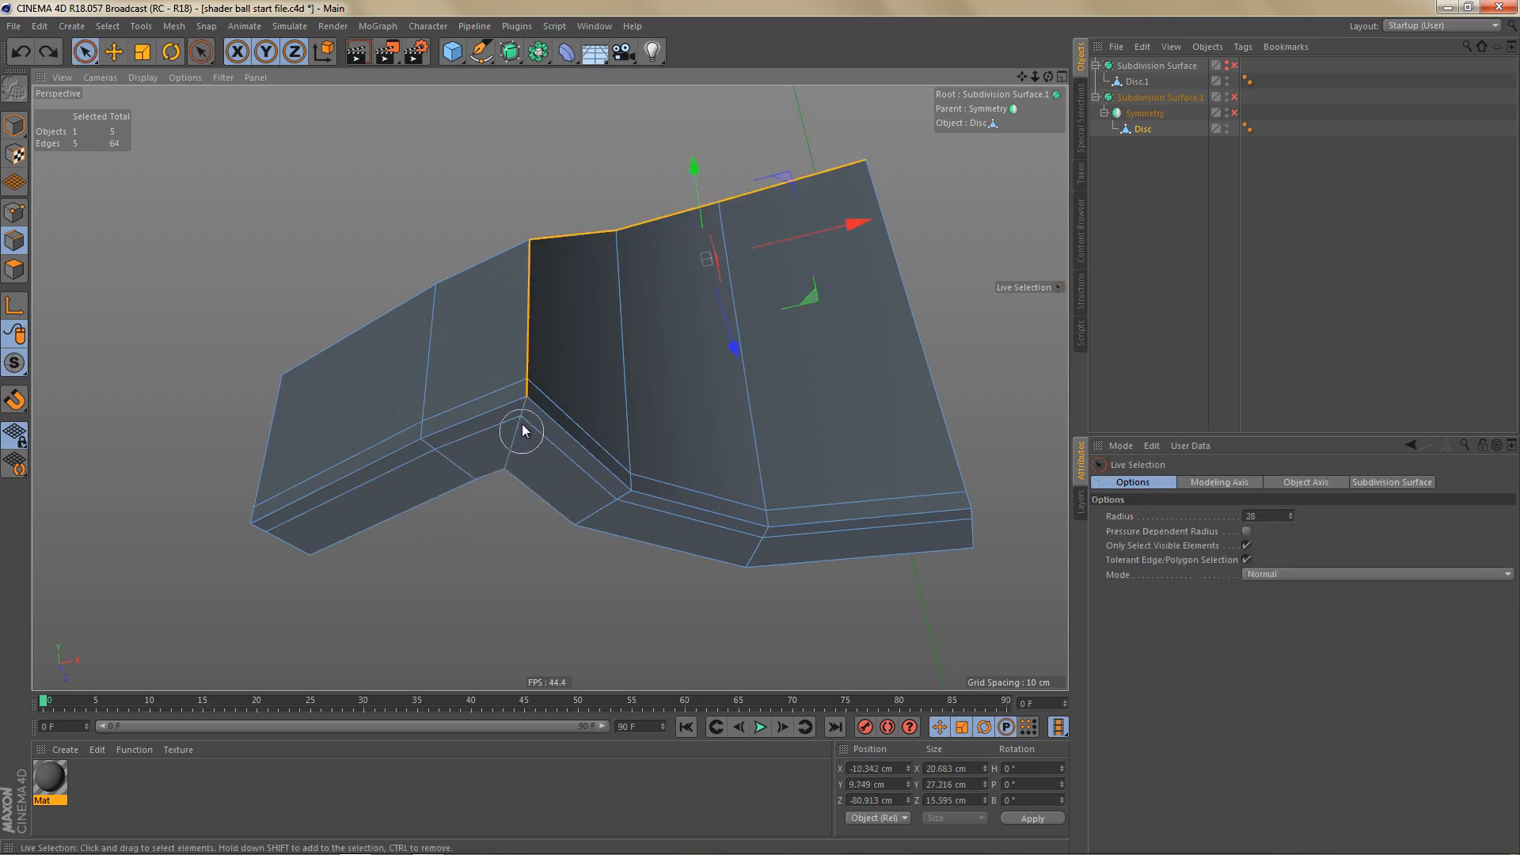
key("space")
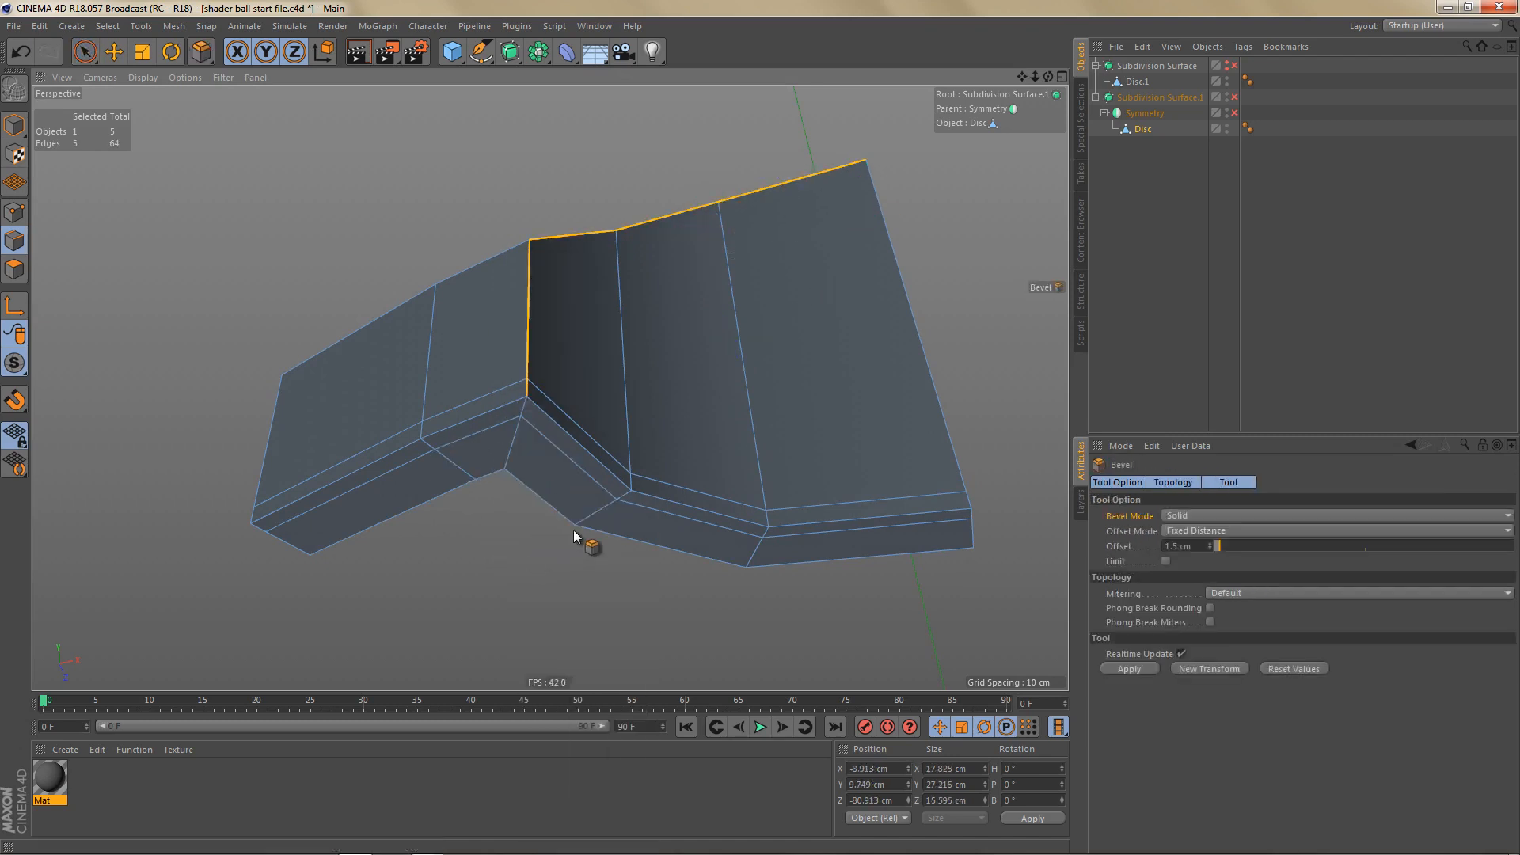
left_click(1138, 670)
left_click_drag(757, 320, 775, 399, "alt")
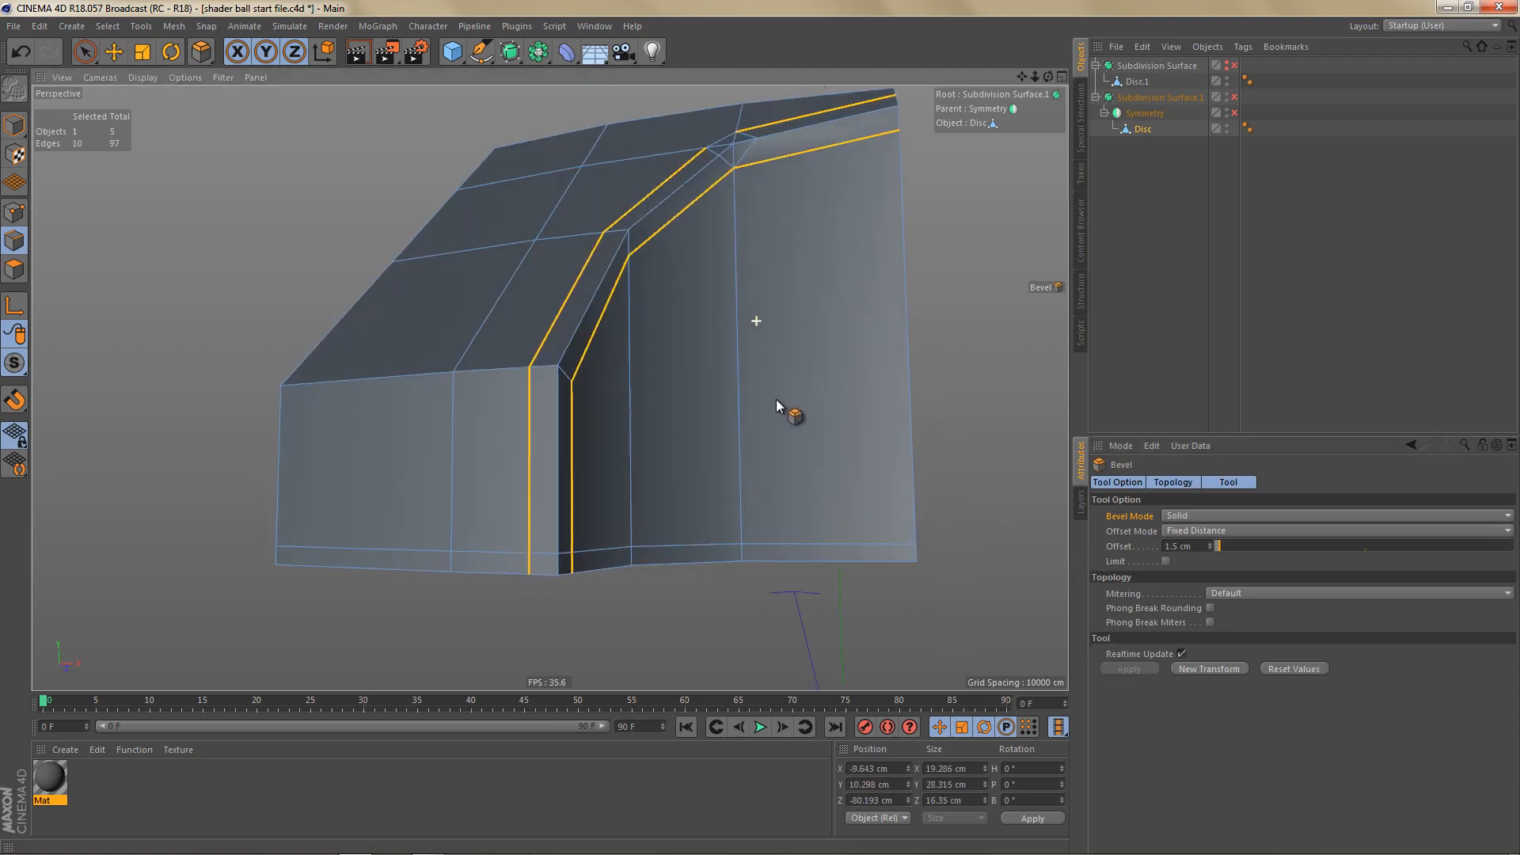
Step: Set the cutout outline bevel's mitering to Uniform and inspect the corner where it meets the underside rim
left_click(1242, 592)
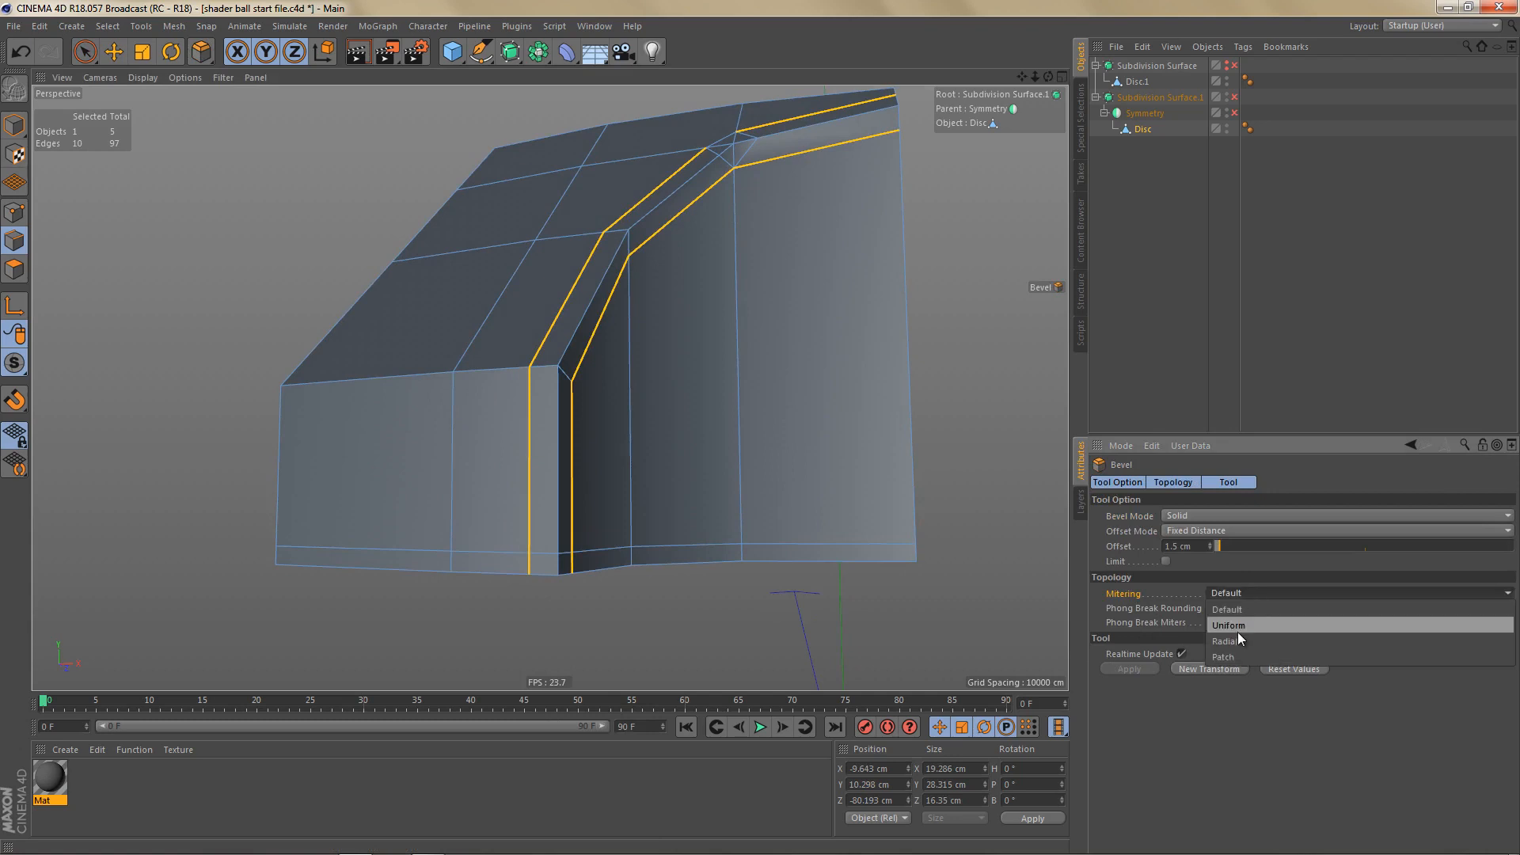
left_click(1242, 622)
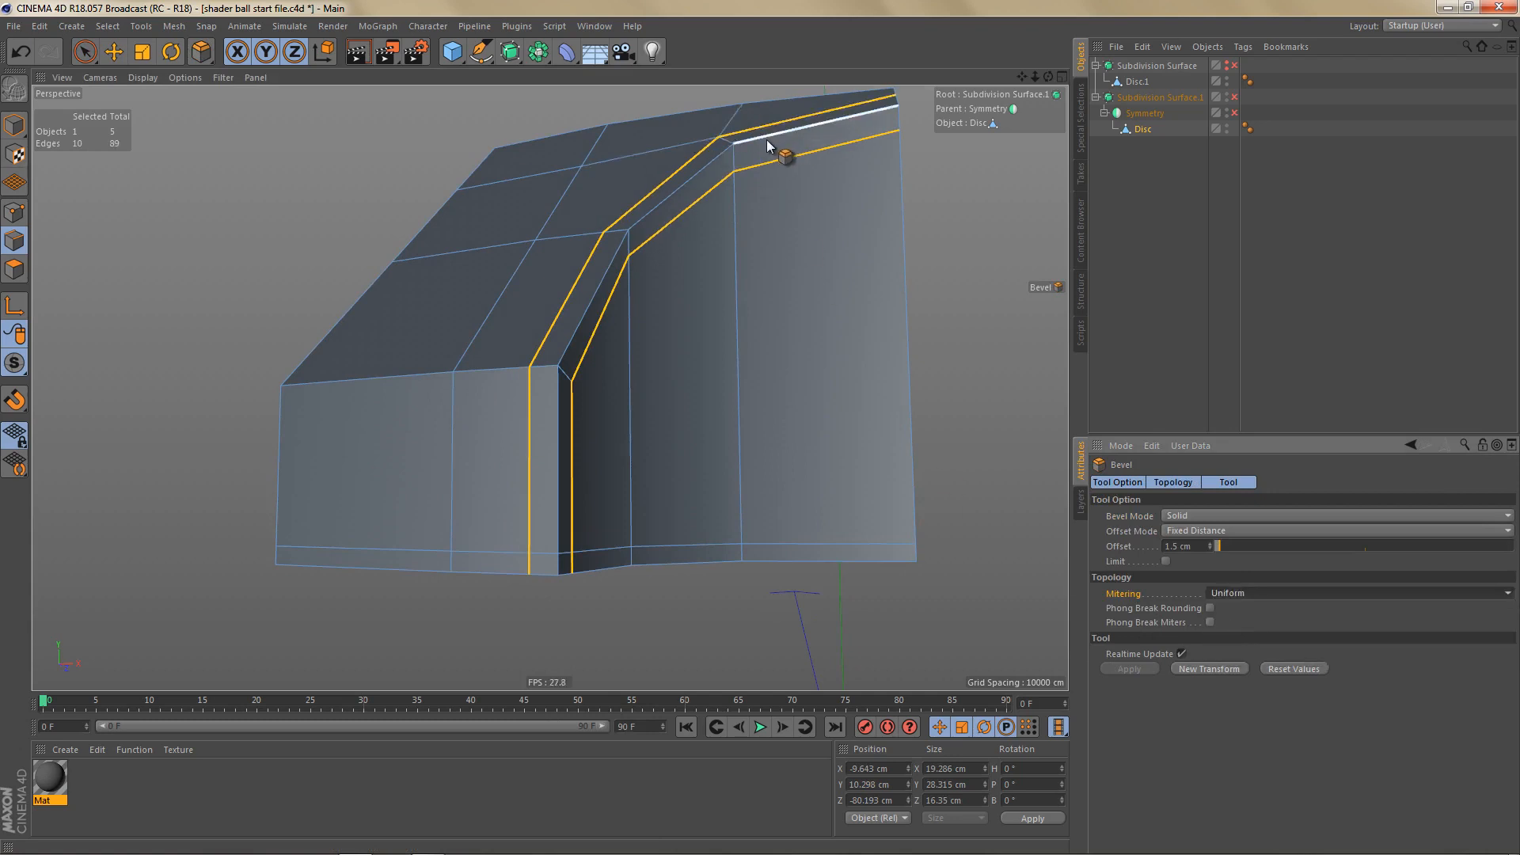
left_click_drag(710, 340, 566, 395, "alt")
scroll(566, 420, "up", 5)
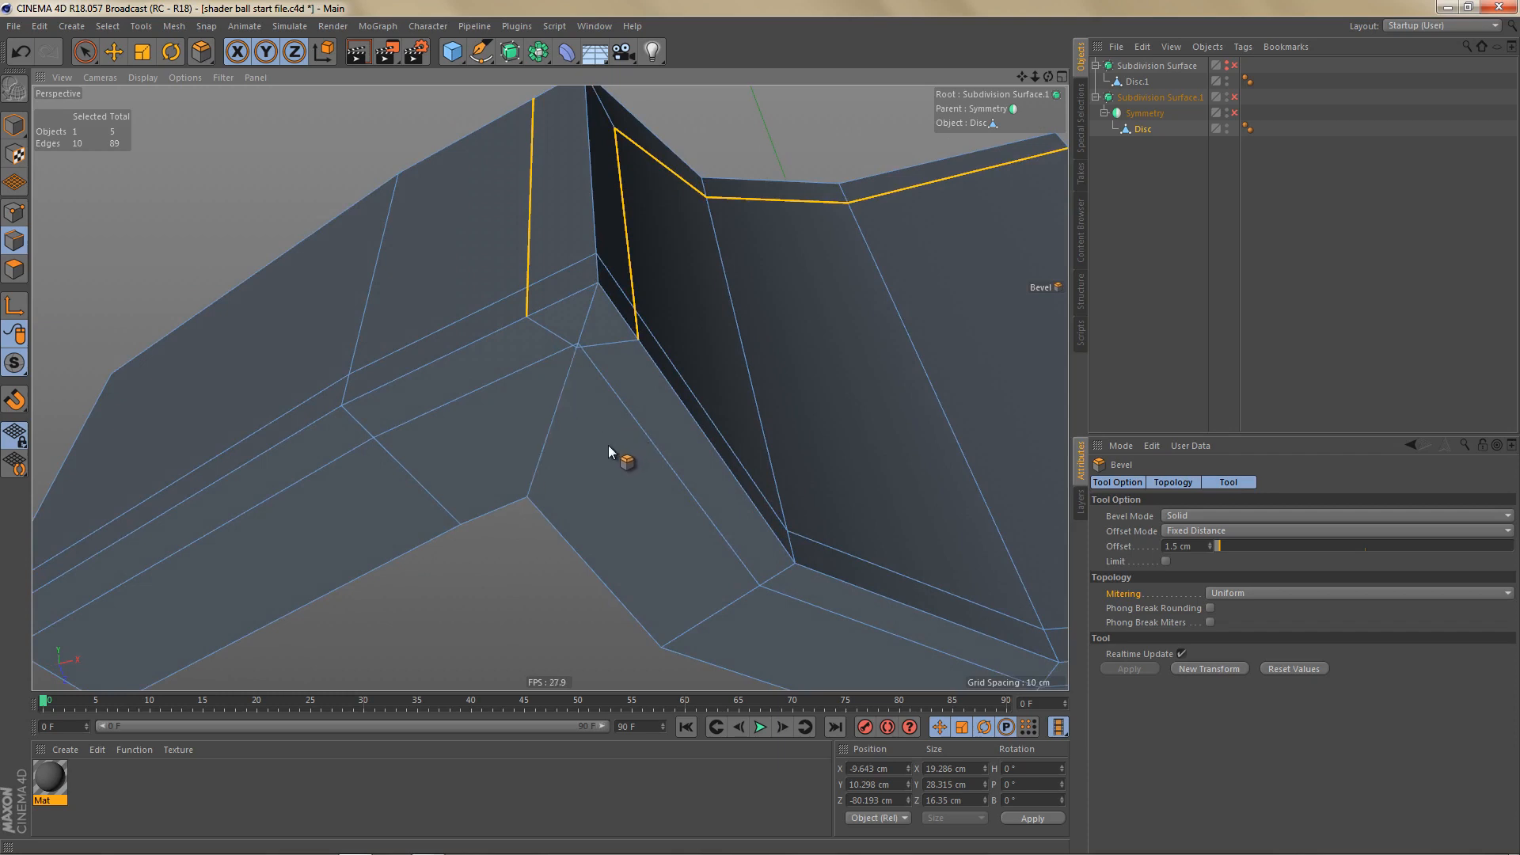
Step: Weld the two overlapping points at the inner corner of the rim's underside into one
key("Return")
key("Return")
key("0")
scroll(581, 364, "up", 3)
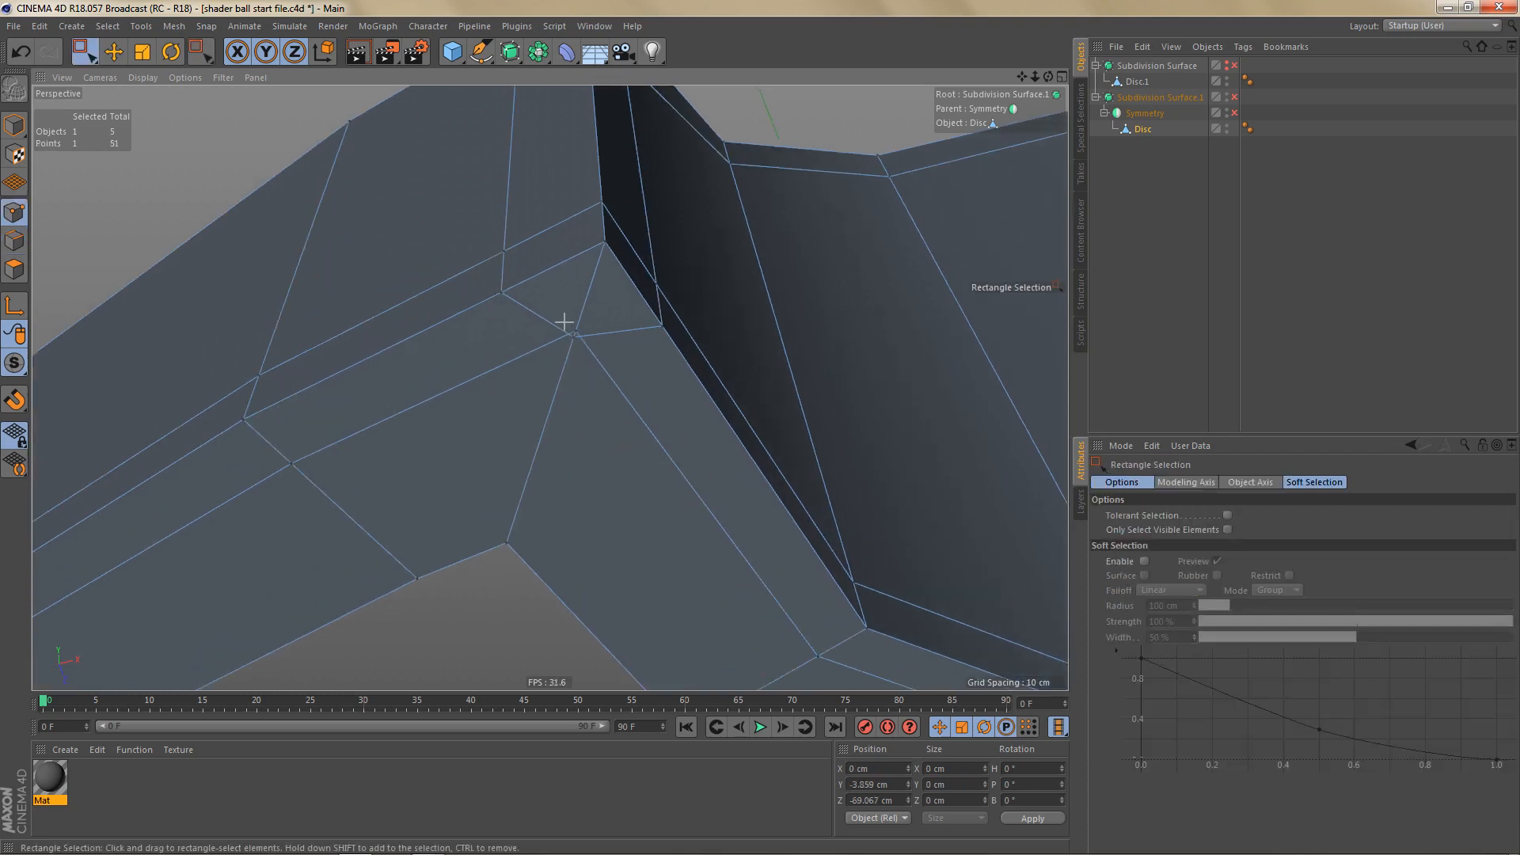
left_click_drag(565, 321, 584, 342)
key("m")
key("q")
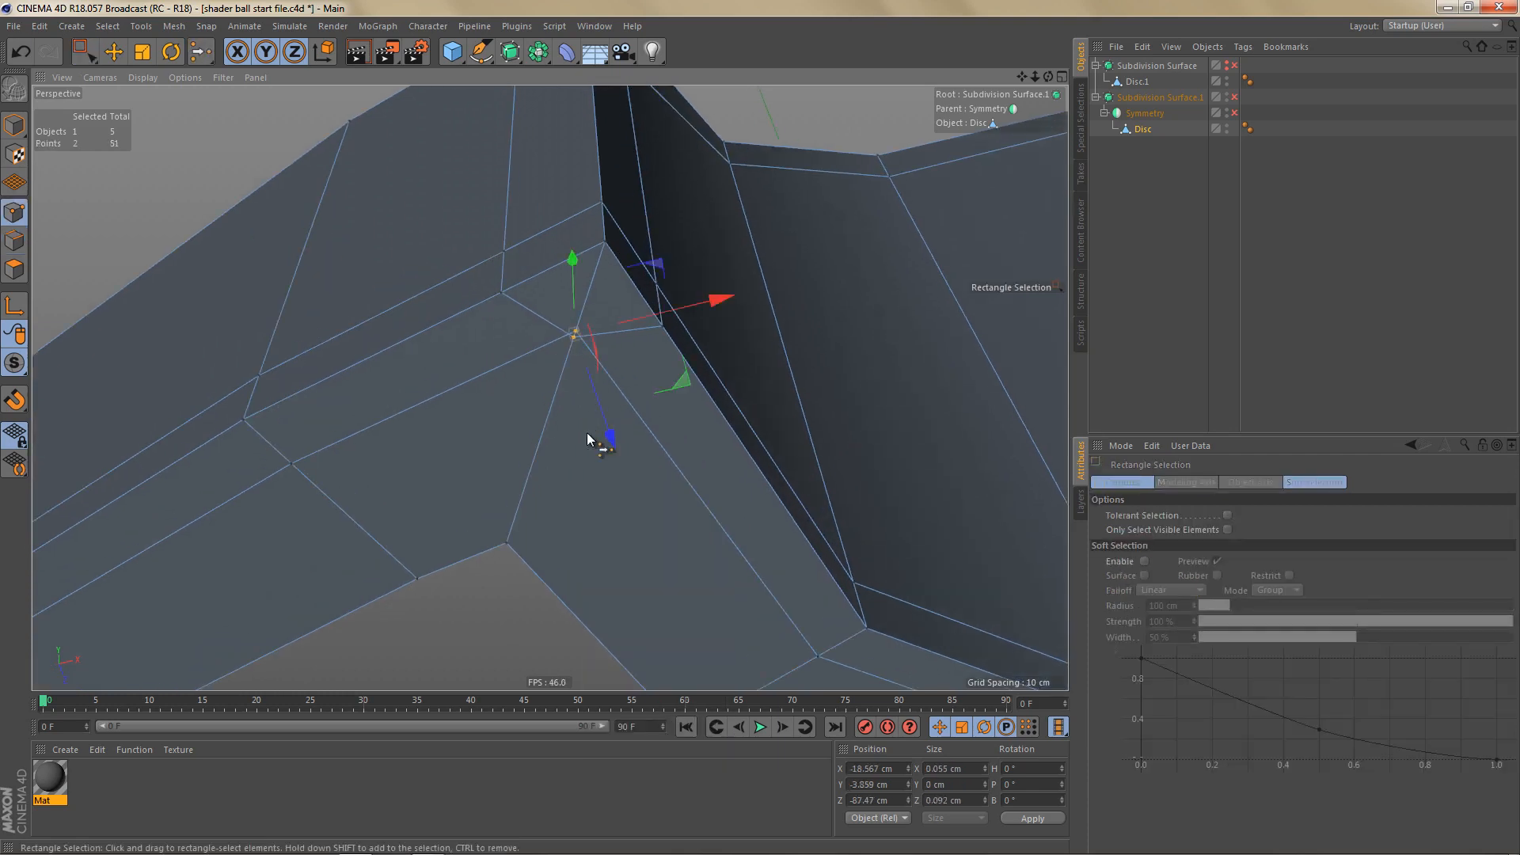
left_click(572, 427)
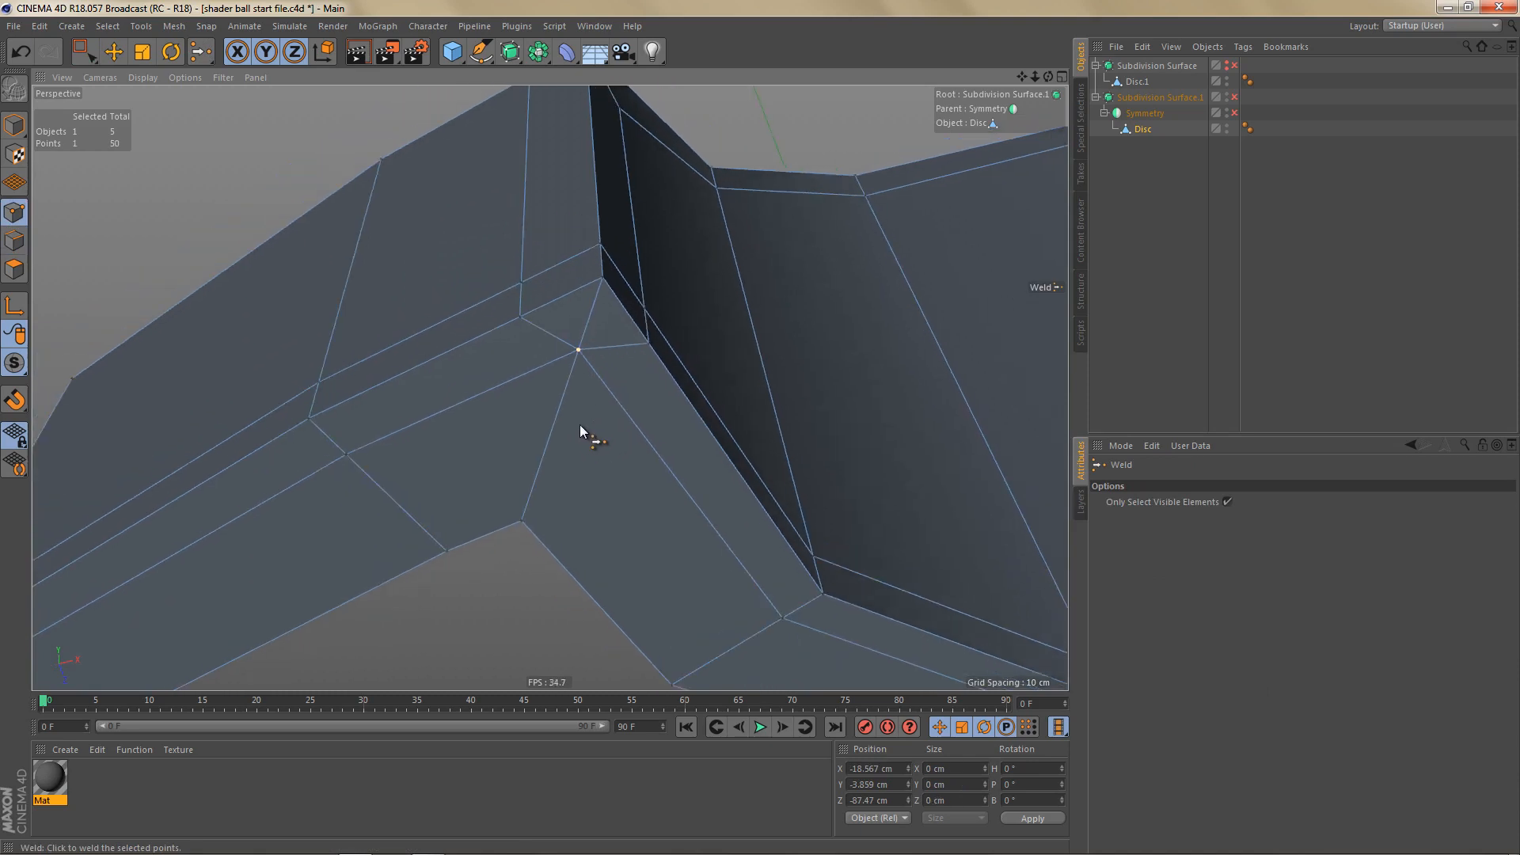
Step: Line-cut the underside rim from the corner points on both sides of the welded point across to the rim's opposite border
key("m")
key("k")
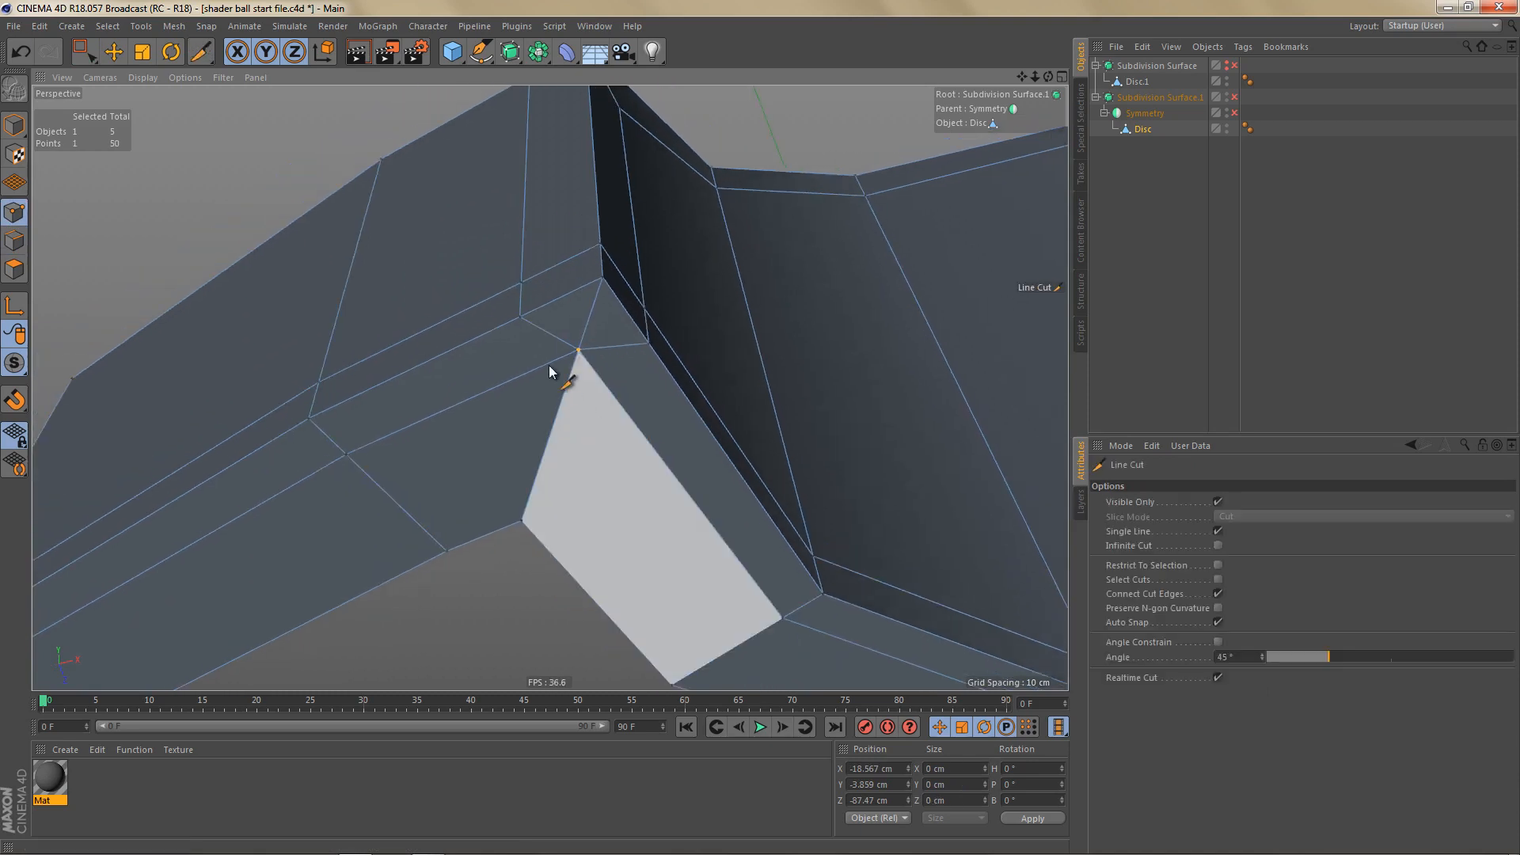
left_click(518, 317)
left_click(482, 550)
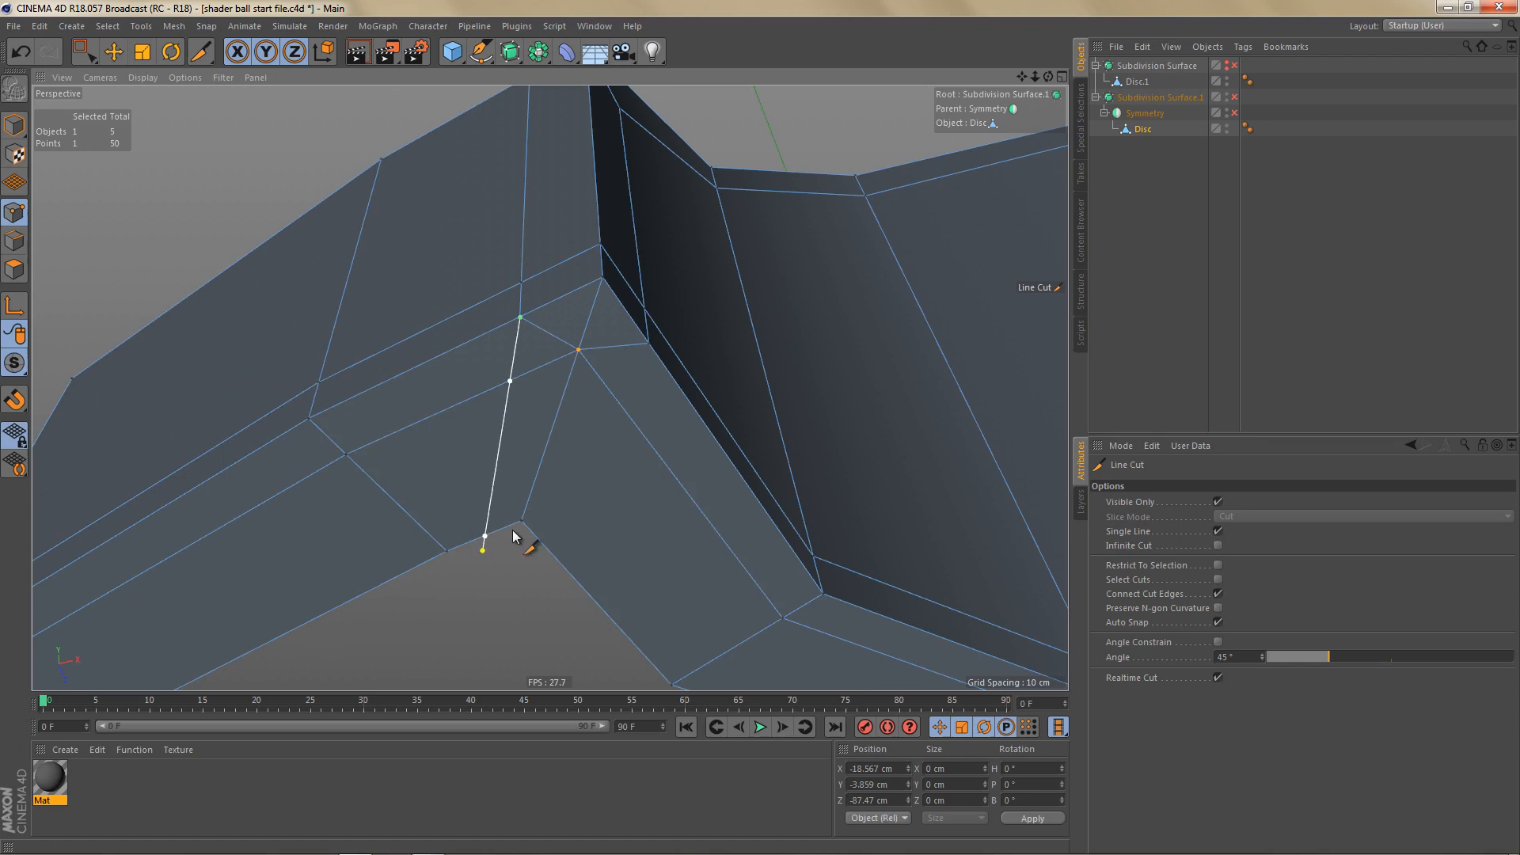
left_click(649, 345)
left_click(528, 573)
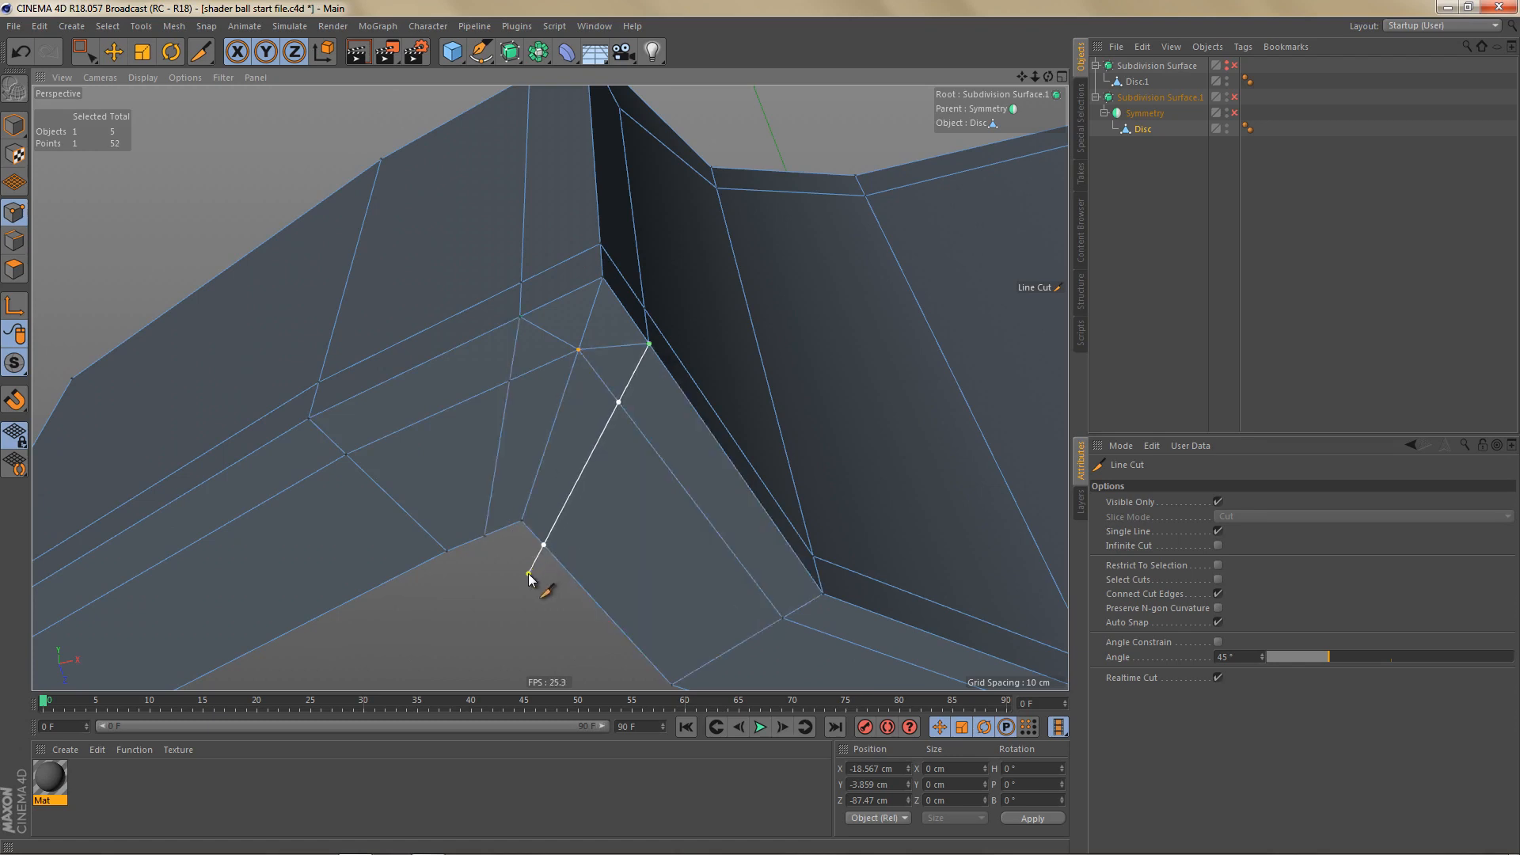
Step: Dissolve the two short edges that join the welded underside point to the neighbouring corner points
key("Return")
key("e")
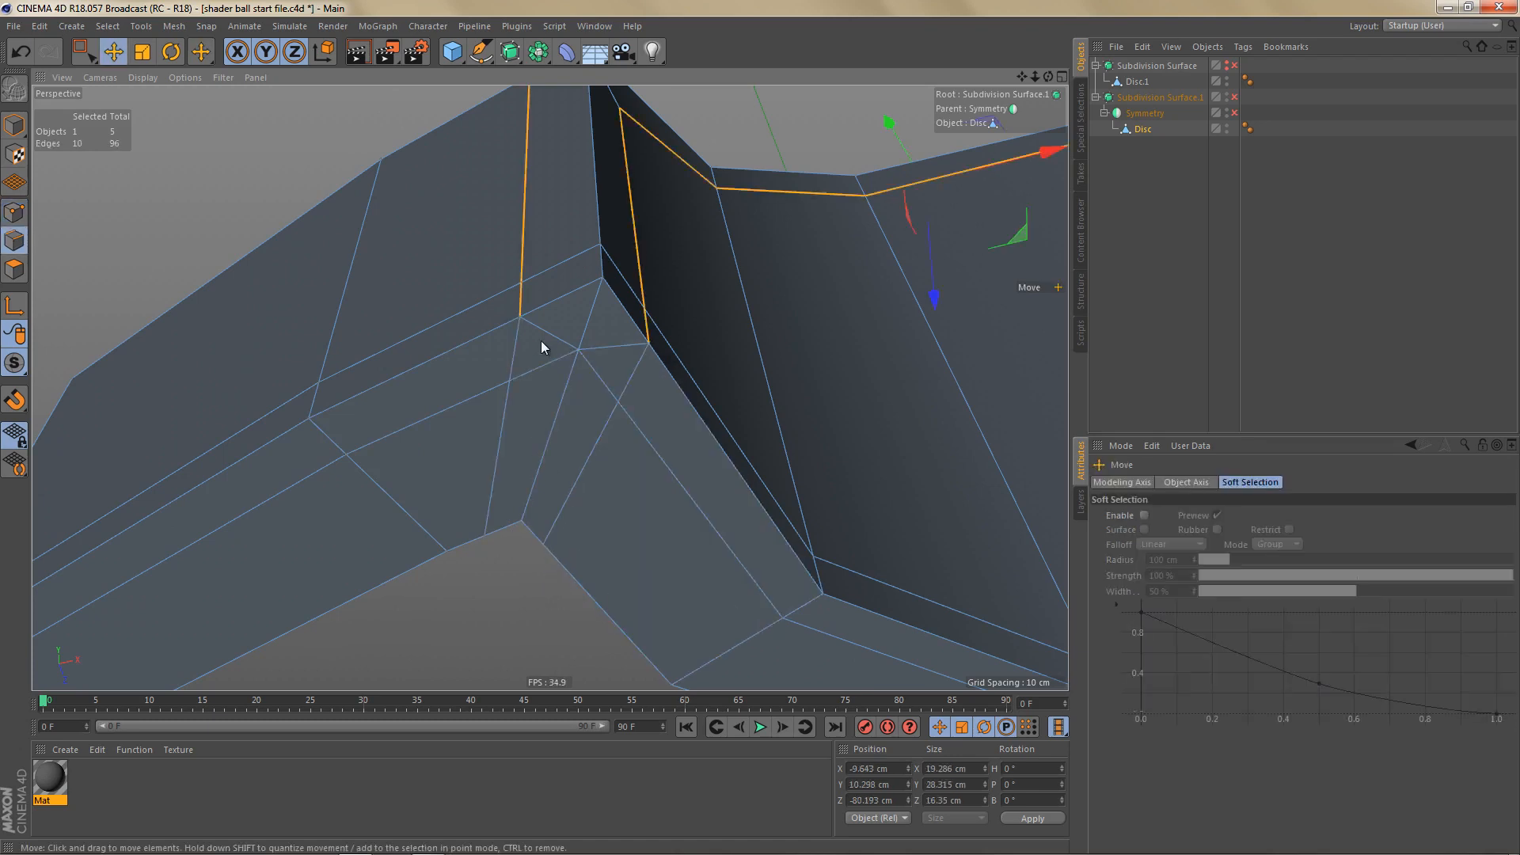
left_click(560, 341)
key("ctrl+BackSpace")
left_click(612, 349)
key("ctrl+BackSpace")
right_click_drag(593, 394, 546, 455, "alt")
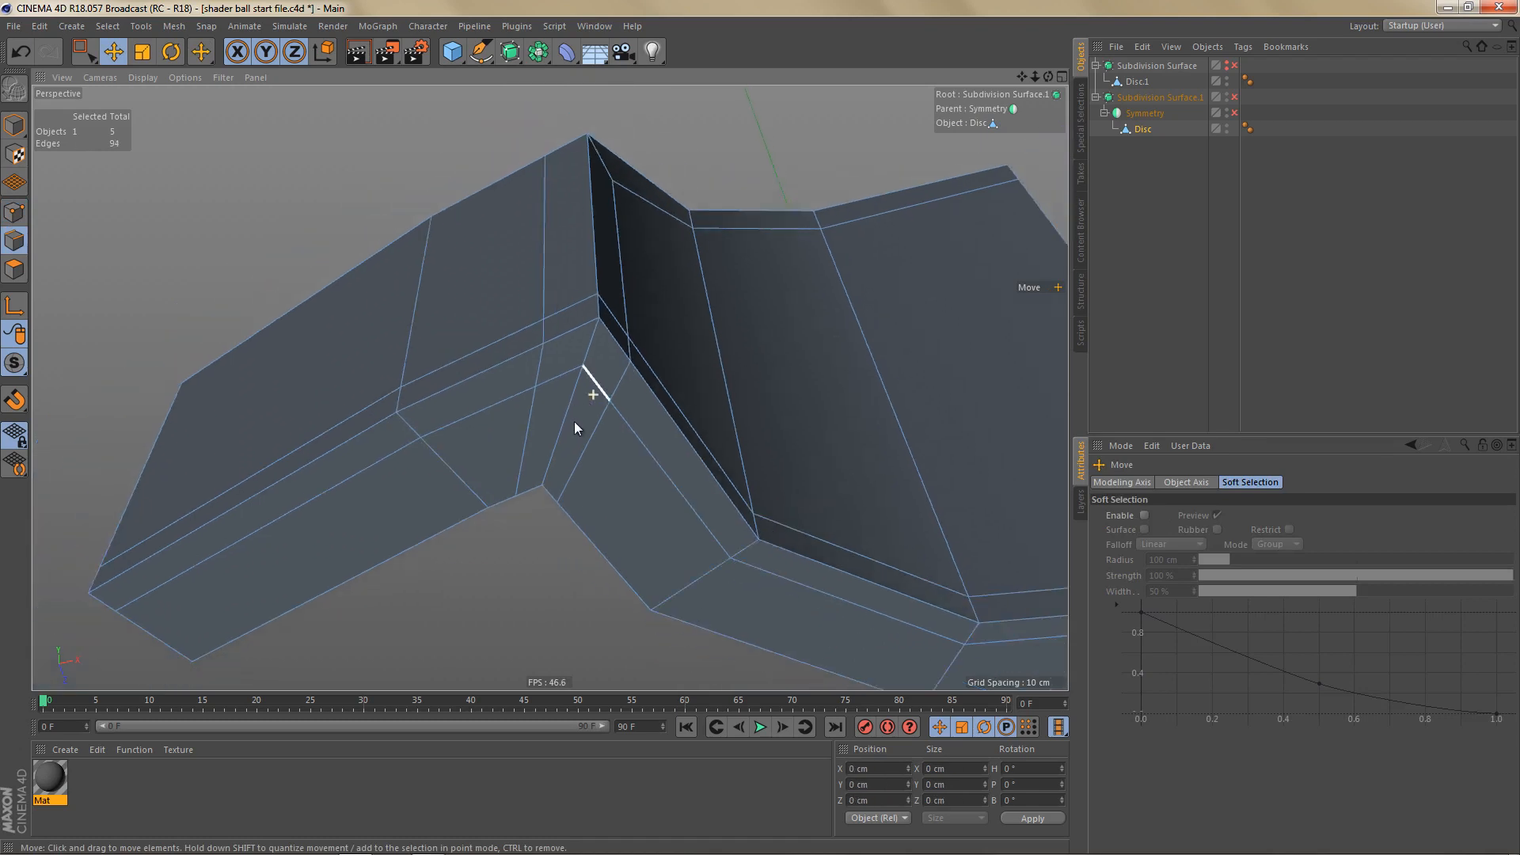
Step: Bevel the foot's upper horizontal edge run in Solid mode with a 1.5 cm offset
left_click_drag(628, 343, 606, 501, "alt")
double_click(406, 346)
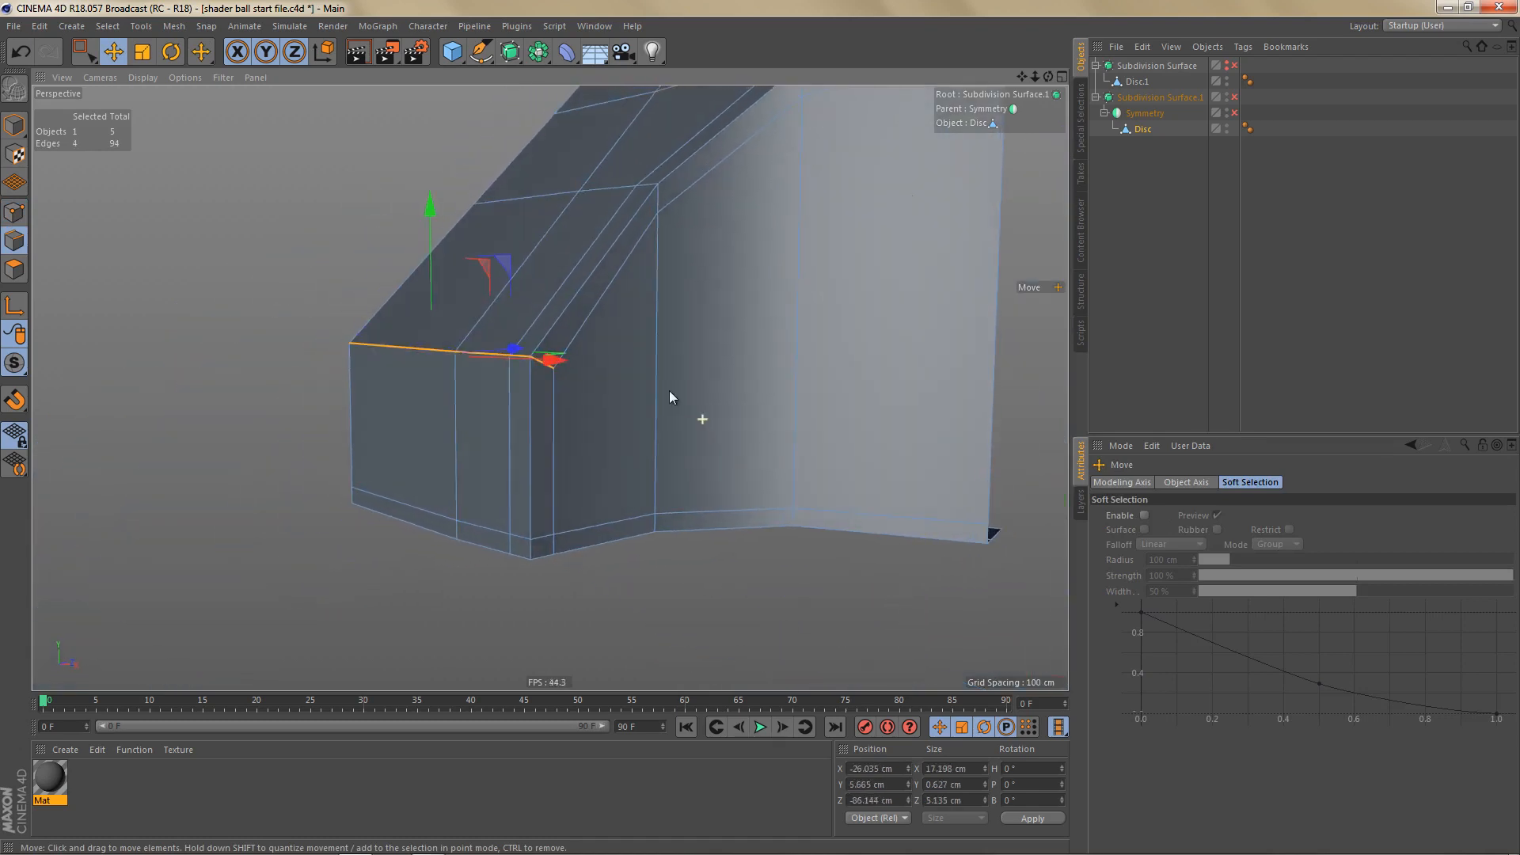
left_click_drag(669, 396, 677, 409, "alt")
key("m")
key("s")
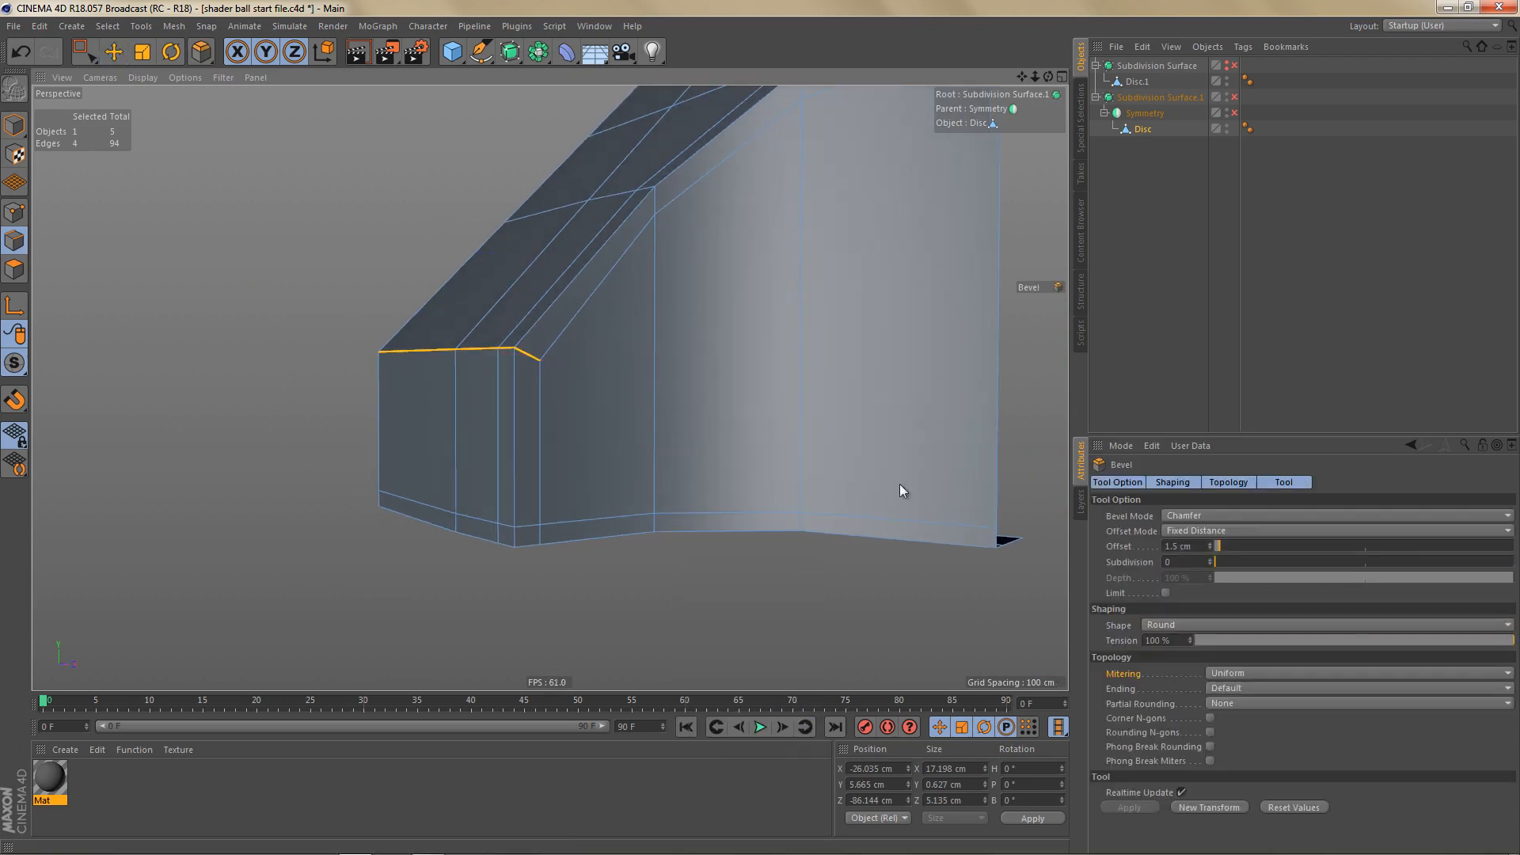
left_click(1194, 516)
left_click(1204, 547)
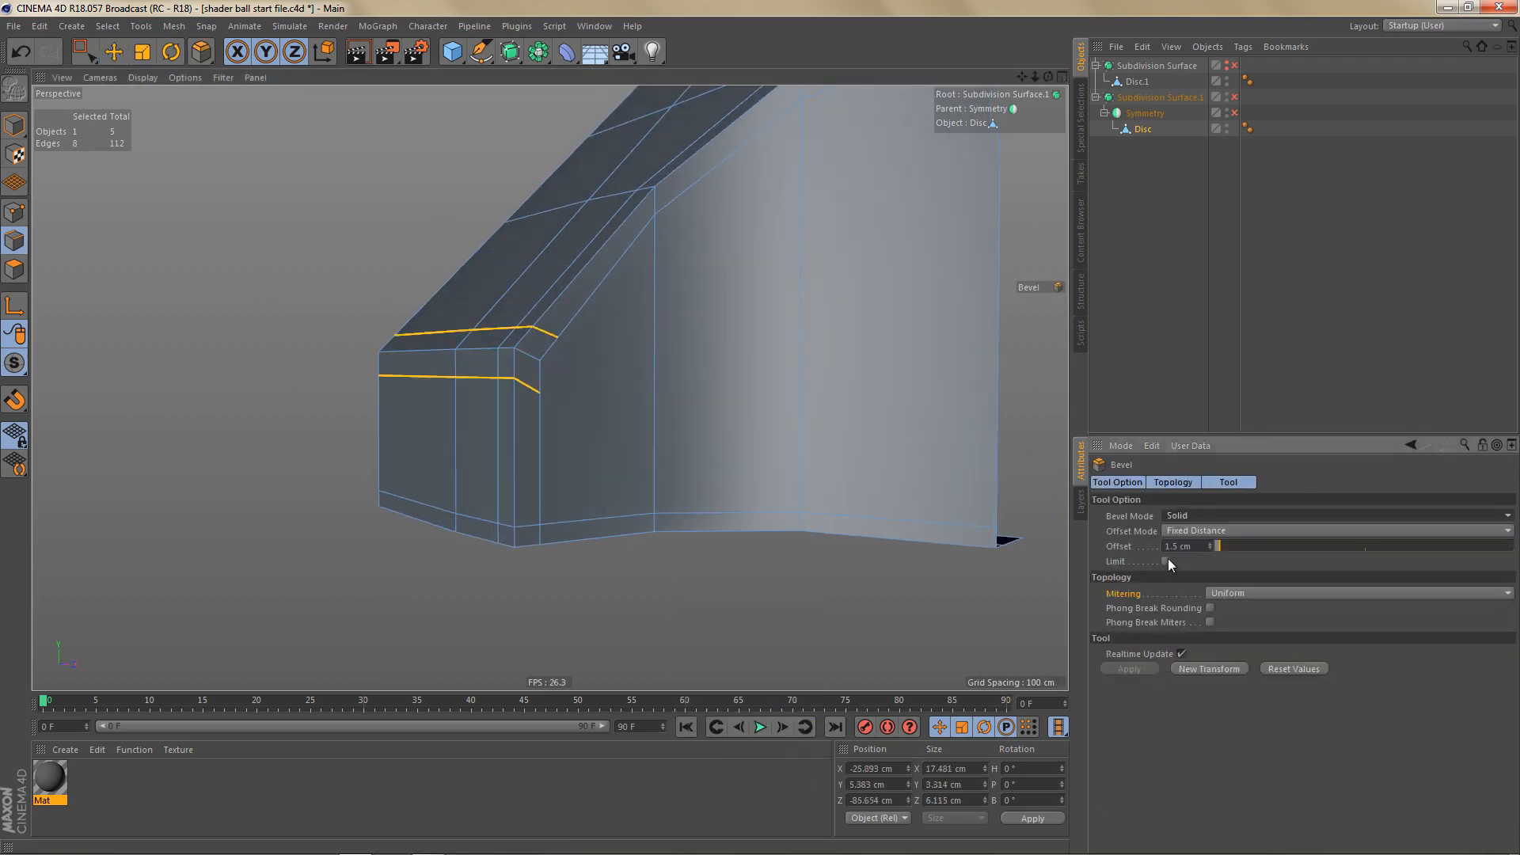
left_click_drag(867, 524, 824, 521, "alt")
scroll(780, 444, "up", 3)
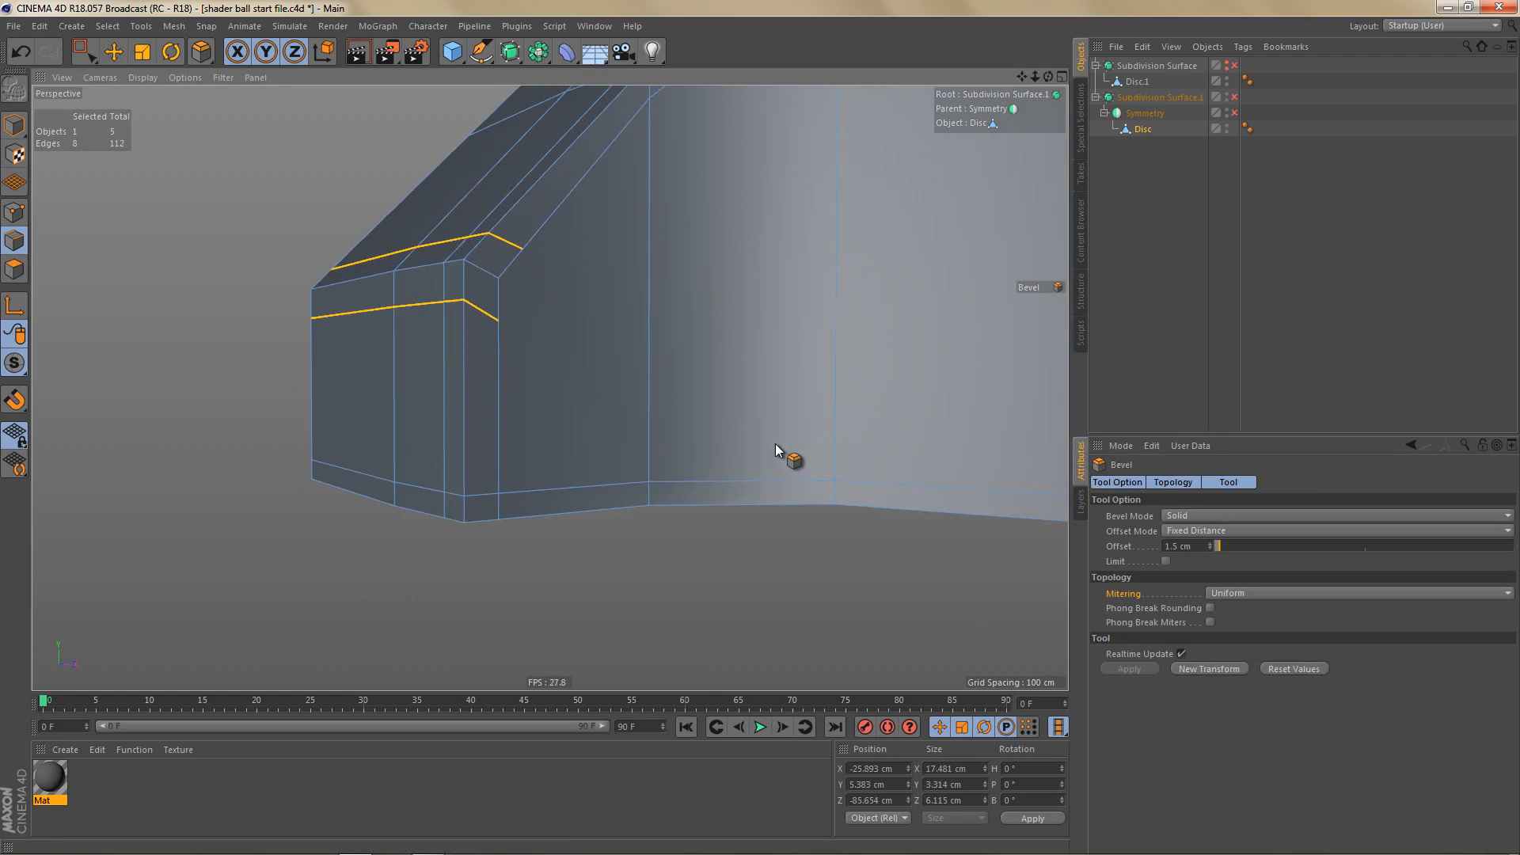
left_click(1119, 548)
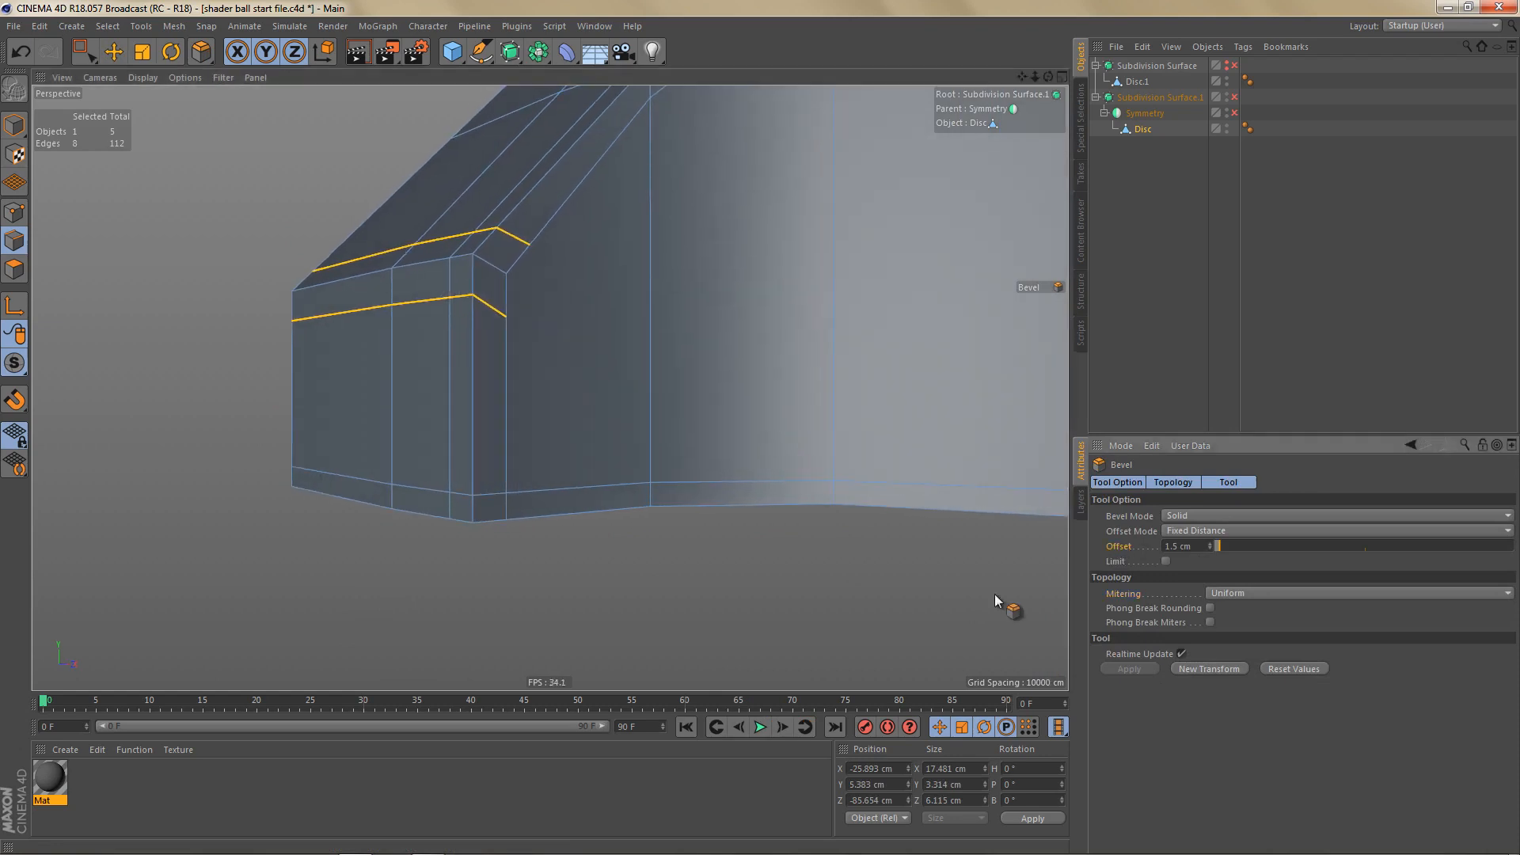
scroll(629, 591, "down", 3)
middle_click_drag(646, 495, 611, 575, "alt")
scroll(613, 581, "down", 2)
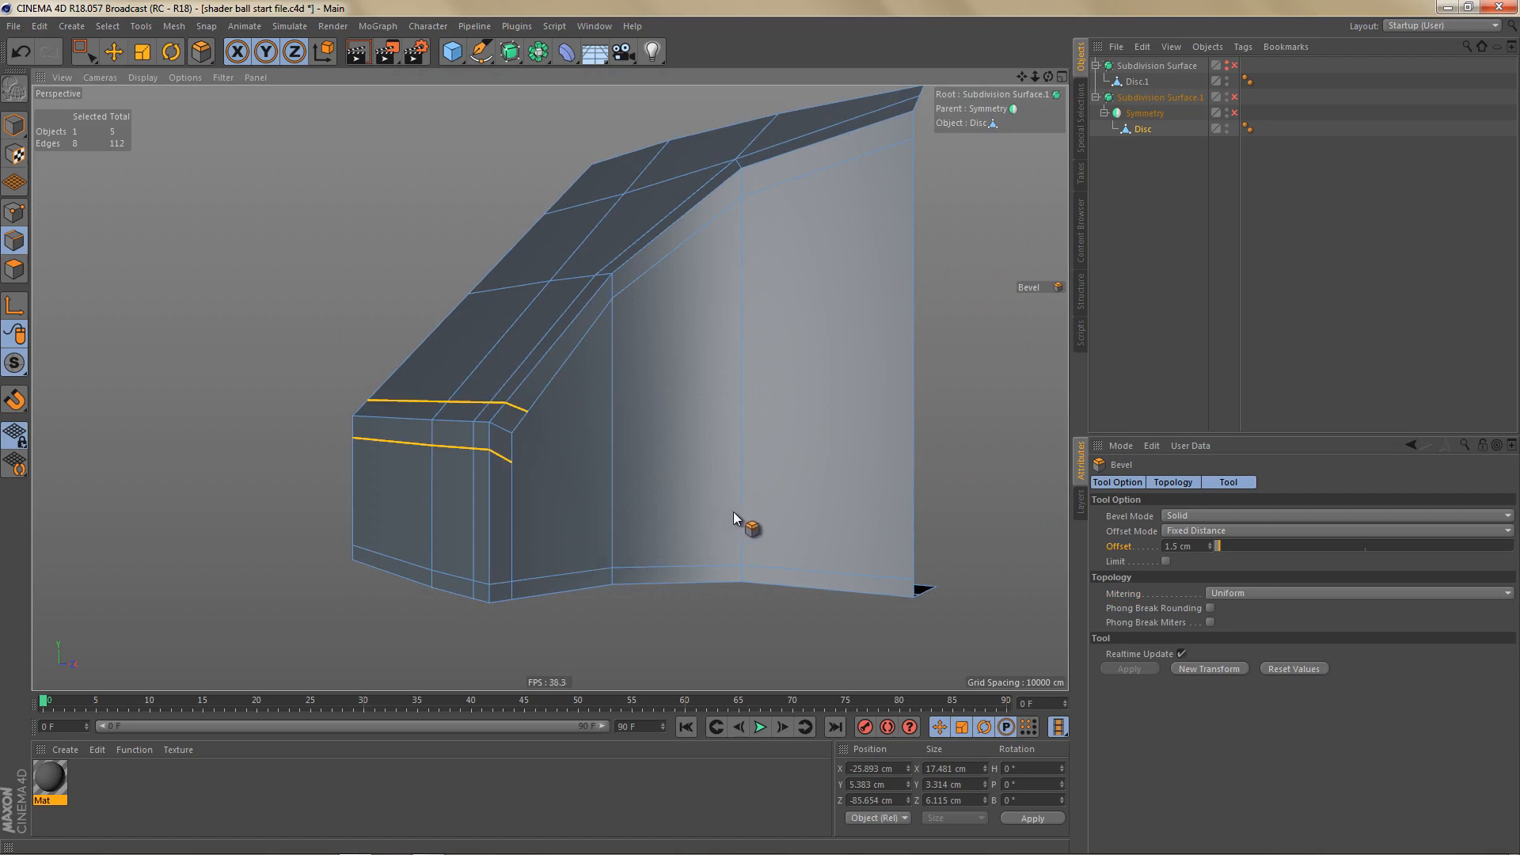
Step: Select the three long vertical edges of the cutout's inner wall and join them with Connect Points/Edges
scroll(720, 519, "up", 4)
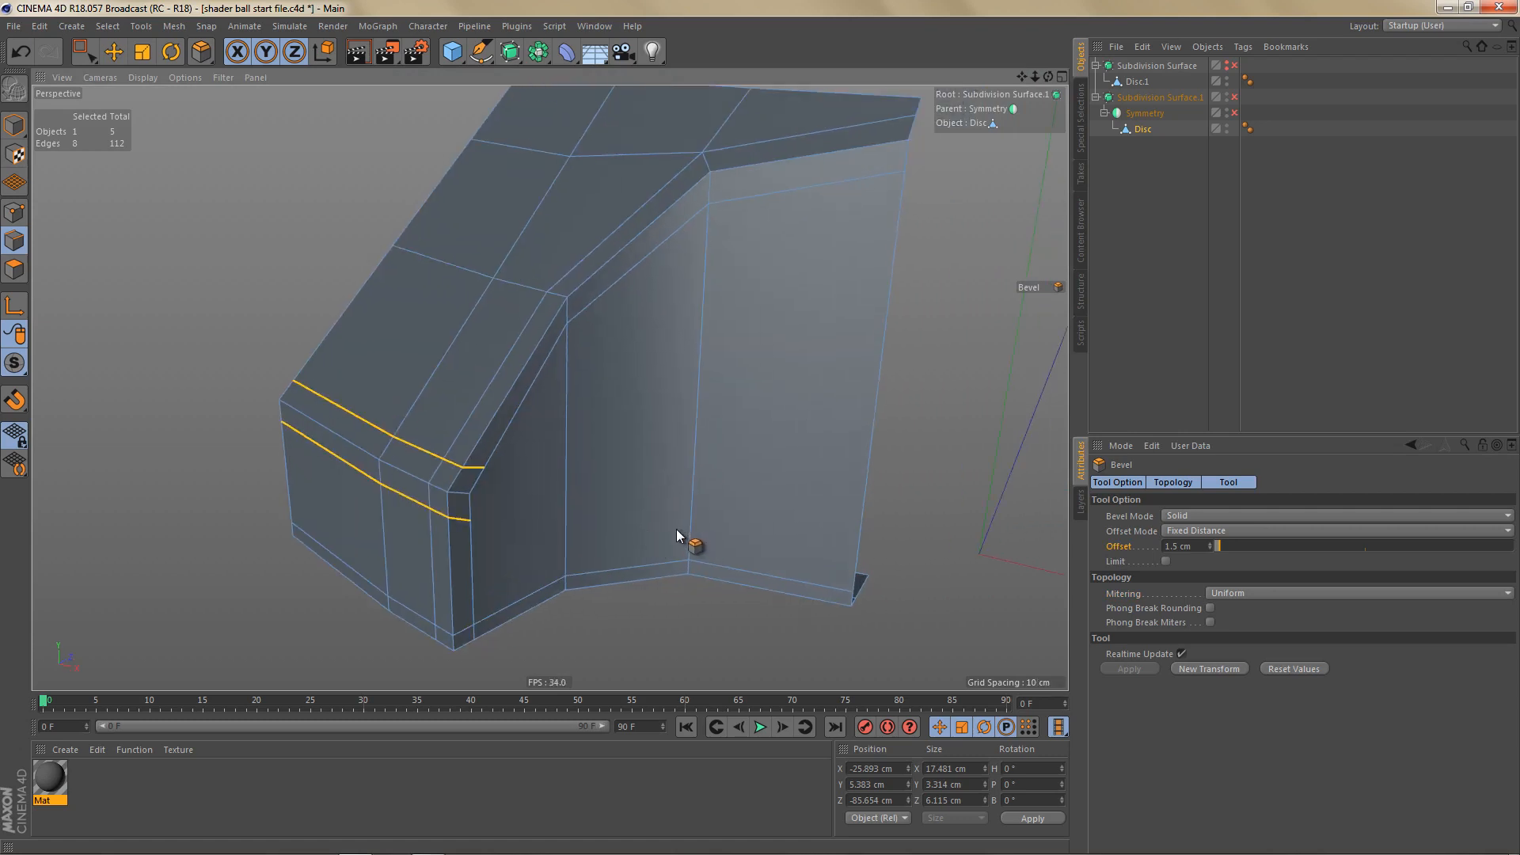
key("space")
left_click_drag(593, 486, 895, 497)
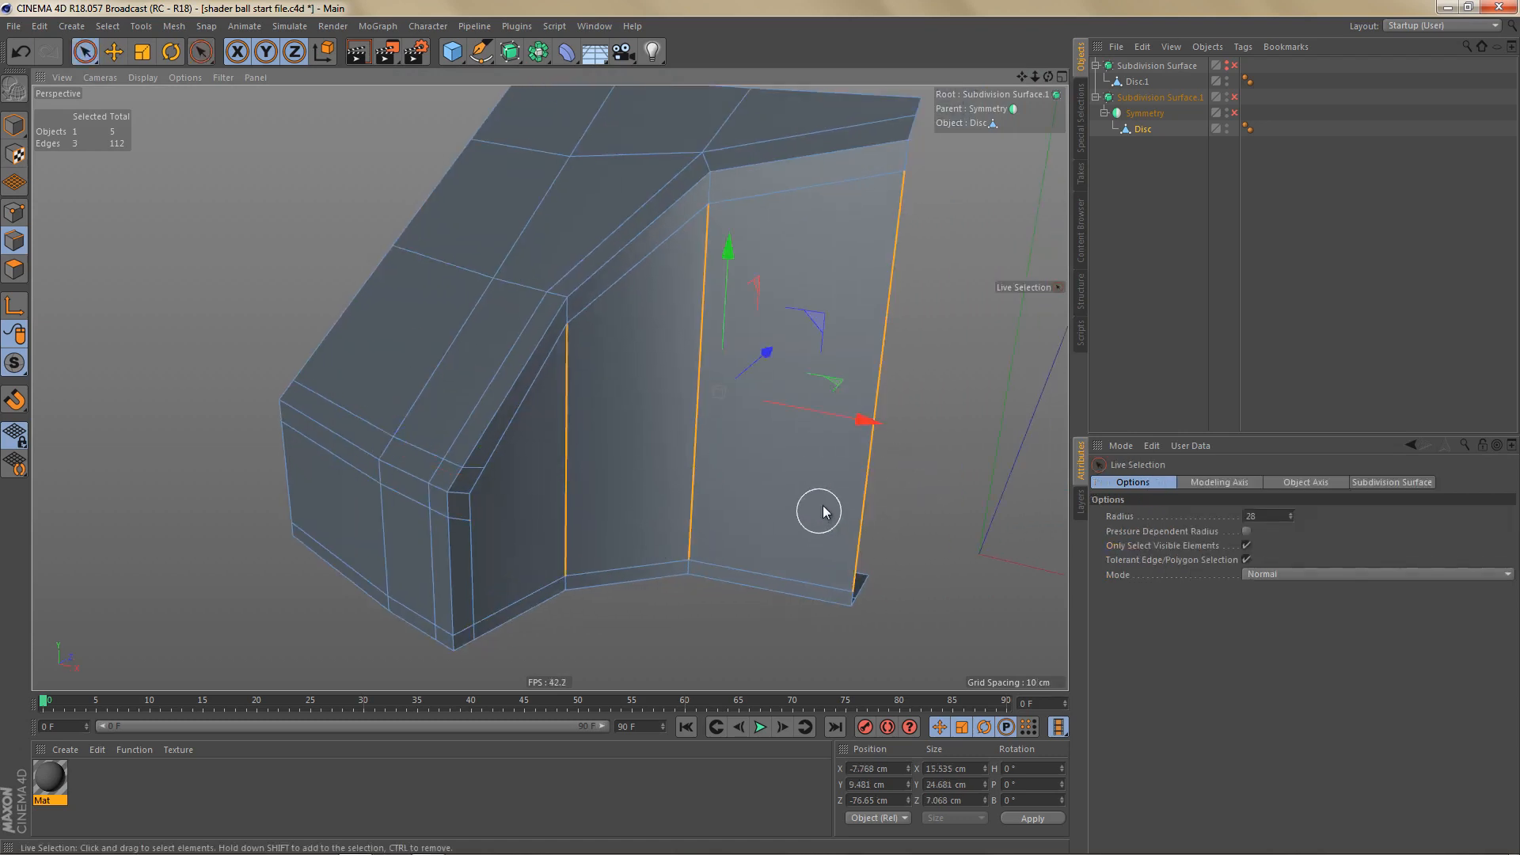
right_click(940, 382)
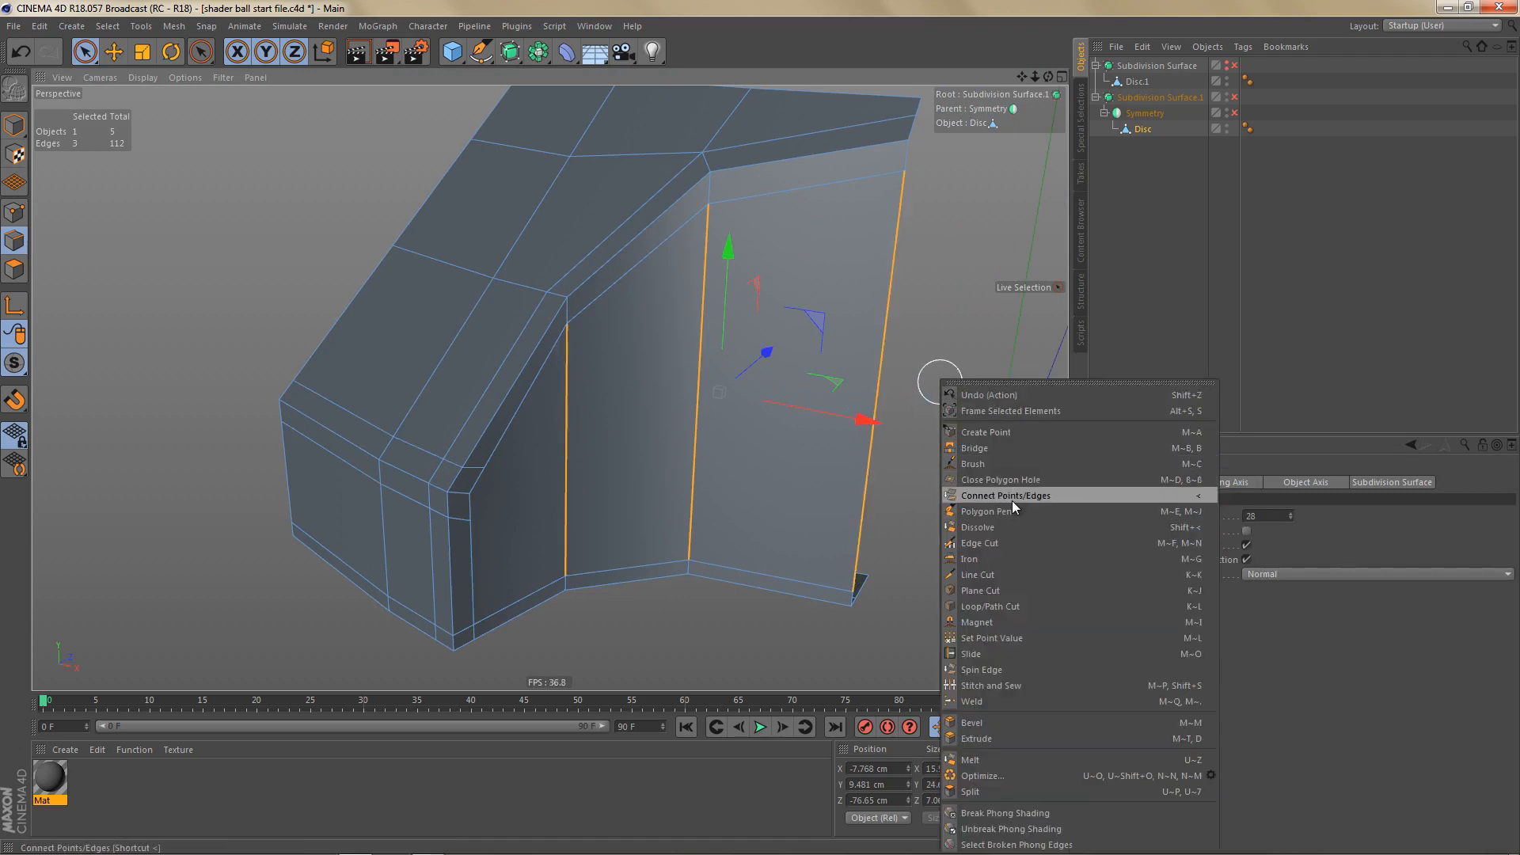
left_click(1013, 496)
Step: Flatten the two new connecting edges to zero vertical size and lower them to the level of the foot bevel's lower edge
key("e")
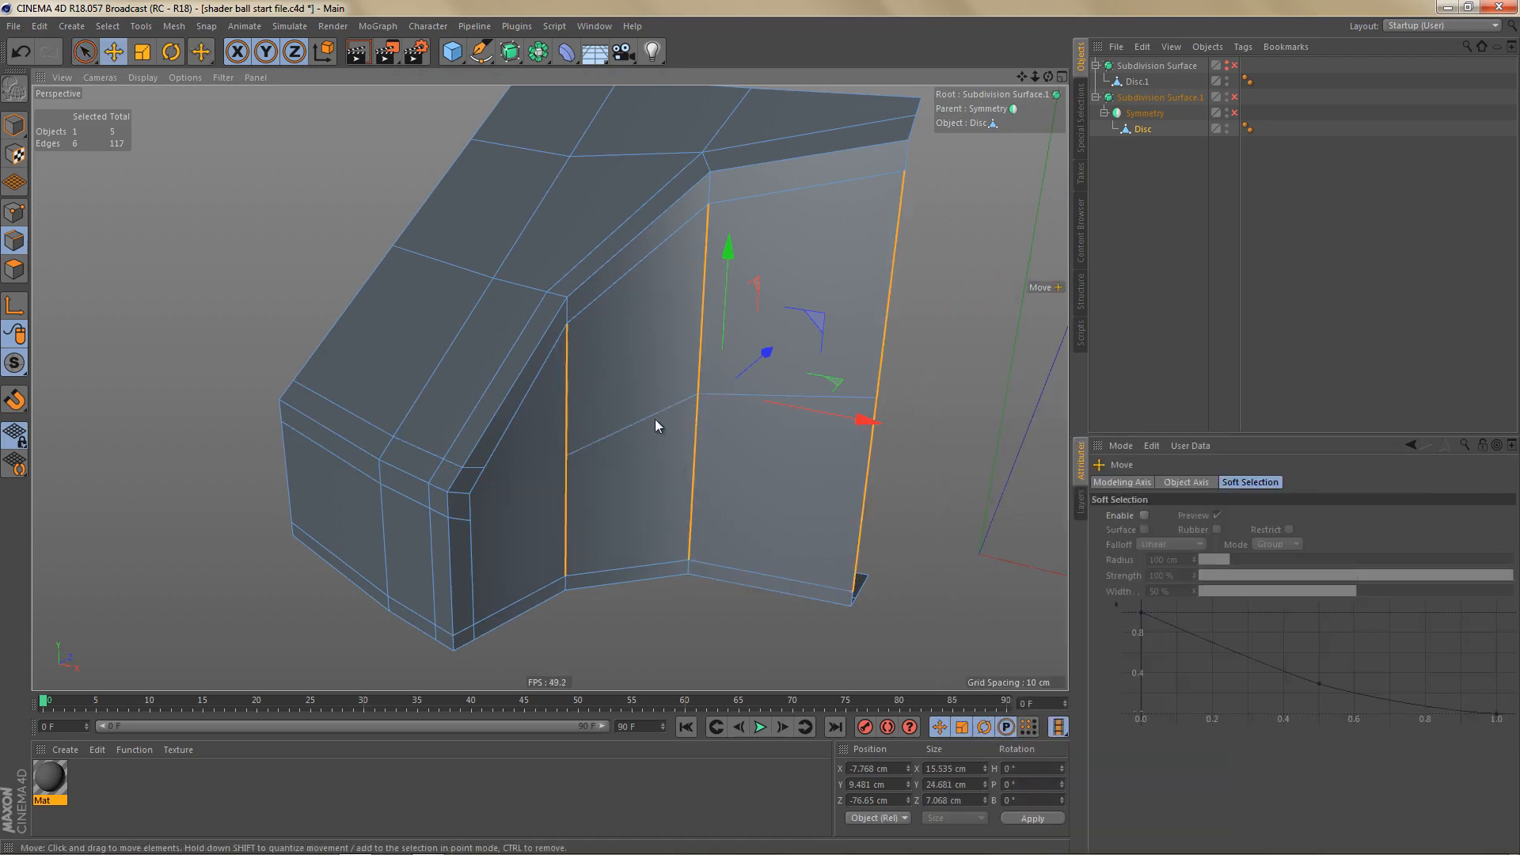
double_click(653, 415)
key("t")
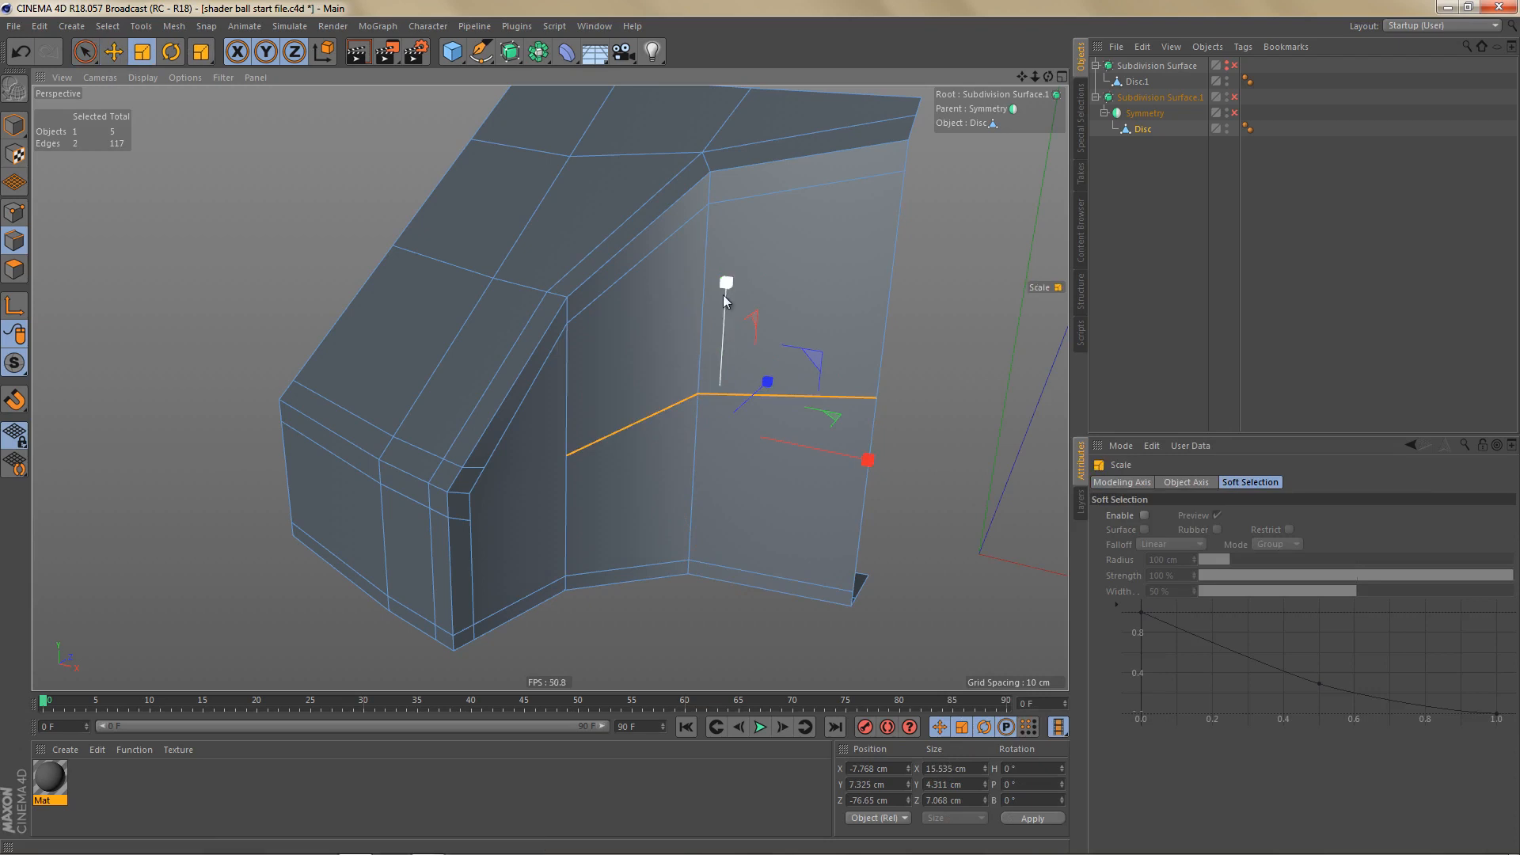
left_click_drag(729, 330, 721, 426)
key("e")
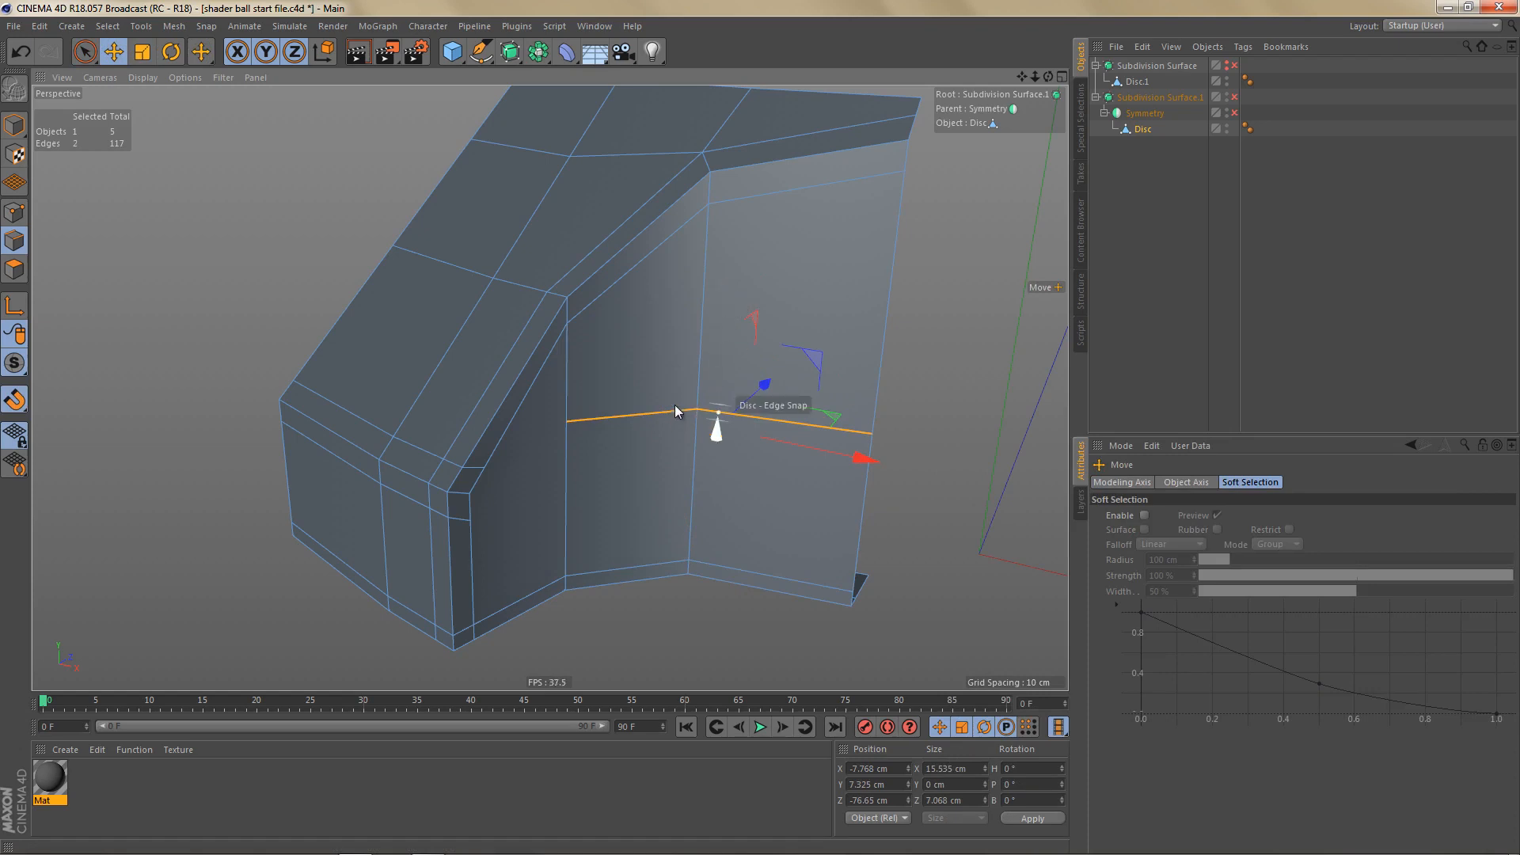
left_click_drag(717, 407, 480, 523)
Step: Connect the foot bevel's lower corner point with the nearest end point of the lowered wall edges
scroll(543, 564, "up", 2)
right_click_drag(538, 510, 543, 524, "alt")
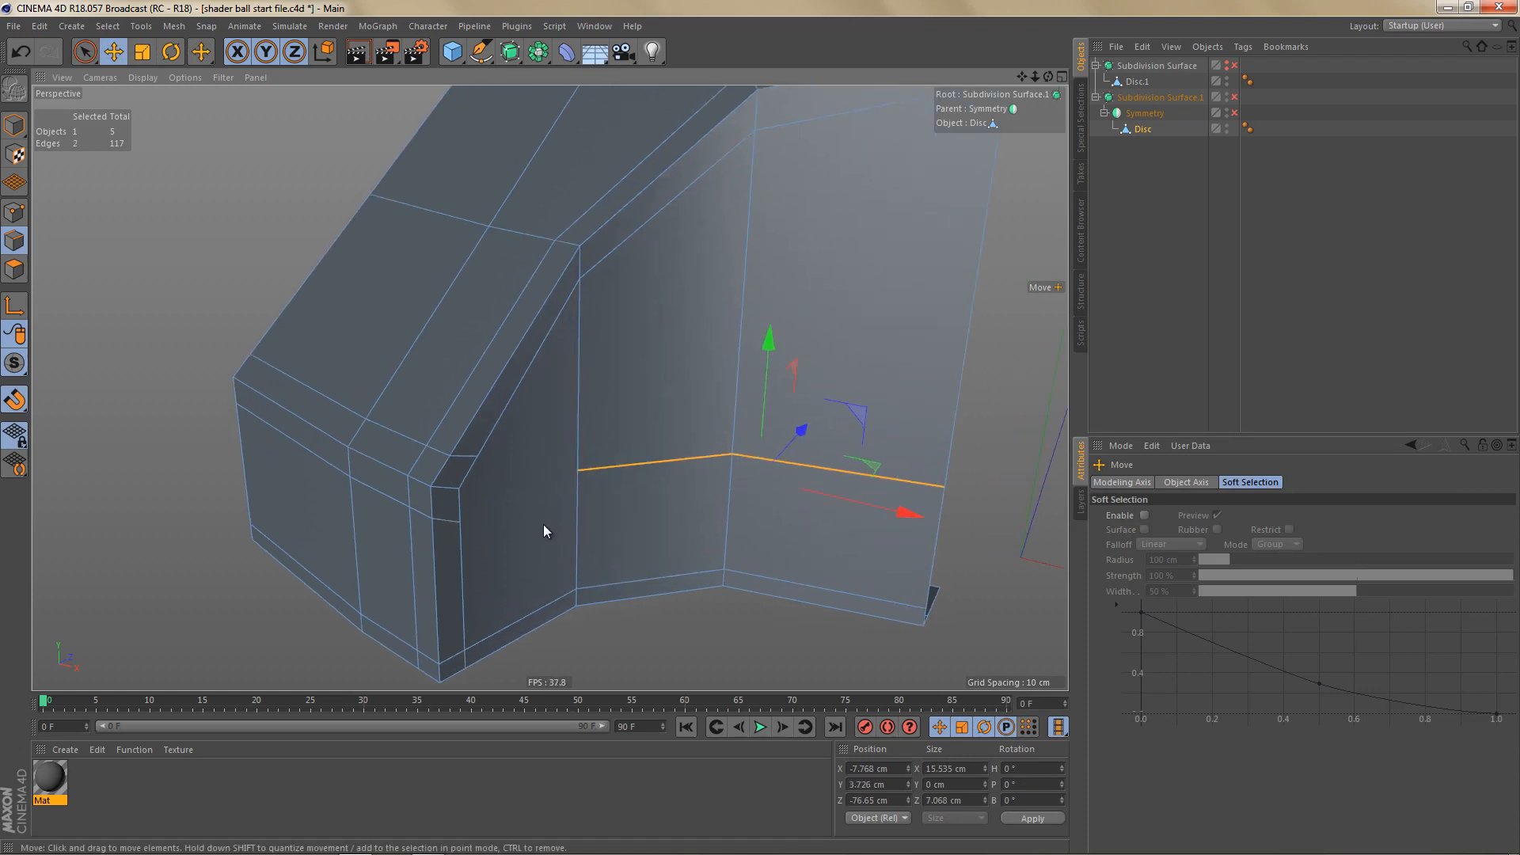
key("Return")
key("space")
mouse_move(537, 523)
left_mouse_down()
mouse_move(475, 530)
mouse_move(533, 486)
mouse_move(577, 478)
mouse_move(568, 532)
left_mouse_up()
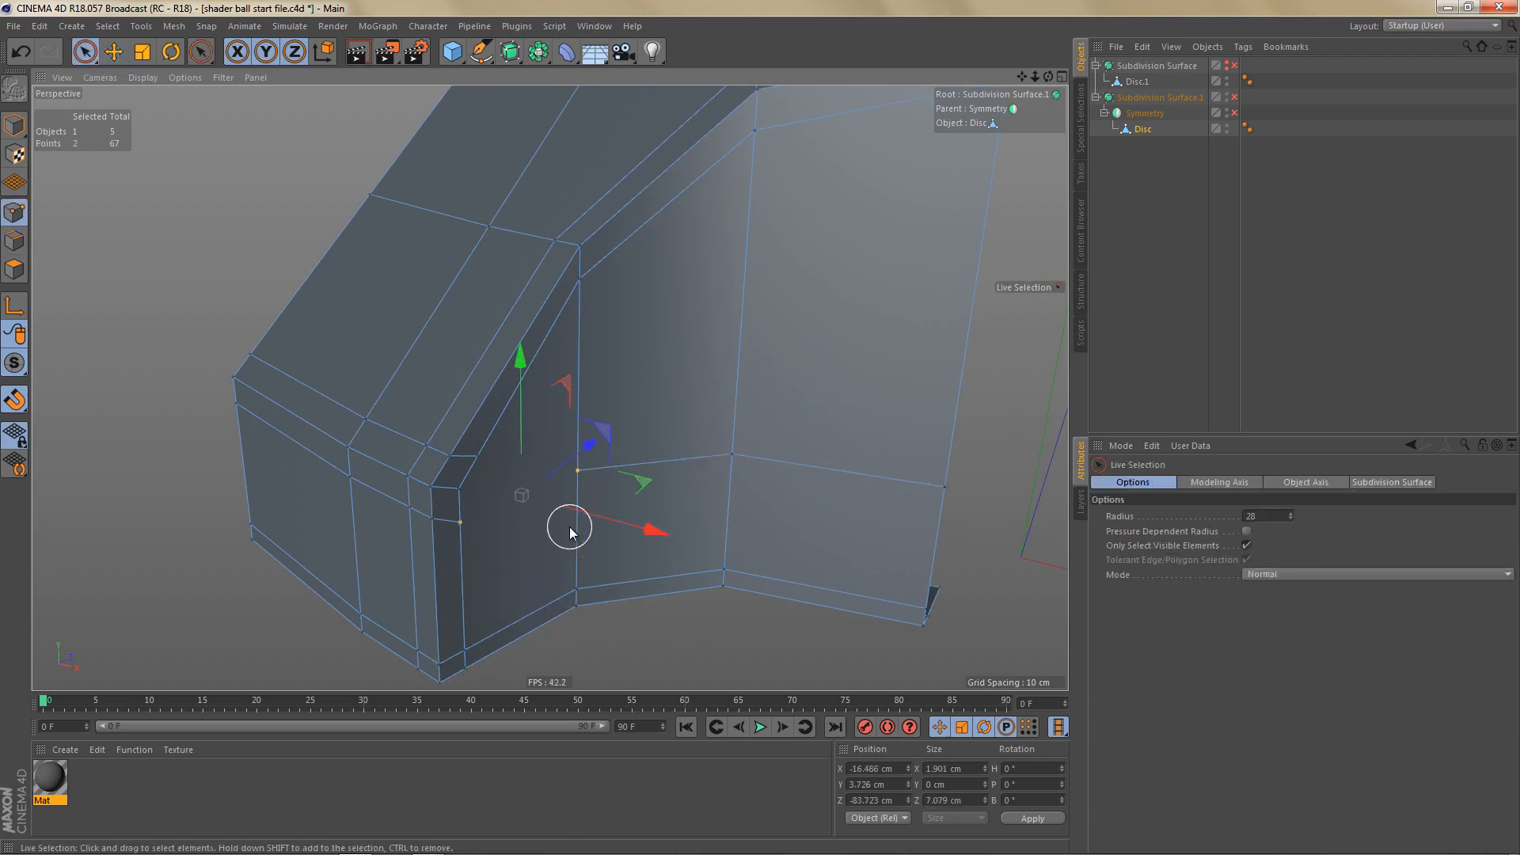
left_click_drag(681, 536, 703, 510, "alt")
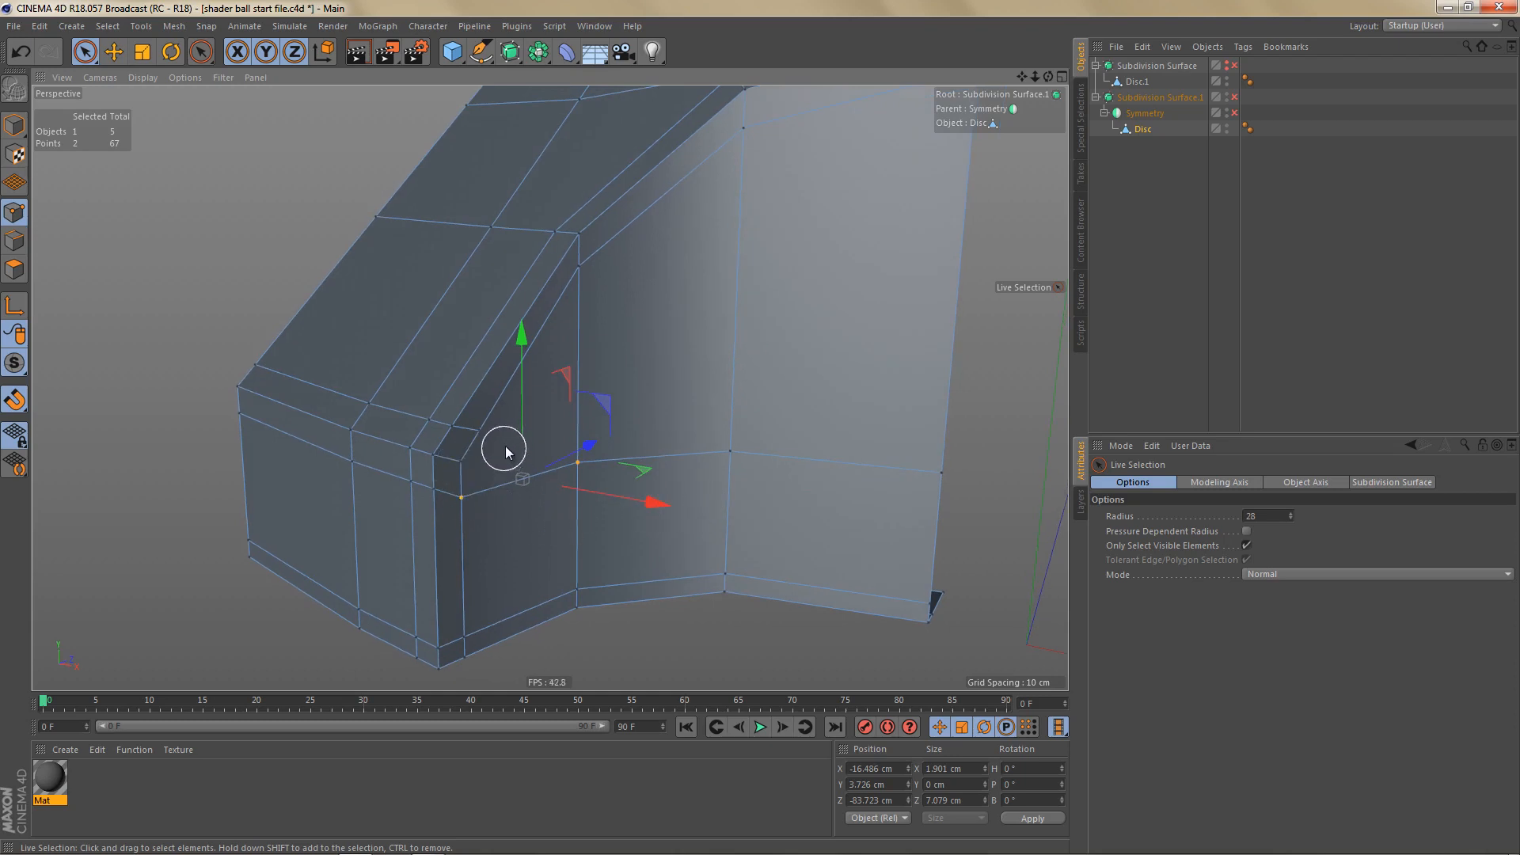
middle_click_drag(509, 448, 503, 497, "alt")
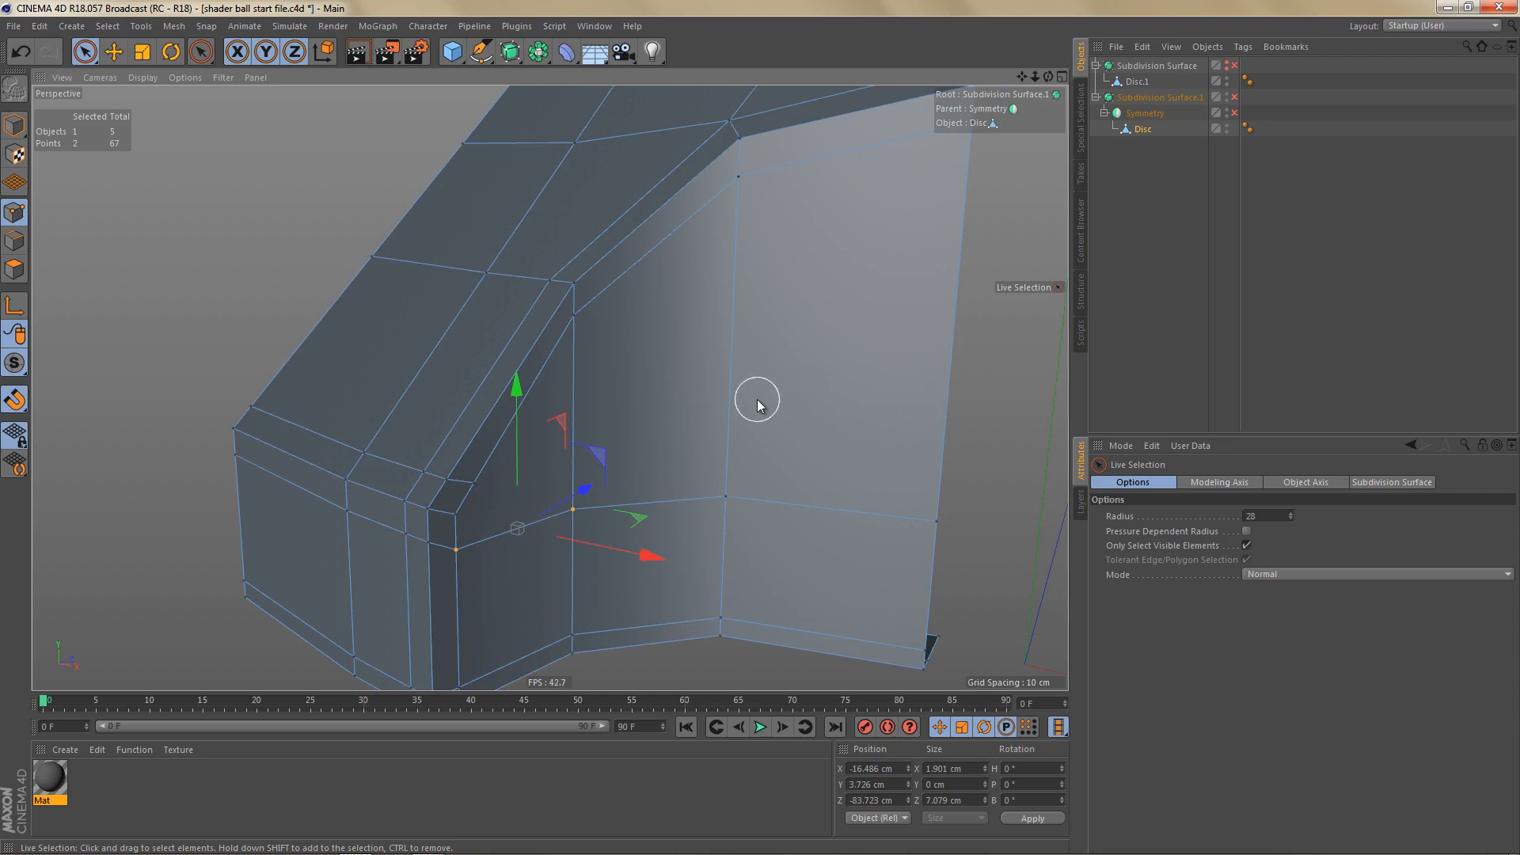
Step: Connect the inner wall's three vertical edges above the lowered row and select the two resulting edges
key("Return")
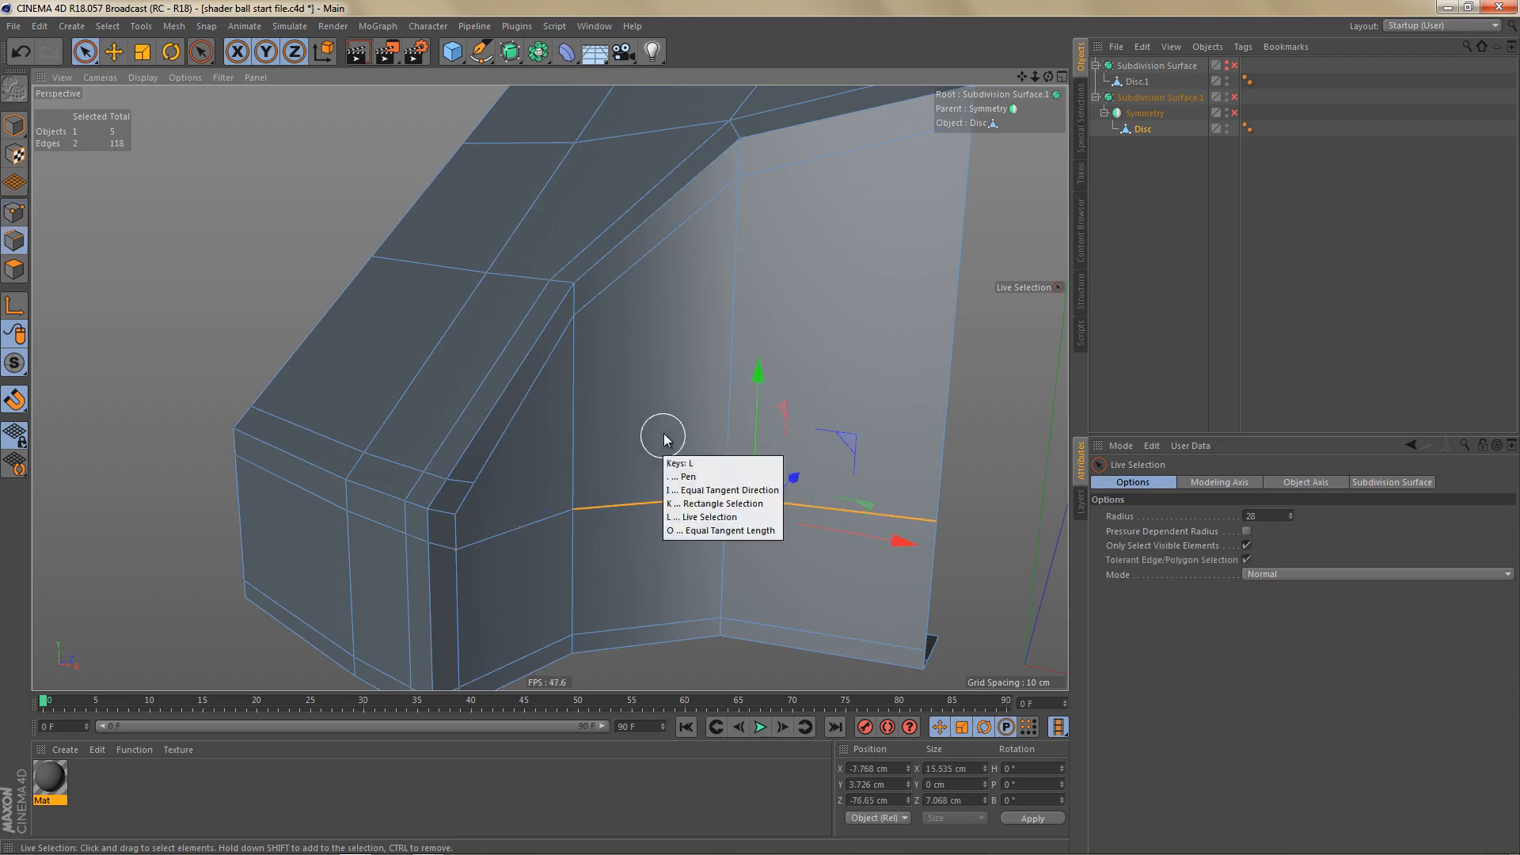
mouse_move(592, 414)
left_mouse_down()
mouse_move(932, 397)
mouse_move(893, 425)
left_mouse_up()
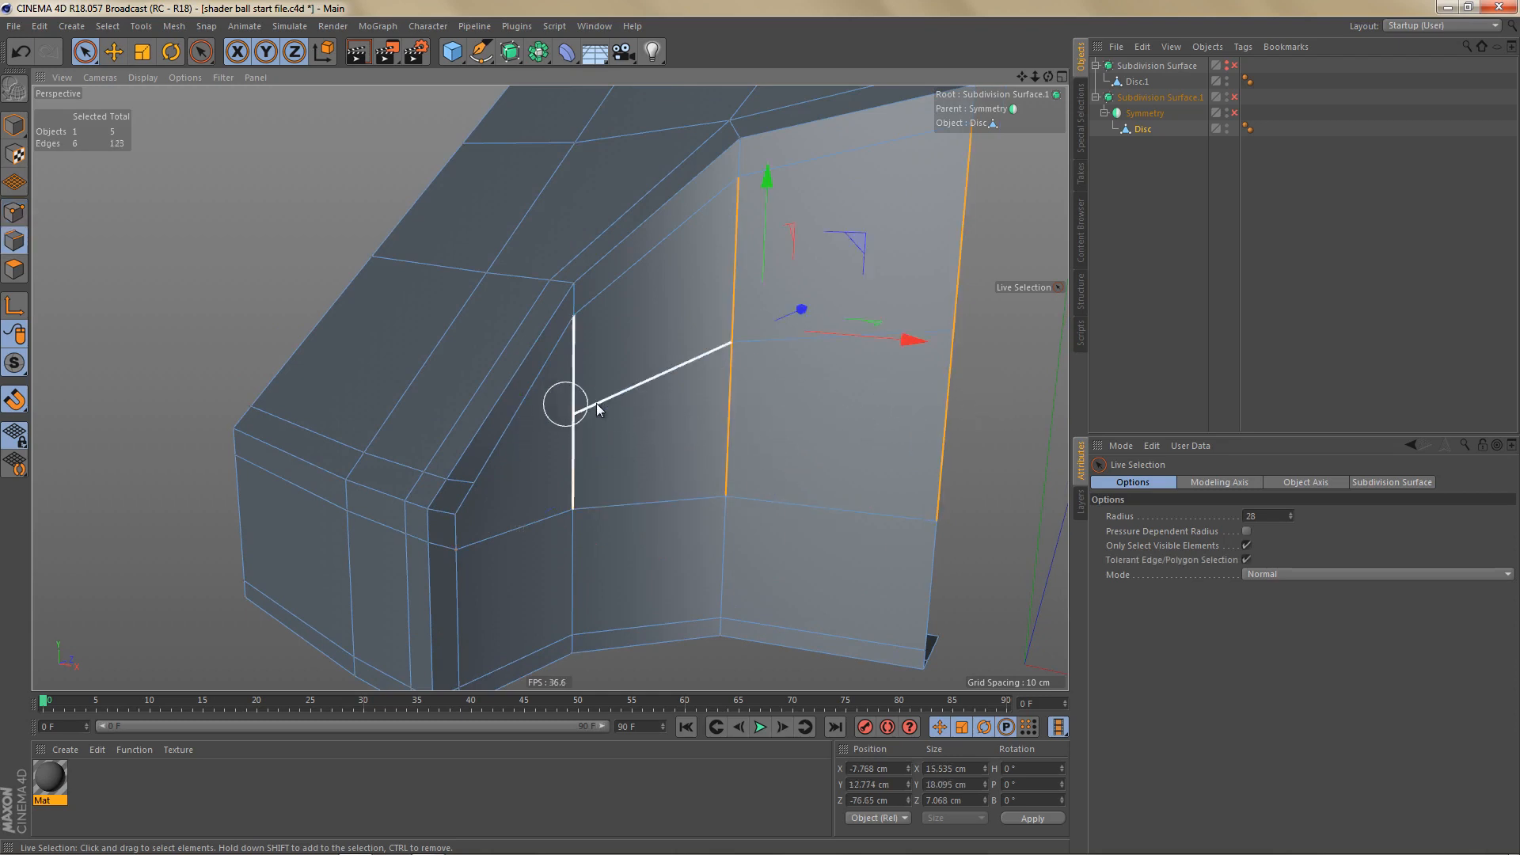
key("e")
left_click(661, 373)
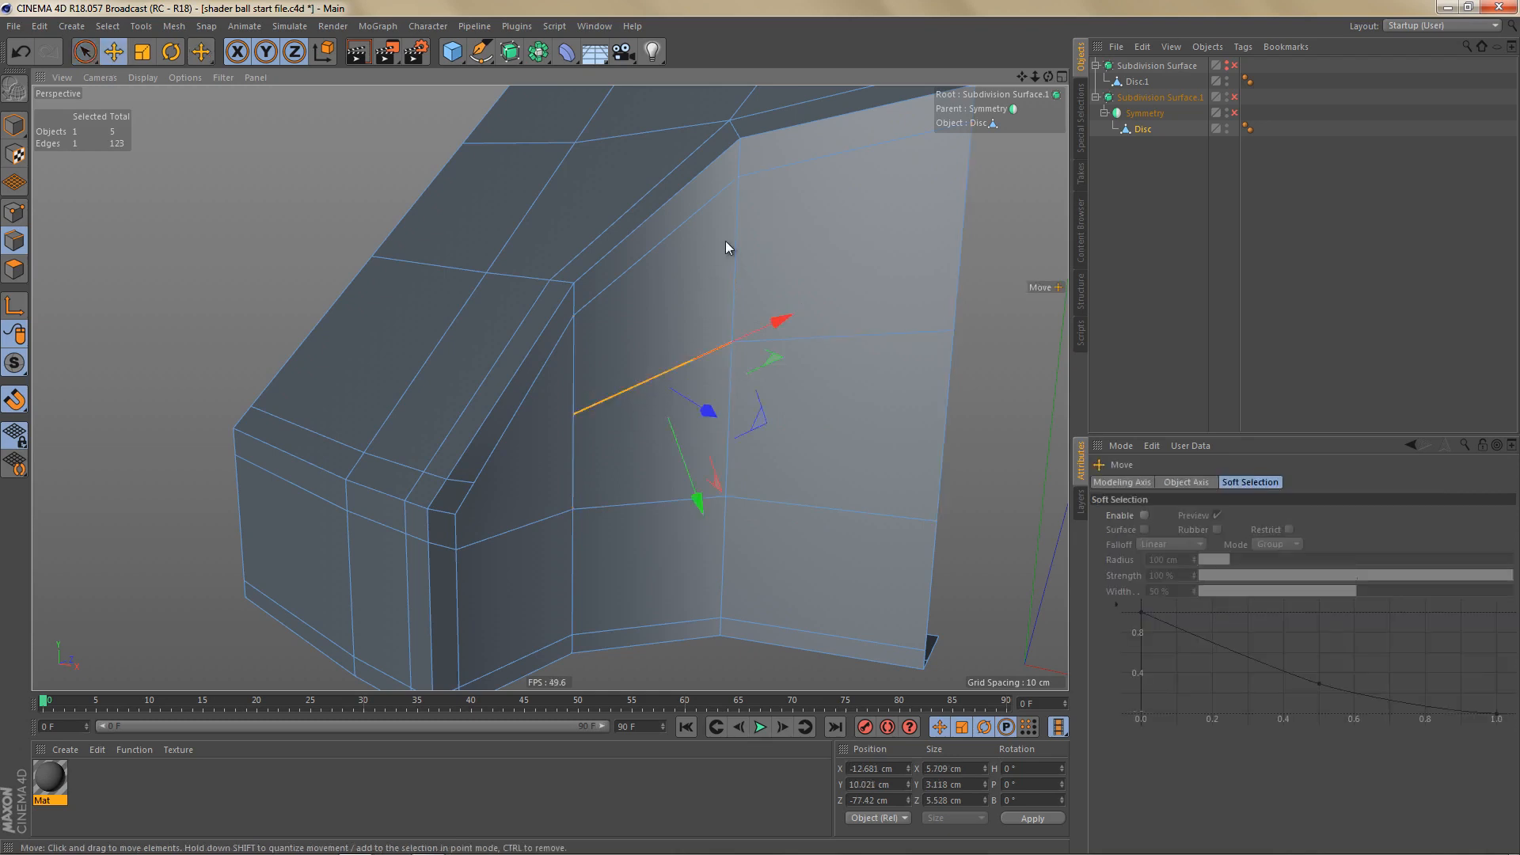
left_click(736, 345, "shift")
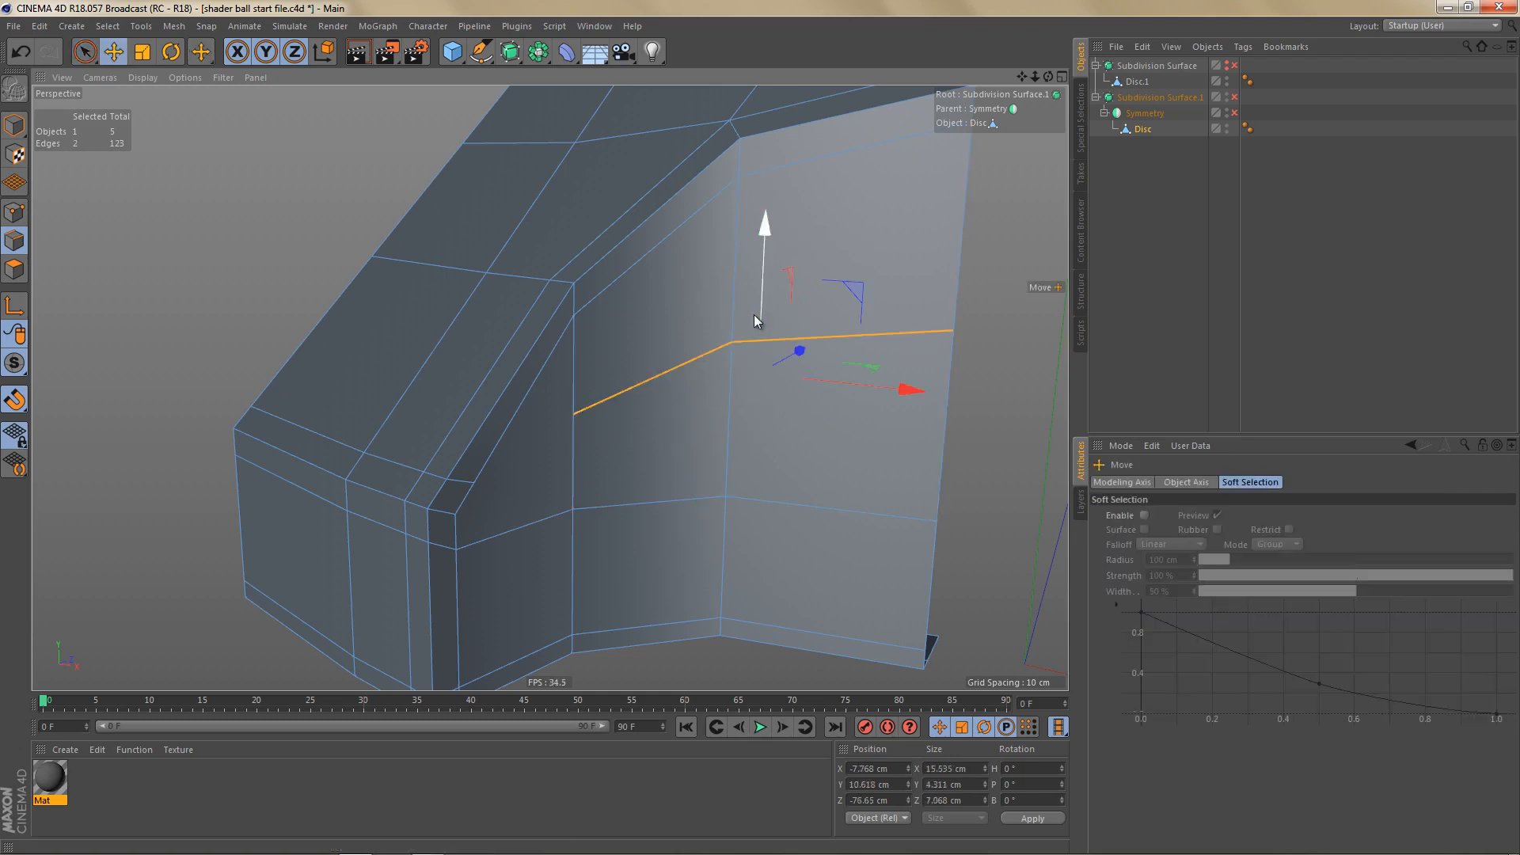
Step: Scale the upper pair of wall edges vertically to 0% and move them down about 4.5 cm, just above the lower row
key("t")
left_click_drag(764, 226, 766, 365)
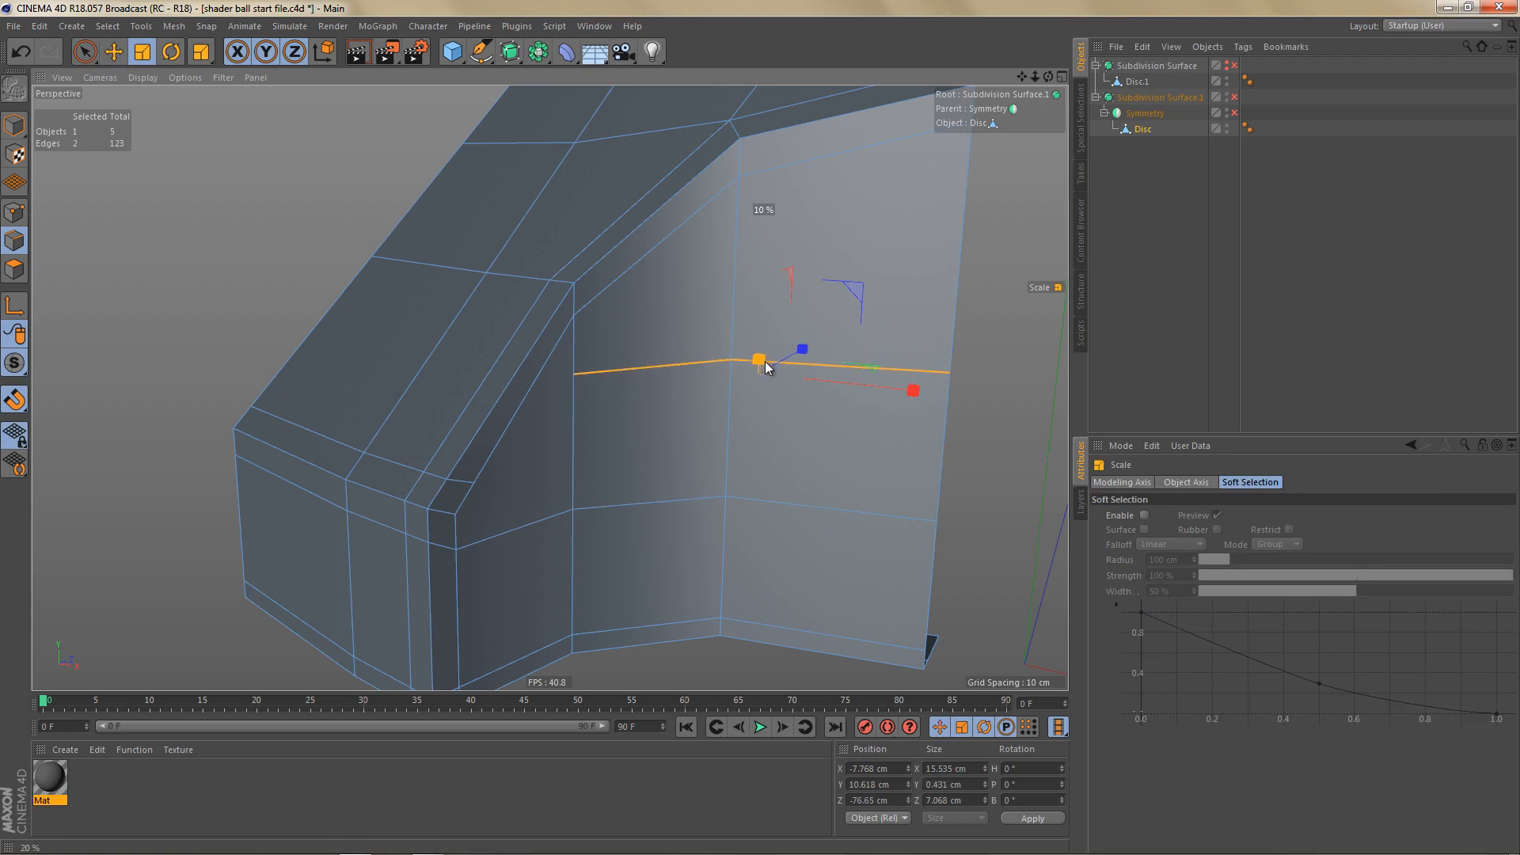
left_click(766, 364)
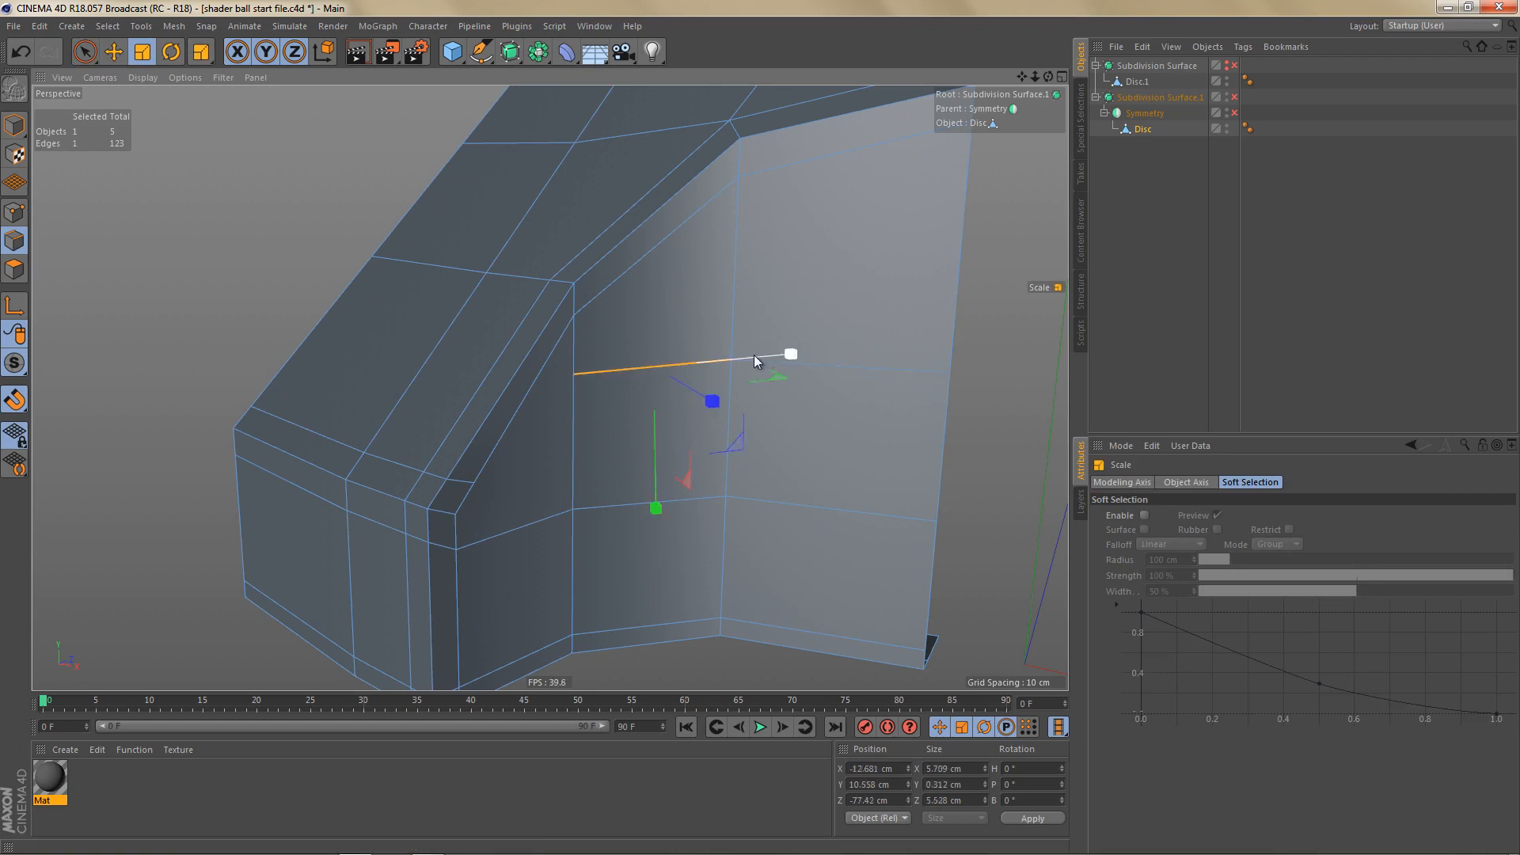
left_click(755, 357, "shift")
left_click_drag(766, 227, 763, 374)
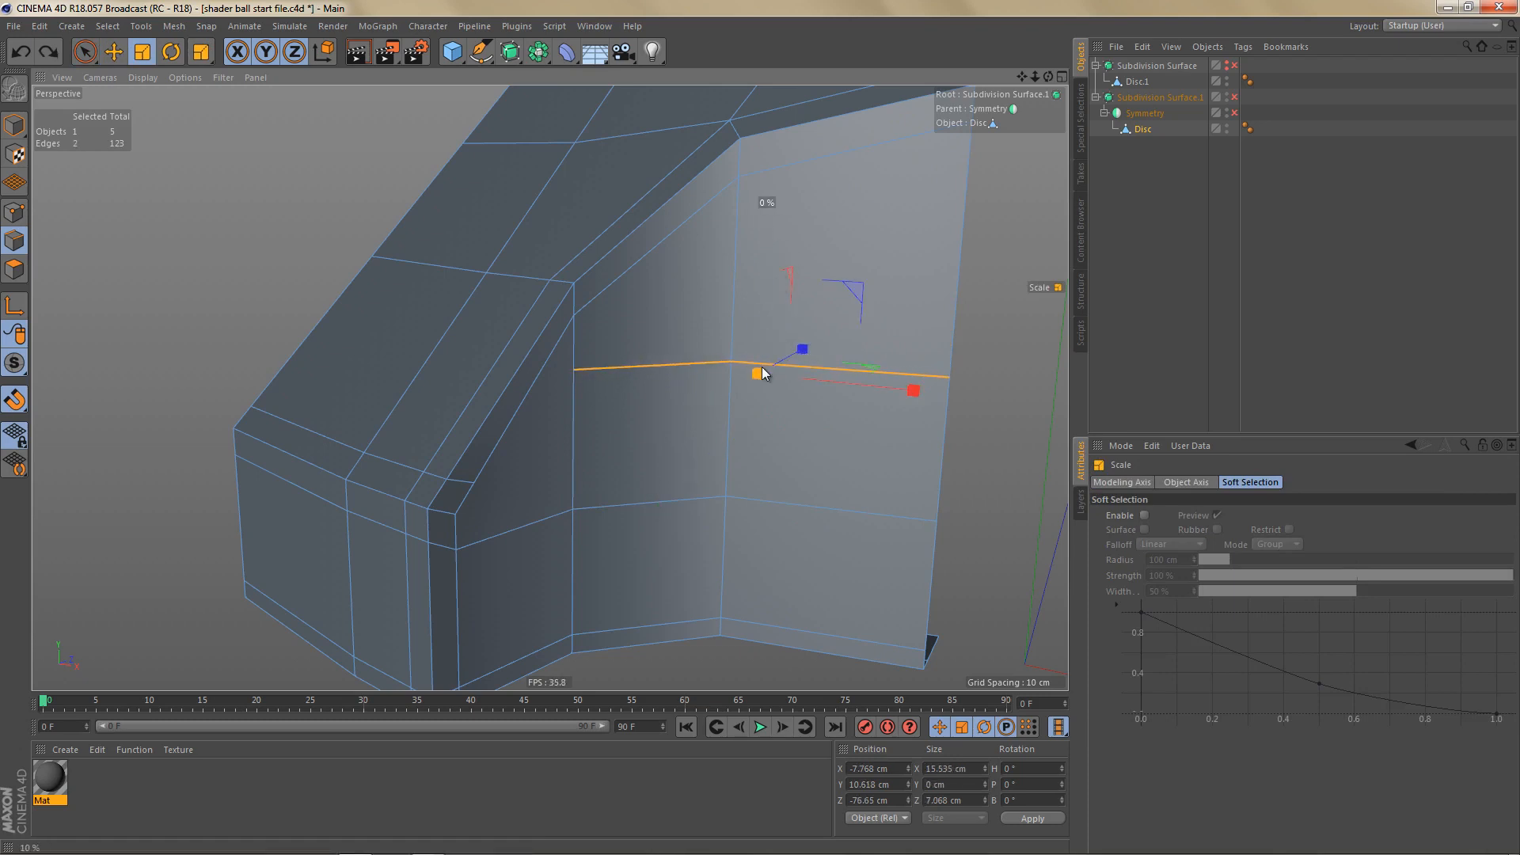
key("e")
key("r")
key("e")
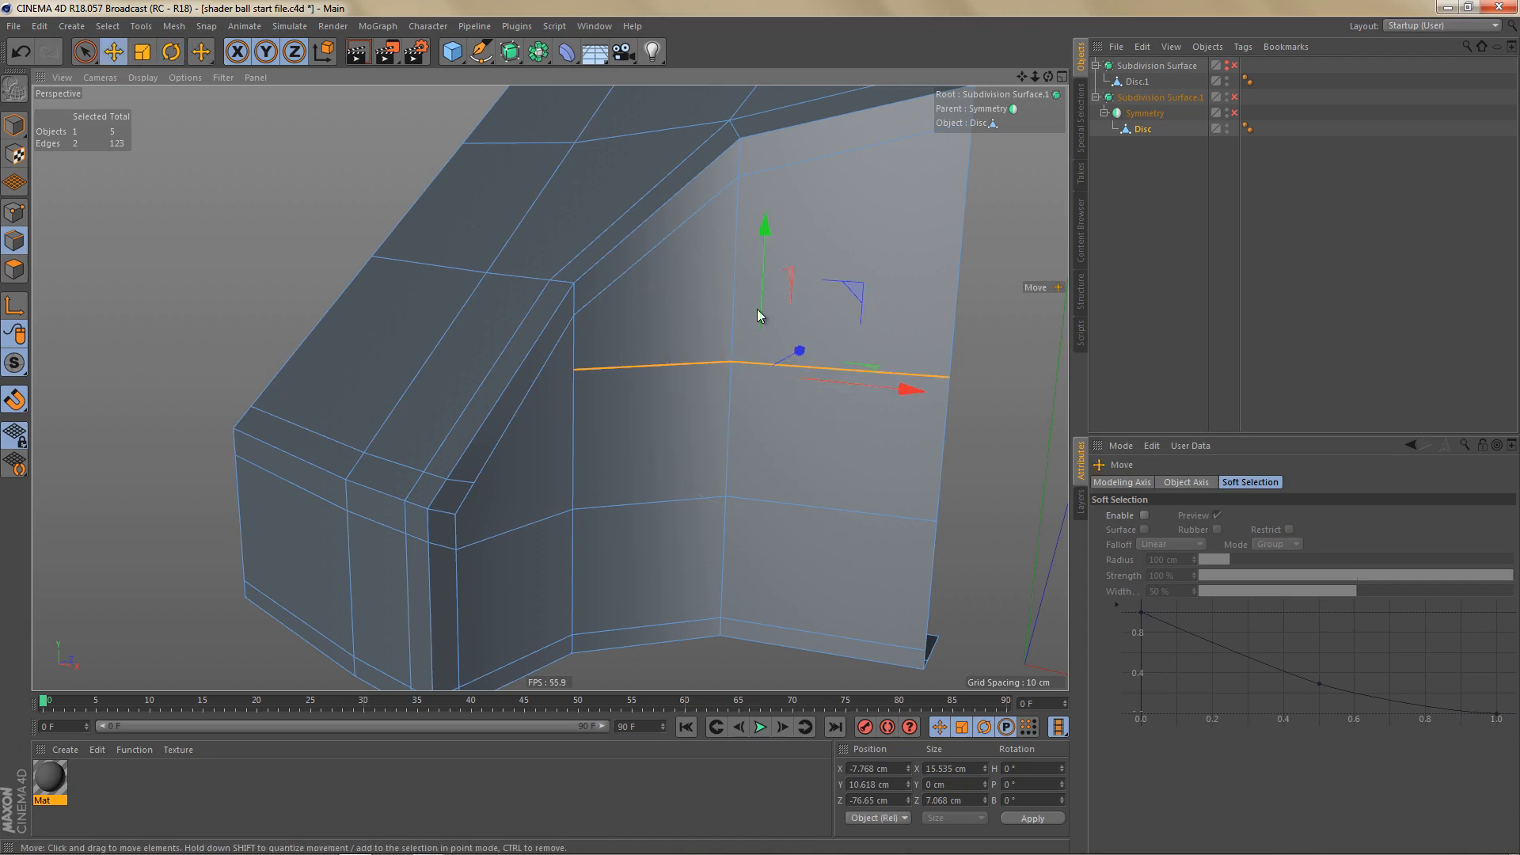
left_click_drag(766, 226, 786, 324)
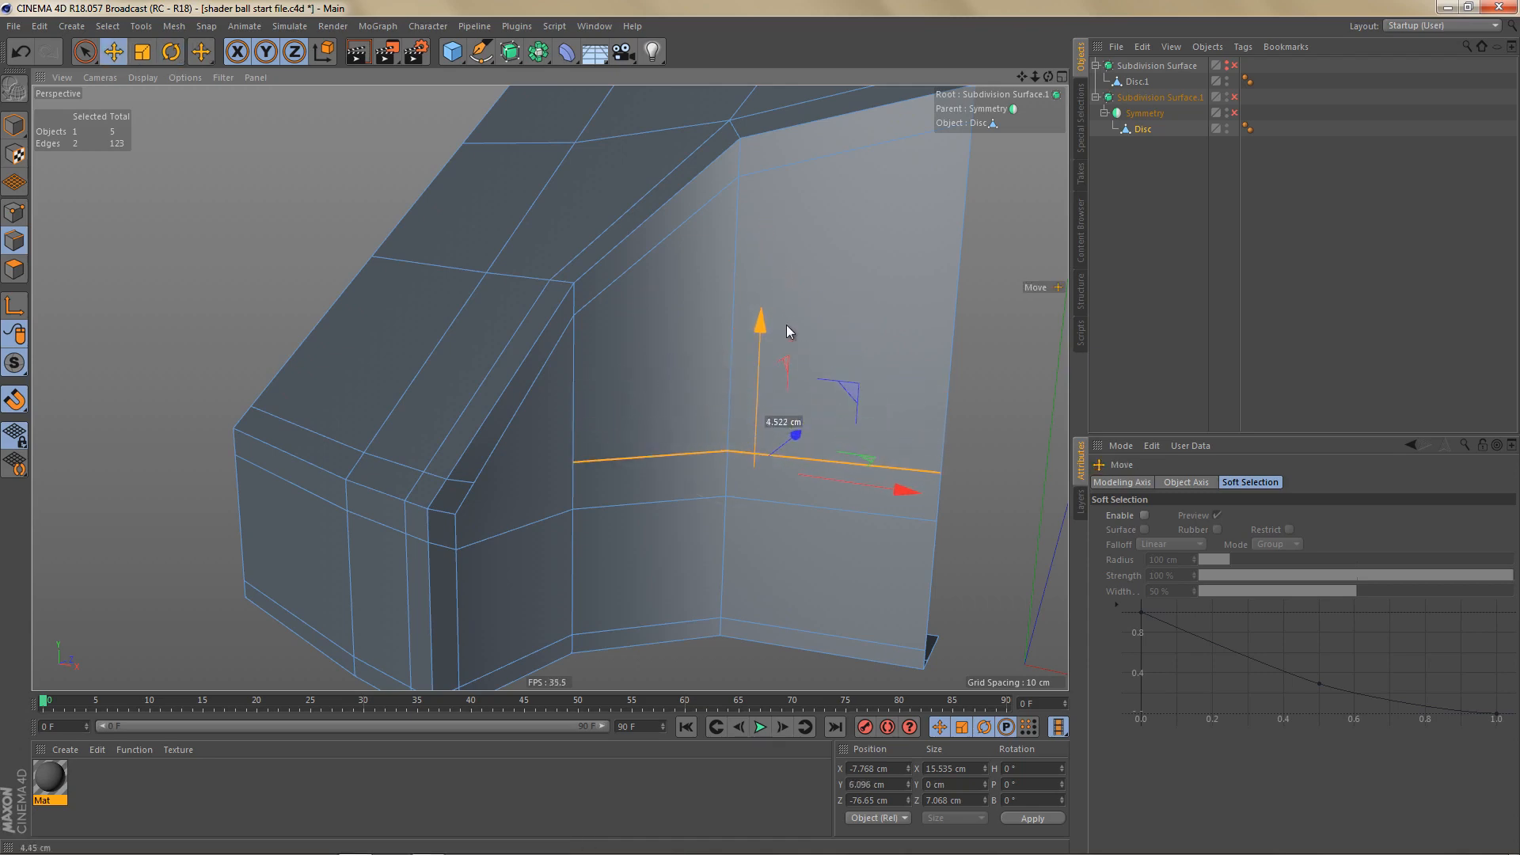
Step: Connect the foot bevel's upper corner point with the nearest end point of the upper row of wall edges
key("Tab")
key("p")
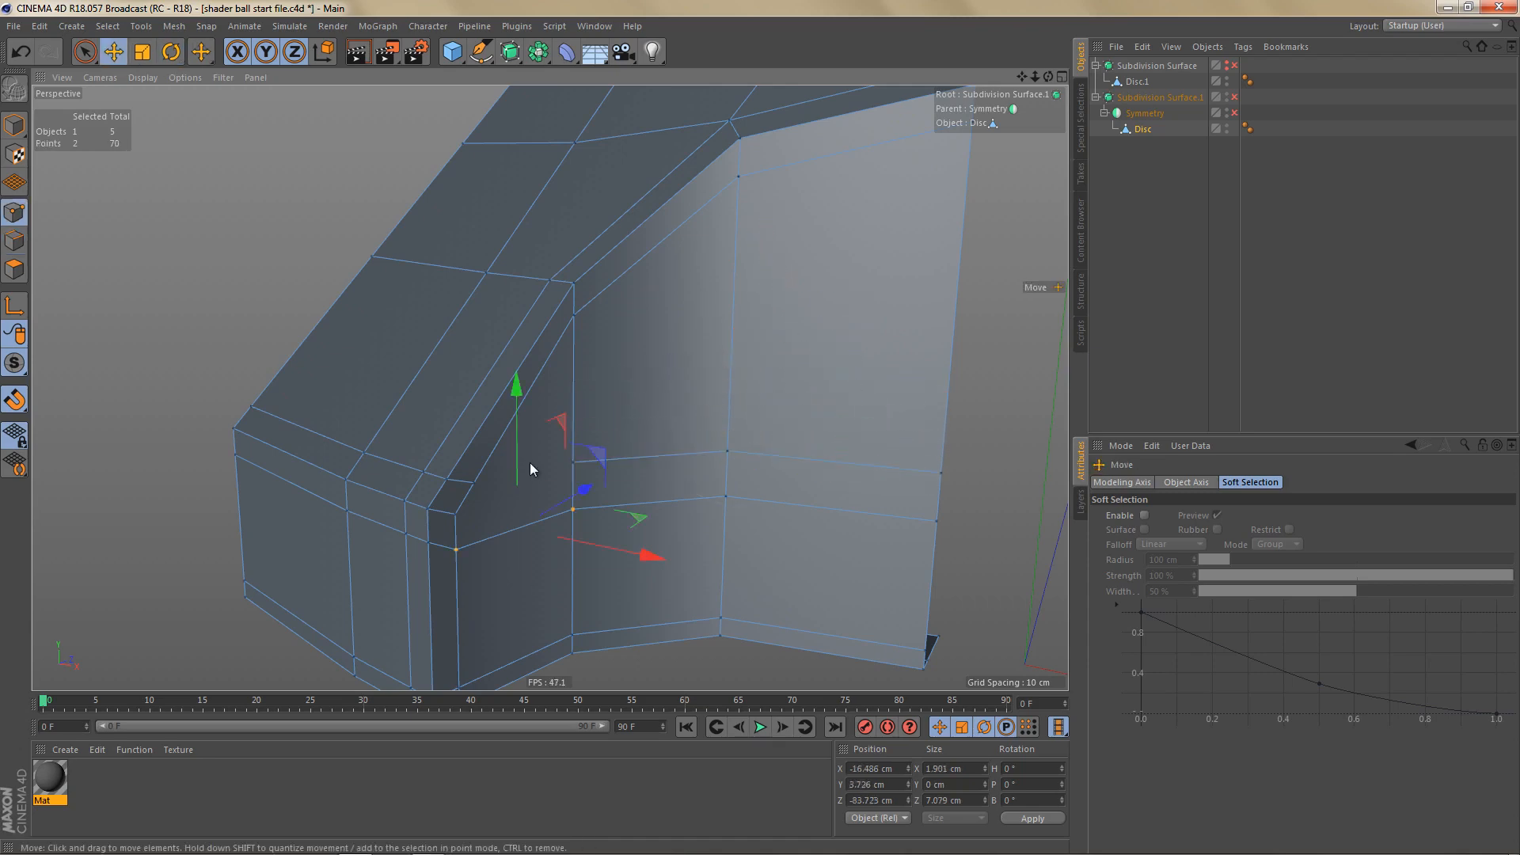
key("9")
left_click_drag(478, 485, 625, 466)
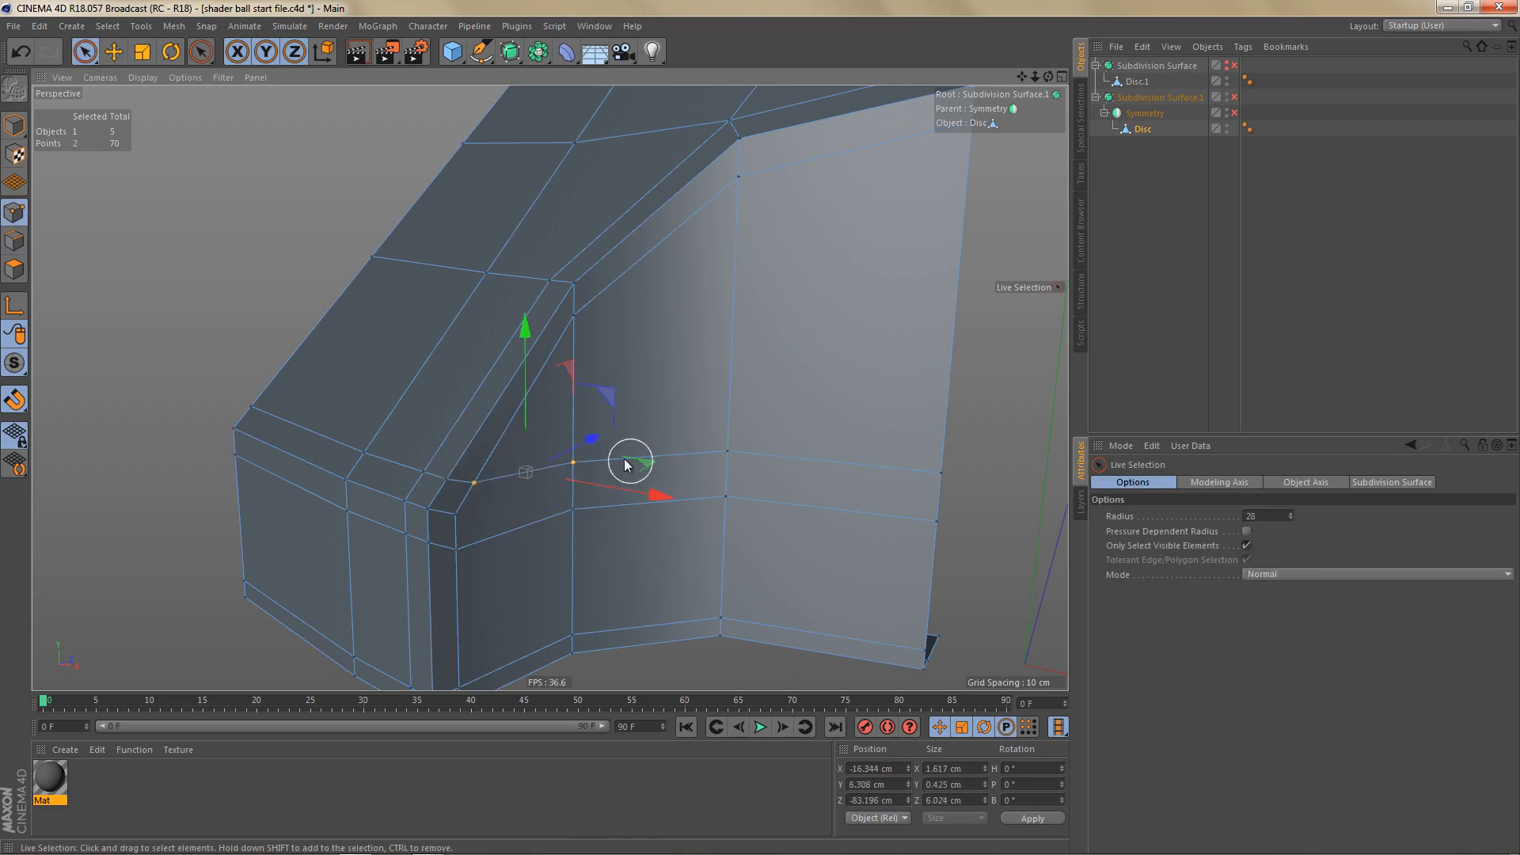
left_click(635, 384)
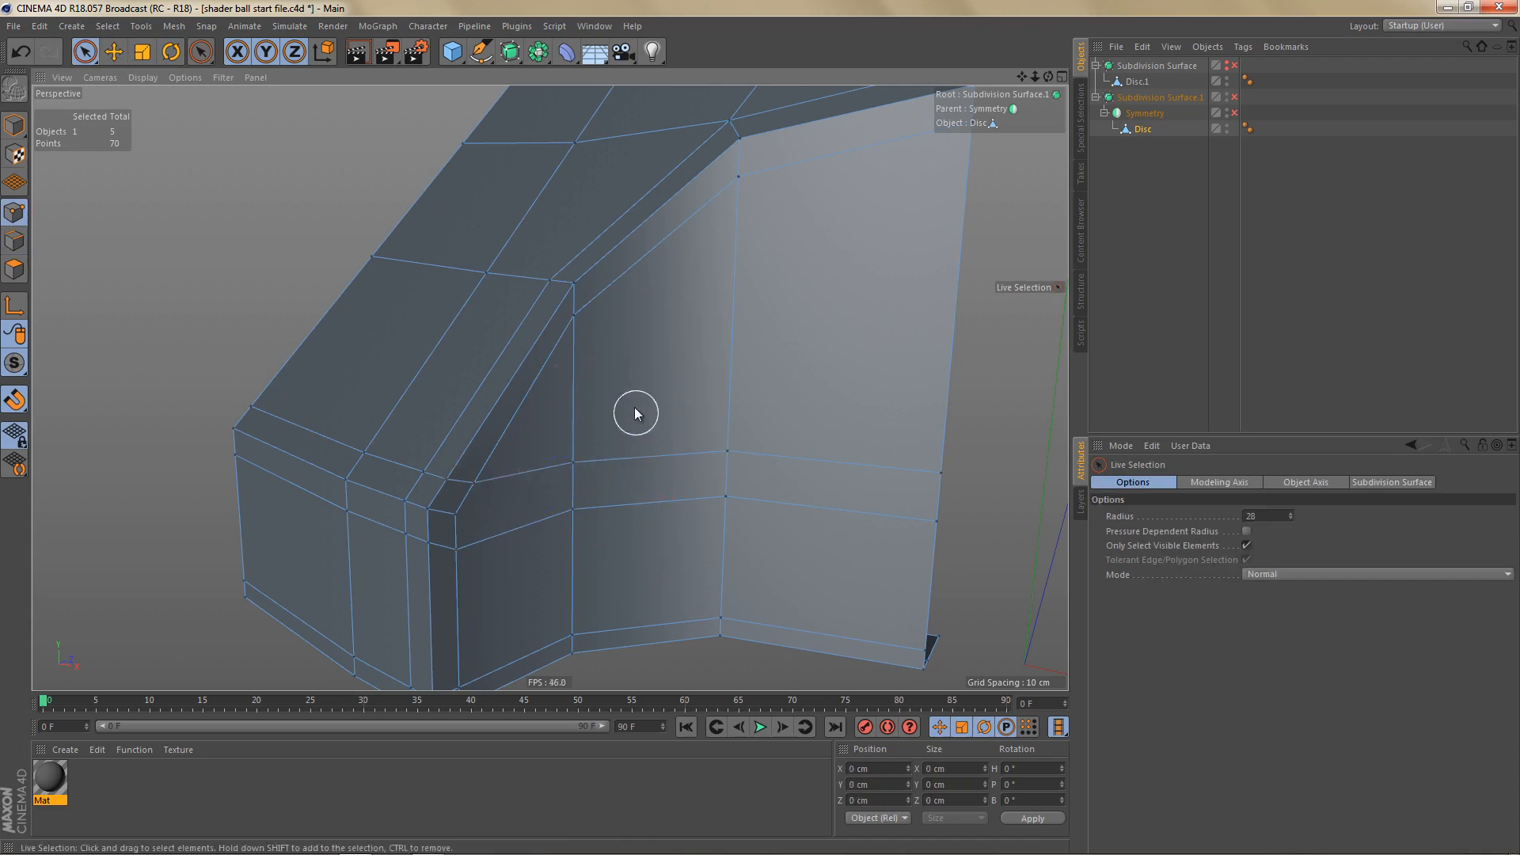
Step: Connect the inner wall's three vertical edges above the upper row to add another row of edges
left_click_drag(647, 372, 641, 476, "alt")
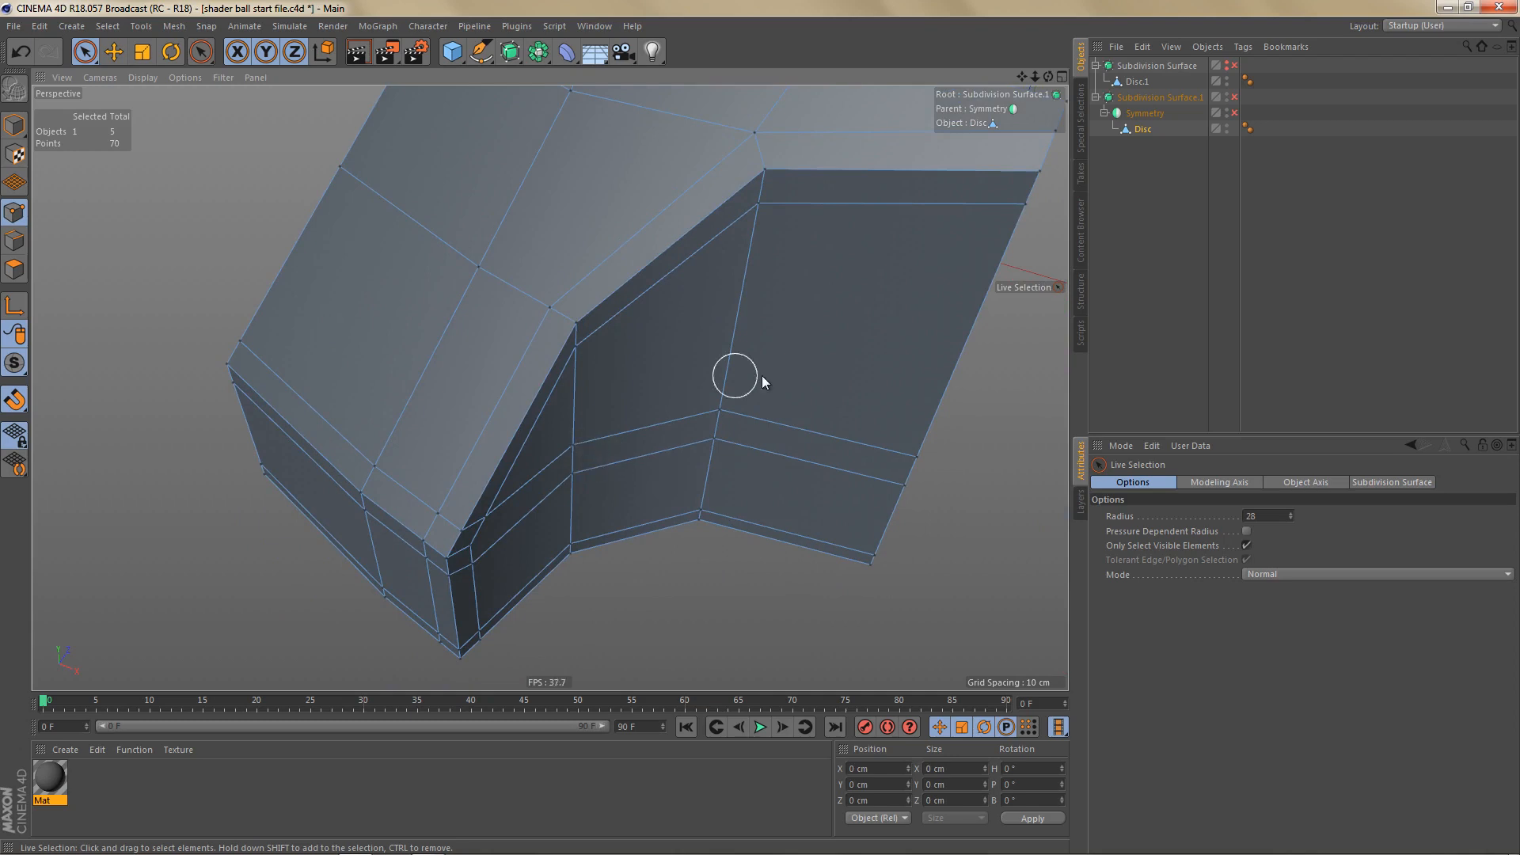
mouse_move(665, 353)
left_mouse_down("alt")
mouse_move(654, 310)
mouse_move(661, 375)
mouse_move(900, 340)
mouse_move(952, 407)
left_mouse_up("alt")
key("Return")
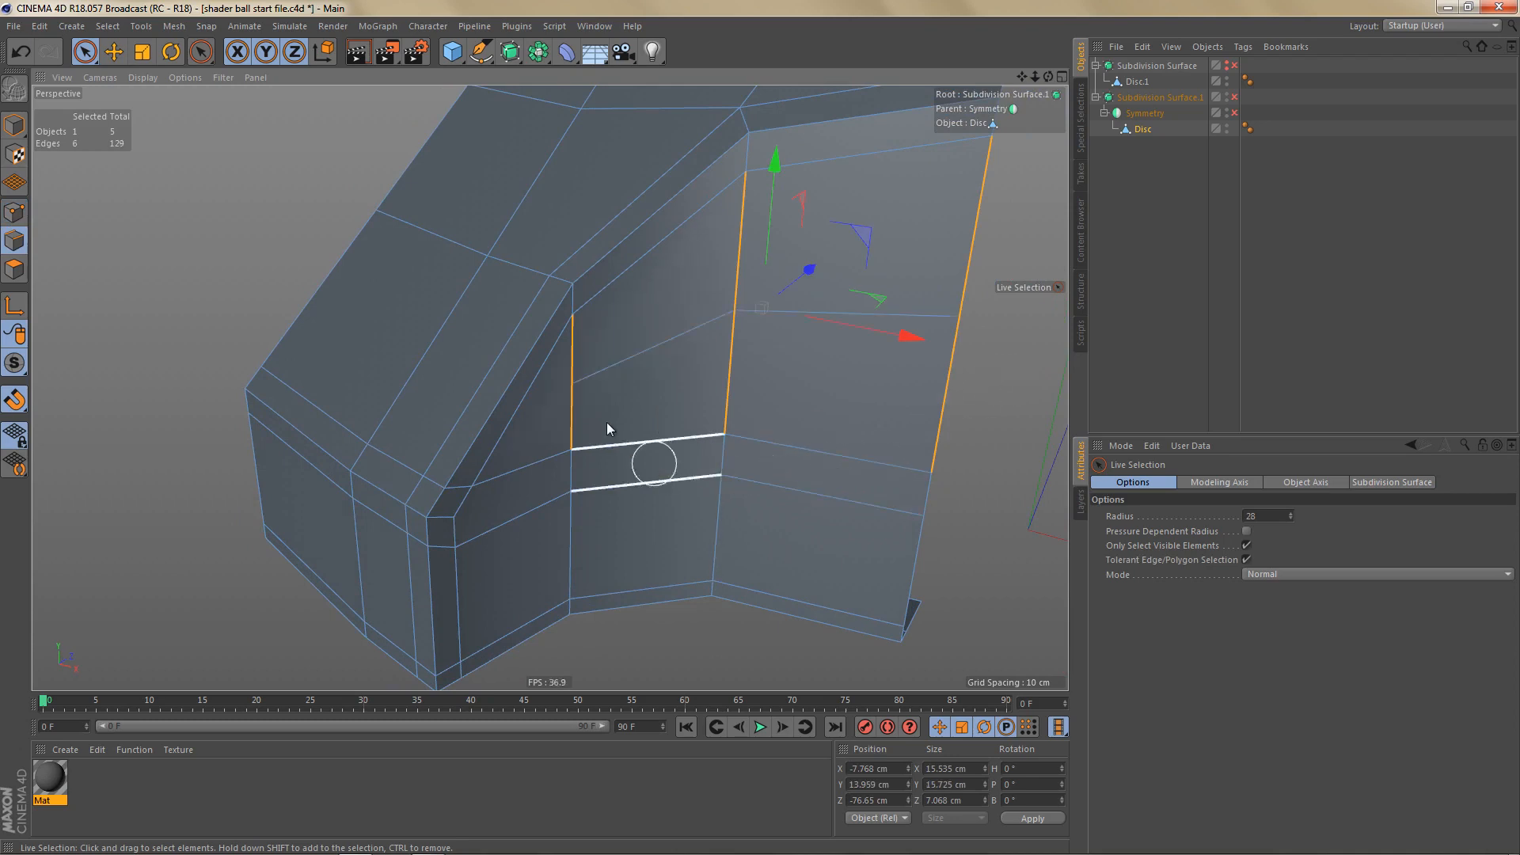
Step: Select the new row's end point nearest the foot and slide it inward along its wall edge by 23.3%
scroll(614, 407, "up", 3)
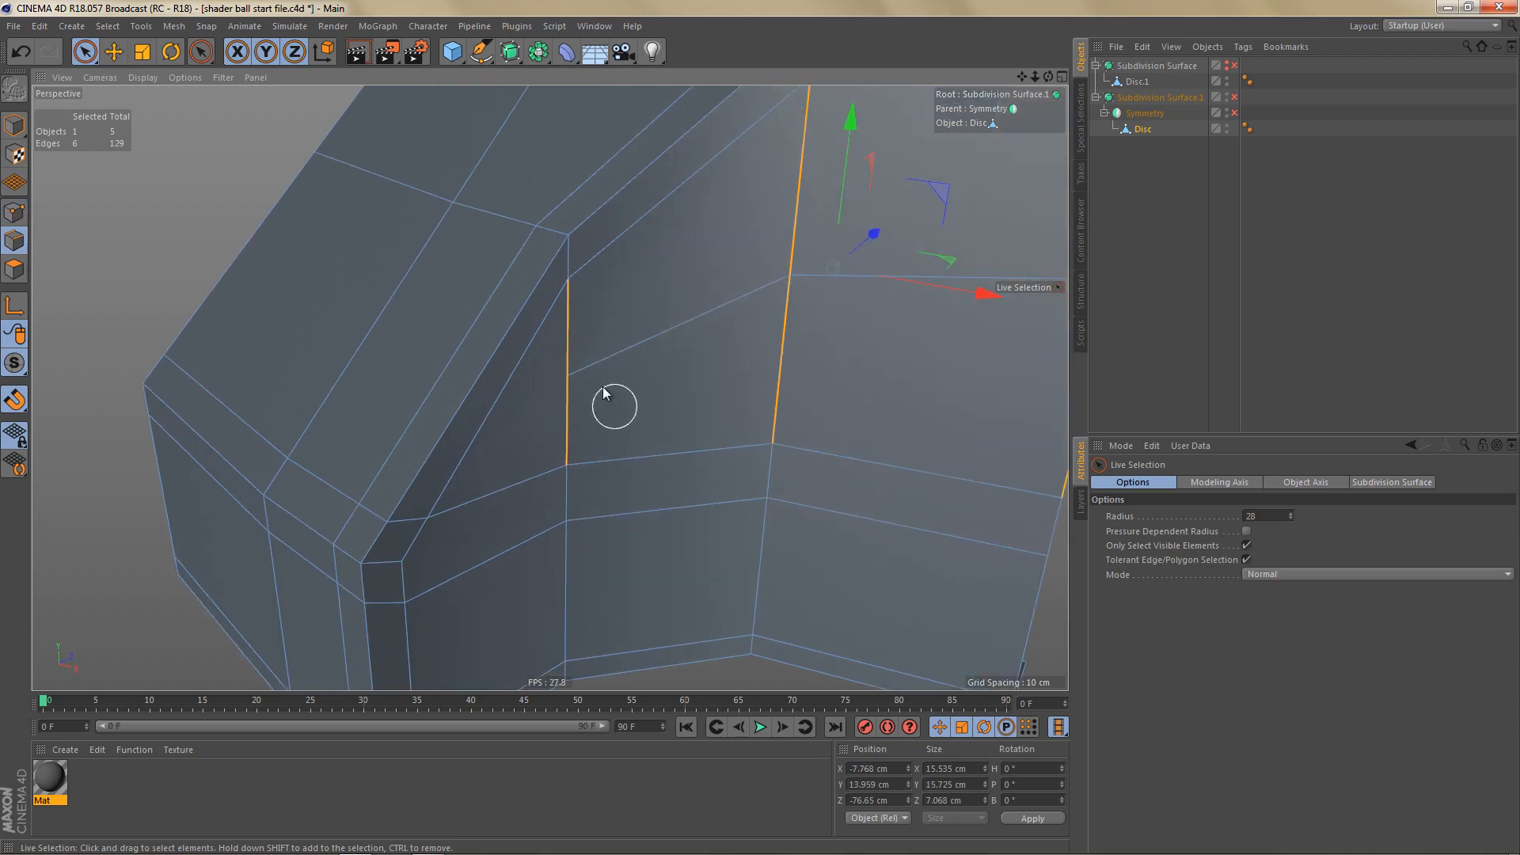
left_click(545, 368)
left_click(625, 354, "ctrl")
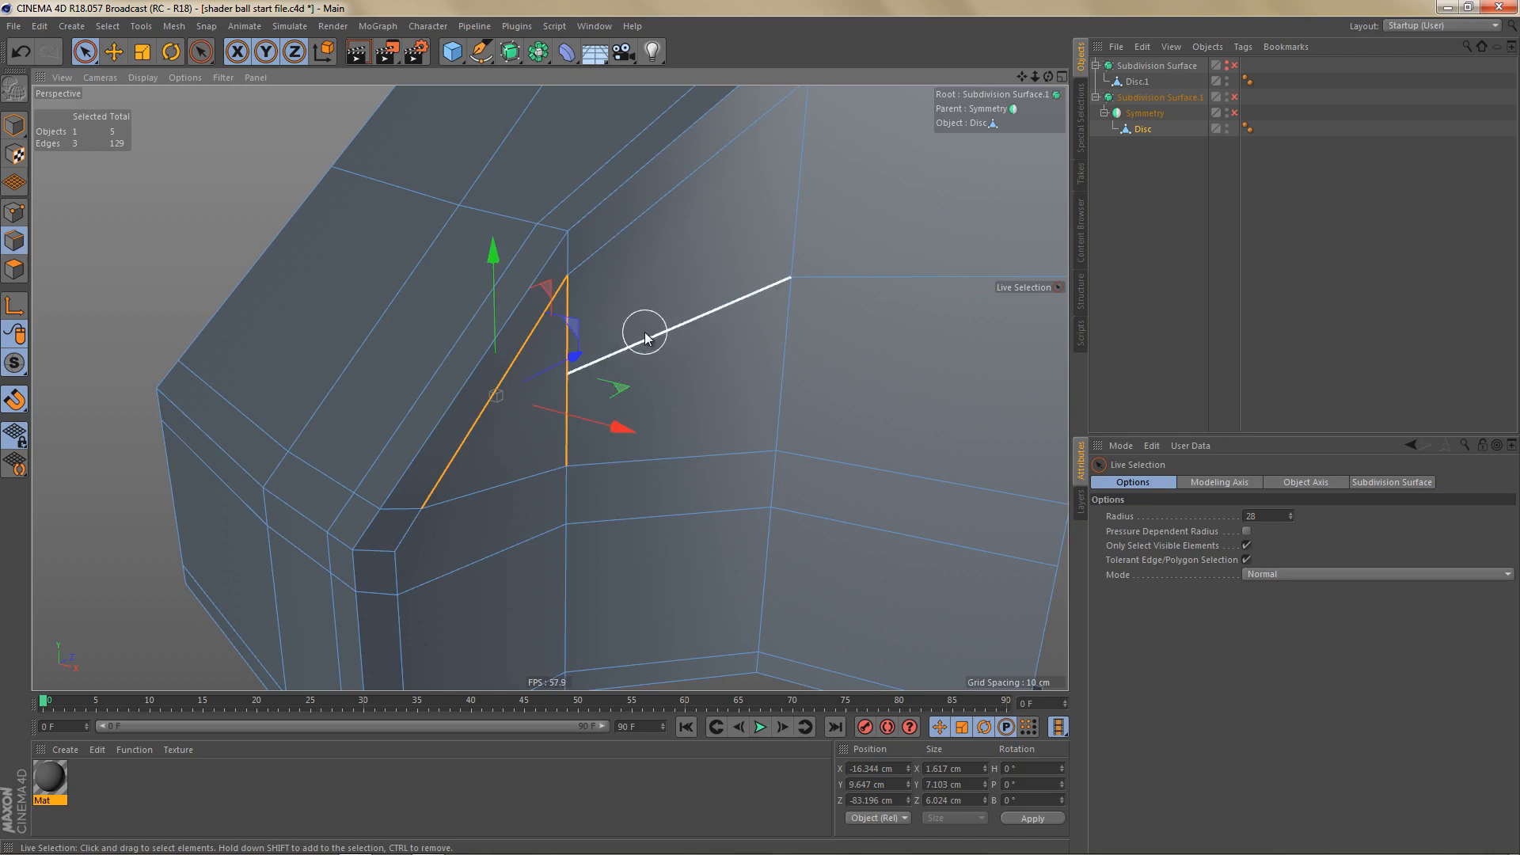
key("Return")
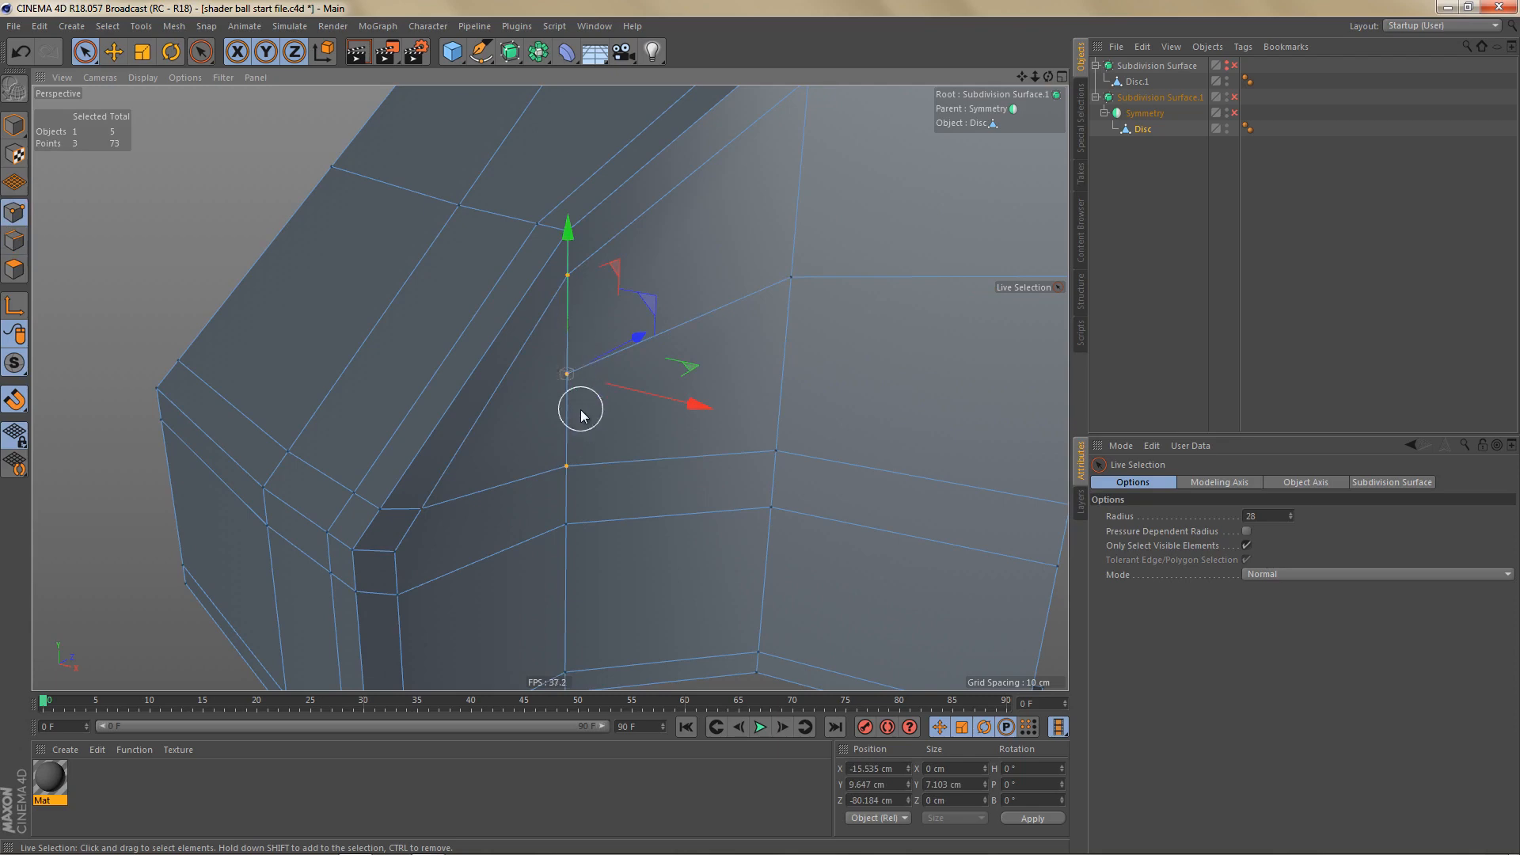
left_click(577, 380)
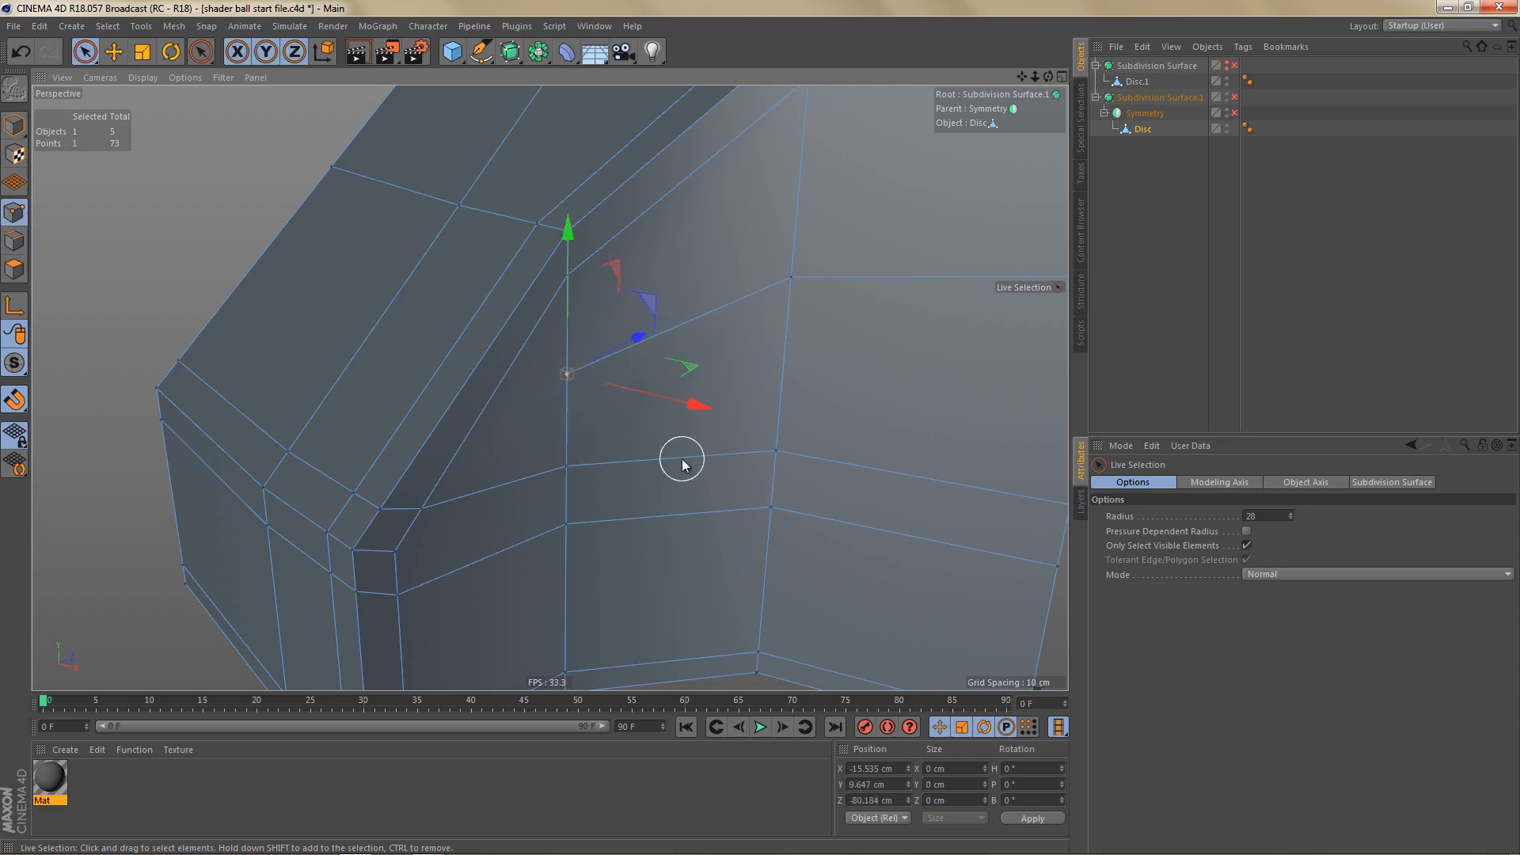
right_click(682, 464)
left_click(720, 752)
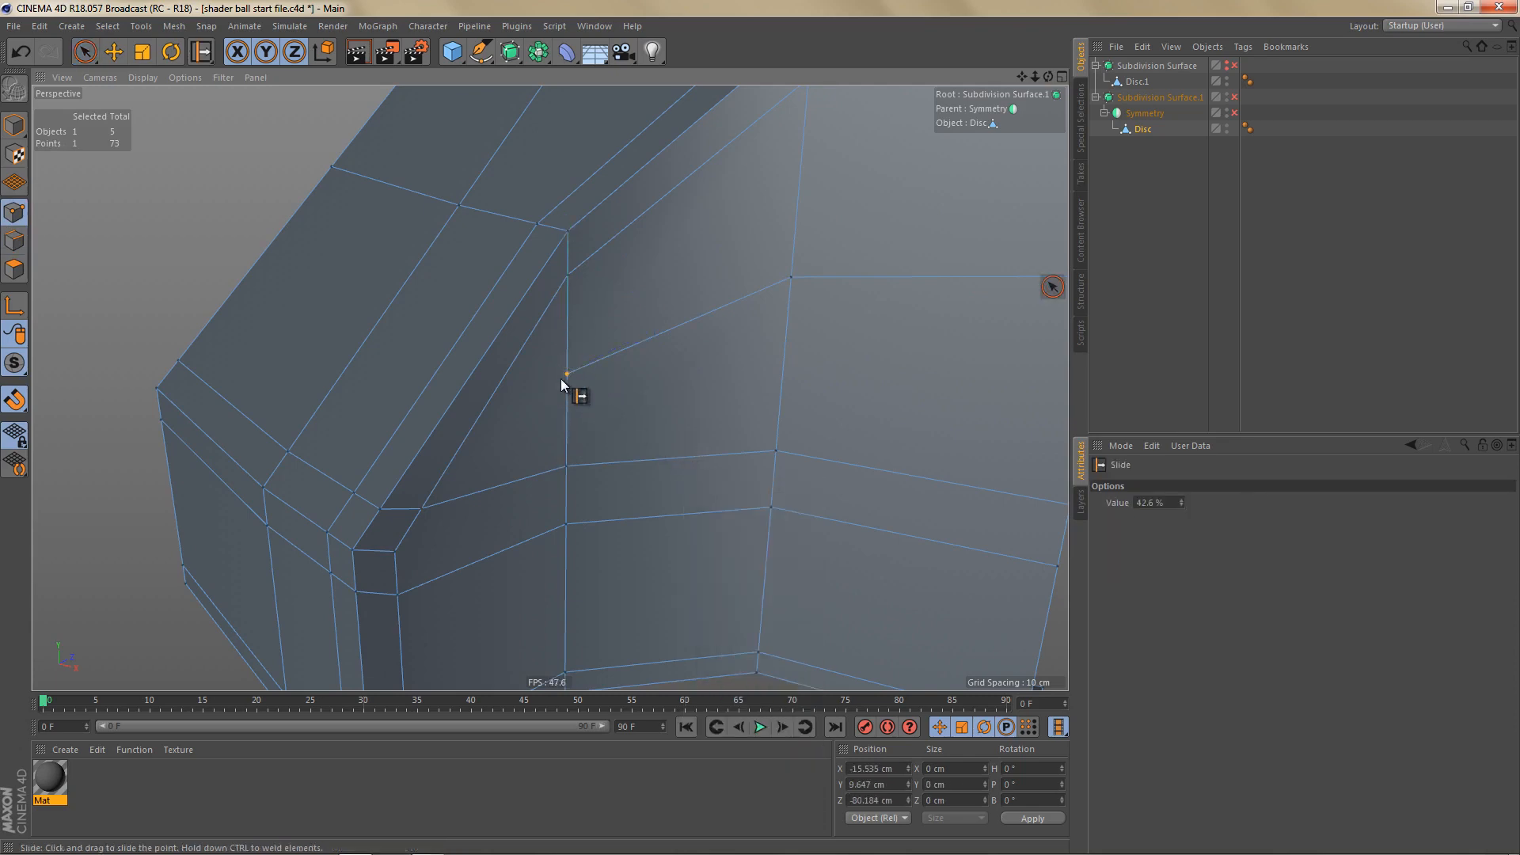
left_click_drag(606, 358, 619, 350)
Step: Examine the corner topology around the moved point, then preview and render the smoothed inner wall from below
left_click_drag(531, 421, 741, 346, "alt")
scroll(648, 420, "up", 5)
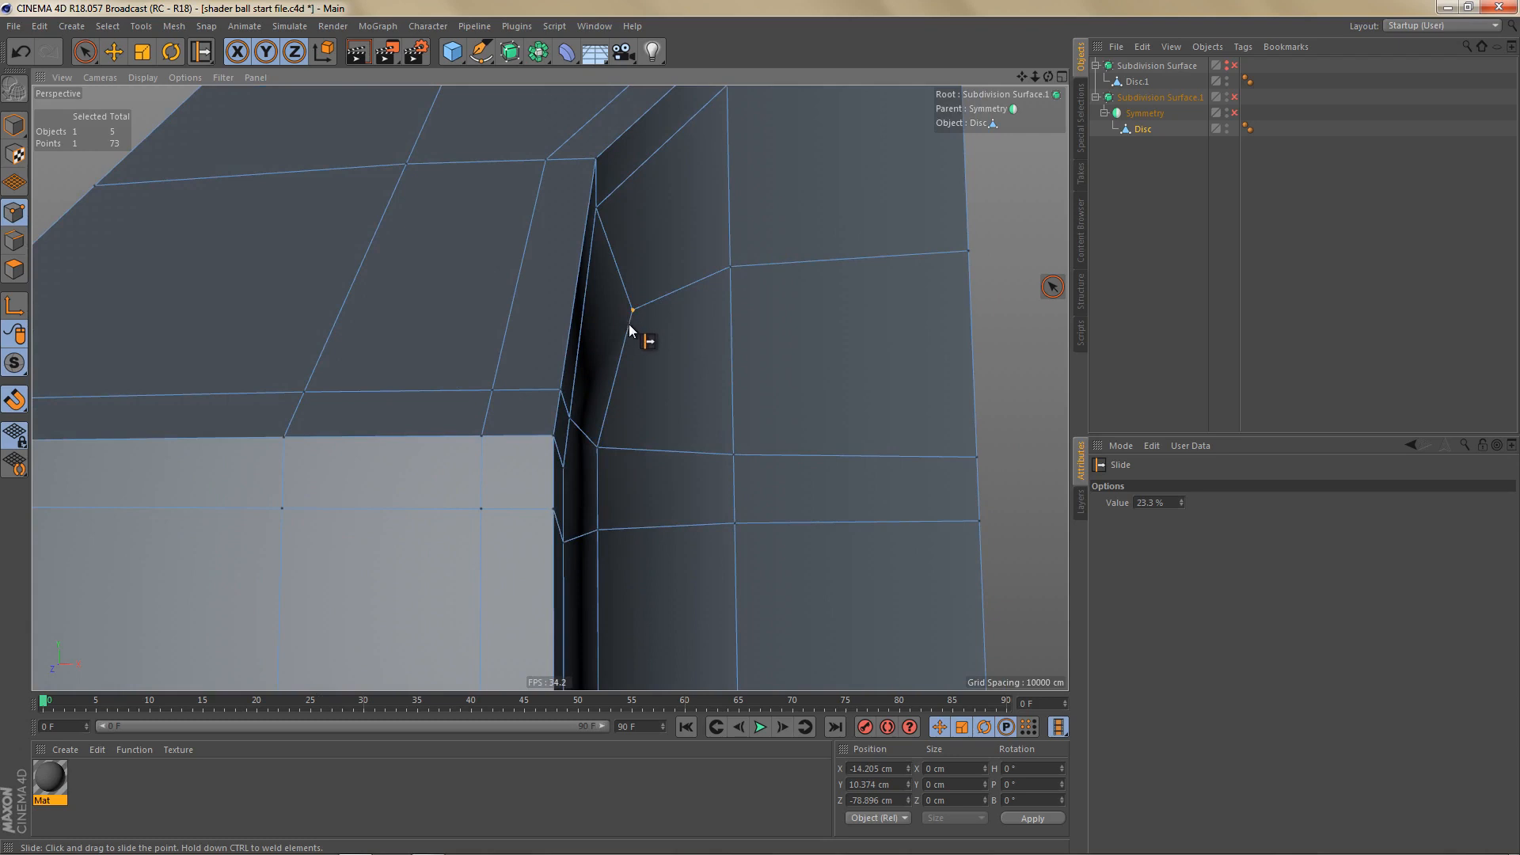
mouse_move(629, 364)
left_mouse_down("alt")
mouse_move(568, 382)
mouse_move(651, 329)
mouse_move(662, 361)
mouse_move(619, 346)
left_mouse_up("alt")
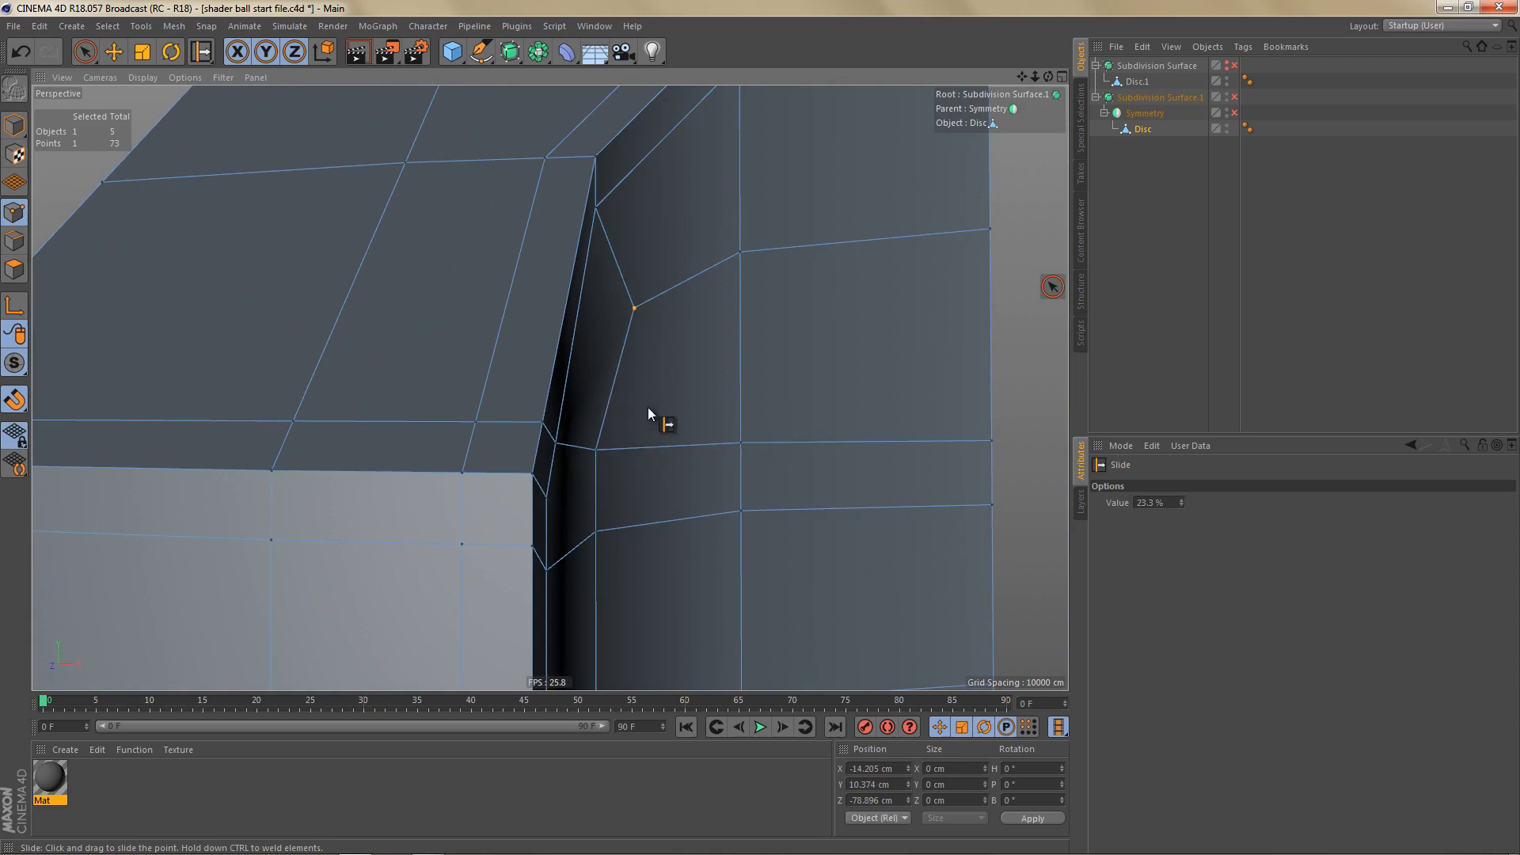
left_click_drag(647, 407, 600, 415, "alt")
right_click_drag(594, 414, 610, 453, "alt")
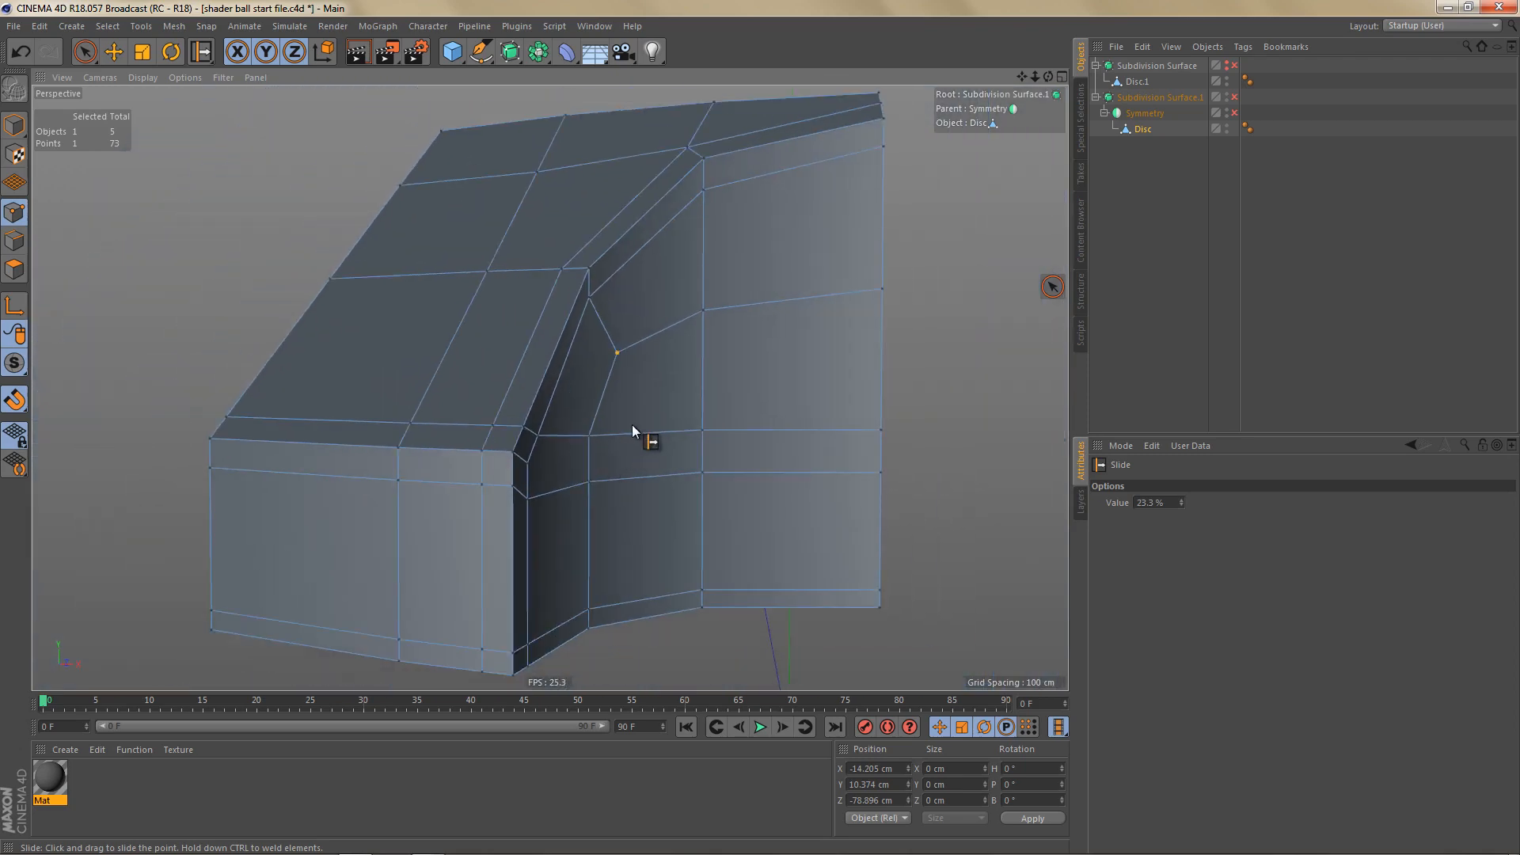
key("q")
left_click_drag(595, 372, 552, 267, "alt")
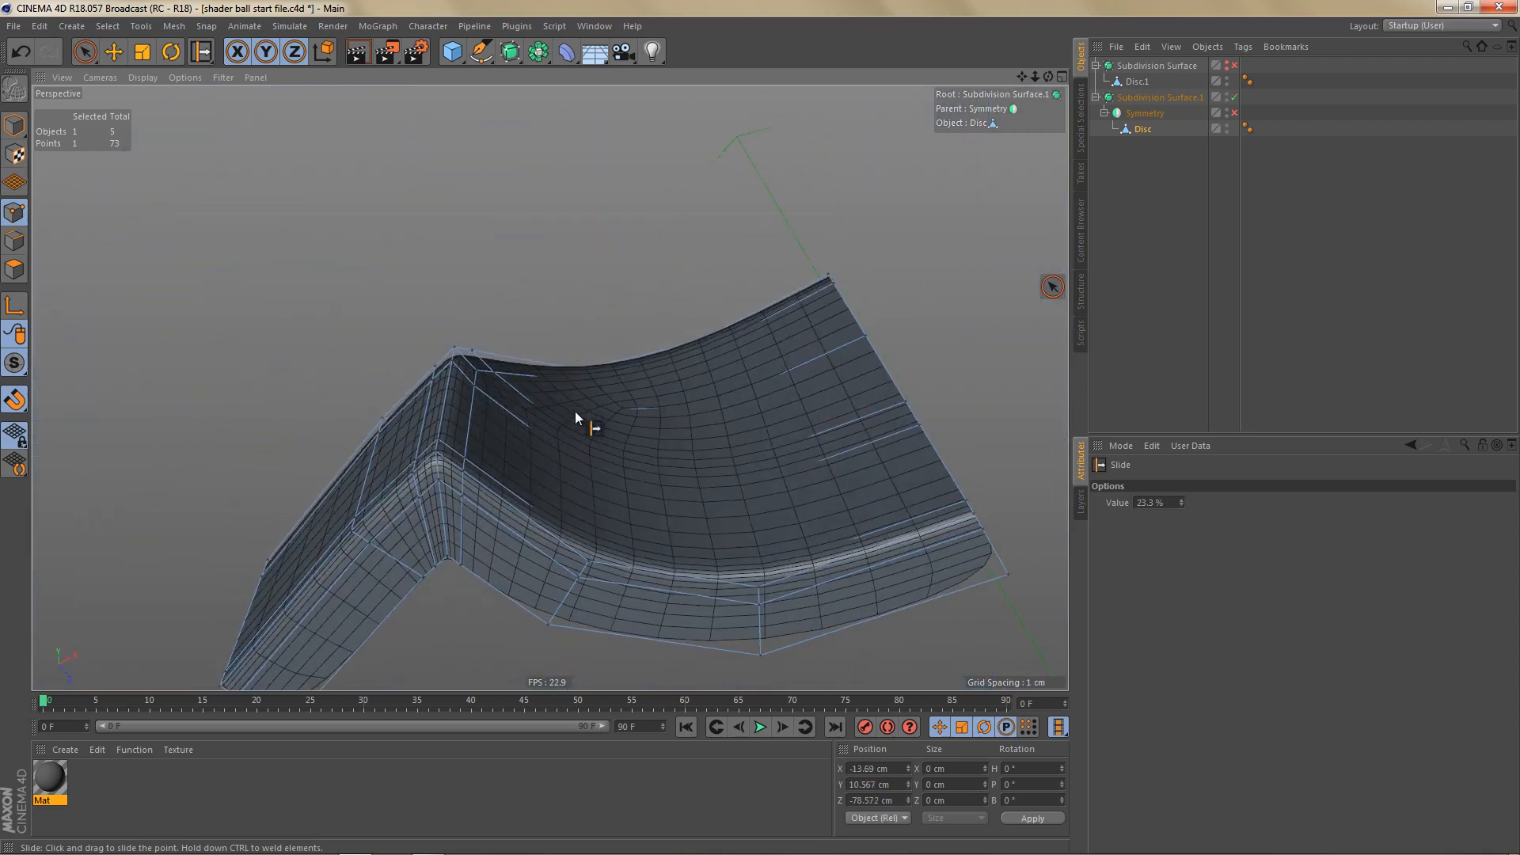
key("ctrl+r")
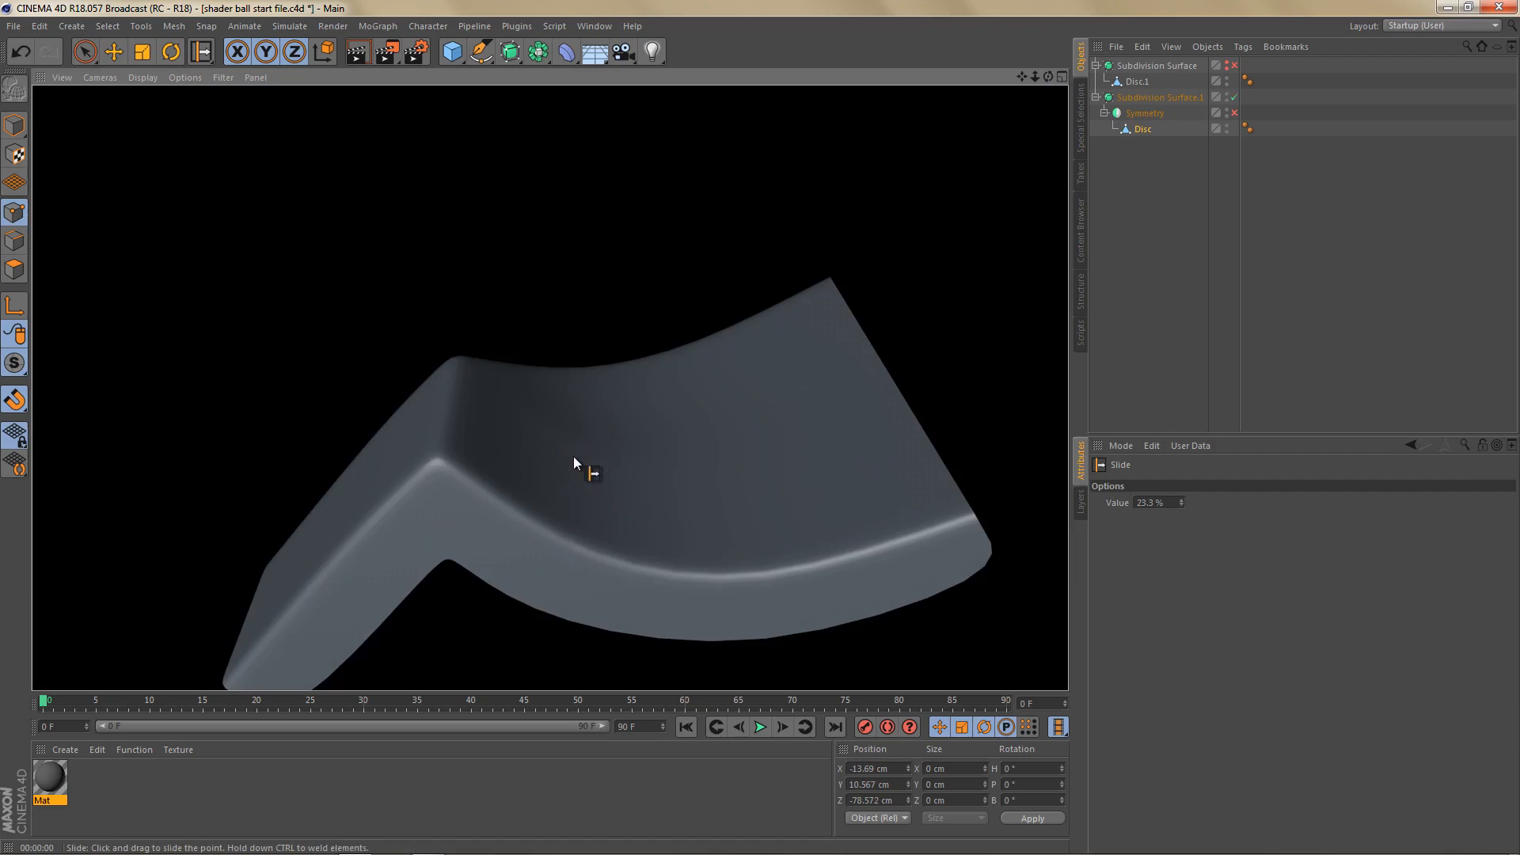
key("q")
left_click_drag(659, 392, 658, 509, "alt")
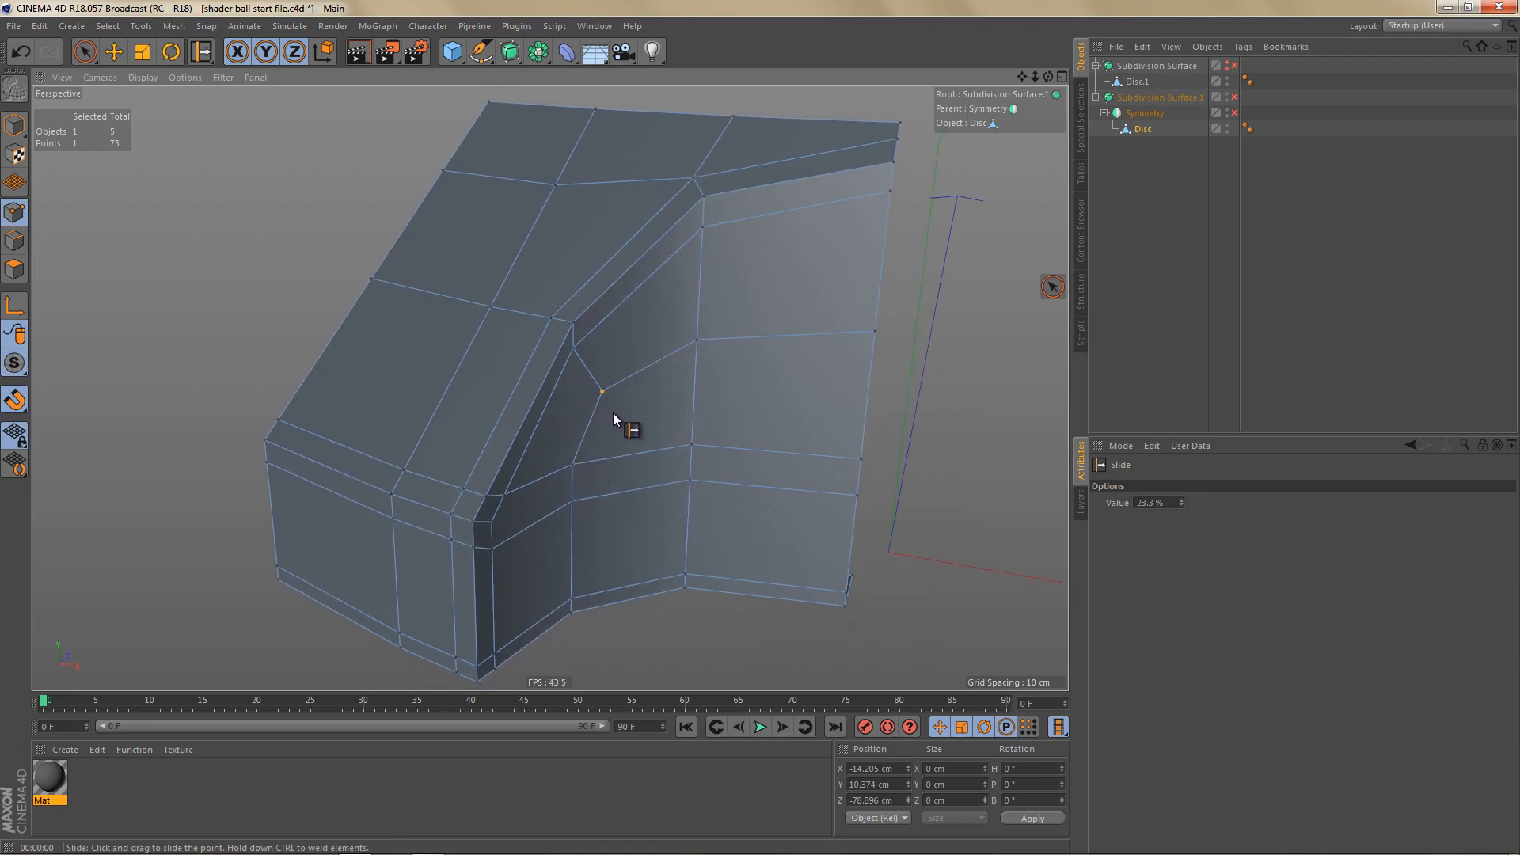
Step: Undo the point slide, the corner connections and the added rows of wall edges, back to a single horizontal row
key("ctrl+z")
key("ctrl+z")
key("ctrl+z")
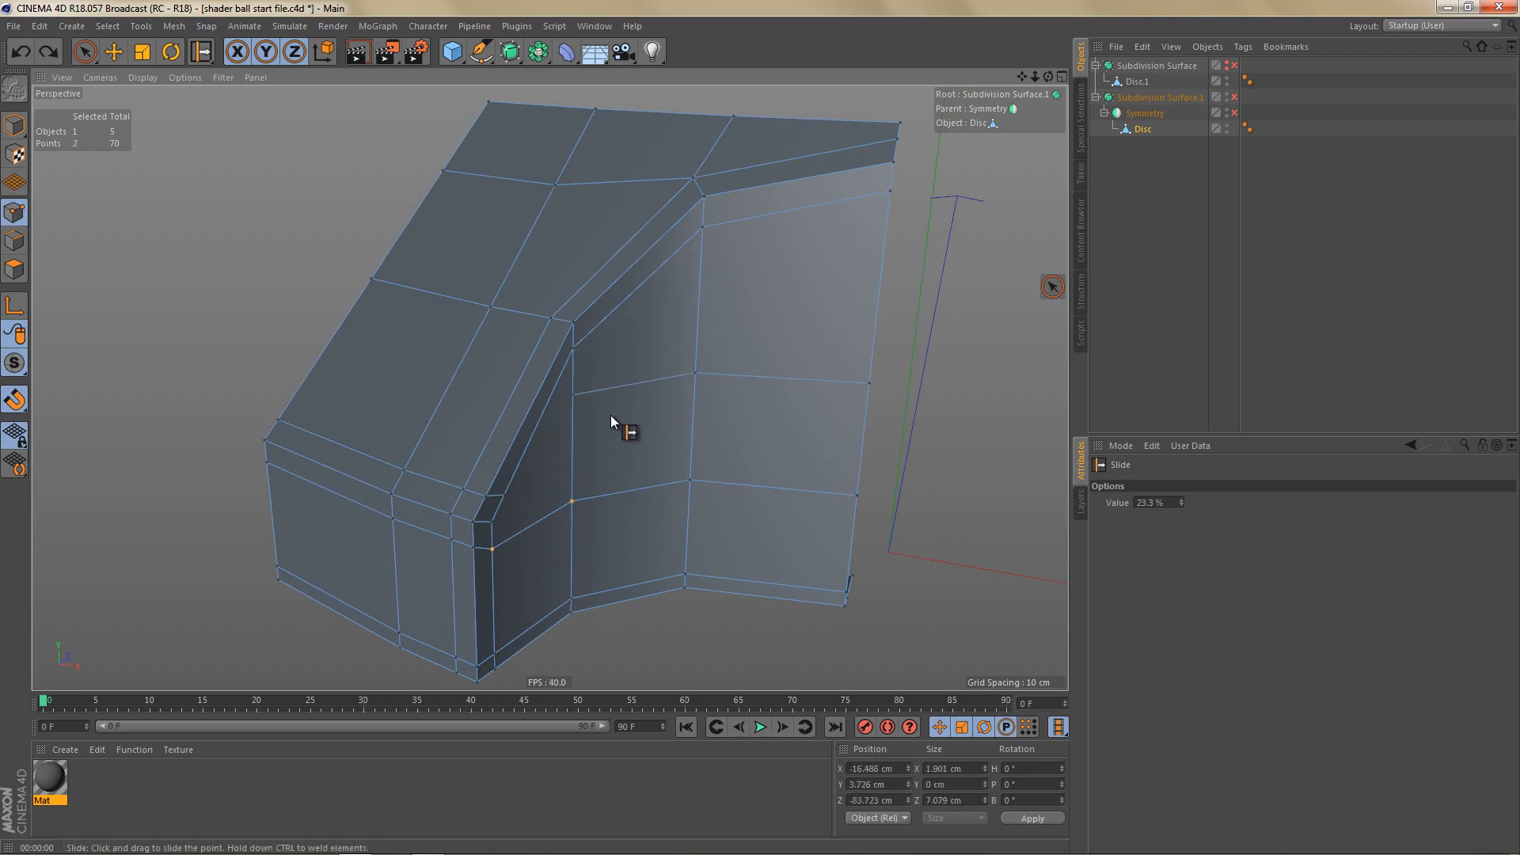
key("ctrl+z")
key("ctrl+z")
Step: Connect the horizontal edges on the inner wall face beside the foot corner and select the two resulting vertical edges
left_click_drag(818, 435, 584, 441, "alt")
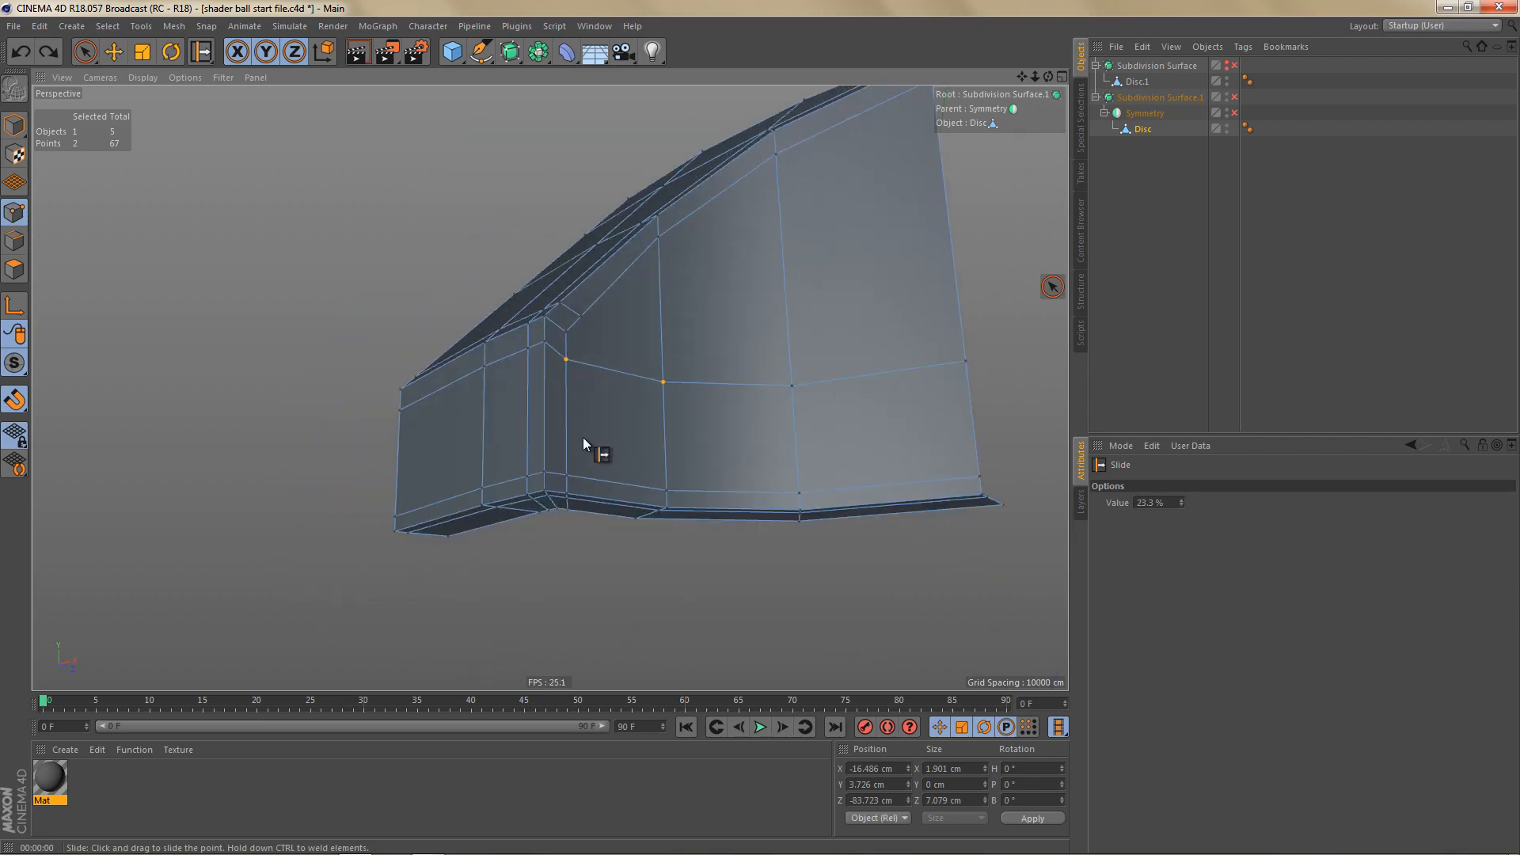
right_click_drag(583, 437, 643, 417, "alt")
left_click_drag(643, 417, 612, 407, "alt")
key("Return")
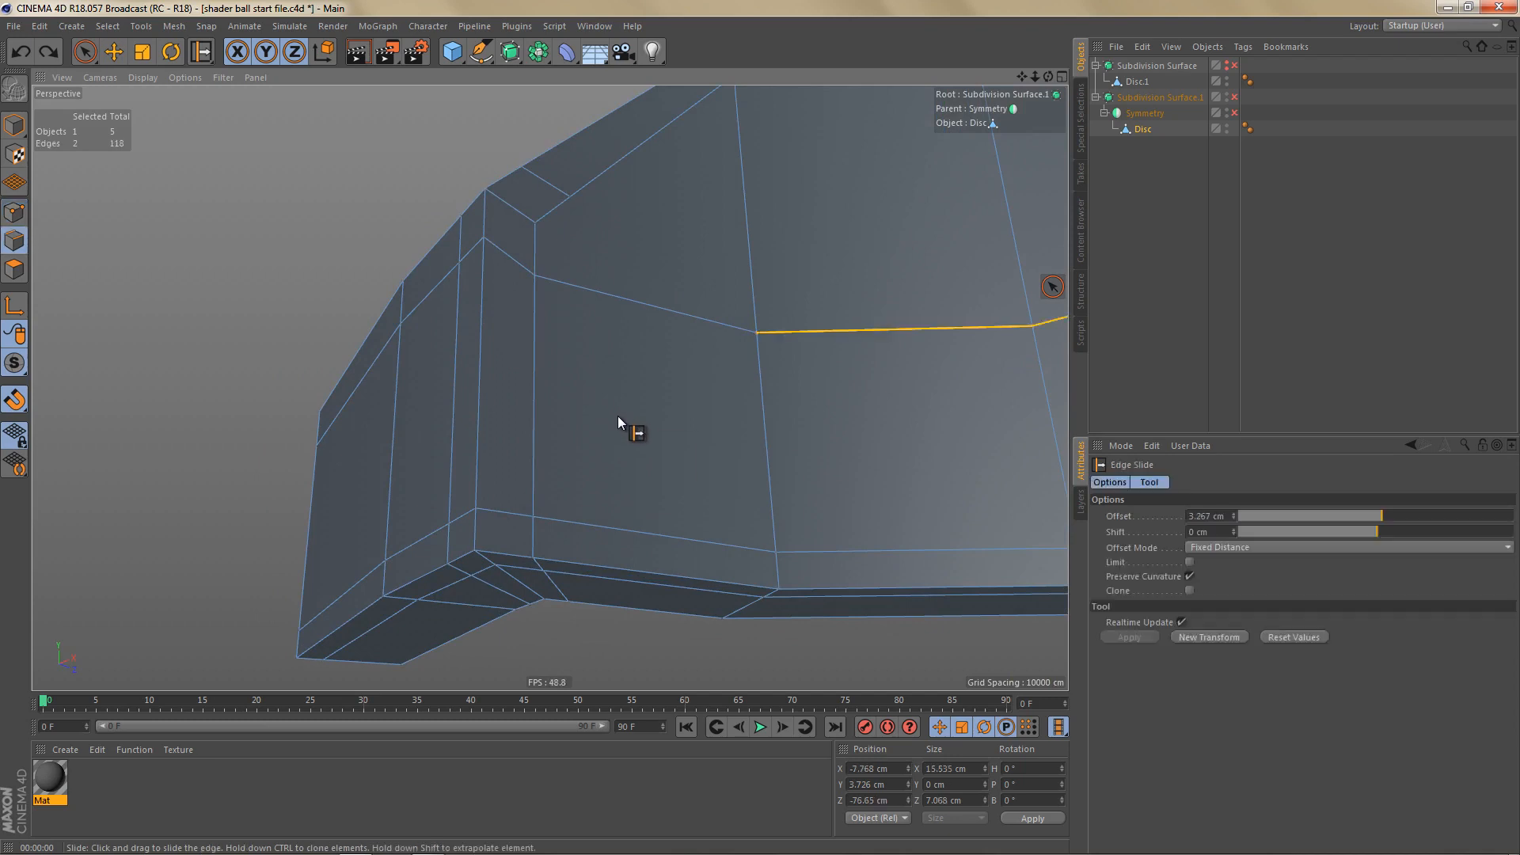
key("space")
left_click(634, 317)
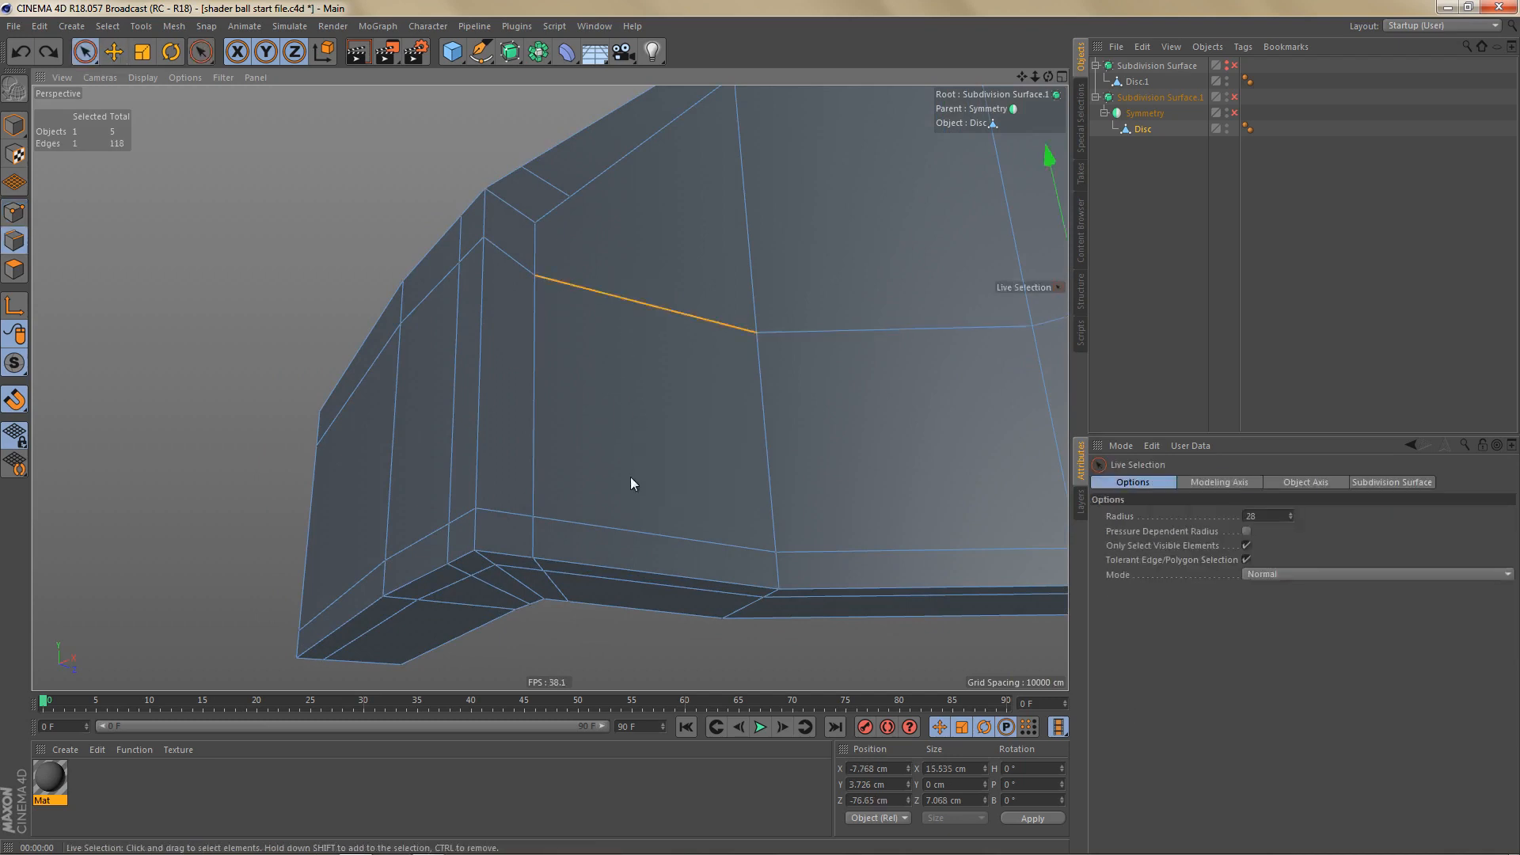
left_click_drag(630, 531, 634, 553, "shift")
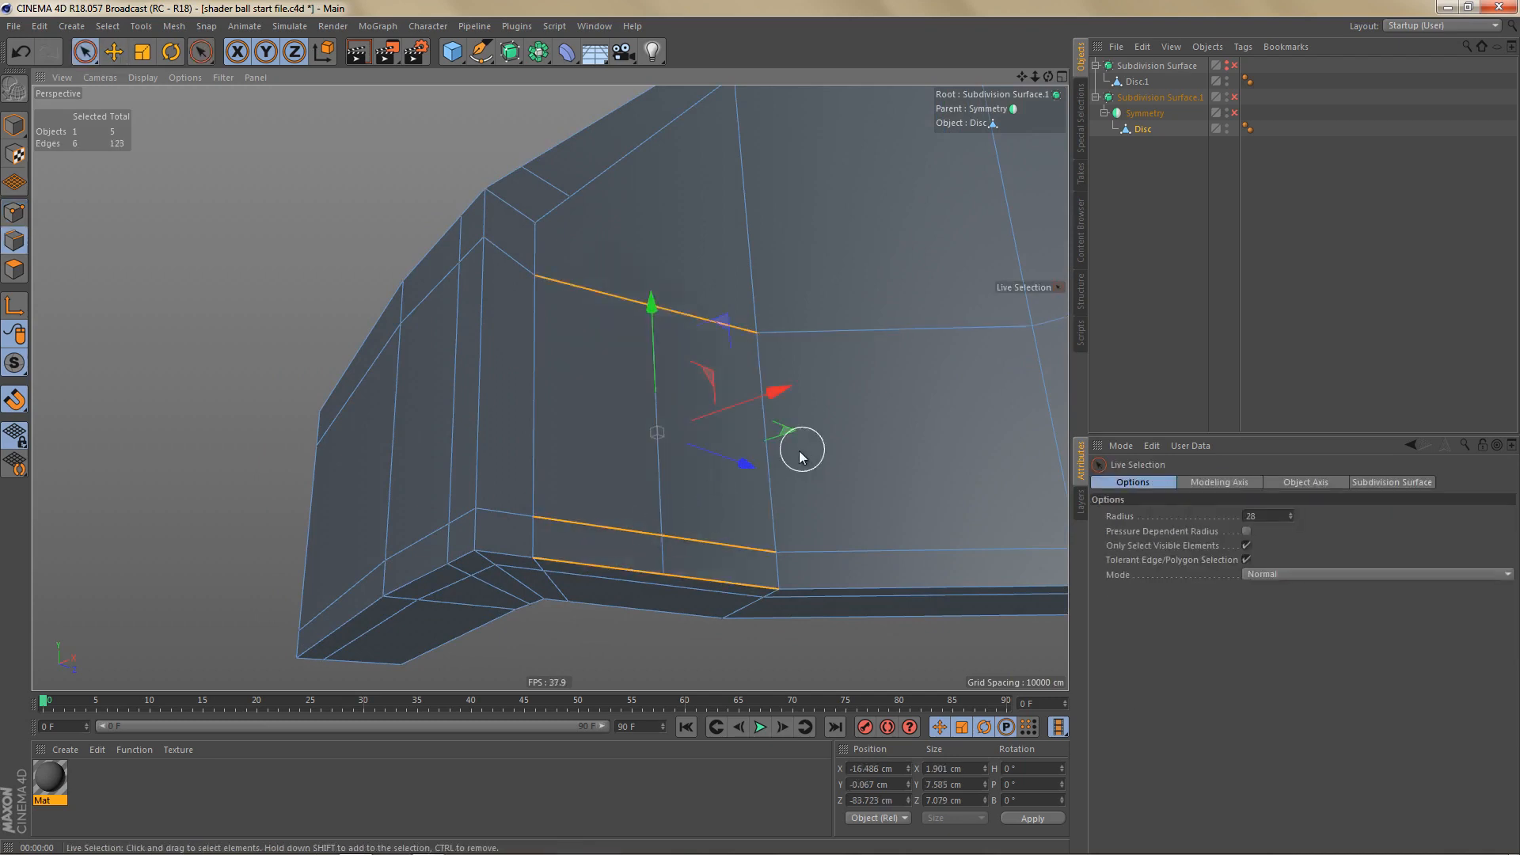
left_click_drag(726, 485, 738, 489, "alt")
key("e")
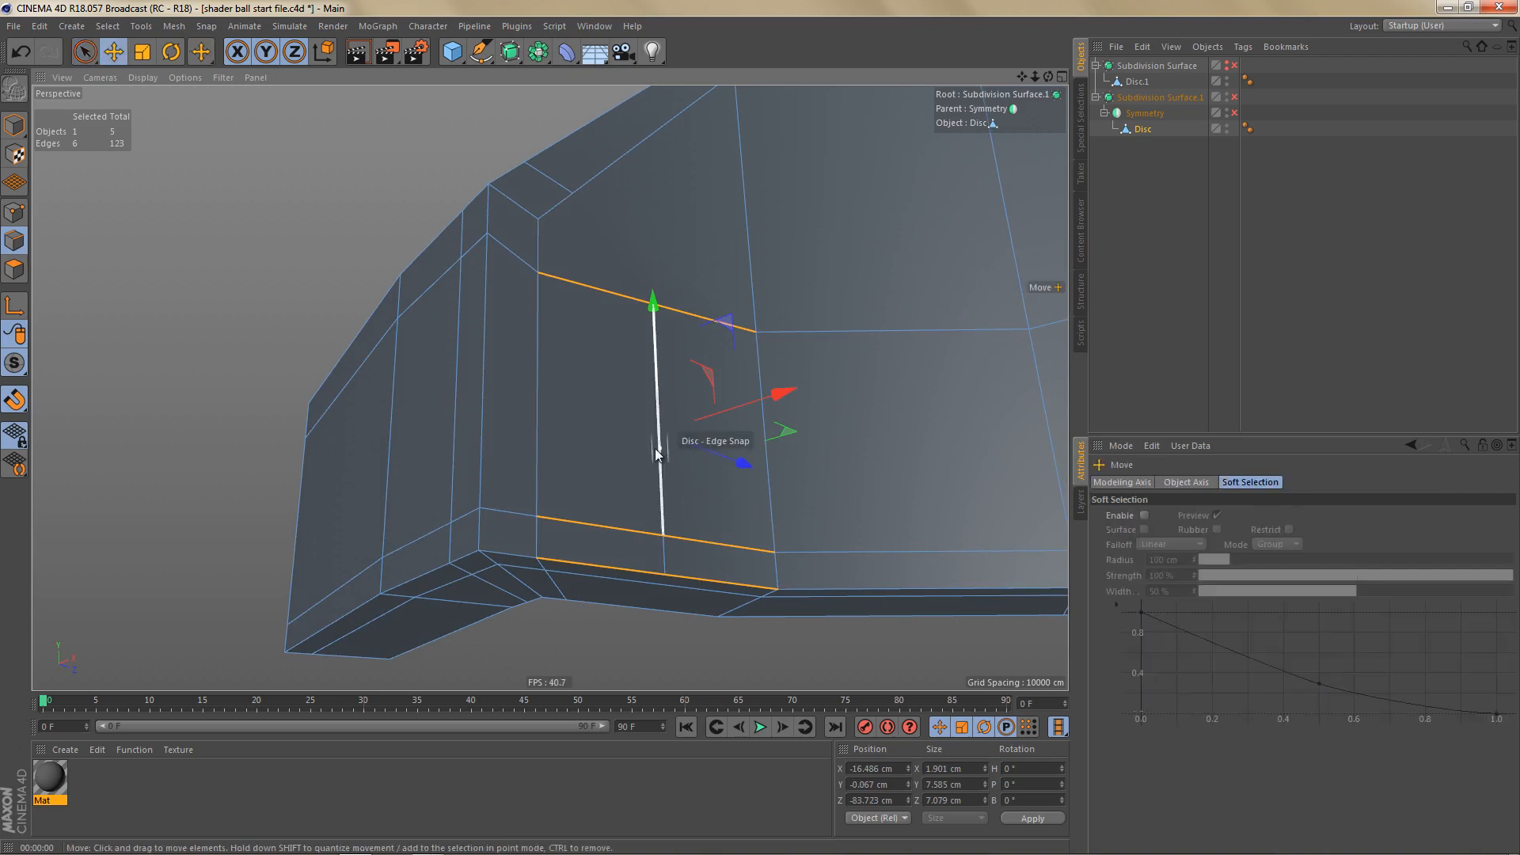
left_click(661, 487)
left_click(662, 487, "shift")
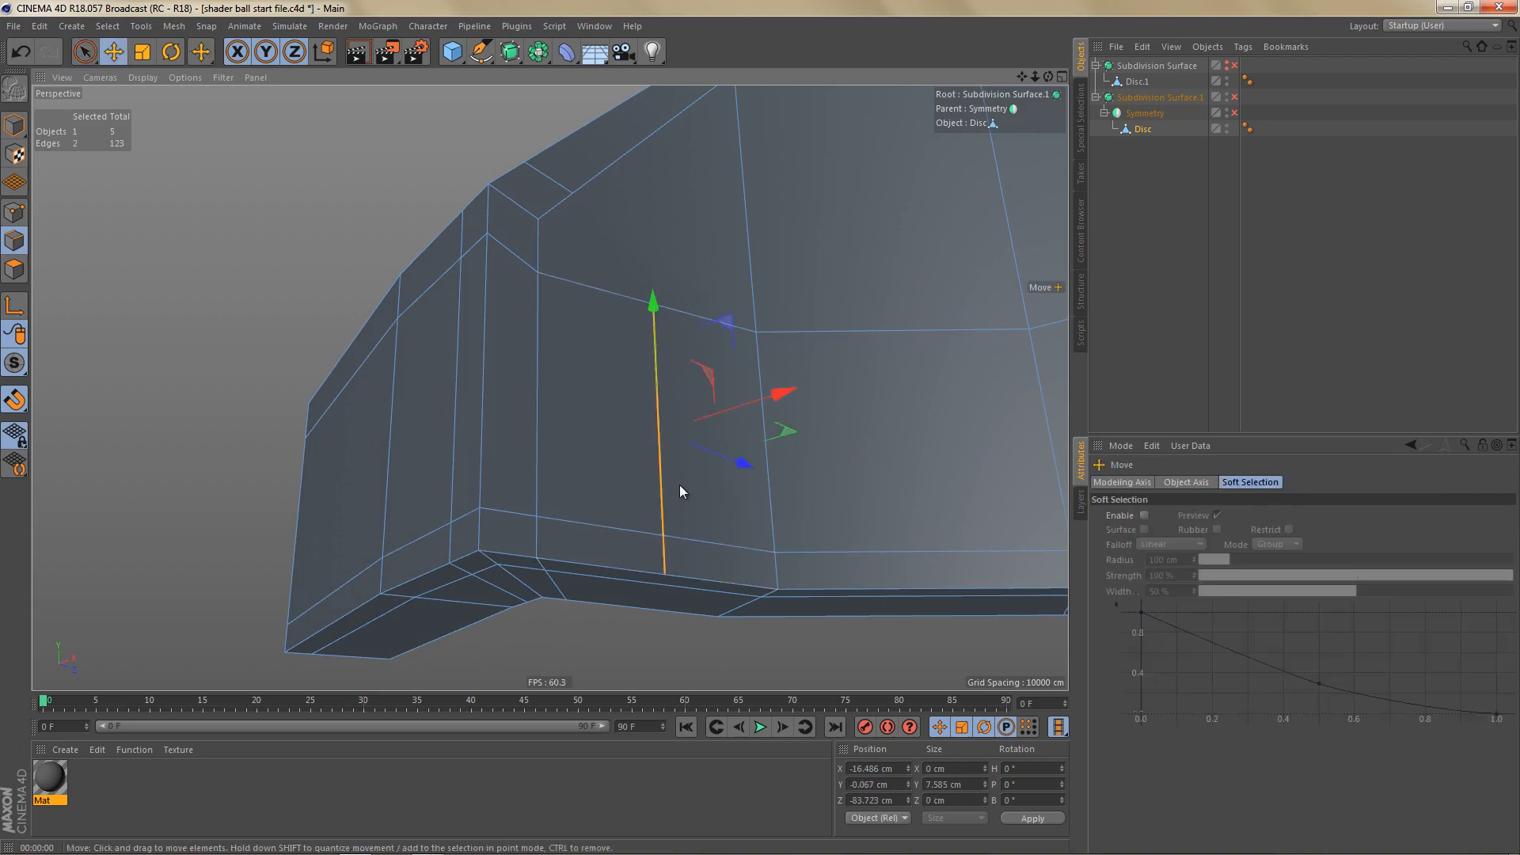
Step: Slide the two new vertical edges about 2.511 cm toward the foot corner
key("m")
key("o")
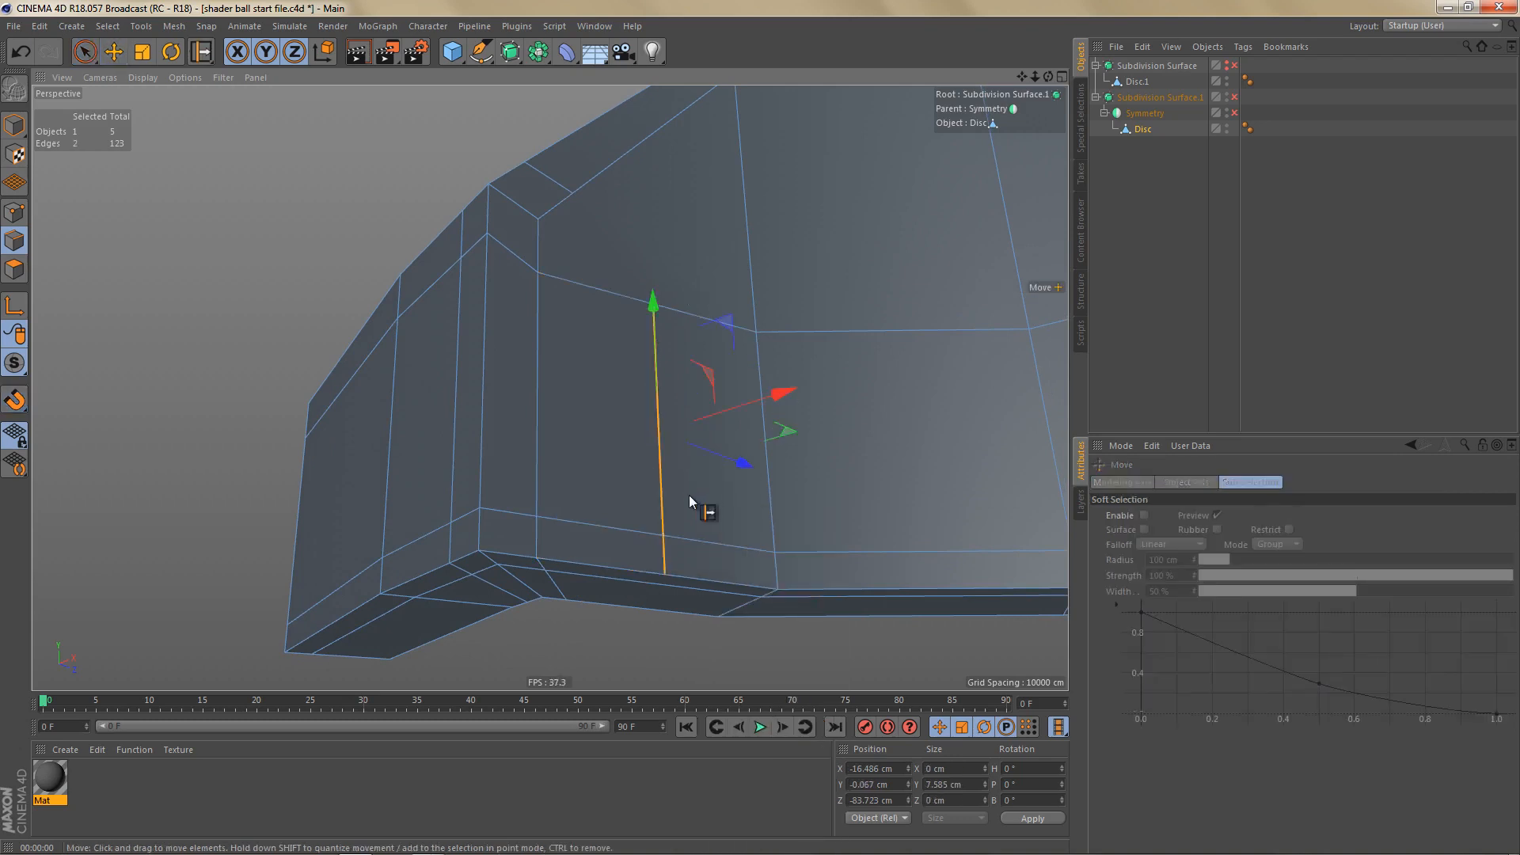
left_click_drag(667, 496, 578, 492)
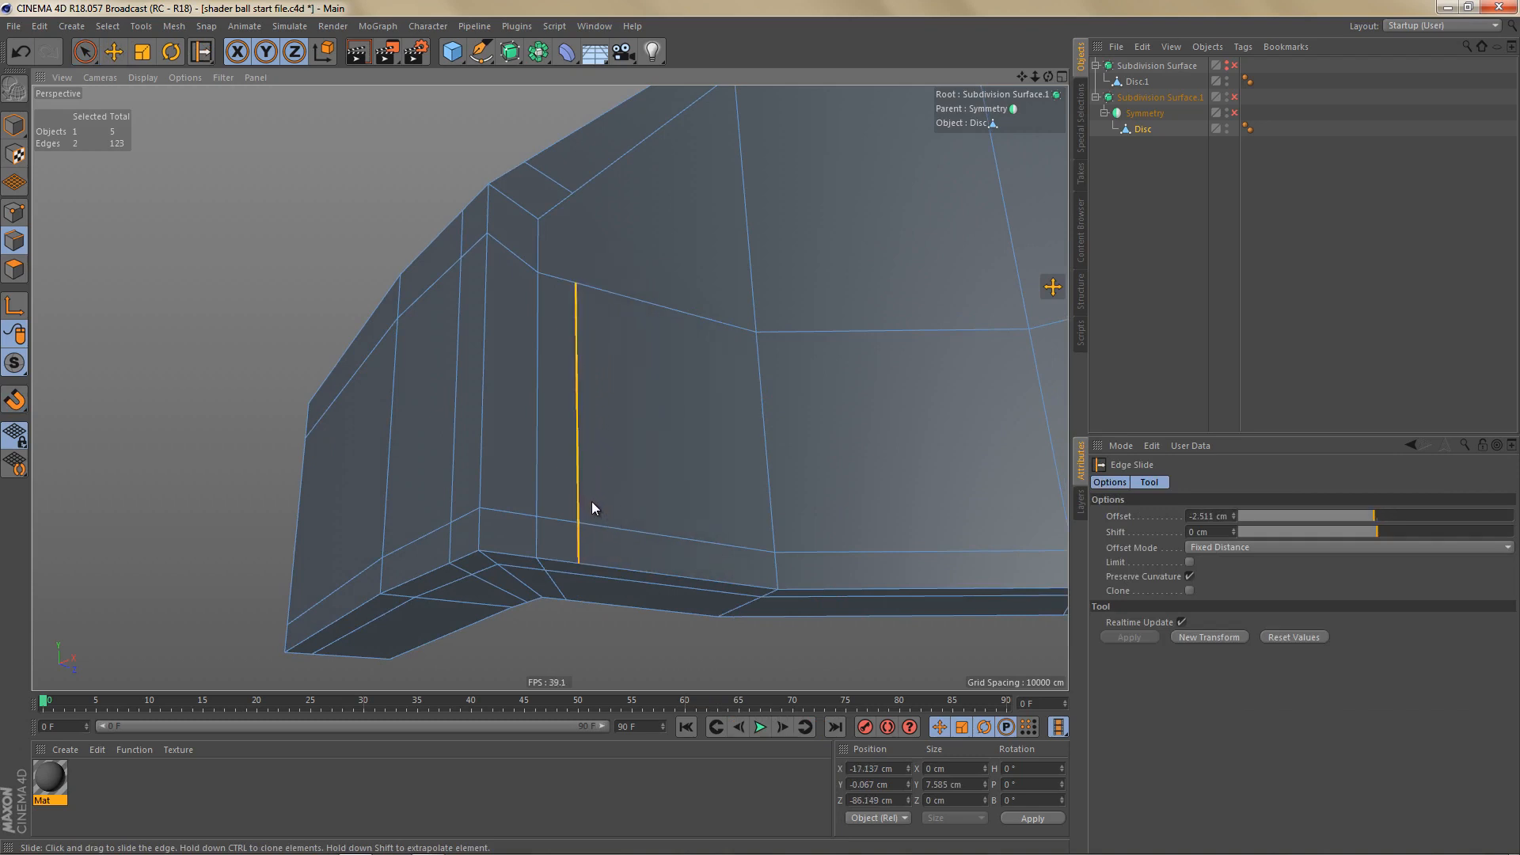
Step: Connect the upper end point of the moved vertical edge with the bevel corner point directly above it
key("Return")
key("Return")
key("space")
left_click_drag(574, 202, 594, 306)
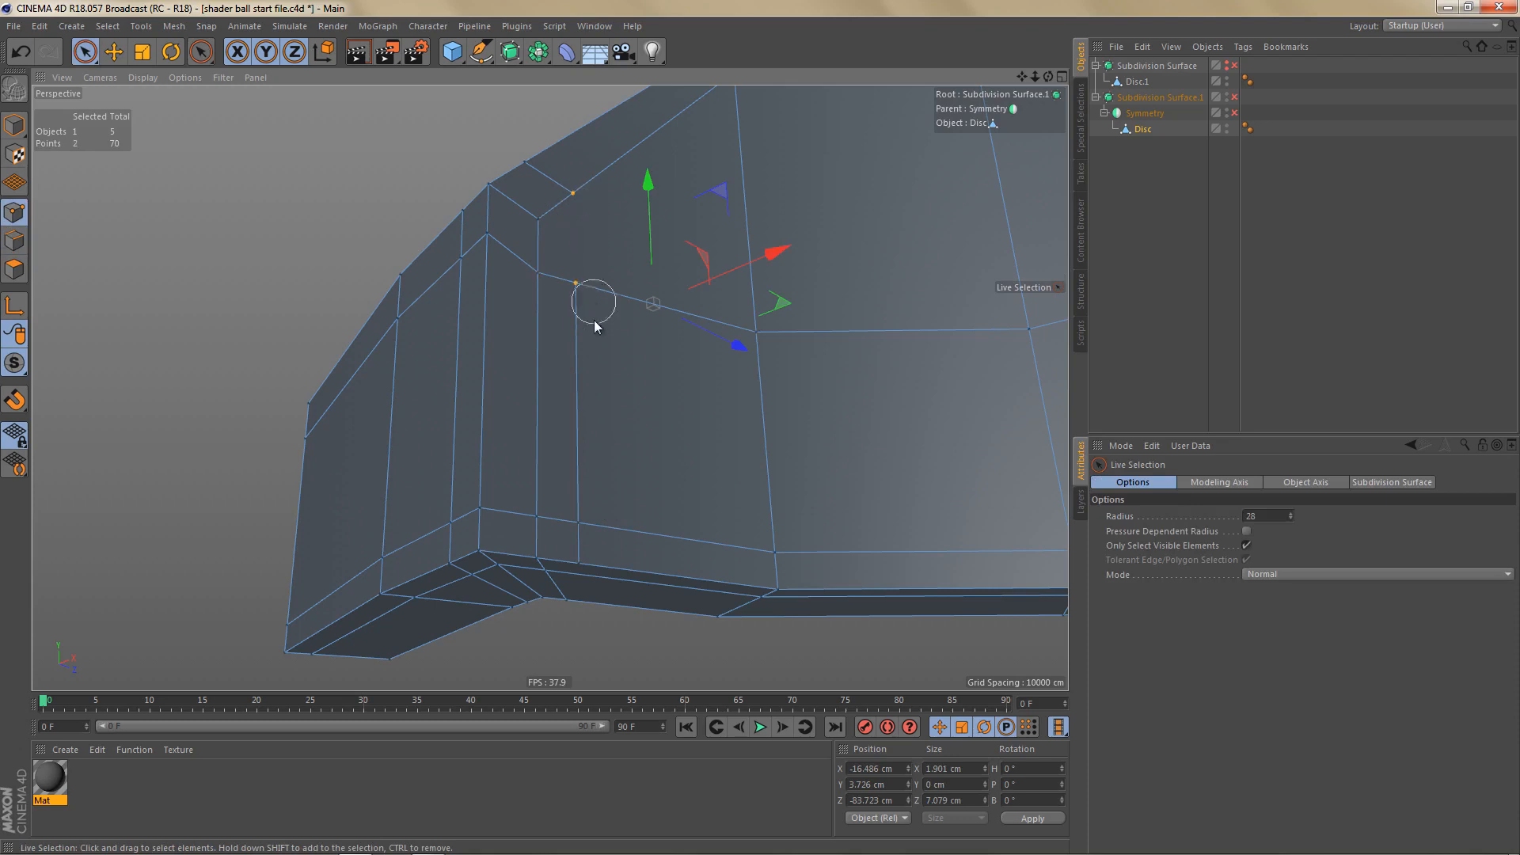
key("m")
key("m")
Step: Cut a line across the underside from the new vertical edge's lower end to the opposite border edge
left_click_drag(619, 469, 661, 477, "alt")
key("k")
key("k")
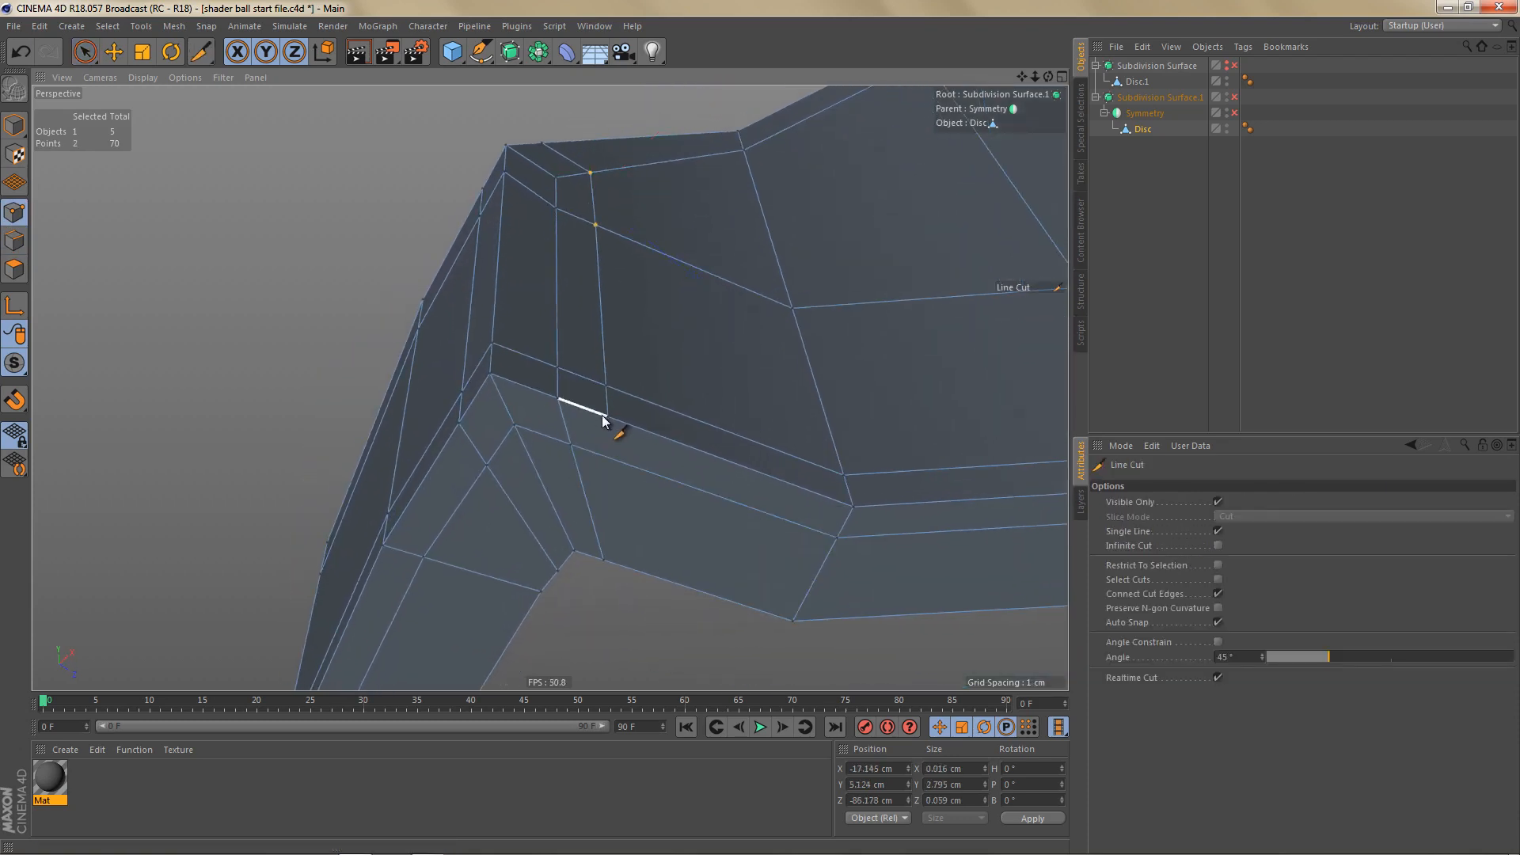
left_click(607, 418)
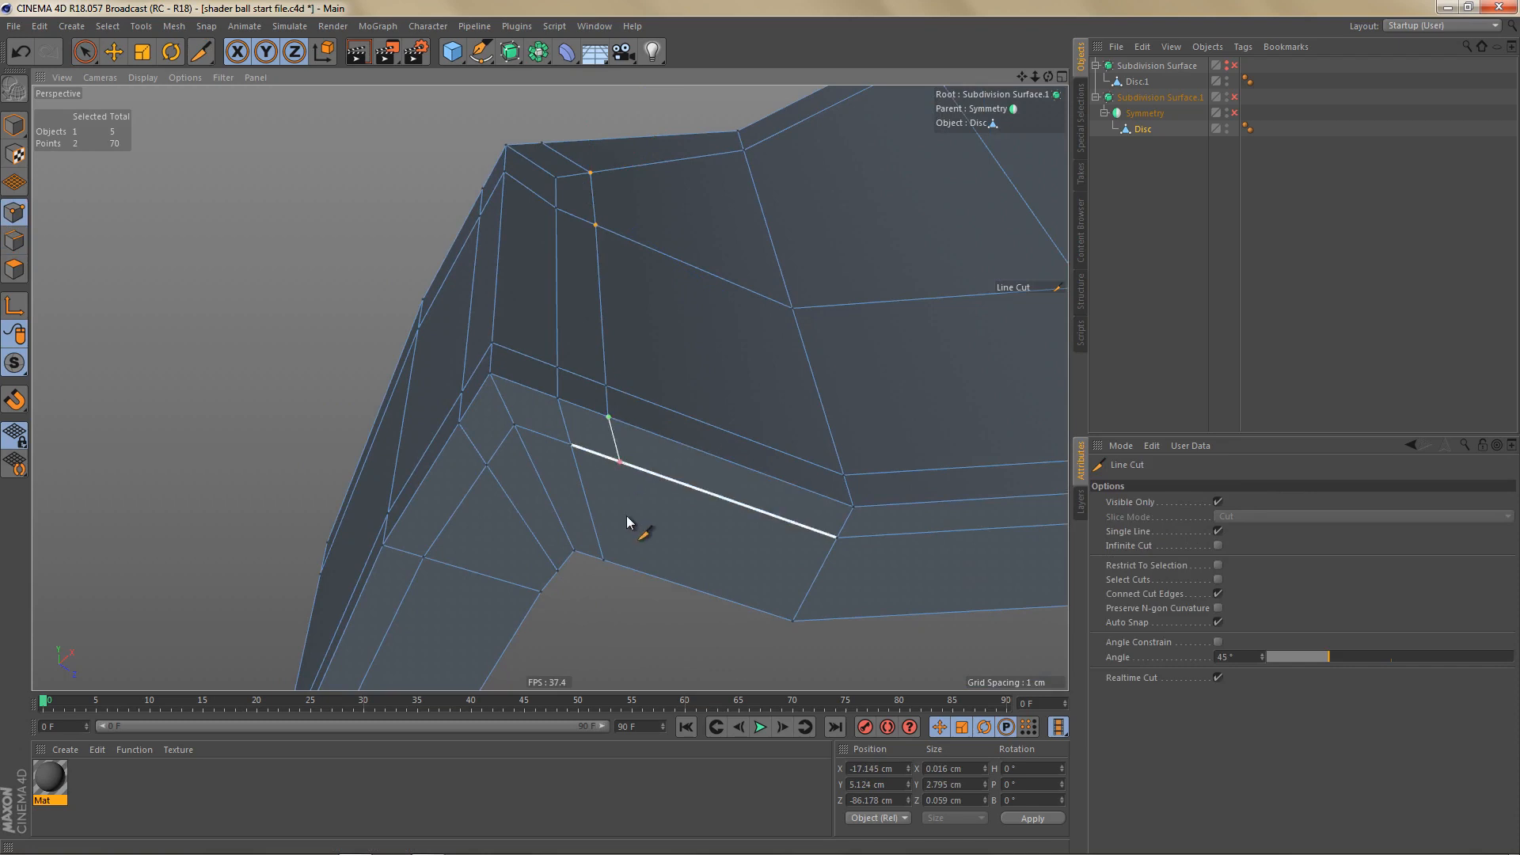
left_click(626, 588)
key("e")
Step: Preview the smoothed base and render it from the front and from below to examine the corner shading
scroll(625, 587, "down", 5)
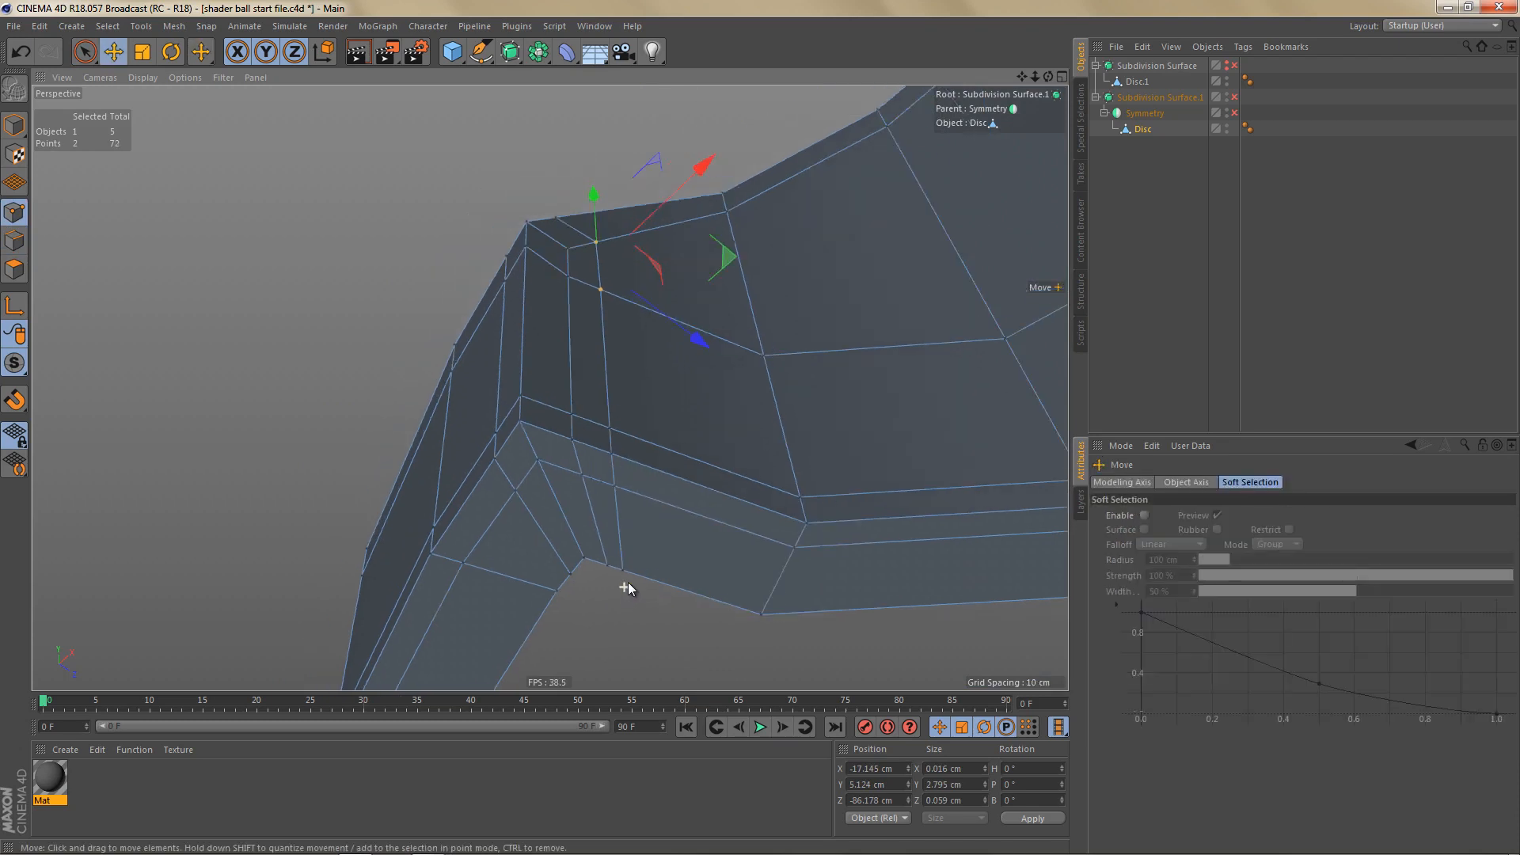
left_click_drag(731, 398, 671, 558, "alt")
scroll(735, 489, "down", 4)
key("q")
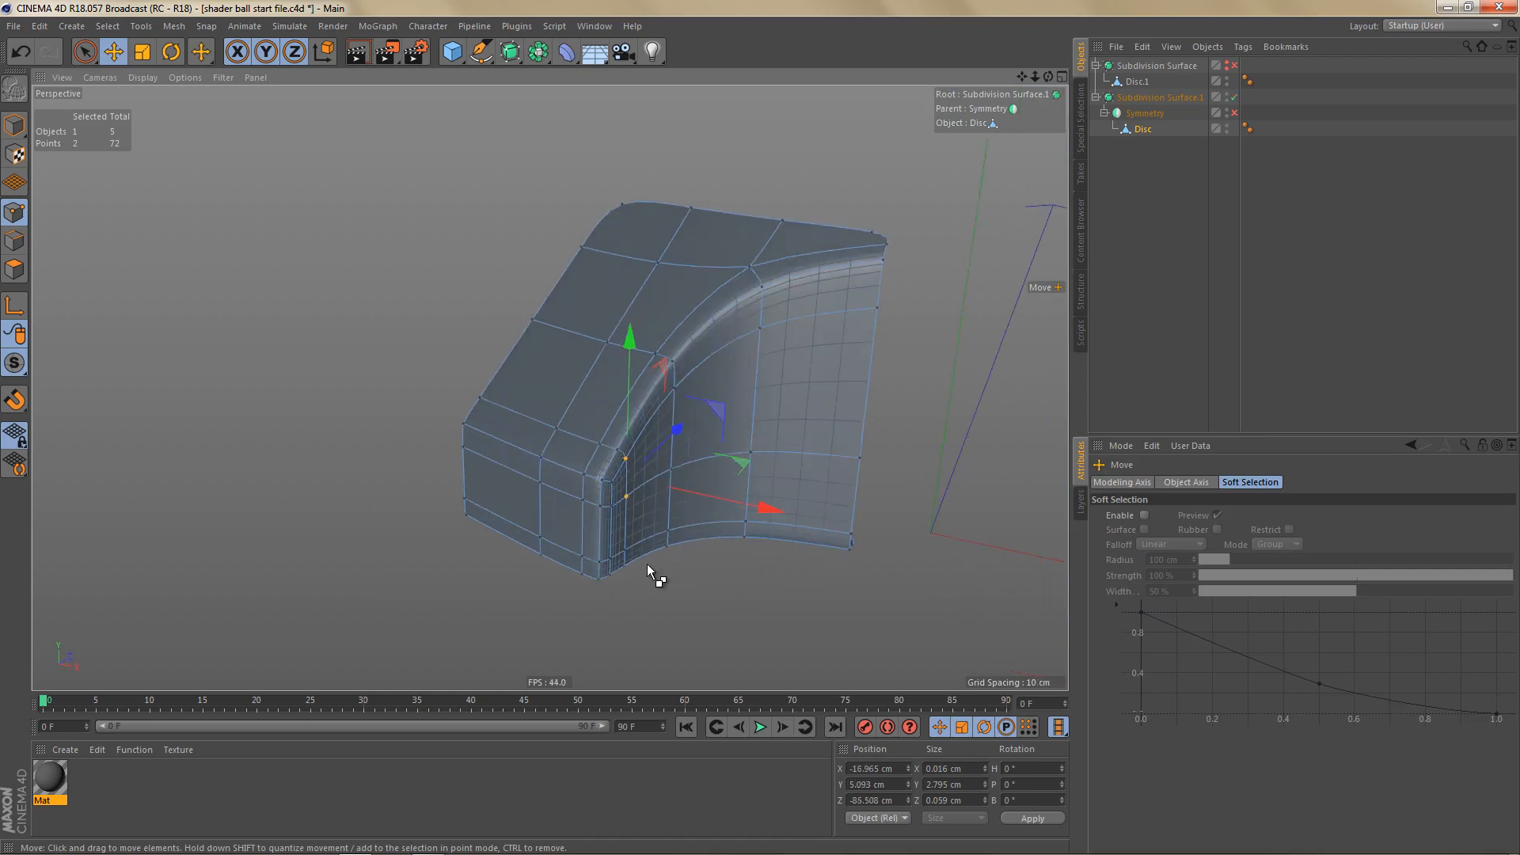
key("ctrl+r")
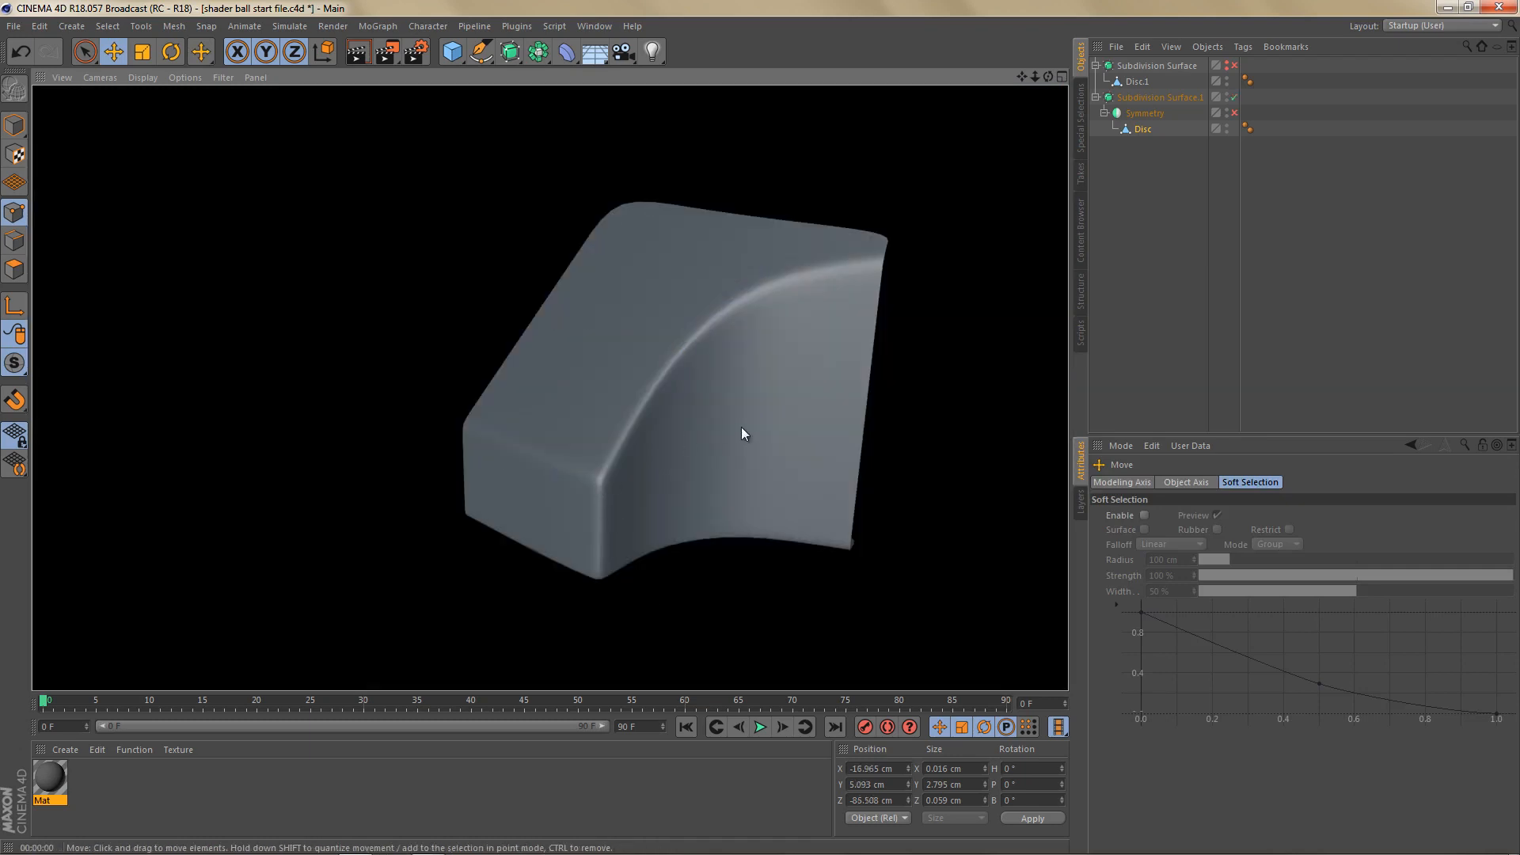
left_click_drag(670, 490, 624, 226, "alt")
right_click_drag(614, 445, 662, 510, "alt")
left_click_drag(662, 509, 642, 485, "alt")
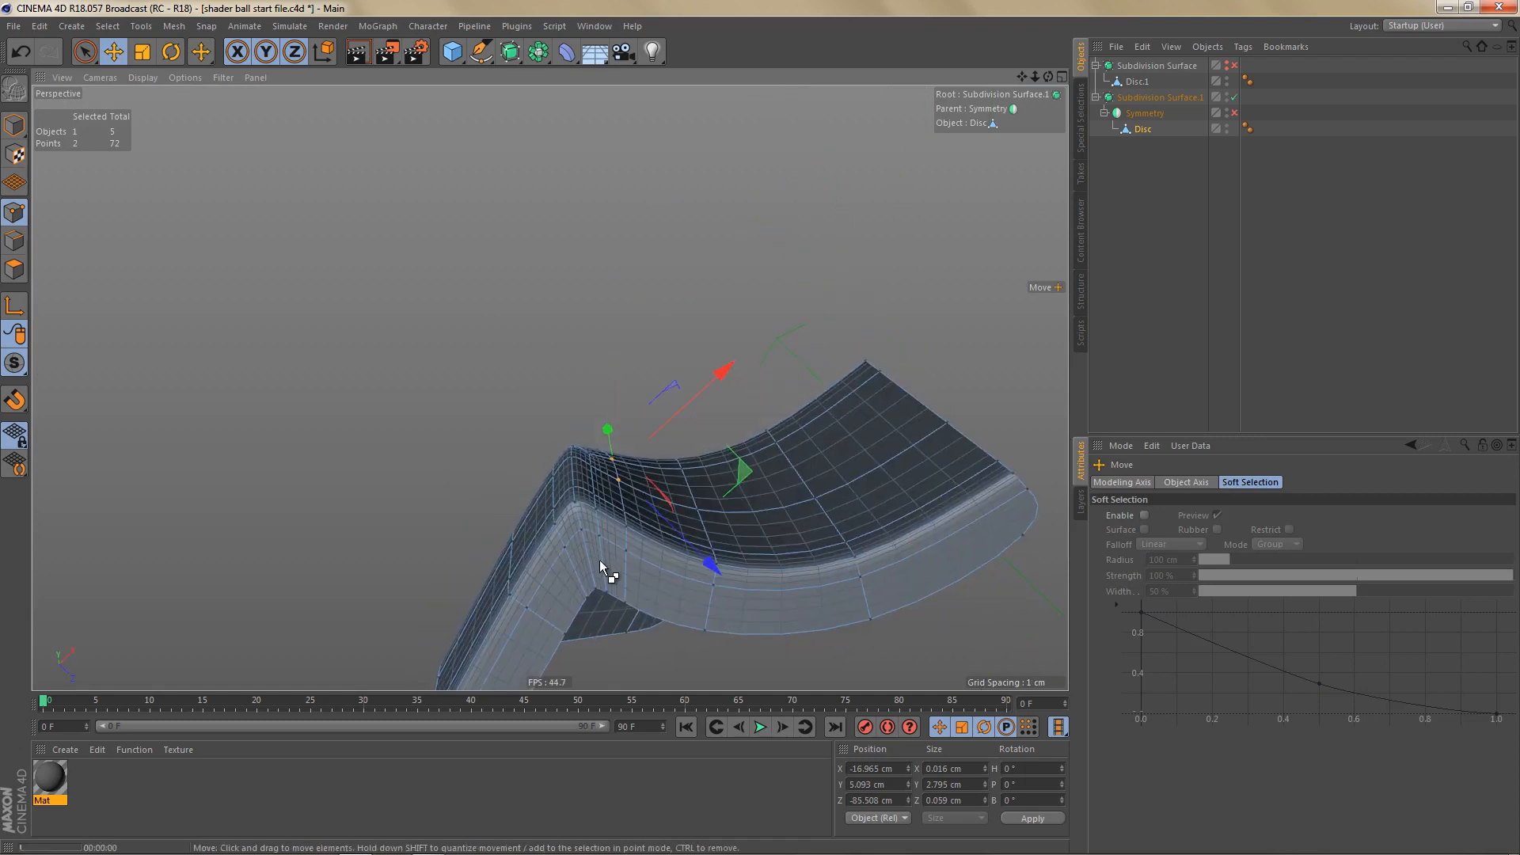
key("ctrl+r")
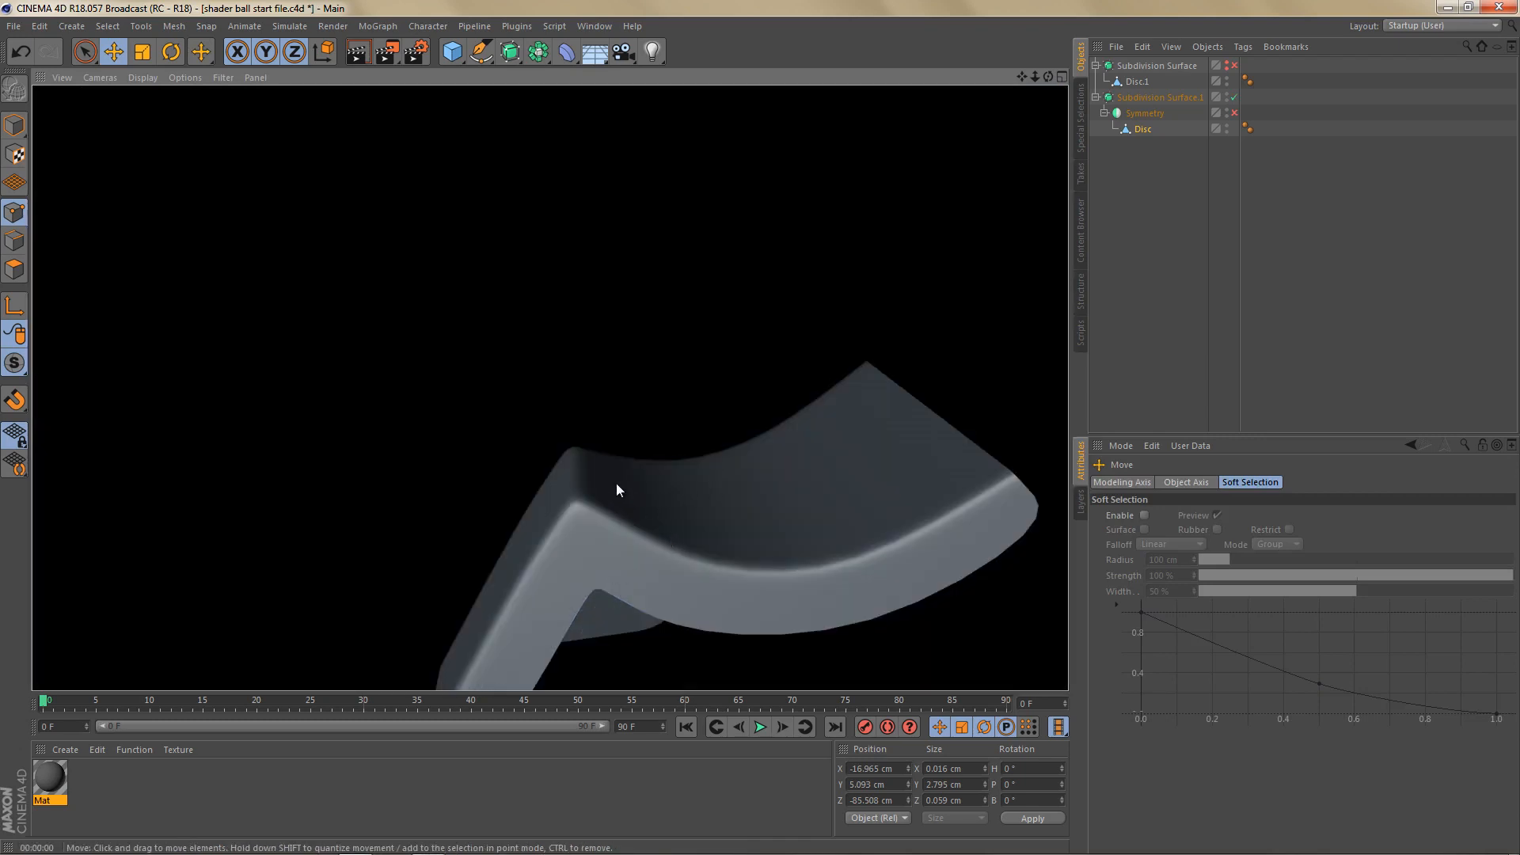
left_click_drag(692, 499, 660, 502, "alt")
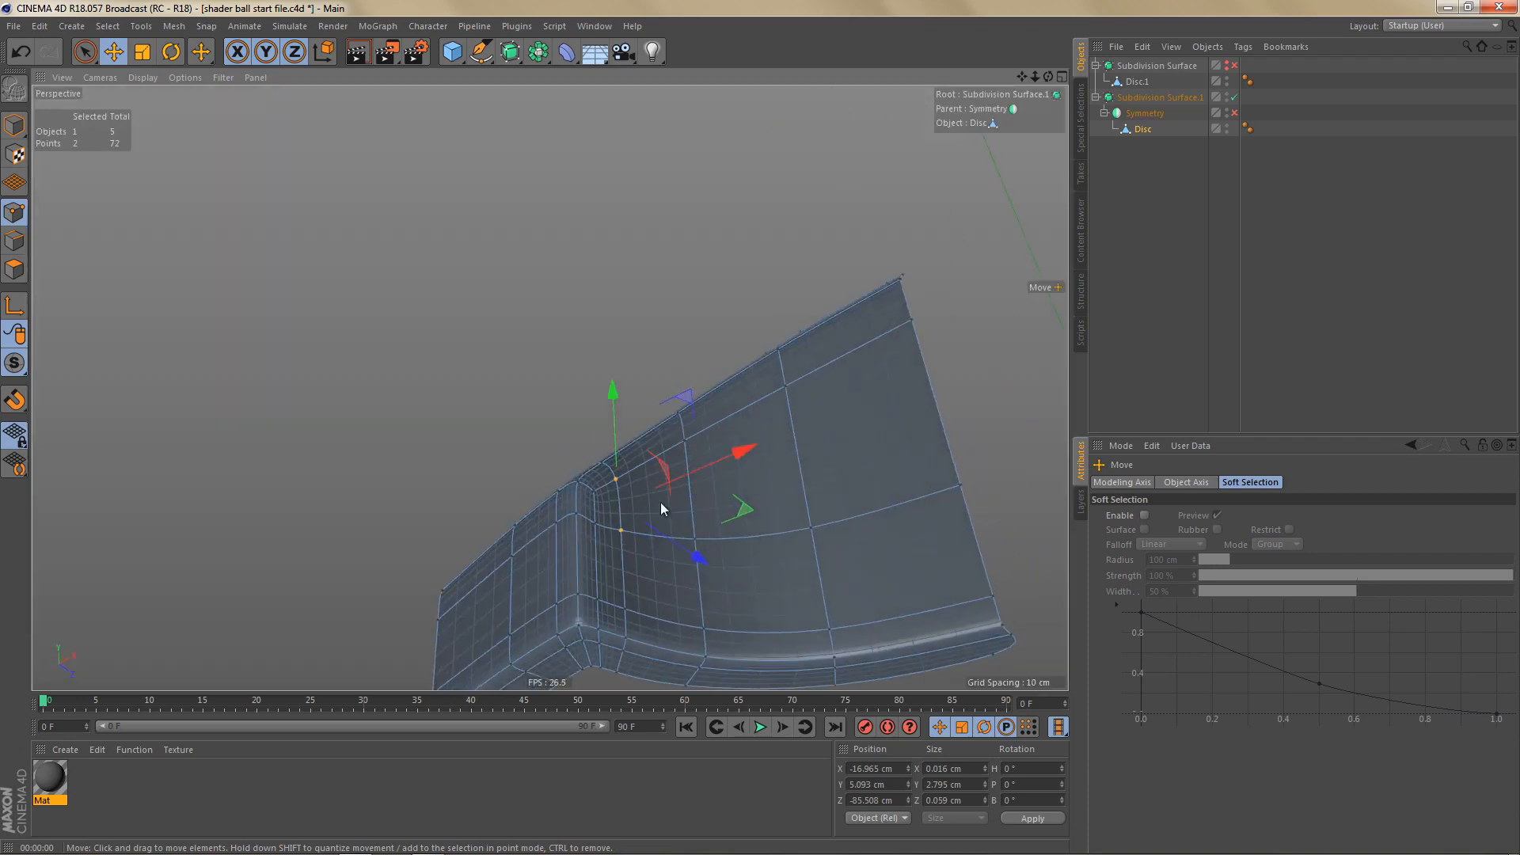
scroll(736, 547, "down", 5)
left_click_drag(730, 567, 828, 348, "alt")
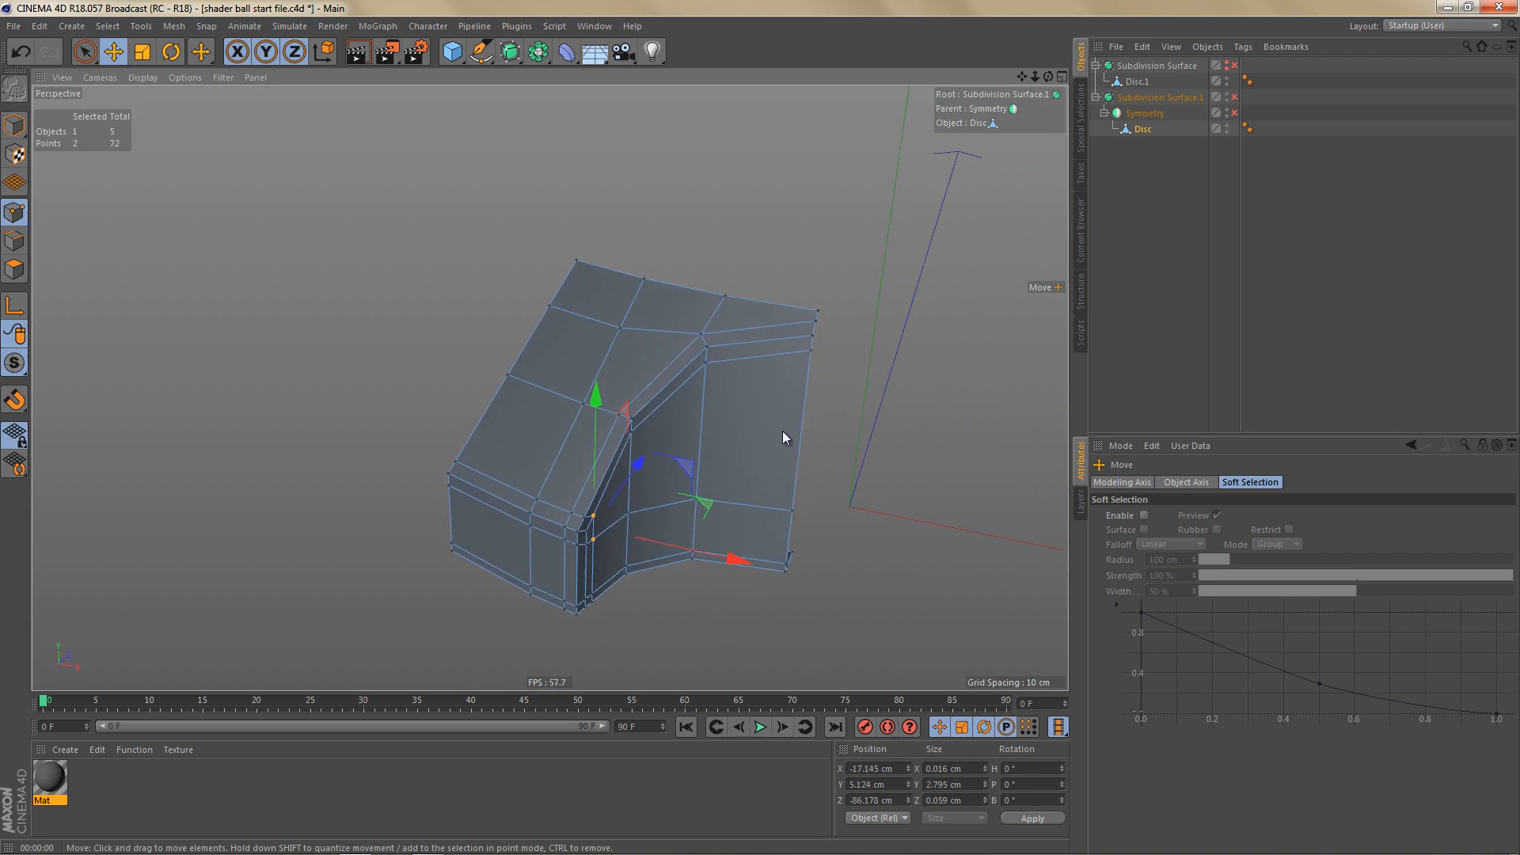
Step: Preview the base segment with and without subdivision smoothing and examine the foot corner and arch topology from several angles
key("q")
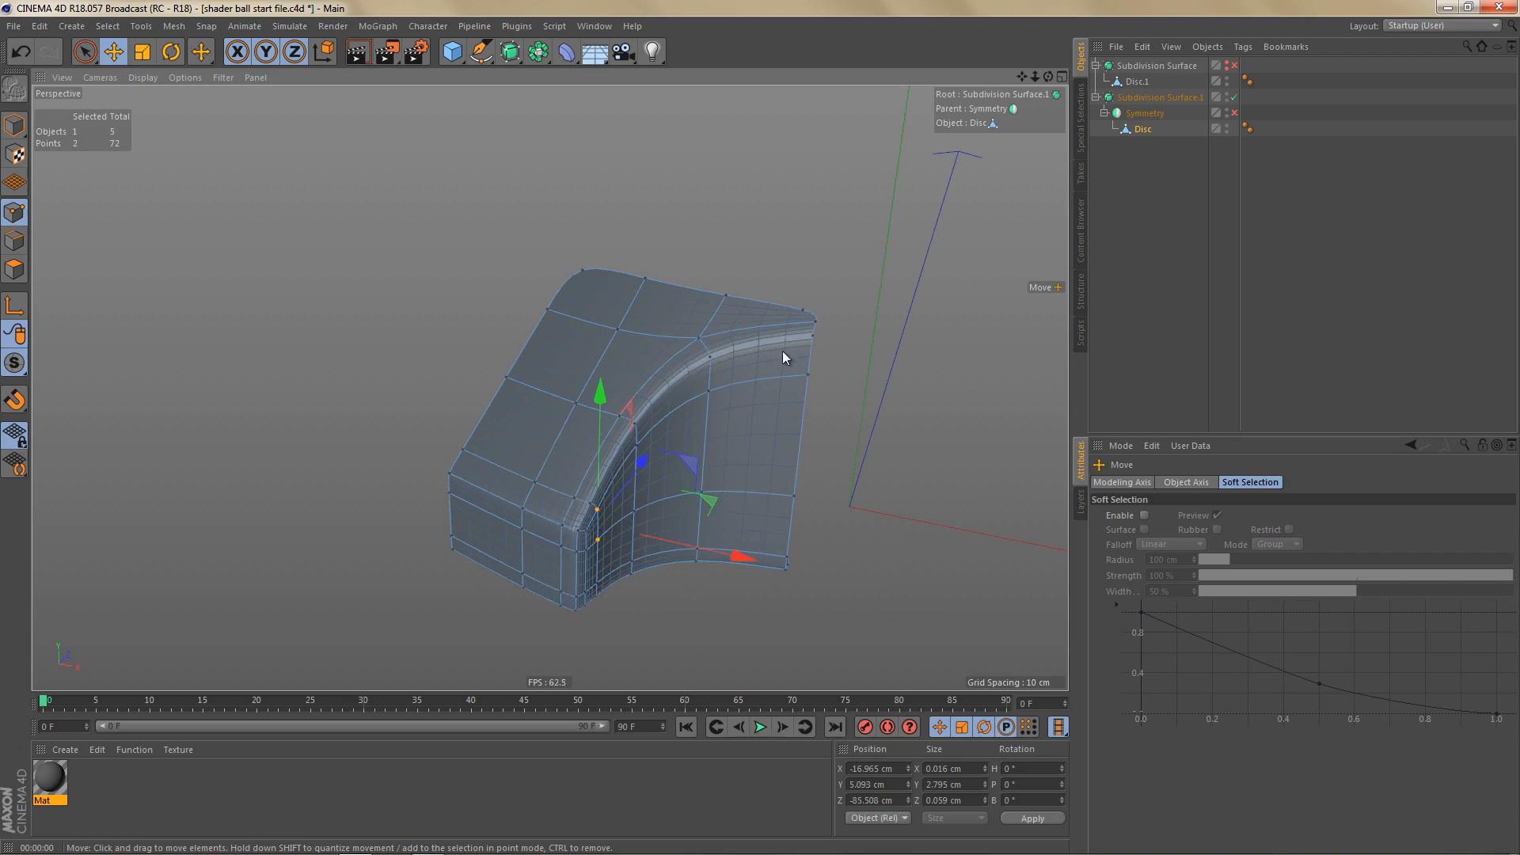
key("q")
left_click_drag(748, 417, 666, 434, "alt")
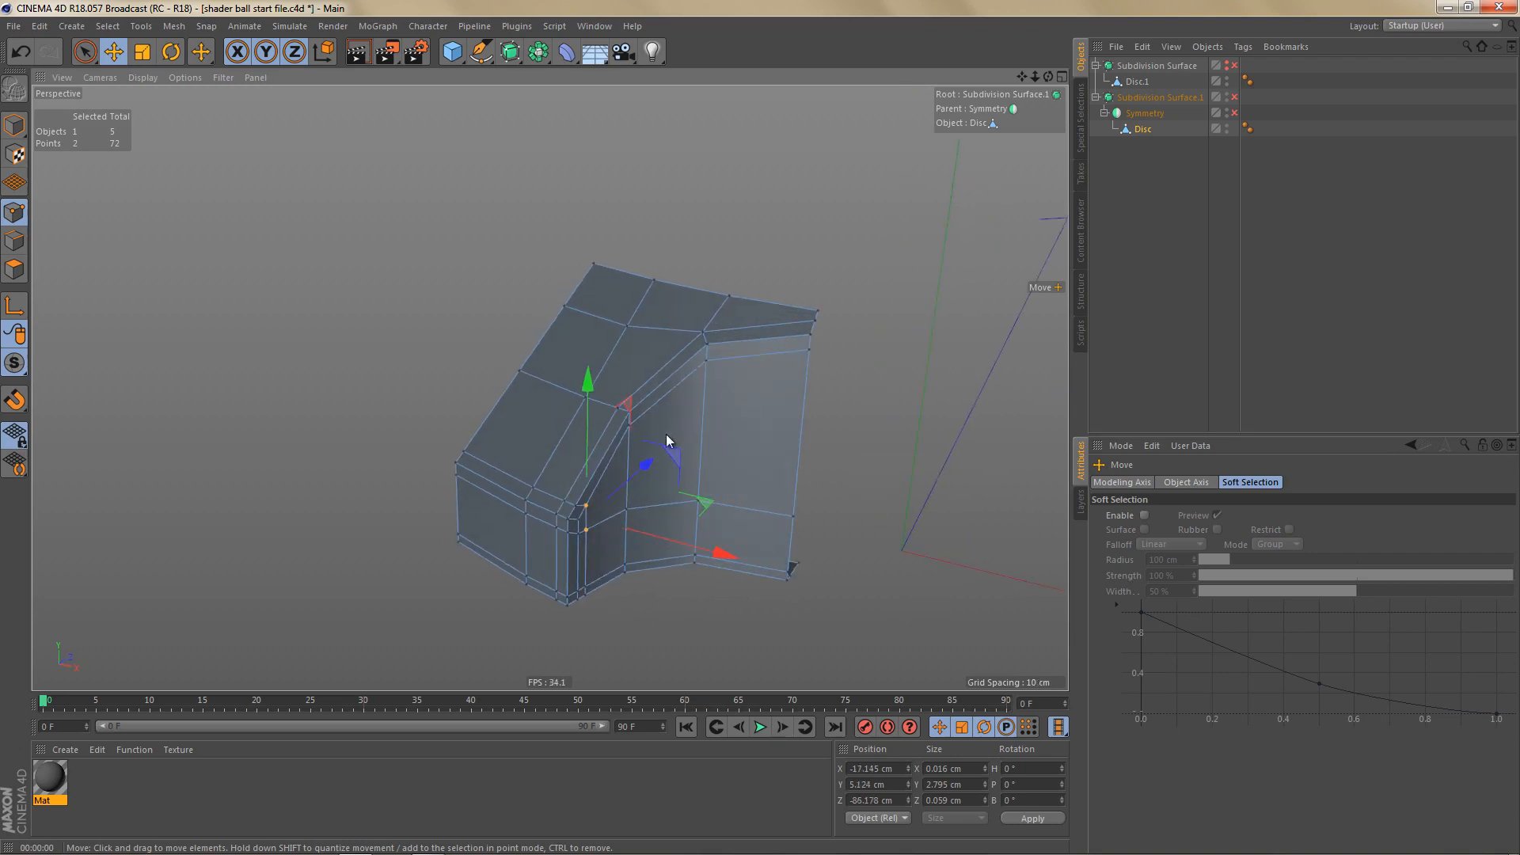
middle_click_drag(768, 418, 788, 414, "alt")
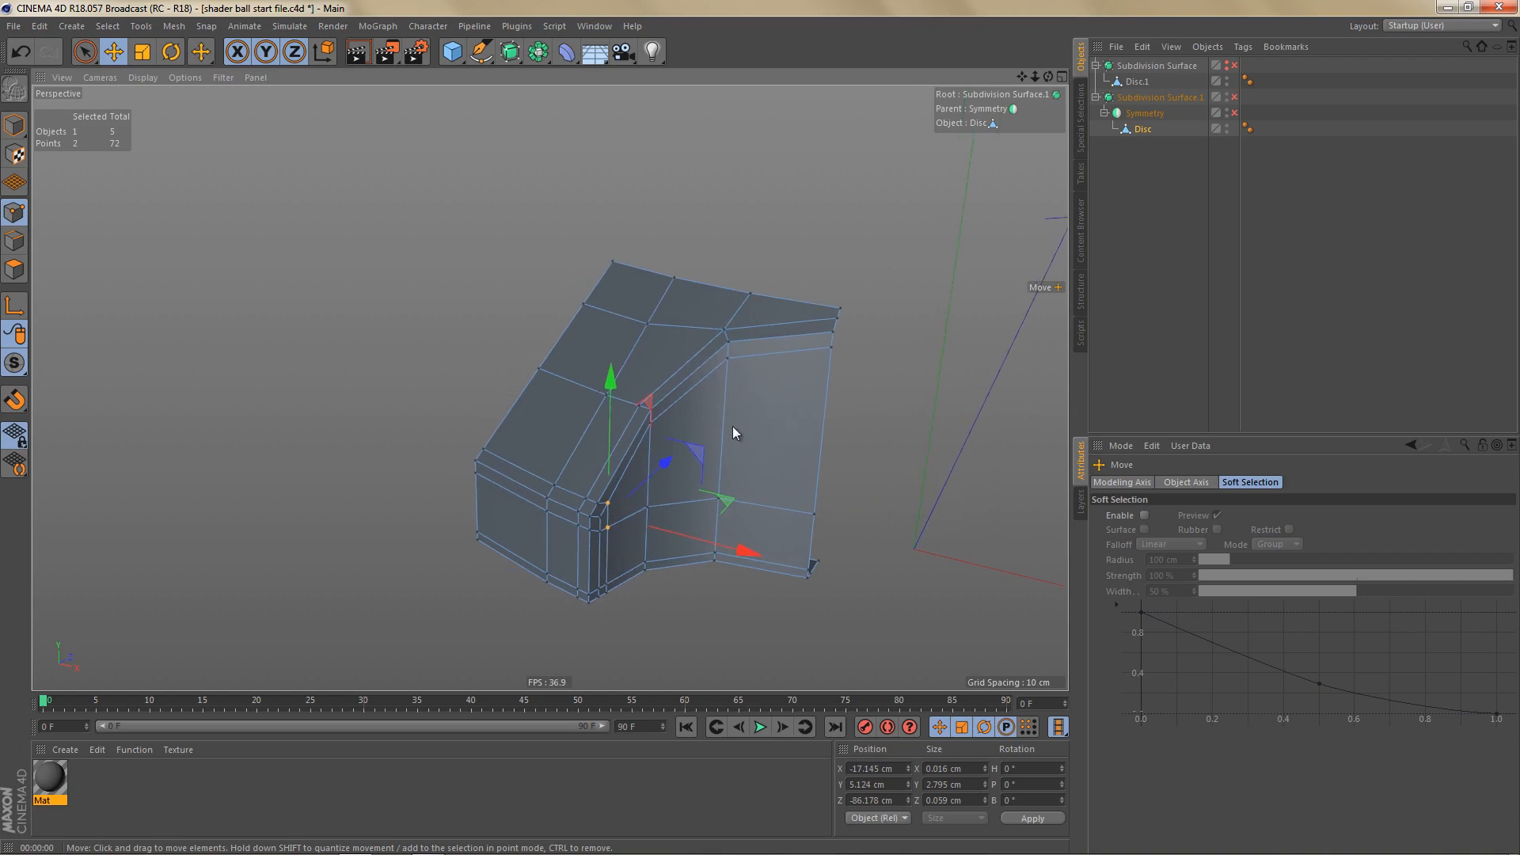
right_click_drag(733, 426, 769, 424, "alt")
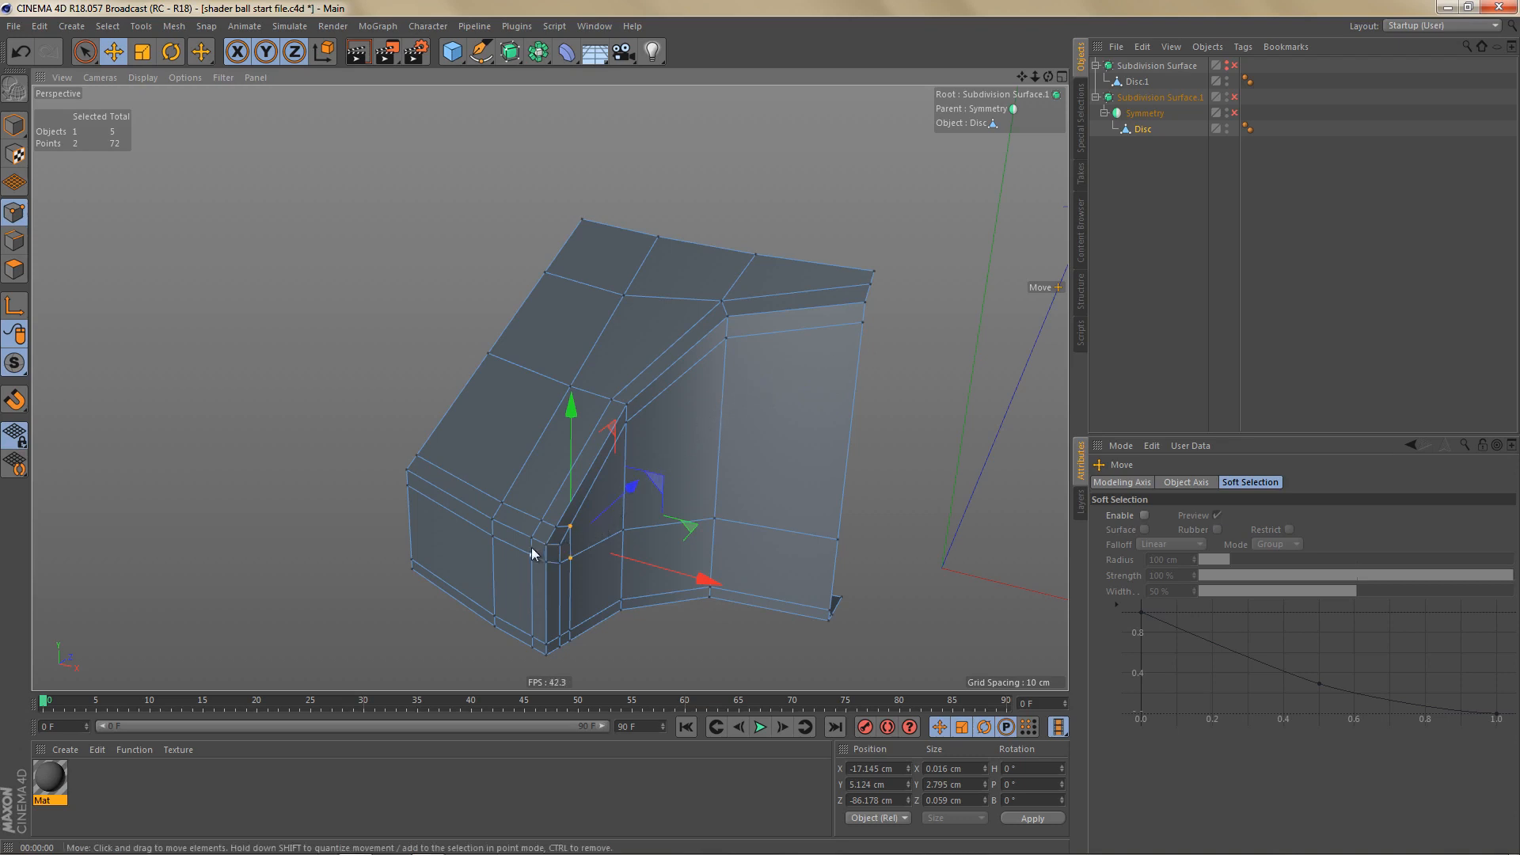
left_click_drag(822, 345, 795, 350, "alt")
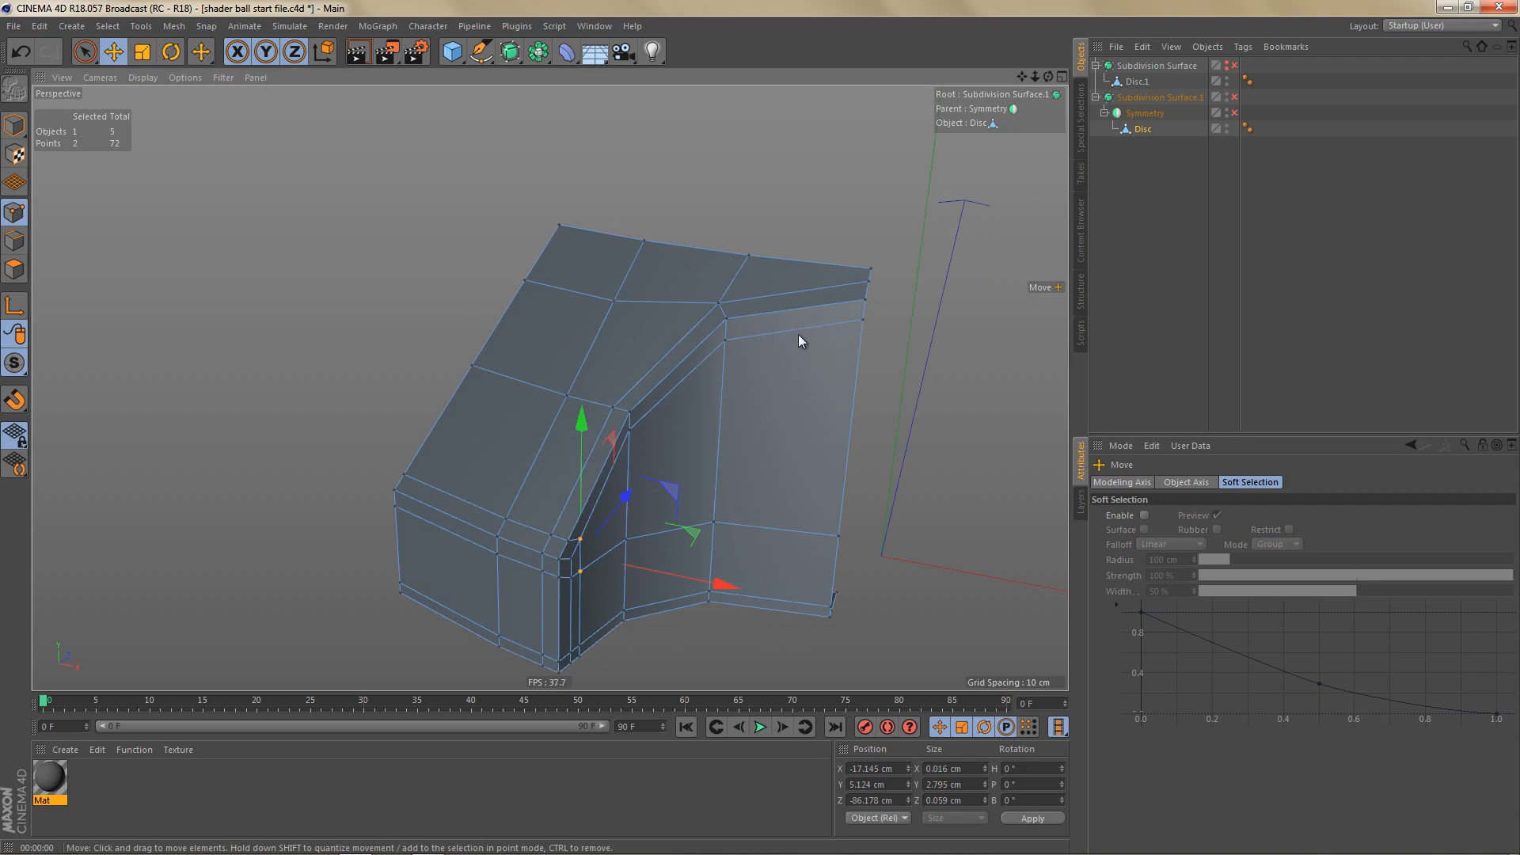
left_click_drag(794, 340, 790, 346, "alt")
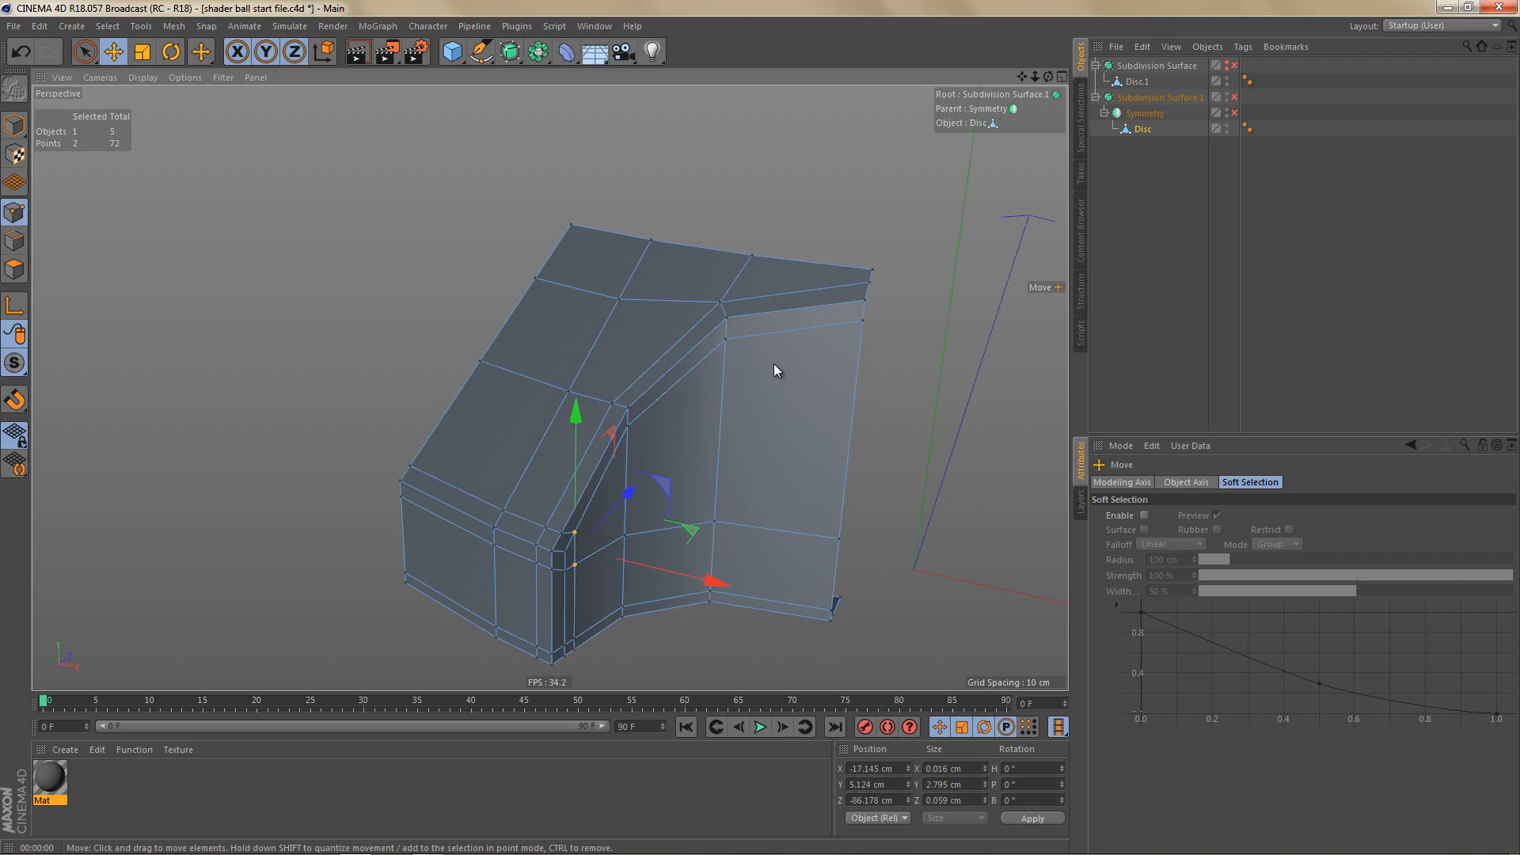
left_click_drag(792, 378, 669, 453, "alt")
right_click_drag(639, 479, 672, 477, "alt")
middle_click_drag(673, 476, 710, 444, "alt")
left_click_drag(710, 444, 679, 415, "alt")
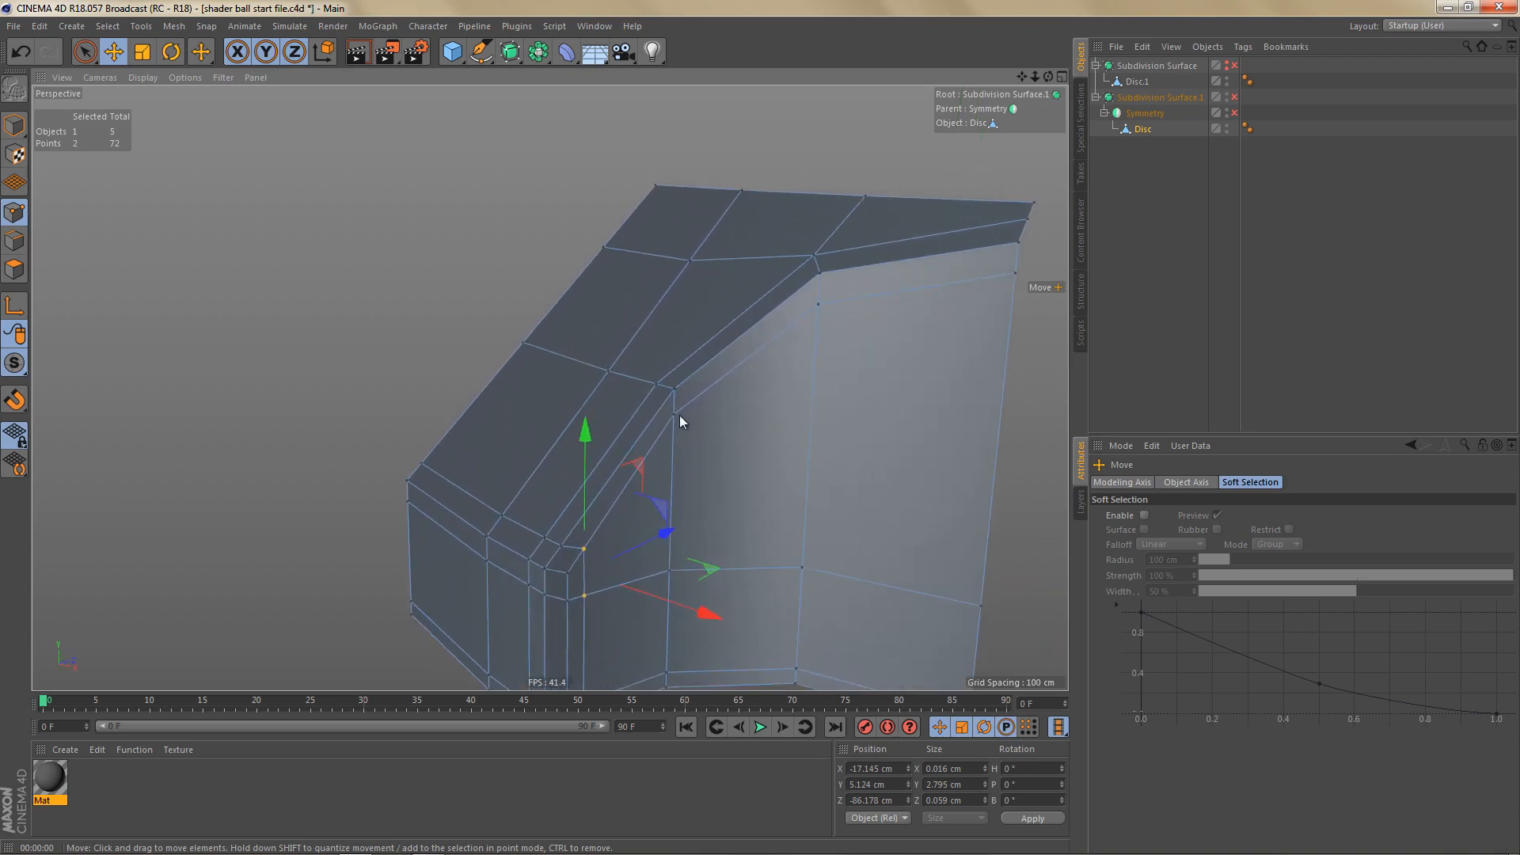
Step: Slide the two outer cross edges on the segment's sloped top, the upper by about 0.966 cm and the lower by about 0.313 cm
left_click(673, 415)
left_click_drag(680, 274, 685, 284)
mouse_move(779, 380)
left_mouse_down("alt")
mouse_move(833, 423)
mouse_move(791, 412)
left_mouse_up("alt")
key("Return")
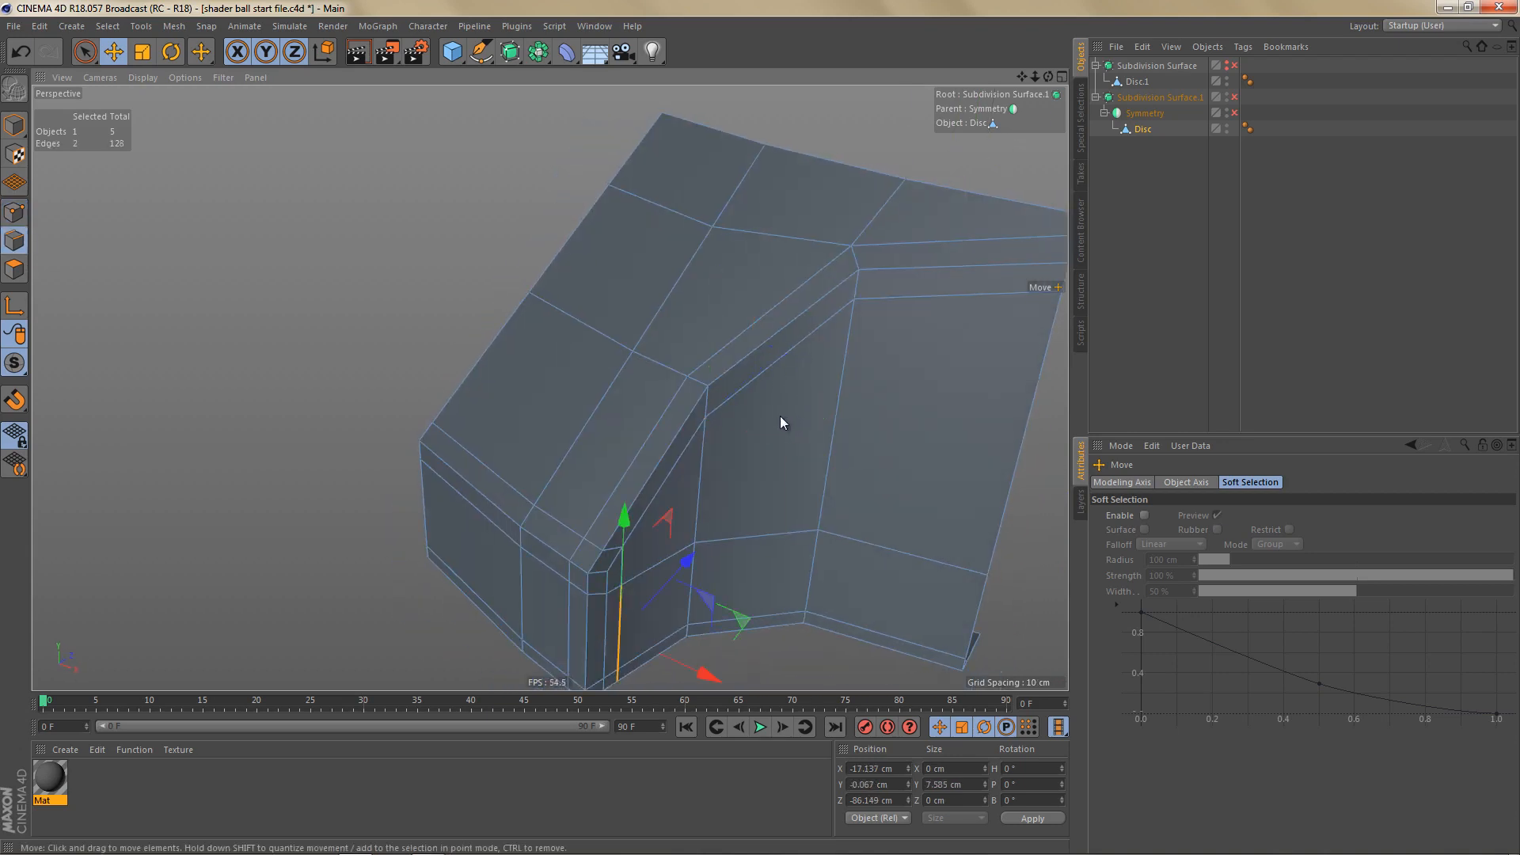
left_click(649, 206)
key("m")
key("o")
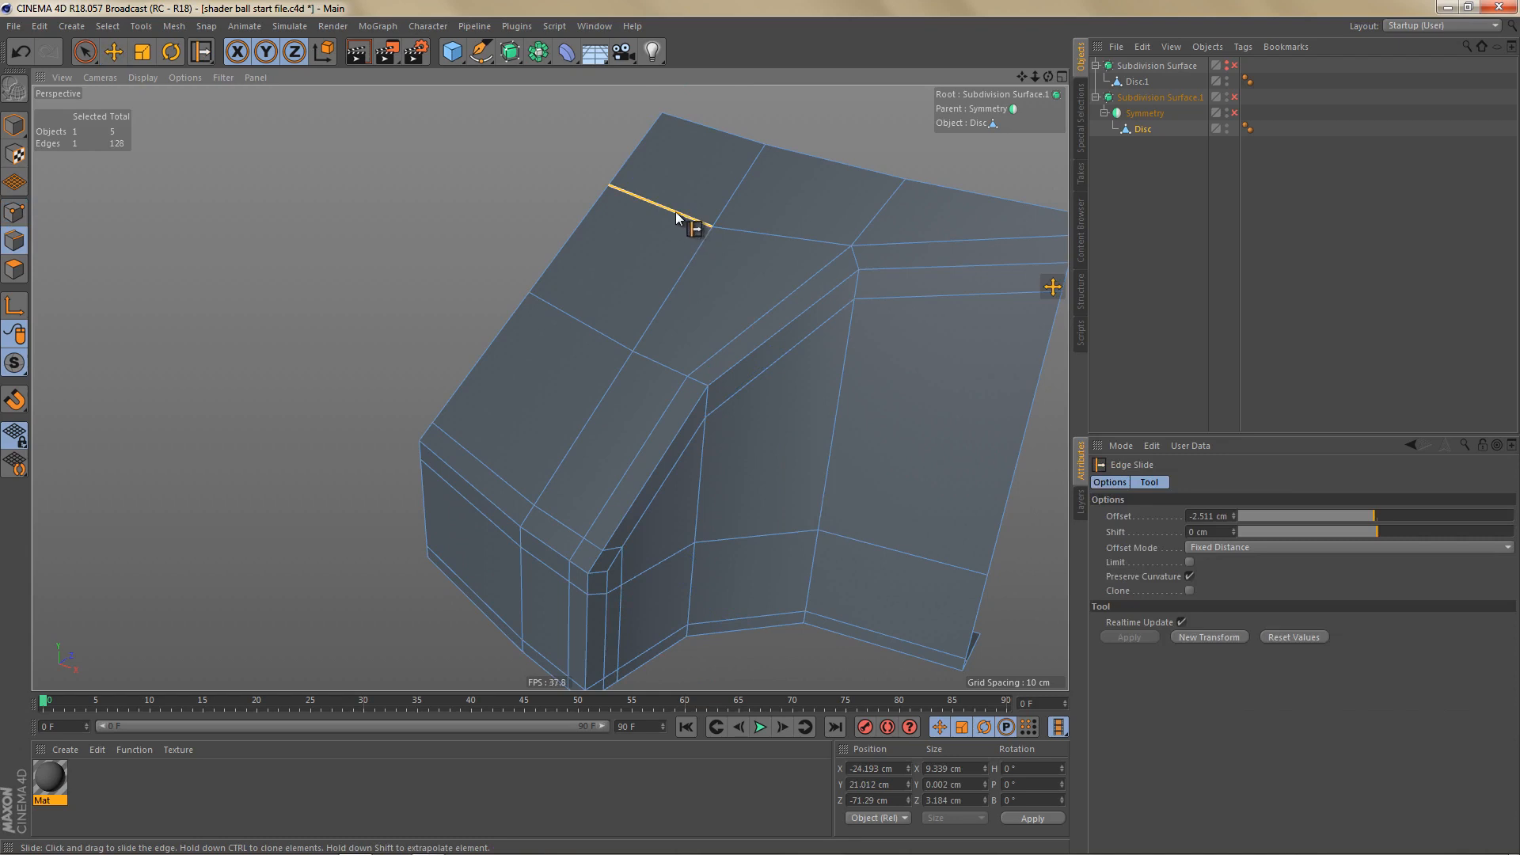
left_click_drag(676, 216, 709, 213)
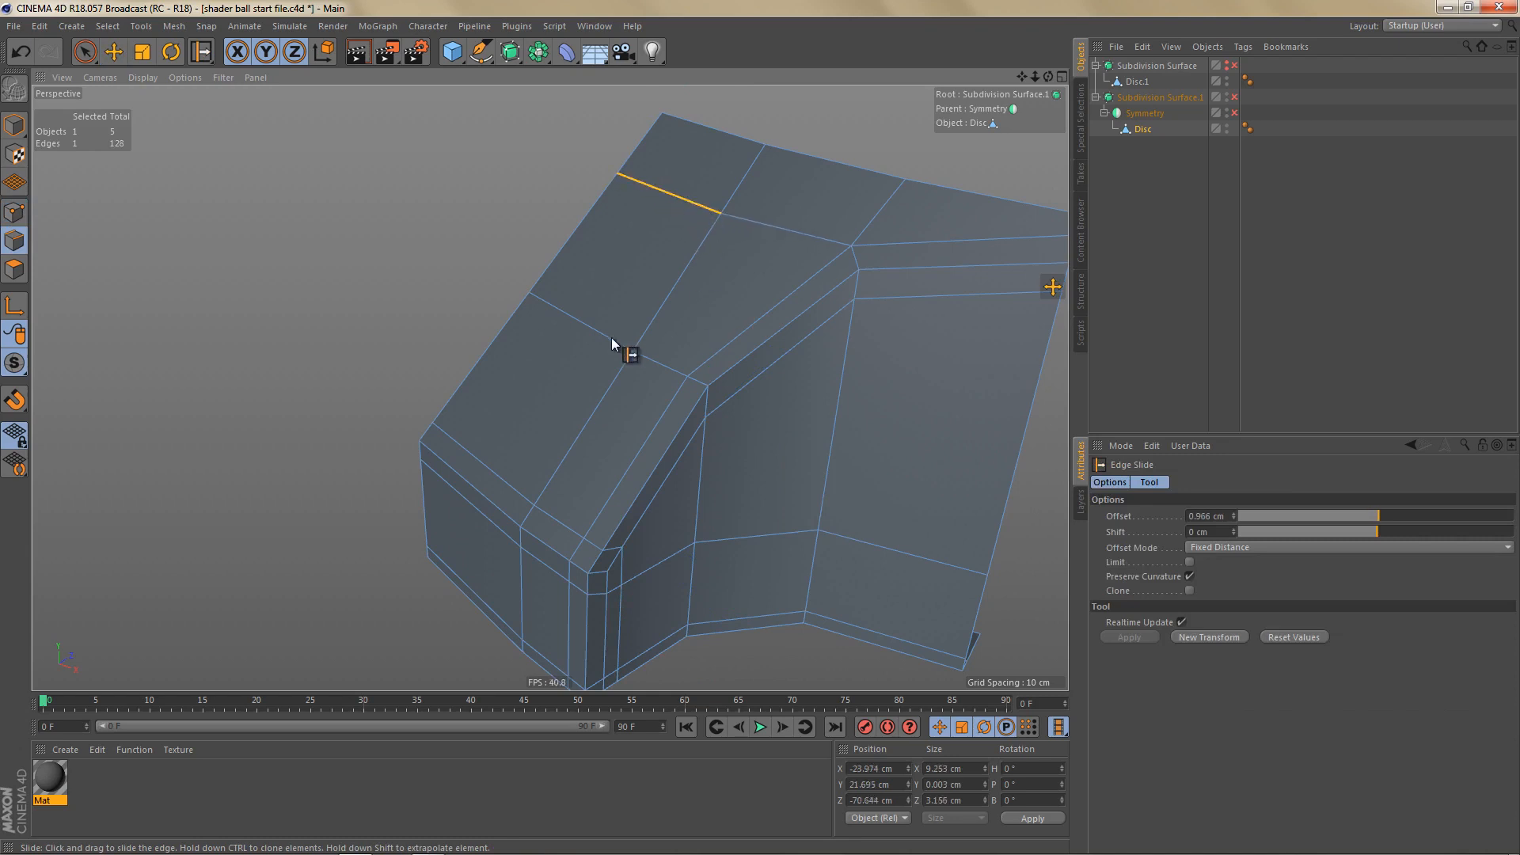
left_click(593, 348)
left_click_drag(599, 332, 646, 443)
scroll(581, 380, "down", 3)
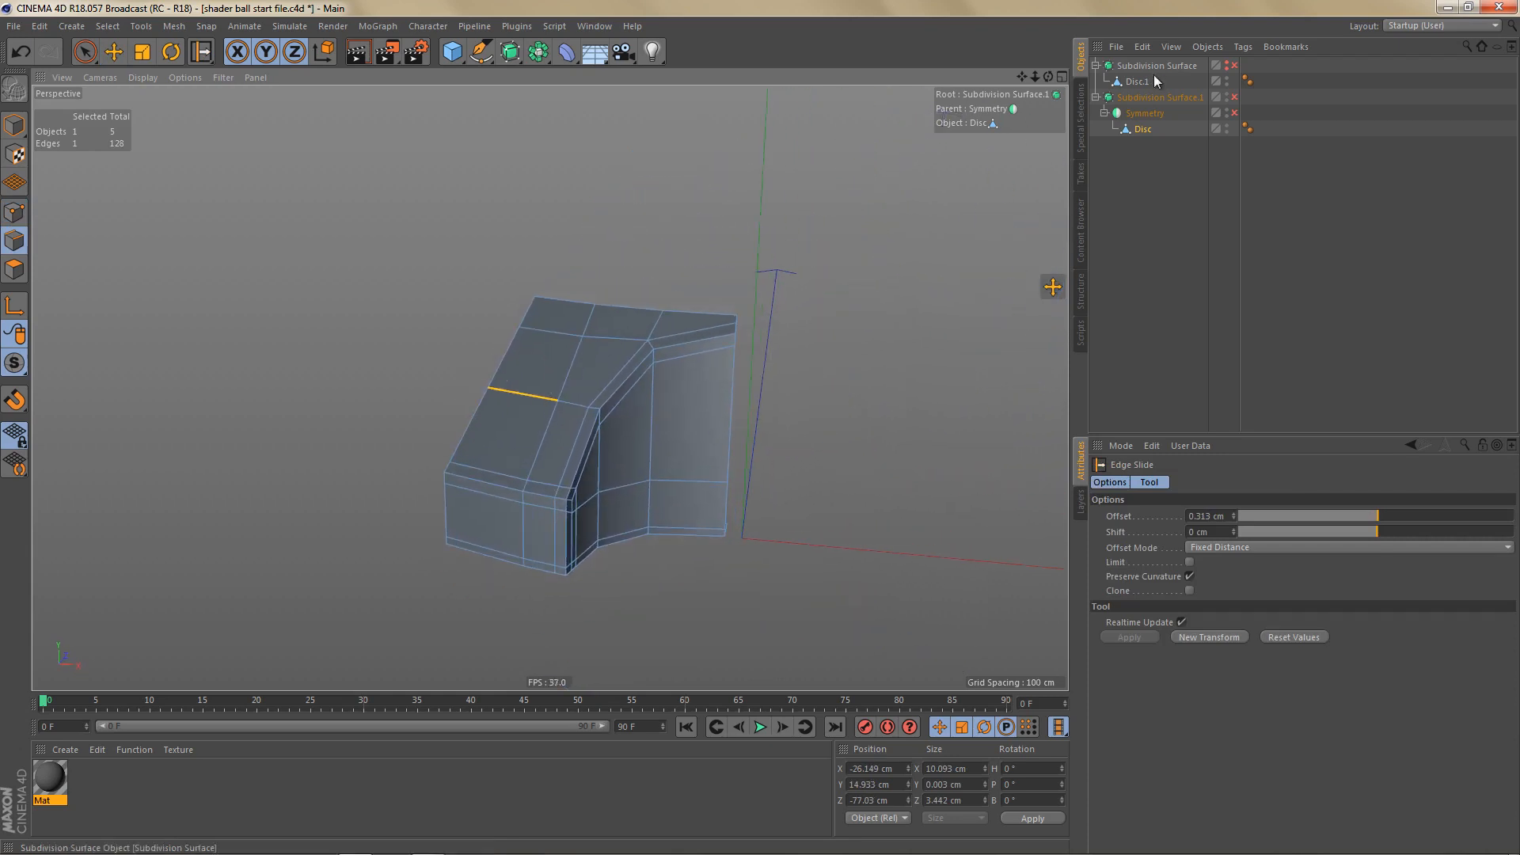
Step: Enable the Symmetry object again and nest it inside a new MoGraph Cloner
left_click(1234, 113)
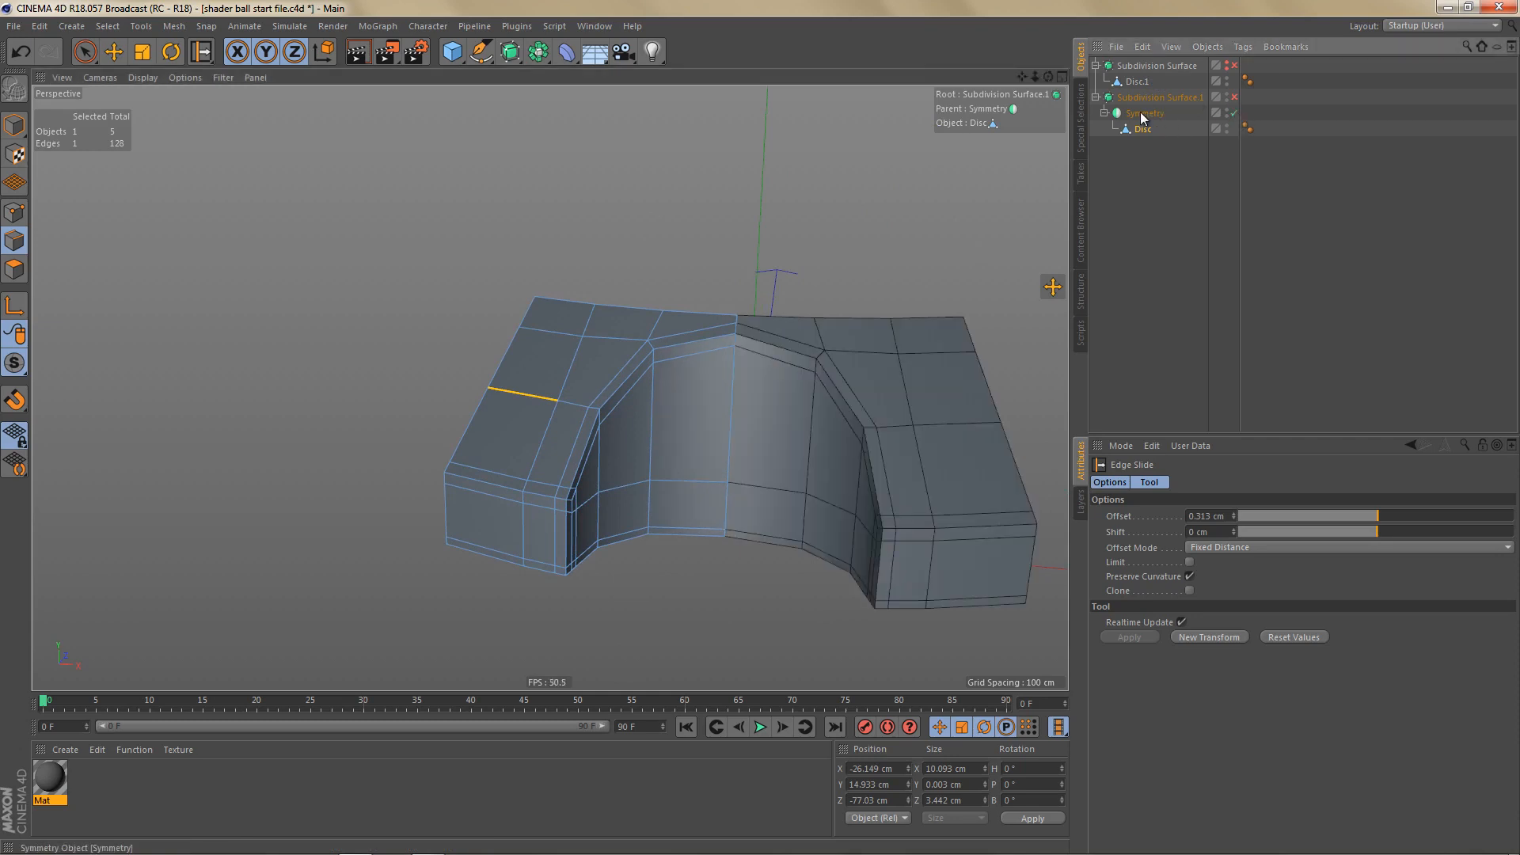
left_click(1145, 112)
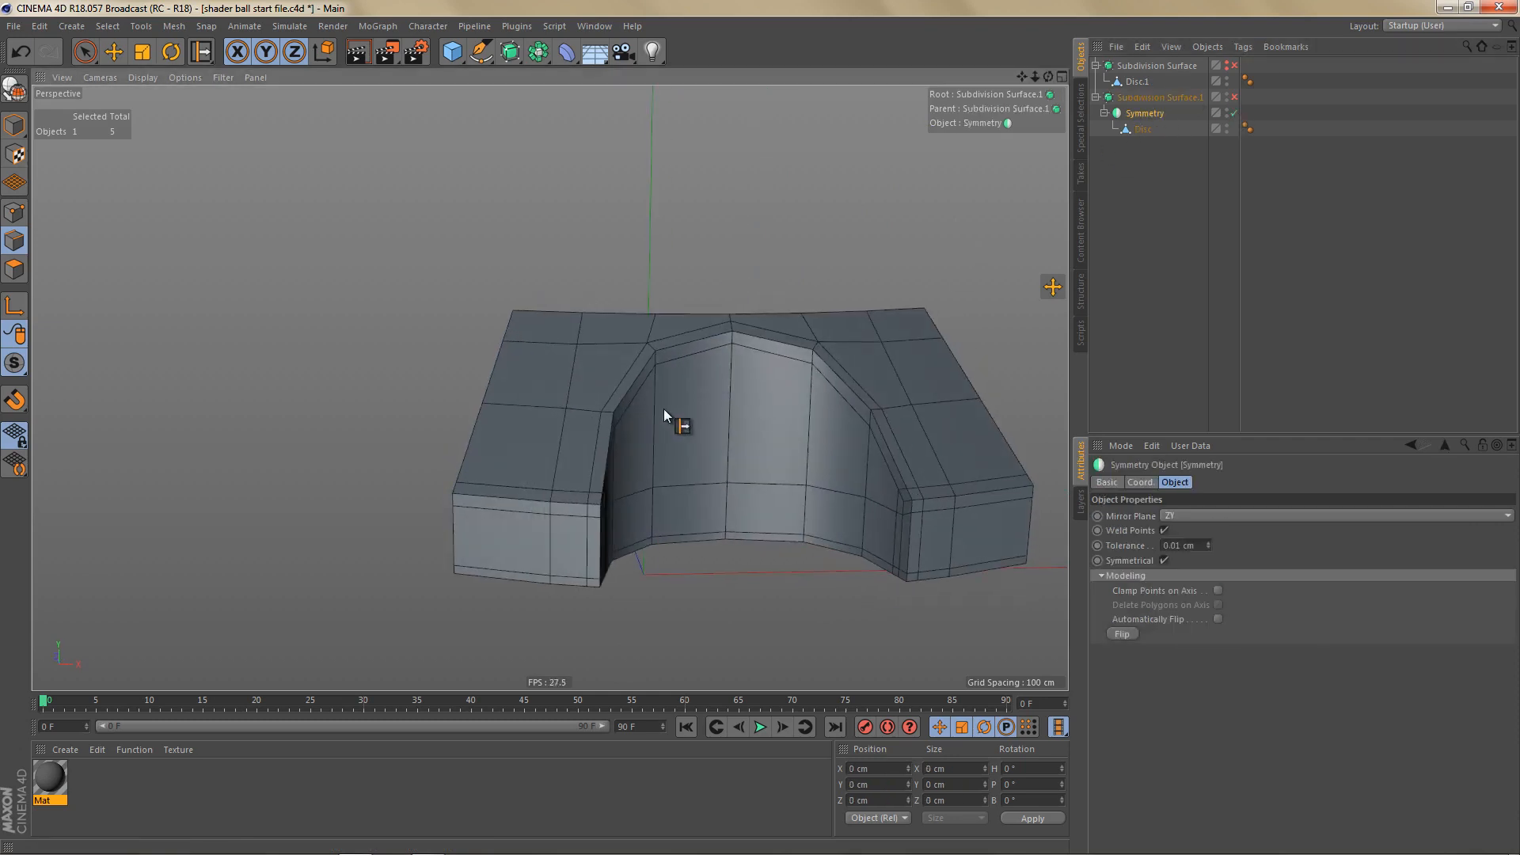
left_click_drag(719, 410, 625, 437, "alt")
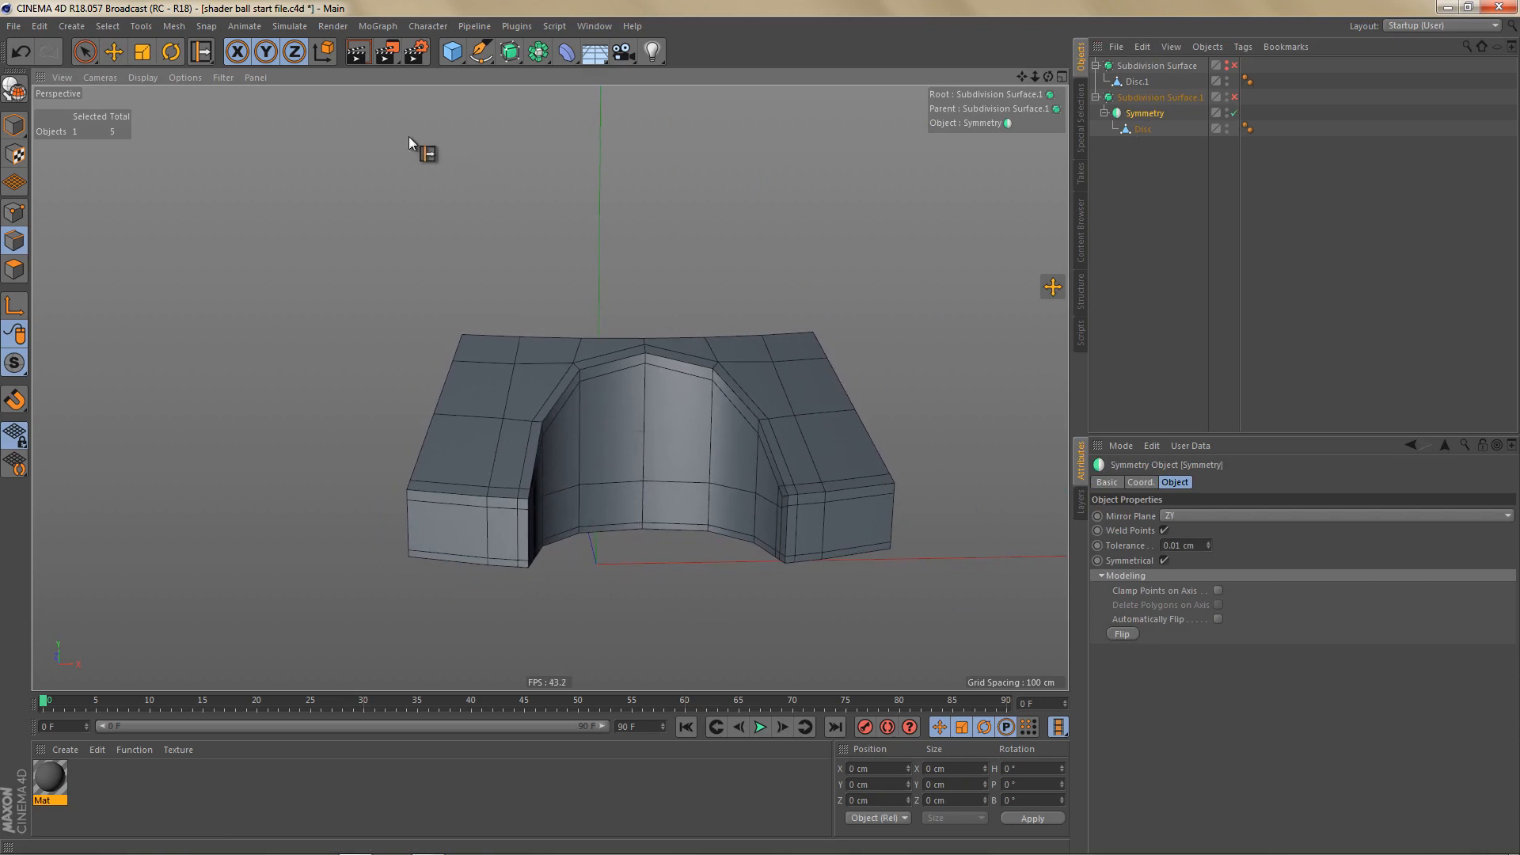
left_click(378, 26)
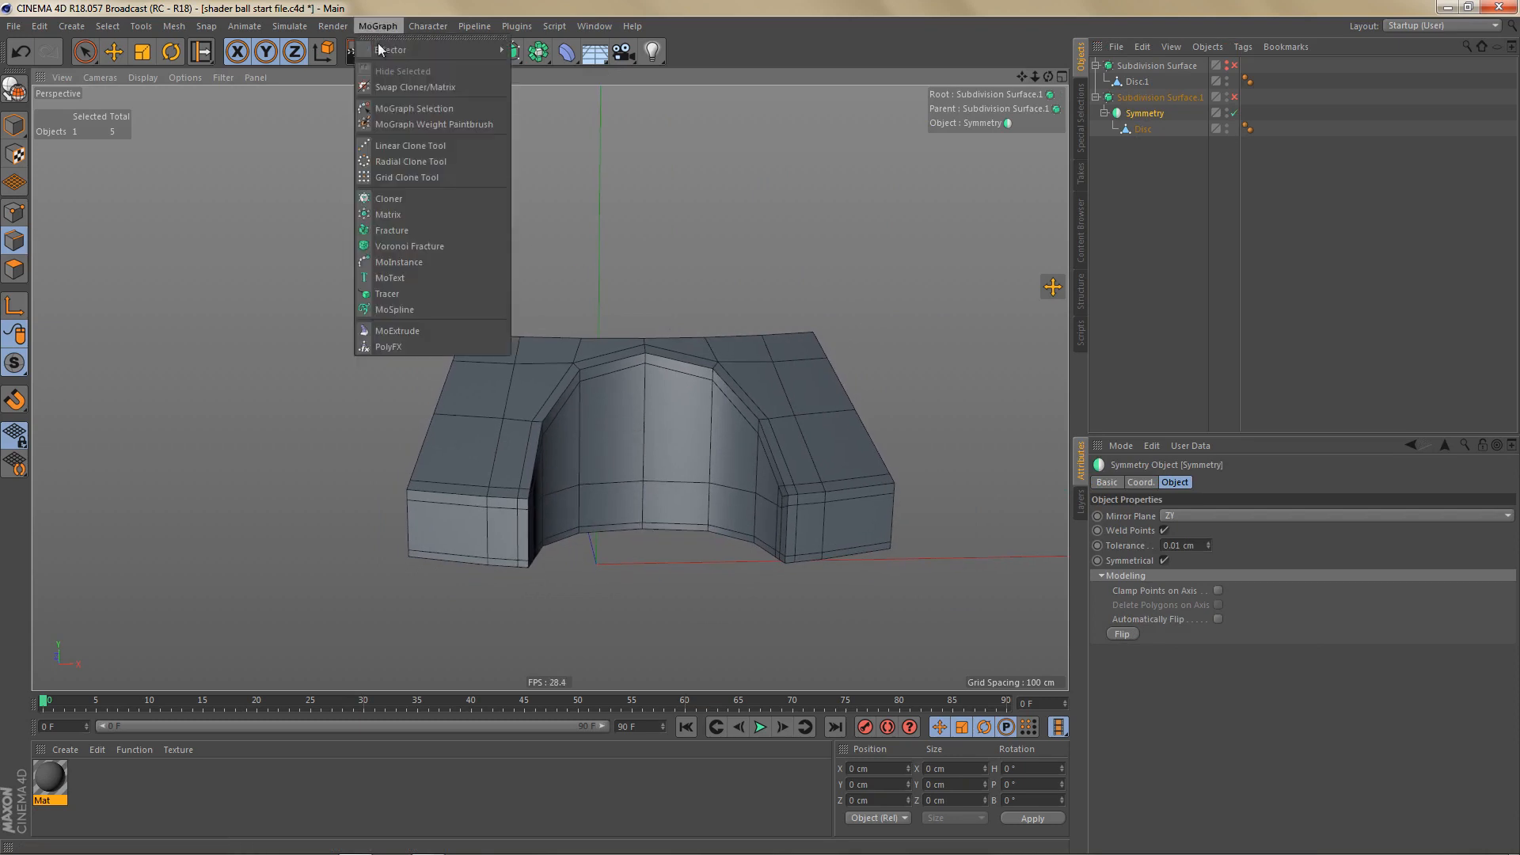
left_click(400, 199, "alt")
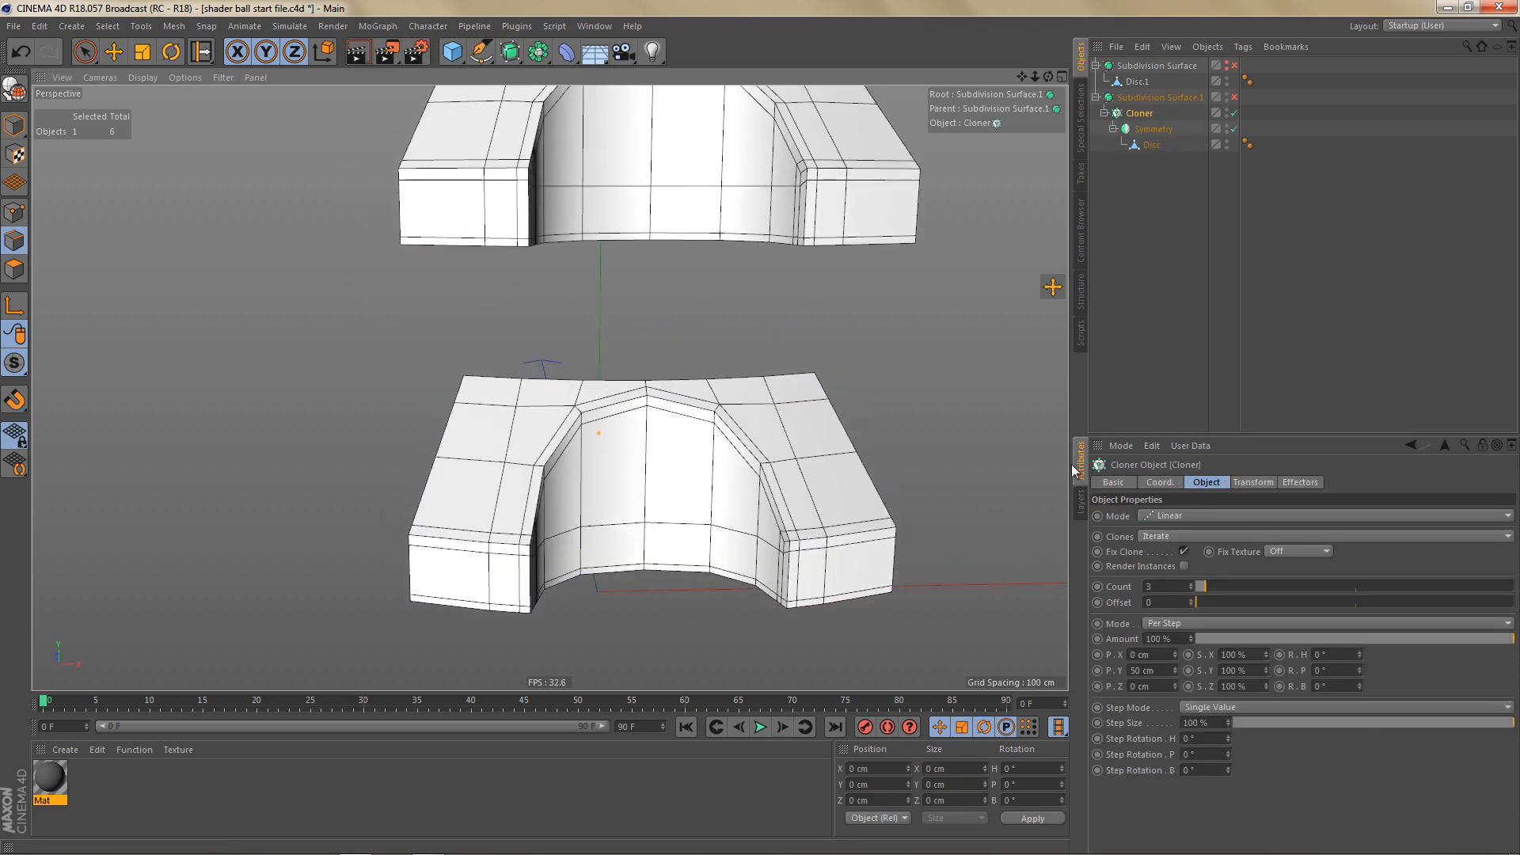
Step: Set the Cloner to Radial mode on the XZ plane with a radius of 0 cm and a count of 8
left_click(1176, 515)
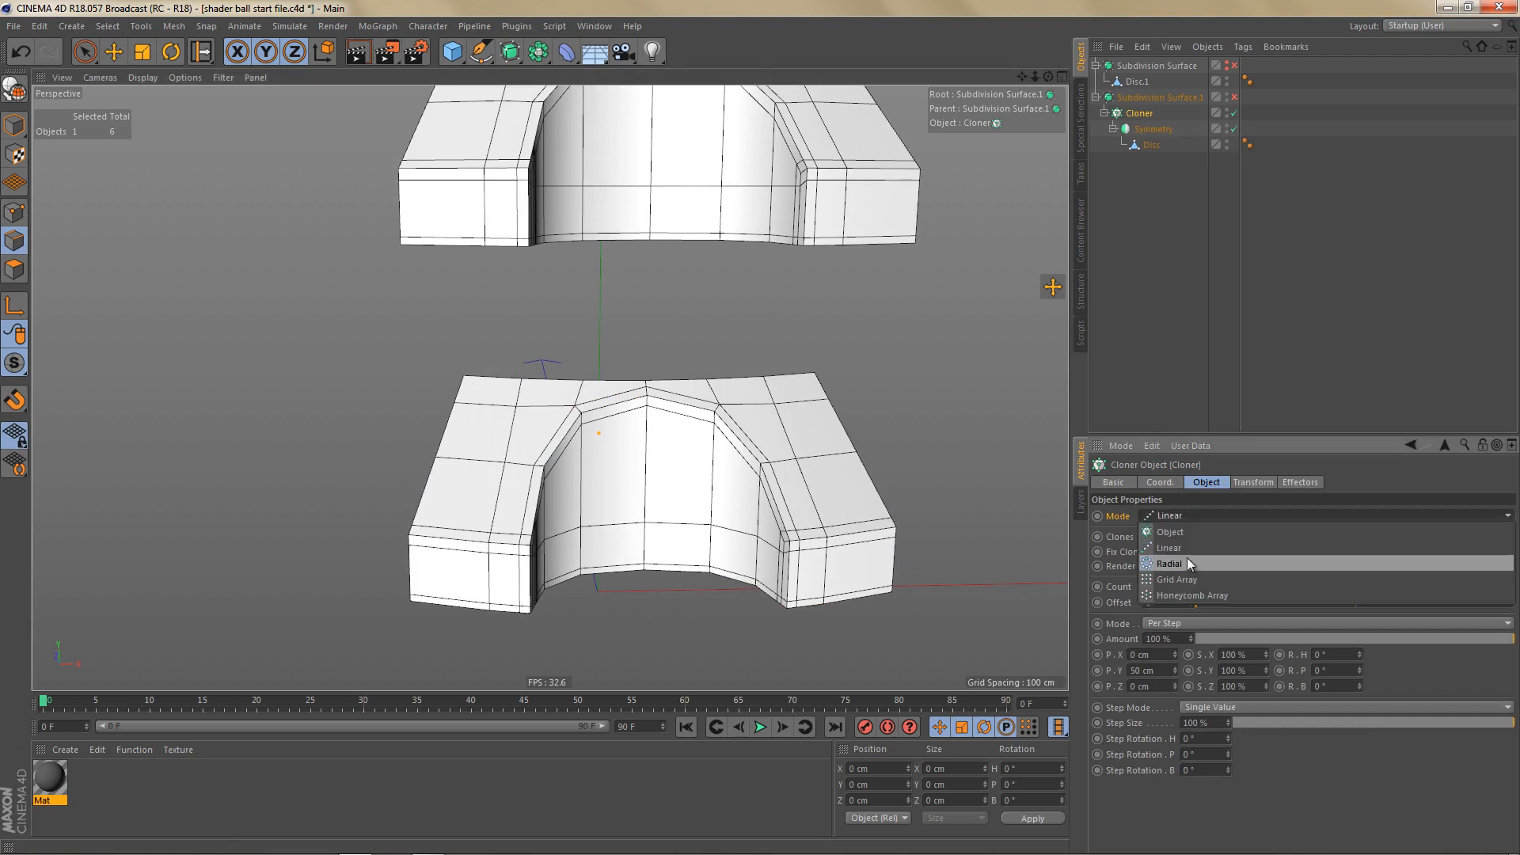
left_click(1188, 558)
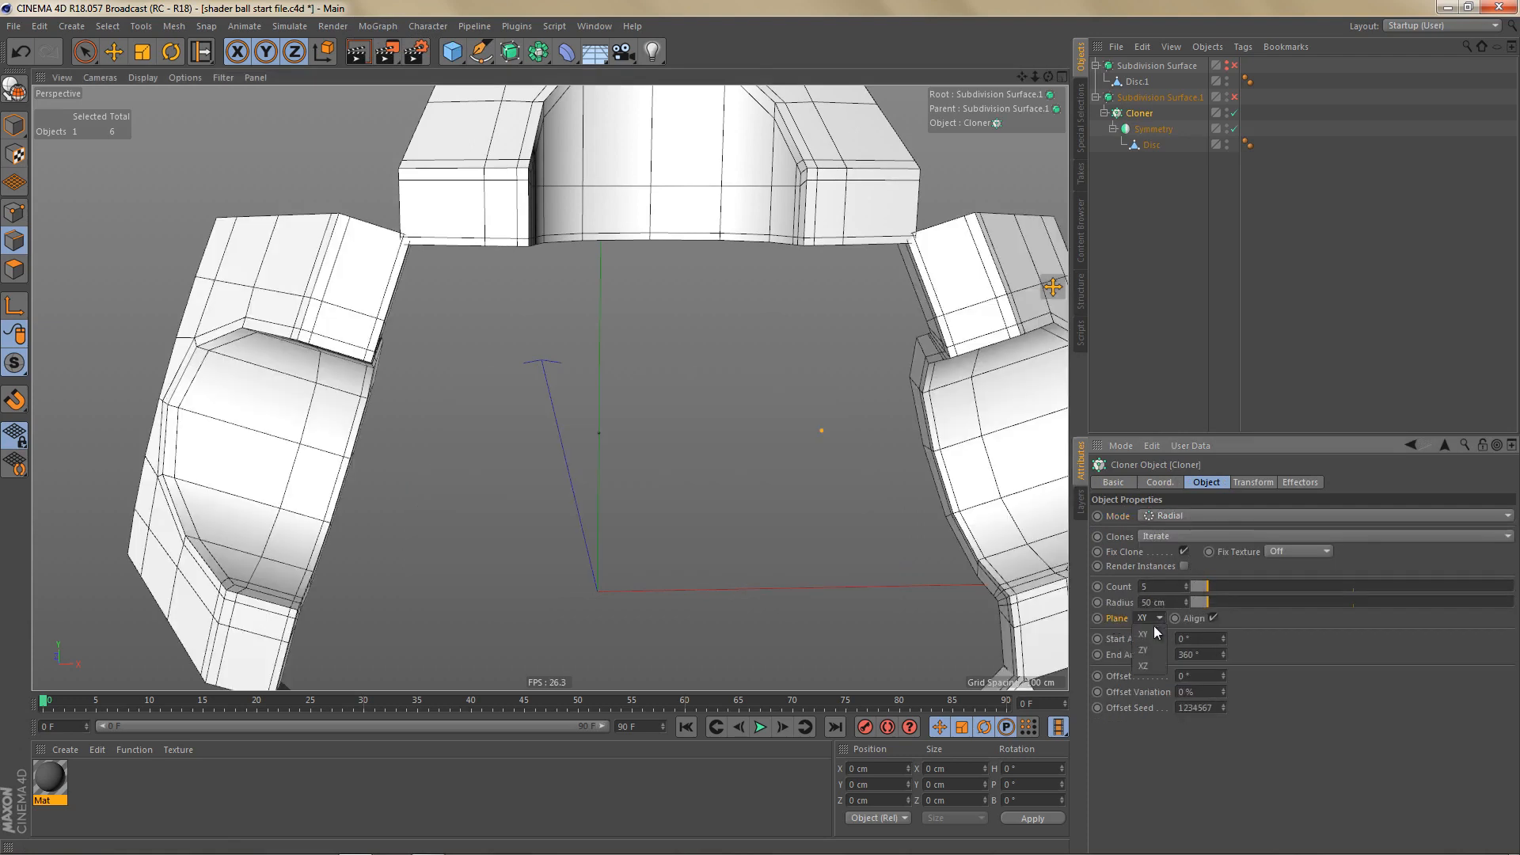
left_click(1147, 666)
left_click(1174, 603)
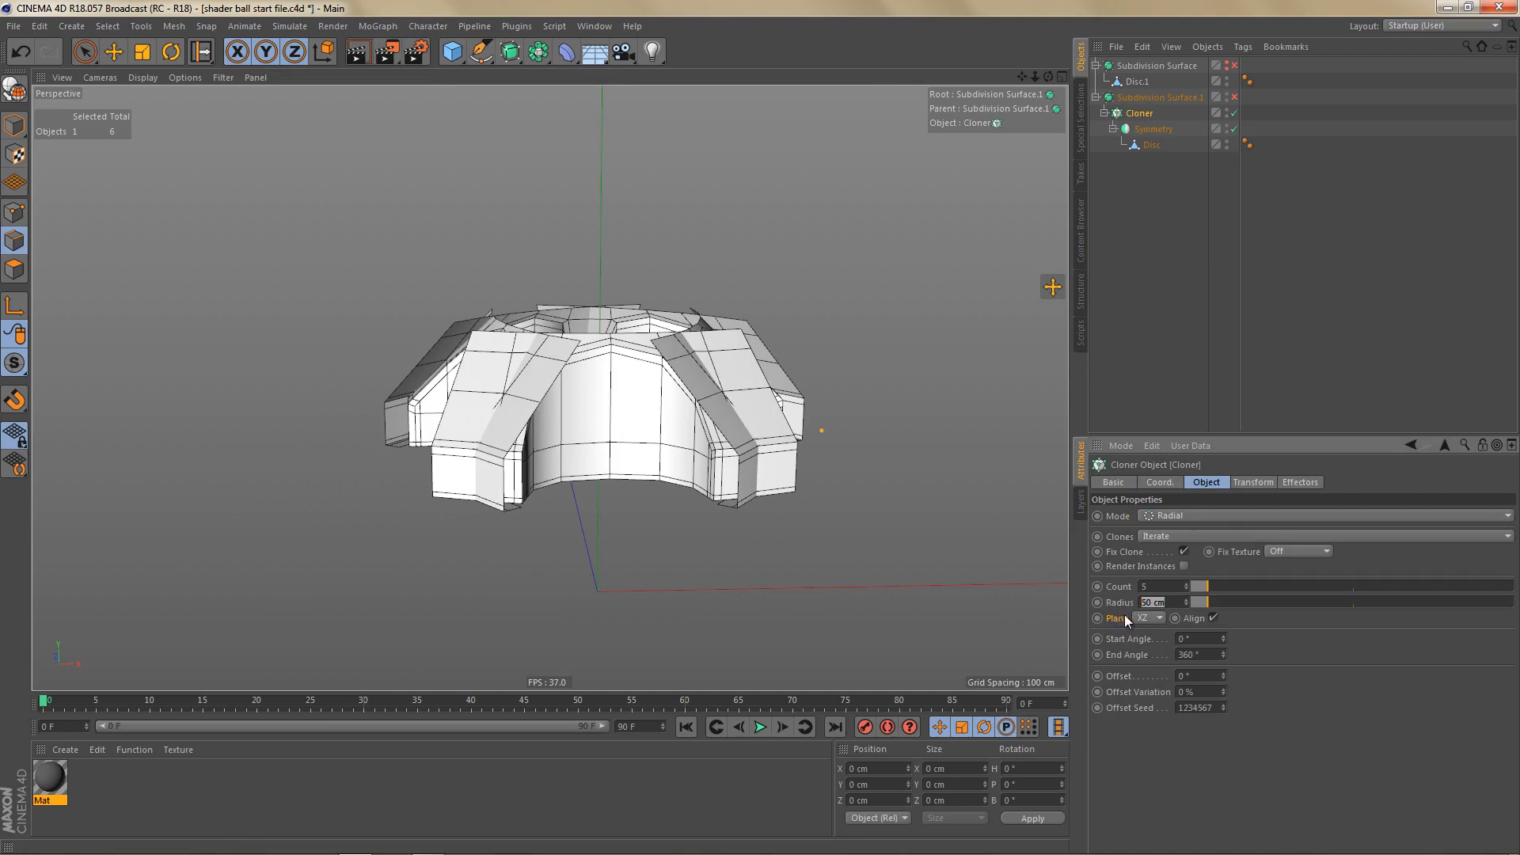
type("0")
key("Return")
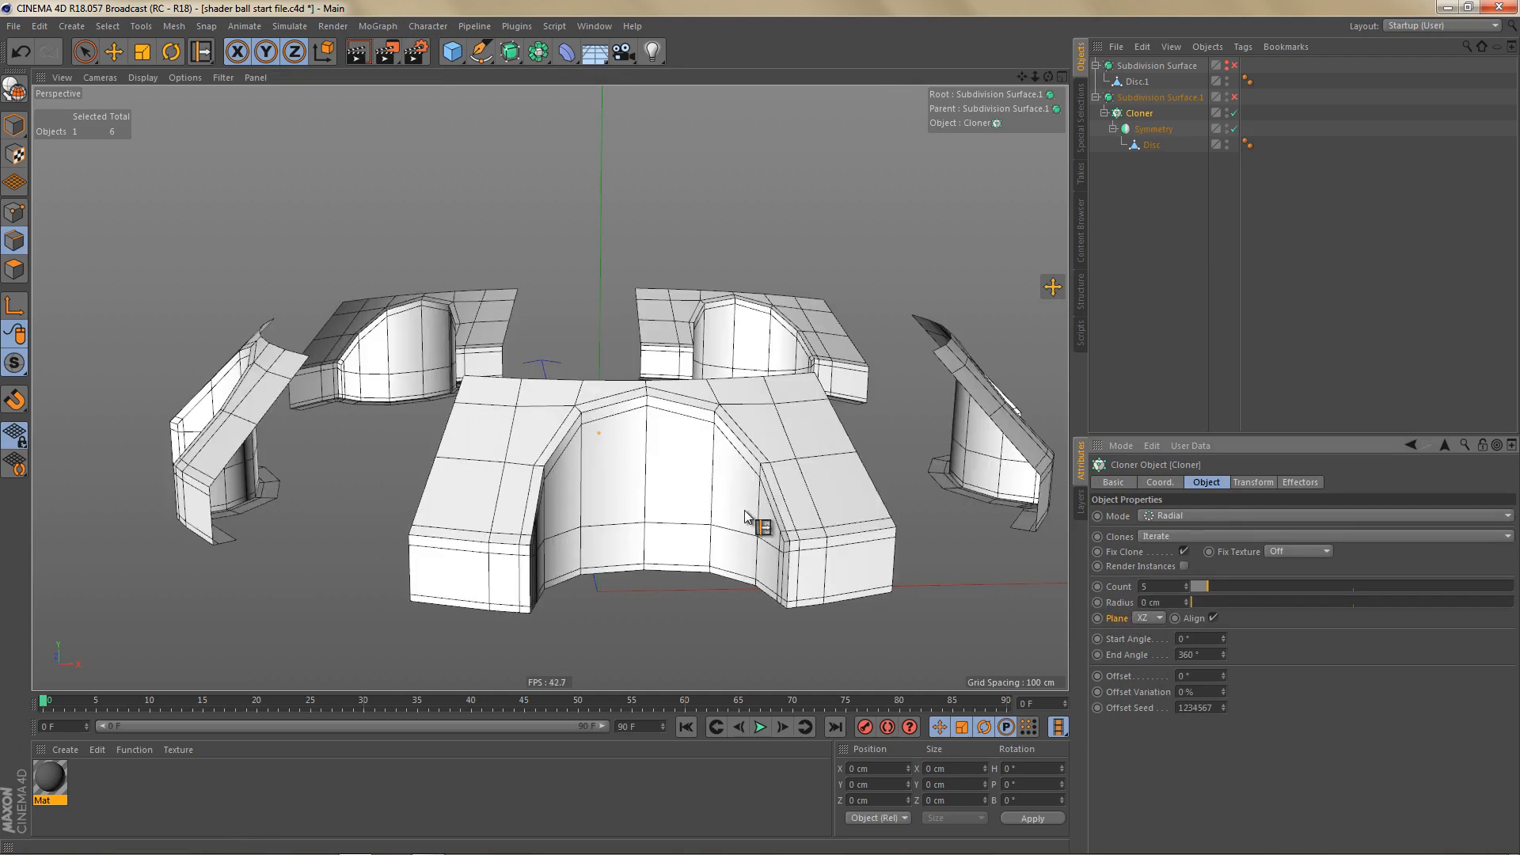
left_click(1186, 584)
left_click(1187, 584)
left_click(1186, 584)
Step: Inspect the seam between neighbouring clones from below and nest the Cloner inside a Connect object
left_click_drag(692, 519, 842, 346, "alt")
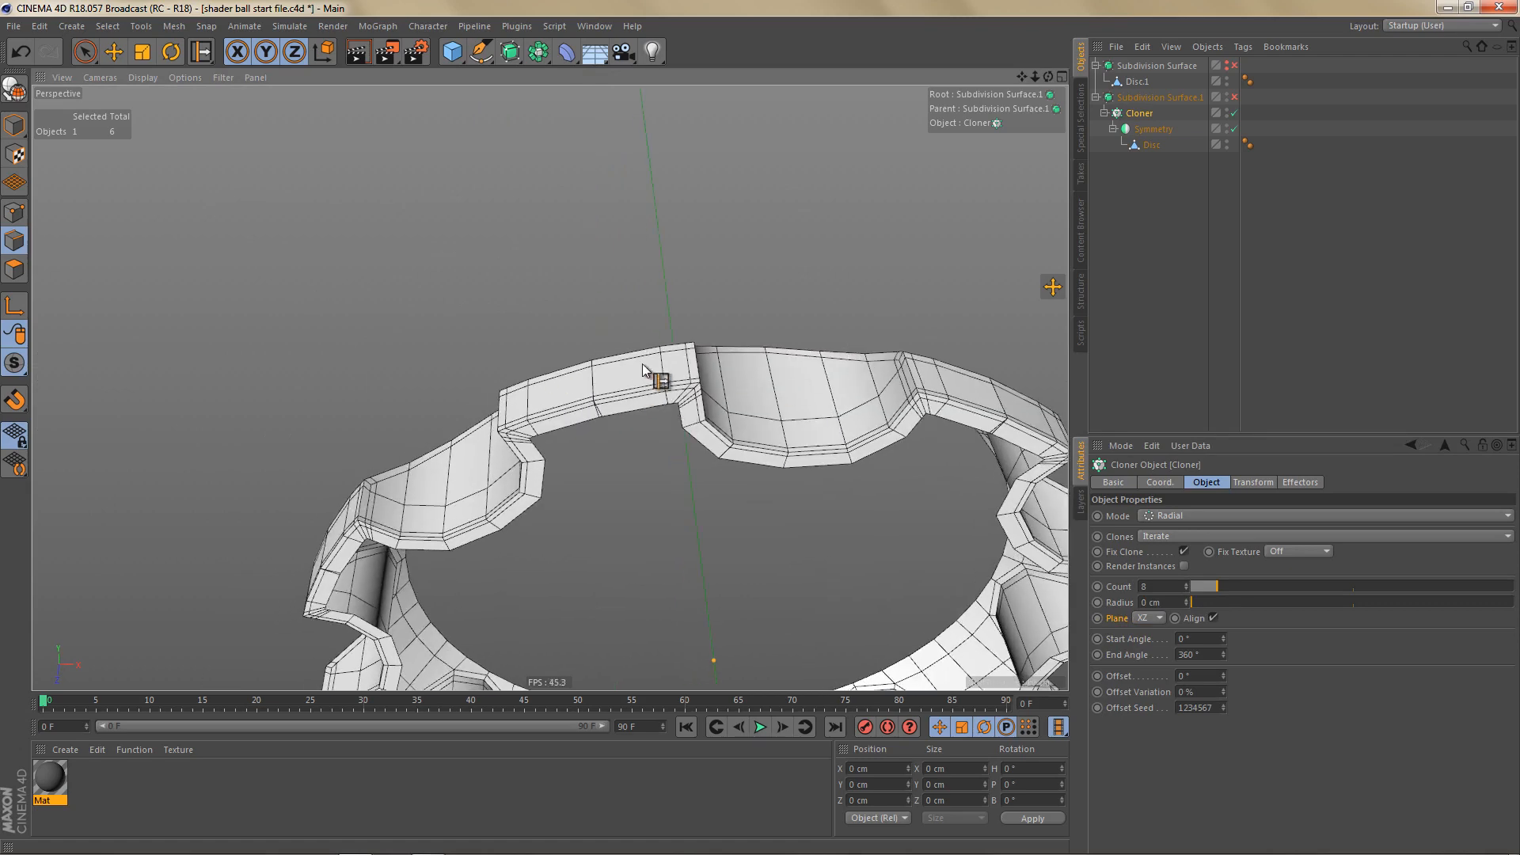
mouse_move(652, 383)
left_mouse_down("alt")
mouse_move(570, 444)
mouse_move(628, 398)
left_mouse_up("alt")
scroll(628, 399, "up", 5)
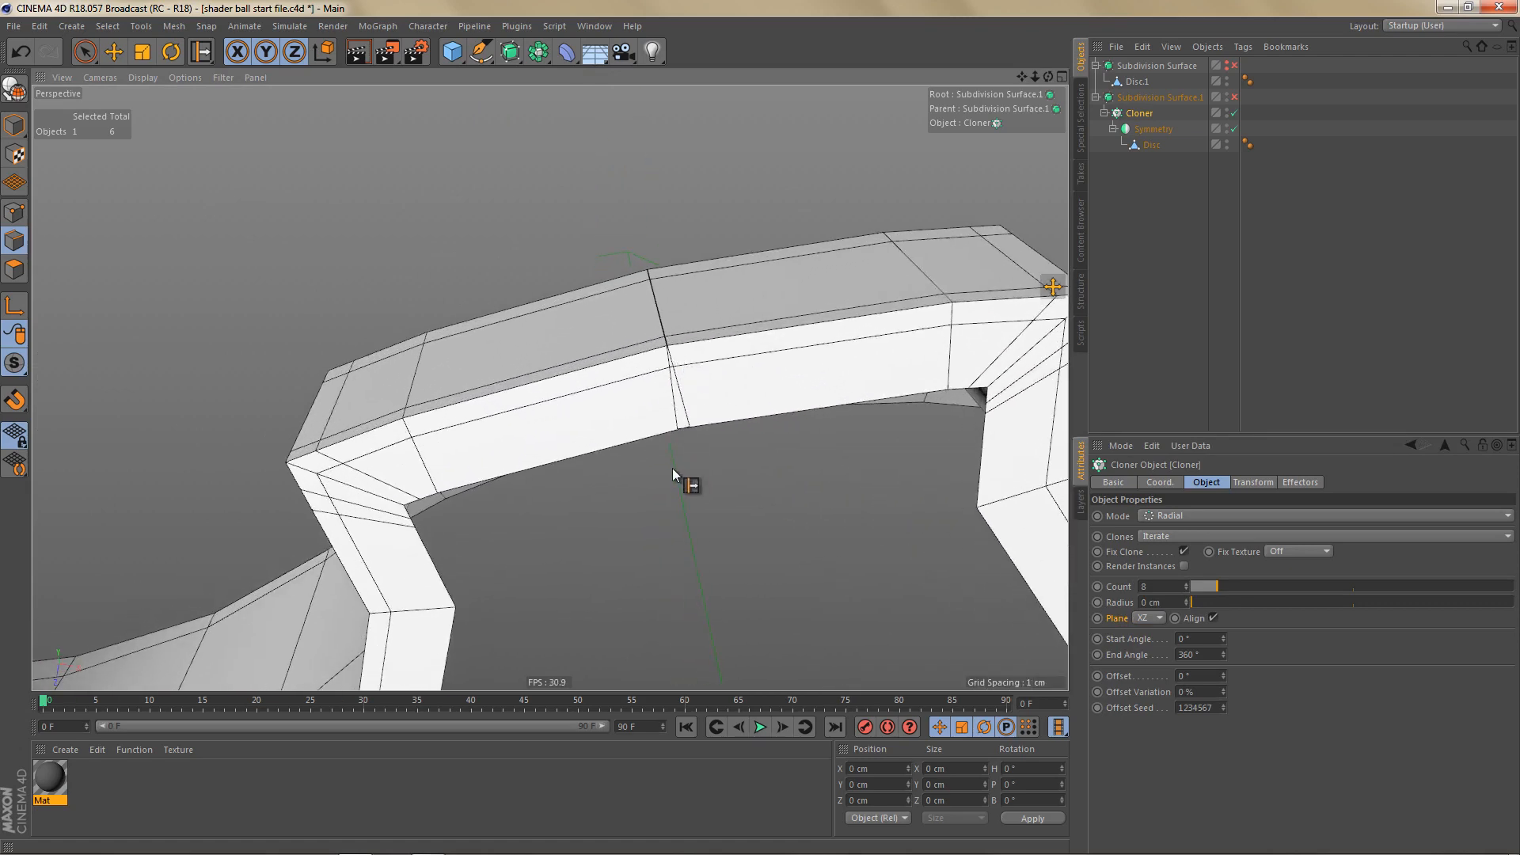
scroll(773, 387, "up", 4)
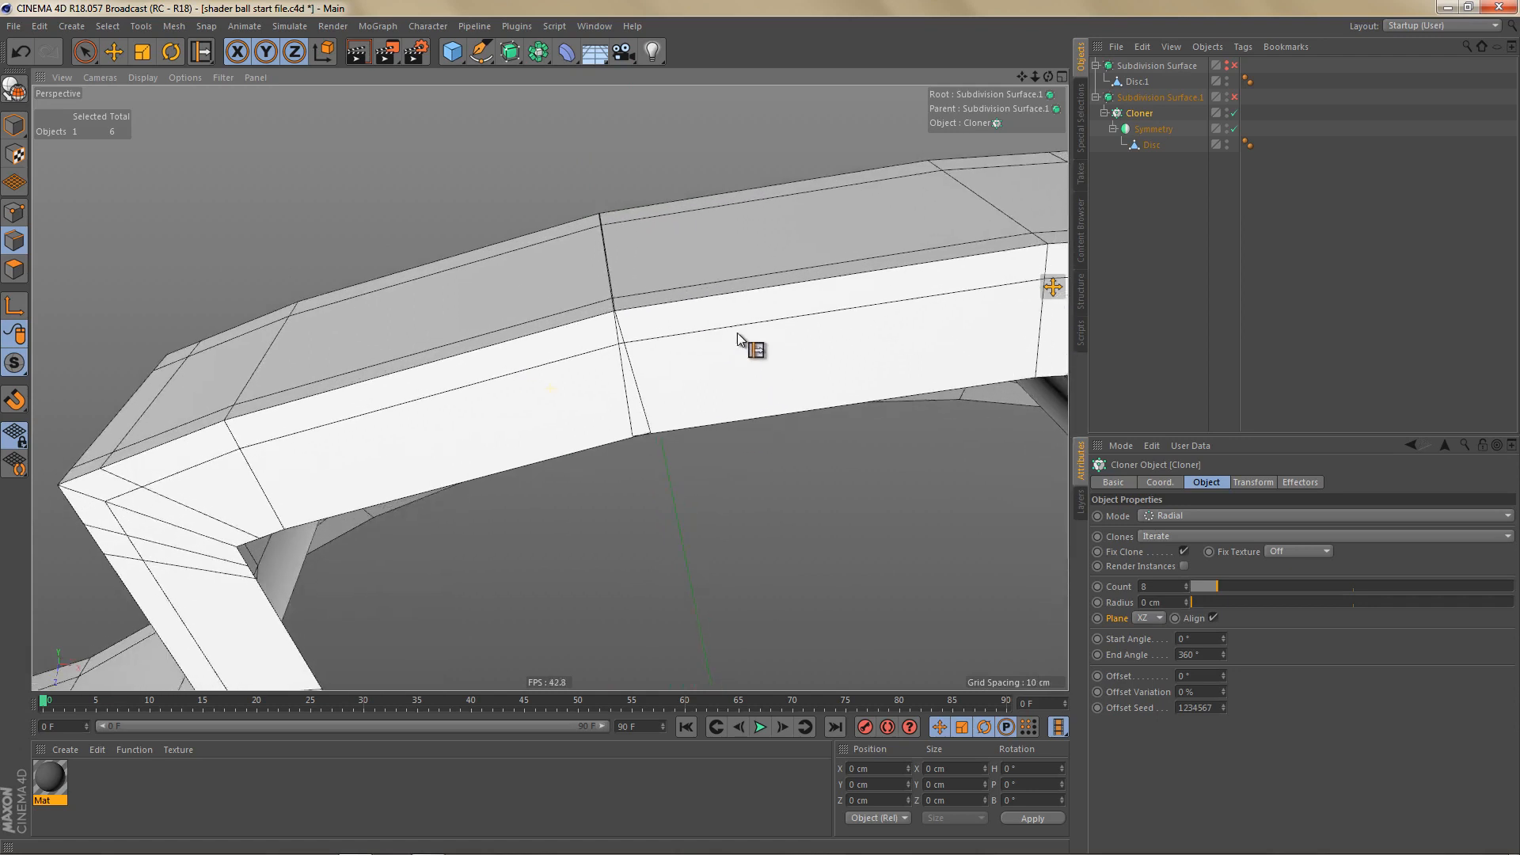
scroll(740, 348, "up", 1)
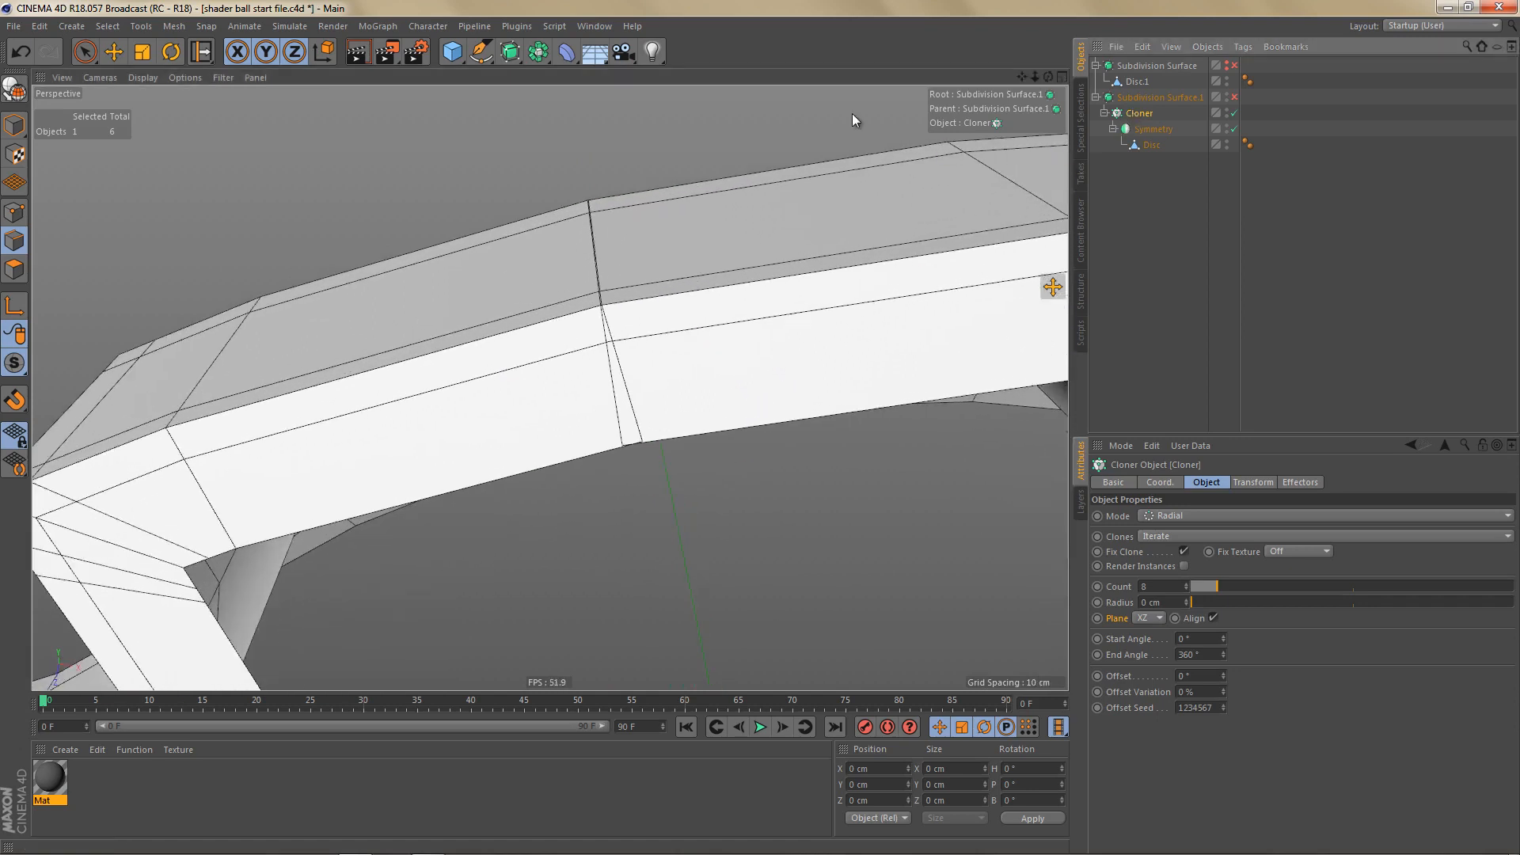
left_click(537, 51)
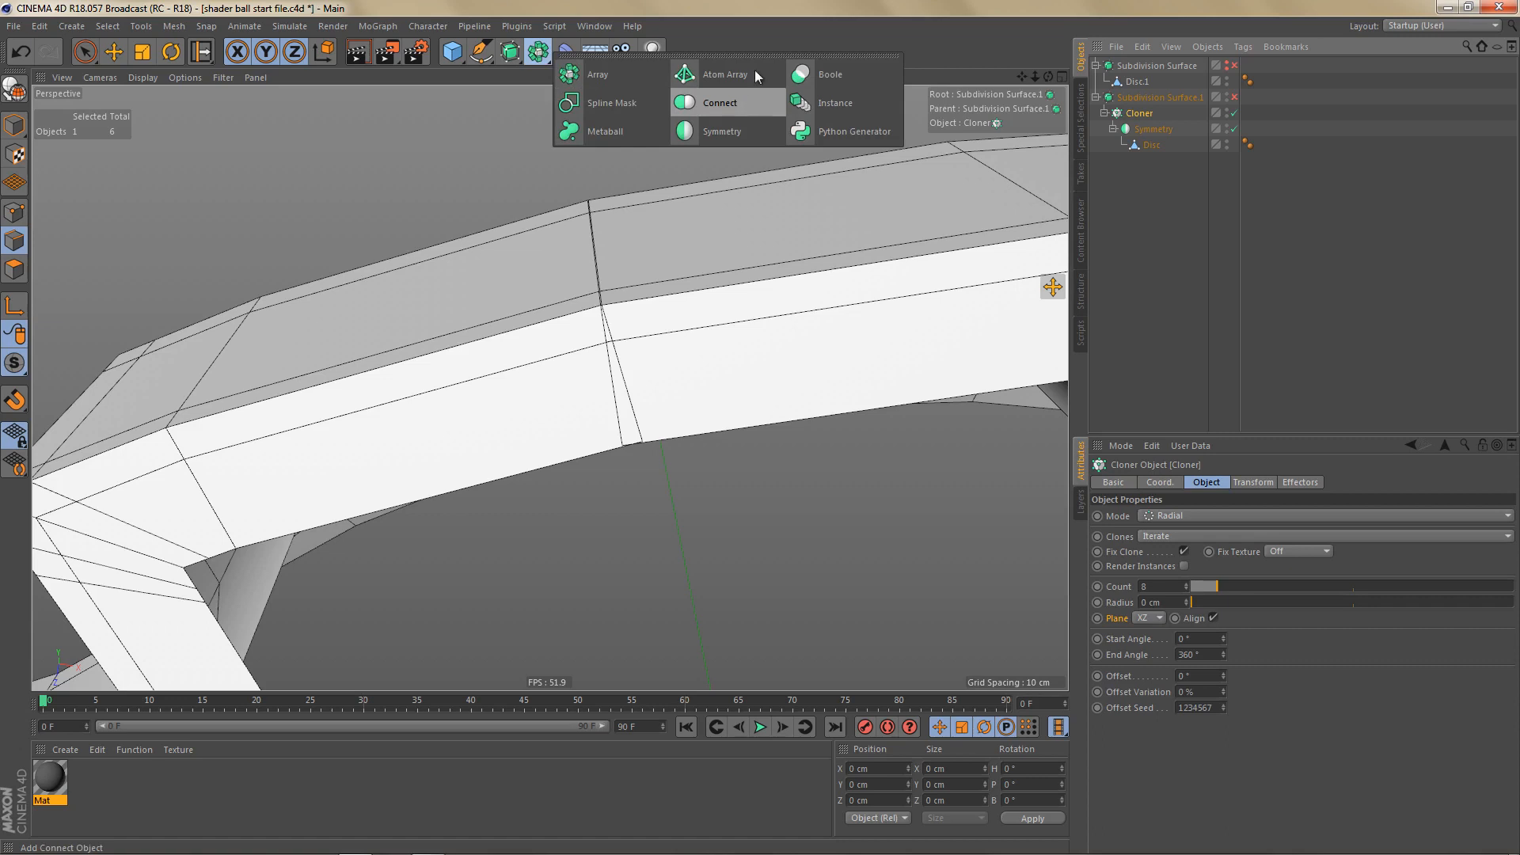
left_click(537, 51)
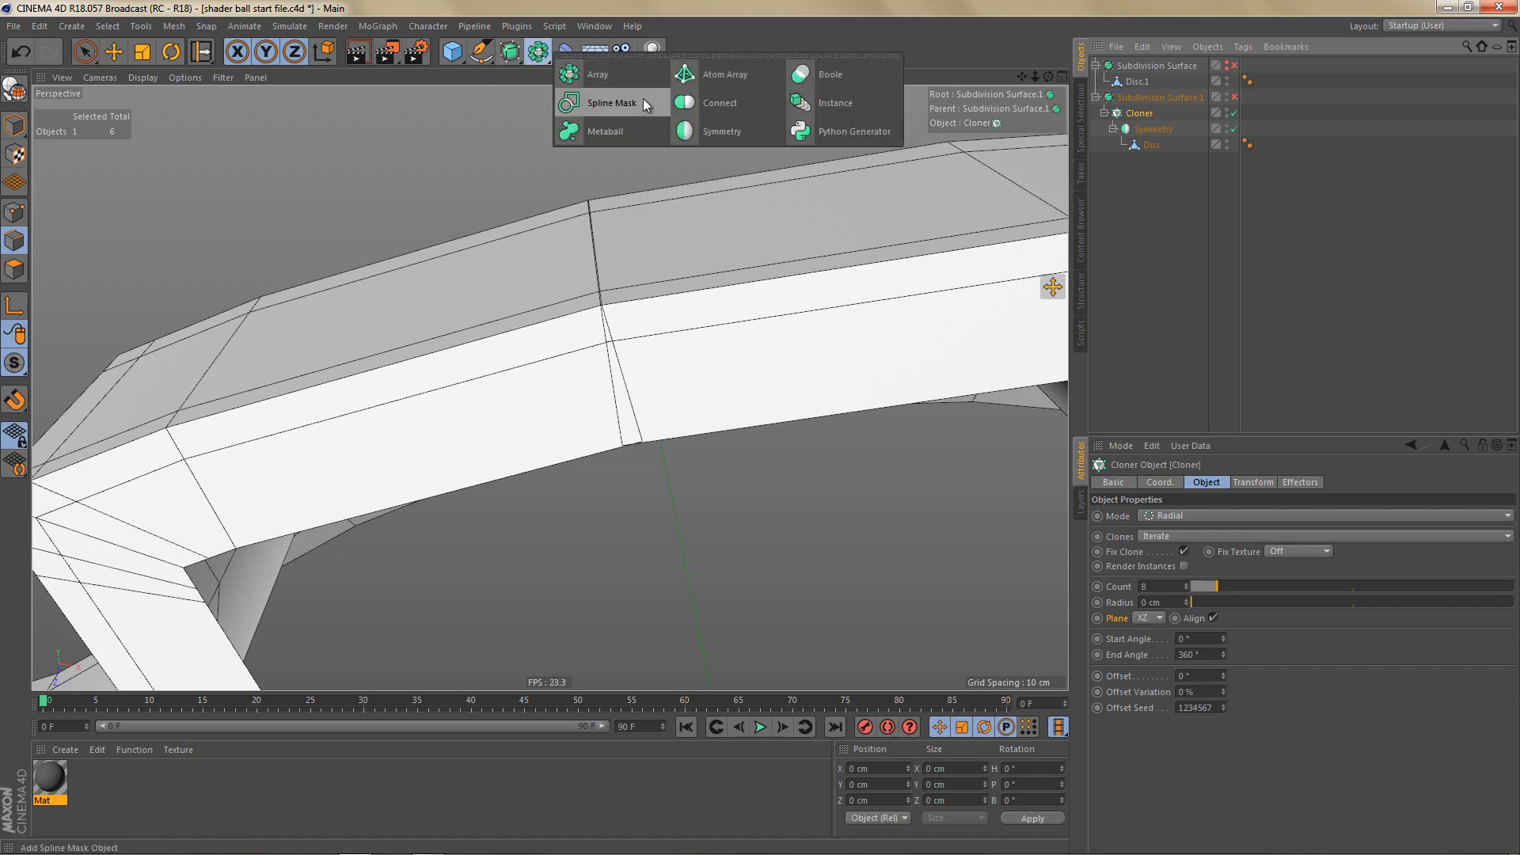
left_click(708, 105, "alt")
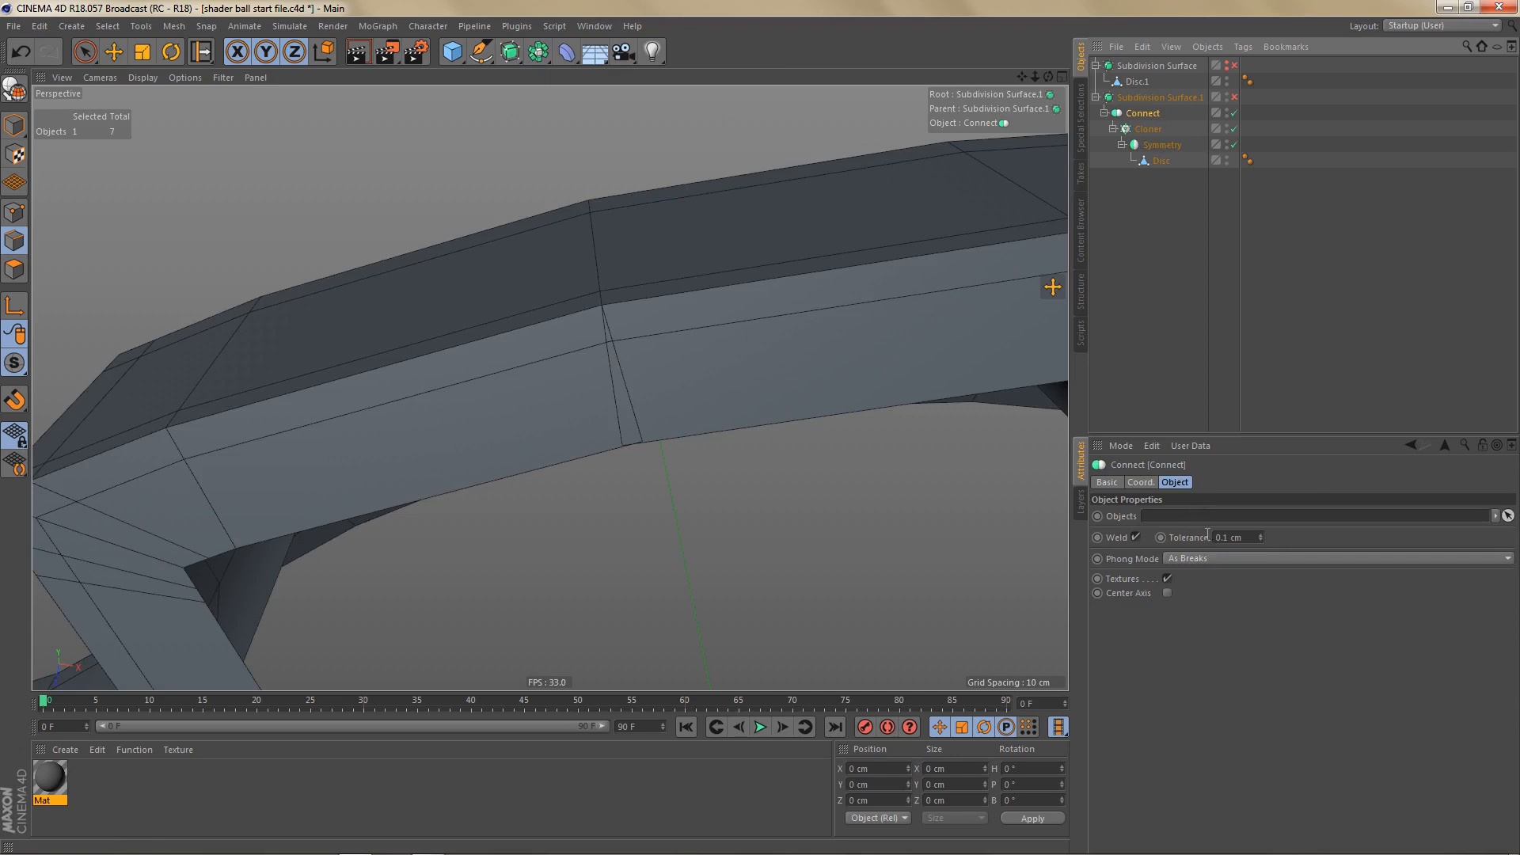
Step: Set the Connect object's weld tolerance to 0.2 cm and check the seam between the clones on the underside
scroll(621, 349, "up", 4)
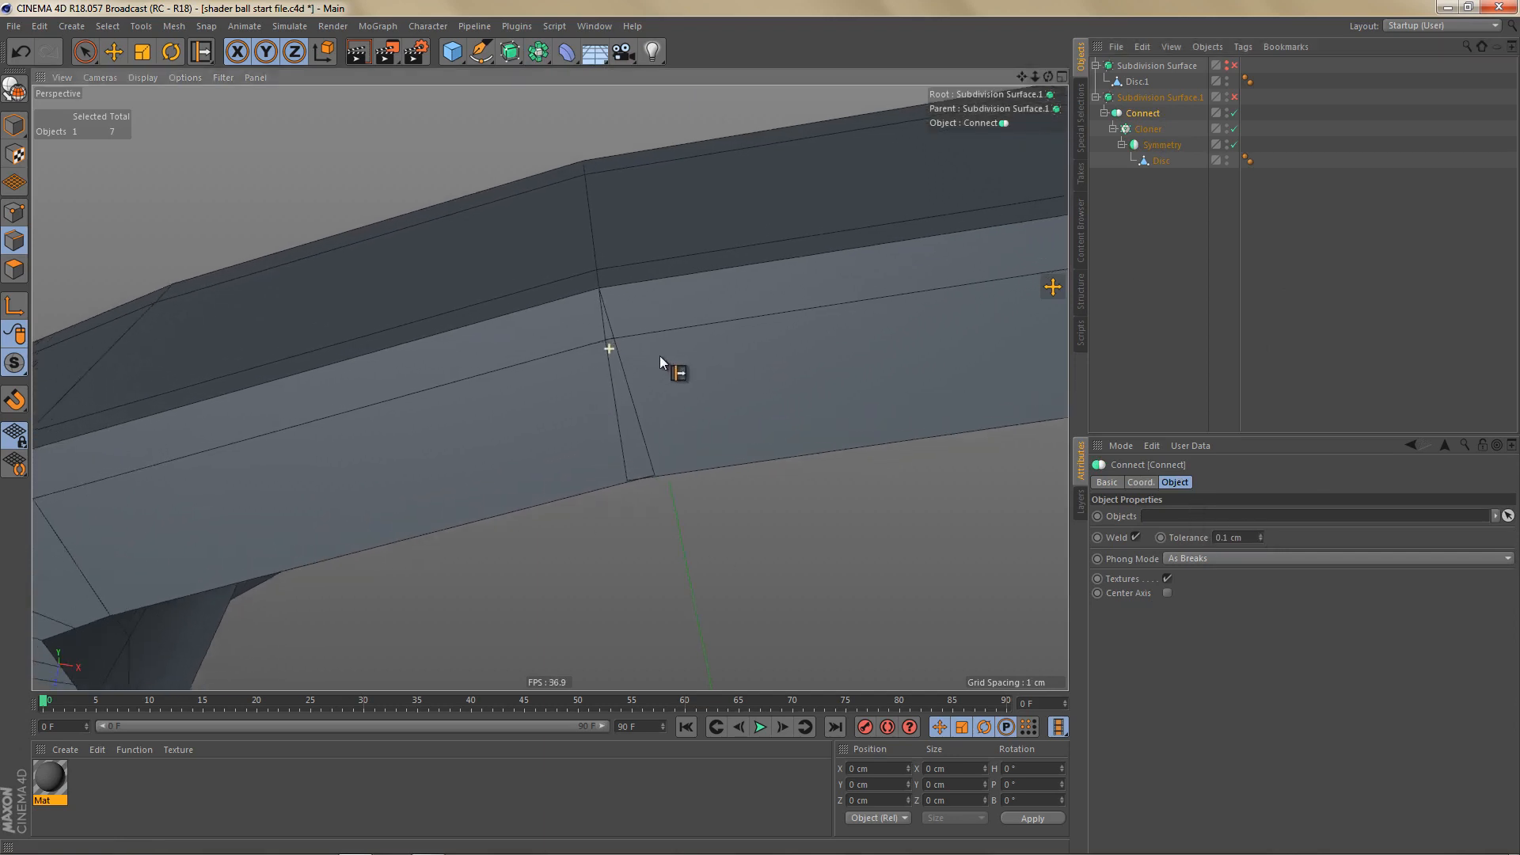
left_click(1261, 535)
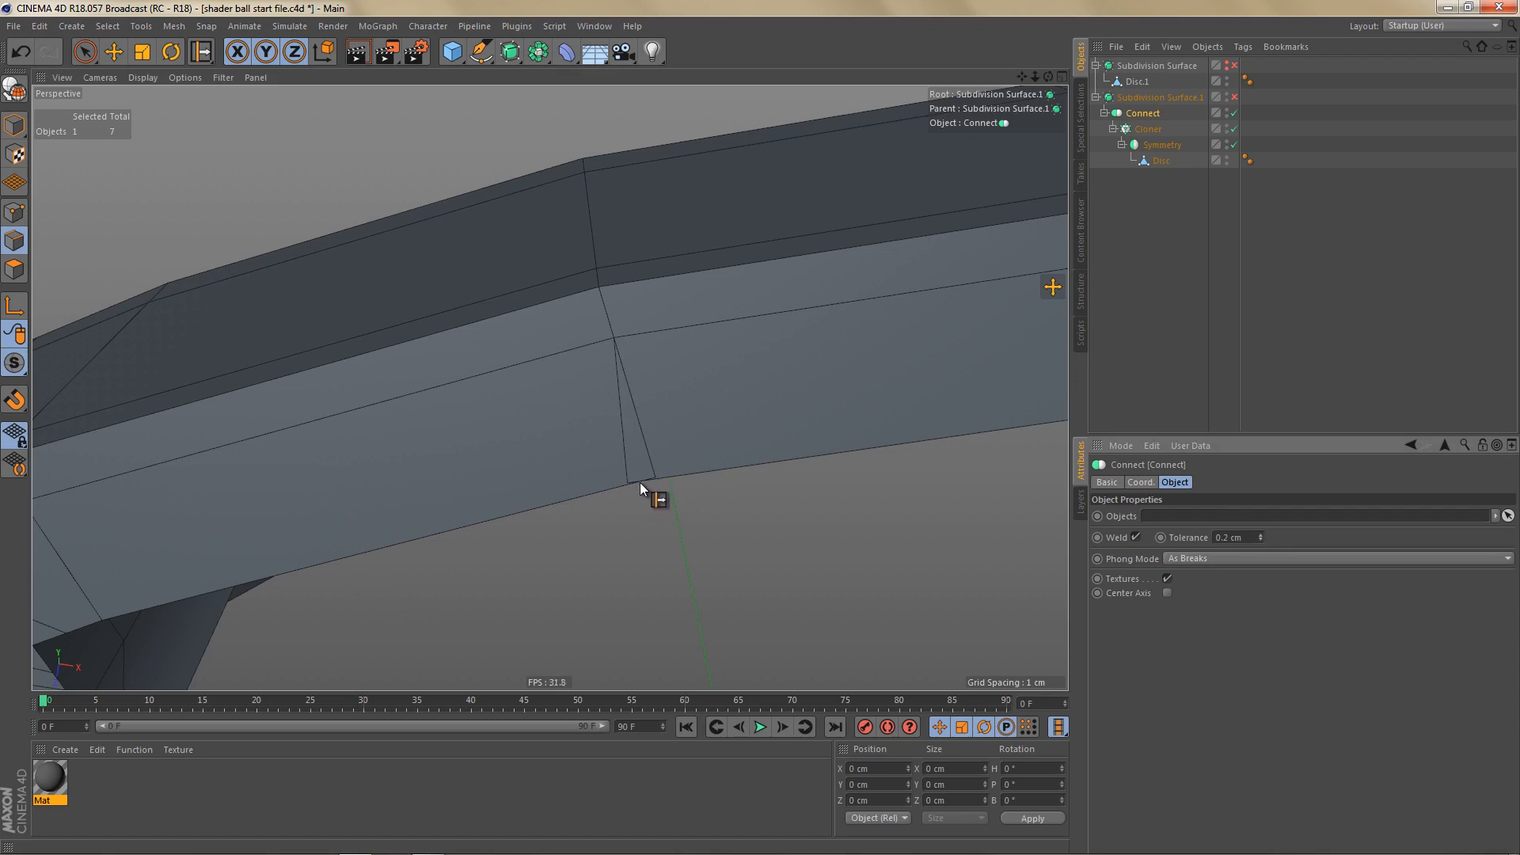
scroll(625, 490, "down", 5)
scroll(716, 496, "up", 2)
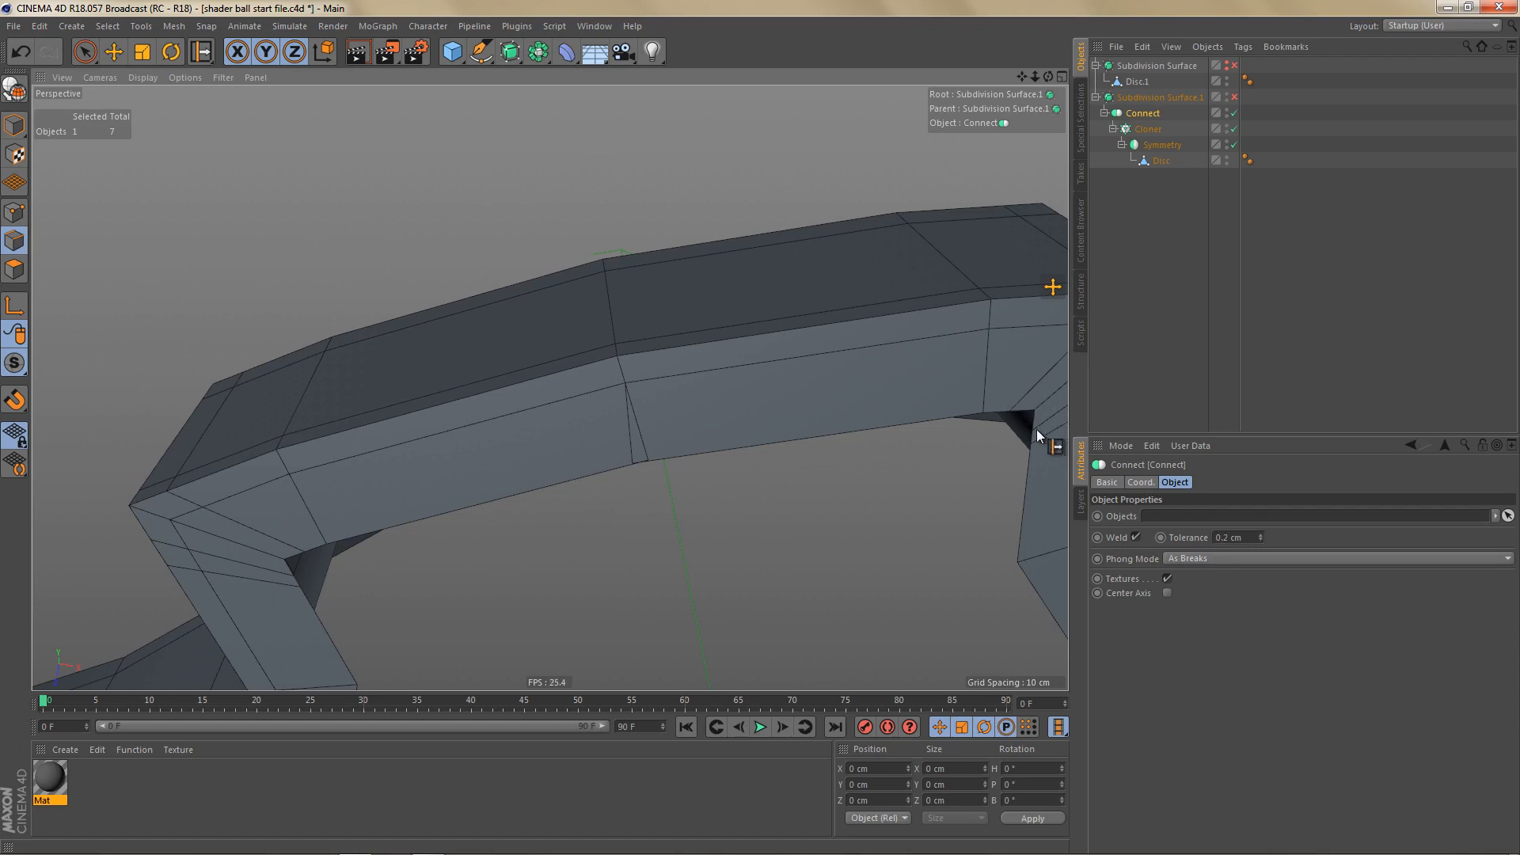
middle_click_drag(814, 385, 815, 373, "alt")
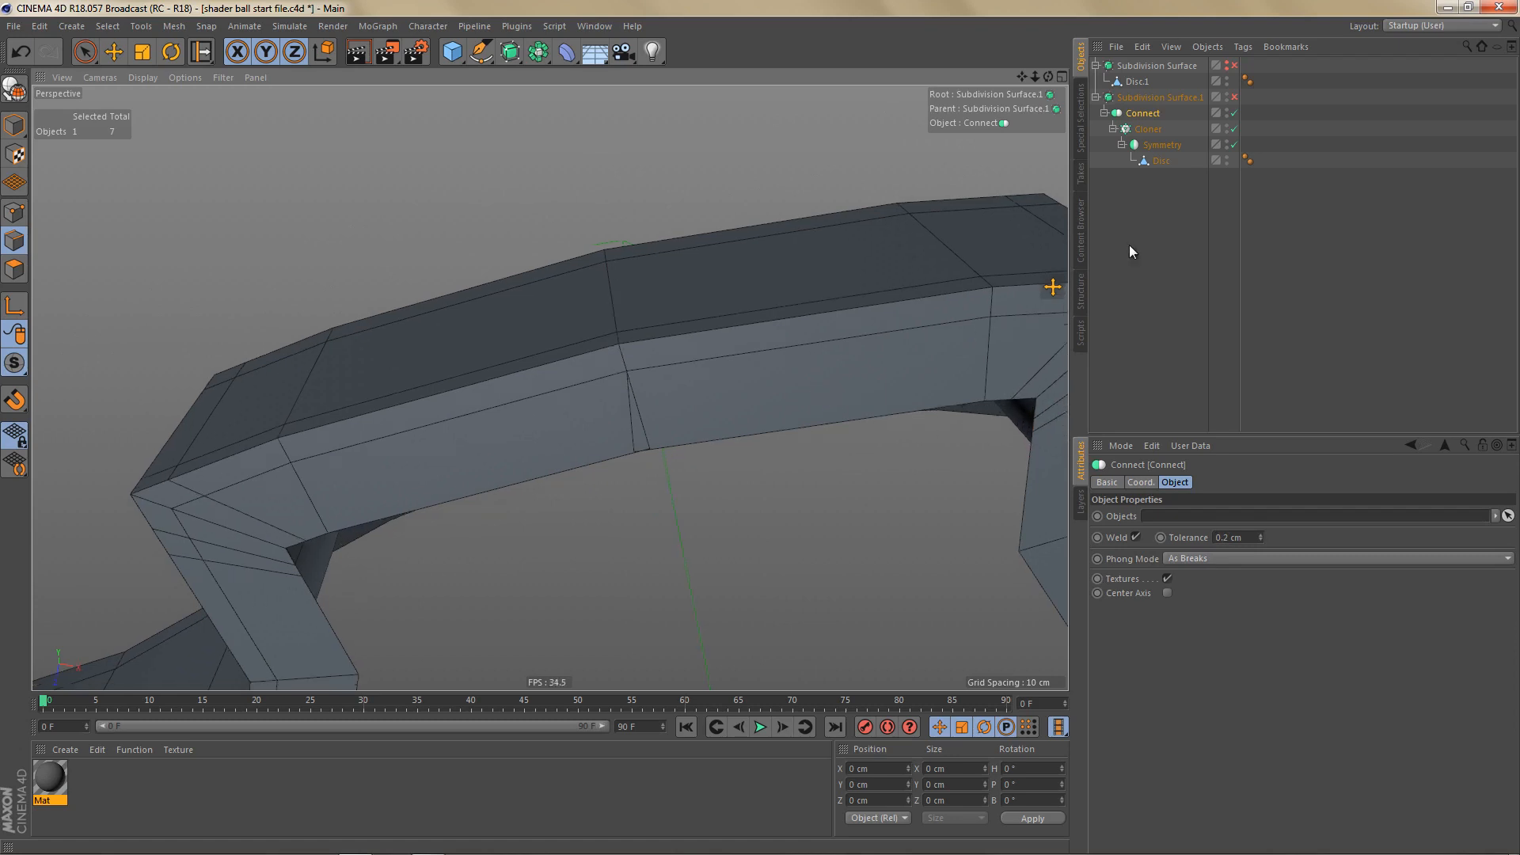
Step: Slide the lower and middle points of the Disc segment's seam edge to line up with the neighbouring segment
left_click(1160, 161)
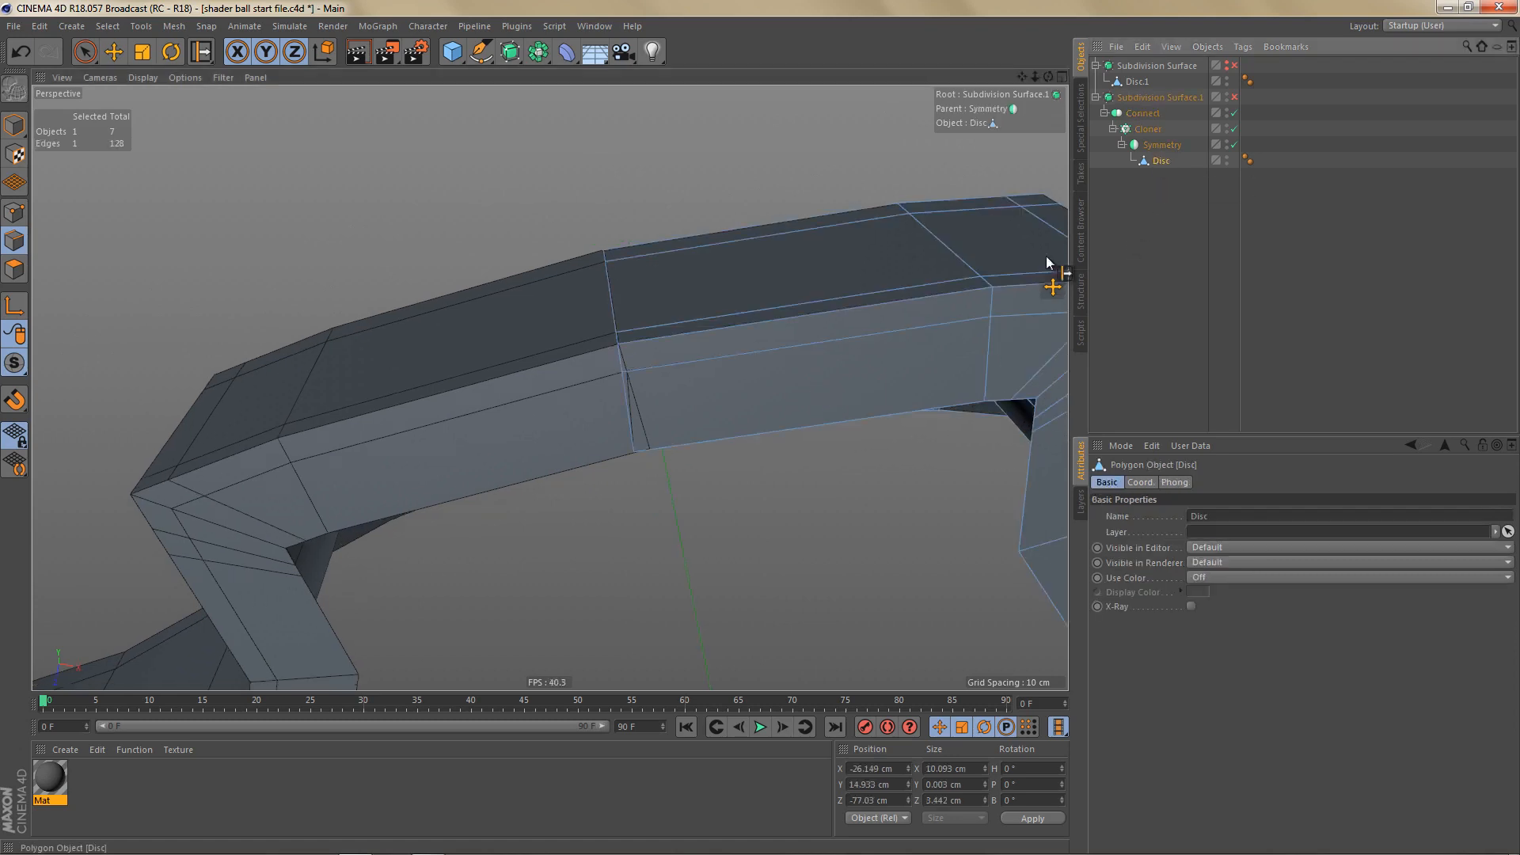
scroll(649, 425, "up", 2)
scroll(680, 430, "up", 5)
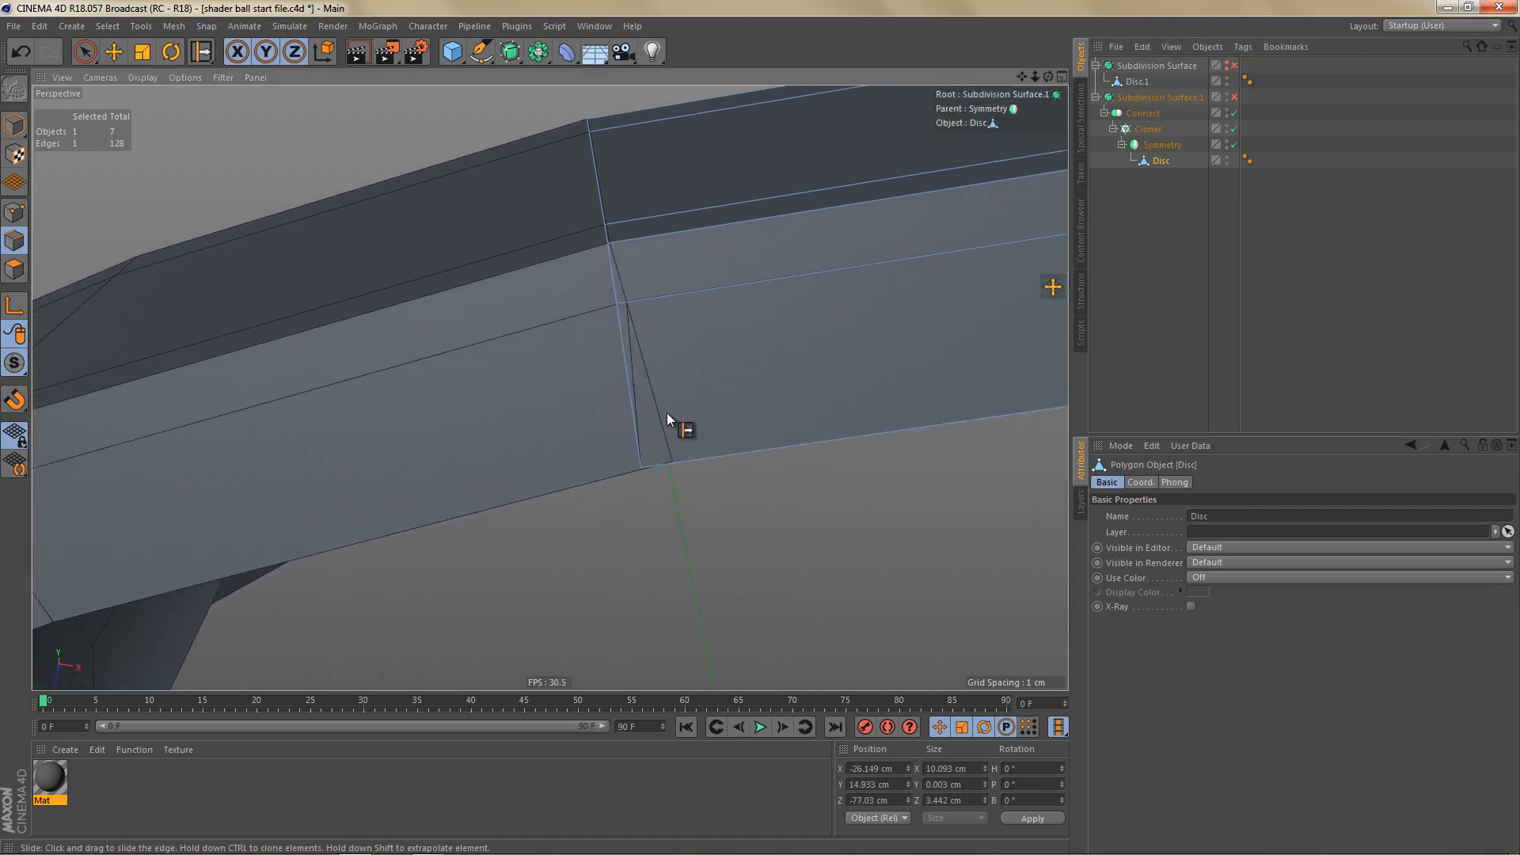
key("Return")
key("Return")
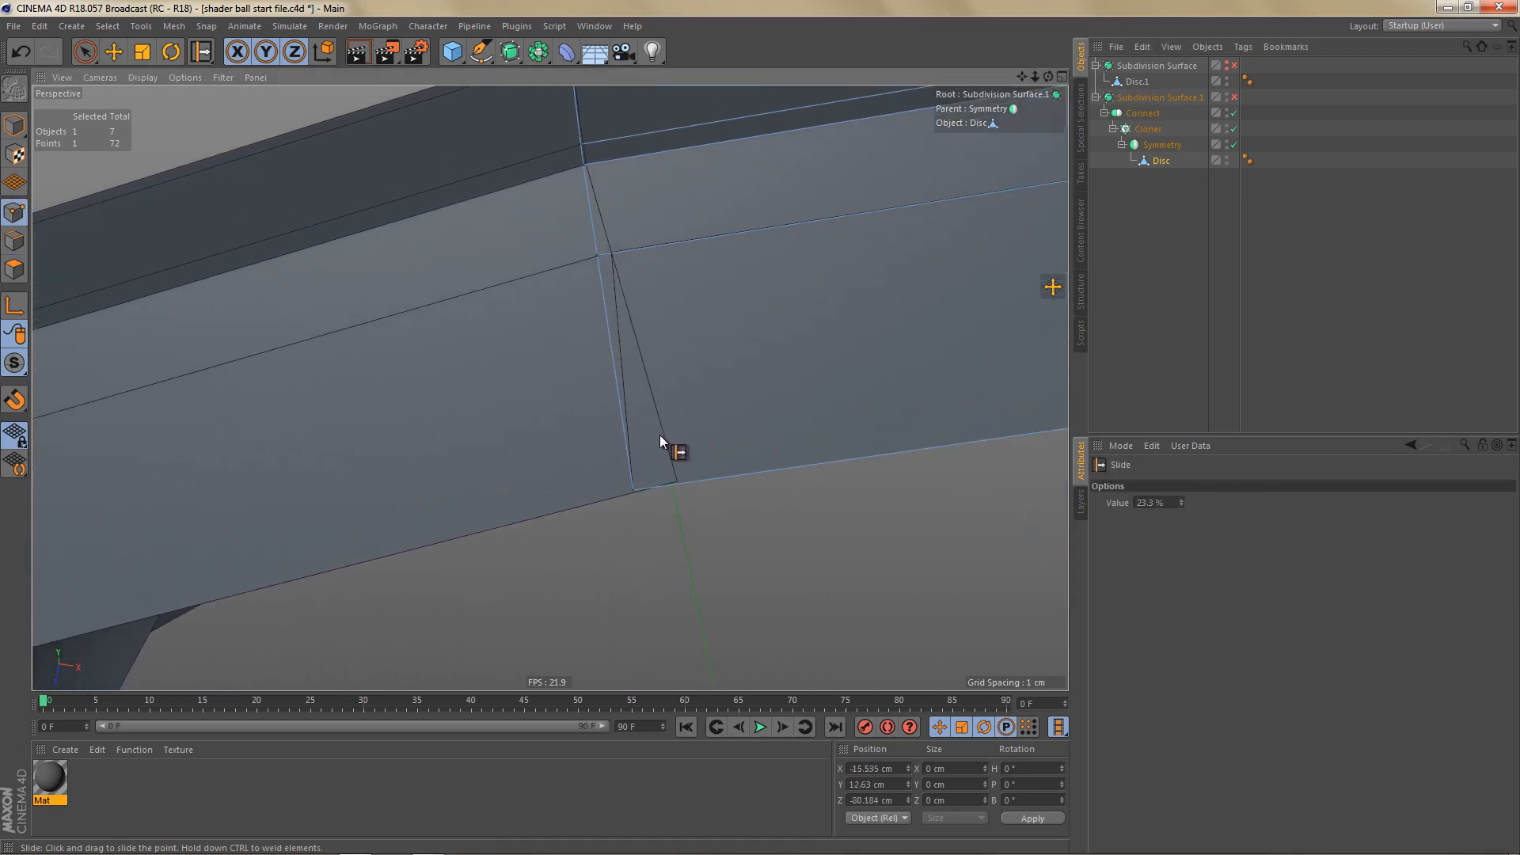
scroll(624, 472, "up", 2)
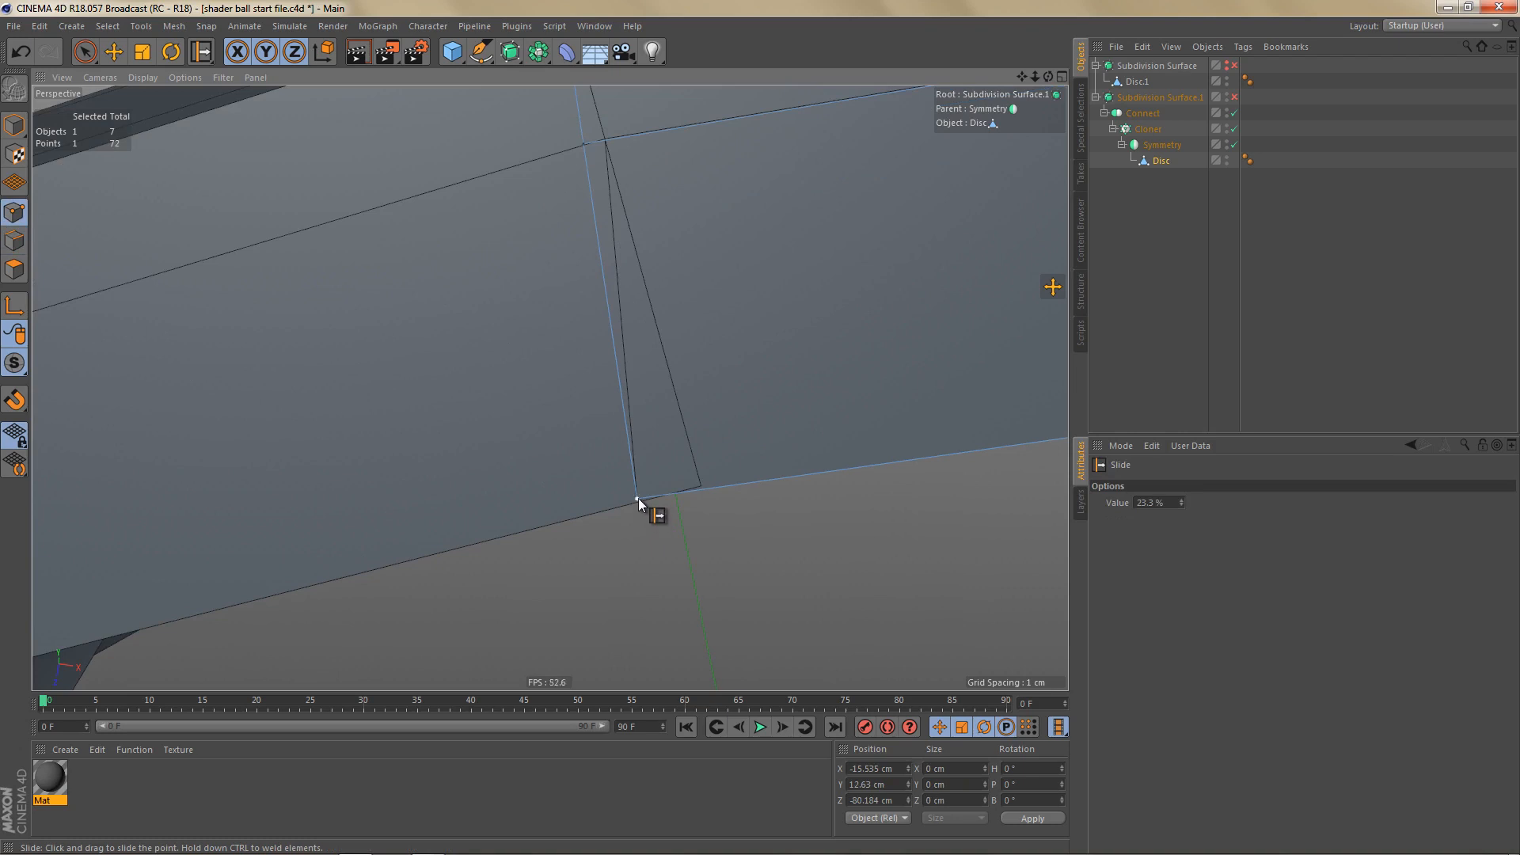
left_click_drag(638, 497, 657, 498)
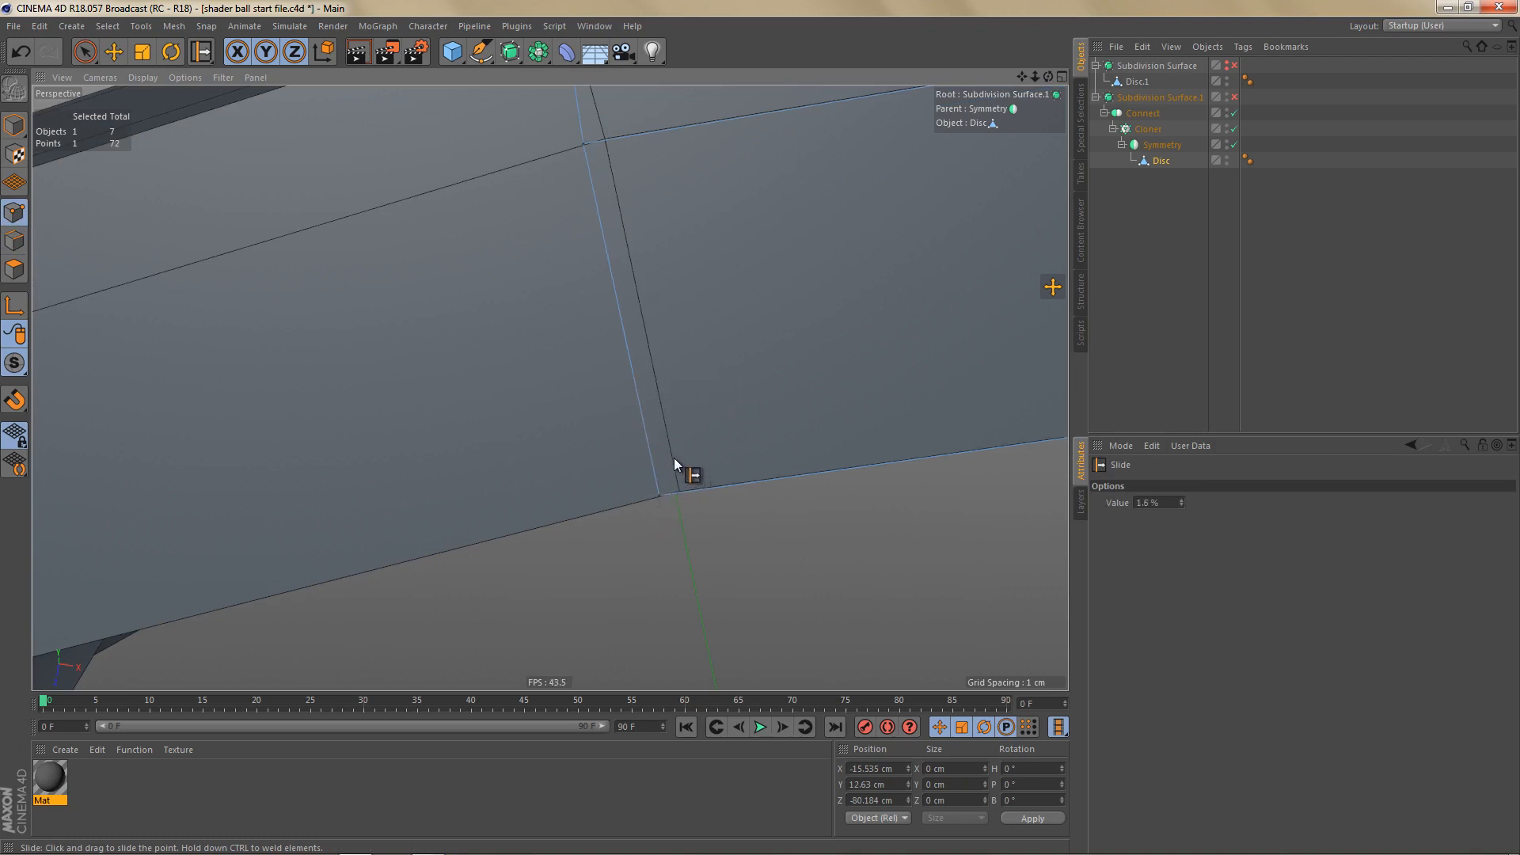
left_click_drag(678, 480, 672, 408, "alt")
left_click_drag(638, 226, 628, 239, "alt")
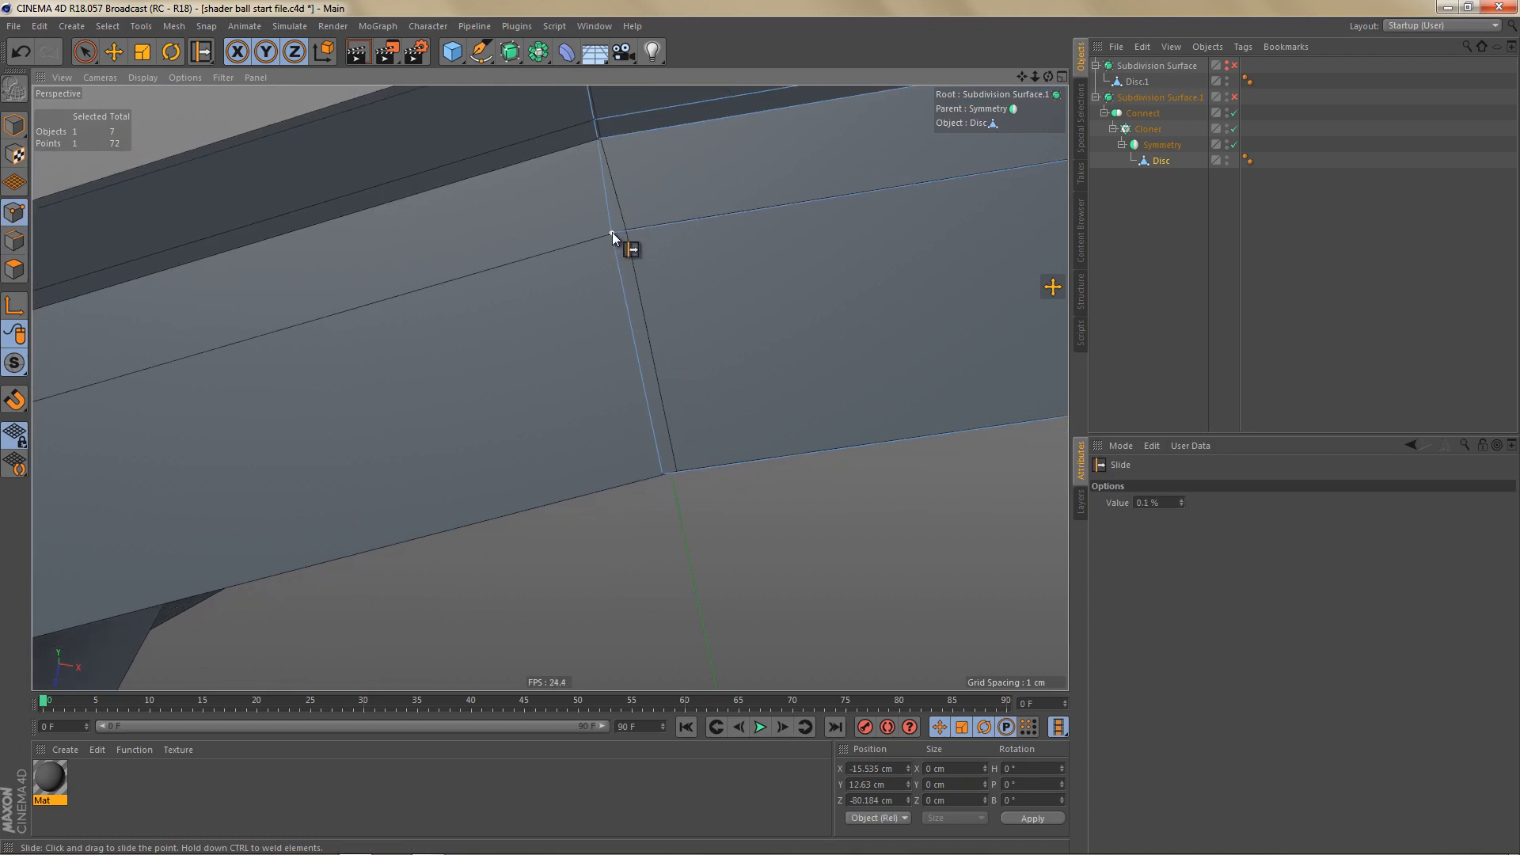
left_click_drag(617, 232, 606, 256)
Step: Examine the whole cloned ring and its seams from above and from the side
right_click_drag(634, 407, 582, 500, "alt")
left_click_drag(691, 319, 705, 467, "alt")
right_click_drag(679, 377, 601, 475, "alt")
left_click_drag(711, 278, 701, 354, "alt")
right_click_drag(733, 312, 702, 339, "alt")
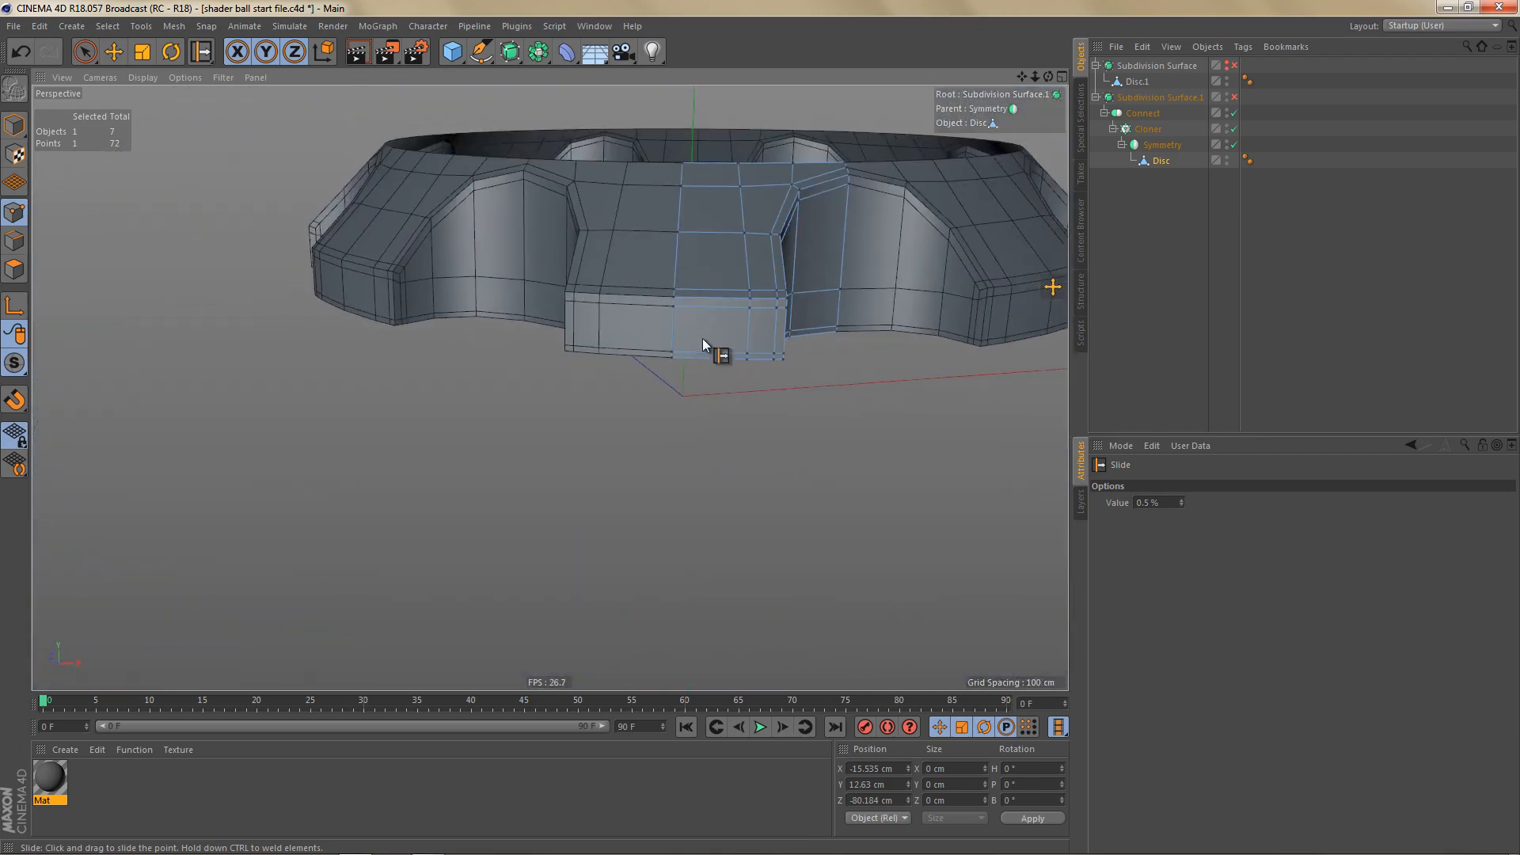
middle_click_drag(701, 340, 690, 415, "alt")
left_click_drag(683, 400, 697, 440, "alt")
middle_click_drag(696, 440, 659, 495, "alt")
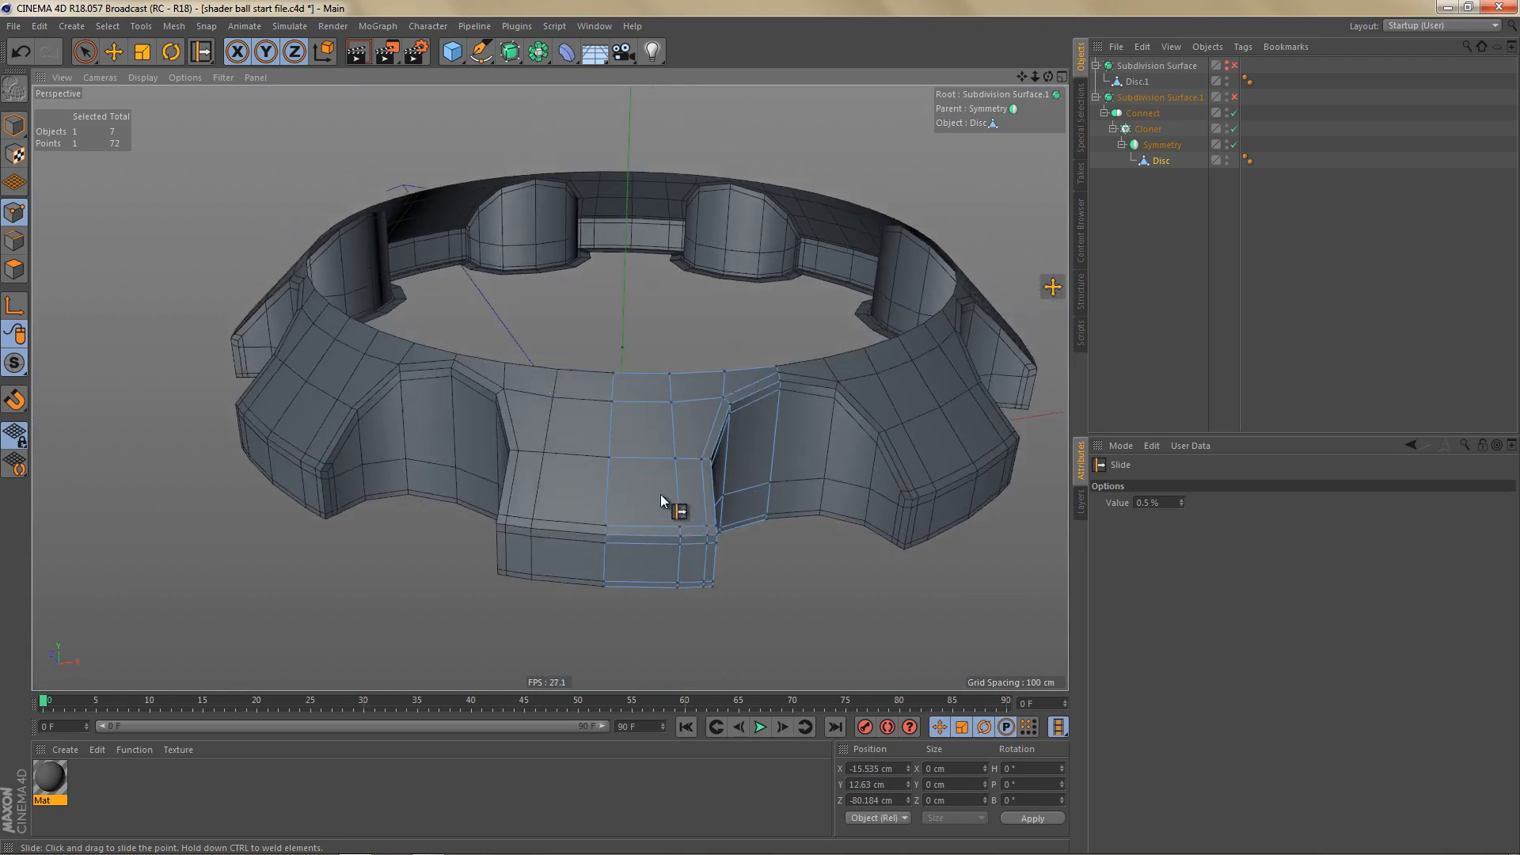
right_click_drag(659, 494, 638, 508, "alt")
middle_click_drag(639, 507, 592, 524, "alt")
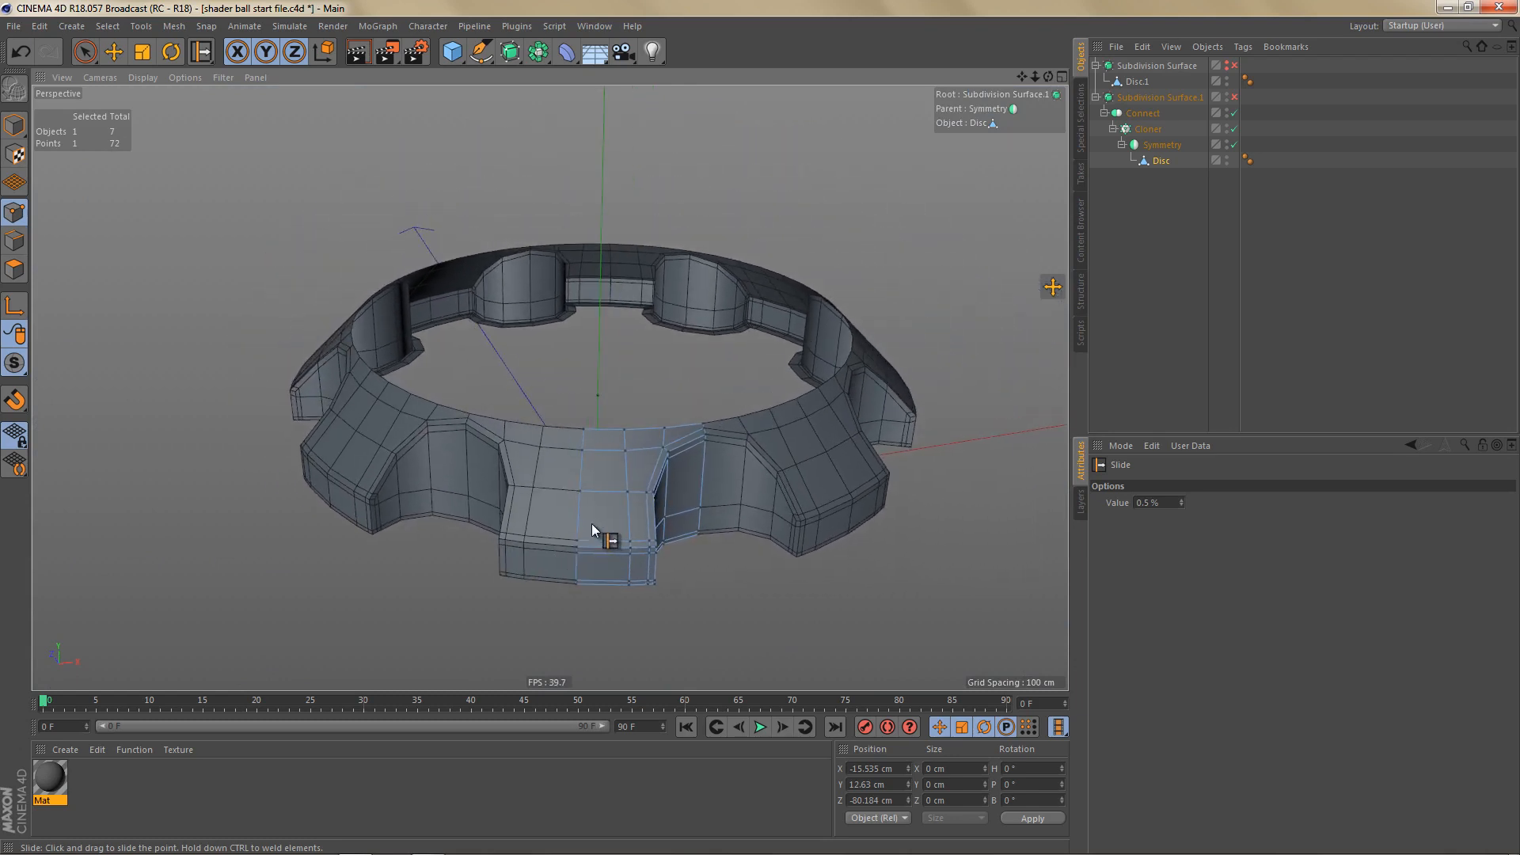
Step: Convert the Connect object into an editable mesh and enable its parent Subdivision Surface.1
left_click(1146, 113)
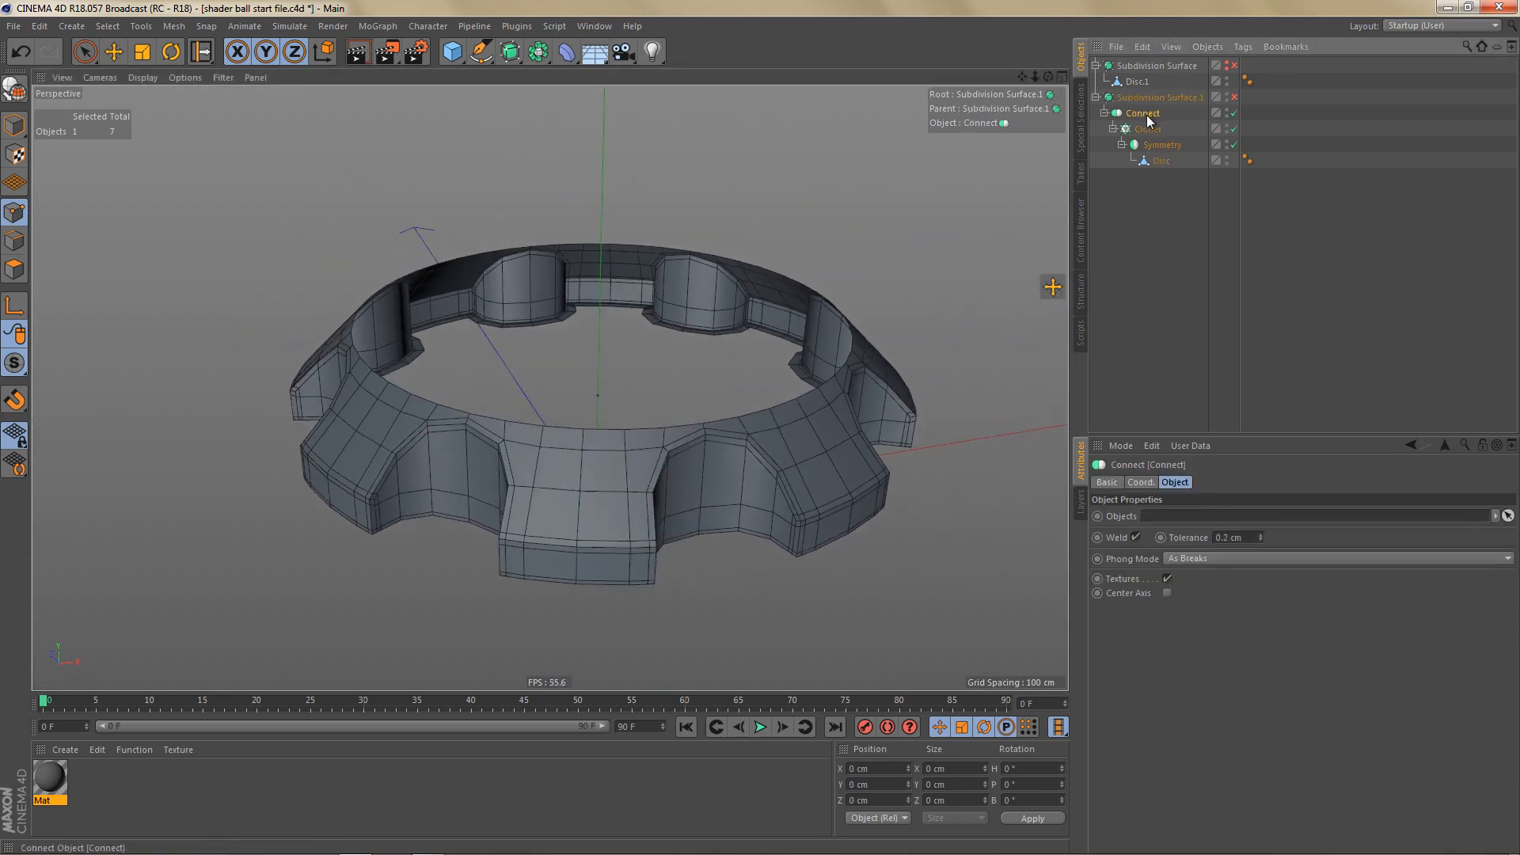
key("c")
left_click_drag(772, 486, 625, 633, "alt")
left_click_drag(687, 528, 701, 572, "alt")
left_click(1232, 97)
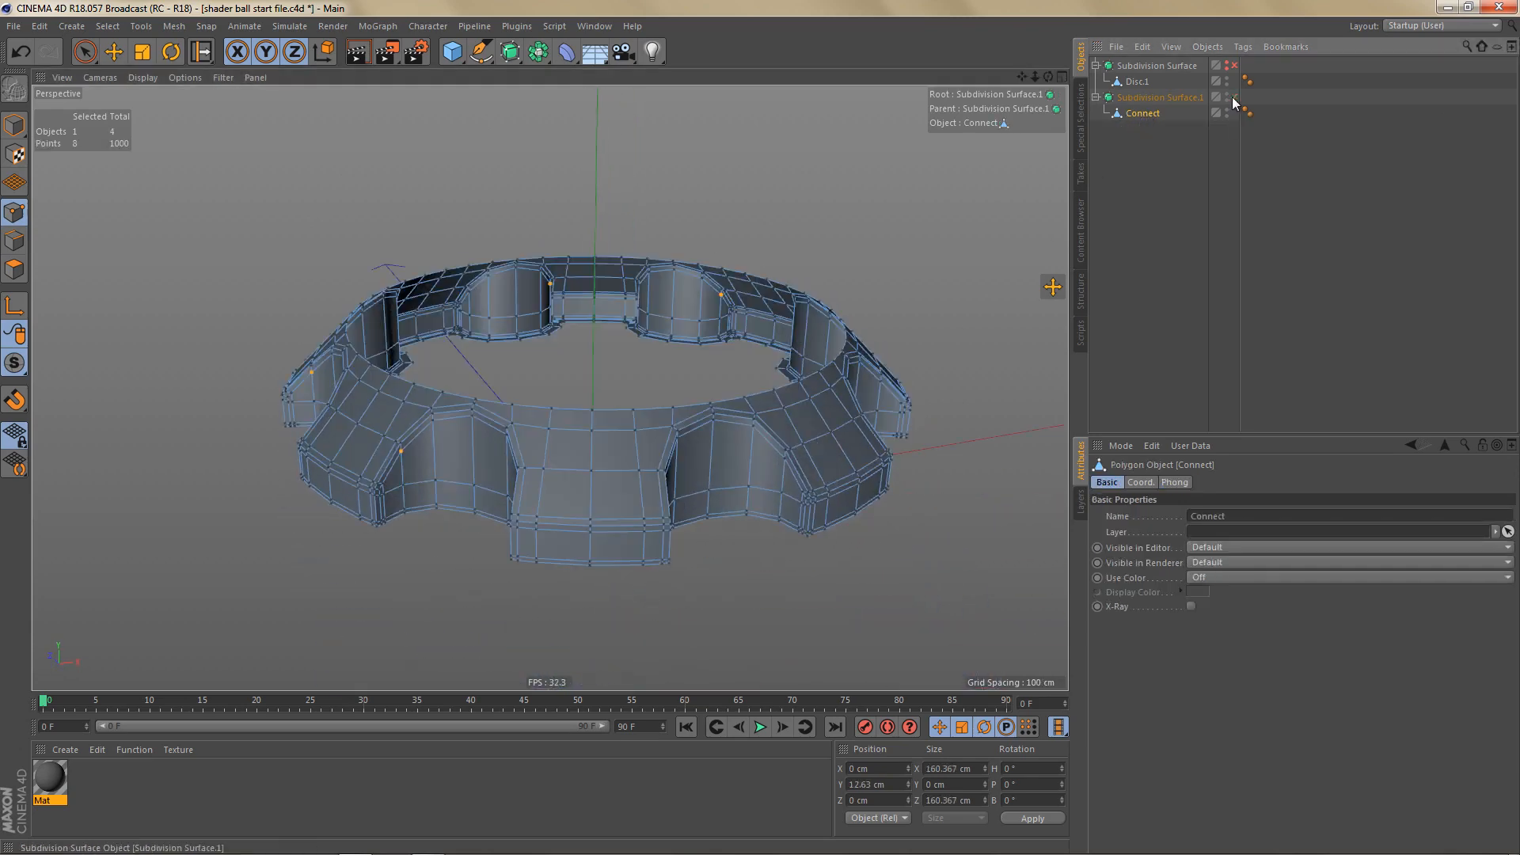
Step: Render the smoothed base ring in the viewport at several zoom distances to check its surface
left_click_drag(773, 485, 752, 502, "alt")
key("n")
key("a")
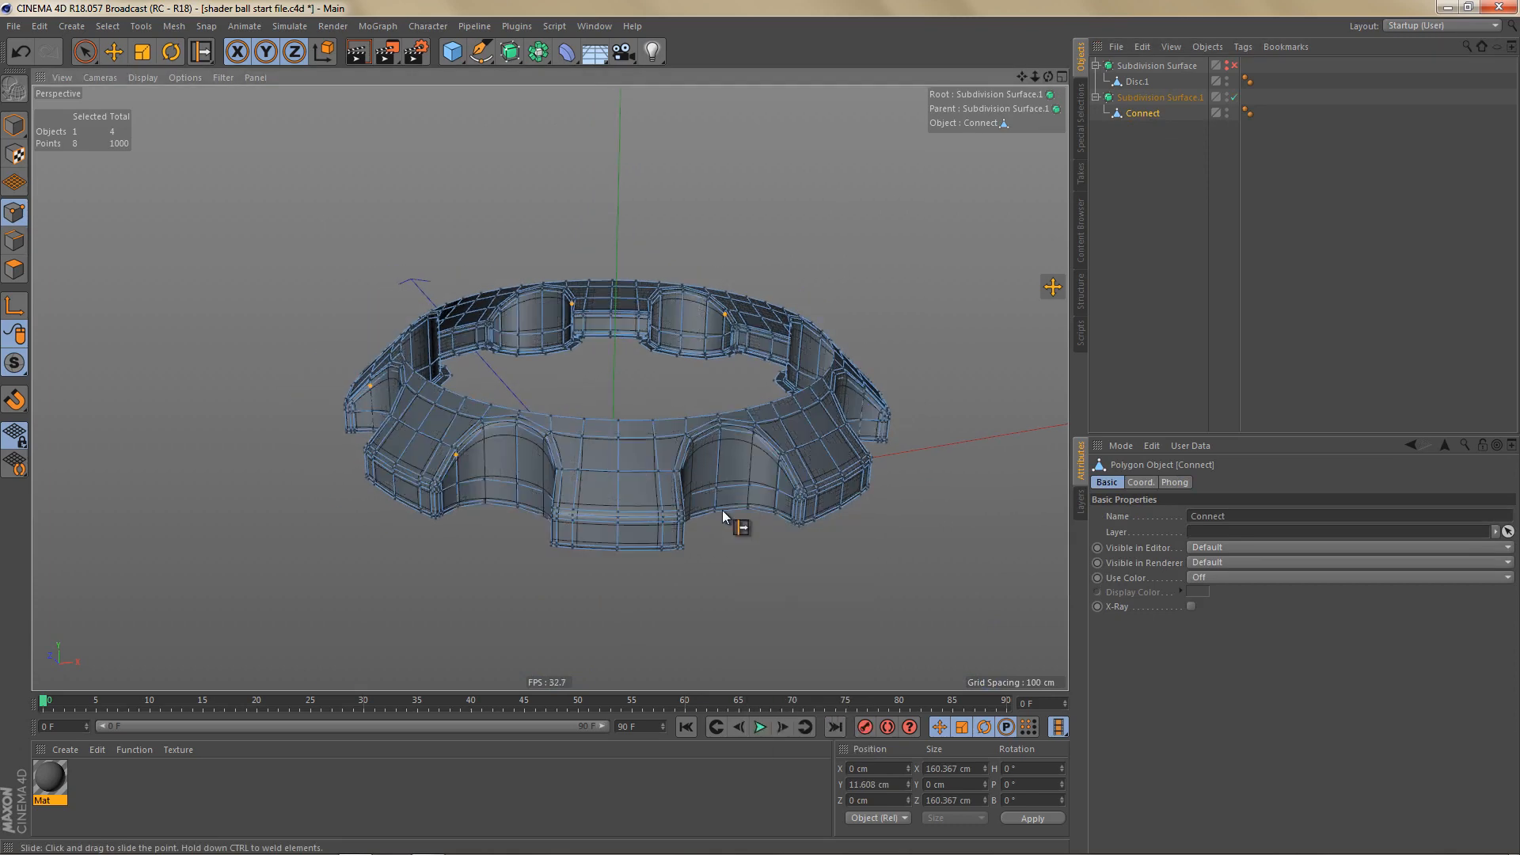
scroll(722, 509, "down", 3)
key("ctrl+r")
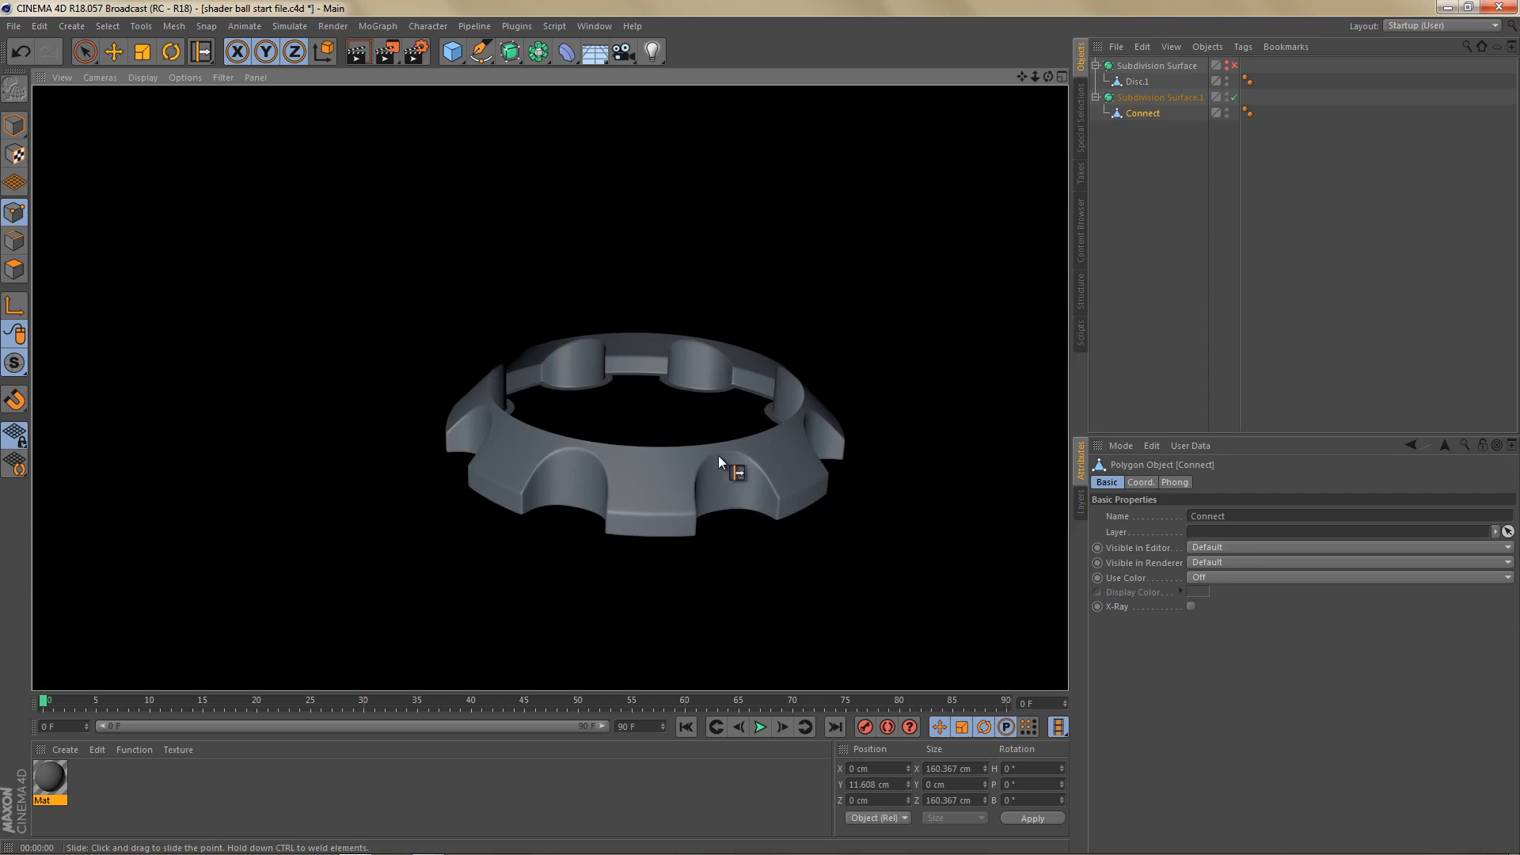
scroll(726, 466, "up", 2)
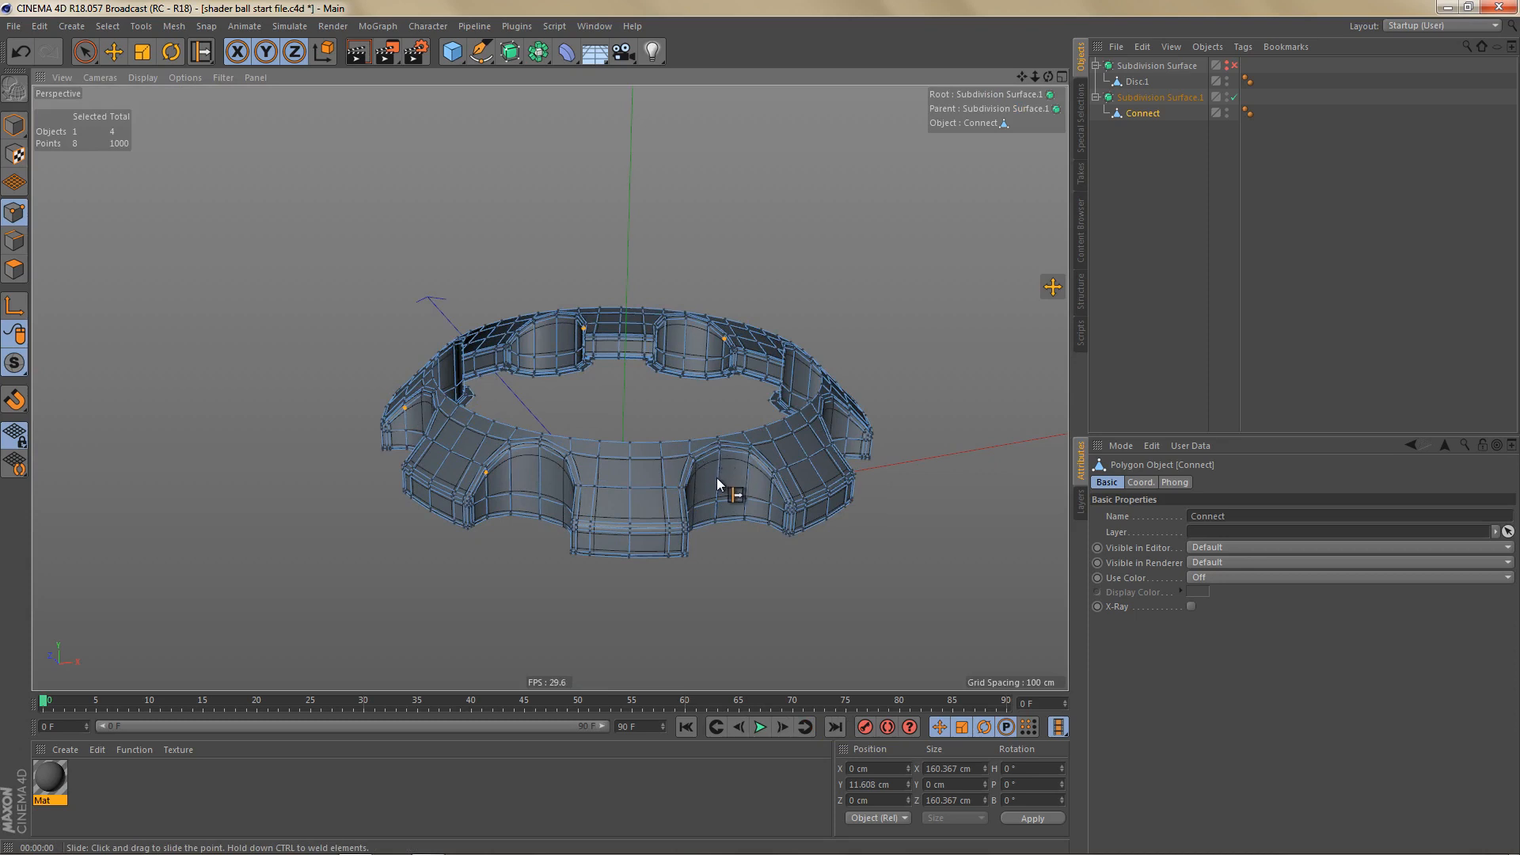
key("ctrl+r")
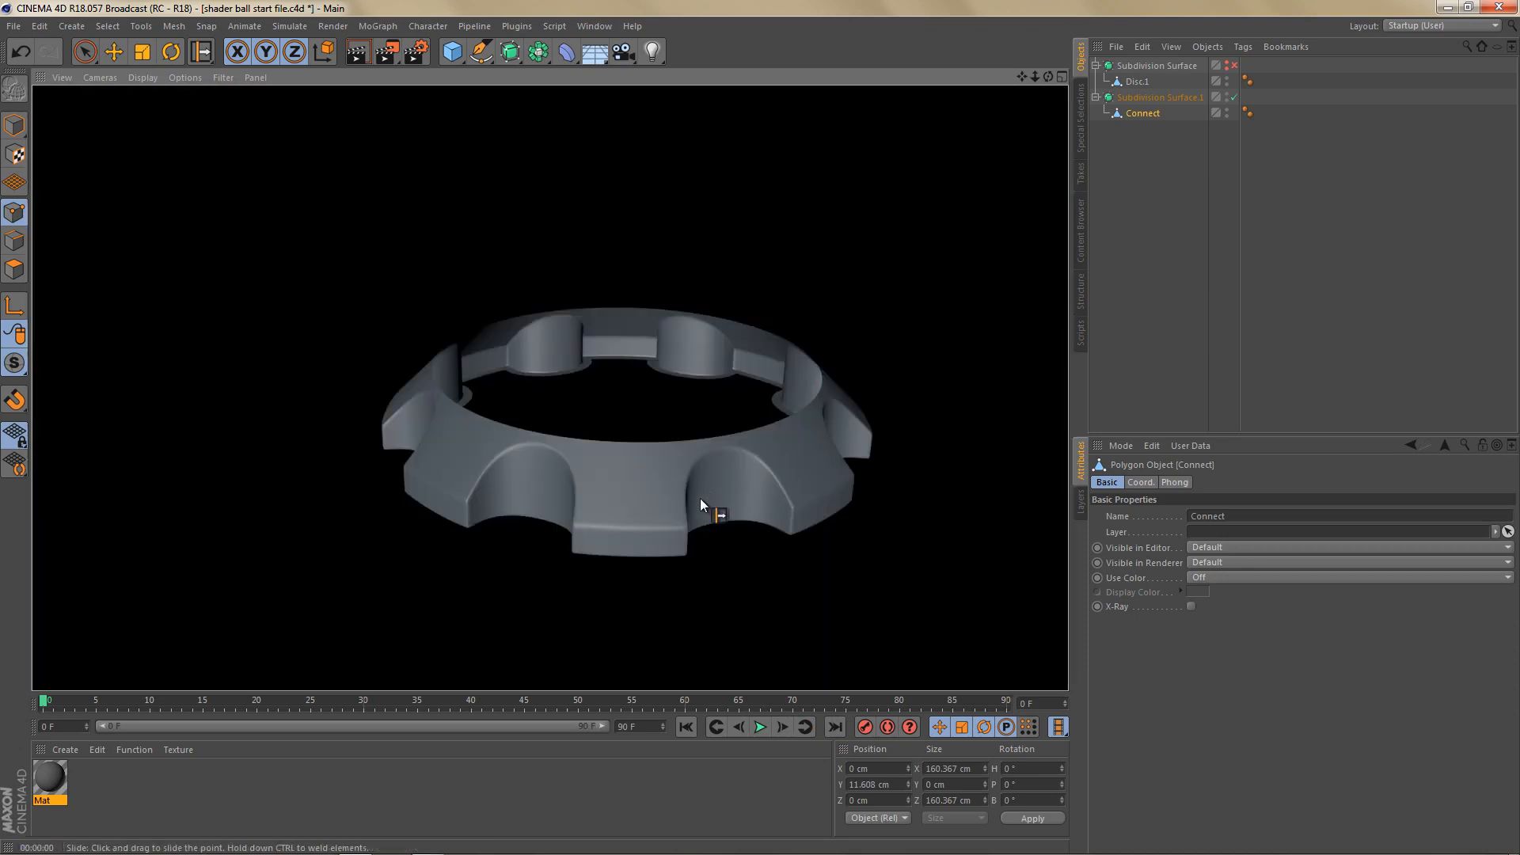
scroll(700, 497, "down", 3)
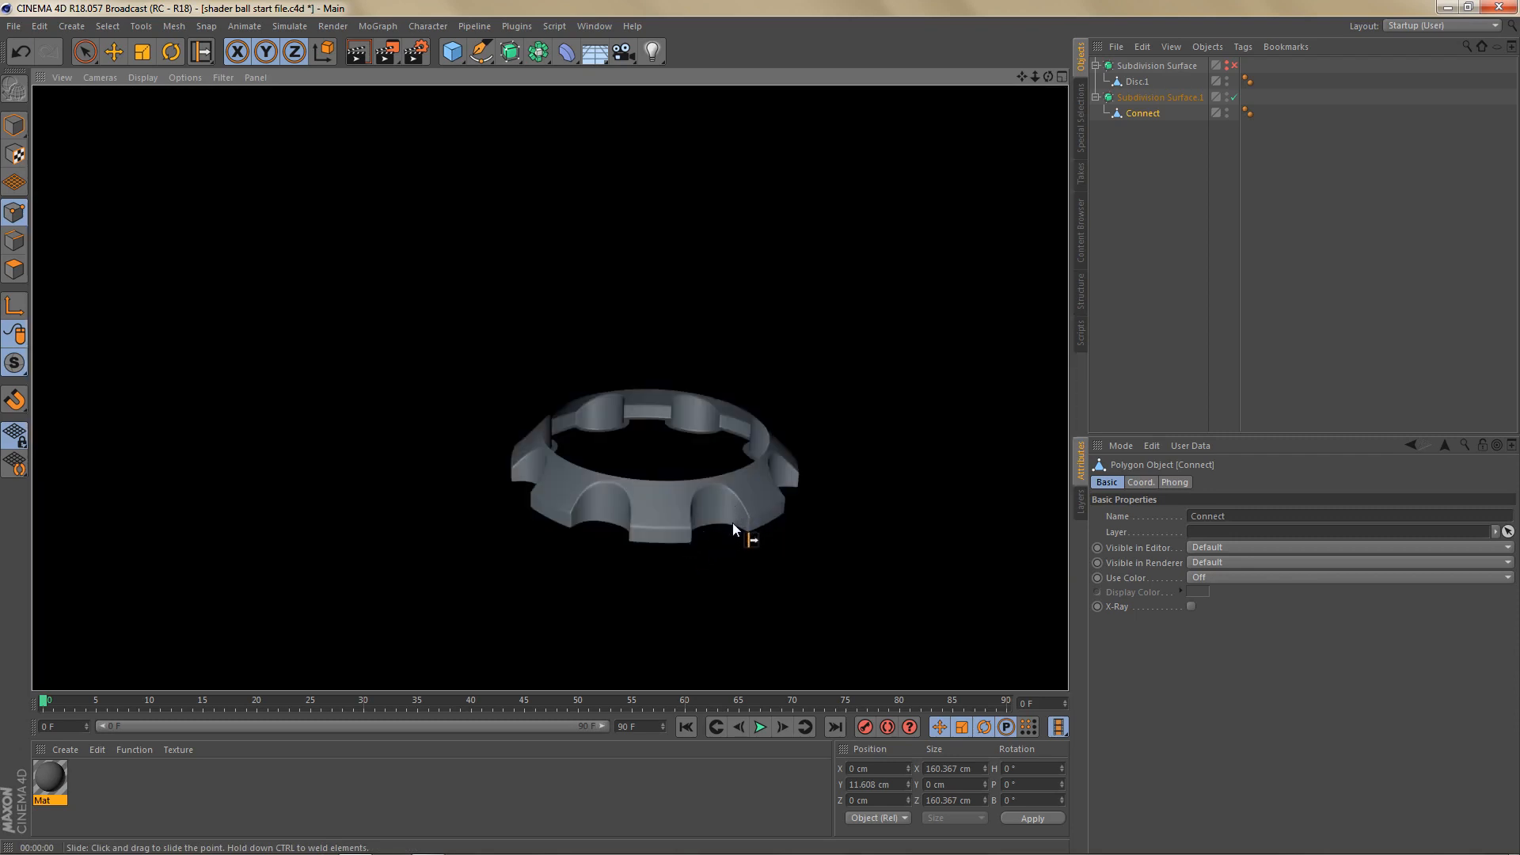
scroll(739, 512, "up", 3)
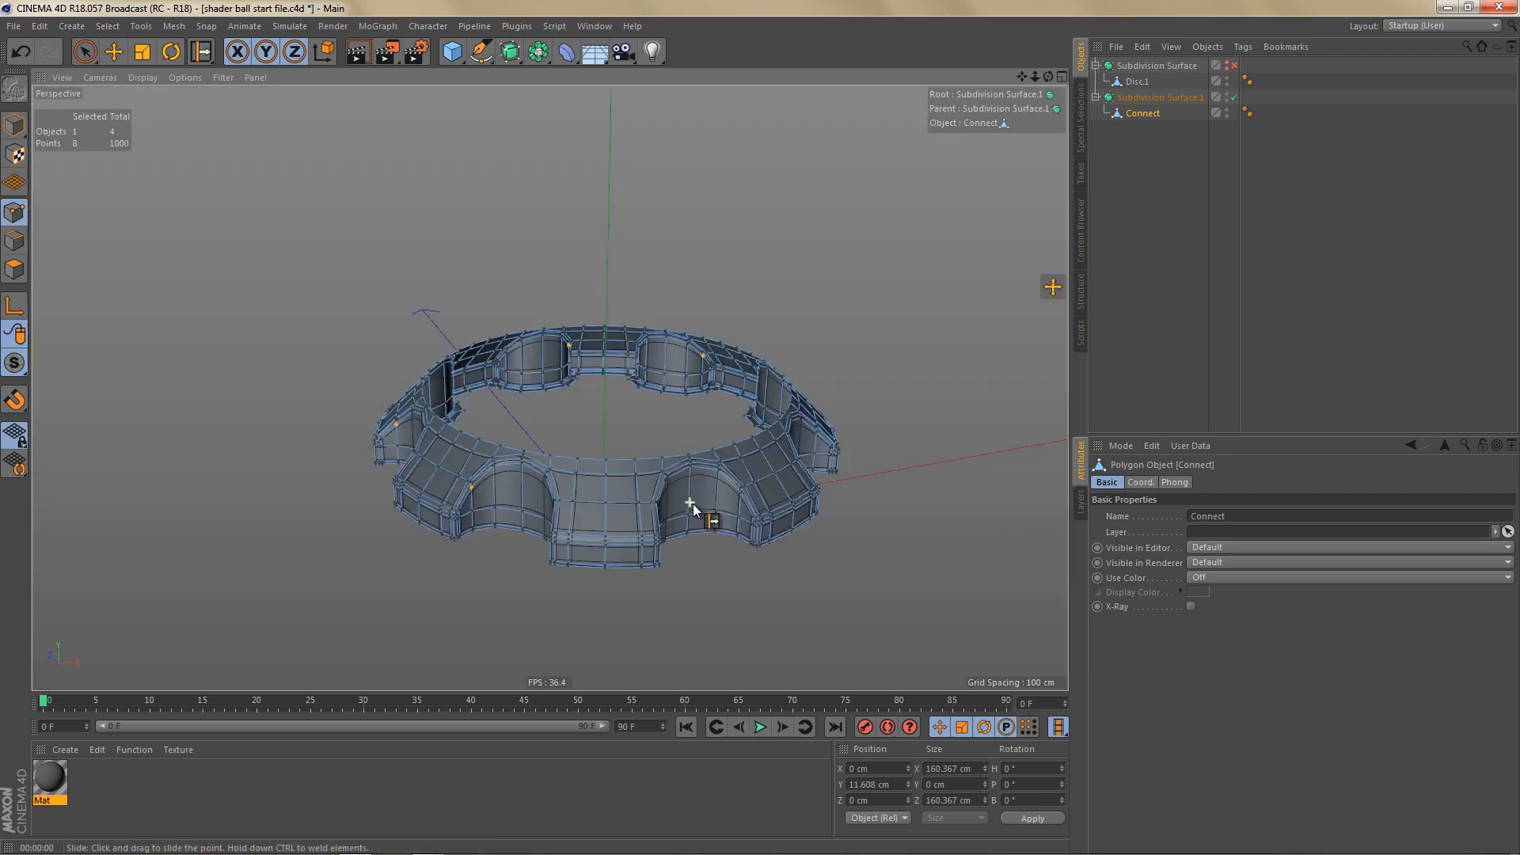
Step: Show the ball's Subdivision Surface object and hide the ring's Subdivision Surface.1
left_click_drag(679, 503, 668, 550, "alt")
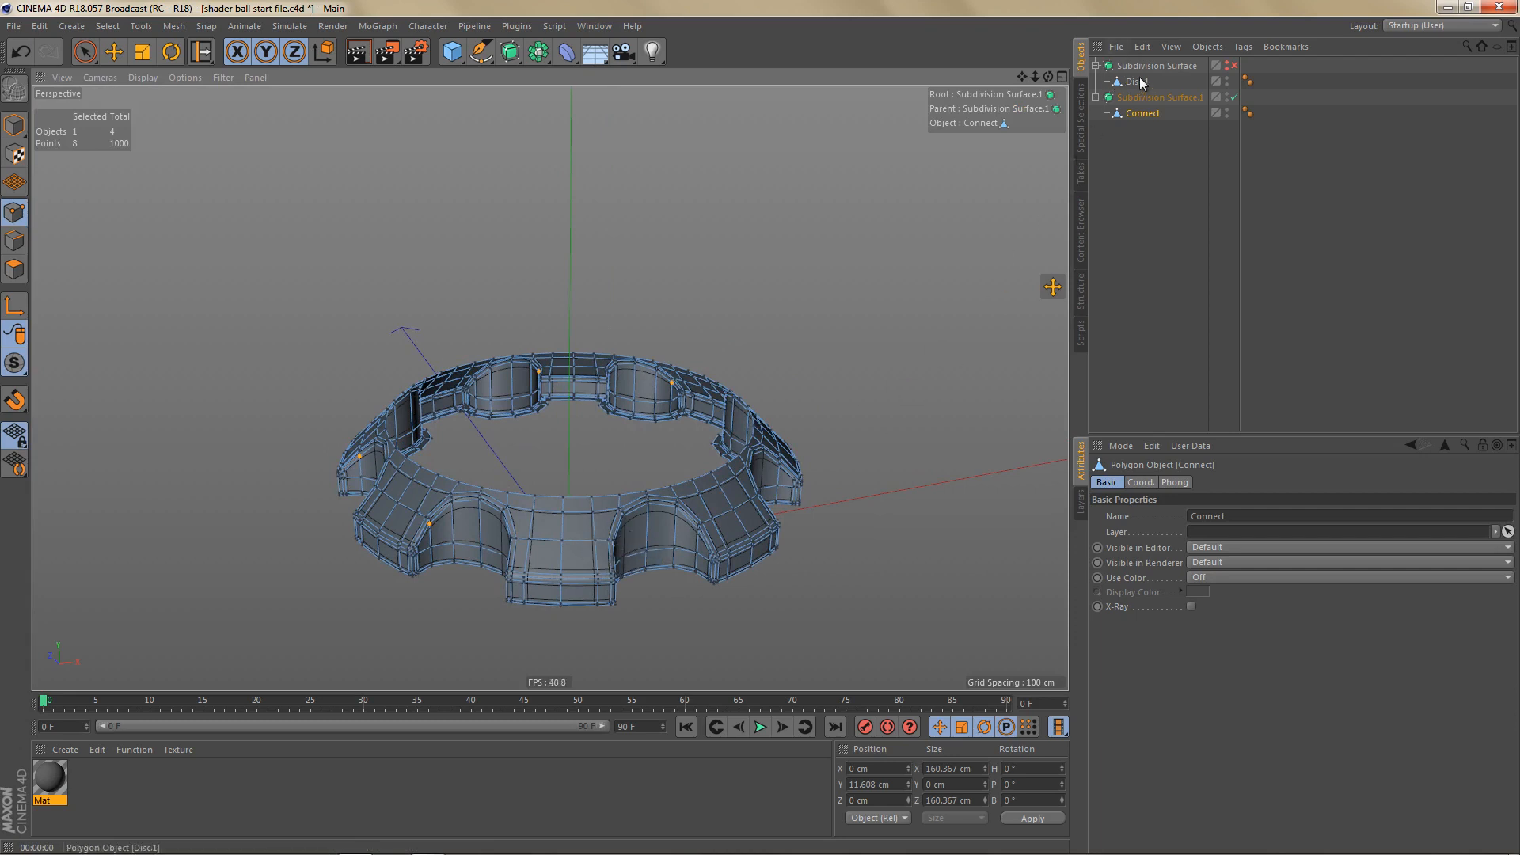
left_click(1227, 63, "alt")
left_click(1227, 64, "alt")
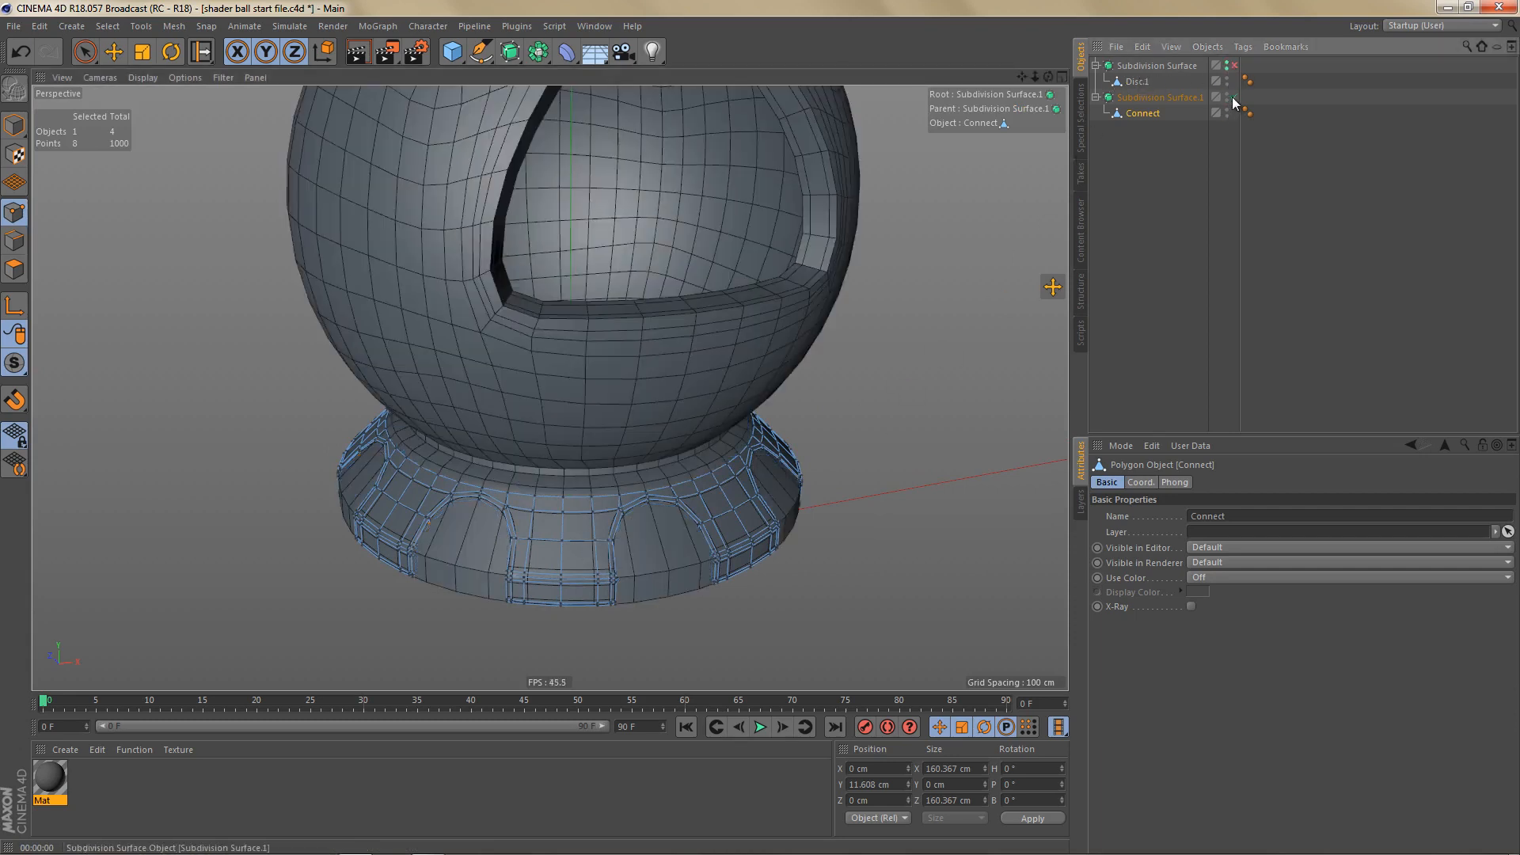
left_click(1226, 99, "alt")
left_click(1226, 99, "alt")
right_click_drag(714, 435, 747, 437, "alt")
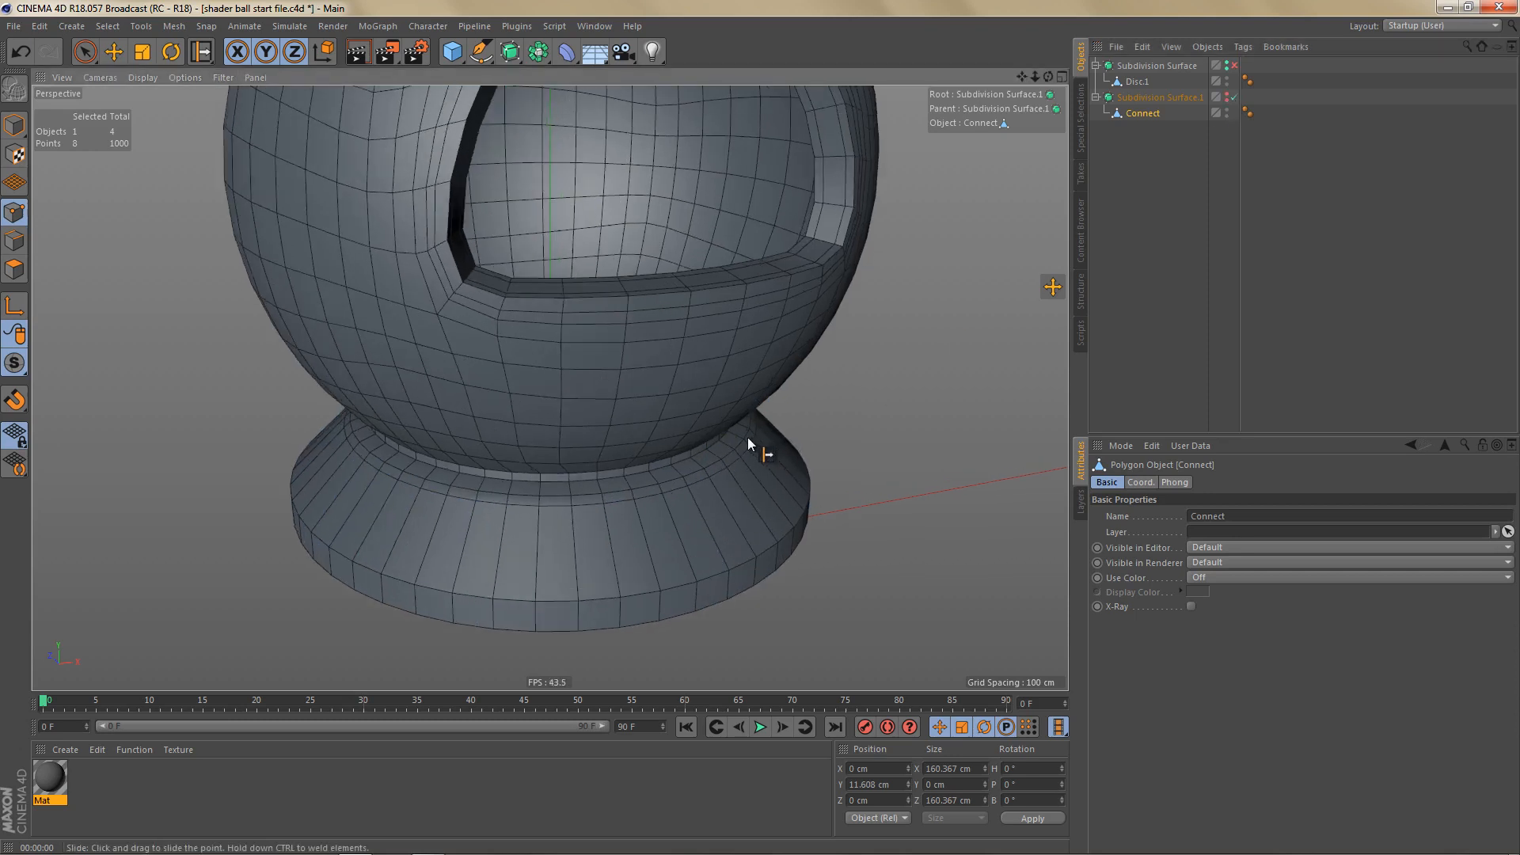
middle_click_drag(747, 437, 750, 460, "alt")
left_click_drag(663, 541, 665, 546, "alt")
Step: Delete the three lowest polygon loops forming the flared base of Disc.1 and clean up the leftover loose points
left_click(1136, 82)
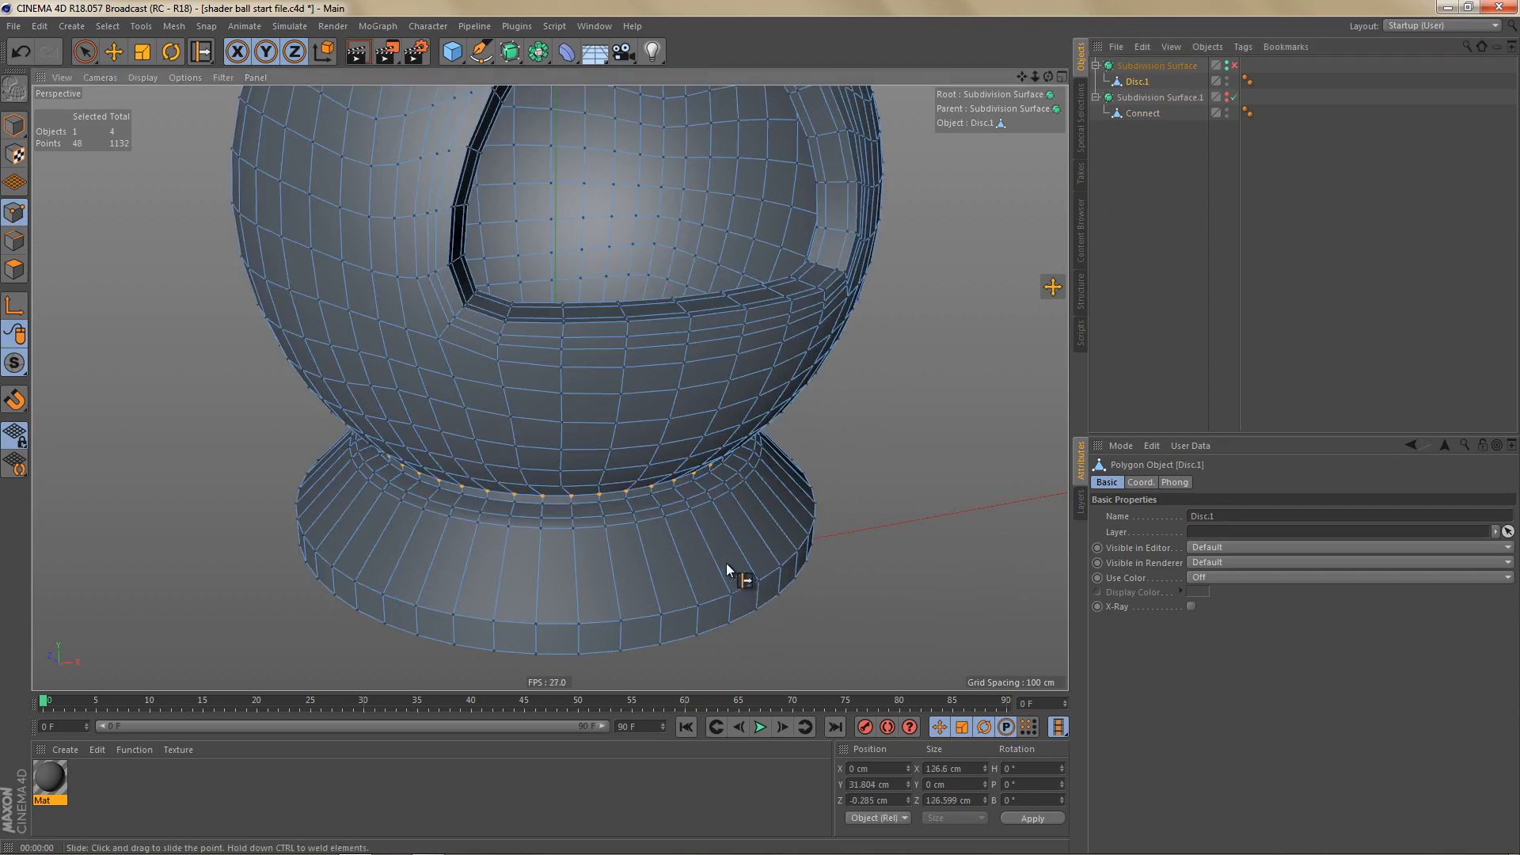
middle_click_drag(724, 563, 718, 555, "alt")
key("Return")
key("Return")
key("u")
key("l")
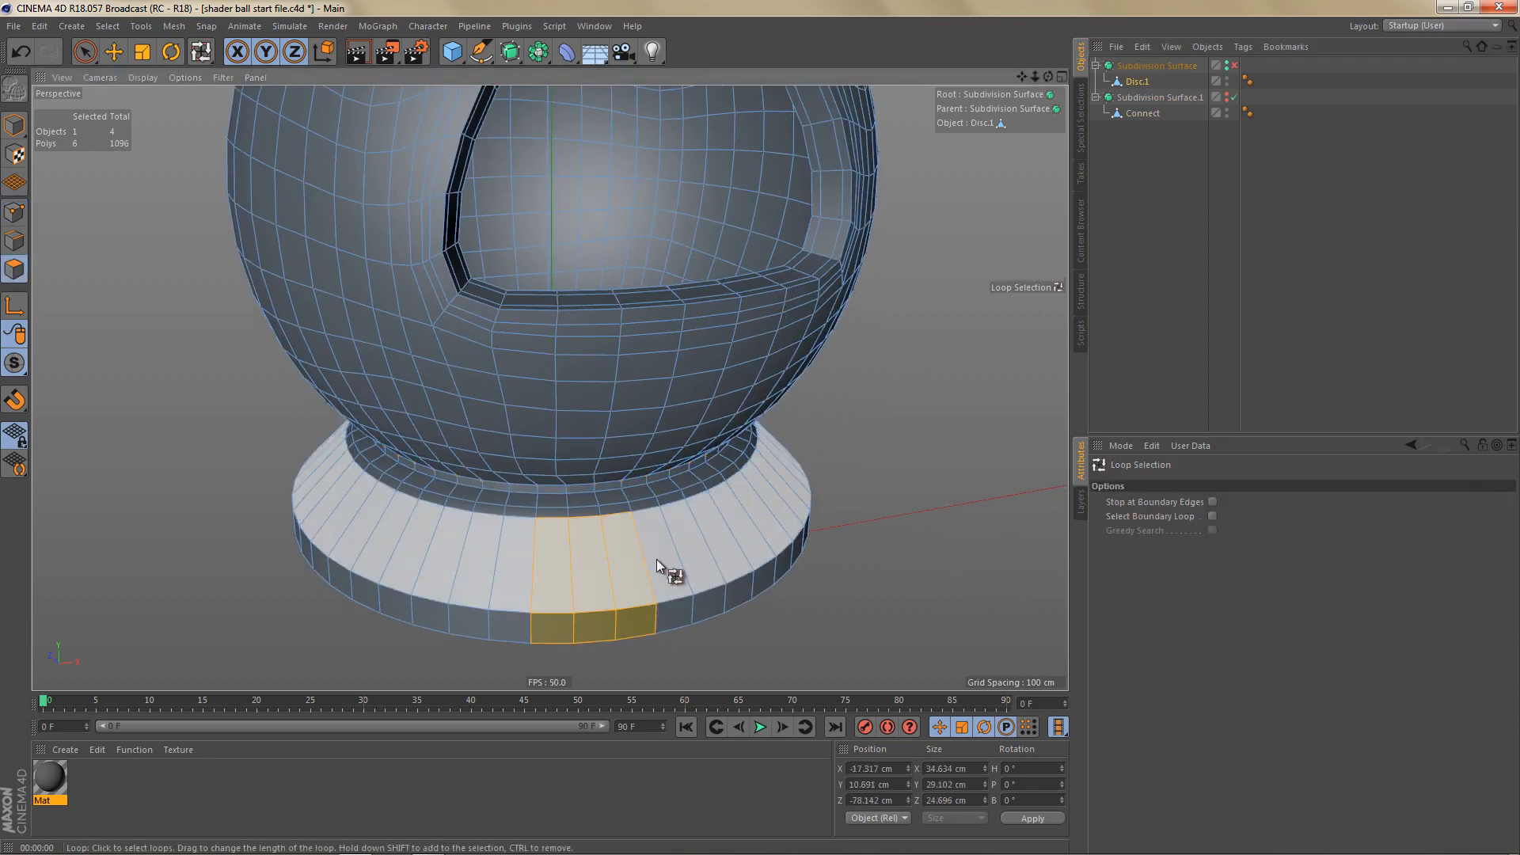
left_click(657, 559)
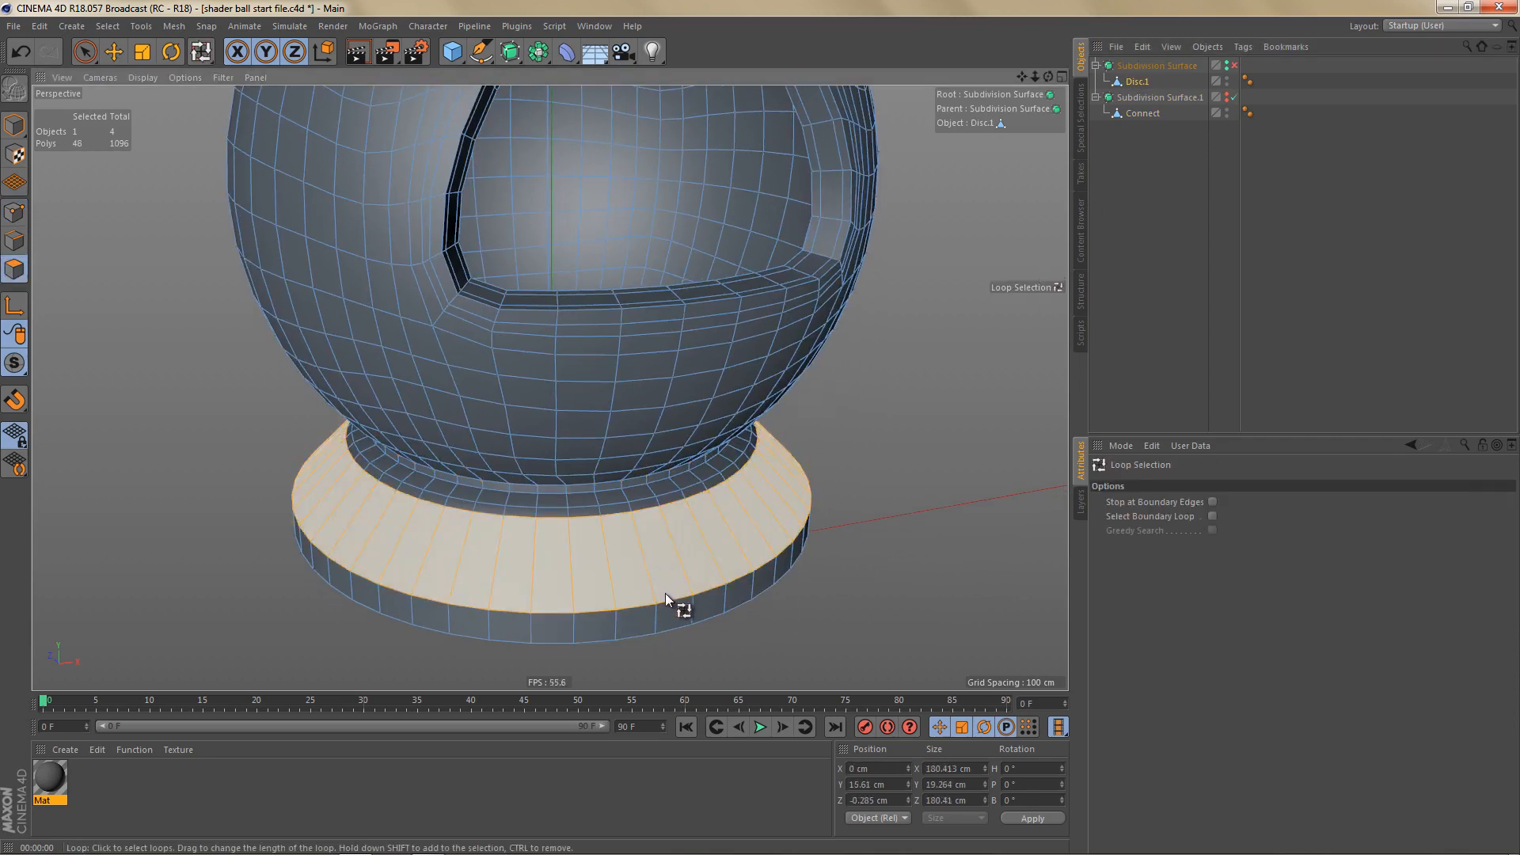
left_click(616, 619, "shift")
scroll(577, 519, "up", 4)
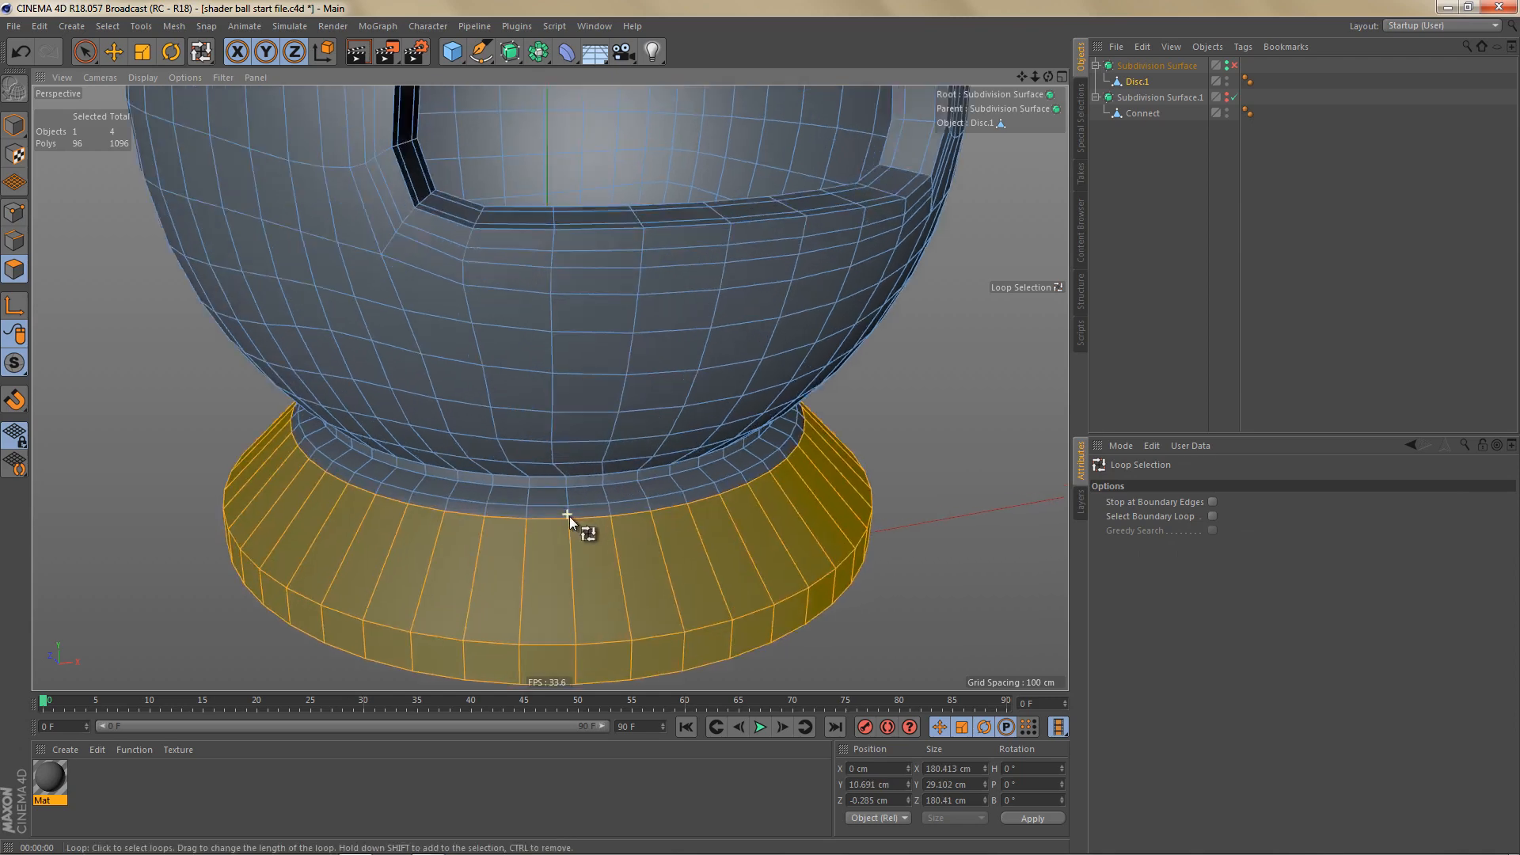
left_click(568, 518, "shift")
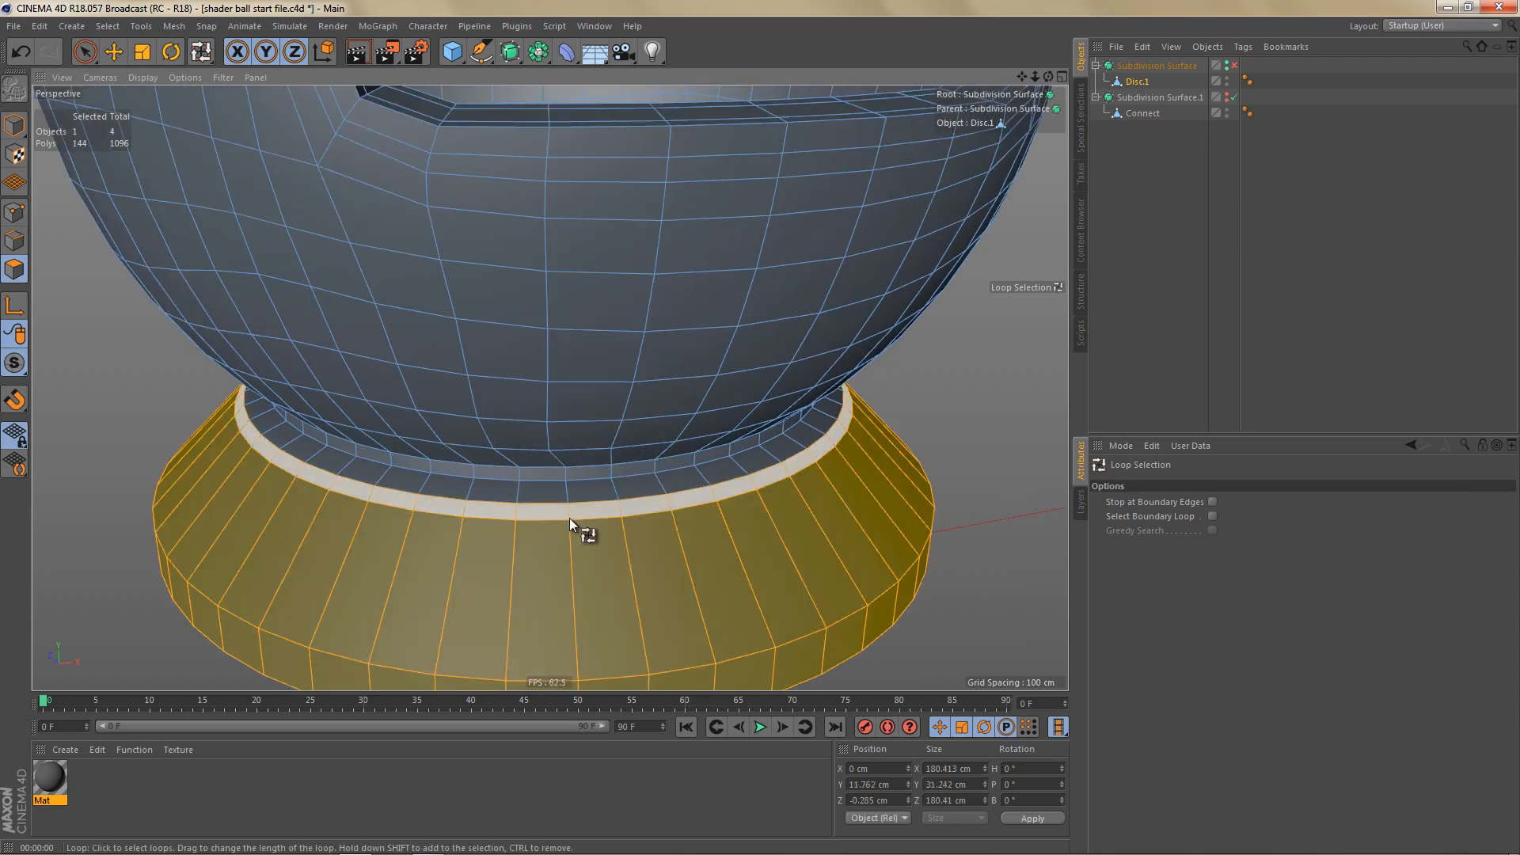
key("Delete")
scroll(578, 527, "down", 3)
key("Return")
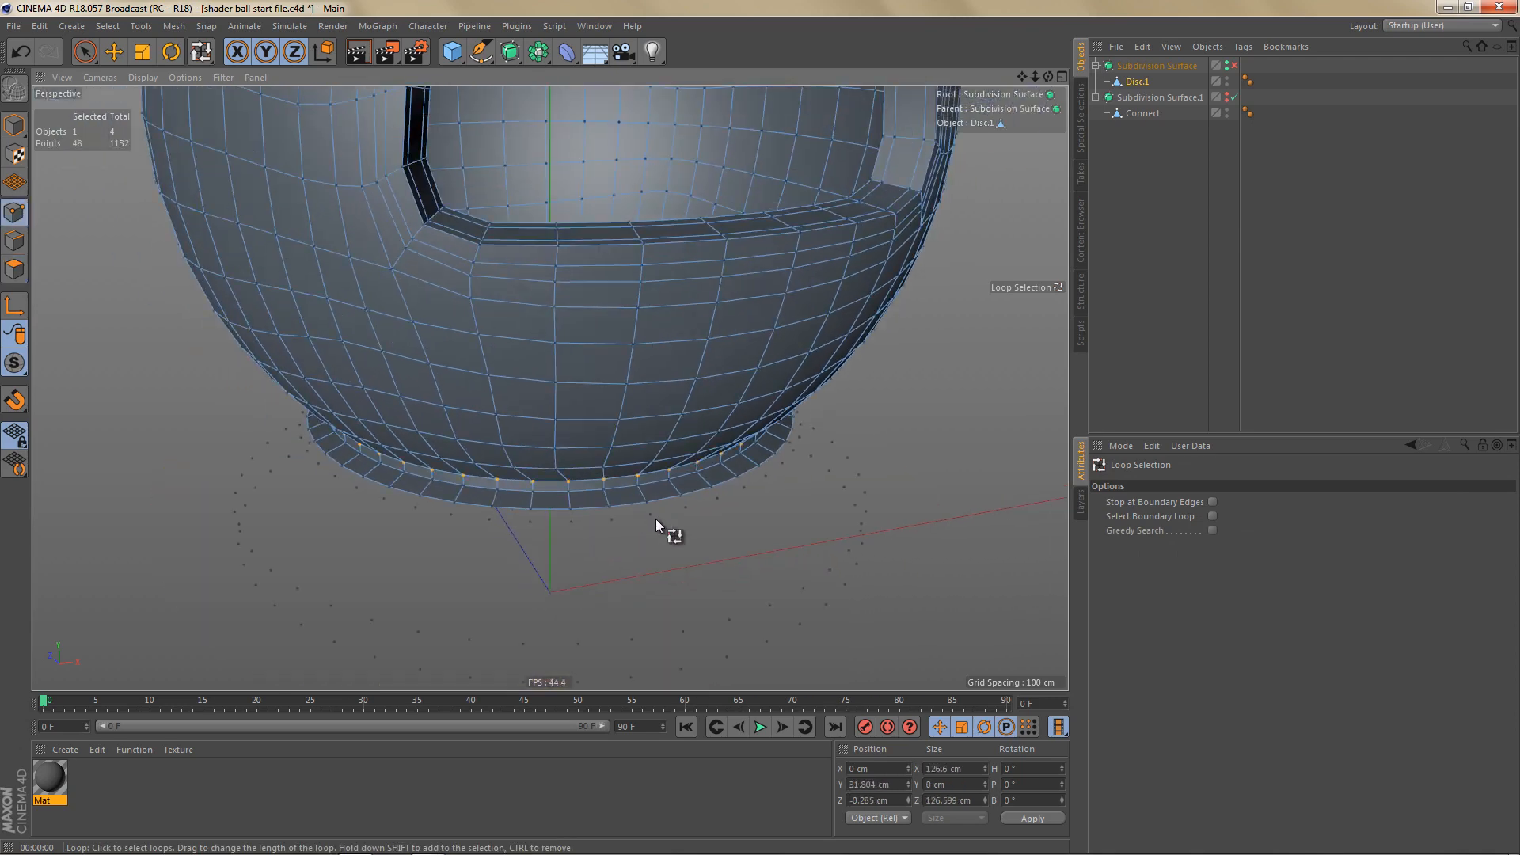
Step: Merge Disc.1 and the Connect ring into one mesh with Connect Objects + Delete
left_click(1140, 113, "ctrl")
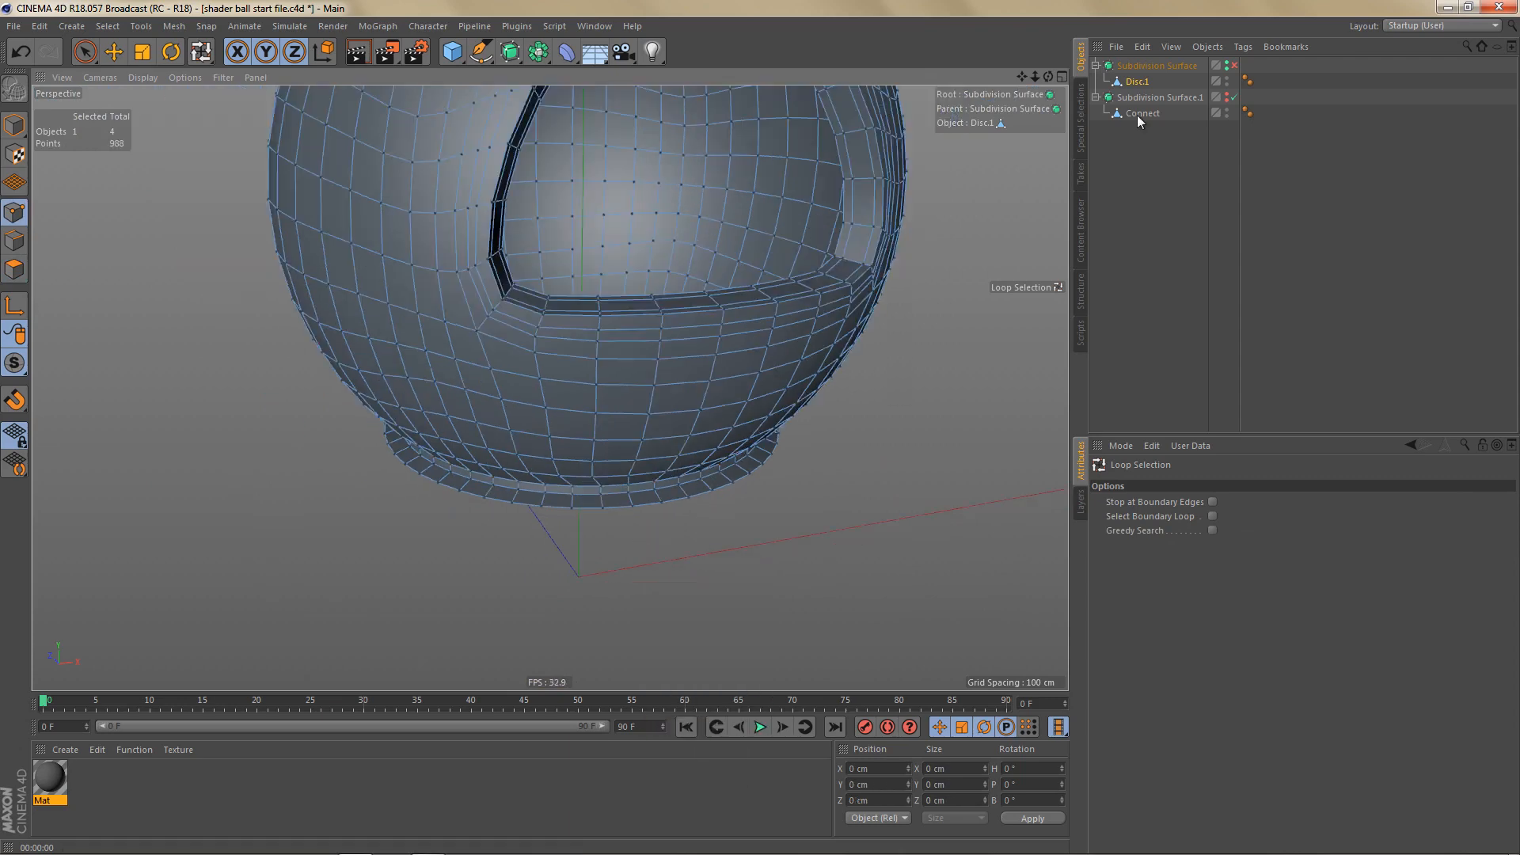
right_click(1137, 112)
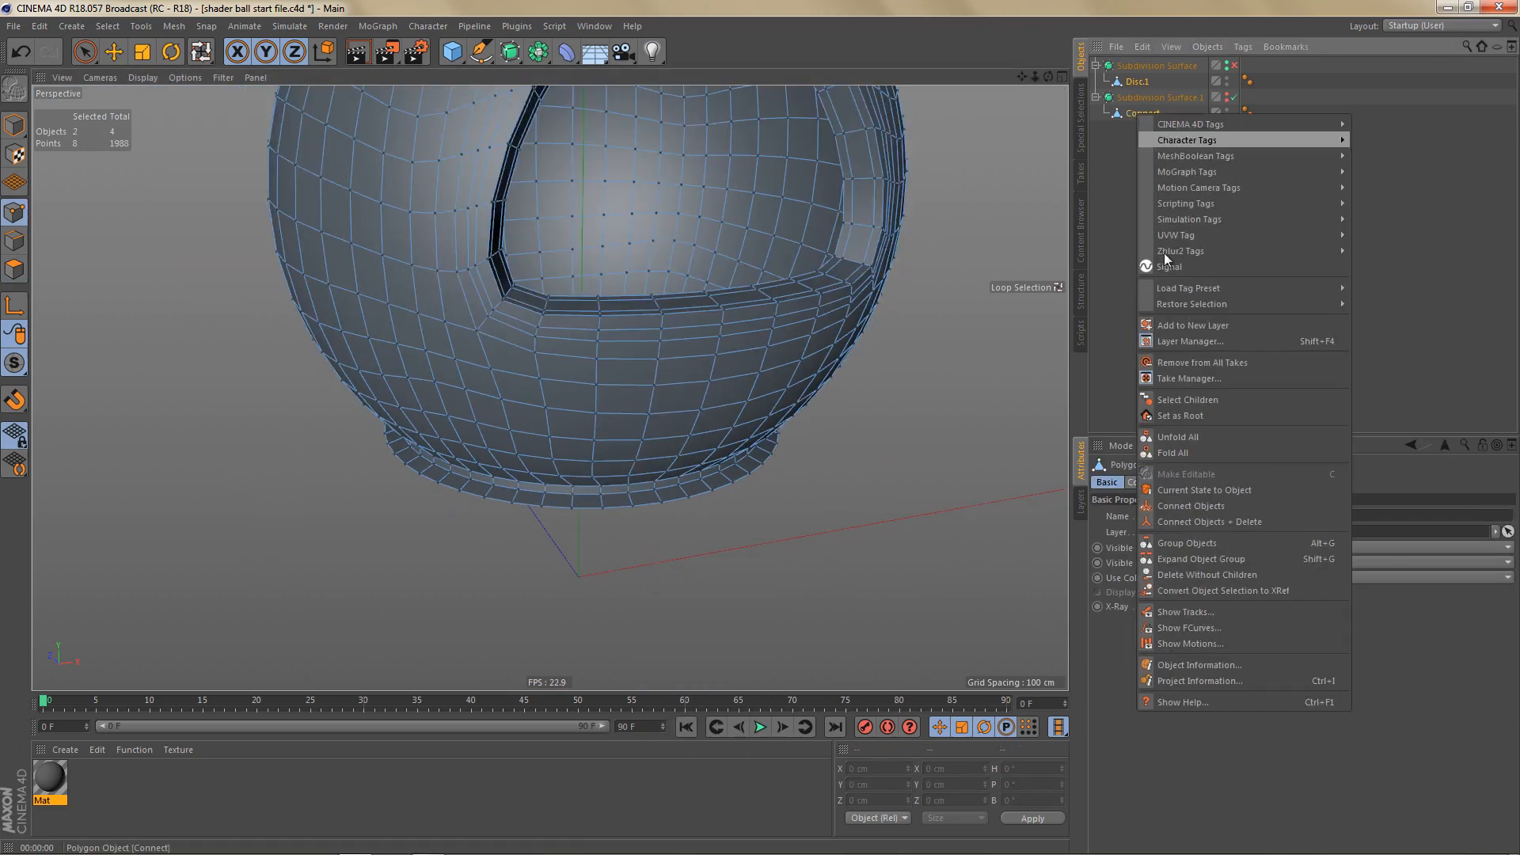
left_click(1227, 518)
Step: Bridge the open edge loops between the ball's collar and the base ring with new polygons using Stitch and Sew
scroll(860, 502, "up", 6)
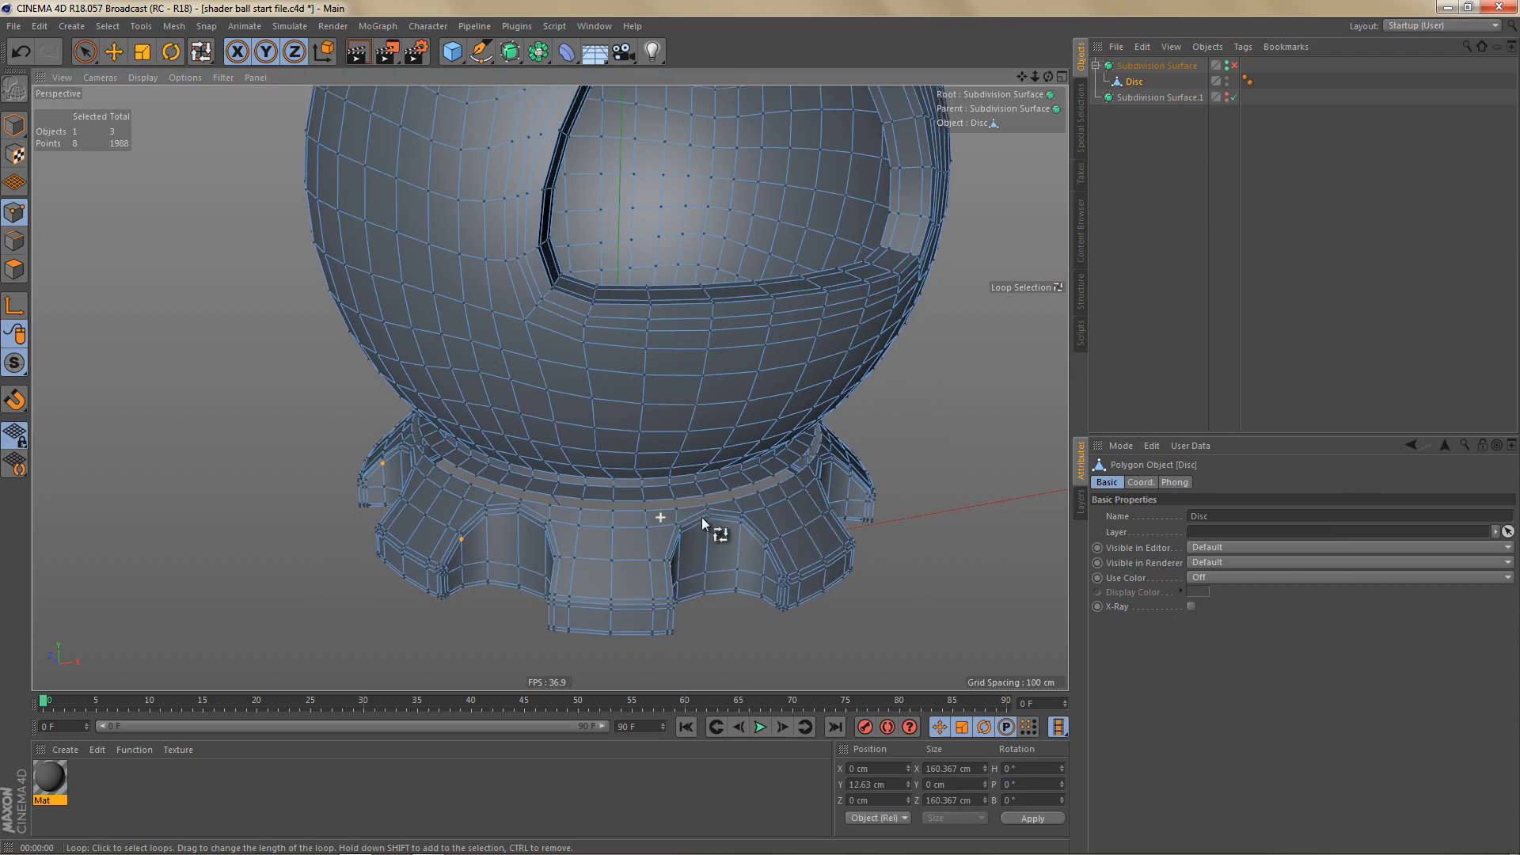
scroll(709, 531, "up", 5)
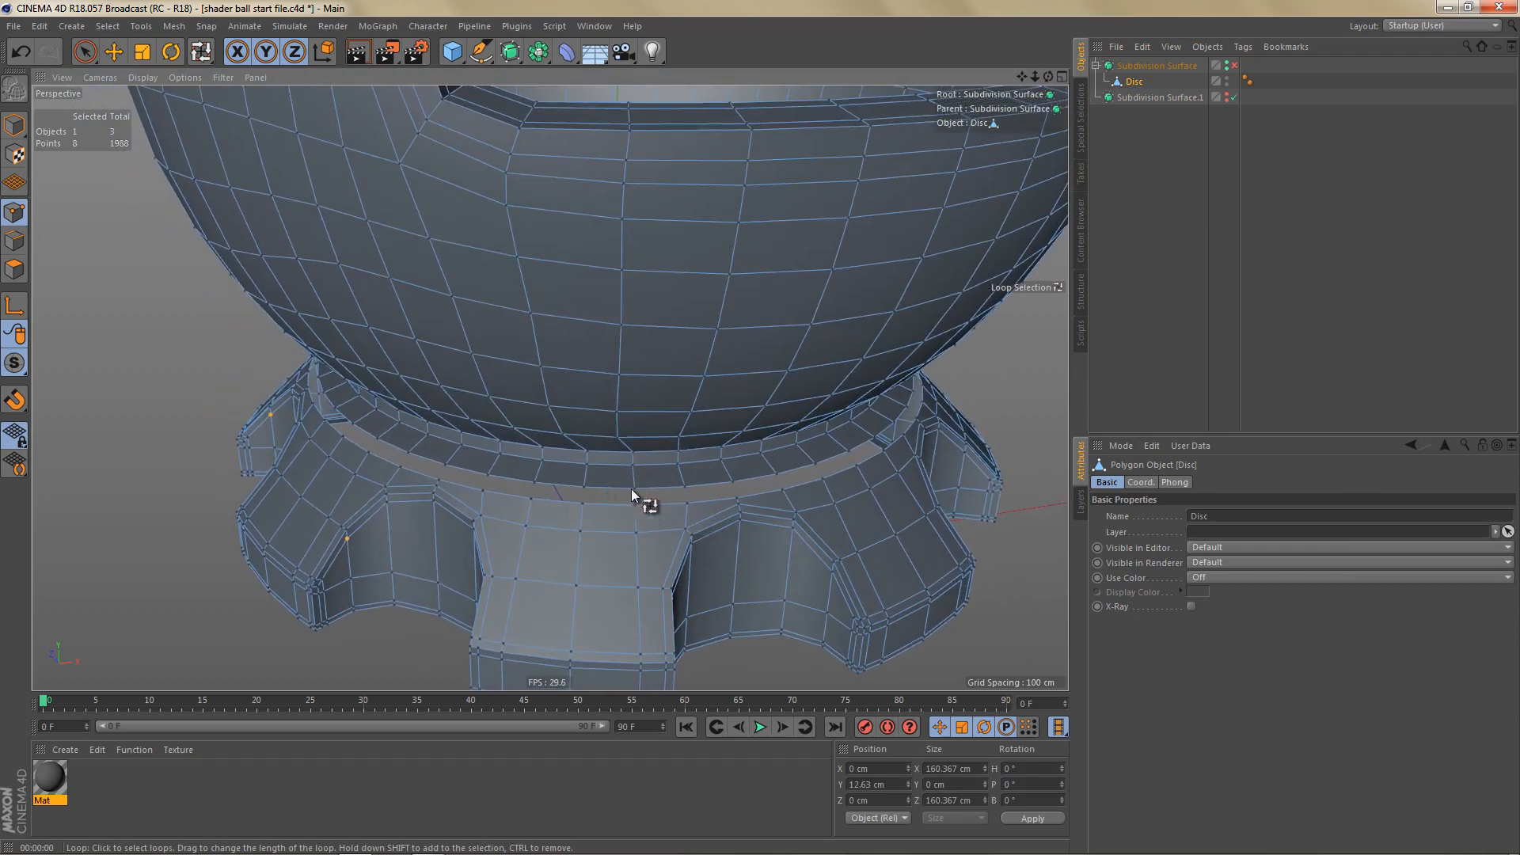
key("Return")
key("e")
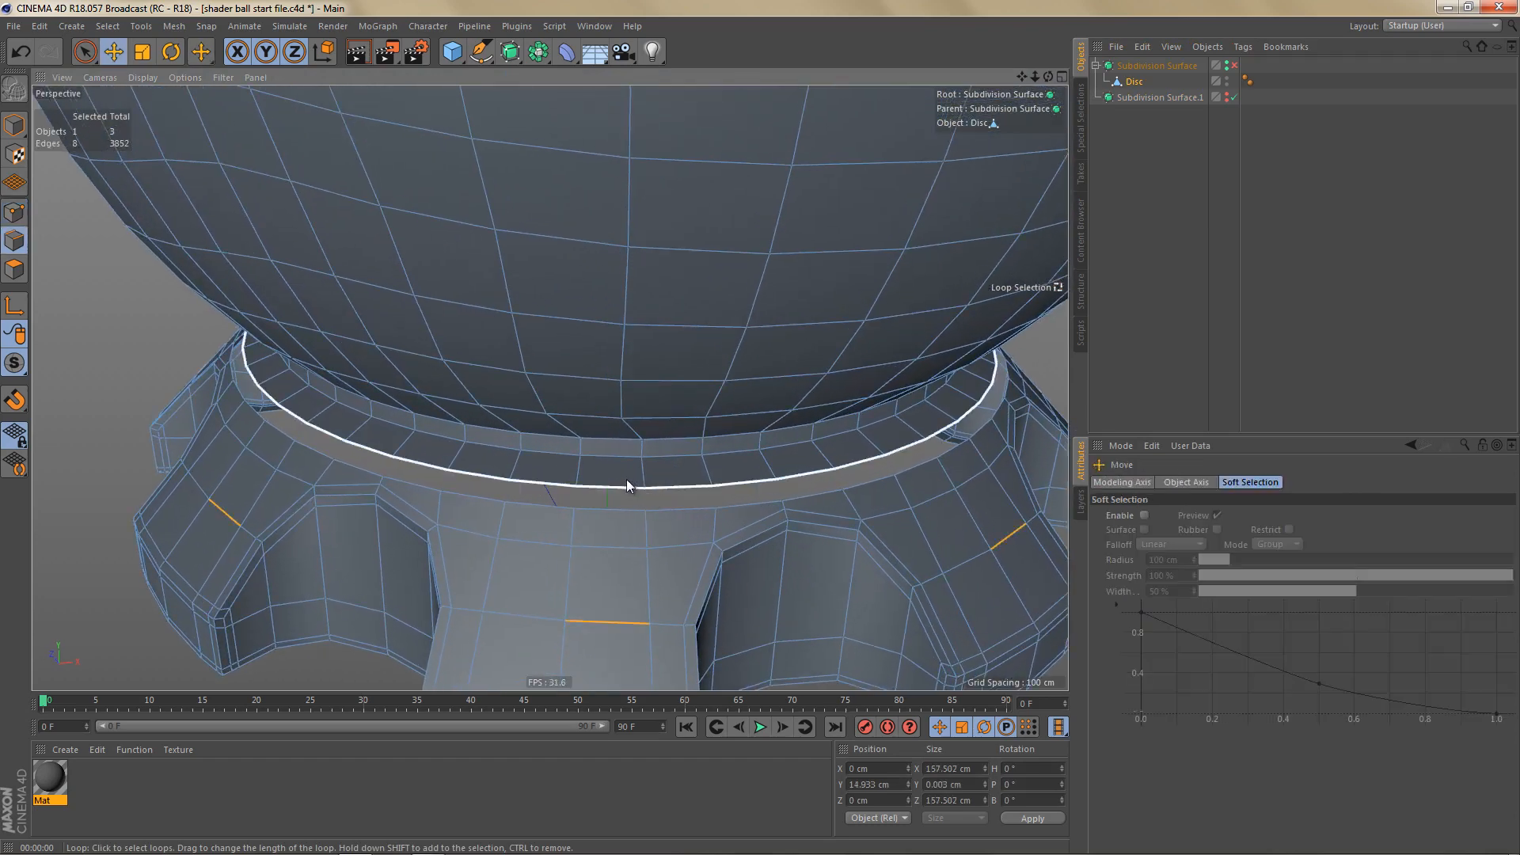
double_click(619, 484)
double_click(612, 512, "shift")
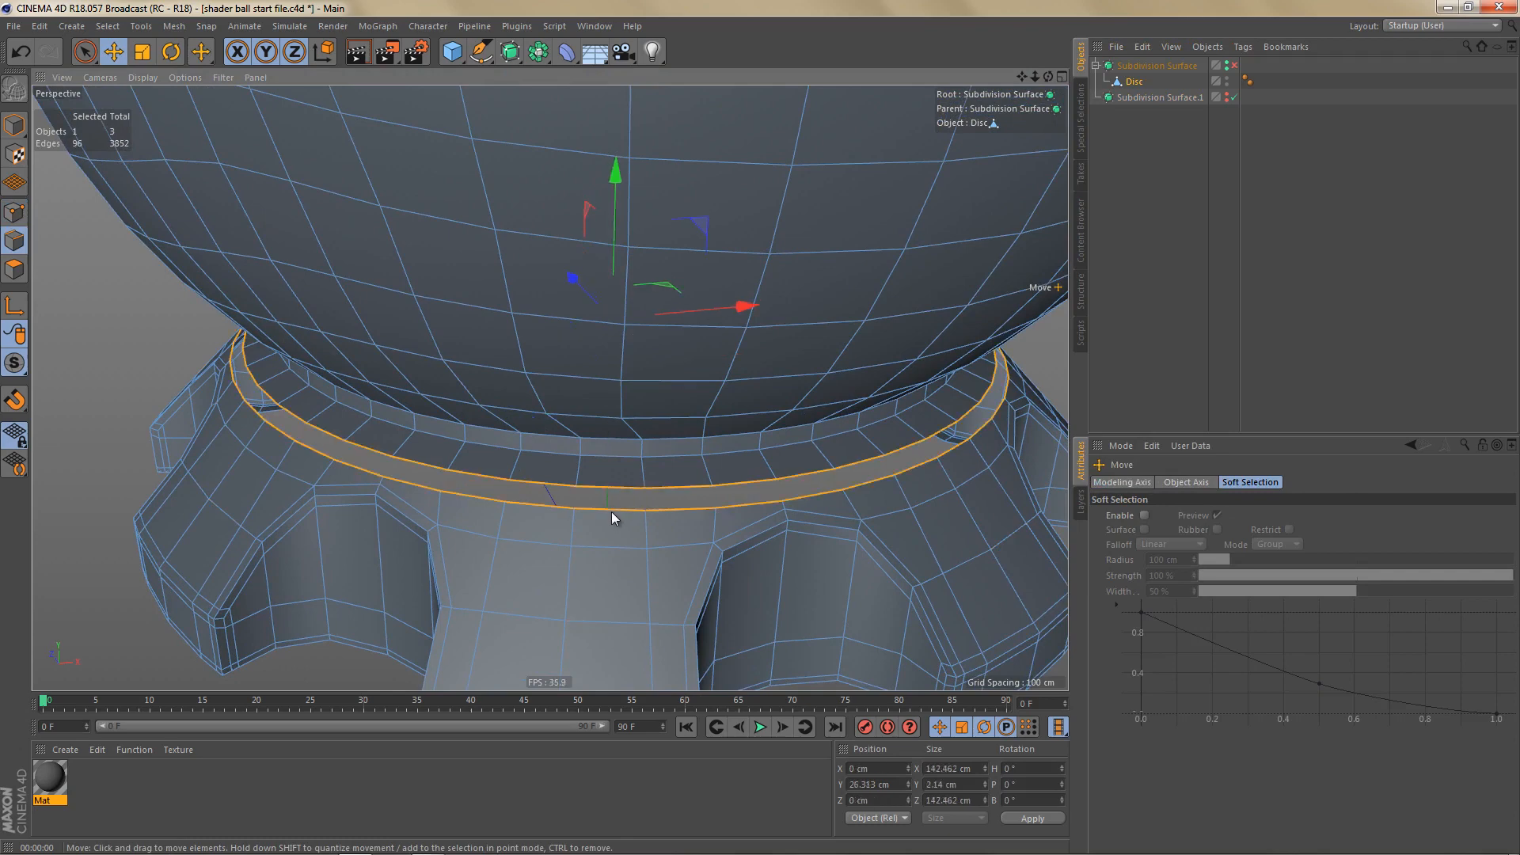
scroll(684, 492, "up", 3)
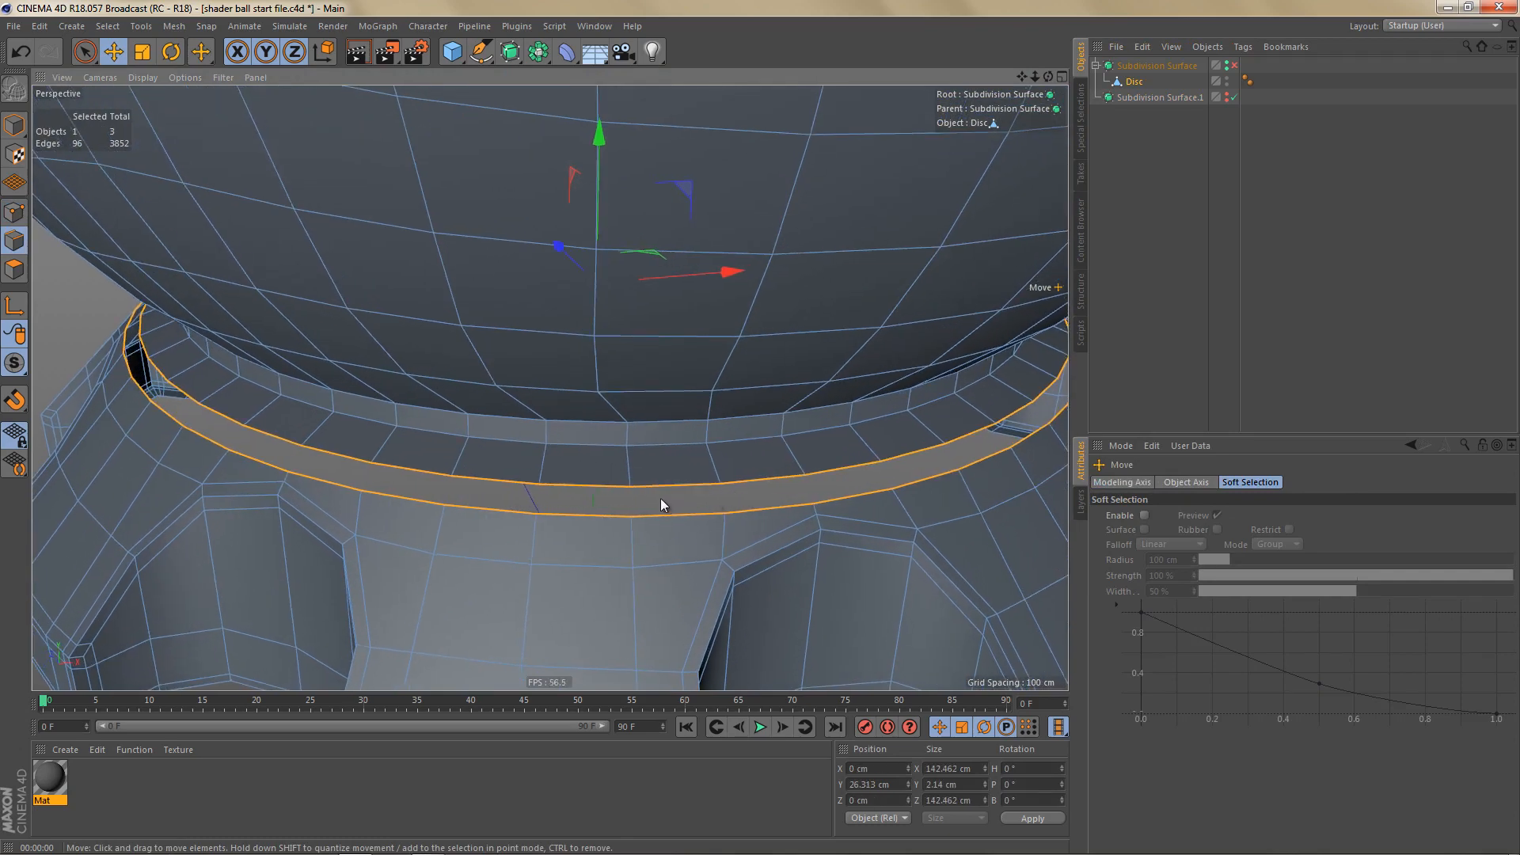
key("m")
key("p")
left_click_drag(630, 483, 574, 507, "shift")
right_click_drag(530, 567, 484, 600, "alt")
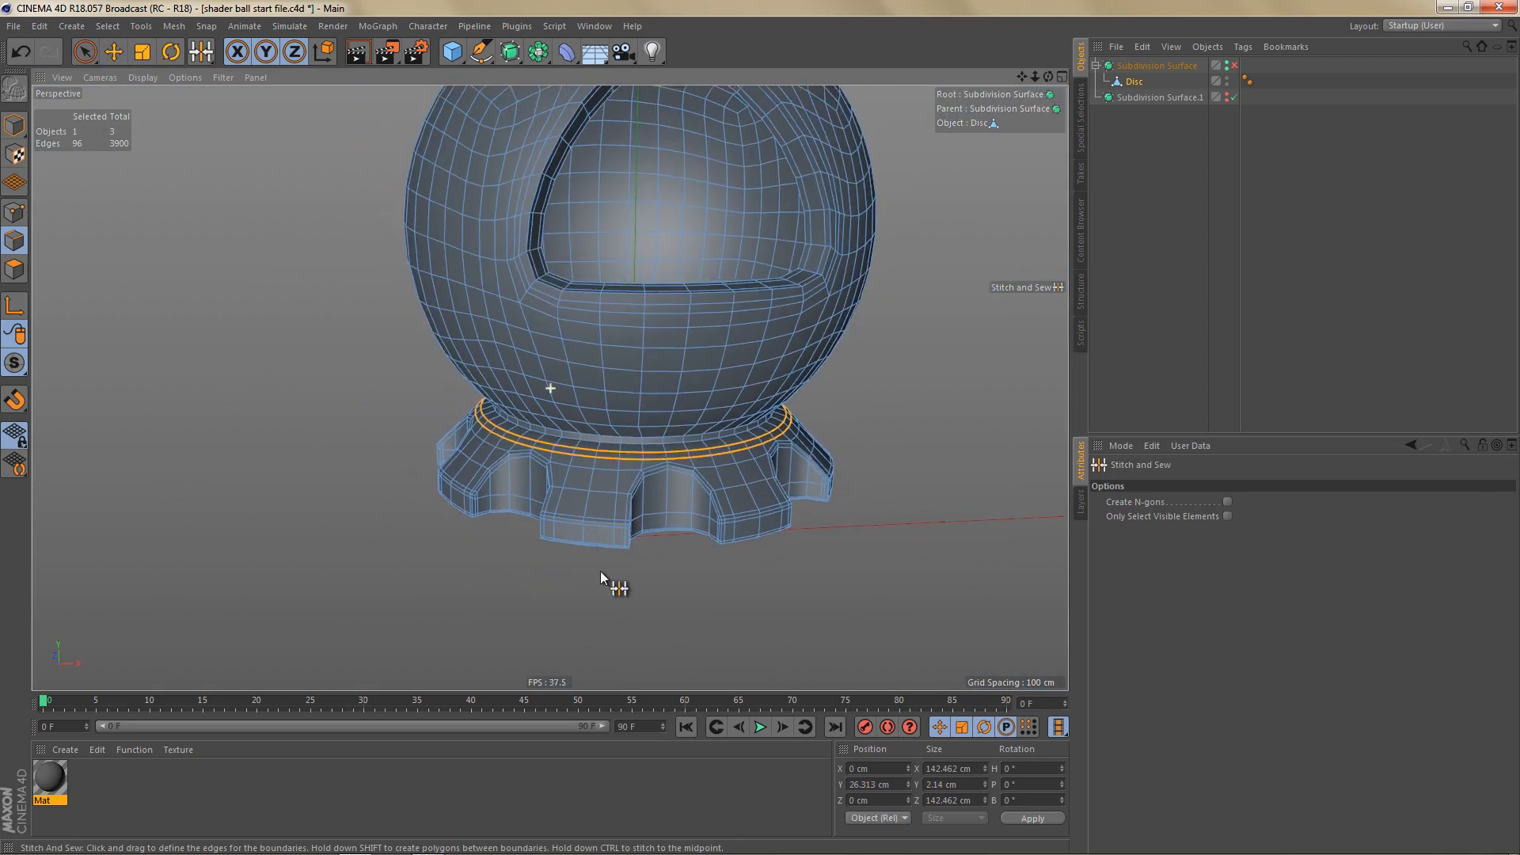
middle_click_drag(600, 571, 609, 624, "alt")
left_click_drag(605, 505, 673, 519, "alt")
Step: Delete the leftover Subdivision Surface.1, enable the ball's Subdivision Surface and render the view to check the smoothed mesh
left_click(1136, 98)
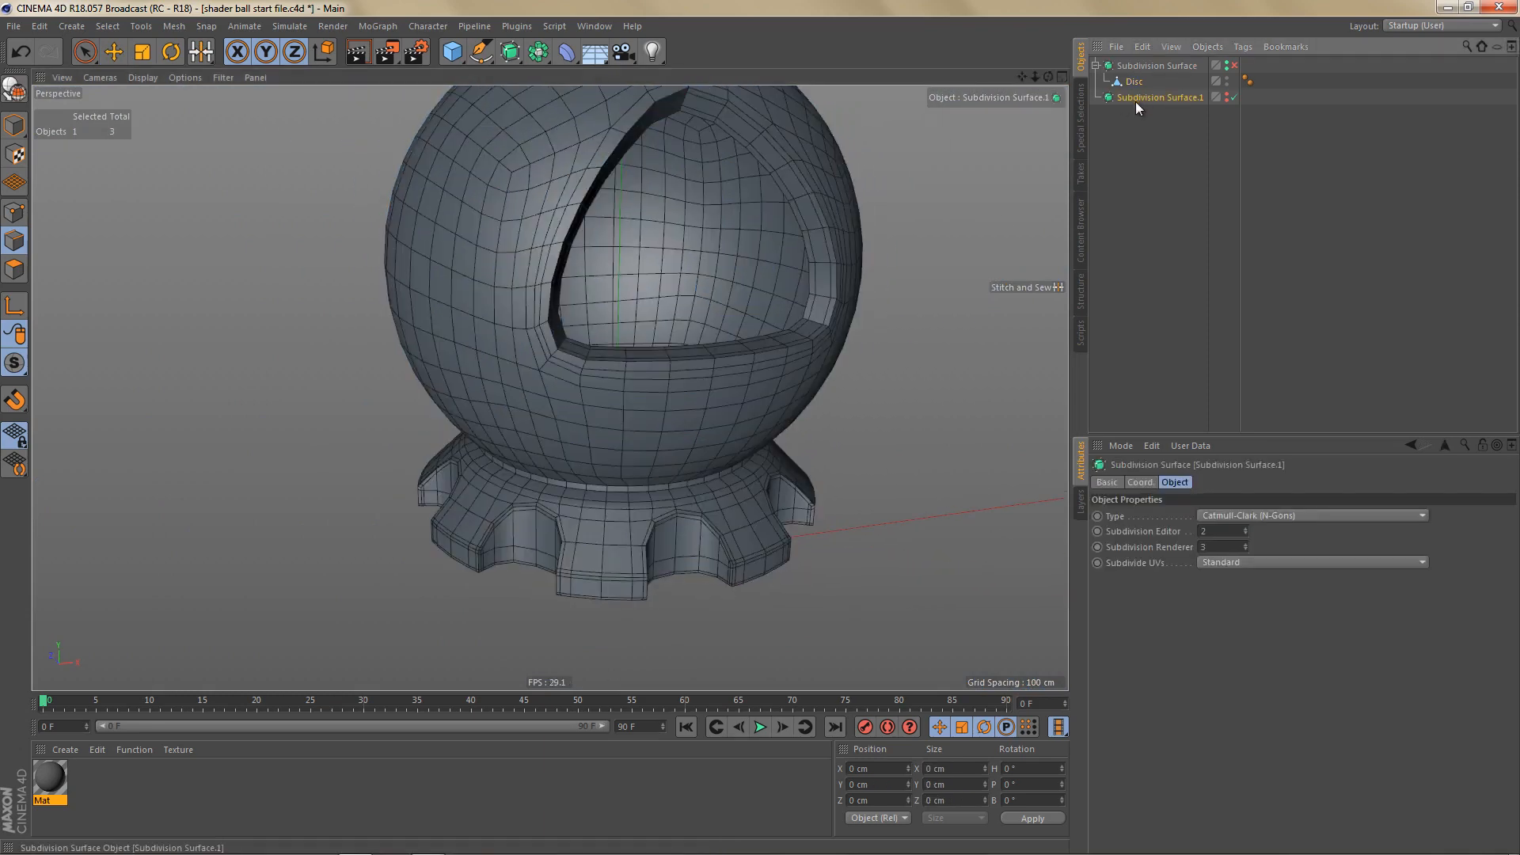
key("Delete")
left_click_drag(698, 406, 684, 452, "alt")
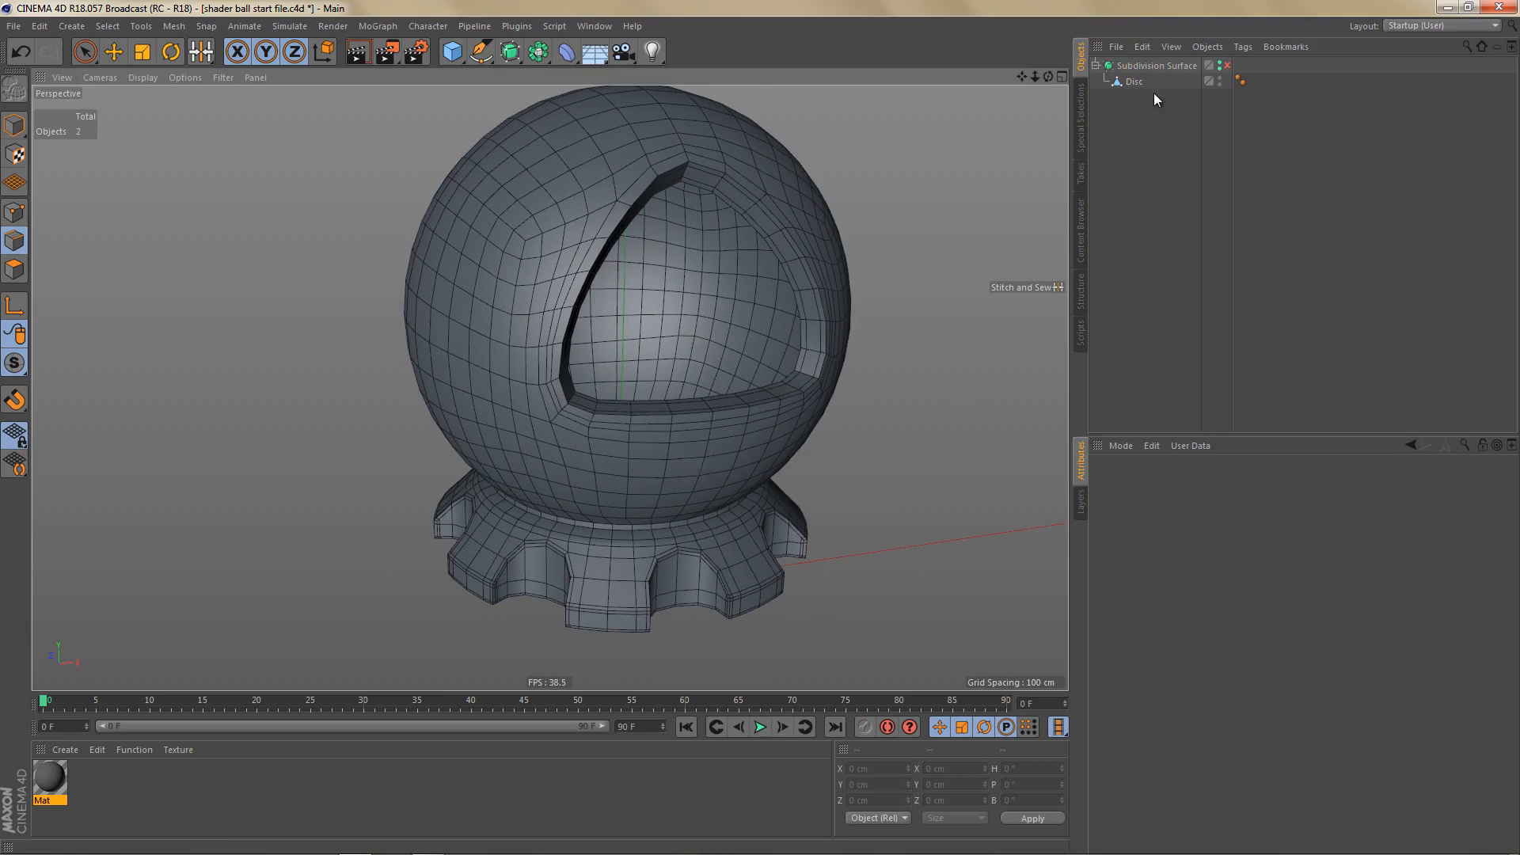
left_click(1227, 65)
left_click_drag(681, 432, 706, 444, "alt")
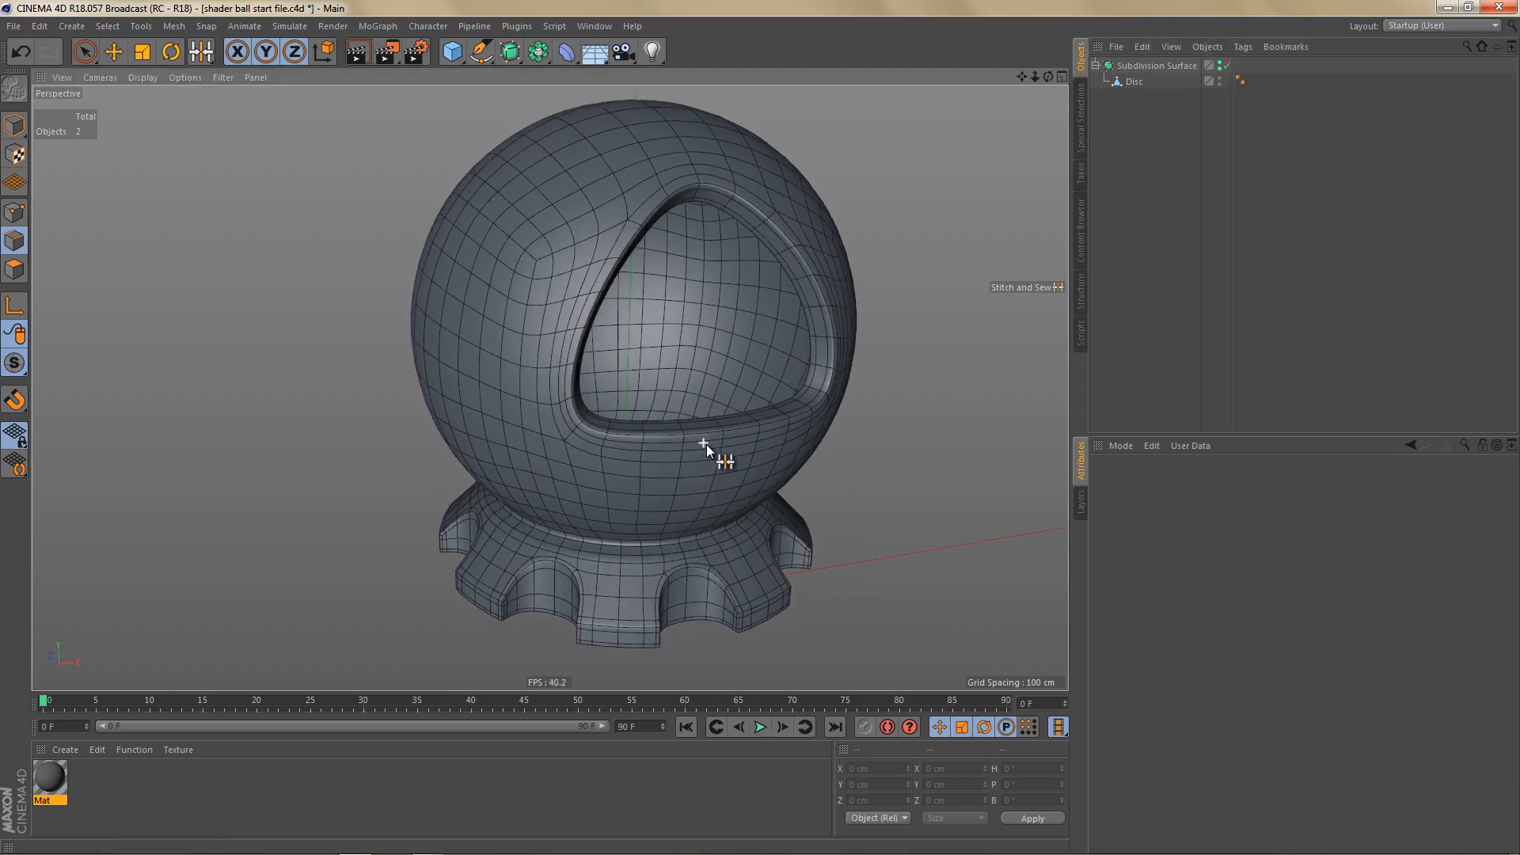
right_click_drag(706, 444, 686, 484, "alt")
key("ctrl+r")
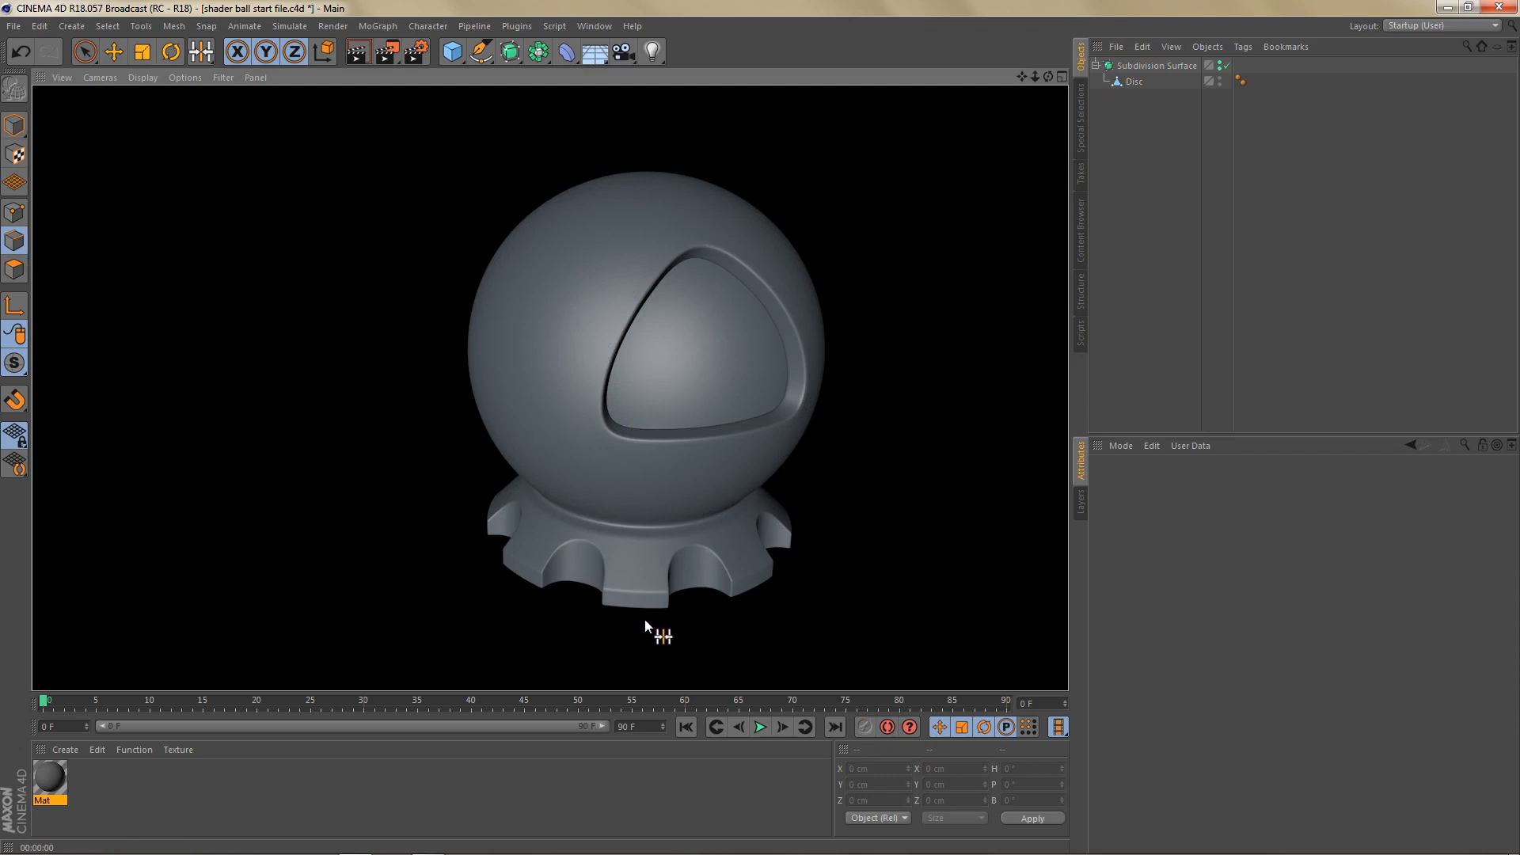
mouse_move(678, 514)
left_mouse_down("alt")
mouse_move(720, 475)
mouse_move(687, 470)
mouse_move(688, 493)
left_mouse_up("alt")
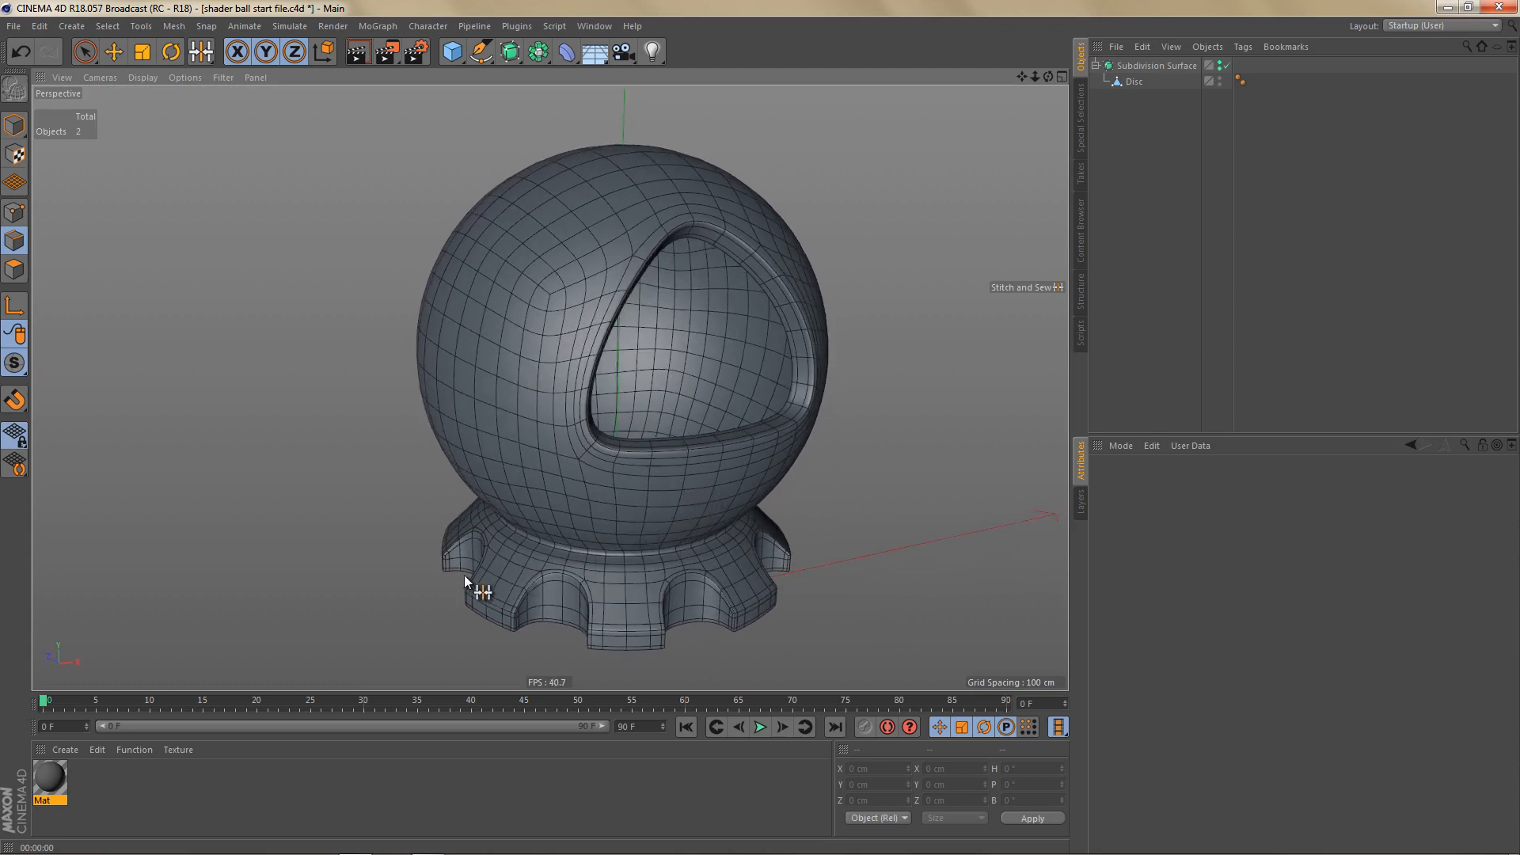
Step: Add a sphere primitive and raise it to the centre of the ball's body using the front view
left_click_drag(801, 511, 704, 467, "alt")
left_click(457, 46)
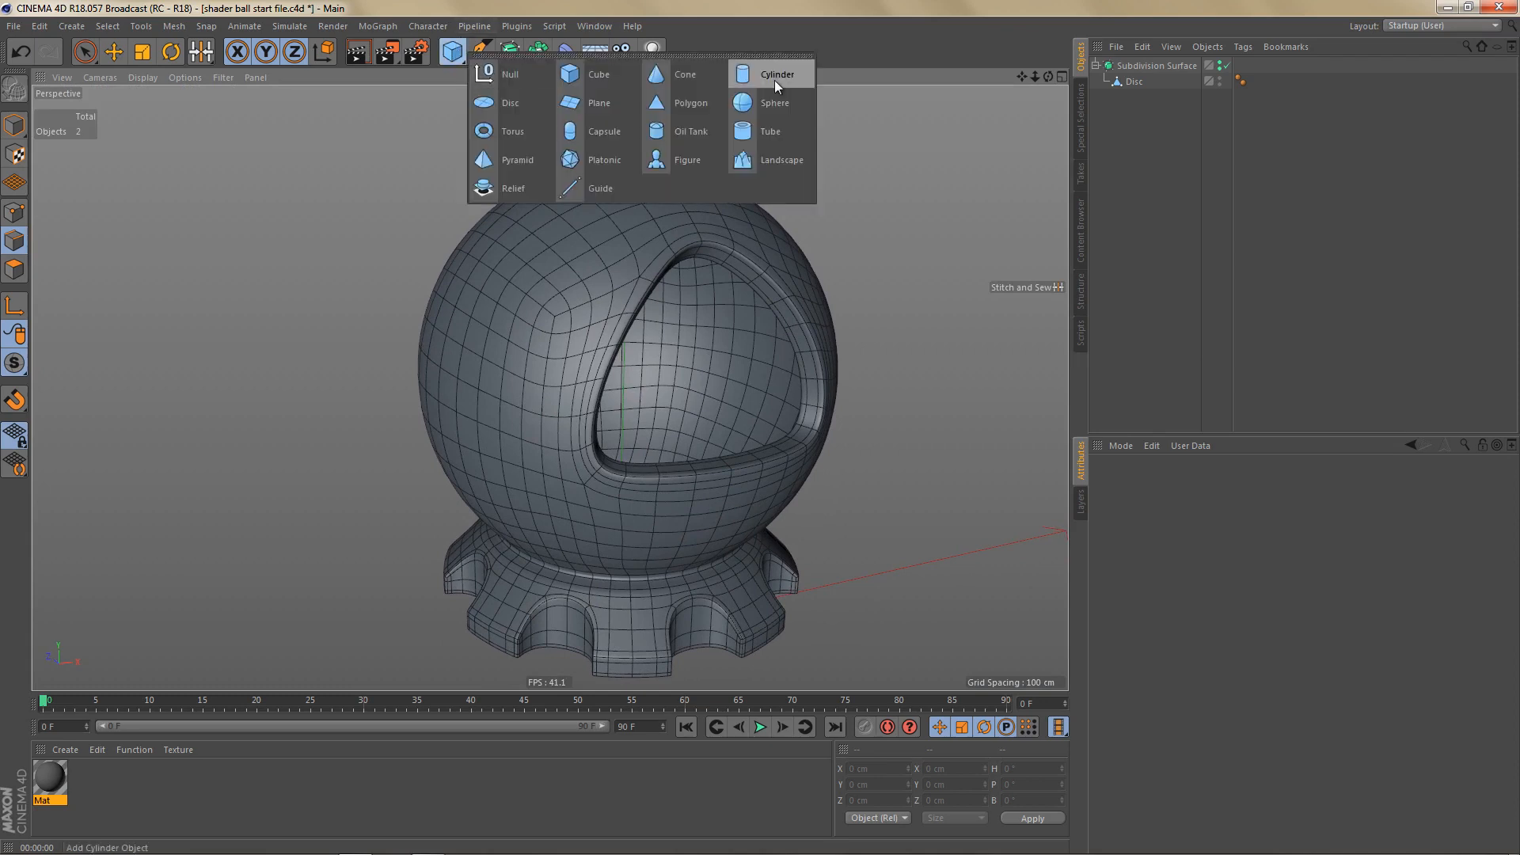
left_click(764, 104)
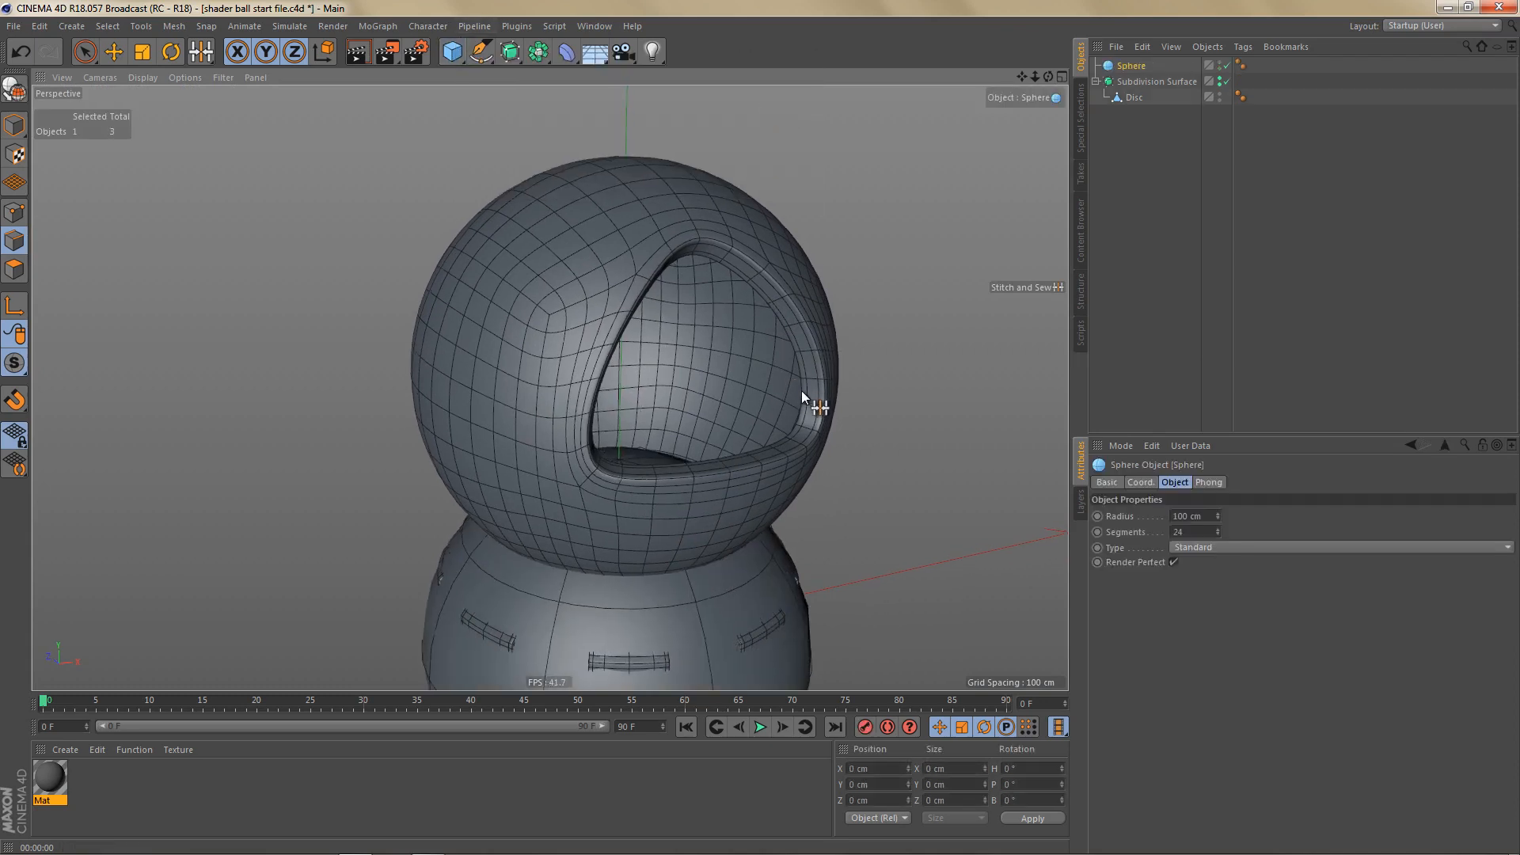
key("e")
left_click_drag(611, 507, 633, 331)
middle_click(635, 334)
middle_click(763, 501)
right_click_drag(640, 397, 625, 466, "alt")
middle_click_drag(646, 402, 642, 543, "alt")
middle_click_drag(685, 366, 662, 448, "alt")
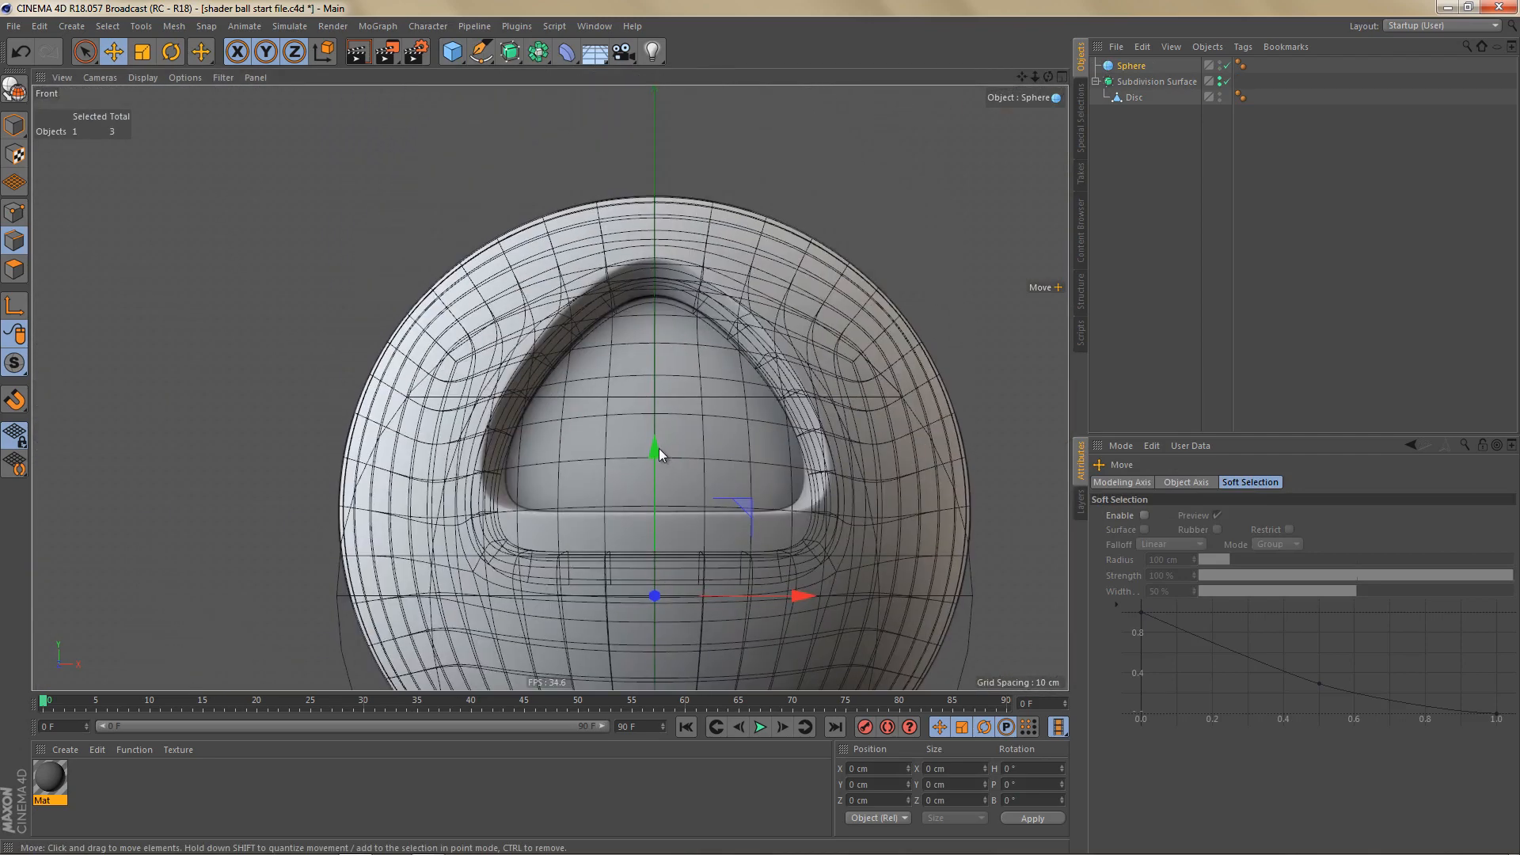
left_click_drag(654, 445, 651, 350)
middle_click(645, 287)
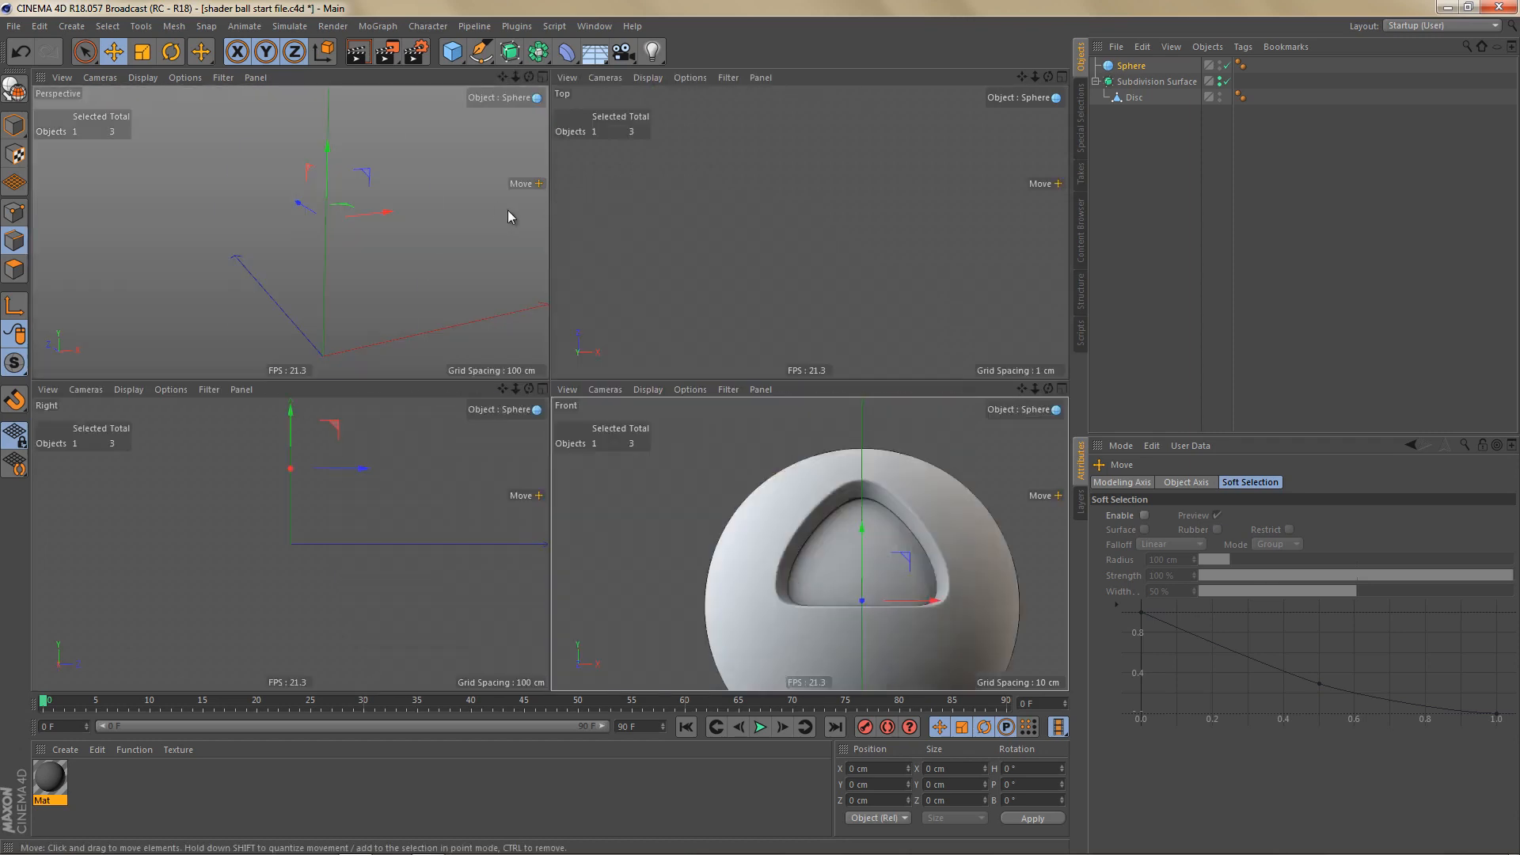
middle_click(537, 250)
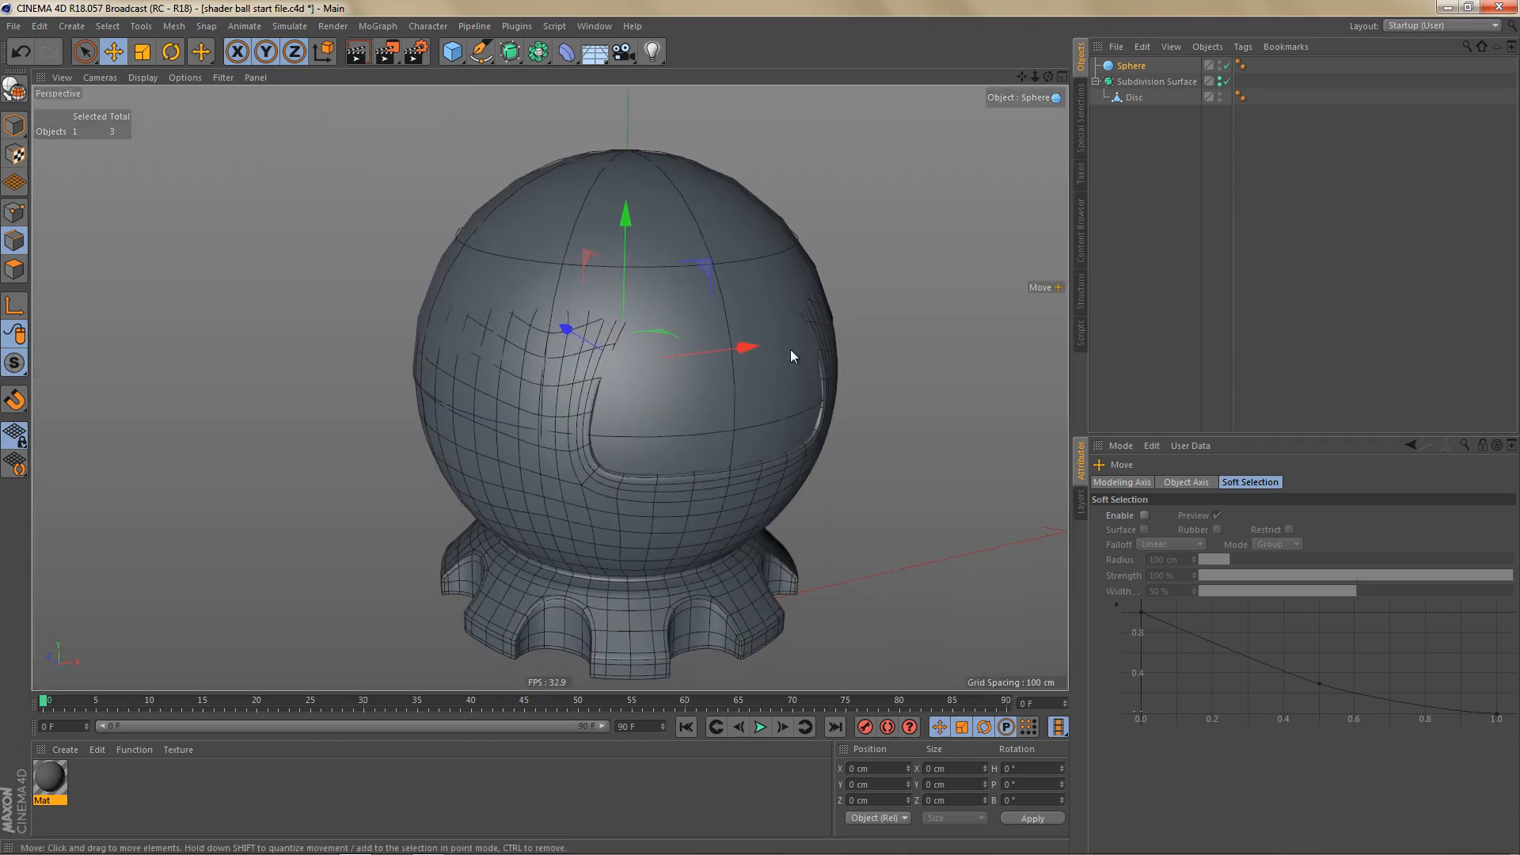
Step: Scale the sphere down to a radius of about 90.6 cm so it sits just inside the ball's rounded triangular opening
key("t")
left_click_drag(790, 349, 776, 391)
right_click_drag(693, 374, 710, 373, "alt")
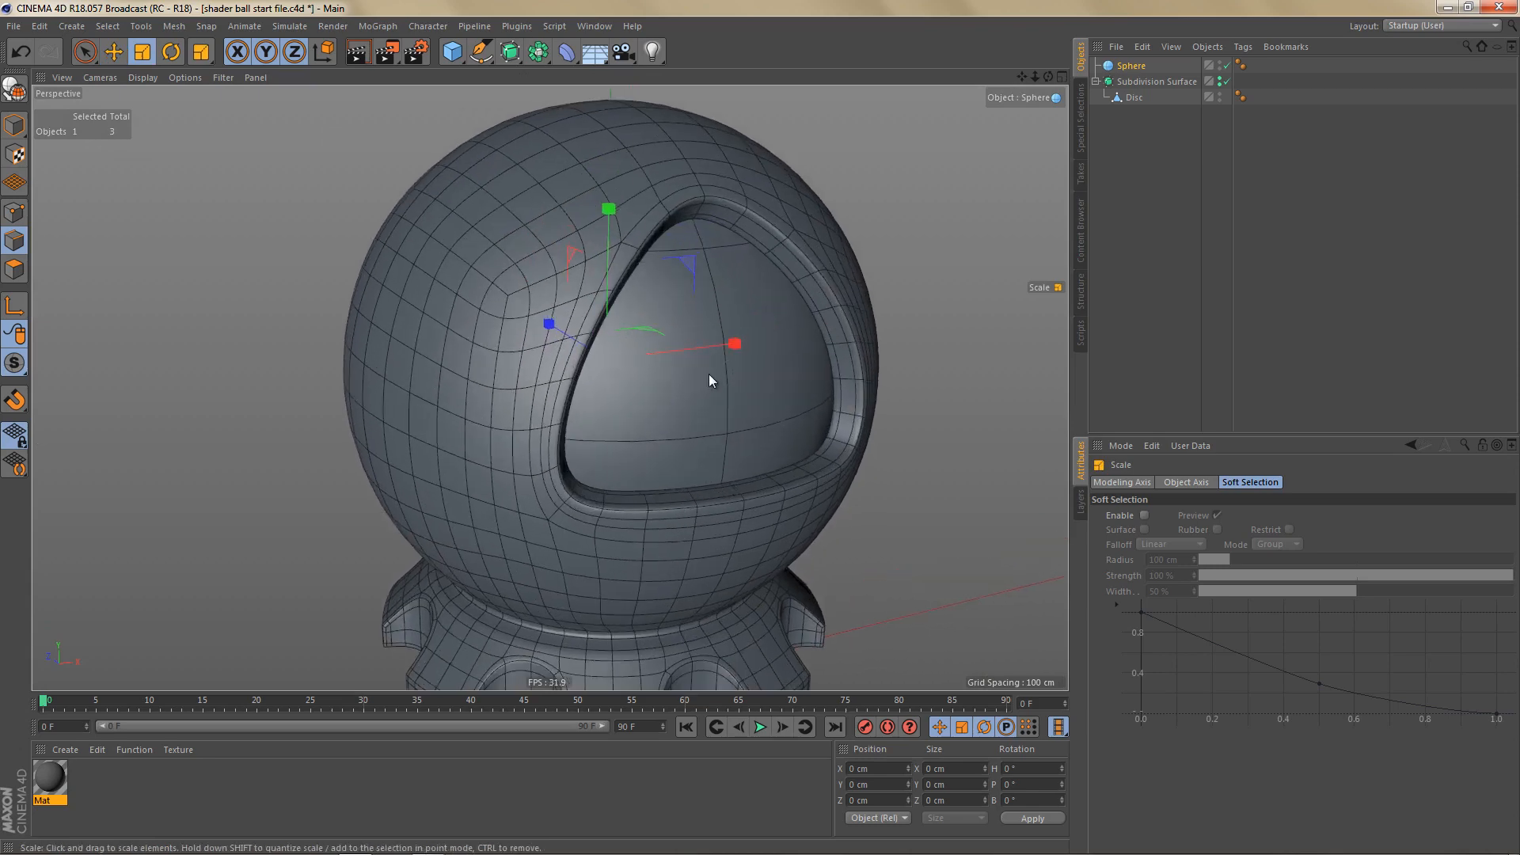
left_click_drag(709, 375, 732, 400, "alt")
right_click_drag(671, 372, 692, 375, "alt")
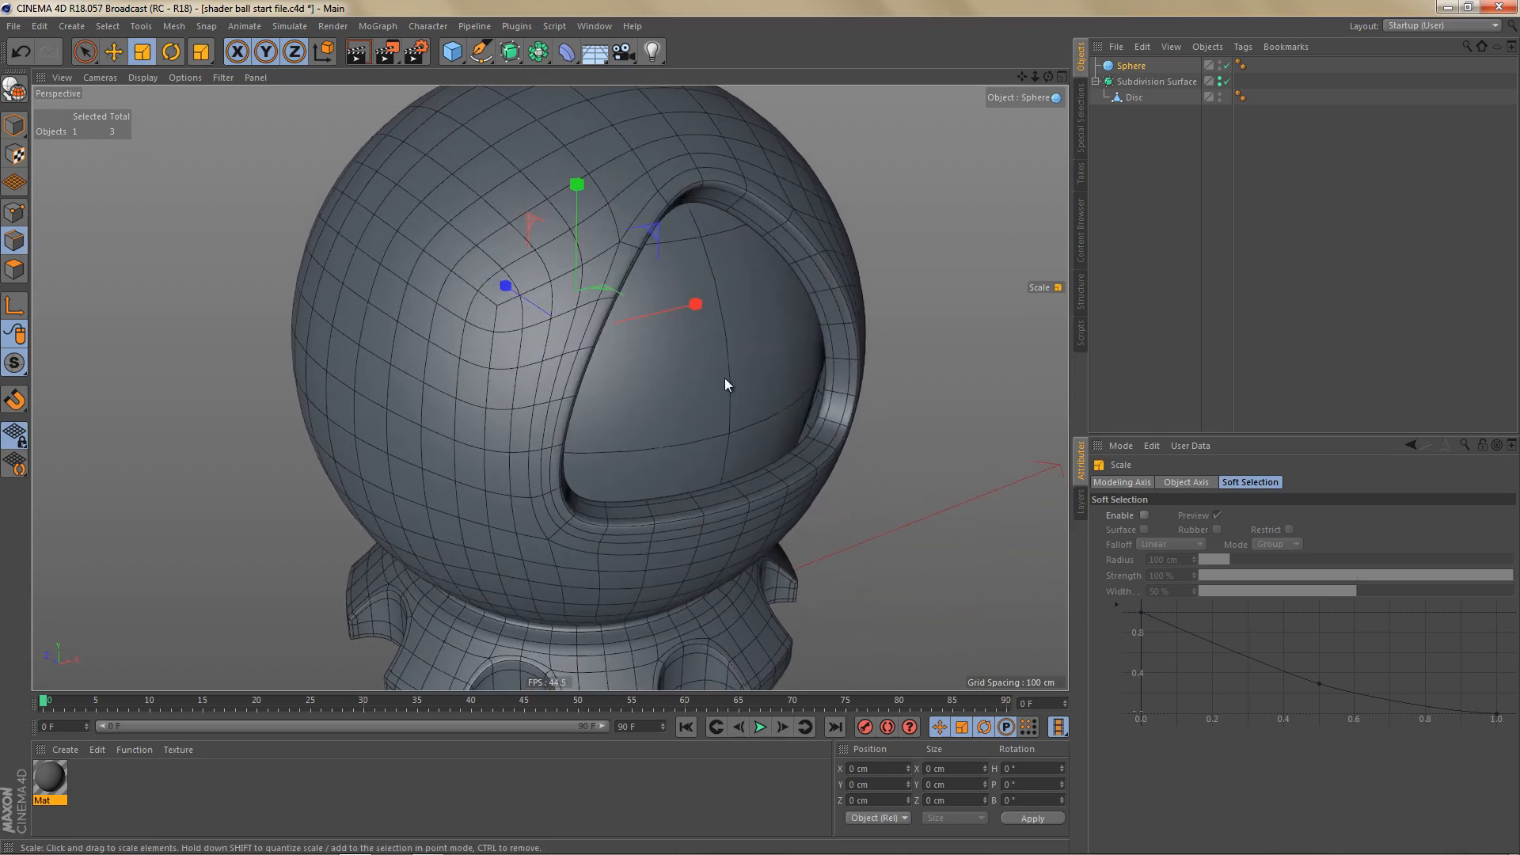
left_click_drag(724, 378, 740, 378)
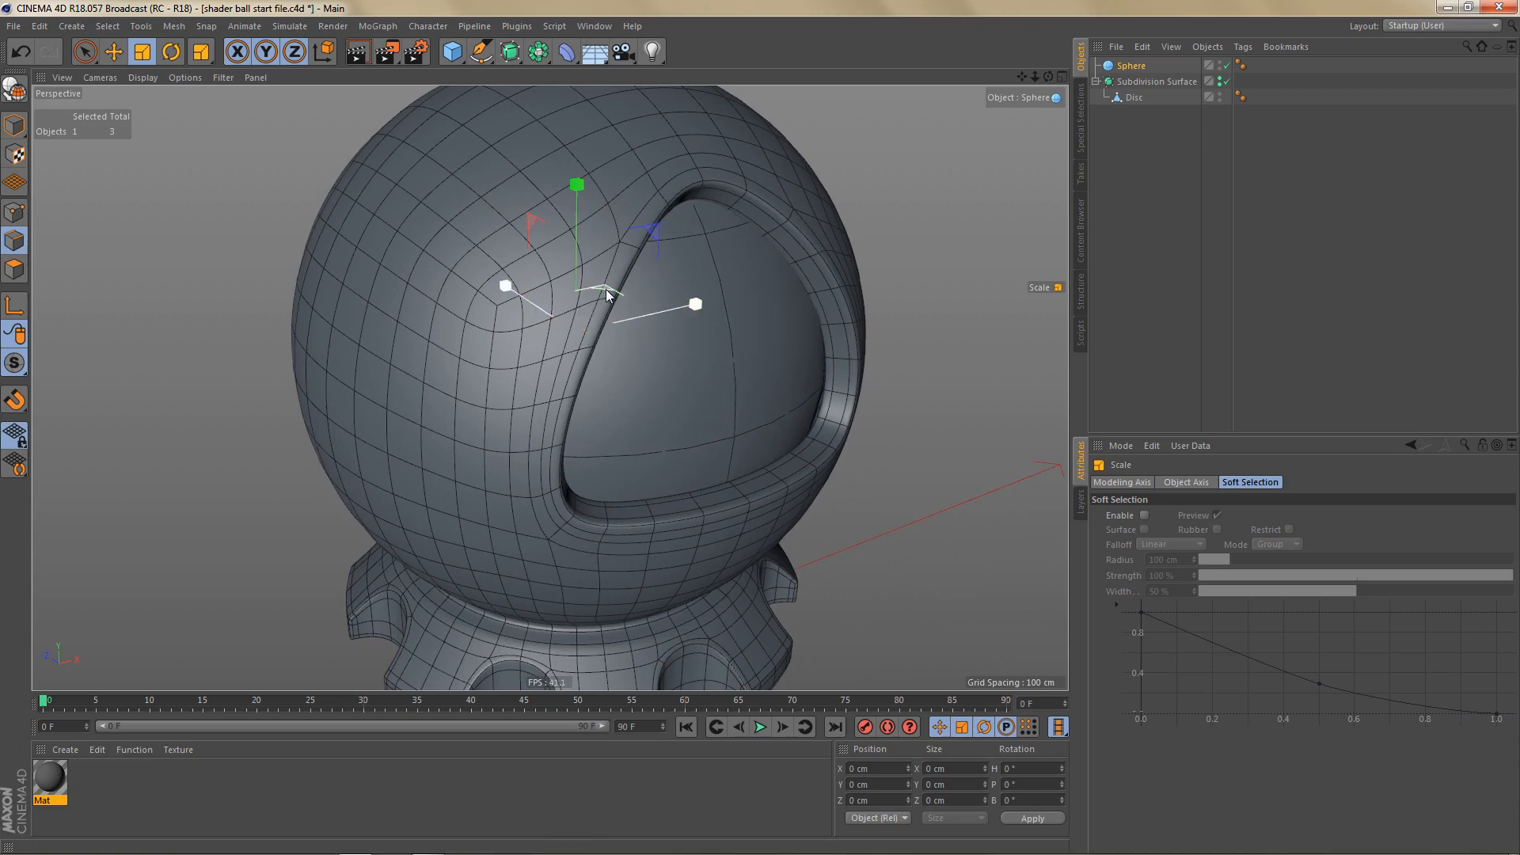
key("e")
left_click_drag(572, 196, 586, 211)
mouse_move(684, 307)
left_mouse_down("alt")
mouse_move(728, 315)
mouse_move(712, 316)
left_mouse_up("alt")
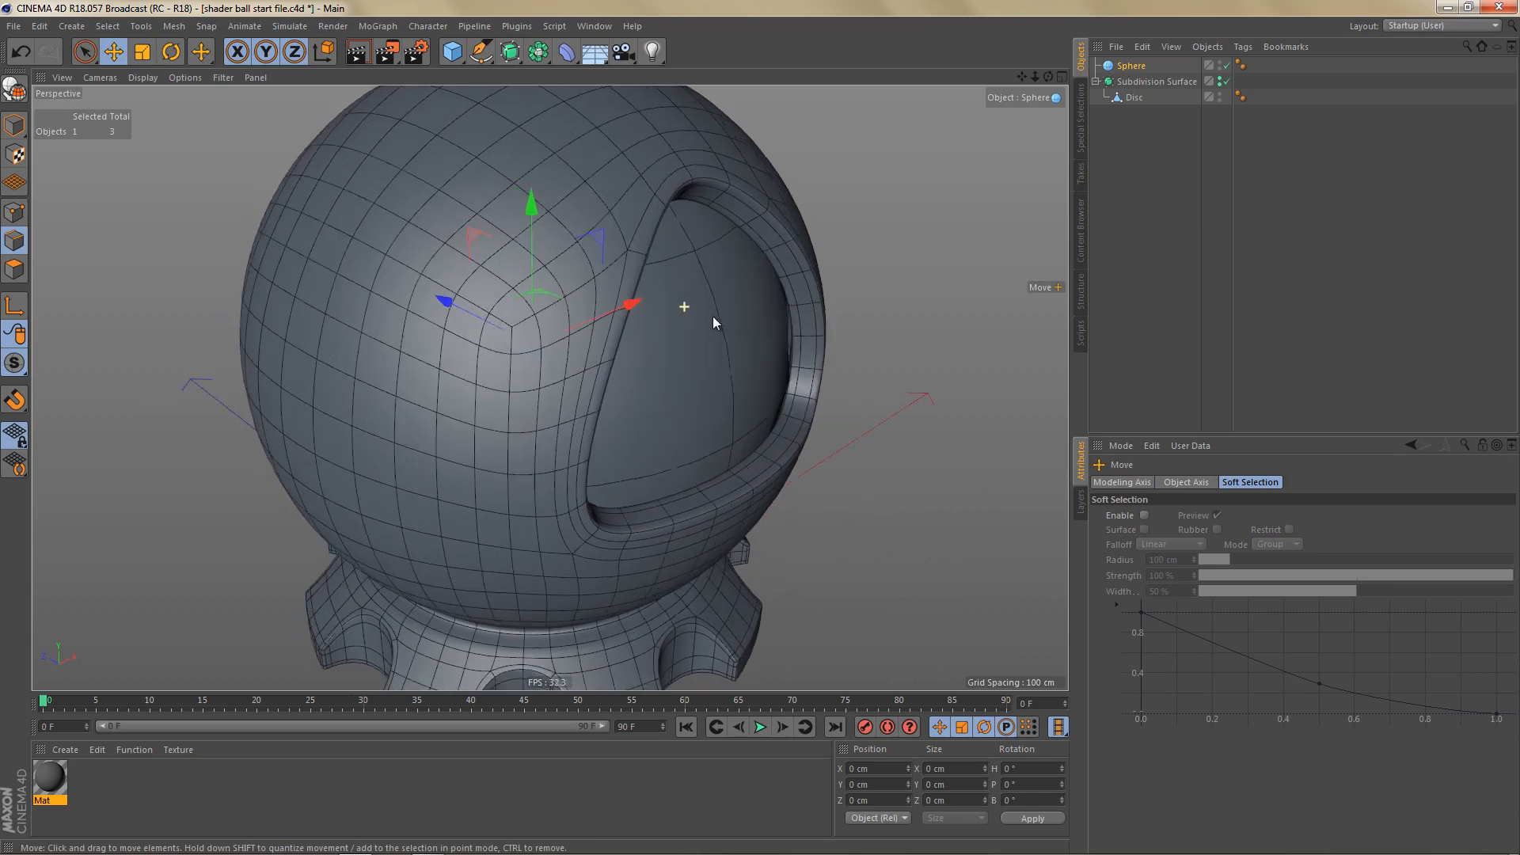
key("t")
left_click_drag(785, 424, 638, 369)
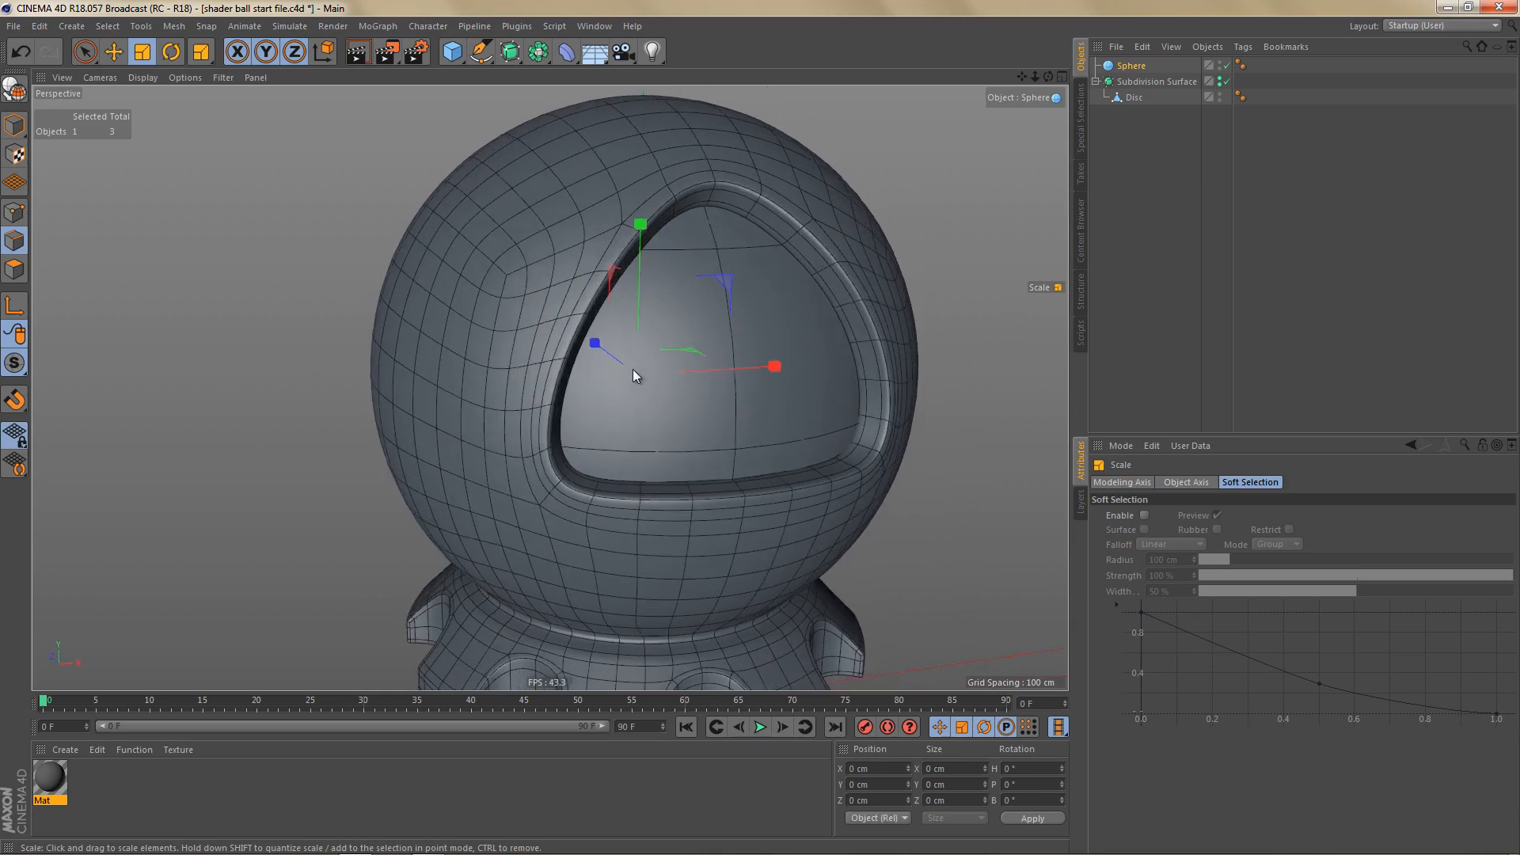
Step: Set the sphere's segments to 48 and make the sphere a child of the Disc object
scroll(631, 365, "down", 2)
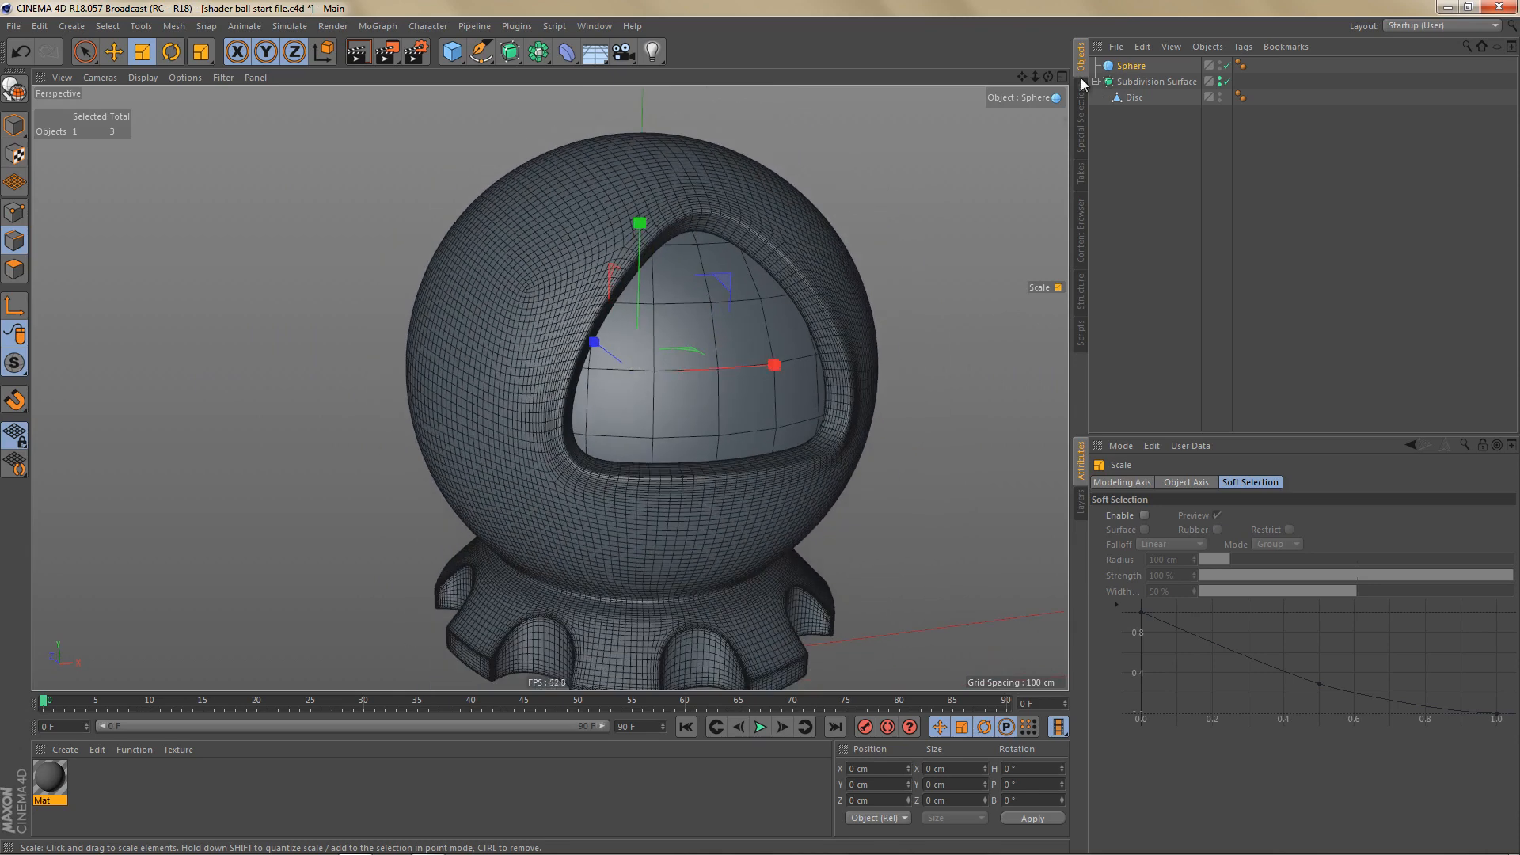
left_click(1125, 67)
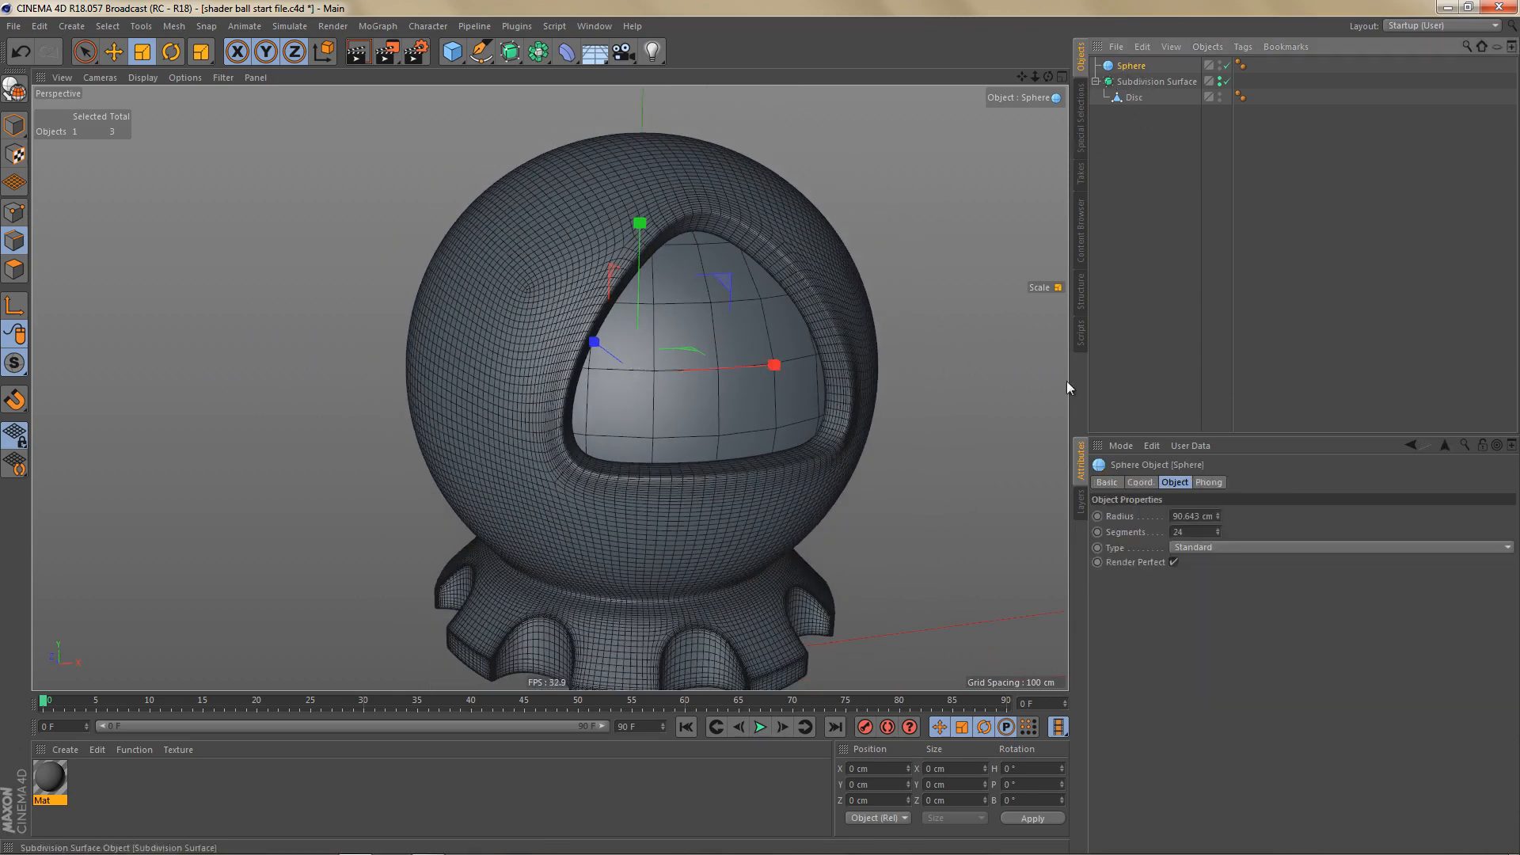
left_click_drag(1218, 526, 1218, 521)
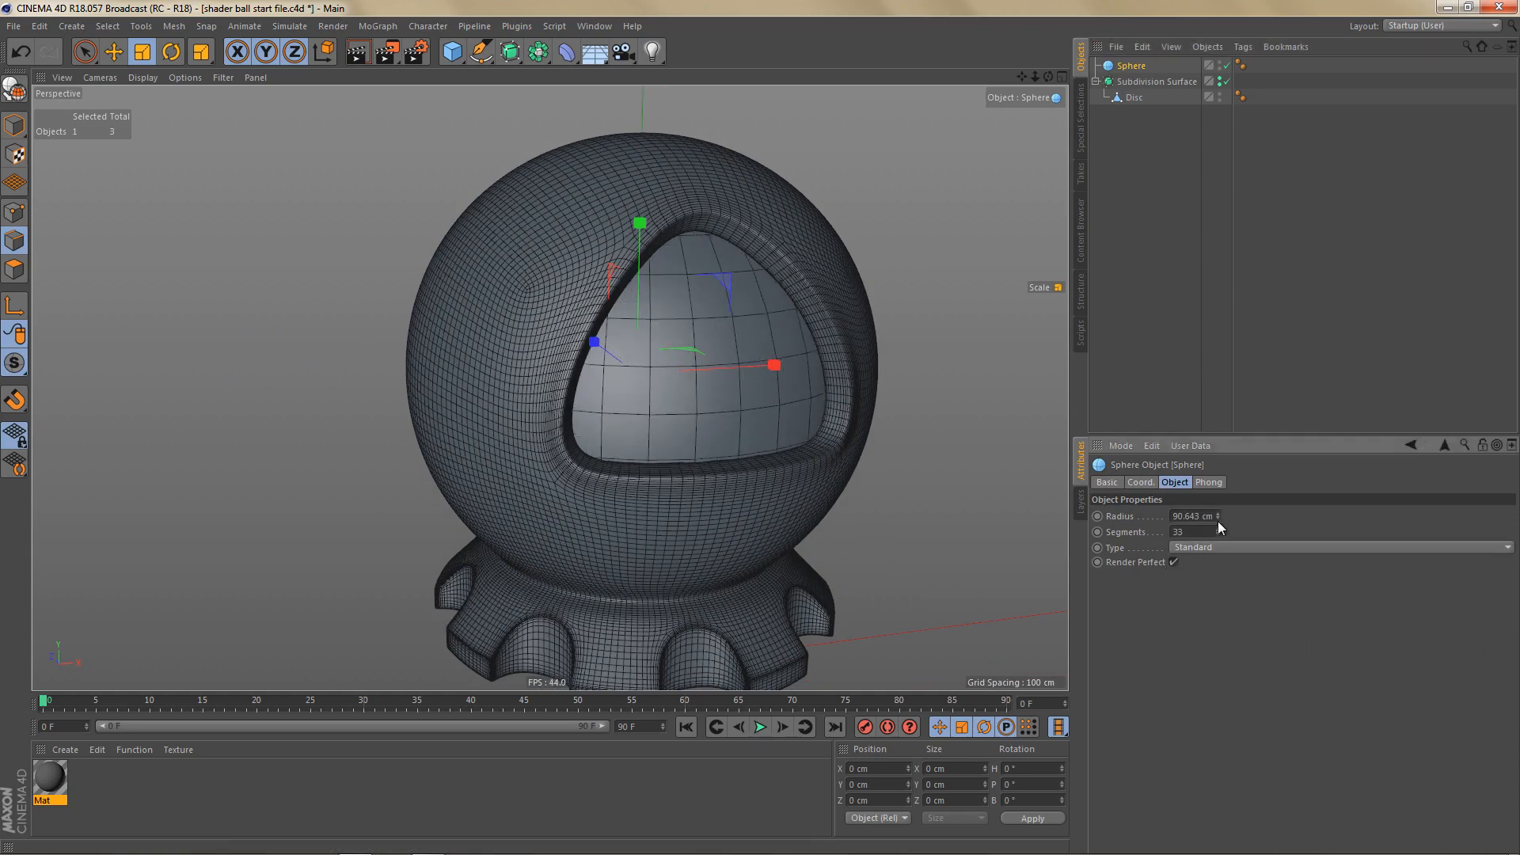
left_click_drag(672, 495, 684, 504, "alt")
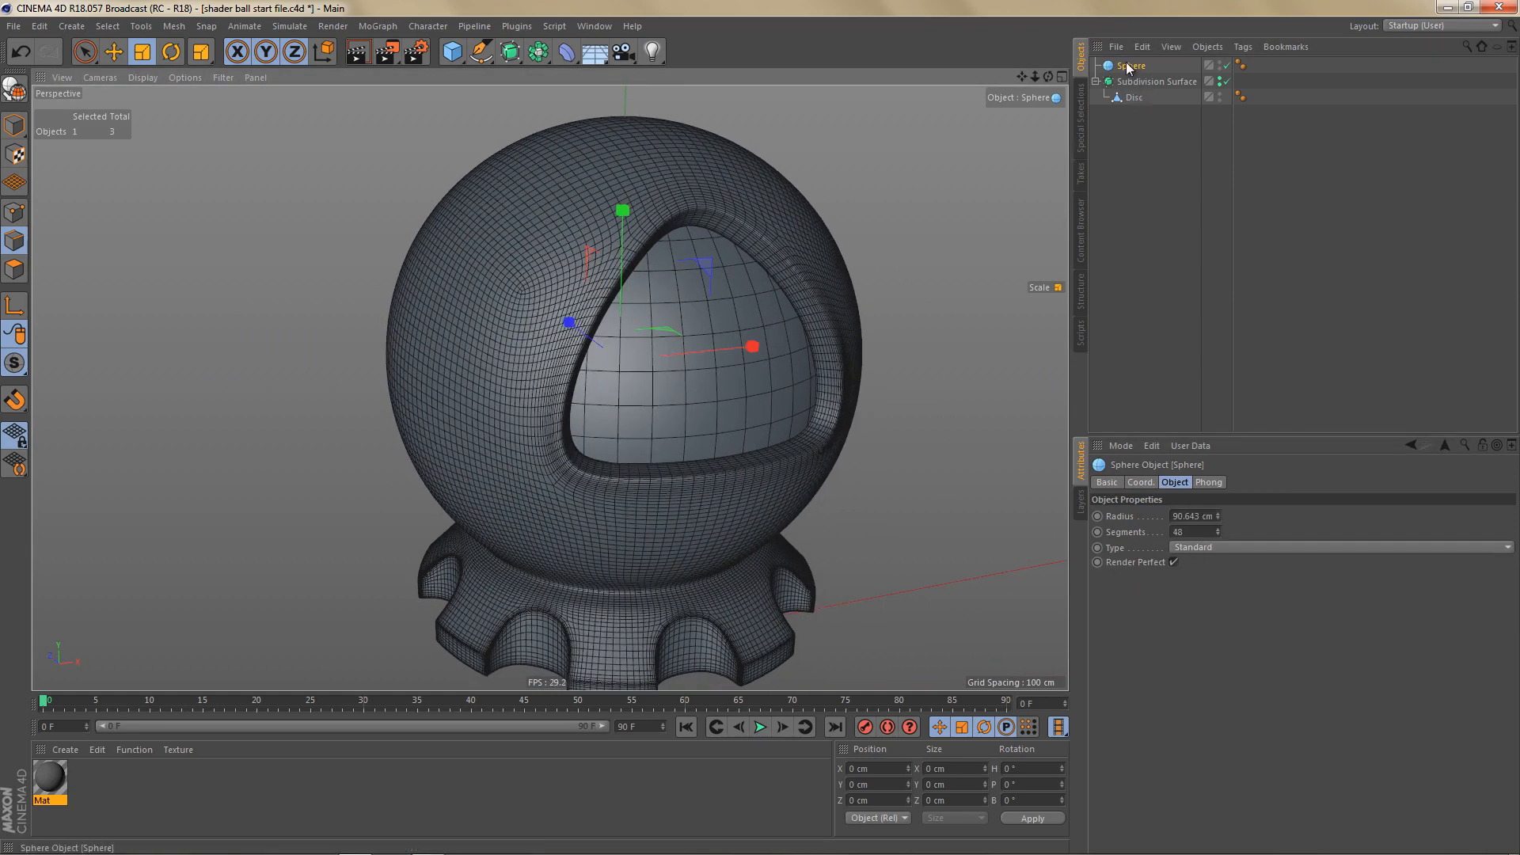
left_click_drag(1131, 66, 1134, 98)
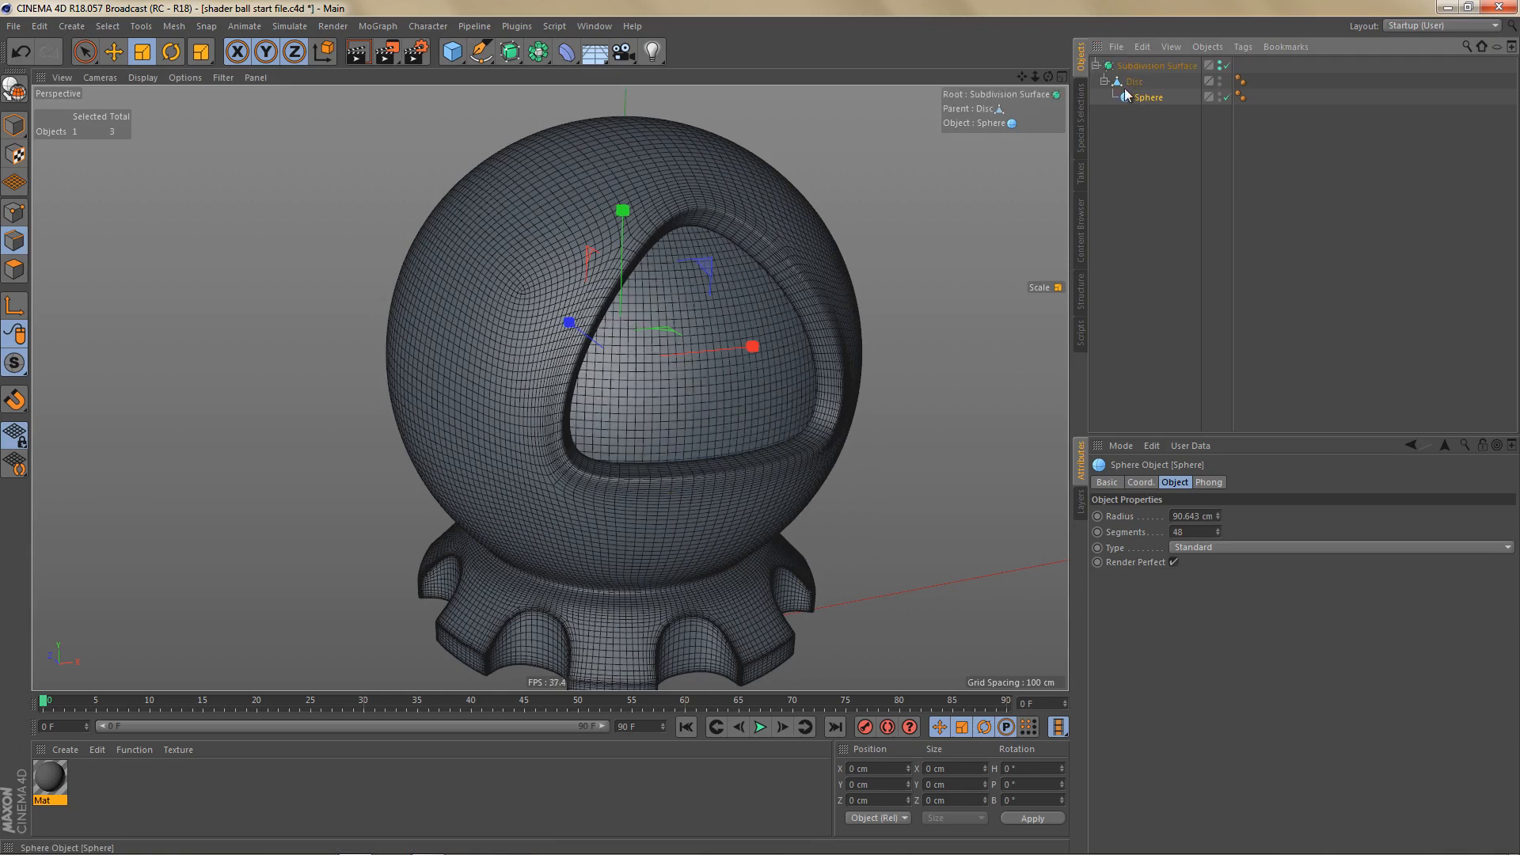
Step: Rename the Disc object as shader ball and turn isoline display back on
double_click(1135, 81)
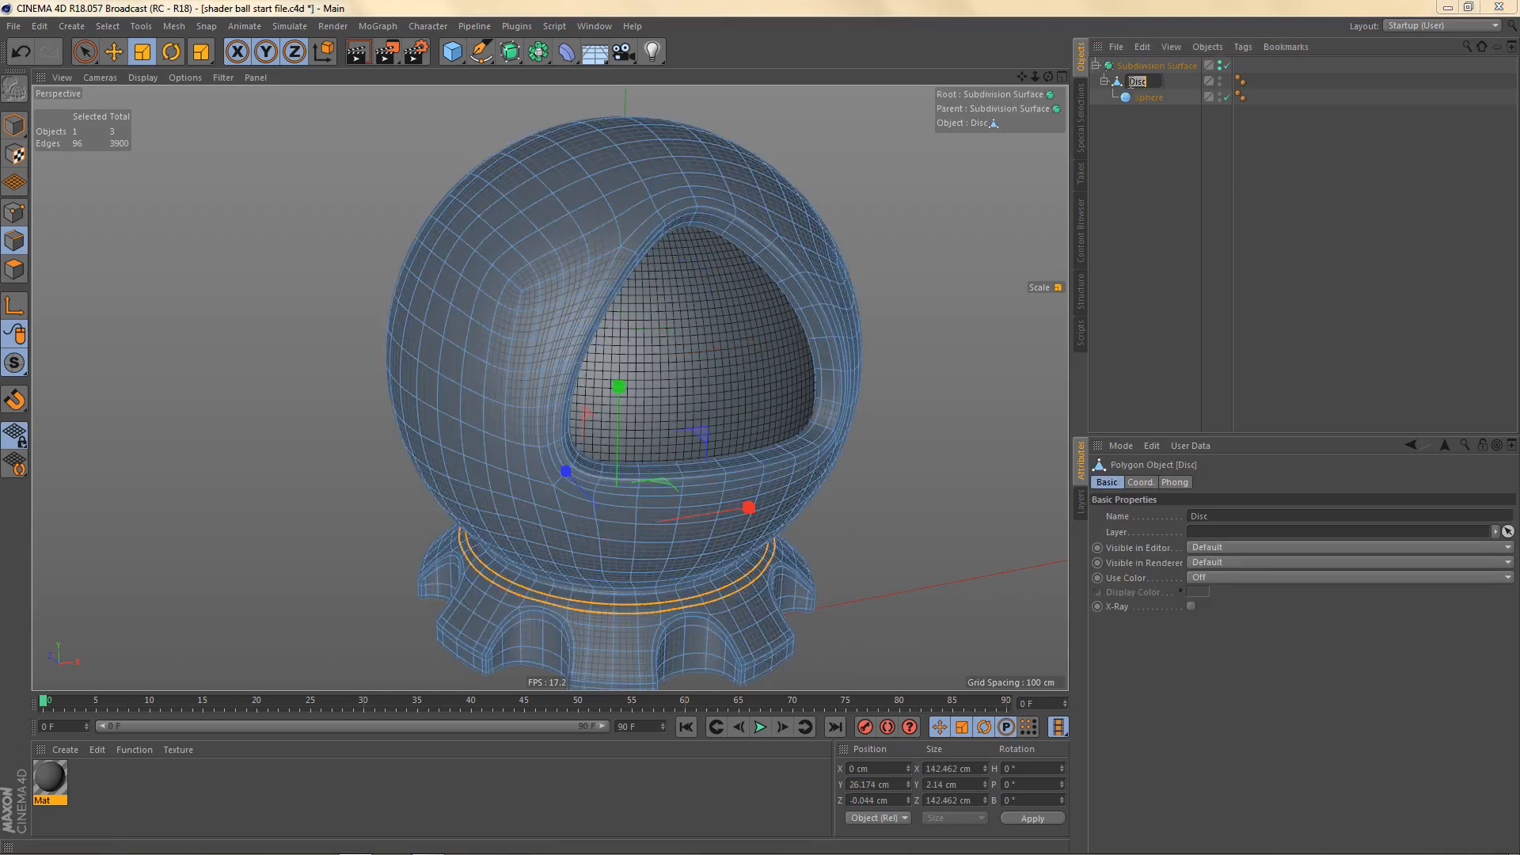
type("shader ba")
key("Return")
key("n")
key("i")
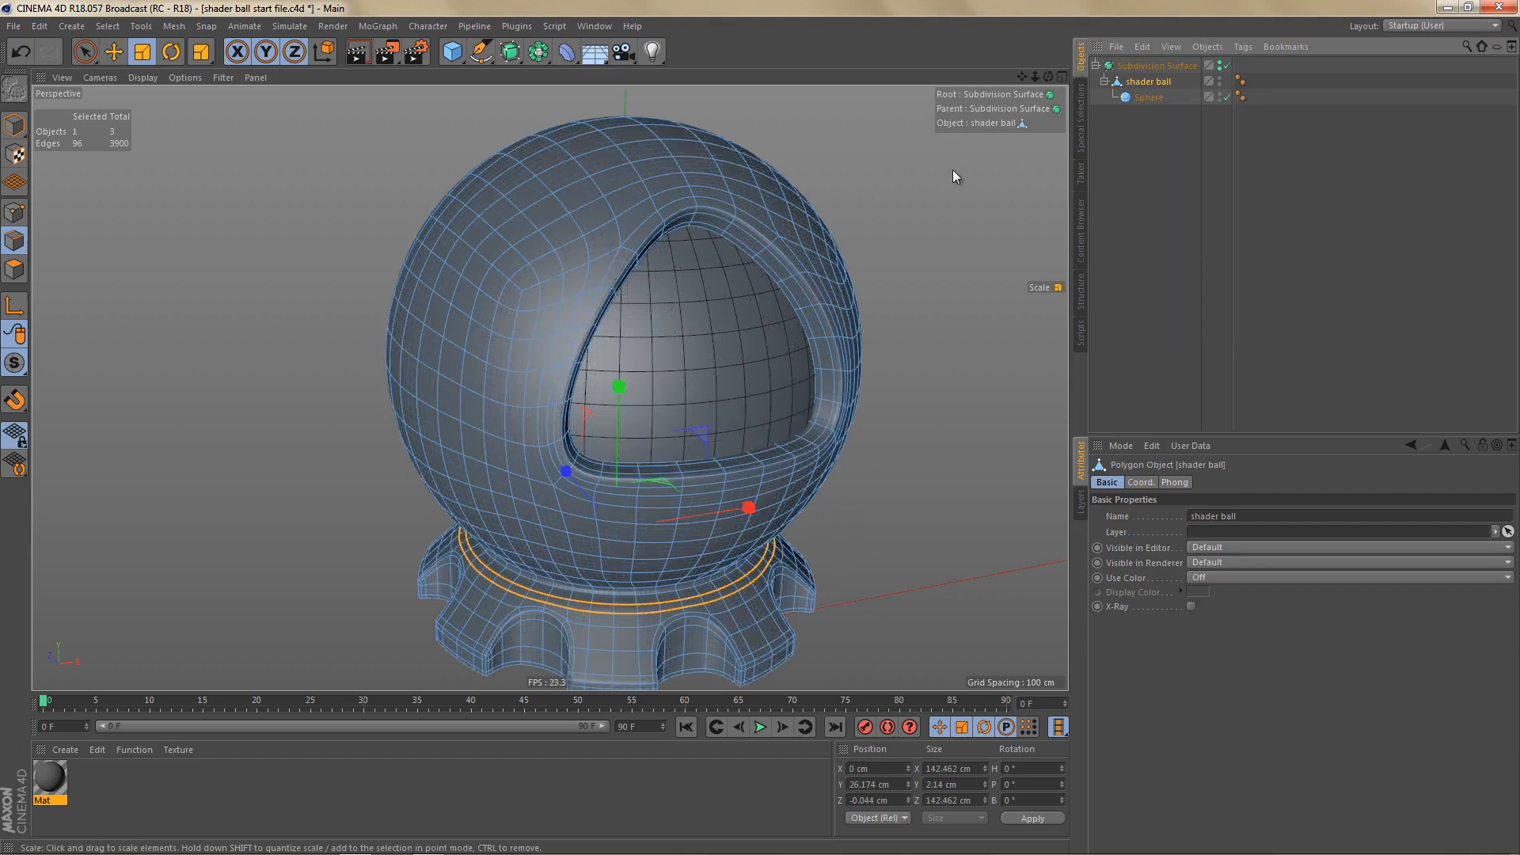
left_click(1139, 160)
left_click_drag(731, 415, 752, 439, "alt")
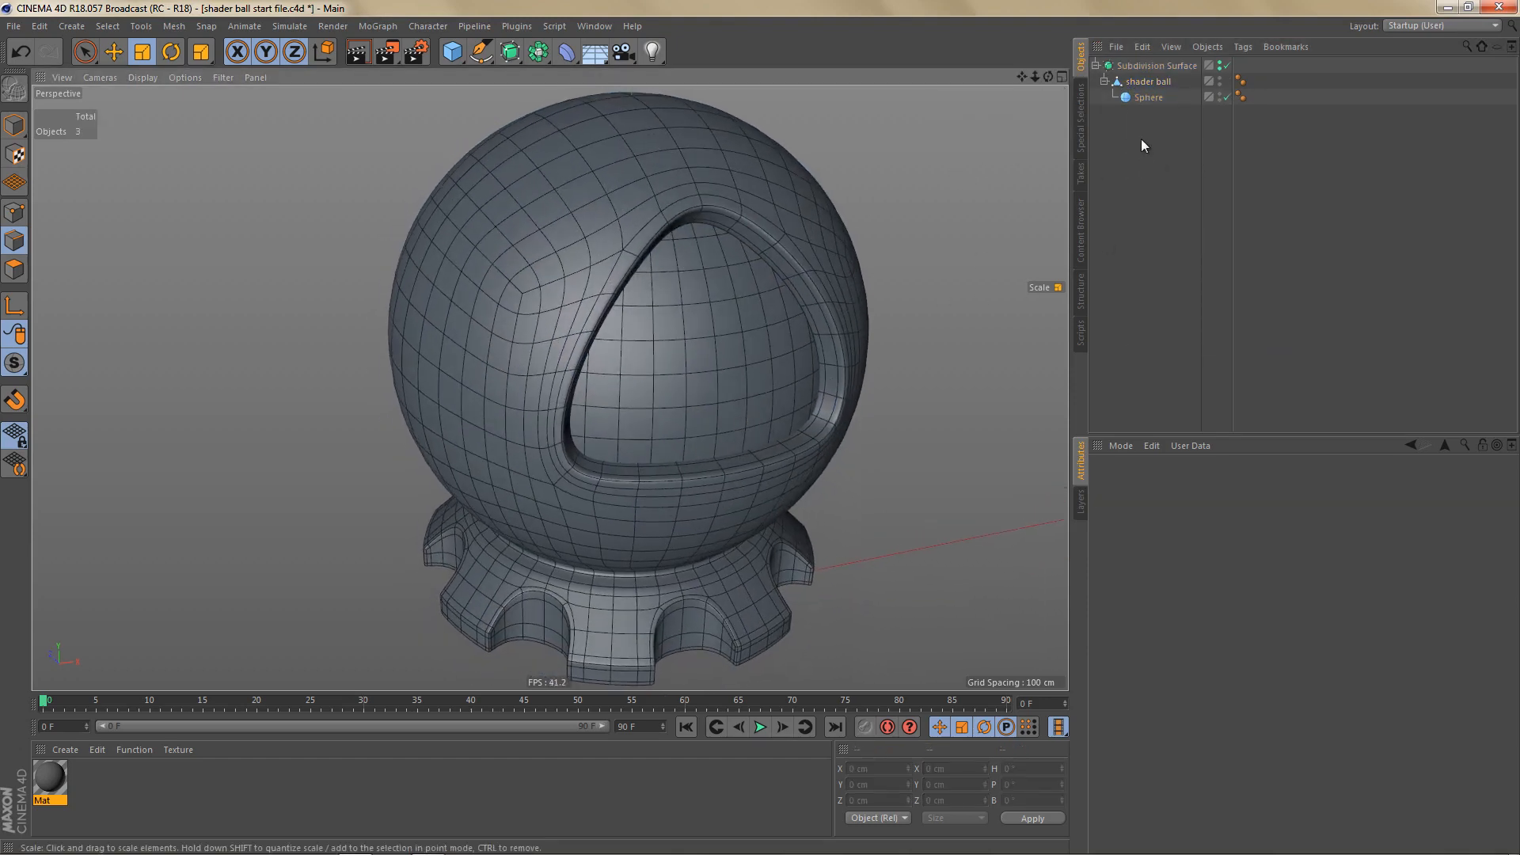
Step: Set the inner sphere's segments to 44 and render the perspective view to check the finished ball
left_click(1148, 97)
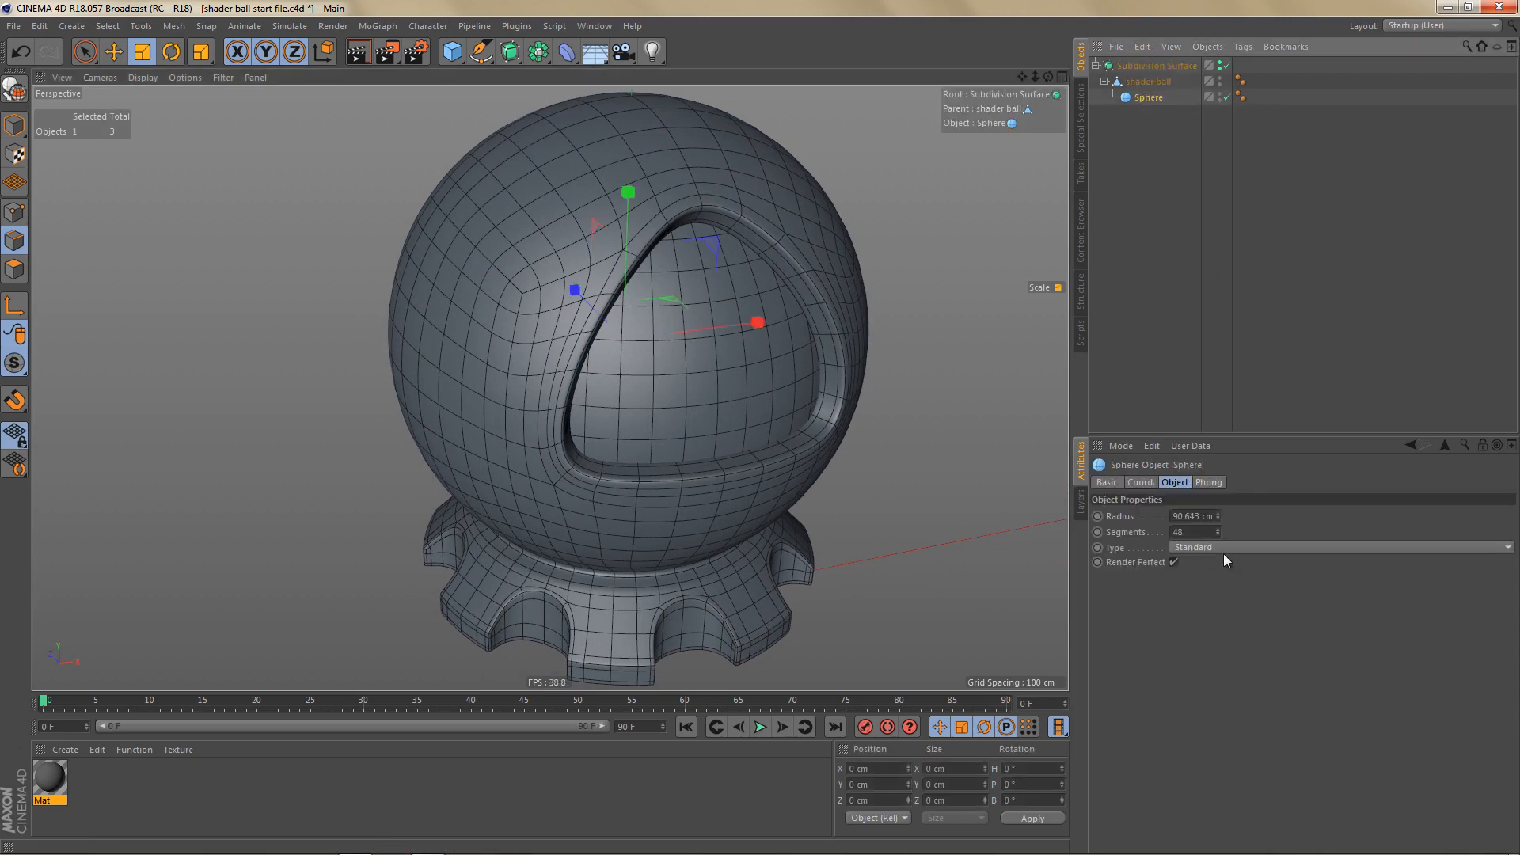
left_click(1217, 535)
left_click(1218, 535)
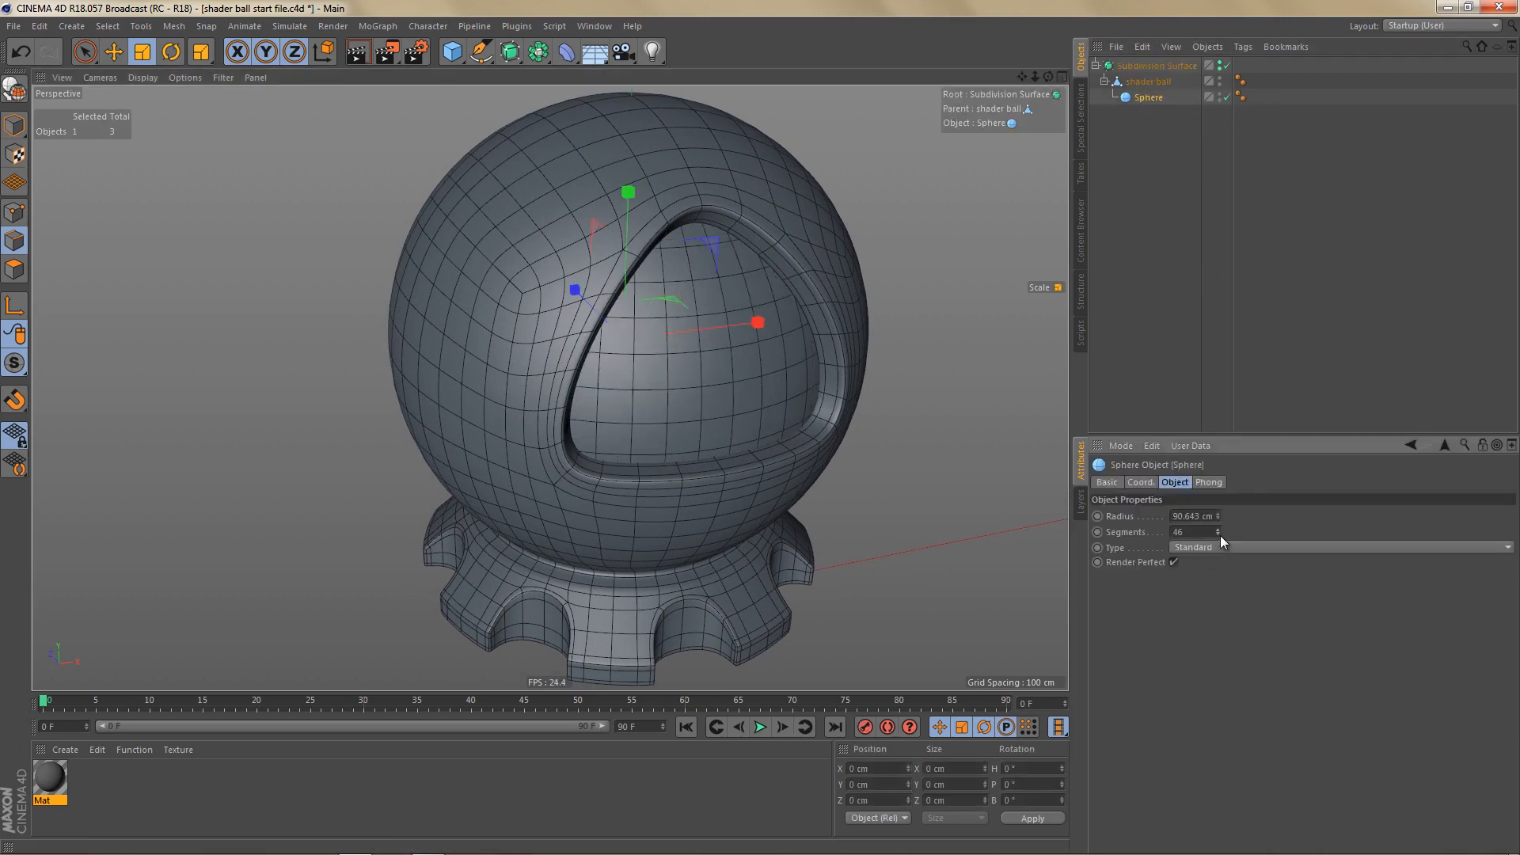
left_click(1219, 535)
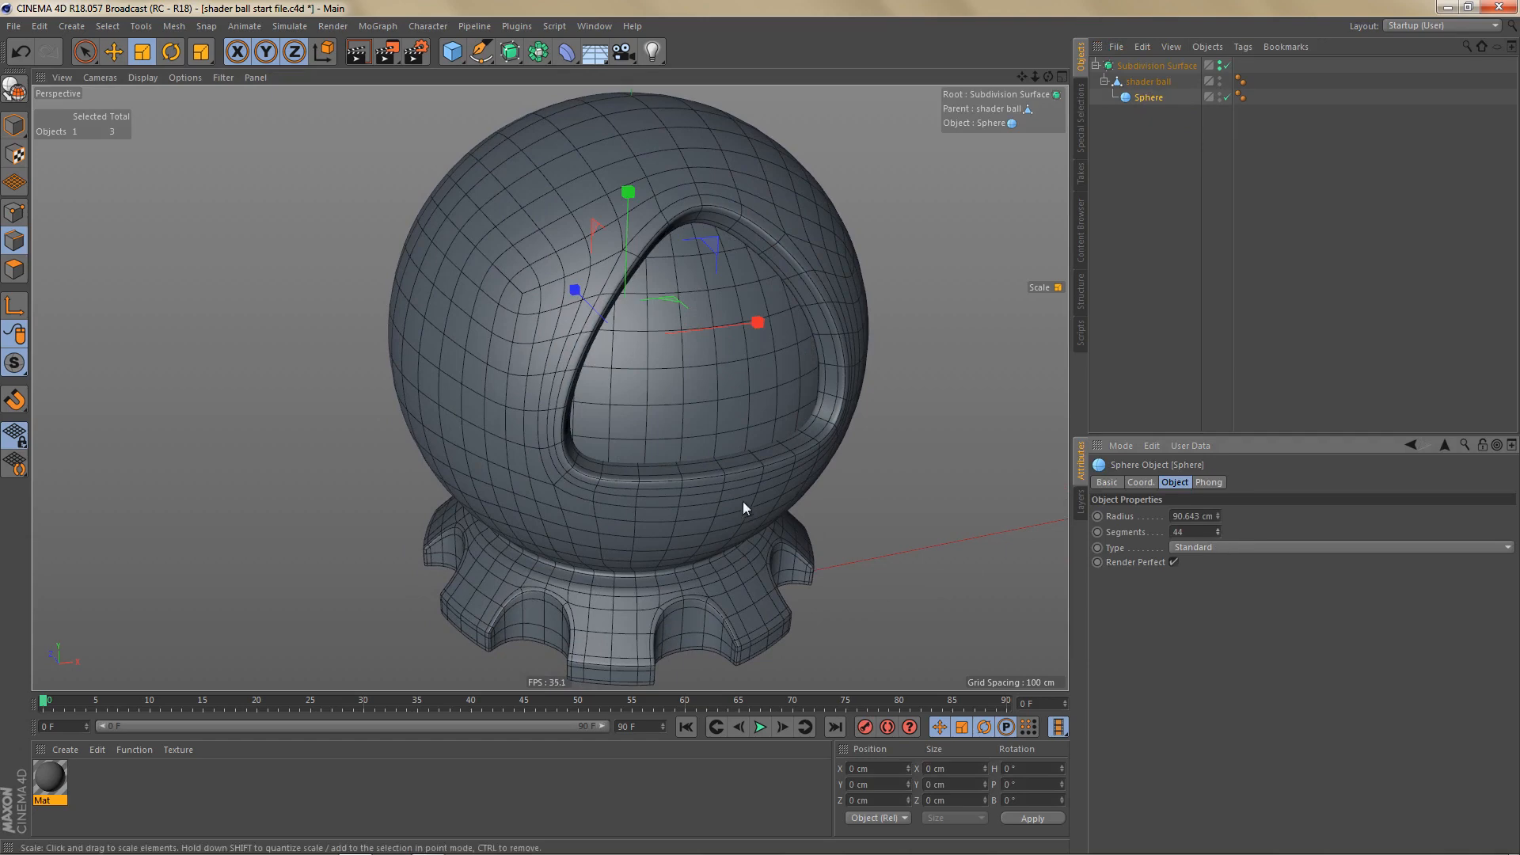
left_click_drag(743, 501, 674, 480, "alt")
key("ctrl+r")
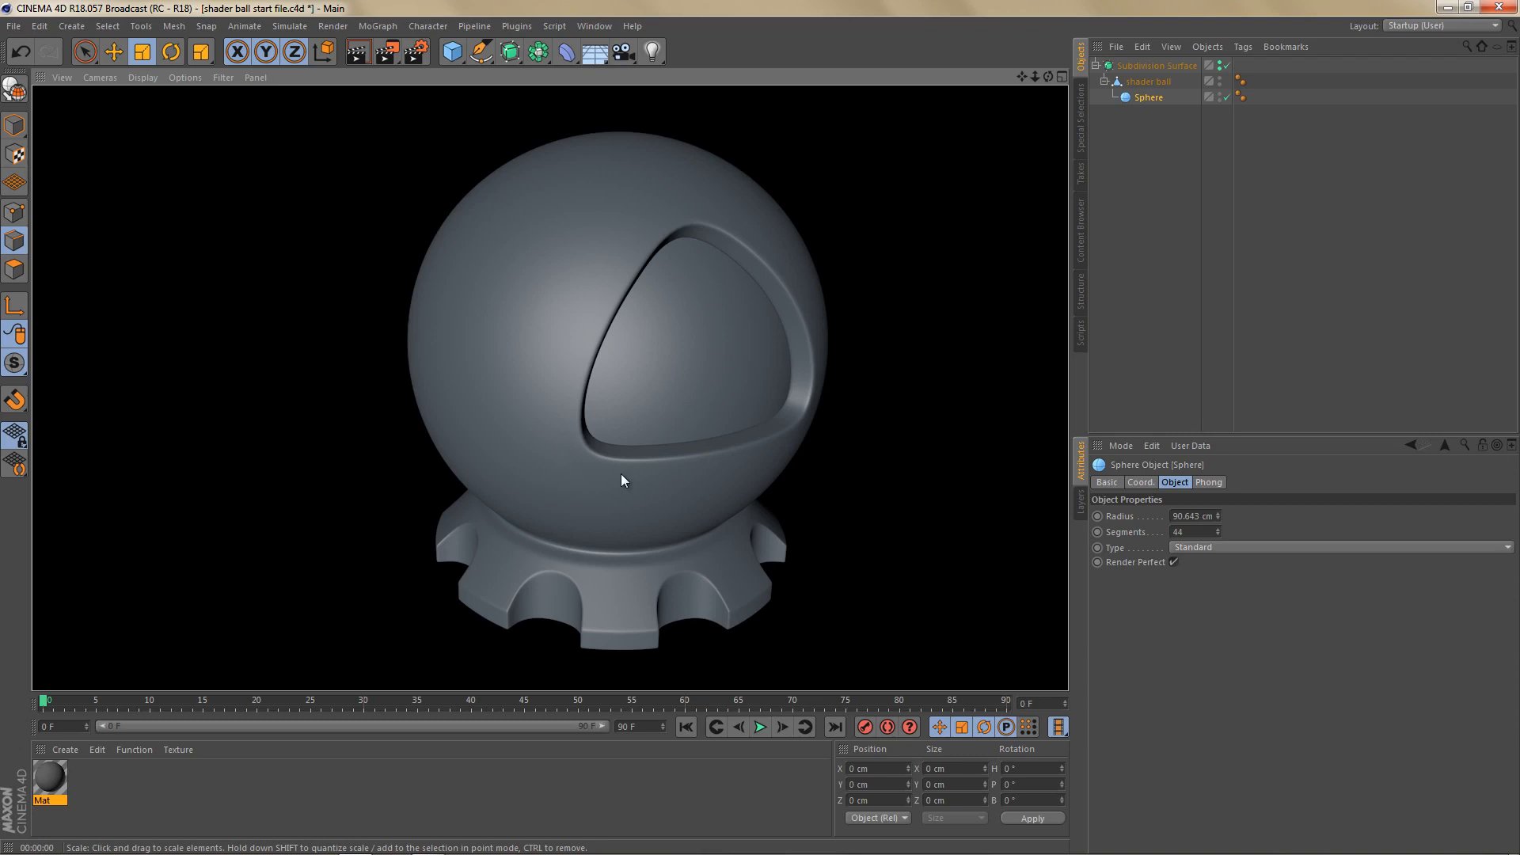
left_click(652, 469)
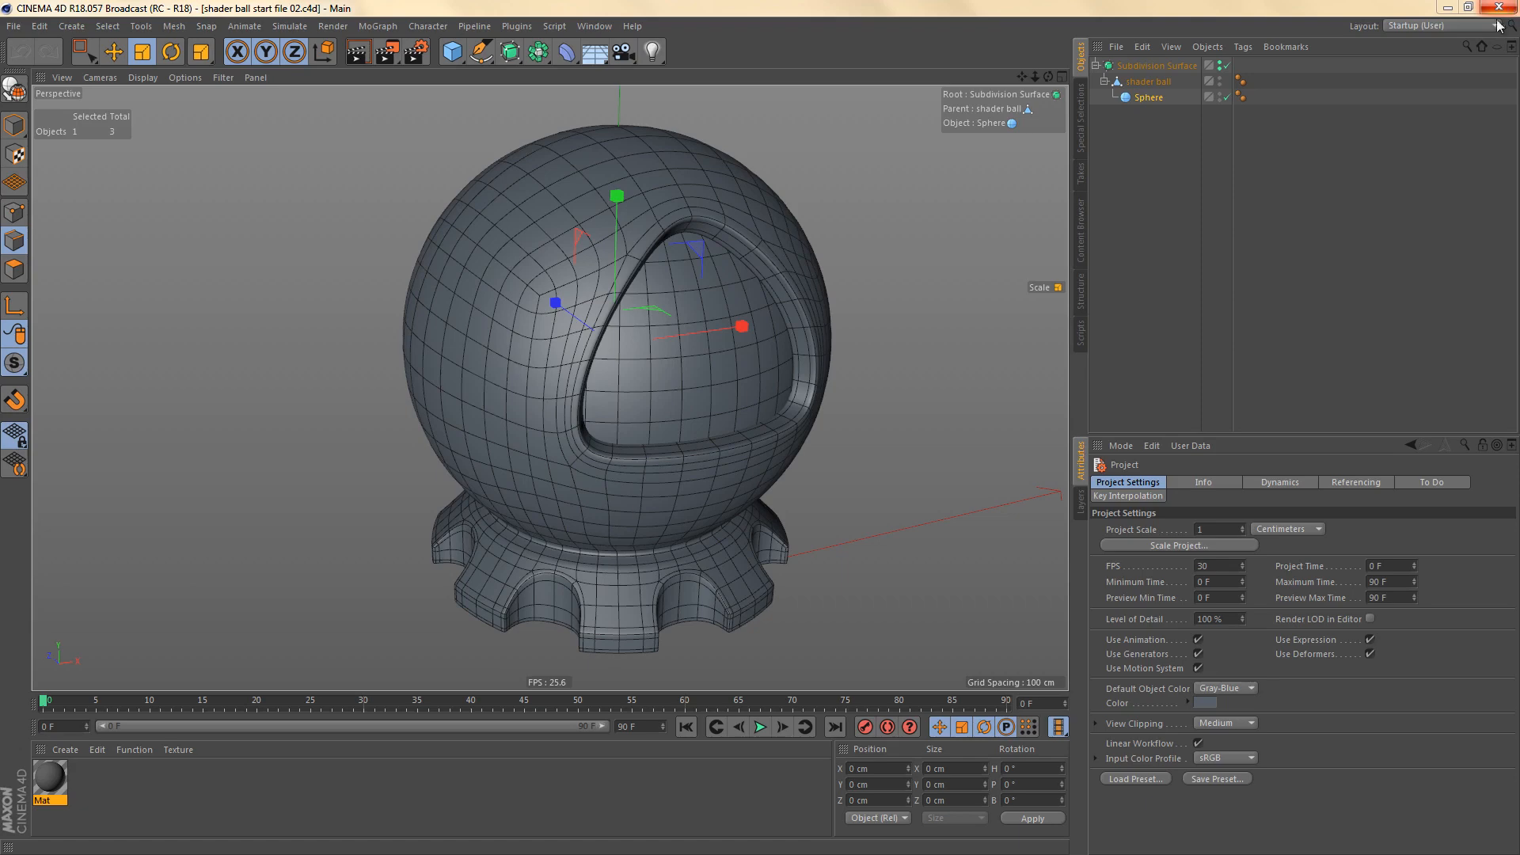
Step: Rename the Subdivision Surface object as shader ball, then hide it and collapse its hierarchy so the front reference image is clear
middle_click(829, 295)
middle_click(830, 440)
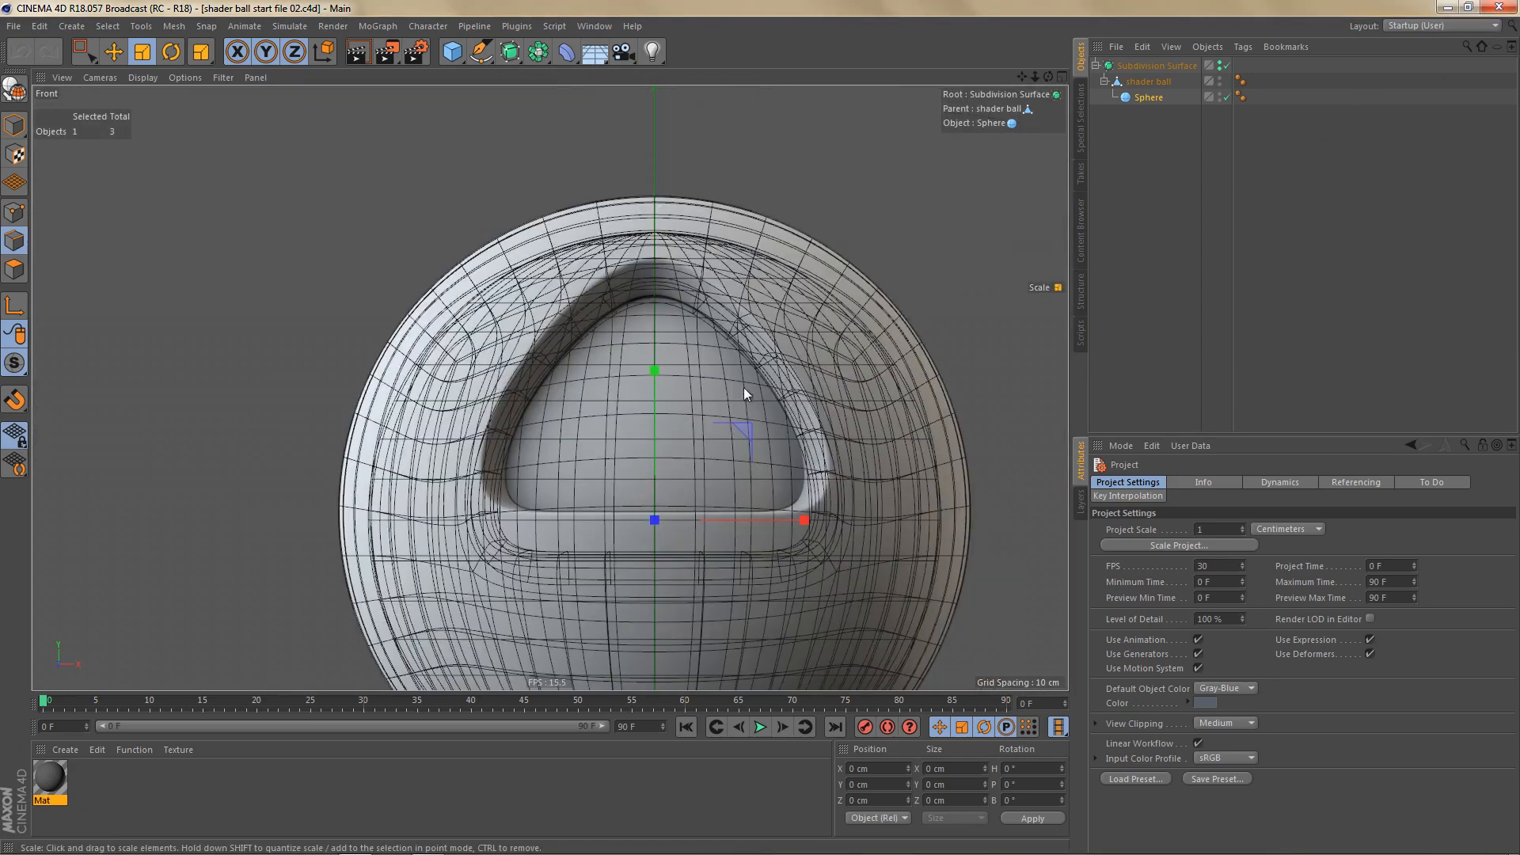
scroll(743, 387, "down", 3)
scroll(671, 372, "up", 2)
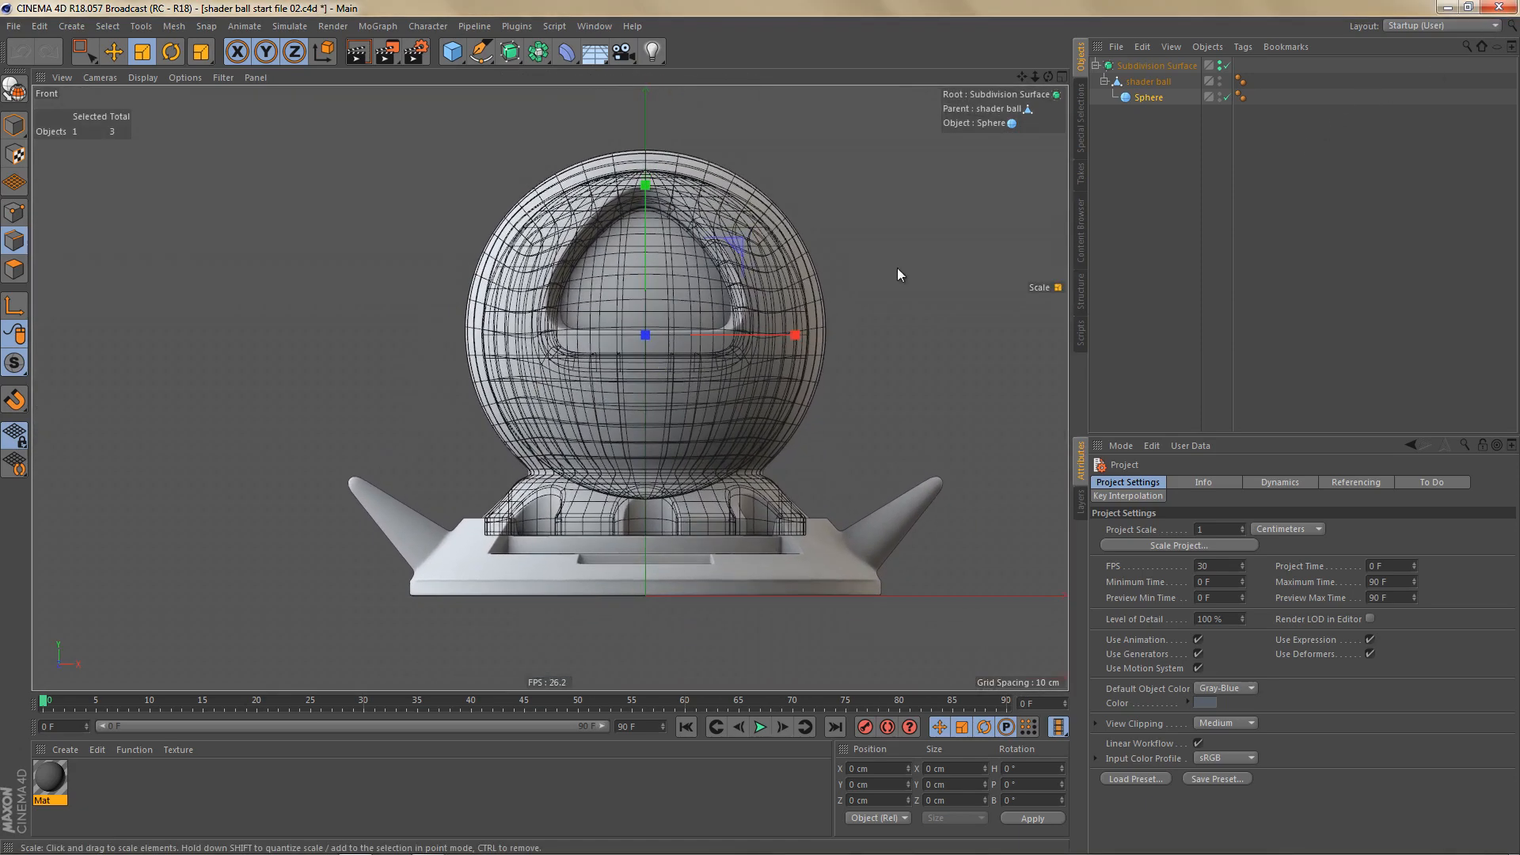
double_click(1150, 81)
key("ctrl+c")
key("Up")
key("ctrl+v")
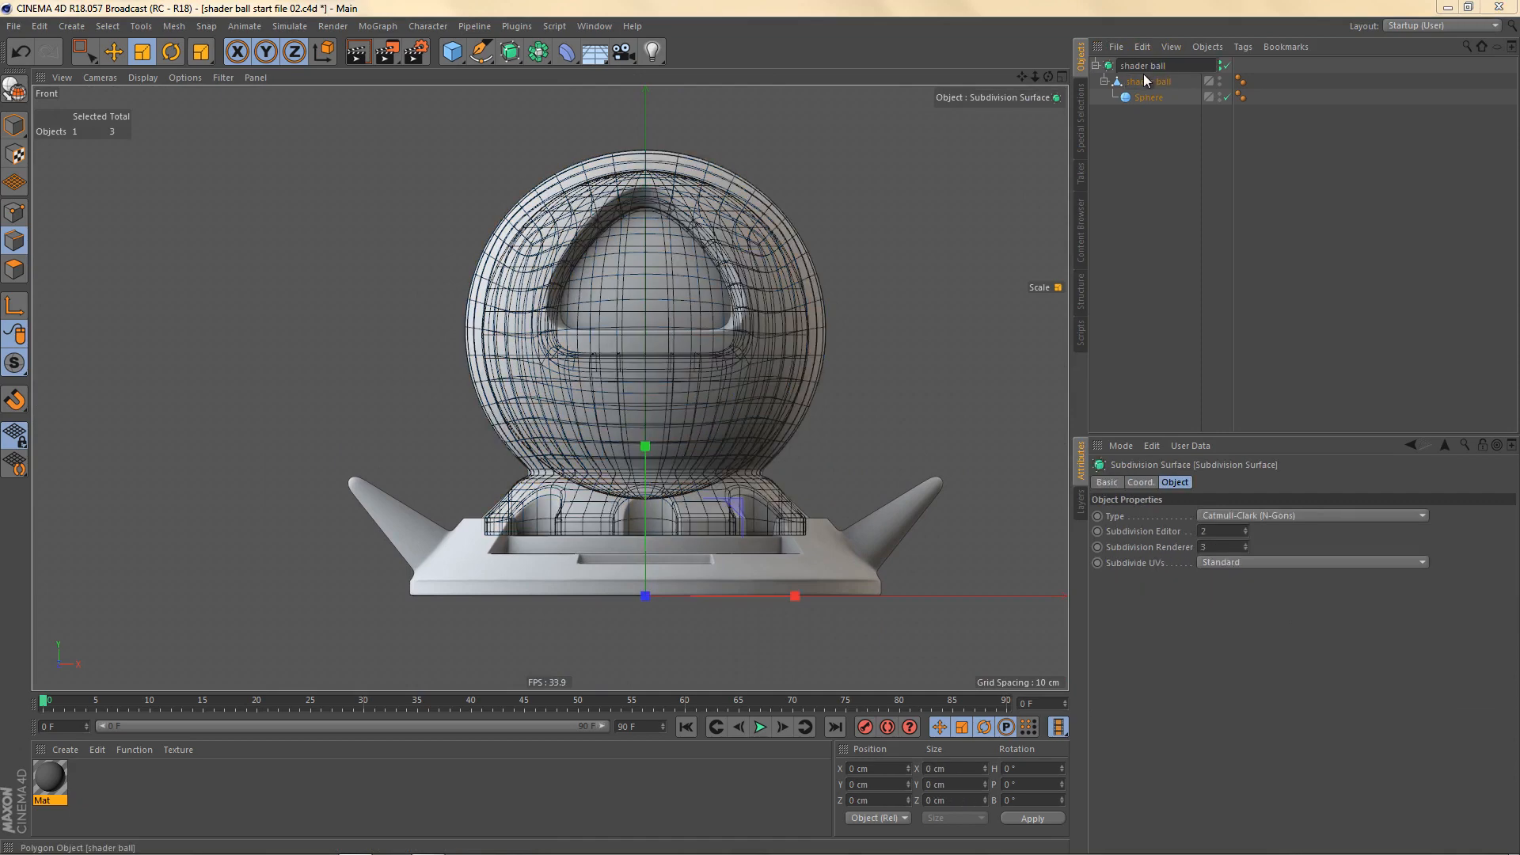
key("Return")
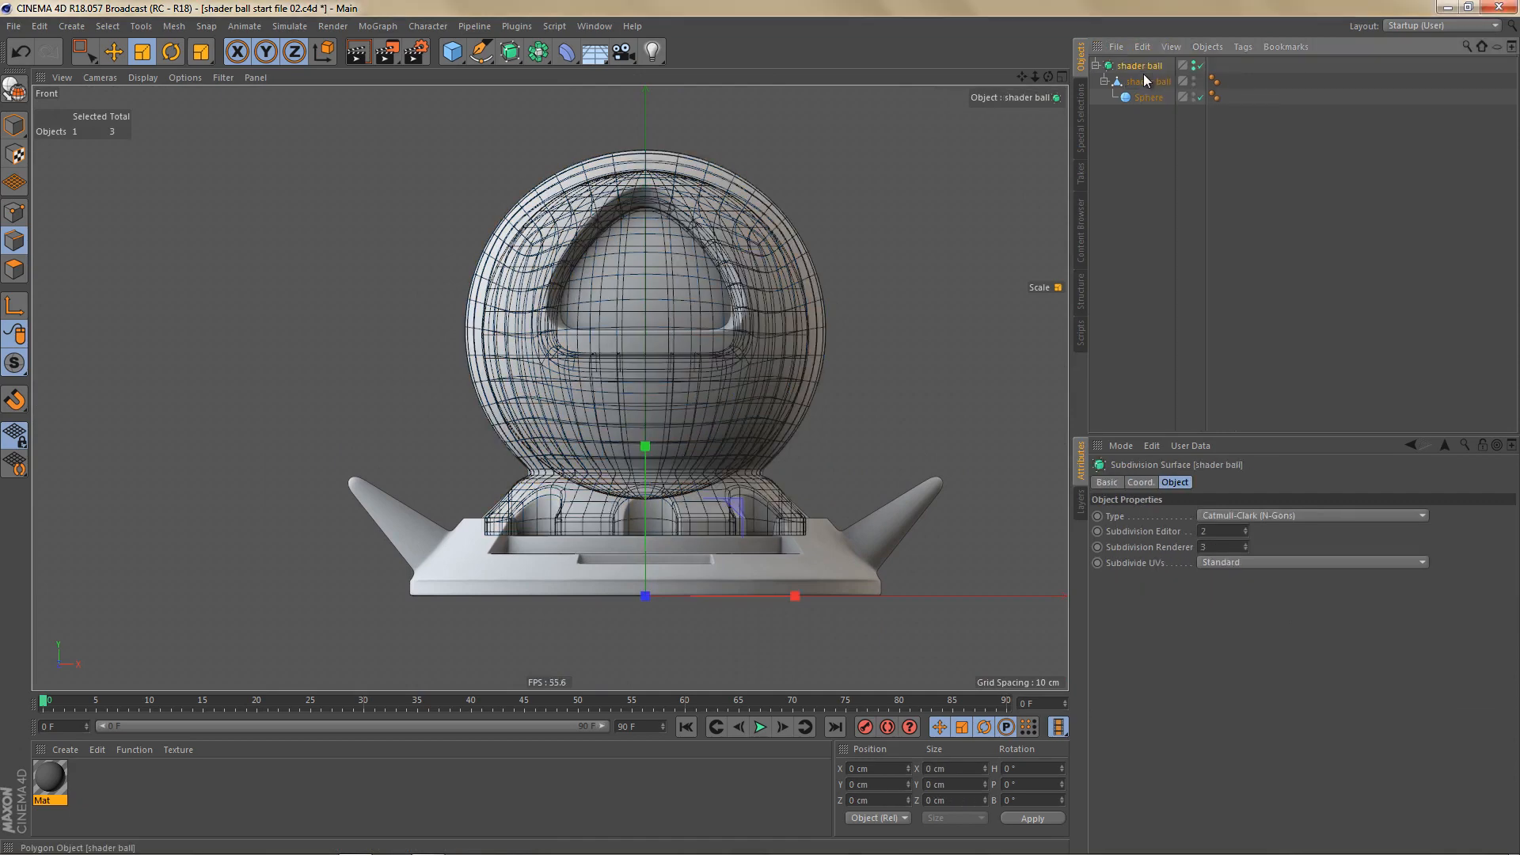
left_click(1194, 67, "alt")
left_click(1096, 67)
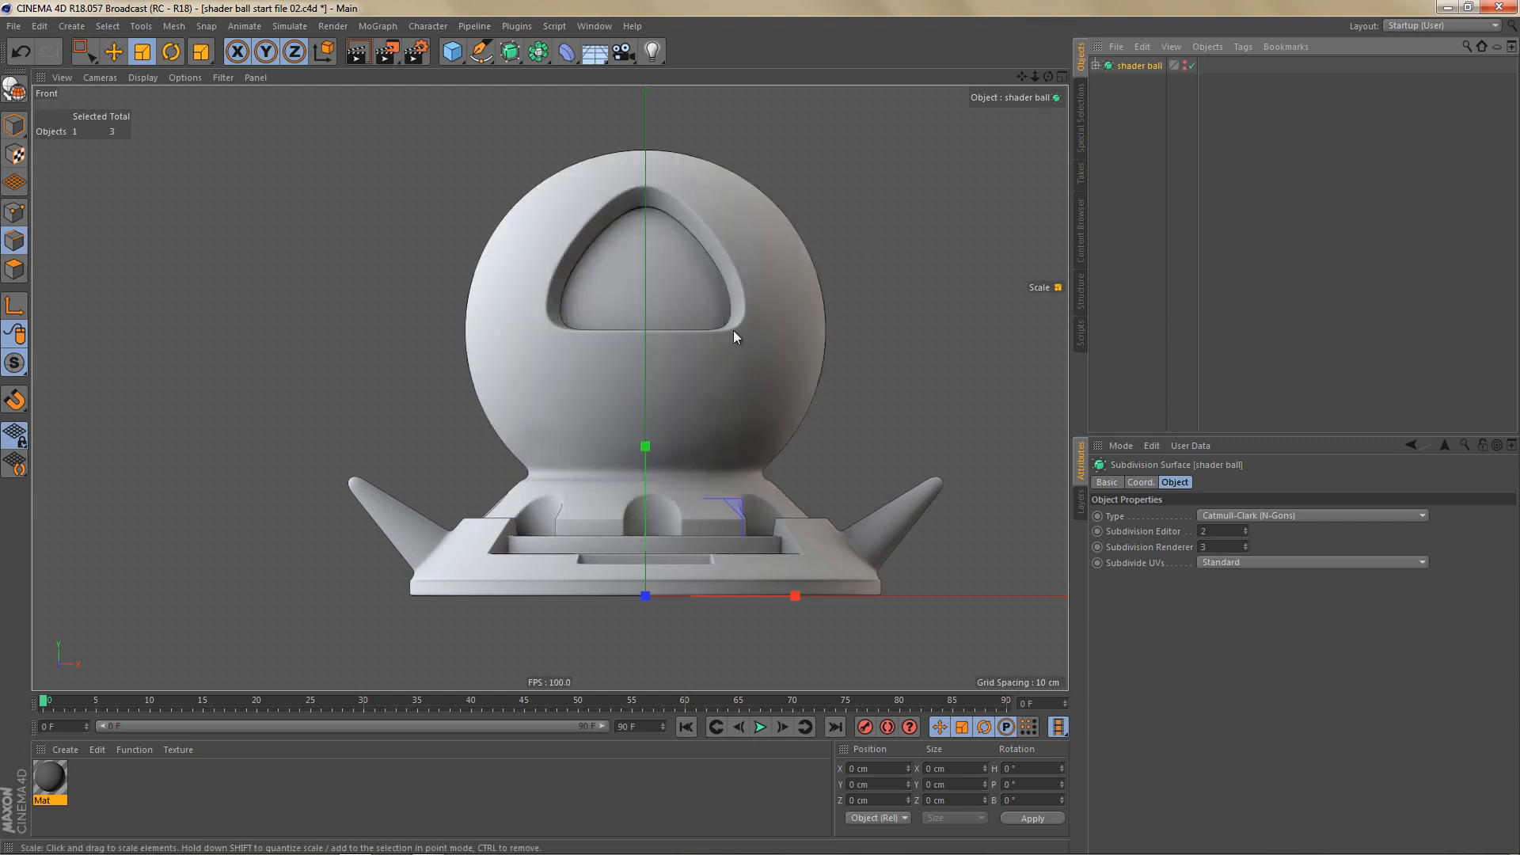
Step: Add a cylinder primitive in the front view as the starting object over the reference base
middle_click_drag(683, 356, 686, 330, "alt")
left_click(456, 53)
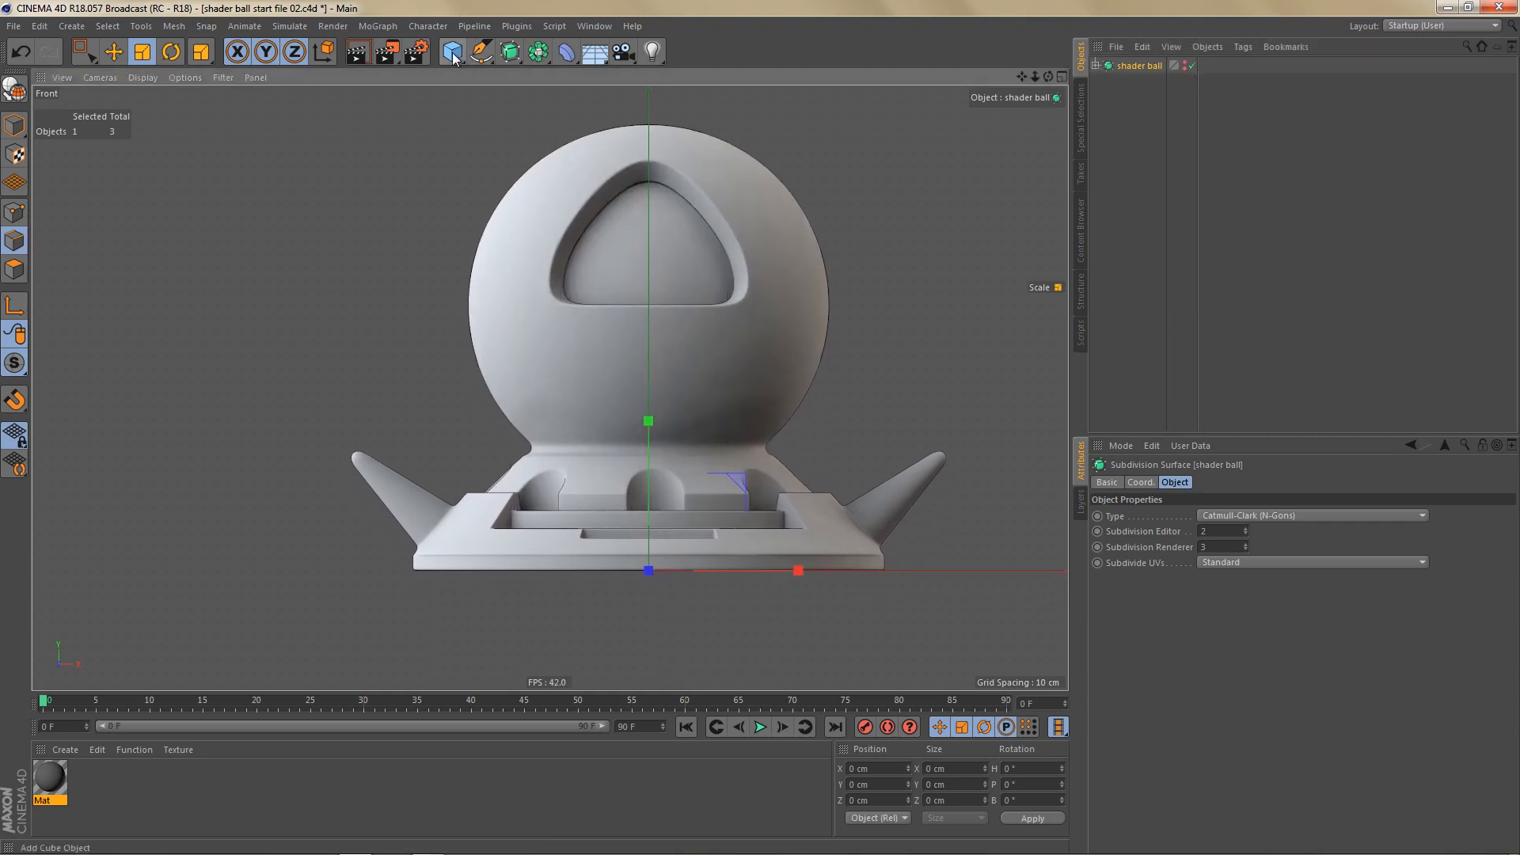
left_click(746, 79)
middle_click_drag(761, 525, 771, 464, "alt")
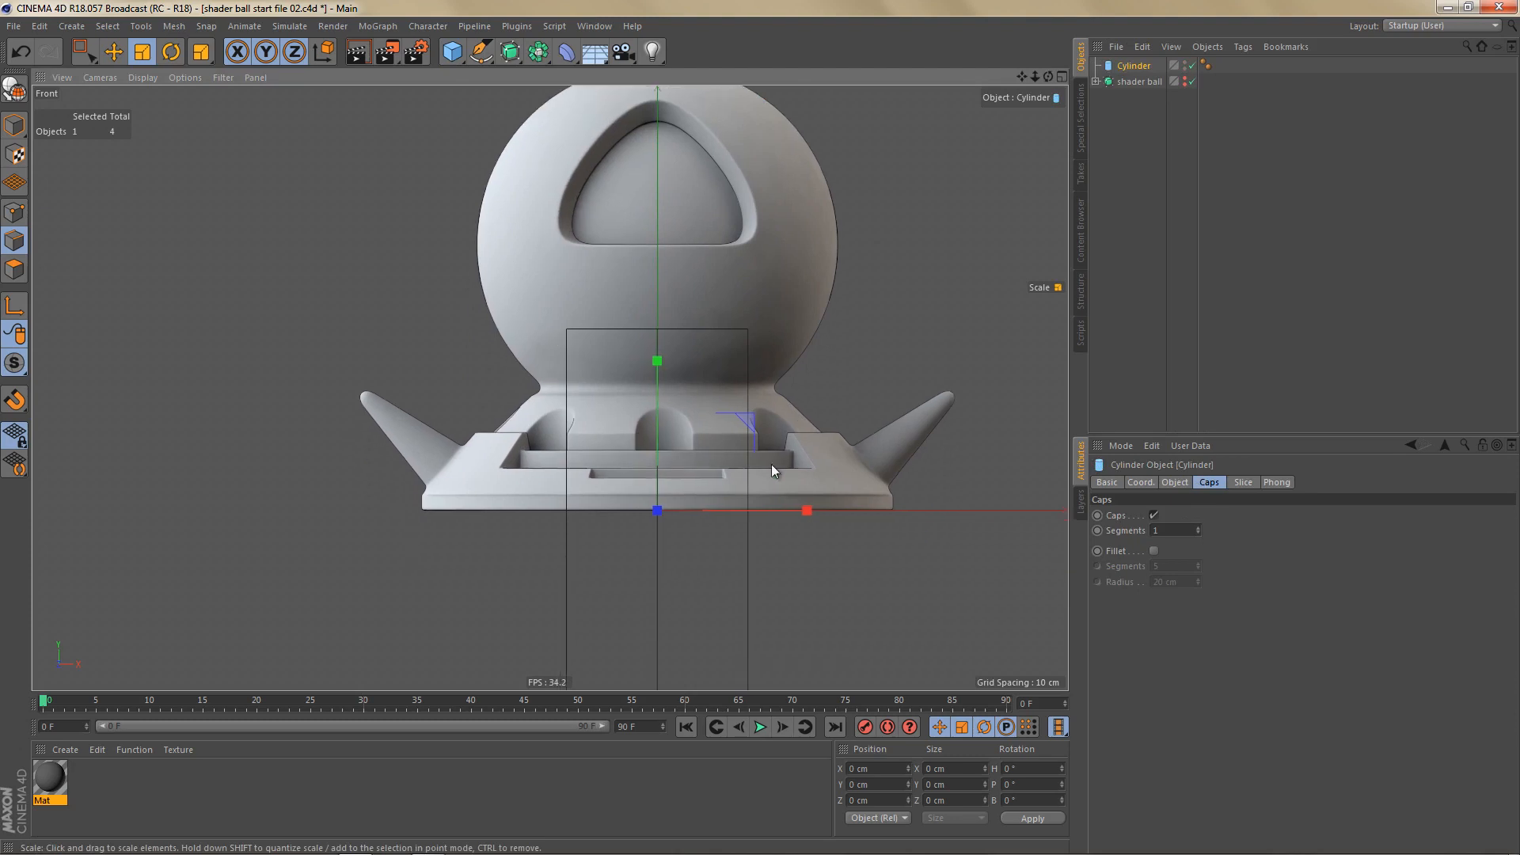
Step: Set the cylinder's radius to 130 cm so its width matches the base in the front reference image
left_click(1175, 483)
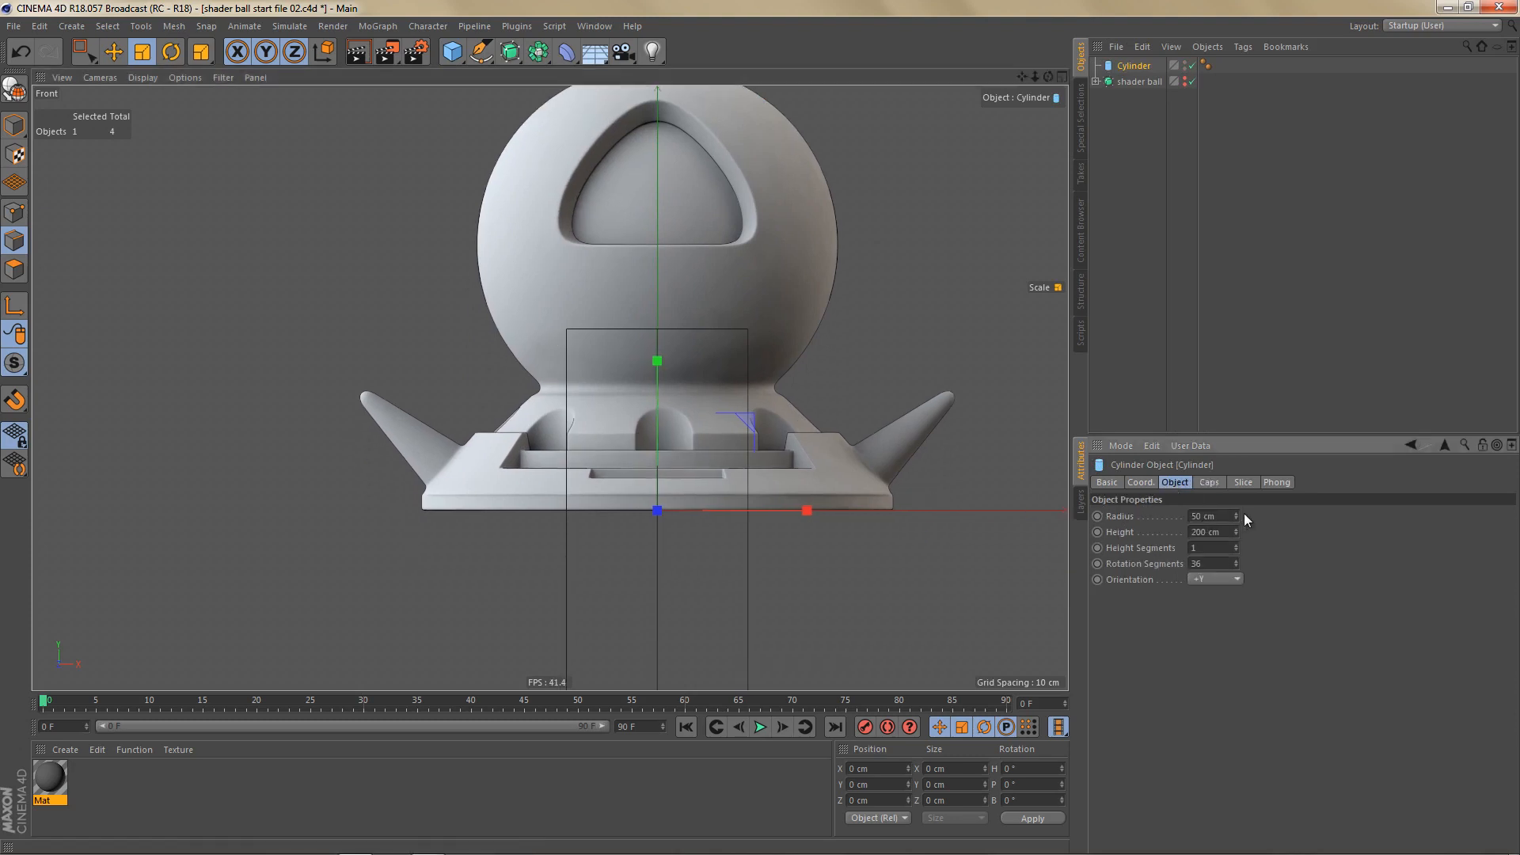
left_click_drag(1234, 513, 1234, 515)
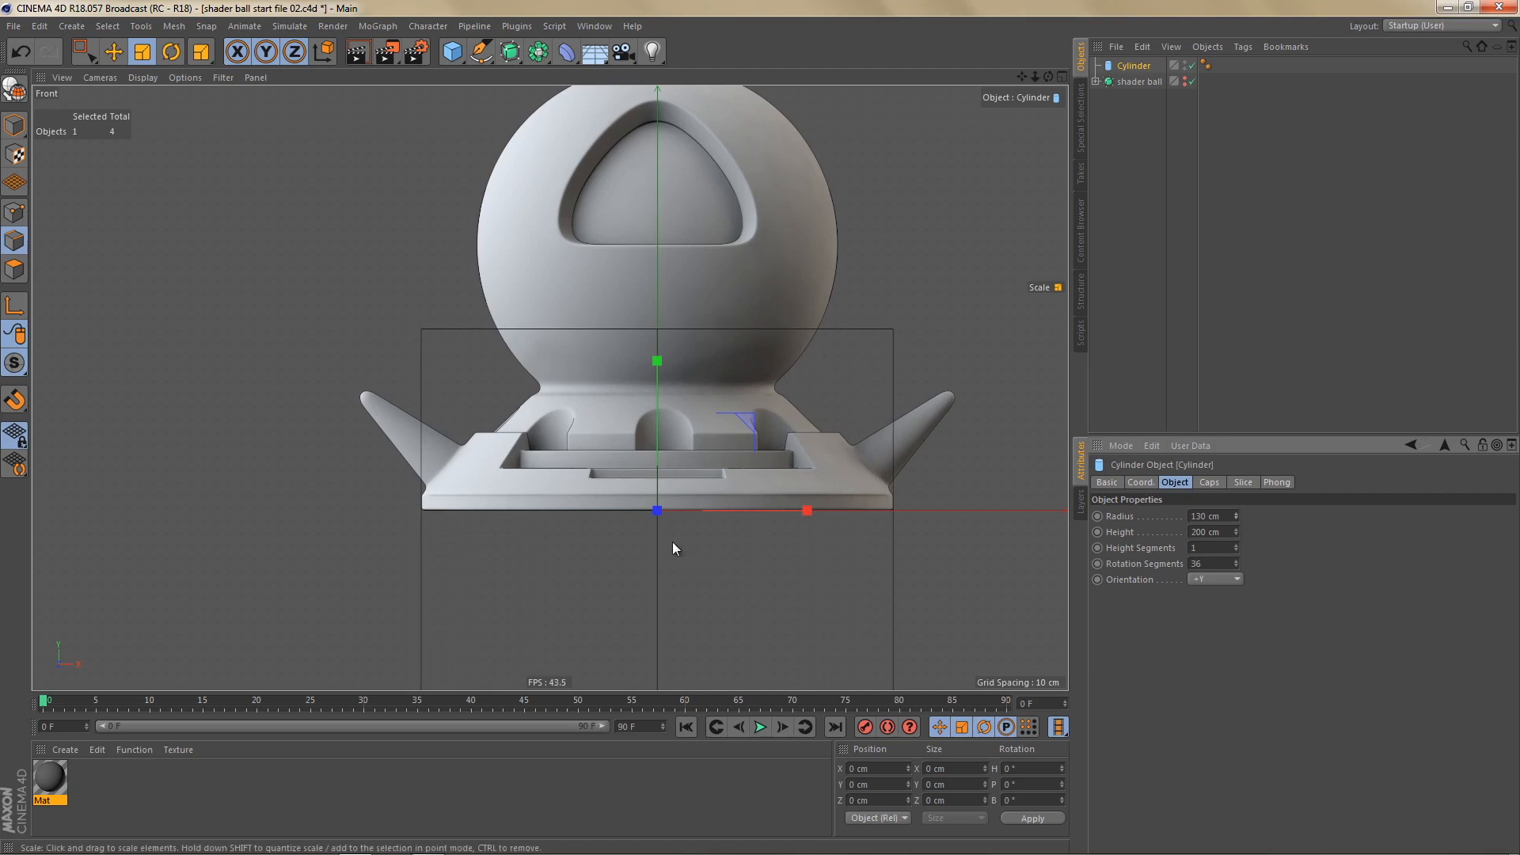
scroll(682, 507, "up", 5)
middle_click_drag(687, 482, 692, 512, "alt")
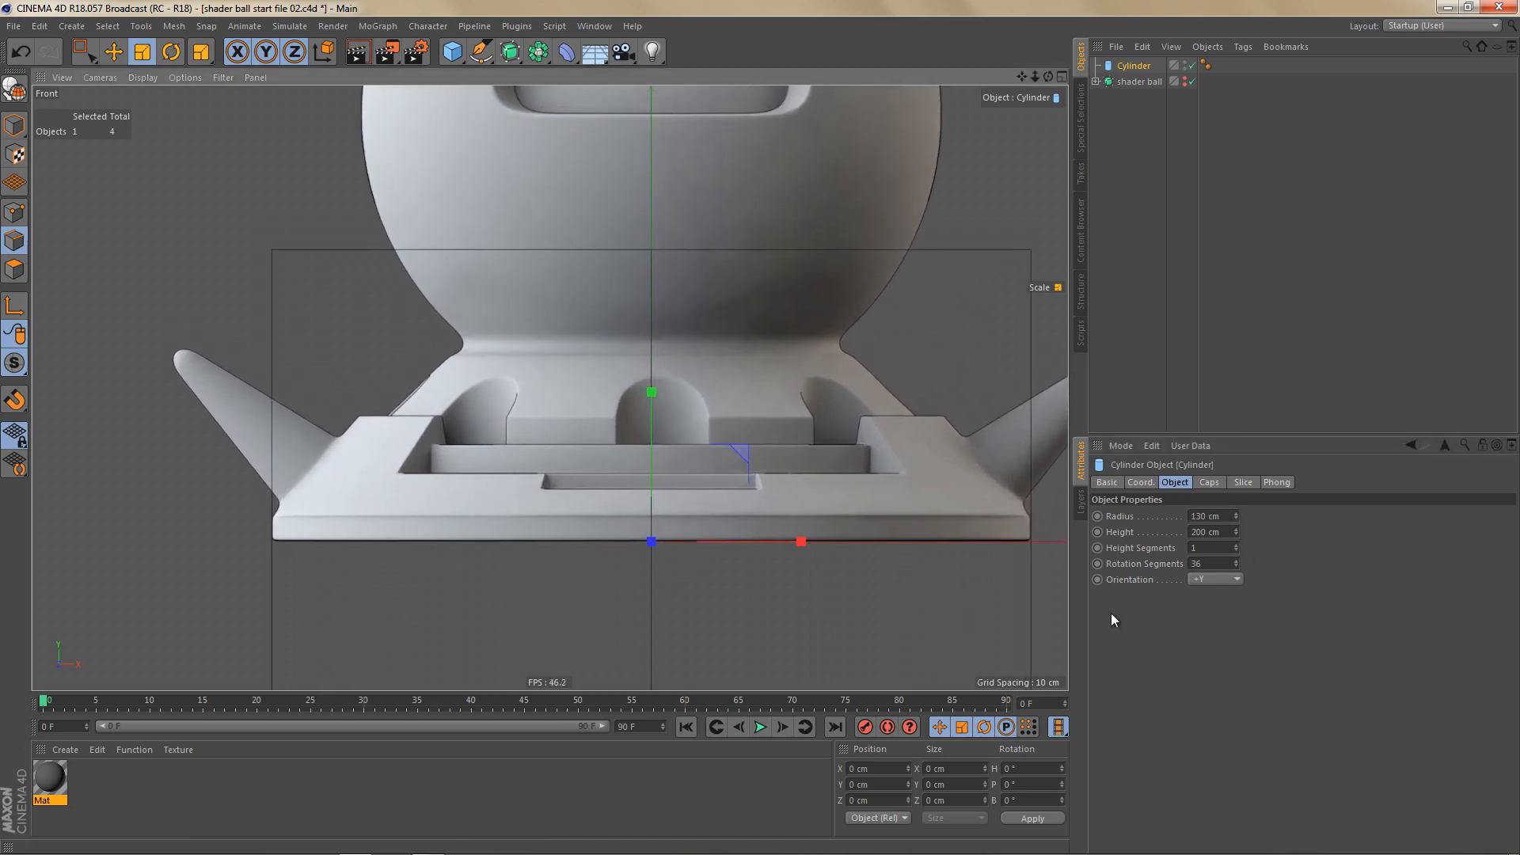
Step: Set the cylinder's rotation segments to 60 and convert it to an editable polygon object
left_click(1156, 565)
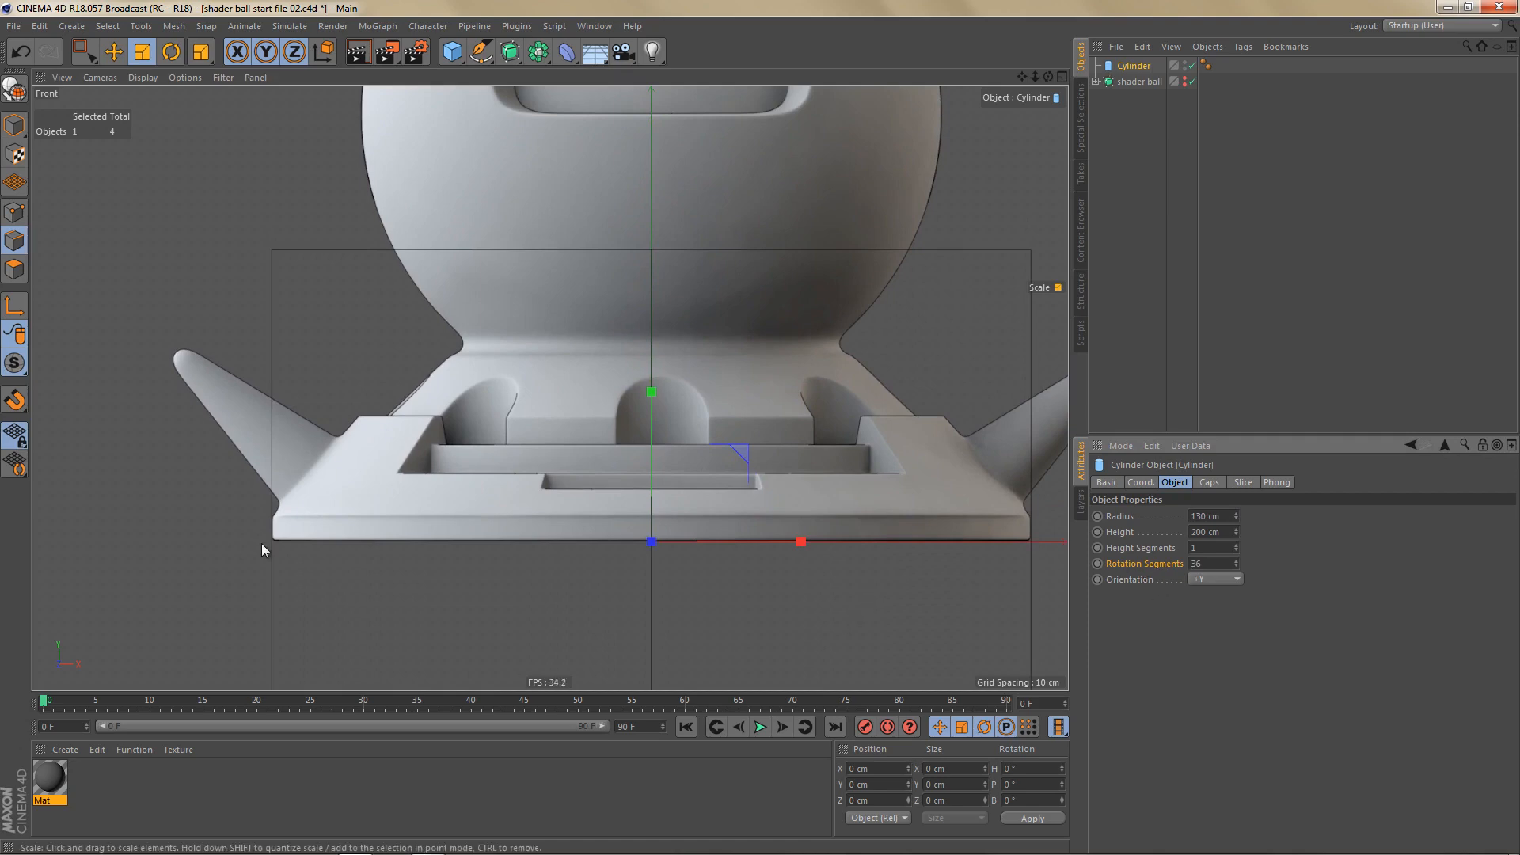
scroll(443, 487, "up", 5)
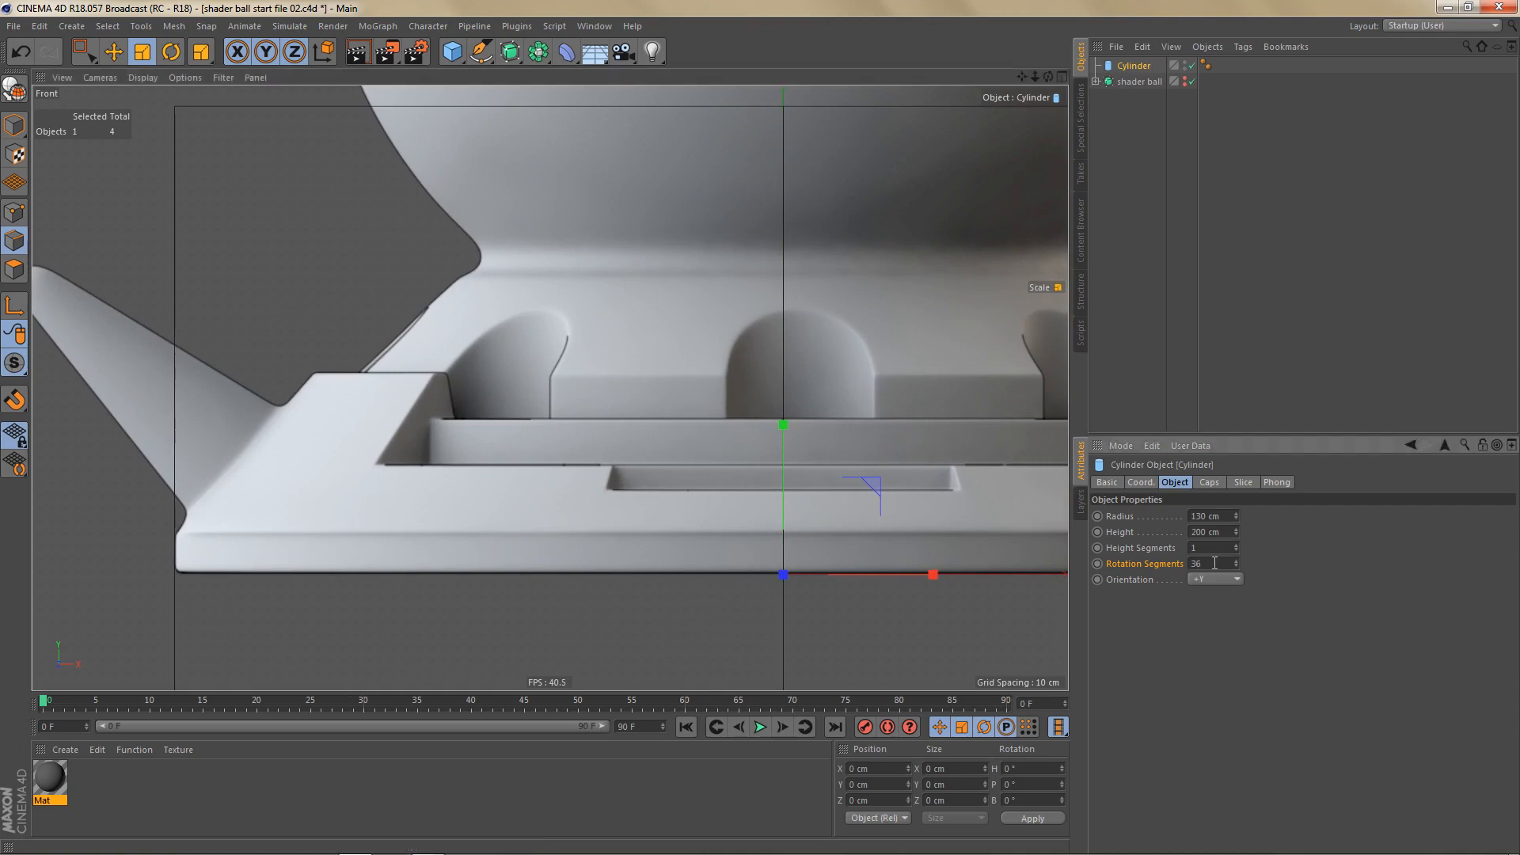
left_click_drag(1209, 565, 1174, 569)
scroll(835, 401, "down", 4)
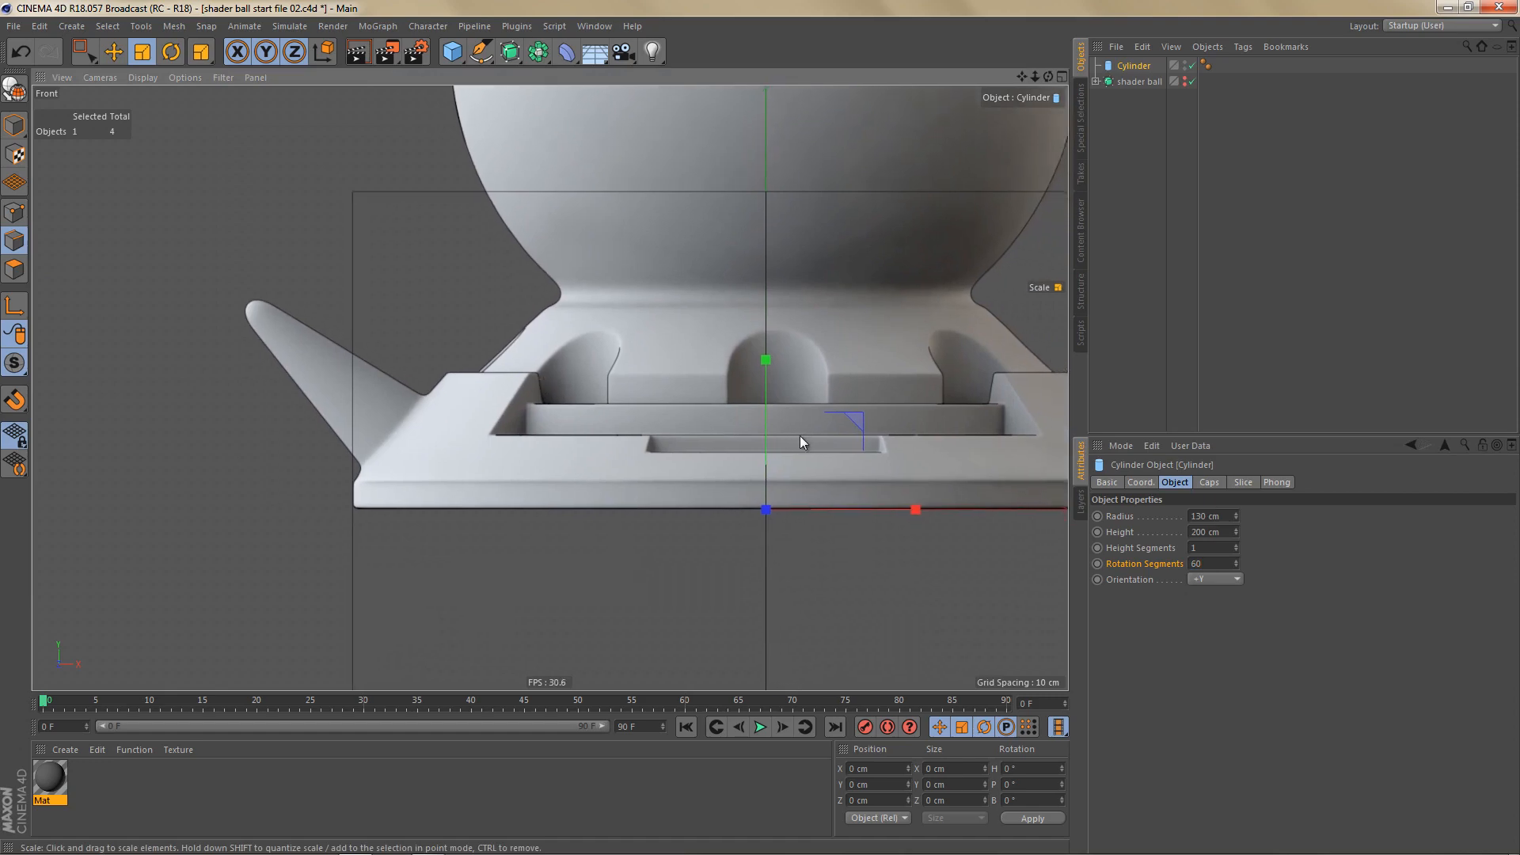
scroll(801, 437, "down", 4)
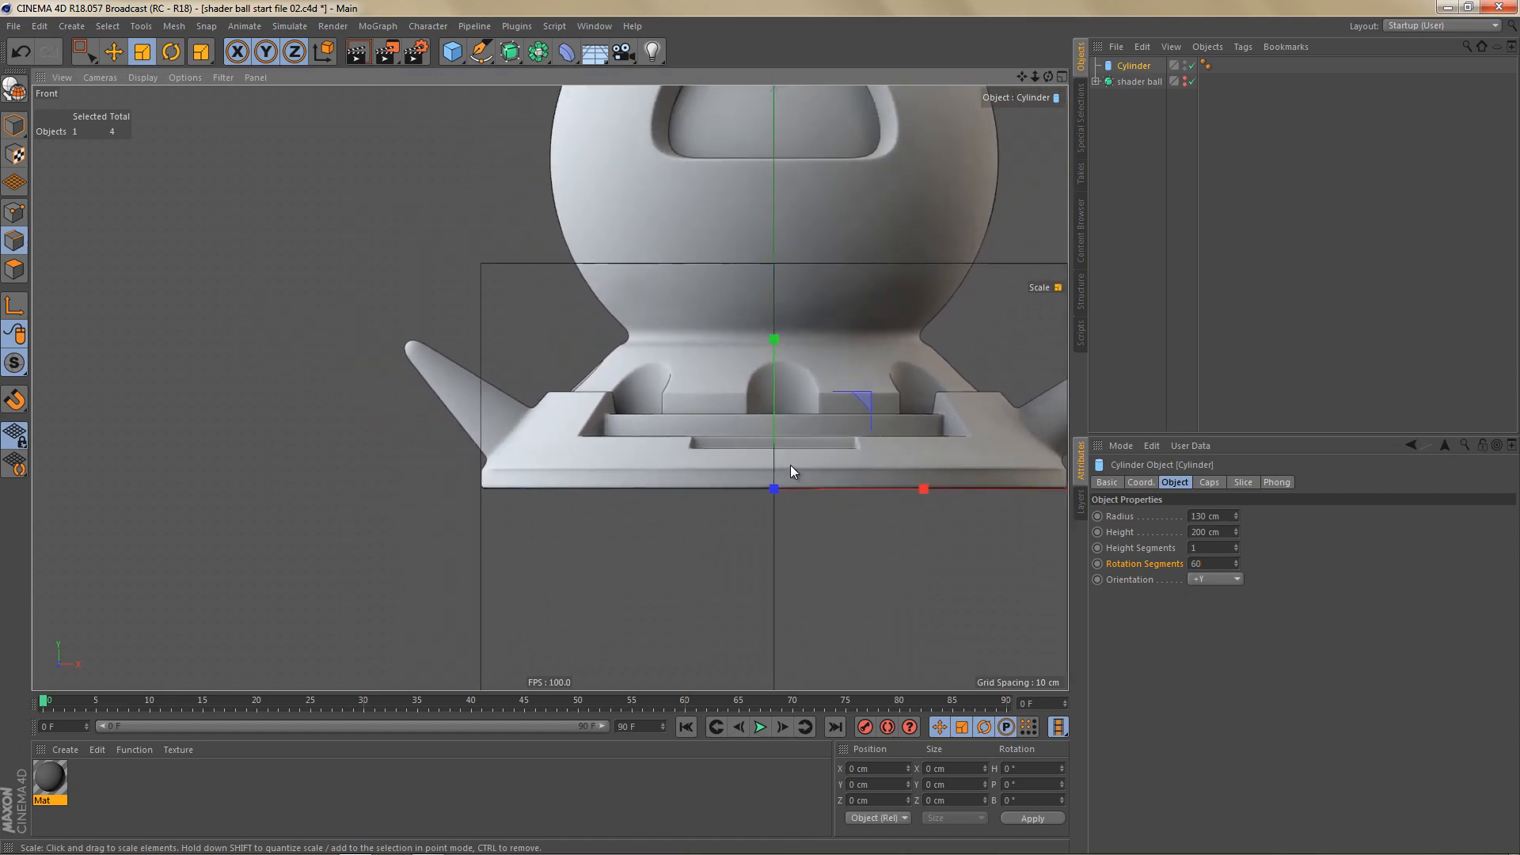
key("c")
scroll(752, 482, "down", 2)
middle_click_drag(748, 487, 709, 463, "alt")
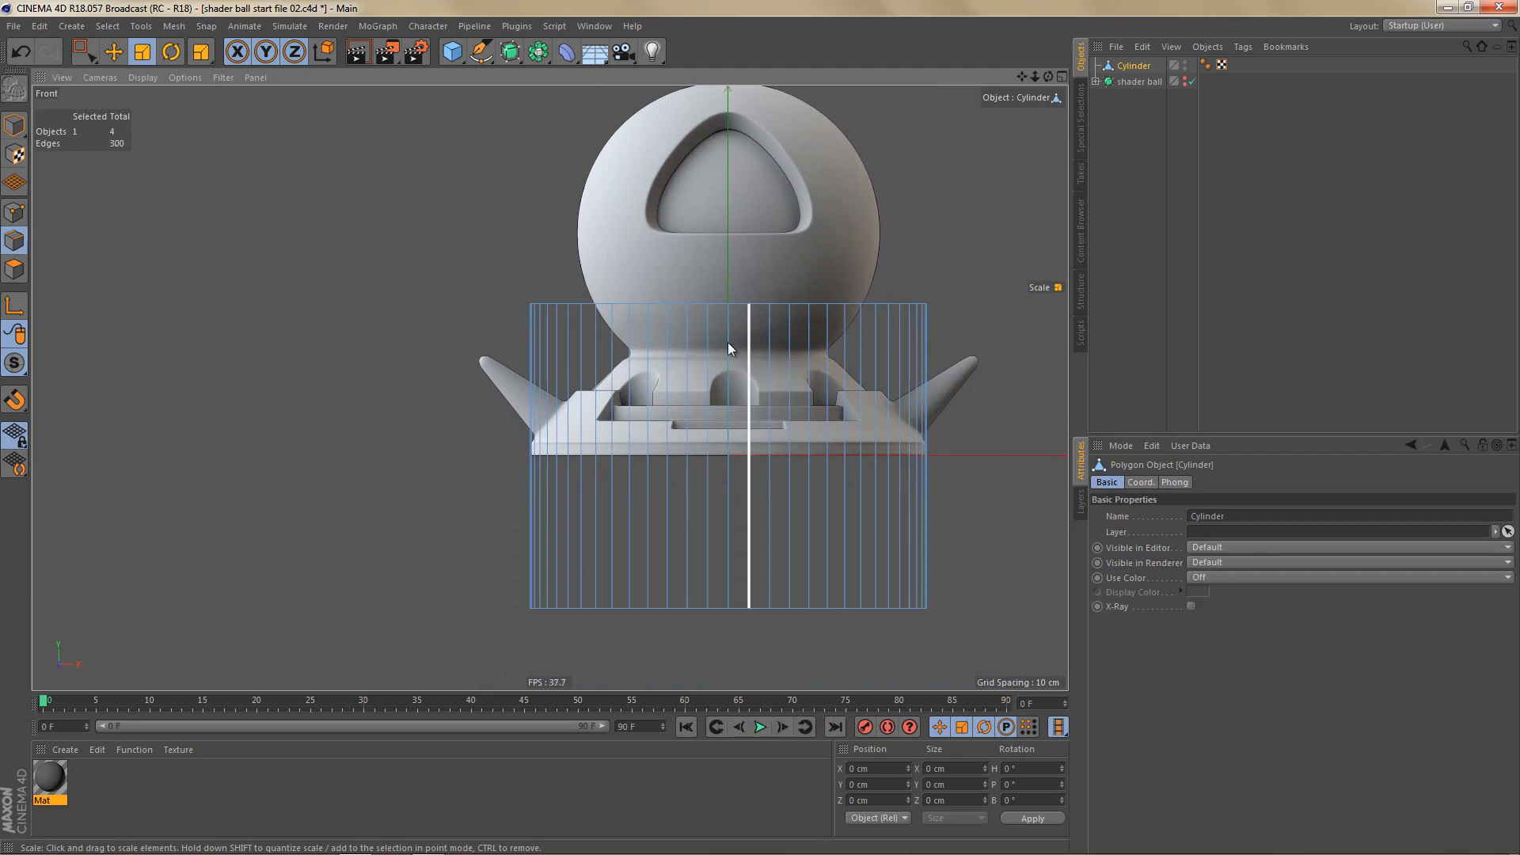
Step: Move the cylinder's axis to the base of the object with Axis Center, using -100% on Y
scroll(746, 437, "up", 1)
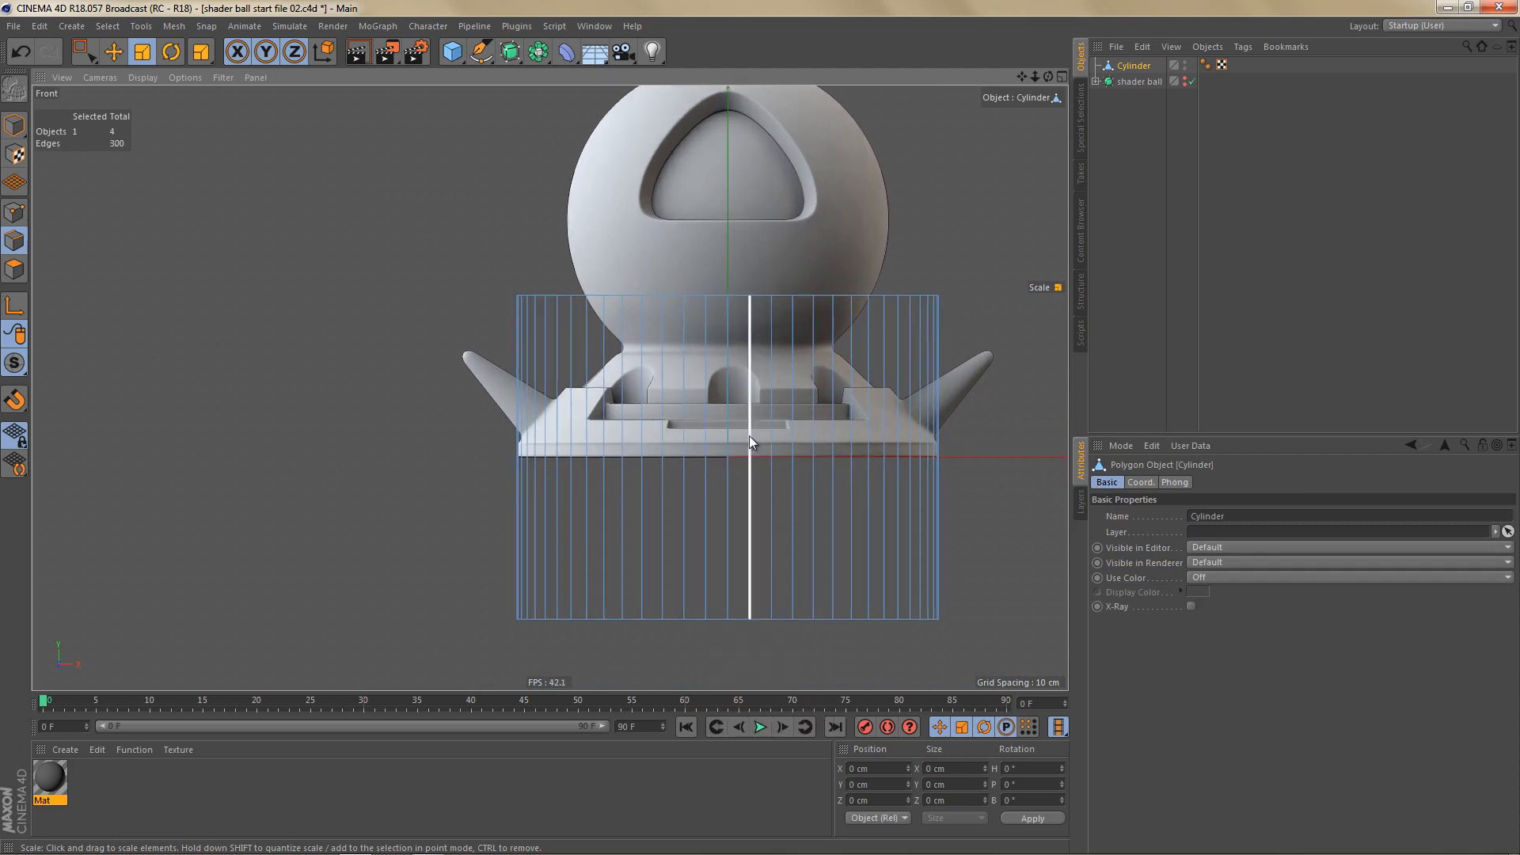
key("Return")
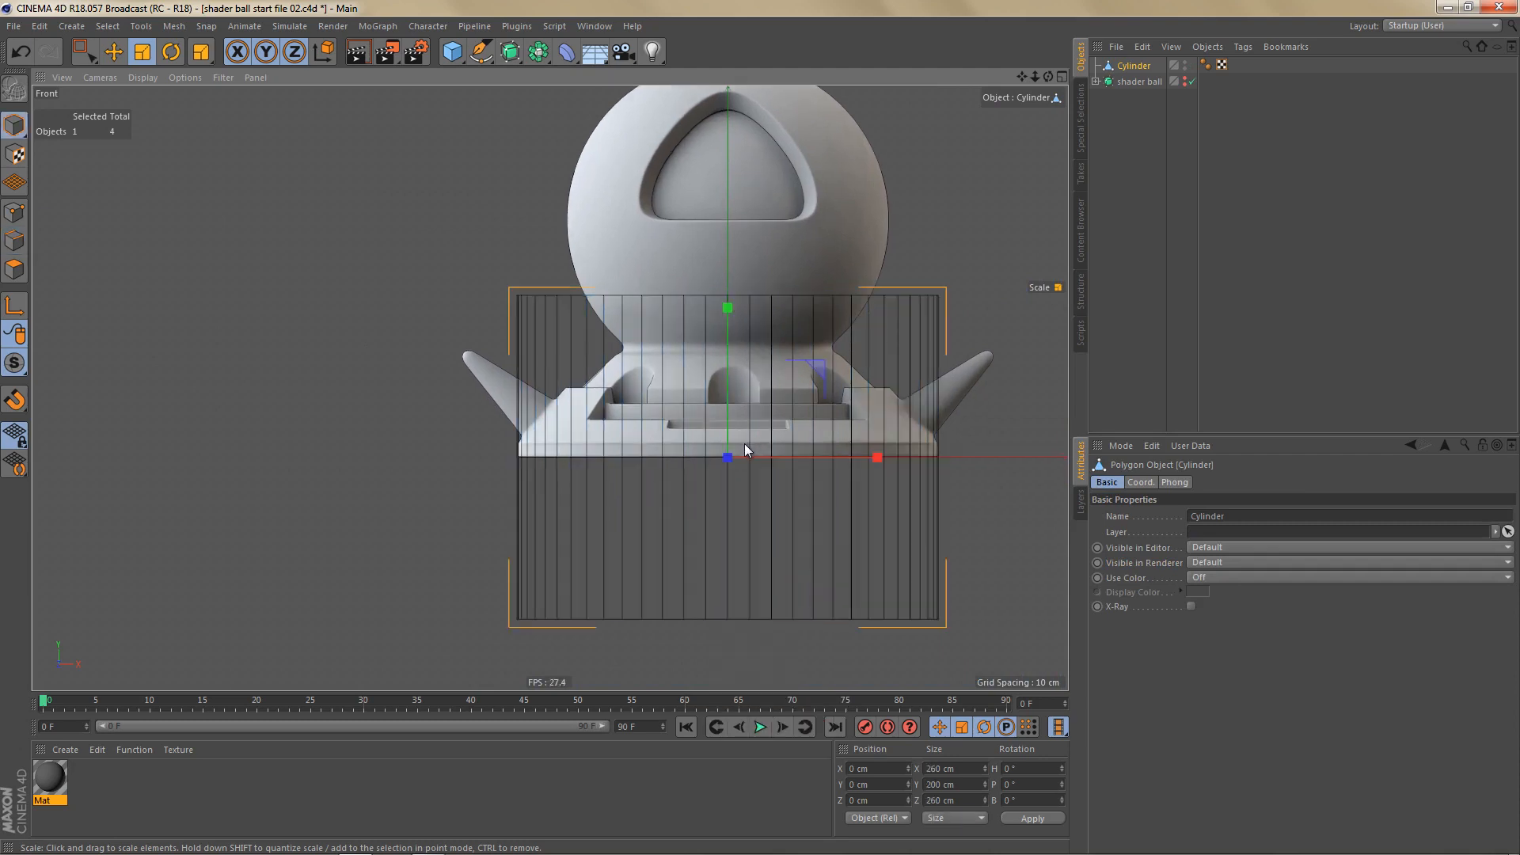
key("shift+a")
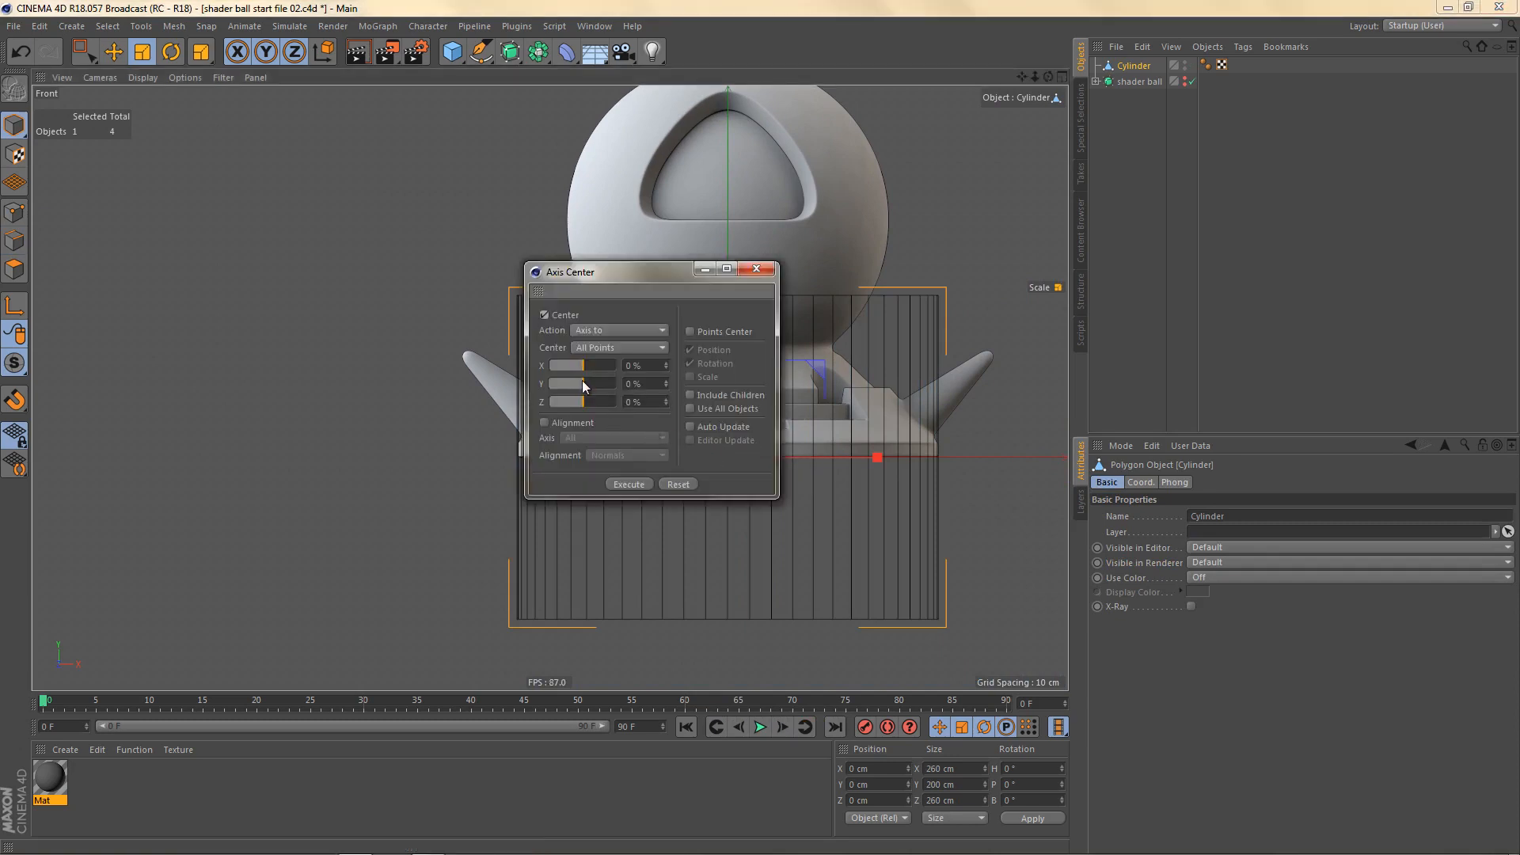
left_click_drag(582, 380, 547, 383)
left_click(627, 481)
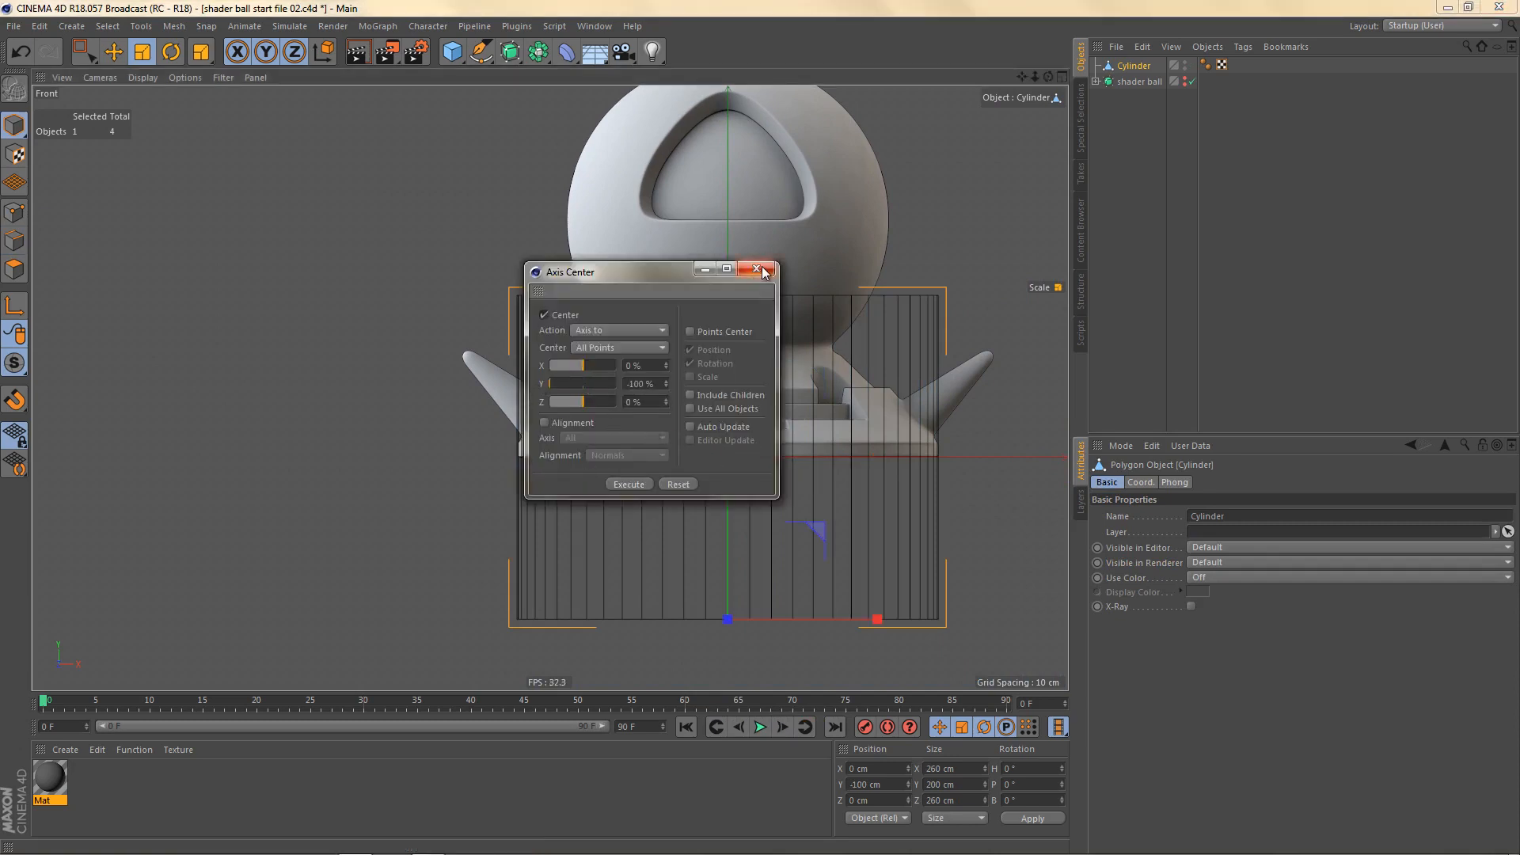
left_click(757, 268)
Step: Set the cylinder's Y position to 0 cm
left_click(876, 784)
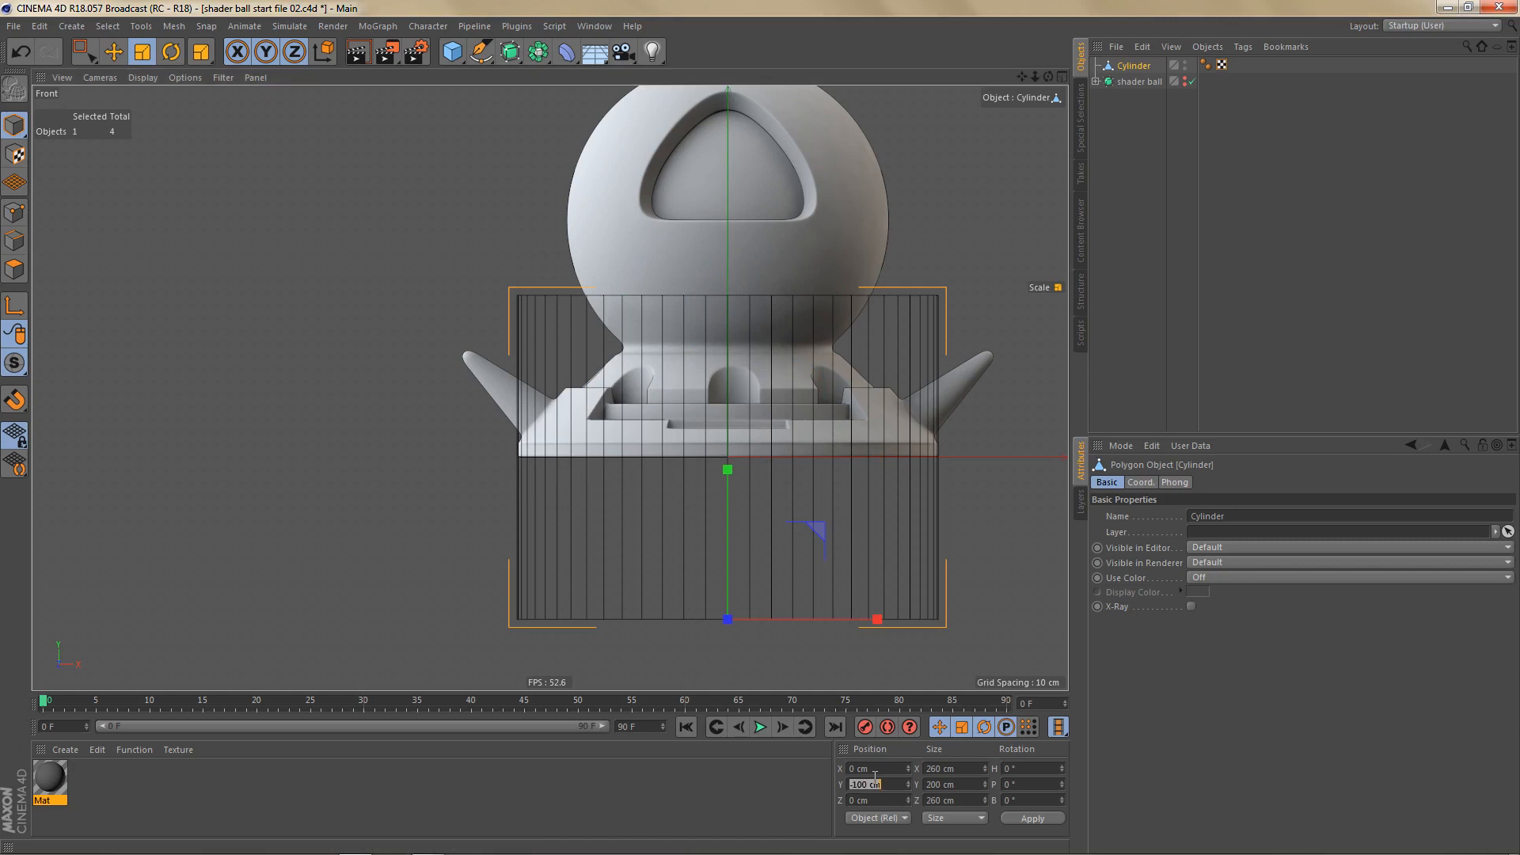
type("0")
key("Return")
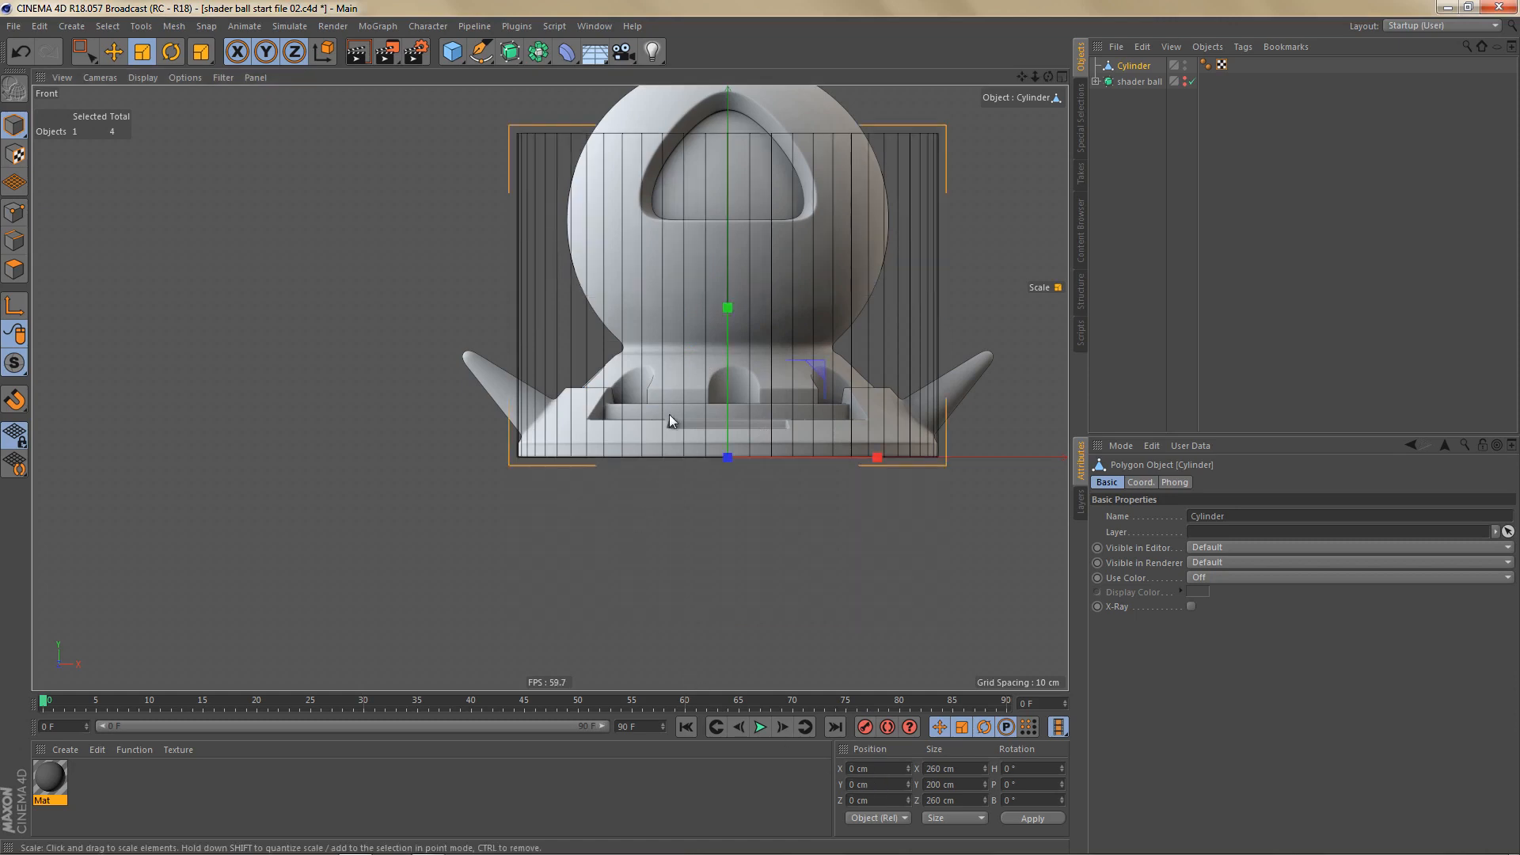
Step: Select the cylinder's top points and lower them to a height of about 43.1 cm, matching the reference base's upper rim
middle_click_drag(662, 452, 627, 559, "alt")
right_click_drag(680, 406, 706, 407, "alt")
middle_click_drag(706, 406, 675, 439, "alt")
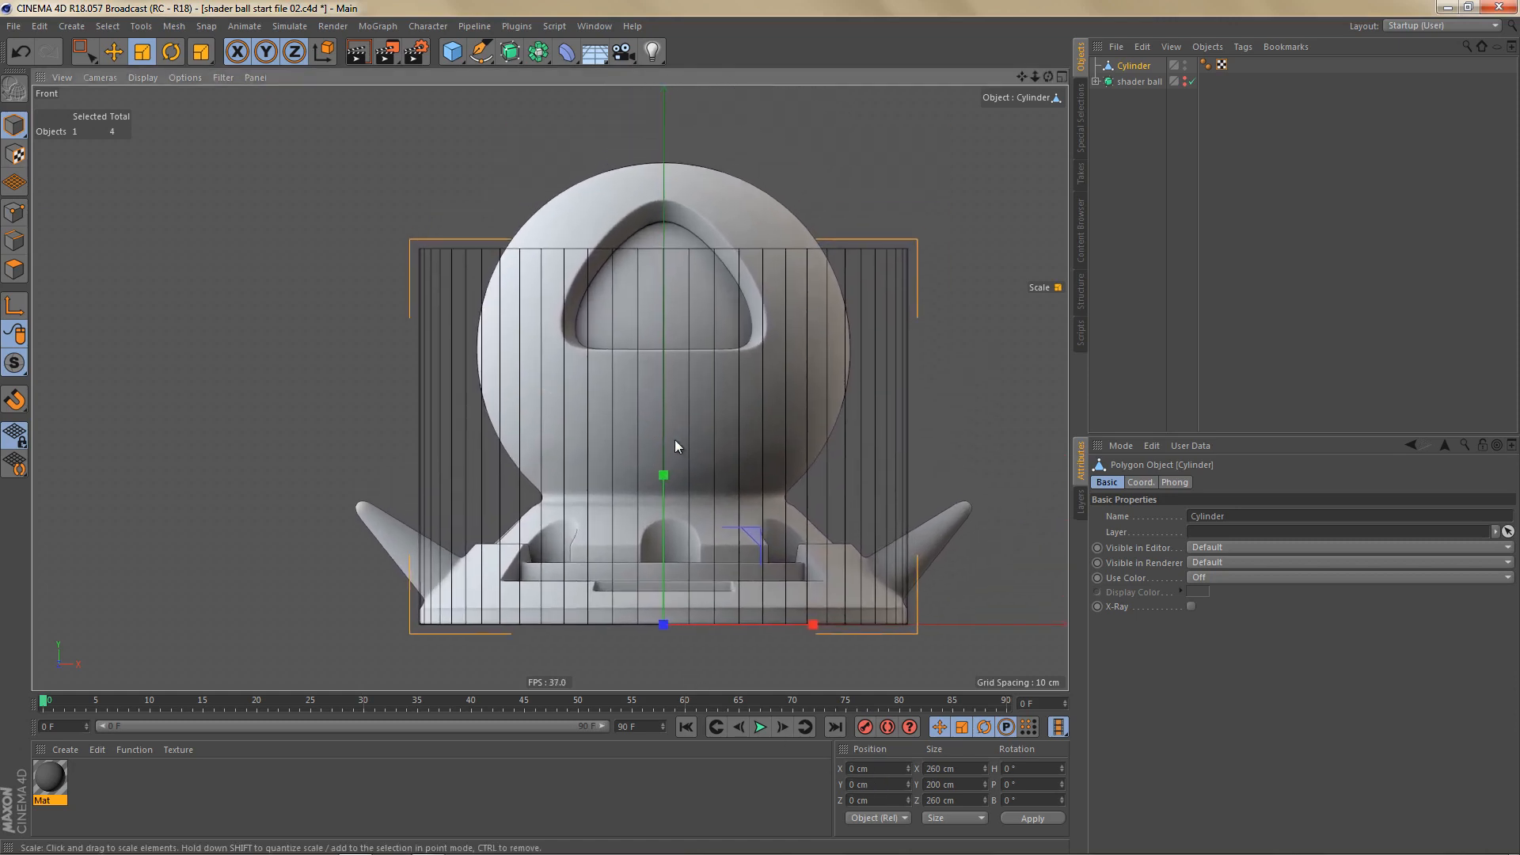
key("Return")
key("0")
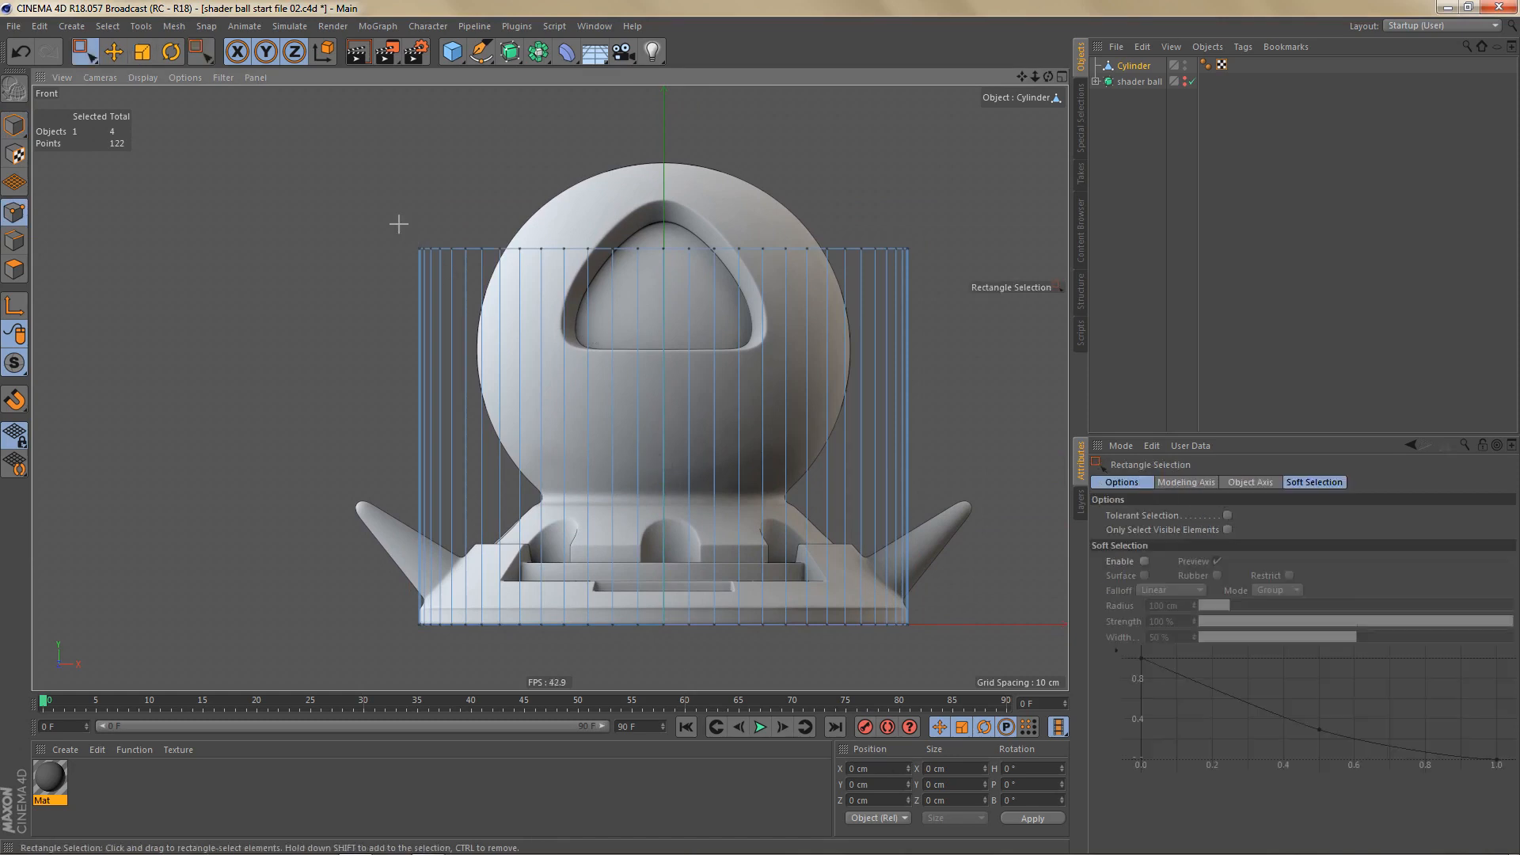
left_click_drag(398, 224, 999, 287)
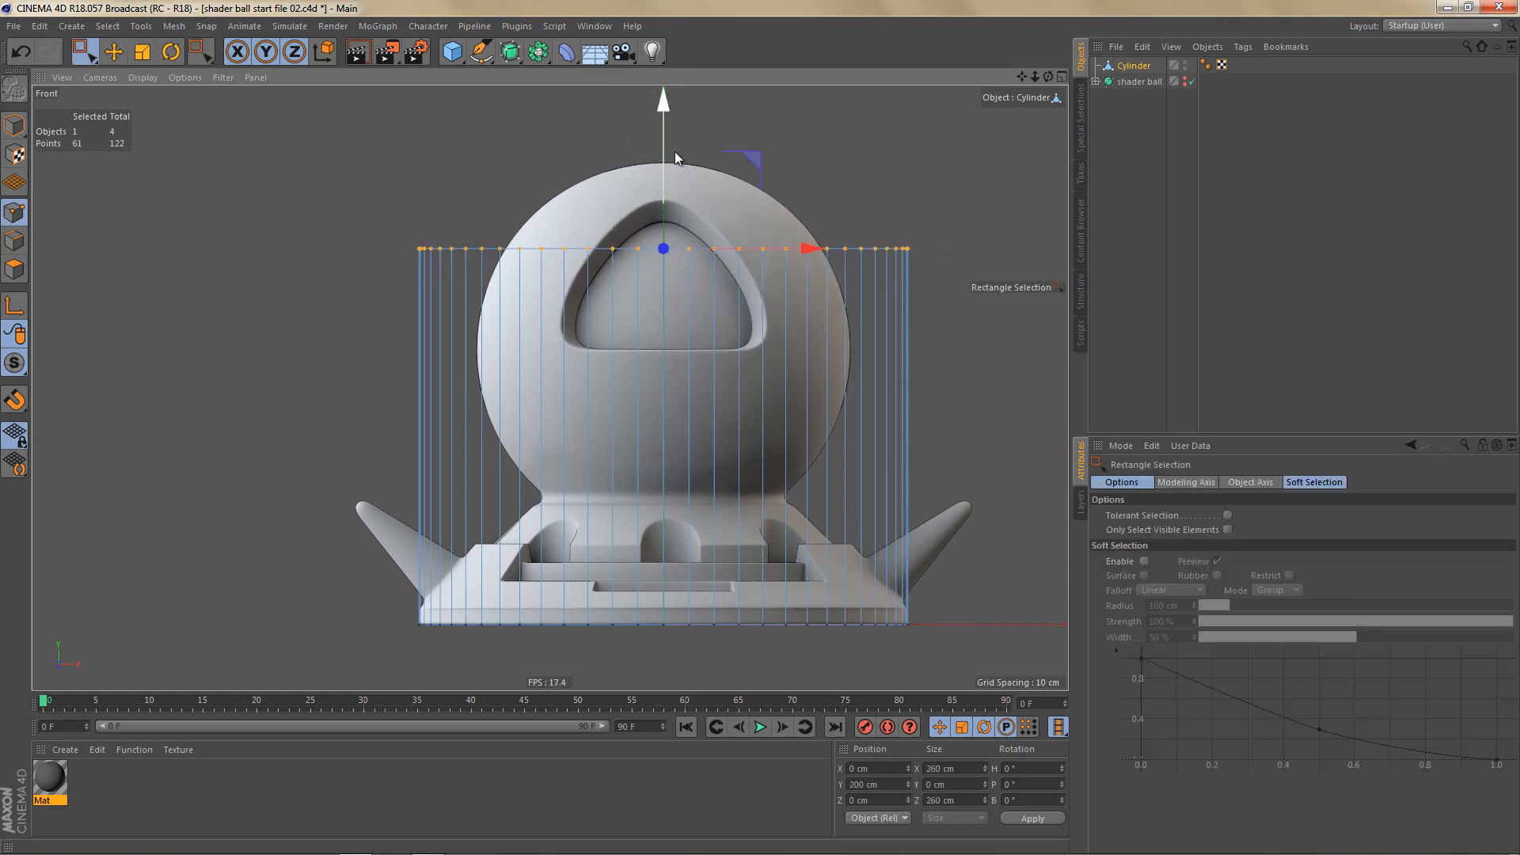
left_click_drag(671, 158, 749, 401)
scroll(665, 594, "up", 4)
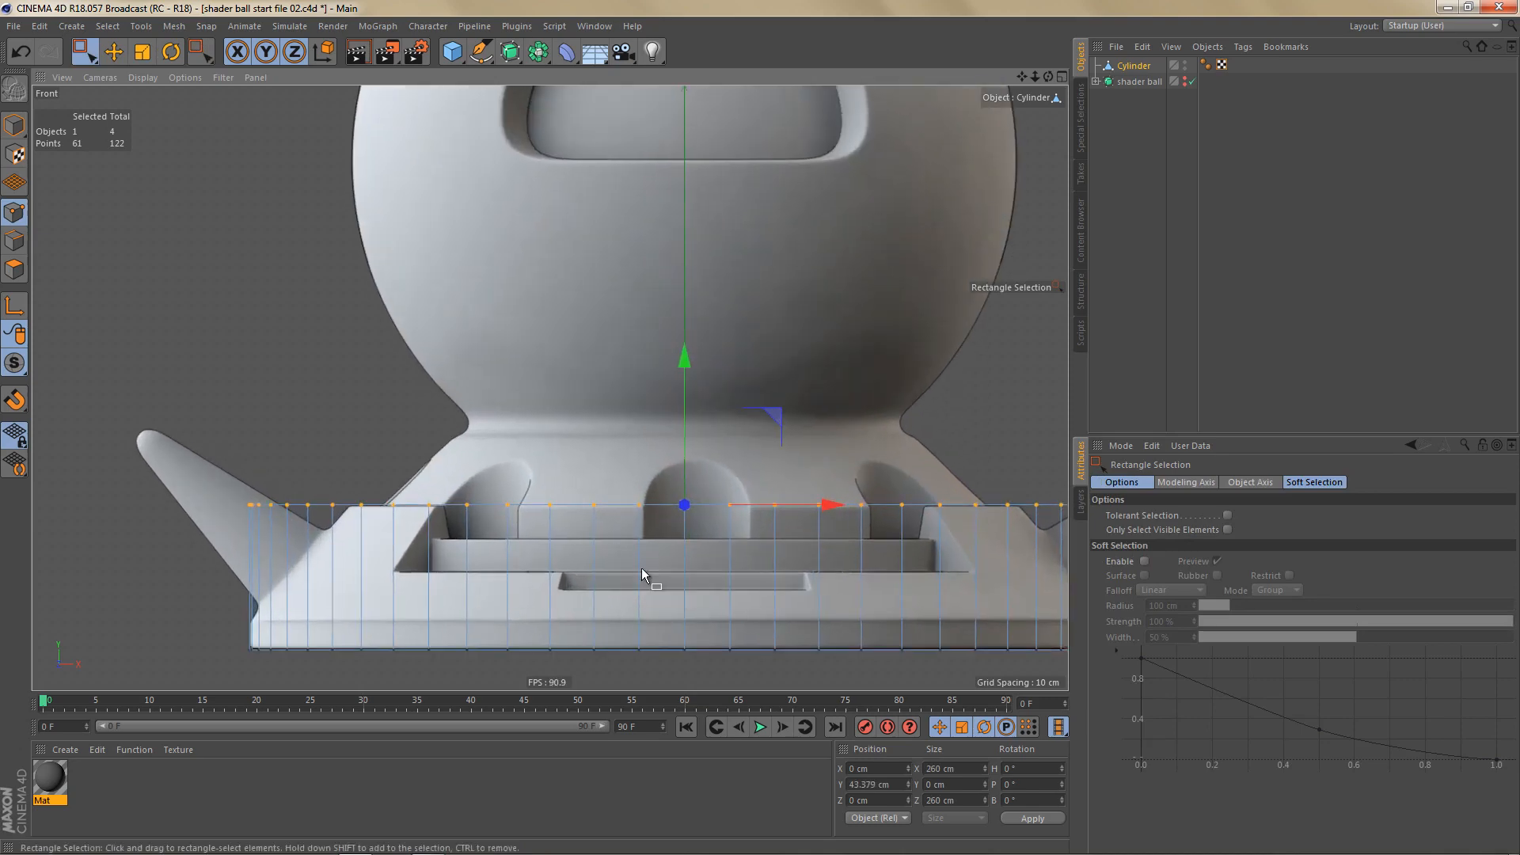
middle_click_drag(641, 575, 651, 557, "alt")
left_click_drag(700, 335, 698, 337)
middle_click_drag(546, 592, 558, 550, "alt")
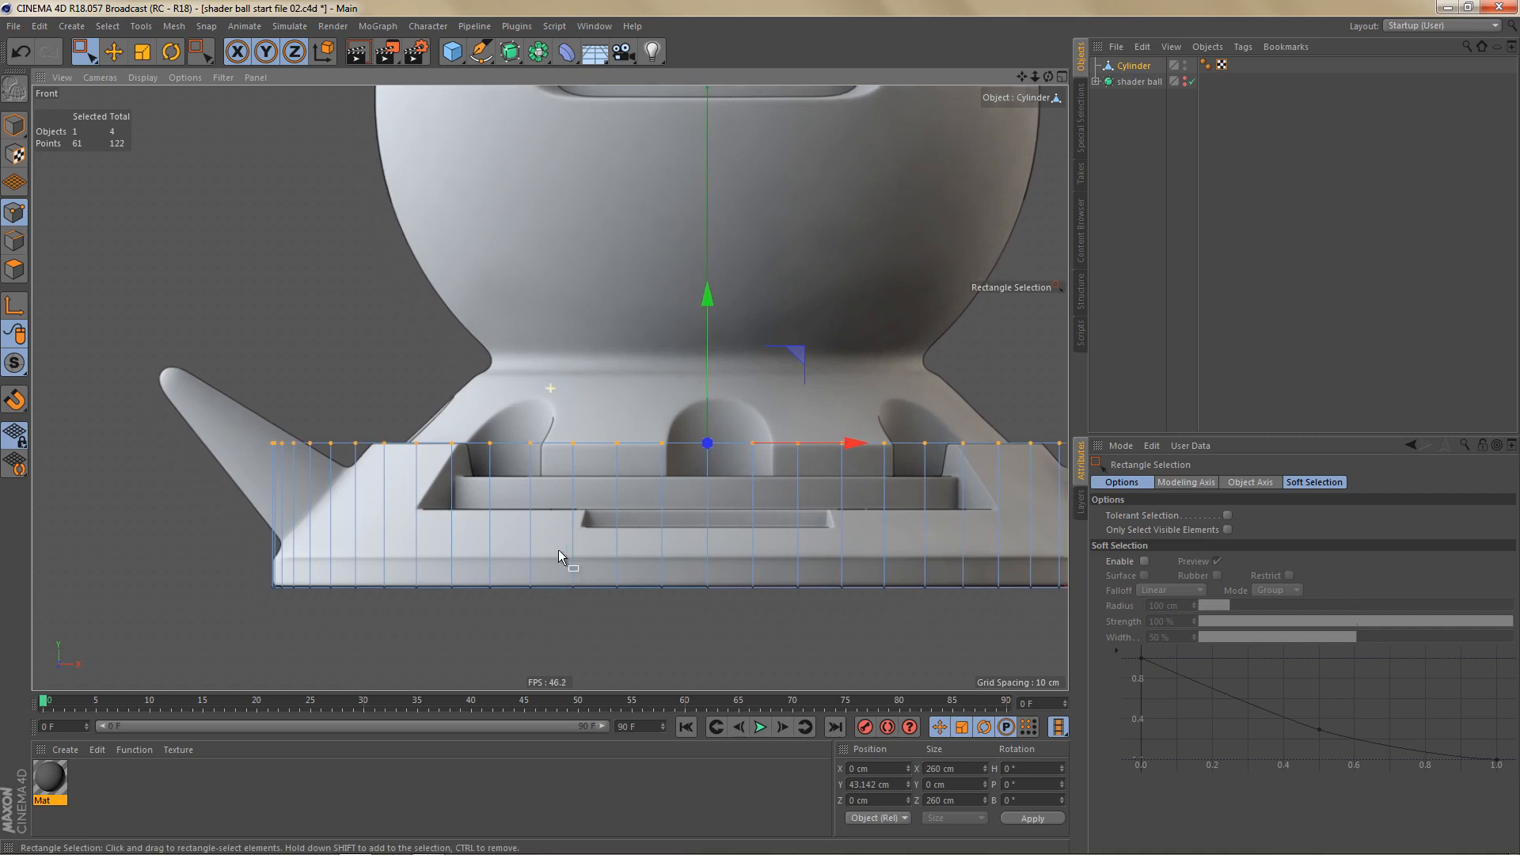
Step: Select the ring of vertical side edges and cut it once to add a horizontal edge loop halfway up
scroll(558, 550, "up", 2)
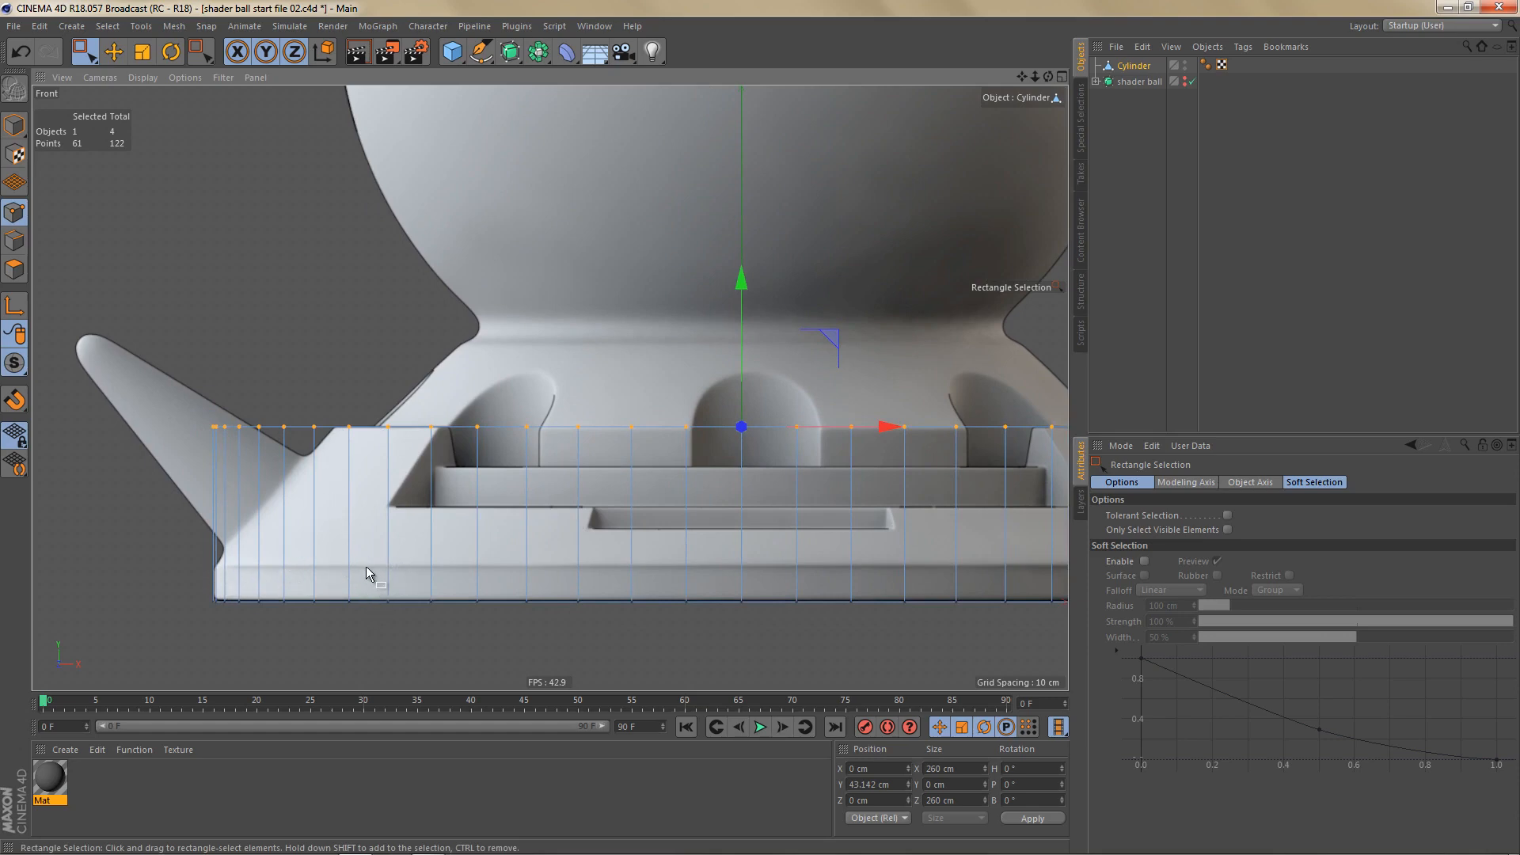
key("Return")
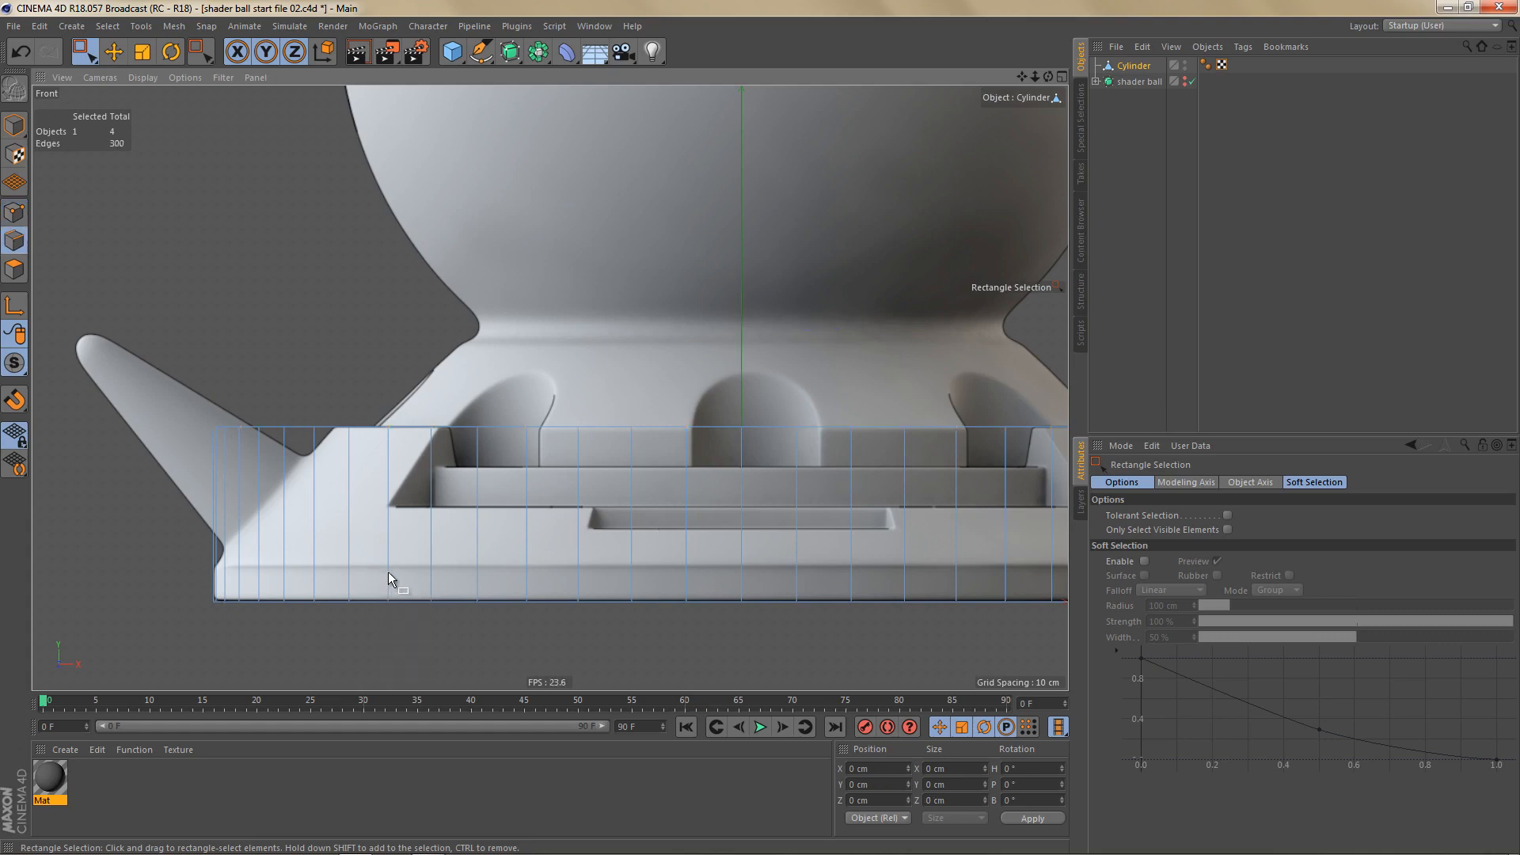
key("u")
key("b")
left_click(449, 559)
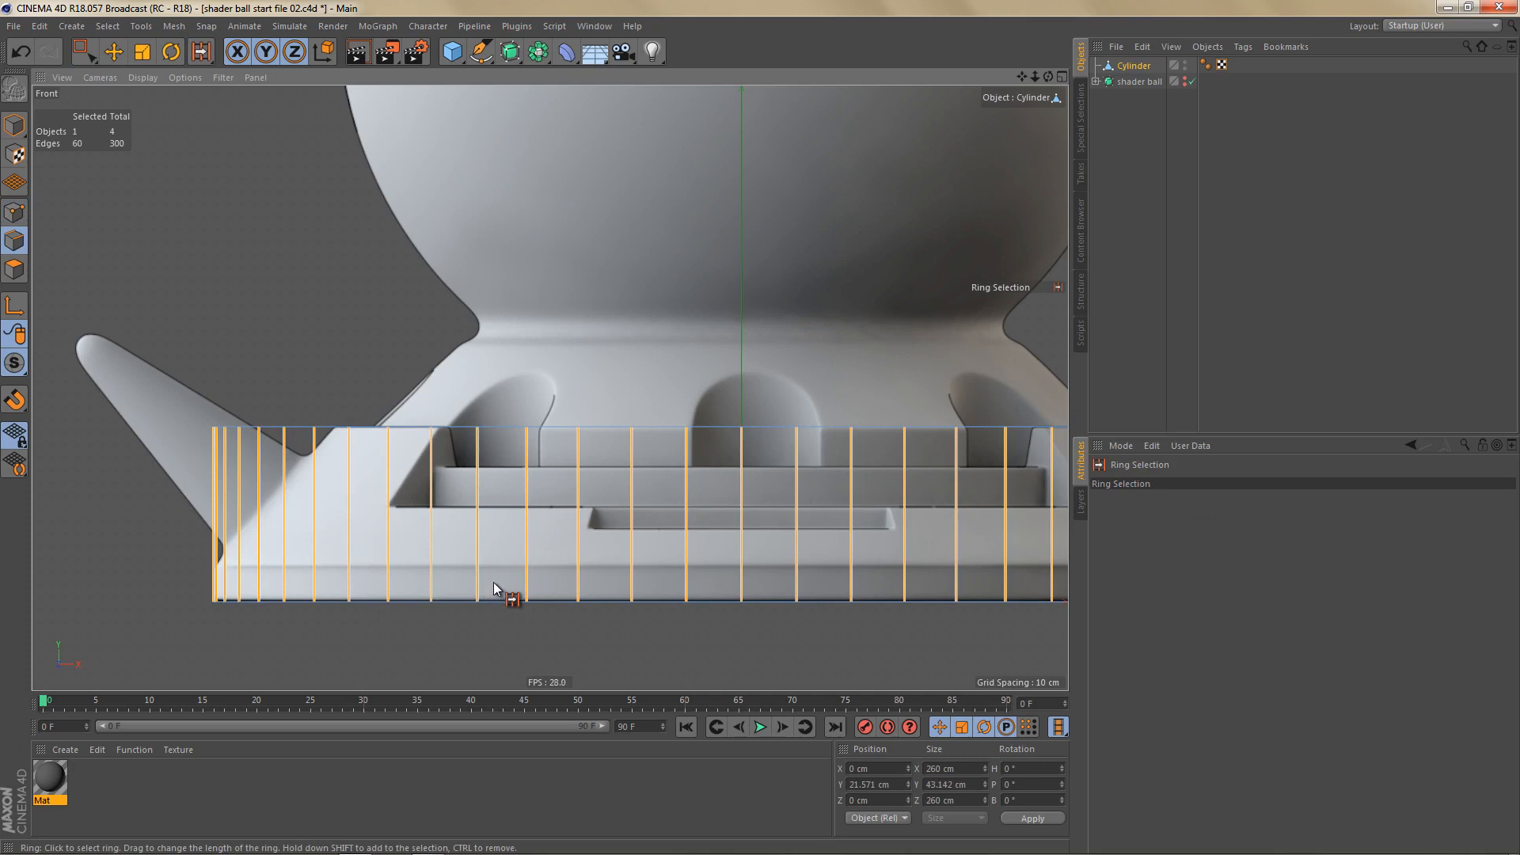
key("m")
key("m")
Step: Move the added edge loop down to about 9.2 cm, matching the lower rim of the reference base
key("e")
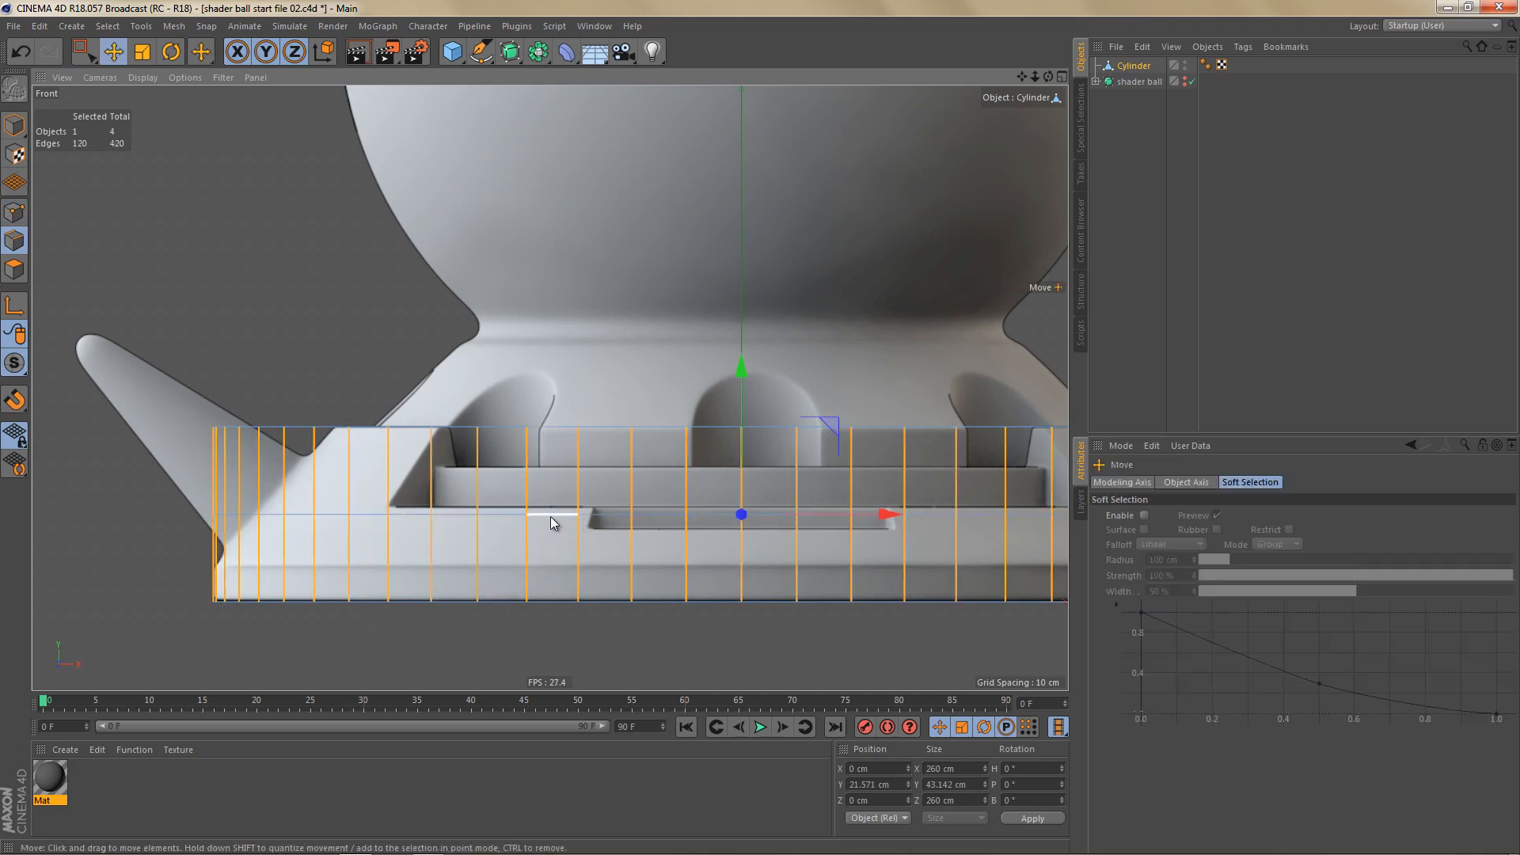
double_click(549, 515)
scroll(630, 539, "up", 3)
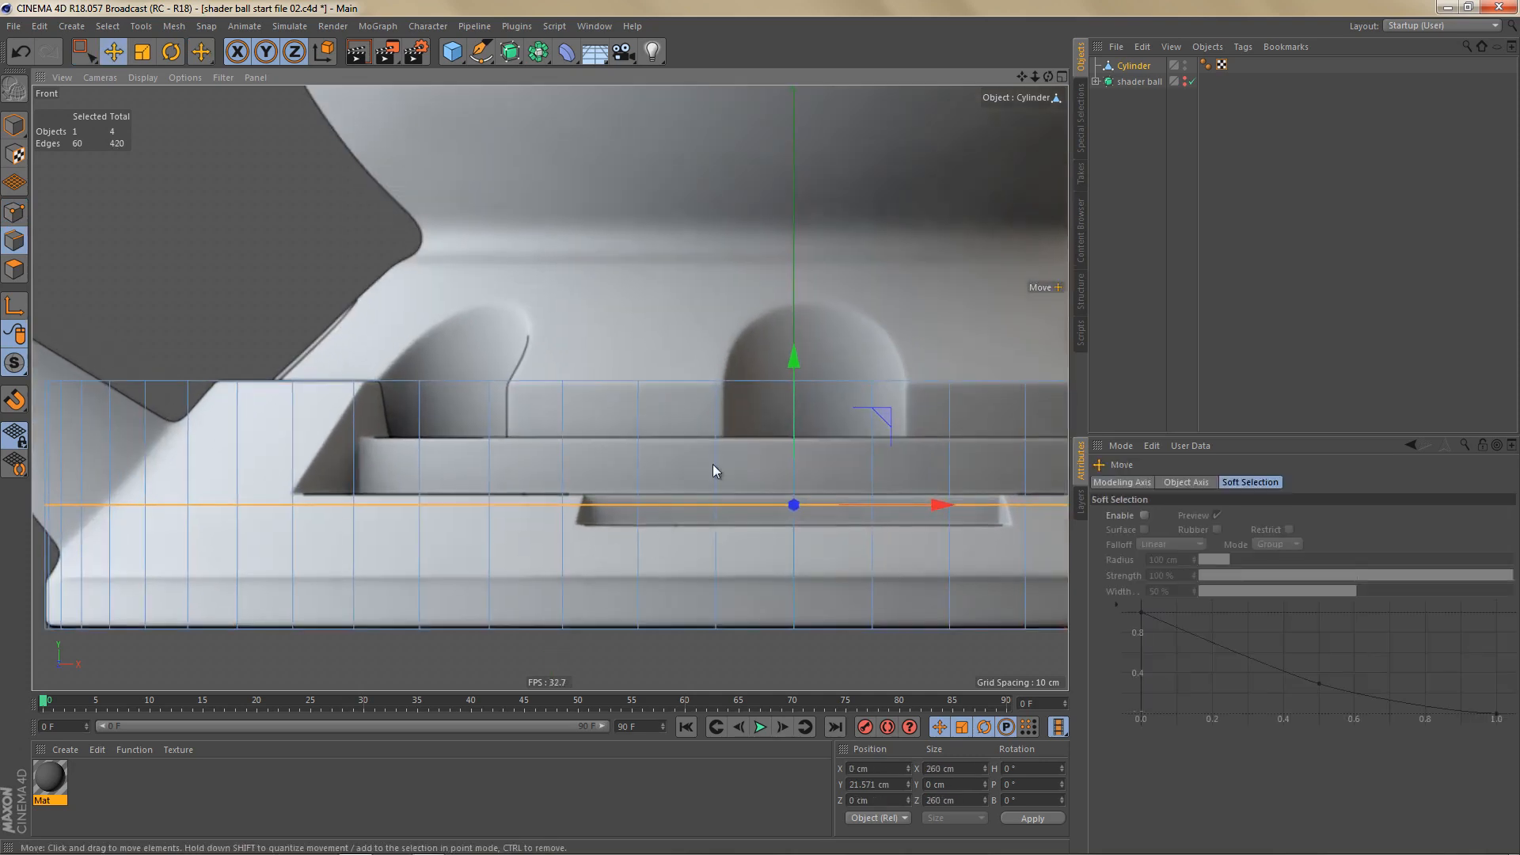
left_click_drag(794, 360, 818, 431)
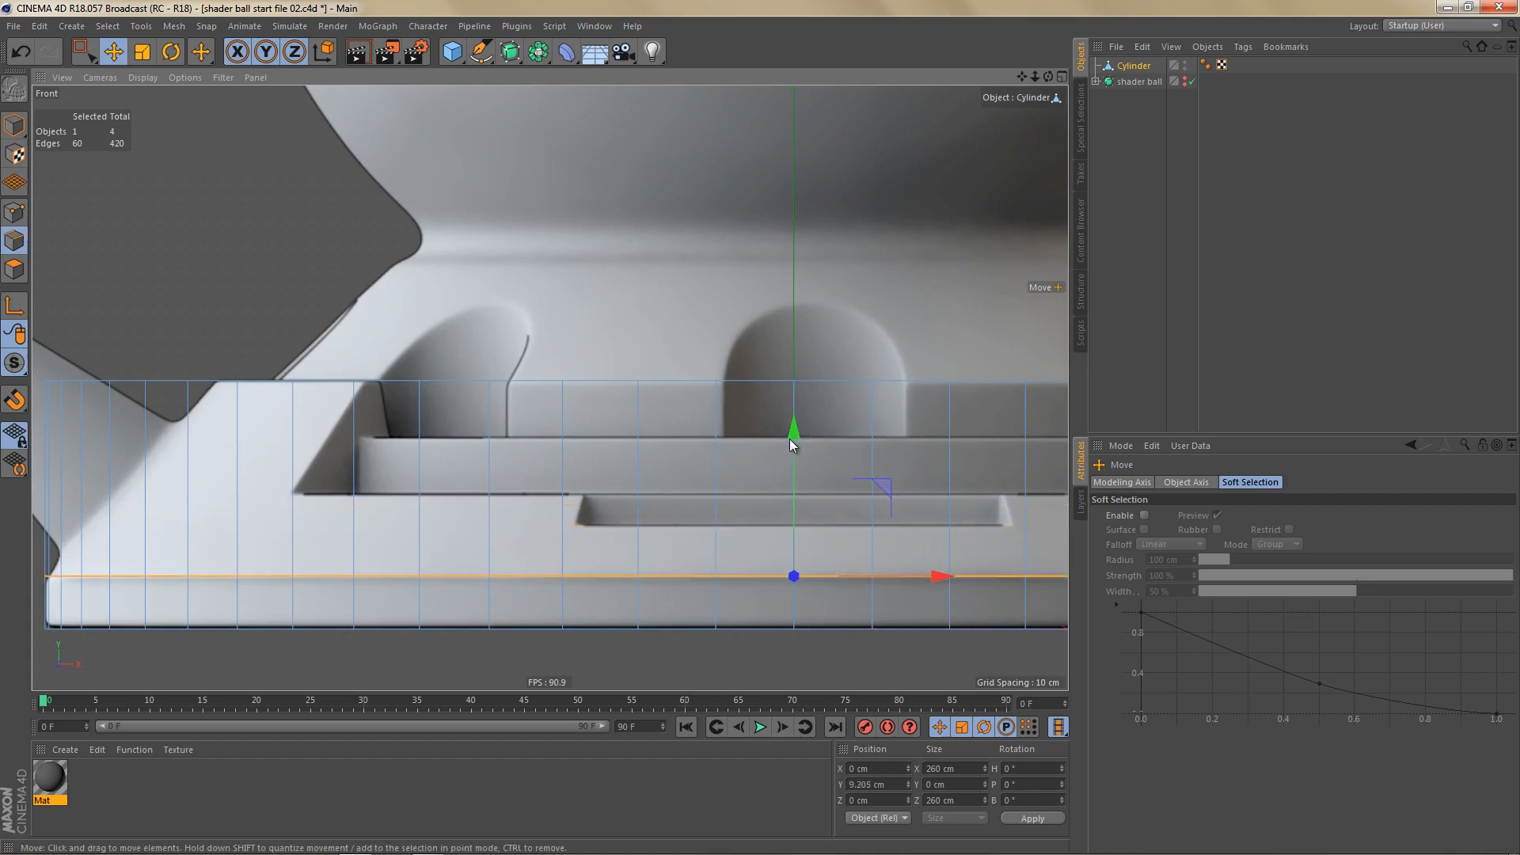
Step: Scale the top ring of points inward to 200 cm in X and Z to taper the side wall
scroll(627, 475, "down", 1)
scroll(627, 473, "down", 2)
middle_click_drag(629, 473, 500, 506, "alt")
key("Return")
scroll(533, 454, "down", 1)
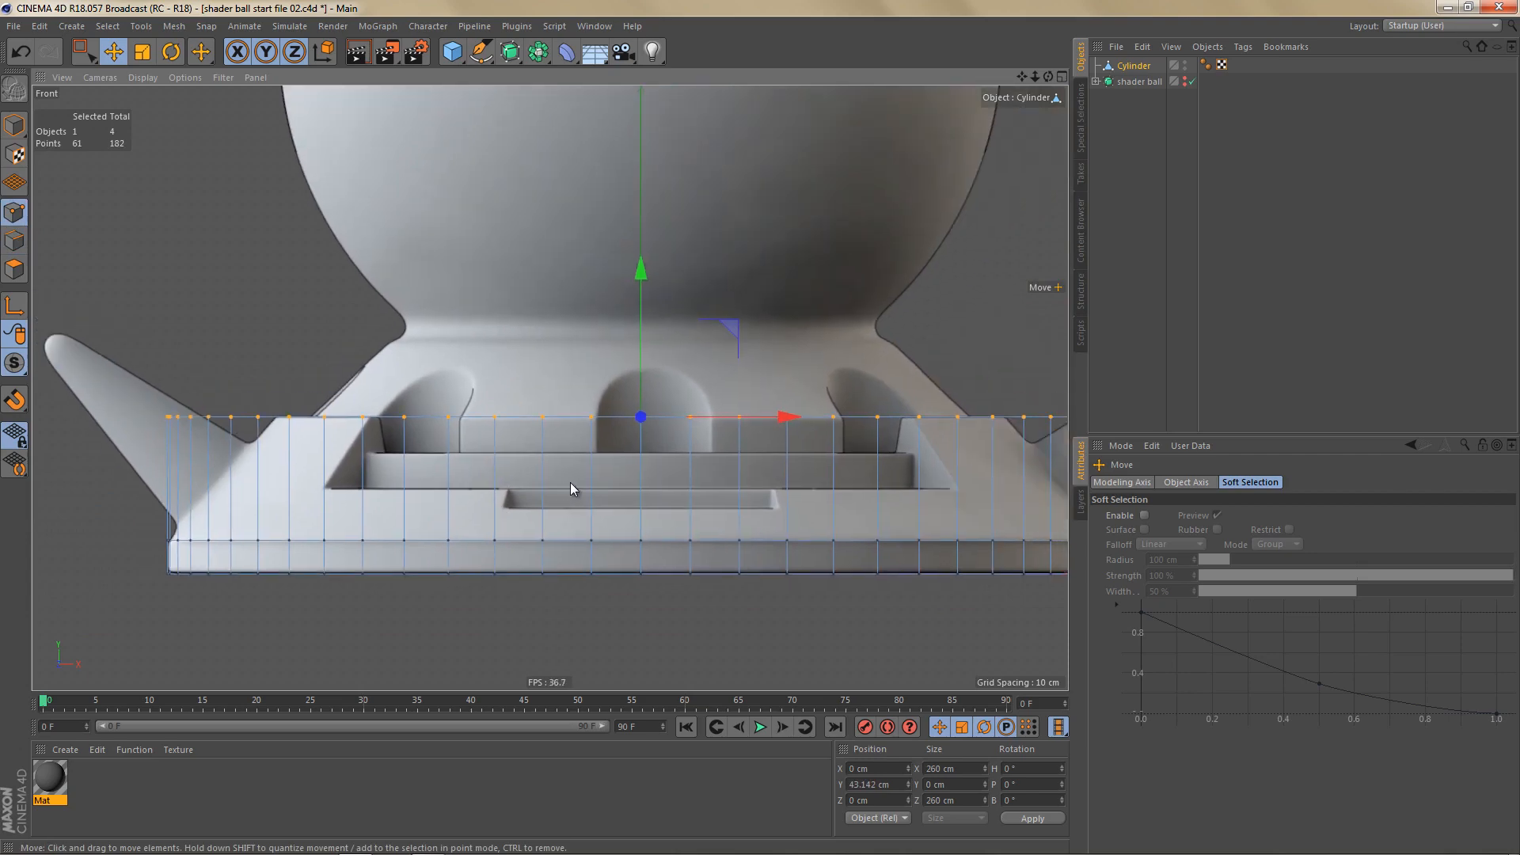
key("t")
left_click_drag(635, 485, 529, 494)
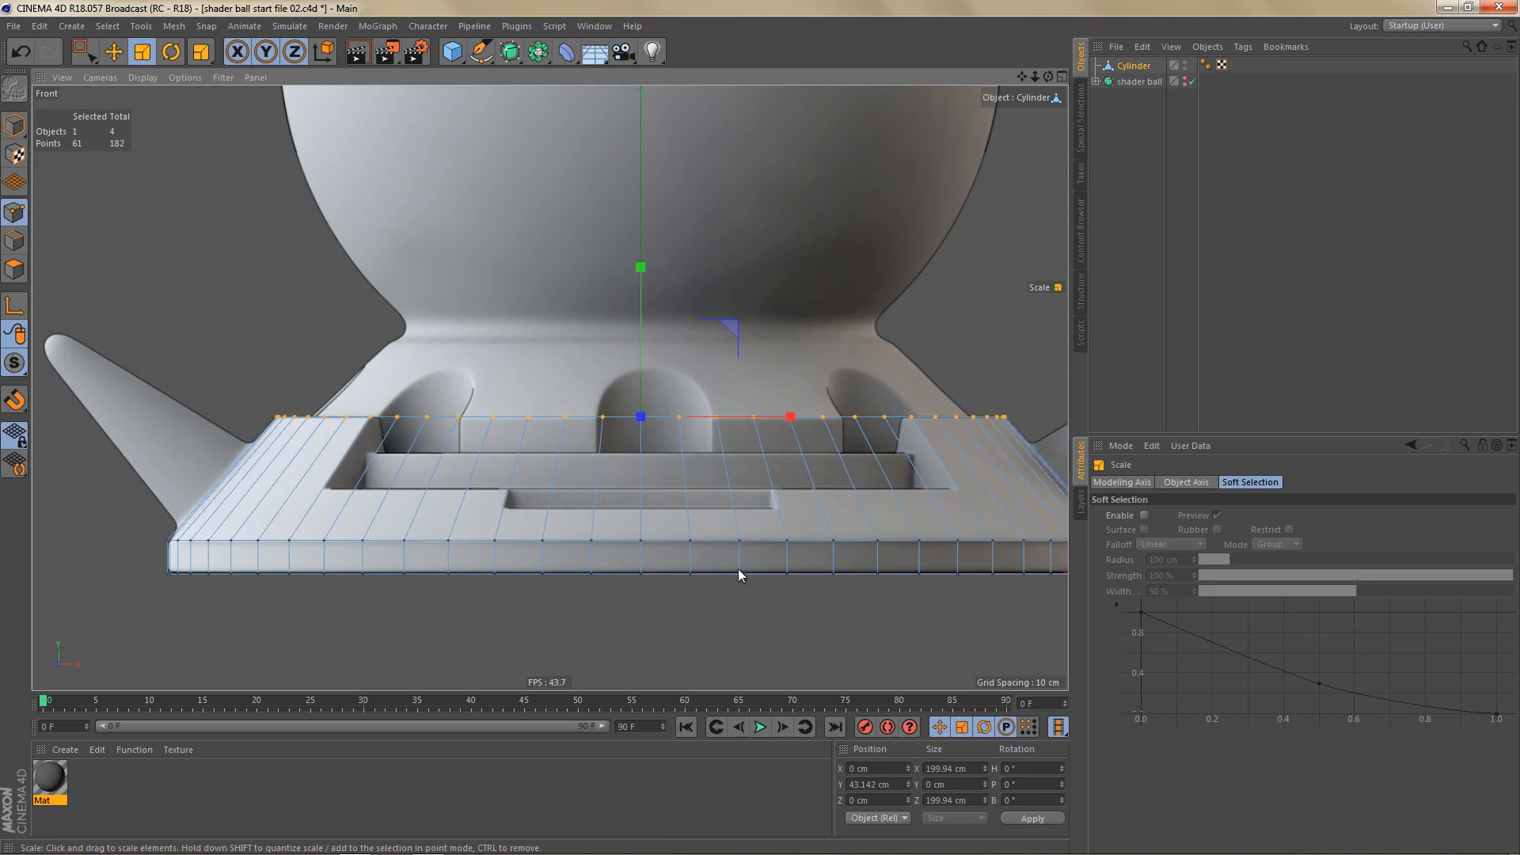
scroll(731, 521, "up", 1)
scroll(731, 521, "up", 1)
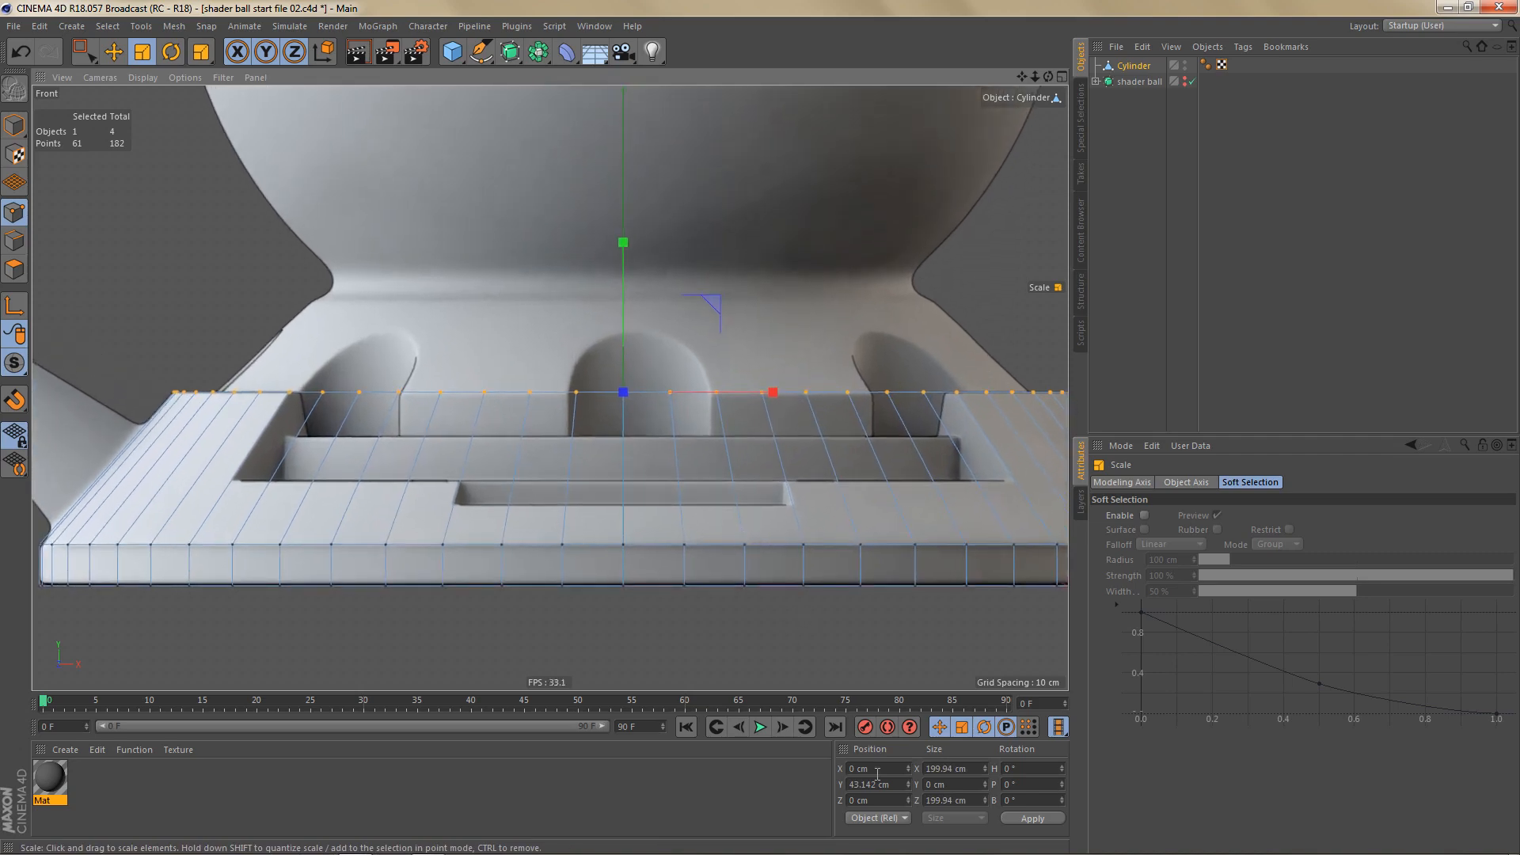
left_click(936, 769)
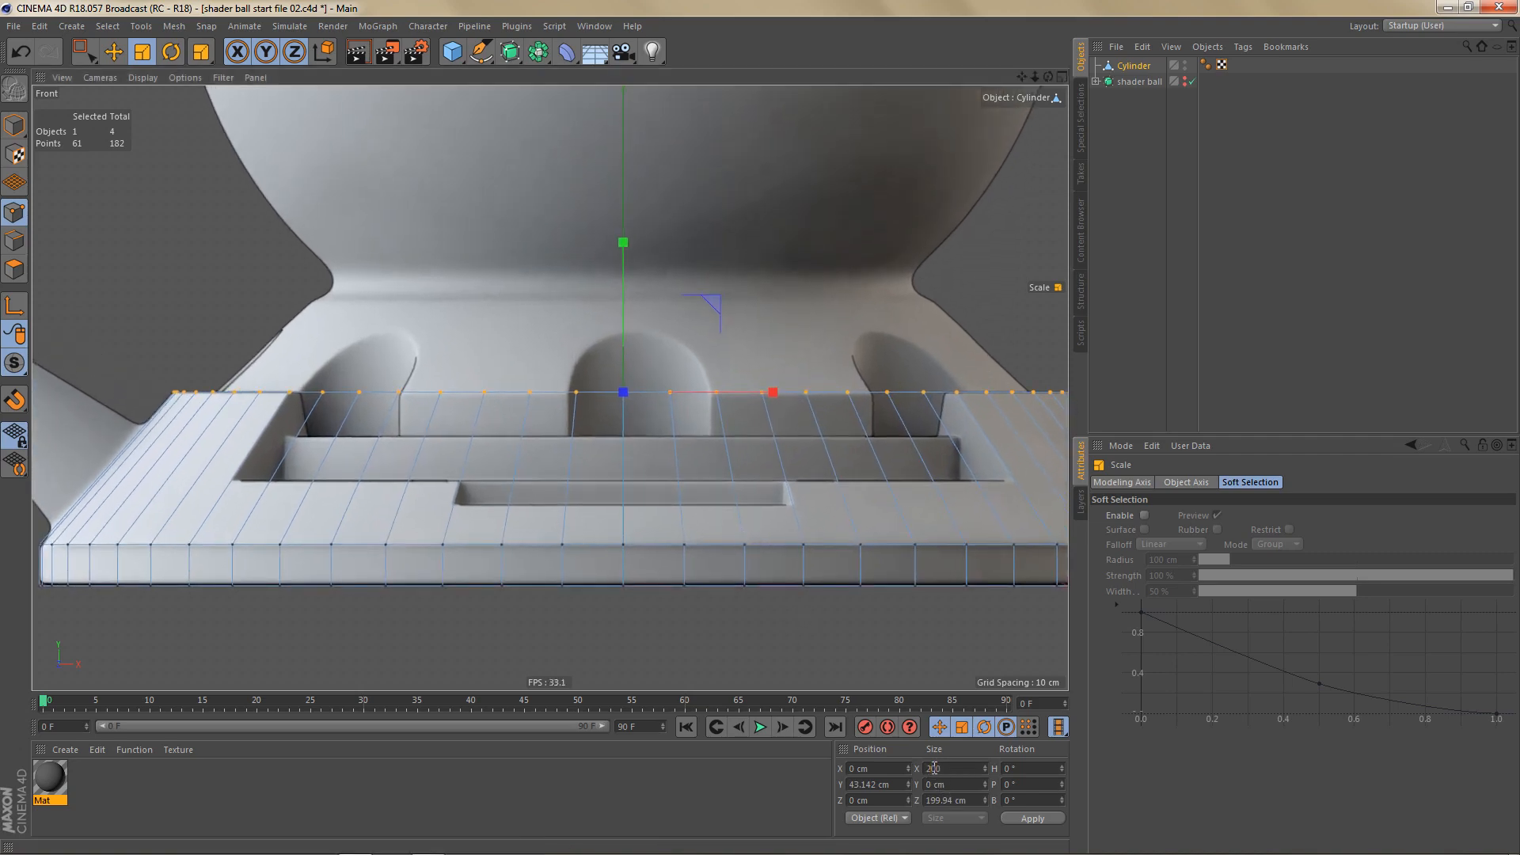
key("Tab")
type("2")
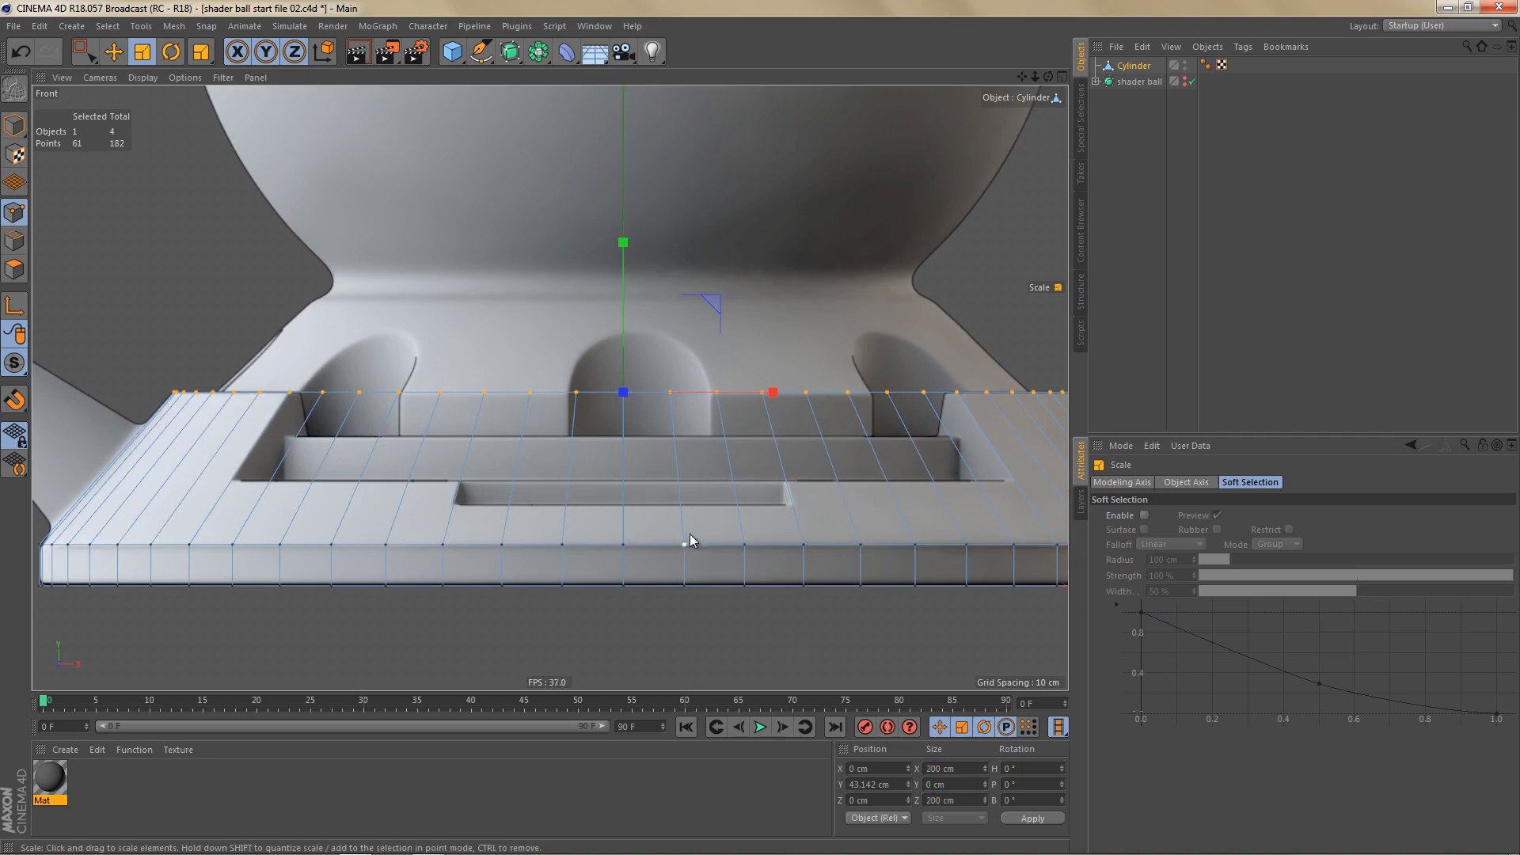
Step: Inset the bottom cap polygons by 11.2 cm with Extrude Inner and delete the inner faces to open the underside
middle_click_drag(687, 534, 714, 537, "alt")
middle_click(715, 536)
middle_click(488, 324)
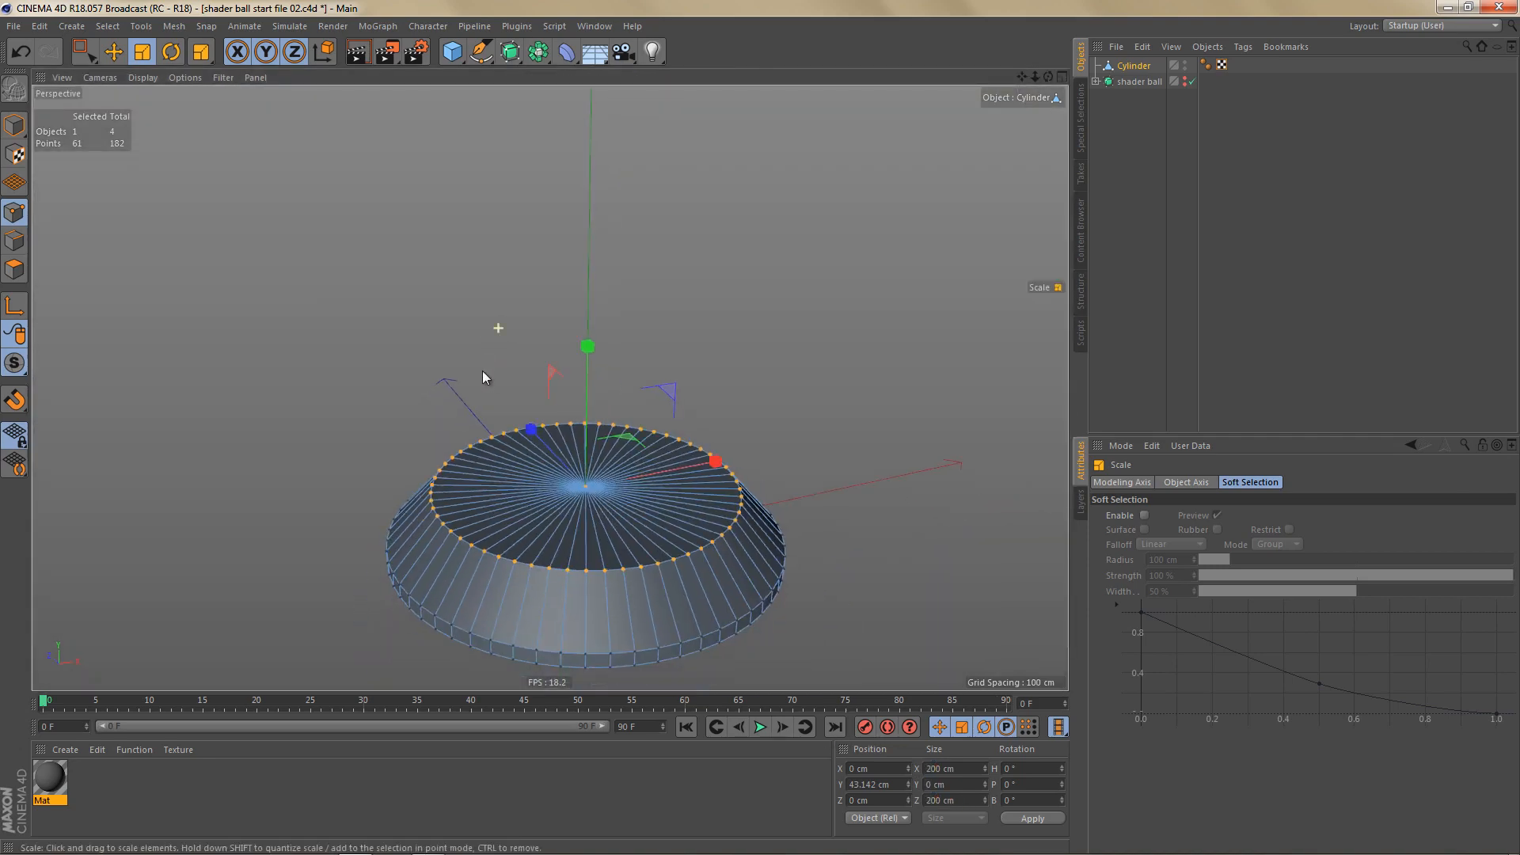
middle_click_drag(547, 498, 543, 318, "alt")
left_click_drag(567, 468, 626, 346, "alt")
key("Return")
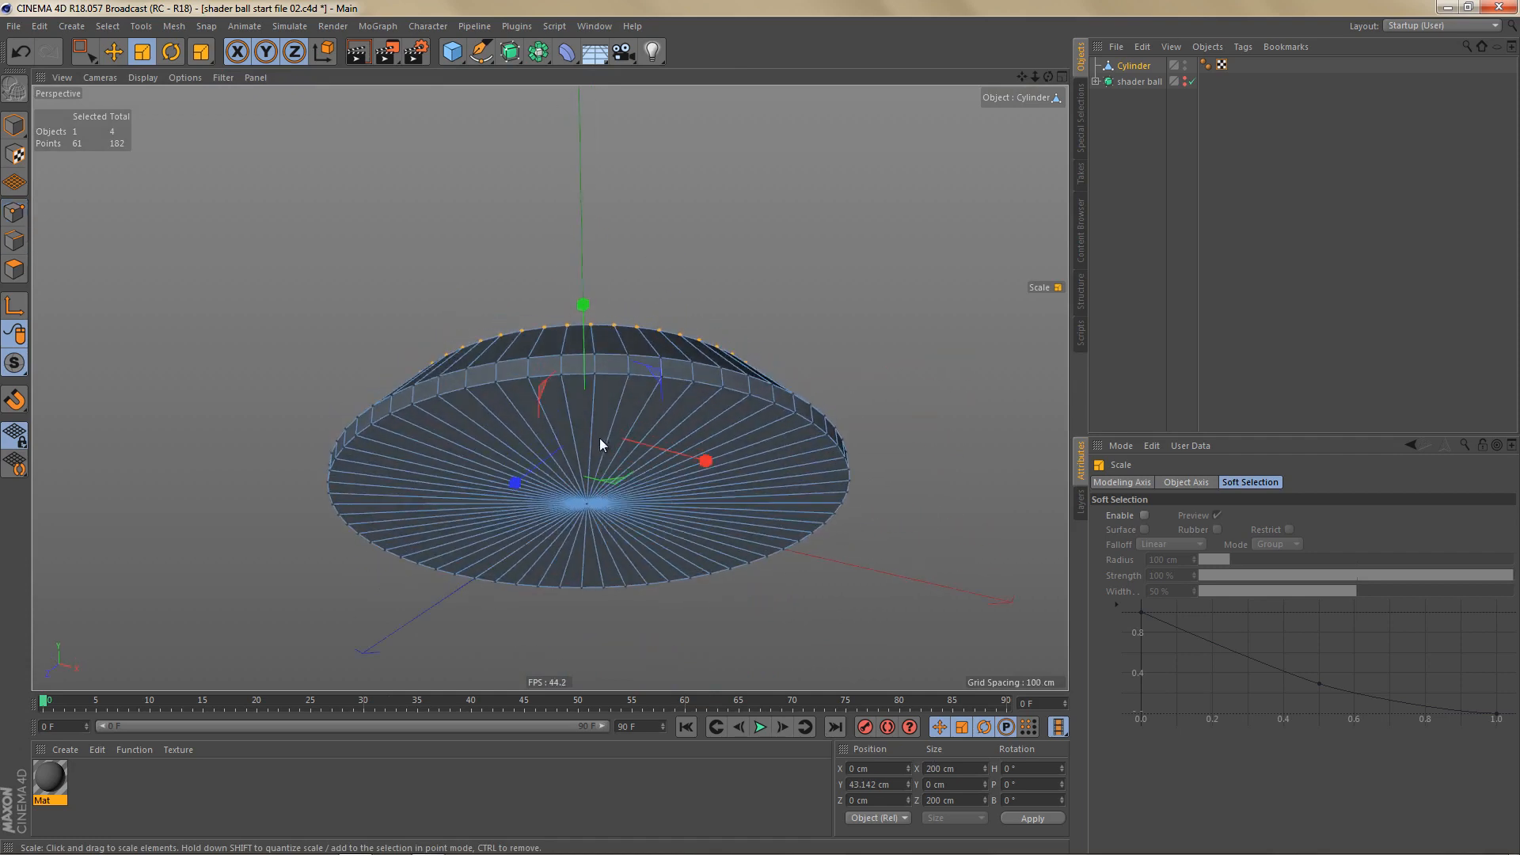
scroll(611, 469, "up", 2)
key("odiaeresis")
key("odiaeresis")
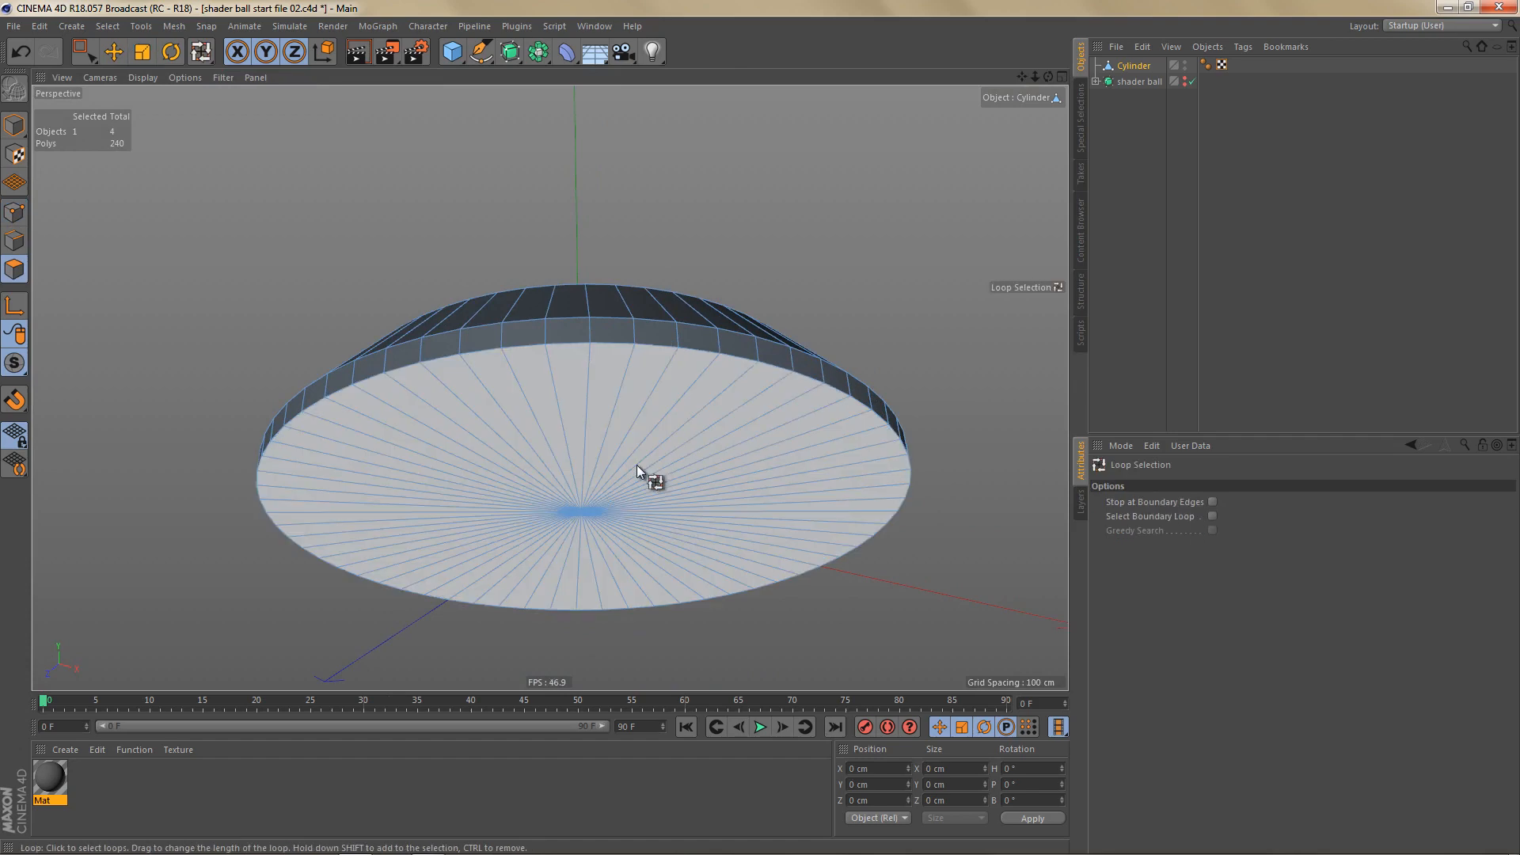
left_click(636, 464)
key("i")
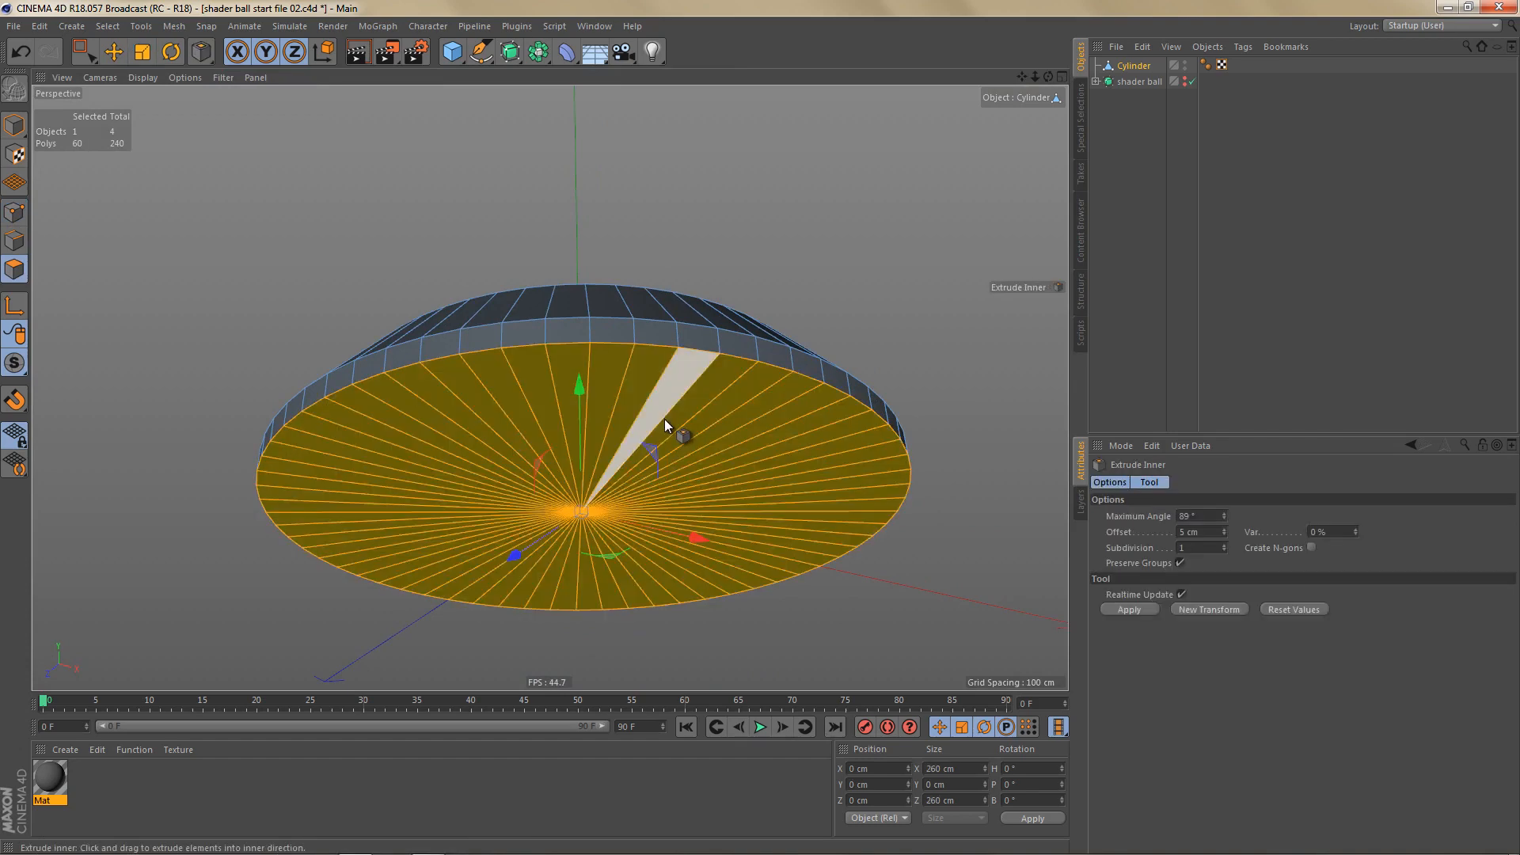
left_click_drag(759, 429, 758, 429)
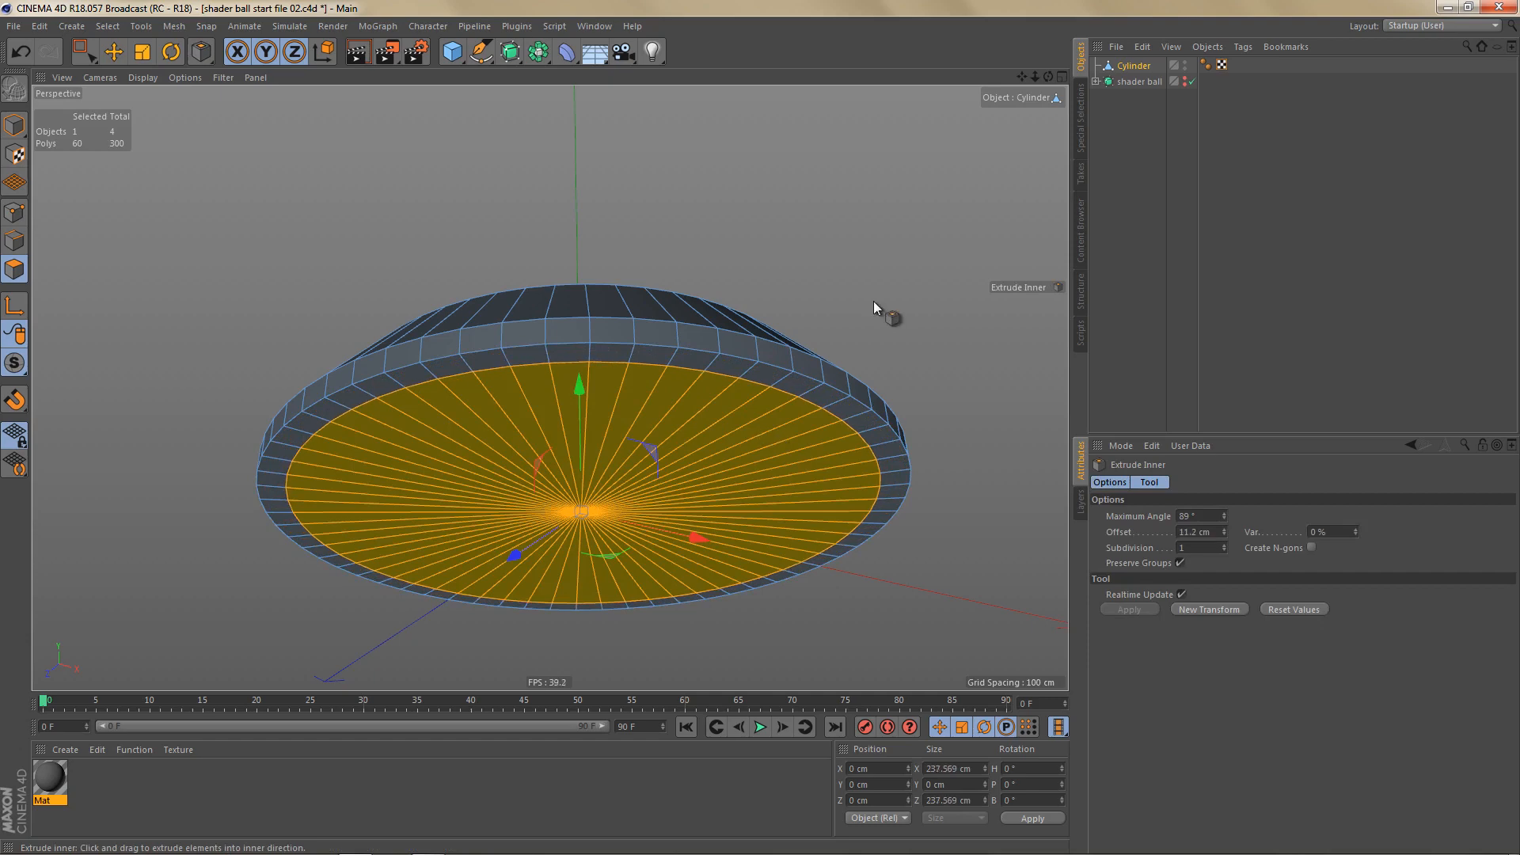
key("Delete")
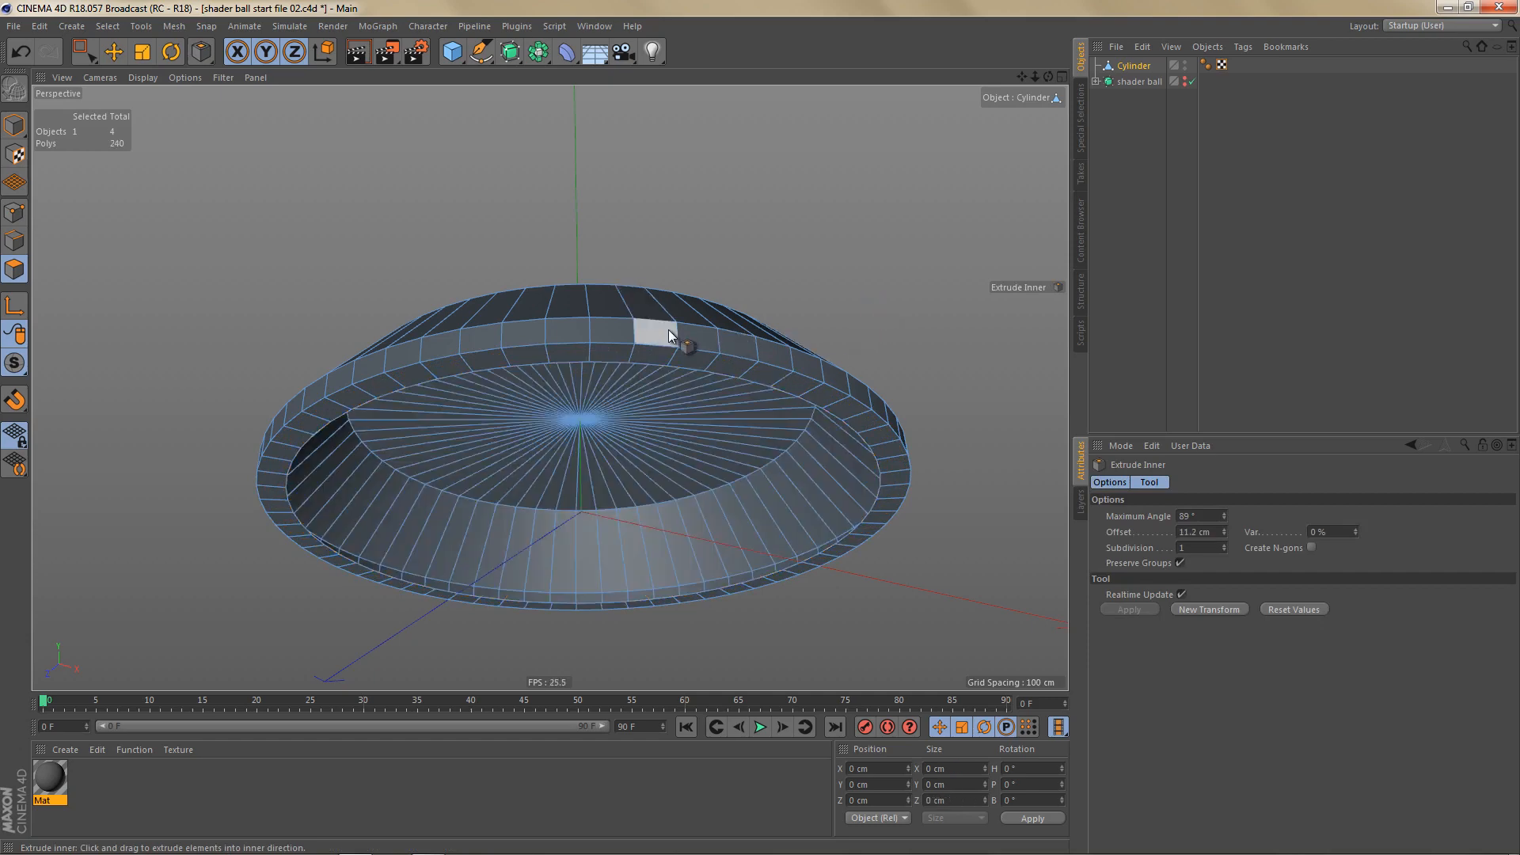
Step: Select the top cap polygons and inset them with Extrude Inner to about 184 cm across, leaving a narrow rim
left_click_drag(676, 348, 686, 426, "alt")
key("u")
key("l")
left_click(686, 409)
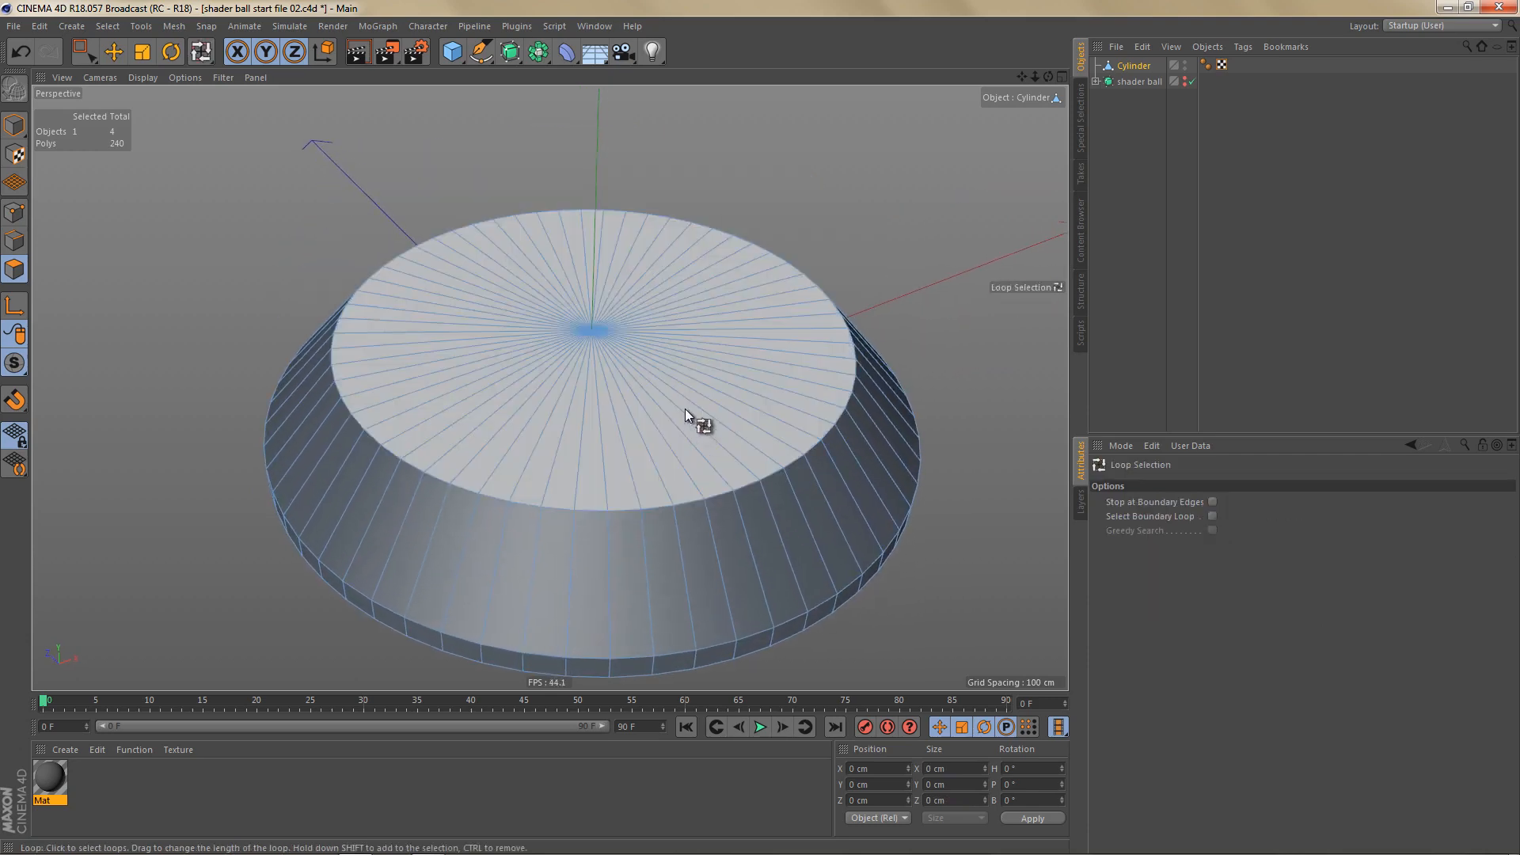
left_click(729, 399)
left_click_drag(728, 399, 727, 404, "alt")
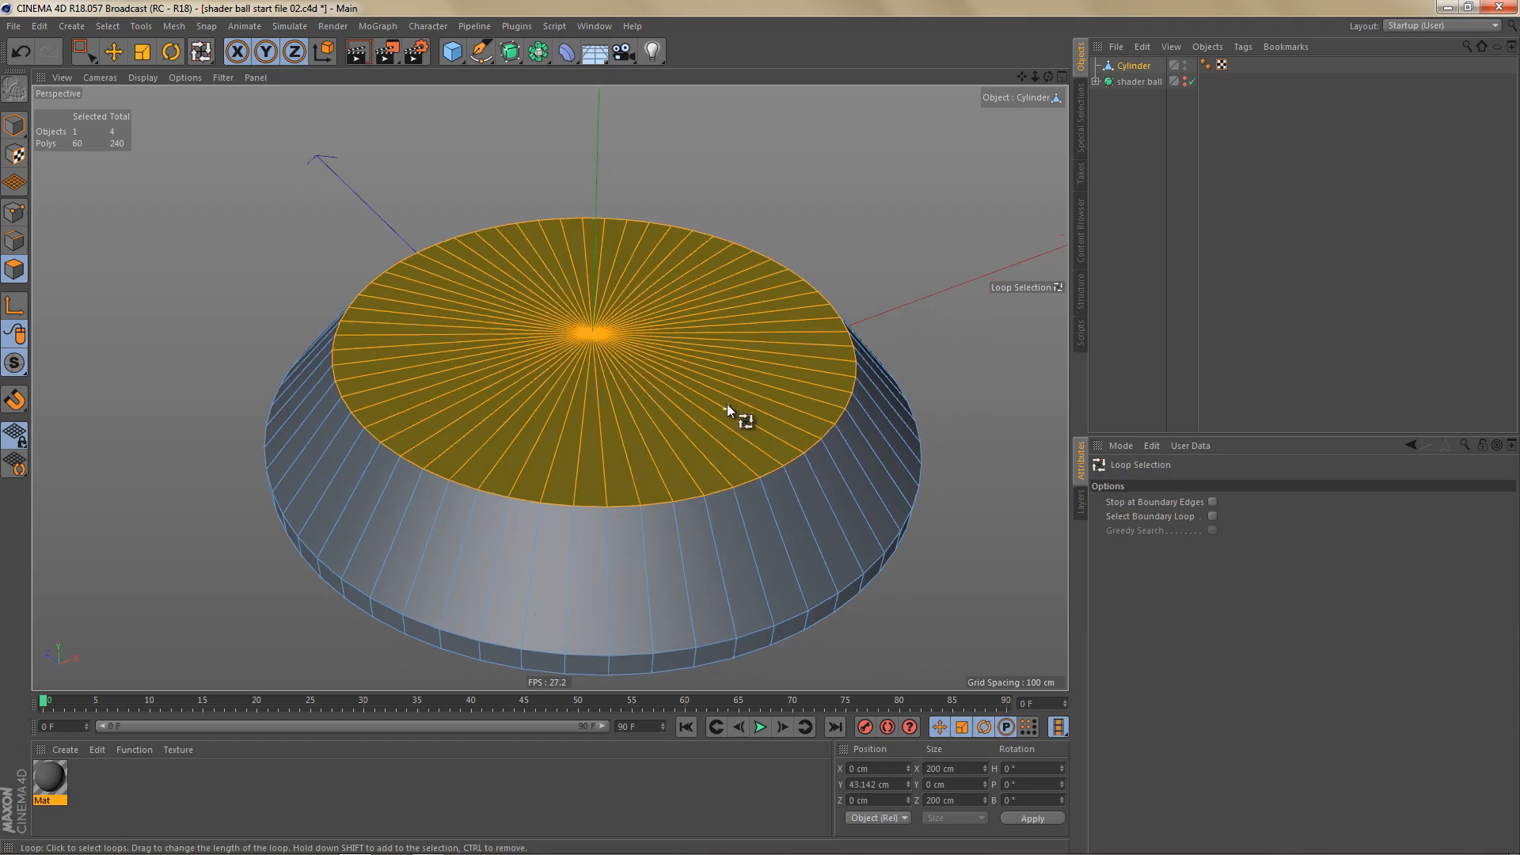
key("i")
left_click_drag(877, 273, 759, 427)
Step: Extrude the inset top faces by -10 cm to form a recess
key("d")
scroll(705, 377, "up", 5)
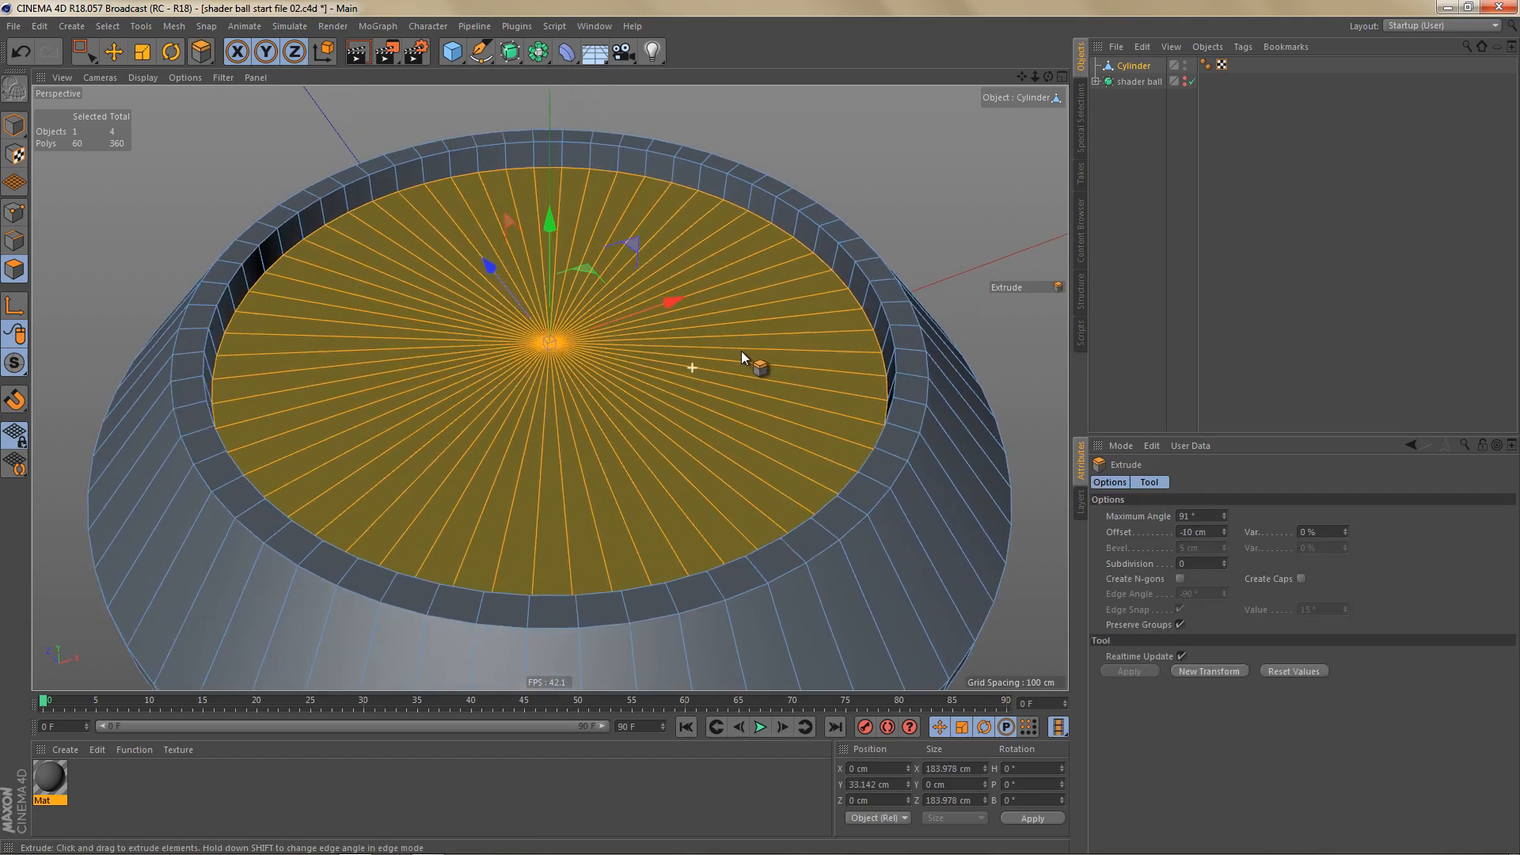
scroll(740, 349, "up", 1)
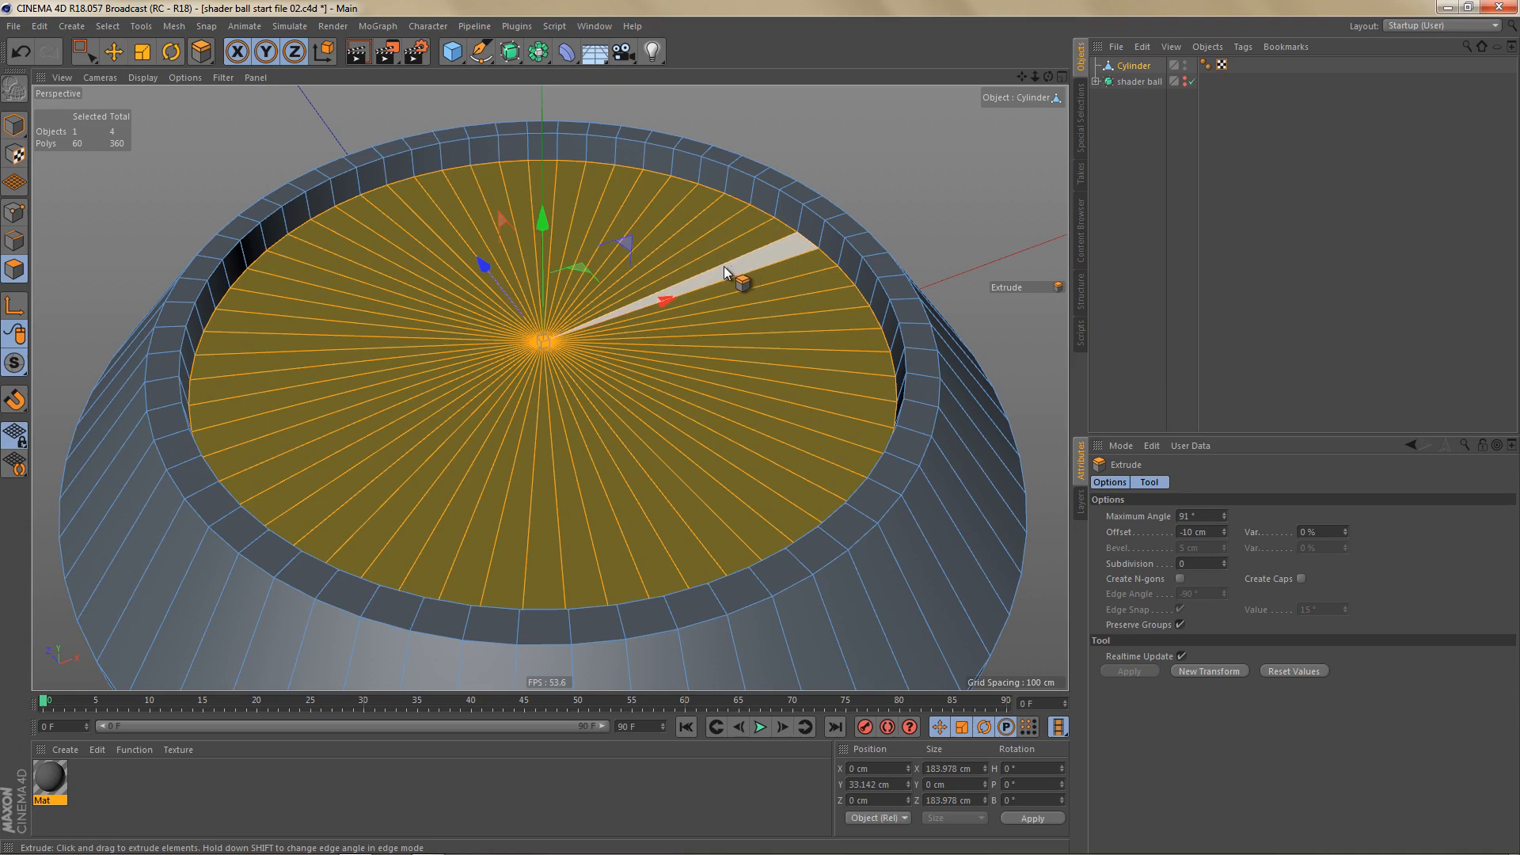
Step: Inset the recess floor slightly, inset it again by 46.5 cm, and delete the centre faces to open a round hole
key("i")
left_click_drag(810, 369, 849, 364)
key("Delete")
scroll(852, 368, "down", 2)
left_click_drag(754, 411, 762, 396, "alt")
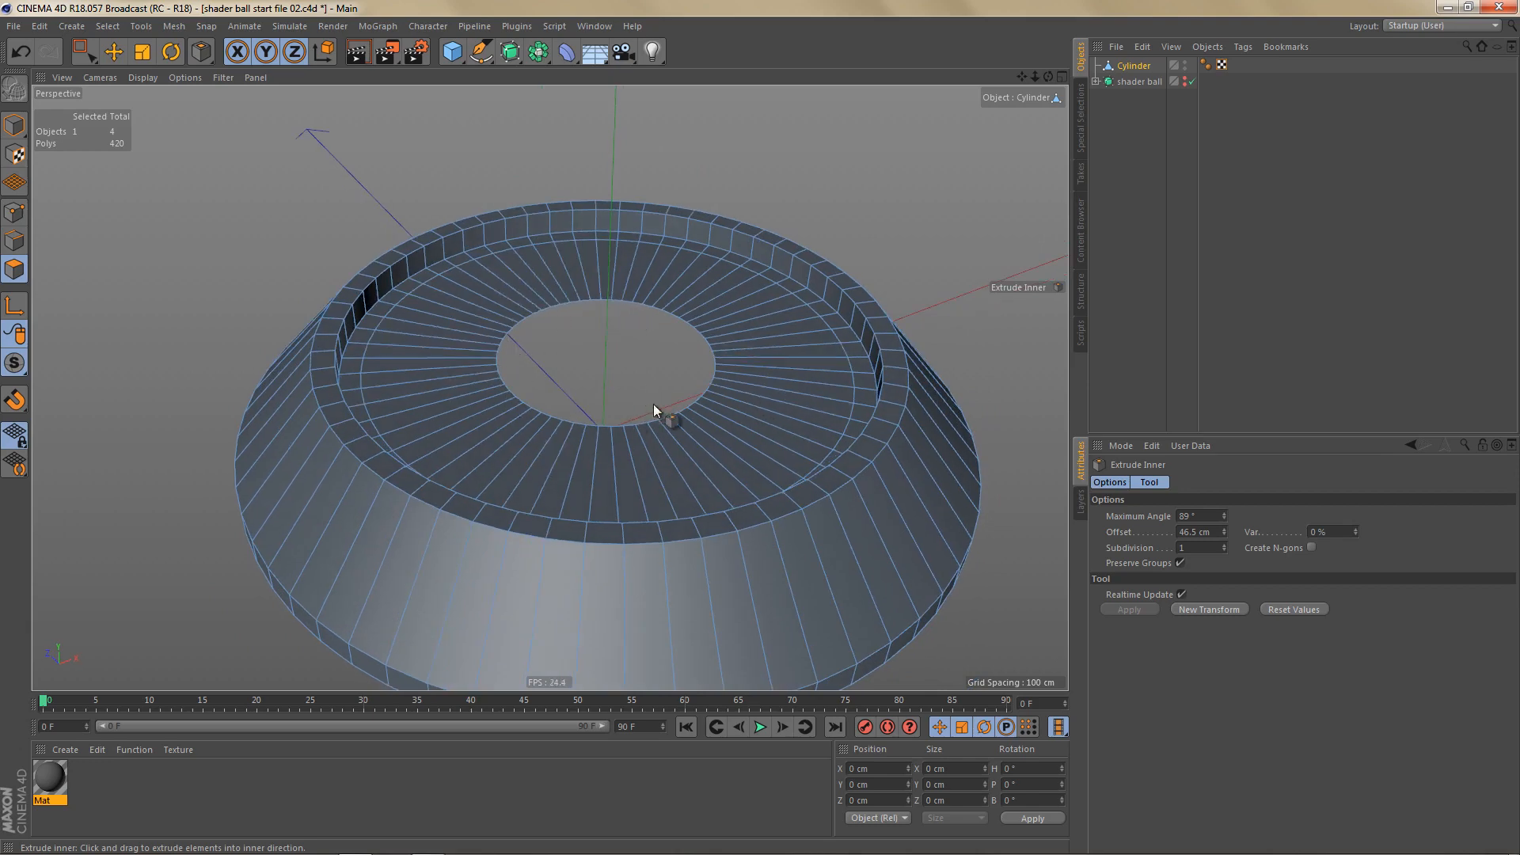
left_click_drag(753, 381, 695, 418, "alt")
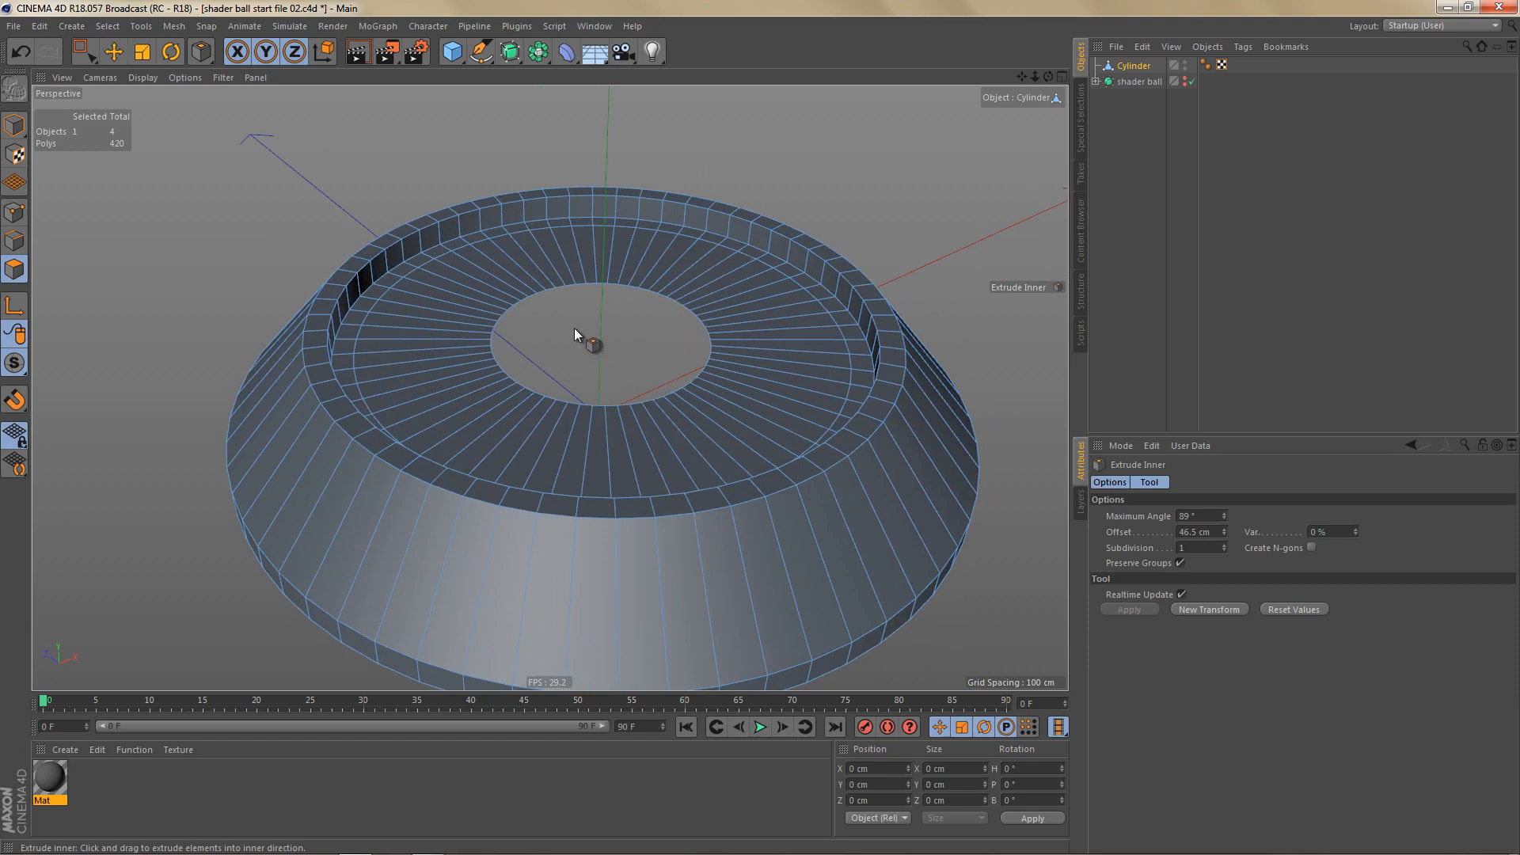
left_click_drag(706, 397, 704, 375, "alt")
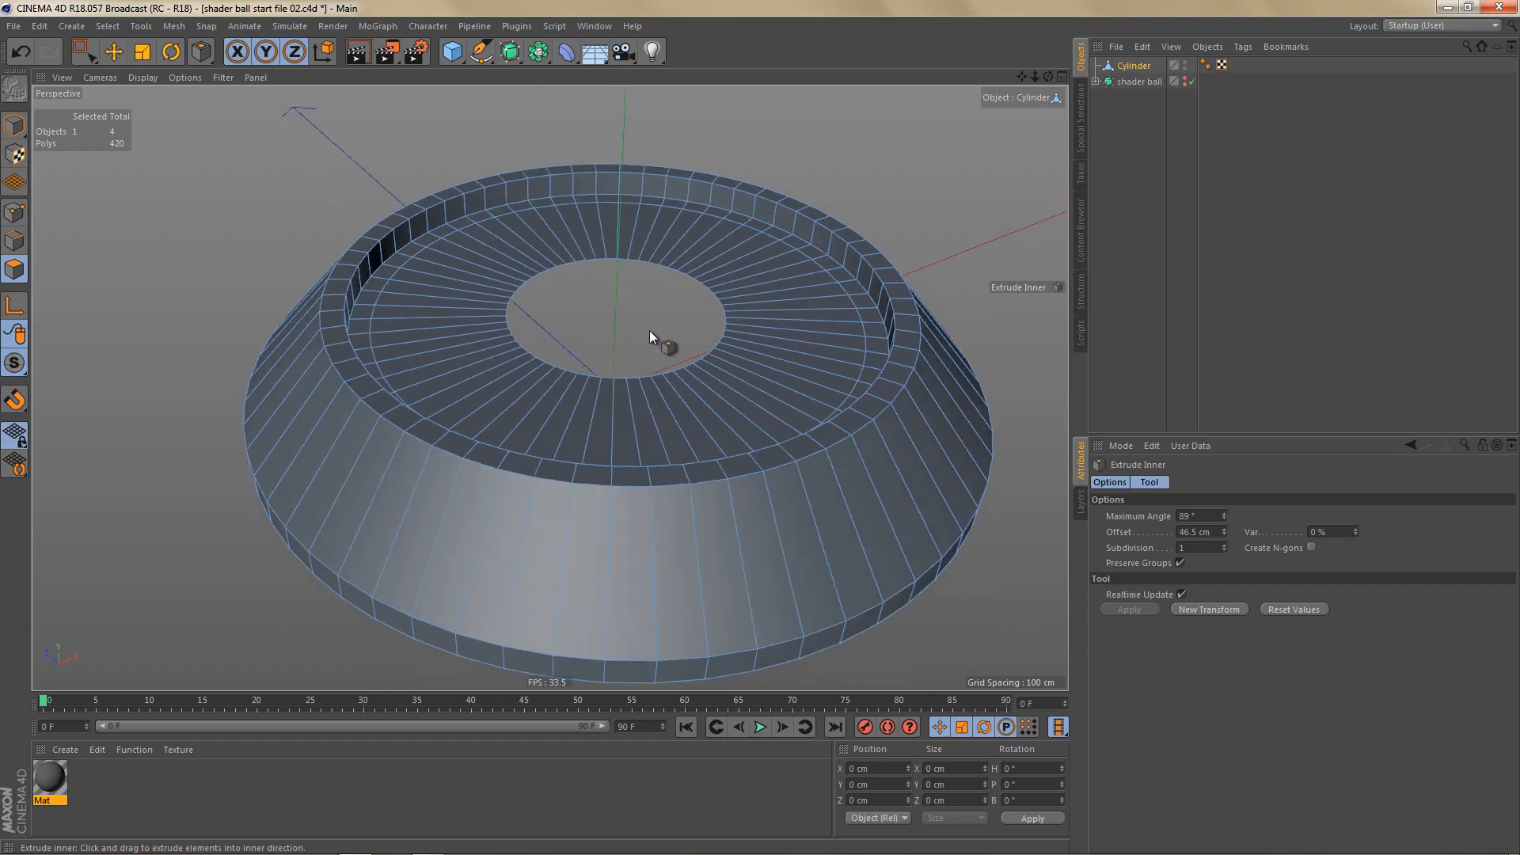
Step: Ring-select the vertical edges around the base's sloped outer wall with Ring Selection
left_click_drag(649, 330, 718, 377, "alt")
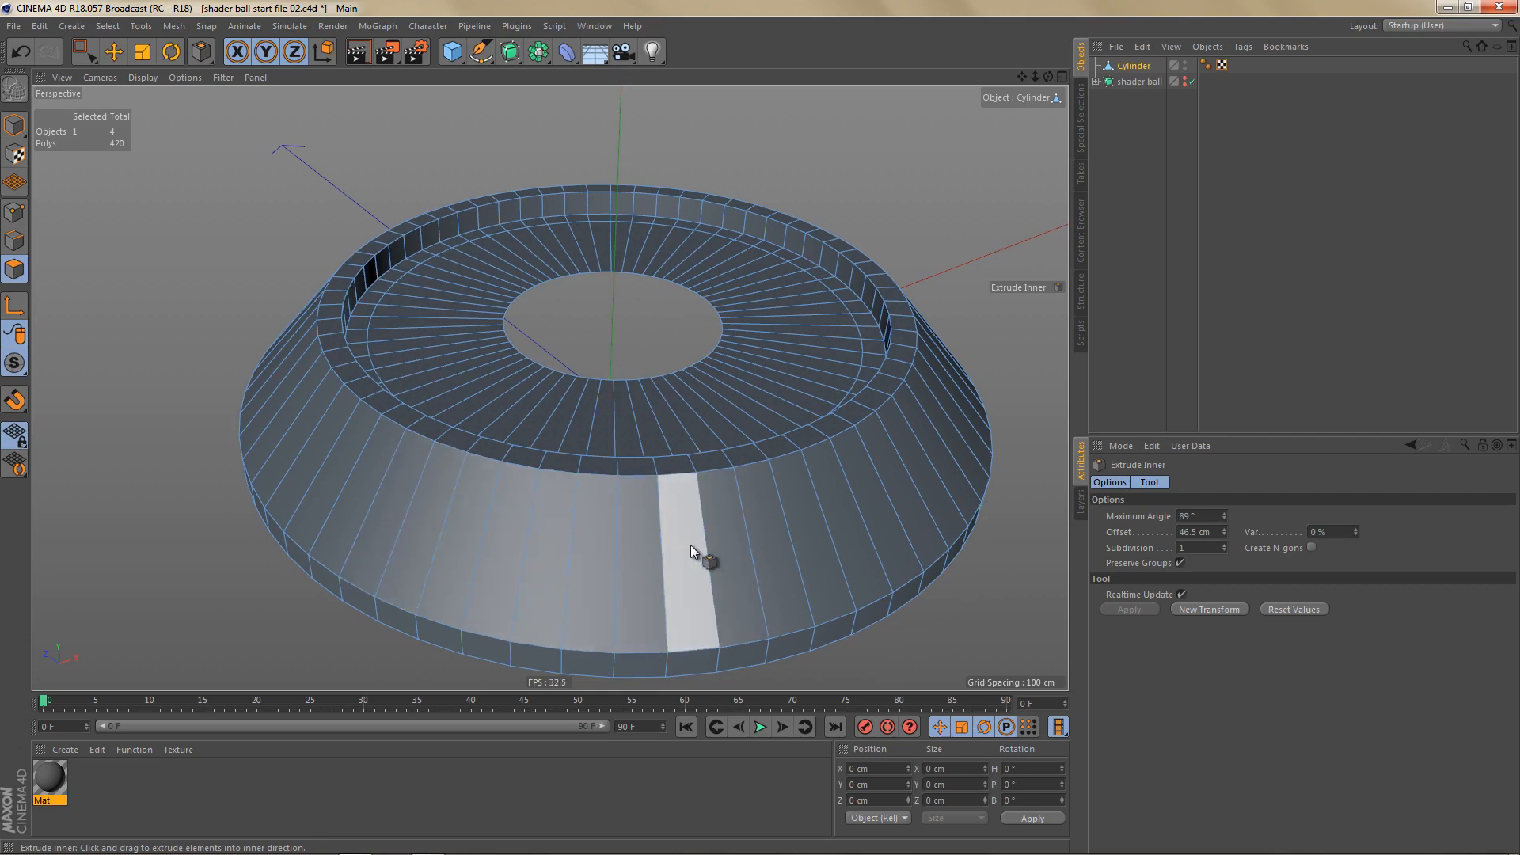
key("Return")
key("u")
key("b")
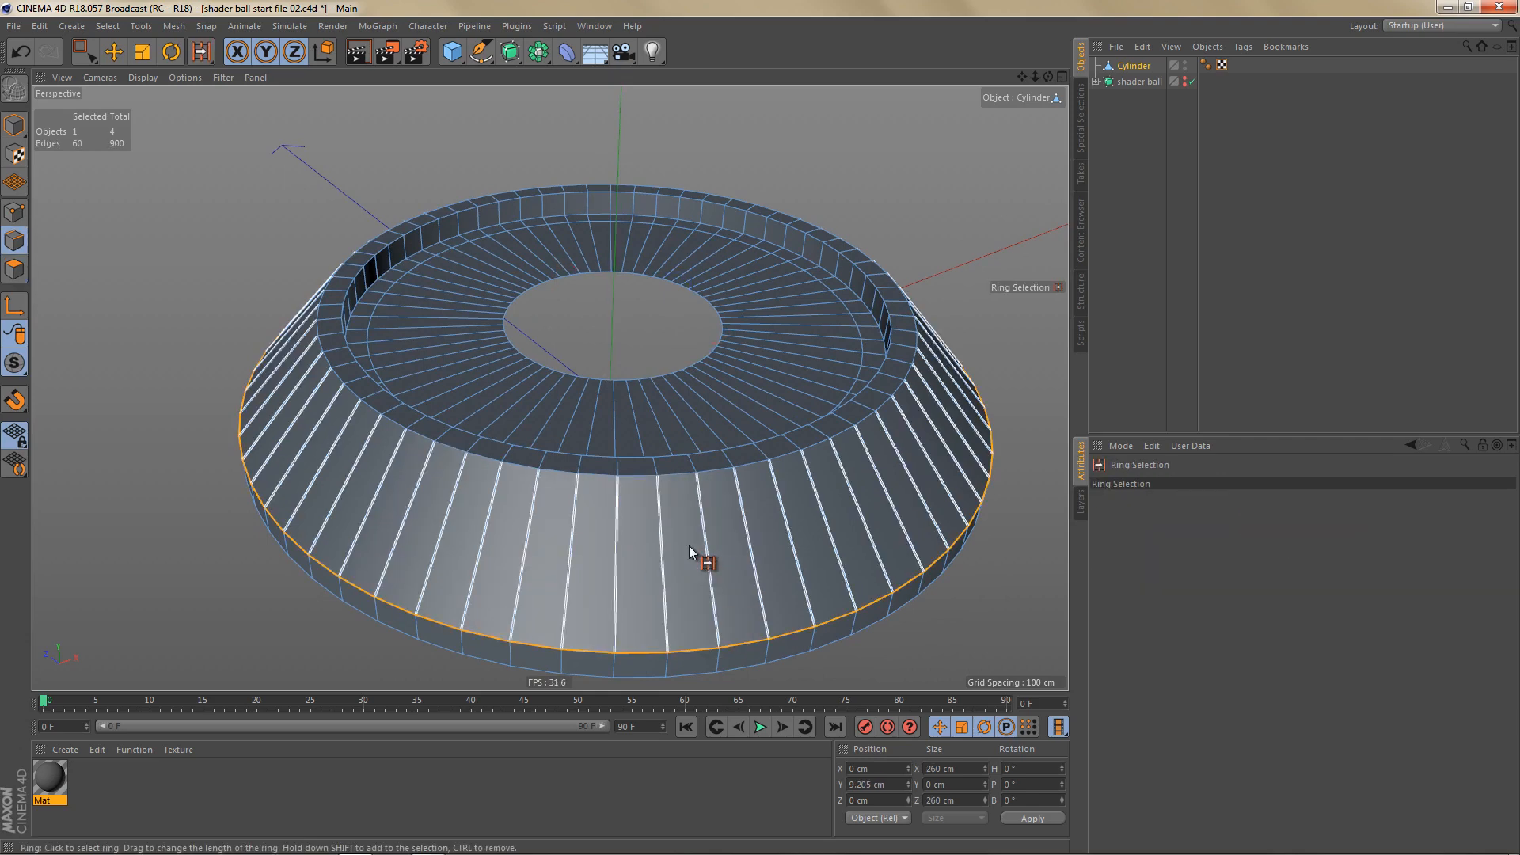
left_click(687, 544)
Step: Make a World-mode Plane Cut horizontally around the sloped wall, aligned in the front view with the reference's recess floor below the arches
key("F5")
key("F4")
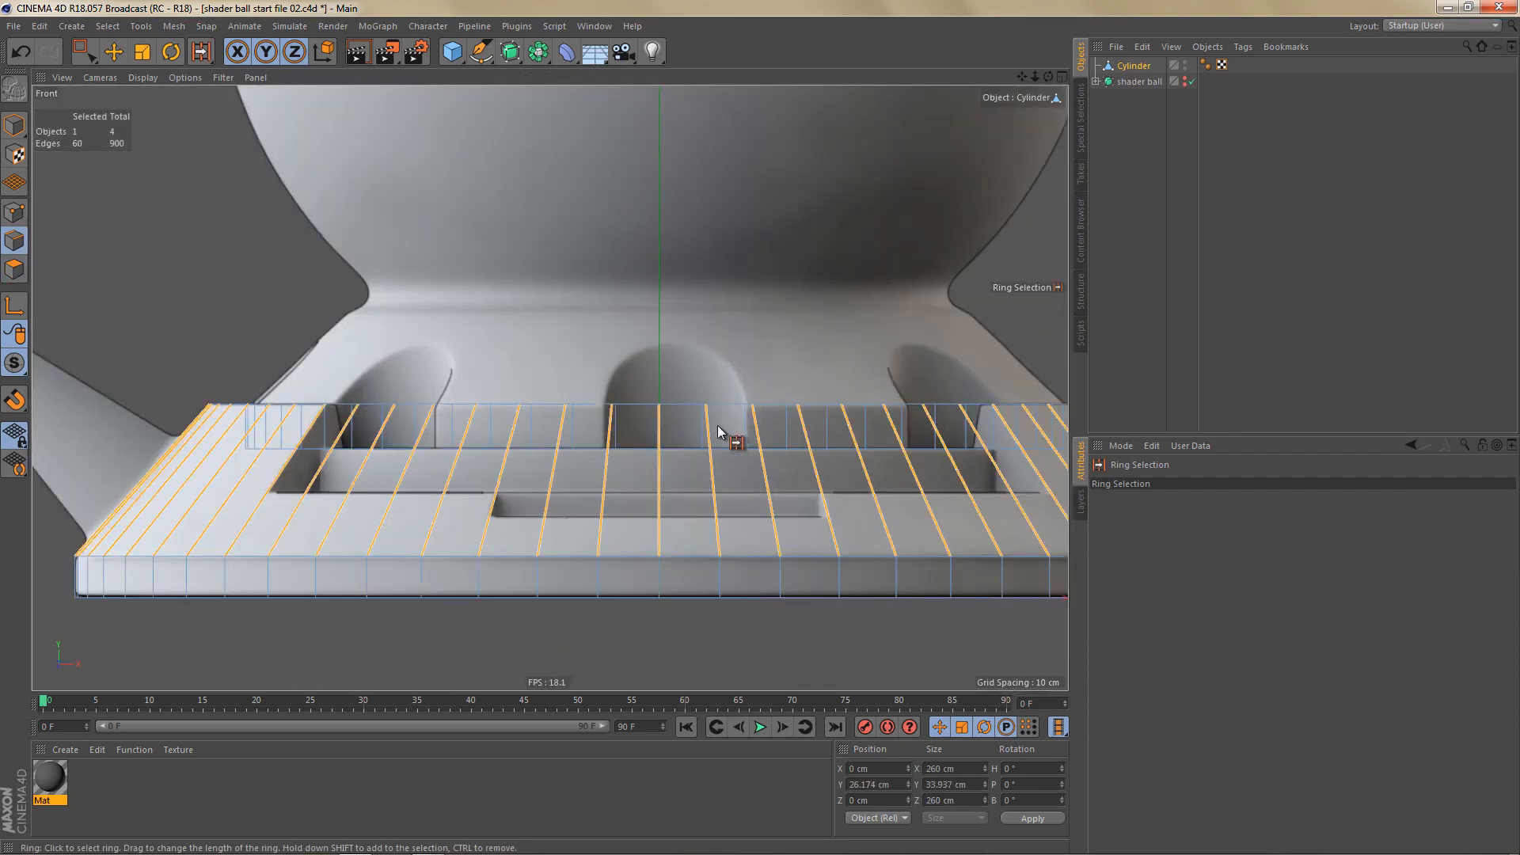
key("k")
key("j")
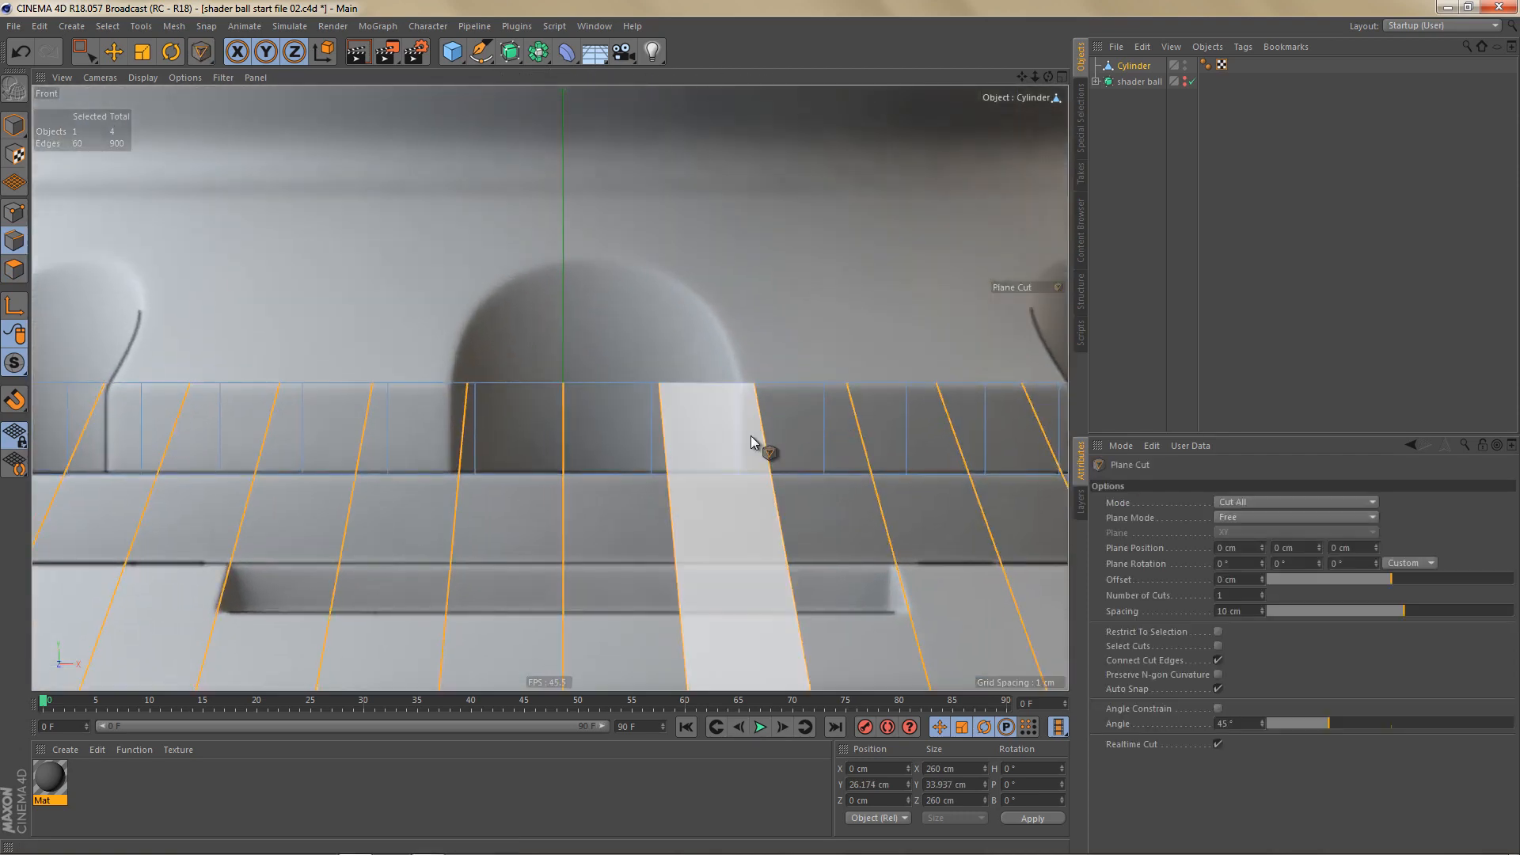
left_click(1236, 520)
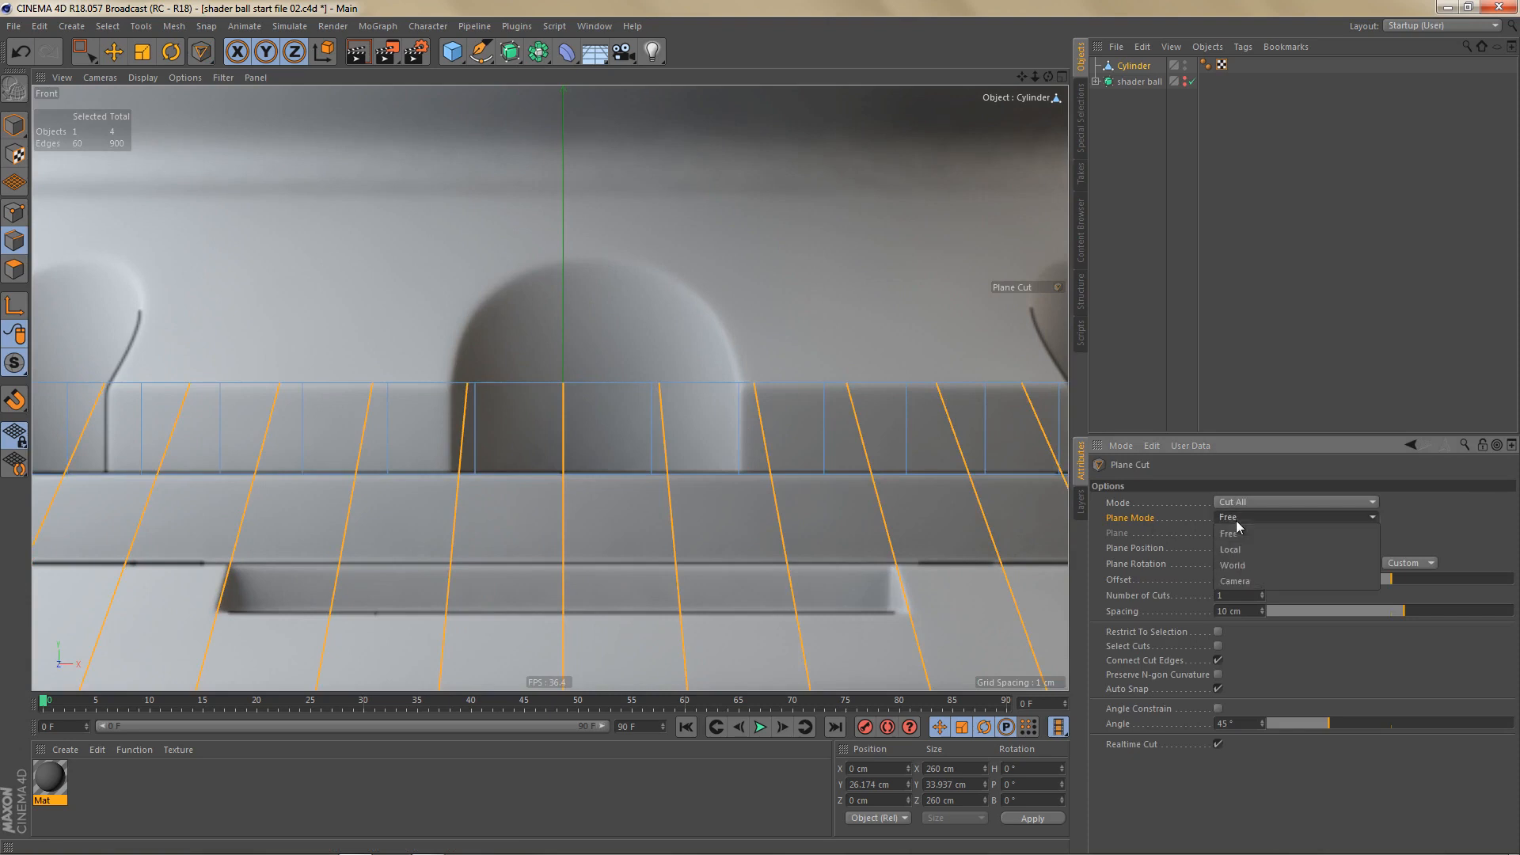
left_click(1241, 565)
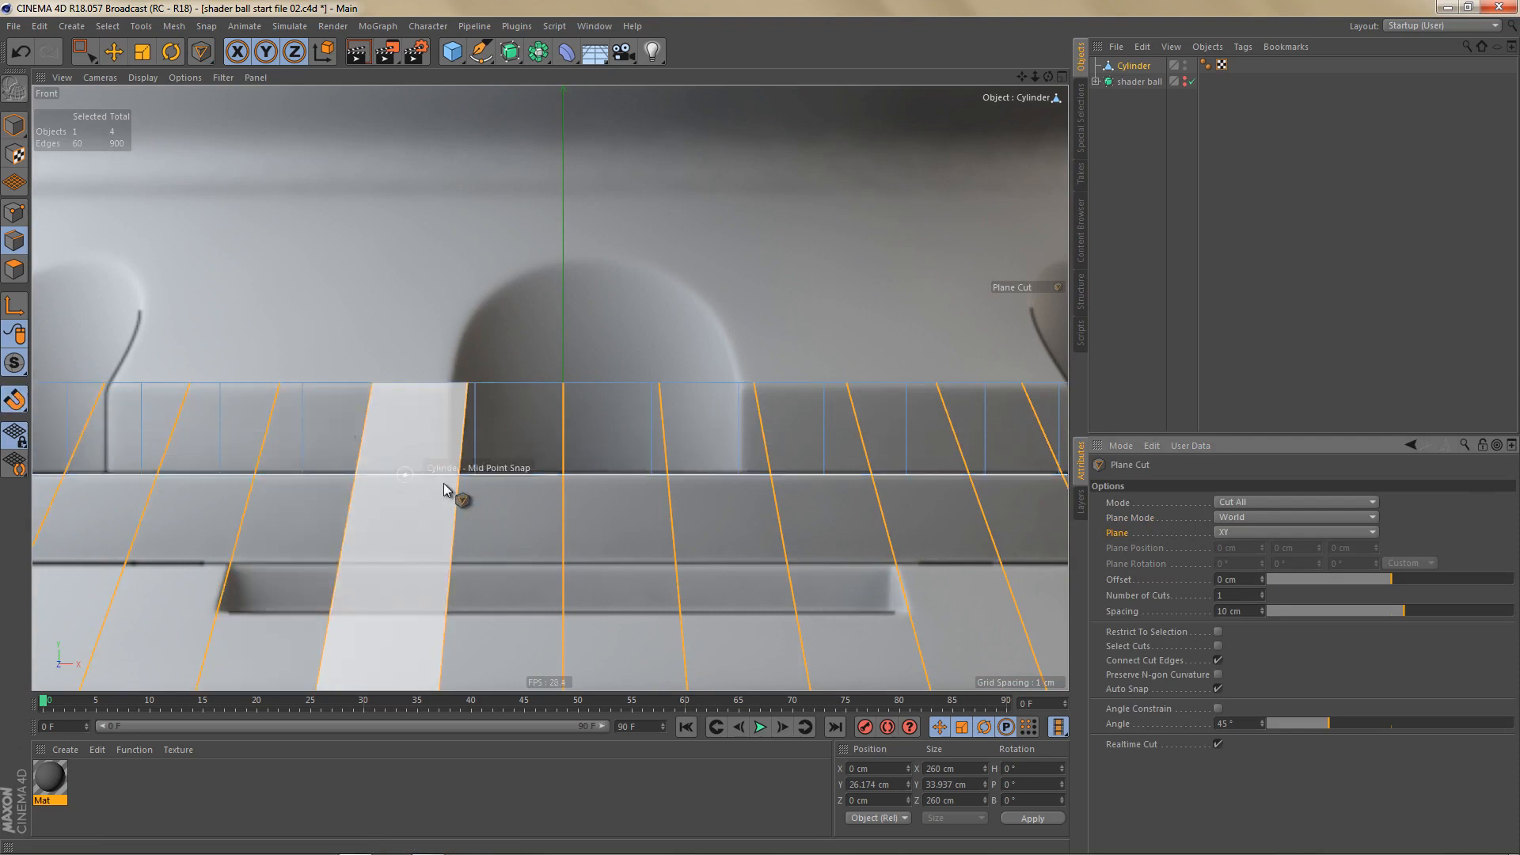
scroll(564, 460, "up", 5)
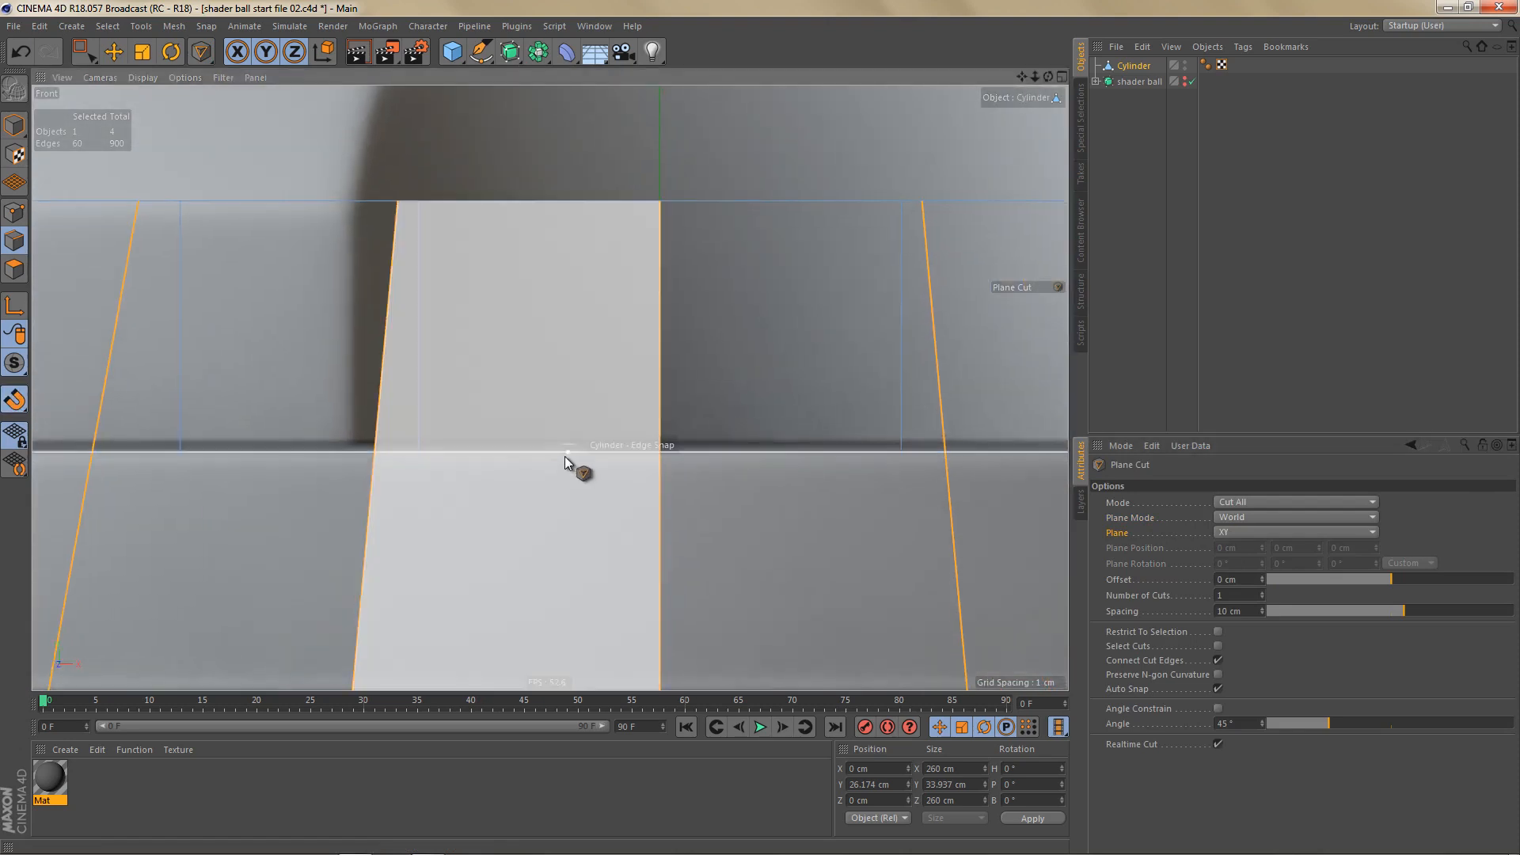
left_click(545, 453)
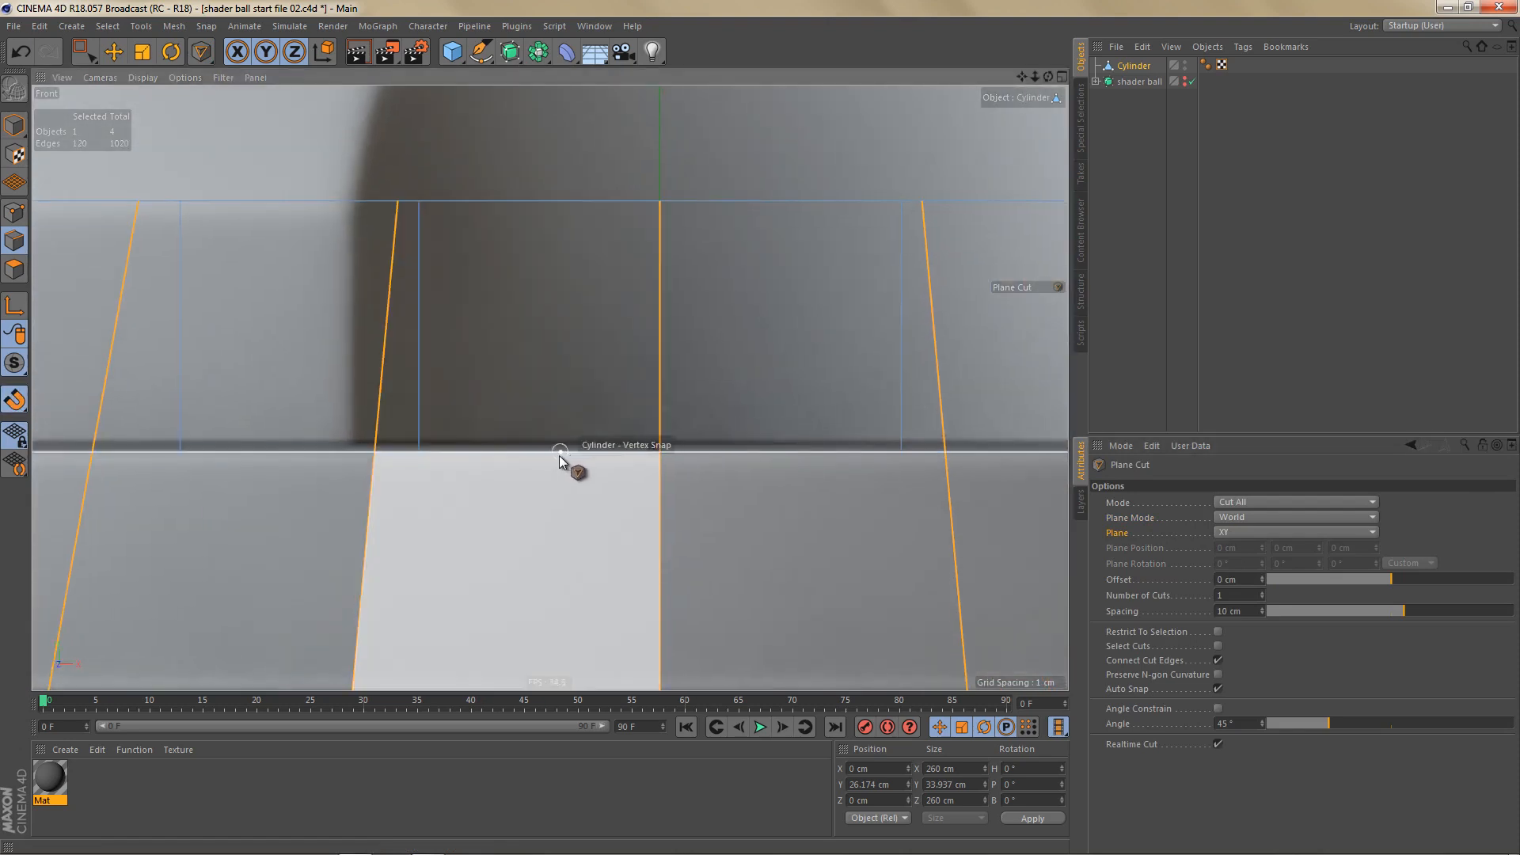
scroll(561, 451, "down", 3)
middle_click(562, 443)
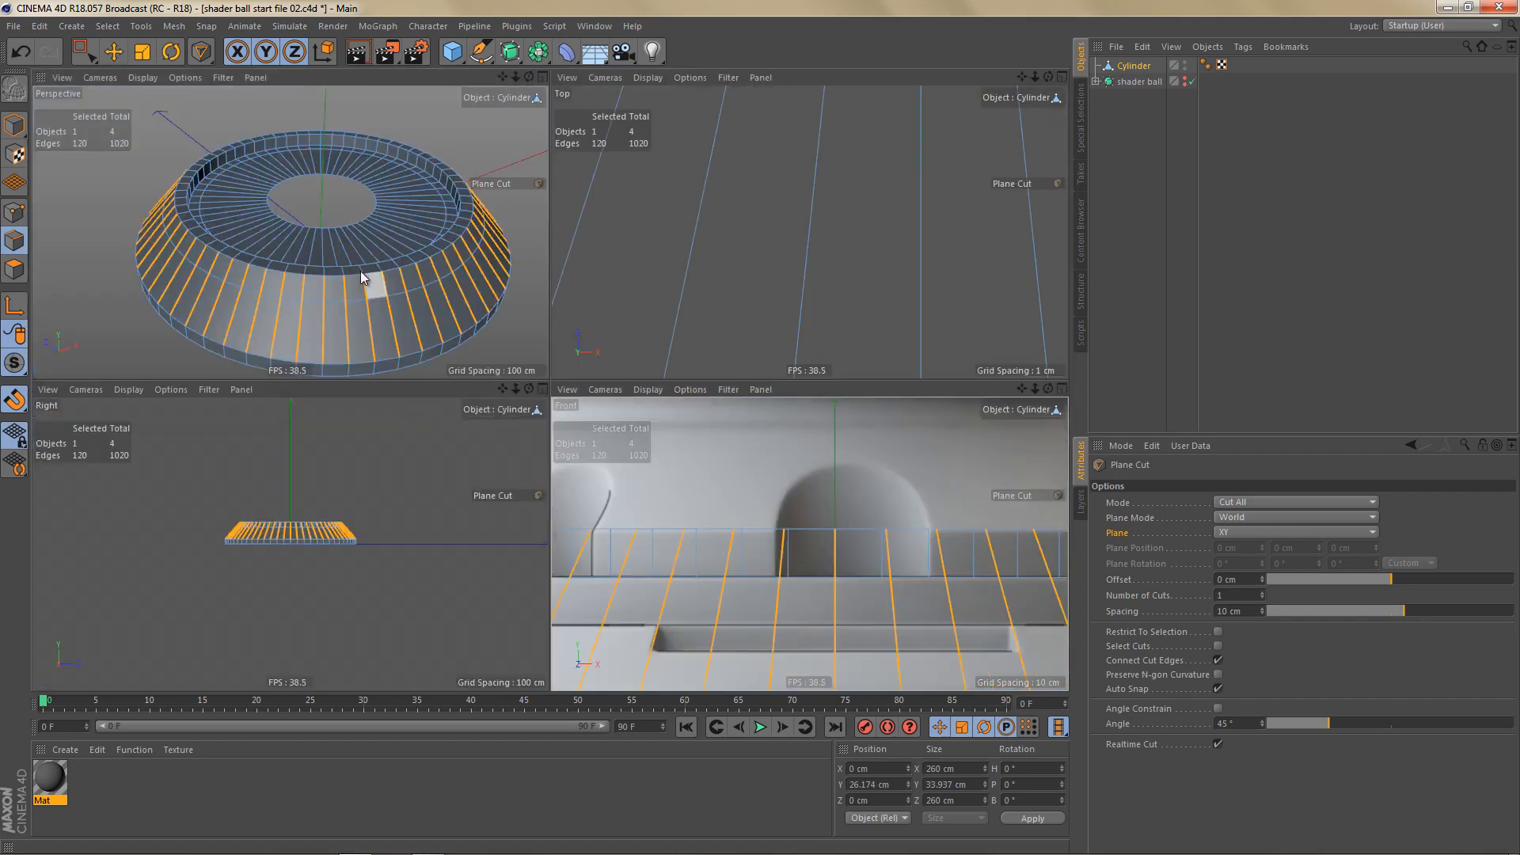
middle_click(359, 271)
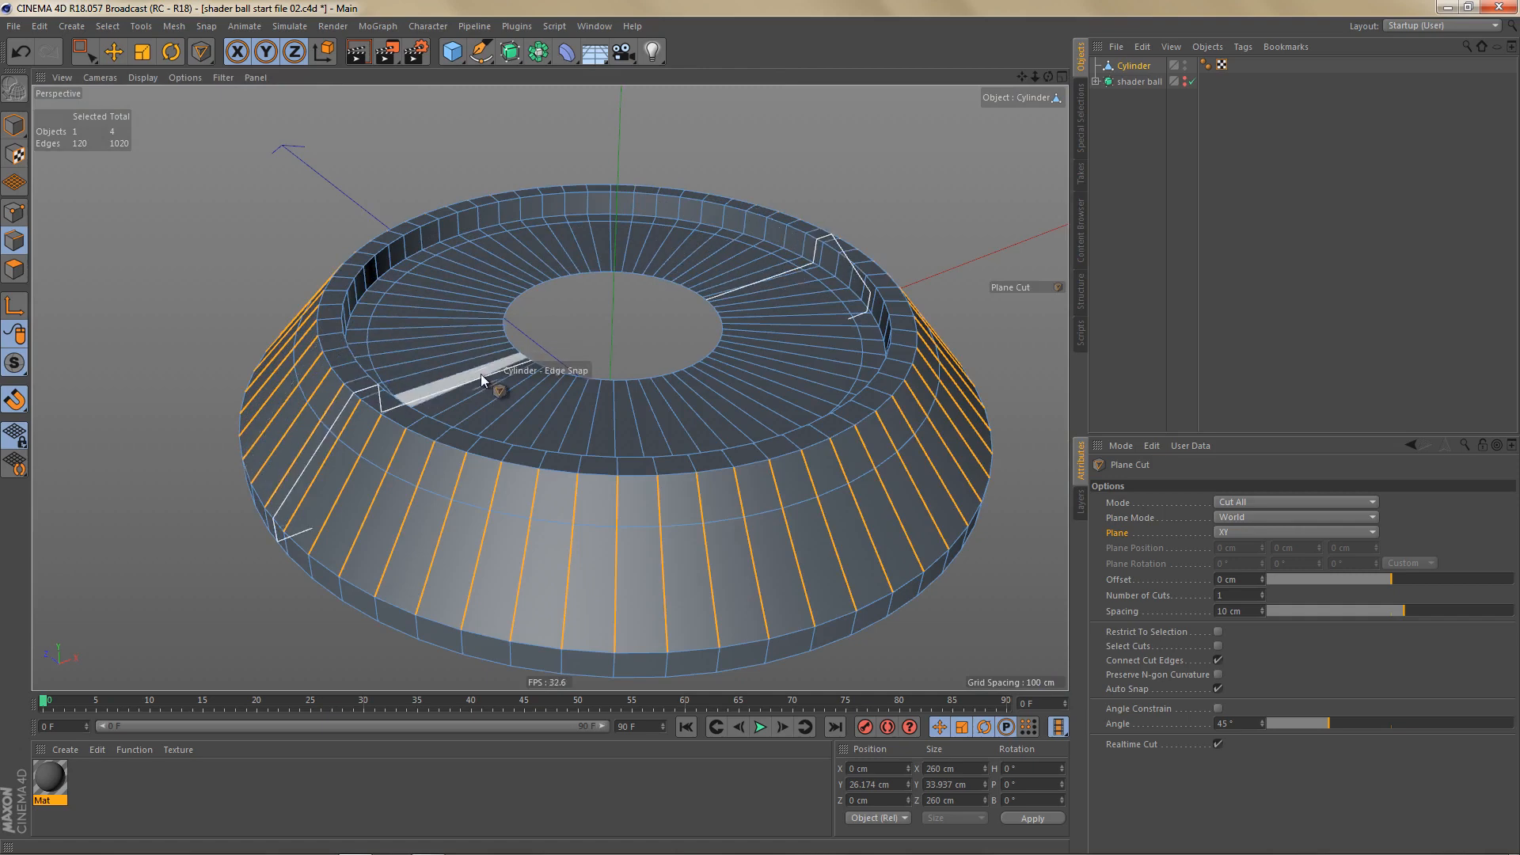
Step: Add two more horizontal plane cuts around the sloped wall at the upper and lower edges of the reference's narrow bottom slot
middle_click(820, 590)
middle_click(820, 590)
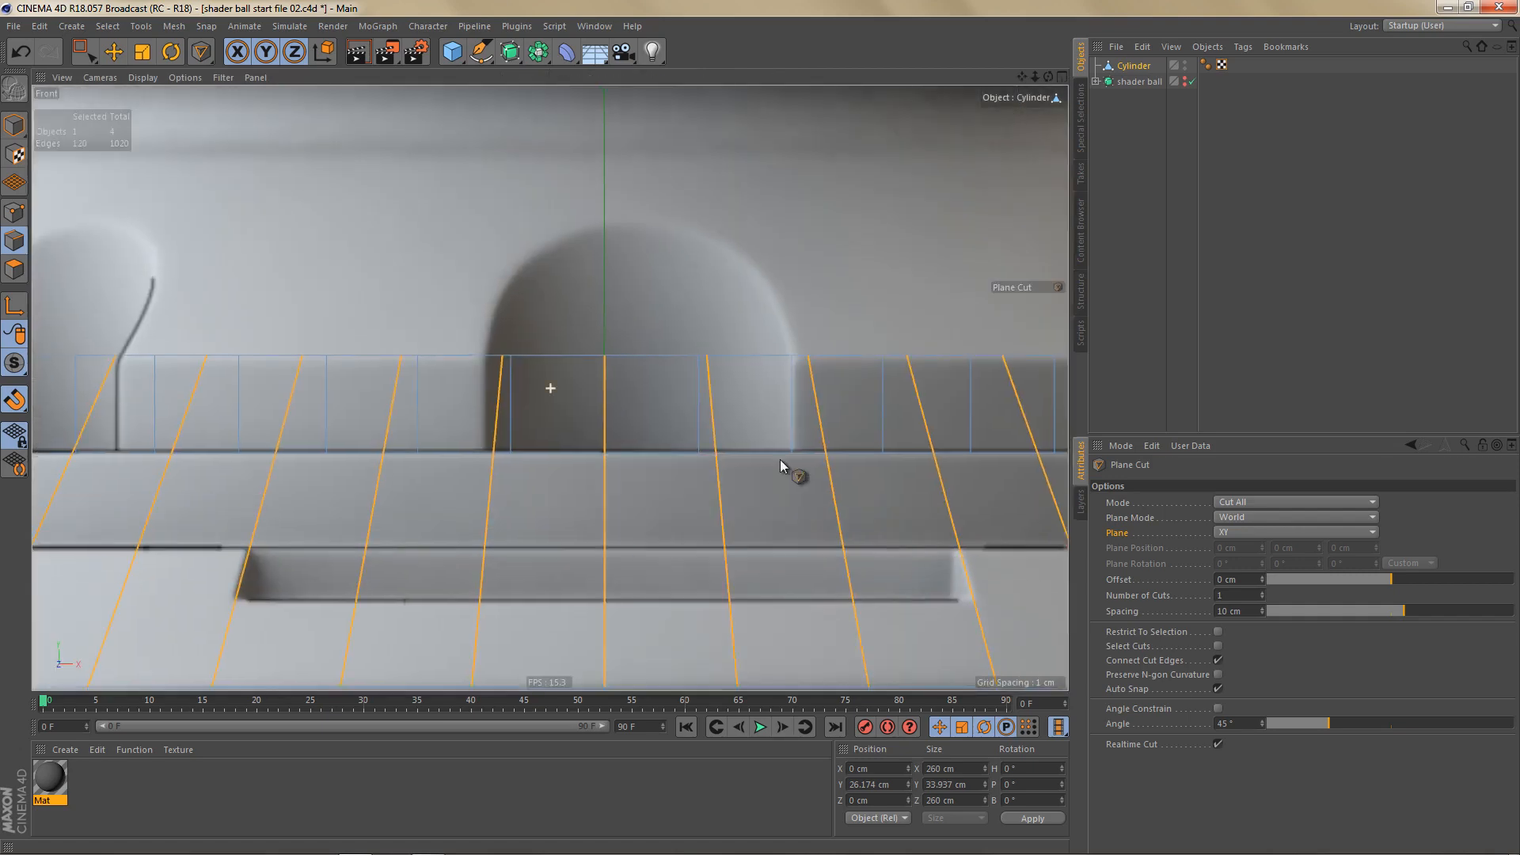
middle_click_drag(781, 459, 960, 402, "alt")
scroll(420, 497, "up", 3)
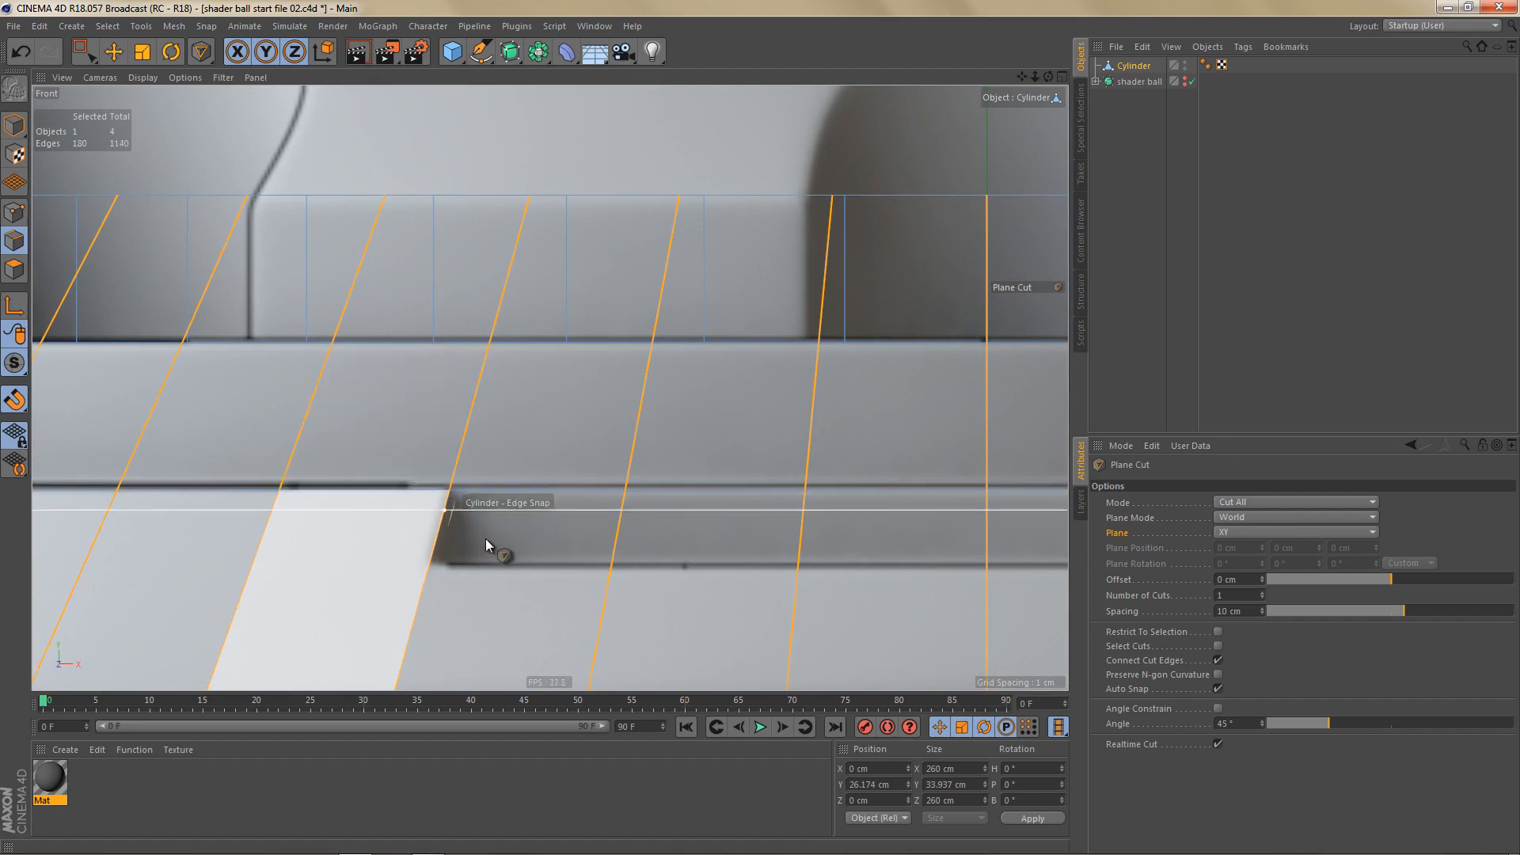
left_click(521, 569)
scroll(688, 452, "down", 5)
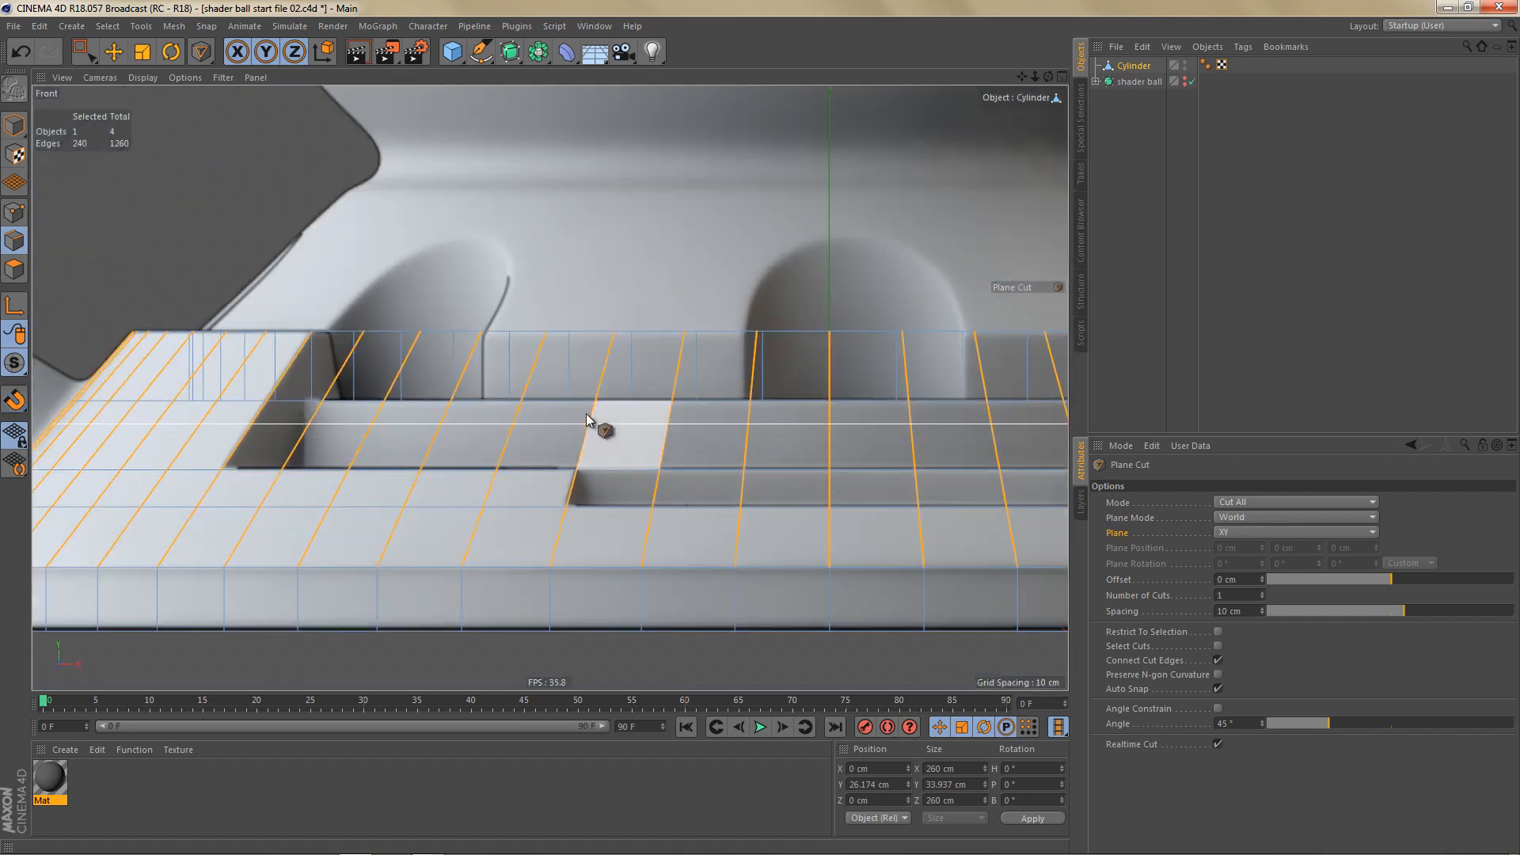
Step: Select the front arc of 16 top-rim polygons, eight on each side of the centre line, with Live Selection in the top view
middle_click(687, 452)
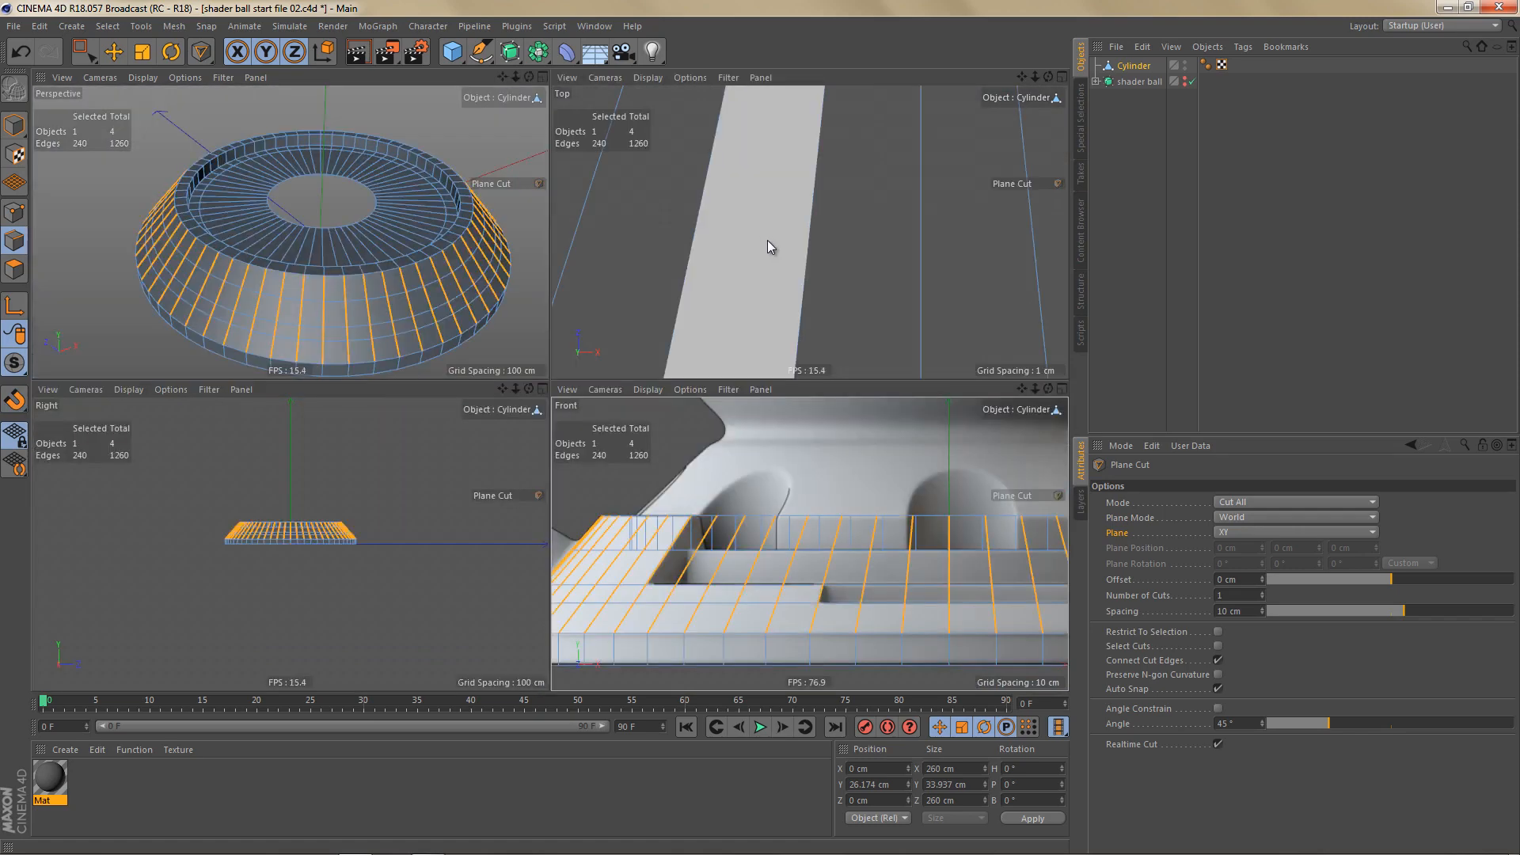
middle_click(767, 240)
right_click_drag(682, 360, 656, 442, "alt")
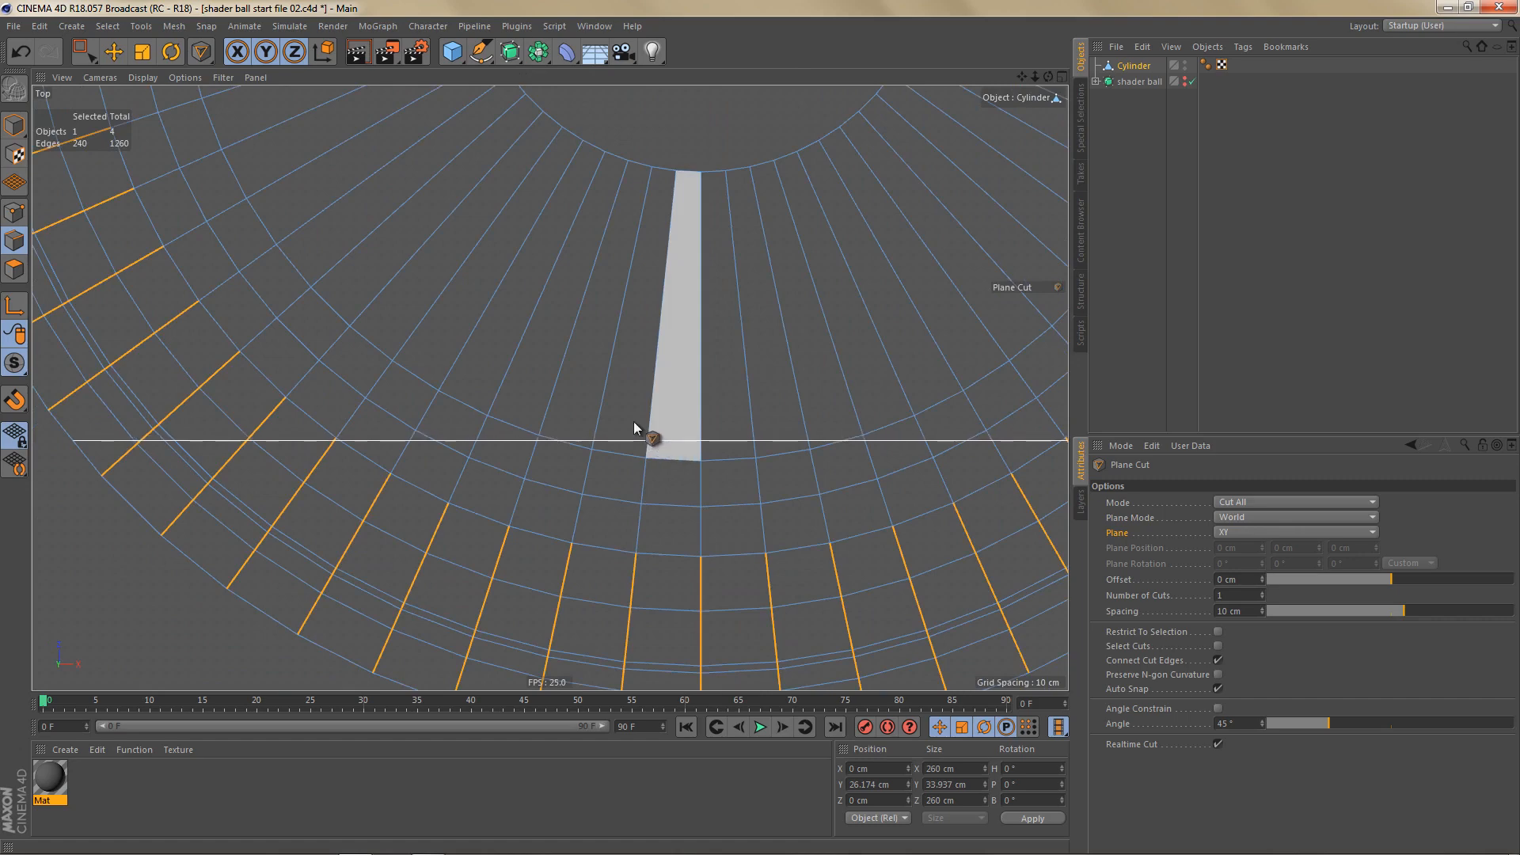
middle_click_drag(634, 423, 614, 396, "alt")
key("Return")
scroll(633, 443, "down", 5)
scroll(685, 481, "up", 3)
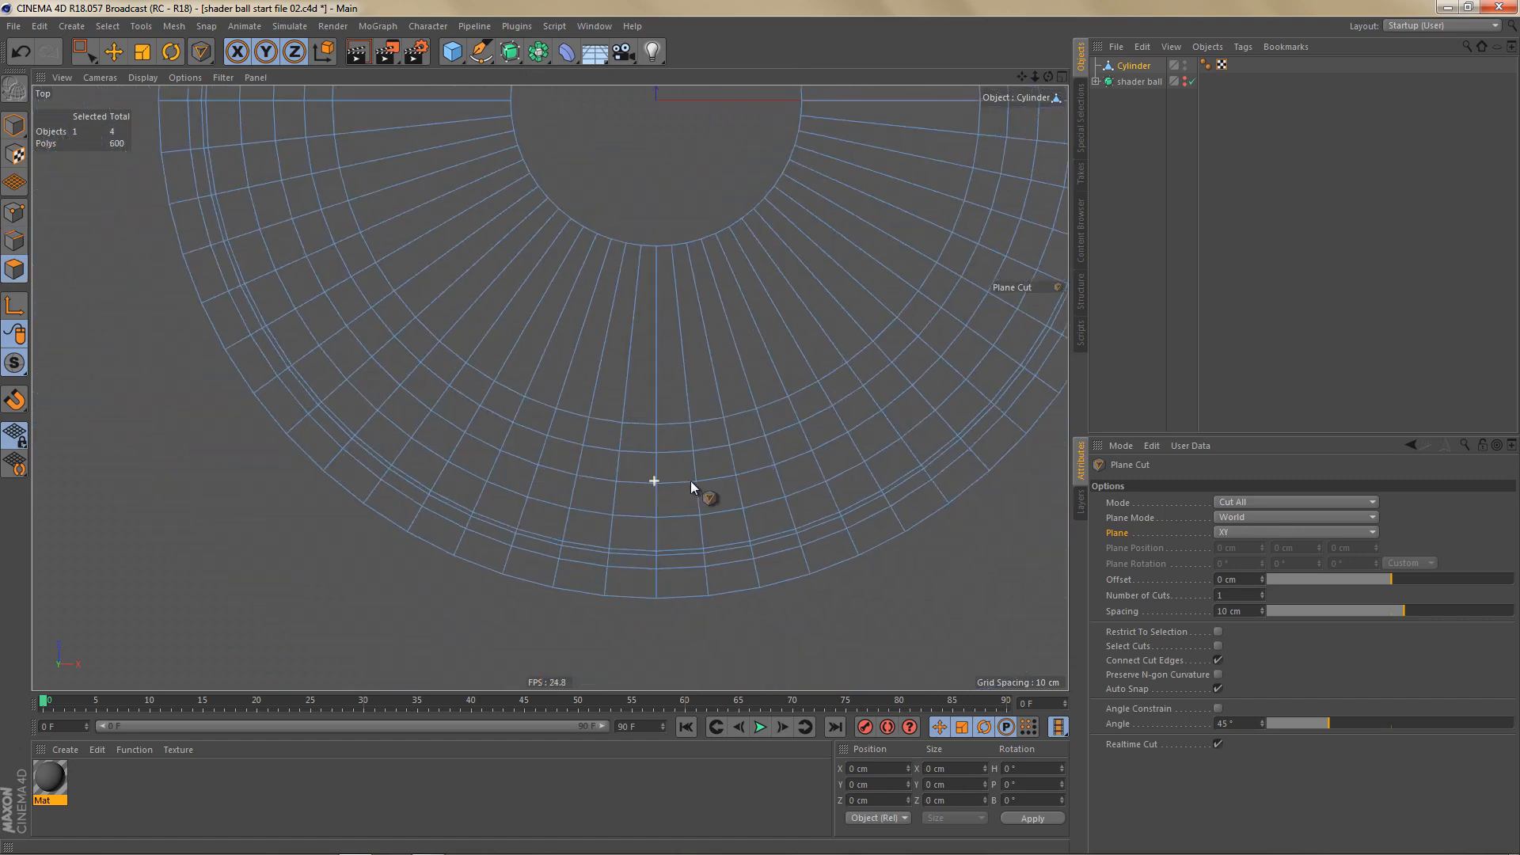
key("9")
scroll(729, 465, "up", 3)
scroll(704, 470, "down", 5)
left_click_drag(684, 467, 791, 449)
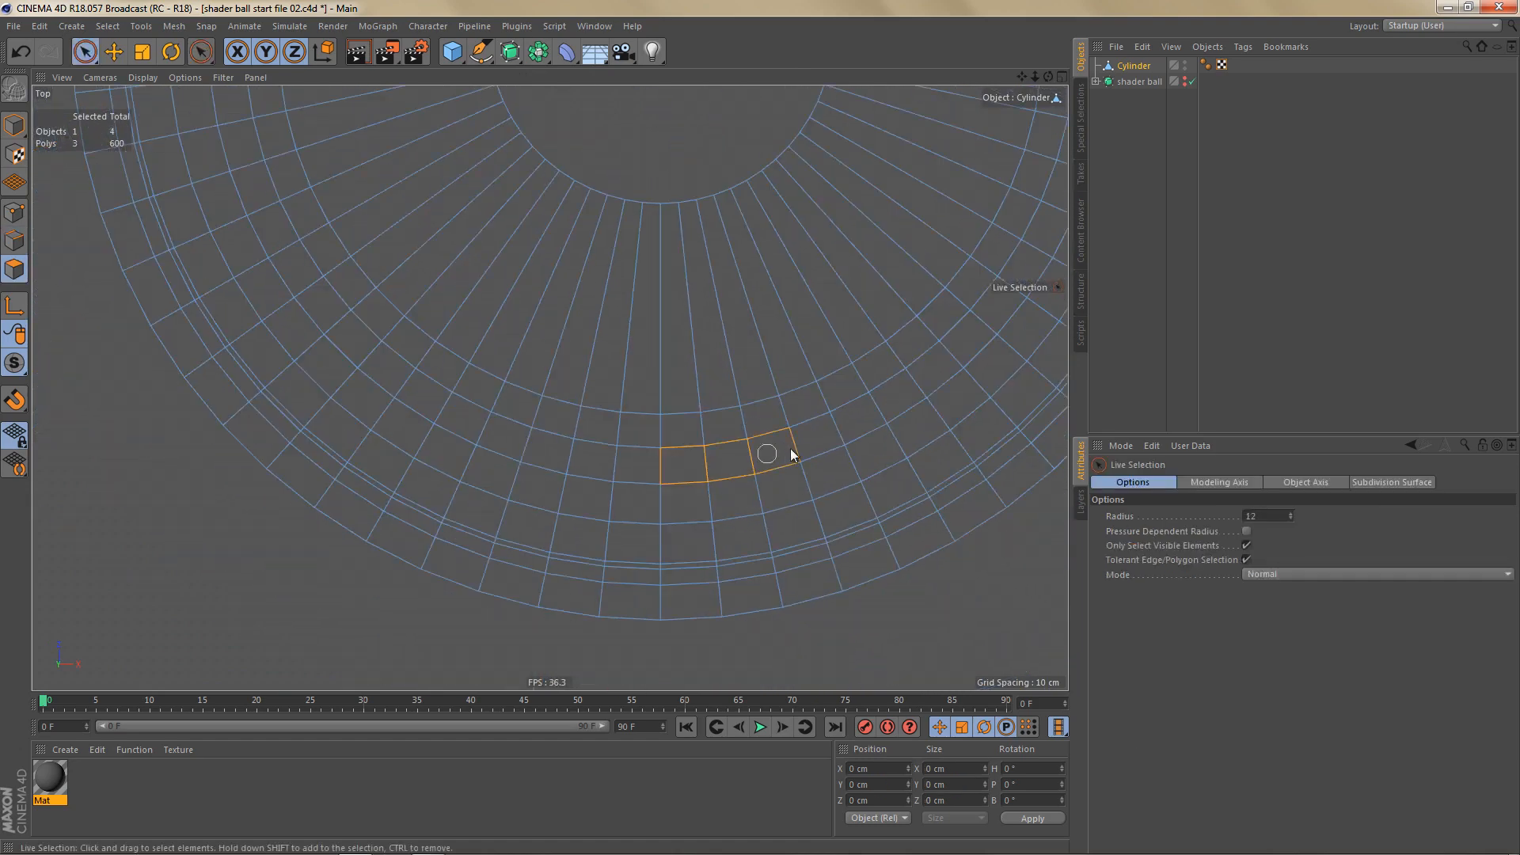
left_click_drag(952, 348, 951, 349)
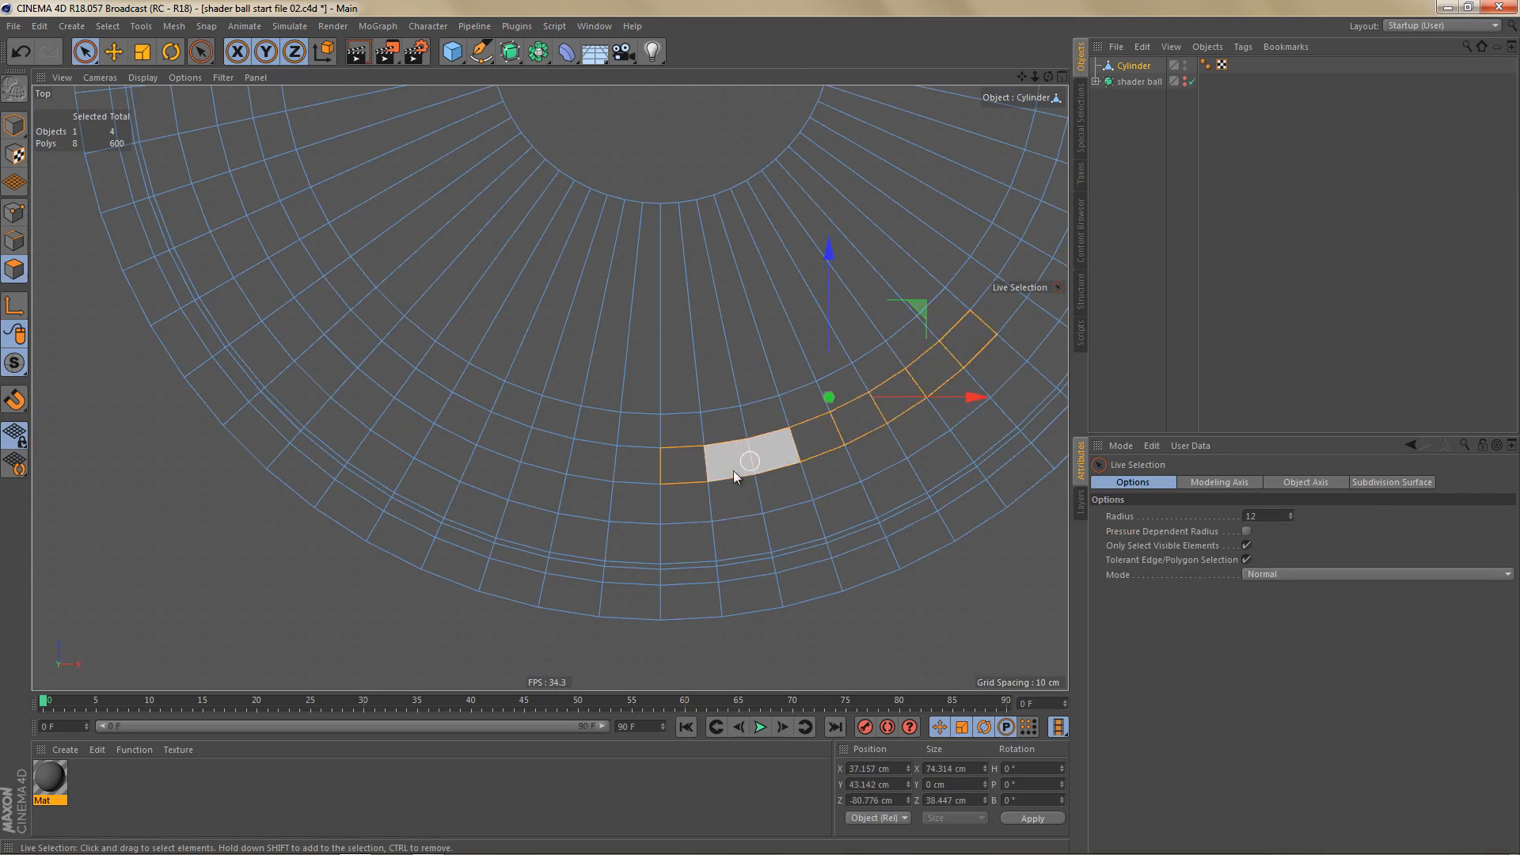
scroll(586, 468, "up", 3)
left_click_drag(635, 448, 443, 425)
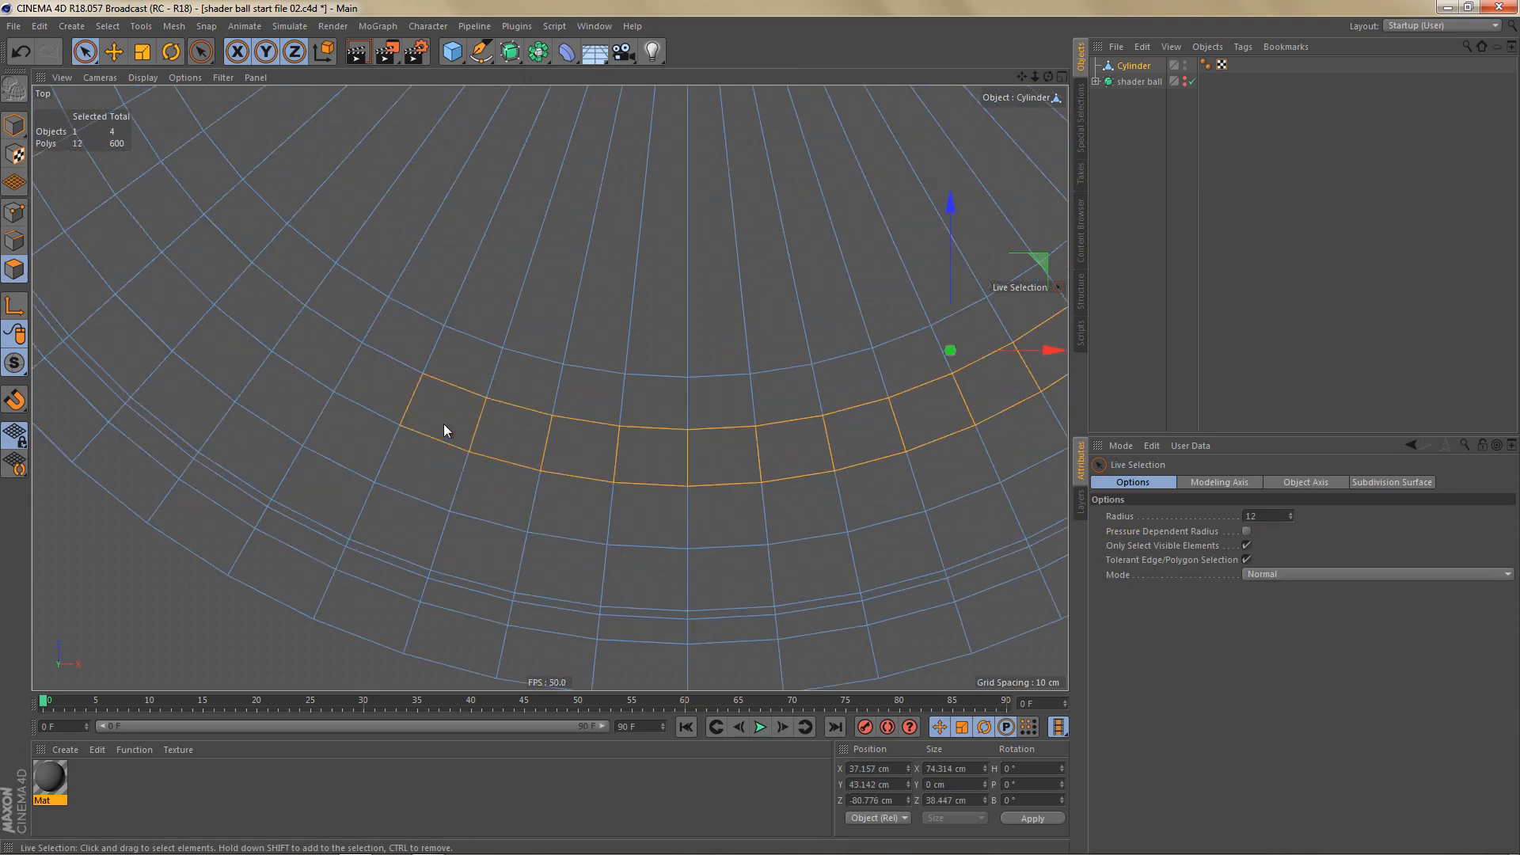
left_click_drag(240, 283, 240, 282)
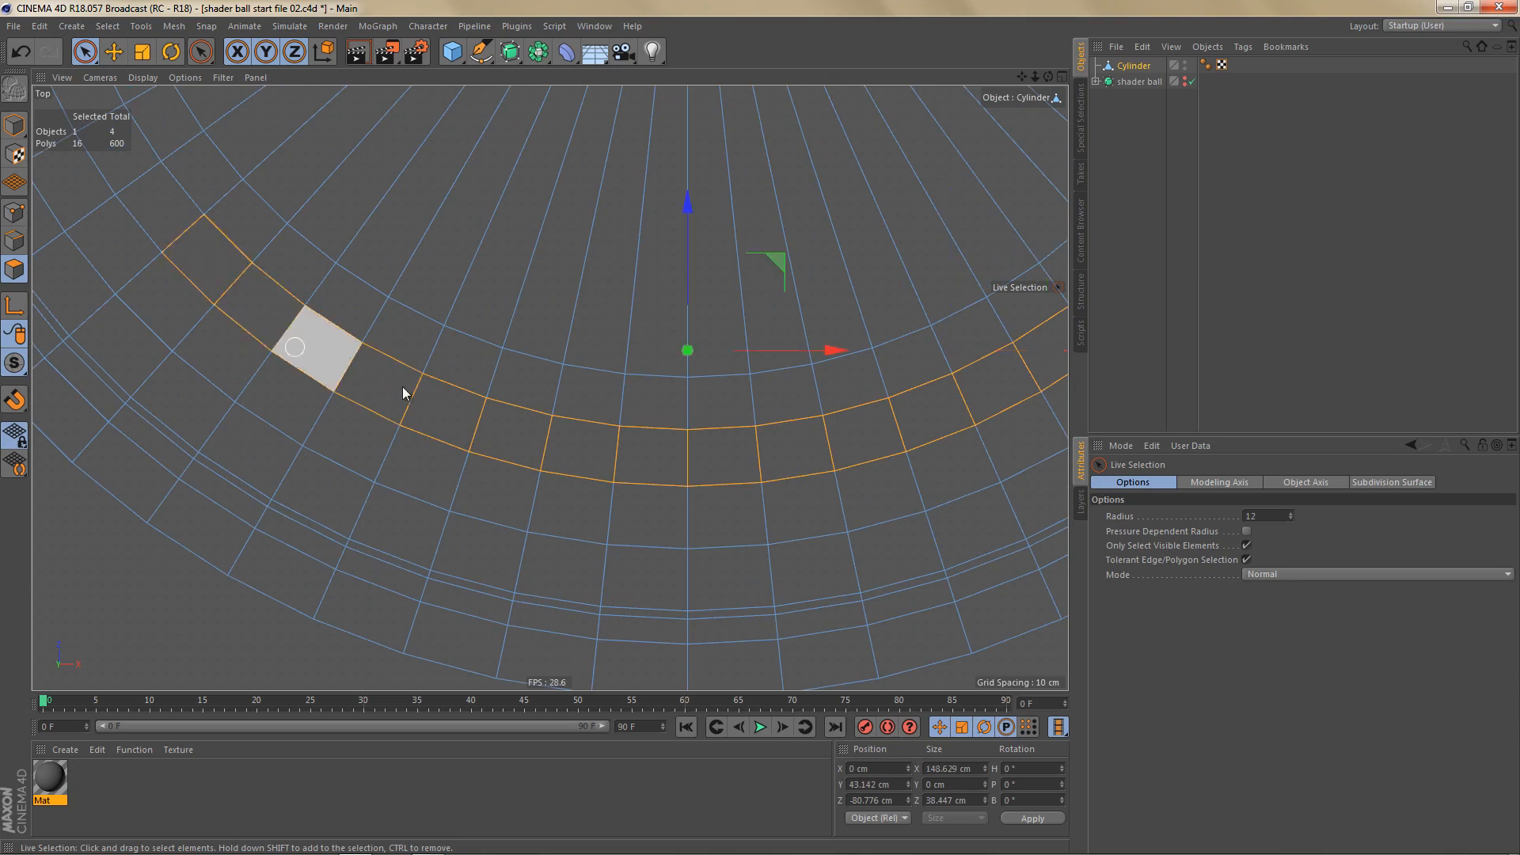
scroll(652, 473, "down", 3)
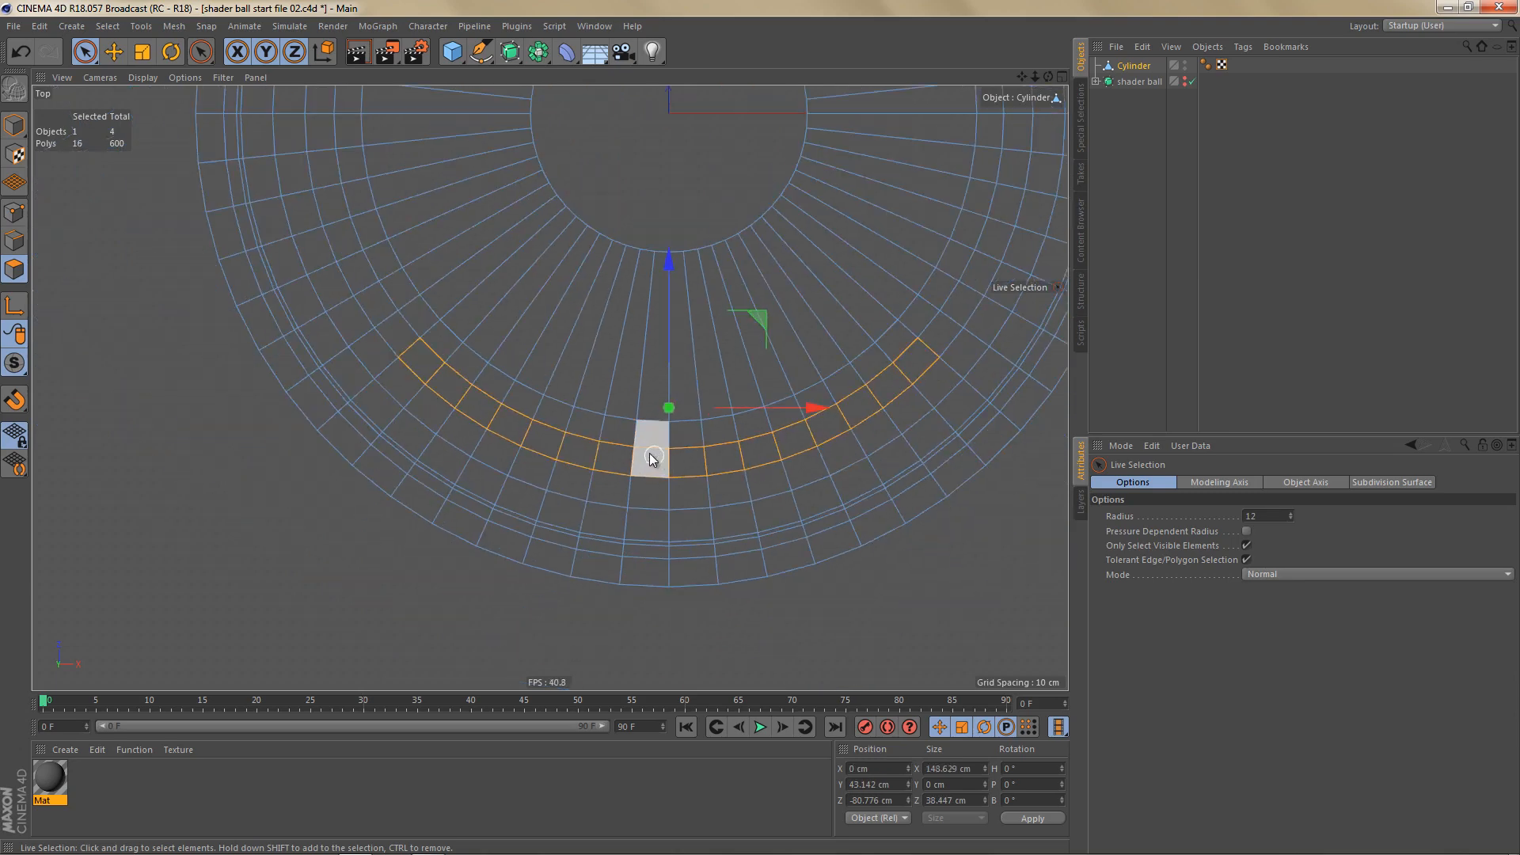
Step: Add the adjoining top row of the outer wall and the matching recess-wall polygons to the selection, and delete them to open a notch
middle_click(650, 458)
key("F1")
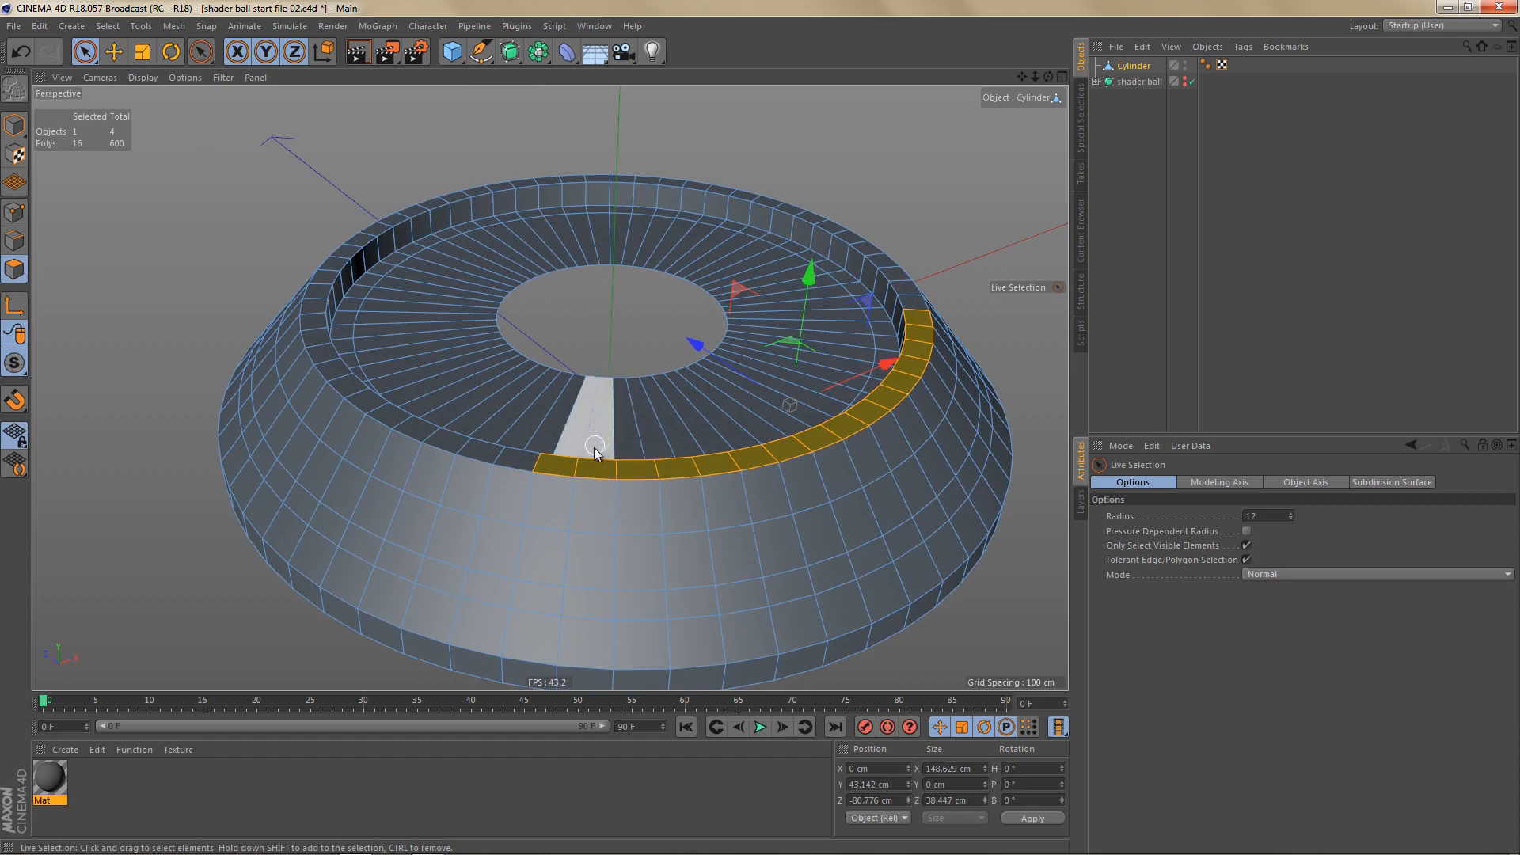
left_click_drag(594, 451, 587, 460, "alt")
key("e")
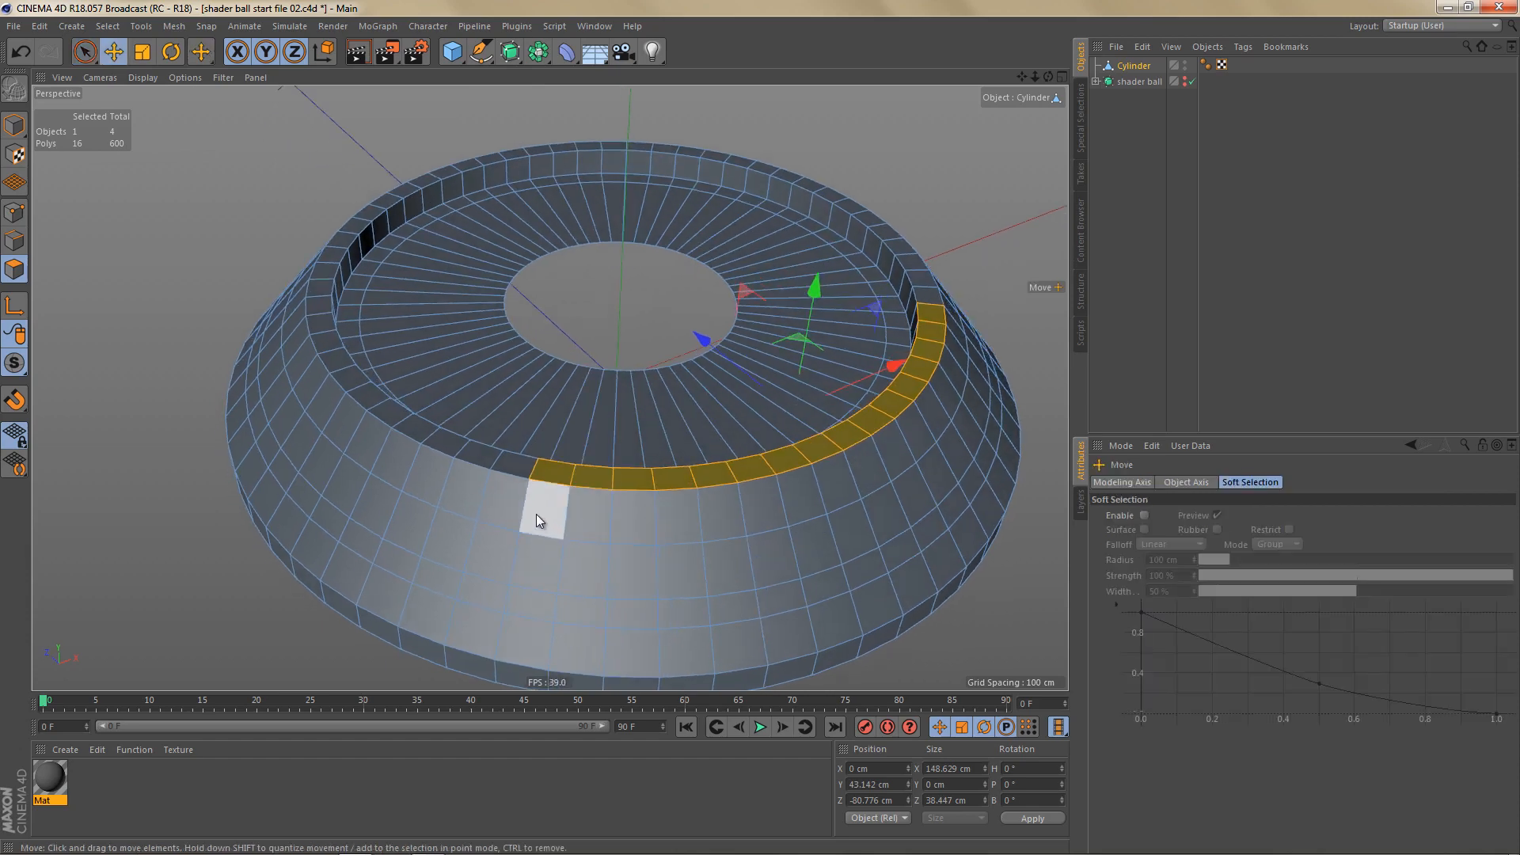
left_click(536, 517, "shift")
mouse_move(895, 412)
left_mouse_down("alt")
mouse_move(820, 431)
mouse_move(985, 408)
mouse_move(905, 426)
left_mouse_up("alt")
left_click(1050, 368, "ctrl+shift")
middle_click_drag(905, 426, 955, 342, "alt")
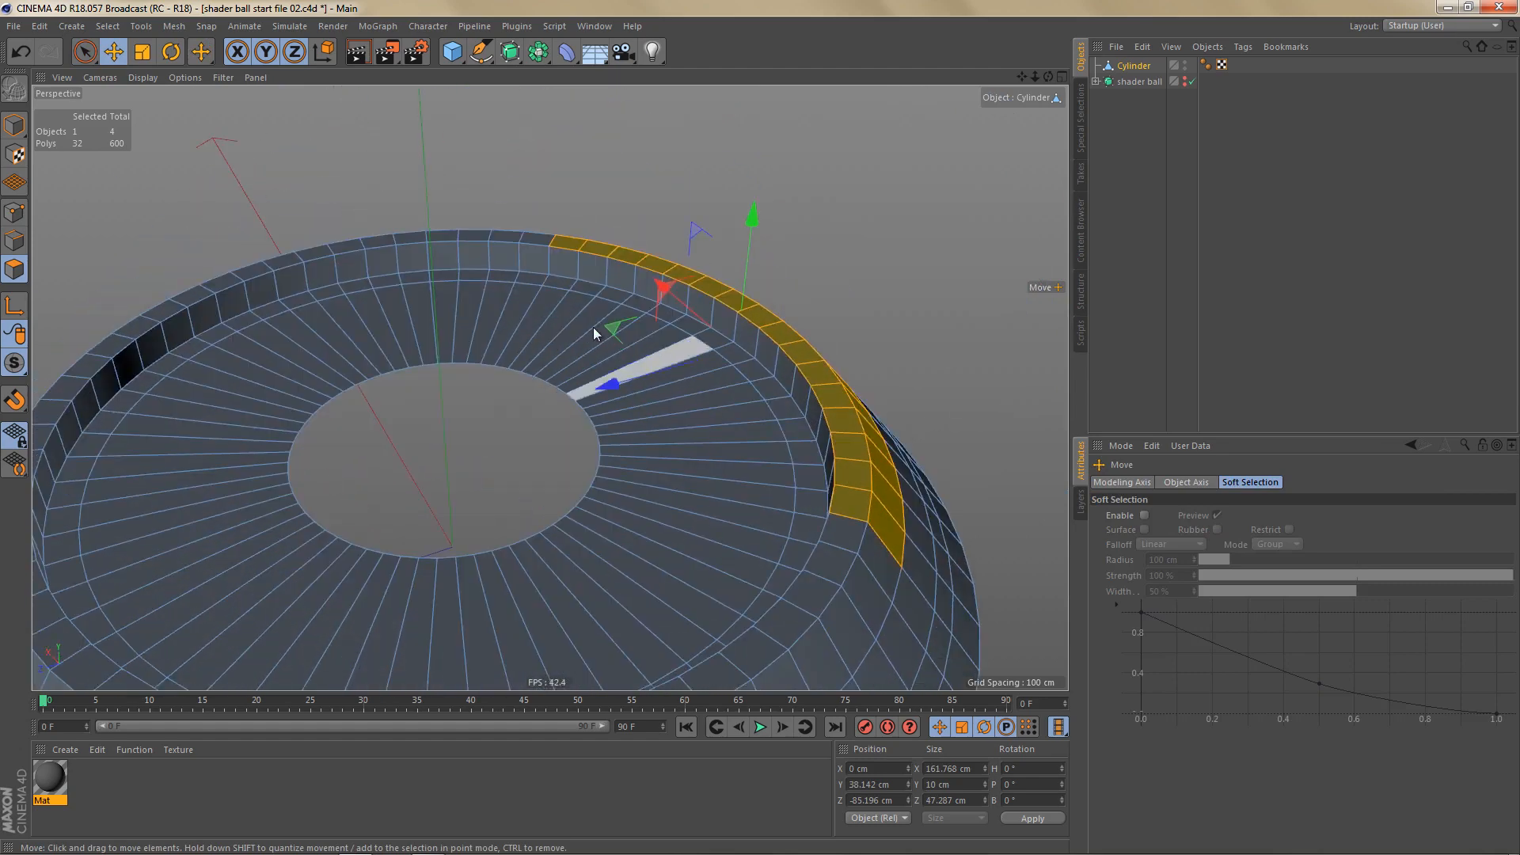
left_click_drag(673, 377, 887, 446, "alt")
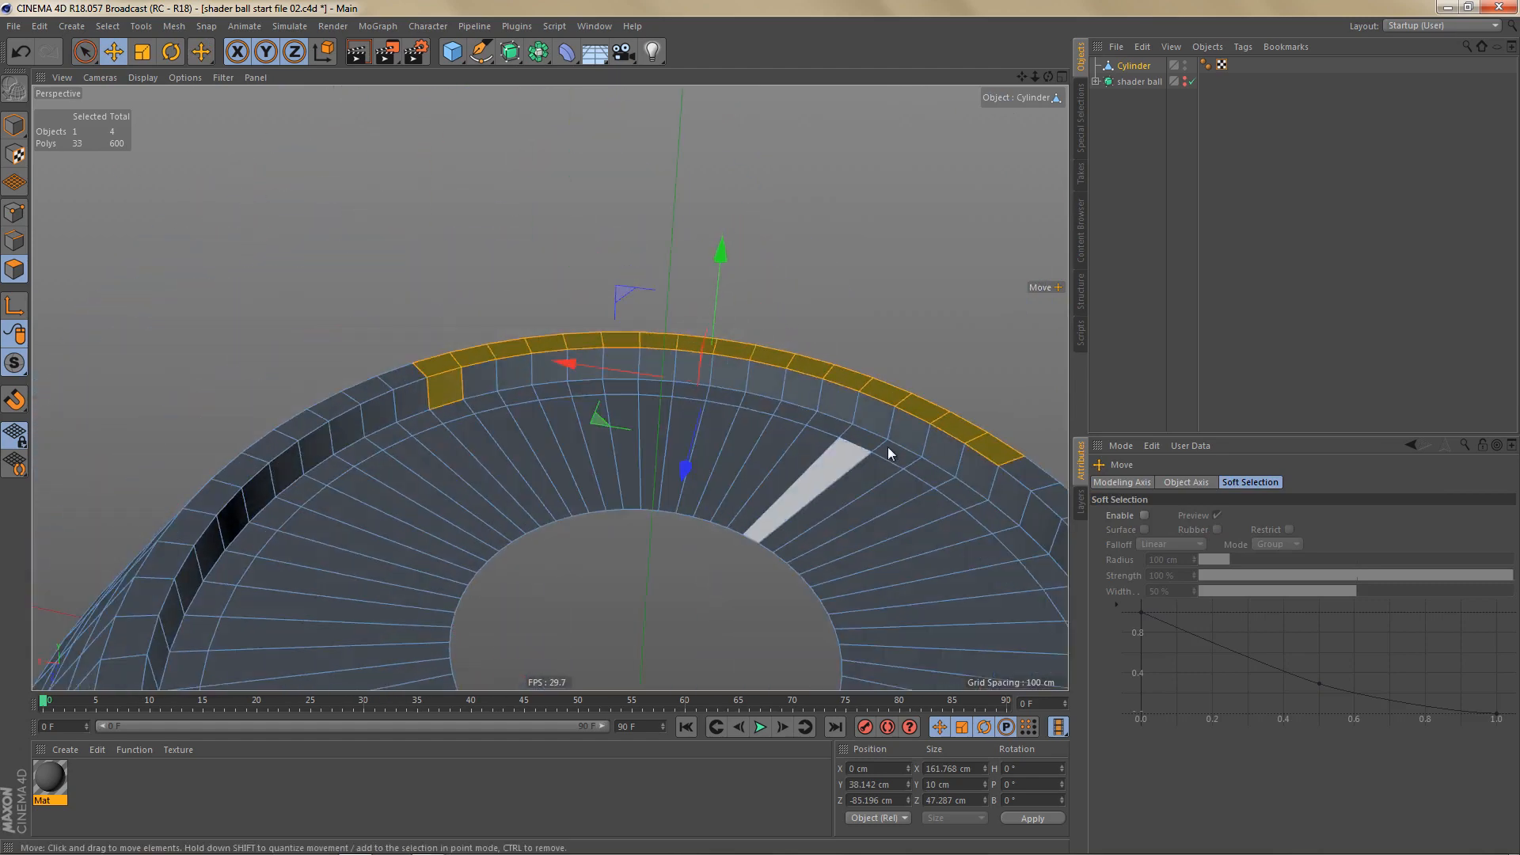
left_click(968, 468, "ctrl+shift")
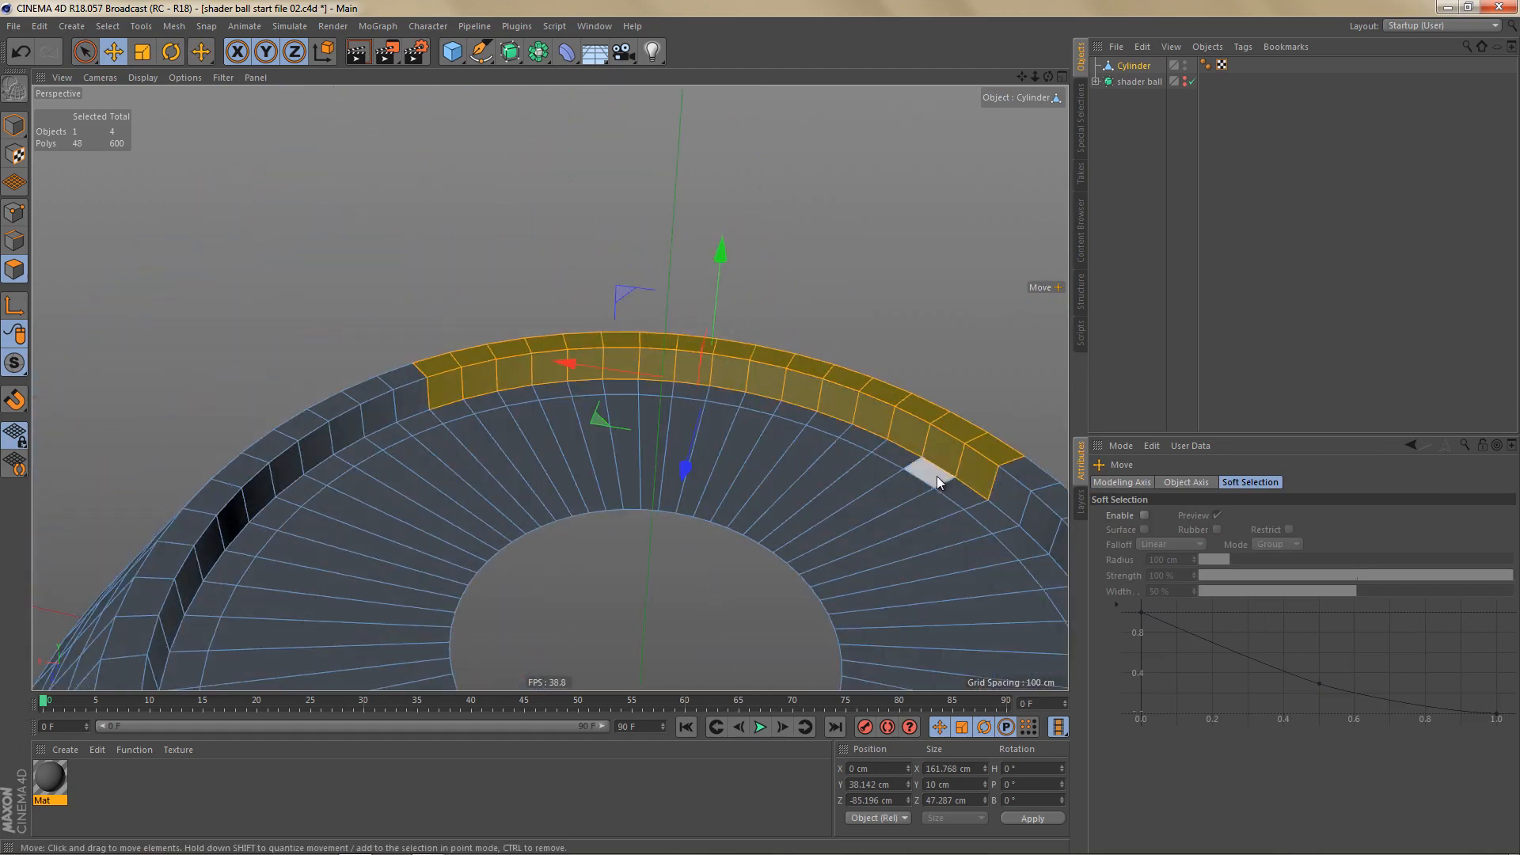
key("Delete")
Step: Select the 16-edge border of the recess floor and the matching upper edge row of the outer wall along the notch
left_click_drag(520, 424, 261, 437, "alt")
middle_click_drag(544, 356, 508, 427, "alt")
right_click_drag(508, 427, 558, 388, "alt")
left_click_drag(557, 387, 404, 388, "alt")
right_click_drag(430, 373, 487, 376, "alt")
key("Tab")
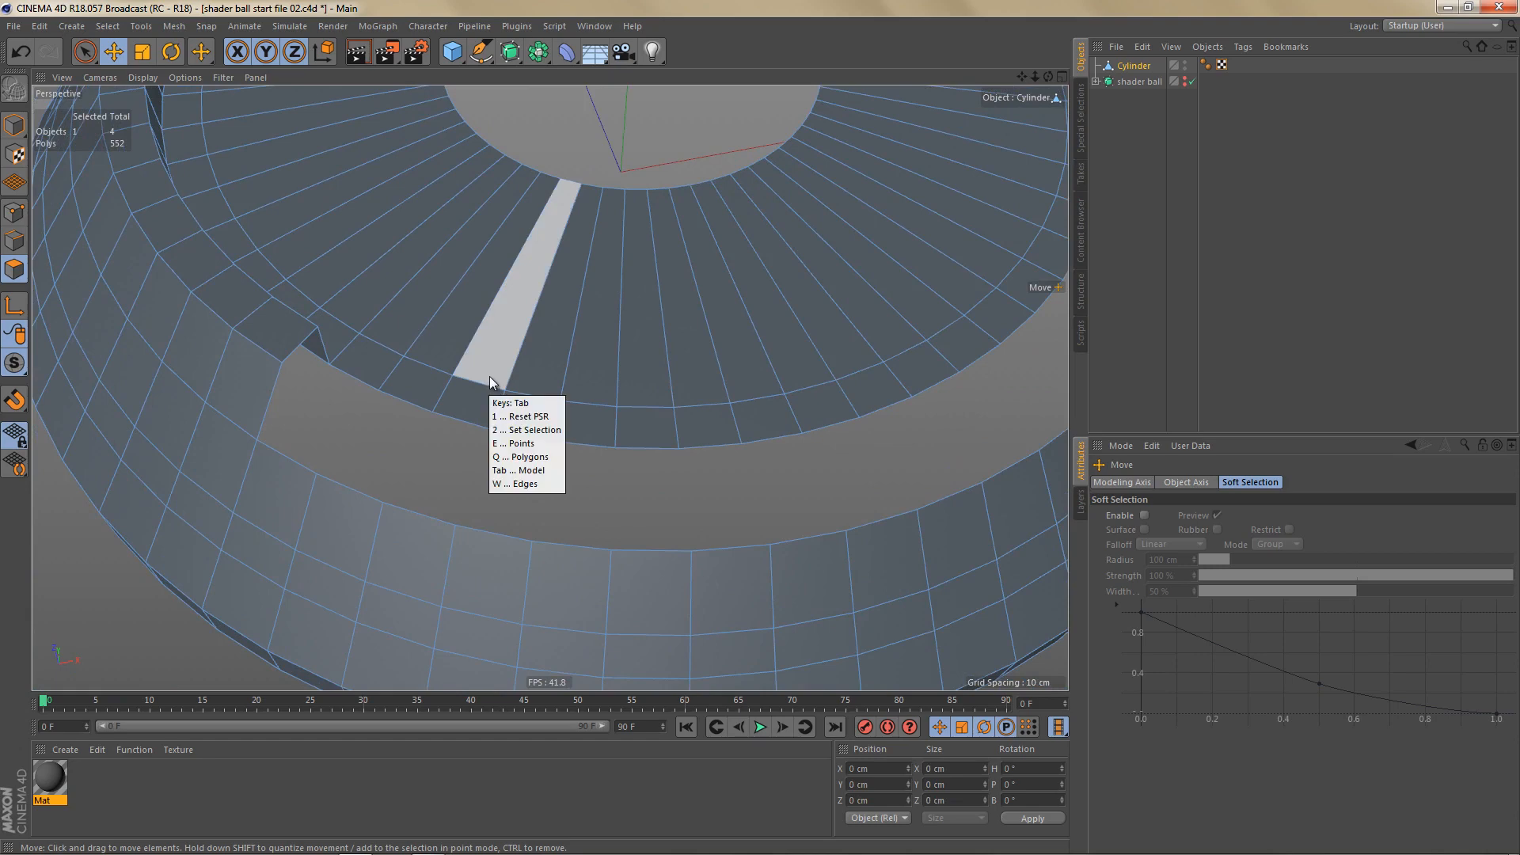
key("Tab")
key("Return")
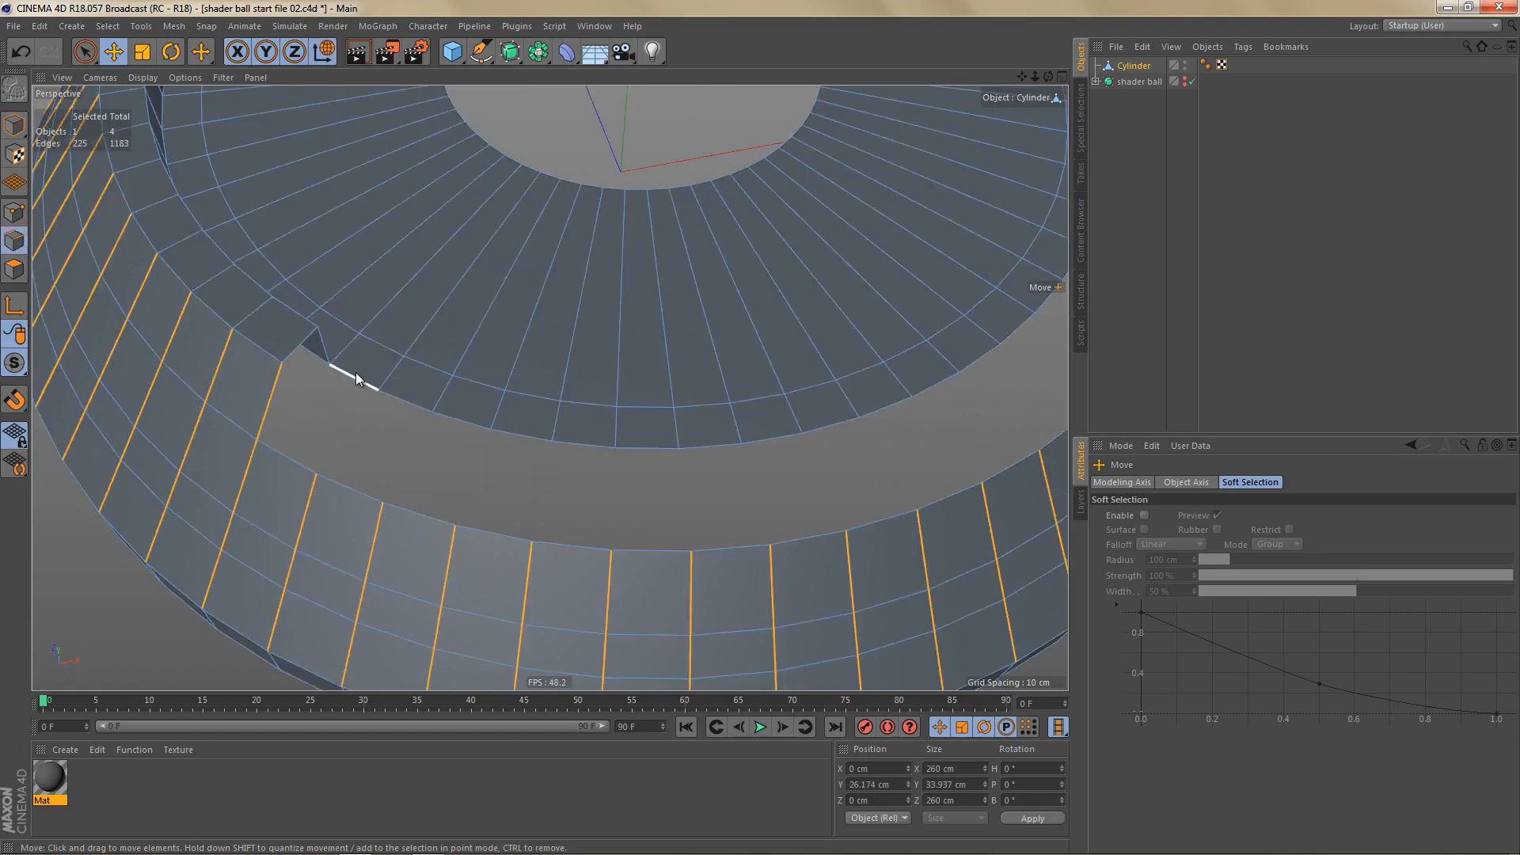
left_click(355, 374)
scroll(331, 429, "down", 2)
double_click(929, 264)
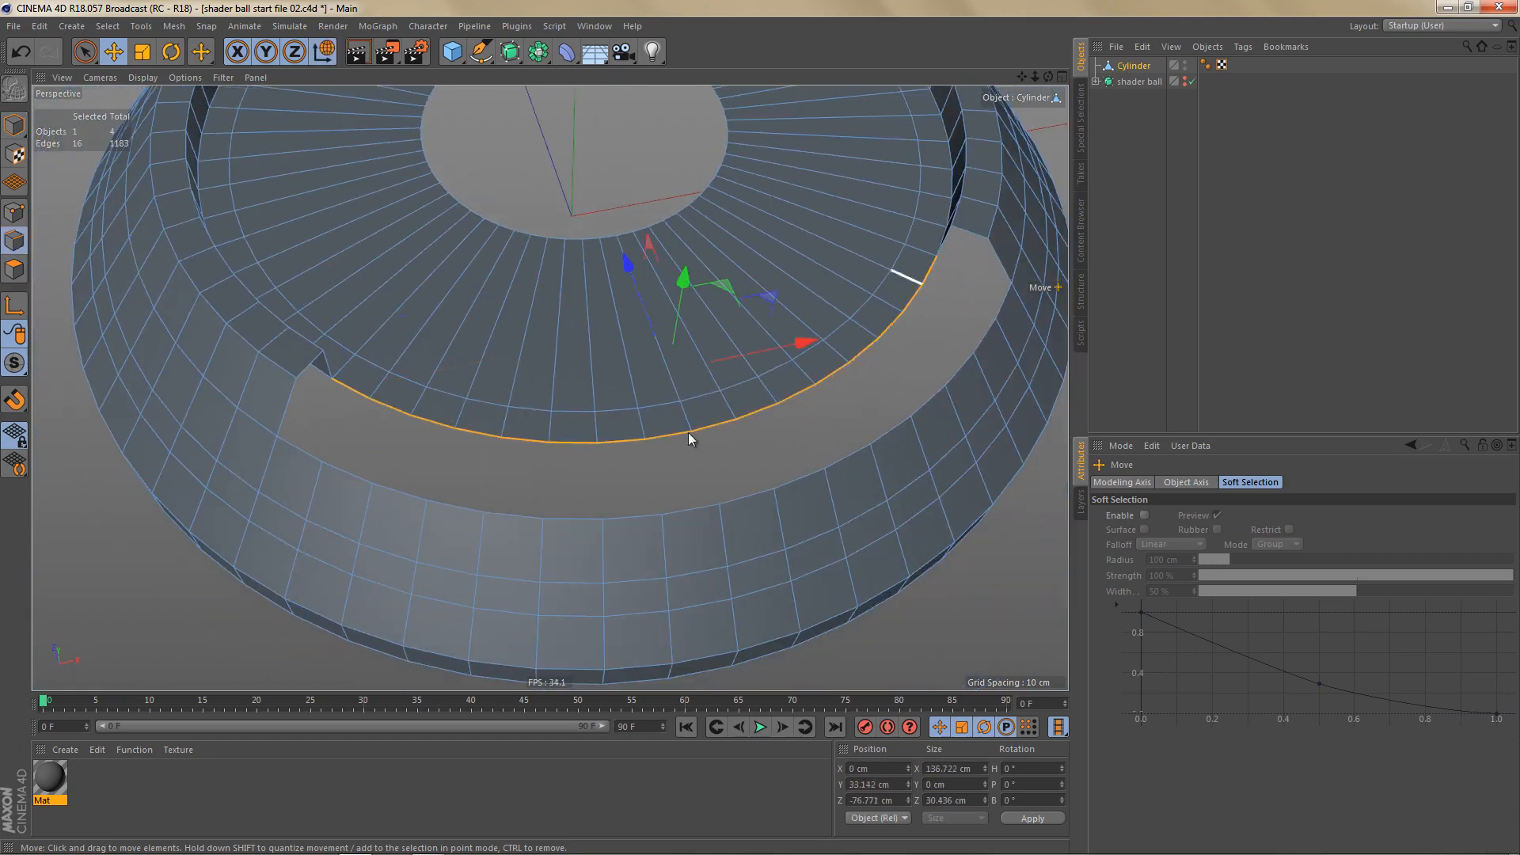
left_click(306, 448, "shift")
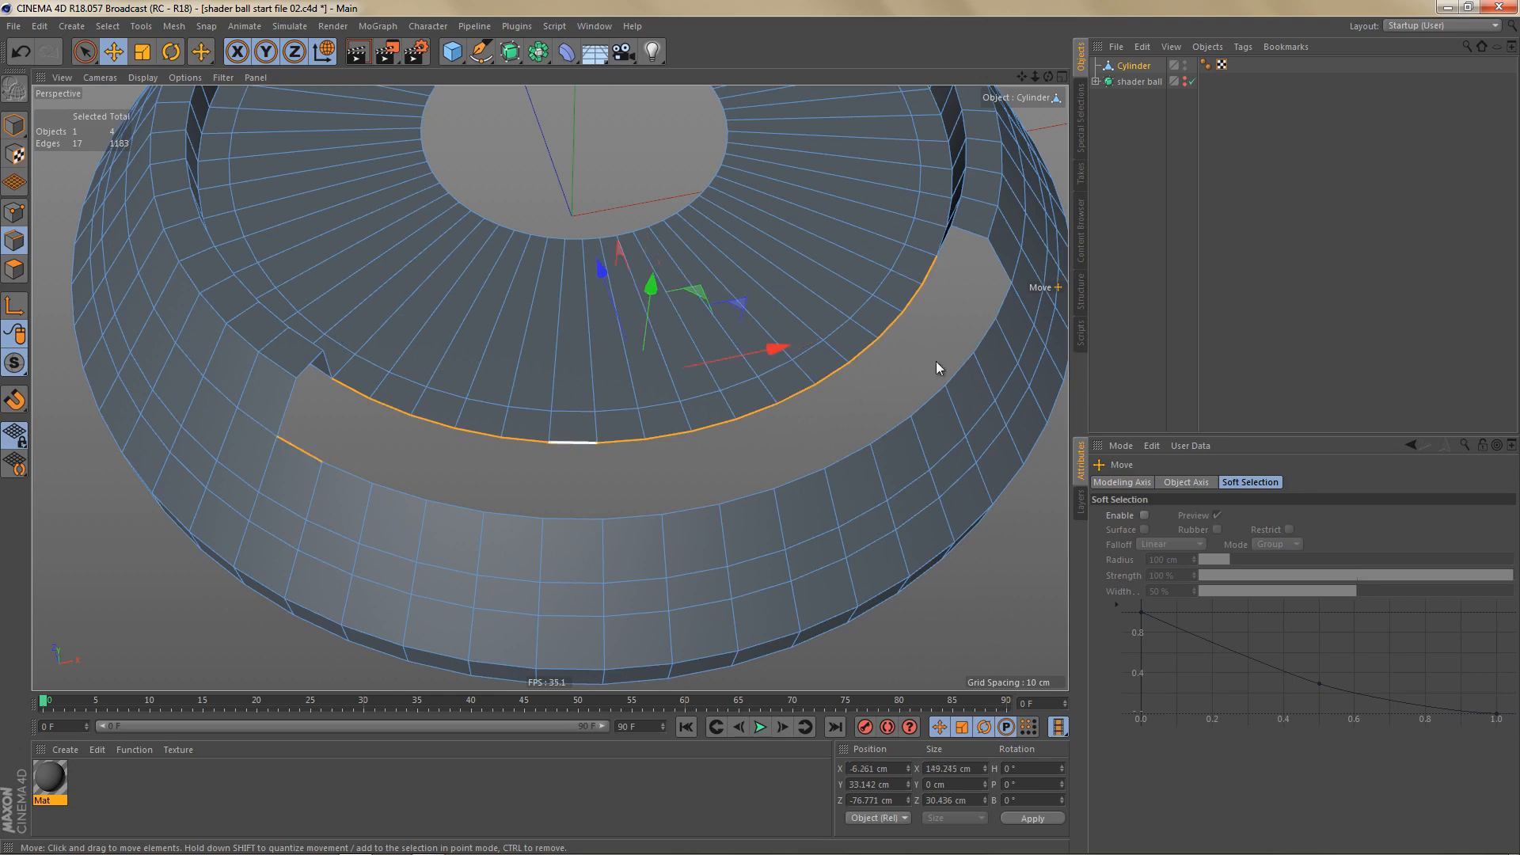
double_click(1010, 311, "shift")
Step: Bridge the two selected notch borders with a strip of new polygons using Stitch and Sew
left_click_drag(709, 377, 578, 412, "alt")
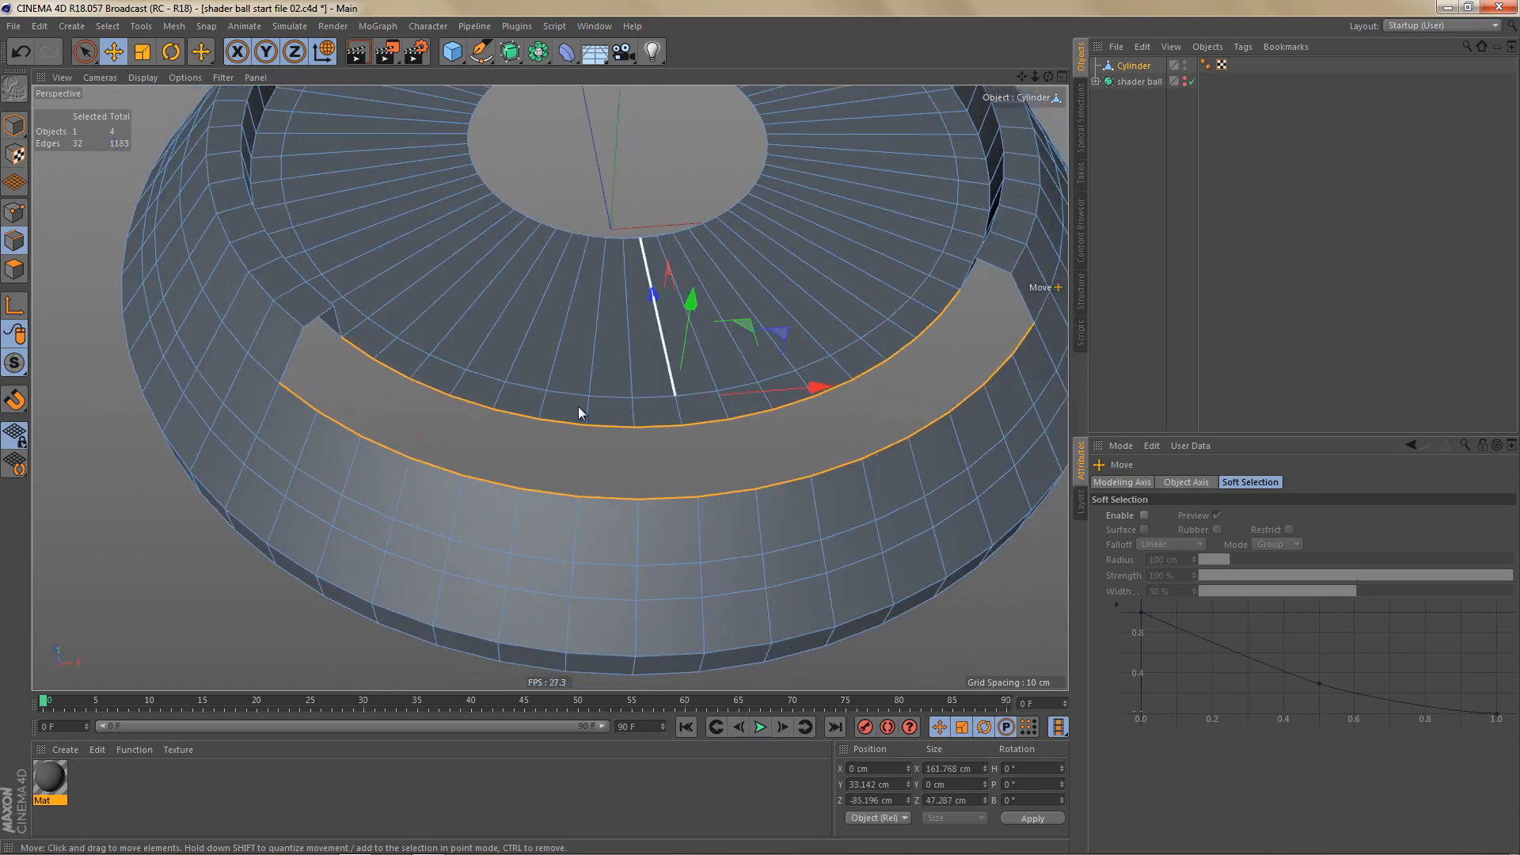
key("m")
key("p")
scroll(231, 377, "up", 3)
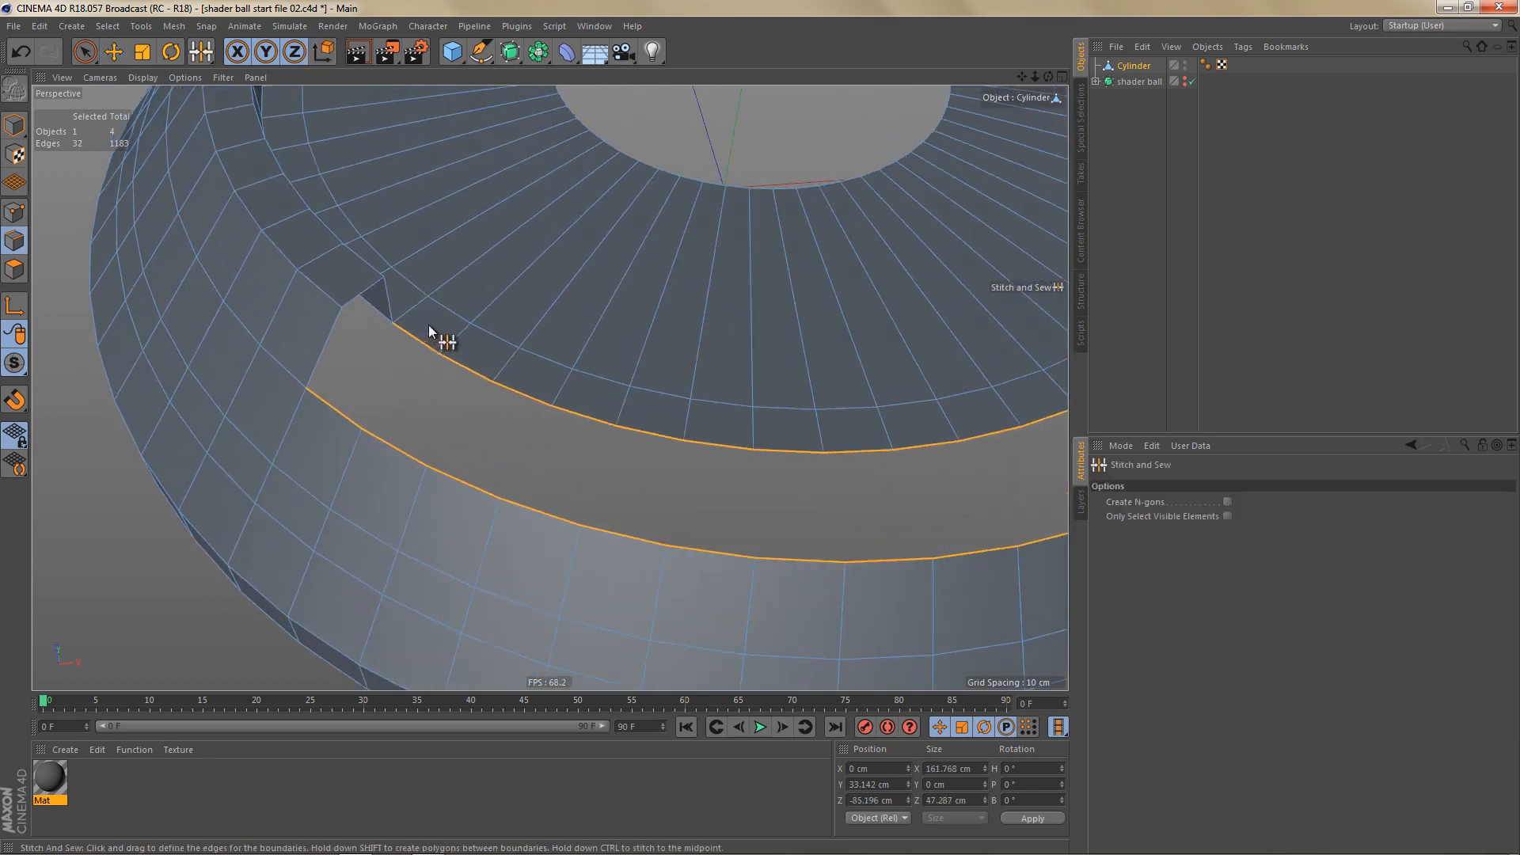
left_click_drag(390, 323, 319, 387)
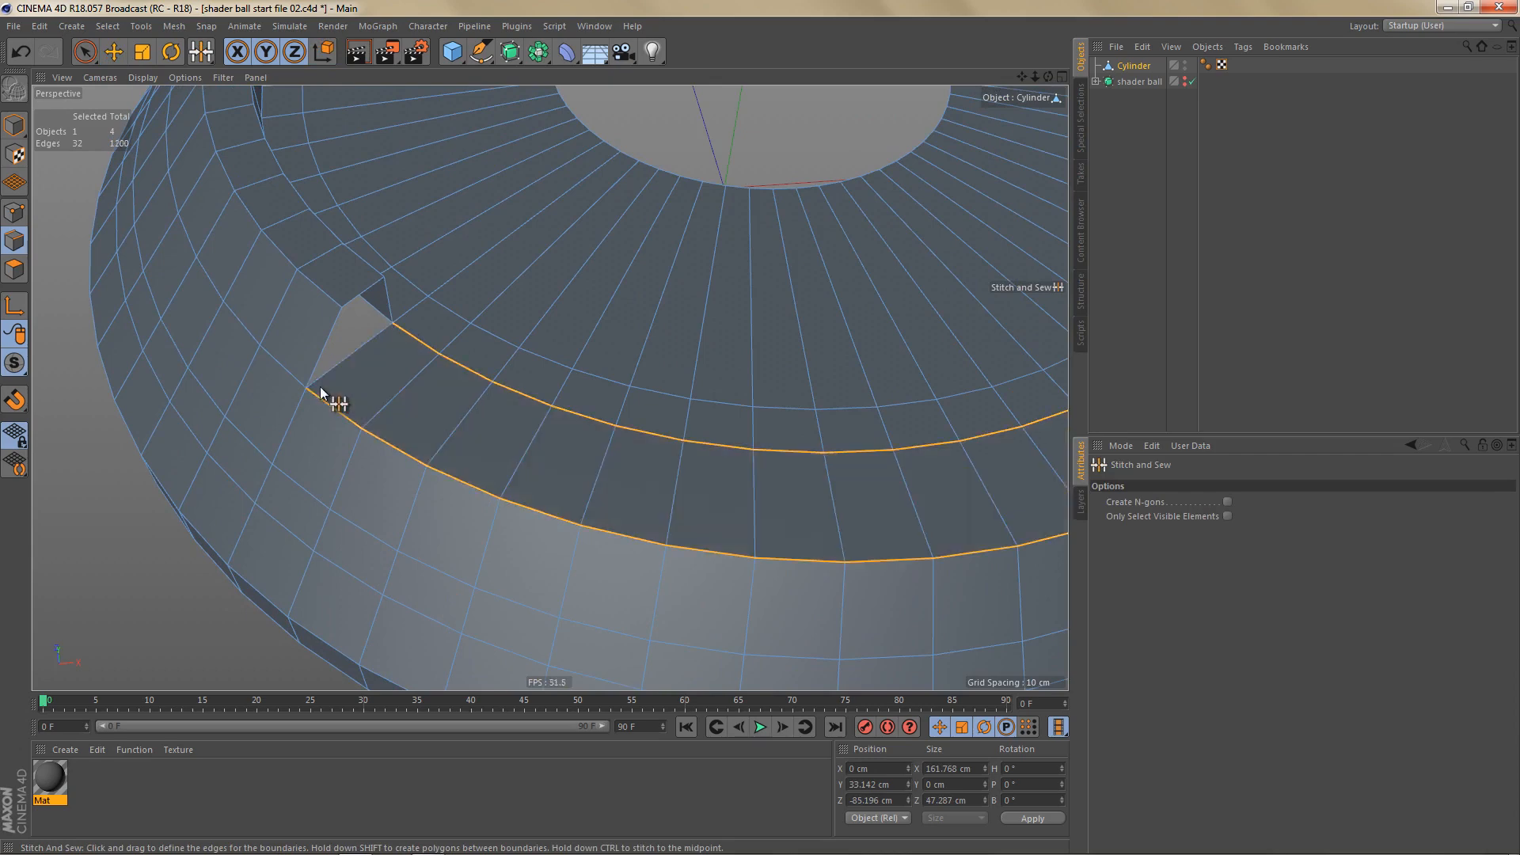
Step: Cap the open gap at the notch's left end with Close Polygon Hole
right_click(650, 327)
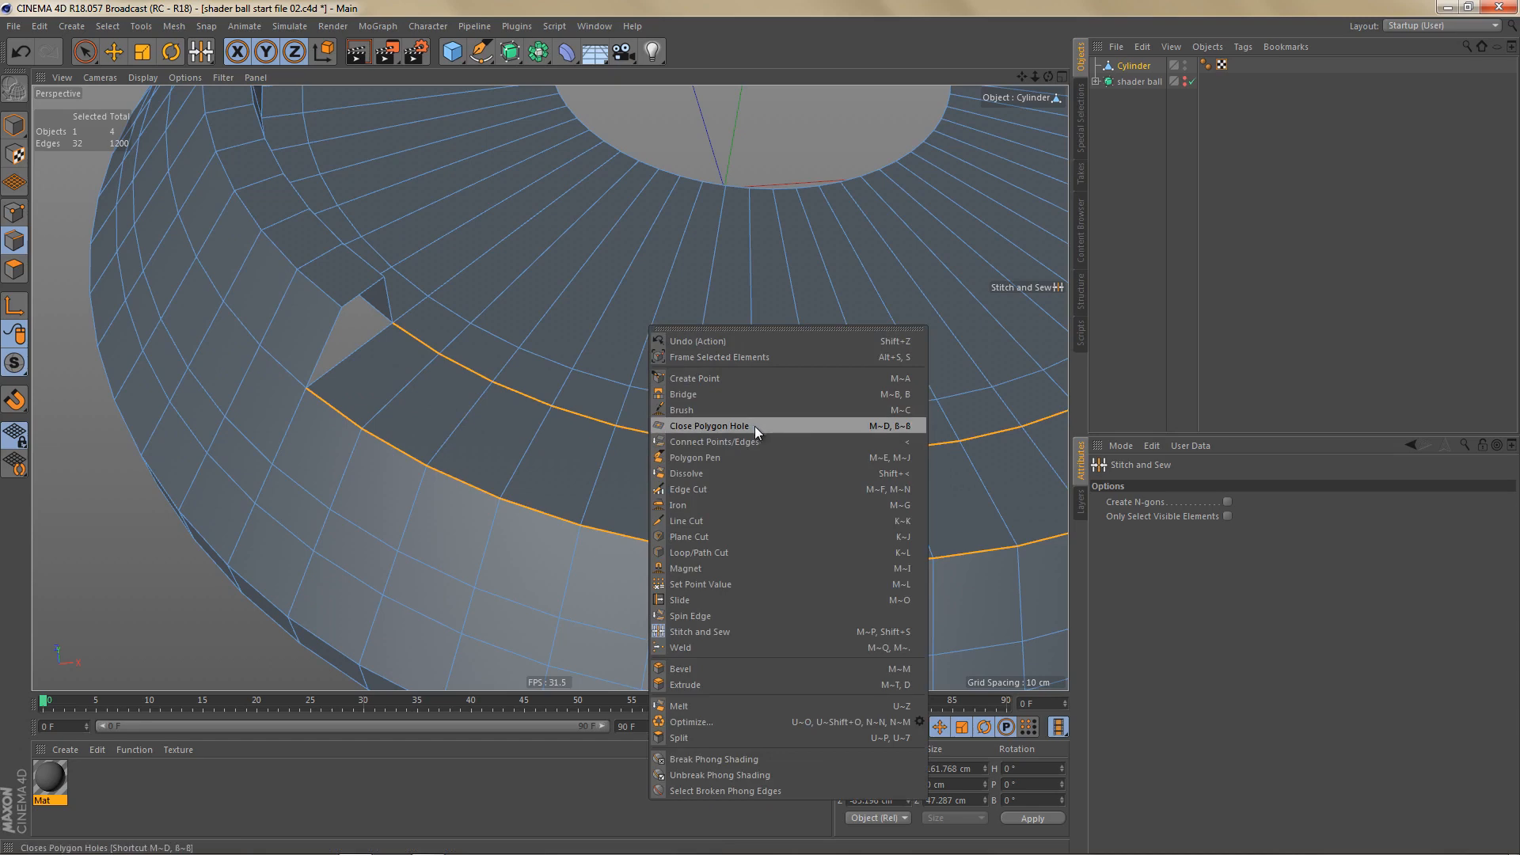
left_click(753, 425)
left_click(357, 304)
scroll(343, 361, "down", 4)
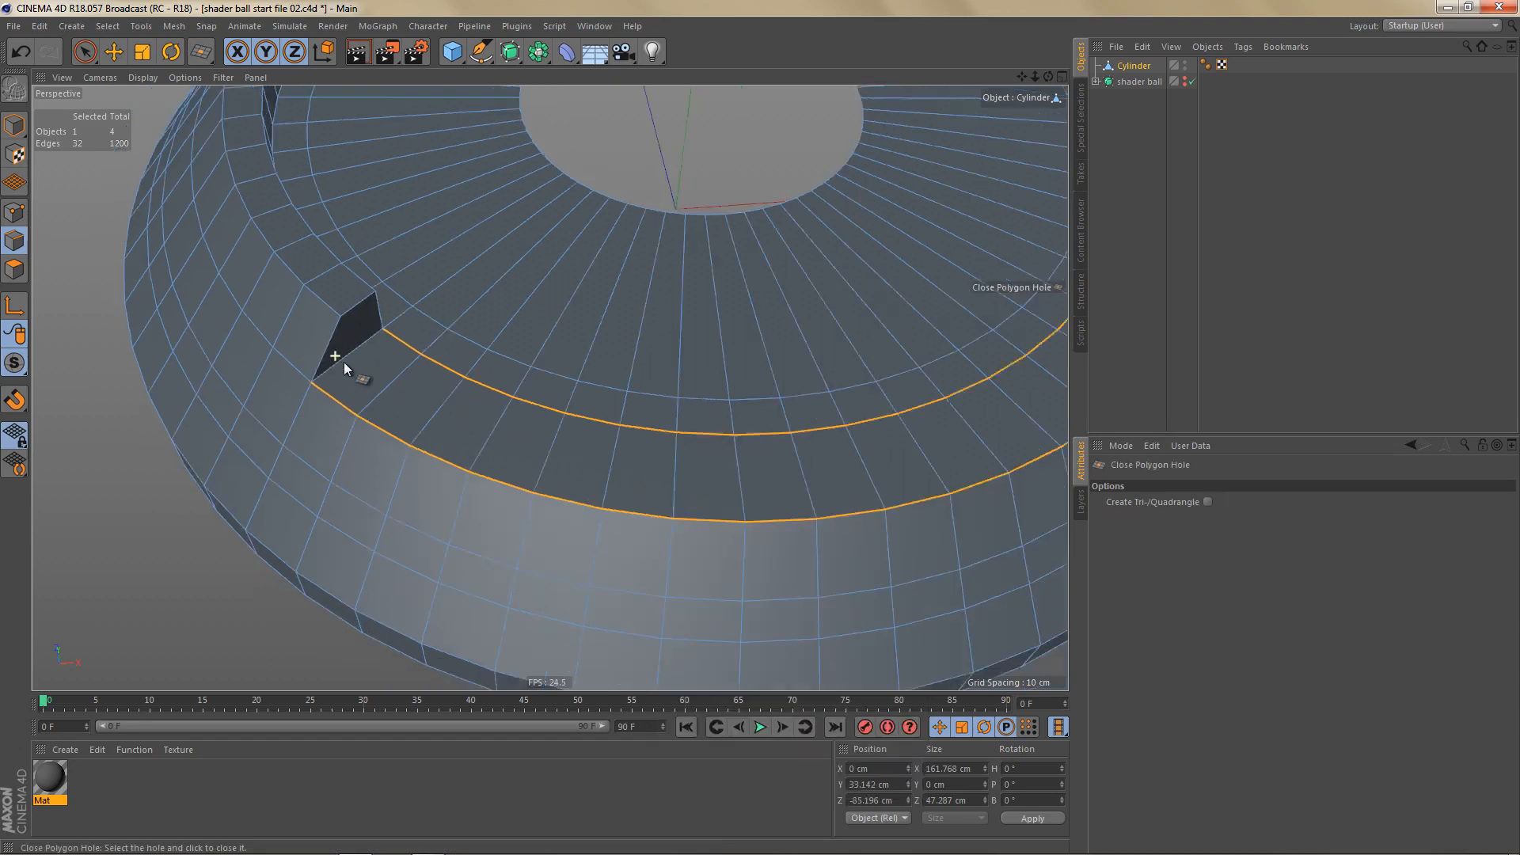
Step: Cap the open gap at the notch's right end with Close Polygon Hole
middle_click_drag(544, 444, 461, 507, "alt")
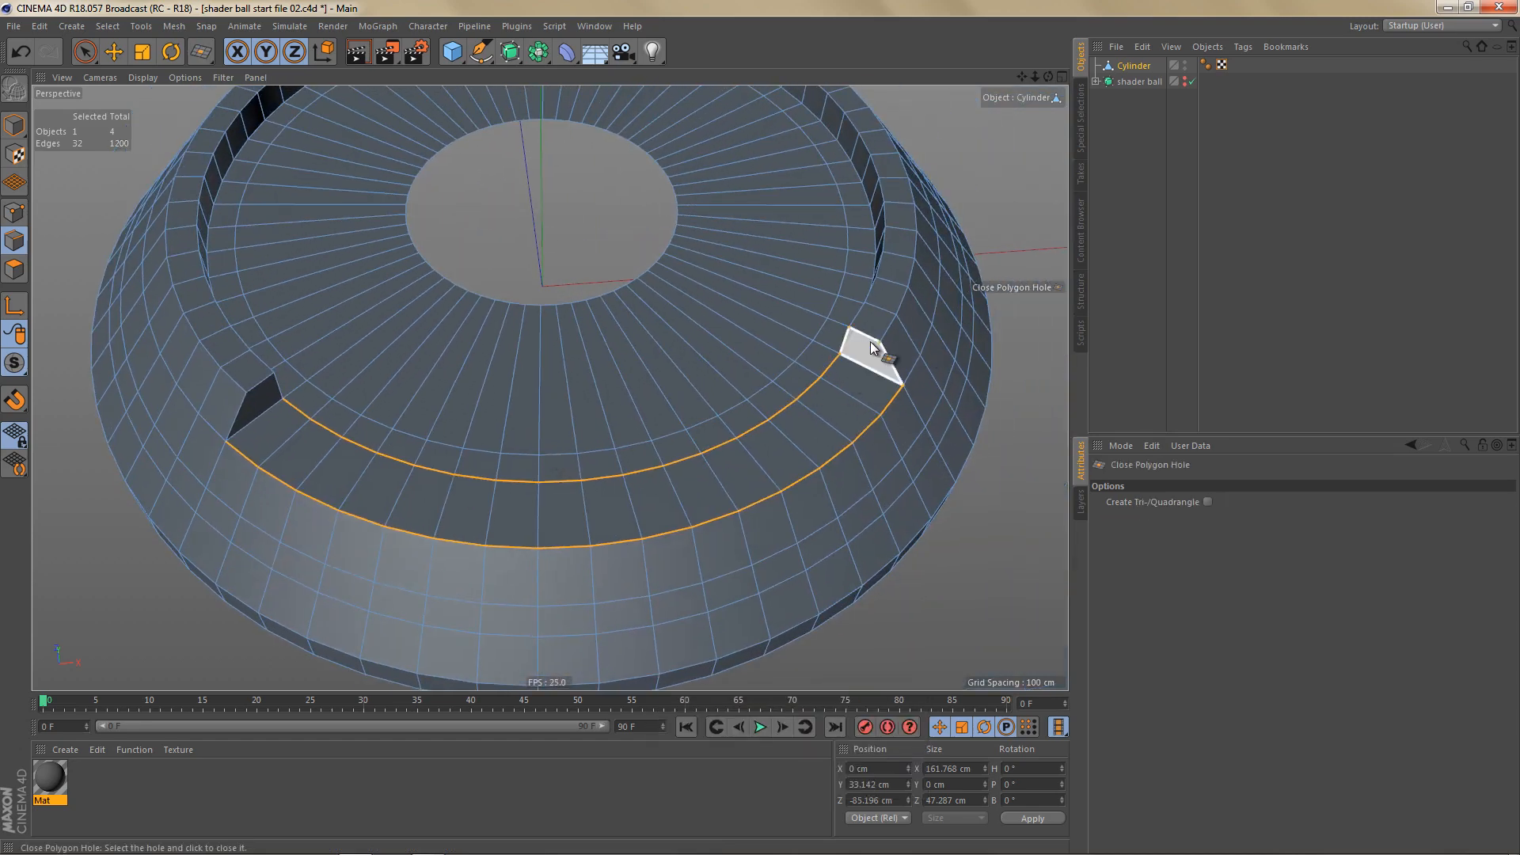
left_click(870, 341)
middle_click_drag(767, 417, 791, 410, "alt")
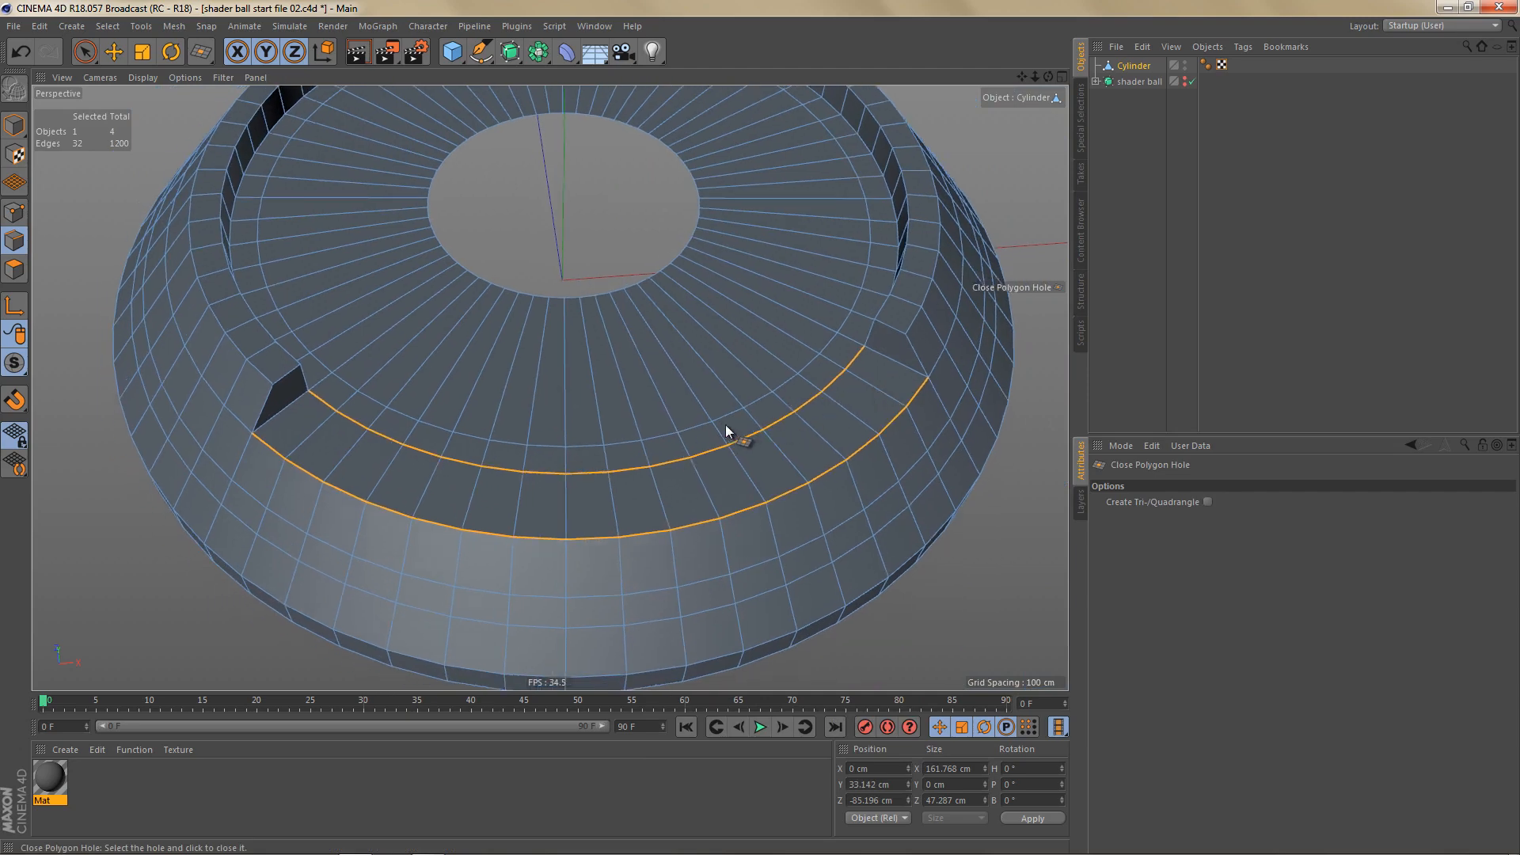
Step: Ring-select the radial edges of the rim and notch strip and split them with a middle edge loop
key("u")
key("b")
left_click(684, 491)
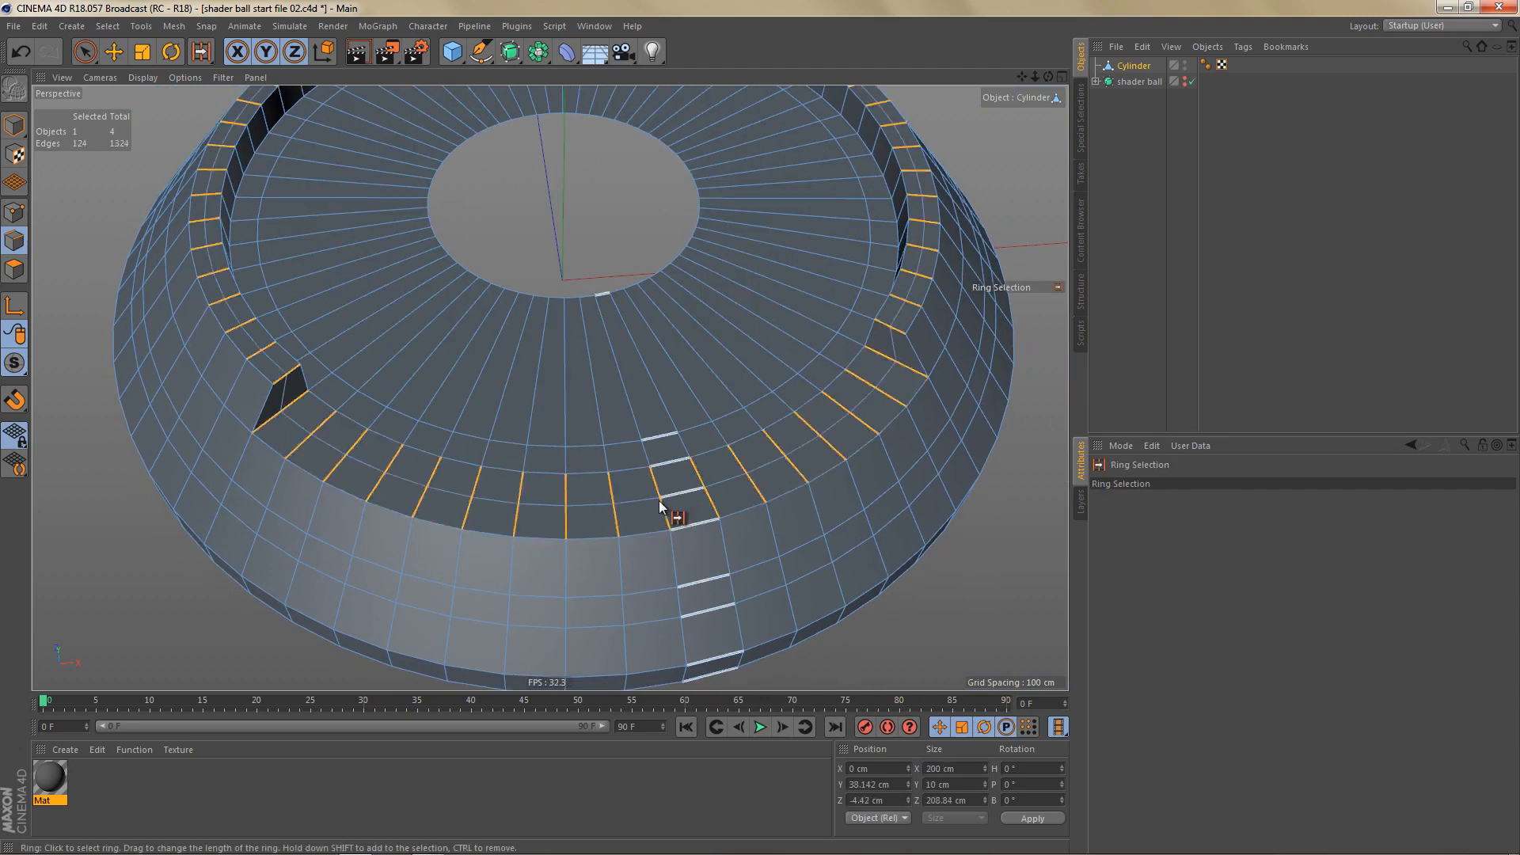
Step: Select the edge row along the notch's outer rim and delete it, removing the adjoining strip and top wall polygons
key("e")
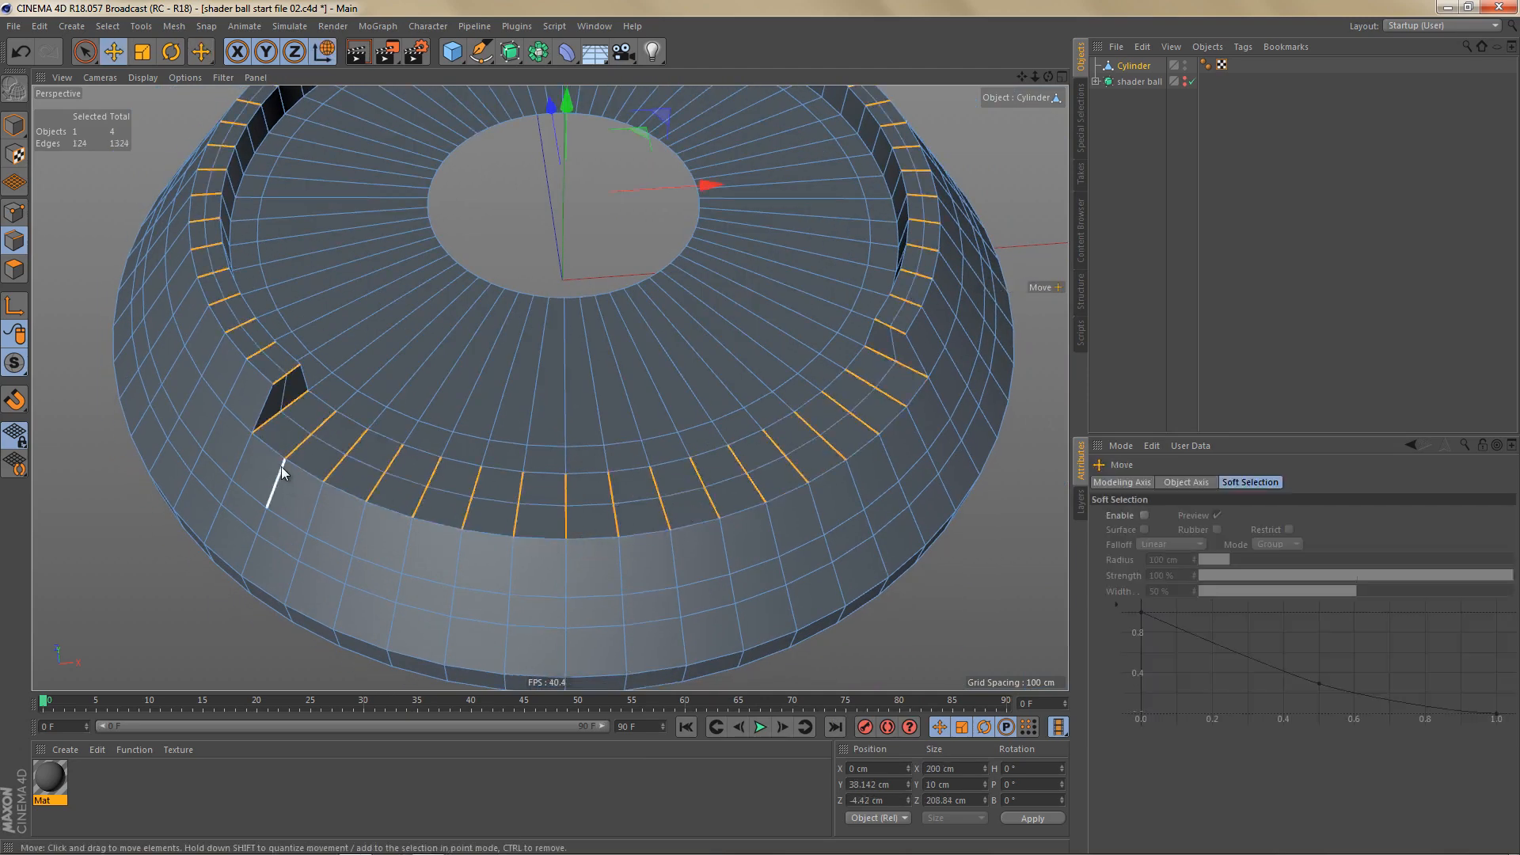
double_click(291, 473)
key("Delete")
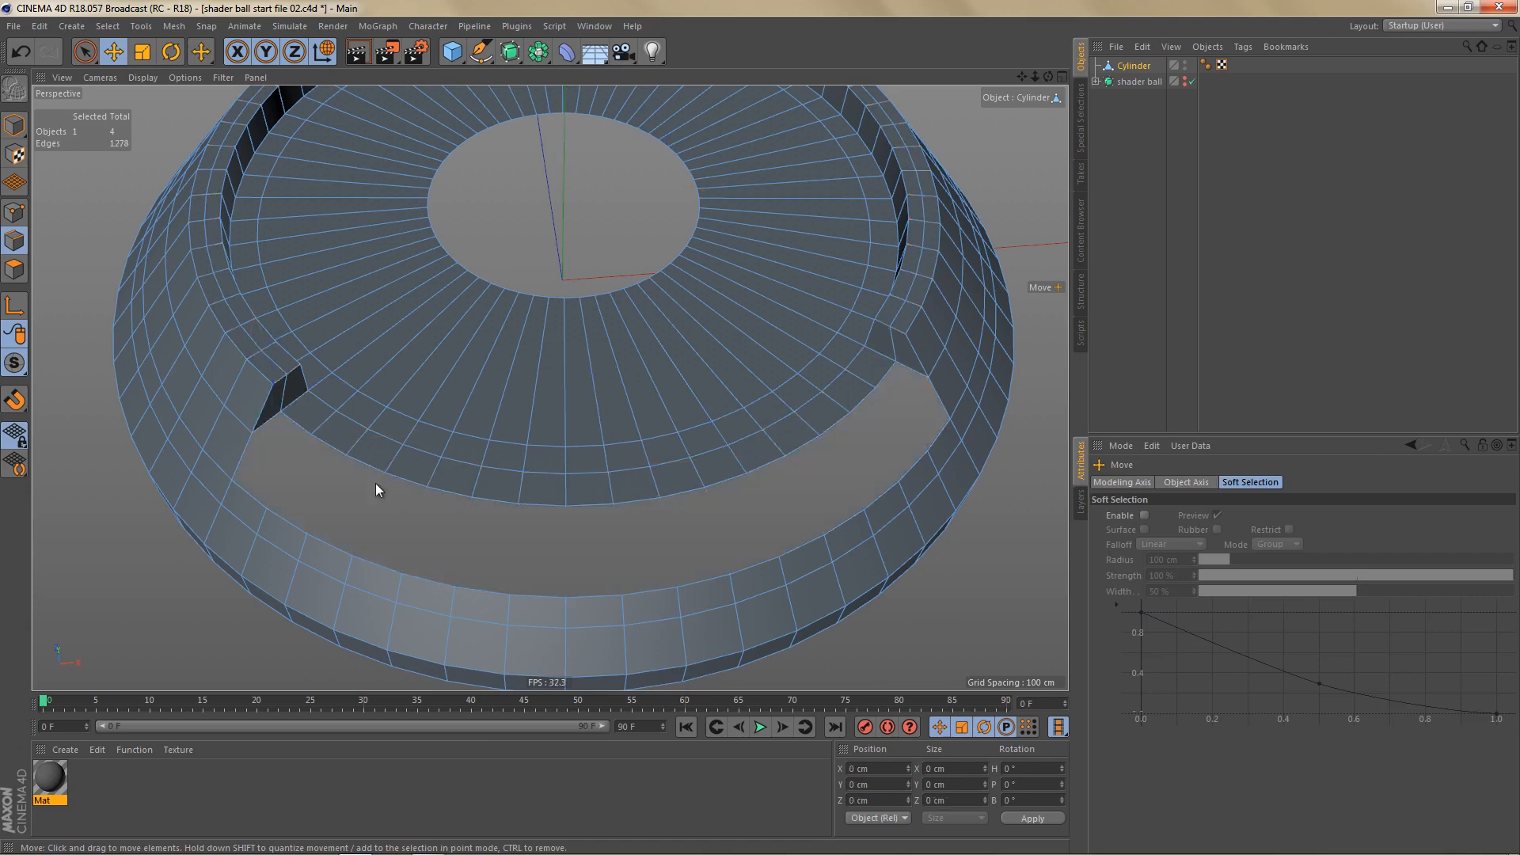
Step: Select the 16-edge inner border of the new opening and extrude it straight down about 8 cm
double_click(304, 425)
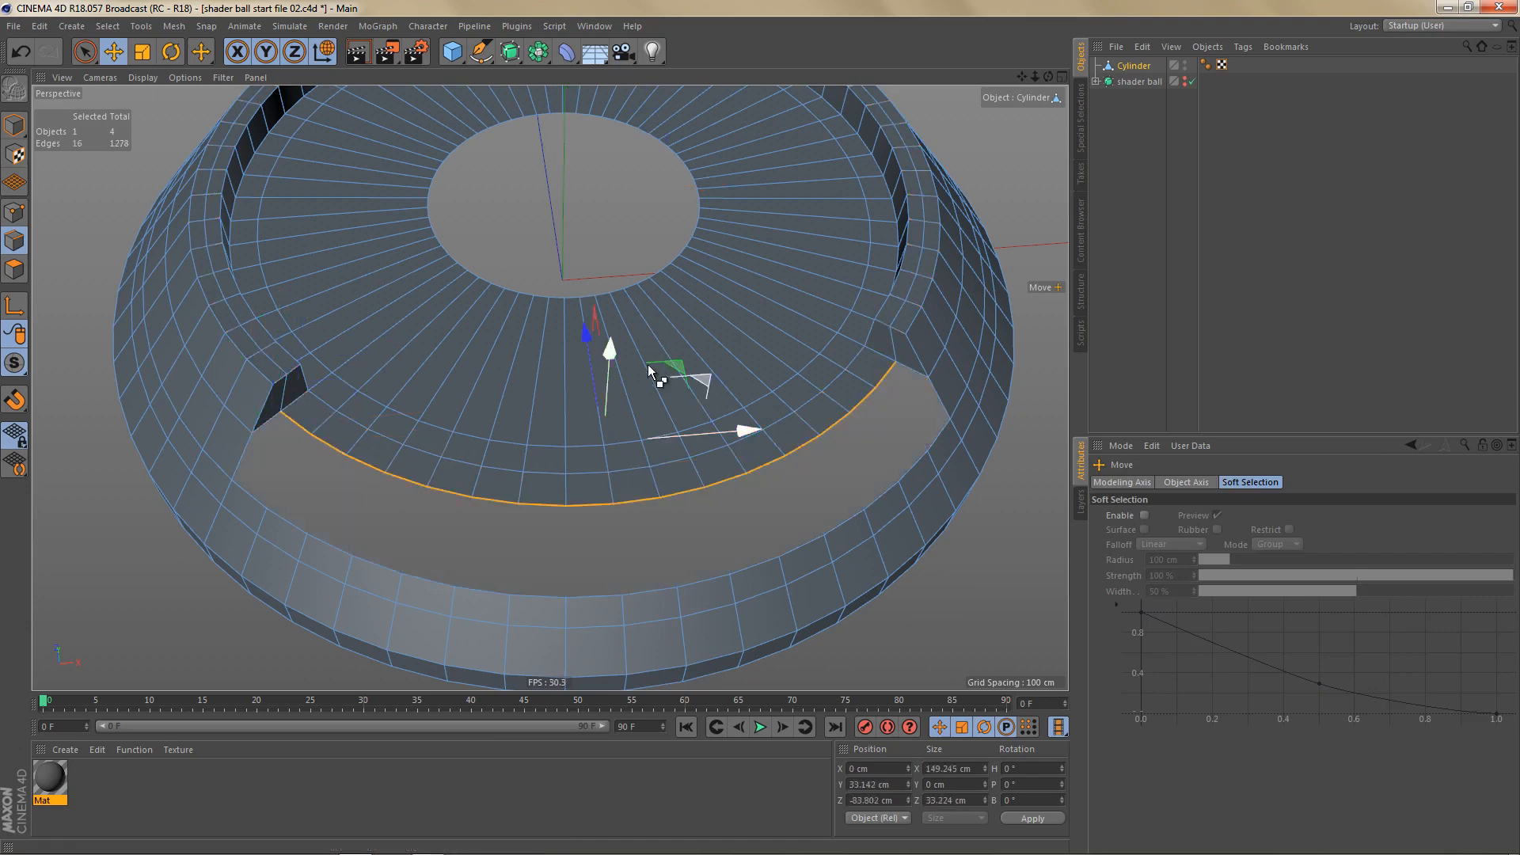
left_click_drag(610, 349, 611, 366, "ctrl")
left_click_drag(606, 372, 607, 374)
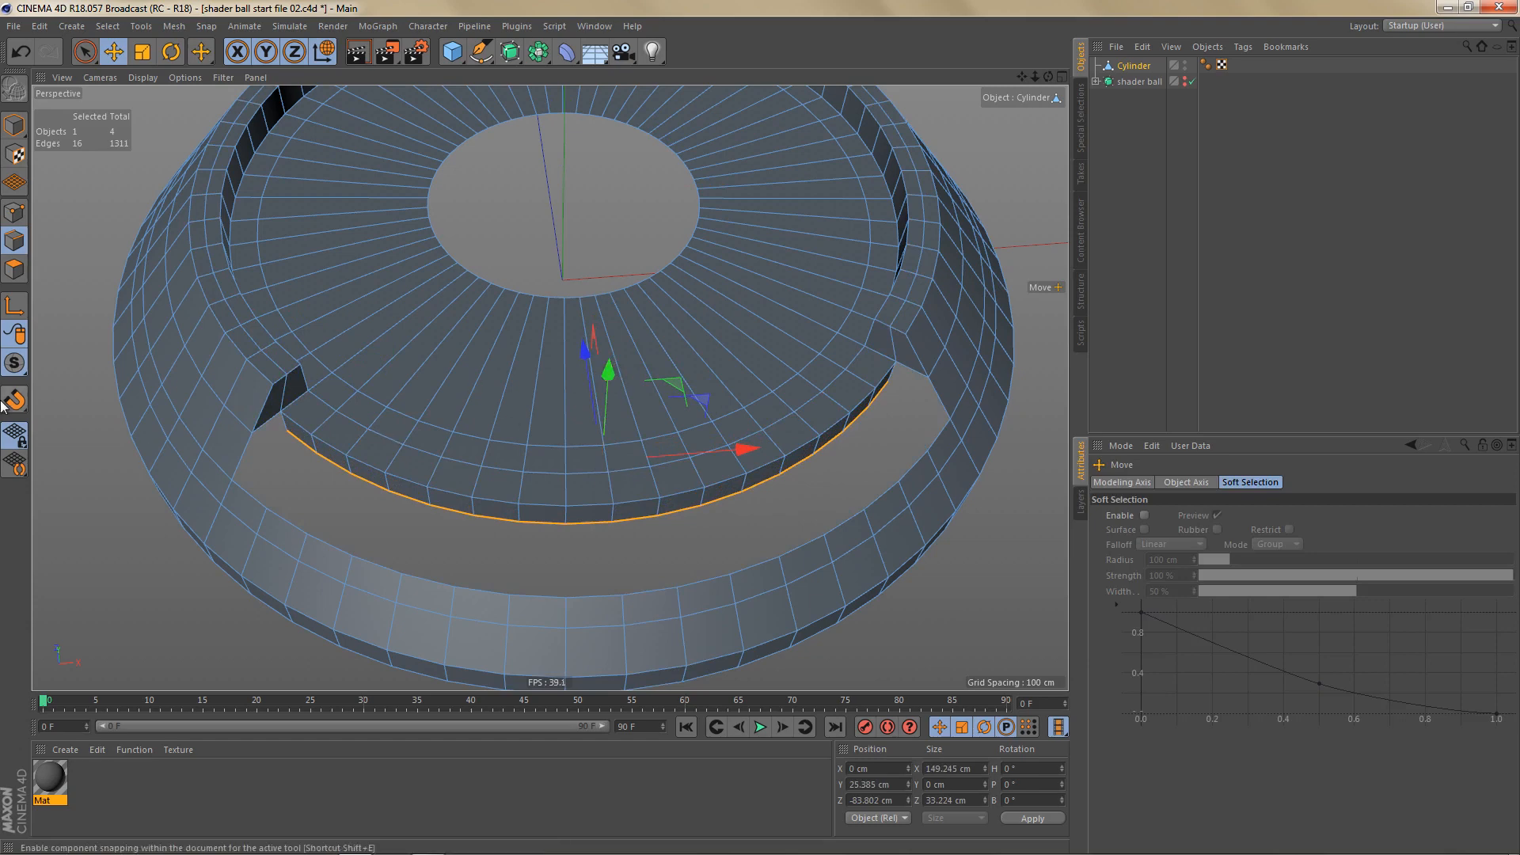
Step: Hide the front view's reference picture and snap the extruded edges down to the outer wall's upper edge row
middle_click(681, 530)
middle_click(756, 559)
key("shift+v")
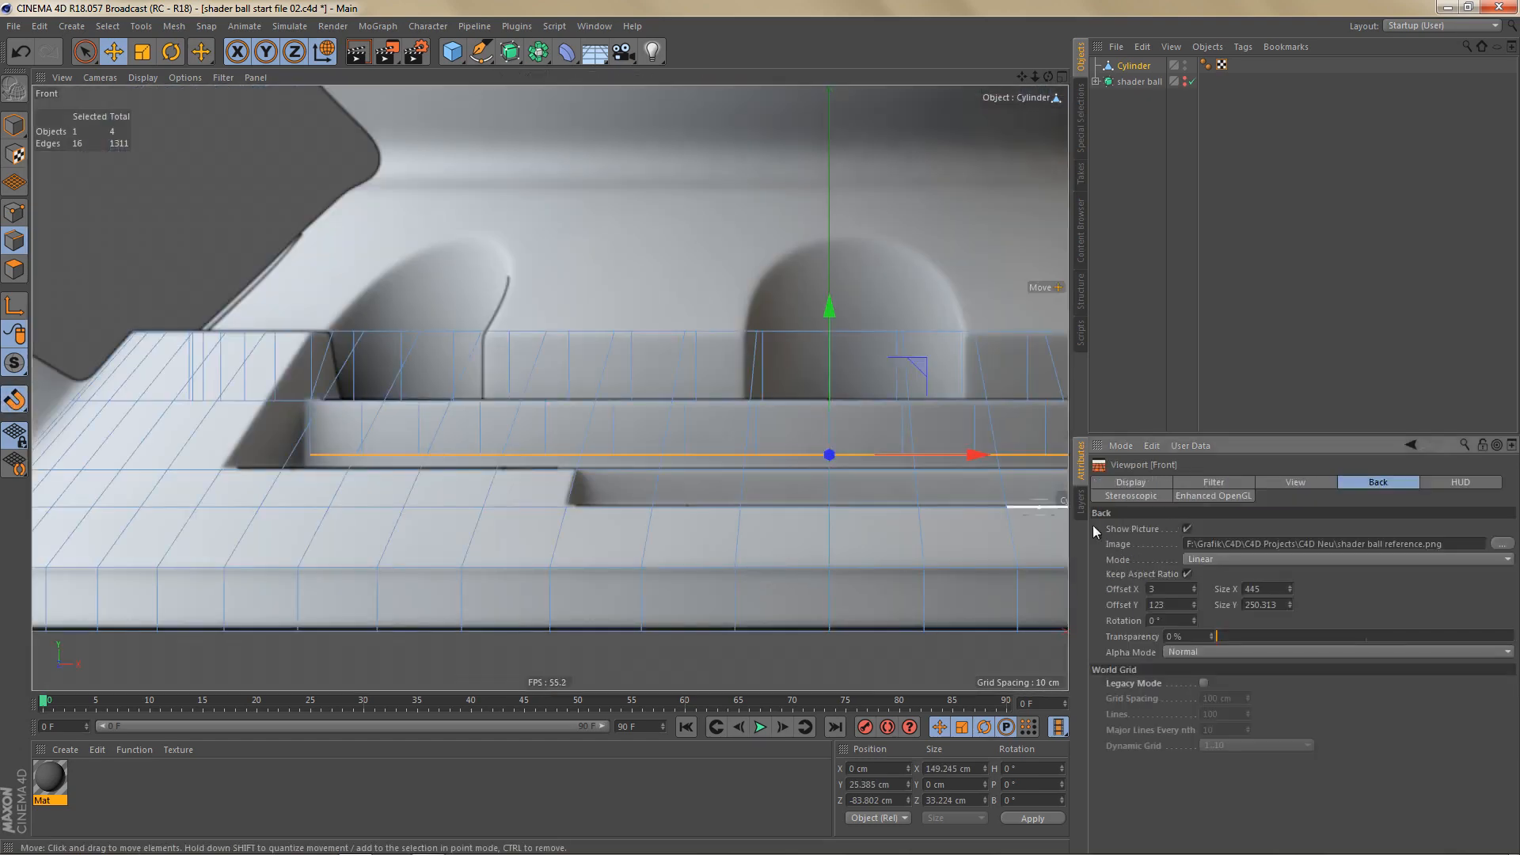
left_click(1188, 529)
scroll(854, 523, "up", 3)
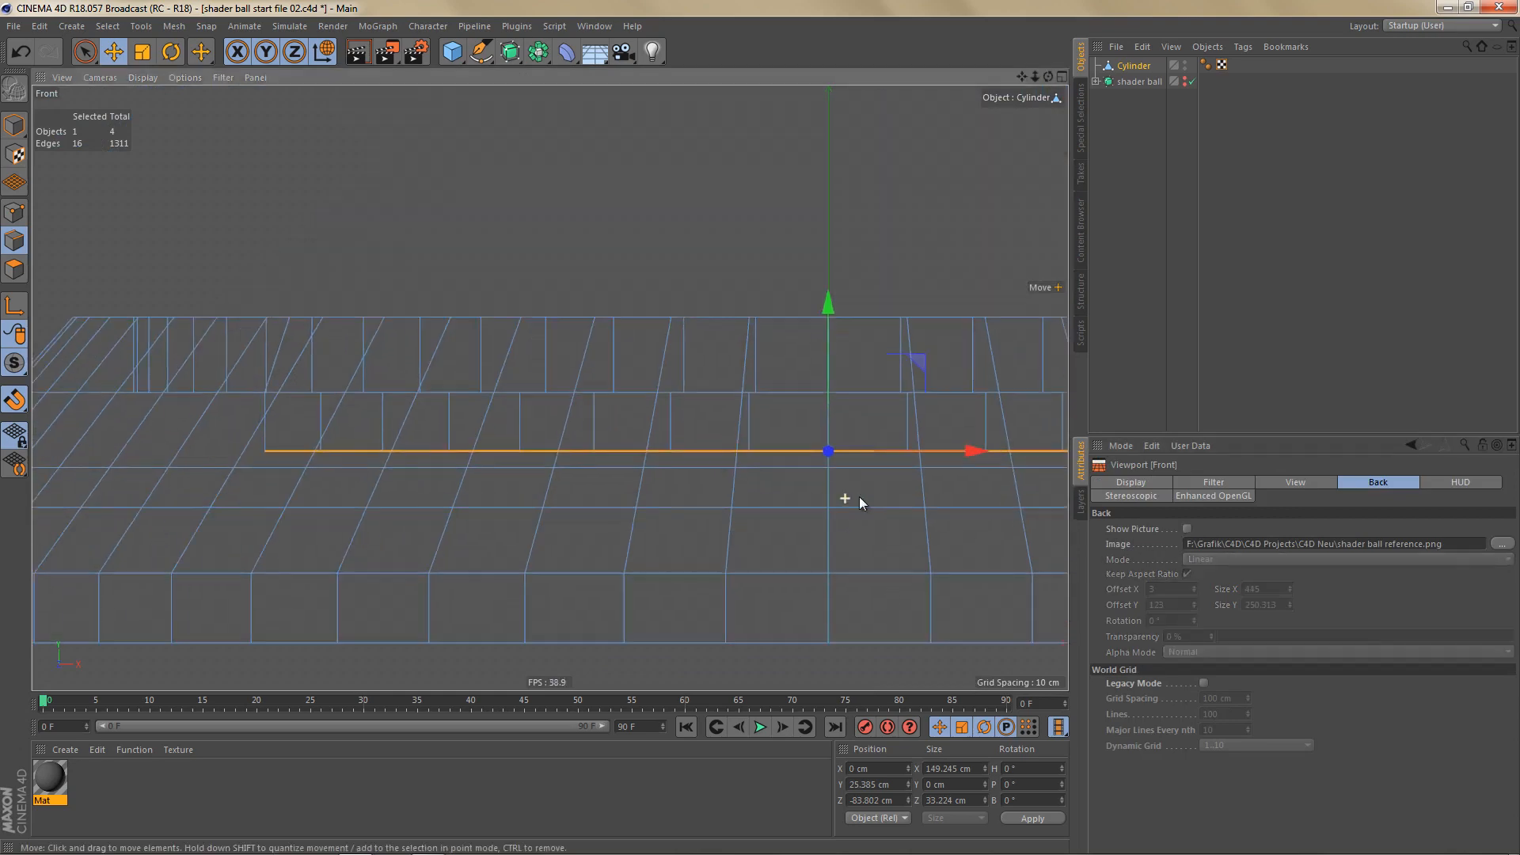
left_click_drag(822, 302, 829, 322)
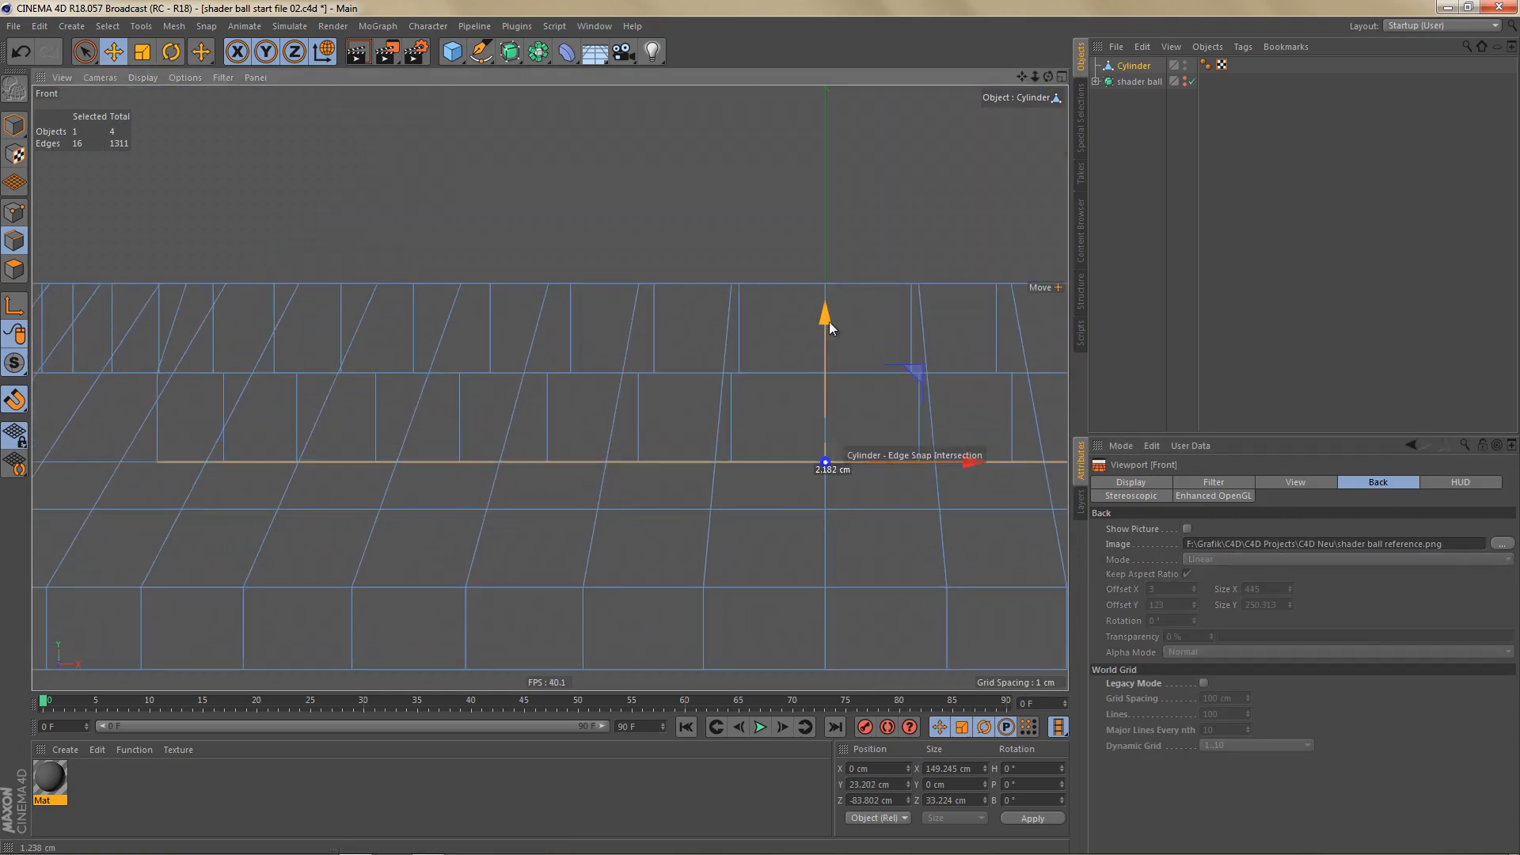
middle_click(523, 427)
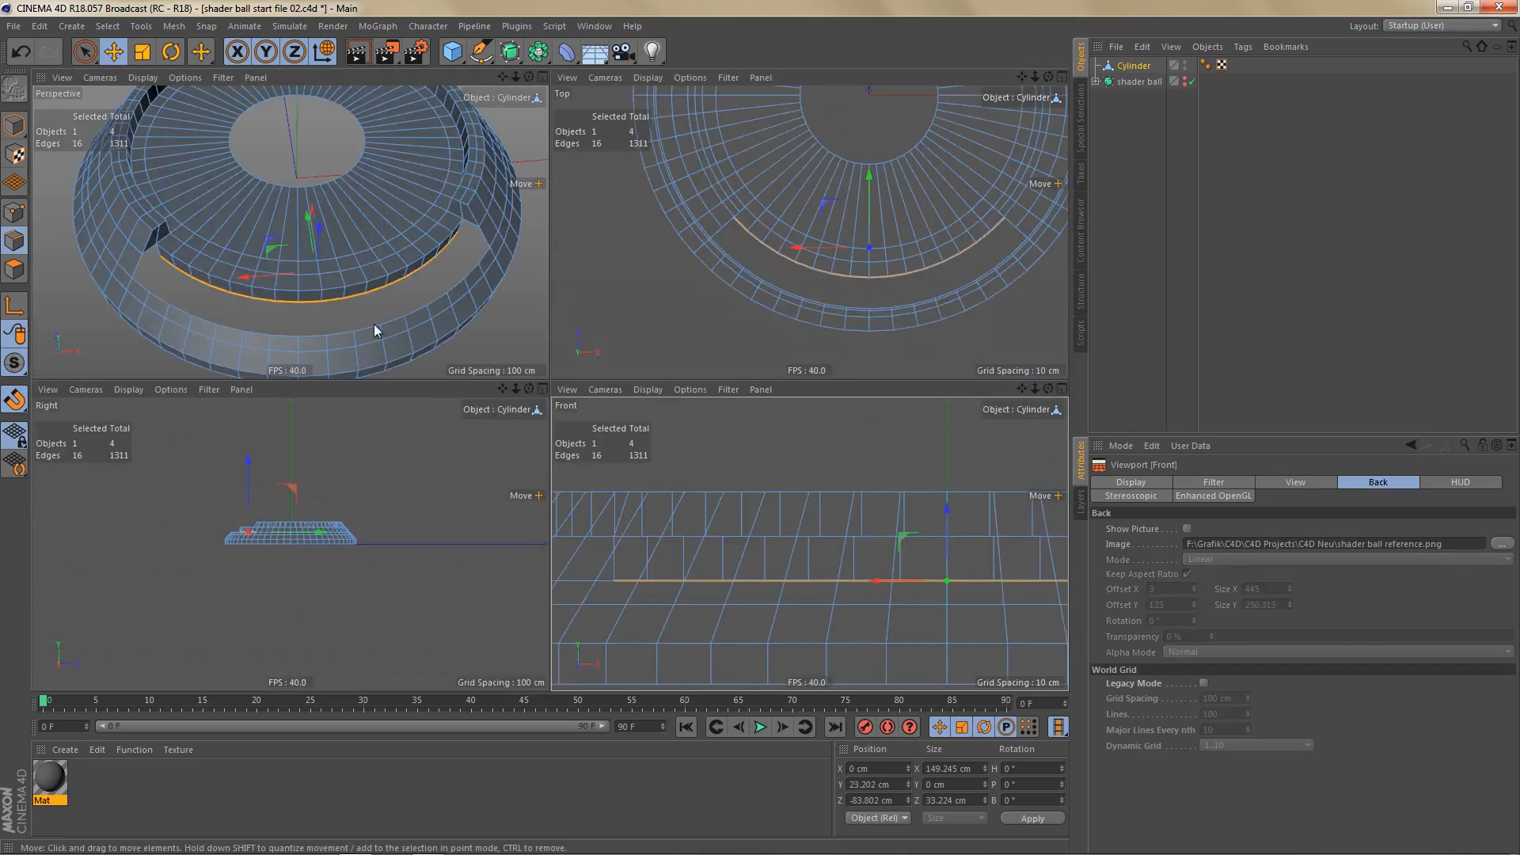
Step: Add the outer wall's matching 16-edge border to the selection, from one end of the opening to the other
middle_click(376, 304)
middle_click(376, 302)
scroll(401, 439, "up", 4)
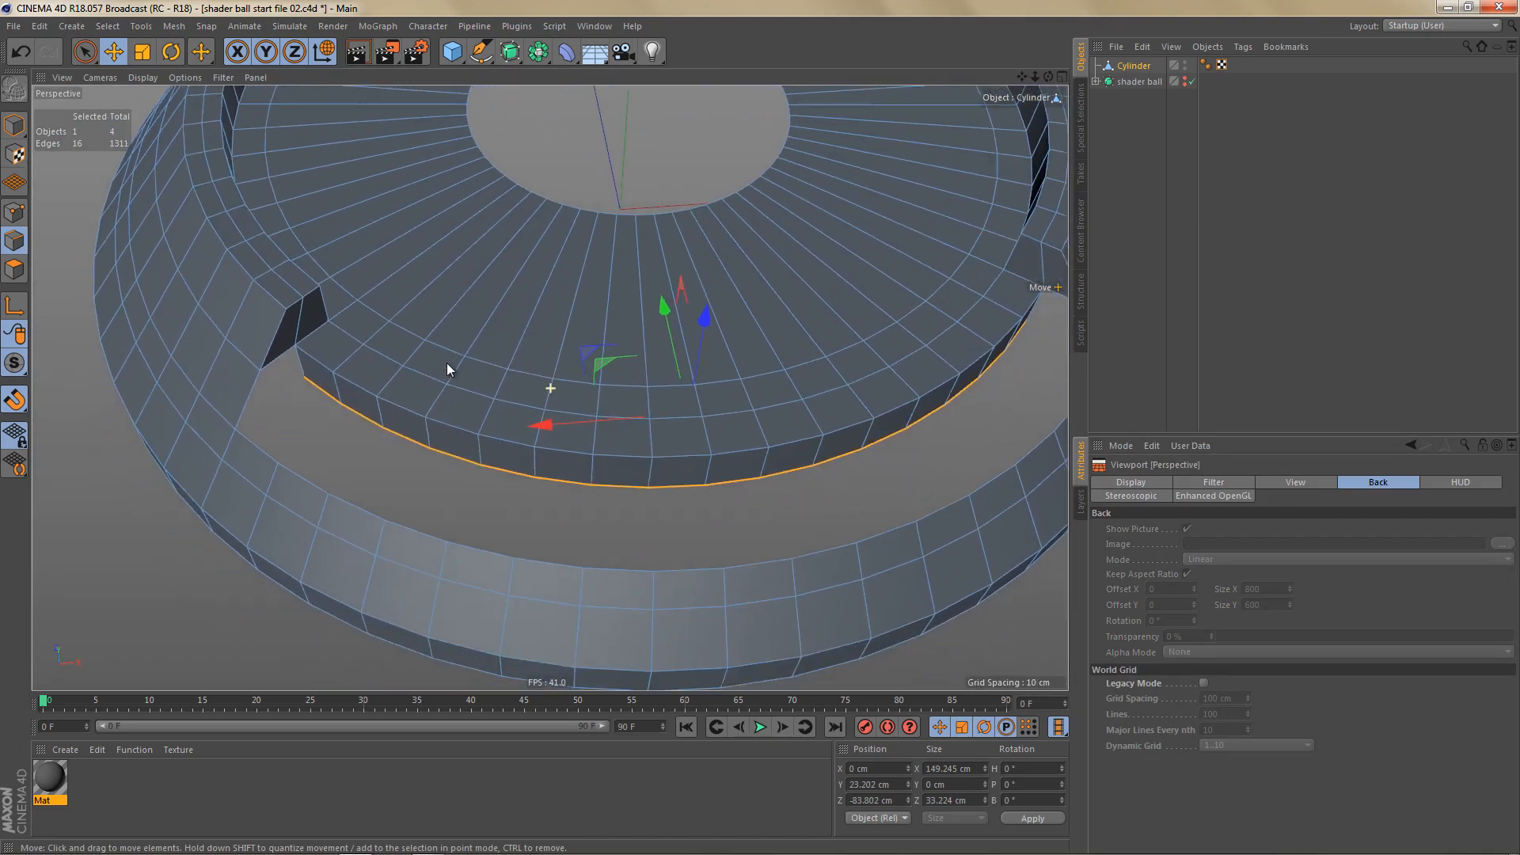
left_click_drag(470, 427, 497, 374, "alt")
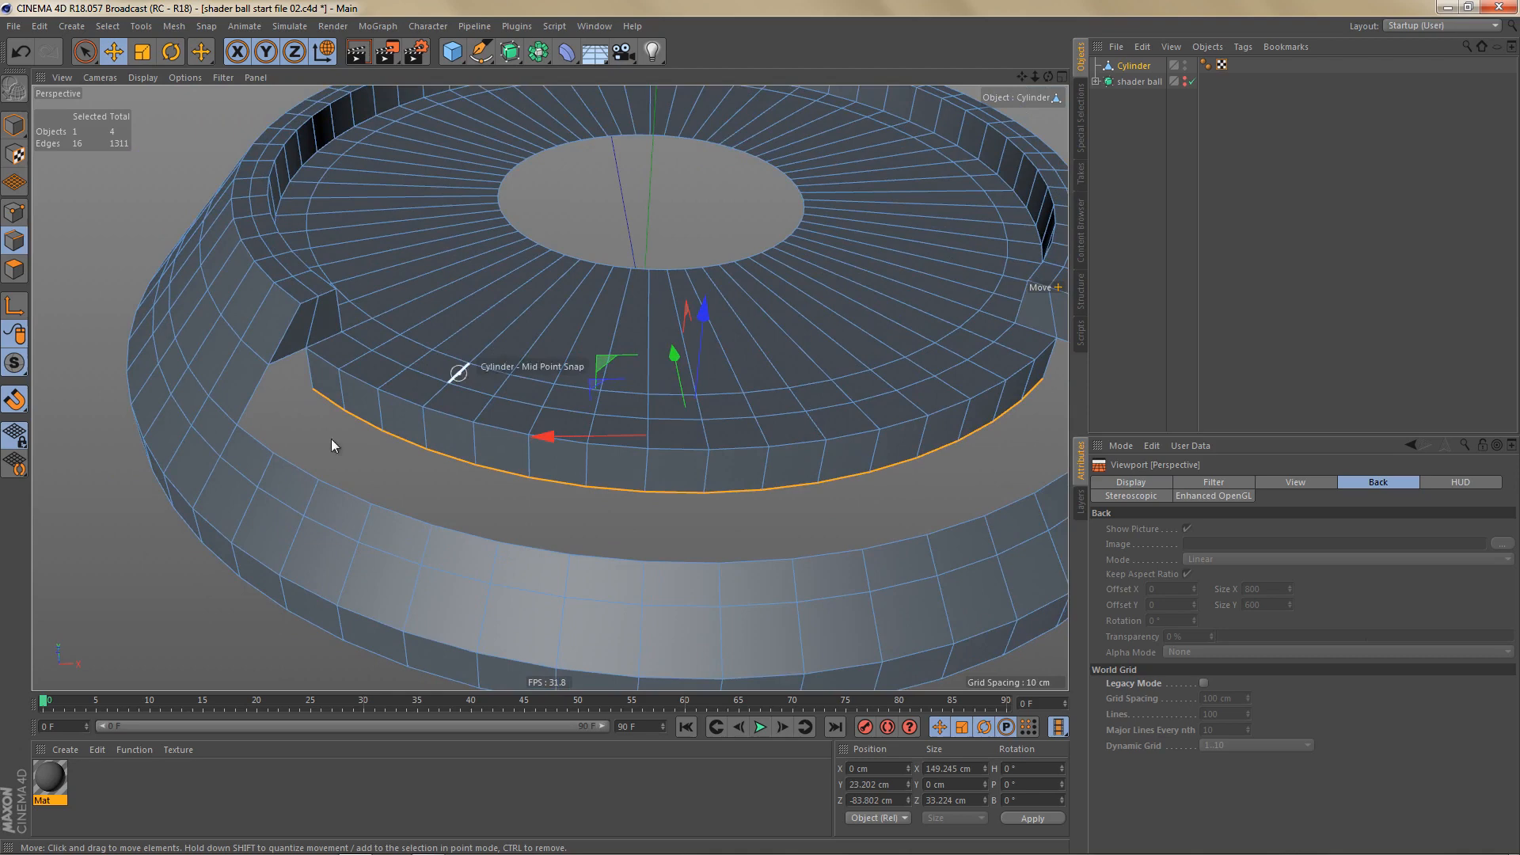
left_click(254, 445, "shift")
scroll(800, 525, "down", 2)
middle_click_drag(801, 525, 719, 573, "alt")
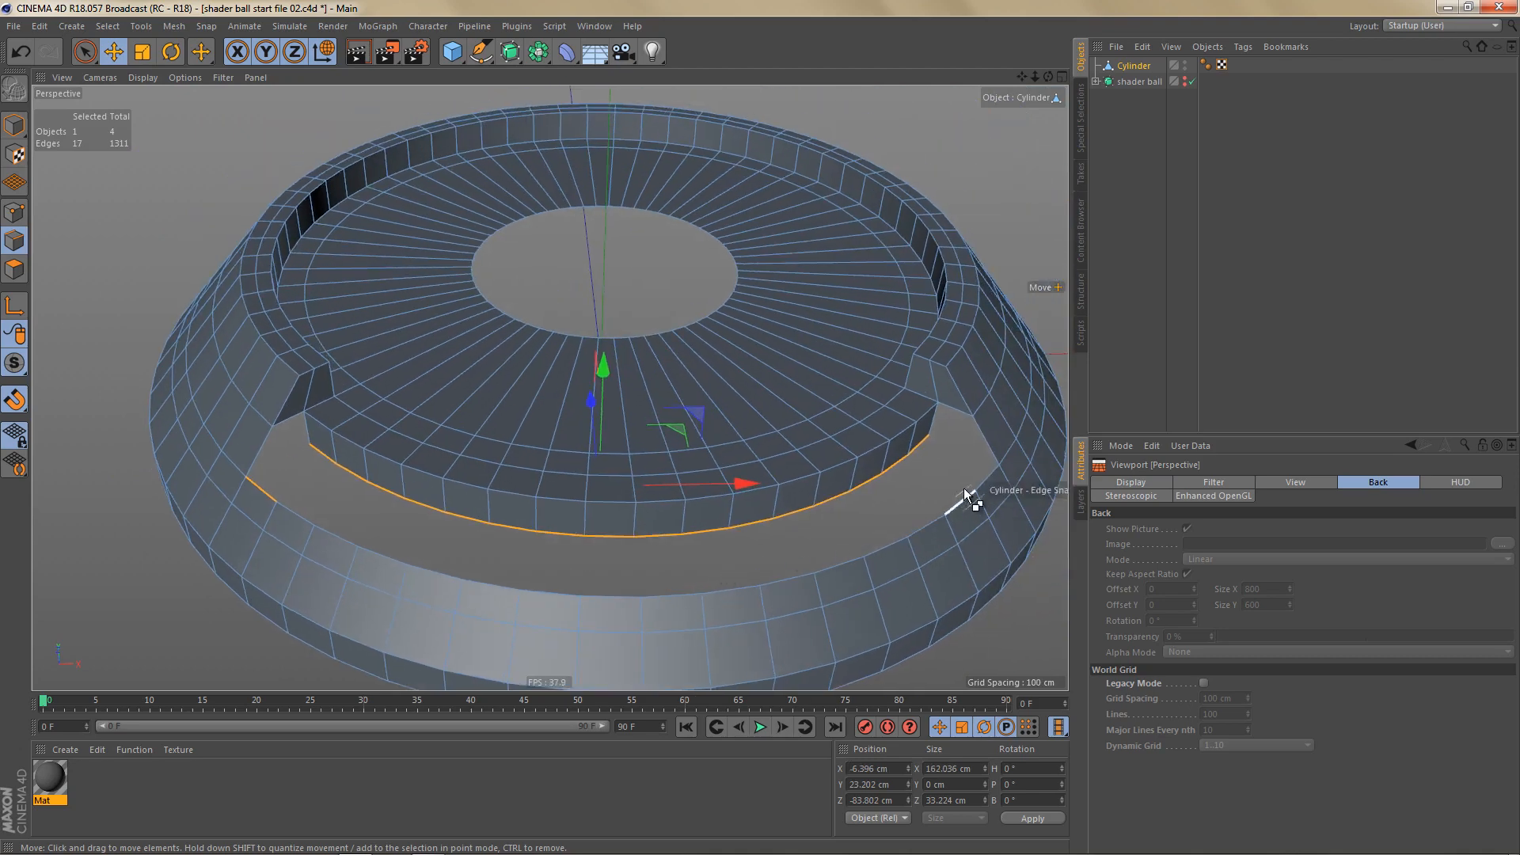
left_click(987, 484, "shift")
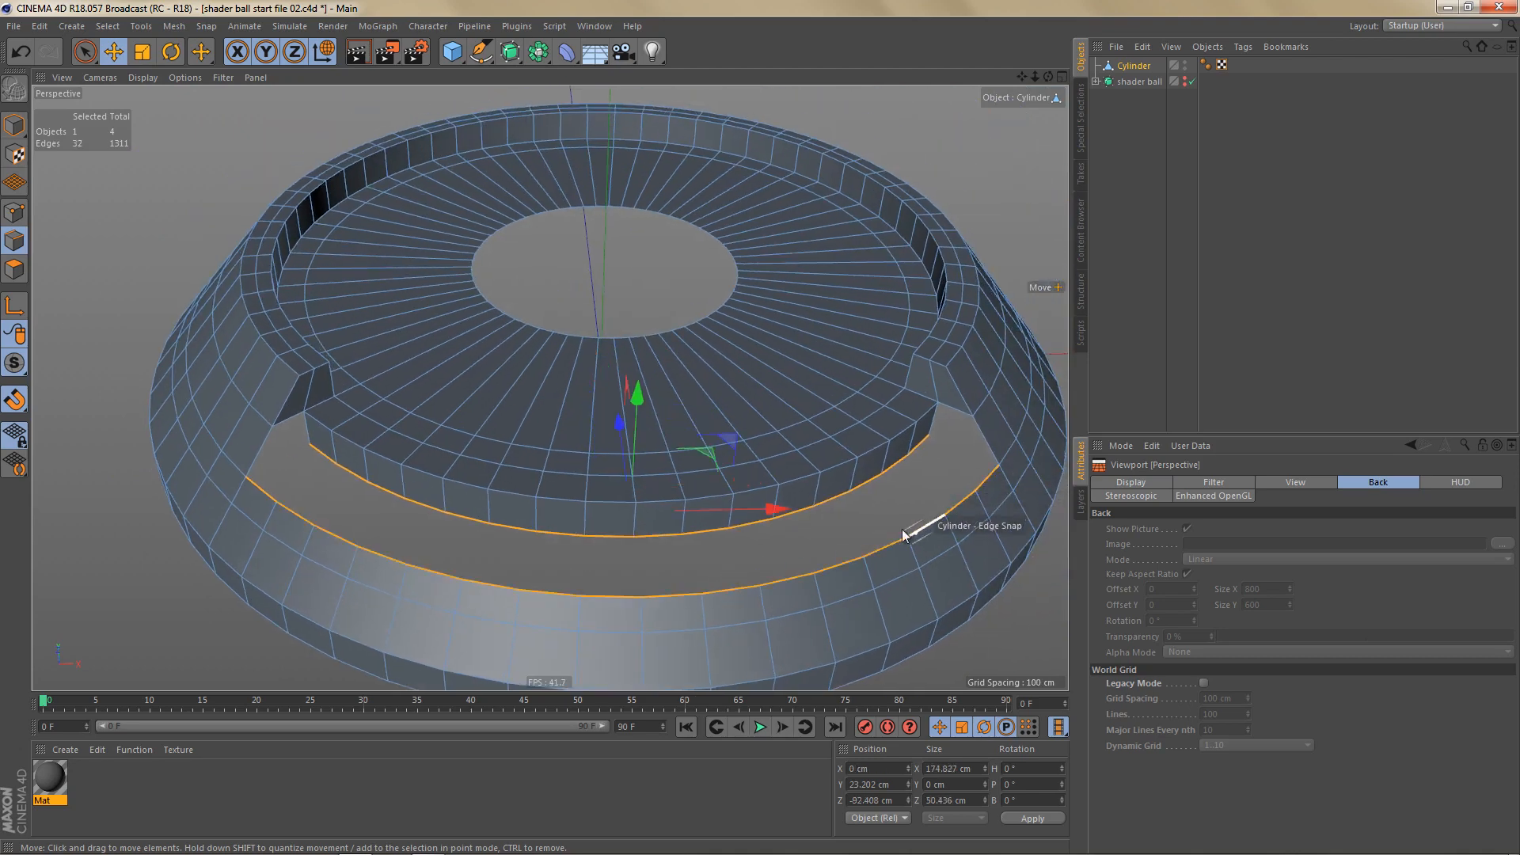
Step: Bridge the lowered inner border and the outer wall border with new polygons using Stitch and Sew
key("m")
key("p")
left_click_drag(311, 447, 266, 474, "shift")
Step: Cap the open gaps at both ends of the lower step with Close Polygon Hole
middle_click_drag(507, 441, 527, 452, "alt")
key("m")
key("d")
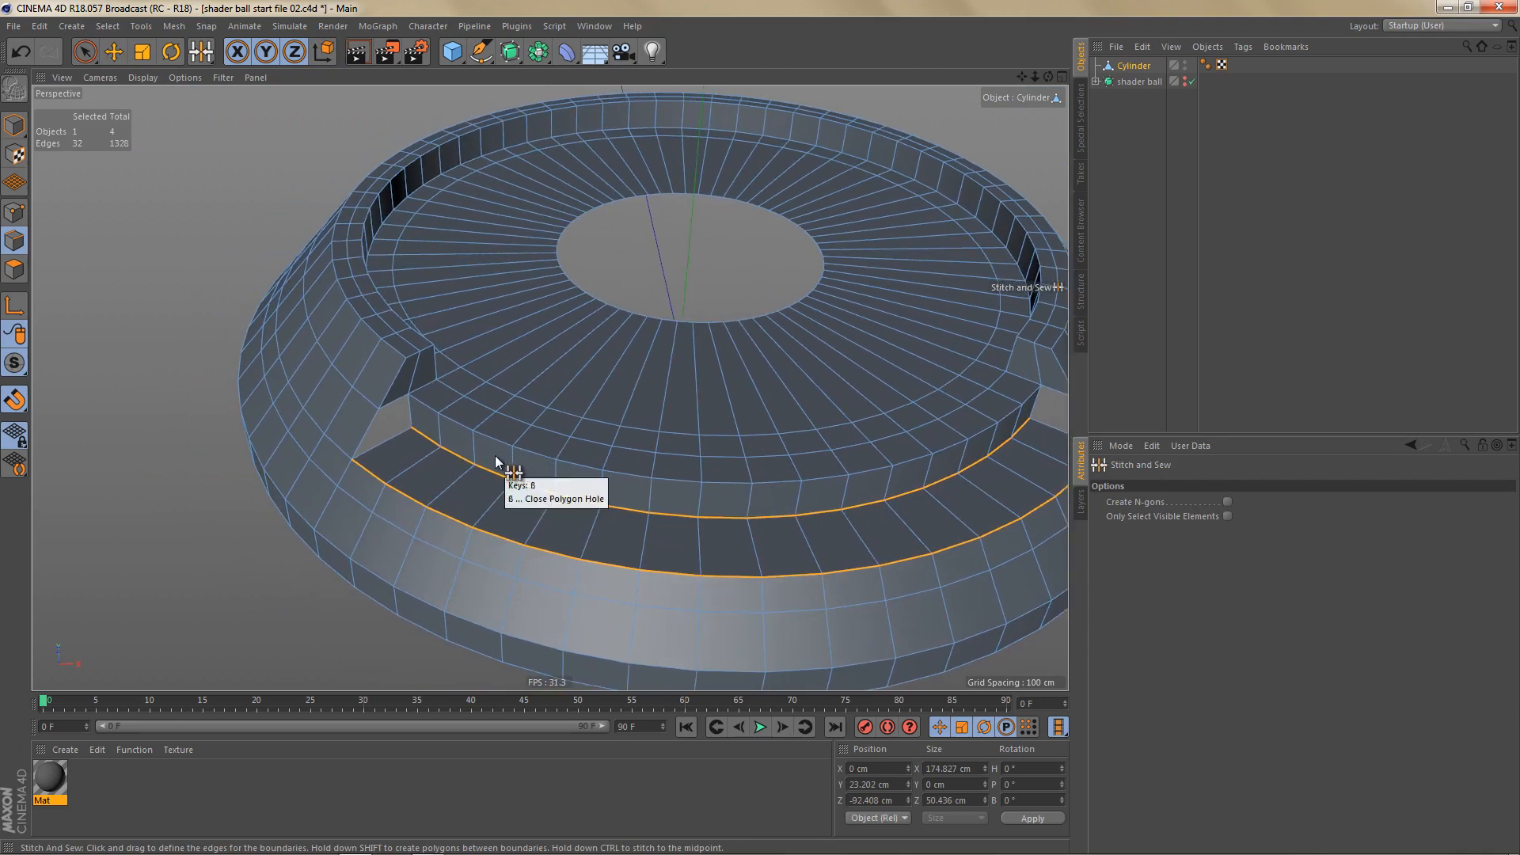
left_click(389, 411)
middle_click_drag(396, 413, 765, 475, "alt")
left_click(879, 453)
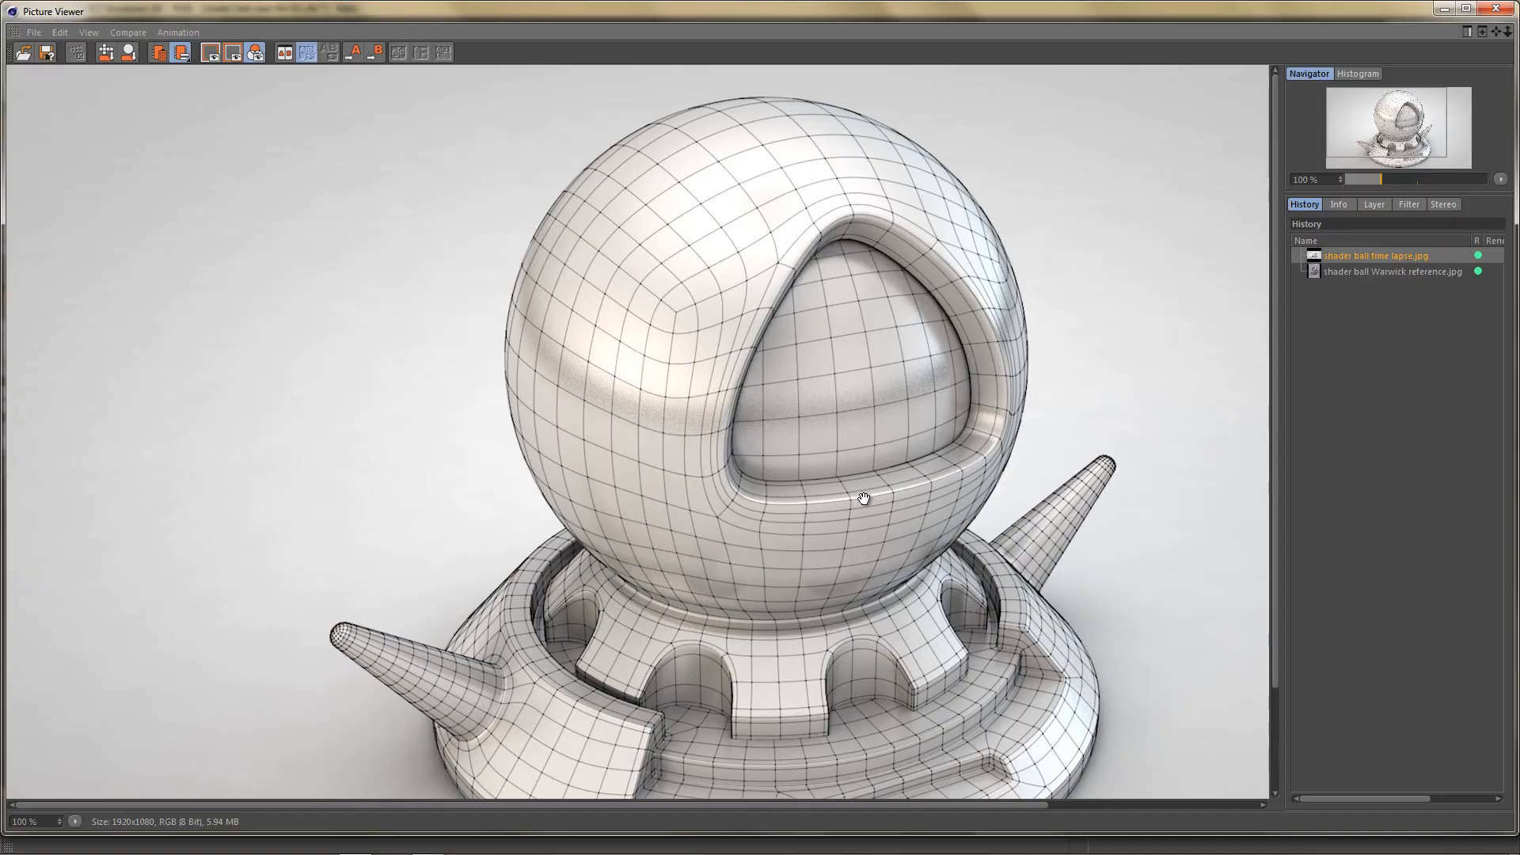
Step: Check the base's front cutout in the reference render, close it, and select the six middle polygons of the lower step's ledge
left_click_drag(821, 578, 819, 541)
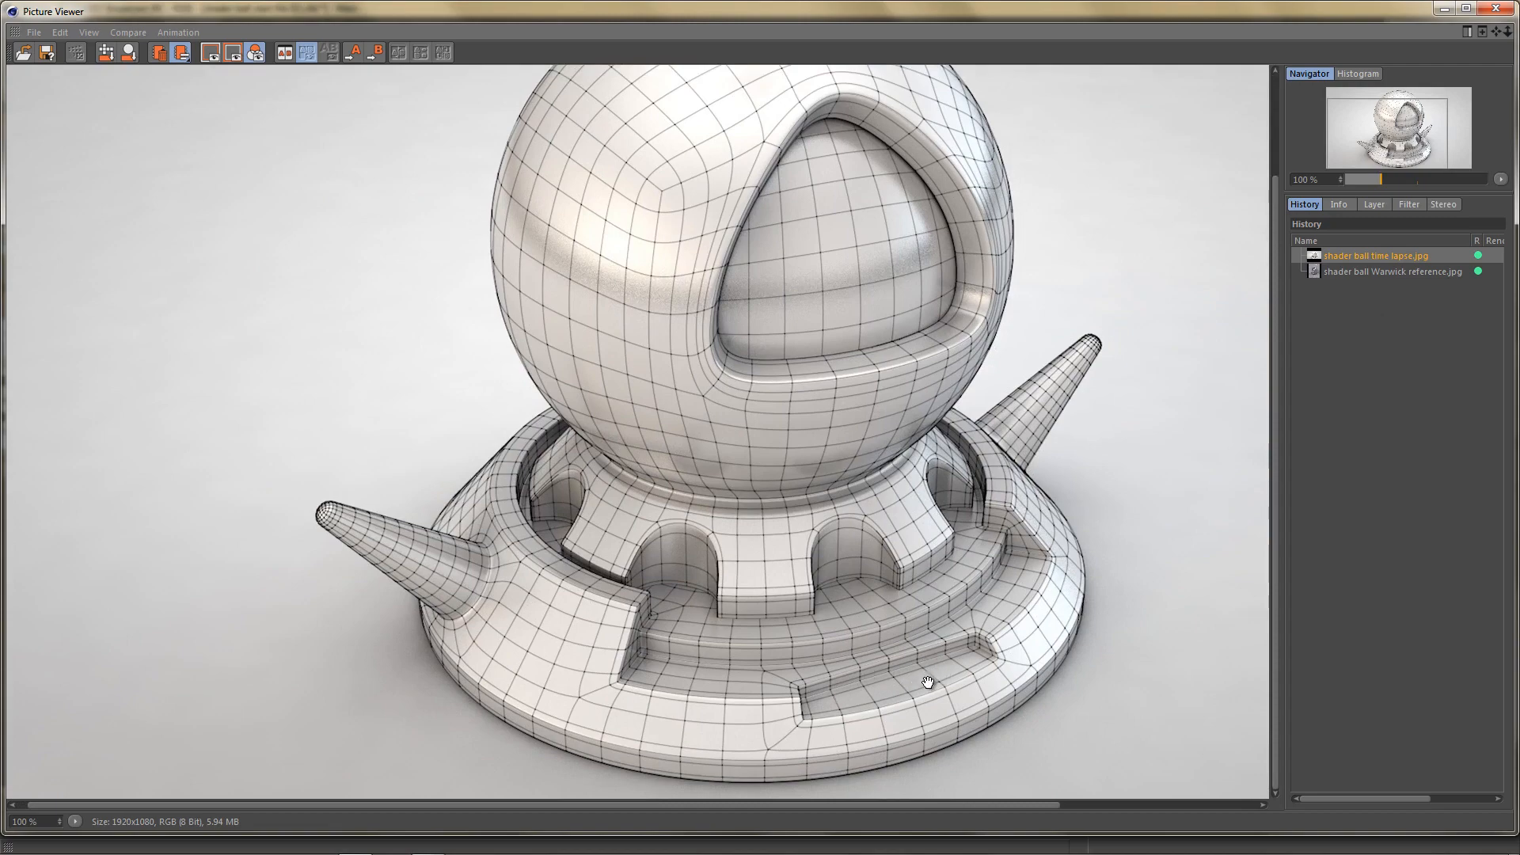
left_click(1498, 10)
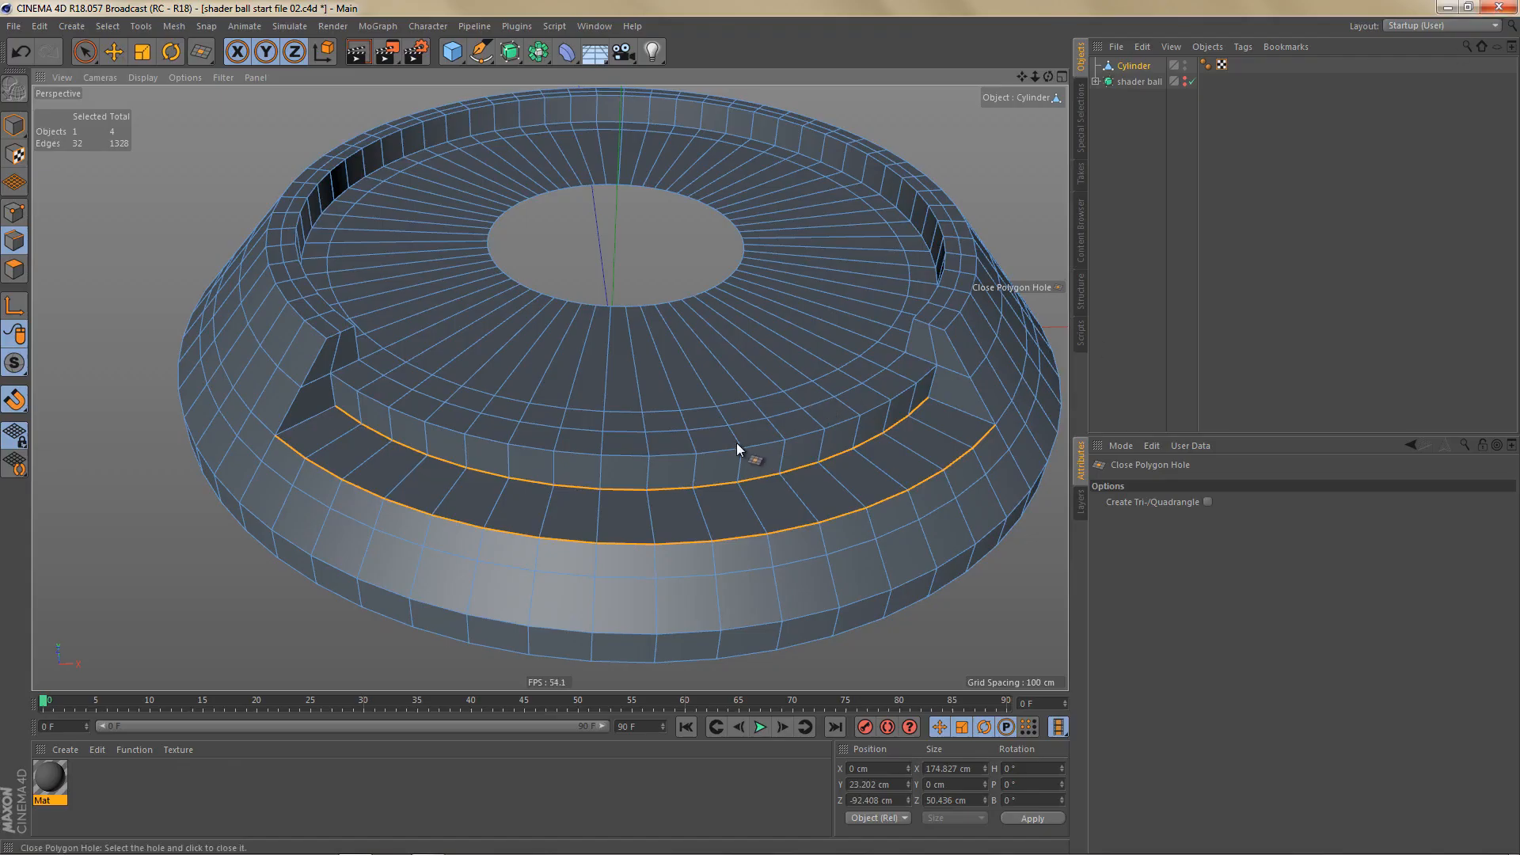
left_click(15, 269)
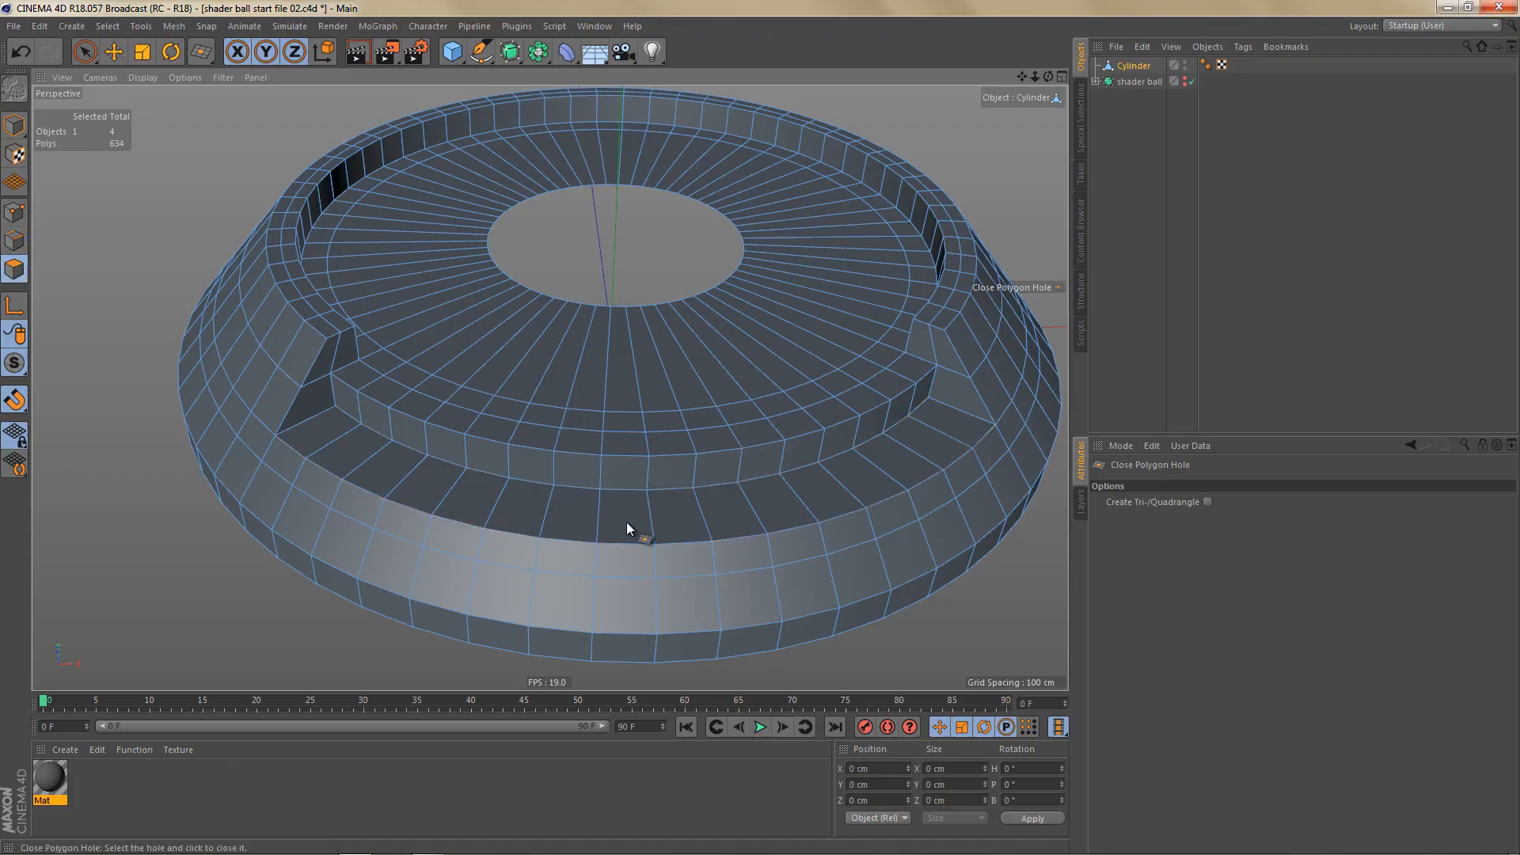
key("space")
scroll(733, 501, "up", 5)
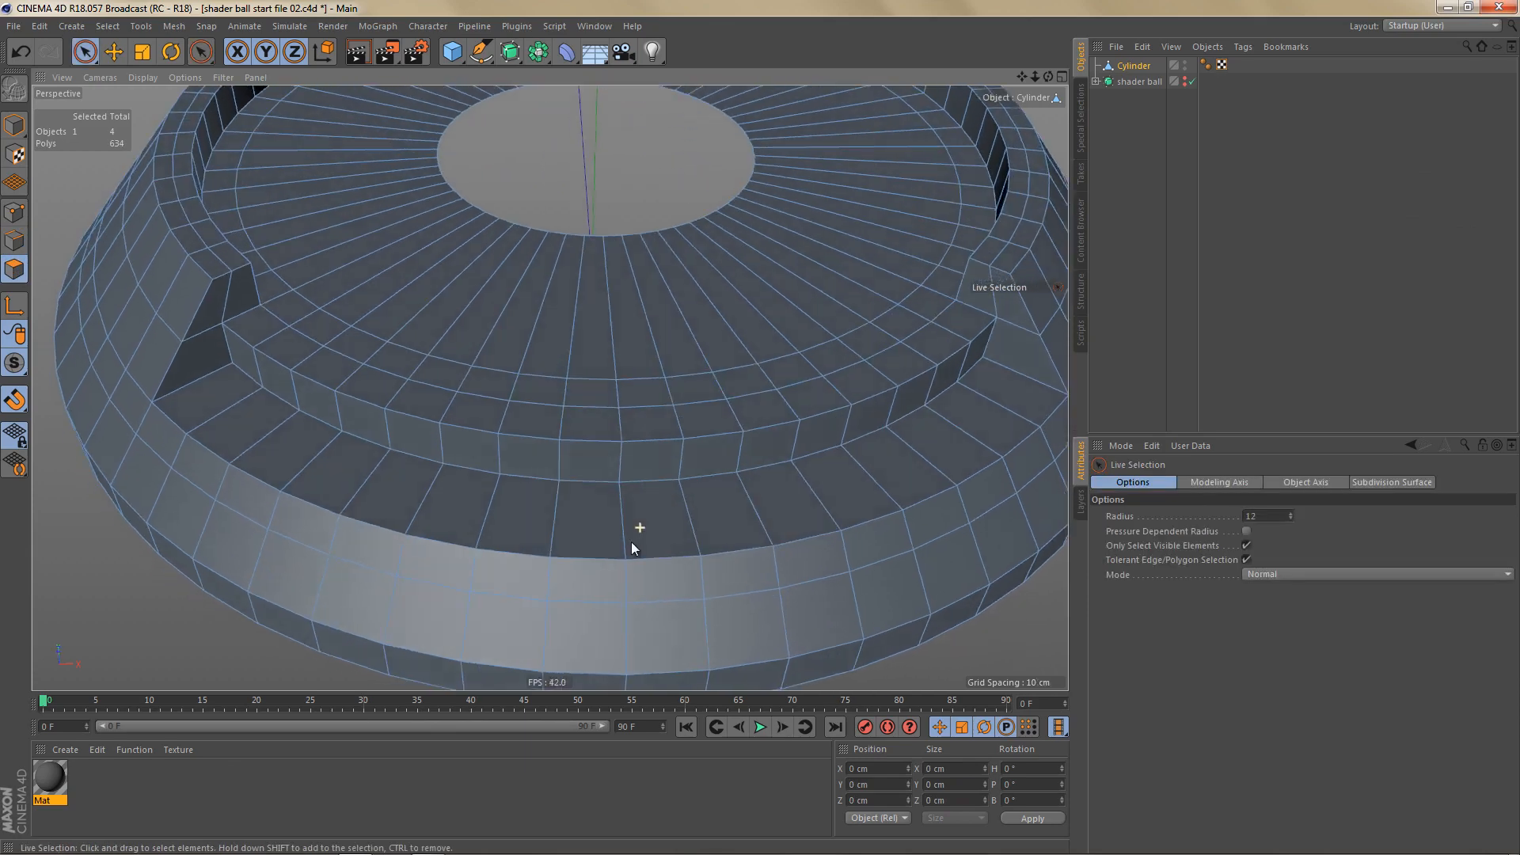
left_click_drag(679, 516, 491, 465)
scroll(657, 509, "down", 4)
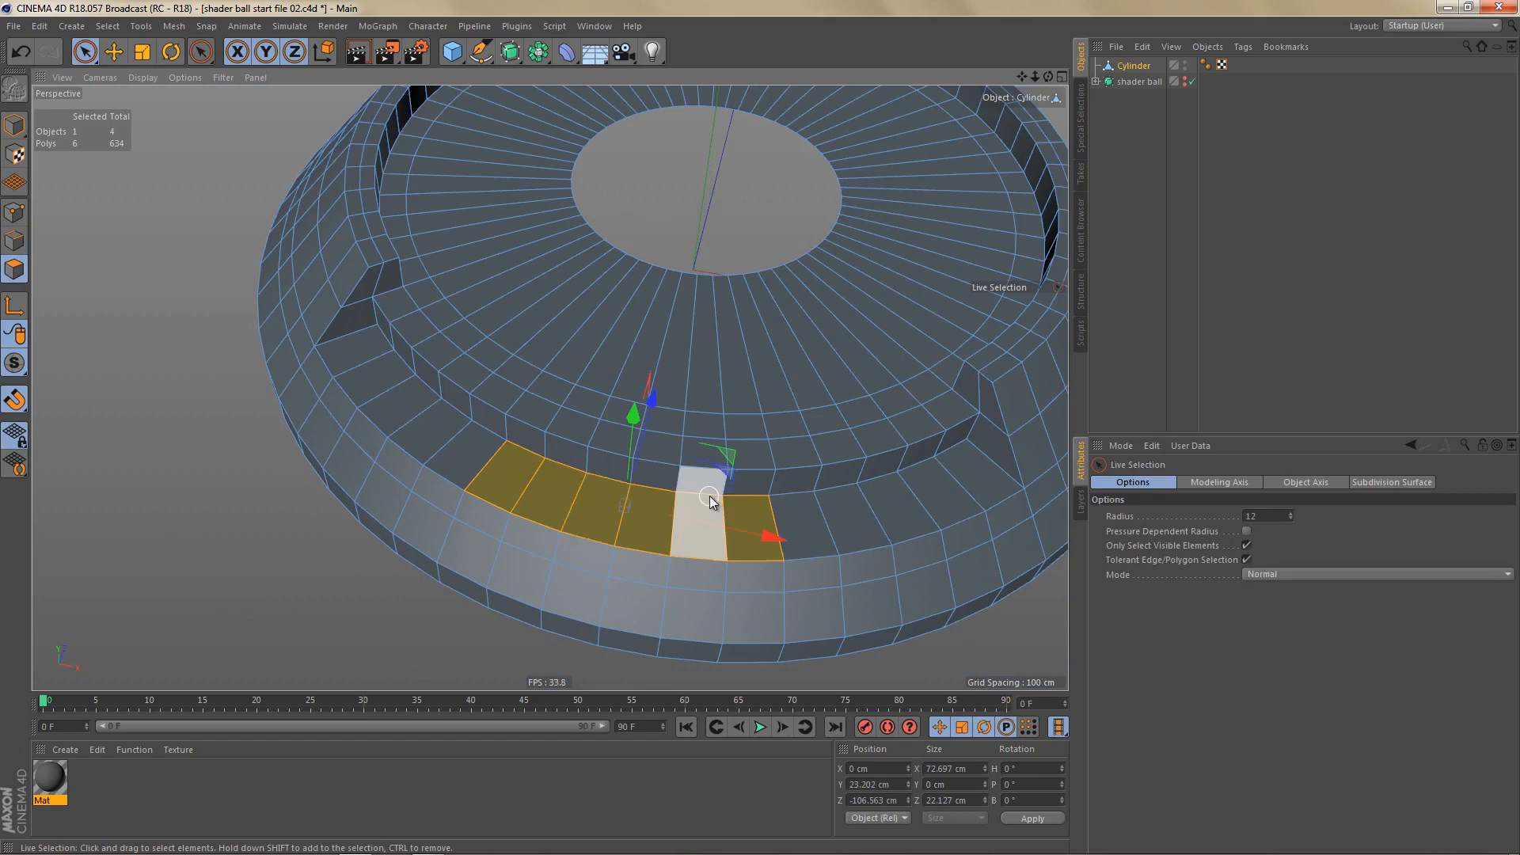
Step: In the top view, try to cut a straight line across the six selected ledge polygons with Line Cut
middle_click(697, 506)
middle_click(811, 281)
scroll(737, 490, "up", 3)
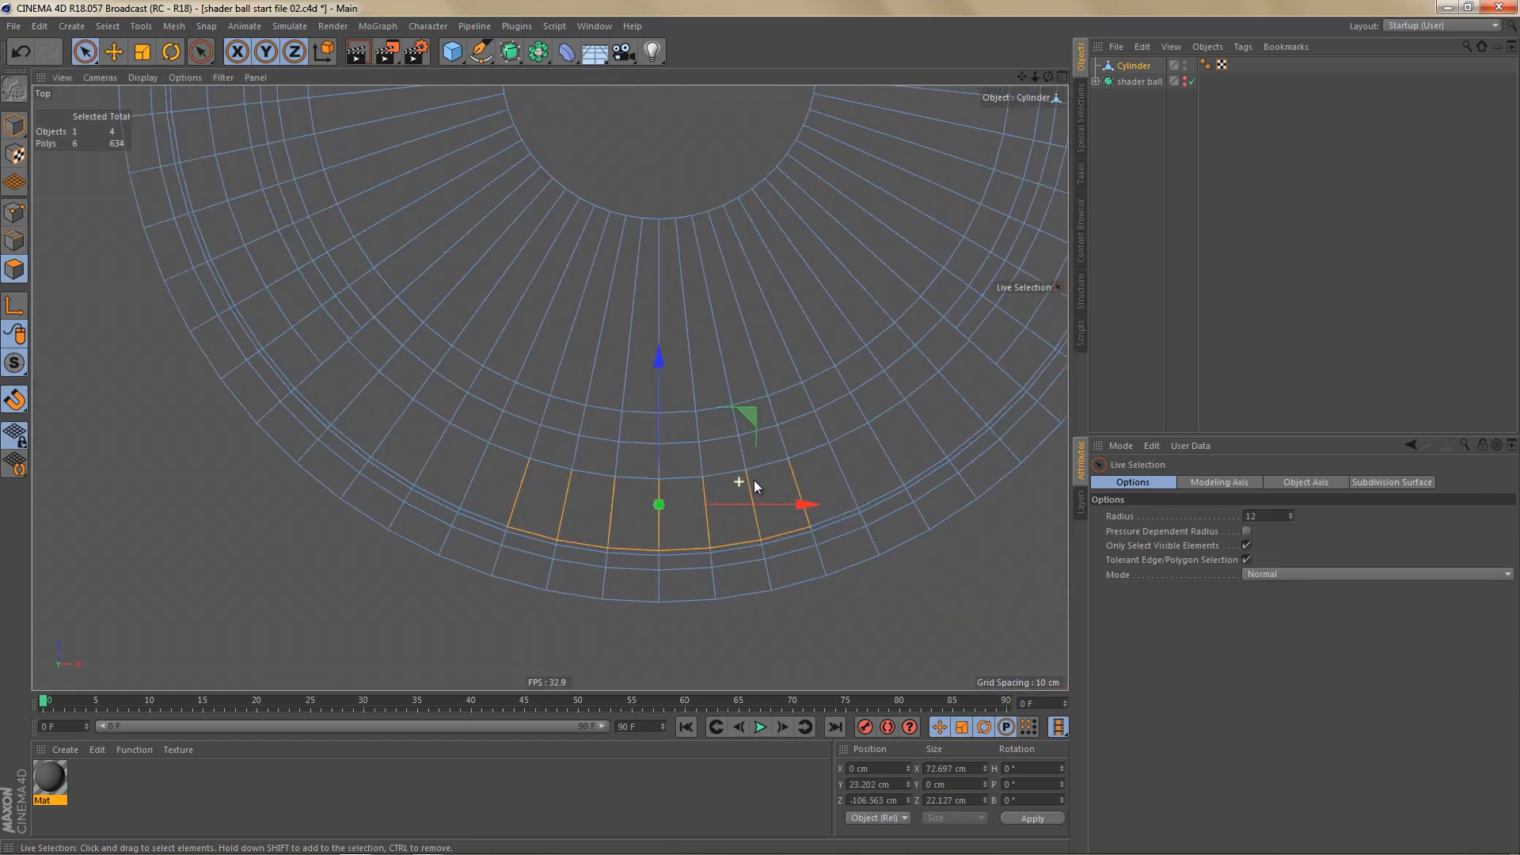
key("k")
key("k")
scroll(570, 553, "up", 2)
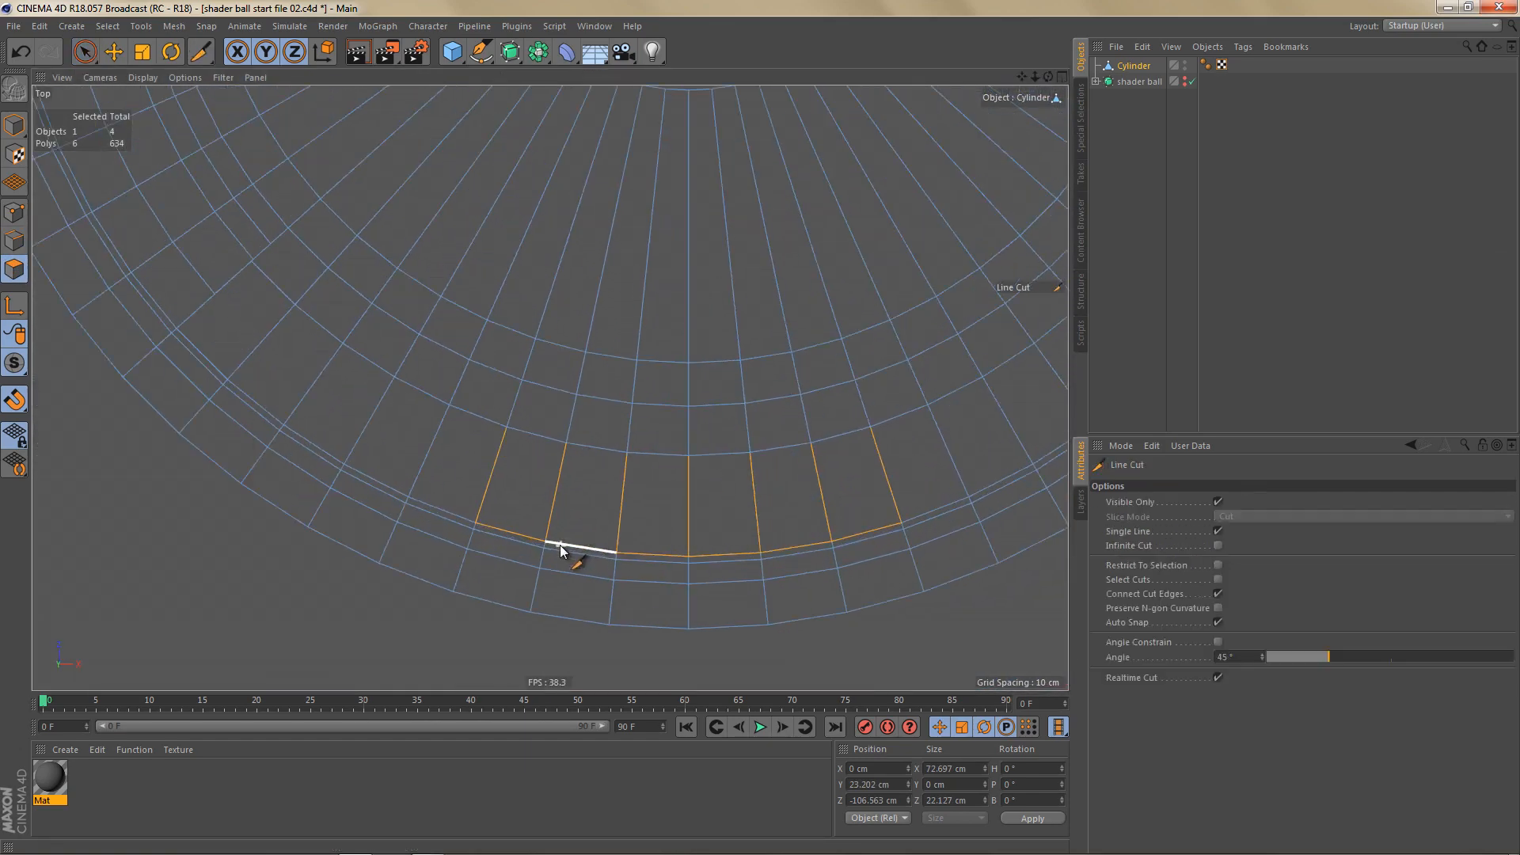
left_click(507, 428)
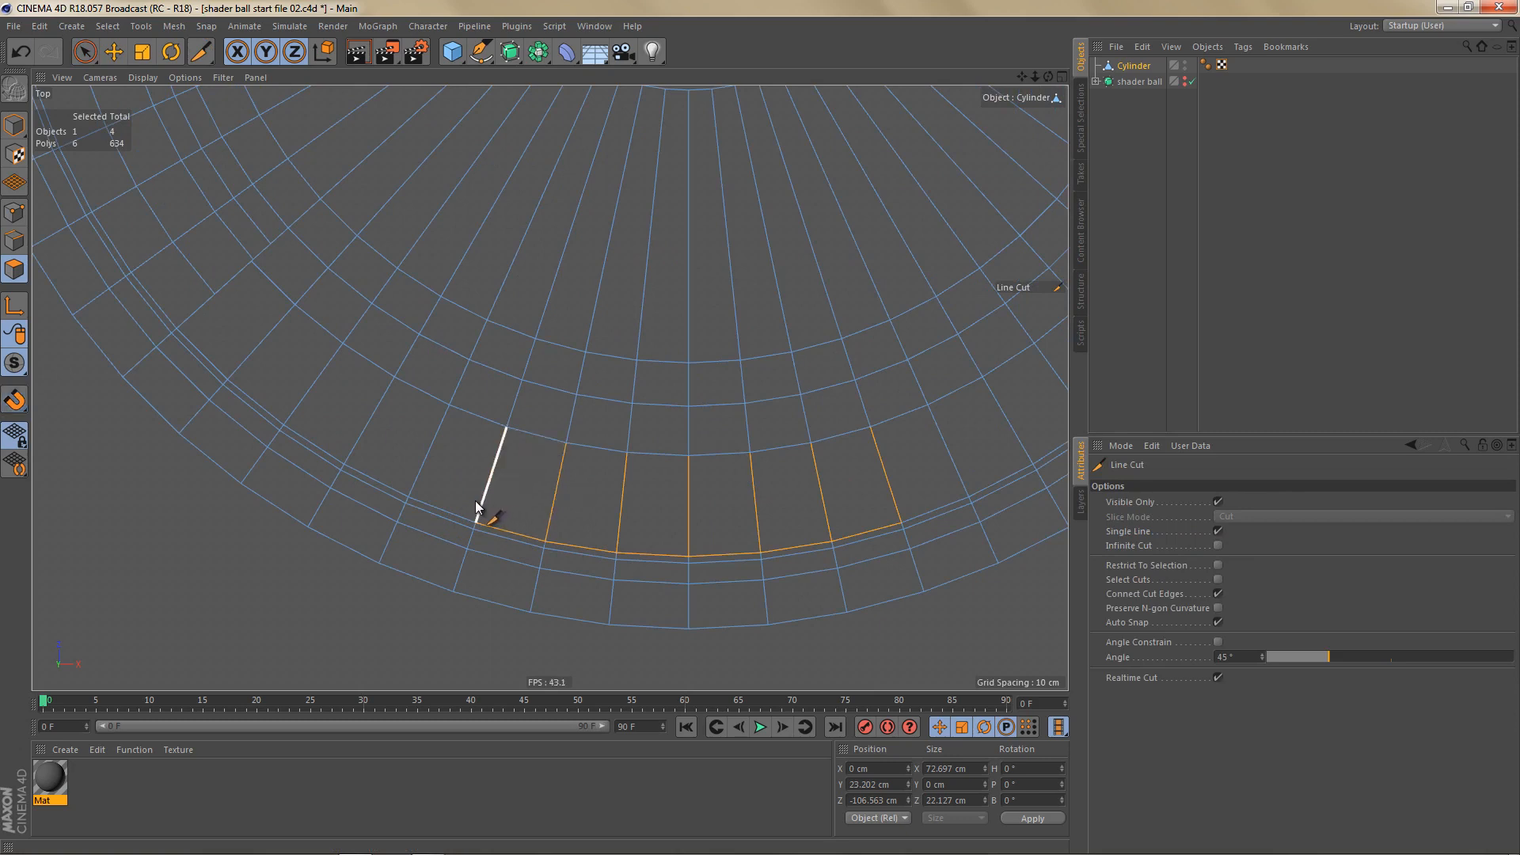
left_click(481, 504)
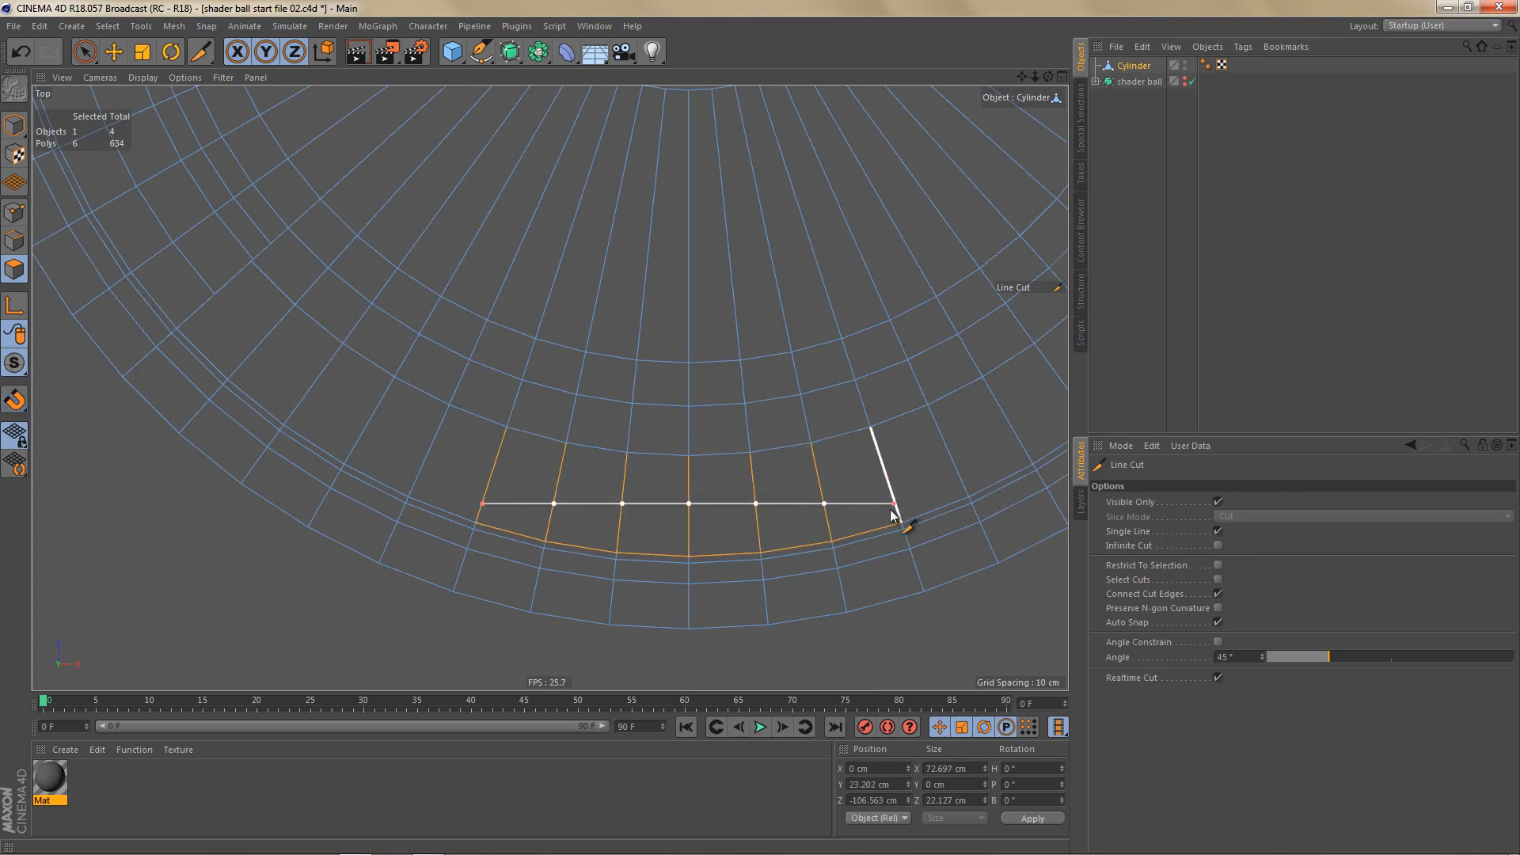
left_click(892, 511)
middle_click(892, 513)
middle_click(376, 260)
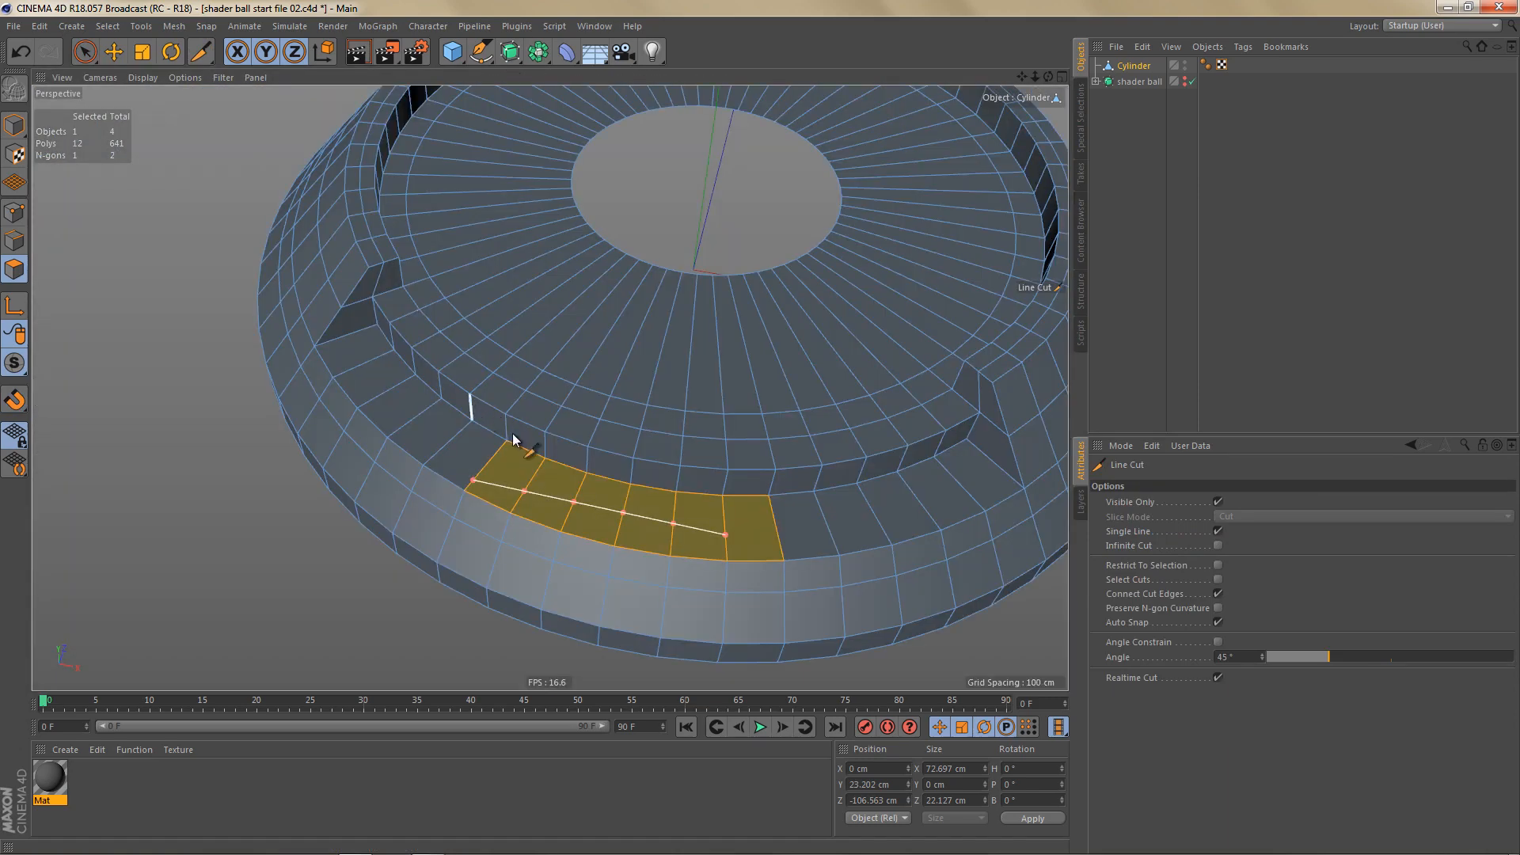
middle_click(657, 459)
middle_click(791, 318)
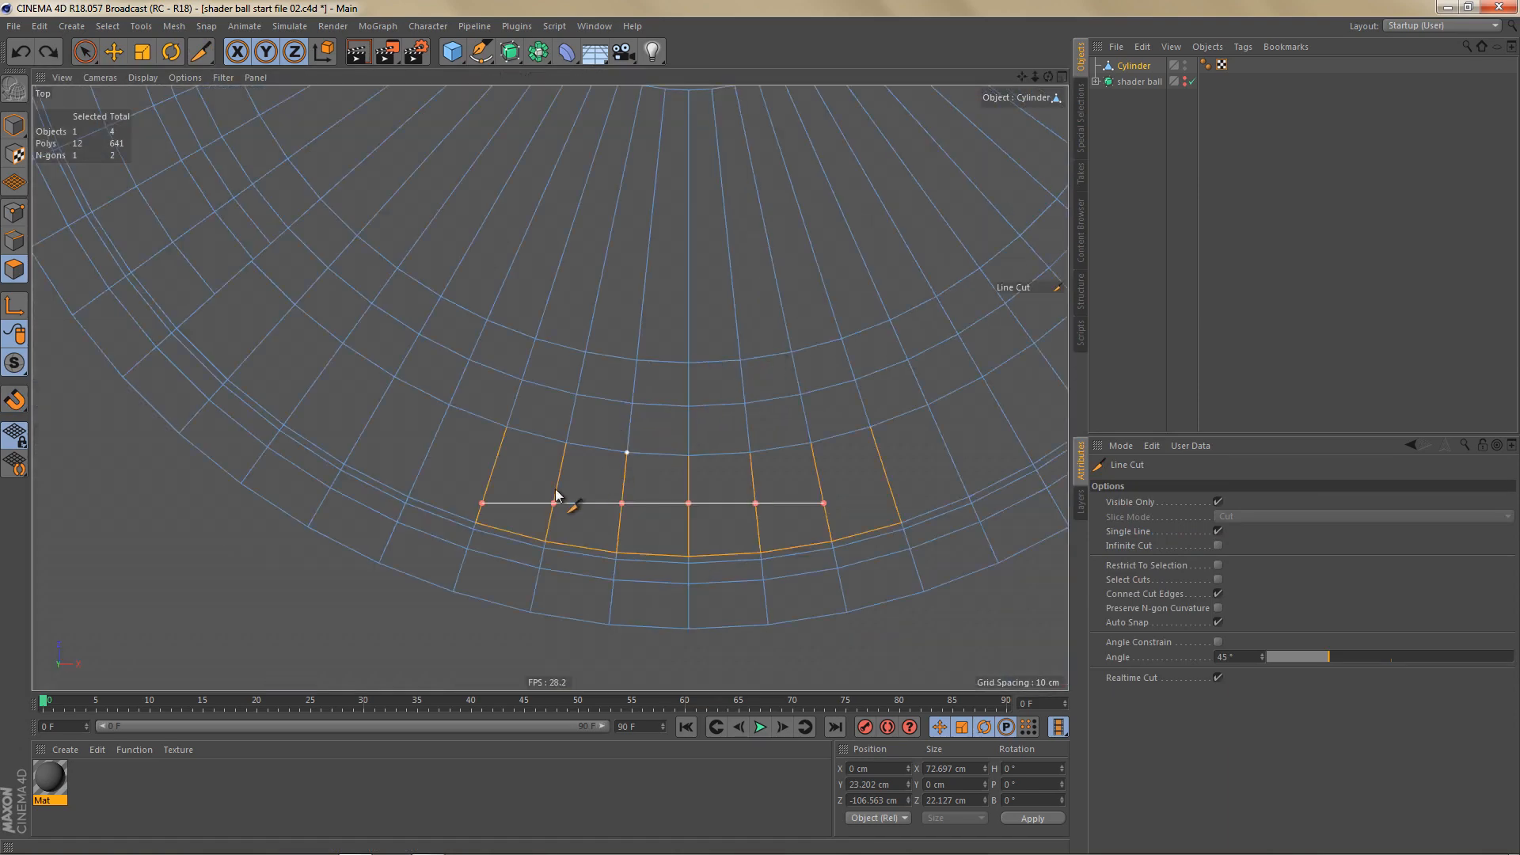
Step: Undo the last line cut and recut a straight line through all six selected polygons, reaching both end edges
key("ctrl+z")
key("ctrl+y")
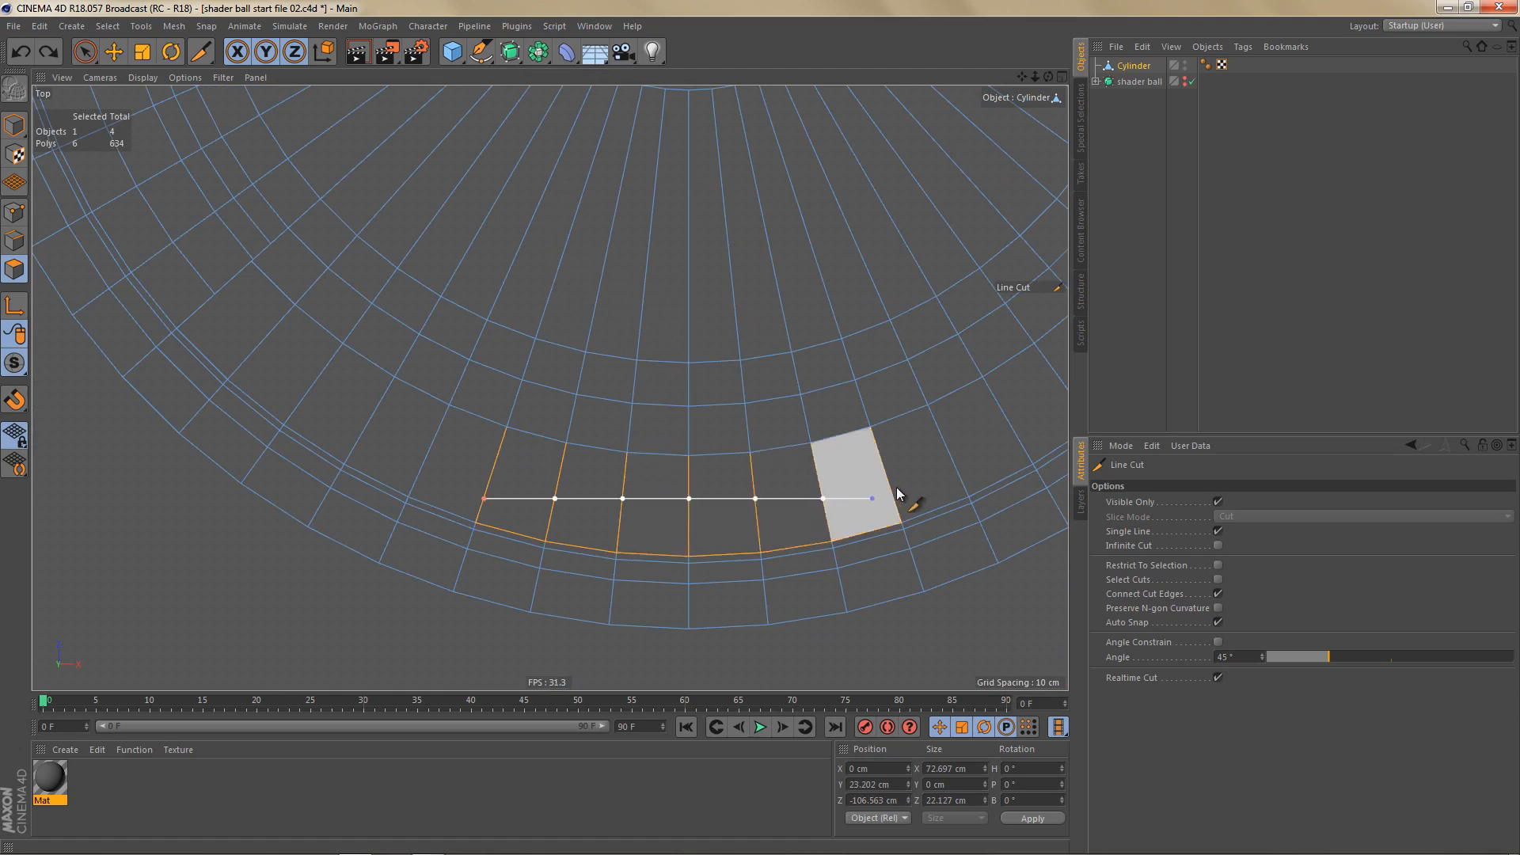
middle_click(900, 497)
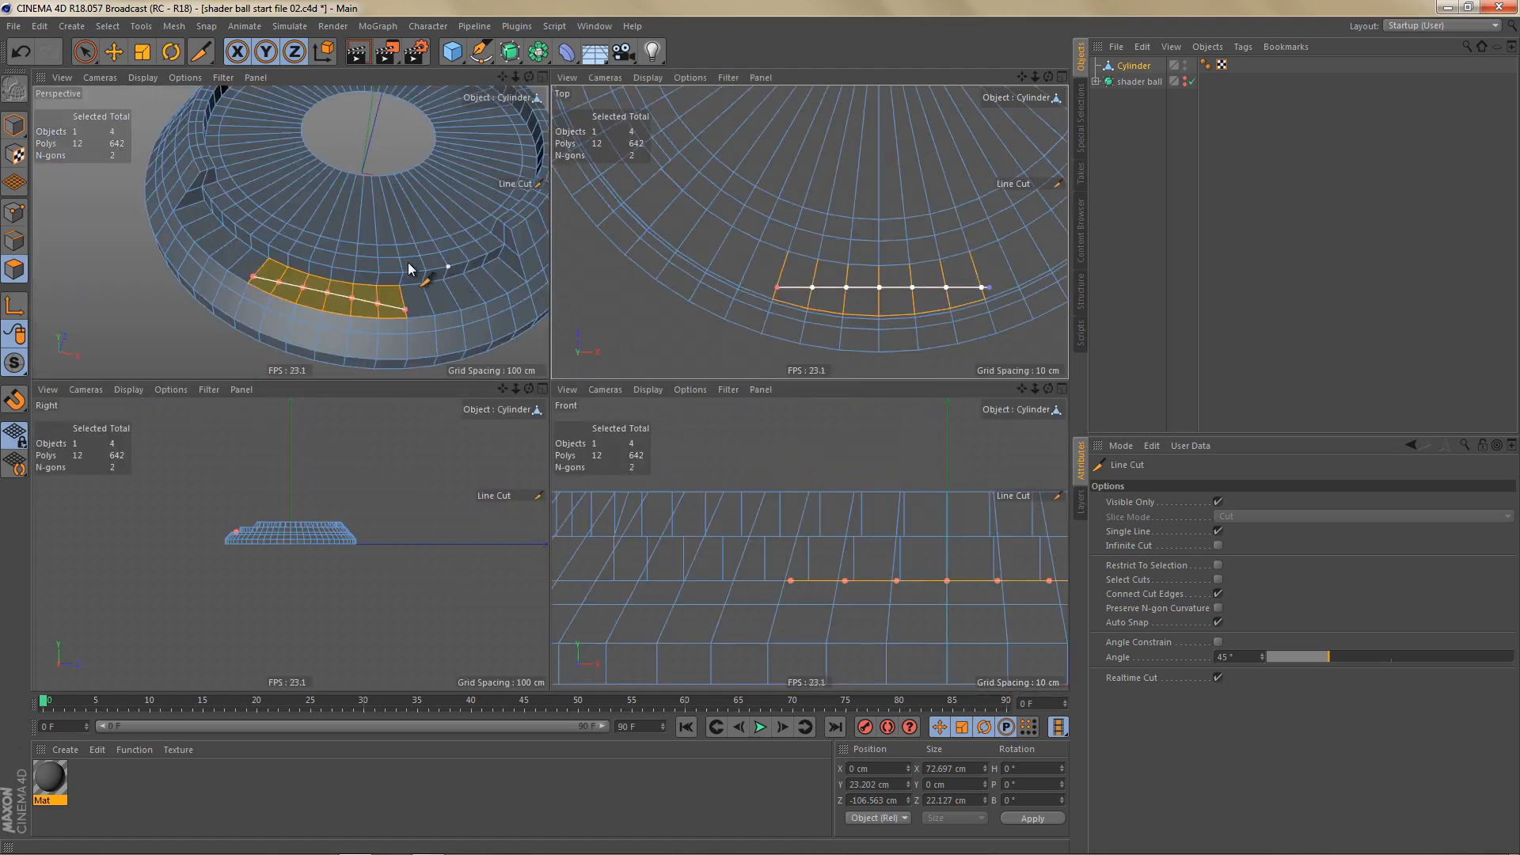
middle_click(414, 271)
middle_click_drag(530, 440, 516, 400, "alt")
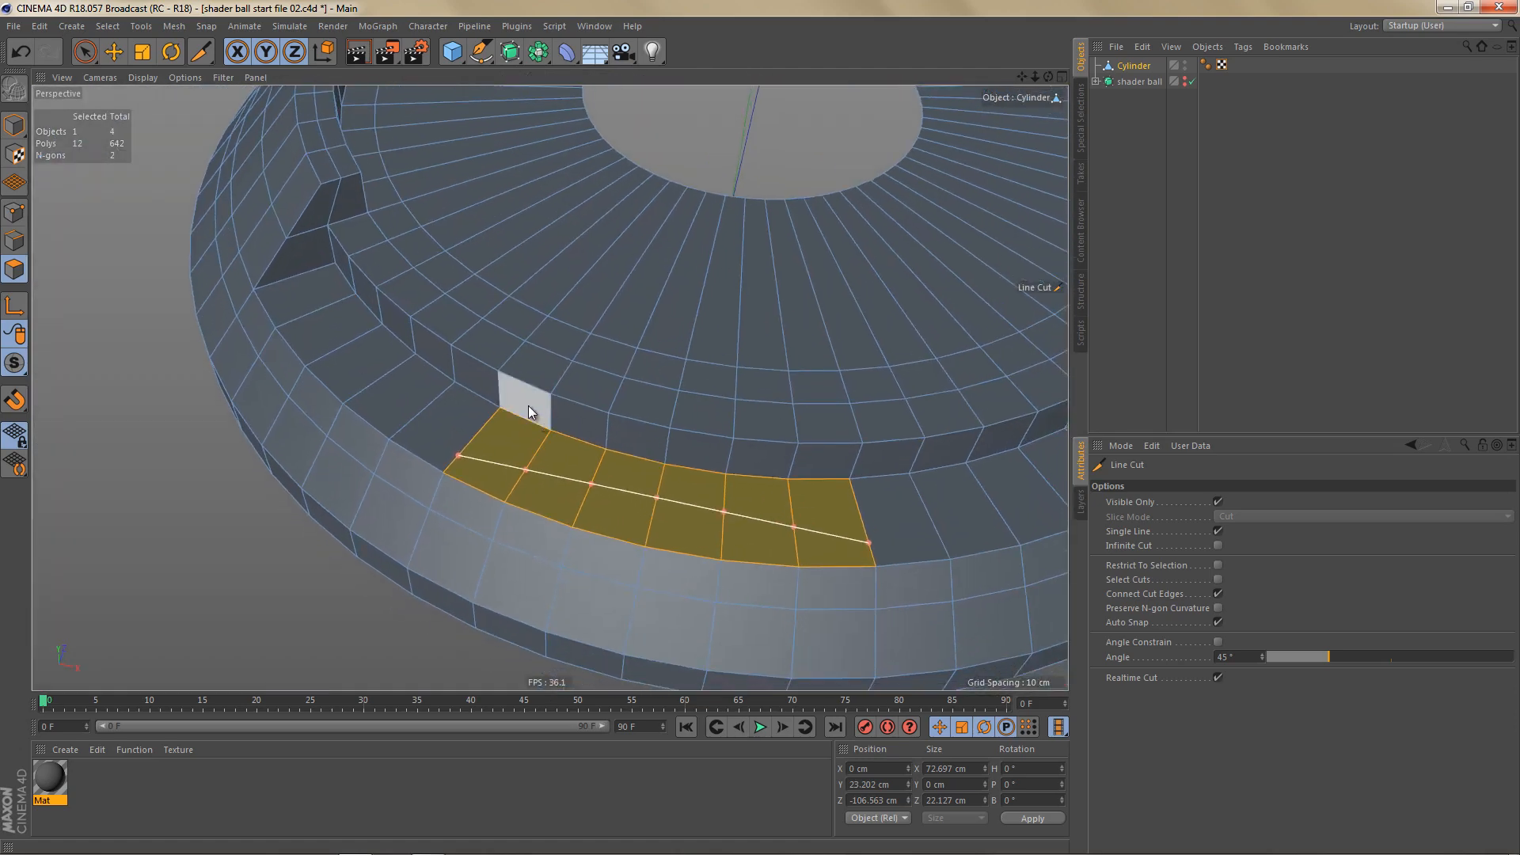
key("Return")
Step: Select the six outer ledge edges in front of the straight cut and delete them to open a small notch
key("e")
key("Return")
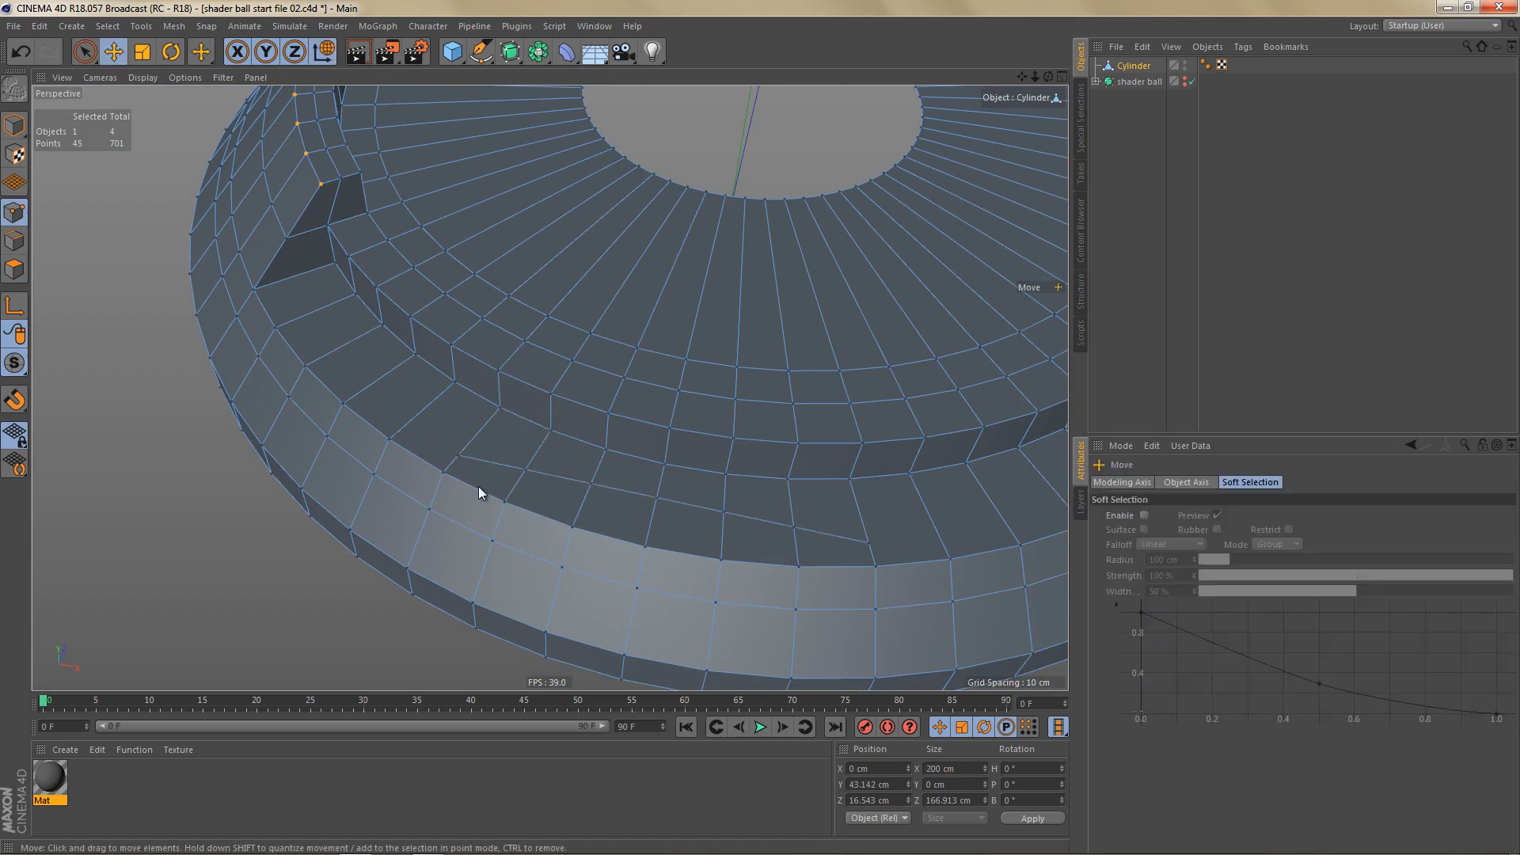
double_click(479, 488)
left_click(479, 491)
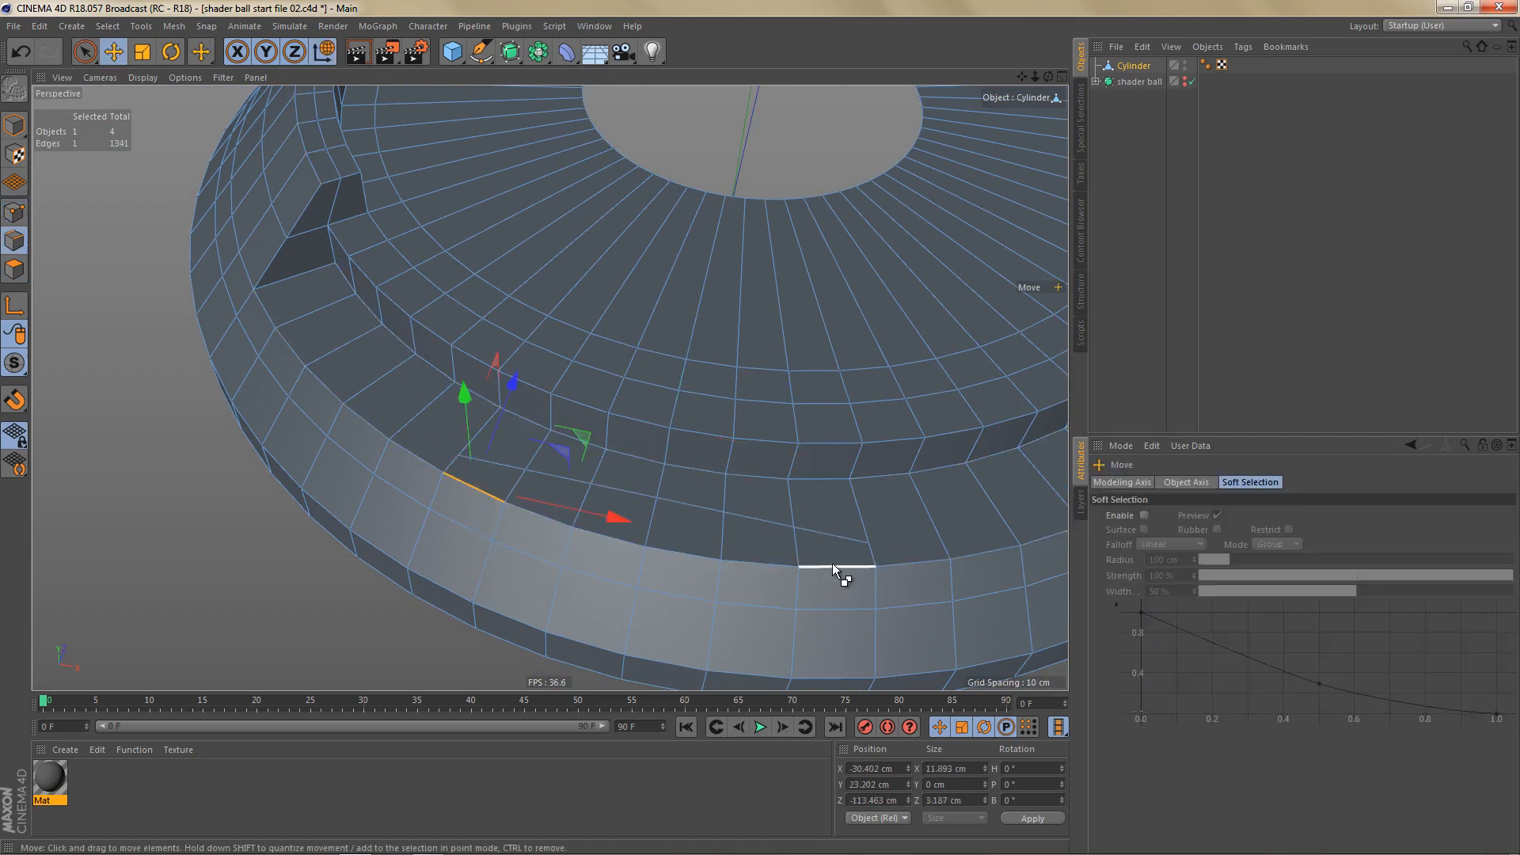
left_click(832, 563, "ctrl+shift")
key("Delete")
Step: Select the six edges along the notch's straight cut and extrude them downward about 6.5 cm
left_click(511, 466)
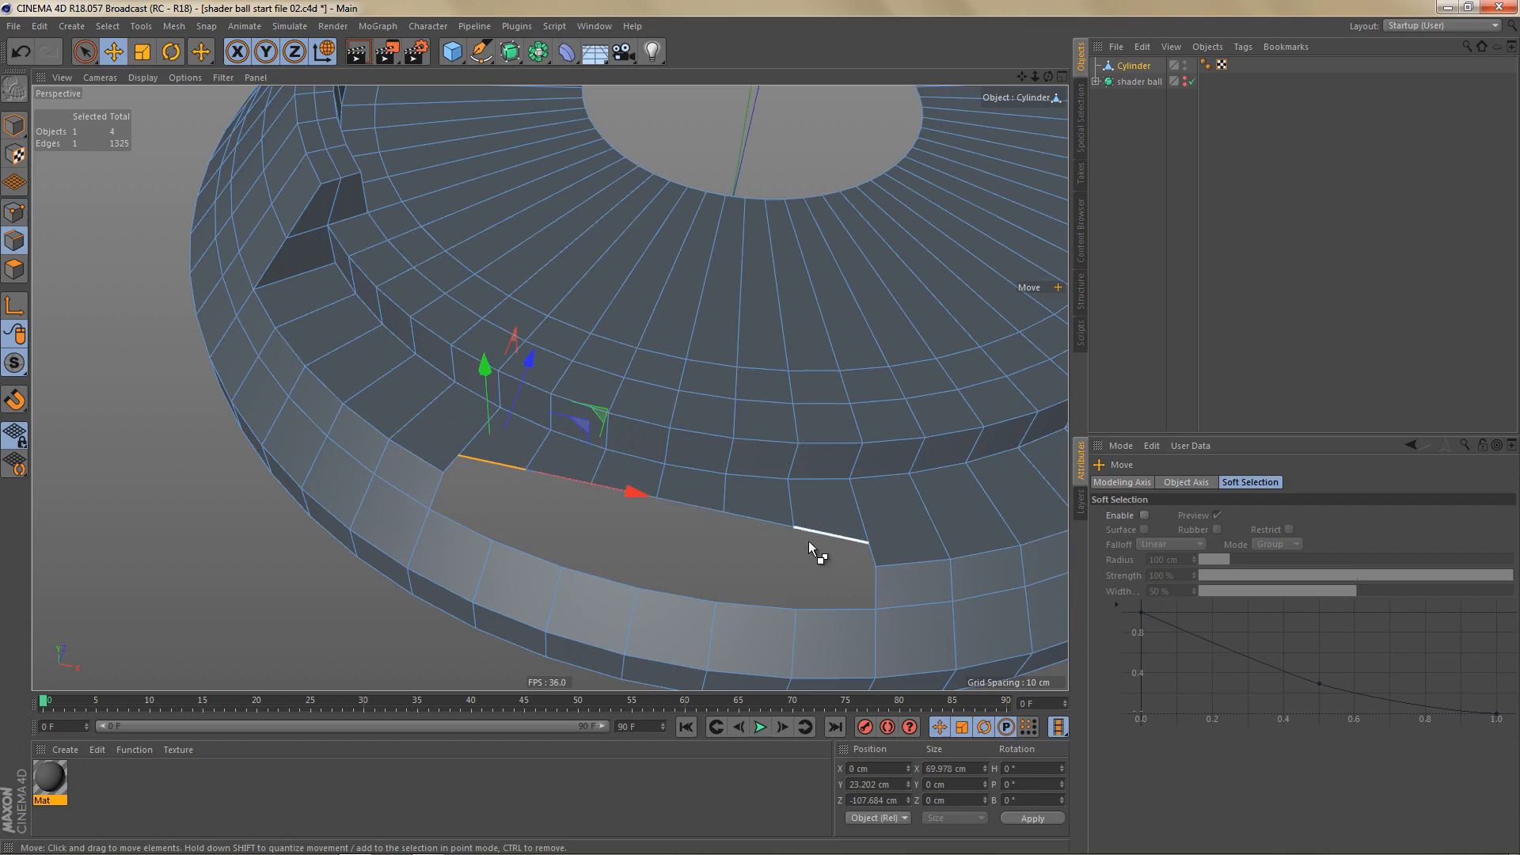
left_click(809, 540, "ctrl+shift")
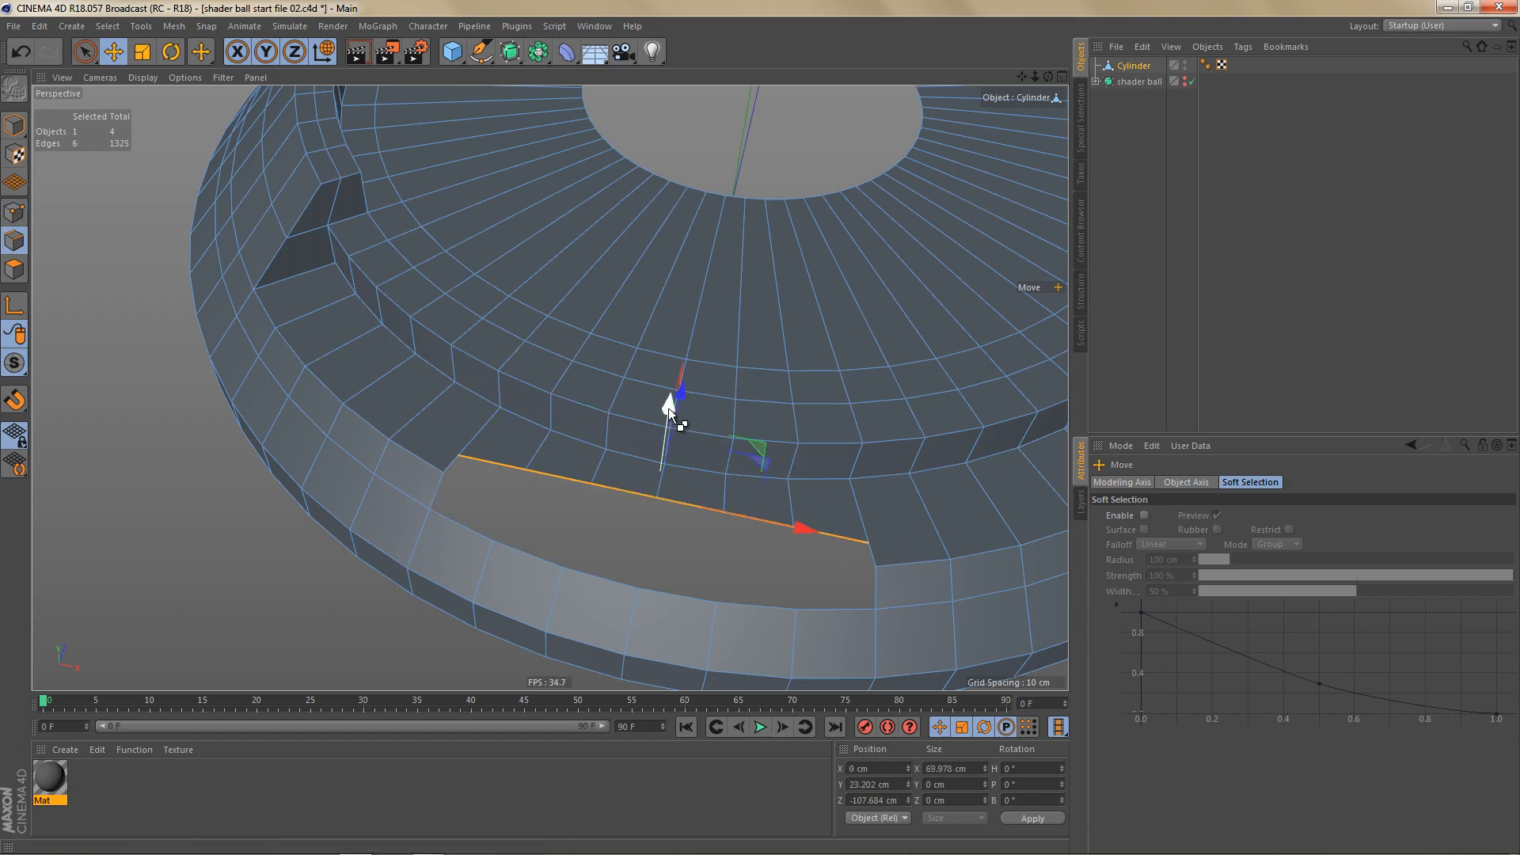
left_click_drag(668, 407, 673, 443, "ctrl")
Step: Enable snapping and, in the front view, raise the extruded edges to the rim edge line at Y 17.903 cm
key("shift+s")
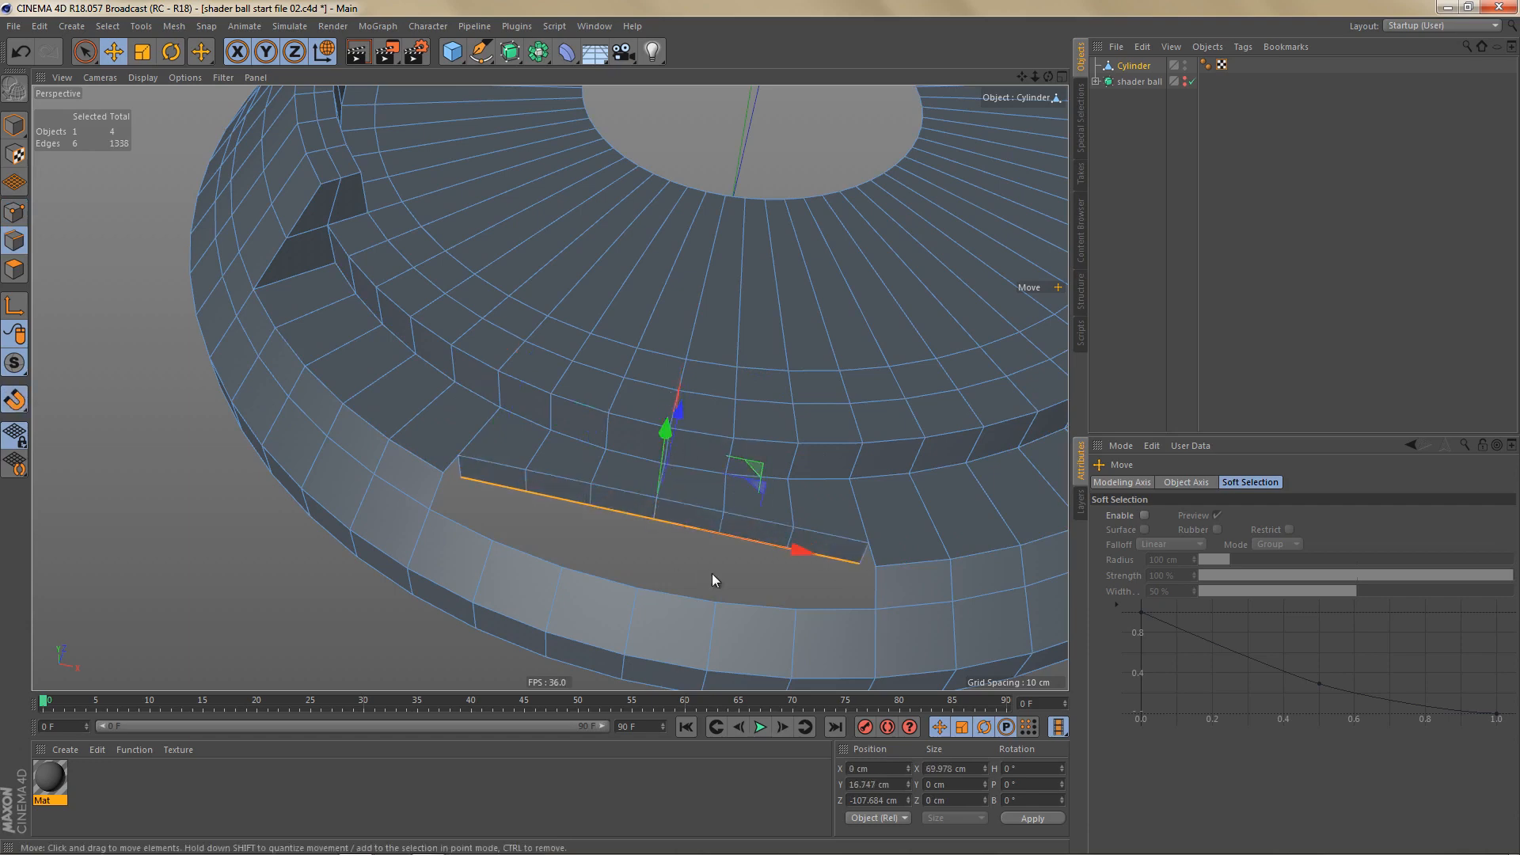
middle_click(712, 576)
middle_click(770, 596)
scroll(814, 502, "up", 3)
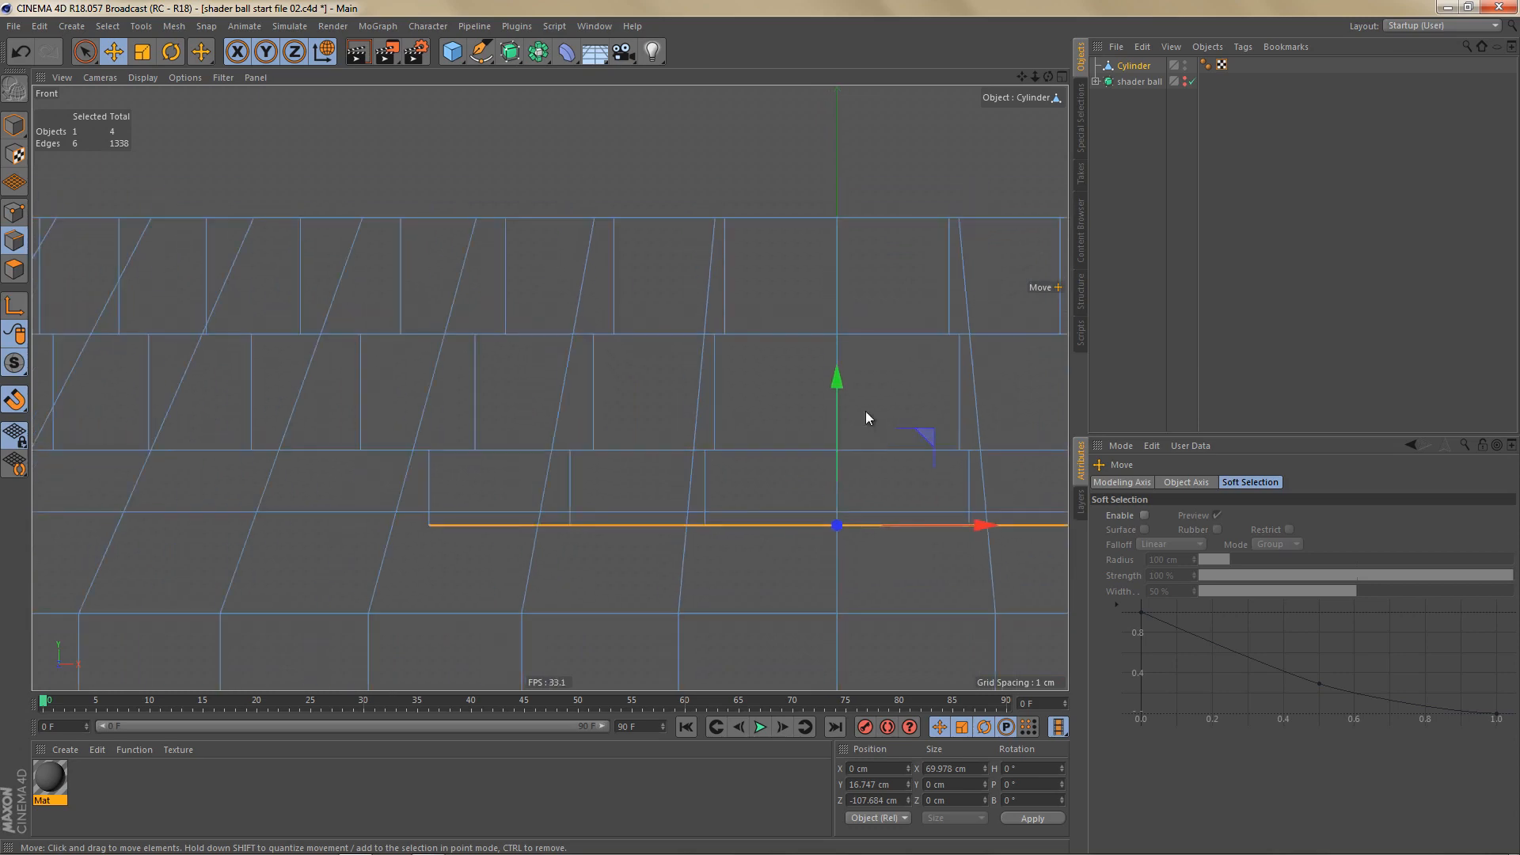
left_click_drag(839, 381, 839, 374)
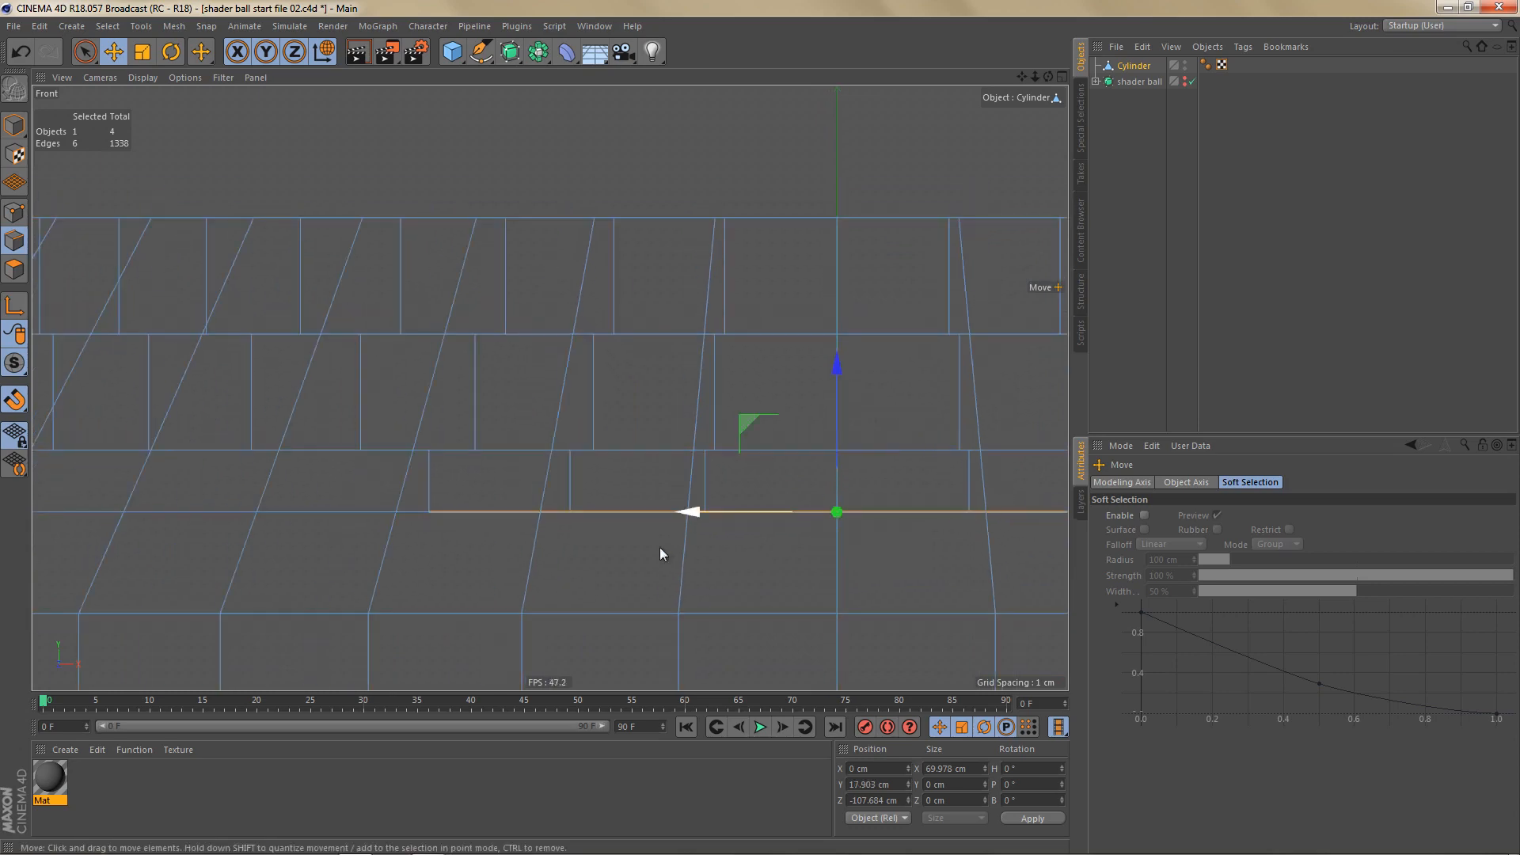
middle_click(707, 479)
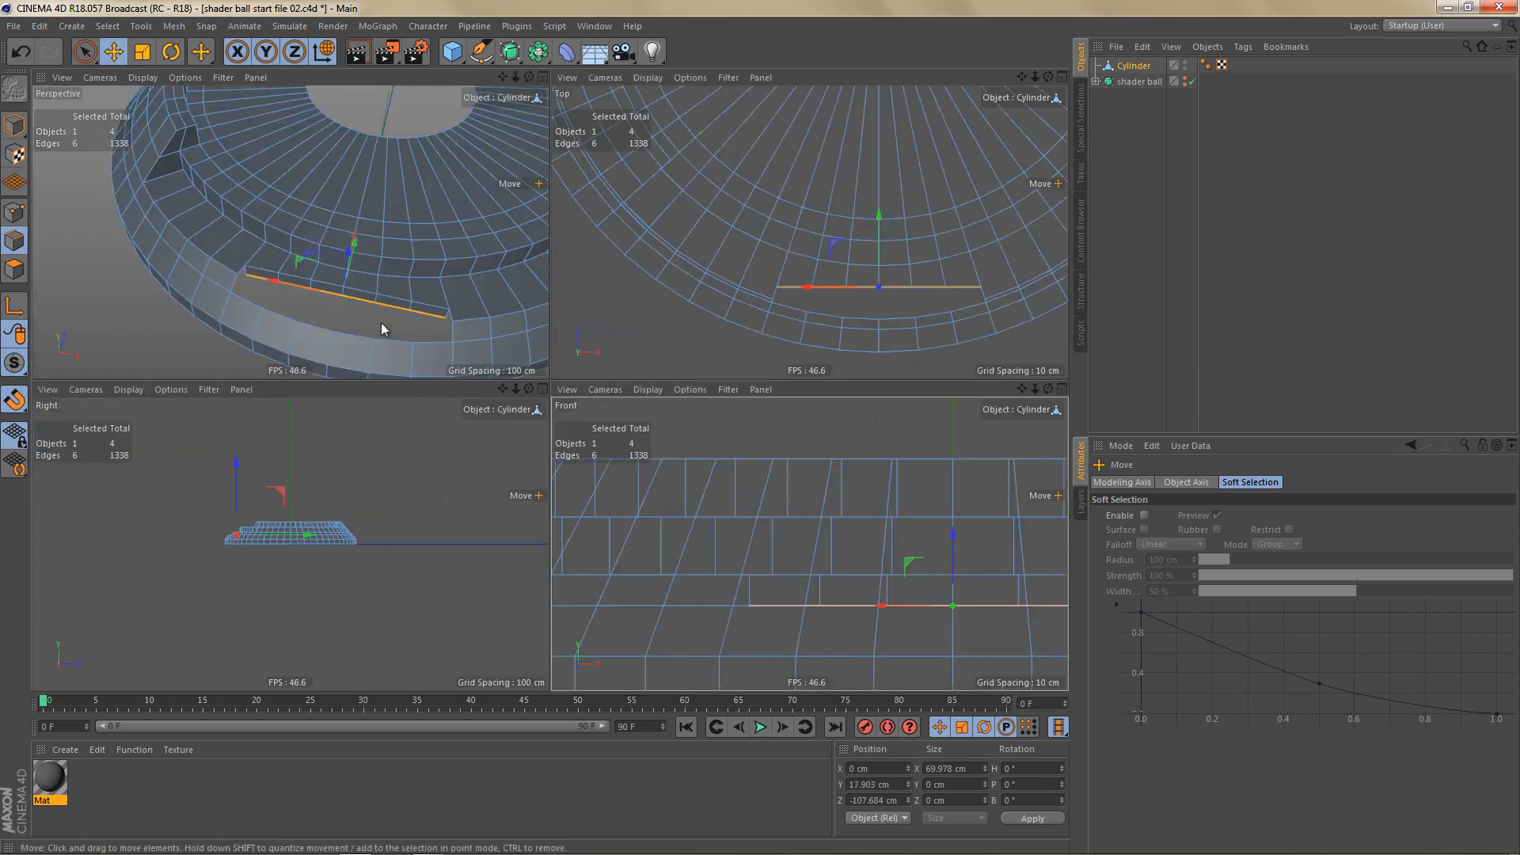
middle_click(373, 307)
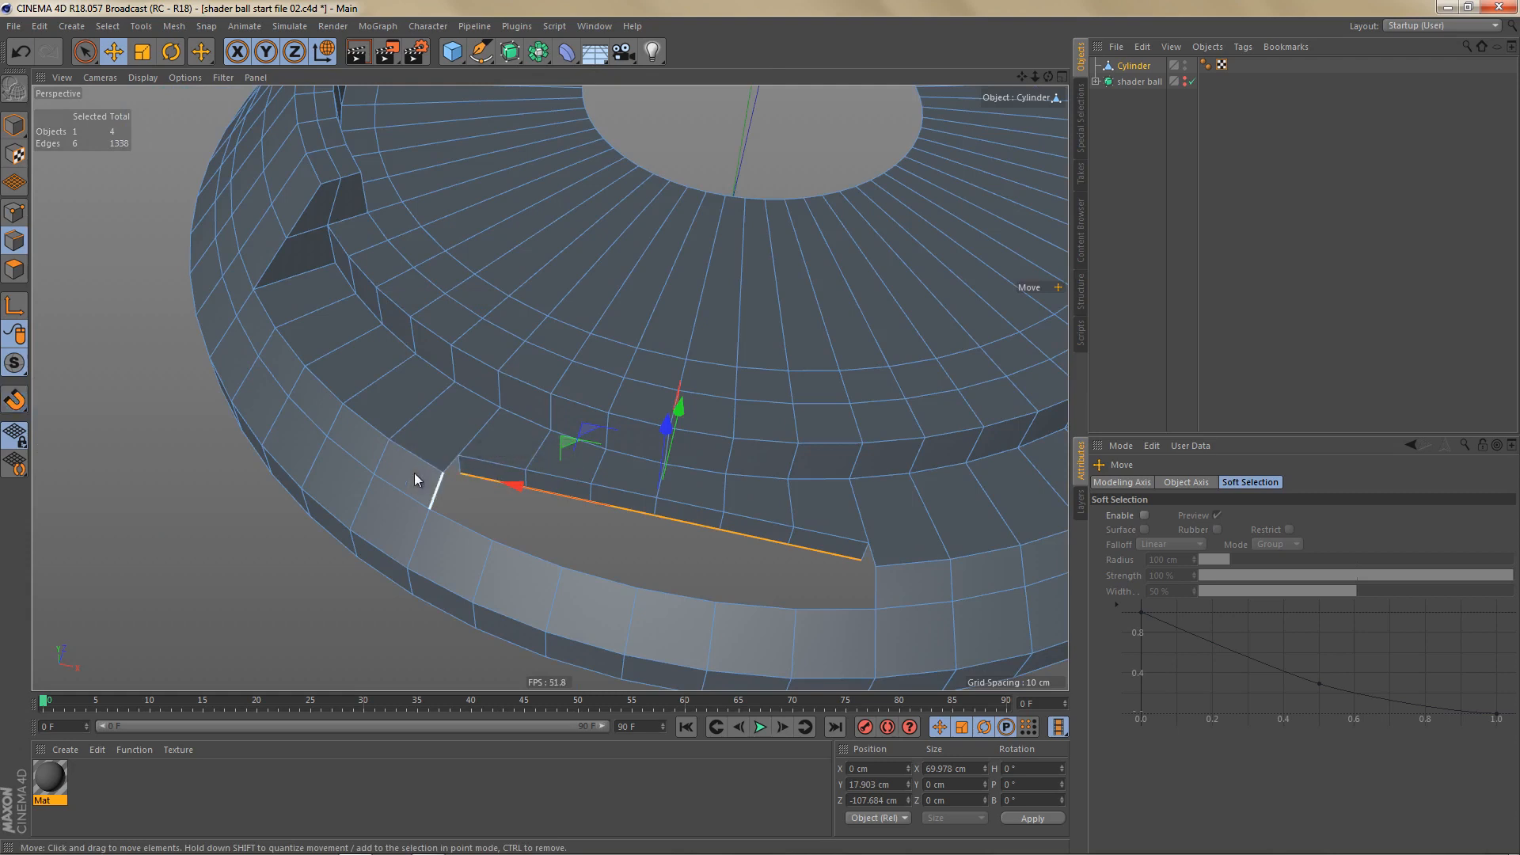
Step: Add the six opposite rim edges to the selection and bridge both rows with Stitch and Sew to create the notch floor
left_click(473, 526, "shift")
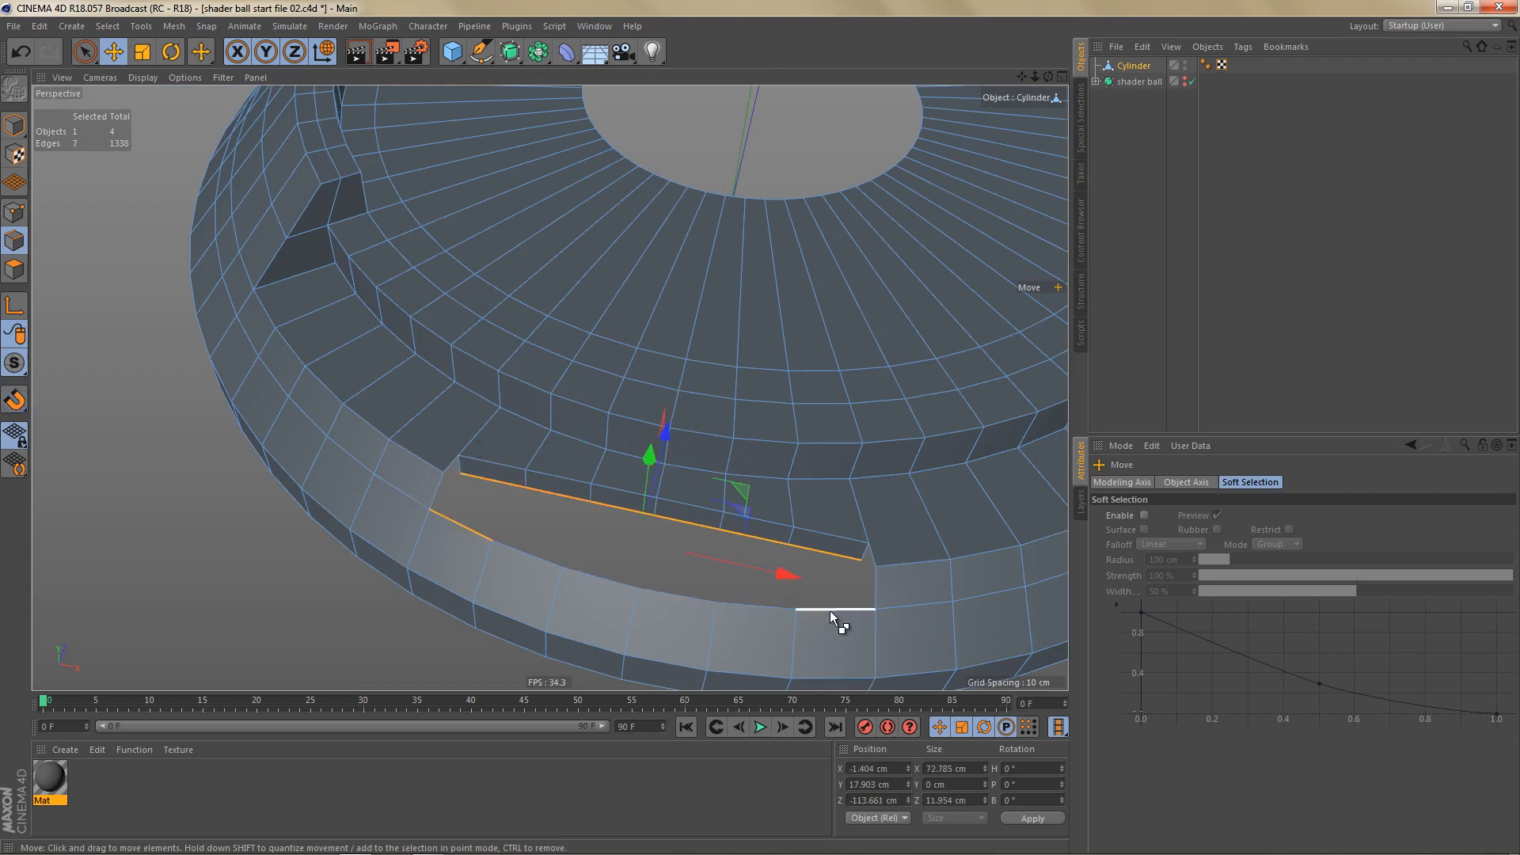
left_click(832, 611, "ctrl+shift")
scroll(529, 535, "up", 2)
key("m")
key("p")
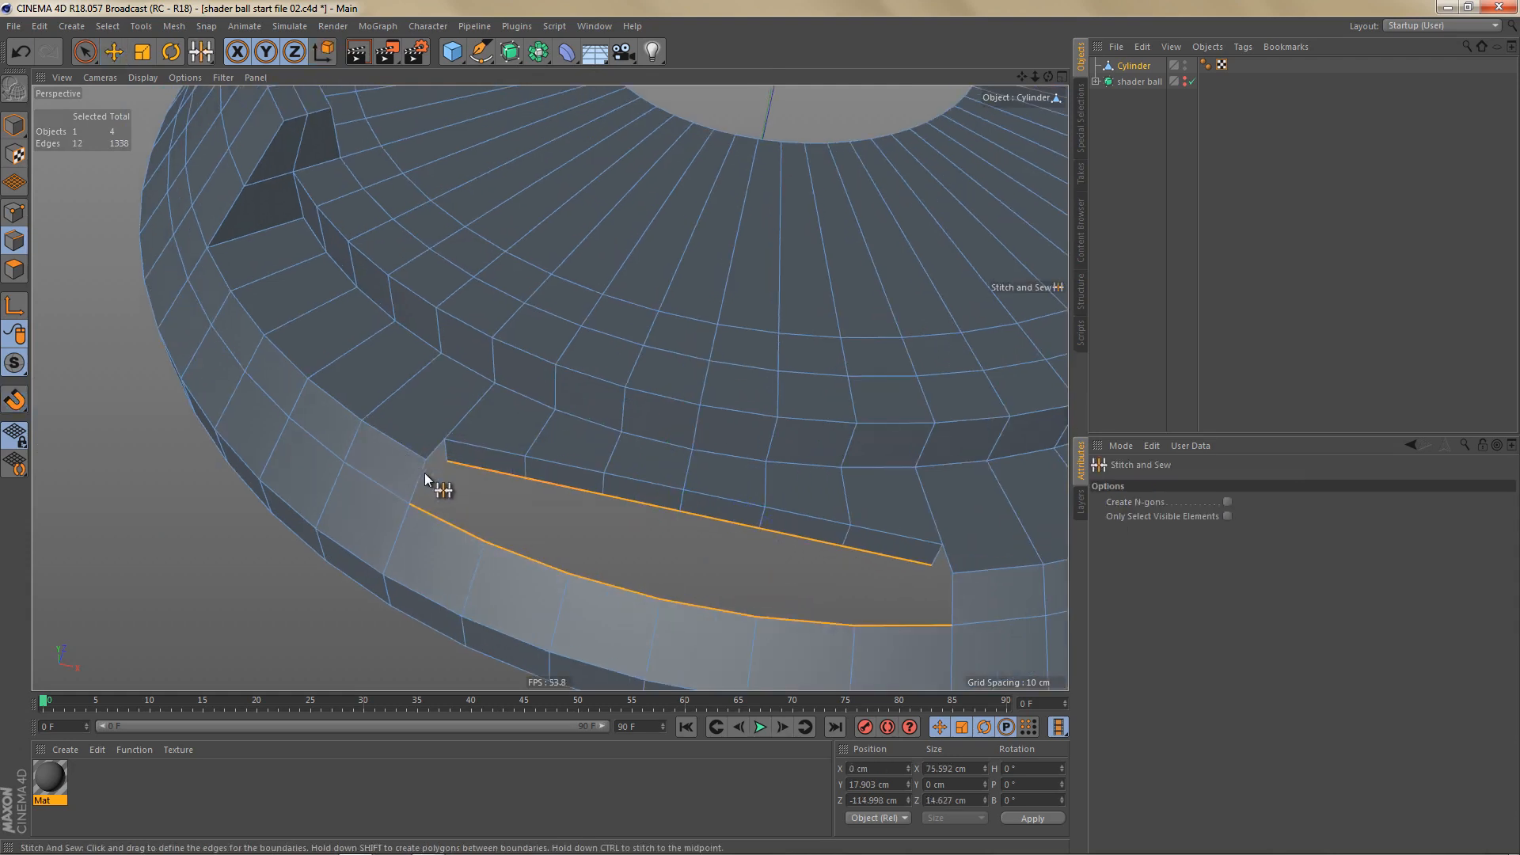
left_click_drag(446, 459, 420, 493, "shift")
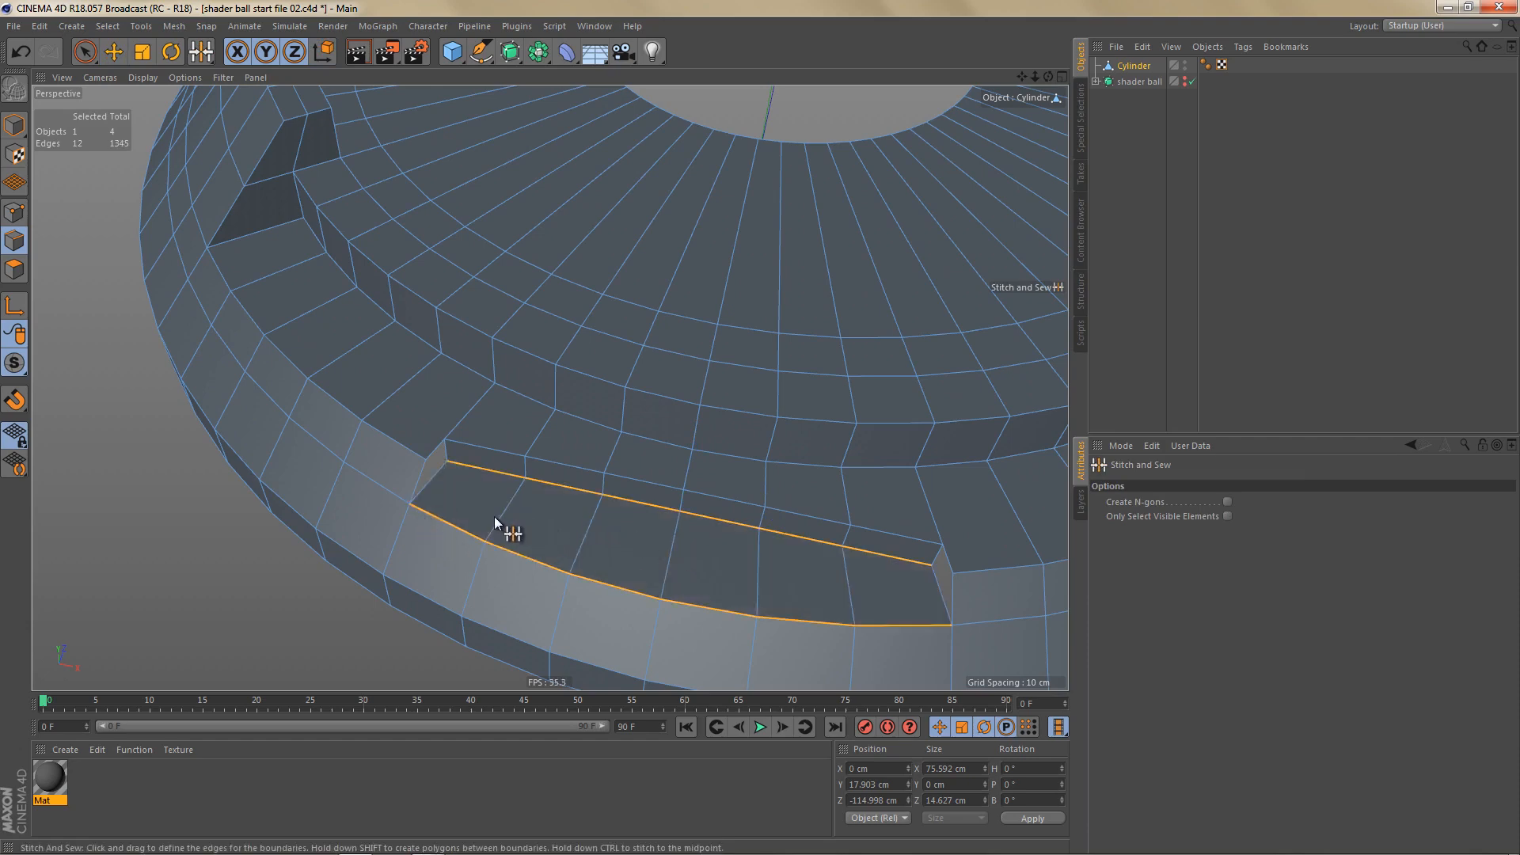
Step: Fill the openings at both ends of the small notch with Close Polygon Hole
key("m")
key("d")
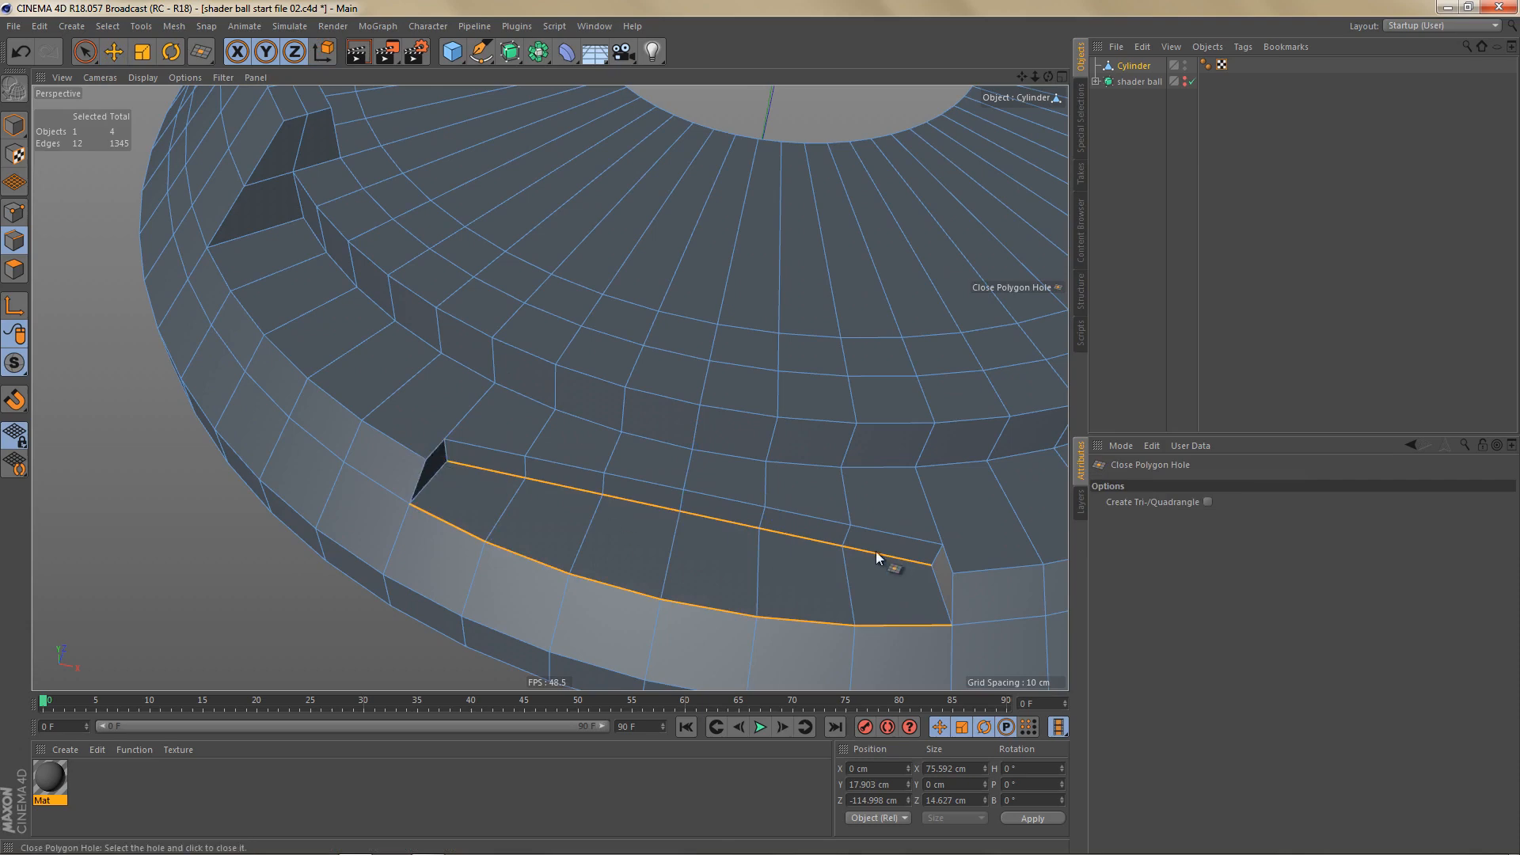
scroll(957, 567, "down", 1)
scroll(801, 540, "down", 10)
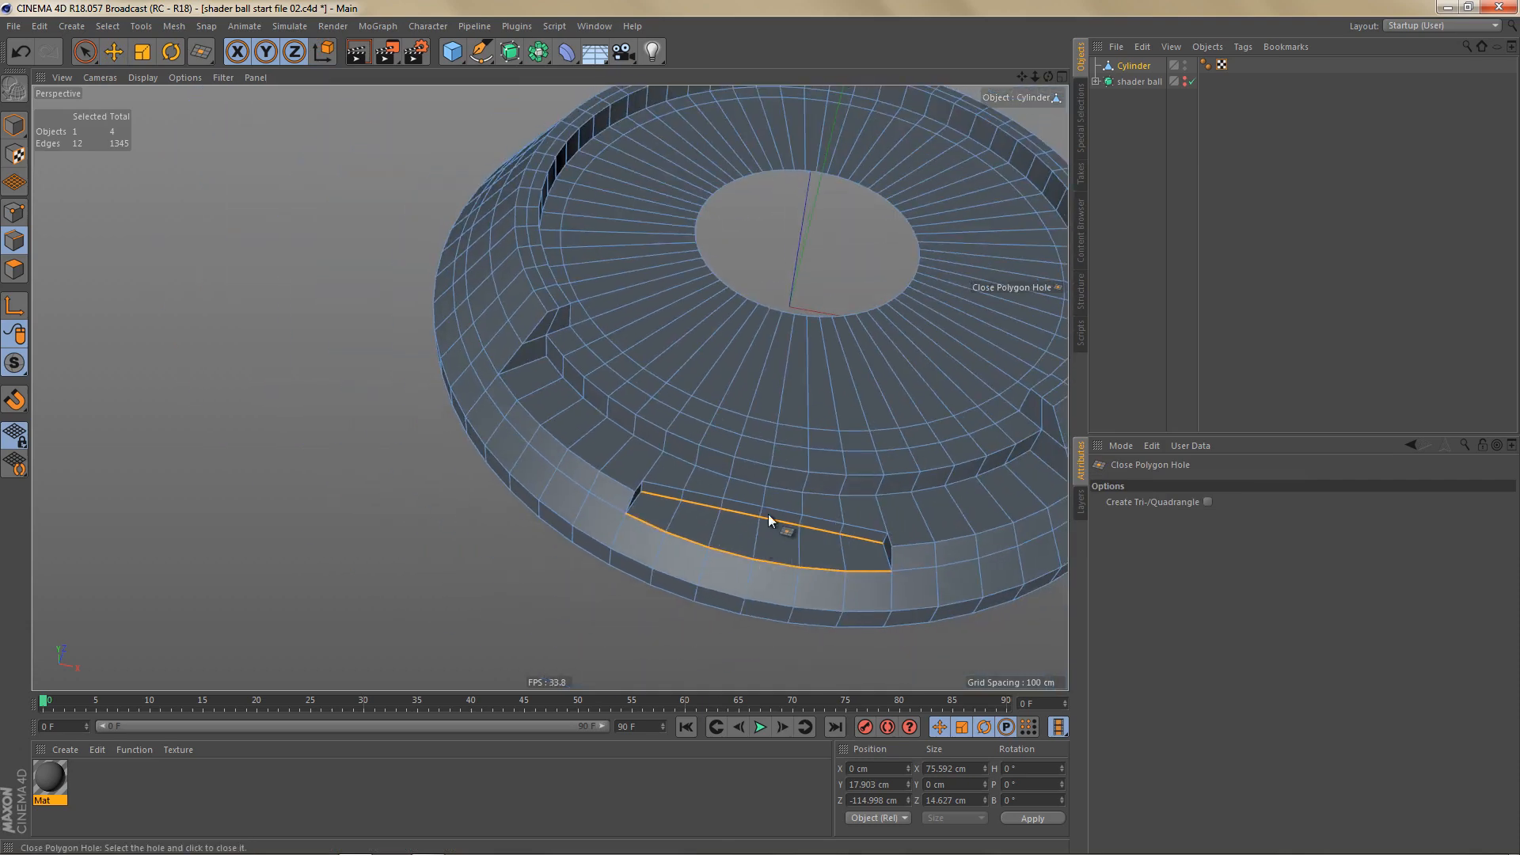
left_click_drag(694, 462, 841, 443, "alt")
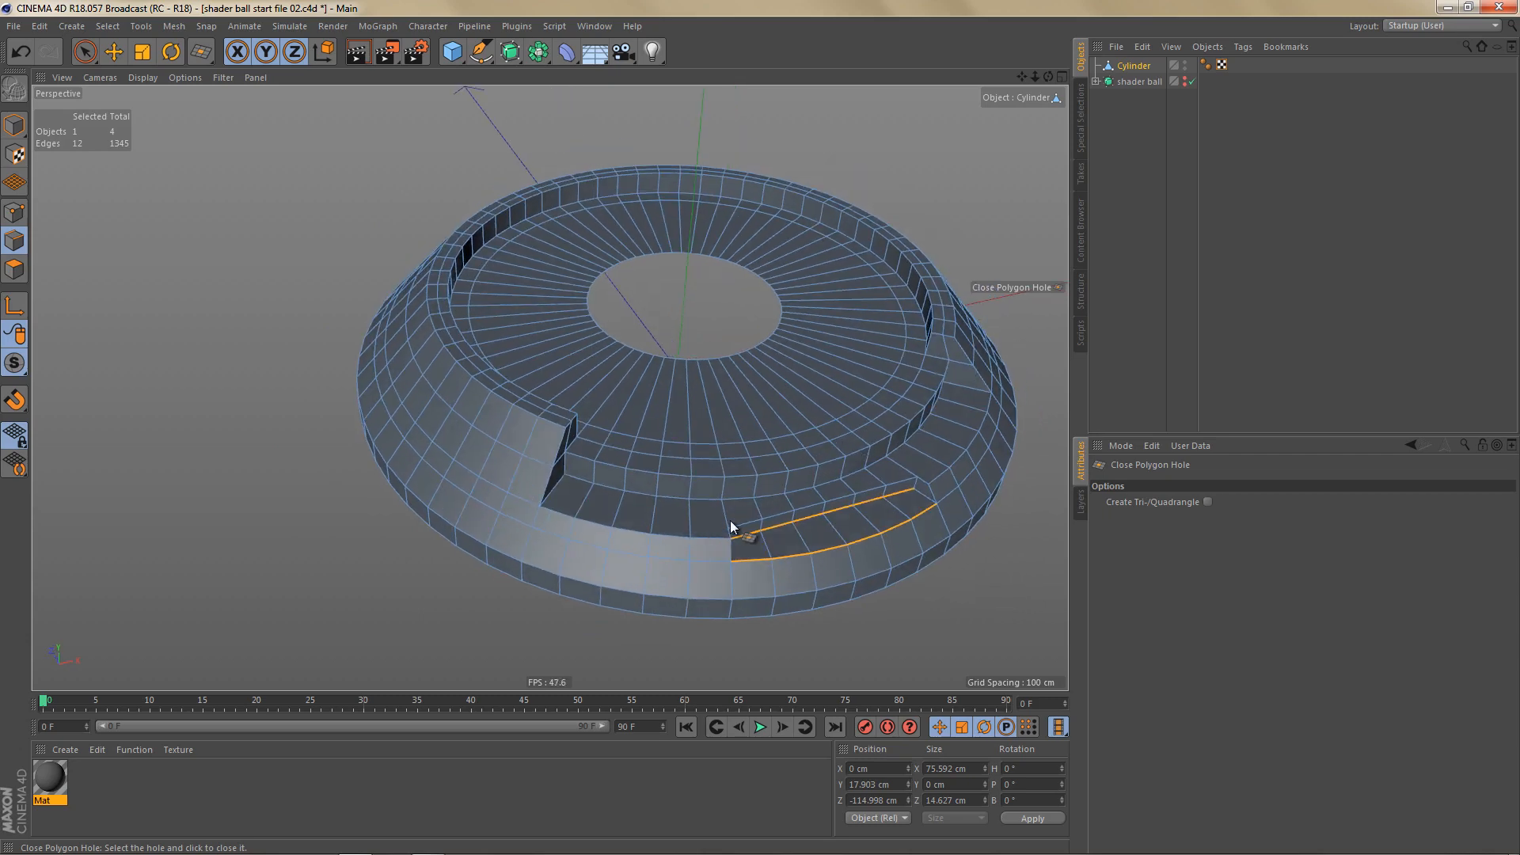
left_click_drag(774, 491, 704, 561, "alt")
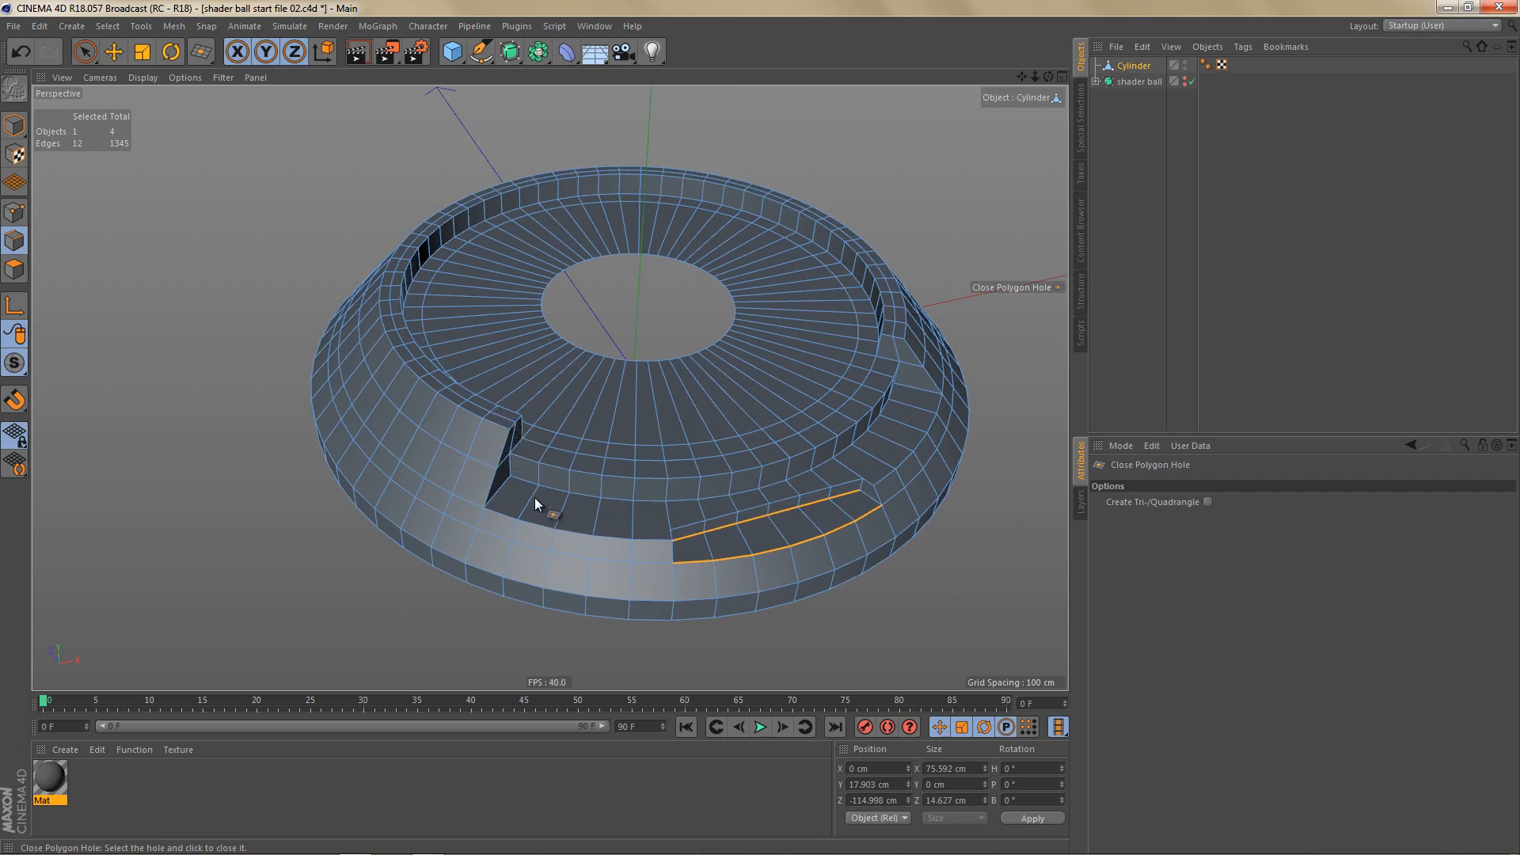
Step: In the front view, select all points on the positive X side of the base and delete that half
middle_click(708, 510)
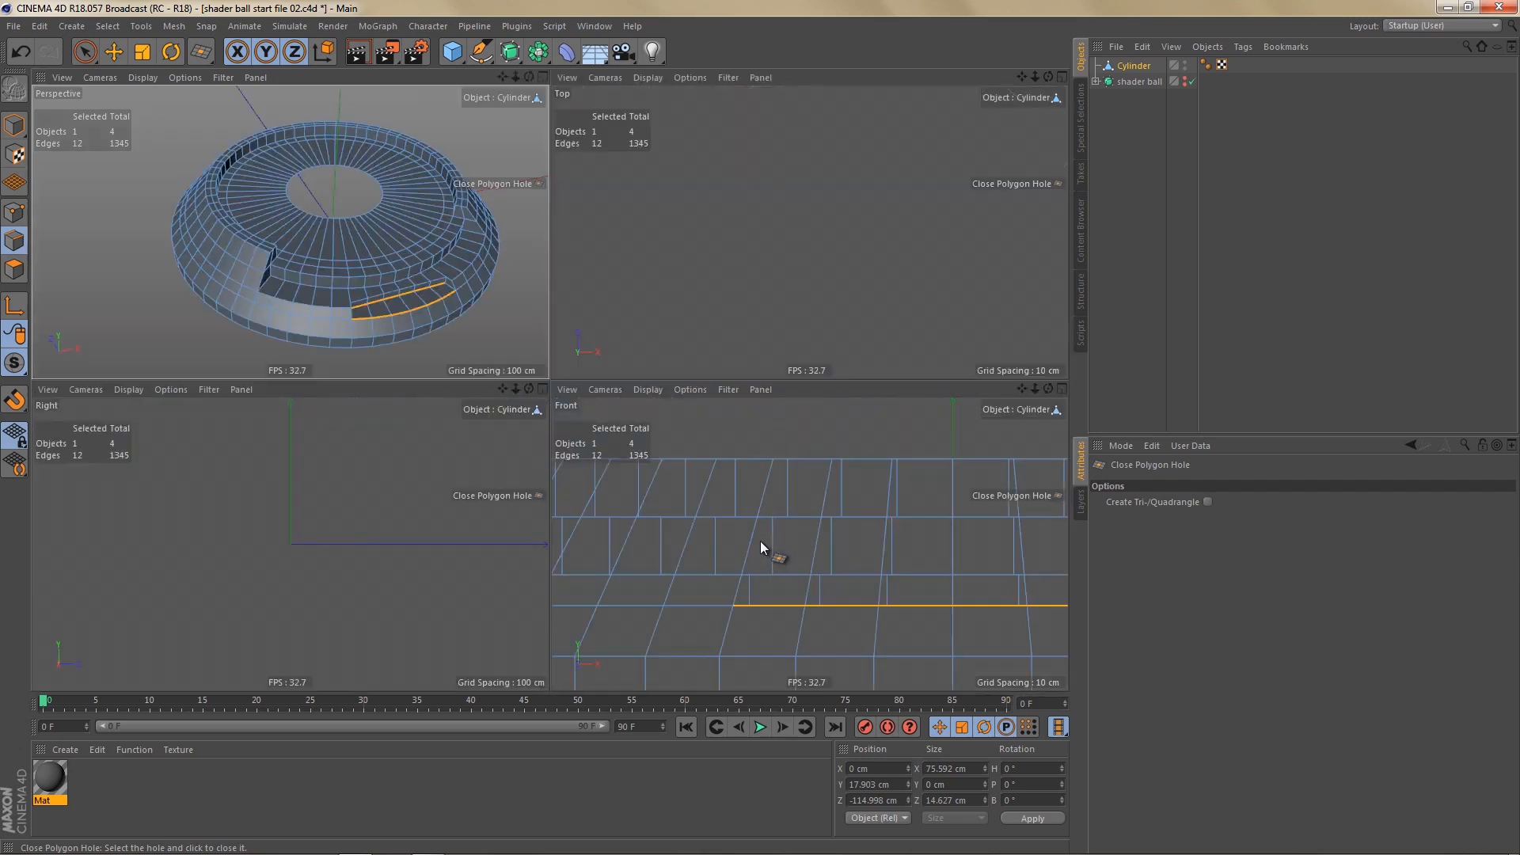
middle_click(760, 539)
scroll(601, 396, "down", 5)
key("Return")
key("Return")
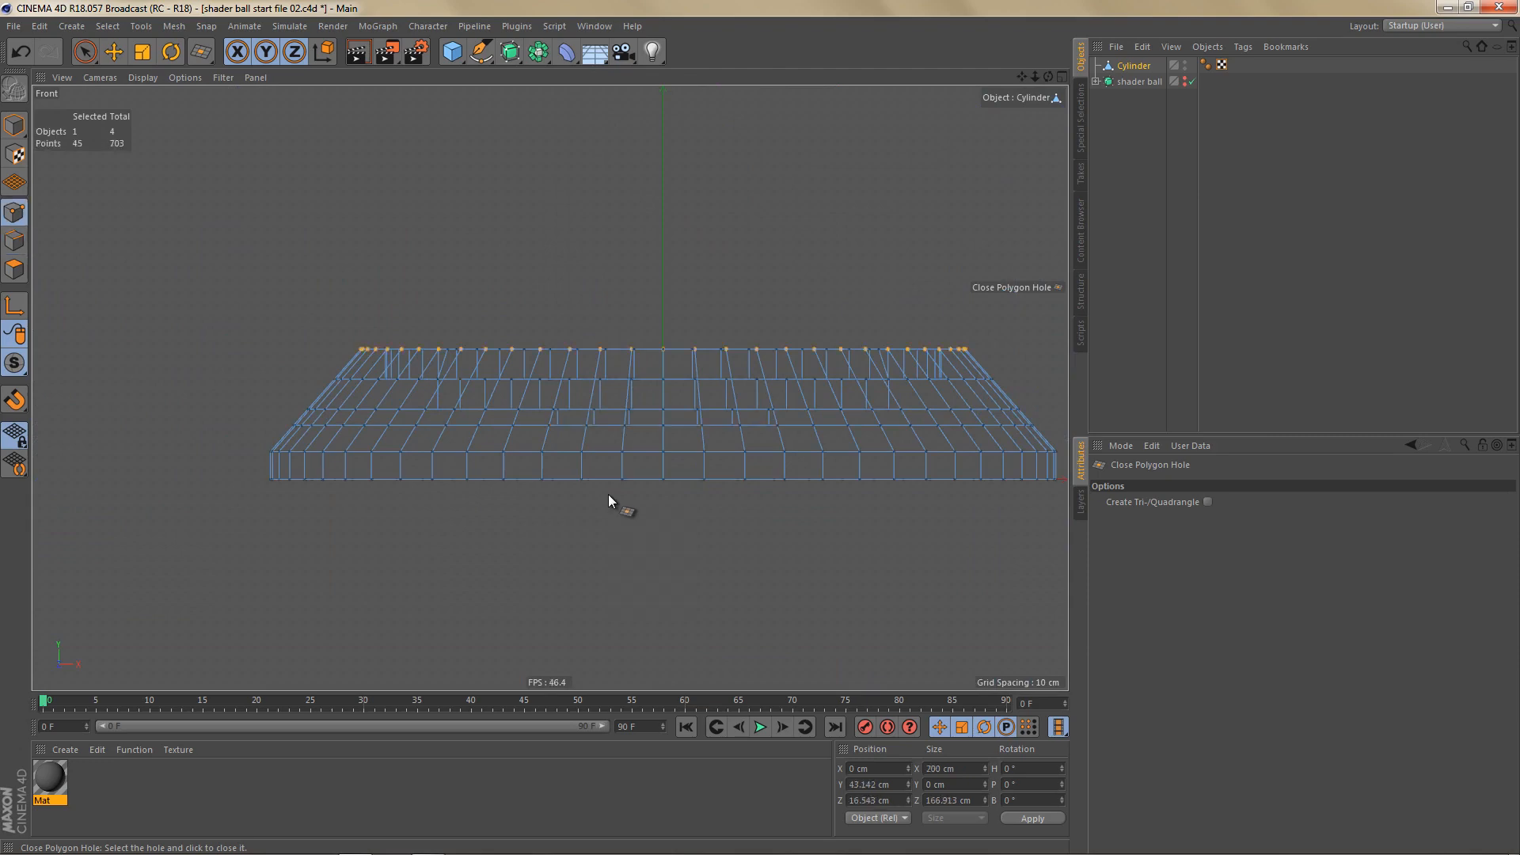
key("0")
left_click_drag(680, 311, 1057, 566)
middle_click(633, 465)
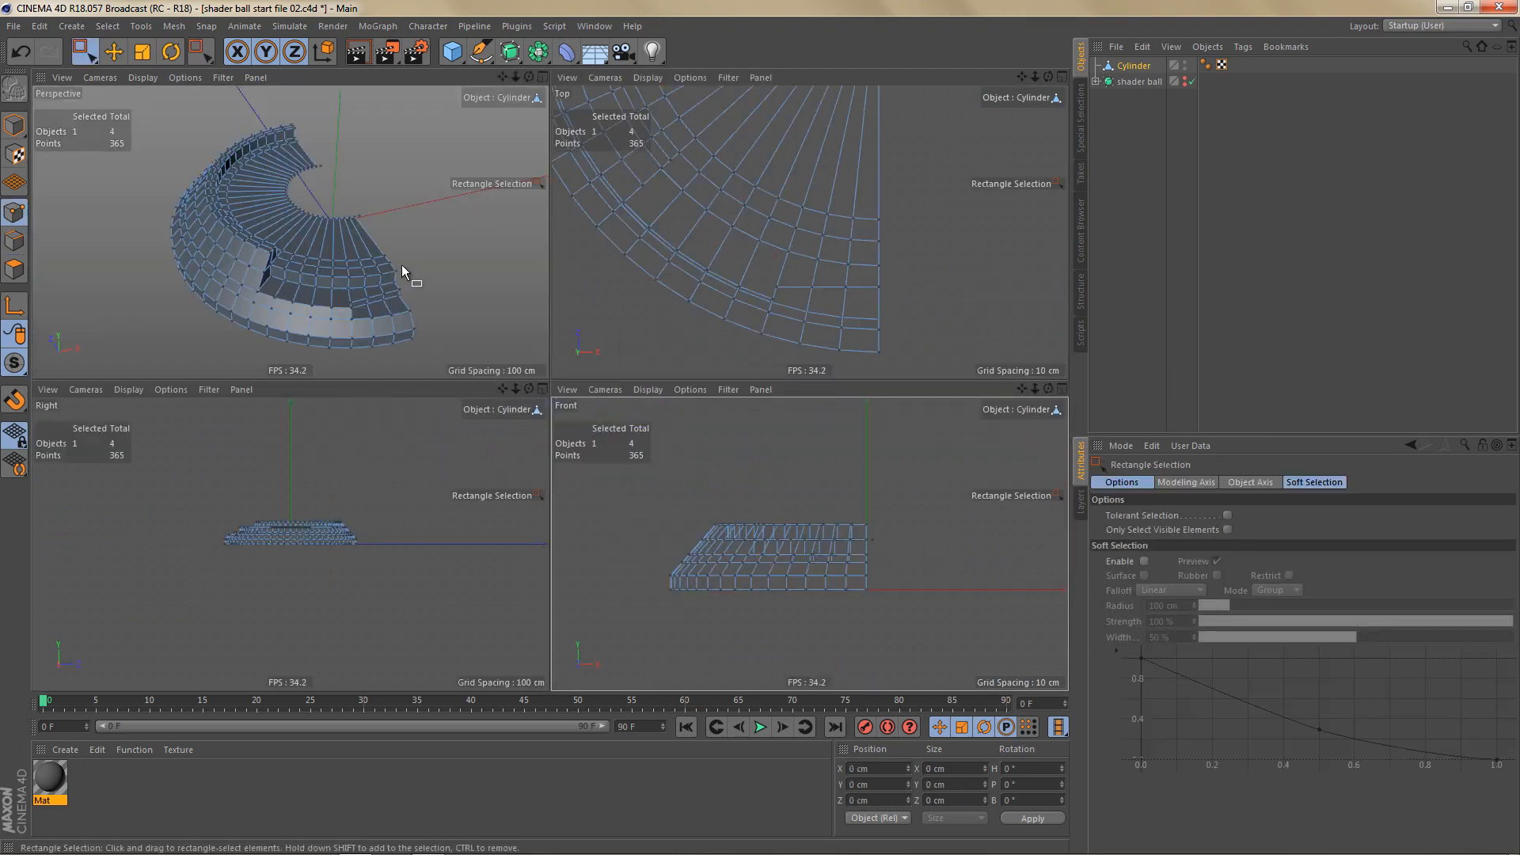
Step: Optimize the remaining half of the base to remove stray points
middle_click(401, 264)
key("n")
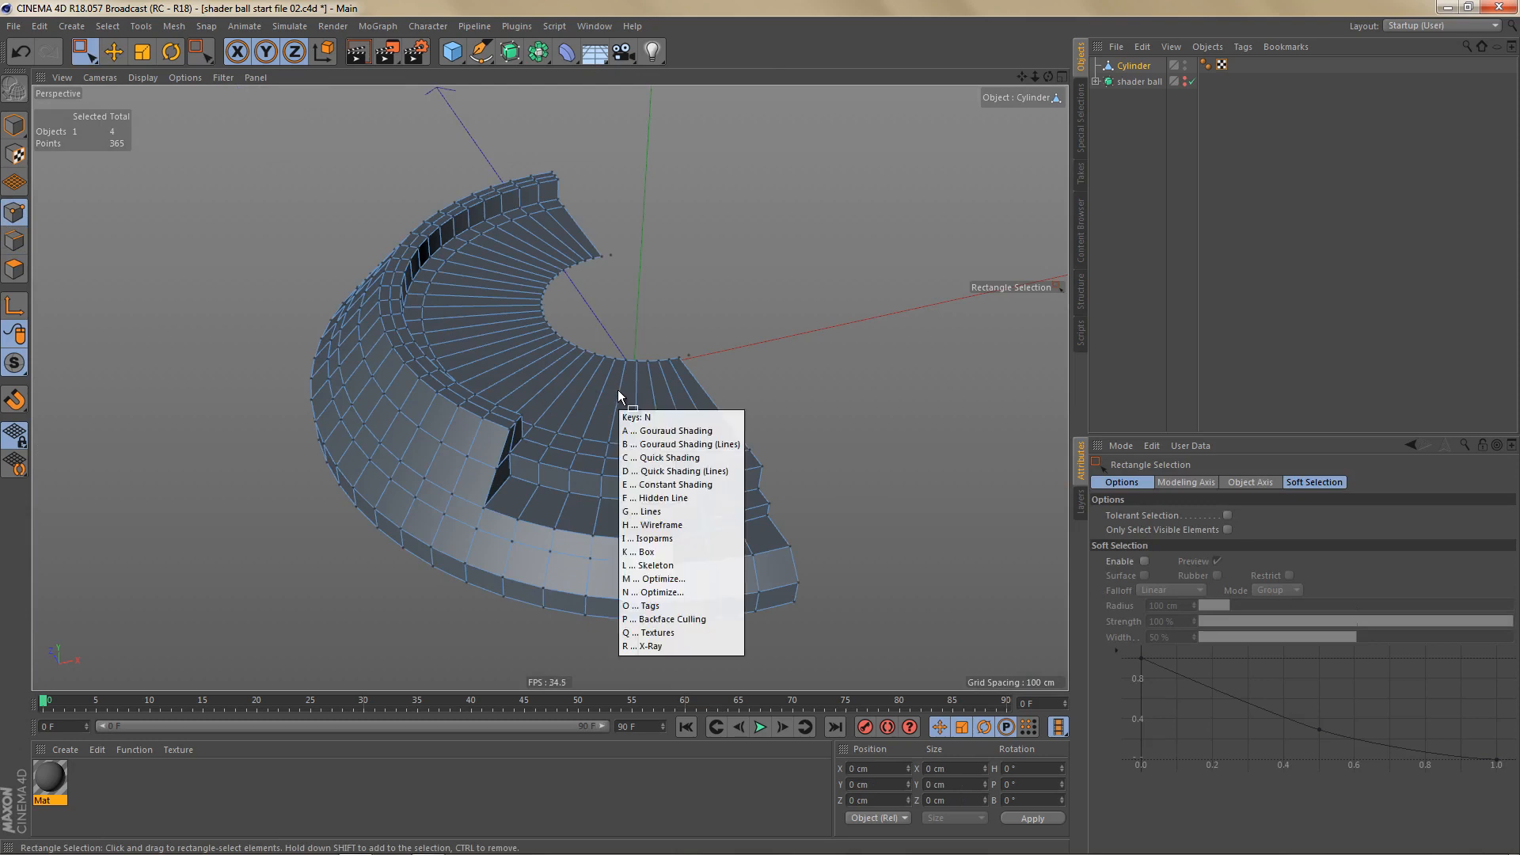
key("o")
right_click_drag(570, 402, 598, 411, "alt")
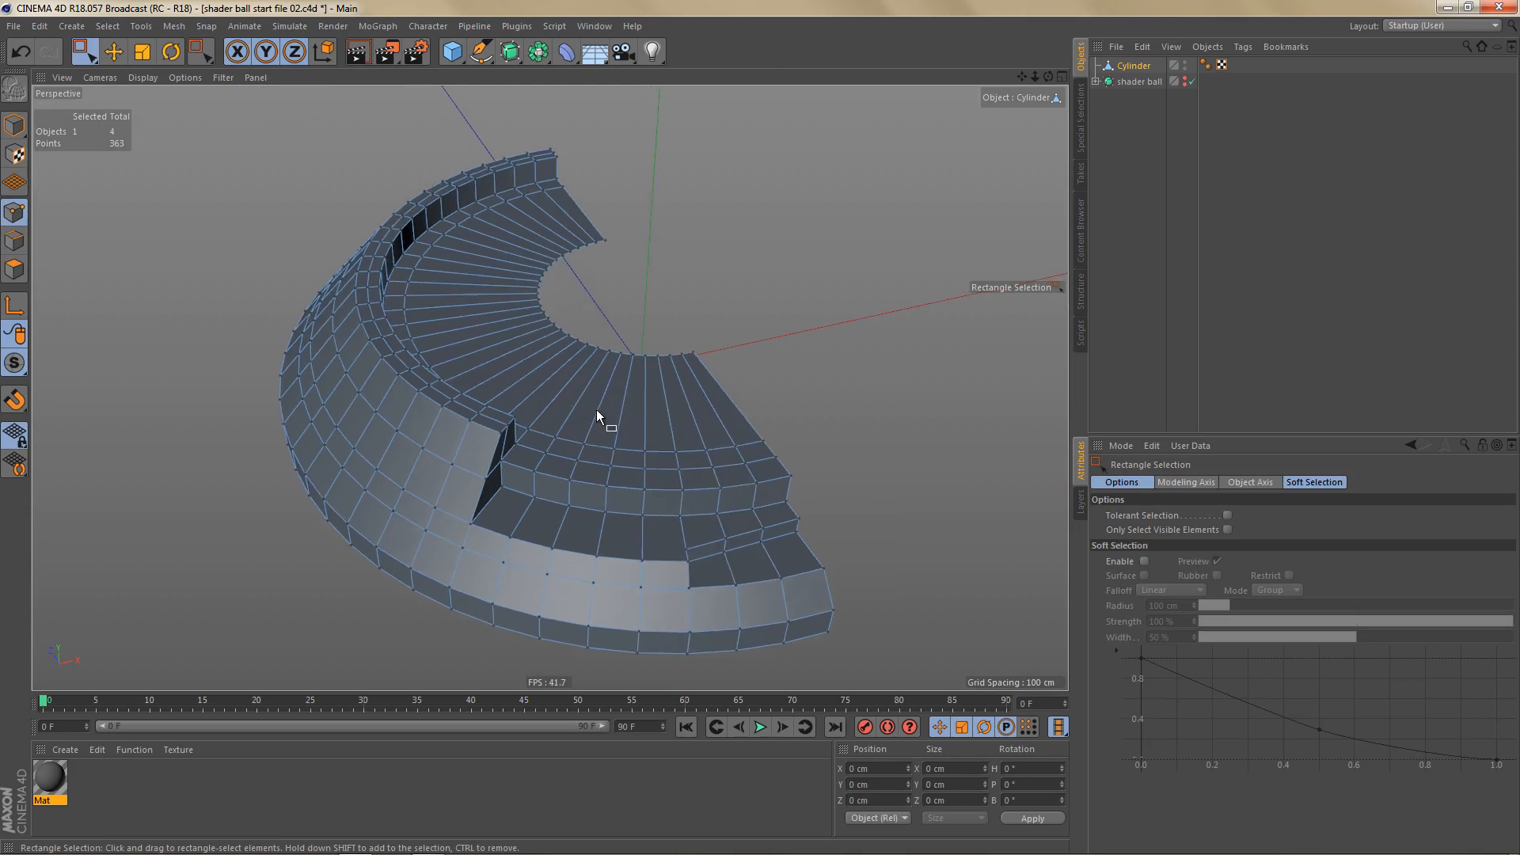
Step: Select all hard edges of the half base with Phong Break Selection in edge mode
key("Return")
left_click(608, 404)
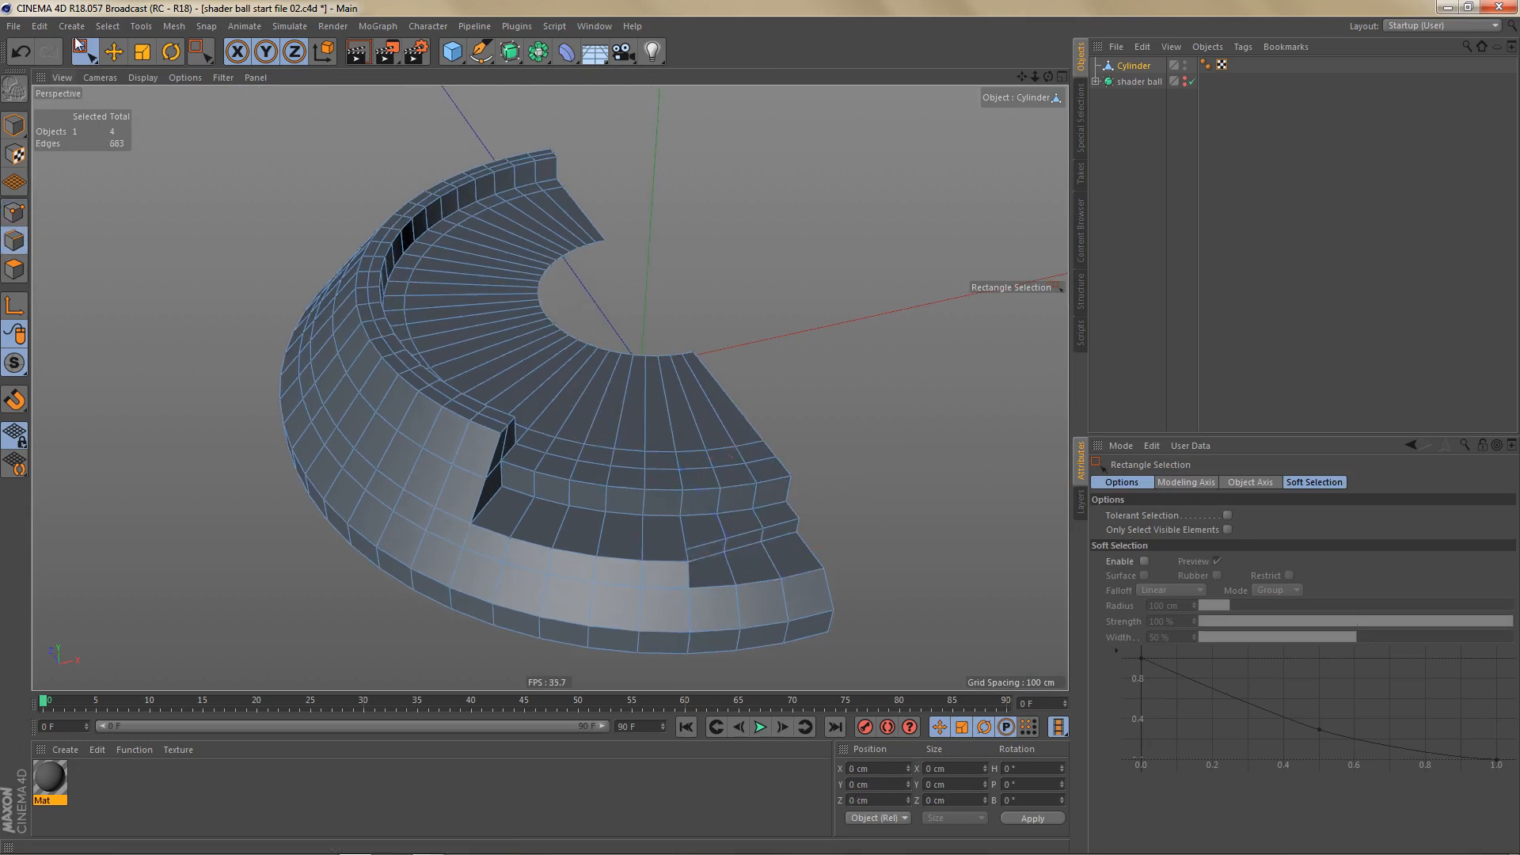
left_click(107, 26)
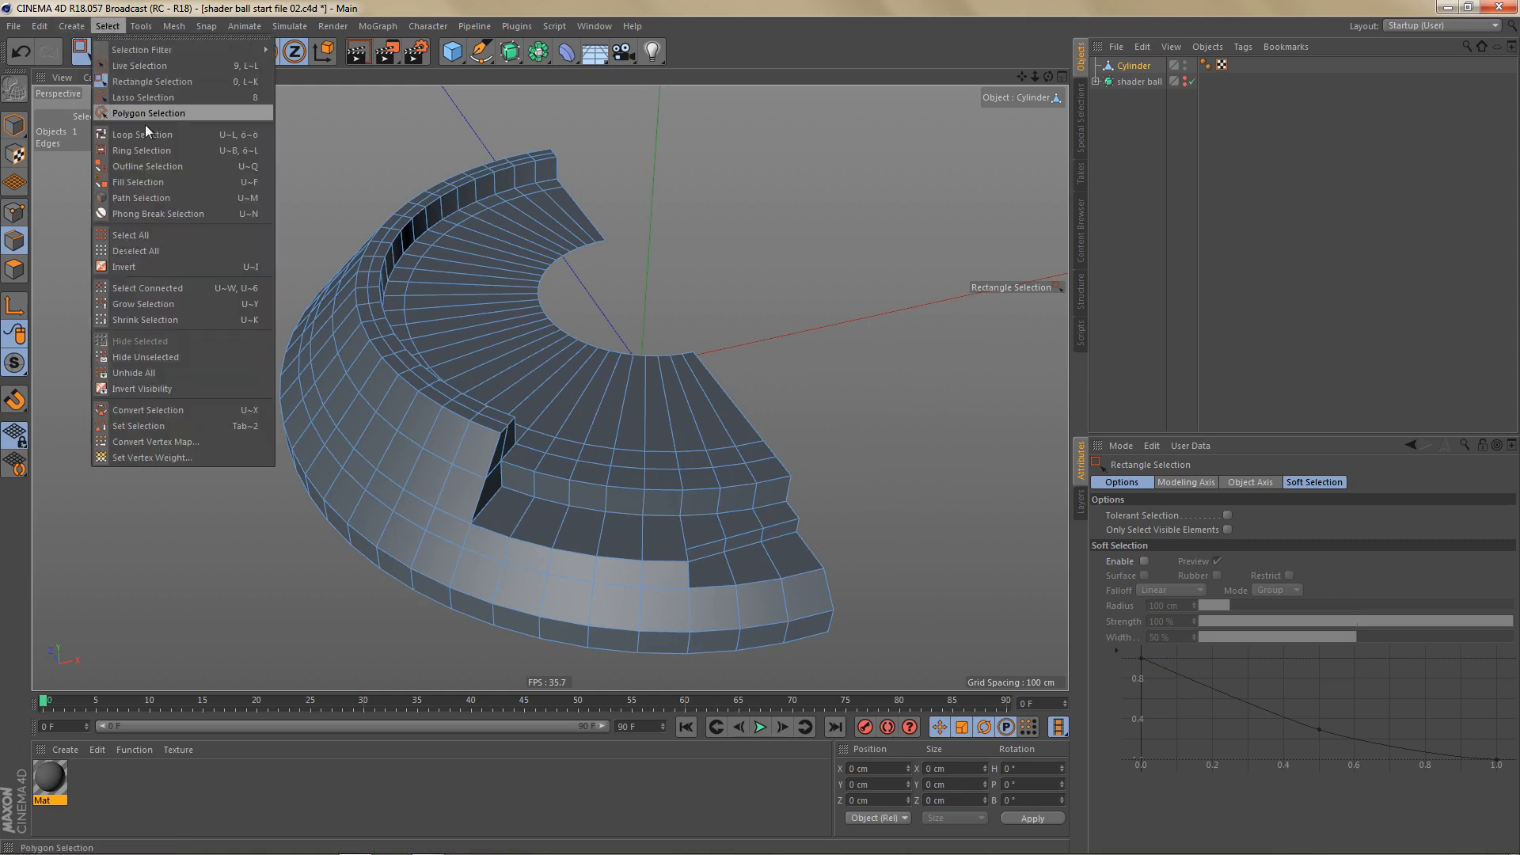
left_click(173, 215)
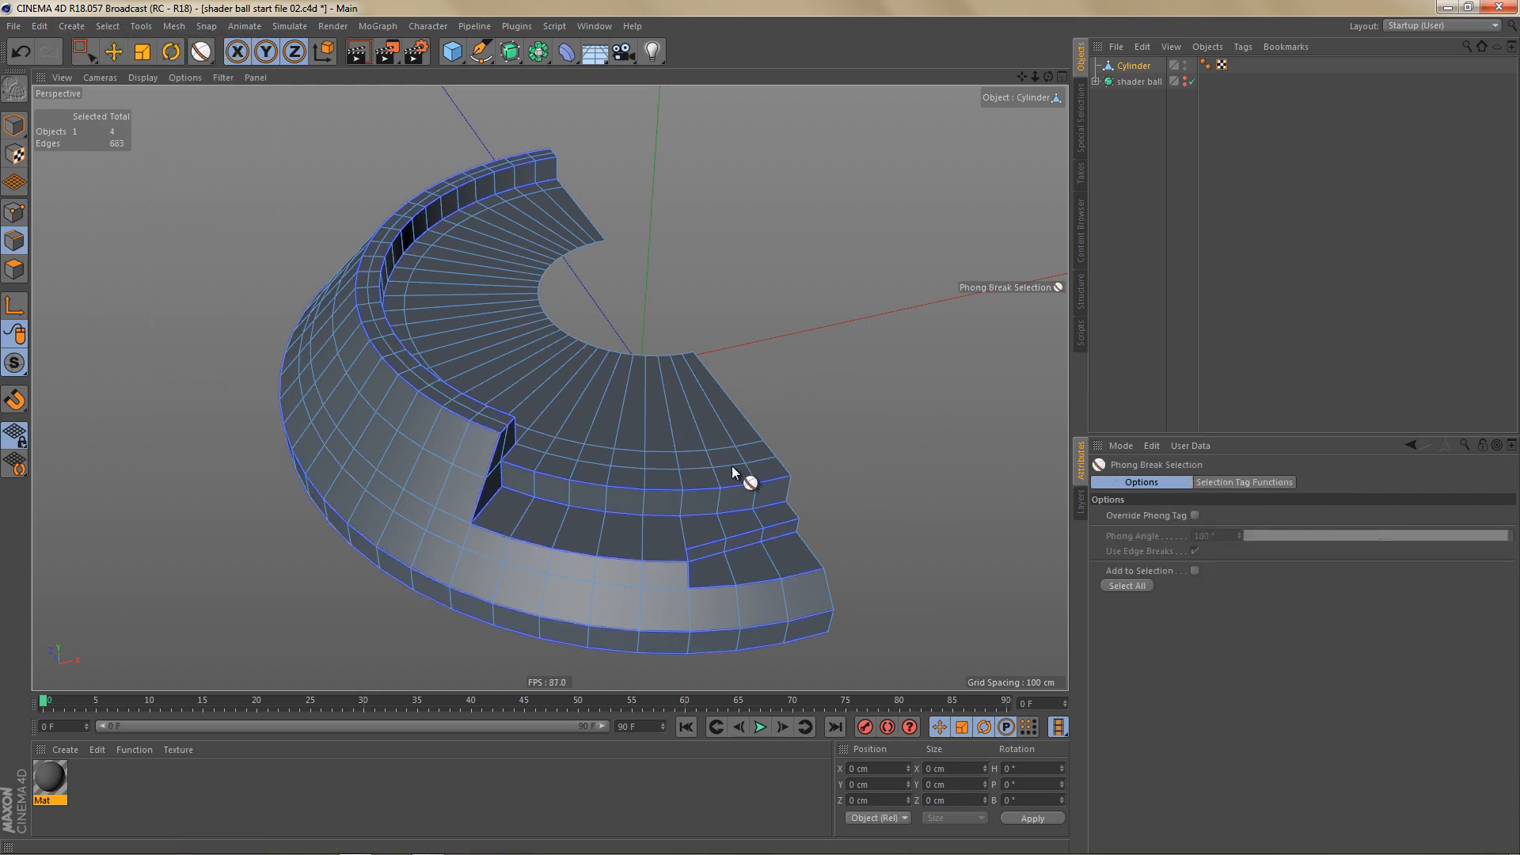
left_click(1128, 587)
right_click_drag(487, 488, 535, 487, "alt")
left_click_drag(556, 482, 515, 485, "alt")
Step: Bevel the selected hard edges in Solid mode with a fixed-distance offset of 1.7 cm
key("m")
key("s")
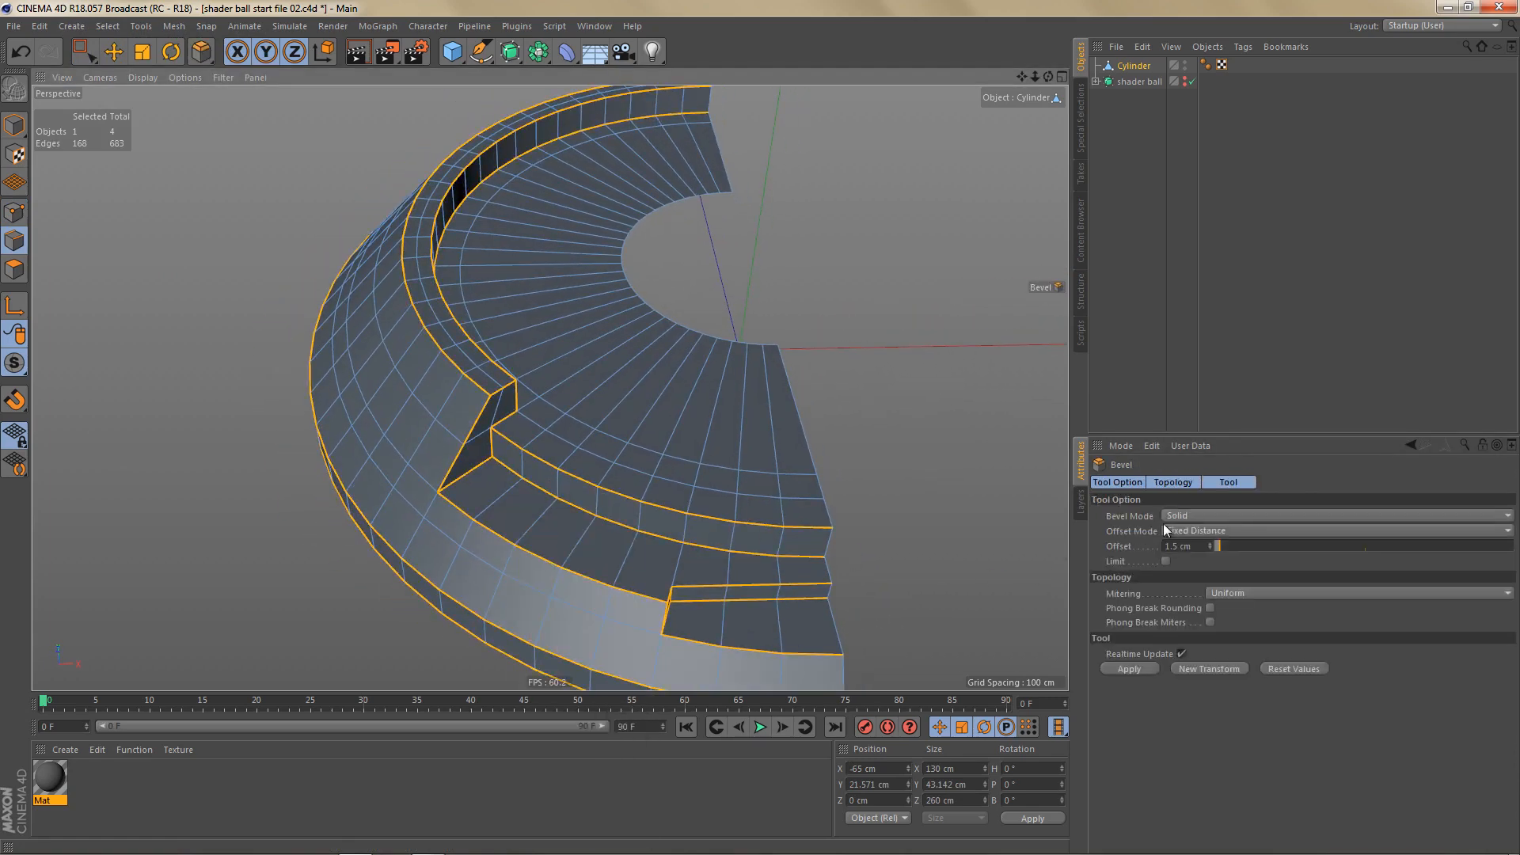
left_click(1203, 666)
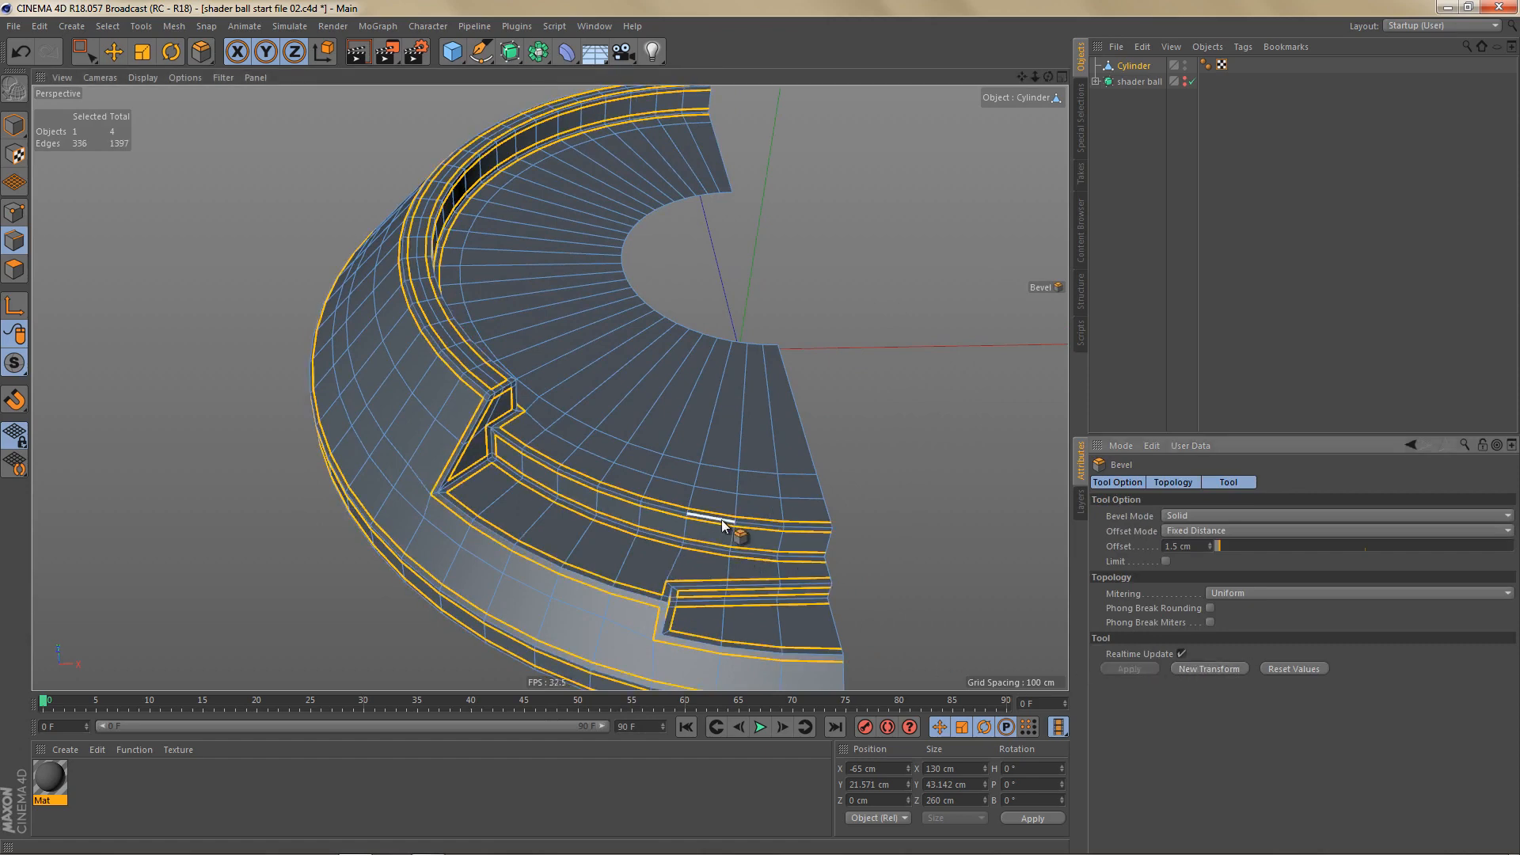
right_click_drag(744, 522, 999, 569, "alt")
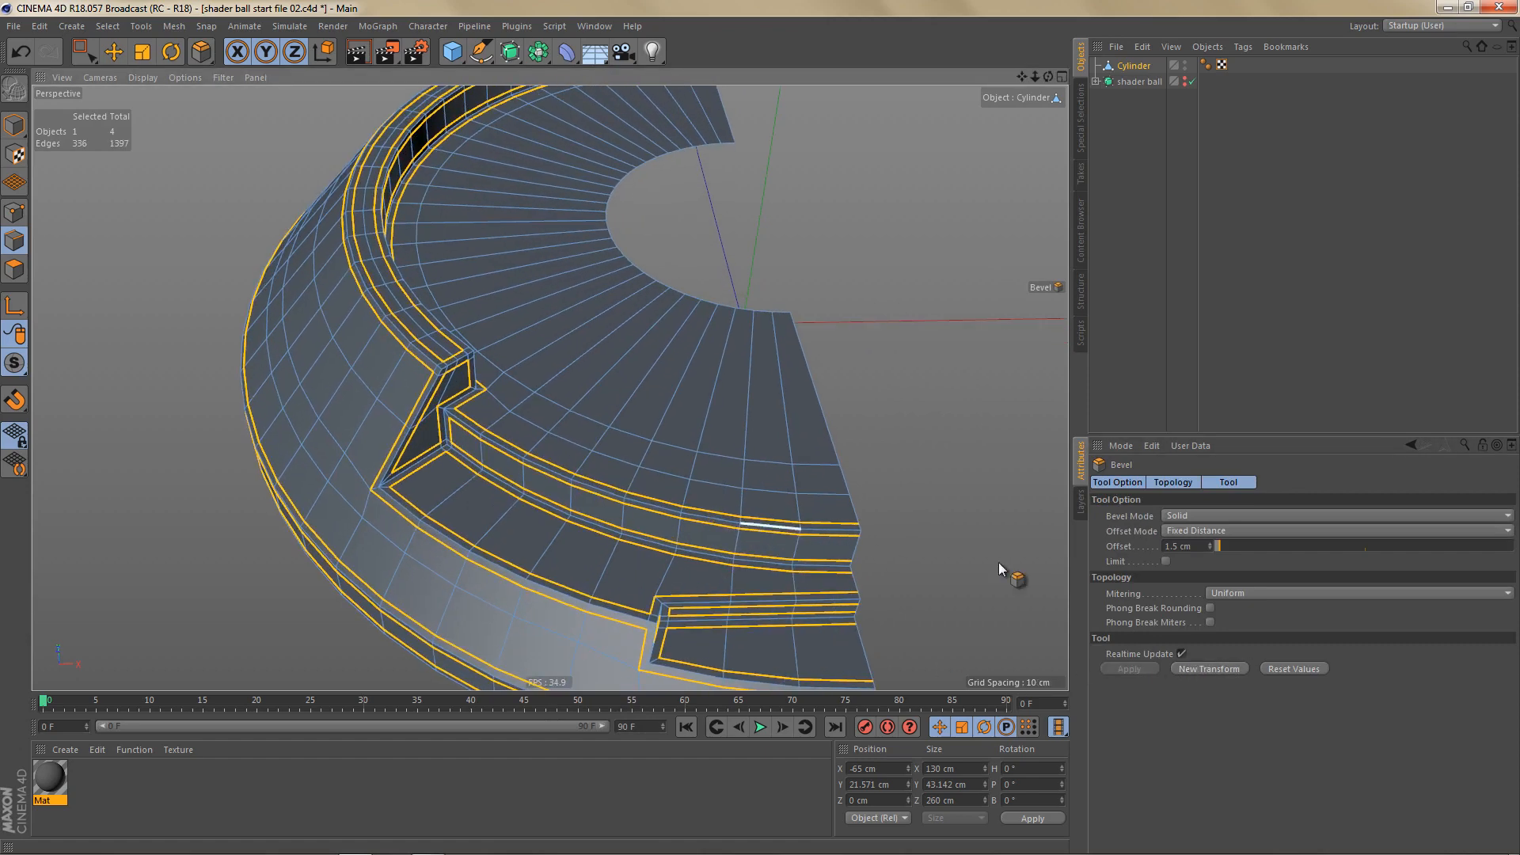
left_click(1212, 544)
left_click(1212, 544)
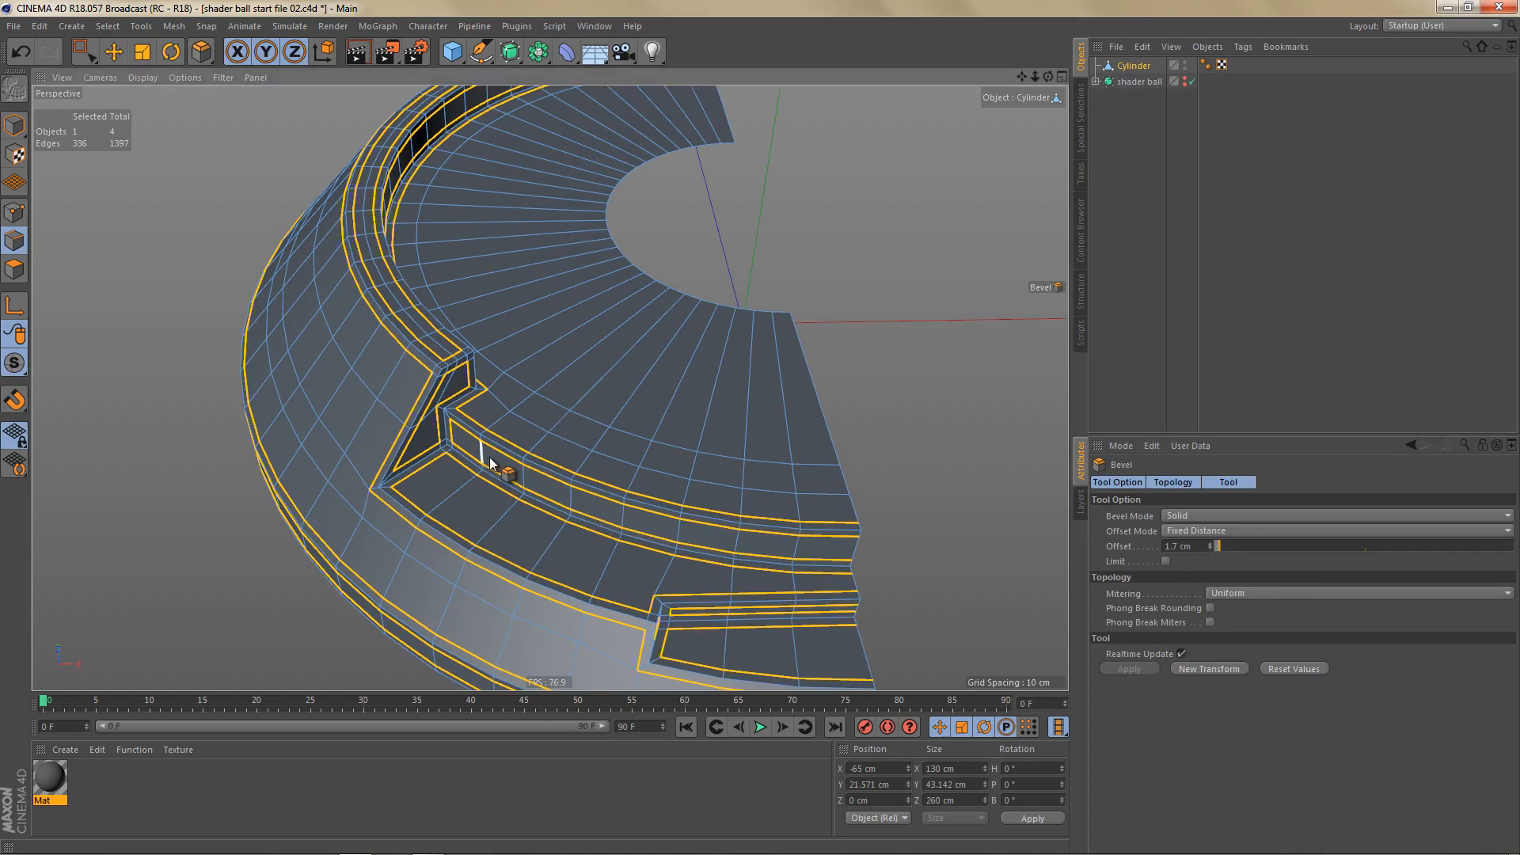
Step: Set the bevel's mitering to Default, checking the corners at the end wall of the large notch
right_click_drag(491, 451, 566, 499, "alt")
right_click_drag(364, 400, 475, 393, "alt")
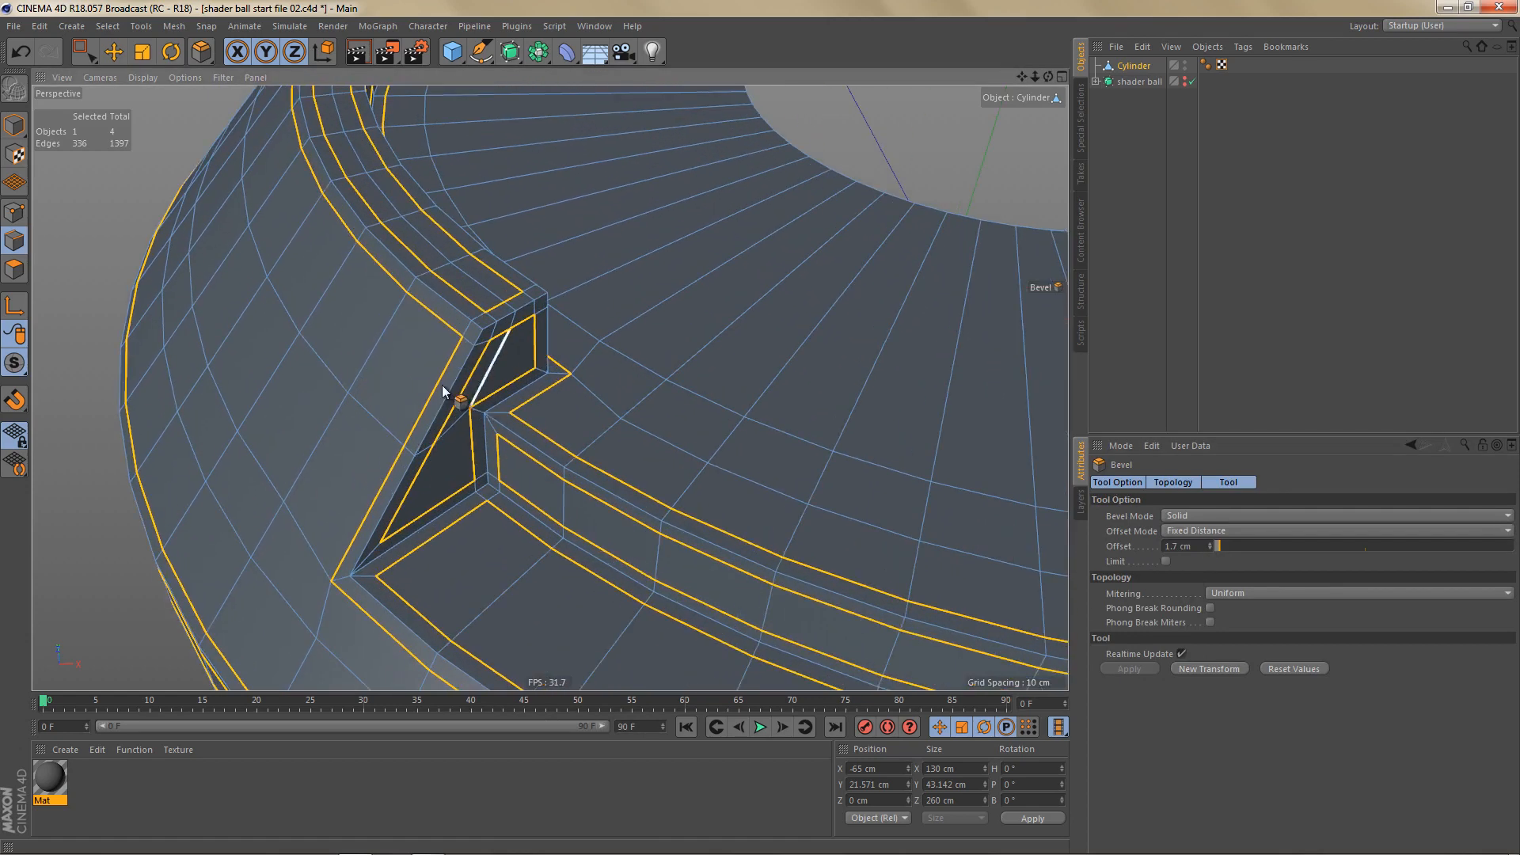
mouse_move(475, 395)
left_mouse_down("alt")
mouse_move(387, 378)
mouse_move(453, 394)
left_mouse_up("alt")
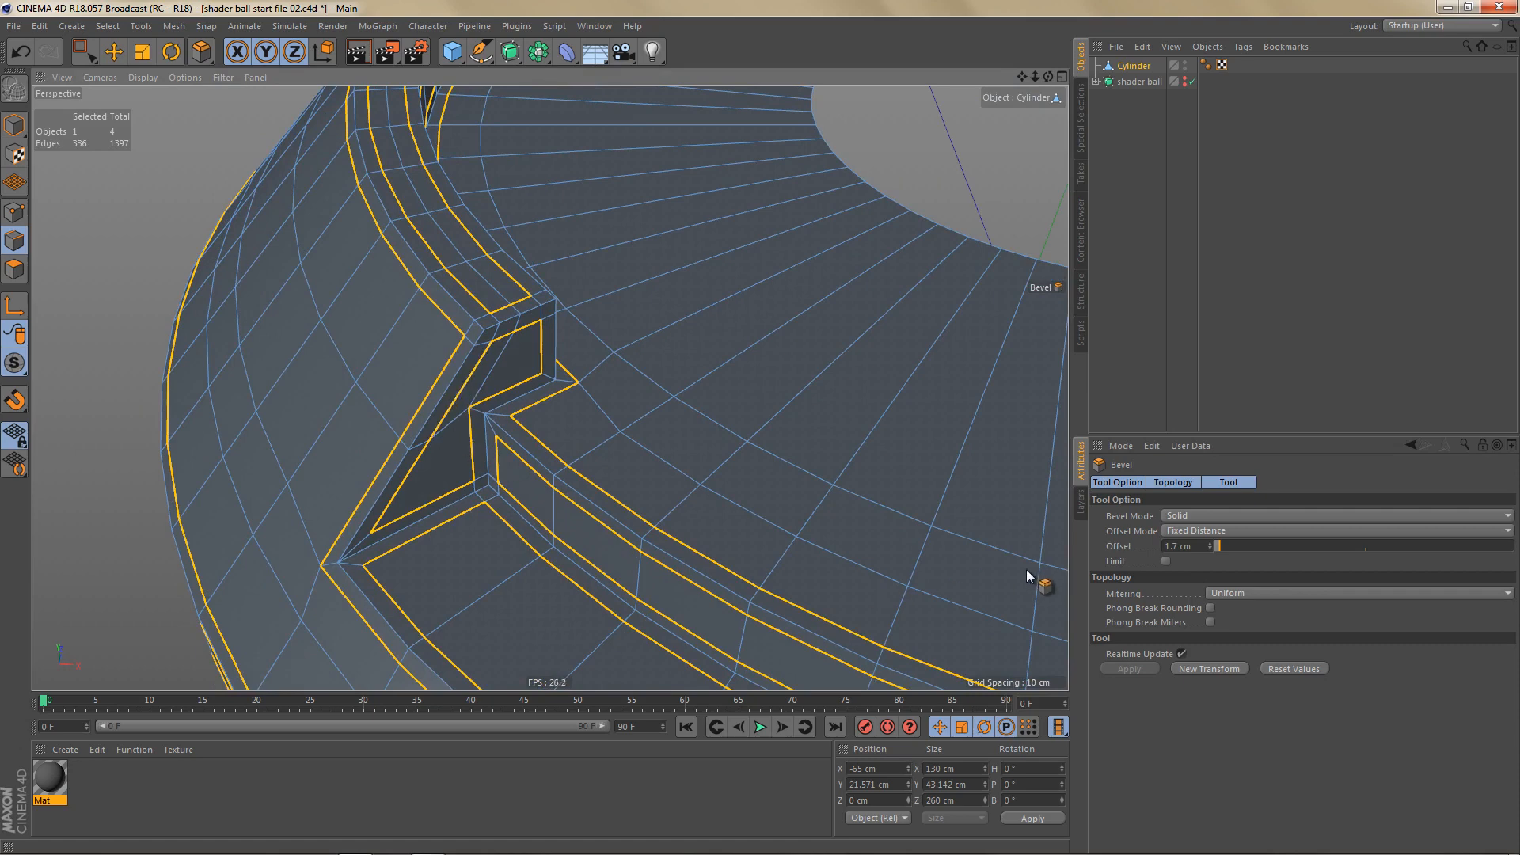
left_click(1247, 592)
left_click(1251, 608)
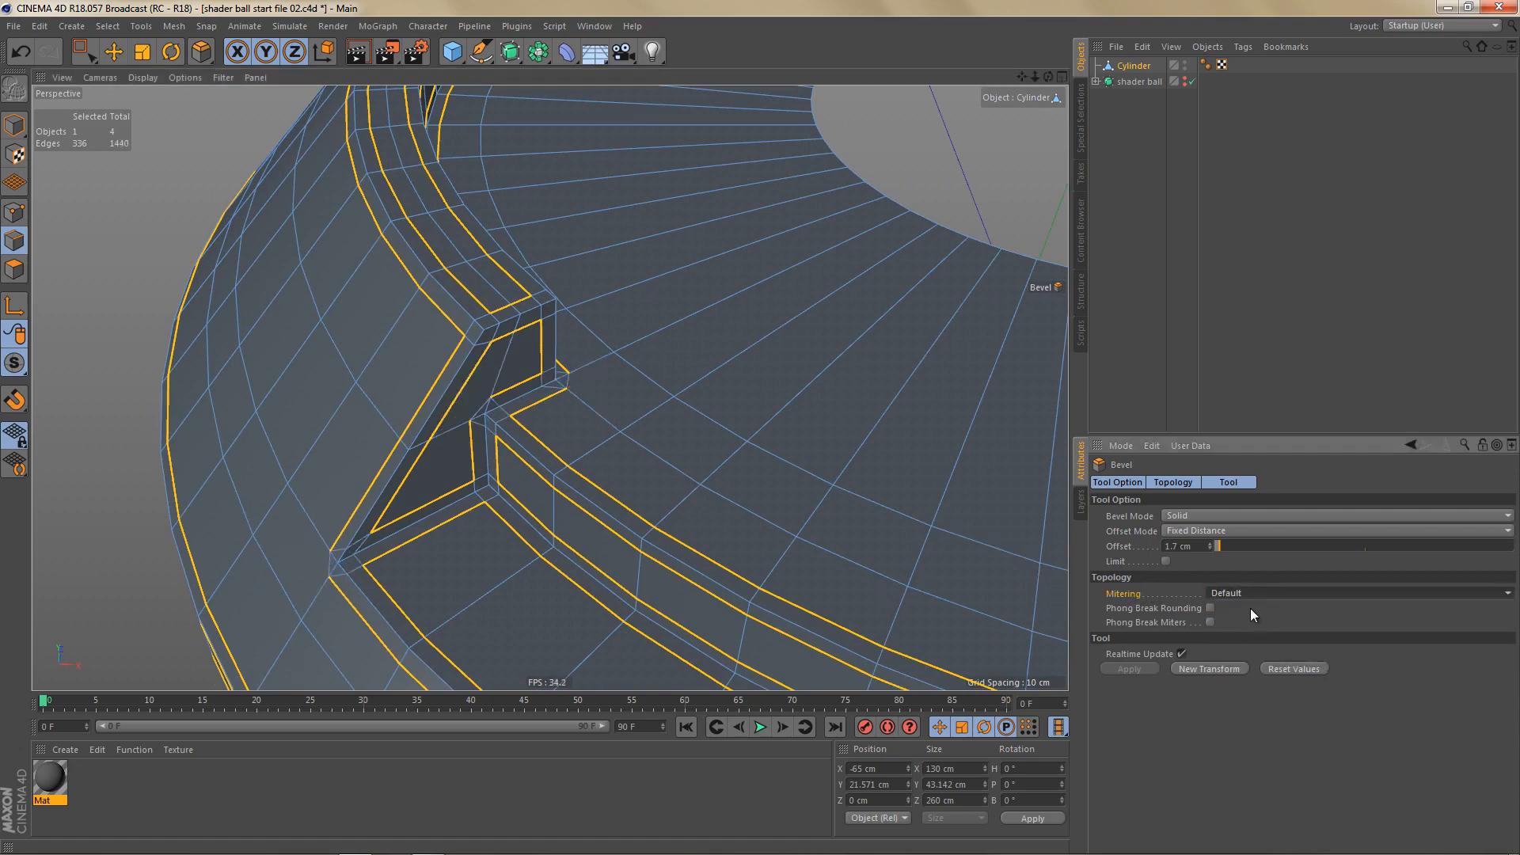
right_click_drag(569, 382, 592, 390, "alt")
left_click_drag(592, 390, 512, 379, "alt")
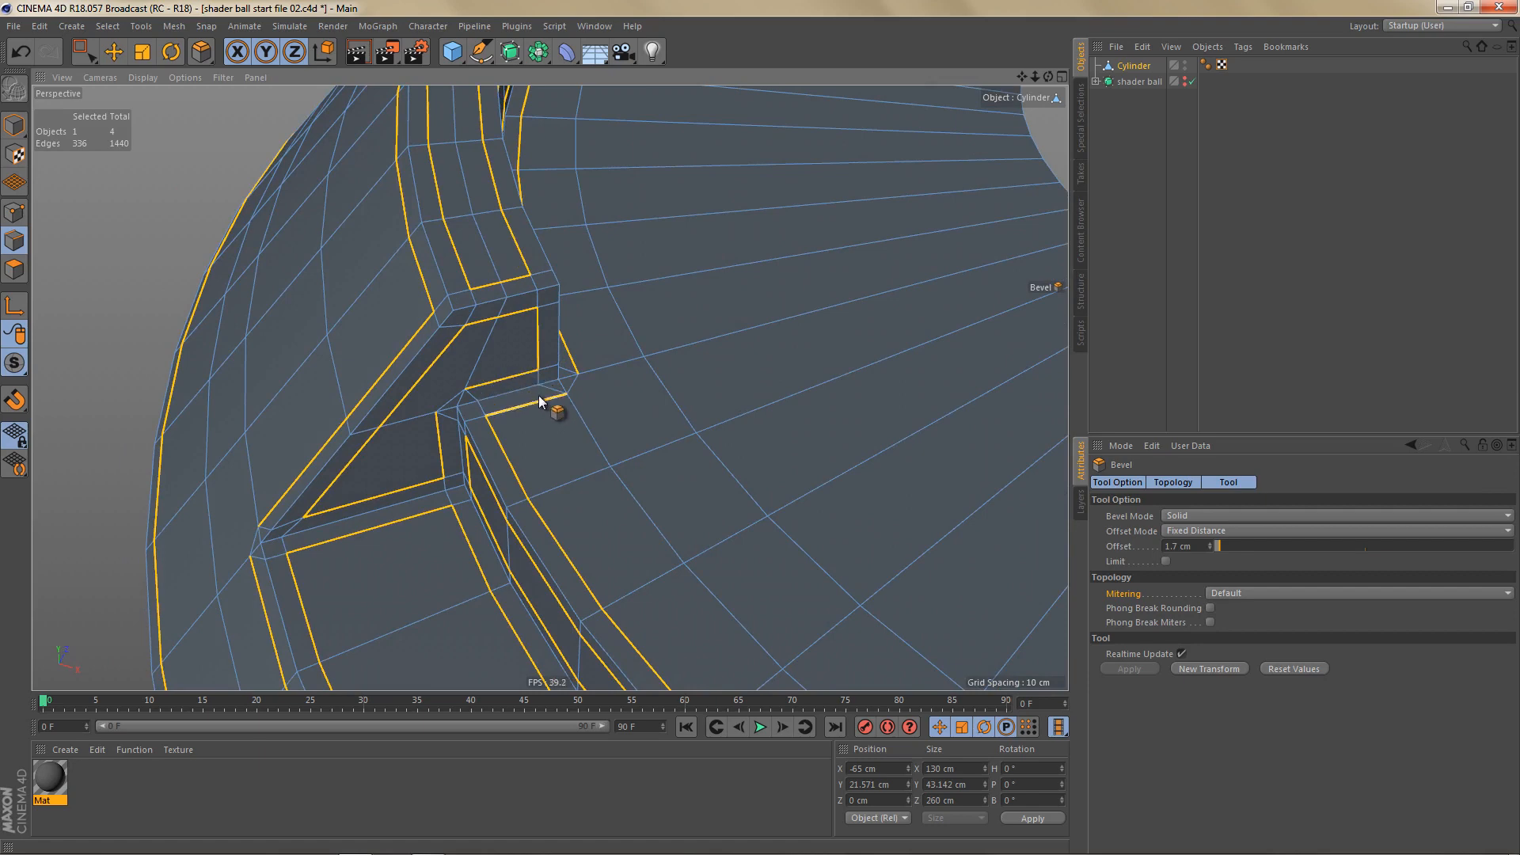
mouse_move(539, 400)
left_mouse_down("alt")
mouse_move(594, 384)
mouse_move(511, 383)
mouse_move(530, 385)
left_mouse_up("alt")
Step: Line-cut three edges in point mode, fanning out from the base of the inner wall's end corner to the surrounding floor vertices
key("Return")
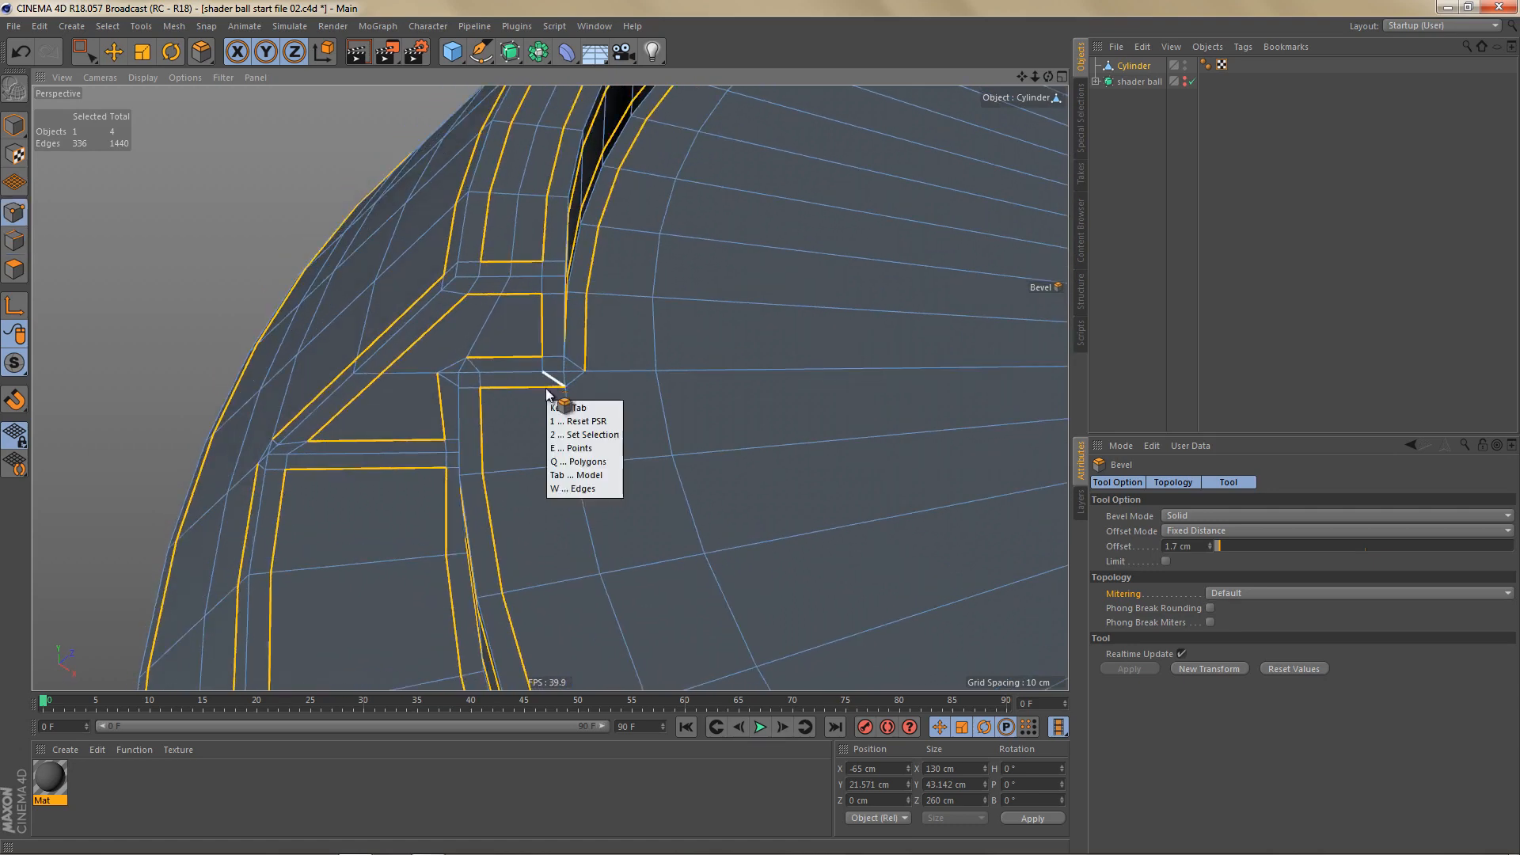
left_click_drag(556, 393, 449, 387, "alt")
right_click_drag(654, 369, 700, 363, "alt")
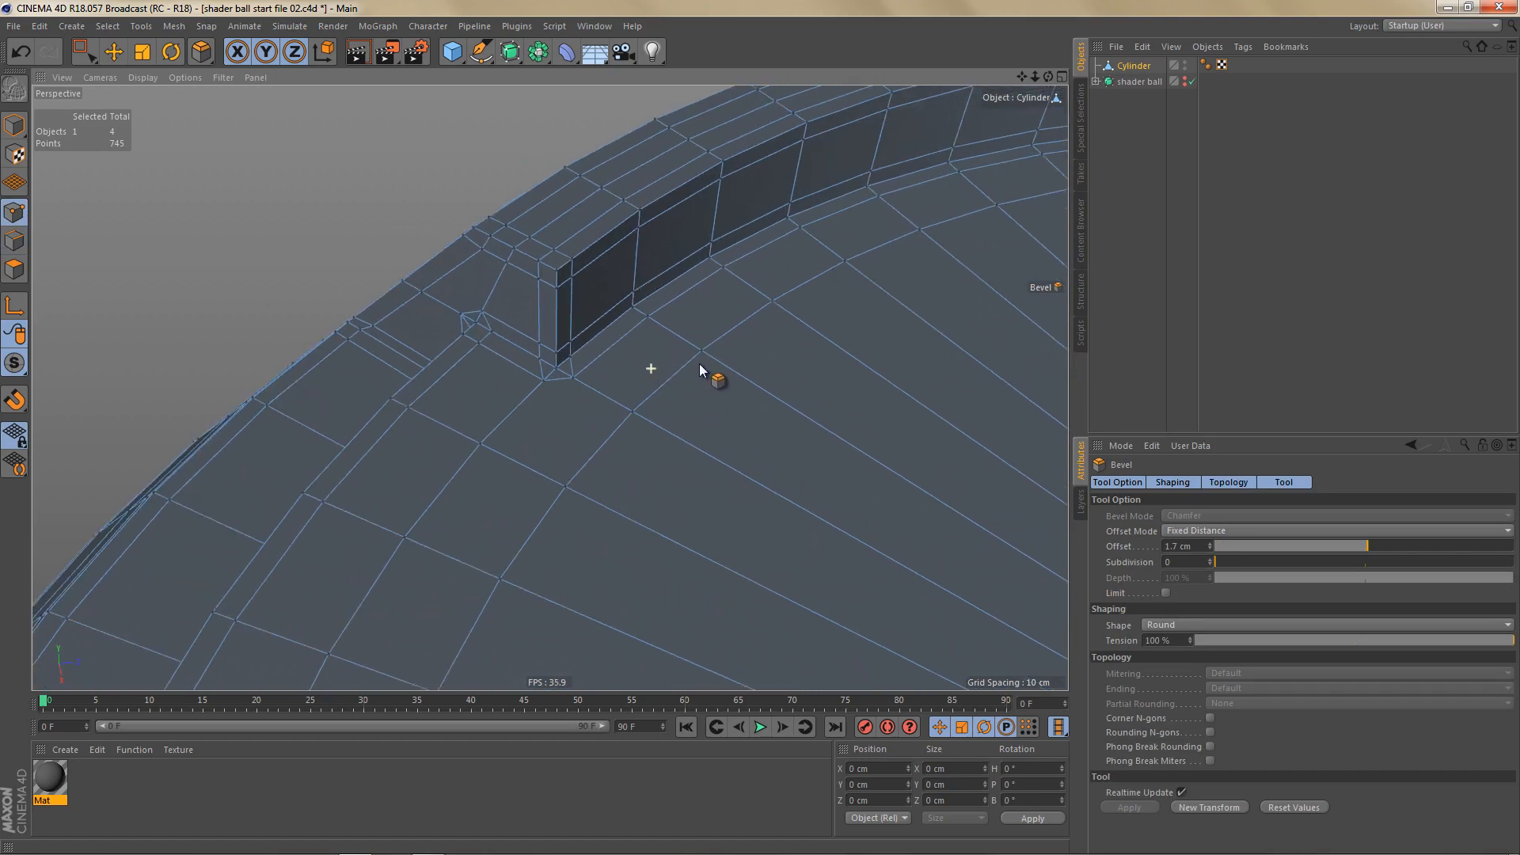
right_click_drag(549, 388, 671, 394, "alt")
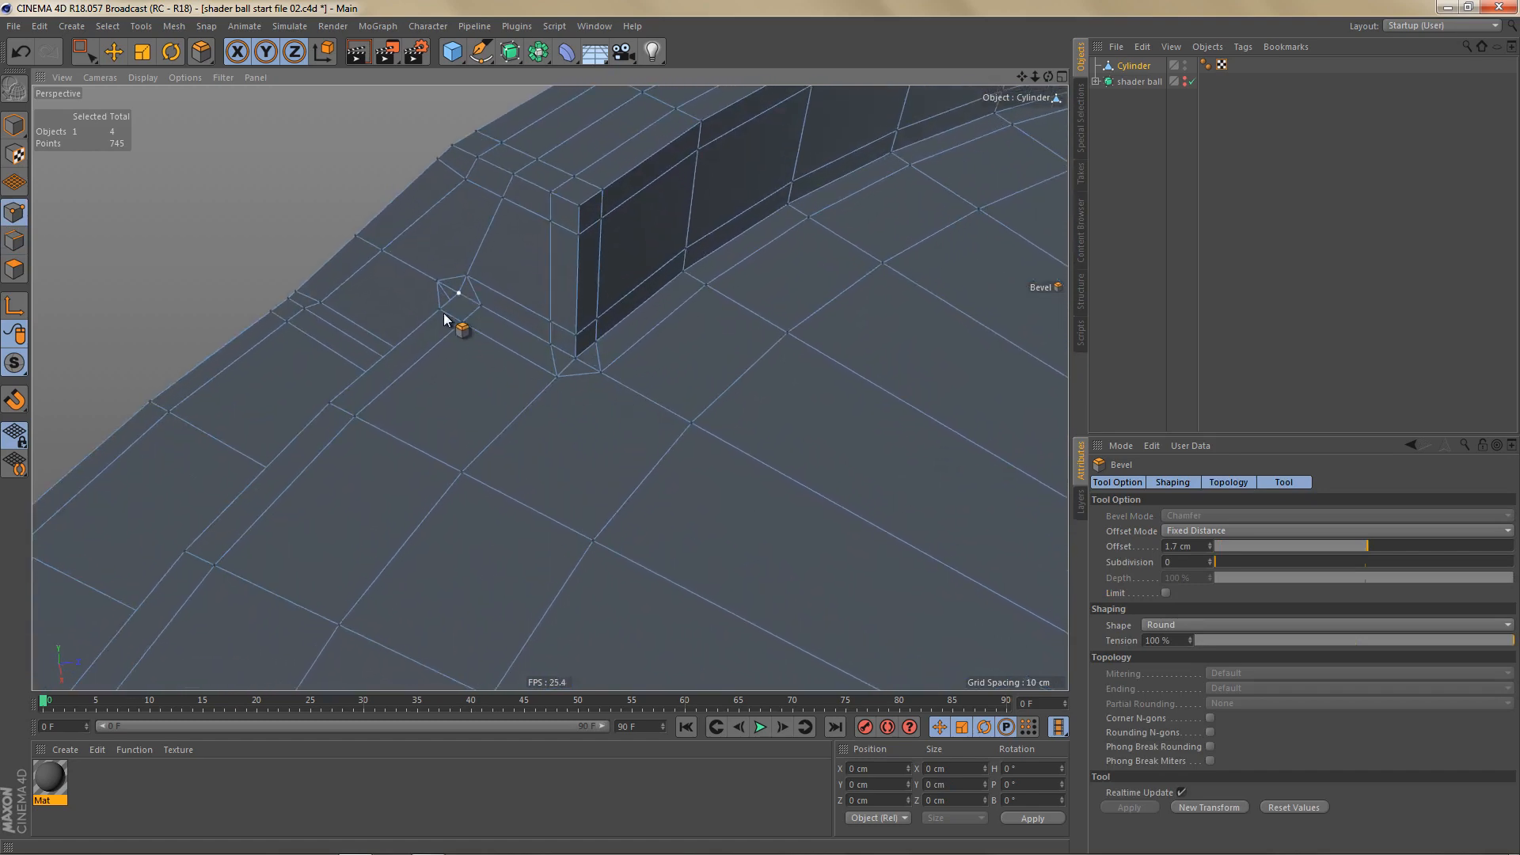
mouse_move(572, 379)
left_mouse_down("alt")
mouse_move(624, 346)
mouse_move(557, 360)
mouse_move(569, 389)
mouse_move(590, 394)
left_mouse_up("alt")
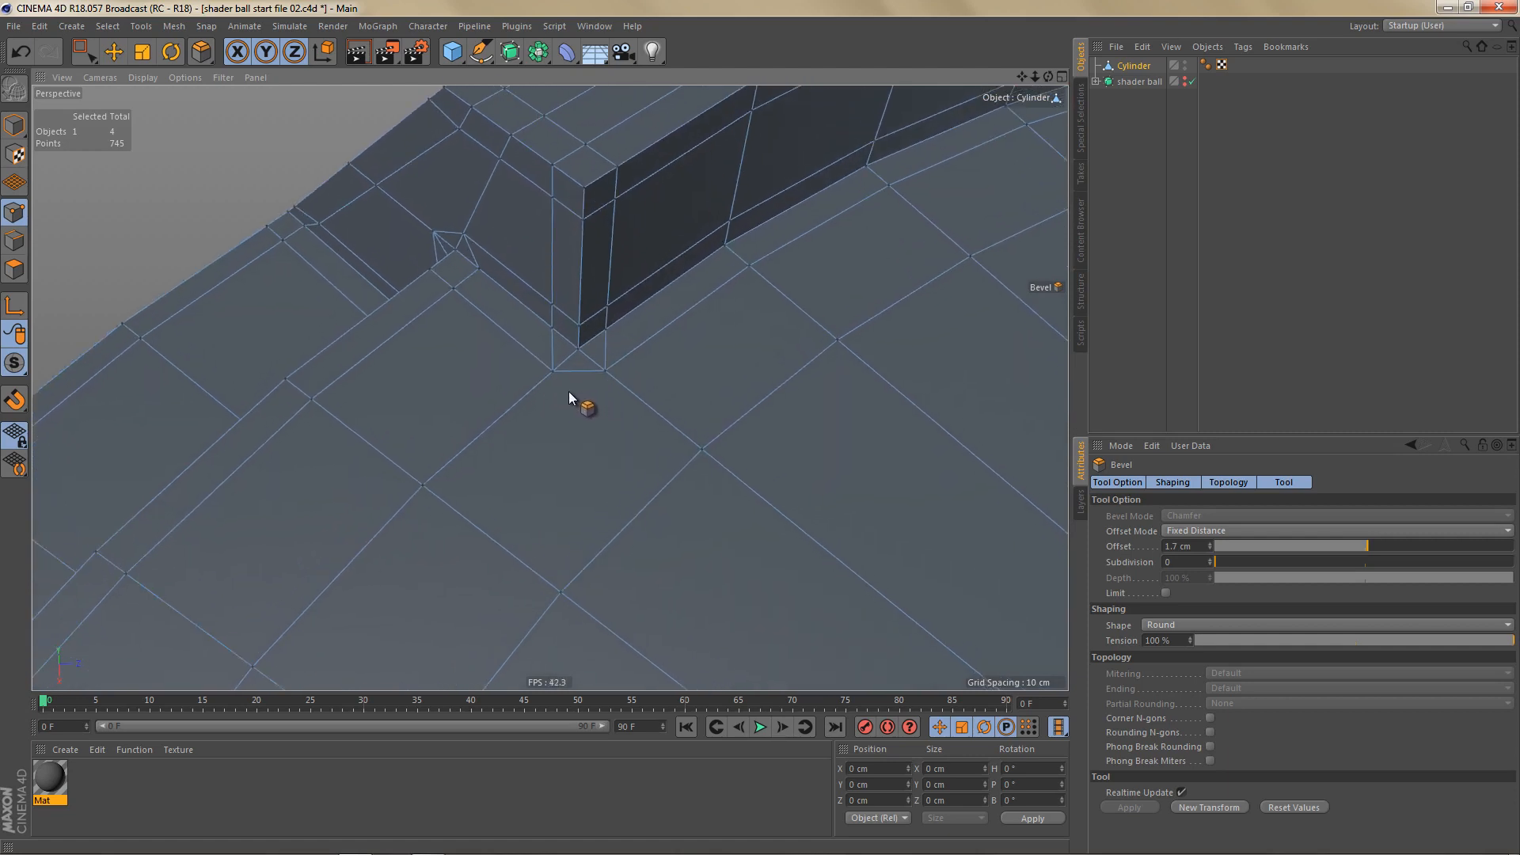
key("k")
key("k")
left_click(552, 327)
left_click(508, 382)
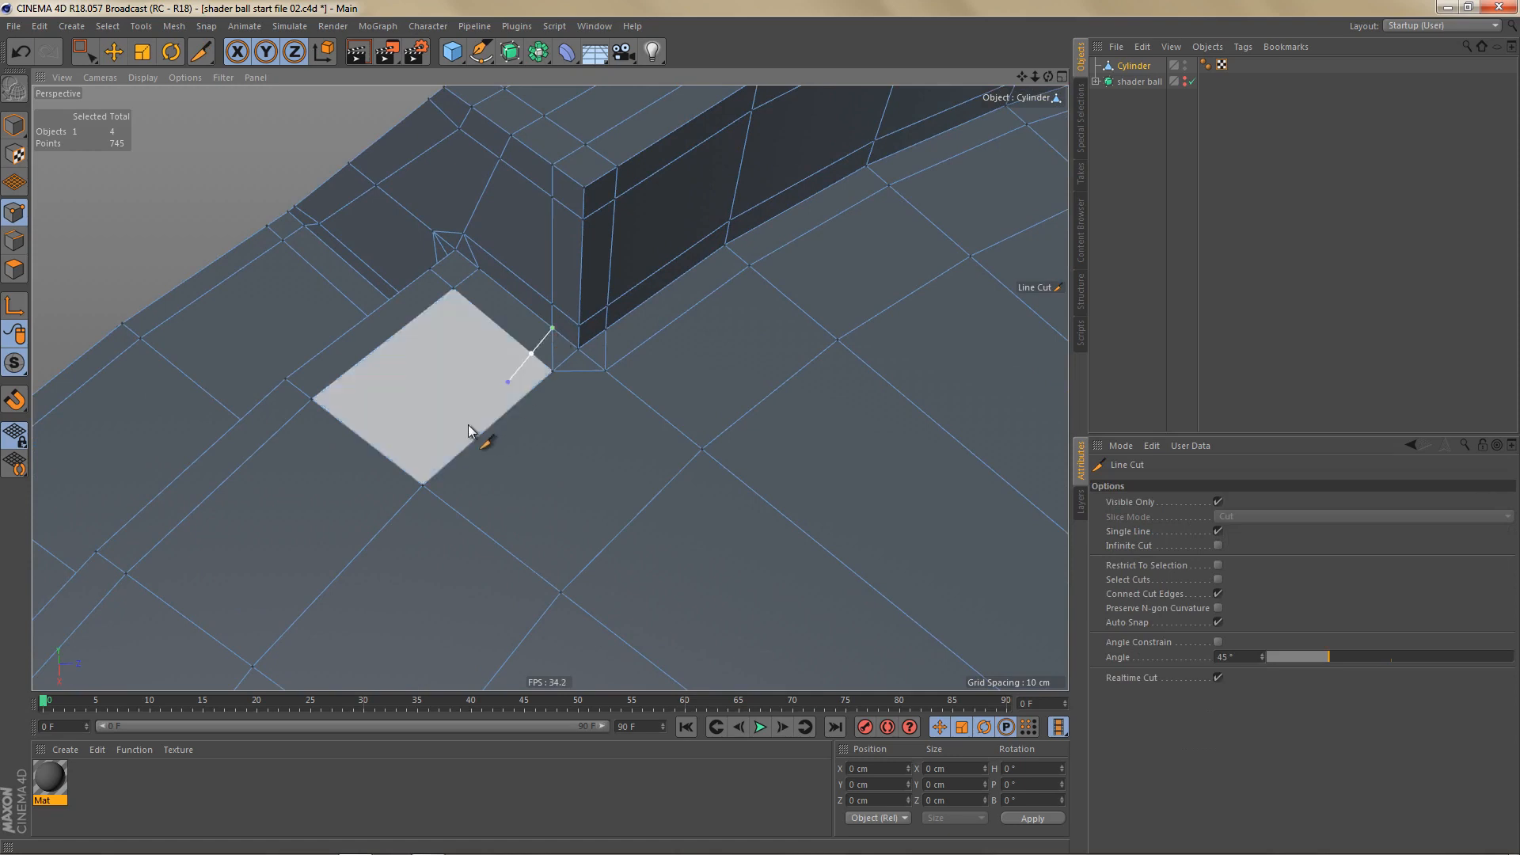
left_click(578, 349)
left_click(560, 594)
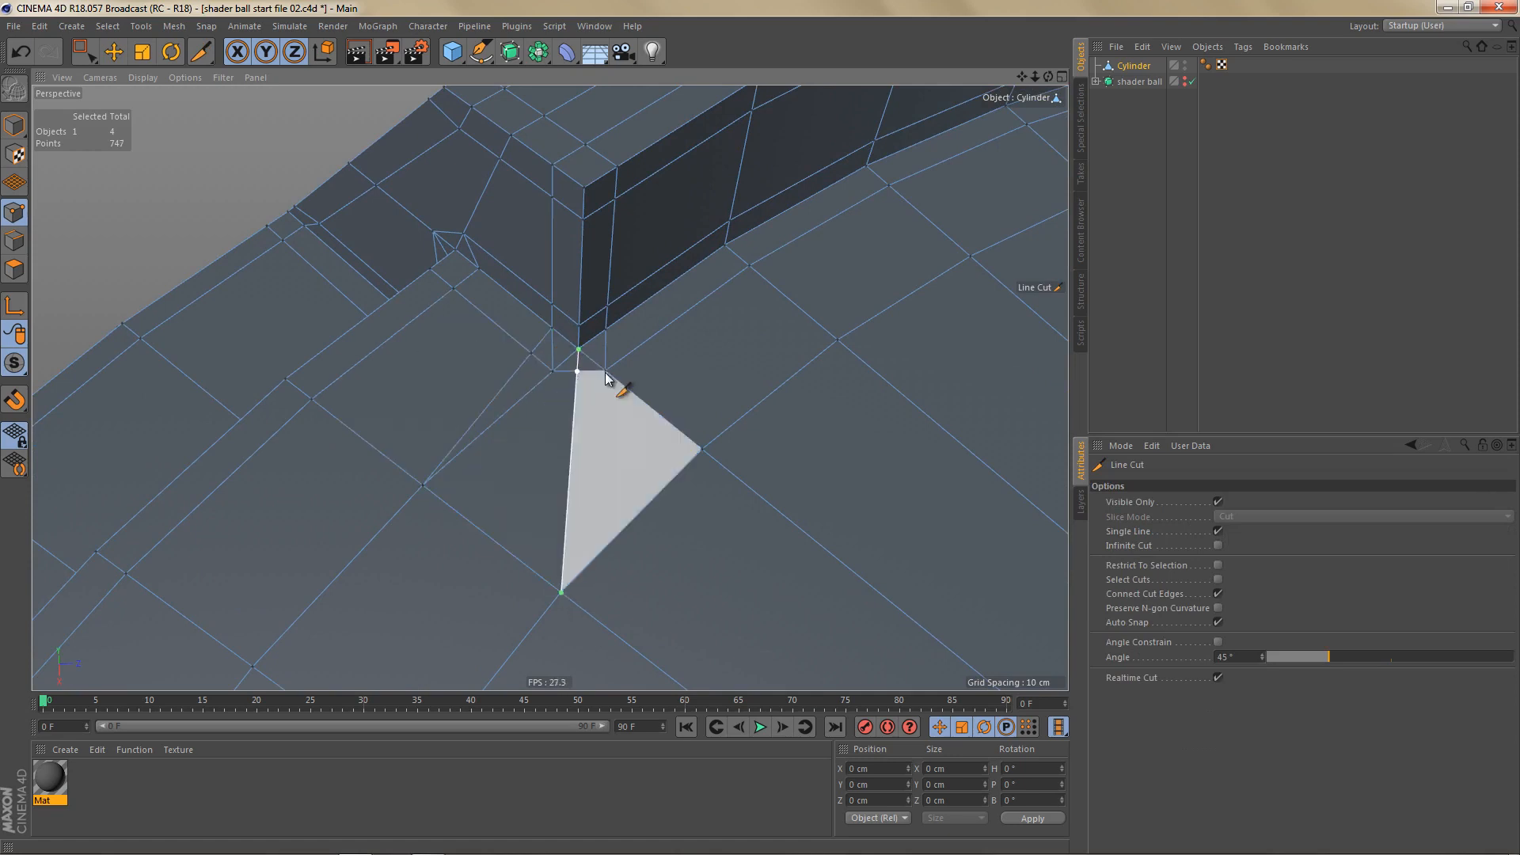
left_click(605, 329)
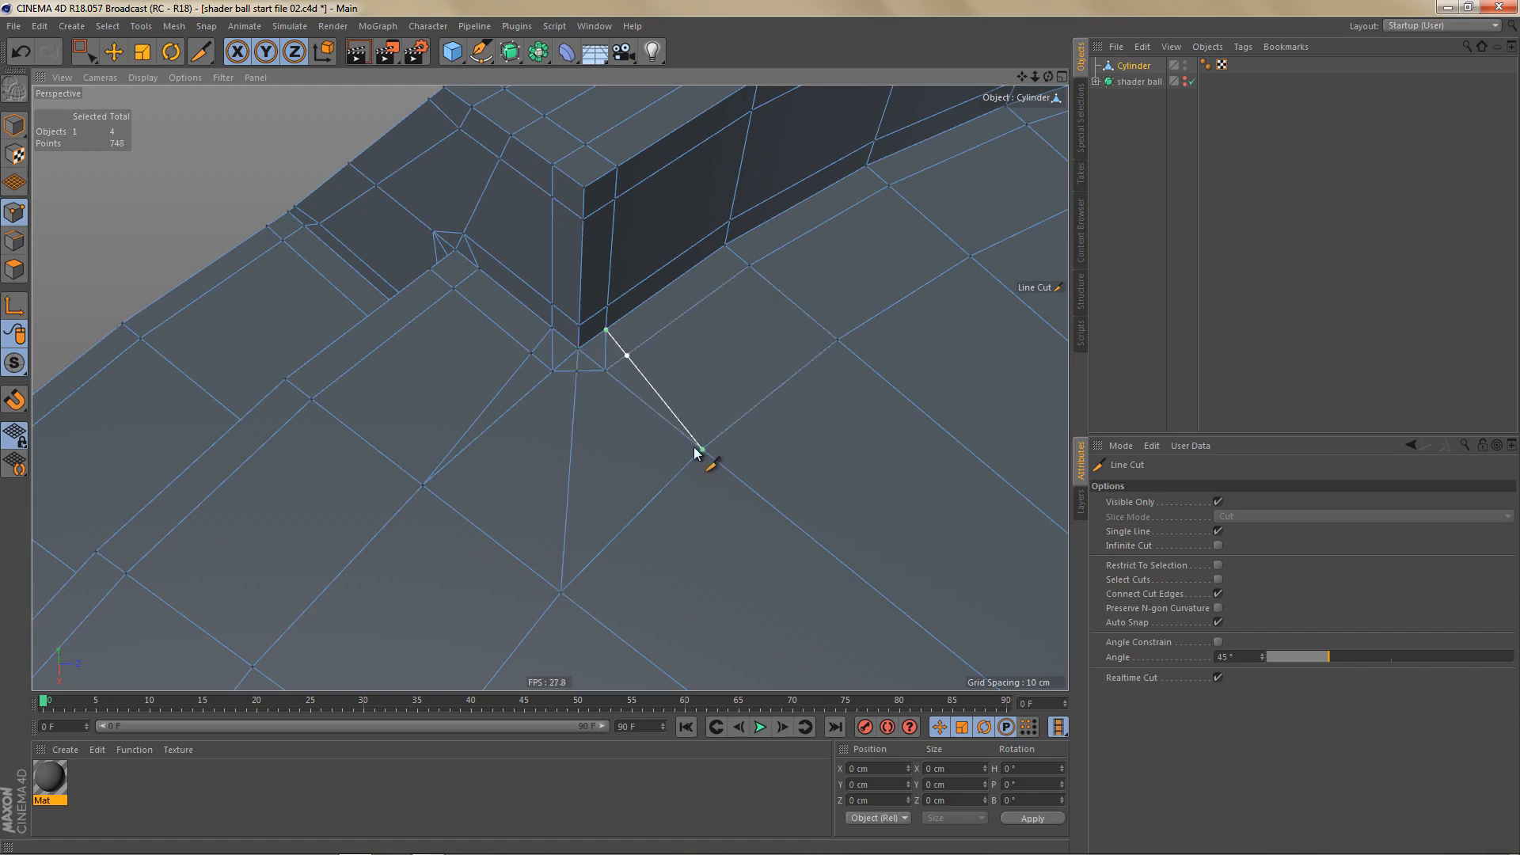
left_click(695, 453)
key("Return")
Step: Dissolve the short bevel edges and the old floor edges on both sides of the middle cut at the wall's base corner
key("e")
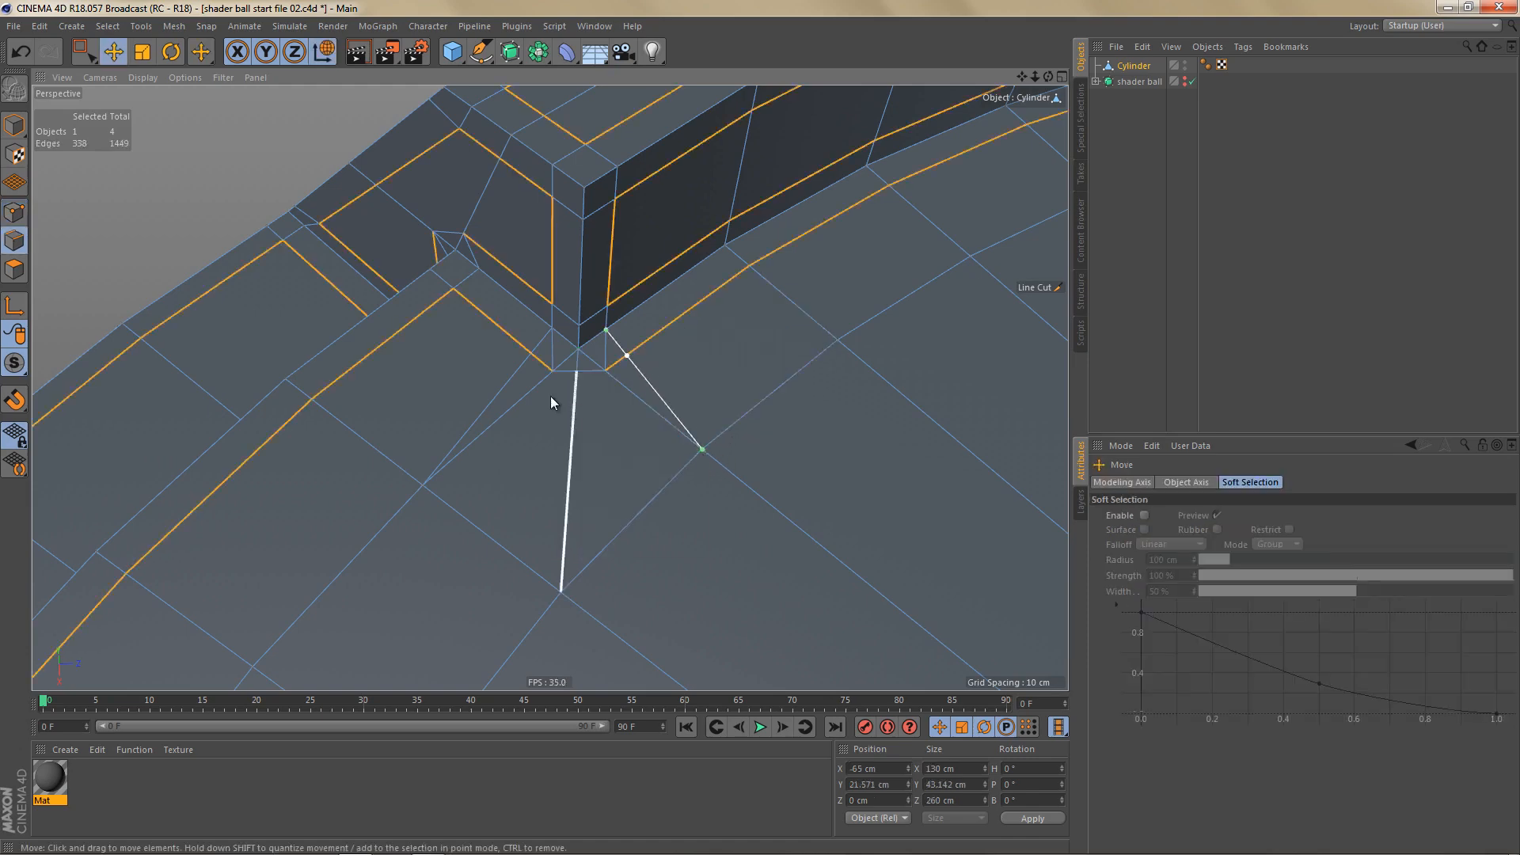
scroll(550, 373, "up", 3)
left_click(550, 338)
left_click(567, 352, "shift")
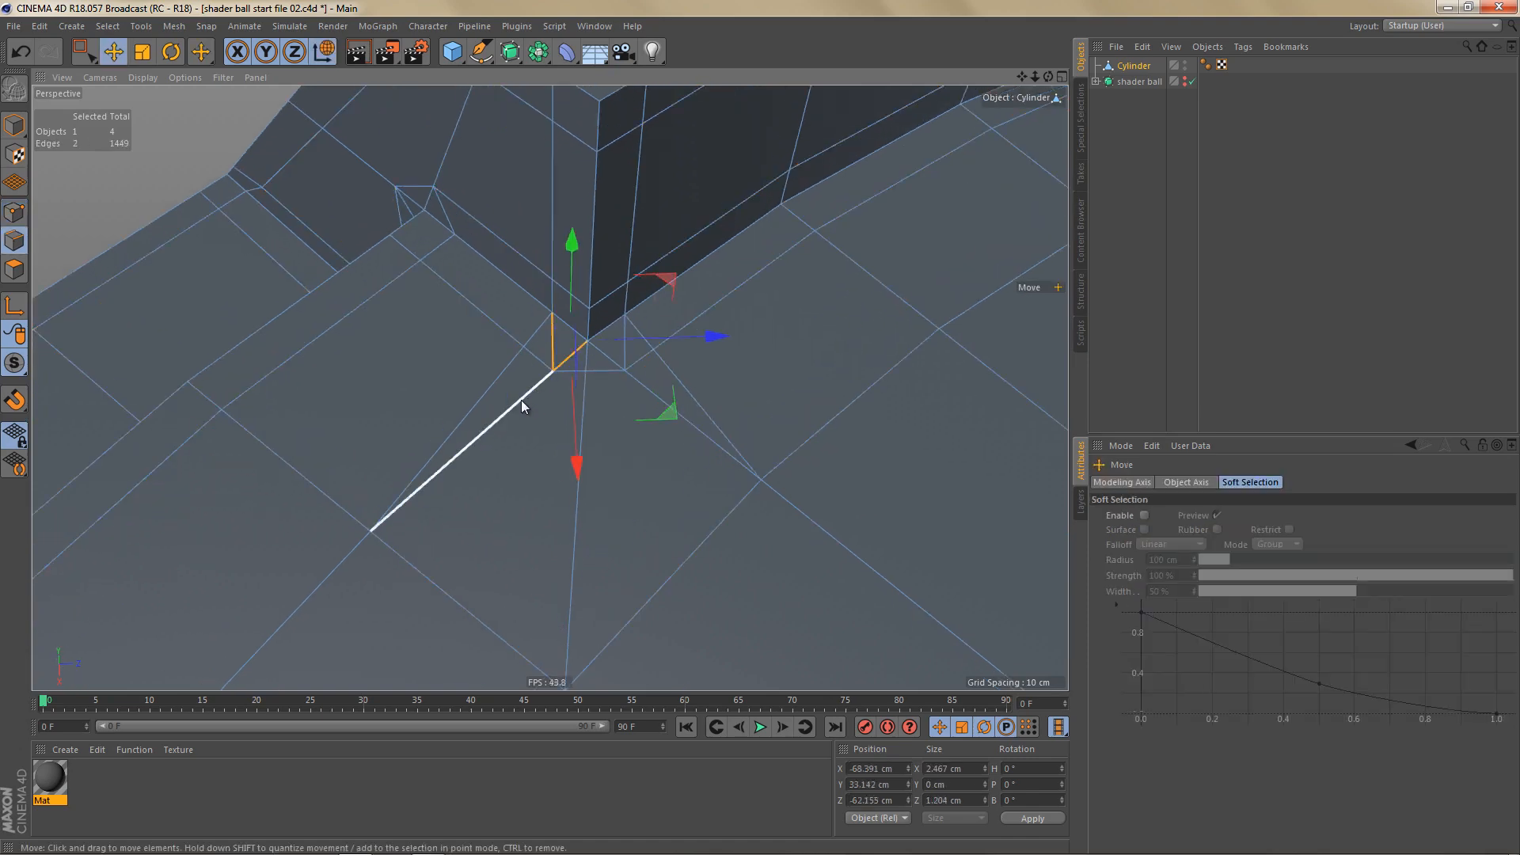
left_click(522, 400, "shift")
key("ctrl+Delete")
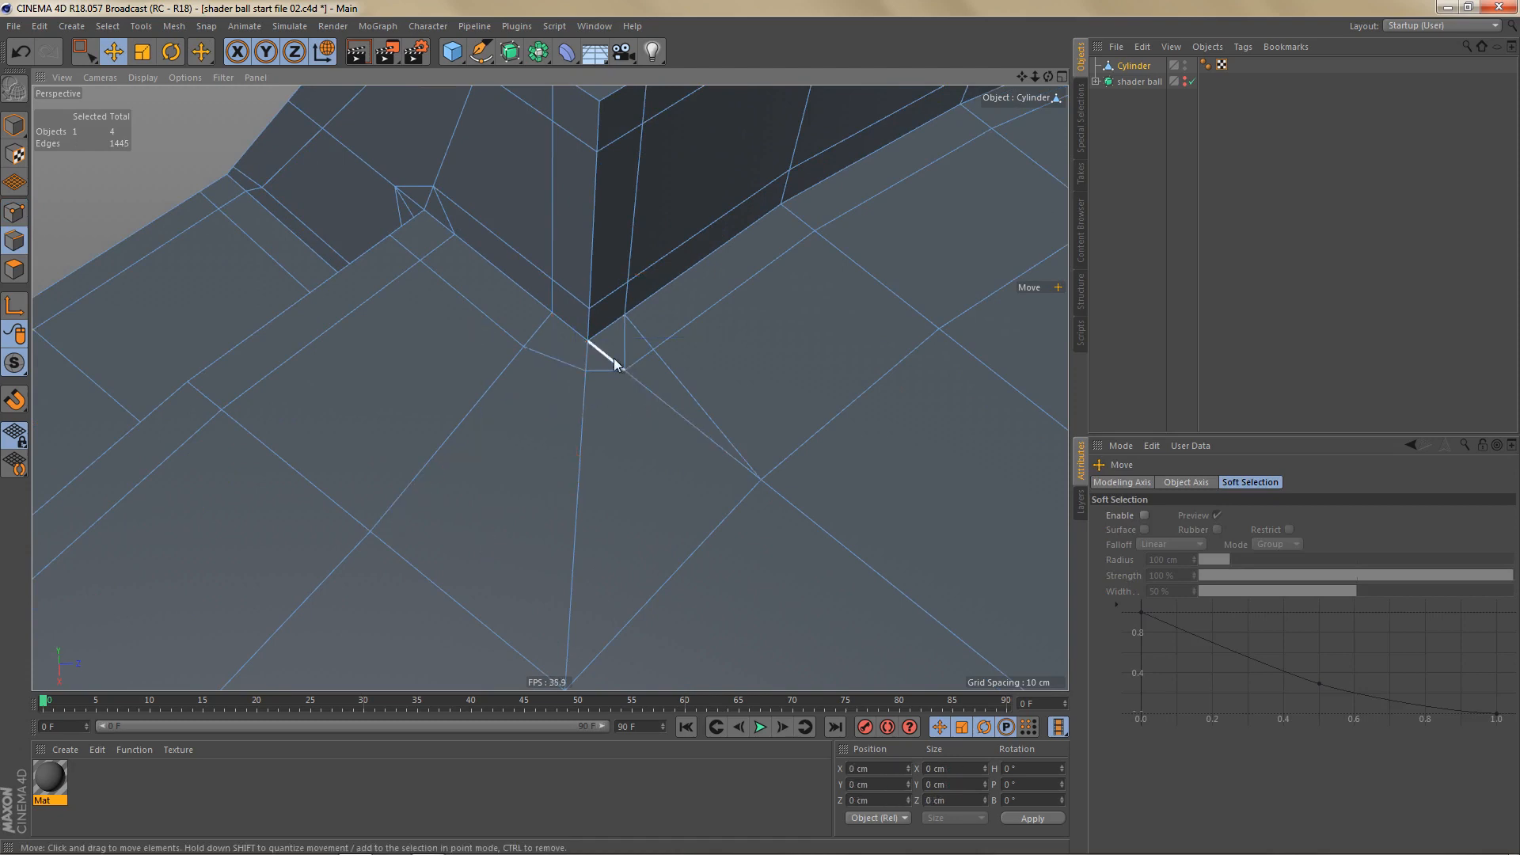
left_click(625, 360)
left_click(642, 381, "shift")
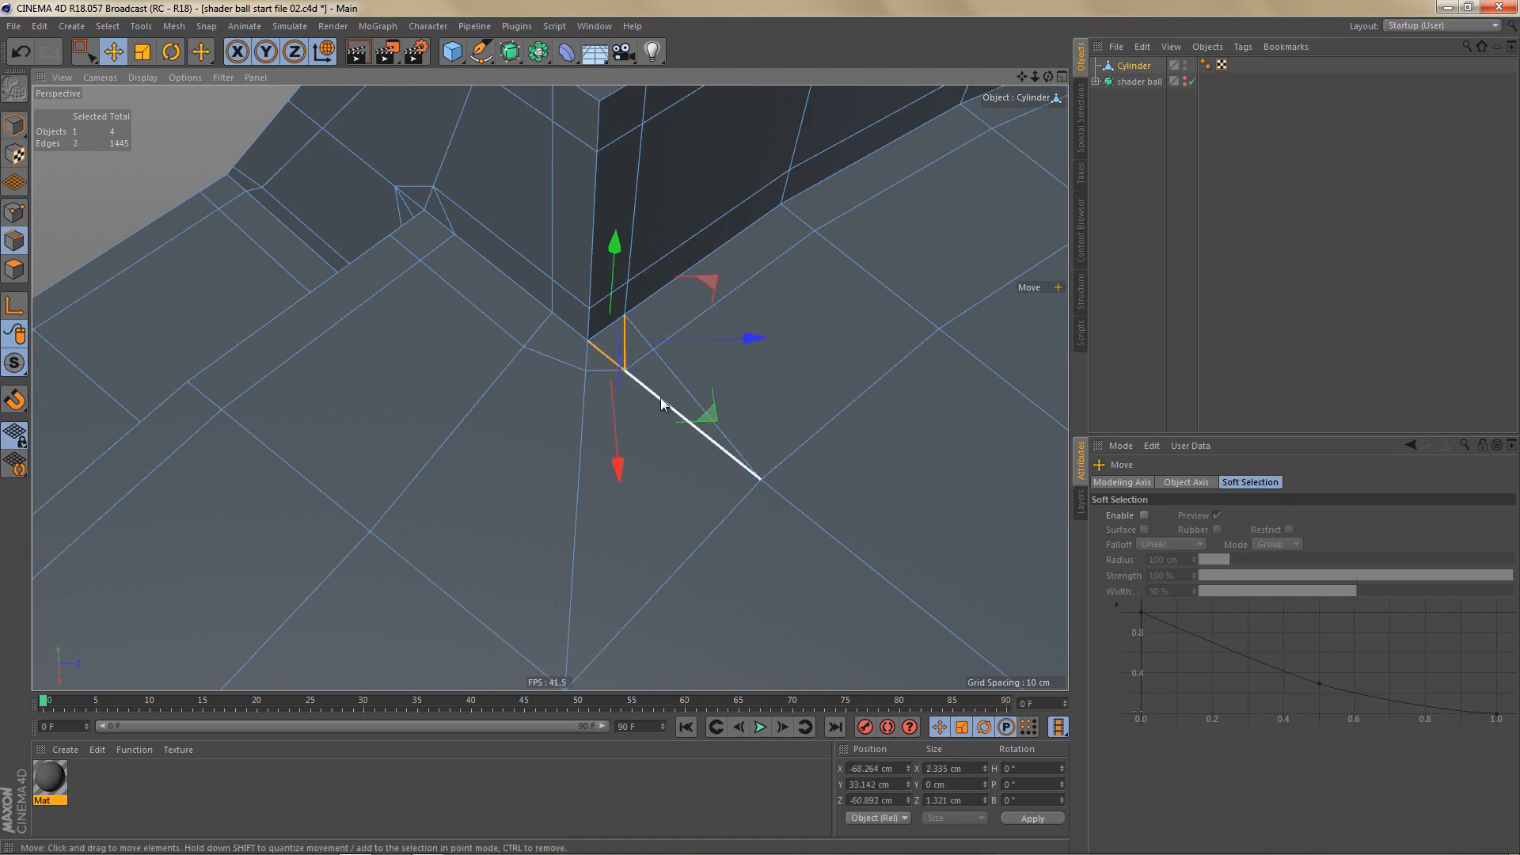
key("ctrl+Delete")
scroll(676, 387, "down", 5)
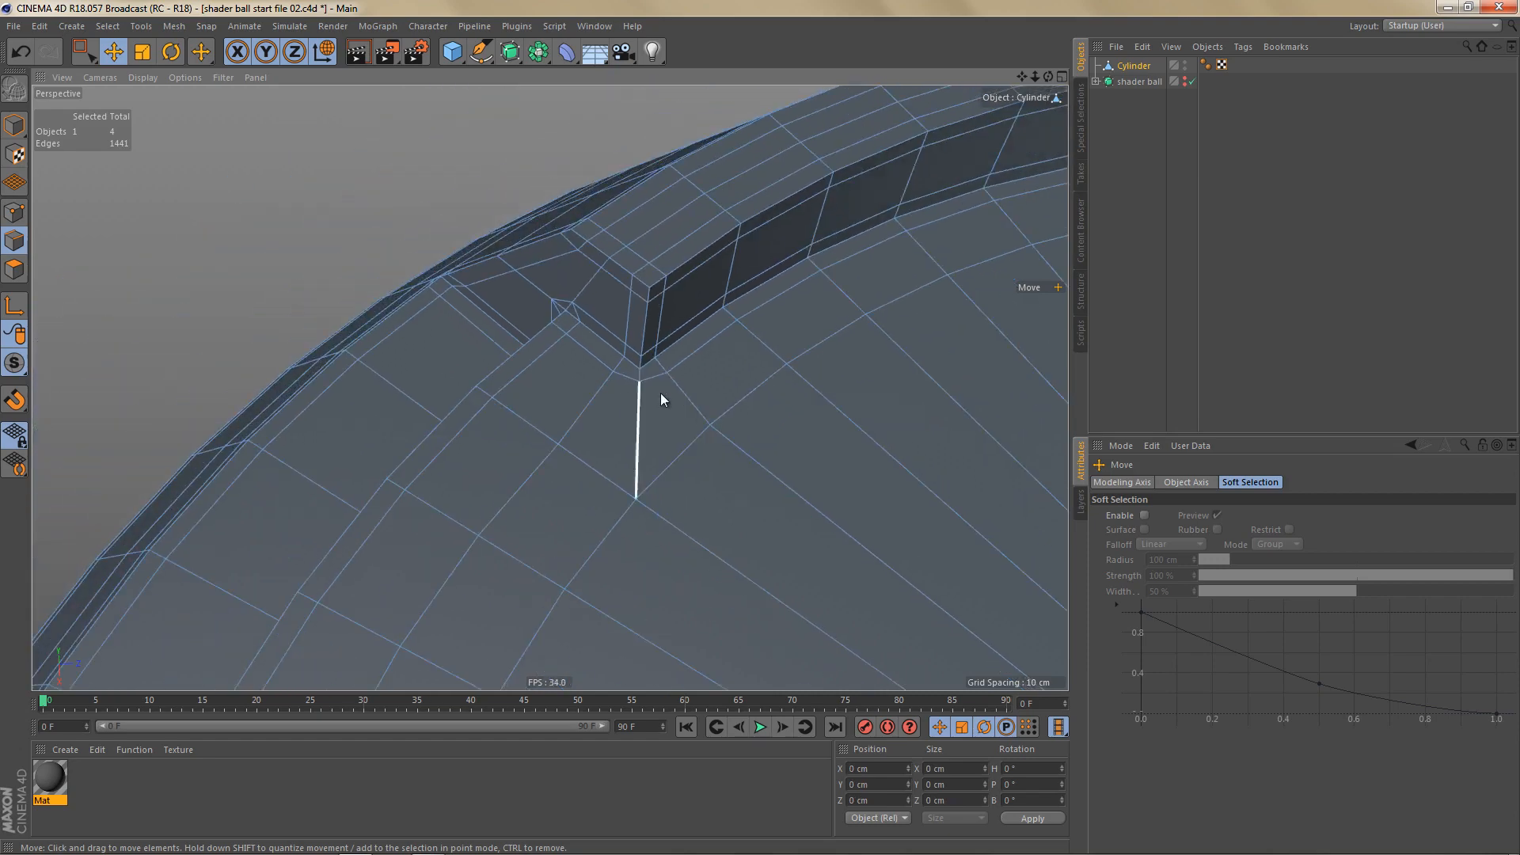
Step: Place the Cylinder under a Subdivision Surface to preview the smoothed corner, then disable the smoothing
scroll(657, 398, "down", 3)
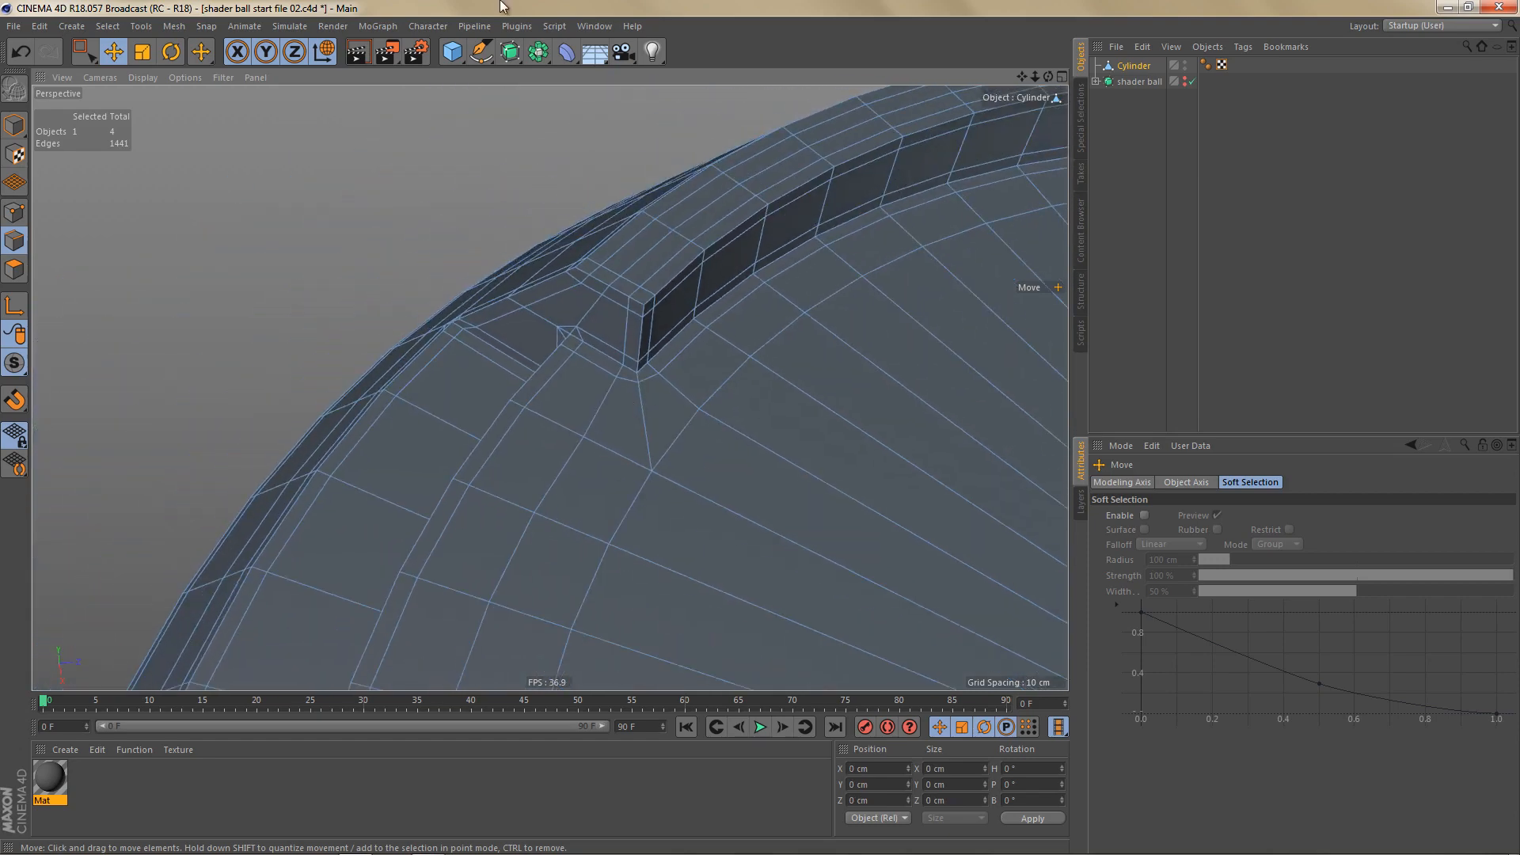
left_click(510, 52, "alt")
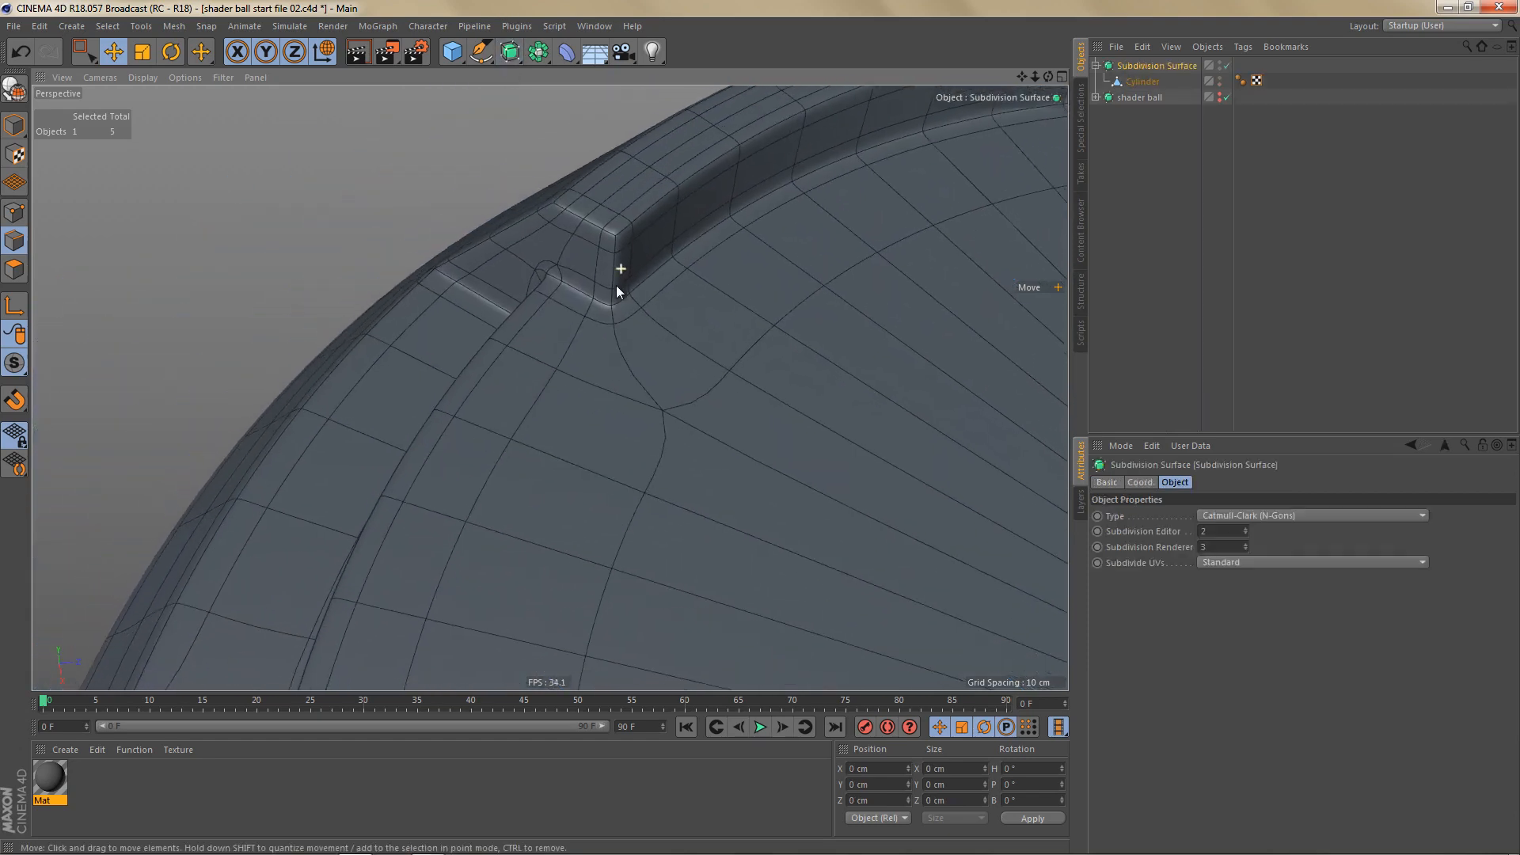
scroll(616, 286, "down", 5)
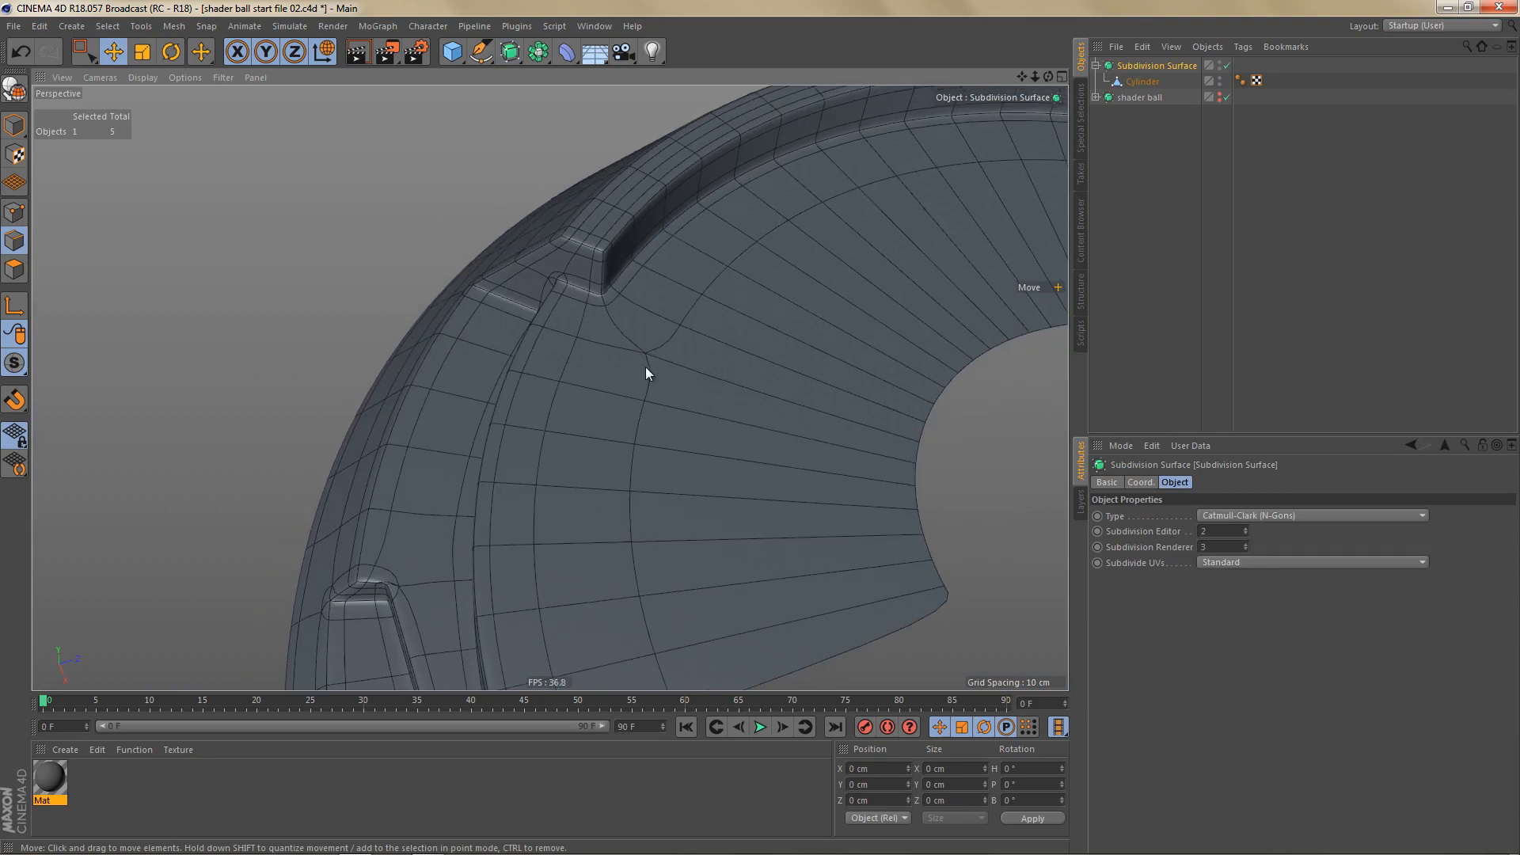
key("q")
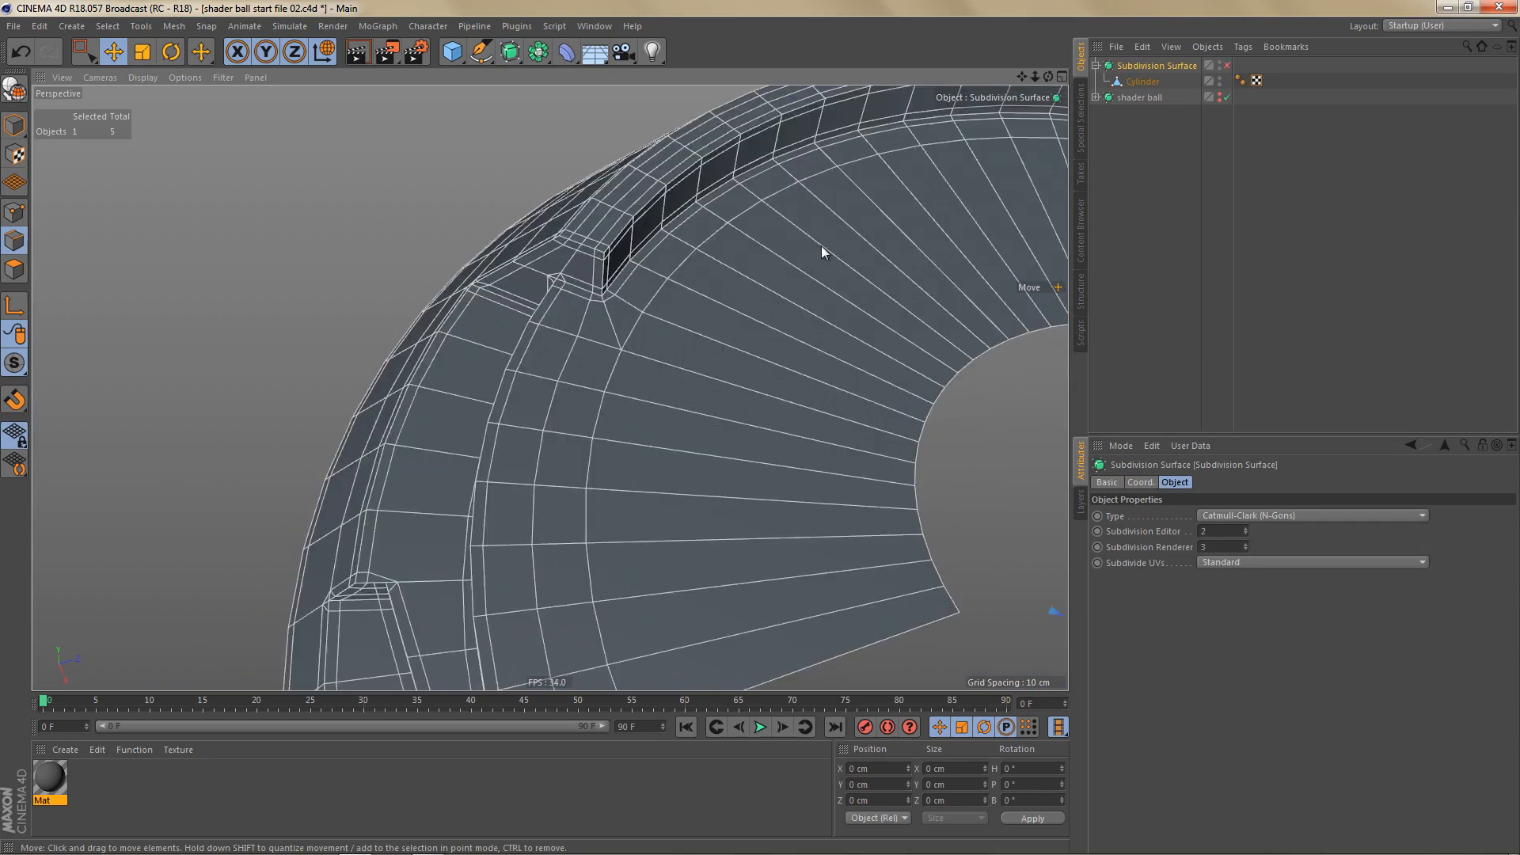
Step: Ring-select the radial edges of the Cylinder's inner floor and cut them with Edge Cut at 4 subdivisions, checking the smoothed surface
left_click(1153, 79)
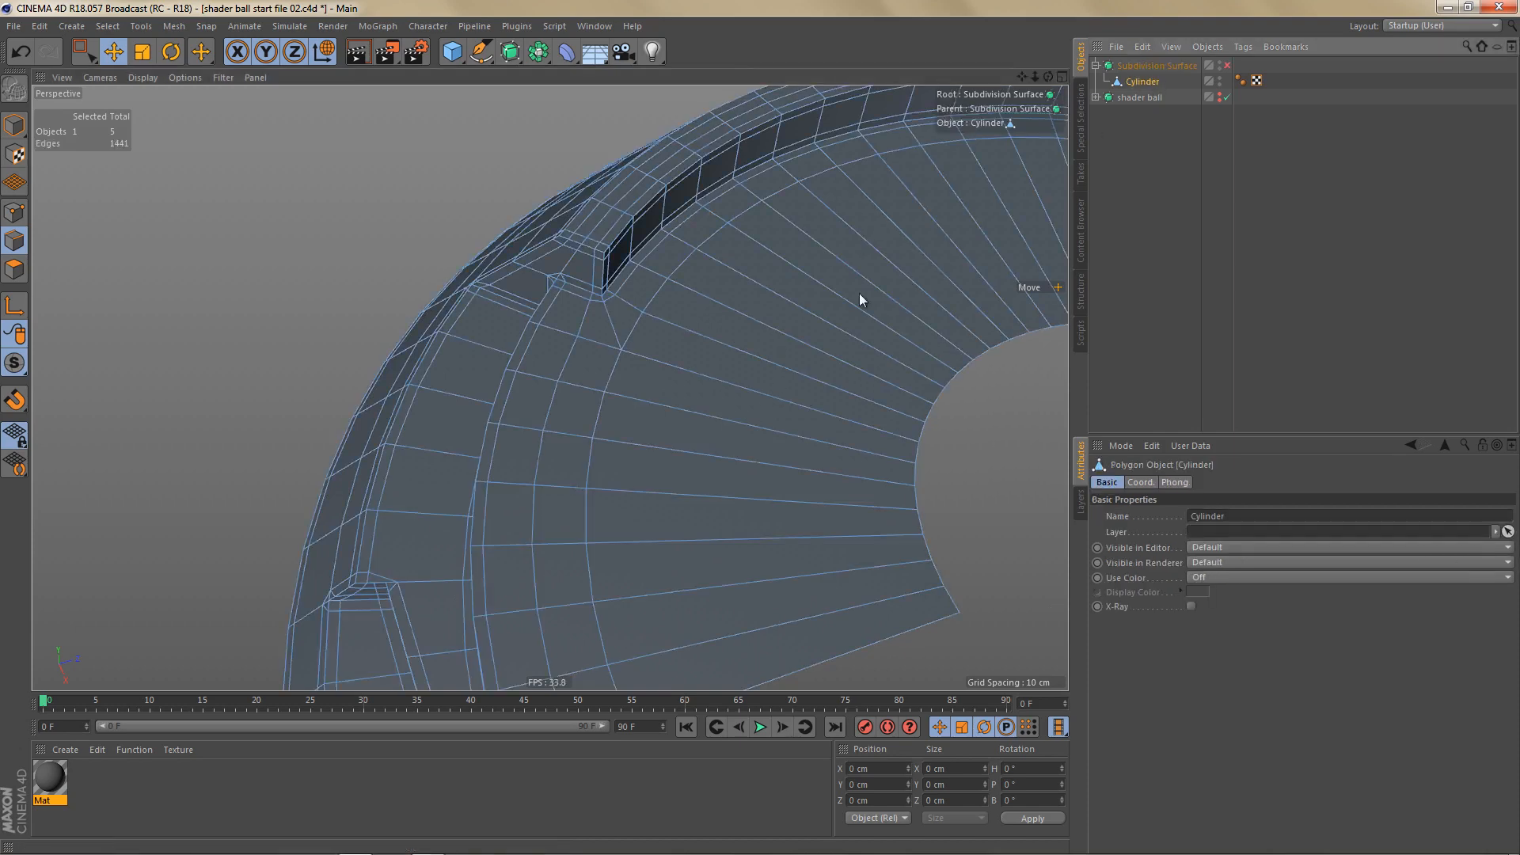
key("u")
key("b")
left_click(815, 340)
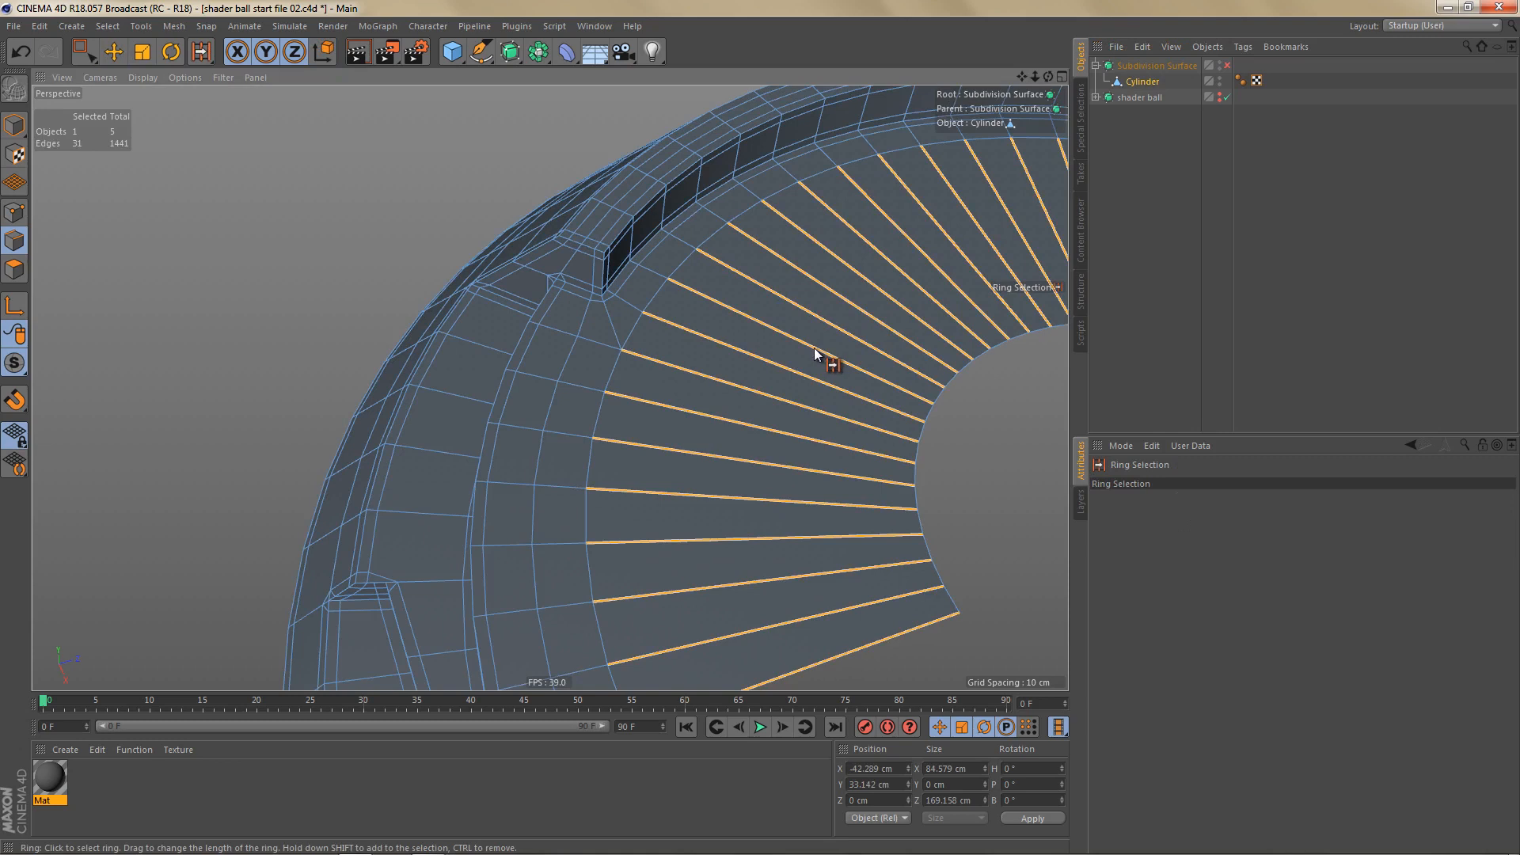
key("m")
key("f")
left_click(809, 353)
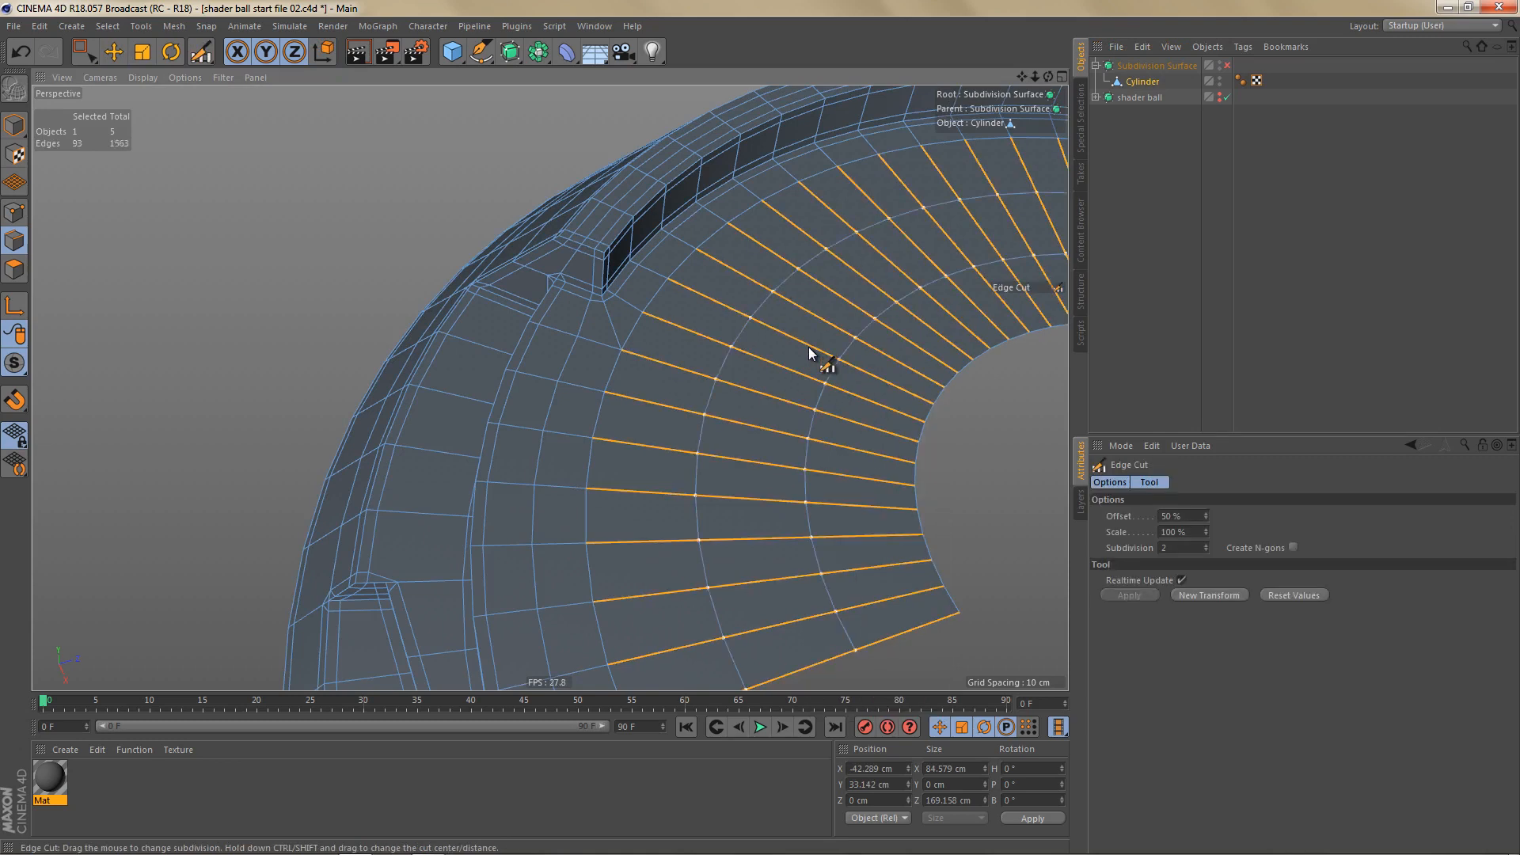
left_click_drag(762, 429, 777, 363)
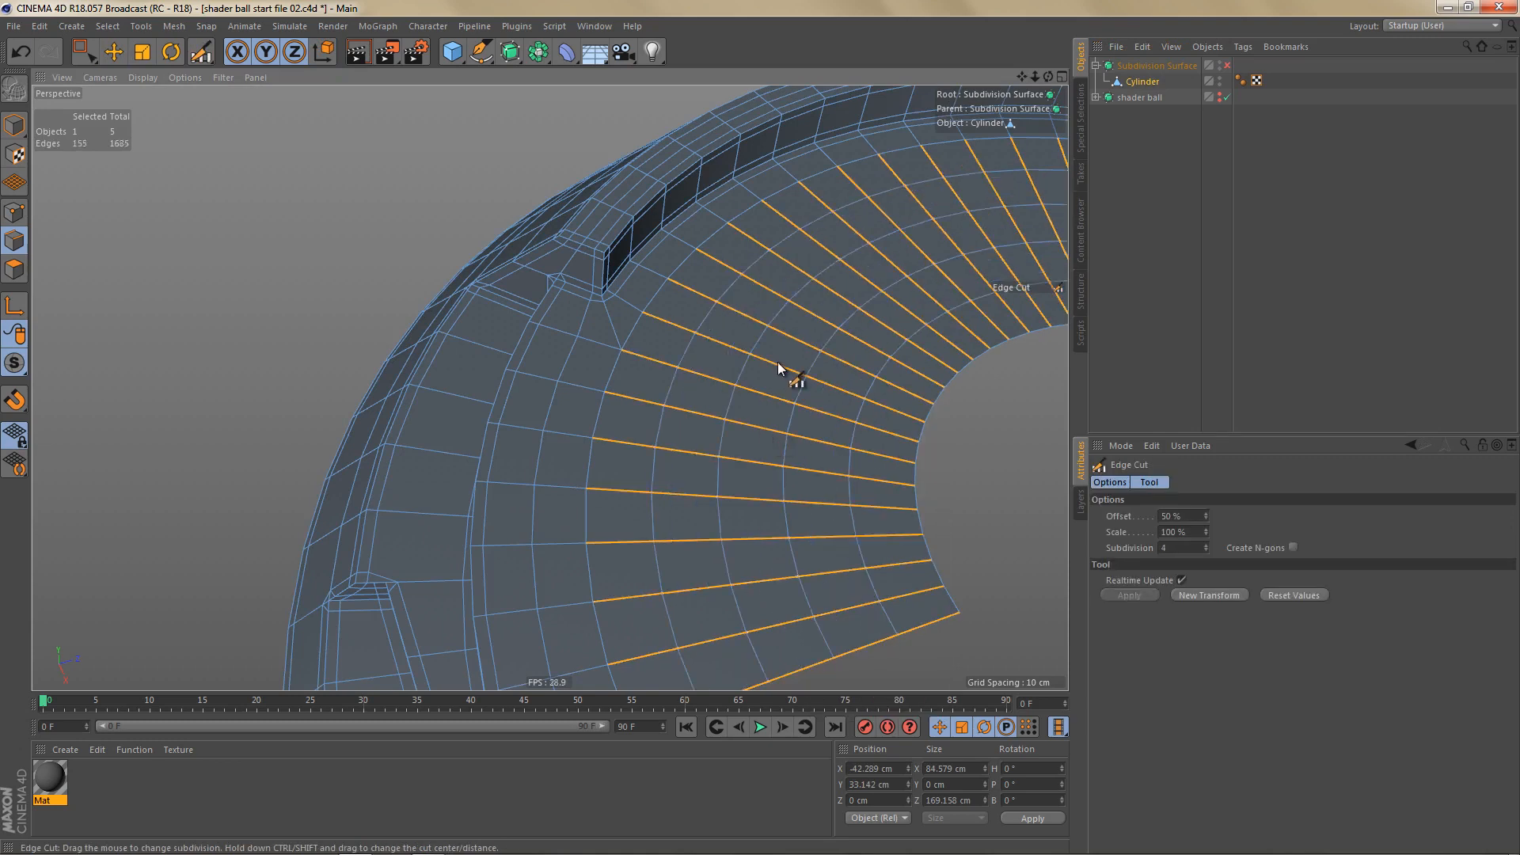
key("q")
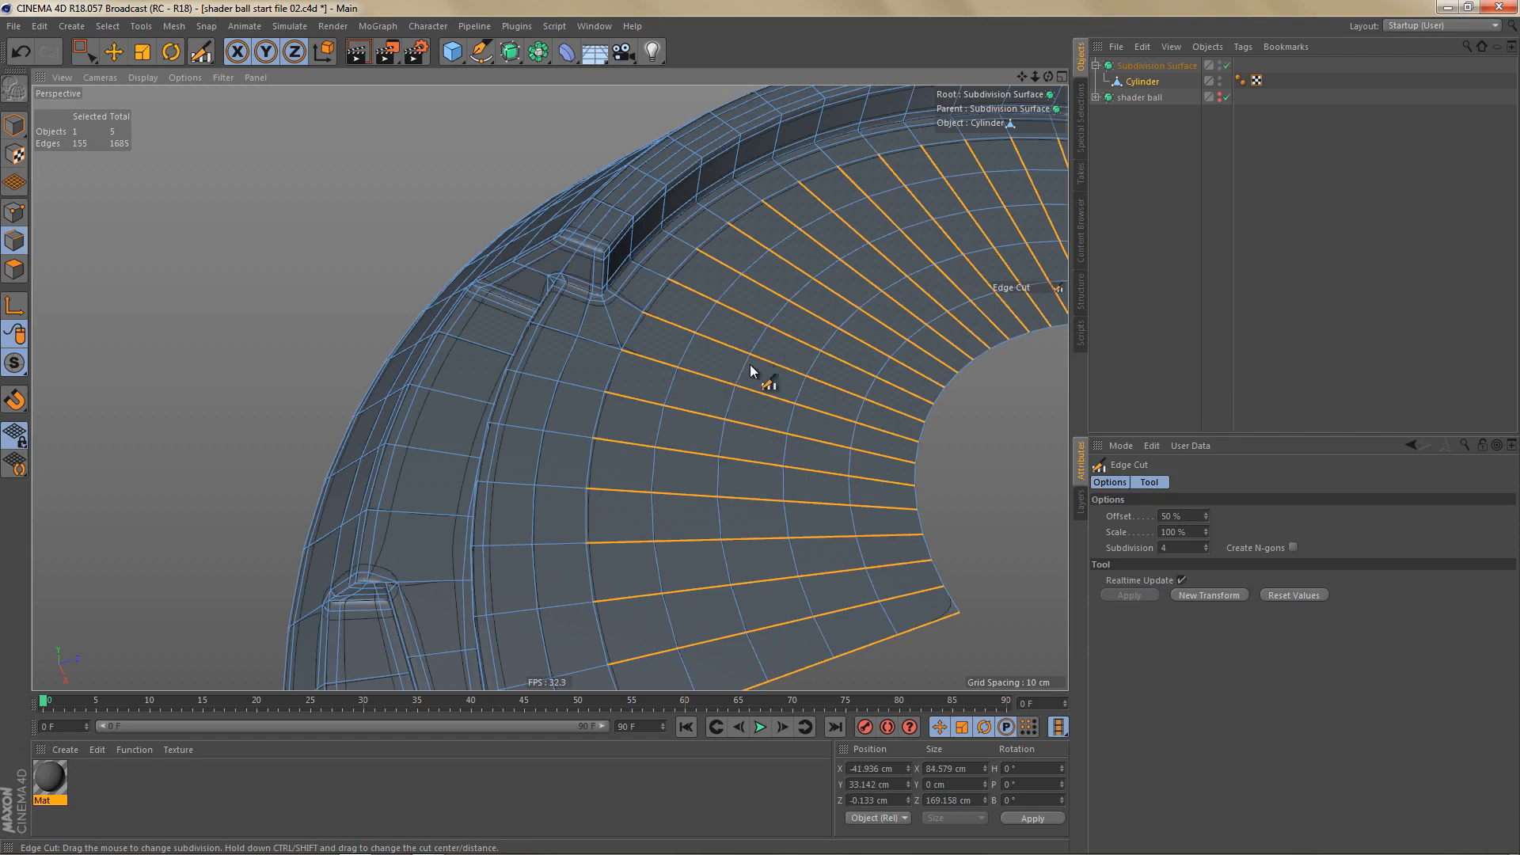
key("Return")
mouse_move(765, 353)
left_mouse_down("alt")
mouse_move(717, 378)
mouse_move(801, 354)
mouse_move(763, 349)
left_mouse_up("alt")
key("q")
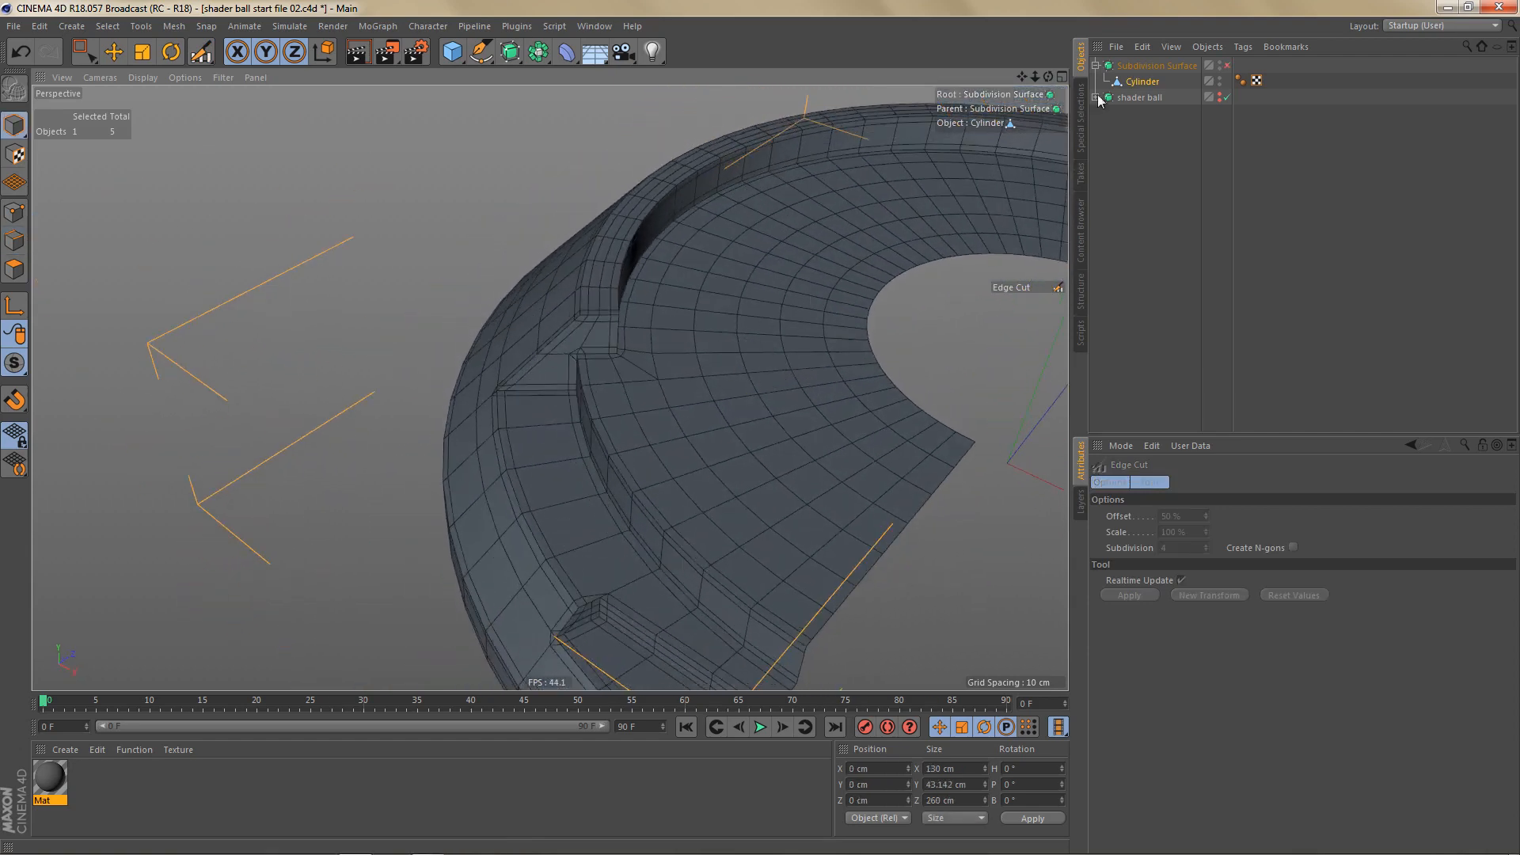
Step: Line-cut an edge down the large notch's end wall, from the upper support-edge vertex to the lower support edge beside the step corner
left_click(1146, 84)
key("Return")
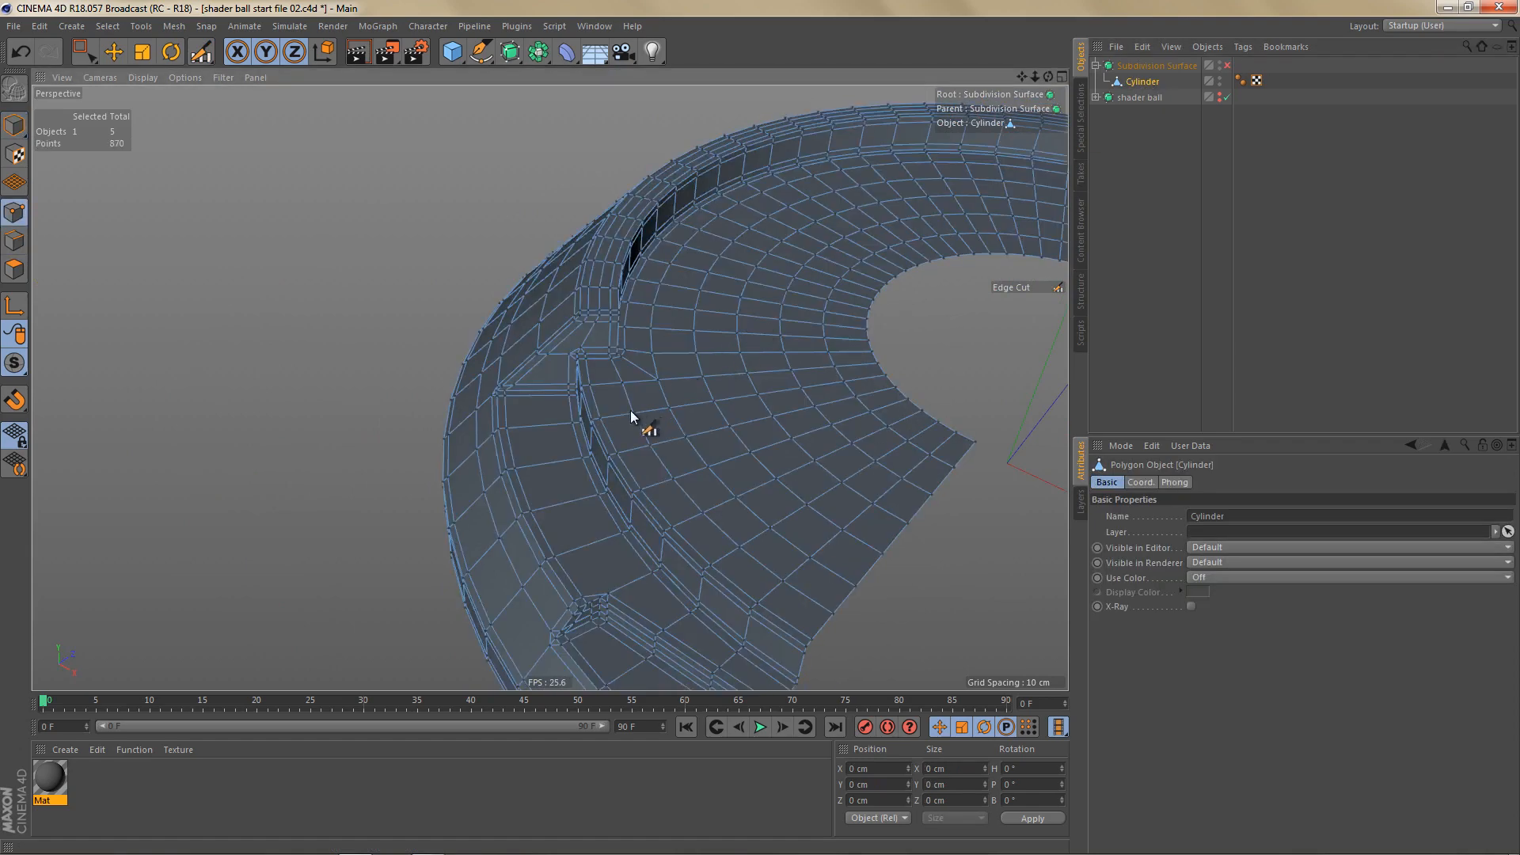
scroll(565, 379, "up", 10)
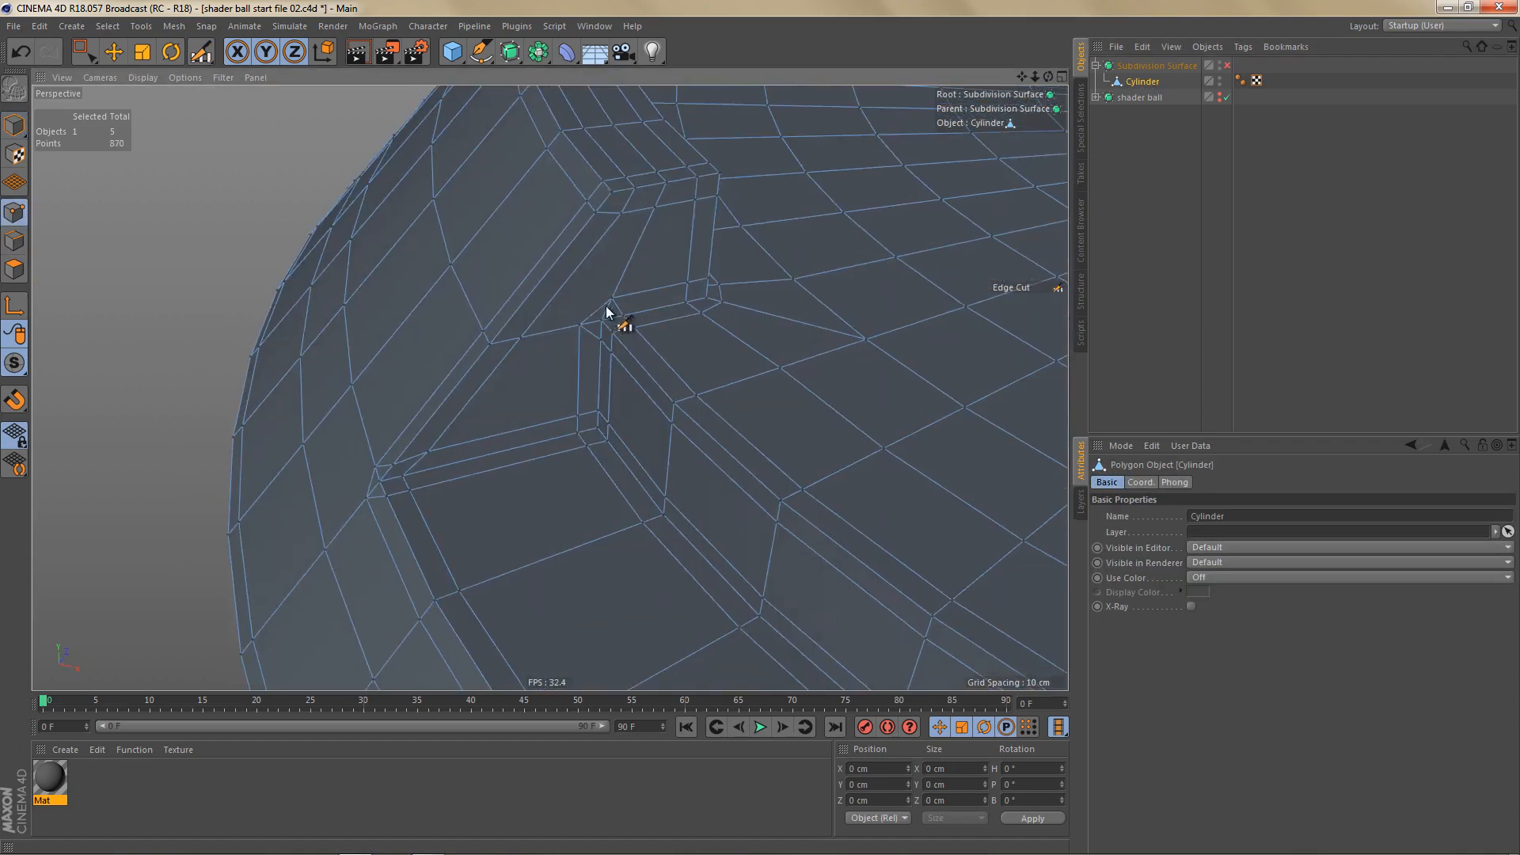
left_click_drag(652, 305, 724, 401, "alt")
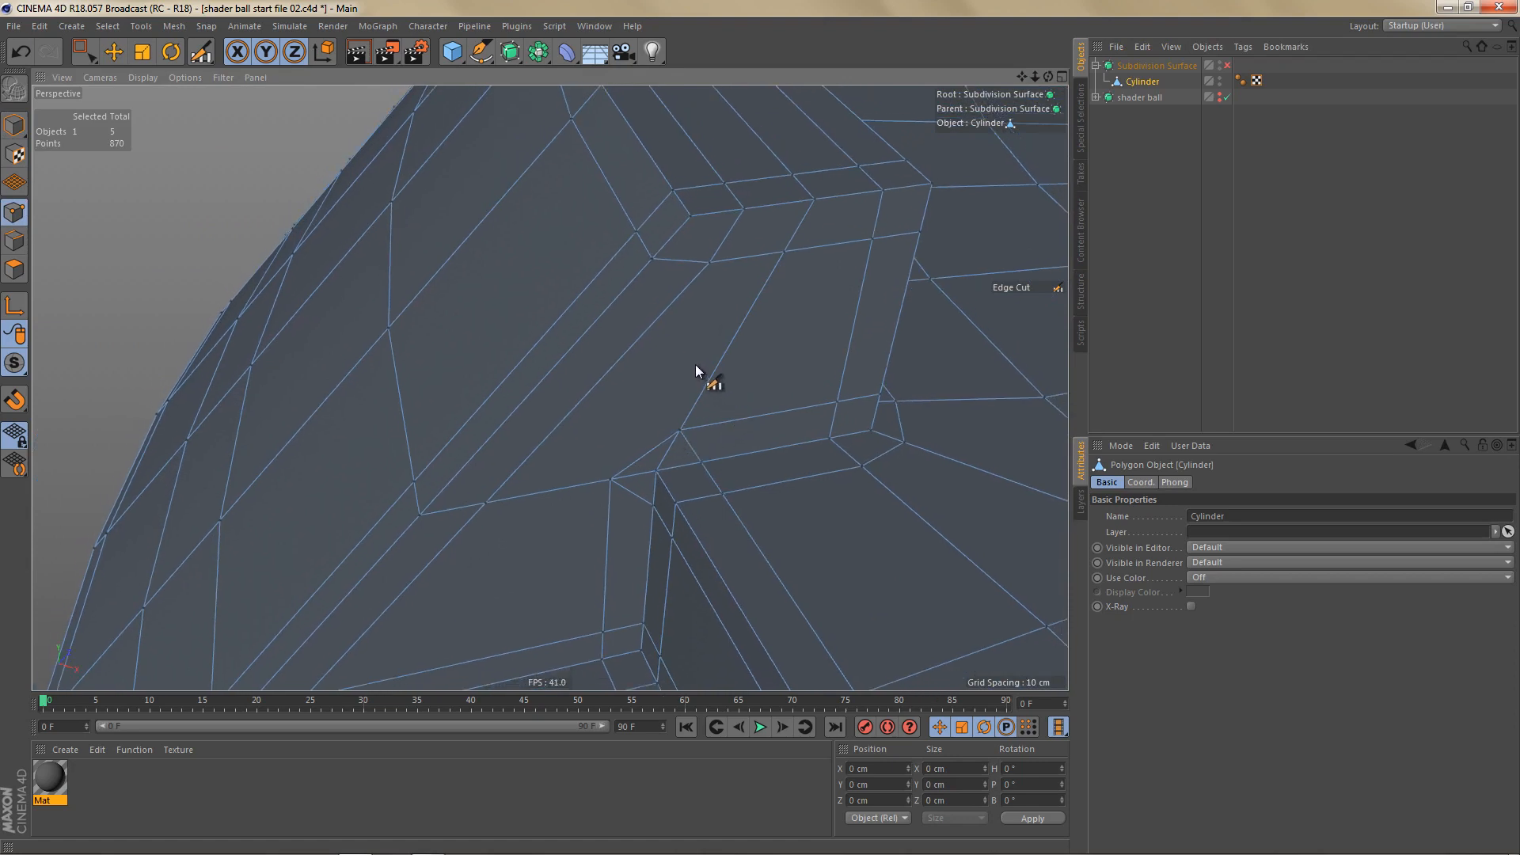
key("k")
key("k")
left_click(709, 263)
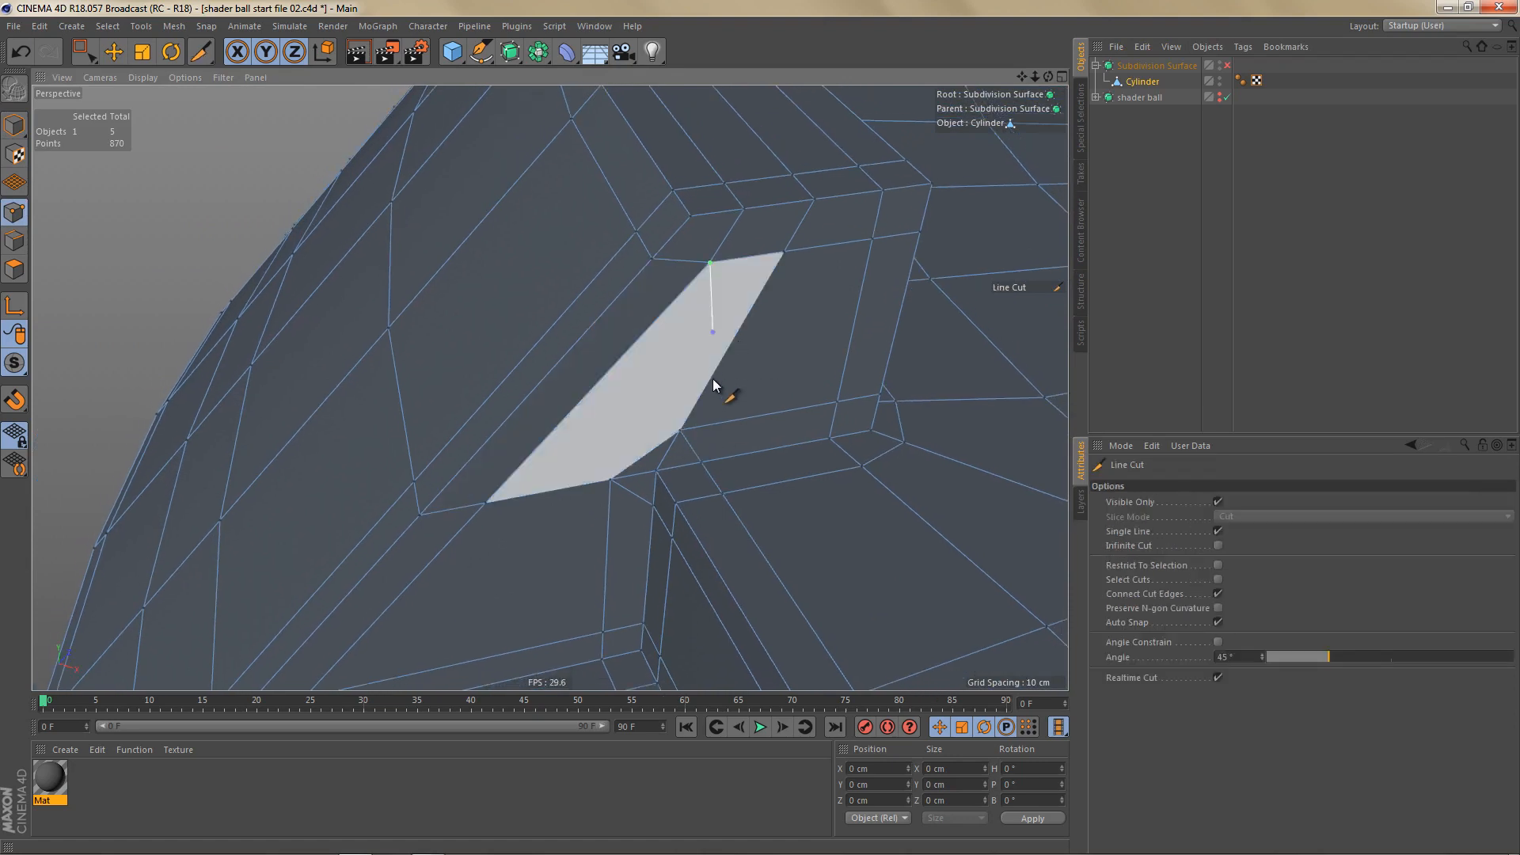
left_click(704, 461)
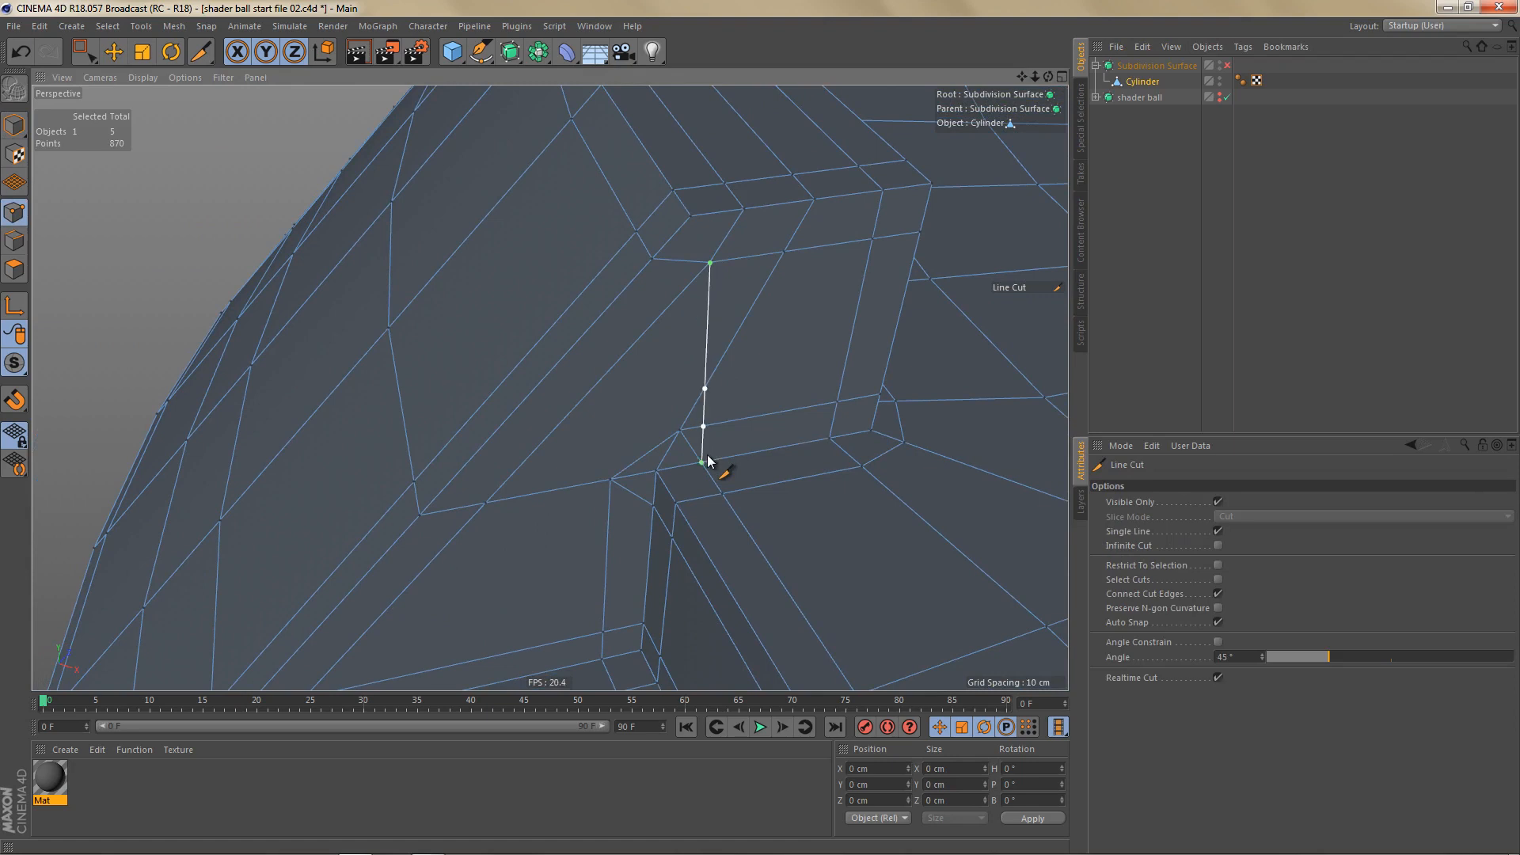
Step: Line-cut one edge across the end wall below the step corner and another diagonally from that corner through the slanted outer support edges
left_click(419, 516)
left_click(652, 506)
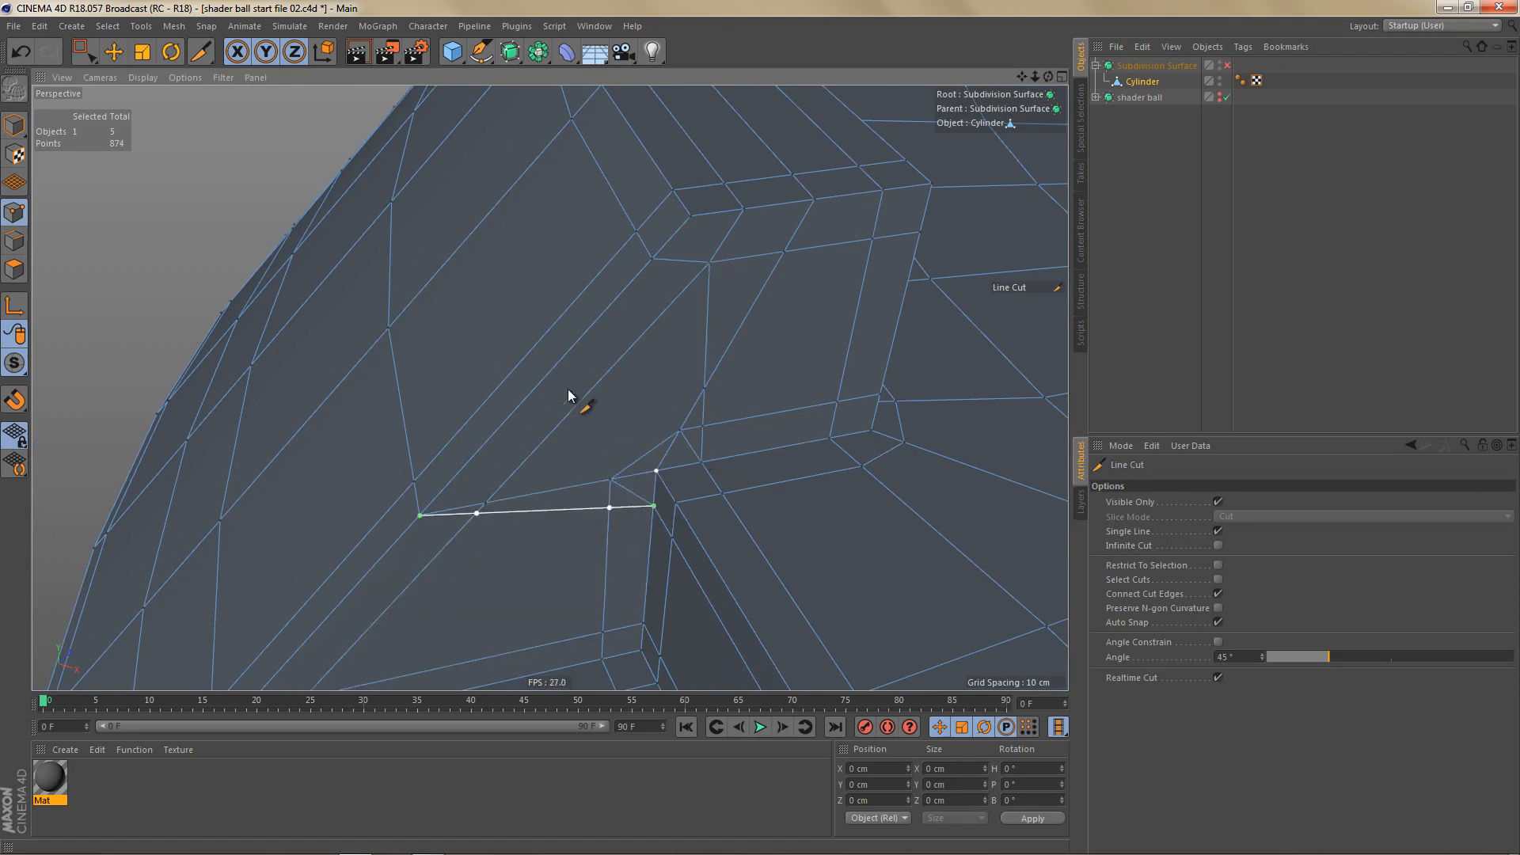
left_click(657, 471)
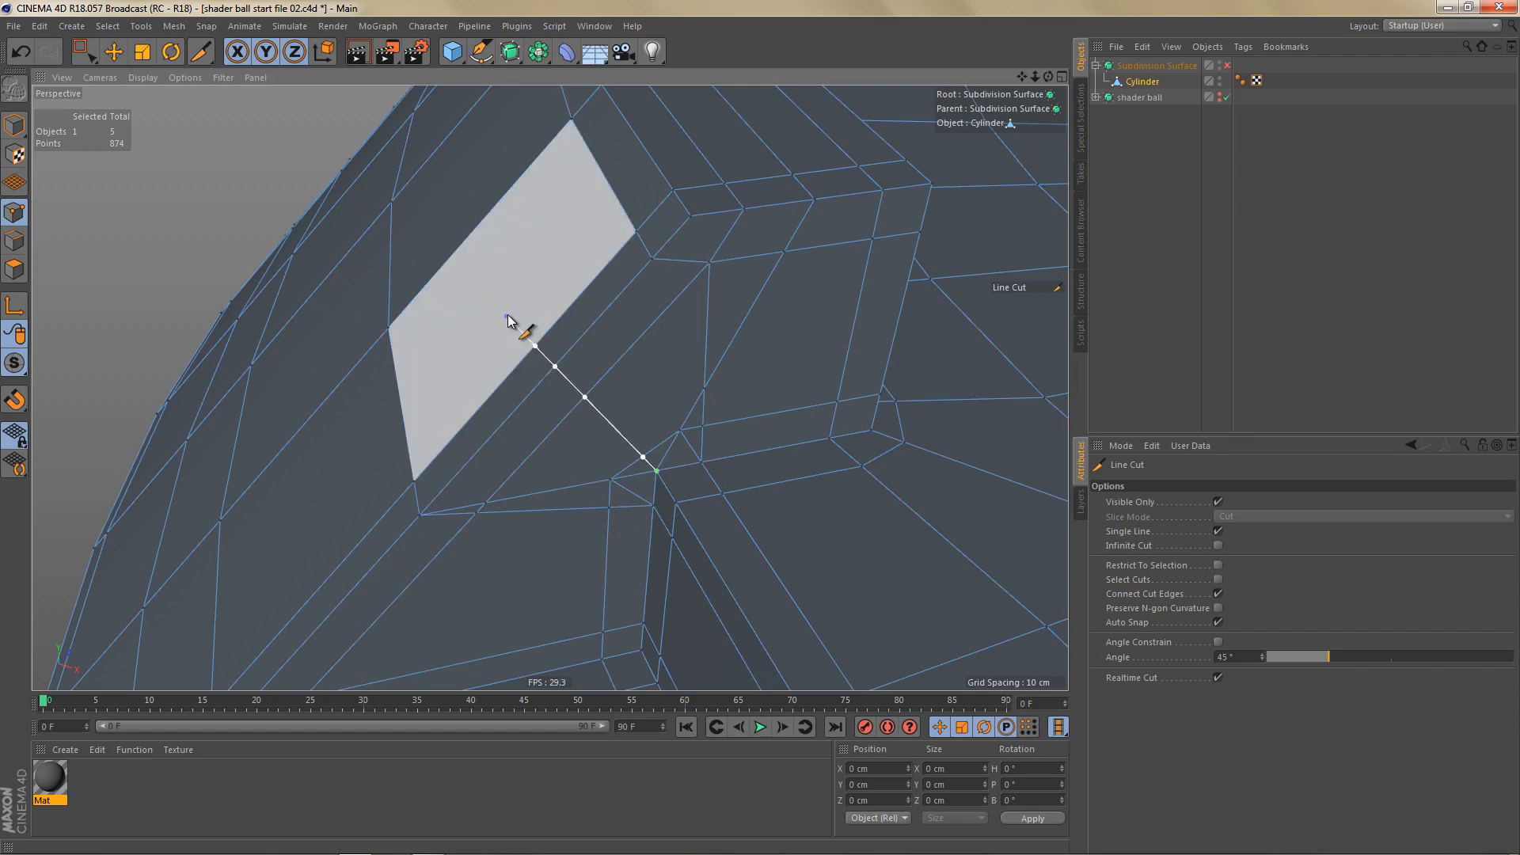
left_click(509, 314)
scroll(620, 373, "up", 2)
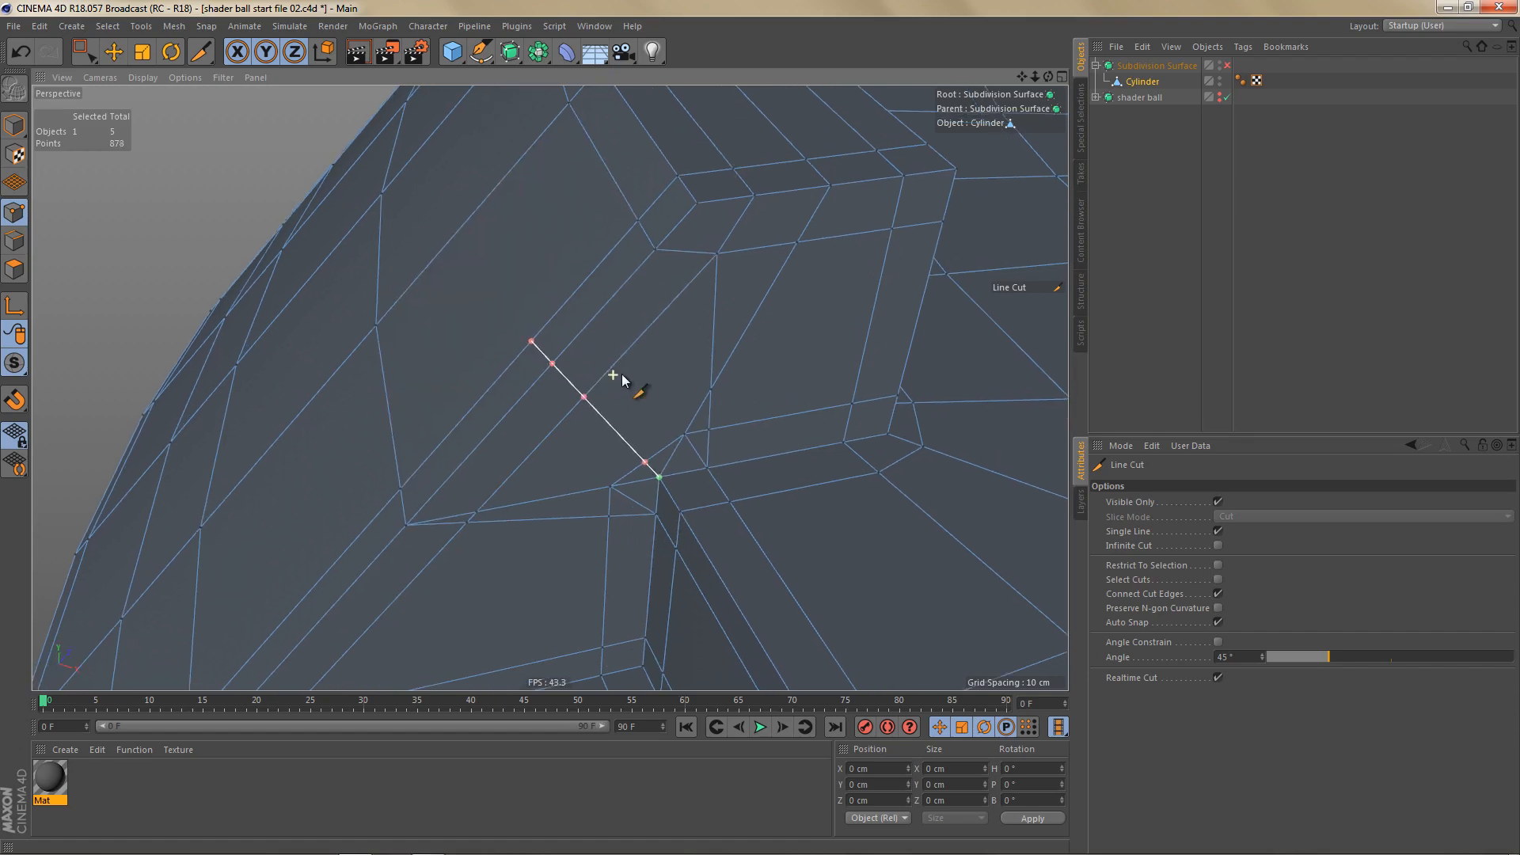
key("Return")
Step: Remove the edge loop running along the rim and down the notch's end wall to the step corner
key("e")
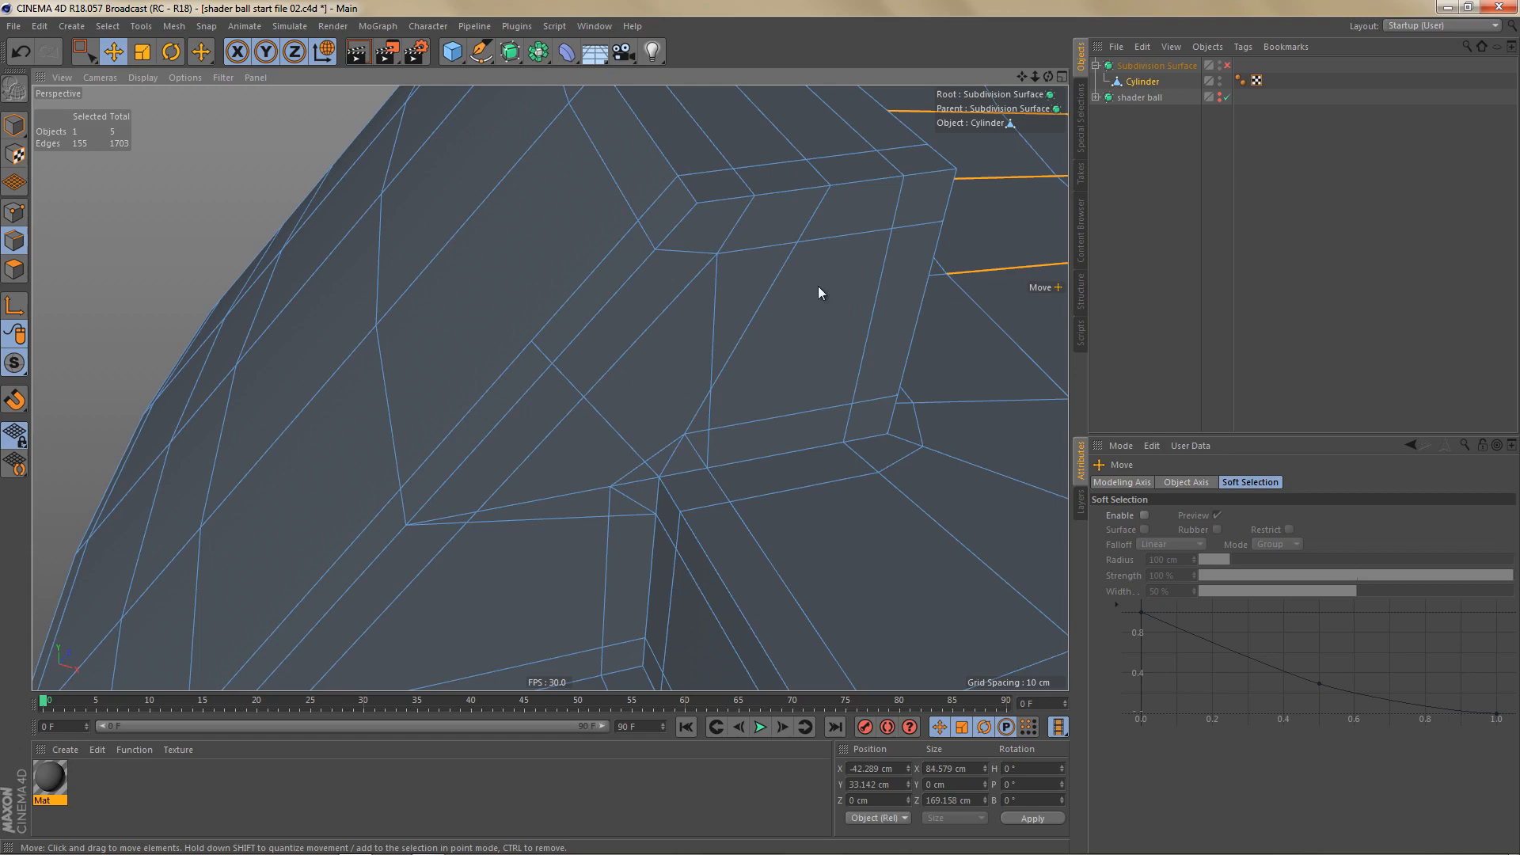
double_click(779, 285)
scroll(706, 394, "down", 5)
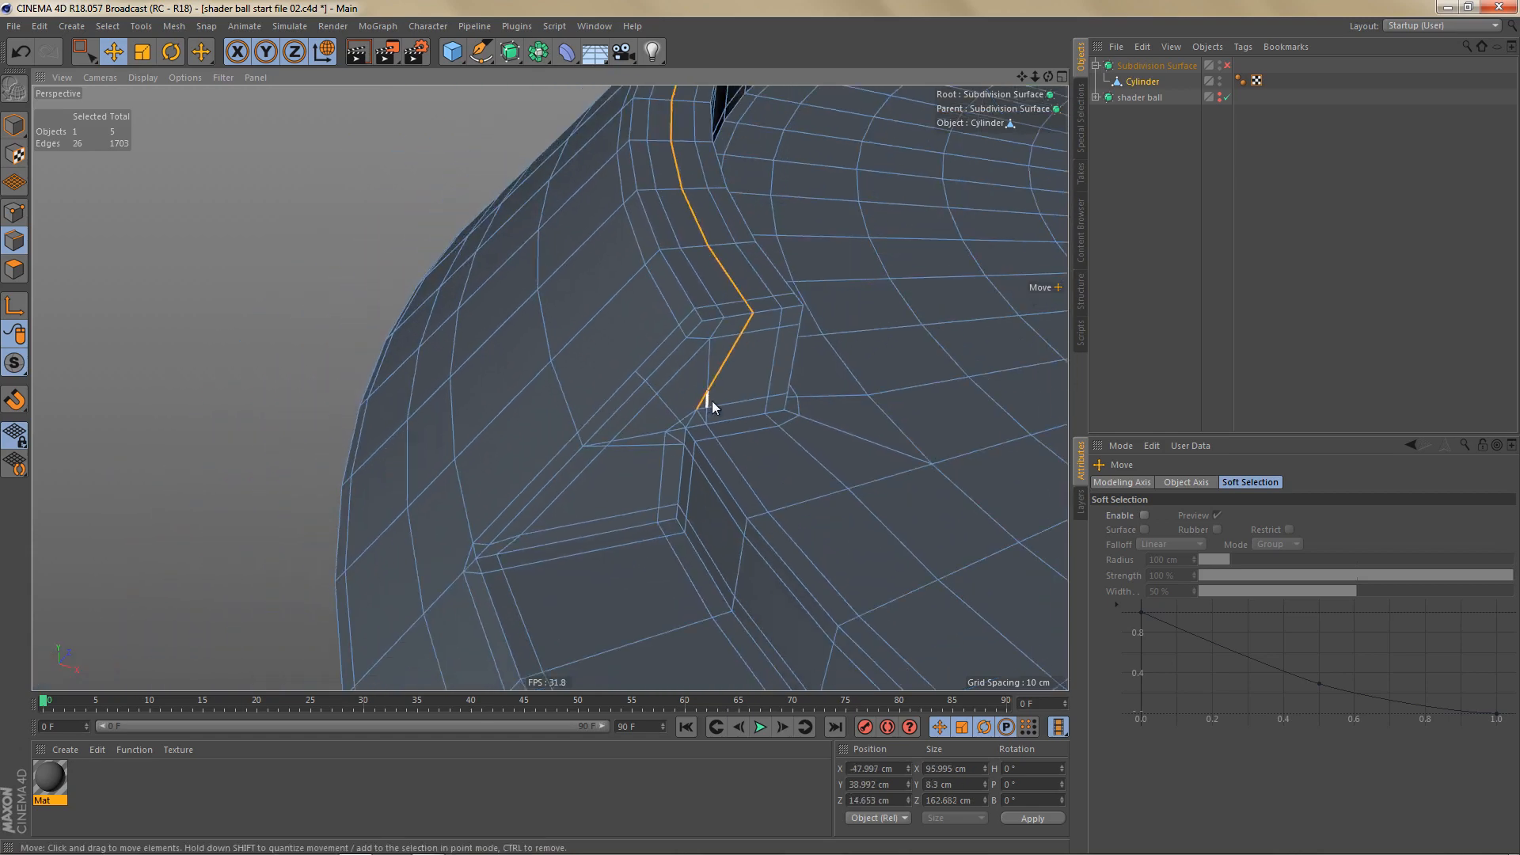
key("Delete")
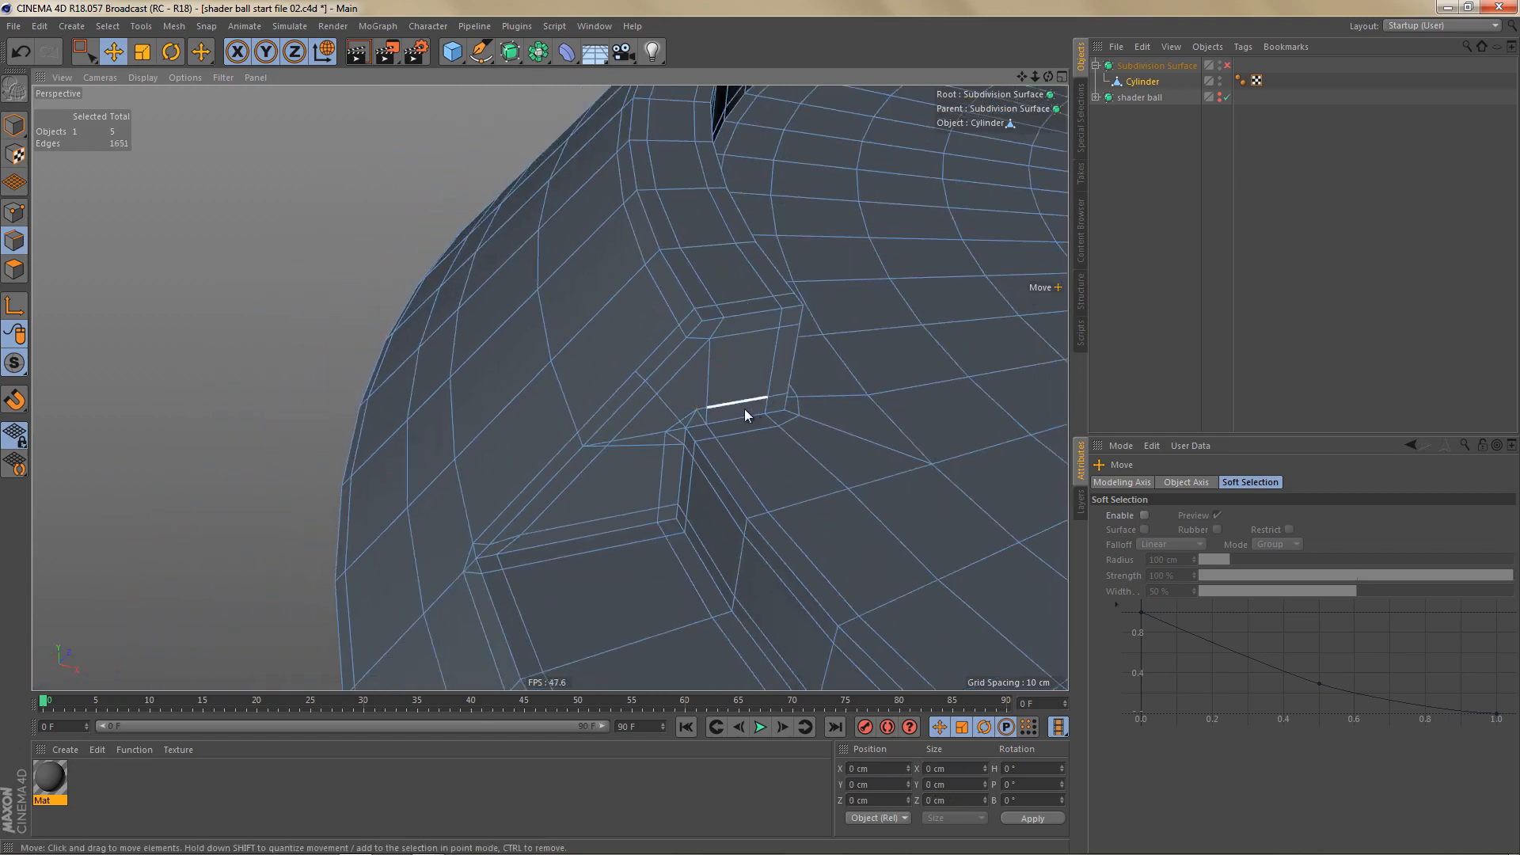
Step: Remove the short leftover edge beside the step corner on the large notch's end wall
scroll(729, 401, "up", 4)
middle_click_drag(658, 412, 712, 421, "alt")
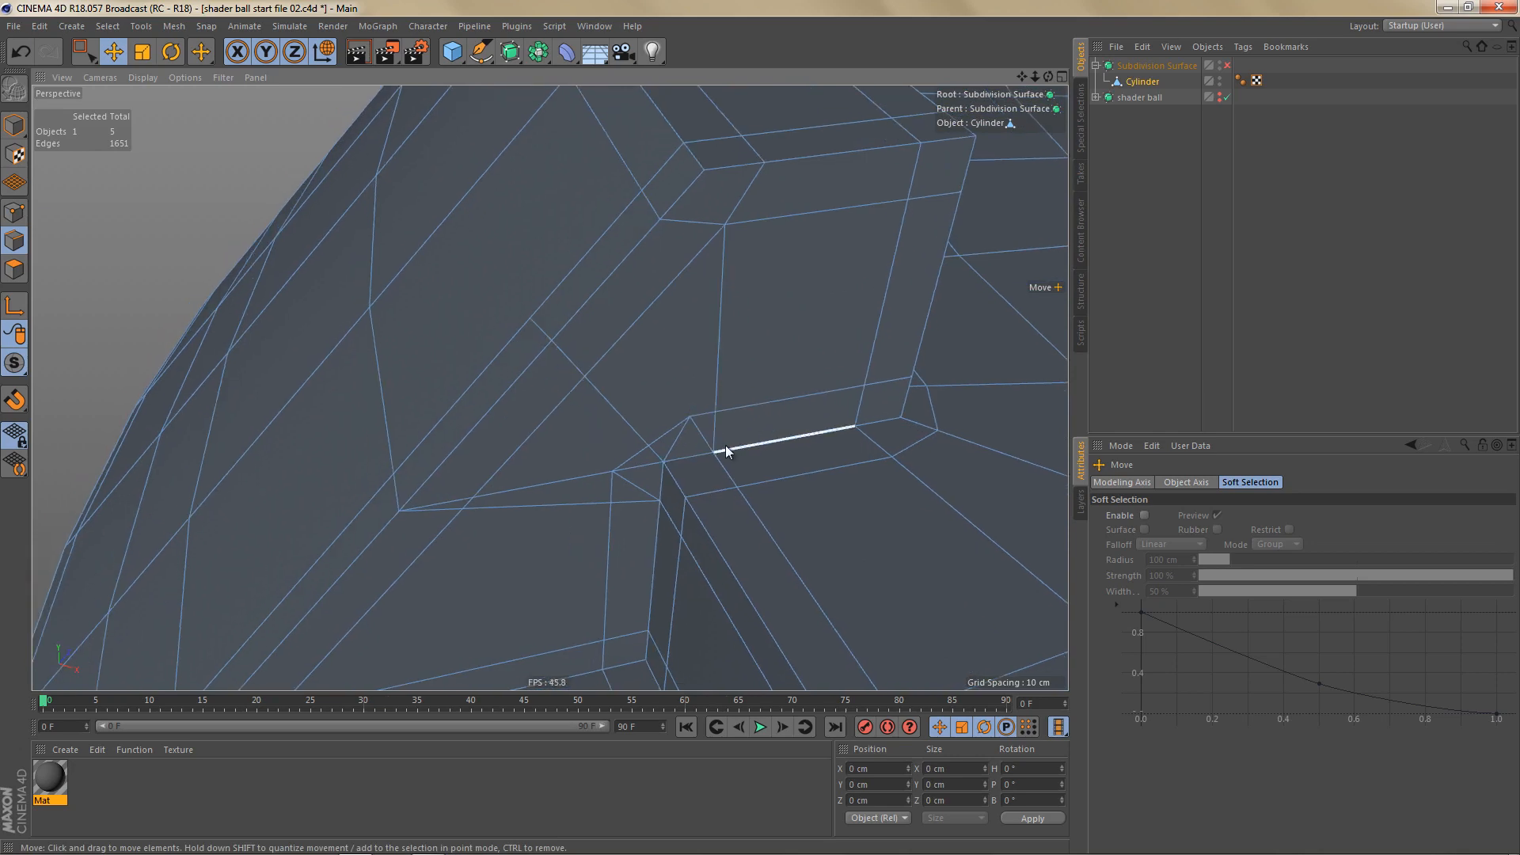
left_click(706, 436)
key("Delete")
middle_click_drag(678, 460, 765, 421, "alt")
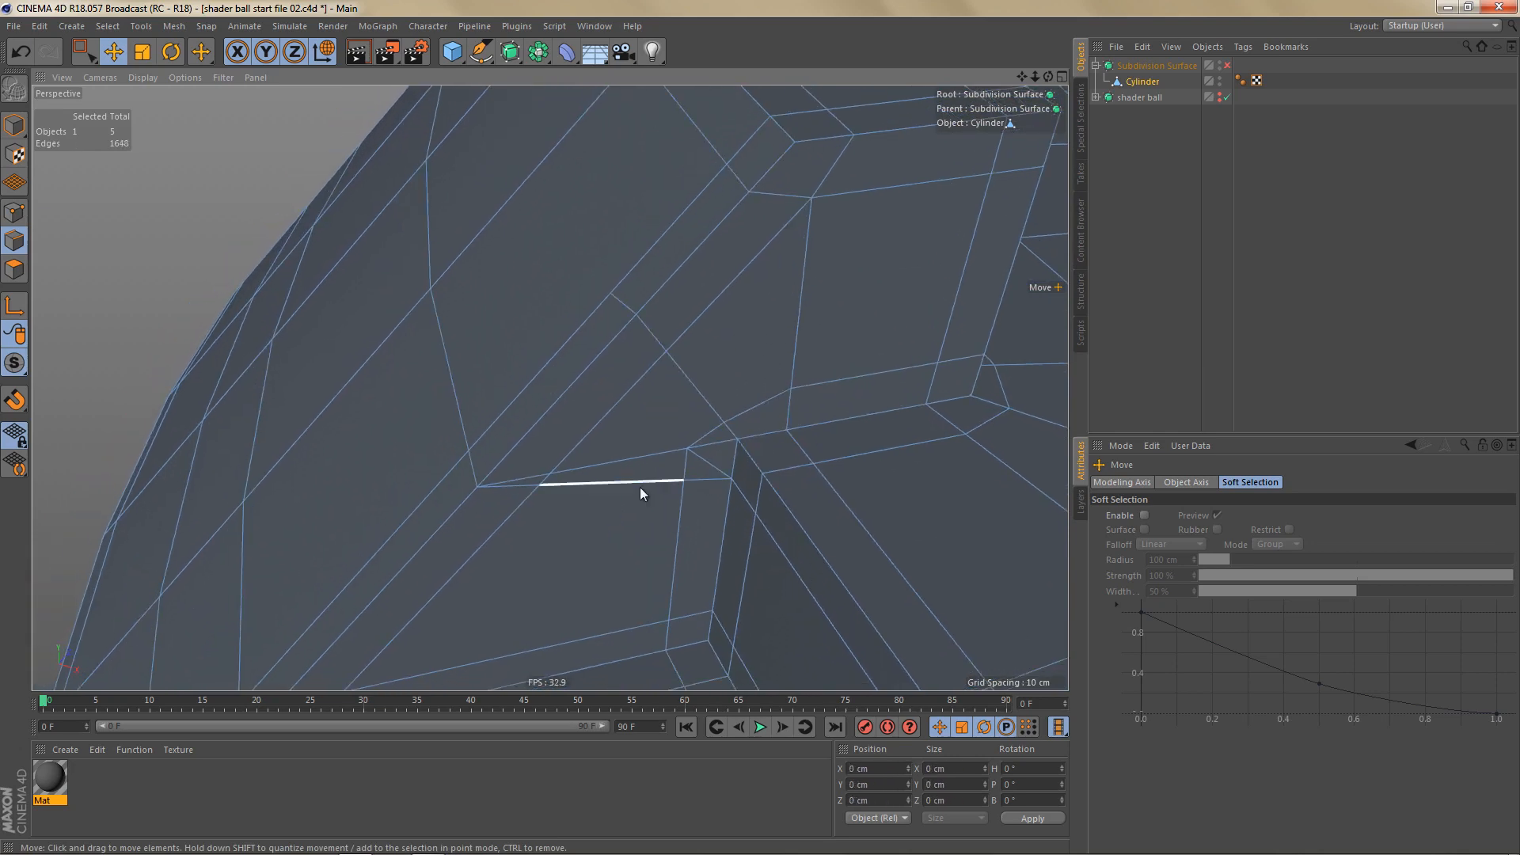
Step: Remove the upper edge run from the slanted outer support vertex to the step corner, including the short diagonal at its end
left_click(611, 463)
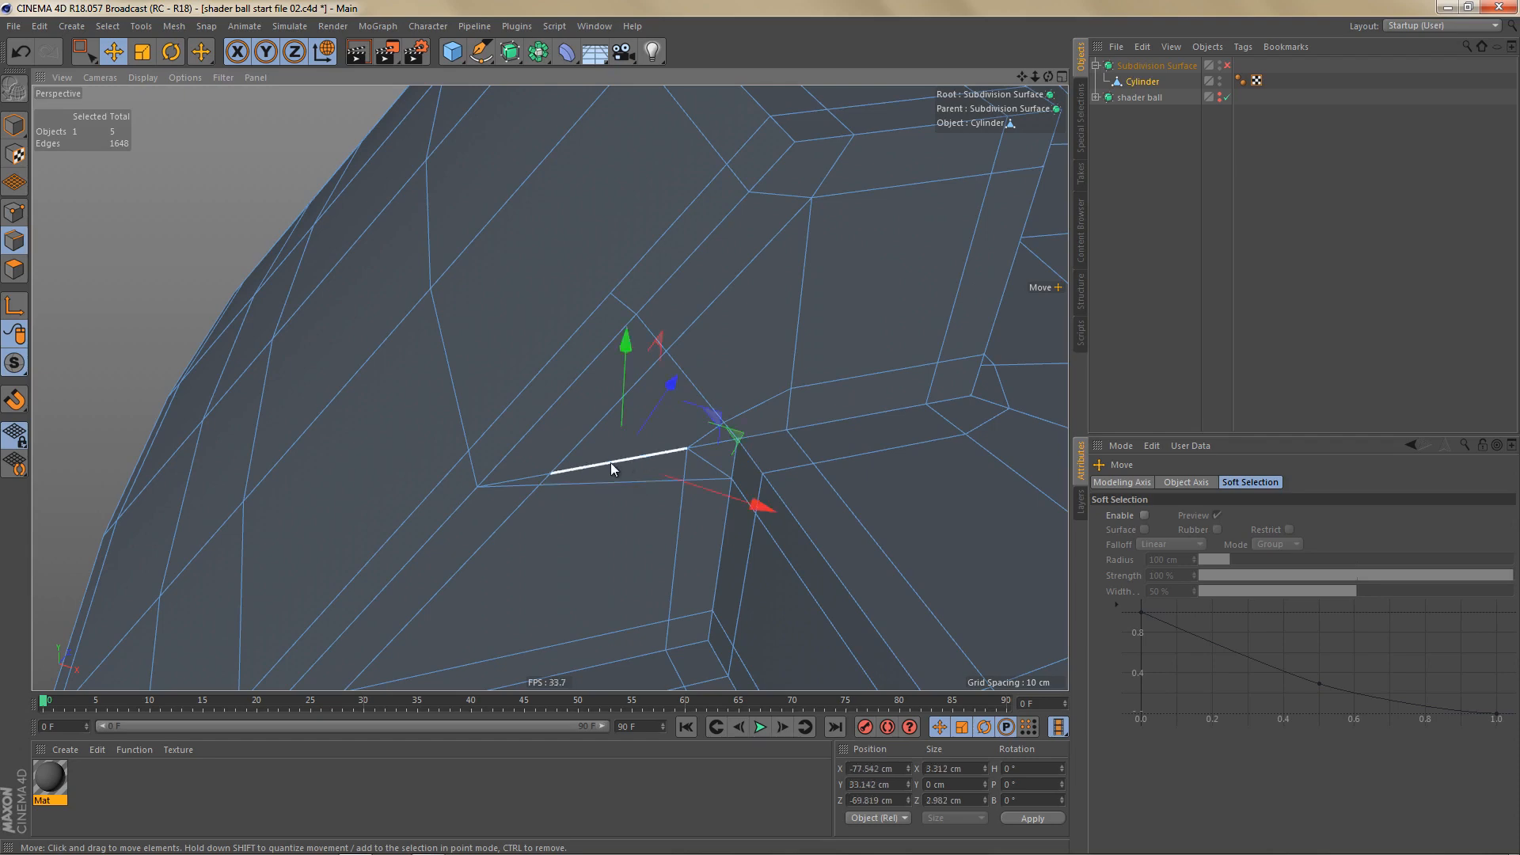
left_click(701, 448, "shift")
left_click(710, 463, "shift")
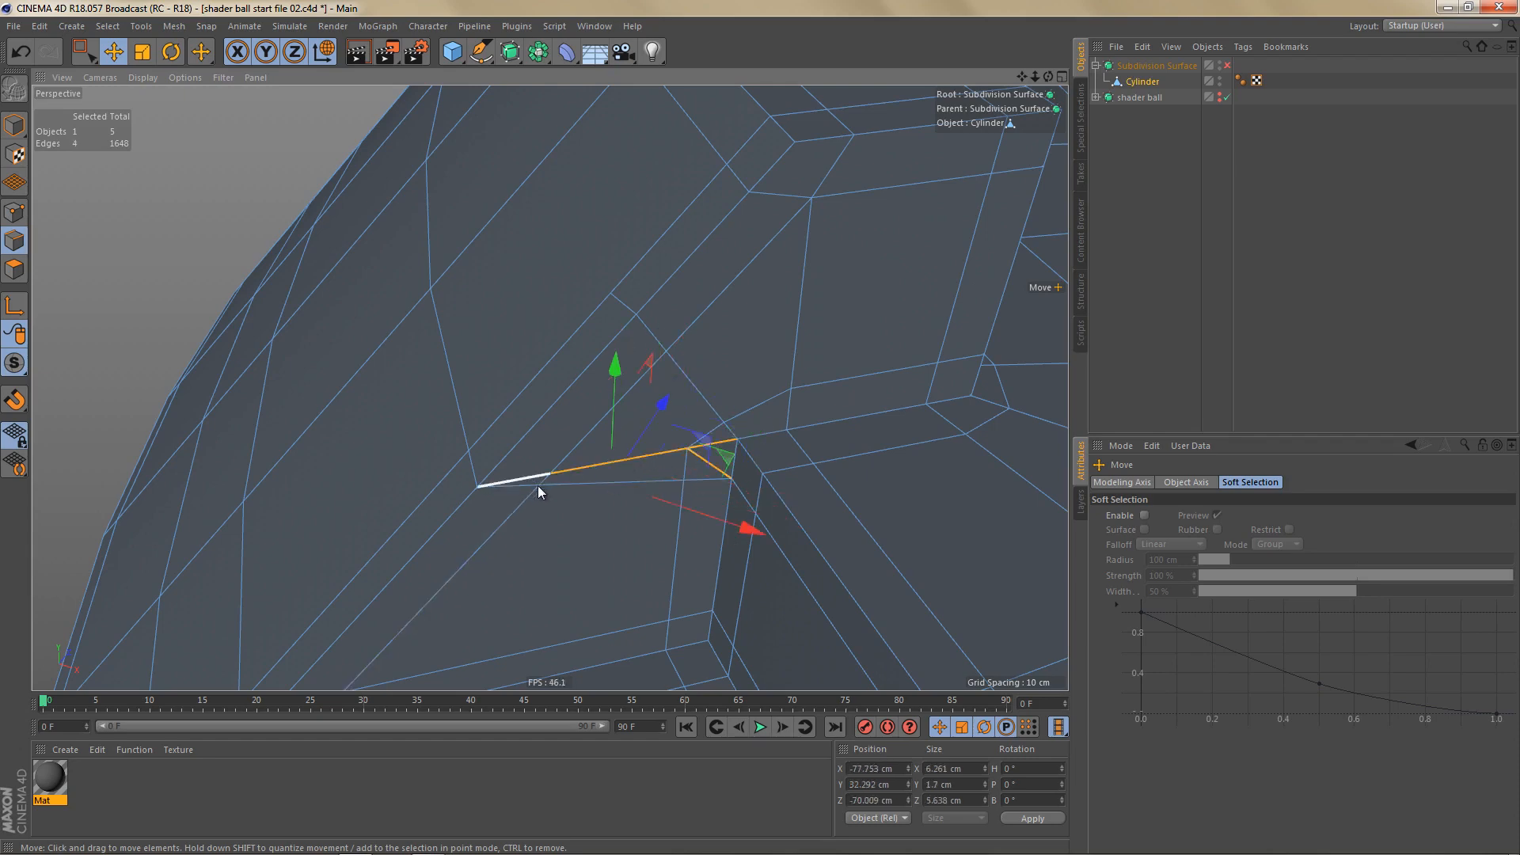
key("Delete")
Step: Live-select the upper row of vertical edges around the Cylinder's slanted outer wall and cut them with Edge Cut at 1 subdivision
left_click_drag(553, 499, 638, 452, "alt")
key("9")
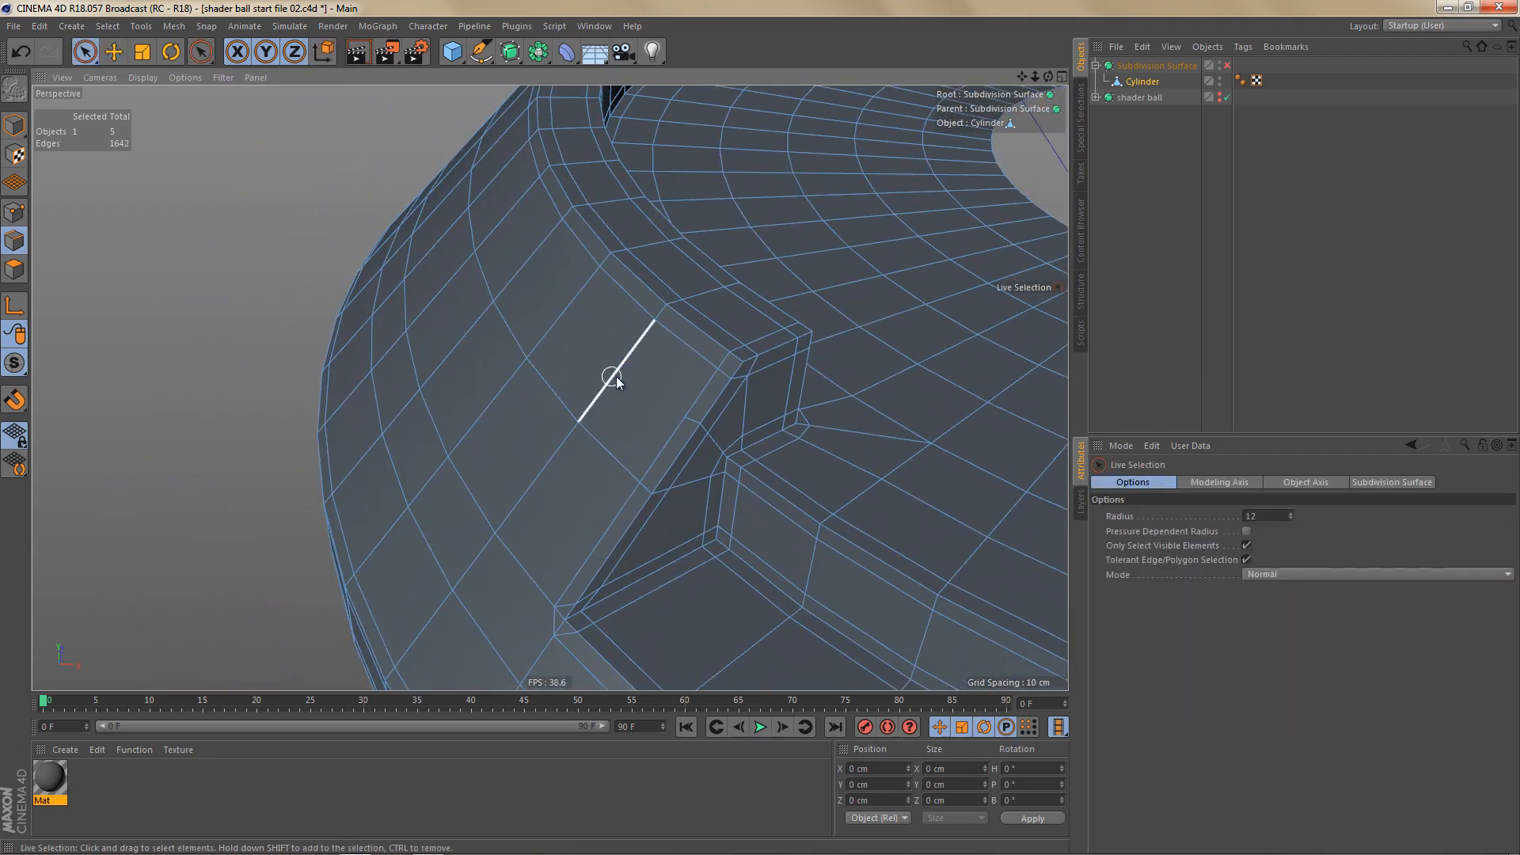
mouse_move(610, 373)
left_mouse_down()
mouse_move(501, 202)
mouse_move(751, 230)
mouse_move(824, 275)
mouse_move(681, 314)
mouse_move(729, 326)
mouse_move(871, 310)
mouse_move(771, 346)
mouse_move(930, 334)
left_mouse_up()
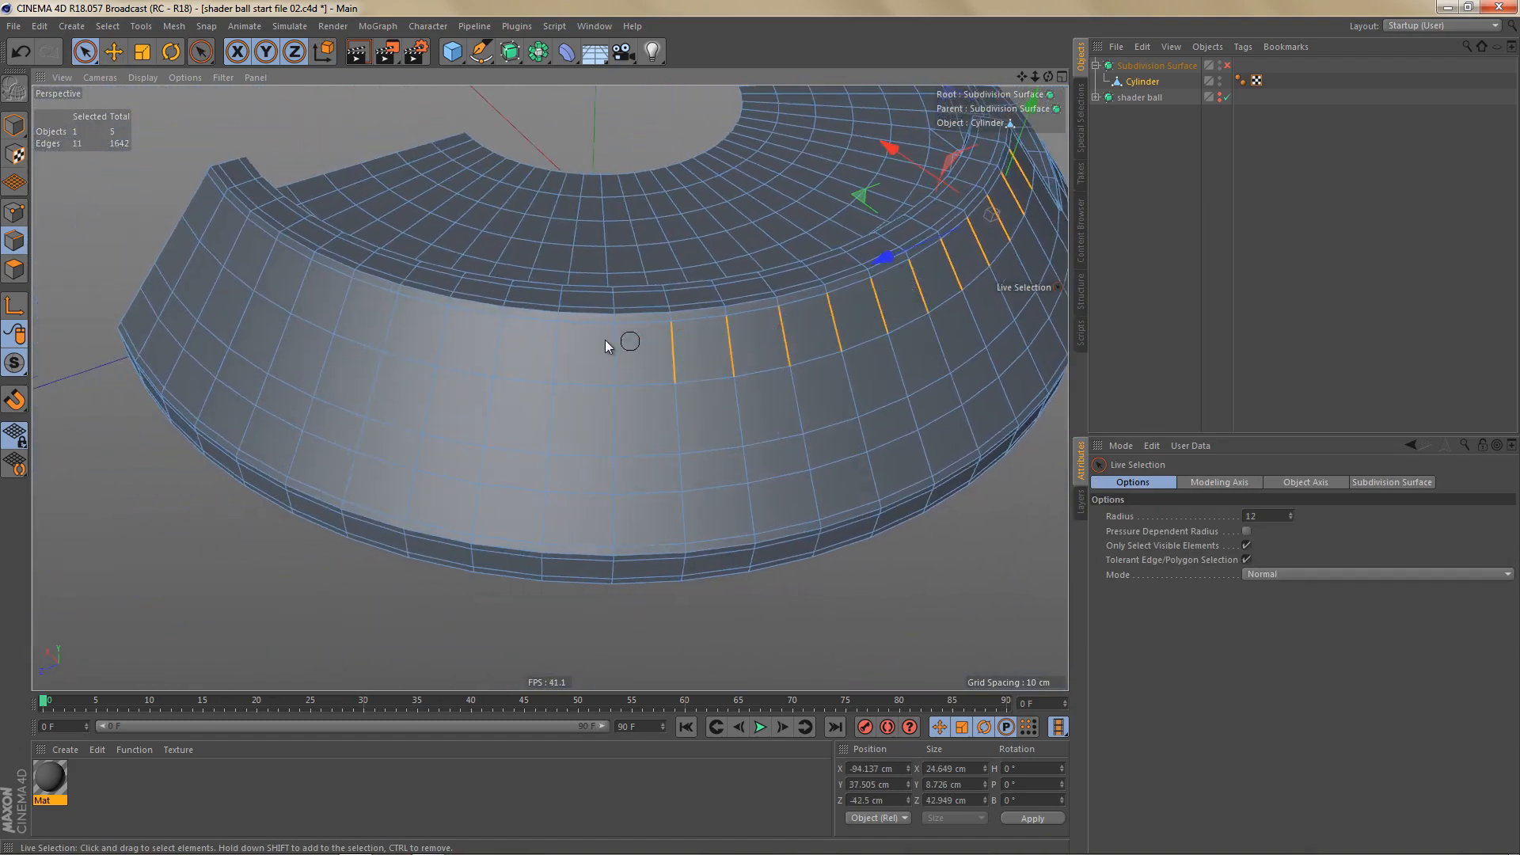
left_click(195, 202, "shift")
key("m")
key("f")
left_click(748, 427)
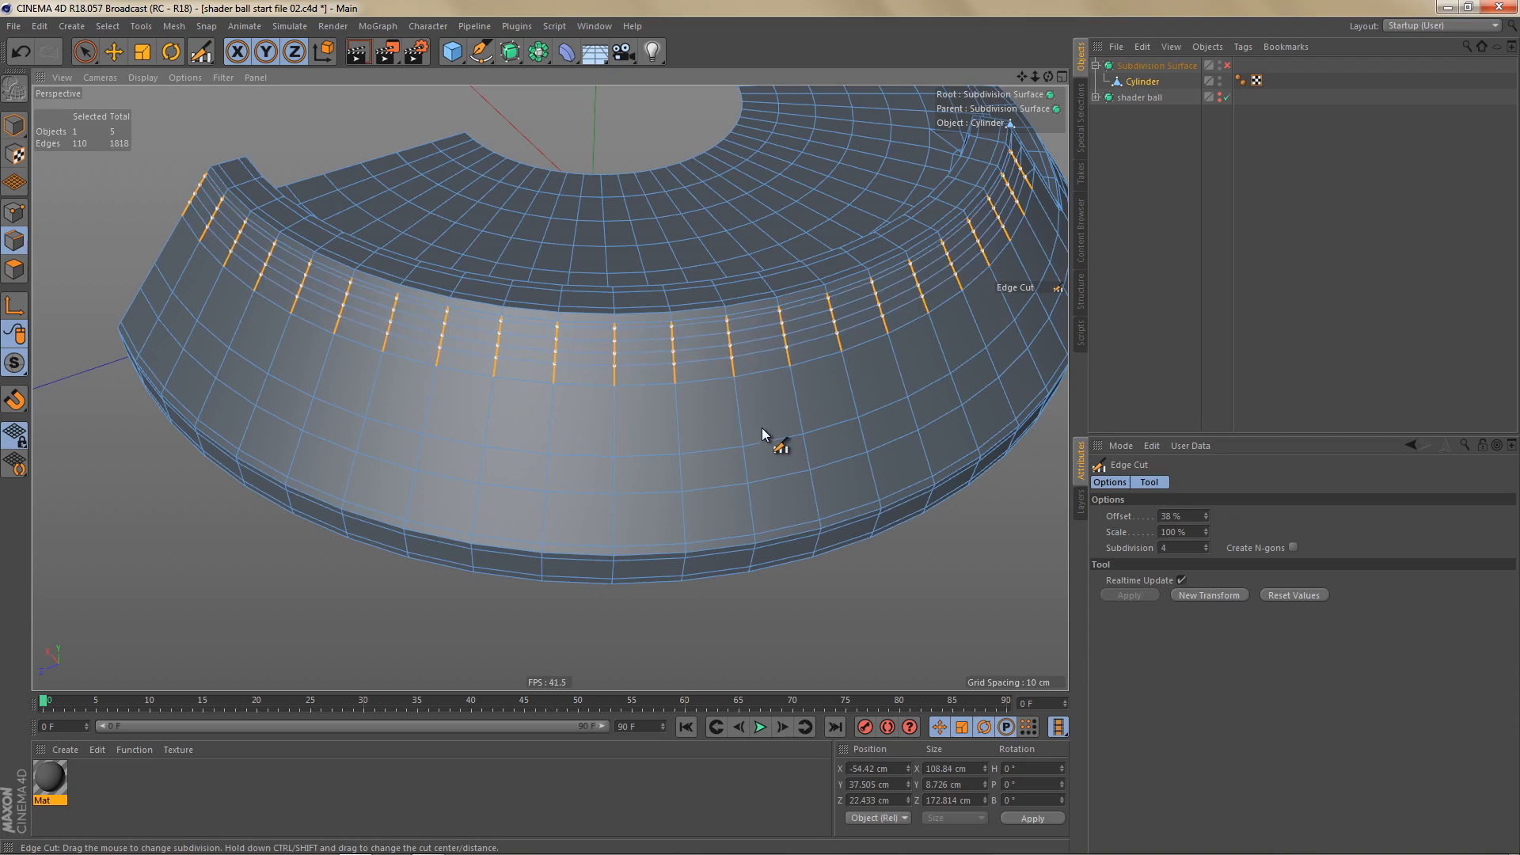
key("ctrl+z")
left_click(766, 429)
left_click_drag(766, 429, 758, 428)
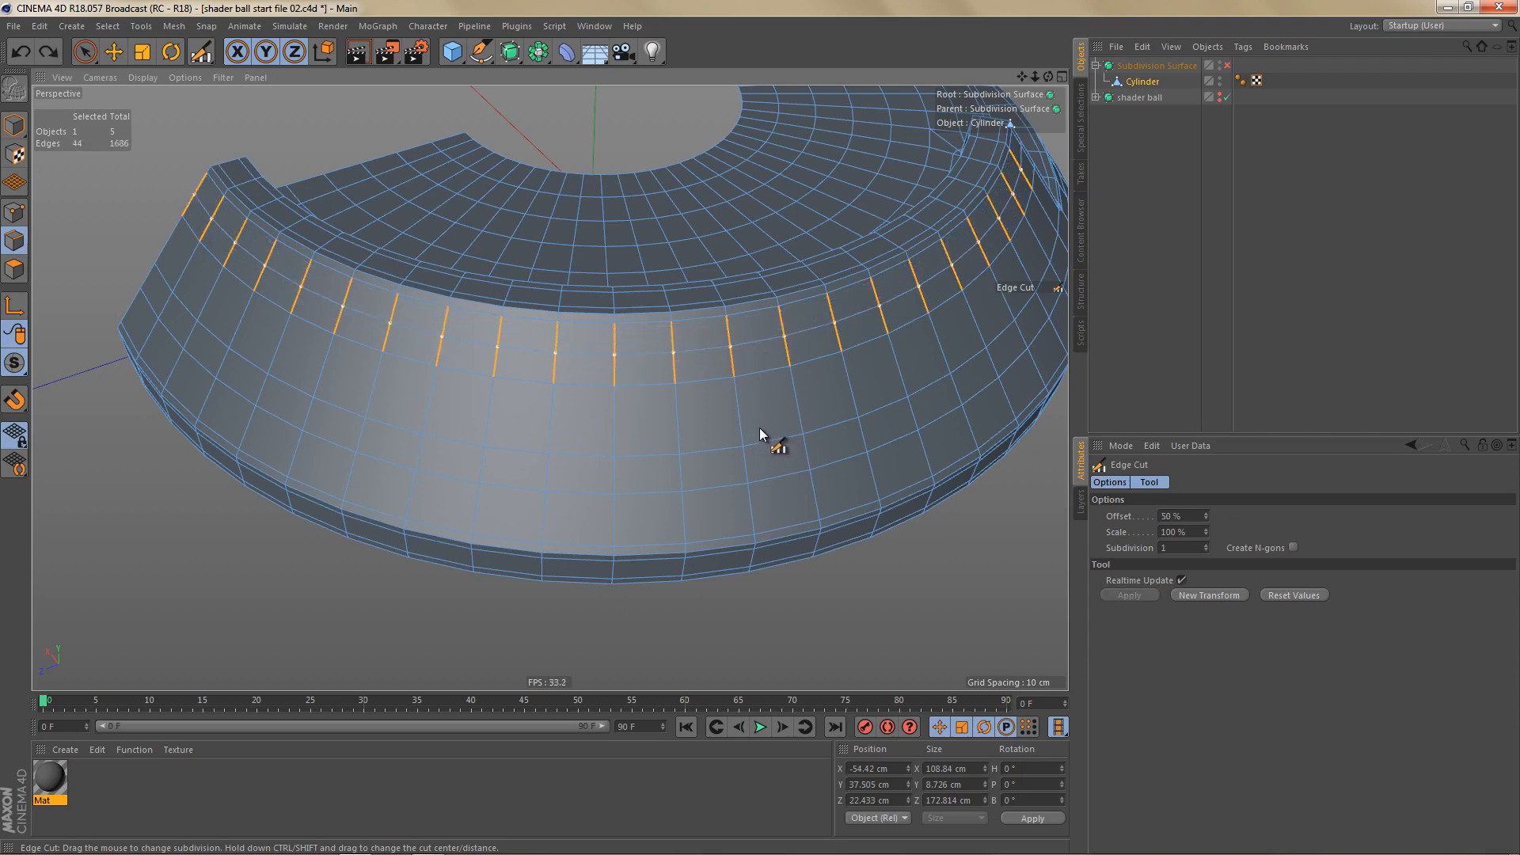
Step: Line-cut two edges from the outer wall's vertices to the large notch's lower outer corner, one to its upper support vertex and one to the corner itself
left_click_drag(819, 347, 775, 344, "alt")
middle_click_drag(804, 349, 262, 428, "alt")
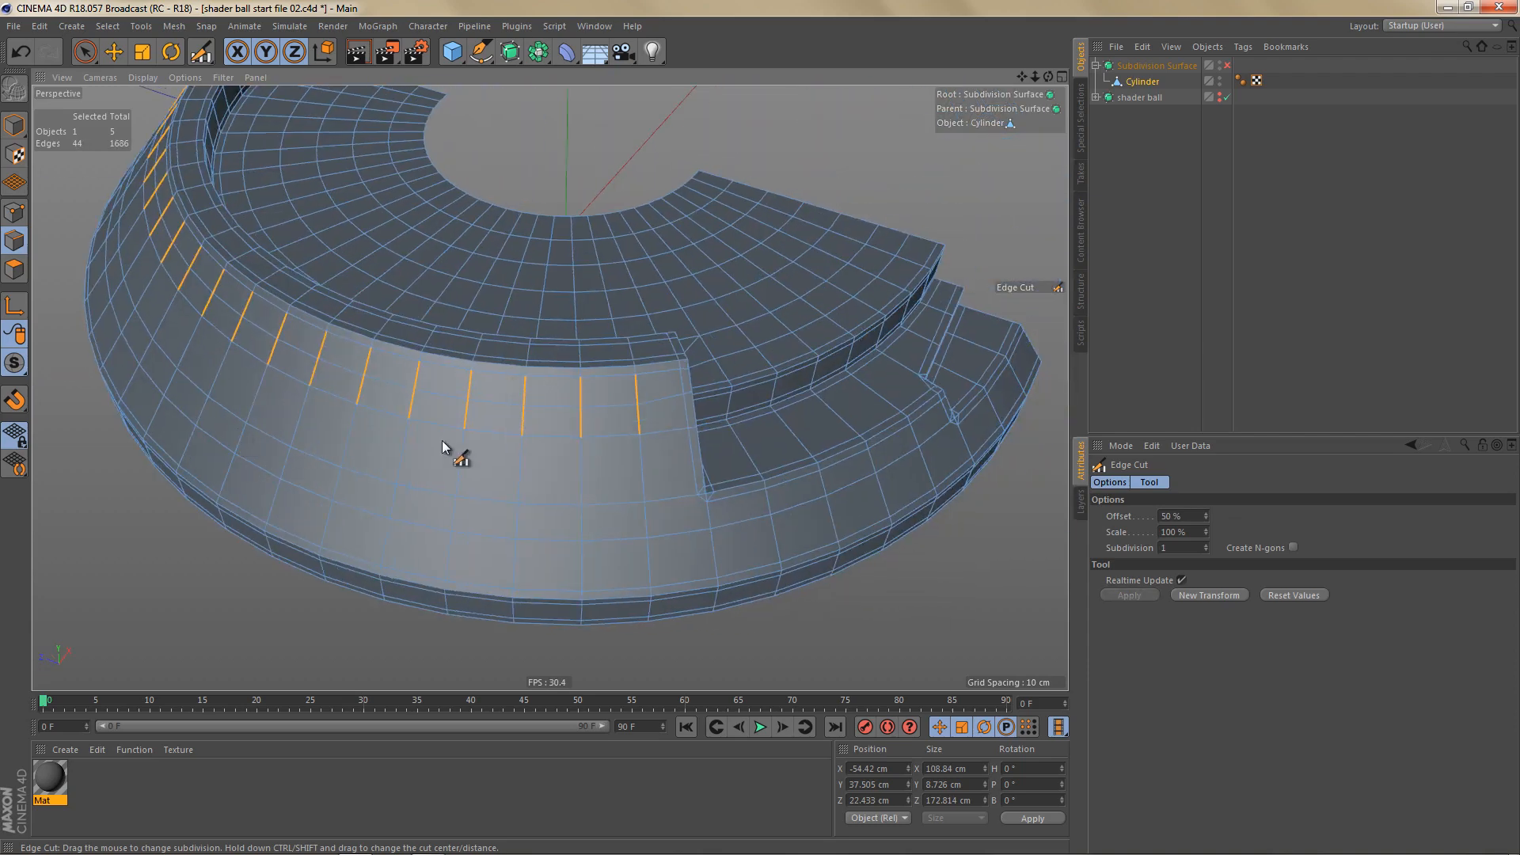
right_click_drag(597, 411, 684, 393, "alt")
left_click_drag(685, 393, 467, 423, "alt")
middle_click_drag(701, 483, 596, 377, "alt")
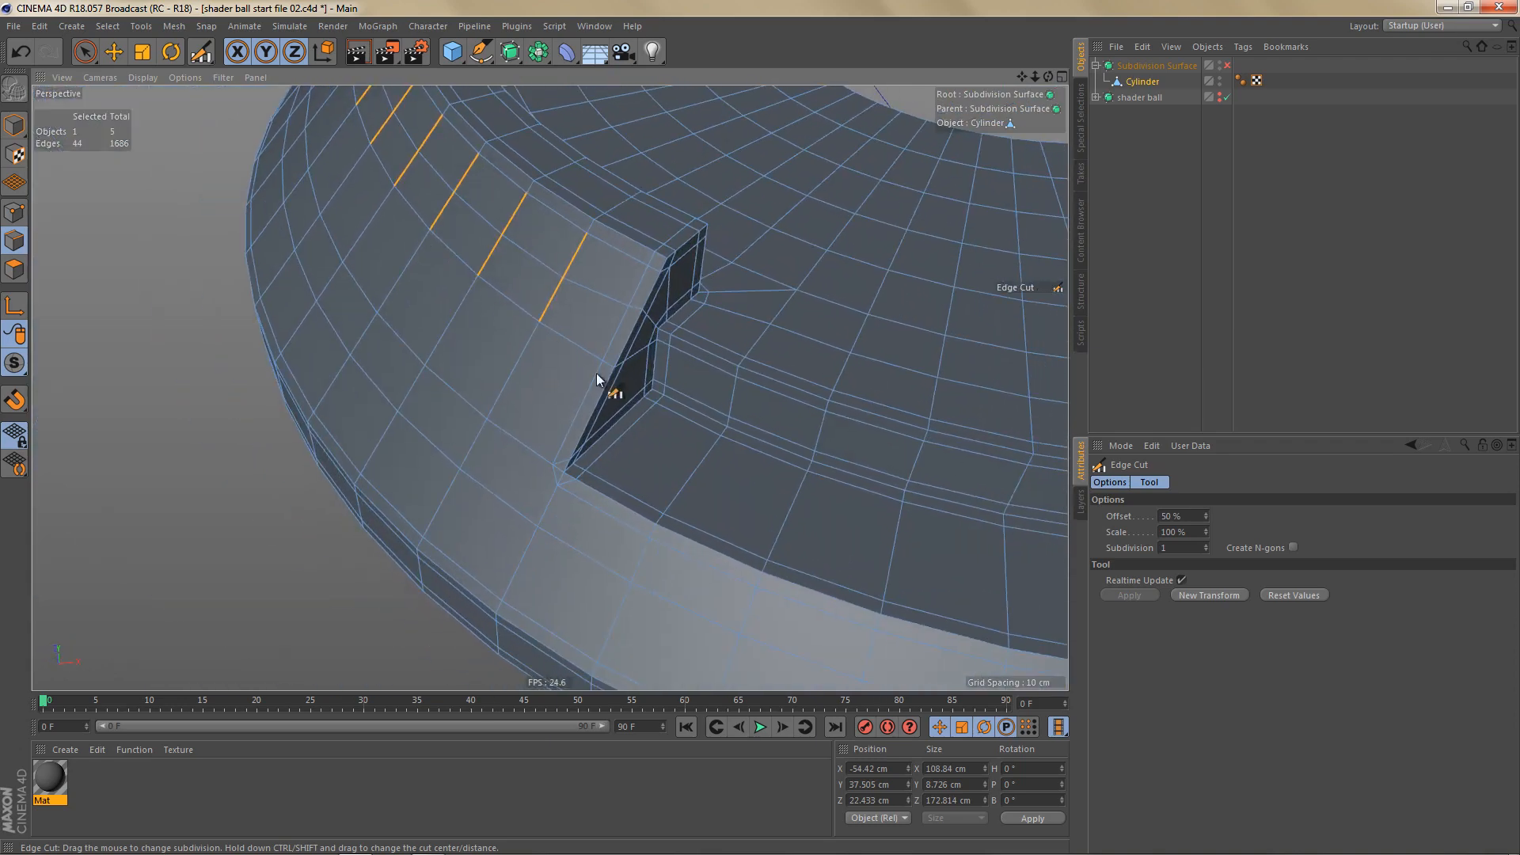
right_click_drag(614, 376, 732, 374, "alt")
left_click_drag(635, 366, 682, 329, "alt")
middle_click_drag(519, 531, 601, 434, "alt")
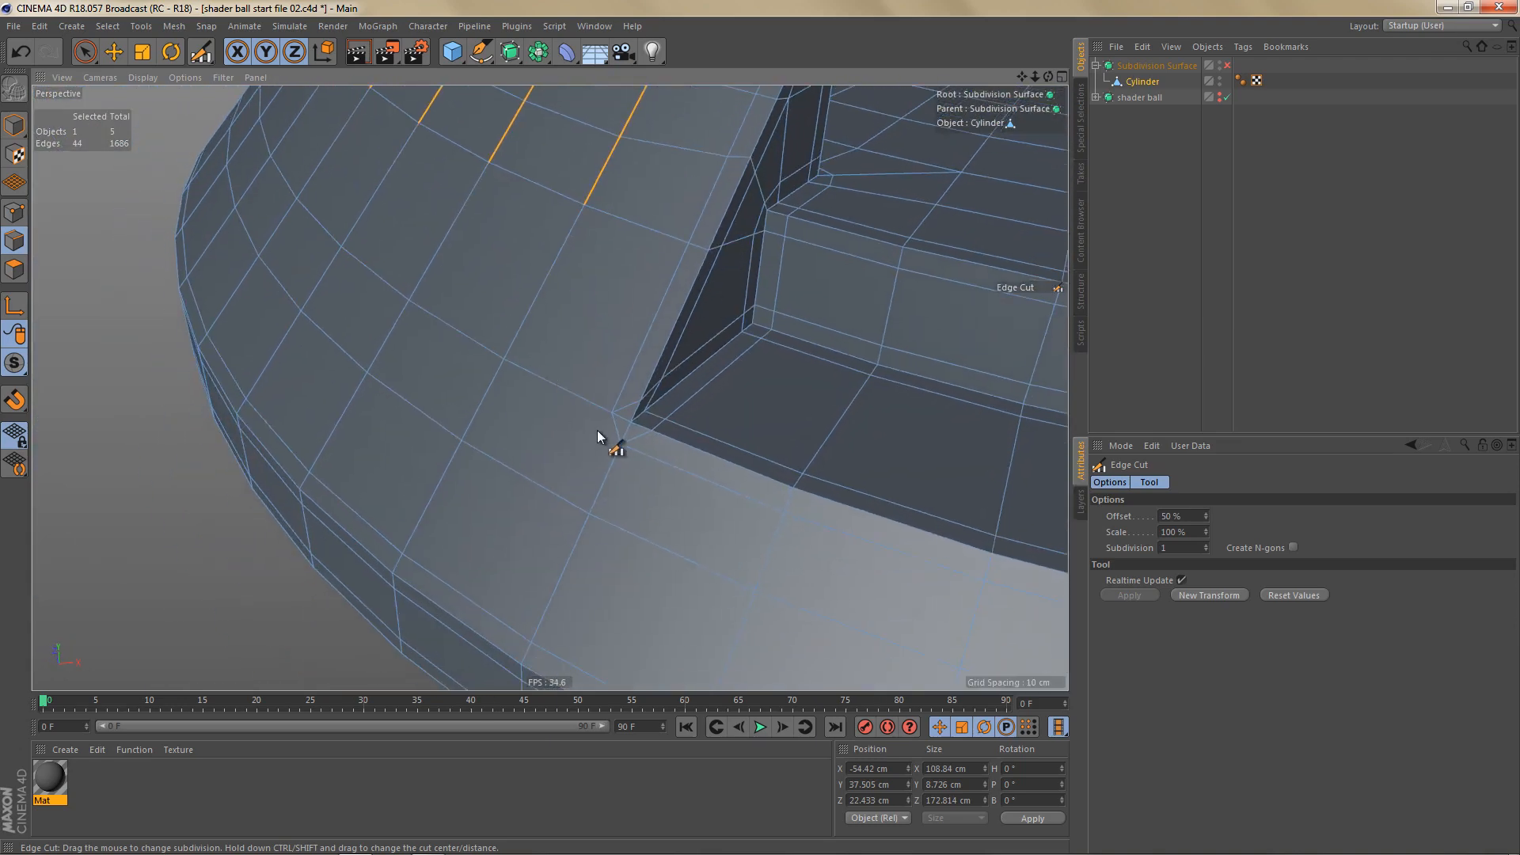
left_click_drag(591, 431, 629, 440, "alt")
middle_click_drag(629, 440, 709, 409, "alt")
left_click_drag(681, 407, 725, 502, "alt")
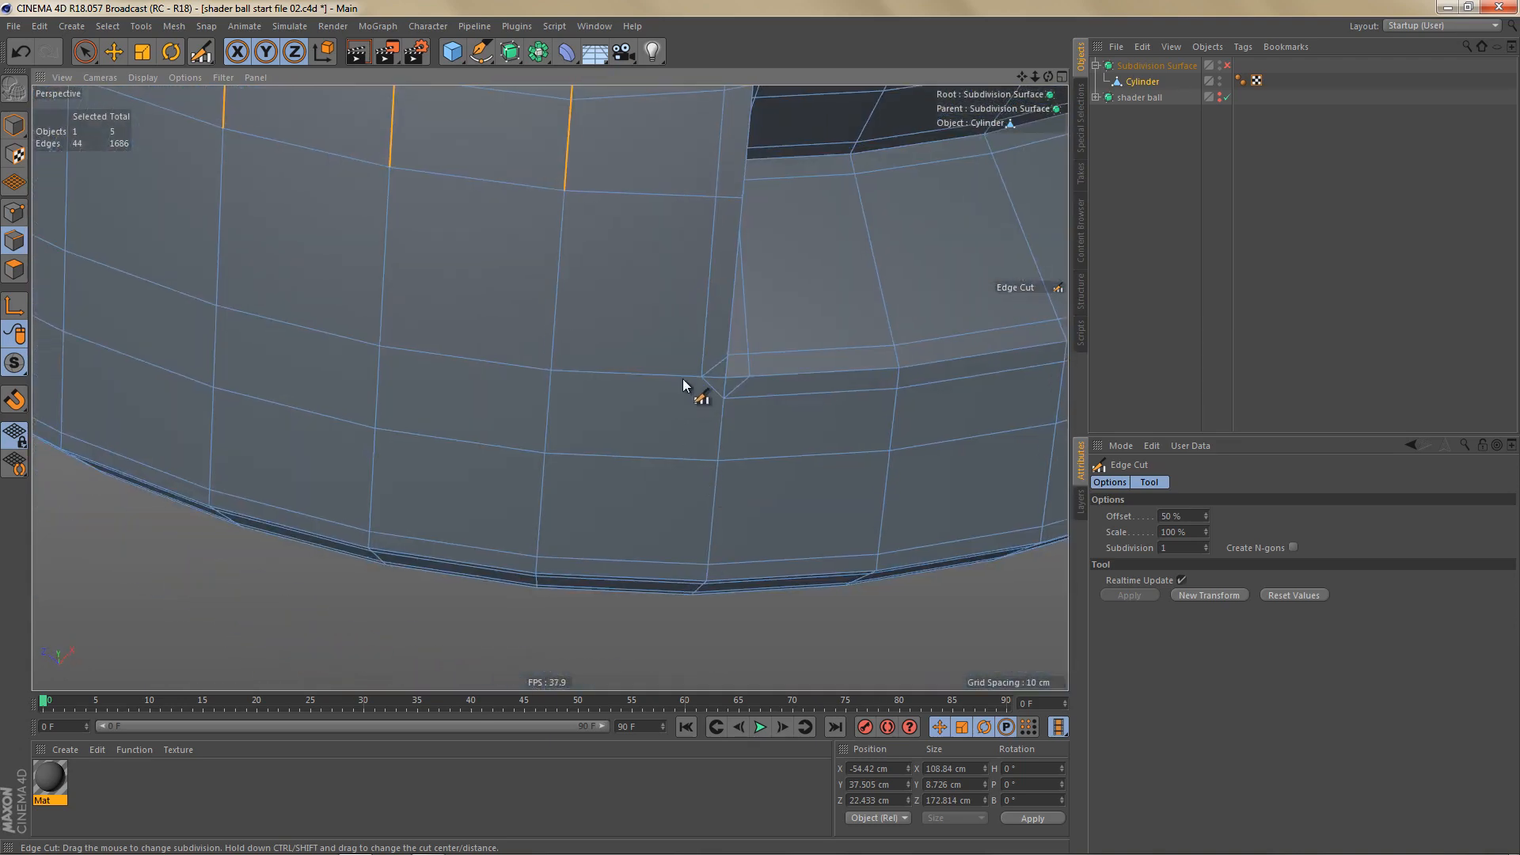
left_click_drag(673, 385, 526, 360, "alt")
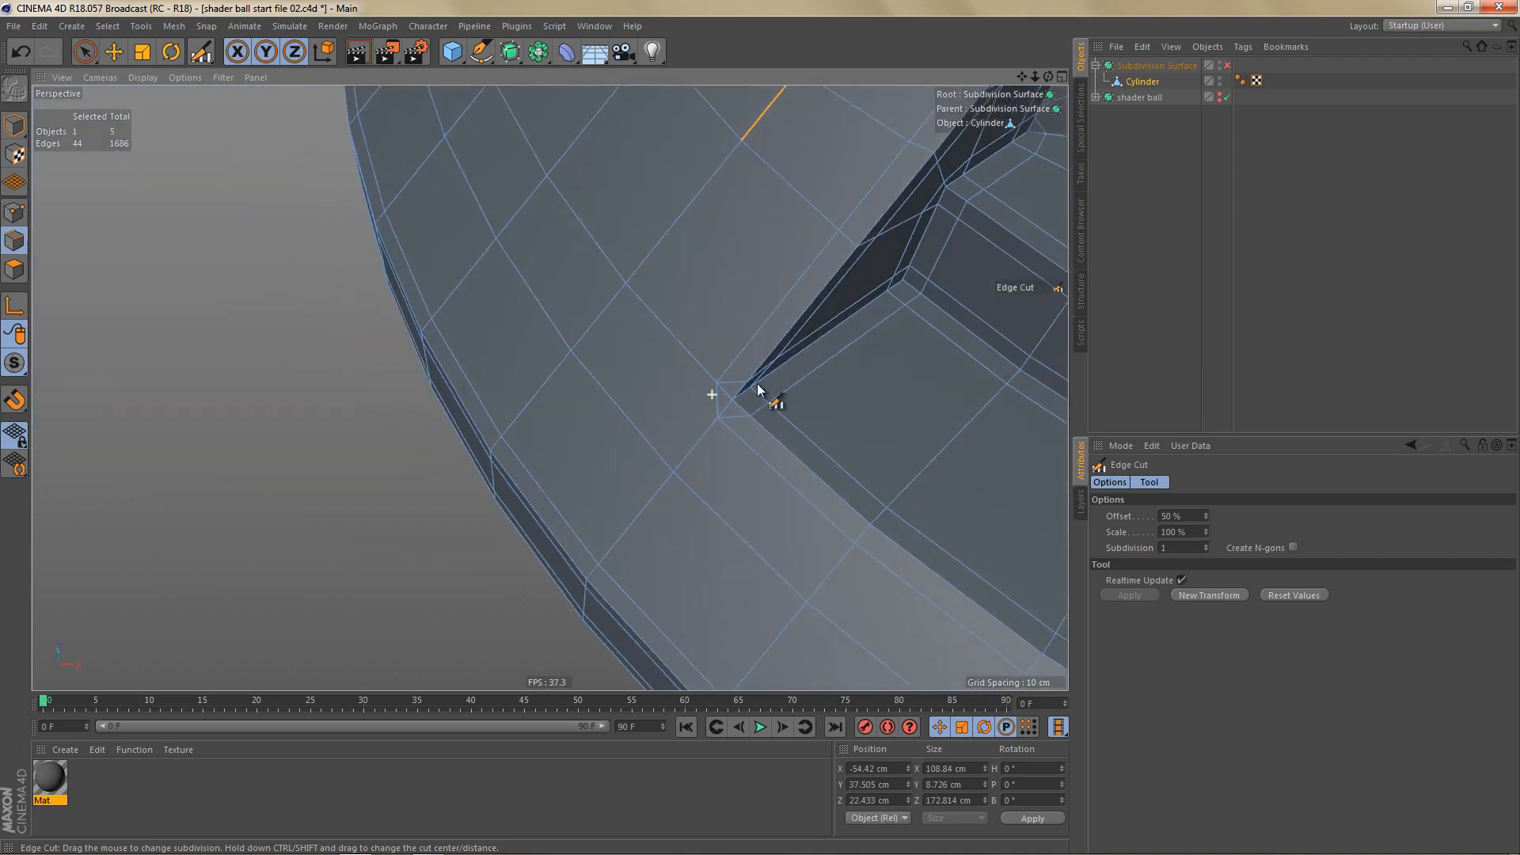
right_click_drag(713, 396, 748, 395, "alt")
left_click_drag(713, 451, 670, 434, "alt")
key("Return")
key("Return")
key("k")
key("k")
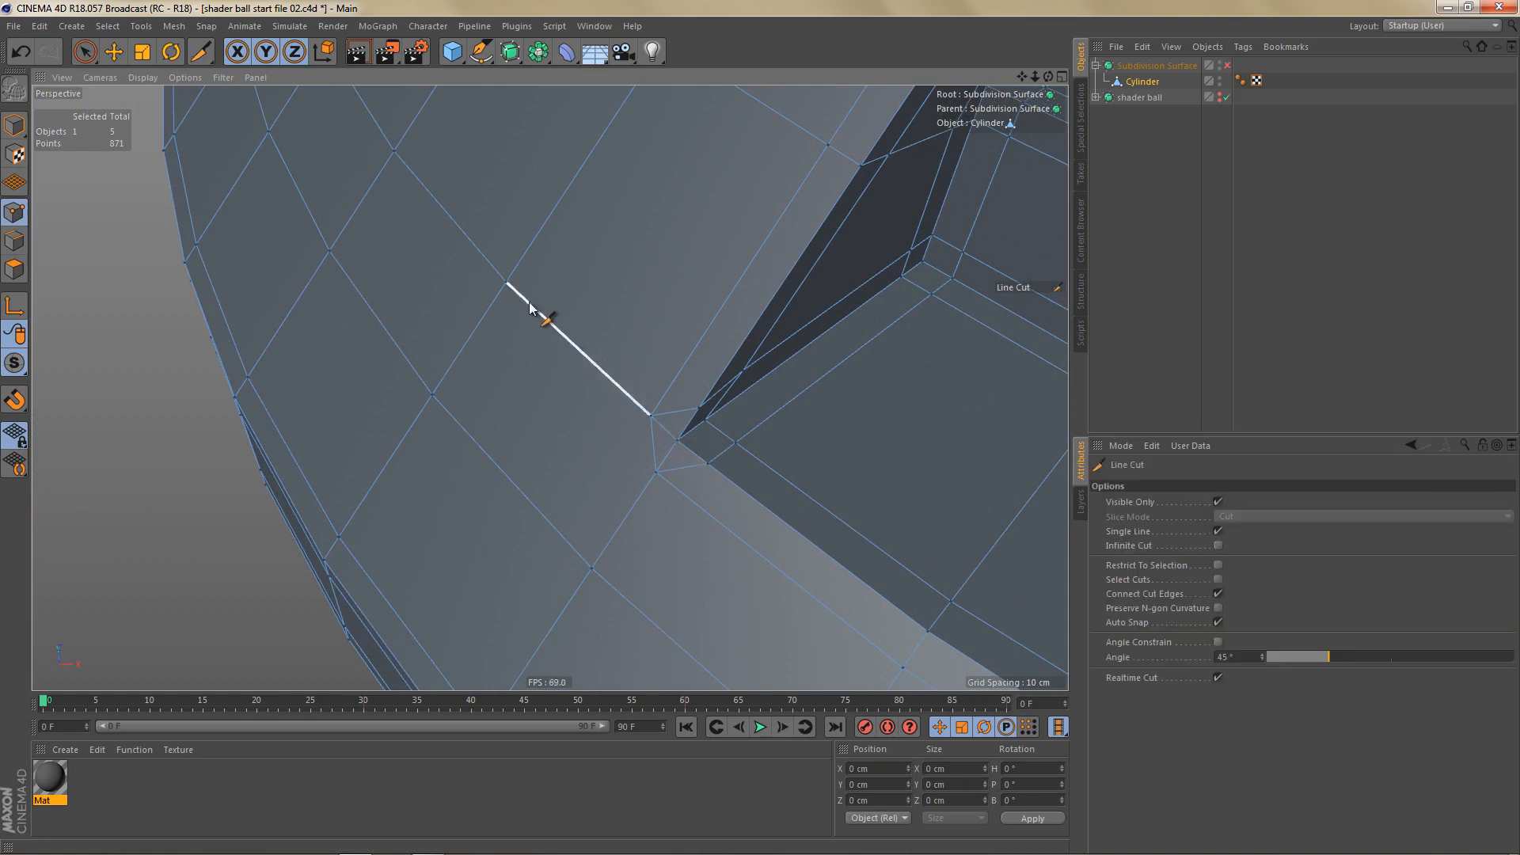
left_click(507, 283)
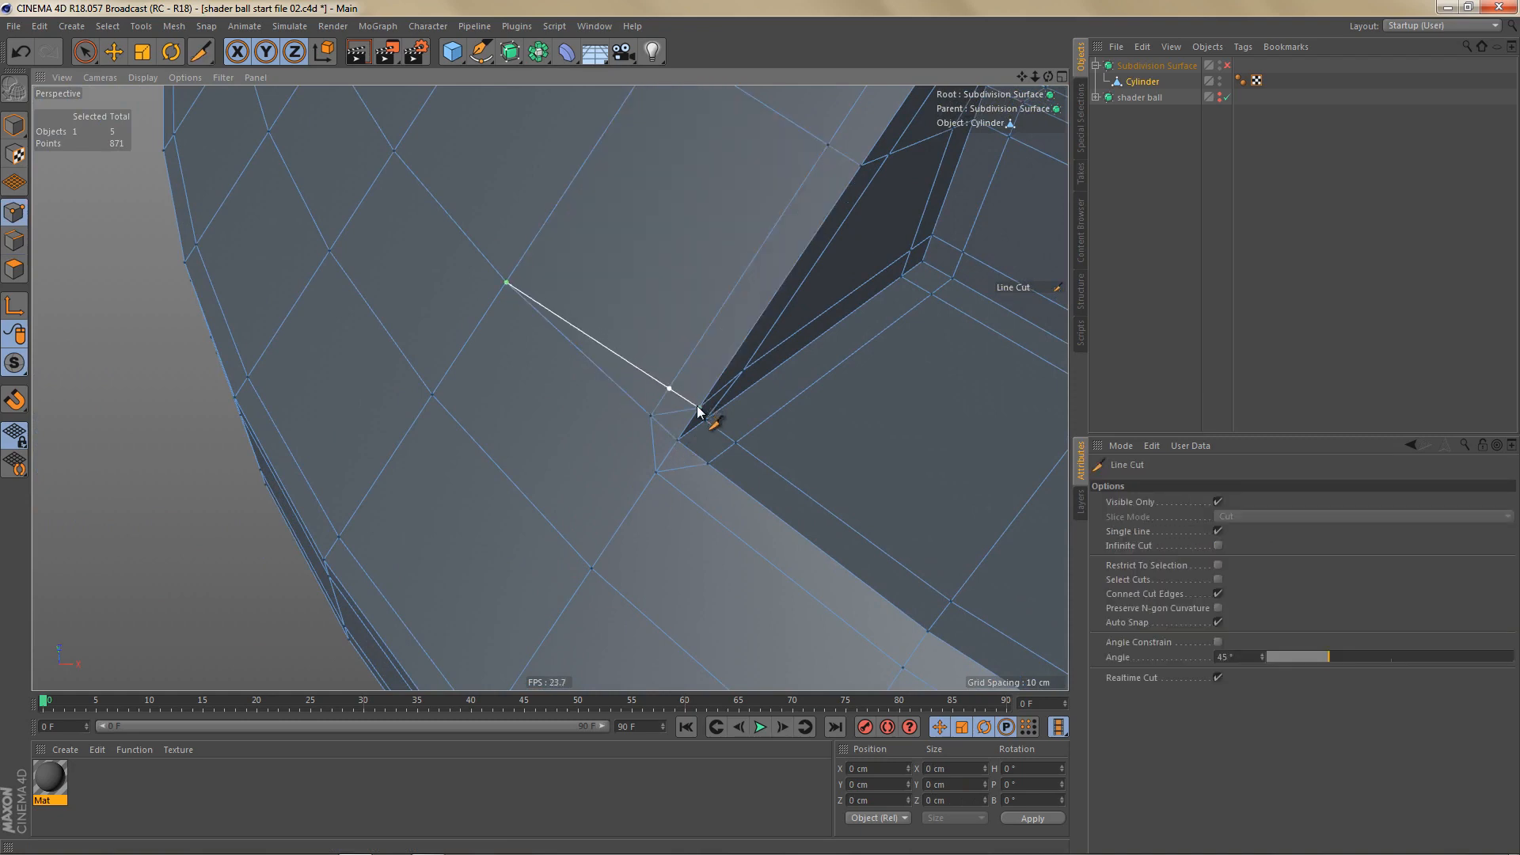
left_click(433, 396)
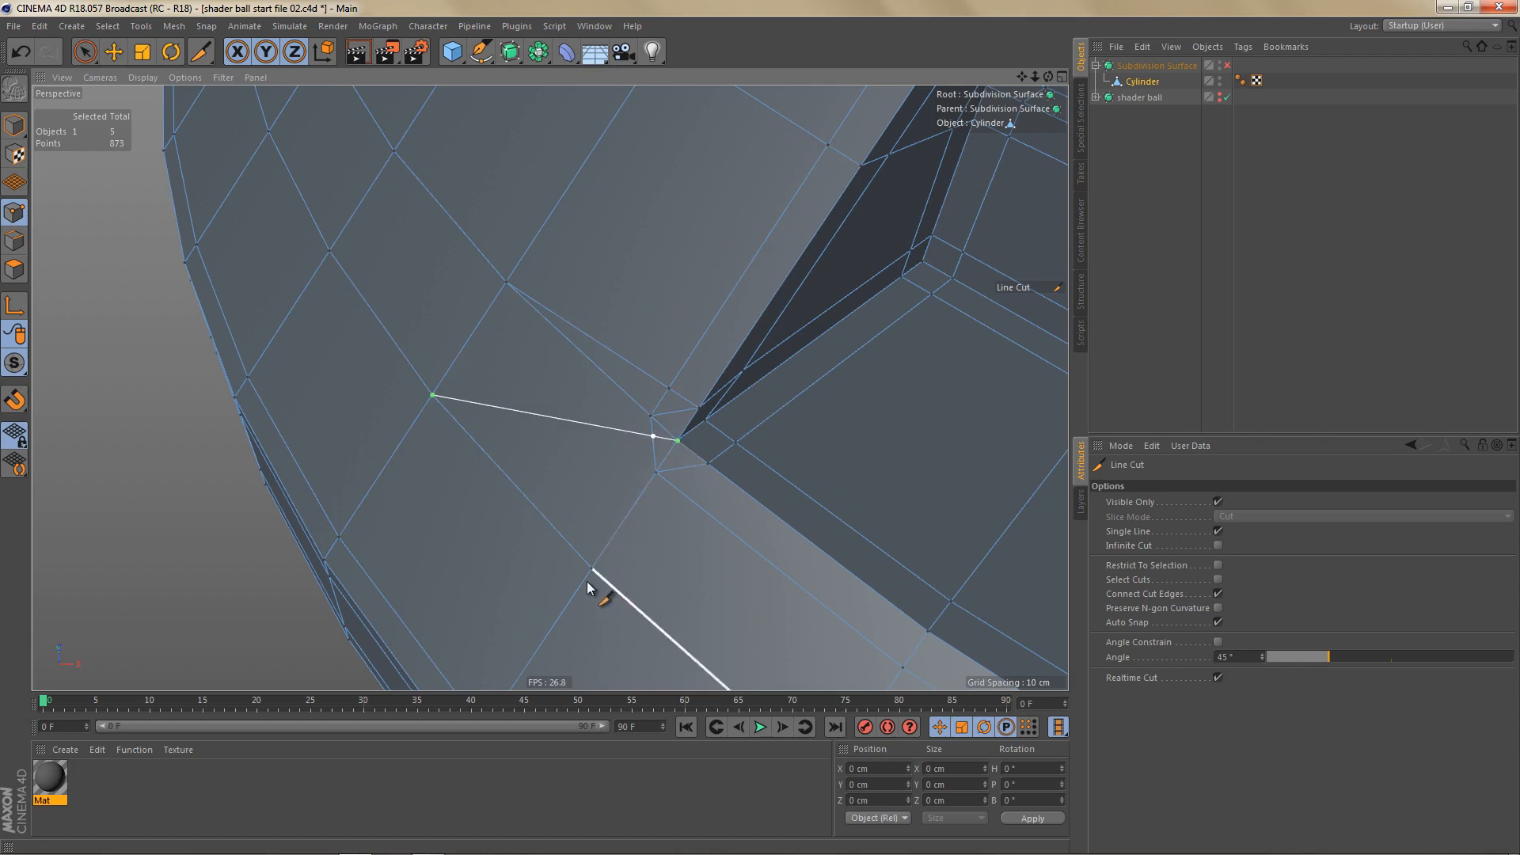
Step: Line-cut an edge from the outer wall vertex below the large notch's corner to the support vertex on the notch floor's outer edge
left_click(592, 569)
left_click(708, 472)
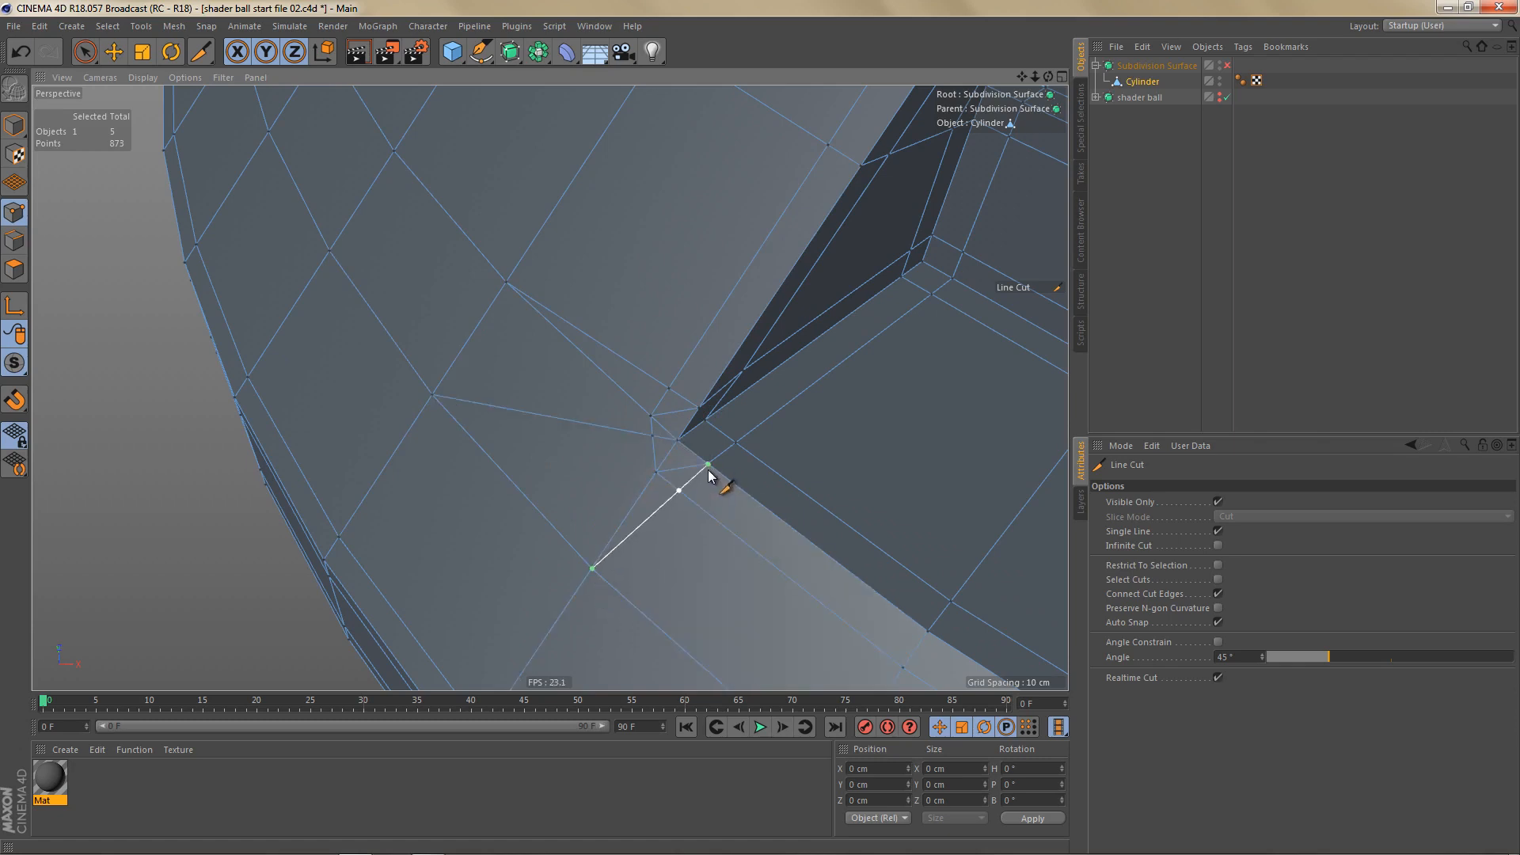
scroll(673, 495, "up", 1)
scroll(676, 487, "up", 1)
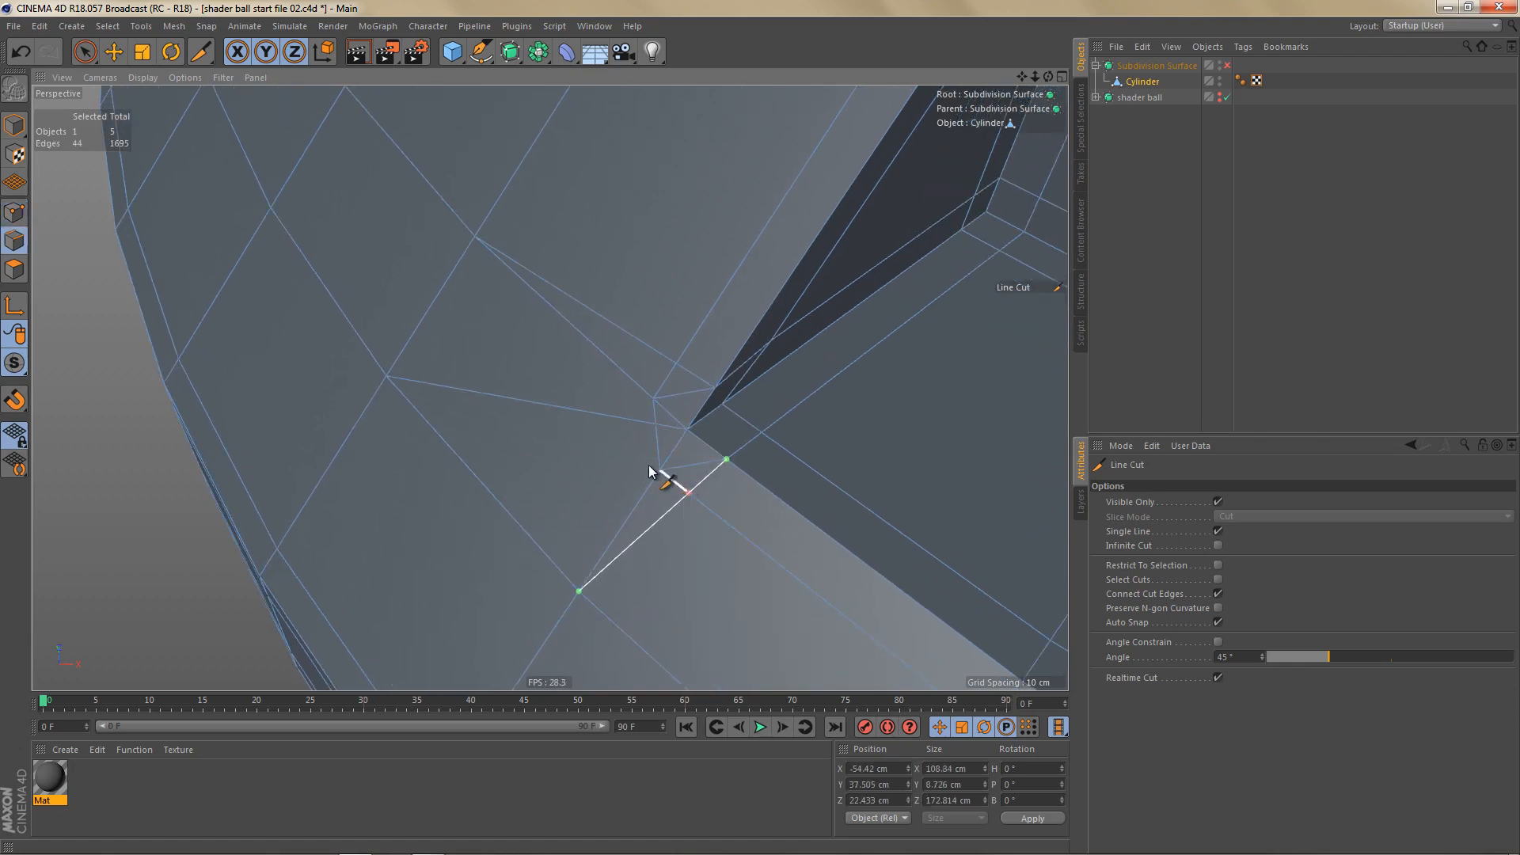
key("Return")
Step: Remove the redundant edges around the large notch's lower outer corner, on both sides of the edge running into the corner
key("e")
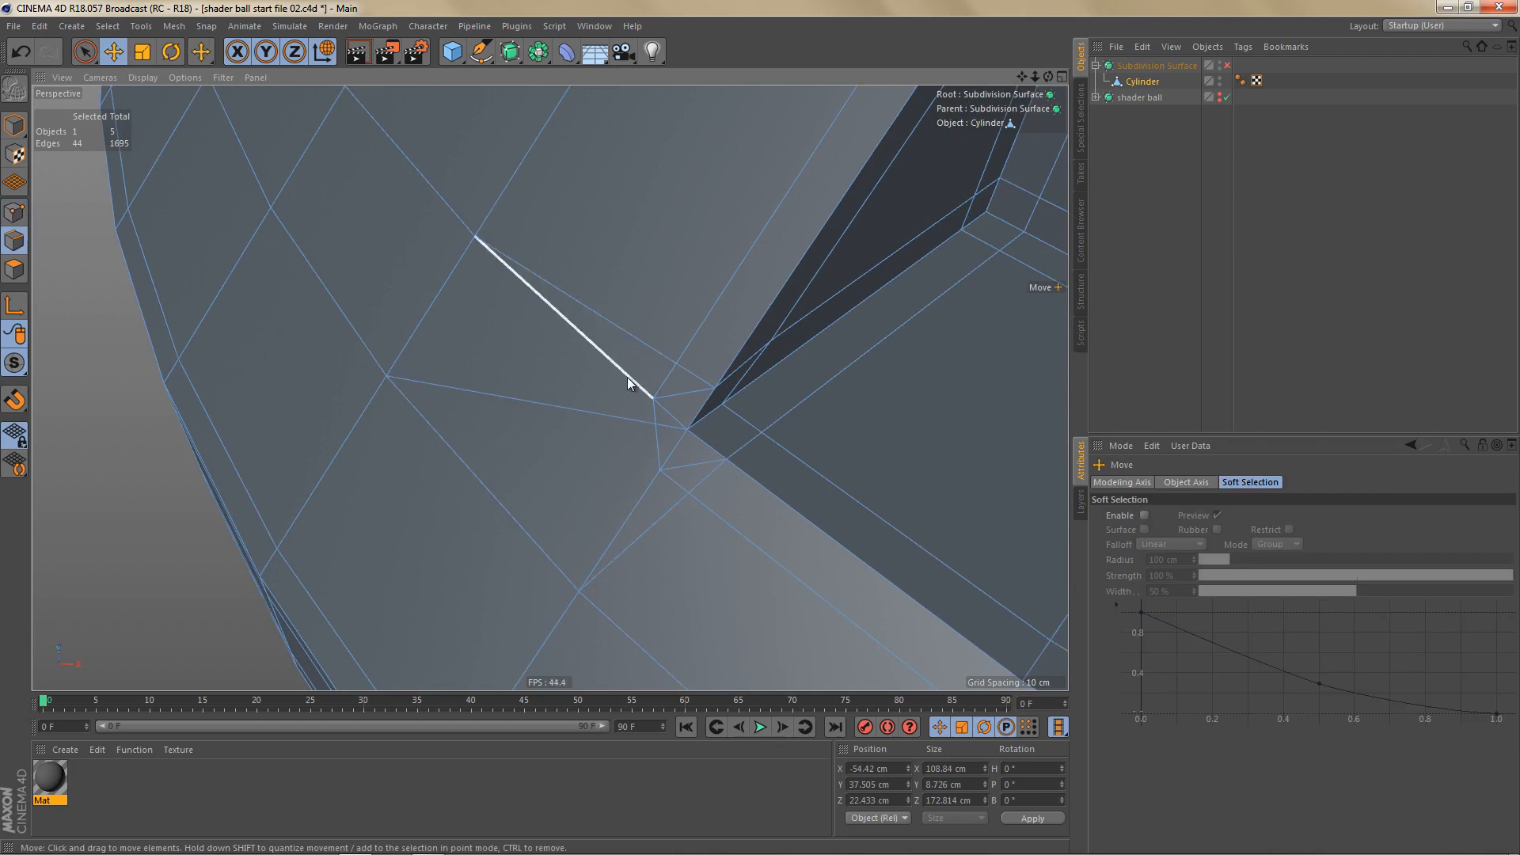
left_click(628, 383)
key("Delete")
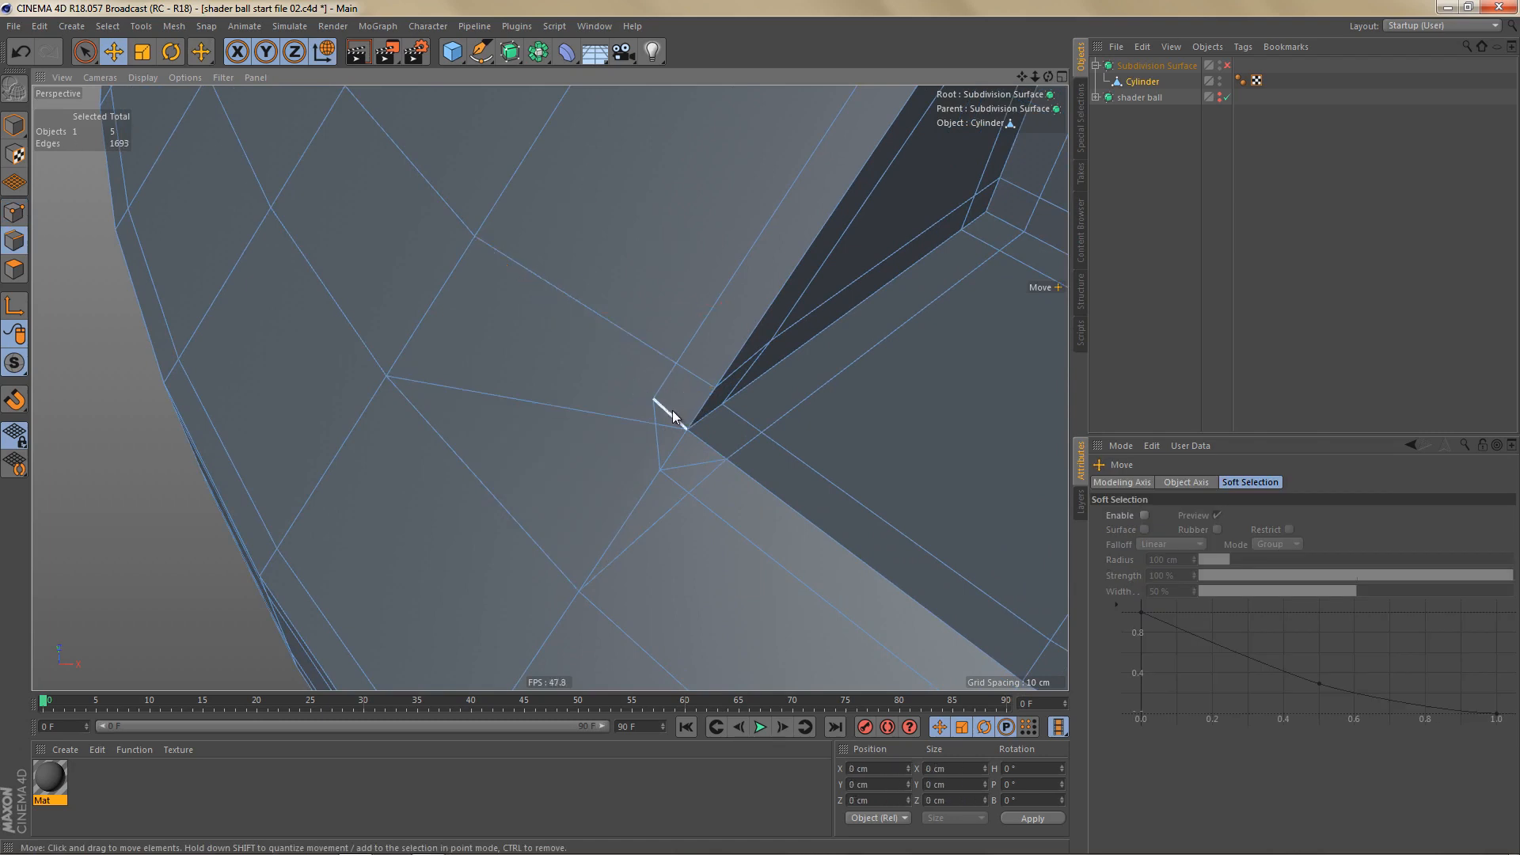
left_click(671, 411)
key("Delete")
left_click(675, 449)
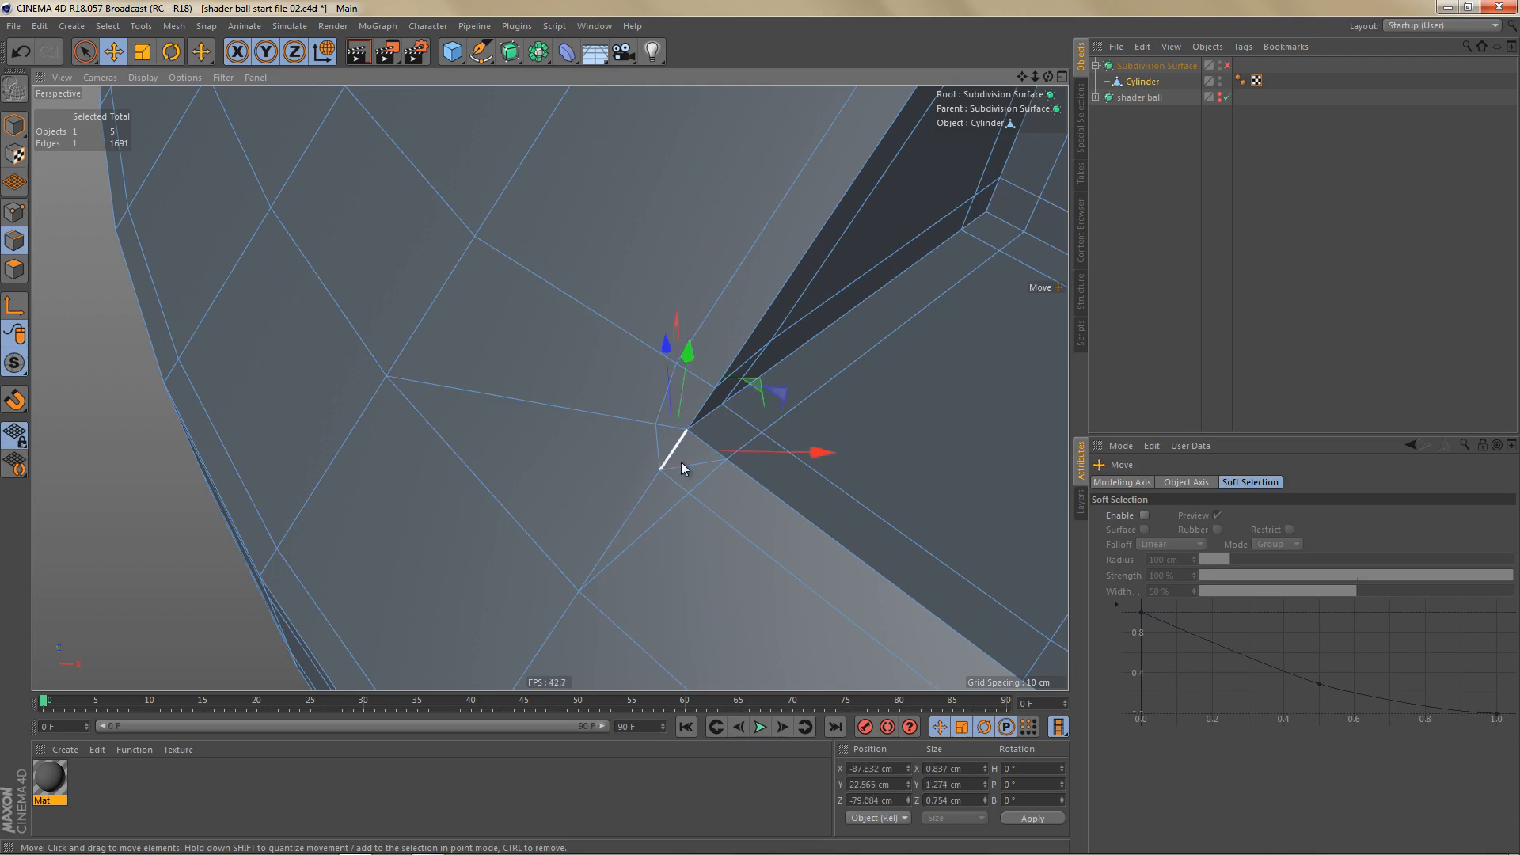
left_click(682, 464, "shift")
left_click(639, 500, "shift")
key("Delete")
Step: Line-cut two edges from the outer wall to the small notch's outer corner, one to its upper support vertex and one to the corner itself
scroll(611, 432, "down", 10)
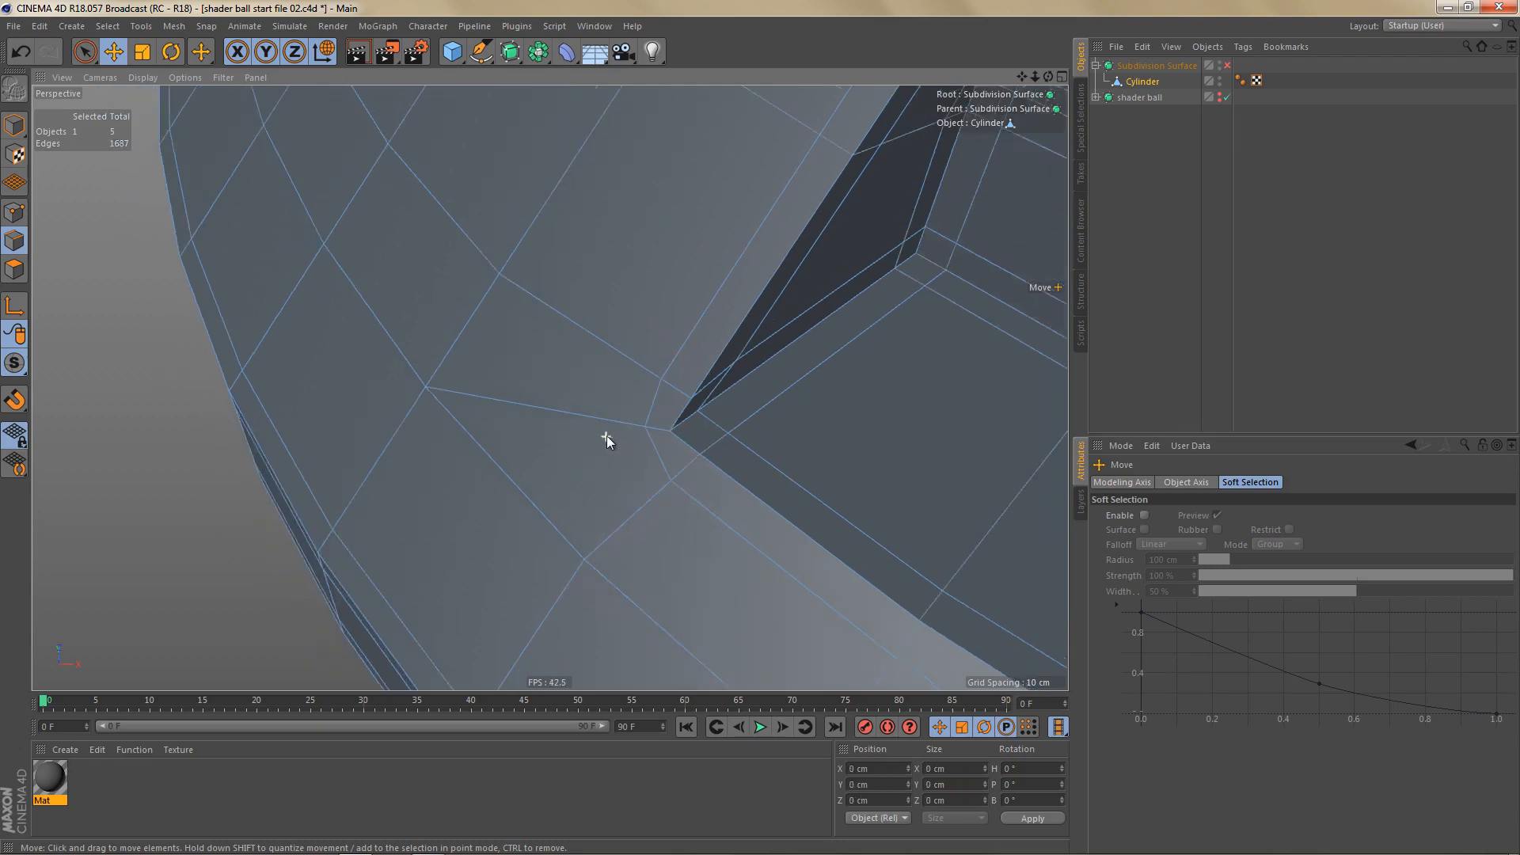
middle_click_drag(619, 480, 368, 297, "alt")
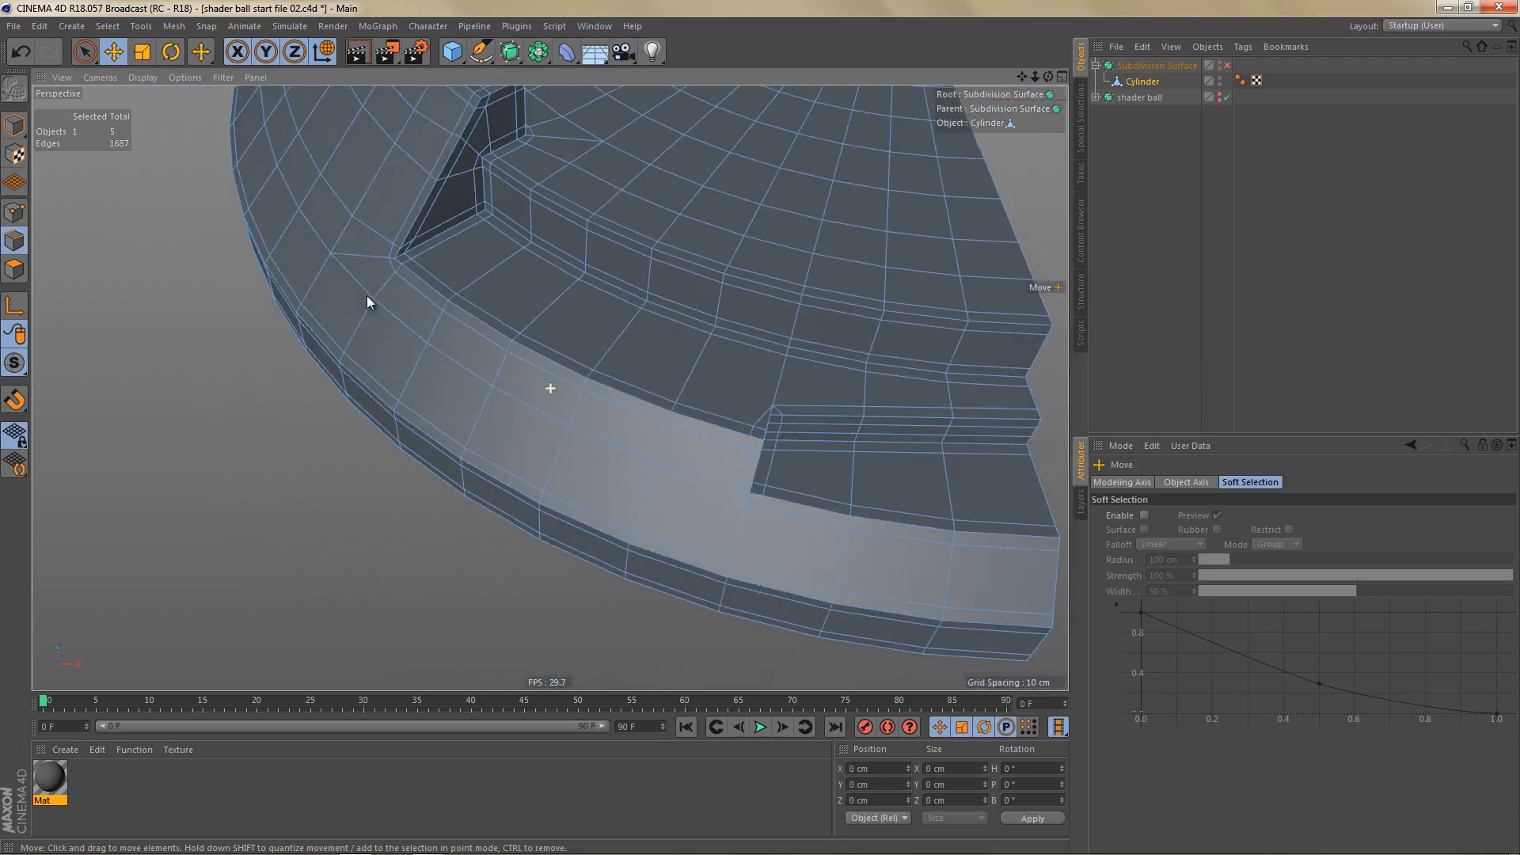
scroll(748, 494, "up", 10)
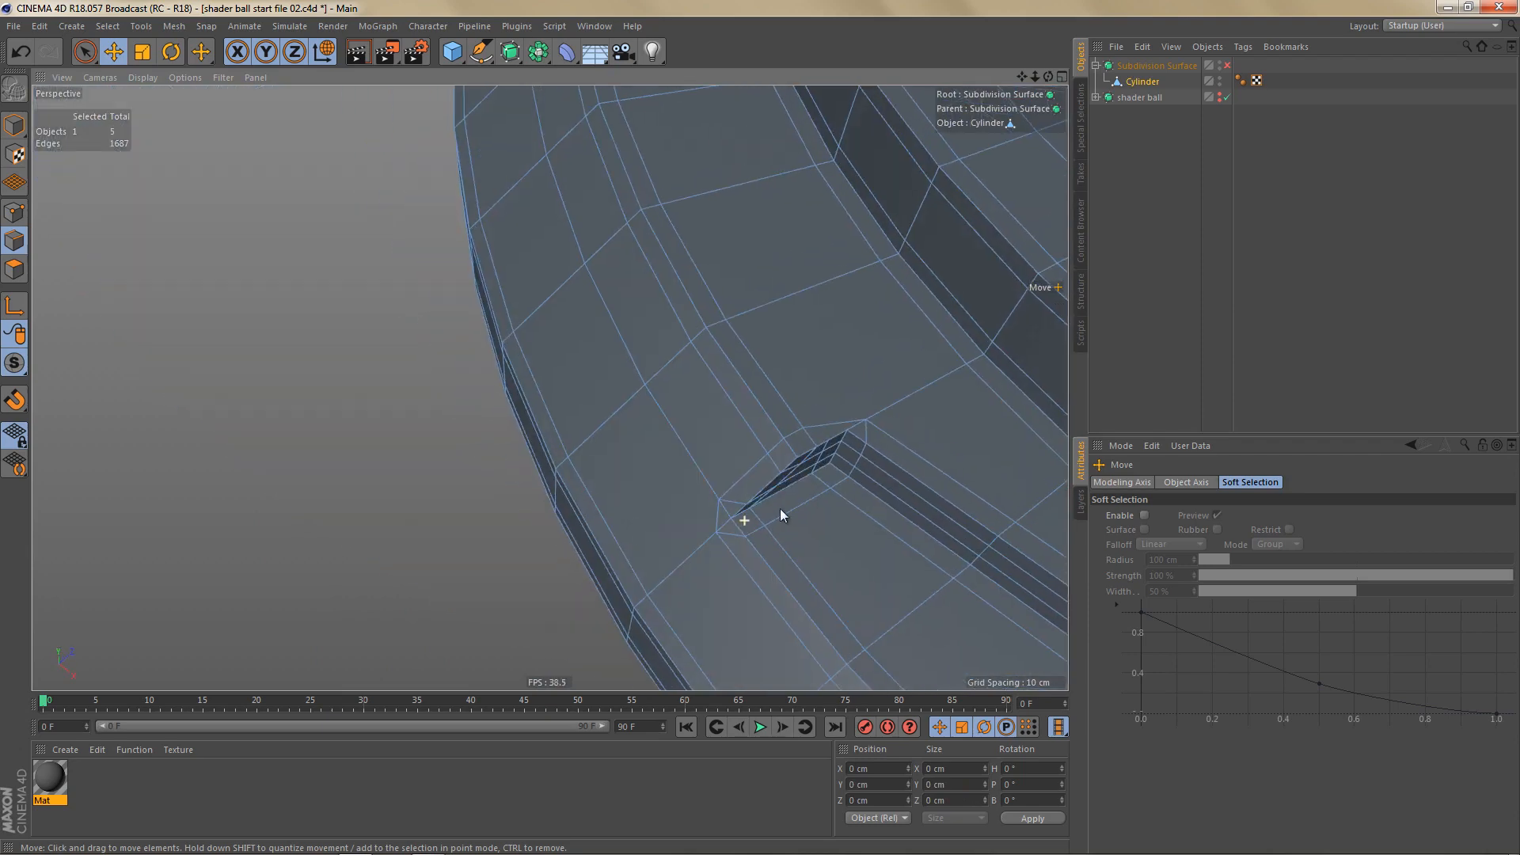
middle_click_drag(795, 496, 775, 462, "alt")
key("Return")
key("m")
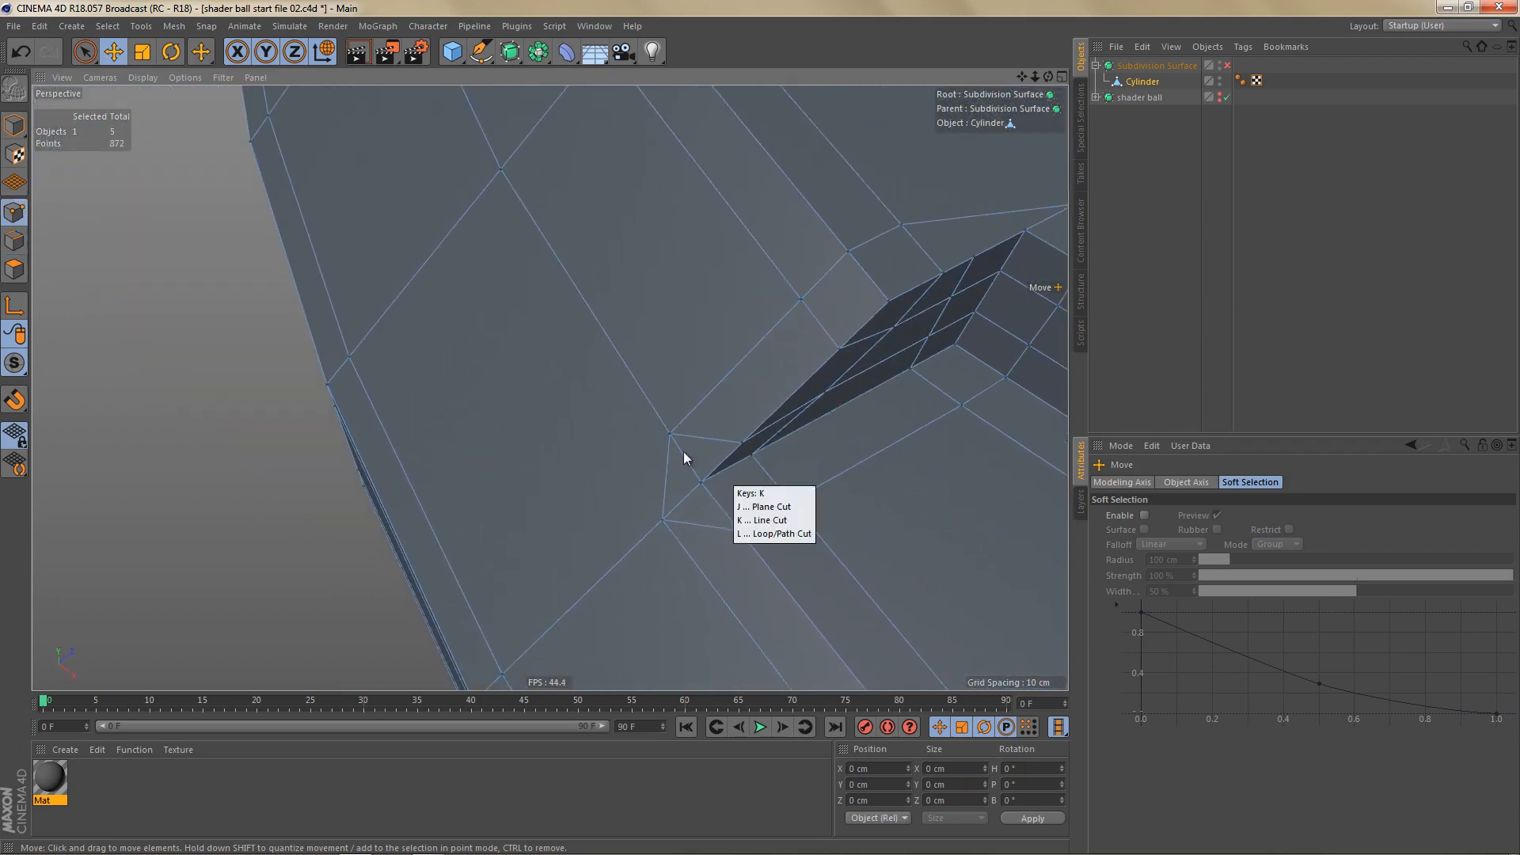
key("k")
left_click(501, 169)
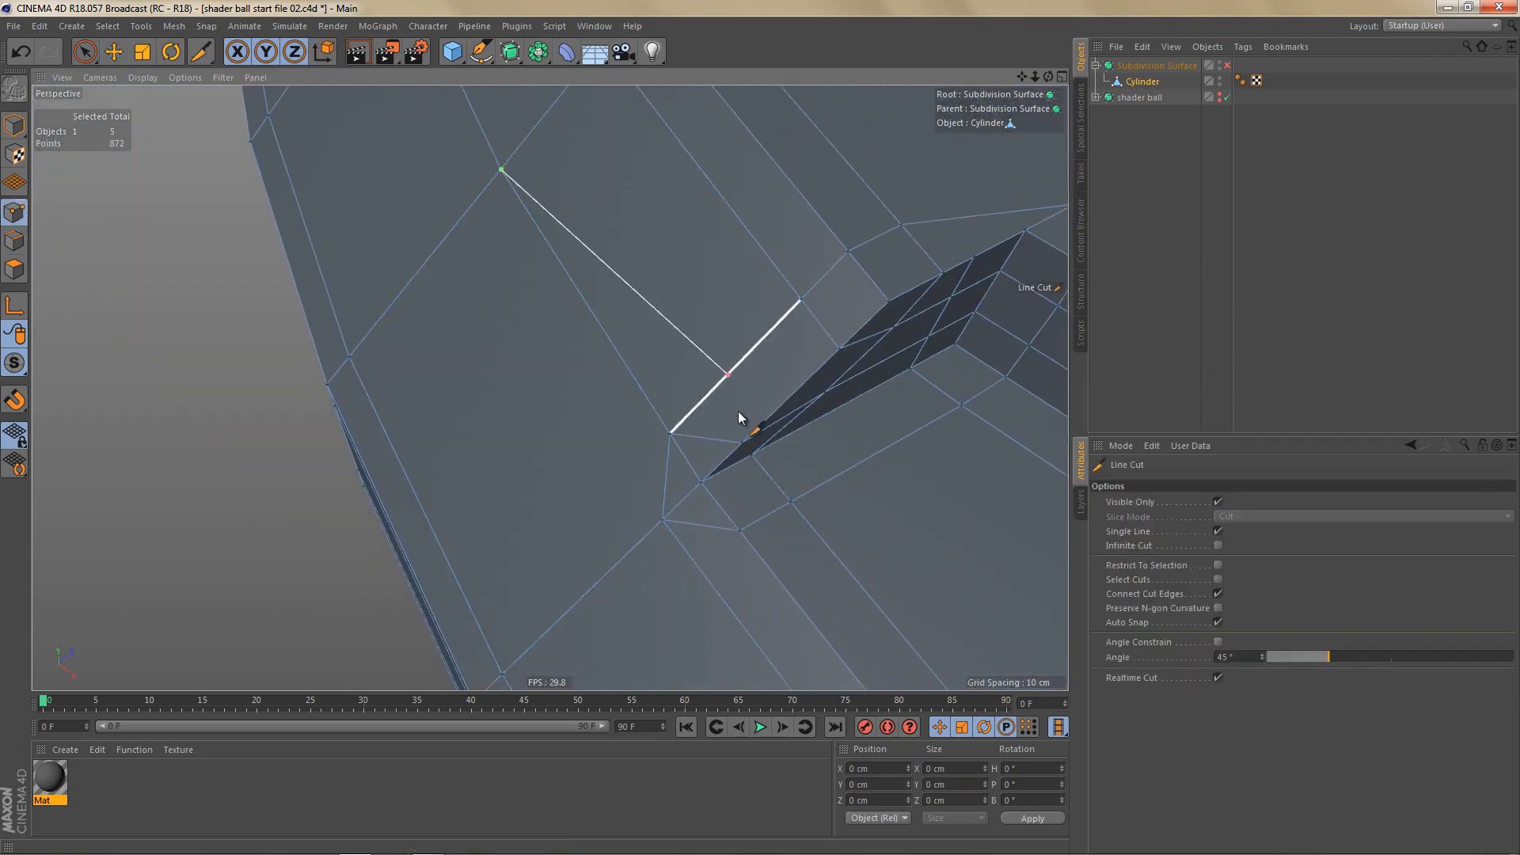
left_click(701, 482)
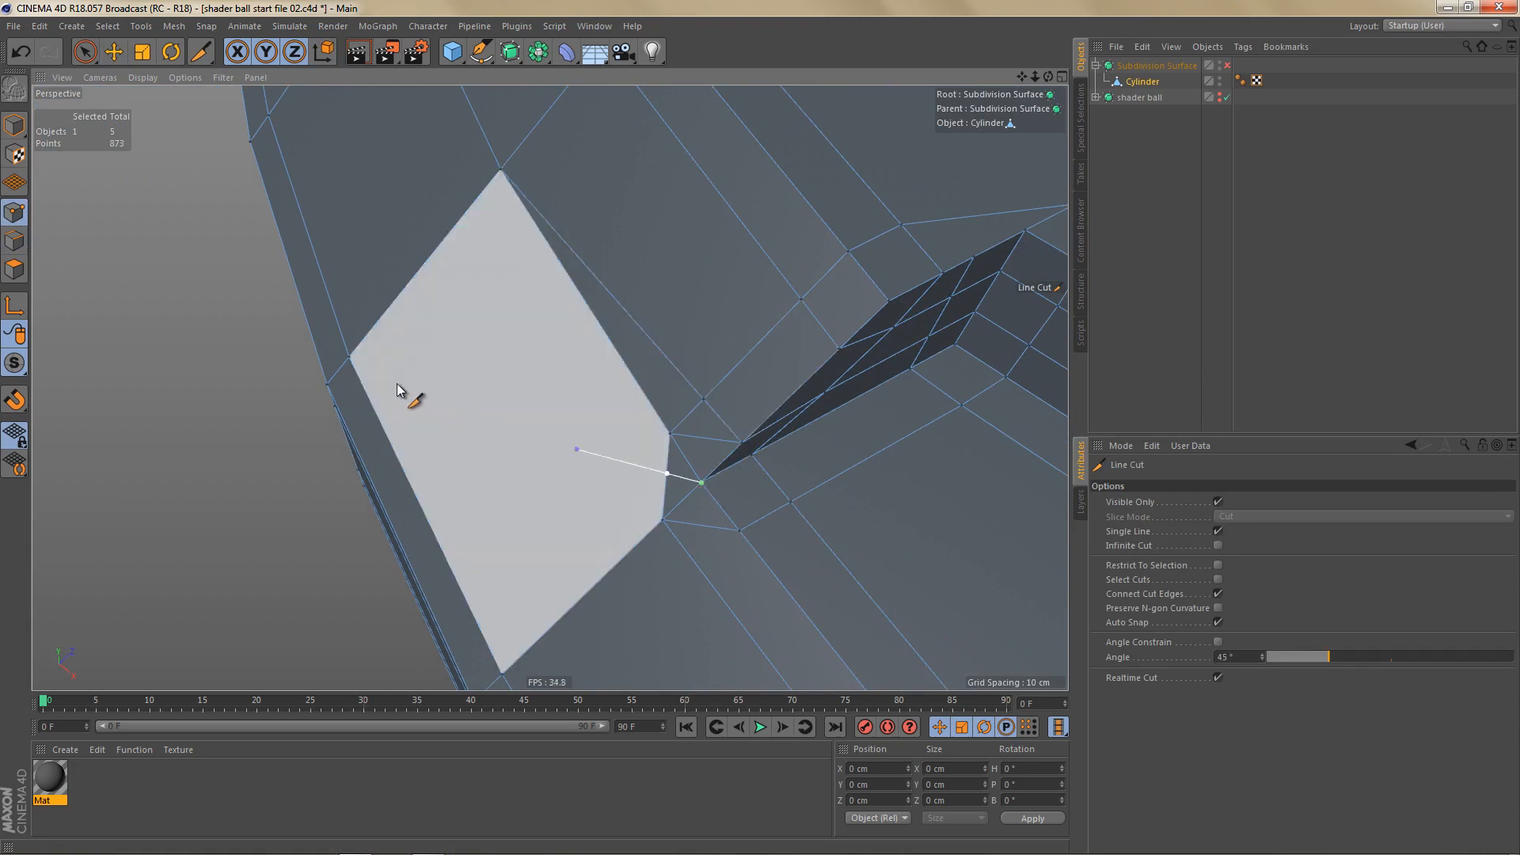
left_click(350, 361)
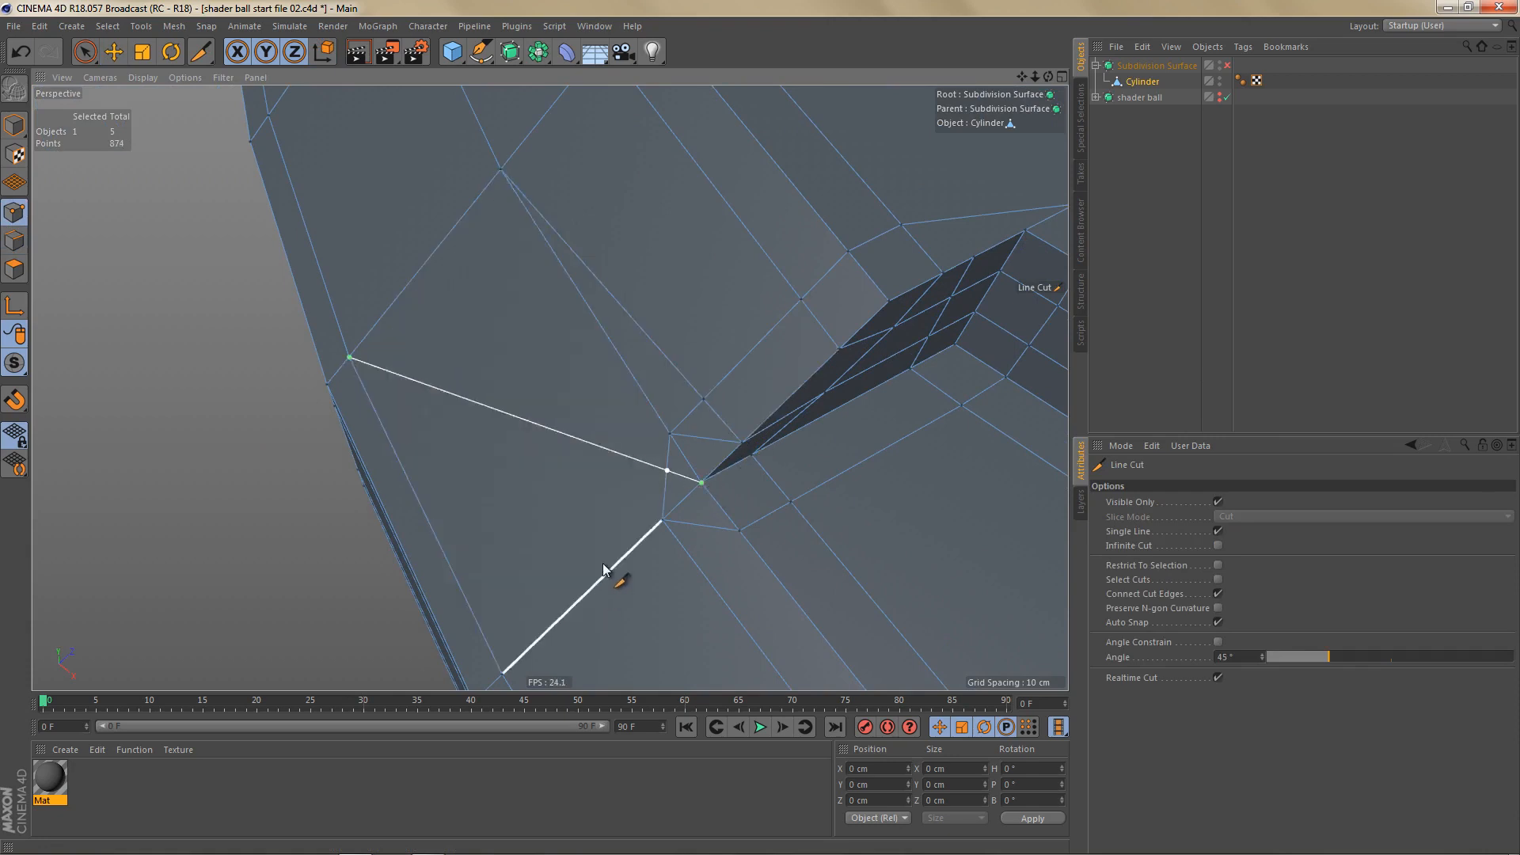
Step: Line-cut an edge from the outer wall vertex below the small notch's corner to the support vertex on its floor's outer edge
middle_click_drag(607, 568, 611, 489, "alt")
left_click(506, 604)
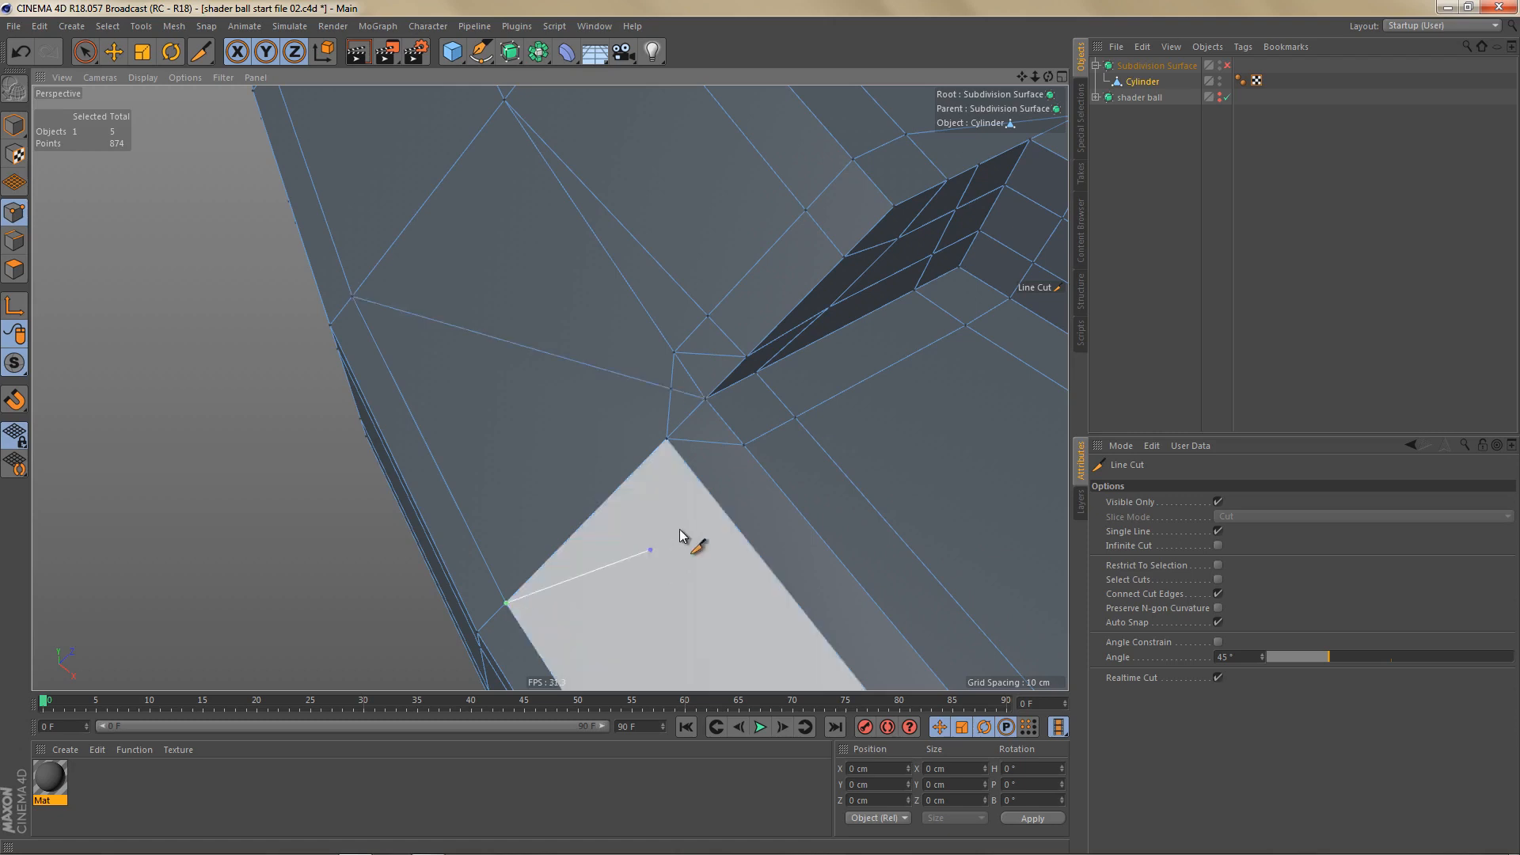
left_click(744, 446)
key("Return")
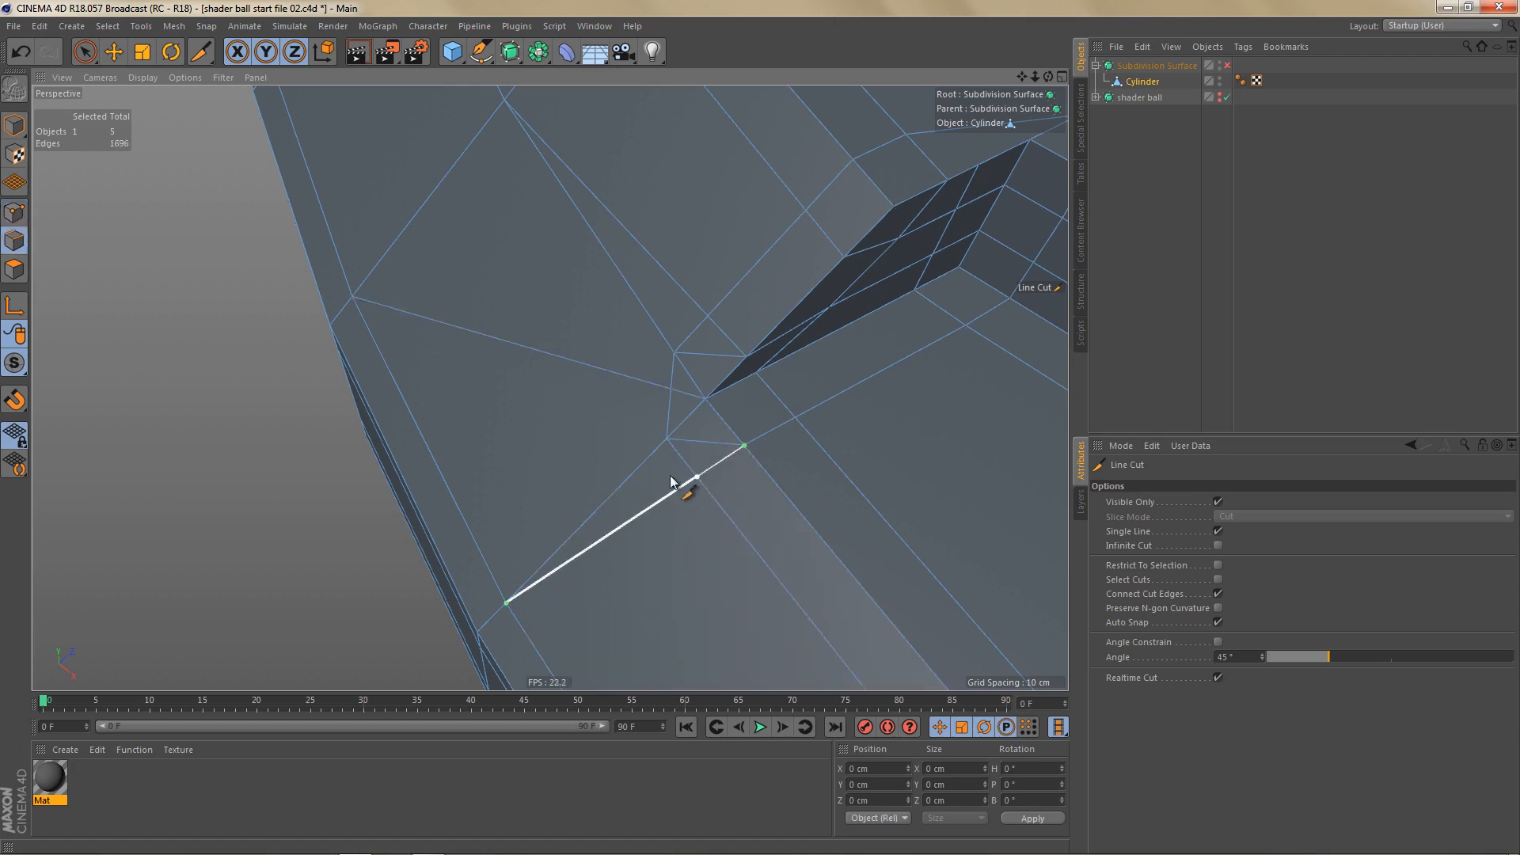
Step: Remove the redundant support edges above and below the new edge running into the small notch's outer corner
key("e")
left_click(688, 340)
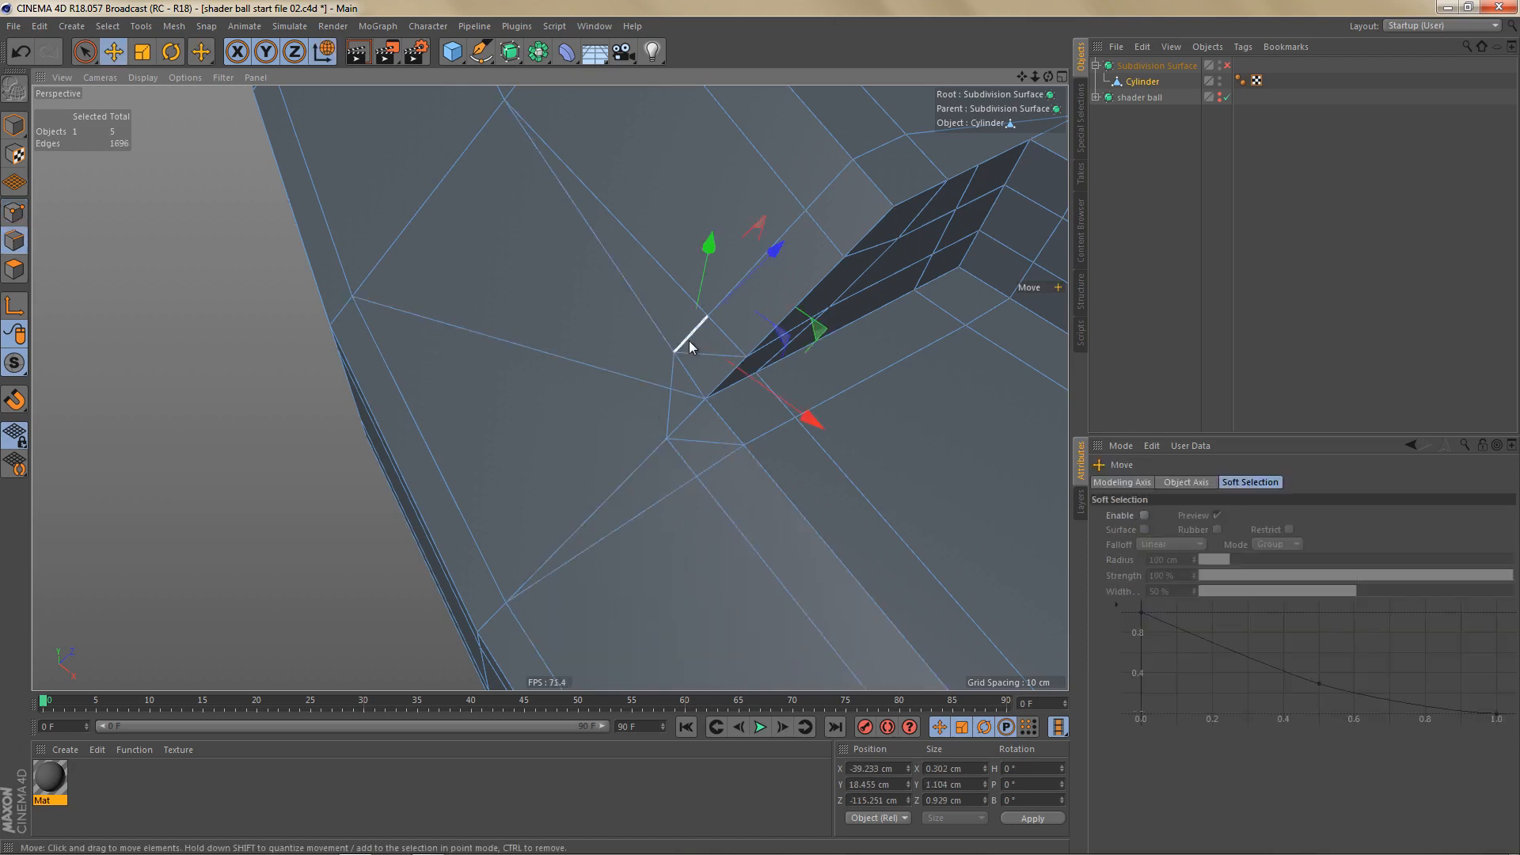
left_click(692, 355)
left_click(688, 372, "shift")
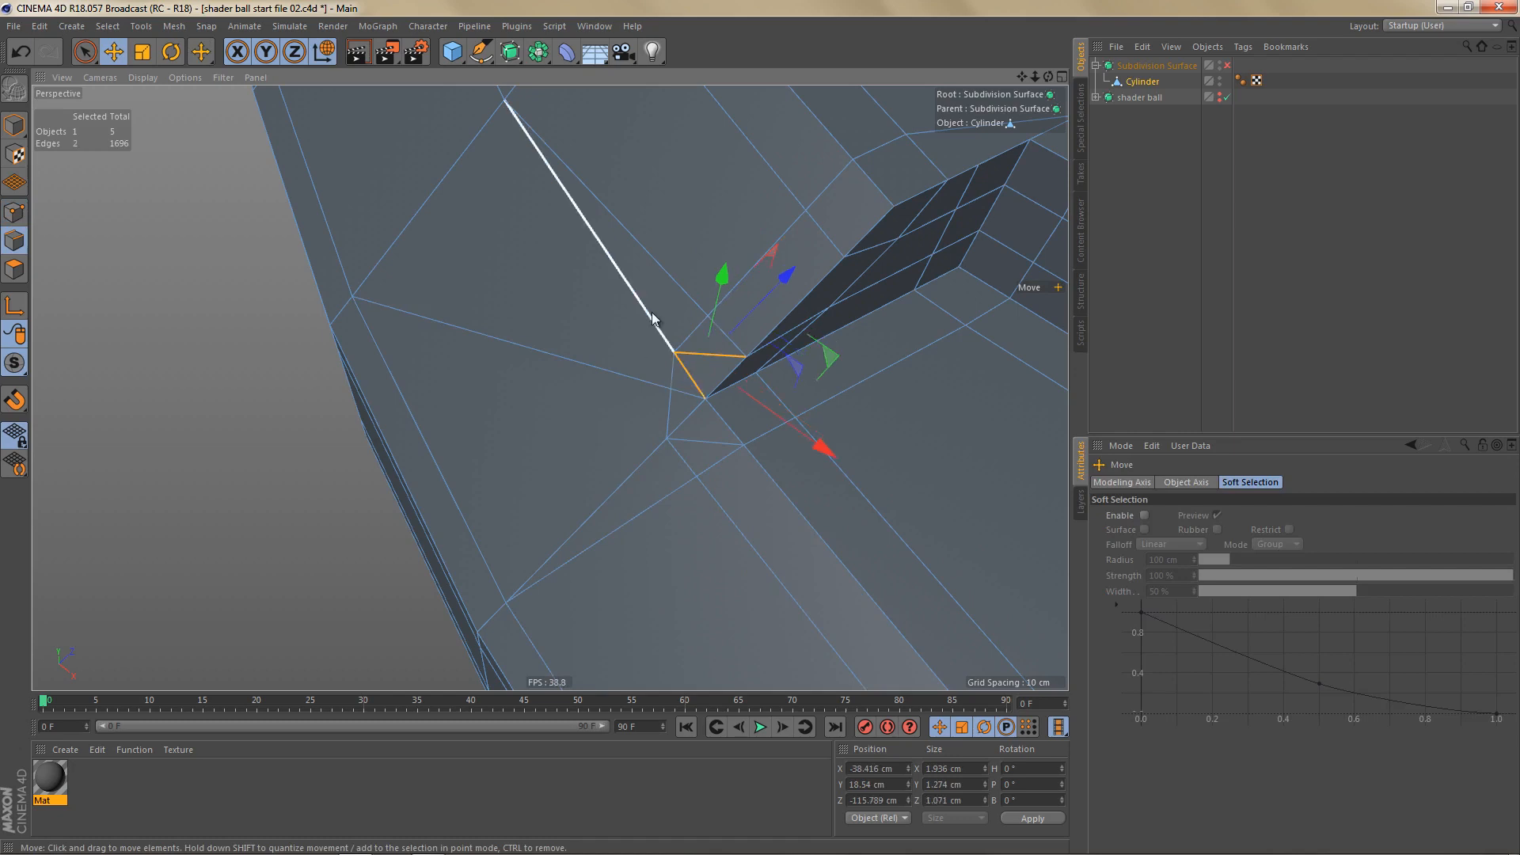
left_click(652, 313, "shift")
key("Delete")
left_click(687, 421)
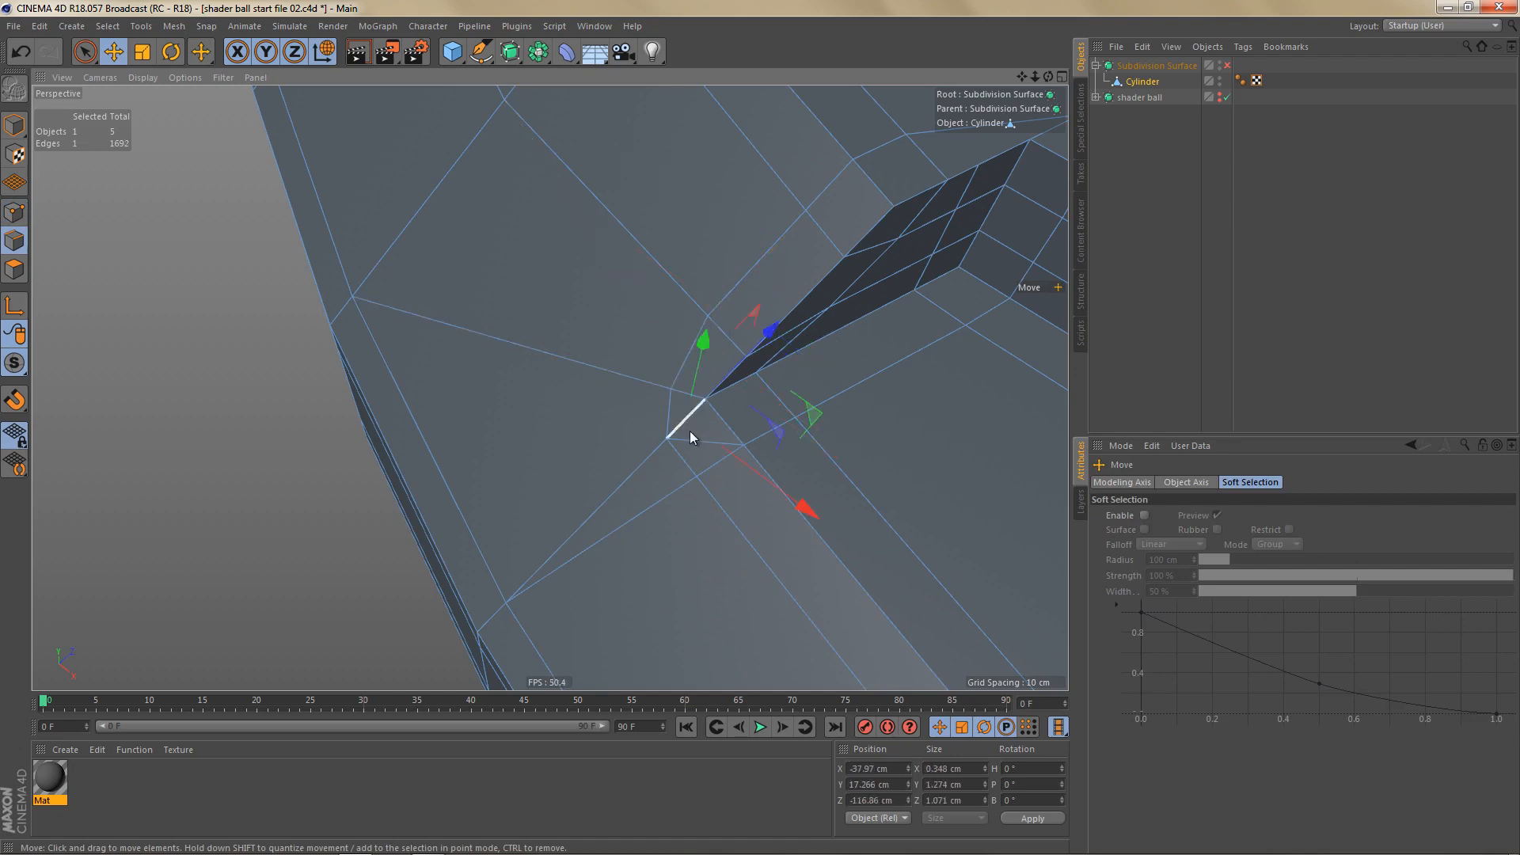
left_click(645, 453, "shift")
left_click(708, 441, "shift")
key("ctrl+Delete")
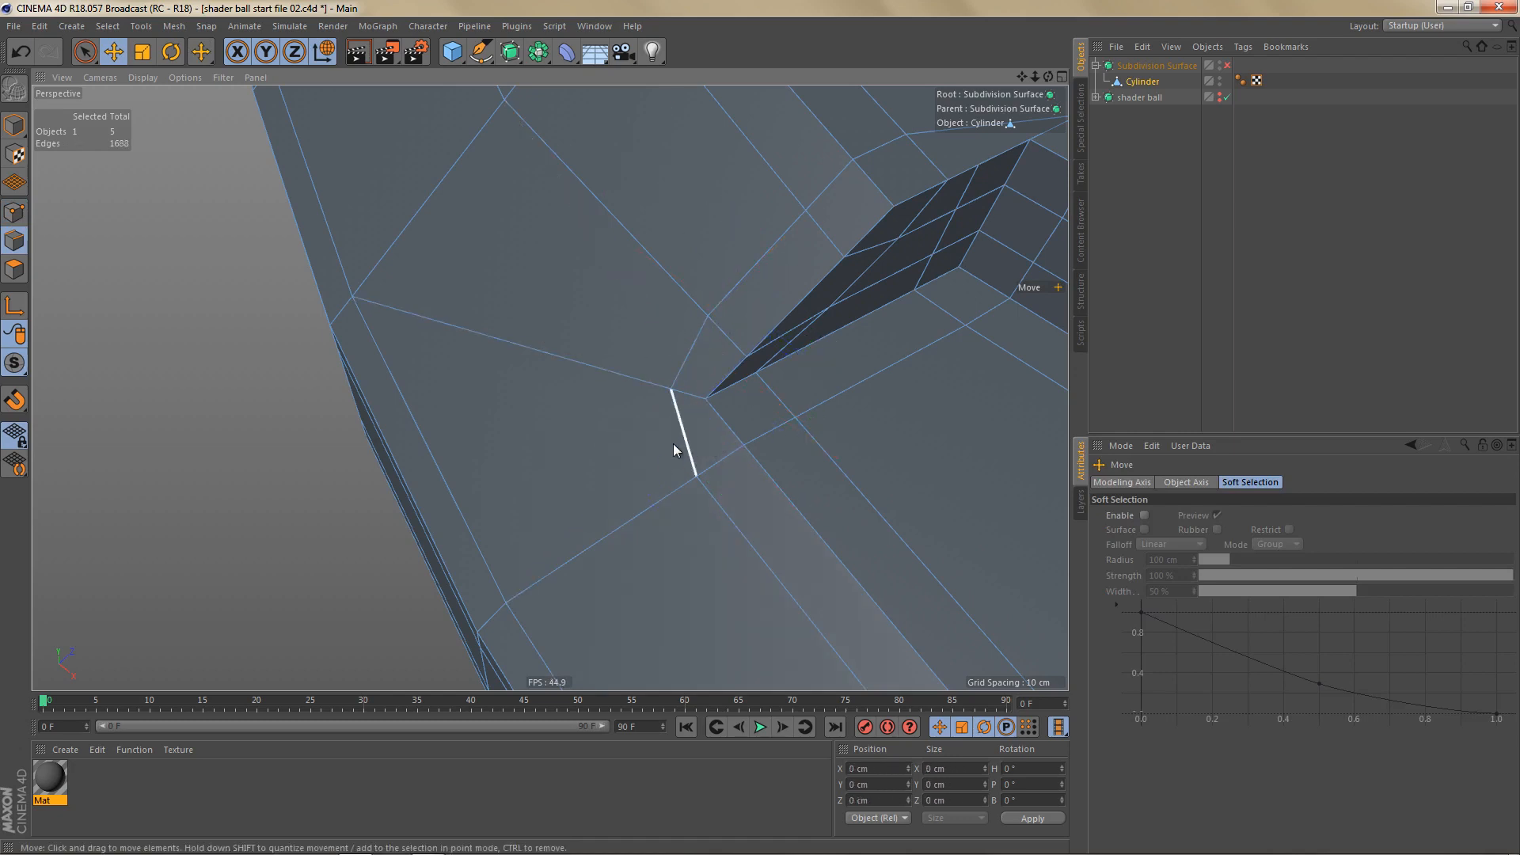
right_click_drag(679, 435, 665, 457, "alt")
left_click_drag(679, 434, 666, 383, "alt")
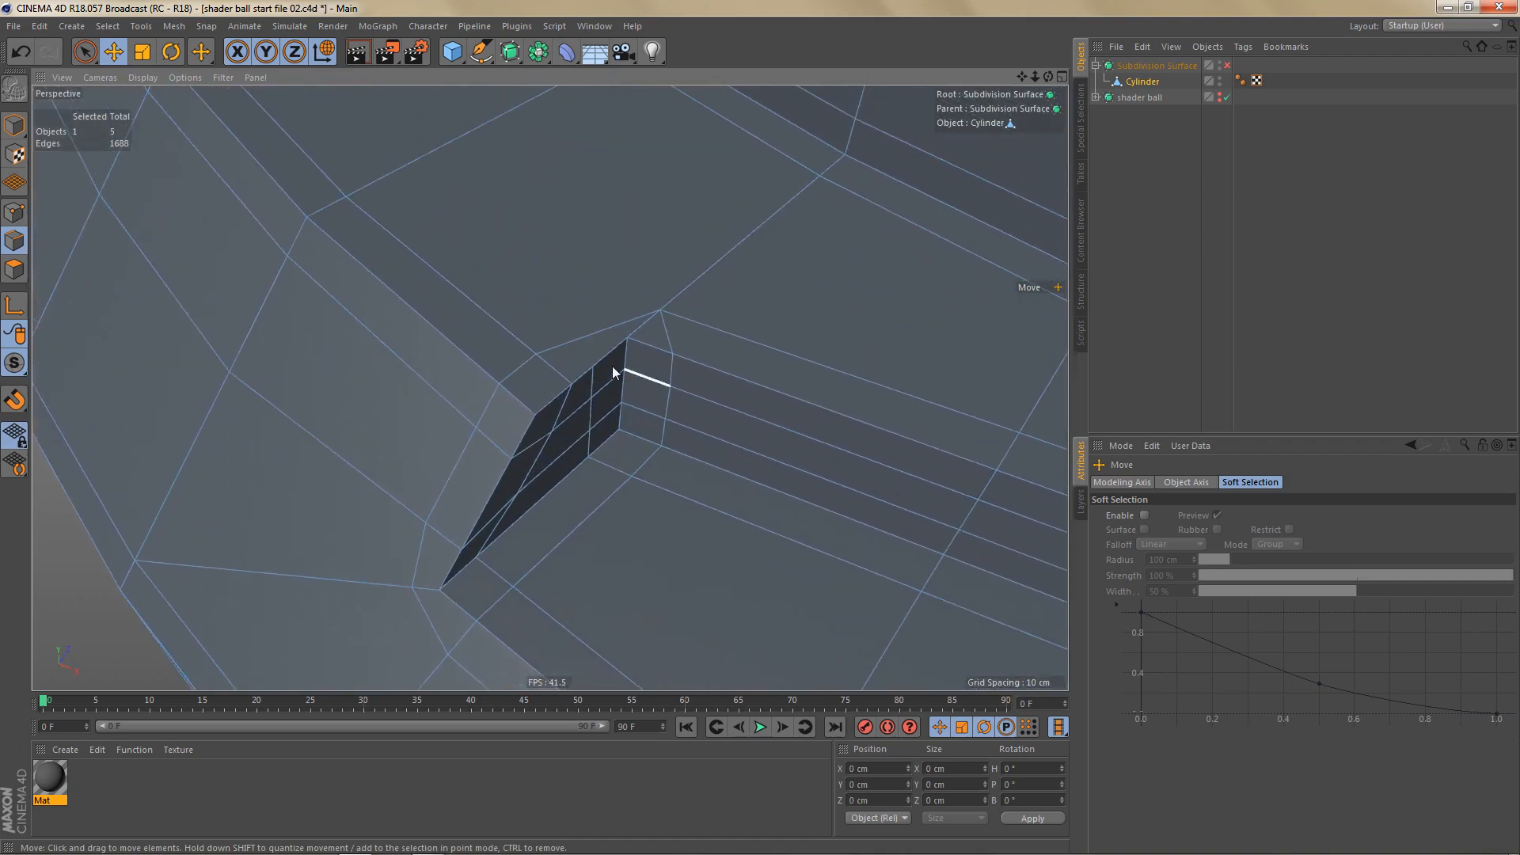
Step: Move the support vertex behind the small notch's inner corner along X to about -36 cm, in line with the corner
right_click_drag(651, 407, 687, 392, "alt")
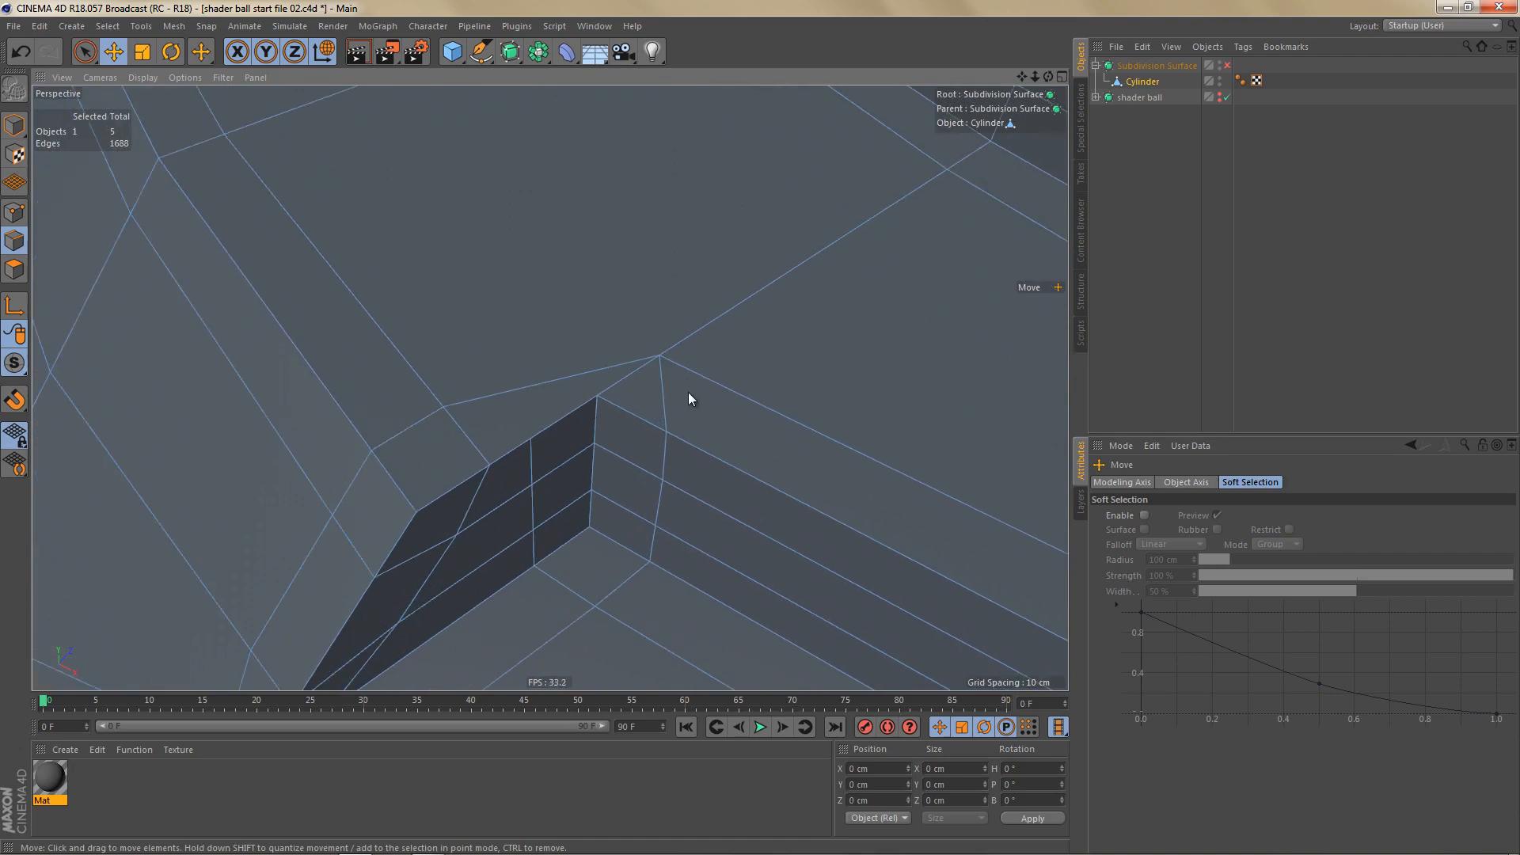
key("Return")
key("9")
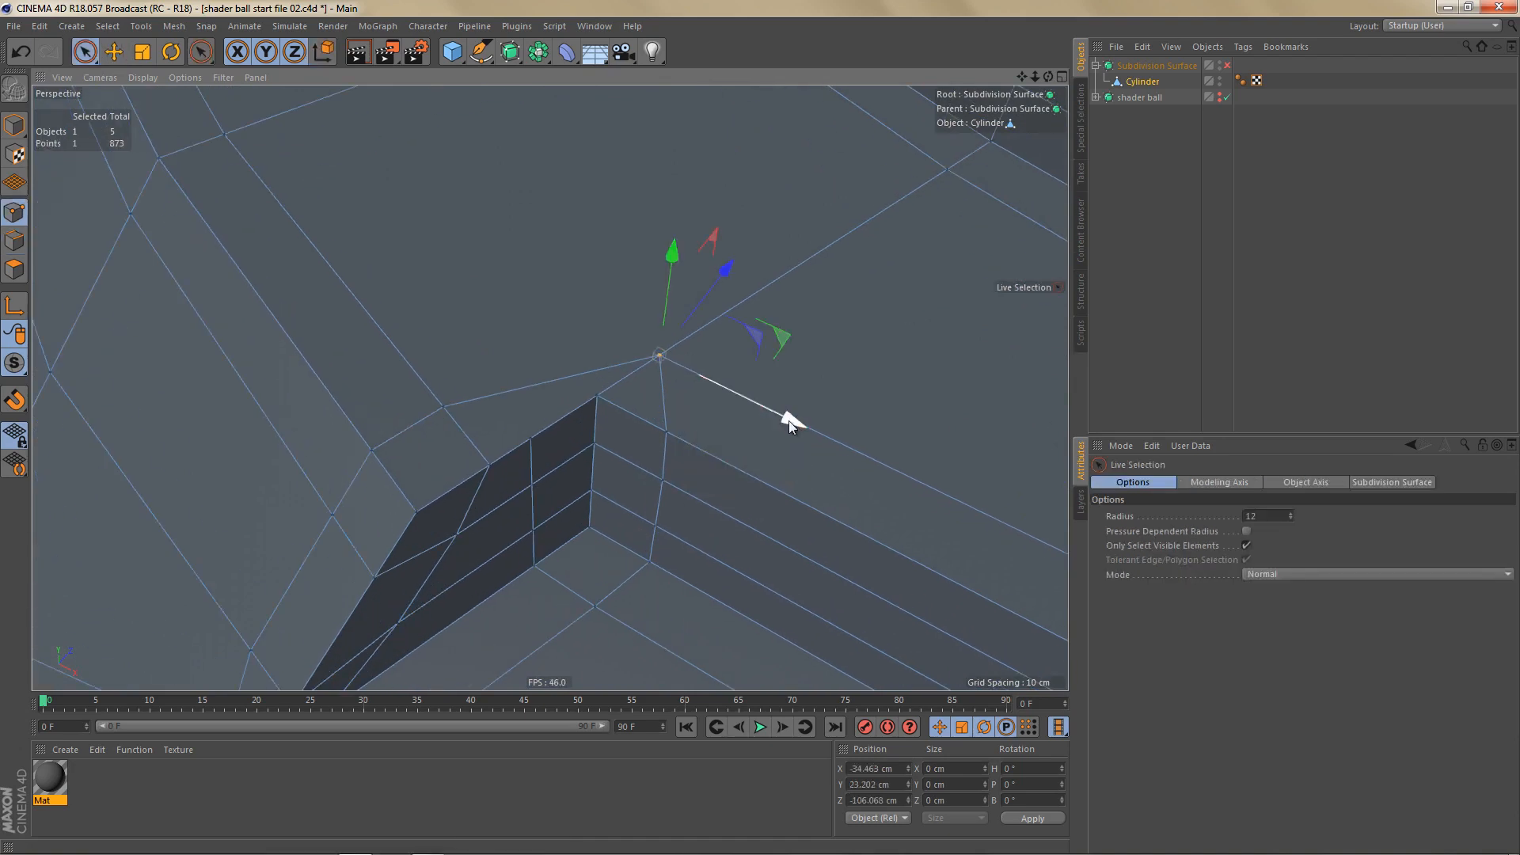
left_click_drag(788, 420, 737, 390)
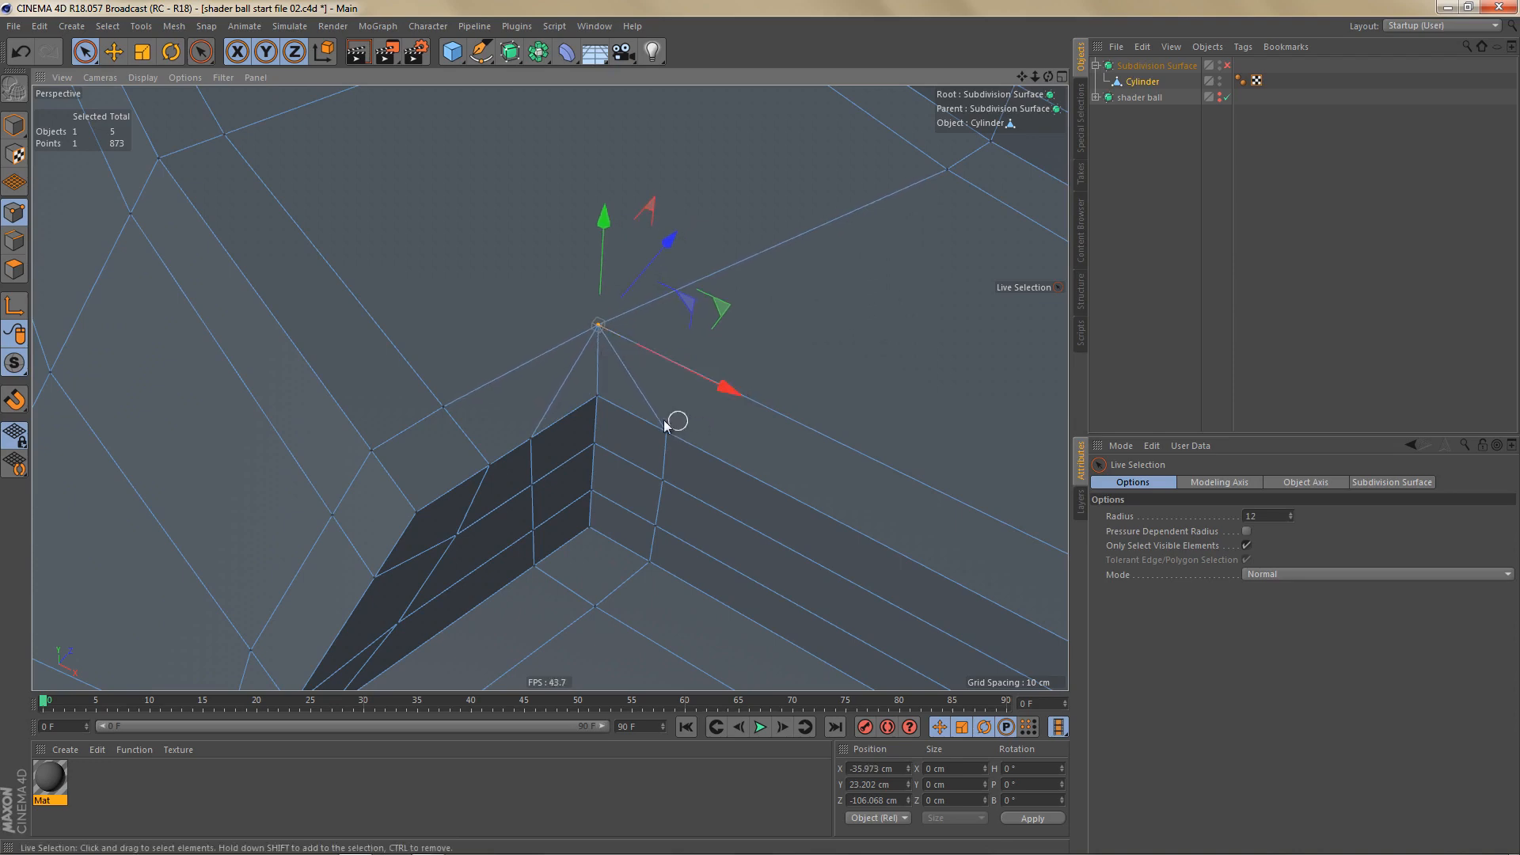
Step: Remove the two diagonal edges running from the moved vertex to the neighbouring support vertices on the small notch's rim
key("Return")
left_click(559, 380)
key("ctrl+Delete")
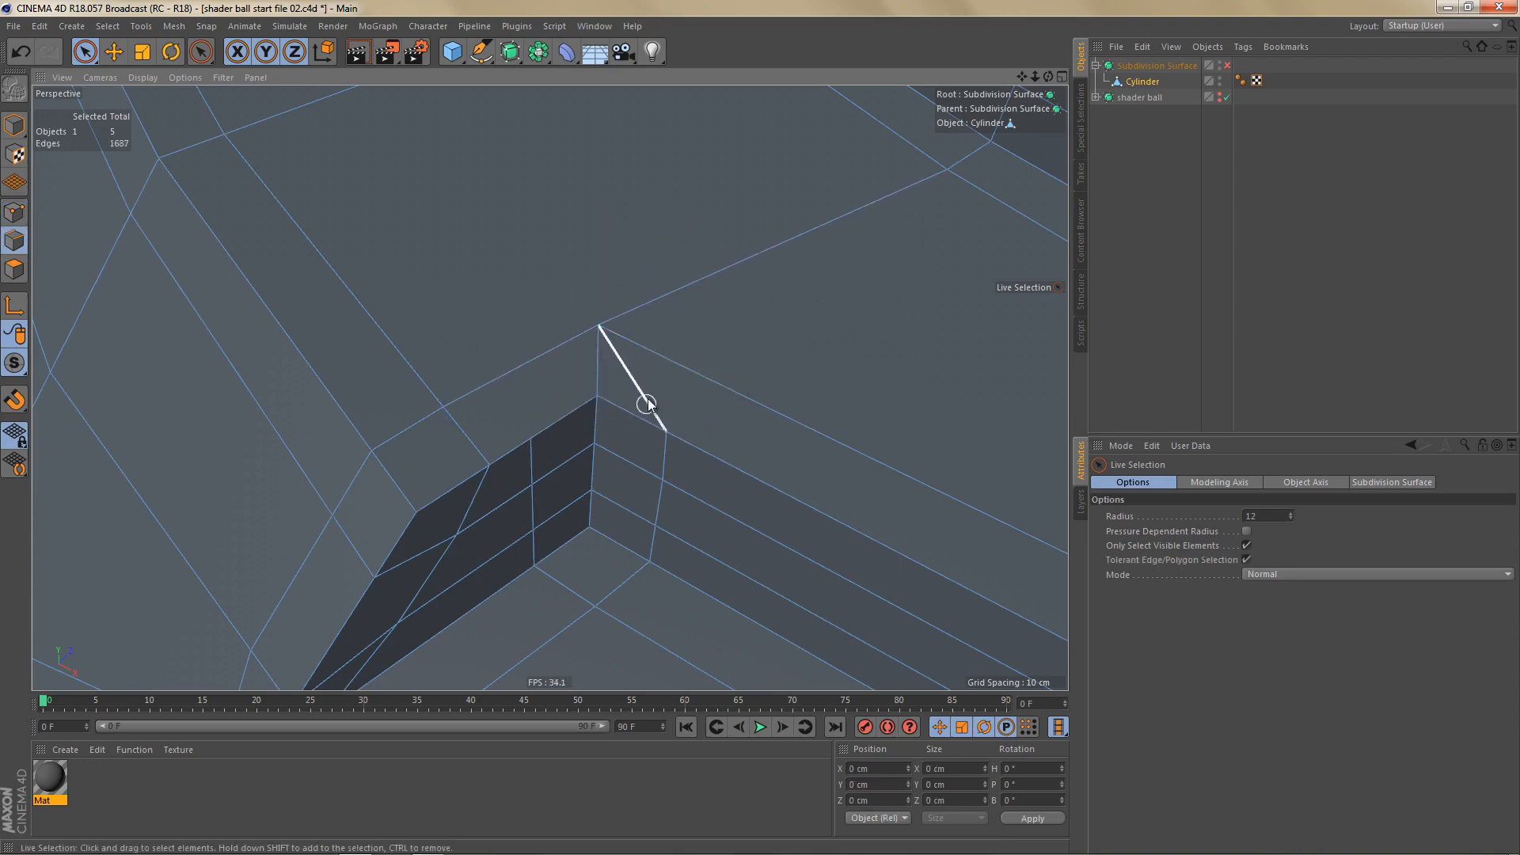
left_click(643, 403)
key("ctrl+Delete")
scroll(596, 509, "down", 3)
middle_click_drag(728, 515, 744, 563, "alt")
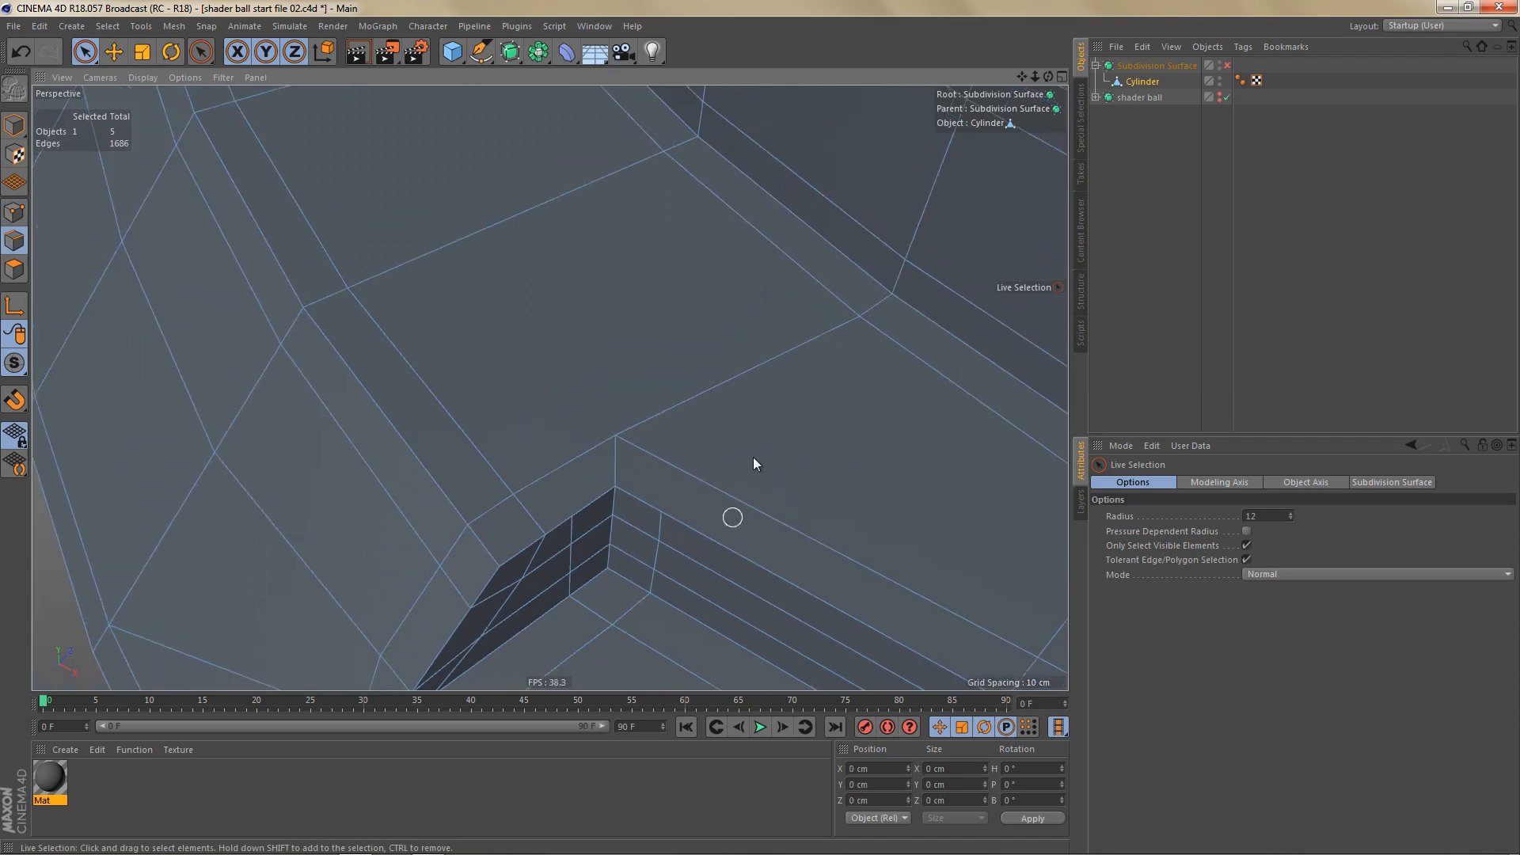
Step: Line-cut two edges from adjacent vertices along the large notch's inner wall, one to the small notch's rim support vertex and one to the moved vertex
key("k")
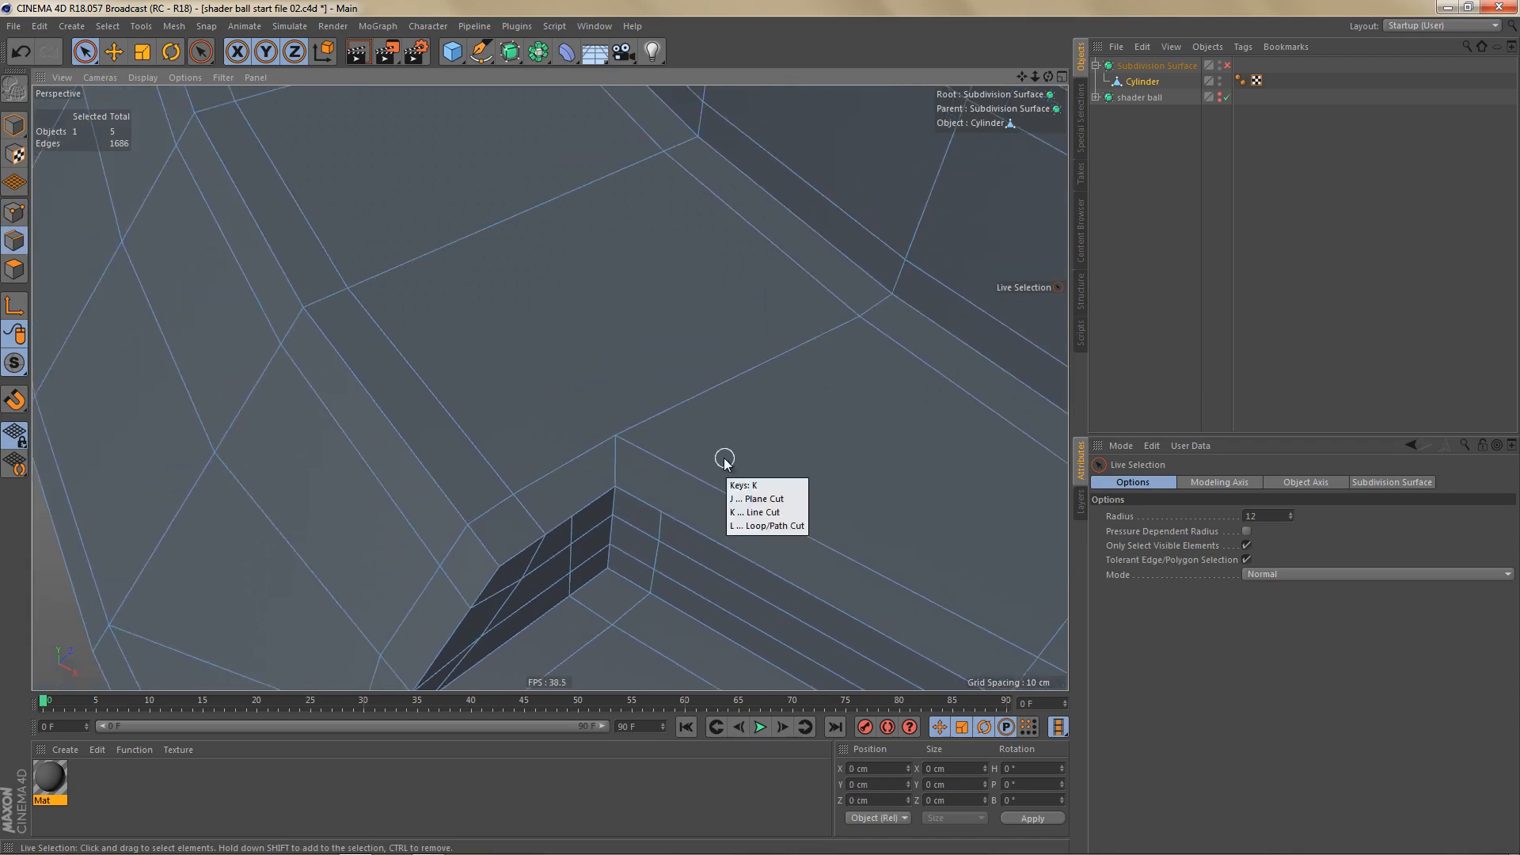
key("k")
left_click(860, 318)
left_click(744, 428)
left_click_drag(744, 428, 663, 512)
left_click(666, 506)
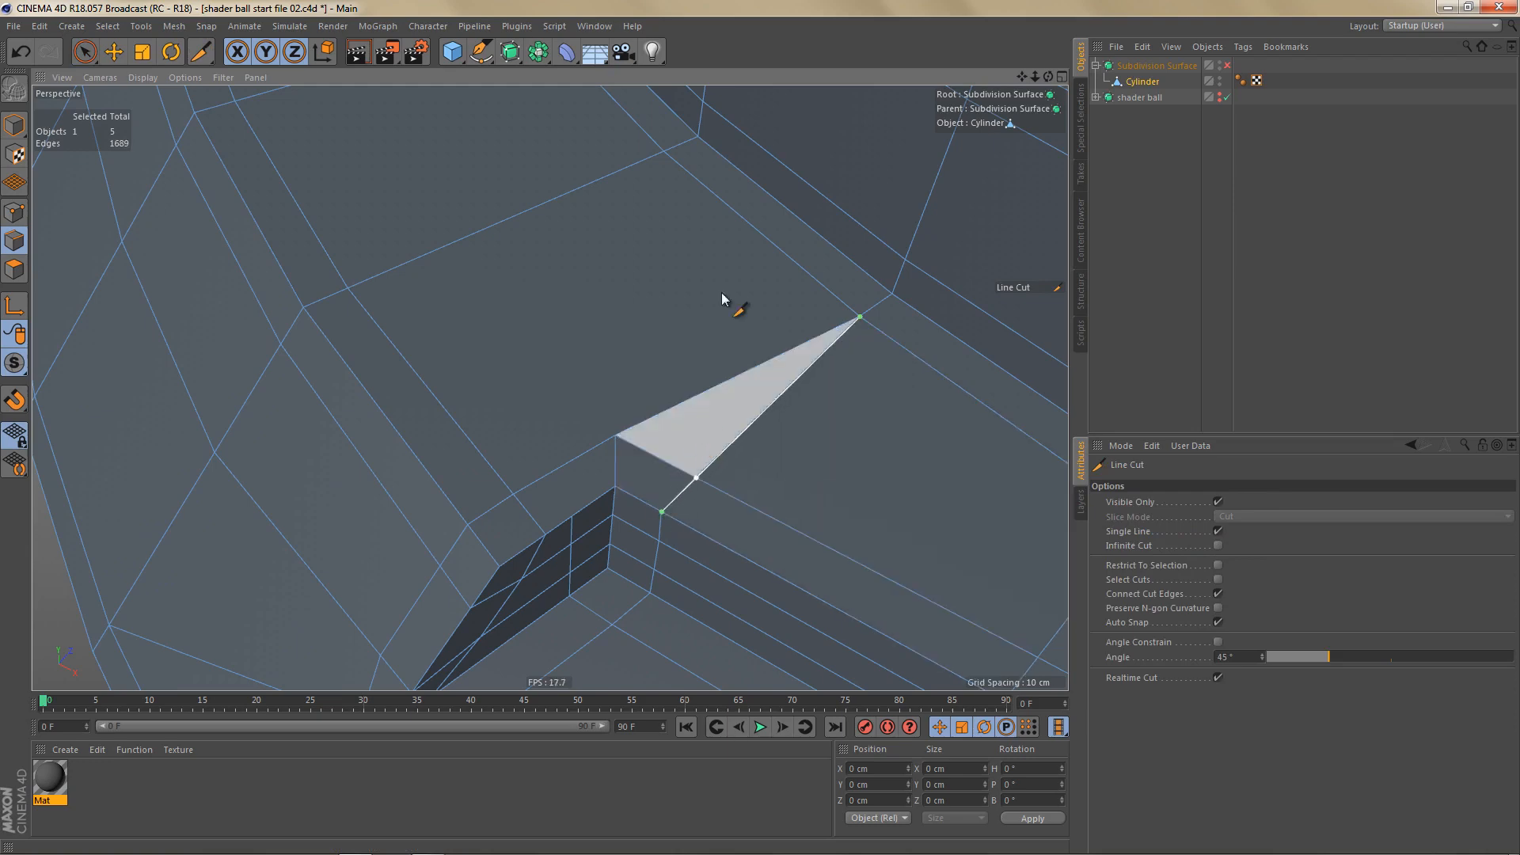
left_click(663, 151)
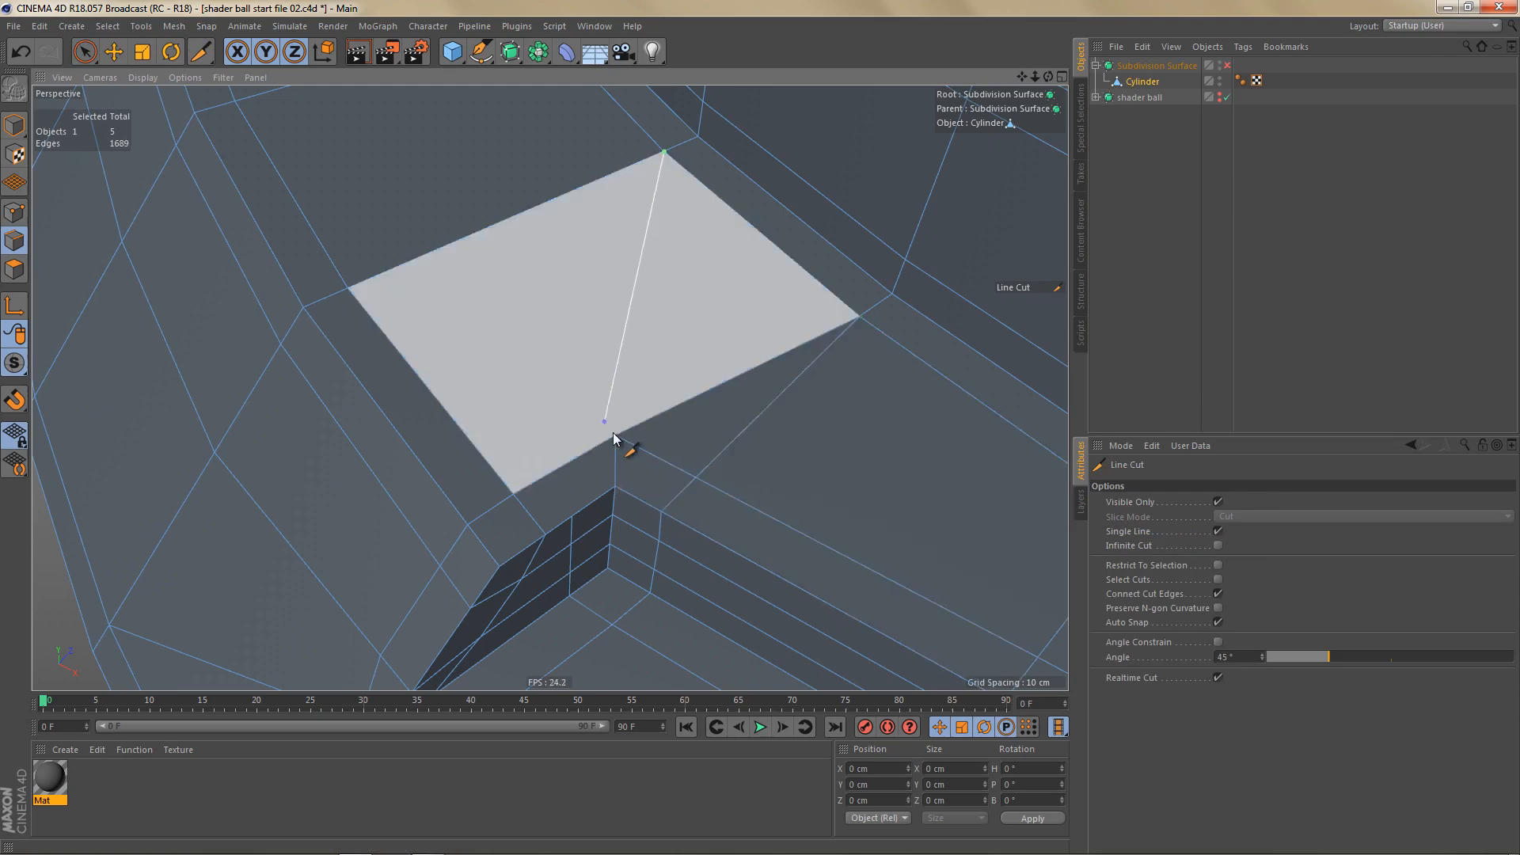
Step: Remove the old diagonal edge between the two new cuts behind the small notch's inner corner
key("e")
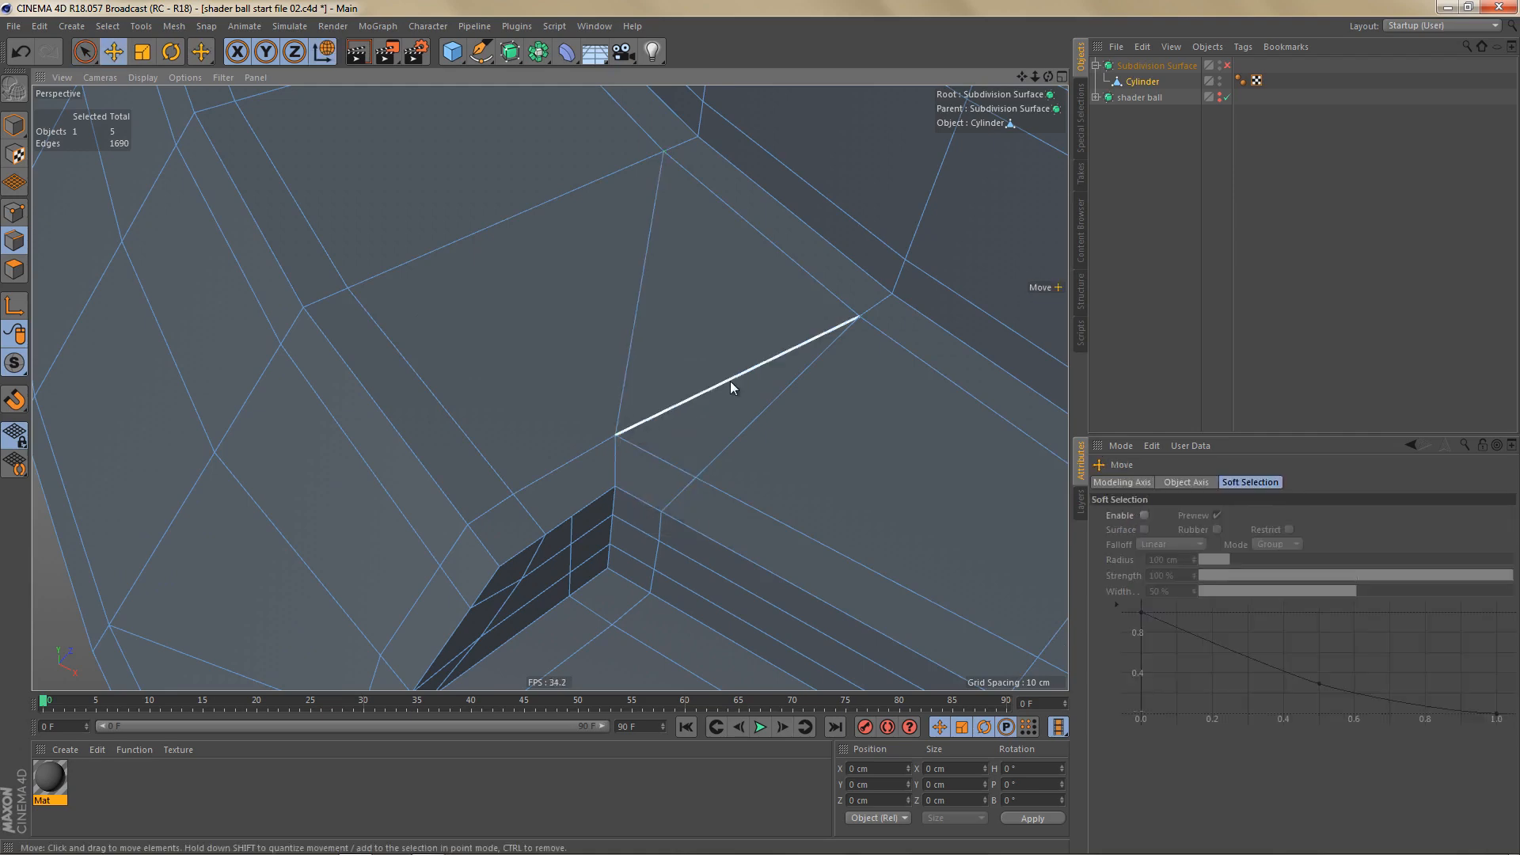
scroll(744, 472, "down", 3)
mouse_move(632, 538)
left_mouse_down("alt")
mouse_move(634, 497)
mouse_move(691, 507)
mouse_move(682, 495)
mouse_move(655, 528)
mouse_move(651, 584)
mouse_move(628, 519)
mouse_move(644, 509)
mouse_move(621, 529)
left_mouse_up("alt")
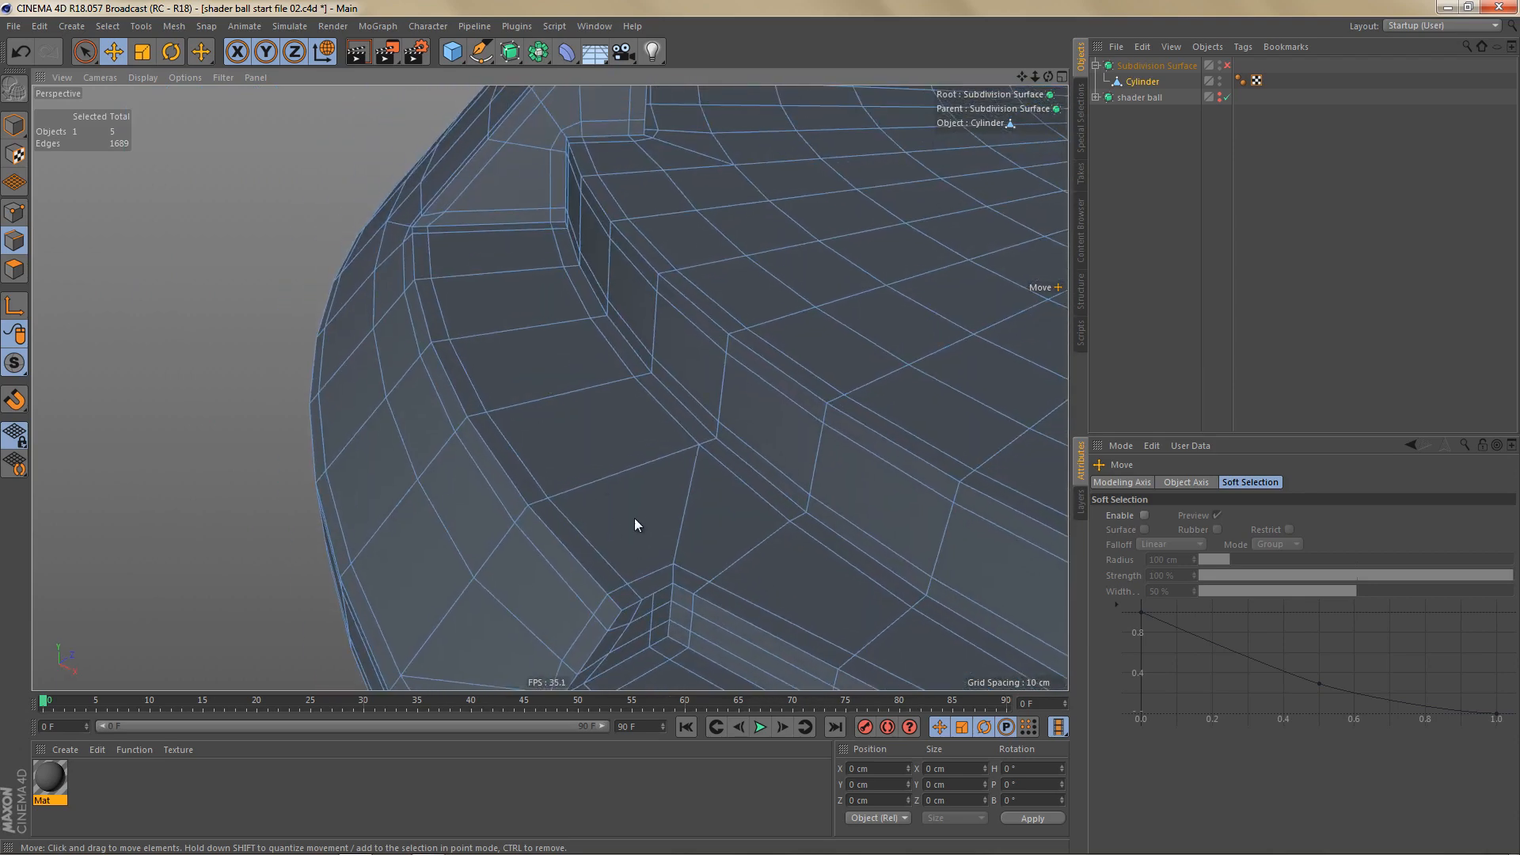
Step: Ring-select the edges across the large notch's floor, deselect those inside the small notch, and split the ring with one Edge Cut subdivision at 50%
key("u")
key("b")
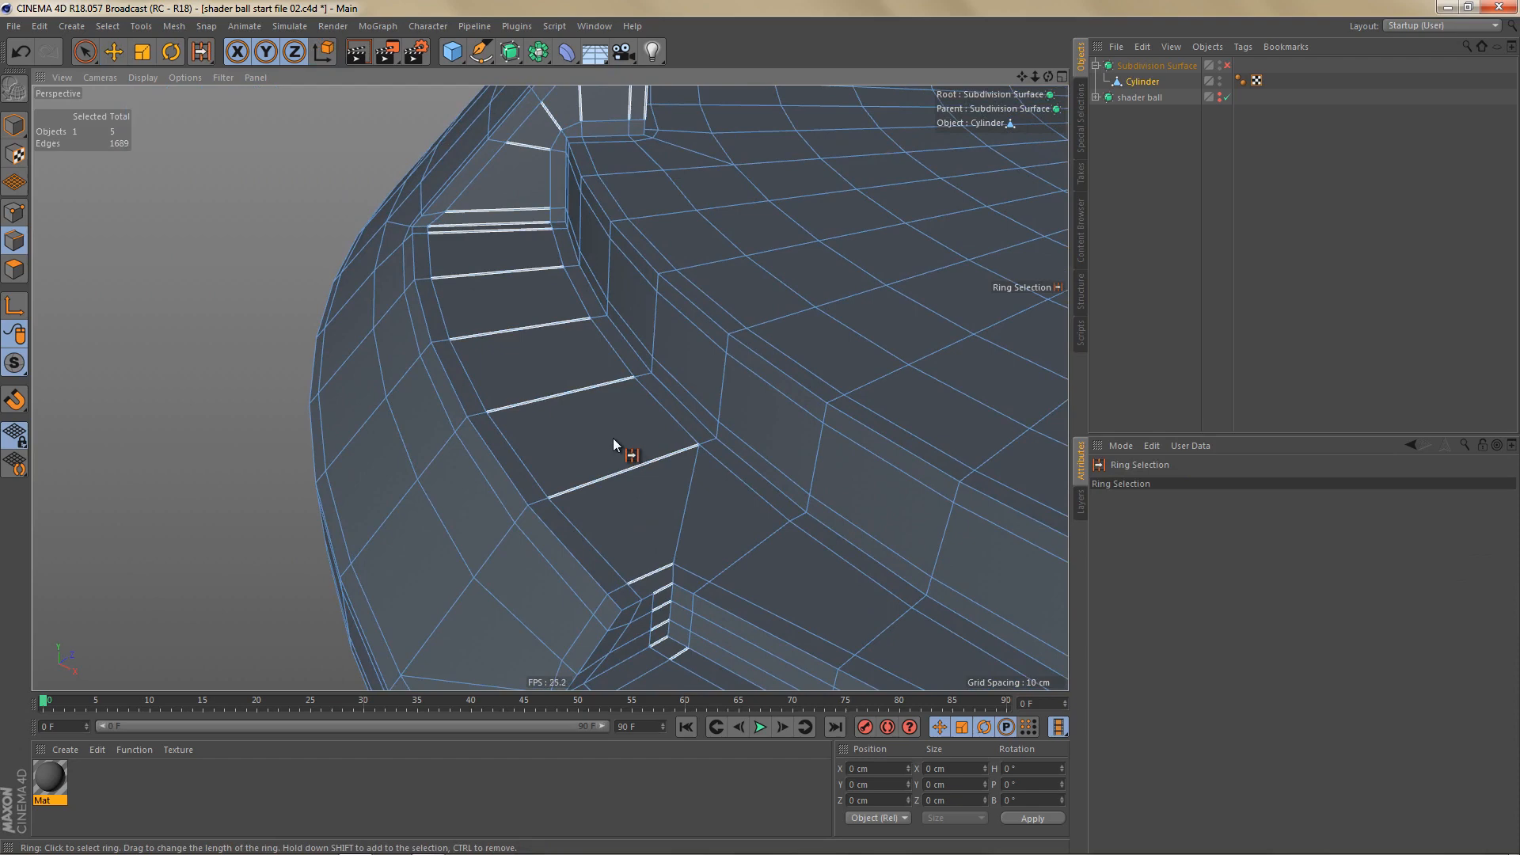
left_click(603, 451)
key("s")
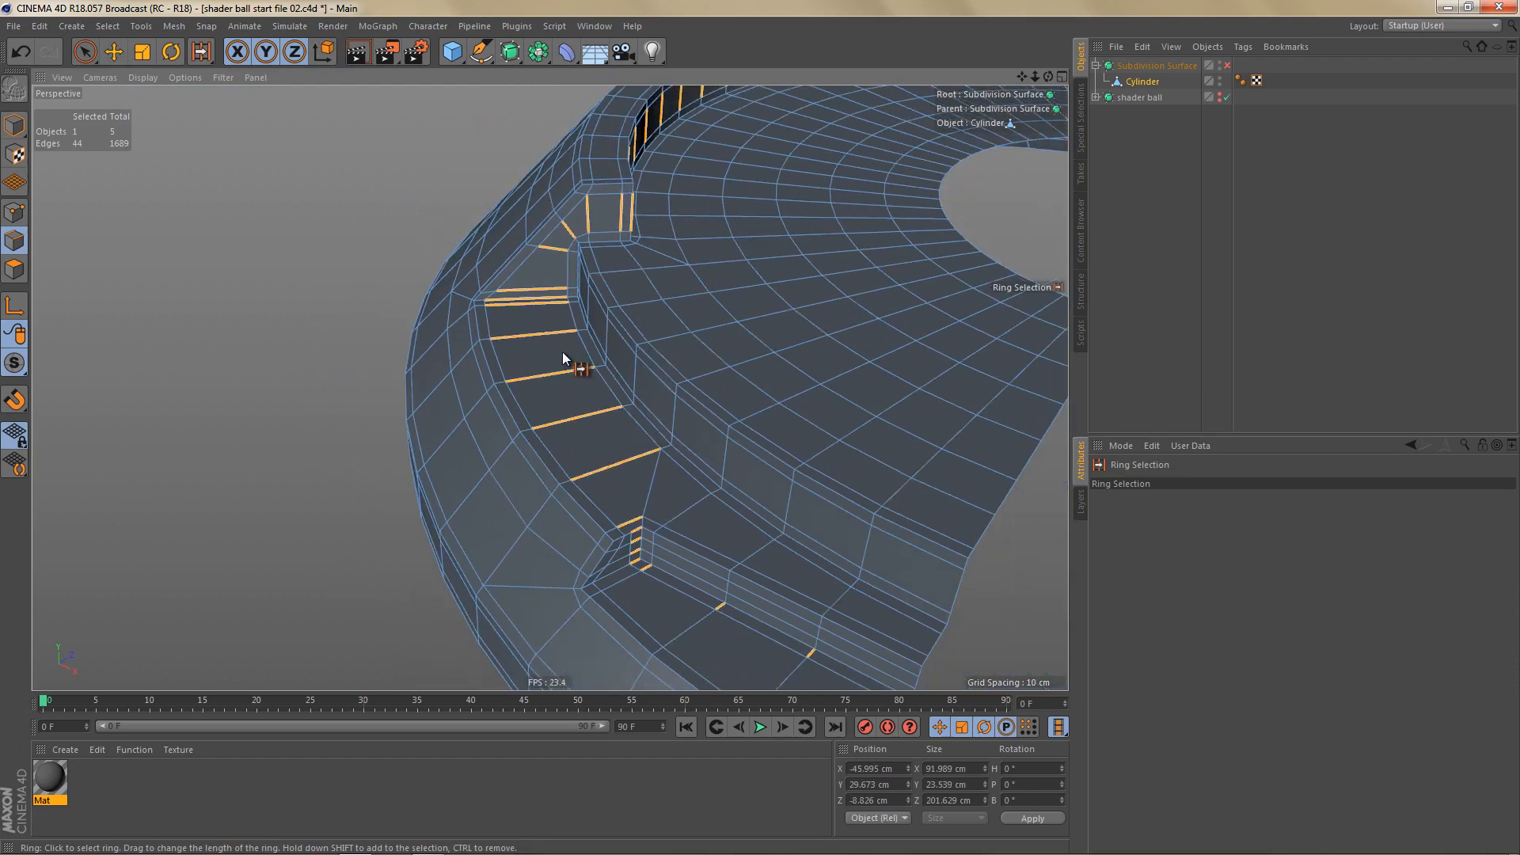
left_click_drag(642, 566, 676, 444, "alt")
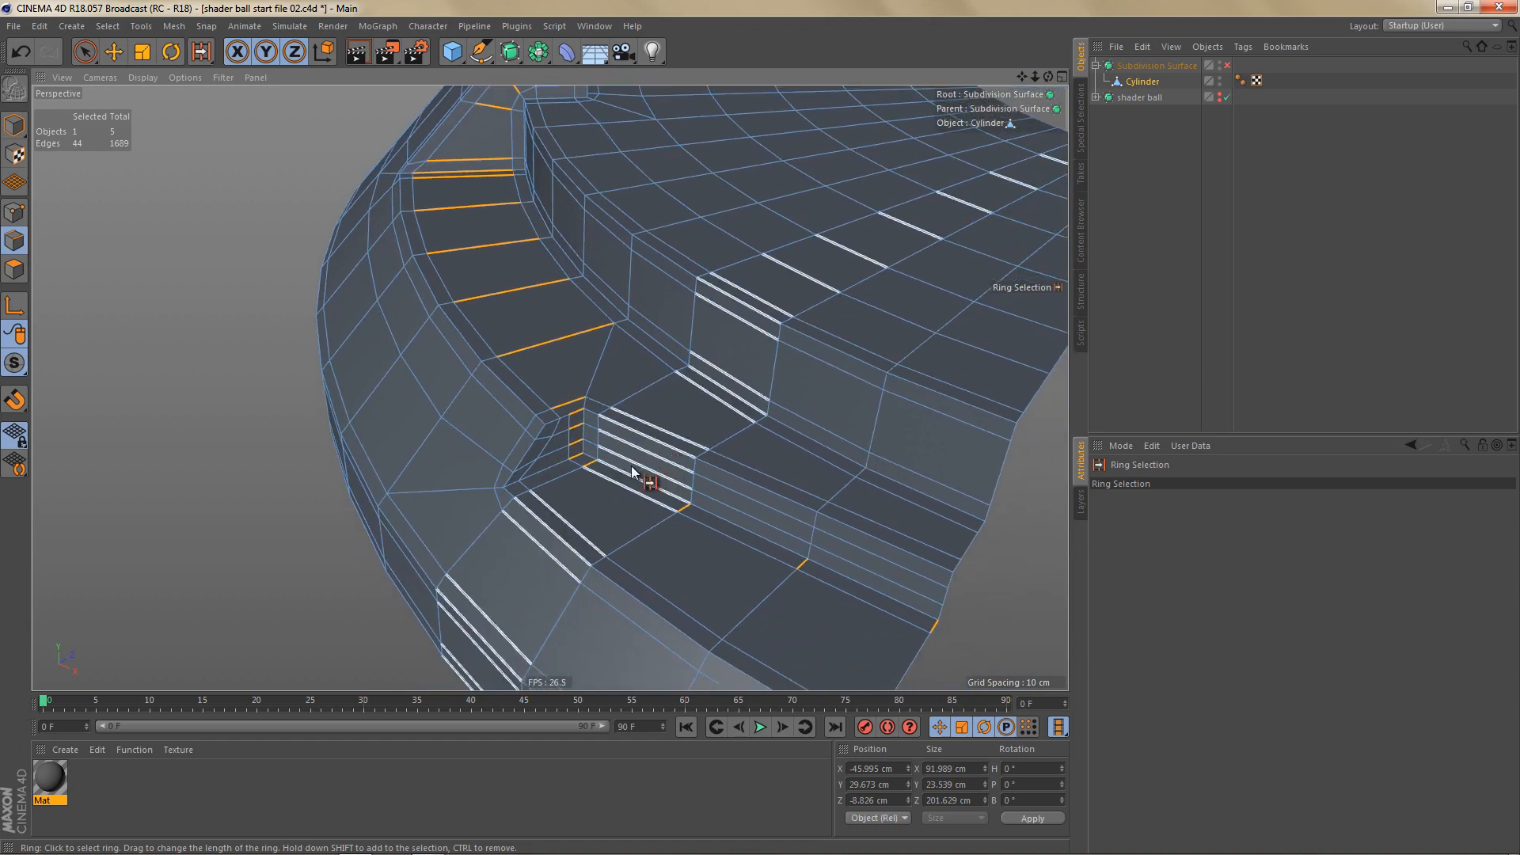
key("9")
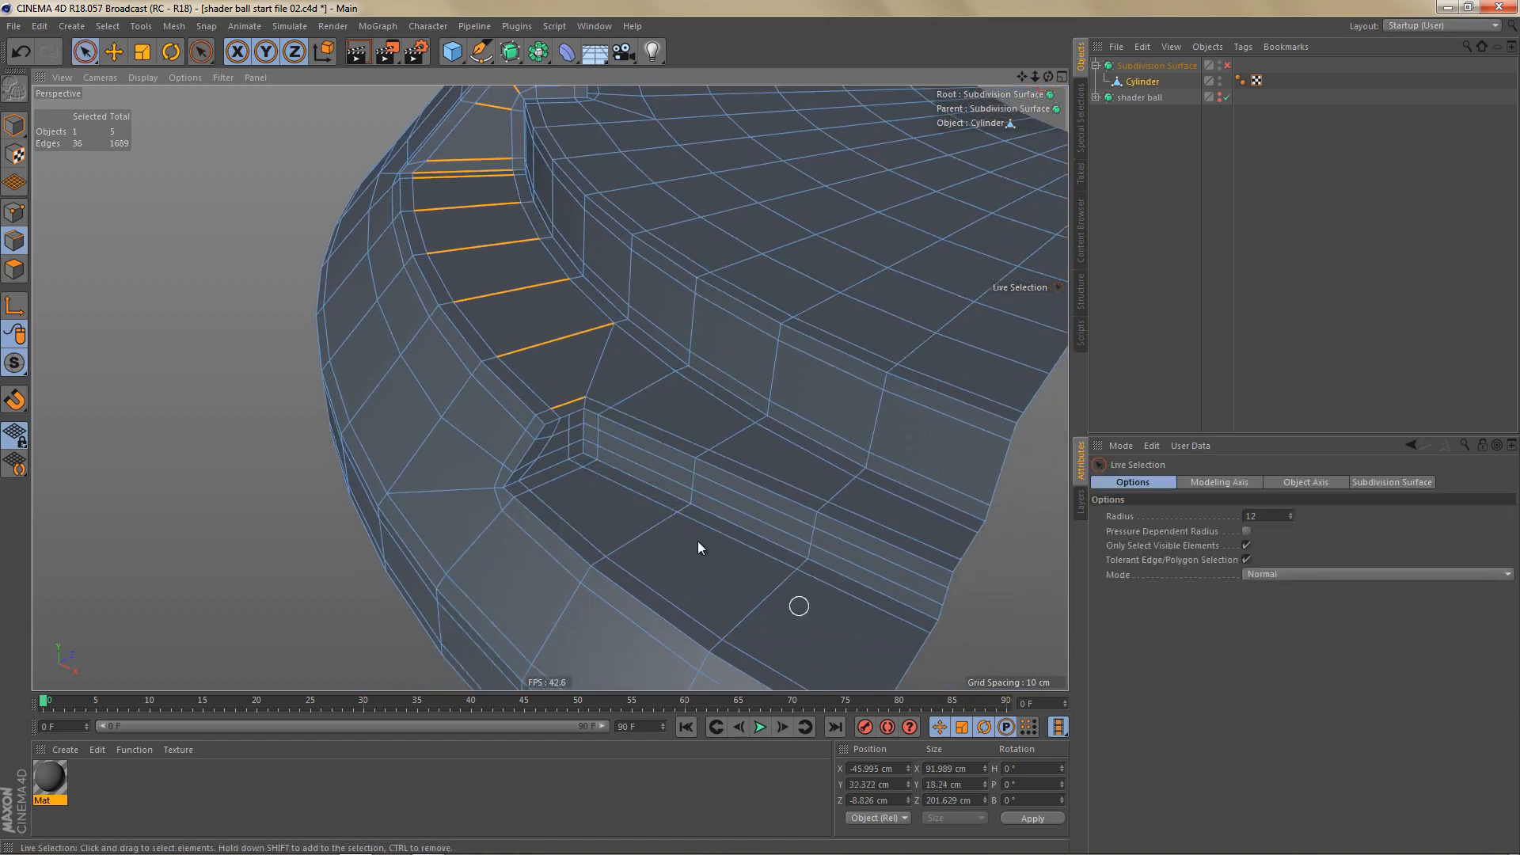
scroll(574, 401, "up", 5)
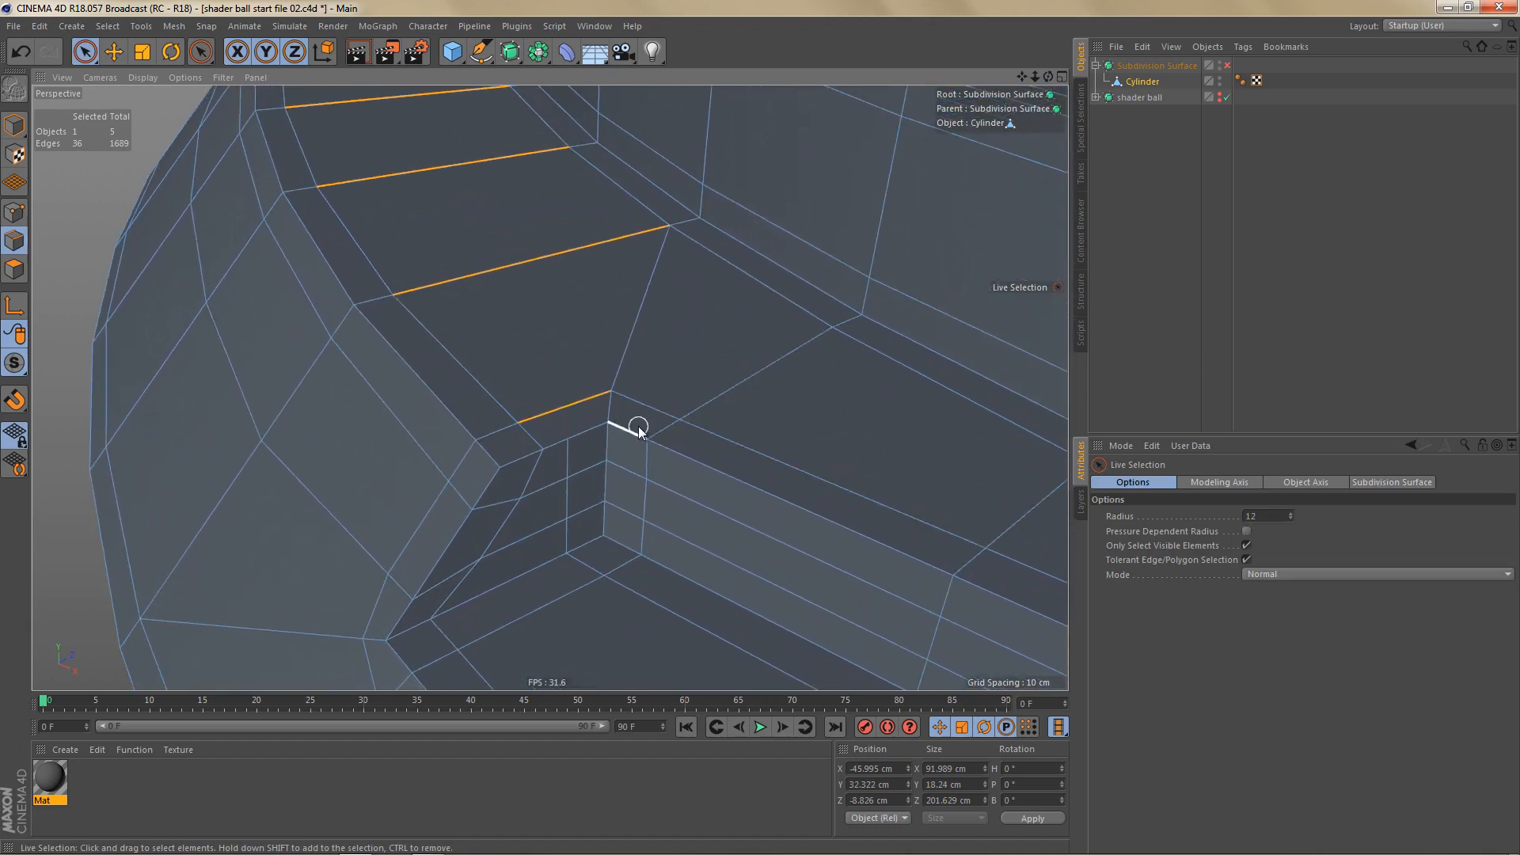
key("m")
key("f")
left_click(703, 419)
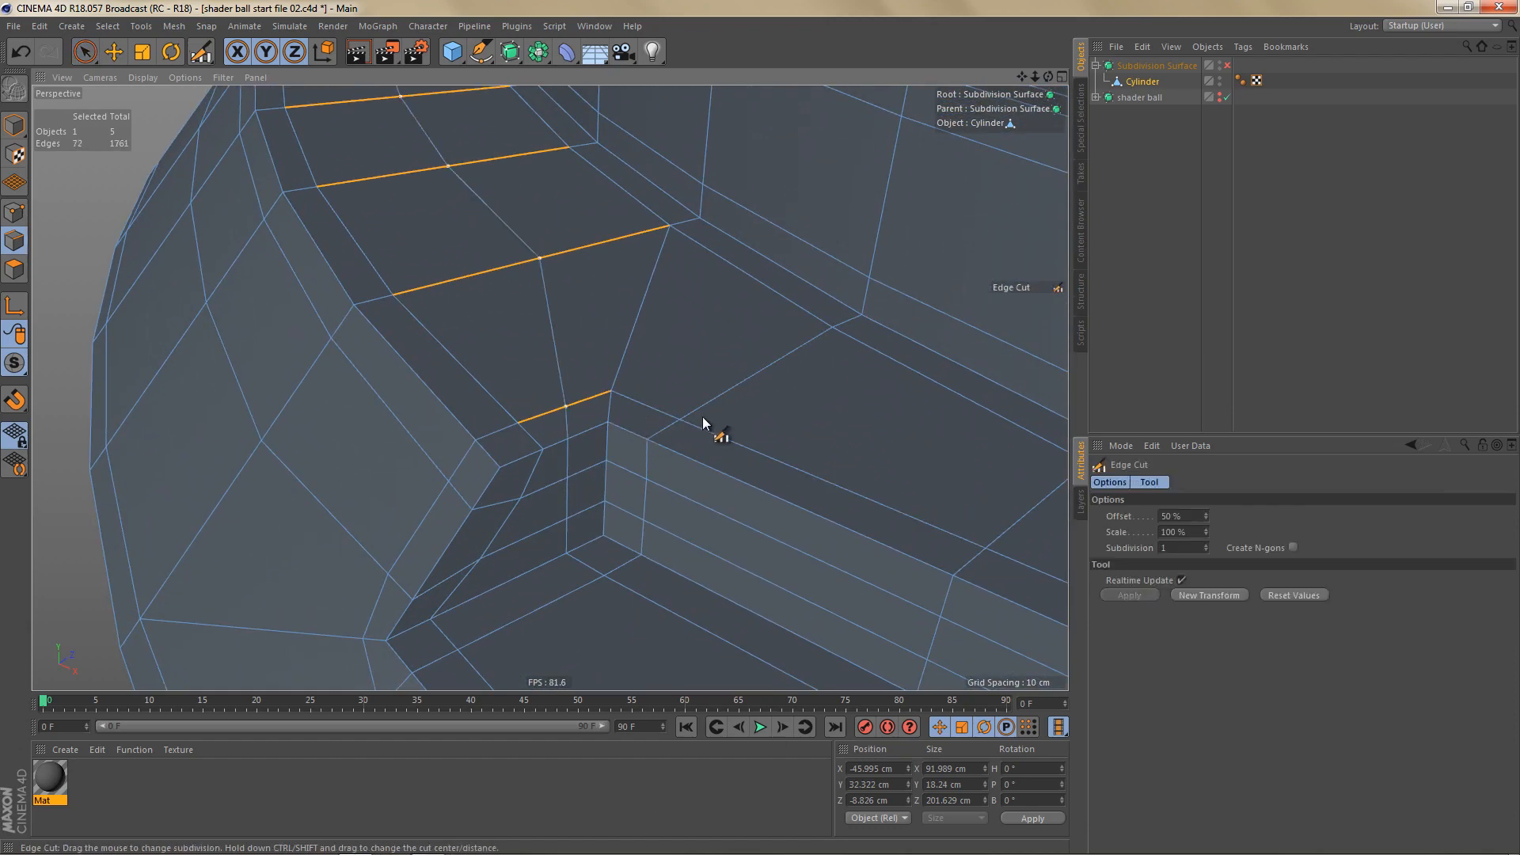
Step: Turn the subdivision smoothing on and render the view to check the notches' shading
scroll(665, 461, "down", 10)
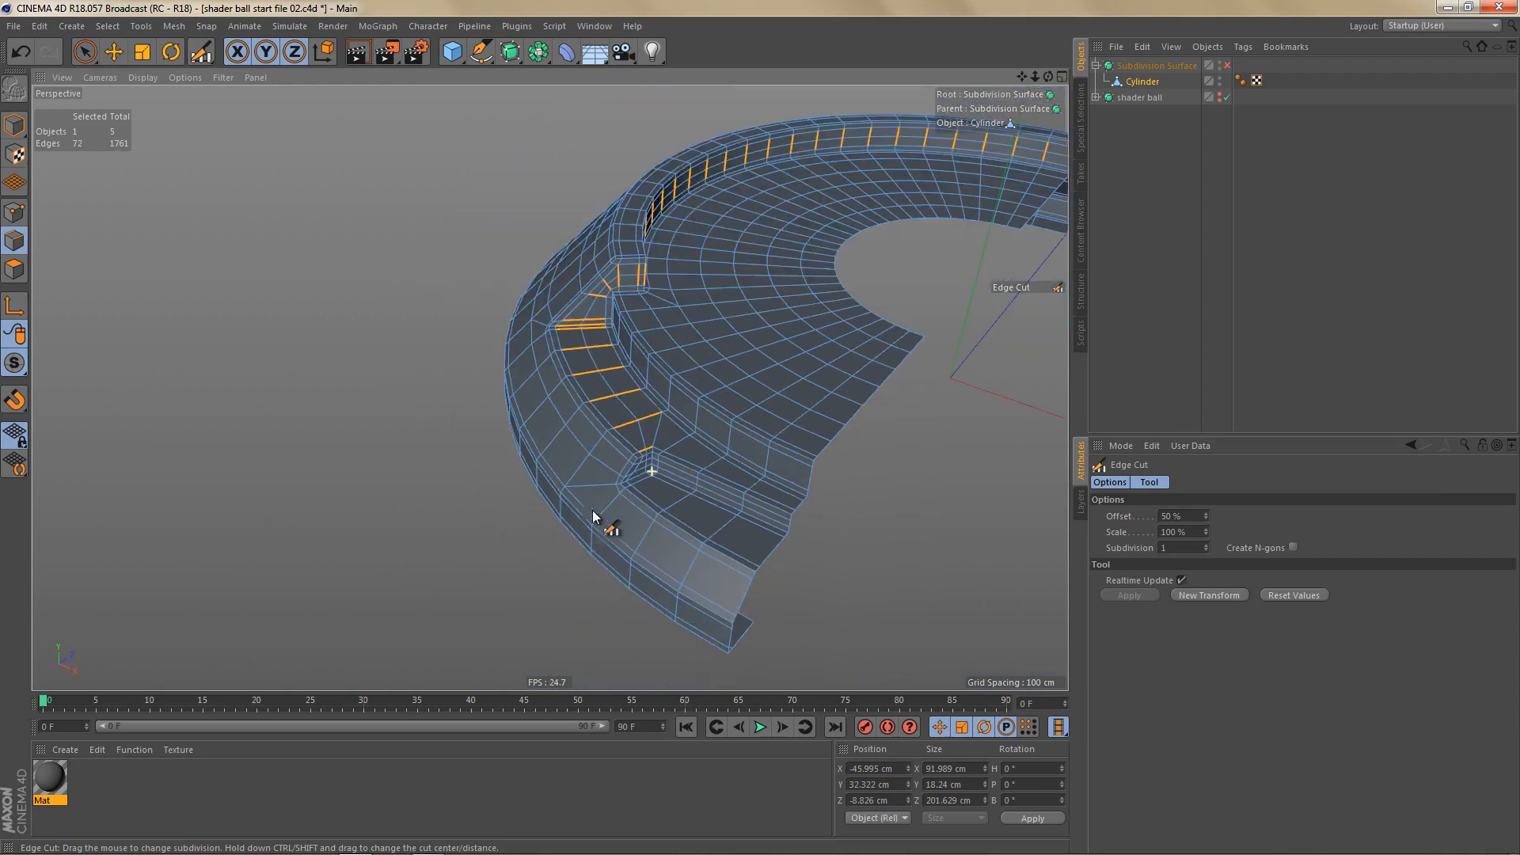
mouse_move(685, 401)
left_mouse_down("alt")
mouse_move(726, 412)
mouse_move(783, 478)
mouse_move(767, 475)
left_mouse_up("alt")
key("q")
key("ctrl+r")
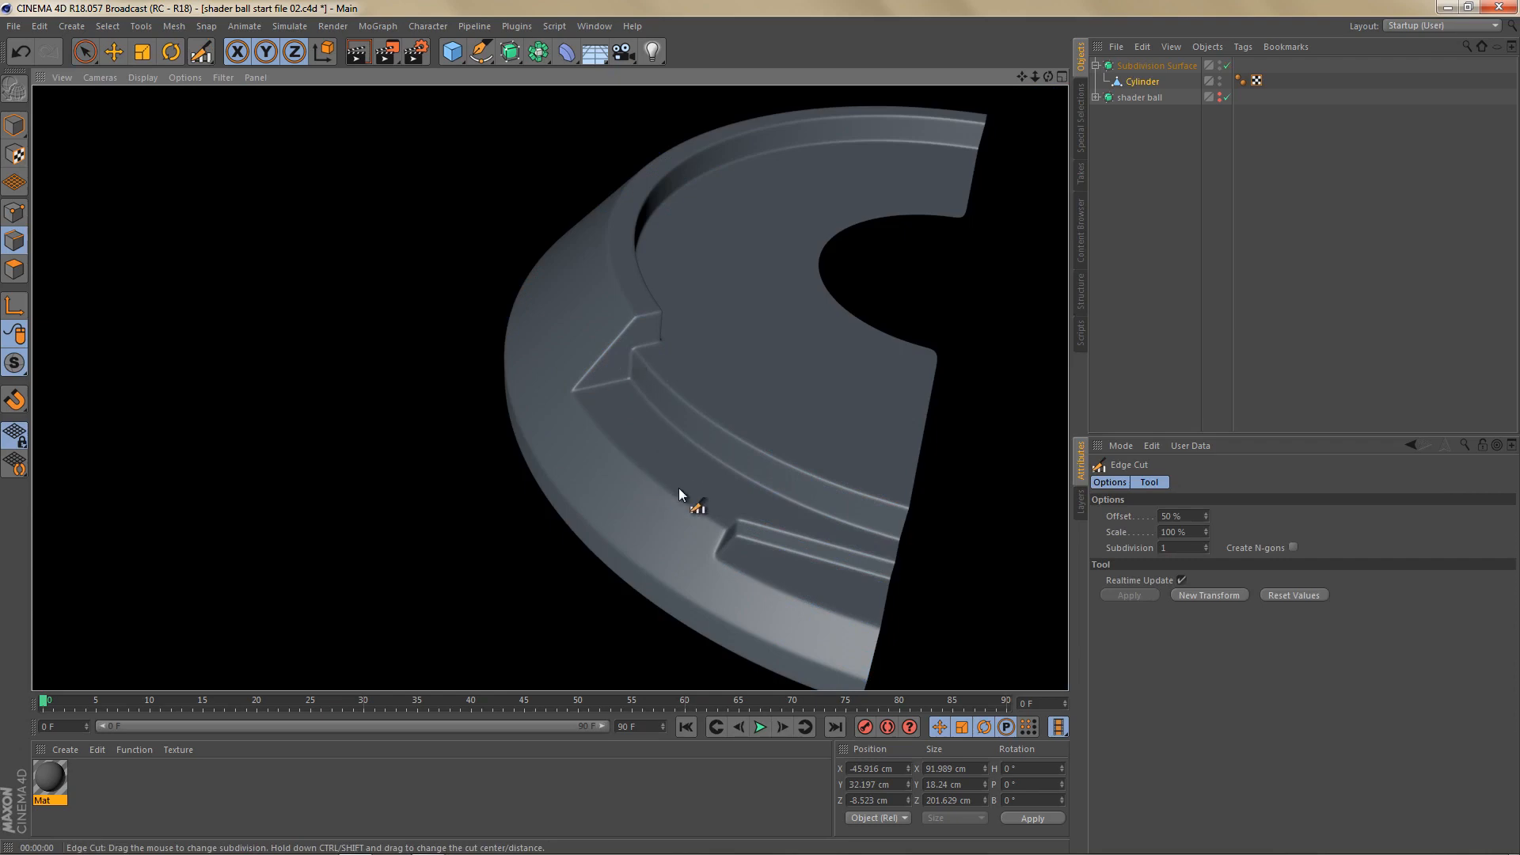
left_click_drag(623, 392, 673, 473, "alt")
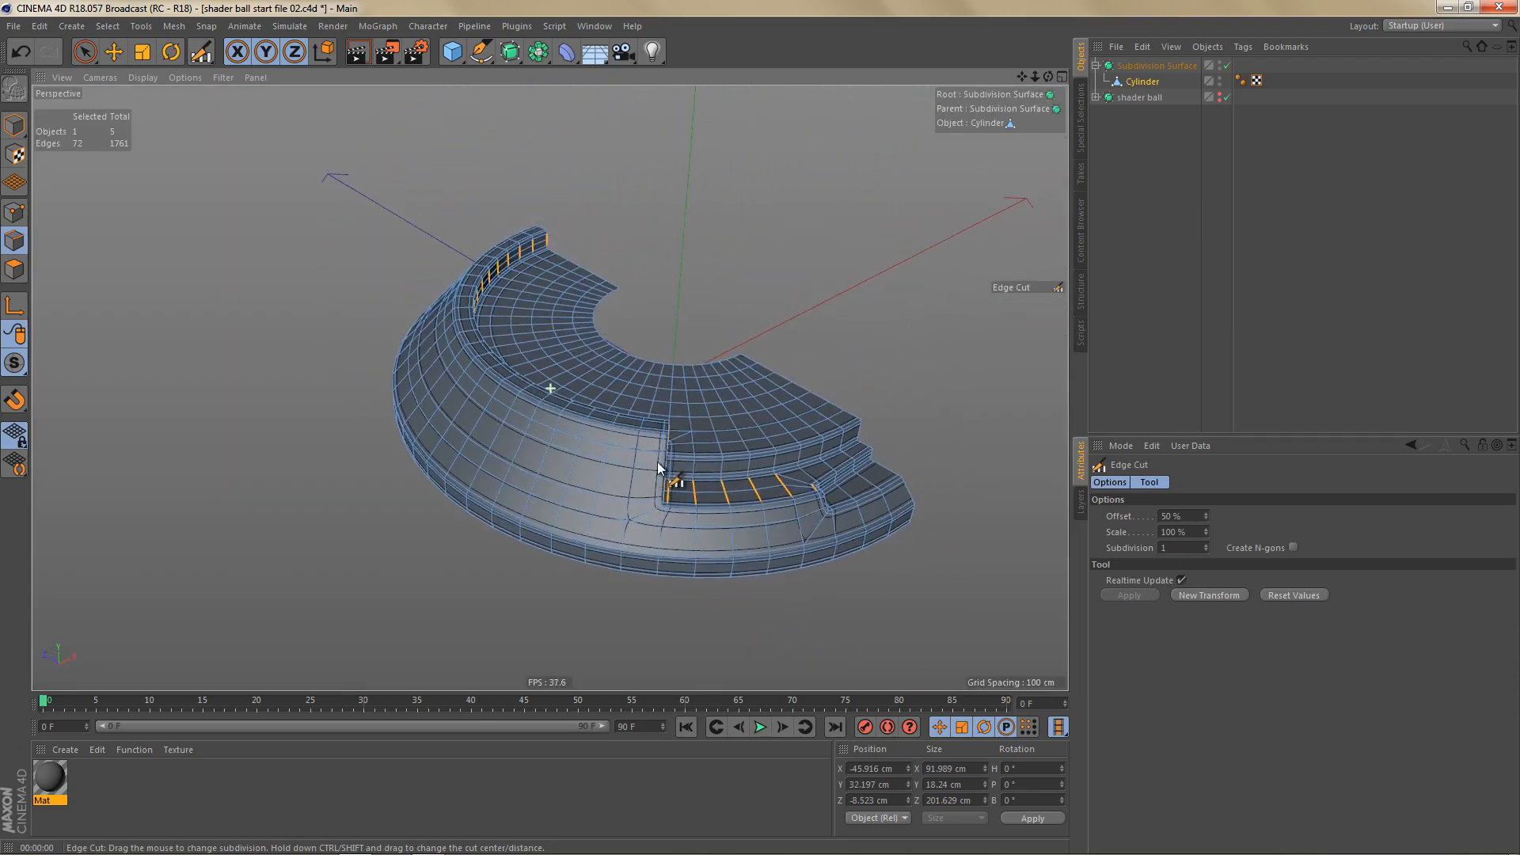
Step: Show the shader ball reference picture as the background of the front view and frame the base's pointed arm
middle_click(649, 461)
middle_click(663, 494)
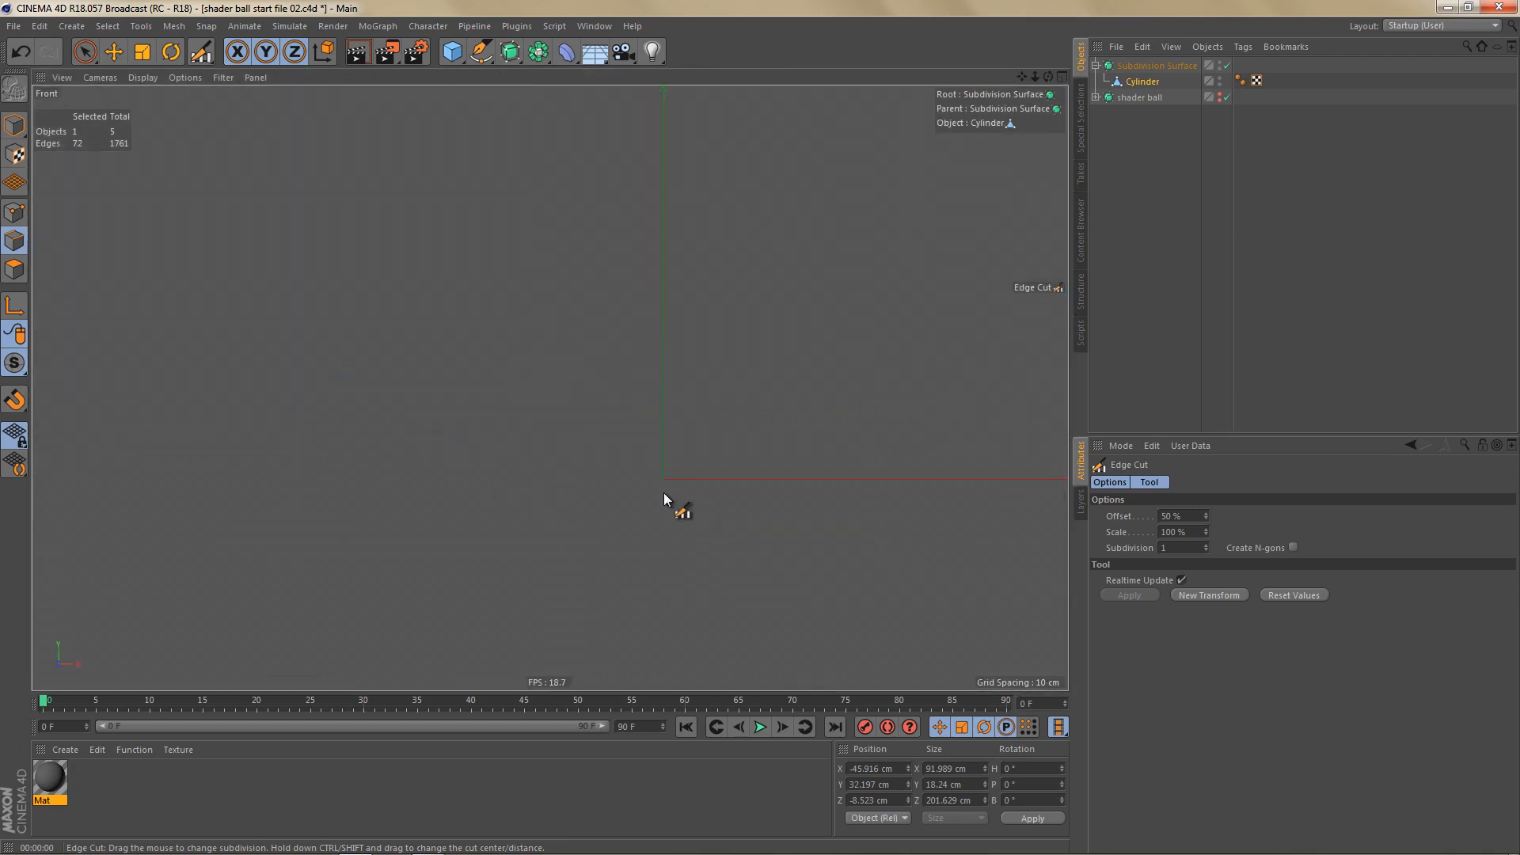
key("shift+v")
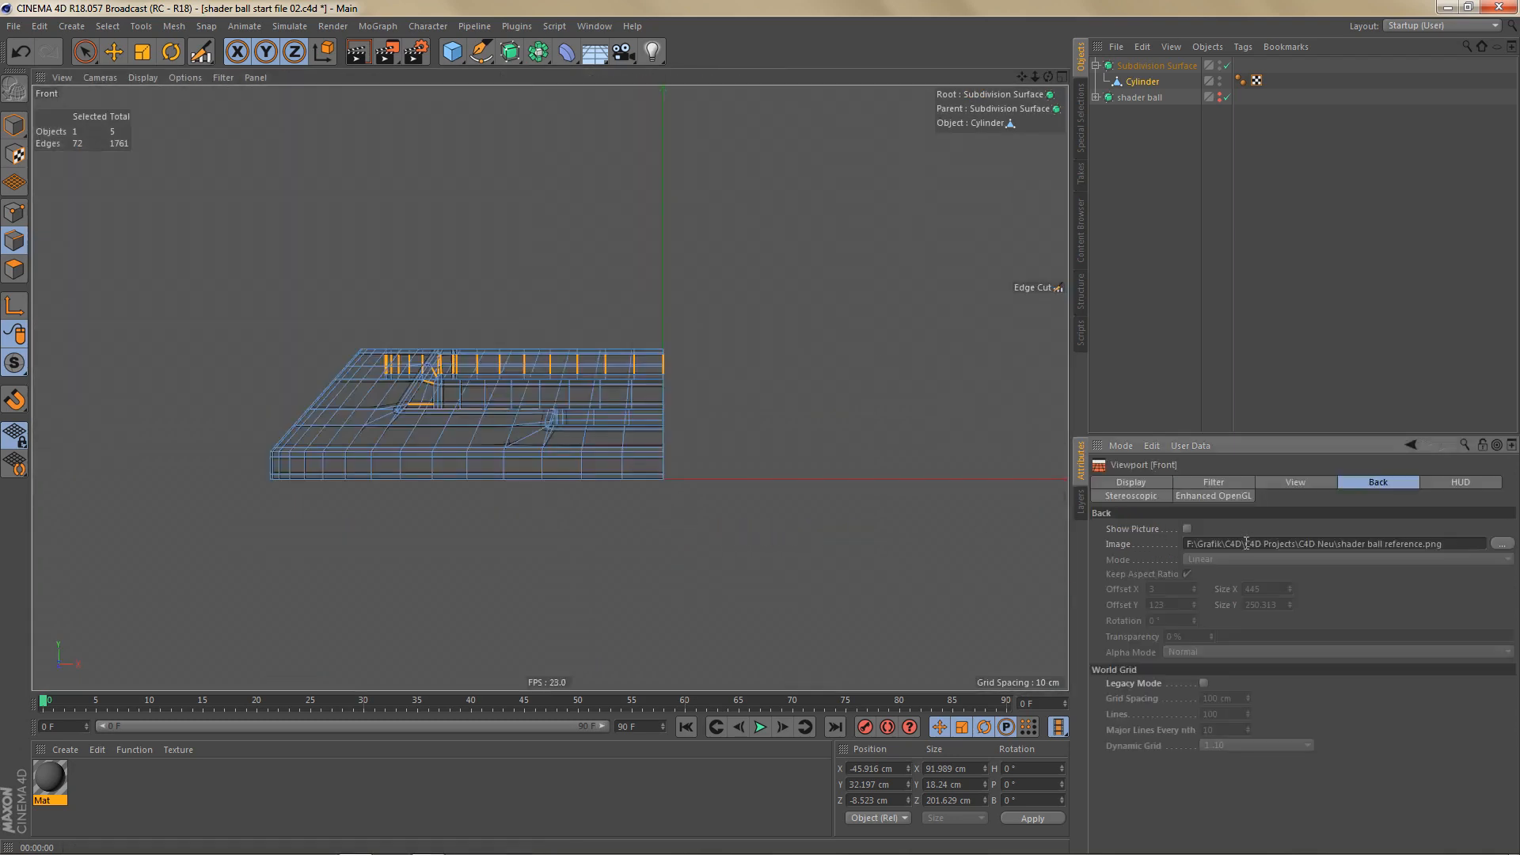
left_click(1187, 529)
middle_click_drag(579, 473, 628, 493, "alt")
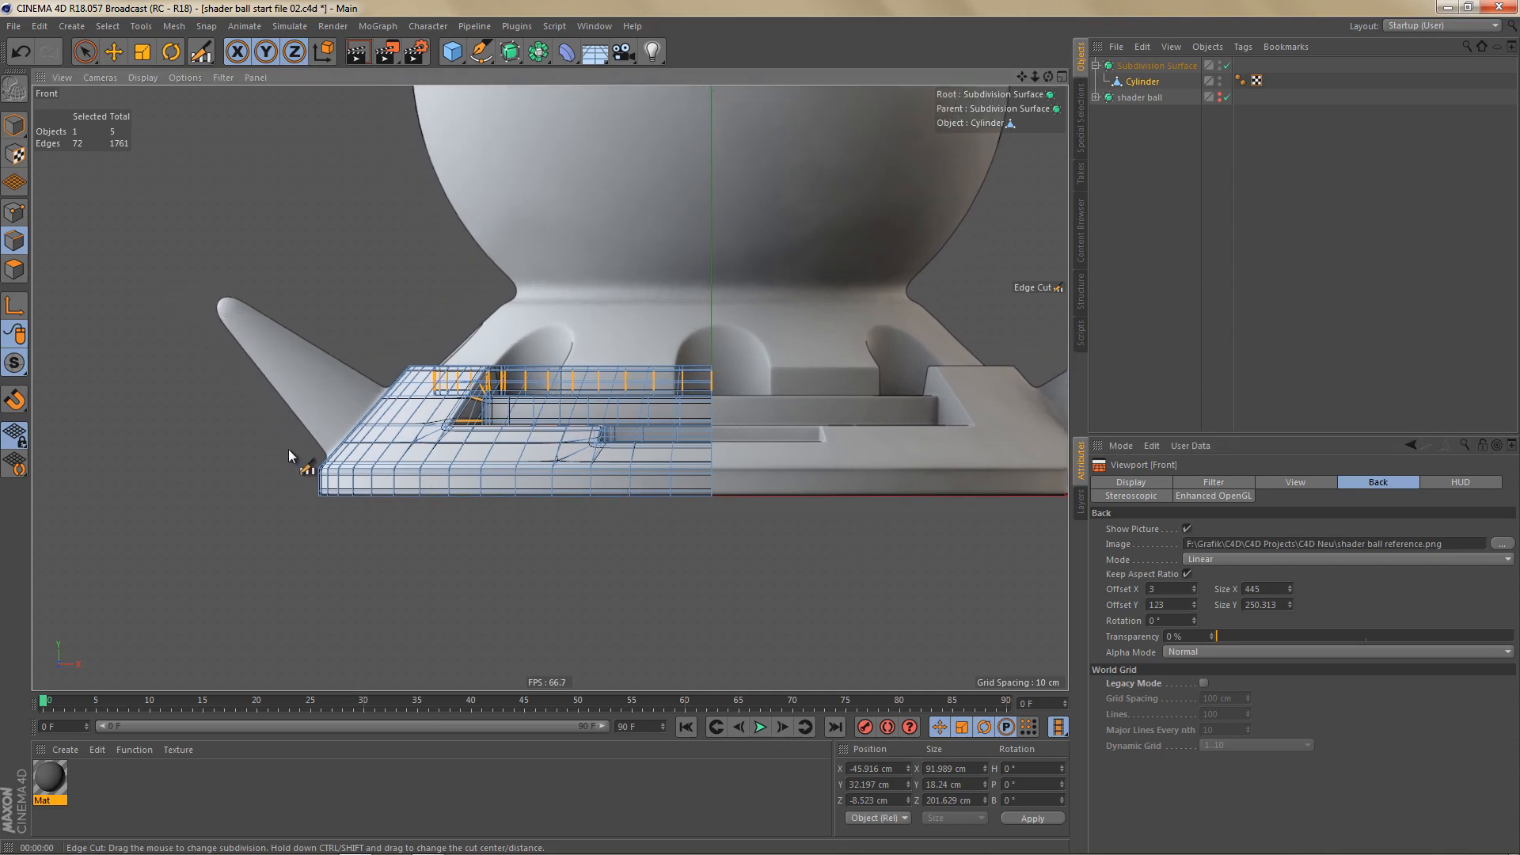
scroll(388, 427, "up", 3)
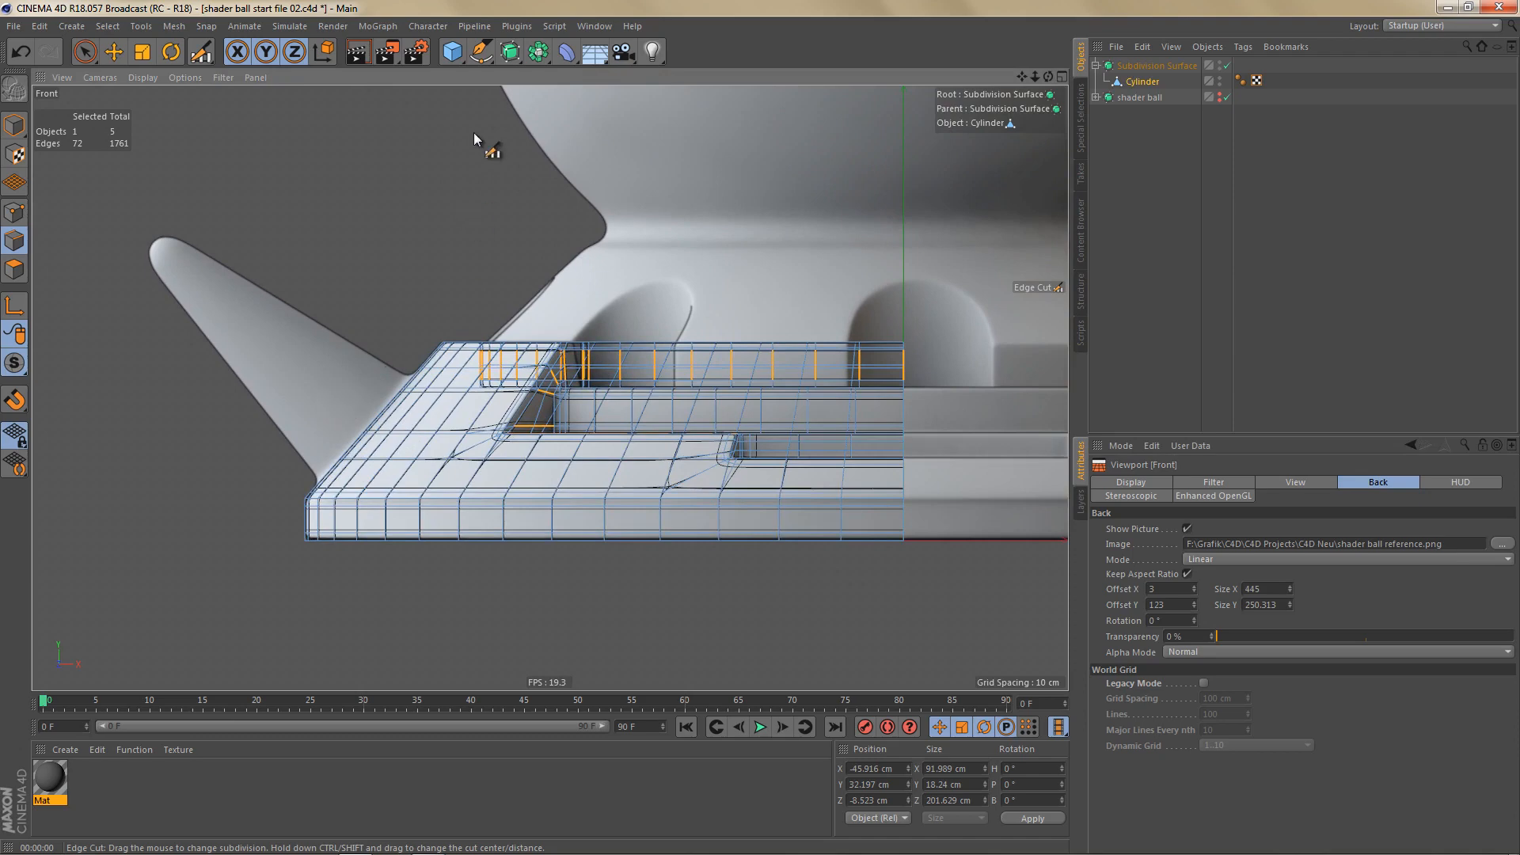
Step: Add a cylinder primitive and move it onto the base's sloped outer wall where the reference's pointed arm attaches
left_click_drag(452, 51, 773, 73)
scroll(702, 292, "down", 4)
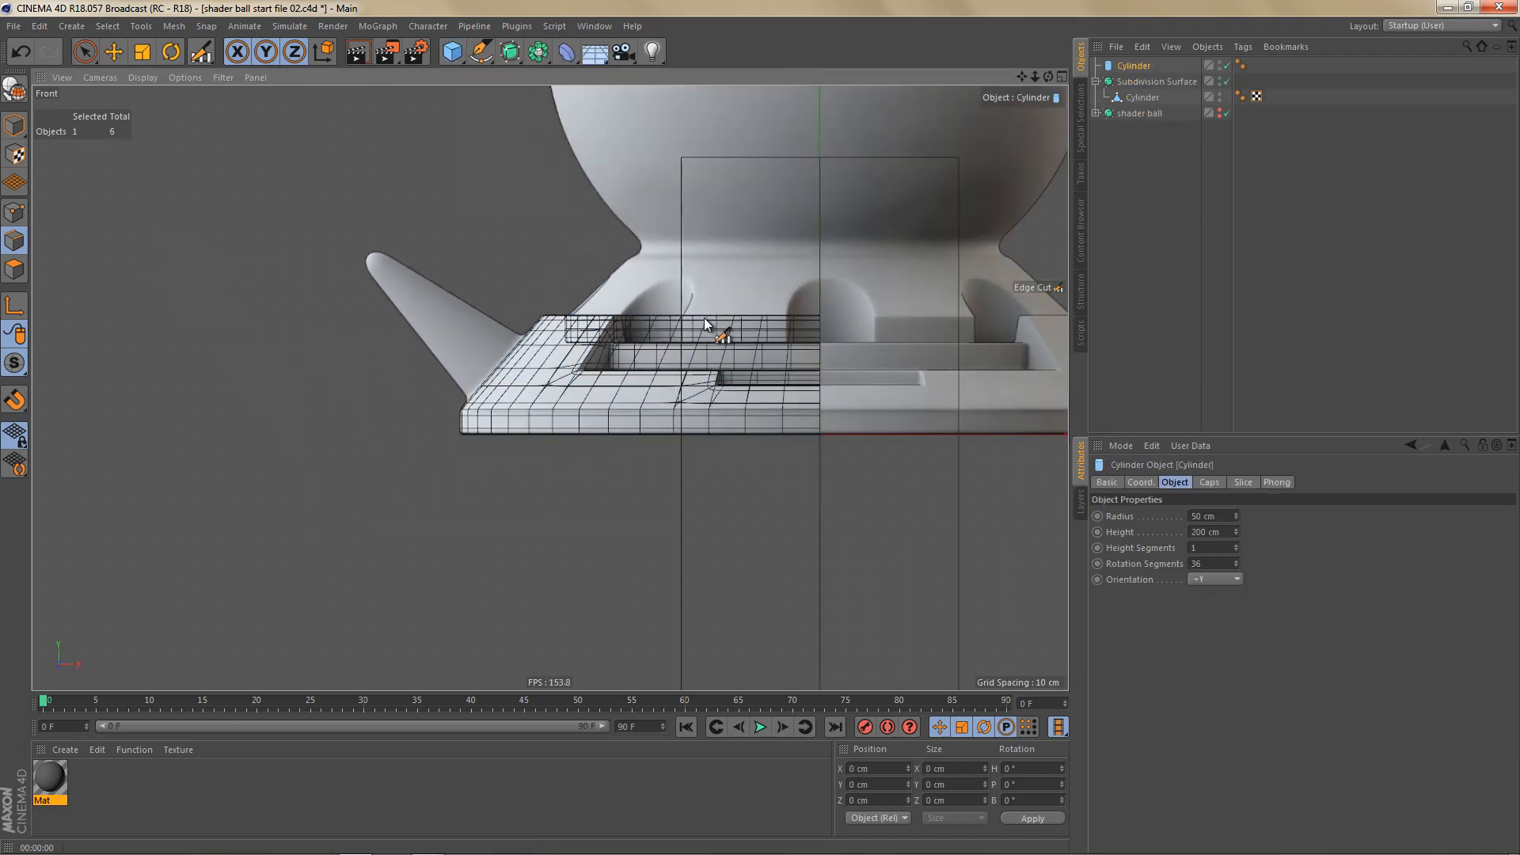
key("e")
left_click_drag(847, 493, 529, 424)
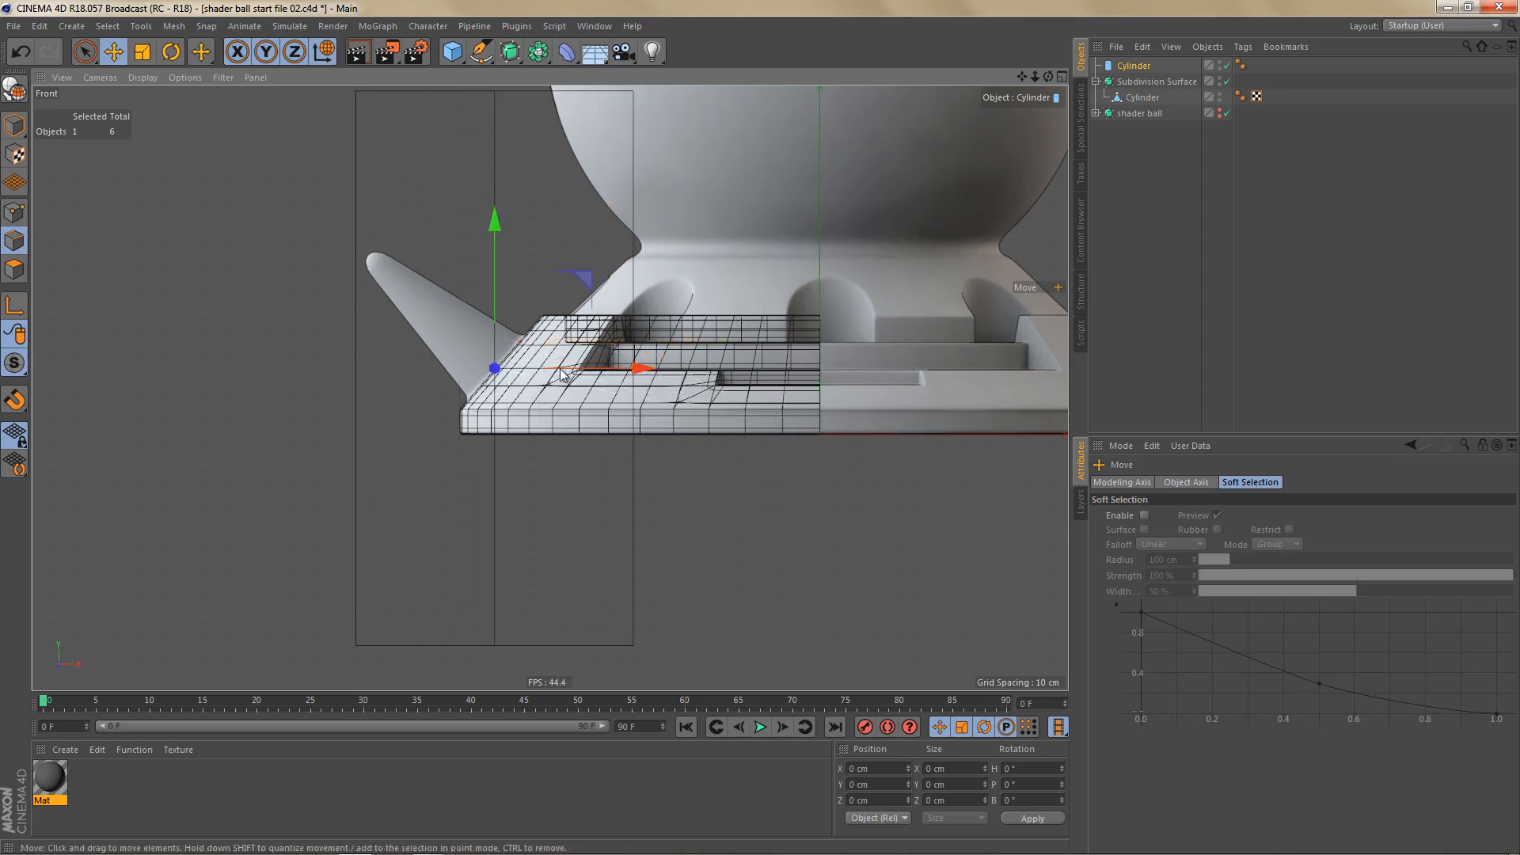
Step: Rotate the cylinder perpendicular to the sloped wall and scale it down to about 14.75 cm radius and 59 cm height
key("r")
left_click_drag(575, 349, 526, 317)
scroll(575, 321, "up", 3)
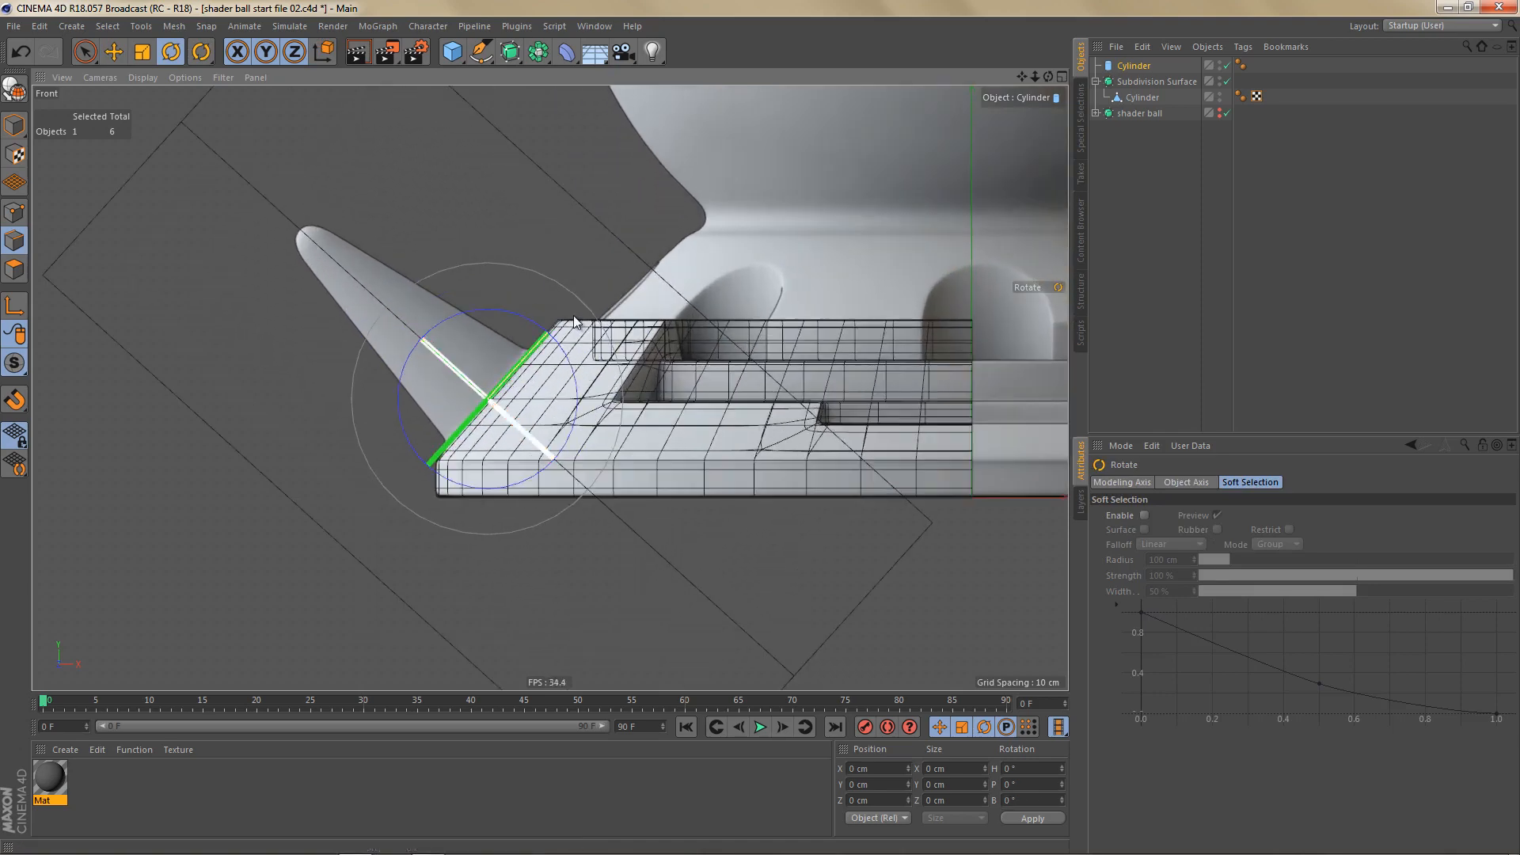
key("t")
left_click_drag(733, 271, 406, 497)
scroll(485, 376, "up", 3)
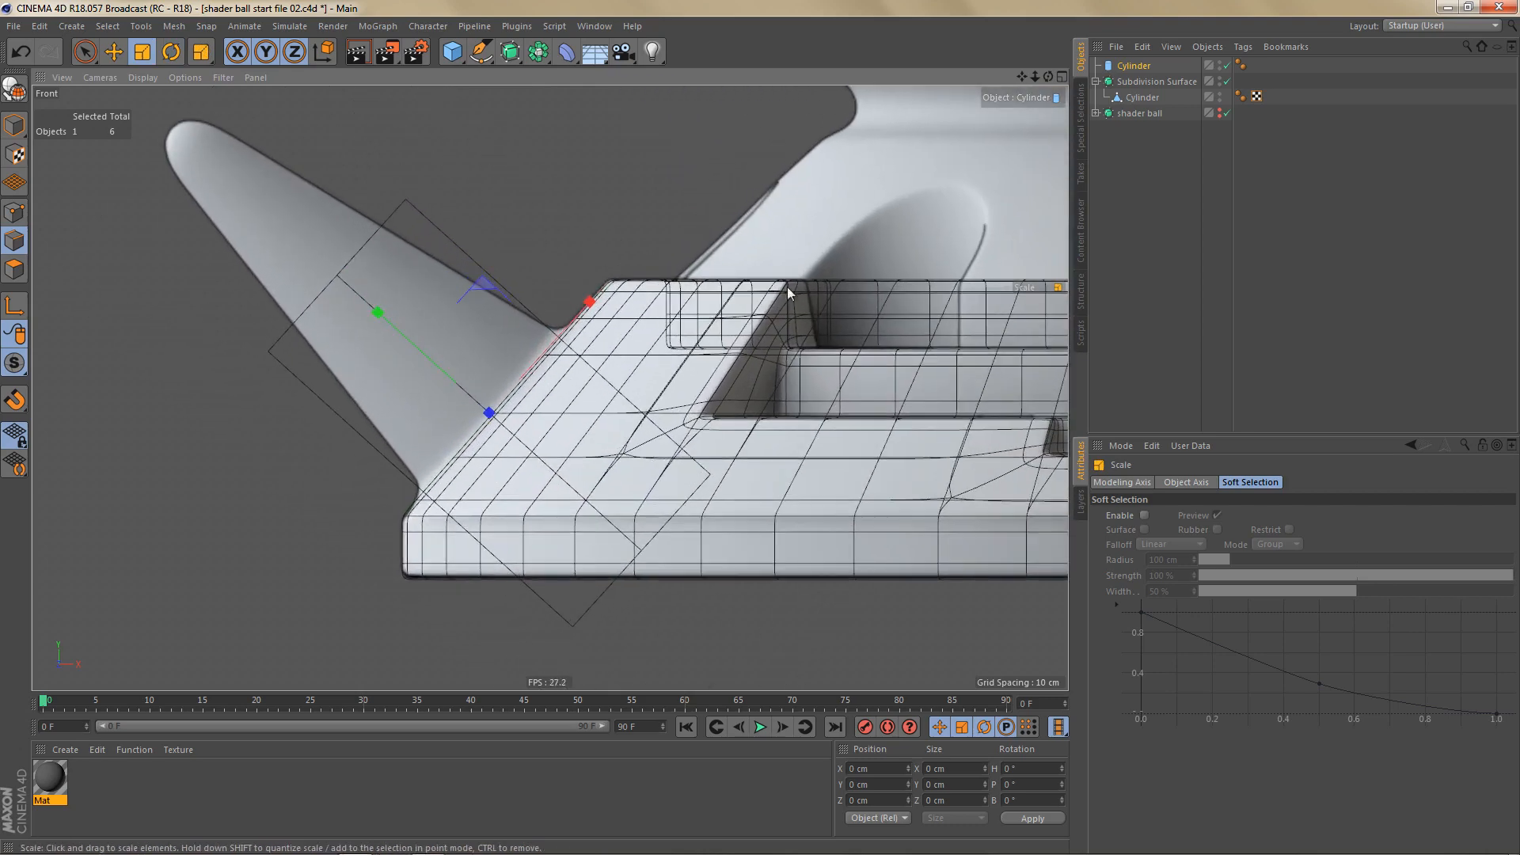
Step: Set the new cylinder's radius to 15 cm
left_click(1133, 66)
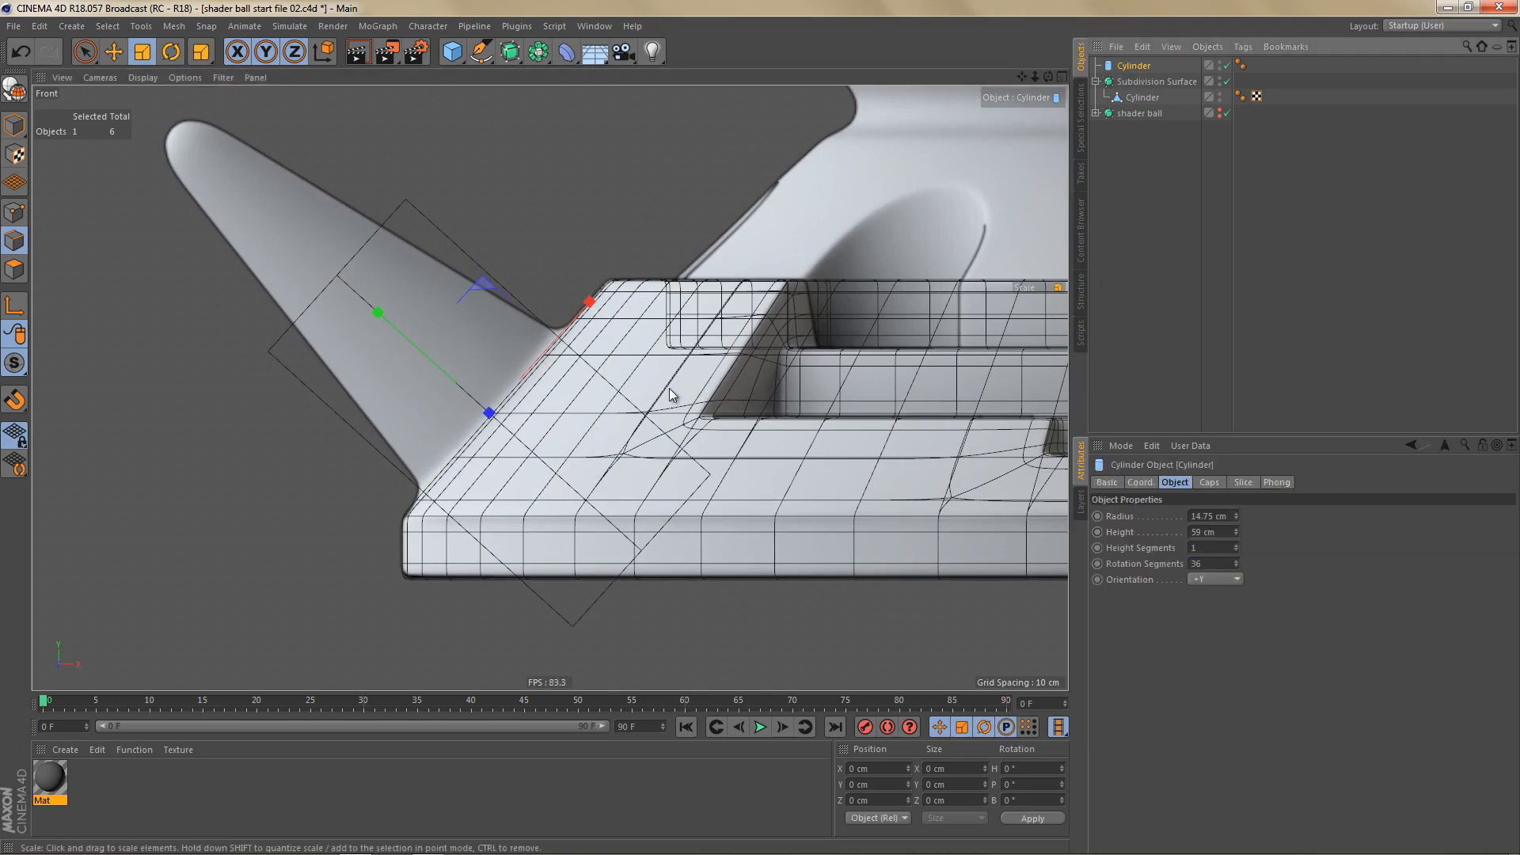
scroll(672, 392, "up", 2)
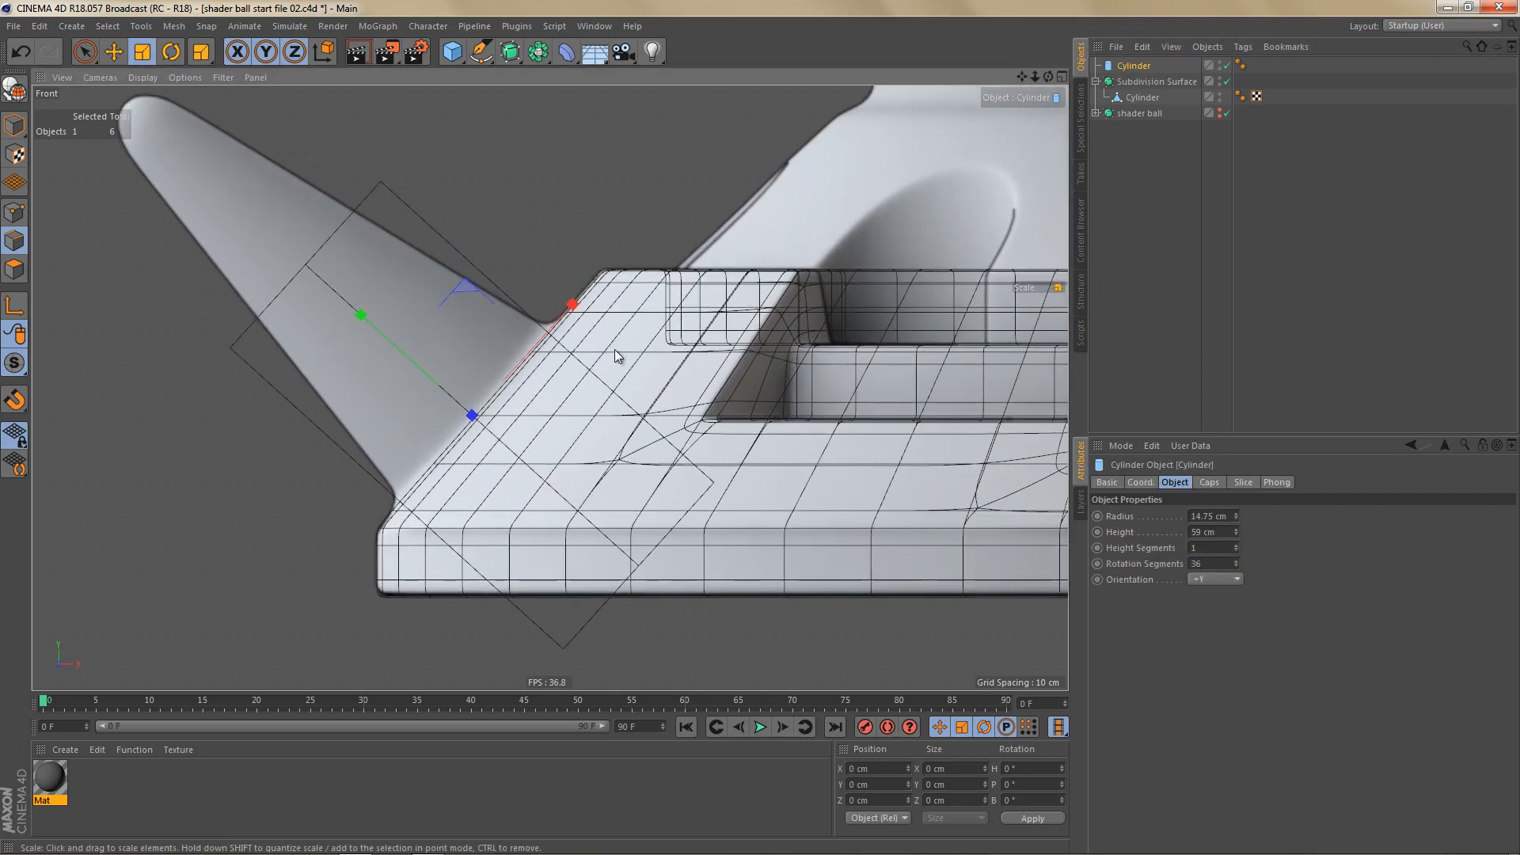
double_click(1204, 519)
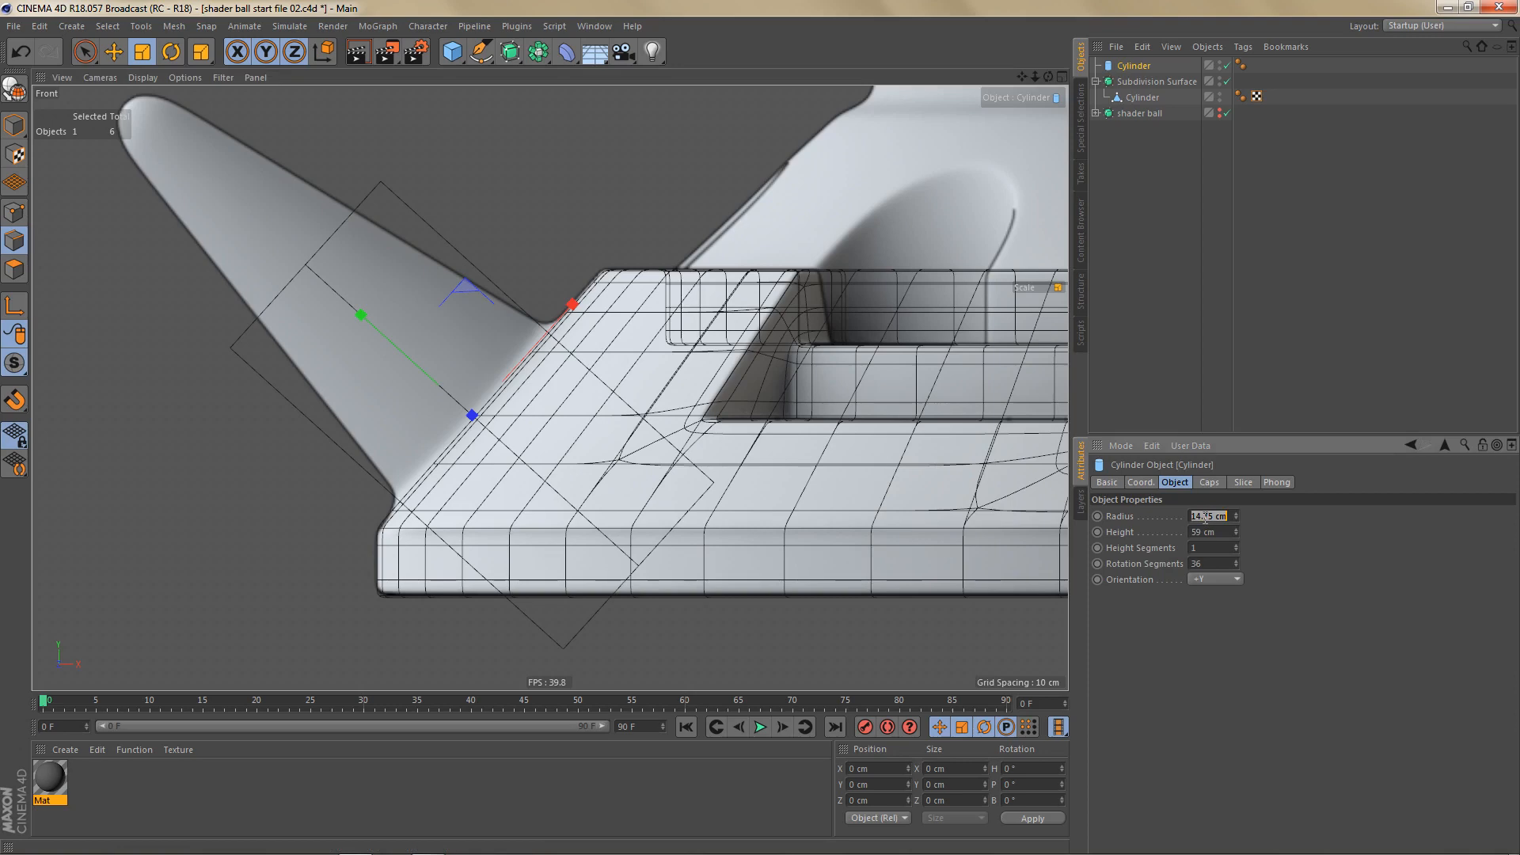
type("15")
key("Return")
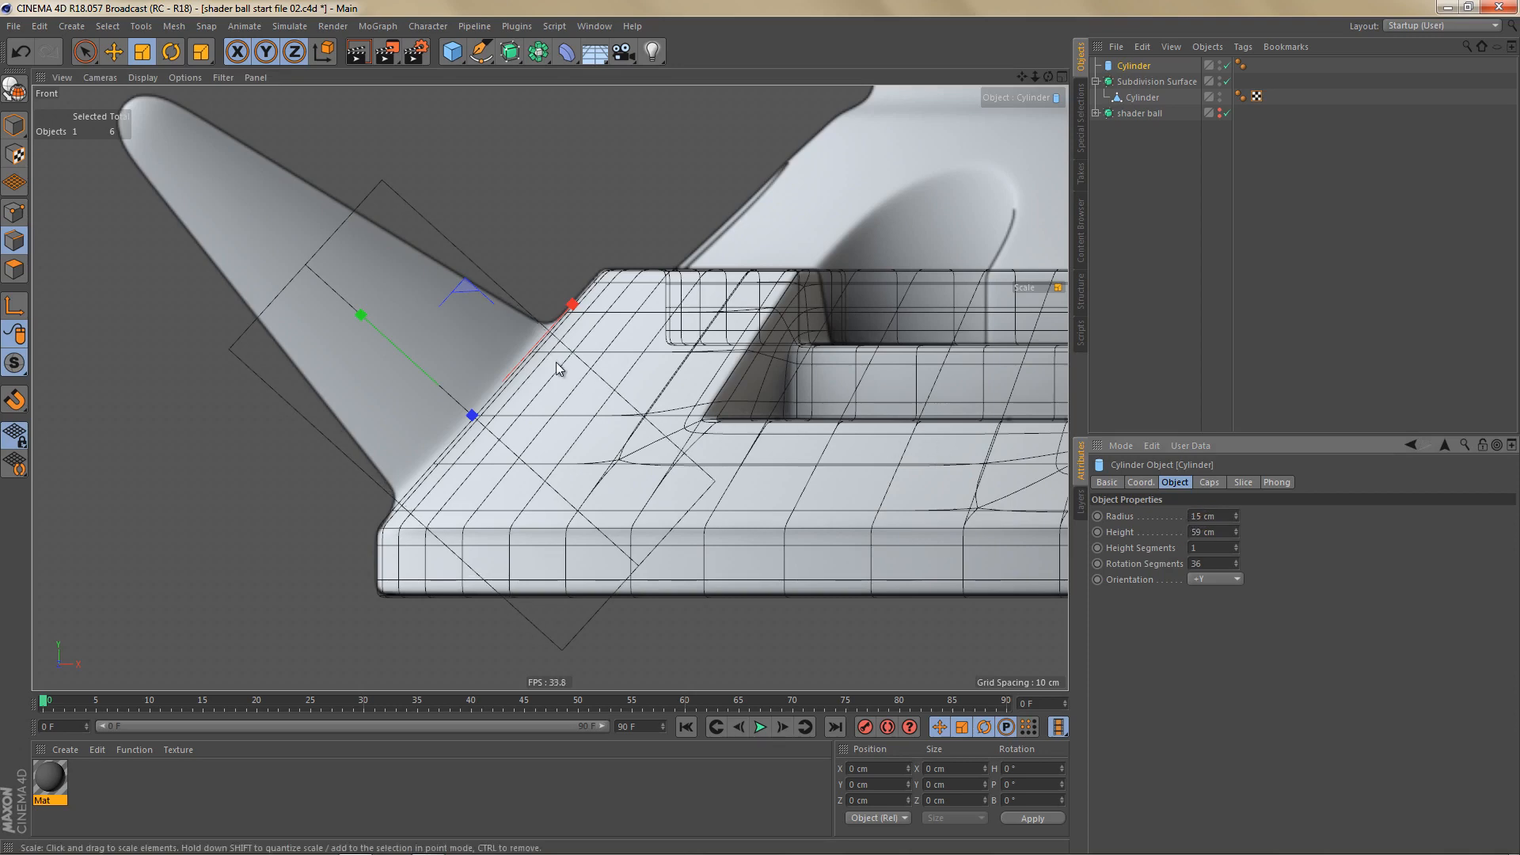
left_click_drag(557, 368, 576, 364, "alt")
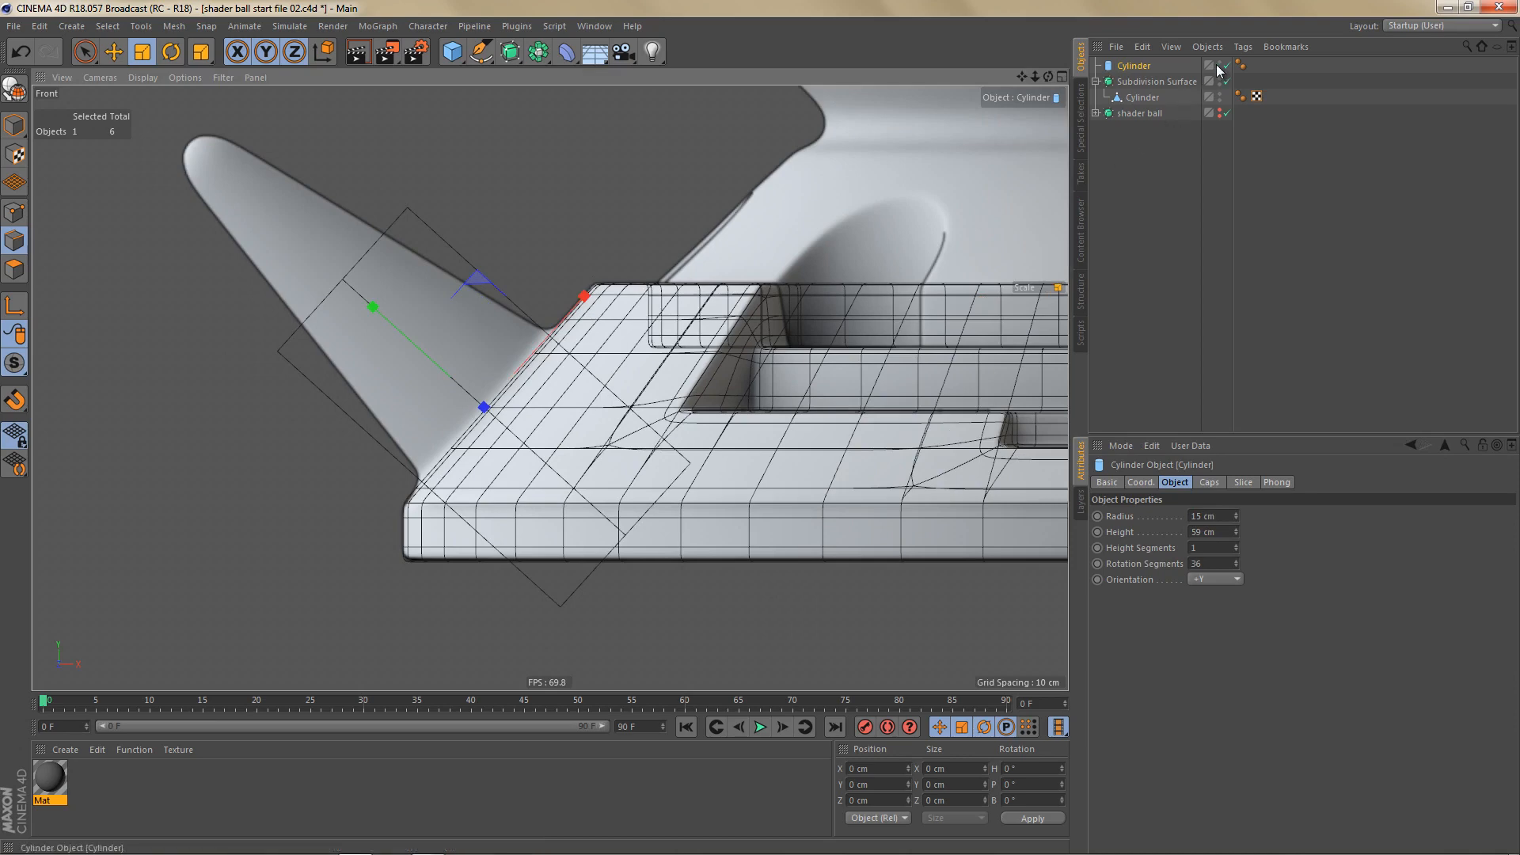
Step: Hide the new cylinder and rename the polygon object under the Subdivision Surface to "platform"
left_click(1141, 98)
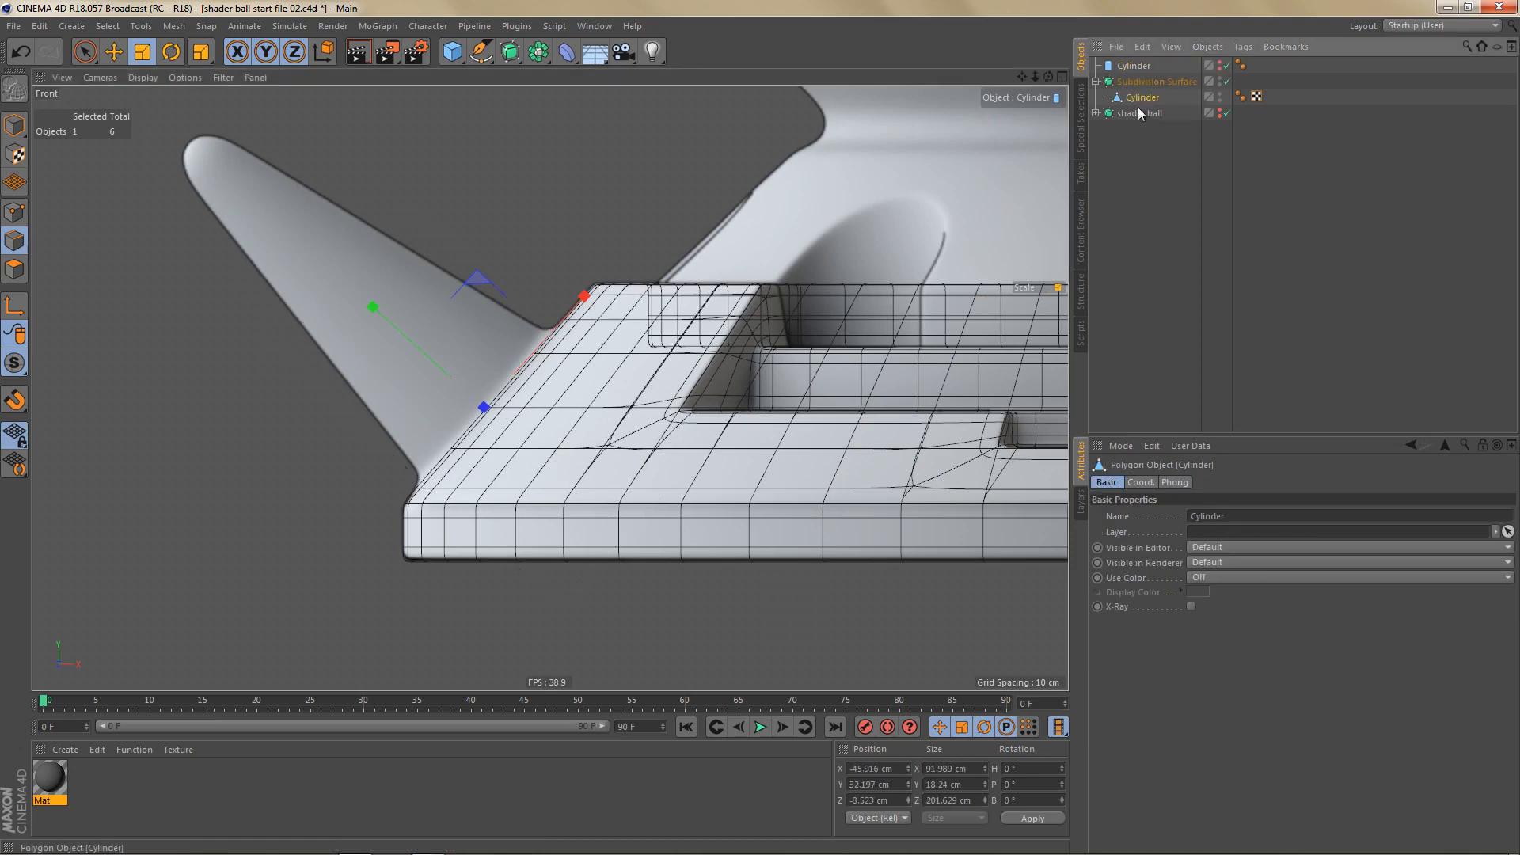
double_click(1142, 98)
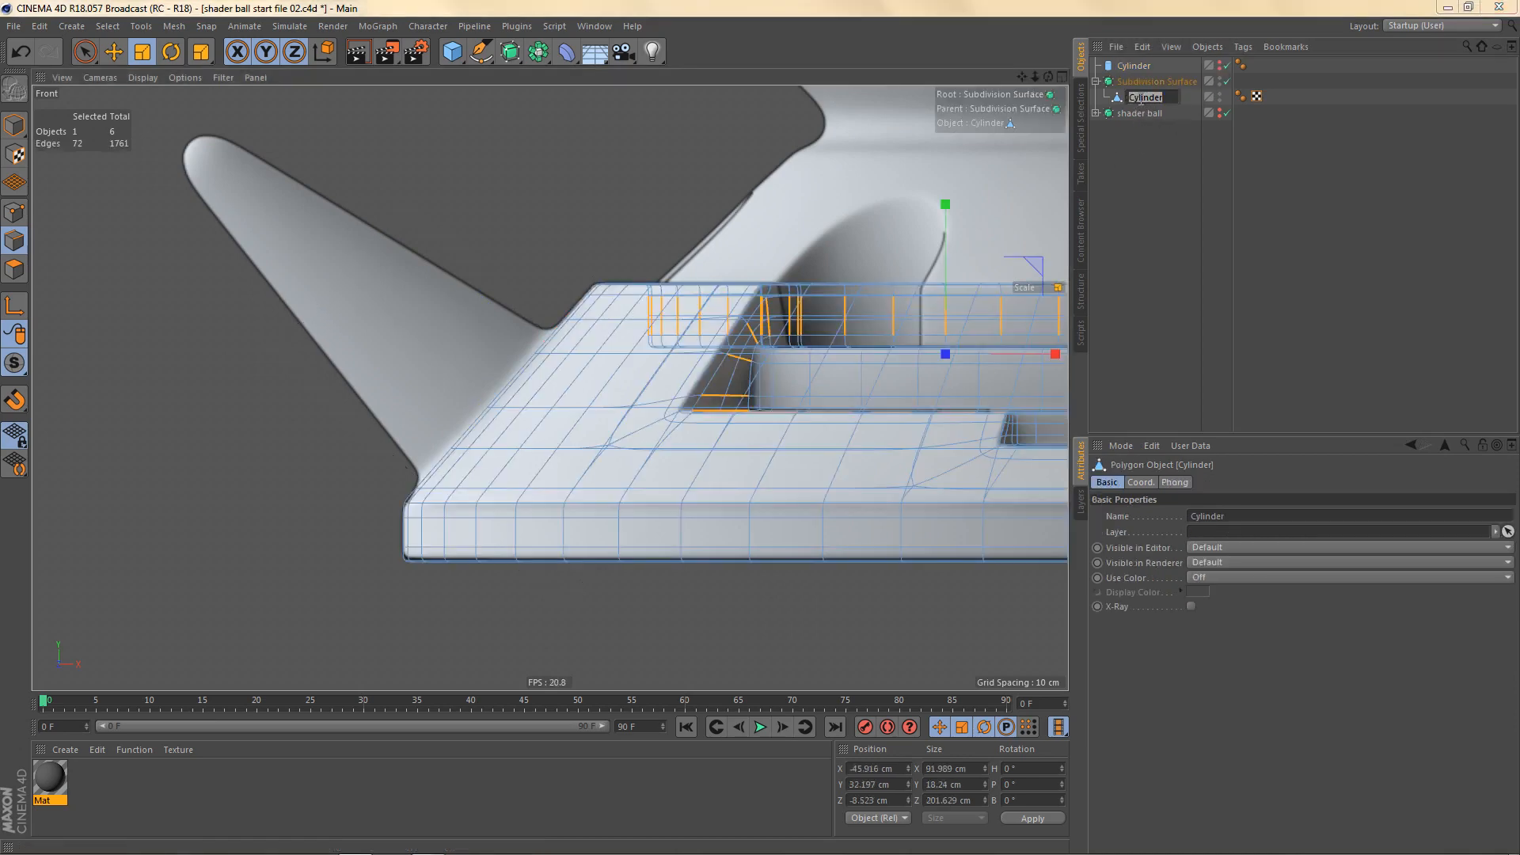
type("R")
type("latform")
key("Return")
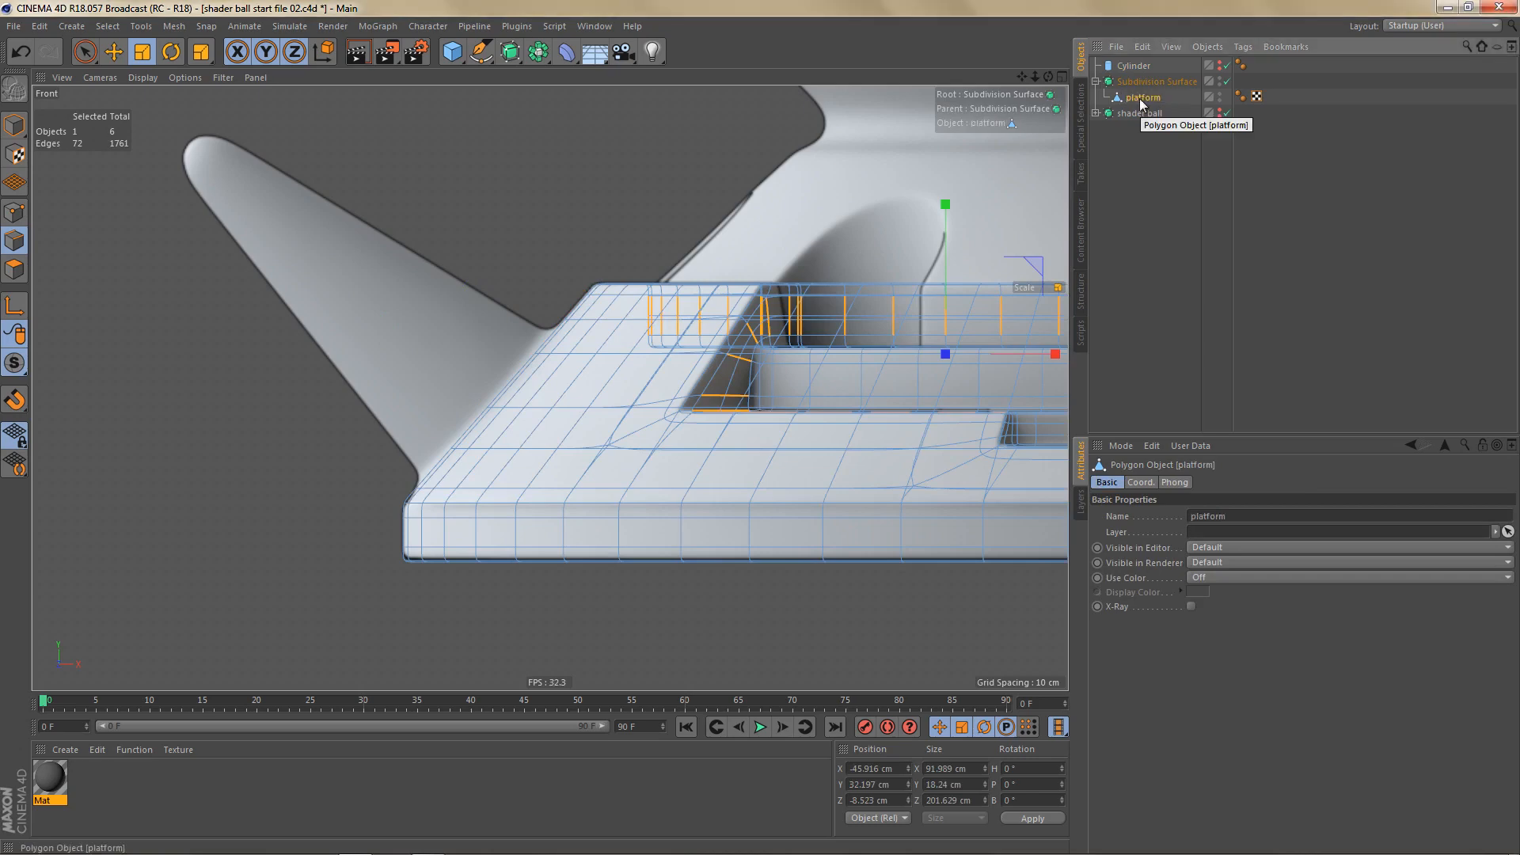
Step: Show the platform in the top view in polygon mode and clear its existing polygon selection
middle_click(928, 181)
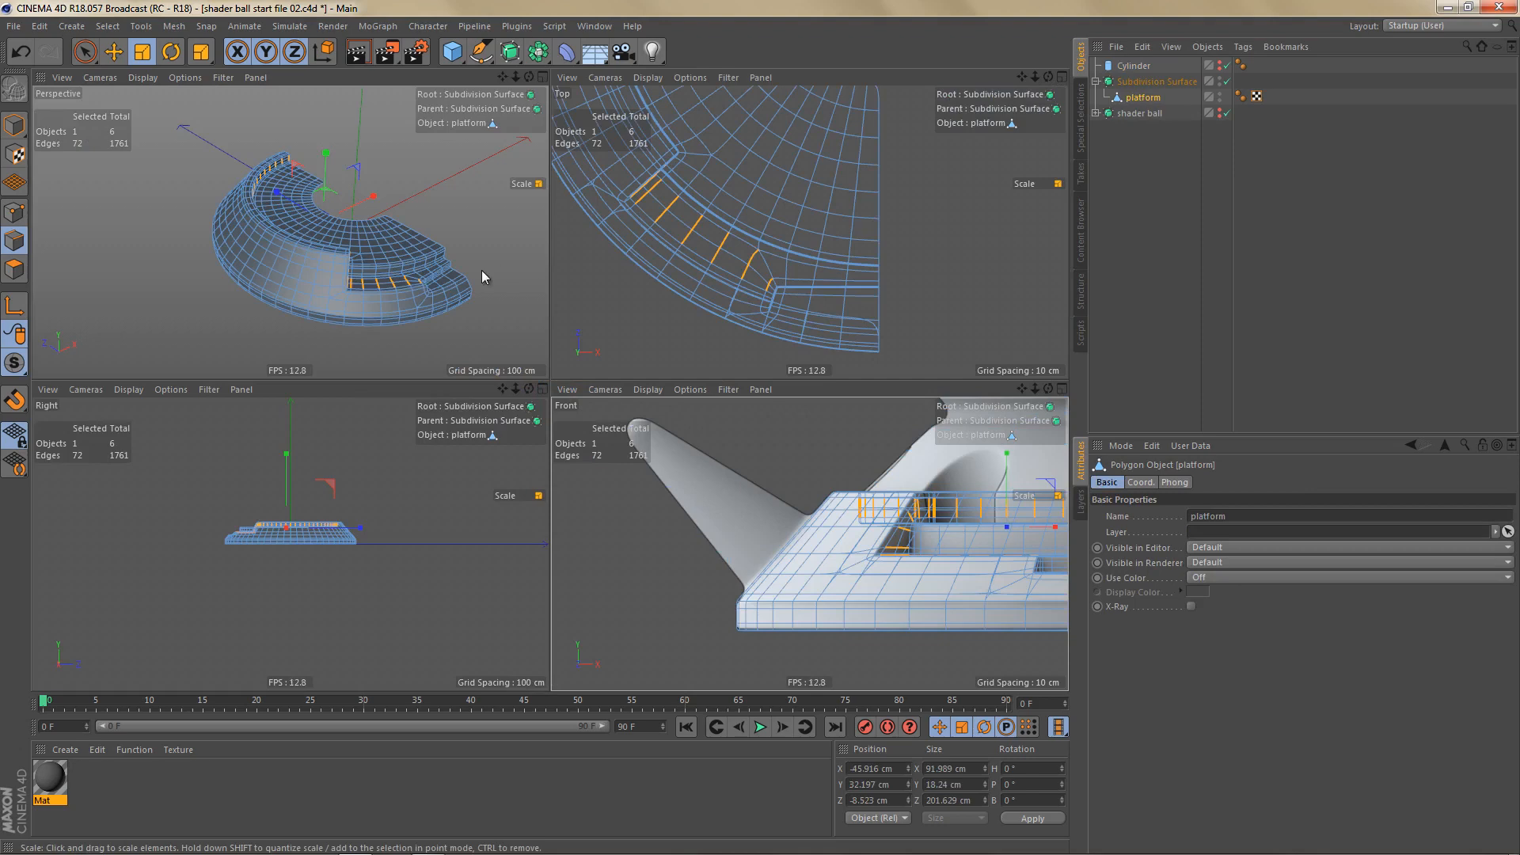
middle_click(742, 253)
middle_click_drag(739, 235, 675, 426, "alt")
scroll(620, 306, "up", 3)
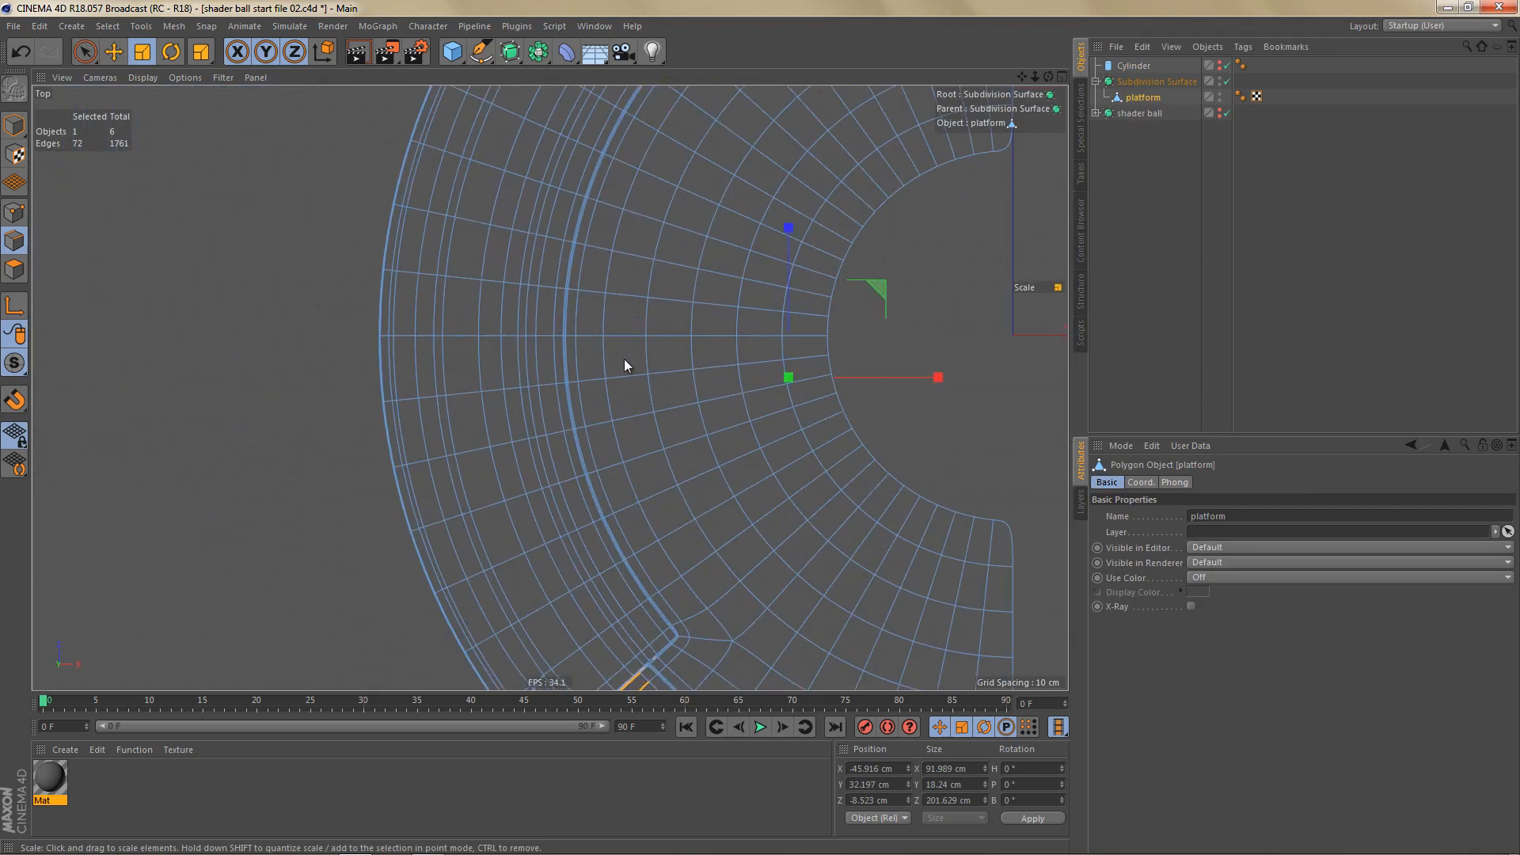
key("Return")
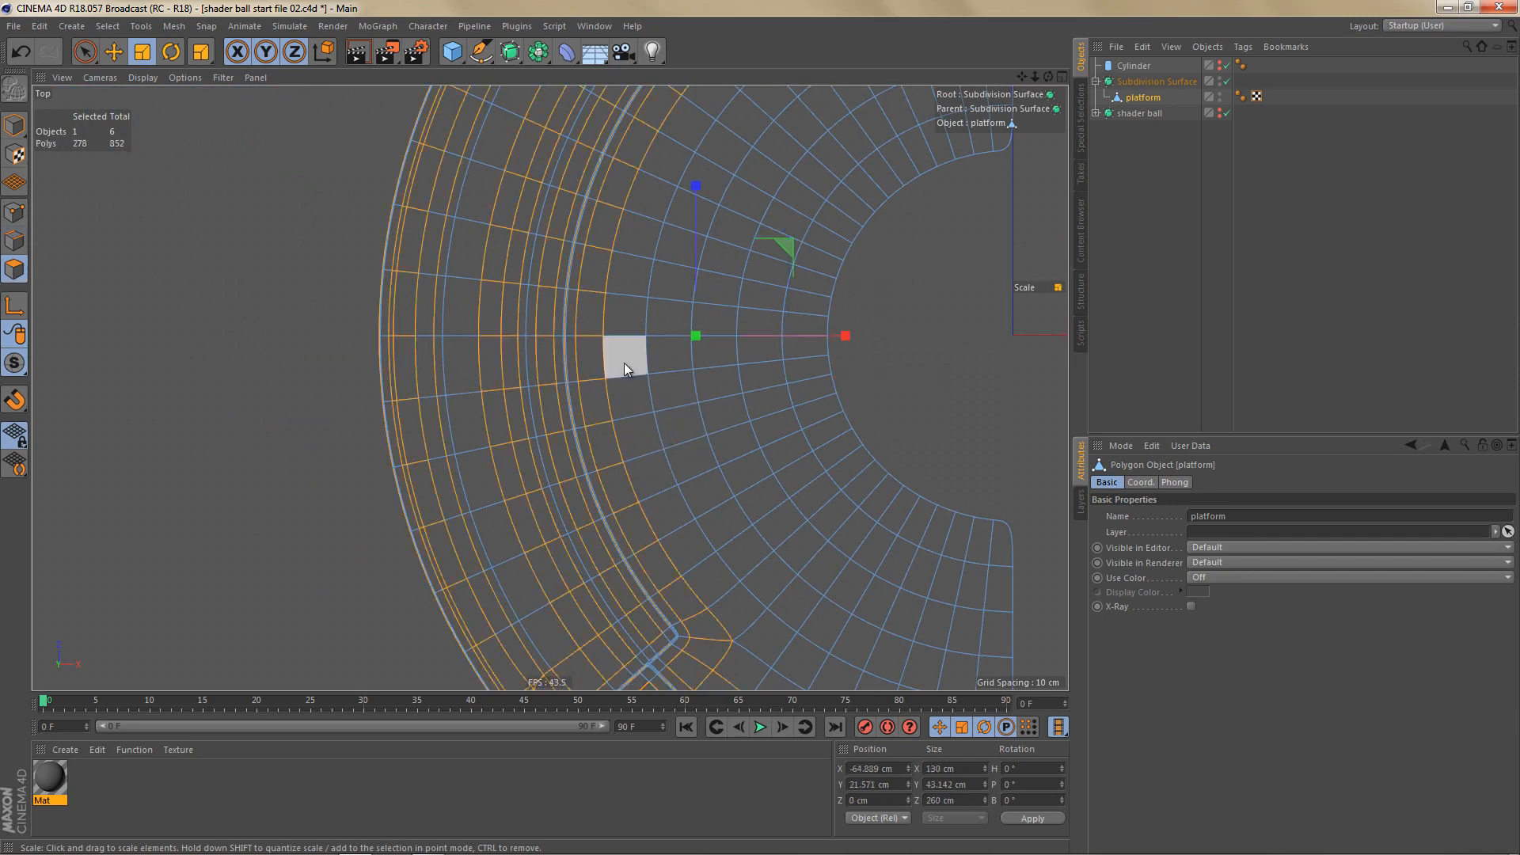
key("space")
key("ctrl+shift+a")
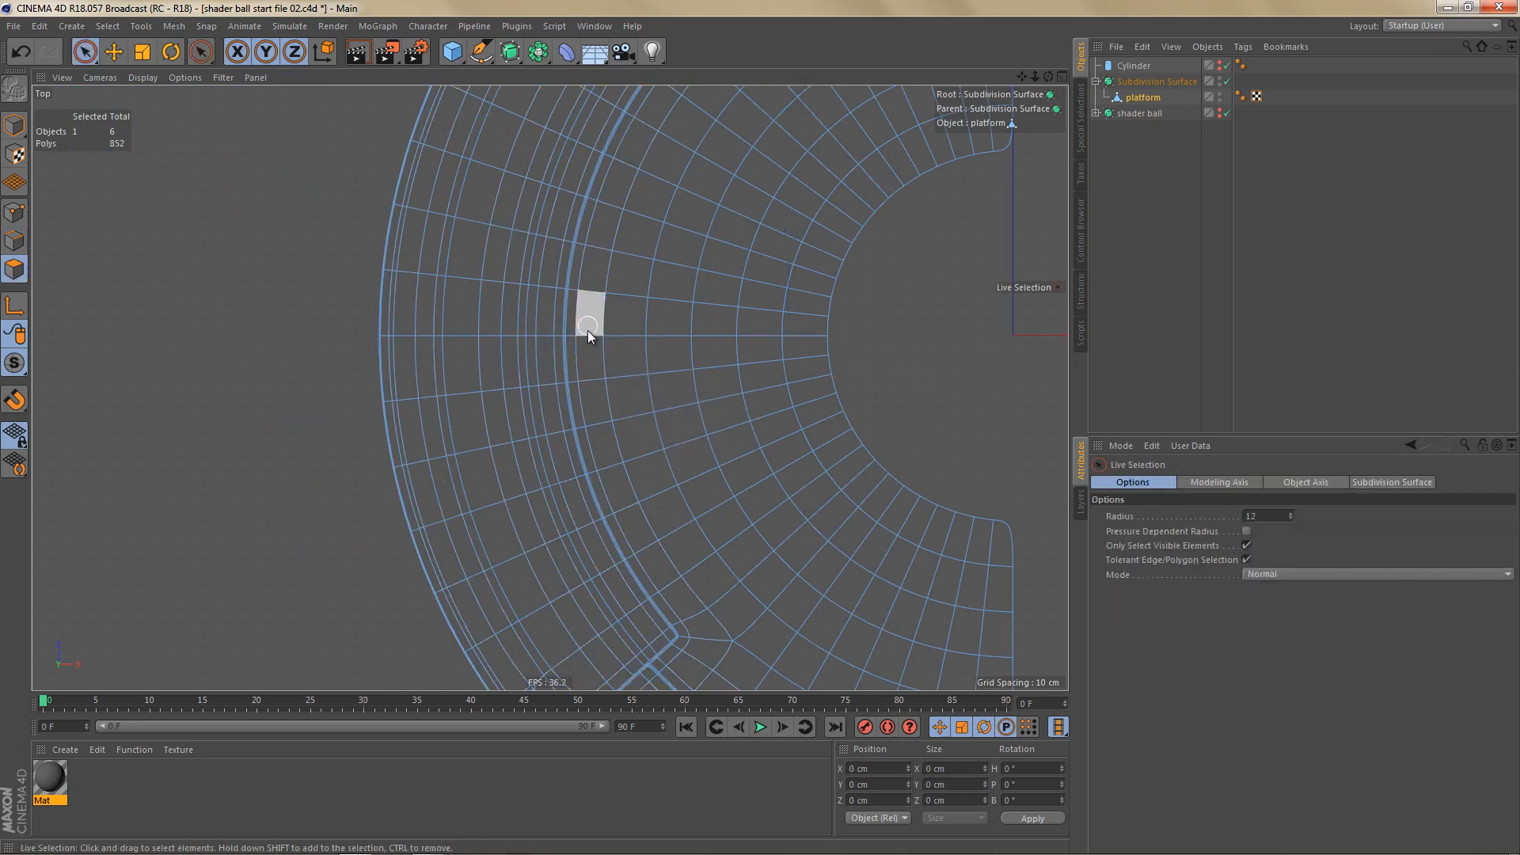
Step: Select the four adjacent polygons in one row at the middle of the platform's sloped outer wall
left_click(466, 324)
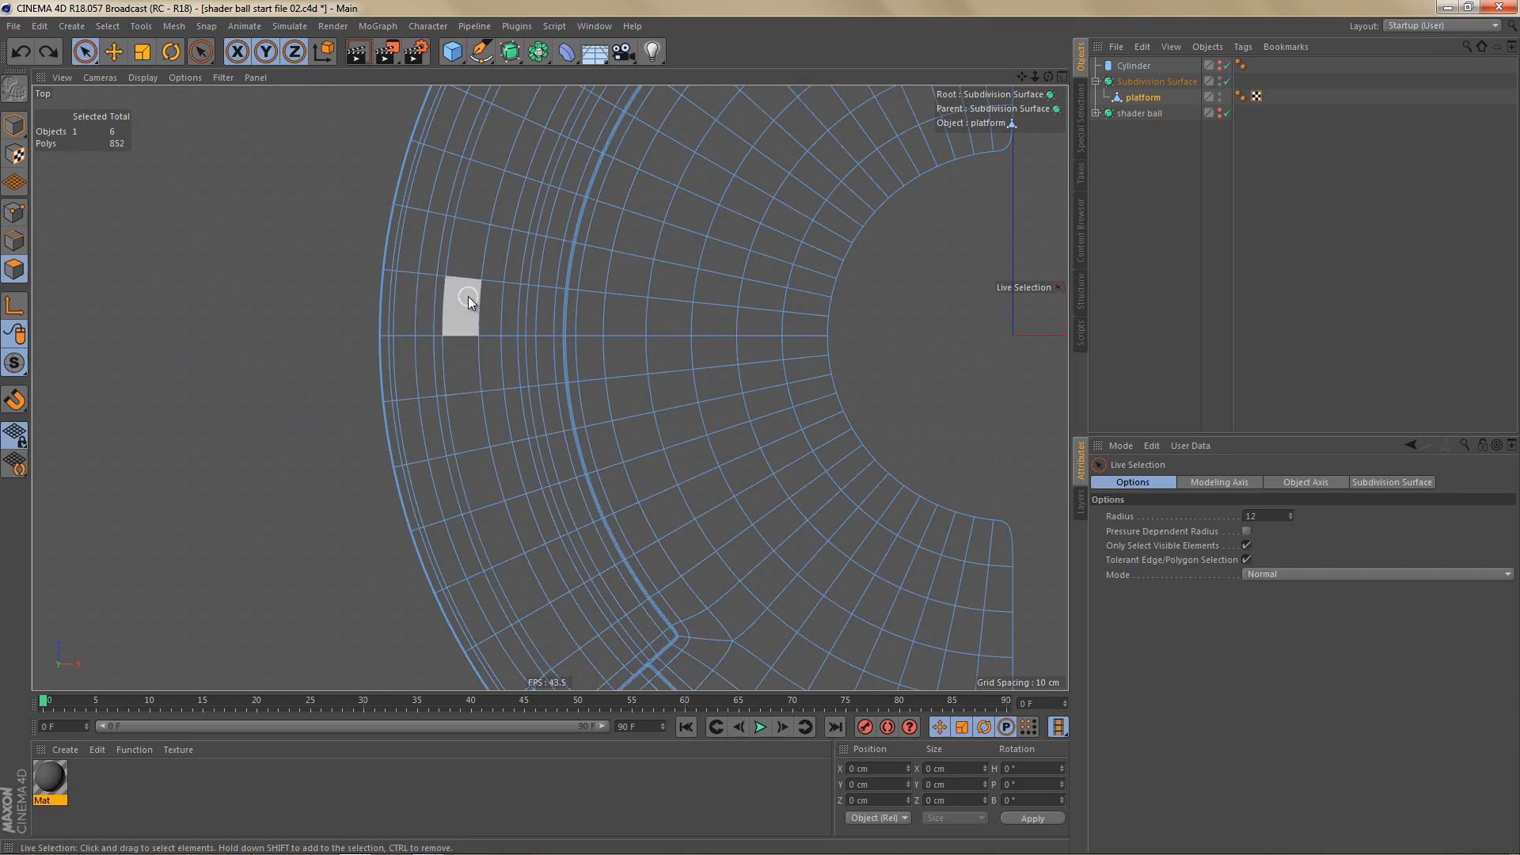
left_click_drag(466, 311, 463, 396)
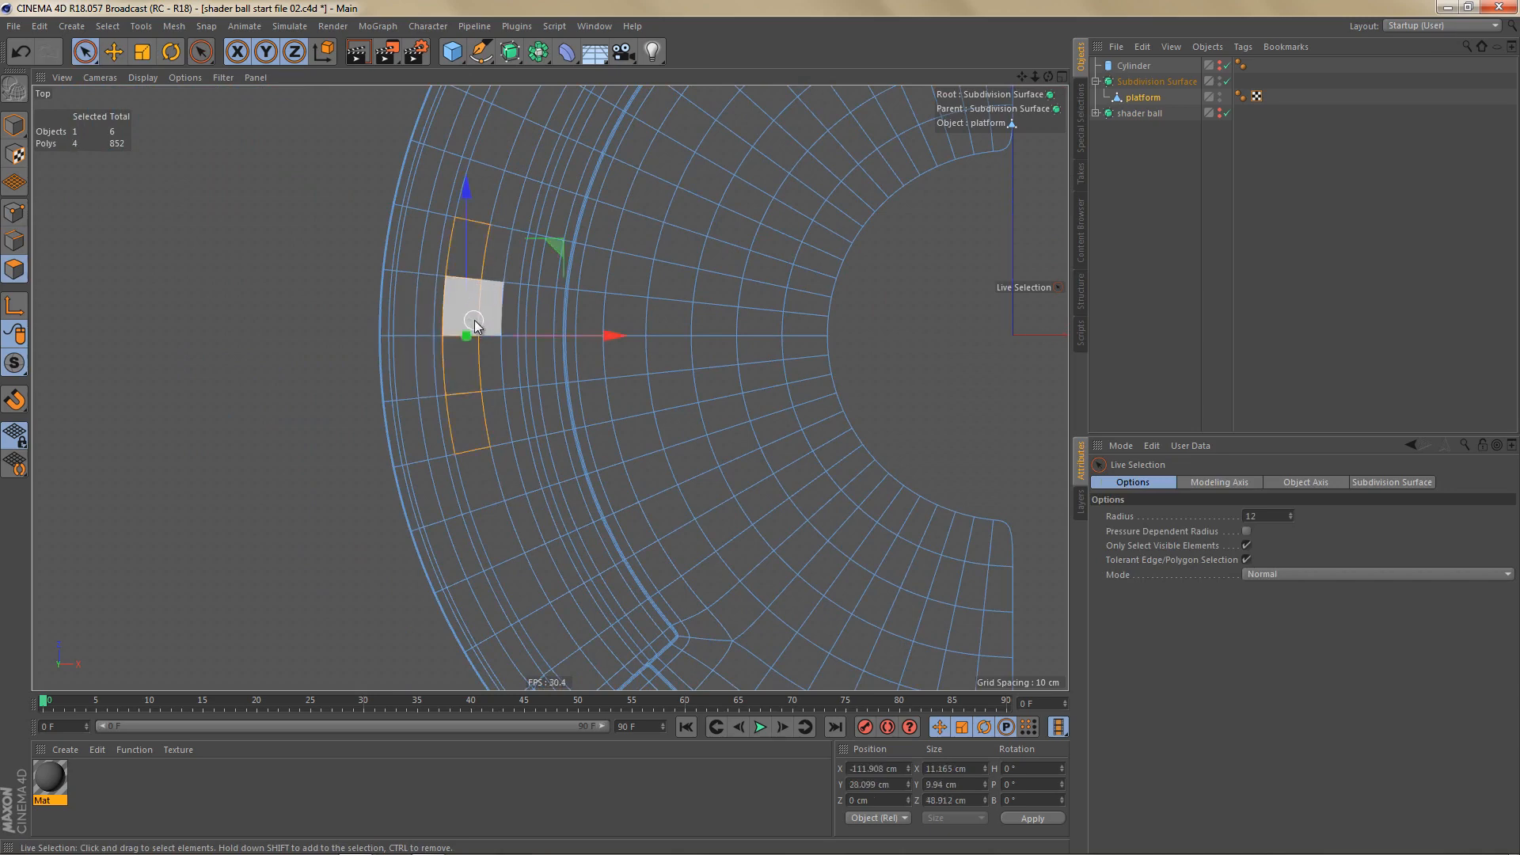
middle_click(478, 312)
middle_click(353, 266)
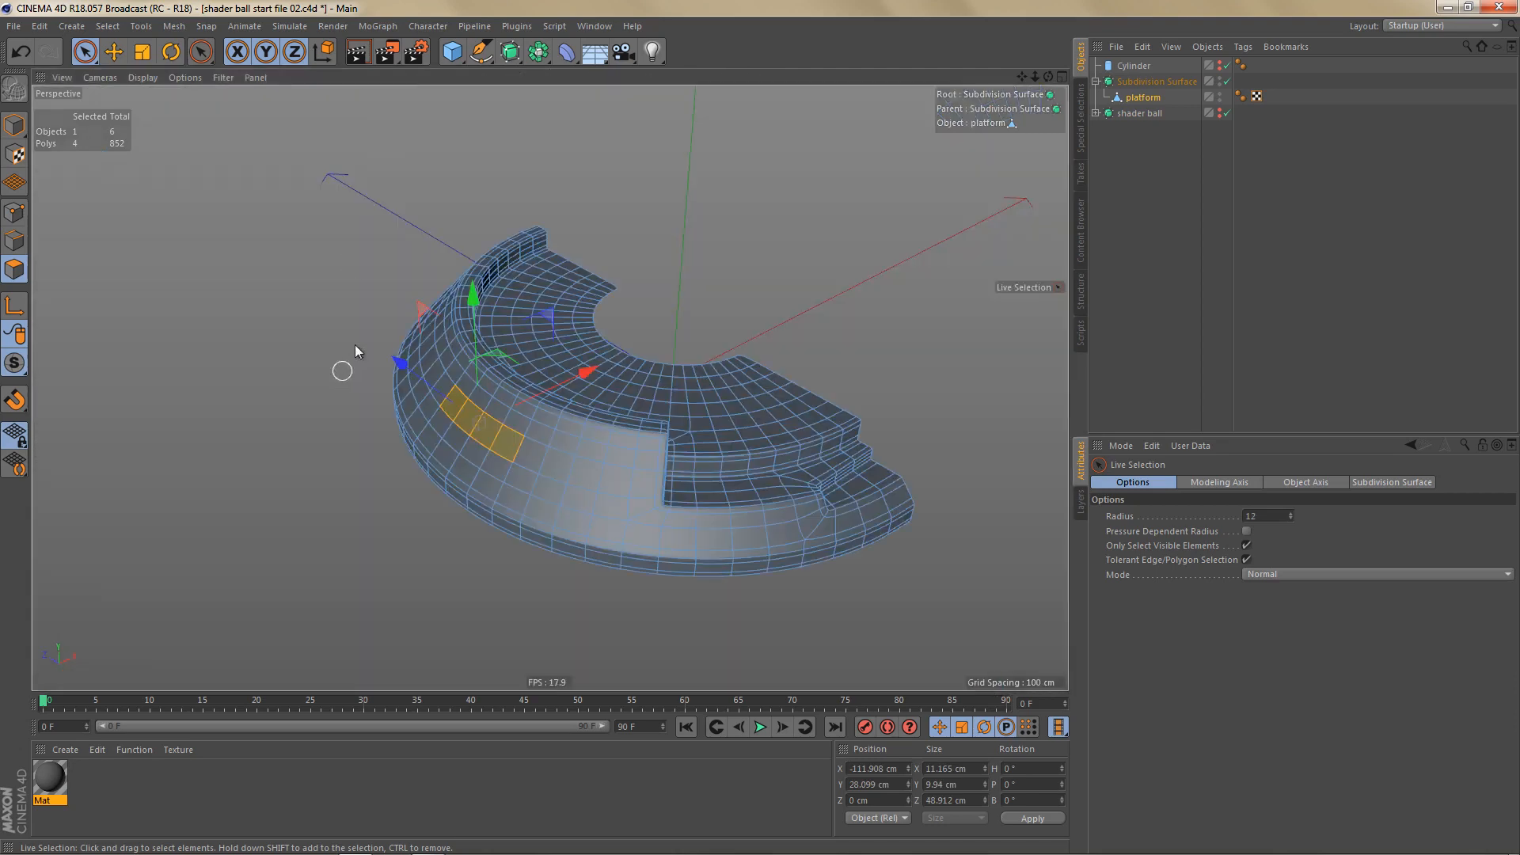
left_click_drag(339, 367, 515, 390, "alt")
left_click_drag(507, 466, 505, 403, "alt")
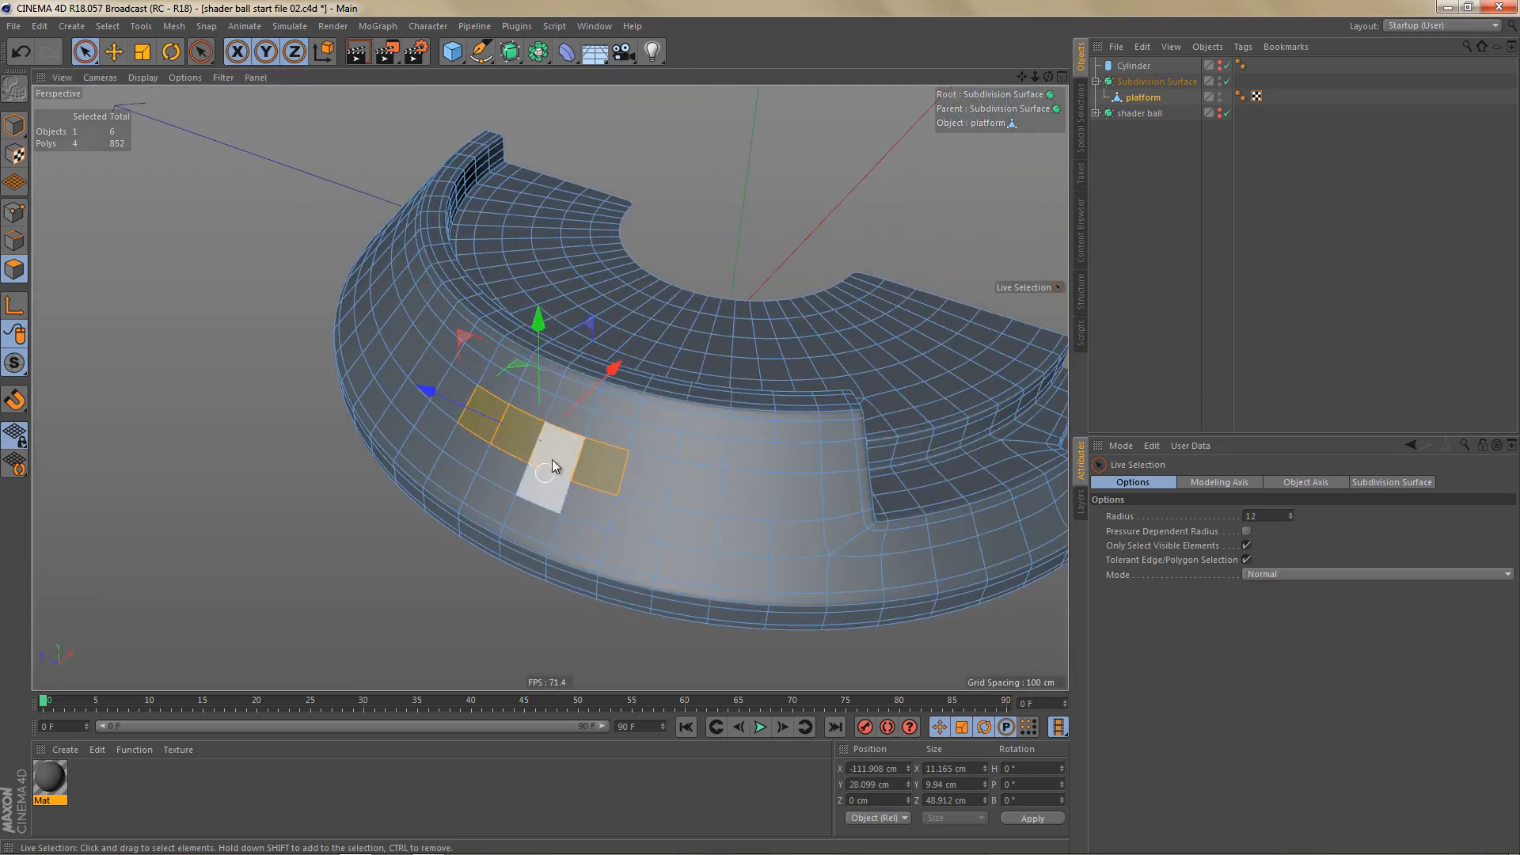
left_click(499, 396, "shift")
left_click(517, 461, "shift")
left_click_drag(518, 461, 549, 395, "alt")
Step: Dissolve the four horizontal edge loops running round the sloped outer wall and turn off the Subdivision Surface
key("Return")
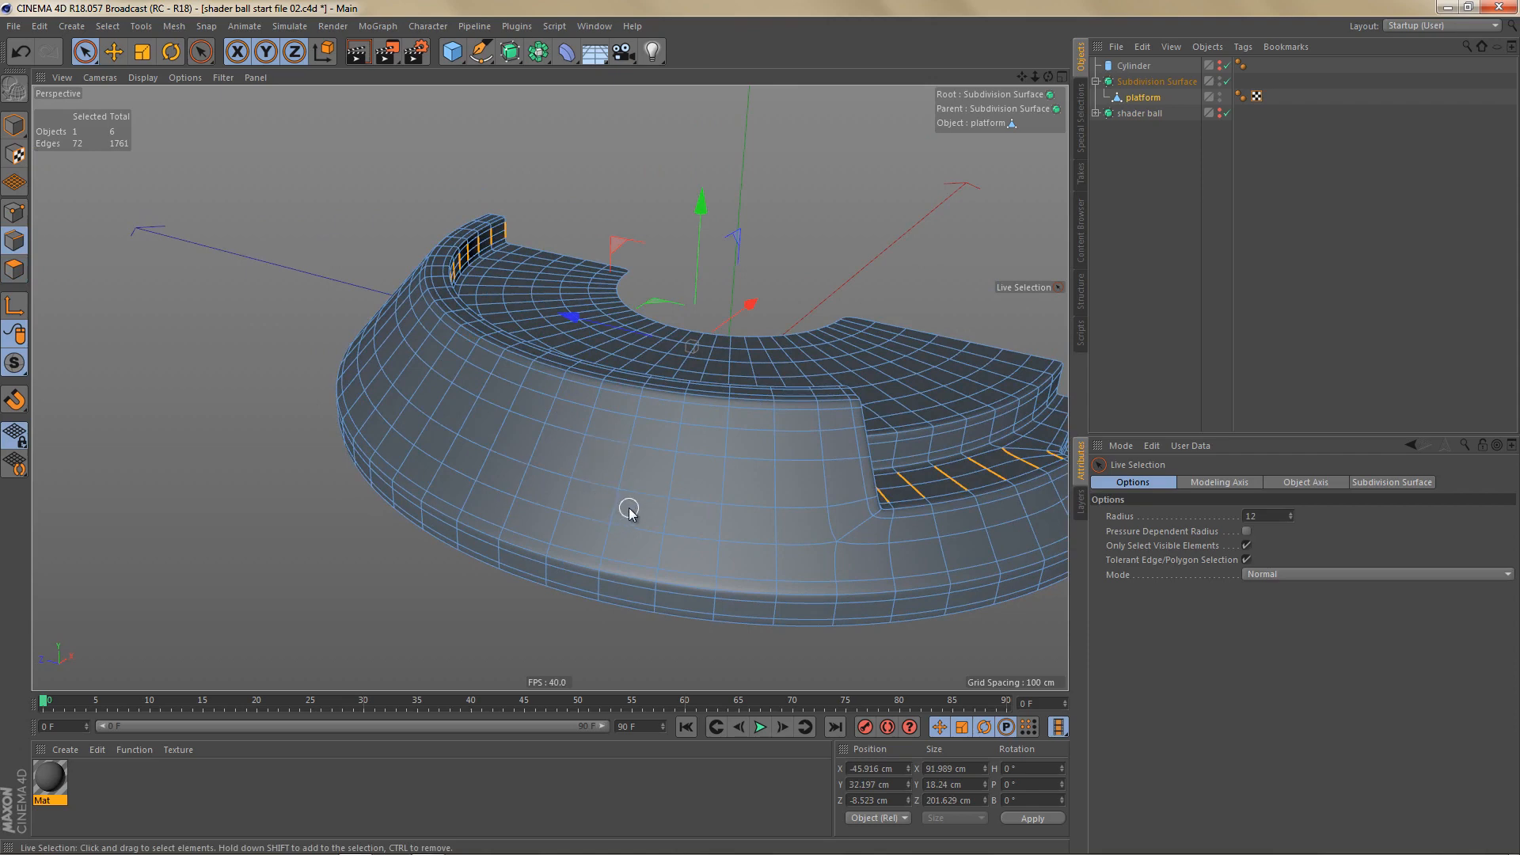
key("e")
left_click(806, 430)
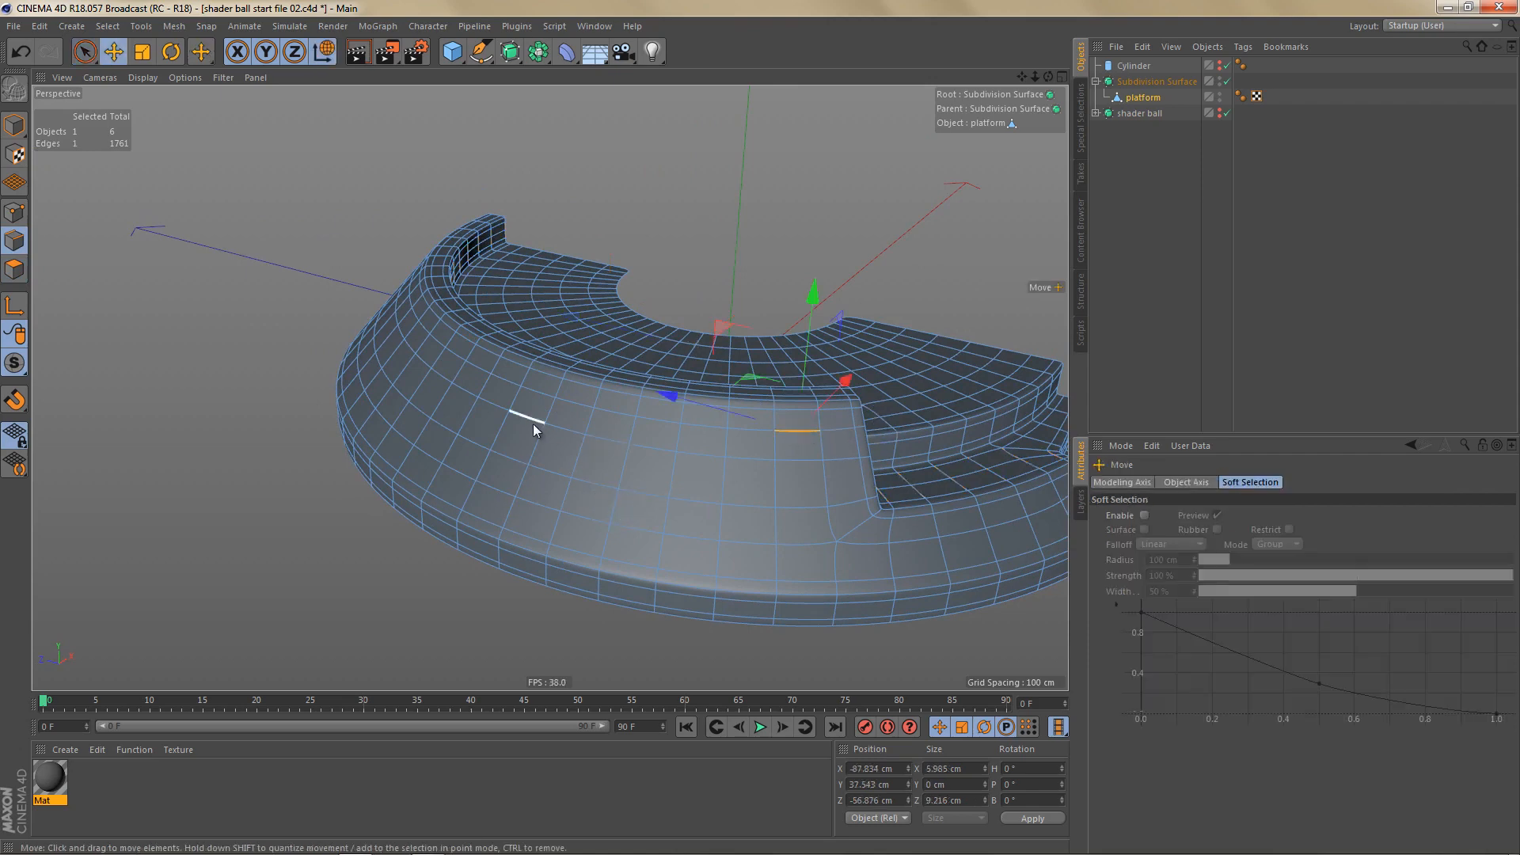
left_click_drag(534, 424, 563, 382, "alt")
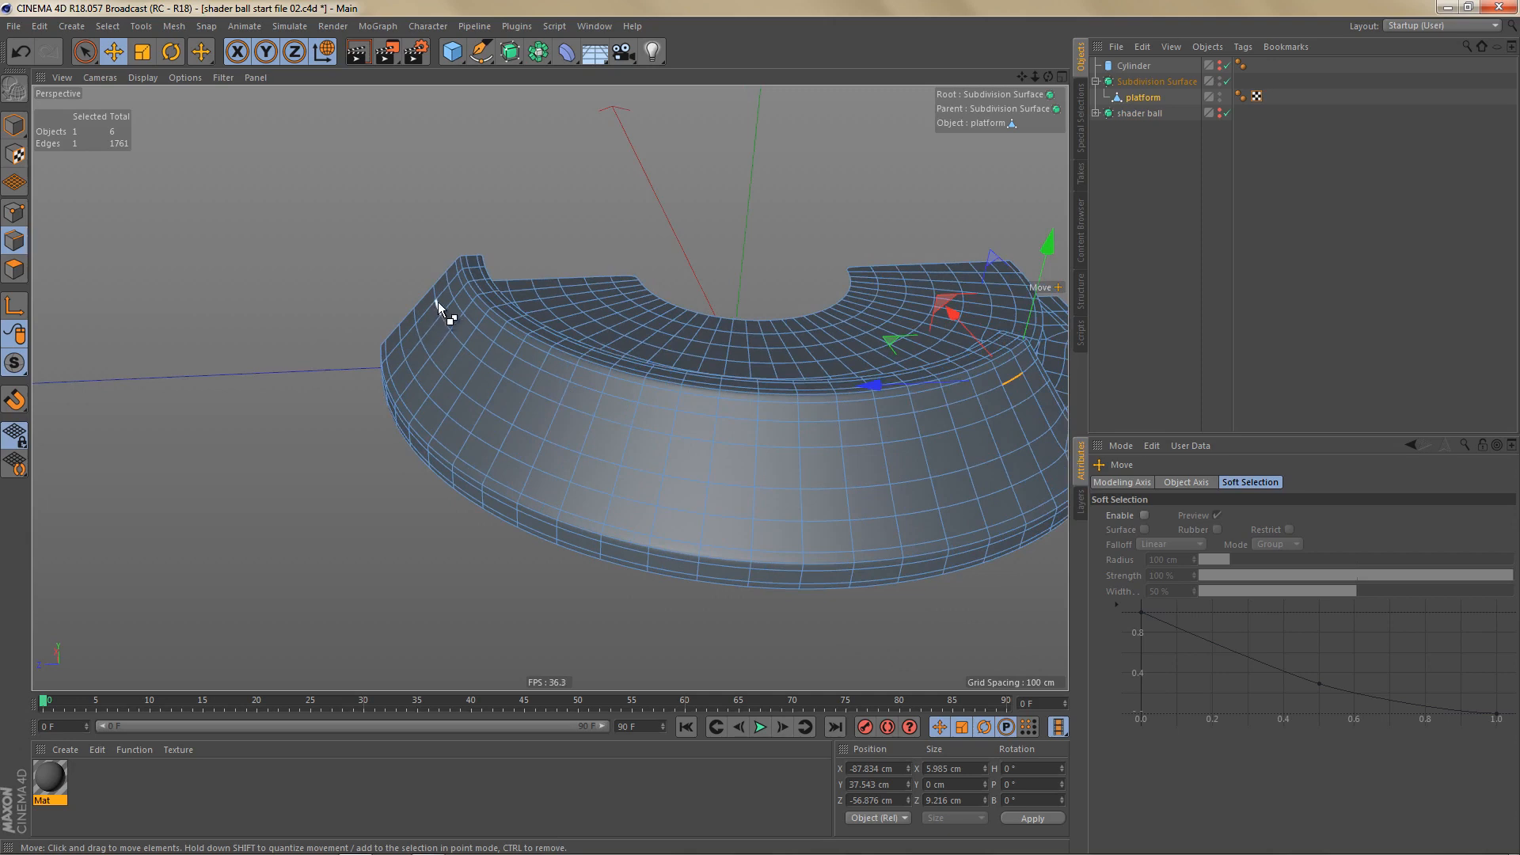
double_click(449, 283)
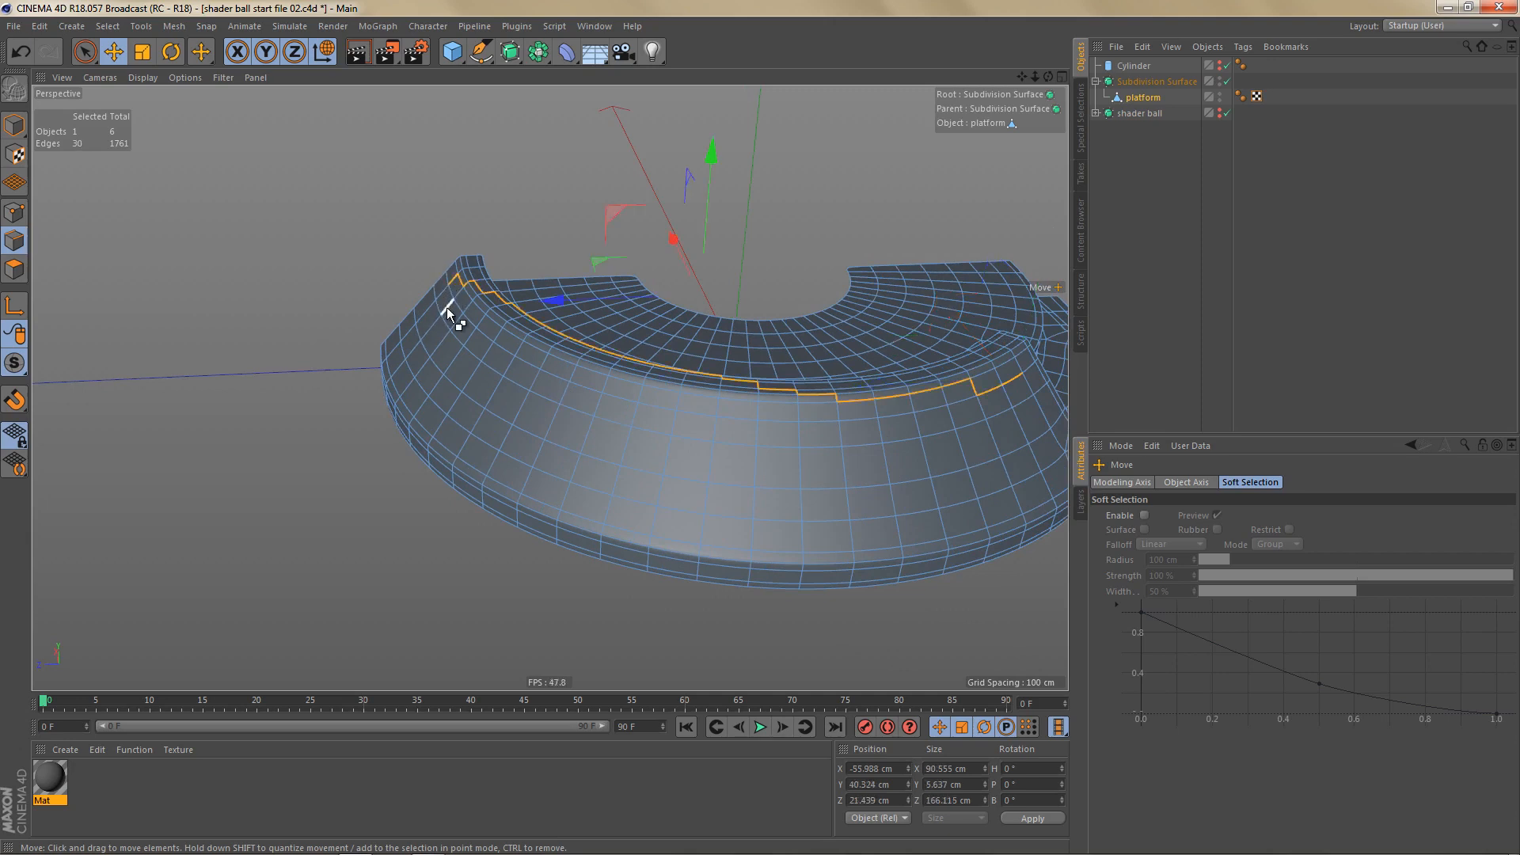
key("ctrl+z")
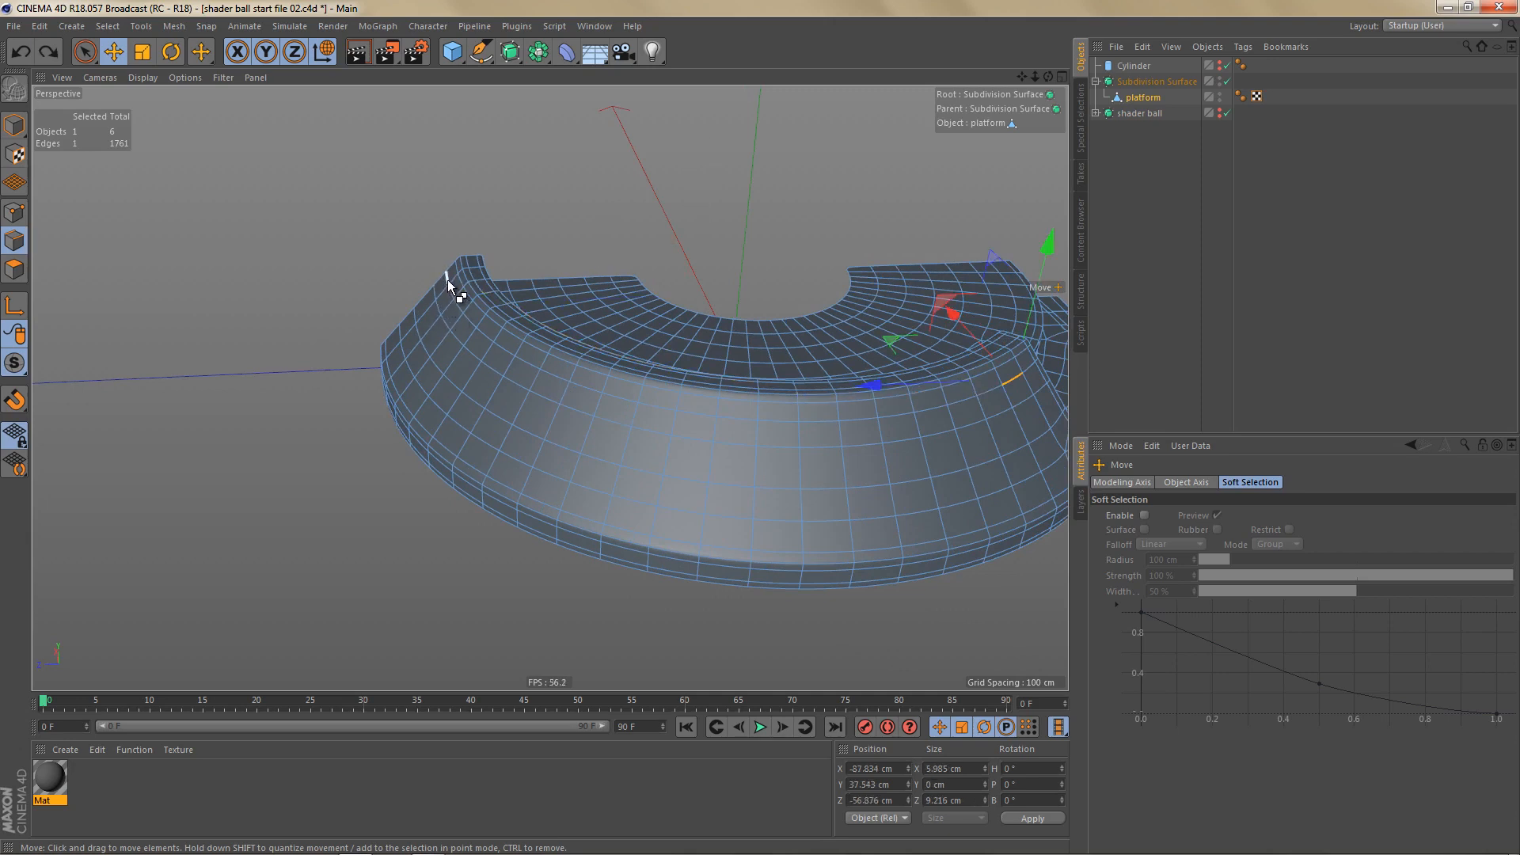
double_click(448, 279)
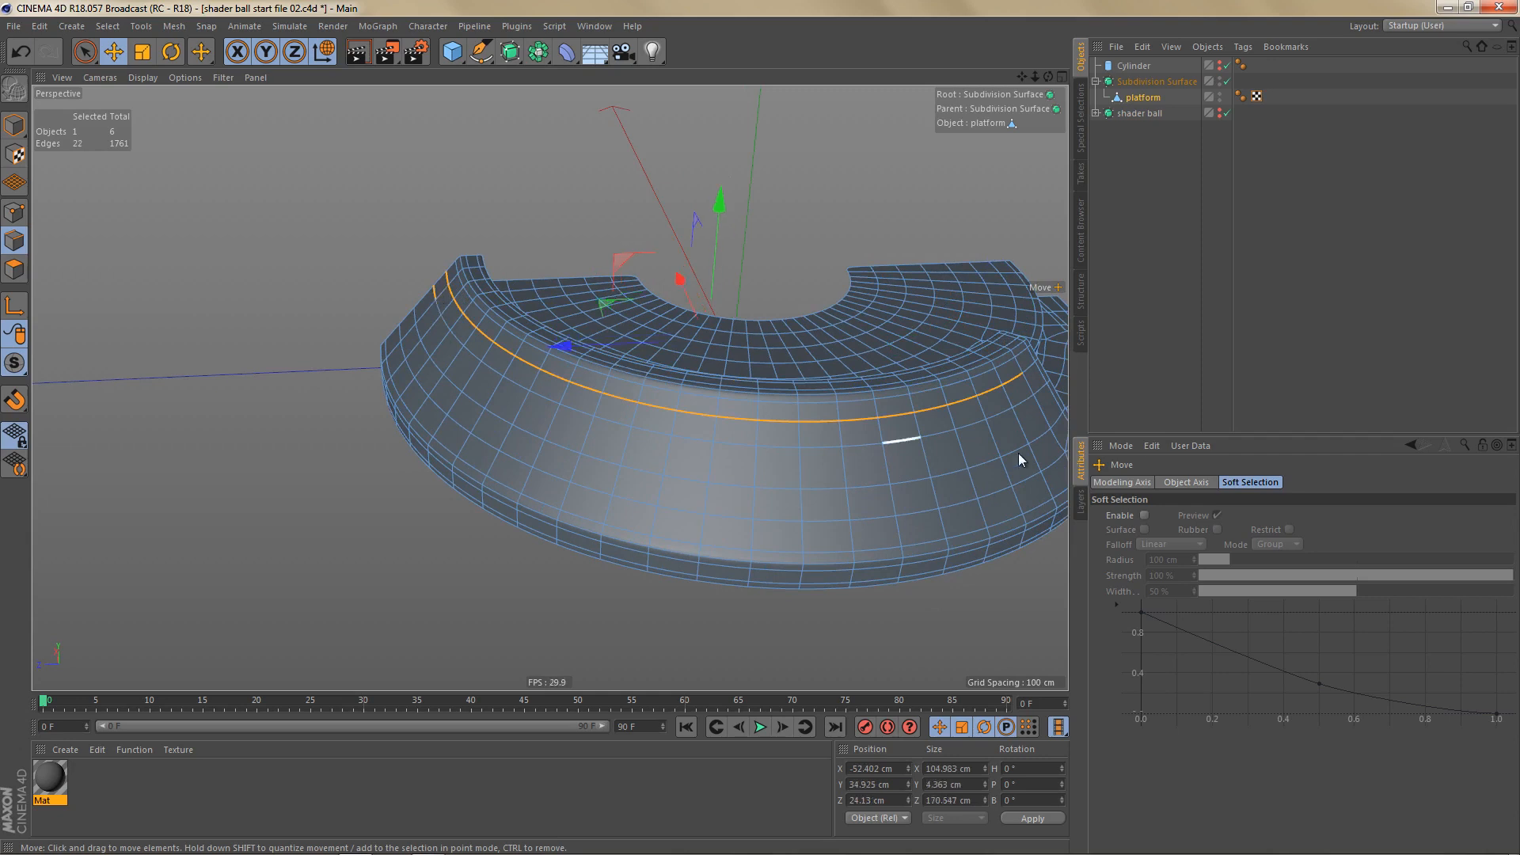
double_click(1022, 403, "shift")
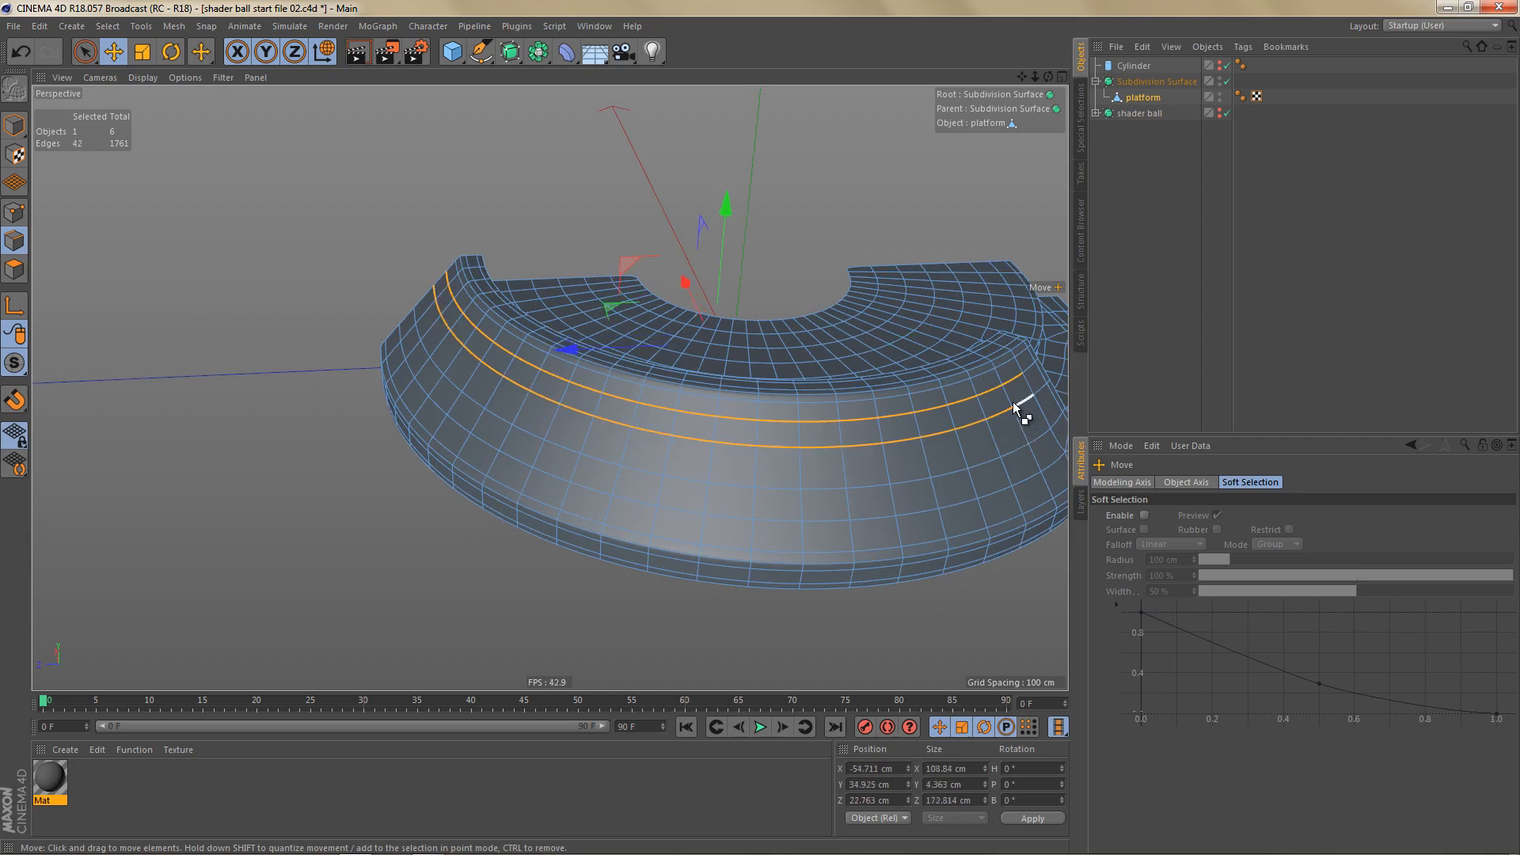
left_click(415, 317, "shift")
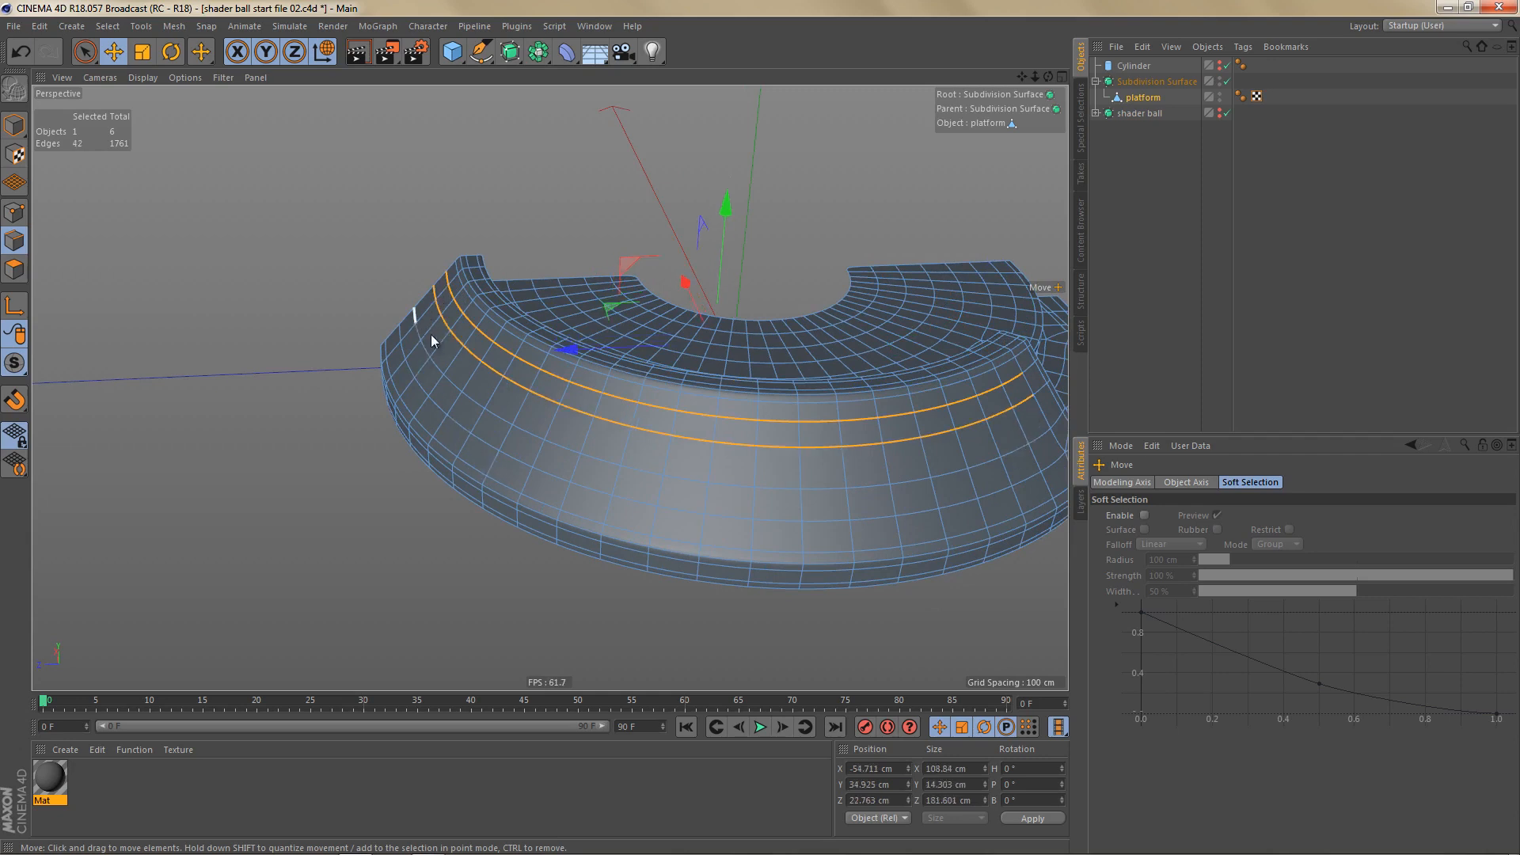
double_click(1034, 435, "shift")
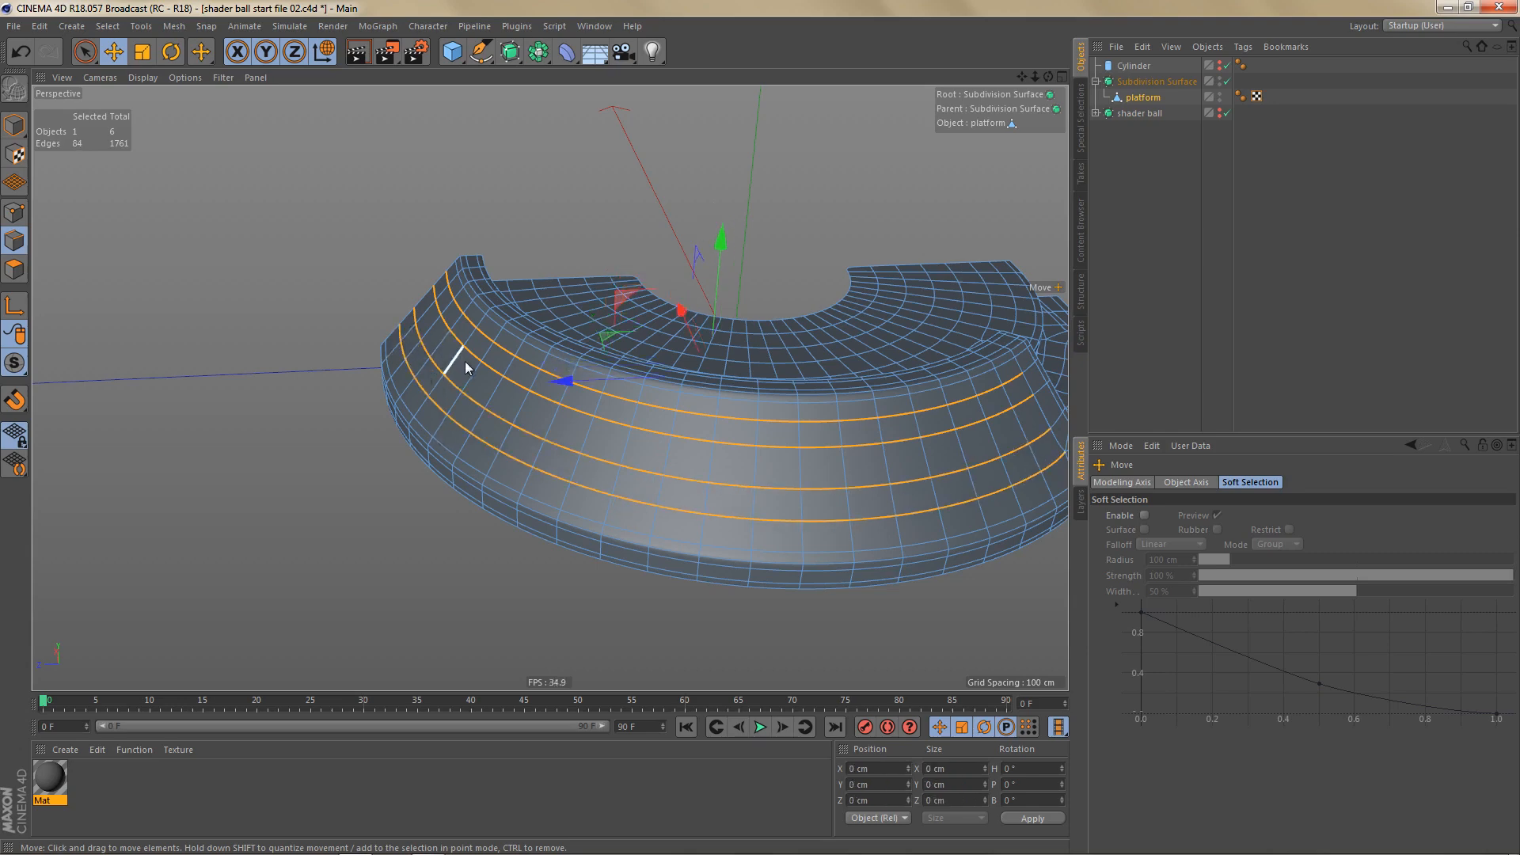
key("Delete")
key("q")
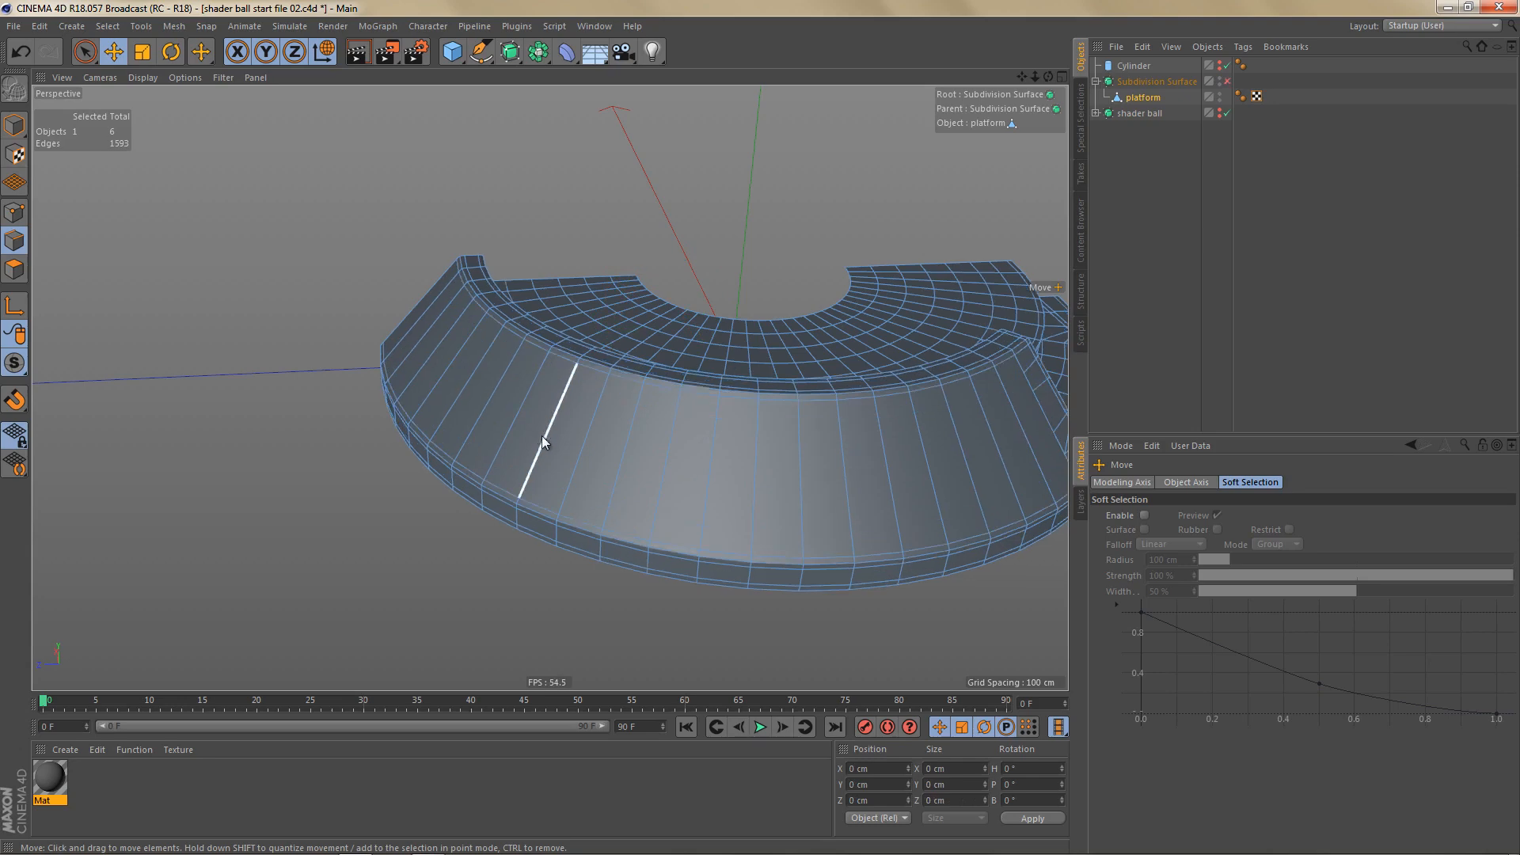
Step: Select all the upright edges of the sloped outer wall and divide them with Edge Cut at 4 subdivisions
key("9")
mouse_move(383, 311)
left_mouse_down()
mouse_move(733, 467)
mouse_move(985, 457)
mouse_move(1035, 433)
left_mouse_up()
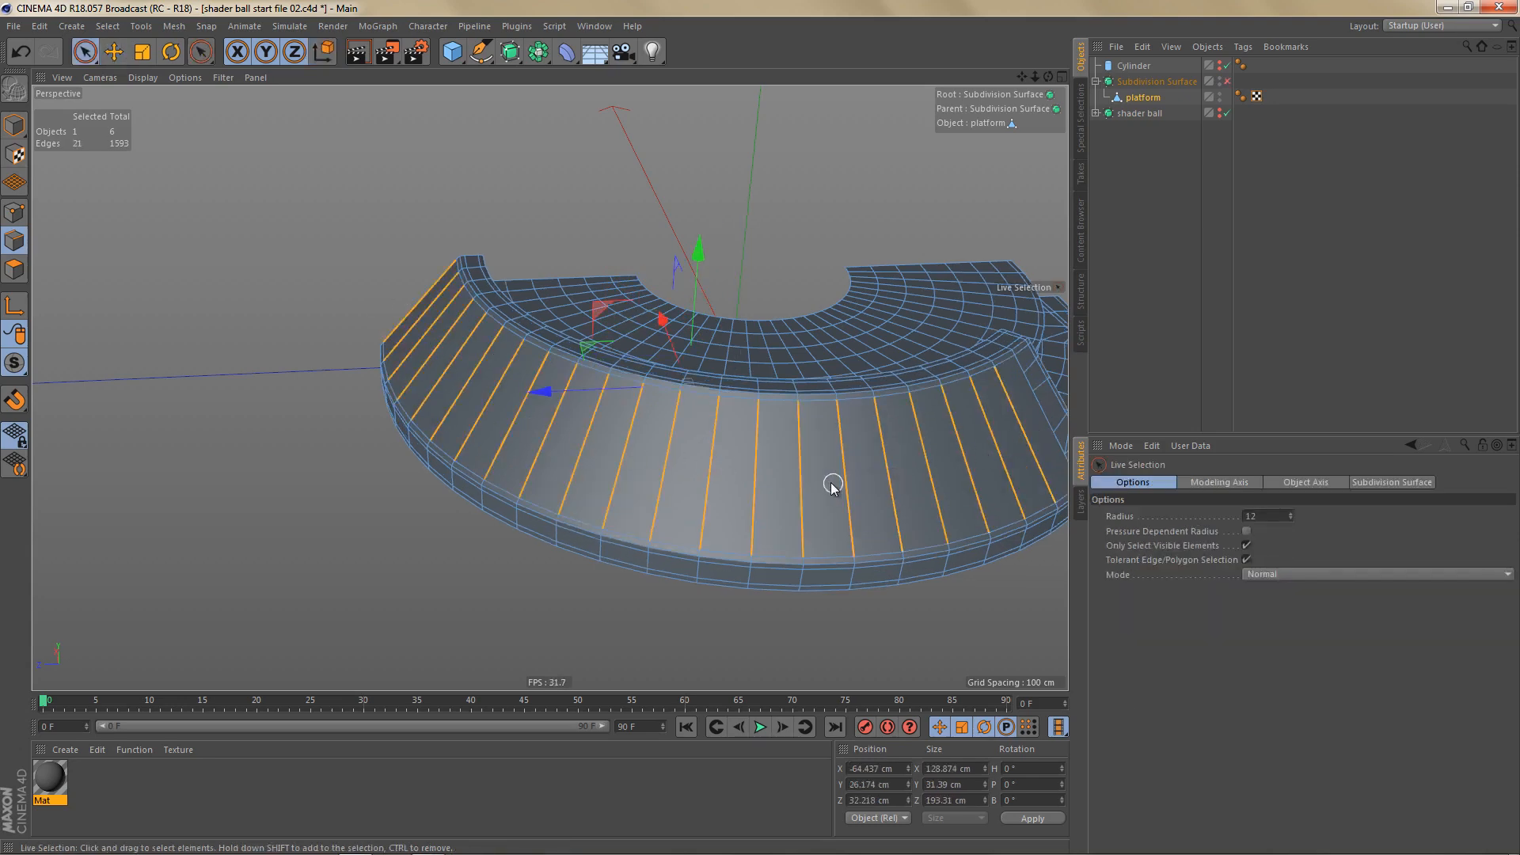
key("m")
key("f")
left_click_drag(825, 478, 761, 428)
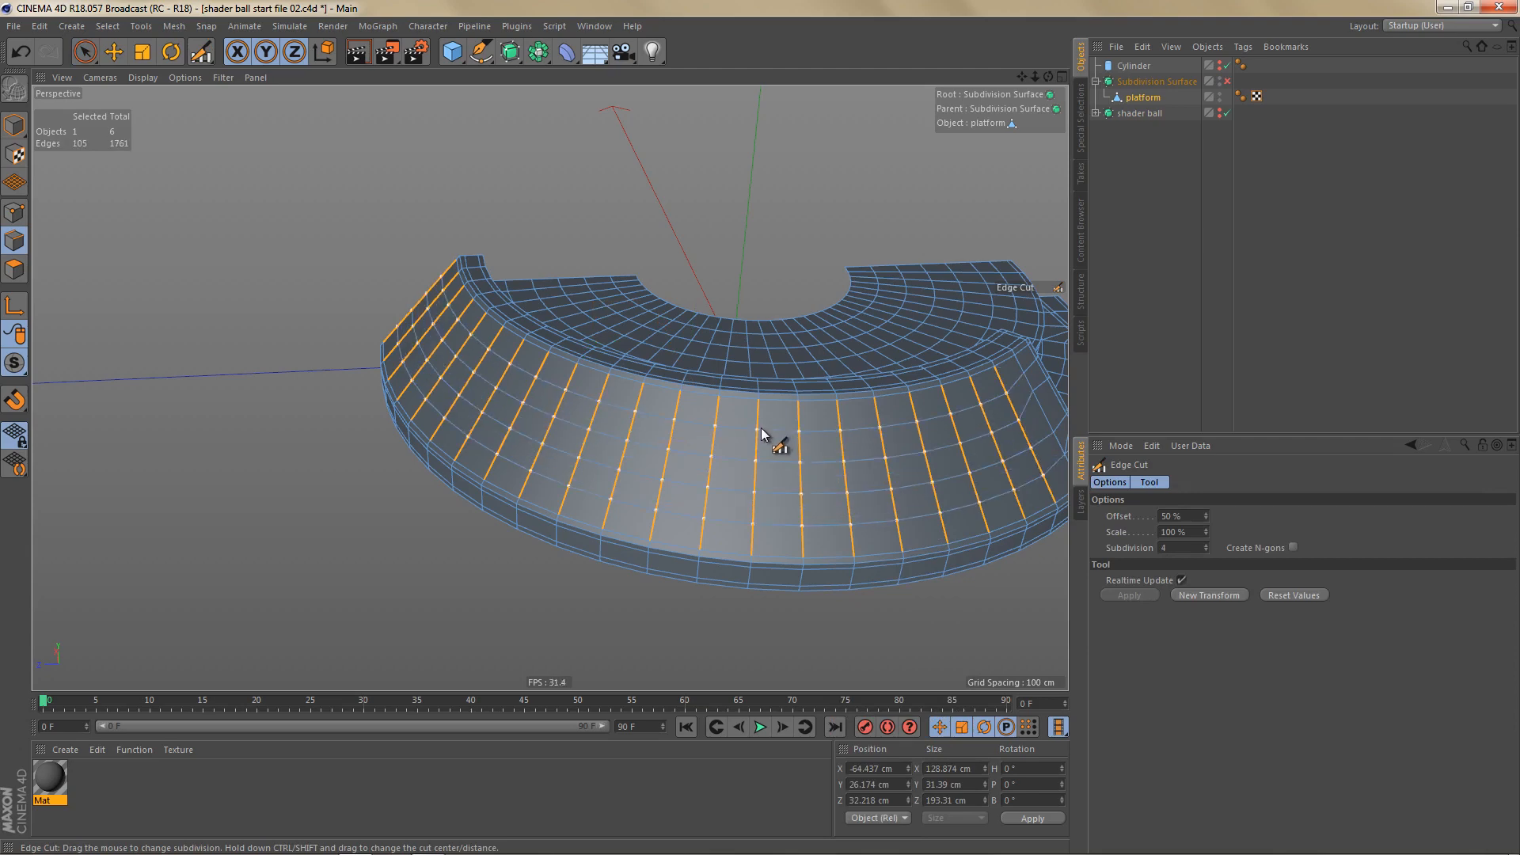
Step: Slide the row of five horizontal edges below the notch slightly down the wall using Edge Slide with Preserve Curvature off
middle_click_drag(892, 455, 544, 463, "alt")
right_click_drag(713, 451, 774, 452, "alt")
left_click_drag(774, 453, 730, 510, "alt")
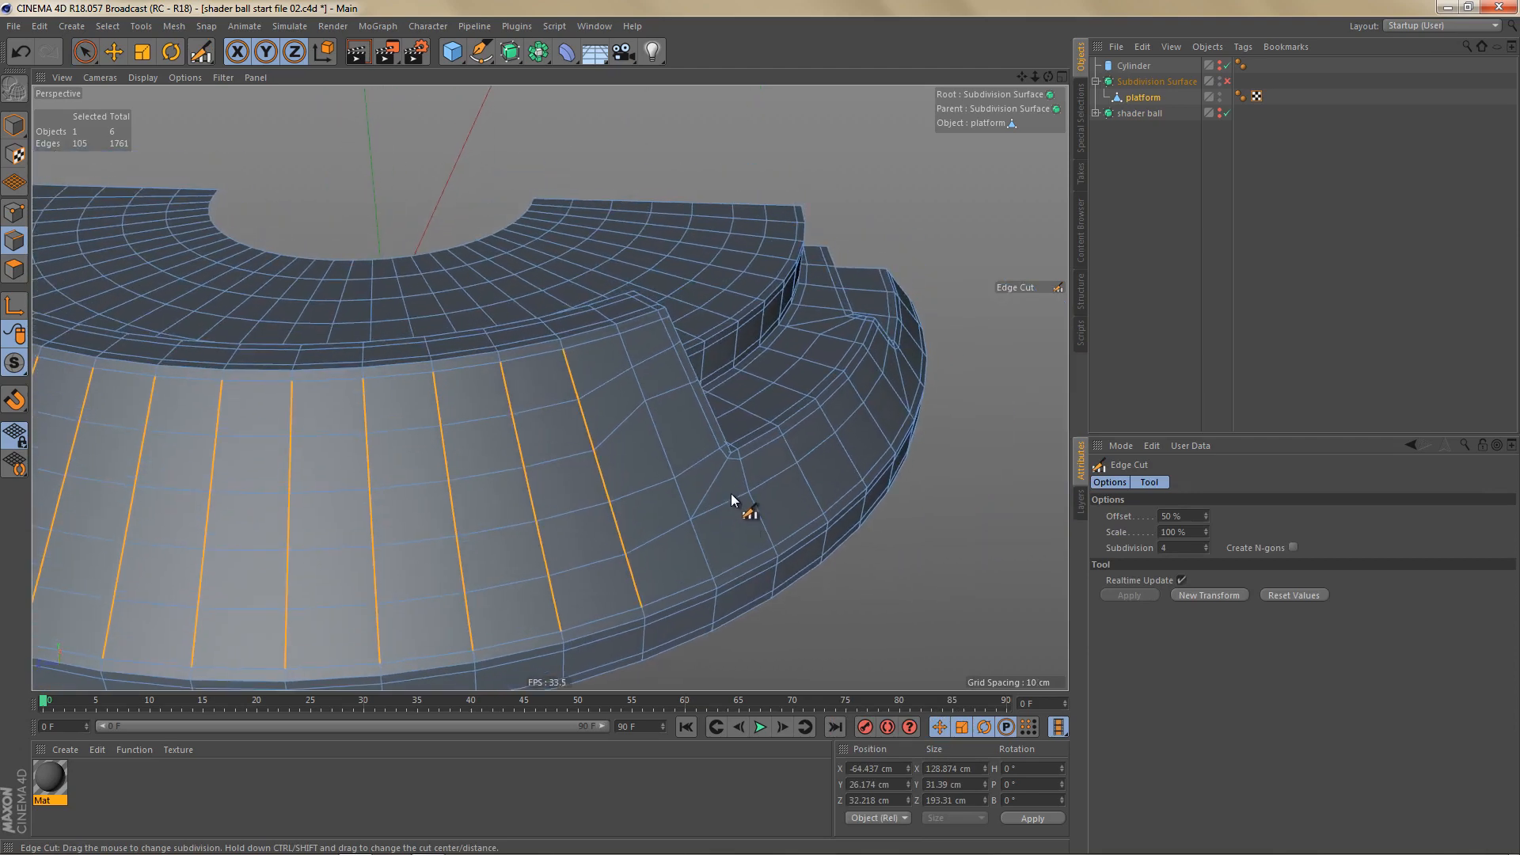
key("e")
left_click(737, 498)
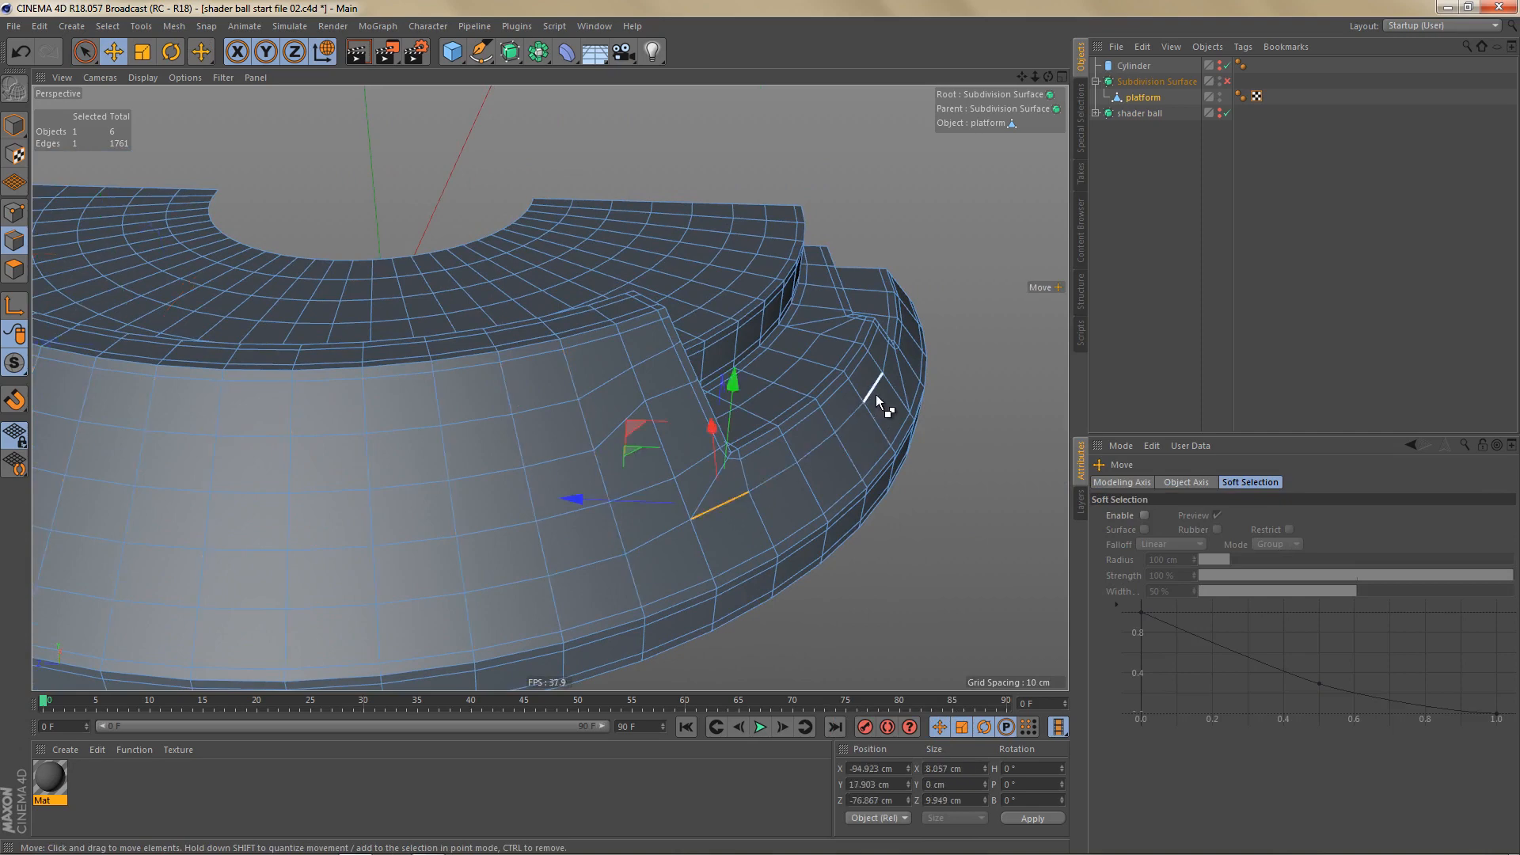
left_click(876, 391, "shift")
right_click(858, 449)
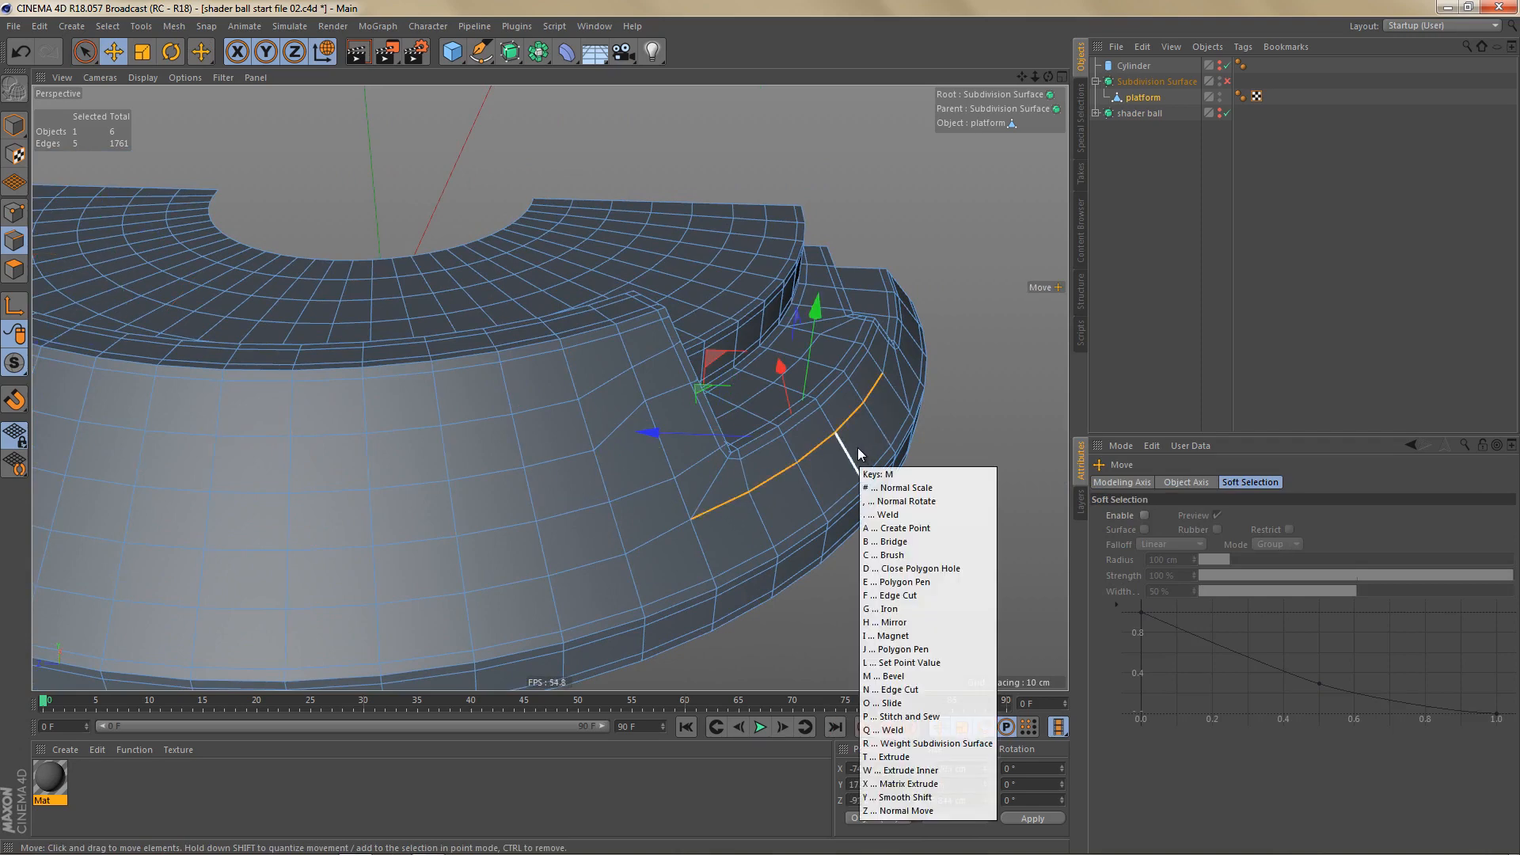
left_click(886, 601)
left_click(1189, 577)
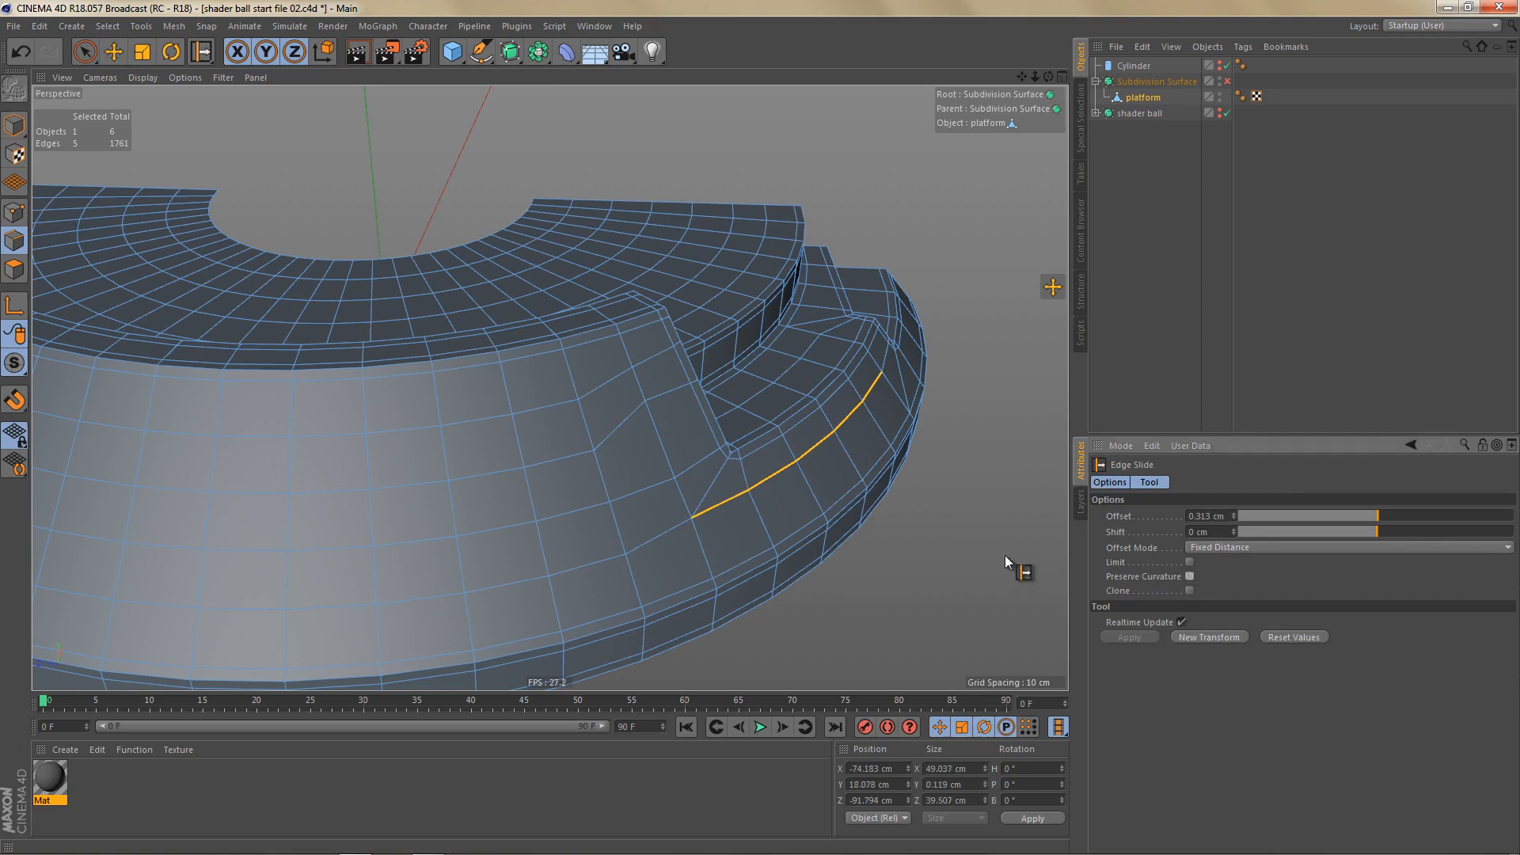
left_click_drag(766, 482, 725, 485)
Step: Slide the wall points beside the notch's slanted edge along their edges to even out the surrounding polygons
key("Return")
key("Return")
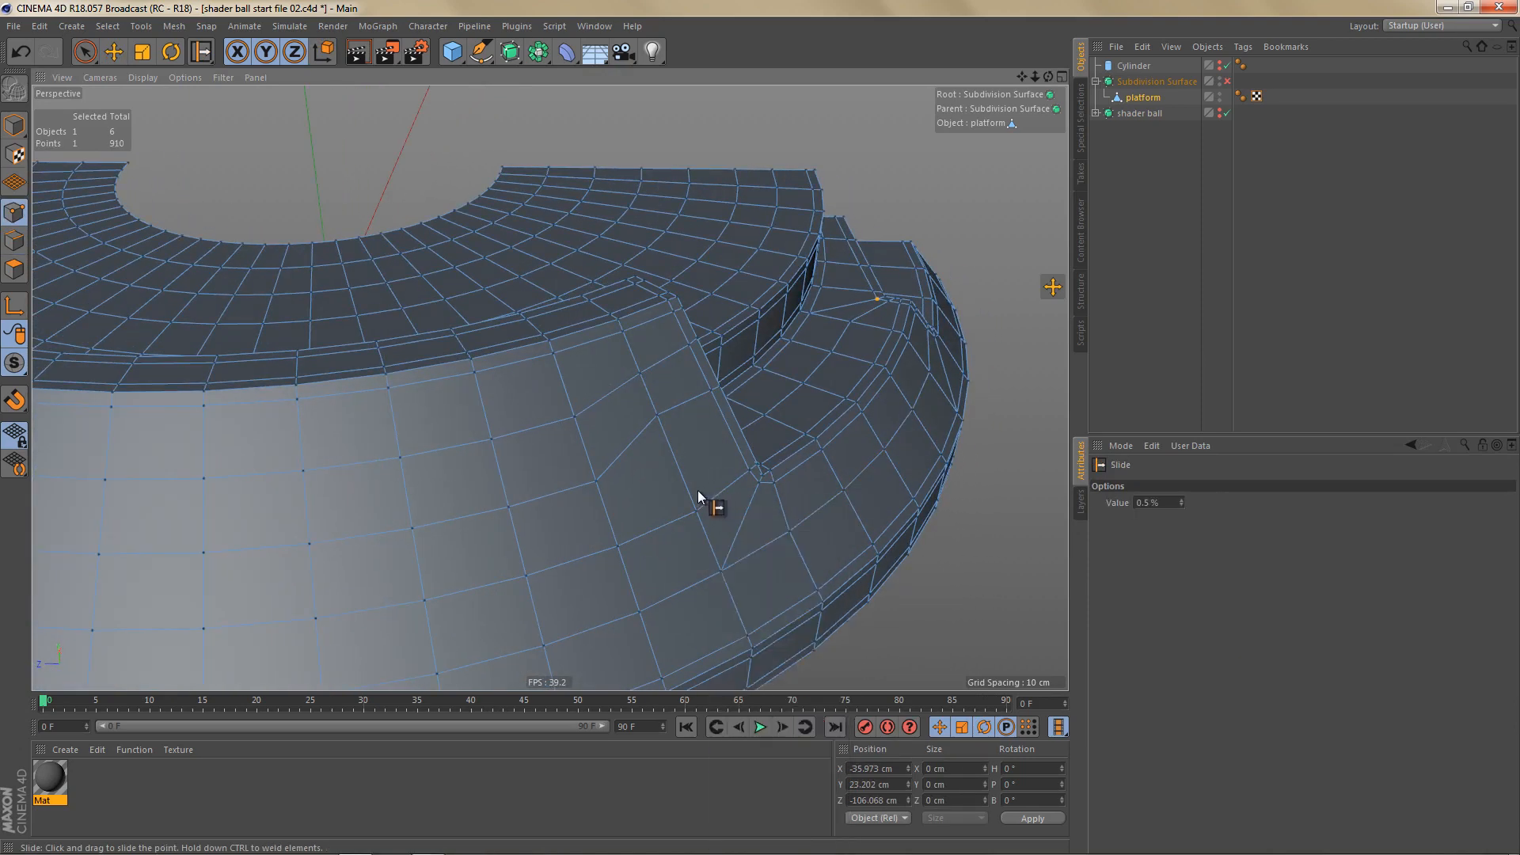
left_click_drag(655, 420, 672, 452)
left_click_drag(640, 374, 758, 447)
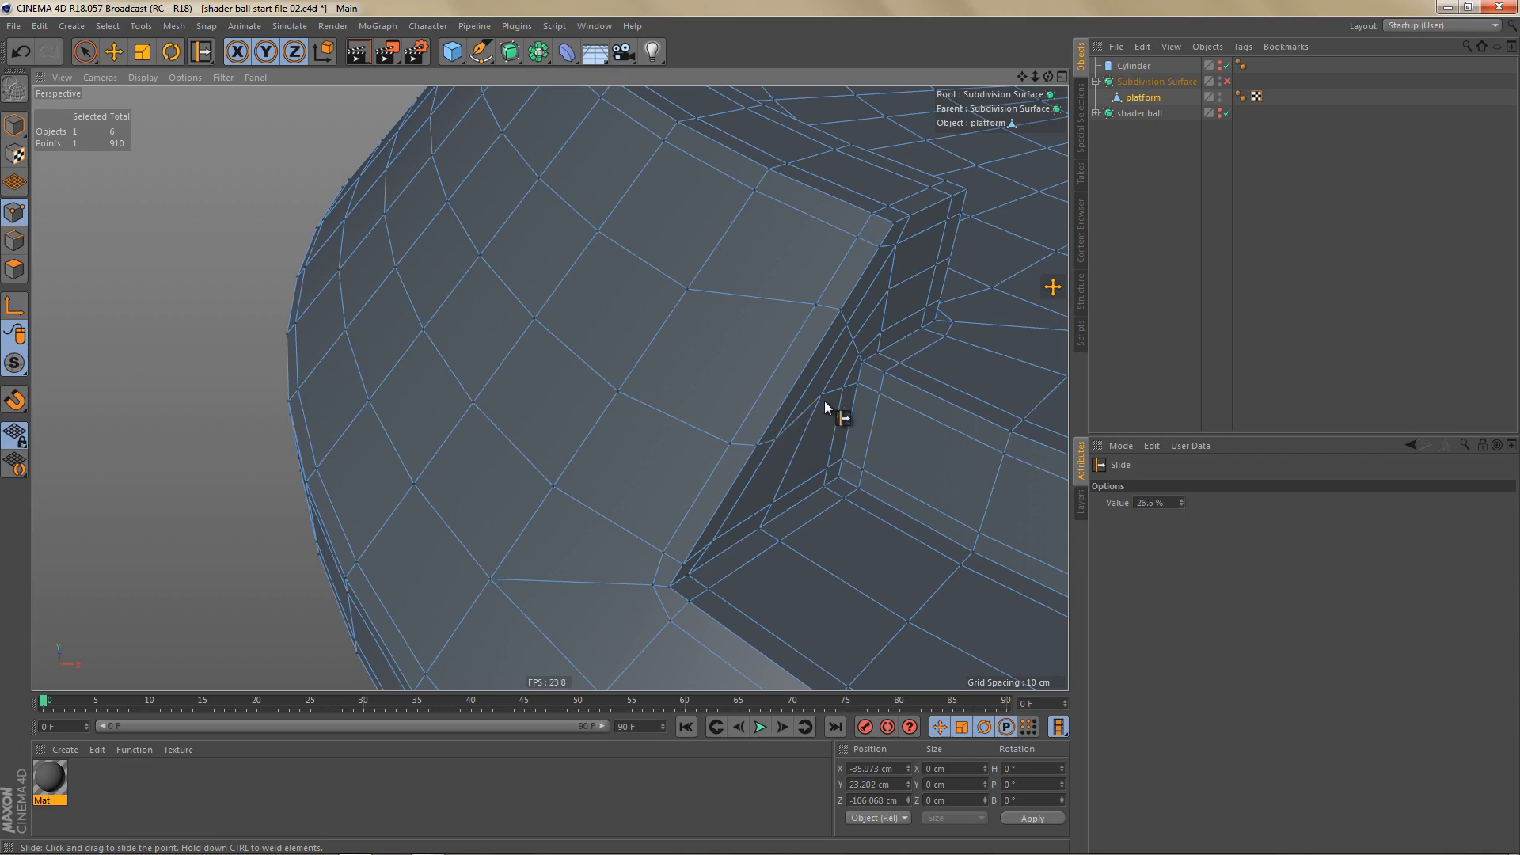
left_click_drag(814, 433, 770, 418)
middle_click_drag(812, 412, 802, 487, "alt")
scroll(869, 416, "up", 1)
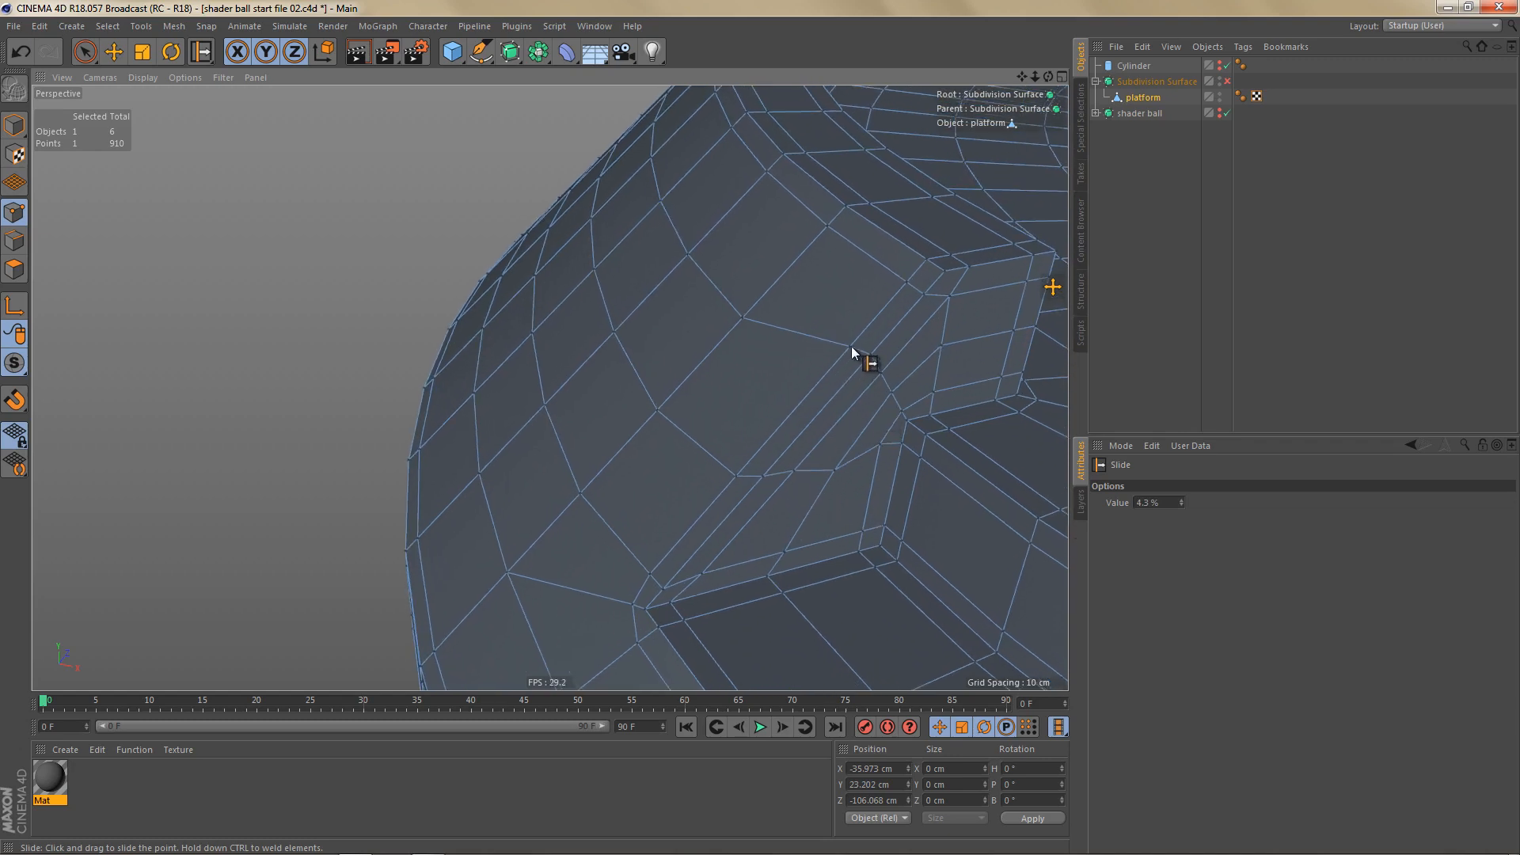
left_click_drag(852, 348, 829, 368)
right_click_drag(876, 407, 890, 407, "alt")
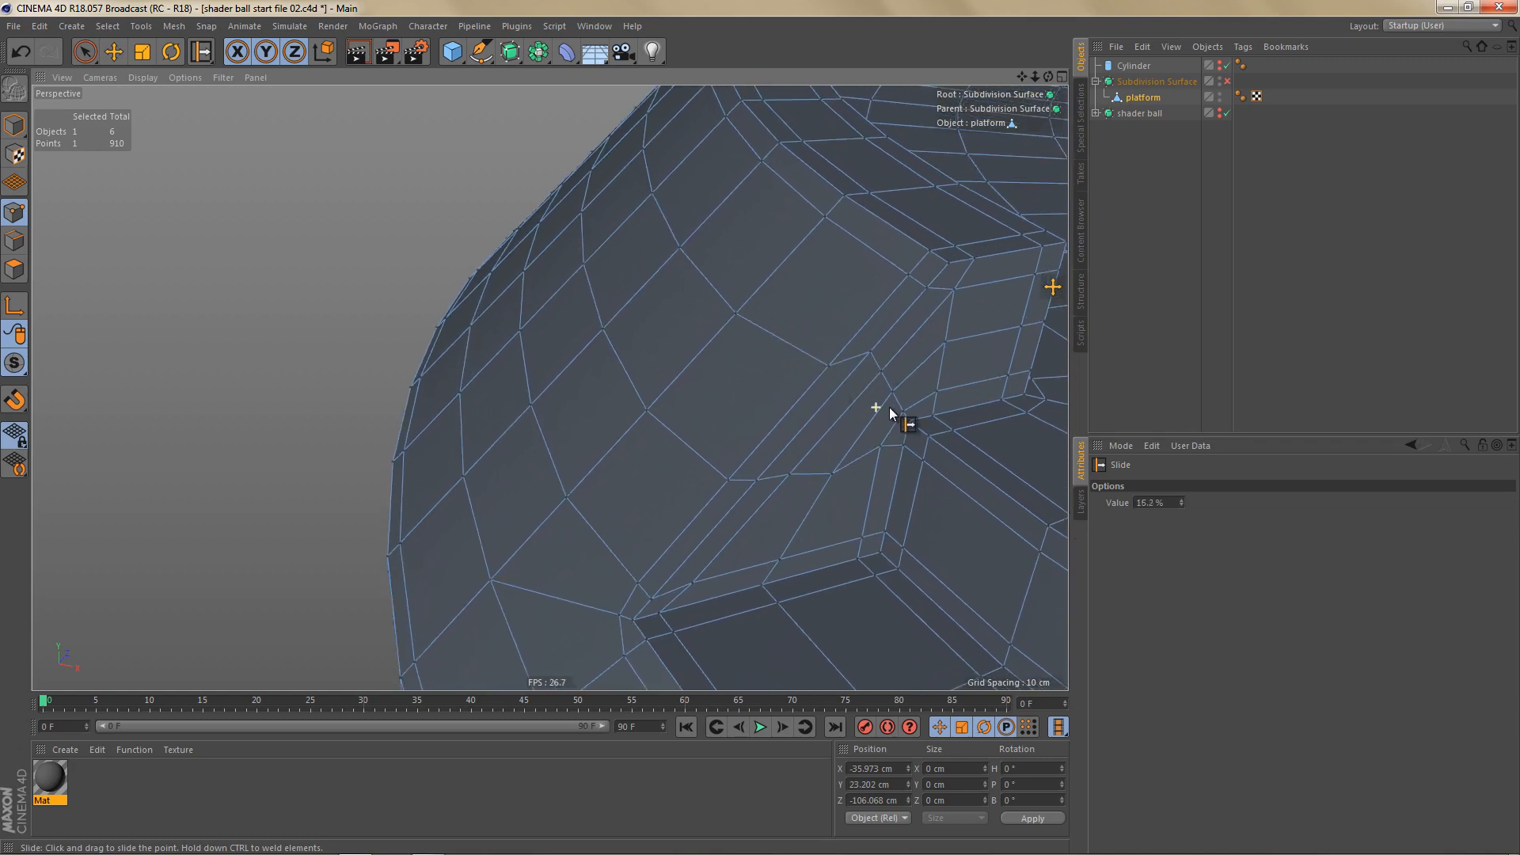
Step: Line-cut straight from the outer wall point to the notch's inner corner and dissolve the bent edges this replaces
middle_click_drag(883, 413, 836, 426, "alt")
key("k")
key("k")
left_click_drag(708, 486, 824, 356)
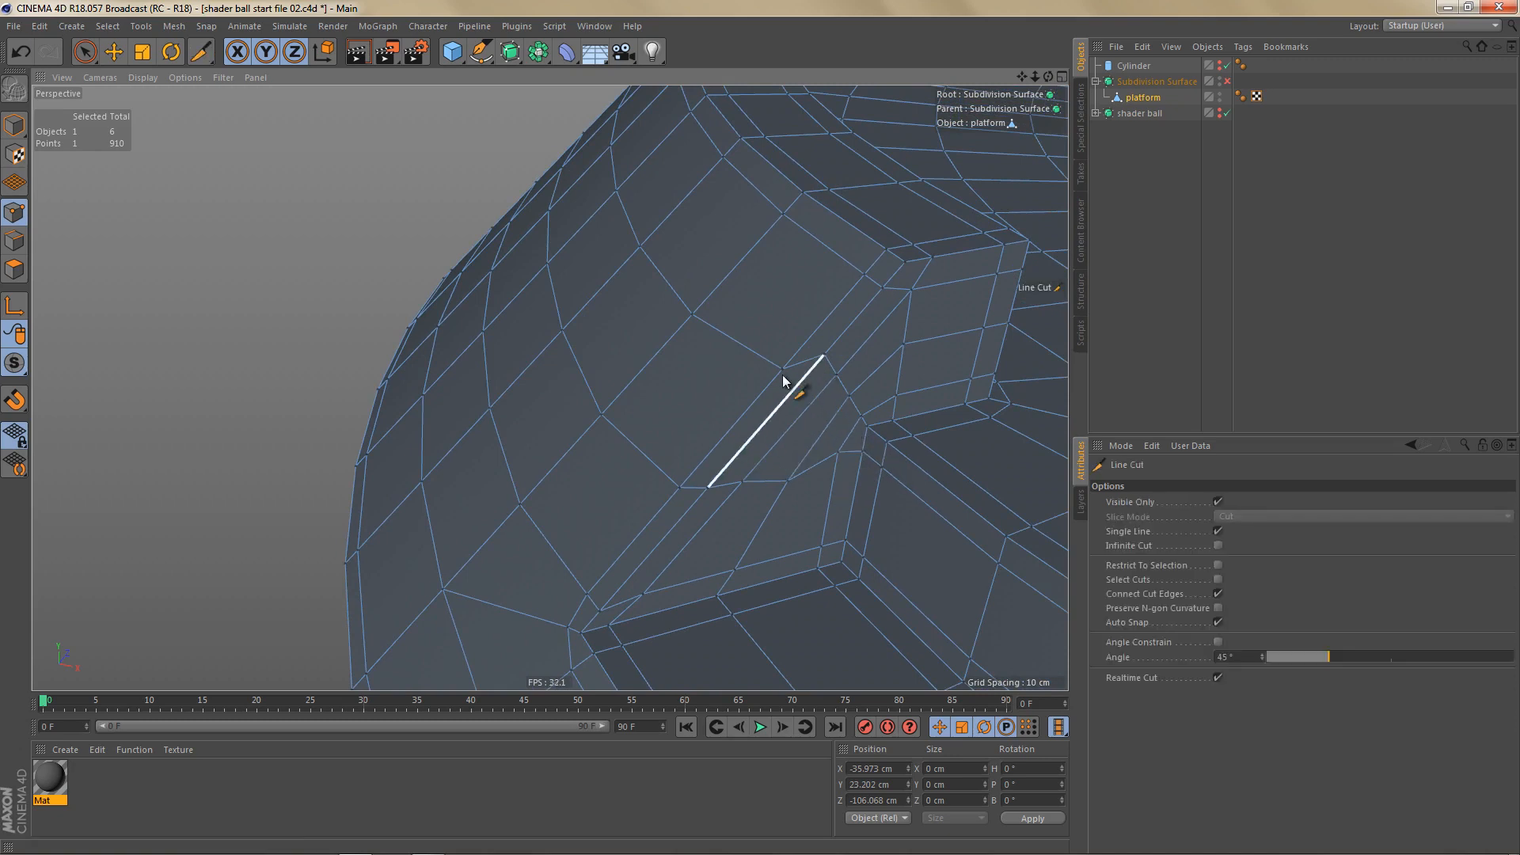
left_click(867, 430)
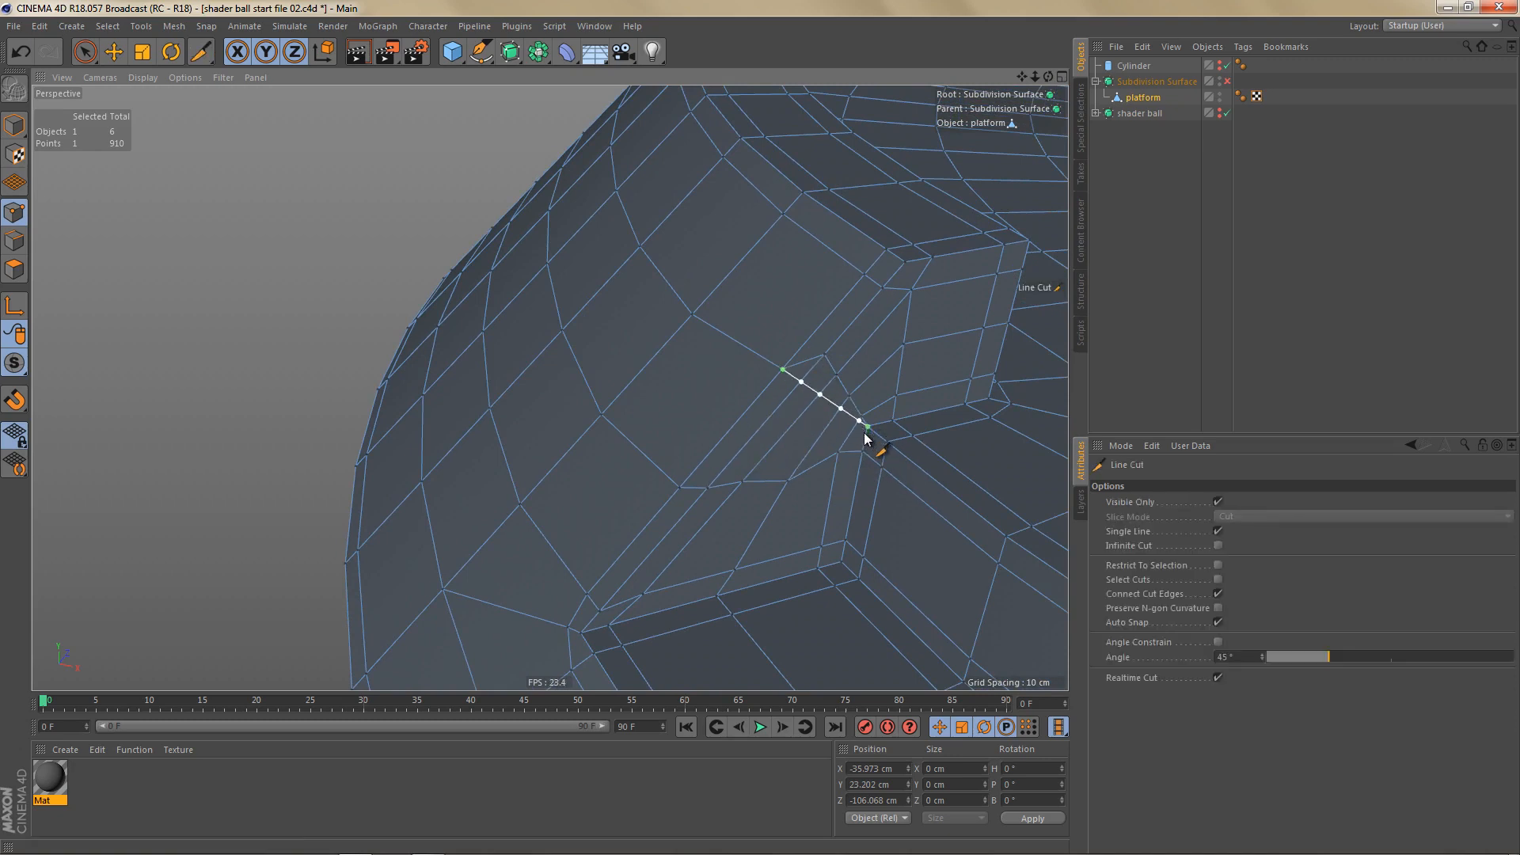
key("Return")
key("e")
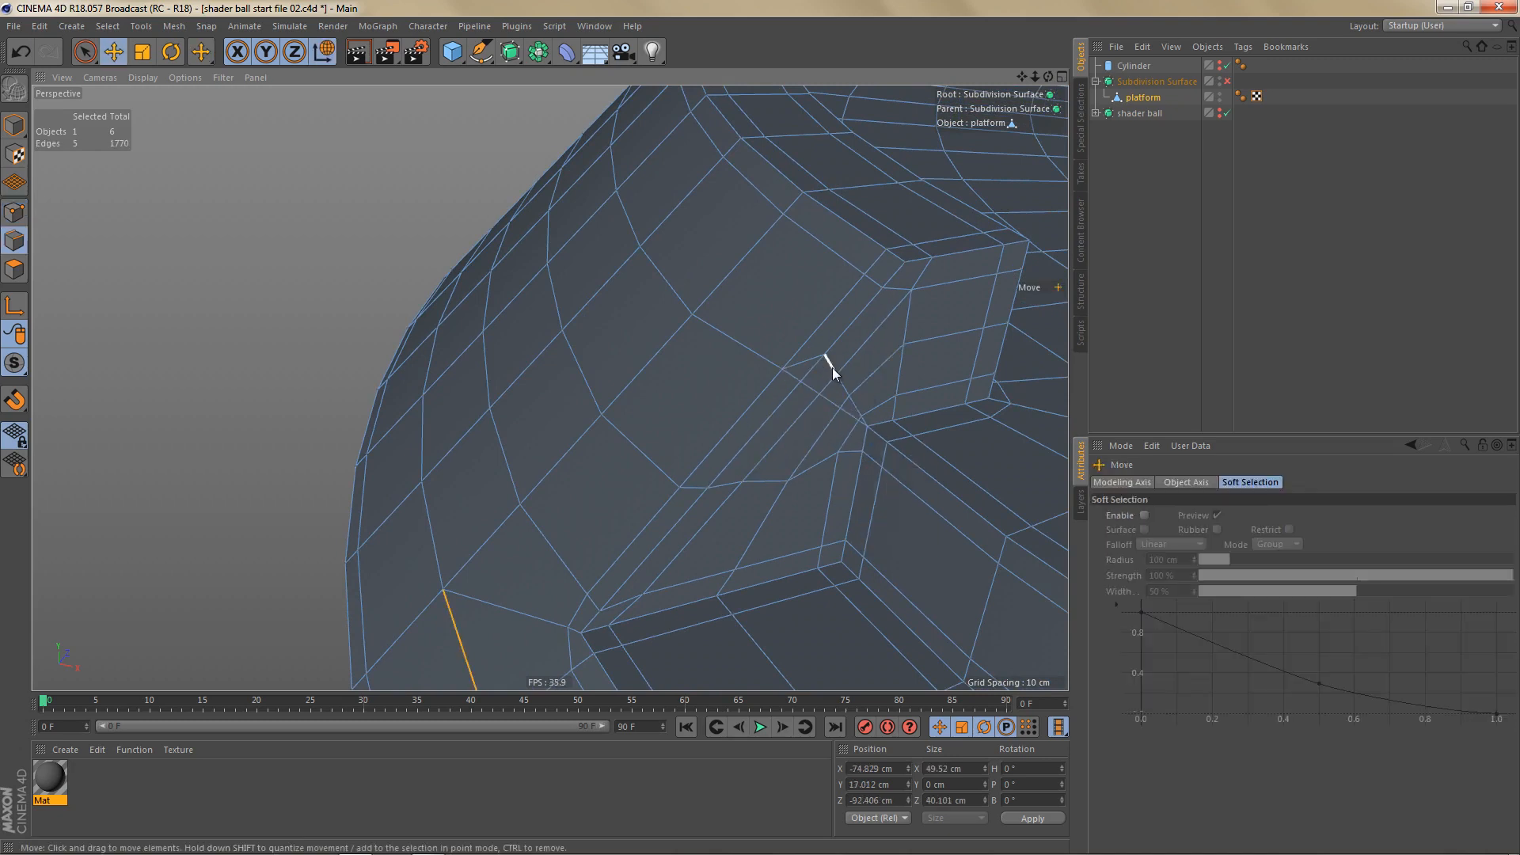
left_click(833, 368)
key("Delete")
Step: Try a second line cut across the notch side wall, from the next wall point down to the notch's inner edge
key("k")
key("k")
left_click(680, 488)
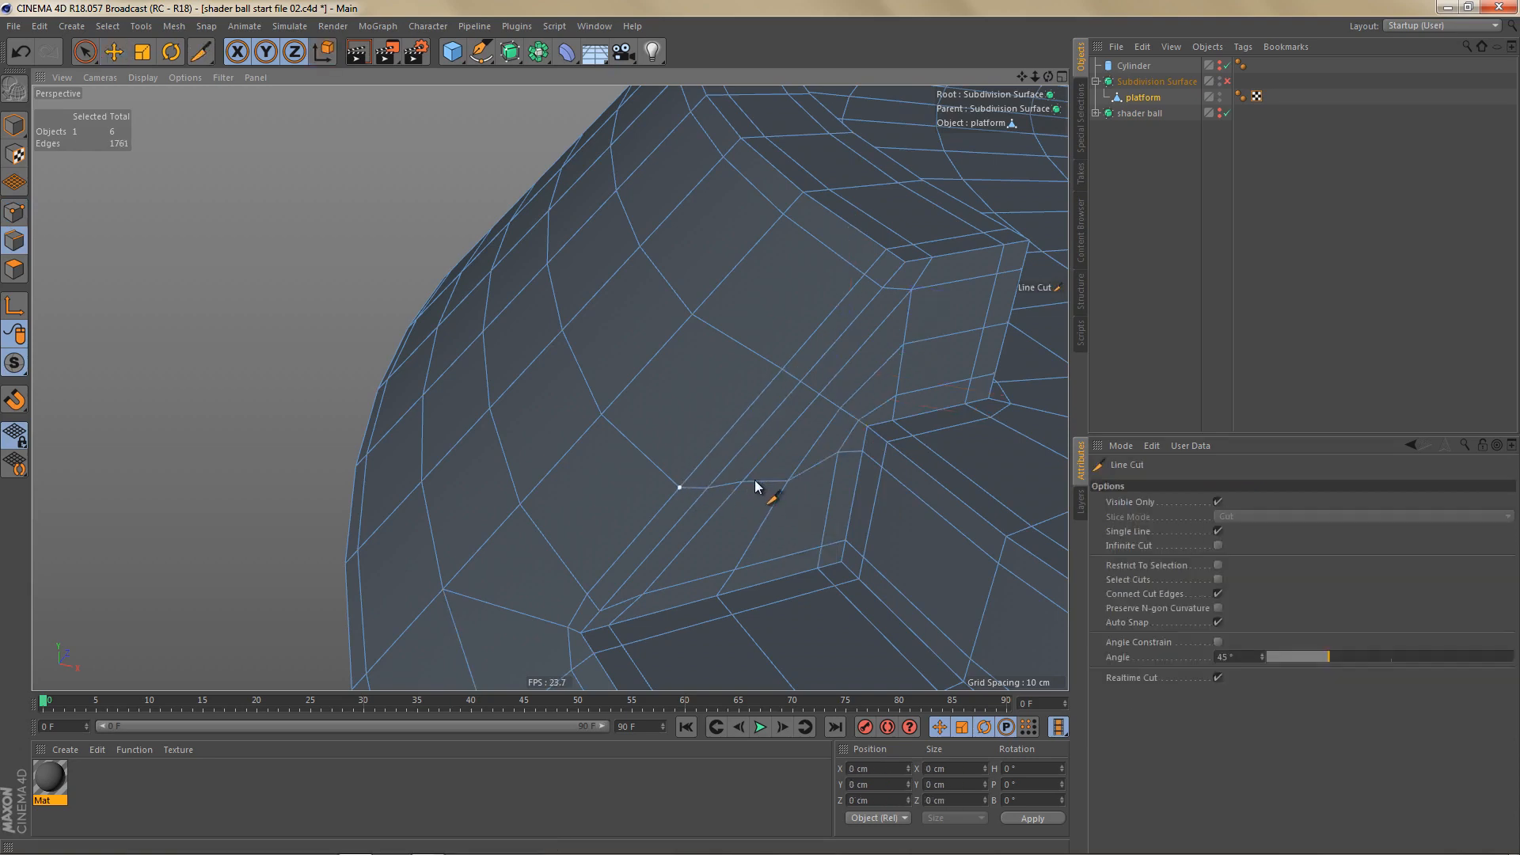
left_click(862, 456)
key("e")
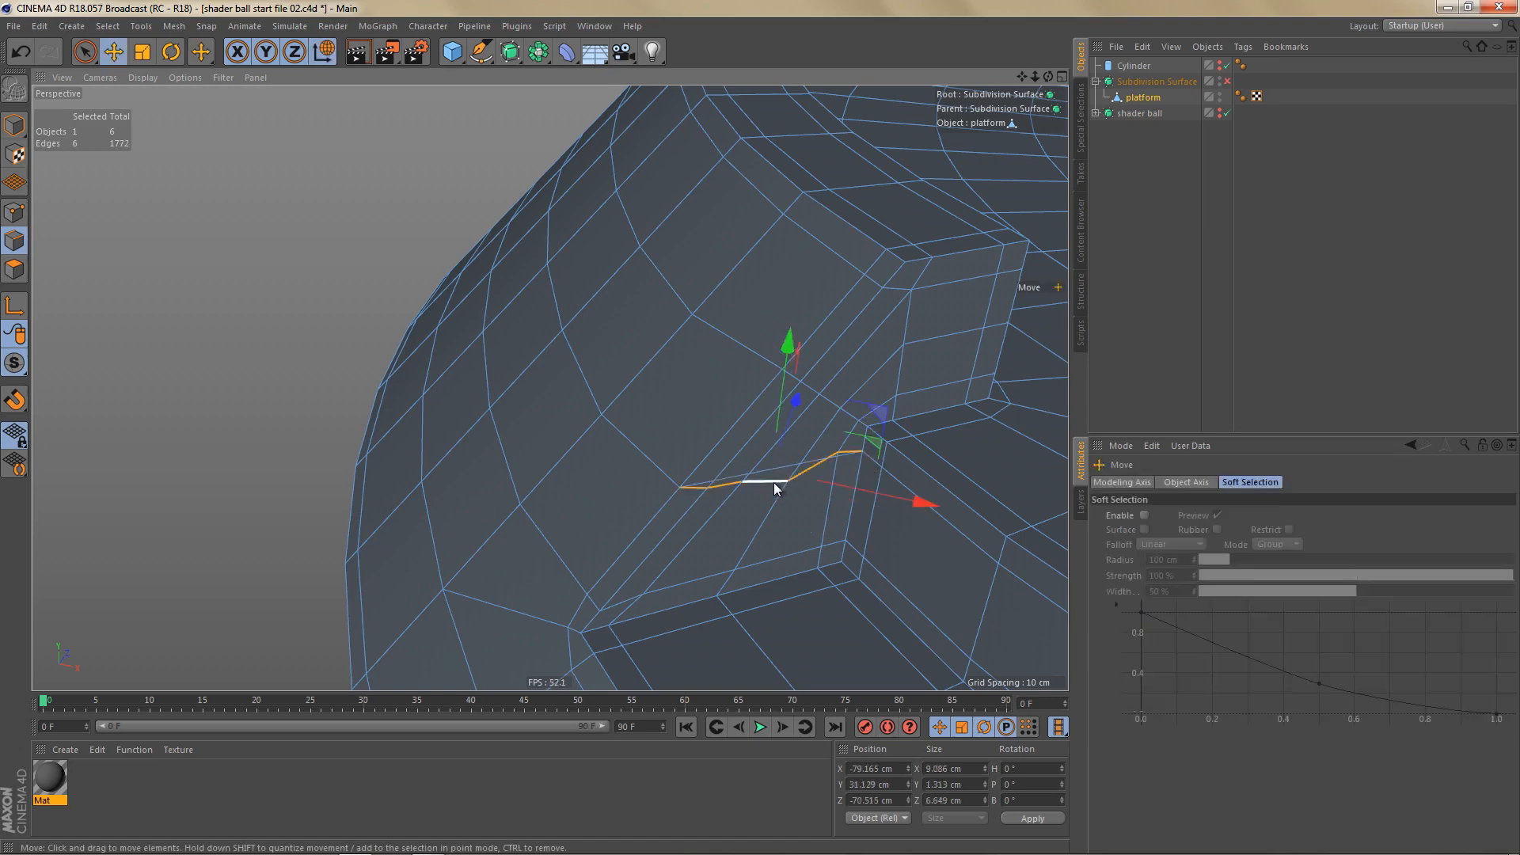
key("ctrl+z")
Step: Examine the reworked notch and the selected polygon patch on the platform's sloped wall from several angles
right_click_drag(876, 432, 817, 431, "alt")
left_click_drag(808, 431, 850, 419, "alt")
right_click_drag(842, 420, 738, 450, "alt")
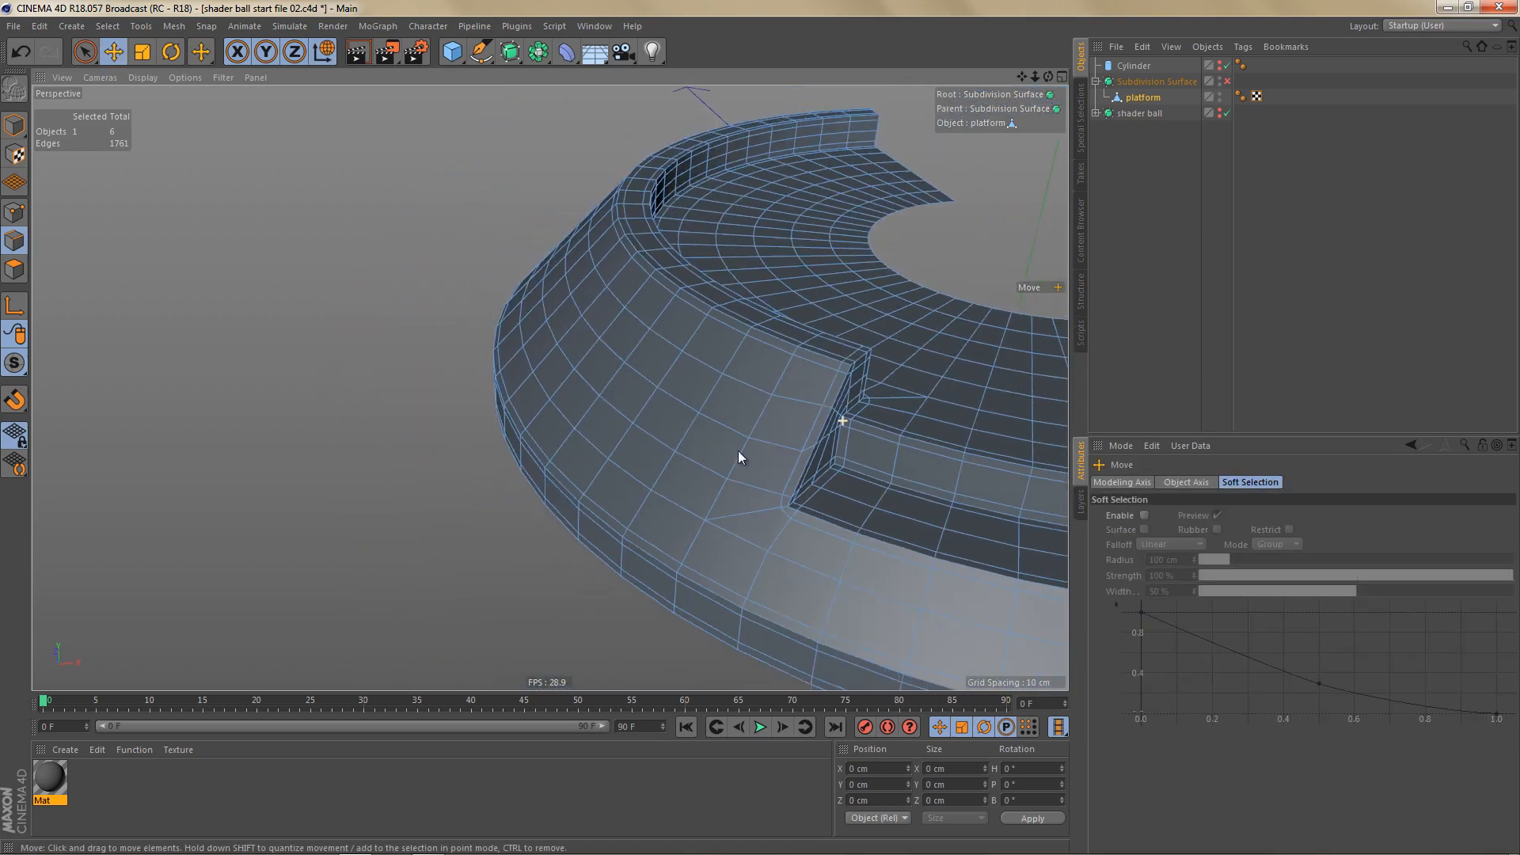
left_click_drag(753, 444, 795, 440, "alt")
middle_click_drag(800, 444, 925, 501, "alt")
key("Return")
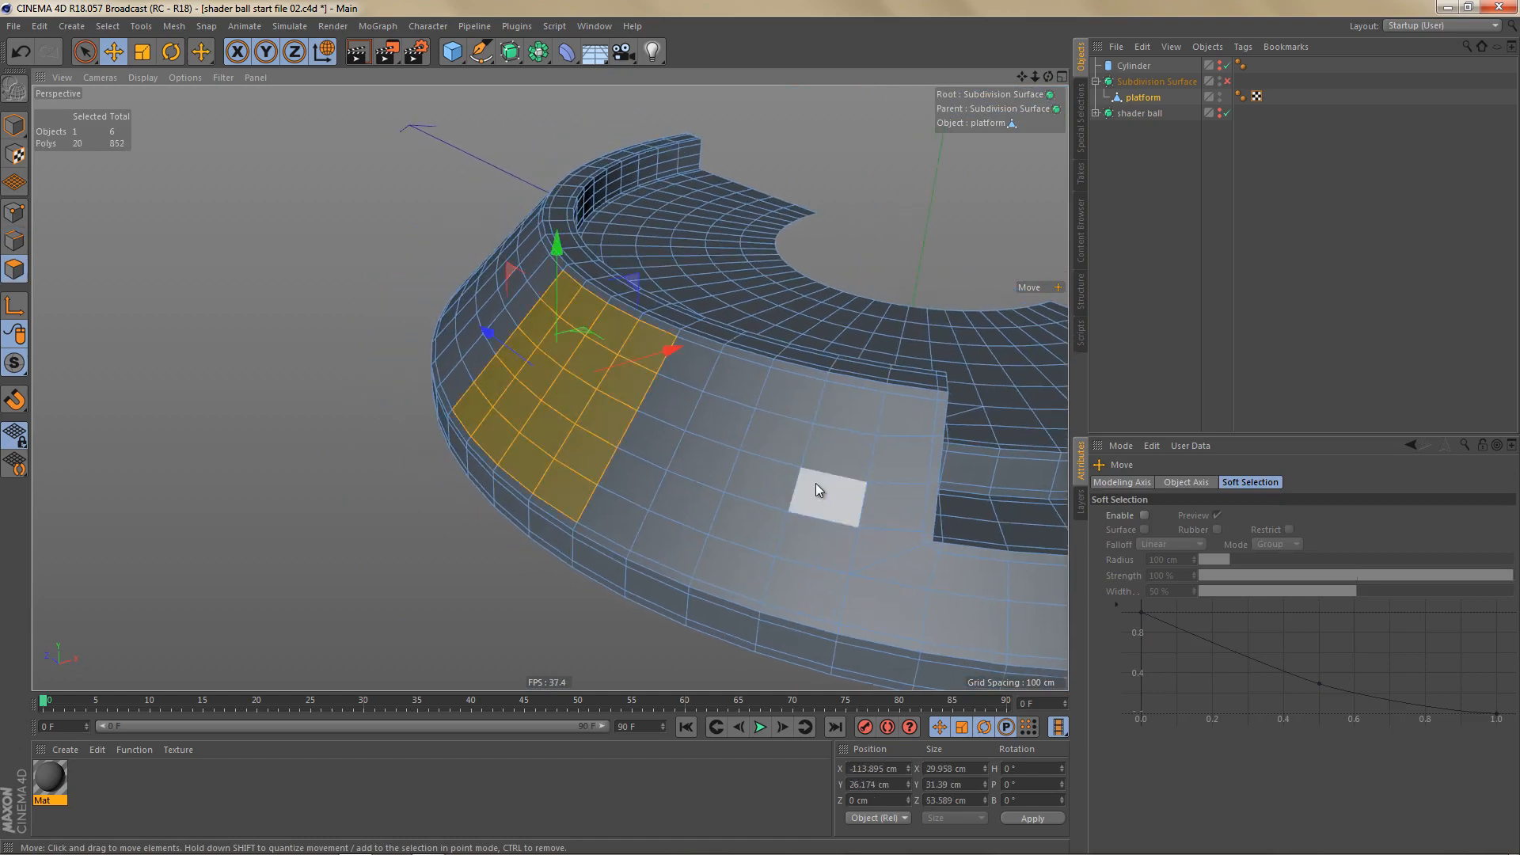
middle_click_drag(683, 415, 749, 454, "alt")
right_click_drag(751, 456, 695, 462, "alt")
mouse_move(717, 456)
left_mouse_down("alt")
mouse_move(828, 461)
mouse_move(800, 461)
left_mouse_up("alt")
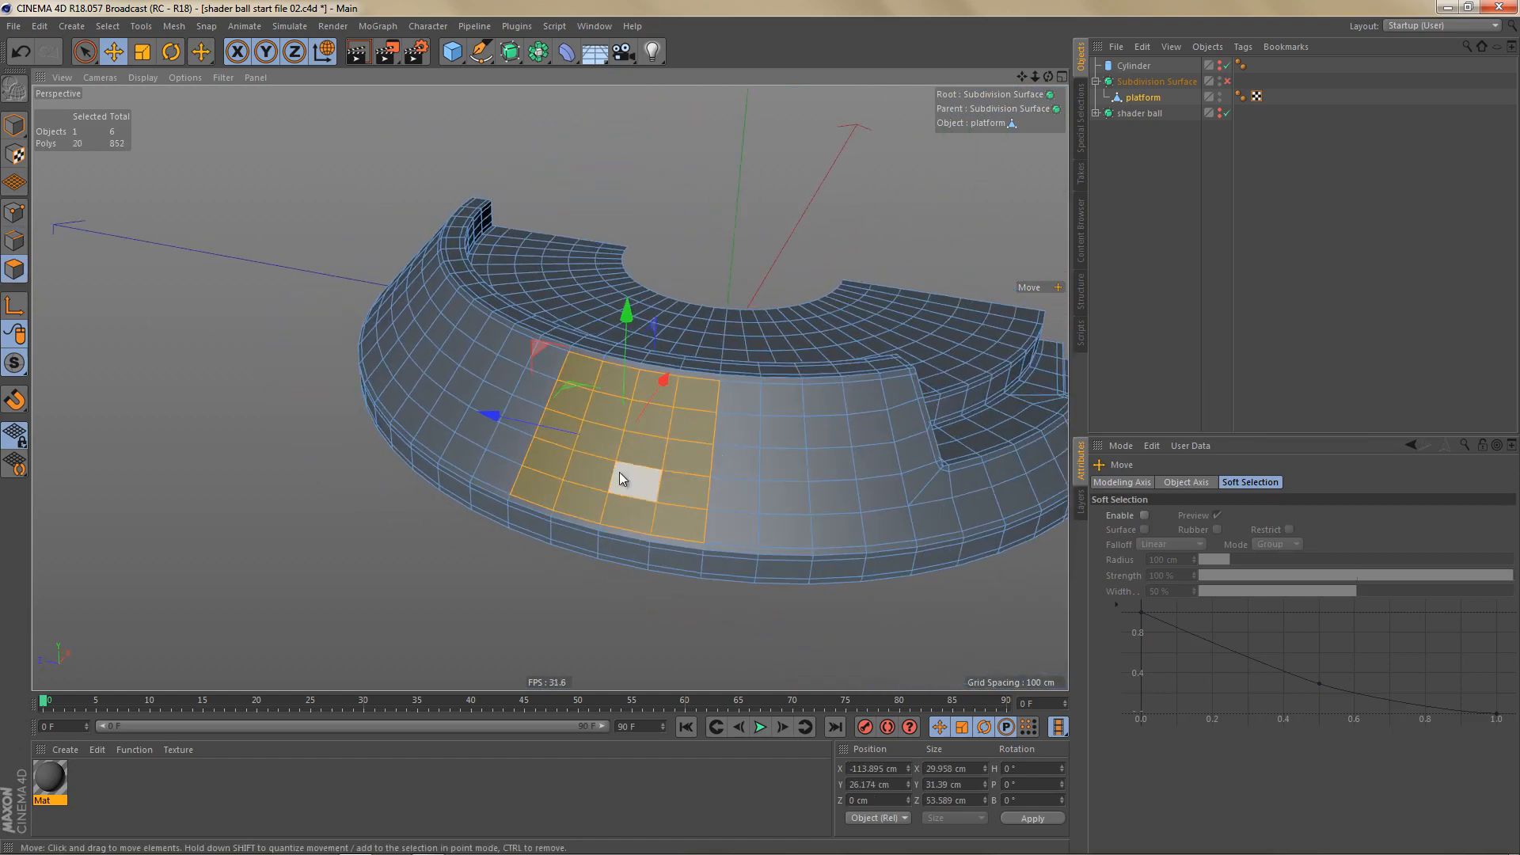
left_click_drag(638, 473, 602, 455, "alt")
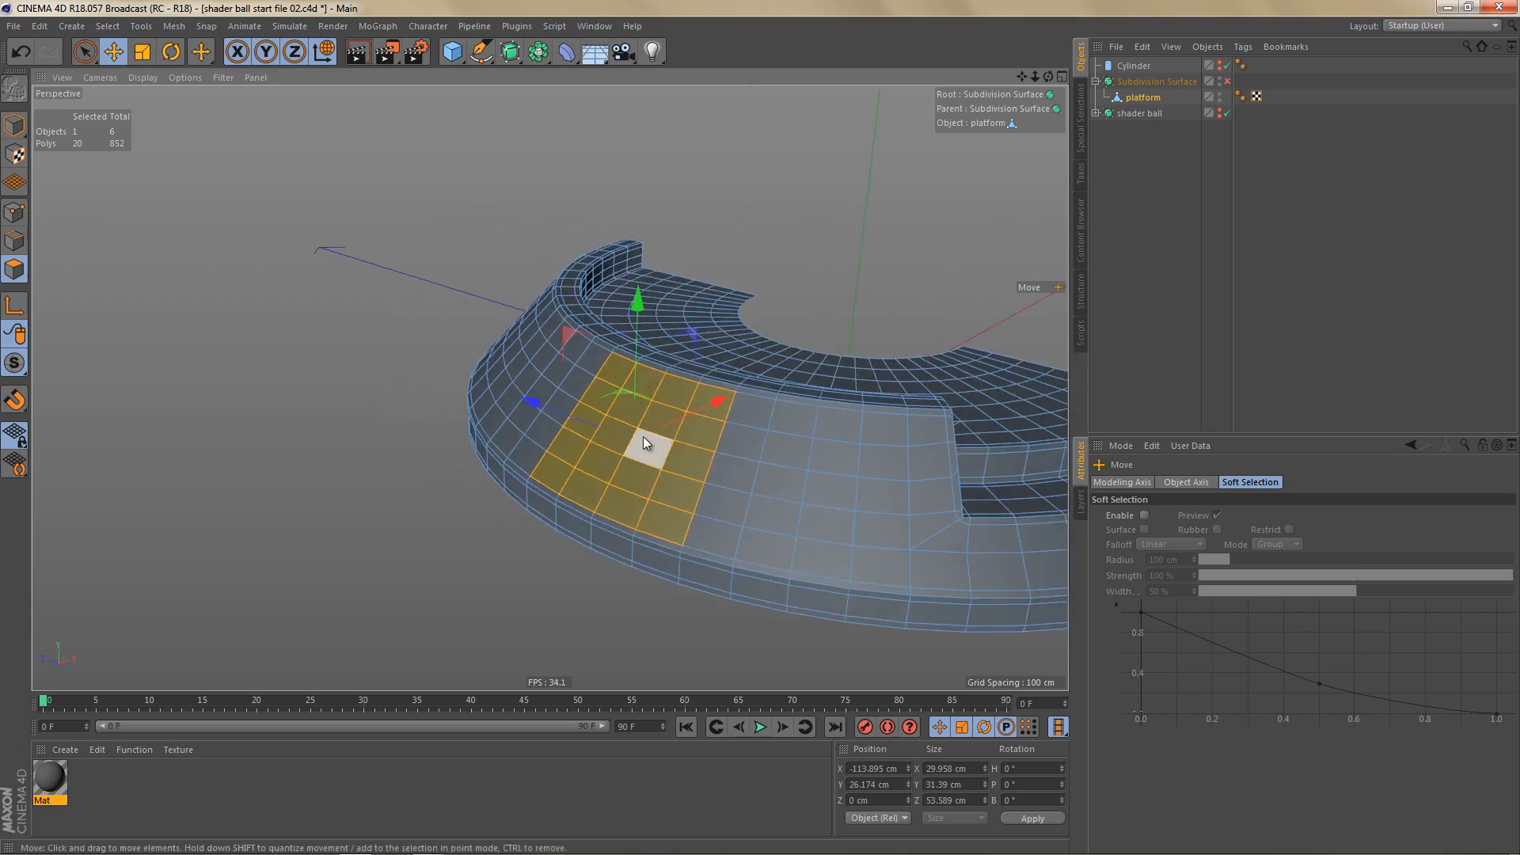
left_click_drag(674, 437, 687, 438, "alt")
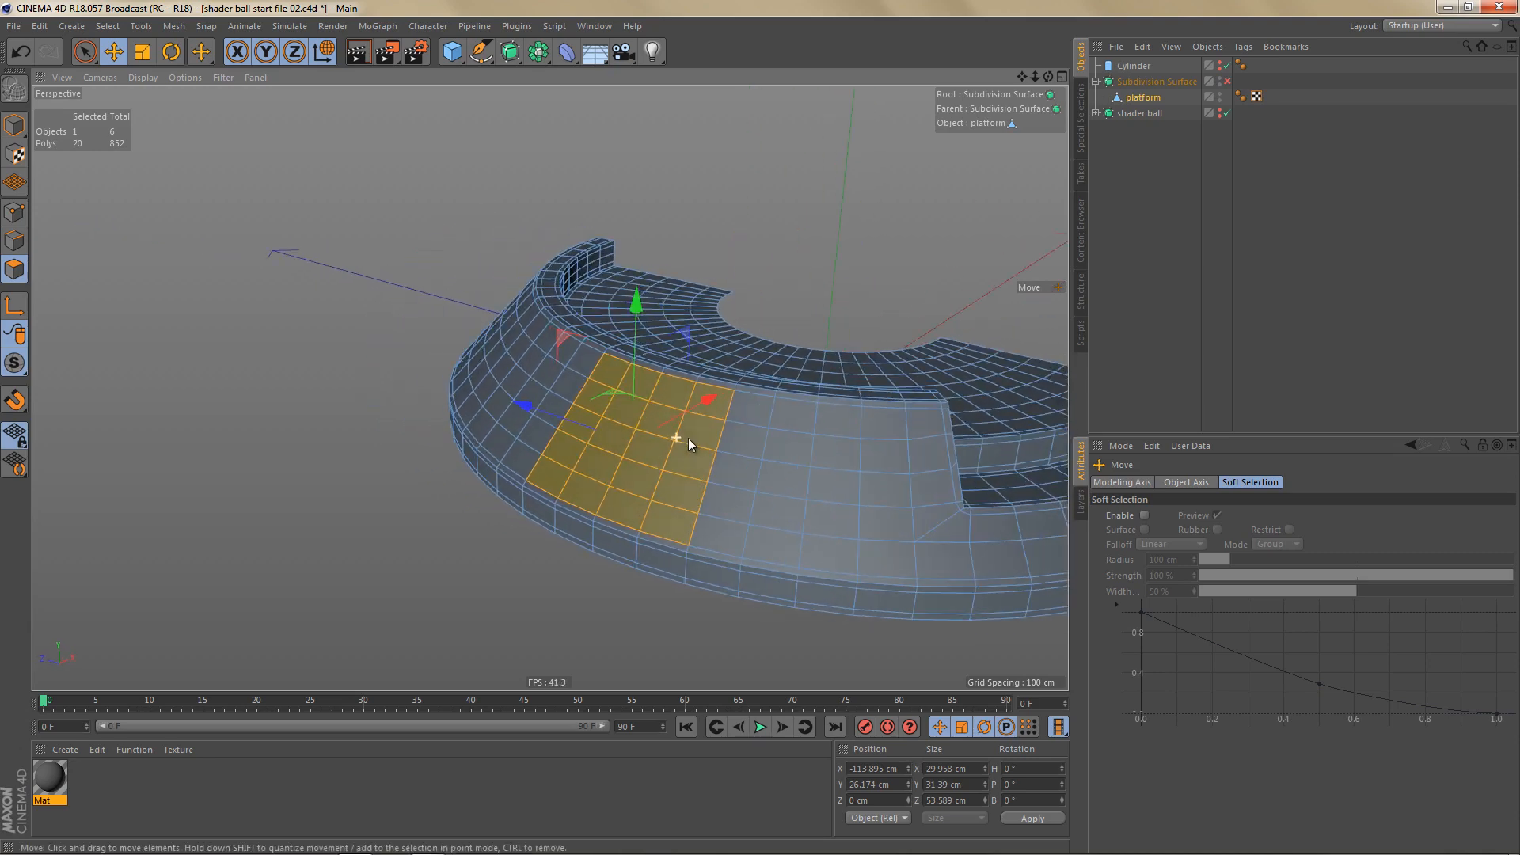
Step: Use Outline Selection to select the border edges around the selected polygon patch on the sloped wall
left_click(108, 26)
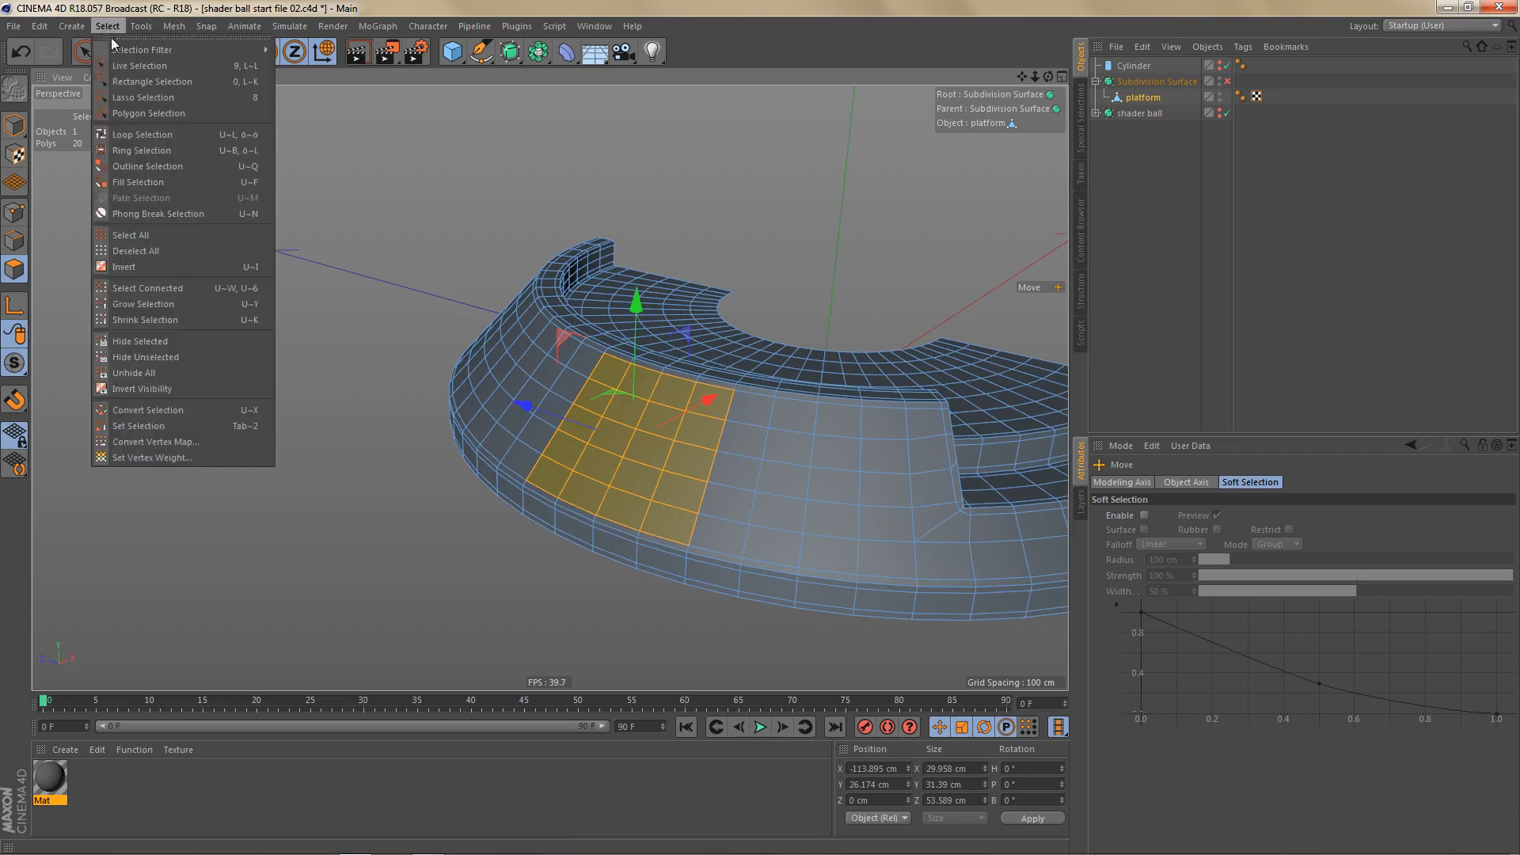
left_click(144, 166)
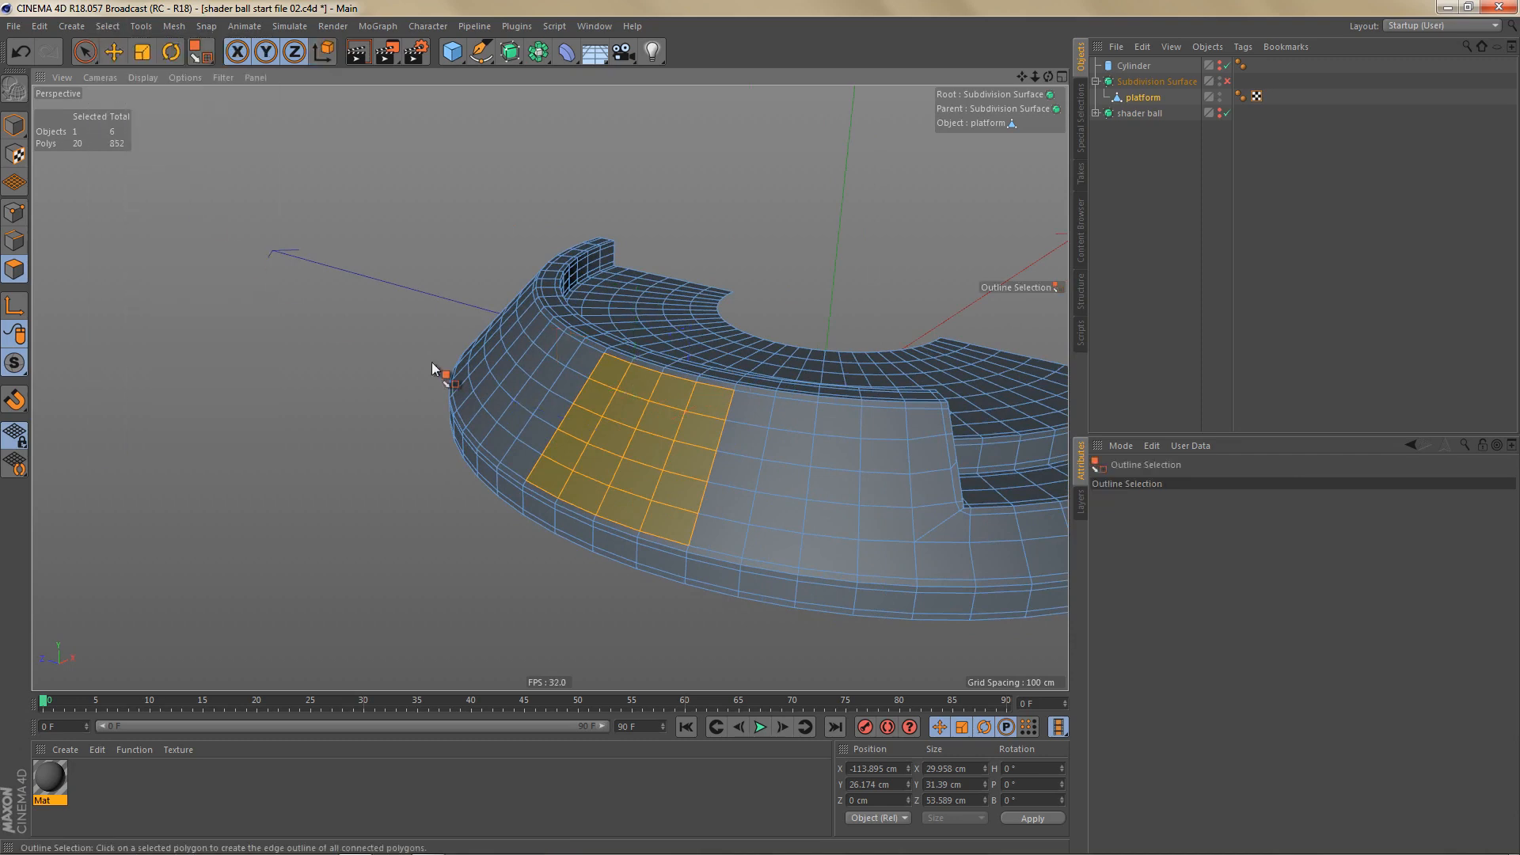
left_click(642, 409)
key("e")
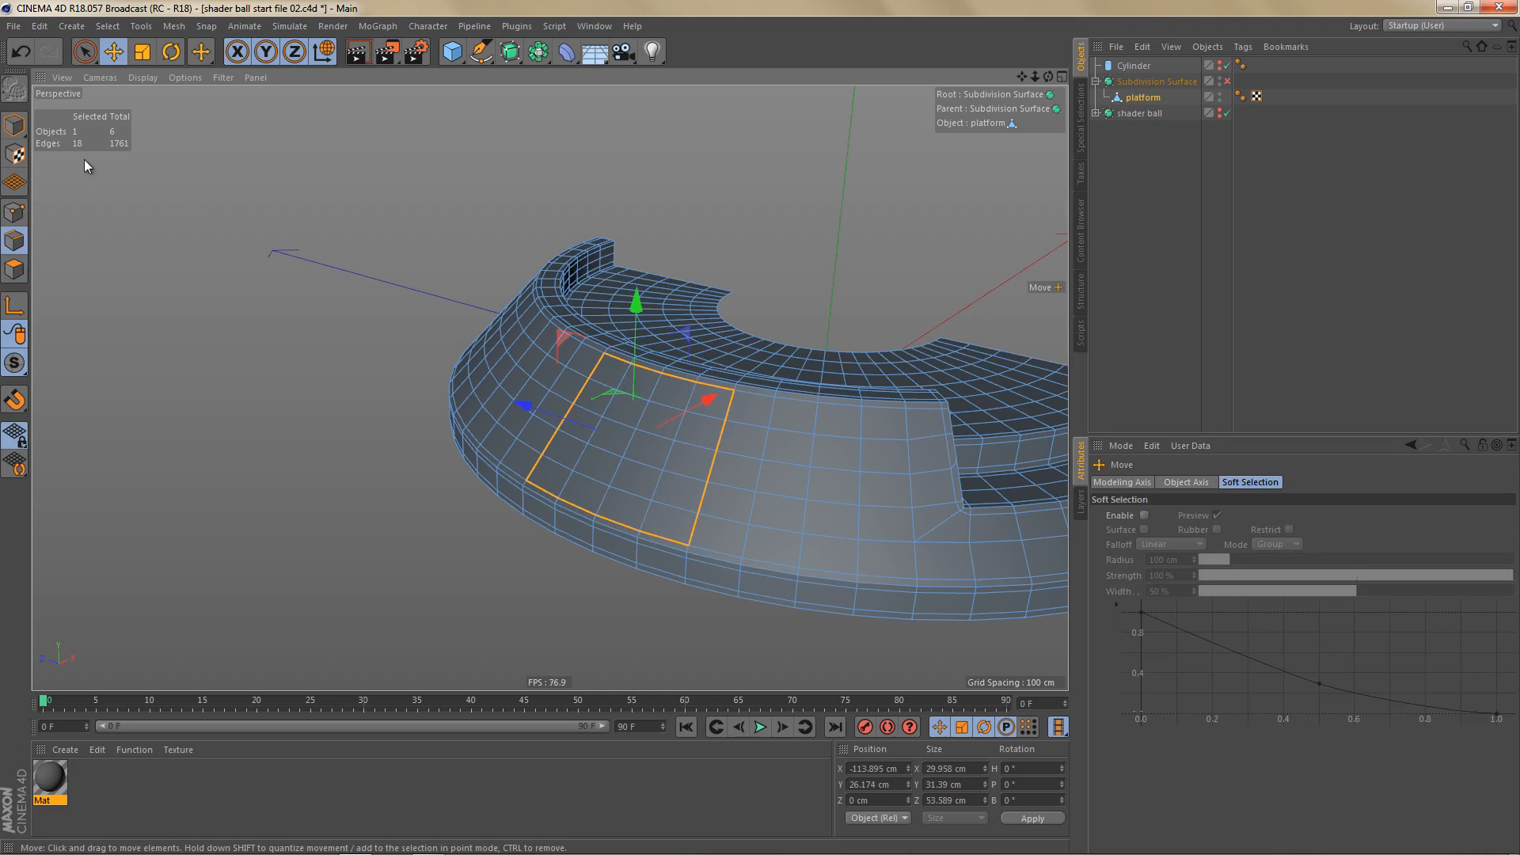
scroll(518, 426, "down", 3)
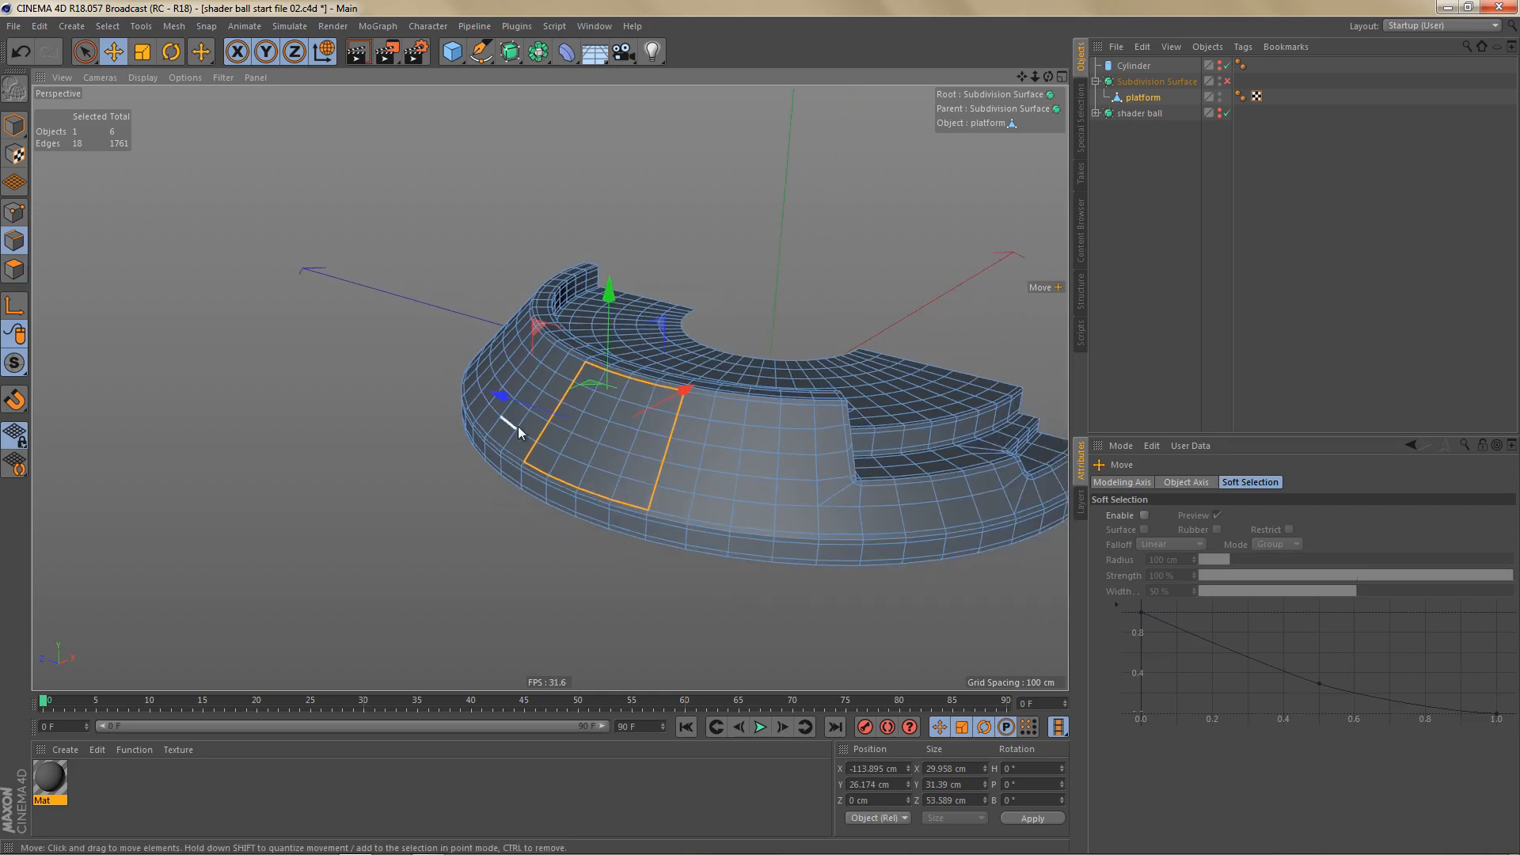
middle_click_drag(577, 437, 532, 444, "alt")
left_click_drag(590, 442, 539, 421, "alt")
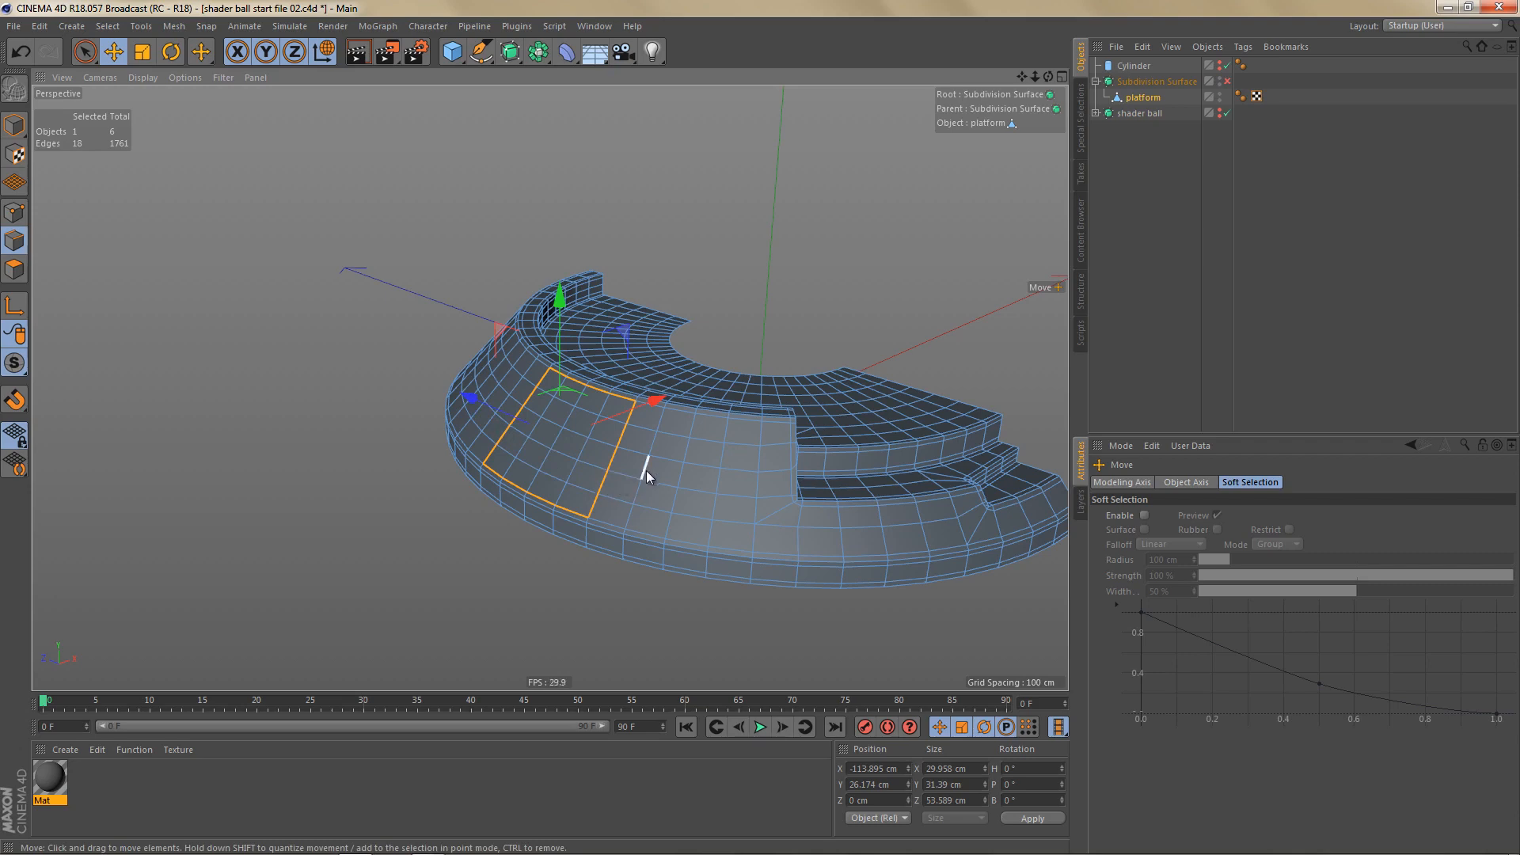
scroll(646, 471, "up", 2)
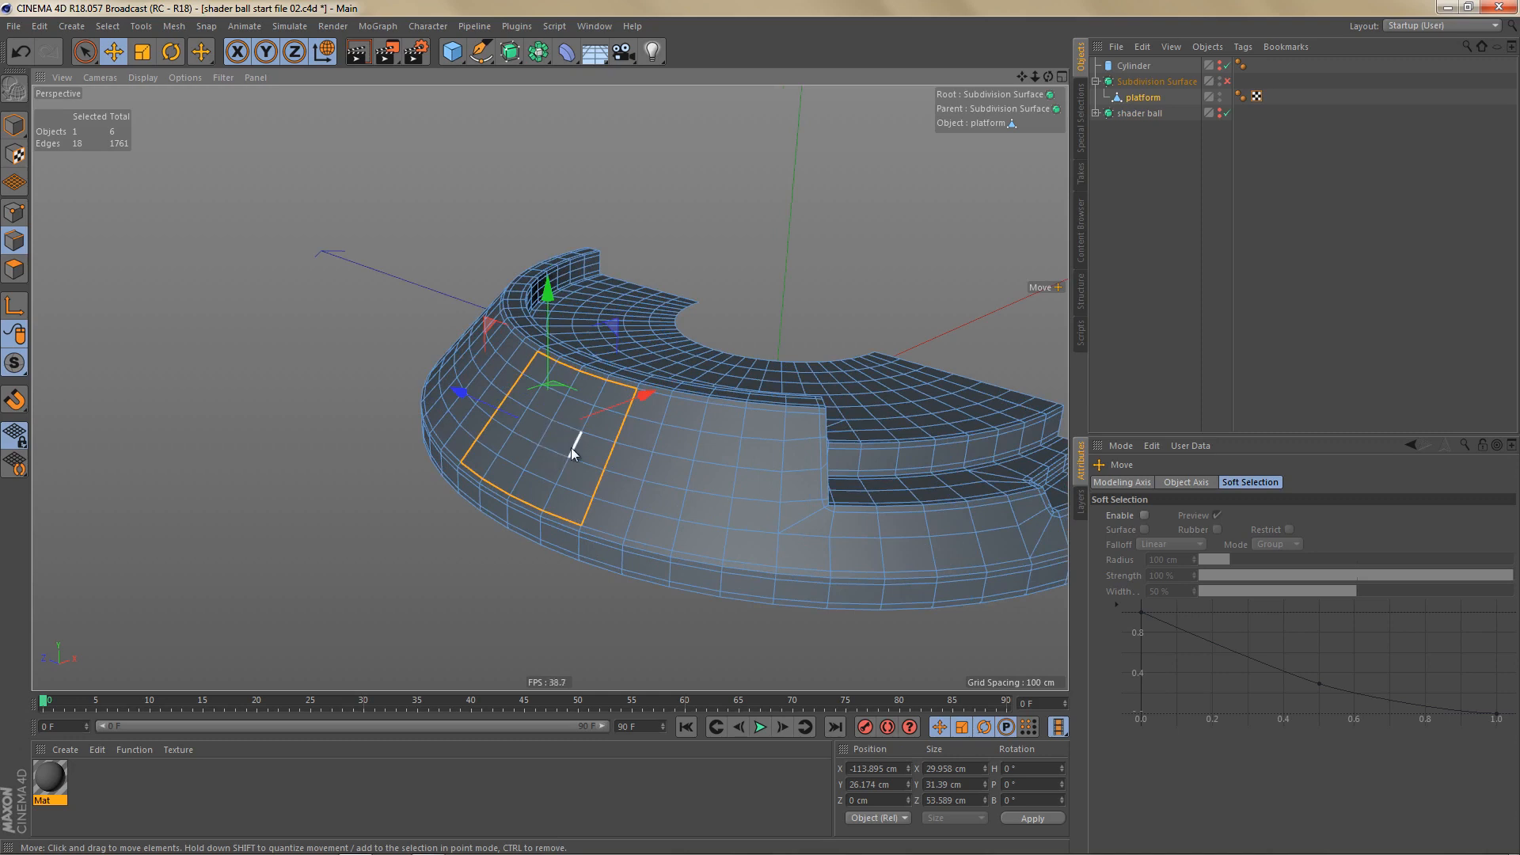
Step: Set the Cylinder object's rotation segments to 18
left_click(1138, 67)
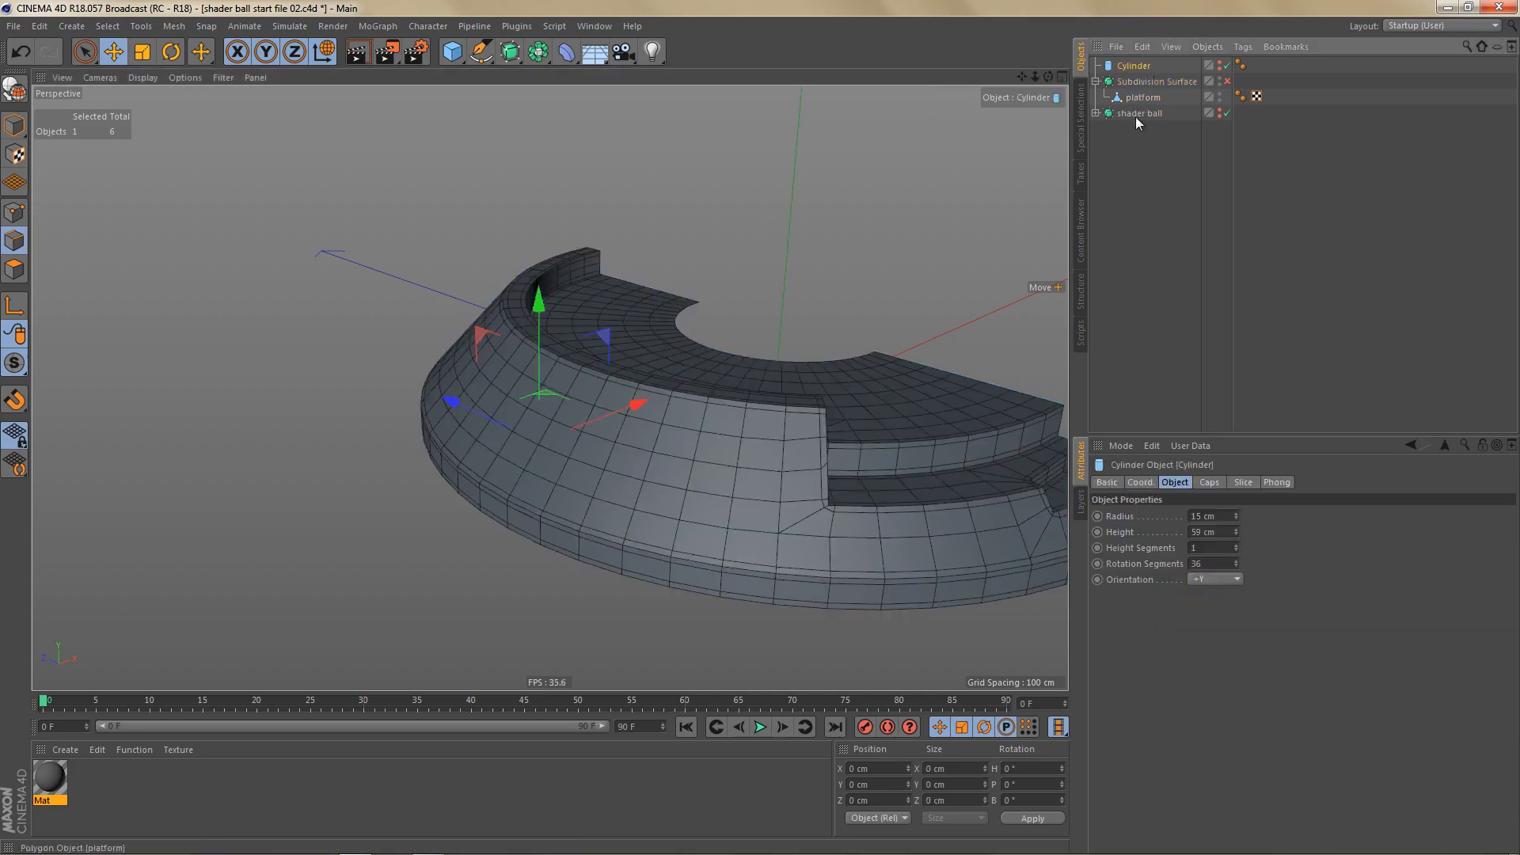
left_click_drag(1222, 517, 1082, 532)
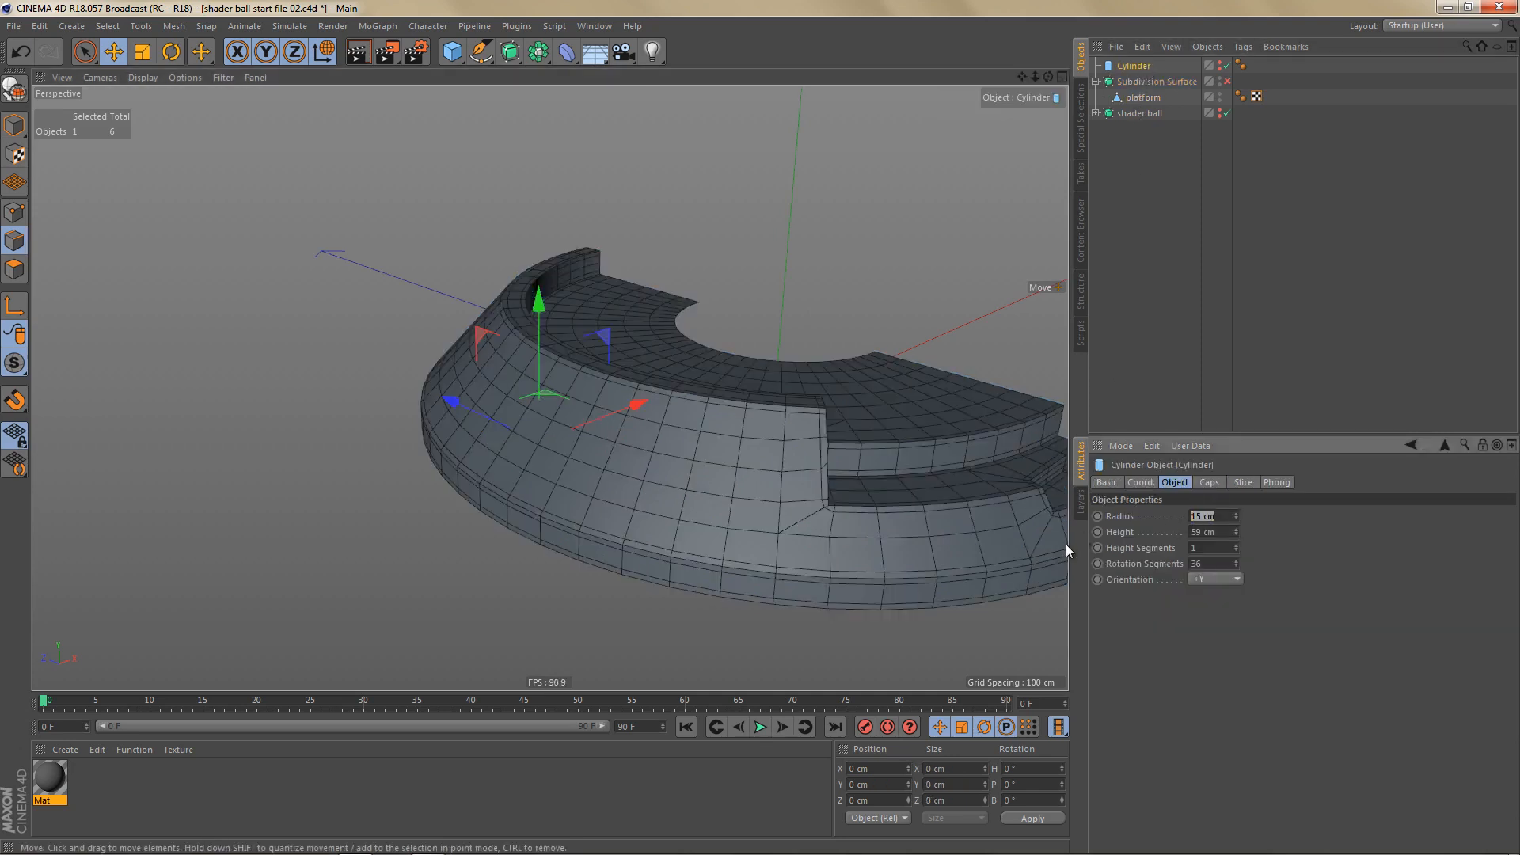
left_click_drag(1199, 564, 1134, 566)
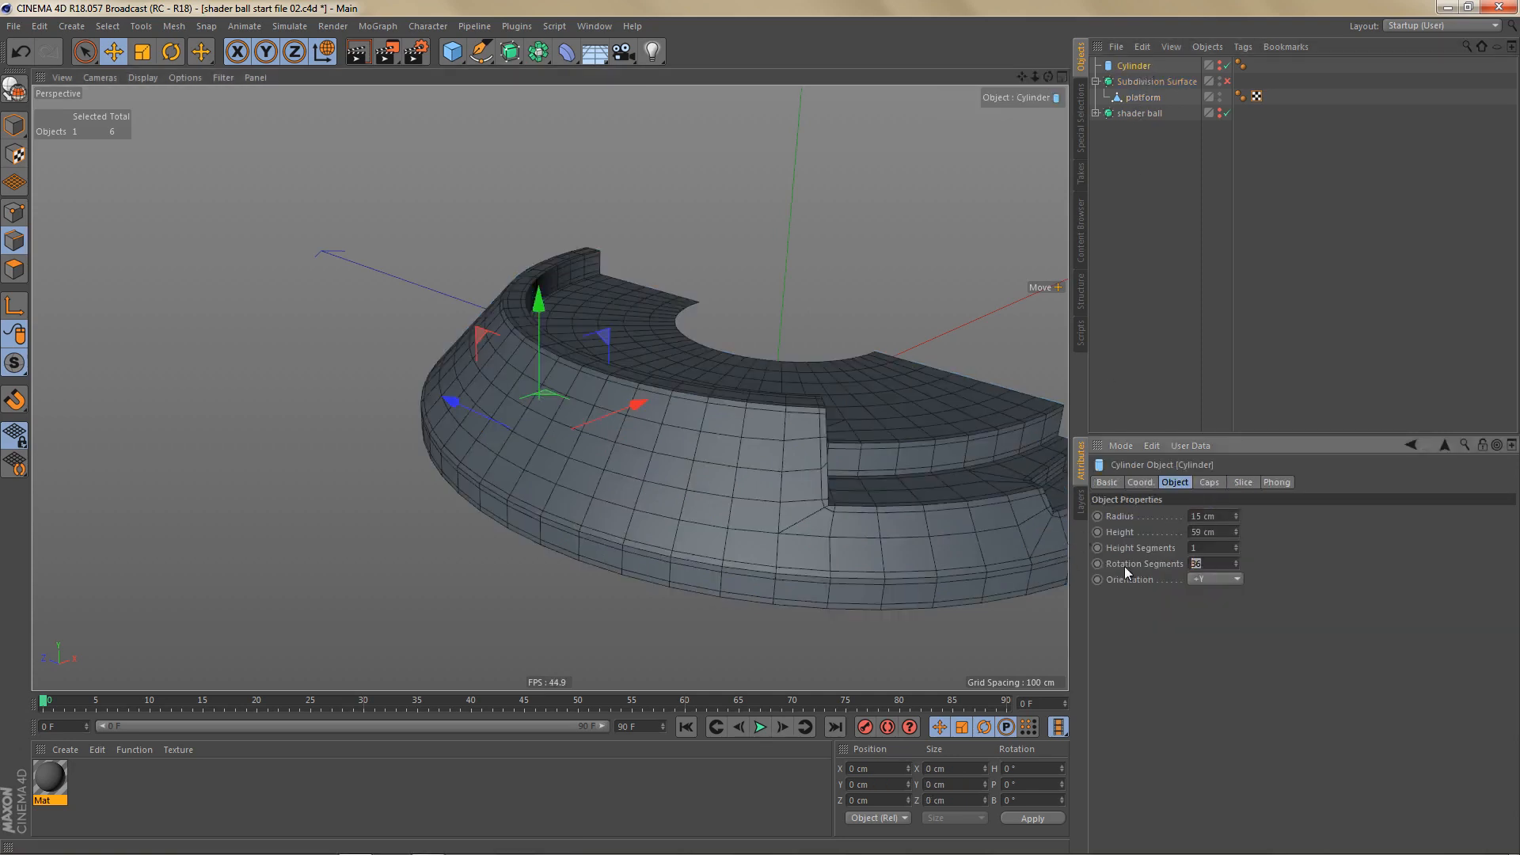
type("18")
key("Return")
scroll(638, 410, "down", 1)
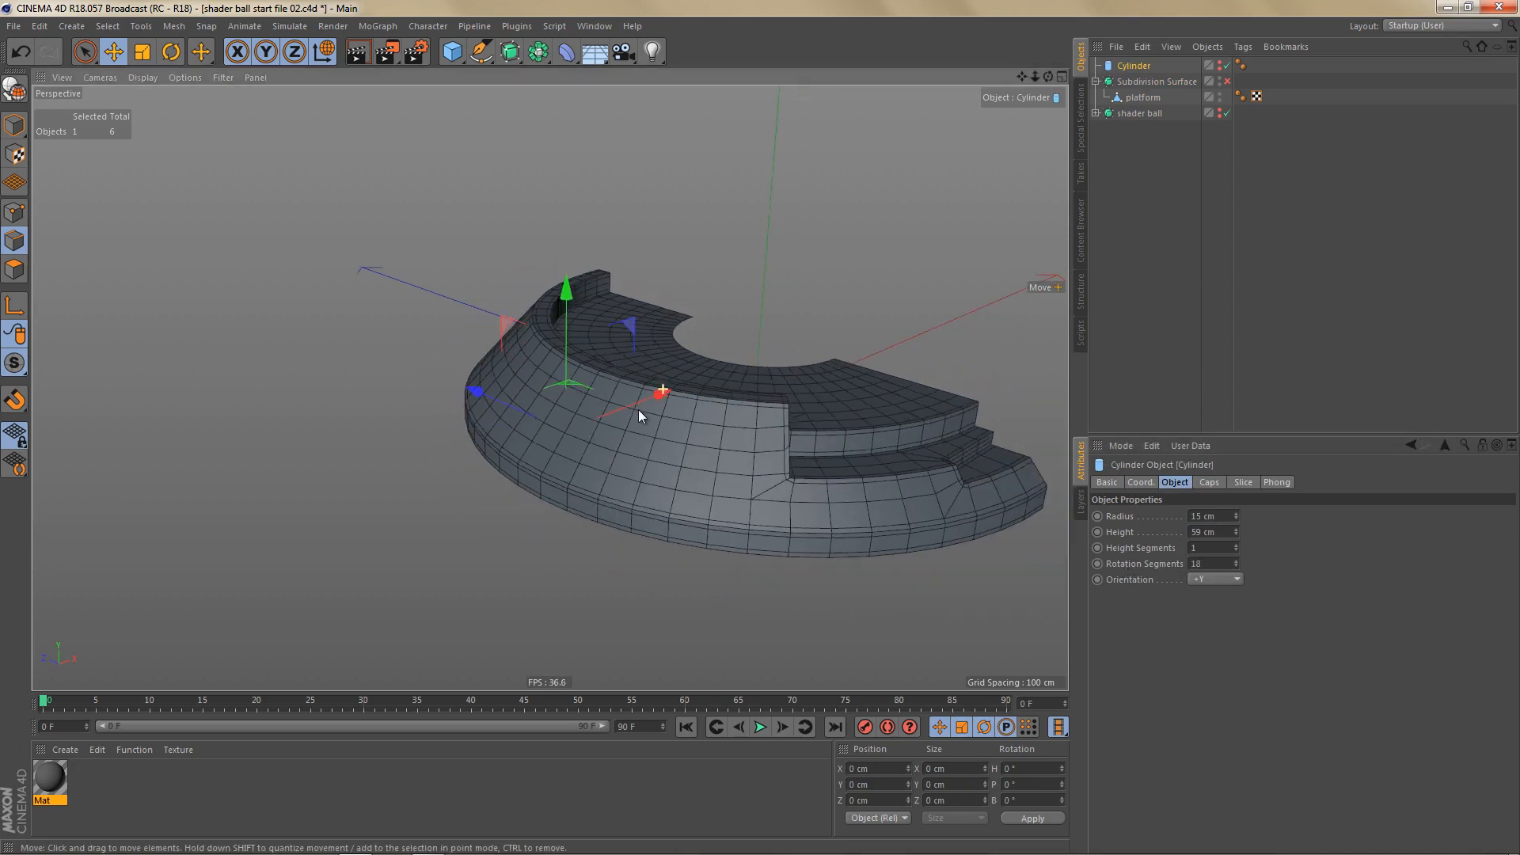
middle_click_drag(617, 416, 563, 398, "alt")
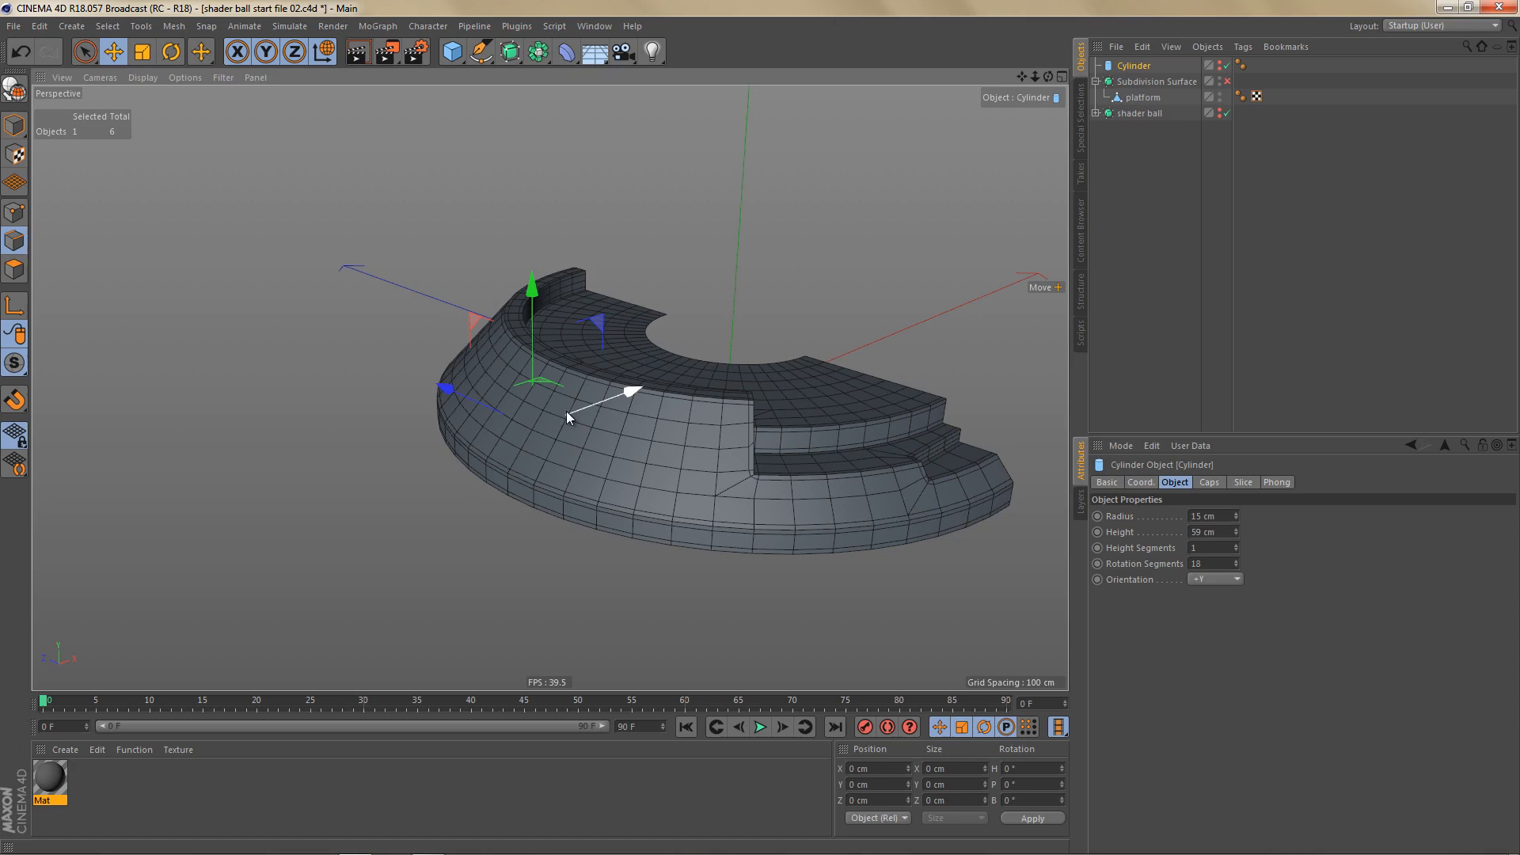
Step: Start a new empty scene and add a Disc primitive
key("ctrl+n")
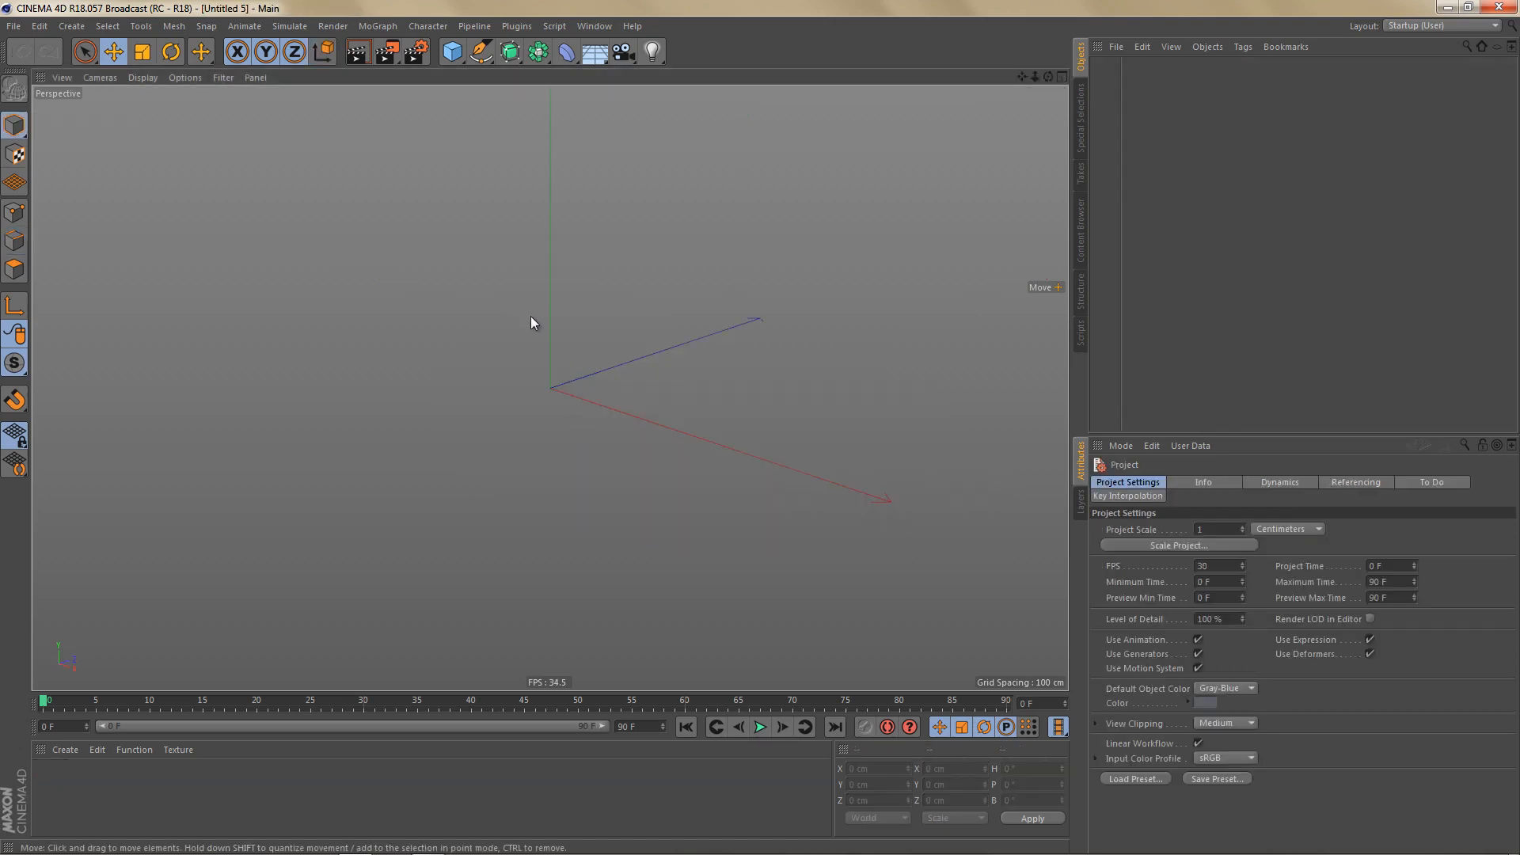
left_click_drag(452, 51, 573, 100)
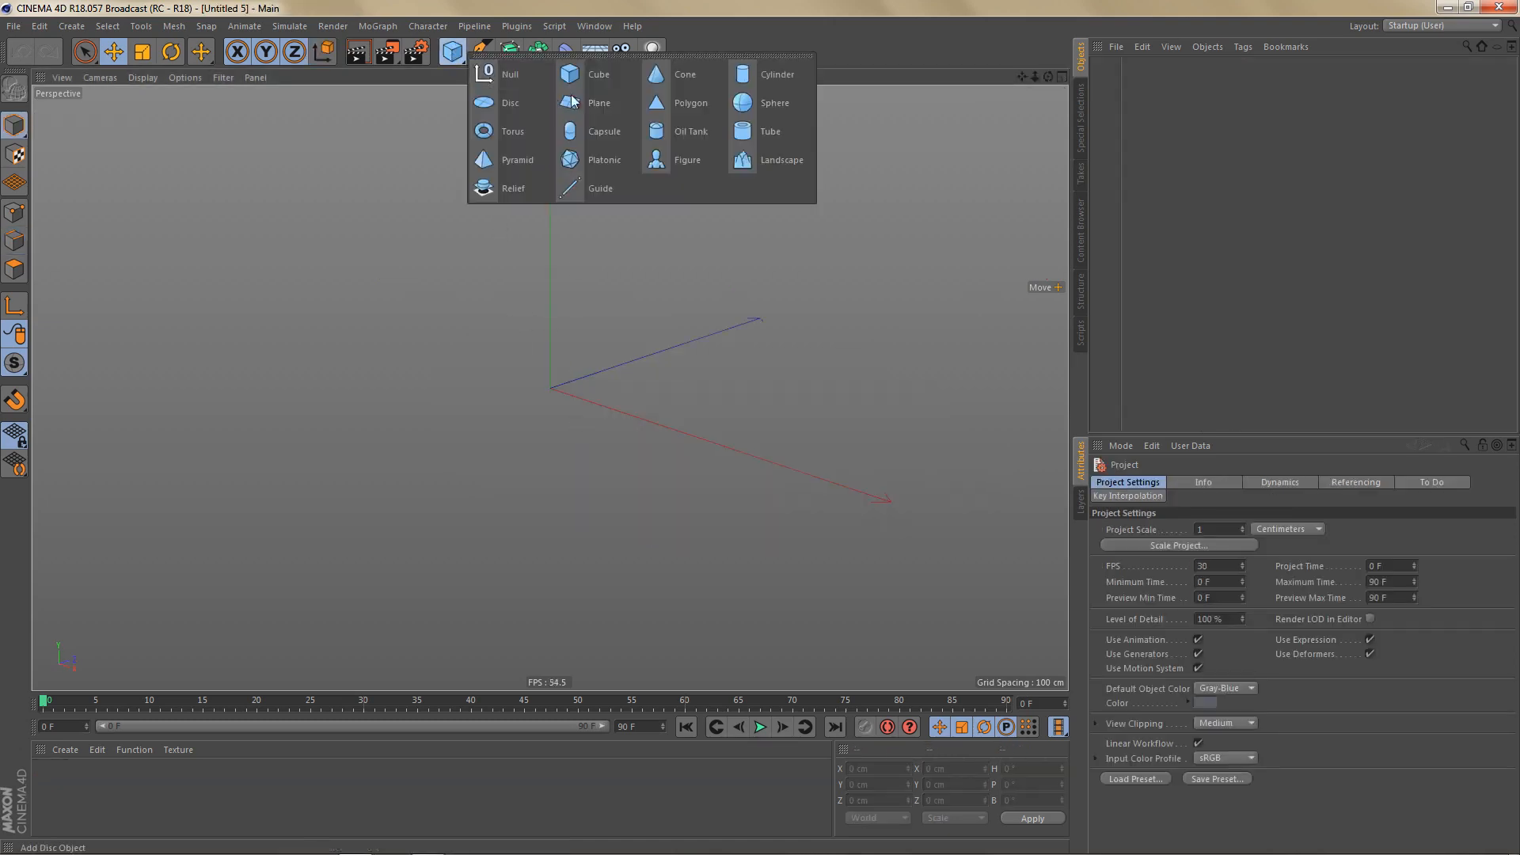
left_click(517, 103)
scroll(683, 363, "up", 3)
left_click_drag(682, 362, 648, 425, "alt")
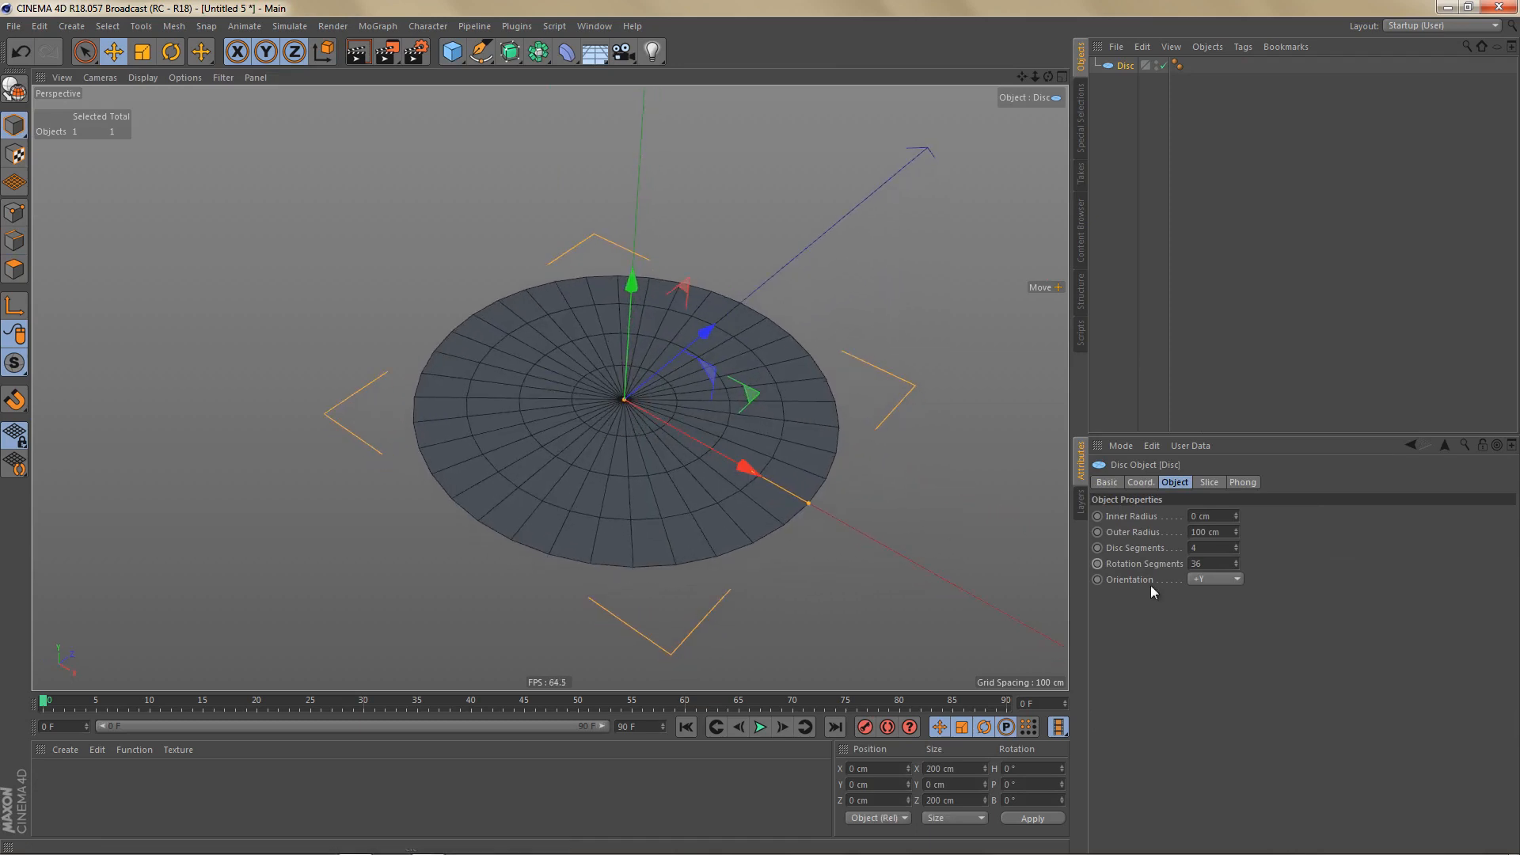
Step: Set the disc's rotation segments to 18 and make it editable
left_click(1143, 562)
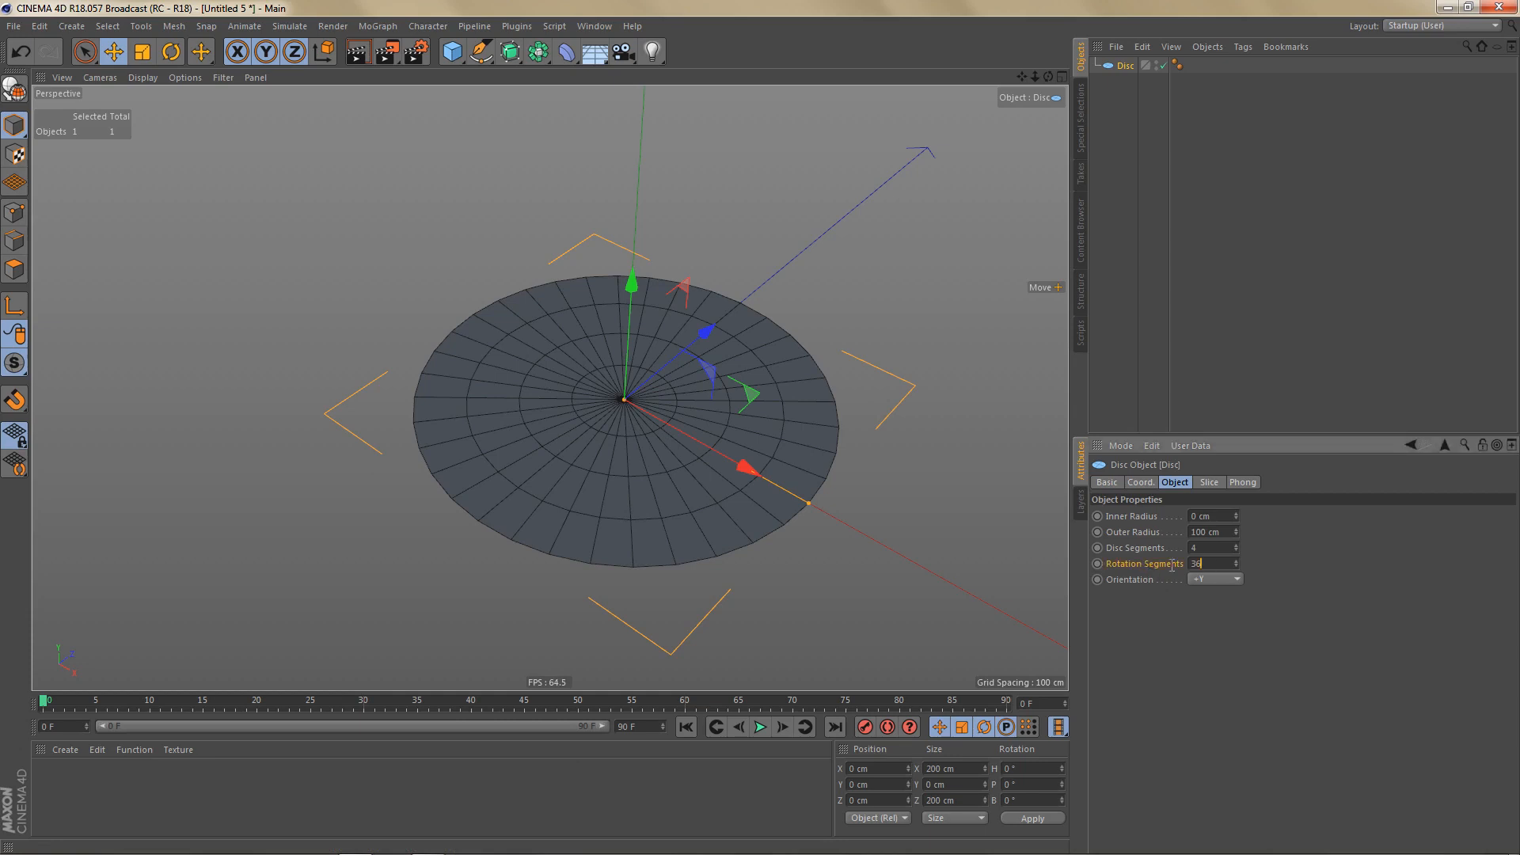
double_click(1197, 564)
type("18")
key("Return")
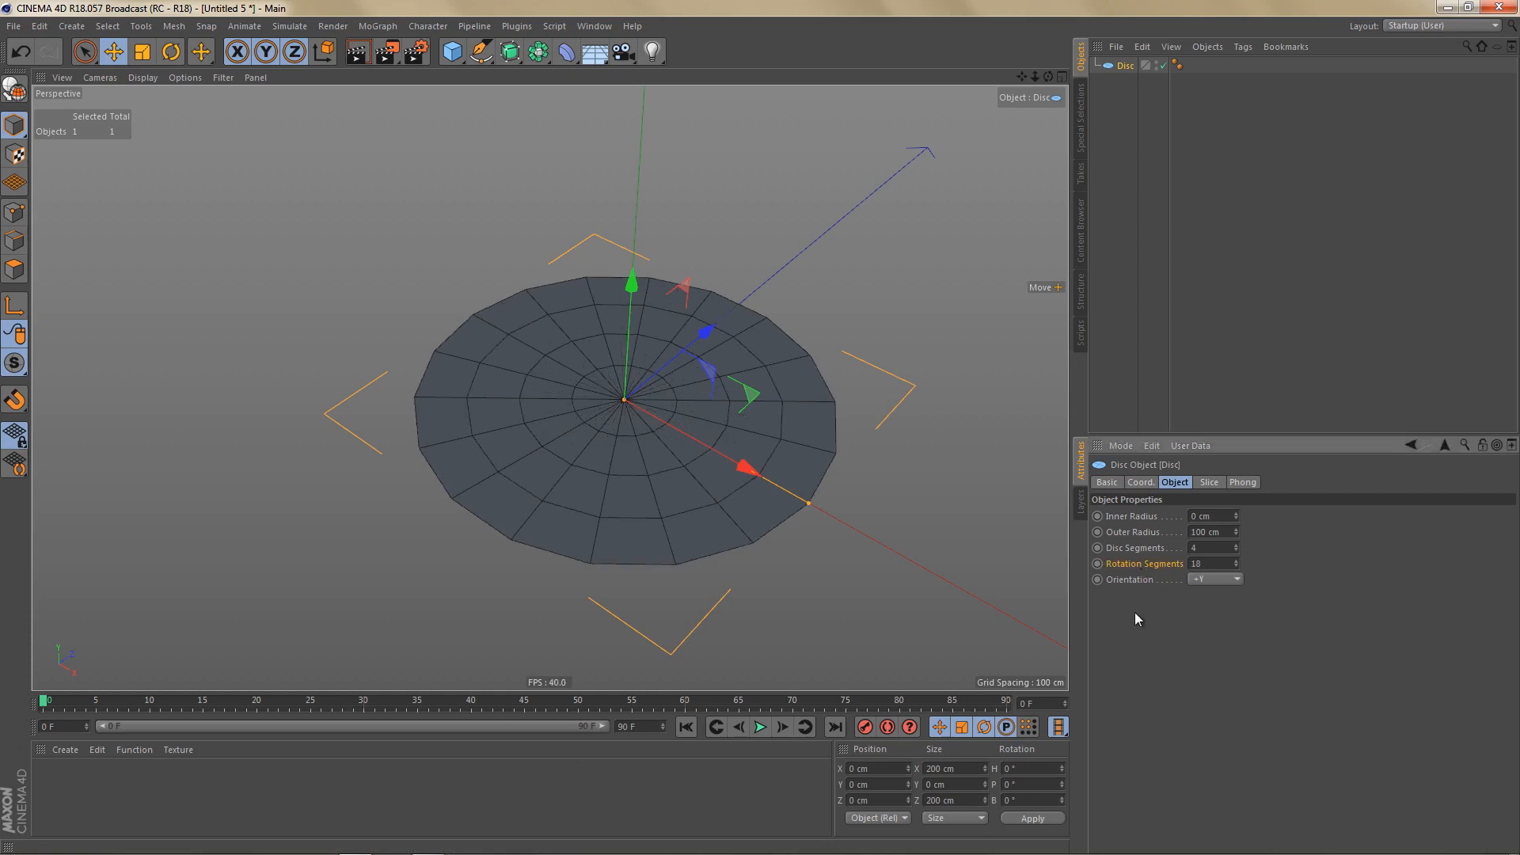
key("c")
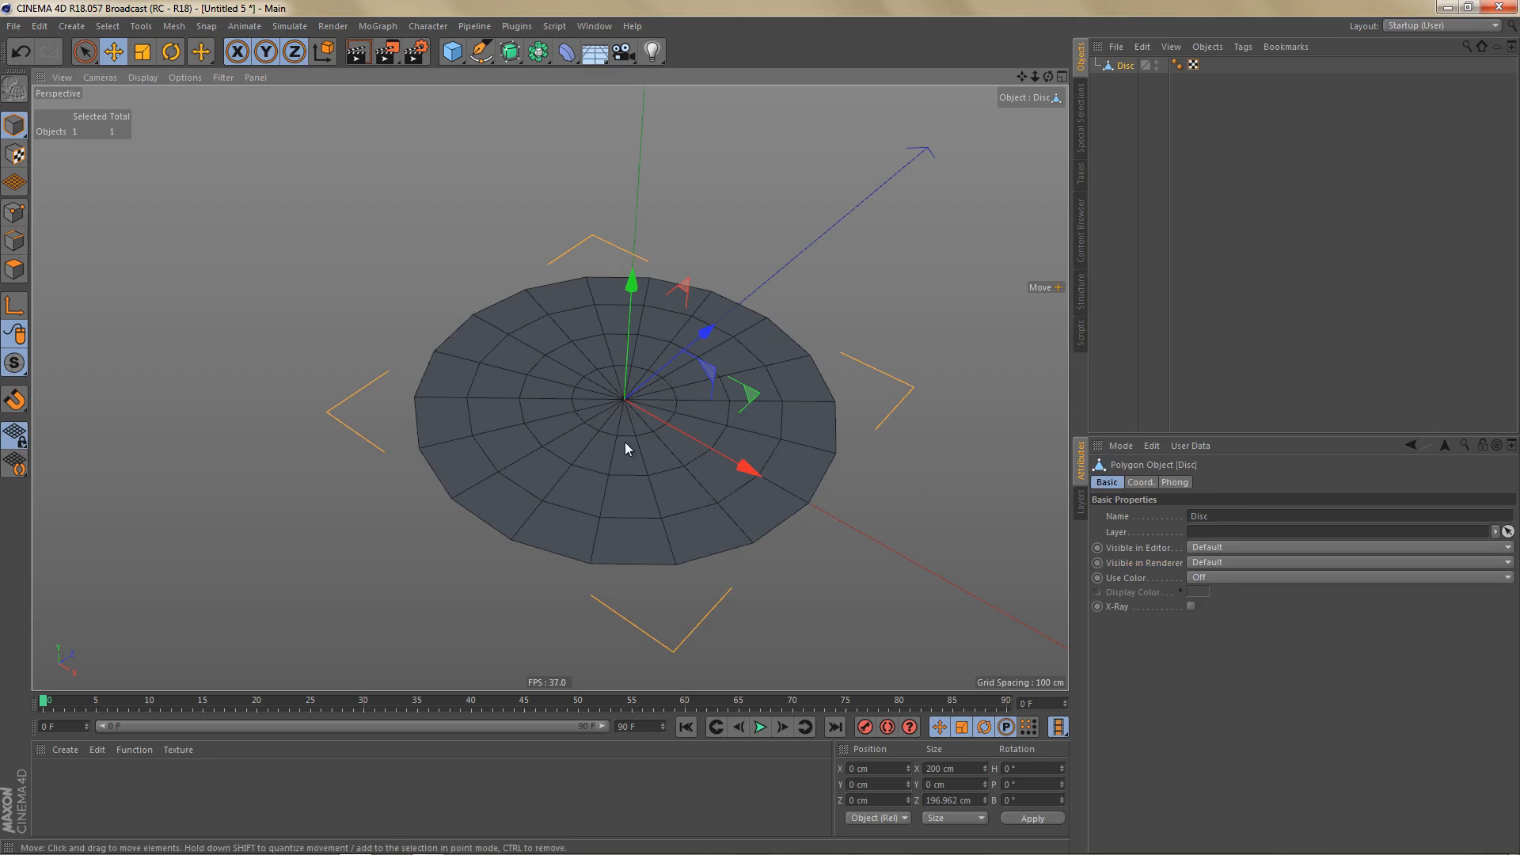
Step: Delete the disc's centre point and innermost ring of points to open a hole in the middle
key("e")
key("0")
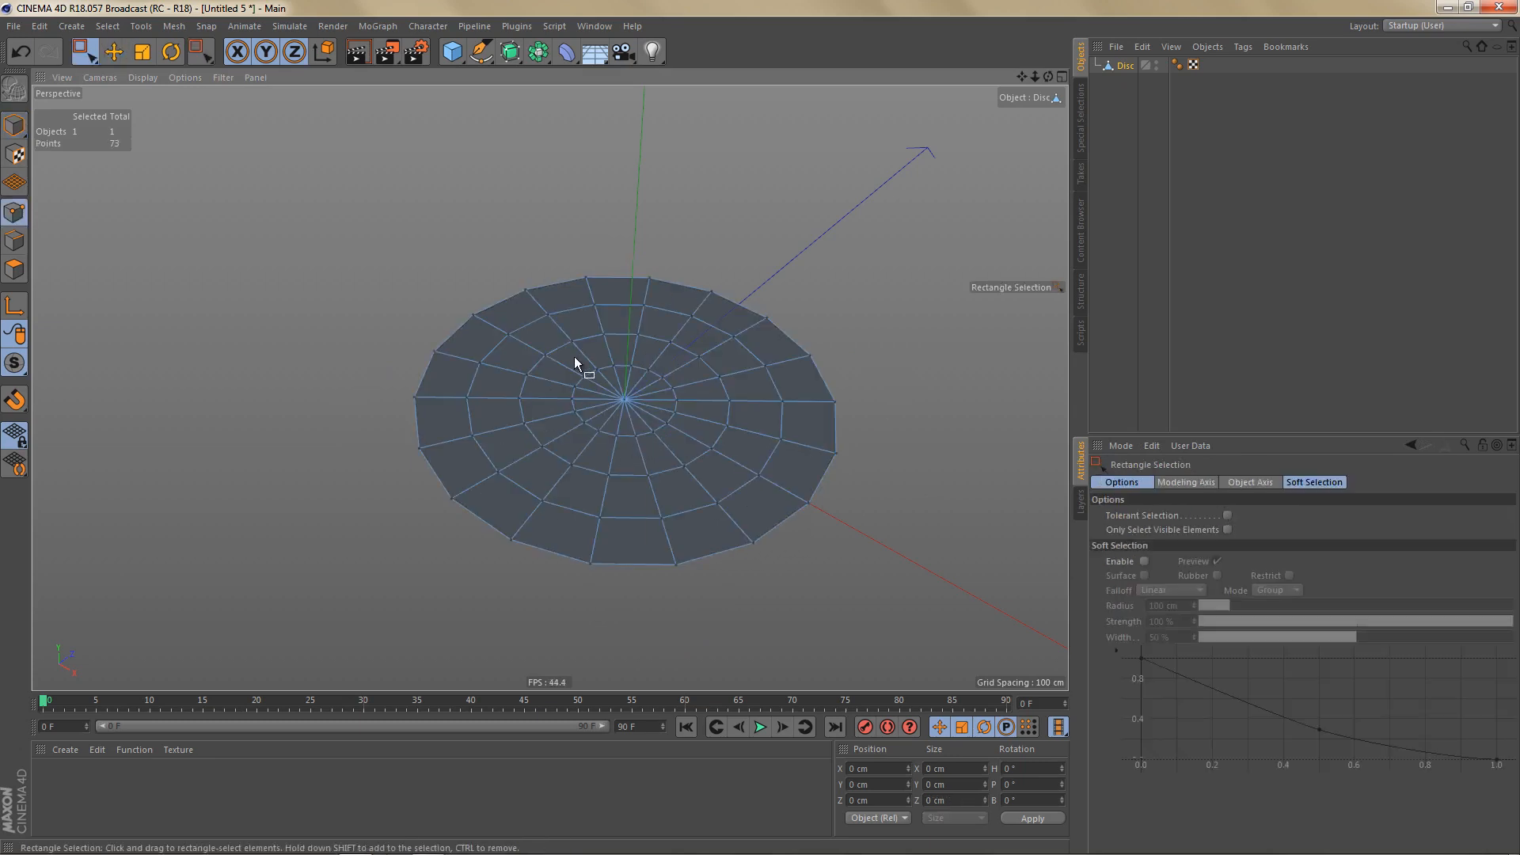
left_click_drag(569, 356, 682, 448)
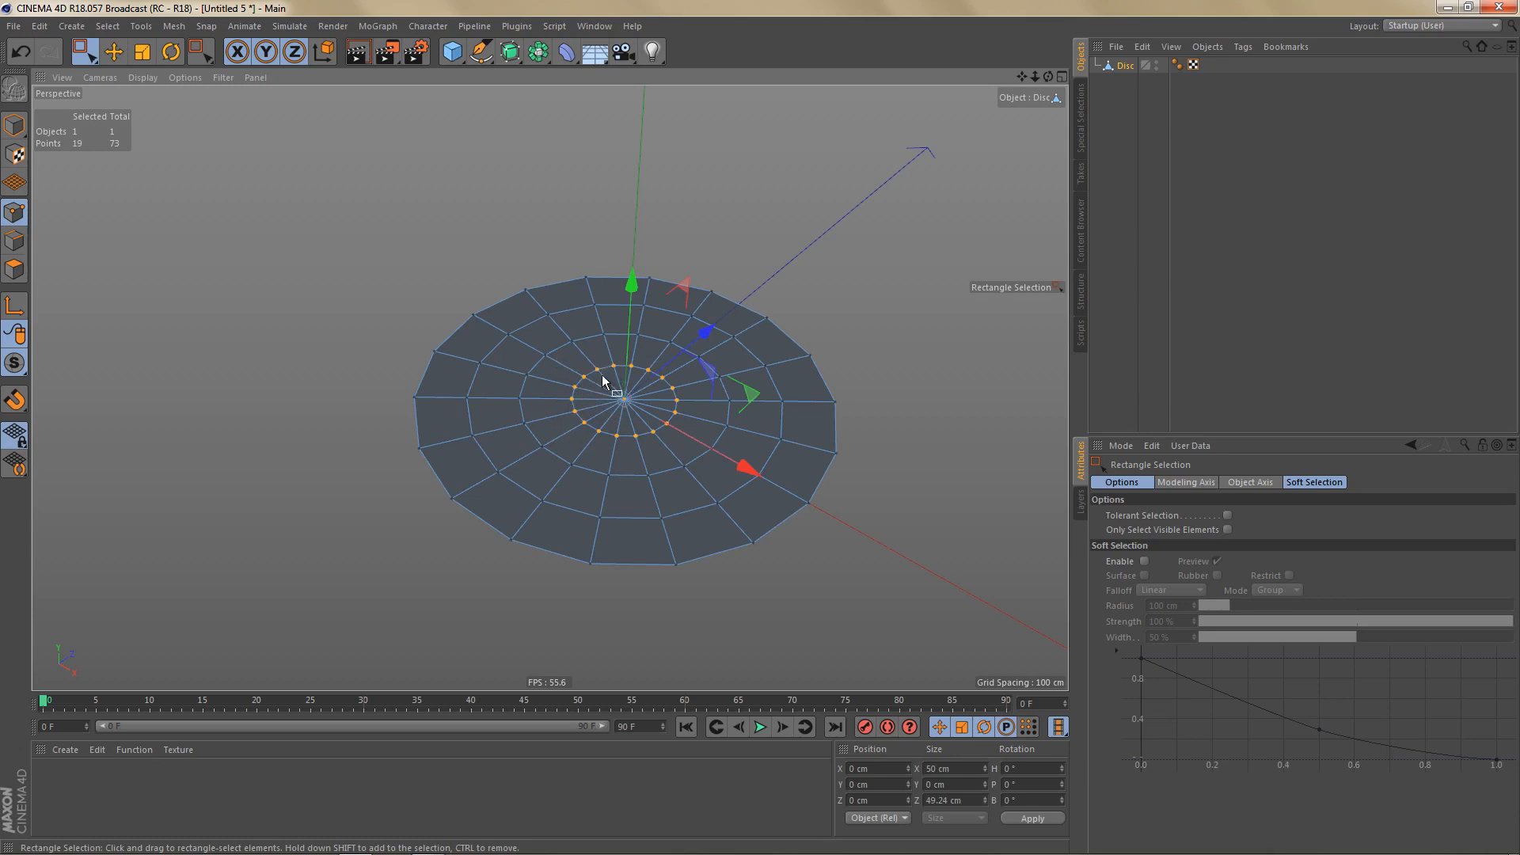
key("Delete")
key("e")
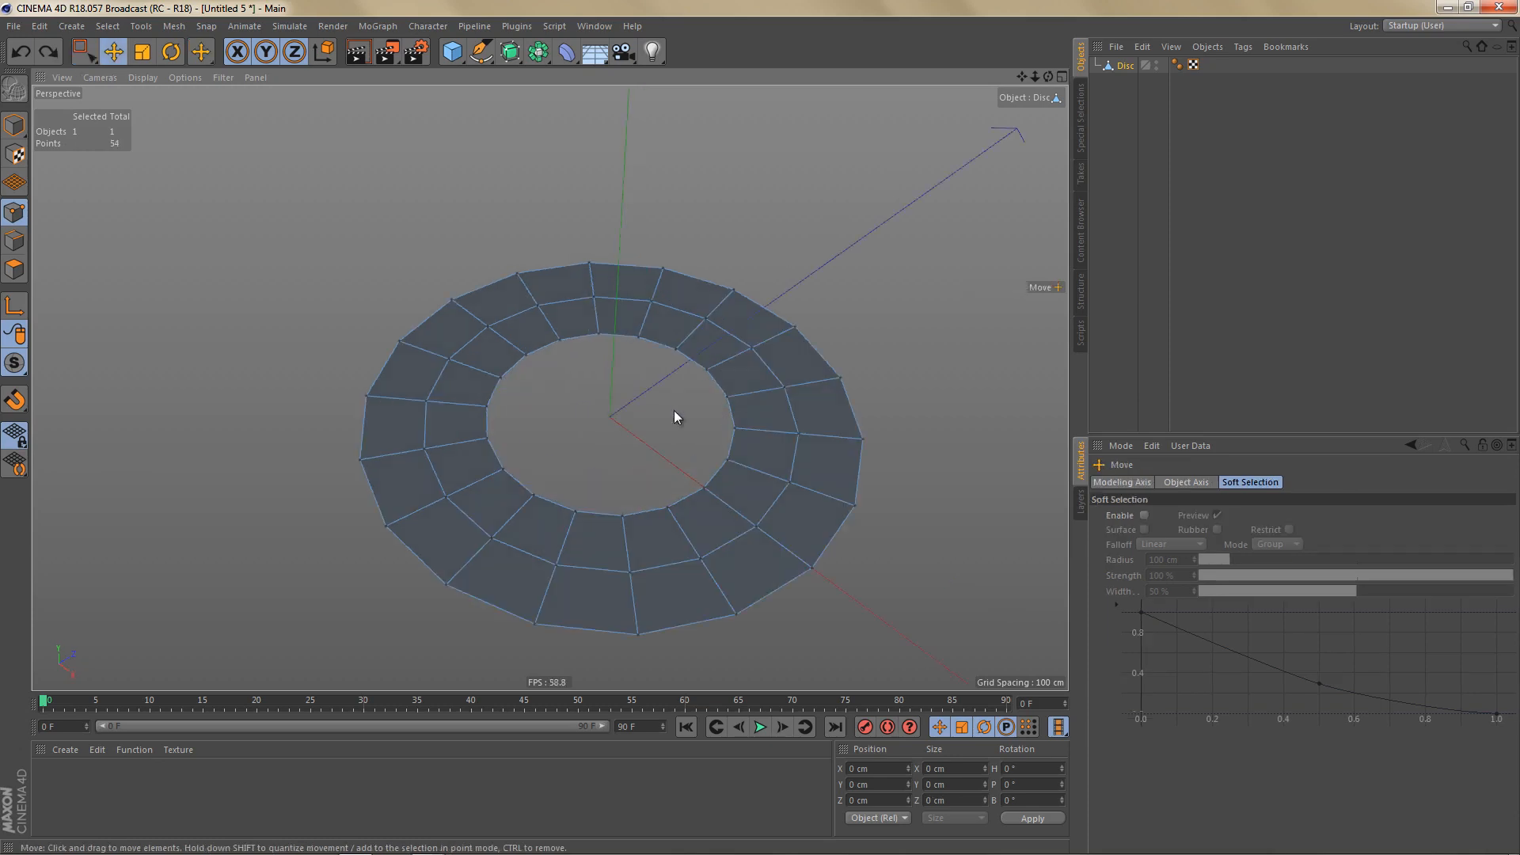
left_click_drag(673, 410, 604, 454, "alt")
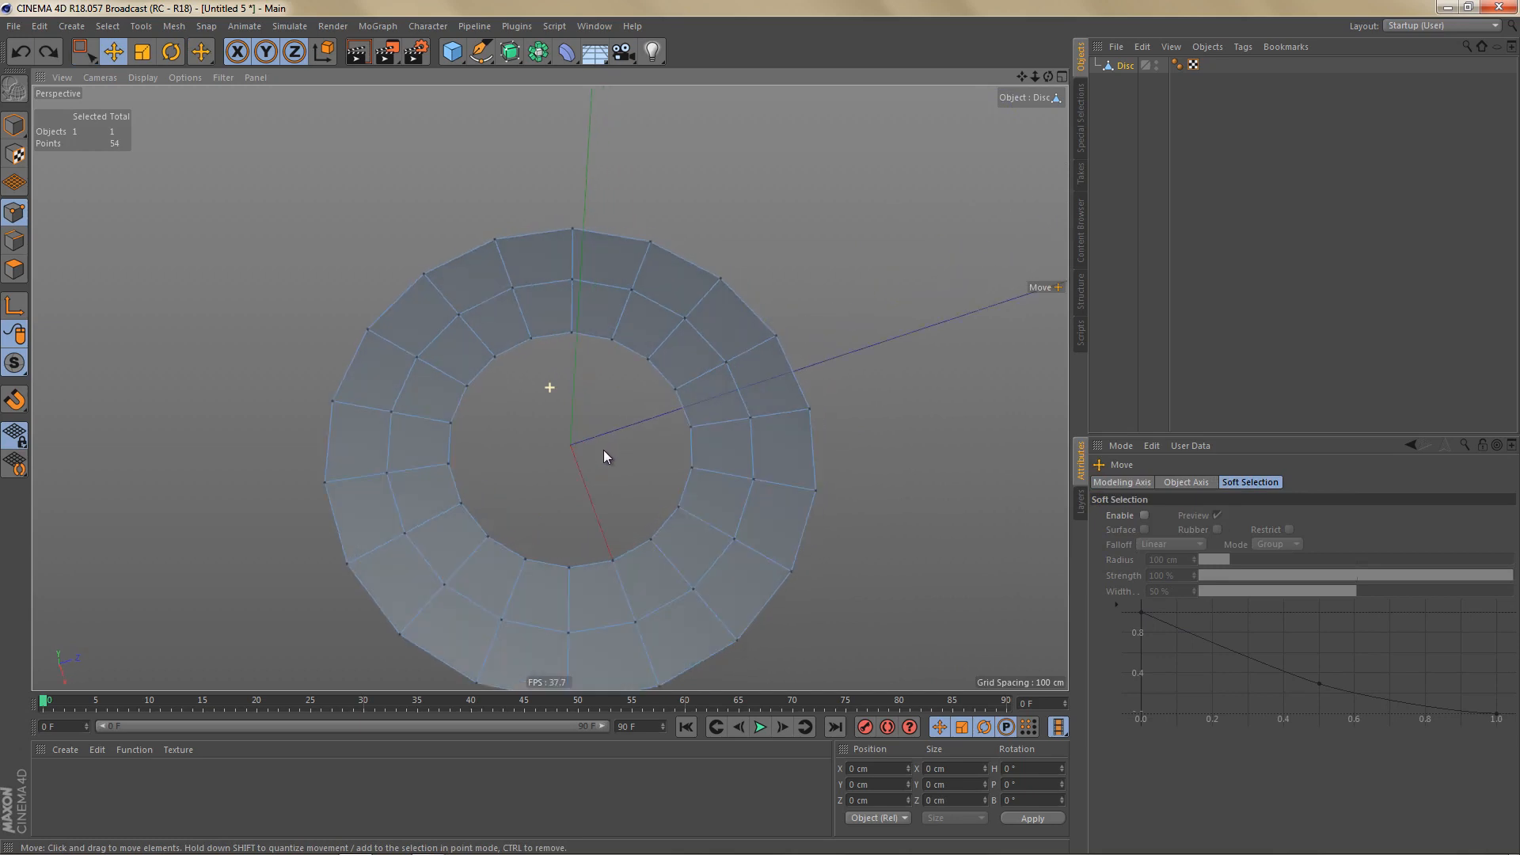
Step: Bridge the disc's hole with three adjacent polygon strips between opposite inner edges using the Polygon Pen
key("m")
key("d")
left_click_drag(454, 430, 534, 381, "alt")
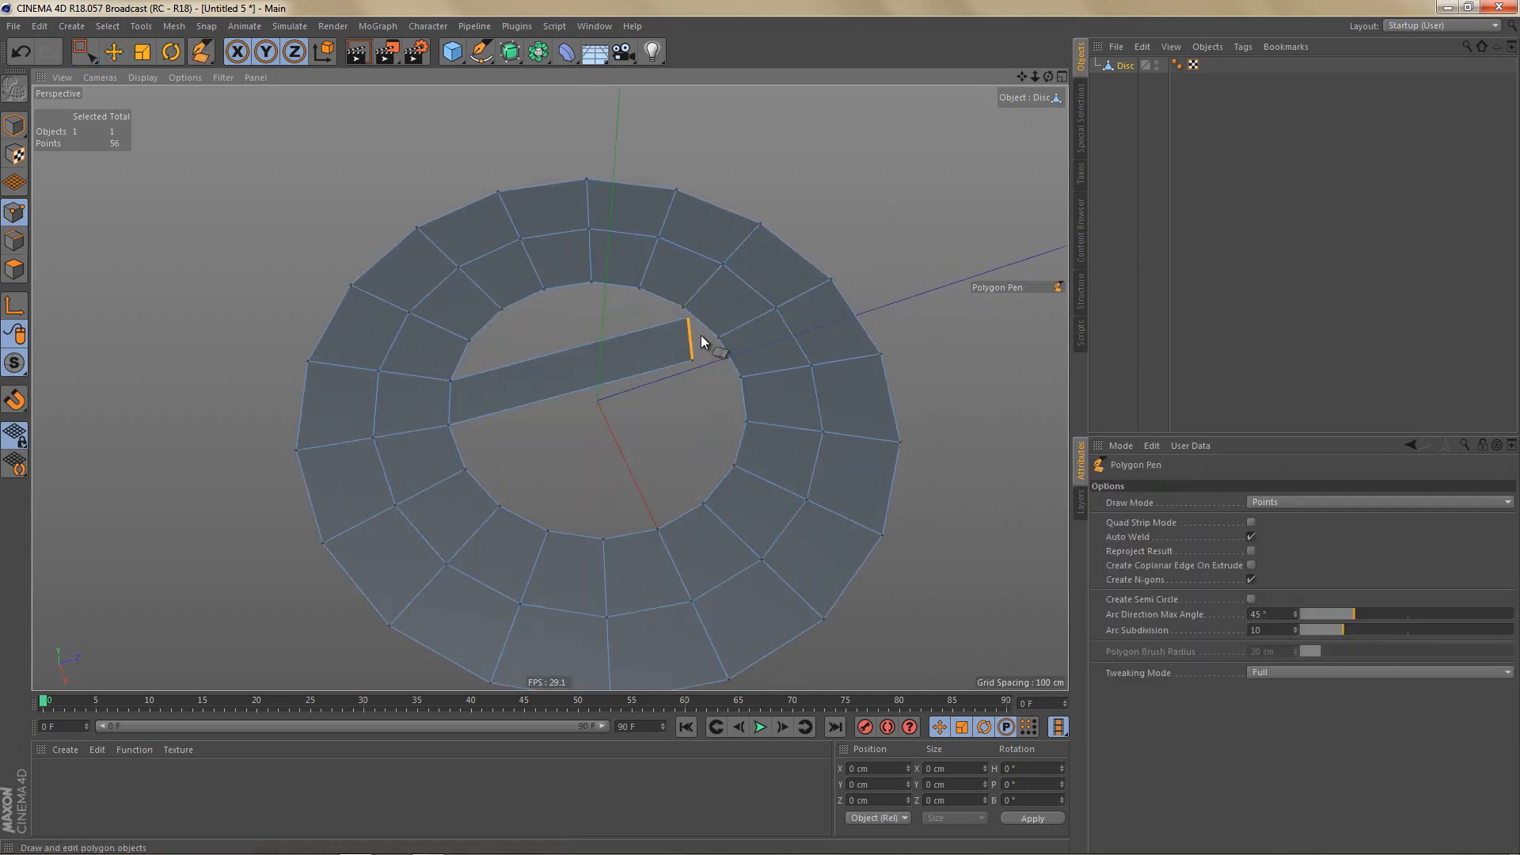
left_click_drag(702, 342, 700, 323)
left_click_drag(456, 457, 738, 376, "ctrl")
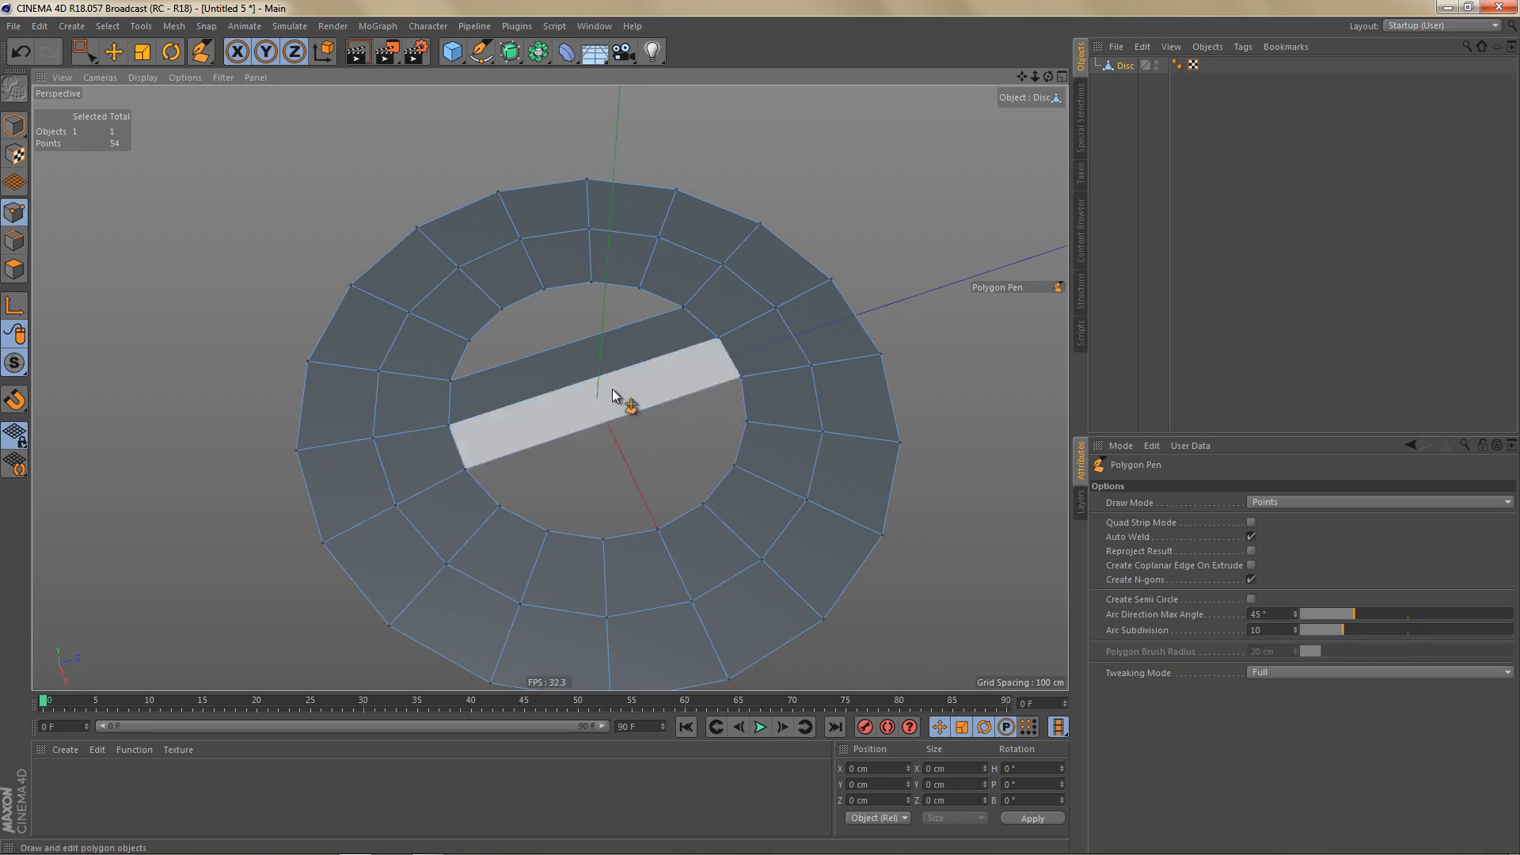
left_click_drag(620, 397, 615, 404, "alt")
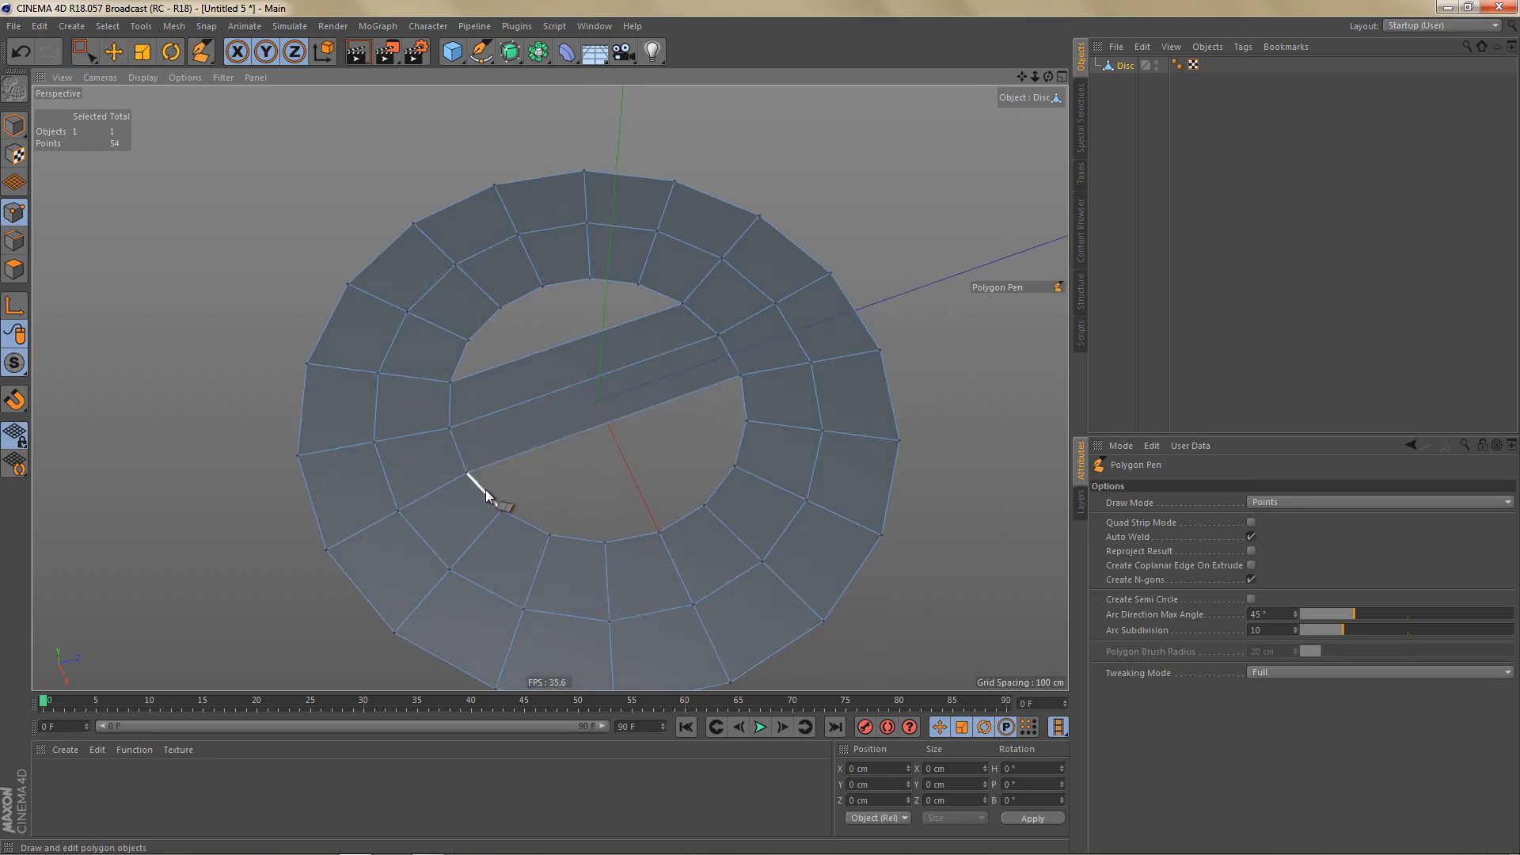
left_click_drag(501, 500, 772, 394, "ctrl")
Step: Select the four long edges of the strips across the hole and cut them with Edge Cut at subdivision 3
key("Return")
key("space")
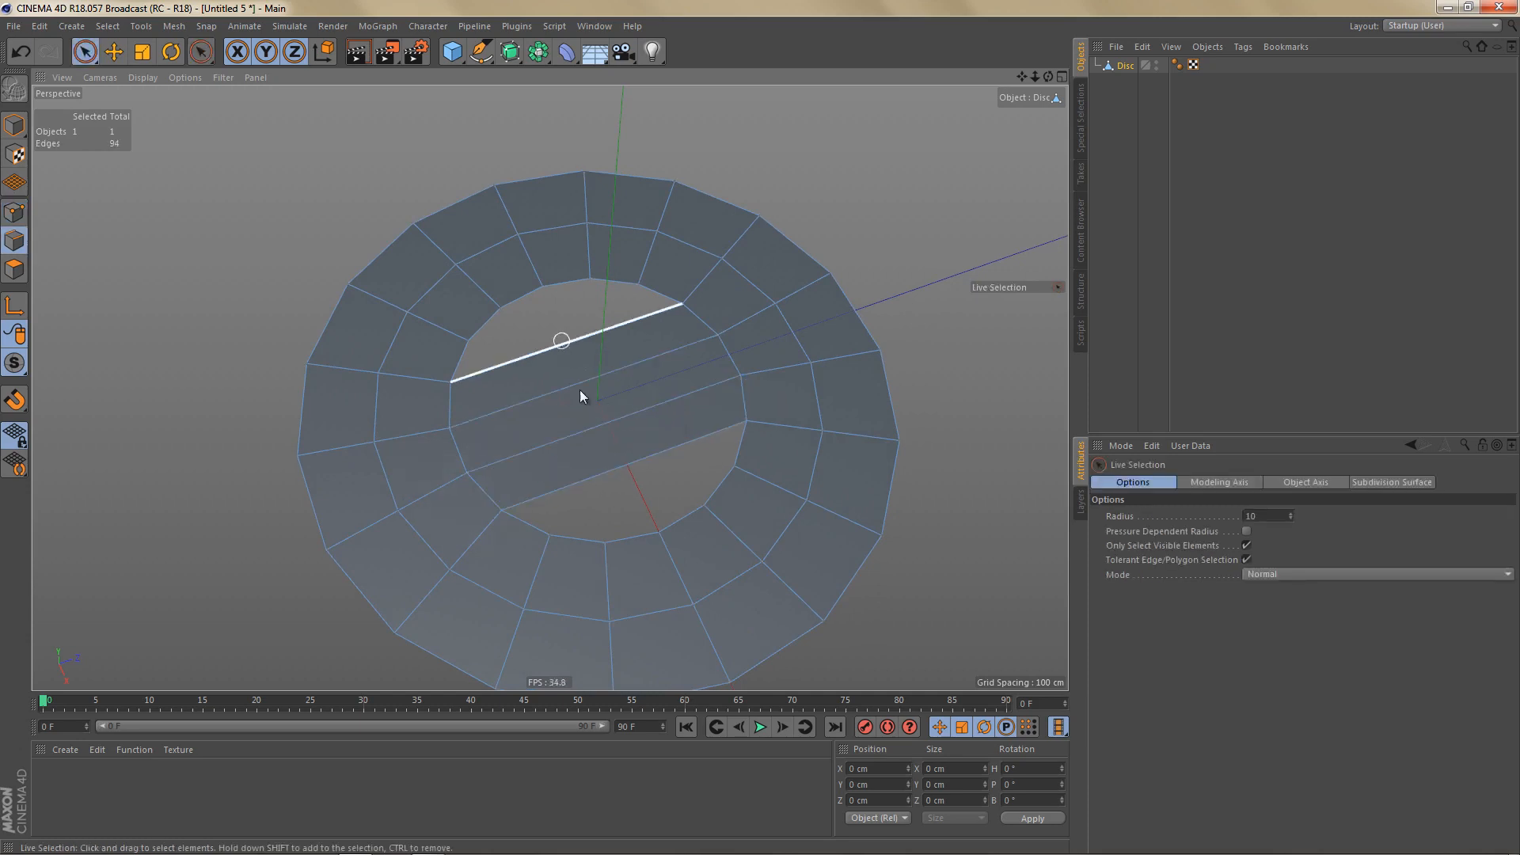
left_click_drag(580, 393, 625, 468)
key("m")
key("f")
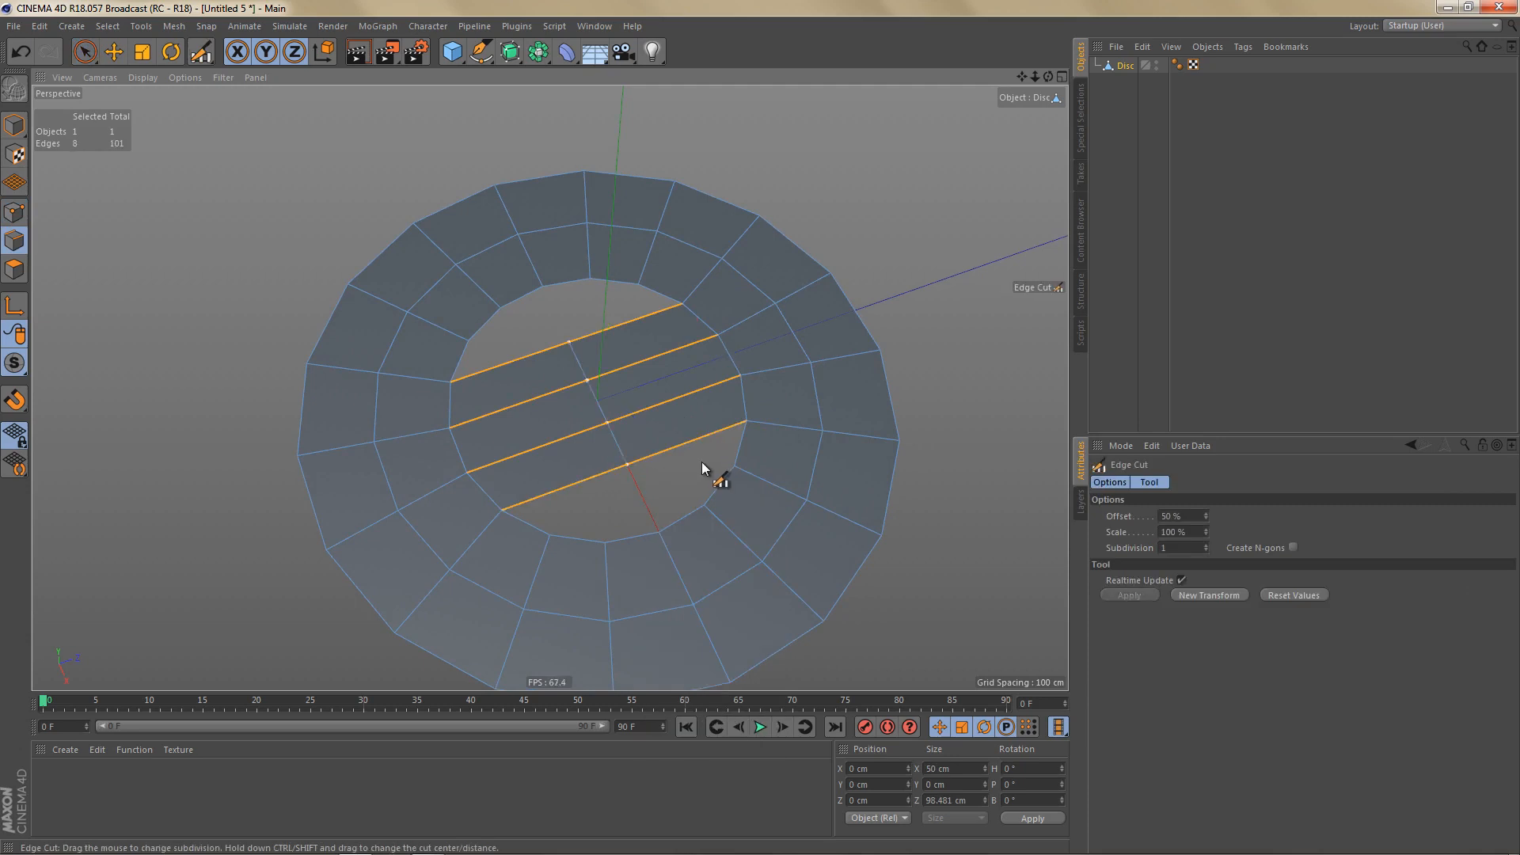
left_click_drag(762, 434, 769, 434)
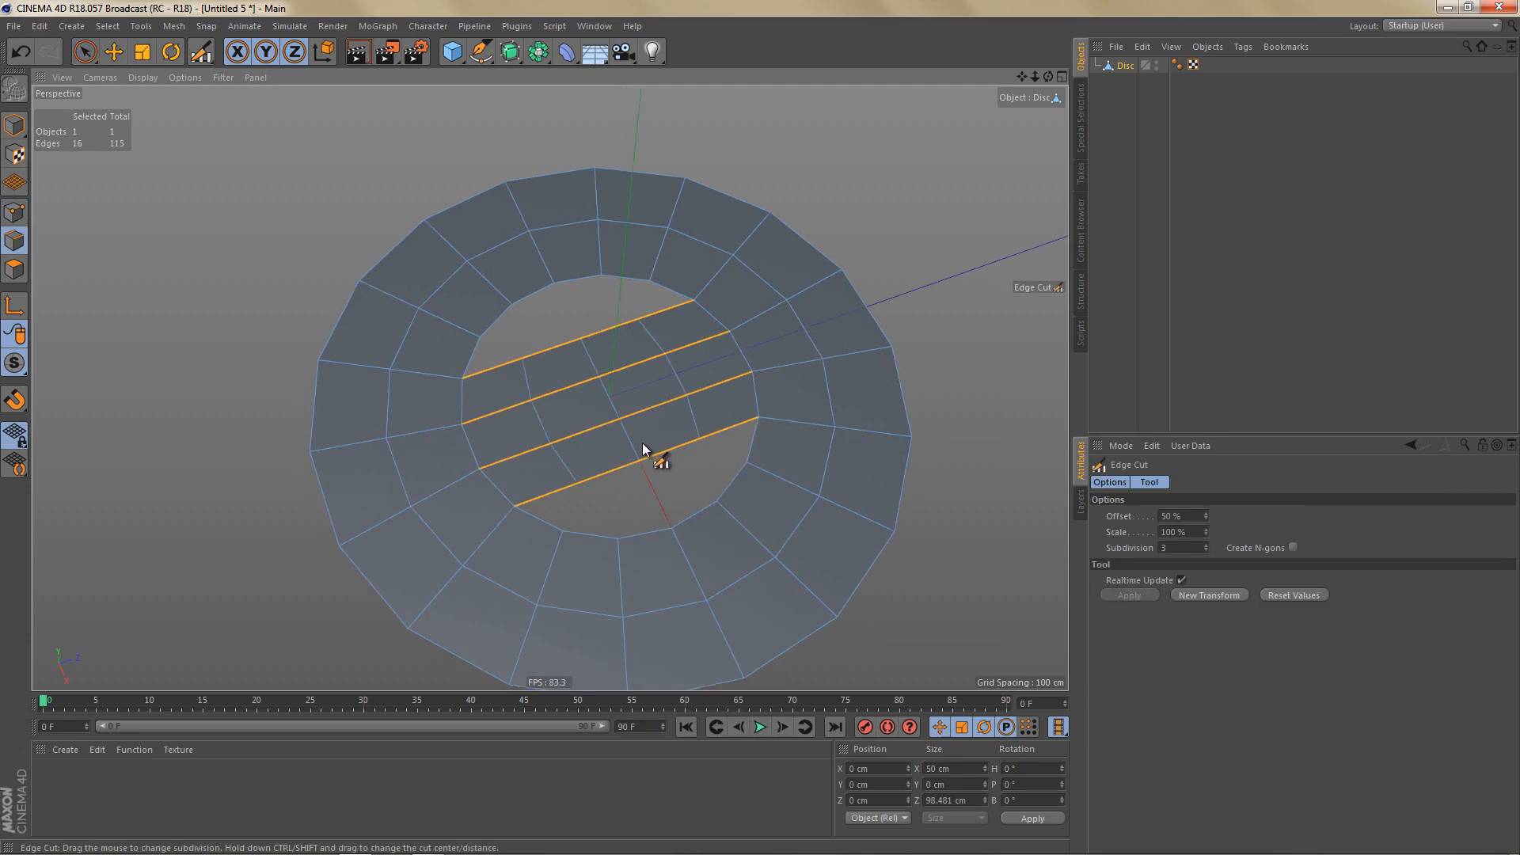
Step: Bridge the middle edges of both outer strips to the hole's rim with the Polygon Pen, two quads on each side
key("m")
key("e")
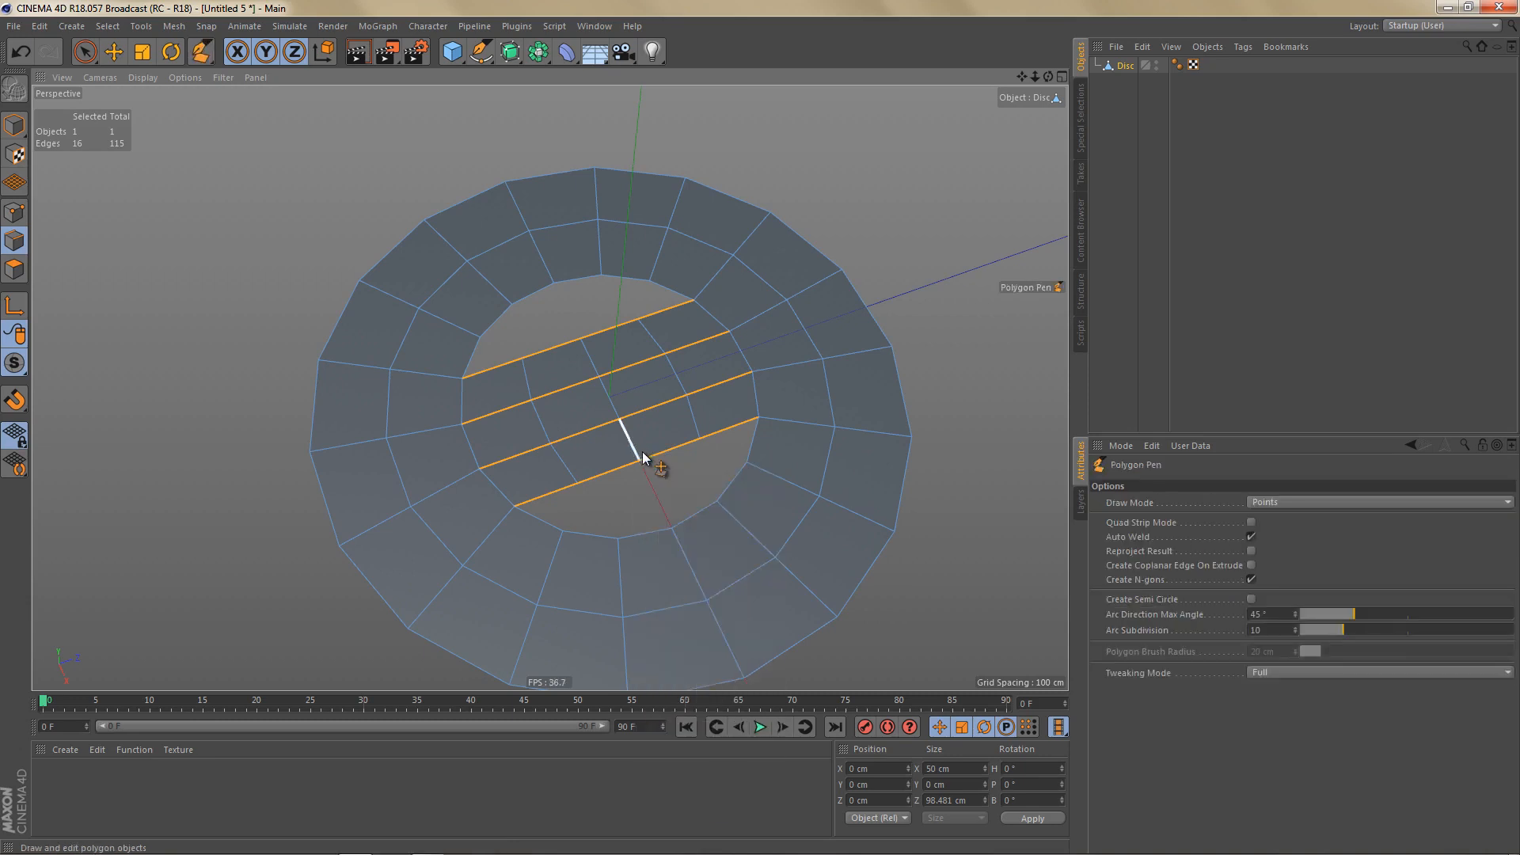
left_click_drag(676, 505, 682, 521)
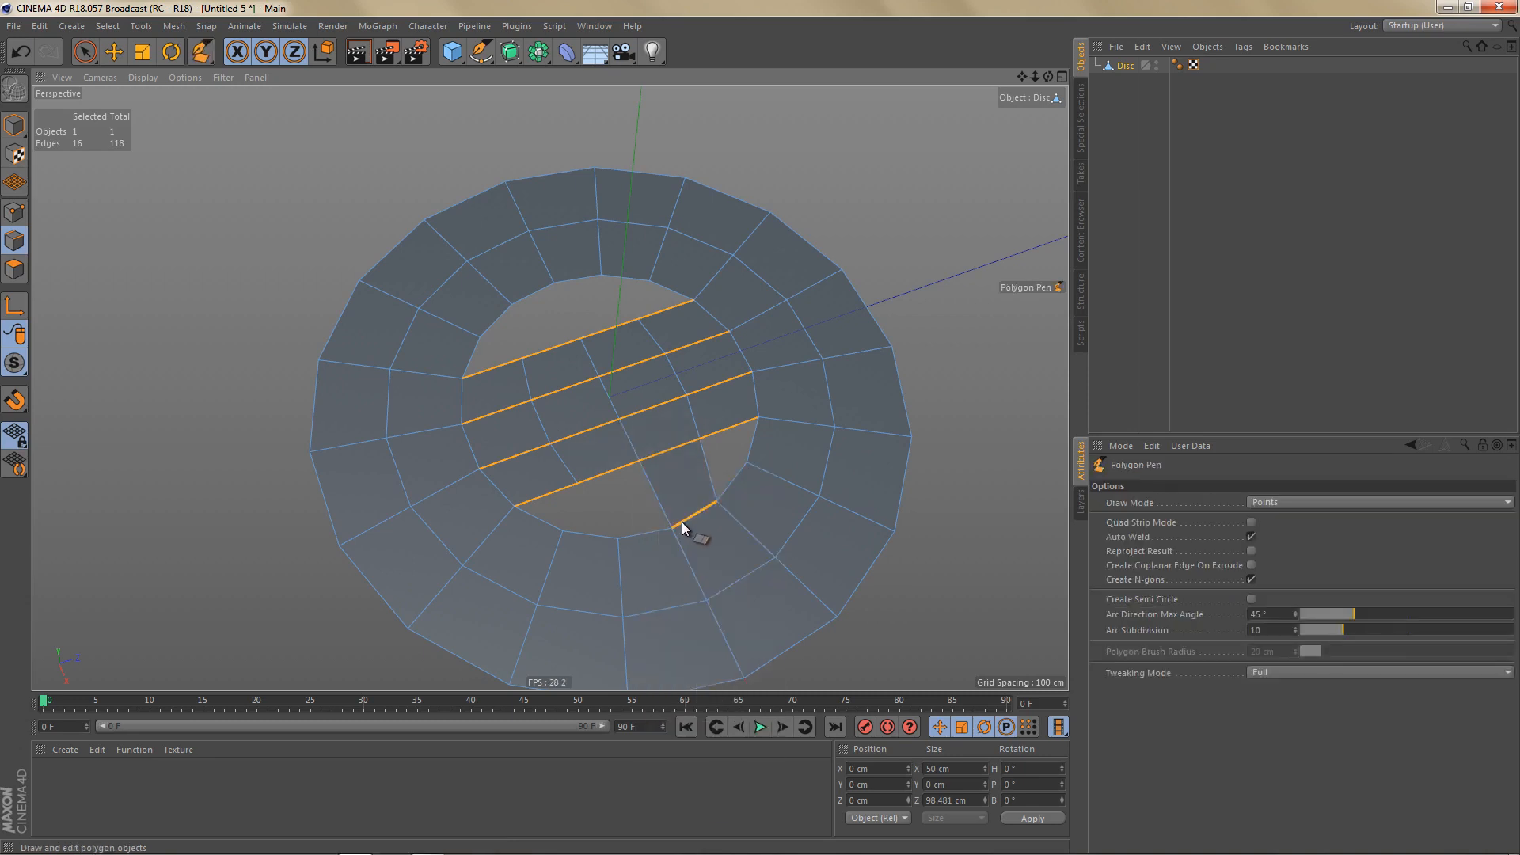
left_click_drag(611, 474, 644, 538)
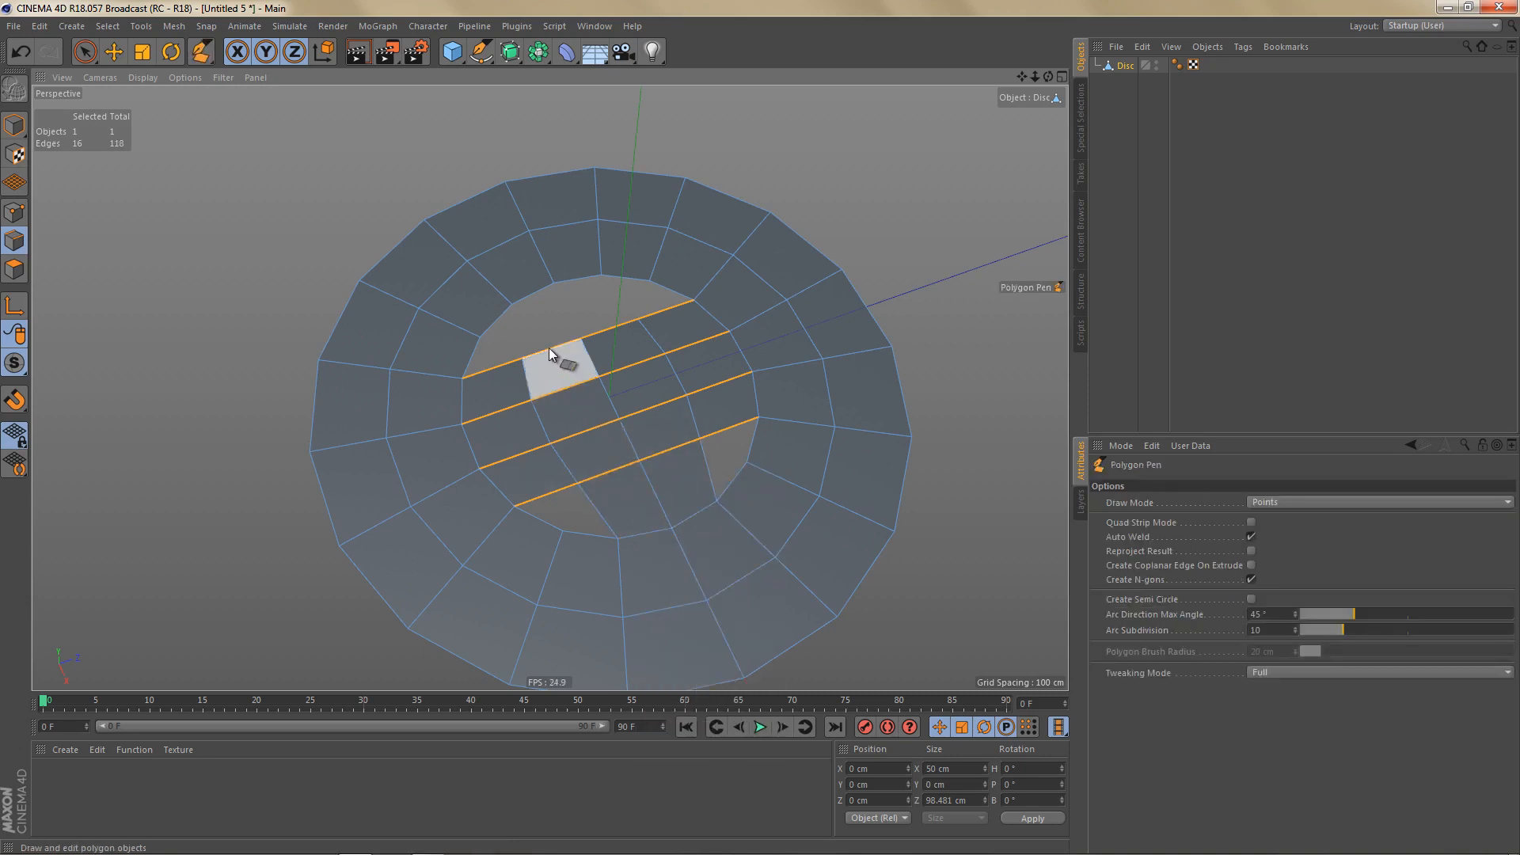
left_click_drag(528, 298, 577, 277)
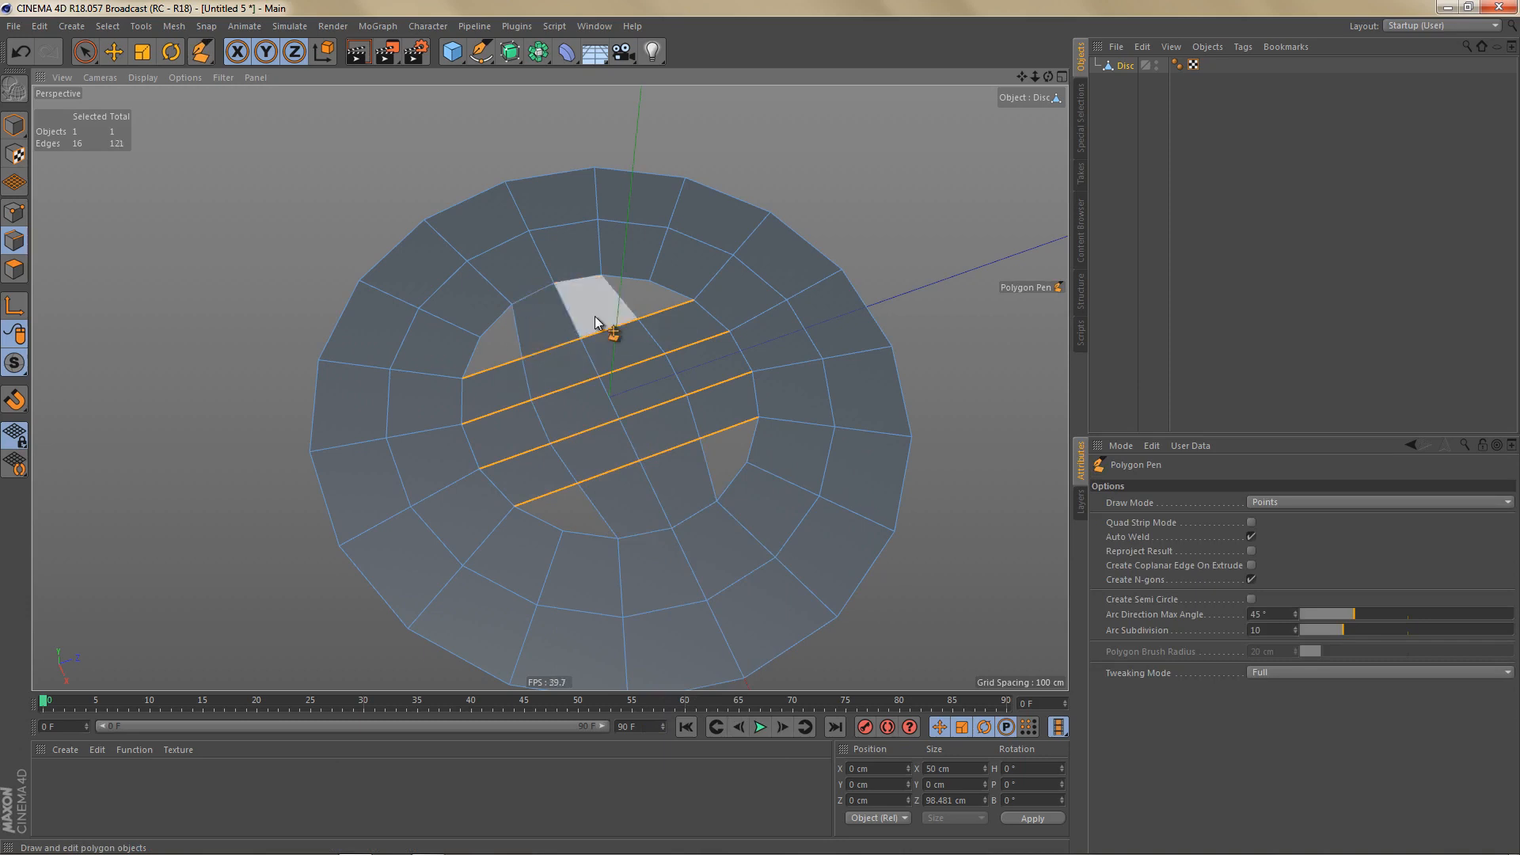
Step: Fill the four remaining corner gaps around the strips with Close Polygon Hole
key("m")
key("d")
left_click(658, 287)
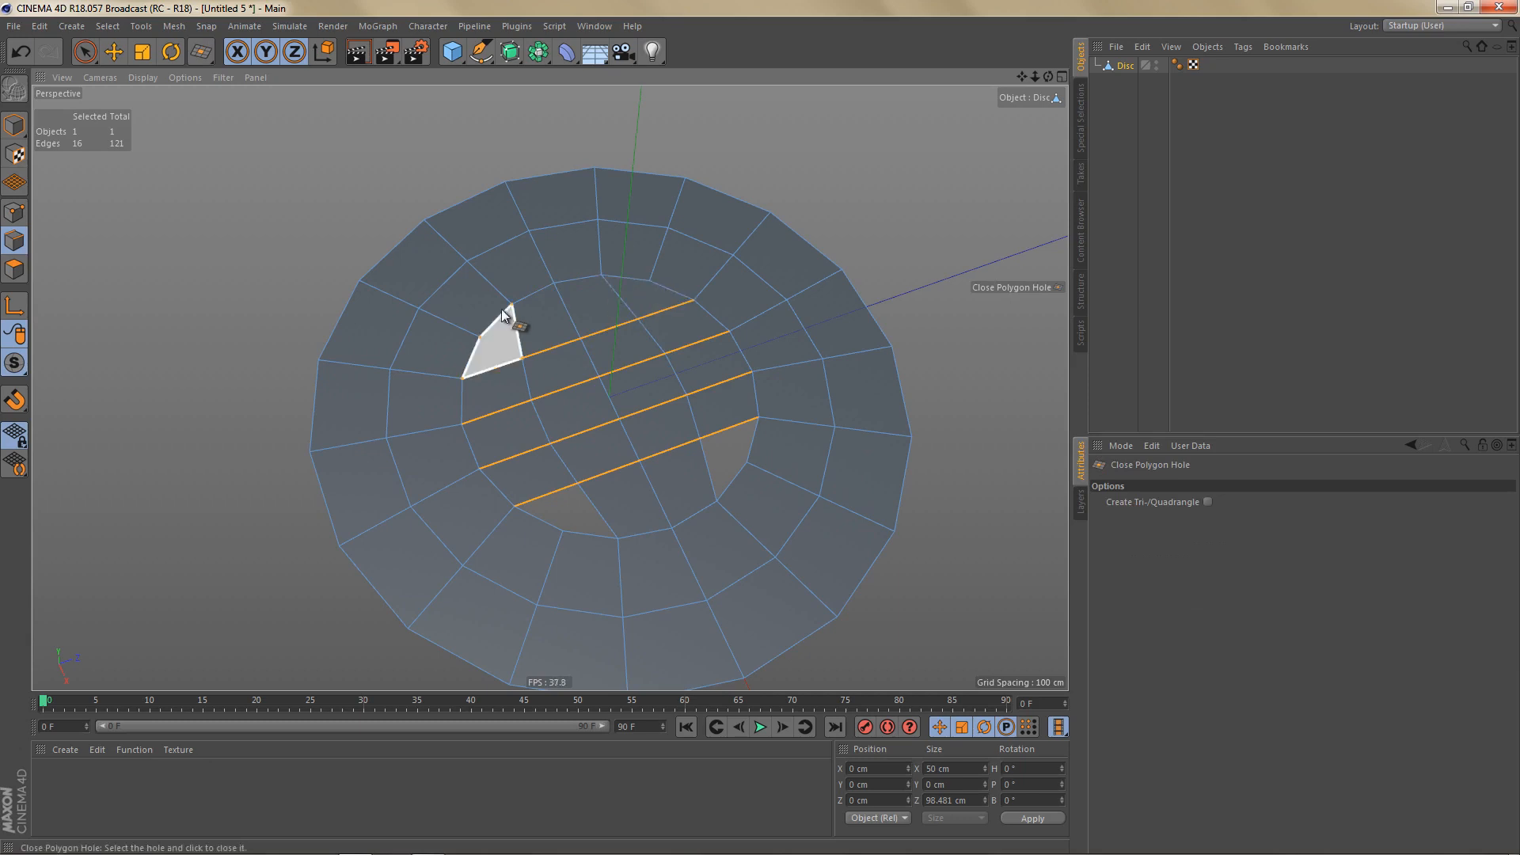
left_click(497, 311)
left_click(543, 492)
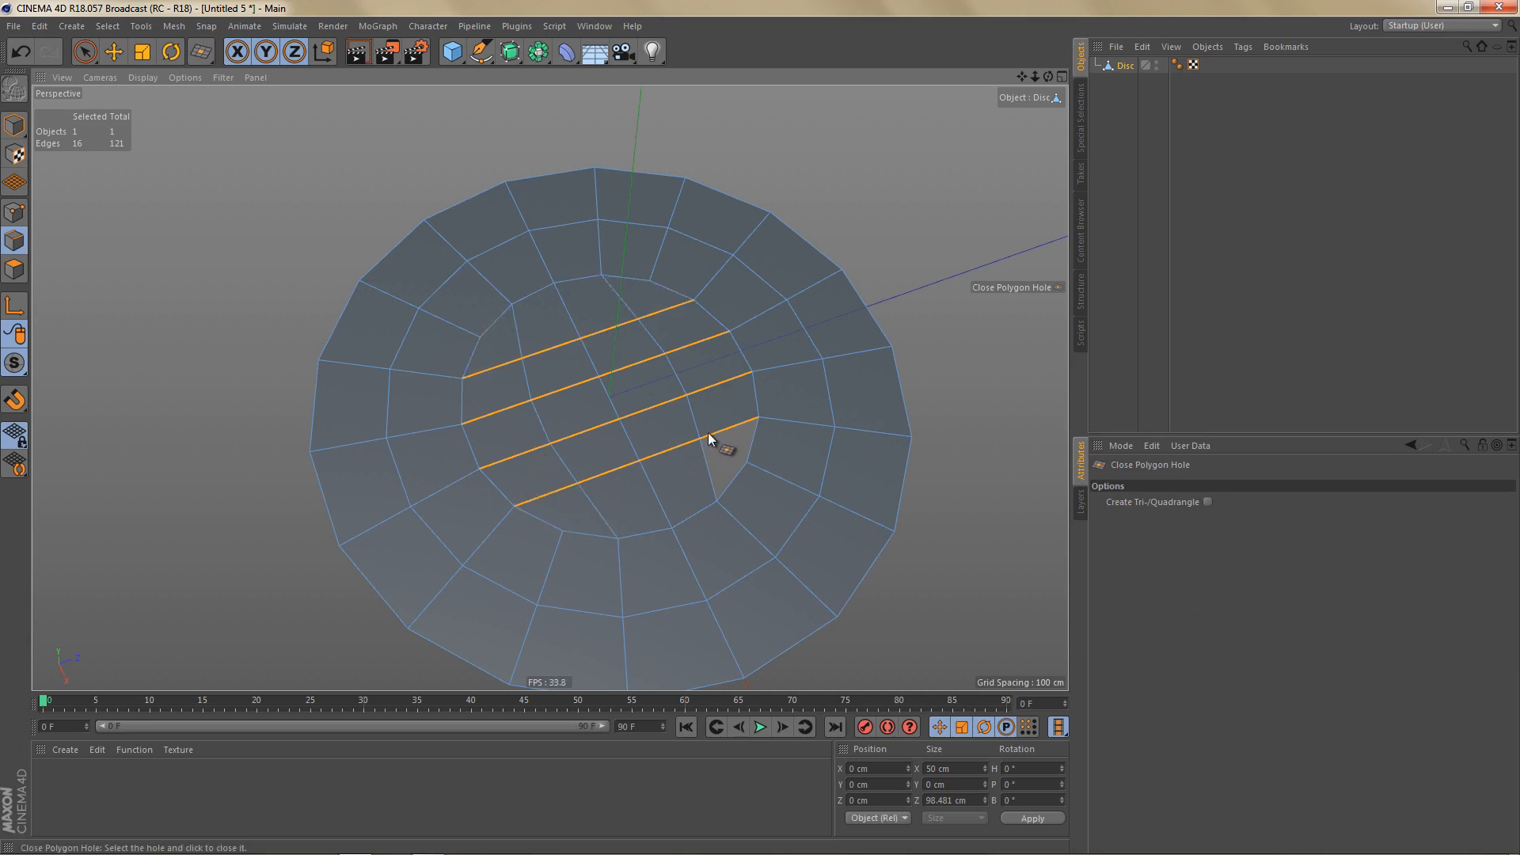
left_click(706, 437)
Step: Select the 12 interior points of the filled hole and relax them with the Brush in Smooth mode
left_click_drag(670, 470, 667, 459, "alt")
middle_click_drag(667, 459, 700, 467, "alt")
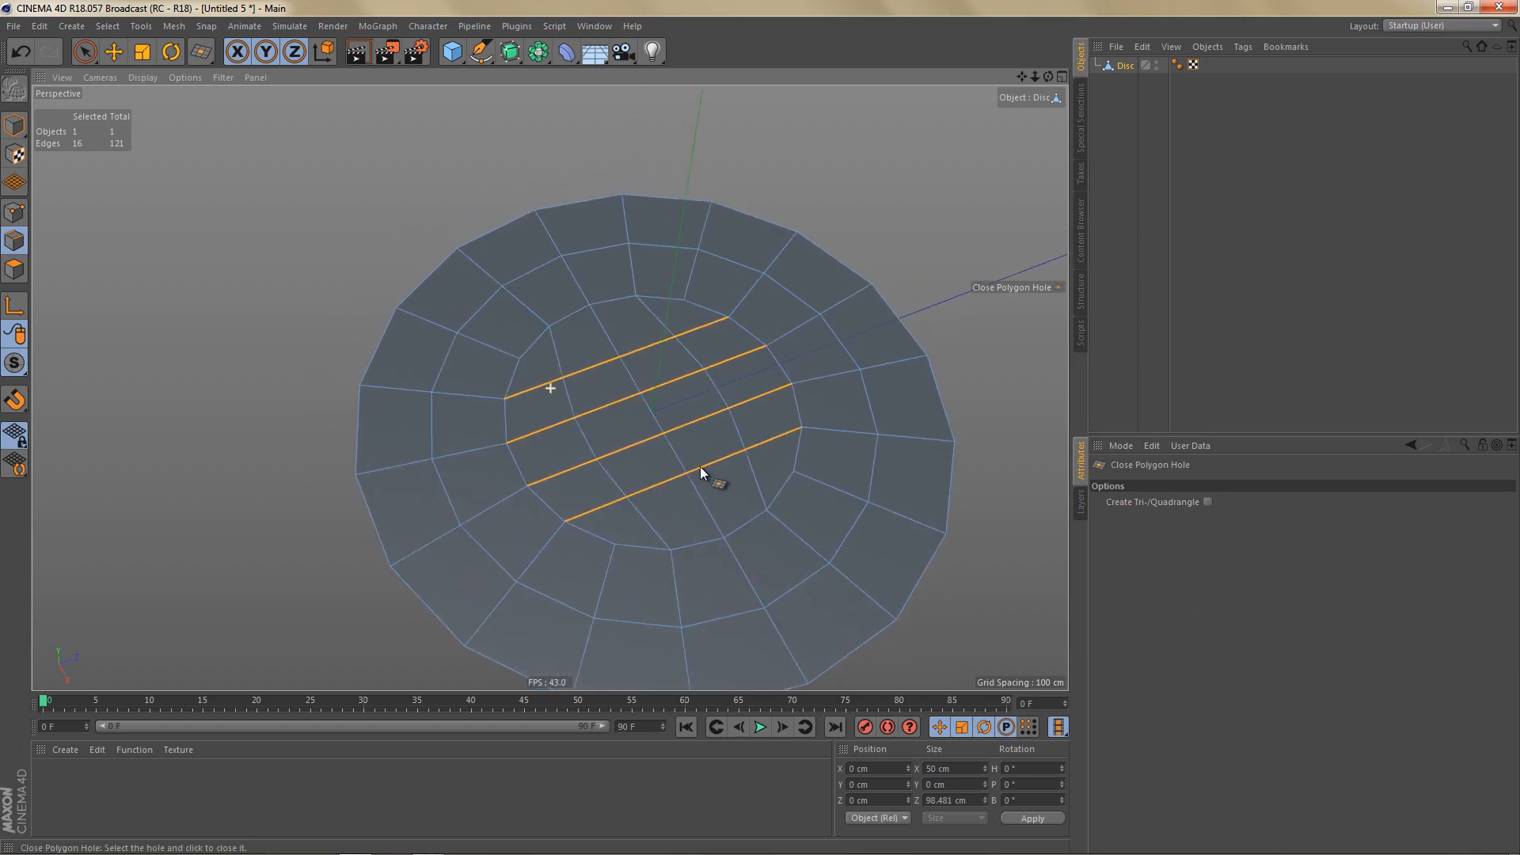
right_click_drag(684, 467, 684, 477, "alt")
left_click_drag(684, 477, 682, 484, "alt")
key("Return")
key("s")
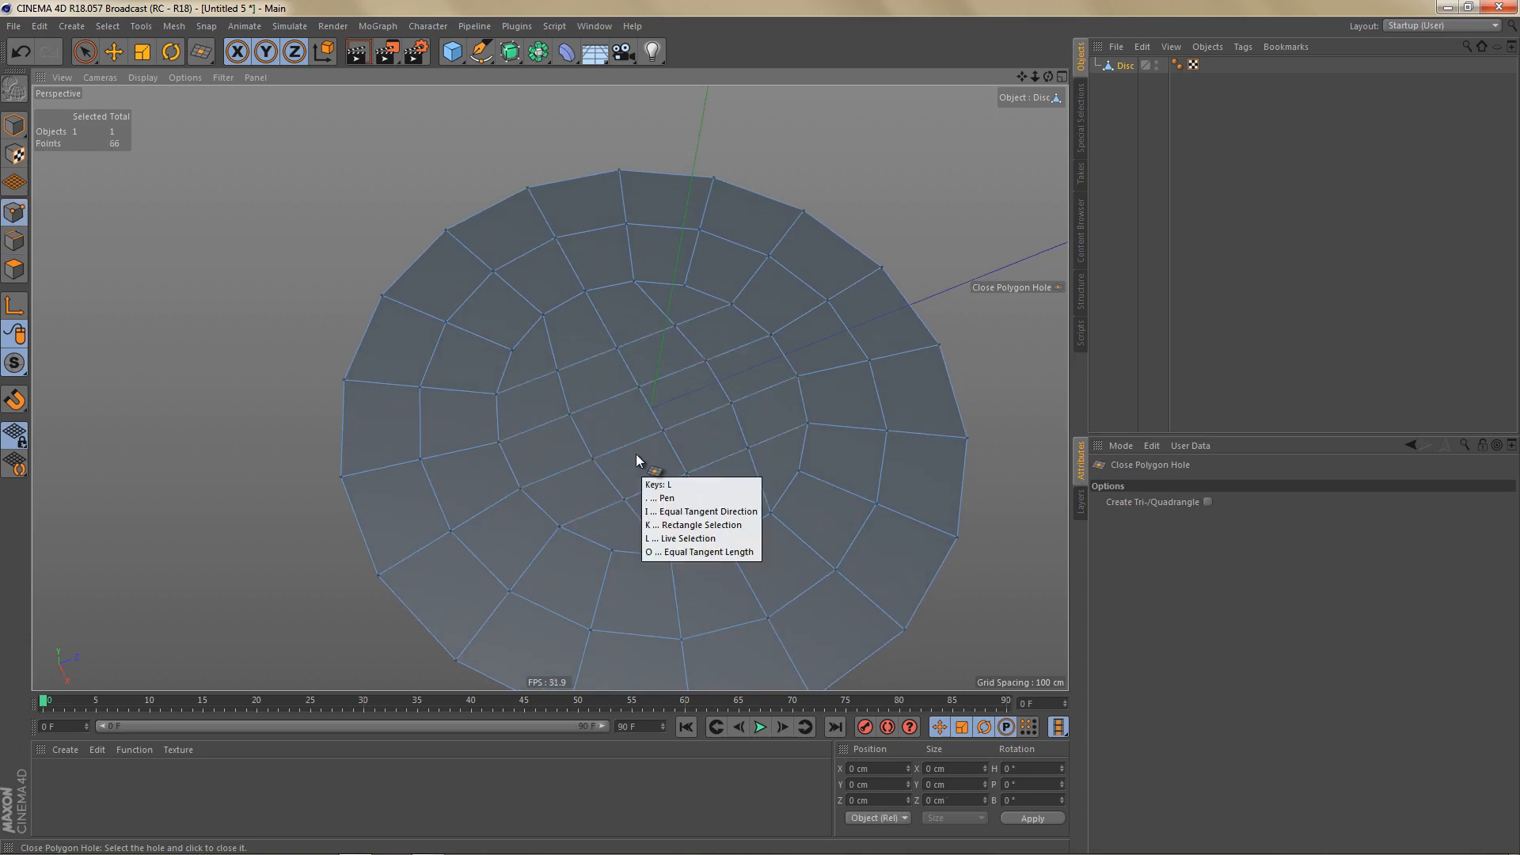
key("l")
mouse_move(567, 387)
left_mouse_down()
mouse_move(665, 336)
mouse_move(716, 400)
mouse_move(651, 482)
mouse_move(604, 441)
mouse_move(722, 394)
mouse_move(566, 424)
mouse_move(596, 449)
left_mouse_up()
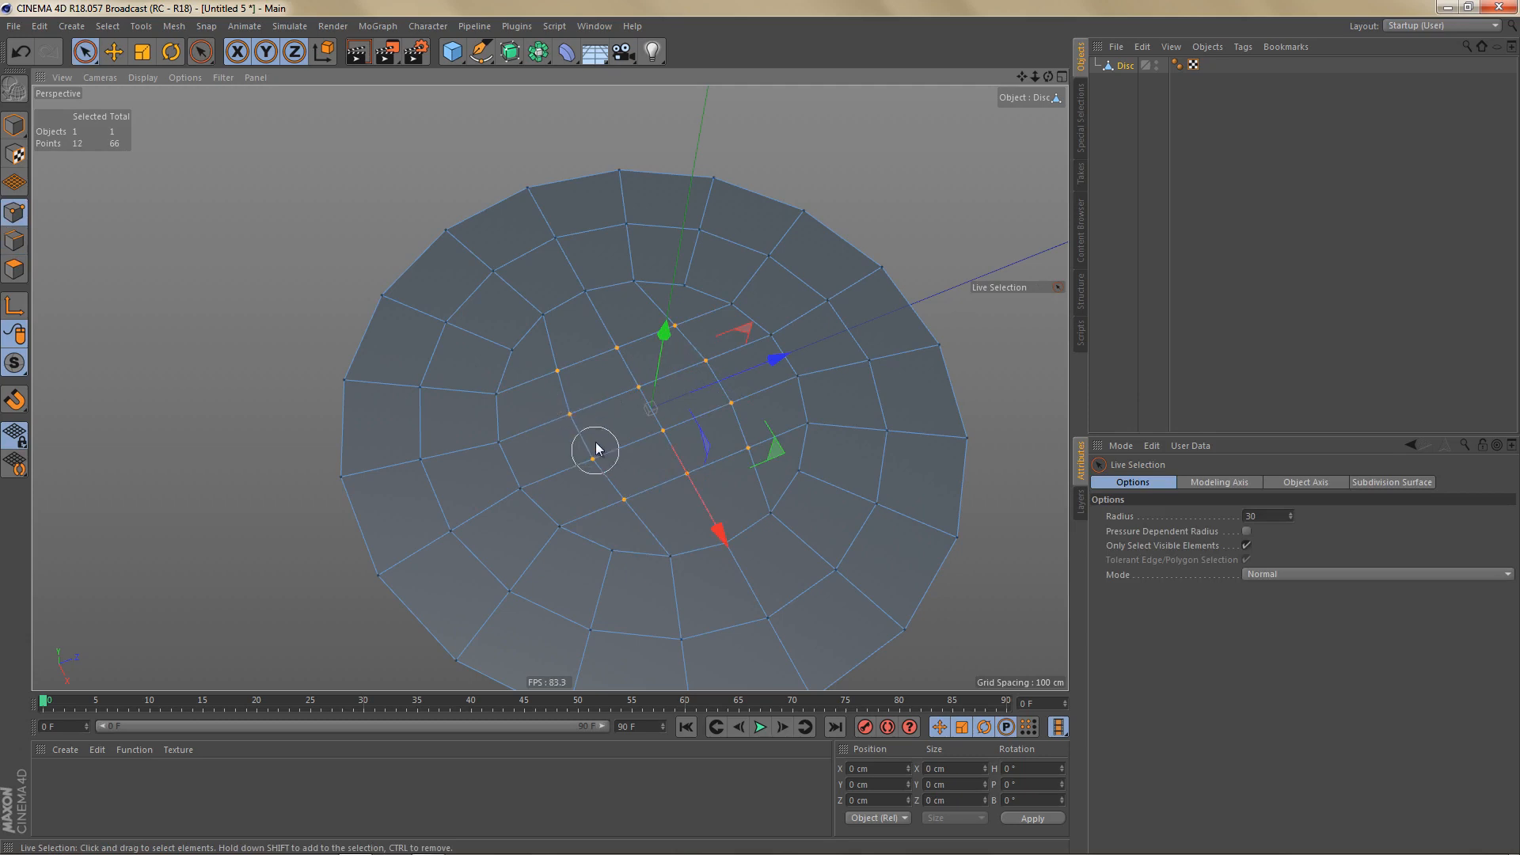
left_click(174, 27)
mouse_move(179, 93)
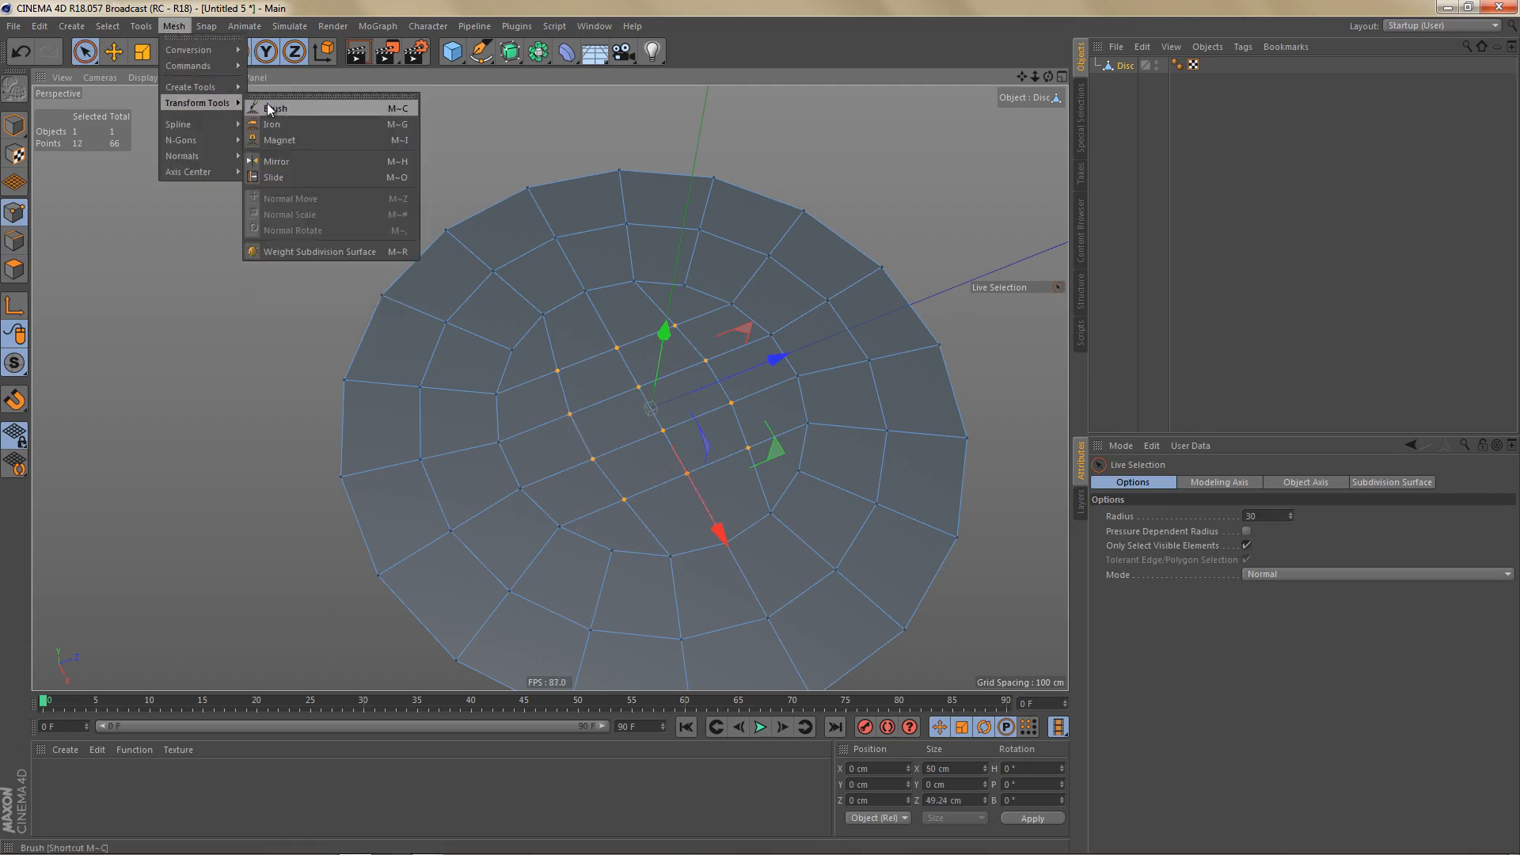
left_click(273, 106)
left_click(1264, 520)
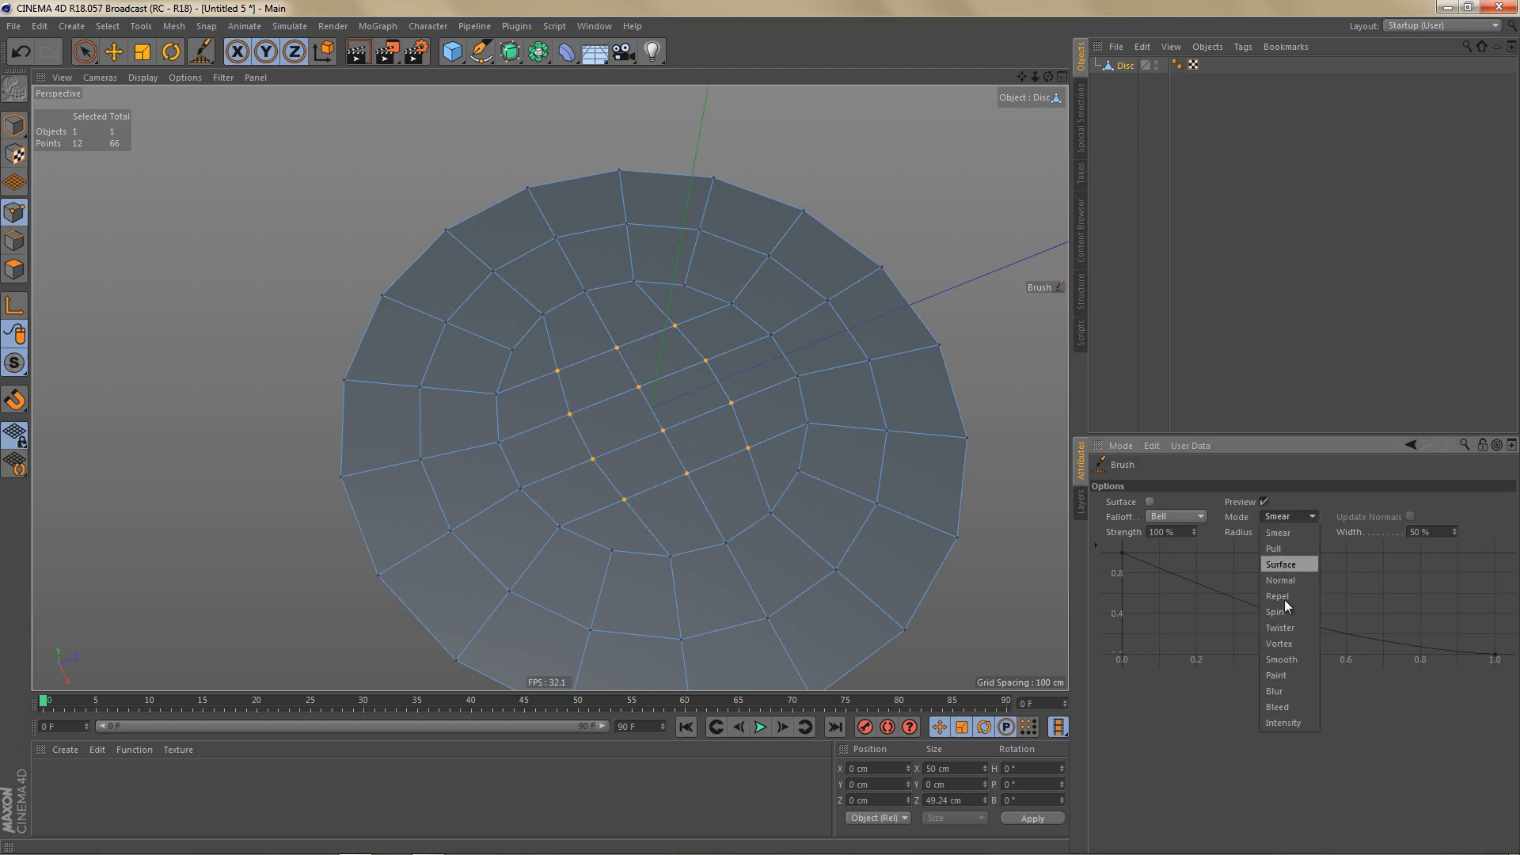
left_click(1284, 659)
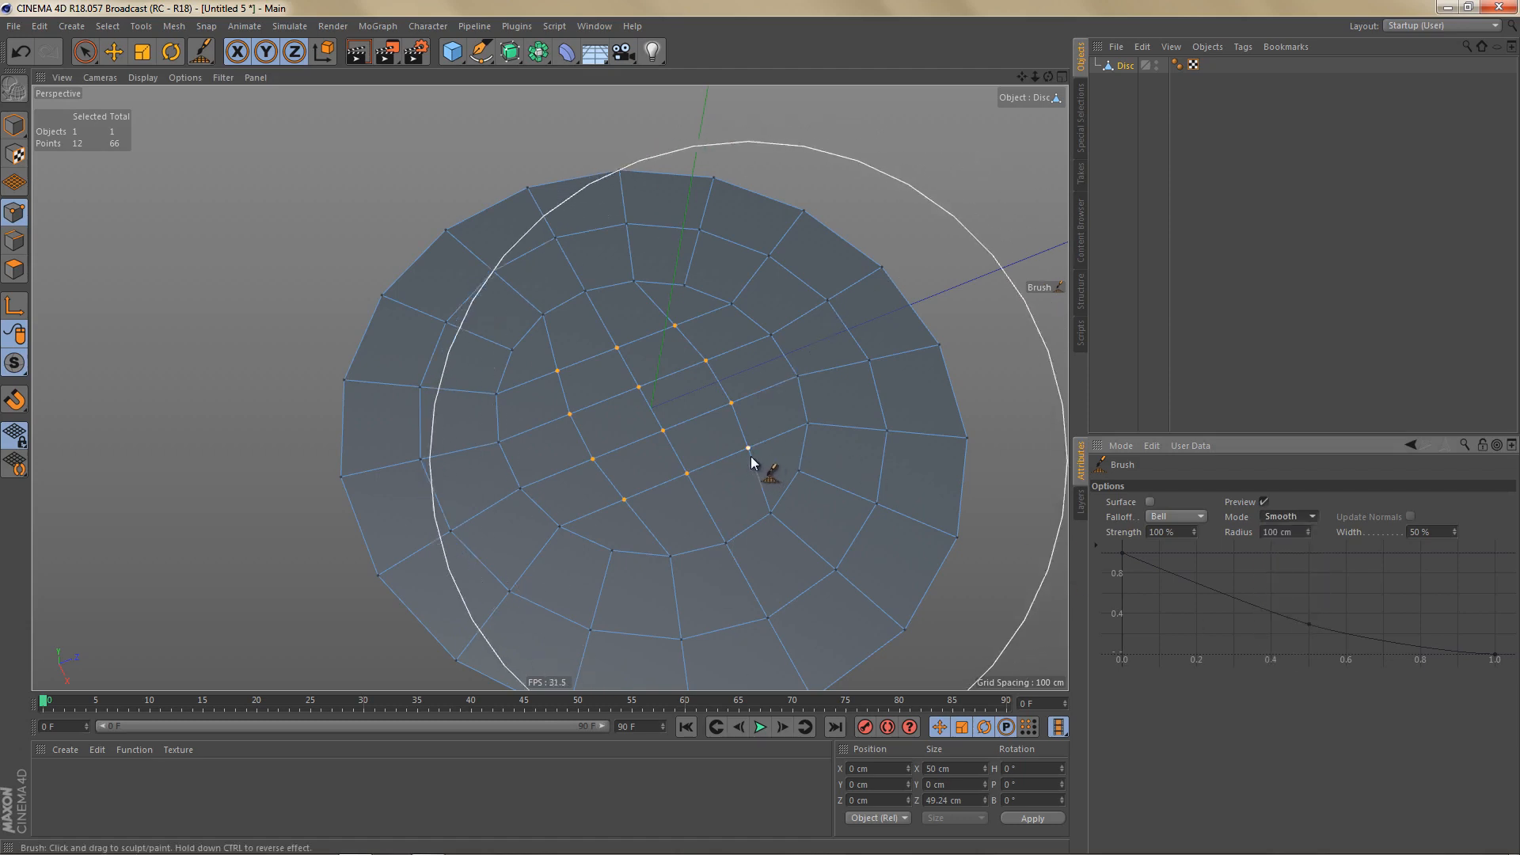
mouse_move(652, 443)
left_mouse_down()
mouse_move(691, 440)
mouse_move(673, 424)
mouse_move(649, 438)
mouse_move(740, 444)
mouse_move(719, 441)
mouse_move(736, 421)
left_mouse_up()
Step: Select the two middle points at each end of the interior grid and scale the four points slightly outward along Z
middle_click_drag(736, 421, 742, 388, "alt")
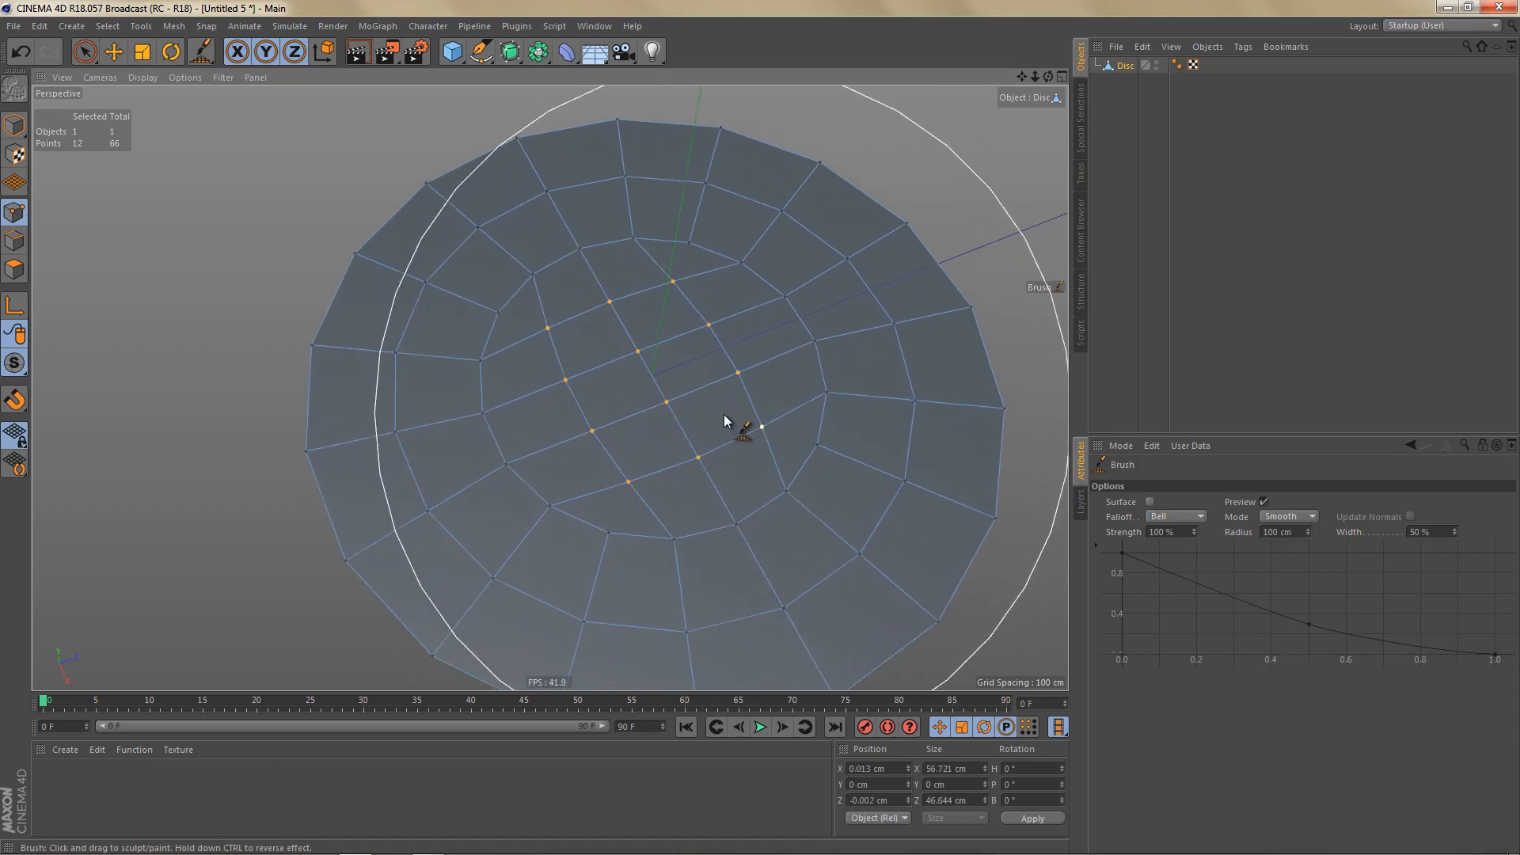
key("space")
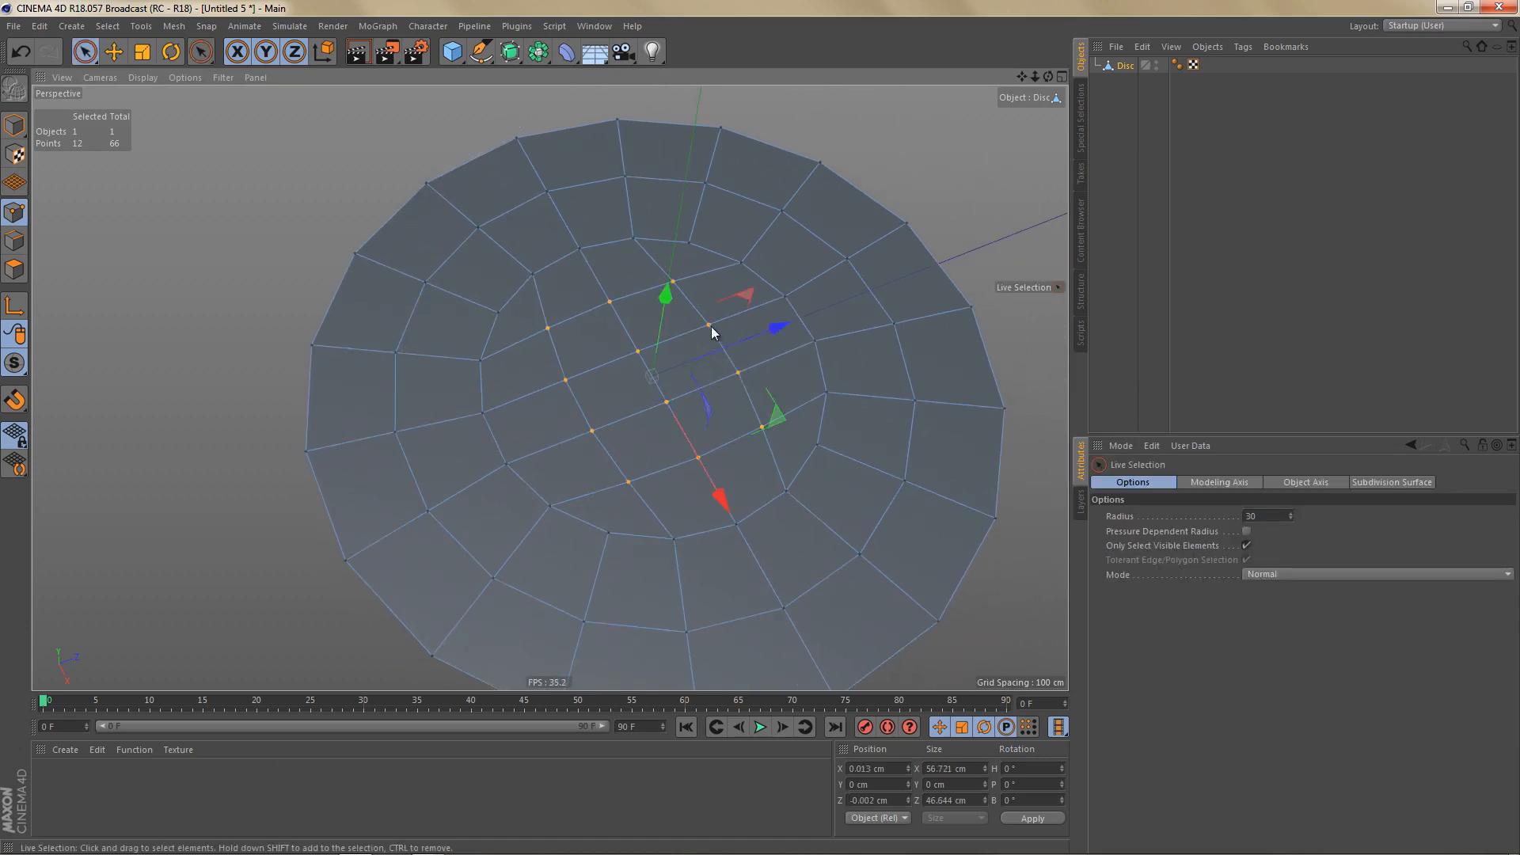
left_click_drag(711, 326, 735, 369)
left_click_drag(551, 382, 610, 441, "shift")
key("t")
left_click_drag(779, 325, 803, 325)
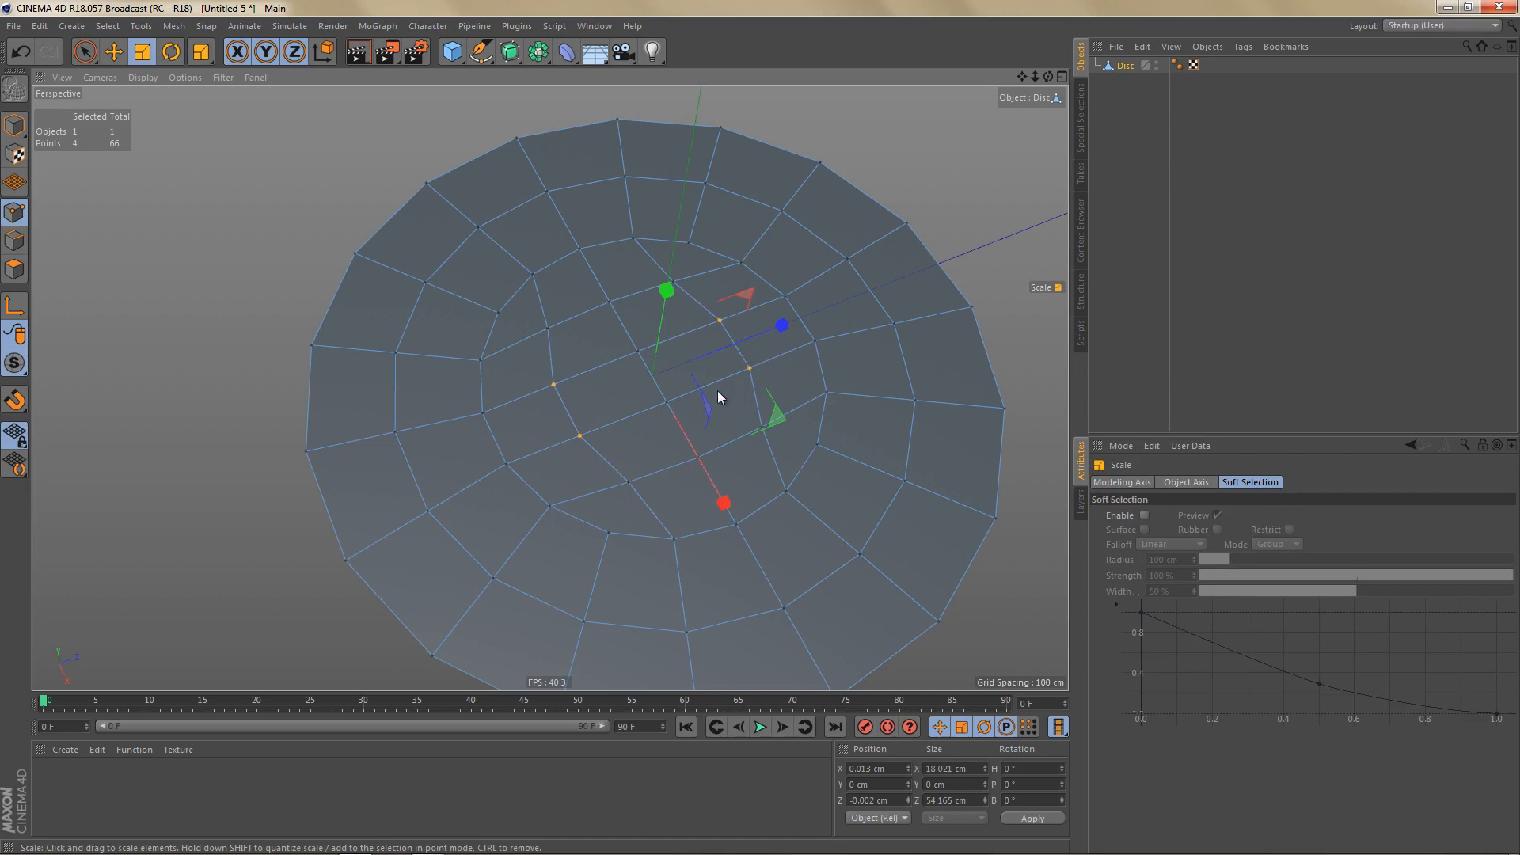
key("space")
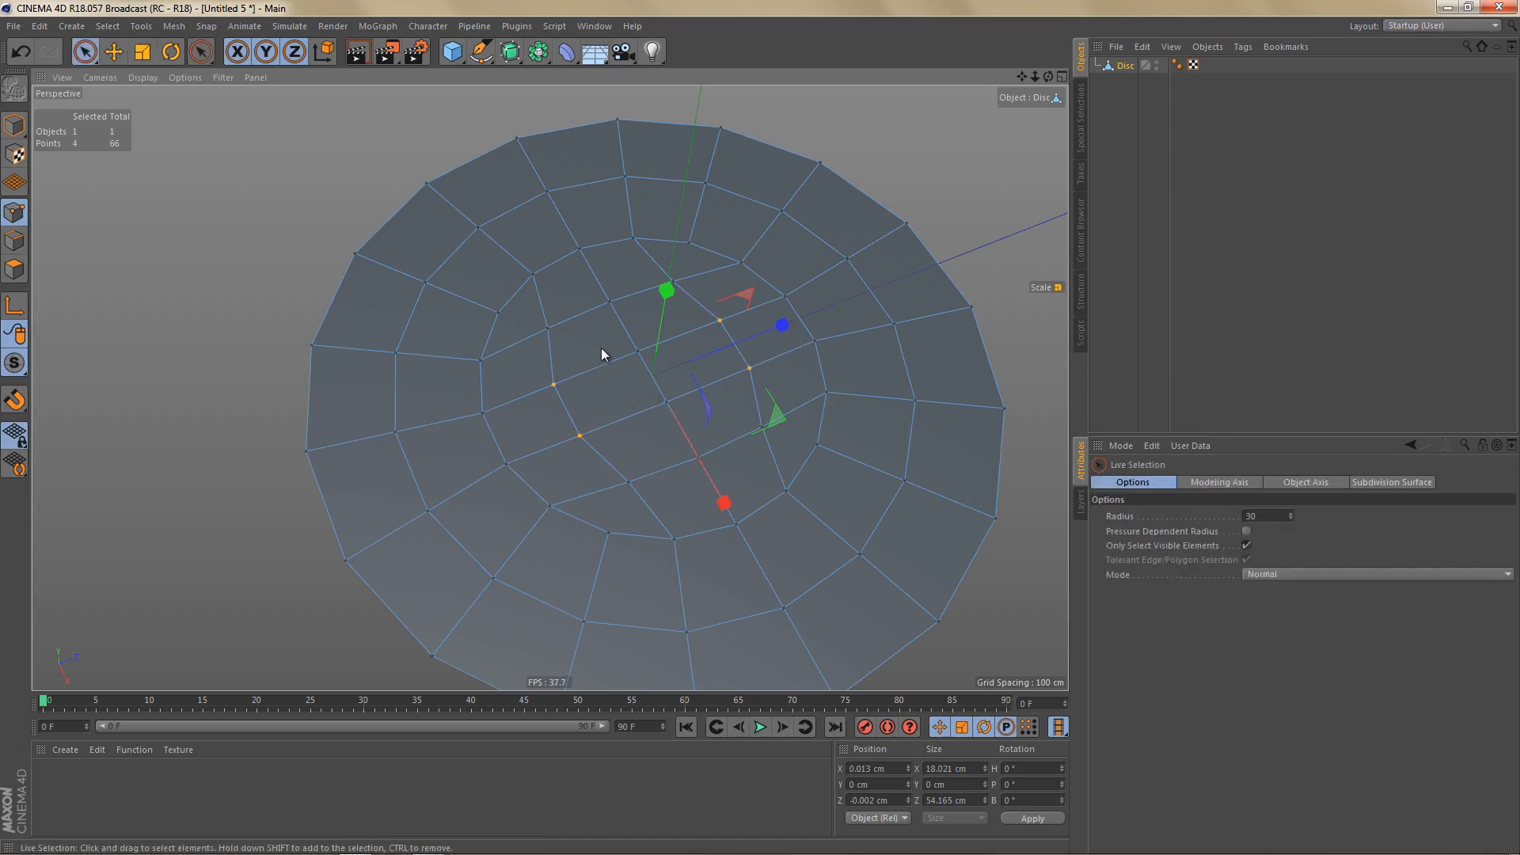
Step: Select the four points along the disc's centre line and scale them along X to about 65 cm
left_click_drag(608, 302, 694, 472)
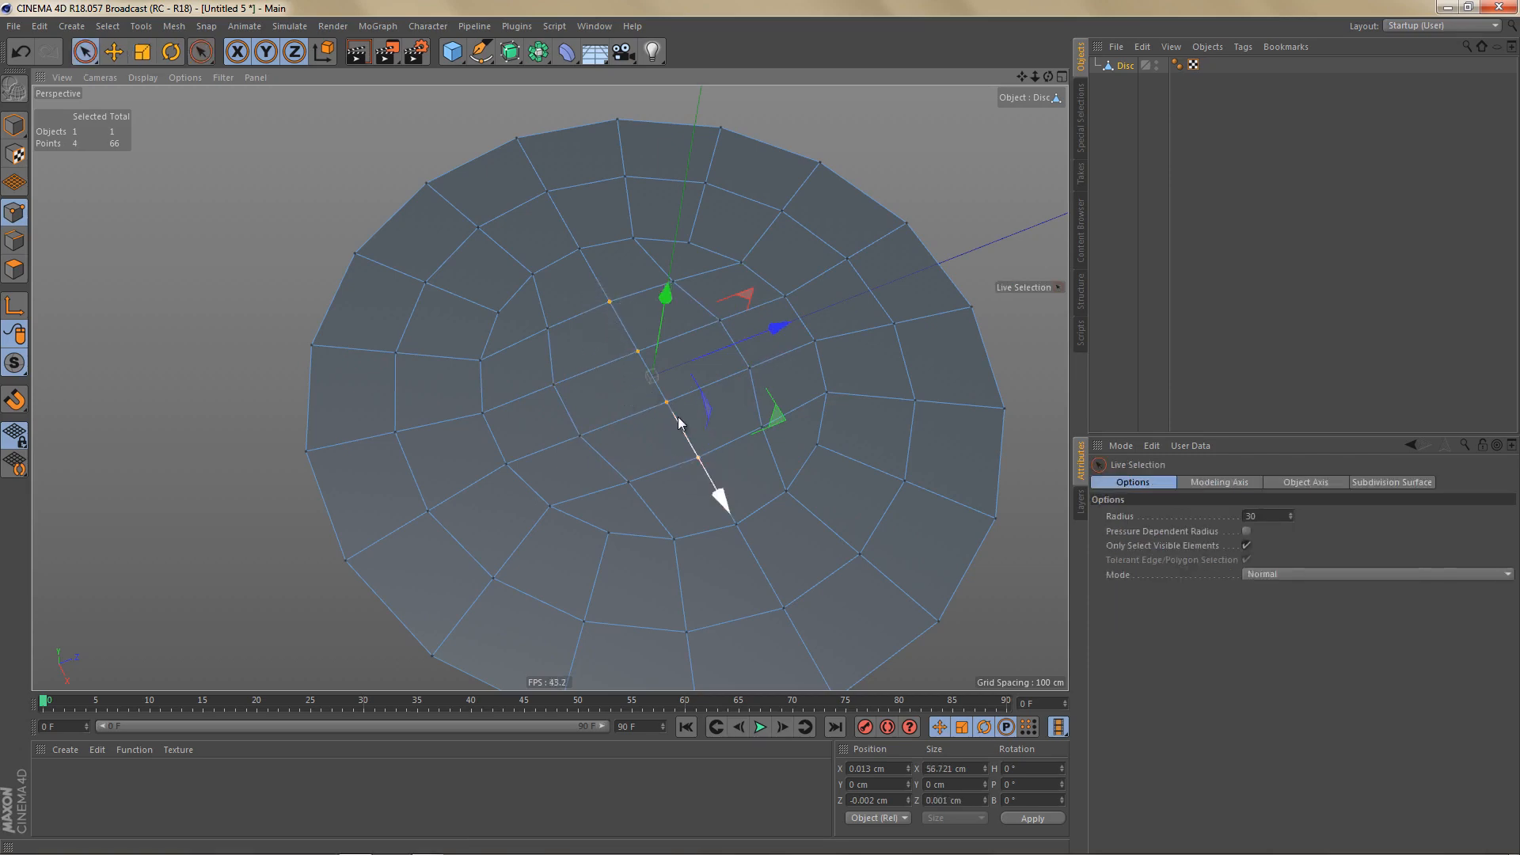
key("space")
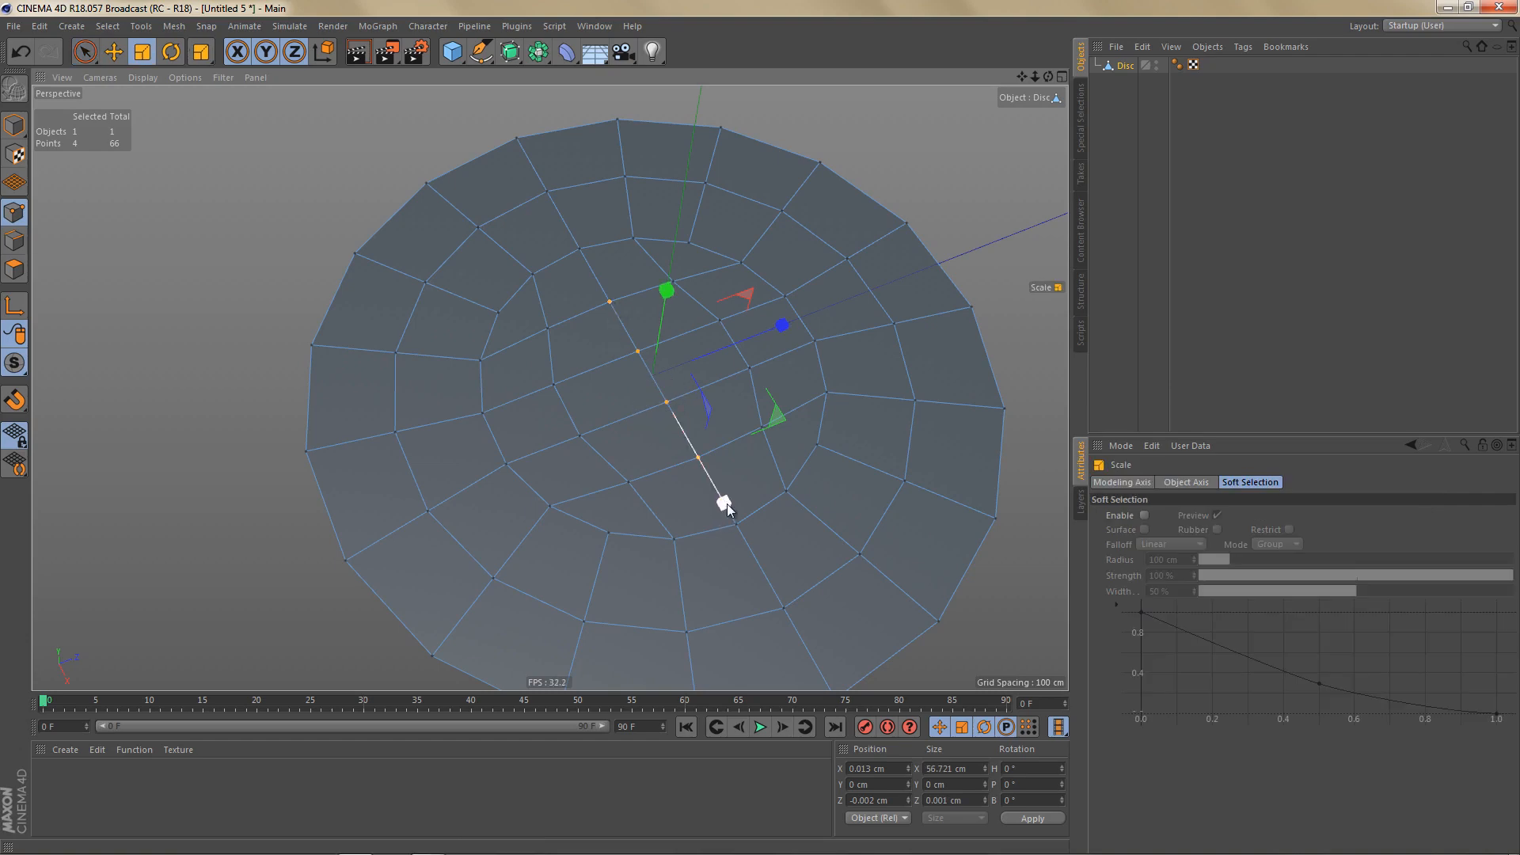
left_click_drag(727, 503, 620, 446)
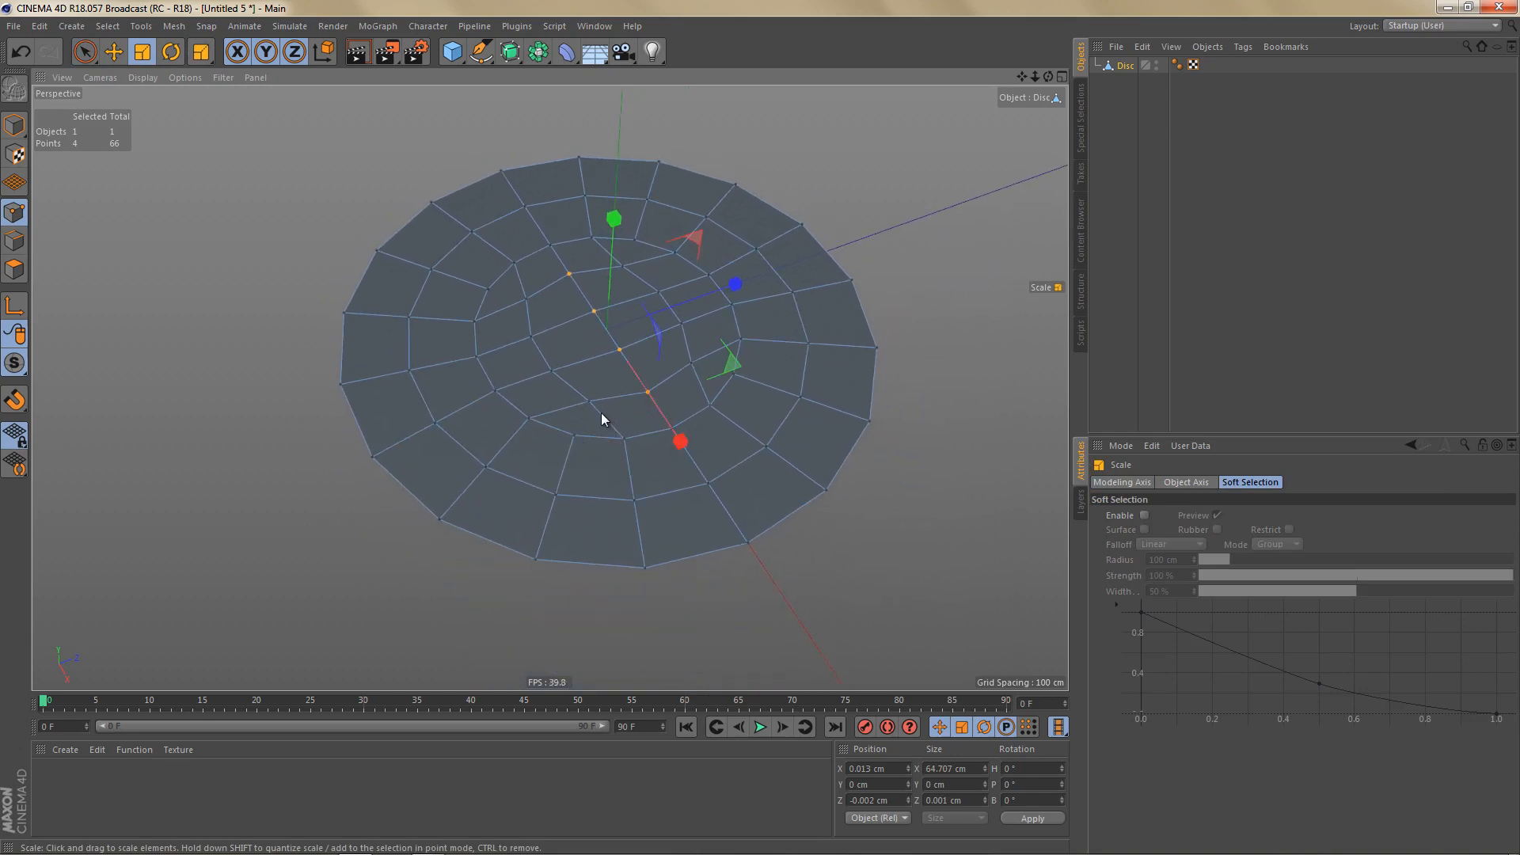
Step: Add a sphere and move it down along Y so that its top sits just beneath the disc
scroll(639, 396, "down", 2)
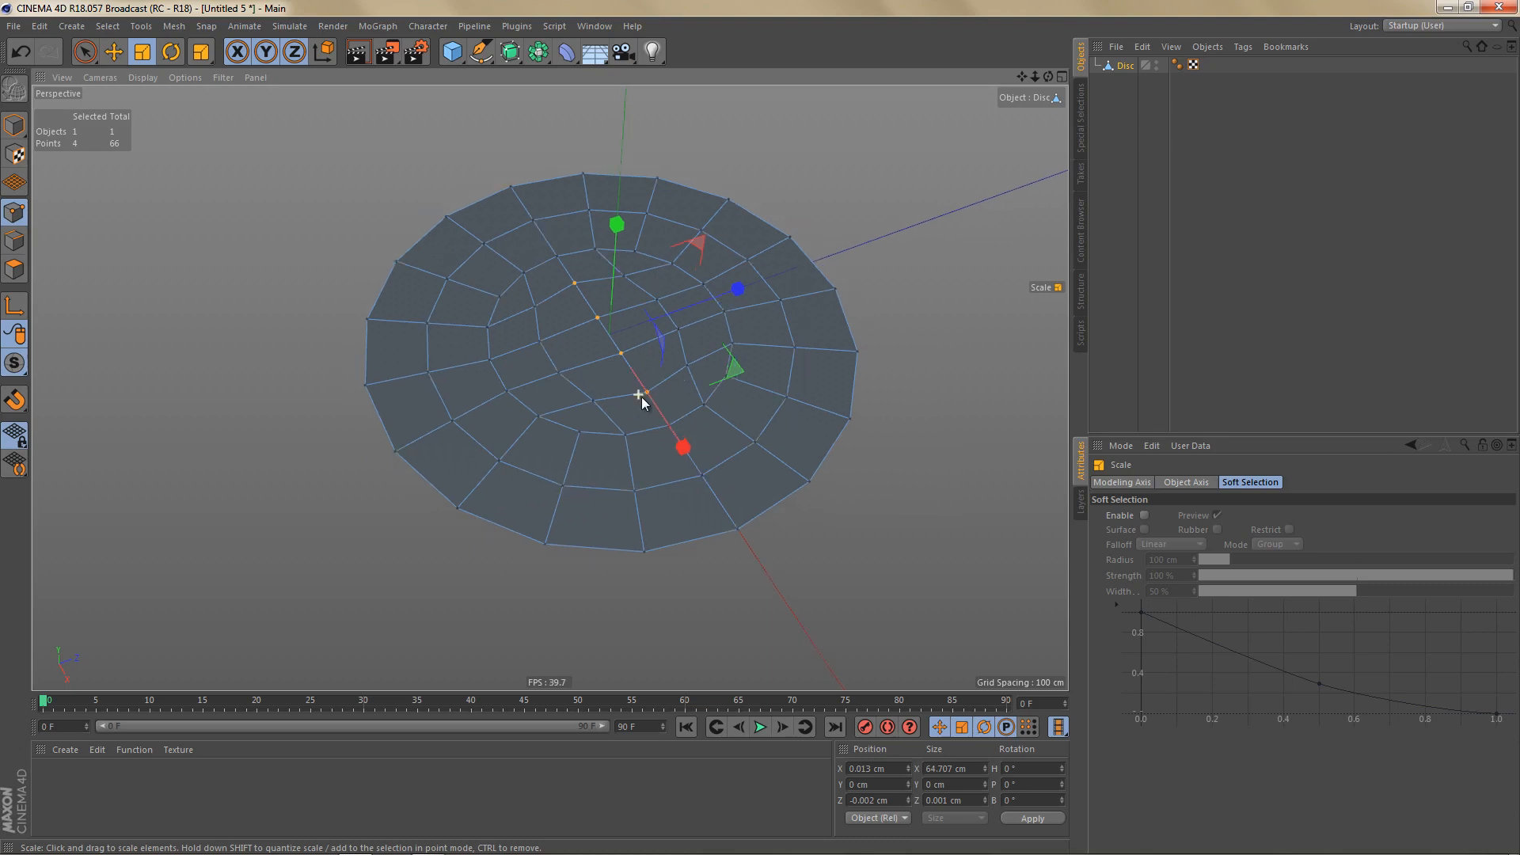
middle_click_drag(616, 303, 651, 293, "alt")
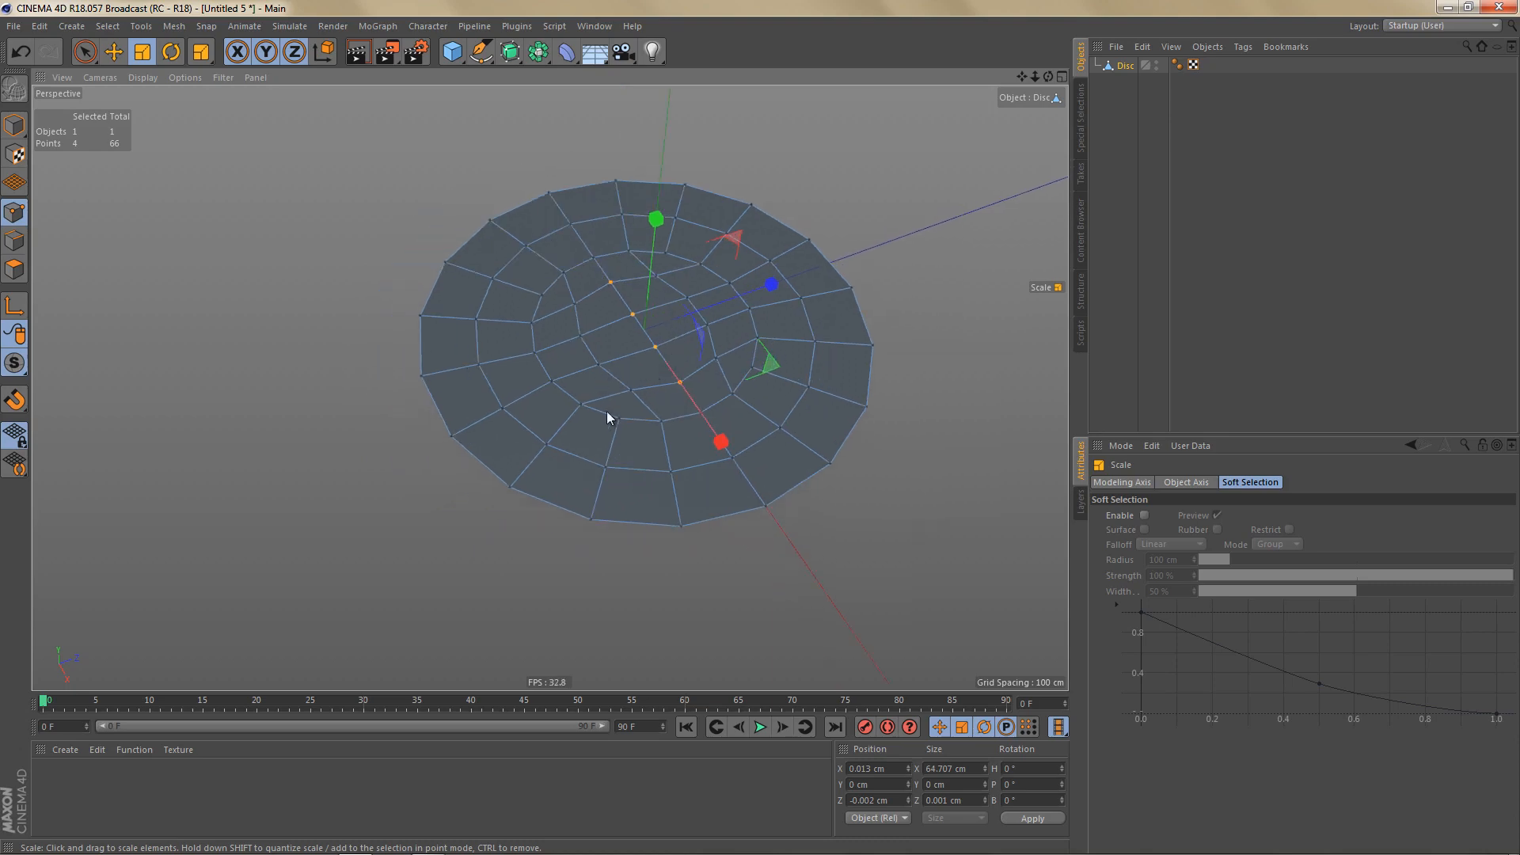
left_click(452, 51)
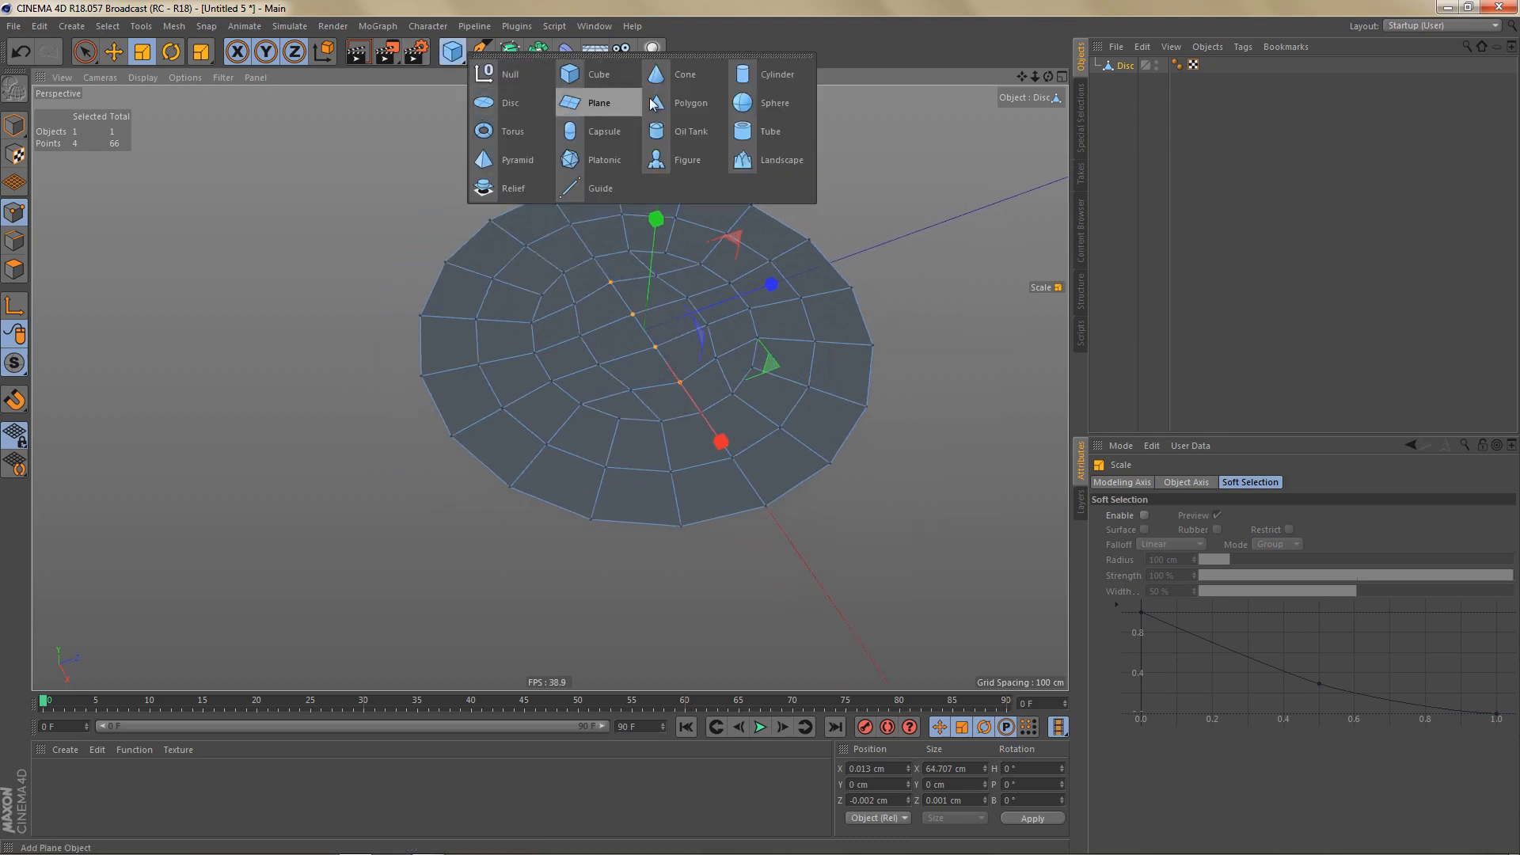
left_click(748, 109)
key("e")
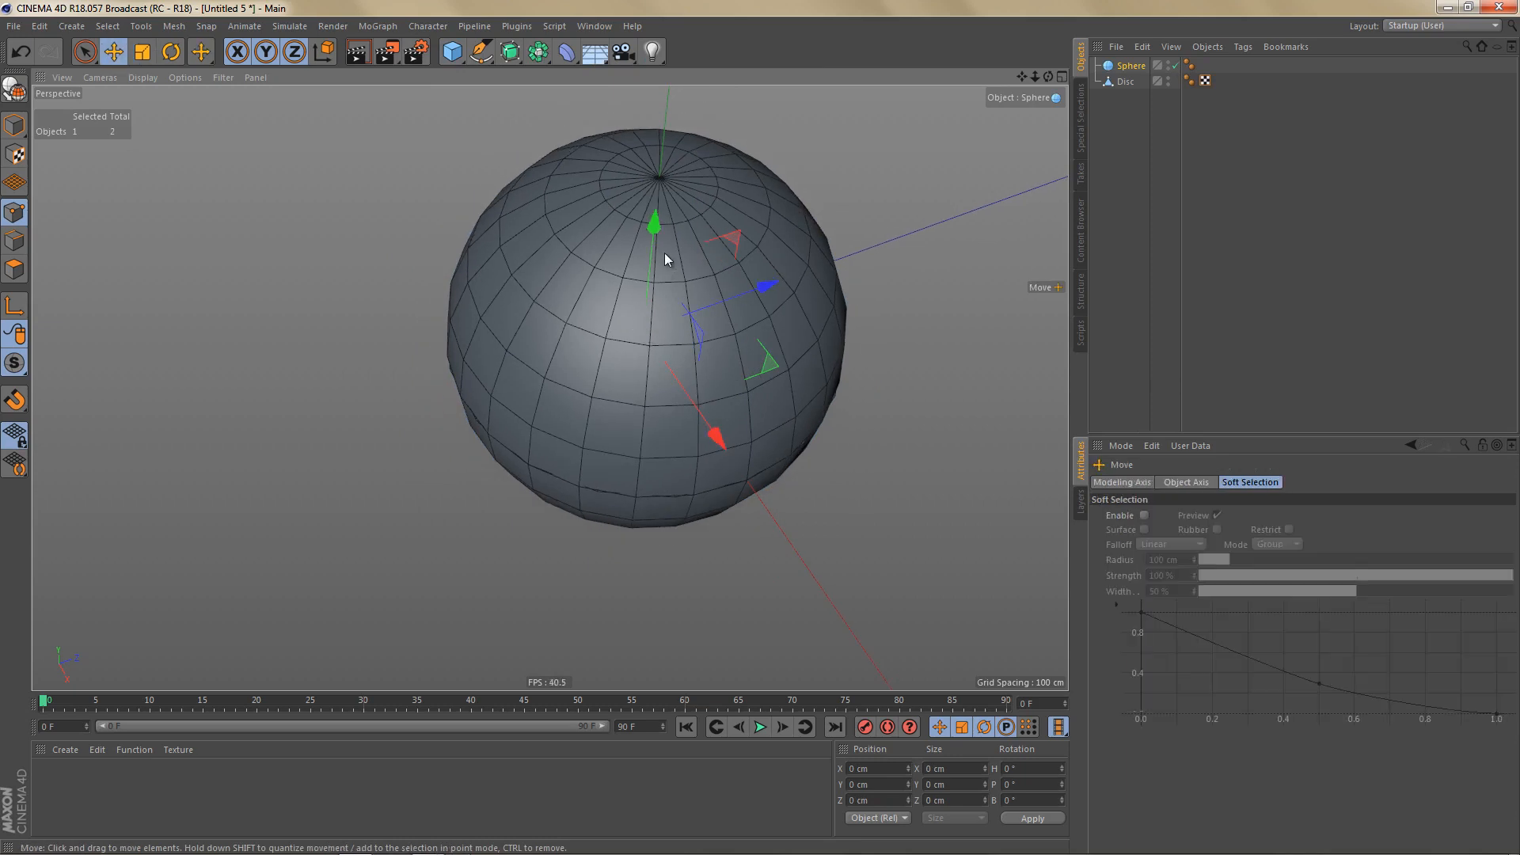
left_click_drag(665, 254, 695, 353)
Step: Add a Shrink Wrap deformer as a child of the disc and assign the sphere as its target object
middle_click_drag(668, 341, 640, 315, "alt")
left_click(1124, 83)
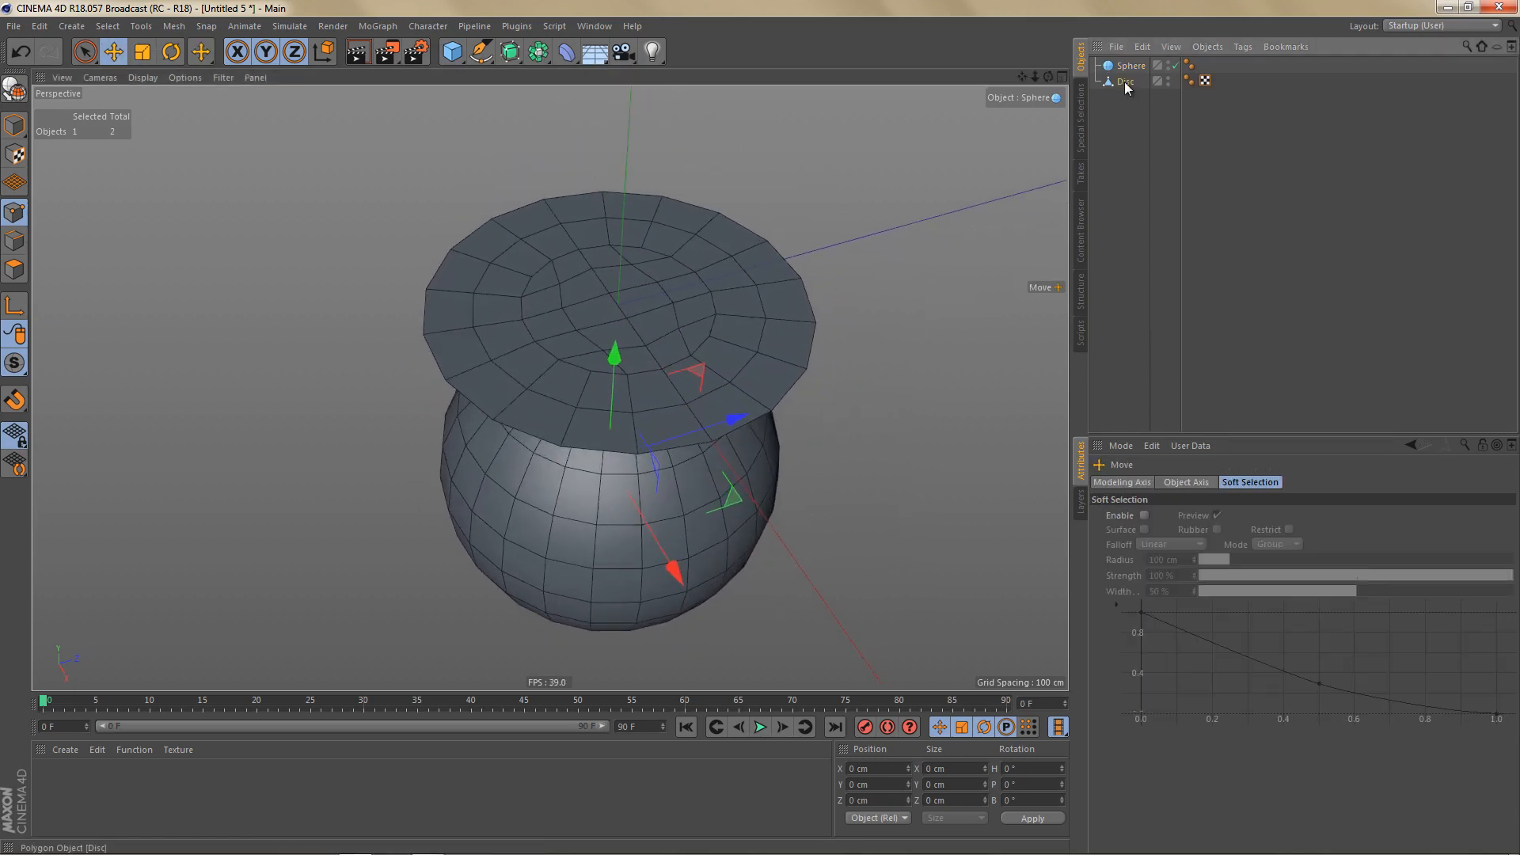
left_click(567, 52)
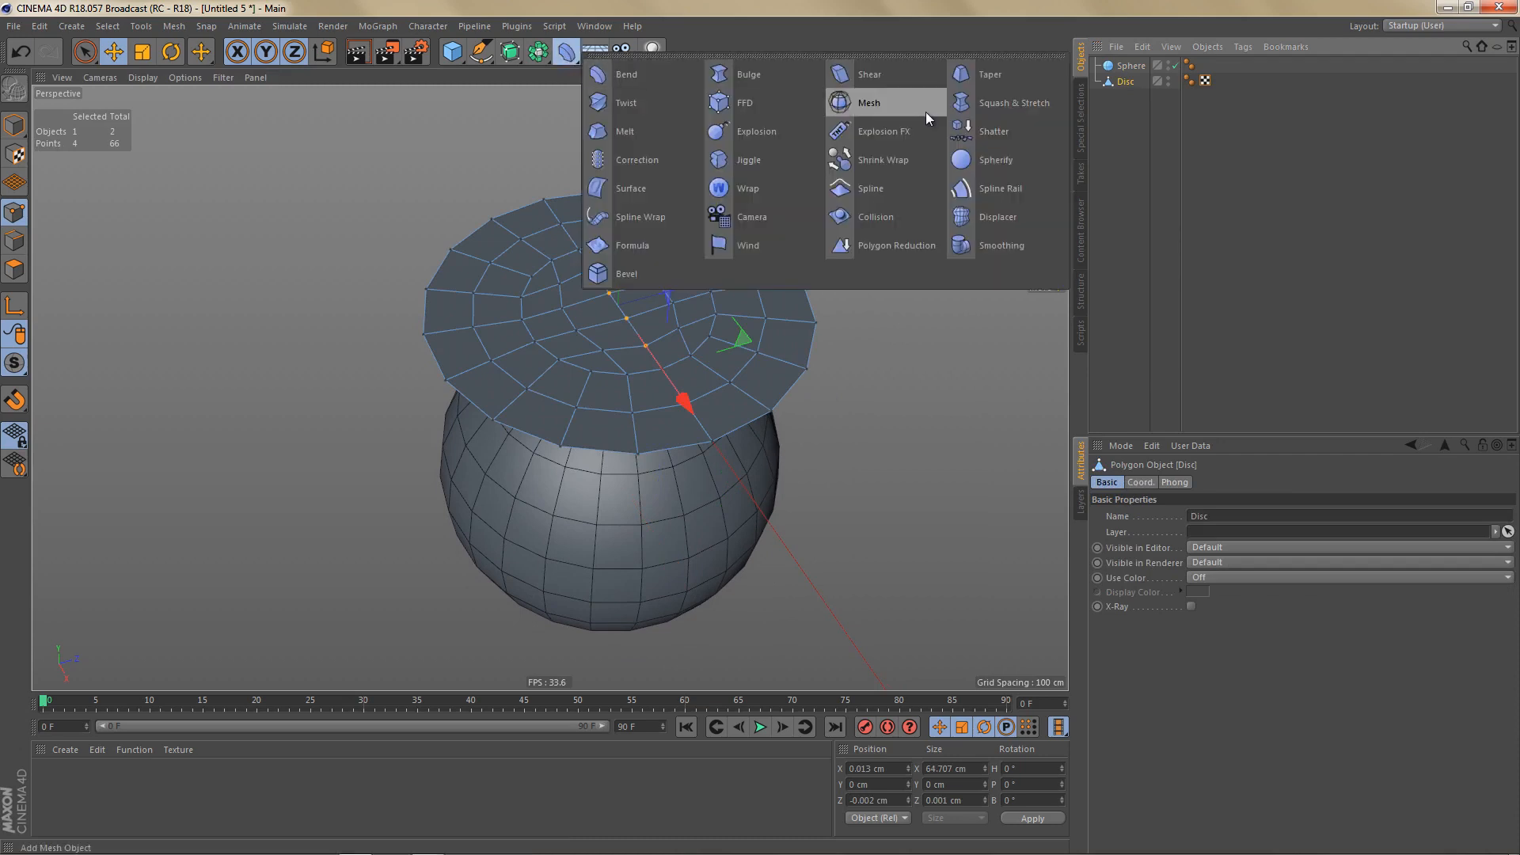
left_click(872, 160, "shift")
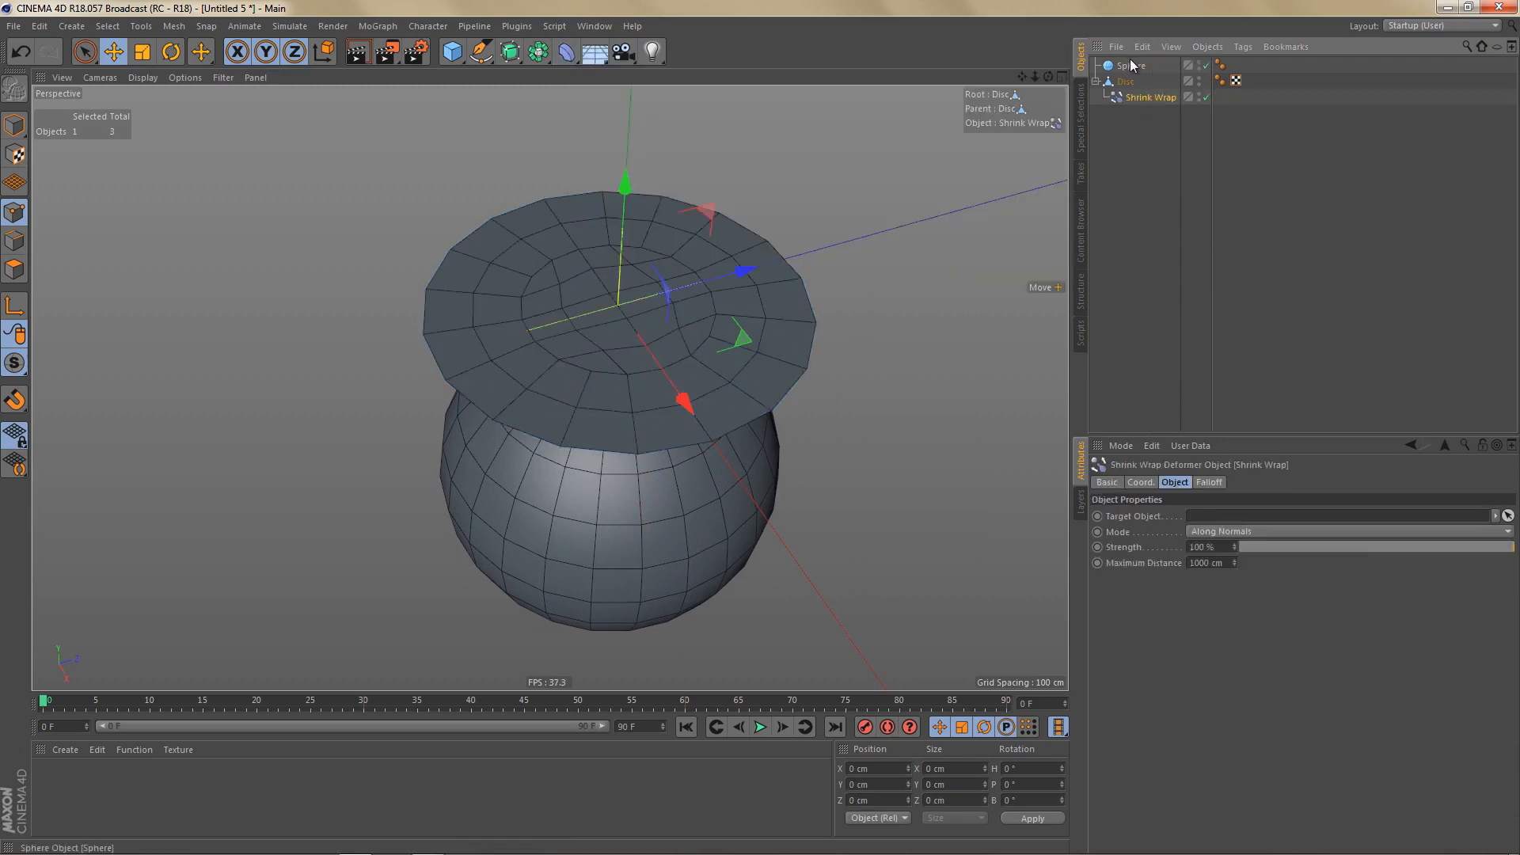
left_click_drag(1132, 65, 1198, 522)
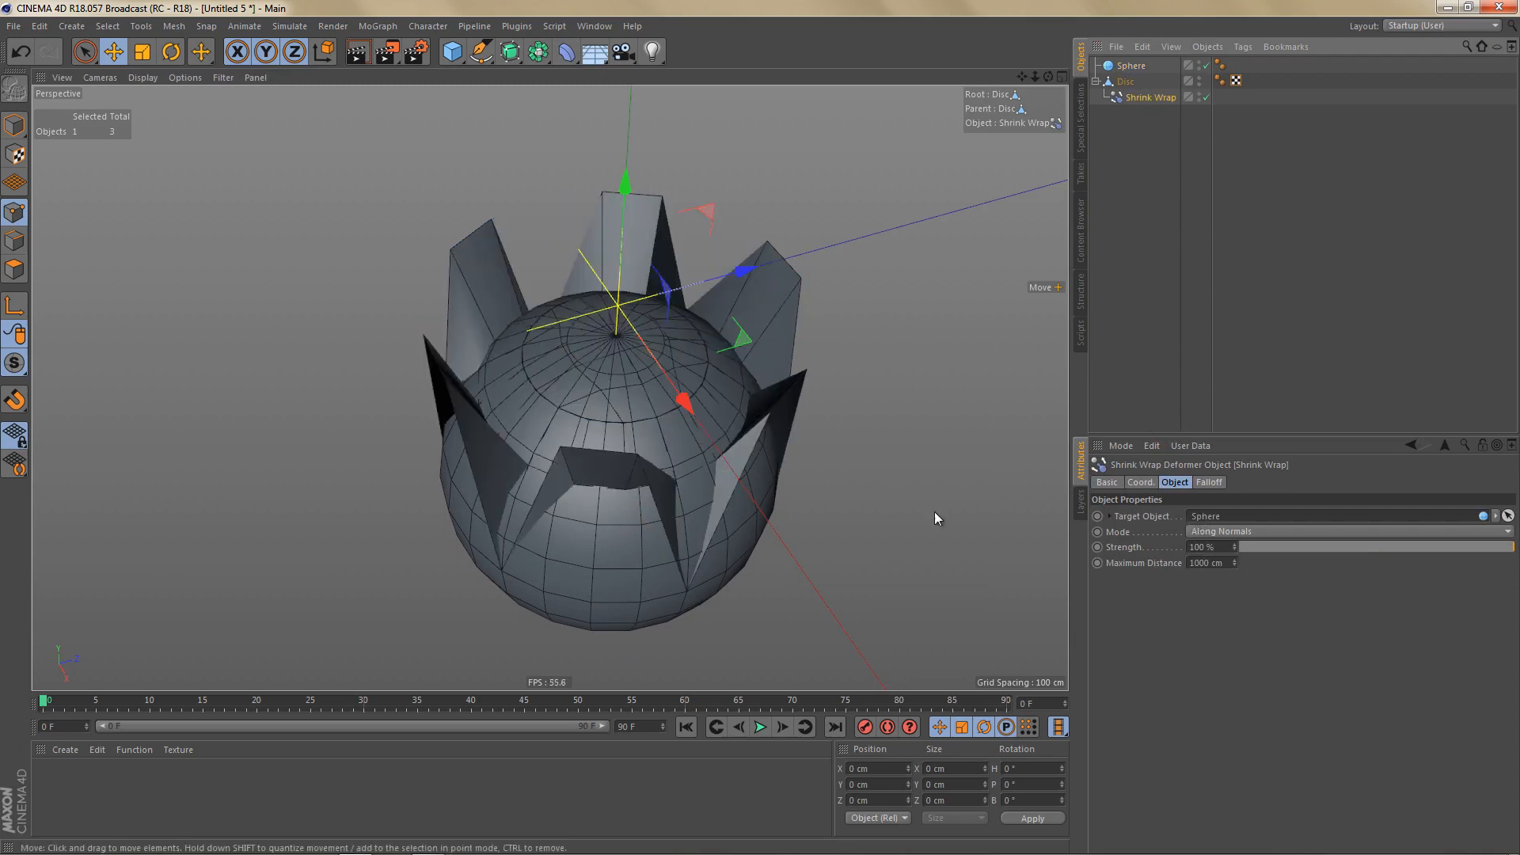
Step: Set the sphere's radius to 101 cm and hide the sphere in the editor
middle_click_drag(733, 519, 734, 494, "alt")
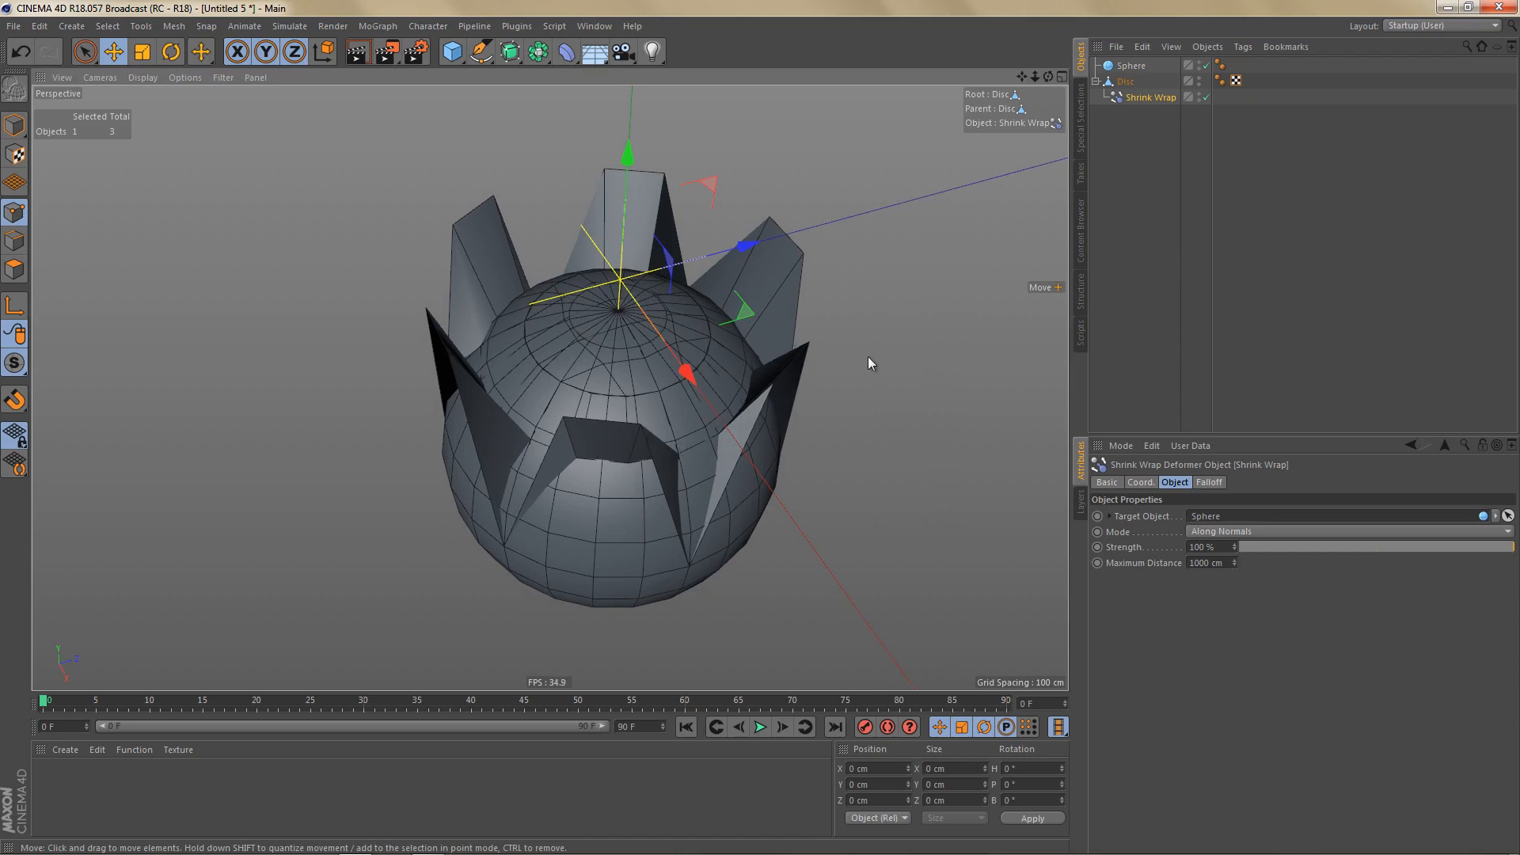
left_click(1130, 67)
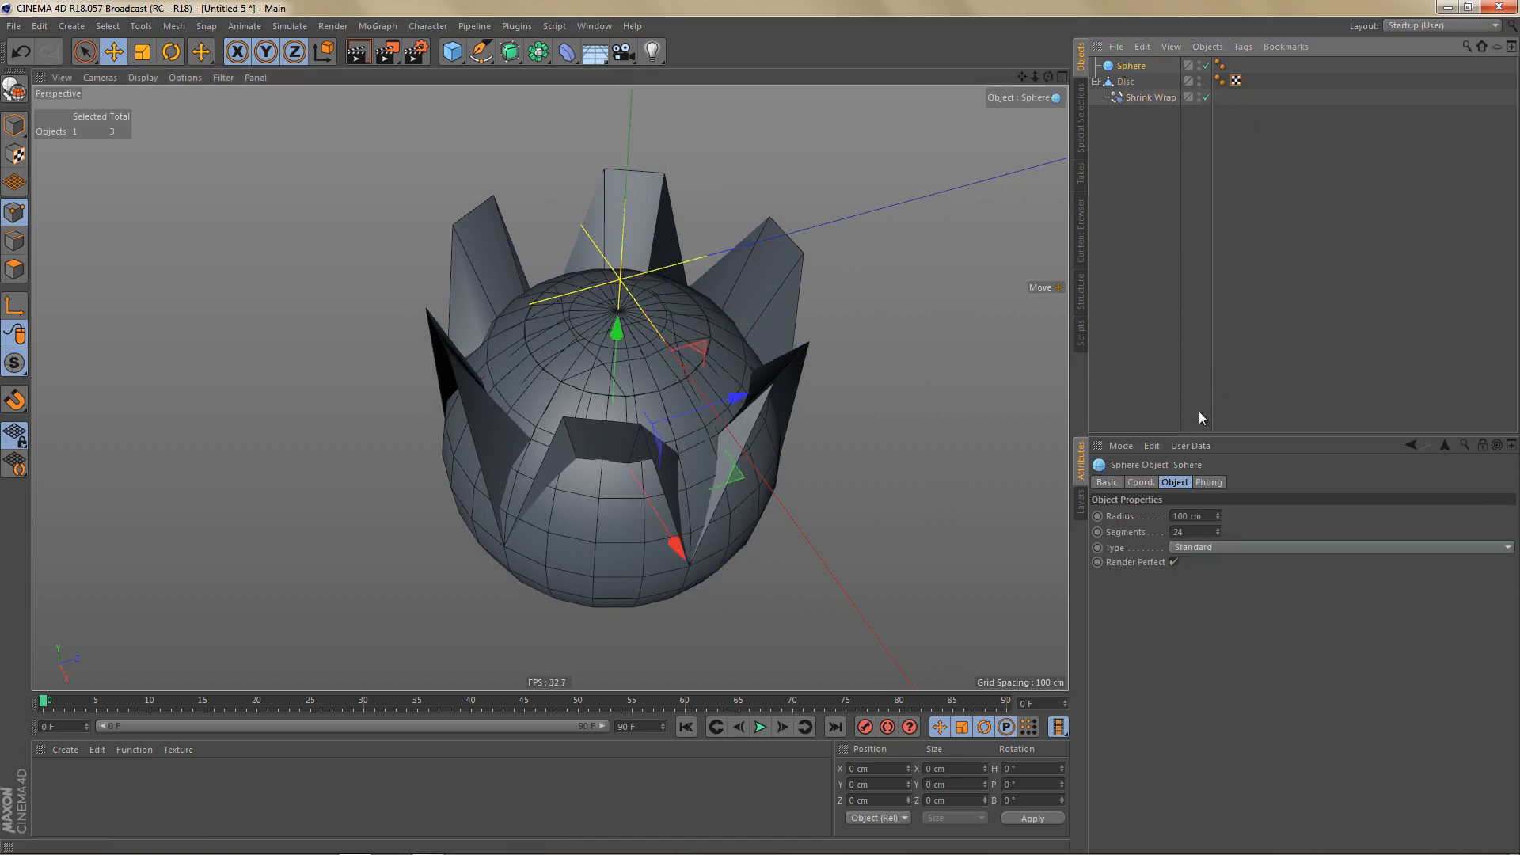
left_click(1219, 516)
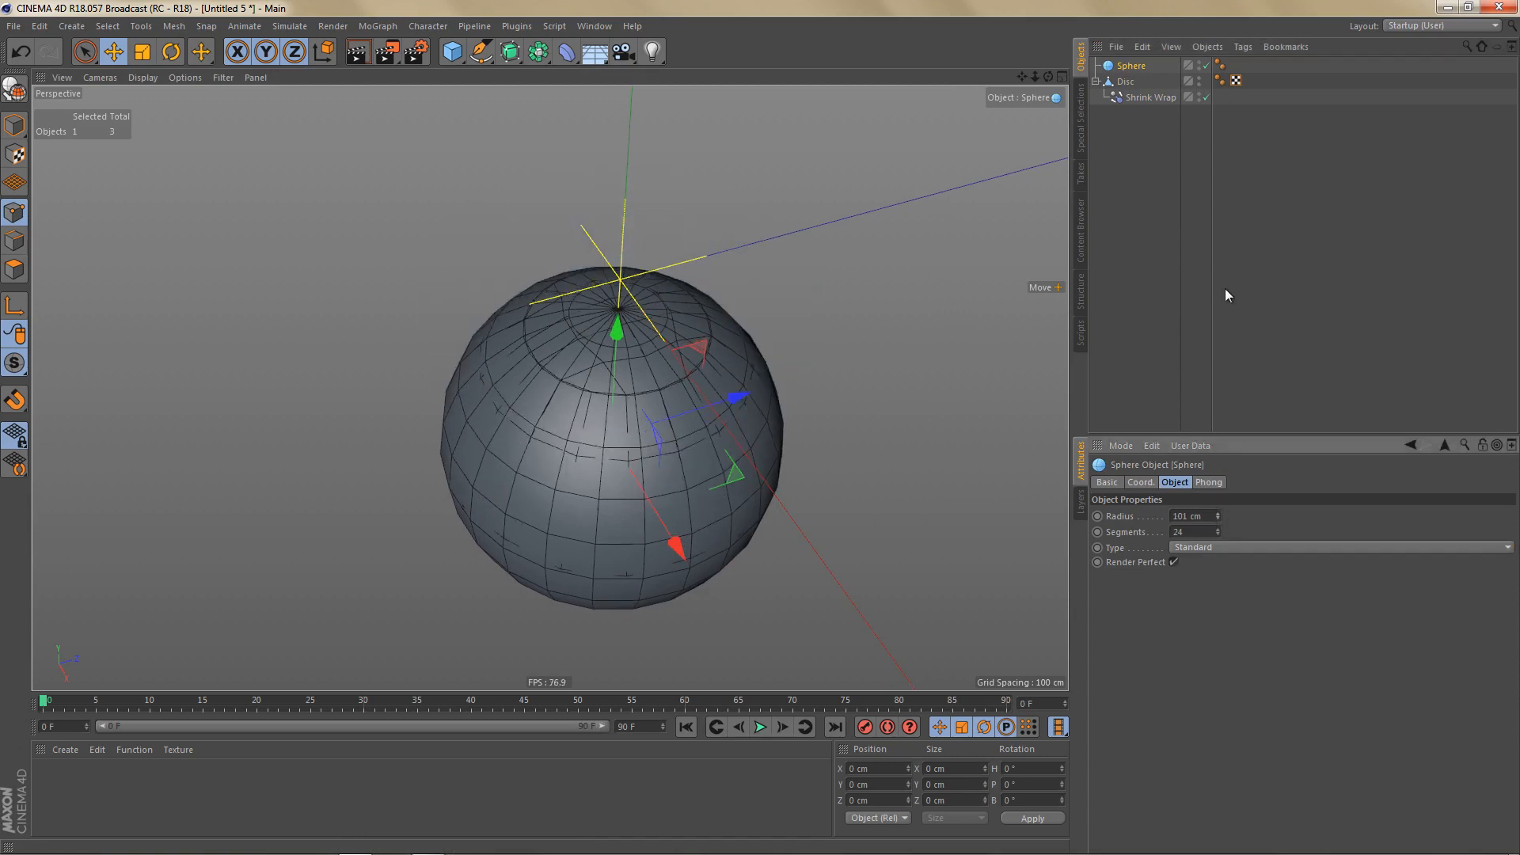
left_click(1199, 63)
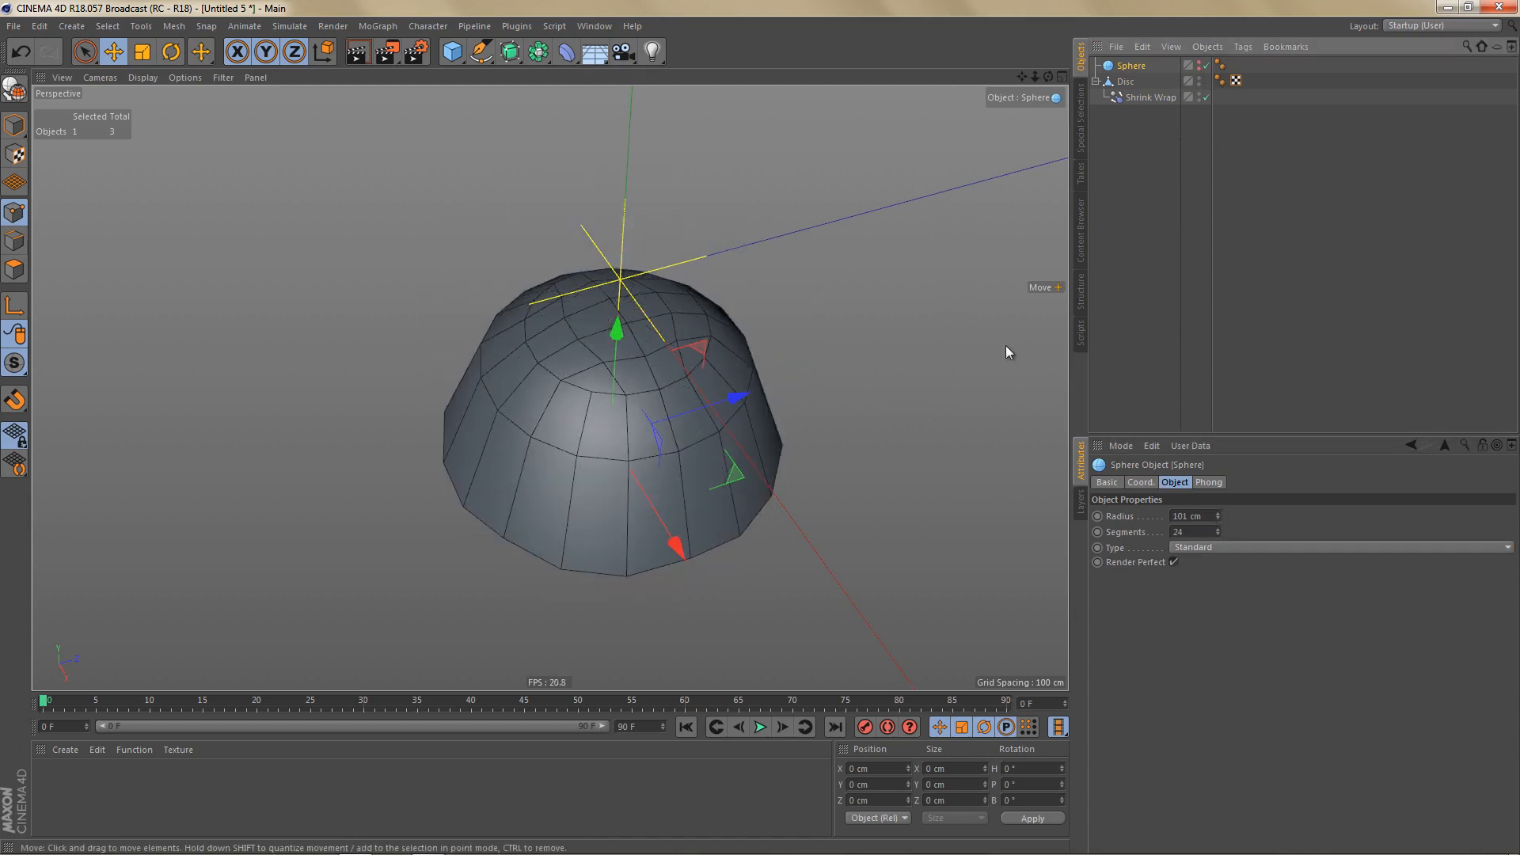
Step: In the front view, raise the sphere's segments to 248 and its radius to 120 cm to flatten the dome
left_click_drag(668, 452, 654, 428, "alt")
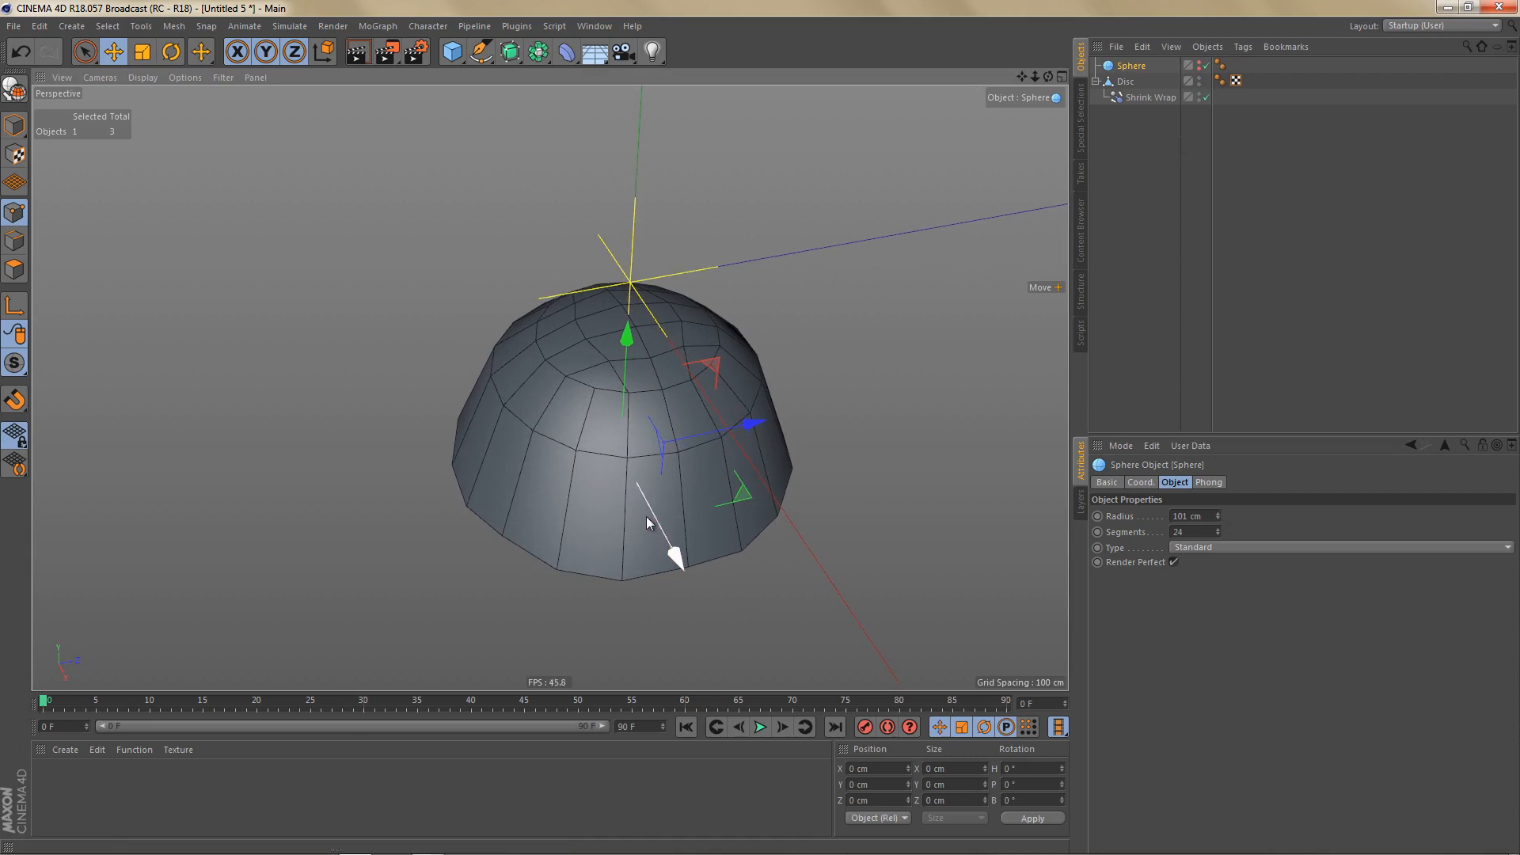
middle_click(712, 487)
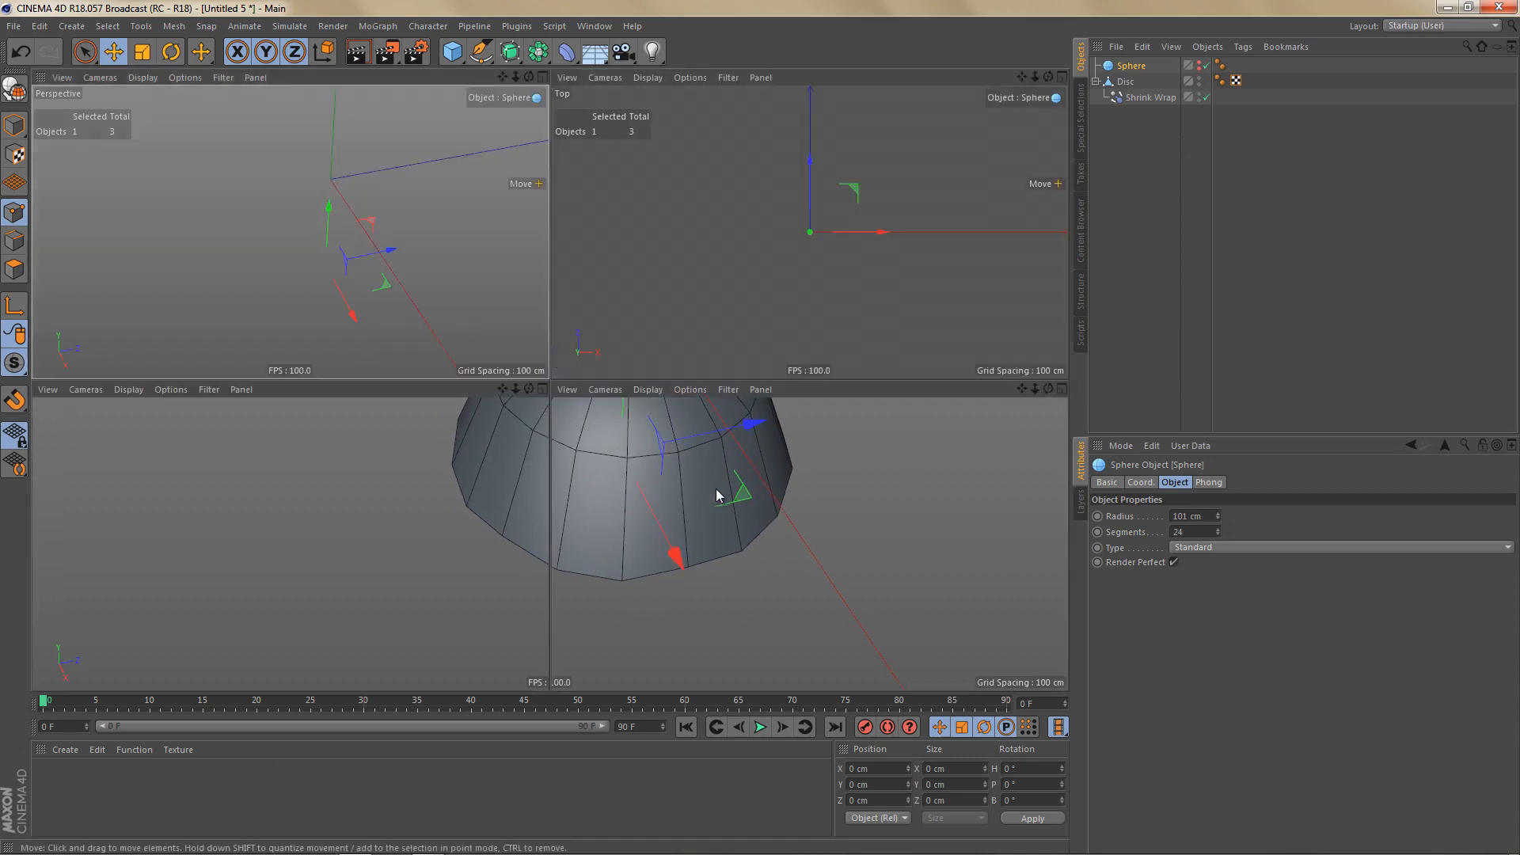
middle_click(630, 563)
middle_click_drag(614, 476, 698, 434, "alt")
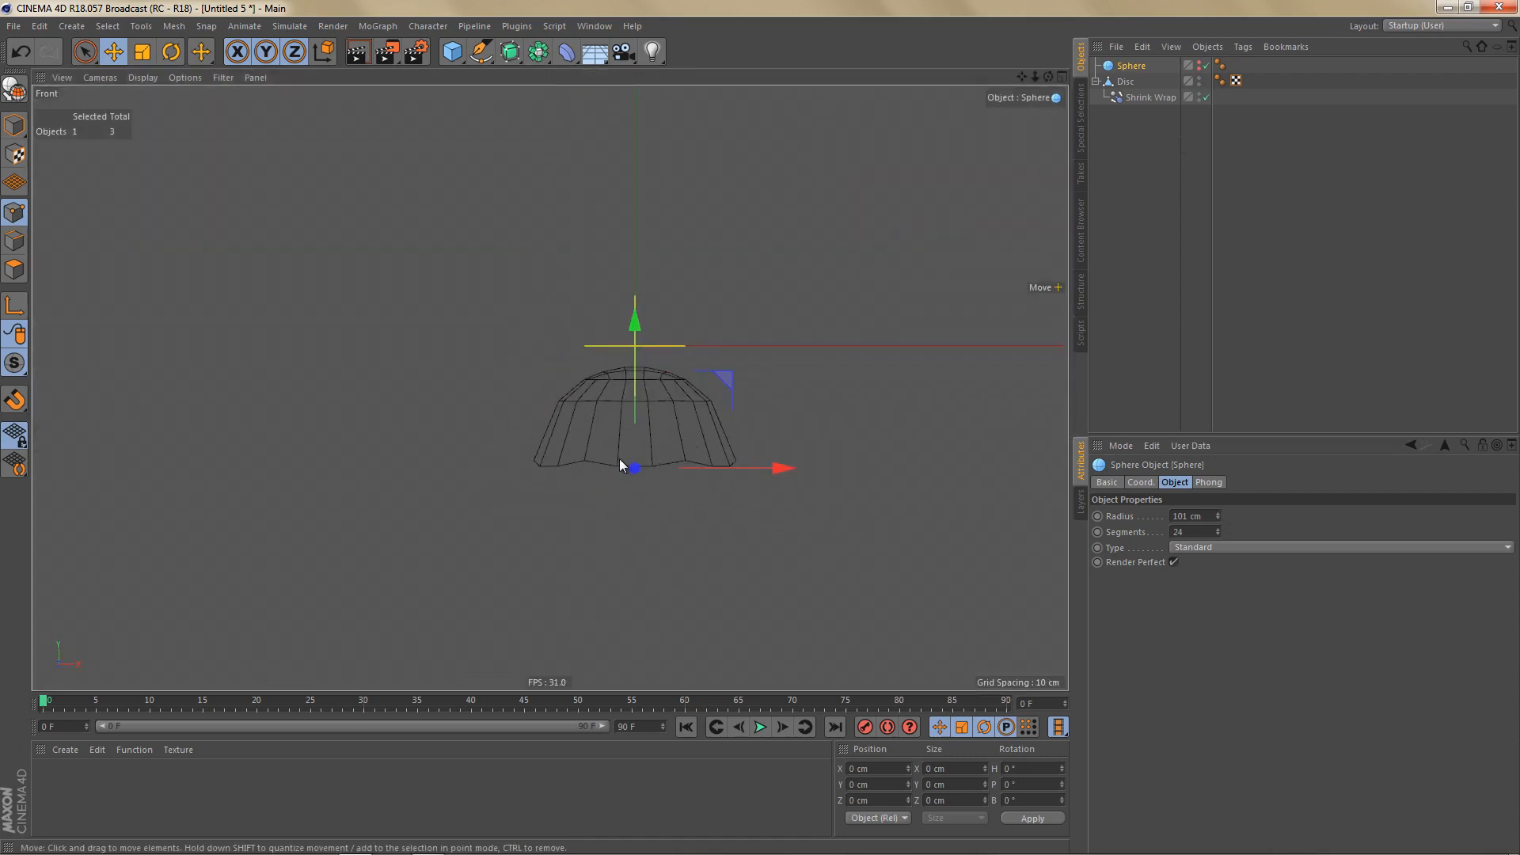
right_click_drag(635, 457, 667, 458, "alt")
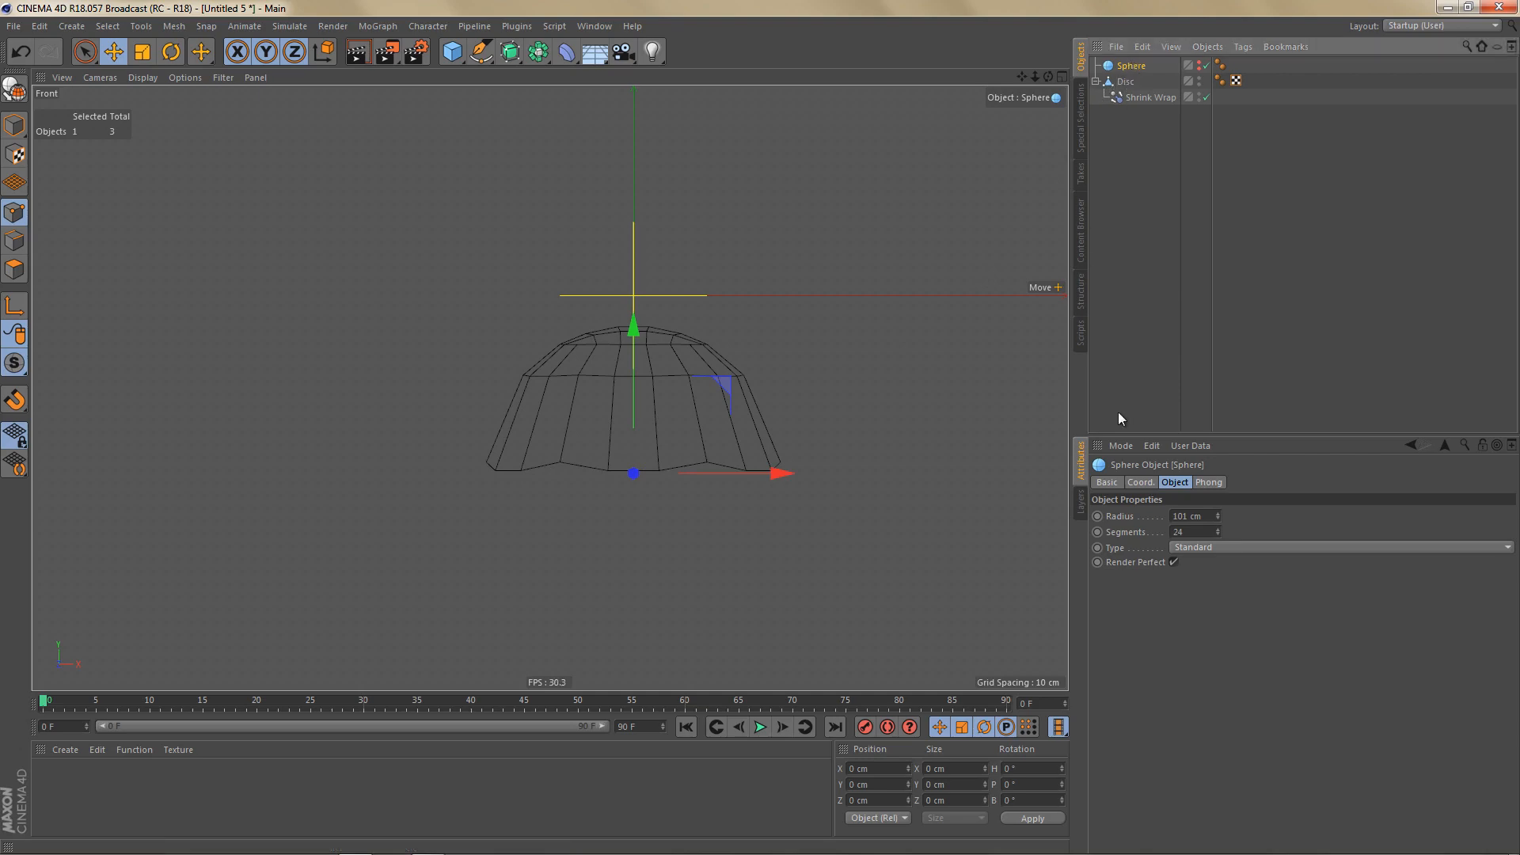
left_click_drag(1222, 534, 1222, 532)
left_click_drag(1218, 530, 1221, 526)
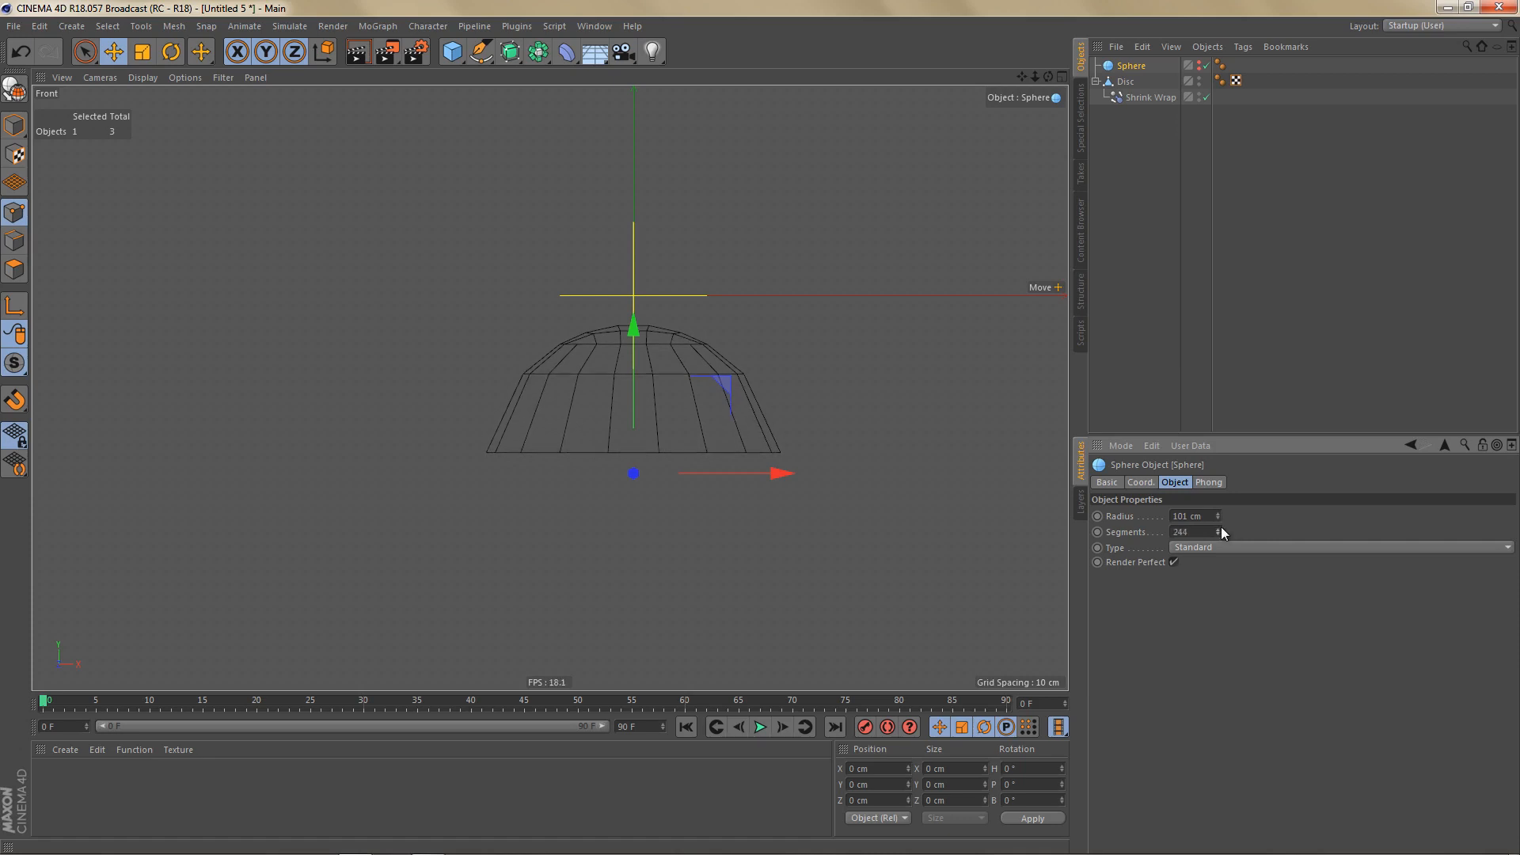
scroll(634, 344, "up", 3)
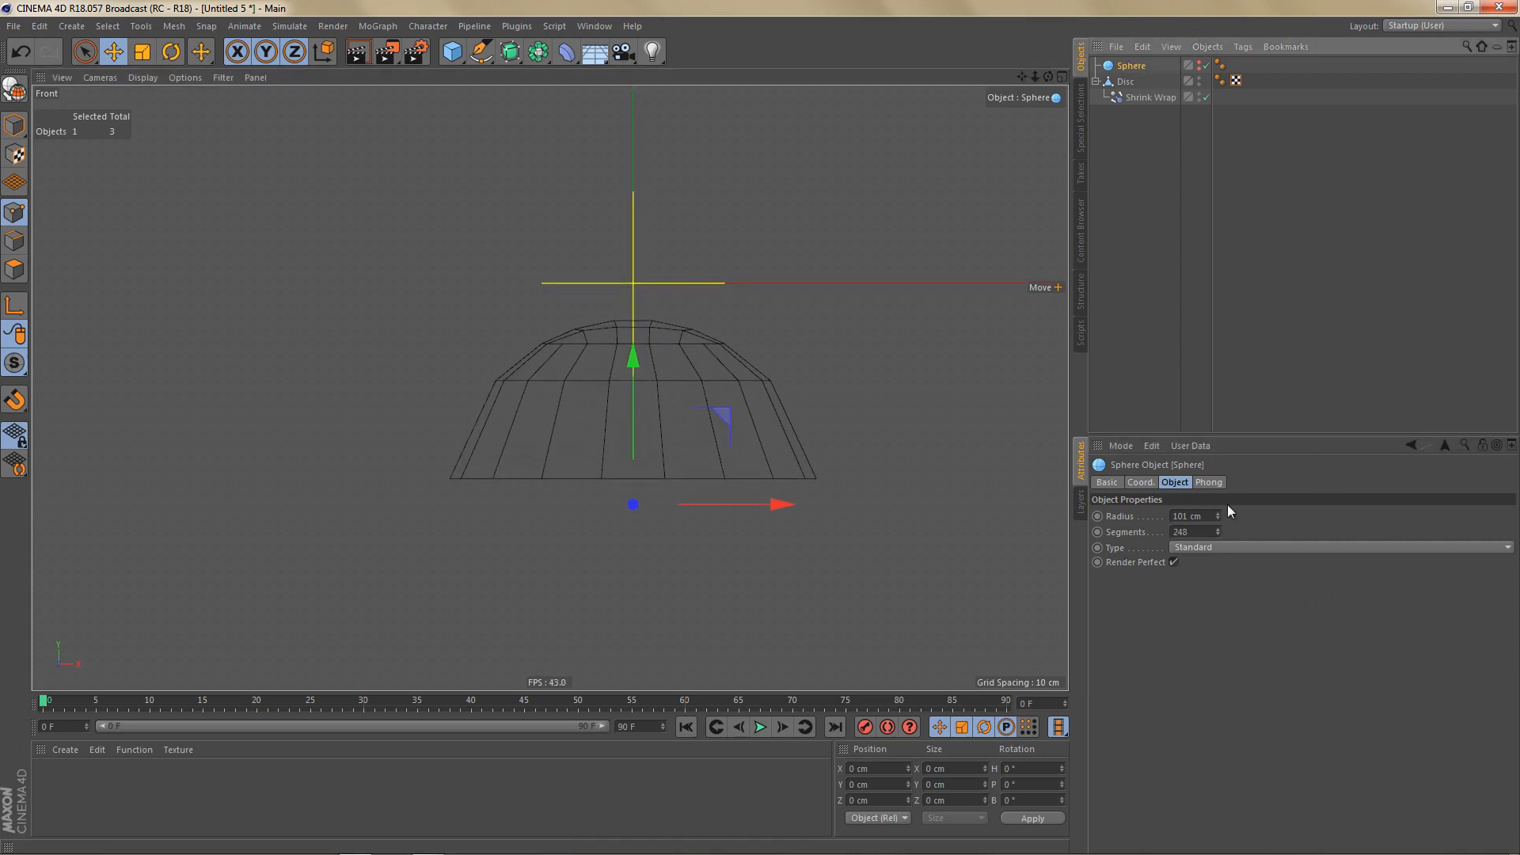
left_click_drag(1219, 510, 1218, 510)
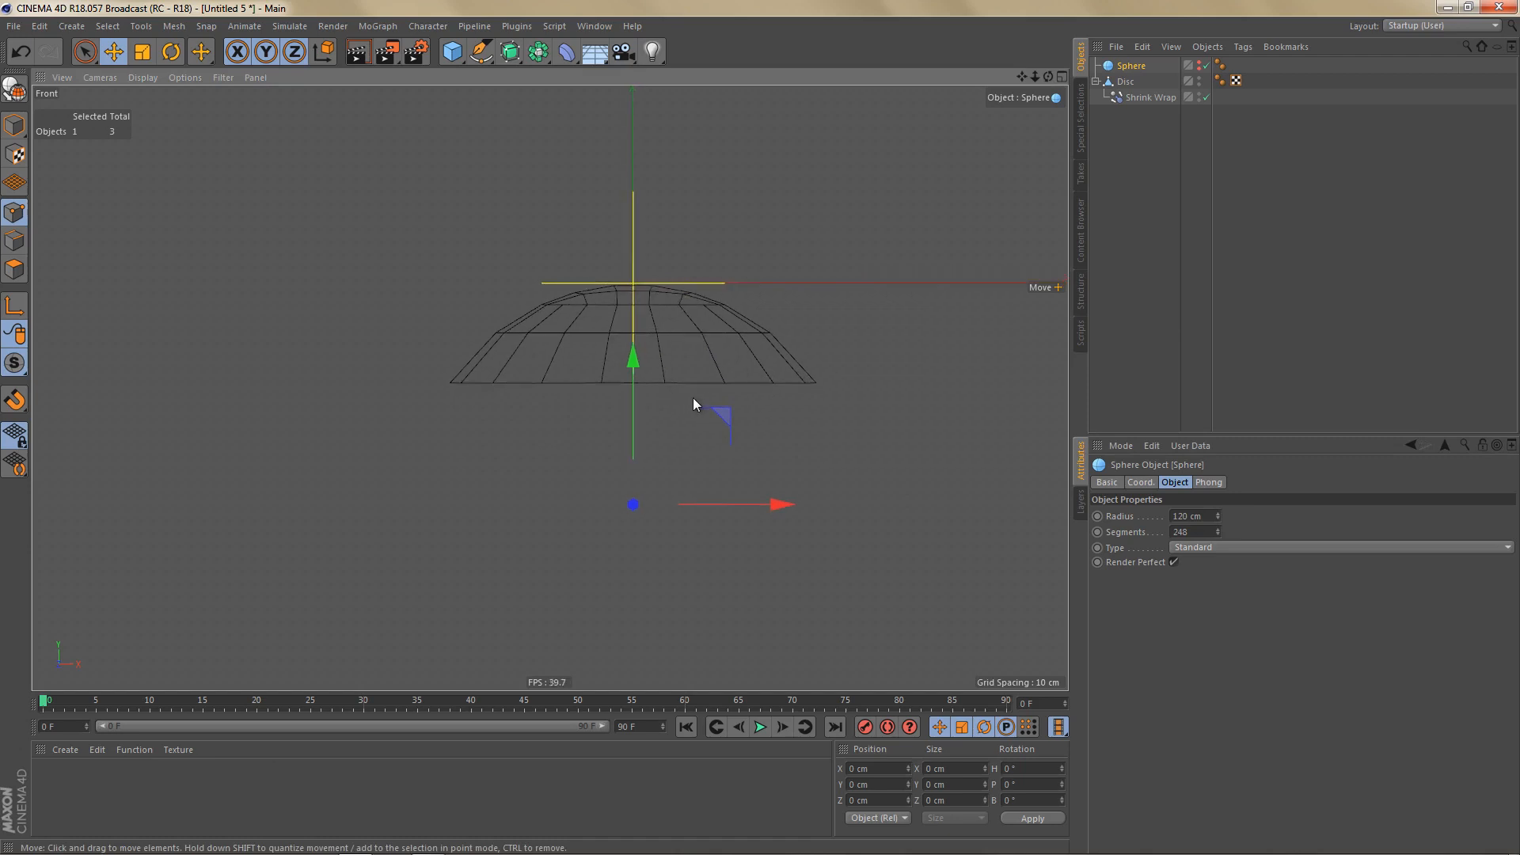
Step: In the perspective view, bake the deformed disc with Current State to Object and delete the original disc with its Shrink Wrap
middle_click(692, 397)
middle_click(465, 235)
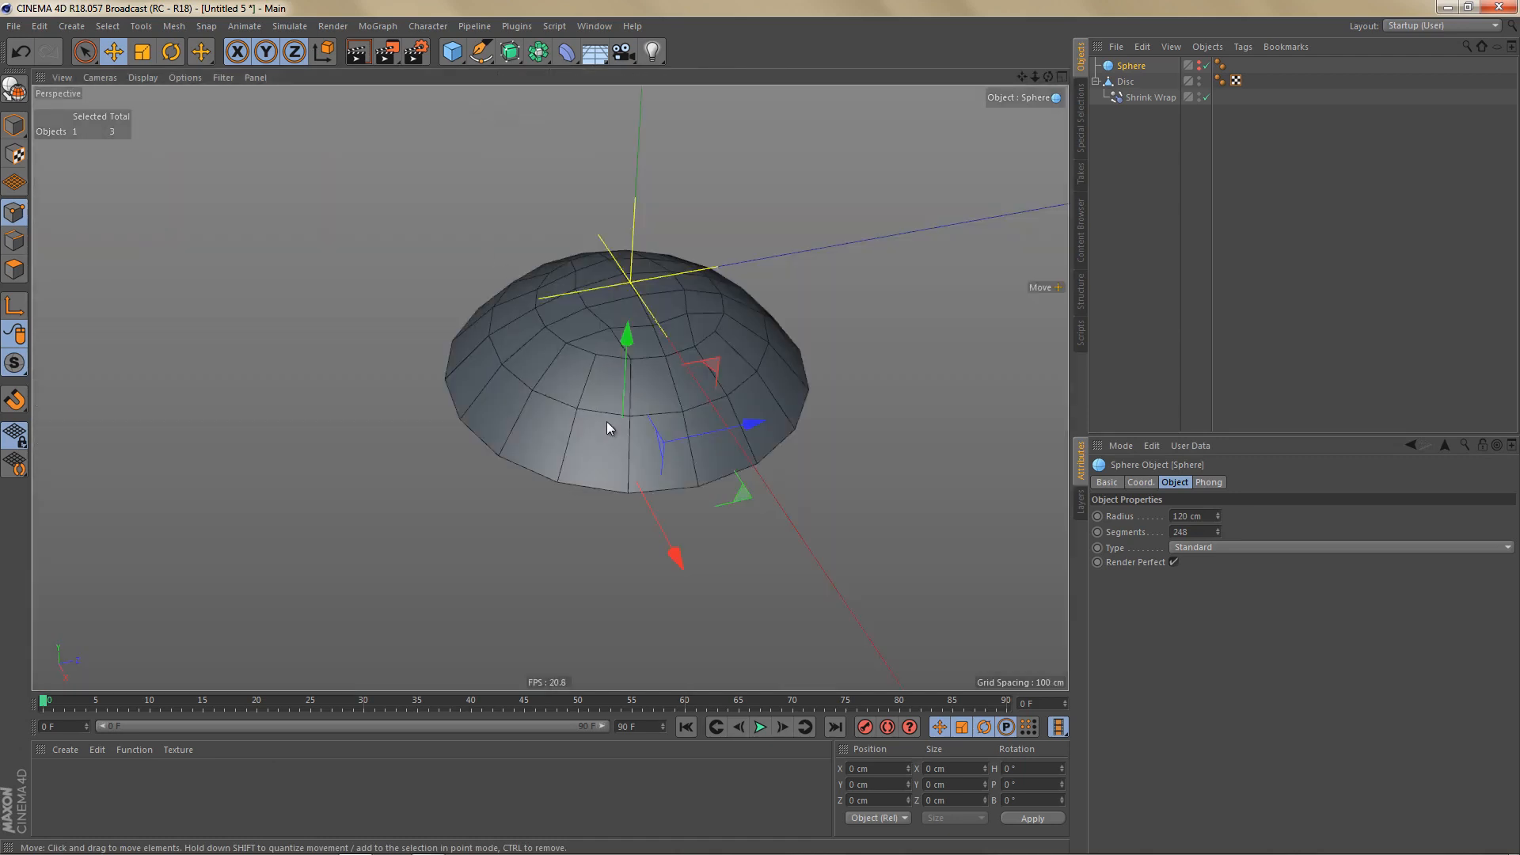
right_click(1125, 82)
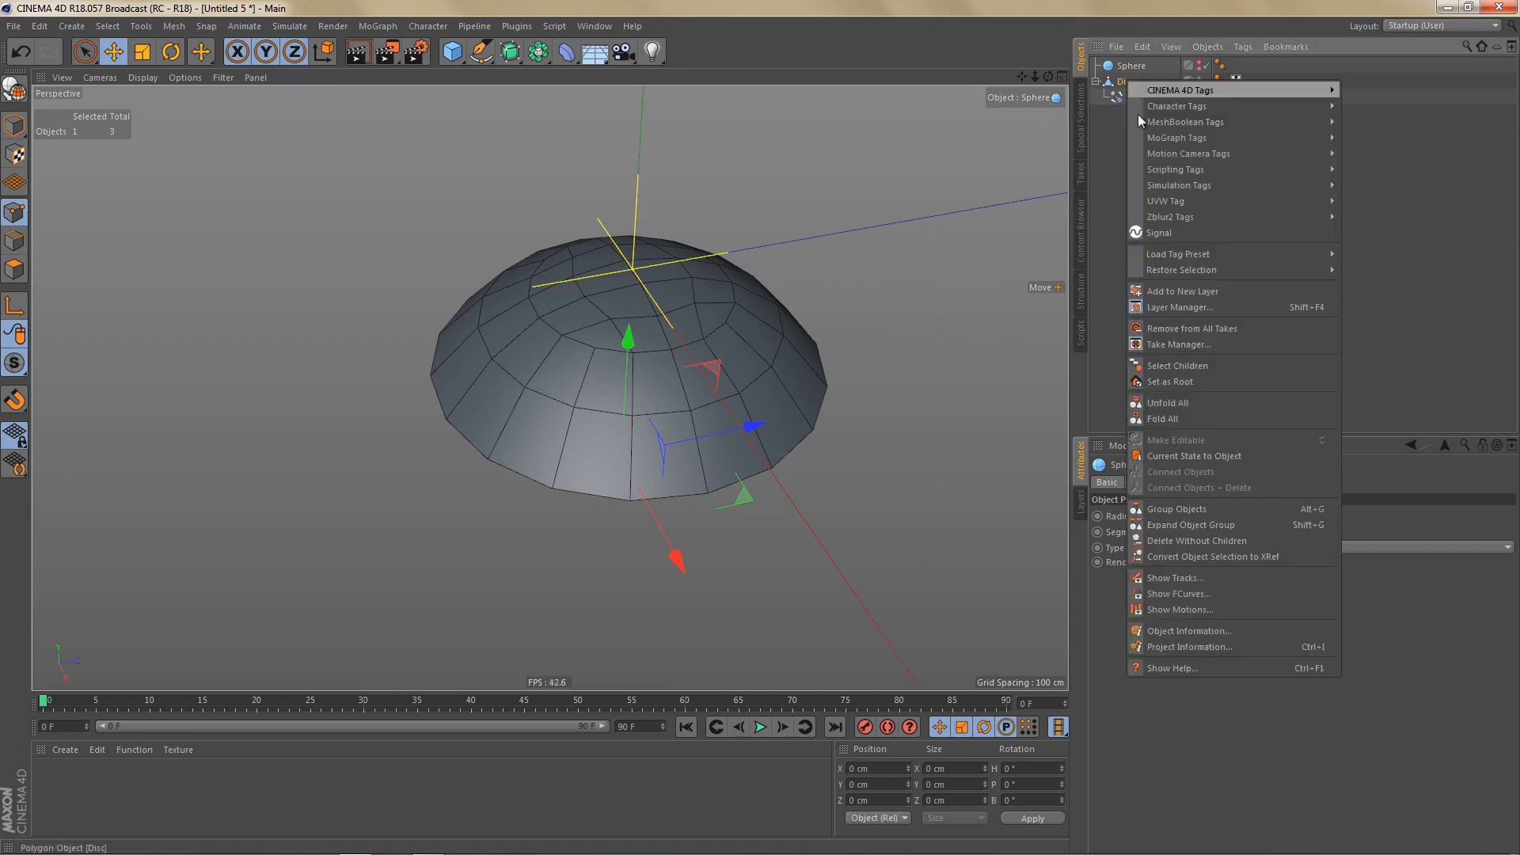
left_click(1194, 458)
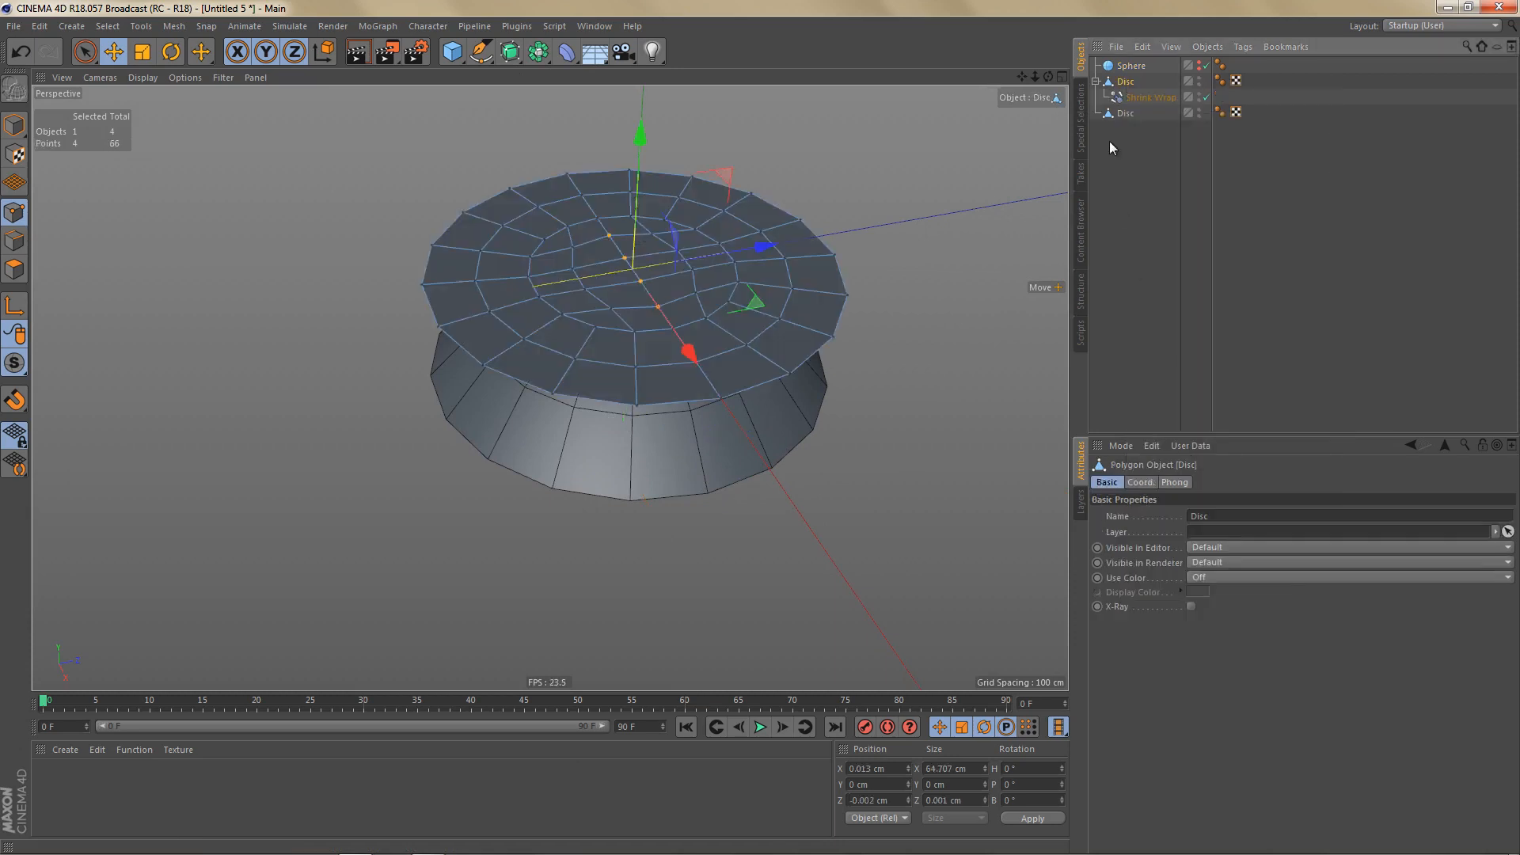
key("Delete")
Step: Extrude the baked disc's outer edge loop down to about Y -87 cm in the front view and scale it to about 211 cm wide
left_click(1125, 83)
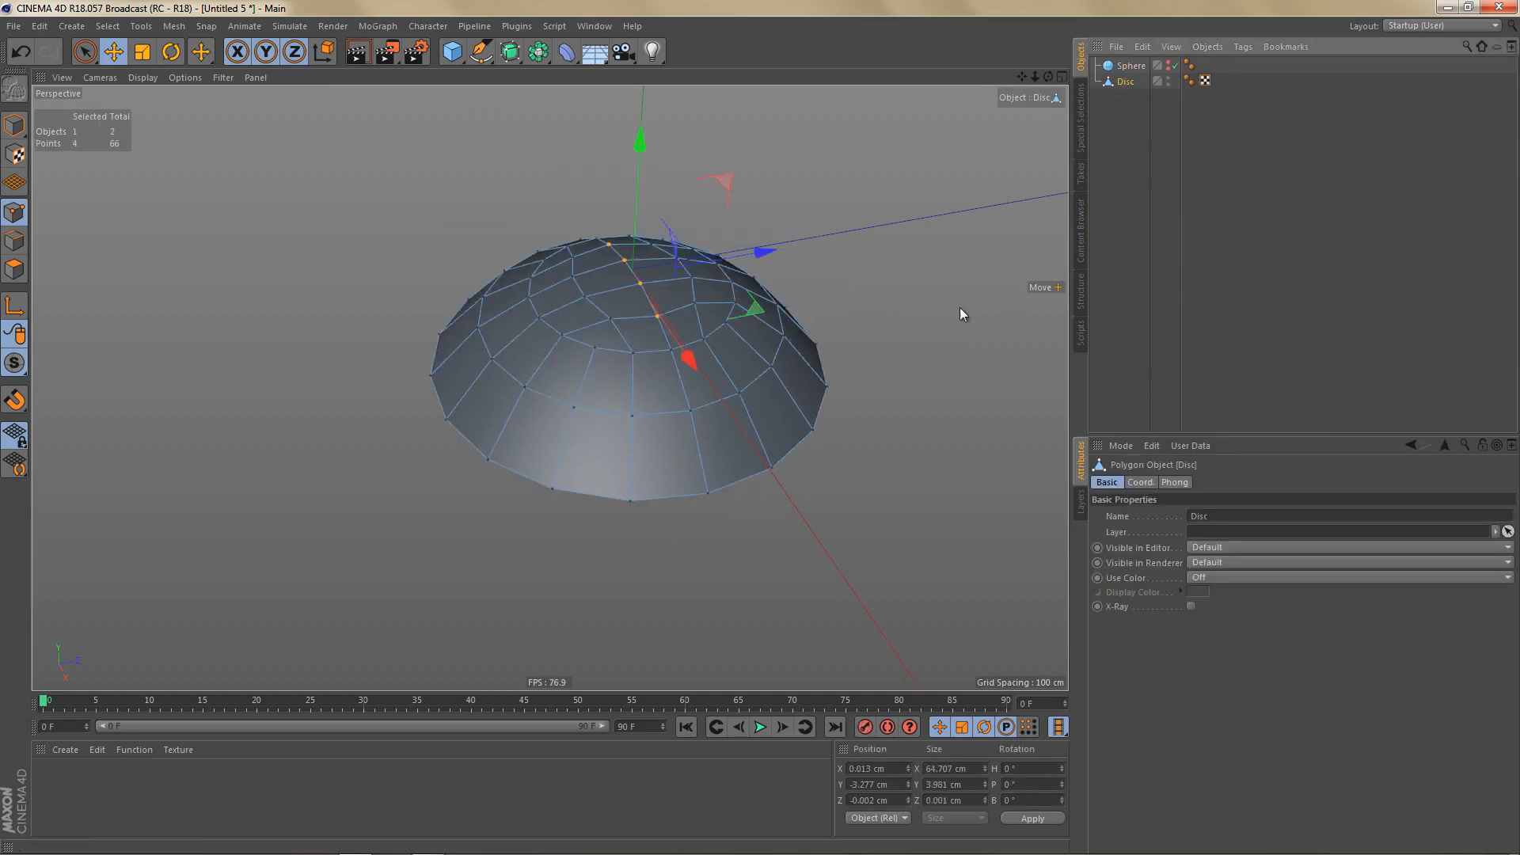
key("Return")
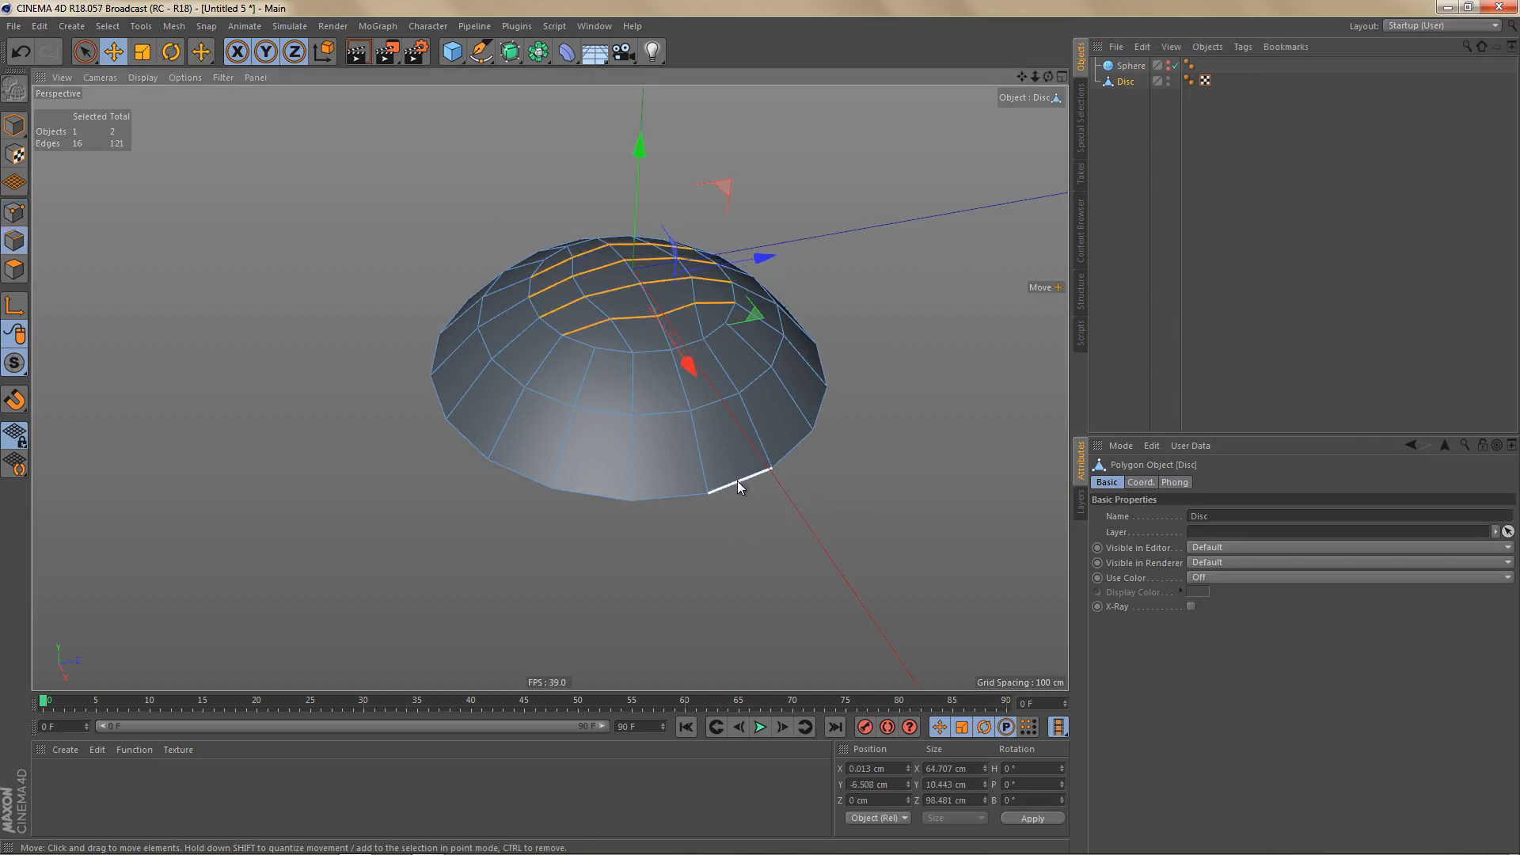
double_click(738, 481)
key("F5")
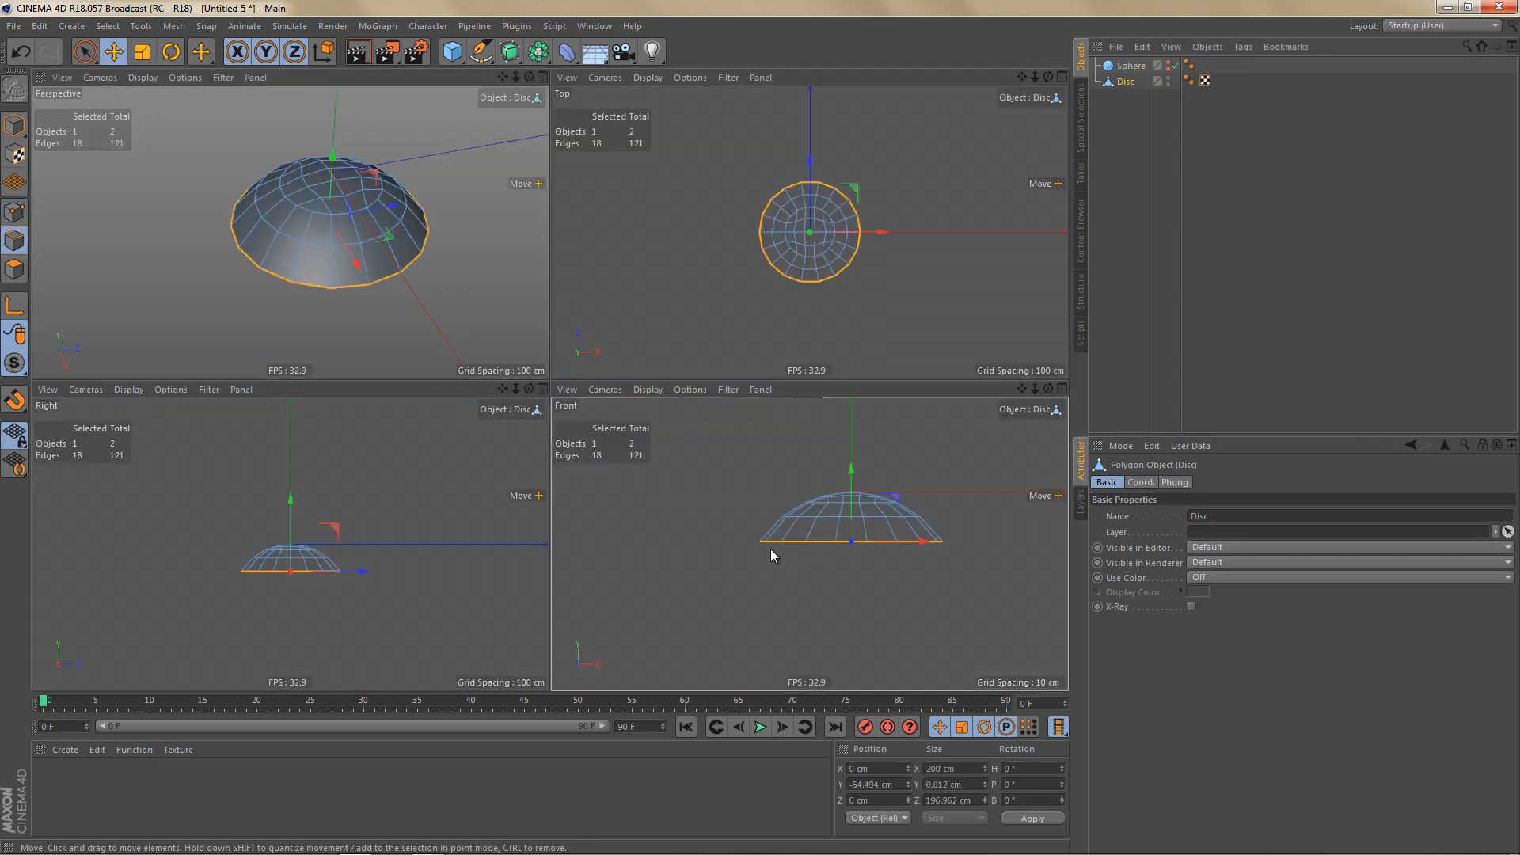
key("F4")
scroll(610, 392, "up", 3)
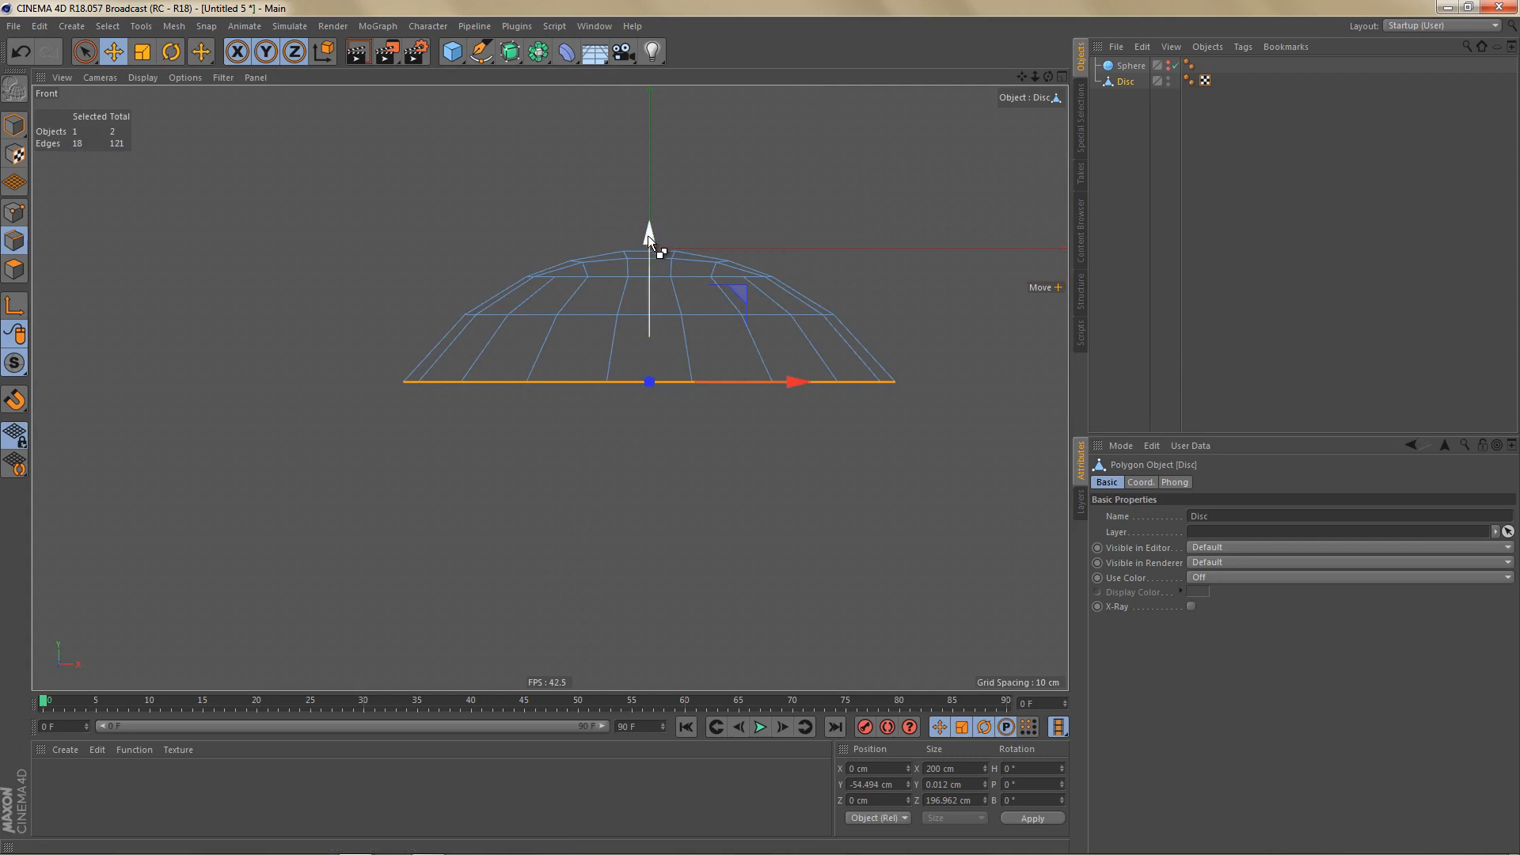
left_click_drag(648, 235, 806, 351, "ctrl")
key("t")
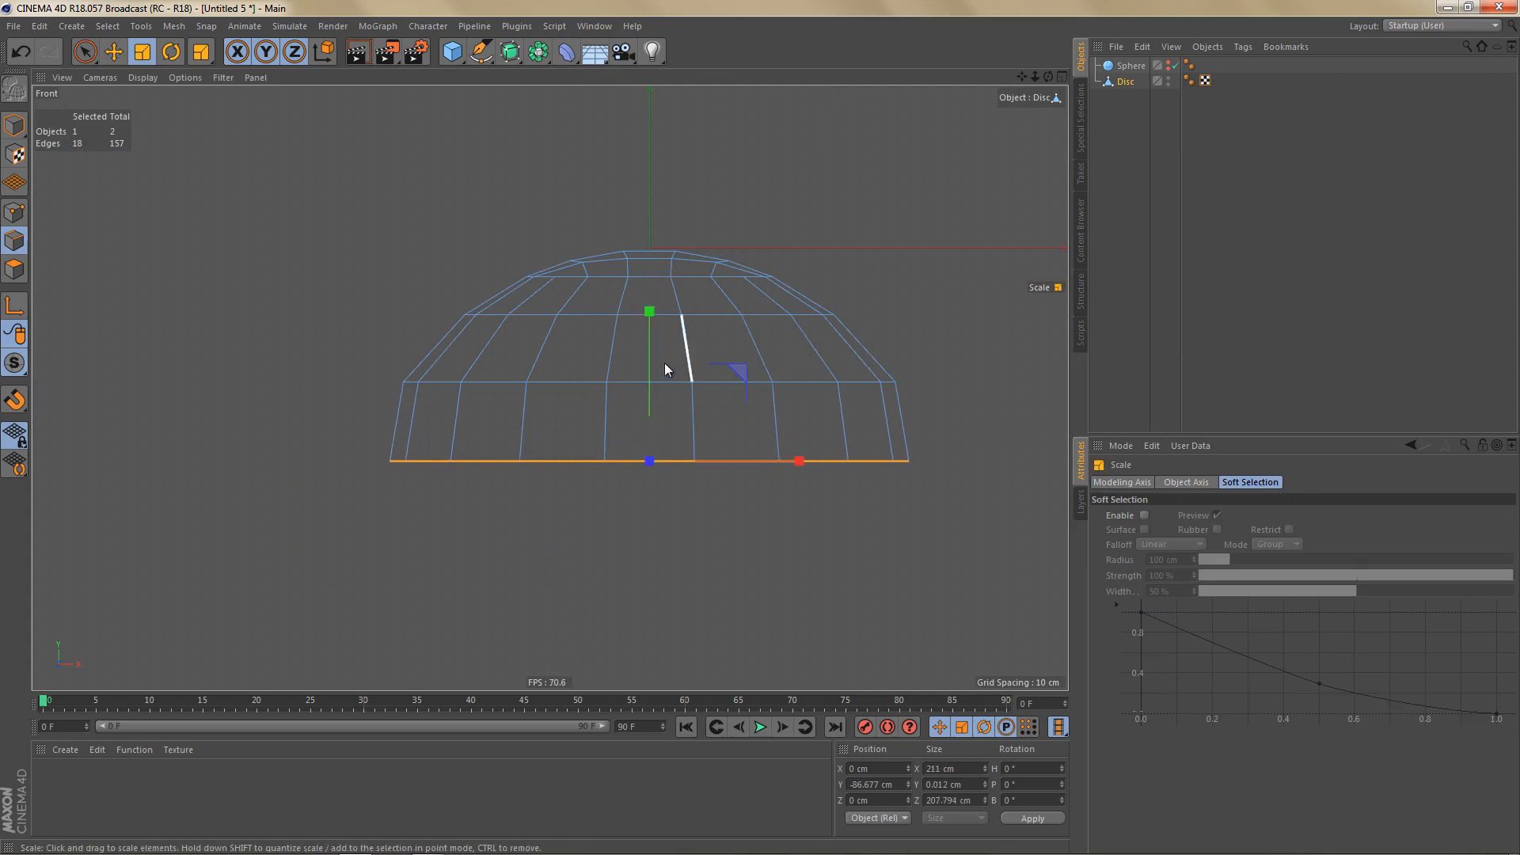
Step: Place the dome inside a Subdivision Surface with its default settings and render the front view
middle_click_drag(679, 364, 665, 325, "alt")
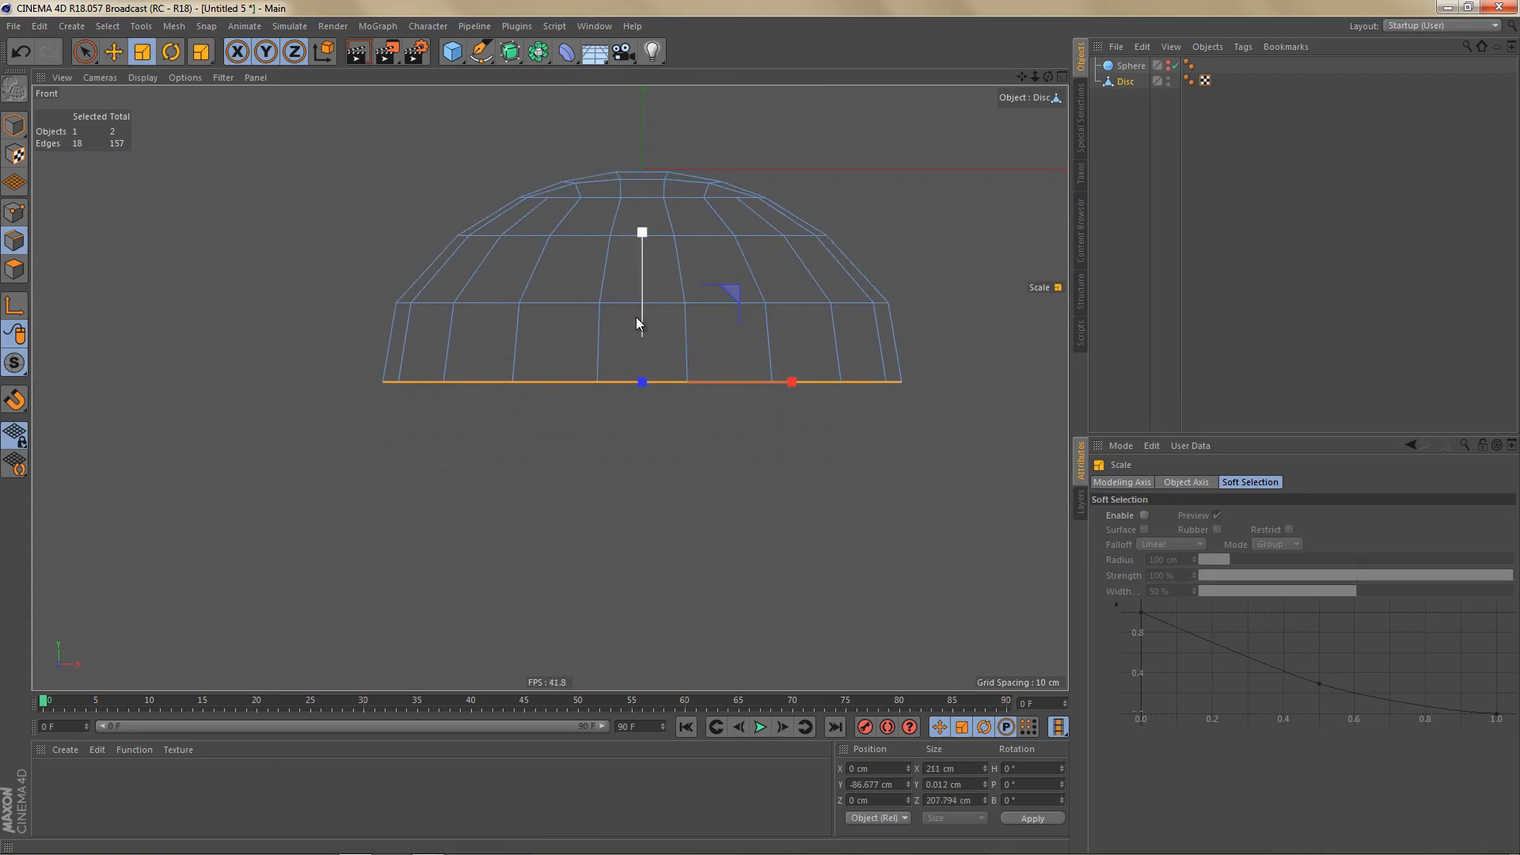
key("e")
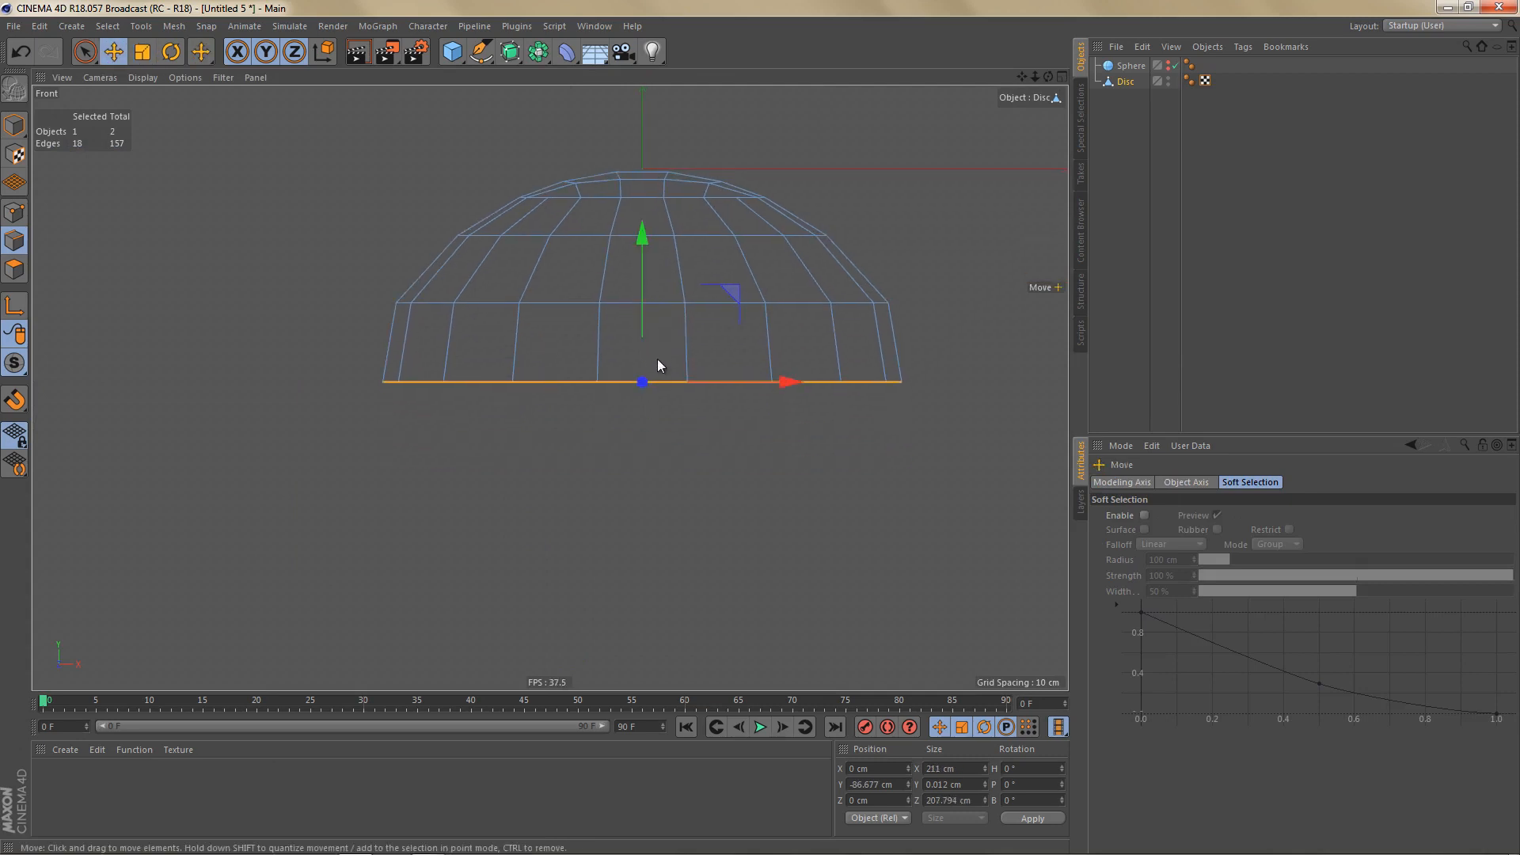
scroll(665, 372, "down", 1)
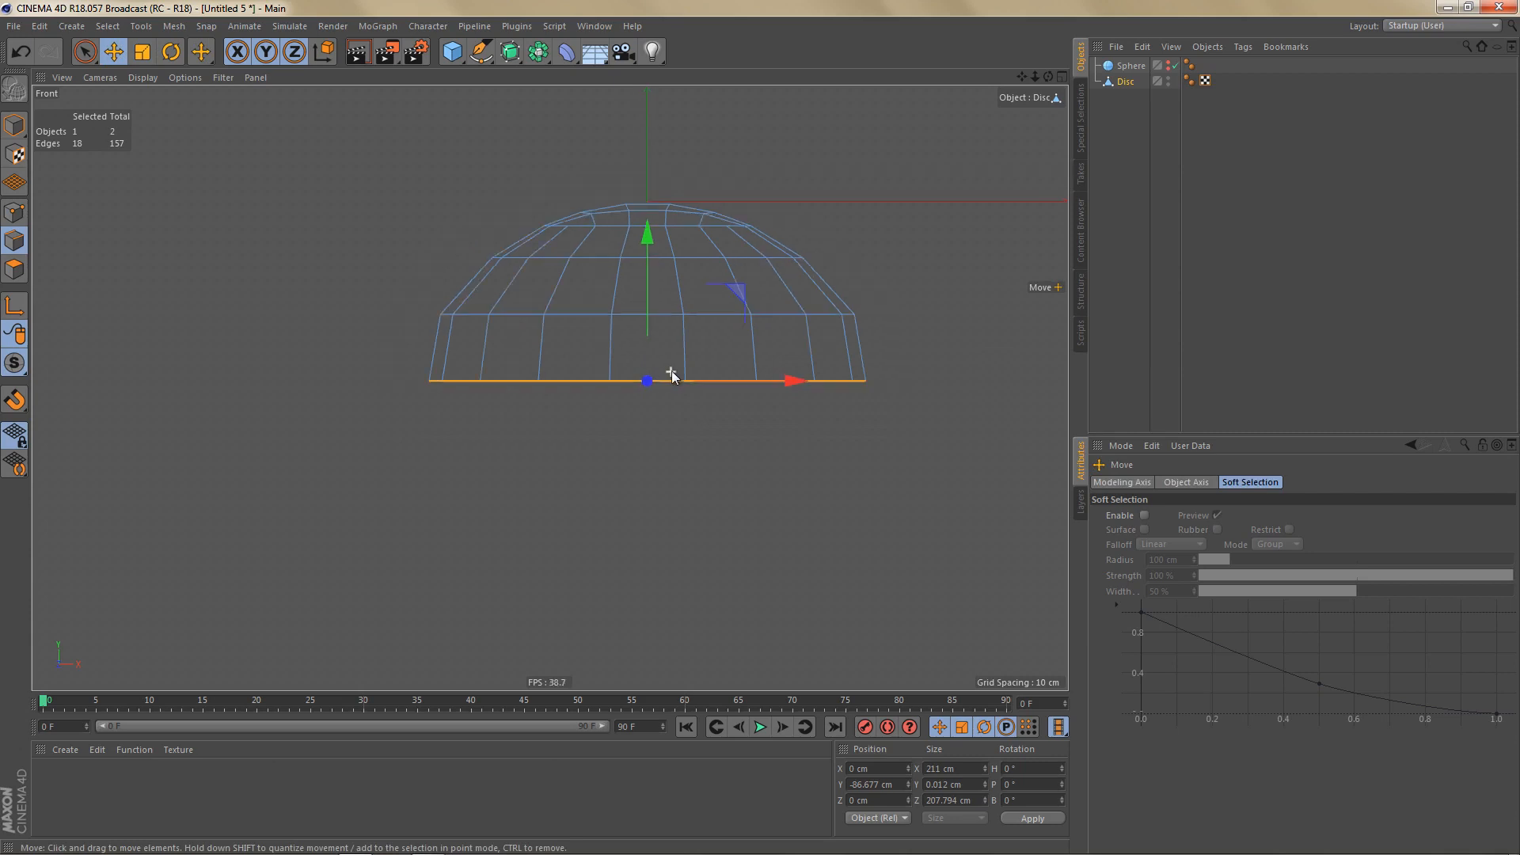
left_click(512, 52, "alt")
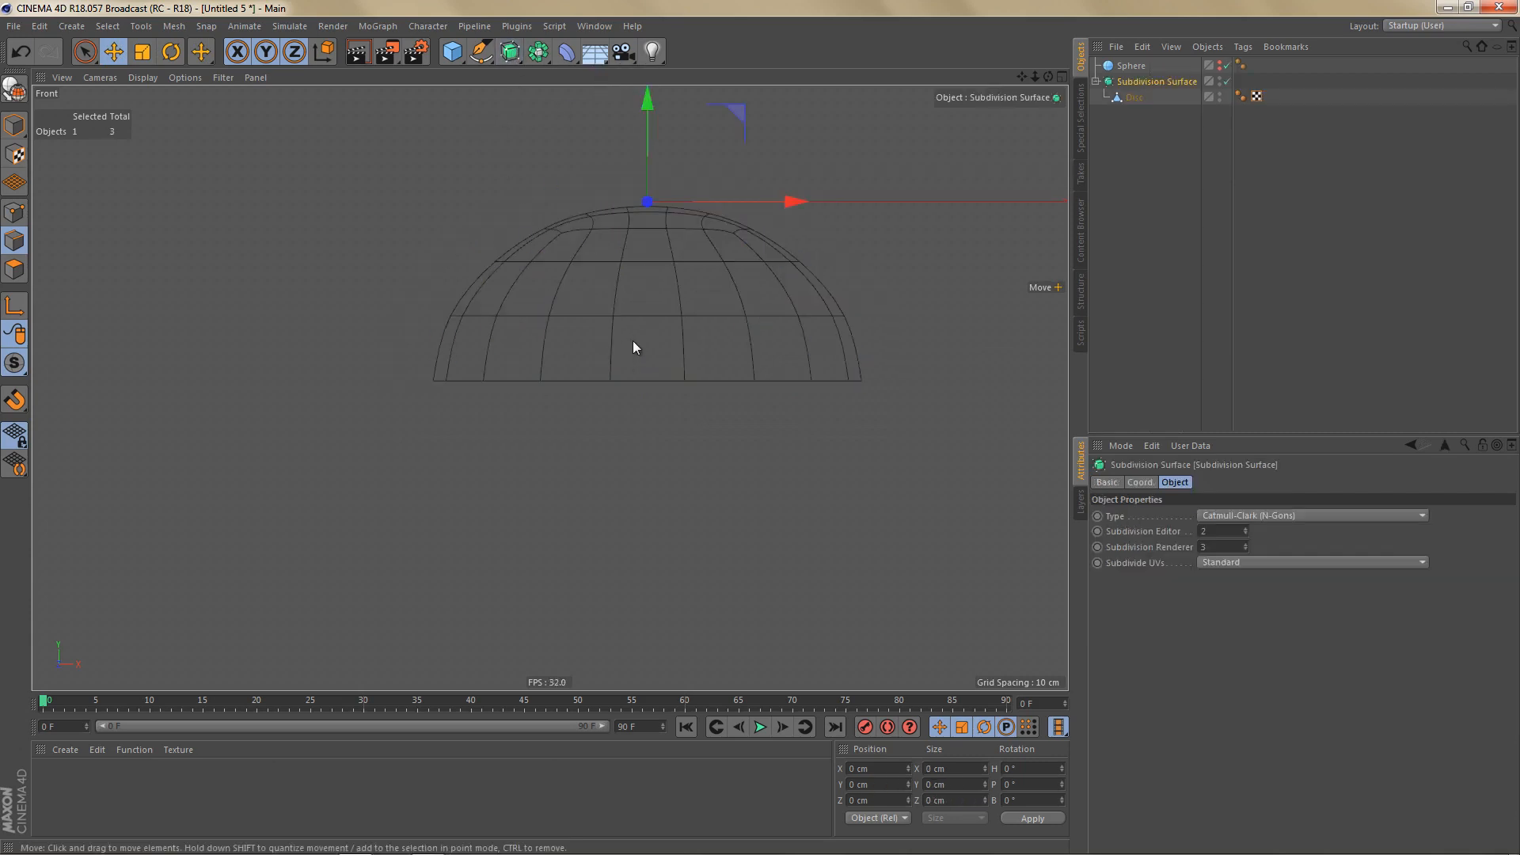
middle_click_drag(634, 342, 649, 418, "alt")
key("ctrl+r")
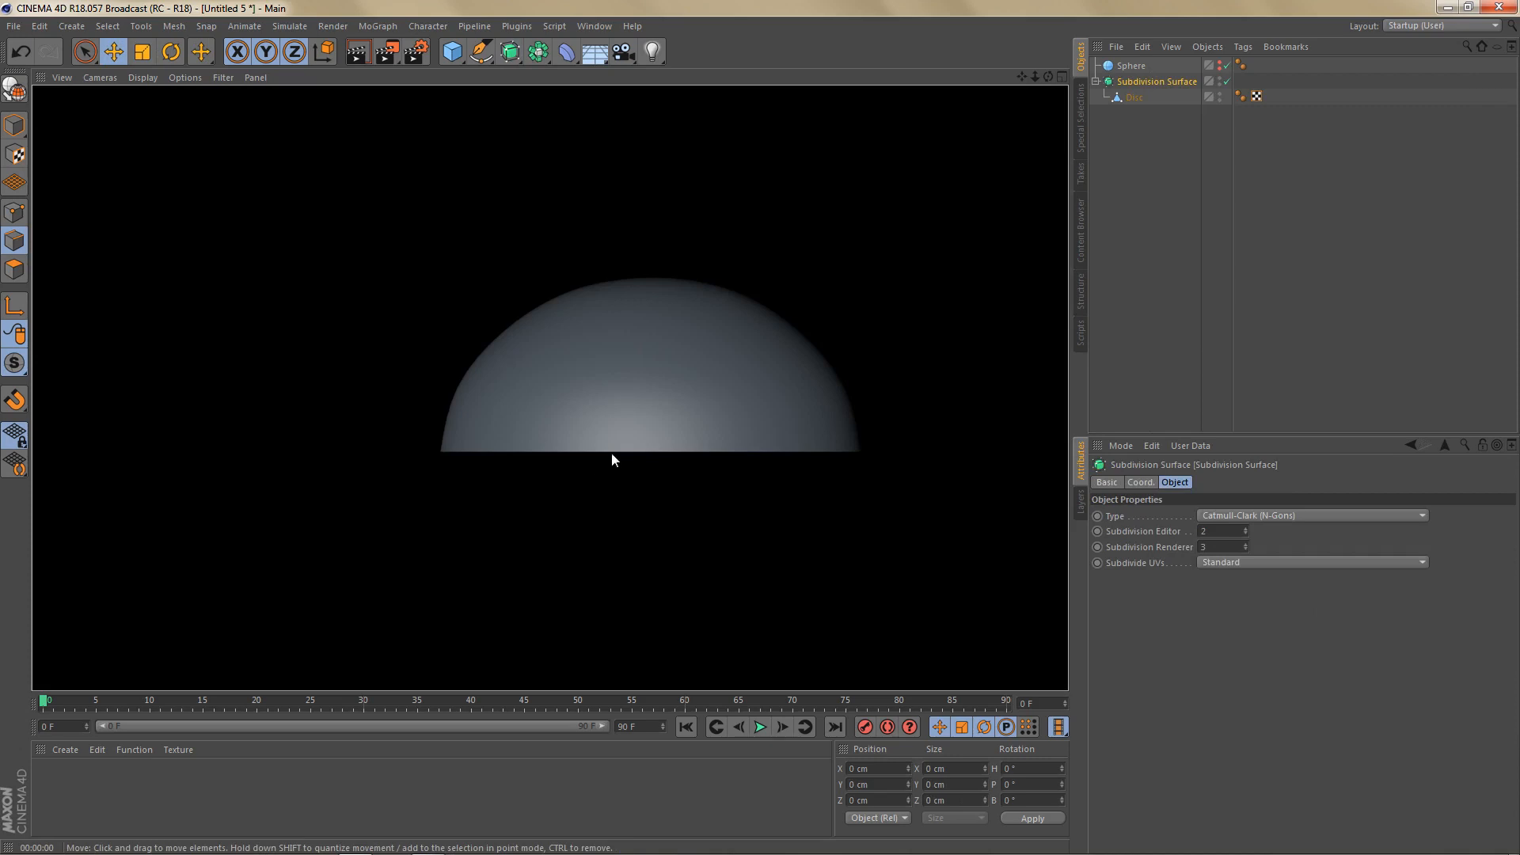
Step: Return to the perspective view, check the dome's mesh and select the disc inside the Subdivision Surface
middle_click(646, 406)
middle_click(478, 334)
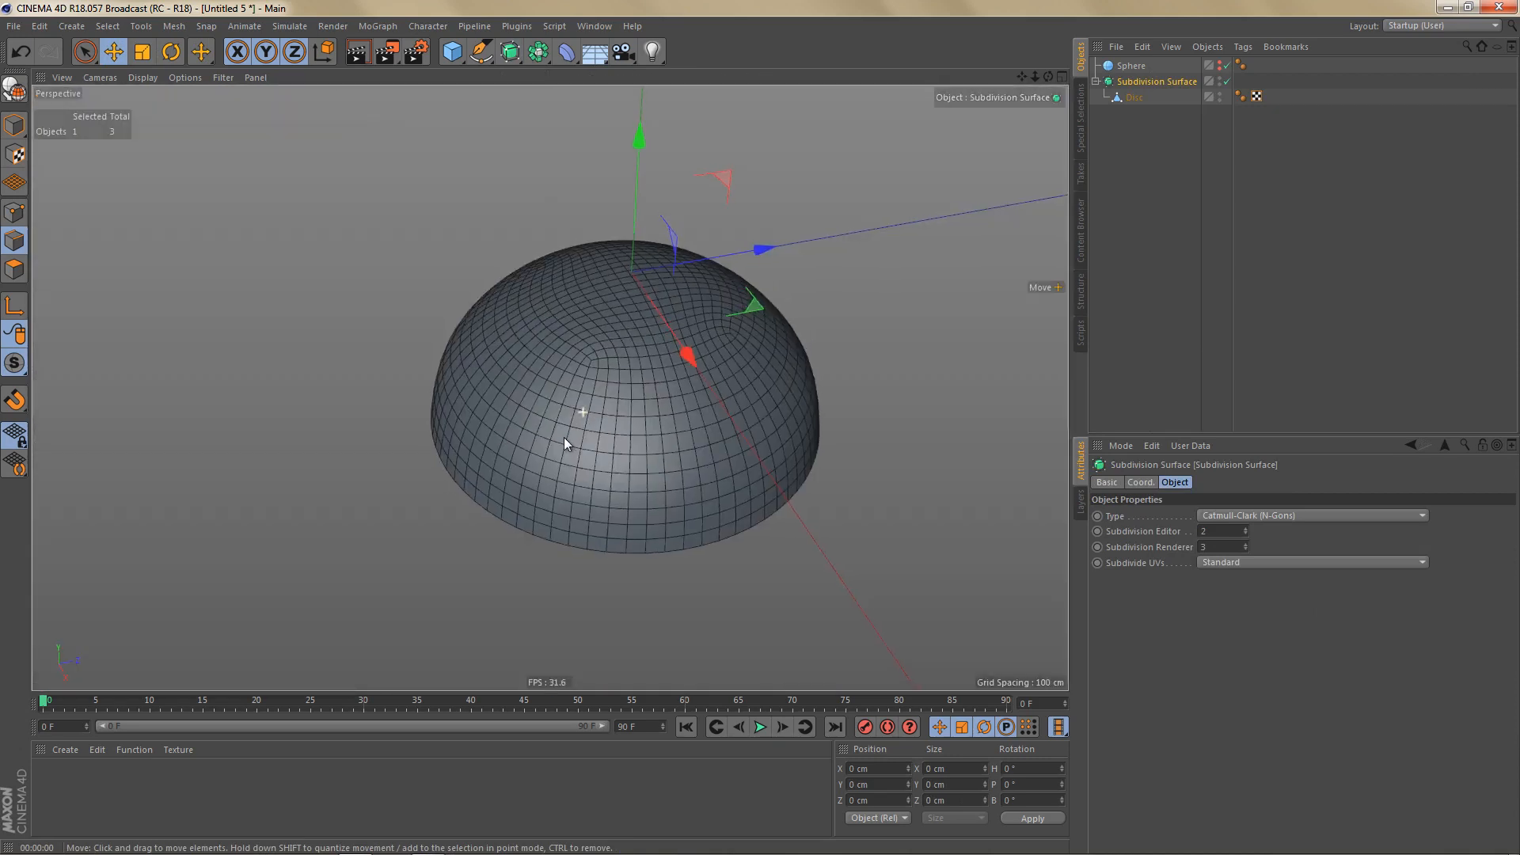
key("ctrl+r")
right_click_drag(611, 478, 629, 473, "alt")
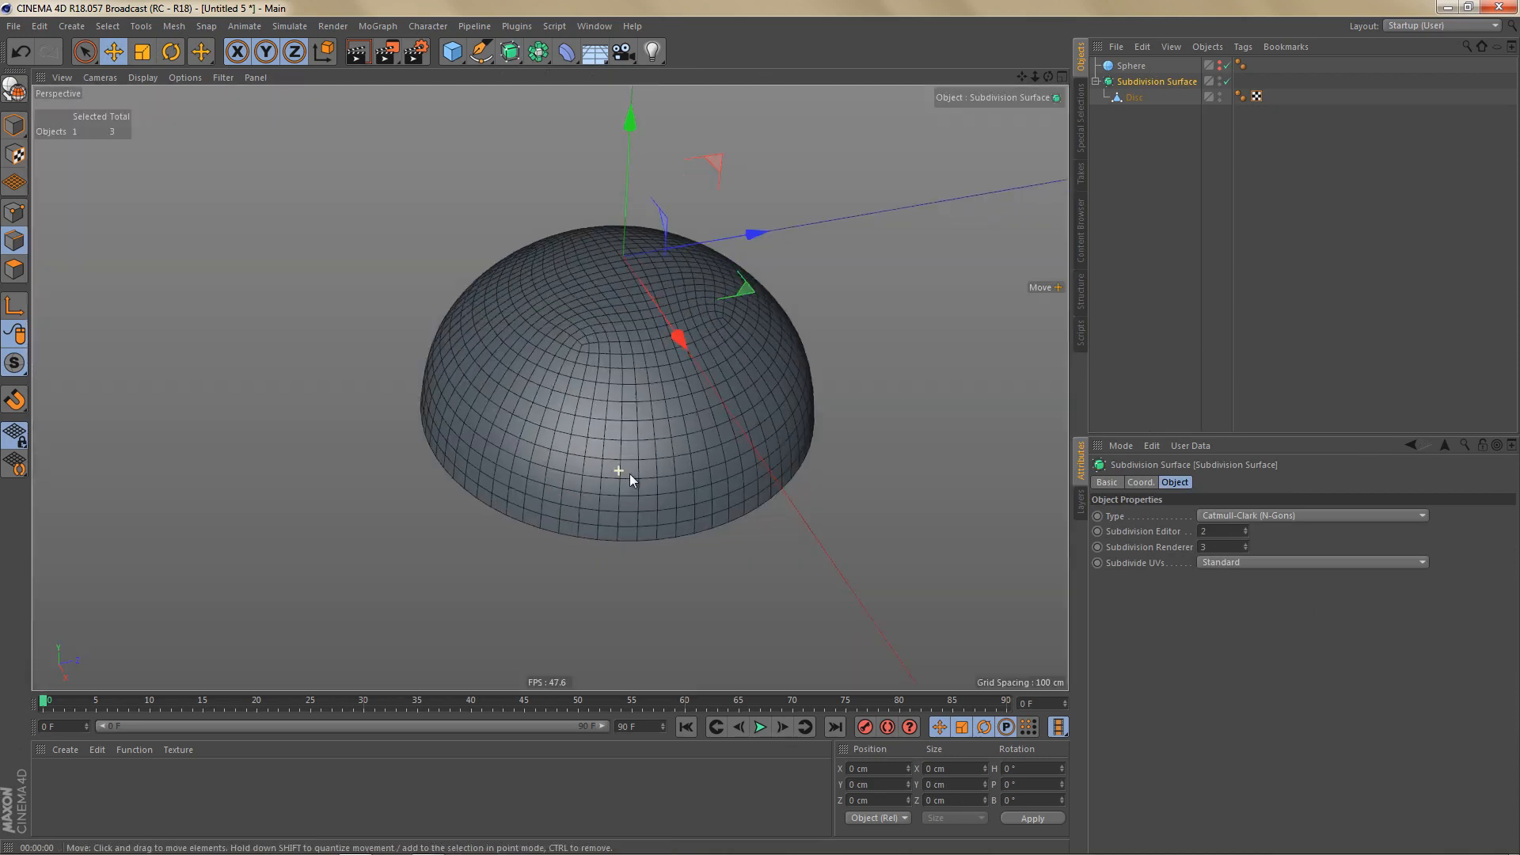
mouse_move(629, 473)
left_mouse_down("alt")
mouse_move(652, 391)
mouse_move(658, 424)
left_mouse_up("alt")
middle_click_drag(658, 424, 639, 434, "alt")
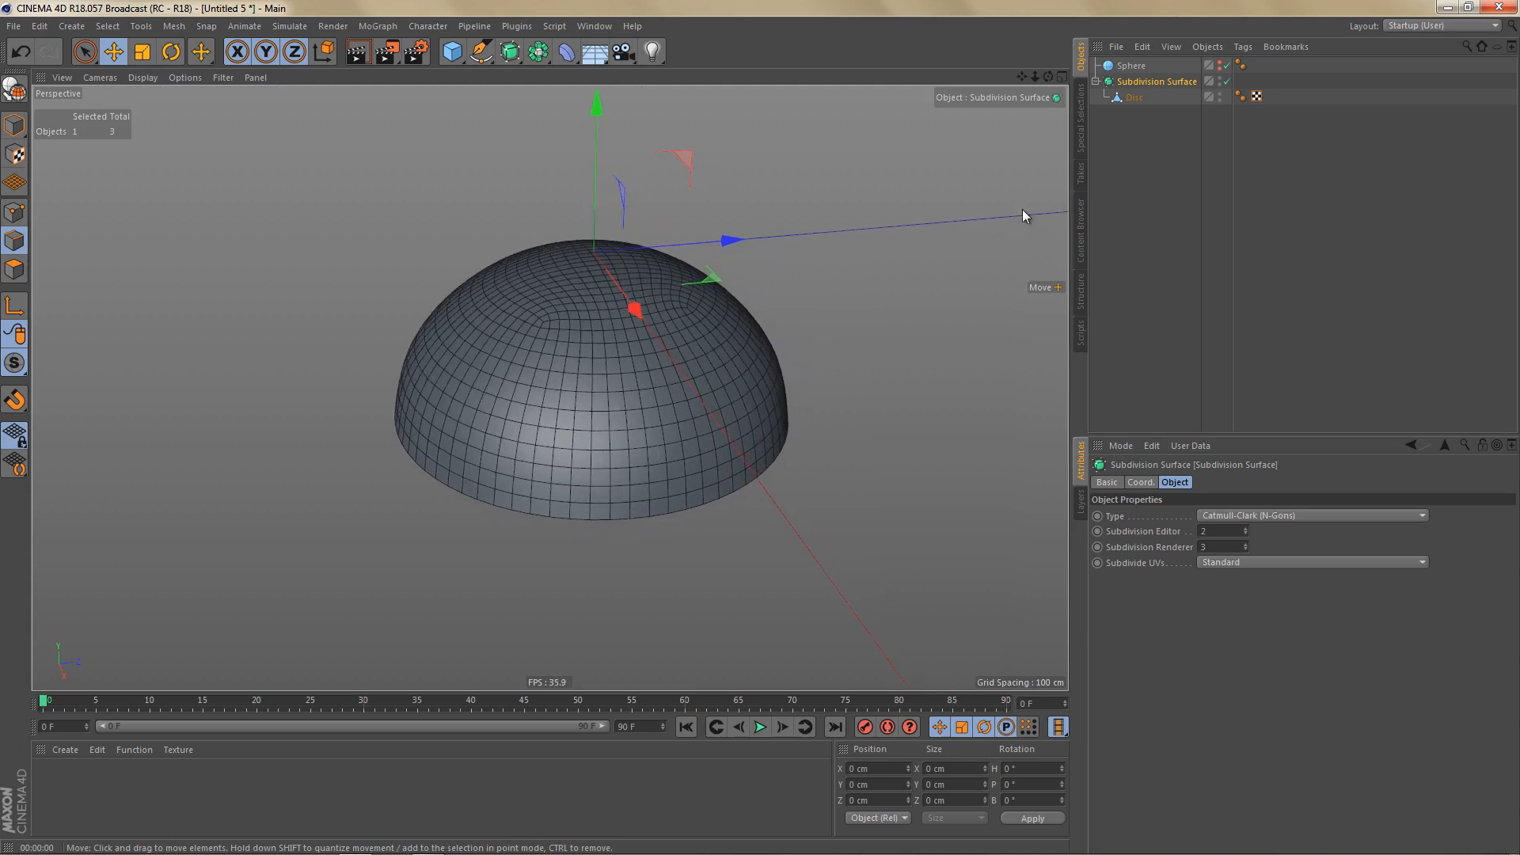
left_click(1132, 98)
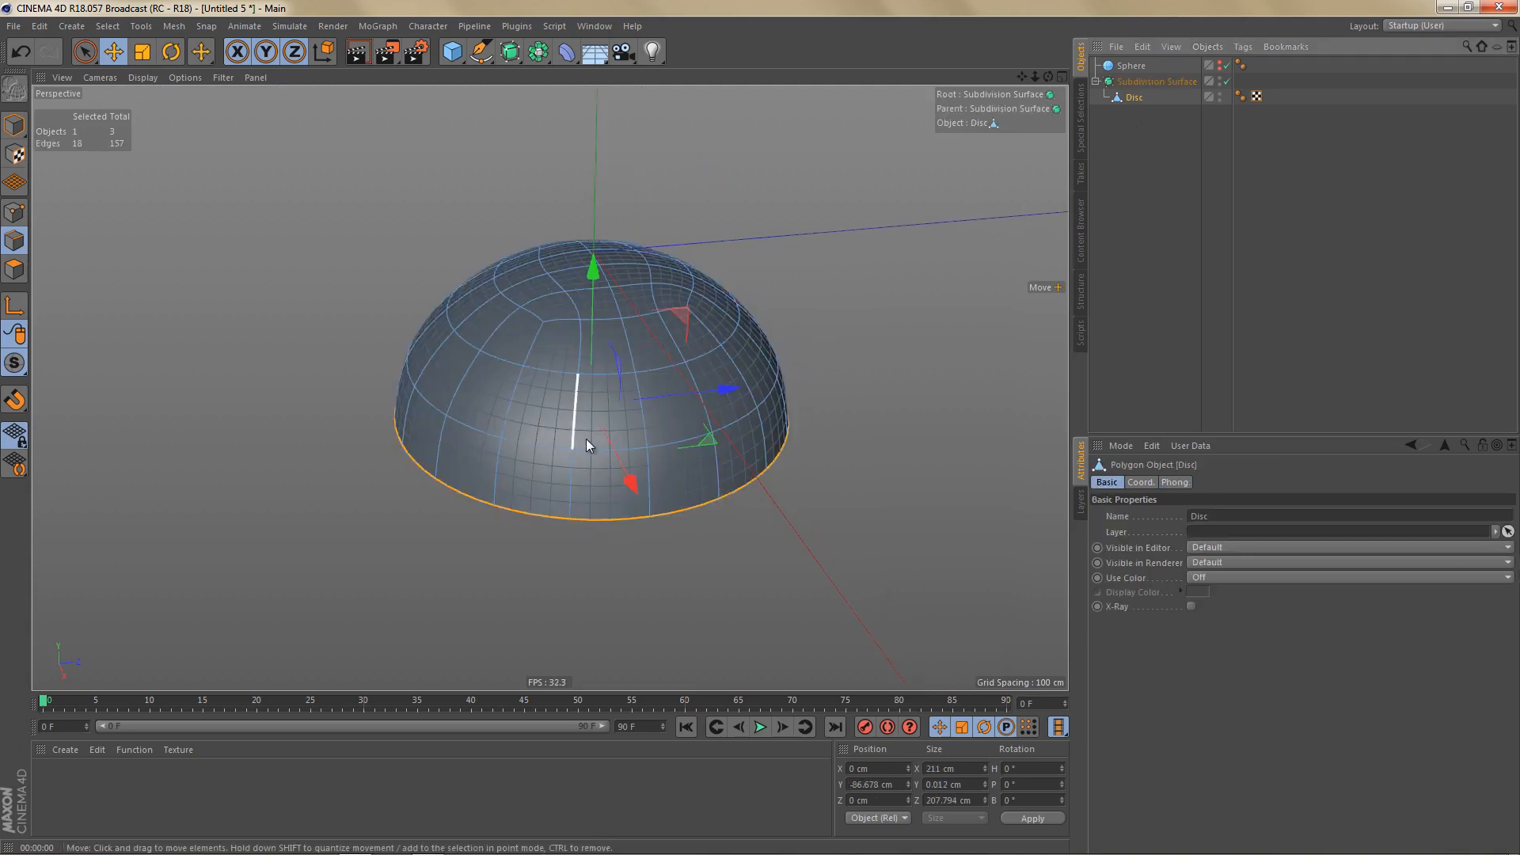
scroll(585, 439, "up", 1)
left_click(566, 52)
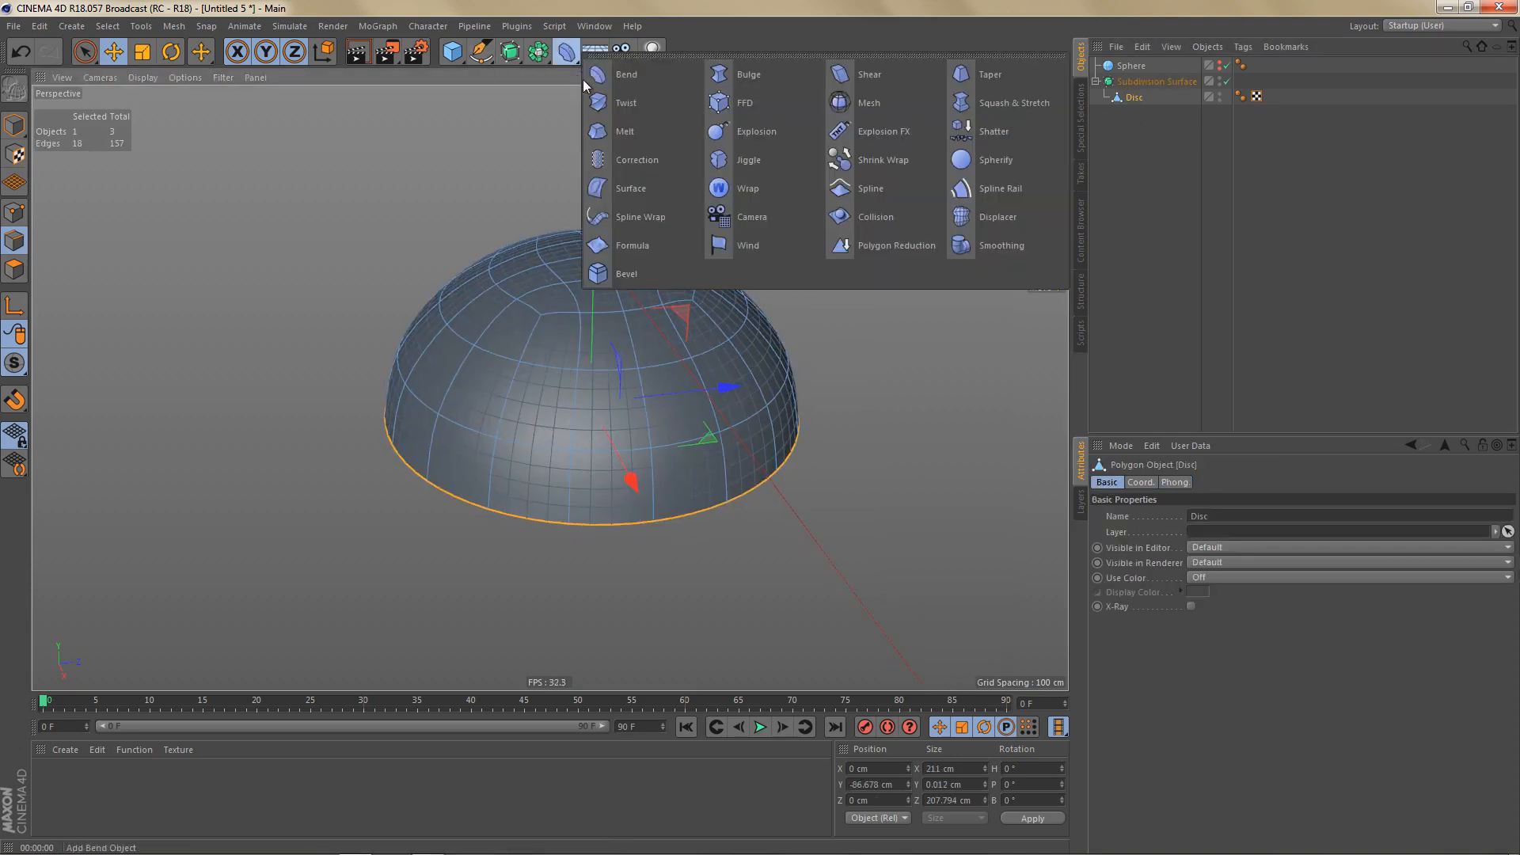
left_click(998, 162, "shift")
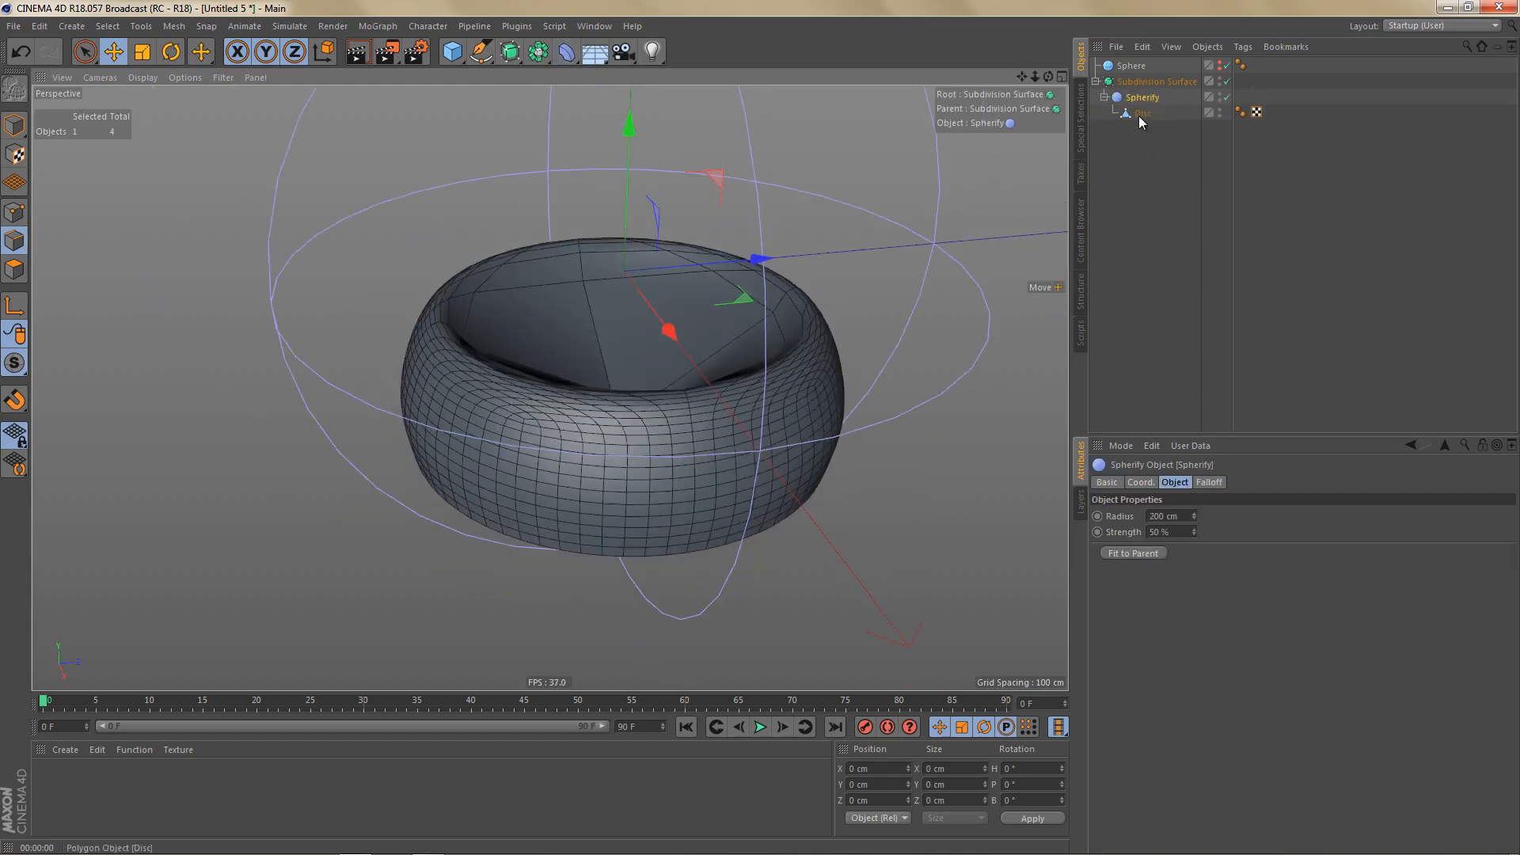
key("ctrl+z")
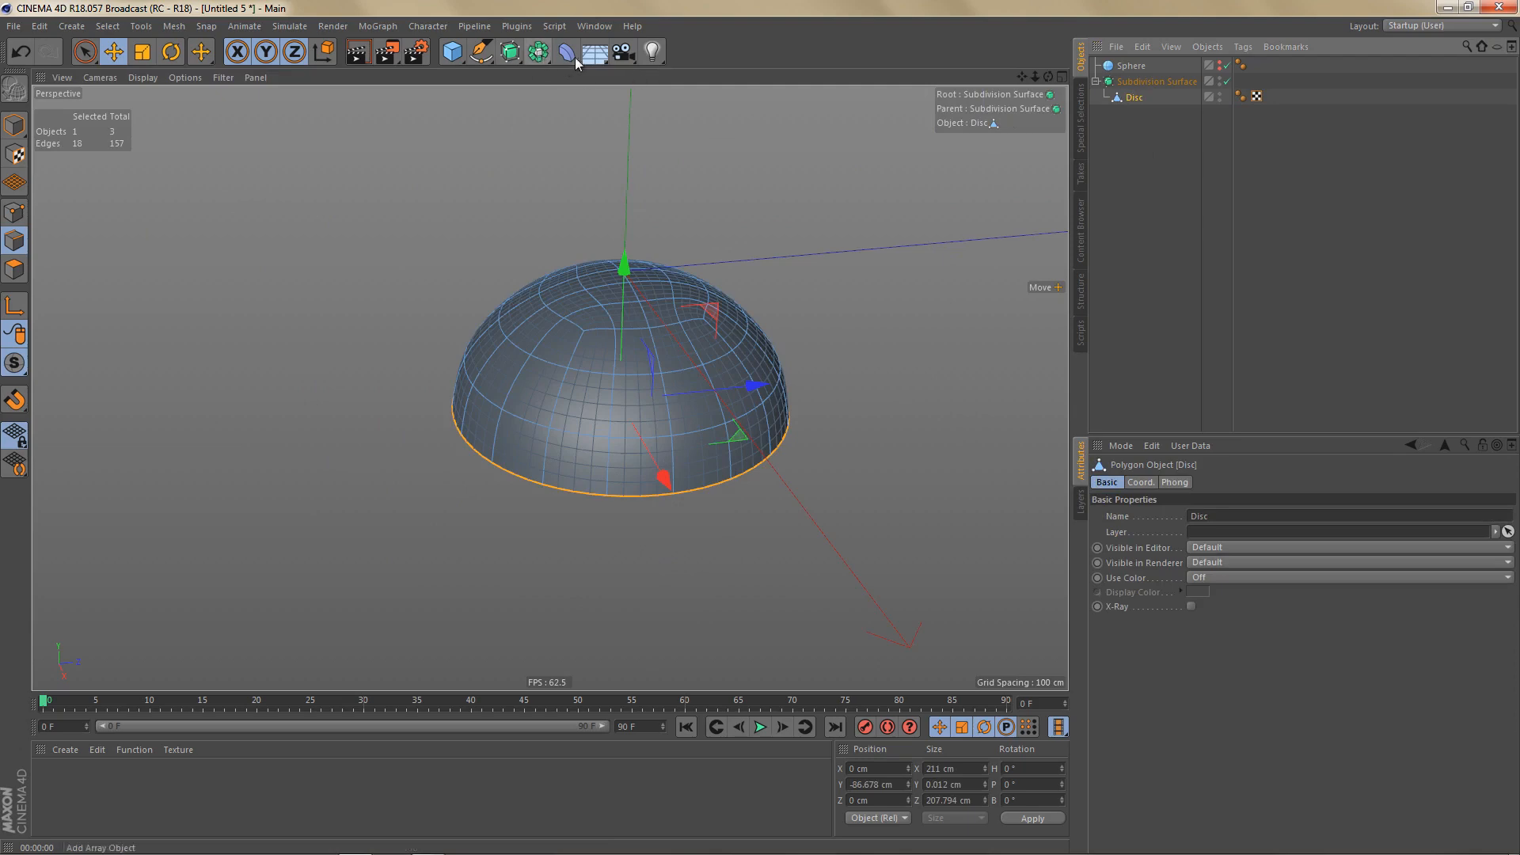
Step: Add a Spherify deformer as a child of the disc and lower its centre to the dome's rim, with the Subdivision Surface turned off
left_click(566, 52)
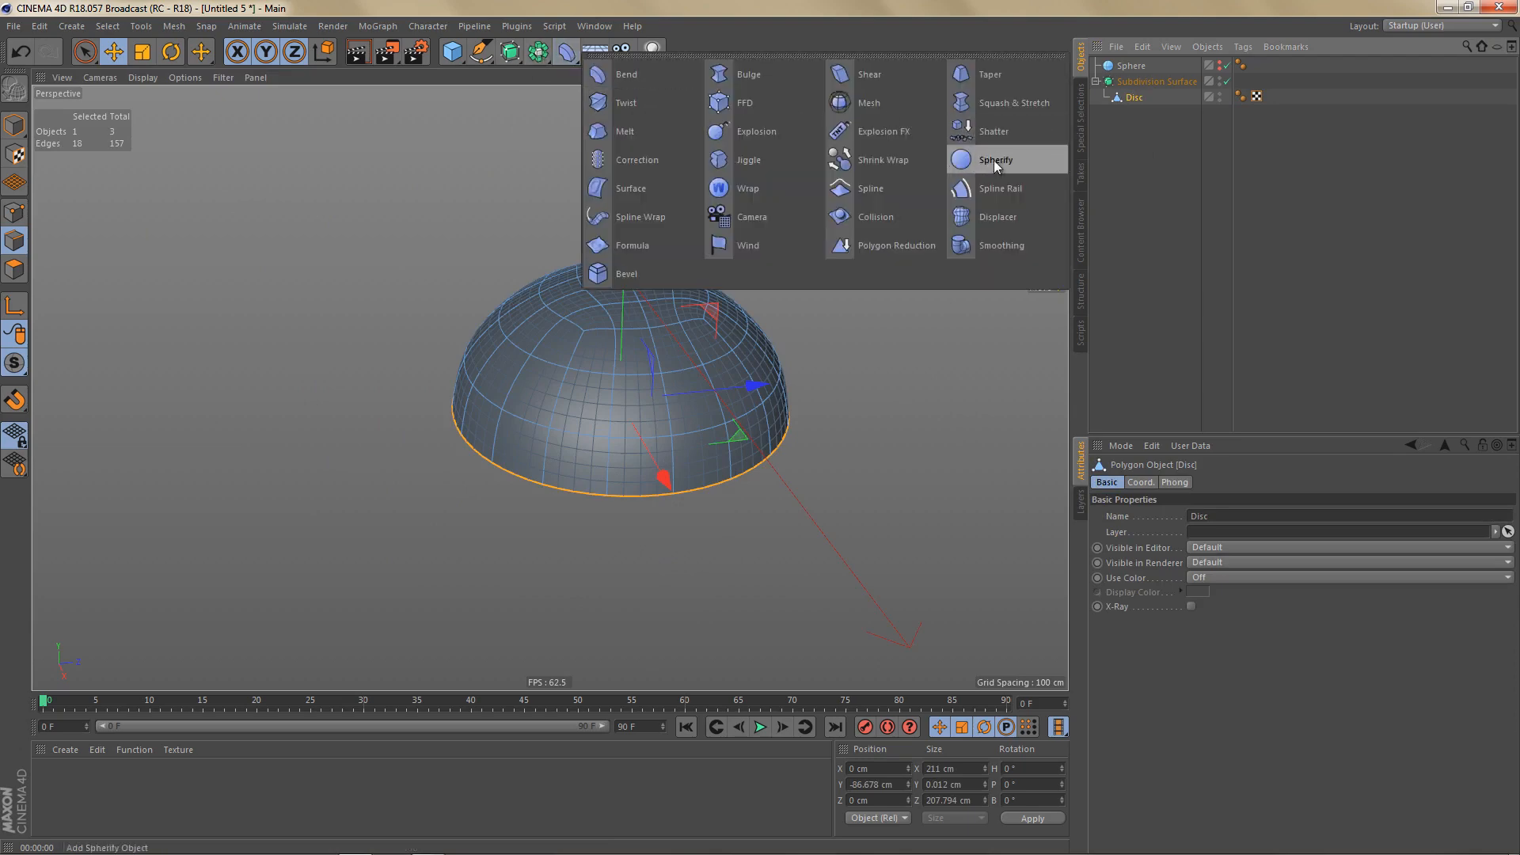
left_click(960, 160, "shift")
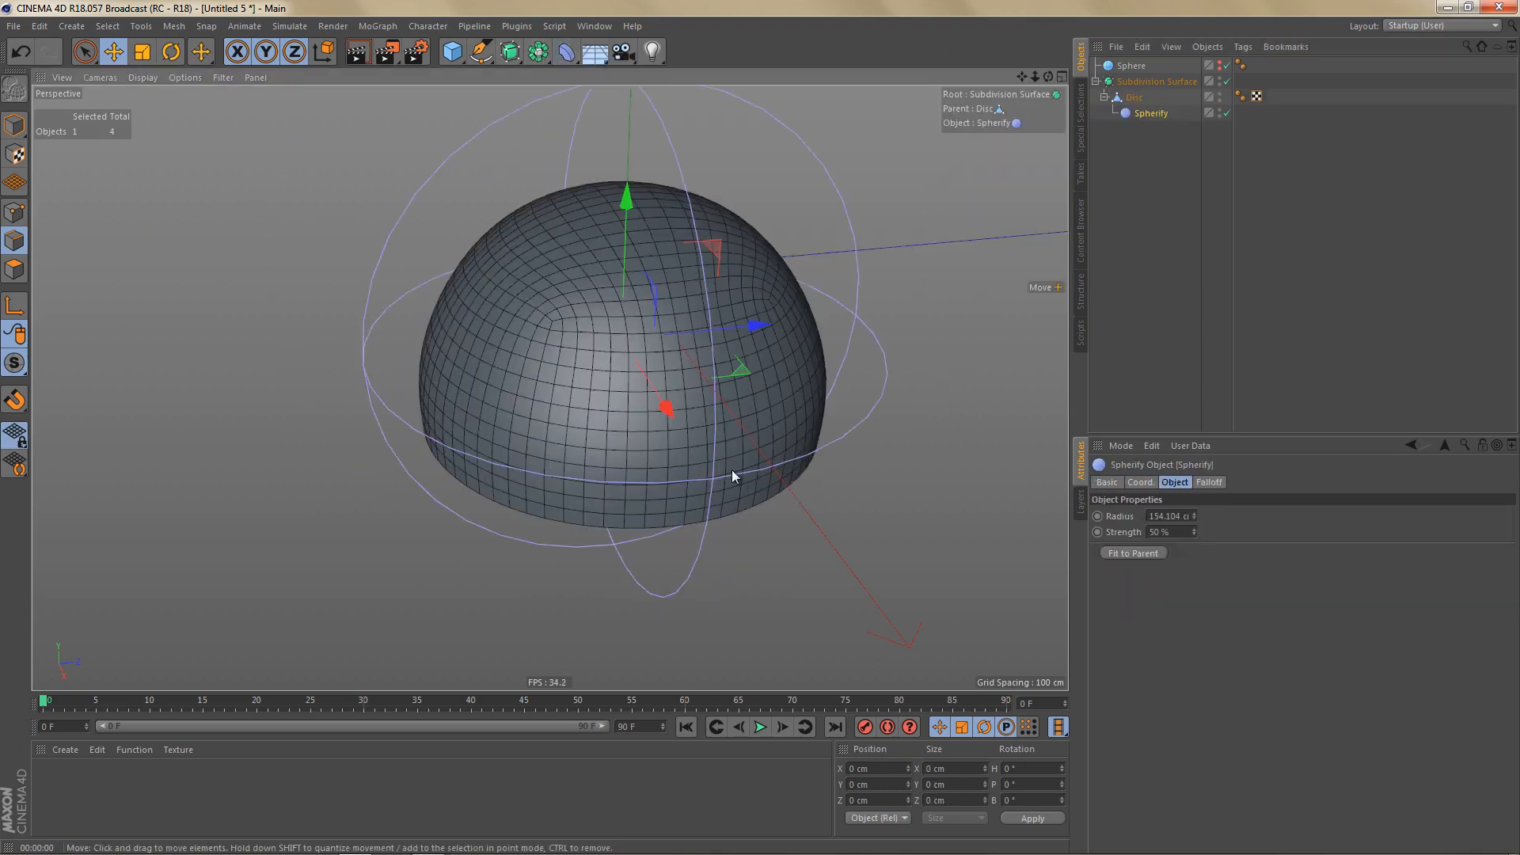
left_click_drag(732, 472, 744, 499, "alt")
left_click_drag(635, 227, 643, 267)
key("q")
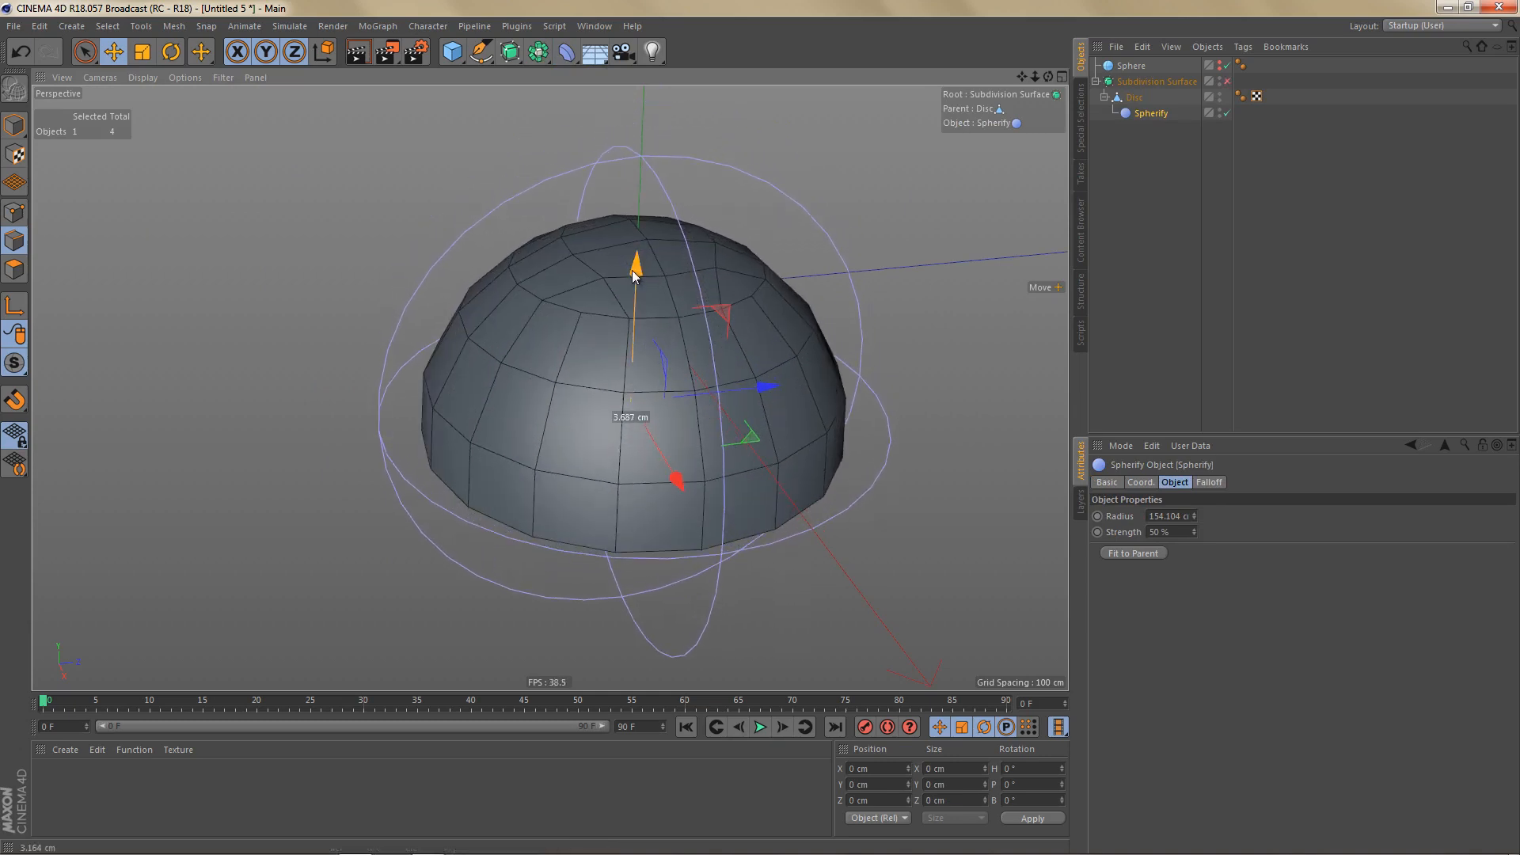
middle_click(787, 537)
middle_click(787, 537)
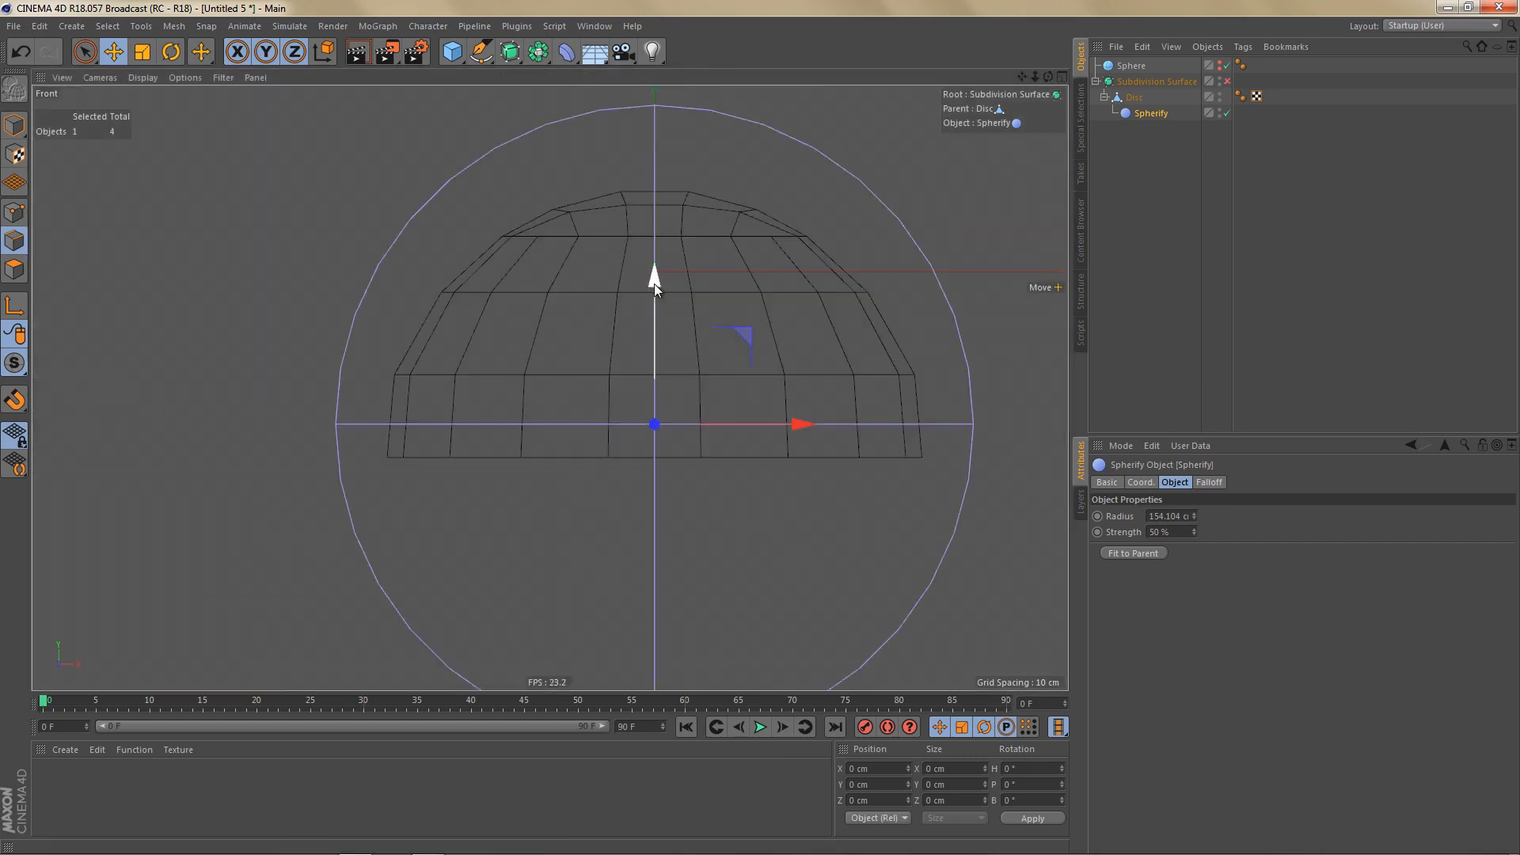
left_click_drag(654, 283, 672, 315)
Step: Set the Spherify radius to 100 cm and strength to 100%, re-enable the Subdivision Surface and render the front view
left_click(1153, 516)
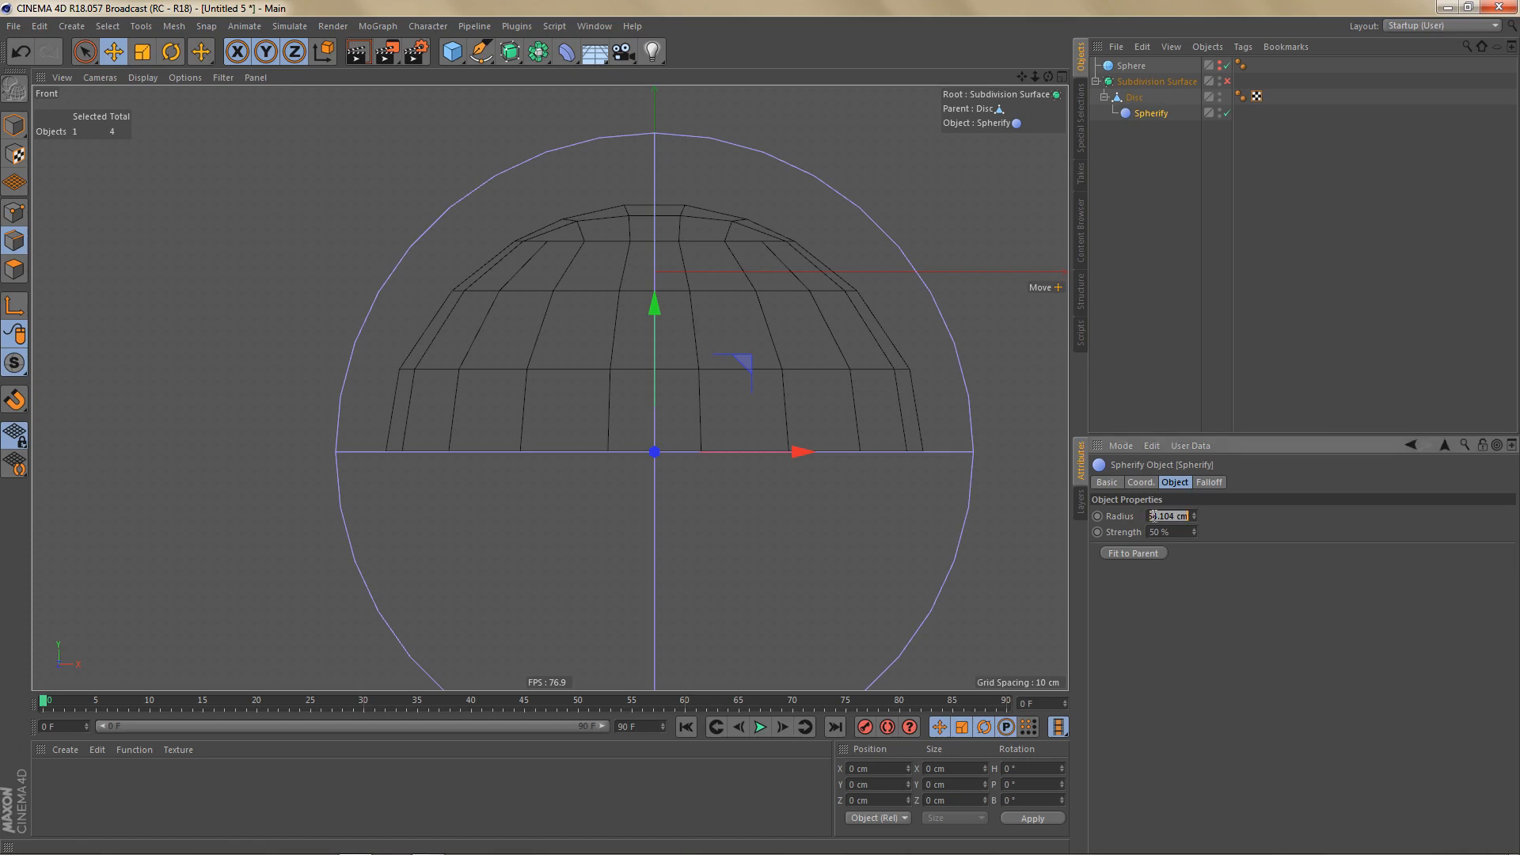
type("100")
key("Tab")
type("10")
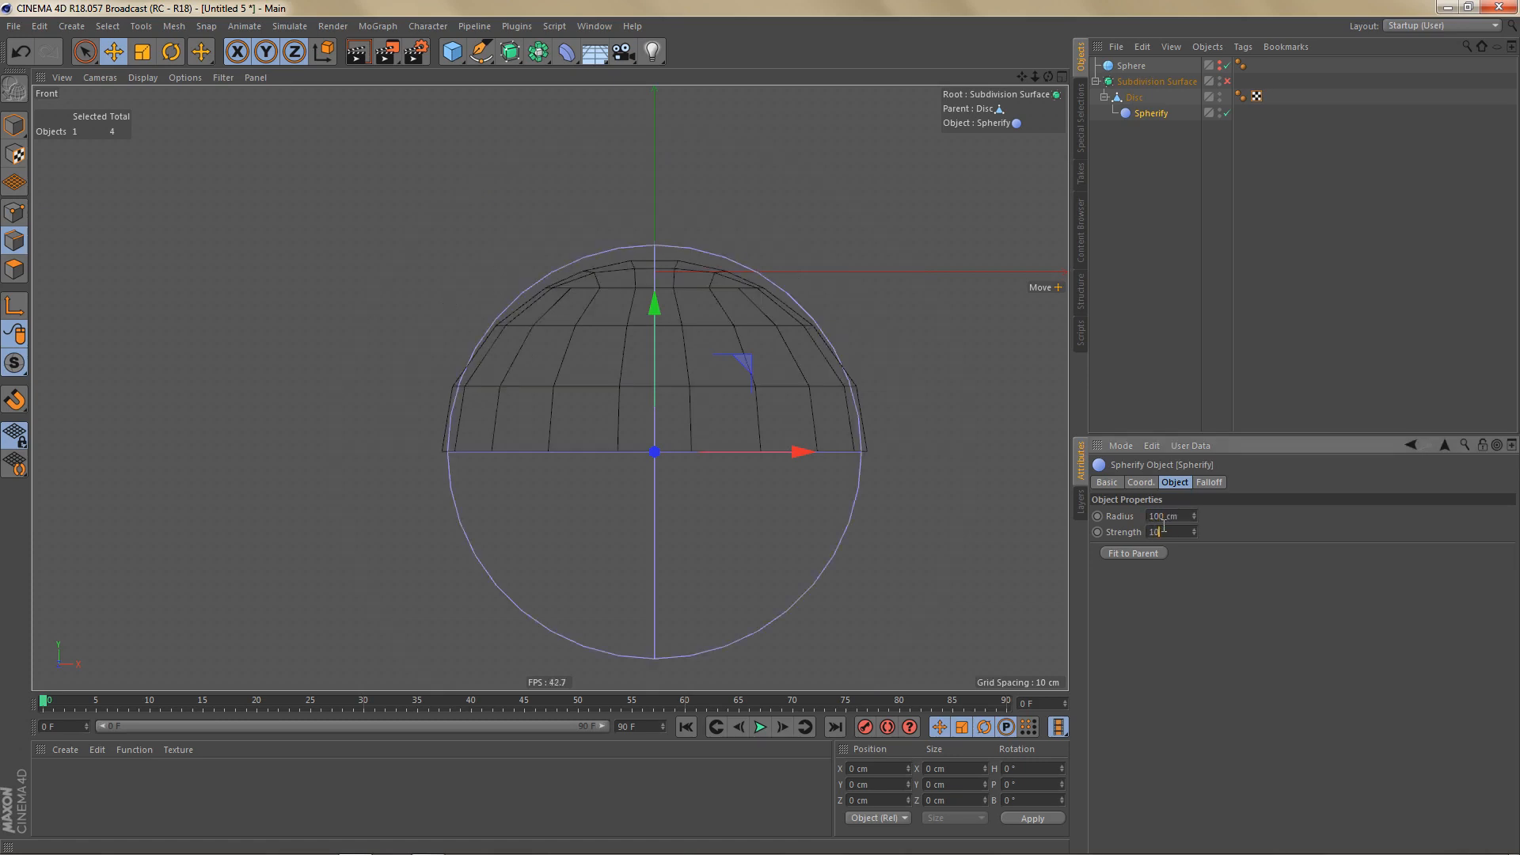
key("Return")
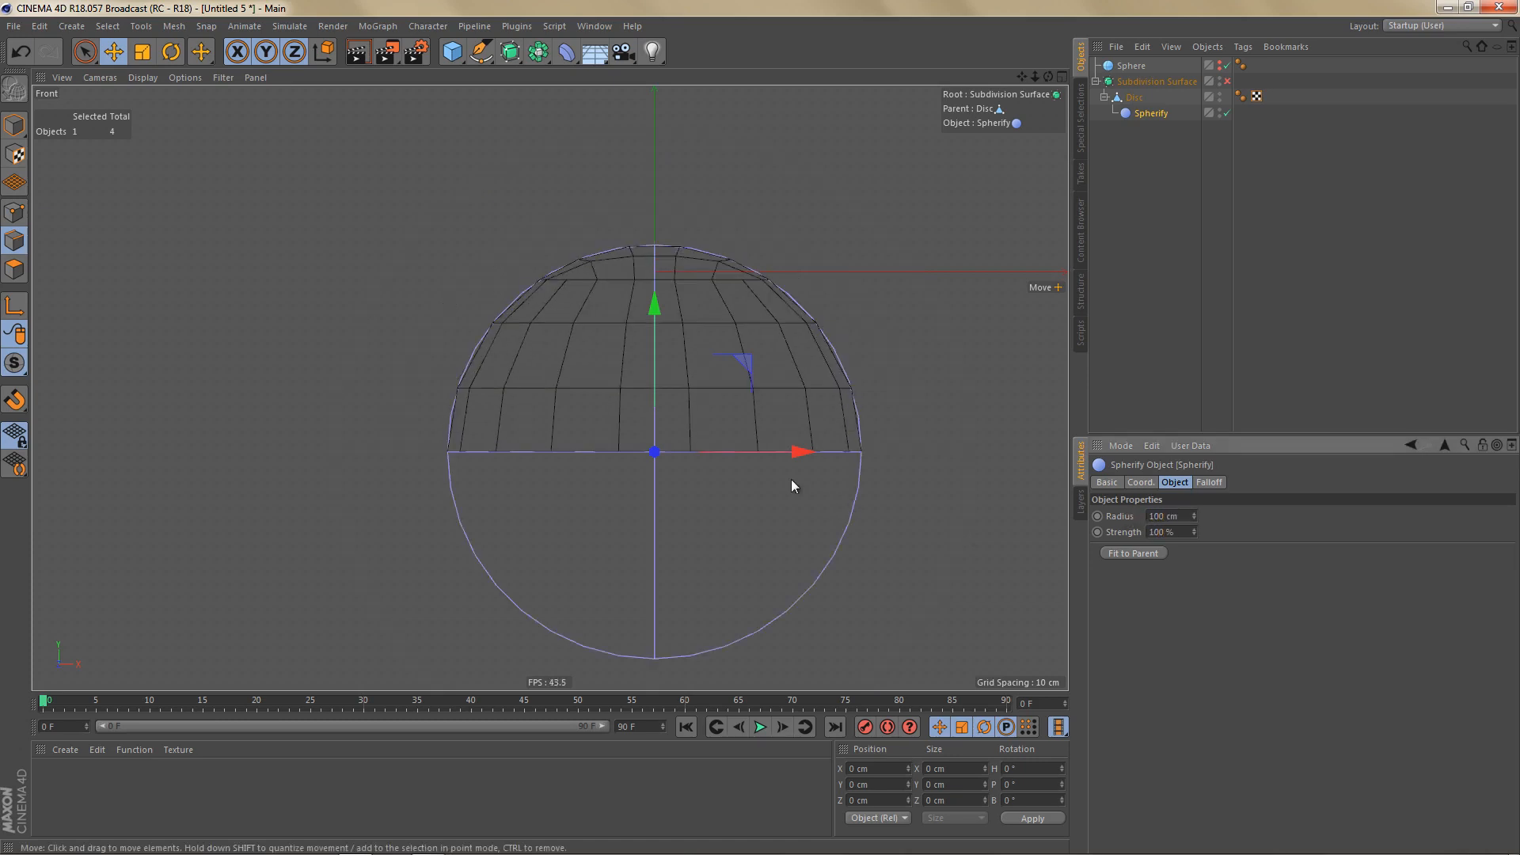
left_click(1227, 82)
key("ctrl+r")
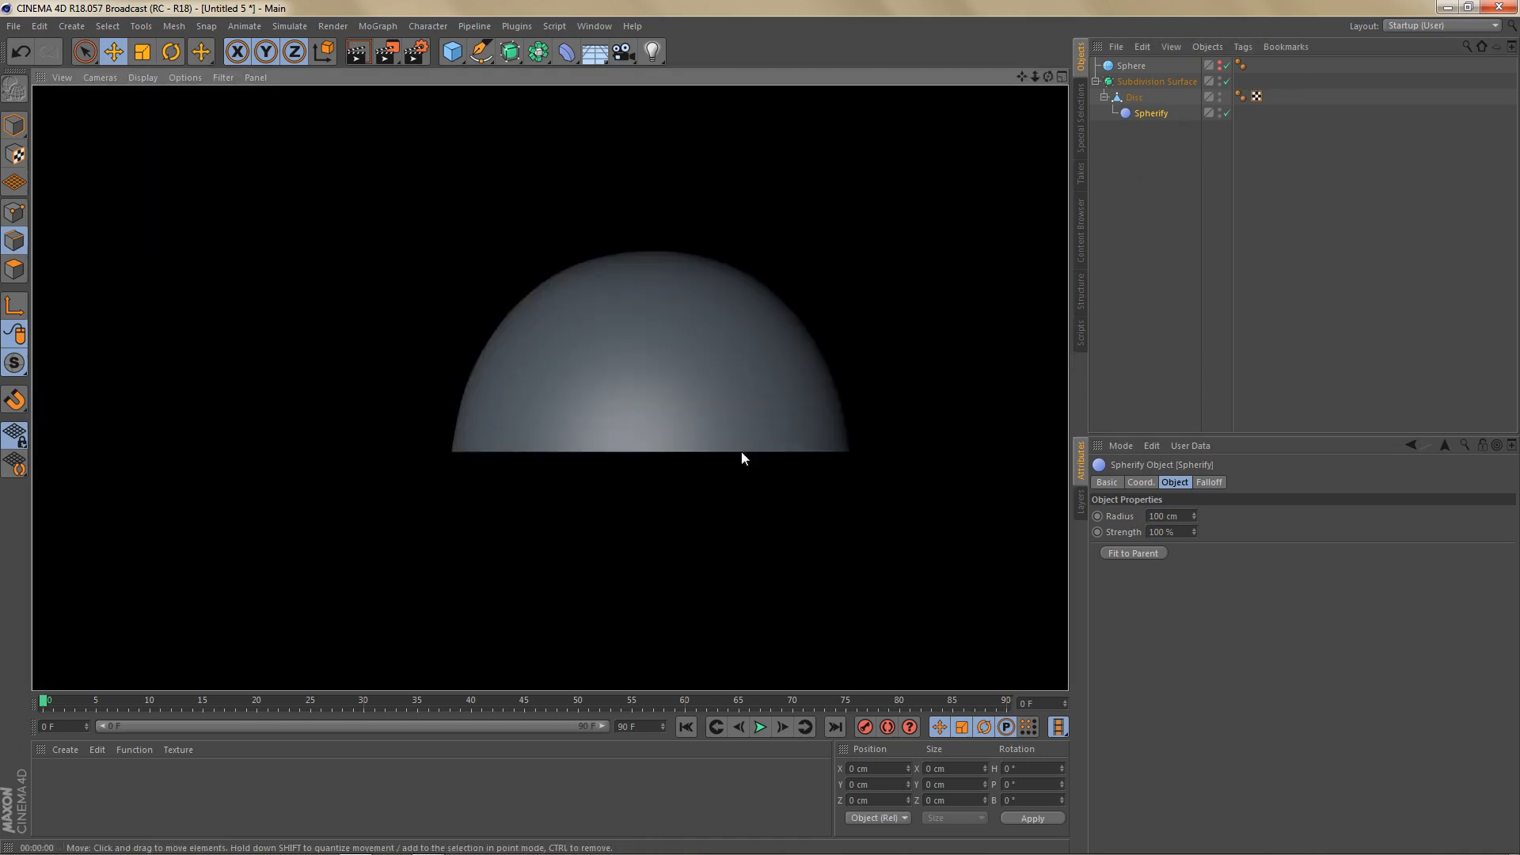
Step: Bake the spherified disc with Current State to Object, replacing the original and its Spherify with the baked copy outside the Subdivision Surface
right_click(1138, 97)
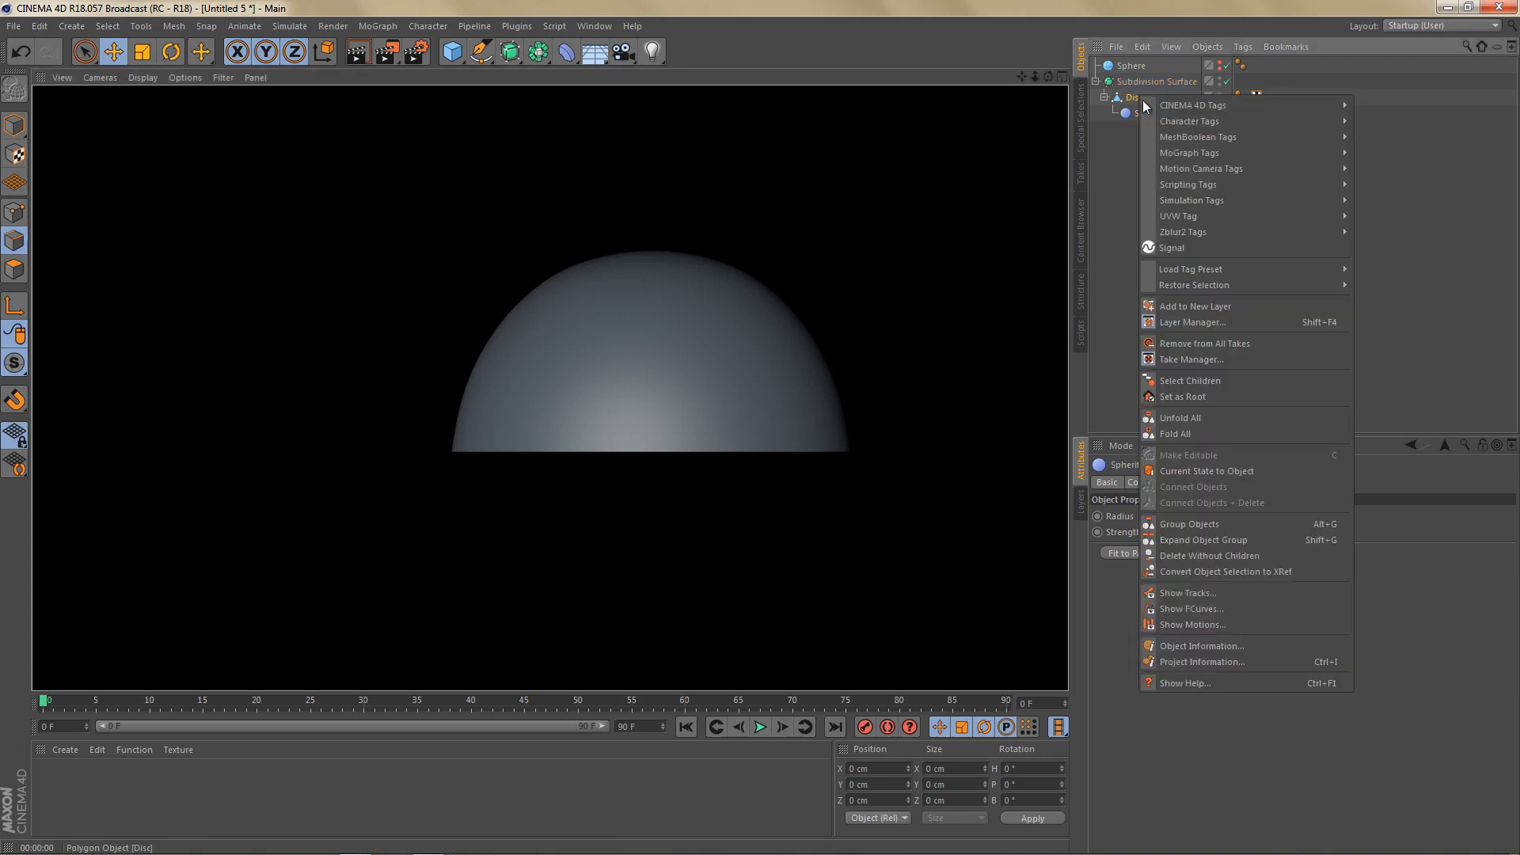
left_click(1227, 470)
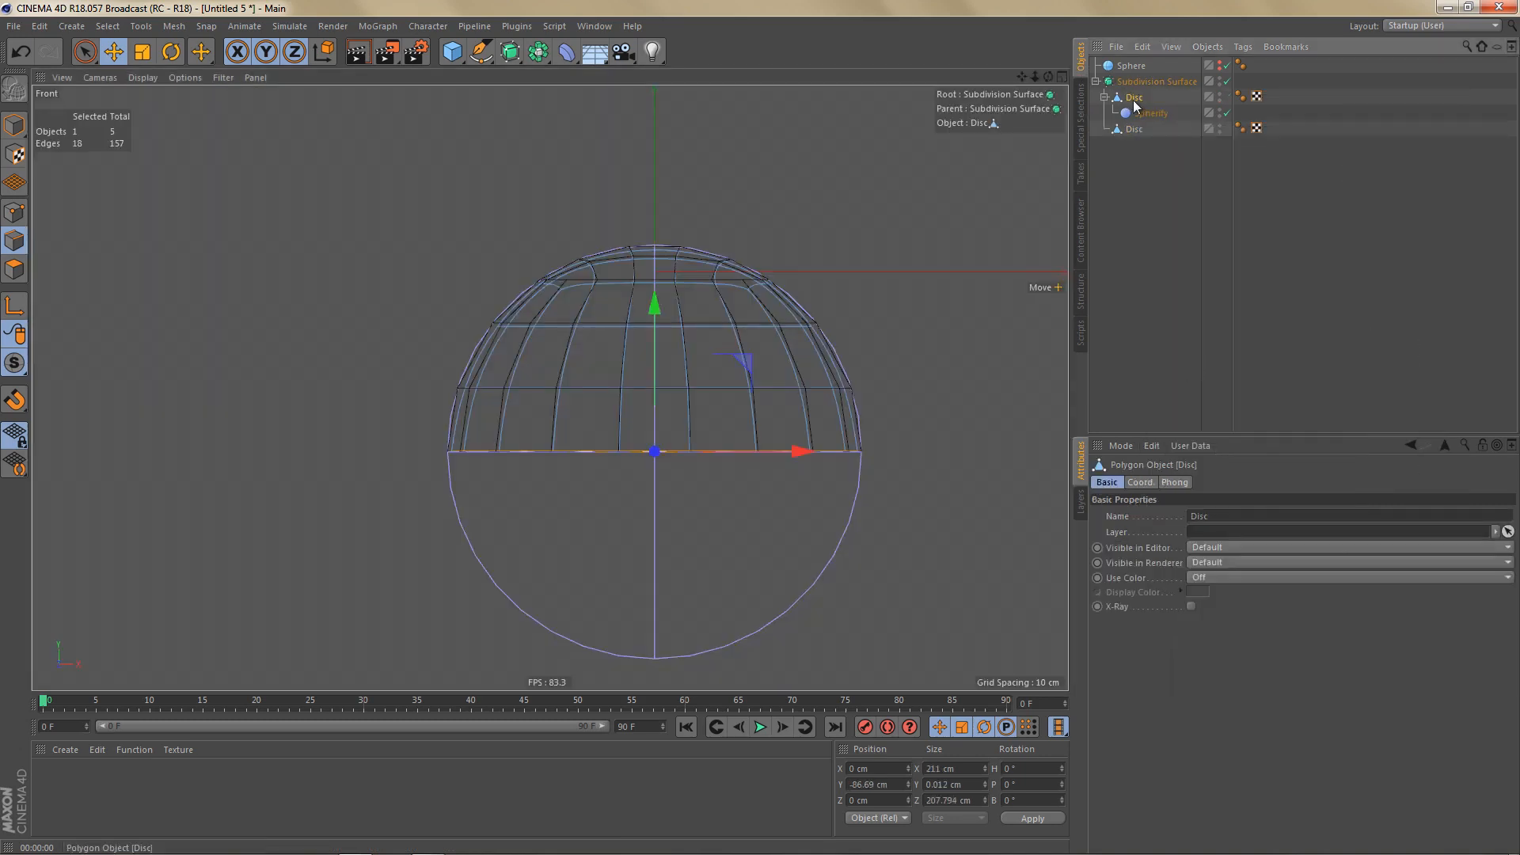
key("Delete")
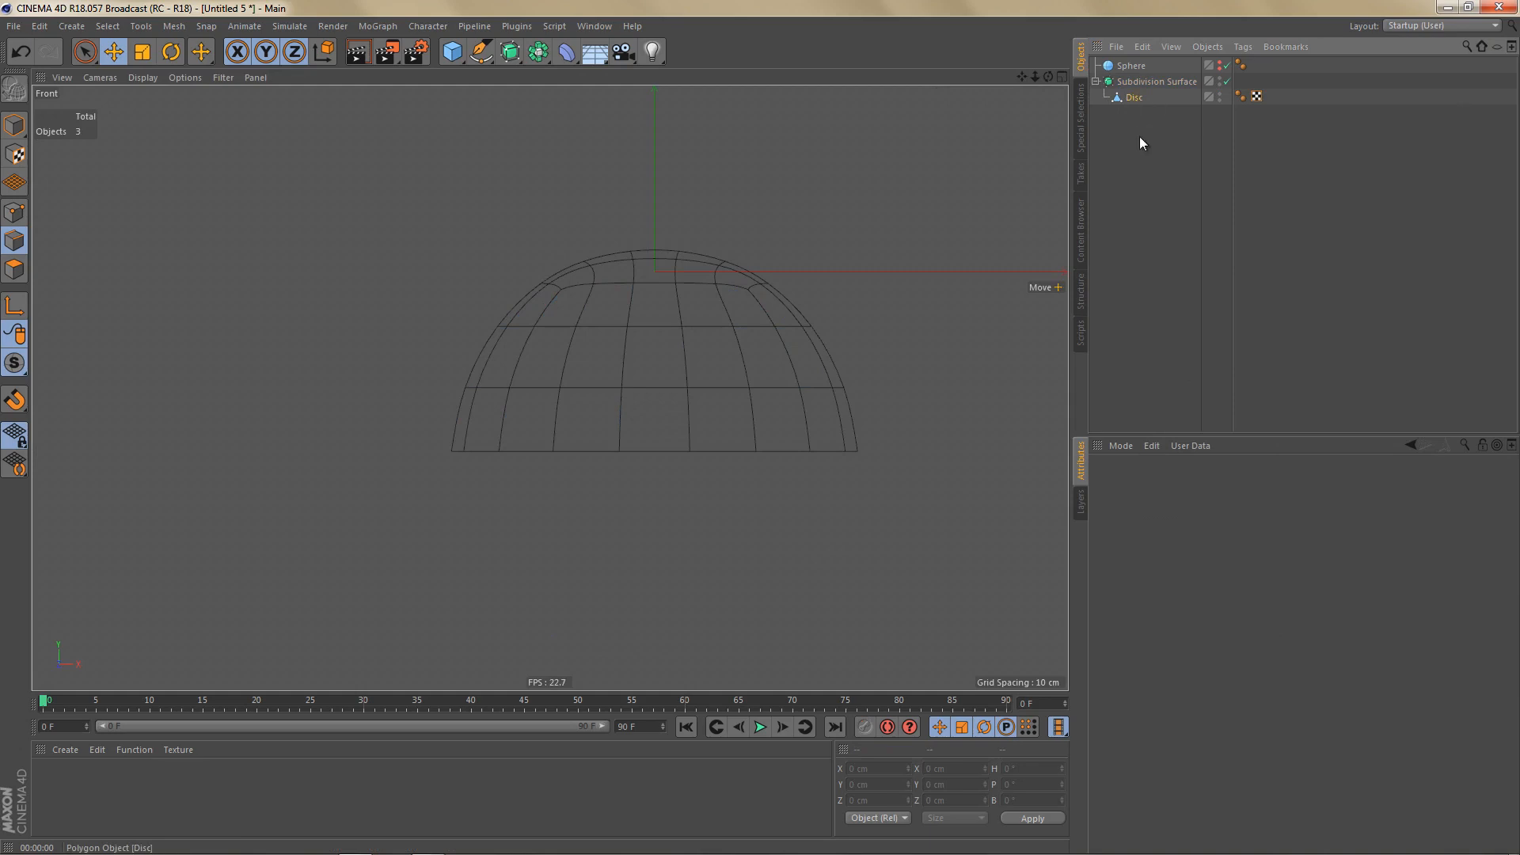
left_click_drag(1133, 98, 1140, 136)
Step: Add a cylinder with a radius of 15 cm, a height of 107 cm and 18 rotation segments
right_click_drag(674, 368, 671, 396, "alt")
middle_click_drag(671, 372, 632, 314, "alt")
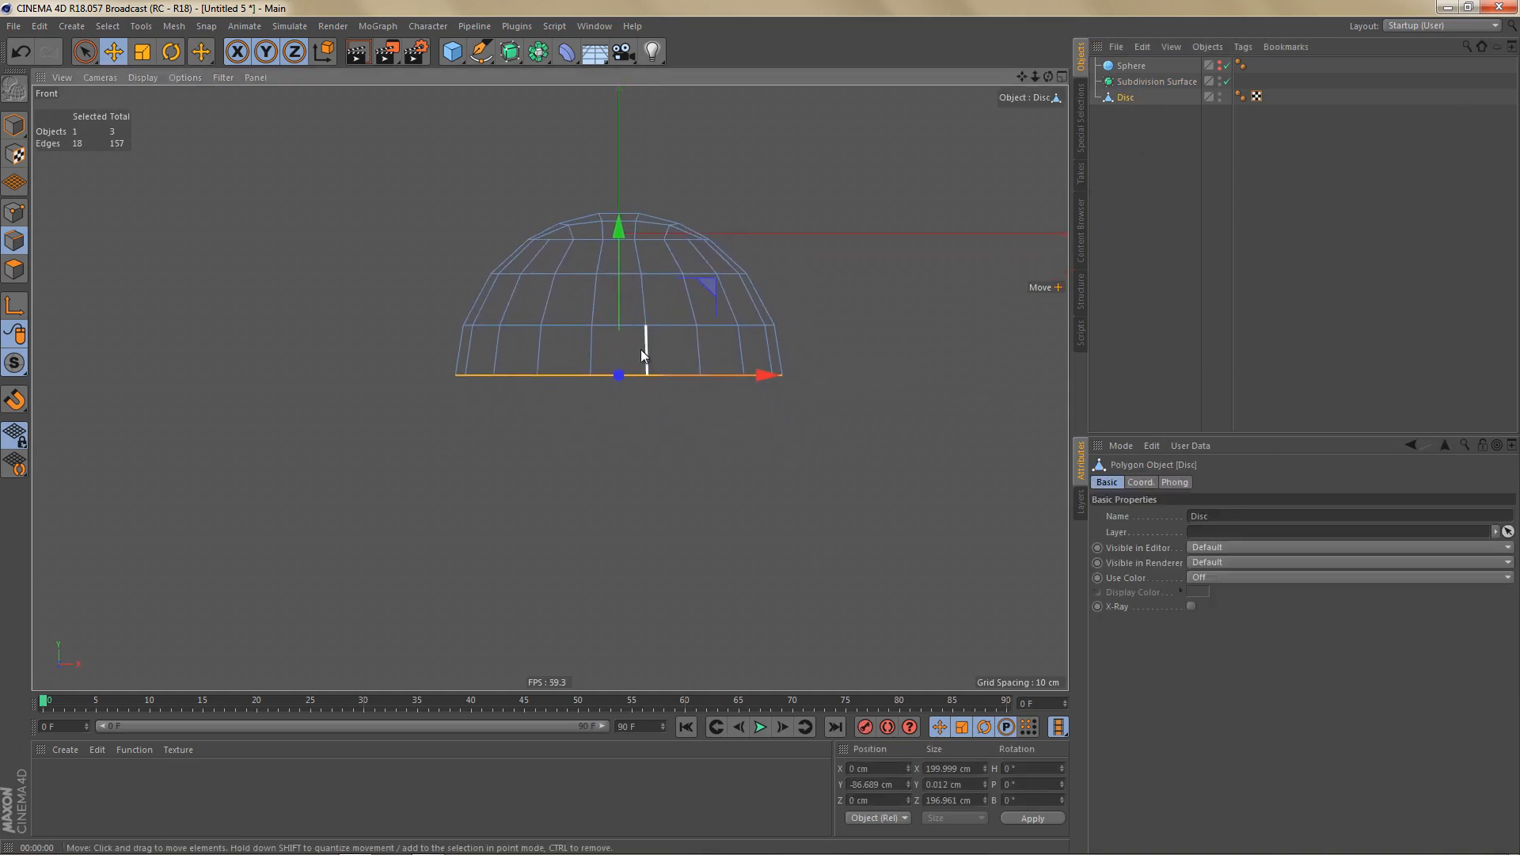
right_click_drag(596, 314, 584, 314, "alt")
middle_click_drag(584, 315, 565, 302, "alt")
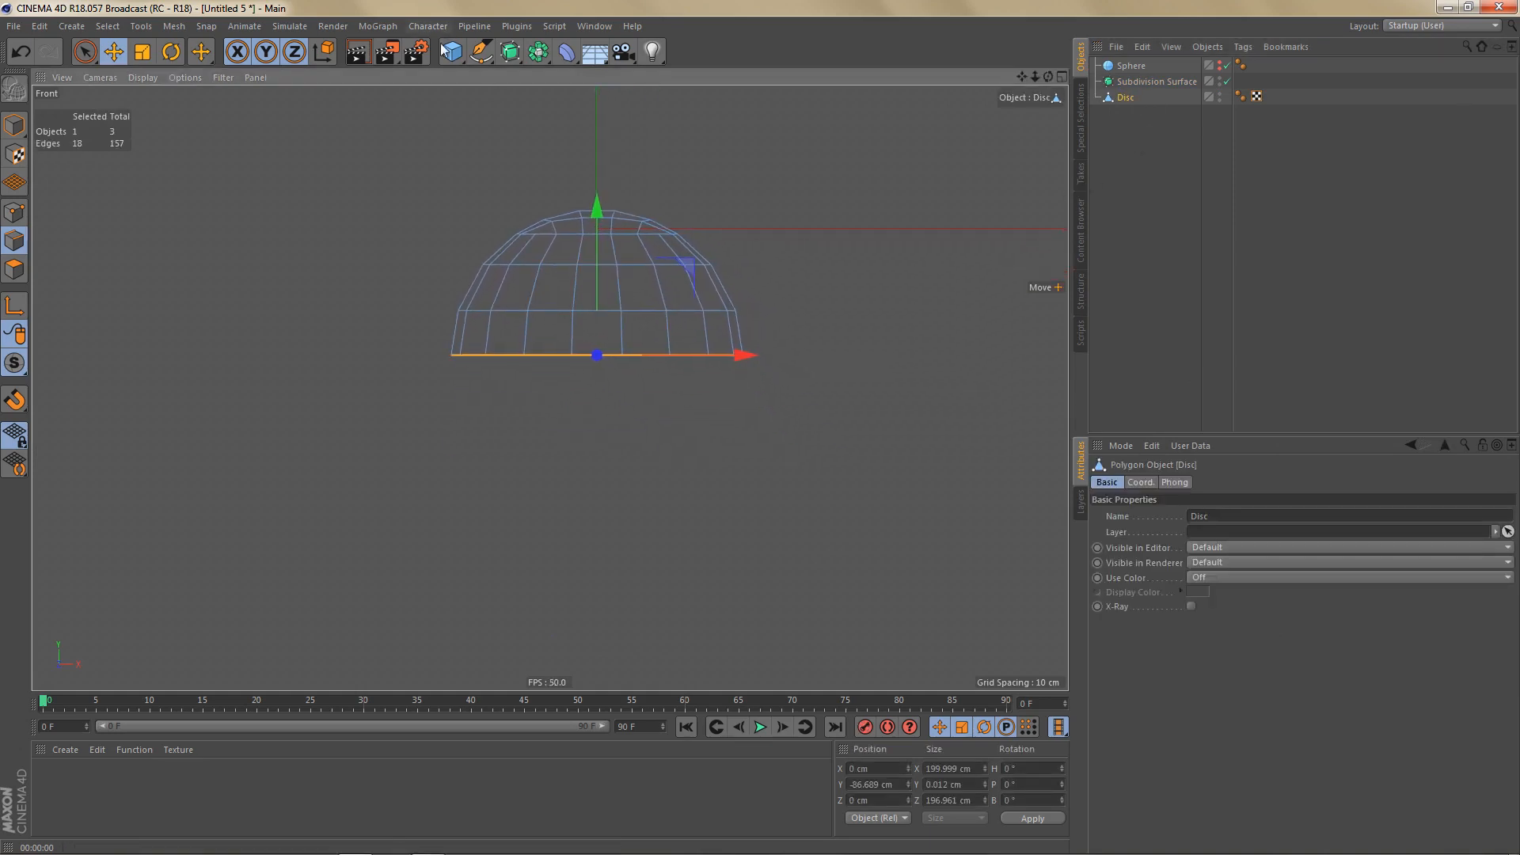
left_click_drag(444, 49, 786, 79)
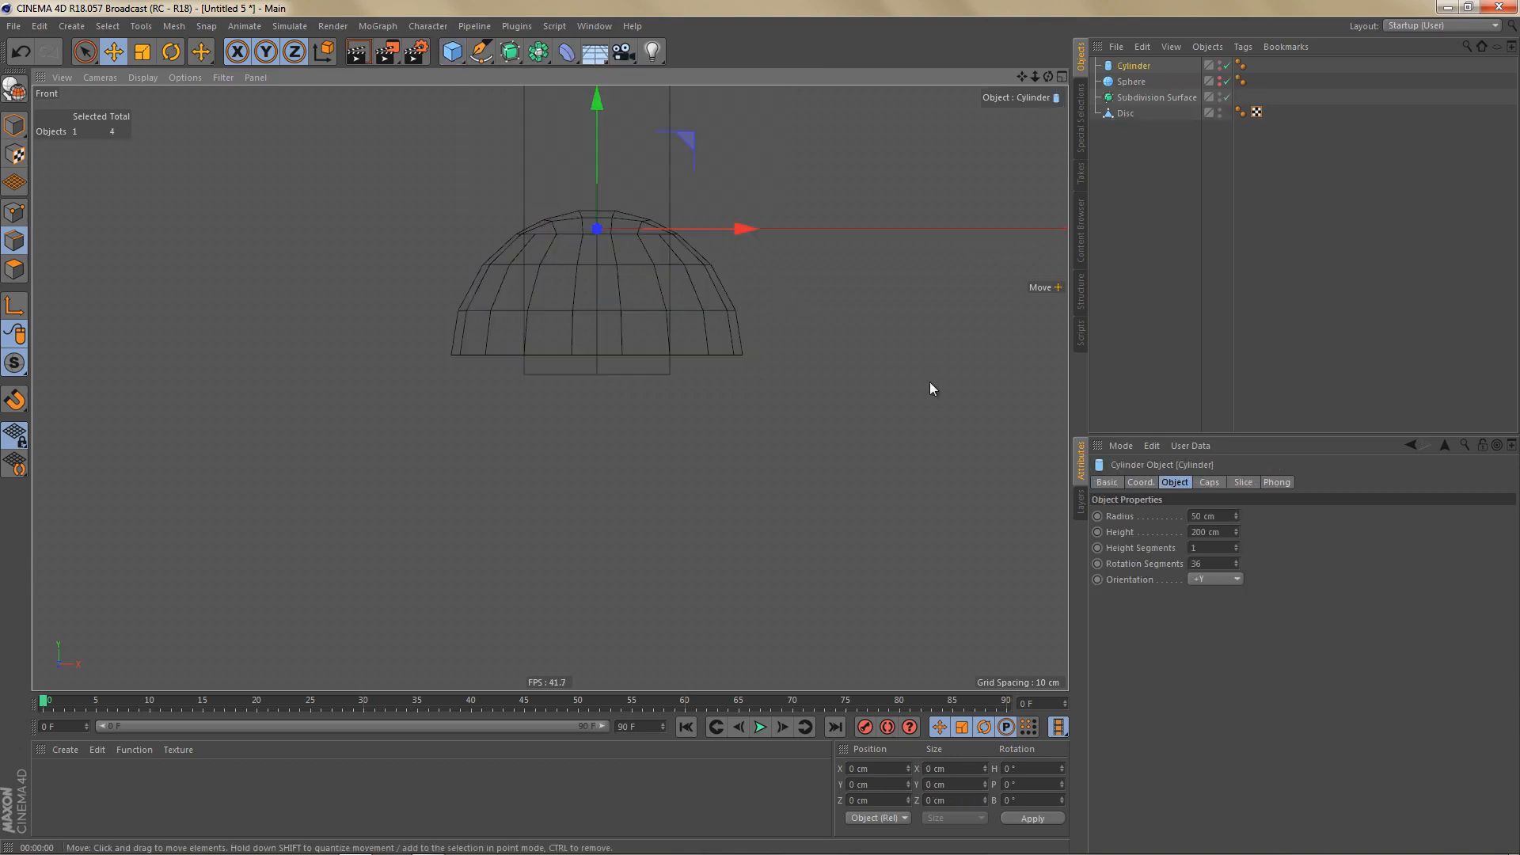
double_click(1215, 516)
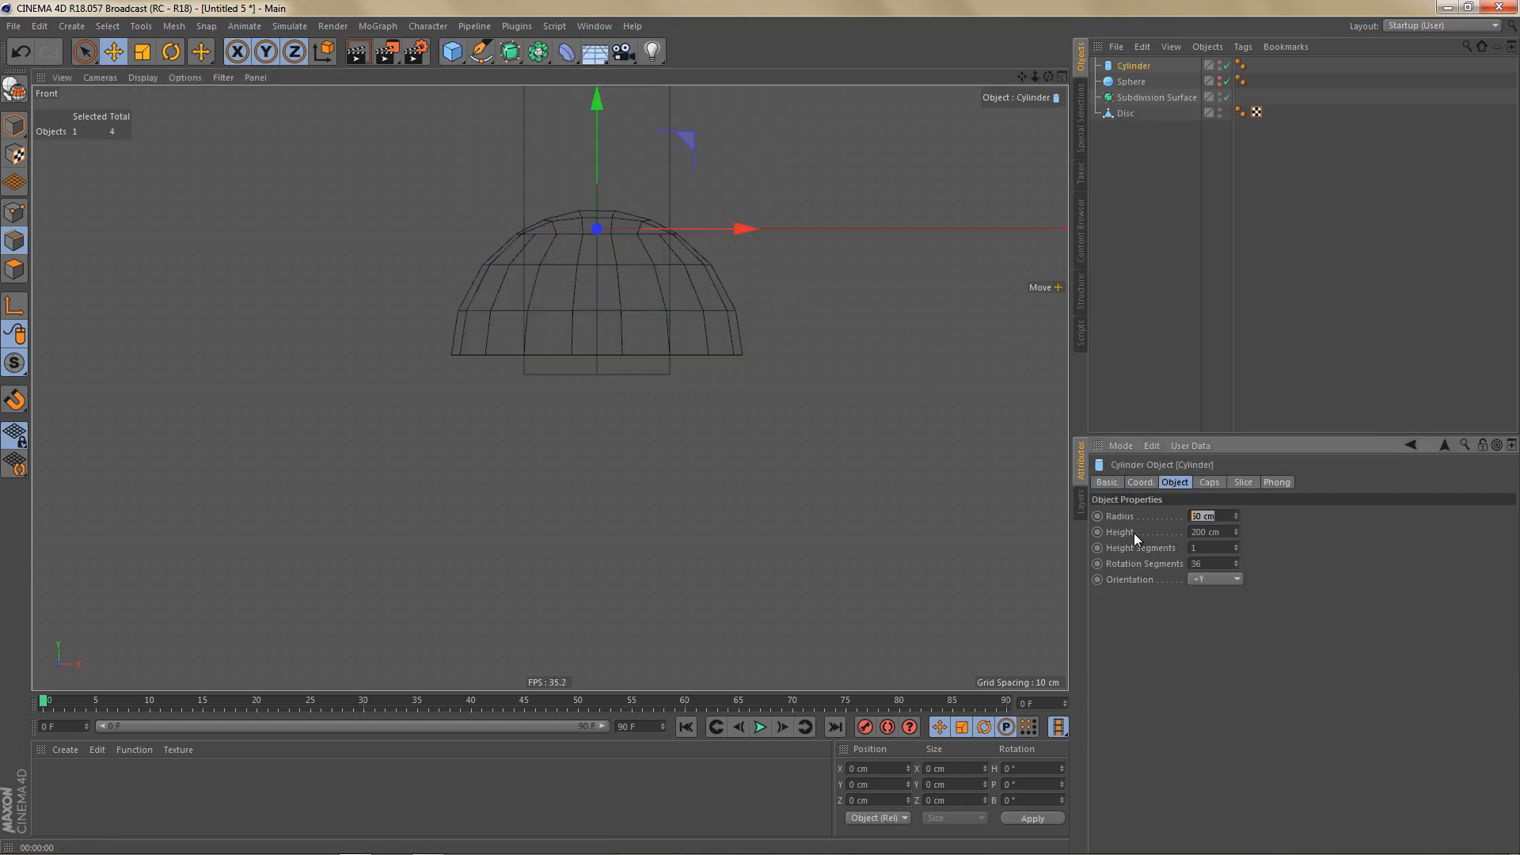
type("15")
double_click(1202, 564)
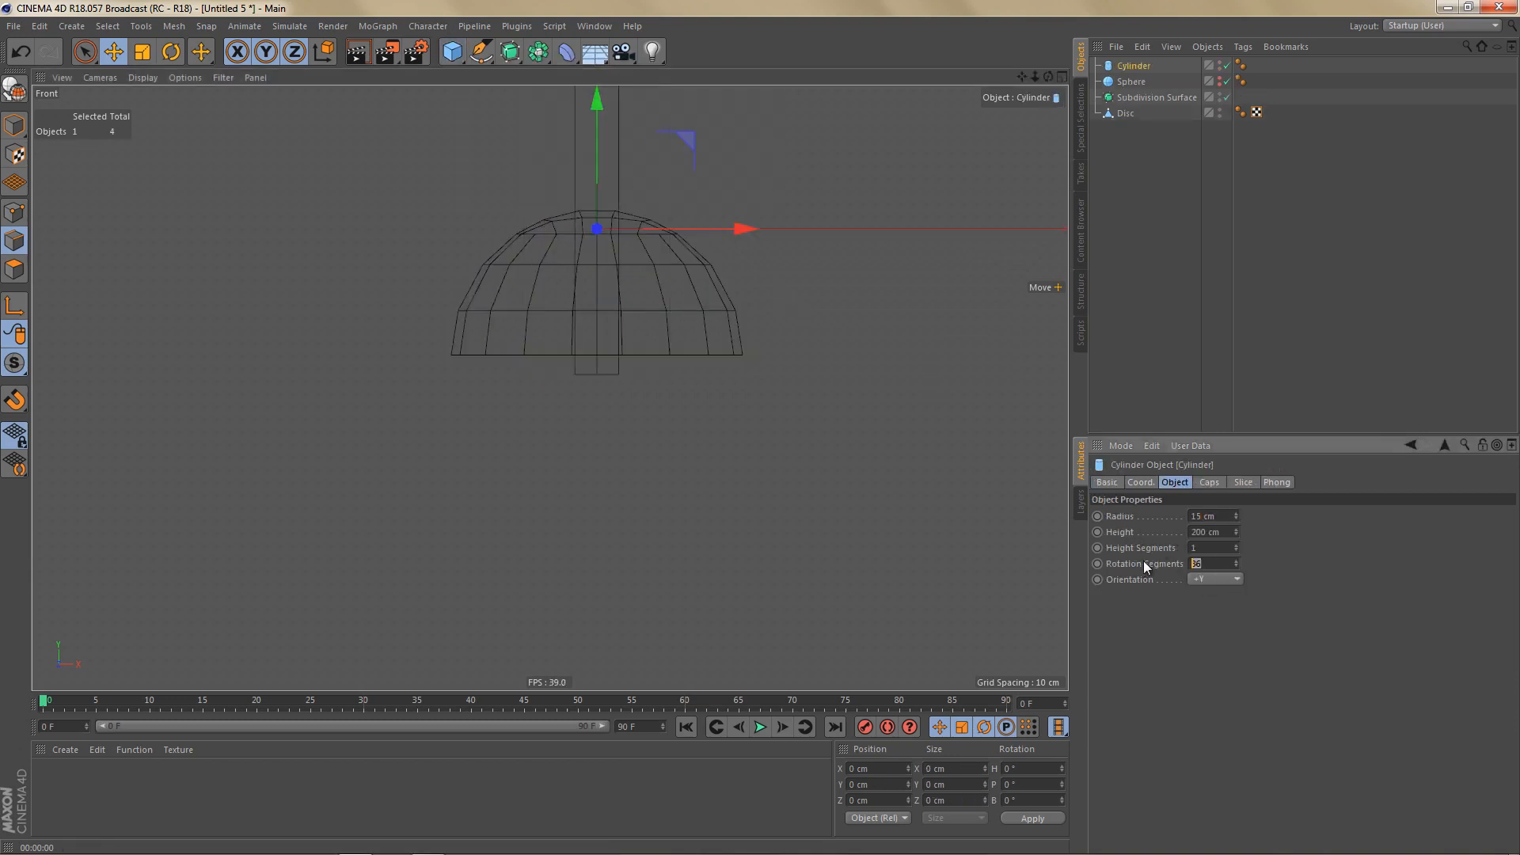
type("18")
left_click_drag(1238, 539, 1238, 534)
Step: Move the cylinder down along Y until its upper end sits just below the dome's rim, and turn off its caps
middle_click_drag(898, 485, 945, 568, "alt")
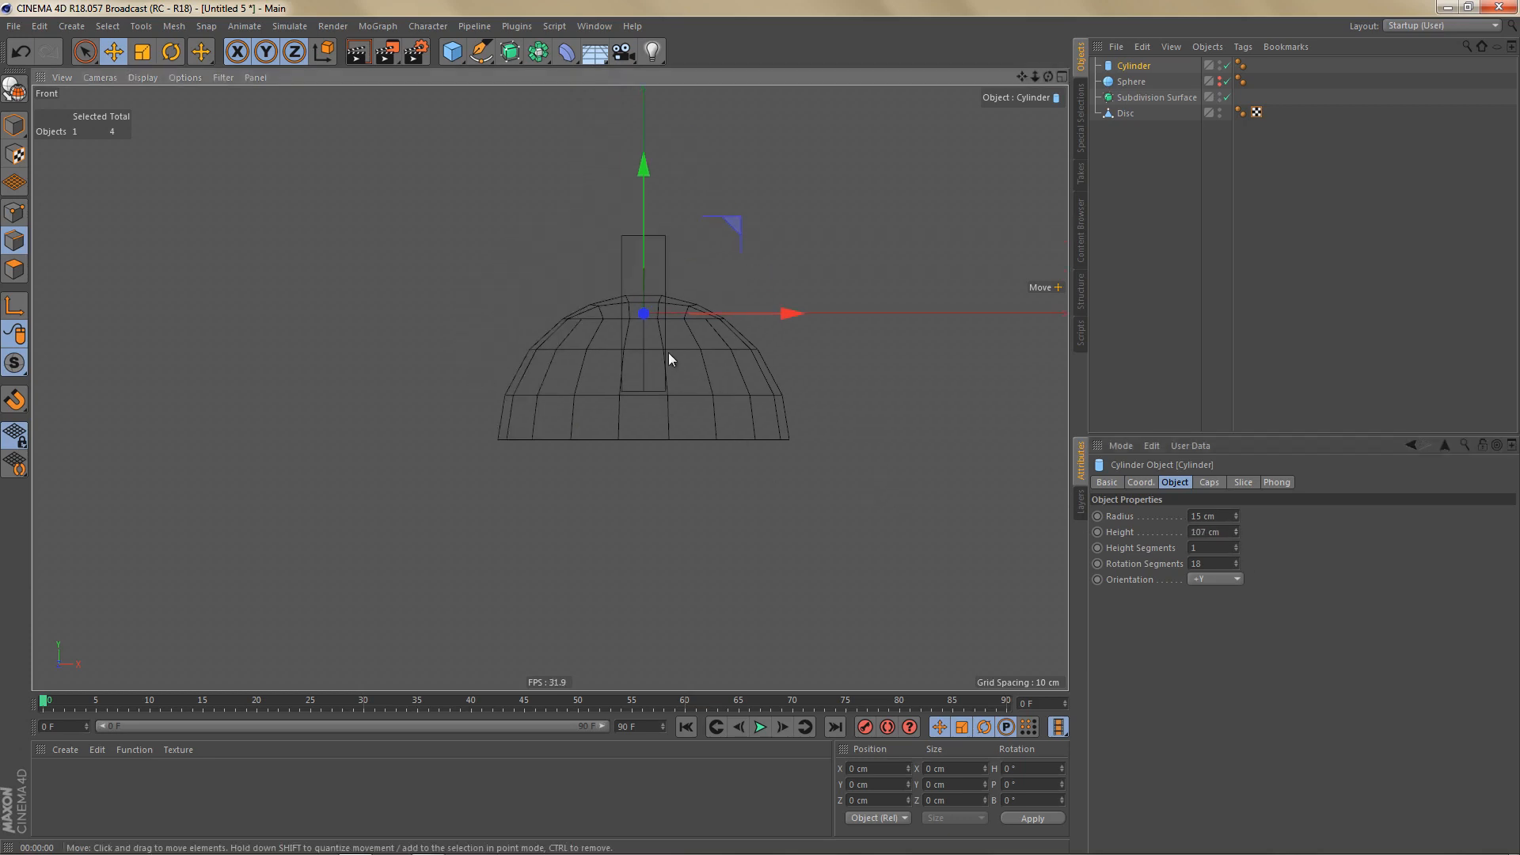
scroll(636, 318, "up", 3)
left_click_drag(649, 163, 706, 472)
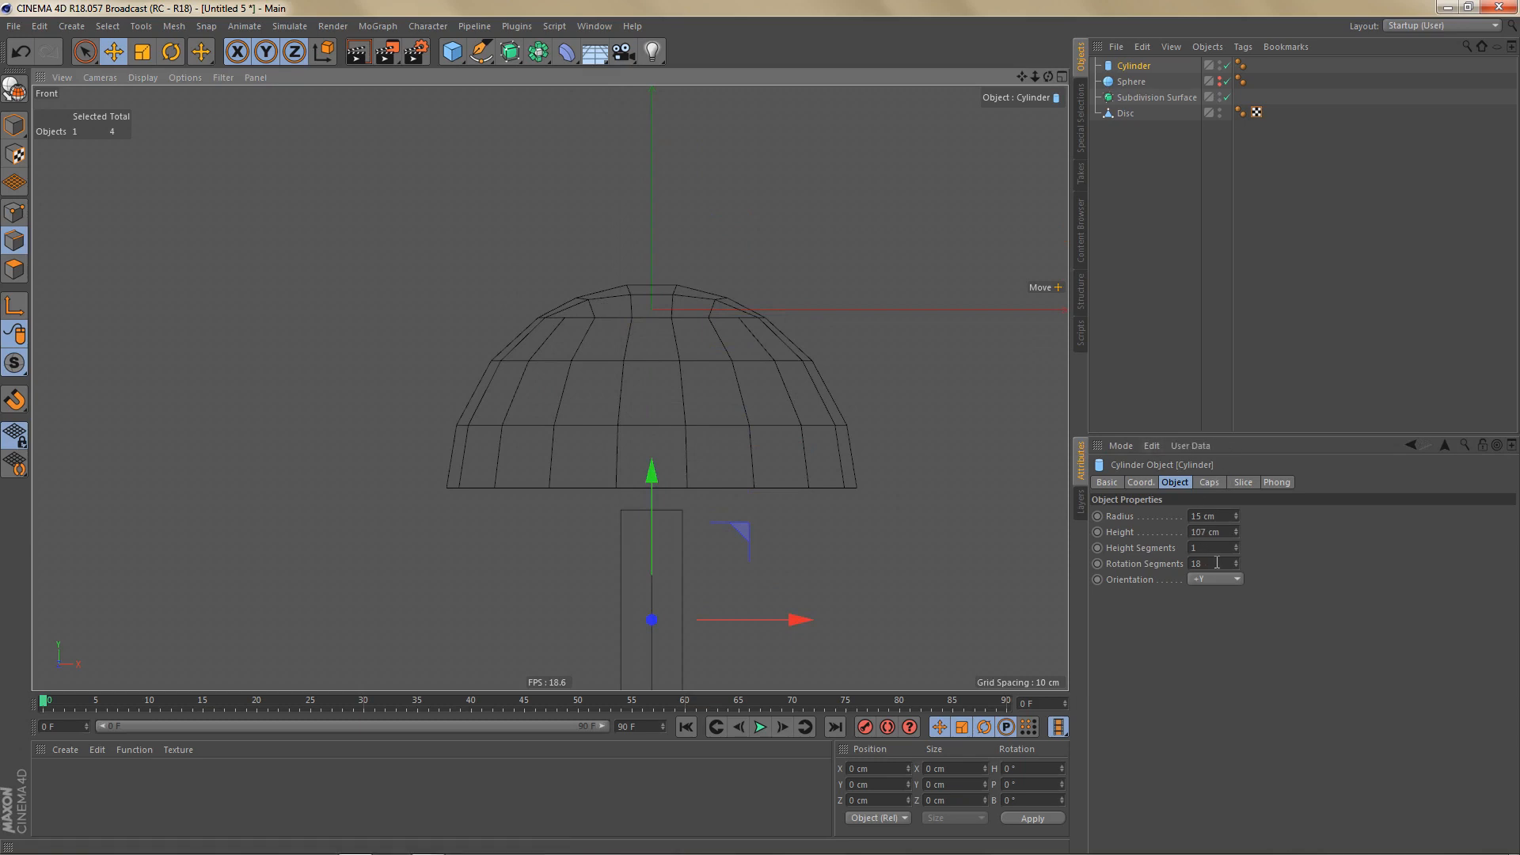
left_click(1211, 482)
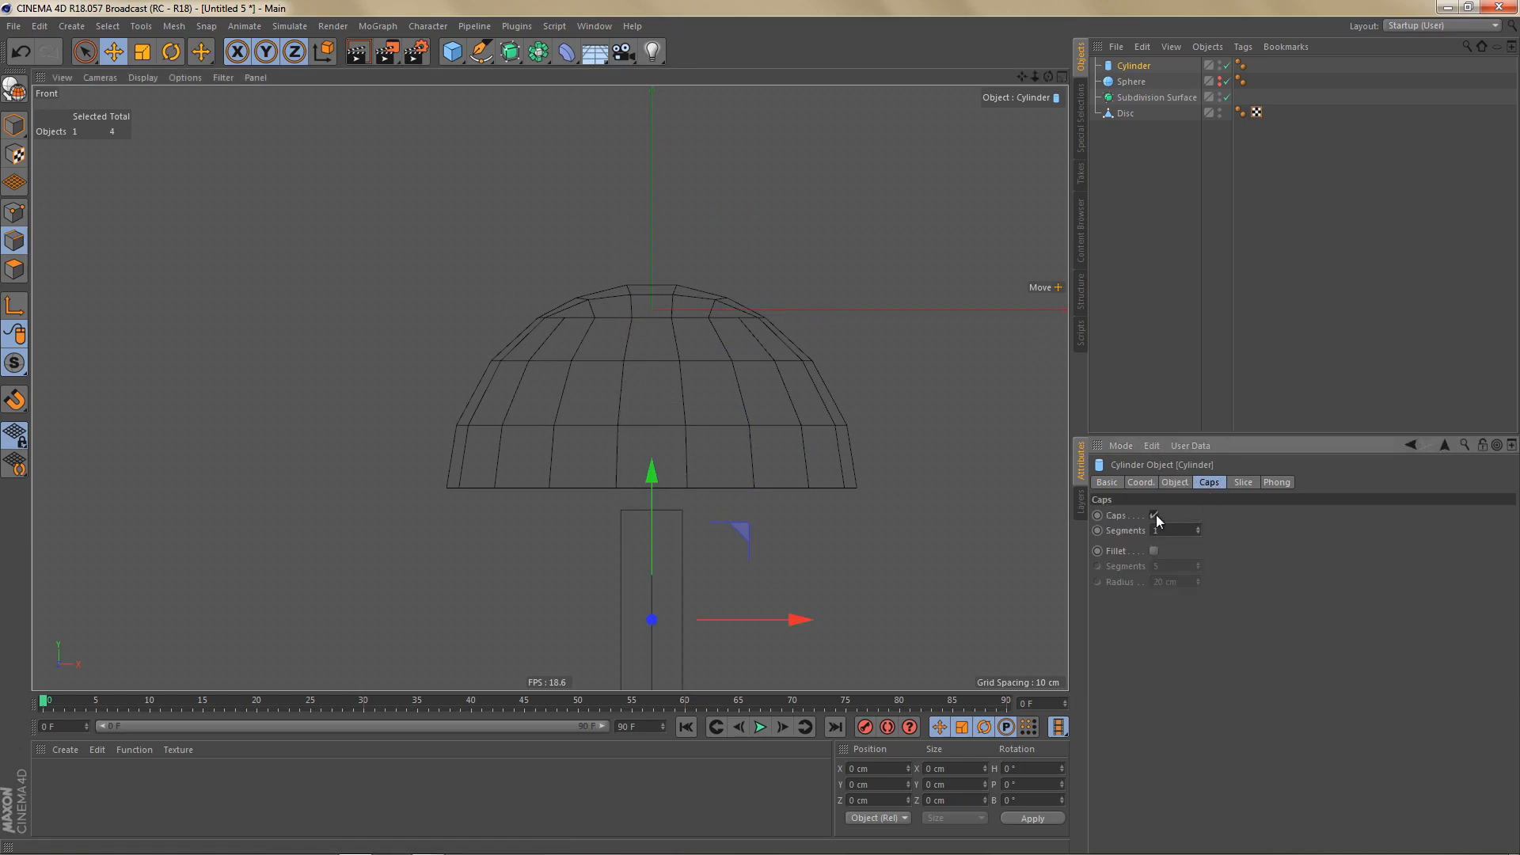
left_click(1153, 515)
Step: In model mode, move the disc's axis down to the base of the dome using Axis Center
middle_click_drag(696, 525, 682, 349, "alt")
scroll(685, 367, "up", 1)
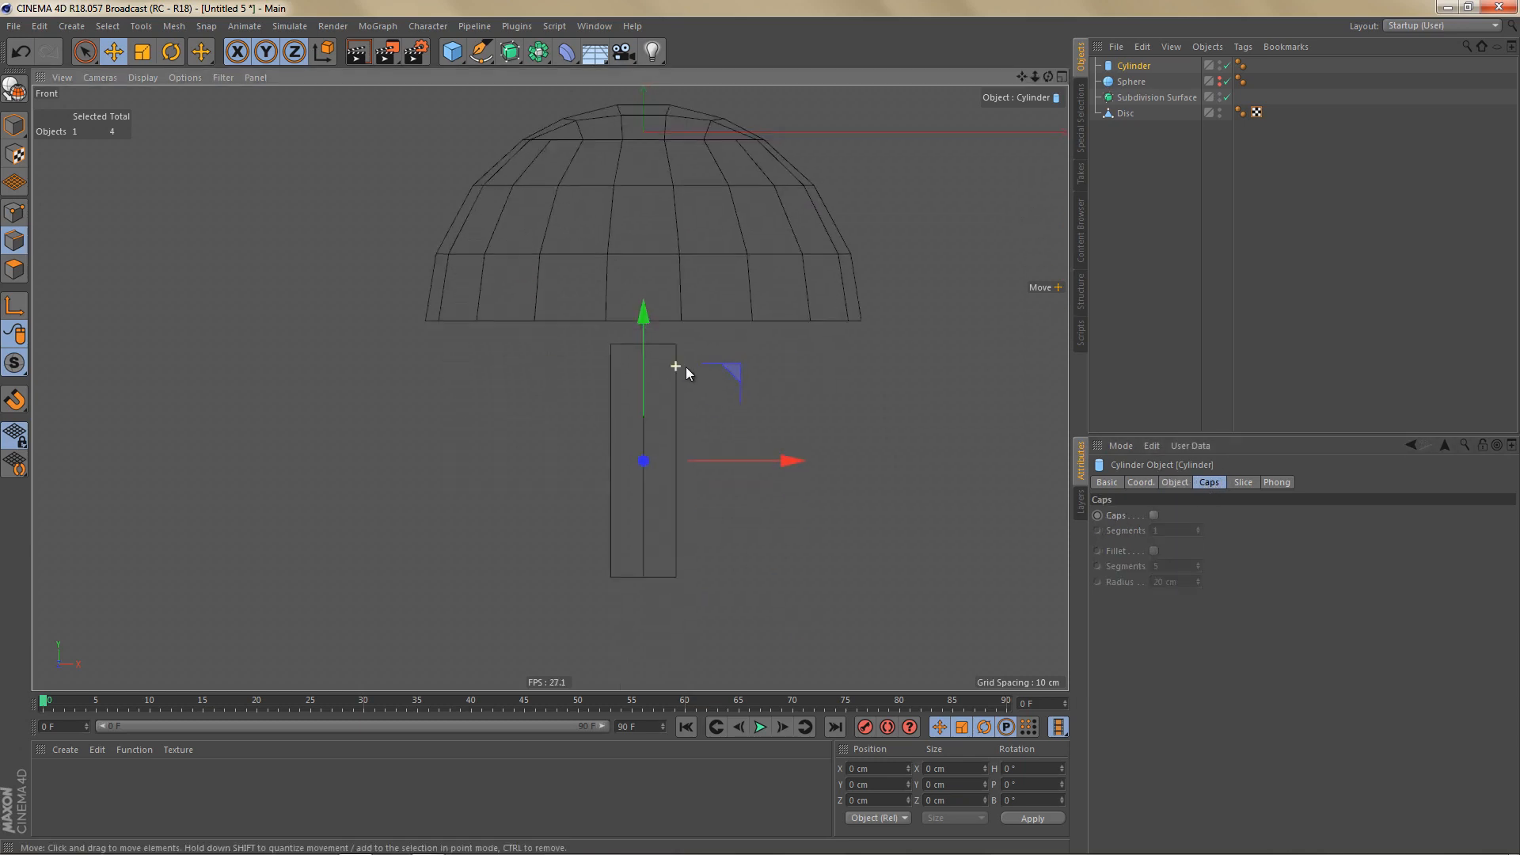
scroll(640, 286, "up", 1)
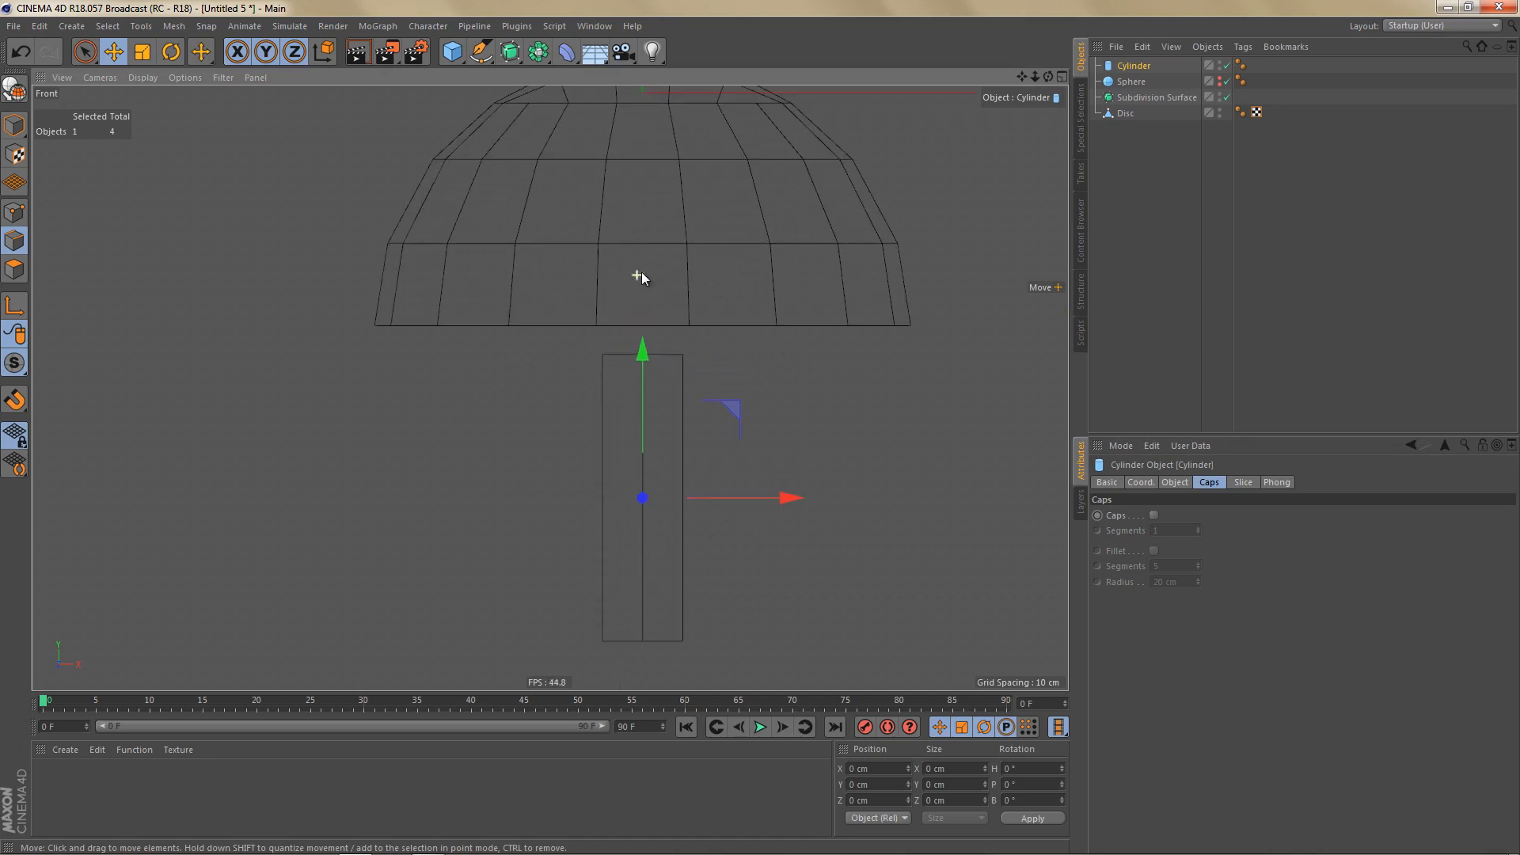
middle_click_drag(641, 275, 666, 323, "alt")
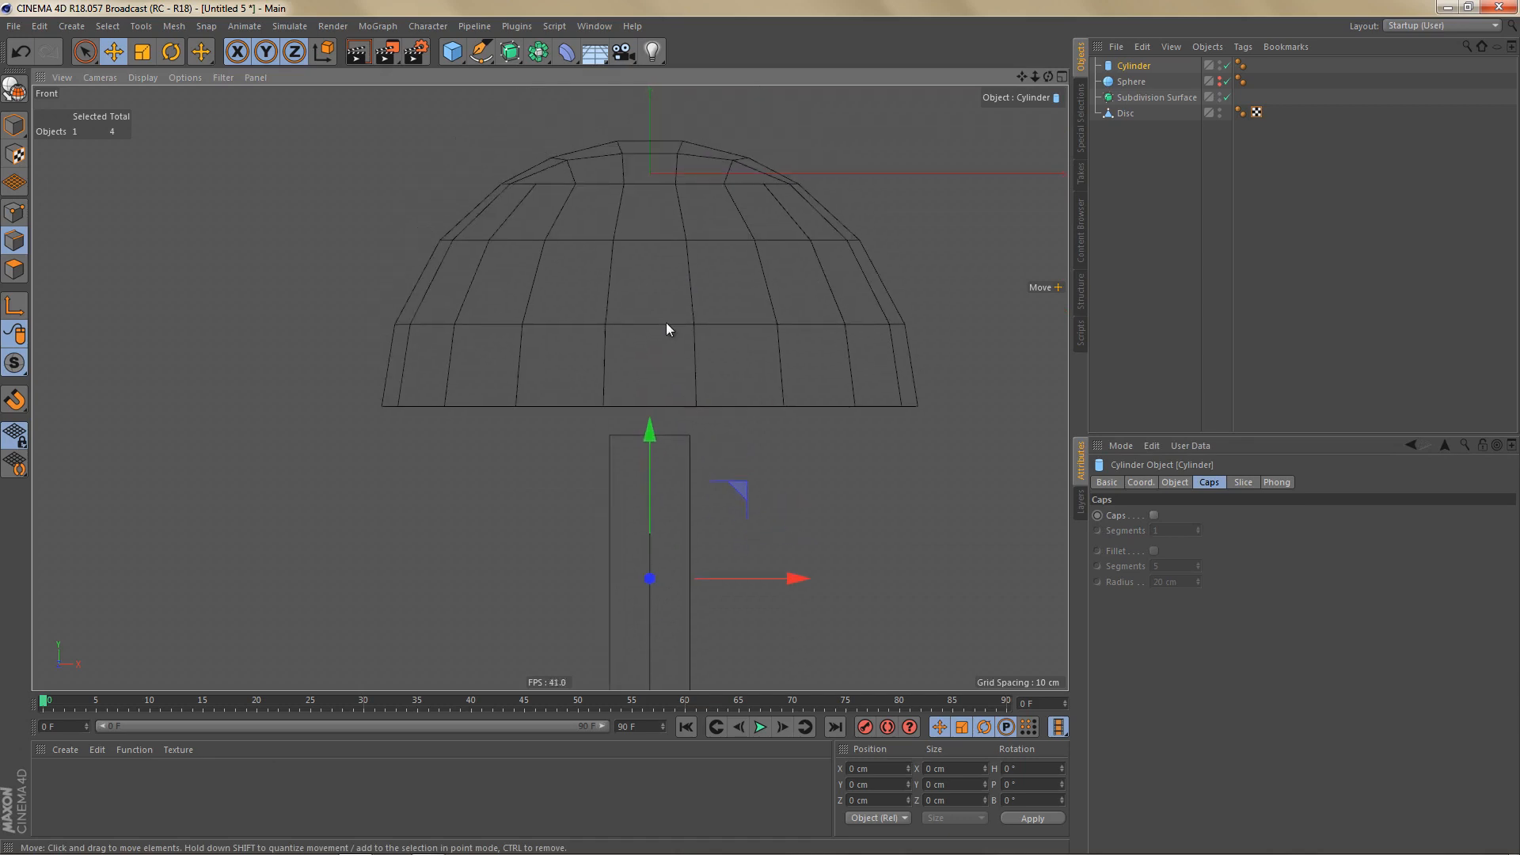
left_click(1124, 115)
middle_click_drag(853, 268, 819, 273, "alt")
scroll(796, 274, "down", 1)
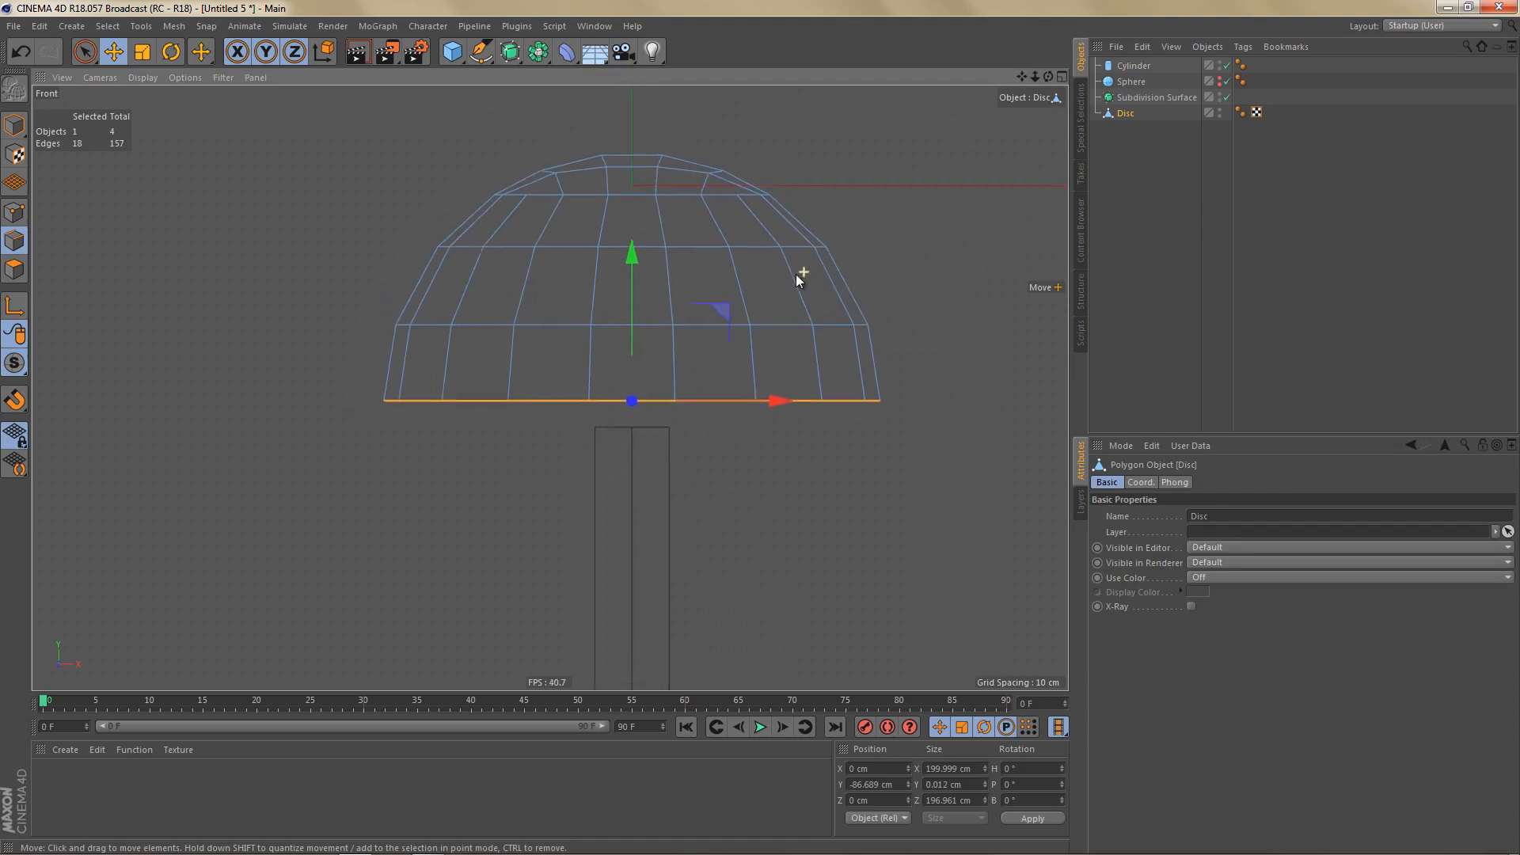
scroll(795, 274, "down", 1)
key("Return")
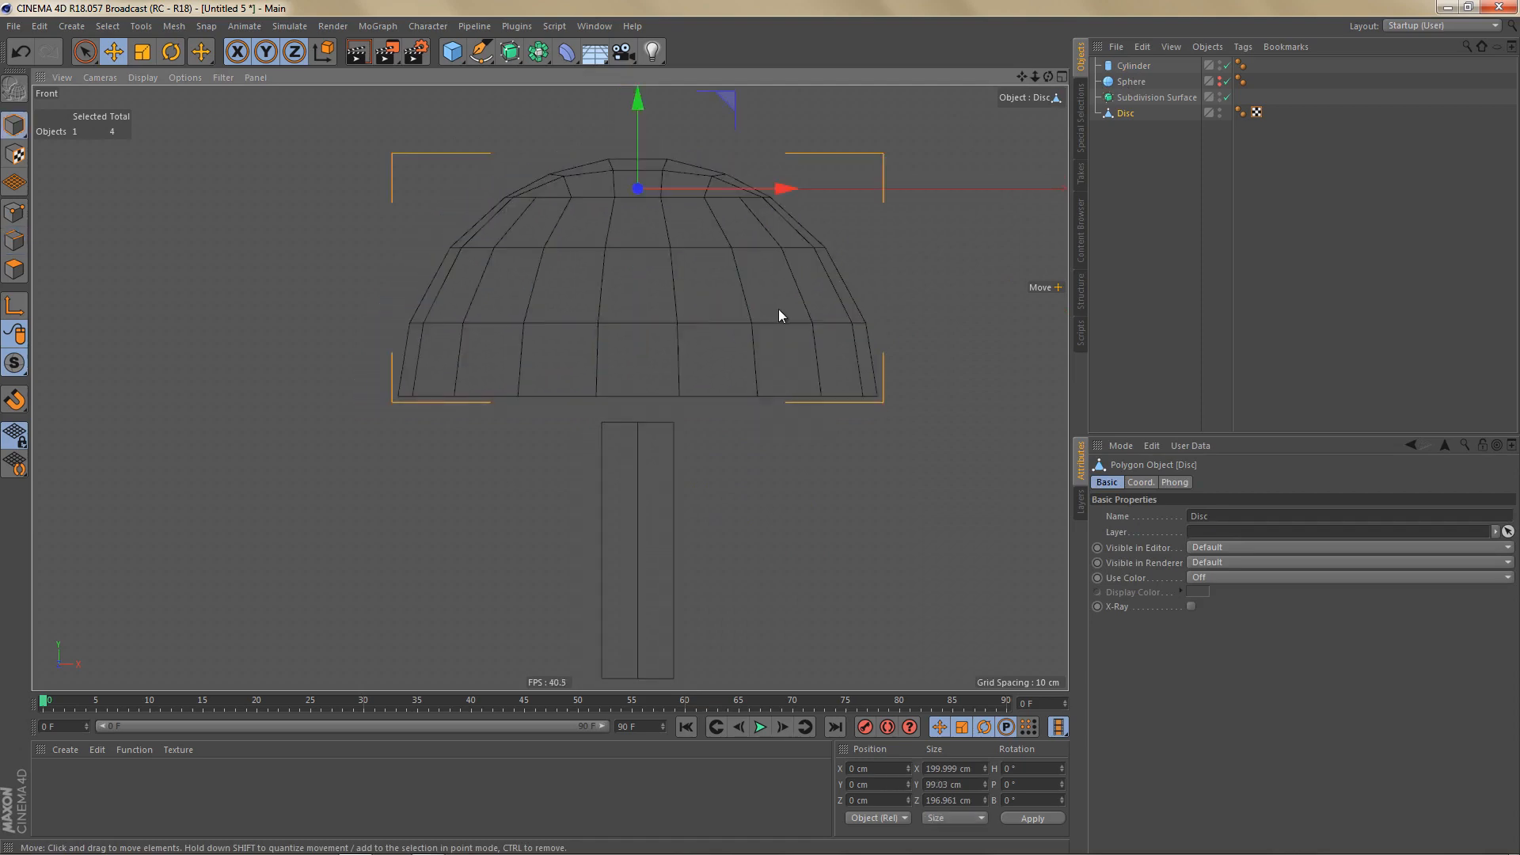
key("shift+a")
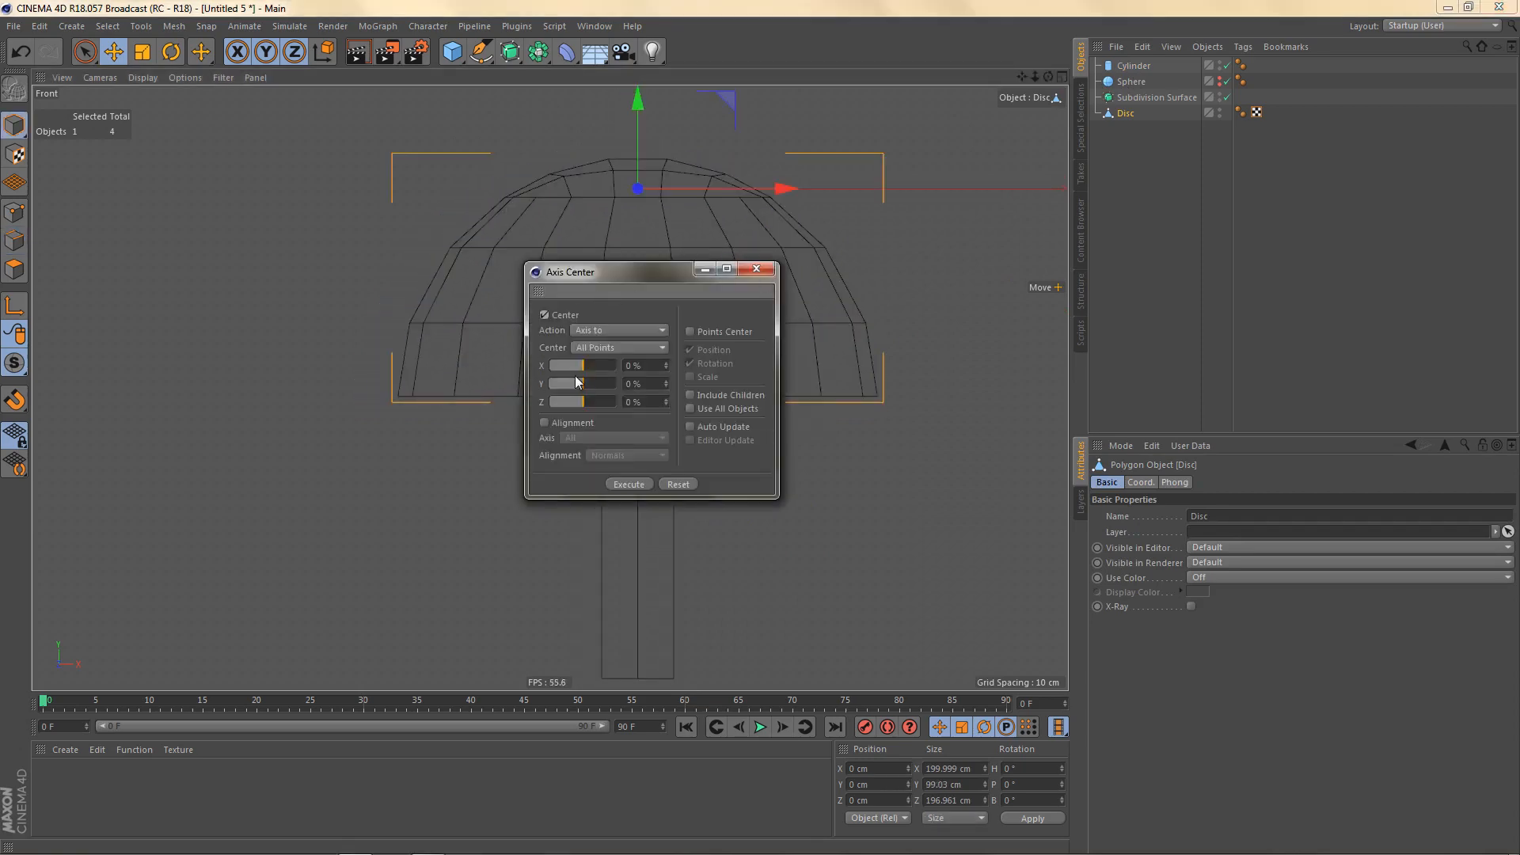
left_click_drag(579, 382, 549, 384)
left_click(629, 484)
left_click(757, 270)
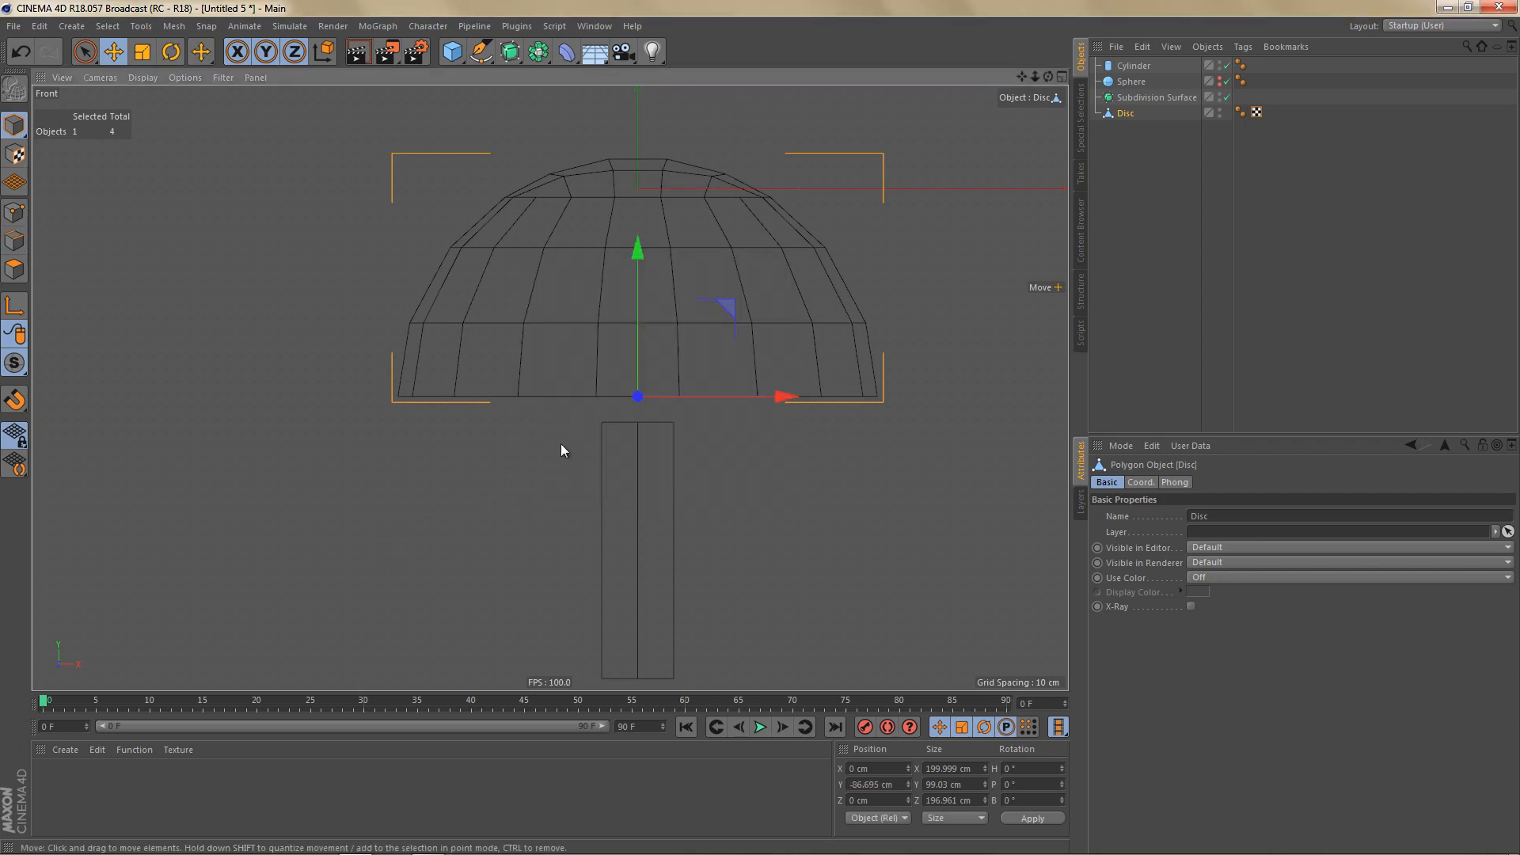
Step: Scale the dome uniformly down to about 31.4 cm wide, close to the cylinder's diameter
scroll(590, 364, "up", 1)
scroll(710, 382, "up", 1)
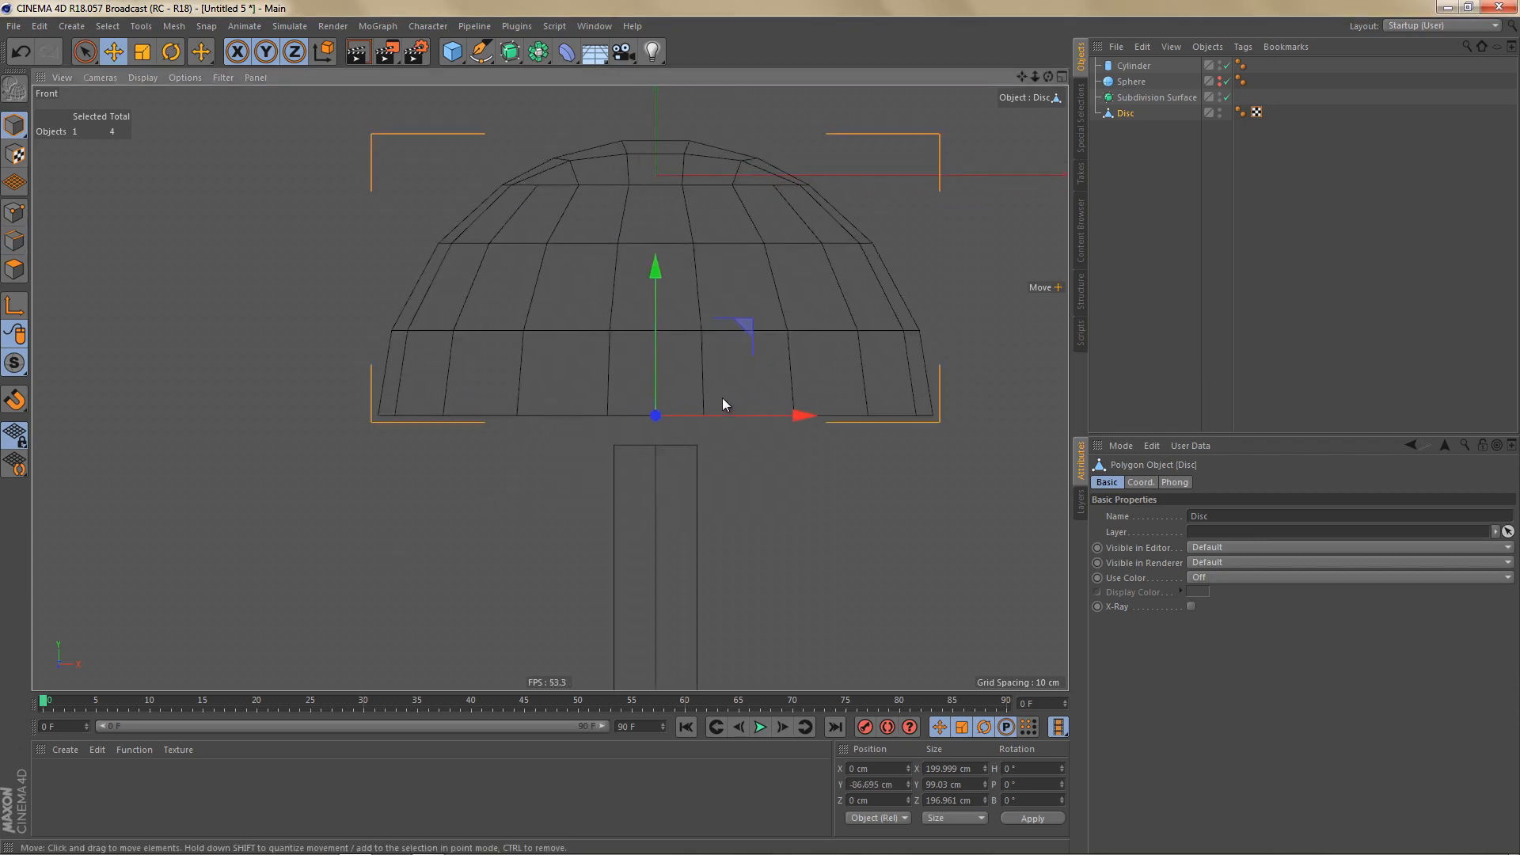
key("t")
left_click_drag(730, 387, 429, 581)
scroll(714, 453, "up", 5)
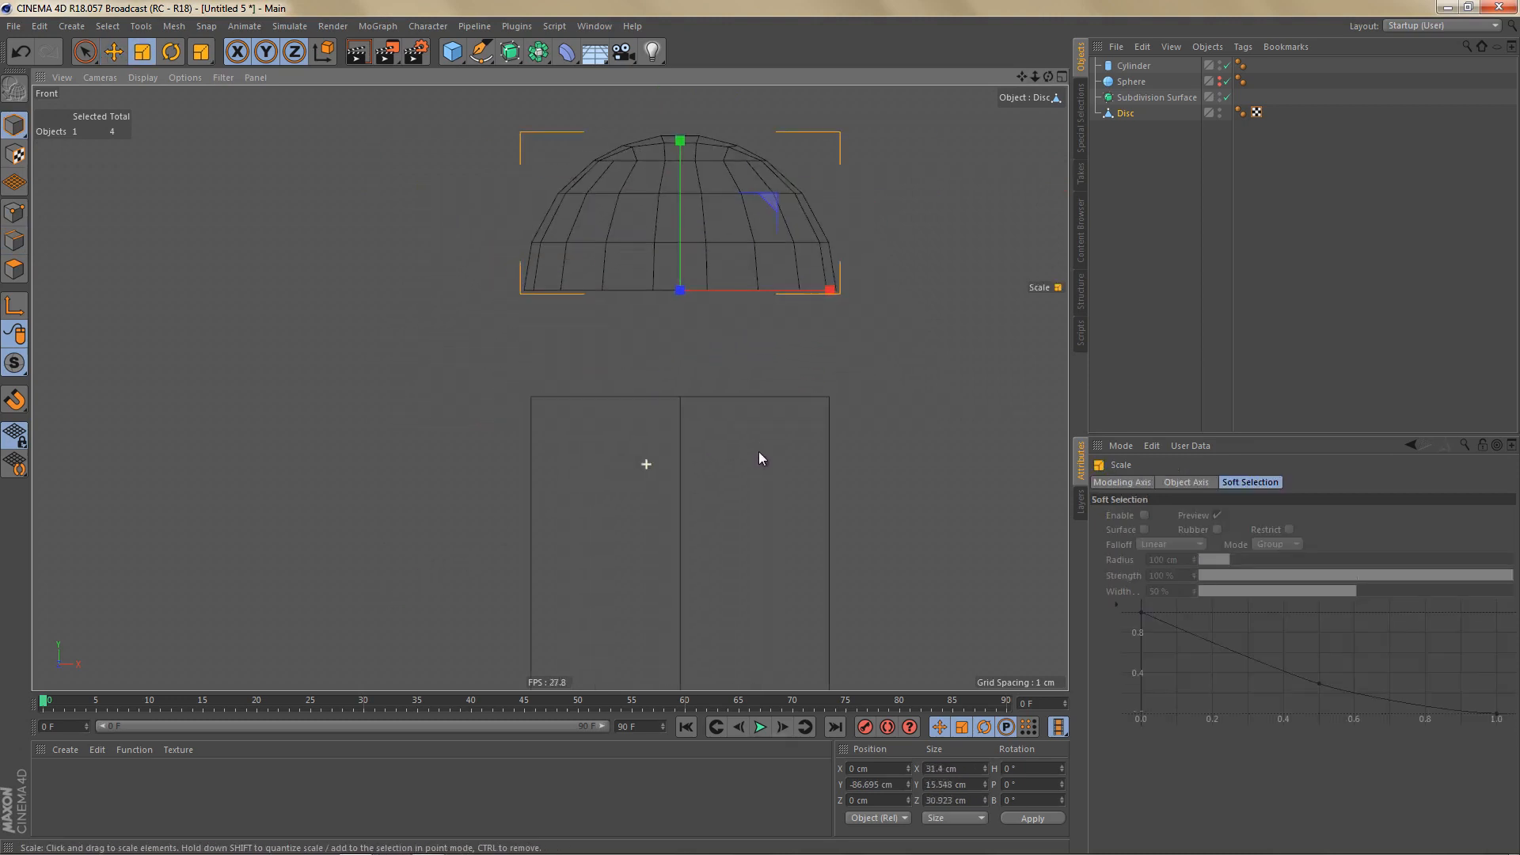
Step: Move the dome down along Y to about -96.8 cm, leaving a small gap above the cylinder's upper end
key("e")
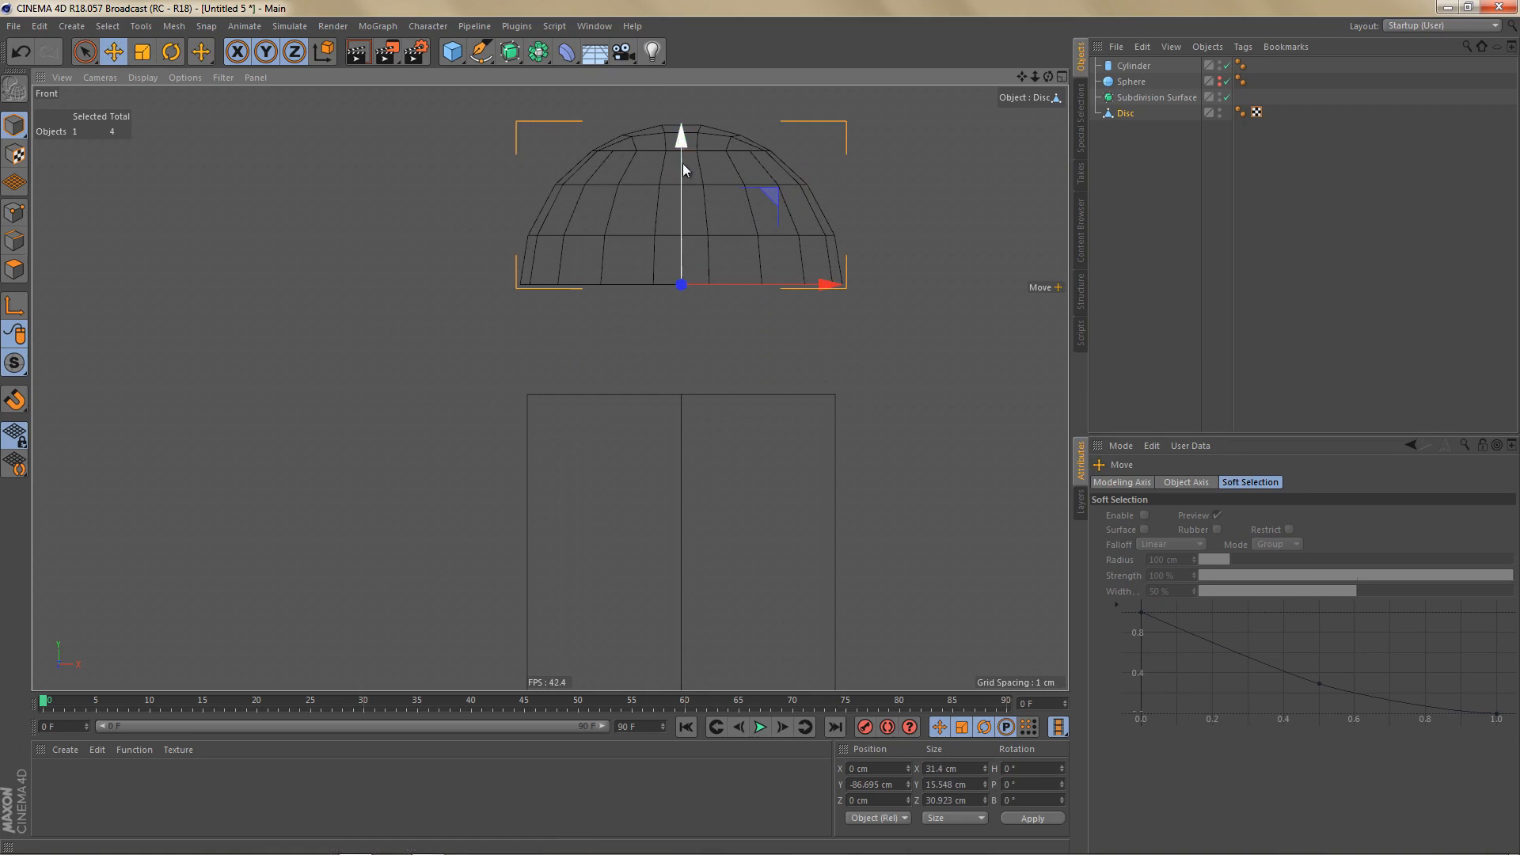
left_click_drag(682, 163, 712, 242)
scroll(702, 400, "up", 5)
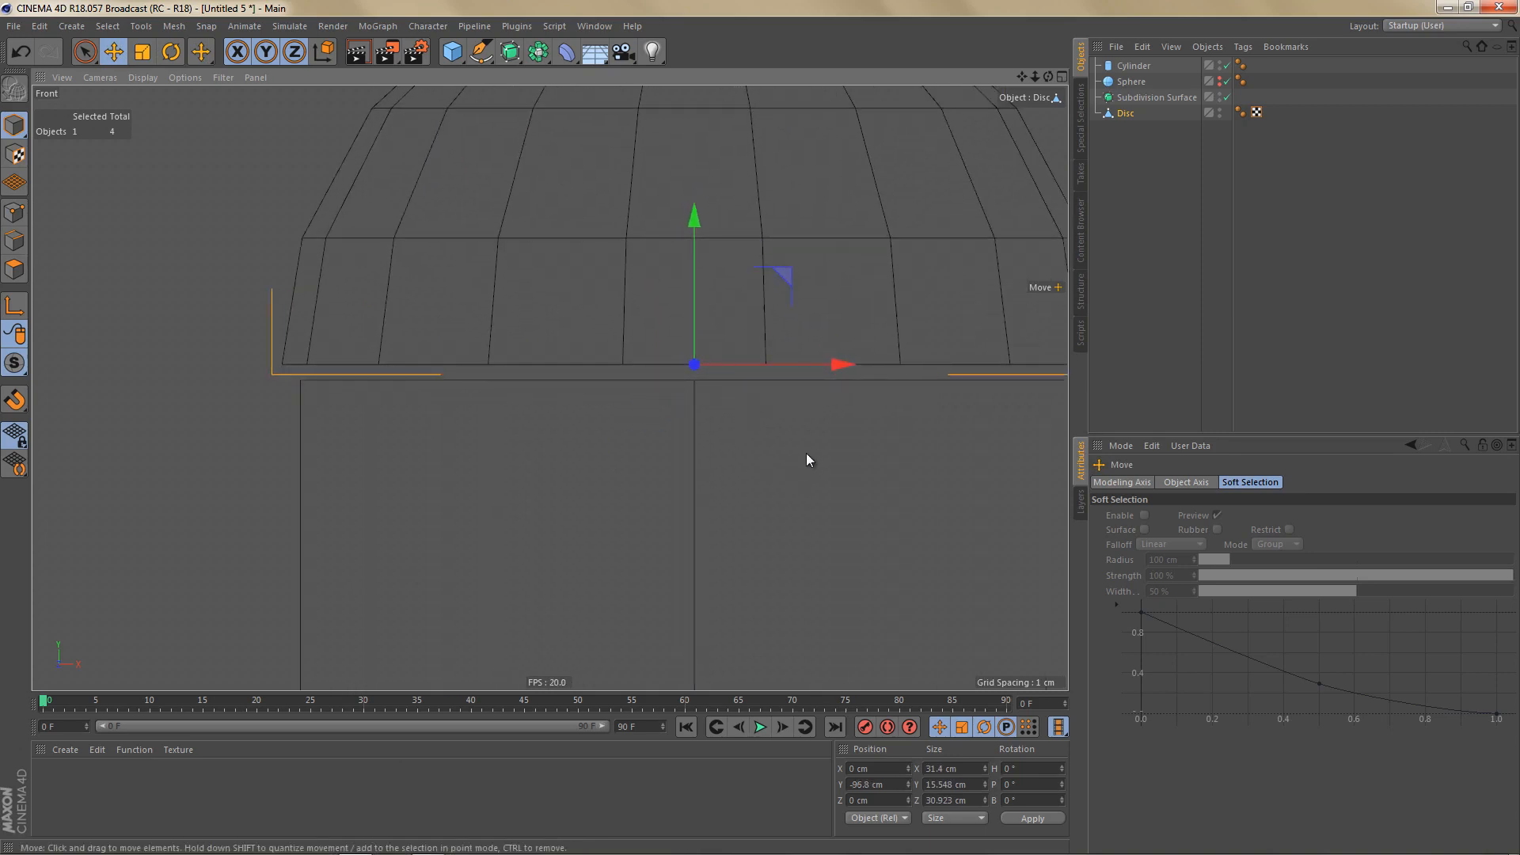
Step: Scale the dome uniformly down to about 29.8 cm wide, and set its X and Z sizes to exactly 30 cm
key("t")
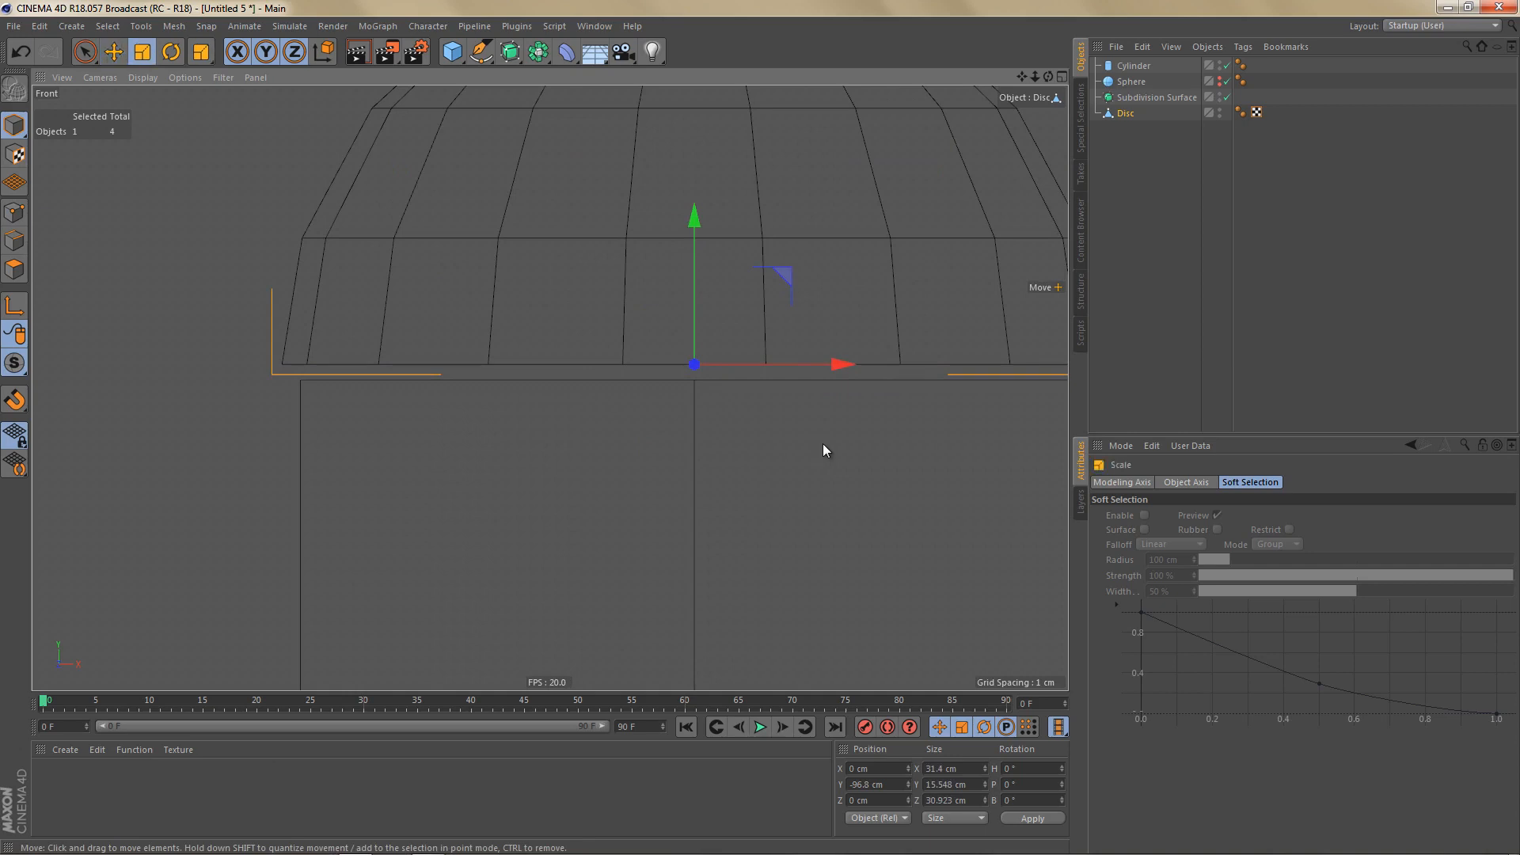
left_click_drag(823, 449, 791, 454)
scroll(360, 379, "up", 3)
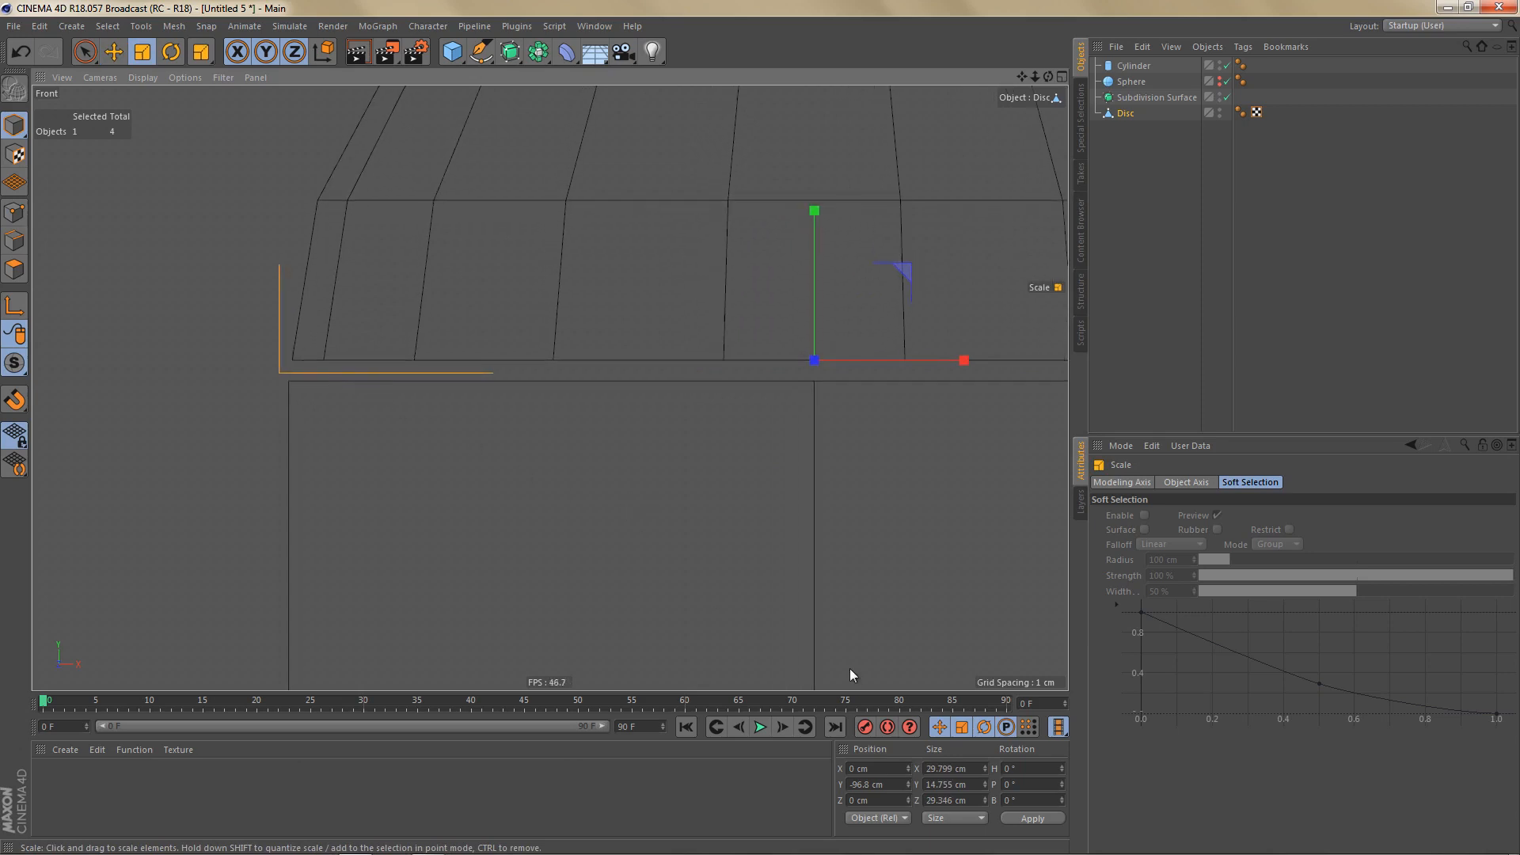
left_click(939, 768)
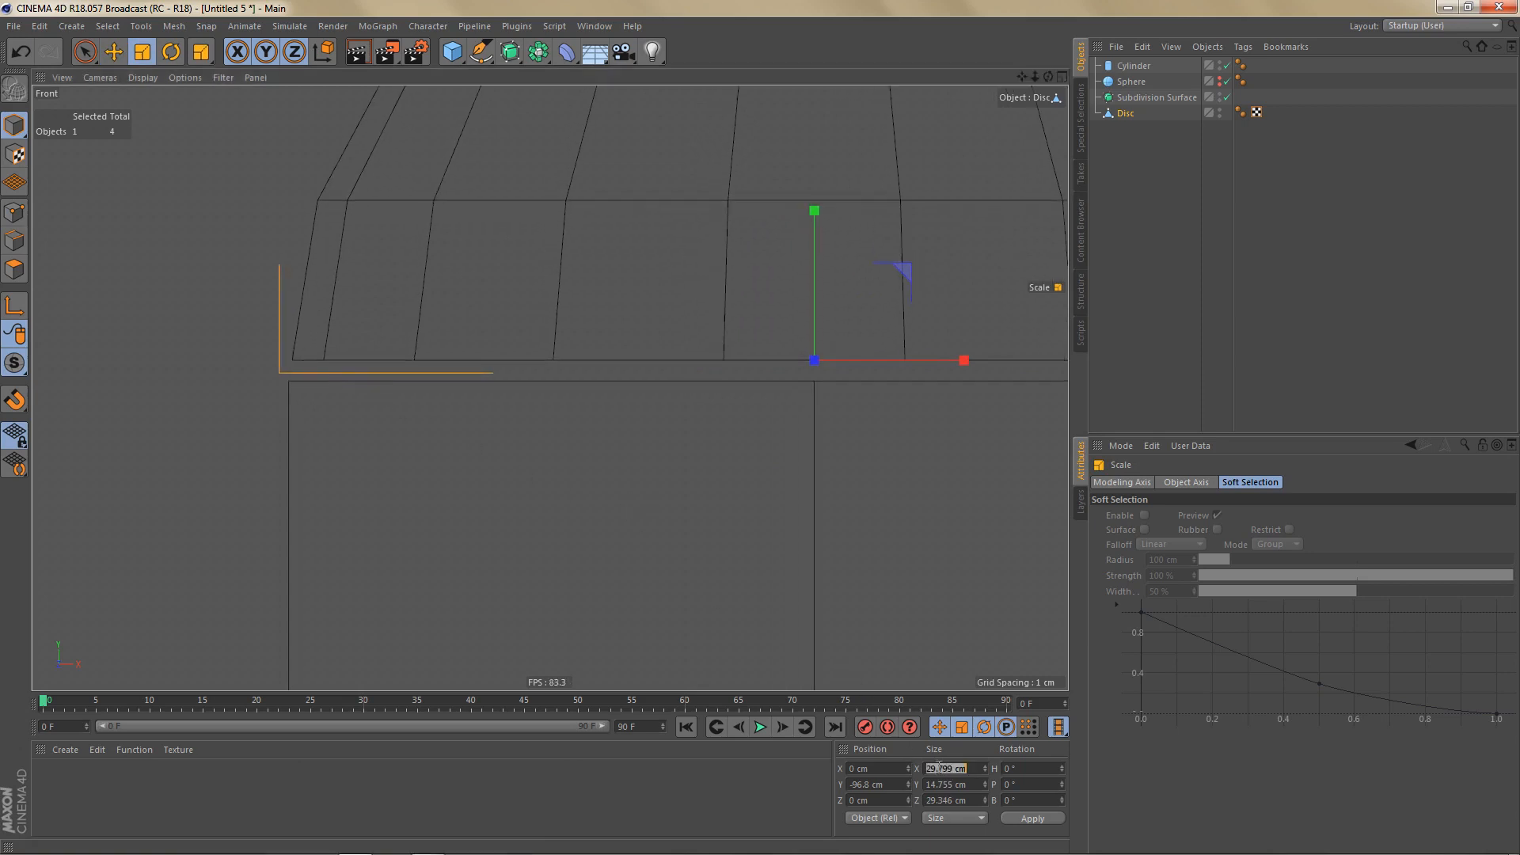
type("30")
key("Tab")
key("Tab")
type("300")
key("Return")
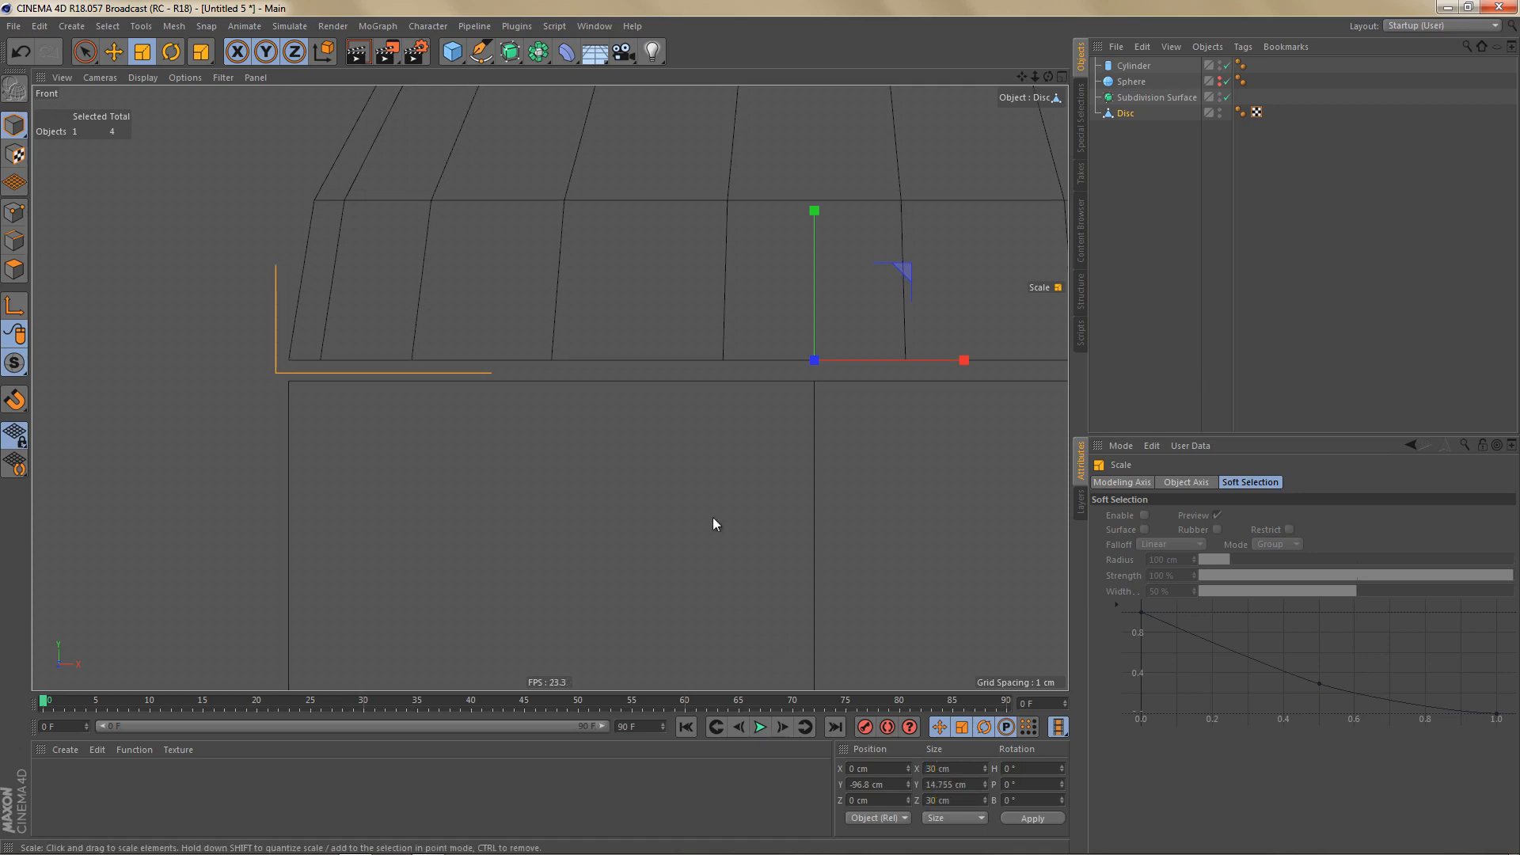
Step: Merge the cylinder and the disc into one polygon object with Connect Objects + Delete
key("o")
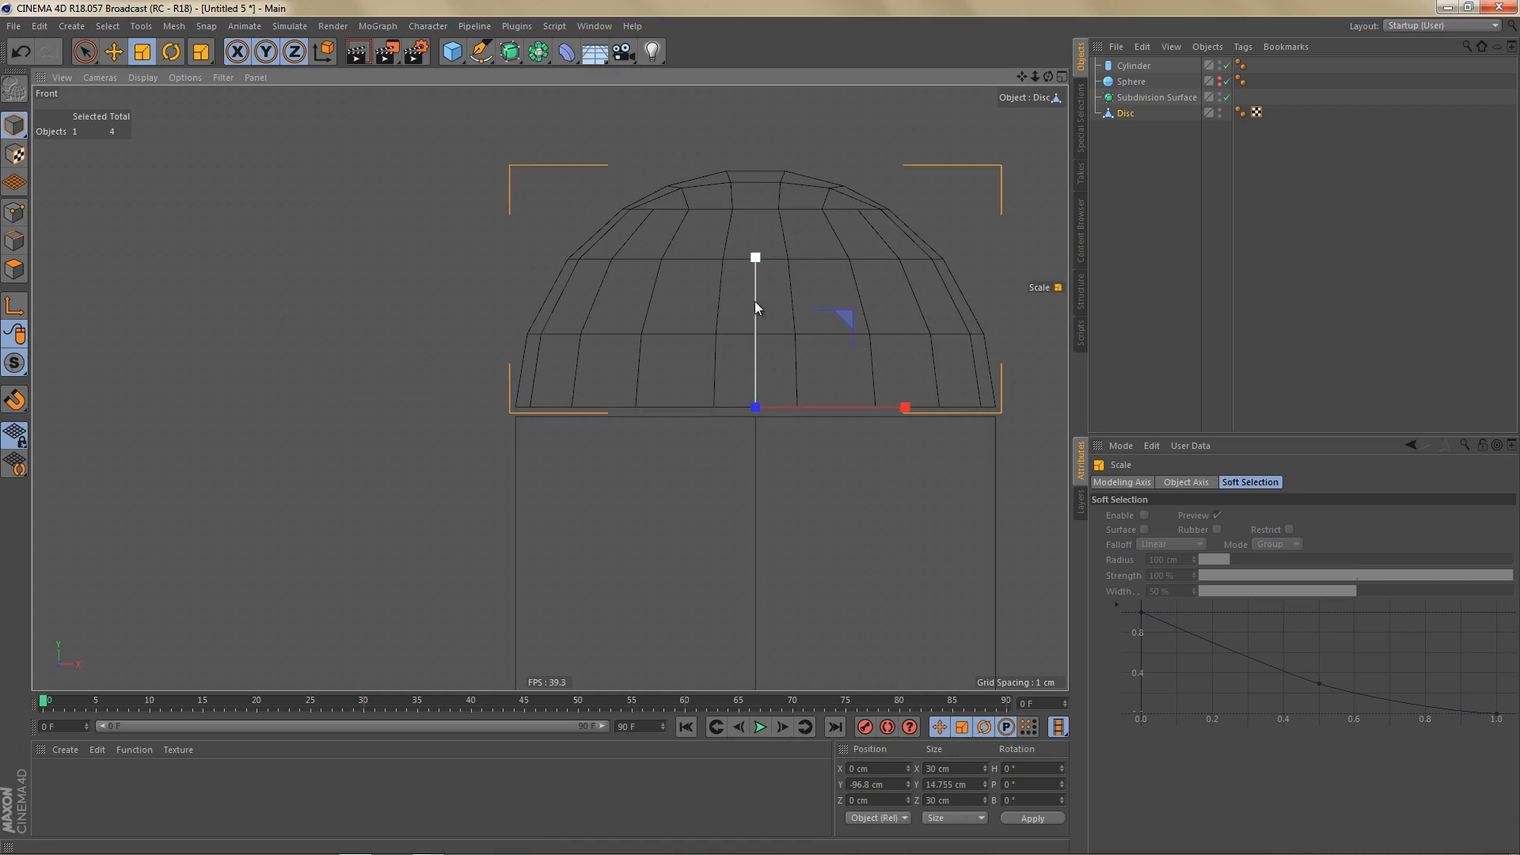
middle_click_drag(710, 329, 669, 314, "alt")
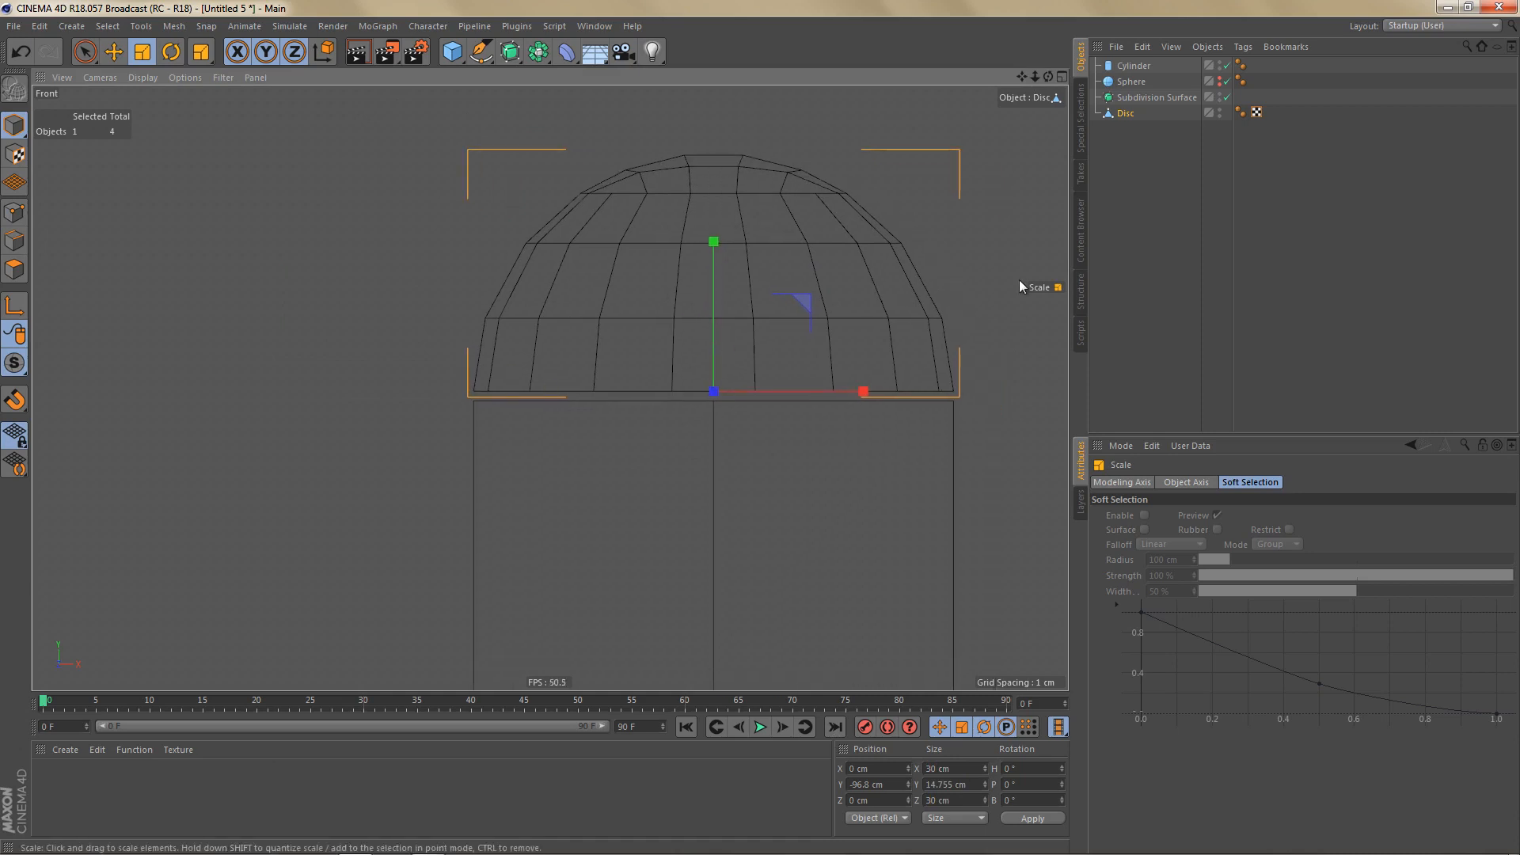
left_click(1137, 64, "ctrl")
right_click(1138, 64)
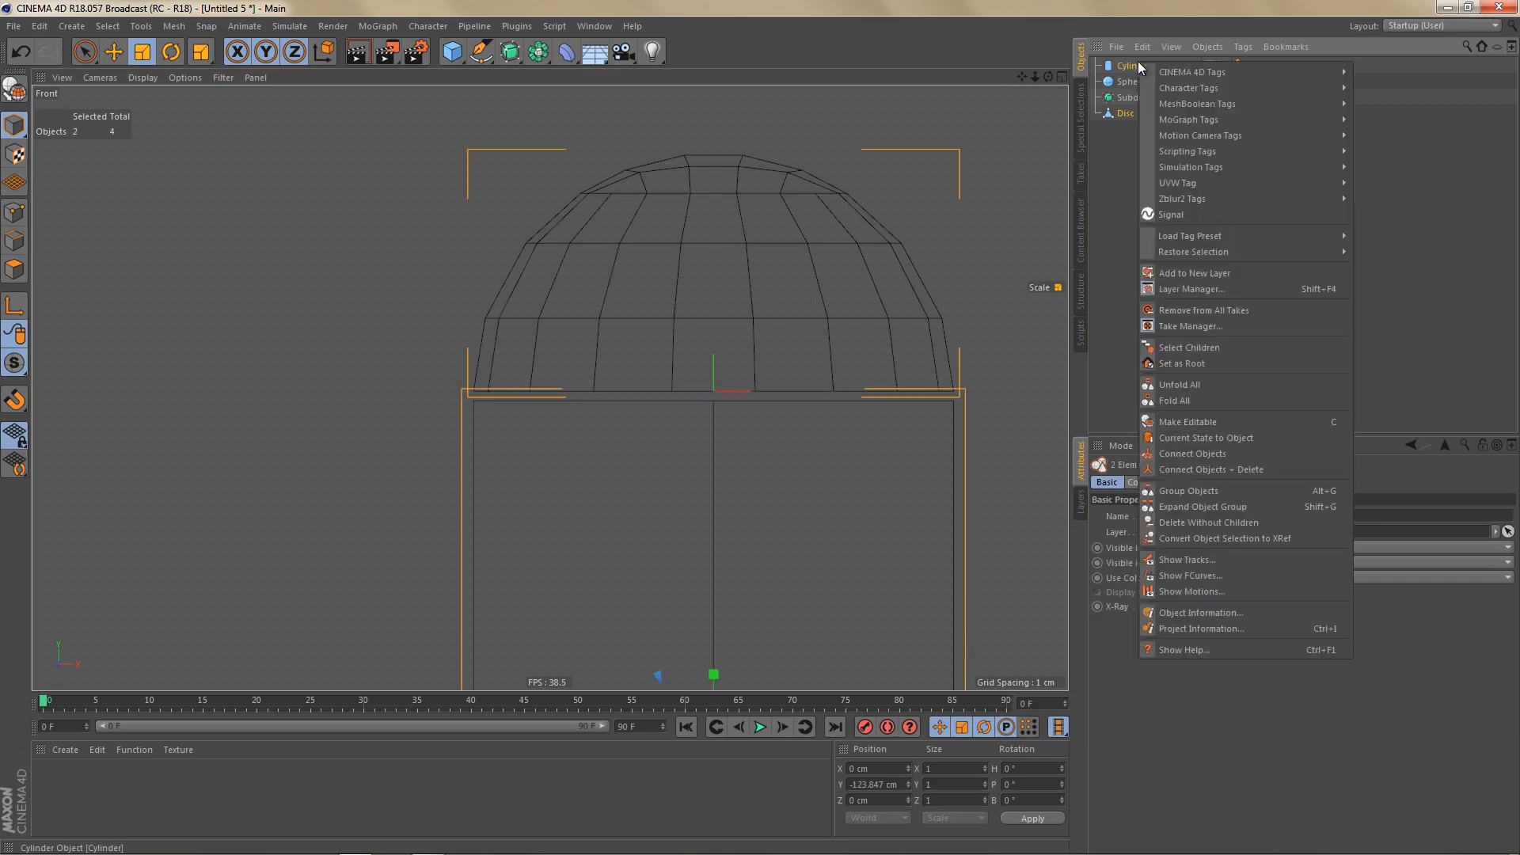
left_click(1229, 467)
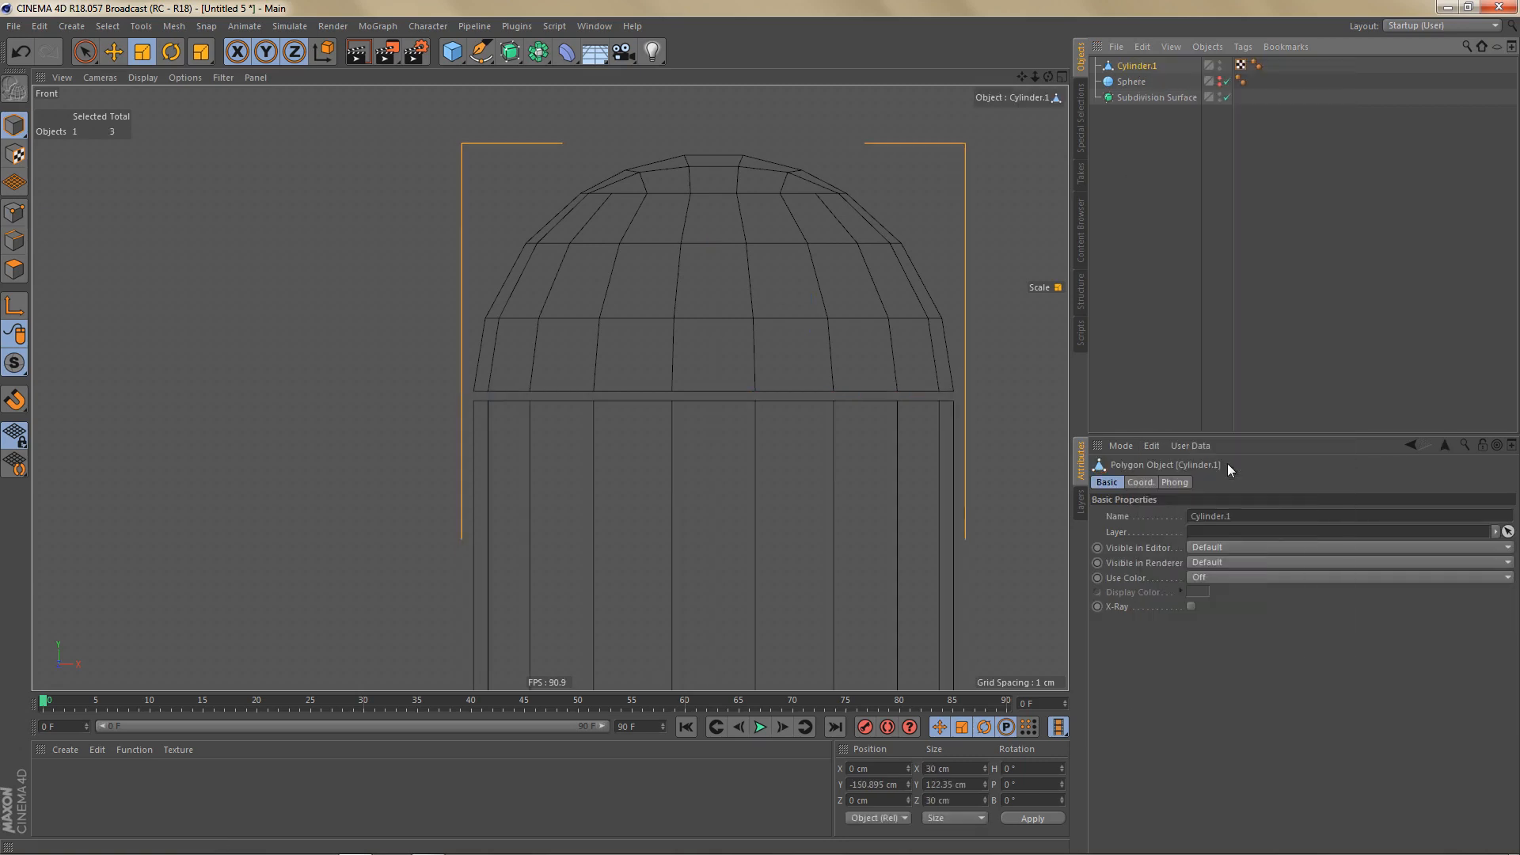
Step: Select the dome's rim edges and the cylinder's upper edges, and join the two loops with Stitch and Sew
scroll(811, 398, "up", 2)
key("Return")
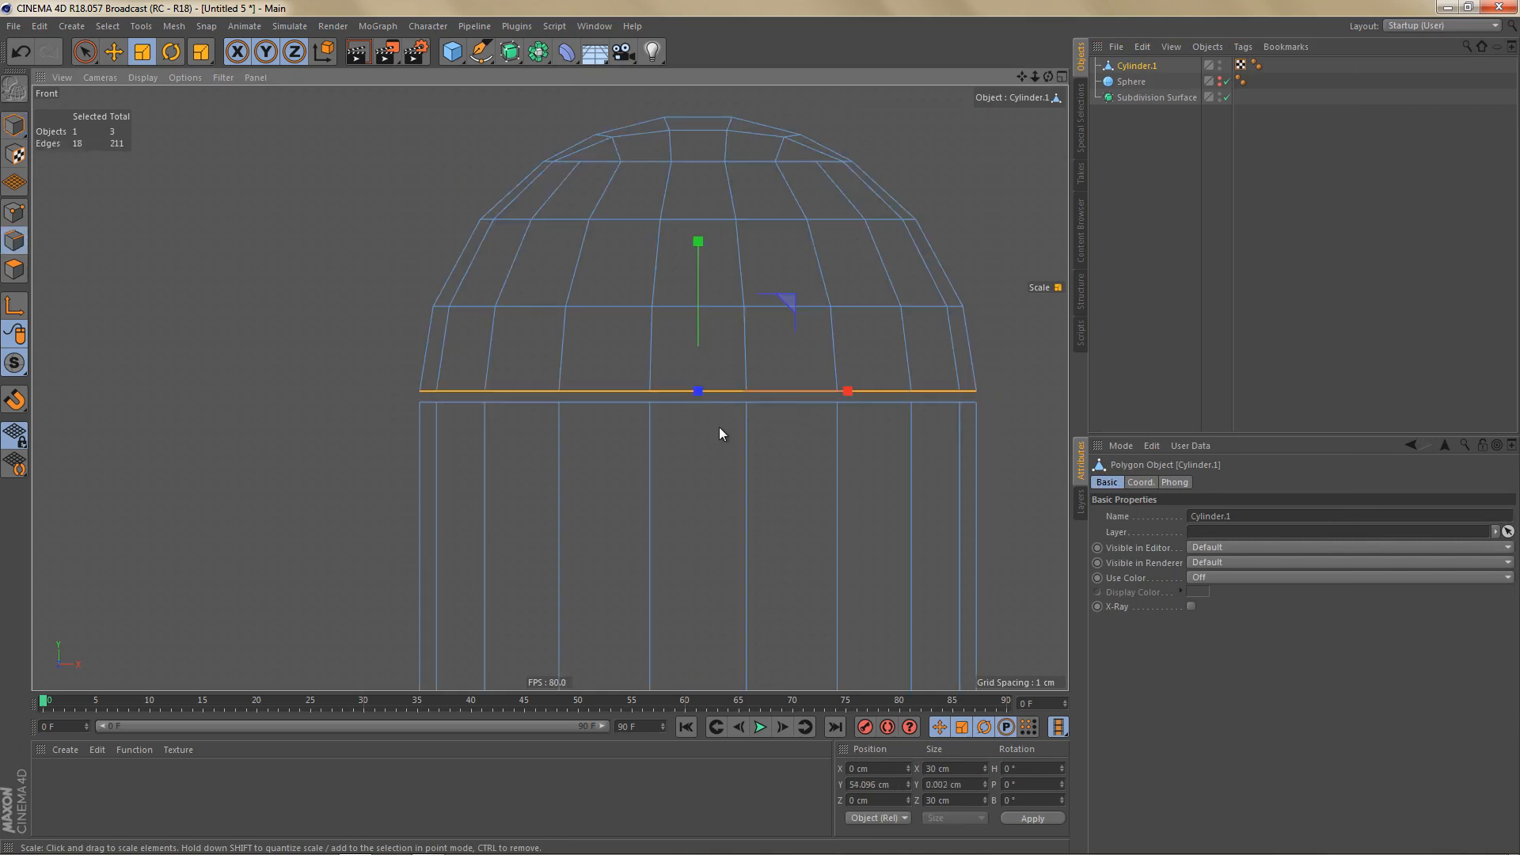
key("0")
left_click_drag(358, 372, 1053, 434)
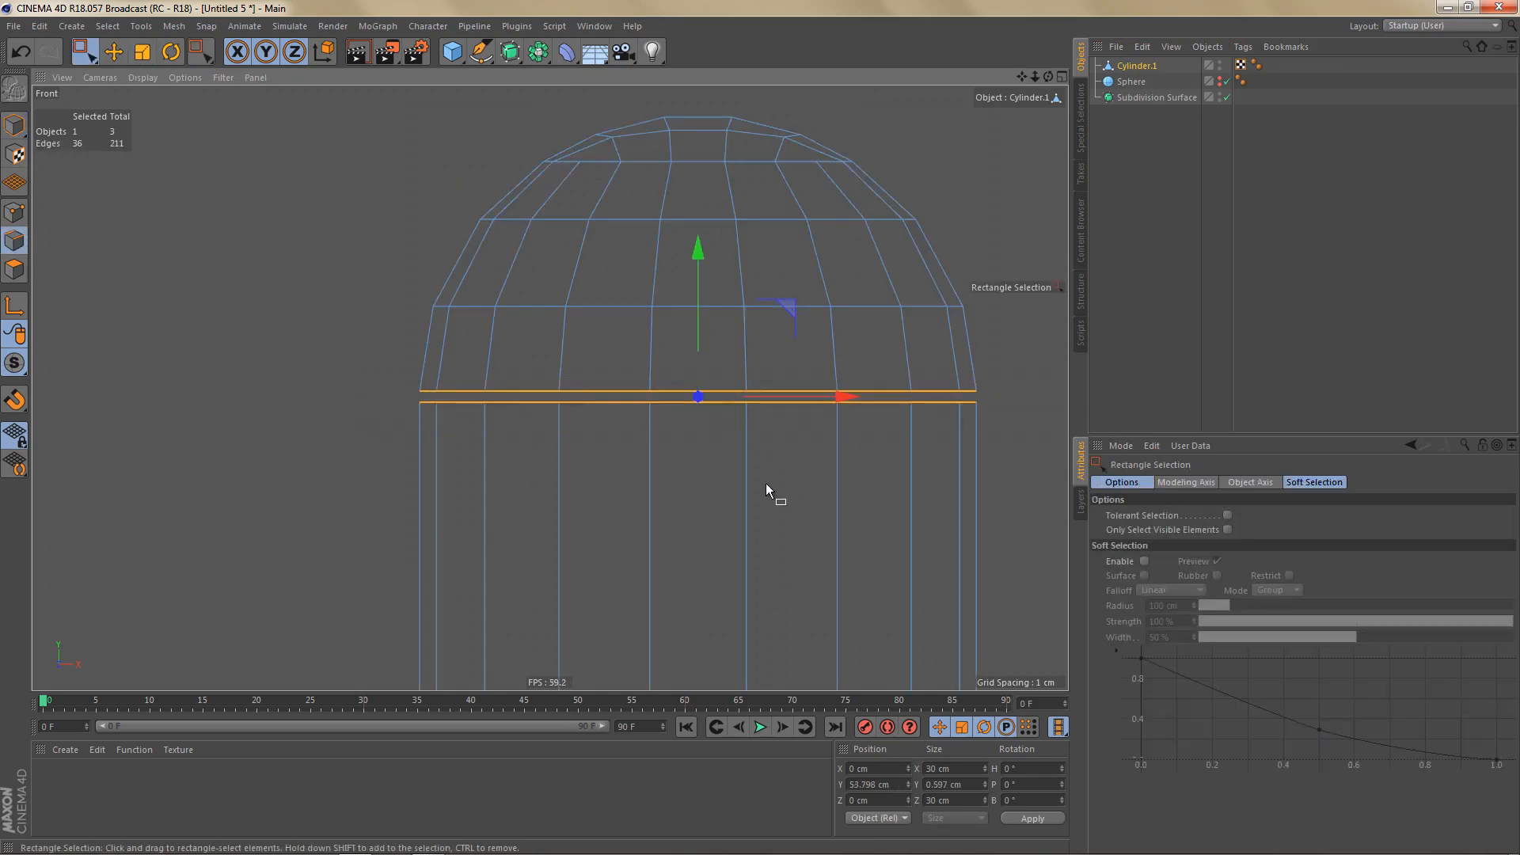
scroll(705, 396, "up", 3)
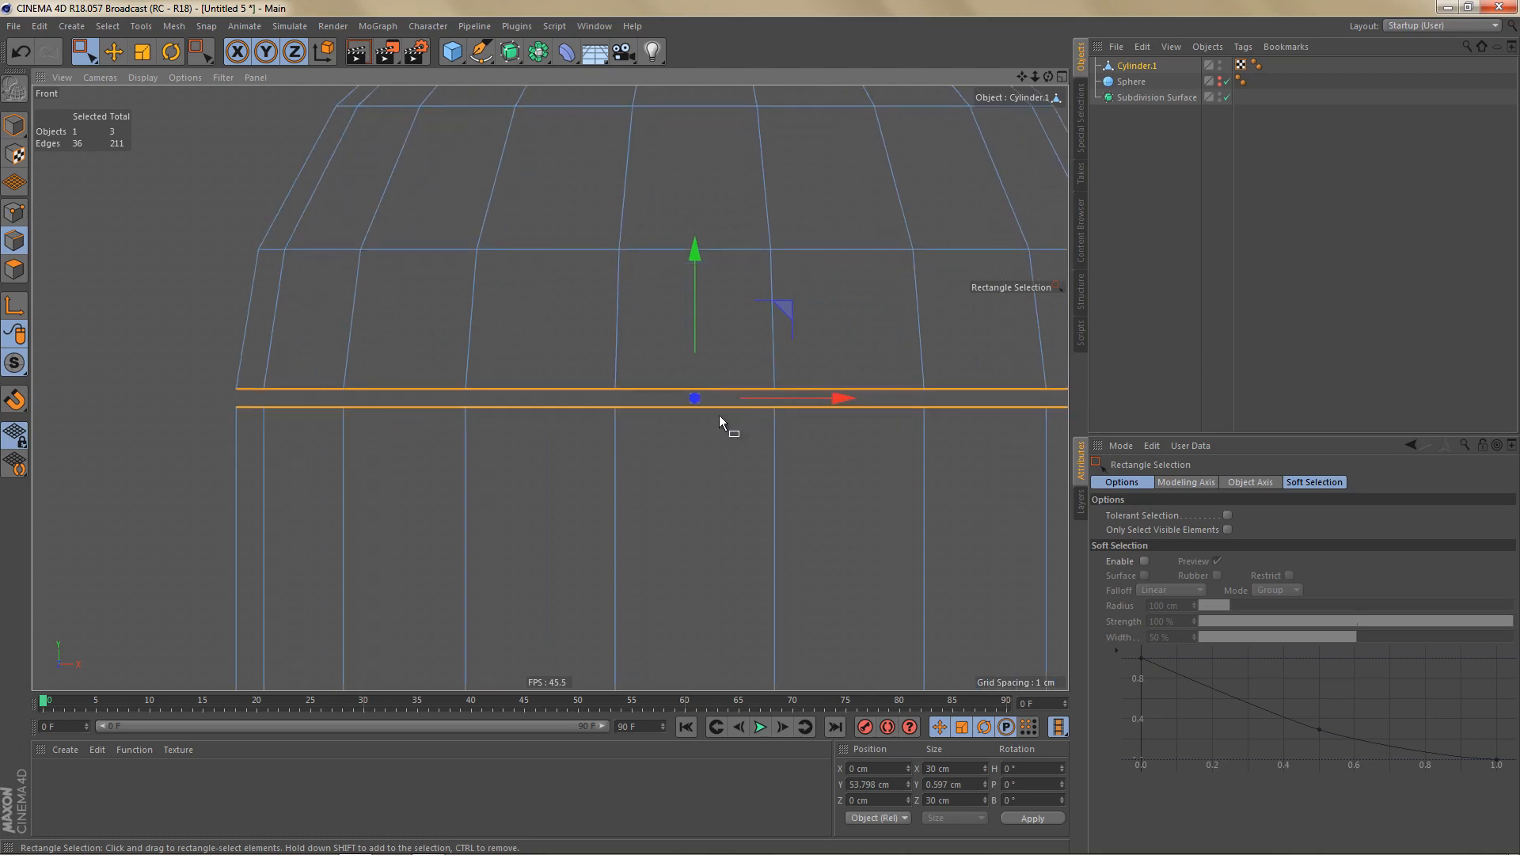
key("m")
key("p")
left_click_drag(463, 407, 467, 391)
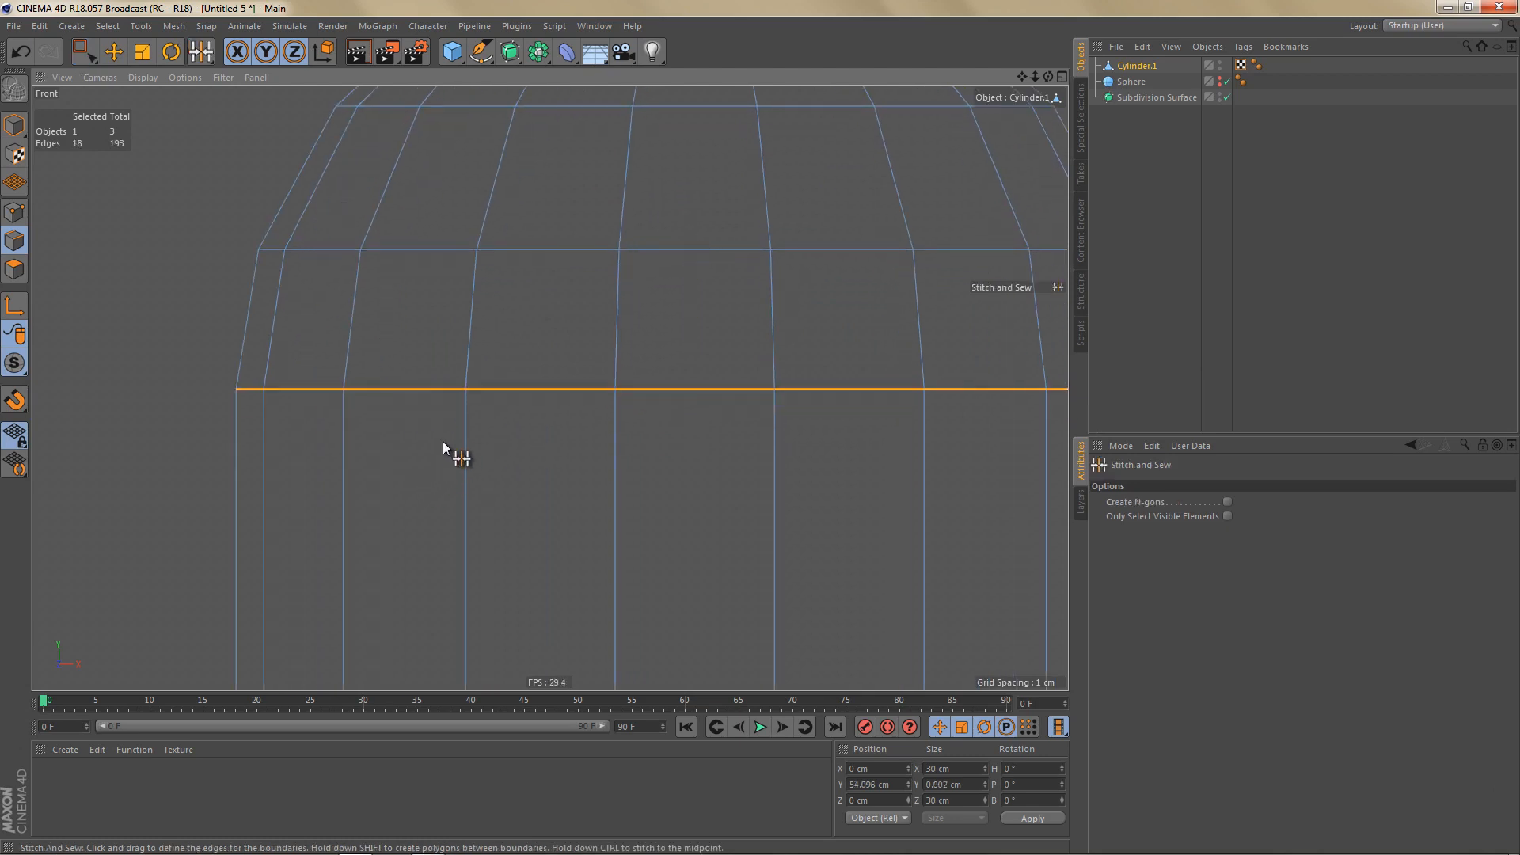
scroll(491, 440, "down", 5)
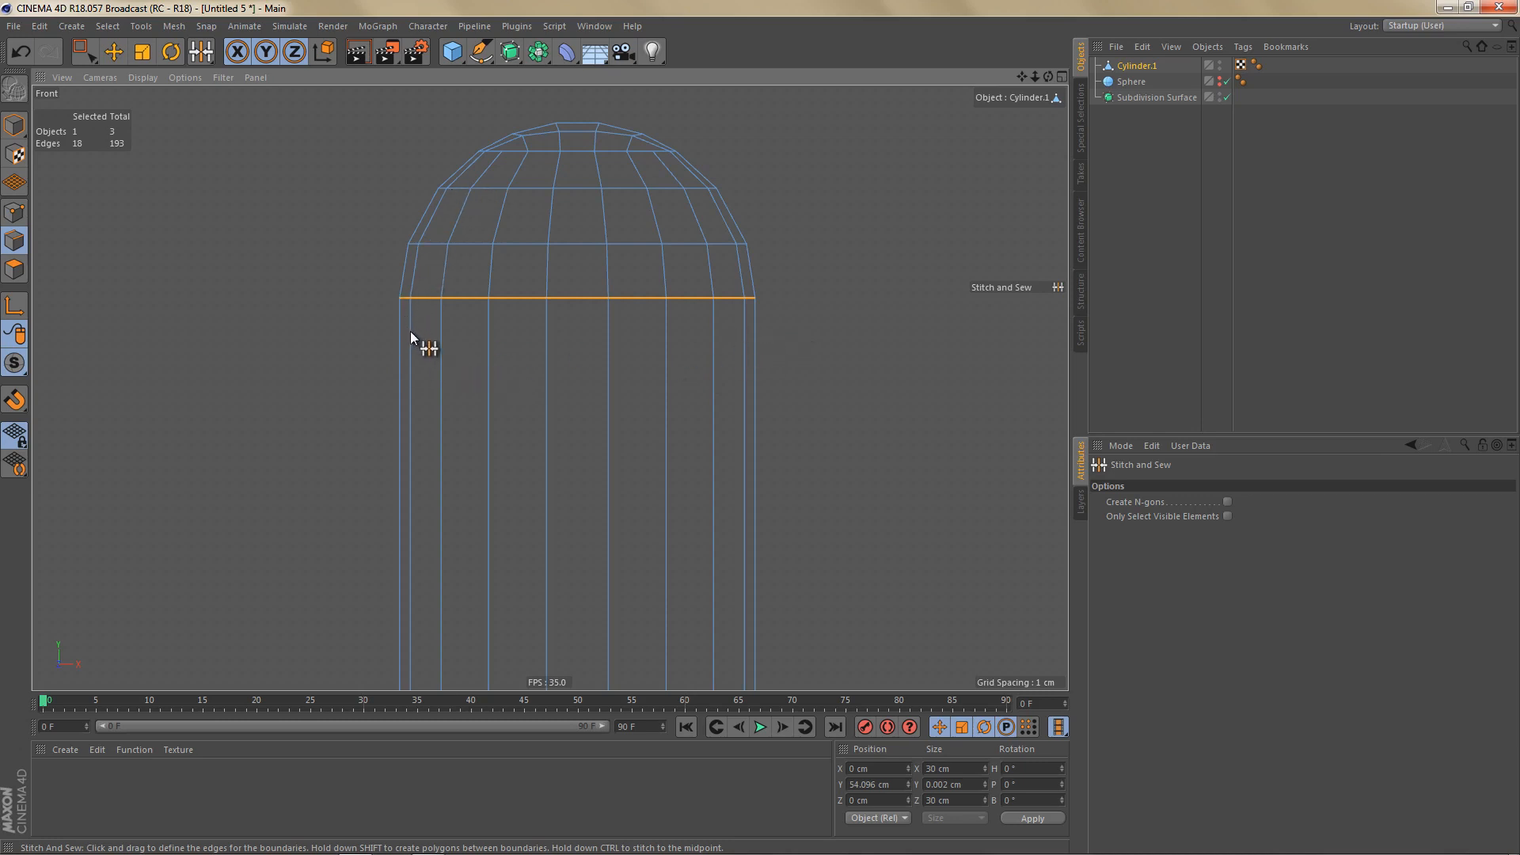
Step: Make a horizontal Line Cut through all cylinder sides a short distance below the stitched seam
key("k")
key("k")
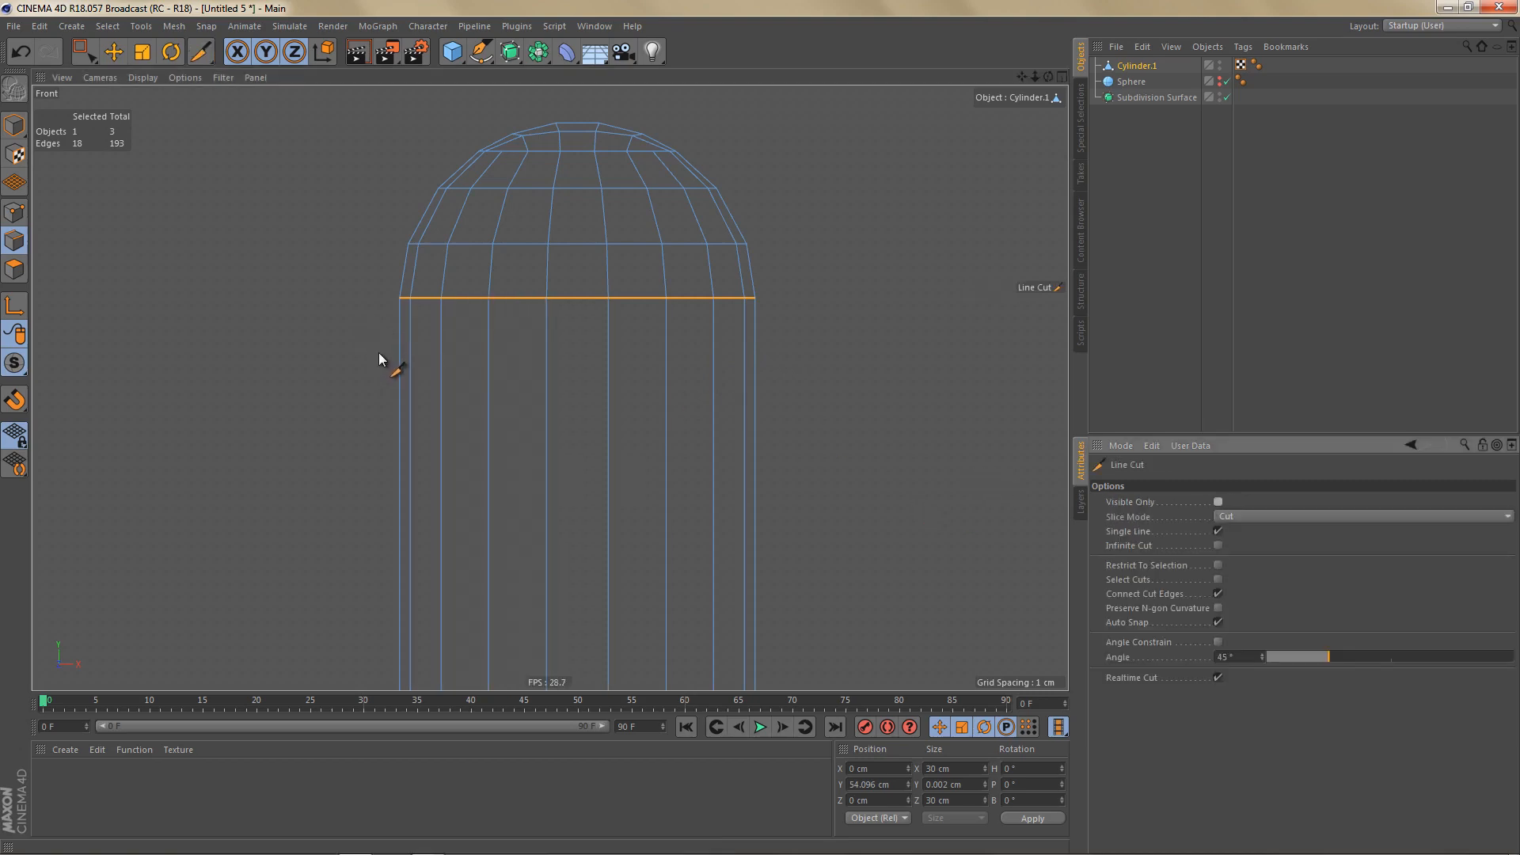
left_click_drag(379, 353, 904, 352)
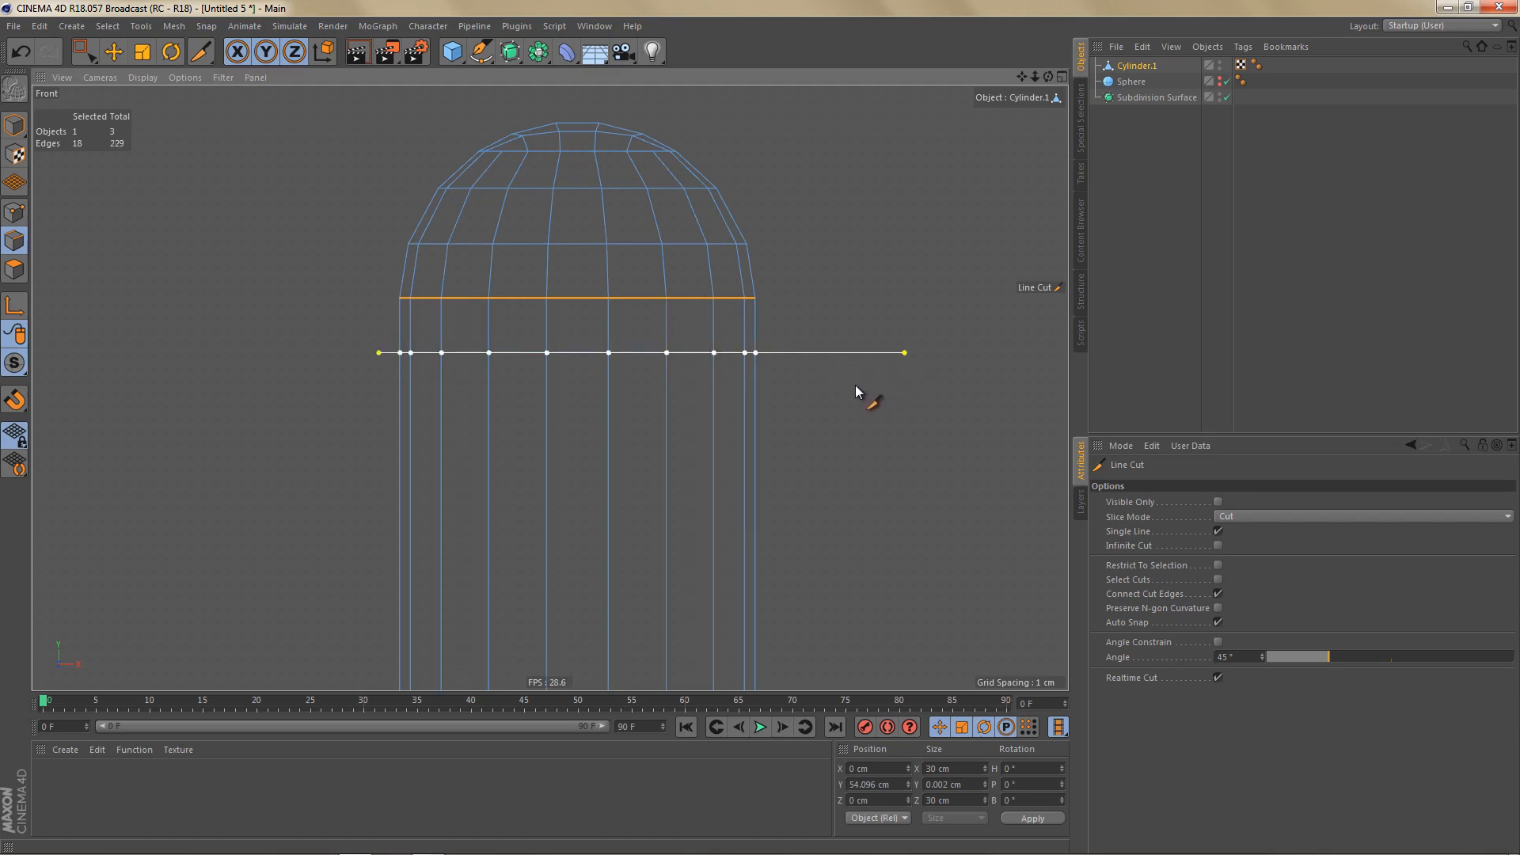
key("e")
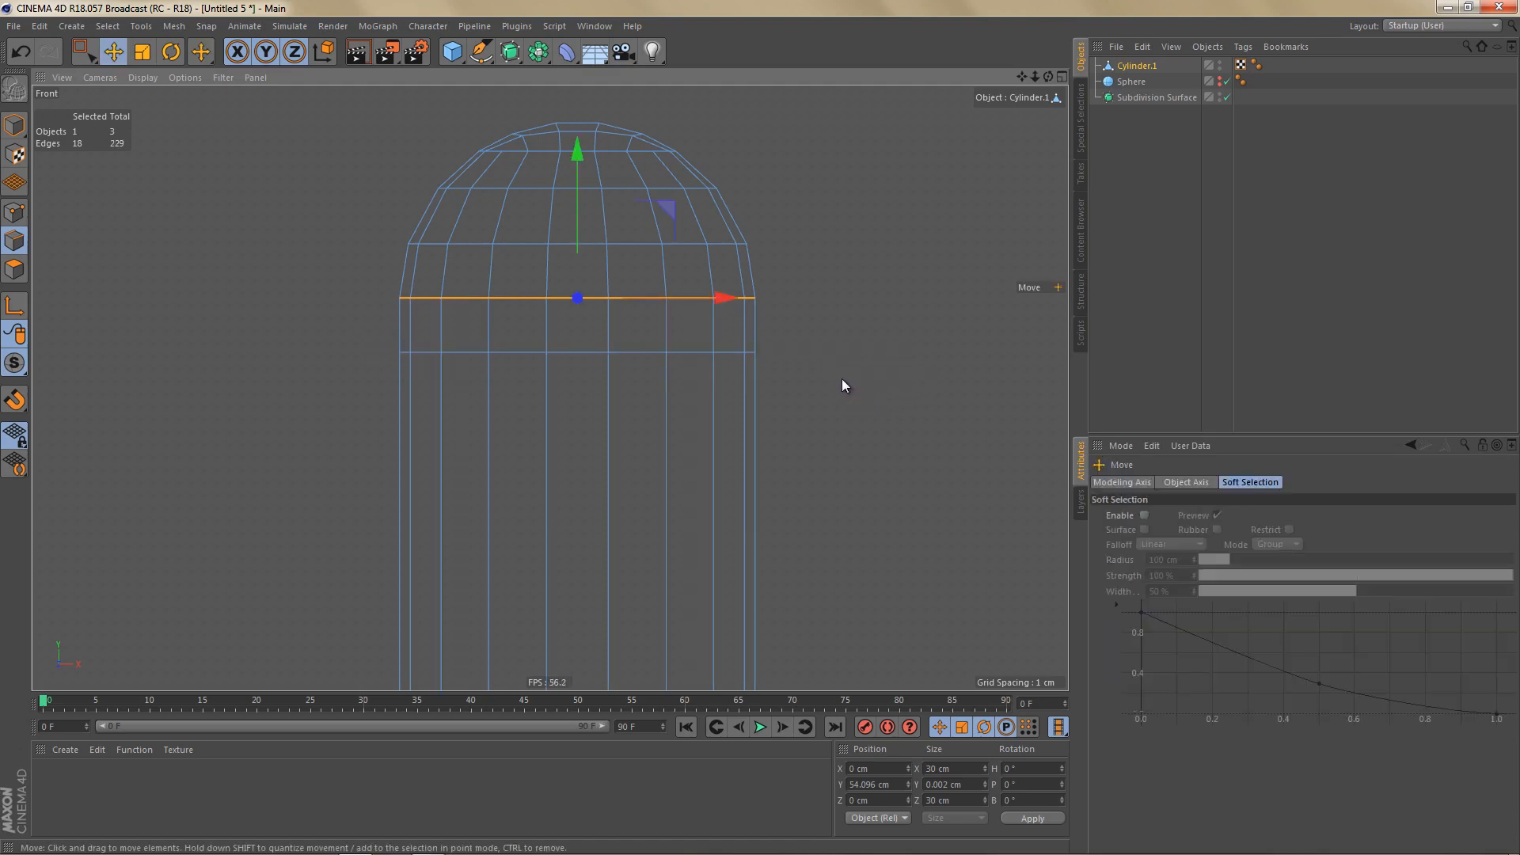
Step: Place the merged object under a new Subdivision Surface and render the view to check its smoothness
left_click(509, 54, "alt")
key("ctrl+r")
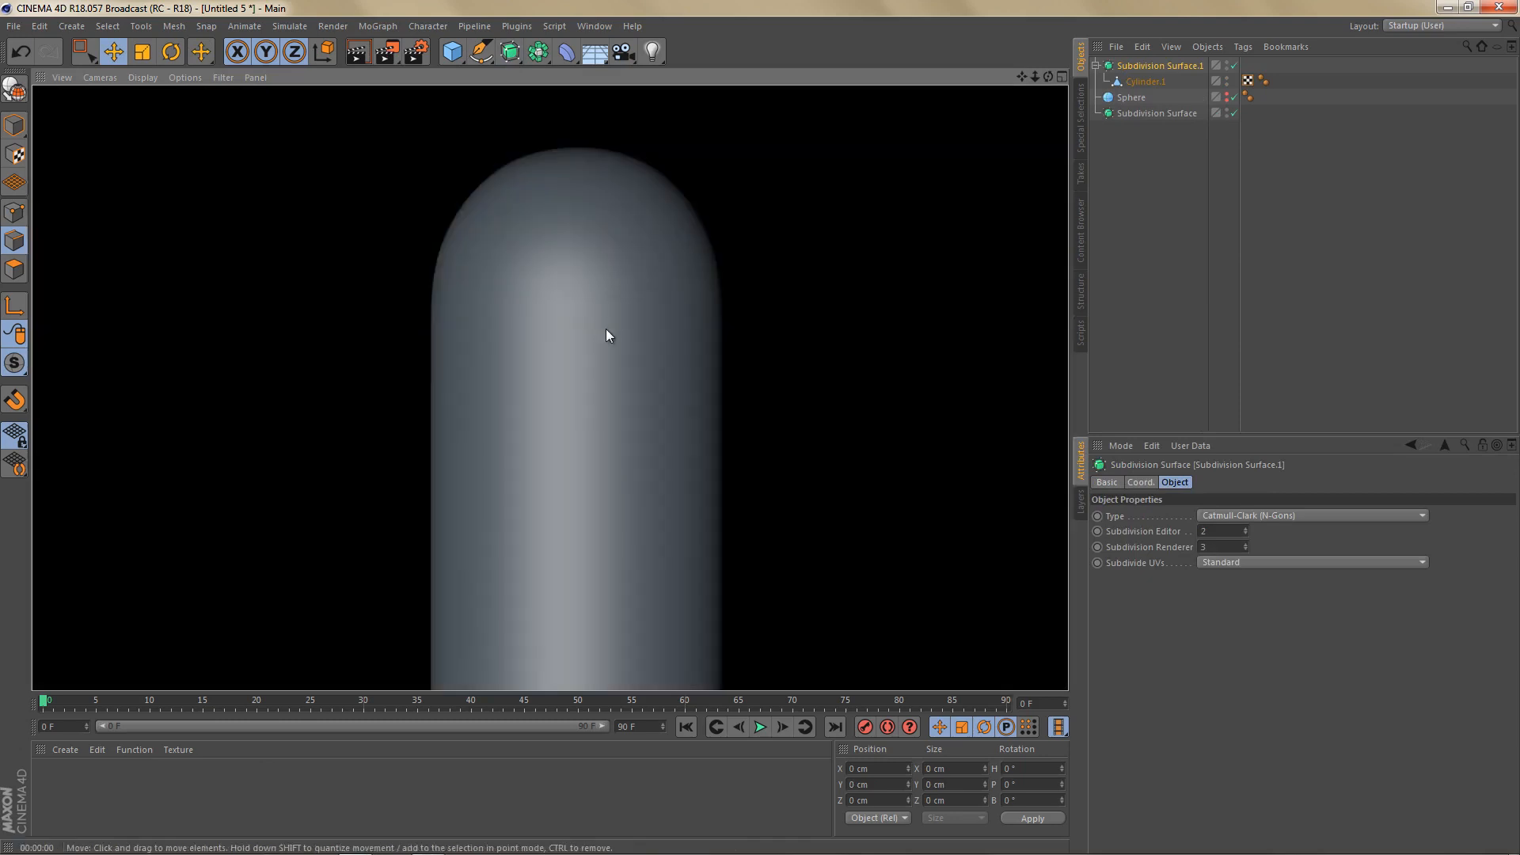
scroll(624, 317, "down", 3)
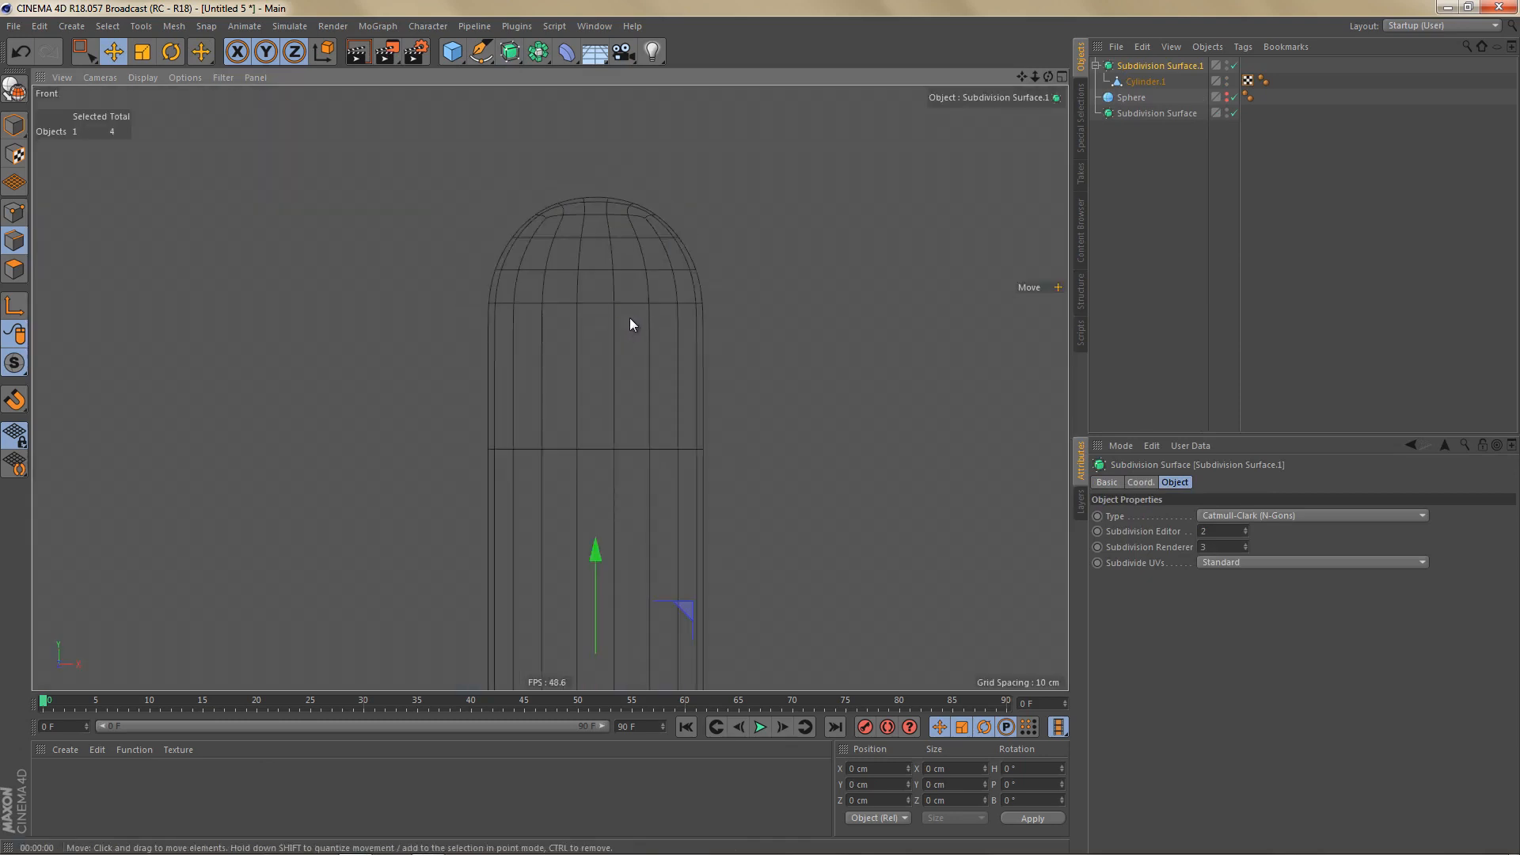
Step: Turn off the new Subdivision Surface and move the merged object out of it in the object hierarchy
key("q")
scroll(645, 312, "down", 2)
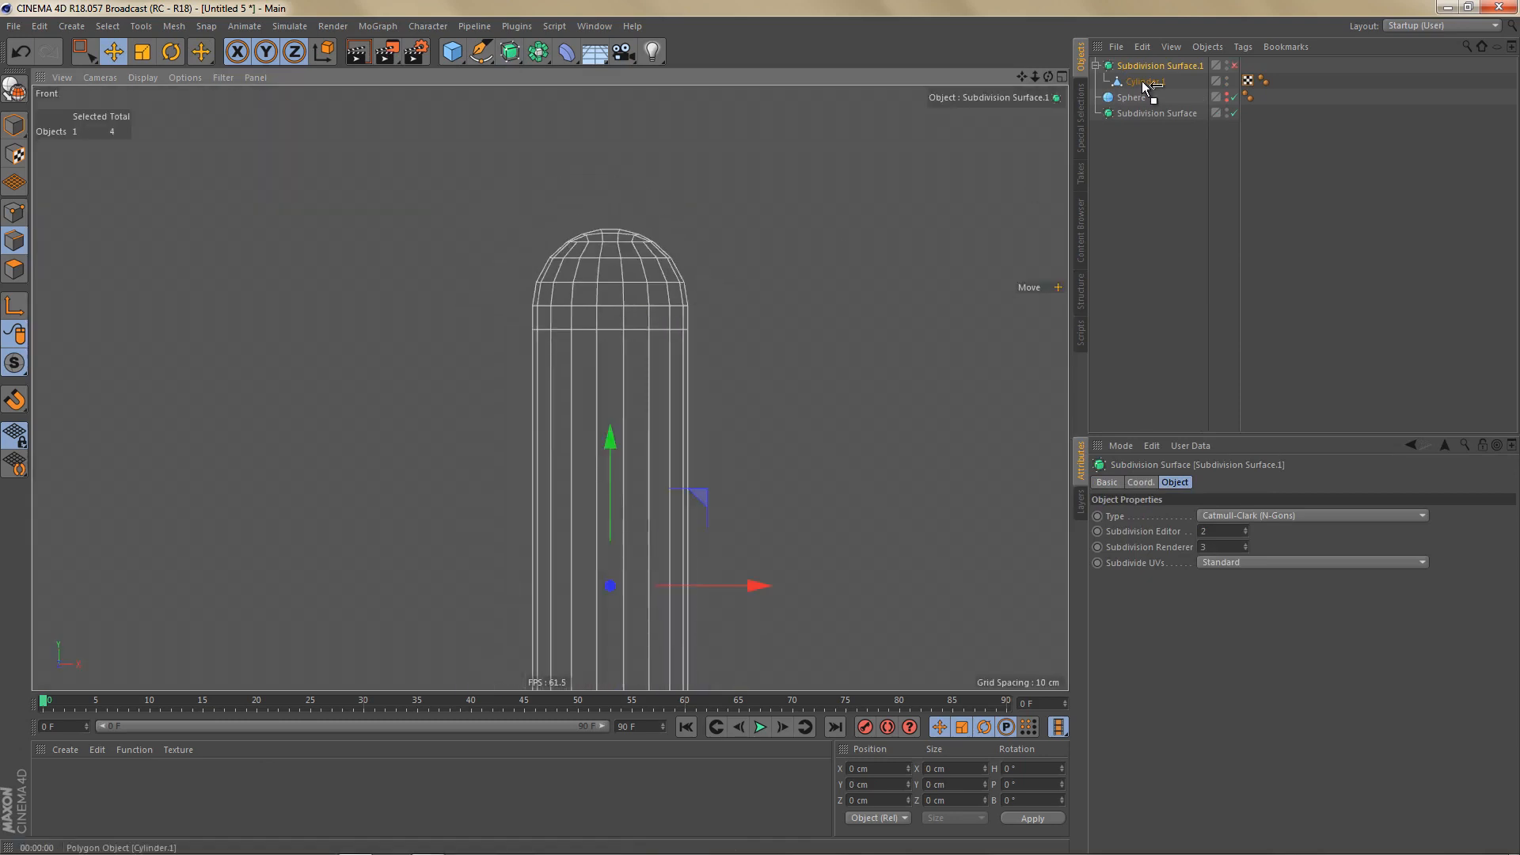
left_click_drag(1141, 81, 1141, 141)
middle_click_drag(707, 315, 701, 267, "alt")
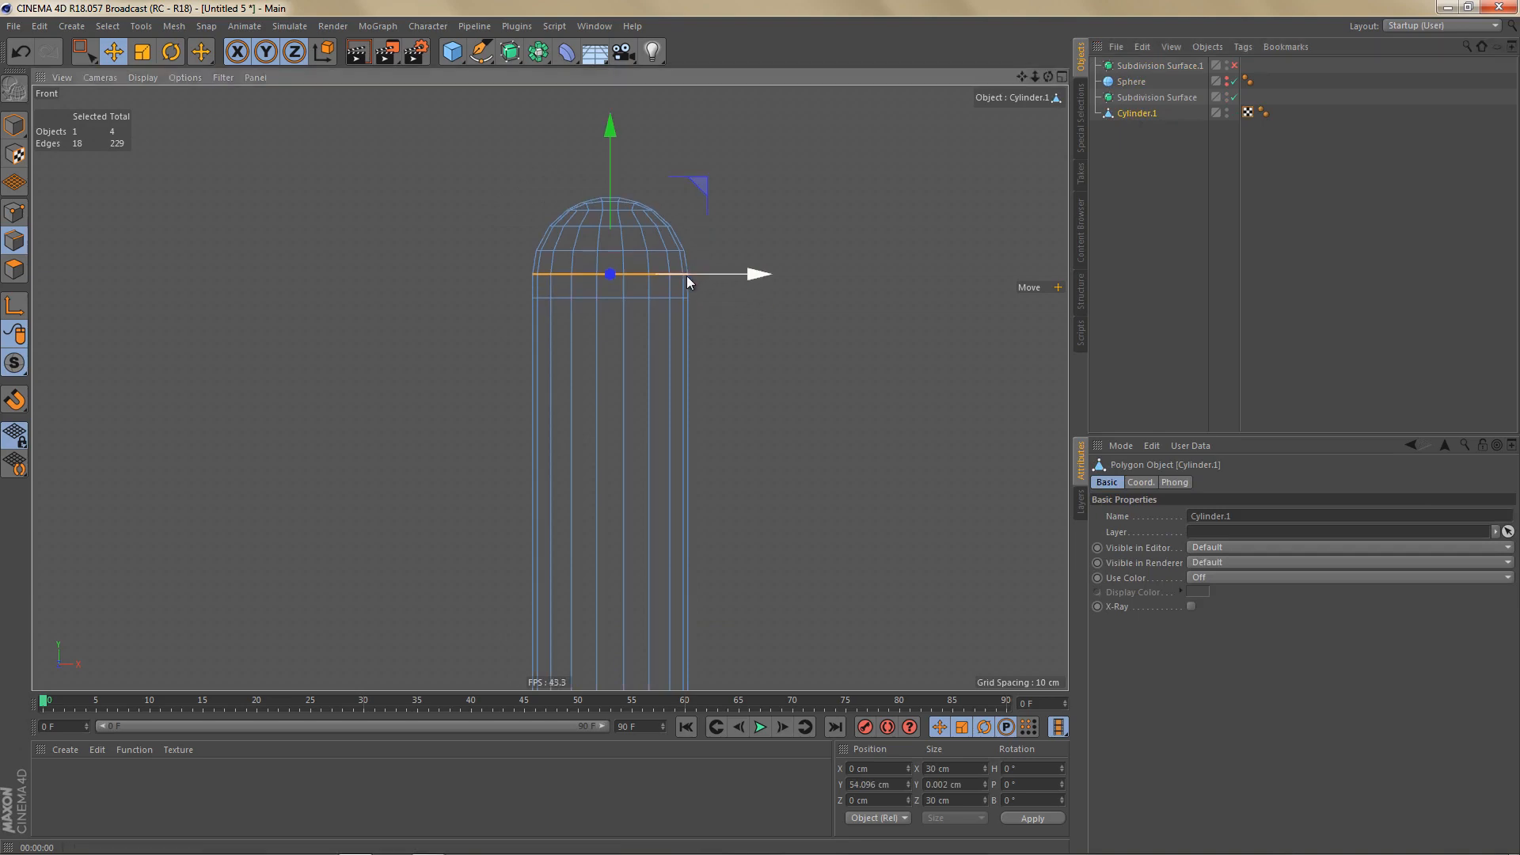
Step: In model mode, move the merged object's axis to its base using Axis Center with Y at -100%
key("Return")
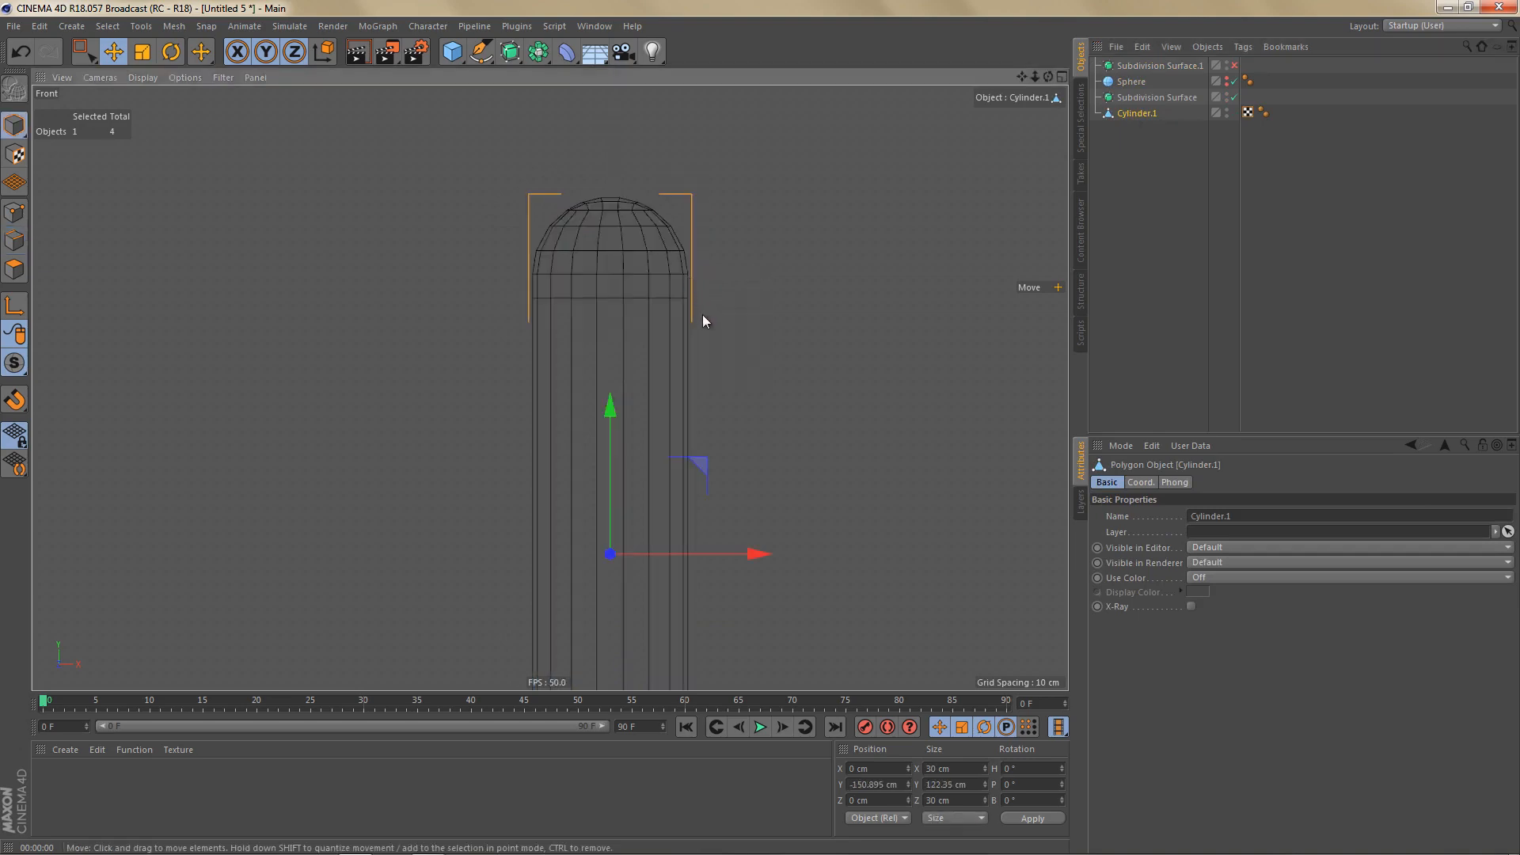
key("x")
key("x")
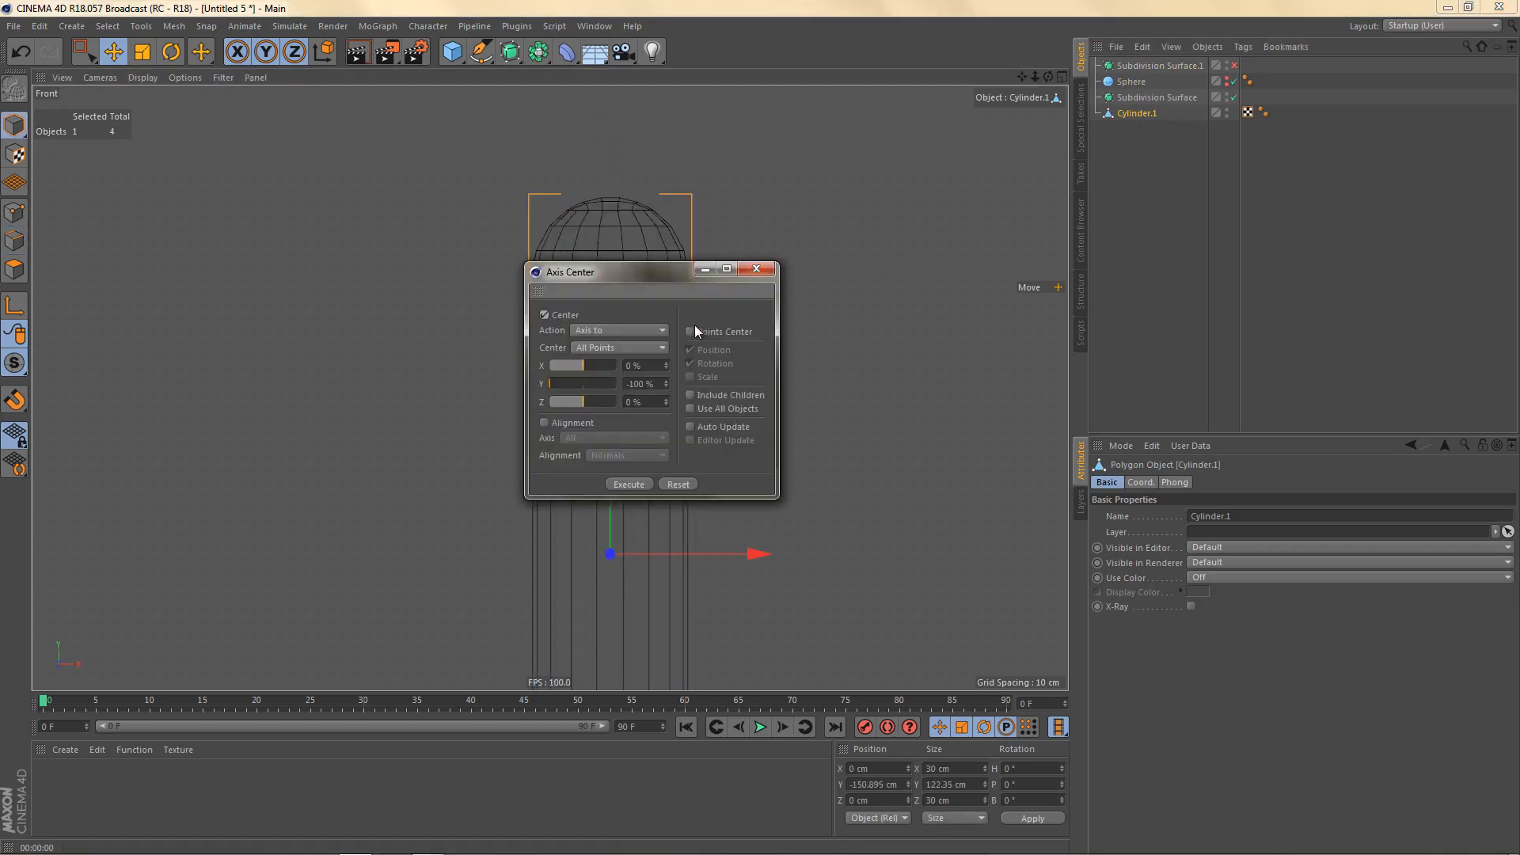
left_click(634, 484)
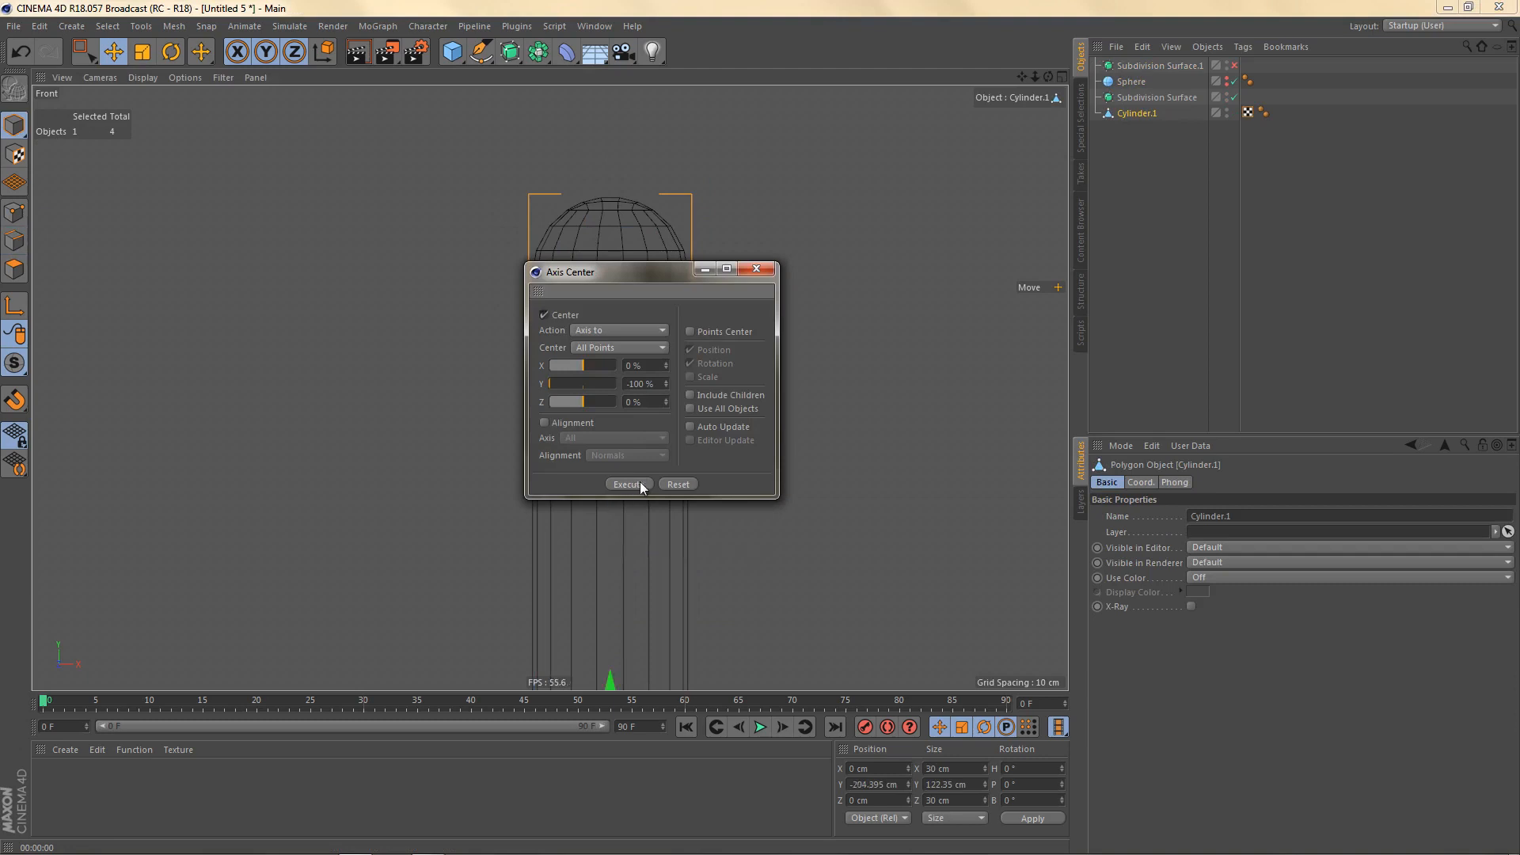
left_click(756, 269)
Step: Select the open edge loop at the cylinder's lower end and move it up about 51.3 cm to shorten the body
scroll(673, 330, "down", 2)
right_click_drag(666, 358, 669, 357, "alt")
middle_click_drag(668, 339, 659, 343, "alt")
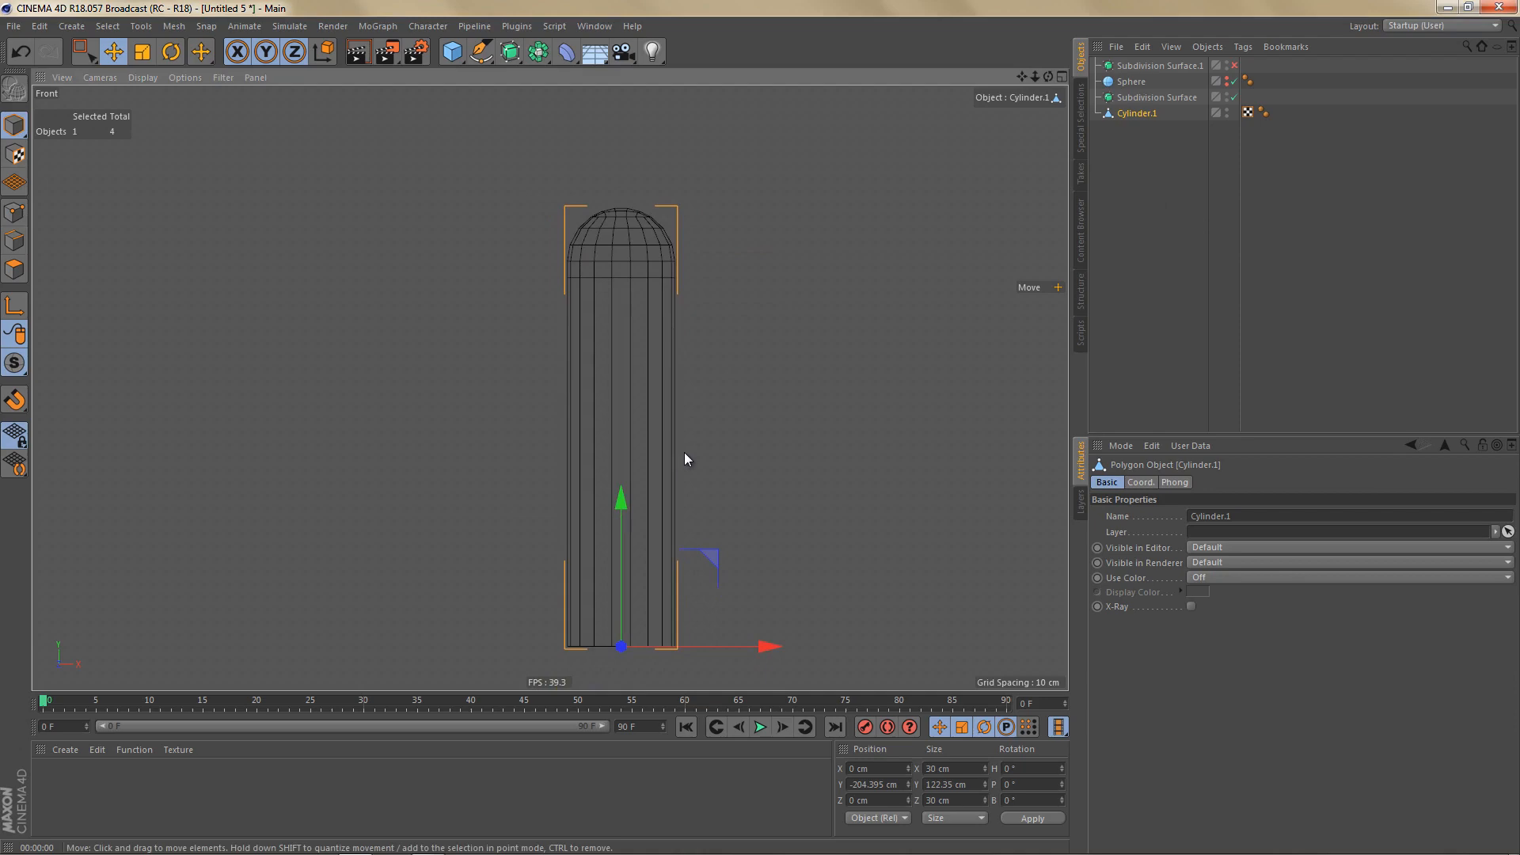
key("Return")
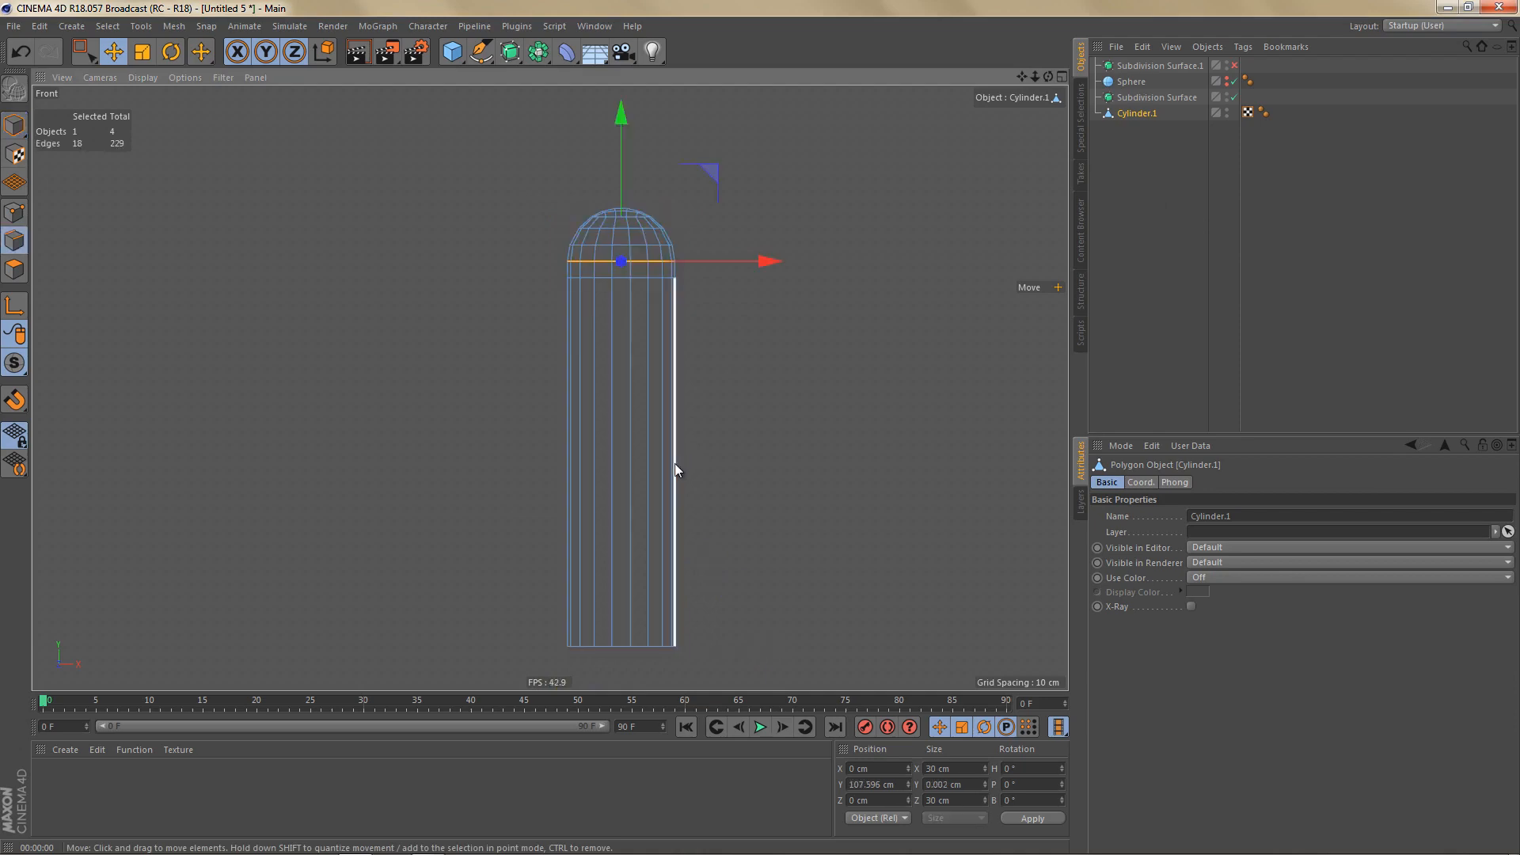
key("0")
left_click_drag(518, 587, 736, 691)
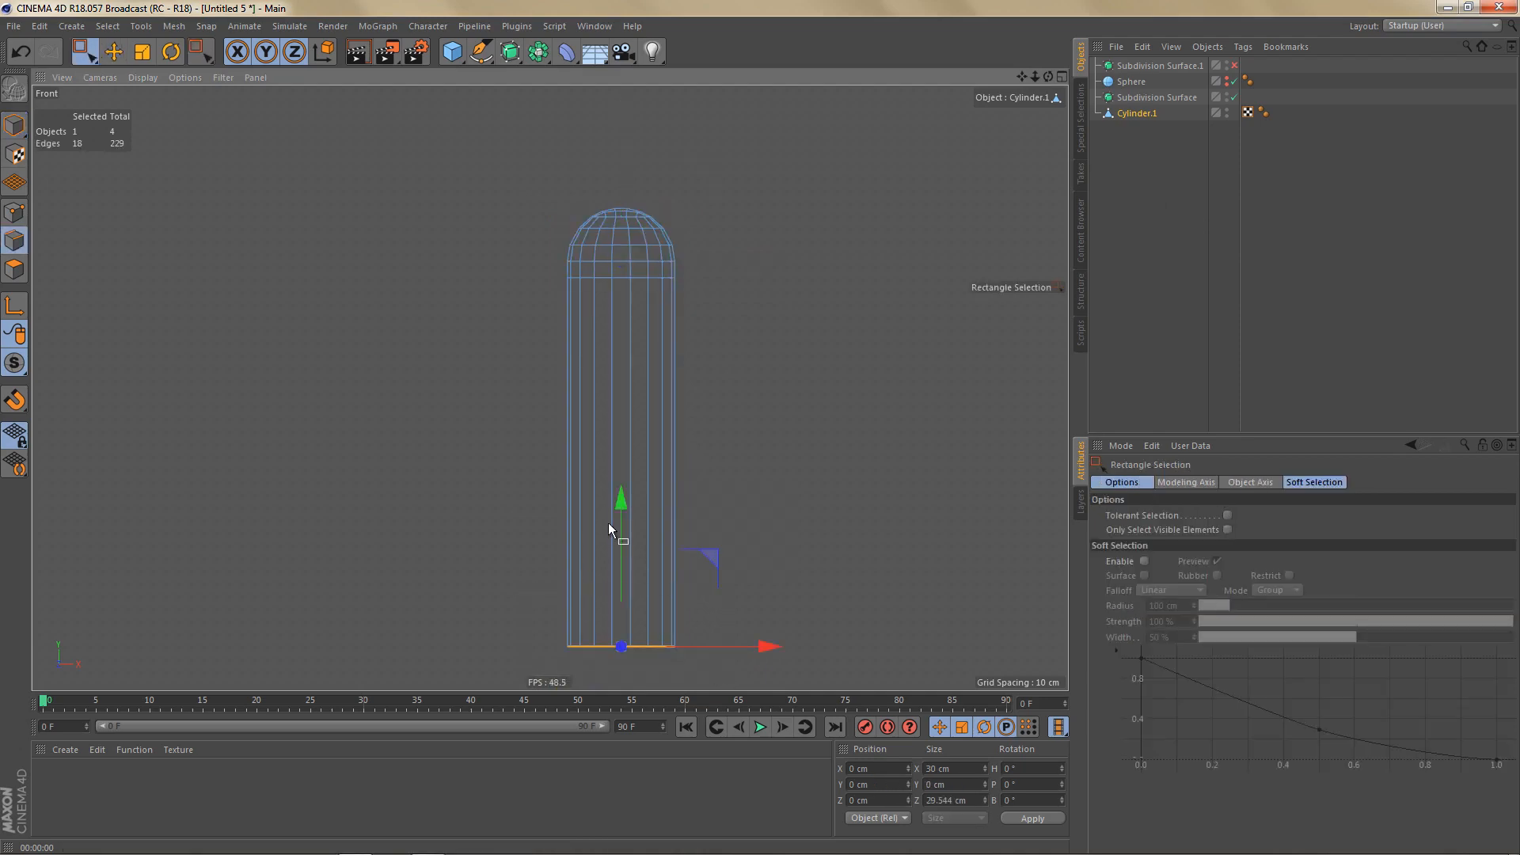
left_click_drag(624, 505, 639, 322)
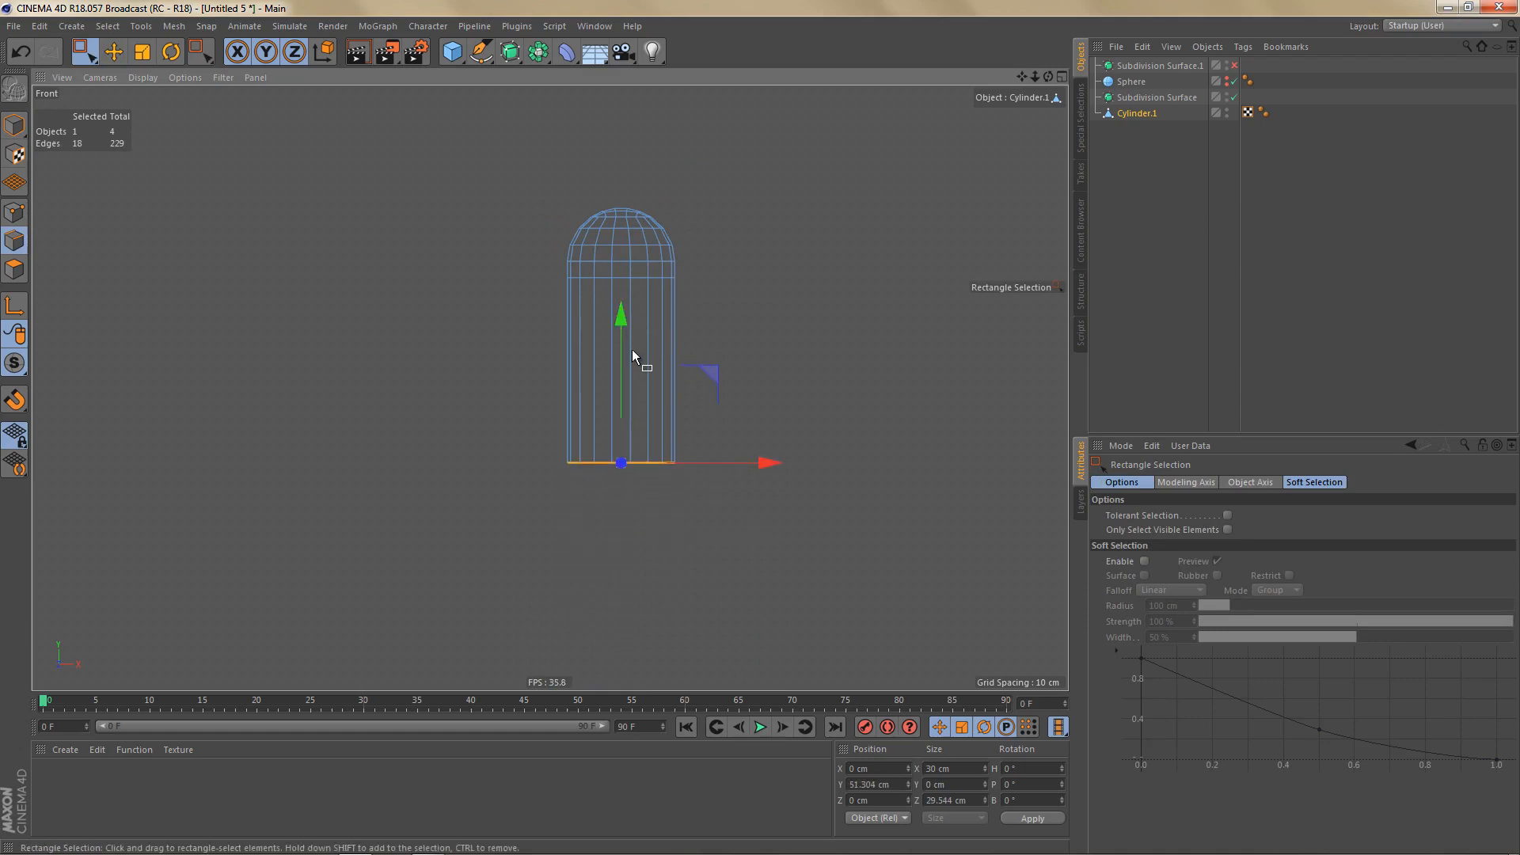
Step: In model mode, run Axis Center again to place the axis at the base of the shortened object
key("Return")
key("shift+c")
key("Return")
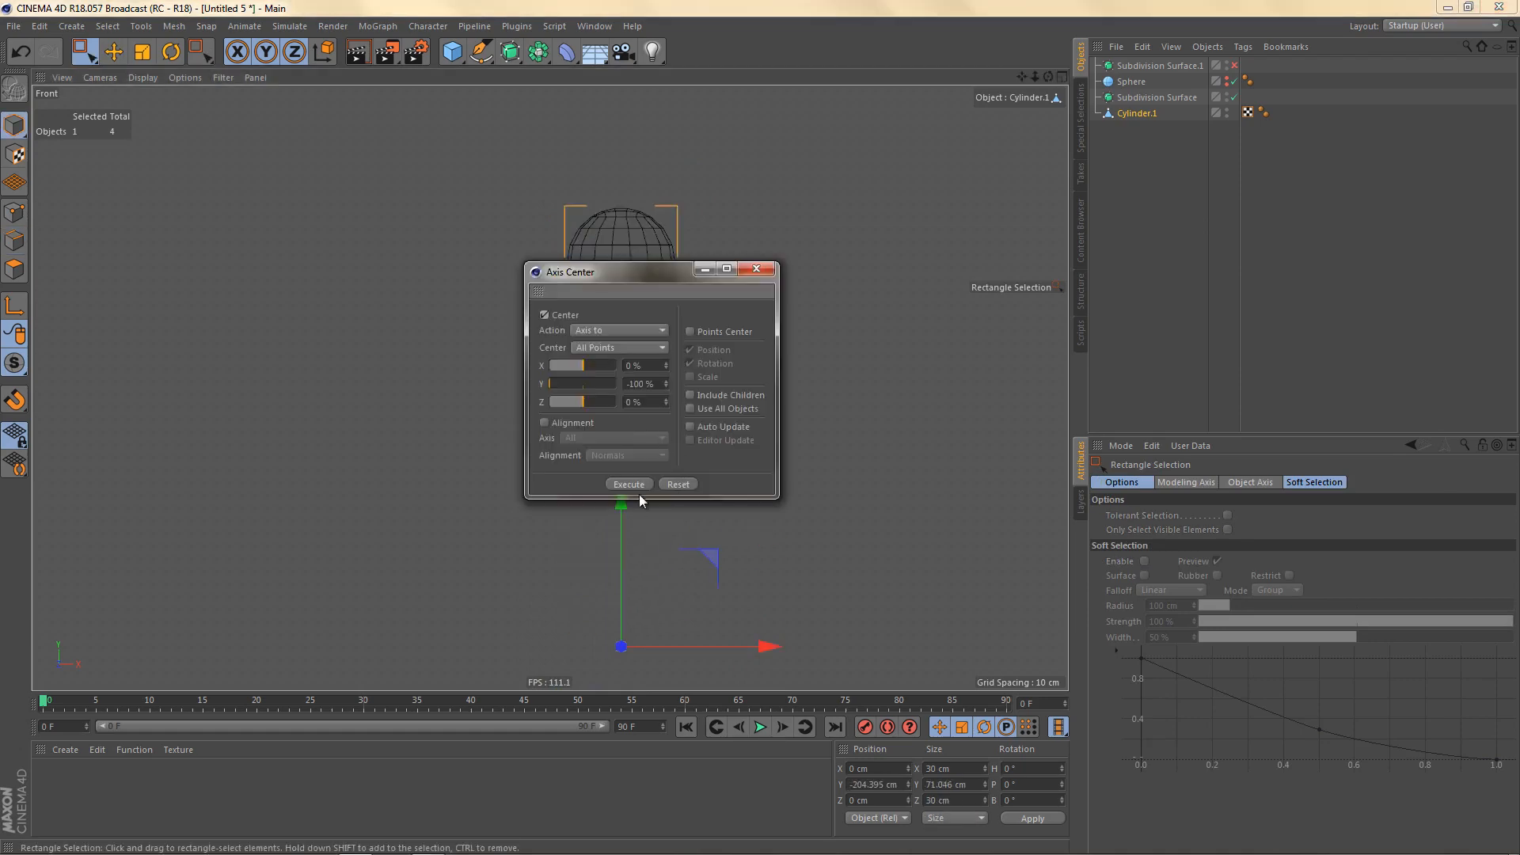
left_click(636, 481)
left_click(756, 269)
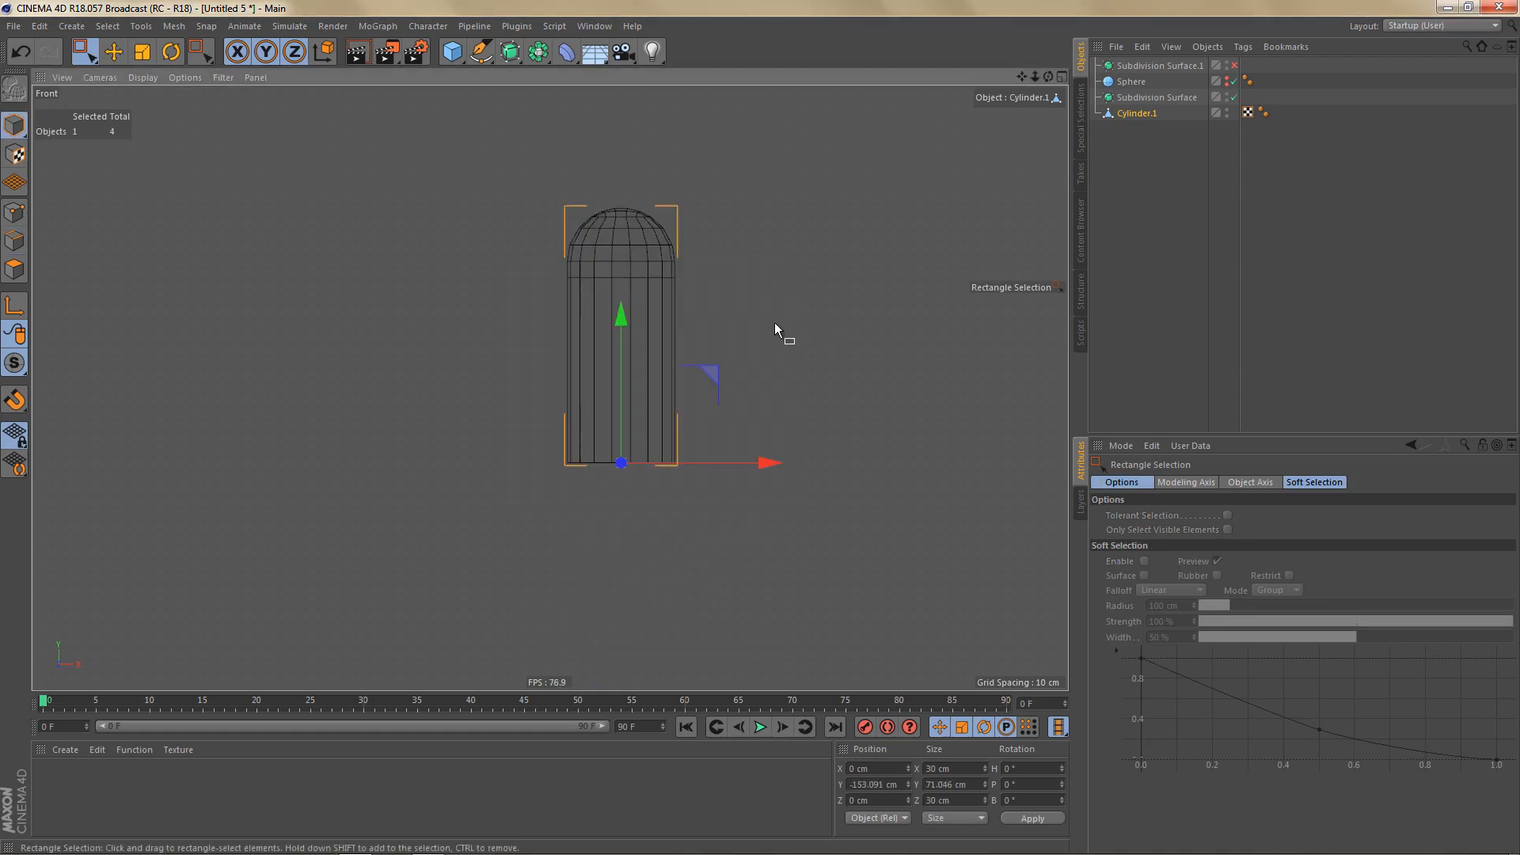
Step: Rename the merged object to "cone"
double_click(1134, 113)
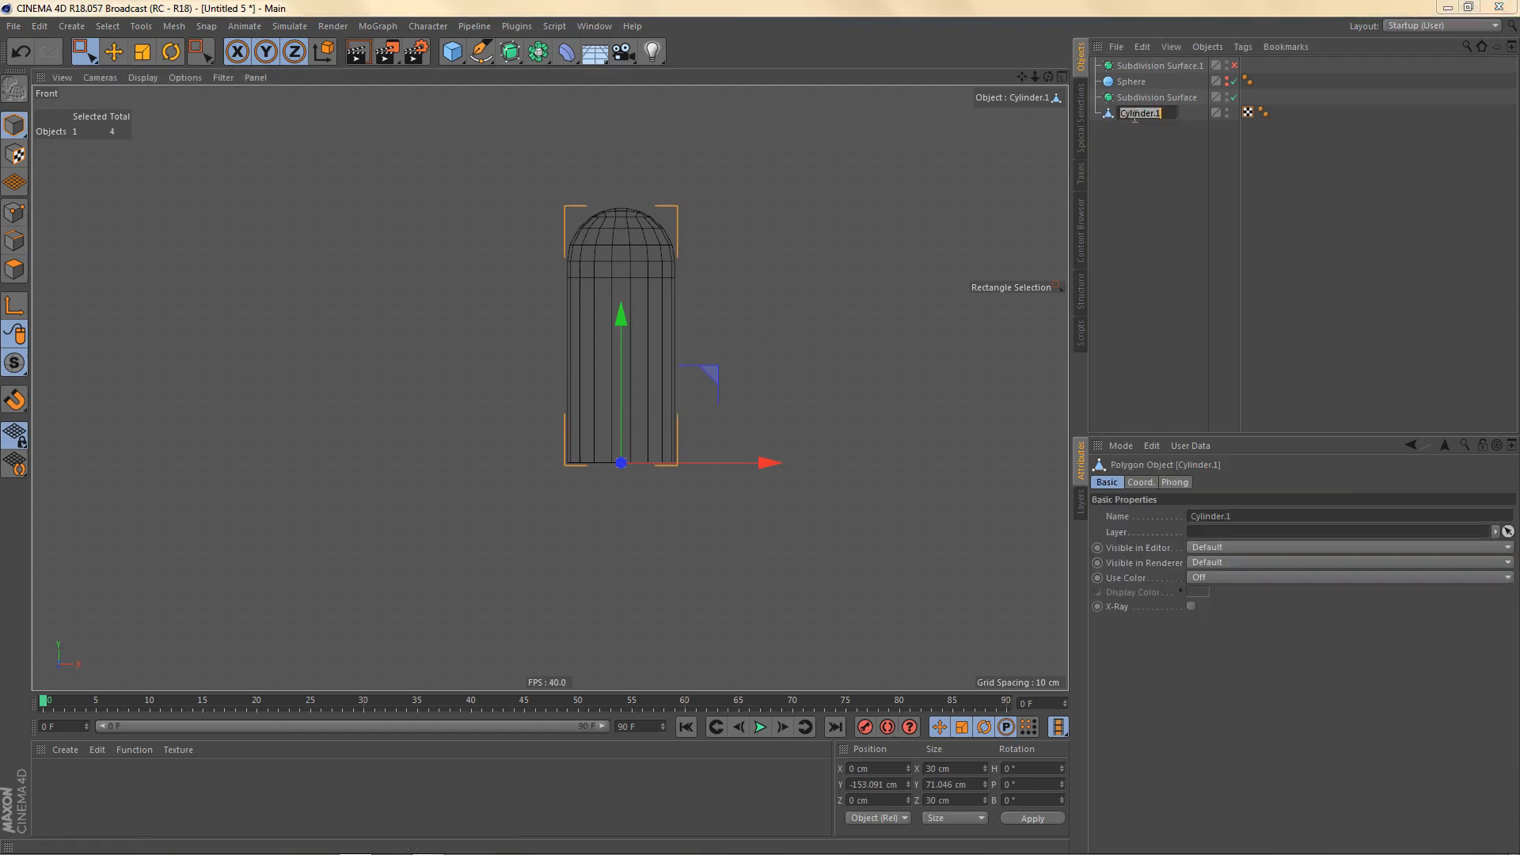
type("extcone")
key("Return")
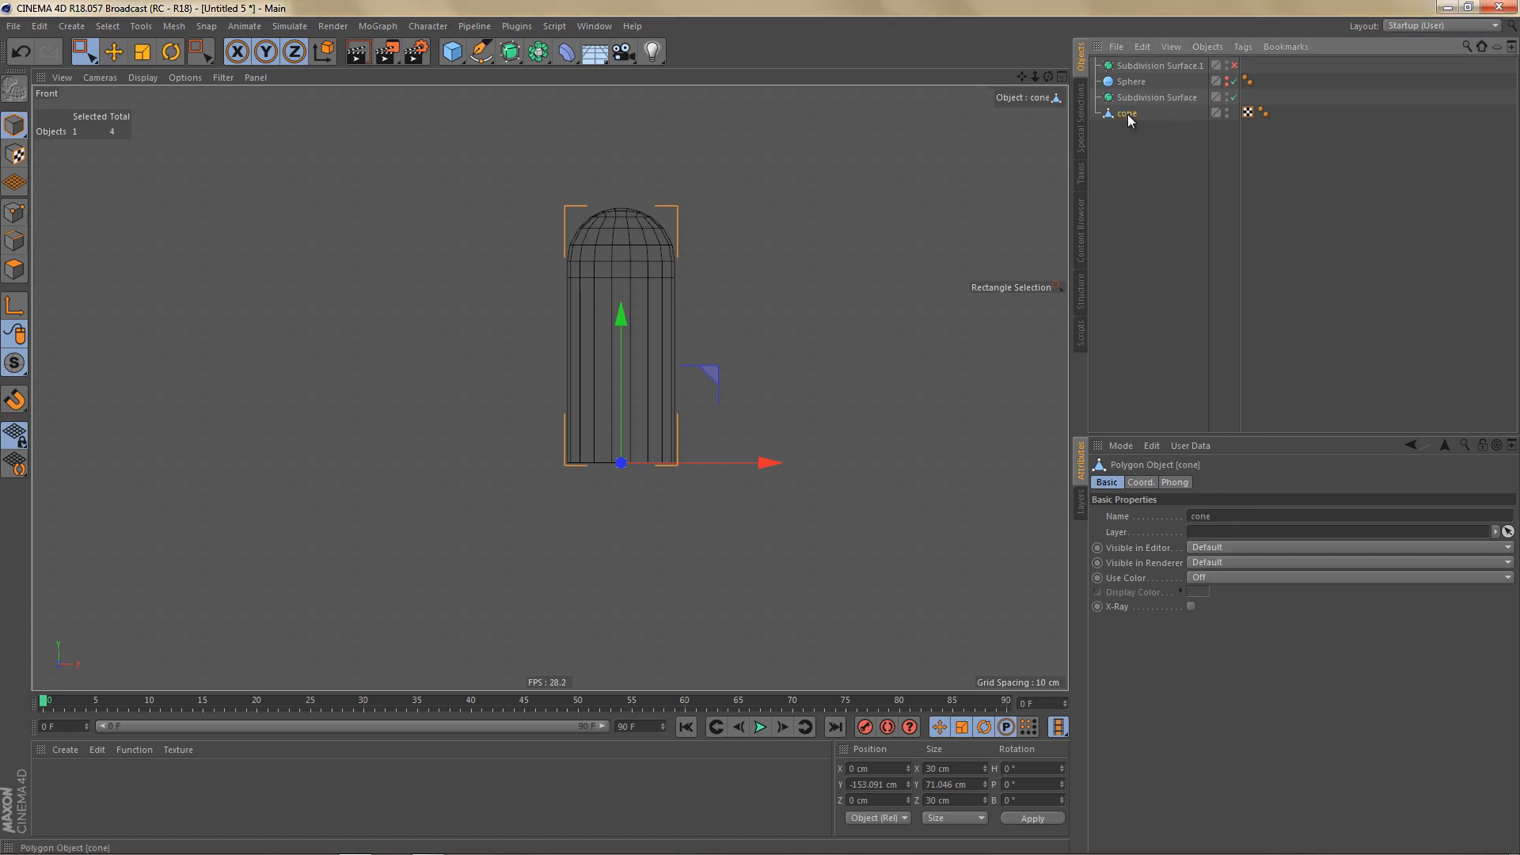
Step: Copy the cone object into the open scene "shader ball start file 02.c4d"
left_click(593, 27)
left_click(663, 399)
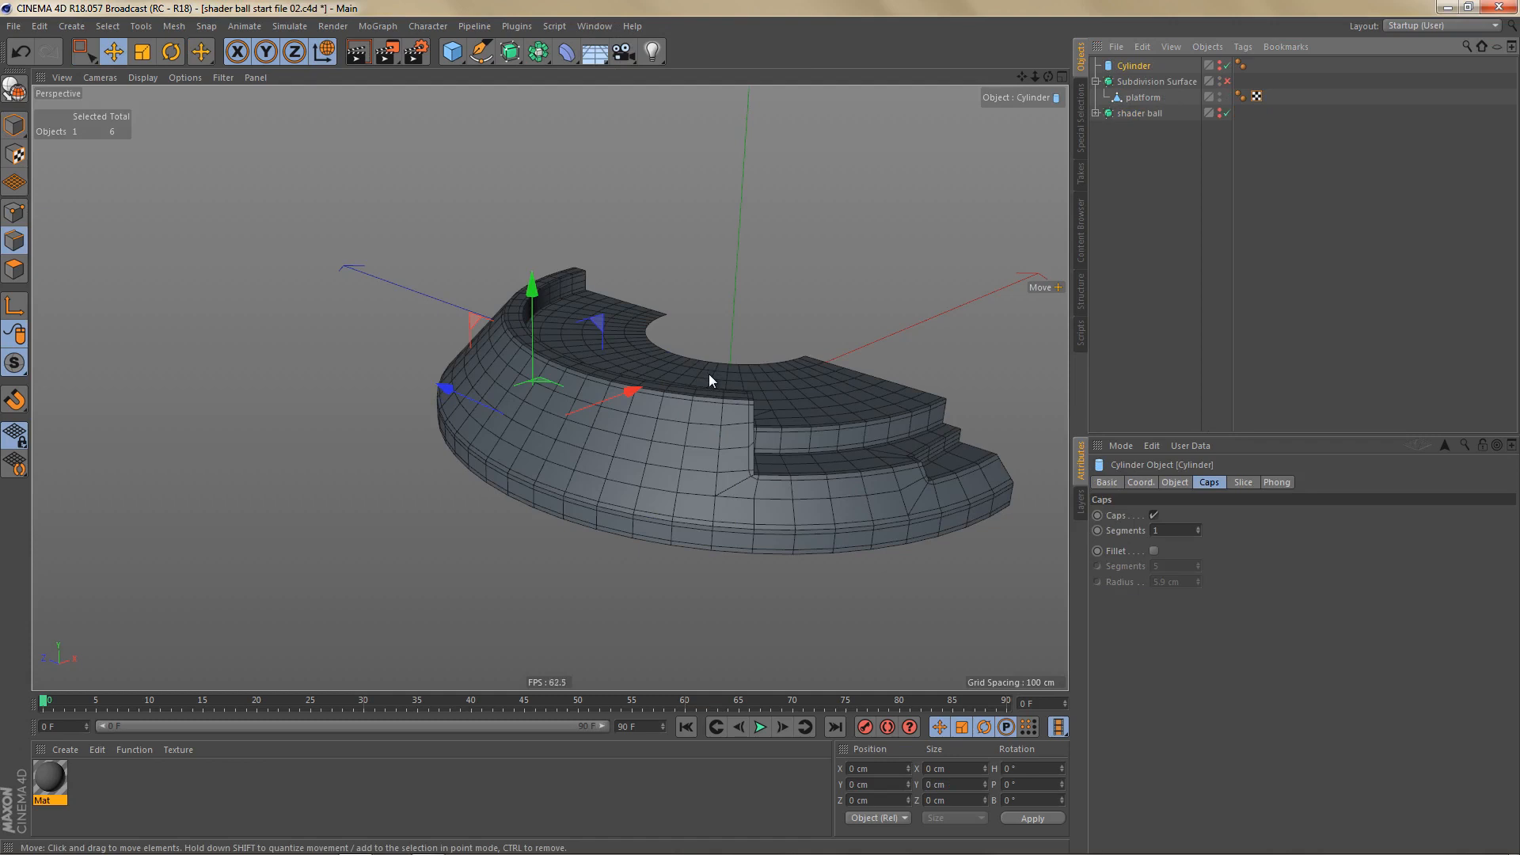
key("ctrl+v")
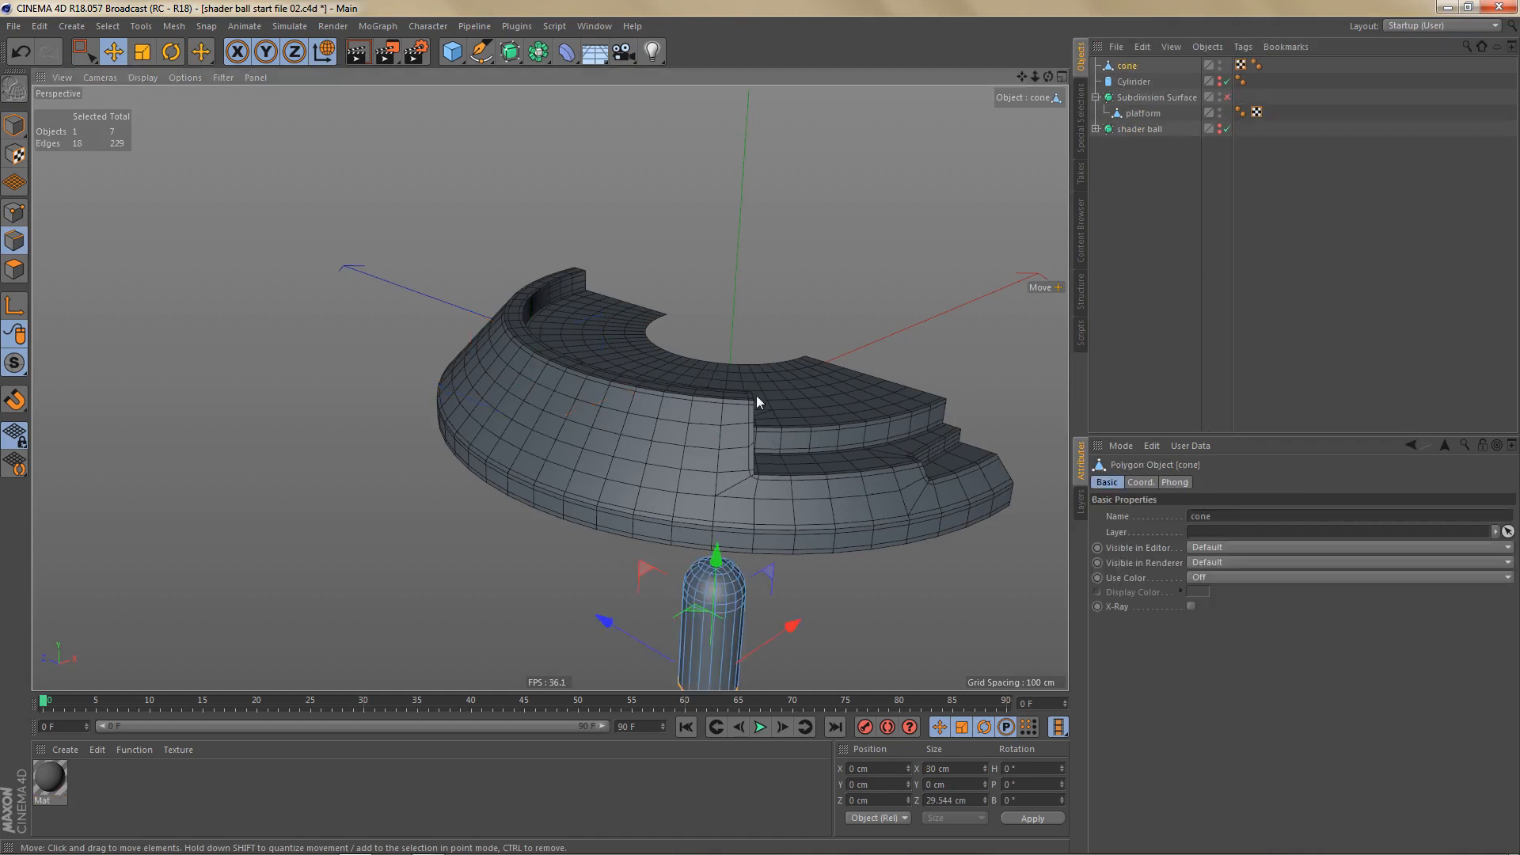
Step: Reorder the object hierarchy so the Subdivision Surface with the platform follows the shader ball and the cone comes last
middle_click_drag(757, 395, 734, 350, "alt")
right_click_drag(734, 350, 728, 372, "alt")
middle_click_drag(728, 372, 739, 391, "alt")
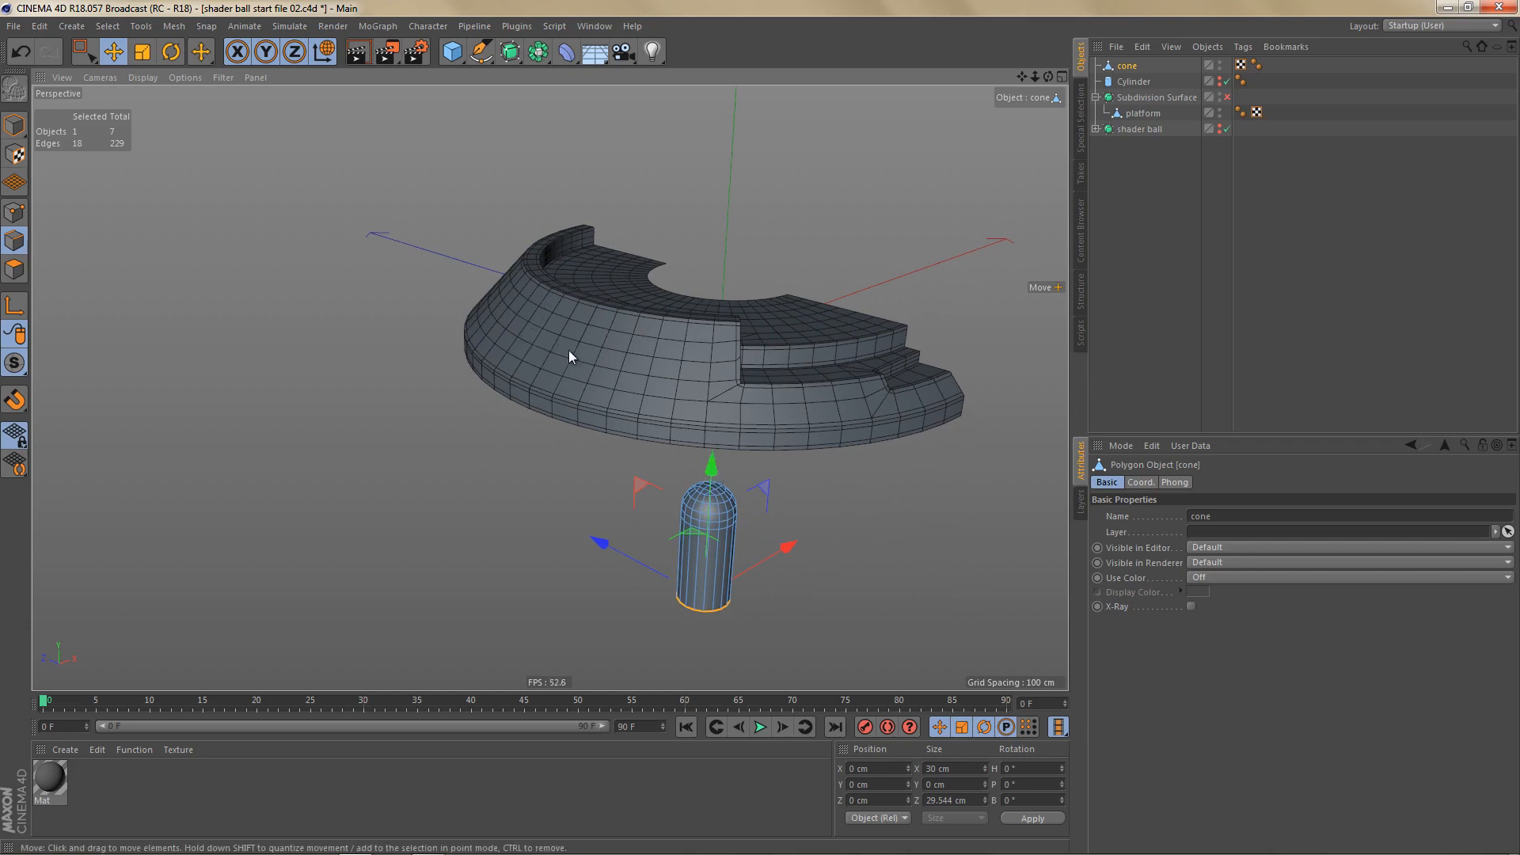
left_click_drag(1128, 67, 1128, 181)
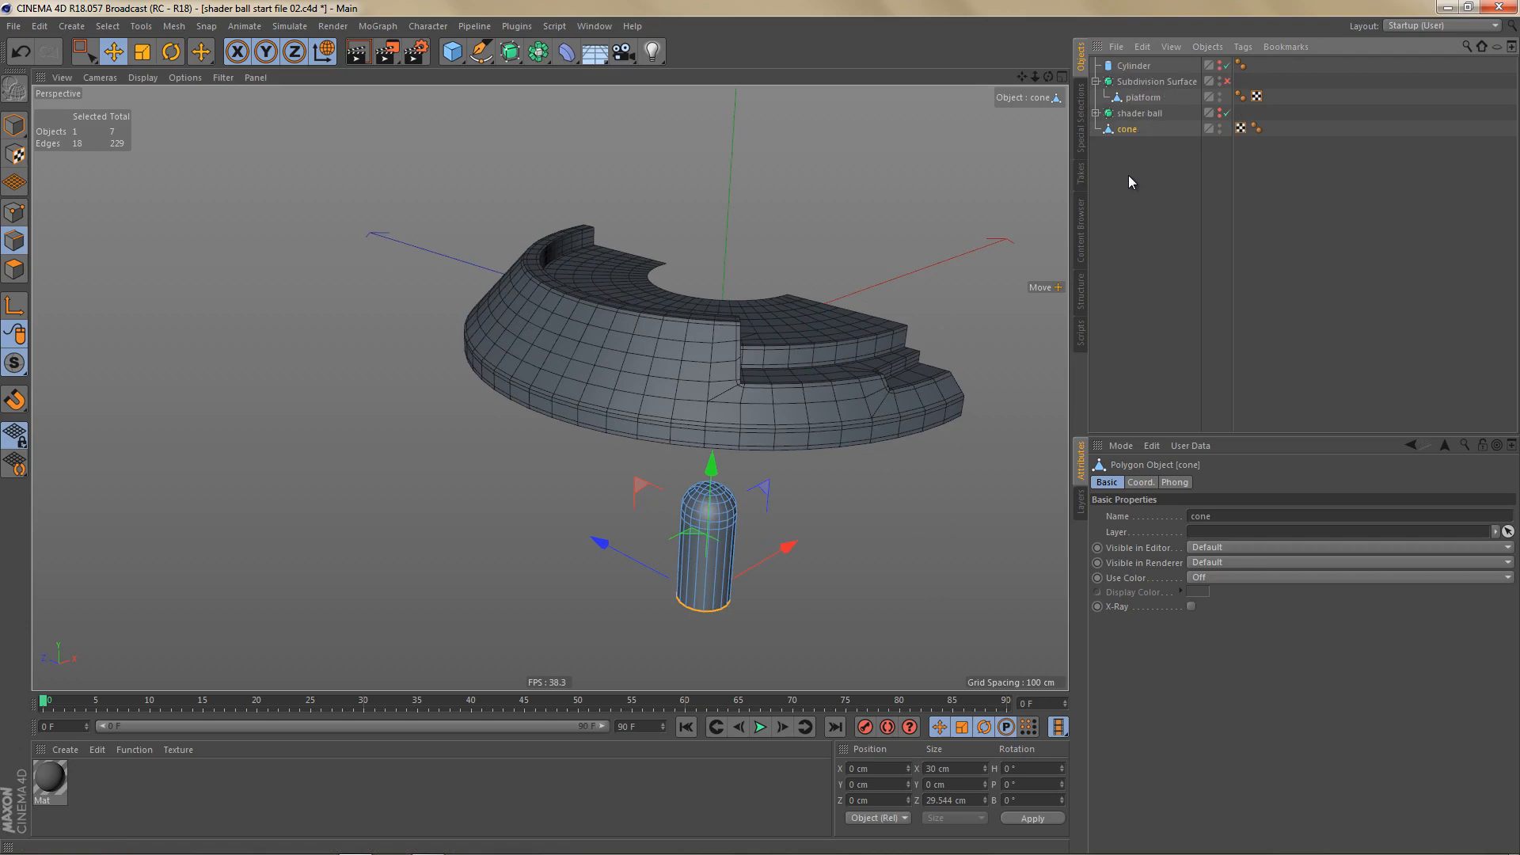
left_click_drag(1125, 82, 1131, 152)
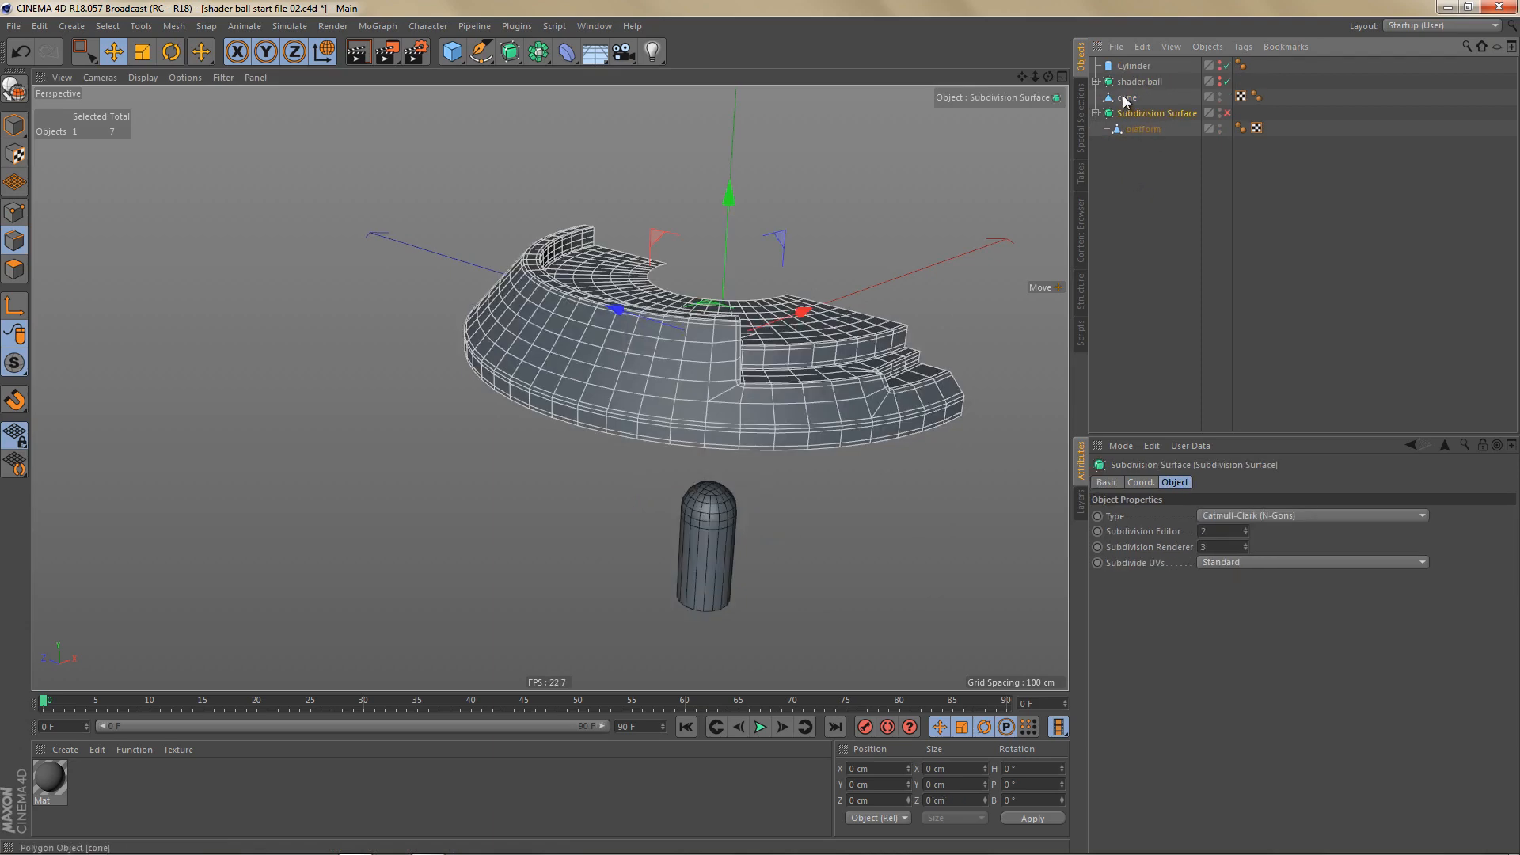
left_click_drag(1126, 99, 1140, 129)
Step: Convert the platform's outlined edge selection on the sloped side into a polygon selection
left_click(1142, 113)
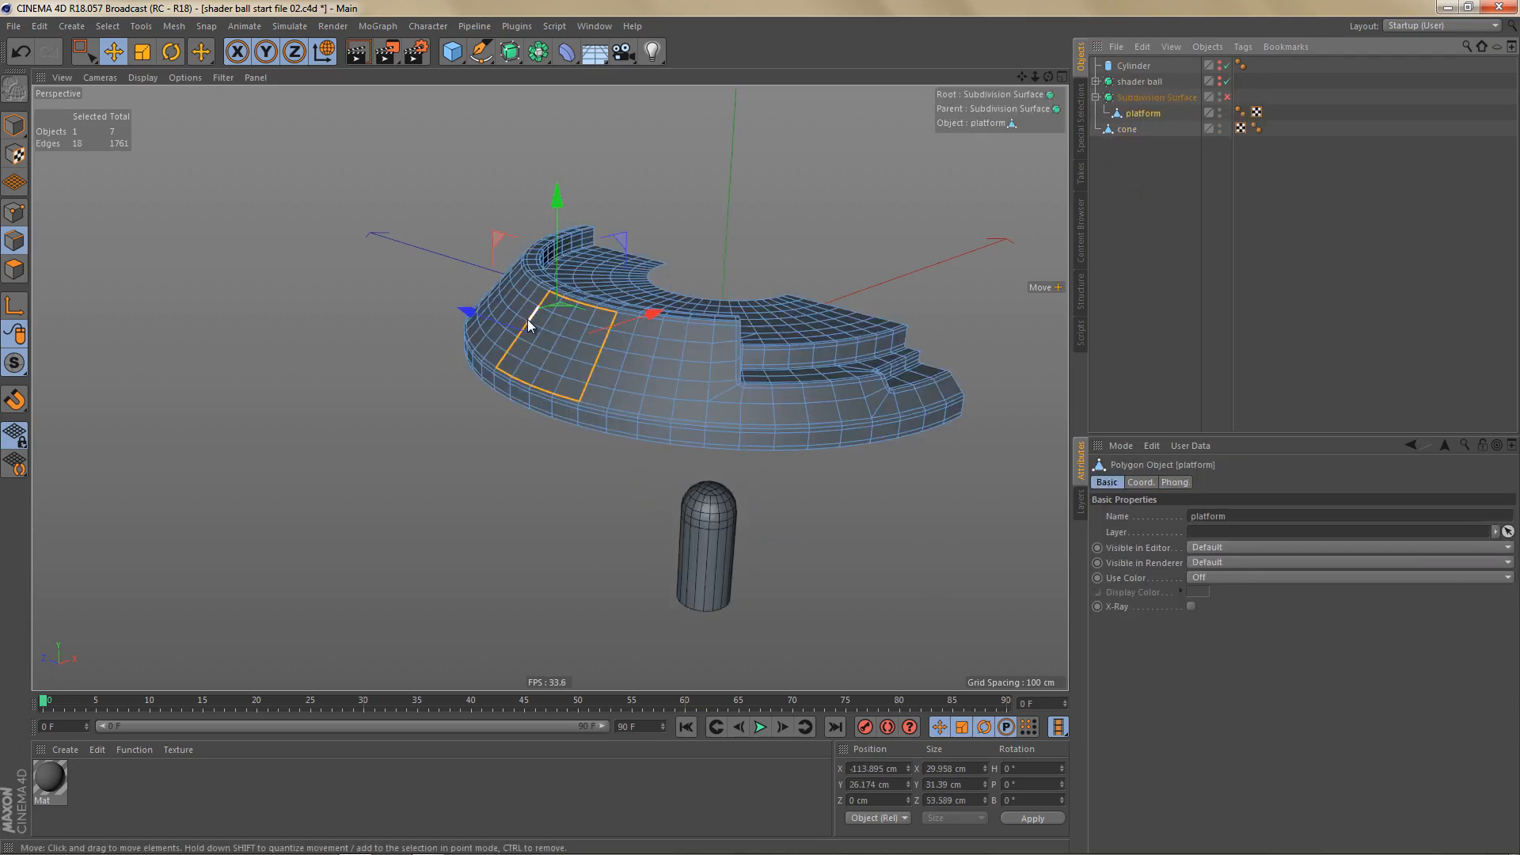
scroll(529, 325, "up", 2)
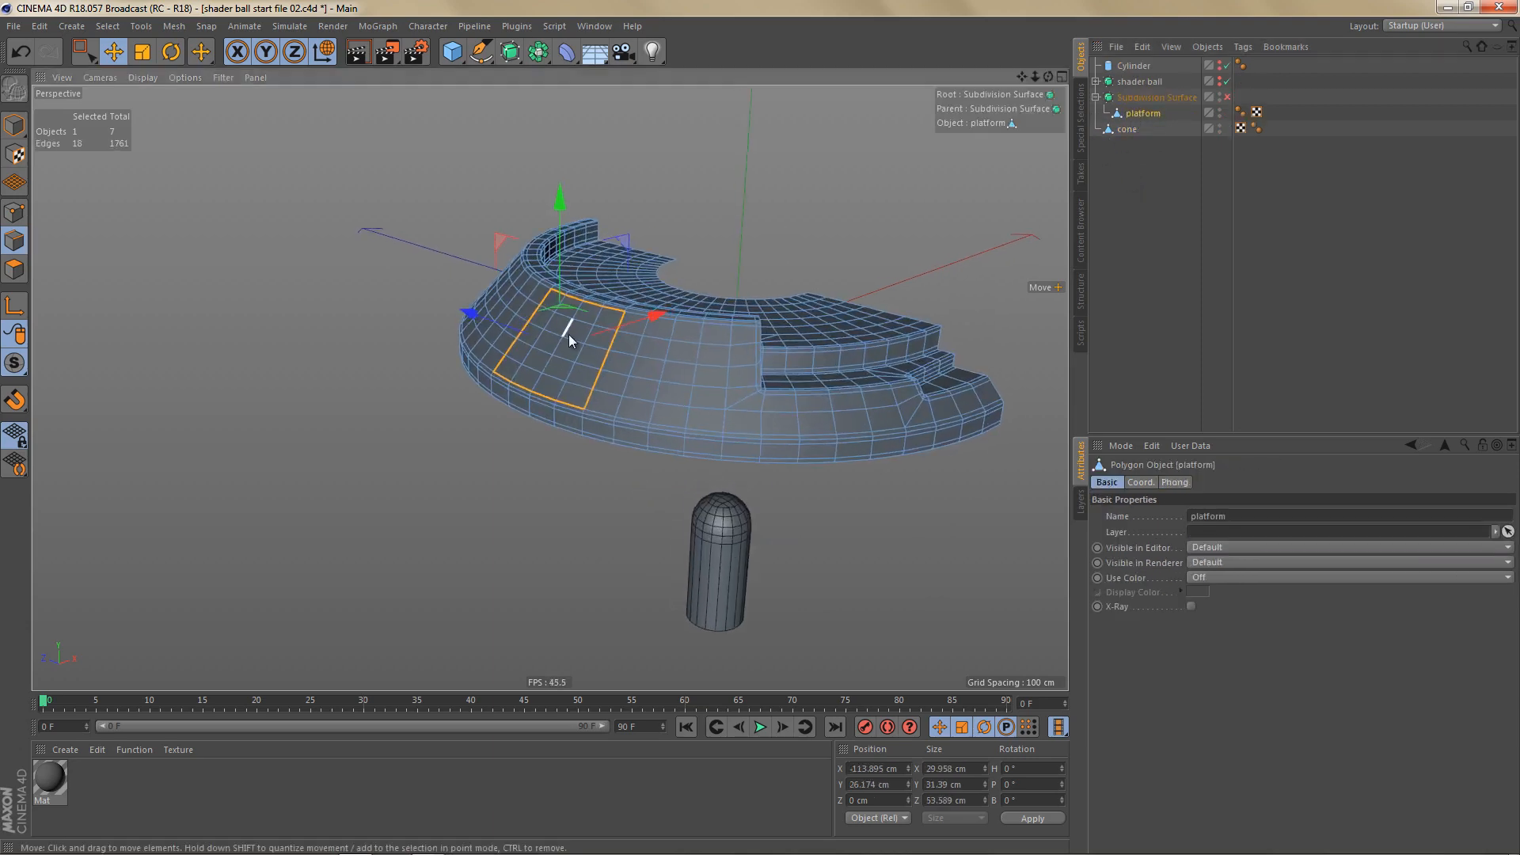
left_click(14, 270, "ctrl")
scroll(566, 379, "up", 3)
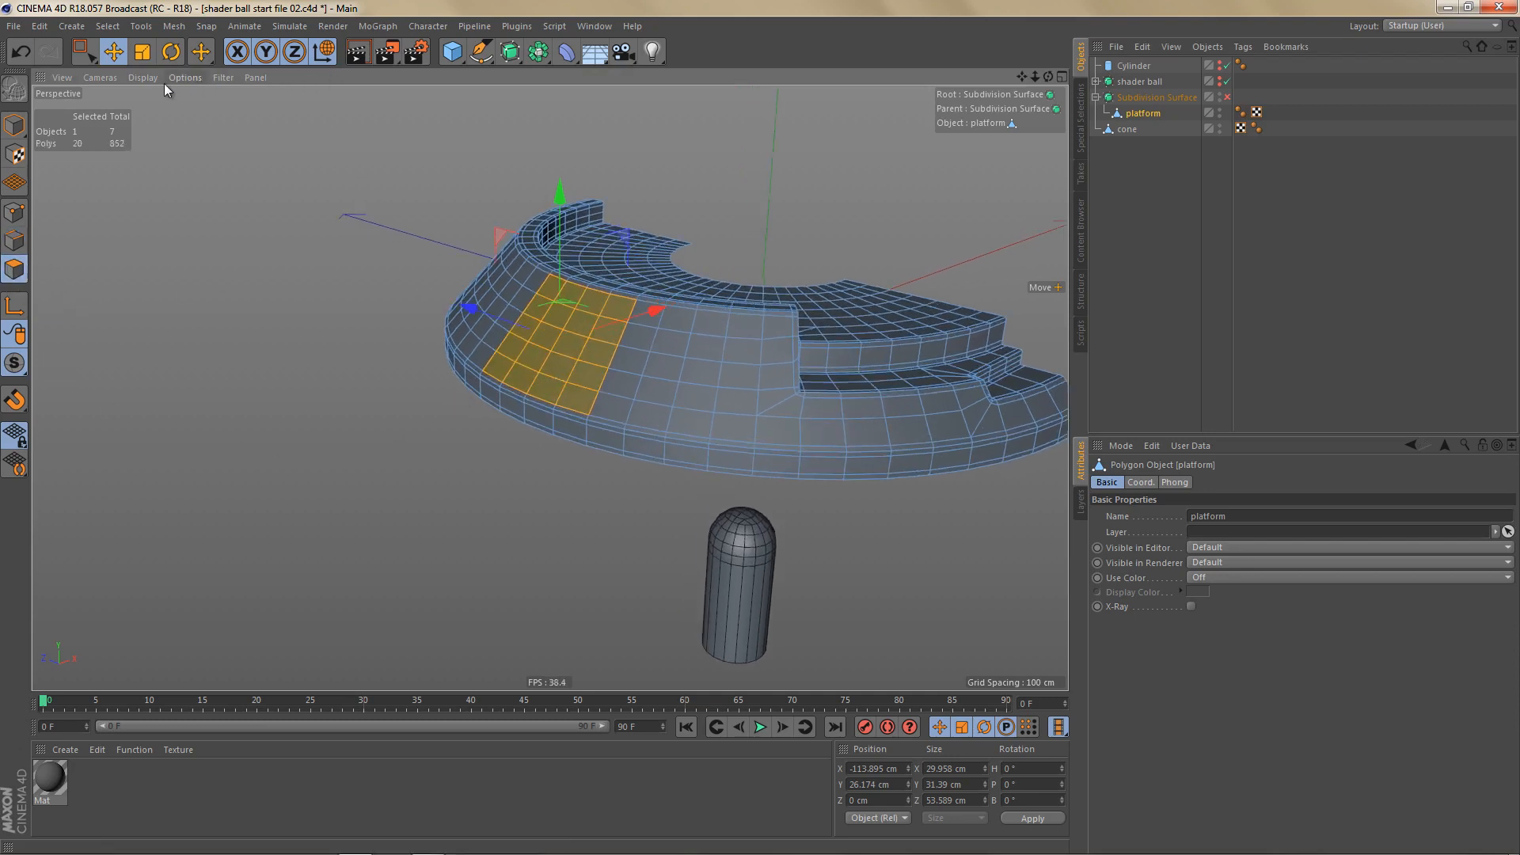
Step: Show the viewport grid and align the workplane to the platform's selected polygons
left_click(222, 77)
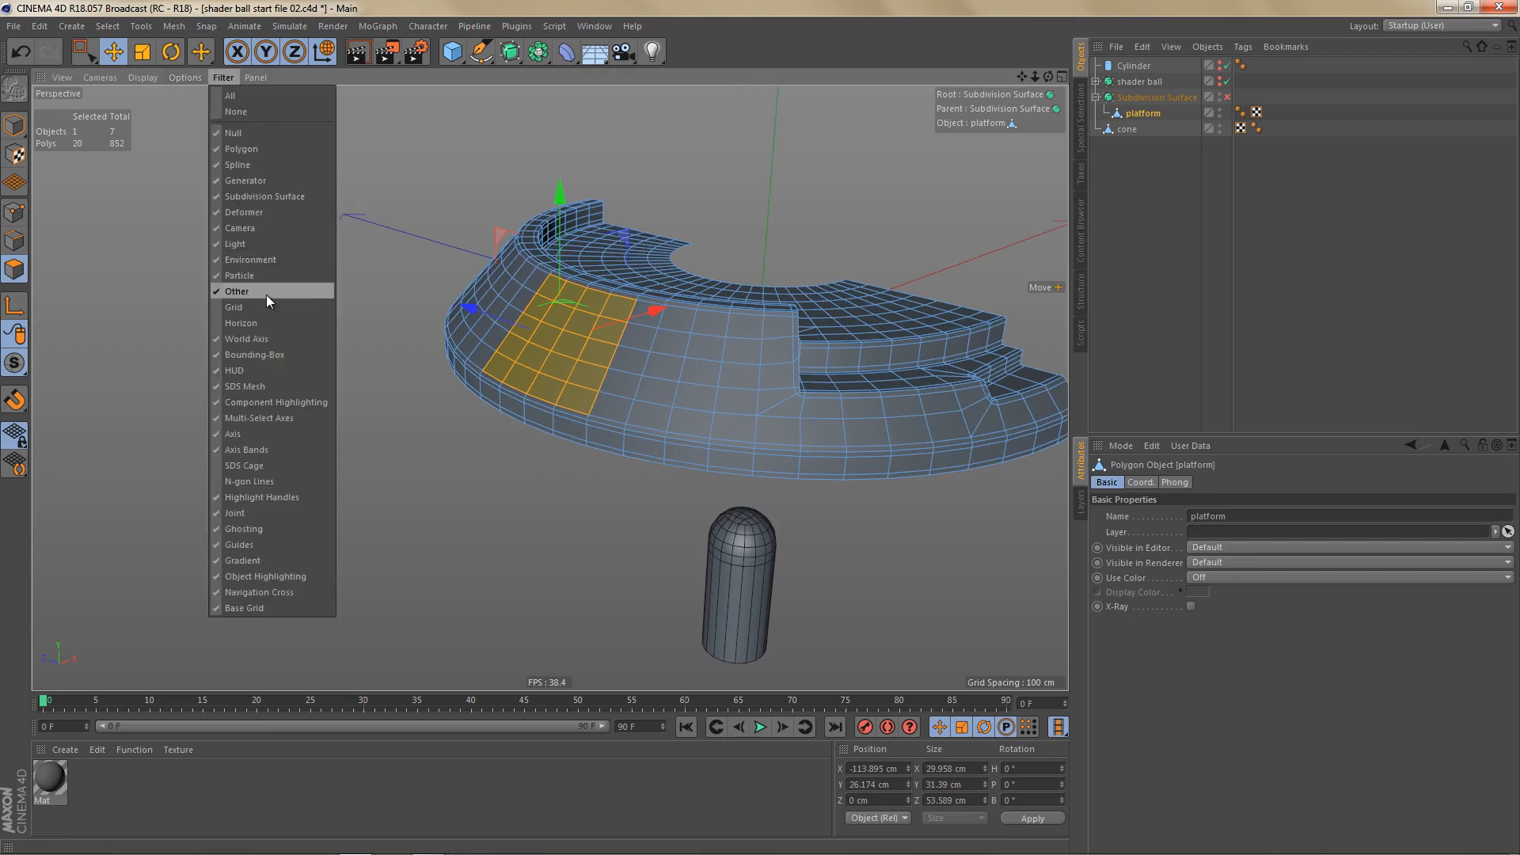
left_click(266, 292)
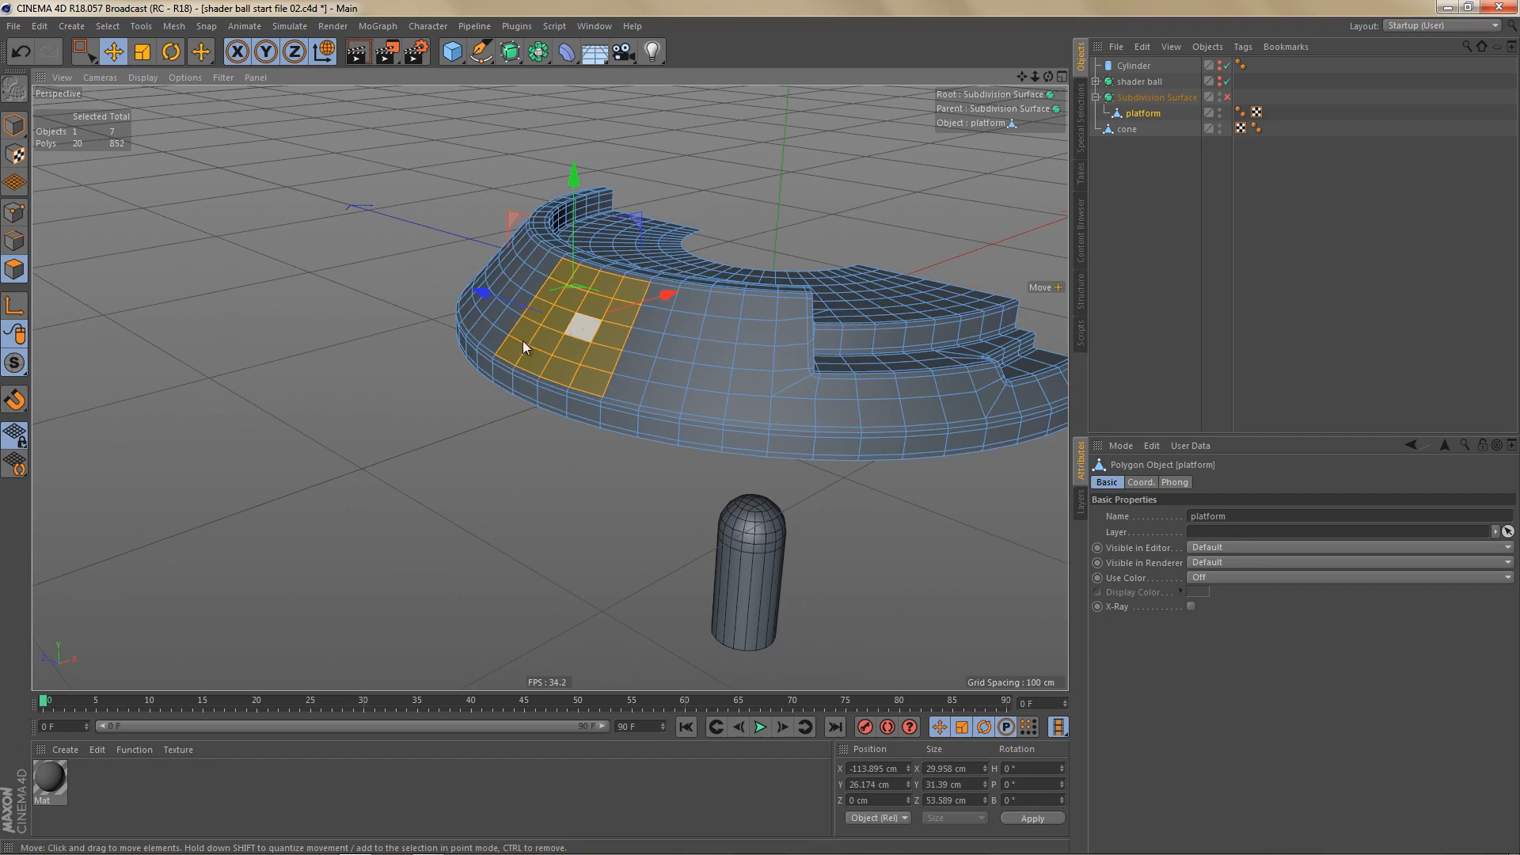
left_click(17, 435)
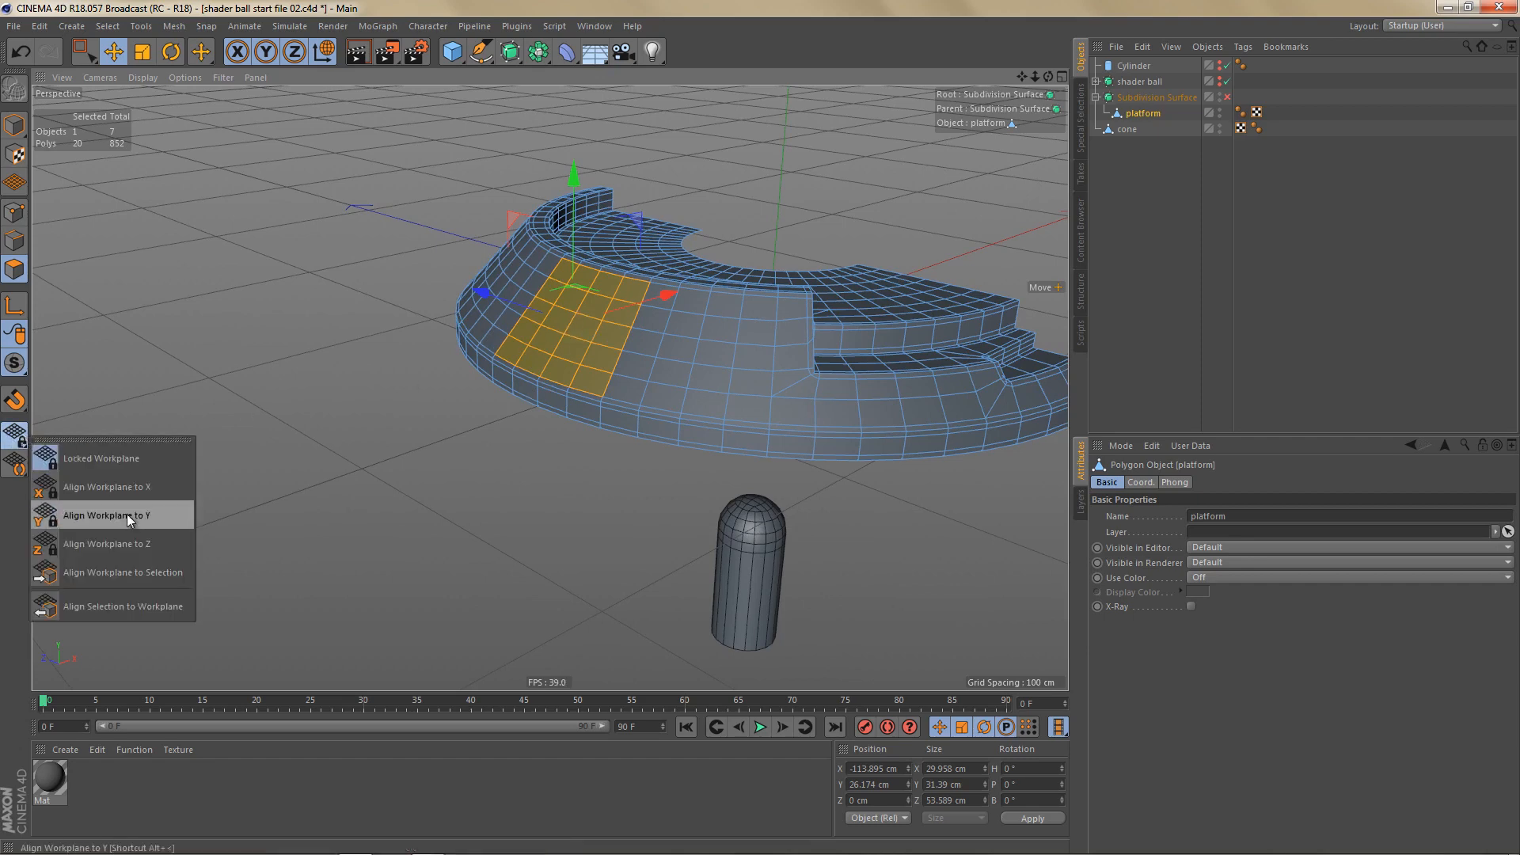
left_click(136, 573)
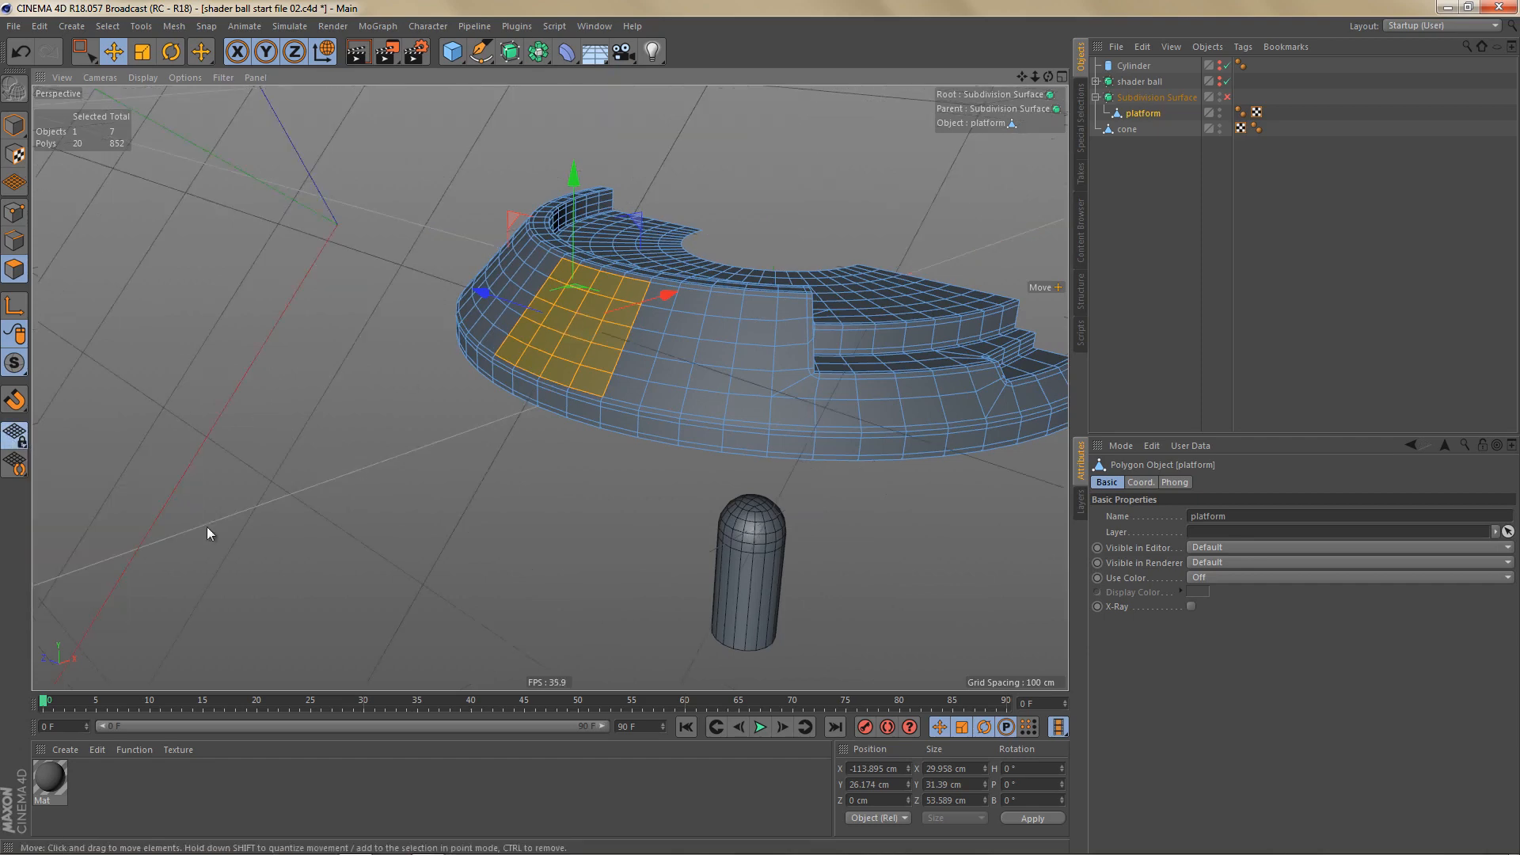
Step: In model mode, align the cone object to the tilted workplane
left_click(15, 127)
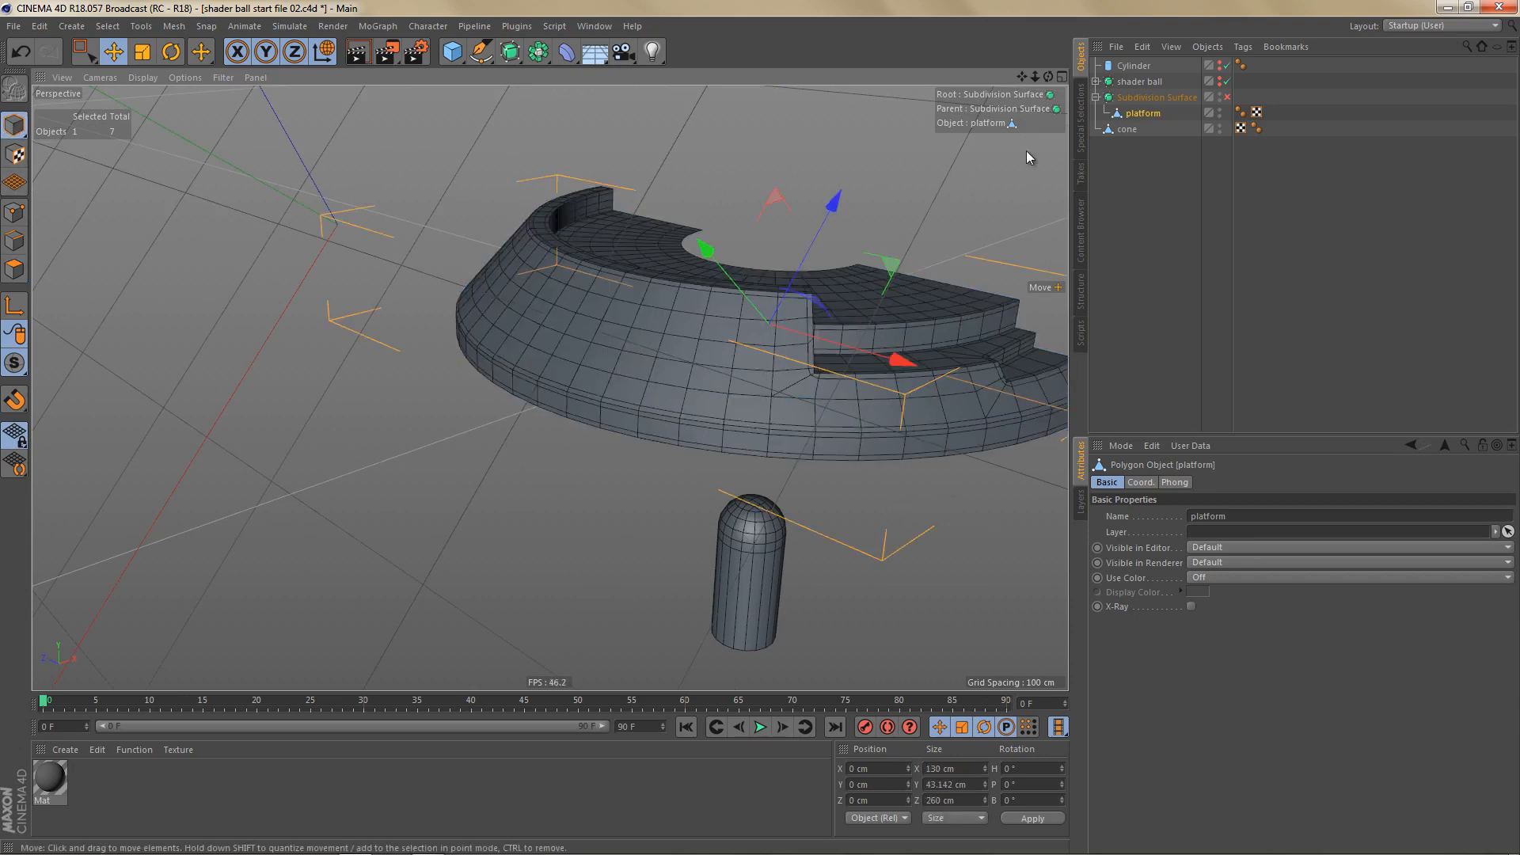
left_click(1126, 129)
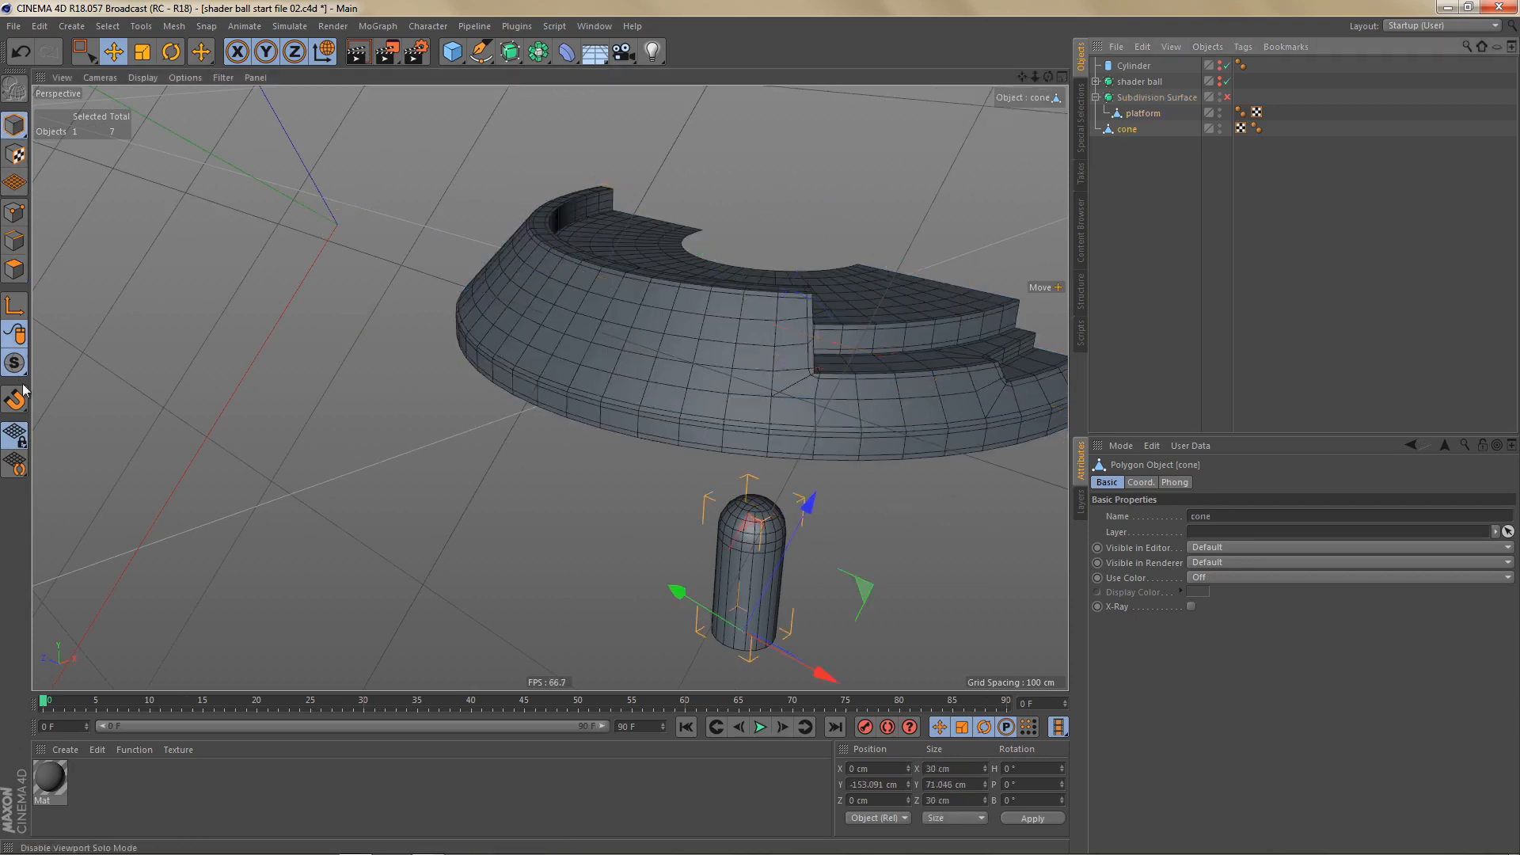
left_click(14, 435)
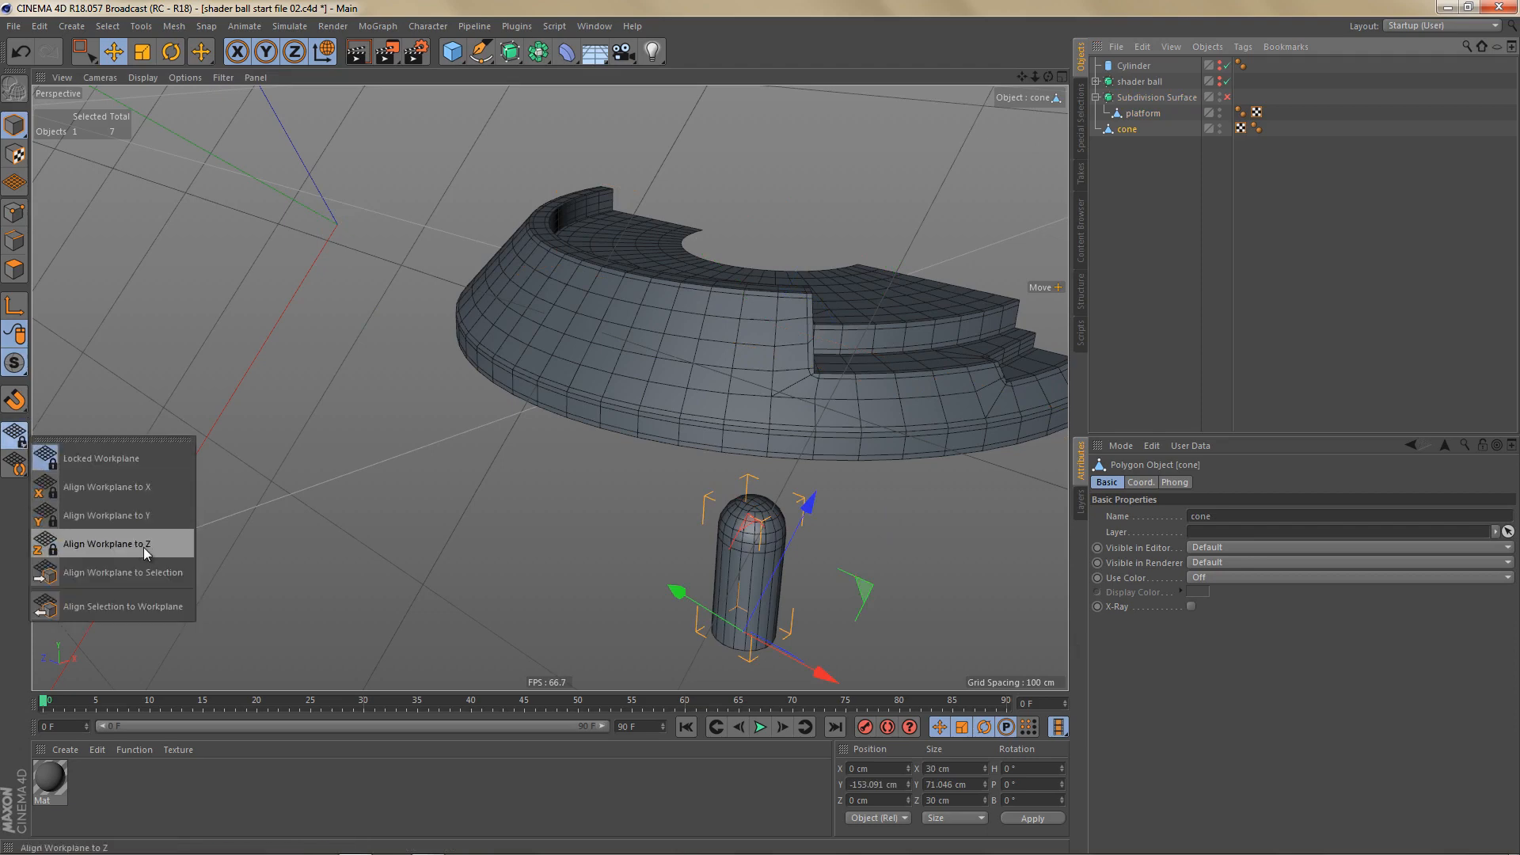
left_click(147, 603)
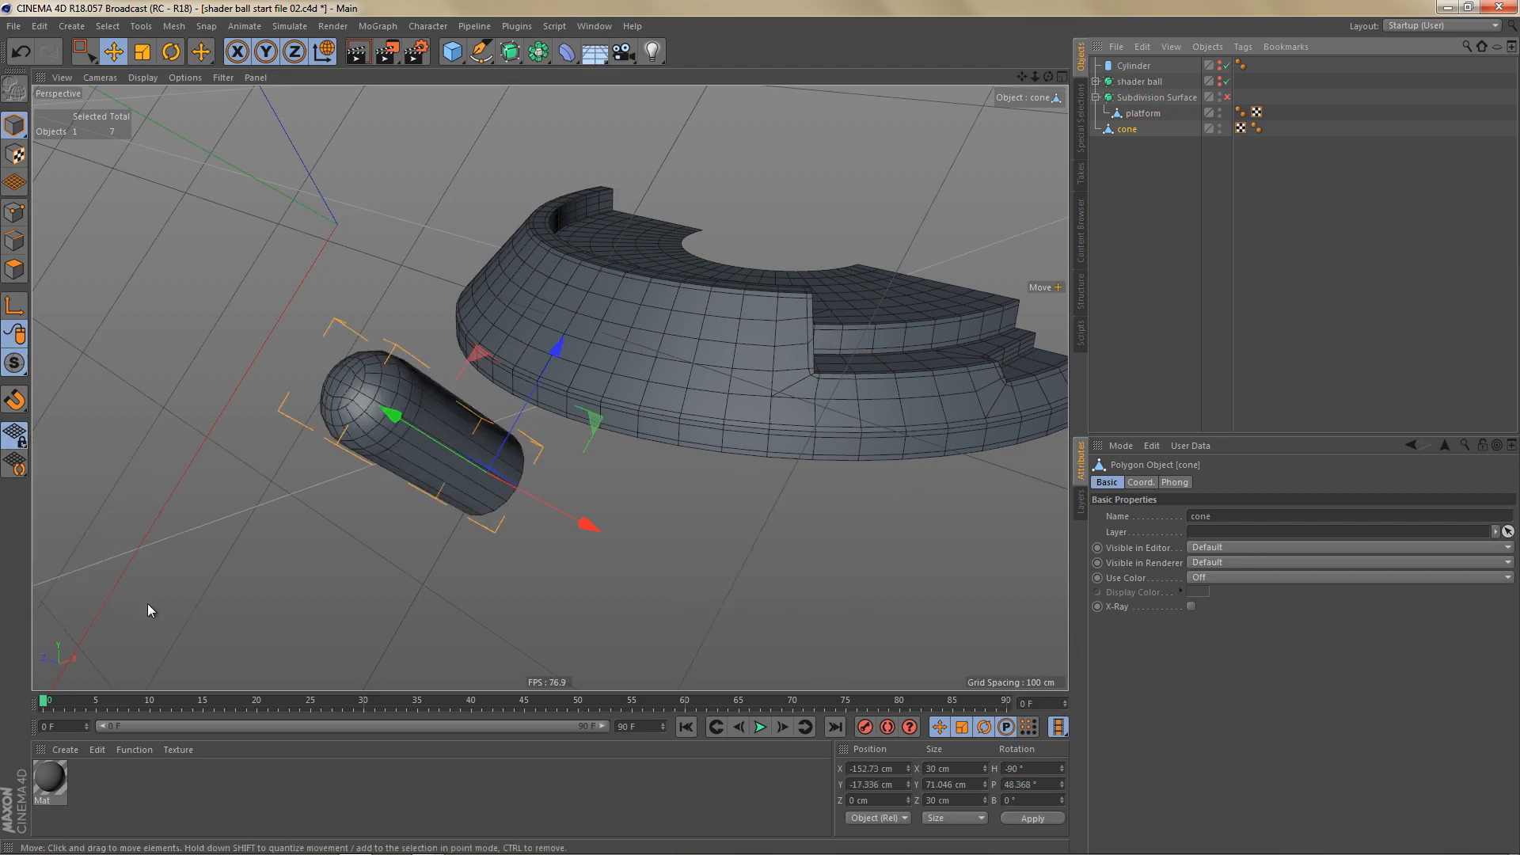
Step: Move the cone along its Z axis onto the platform's slope, to about X -115.5 cm and Y 24.5 cm
left_click_drag(554, 355, 638, 221)
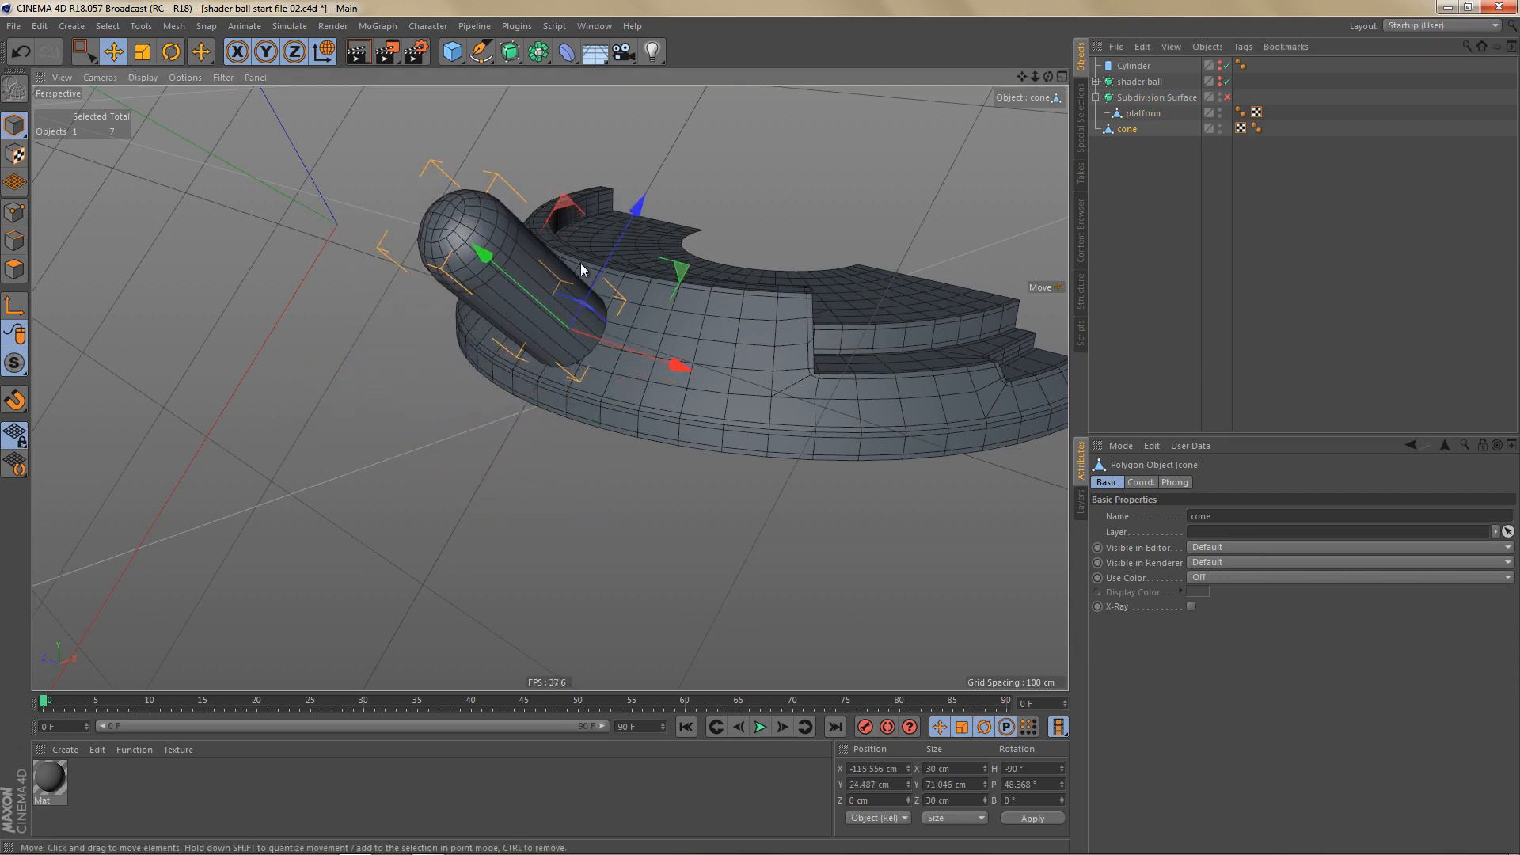
scroll(664, 234, "up", 6)
scroll(624, 304, "up", 1)
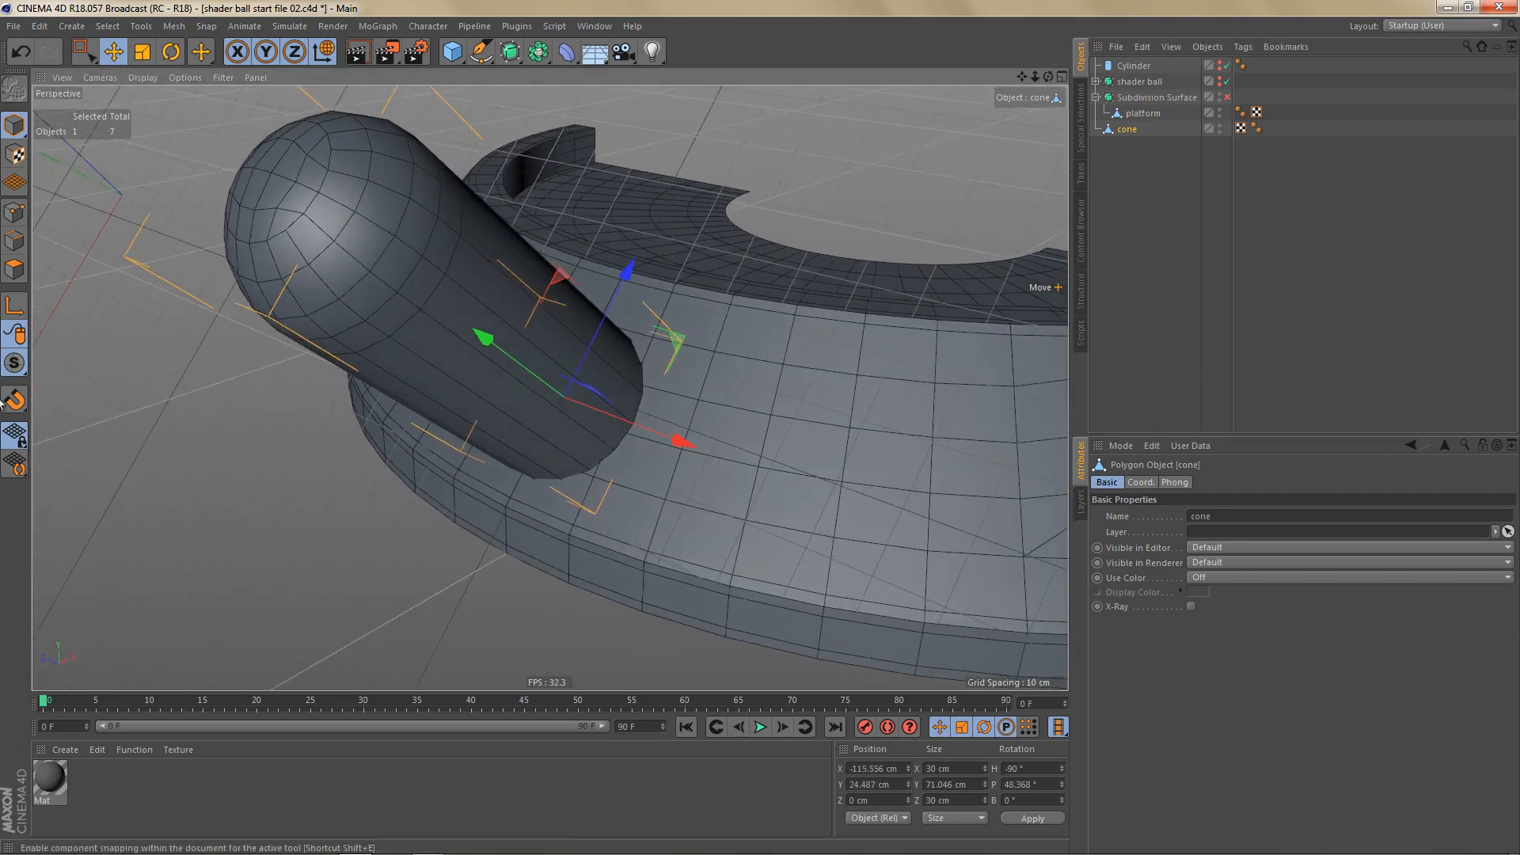
Step: Align the workplane back to Y and nudge the cone along its Z axis to about X -115 cm and Y 25.2 cm
left_click(14, 435)
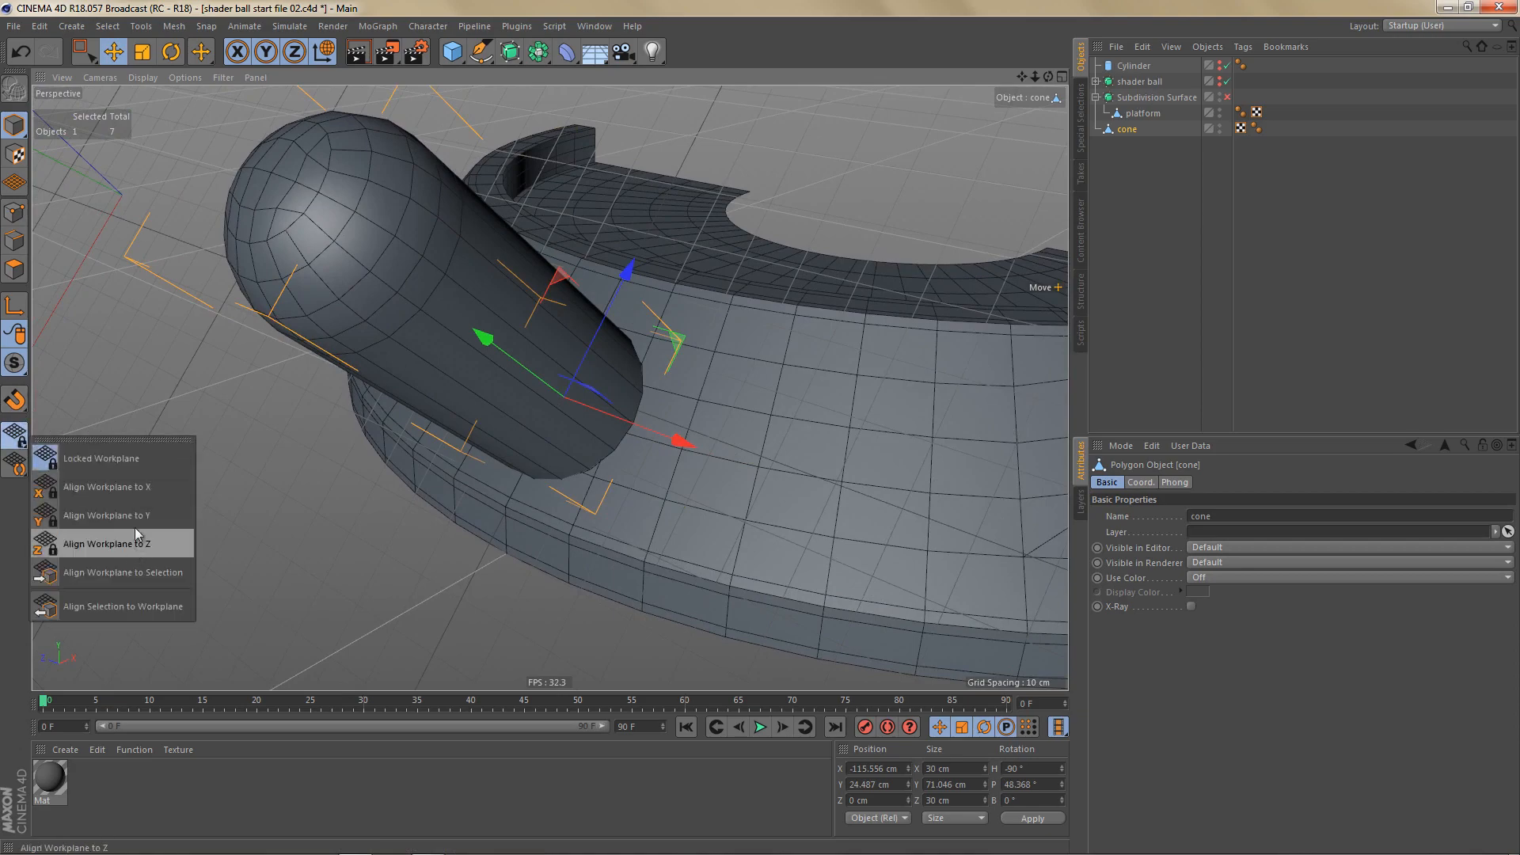
left_click(134, 521)
left_click_drag(778, 313, 884, 345, "alt")
scroll(644, 340, "up", 10)
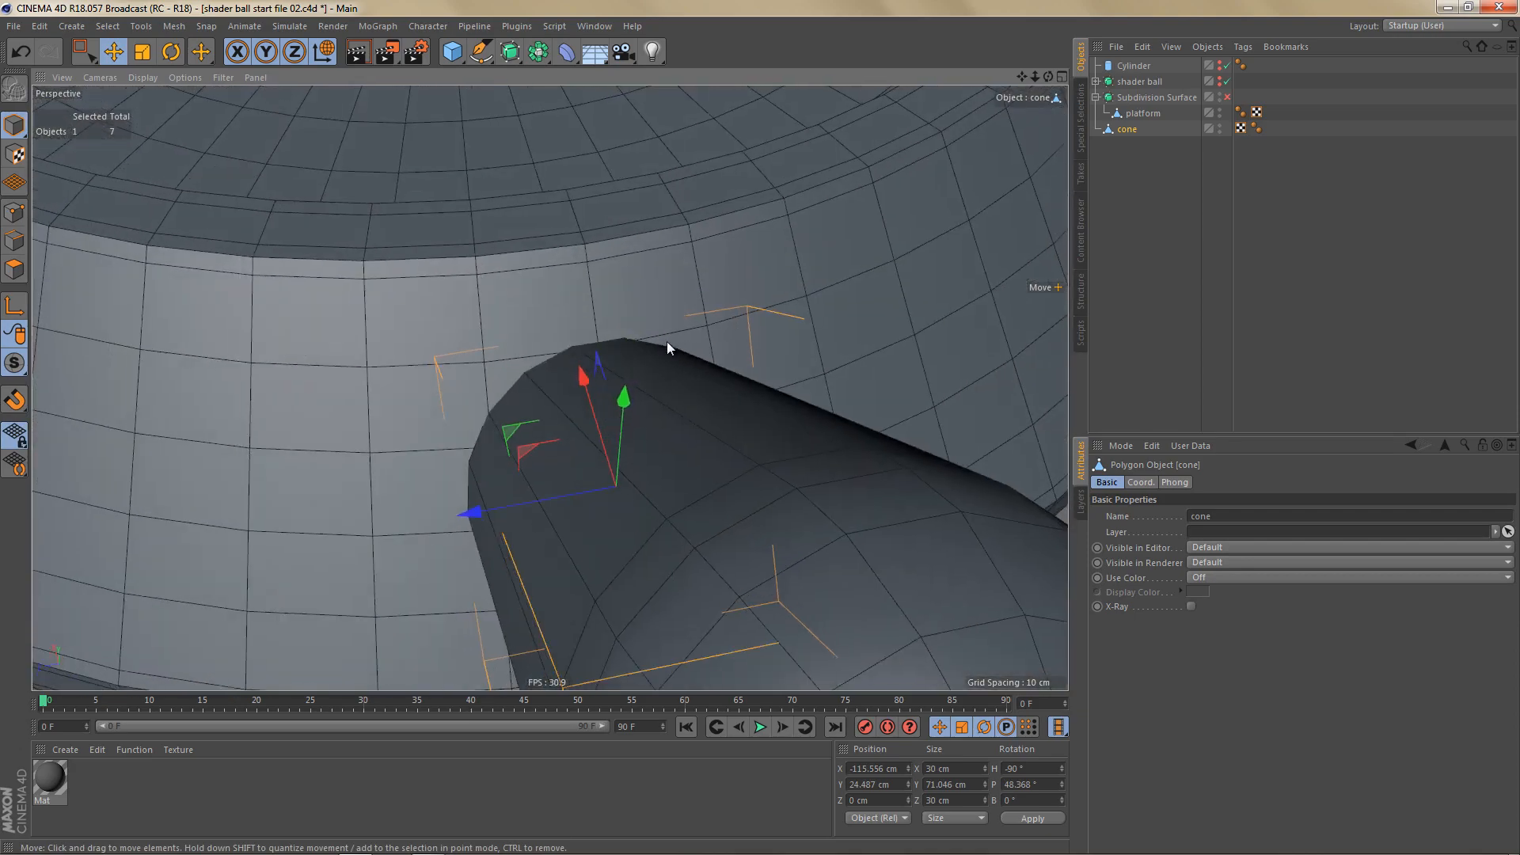
left_click_drag(669, 344, 824, 349, "alt")
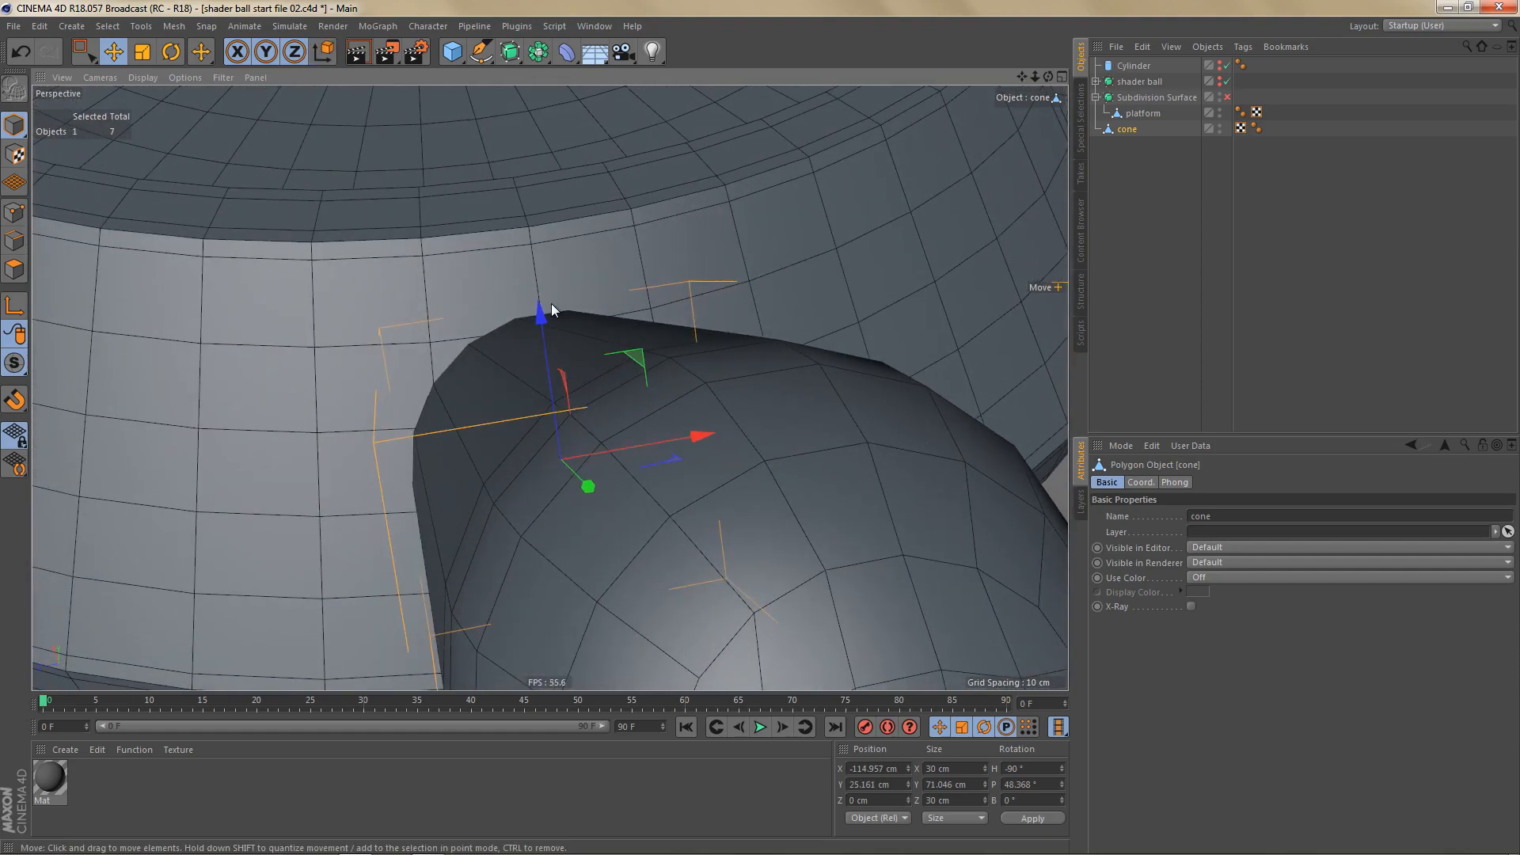
left_click_drag(552, 309, 593, 316, "alt")
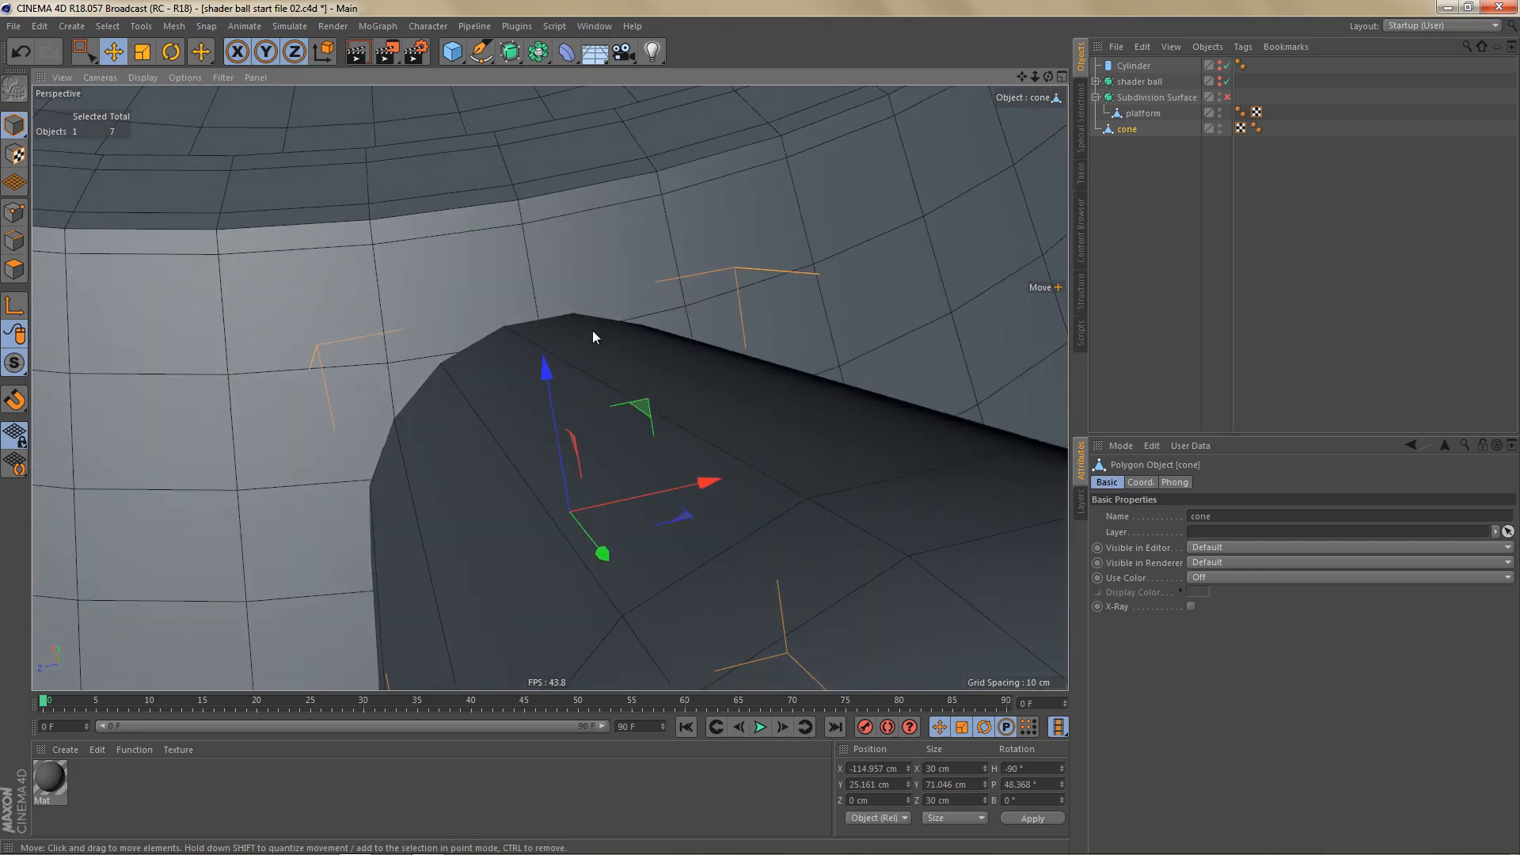
Step: Rotate the cone around its length axis to about H -104.9°, P 47.4° and B 11.1°
key("r")
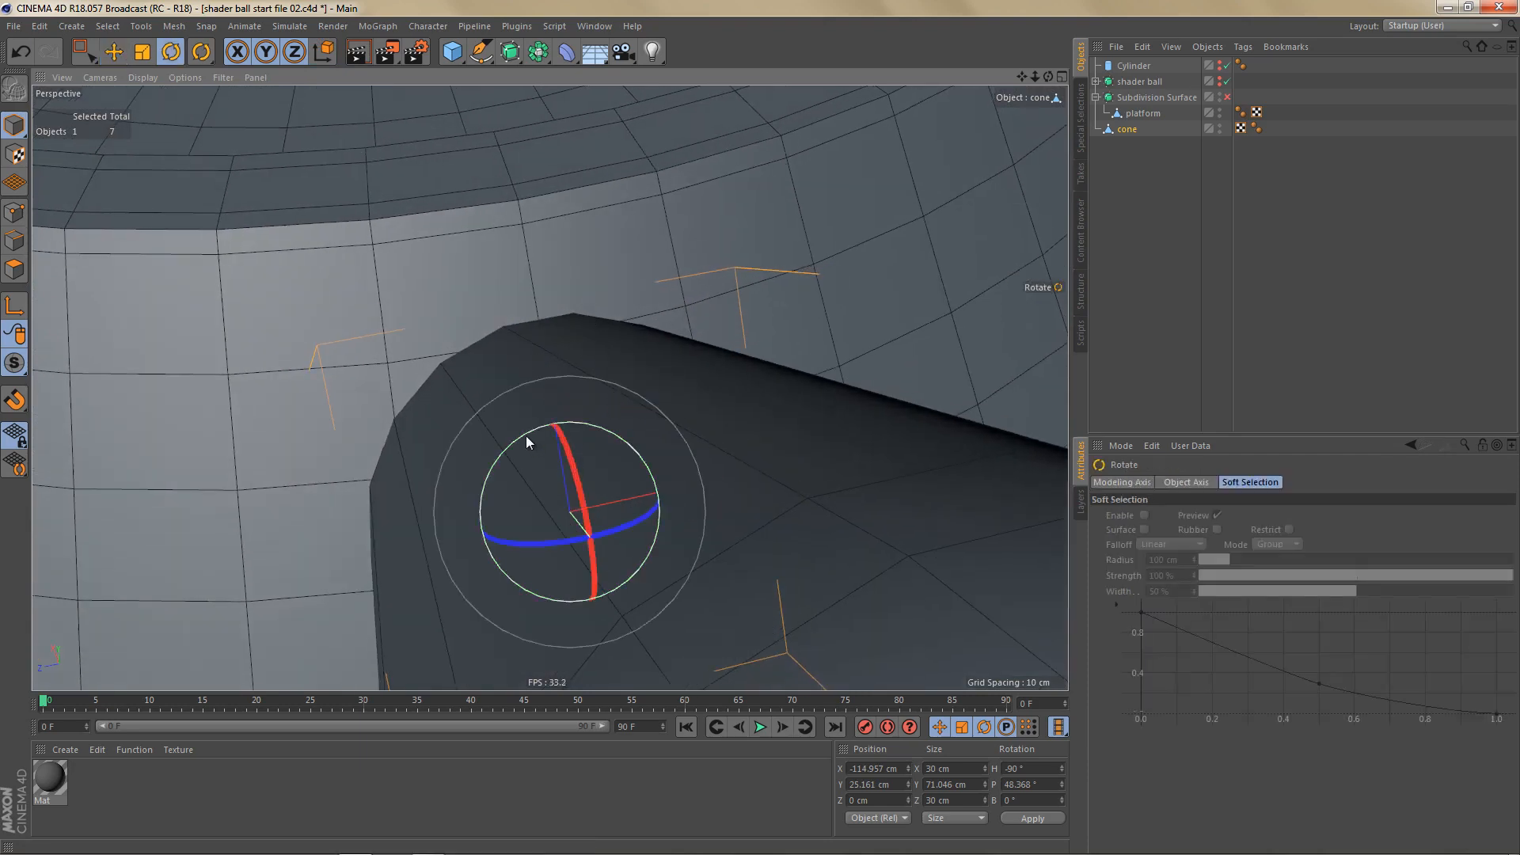
left_click_drag(526, 436, 541, 432)
left_click_drag(652, 350, 429, 353, "alt")
right_click_drag(458, 400, 419, 463, "alt")
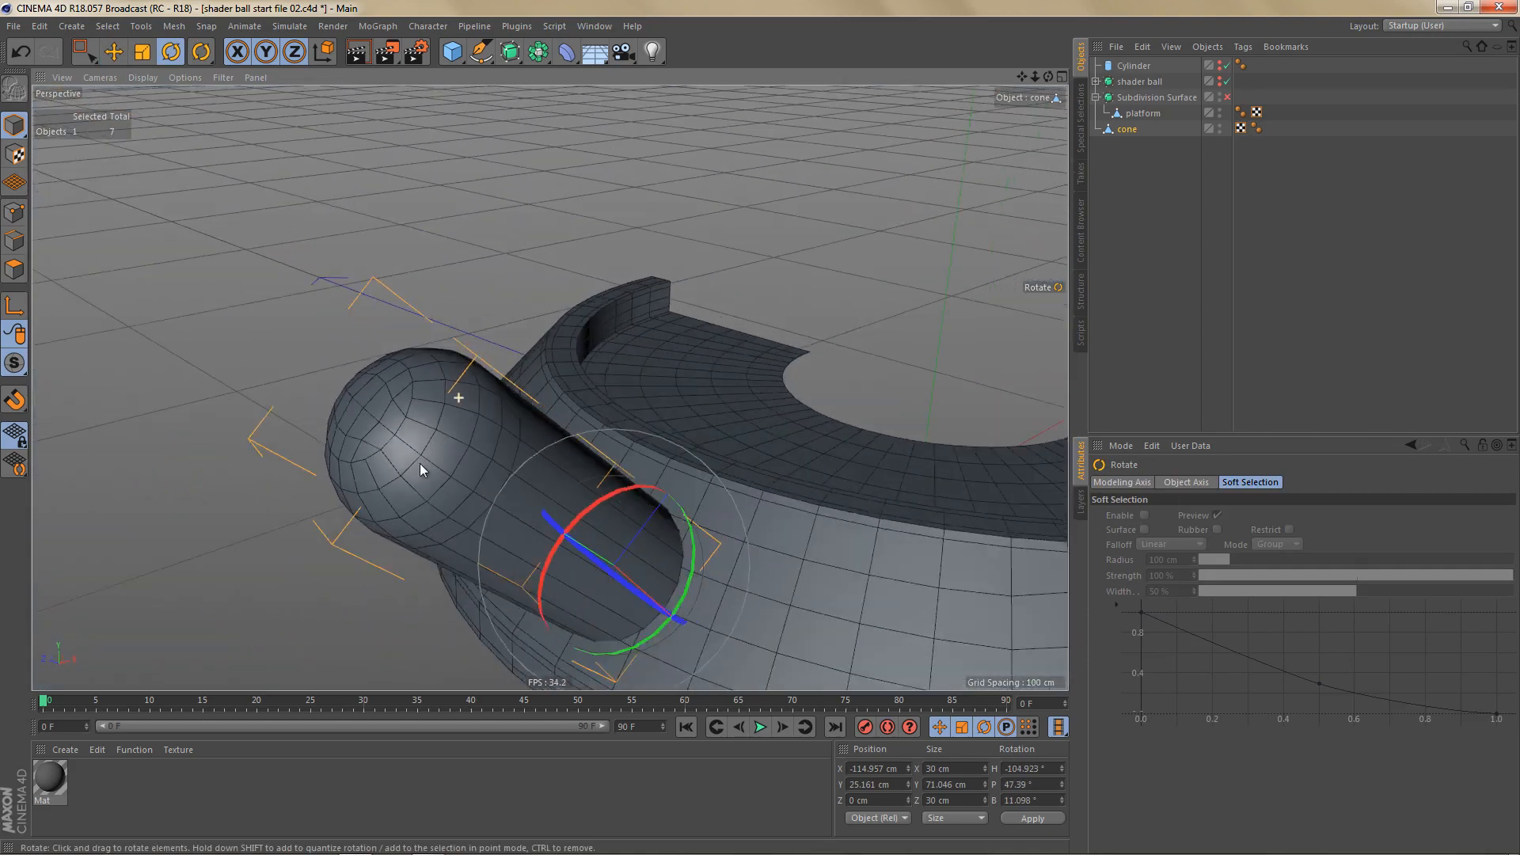
Step: Sink the cone's base about 6.1 cm into the platform along the cone's Y axis
left_click_drag(549, 388, 489, 337, "alt")
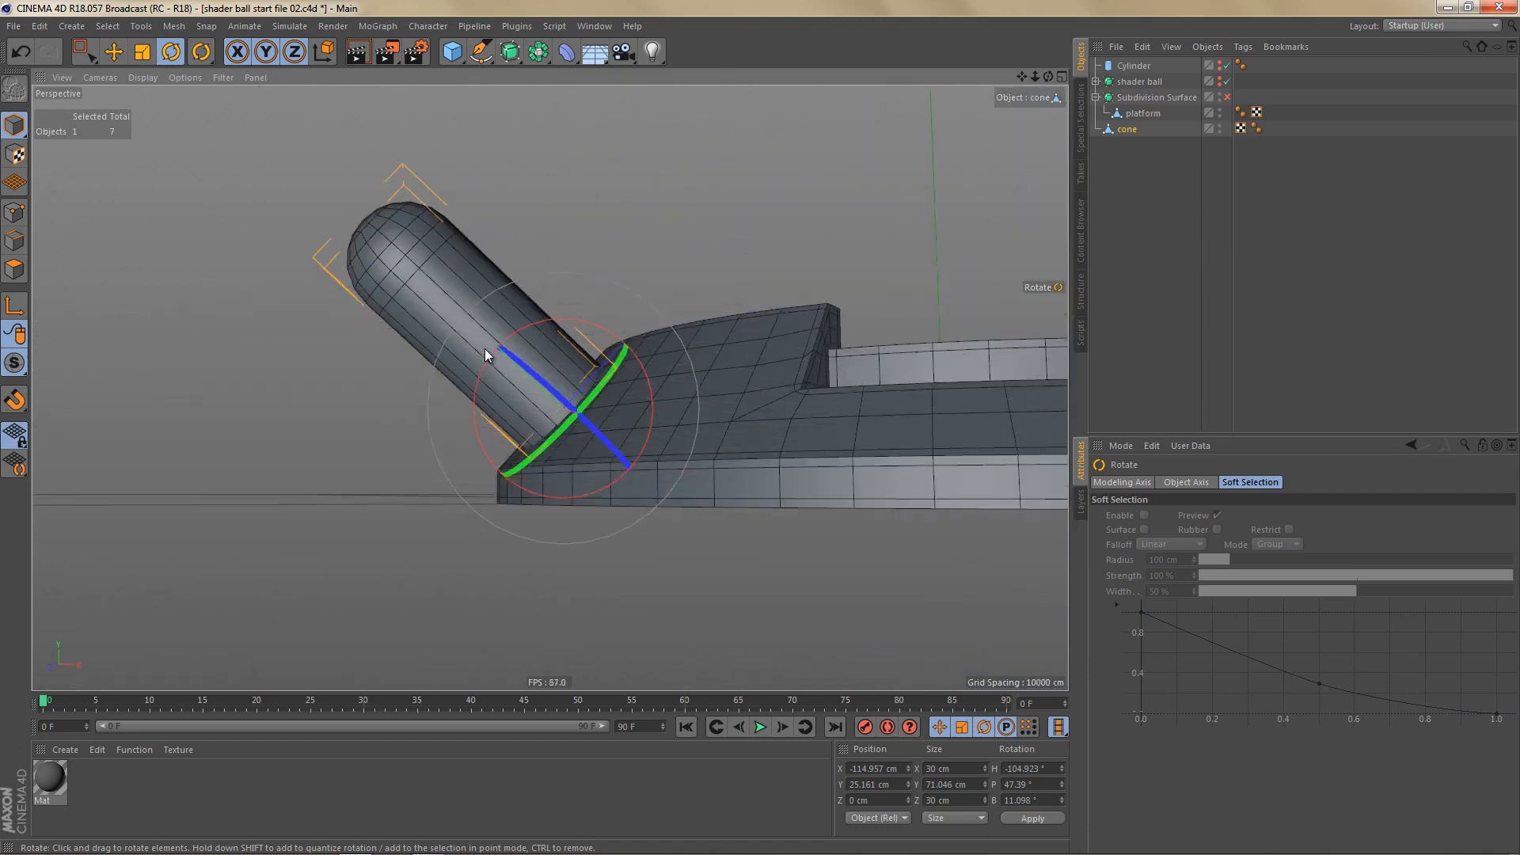
key("e")
left_click_drag(458, 312, 476, 318)
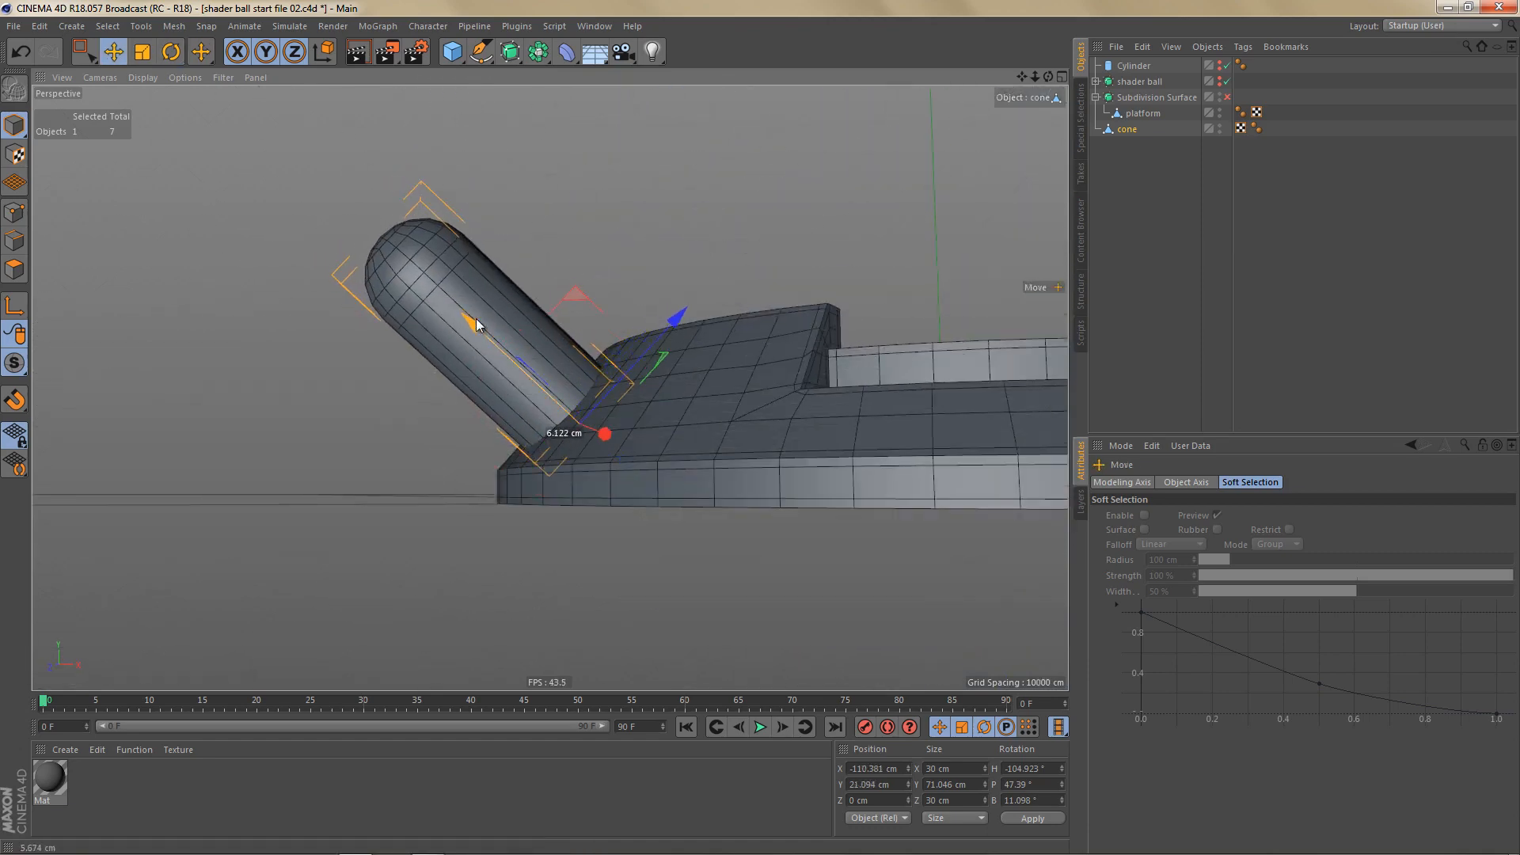
Step: Hide the viewport grid again and view the cone's open base from beneath the platform
right_click_drag(529, 451, 582, 439, "alt")
left_click_drag(584, 435, 464, 343, "alt")
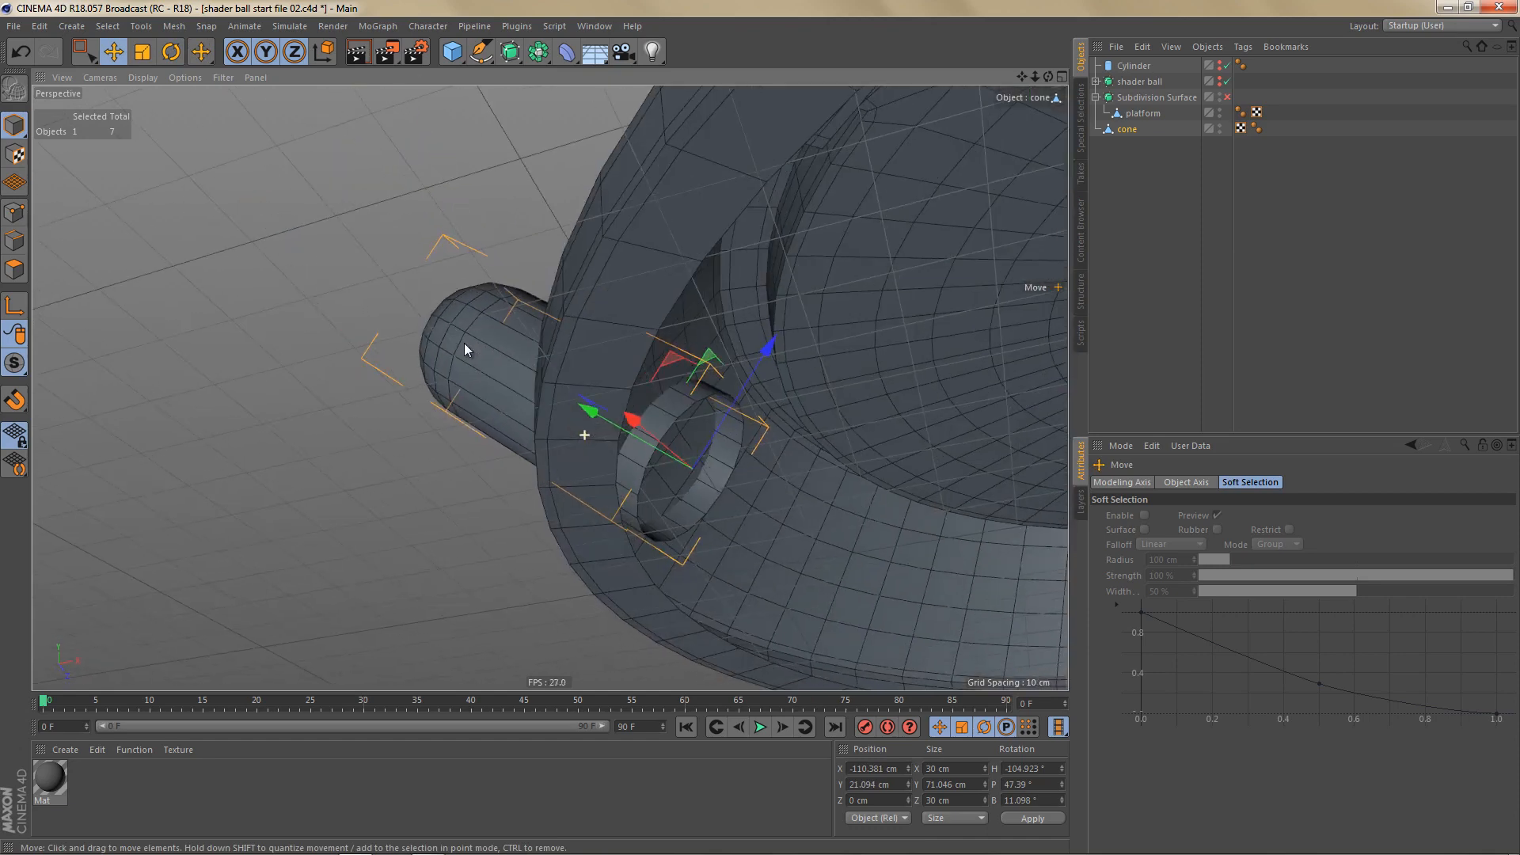
left_click(217, 77)
left_click(273, 305)
left_click_drag(465, 421, 606, 439, "alt")
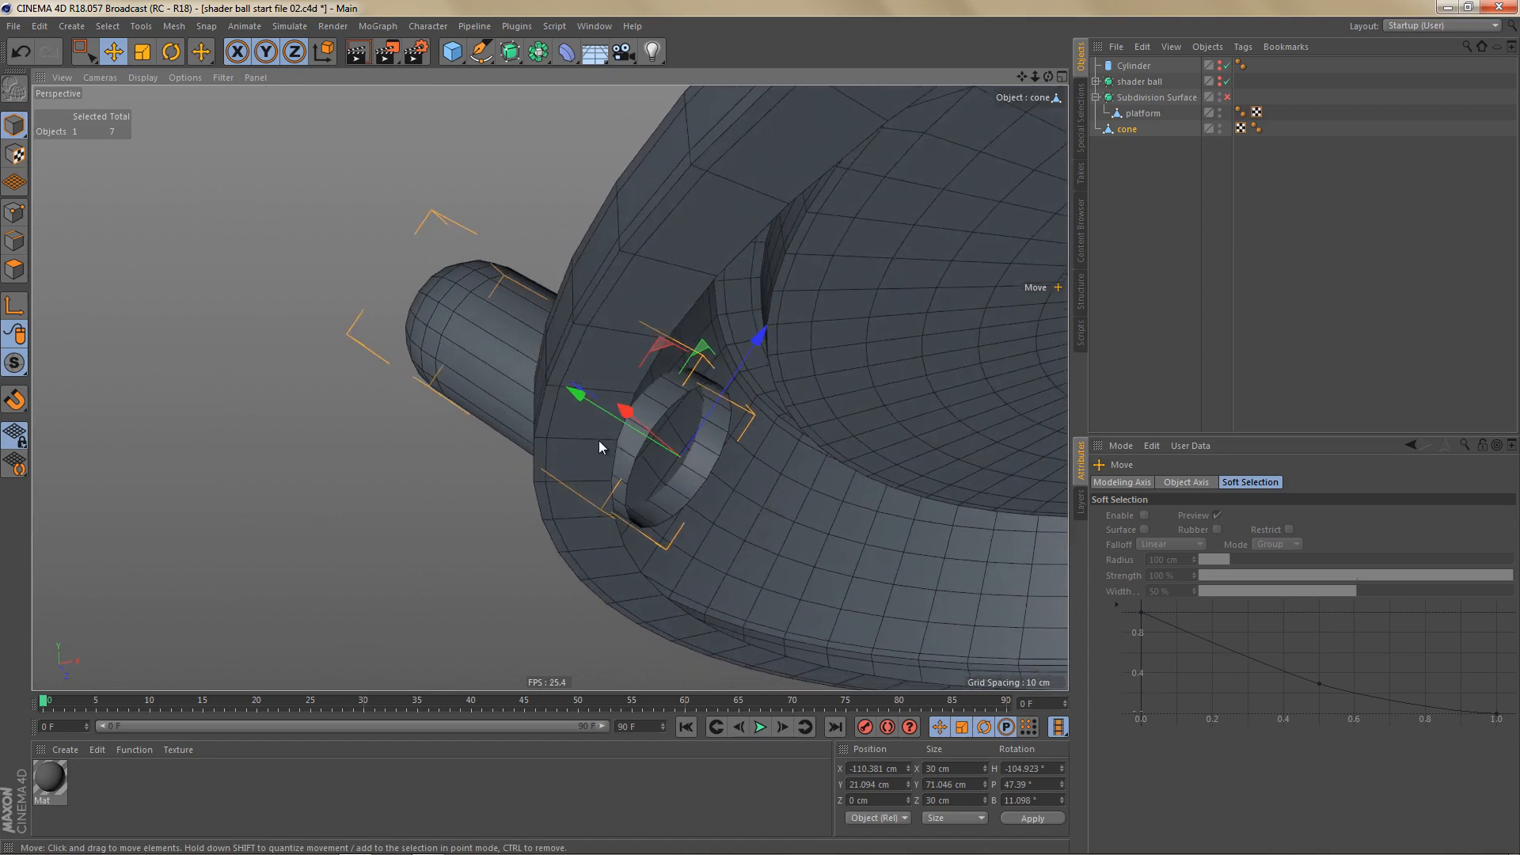
Step: In edge mode, cap the cone's open base with Close Polygon Hole
key("Return")
scroll(694, 445, "up", 3)
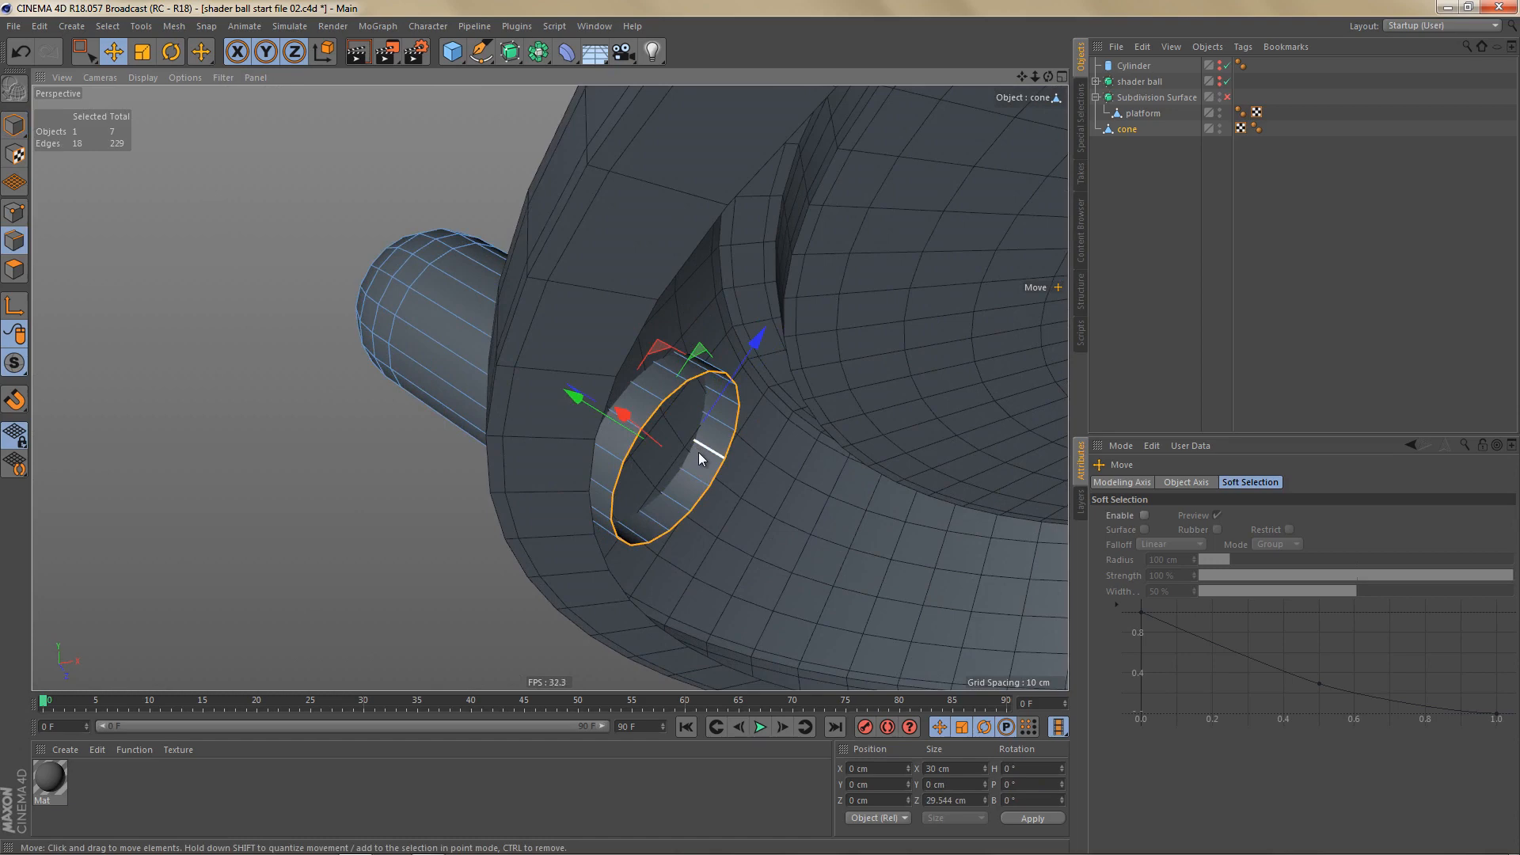
key("m")
key("d")
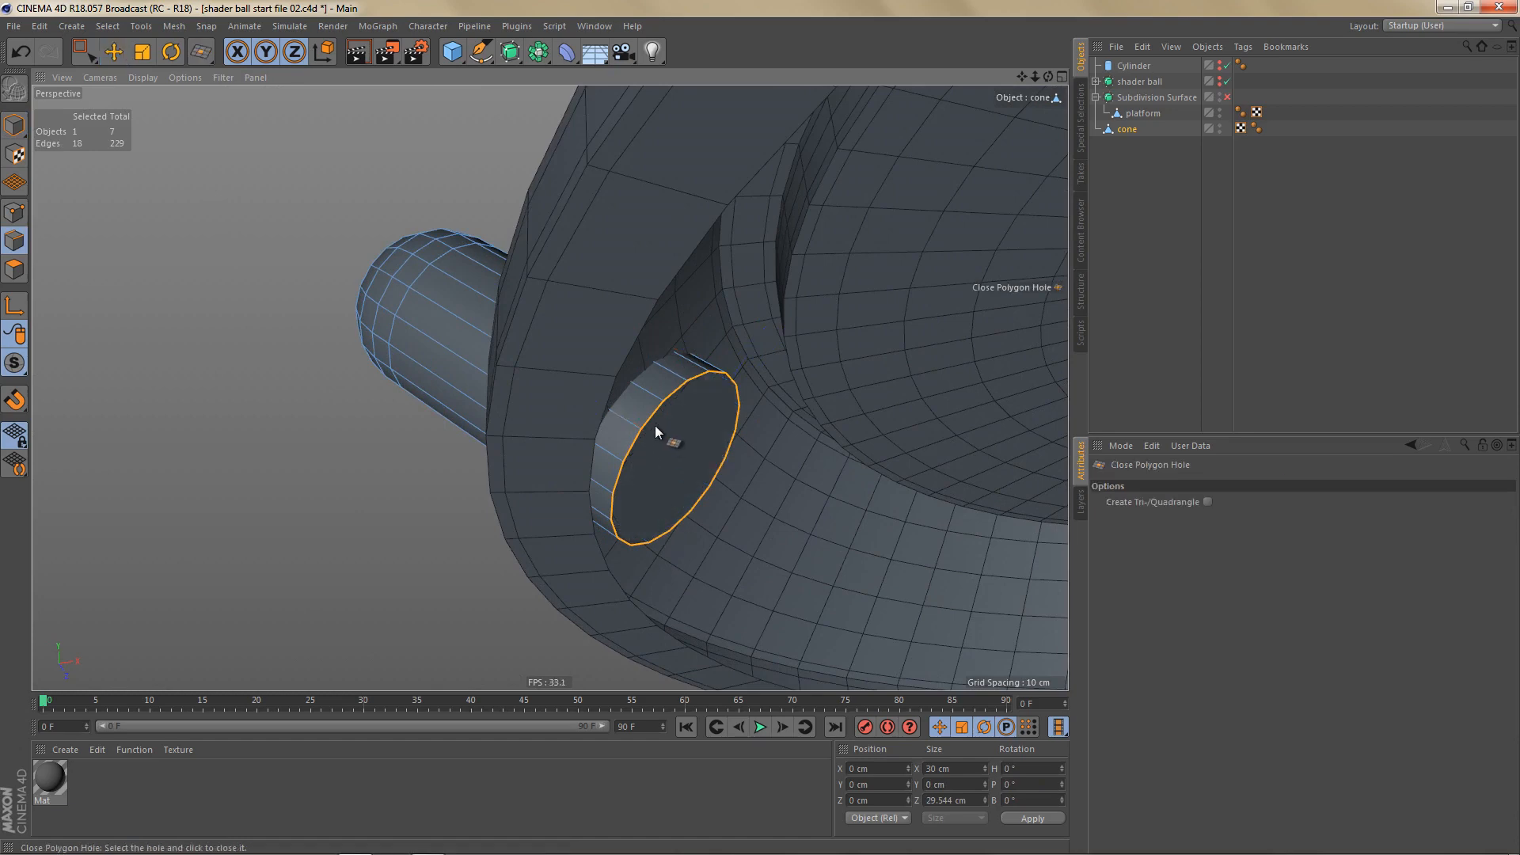
left_click_drag(654, 425, 716, 455, "alt")
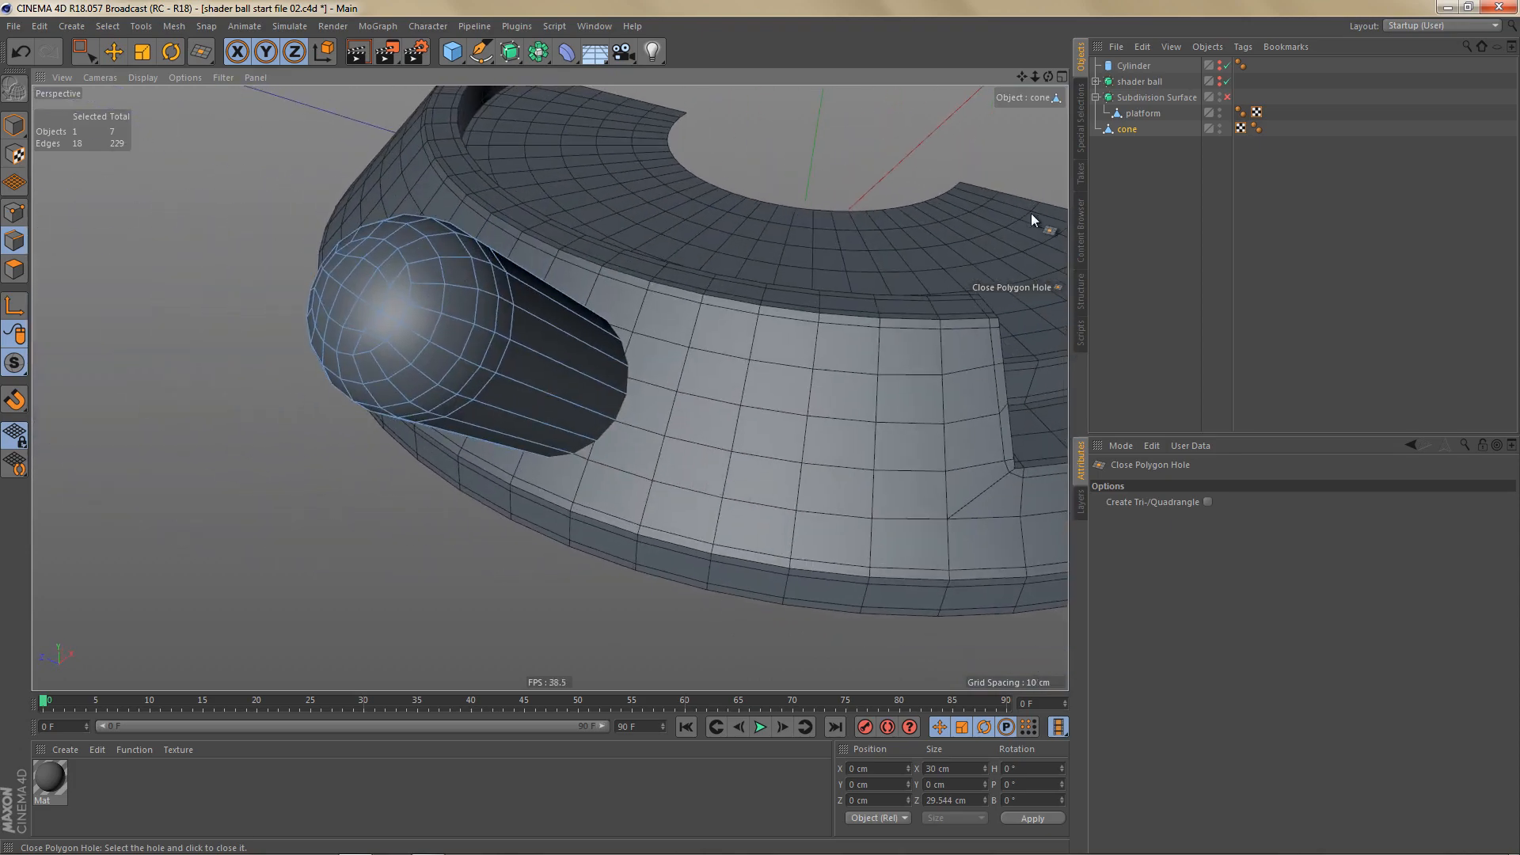
Step: Add a Boole as parent of the platform and place the cone second inside it to subtract the cone
left_click(1140, 114)
left_click_drag(732, 320, 717, 342, "alt")
left_click(537, 52)
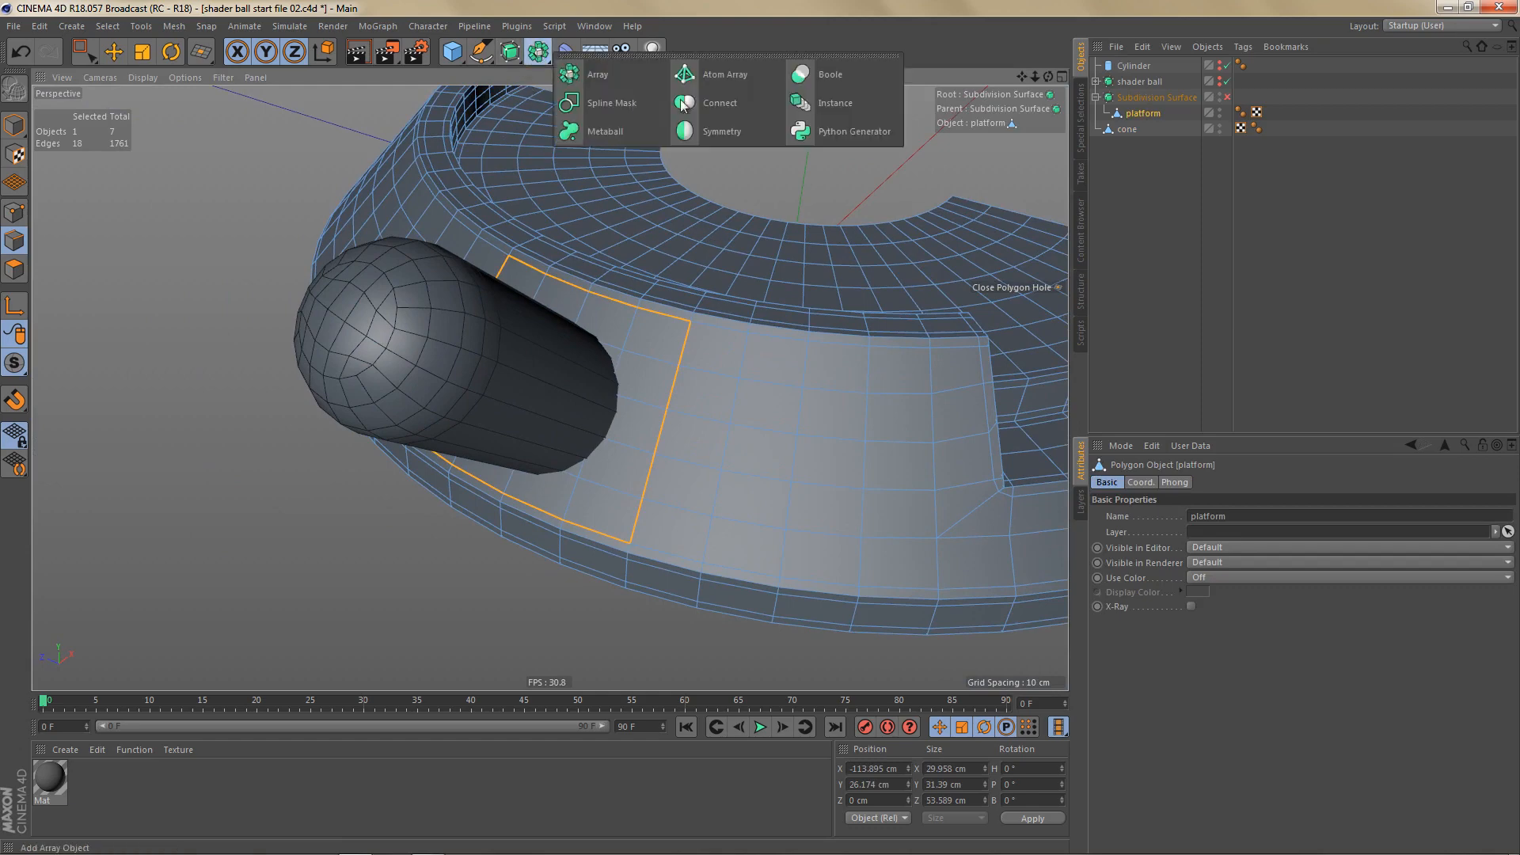
left_click(833, 78)
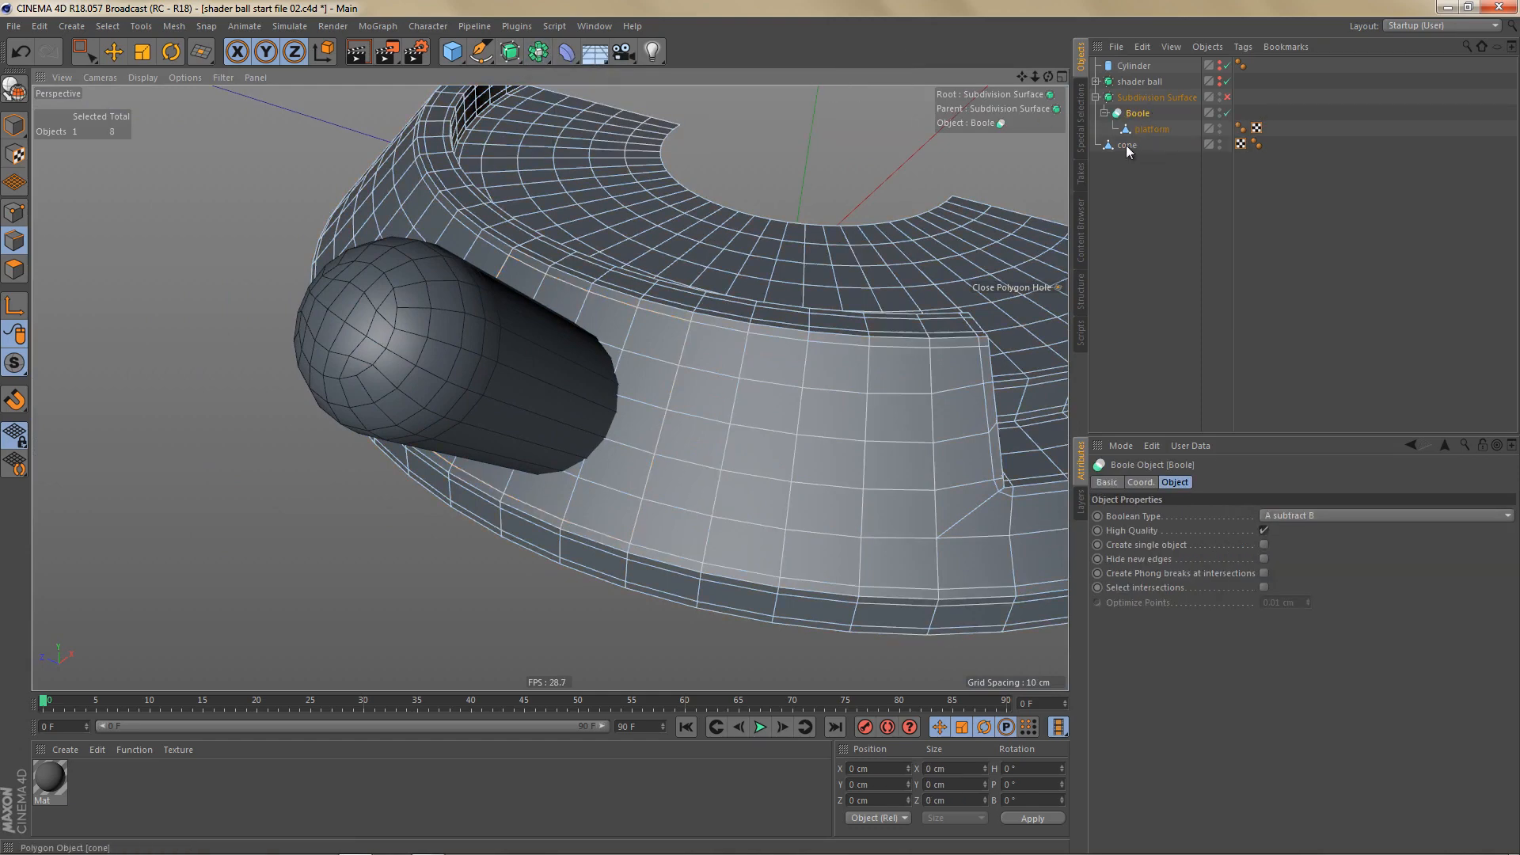
left_click_drag(1129, 151, 1137, 136)
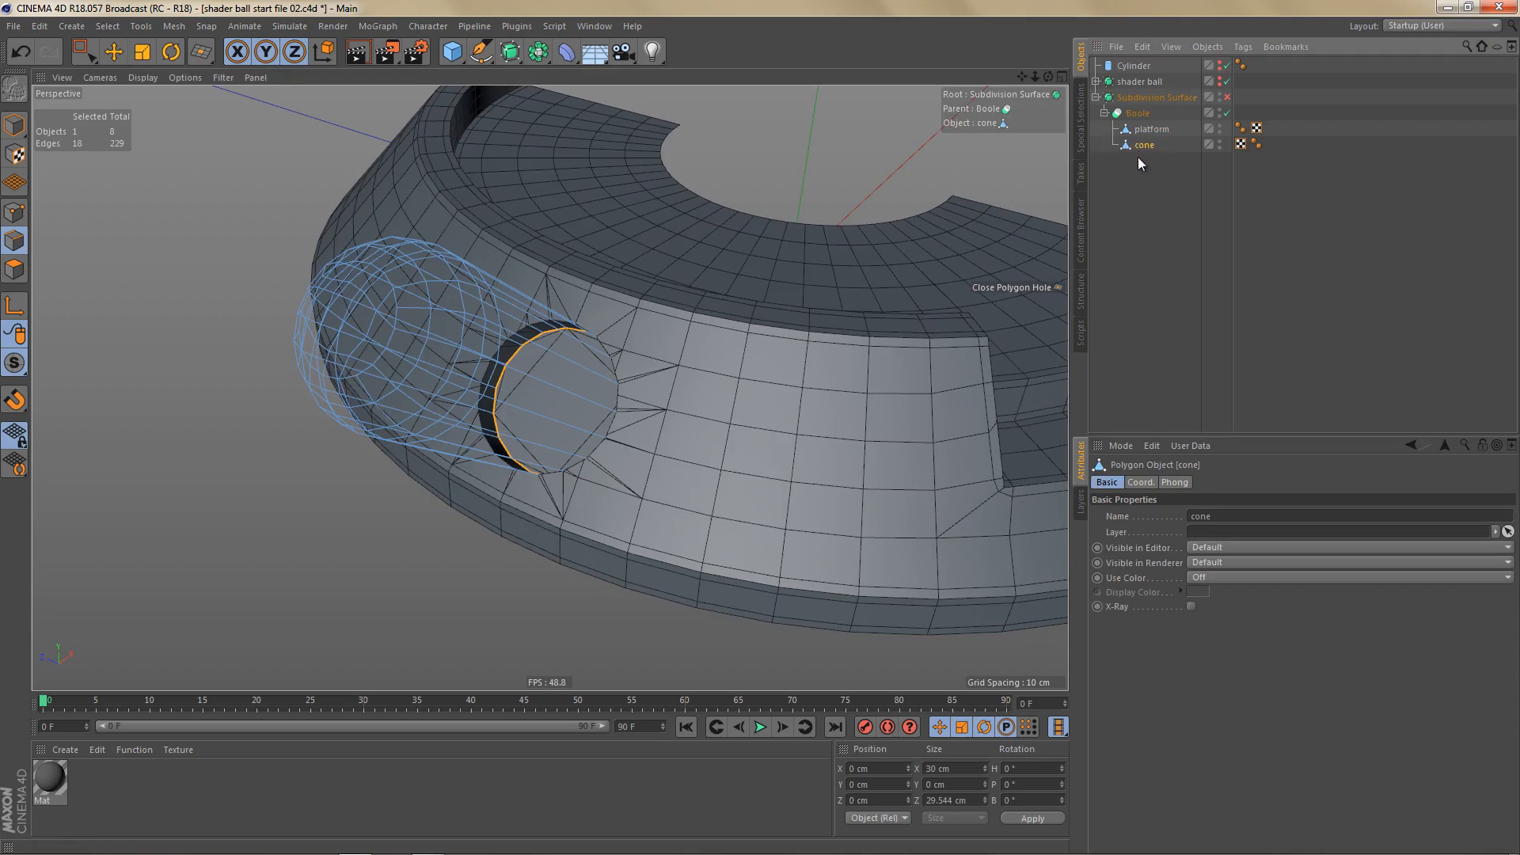
left_click_drag(584, 403, 559, 387, "alt")
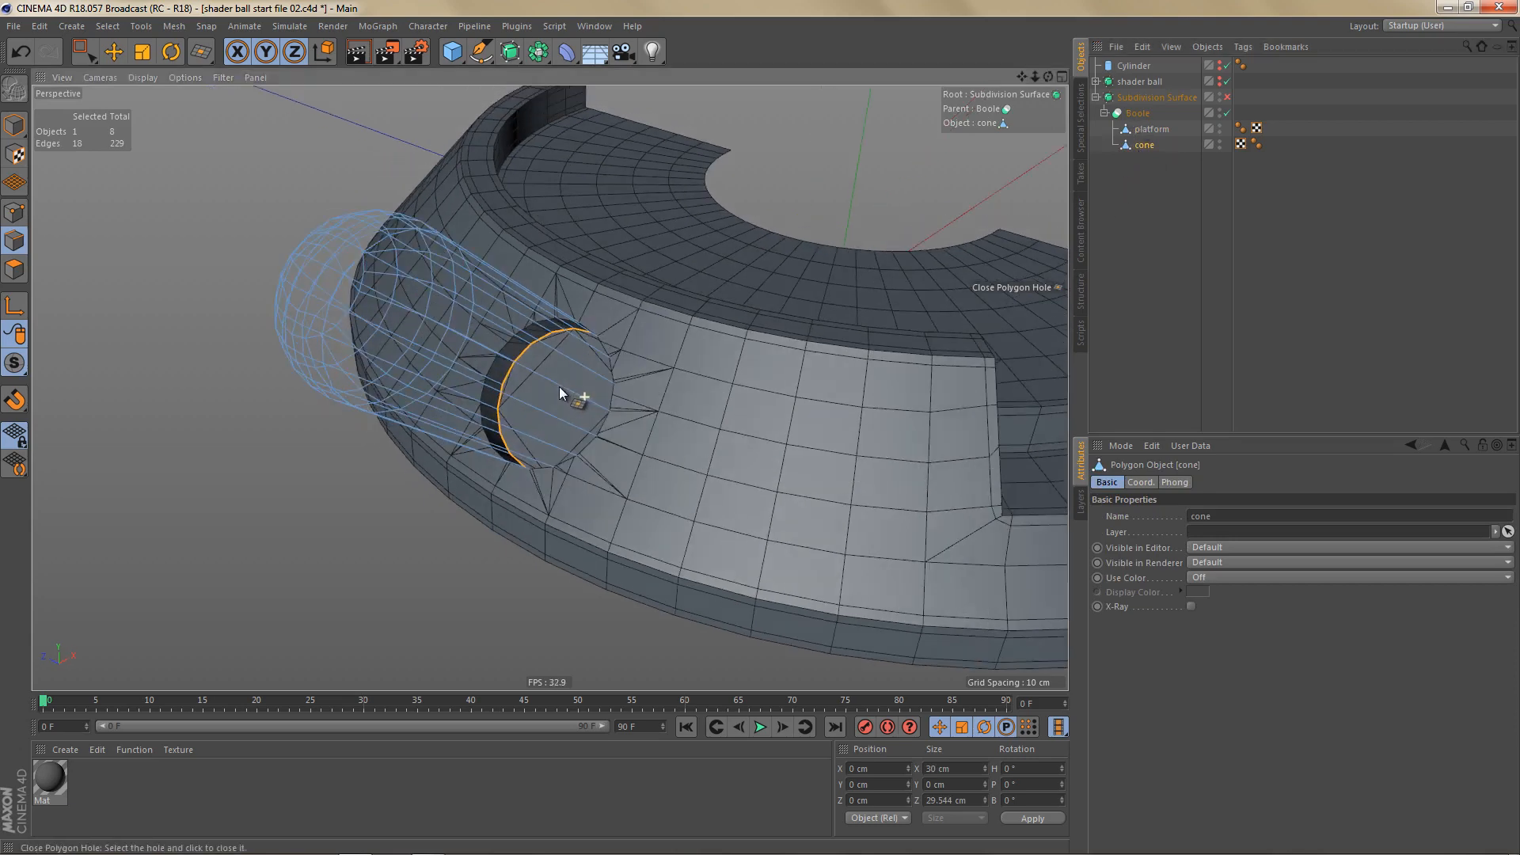
Step: Turn on Create single object and Hide new edges for the Boole
left_click(1139, 118)
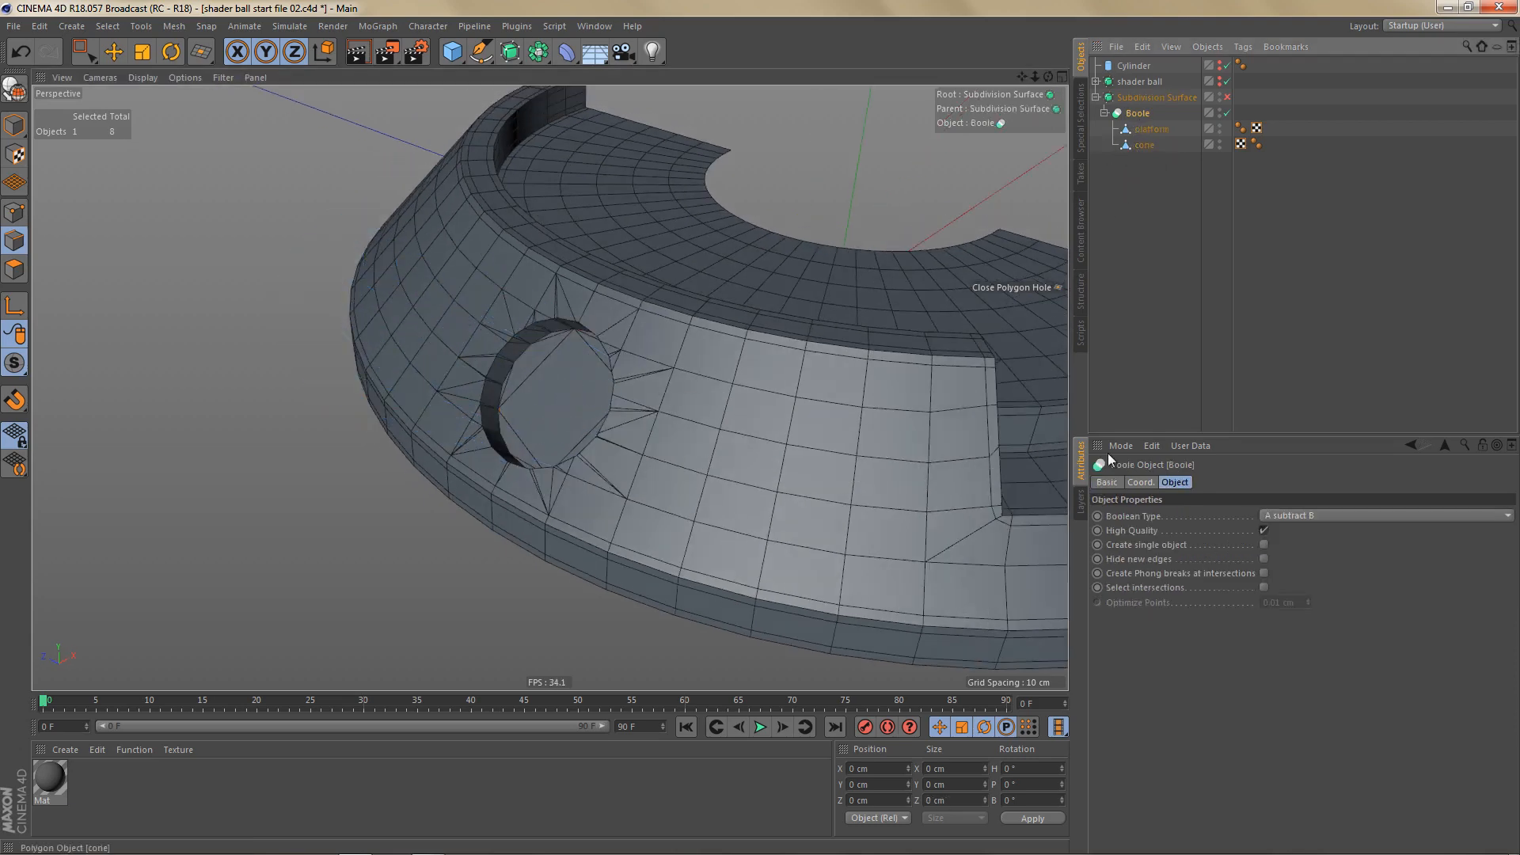
left_click(1146, 534)
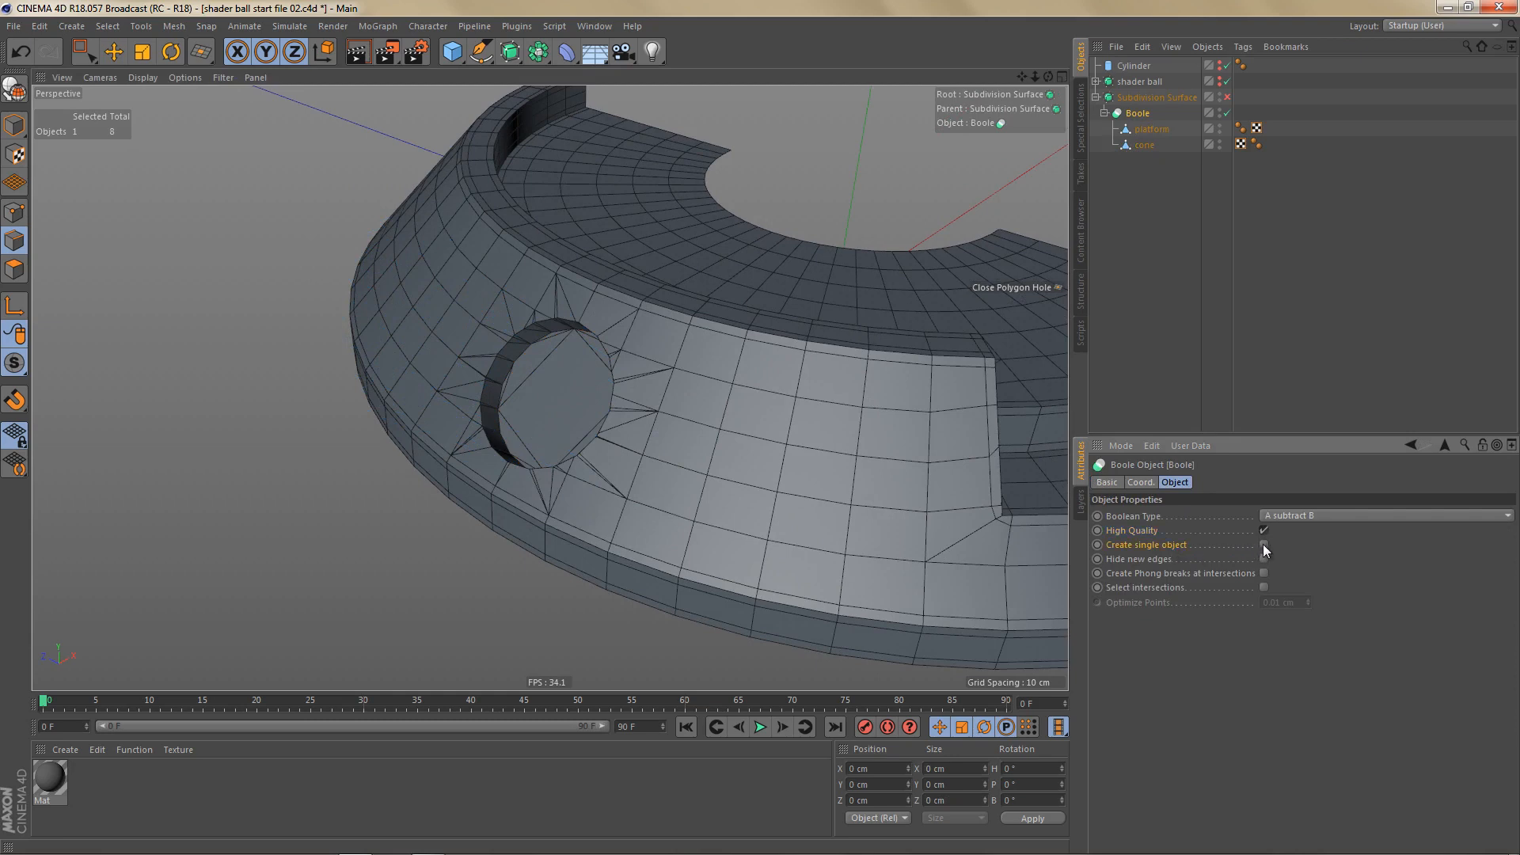
left_click(1264, 546)
left_click(1161, 560)
left_click(1264, 560)
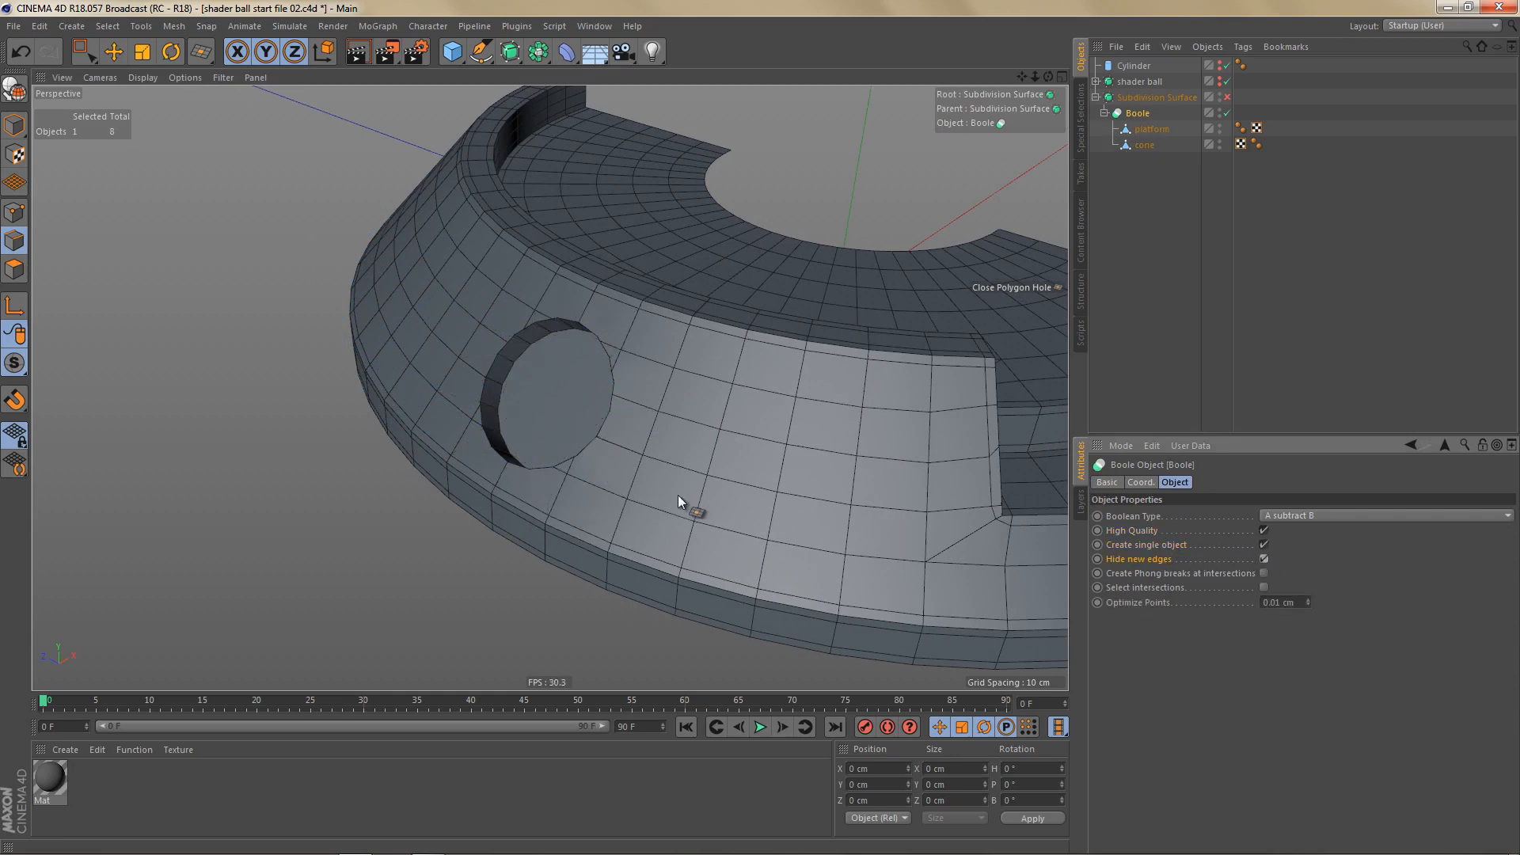
scroll(585, 398, "up", 4)
left_click_drag(644, 397, 759, 427, "alt")
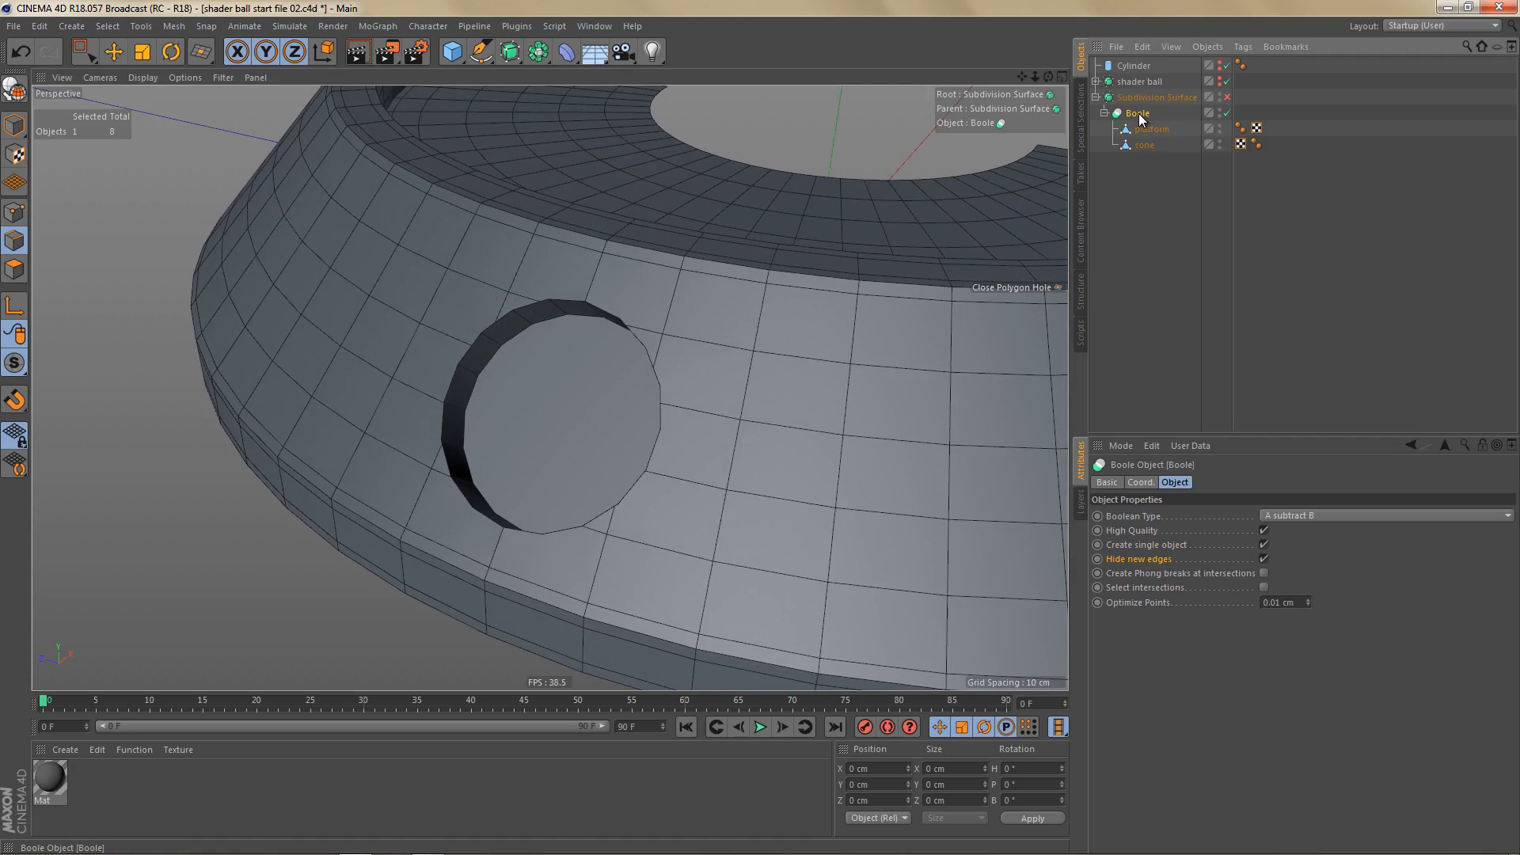
Step: Make the Boole editable and rename the resulting polygon object "platorm"
key("c")
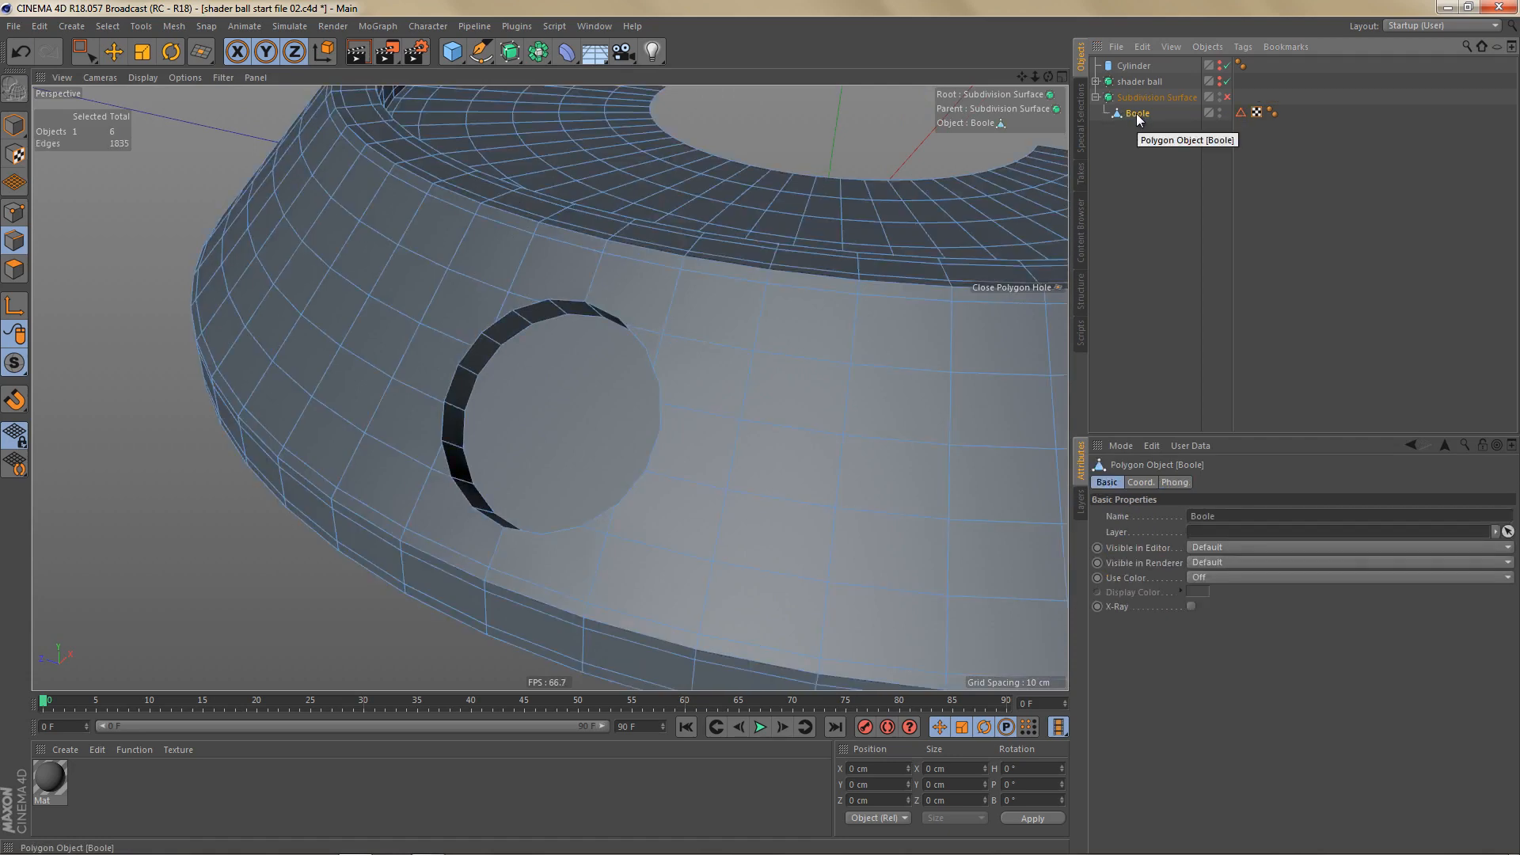
double_click(1138, 113)
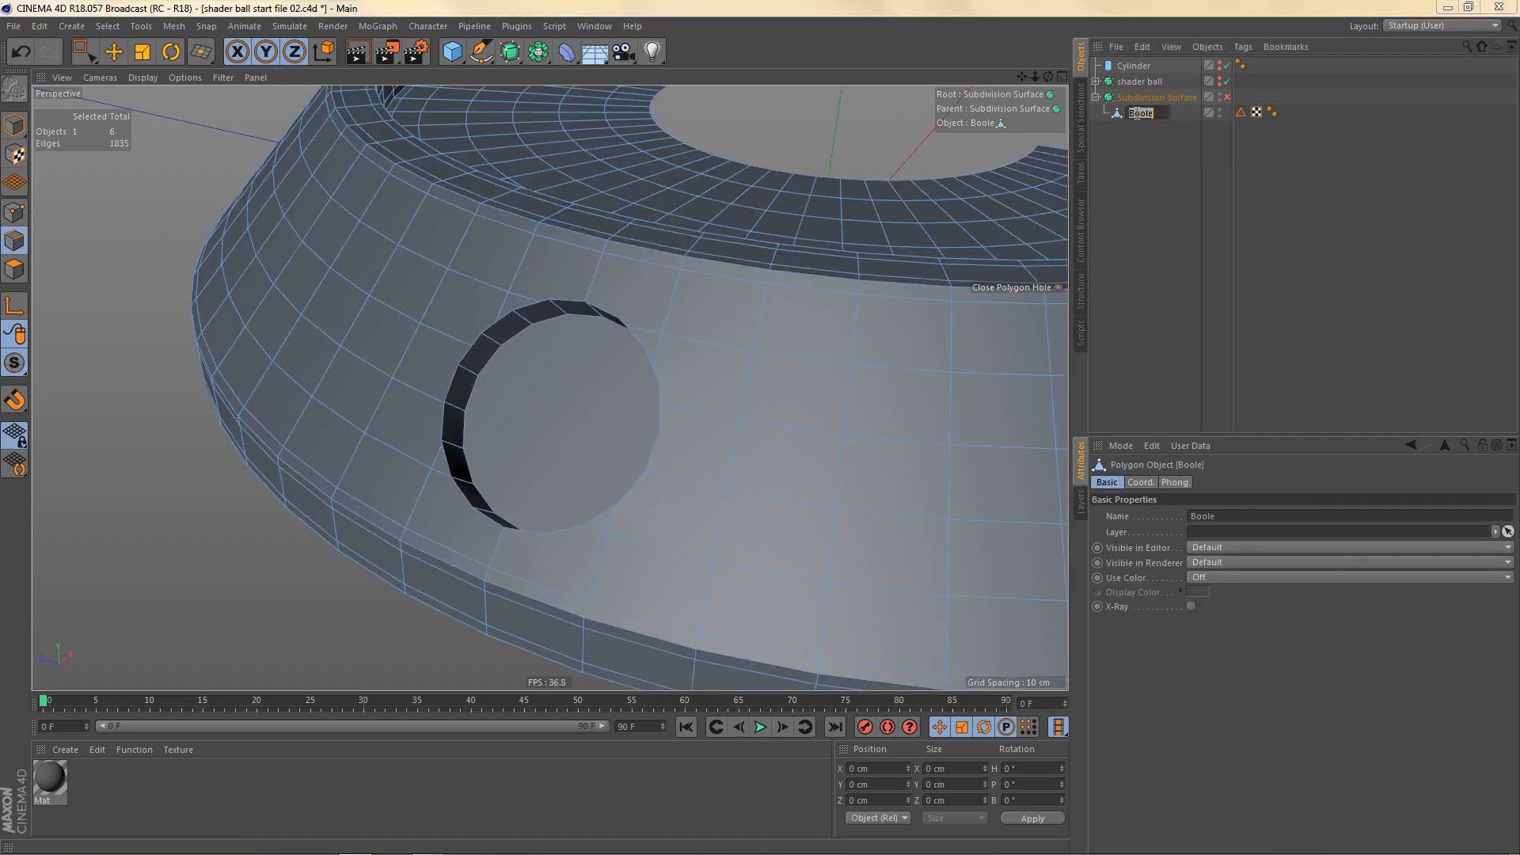
type("platorm")
key("Return")
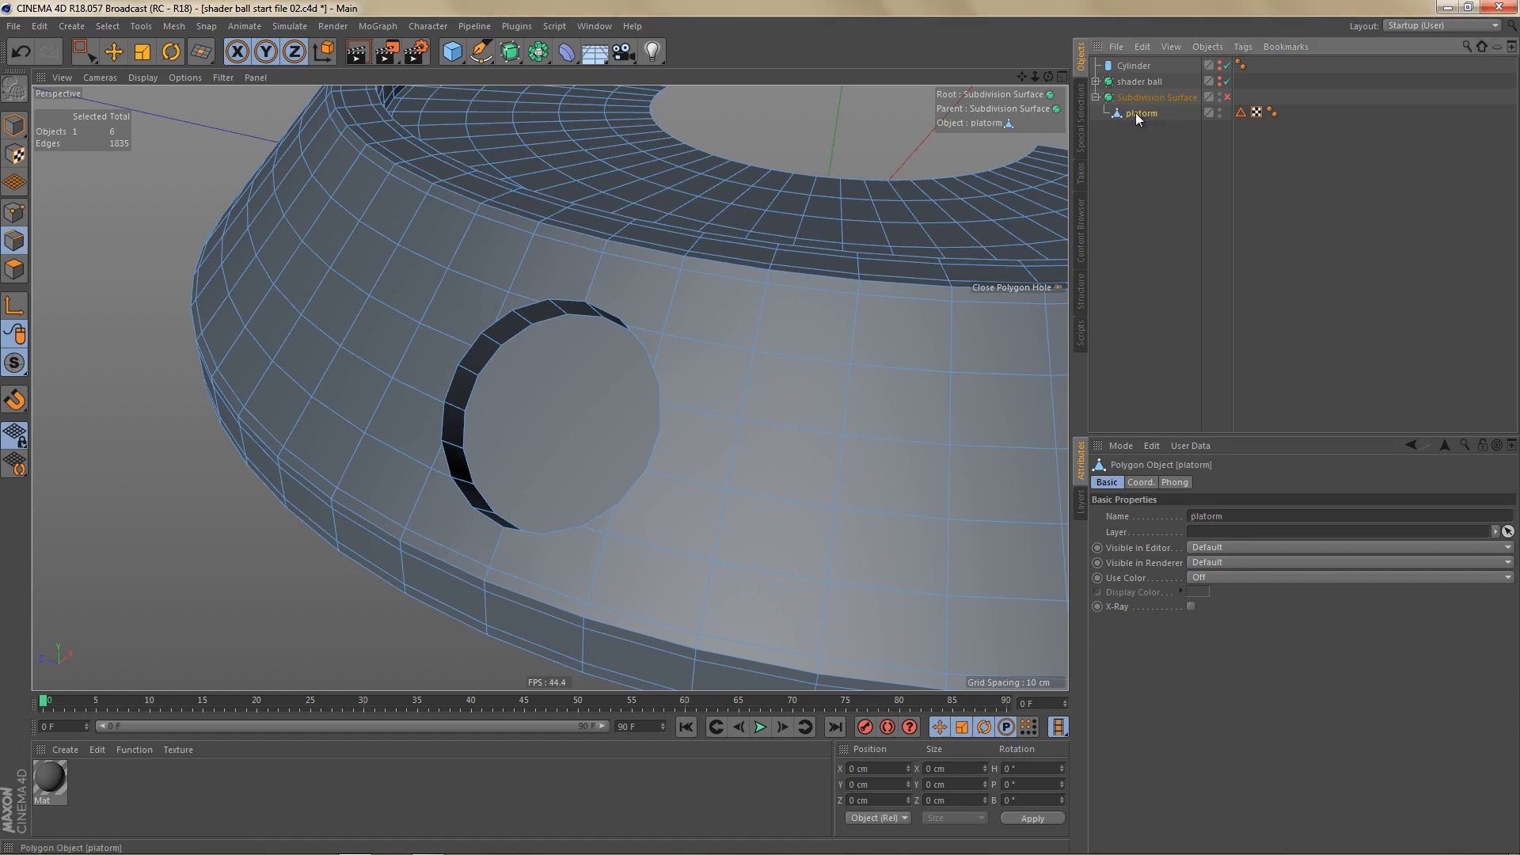
Step: Delete the polygon selection and UVW tags from the platorm object, keeping its Phong tag
left_click(1242, 111)
left_click(1257, 113, "shift")
key("Delete")
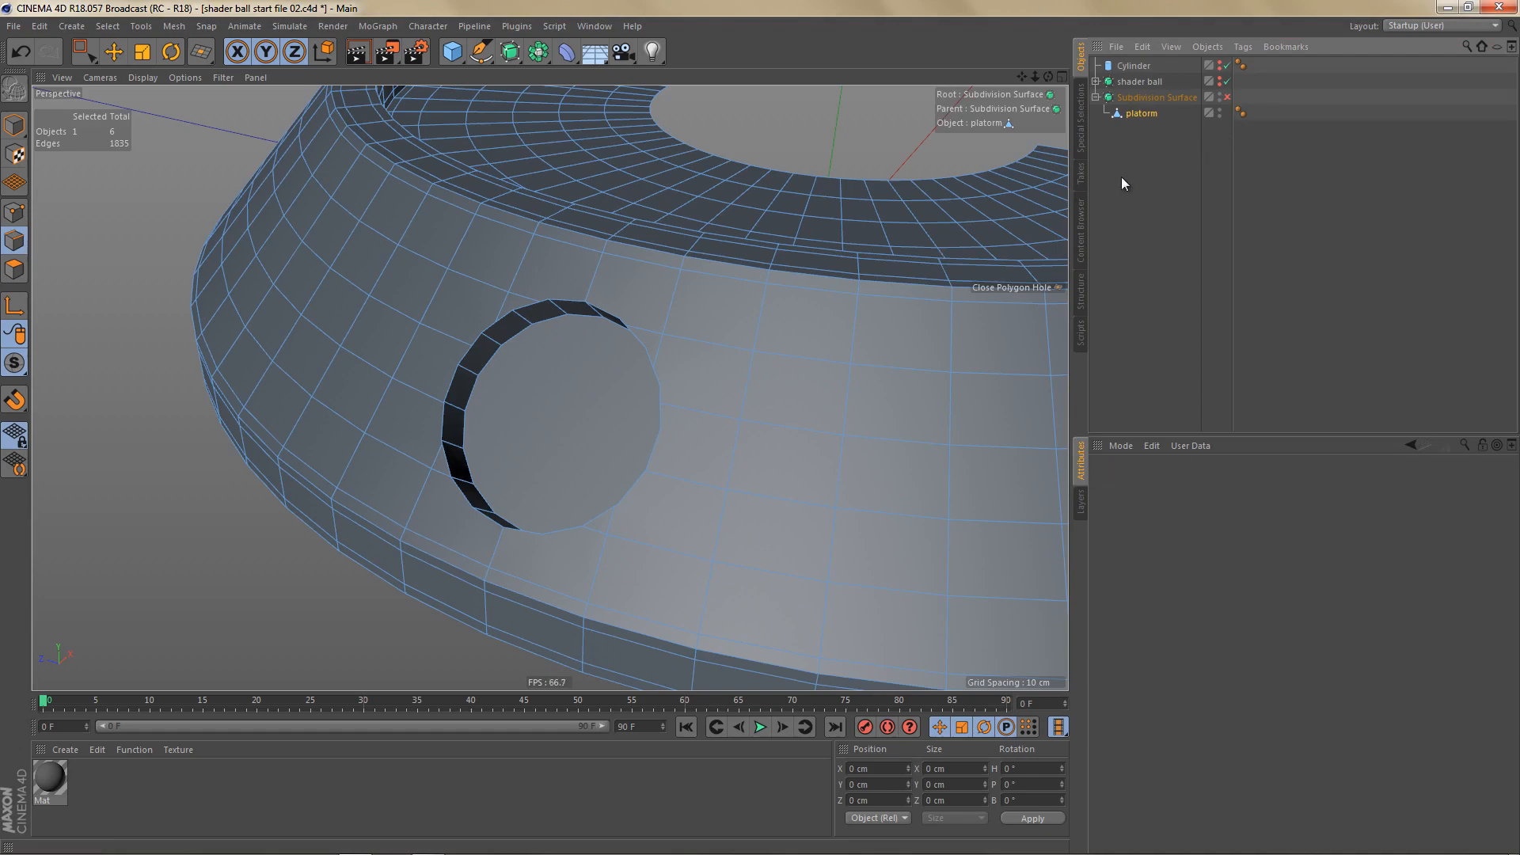
Step: In polygon mode, select the hole's floor, grow the selection over its inner walls and delete these polygons
left_click(1138, 115)
left_click_drag(729, 382, 776, 335, "alt")
key("Return")
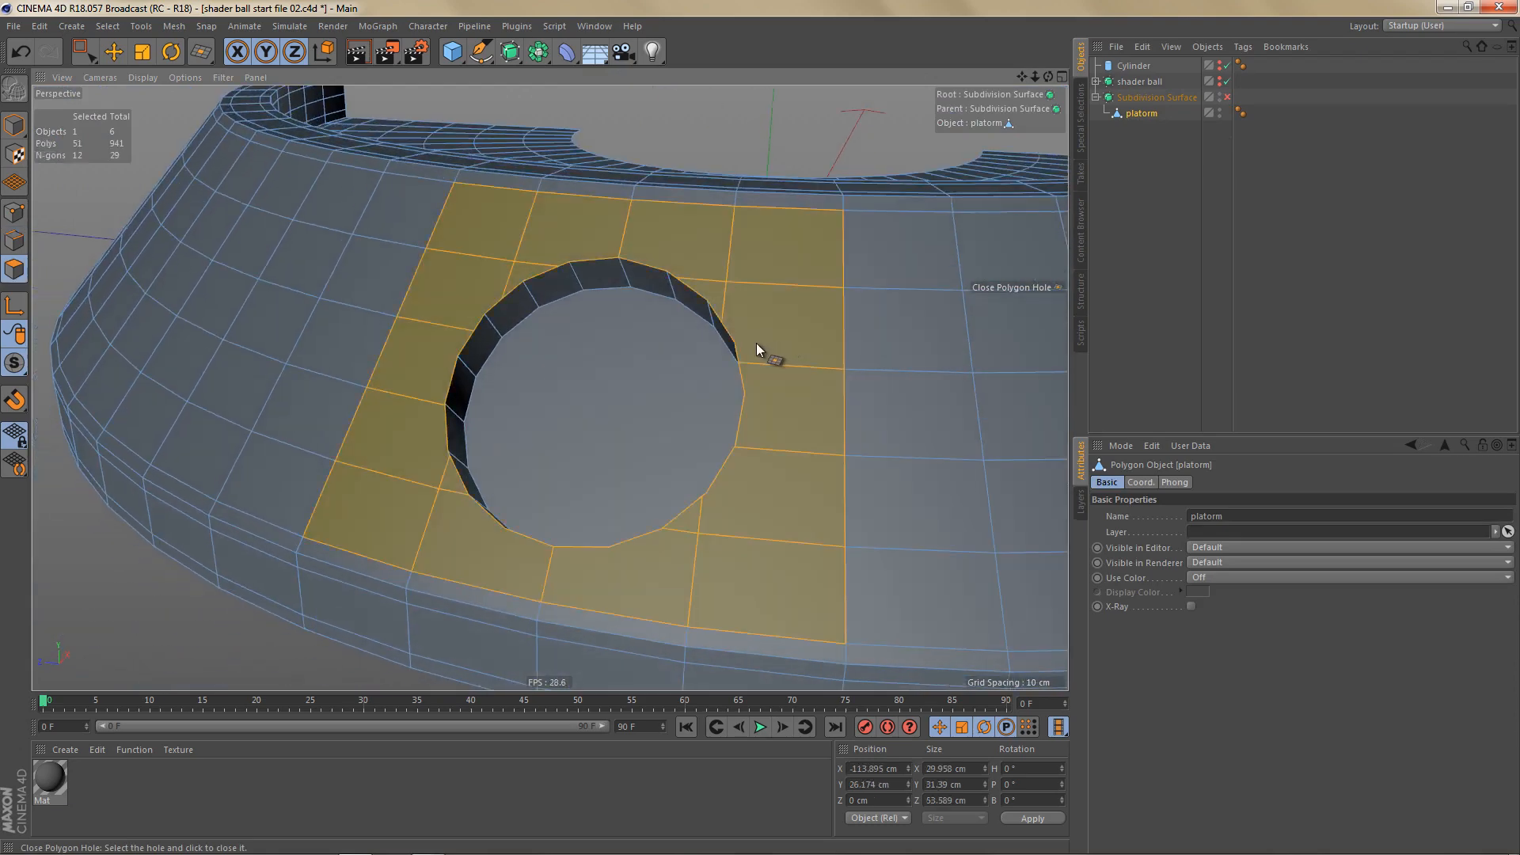
key("9")
left_click(616, 378)
left_click_drag(785, 322, 768, 349, "alt")
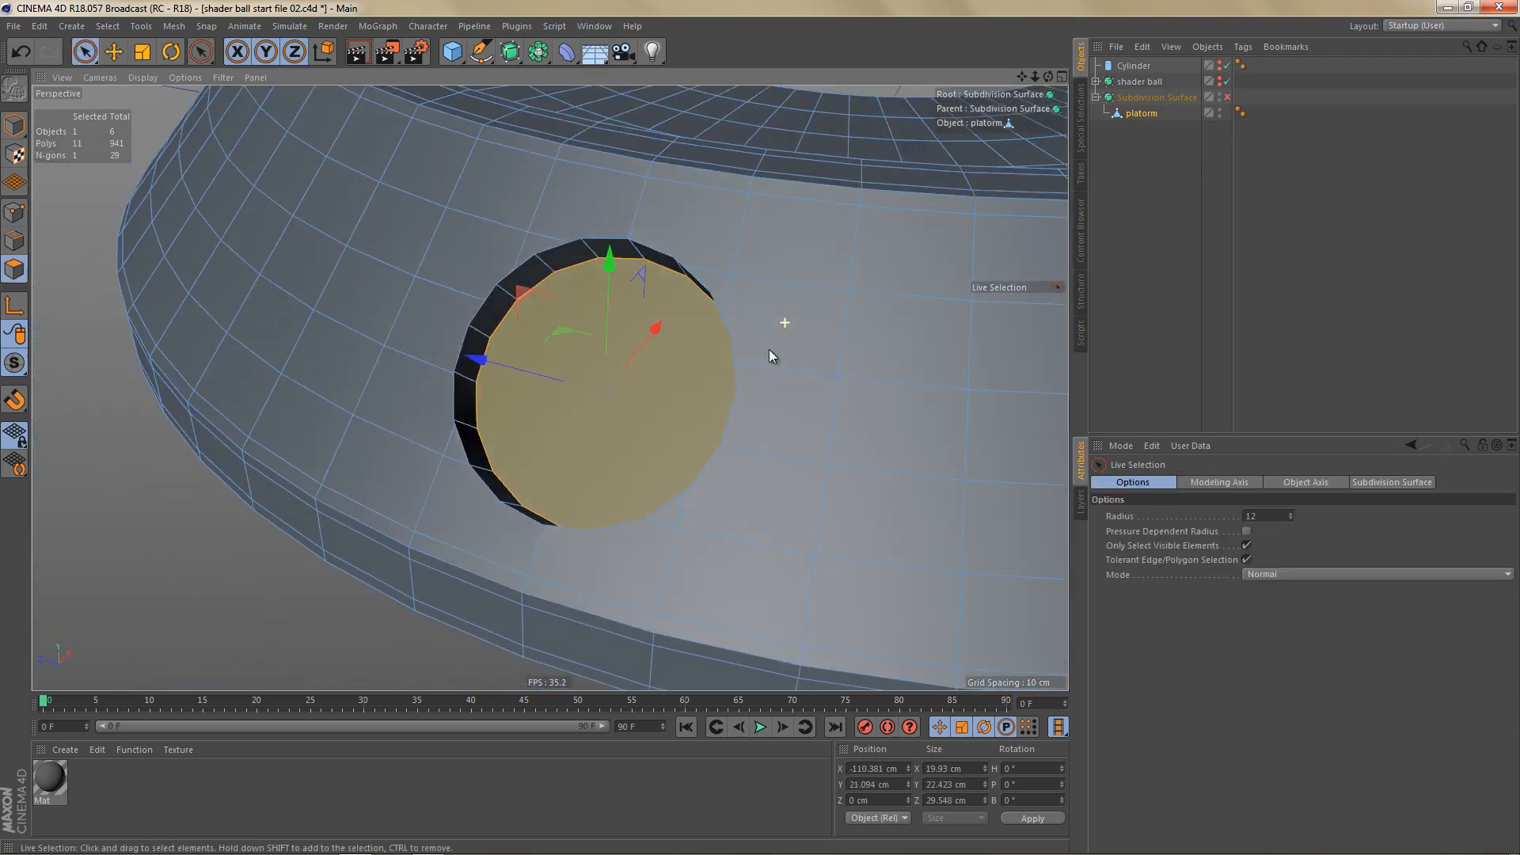
key("u")
key("y")
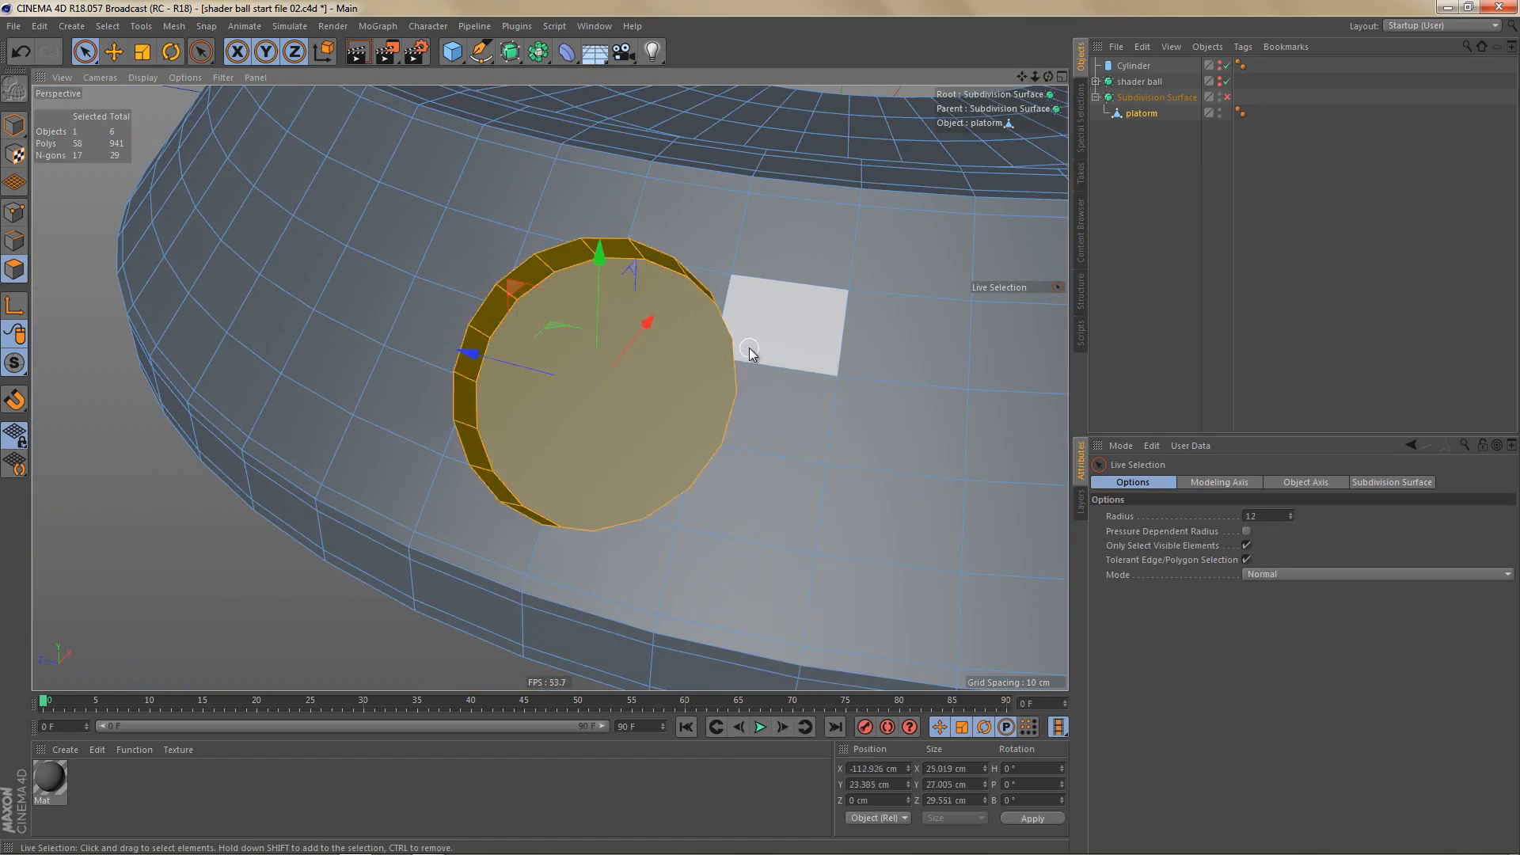
key("Delete")
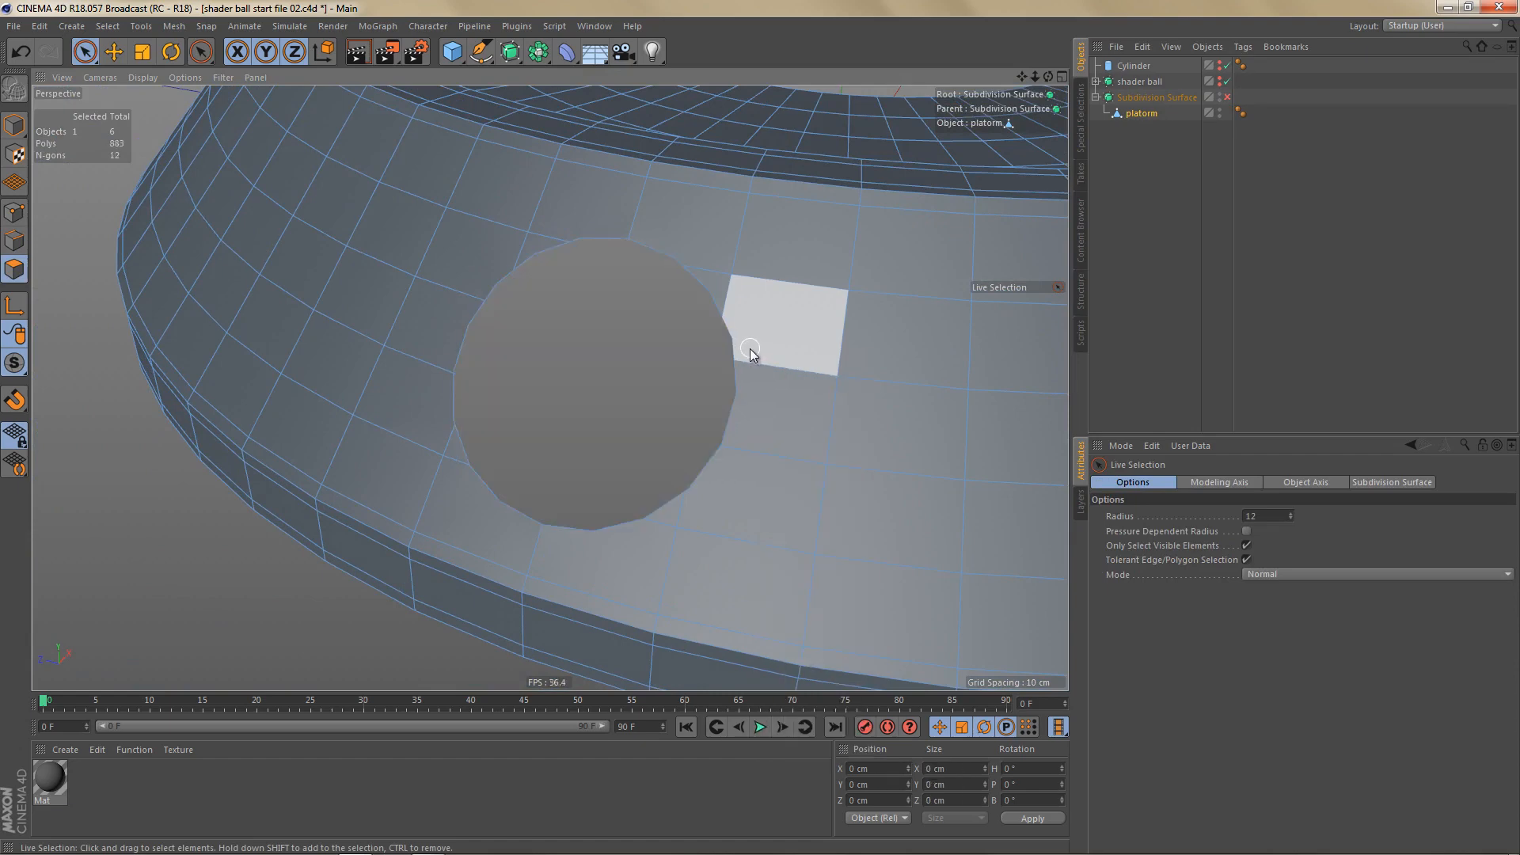
Step: In point mode, select the three close points at the middle of the hole's upper rim and weld them into one
scroll(634, 272, "up", 3)
left_click_drag(625, 195, 762, 170, "alt")
key("m")
key("p")
scroll(657, 225, "up", 3)
scroll(687, 248, "up", 3)
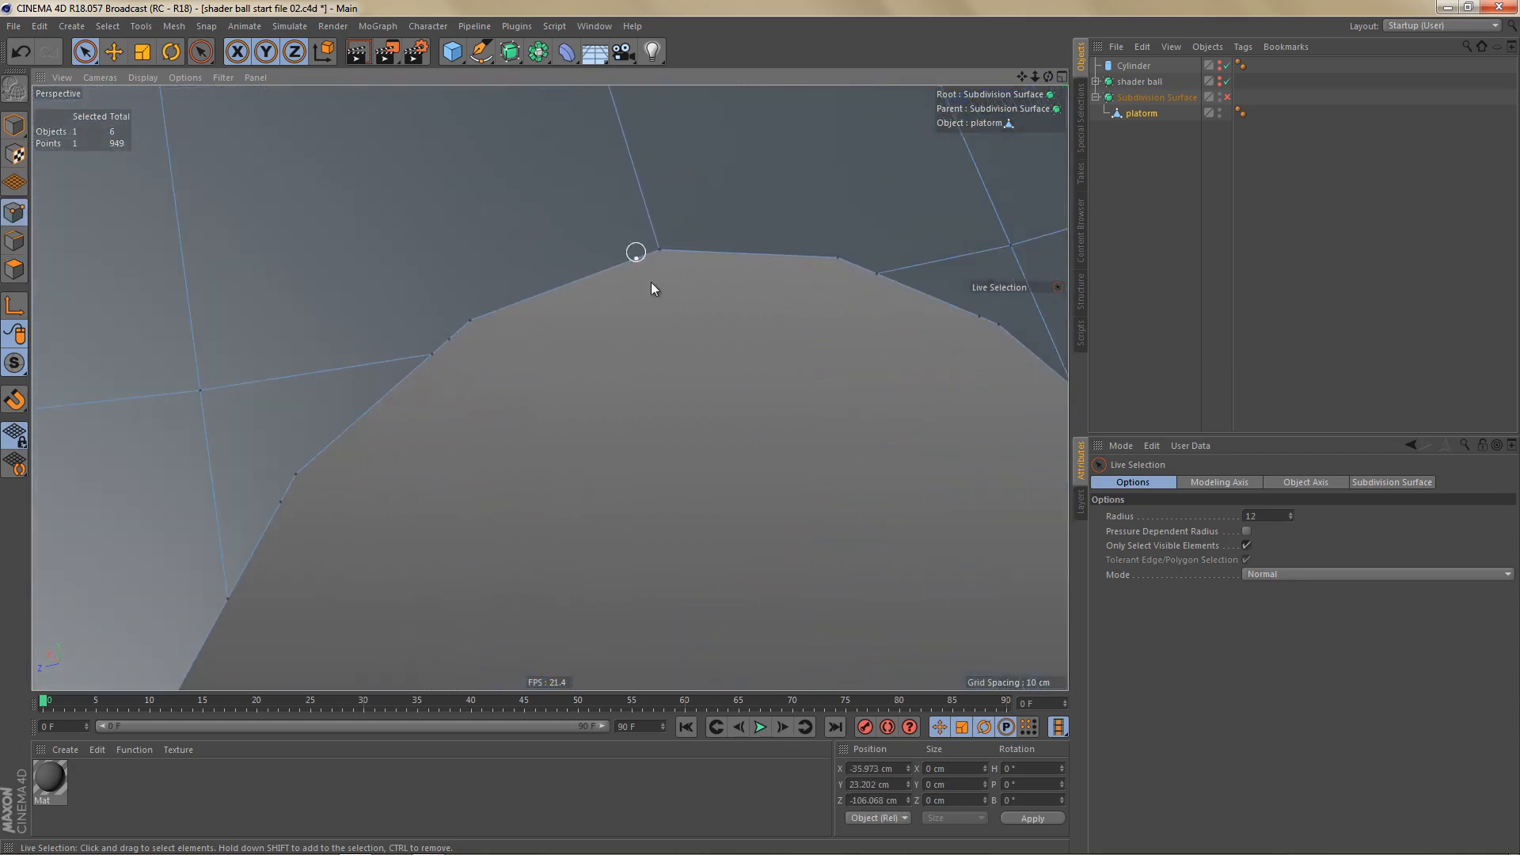
left_click_drag(699, 291, 679, 297, "alt")
key("0")
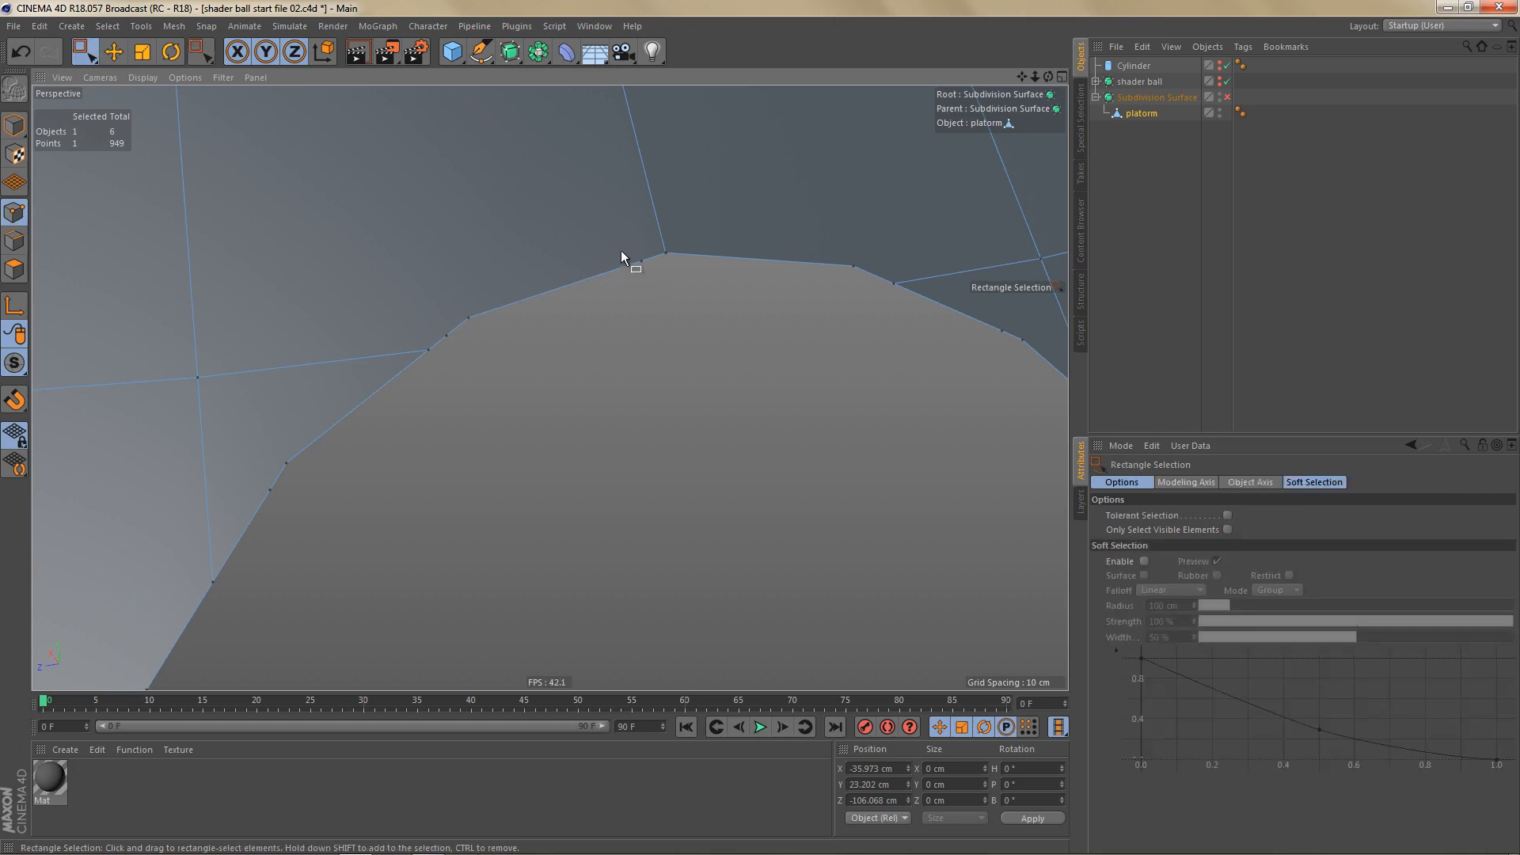
left_click_drag(607, 227, 703, 295)
scroll(718, 291, "up", 2)
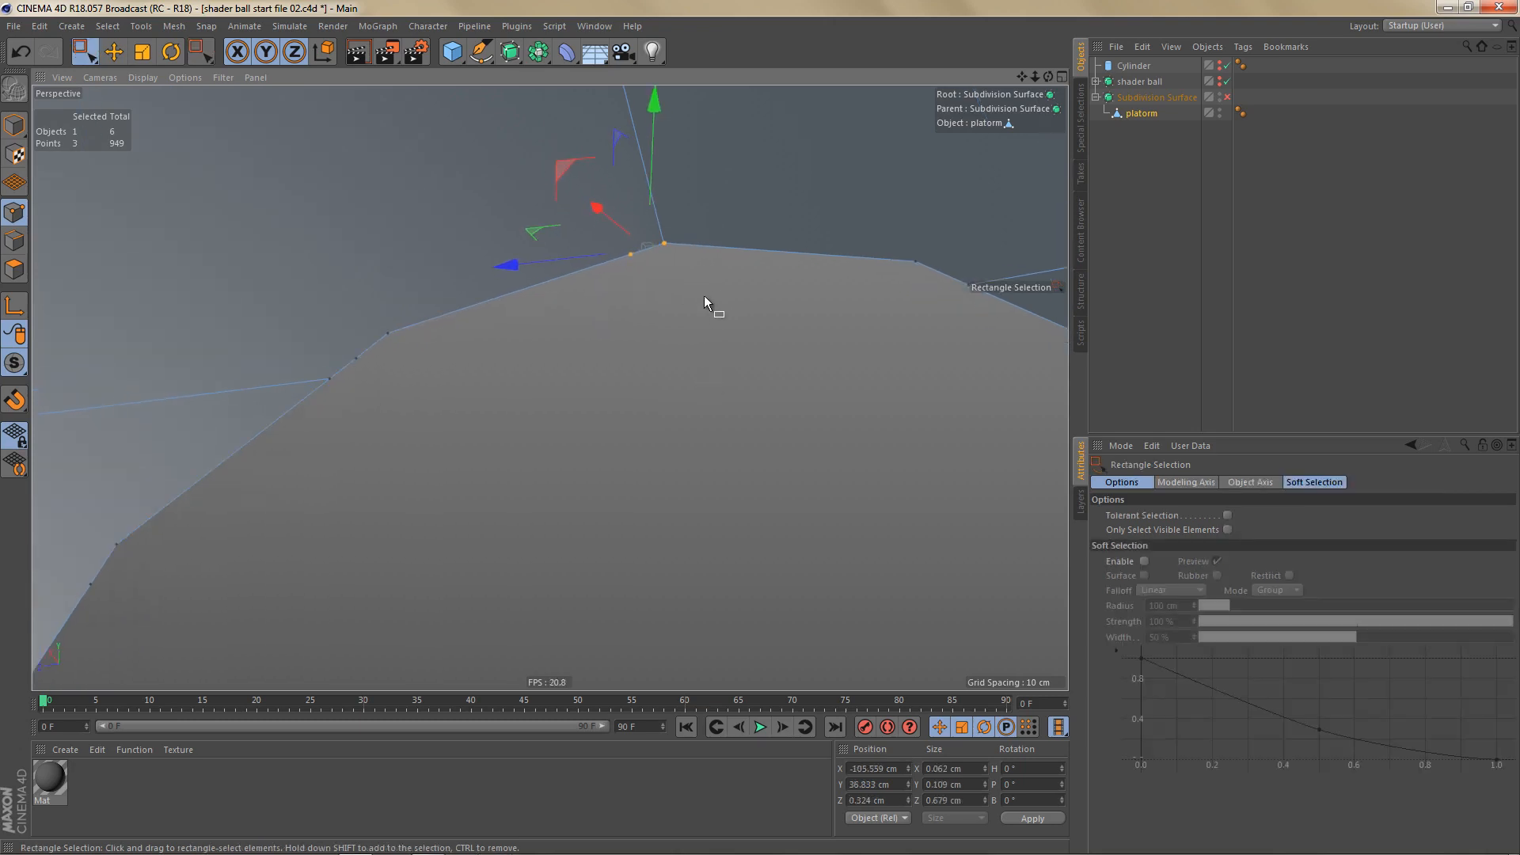
key("m")
key("q")
scroll(665, 255, "up", 4)
right_click_drag(678, 258, 744, 253, "alt")
mouse_move(710, 251)
left_mouse_down("alt")
mouse_move(696, 241)
mouse_move(814, 212)
mouse_move(711, 244)
mouse_move(717, 263)
left_mouse_up("alt")
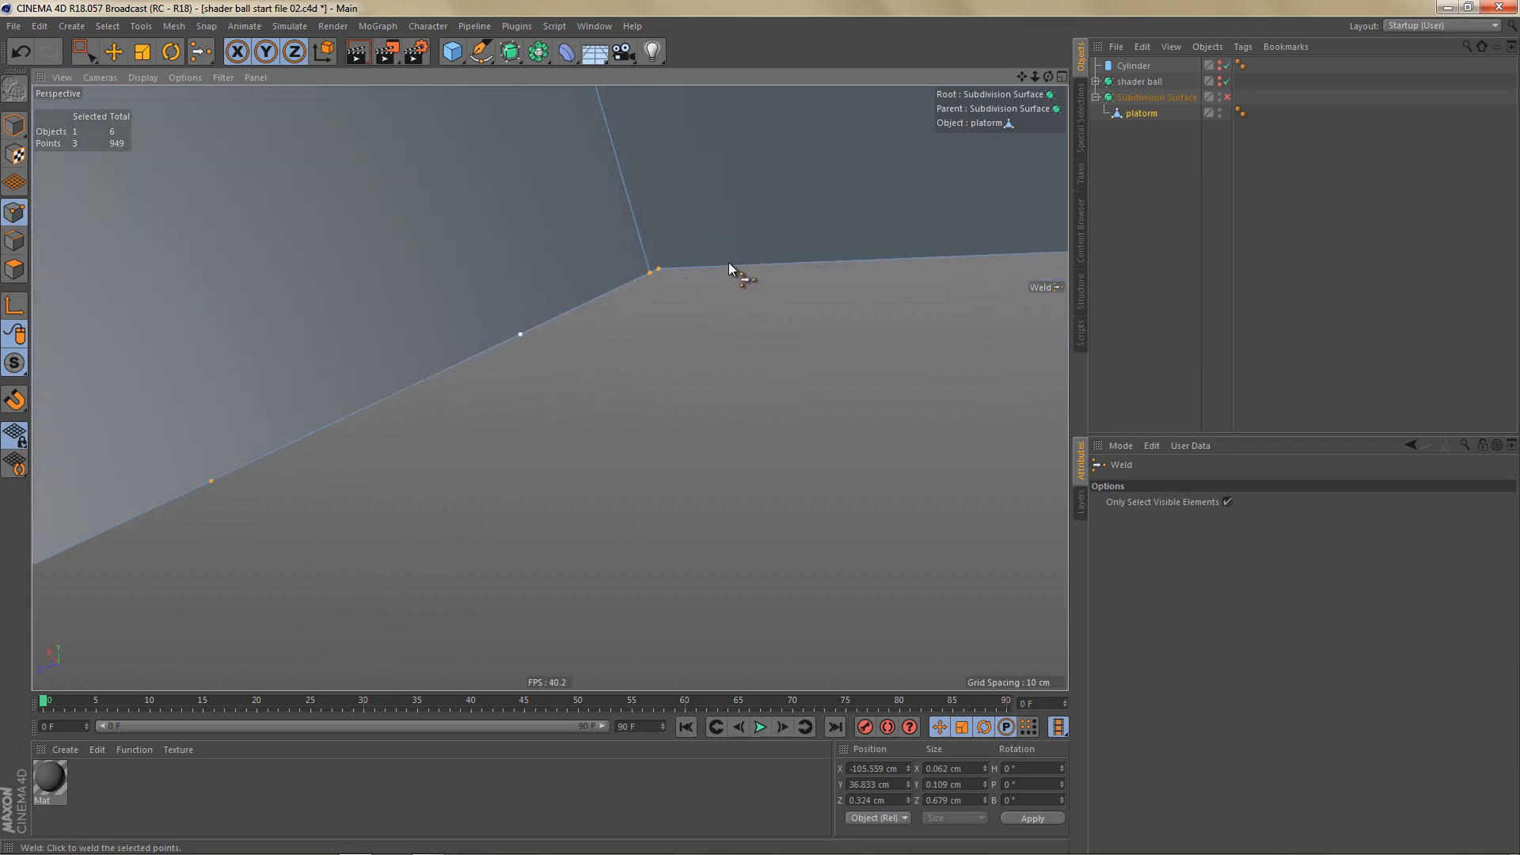
left_click_drag(621, 178, 669, 269, "alt")
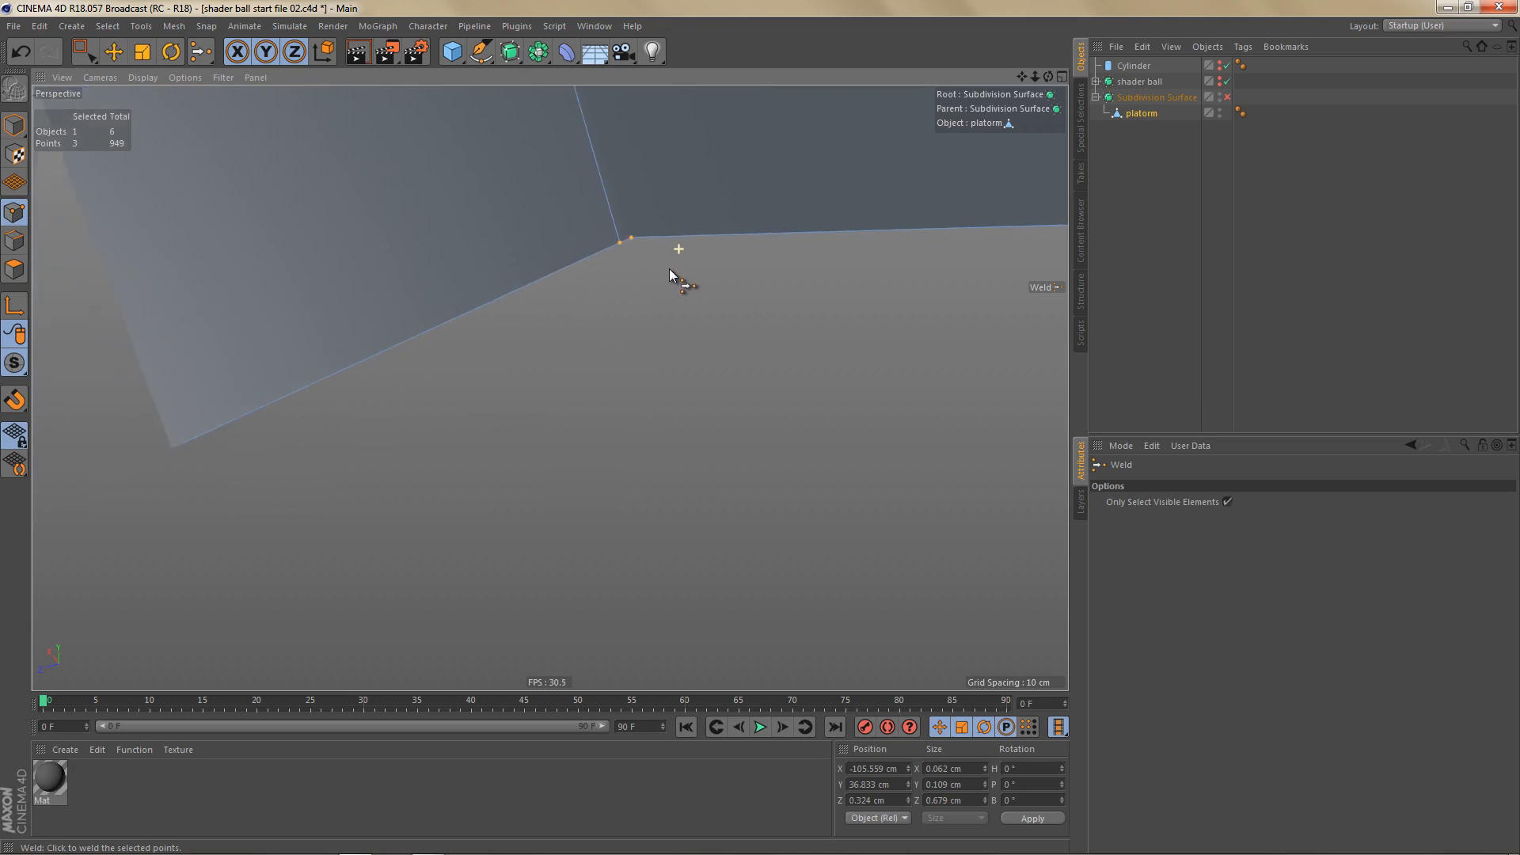
left_click(635, 242)
Step: Connect the rim corner on each side of the hole's top centre to the nearest grid point above with a diagonal edge
left_click_drag(706, 248, 553, 358, "alt")
left_click_drag(634, 300, 563, 388, "alt")
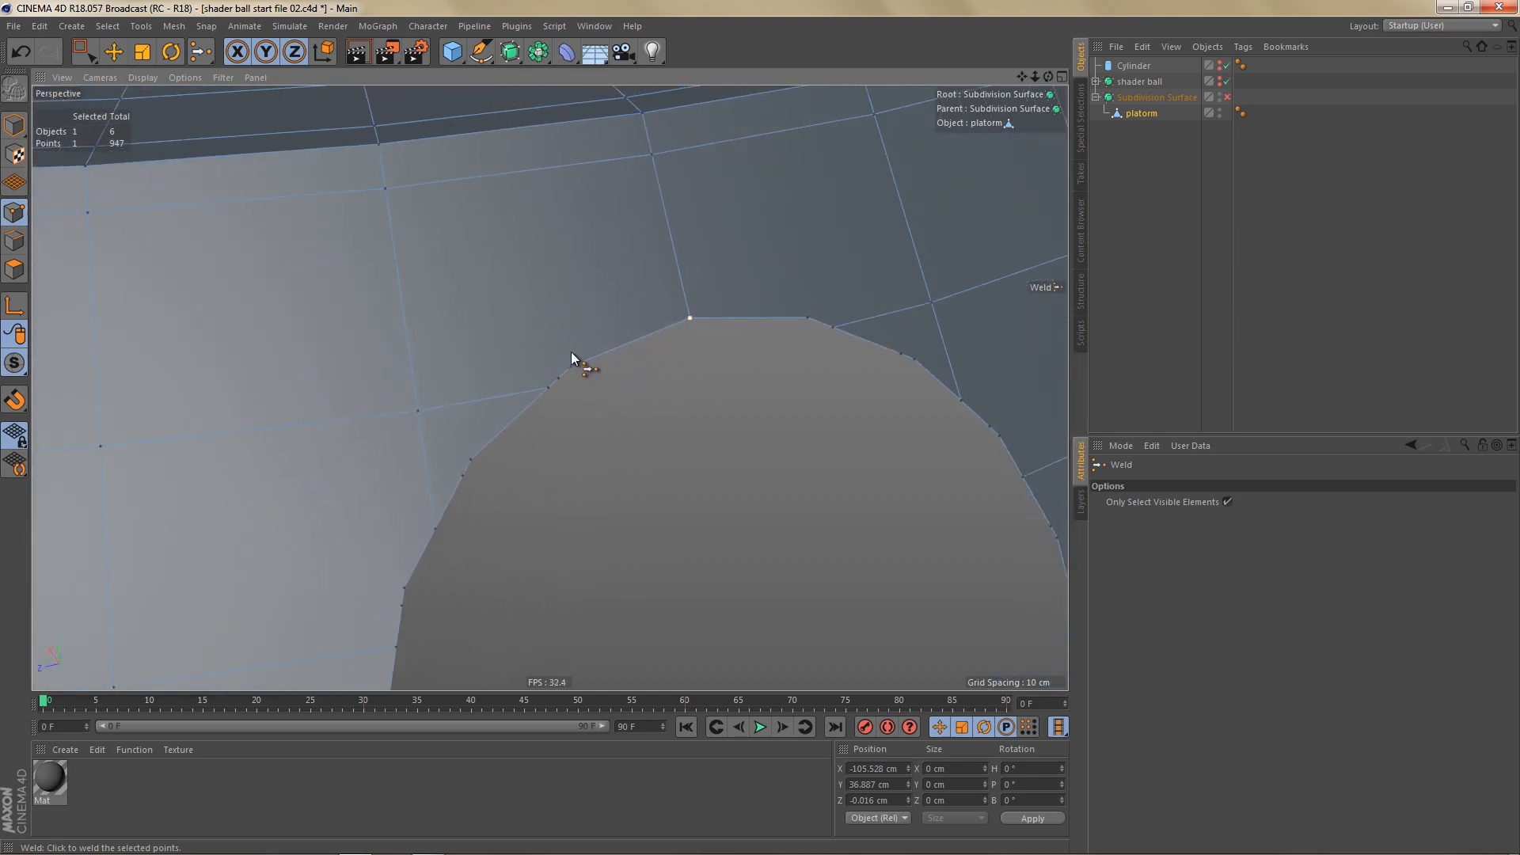
key("space")
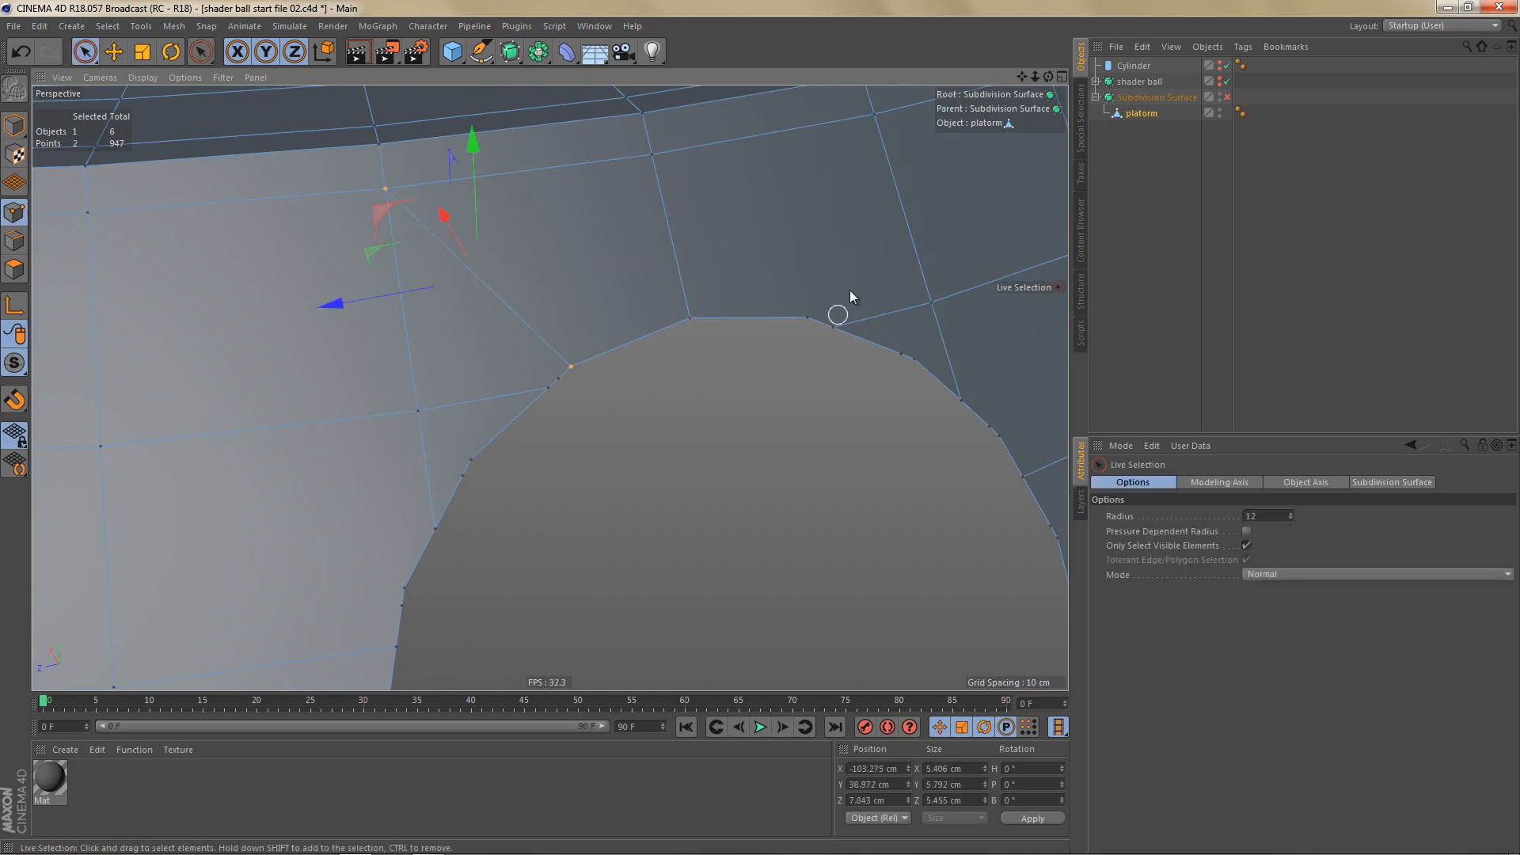
left_click_drag(851, 291, 879, 178, "alt")
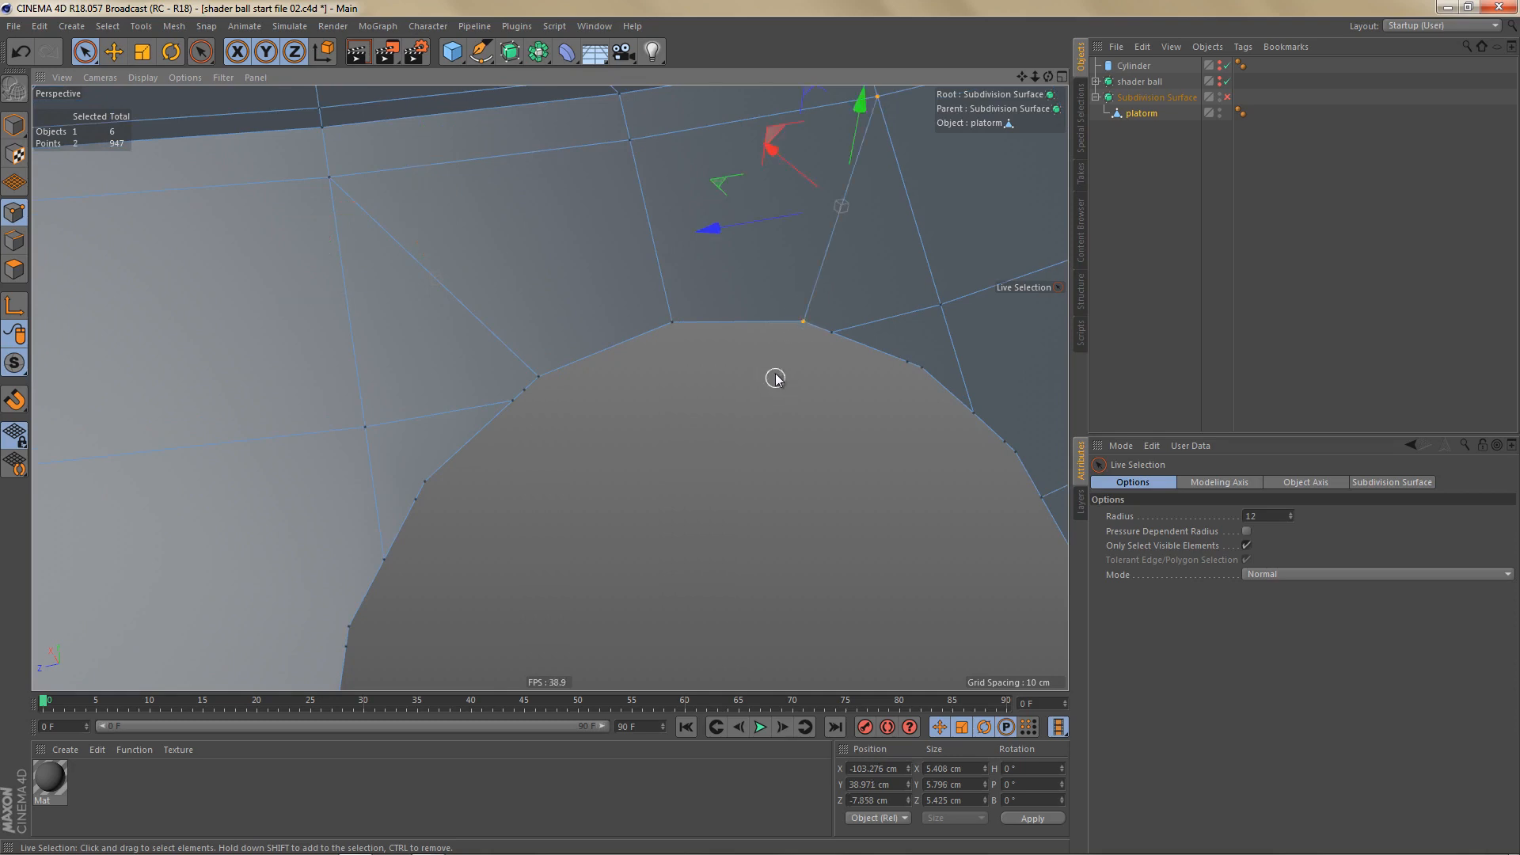
Step: Weld the two extra rim points below the left diagonal edge into the next rim corner down
scroll(775, 379, "up", 2)
left_click_drag(541, 363, 564, 339, "alt")
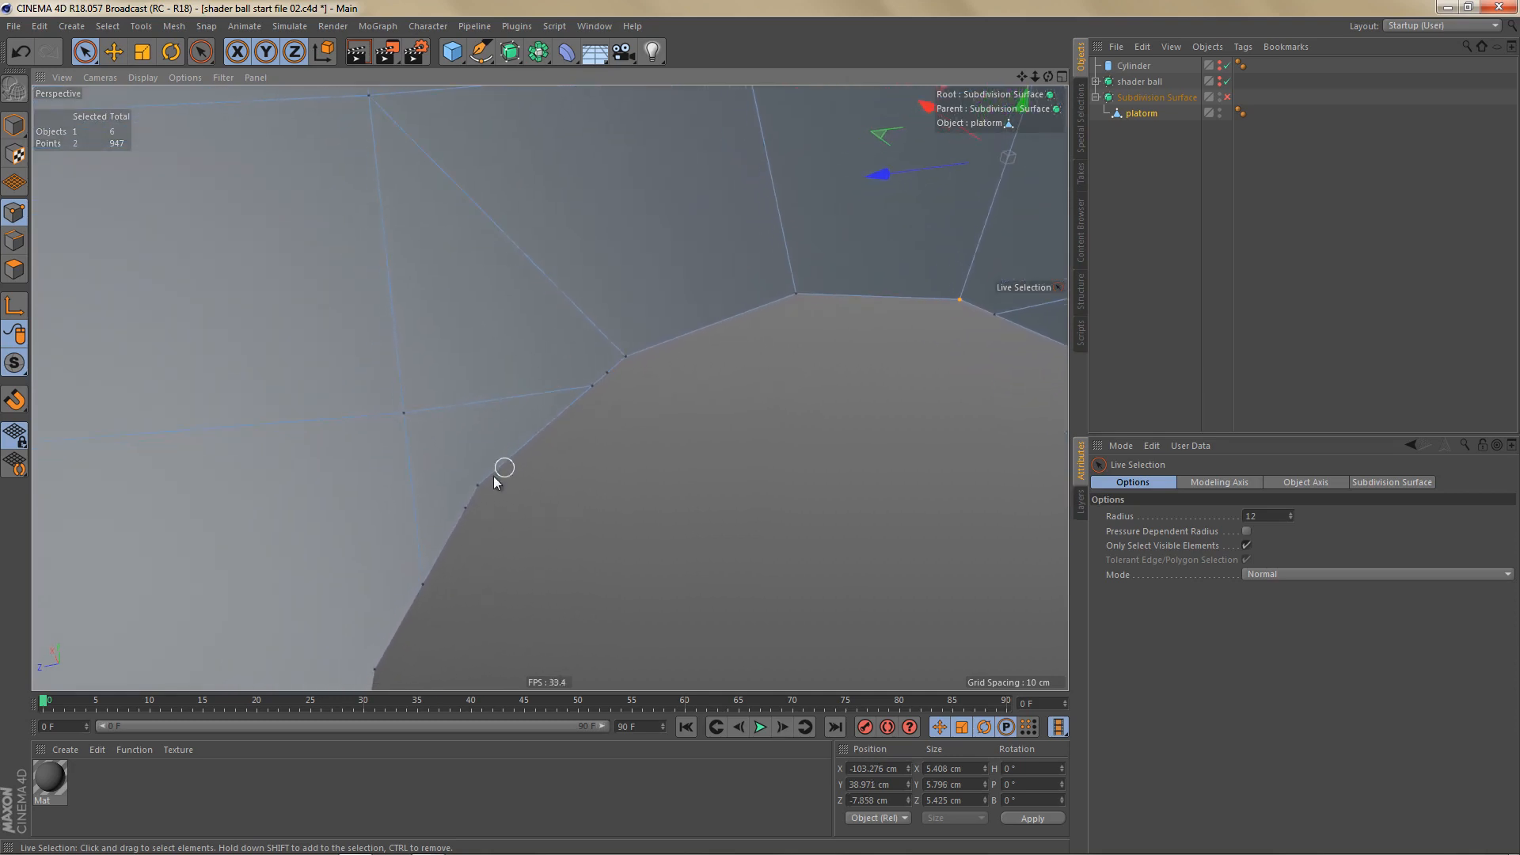
mouse_move(489, 482)
left_mouse_down()
mouse_move(610, 377)
mouse_move(597, 386)
left_mouse_up()
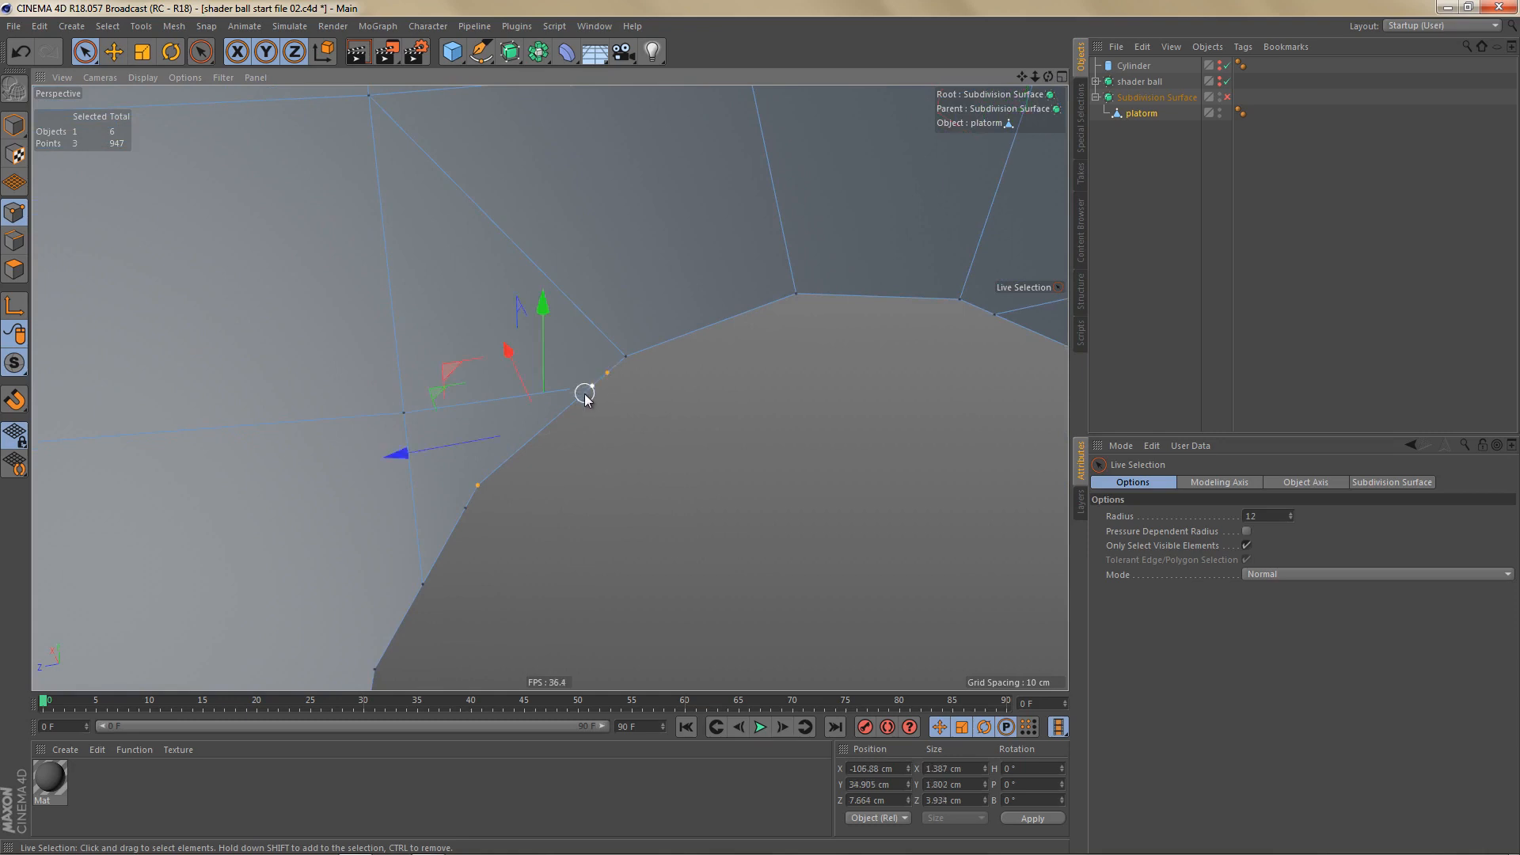
key("m")
key("q")
left_click(483, 485)
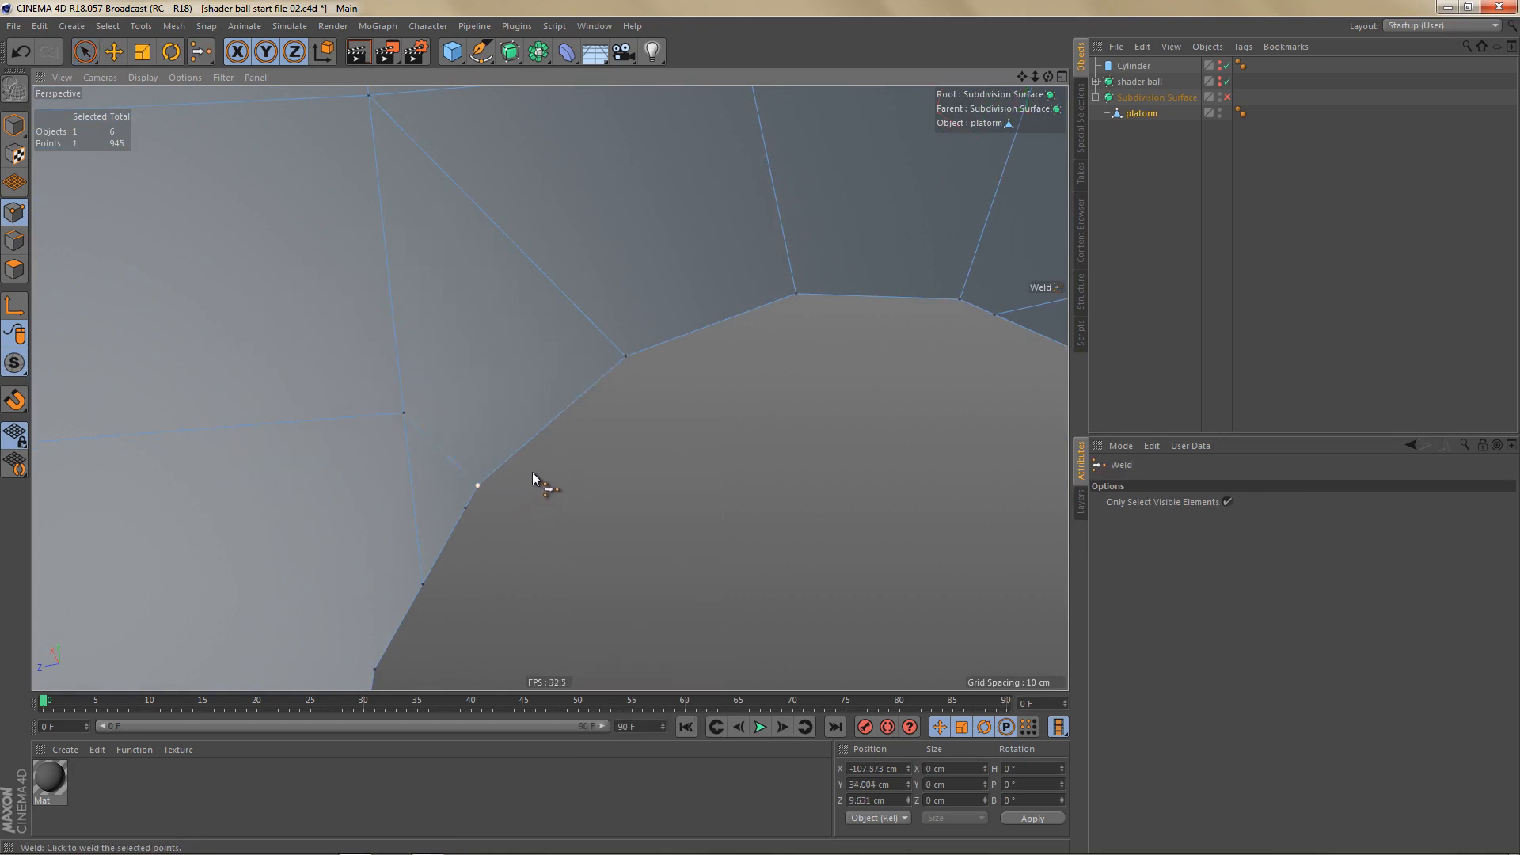
Step: Weld the extra rim points just below the upper-left rim corner into that same corner point
scroll(498, 507, "down", 2)
key("space")
left_click_drag(455, 544, 500, 478)
key("space")
left_click(503, 479)
scroll(515, 448, "down", 2)
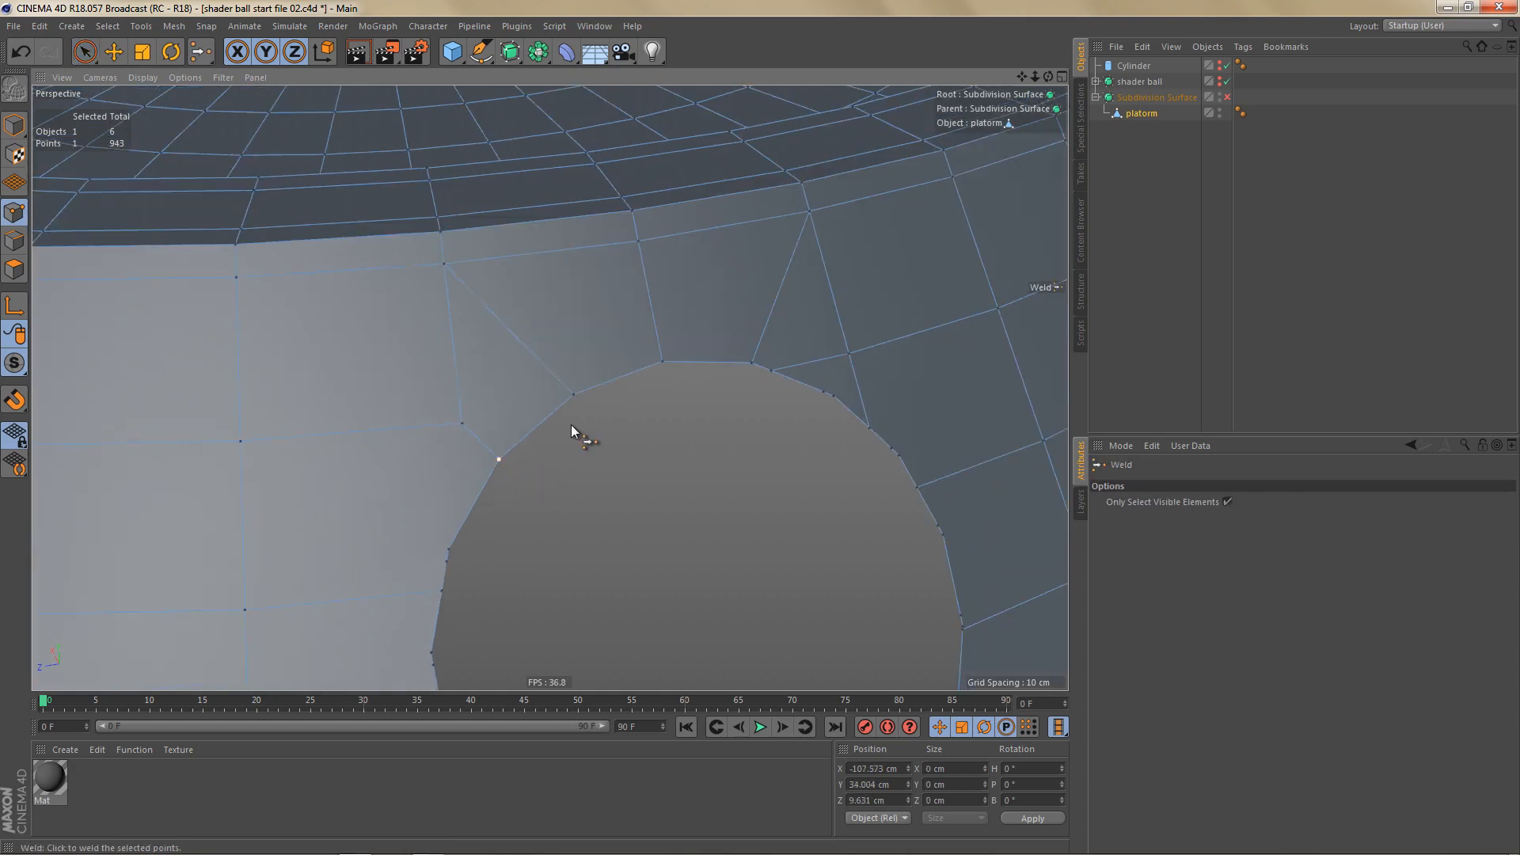
Step: Weld the two extra rim points below the right diagonal edge into the next rim corner down
scroll(803, 316, "up", 3)
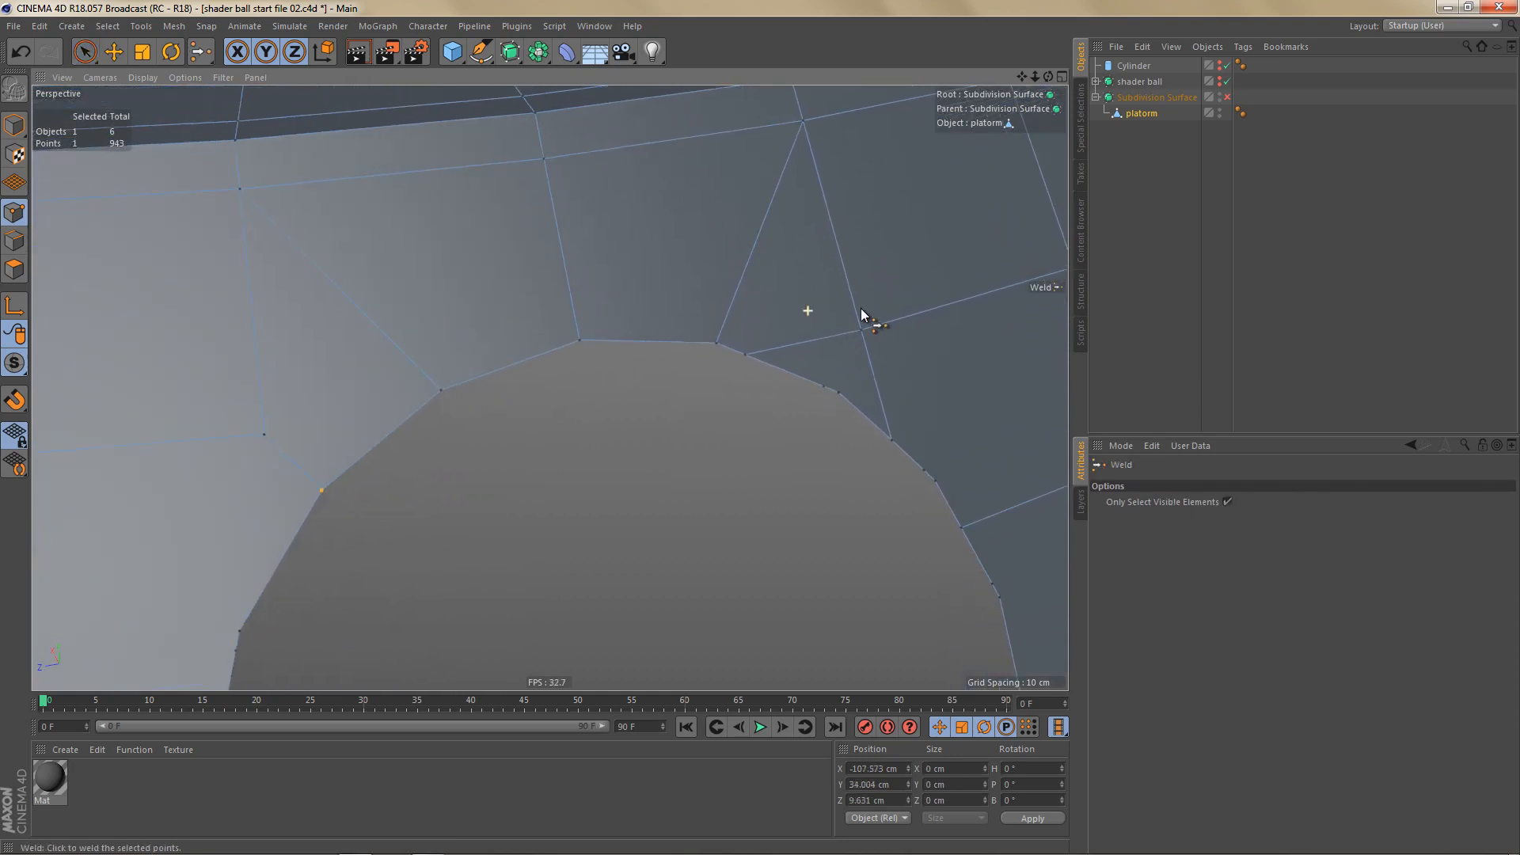
key("space")
left_click_drag(744, 358, 842, 394)
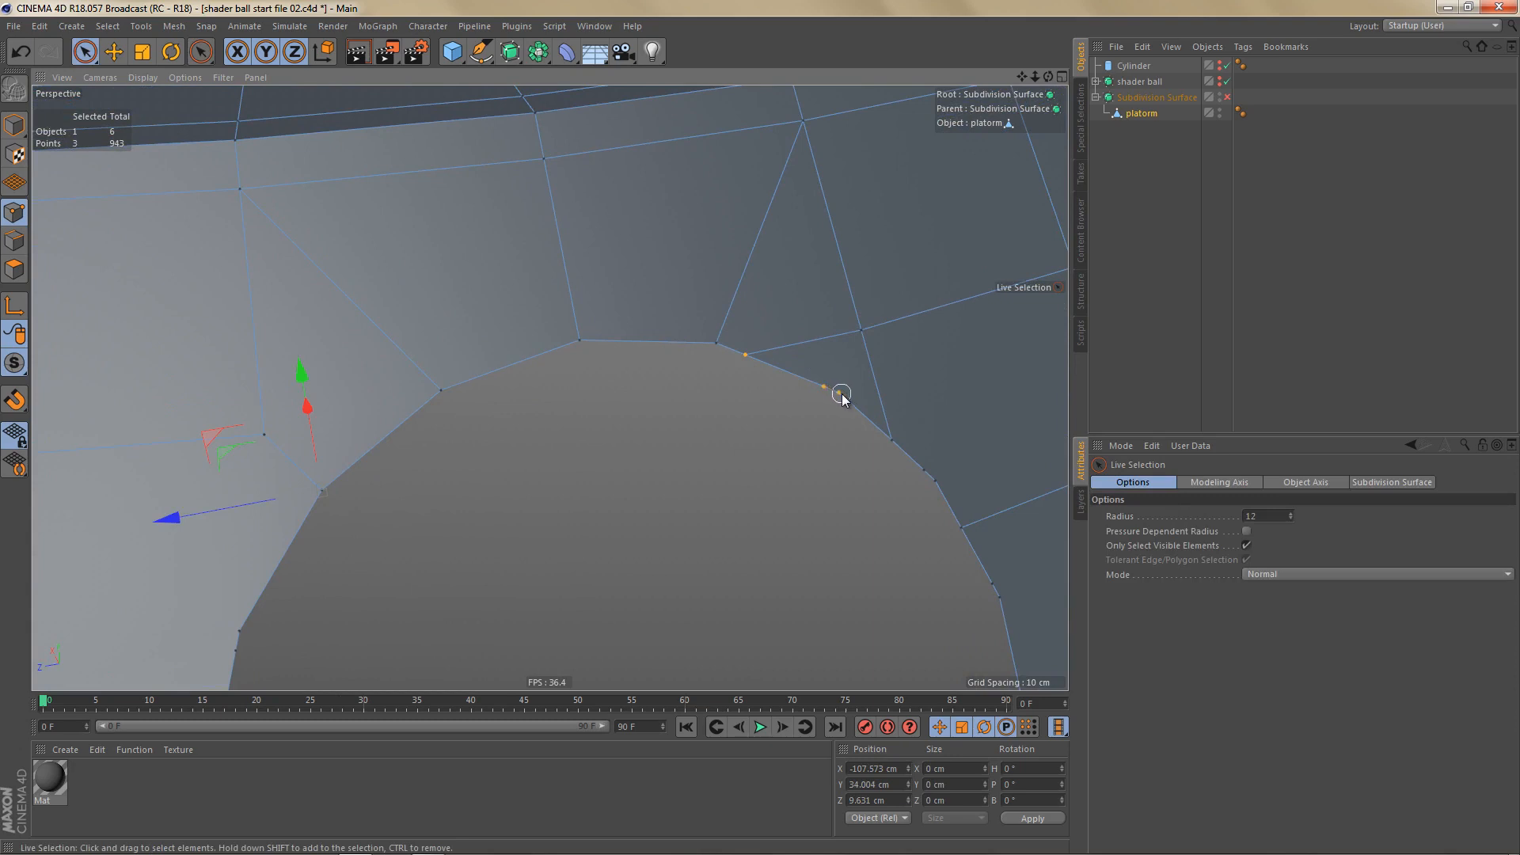
key("space")
left_click(840, 399)
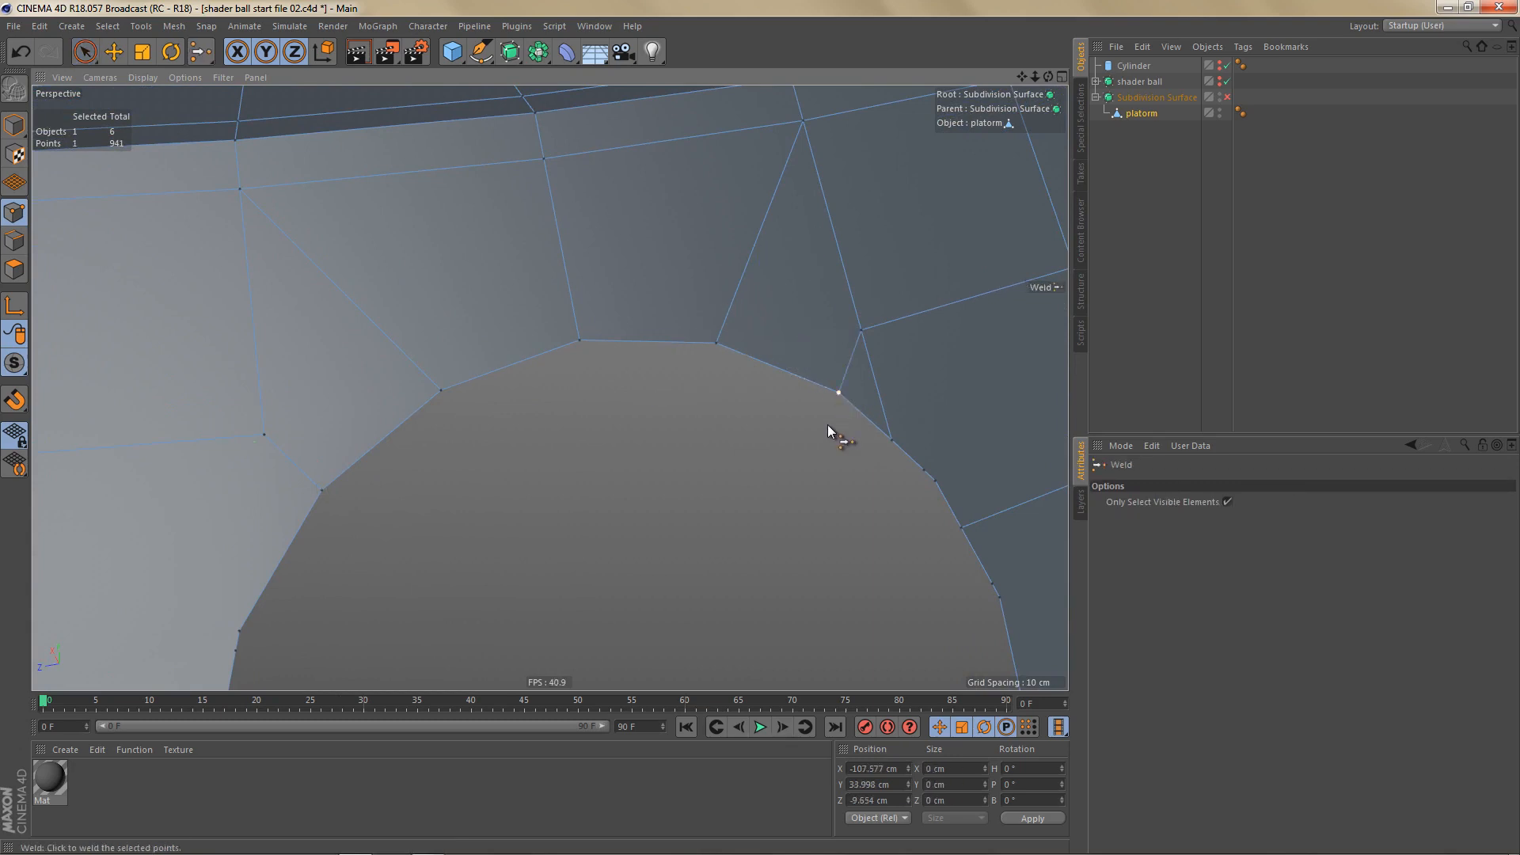
Step: Weld the extra rim points just below the upper-right rim corner into that same corner point
key("space")
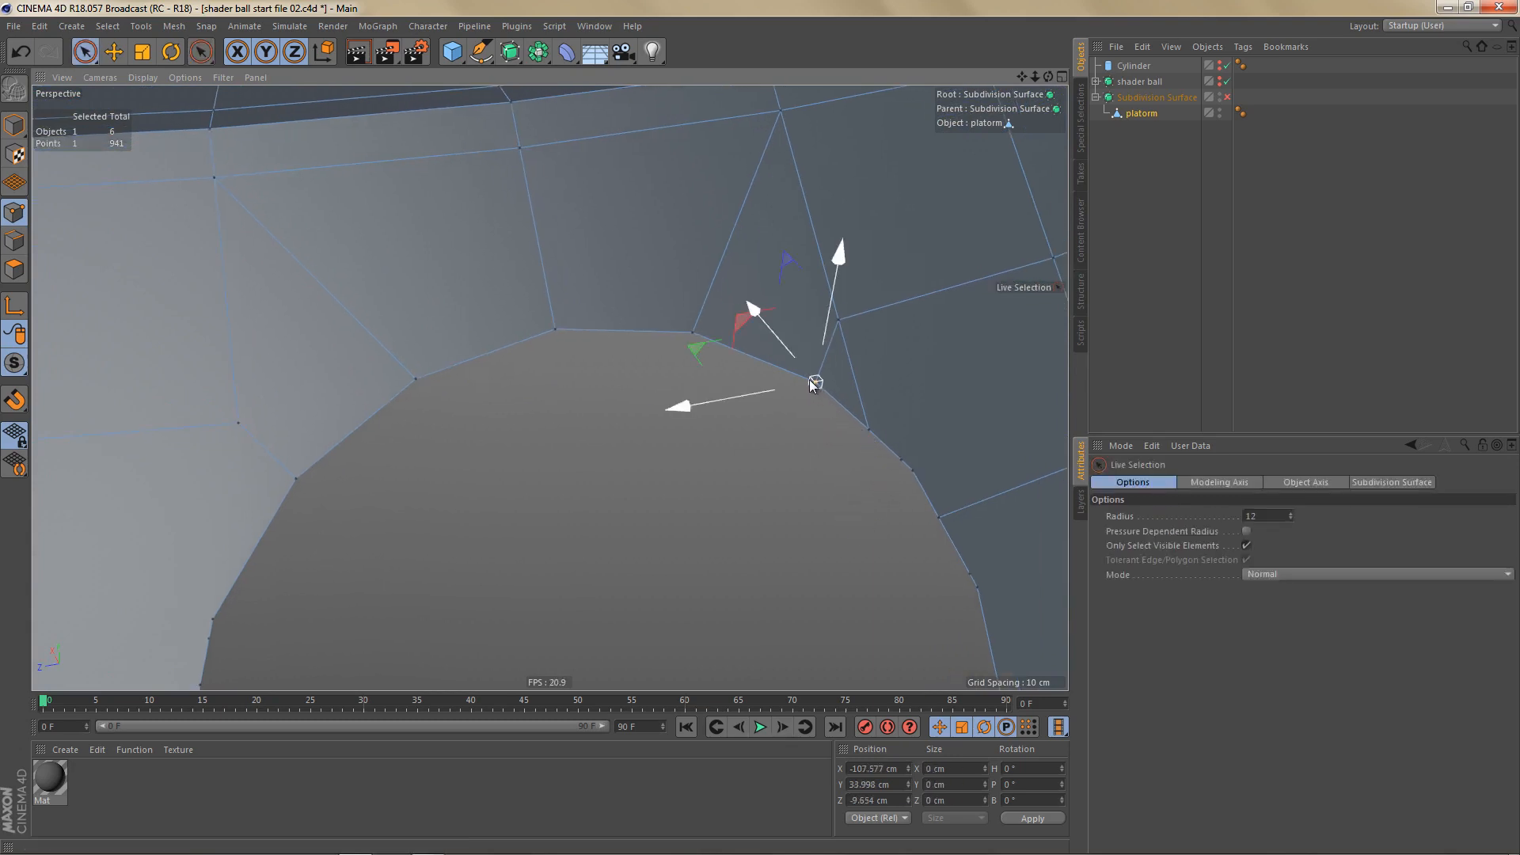
left_click_drag(900, 458, 810, 380)
key("space")
left_click(813, 385)
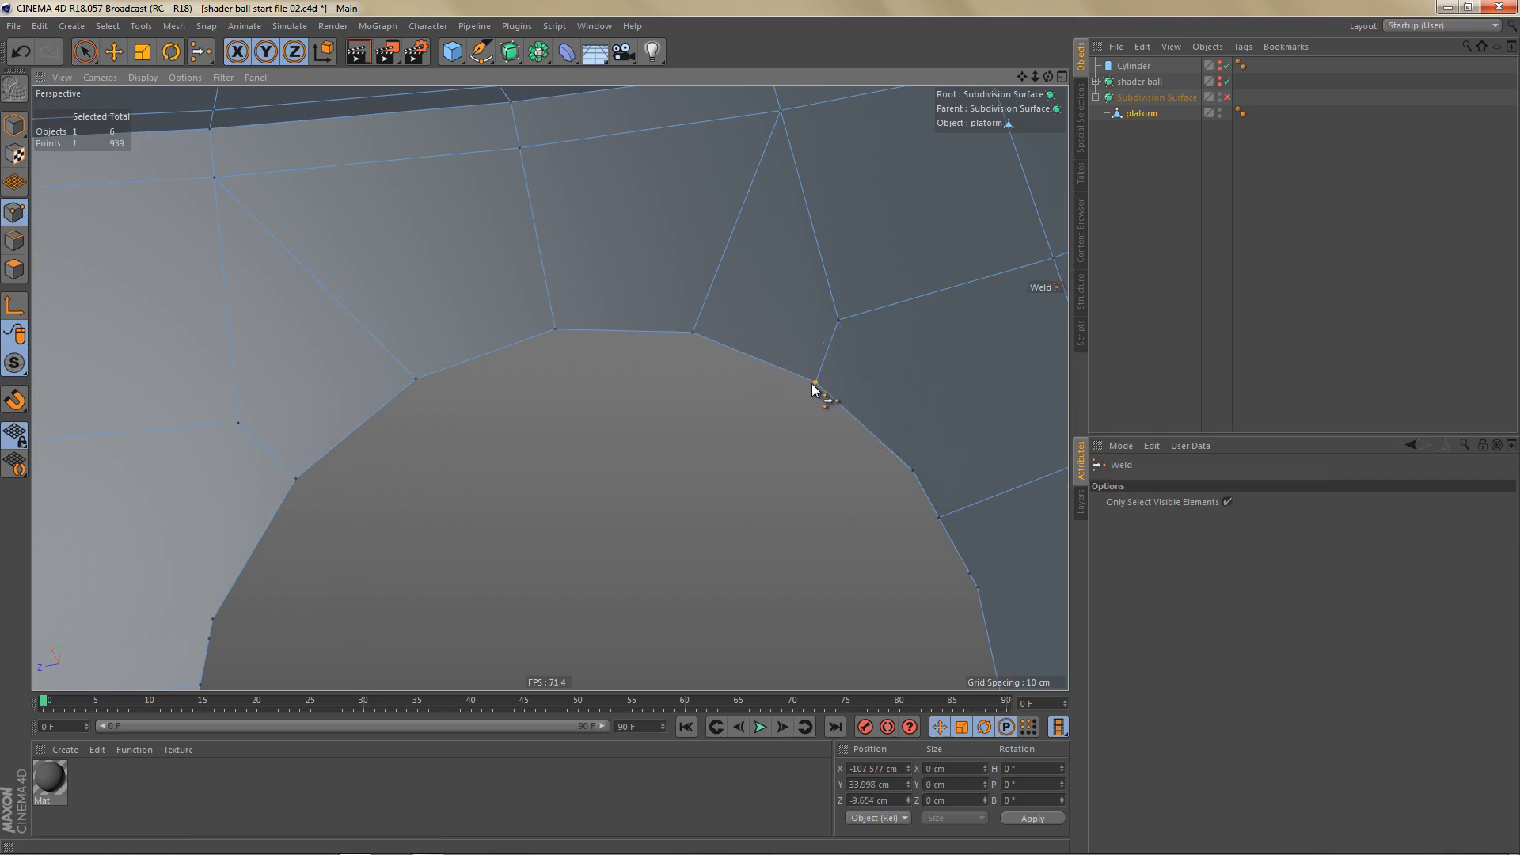
middle_click_drag(859, 425, 864, 425, "alt")
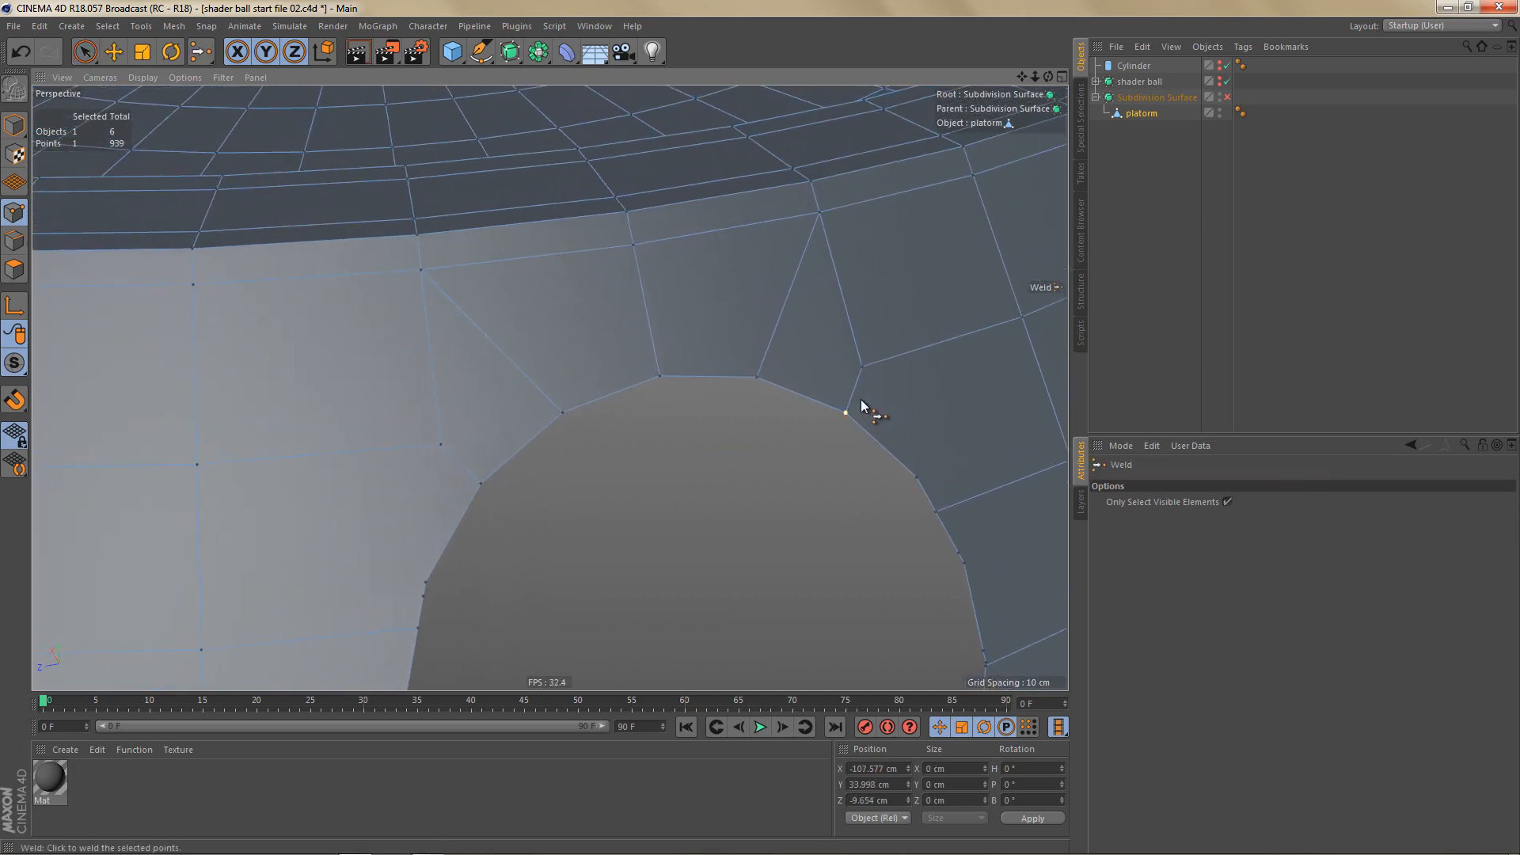
Step: On both sides of the hole, connect the grid point beside the upper rim corner diagonally to the next outer grid point above
key("space")
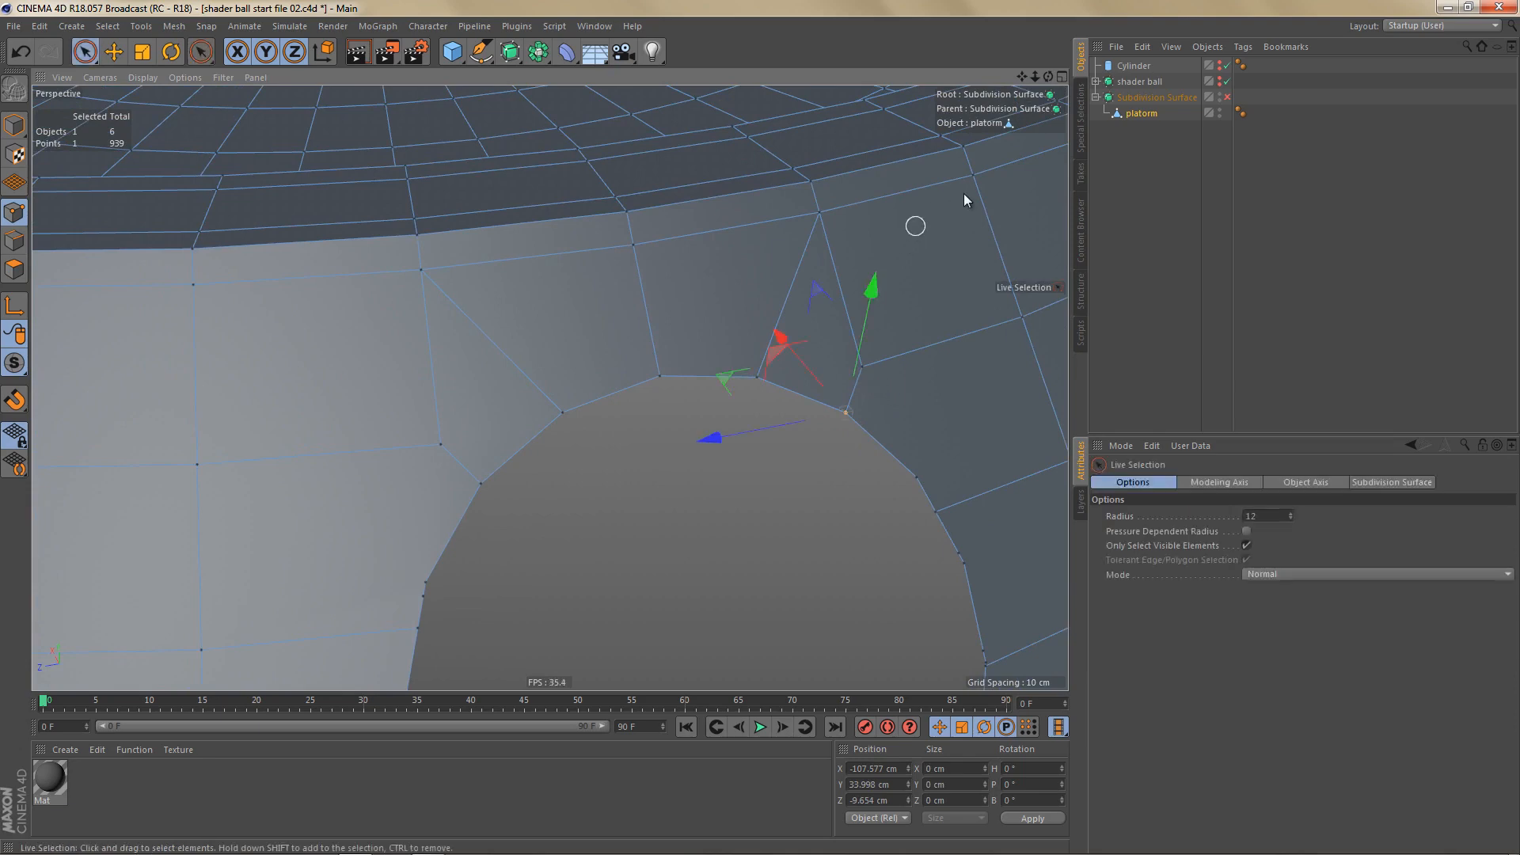
left_click_drag(895, 320, 858, 369)
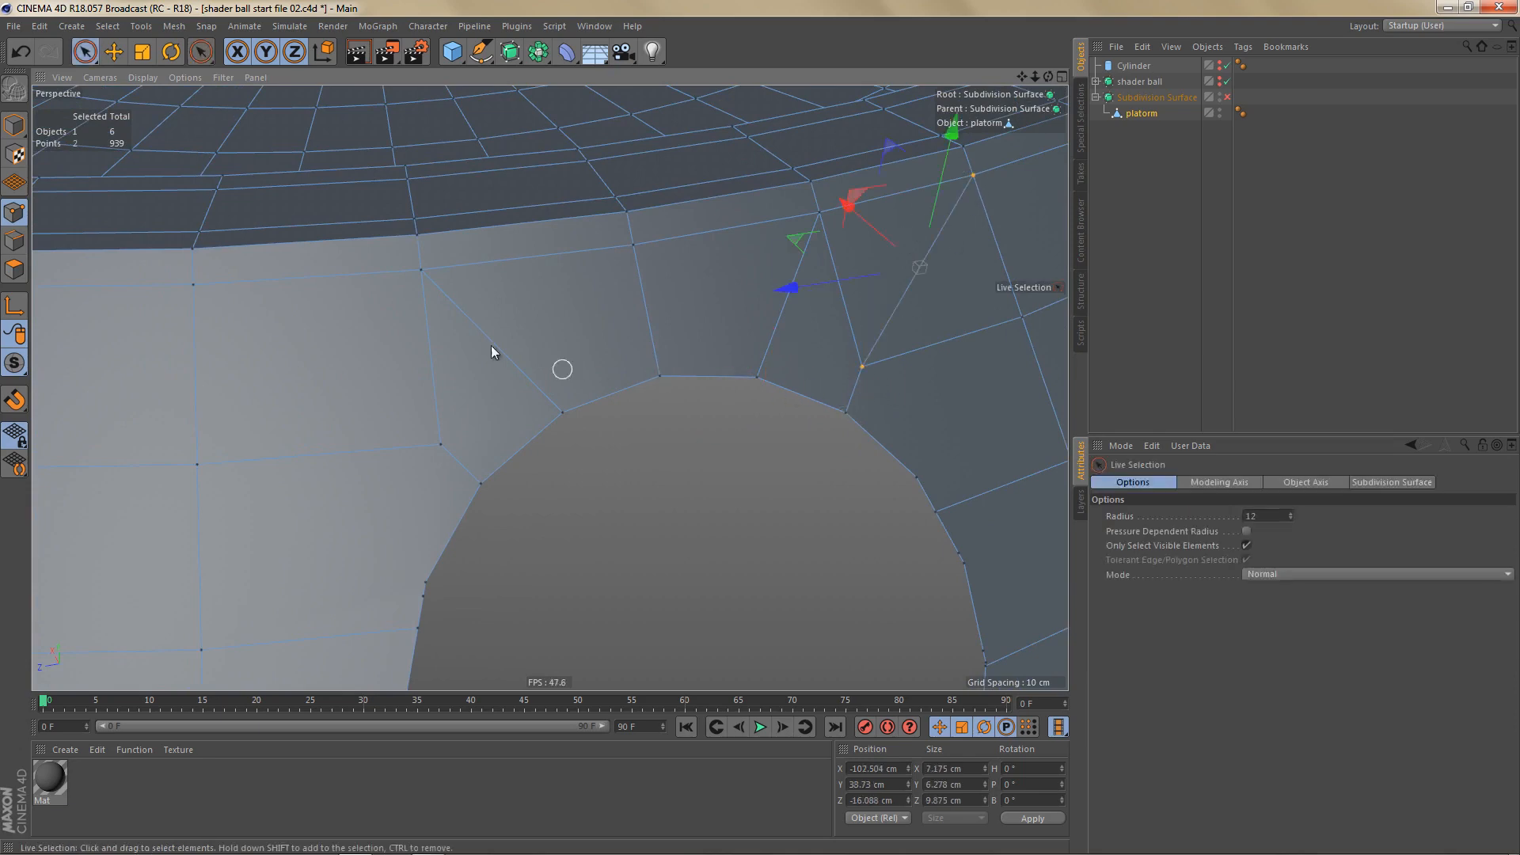
mouse_move(532, 310)
left_mouse_down("alt")
mouse_move(464, 286)
mouse_move(536, 338)
mouse_move(352, 269)
left_mouse_up("alt")
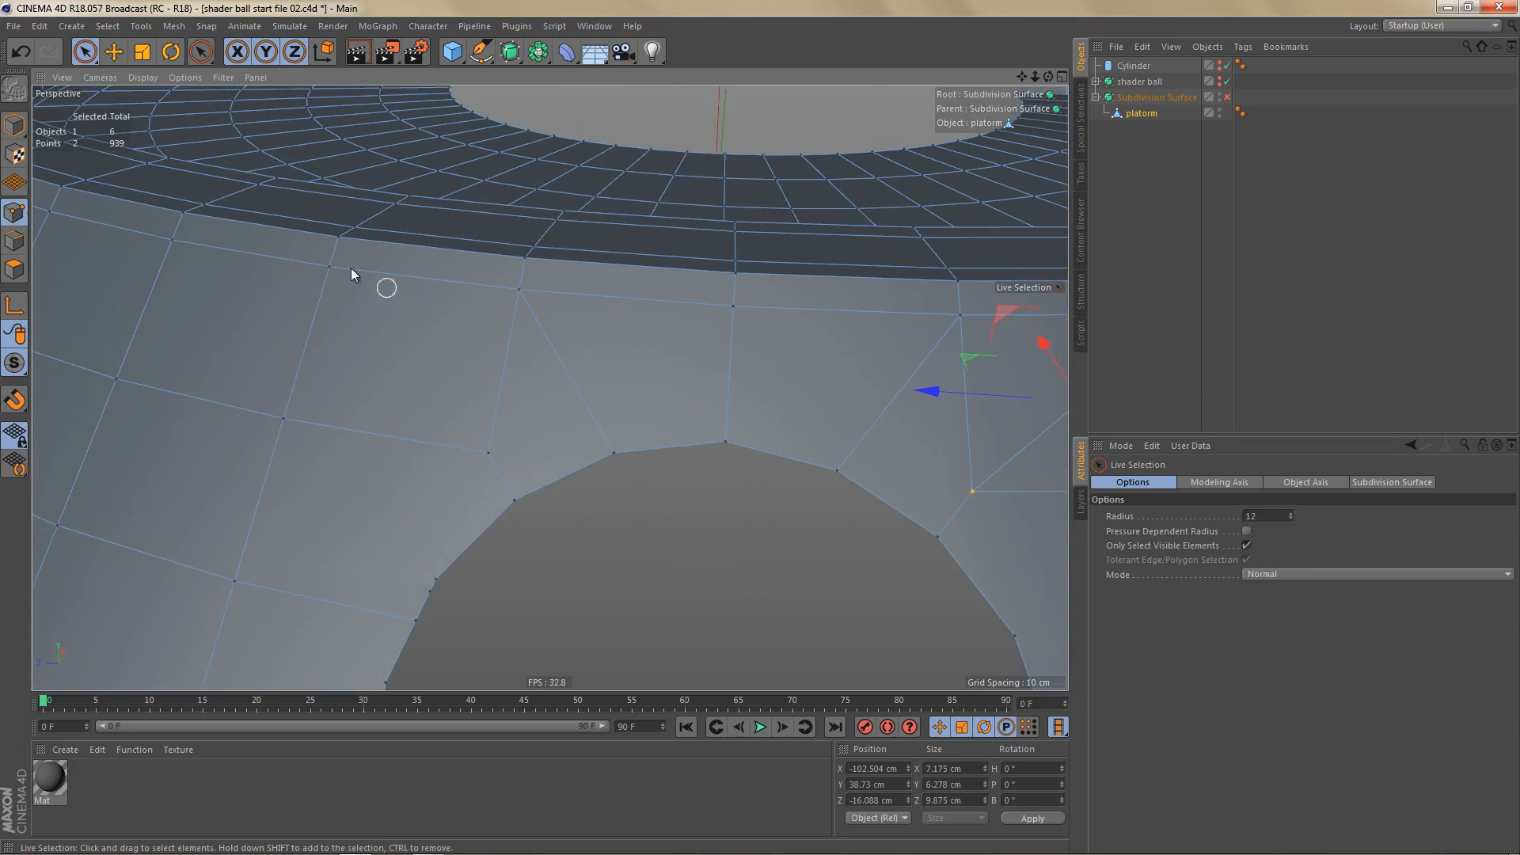
left_click(329, 267)
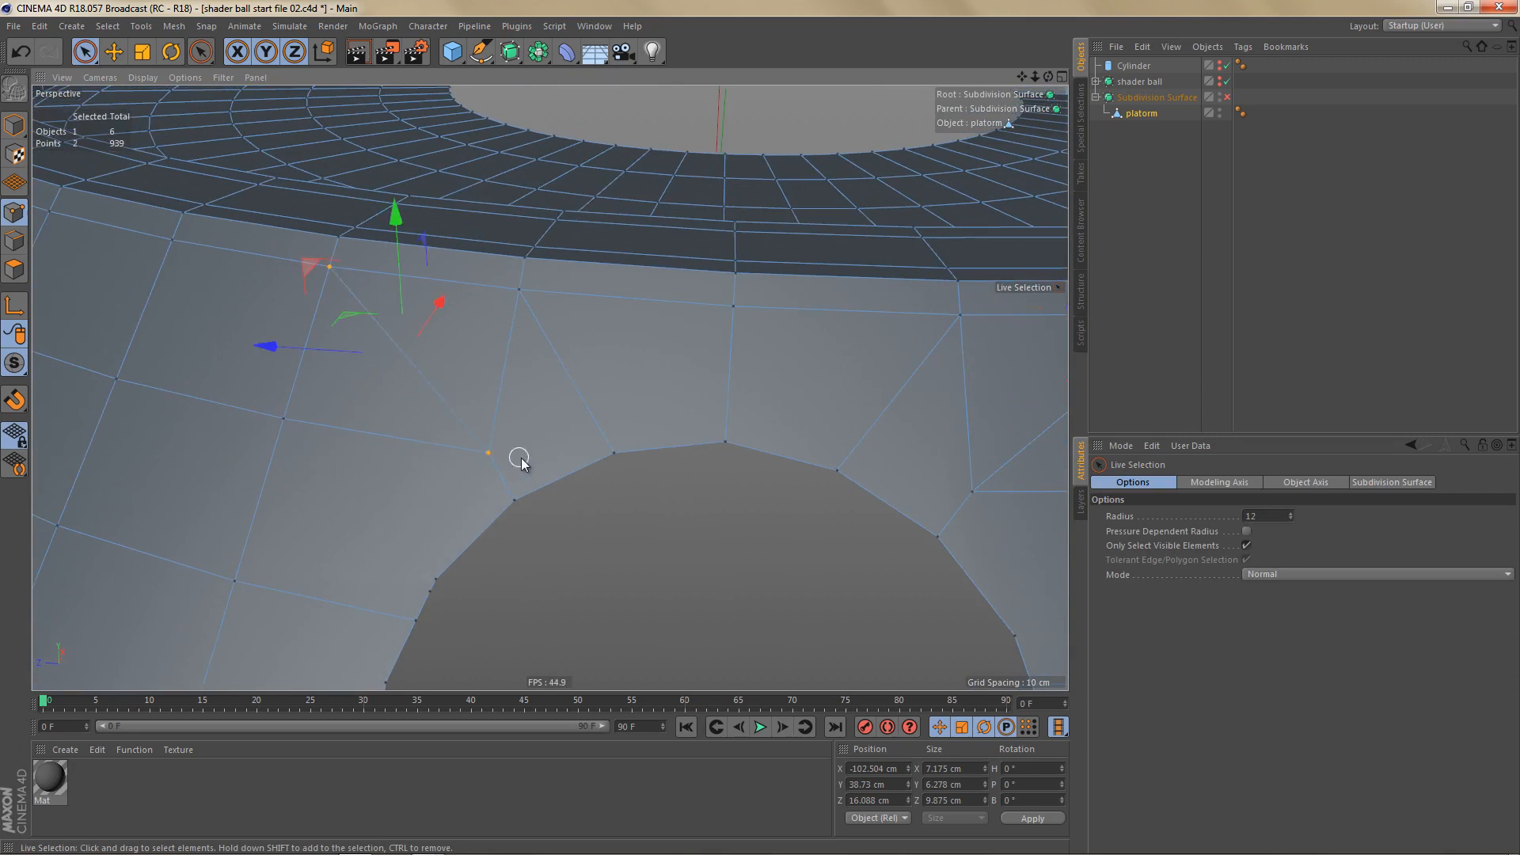
middle_click_drag(591, 428, 603, 449, "alt")
key("m")
key("m")
Step: Delete the vertical edge above the grid point left of the hole and the diagonal edge running outward from the matching point on the right
left_click(521, 359)
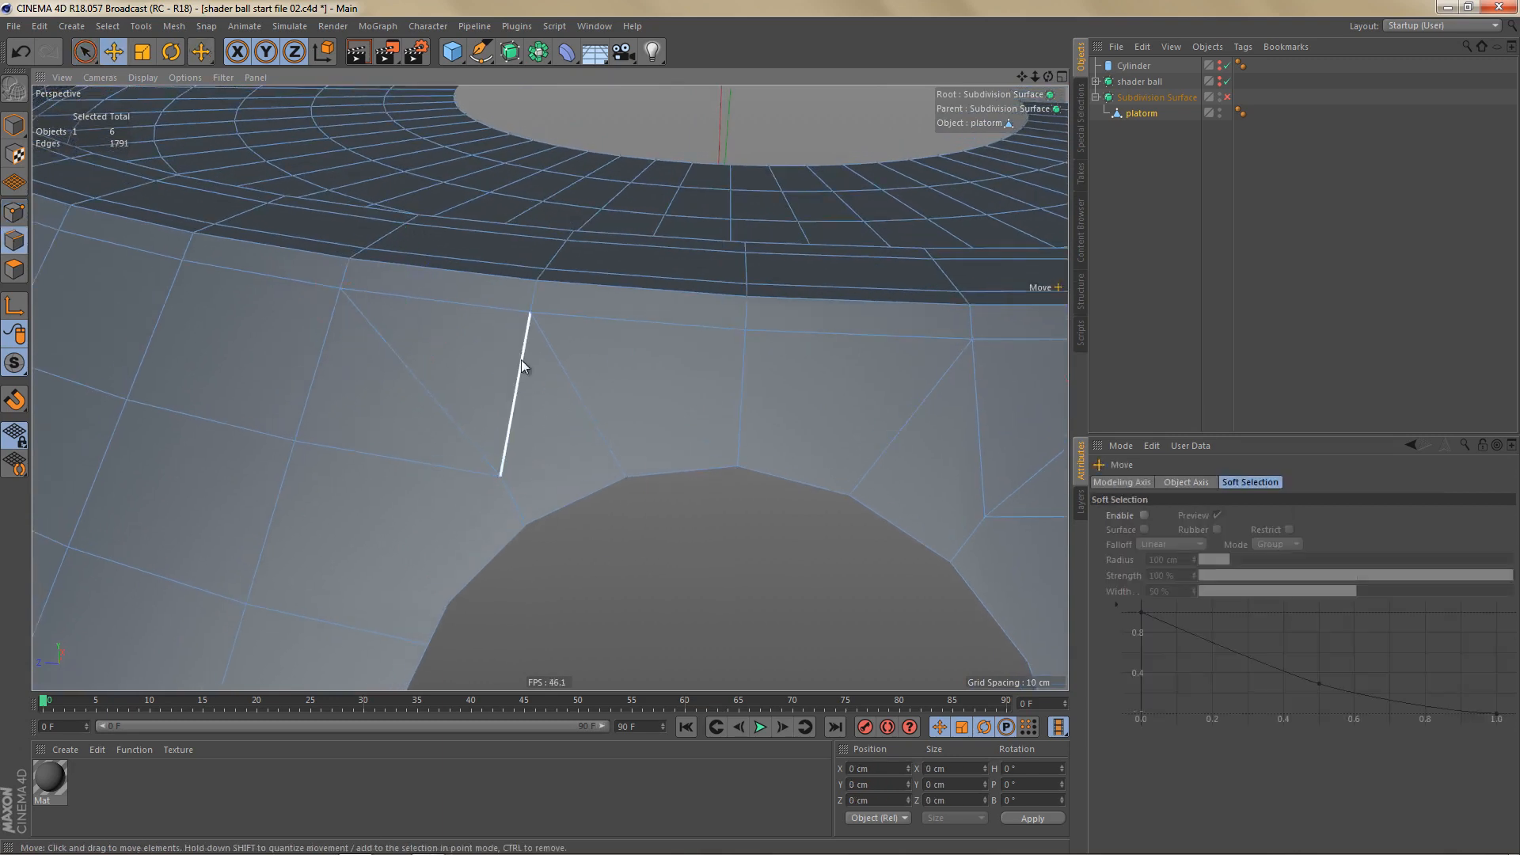
key("e")
key("Delete")
left_click(1037, 482)
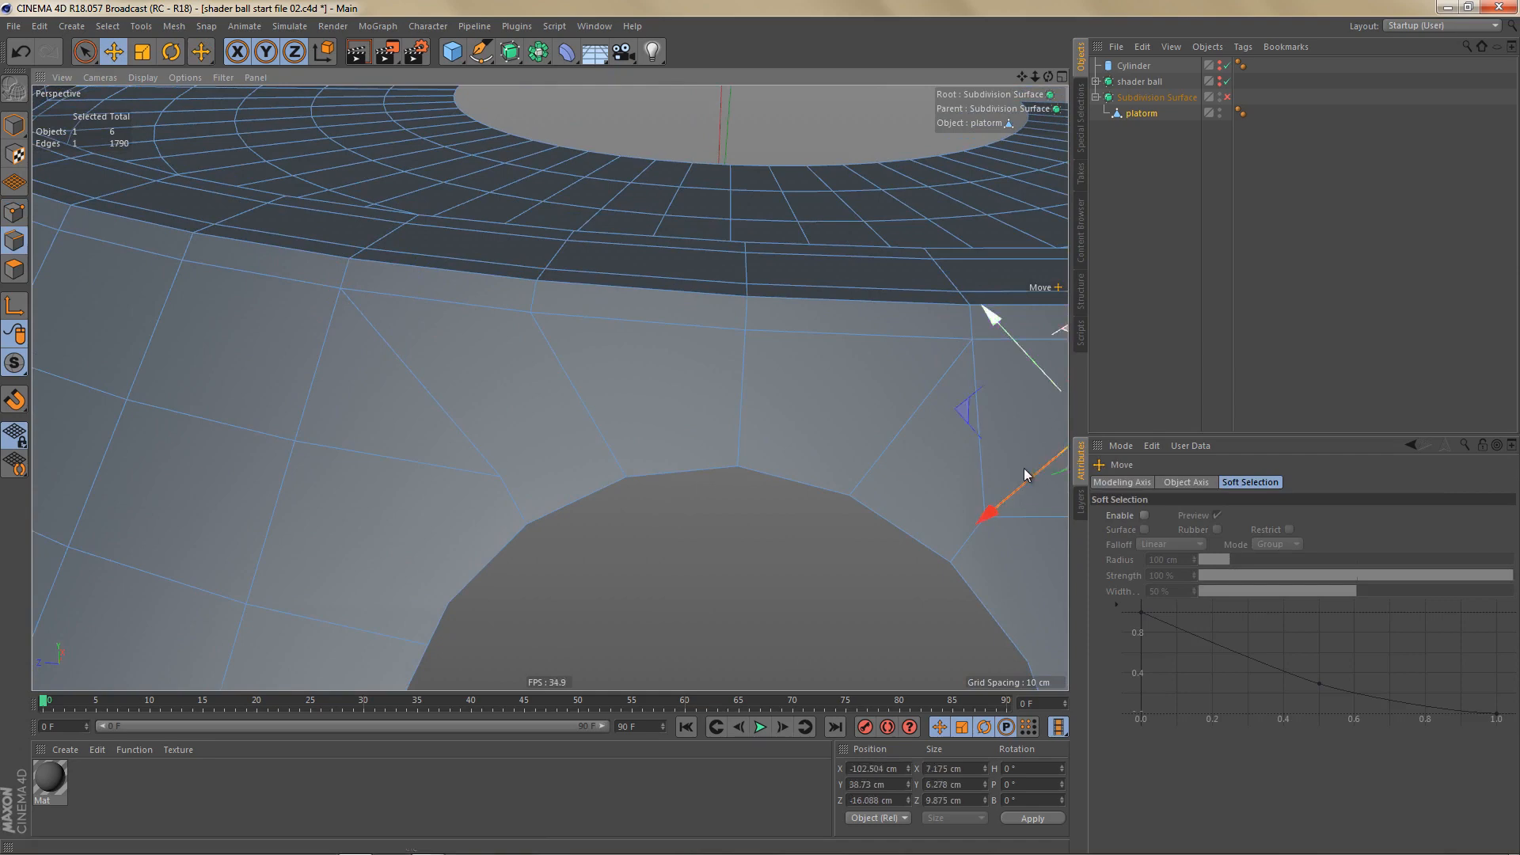
key("Delete")
Step: Weld the grid point beside the upper-left rim corner into that rim corner
left_click_drag(1021, 475, 657, 425, "alt")
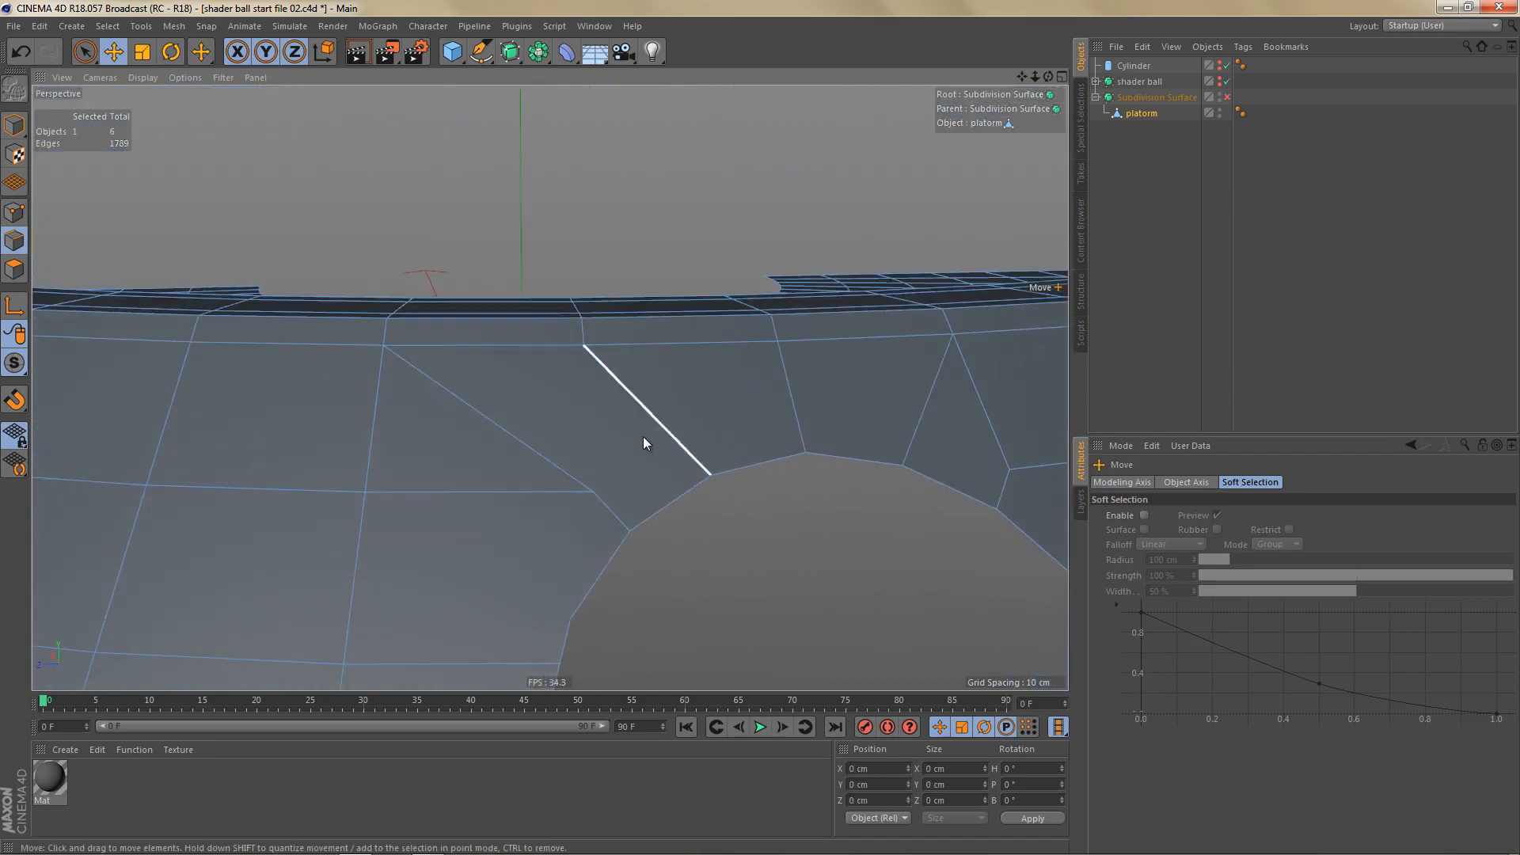
key("Return")
key("space")
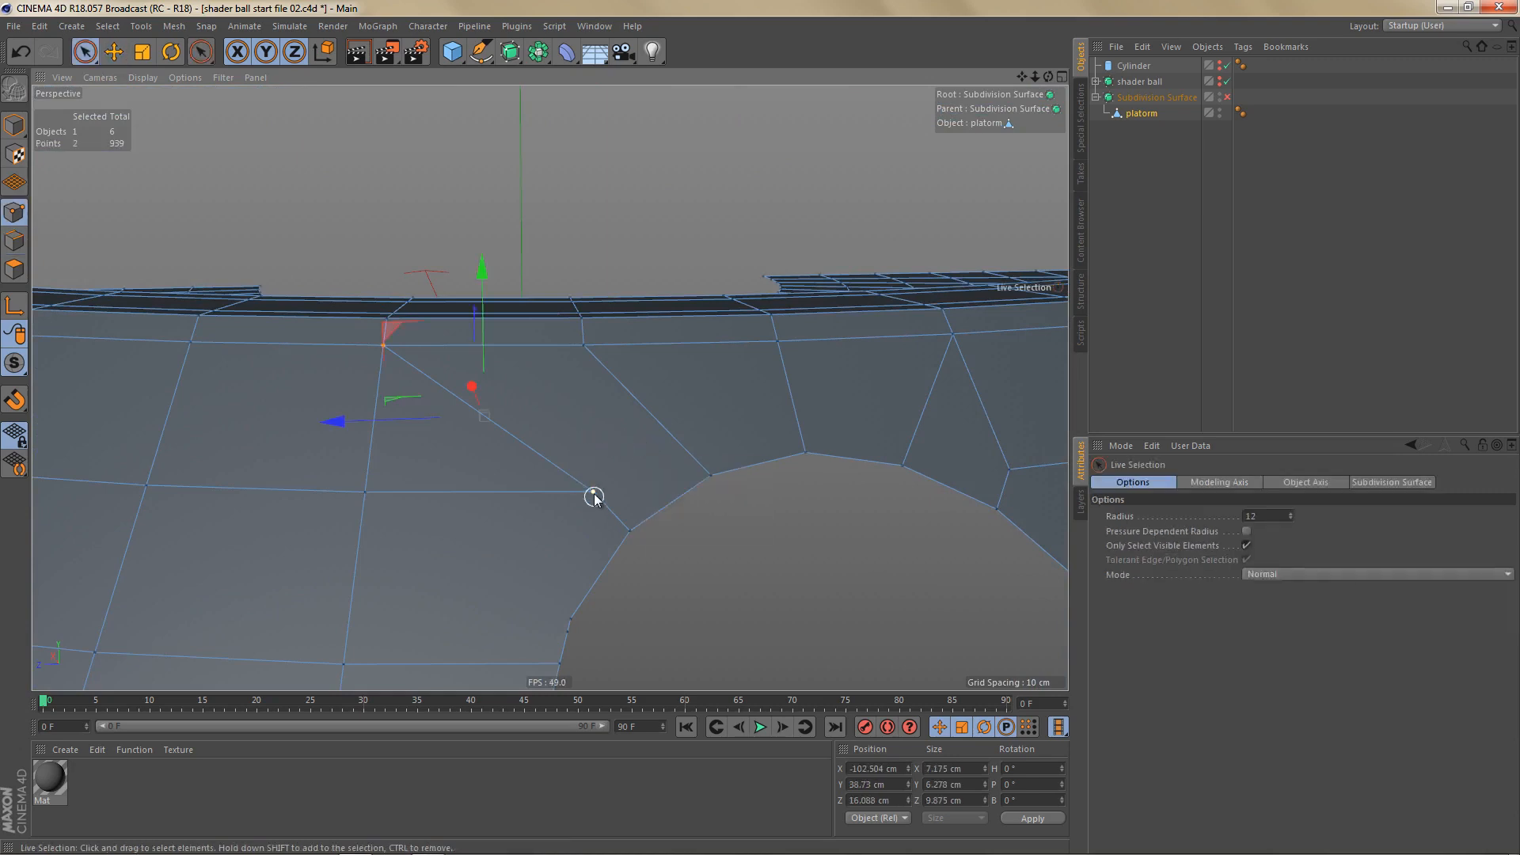
key("m")
key("q")
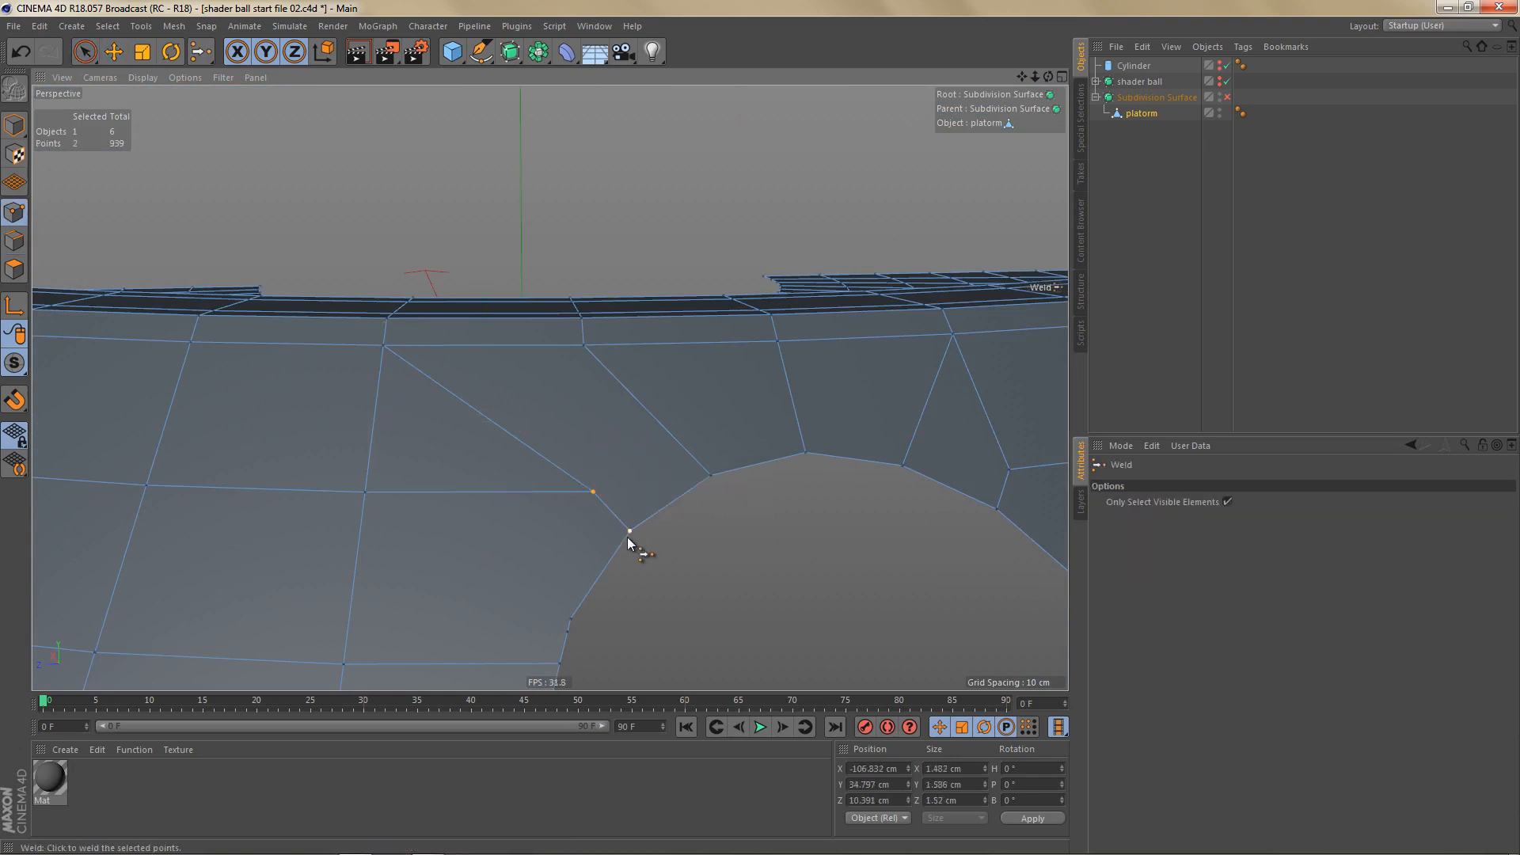
left_click(631, 538)
Step: Weld the grid point beside the upper-right rim corner into that rim corner
key("space")
left_click_drag(1001, 472, 997, 513)
key("space")
left_click(998, 511)
Step: Connect the upper-right rim corner to the next outer grid point above and delete the steep edge rising from that corner
middle_click_drag(756, 479, 556, 433, "alt")
middle_click_drag(824, 456, 815, 458, "alt")
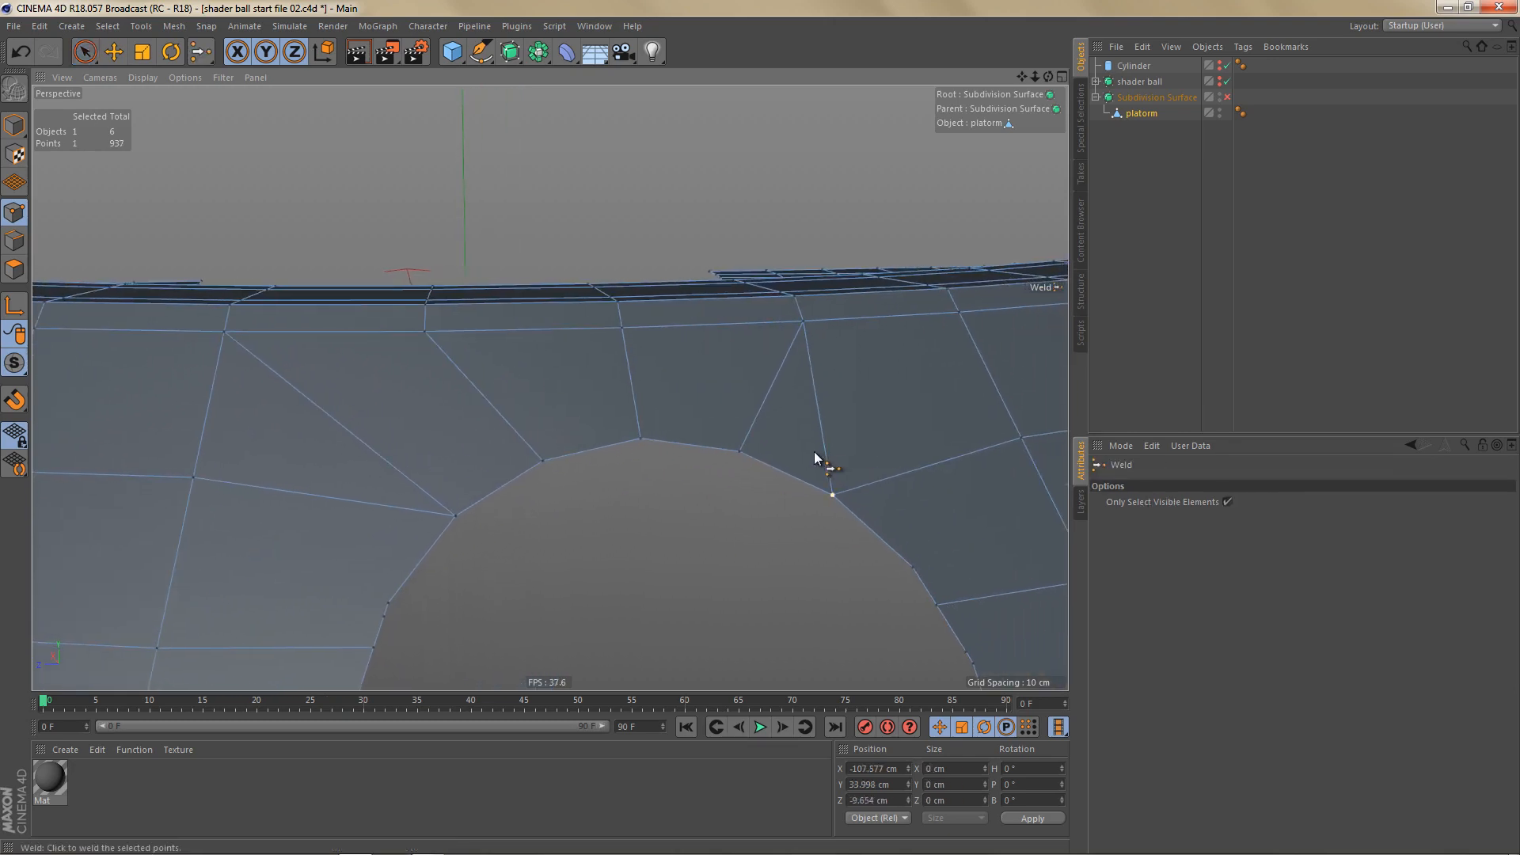
key("space")
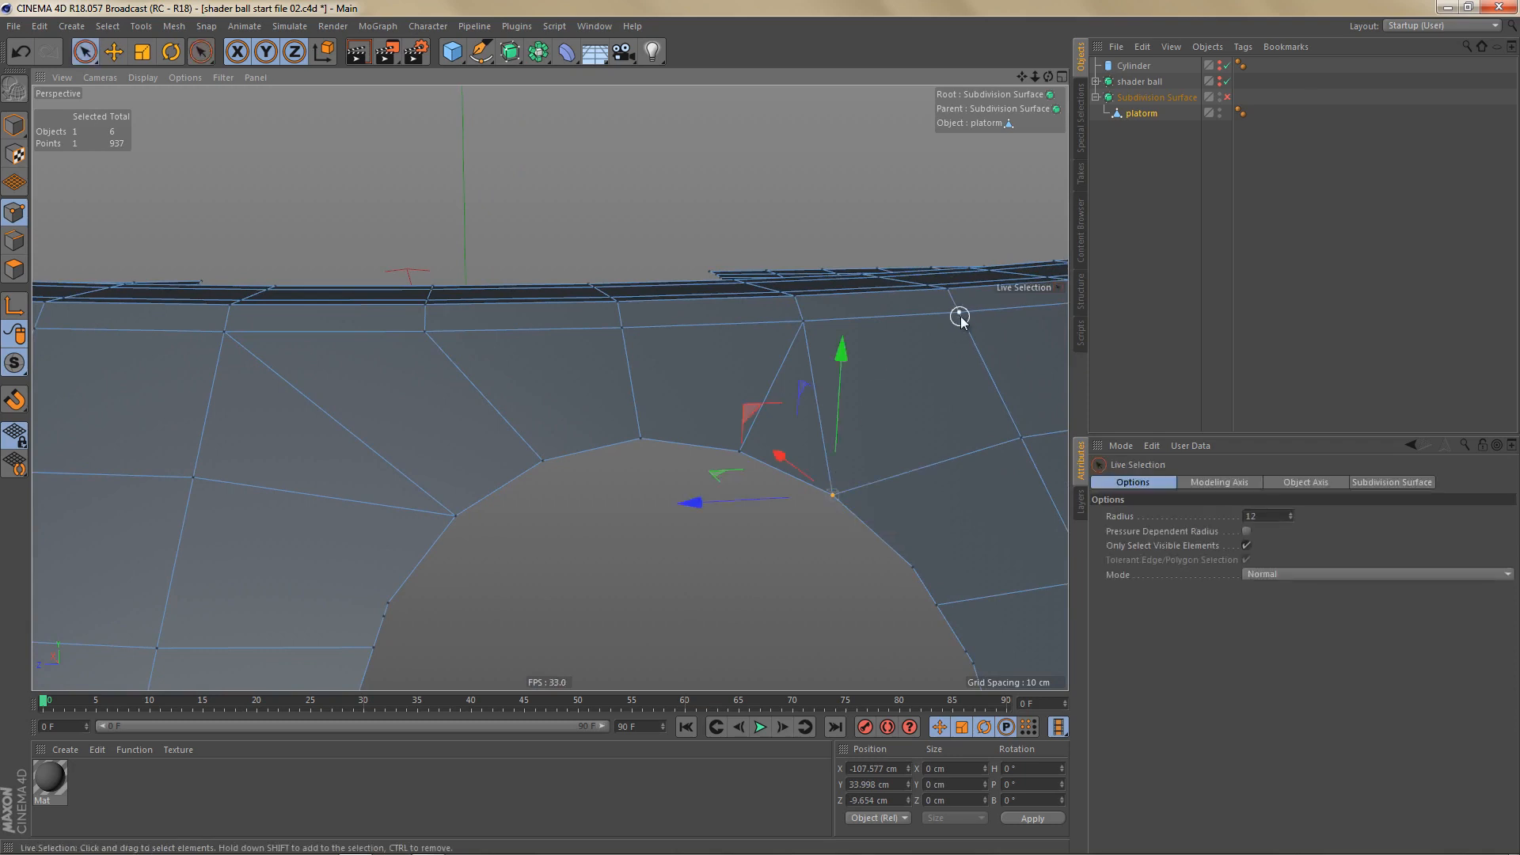
left_click_drag(960, 313, 827, 499)
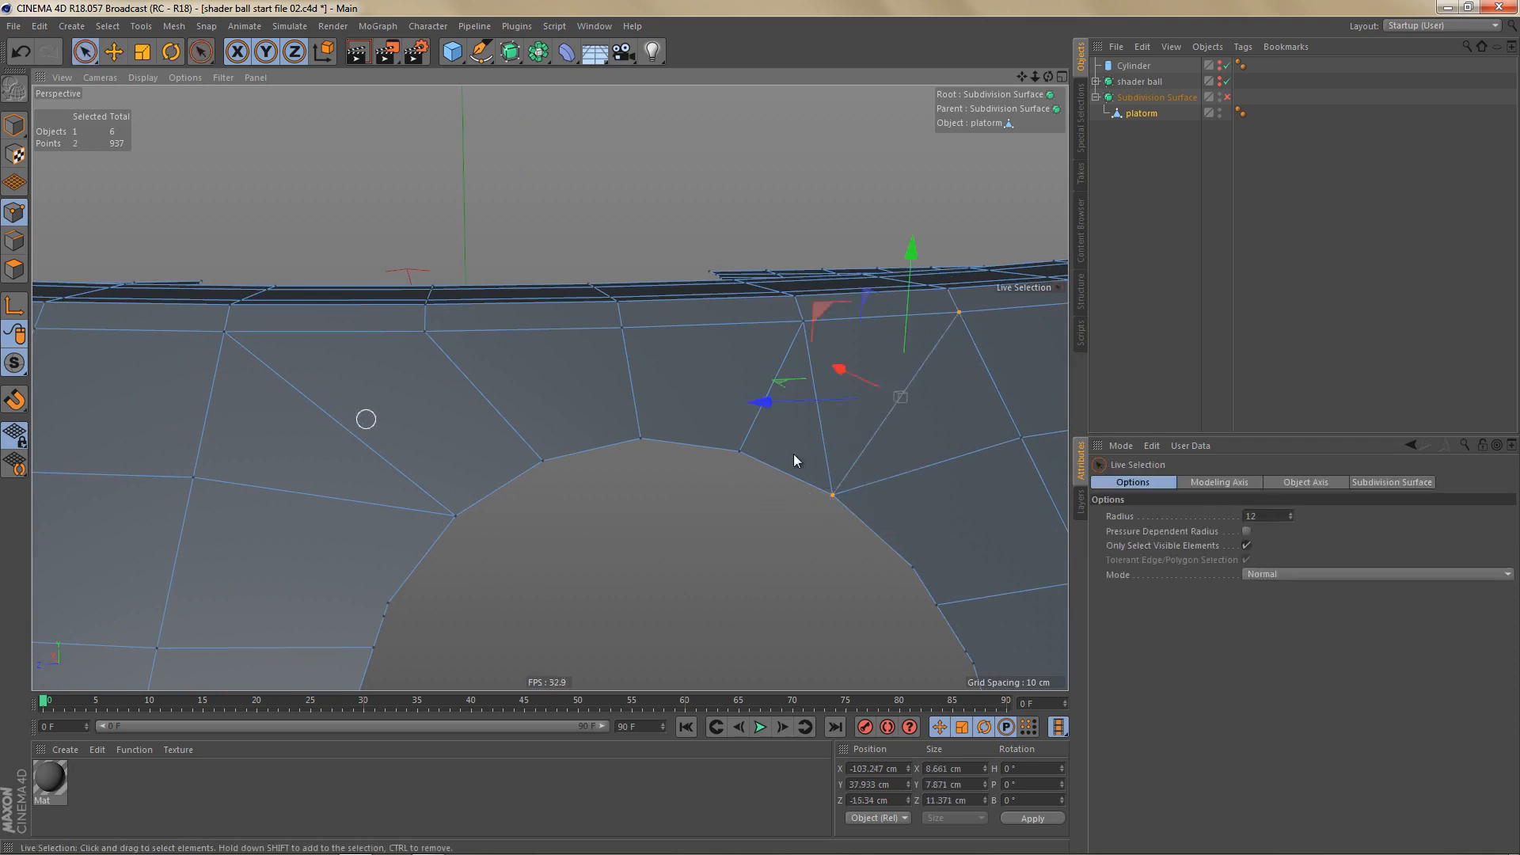
key("Return")
key("e")
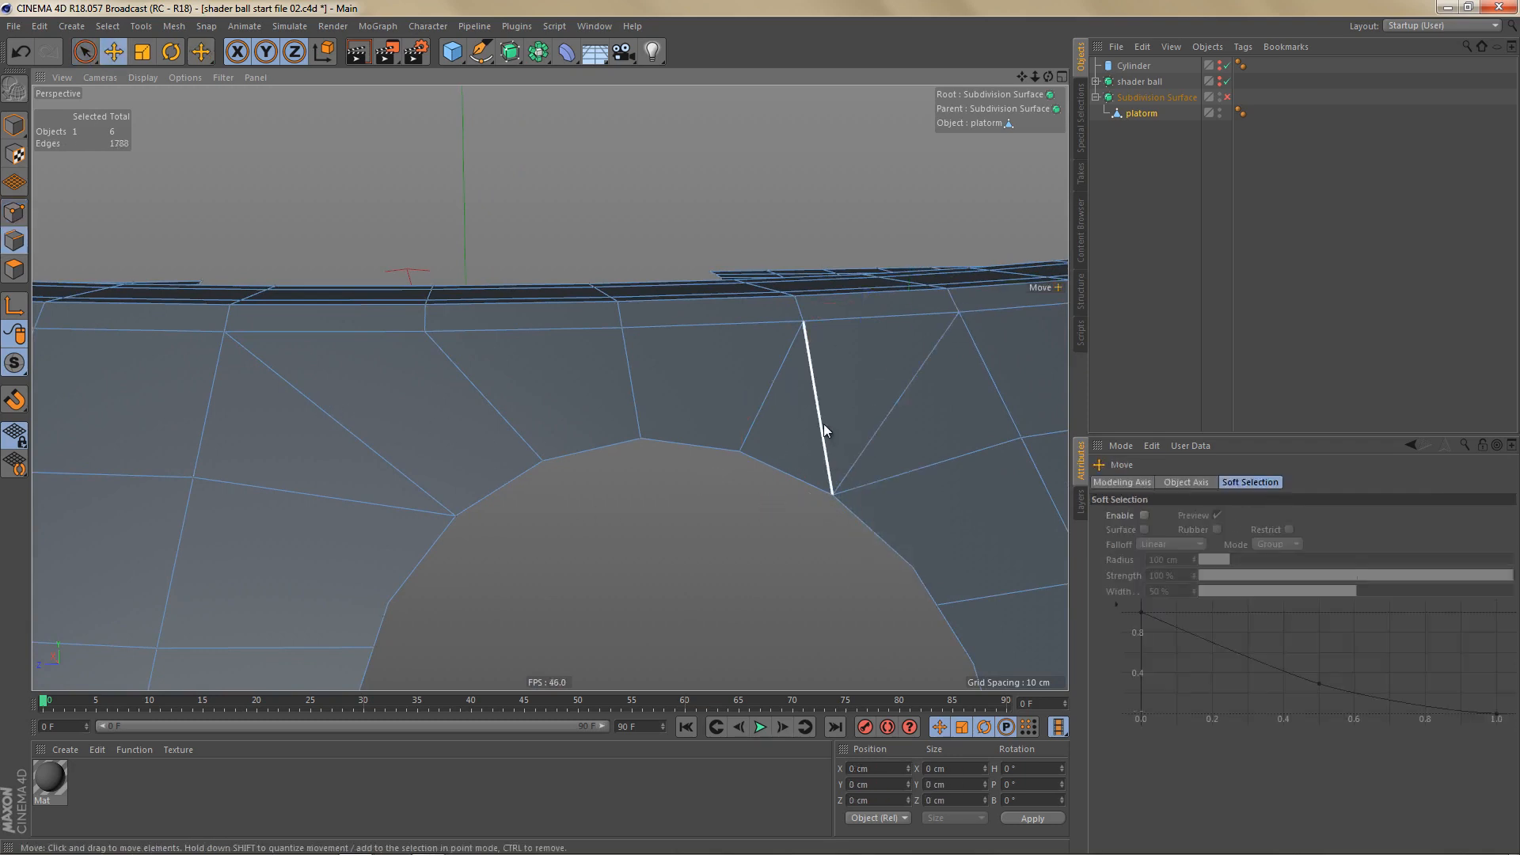
left_click(824, 424)
key("u")
key("z")
Step: Weld the extra rim points below the upper-left corner into the topmost point of that cluster
left_click_drag(904, 418, 461, 475, "alt")
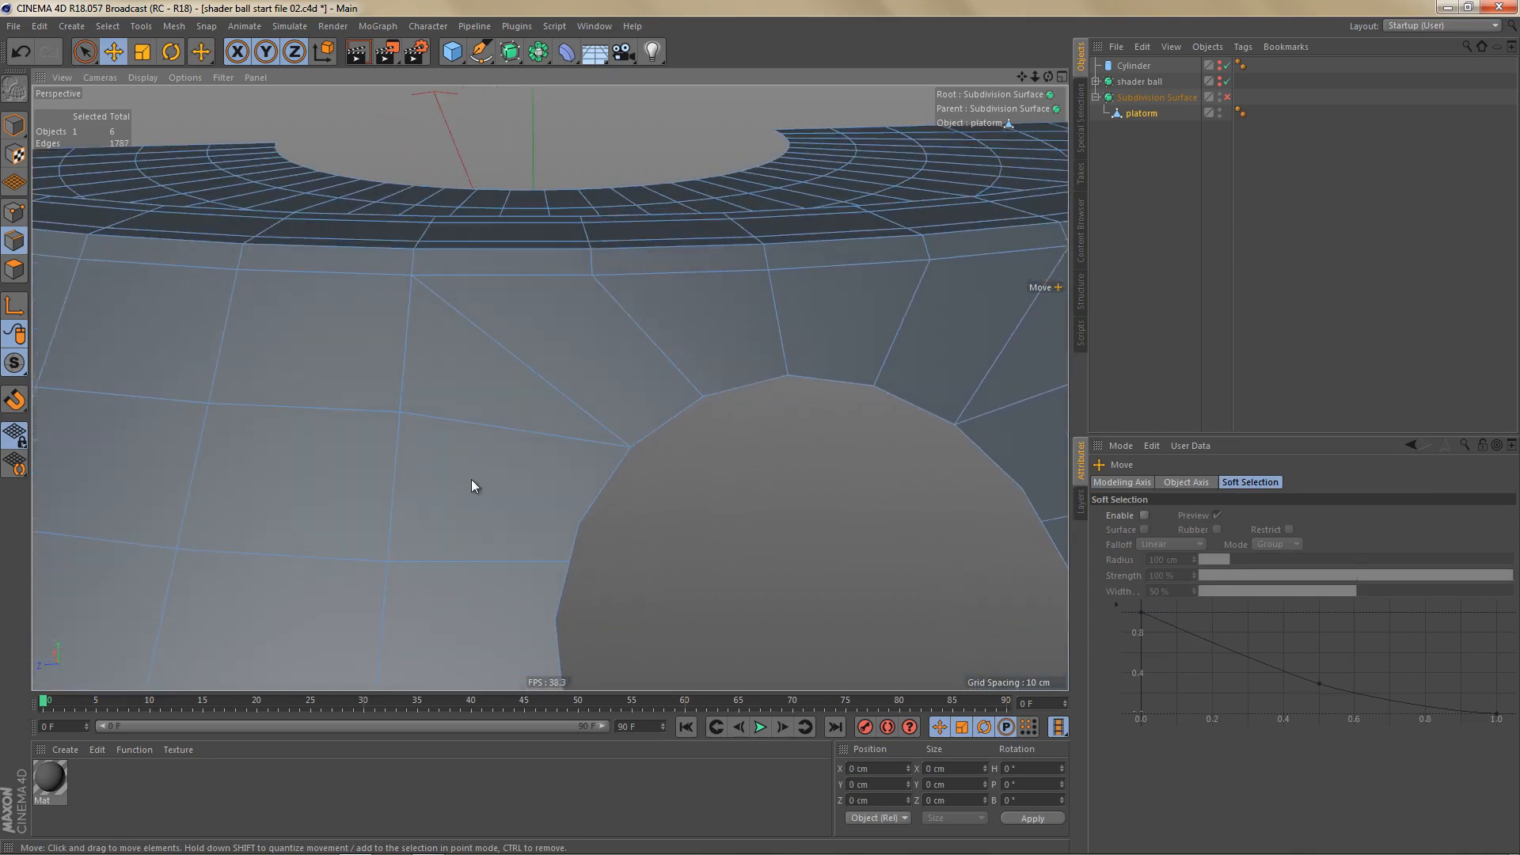
key("Return")
key("Return")
key("space")
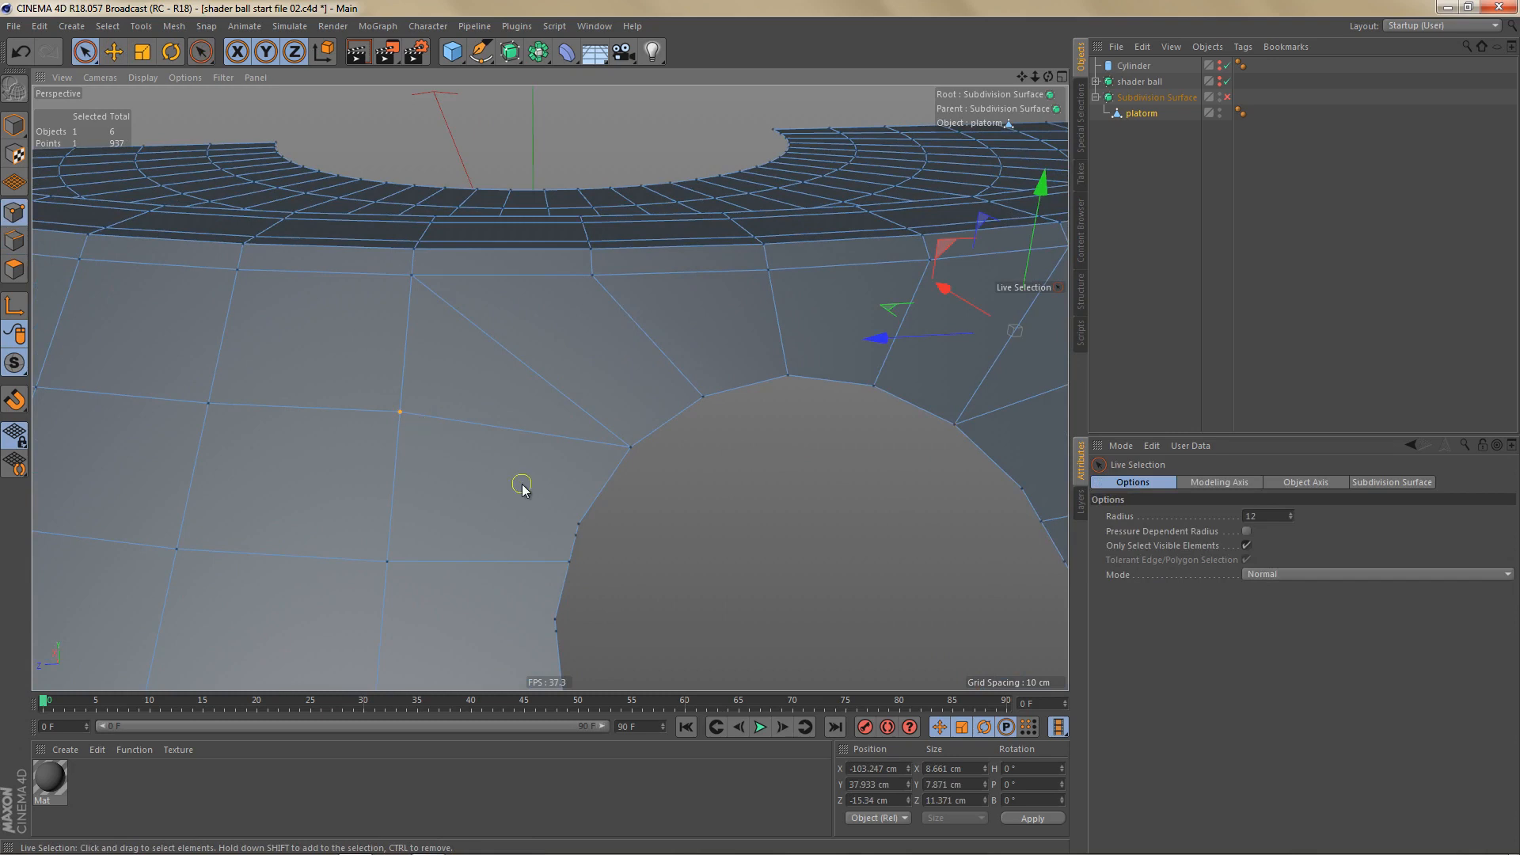
scroll(563, 562, "up", 3)
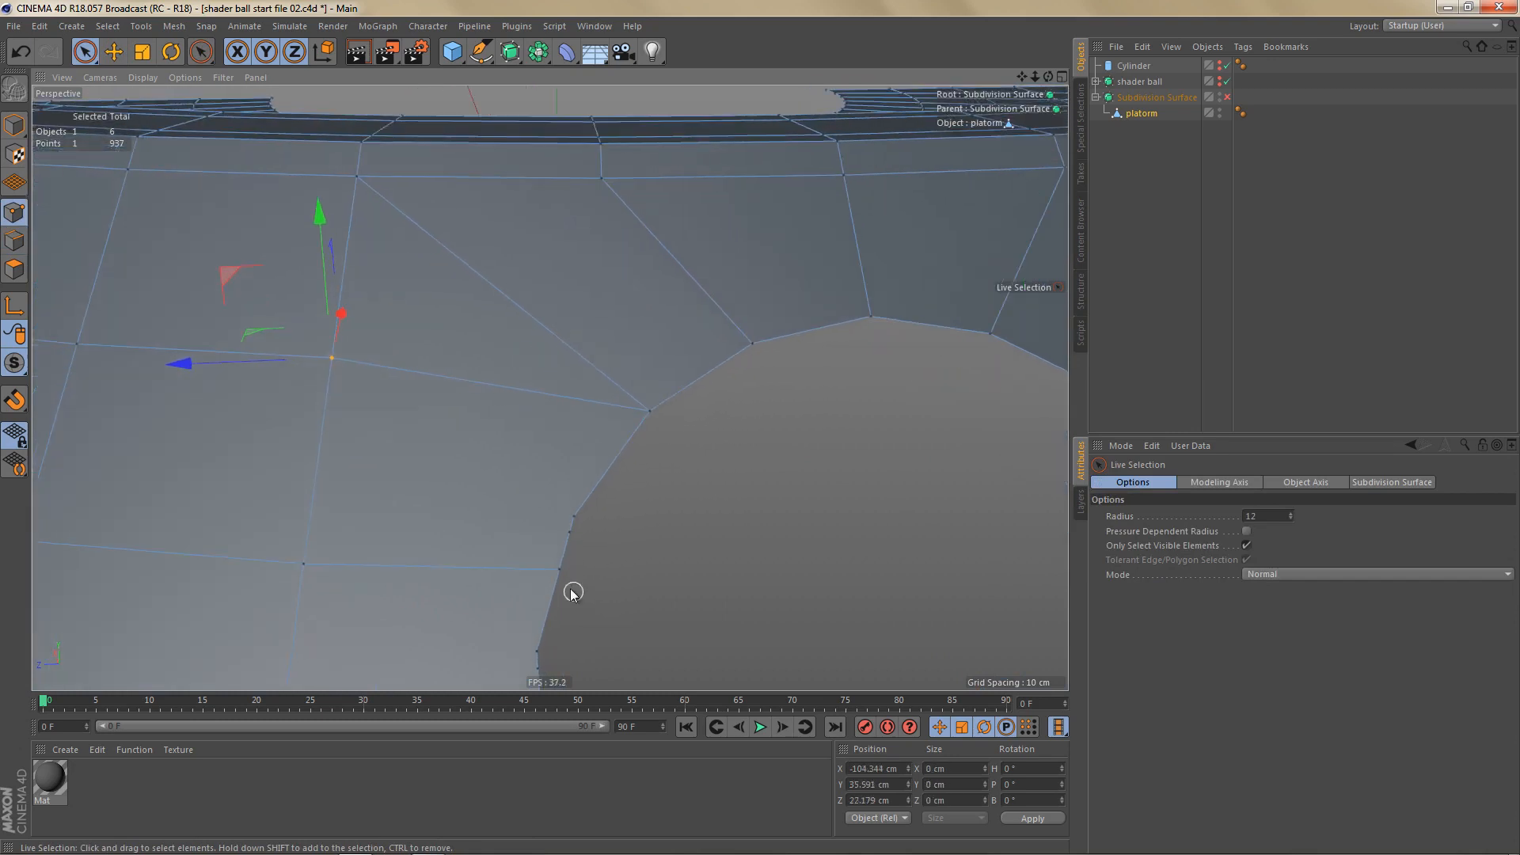
scroll(564, 578, "up", 2)
left_click(570, 511, "shift")
key("m")
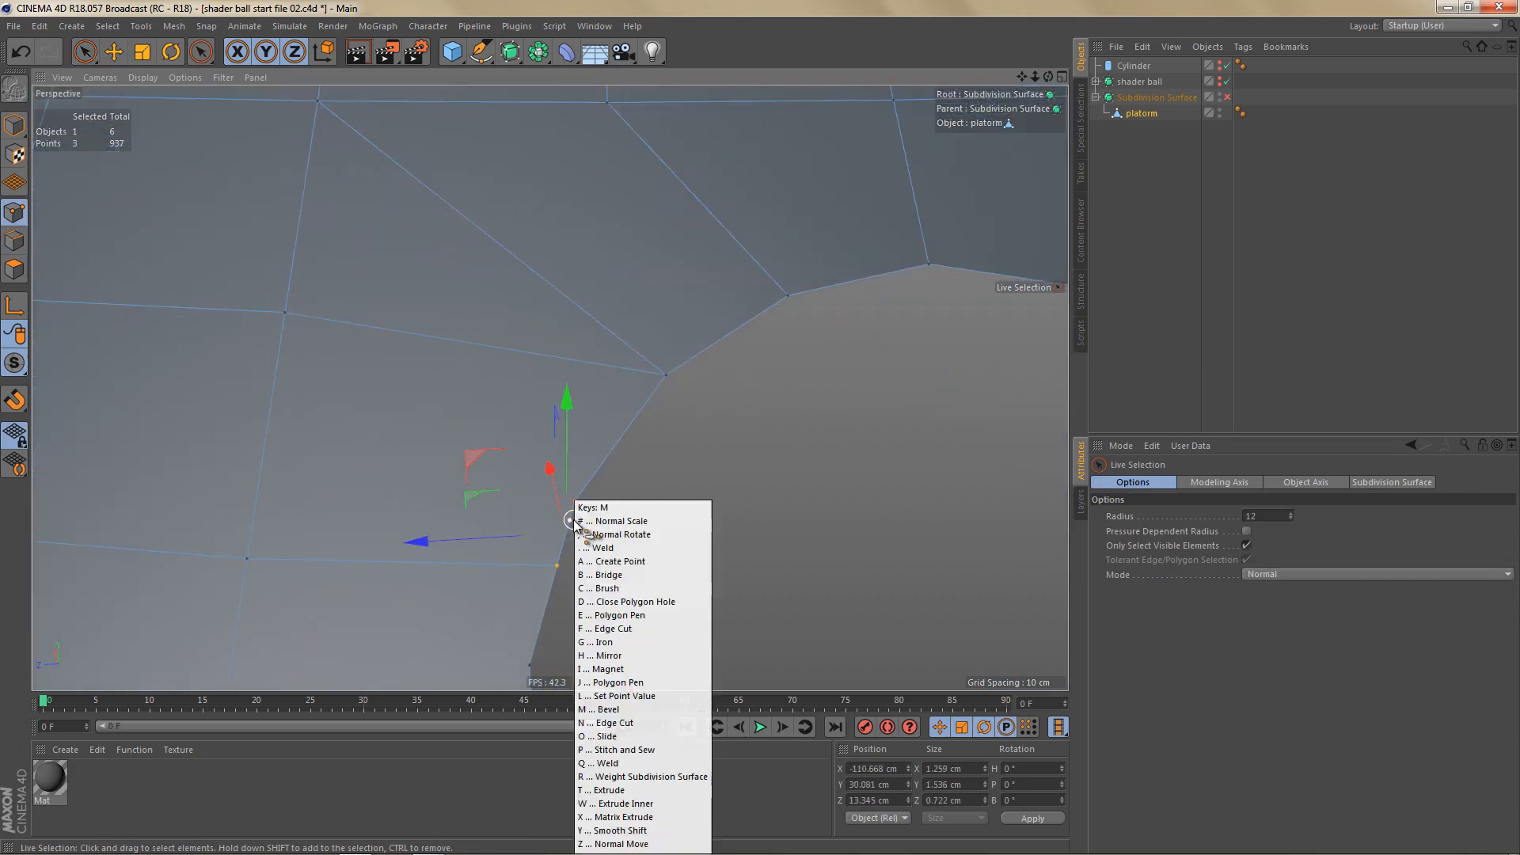
key("q")
left_click(577, 504)
scroll(554, 511, "down", 5)
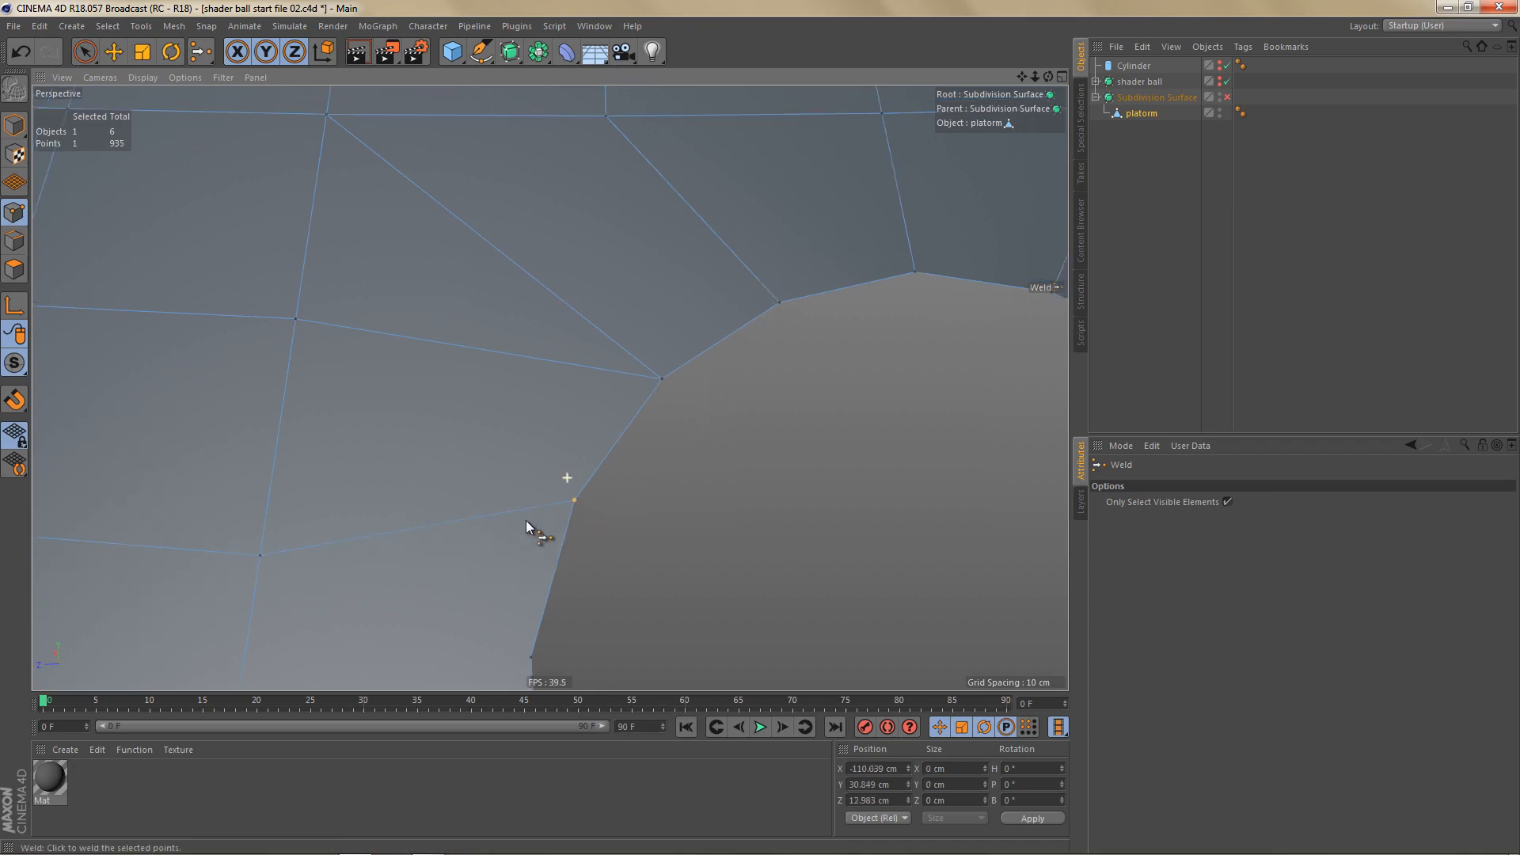
Step: Weld the extra rim point below the upper-right corner into the rim point just above it
scroll(948, 496, "up", 4)
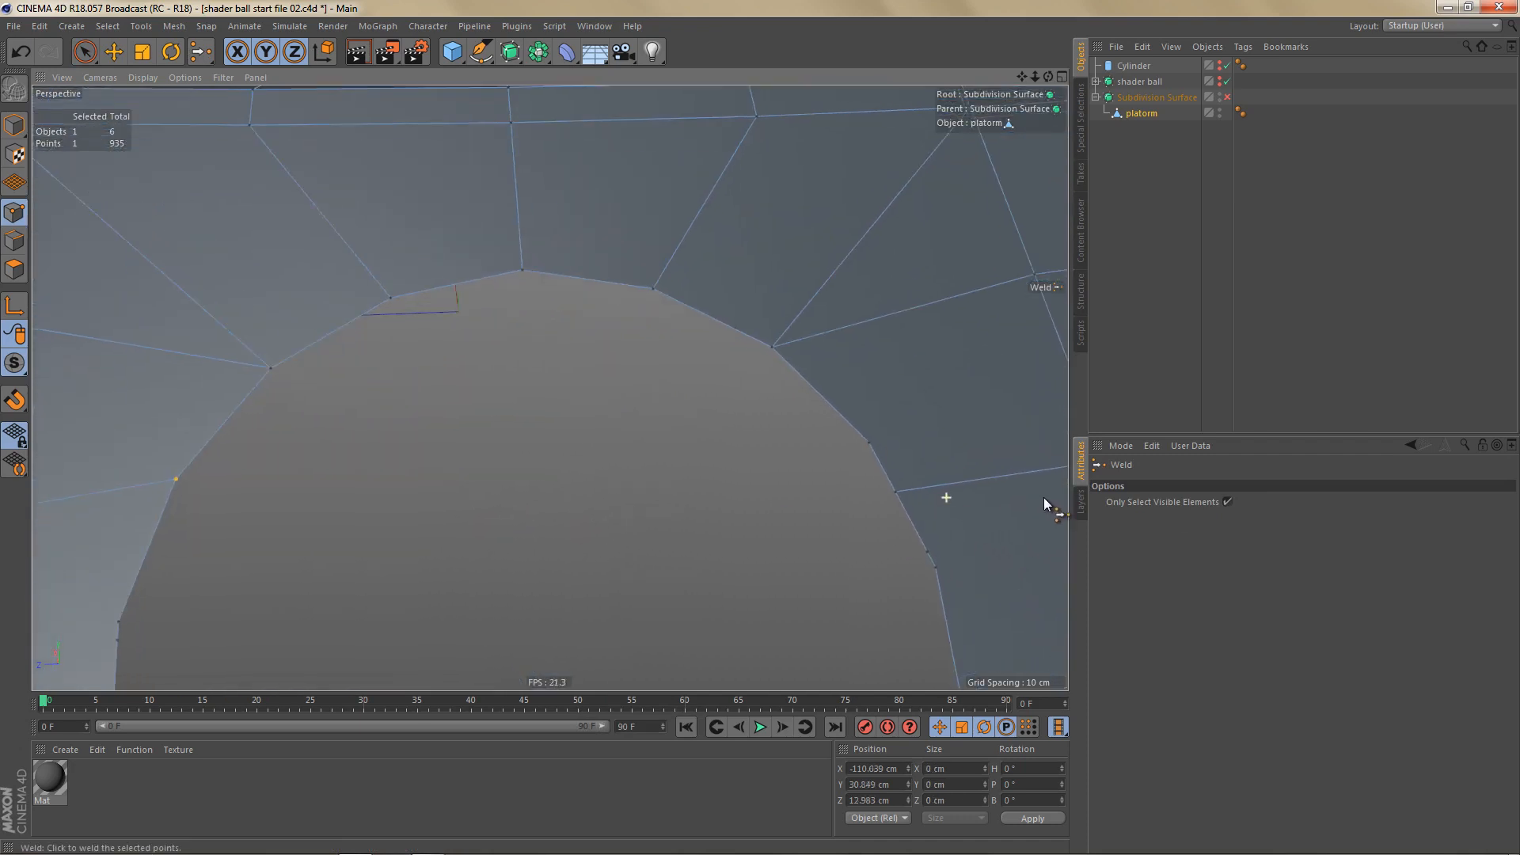
key("space")
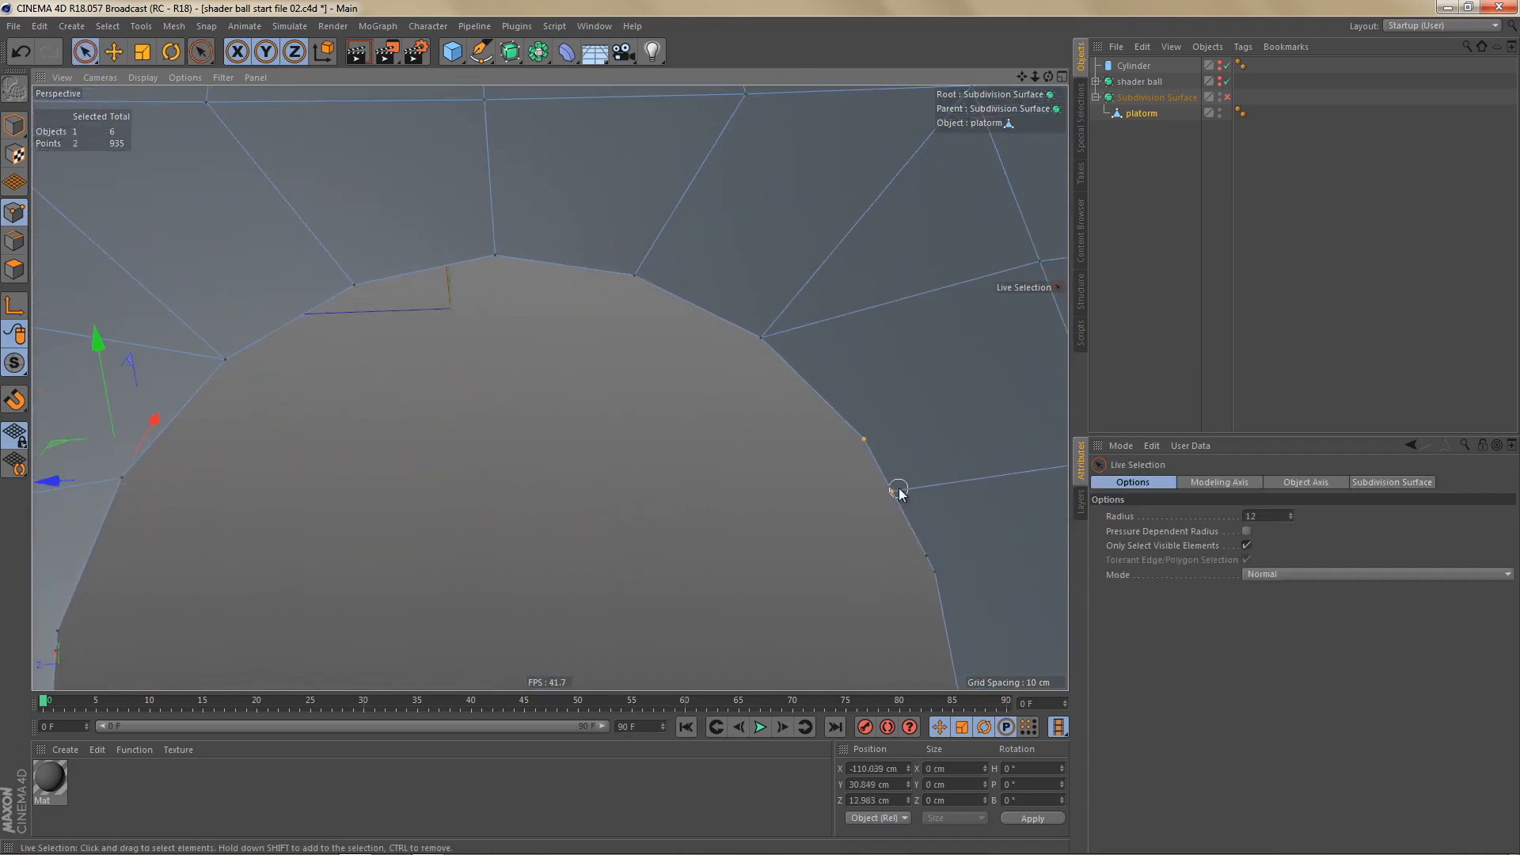
key("m")
key("q")
left_click(864, 440)
Step: Weld the pair of close points at the next rim corner down the hole's right side into one
scroll(884, 478, "down", 3)
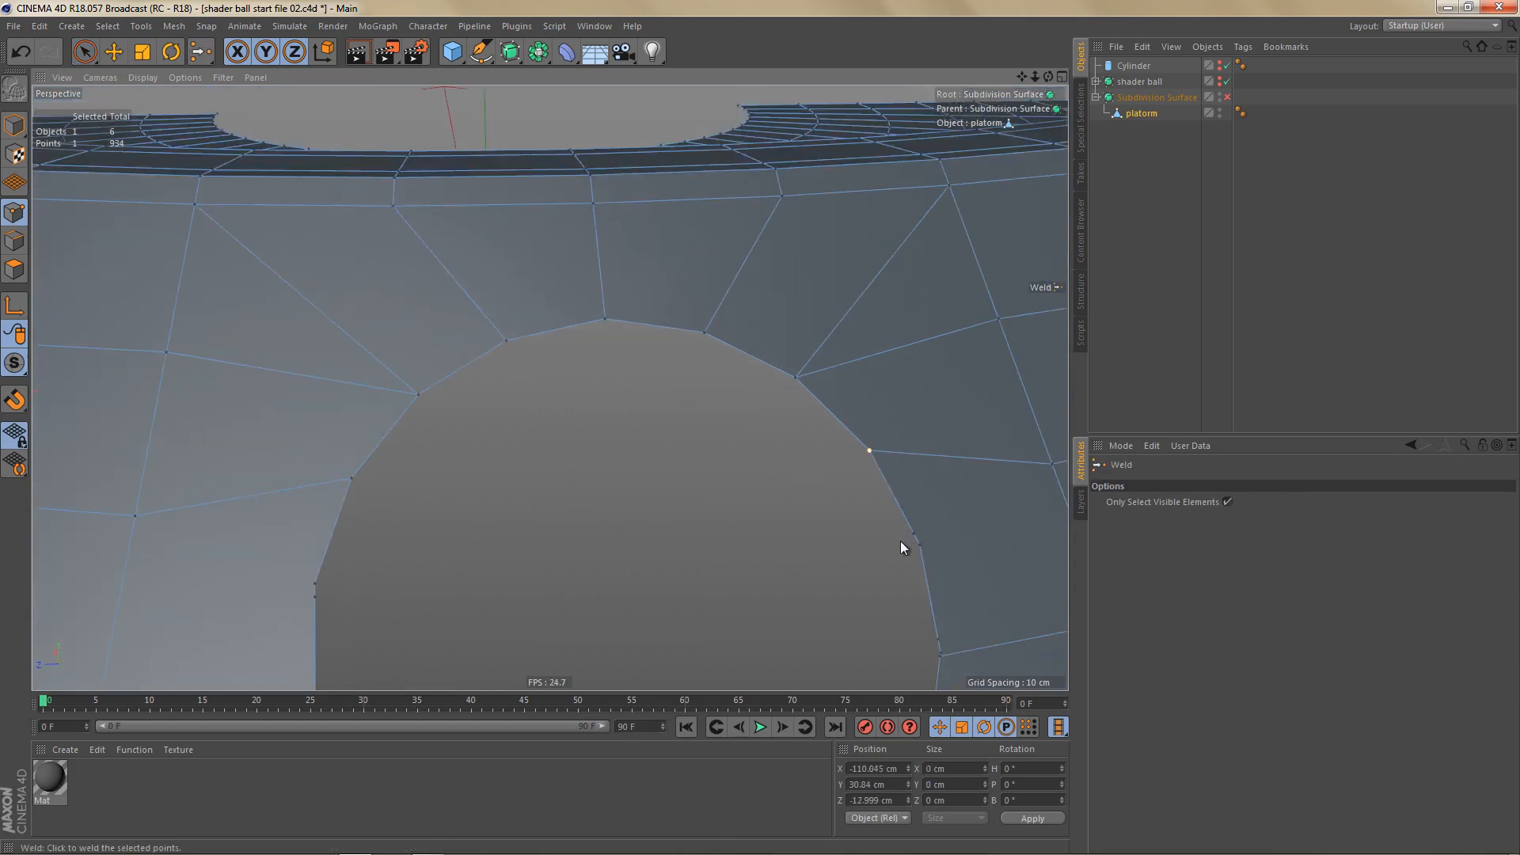
key("space")
left_click(912, 532, "shift")
key("space")
left_click(921, 550)
Step: Weld the cluster of close points at the next rim corner down the hole's left side into its uppermost point
left_click_drag(868, 553, 363, 587, "alt")
key("space")
left_click(450, 549)
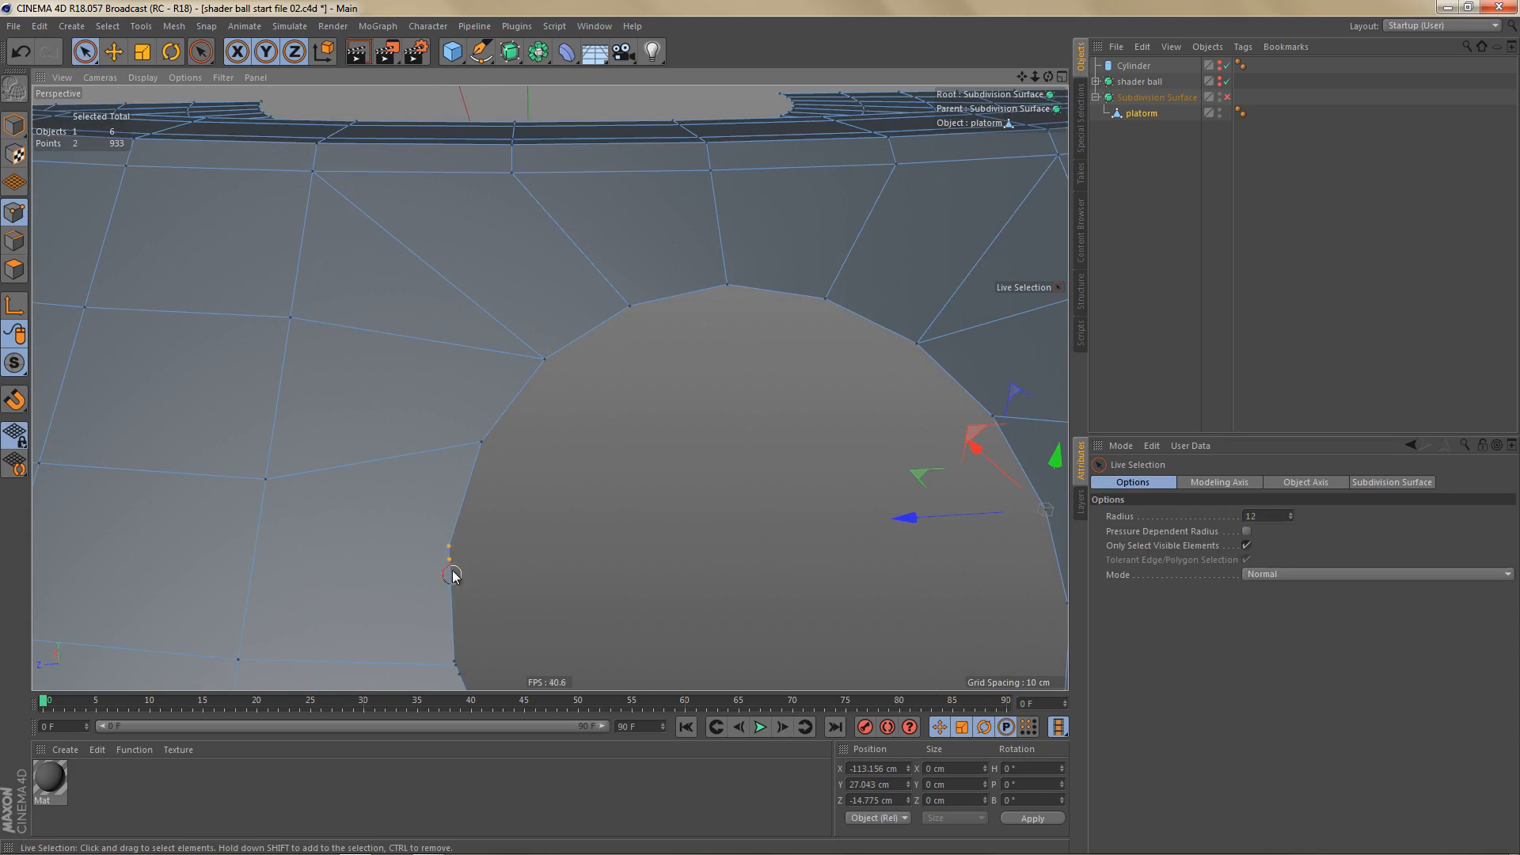
key("space")
scroll(441, 572, "up", 5)
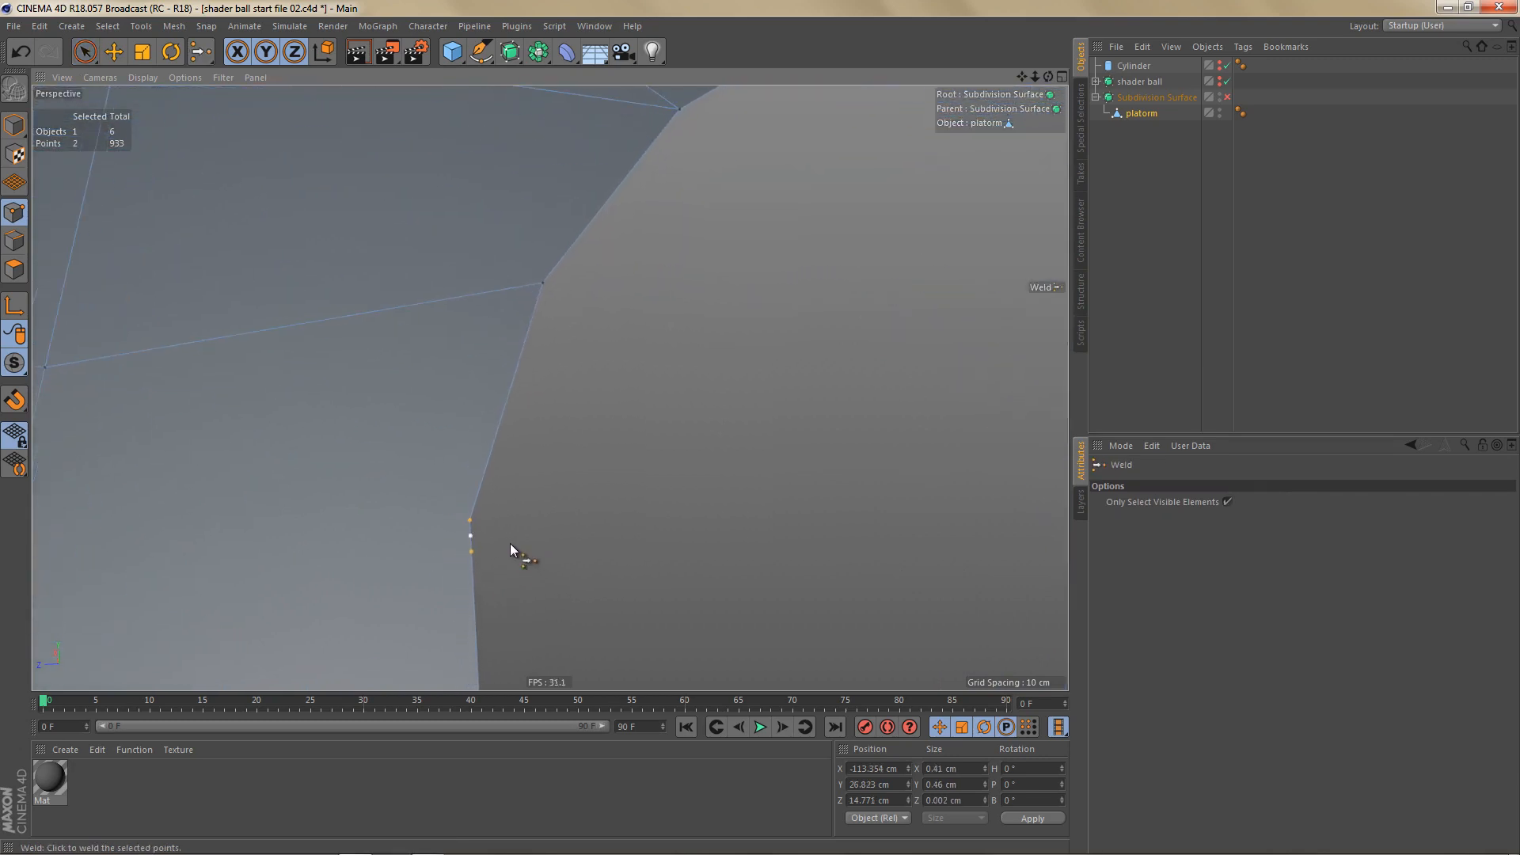
left_click(468, 516)
scroll(438, 562, "down", 8)
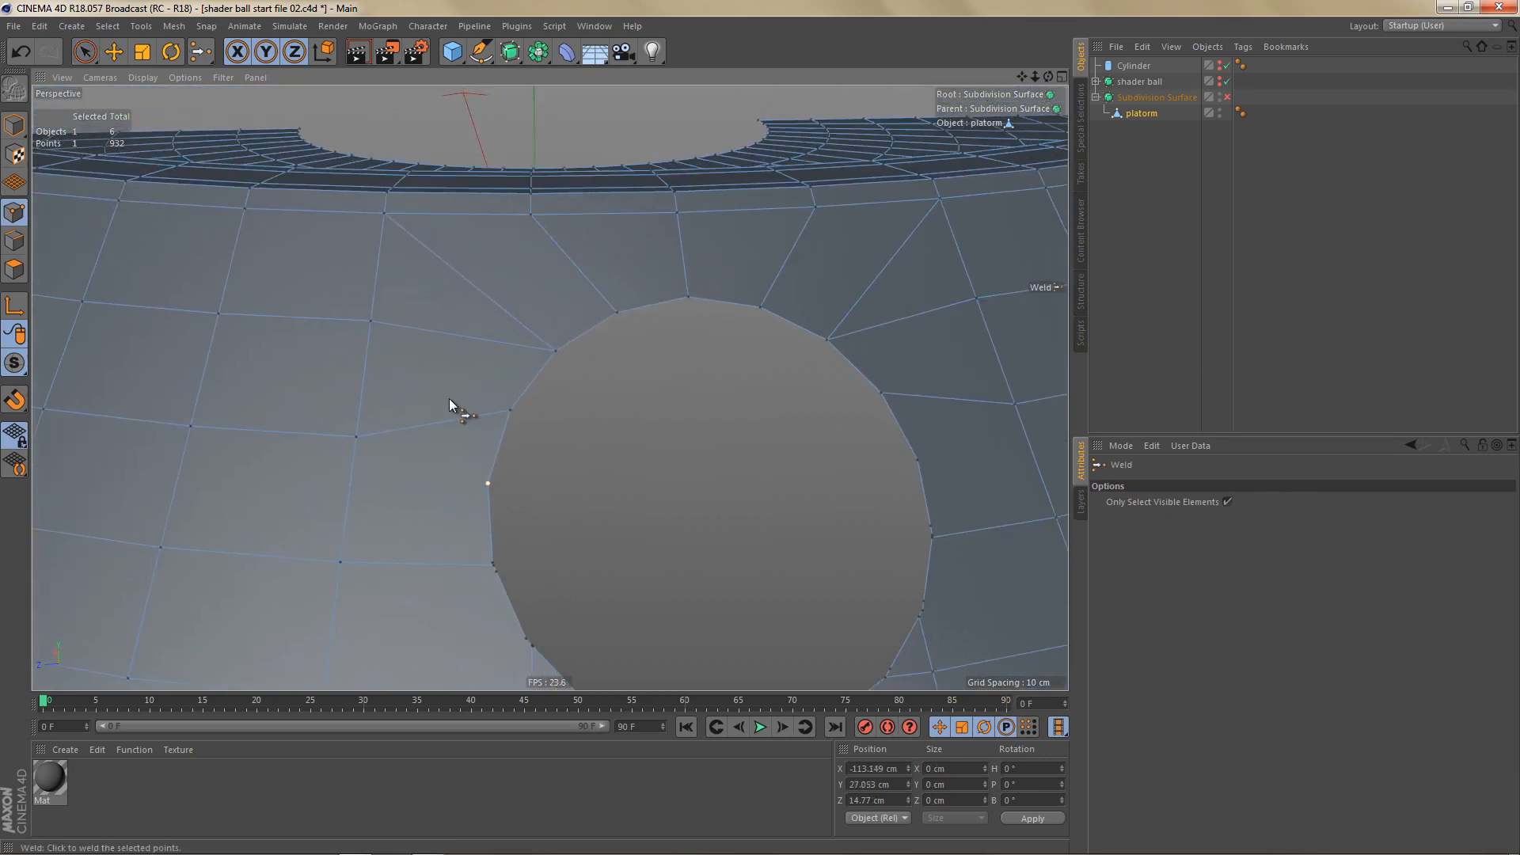
Step: Left of the hole, connect the two rim corners below the upper-left corner to the grid points one row higher
scroll(447, 406, "up", 1)
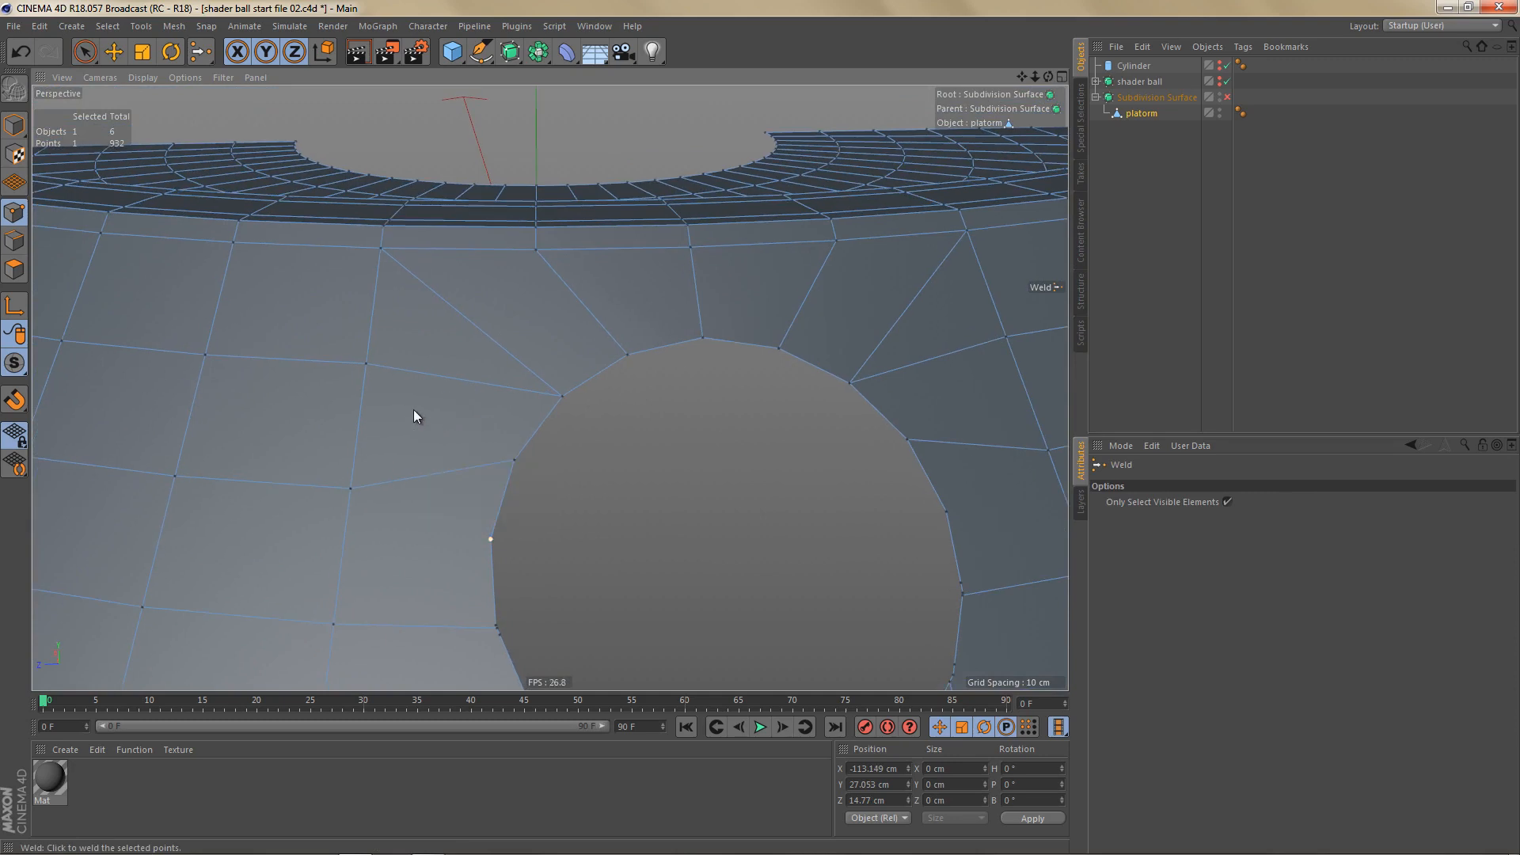
key("space")
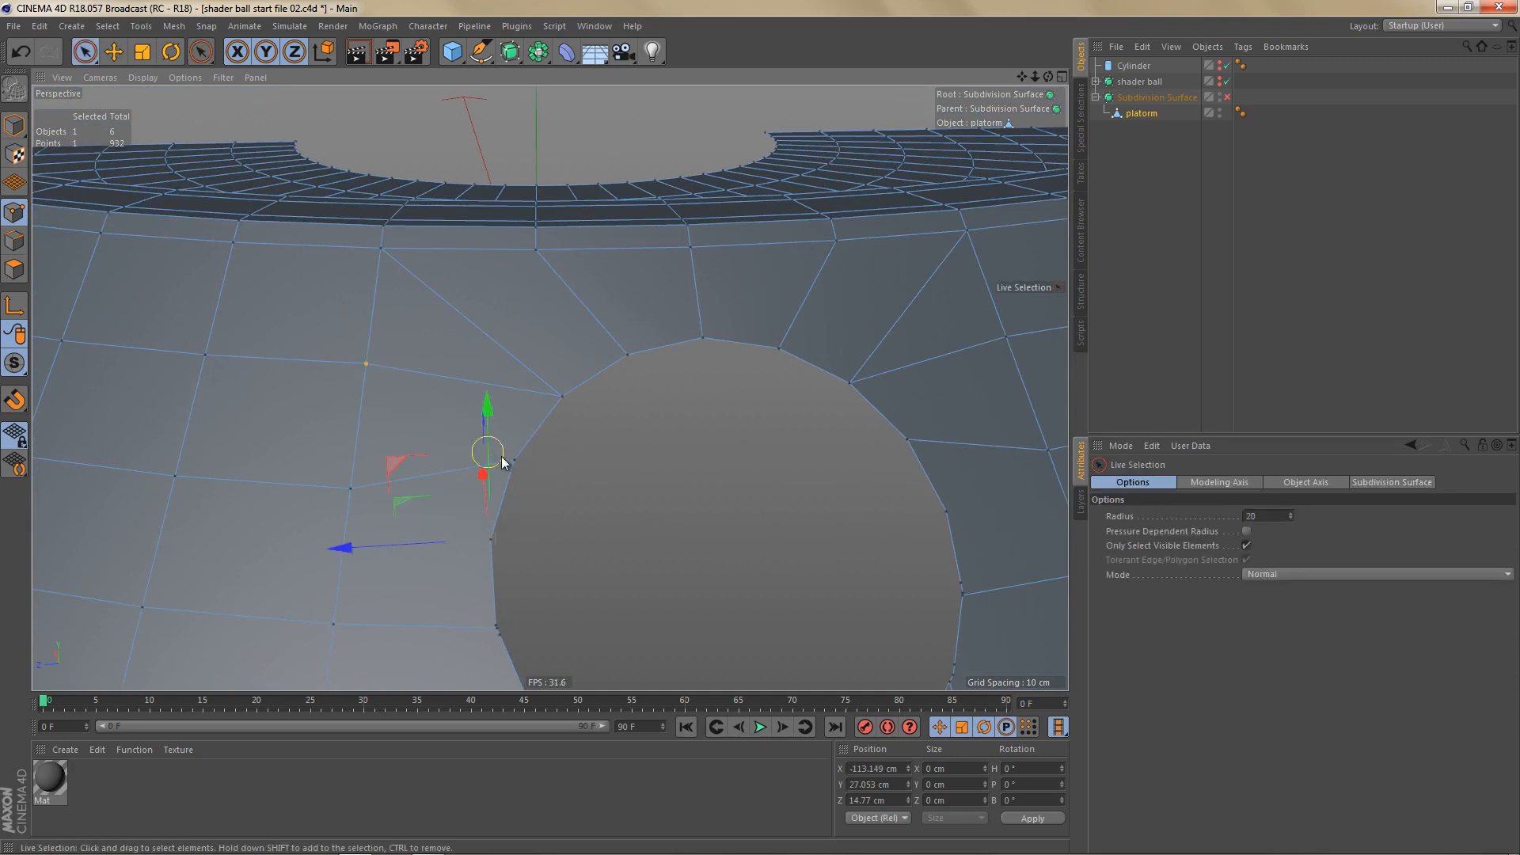
left_click_drag(501, 456, 519, 466)
key("m")
key("m")
left_click_drag(355, 494, 491, 537)
Step: Right of the hole, connect the two rim corners below the upper-right corner to the grid points one row higher
left_click_drag(960, 431, 905, 466, "alt")
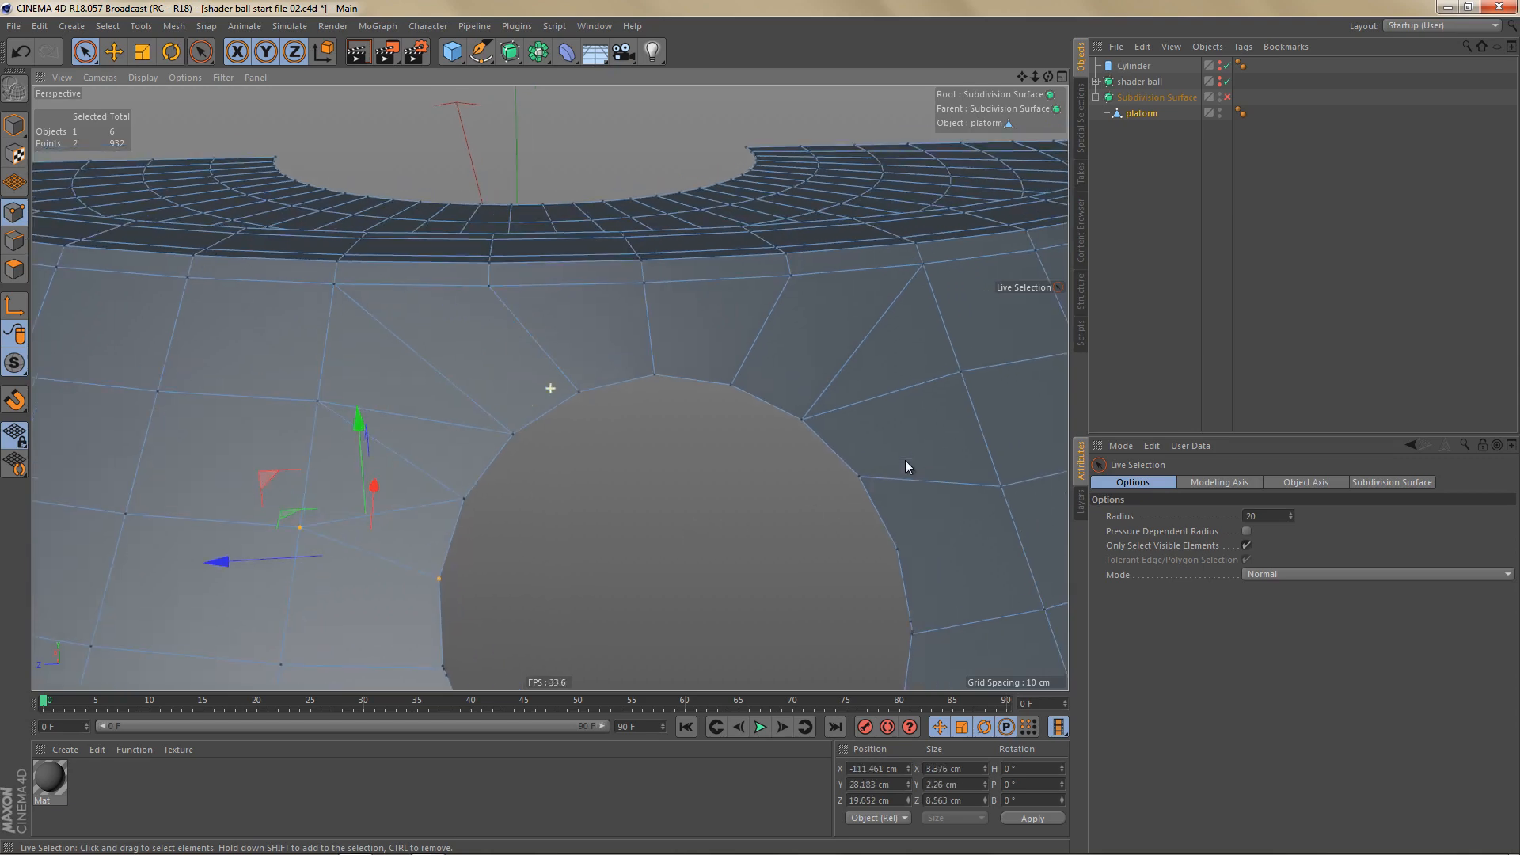
left_click(861, 475)
left_click(961, 370, "shift")
key("m")
key("m")
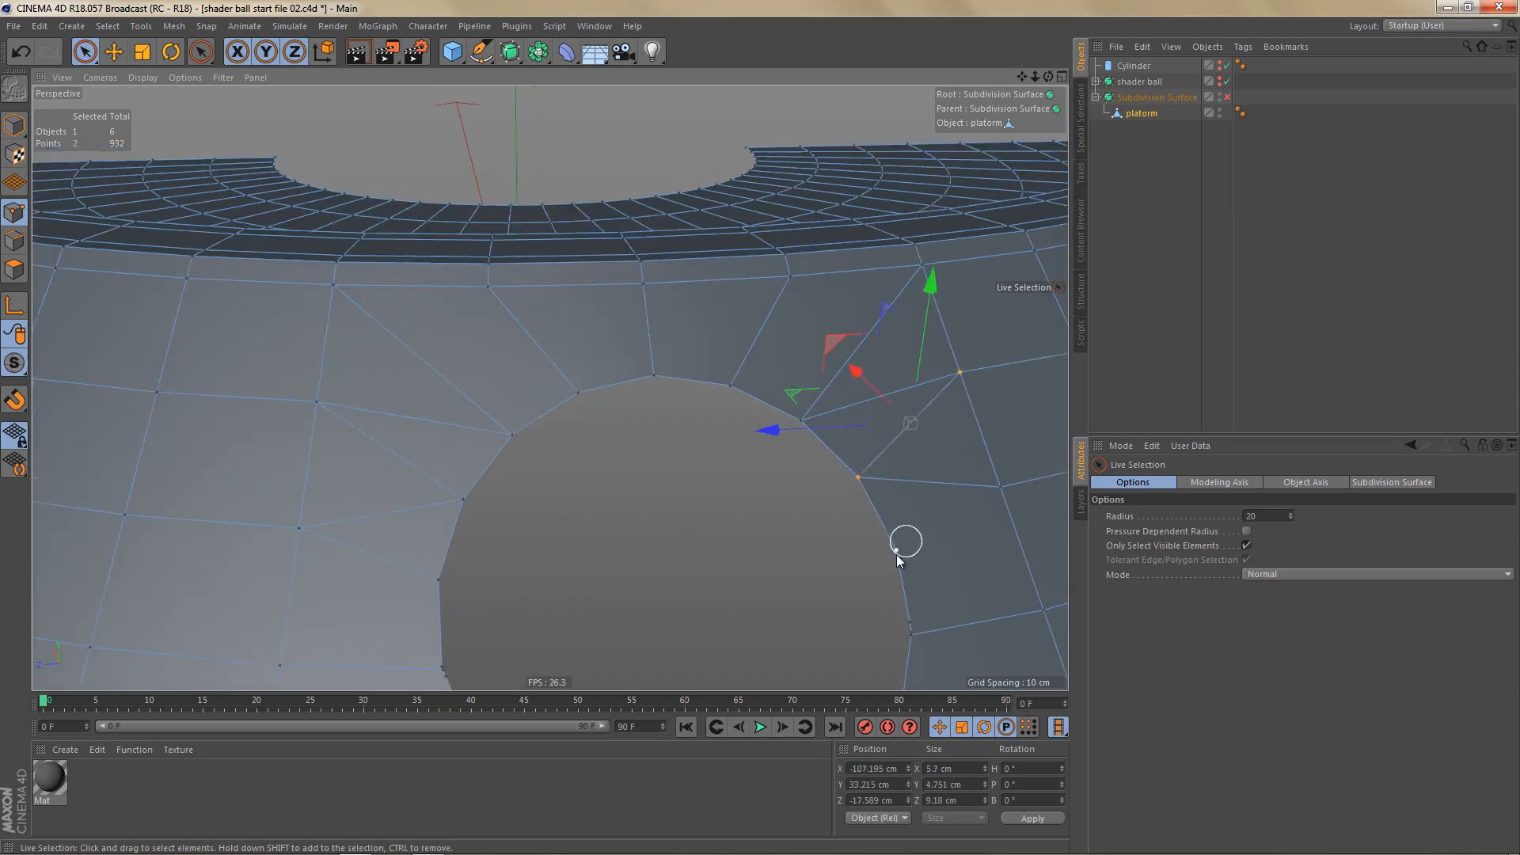
left_click_drag(896, 554, 999, 487)
key("m")
key("m")
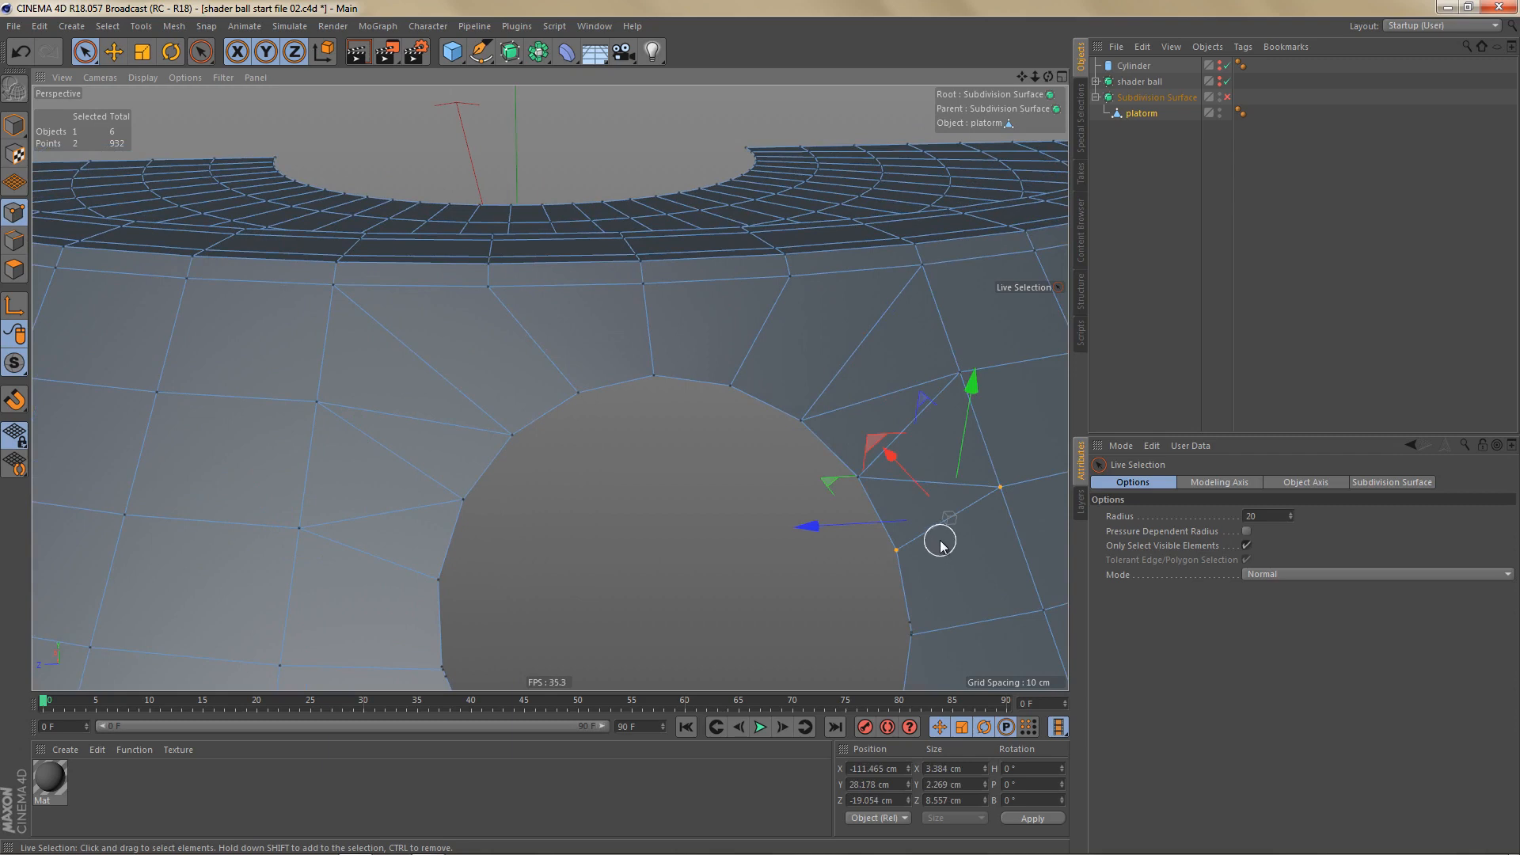
Step: Delete the two old crossing edges on each side of the hole, keeping the newly connected diagonal edges
key("ctrl+s")
key("Return")
key("e")
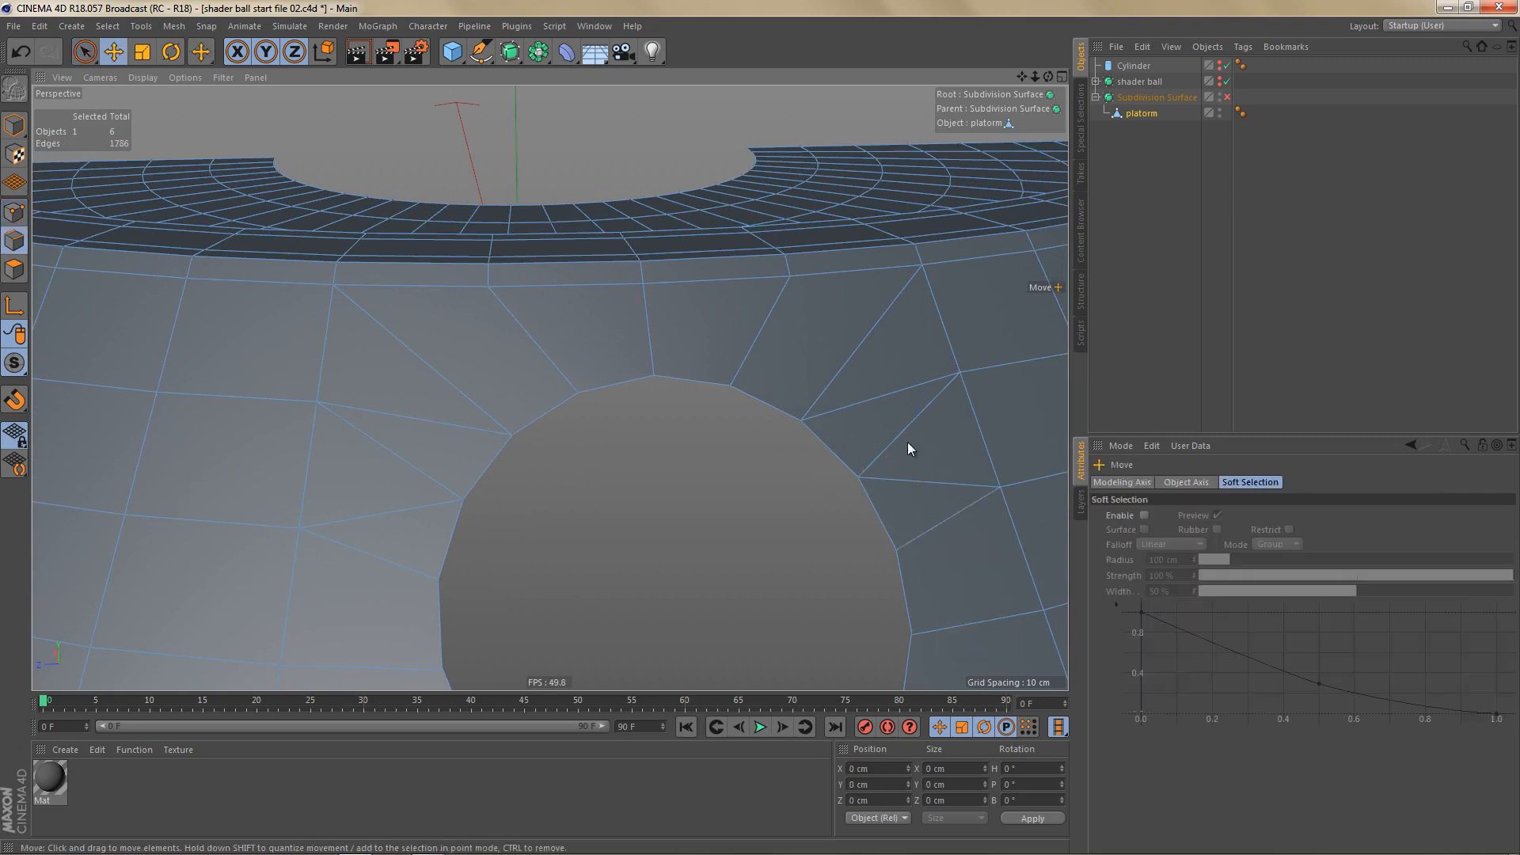
left_click(891, 442)
key("Delete")
left_click(920, 483)
key("Delete")
left_click(410, 419)
key("Delete")
left_click(383, 520)
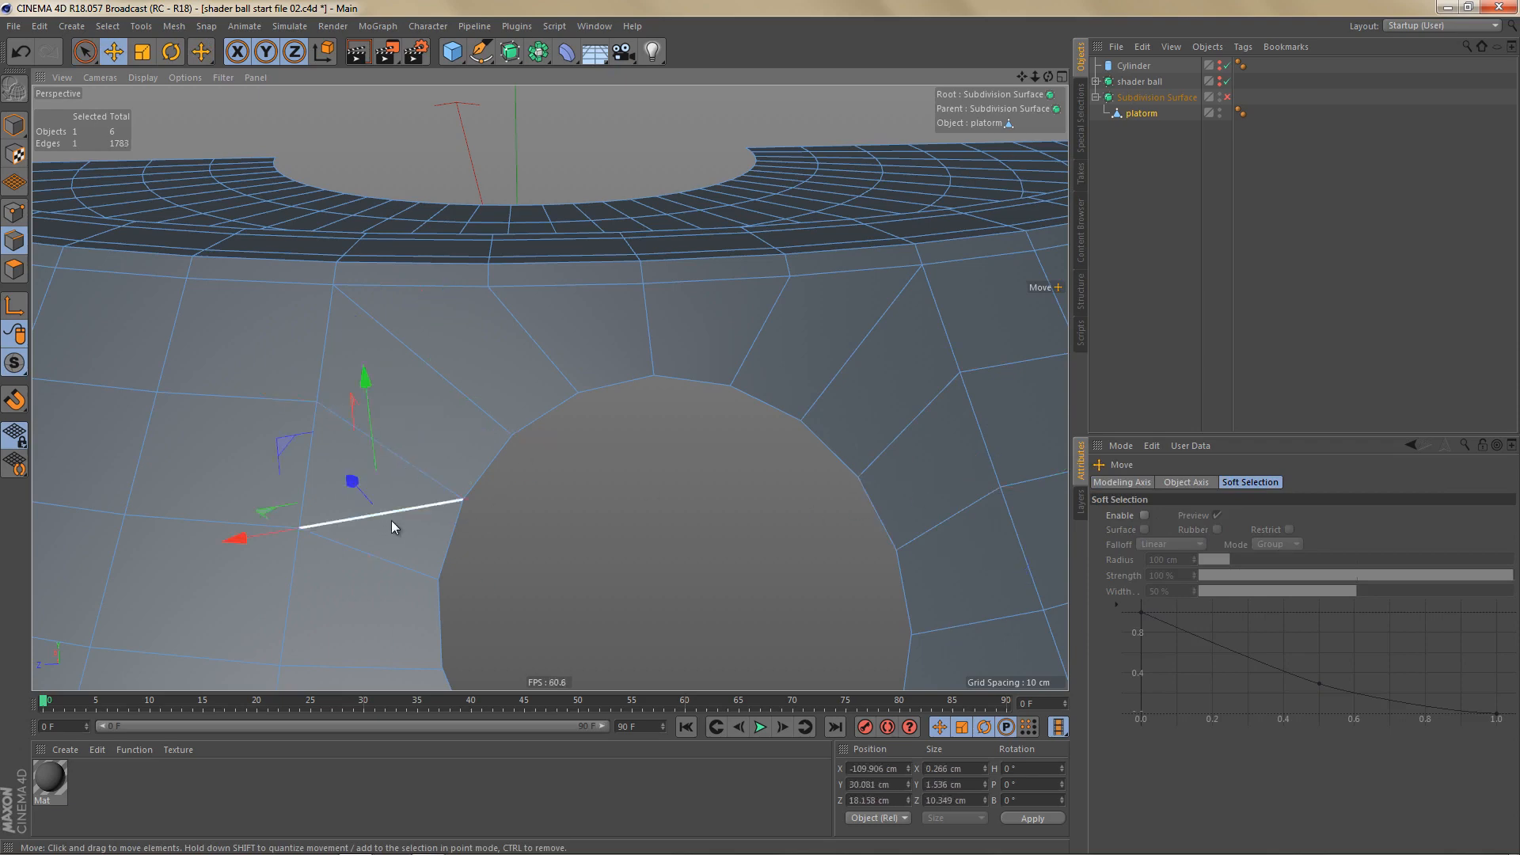
key("Delete")
Step: Weld the three close rim points at the middle of the hole's right side into the middle one
scroll(463, 479, "down", 2)
left_click_drag(564, 340, 671, 353, "alt")
key("Return")
key("Return")
right_click_drag(729, 423, 956, 385, "alt")
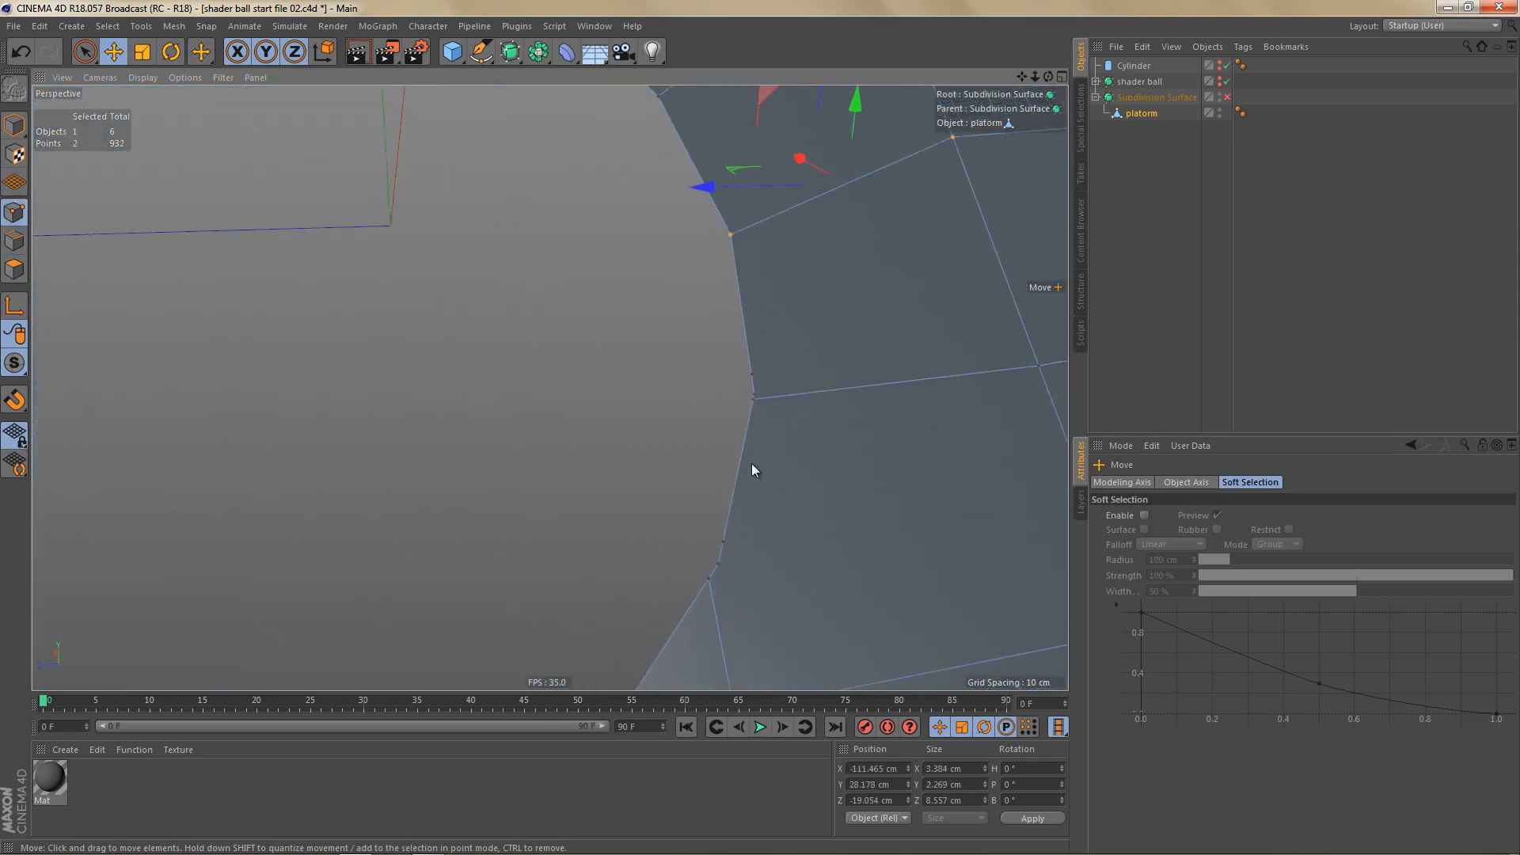
key("0")
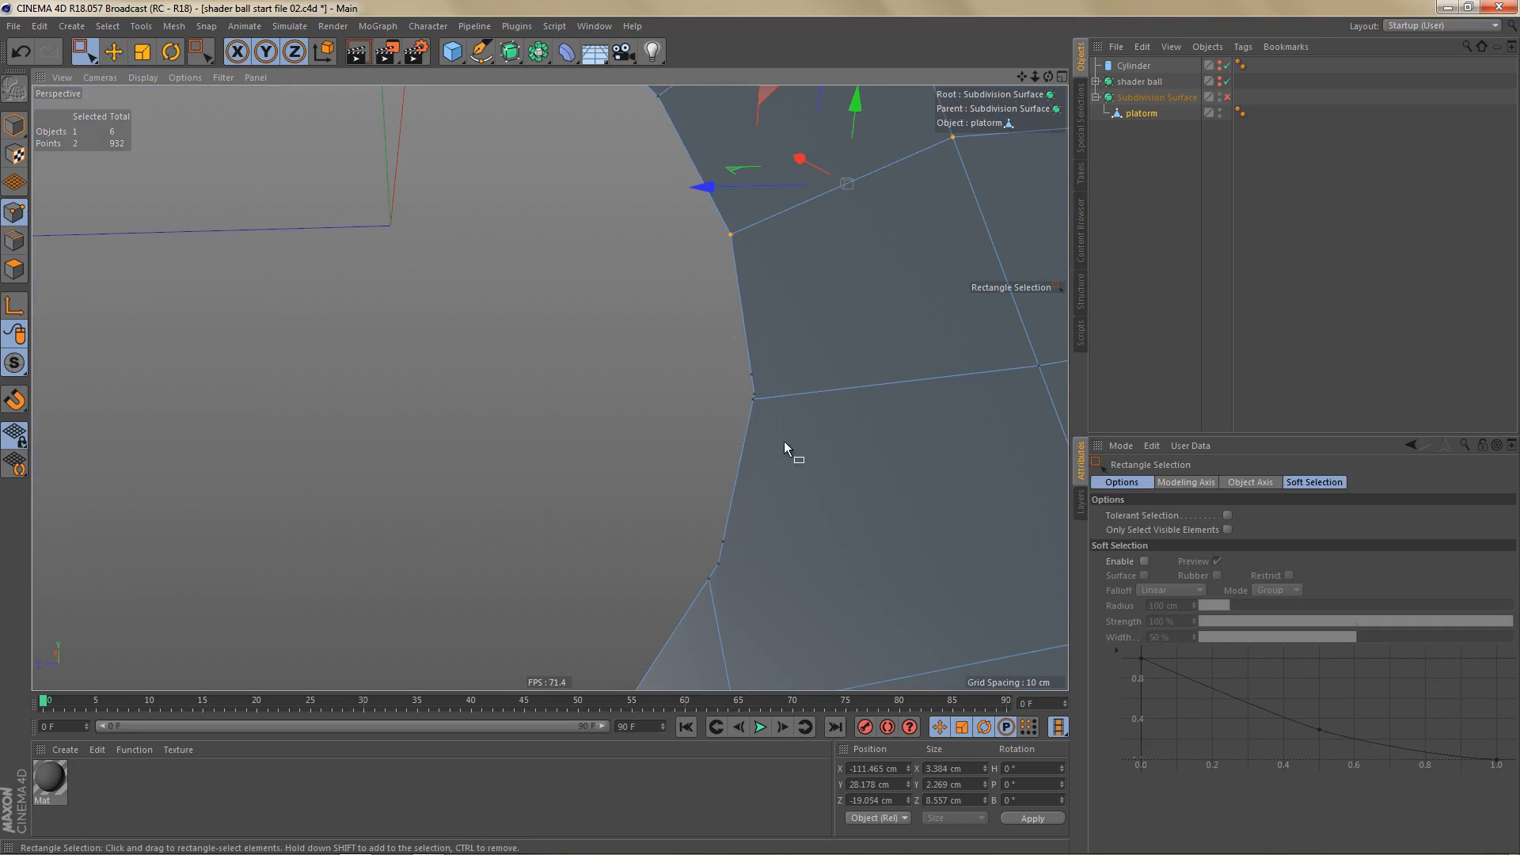
left_click_drag(737, 338, 784, 440)
right_click_drag(760, 417, 882, 424, "alt")
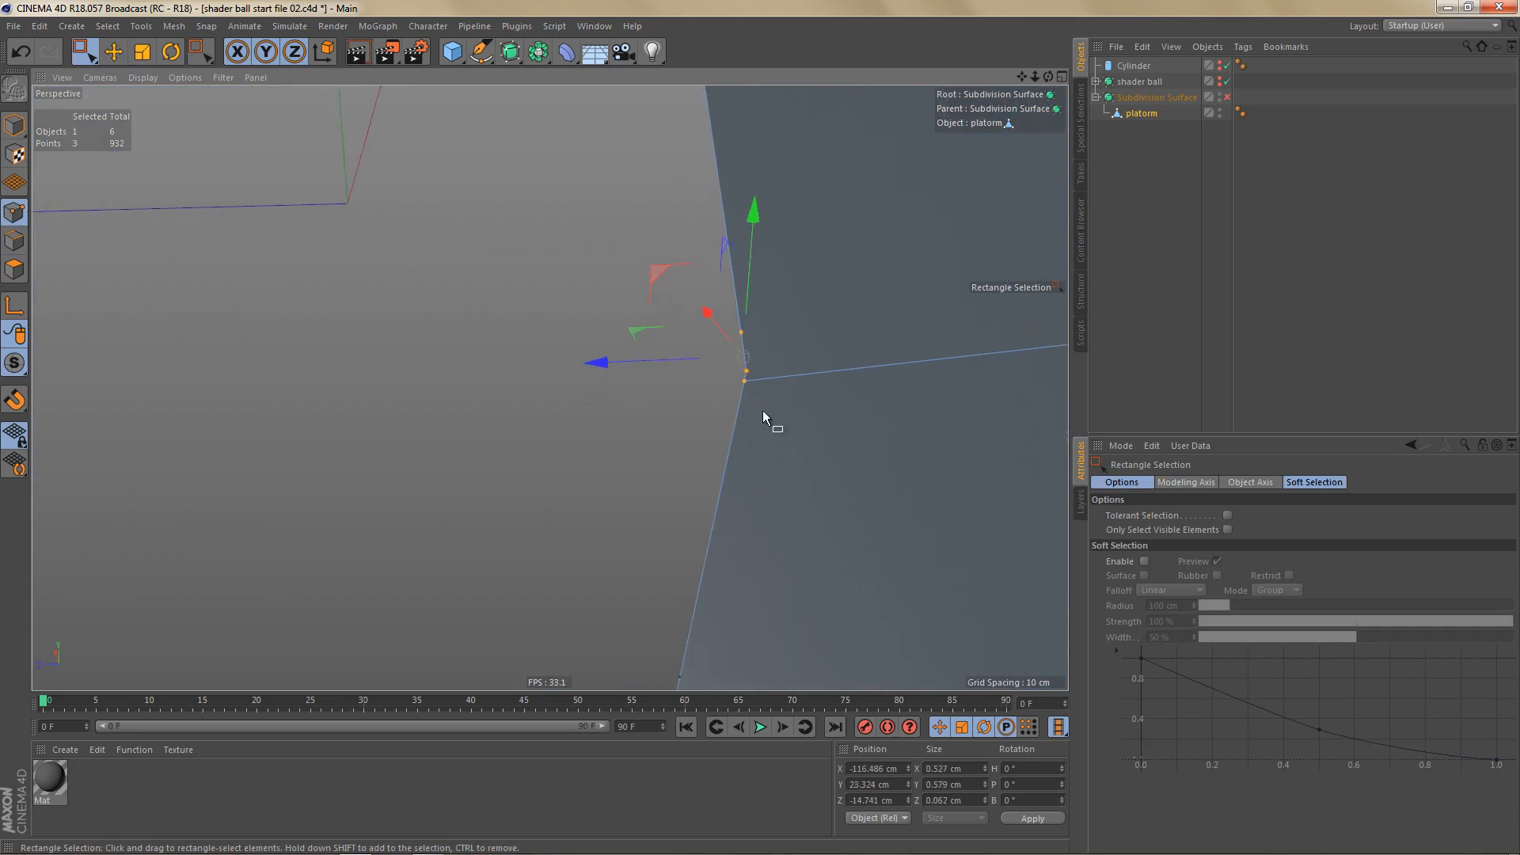
key("m")
key("q")
left_click(747, 369)
Step: Weld the cluster of points at the next rim corner down the lower-right side into its middle point
right_click_drag(756, 384, 704, 467, "alt")
middle_click_drag(704, 467, 774, 329, "alt")
right_click_drag(772, 426, 829, 415, "alt")
key("space")
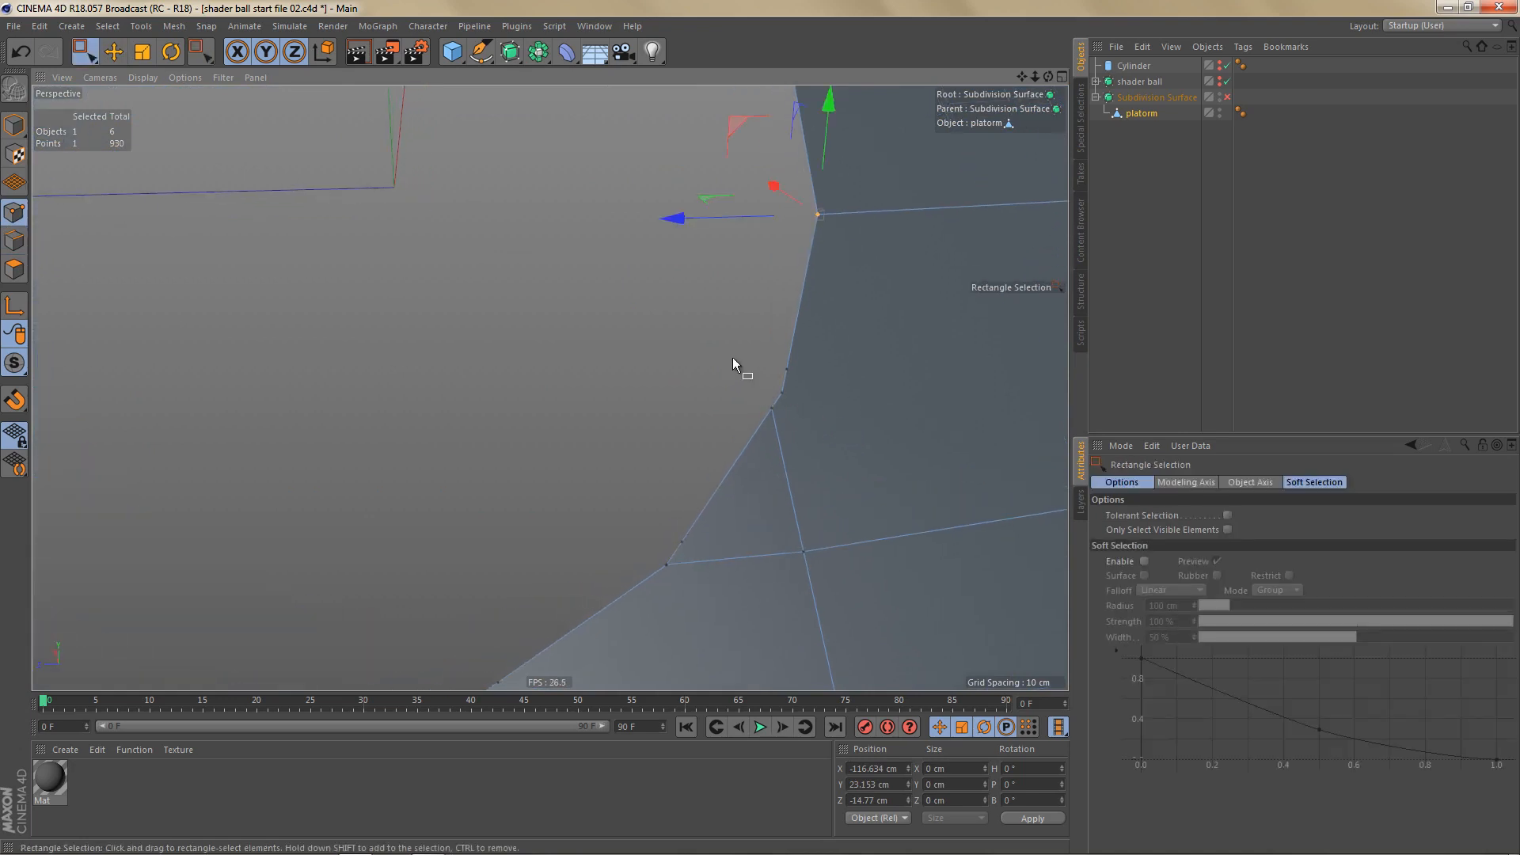
left_click_drag(733, 358, 805, 421)
key("space")
left_click(782, 395)
Step: Weld the extra lower-right rim points into the rim corner where the short horizontal grid edge ends
key("space")
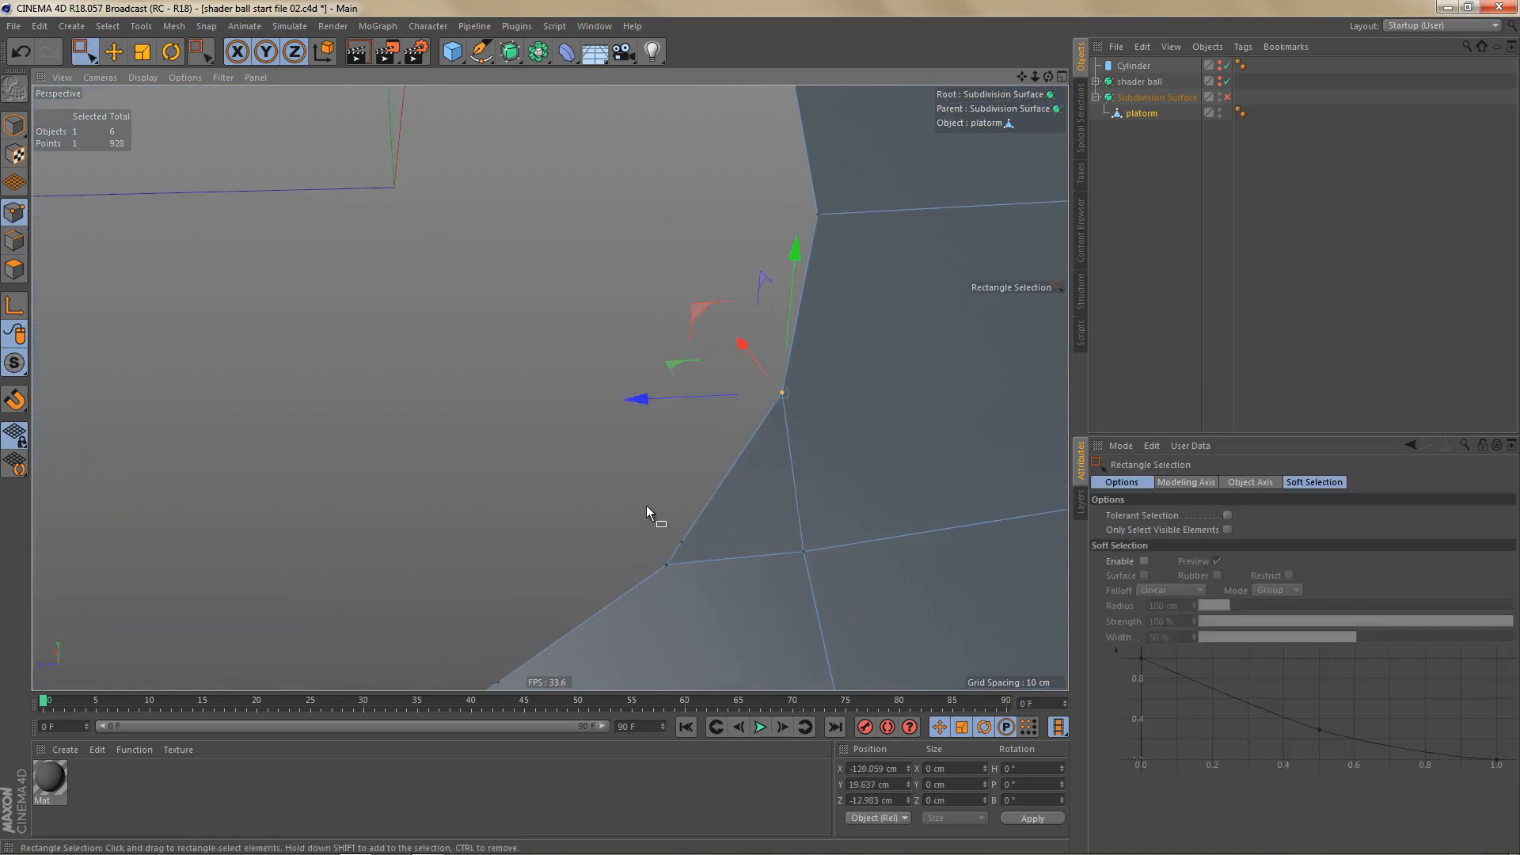
left_click_drag(646, 505, 683, 610)
key("space")
right_click_drag(669, 580, 851, 527, "alt")
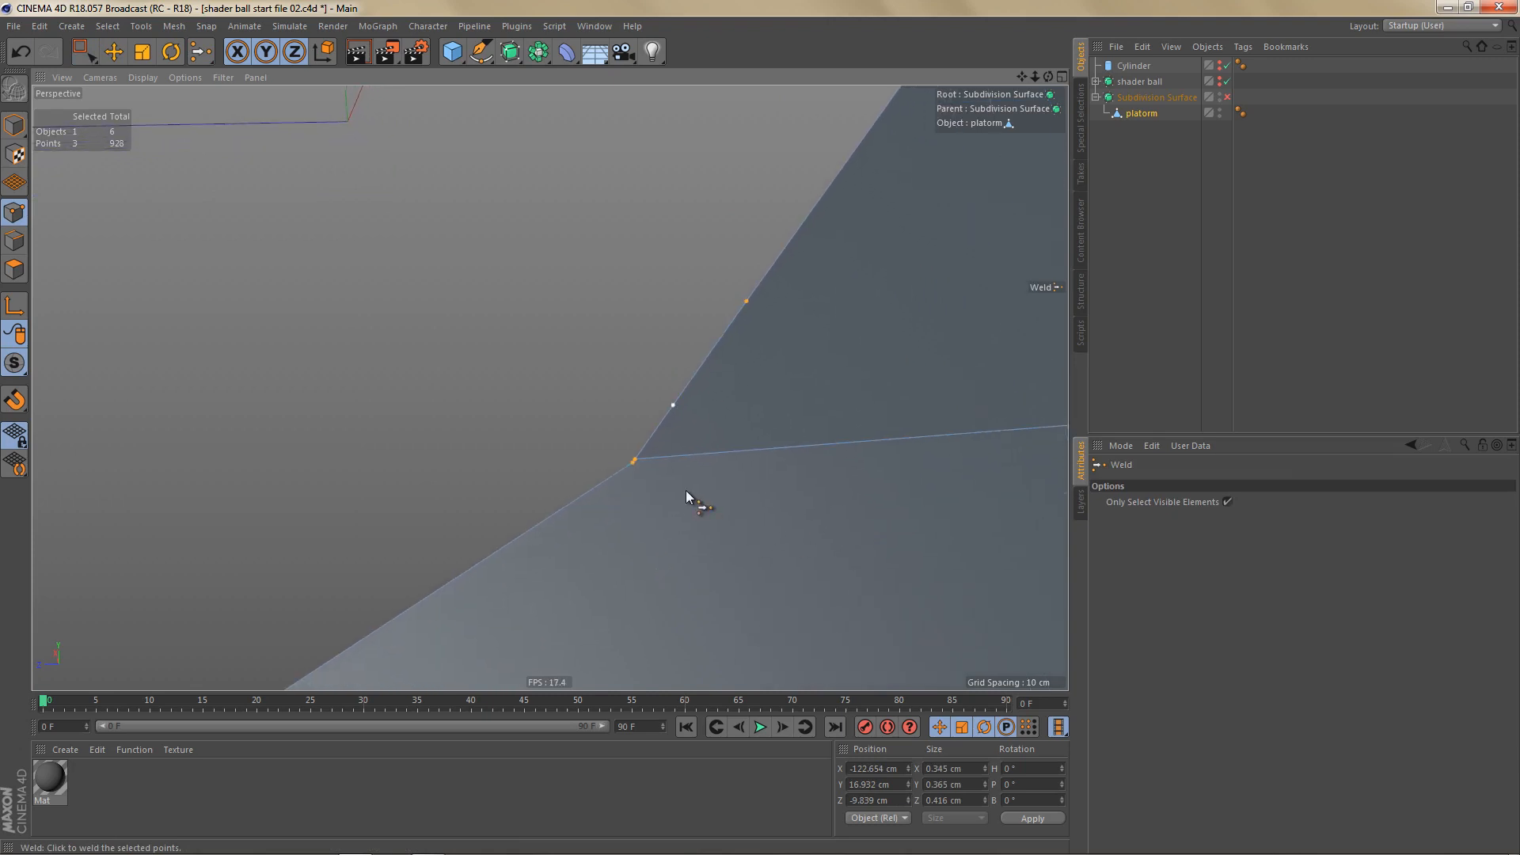
left_click(634, 468)
Step: Weld the two close rim points right of the hole's bottom centre into the lower one
middle_click_drag(651, 486, 698, 453, "alt")
right_click_drag(698, 453, 584, 554, "alt")
middle_click_drag(584, 554, 766, 459, "alt")
key("space")
left_click_drag(685, 411, 780, 514)
key("space")
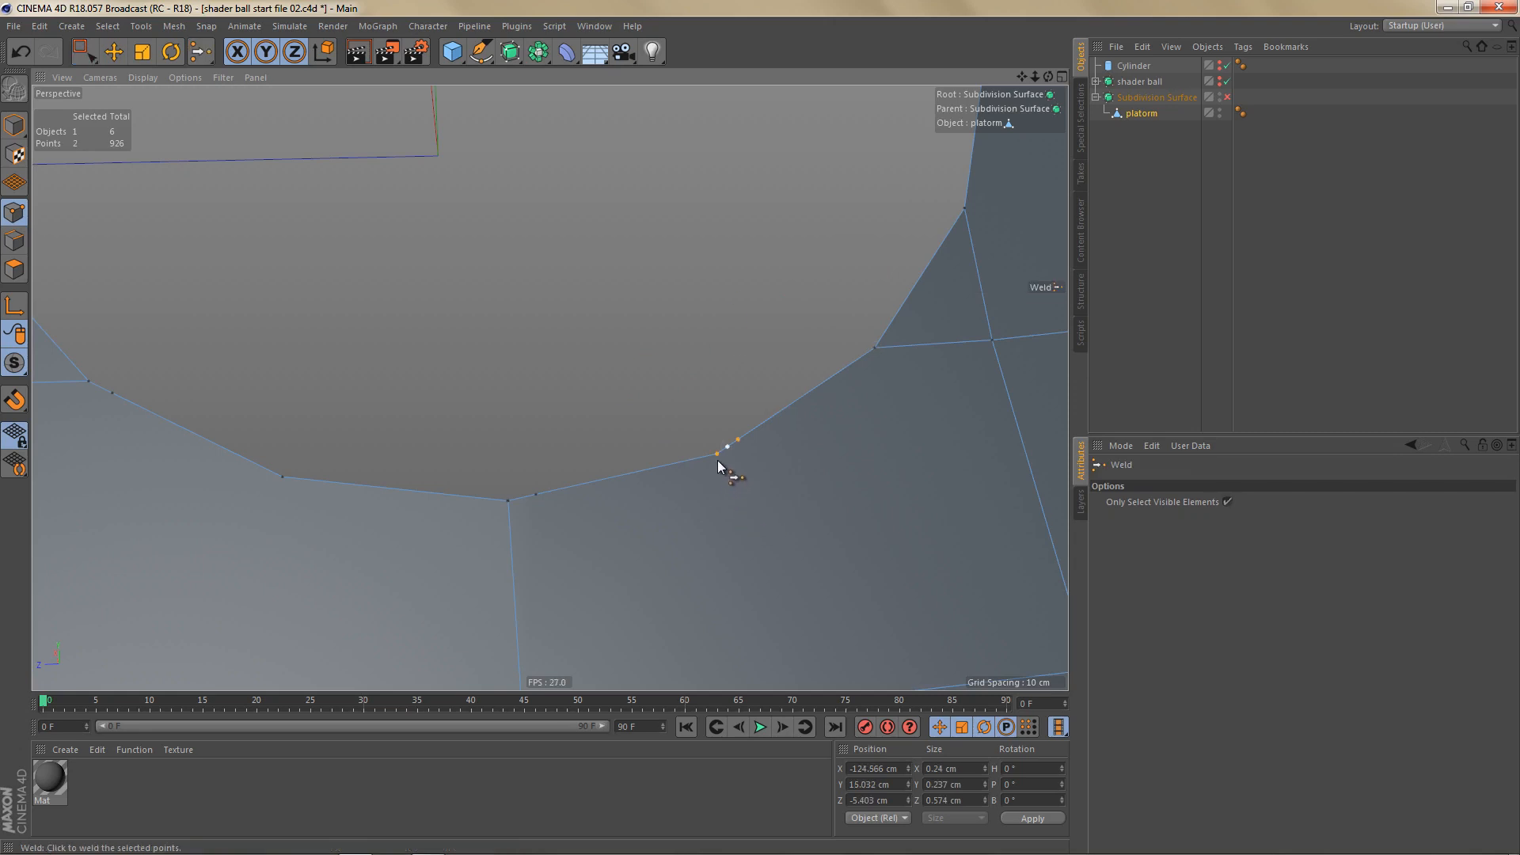
left_click(716, 462)
Step: Weld the three close rim points at the hole's bottom centre into the rim corner where the vertical grid edge ends
key("space")
left_click_drag(451, 452, 562, 559)
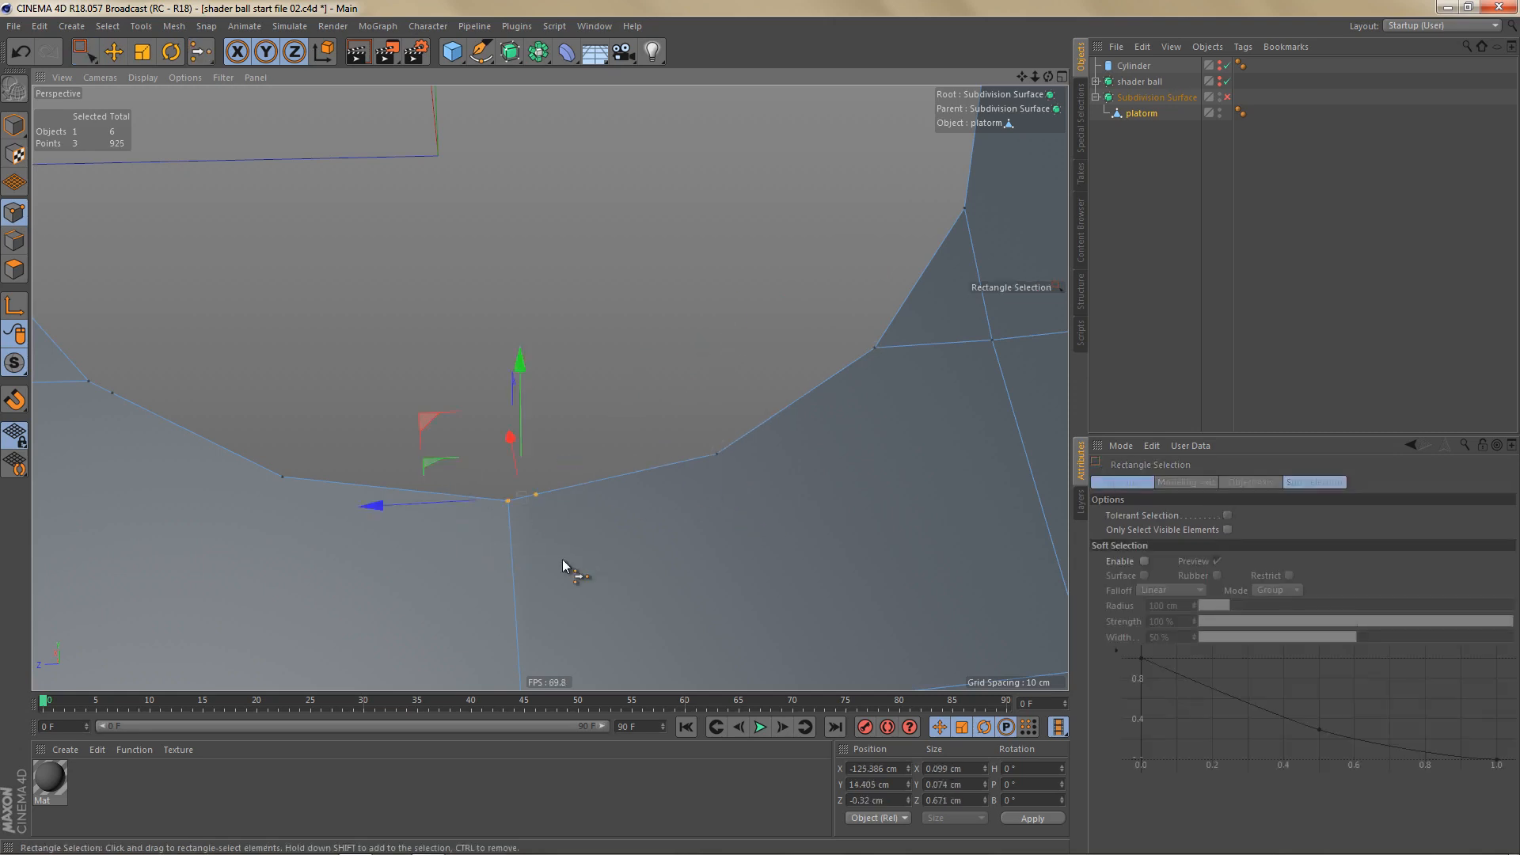
key("space")
right_click_drag(488, 507, 594, 472, "alt")
left_click(669, 449)
Step: Weld the two close lower-left rim points into the one where the horizontal grid edge ends
key("space")
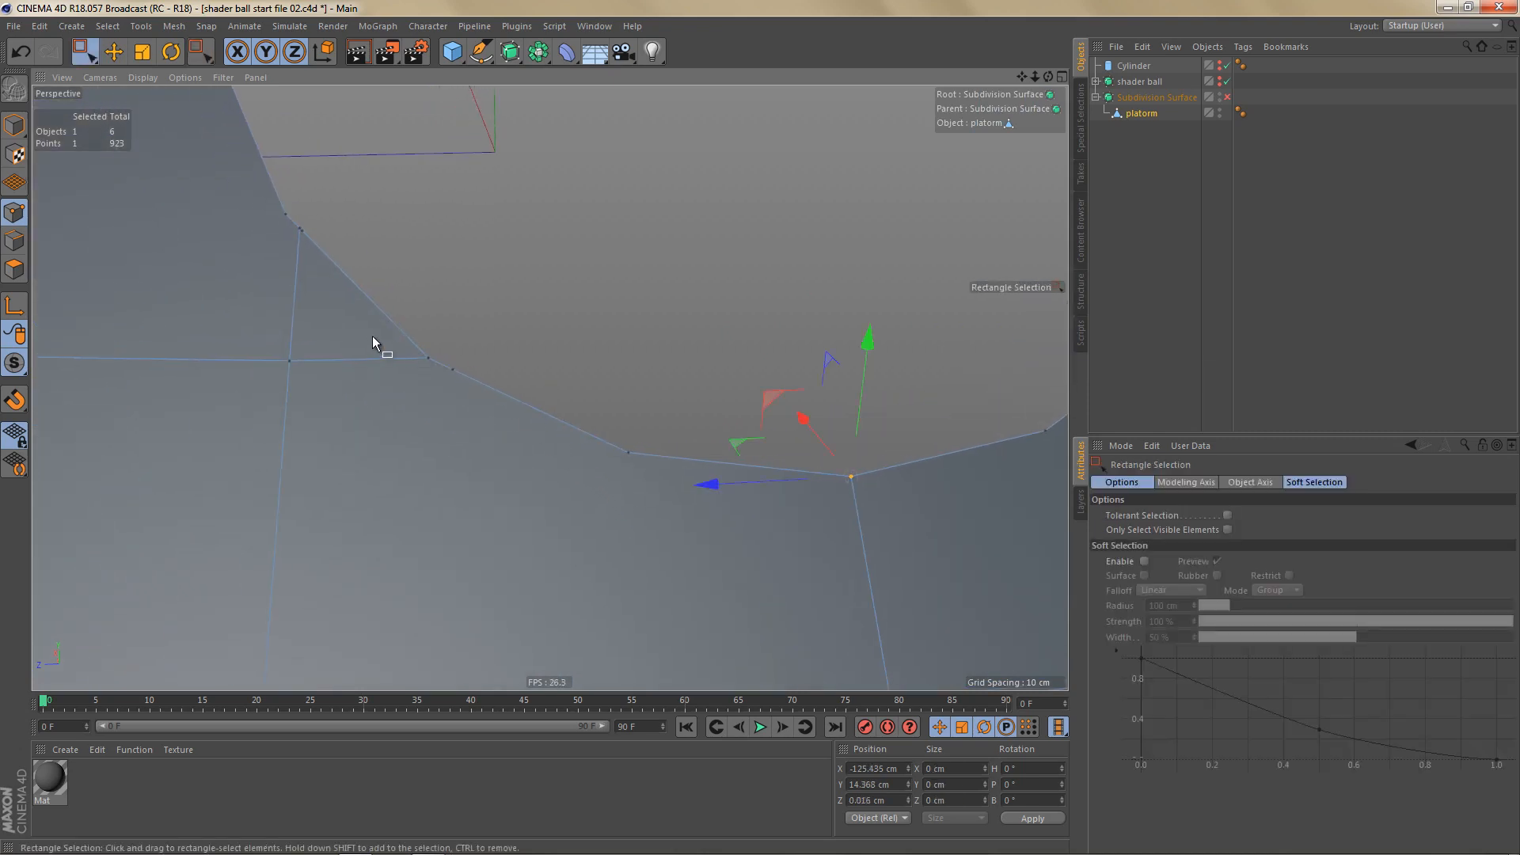
left_click_drag(375, 314, 460, 400)
key("space")
left_click(457, 370)
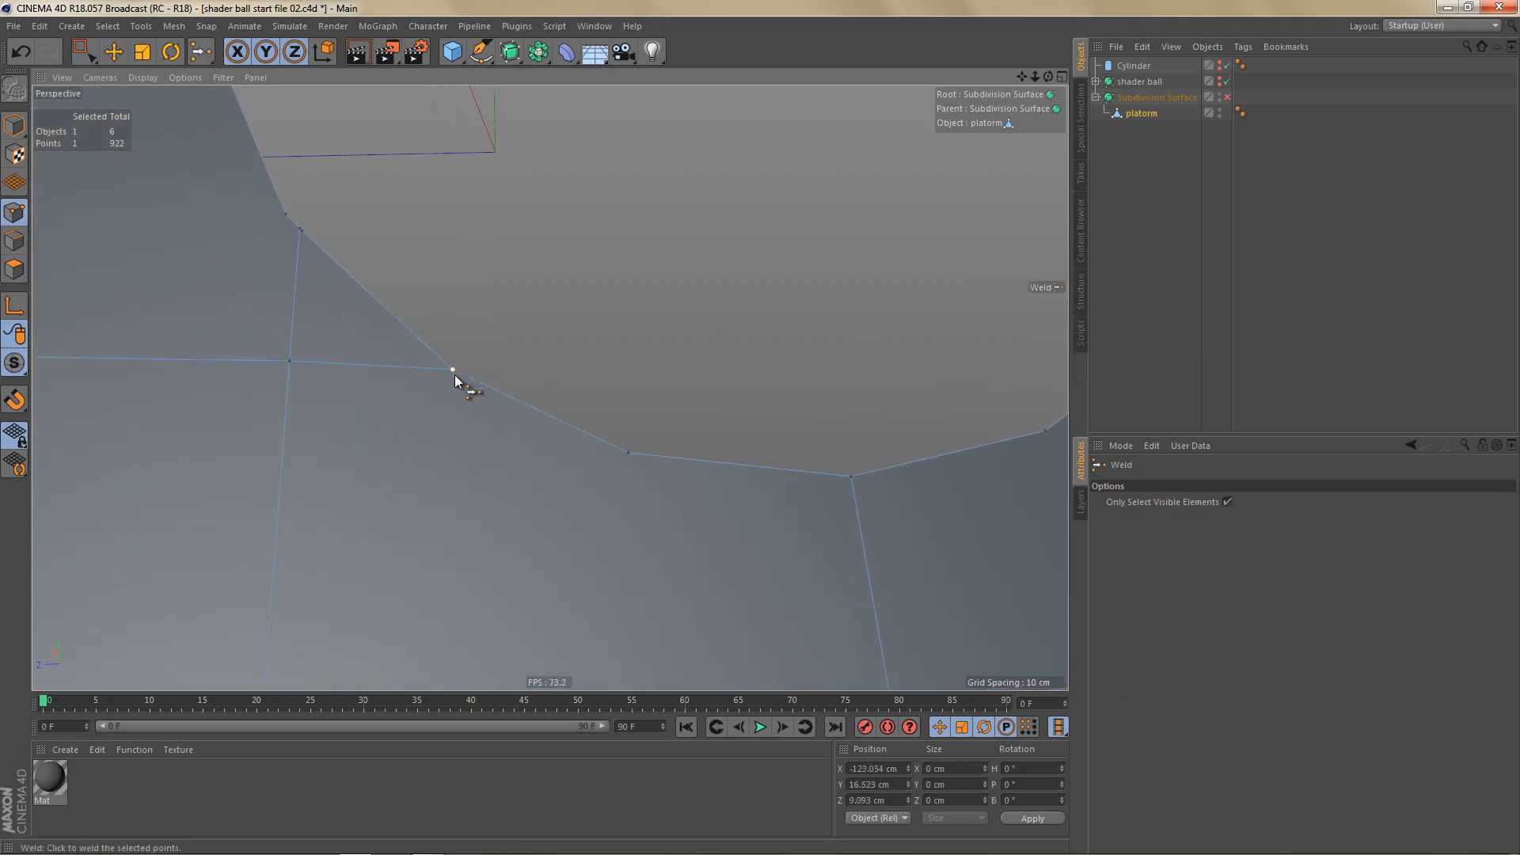
key("ctrl+z")
left_click(428, 357)
Step: Weld the three close points at the next rim corner up the hole's lower-left side into the uppermost one
right_click_drag(492, 356, 458, 428, "alt")
key("space")
left_click_drag(398, 305, 495, 390)
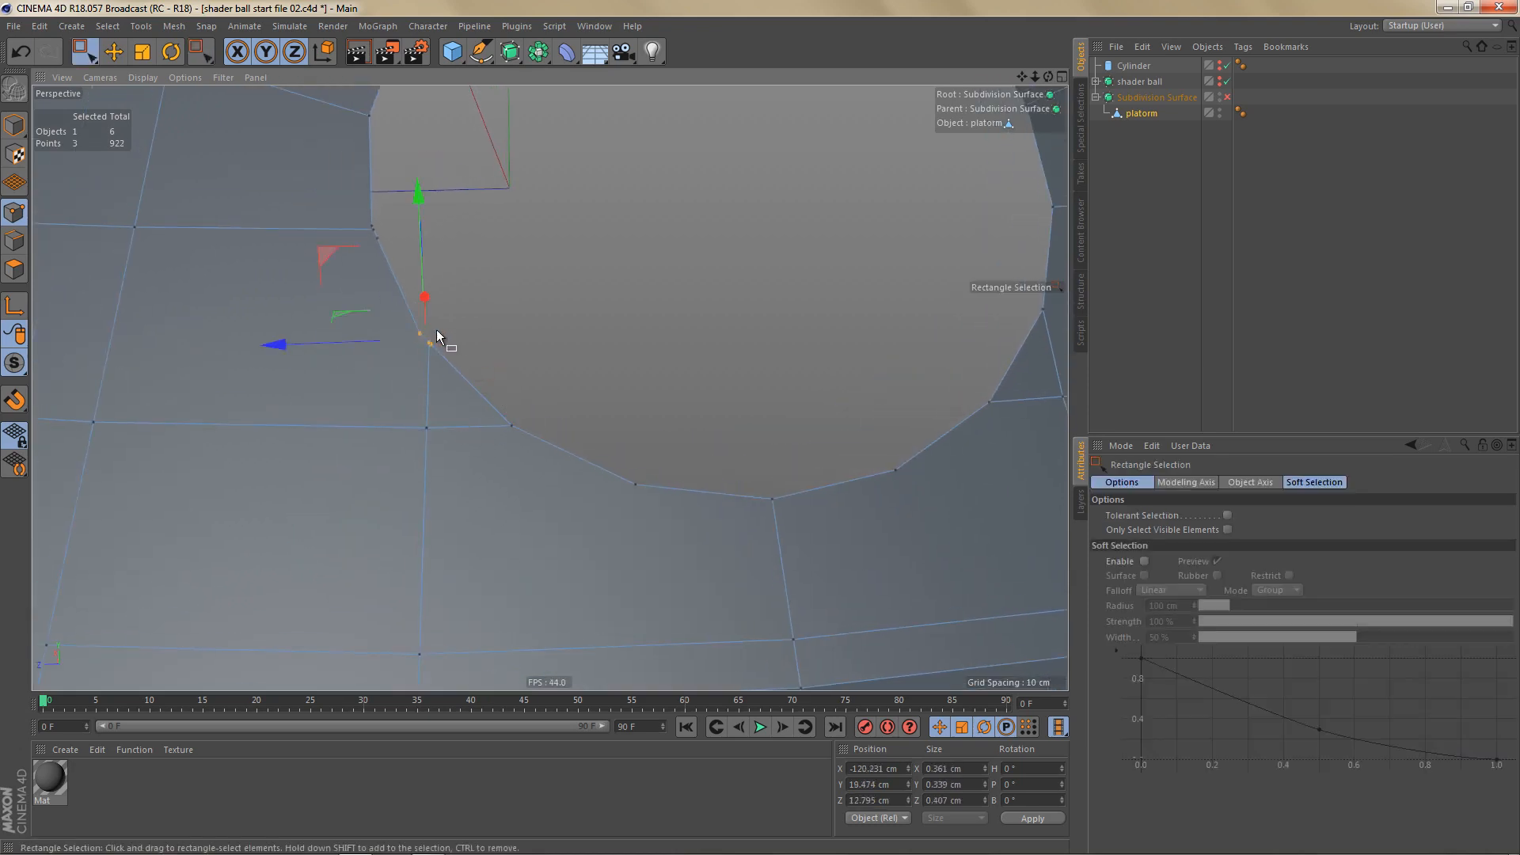
right_click_drag(434, 331, 639, 340, "alt")
key("m")
key("q")
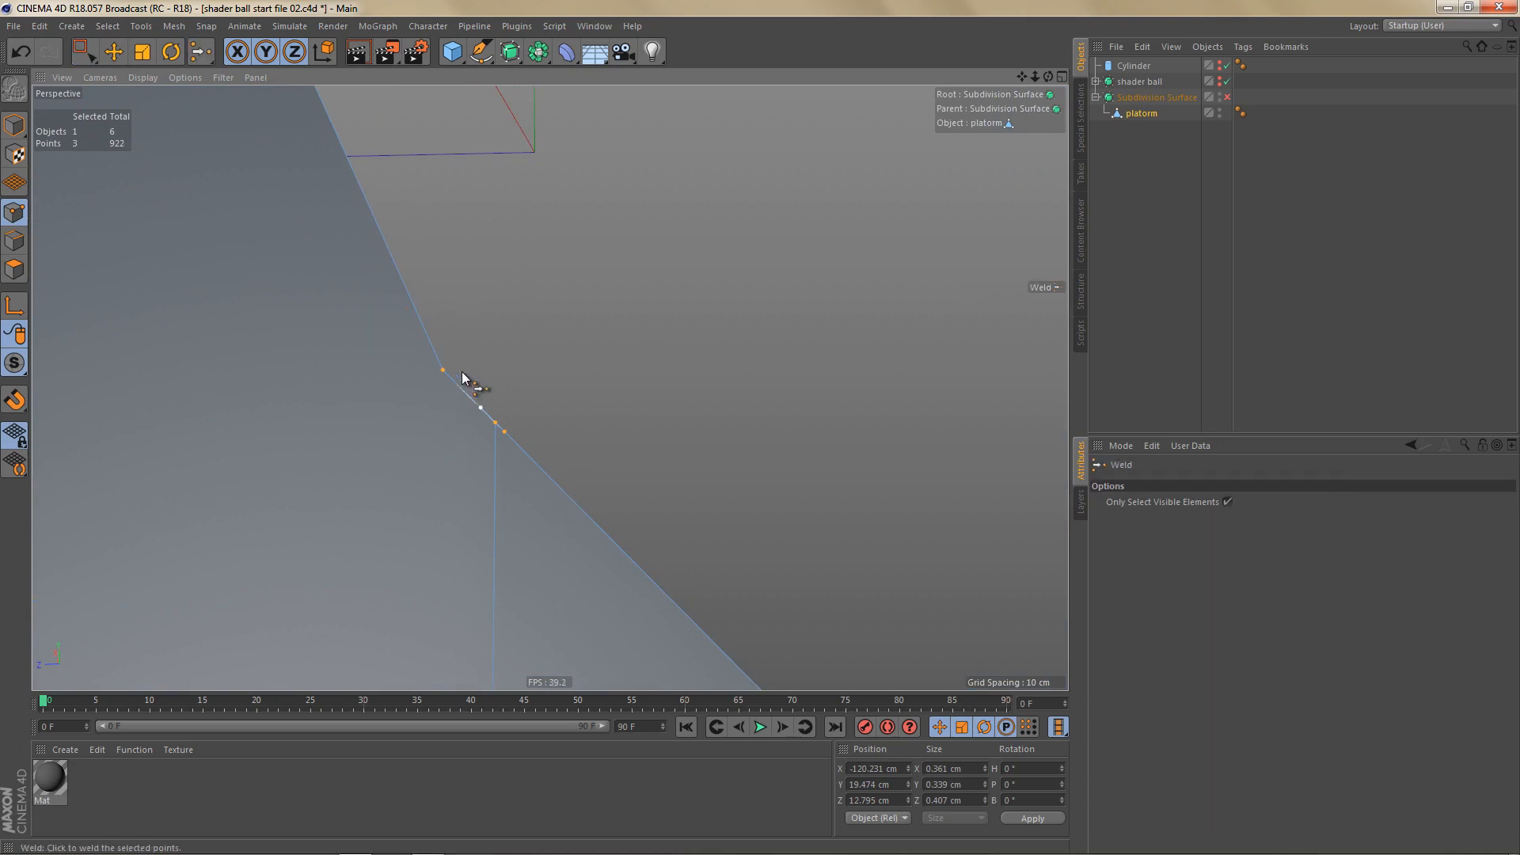
left_click(448, 367)
Step: Weld the three close points at the hole's left rim corner, where the horizontal grid edge ends, into the uppermost one
mouse_move(398, 485)
right_mouse_down("alt")
mouse_move(301, 621)
mouse_move(396, 513)
right_mouse_up("alt")
key("space")
left_click_drag(394, 226, 431, 282)
key("space")
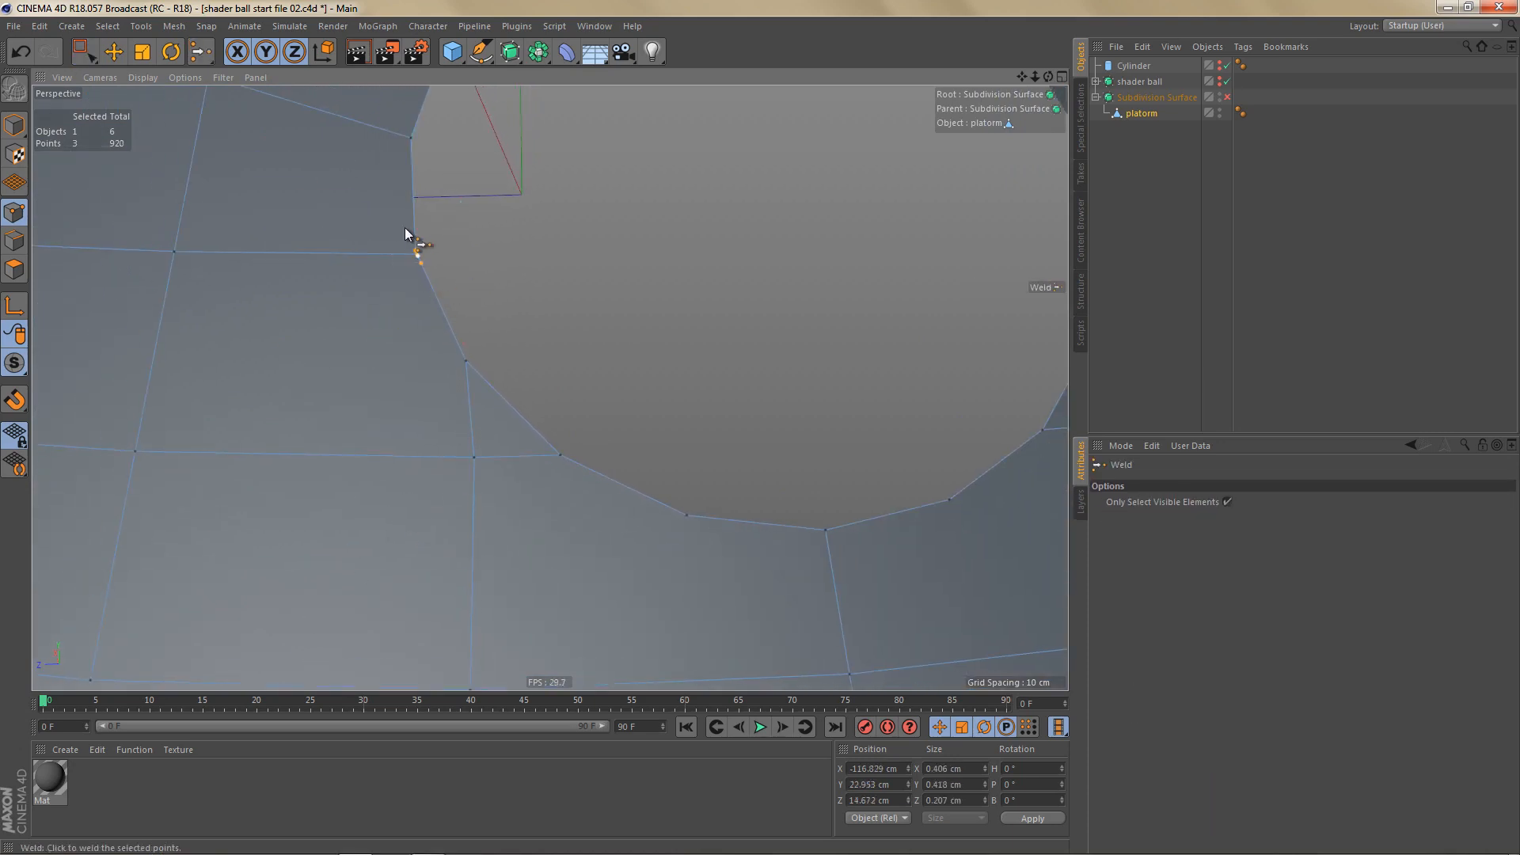
right_click_drag(401, 226, 624, 268, "alt")
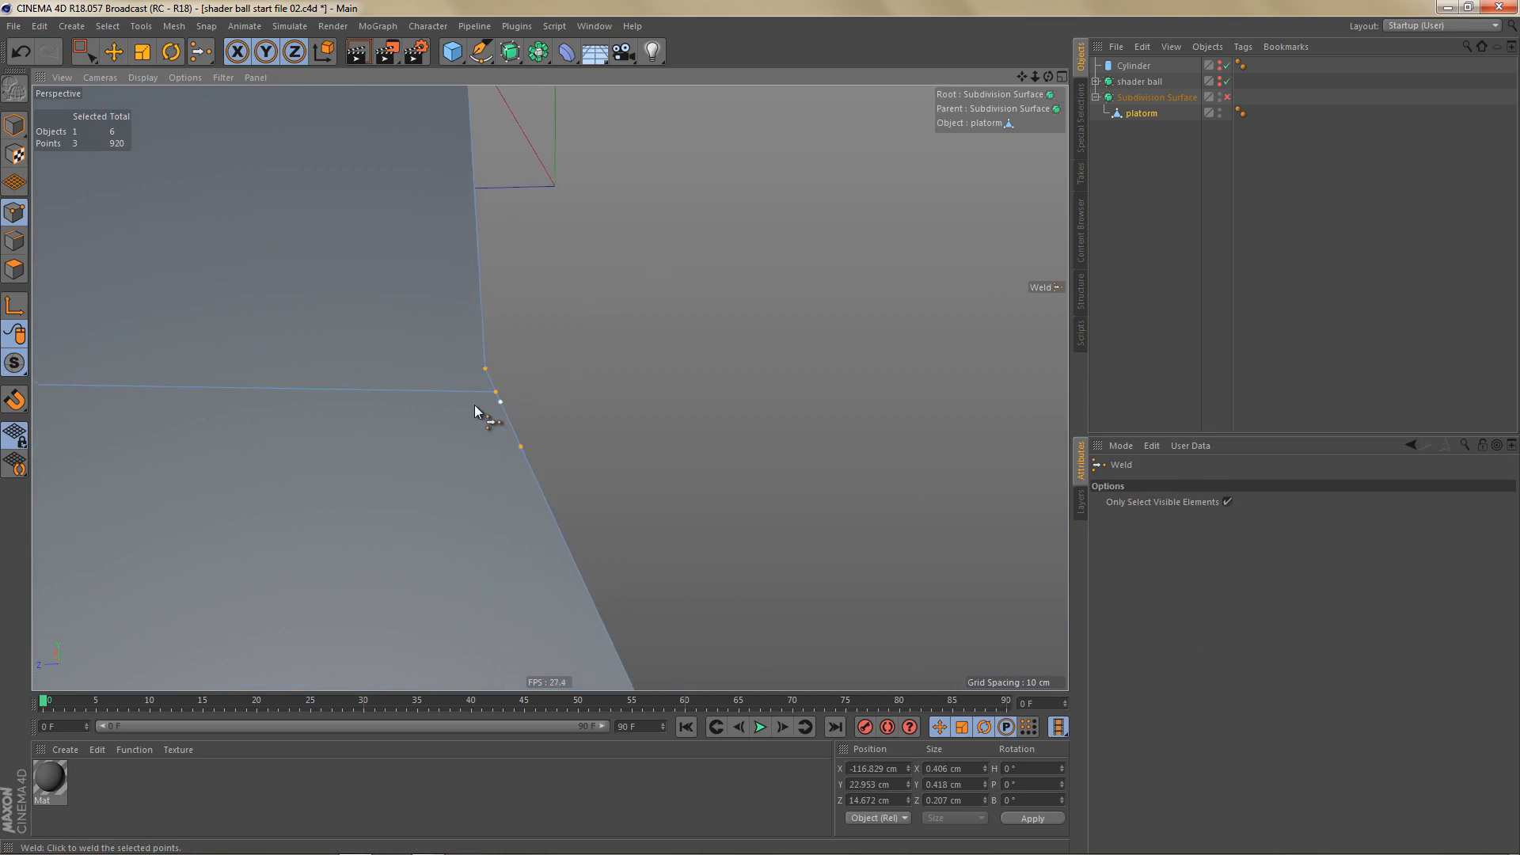
left_click(485, 368)
Step: Connect the lower-right rim point above the short horizontal edge to the outer grid corner with a new edge
right_click_drag(607, 340, 415, 455, "alt")
left_click_drag(420, 479, 495, 479, "alt")
middle_click_drag(647, 504, 609, 511, "alt")
key("9")
mouse_move(766, 369)
left_mouse_down()
mouse_move(908, 414)
mouse_move(909, 431)
left_mouse_up()
middle_click_drag(846, 499, 832, 485, "alt")
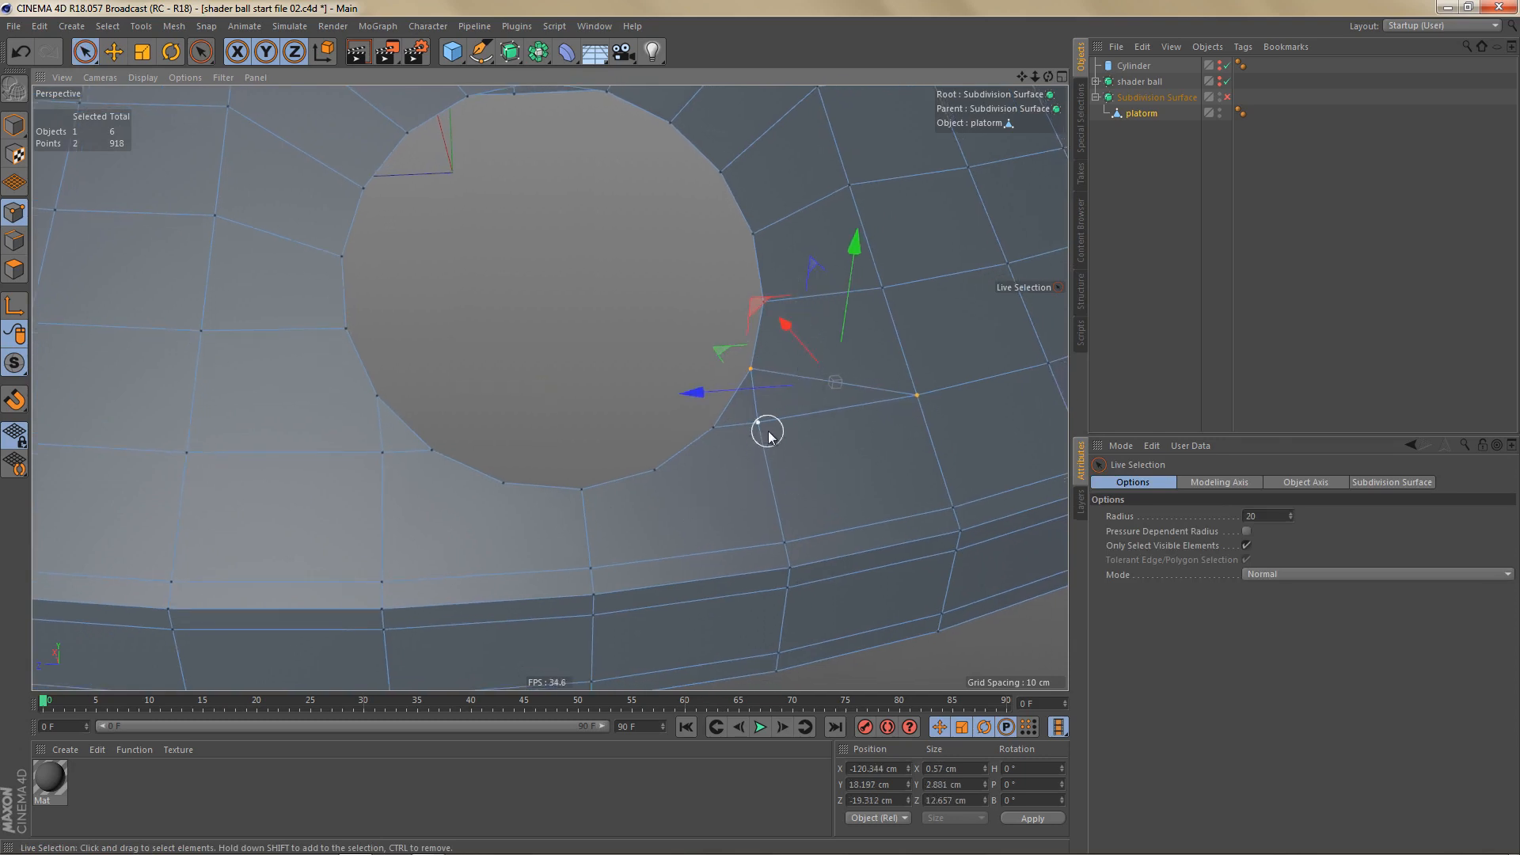
Step: Cut a straight edge from the next lower-right rim corner to the grid corner on the platform's lower edge loop
middle_click_drag(718, 520, 767, 495, "alt")
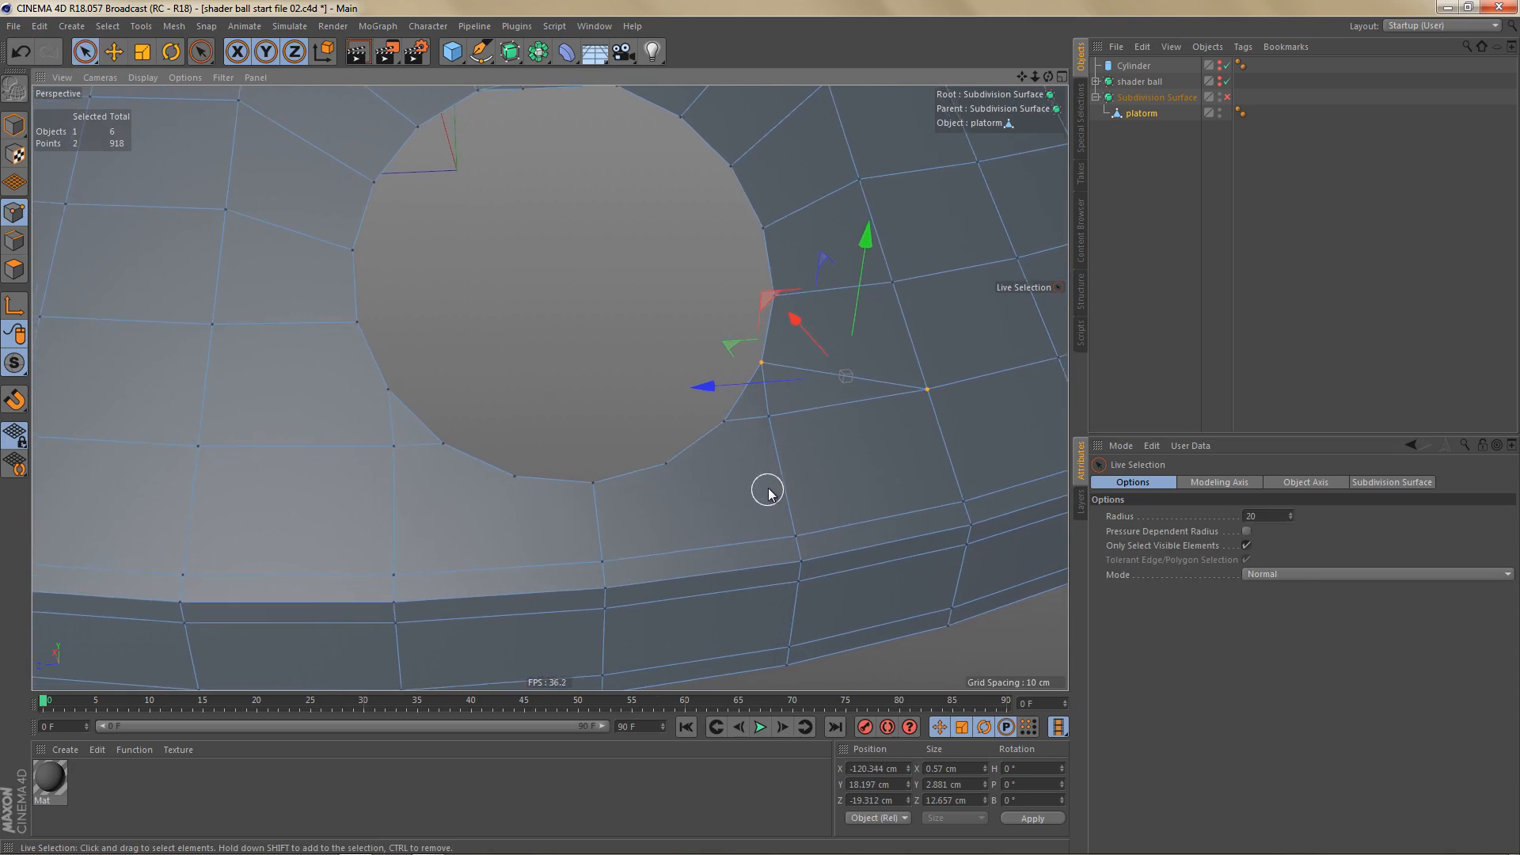
key("k")
key("k")
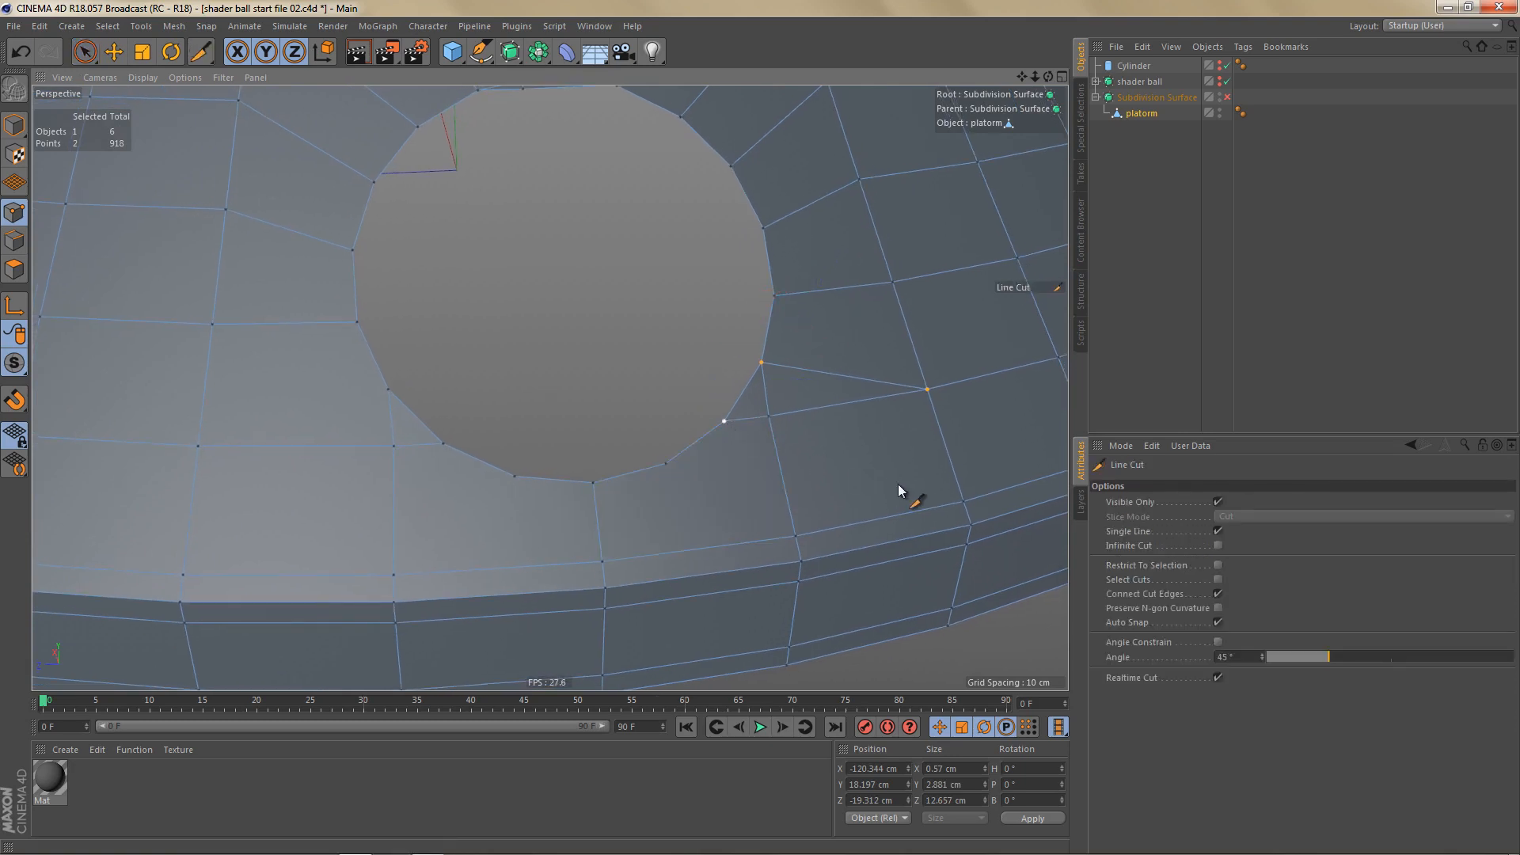
left_click(964, 504)
key("Escape")
Step: Connect the rim points on both sides of the hole's bottom centre to the adjacent grid corners on the lower edge loop
middle_click_drag(780, 487, 831, 488, "alt")
key("space")
left_click(722, 467)
left_click(851, 536, "shift")
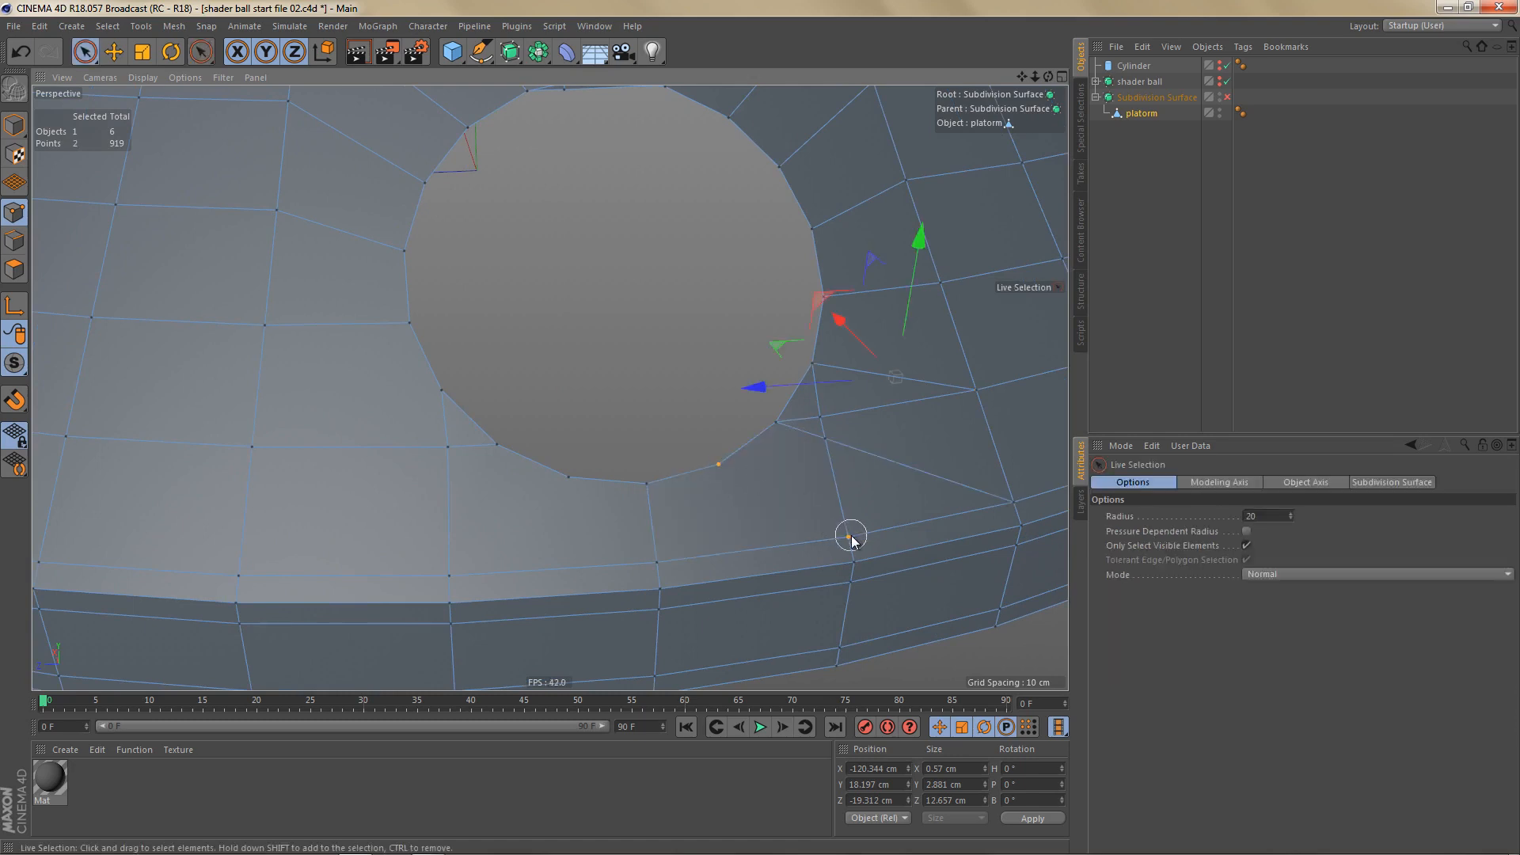
middle_click_drag(753, 536, 790, 558, "alt")
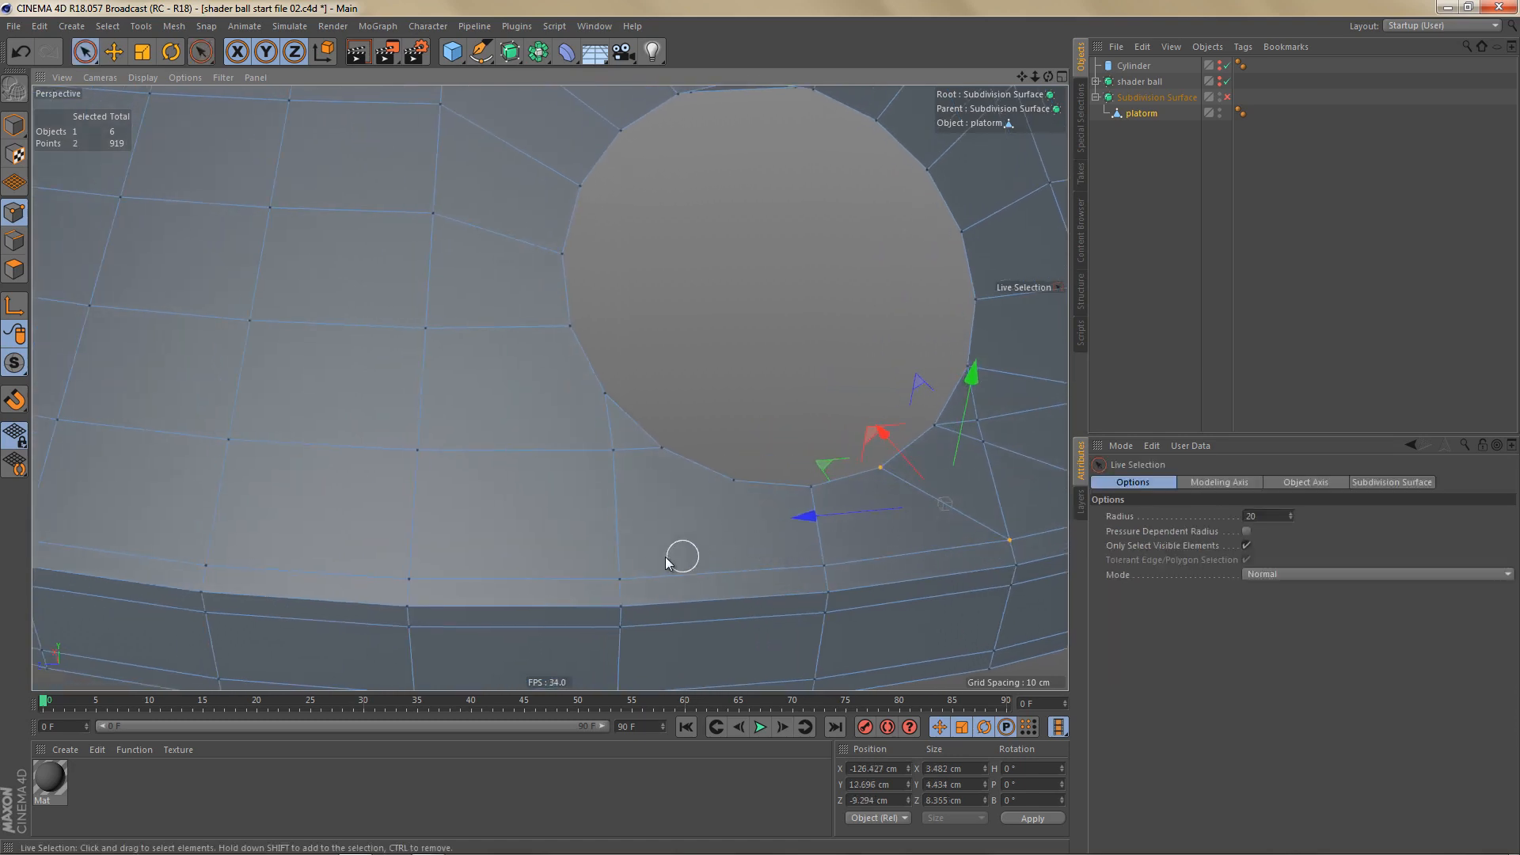
key("m")
key("m")
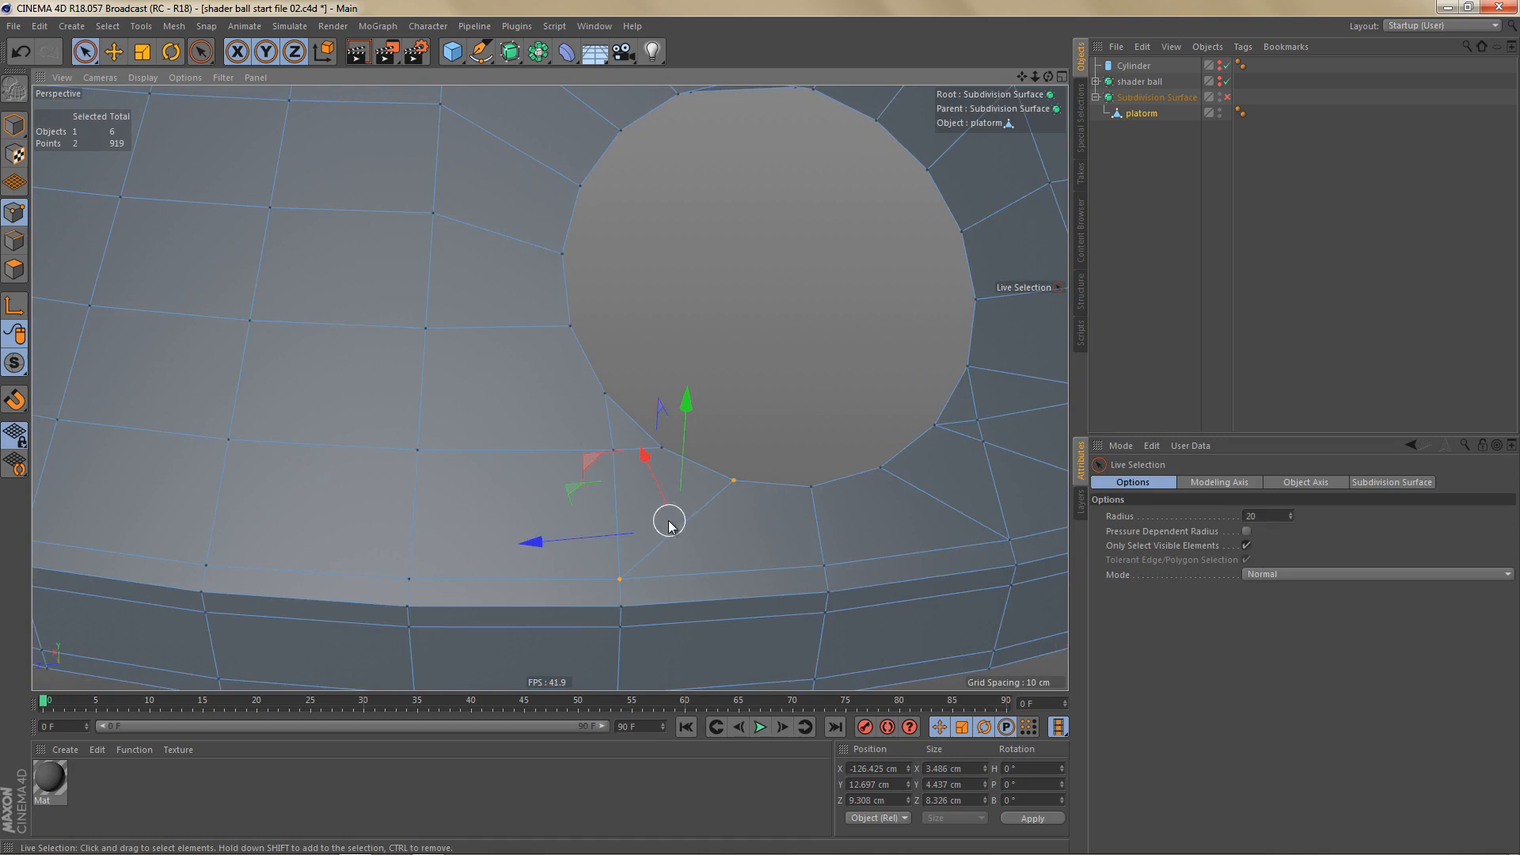
Step: Cut an edge from the lower-left rim corner to the lower-loop grid corner, and connect the next rim point up to its outer grid corner
key("k")
key("k")
left_click(660, 448)
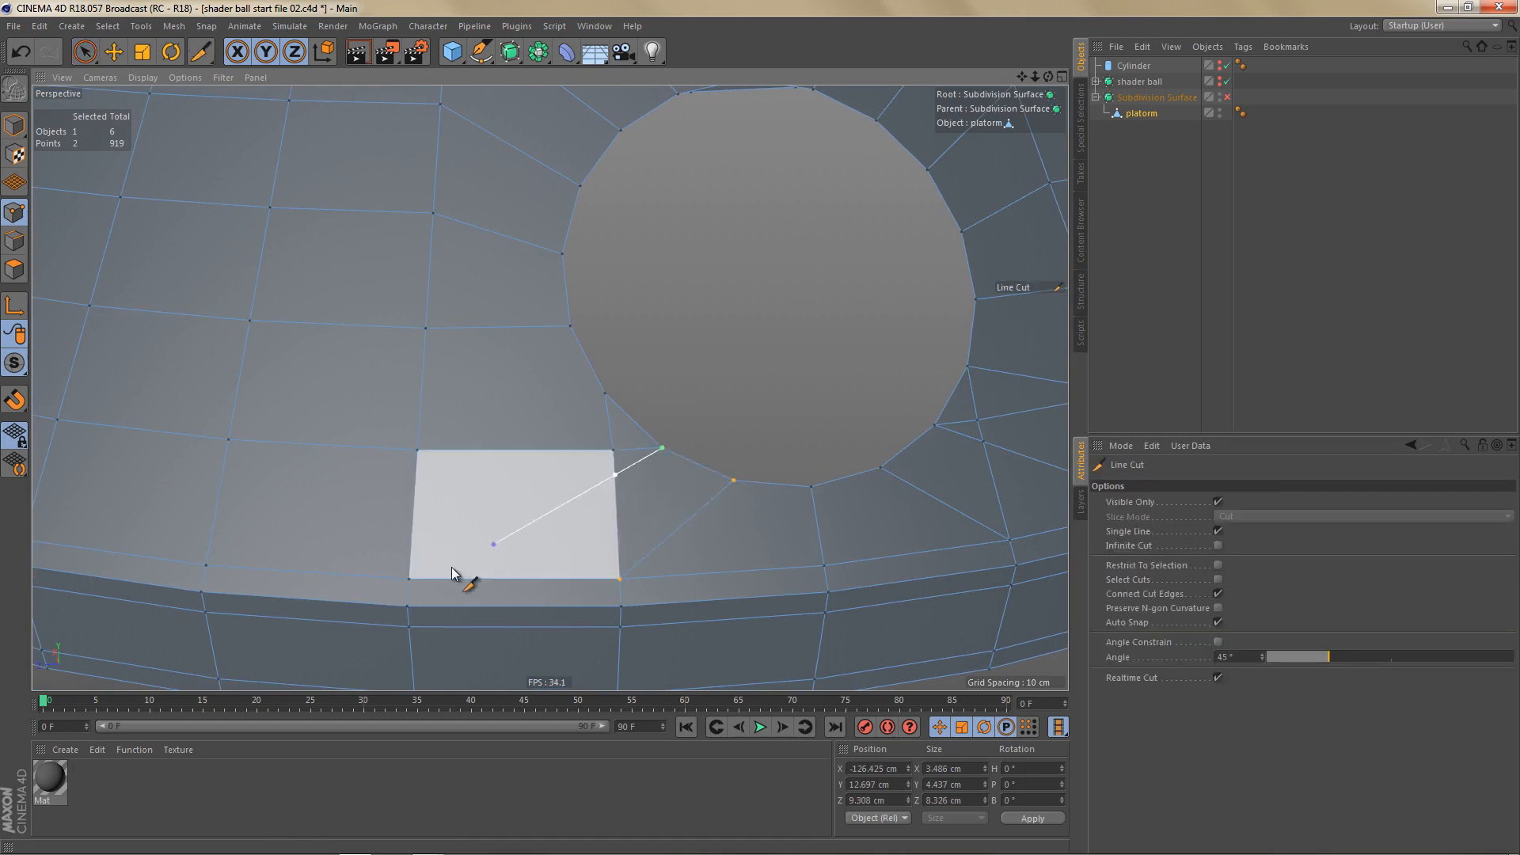
left_click(409, 578)
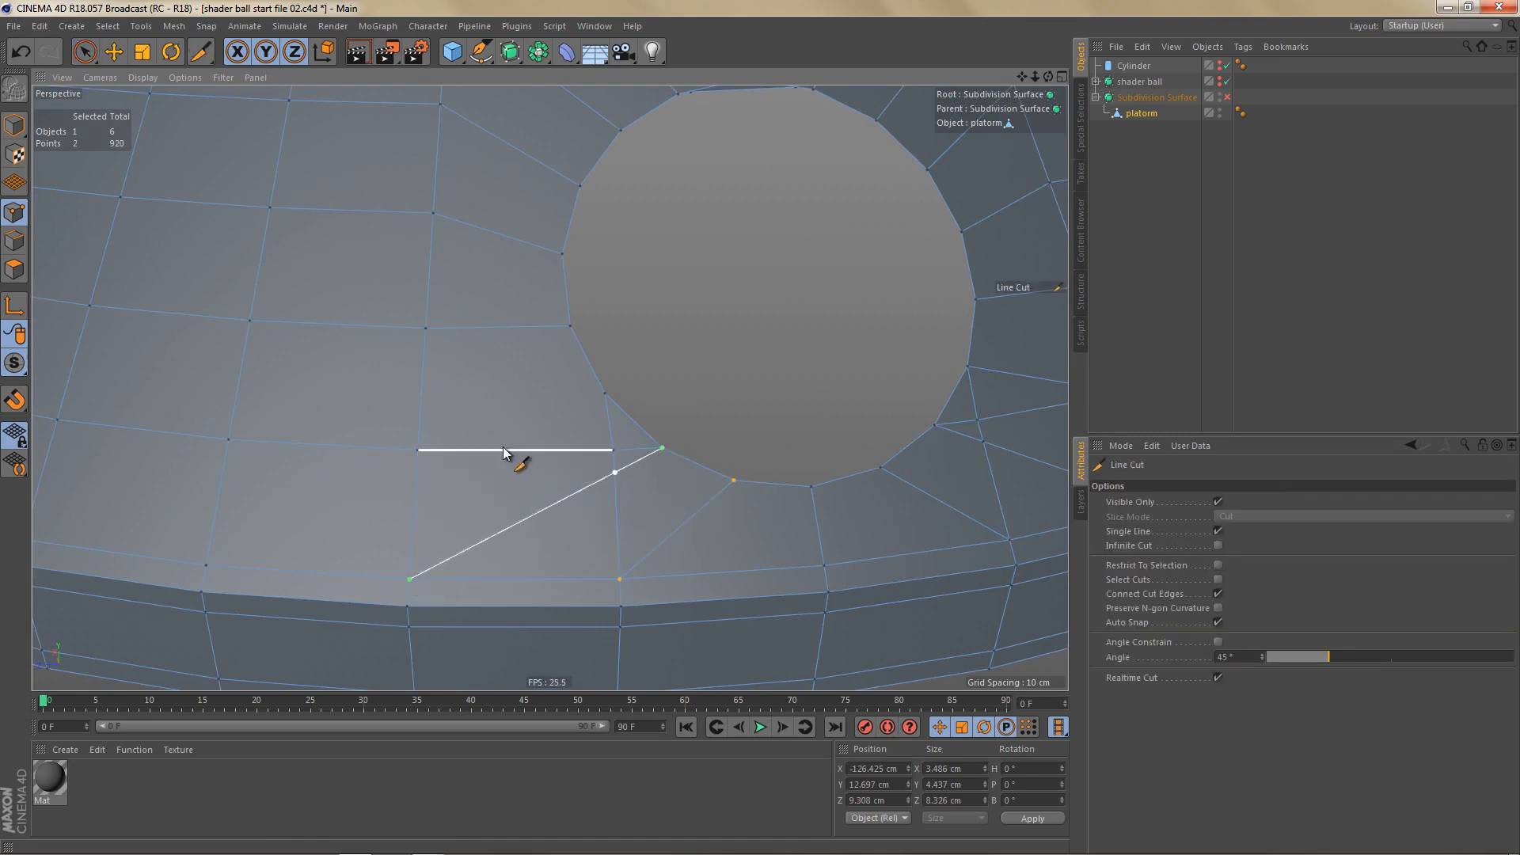
key("space")
left_click_drag(614, 394, 676, 524, "alt")
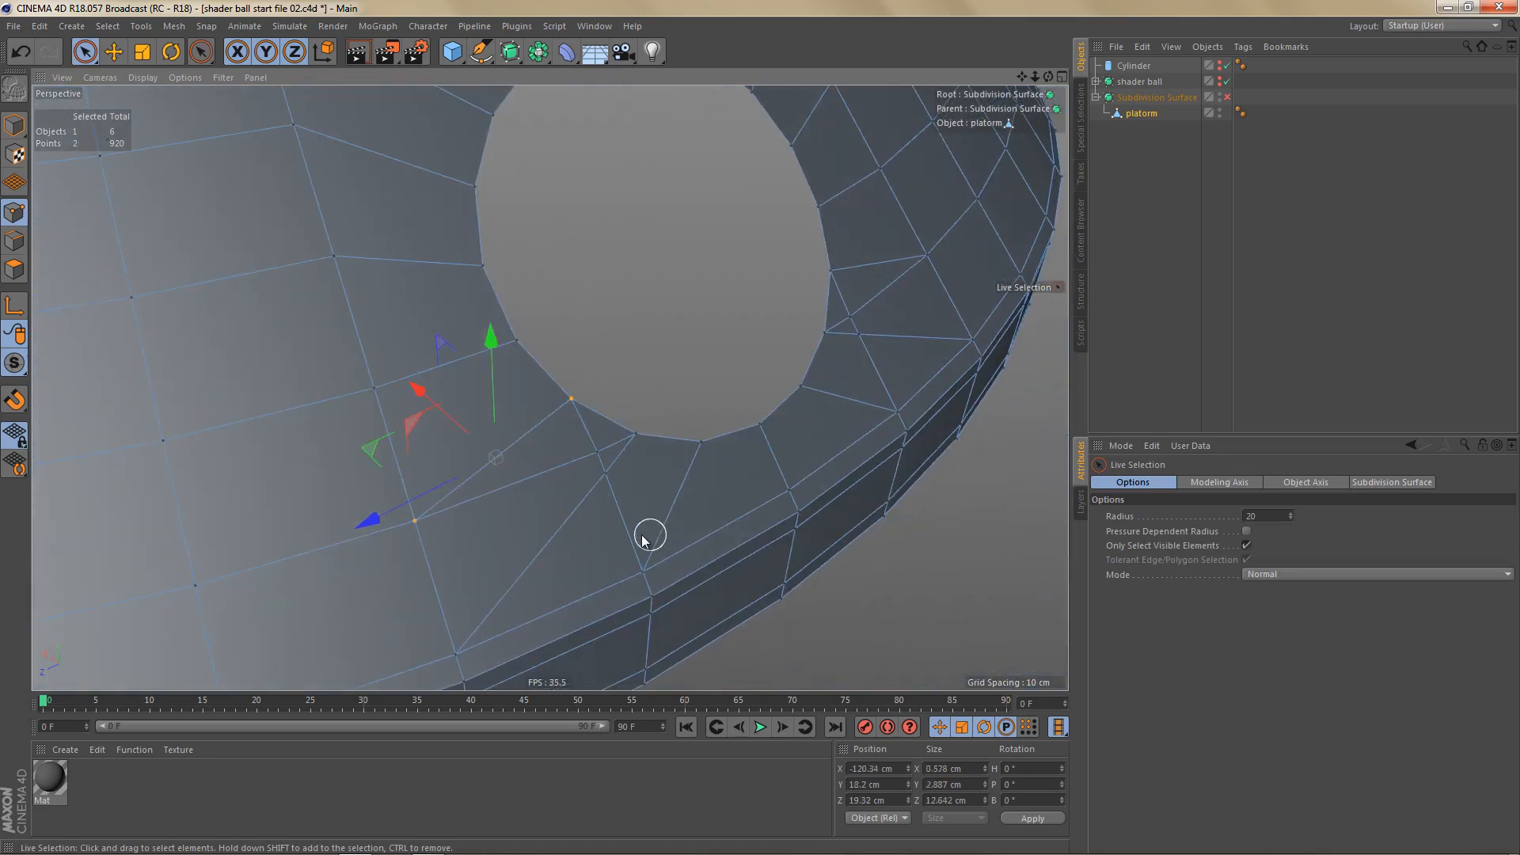
Step: Delete the leftover grid edges crossing the newly routed edges beside the hole's lower-left rim
key("Return")
key("e")
left_click(551, 471)
key("Delete")
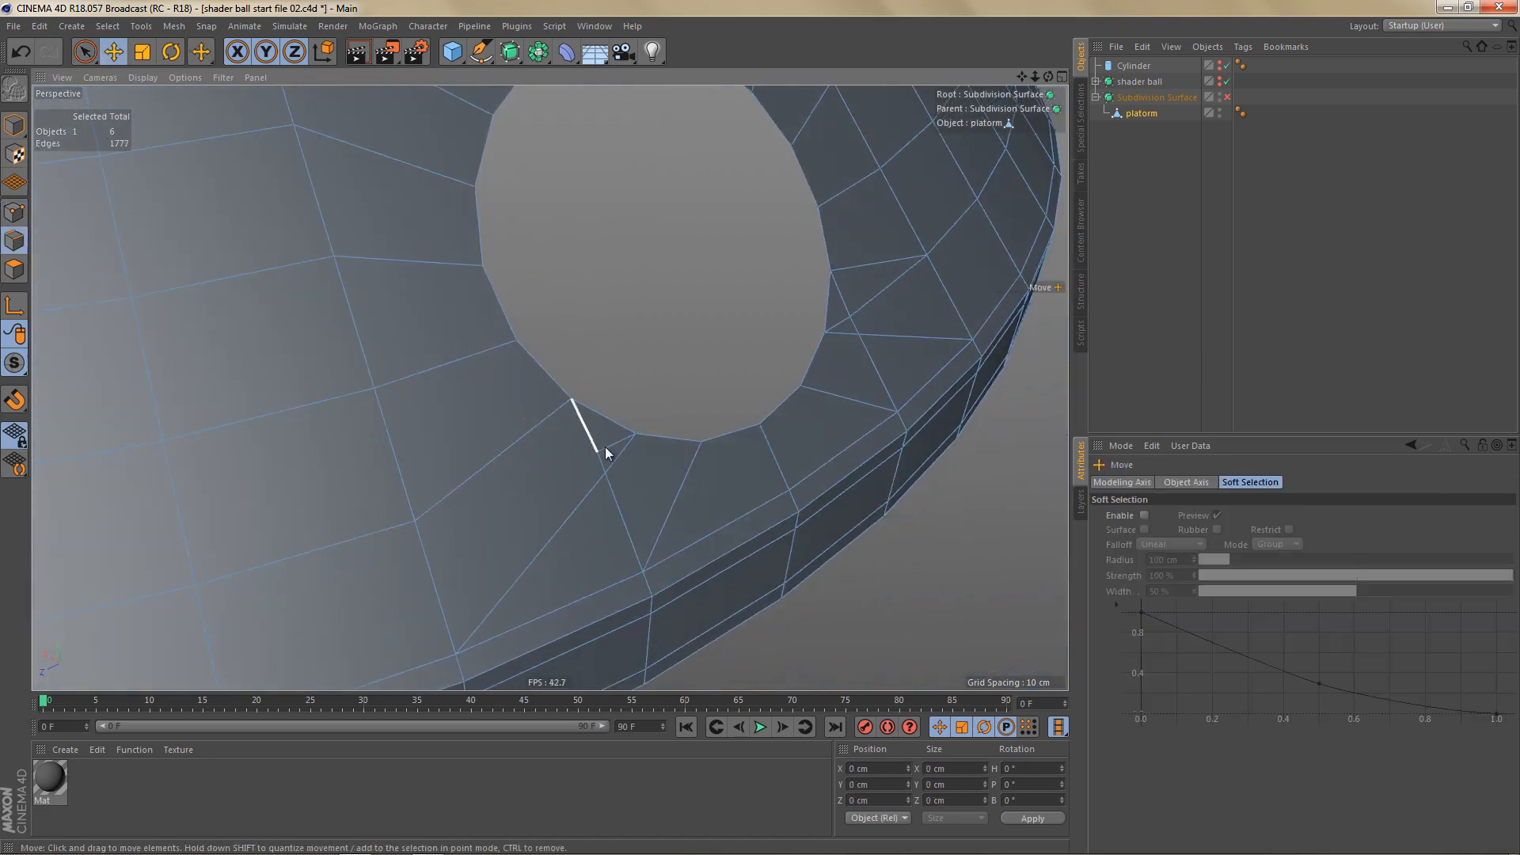
left_click(595, 443)
key("Delete")
left_click(625, 515)
key("Delete")
Step: Delete the leftover grid edges crossing the newly routed edges beside the hole's lower-right rim
left_click(866, 310)
key("Delete")
left_click(858, 325)
key("Delete")
scroll(872, 314, "down", 2)
left_click(868, 372)
key("Delete")
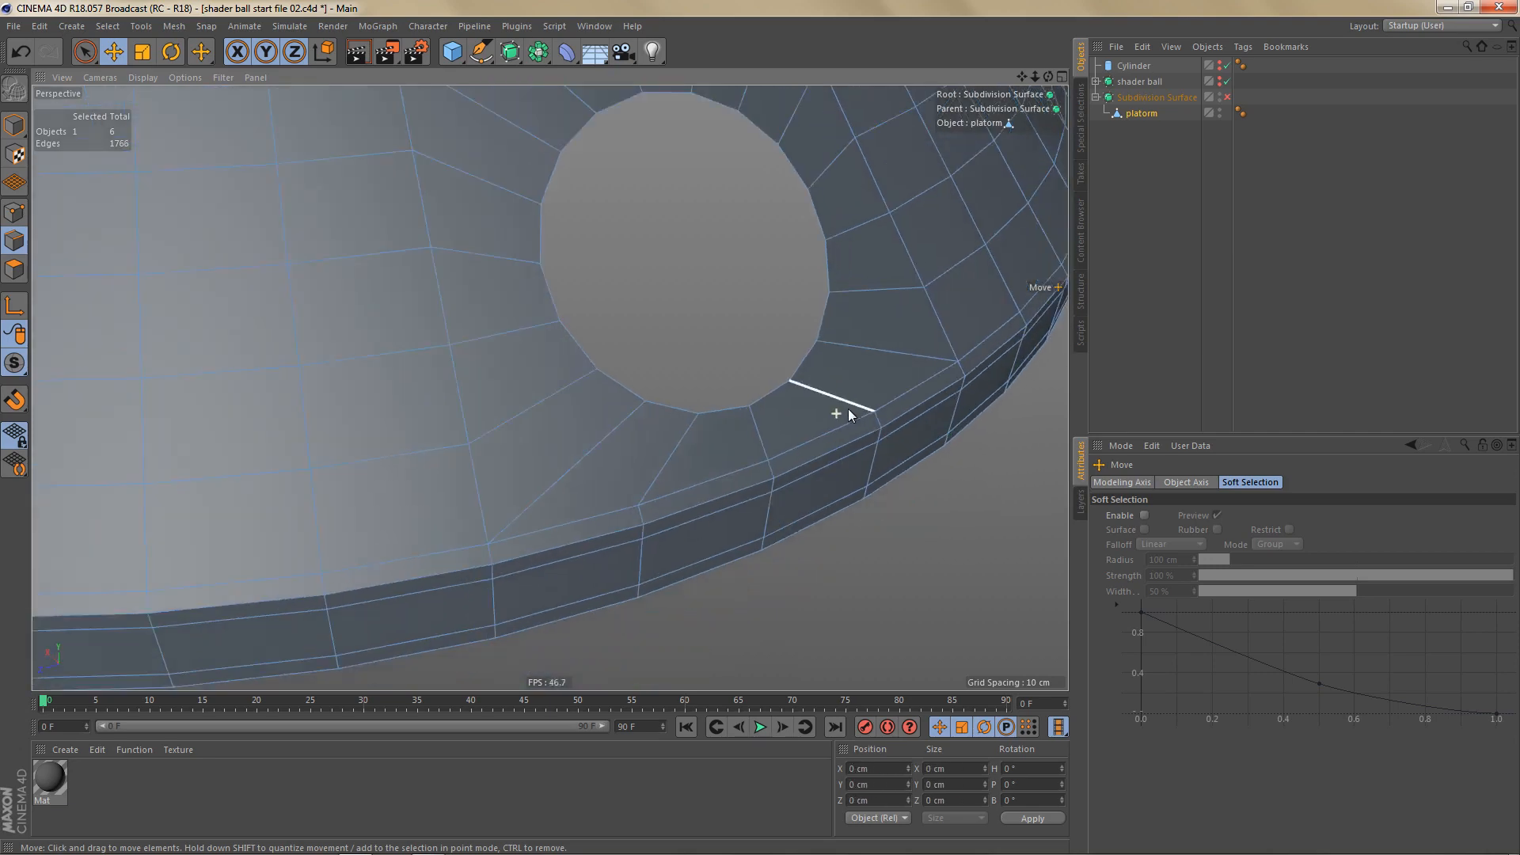
Step: Examine the smoothed surface around the hole with subdivision enabled and a viewport render
right_click_drag(849, 410, 885, 369, "alt")
left_click_drag(885, 369, 858, 340, "alt")
middle_click_drag(858, 341, 848, 364, "alt")
left_click_drag(854, 366, 834, 465, "alt")
left_click_drag(787, 401, 781, 458, "alt")
key("ctrl+r")
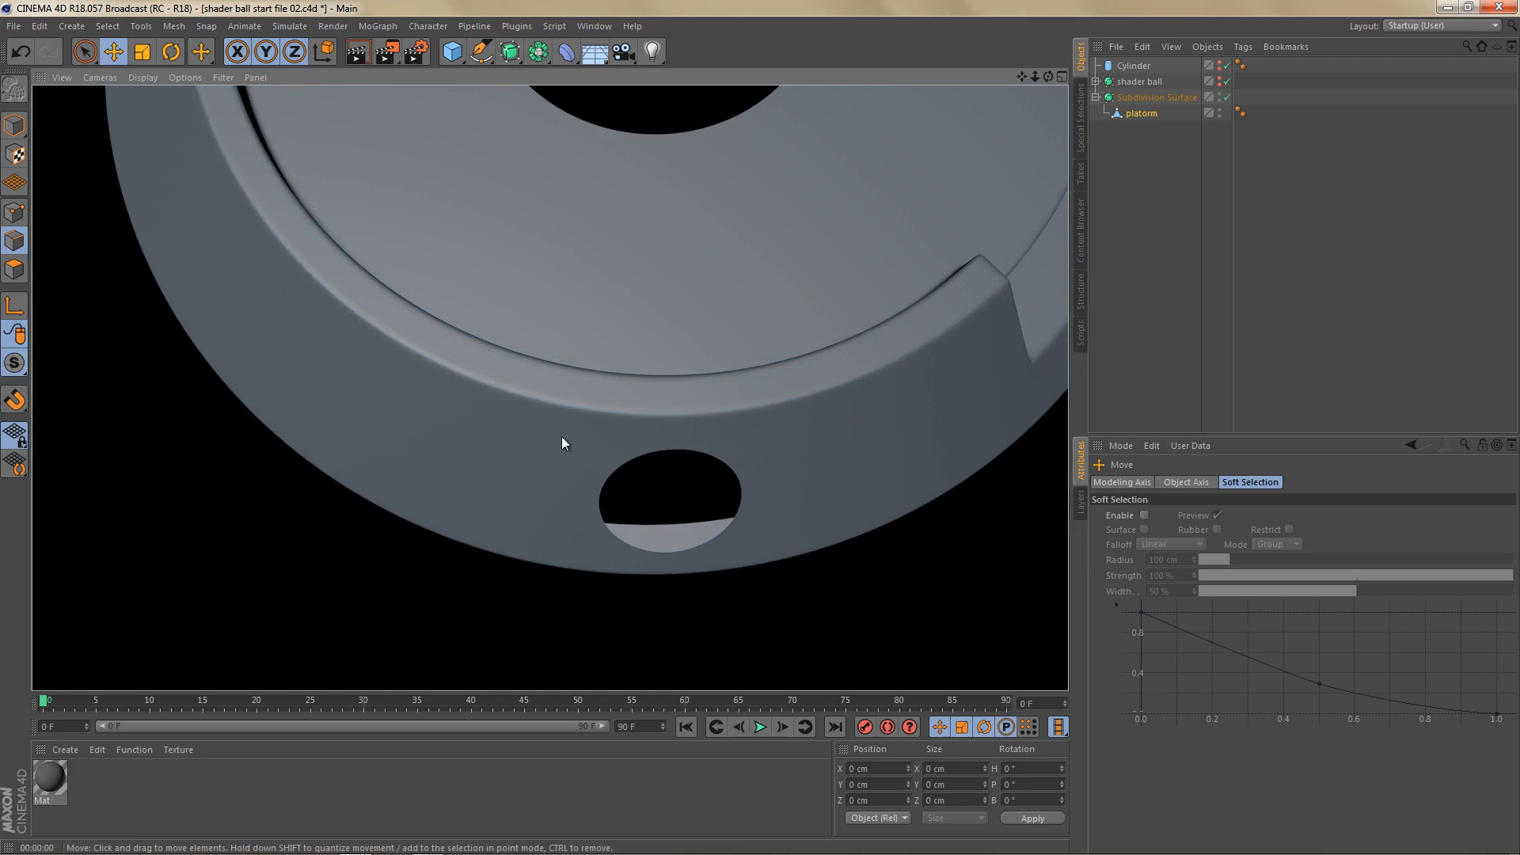
left_click(696, 434)
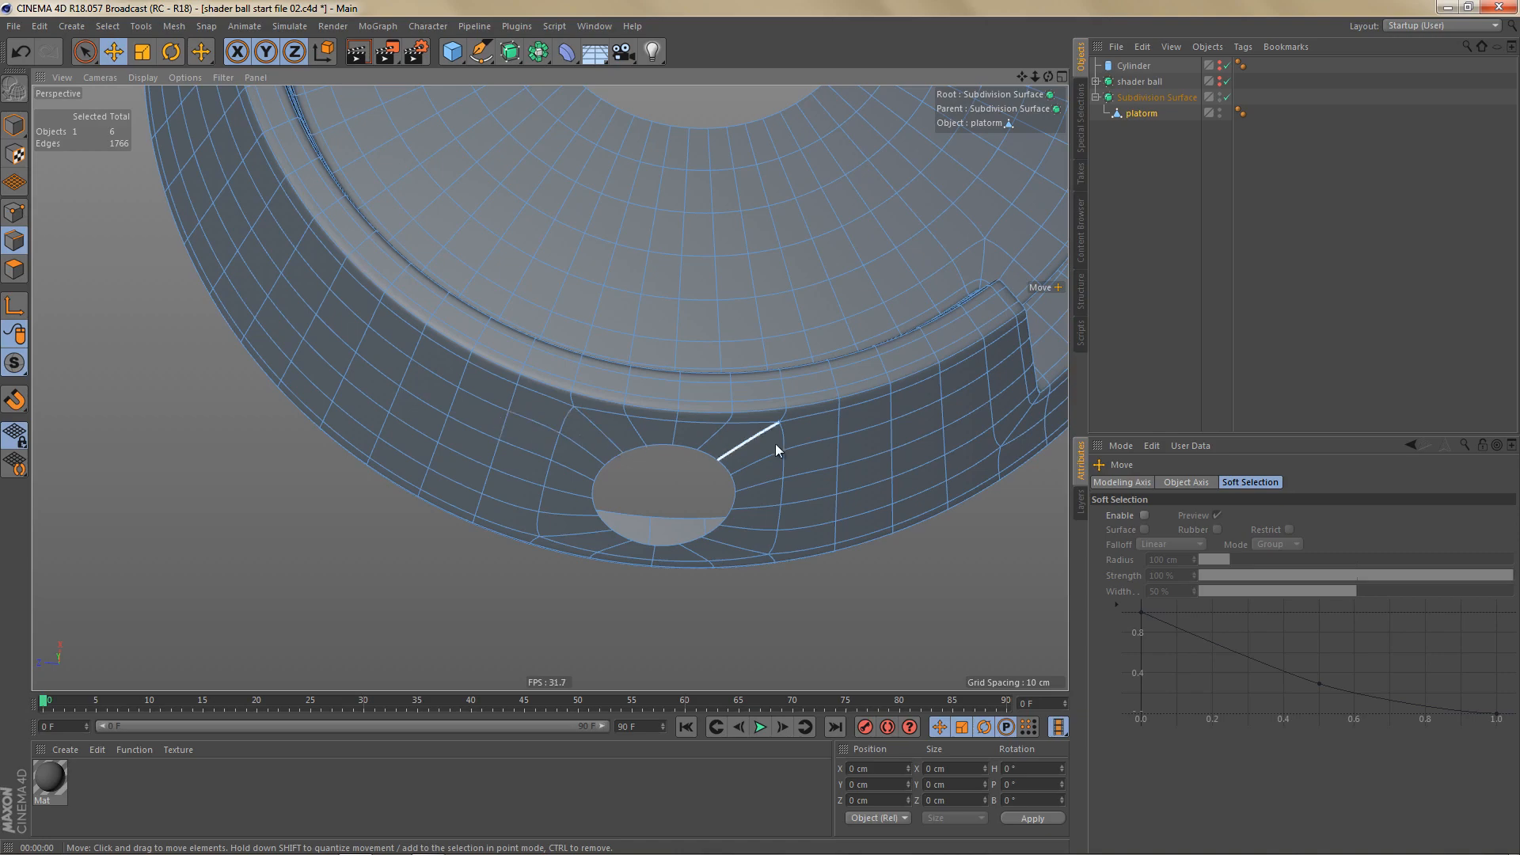
left_click_drag(776, 443, 736, 477, "alt")
key("q")
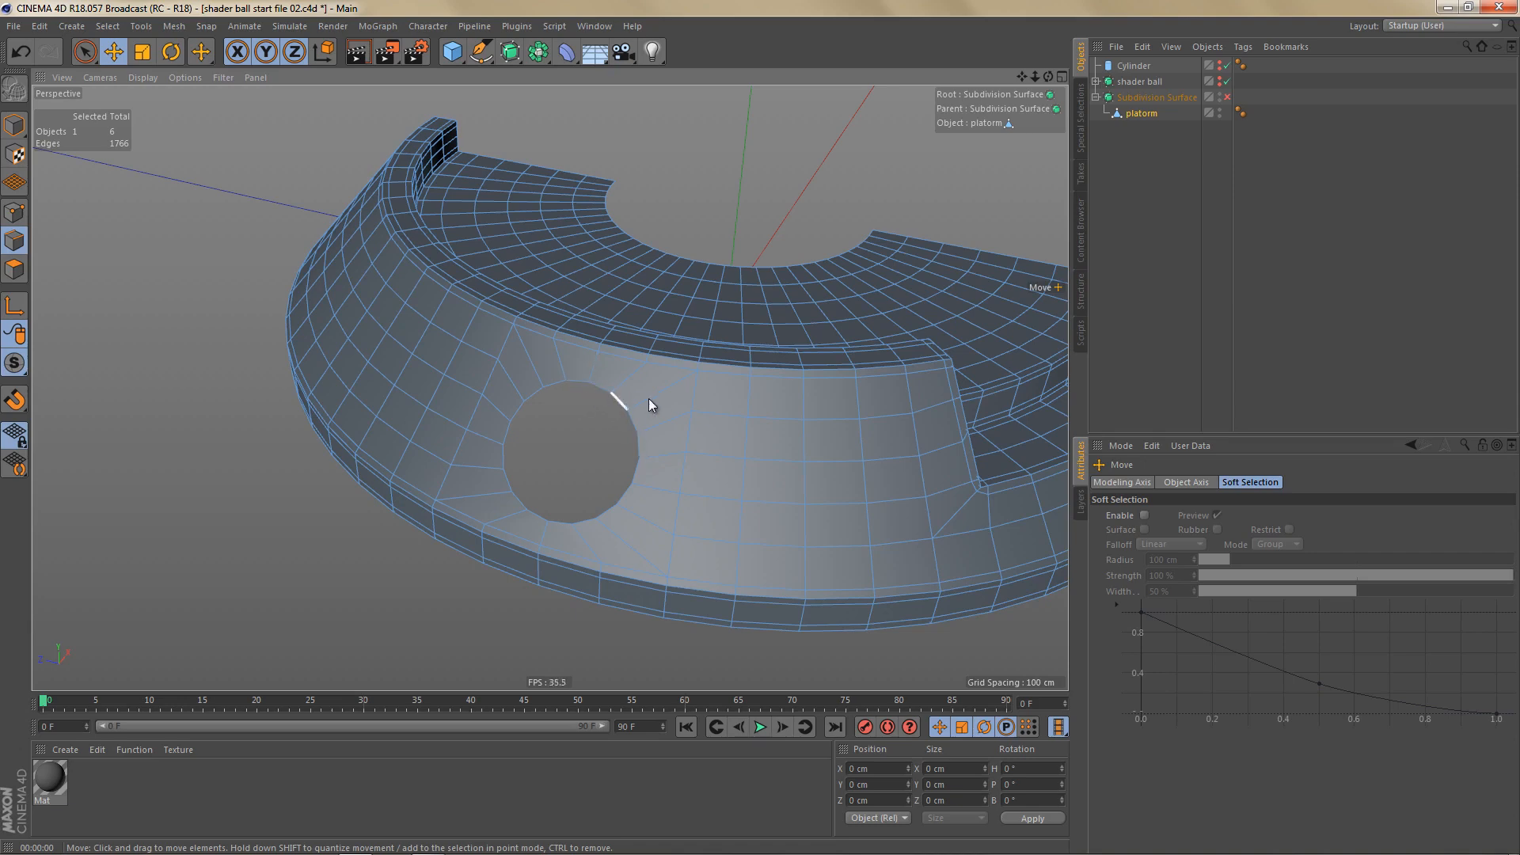
Step: Copy the Subdivision Surface holding the cleaned platform, and undo the modelling changes back to the live Boole setup
left_click(1142, 97)
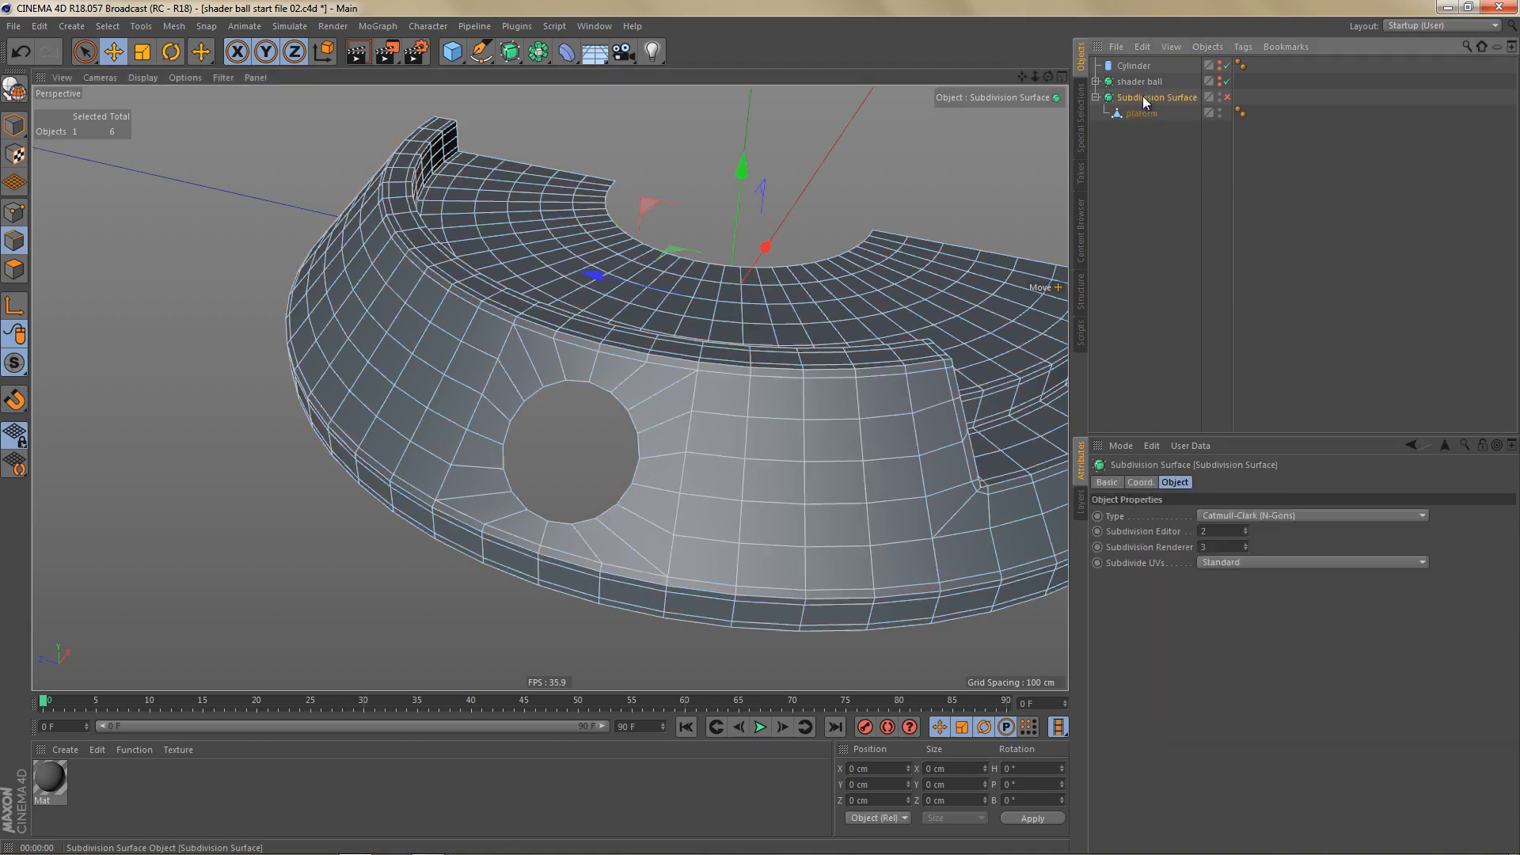
left_click(779, 363)
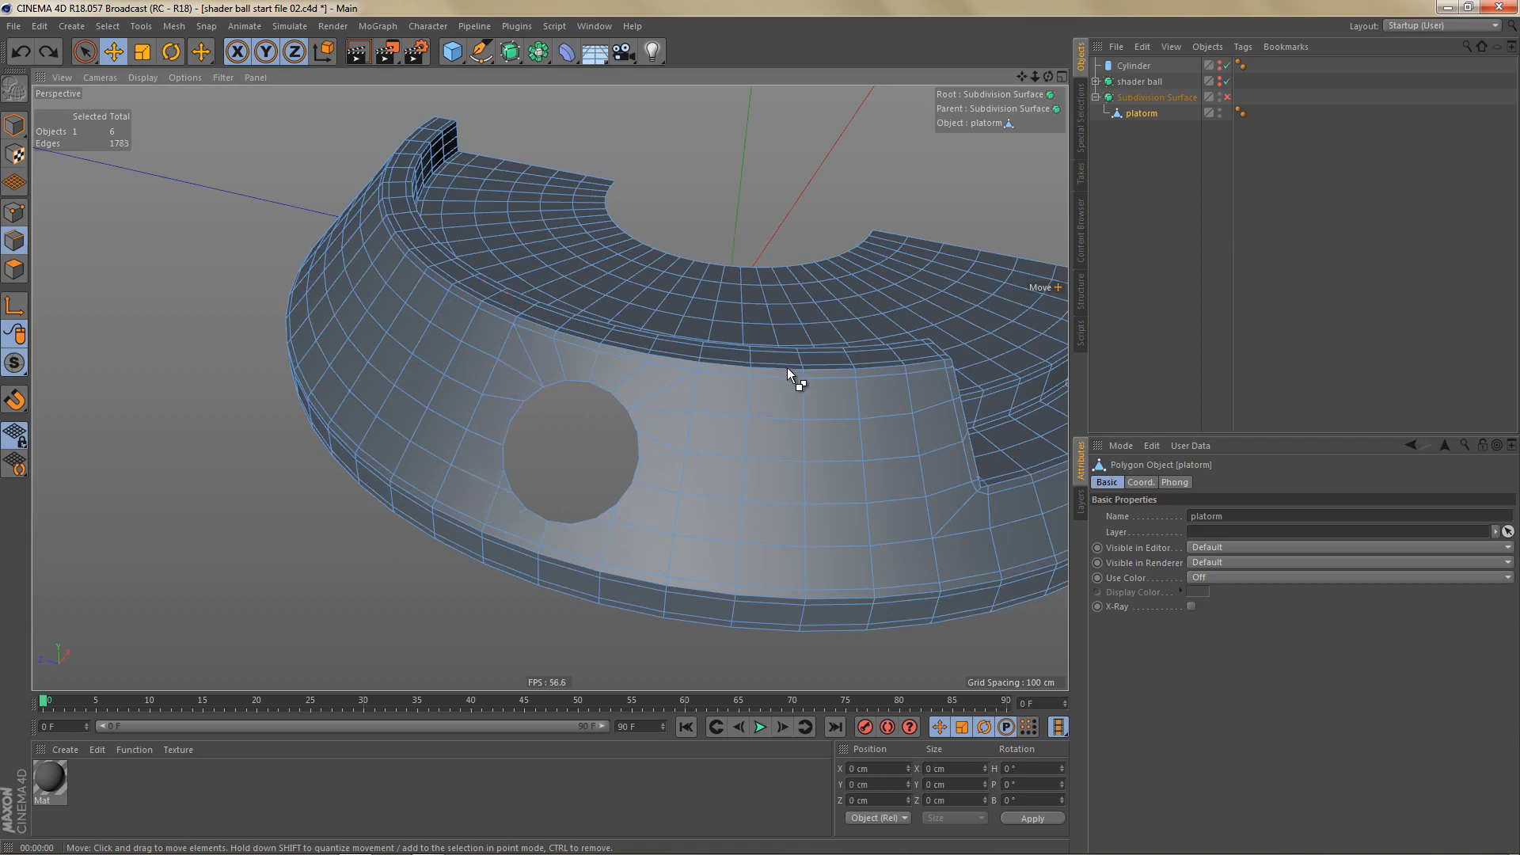
key("ctrl+z")
key("ctrl+z")
key("ctrl+z")
key("ctrl+z")
key("ctrl+z")
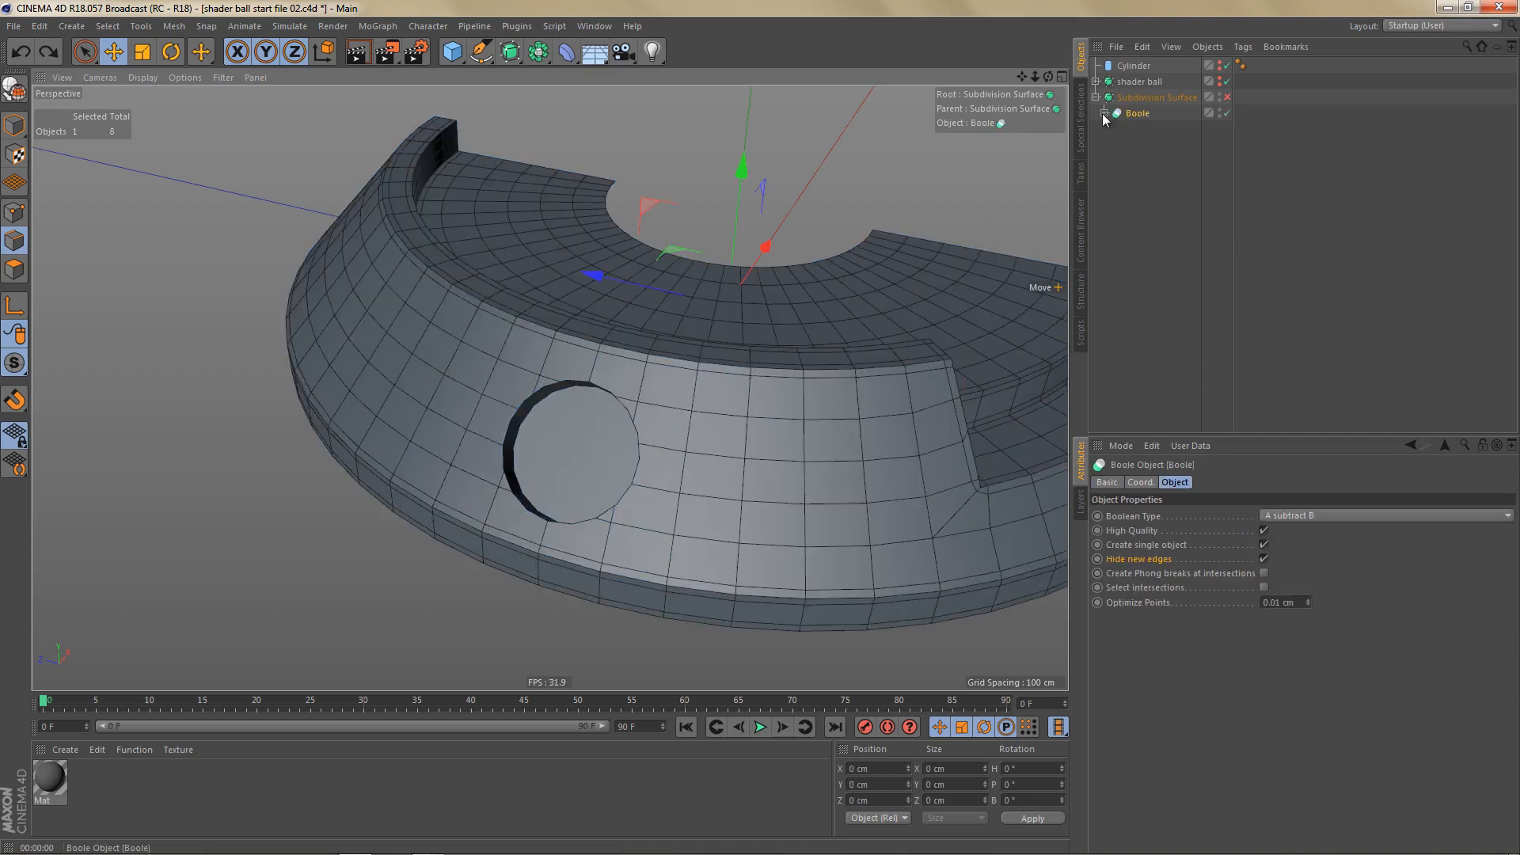
Step: Take the cone out of the Boole and replace the old Subdivision Surface with the copied one holding the cleaned platform
left_click(1104, 114)
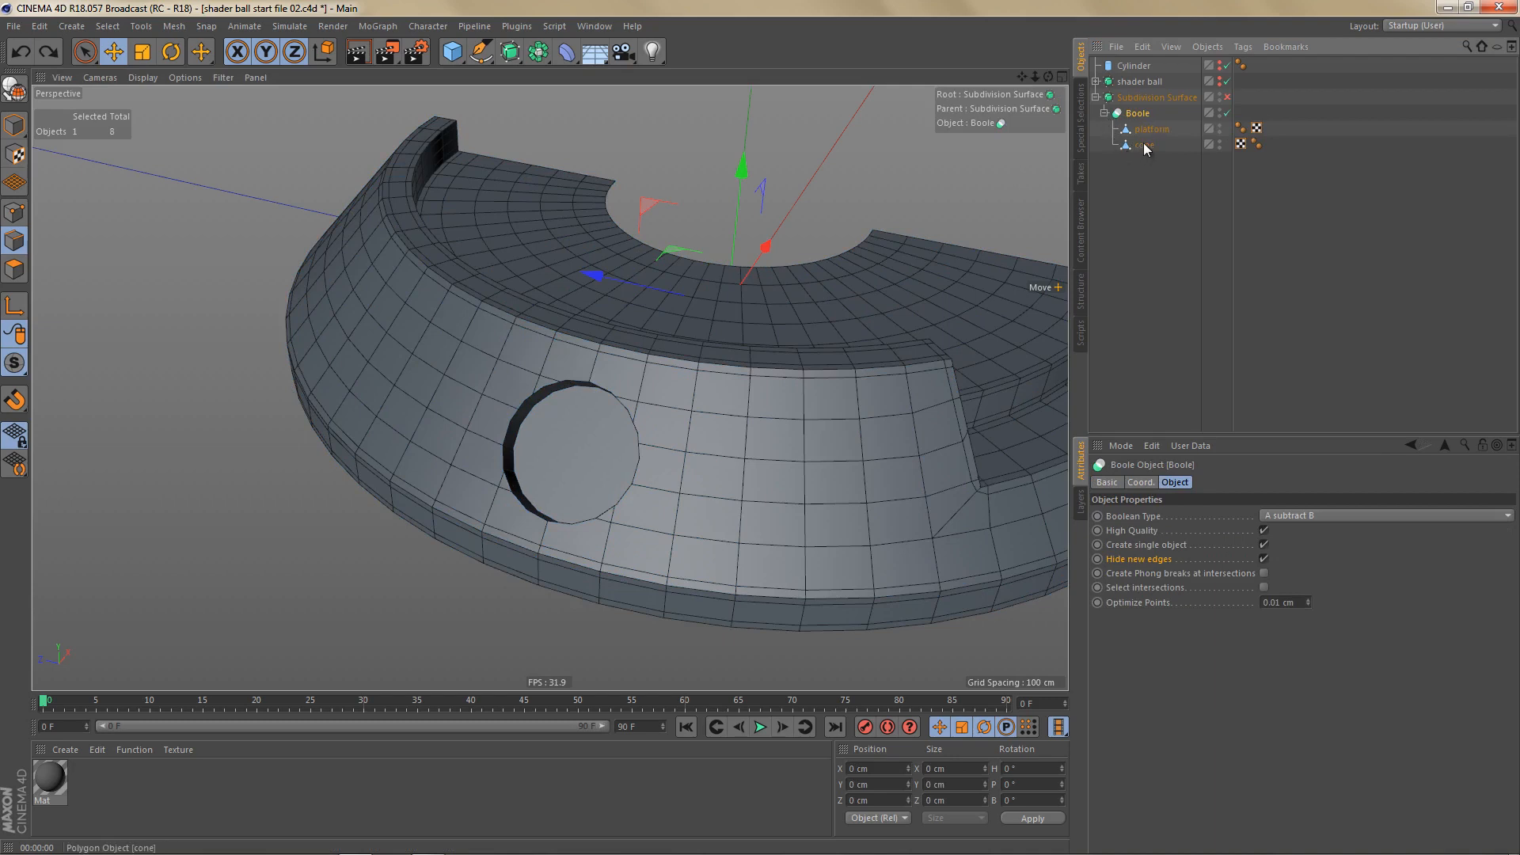
left_click_drag(1146, 148, 1123, 222)
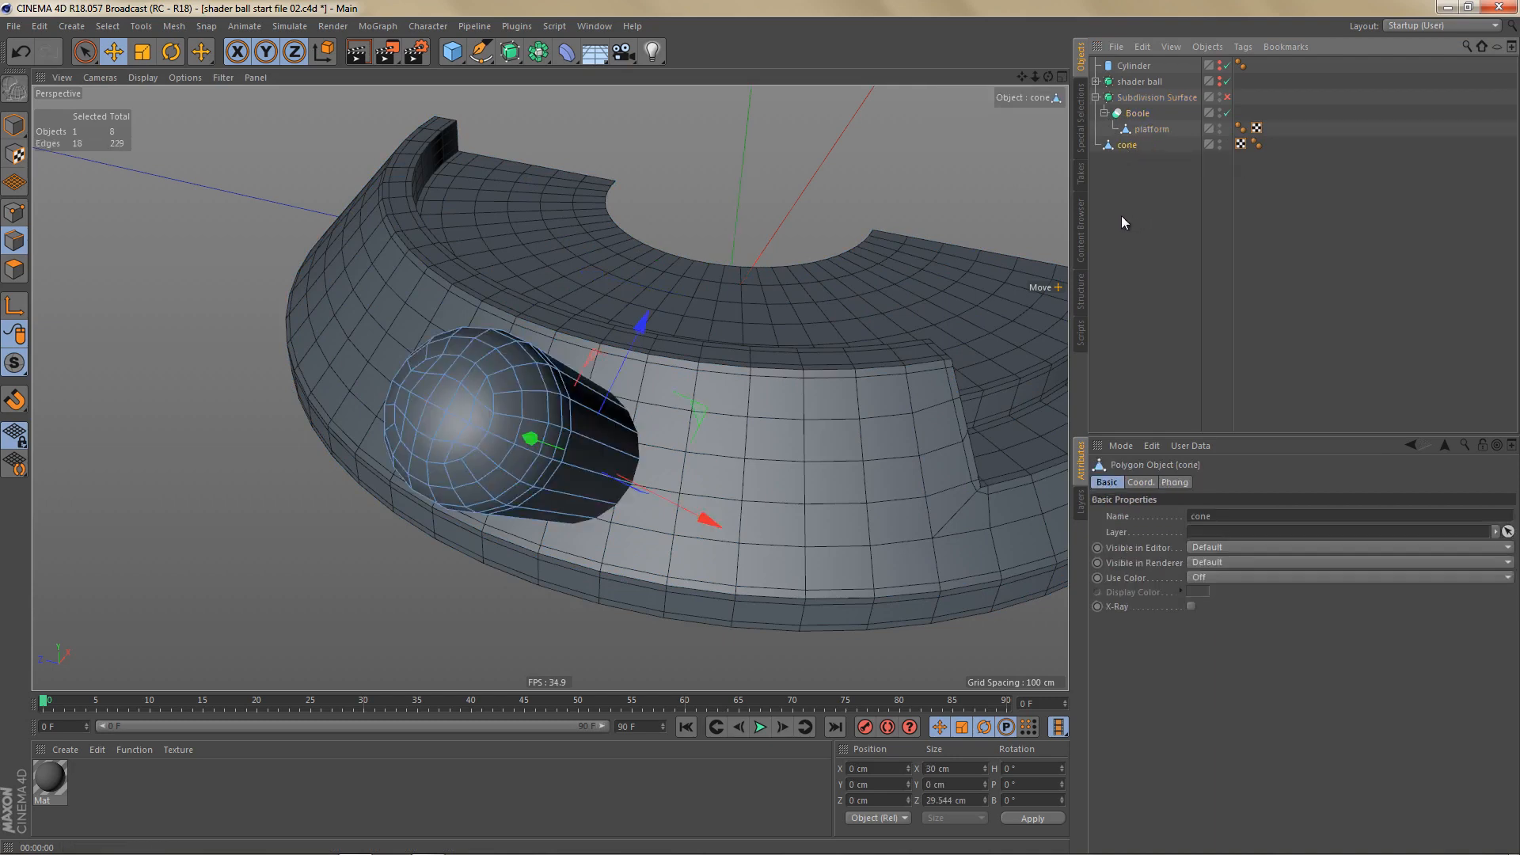
left_click(1140, 99)
key("Delete")
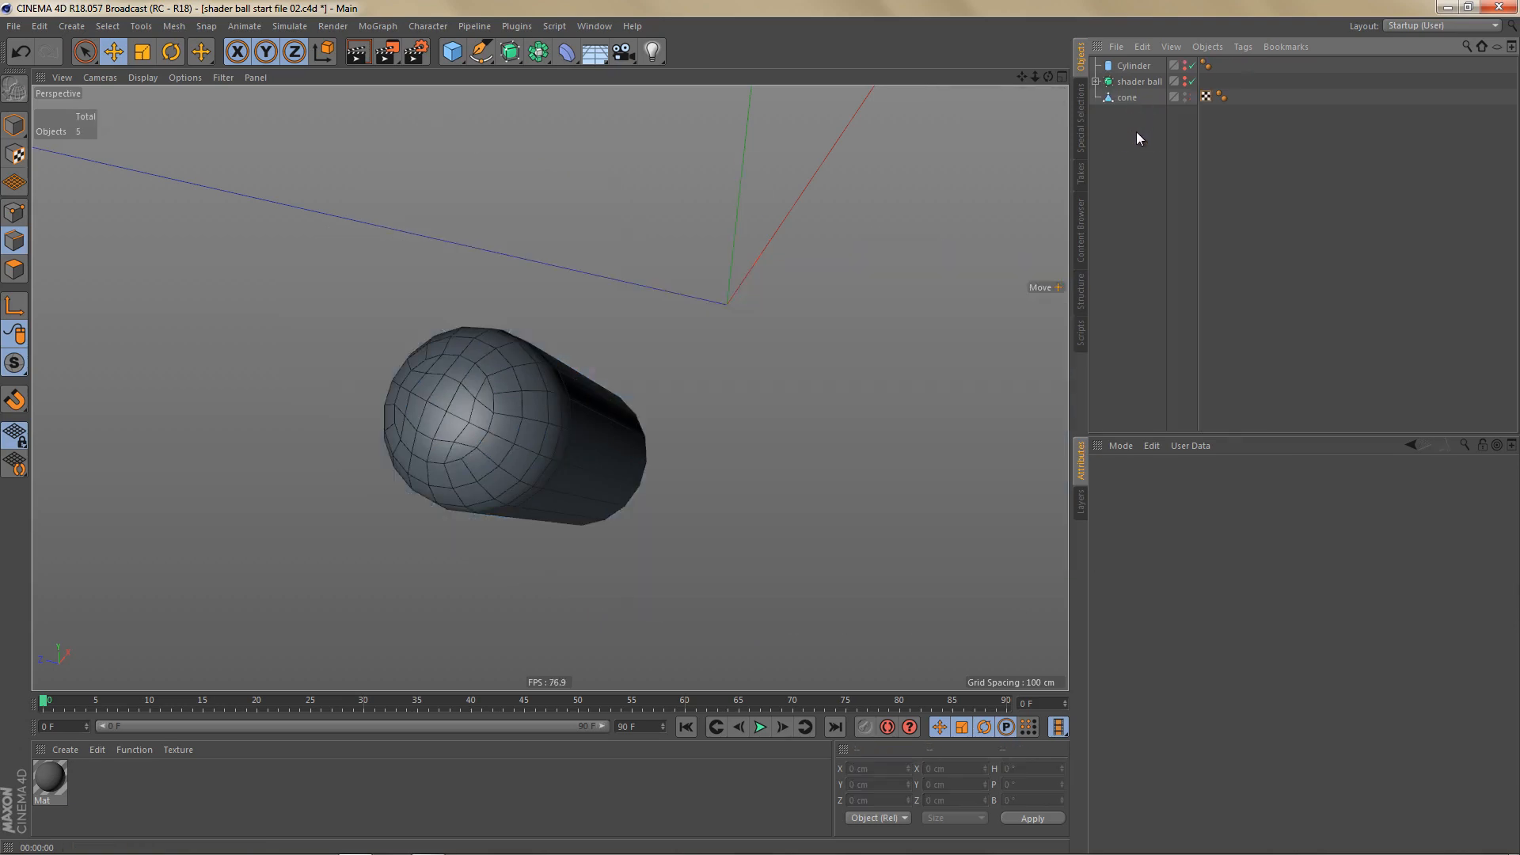
key("ctrl+z")
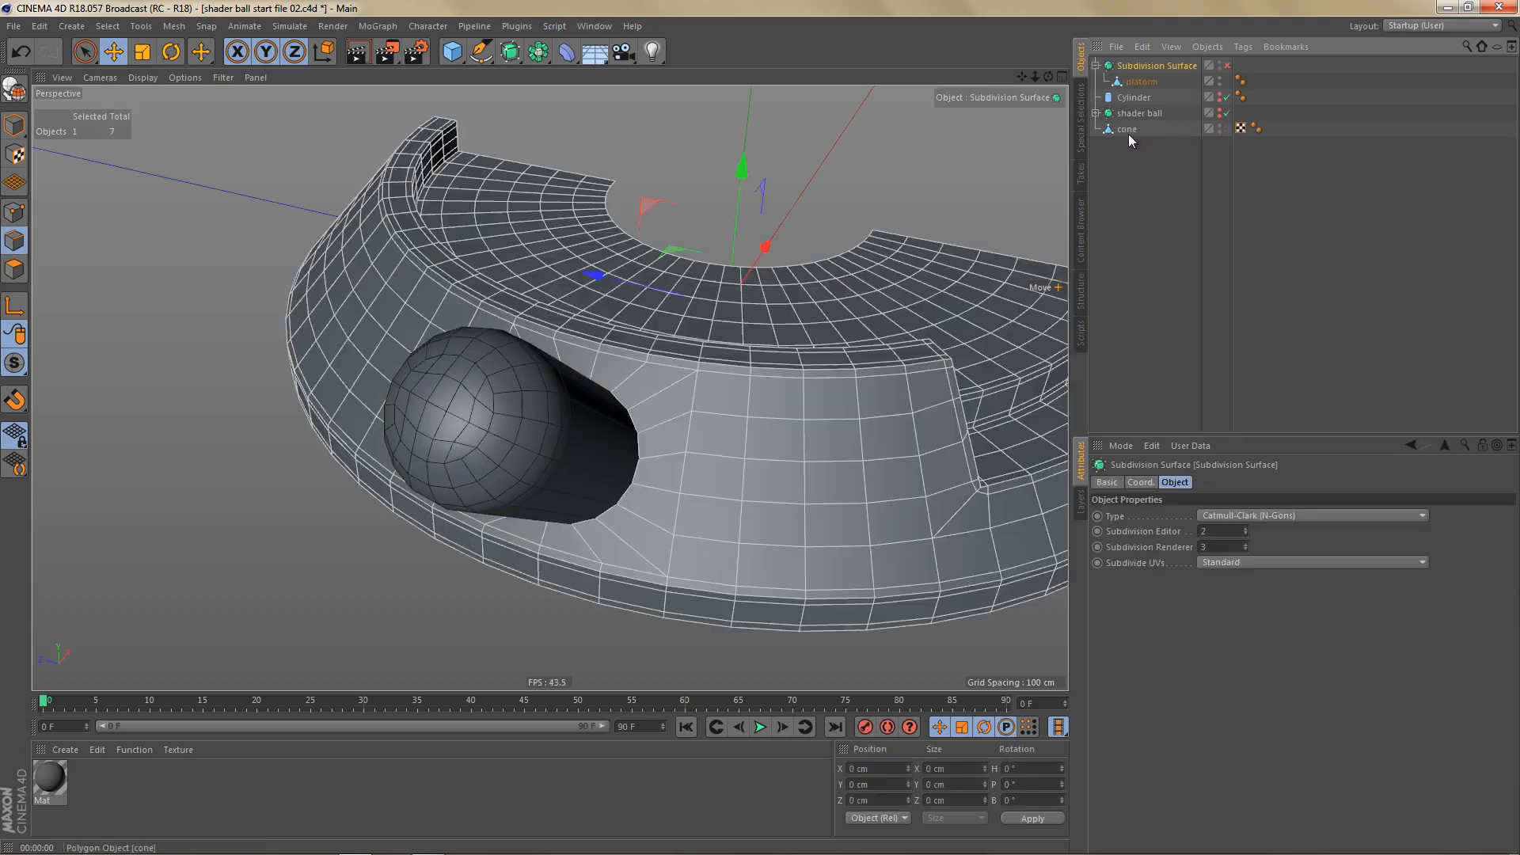
Step: Move the cone's open base edge loop away from the platform along its axis to Y 10.119 cm in the front view
left_click_drag(677, 420, 550, 445, "alt")
left_click_drag(638, 459, 665, 446, "alt")
left_click(1126, 129)
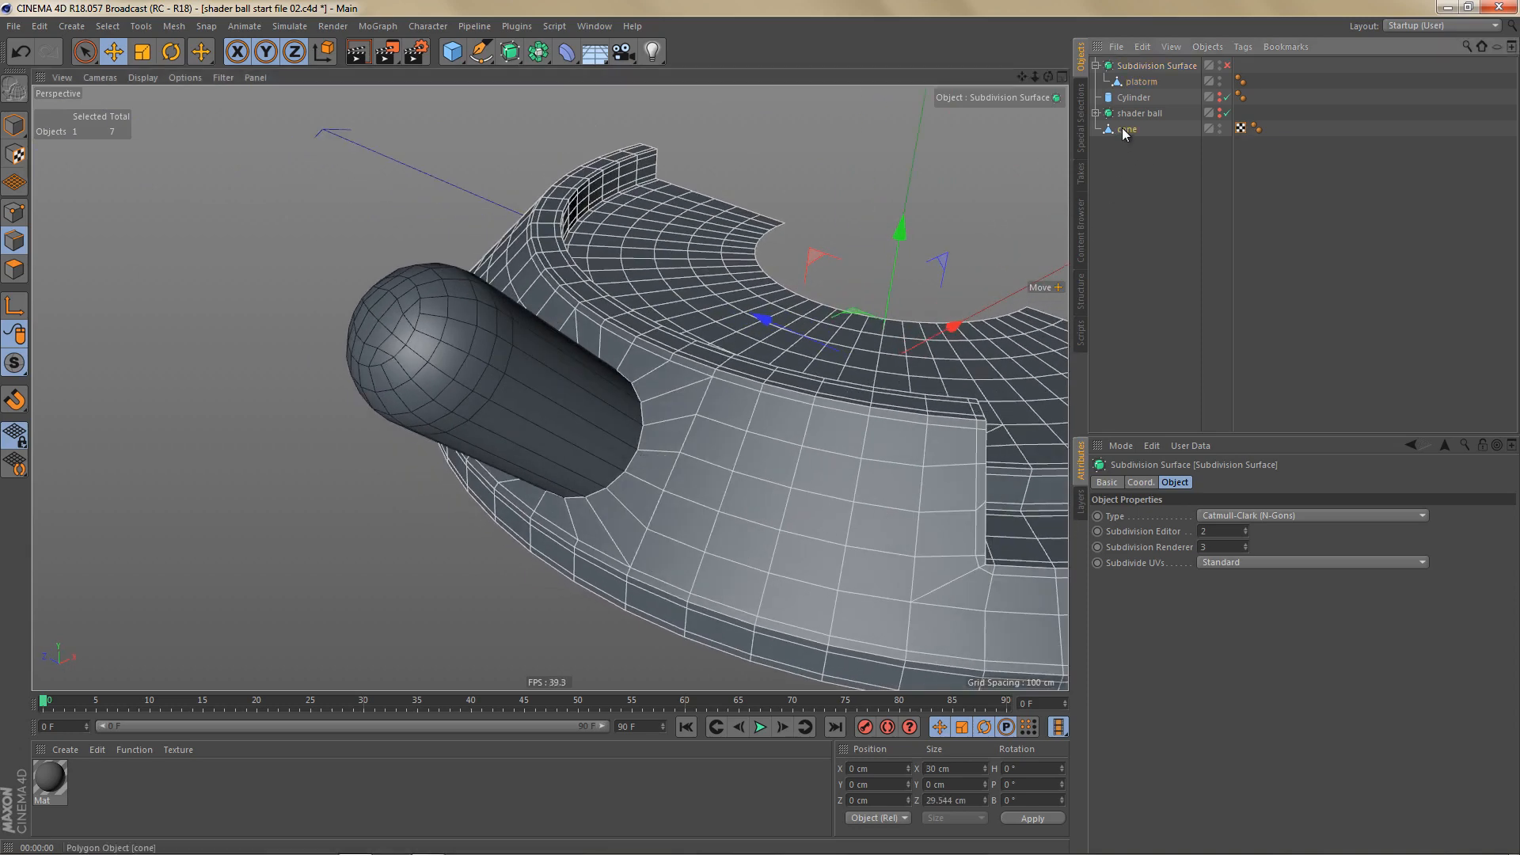
left_click_drag(649, 506, 610, 539, "alt")
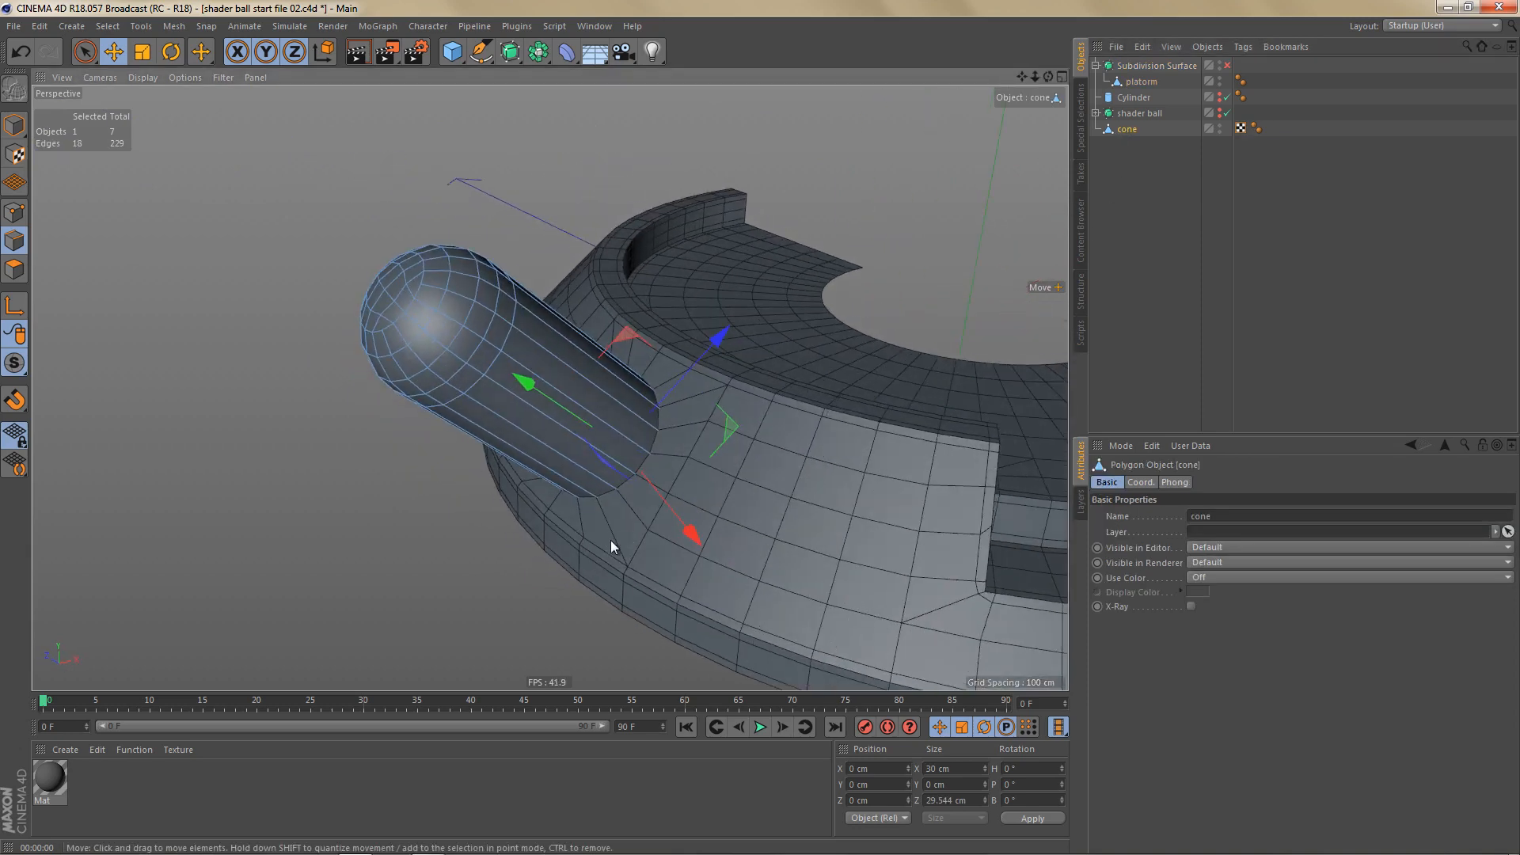
middle_click(689, 585)
middle_click(811, 624)
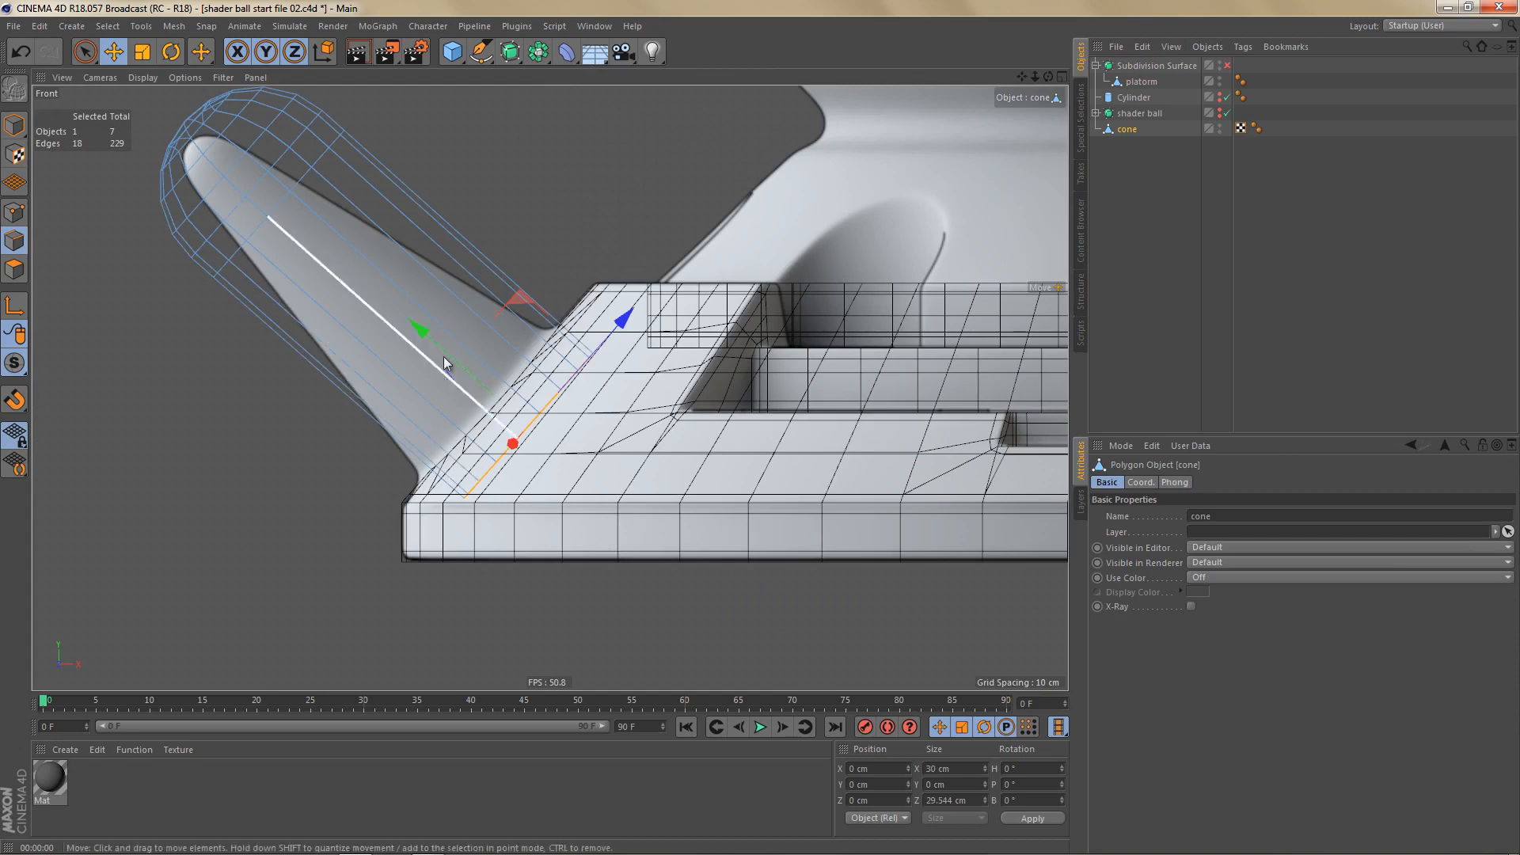
left_click_drag(425, 330, 361, 294)
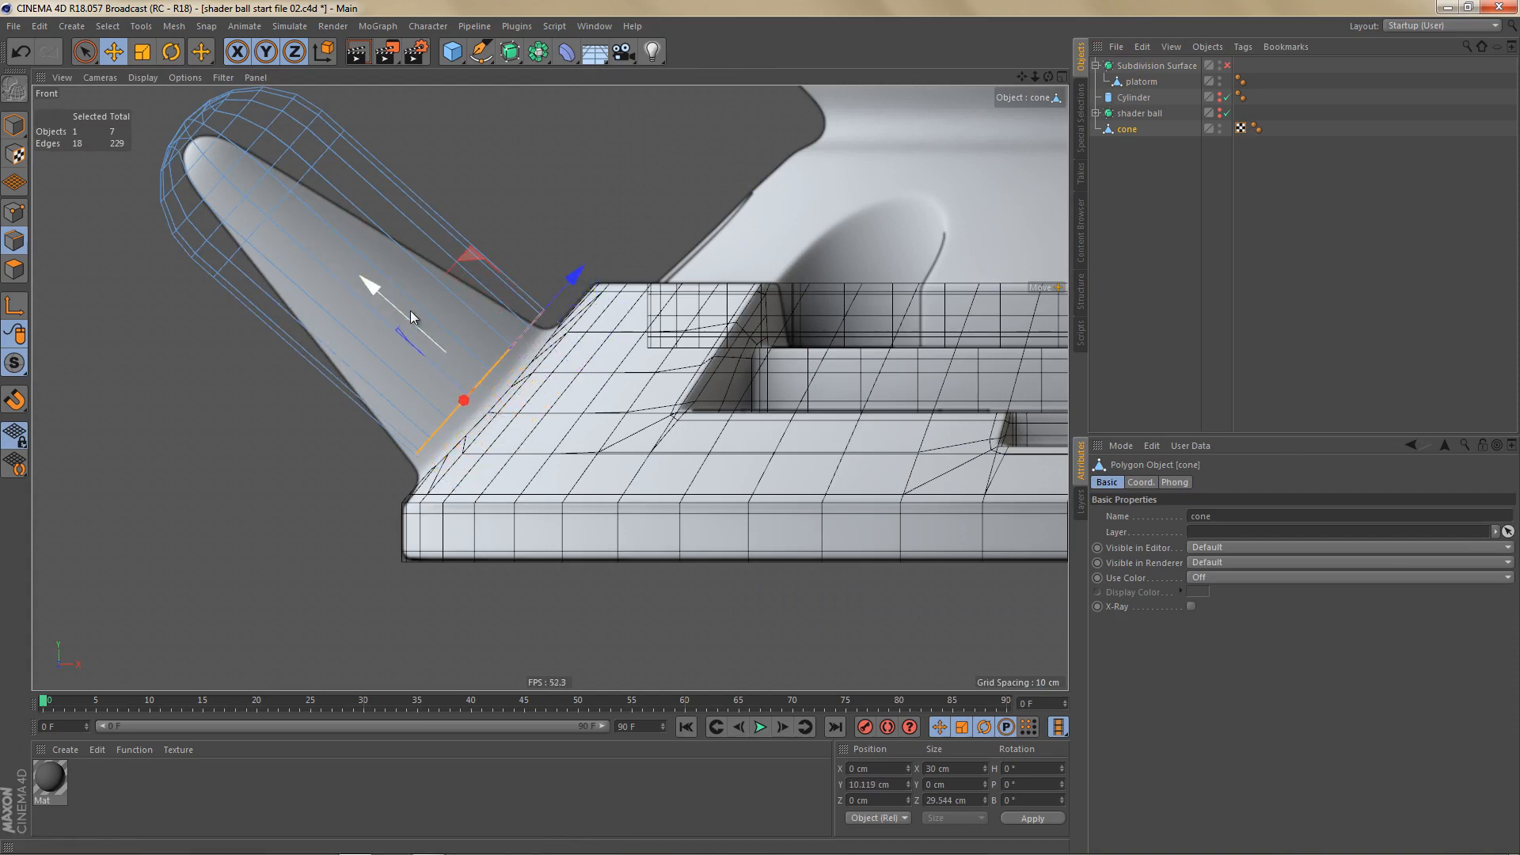
Step: Move the Subdivision Surface with the platform below the cone in the object hierarchy
middle_click(392, 245)
middle_click(424, 214)
right_click_drag(605, 379, 785, 361, "alt")
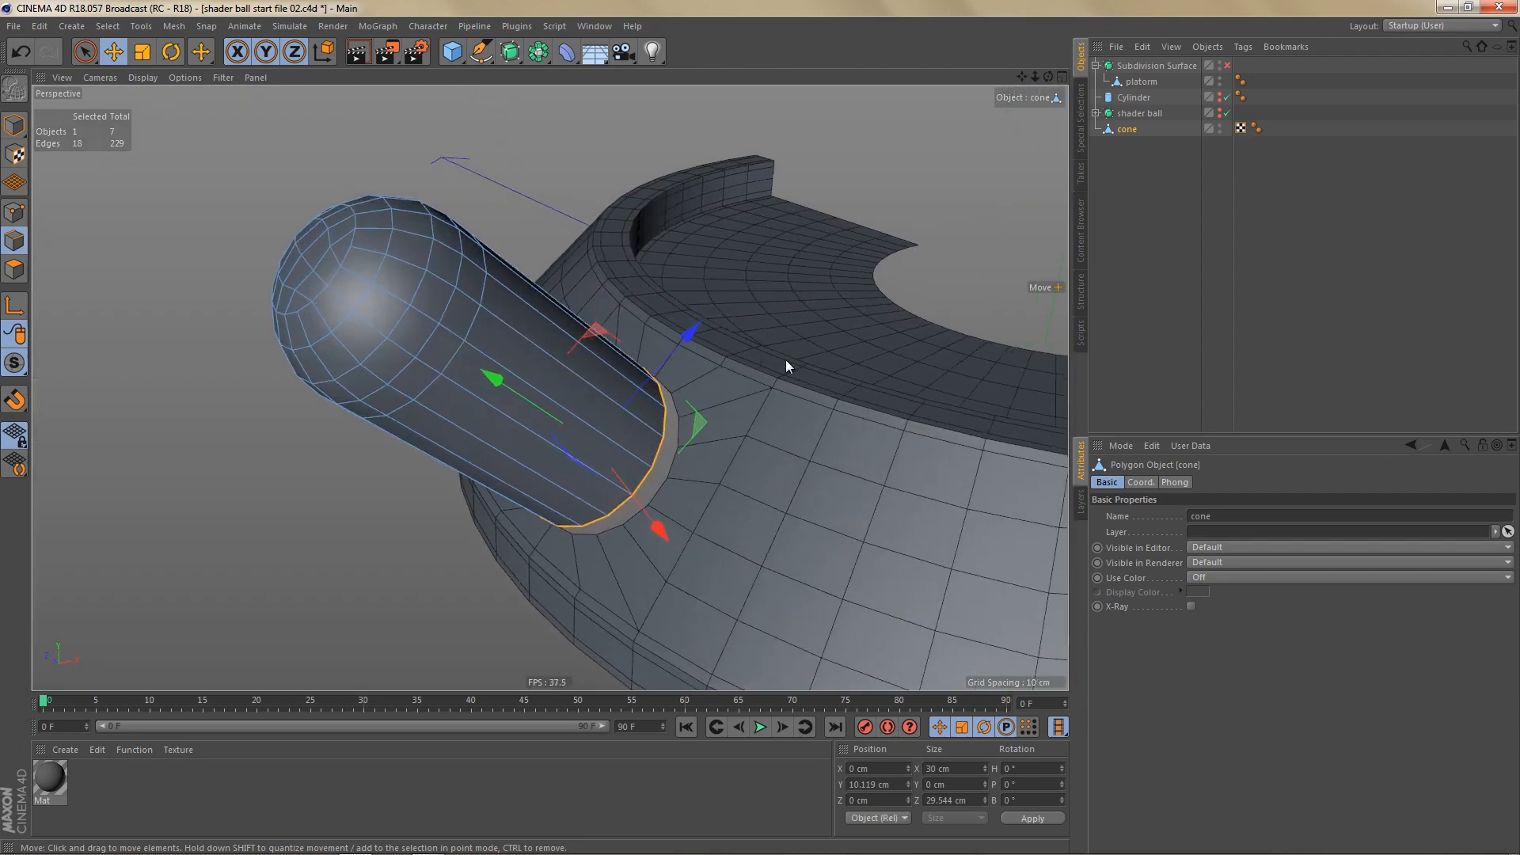
left_click_drag(704, 390, 730, 413, "alt")
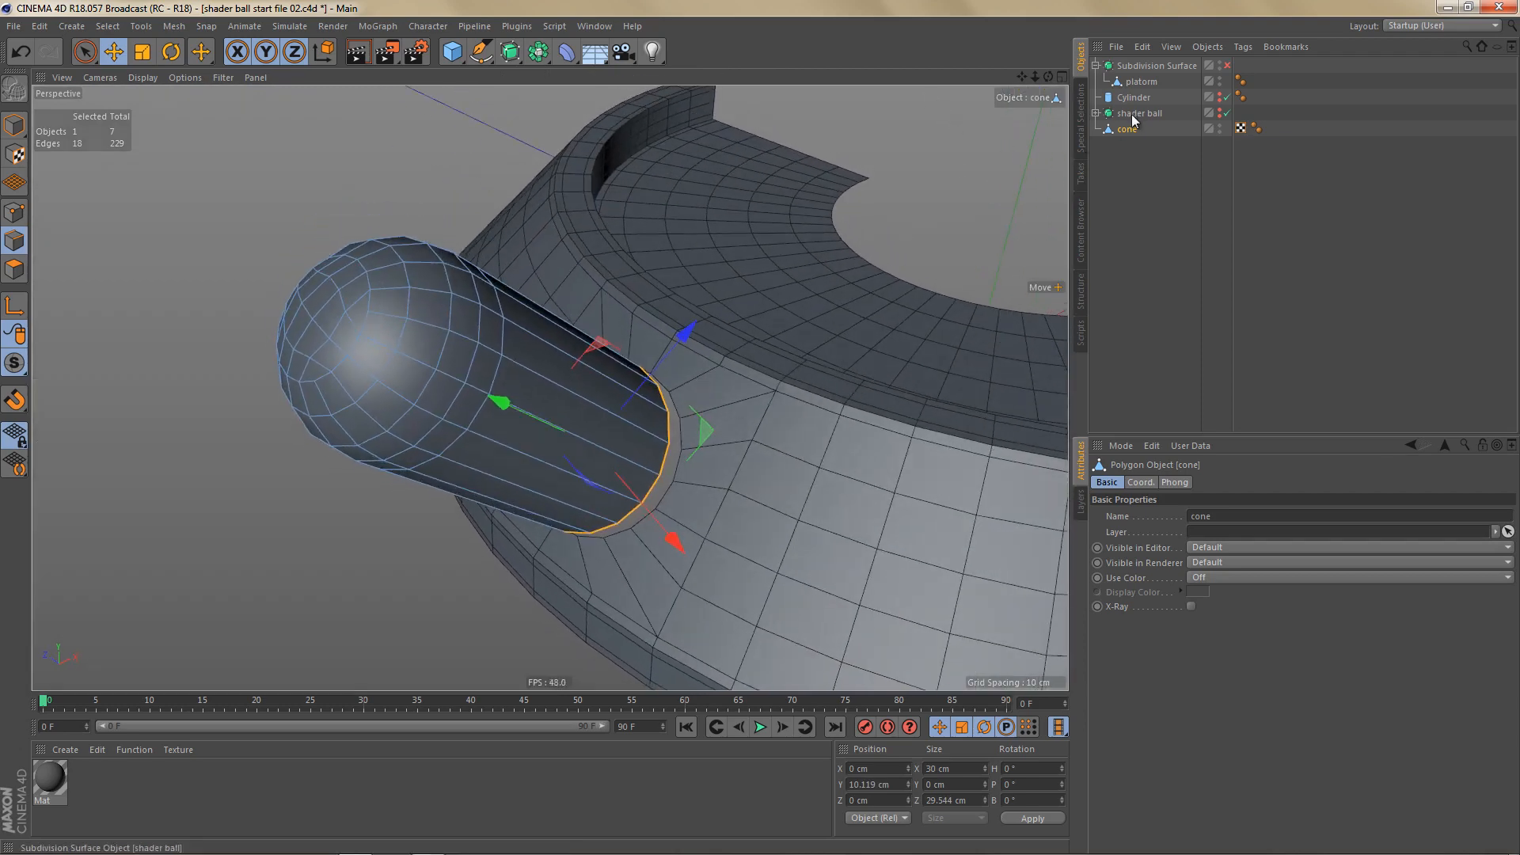
left_click_drag(1143, 66, 1142, 169)
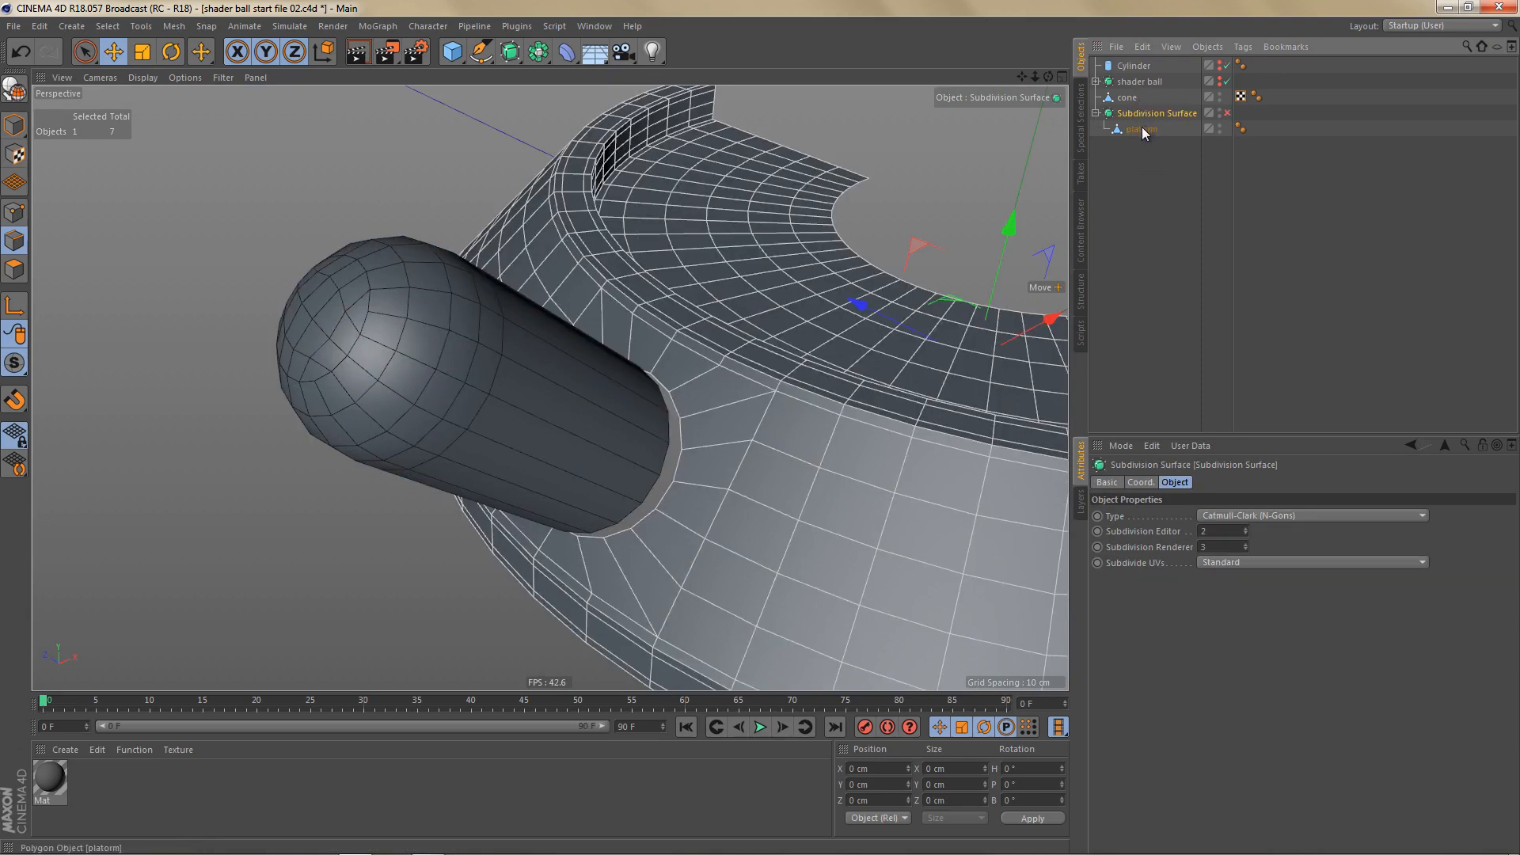
Step: Connect the platform and the cone into one polygon object, deleting the originals
left_click(1142, 128)
left_click(1132, 102, "ctrl")
right_click(1133, 102)
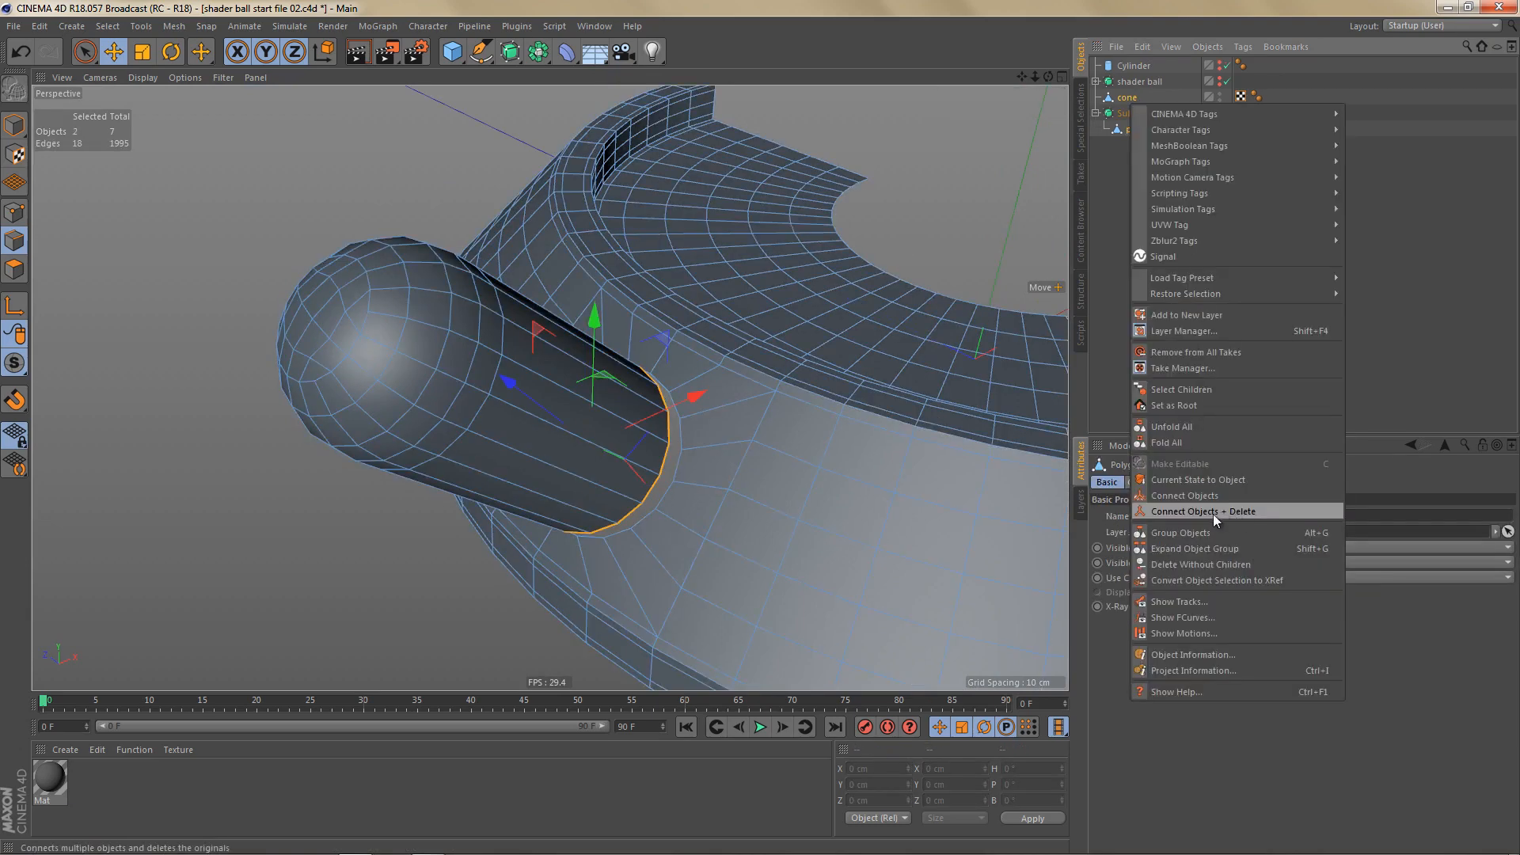
left_click(1218, 513)
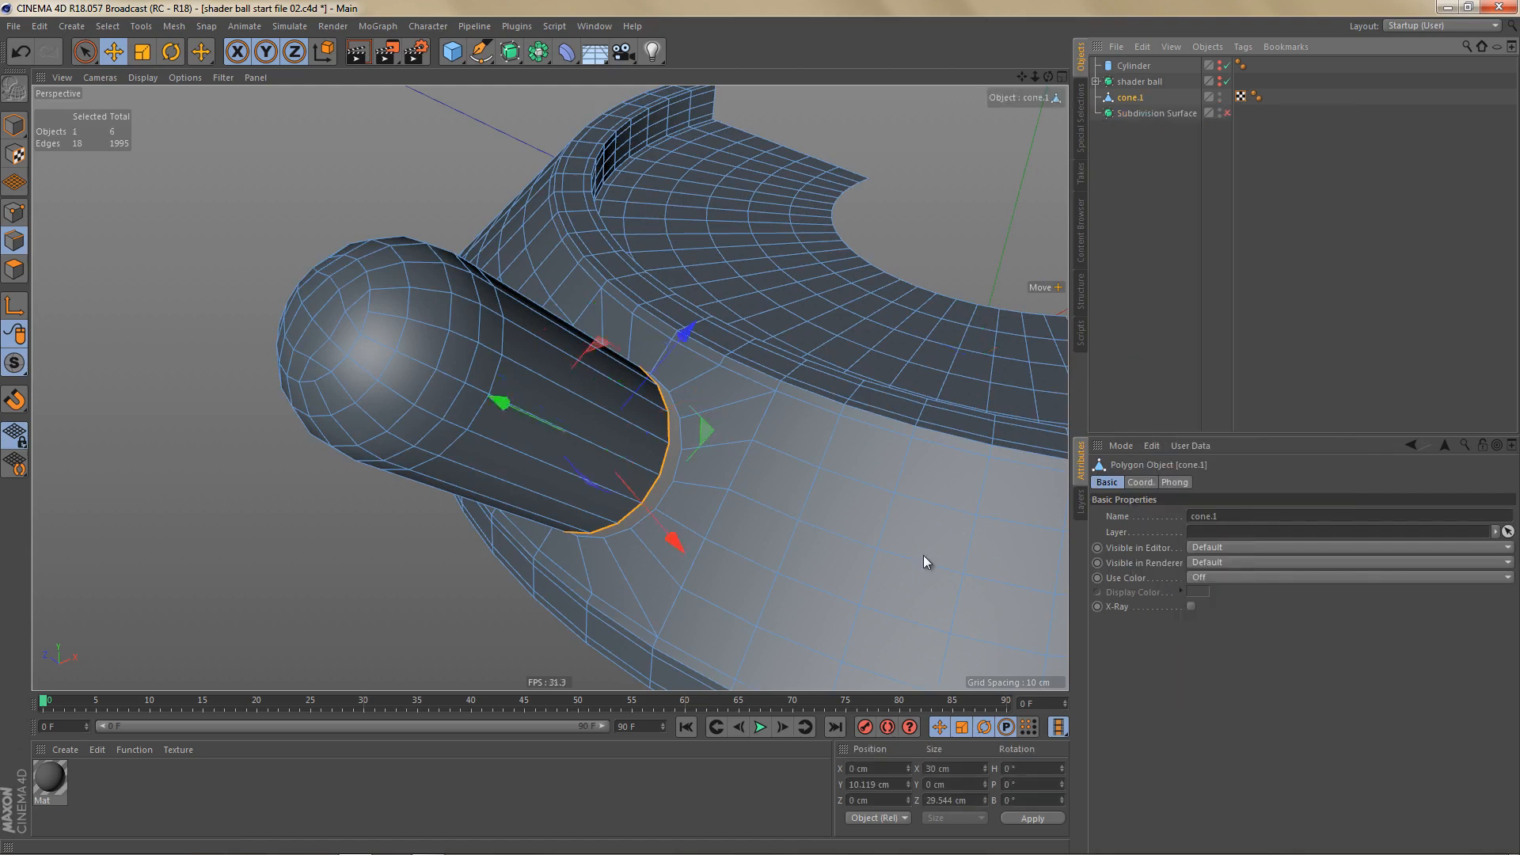
Step: Join the cone's open base edge loop to the edge loop of the platform's hole with Stitch and Sew
scroll(704, 476, "up", 3)
left_click_drag(713, 477, 710, 473, "alt")
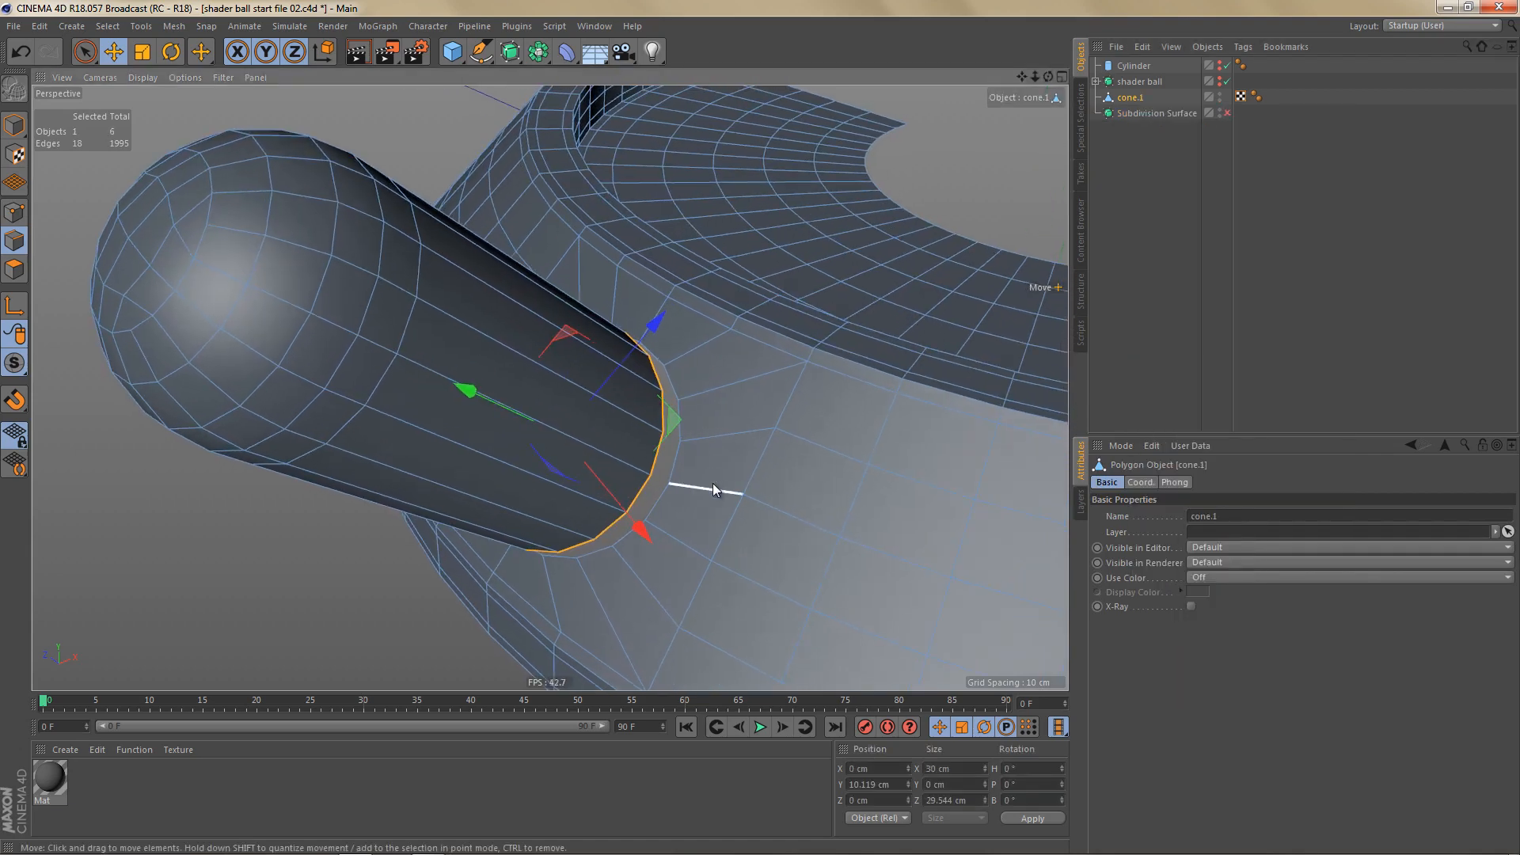
double_click(659, 464)
double_click(670, 529, "shift")
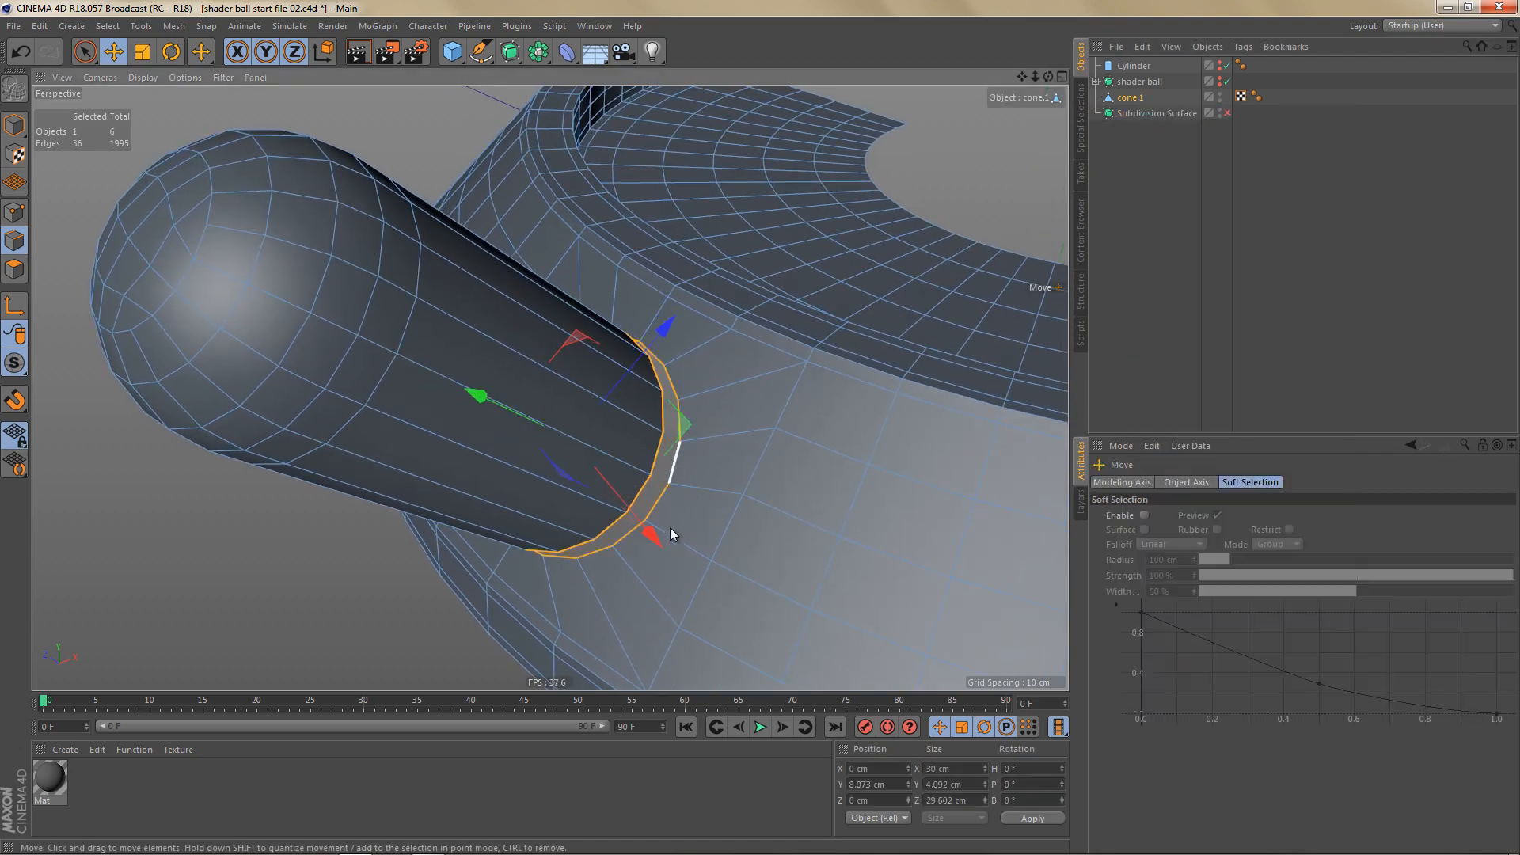
mouse_move(733, 473)
left_mouse_down("alt")
mouse_move(730, 357)
mouse_move(711, 475)
left_mouse_up("alt")
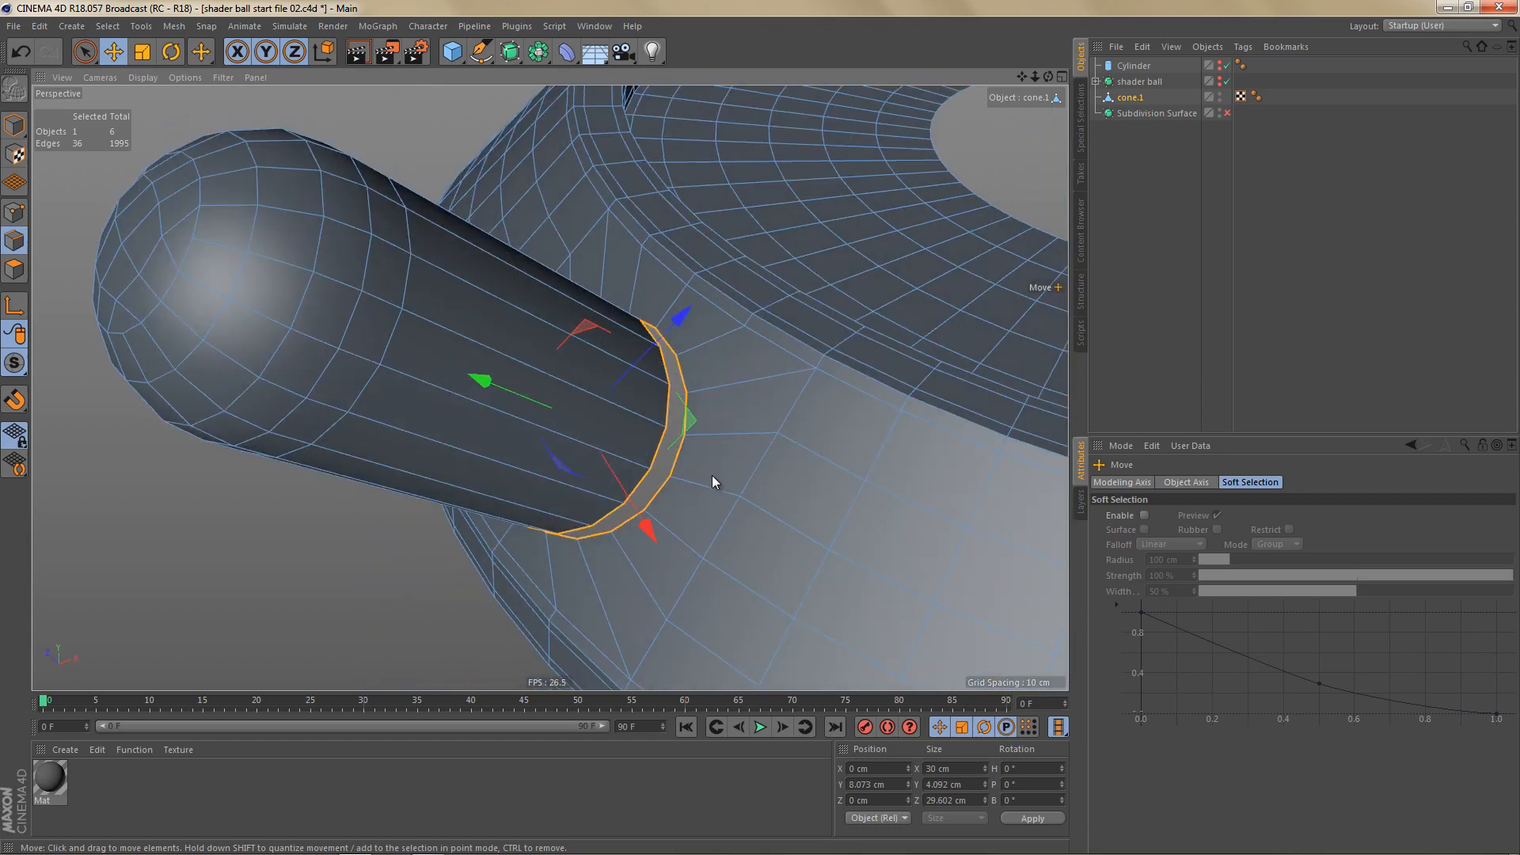
key("m")
key("p")
scroll(705, 463, "up", 3)
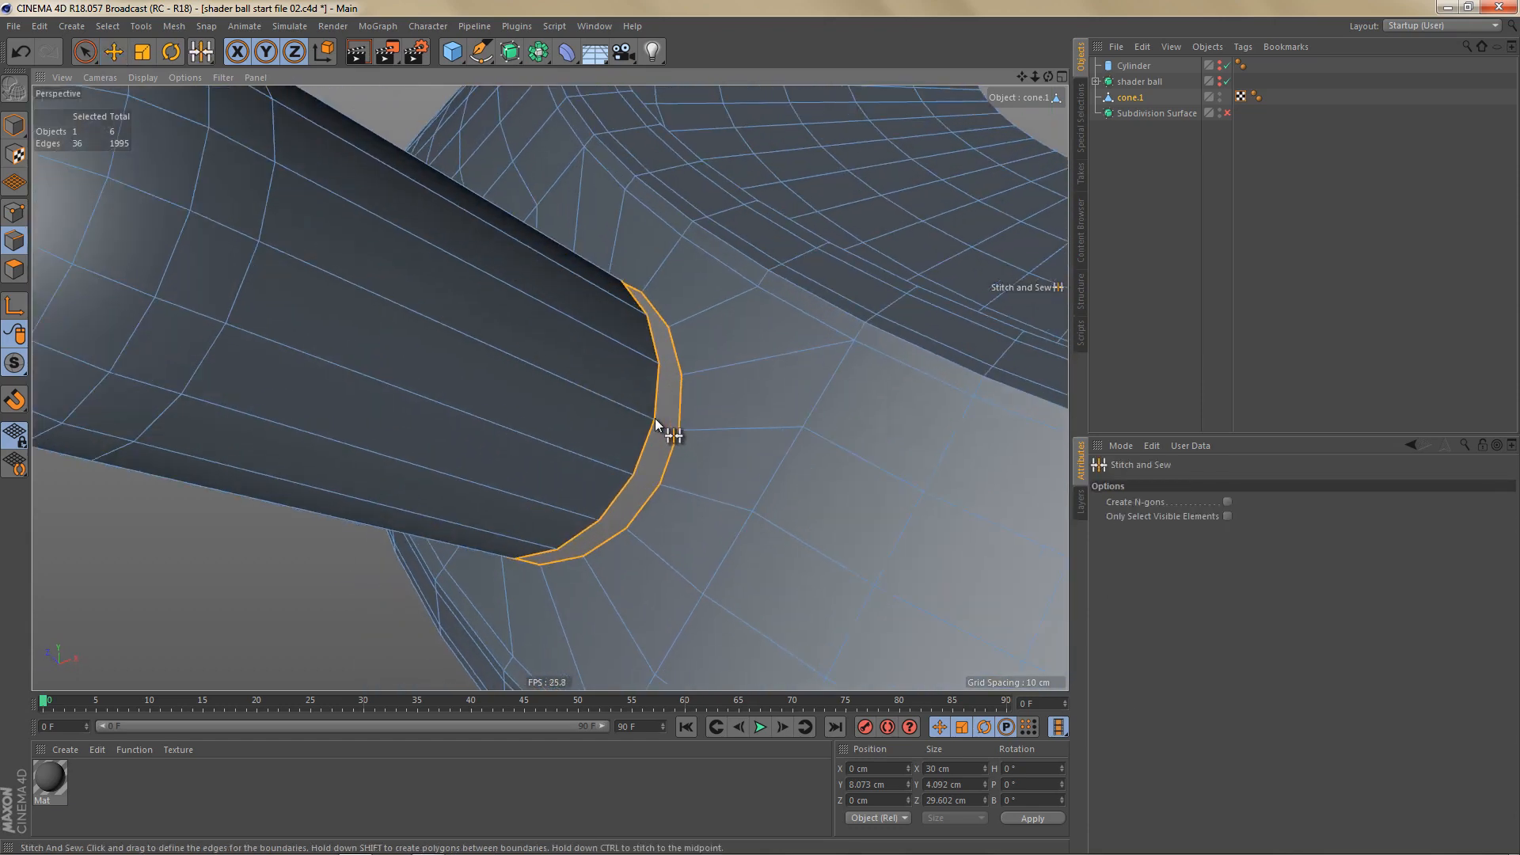
left_click_drag(654, 418, 690, 436)
scroll(725, 473, "down", 5)
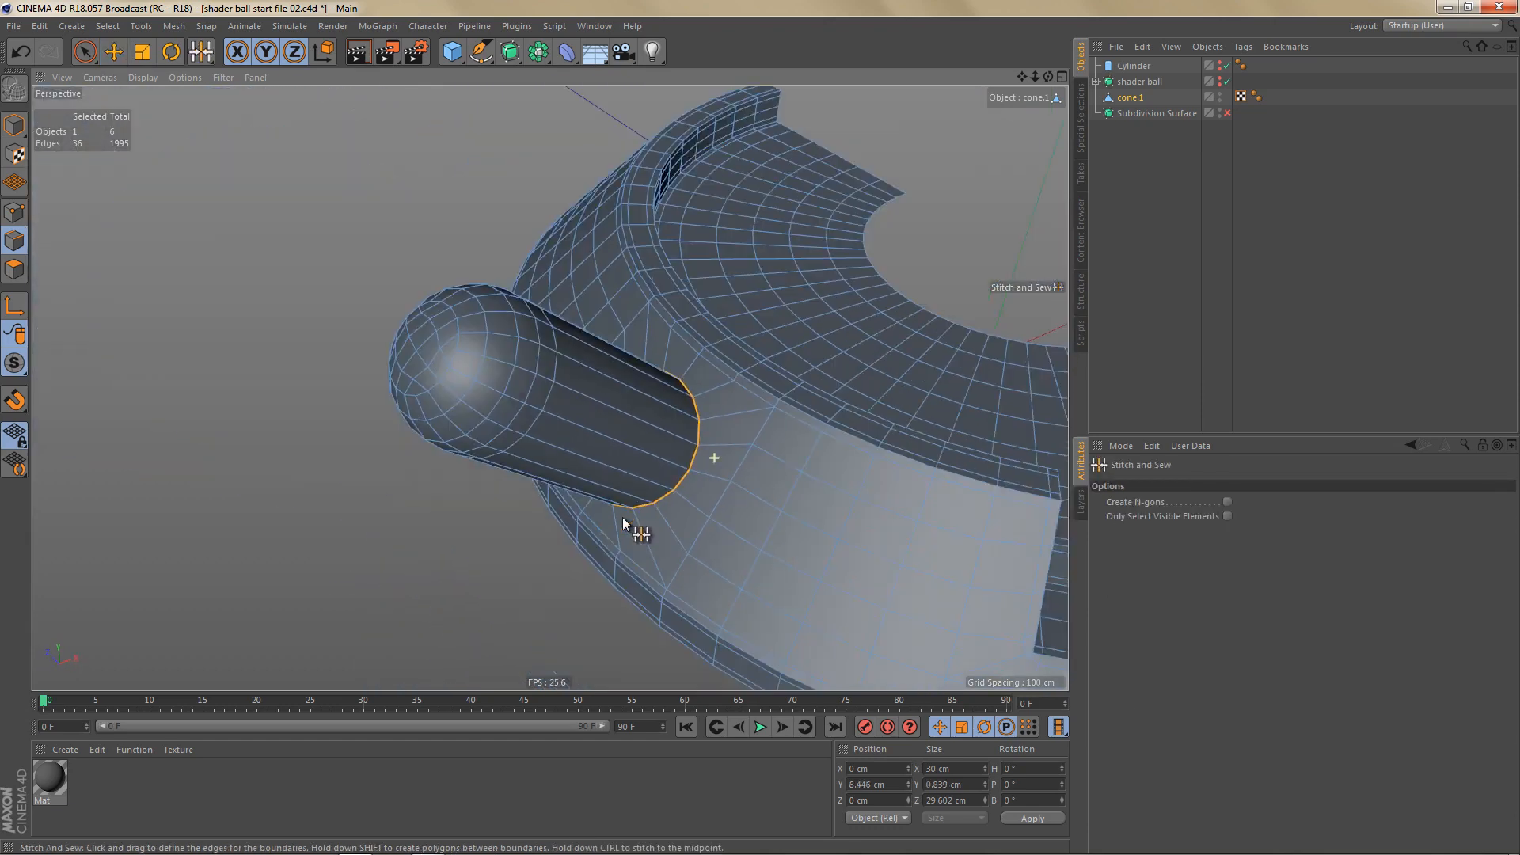
Step: Compare the joined cone's outline with the reference image in the front view
right_click_drag(622, 516, 596, 525, "alt")
left_click_drag(672, 499, 671, 500, "alt")
middle_click(673, 500)
middle_click(760, 545)
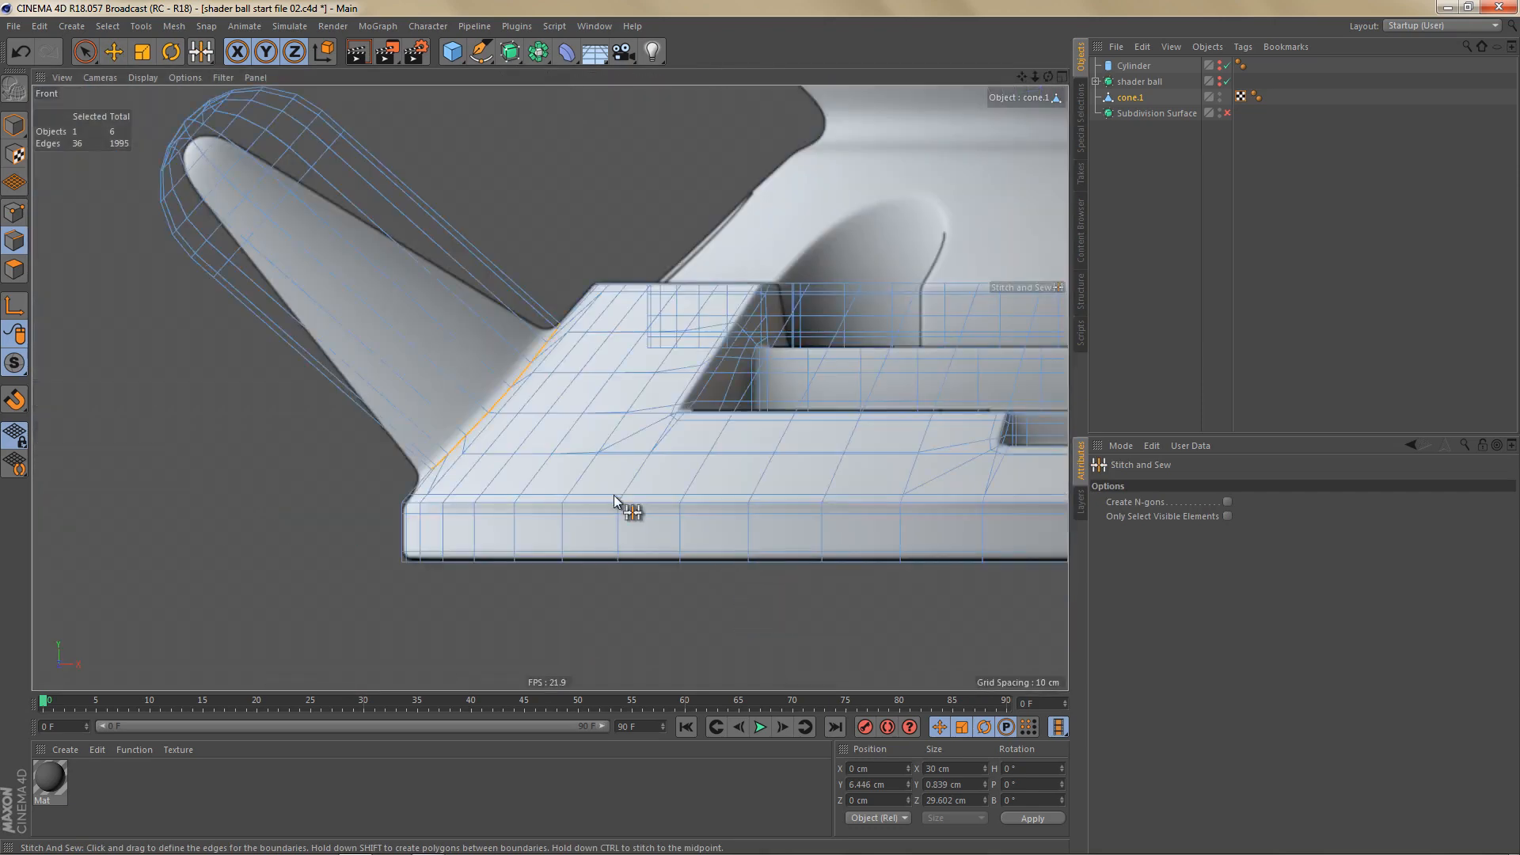
middle_click_drag(588, 451, 695, 567, "alt")
right_click_drag(459, 356, 488, 363, "alt")
middle_click_drag(488, 363, 524, 383, "alt")
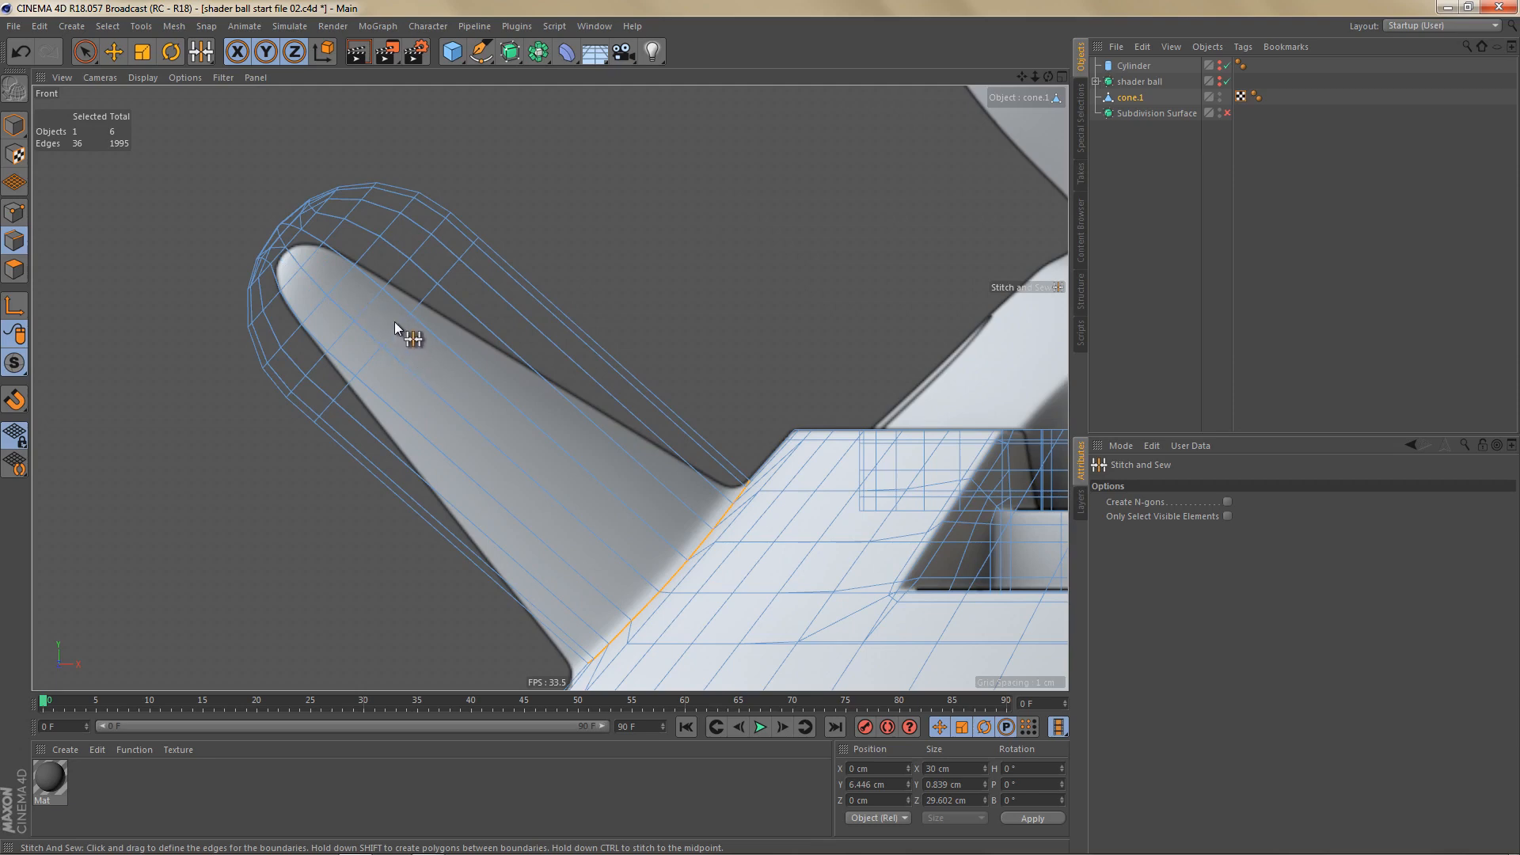
right_click_drag(555, 432, 528, 429, "alt")
middle_click_drag(528, 428, 507, 402, "alt")
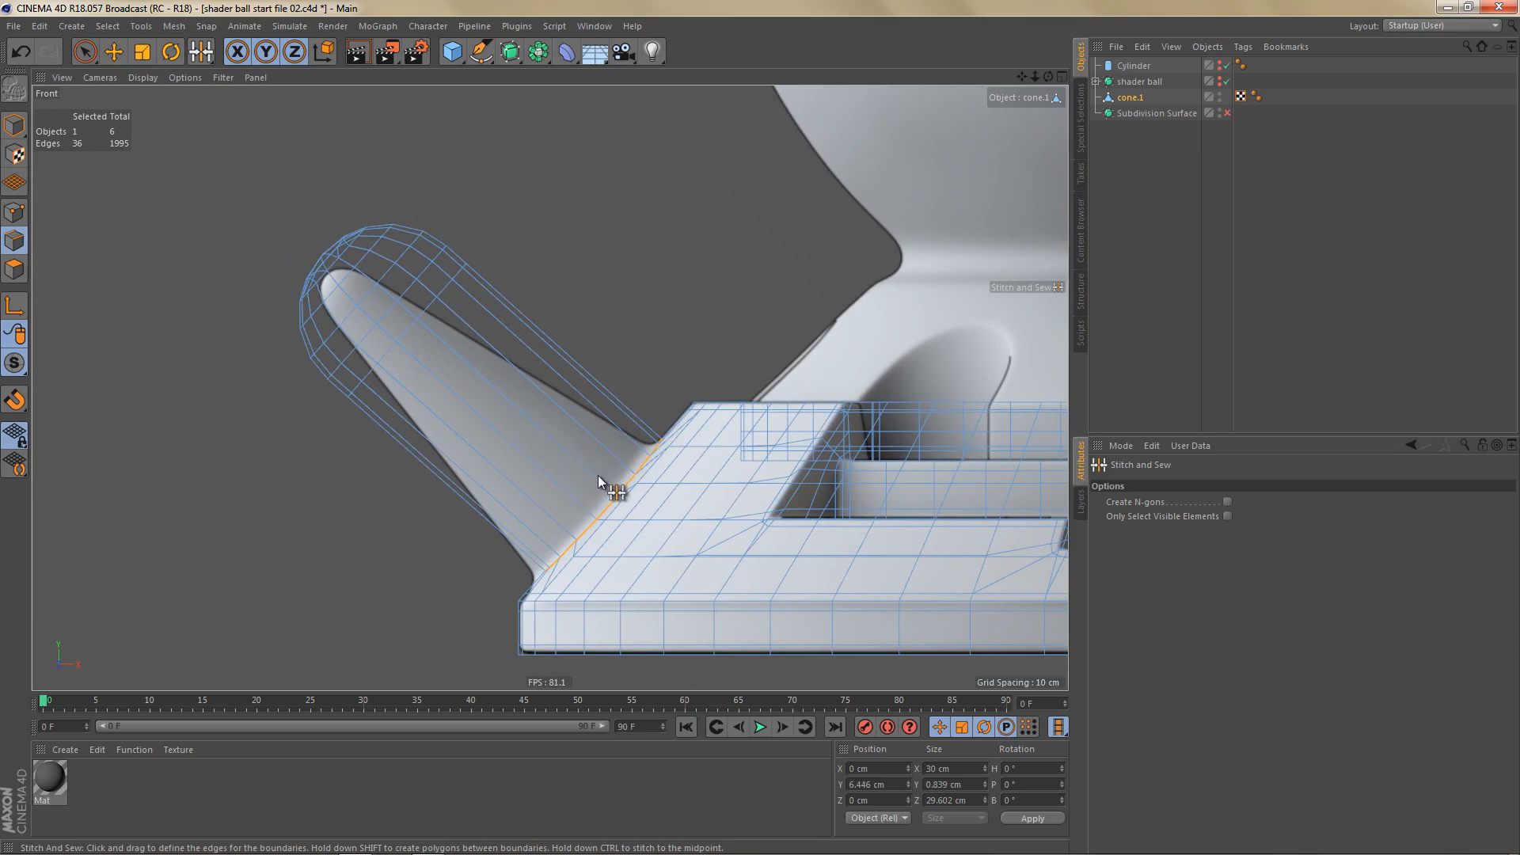
right_click_drag(420, 323, 431, 339, "alt")
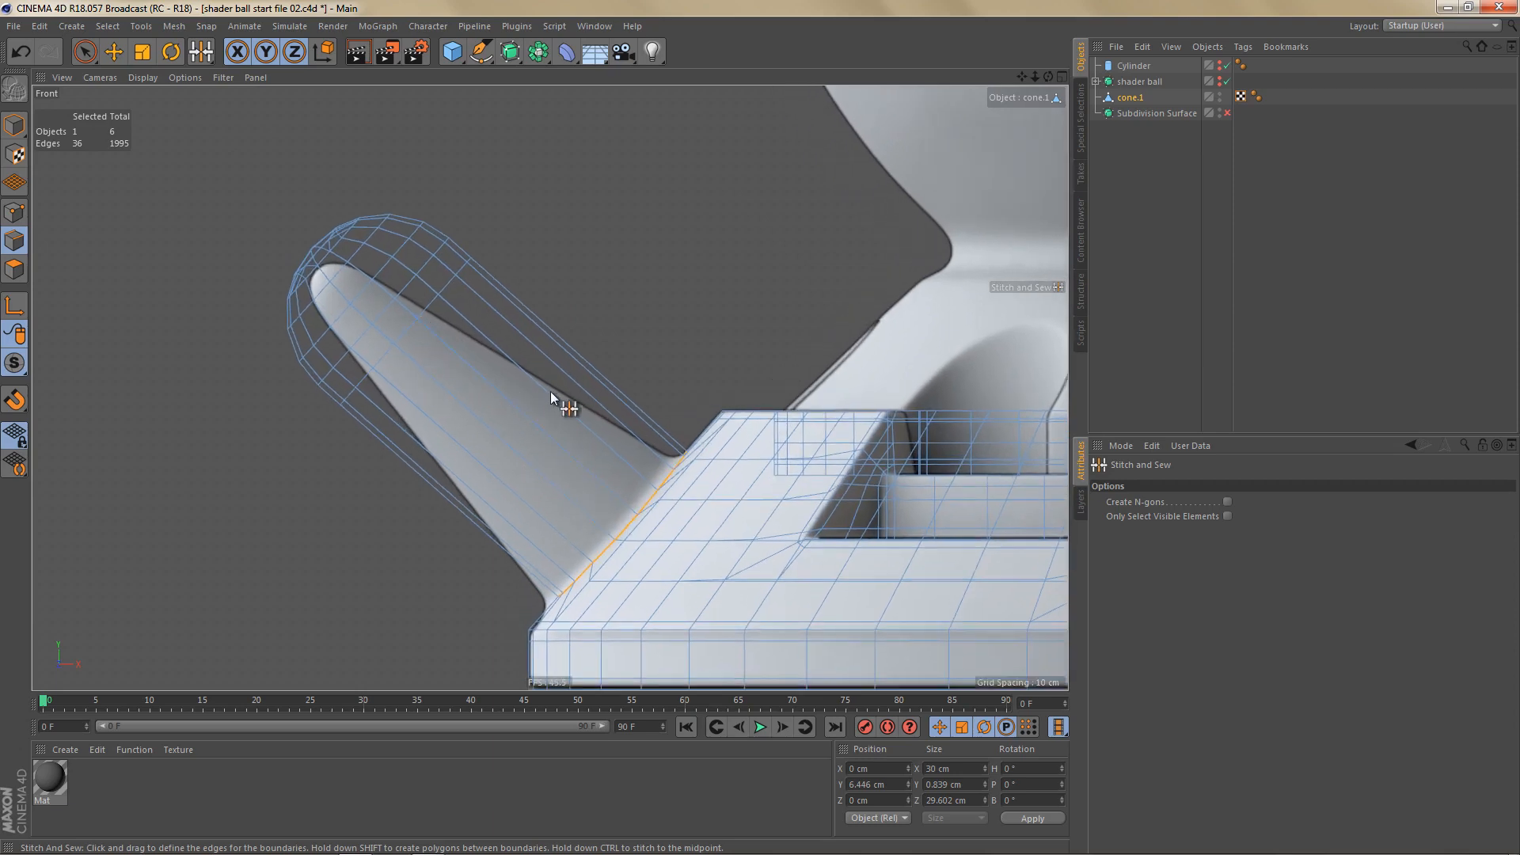
middle_click_drag(464, 382, 470, 410, "alt")
right_click_drag(395, 325, 412, 335, "alt")
Step: Rectangle-select the edges of the cone's rounded tip in the front view and scale them uniformly down to 10.95 cm wide
key("0")
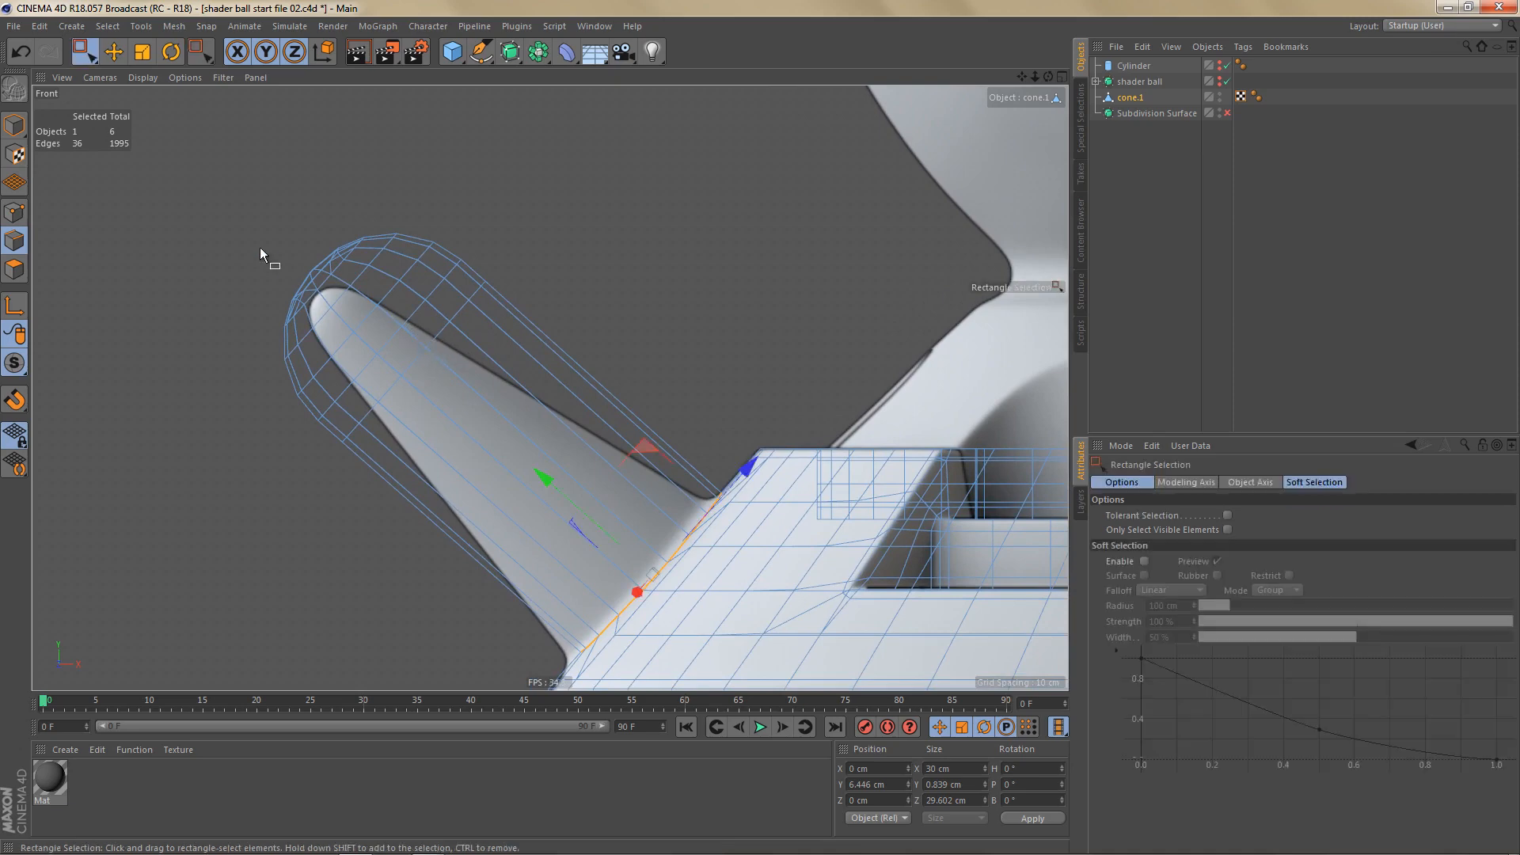
left_click_drag(205, 202, 570, 515)
right_click_drag(423, 327, 453, 336, "alt")
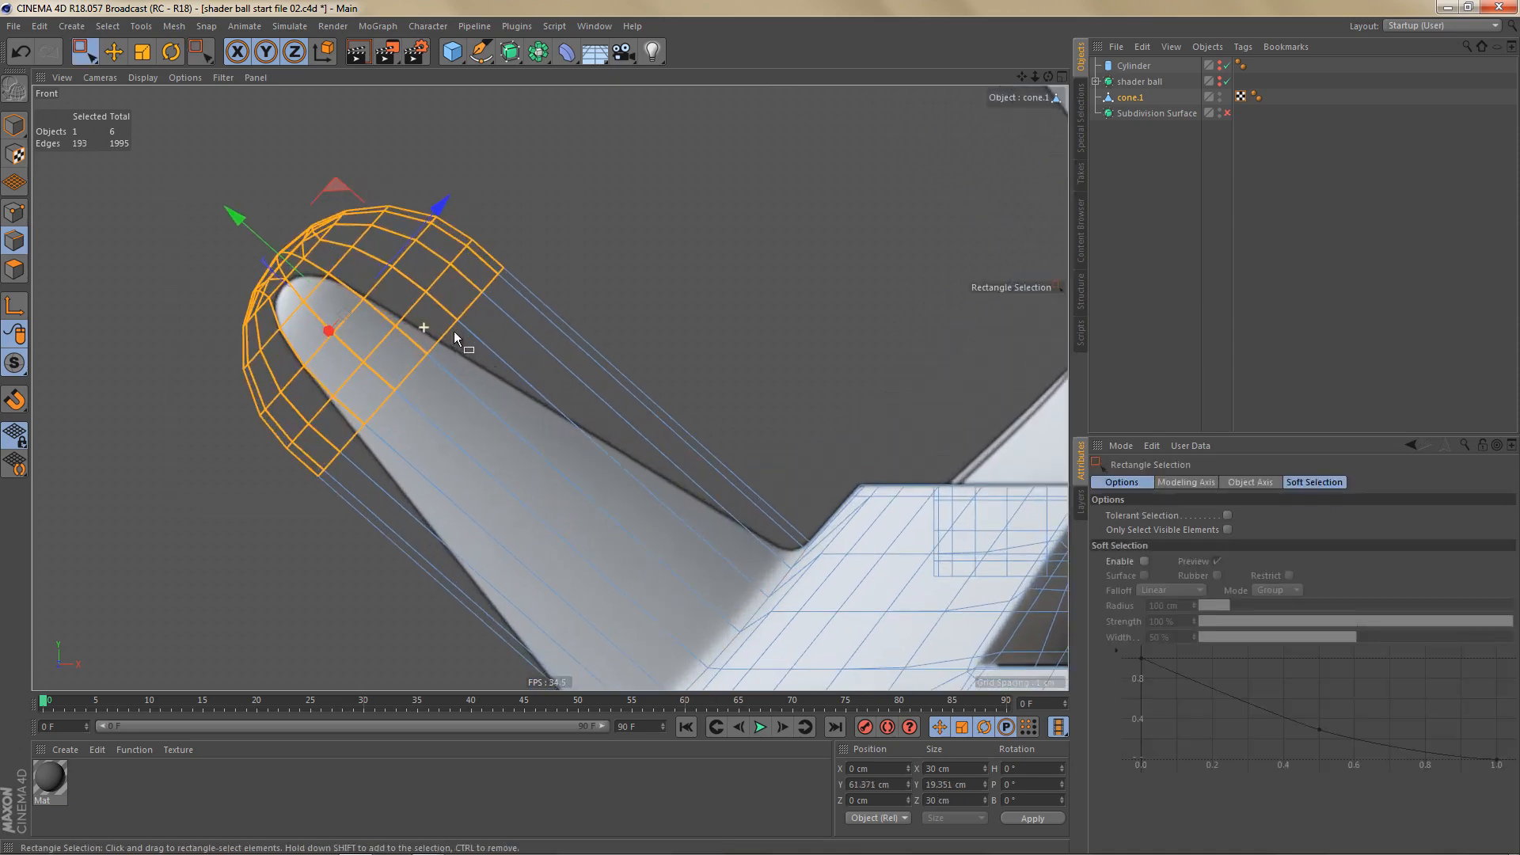
key("t")
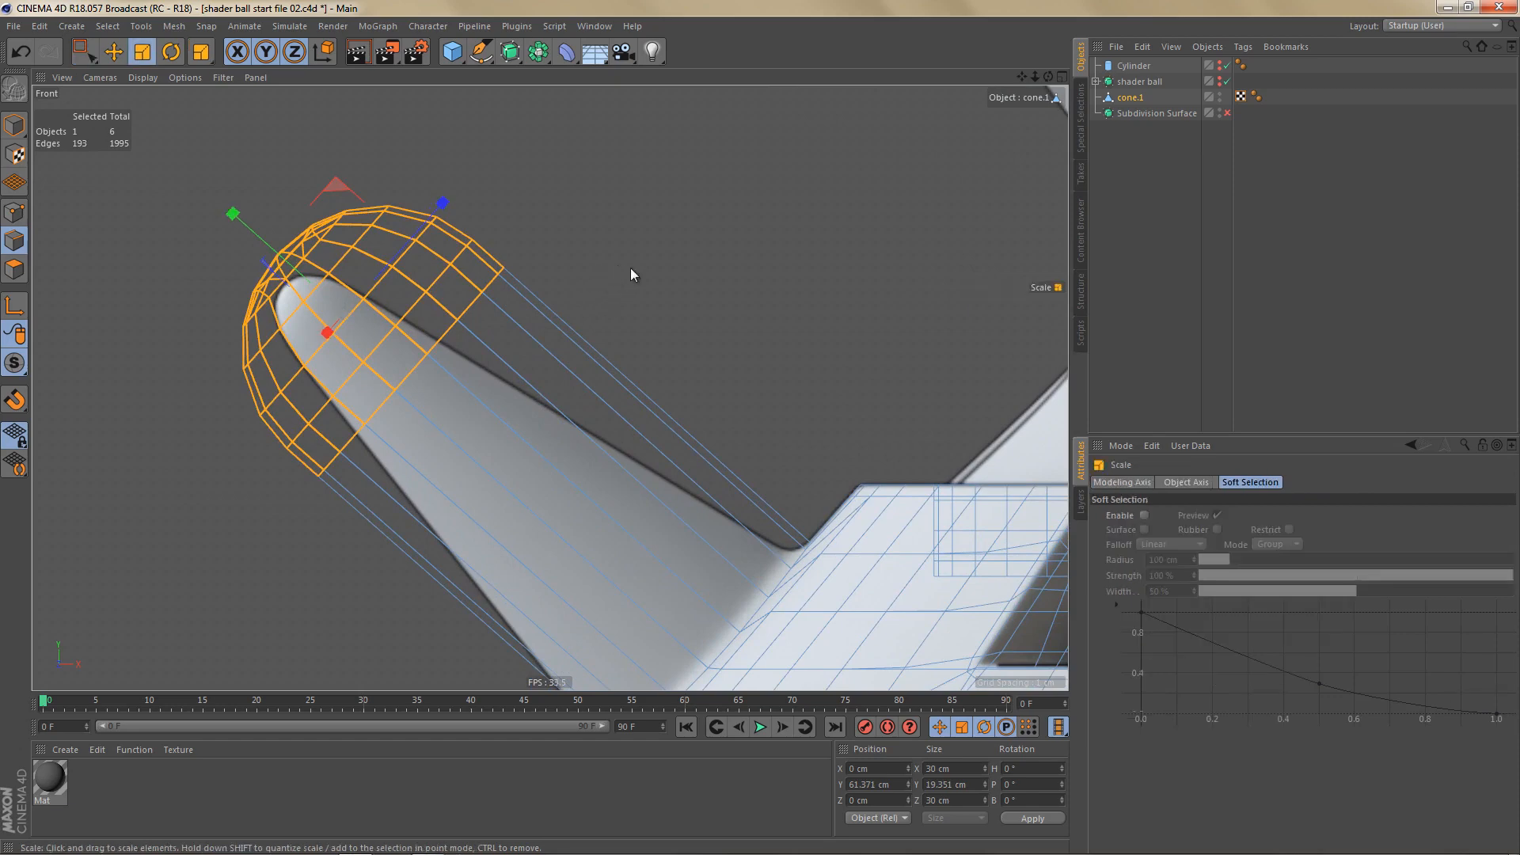
left_click_drag(630, 267, 283, 430)
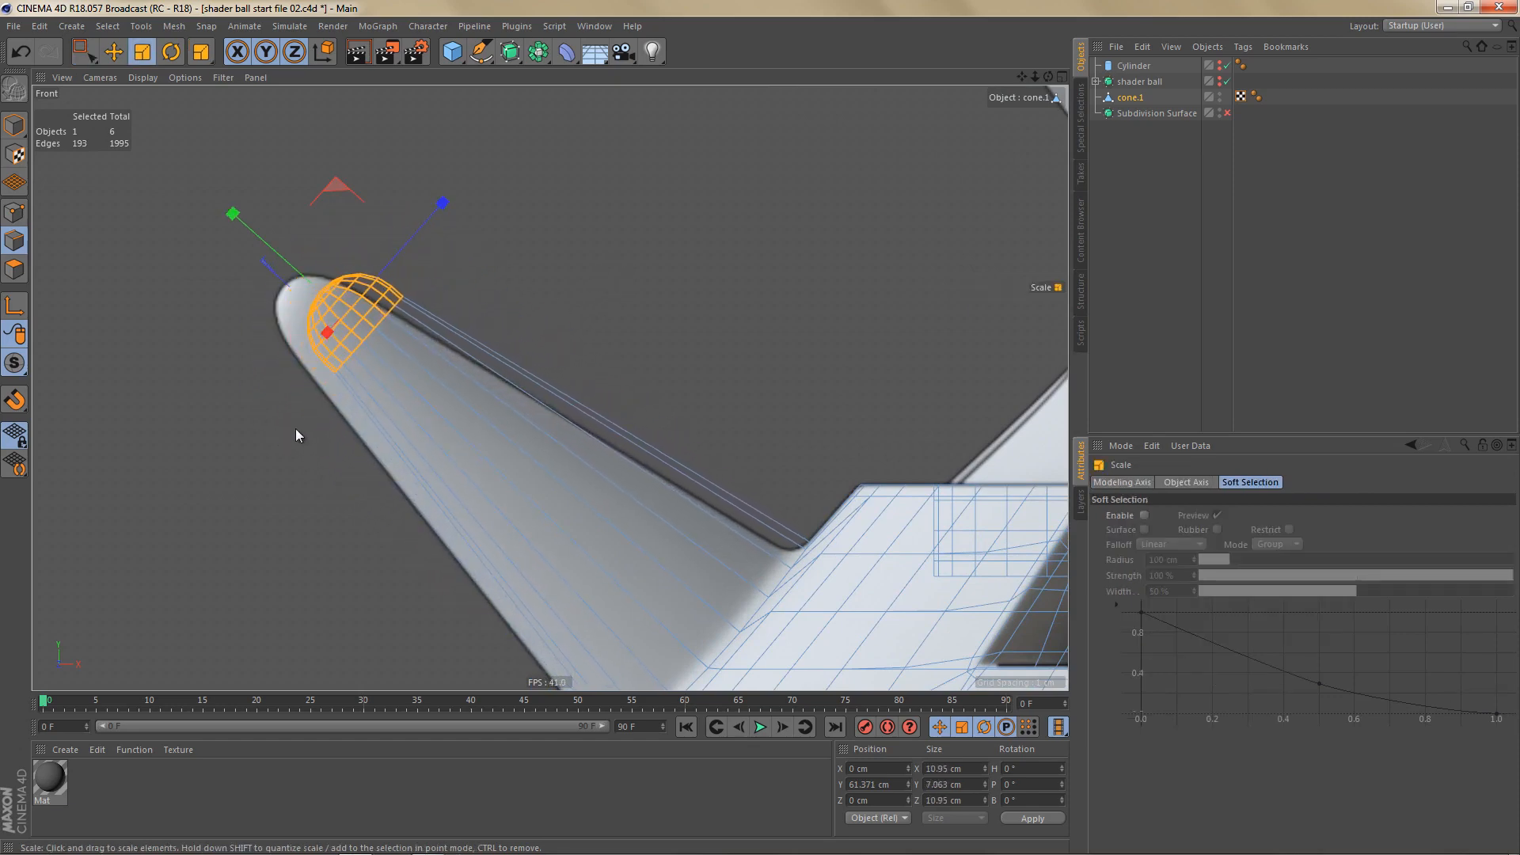
Step: Move the cone's rounded tip outward along its axis to Y 65.987 cm, and undo the trial shift along Z
key("e")
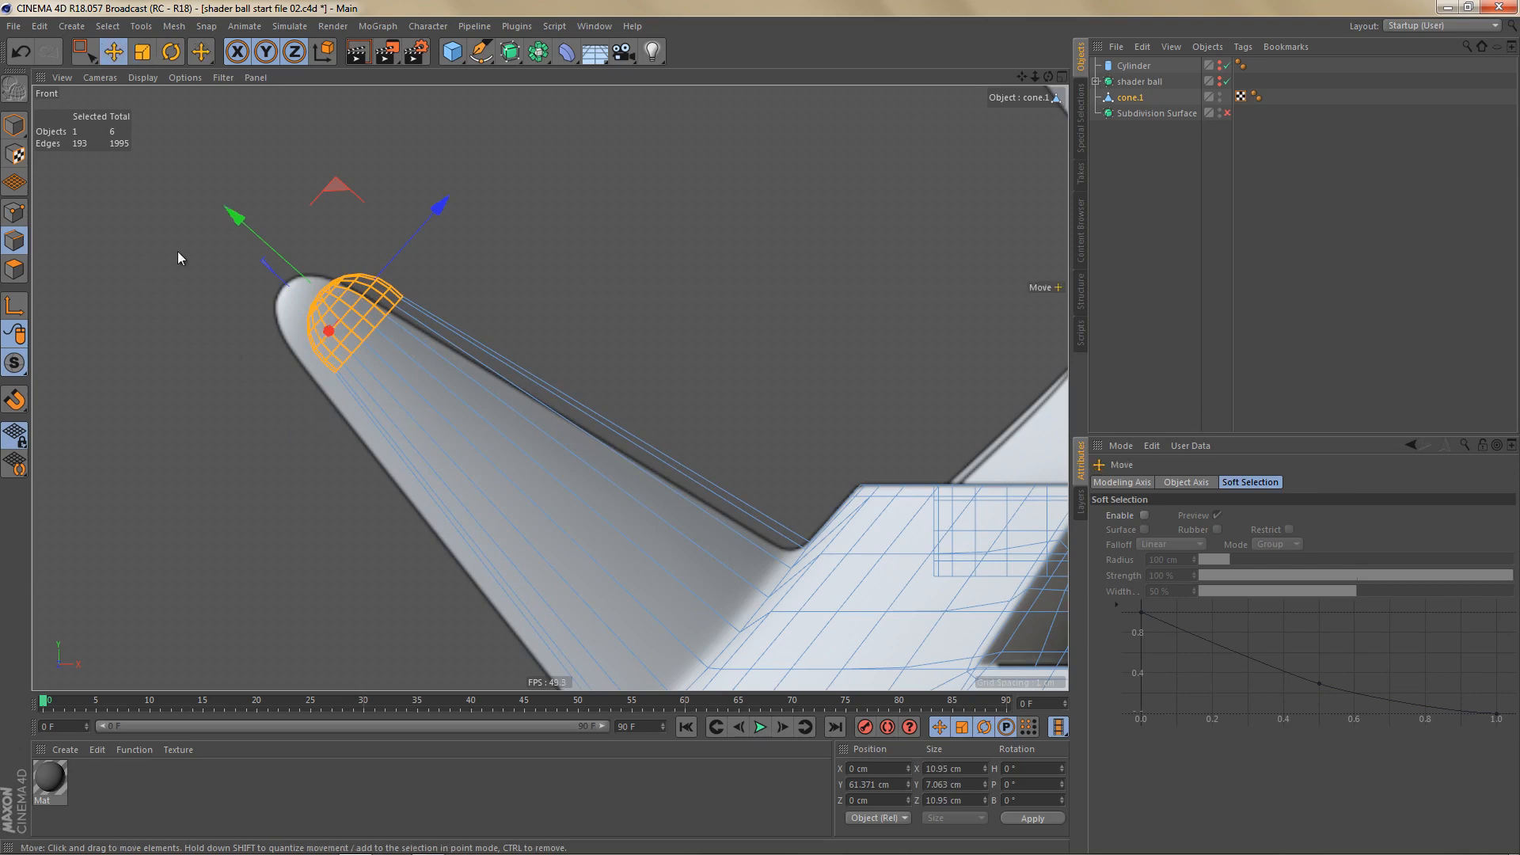
left_click_drag(231, 217, 188, 208)
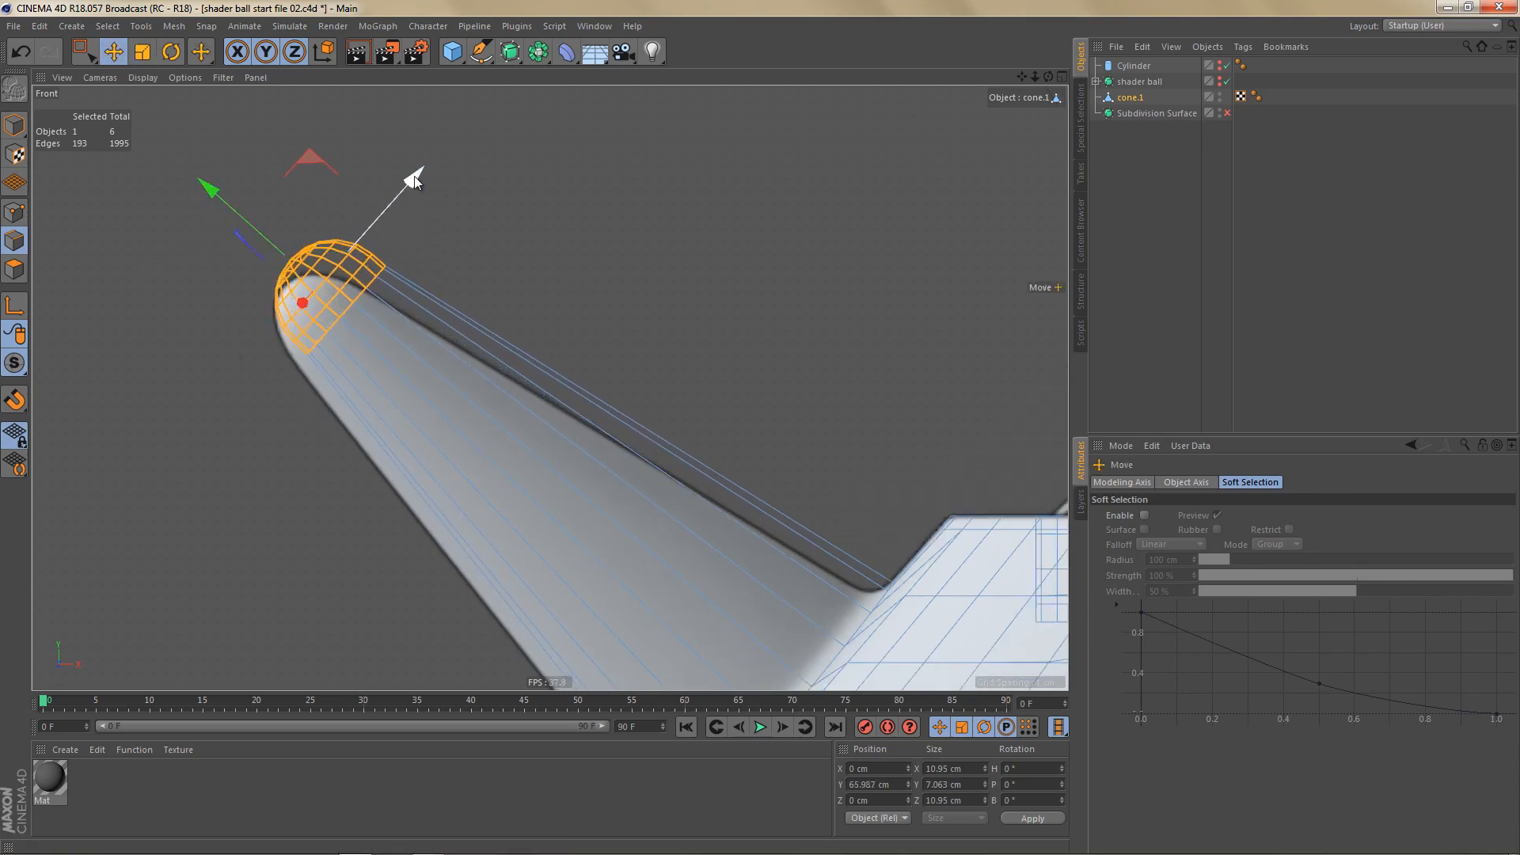
left_click_drag(414, 177, 397, 198)
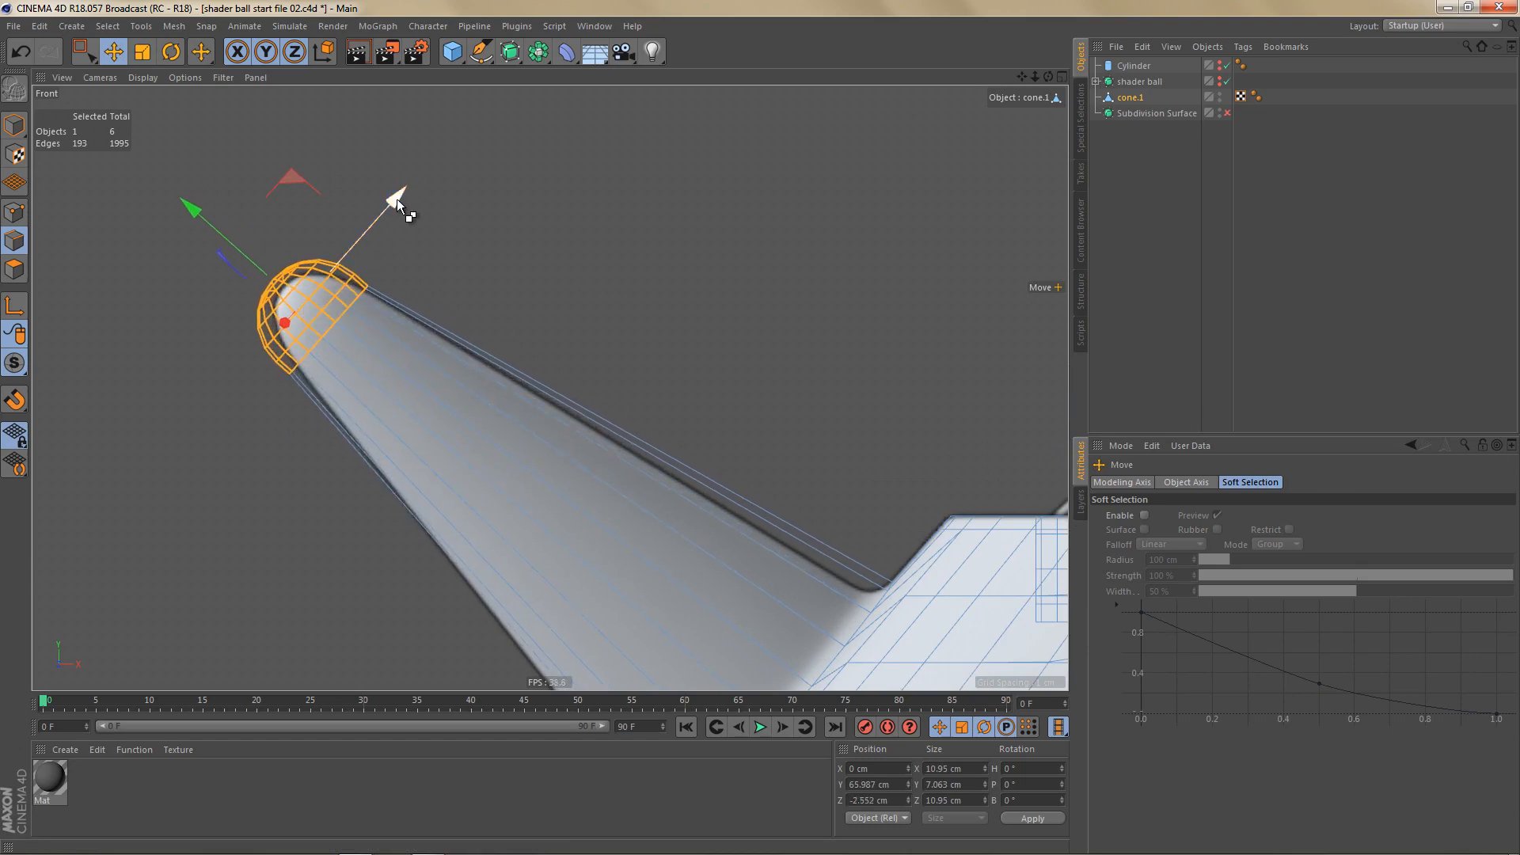
key("ctrl+z")
Step: Select the edge loop where the rounded tip meets the cone's shaft and scale it uniformly to 11.443 cm wide
right_click_drag(360, 280, 472, 286, "alt")
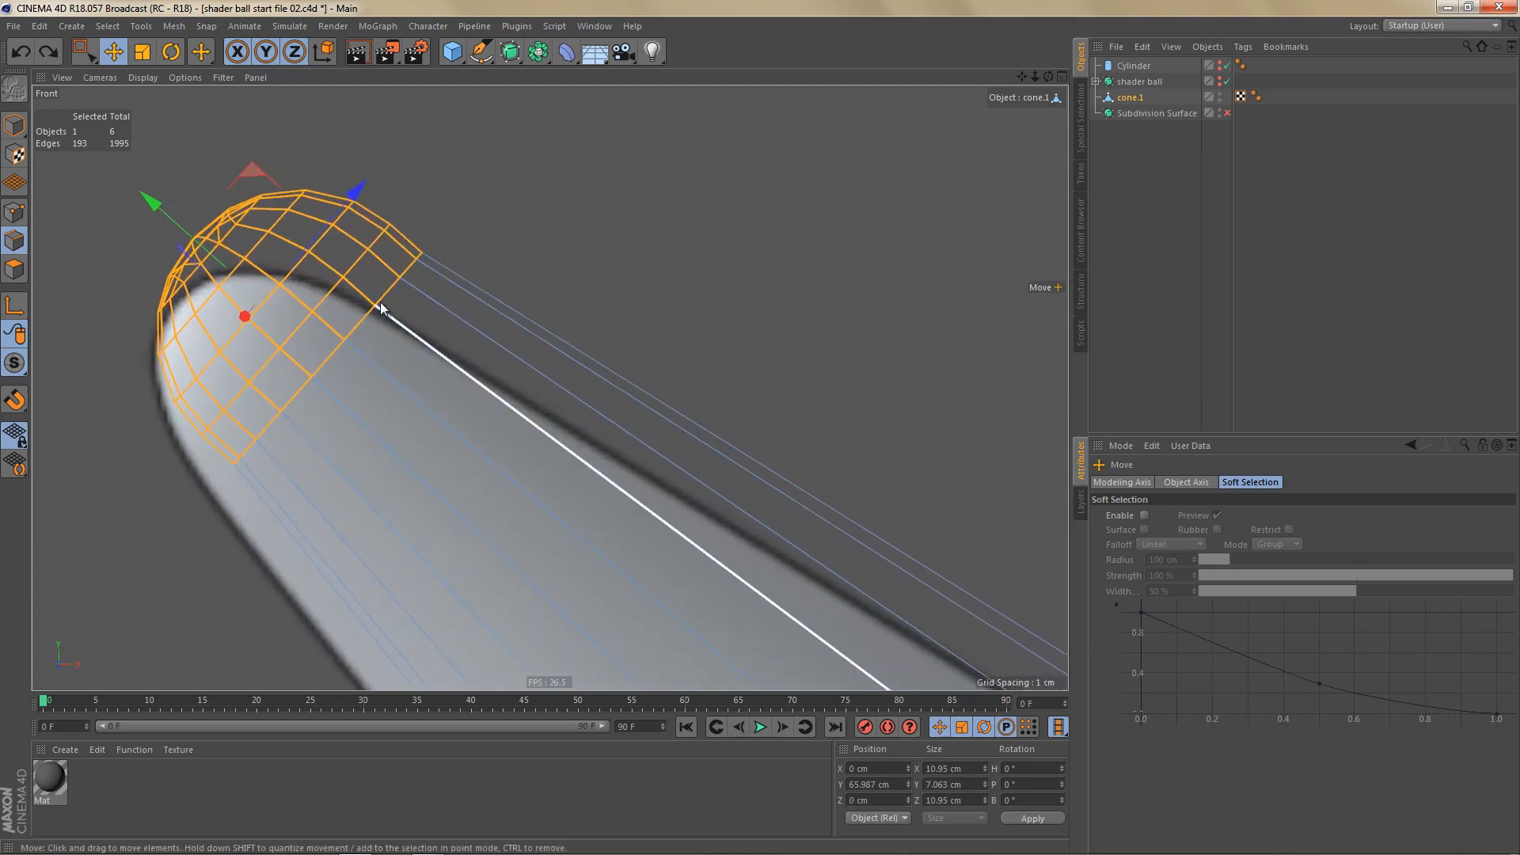
double_click(384, 299)
right_click_drag(386, 303, 501, 269, "alt")
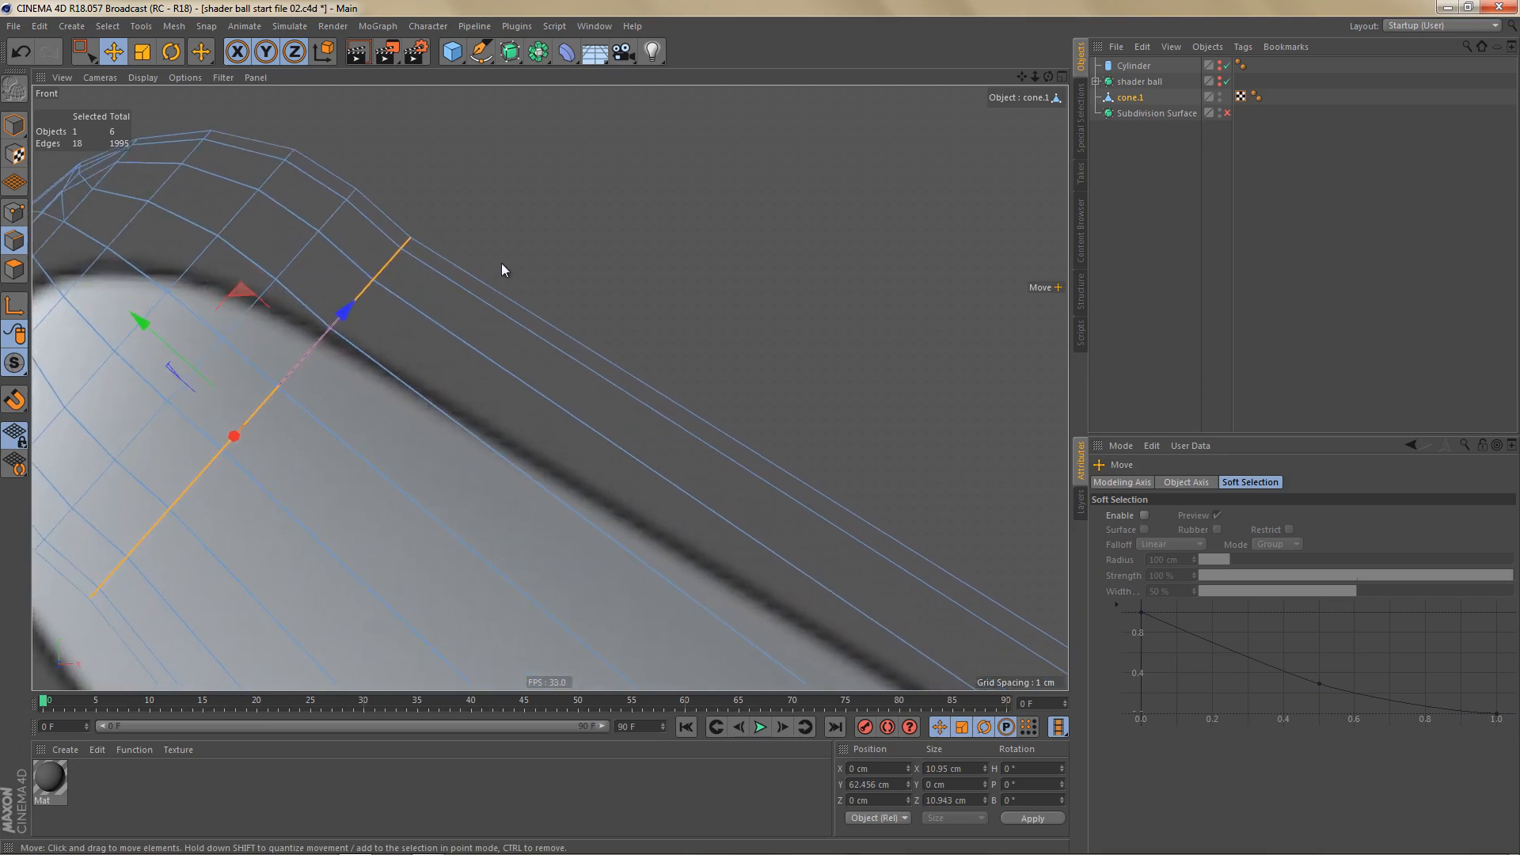
key("t")
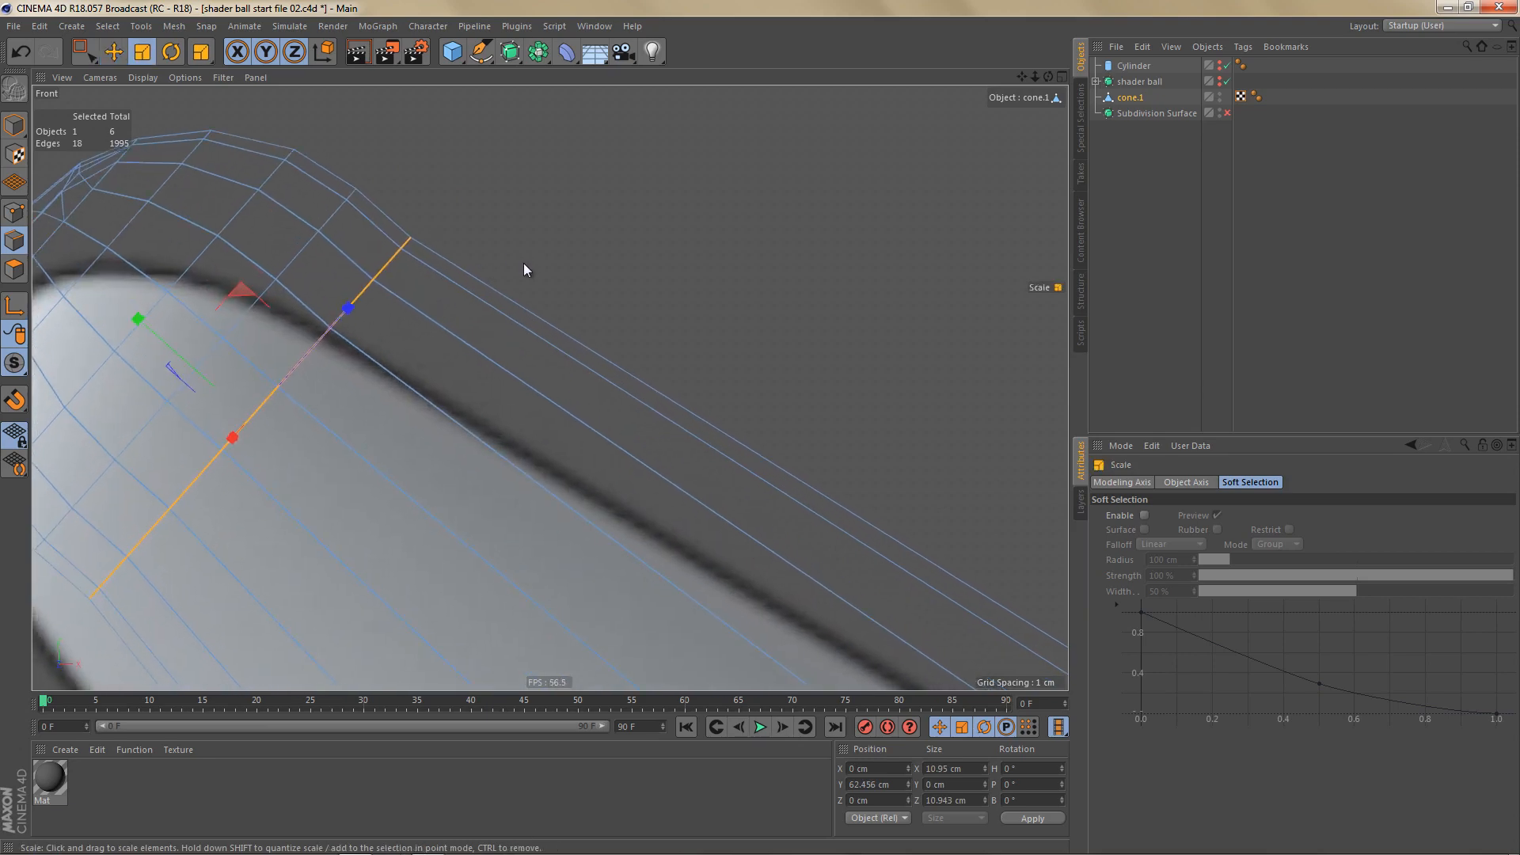
left_click_drag(524, 267, 555, 258)
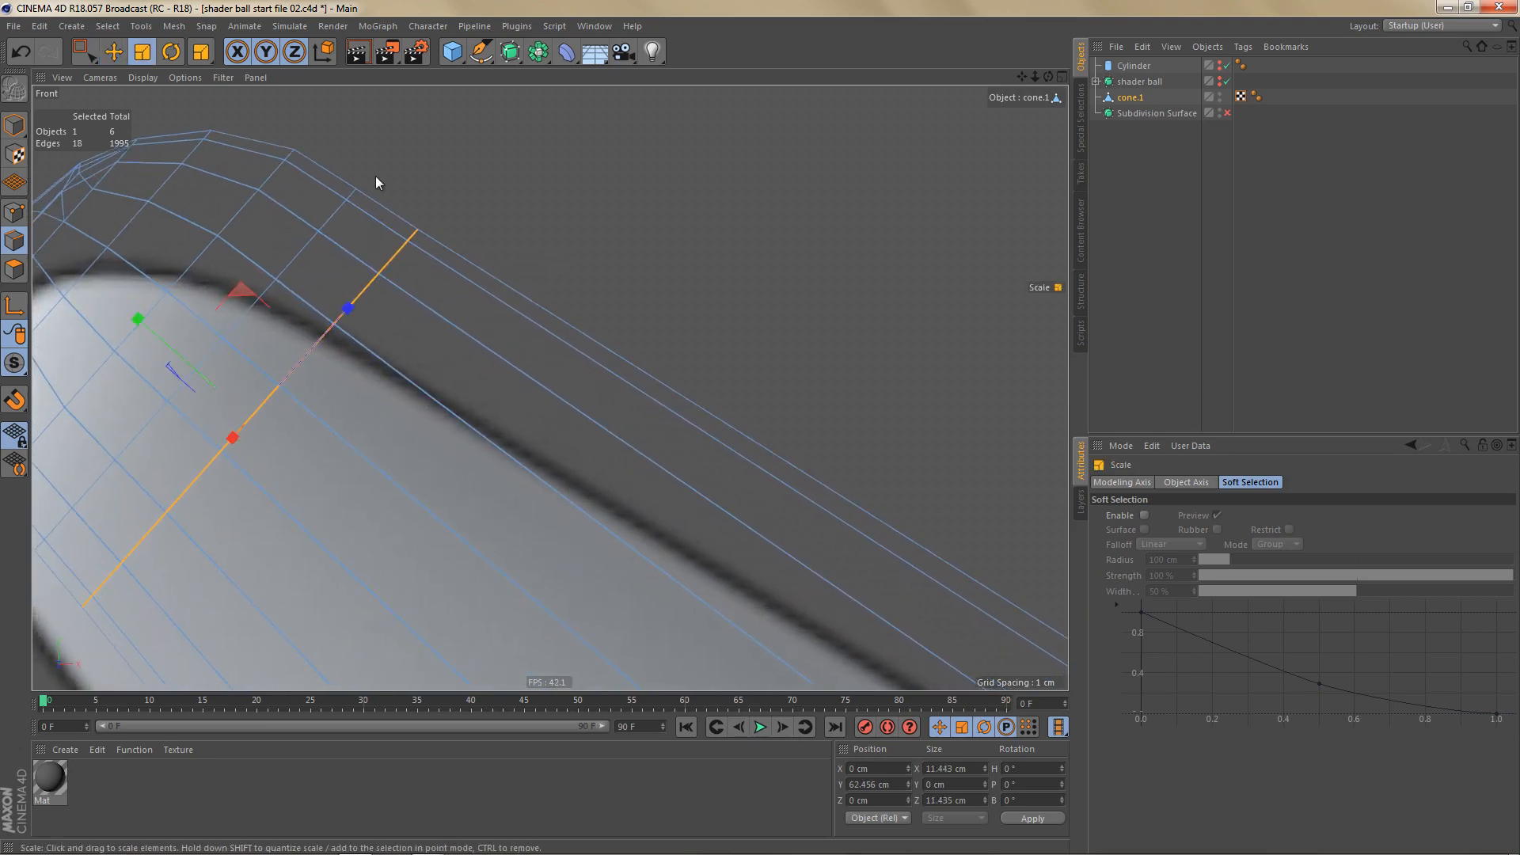
scroll(502, 237, "down", 3)
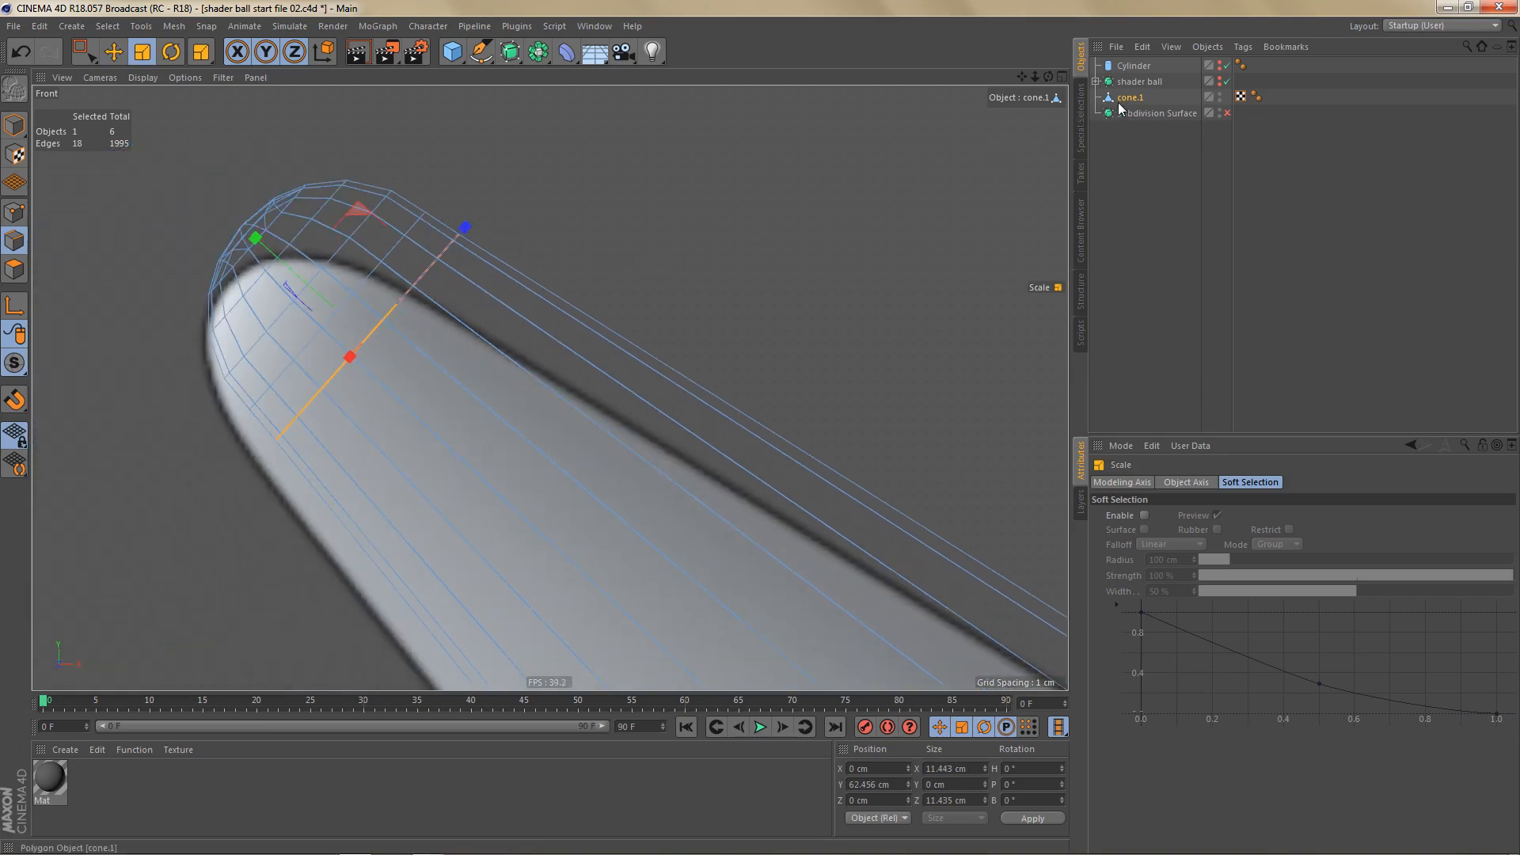
Step: Place the connected cone object inside the Subdivision Surface and rename it platform
mouse_move(1125, 99)
left_mouse_down()
mouse_move(1130, 123)
mouse_move(1140, 115)
left_mouse_up()
double_click(1141, 113)
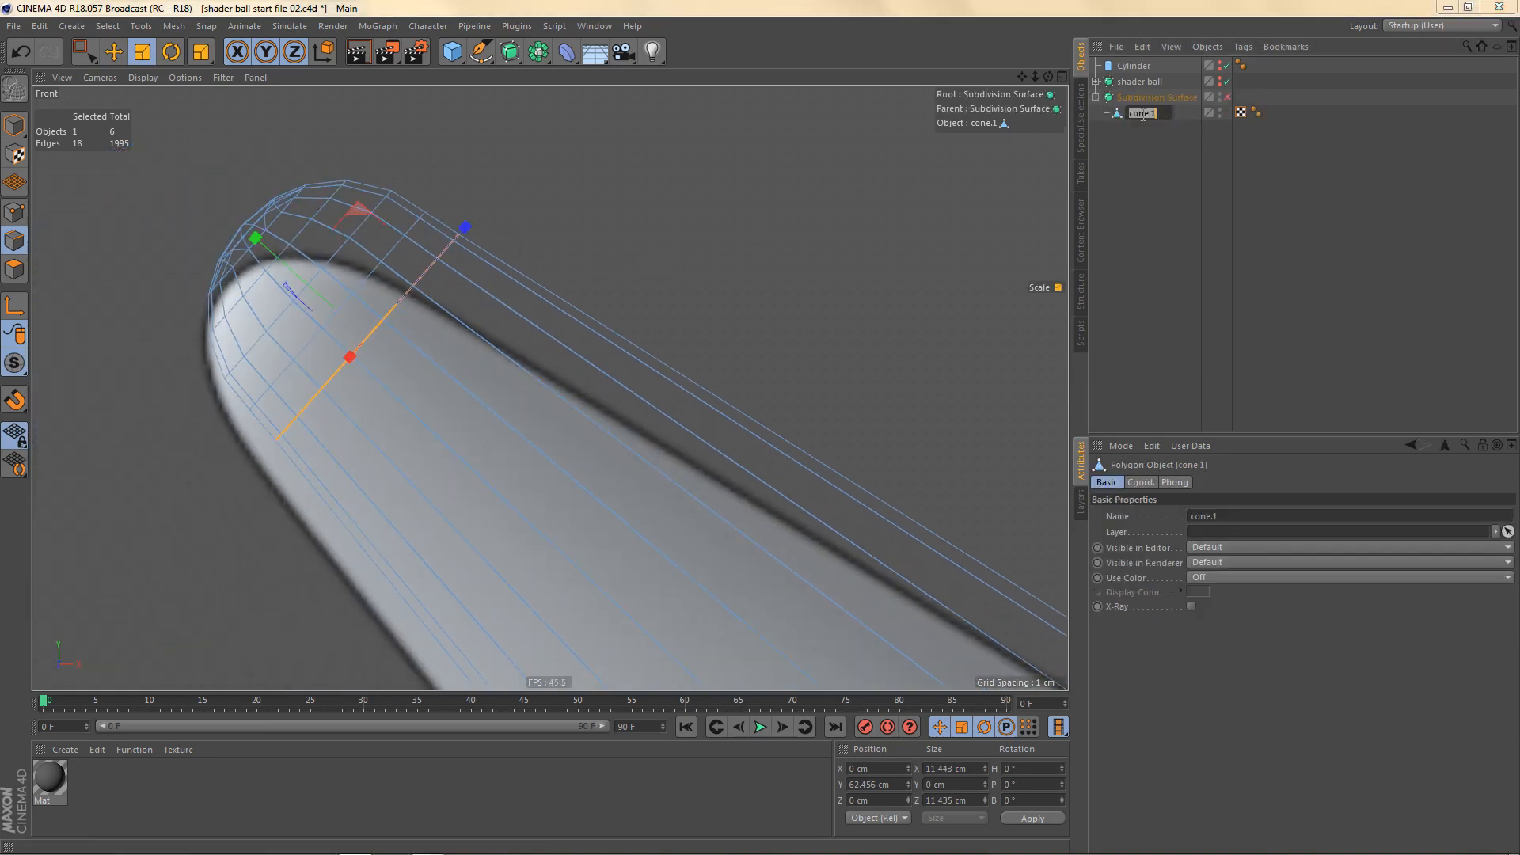
type("platform")
key("Return")
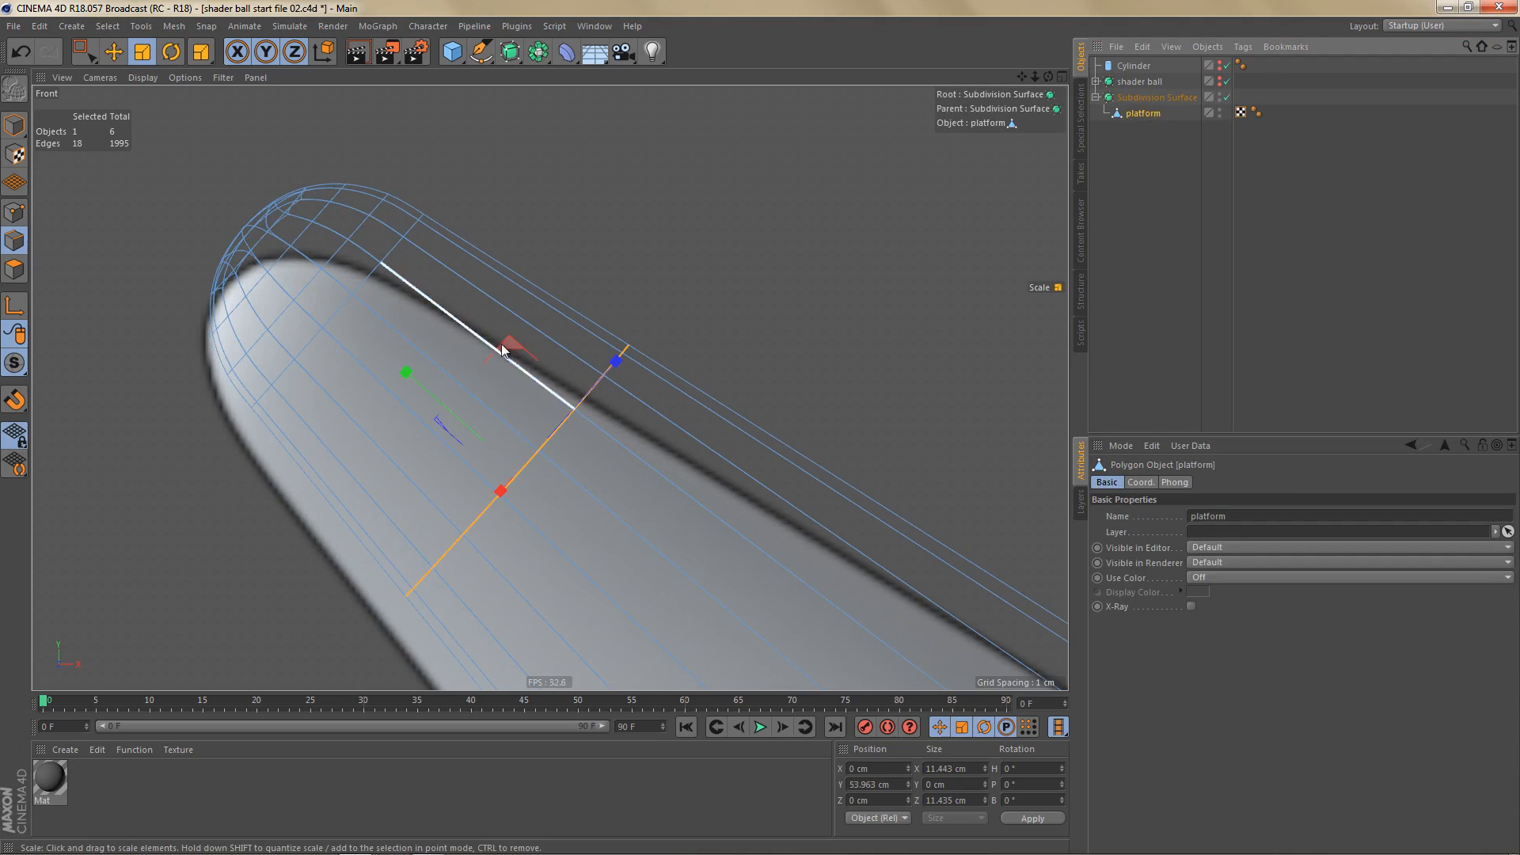
Step: Render the front view to check the smoothed cone
scroll(504, 343, "down", 5)
key("ctrl+r")
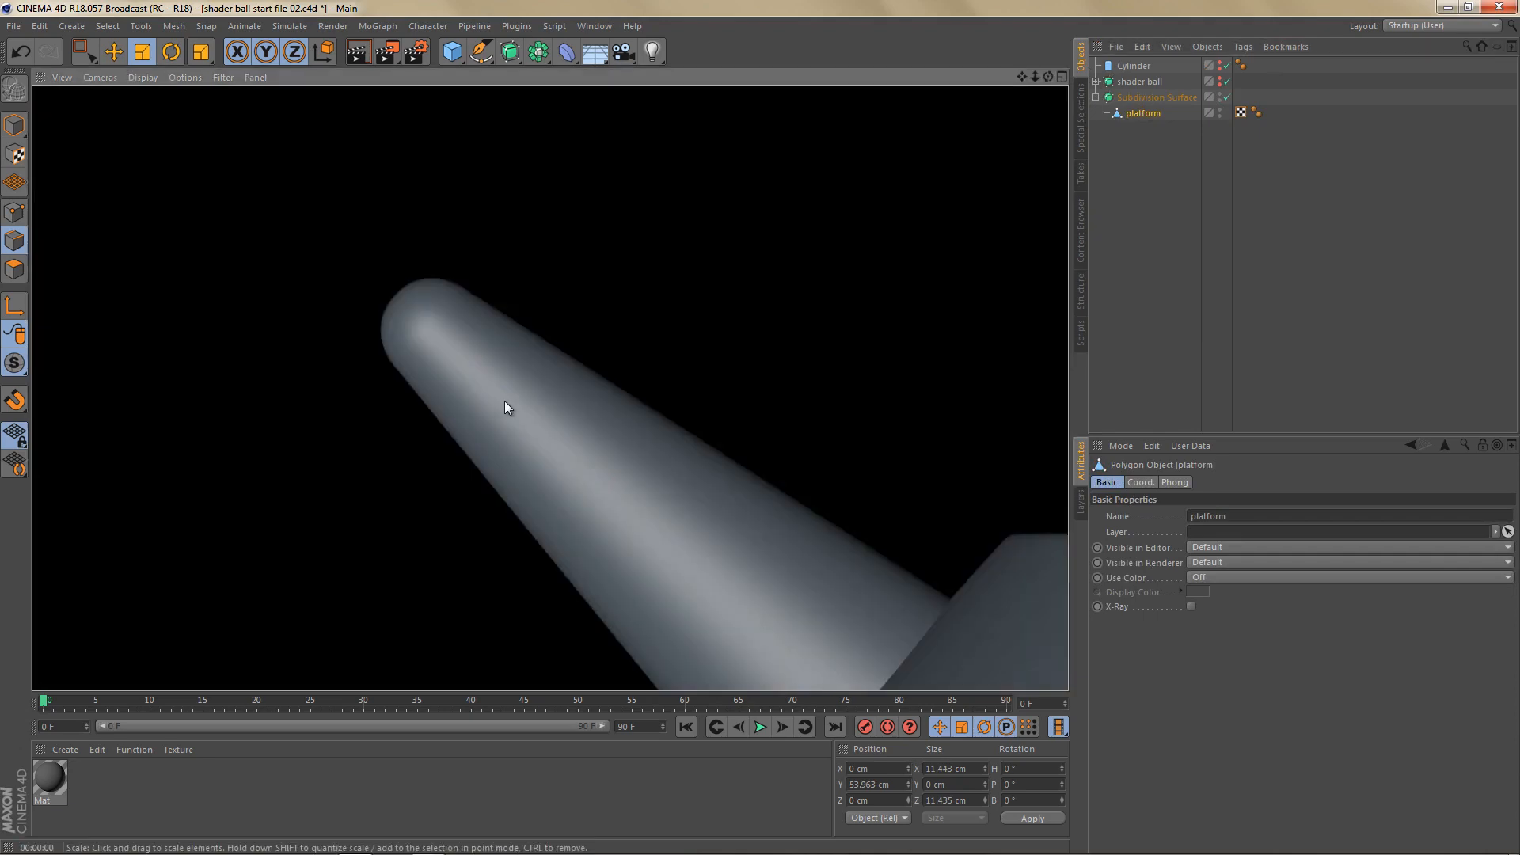
scroll(492, 378, "up", 5)
scroll(475, 380, "down", 6)
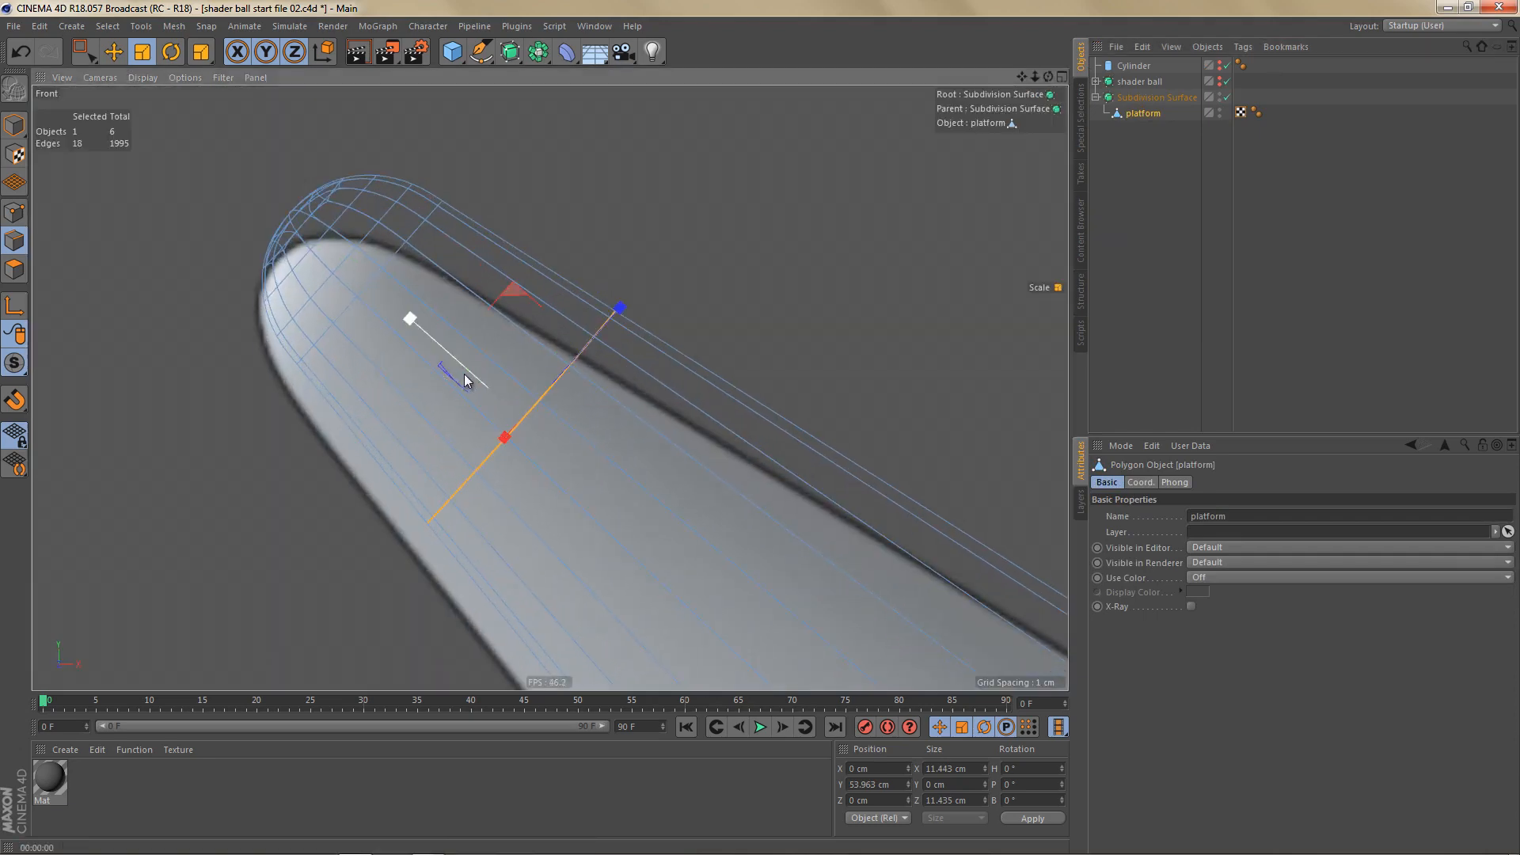
Step: Render the smoothed cone and platform in the perspective view, and turn the Subdivision Surface off
key("F5")
middle_click(361, 238)
right_click_drag(556, 345, 712, 277, "alt")
left_click_drag(472, 360, 562, 396, "alt")
key("q")
key("ctrl+r")
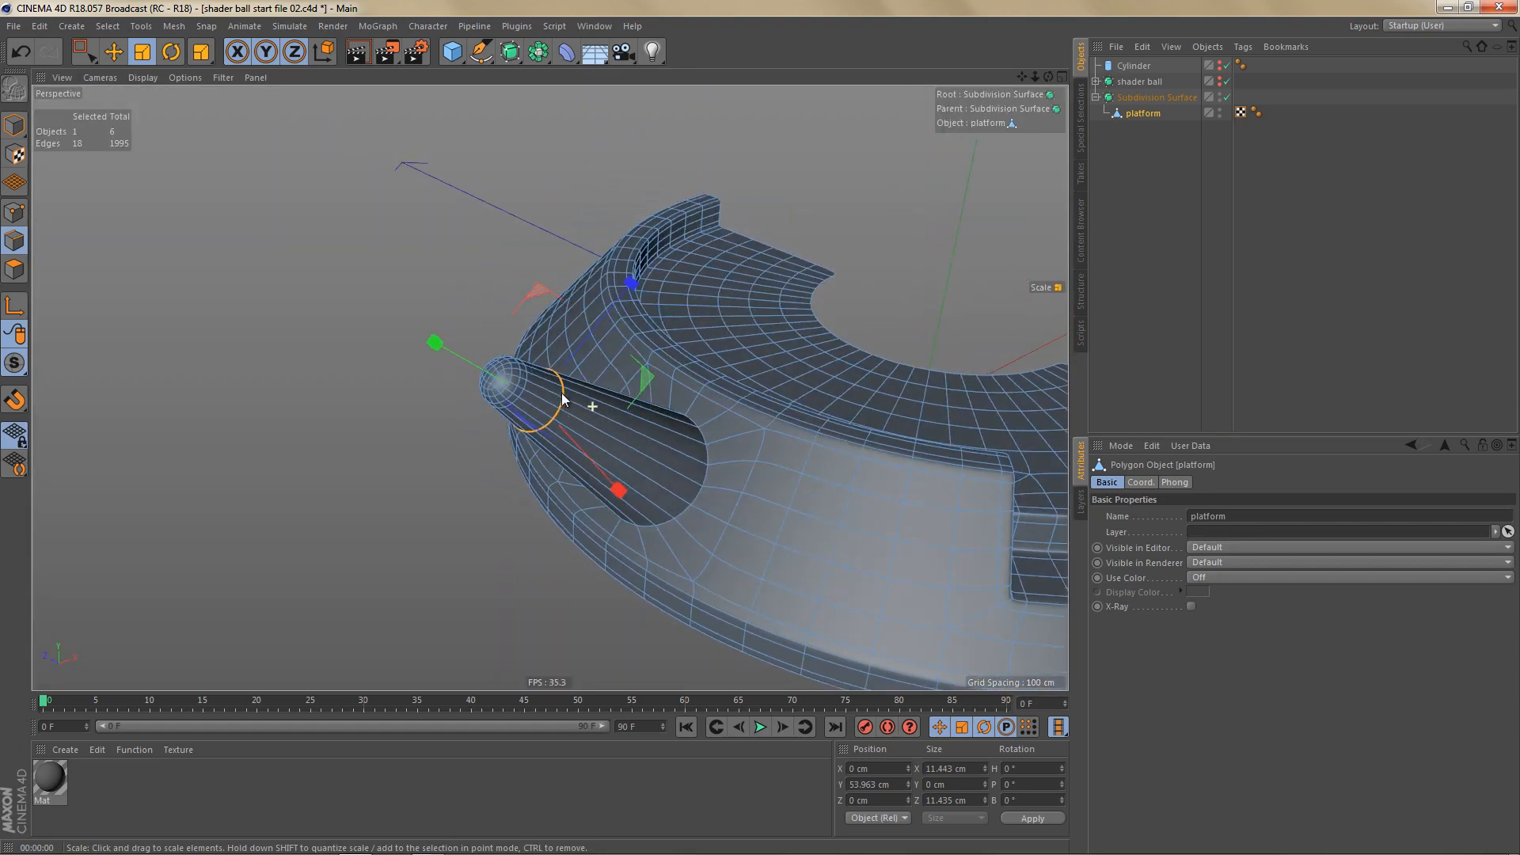
key("q")
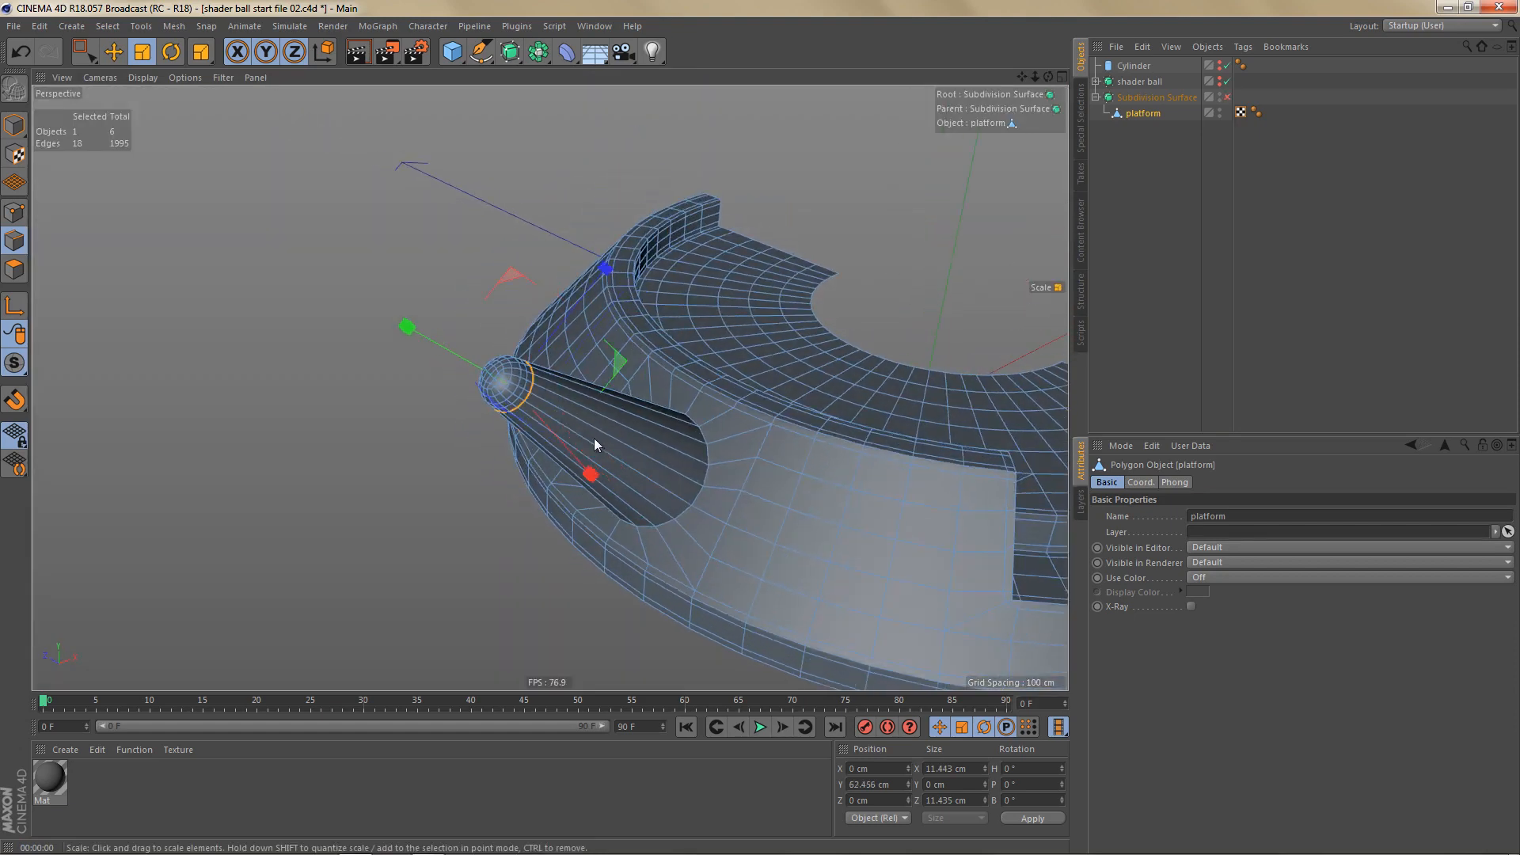
Step: Clear the point selection and delete the n-gon that closes off the cone's base on the platform's inner side
left_click_drag(705, 527, 726, 471, "alt")
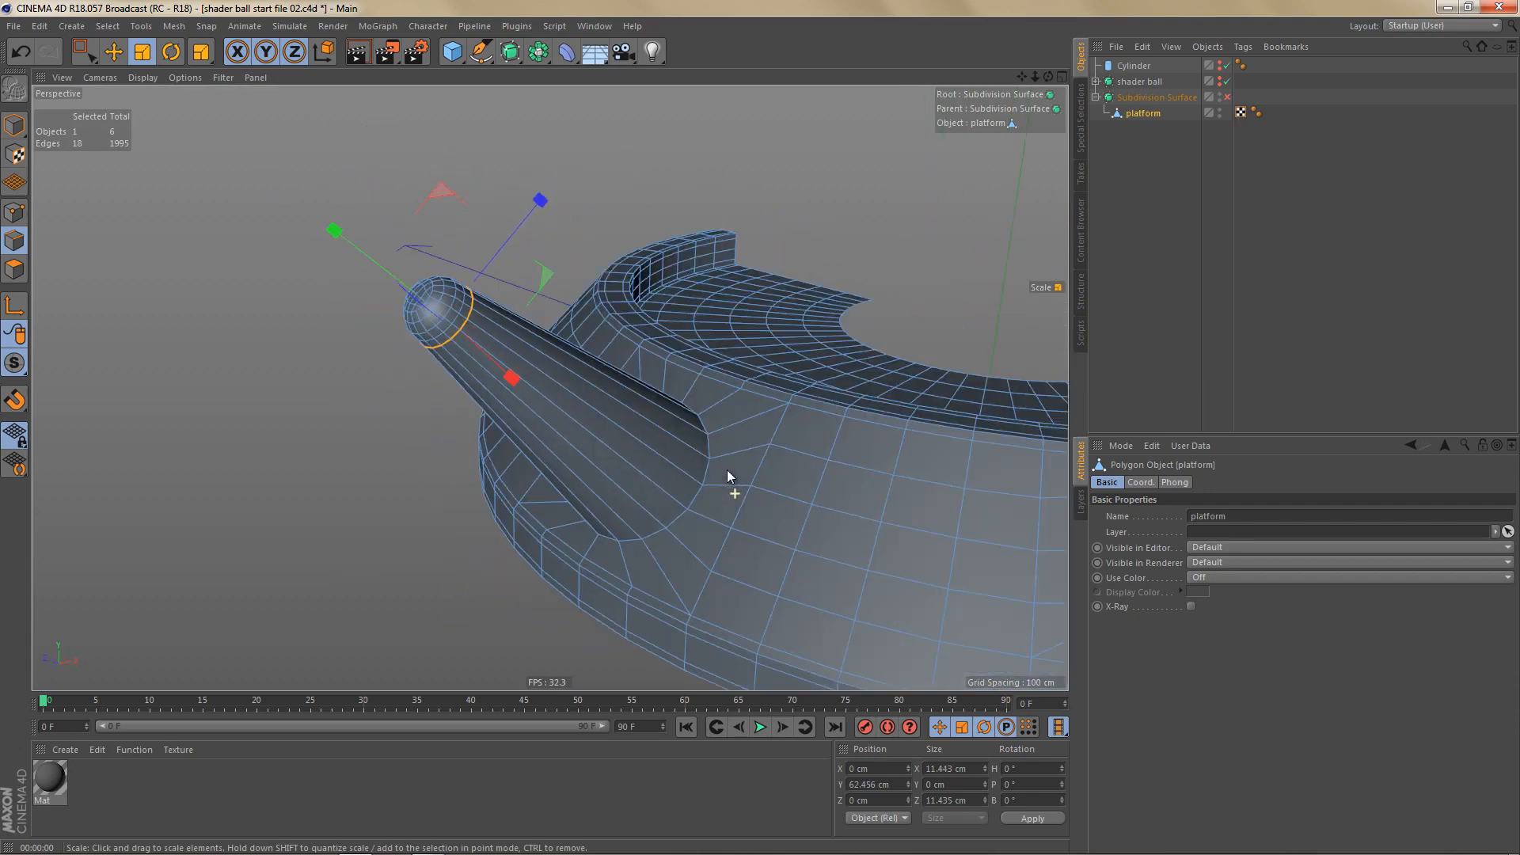
left_click(15, 211)
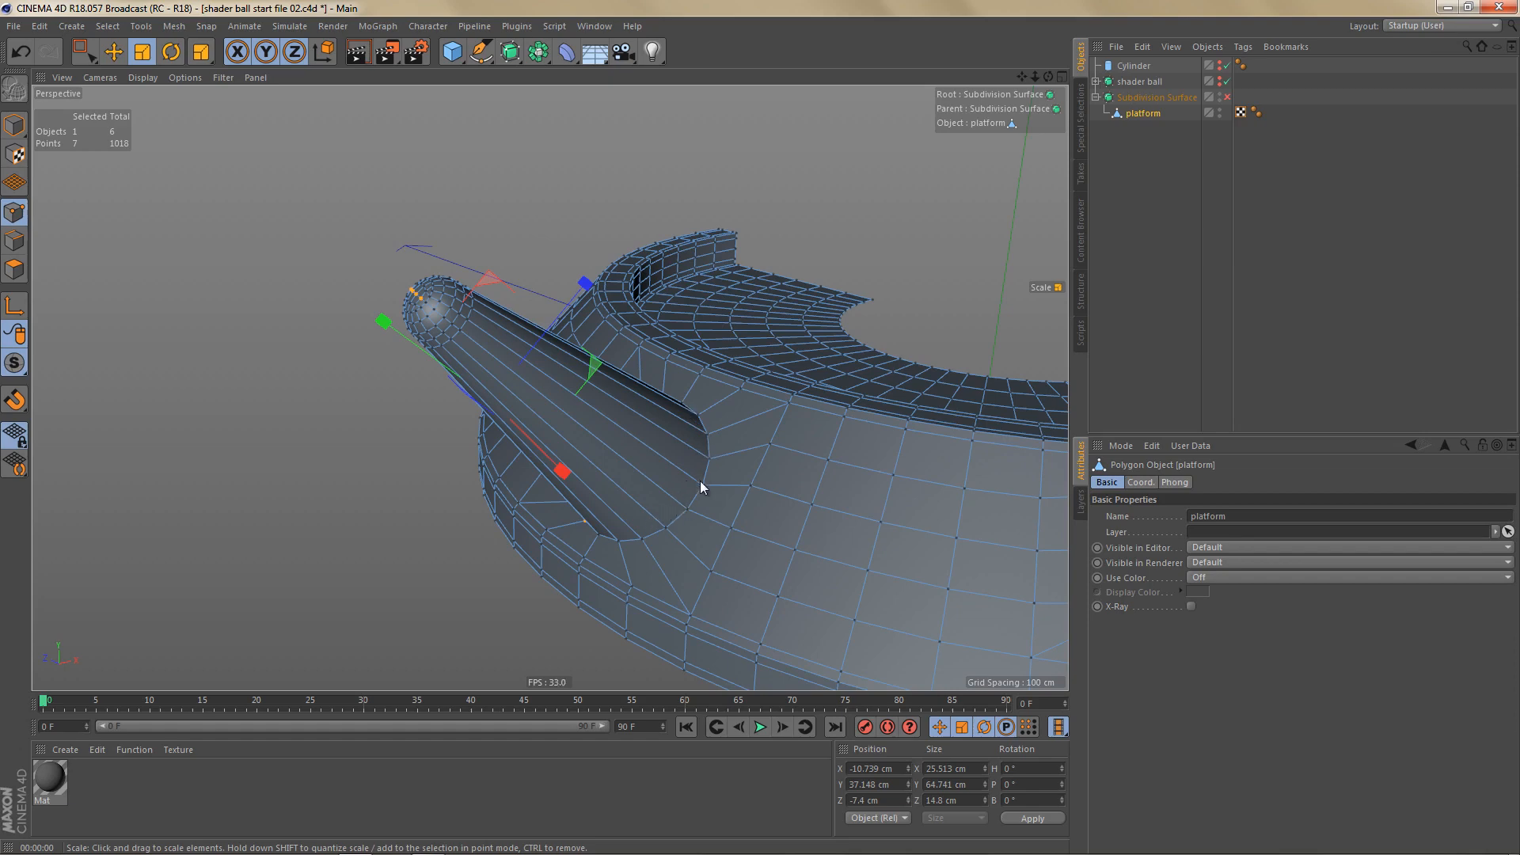
key("ctrl+shift+a")
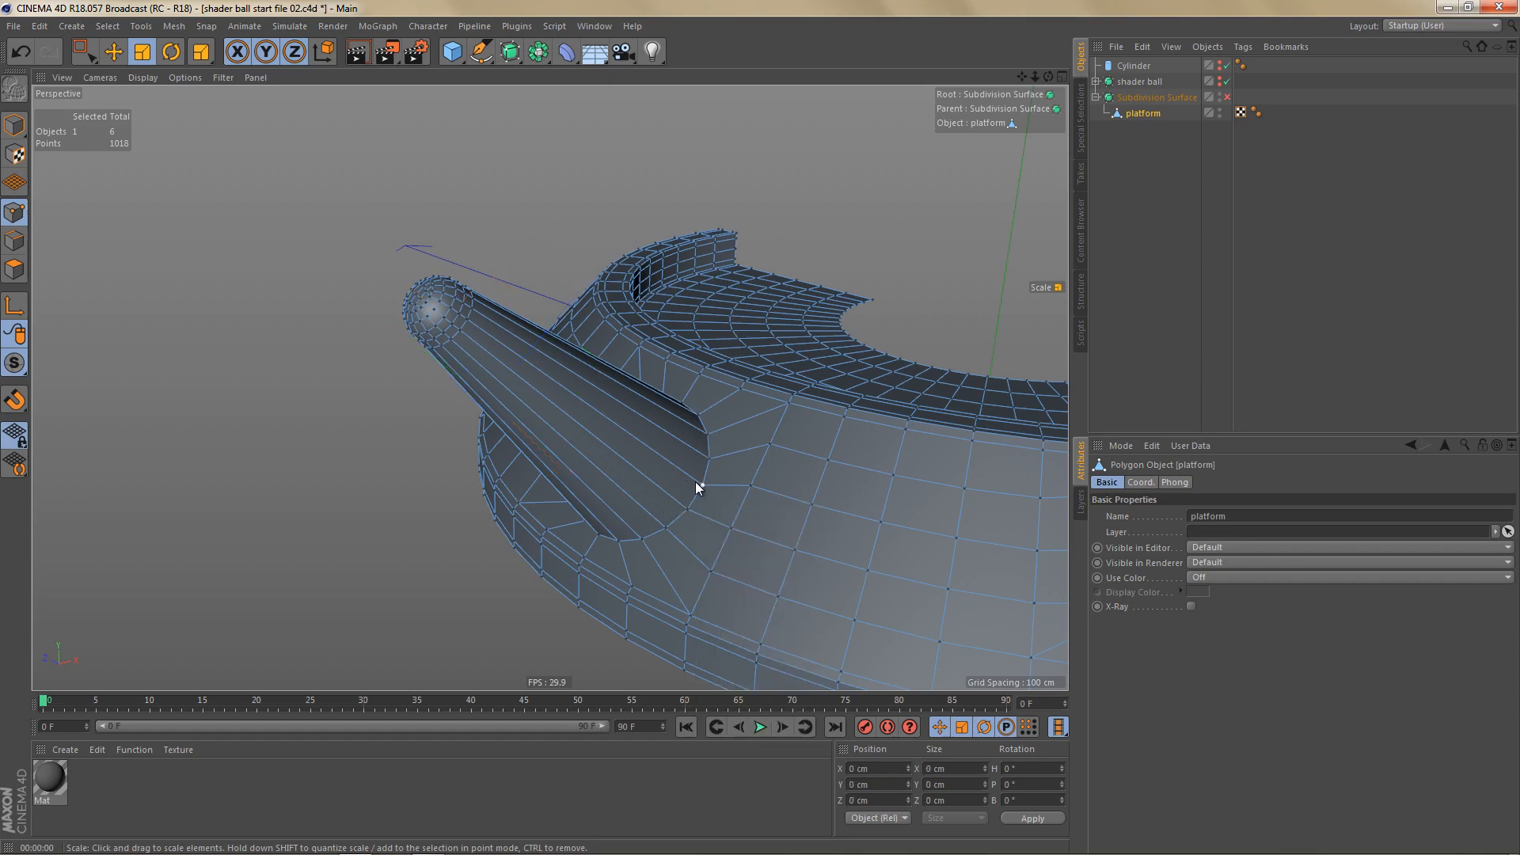
scroll(703, 487, "up", 5)
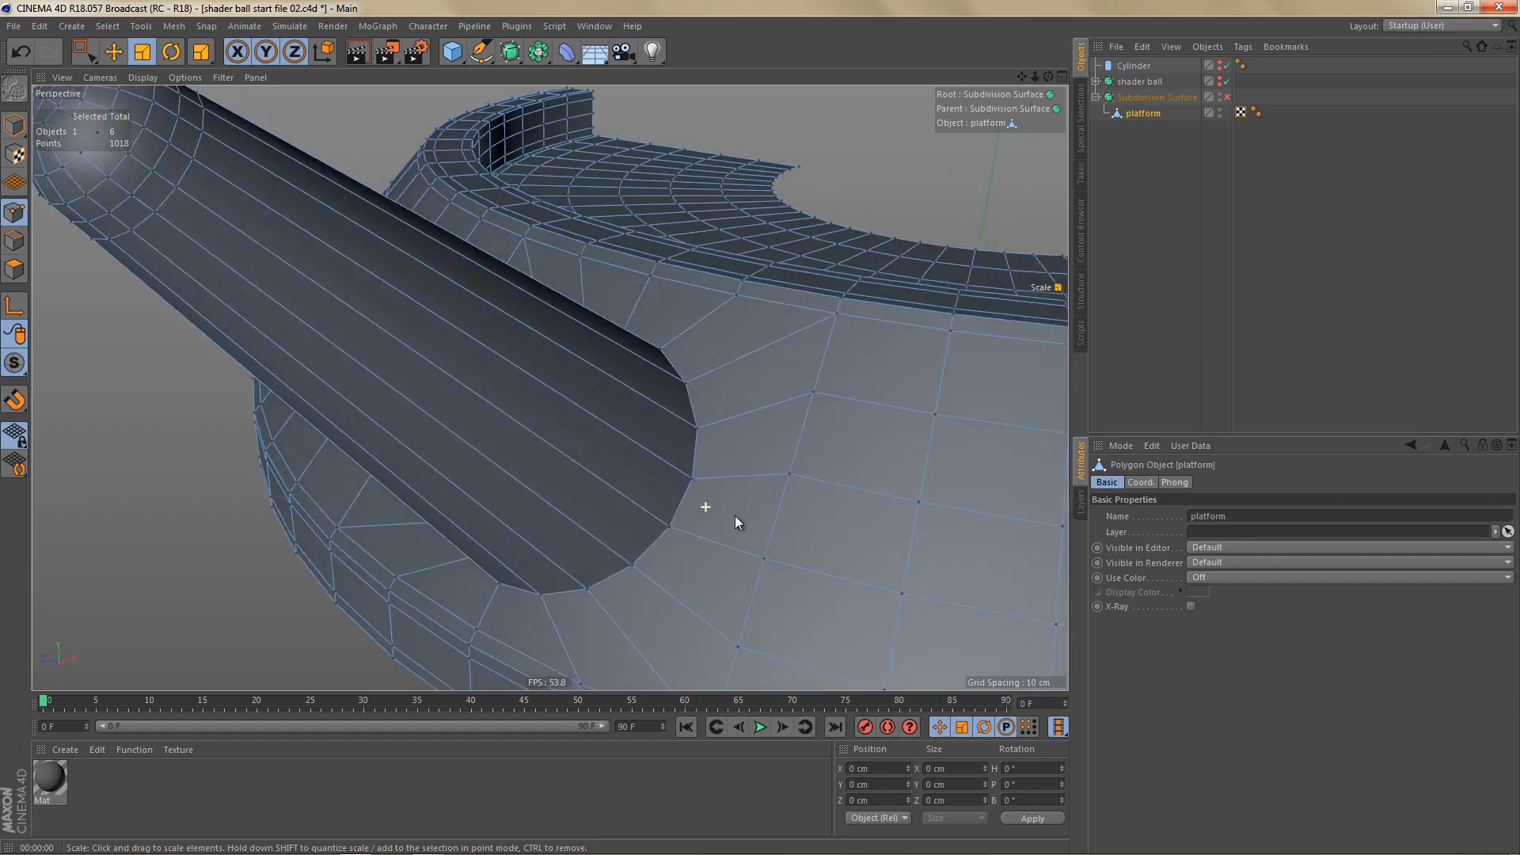
left_click_drag(735, 515, 629, 386, "alt")
scroll(484, 341, "down", 6)
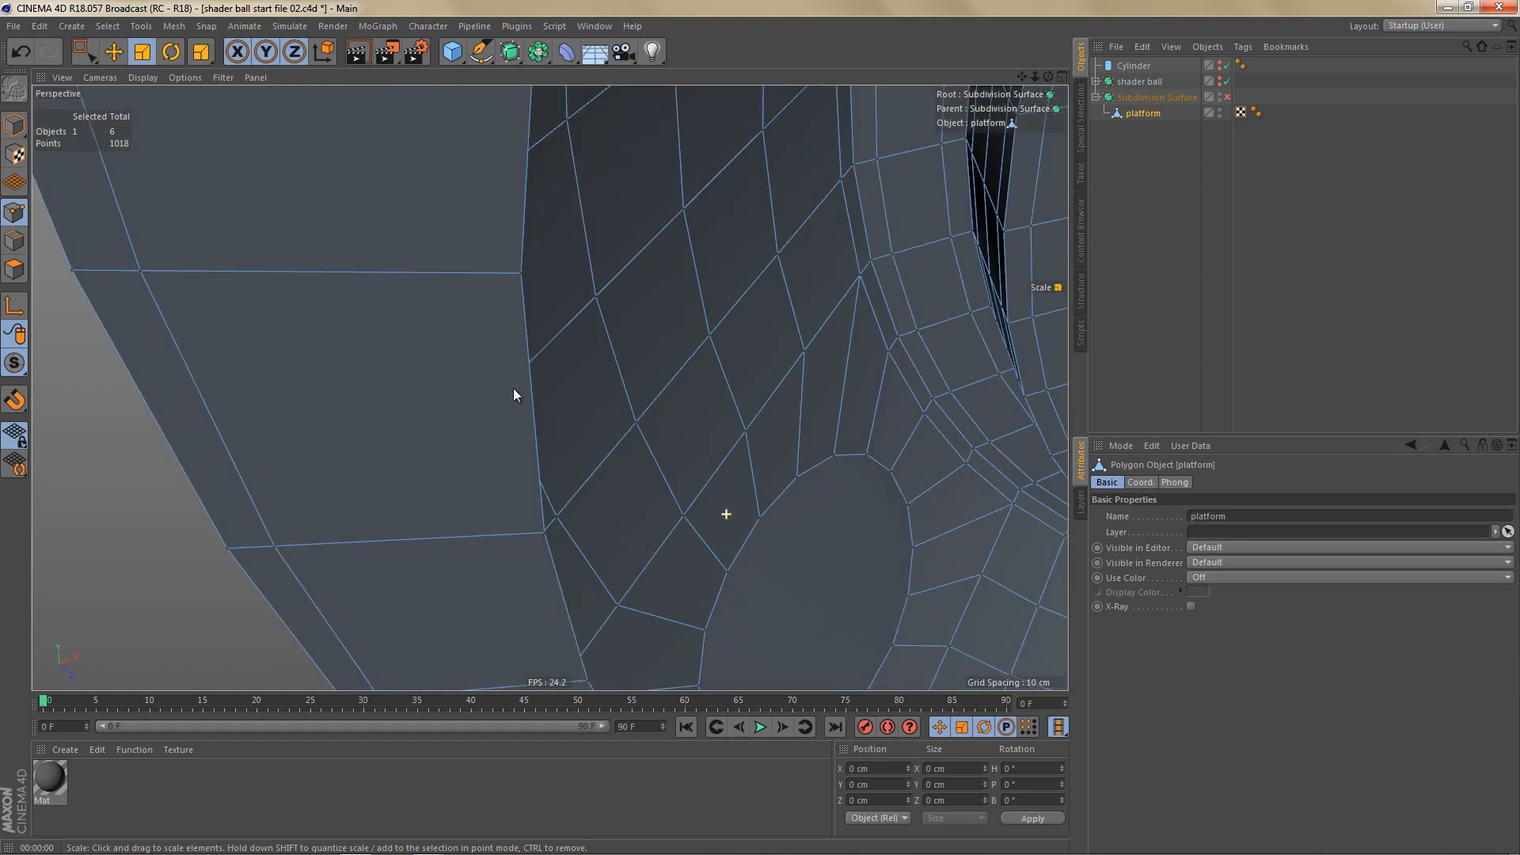
key("m")
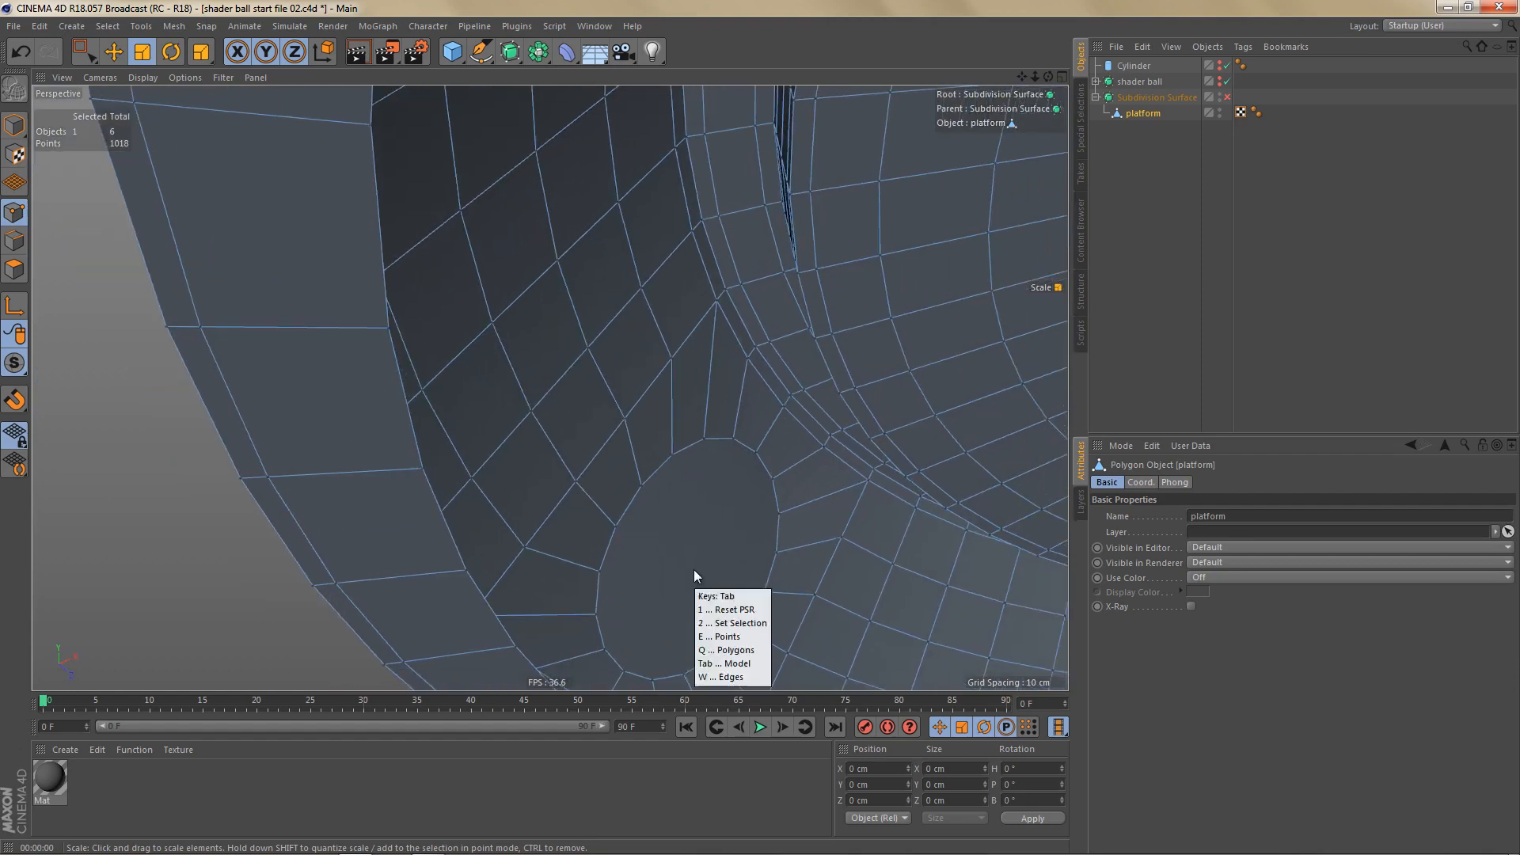
key("p")
key("9")
left_click(704, 547)
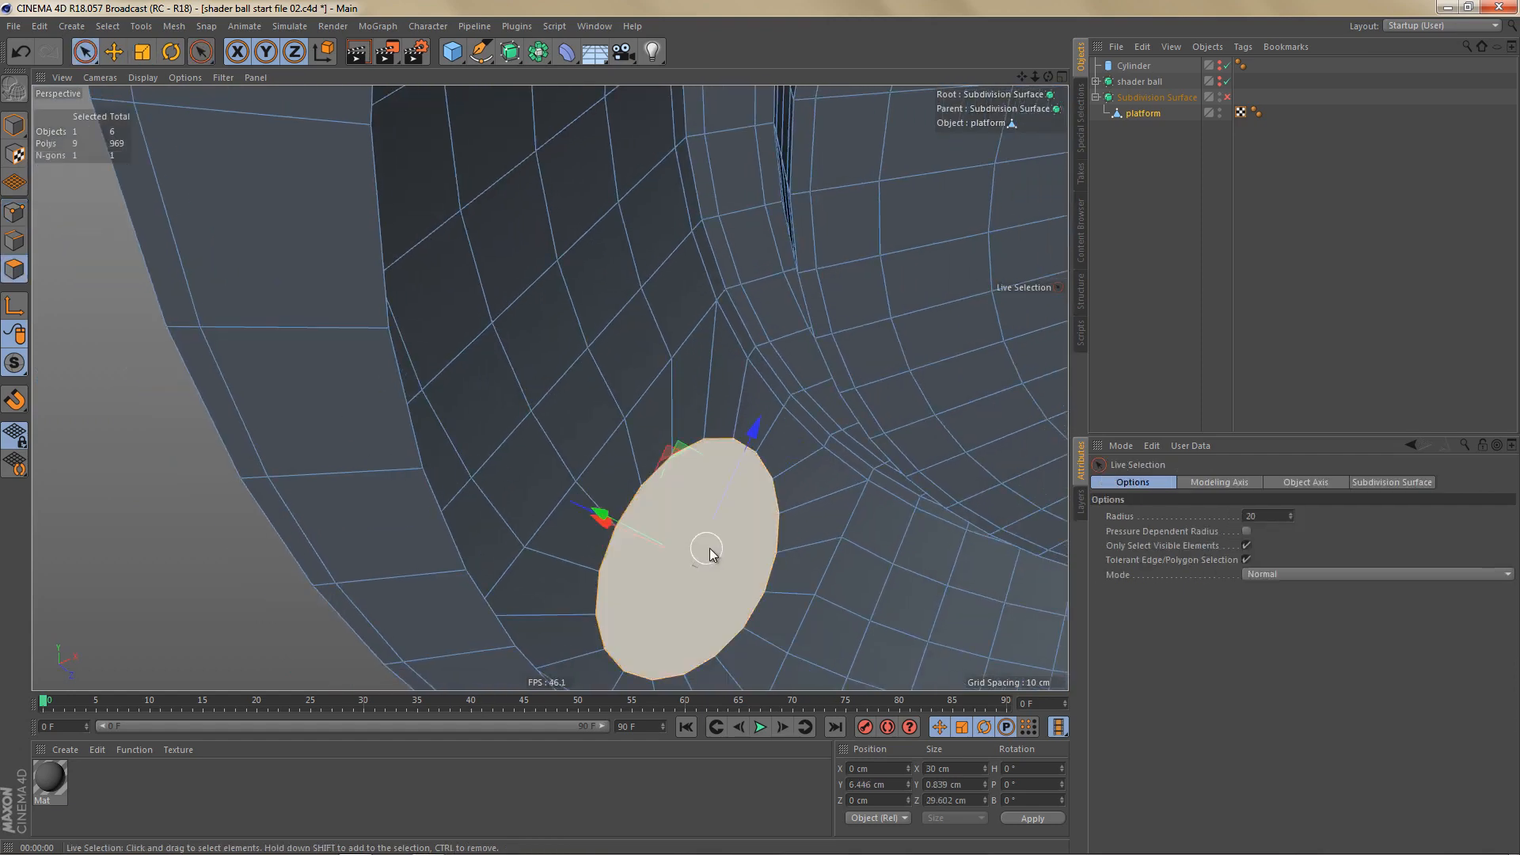
key("Delete")
Step: Toggle the Subdivision Surface on to inspect how the cone joint smooths, and turn it off again
scroll(589, 407, "down", 5)
left_click_drag(589, 407, 789, 493, "alt")
left_click(773, 496)
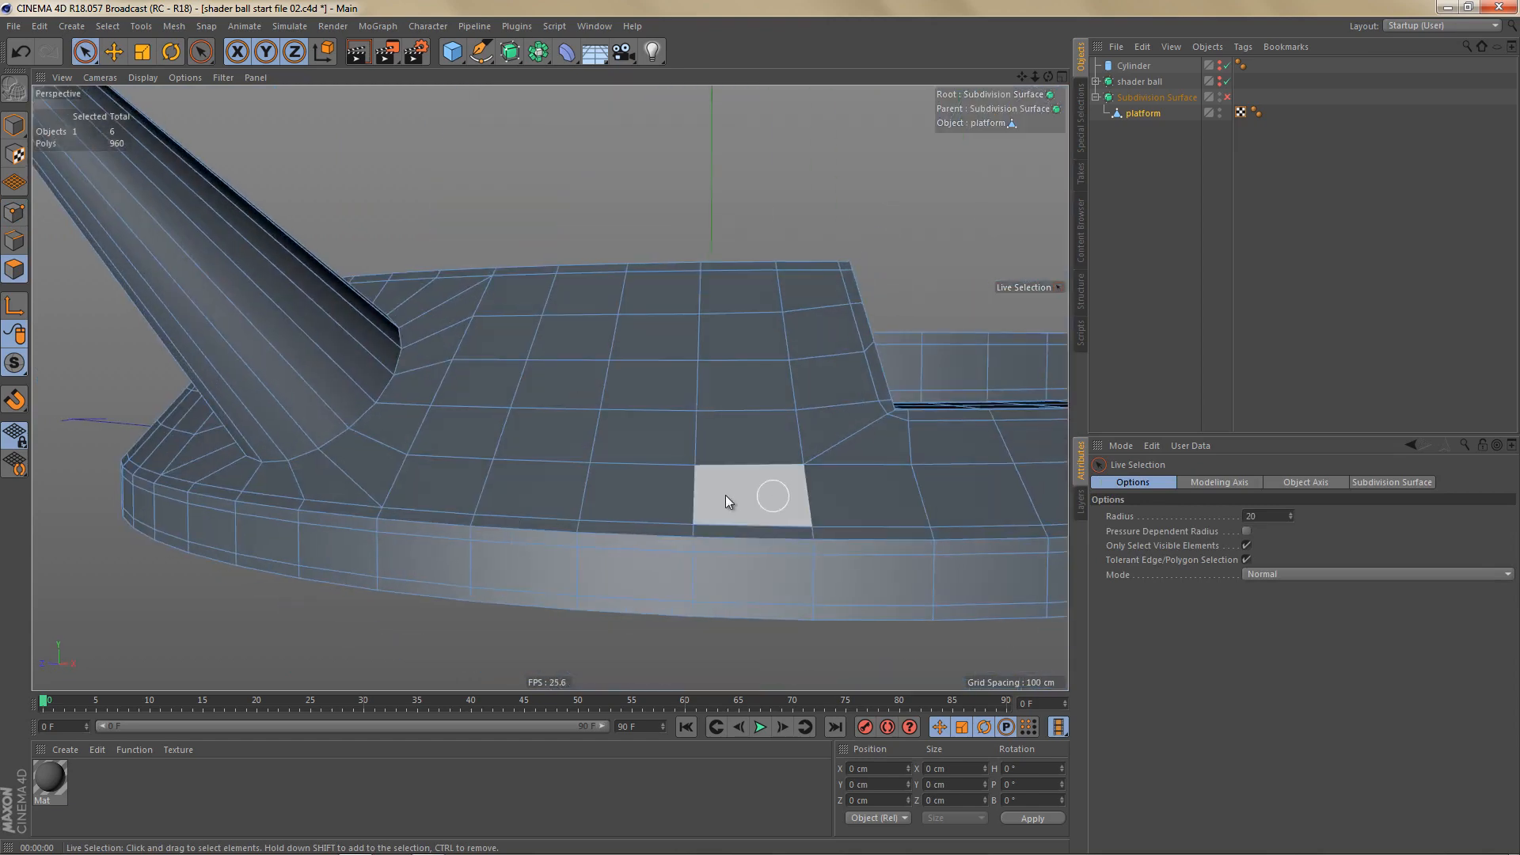
key("q")
middle_click_drag(549, 387, 705, 459, "alt")
left_click_drag(634, 458, 558, 365, "alt")
scroll(683, 497, "up", 2)
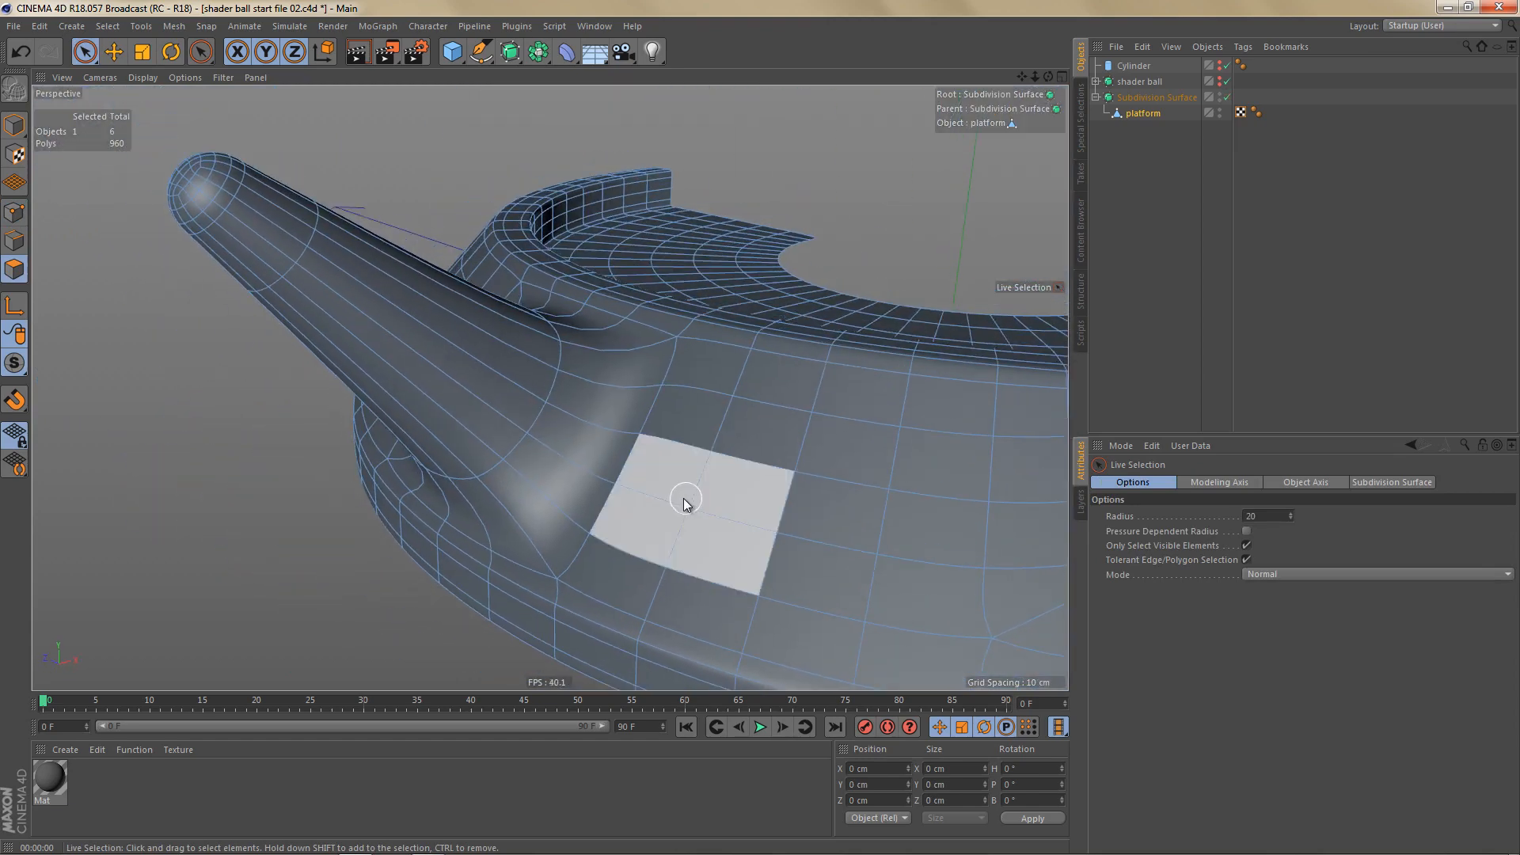
key("q")
scroll(617, 440, "up", 2)
middle_click_drag(614, 438, 656, 492, "alt")
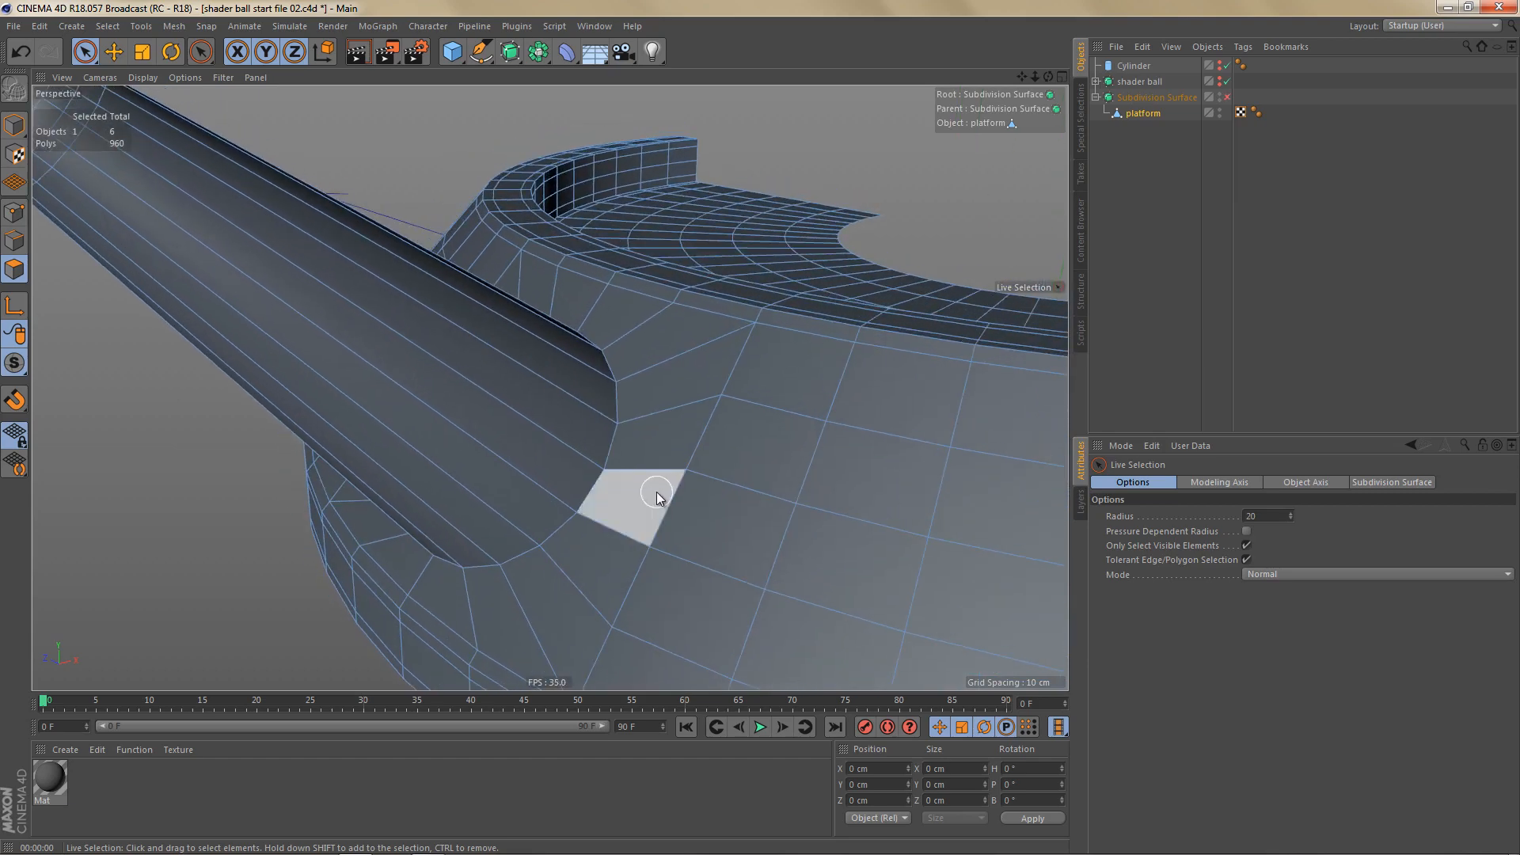
Step: Select the edge loop where the cone meets the platform and bevel it in Solid mode with a 3 cm offset
key("Return")
key("e")
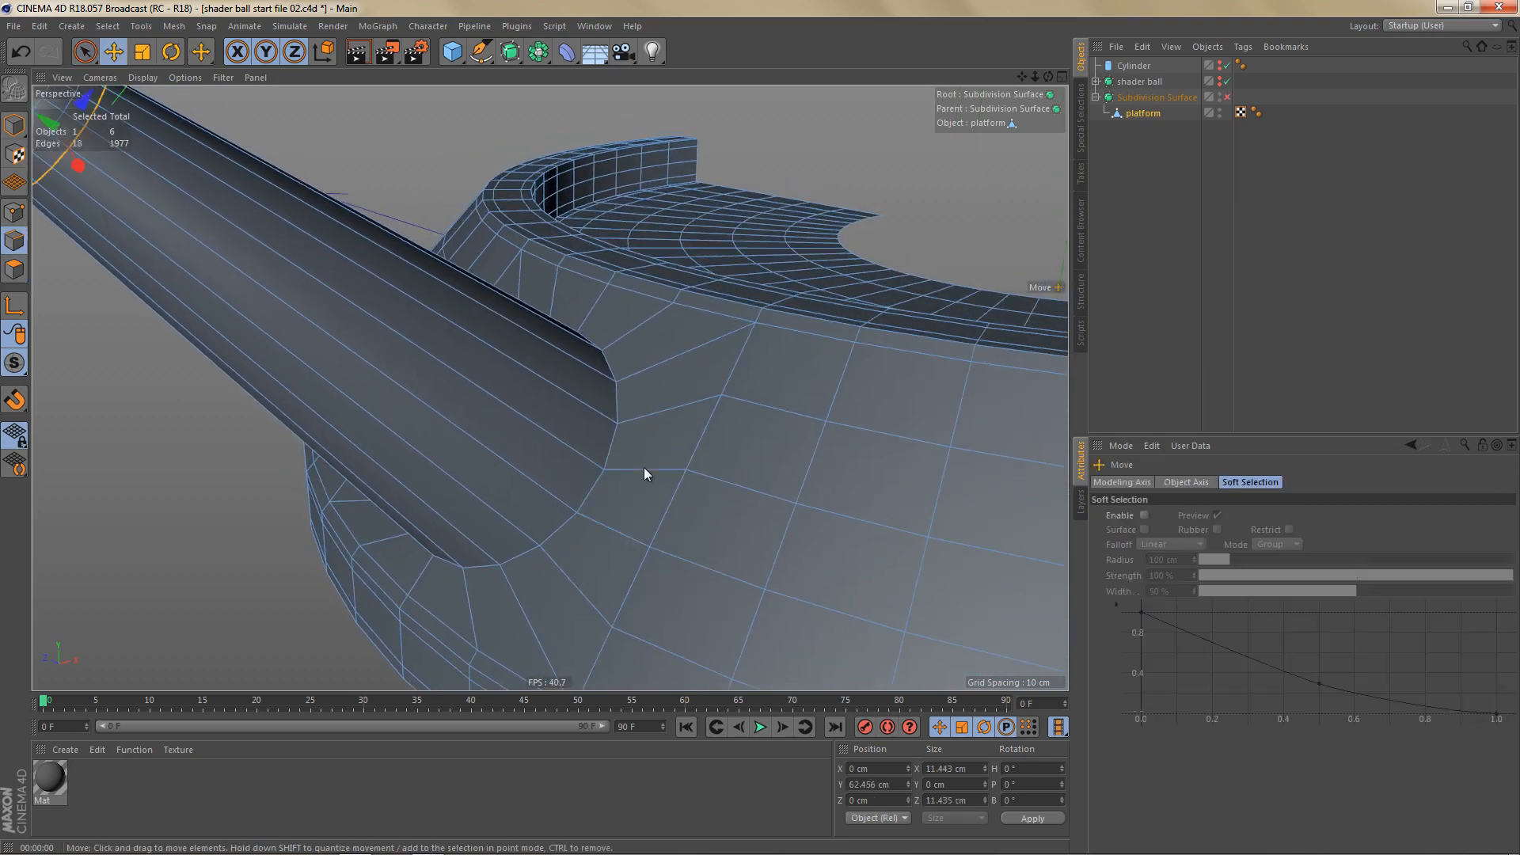
double_click(611, 439)
key("m")
key("s")
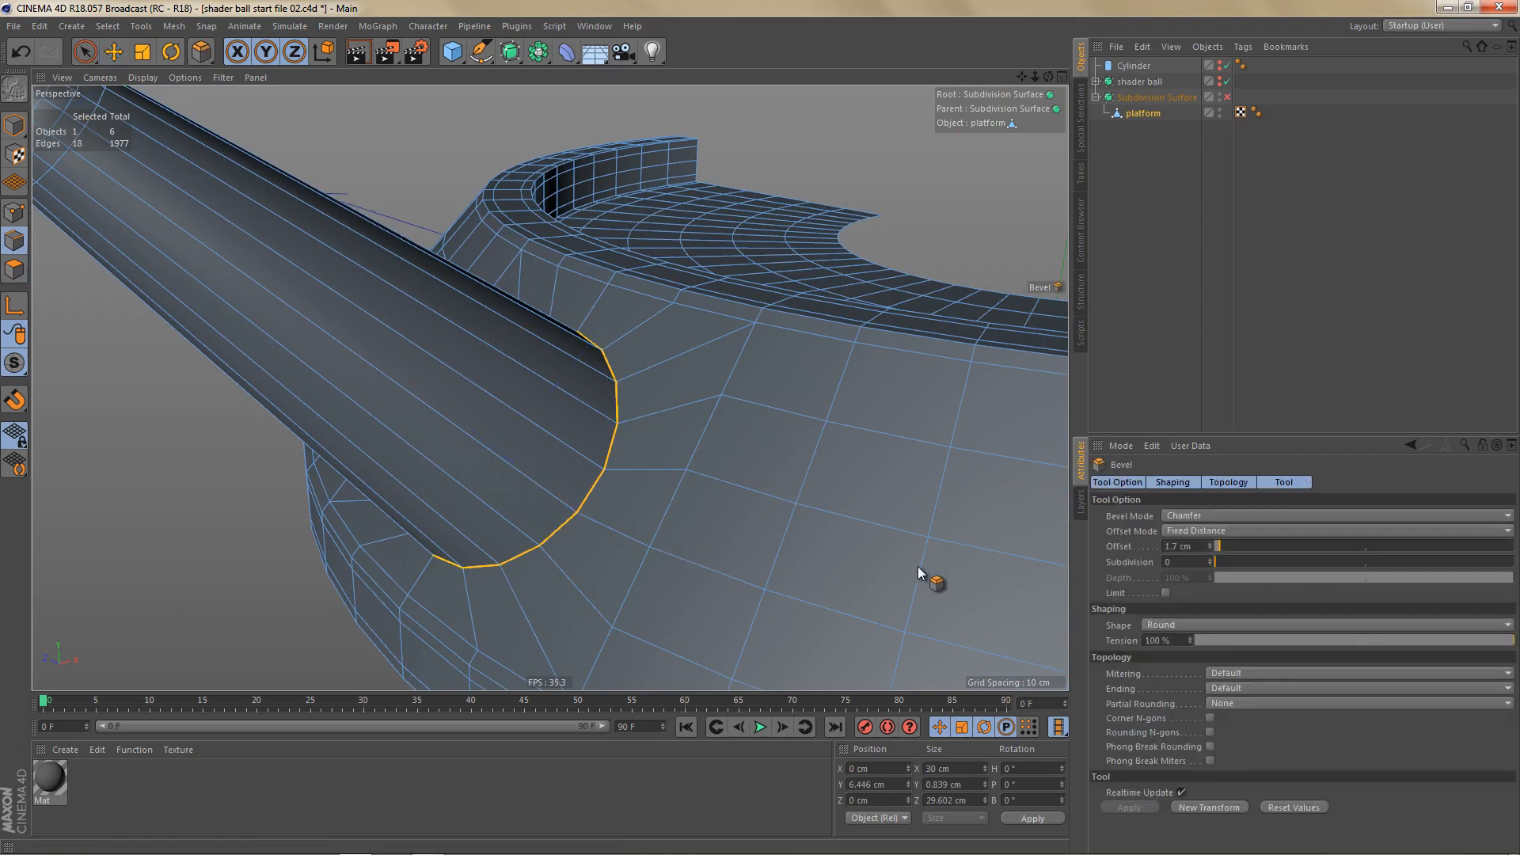
left_click(1183, 516)
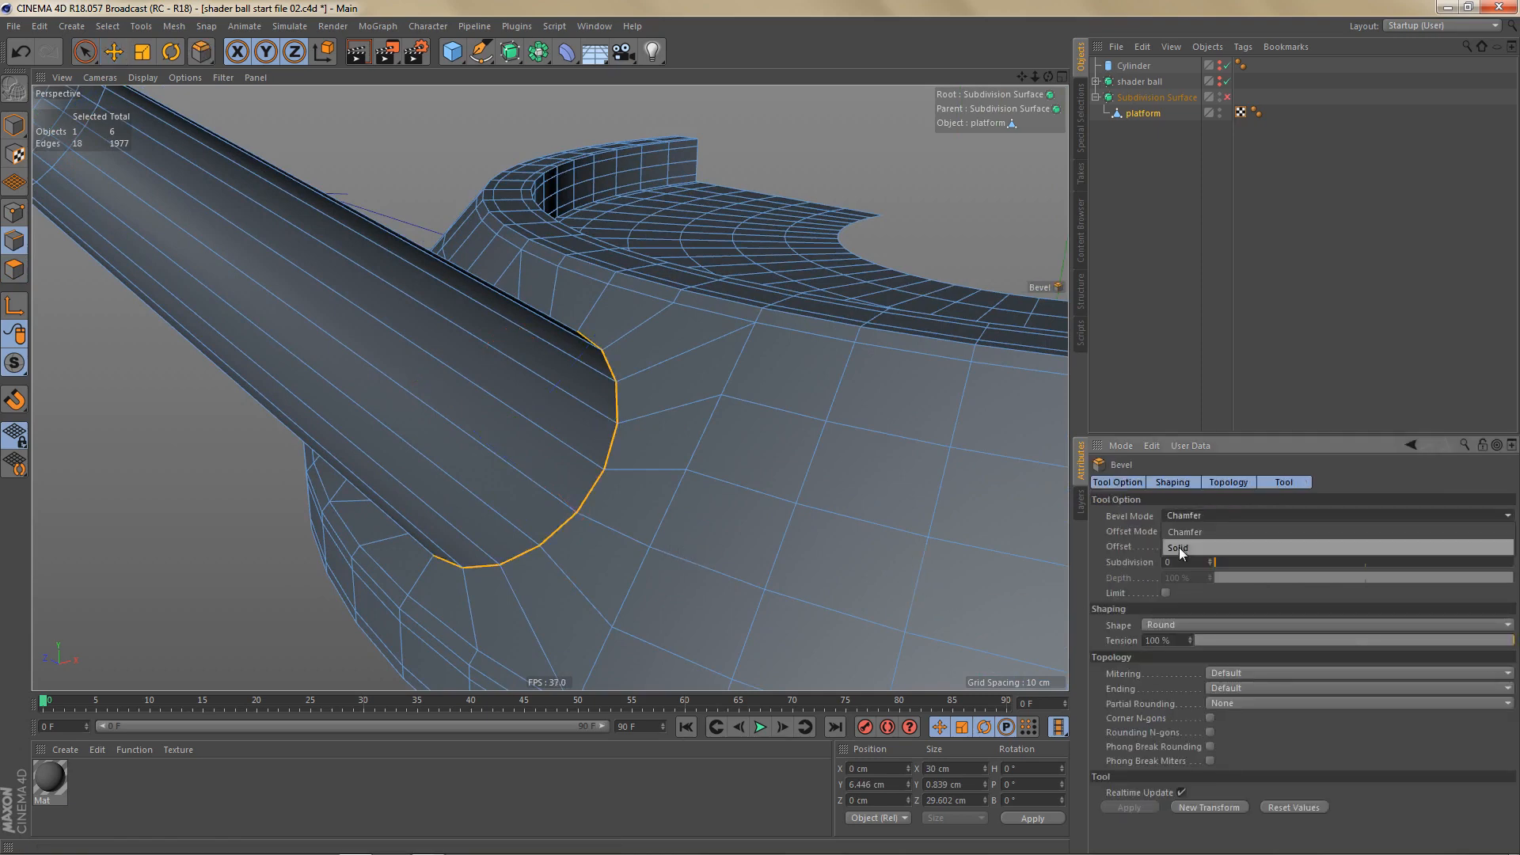
left_click(1180, 546)
key("Tab")
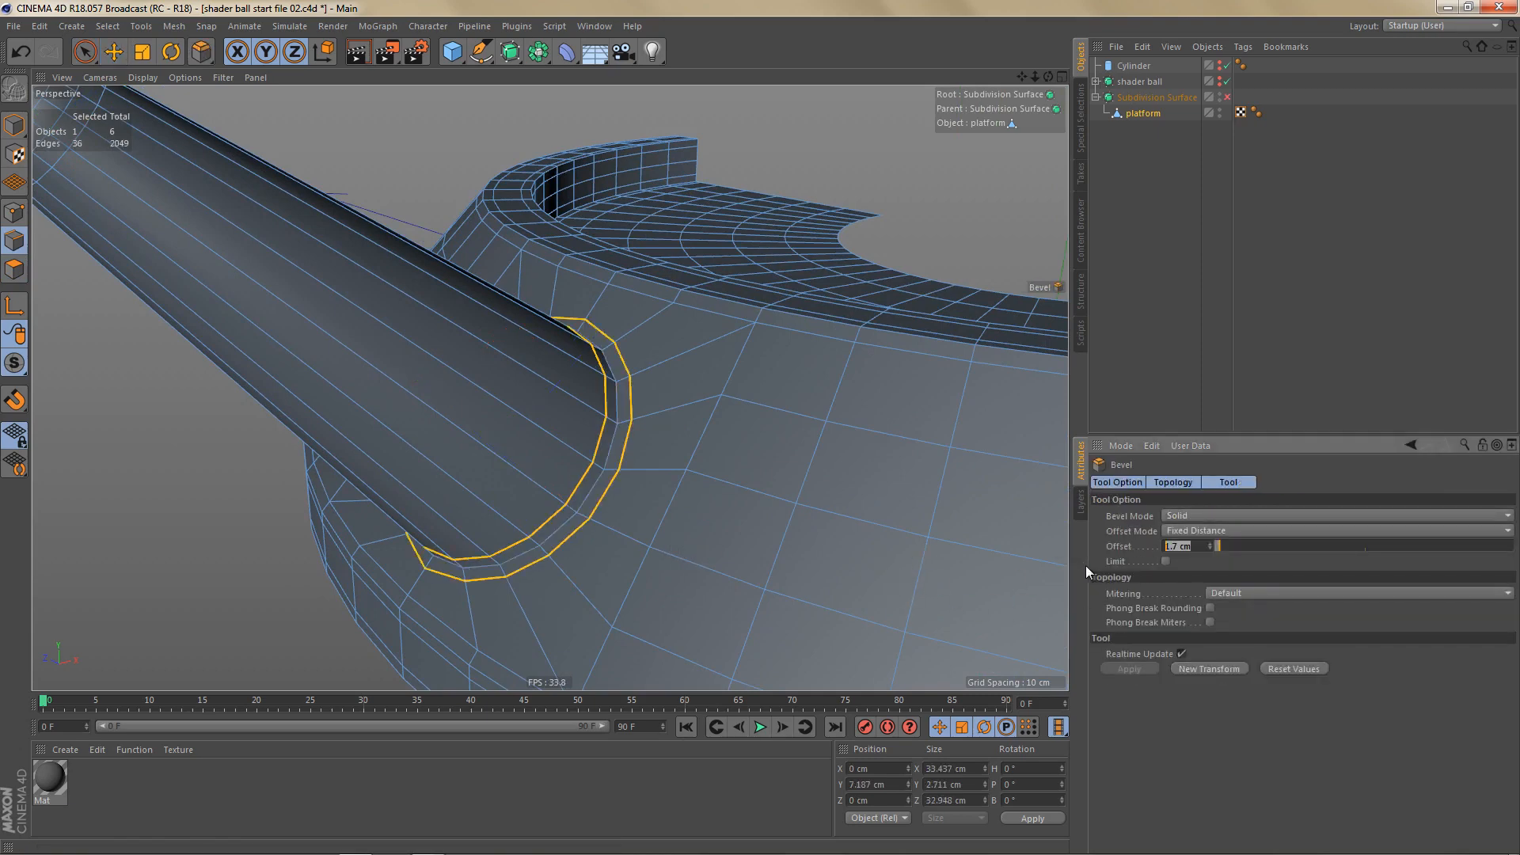
type("3")
key("Return")
Step: Render the smoothed cone joint in the perspective view with the Subdivision Surface on, and turn it off again
middle_click_drag(715, 500, 749, 511, "alt")
left_click_drag(703, 478, 697, 496, "alt")
key("q")
scroll(610, 453, "down", 5)
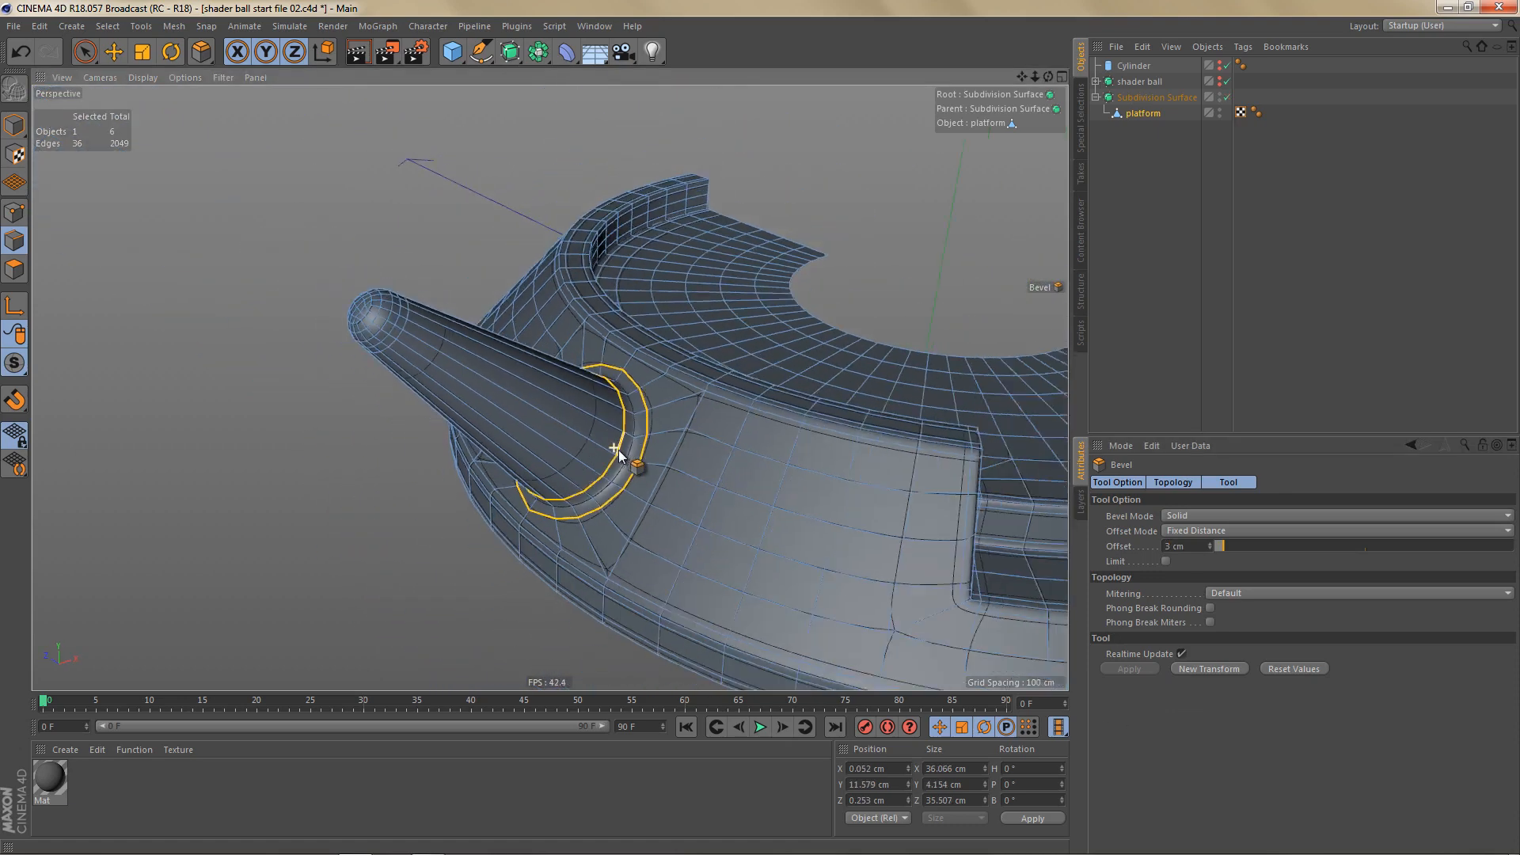
key("ctrl+r")
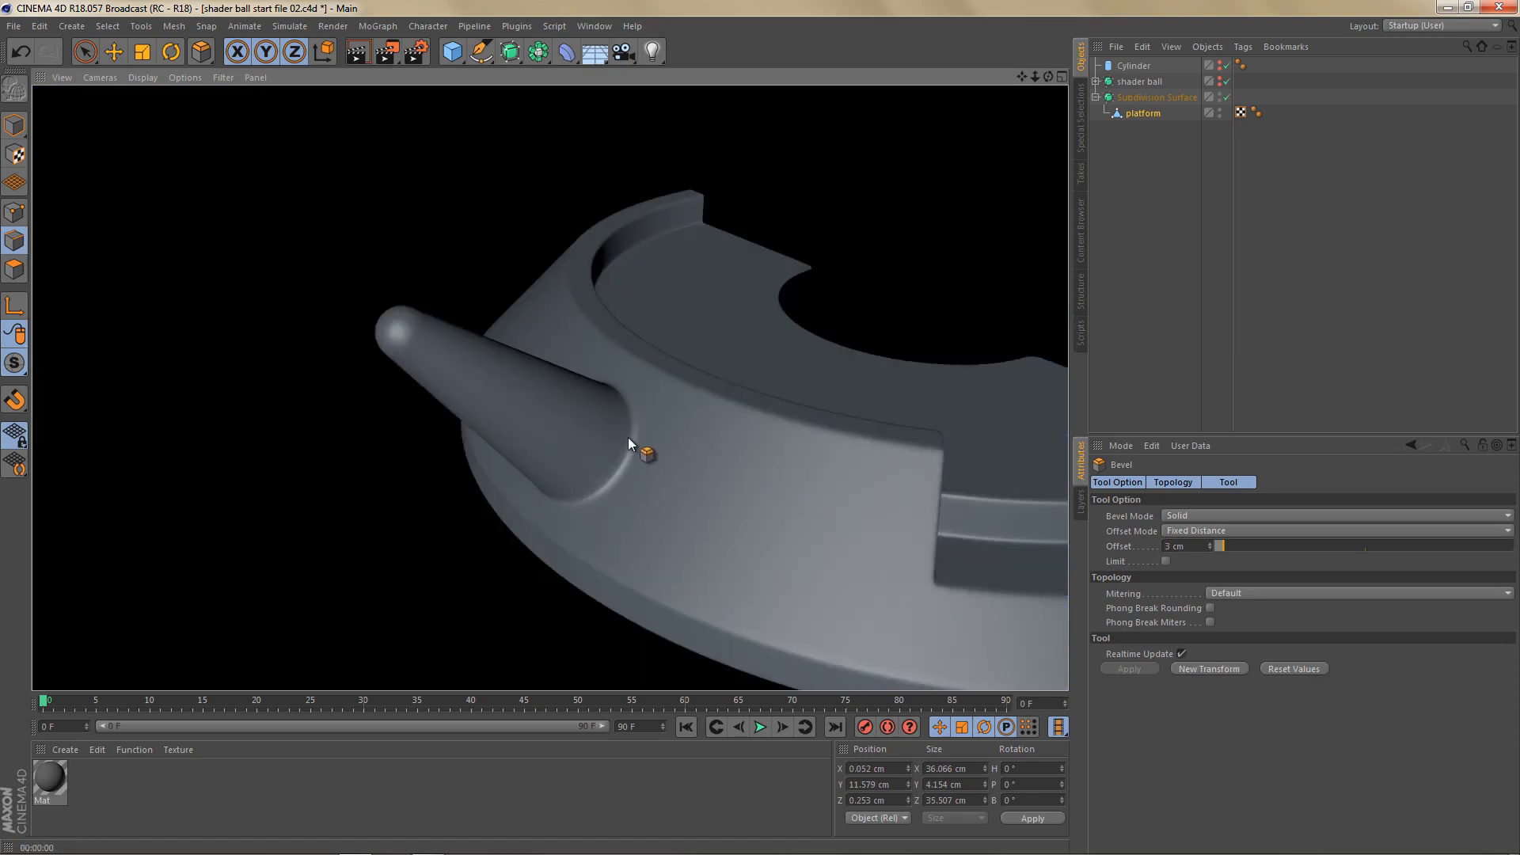
key("q")
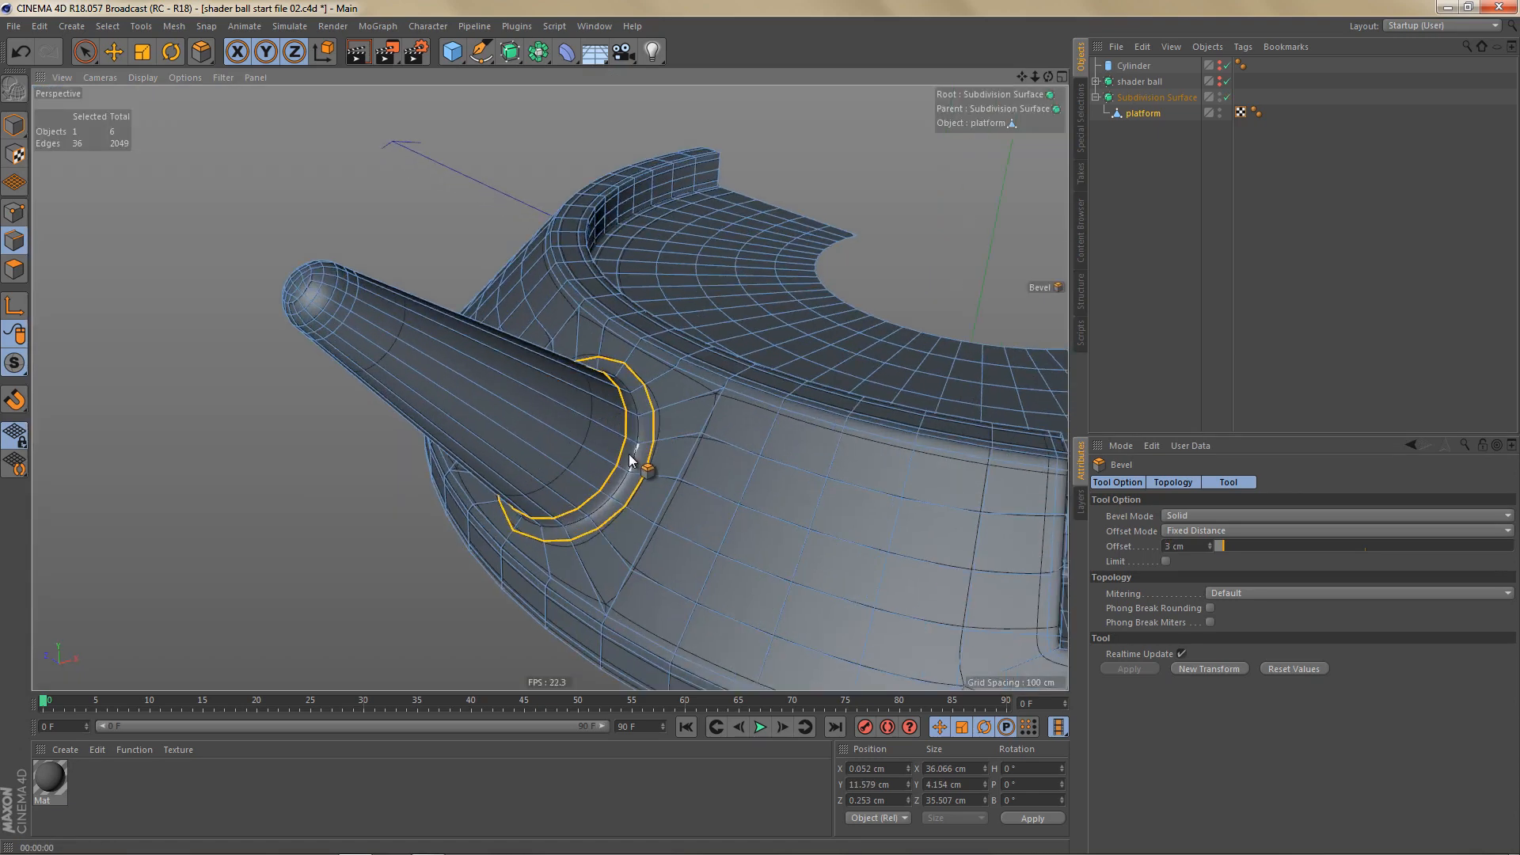
Step: Ring-select the lengthwise edges of the cone's shaft and cut them with an Edge Cut of 8 subdivisions
mouse_move(567, 423)
left_mouse_down("alt")
mouse_move(533, 414)
mouse_move(546, 431)
left_mouse_up("alt")
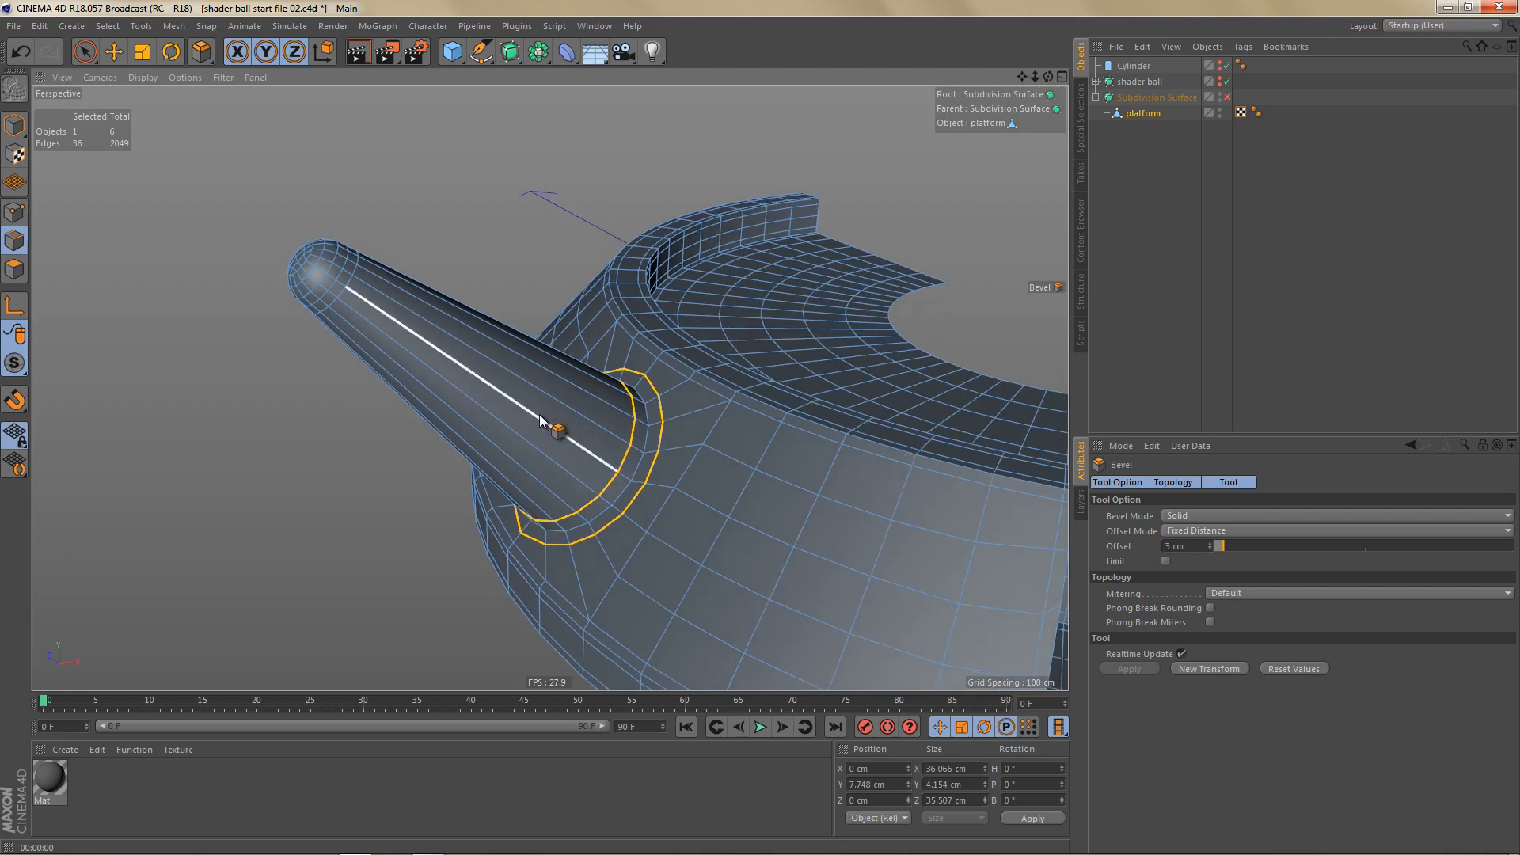
key("l")
left_click(495, 423)
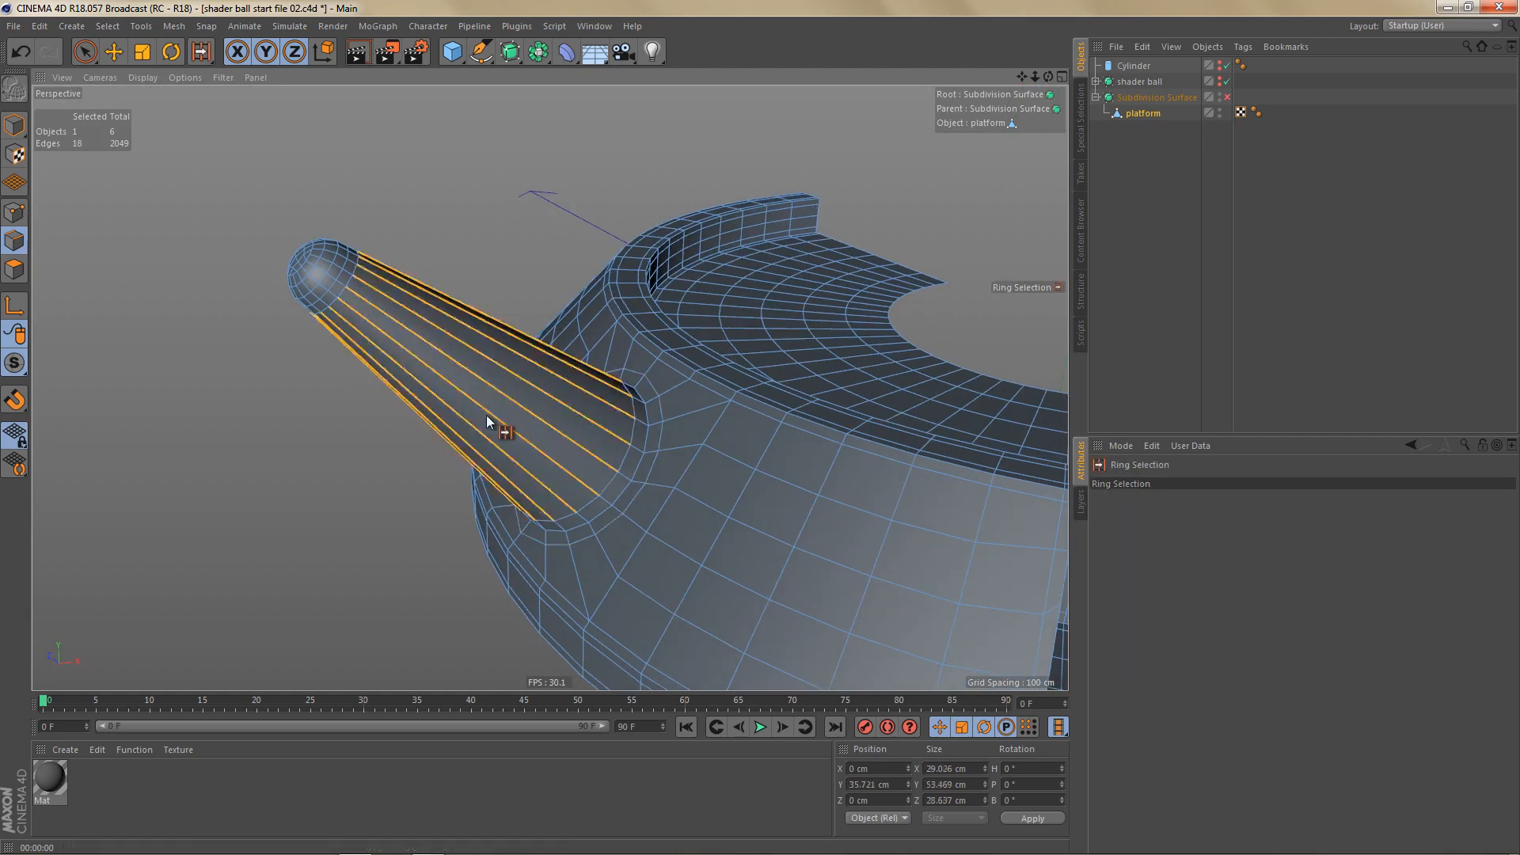
key("m")
key("f")
left_click_drag(533, 451, 760, 433)
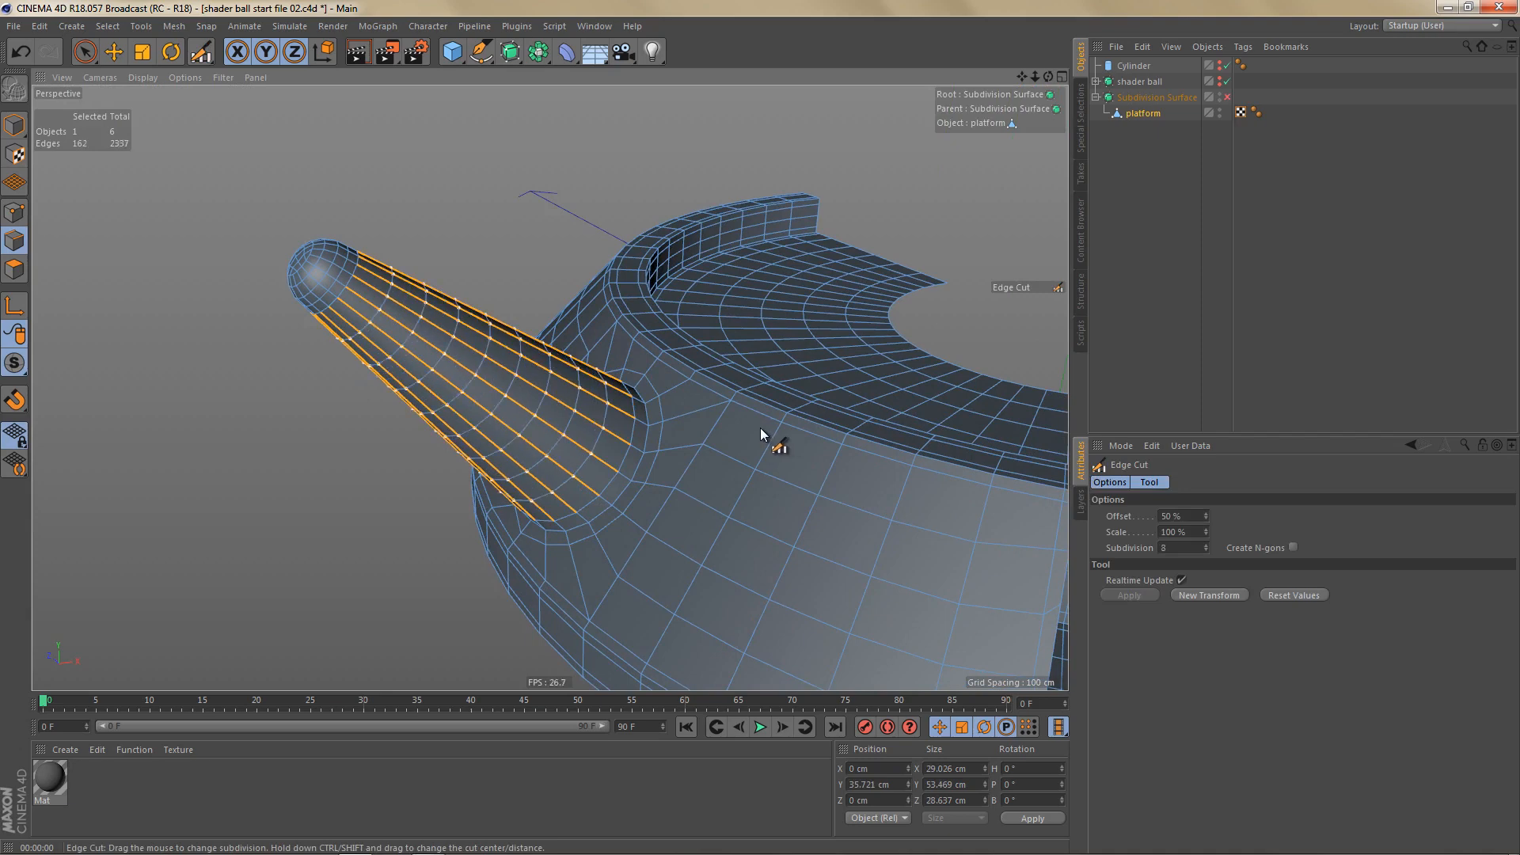
Step: Switch to whole-object mode, turn the Subdivision Surface on and render the platform with its subdivided cone
left_click_drag(532, 435, 556, 485, "alt")
key("Return")
key("q")
scroll(449, 511, "down", 3)
middle_click_drag(557, 485, 500, 472, "alt")
mouse_move(501, 471)
left_mouse_down("alt")
mouse_move(543, 492)
mouse_move(526, 498)
mouse_move(519, 478)
left_mouse_up("alt")
key("ctrl+r")
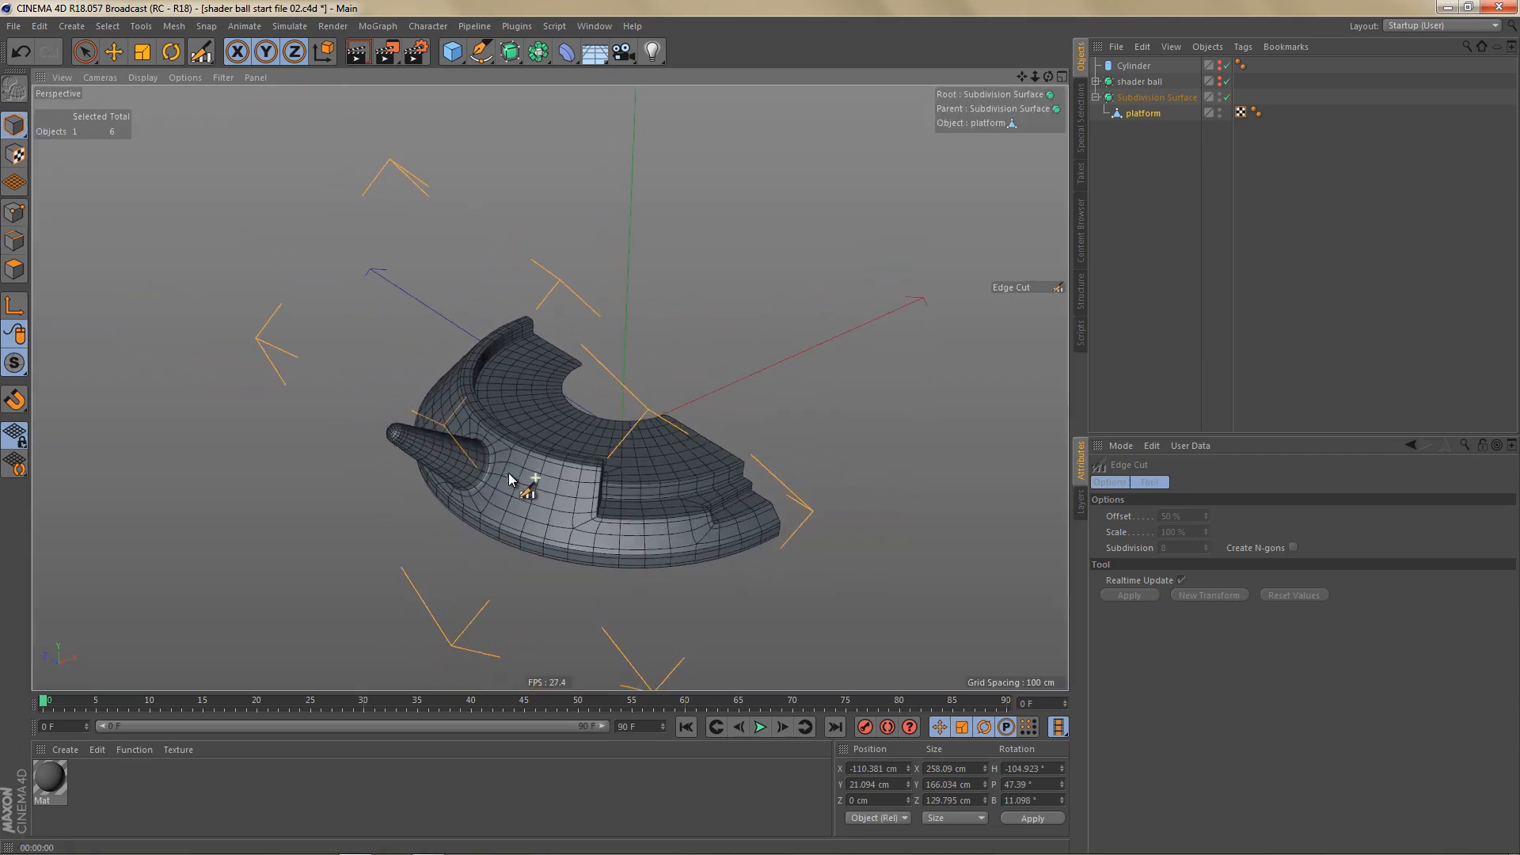
Step: Take the platform object out of the Subdivision Surface so that it sits at the top level of the hierarchy
left_click(1128, 116)
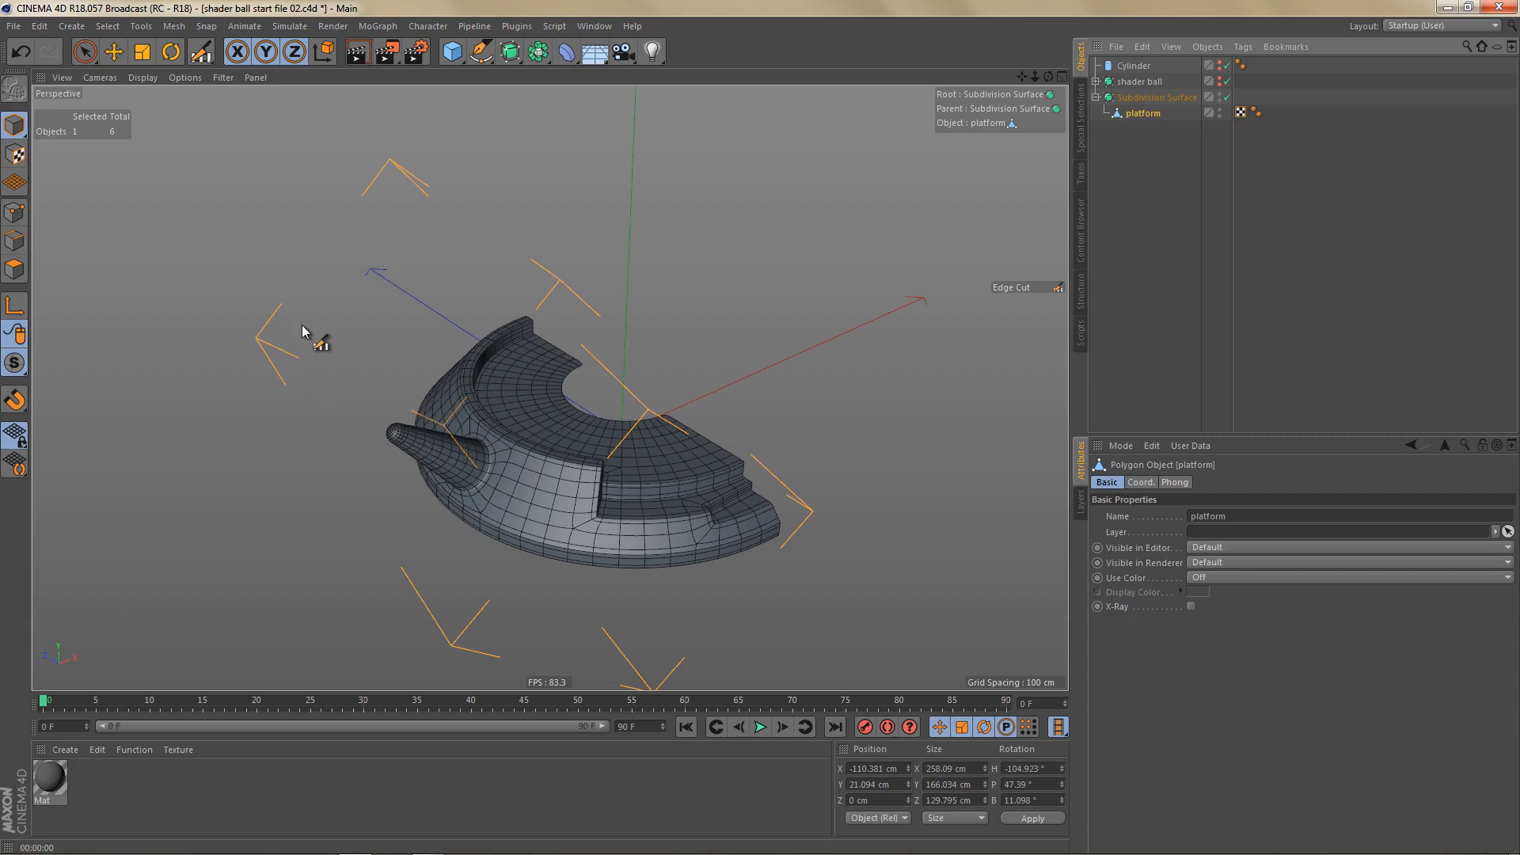
left_click_drag(1144, 115, 1124, 126)
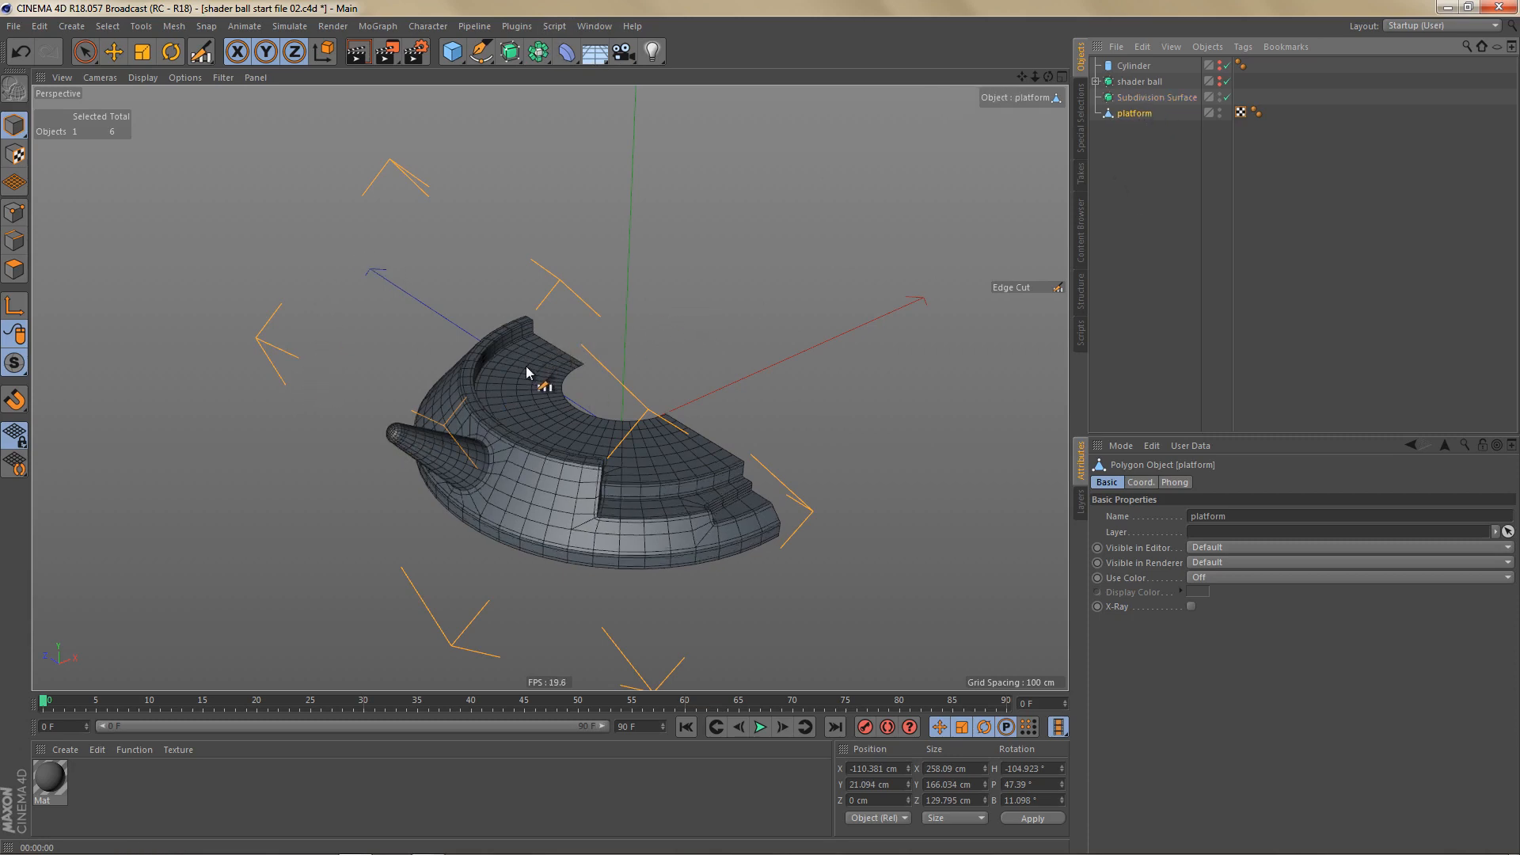
left_click_drag(473, 433, 479, 437, "alt")
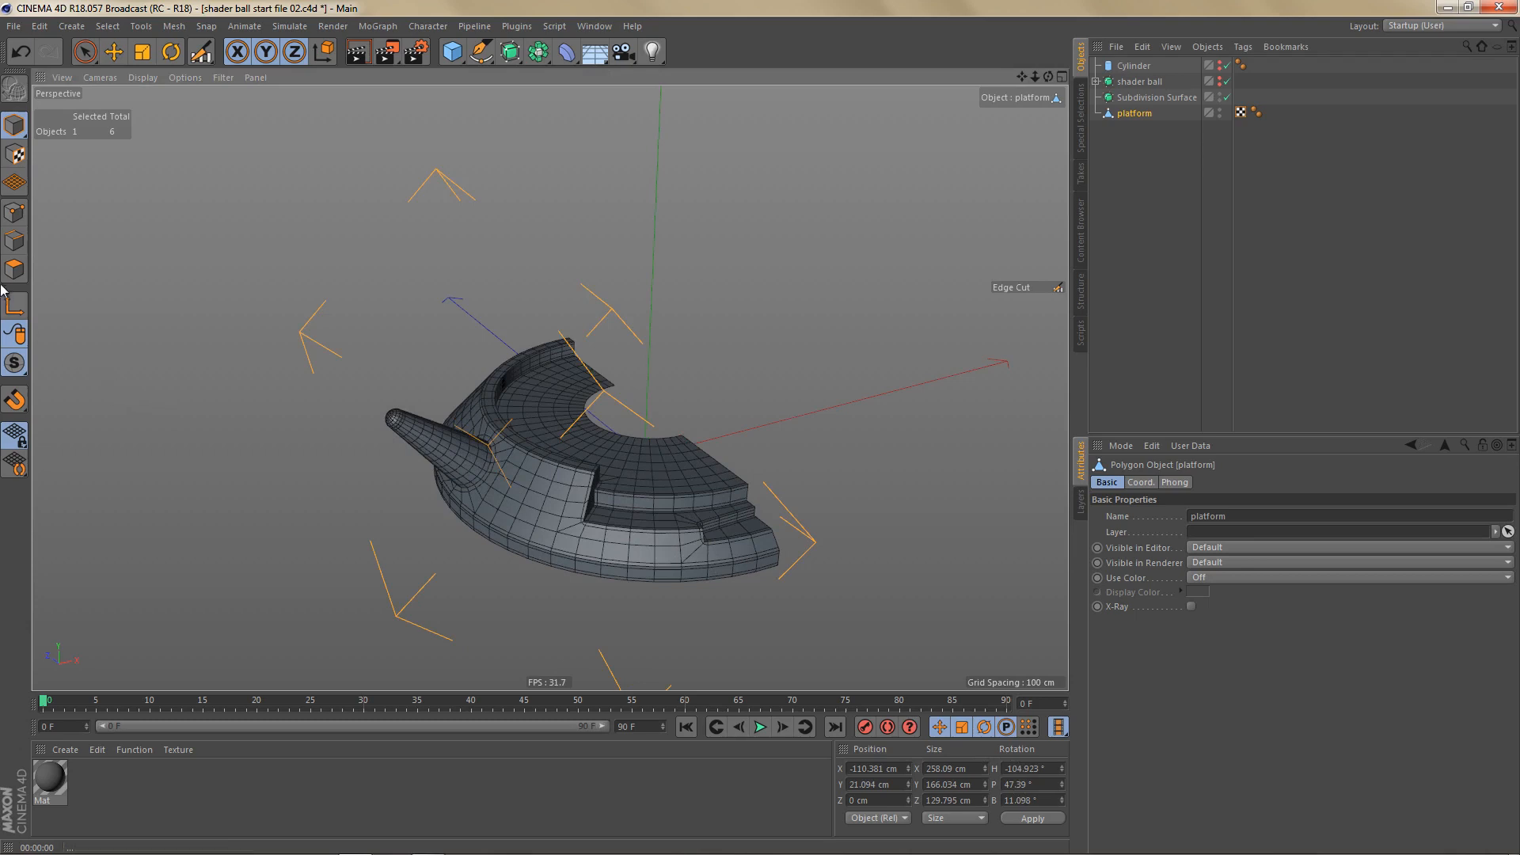
Step: Enable axis editing and set the platform axis's rotation to 0° and its X and Y position to 0 cm
left_click(14, 305)
left_click(1032, 768)
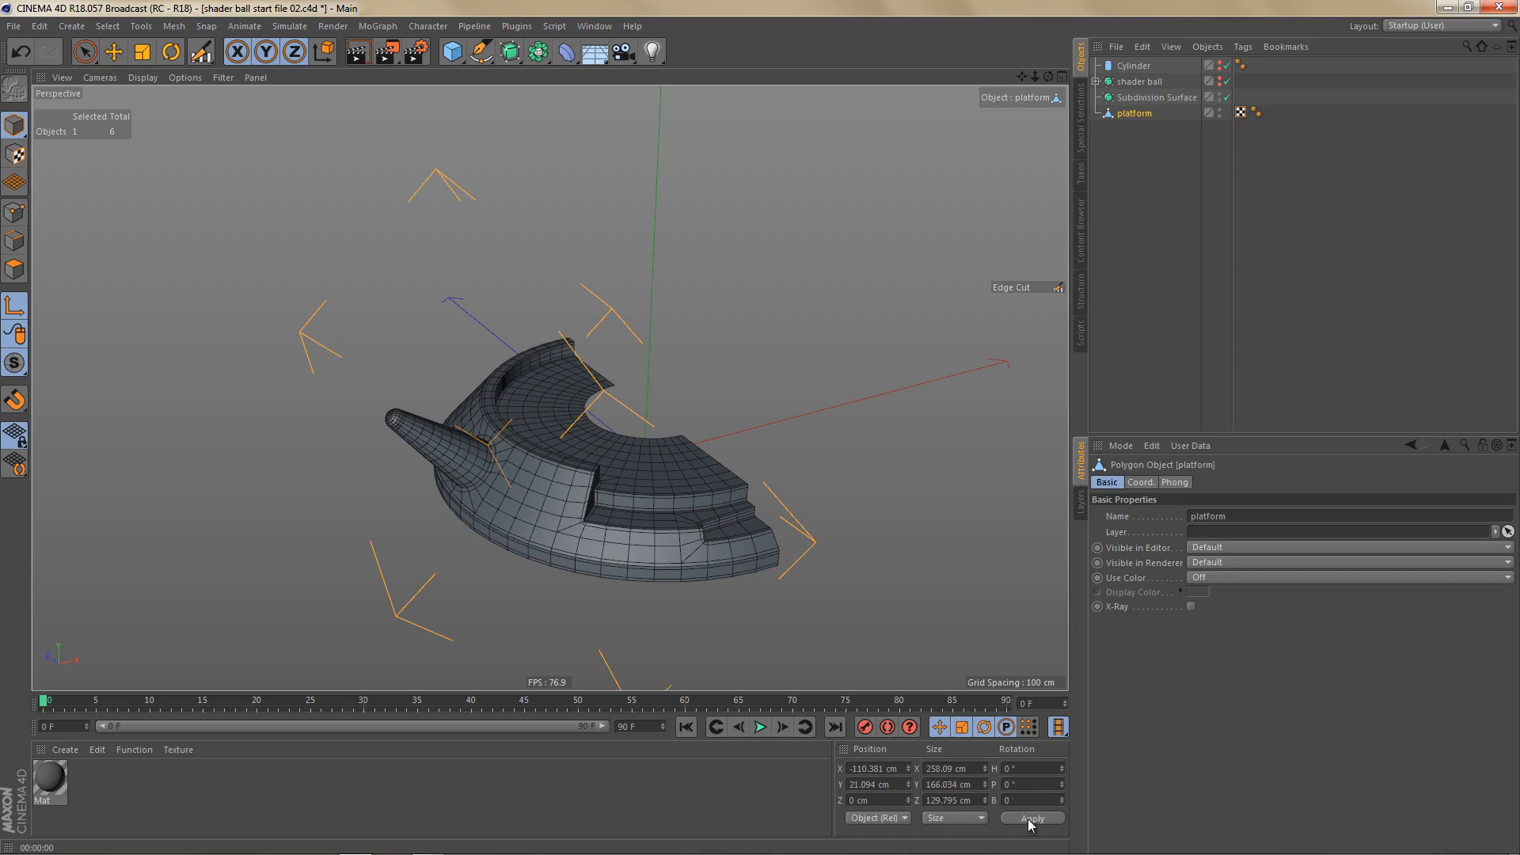
left_click(1029, 820)
middle_click_drag(509, 408, 489, 400, "alt")
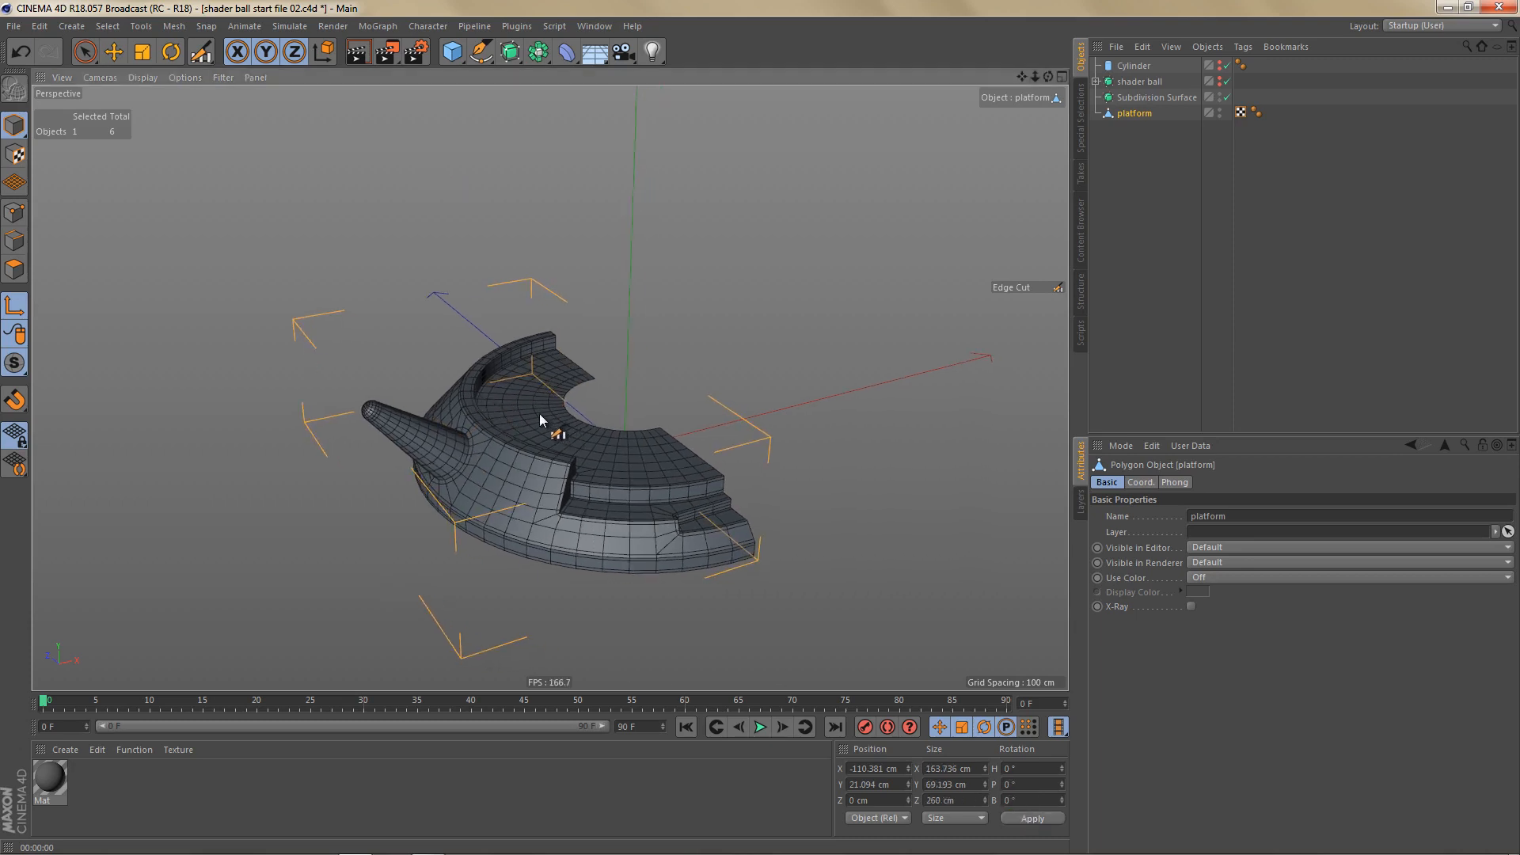
left_click(871, 768)
type("0")
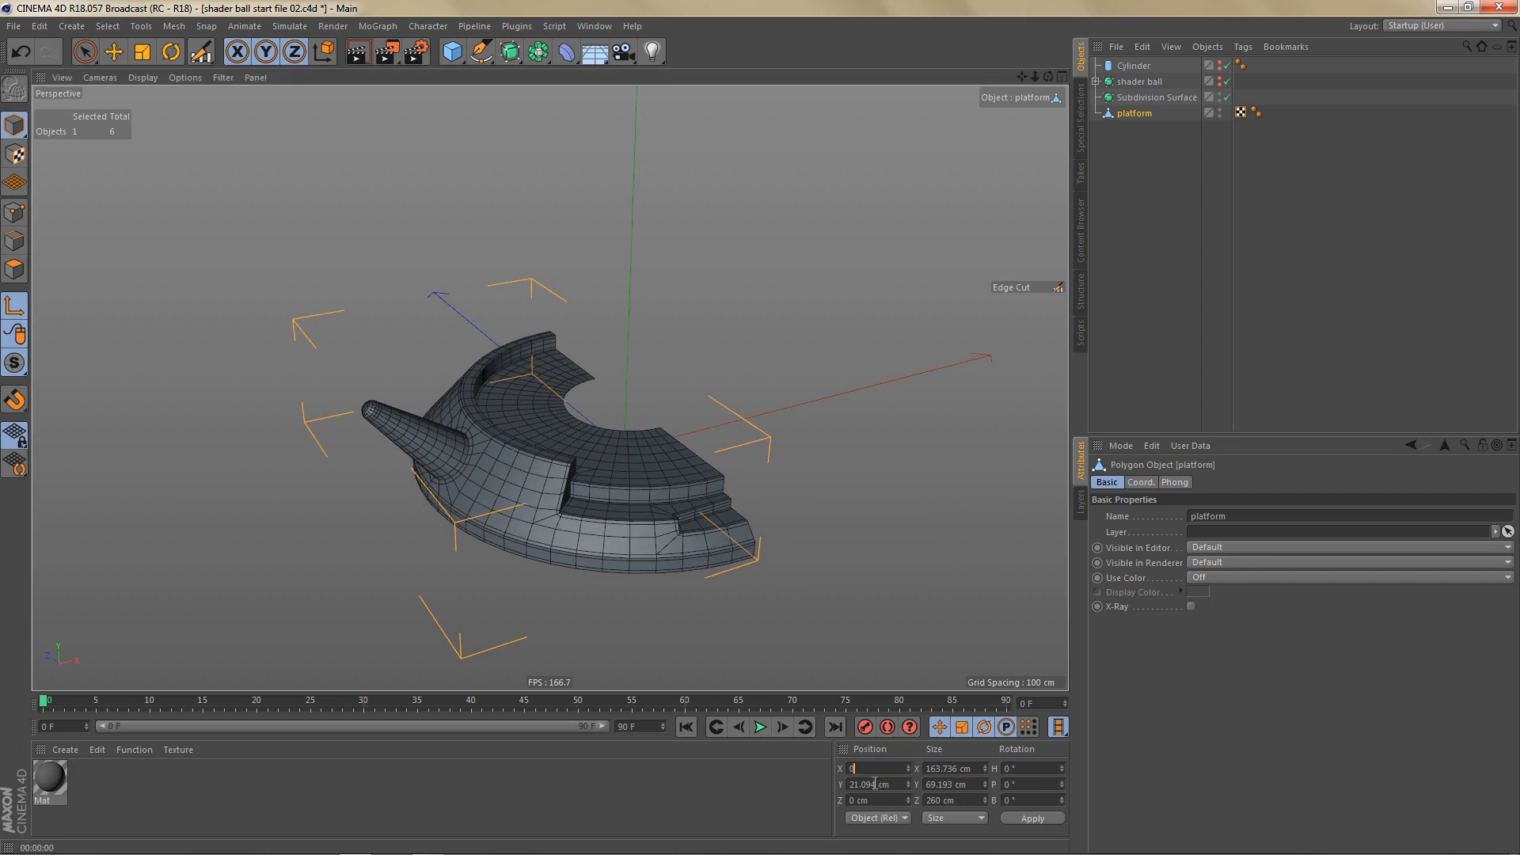
type("0")
left_click(1049, 820)
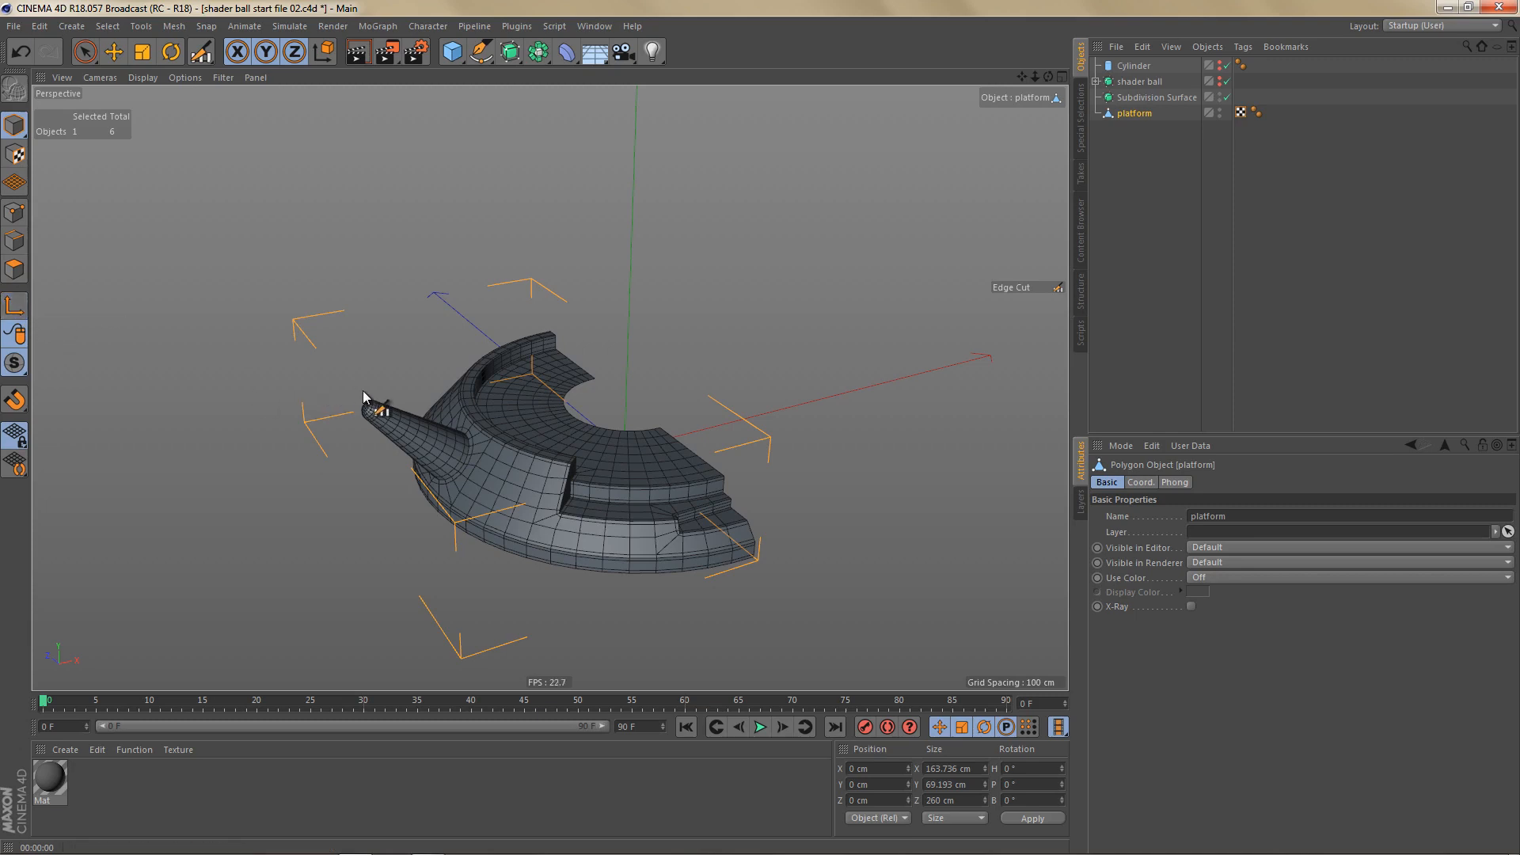
Step: Mirror the platform across the ZY plane with a Symmetry object as its parent, and make the Symmetry editable
key("e")
left_click_drag(605, 434, 590, 467, "alt")
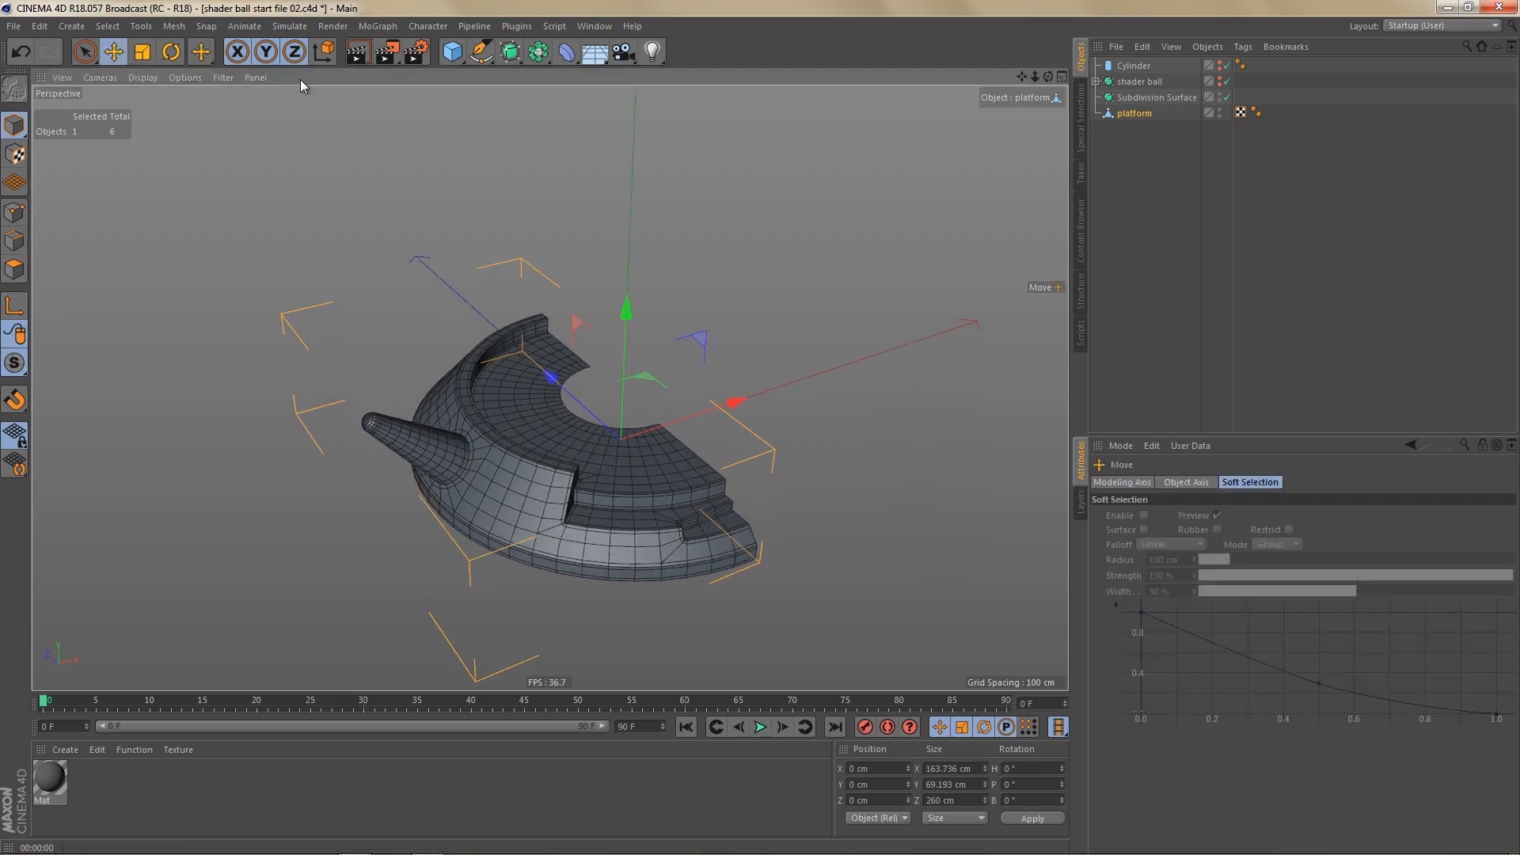
left_click_drag(537, 52, 708, 129)
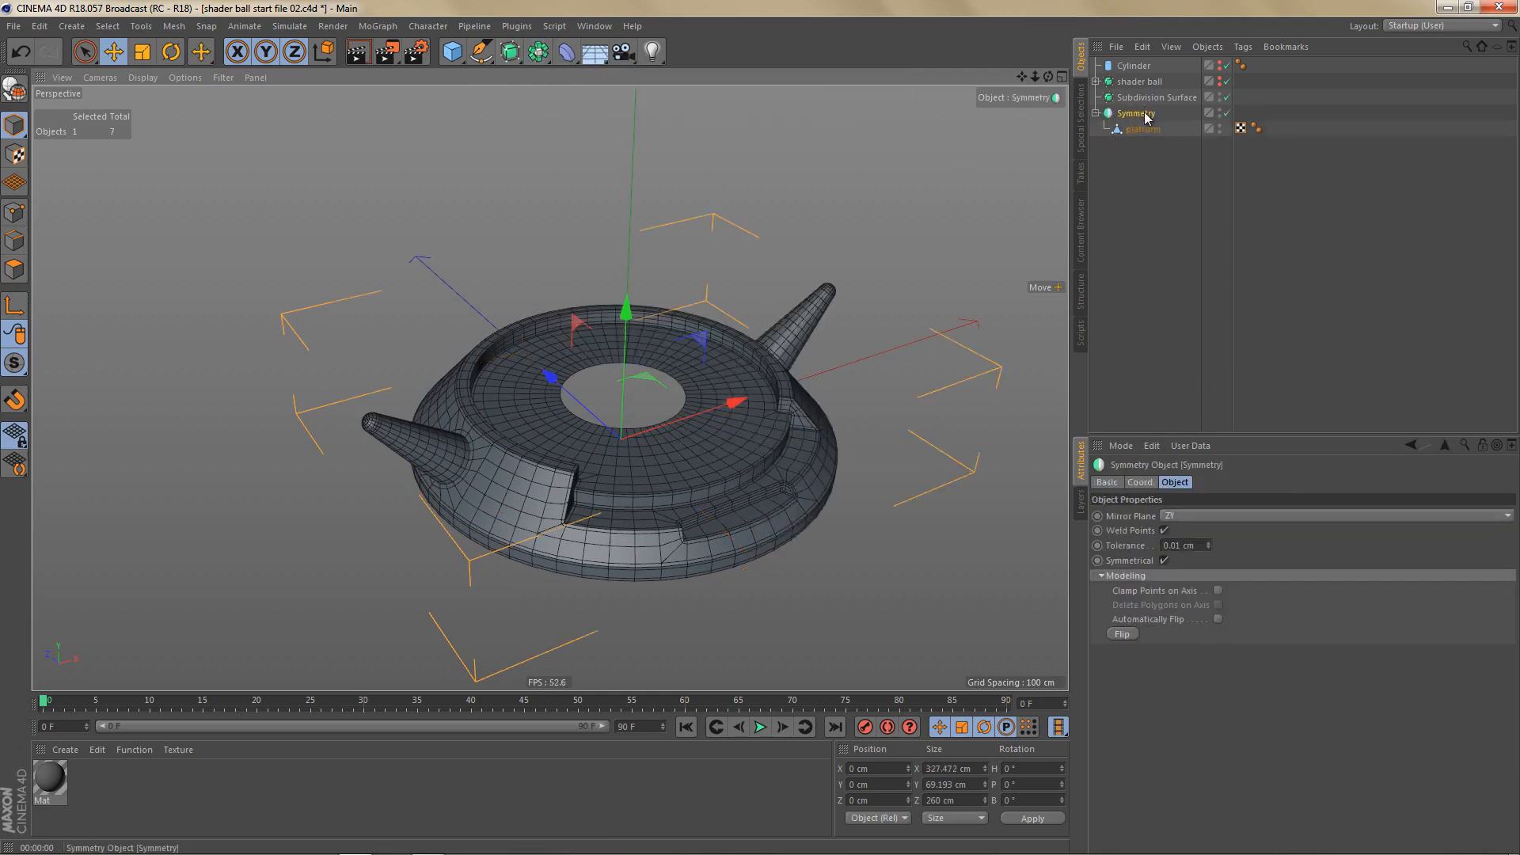
key("c")
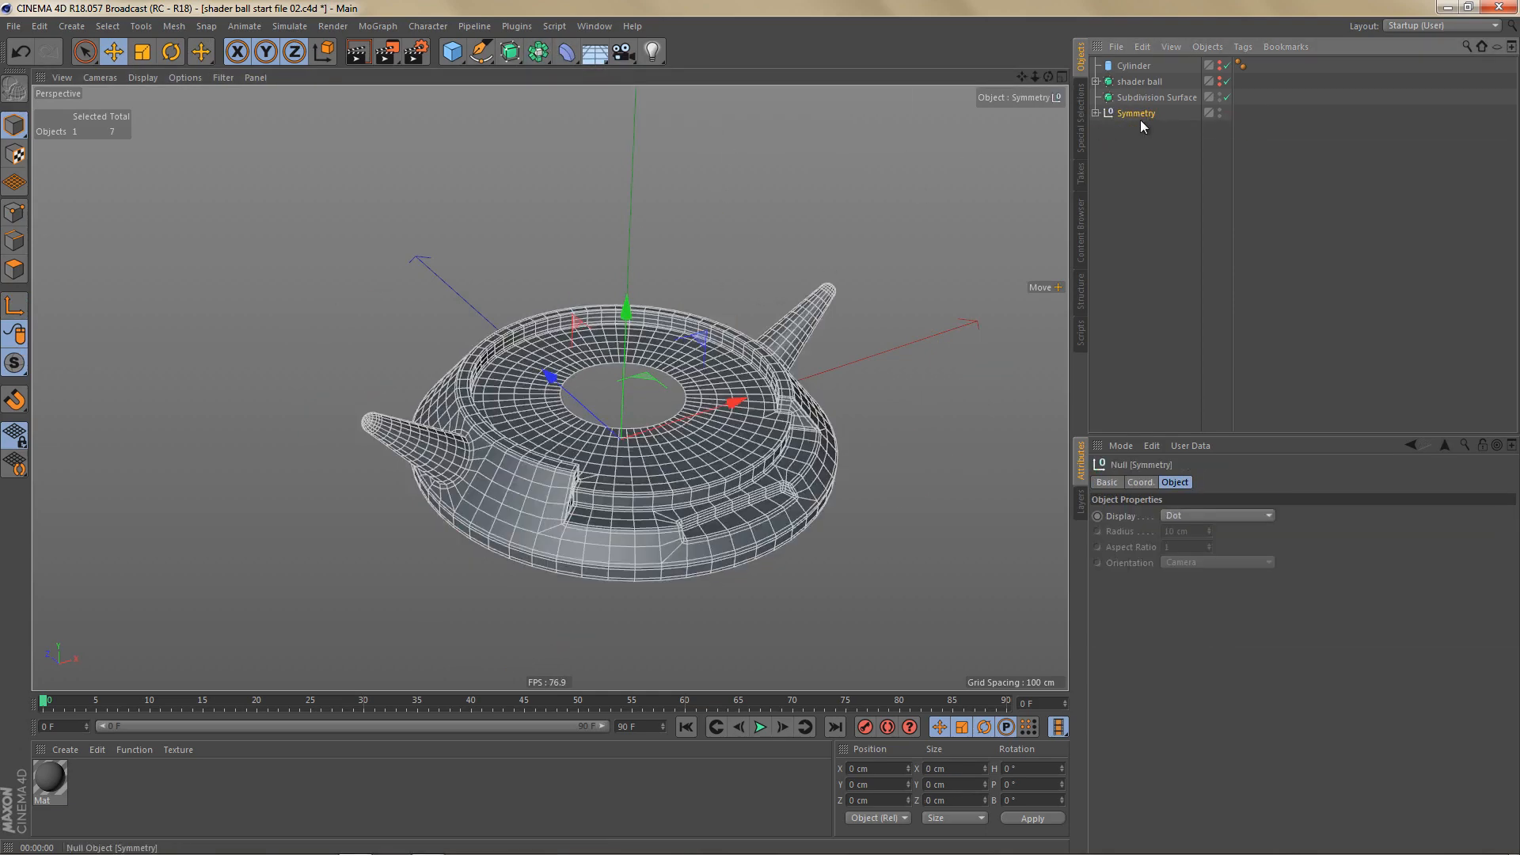
Step: Take the mirrored platform out of the Symmetry null and remove the empty null
left_click(1096, 114)
left_click(1133, 129)
left_click(1130, 115)
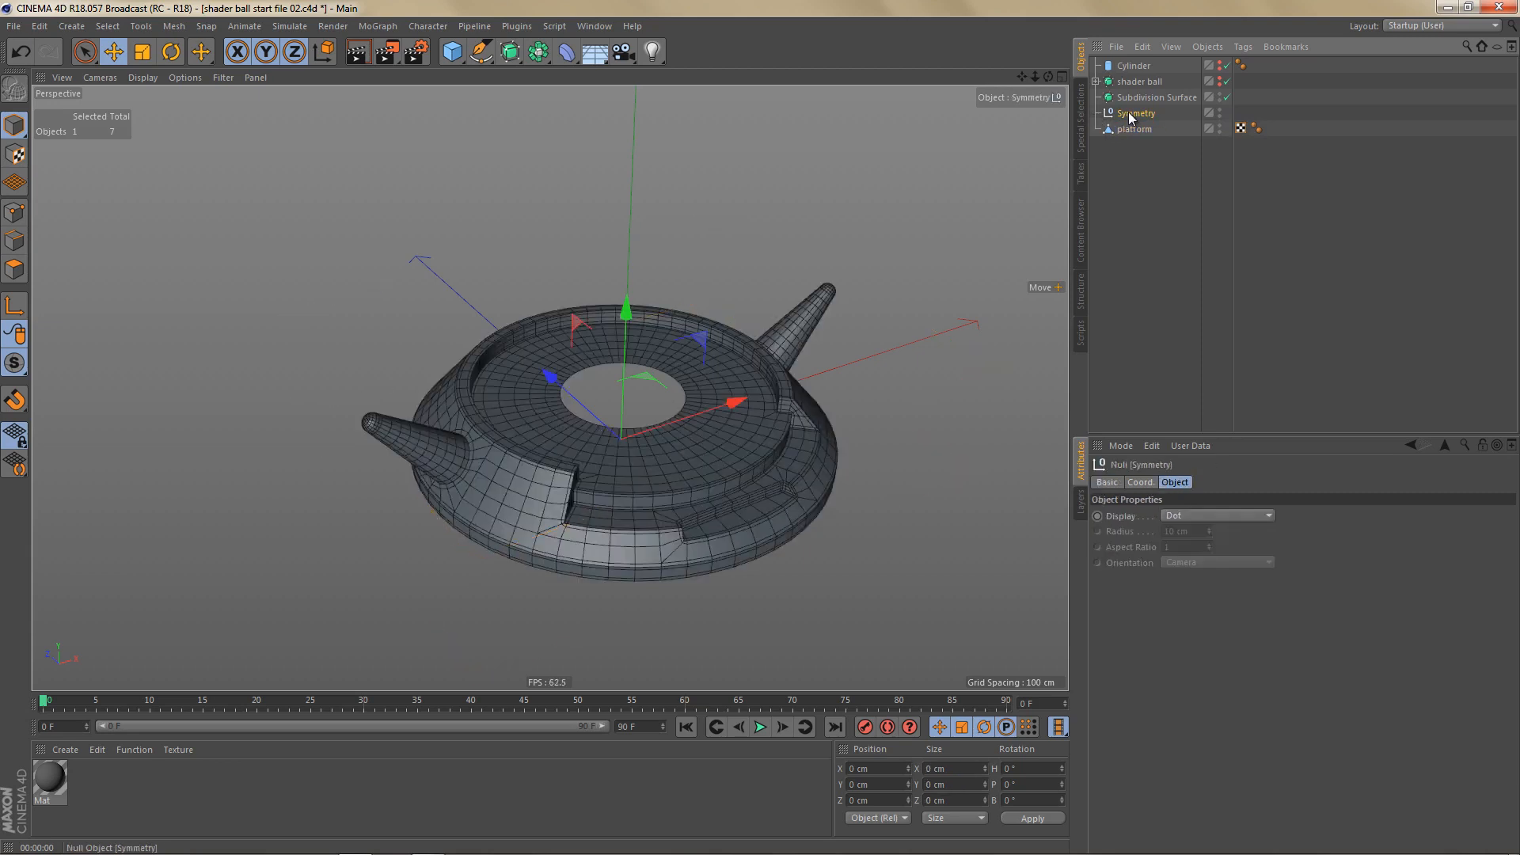
key("shift+g")
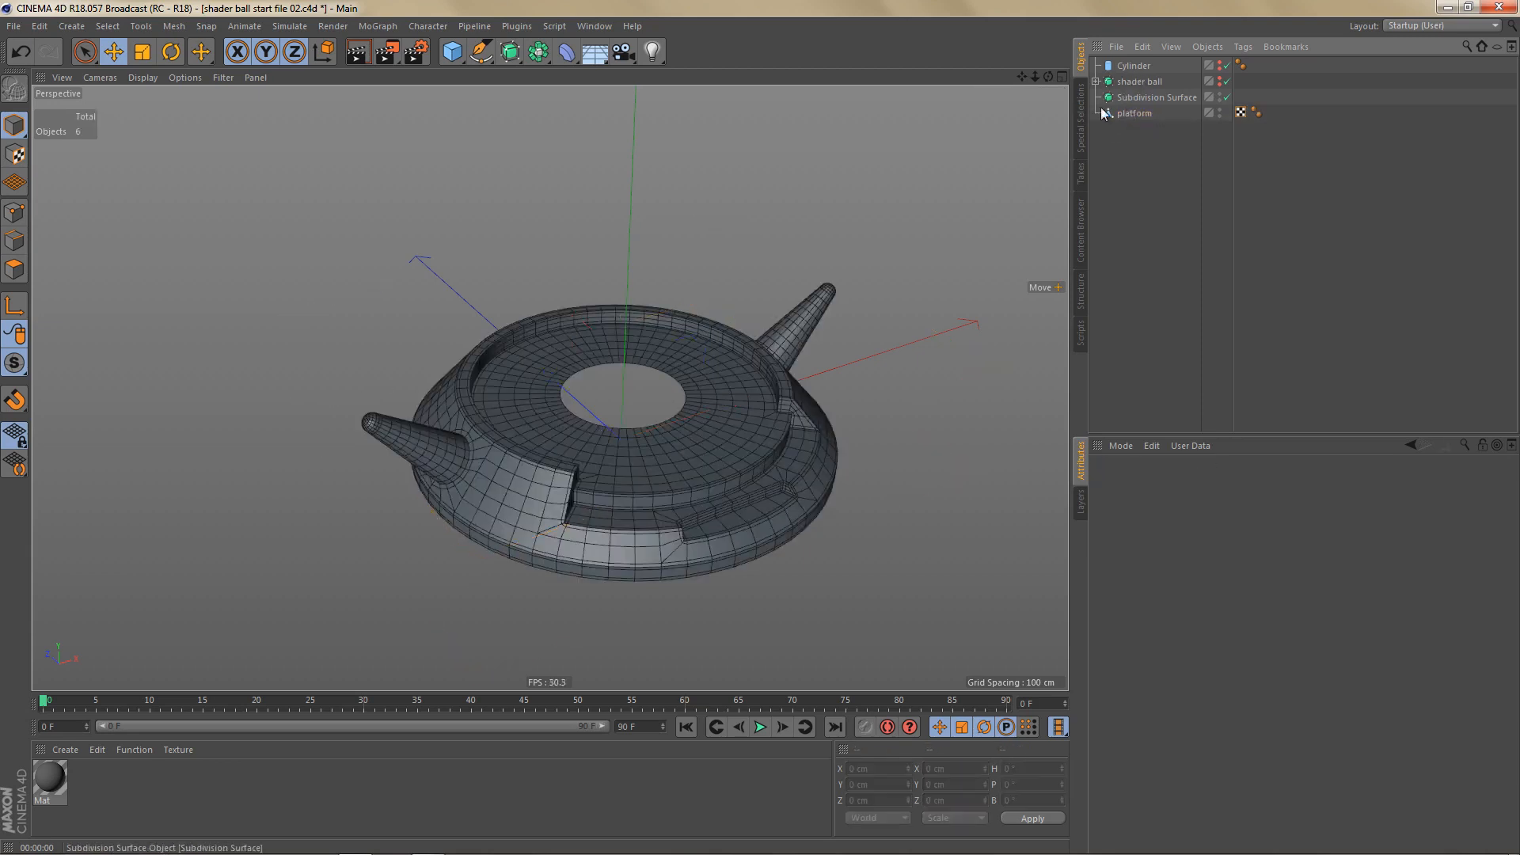
mouse_move(772, 340)
right_mouse_down("alt")
mouse_move(802, 345)
mouse_move(824, 307)
right_mouse_up("alt")
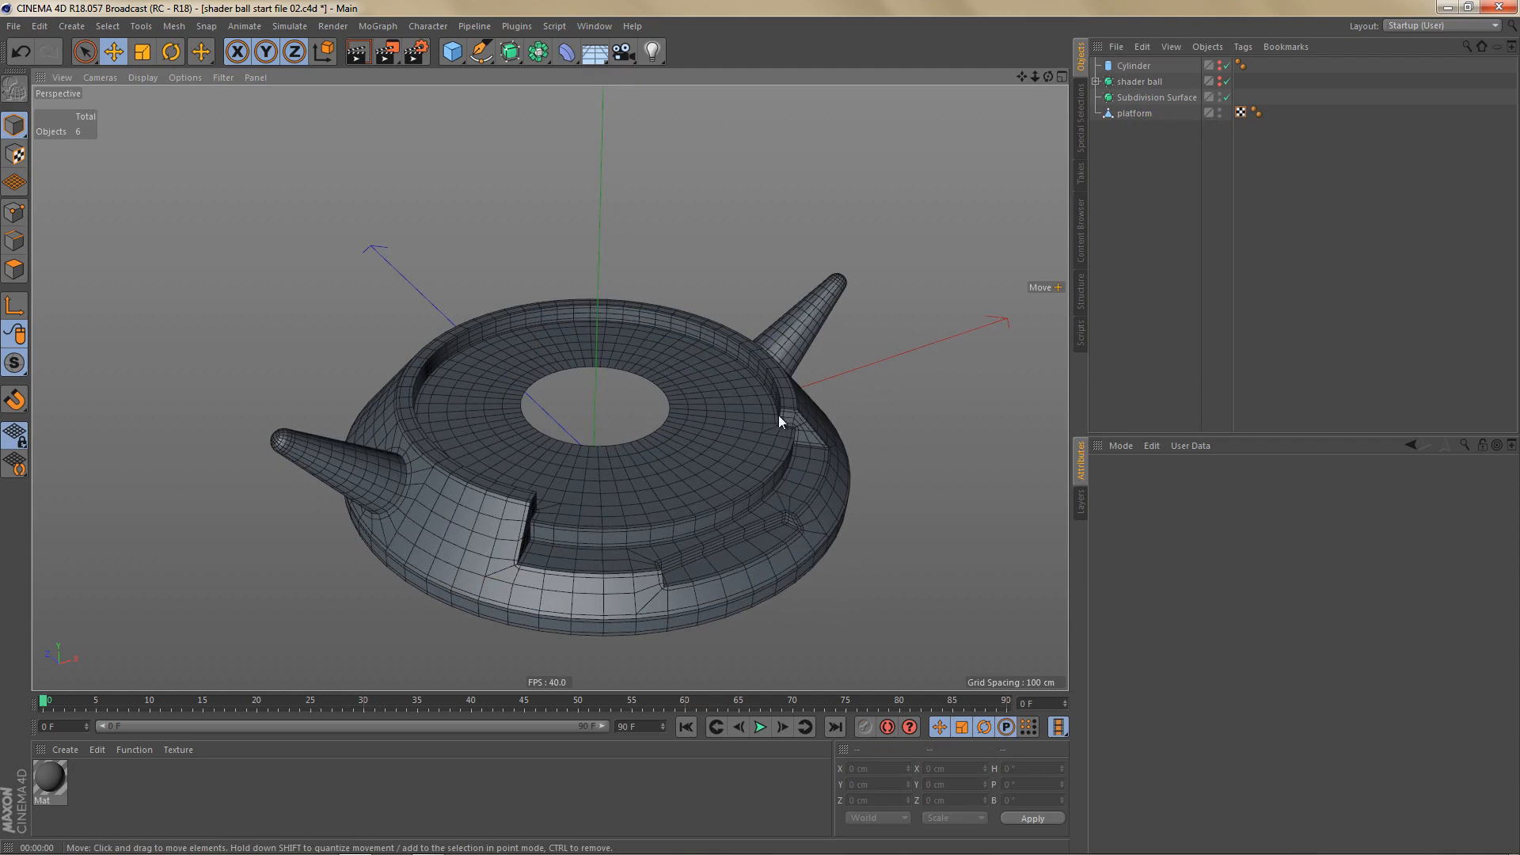
middle_click_drag(773, 414, 793, 397, "alt")
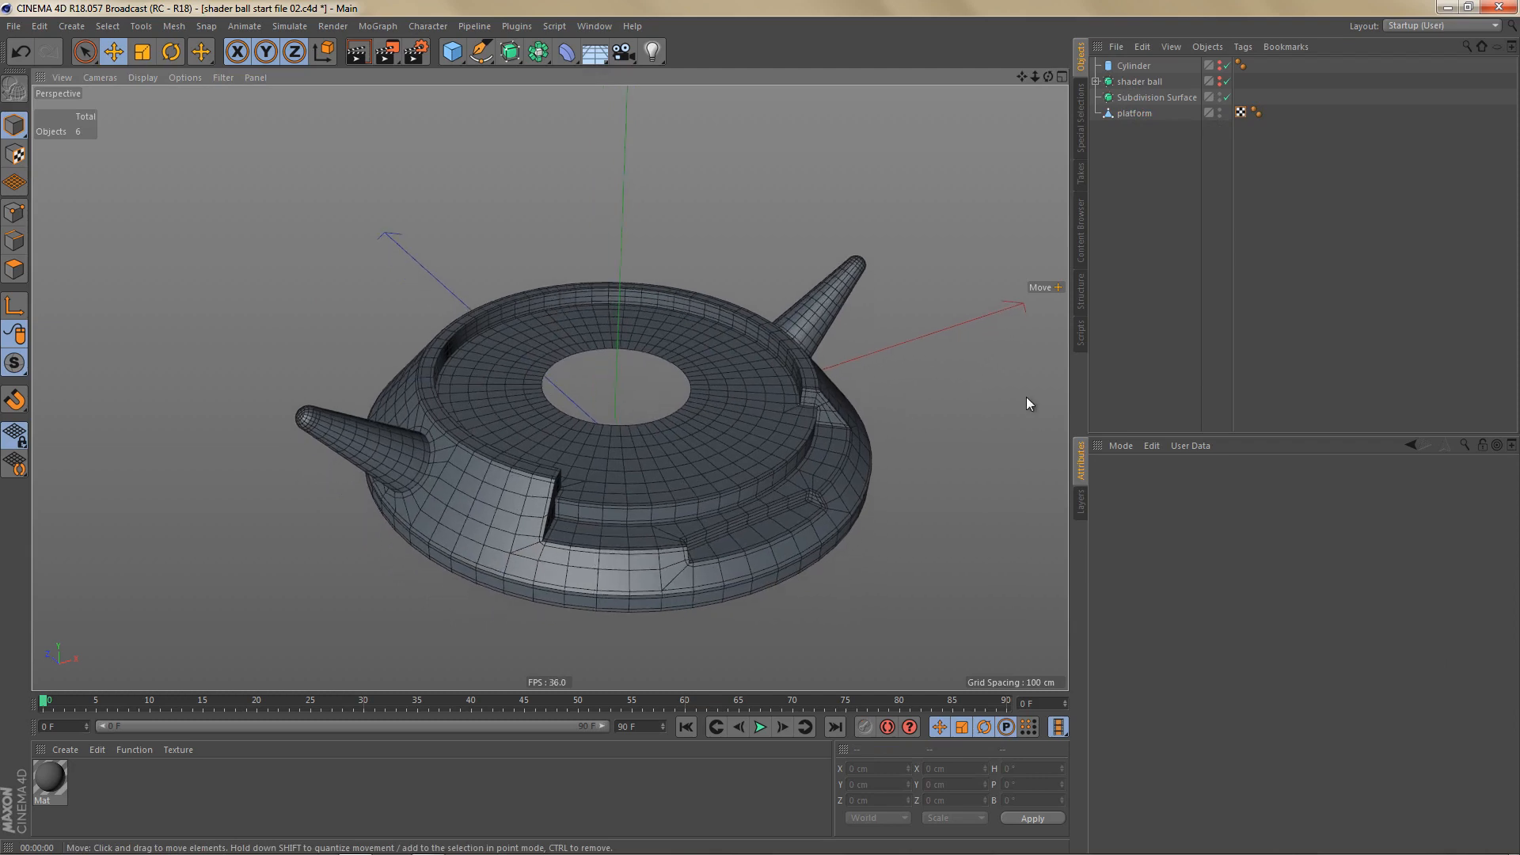
Step: Place the platform mesh back under the Subdivision Surface and rename that Subdivision Surface as platform
double_click(1134, 113)
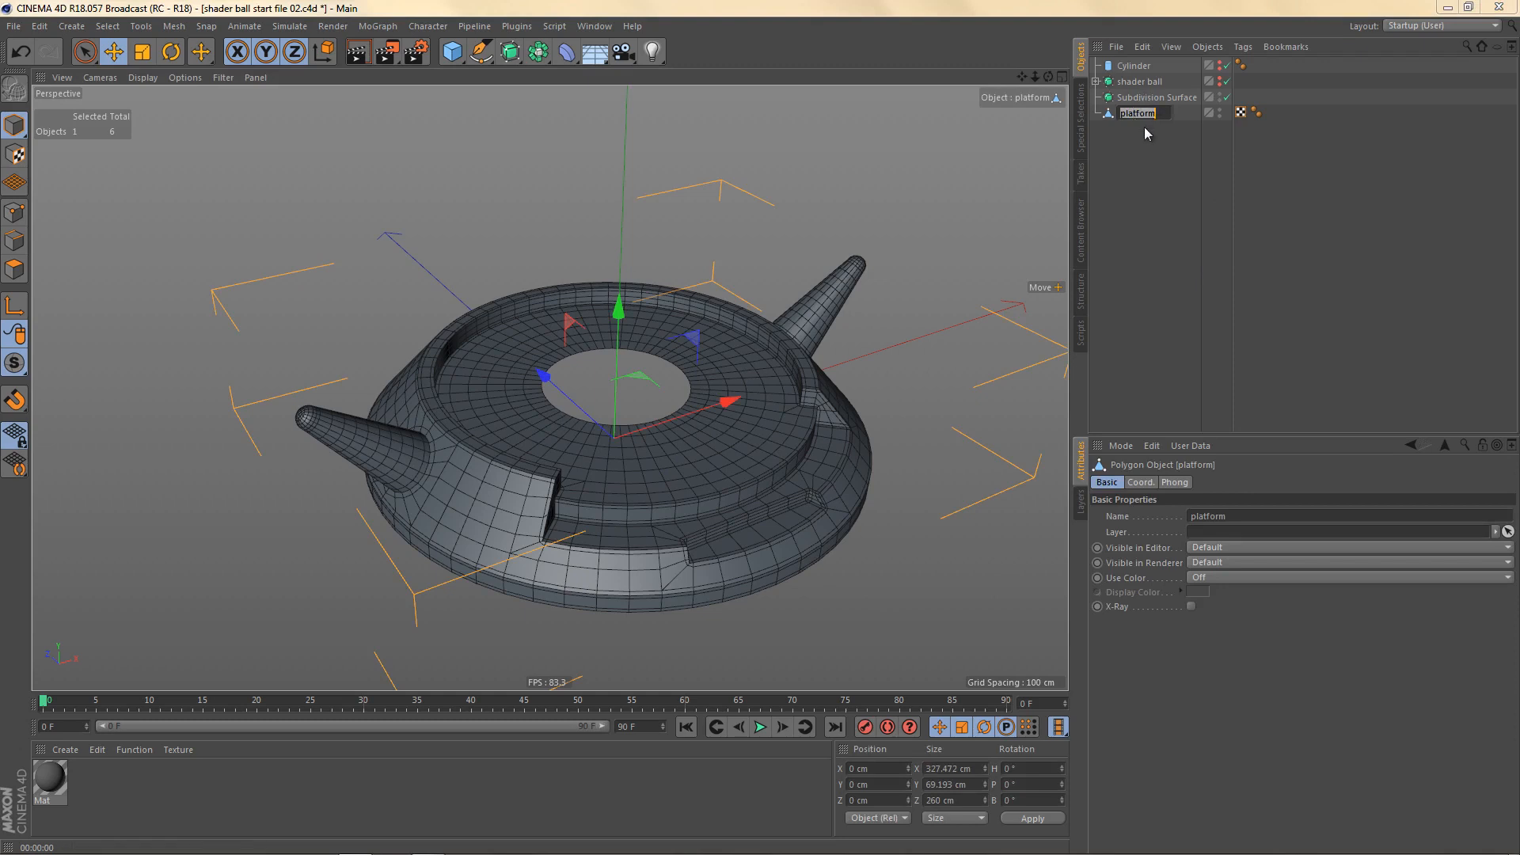
key("Return")
left_click_drag(1152, 104, 1144, 104)
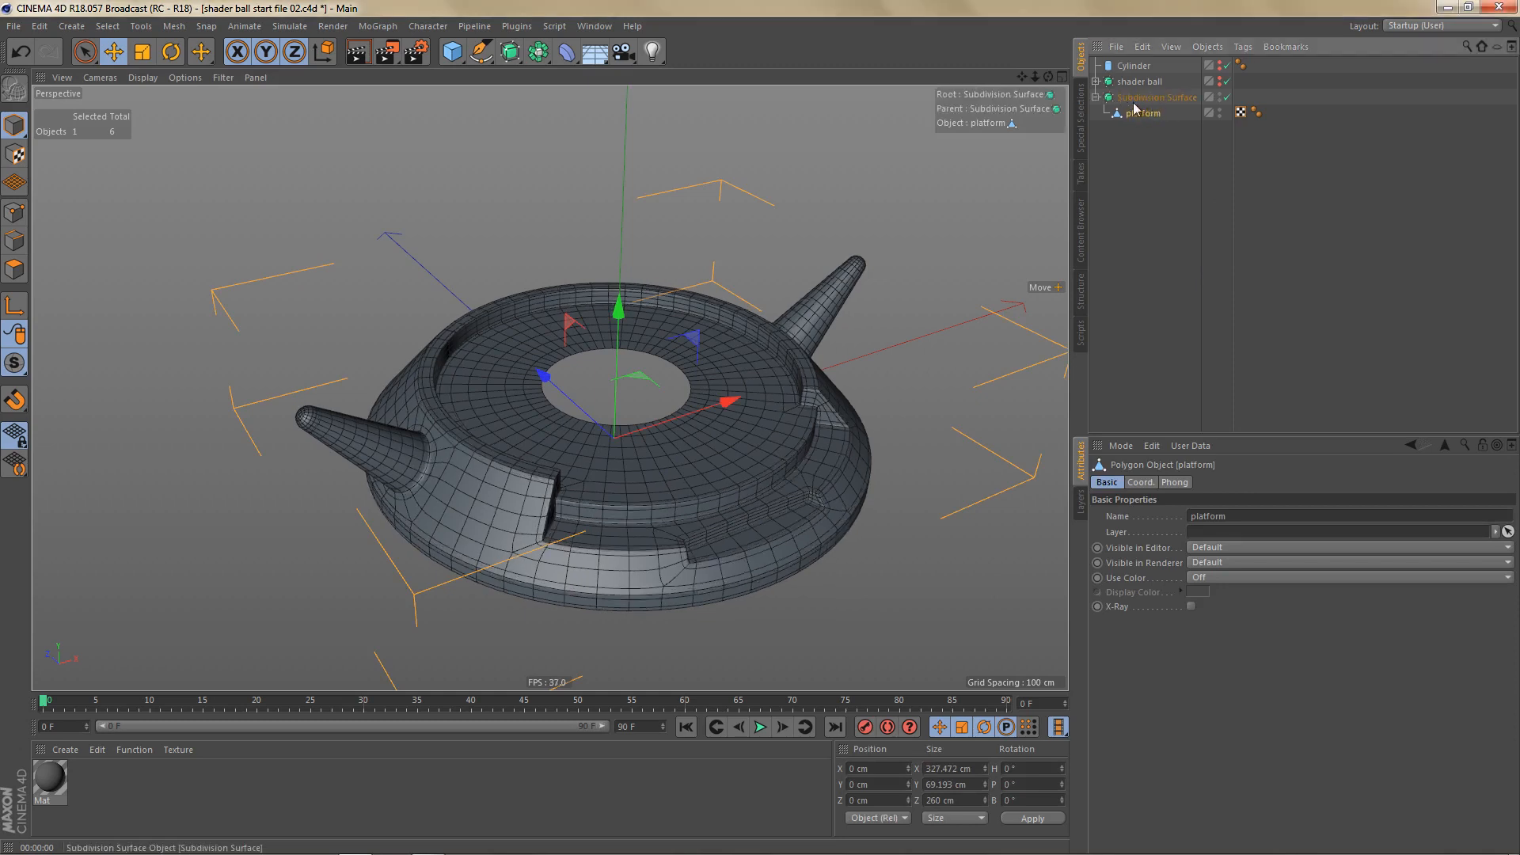
double_click(1136, 97)
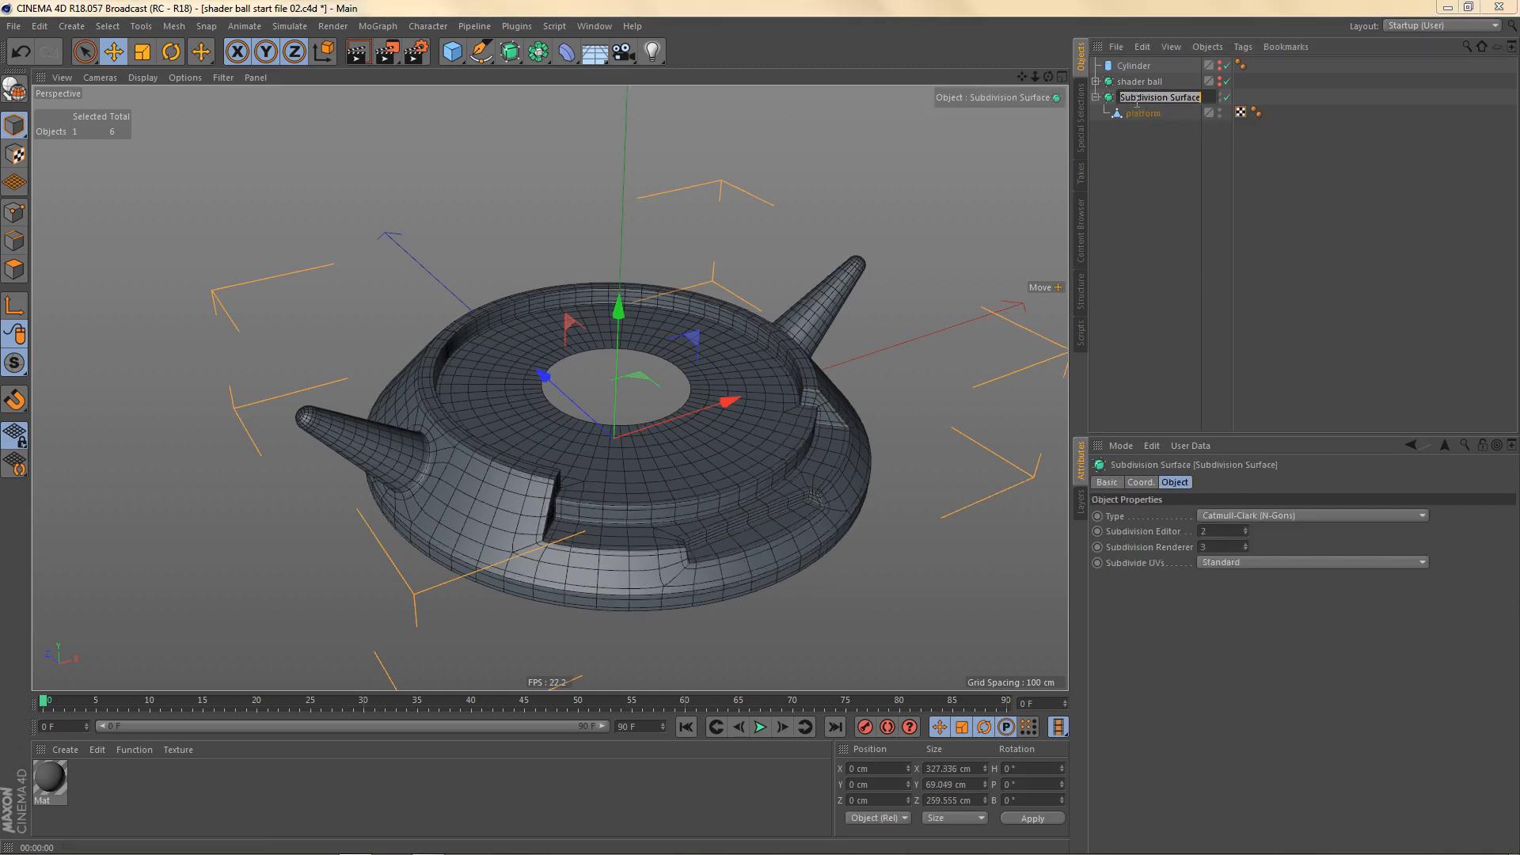
type("platform")
key("Return")
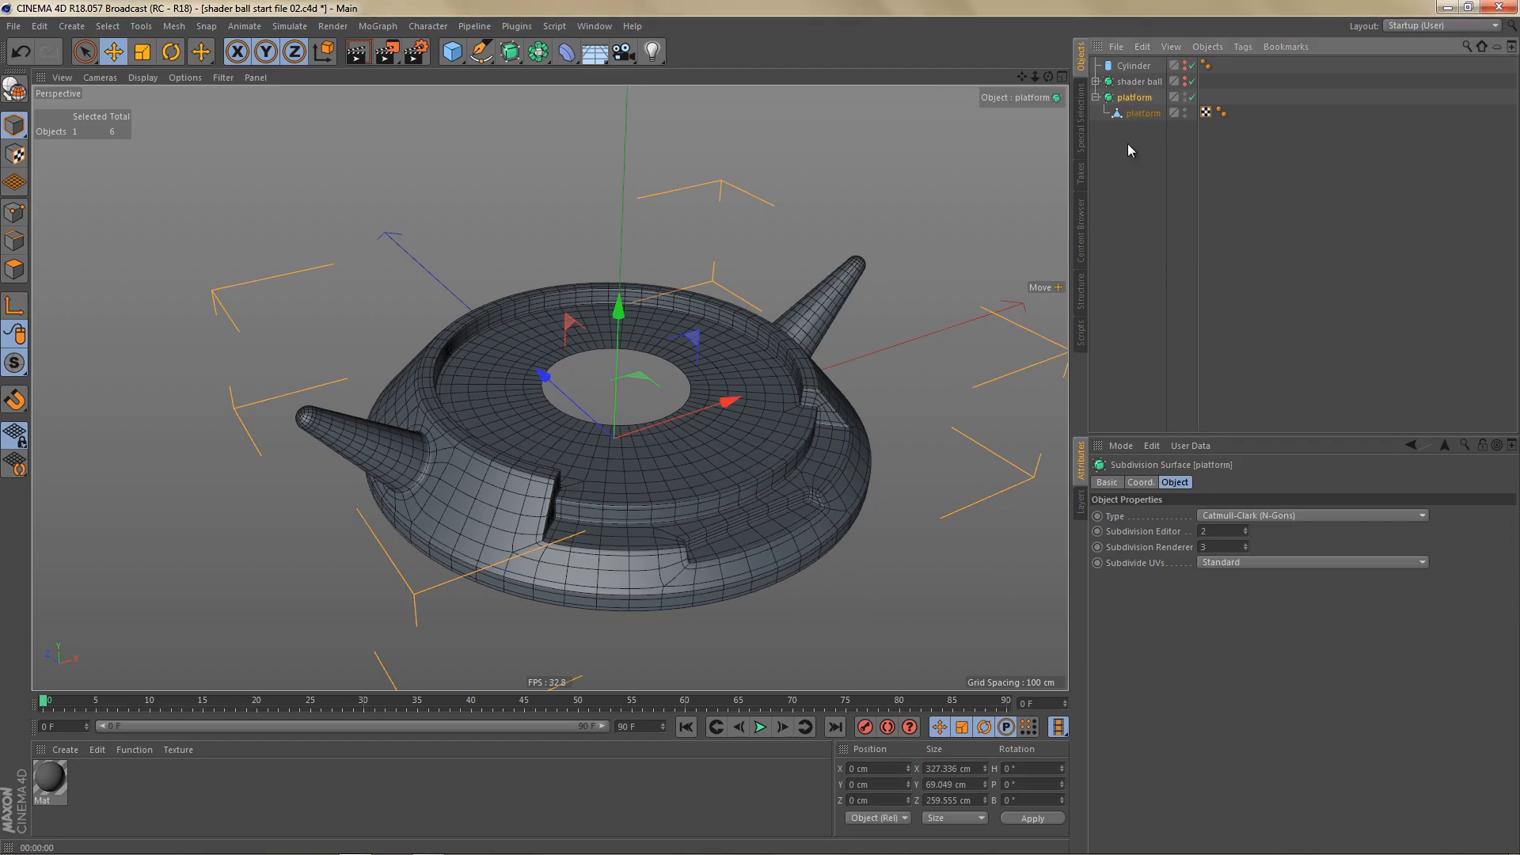
Step: Show the shader ball in the viewport again and inspect up close how its arched base sits inside the platform
left_click(1184, 80)
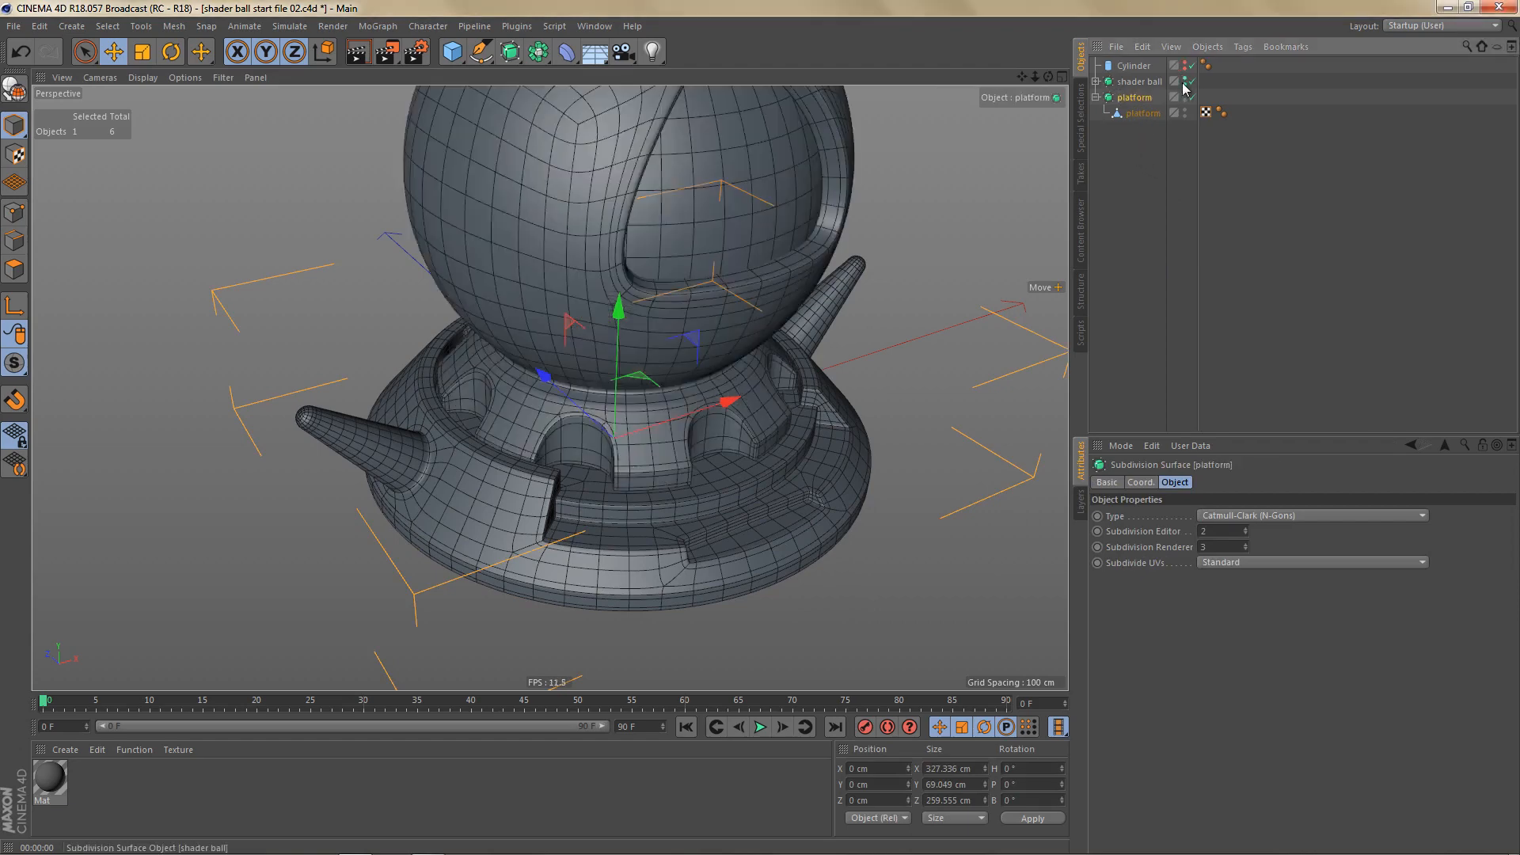
right_click_drag(661, 464, 744, 447, "alt")
left_click_drag(667, 391, 634, 430, "alt")
right_click_drag(715, 401, 796, 380, "alt")
mouse_move(789, 374)
left_mouse_down("alt")
mouse_move(745, 344)
mouse_move(782, 351)
left_mouse_up("alt")
right_click_drag(782, 351, 800, 384, "alt")
left_click_drag(799, 383, 796, 429, "alt")
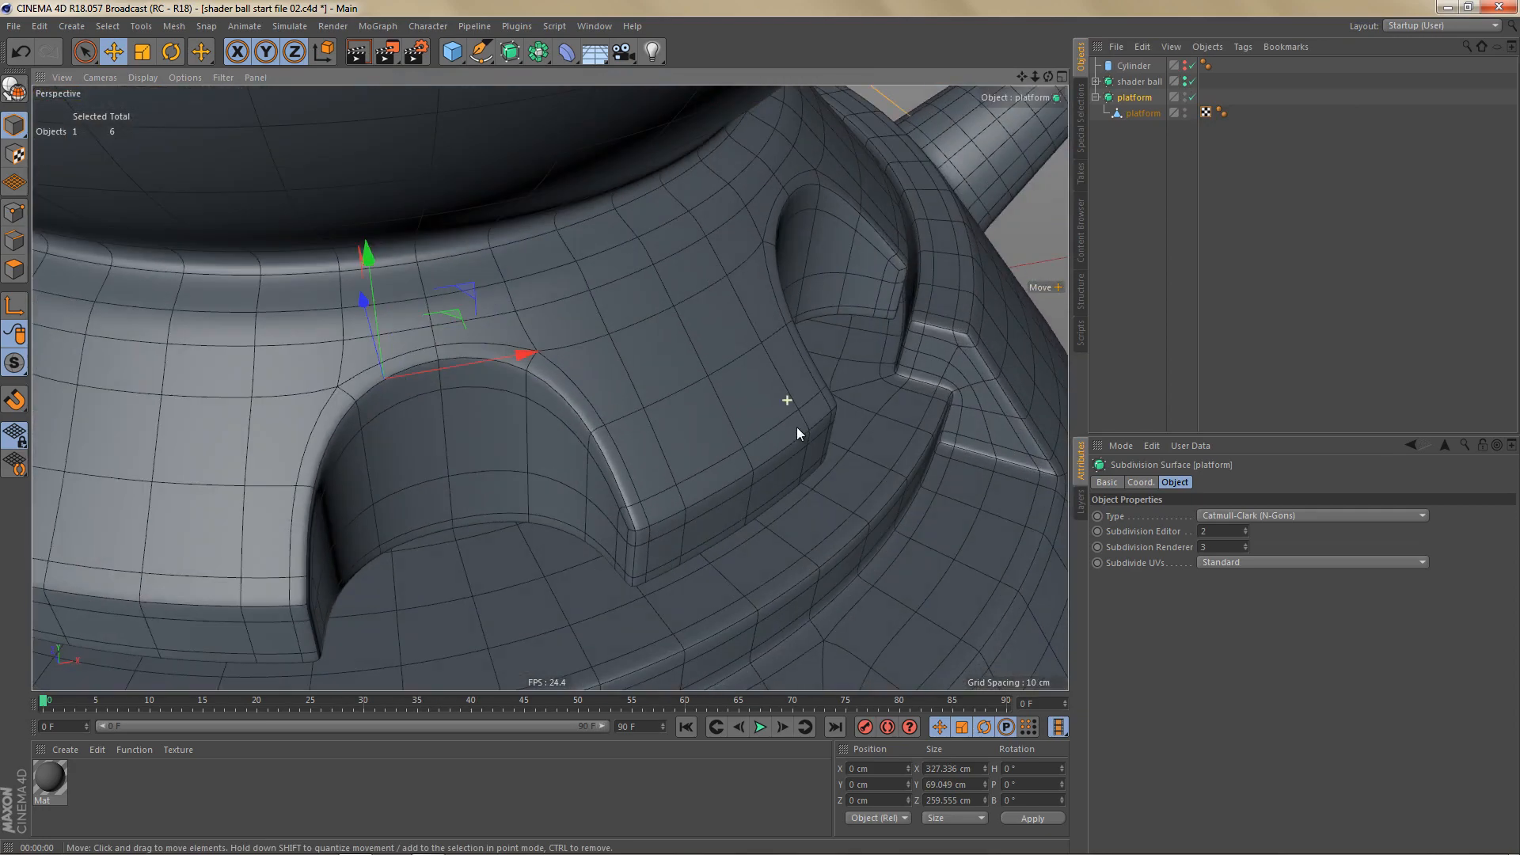
right_click_drag(796, 428, 738, 436, "alt")
Step: Try to scale the whole platform down slightly with the Scale tool
key("t")
right_click_drag(871, 448, 866, 387, "alt")
left_click_drag(866, 387, 866, 386)
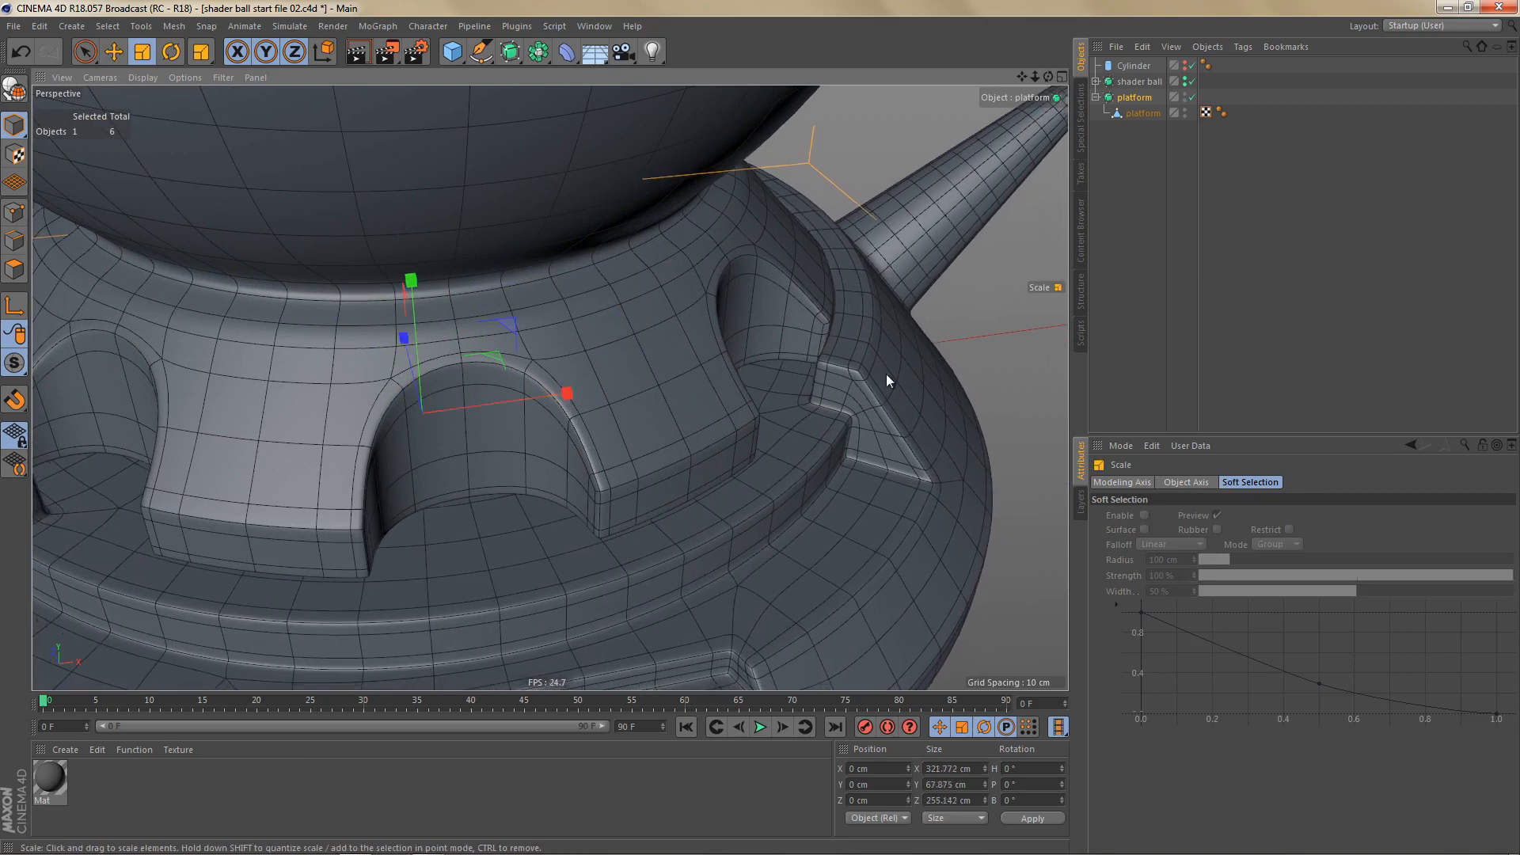
key("ctrl+z")
Step: Scale the shader ball down uniformly to about 193 × 206 × 192 cm to fit inside the platform
left_click(1137, 83)
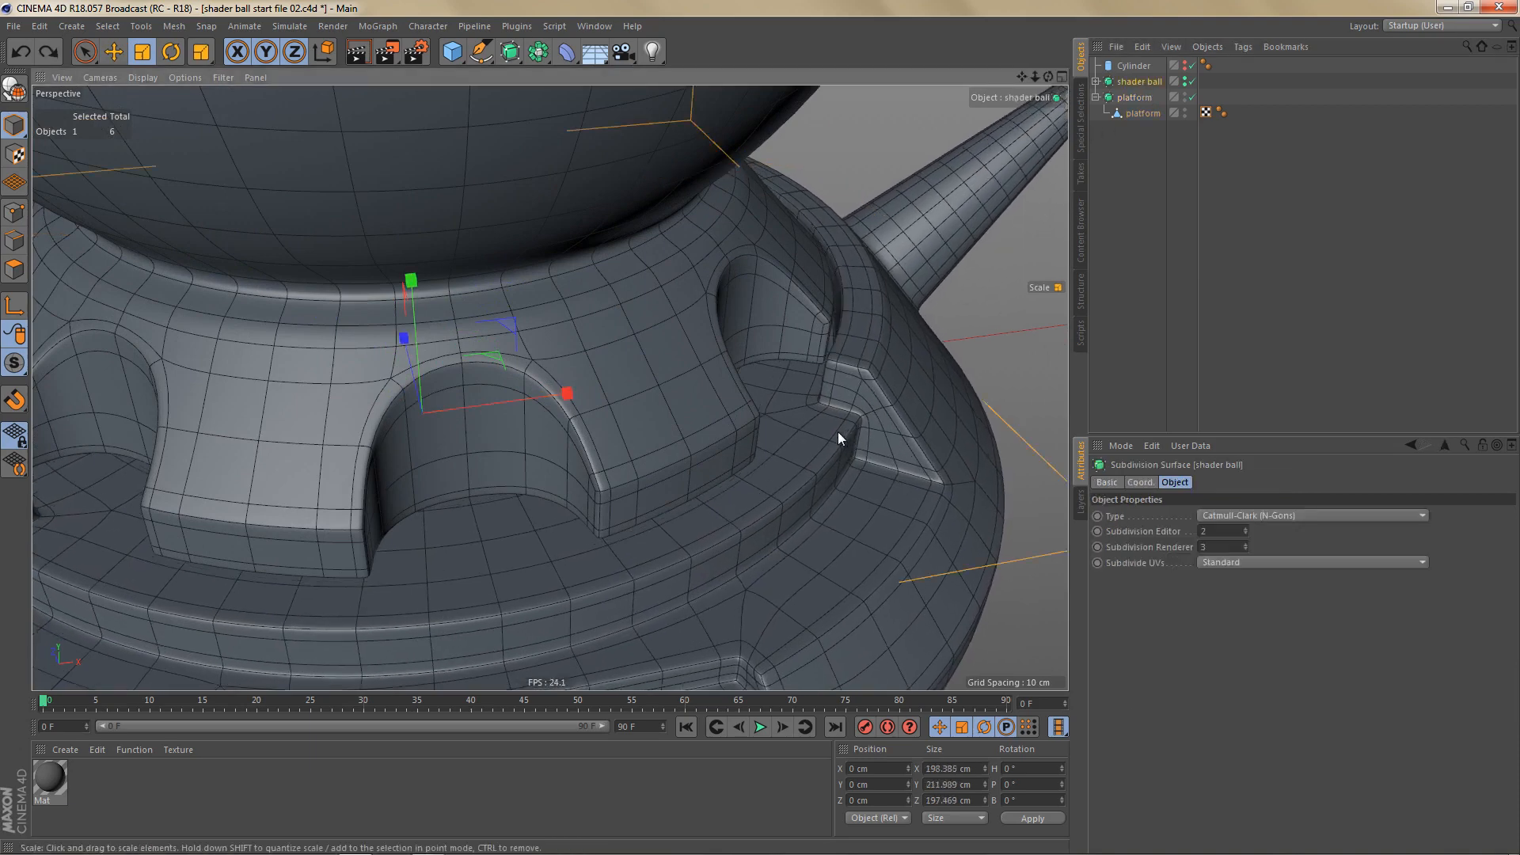
left_click_drag(841, 430, 829, 435)
right_click_drag(773, 427, 721, 521, "alt")
left_click_drag(720, 521, 704, 500, "alt")
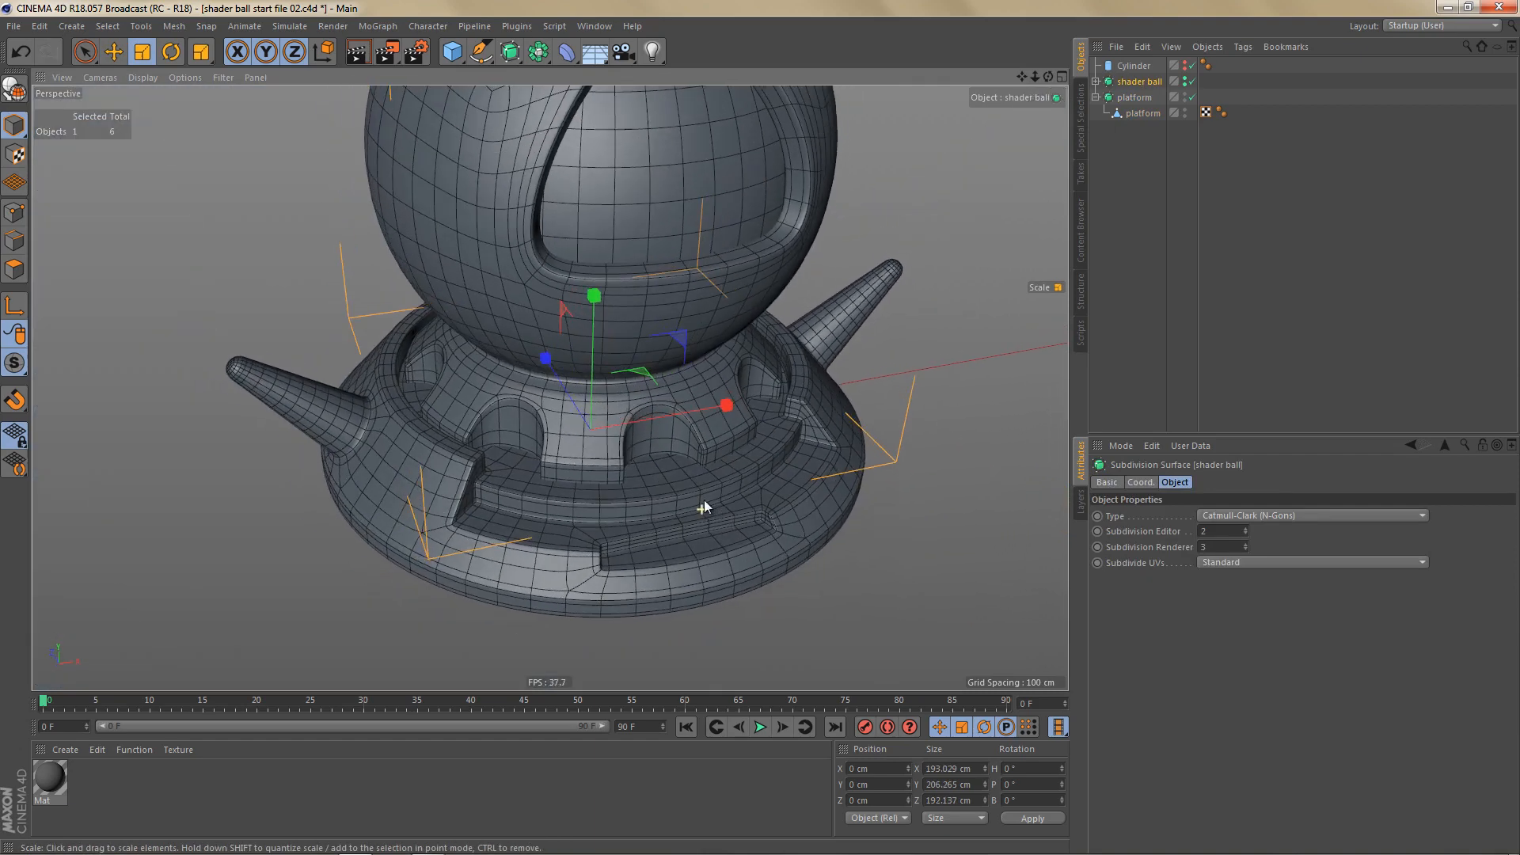
Step: Frame the whole shader ball with its platform and both cones, and render the perspective view
right_click_drag(683, 509, 657, 559, "alt")
left_click_drag(671, 534, 684, 529, "alt")
middle_click_drag(685, 529, 687, 568, "alt")
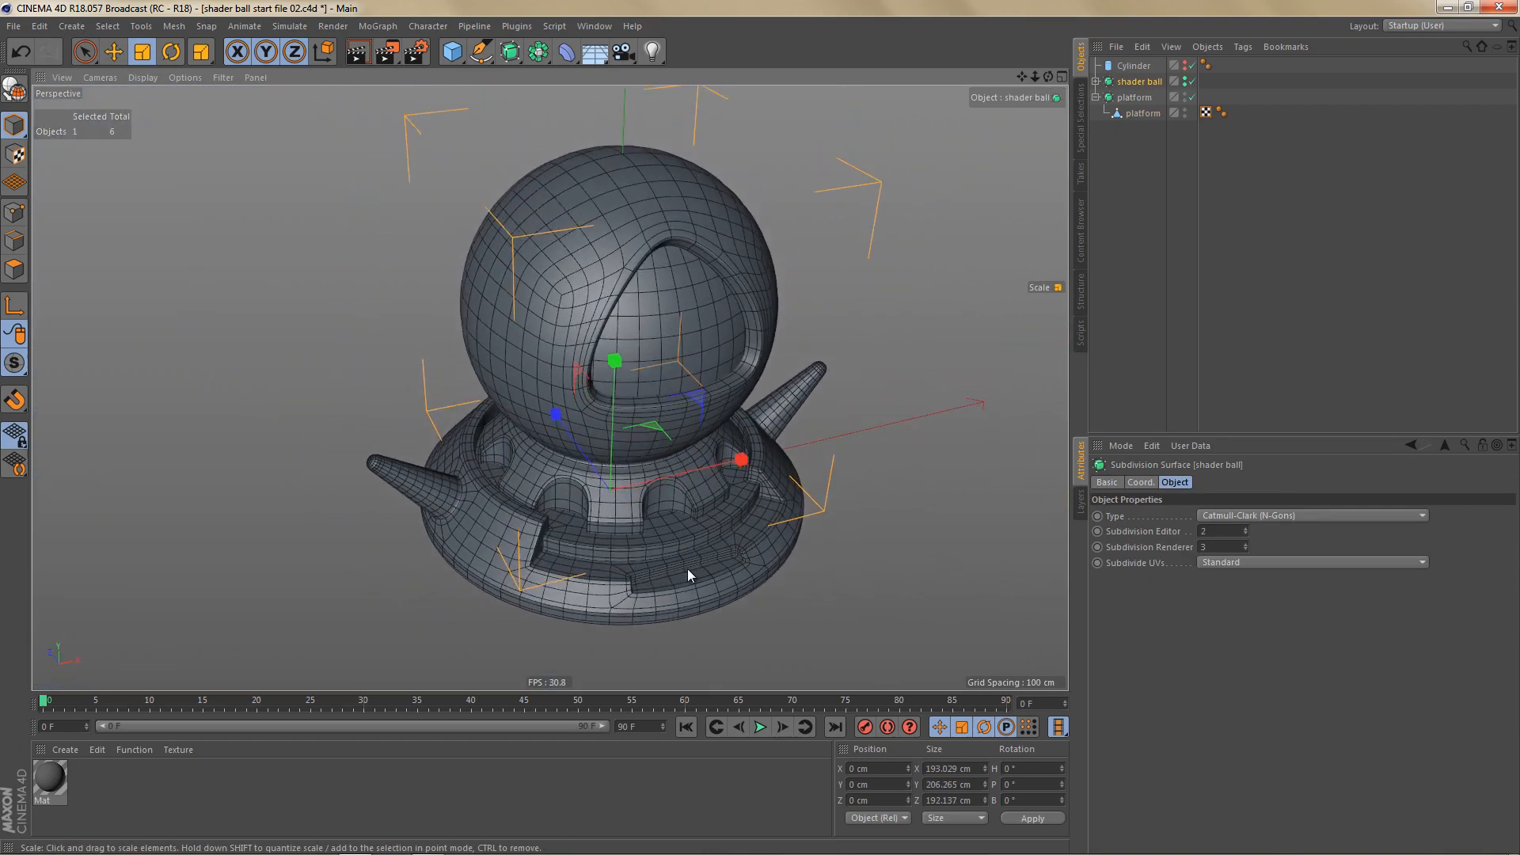
key("ctrl+r")
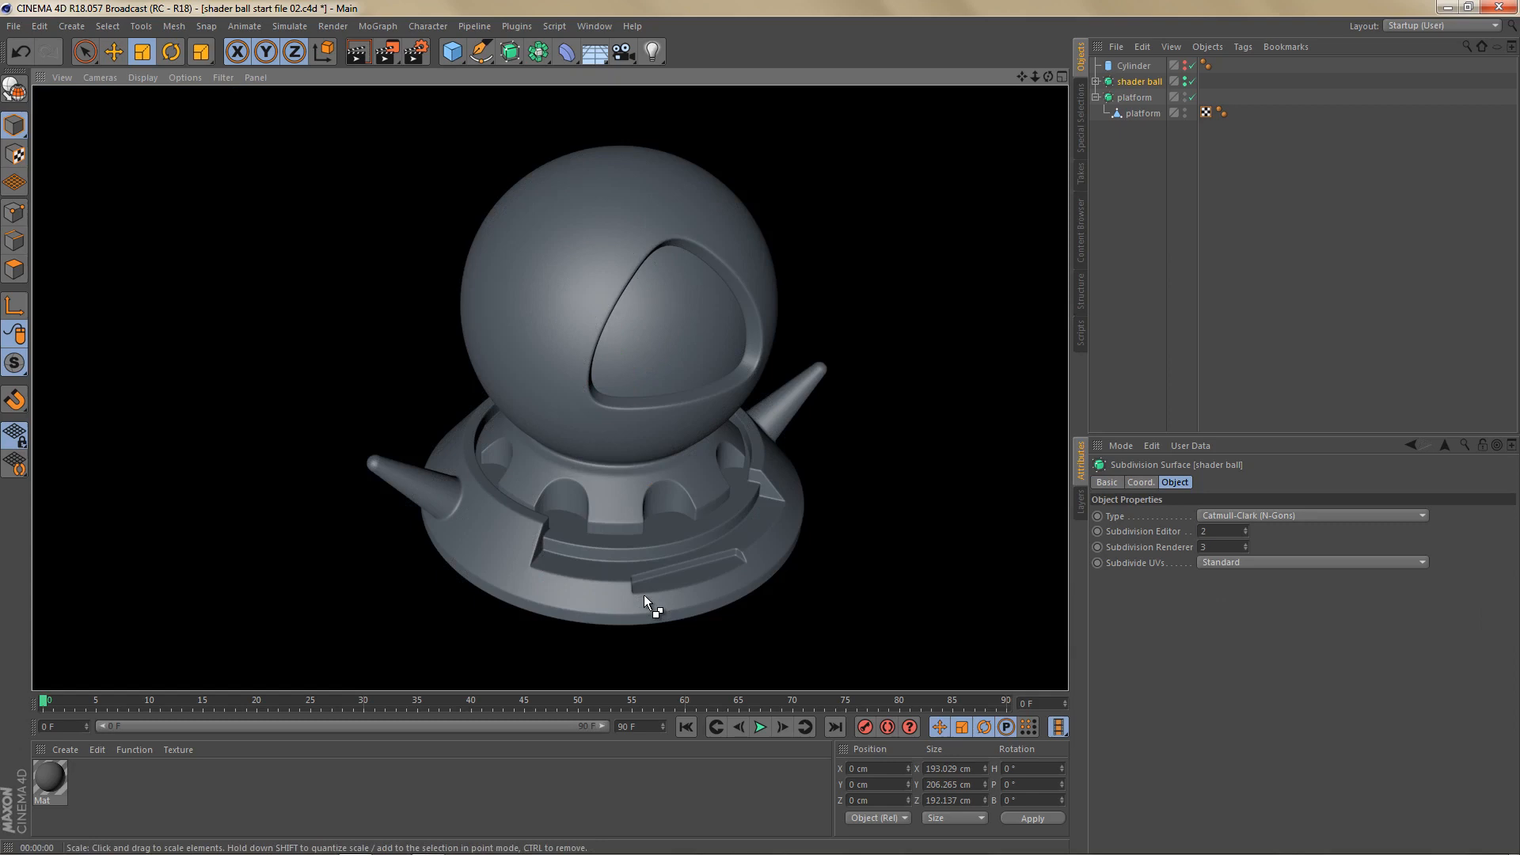